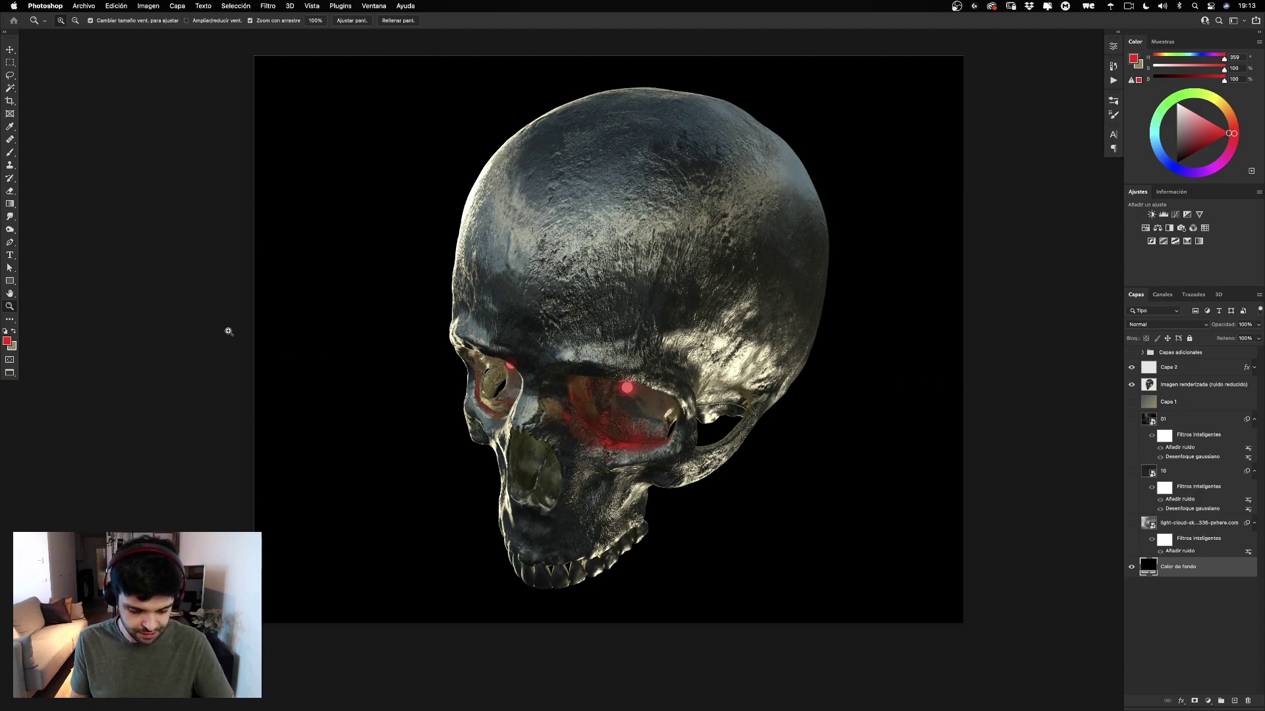
Show the light-cloud background layer behind the skull and select it.
key("super+0")
left_click(1132, 525)
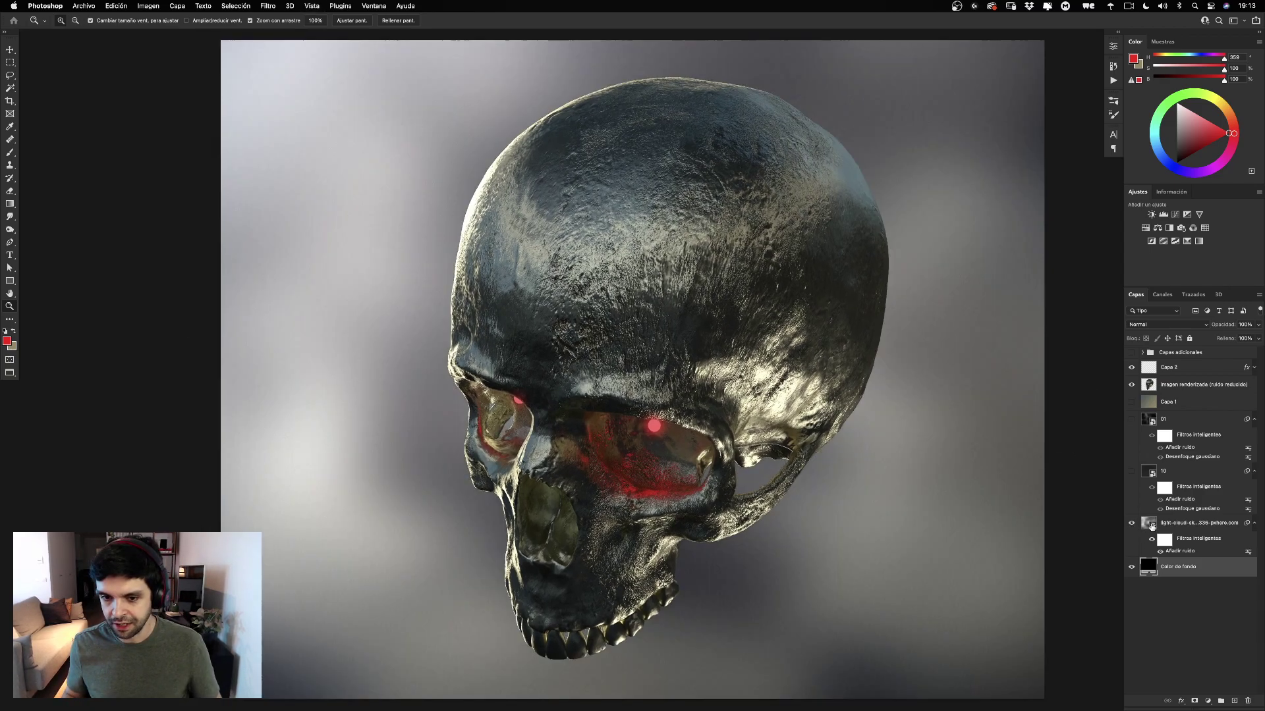
left_click(1153, 527)
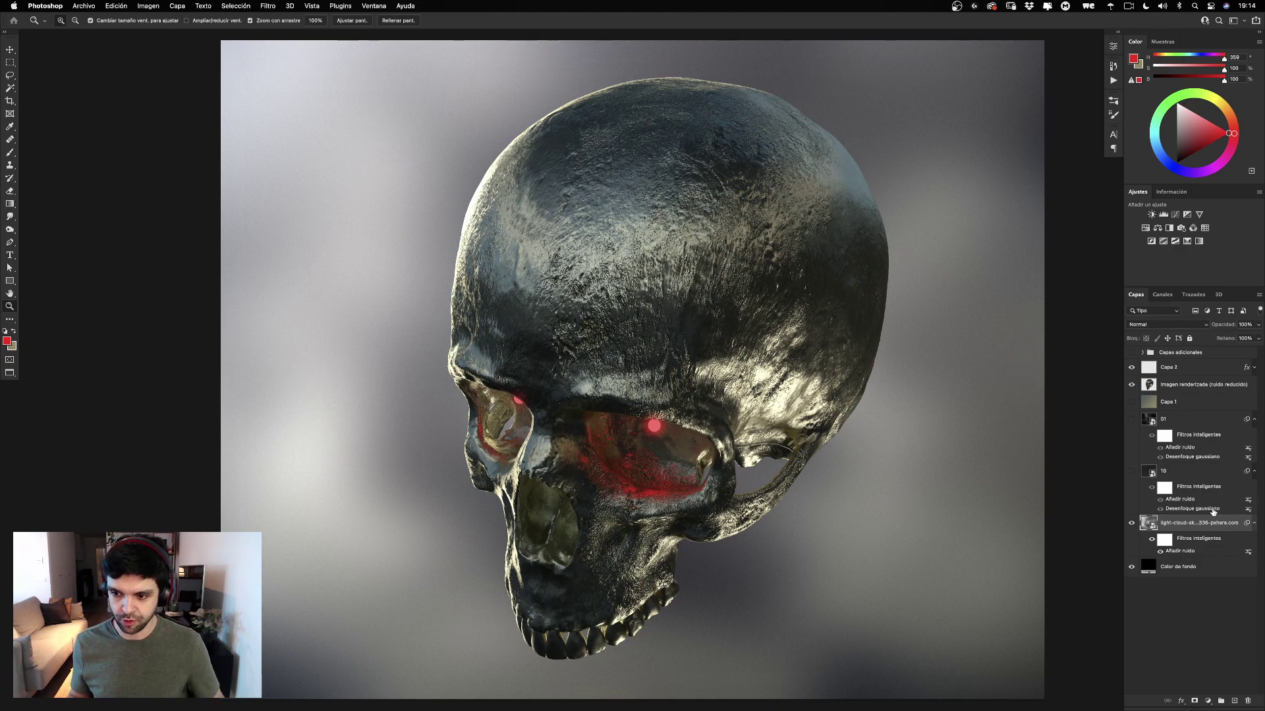
Show layer 10 and compare the background with and without its smart filters, leaving them enabled.
left_click(1132, 471)
left_click(1205, 476)
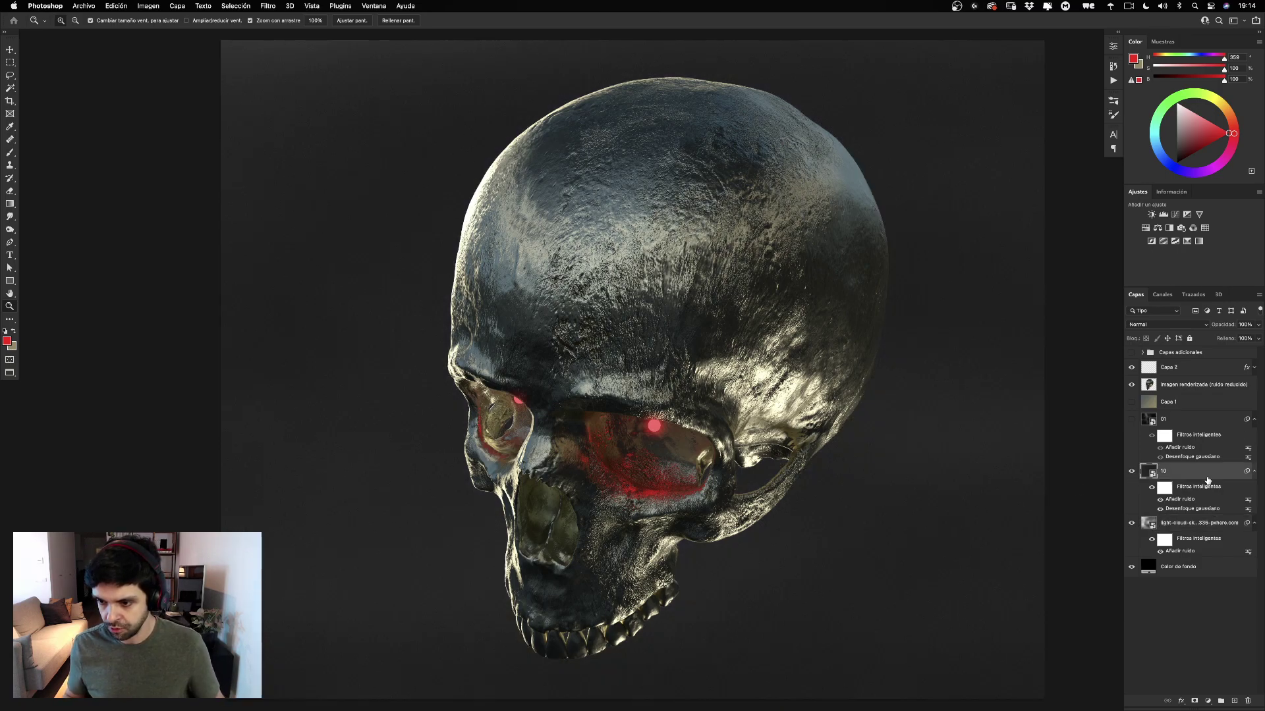
left_click(1151, 487)
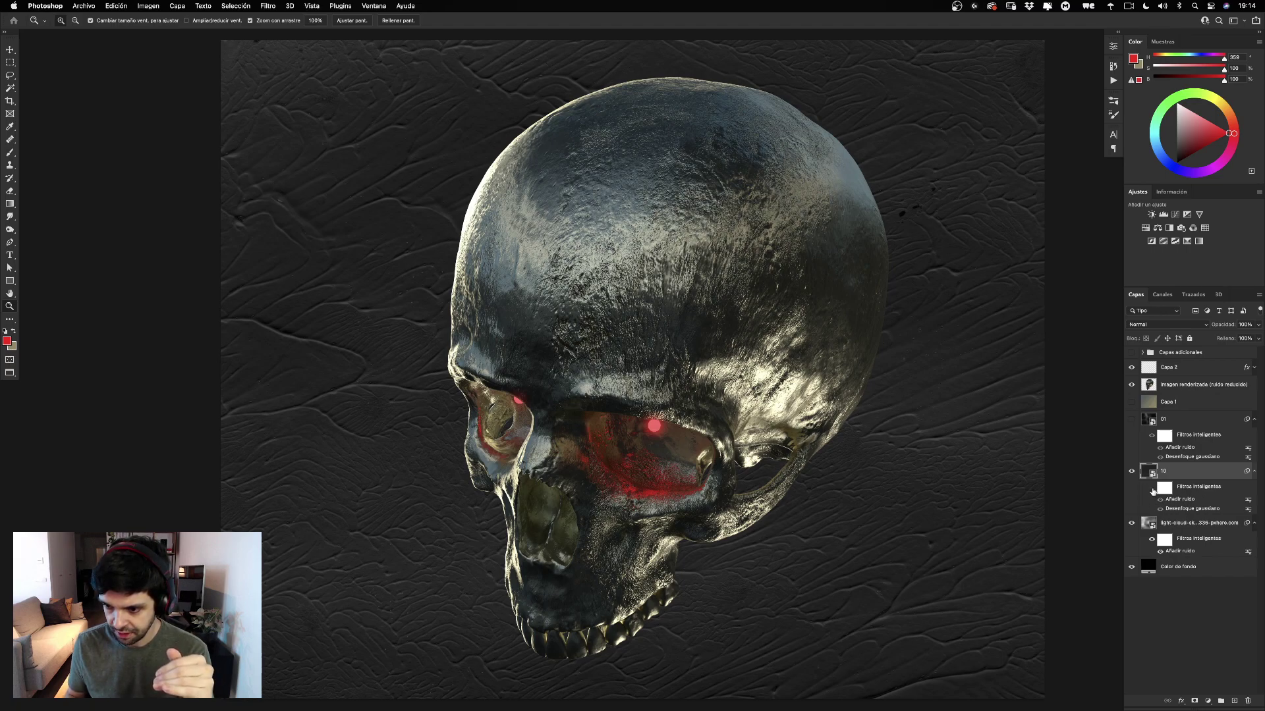
left_click(1151, 489)
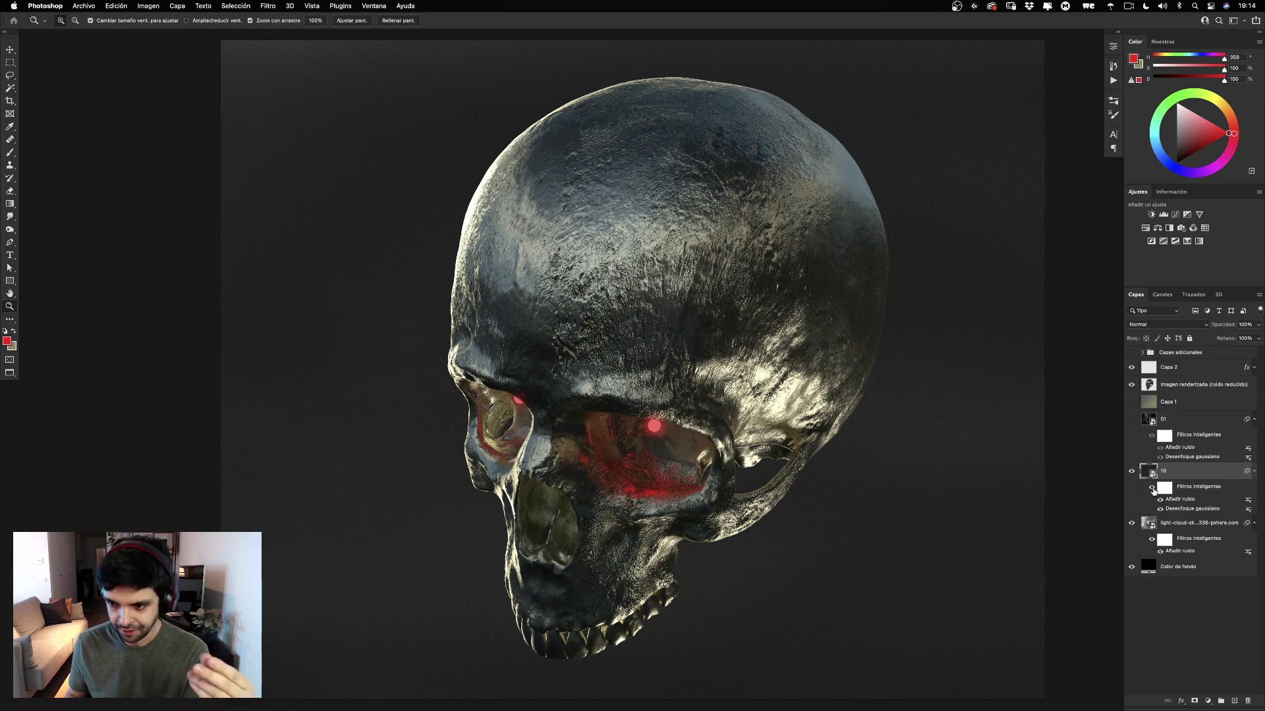
Show layer 01 and compare the background with and without its smart filters, leaving them enabled.
left_click(1133, 419)
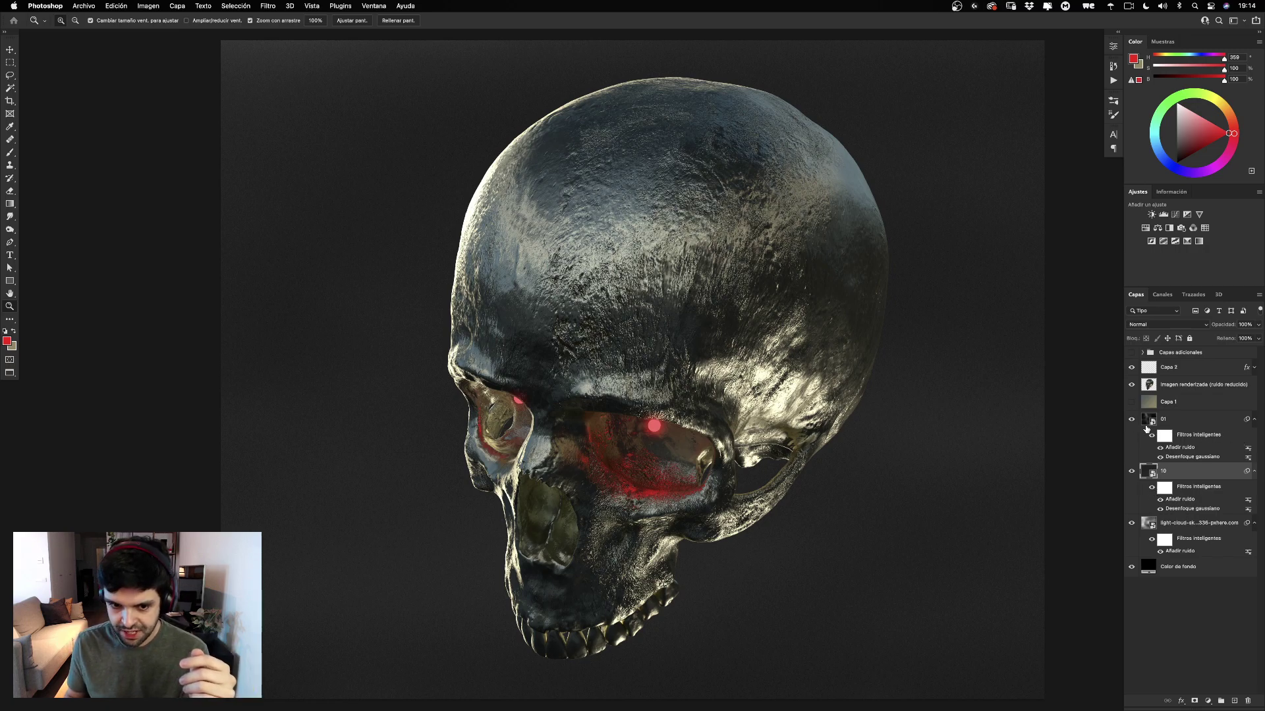
left_click(1152, 435)
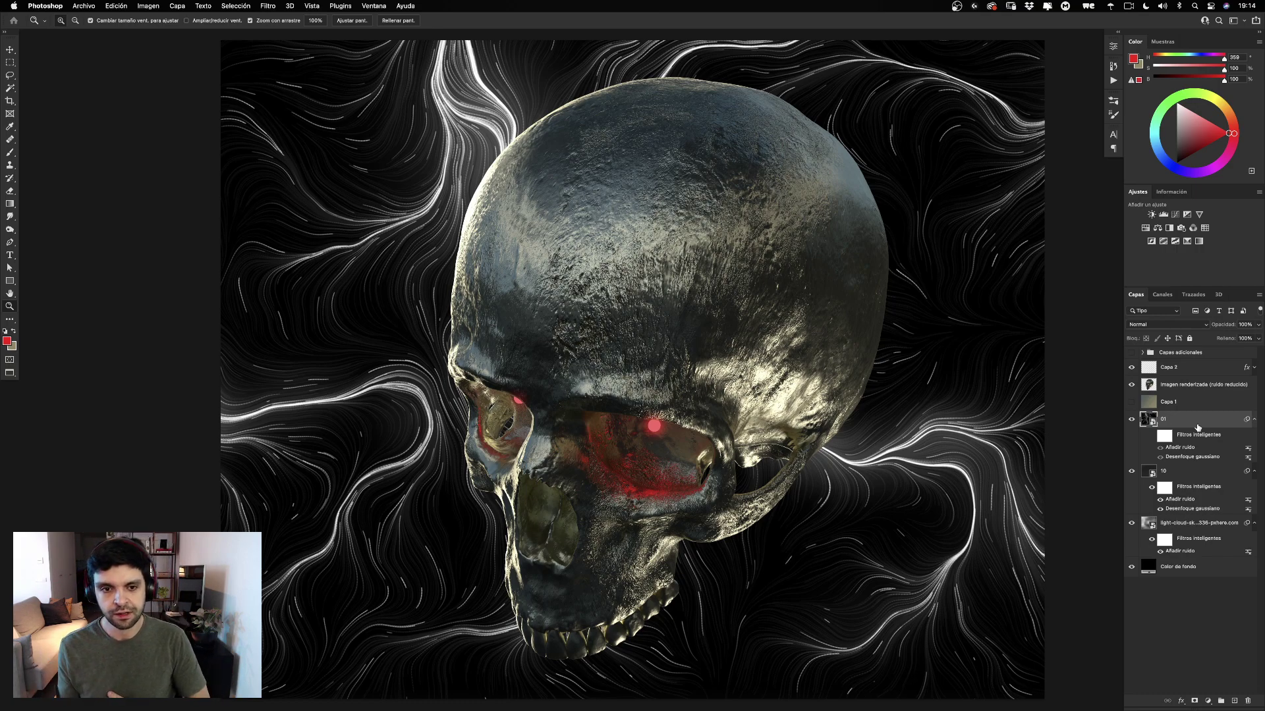
left_click(1151, 435)
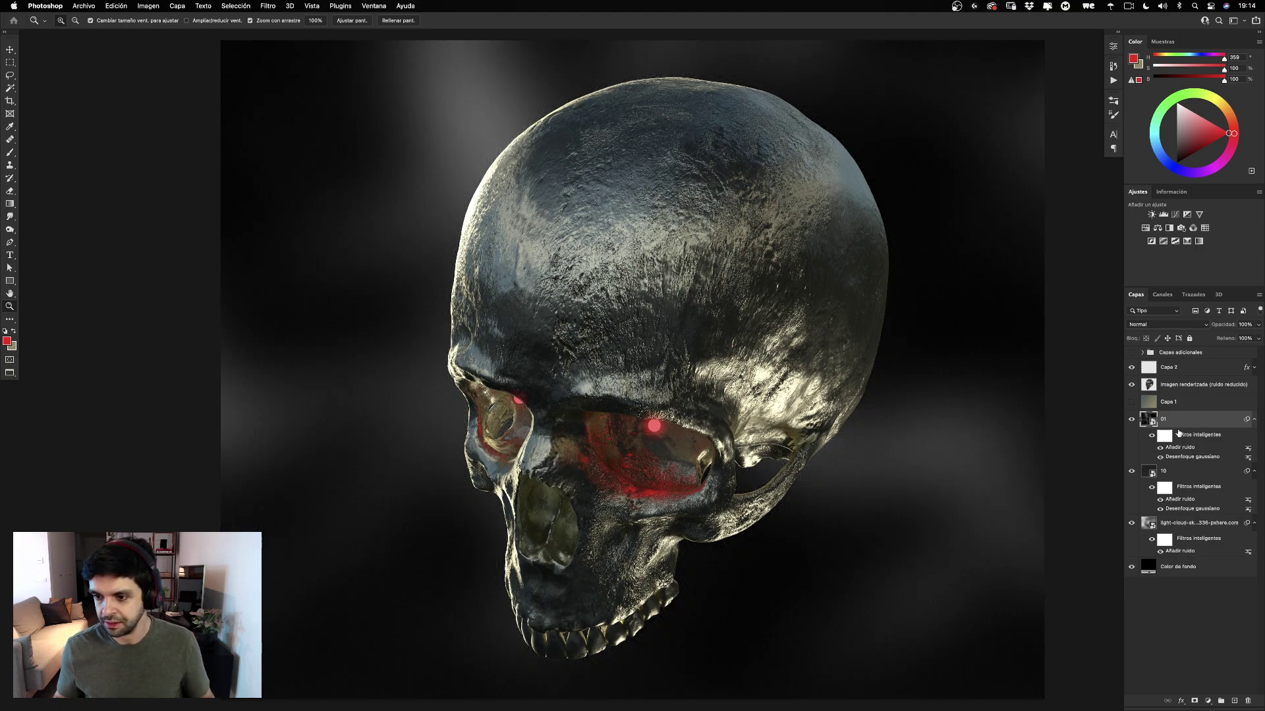
Collapse the smart filter lists of the three background layers and show the Capa 1 layer.
left_click(1253, 420)
left_click(1254, 437)
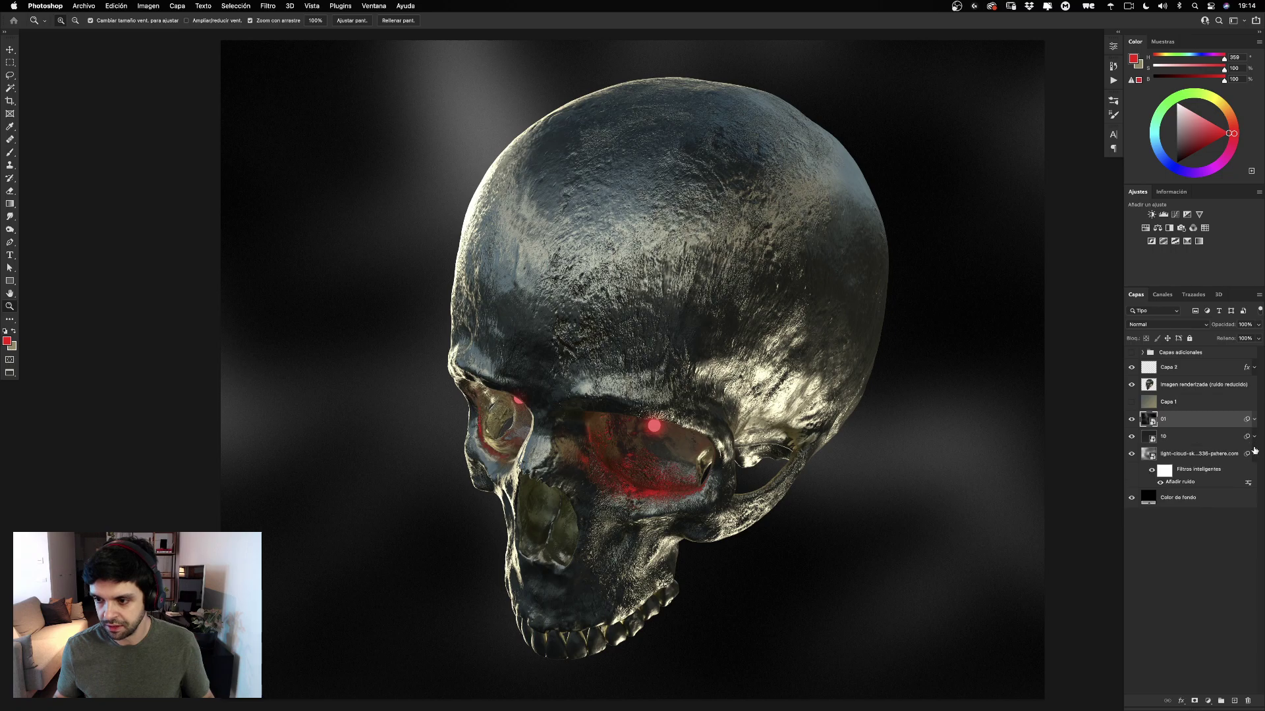
left_click(1254, 453)
left_click(1132, 401)
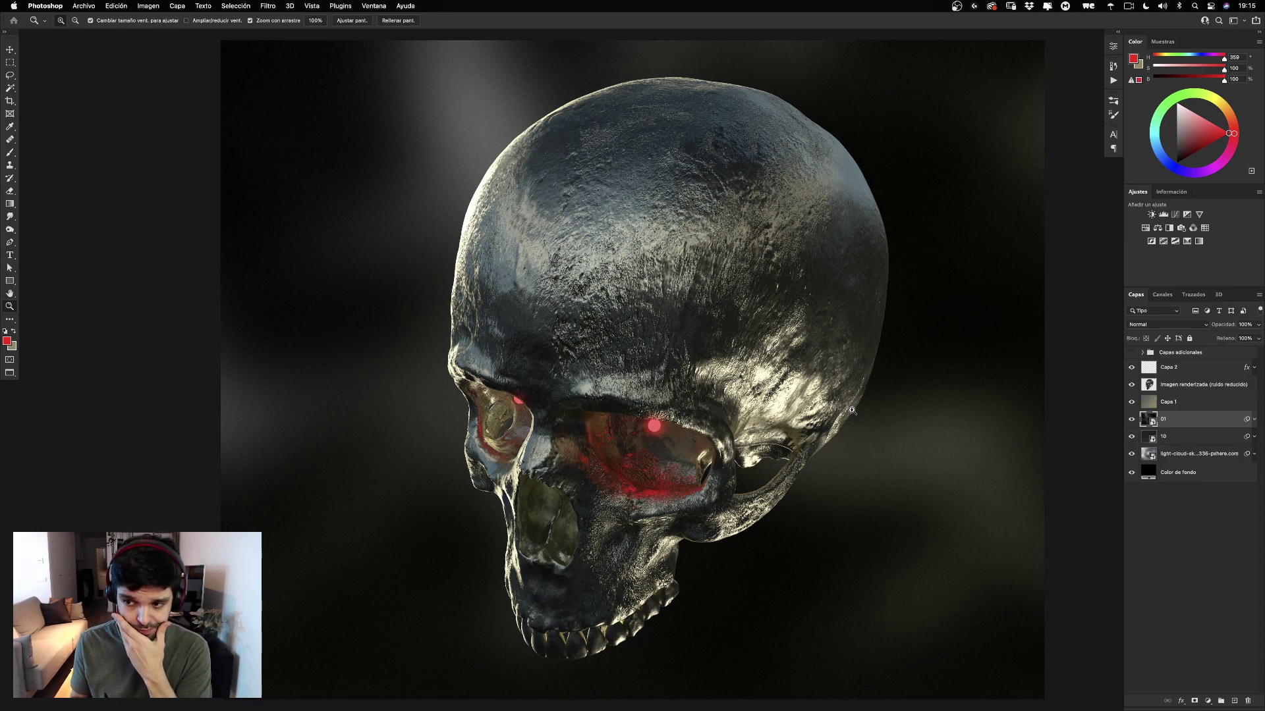
Select the red eye-glow layer and compare a close-up of the eye with the layer hidden and shown.
left_click(1157, 388)
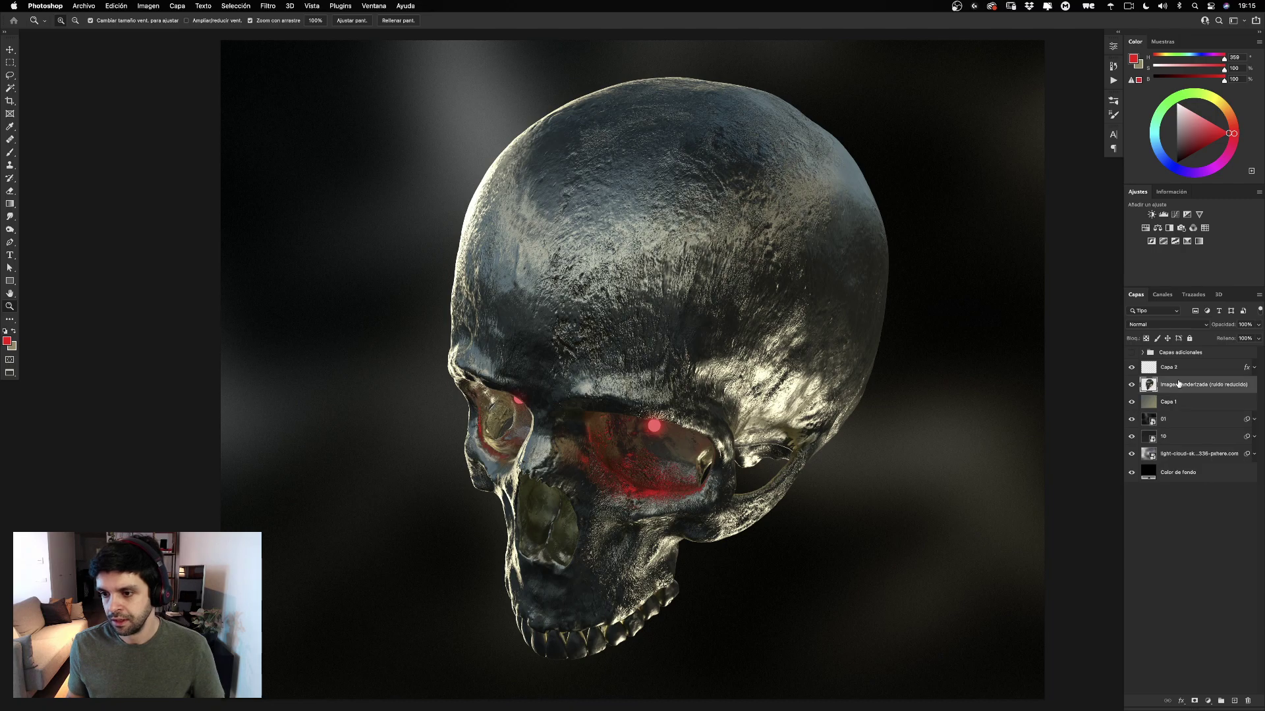
left_click(1177, 373)
left_click(1131, 368)
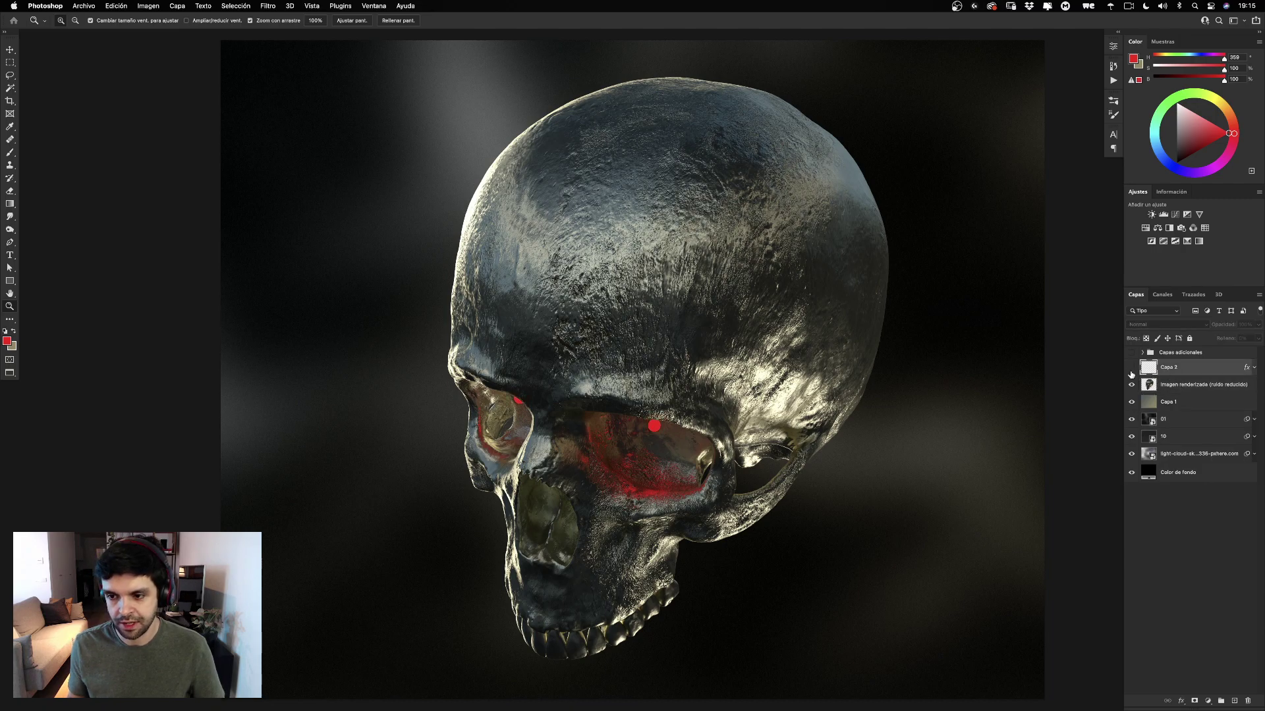
left_click(1131, 367)
left_click_drag(610, 430, 657, 437)
left_click_drag(811, 440, 842, 444)
left_click(843, 443, "alt")
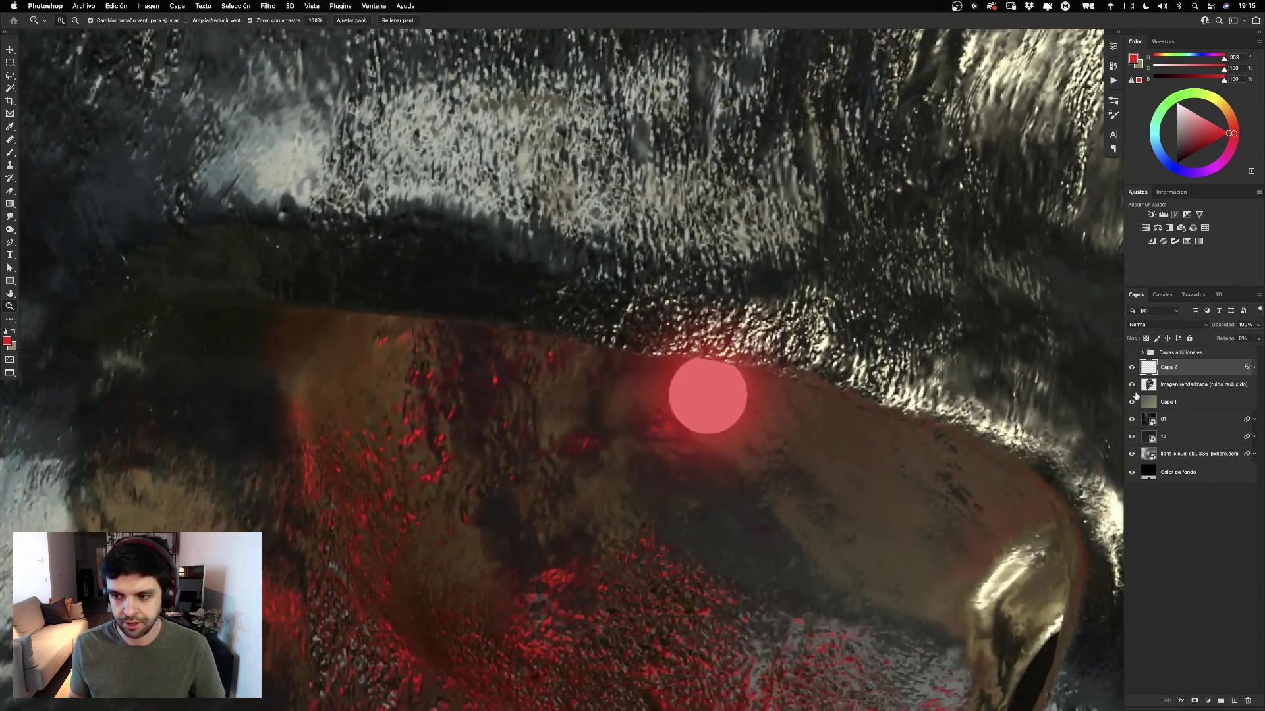
left_click(1131, 368)
left_click(1130, 368)
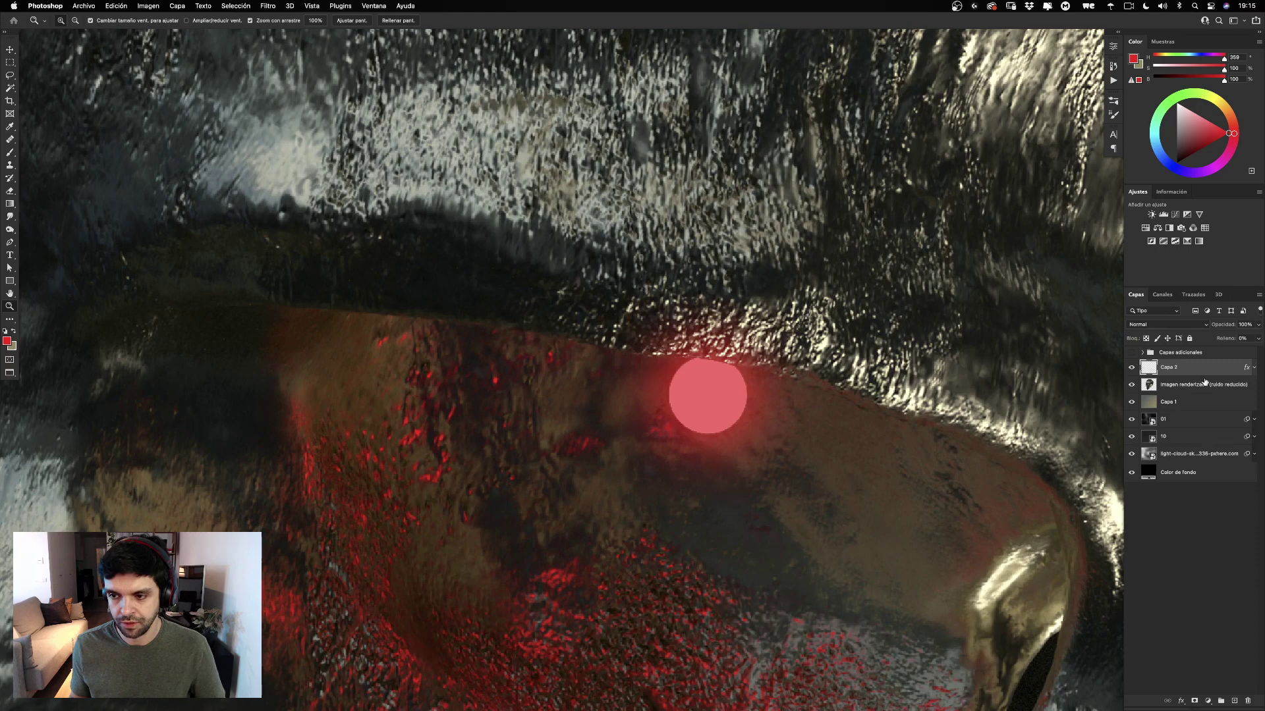
Inspect the eye layer's effects by turning its outer glow off and back on, then collapse the list.
left_click(1254, 369)
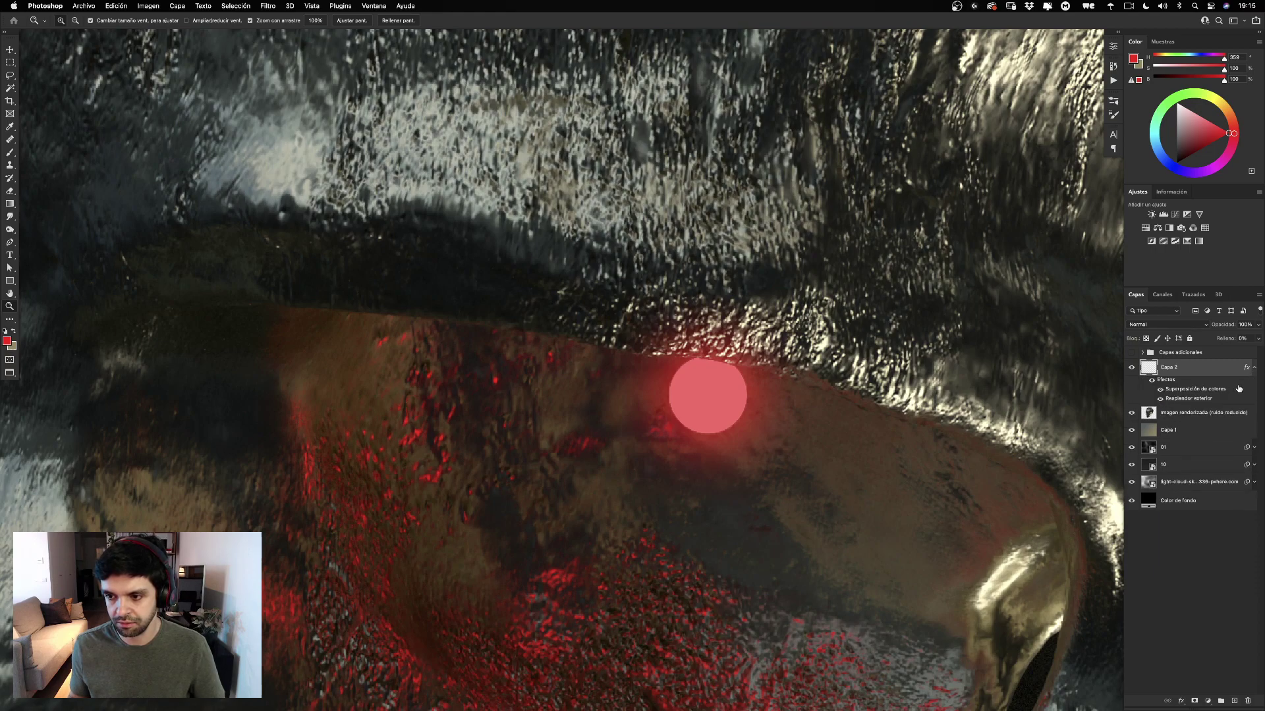
left_click(1160, 399)
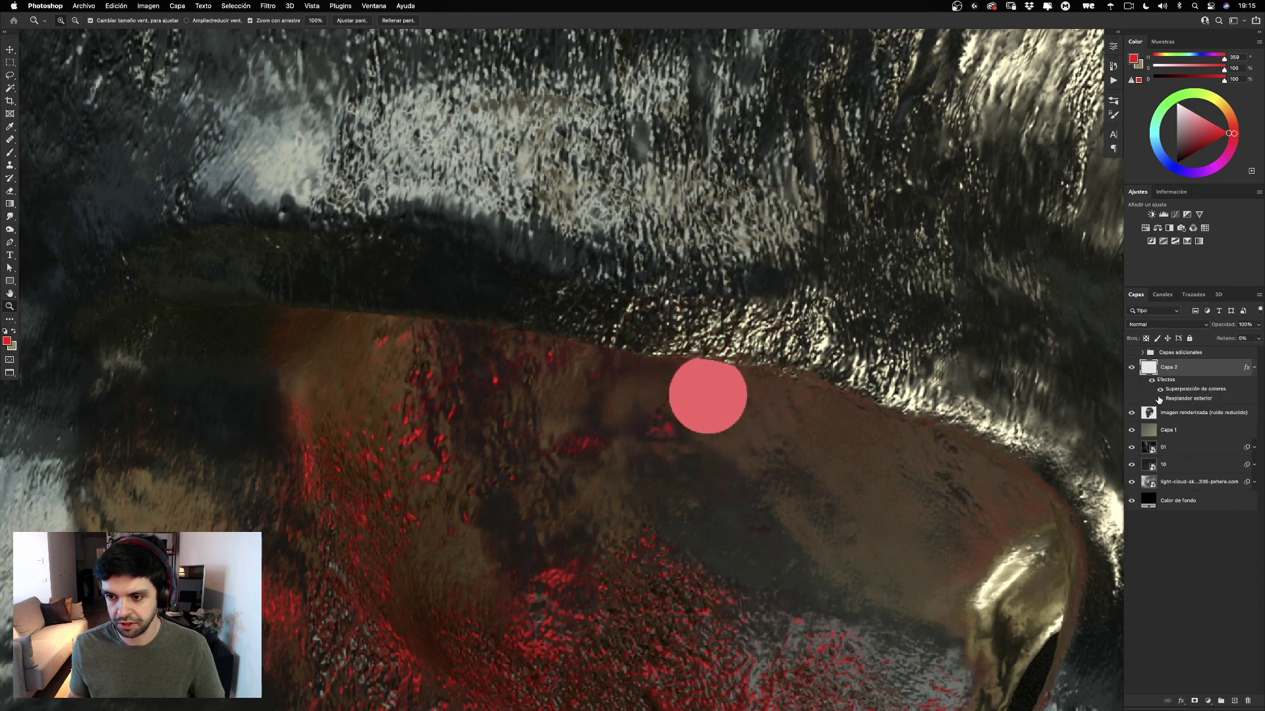
left_click(1160, 398)
left_click(1254, 367)
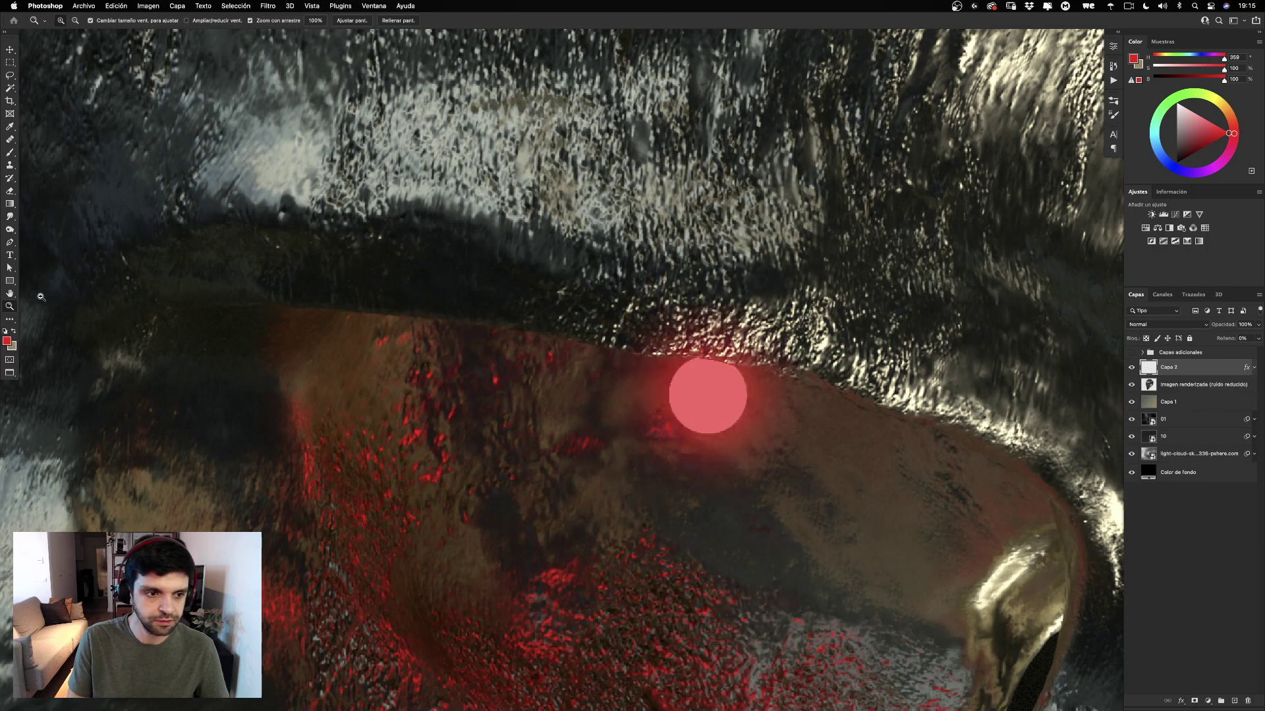
Examine the whole skull composition in full-screen mode.
double_click(10, 306)
mouse_move(524, 350)
left_mouse_down()
mouse_move(486, 354)
mouse_move(532, 353)
left_mouse_up()
left_click_drag(681, 302, 780, 332)
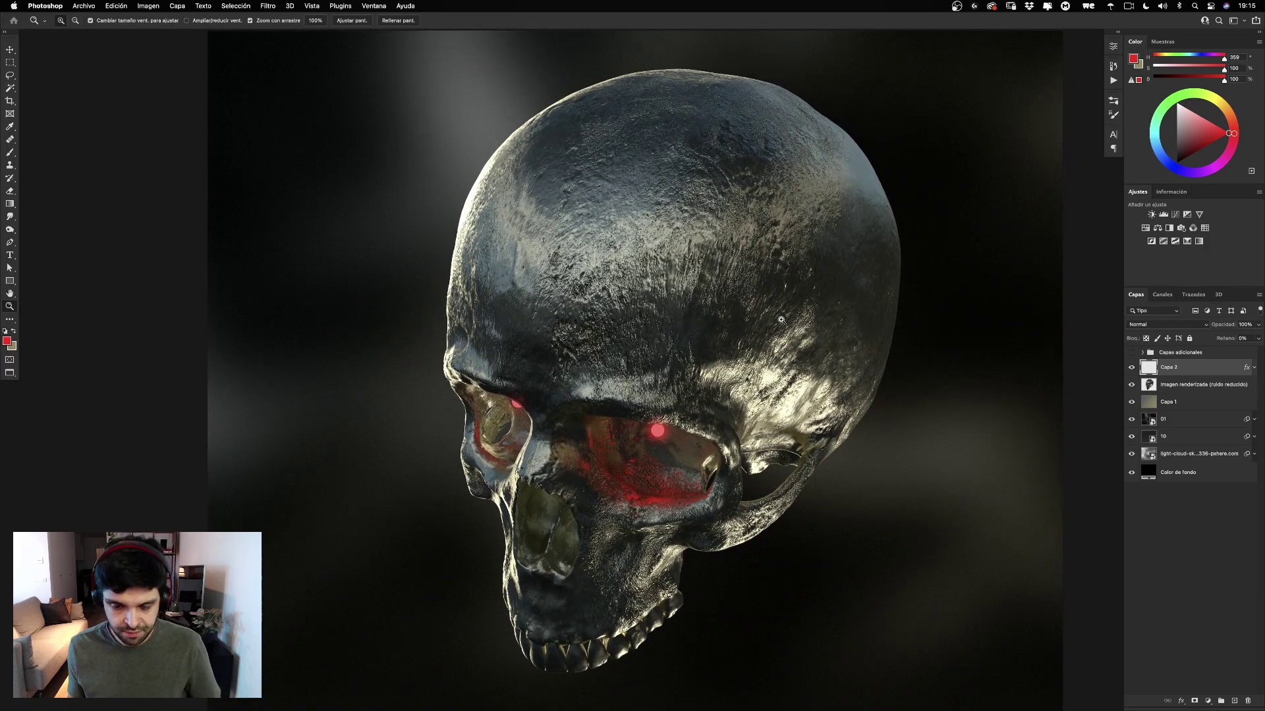
key("v")
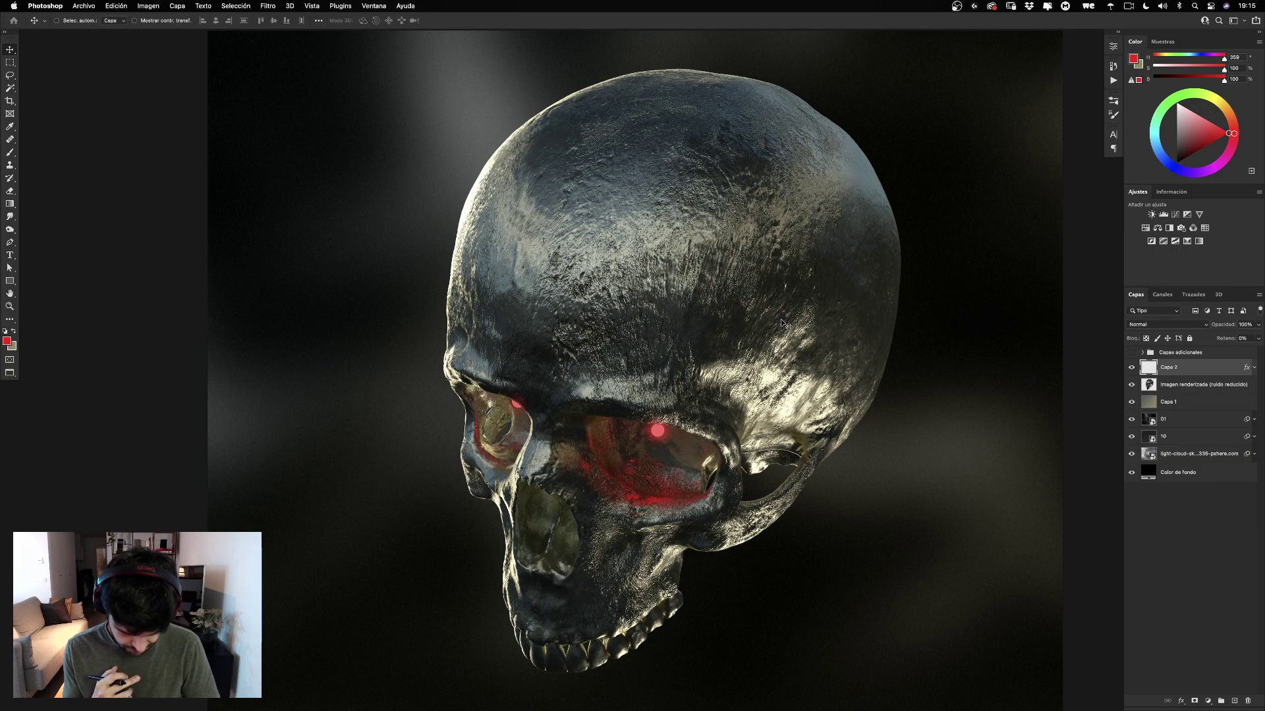
left_click(9, 306)
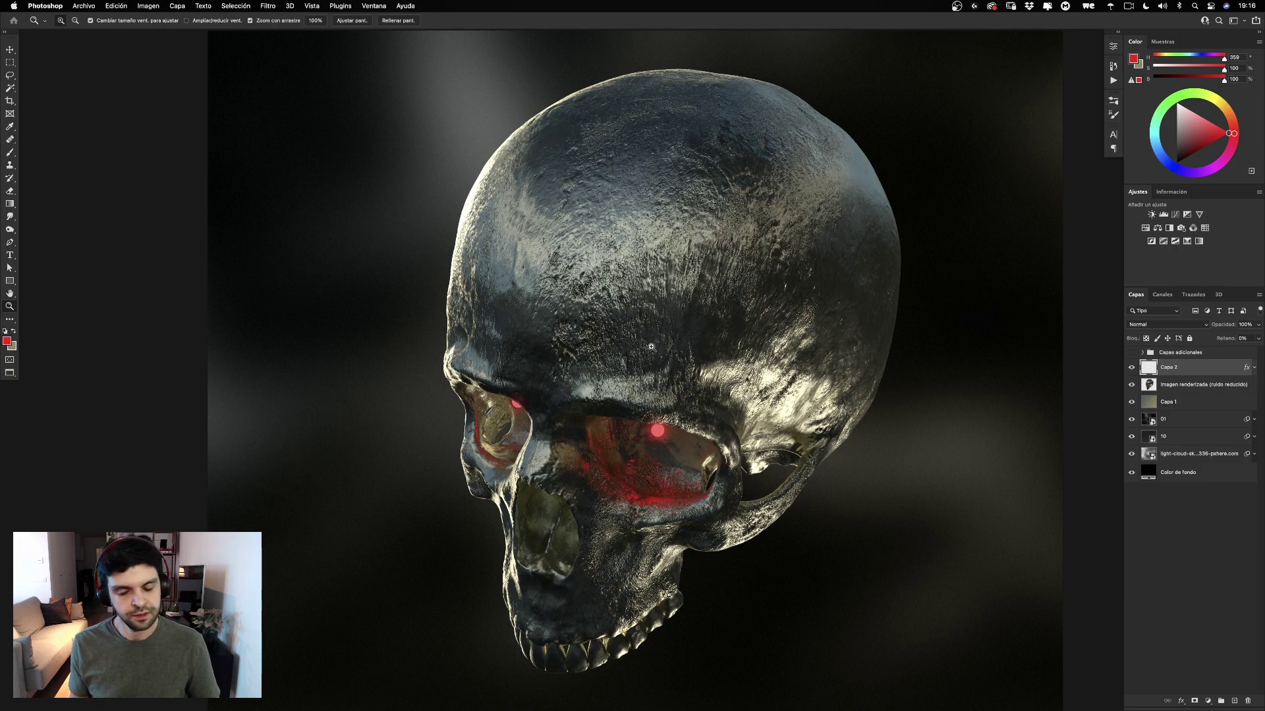
left_click_drag(643, 364, 673, 352)
key("f")
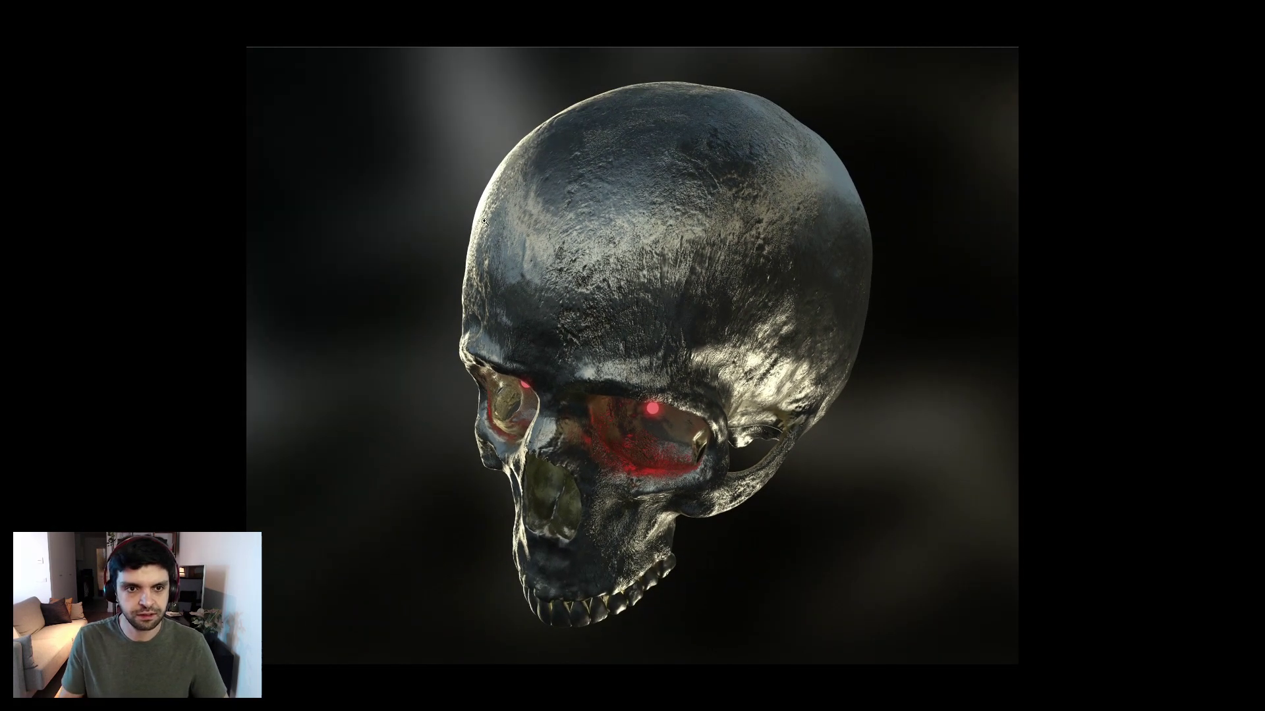
Leave full-screen mode, open the Tactical Skull 2 folder in Finder and preview IceC_N.jpg.
key("f")
left_click(132, 203)
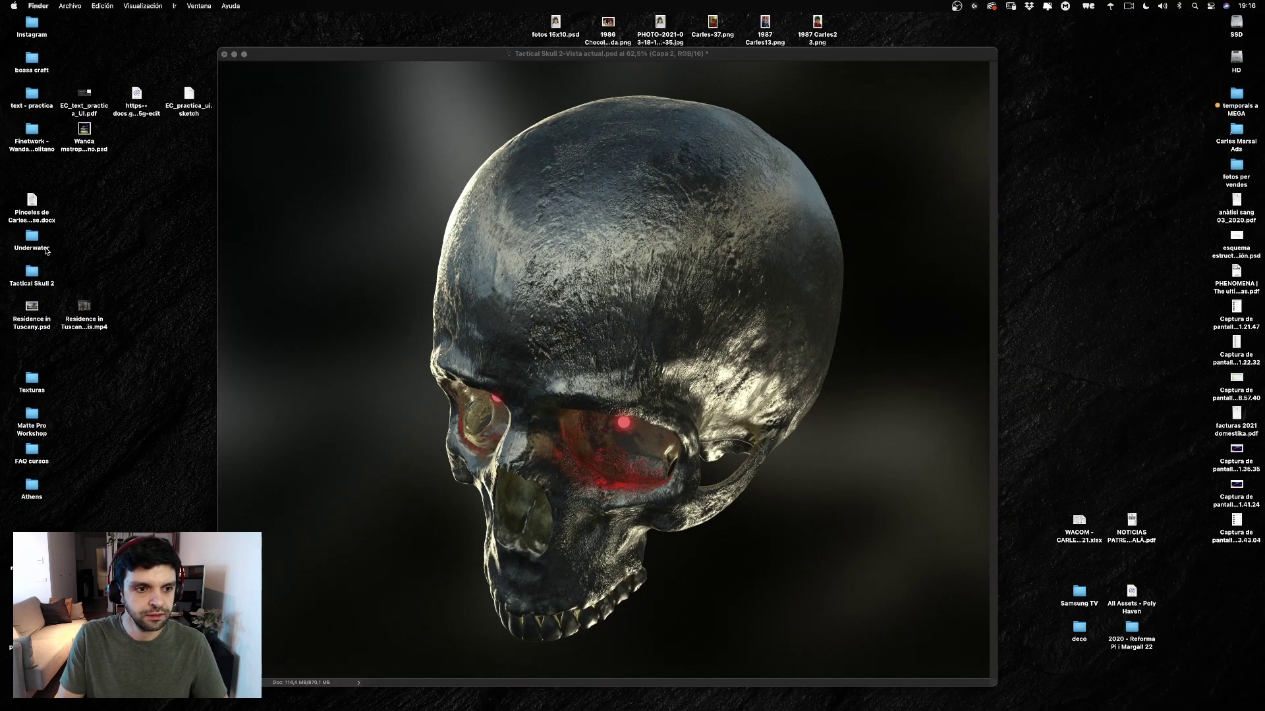
left_click(35, 271)
double_click(35, 270)
left_click_drag(573, 196, 547, 8)
left_click(394, 79)
key("space")
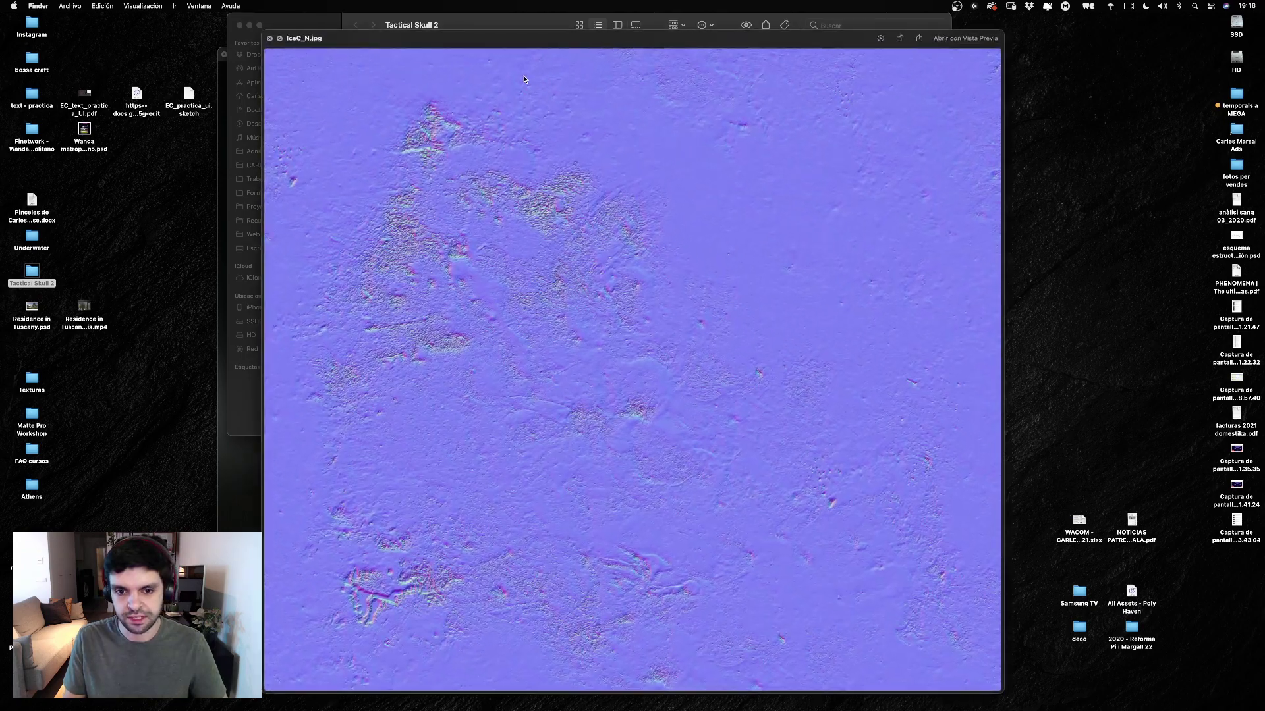
Preview Tactical Skull 2_base.psd and the Tactical Skull 2-Vista actual.psd file in the folder.
key("space")
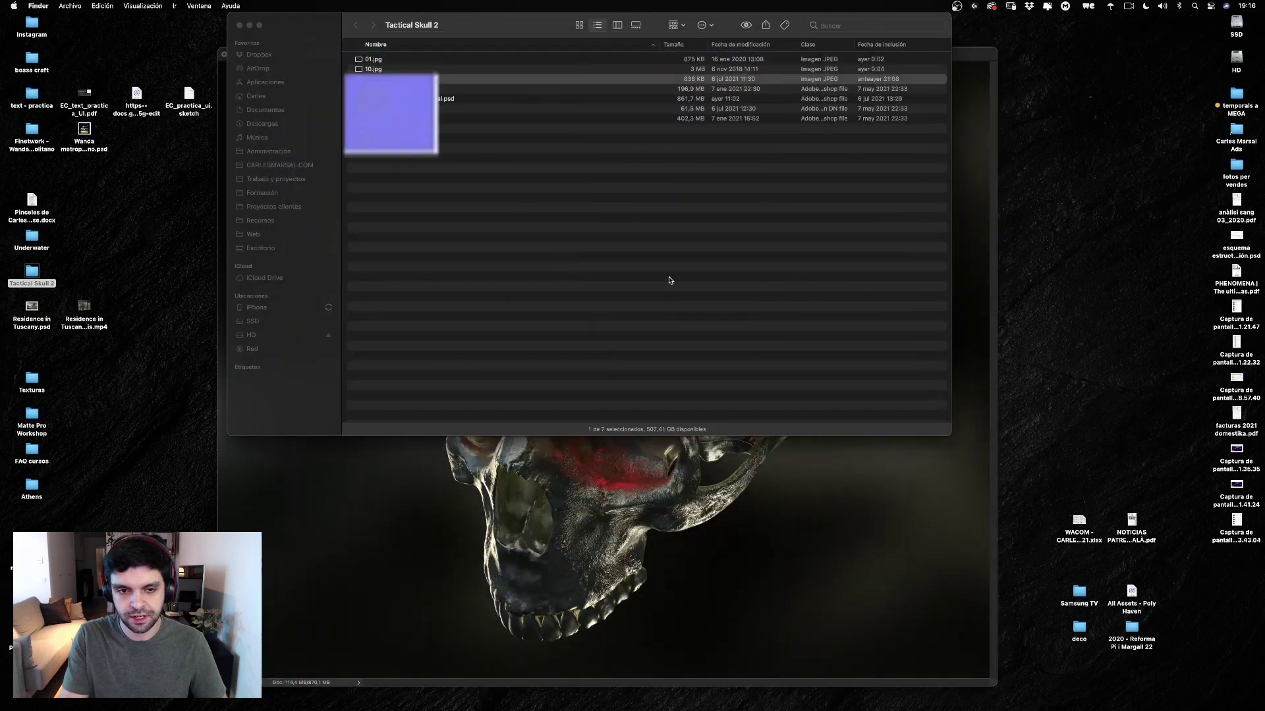
key("Down")
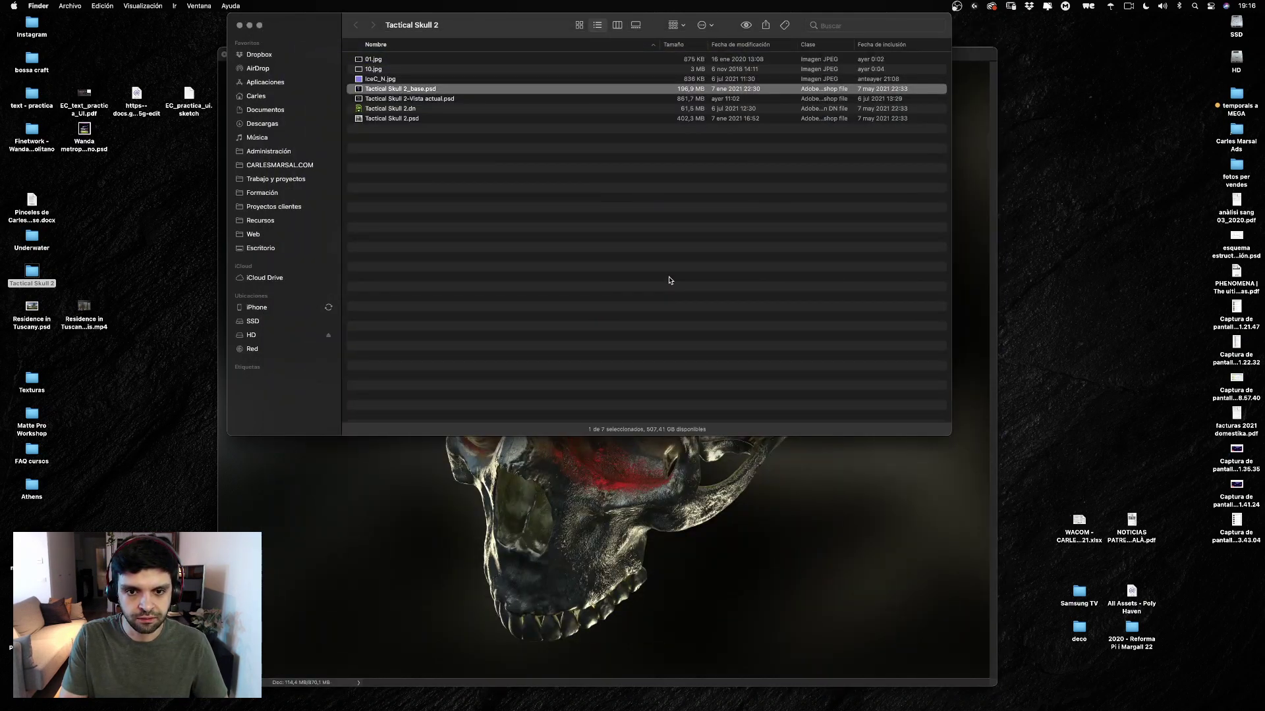
key("space")
key("space")
key("Down")
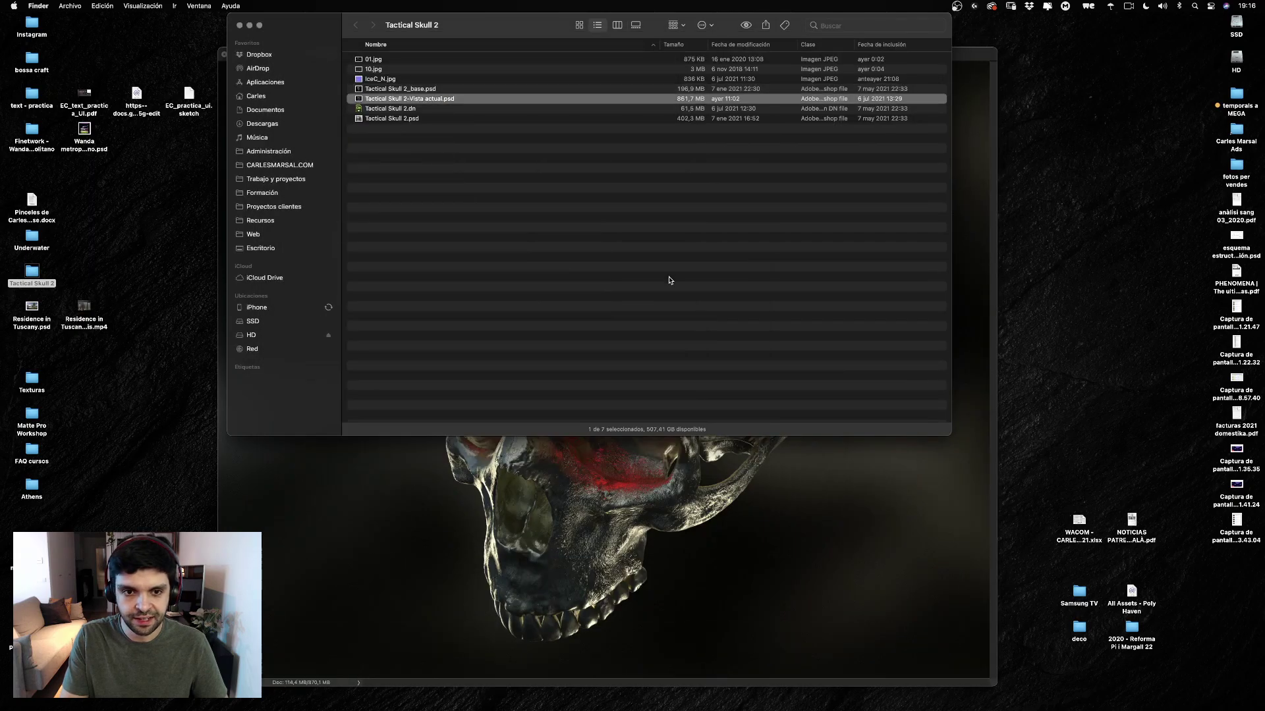
key("space")
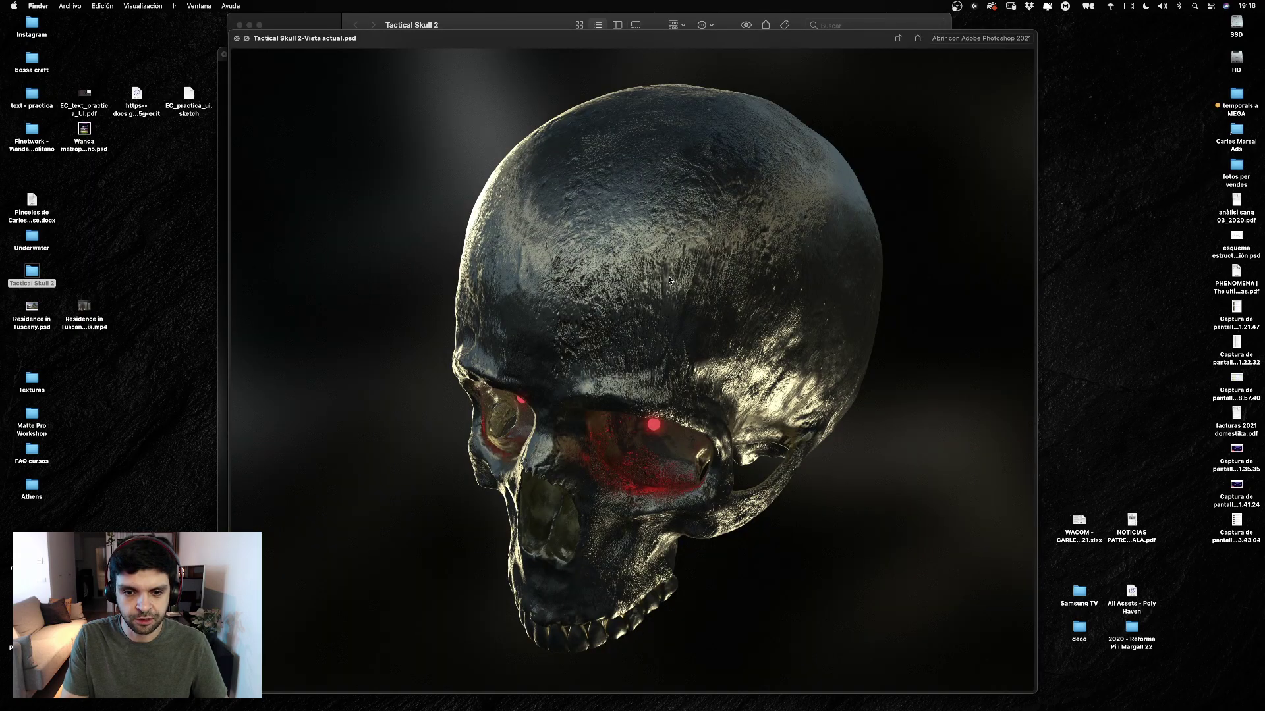
key("space")
Go through the remaining files in the folder and preview the 01.jpg texture.
key("Down")
key("Down")
key("Up")
key("Up")
key("Up")
key("Up")
key("Up")
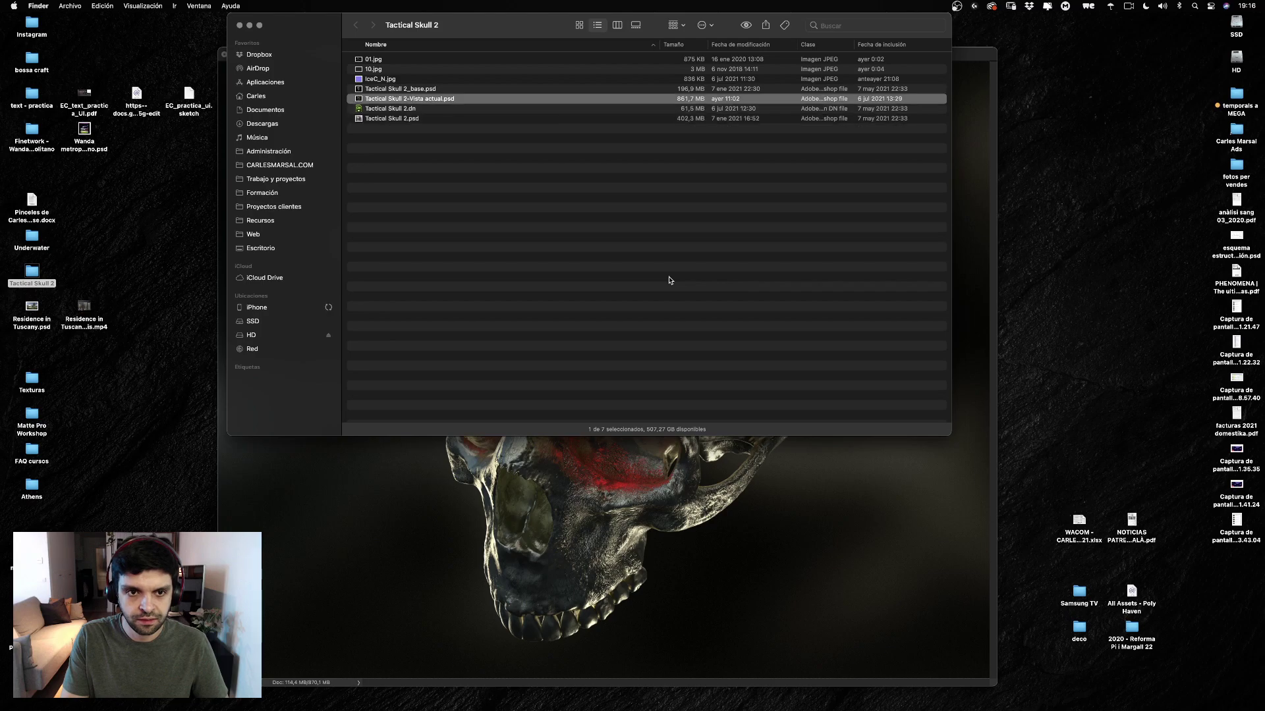
key("space")
key("Up")
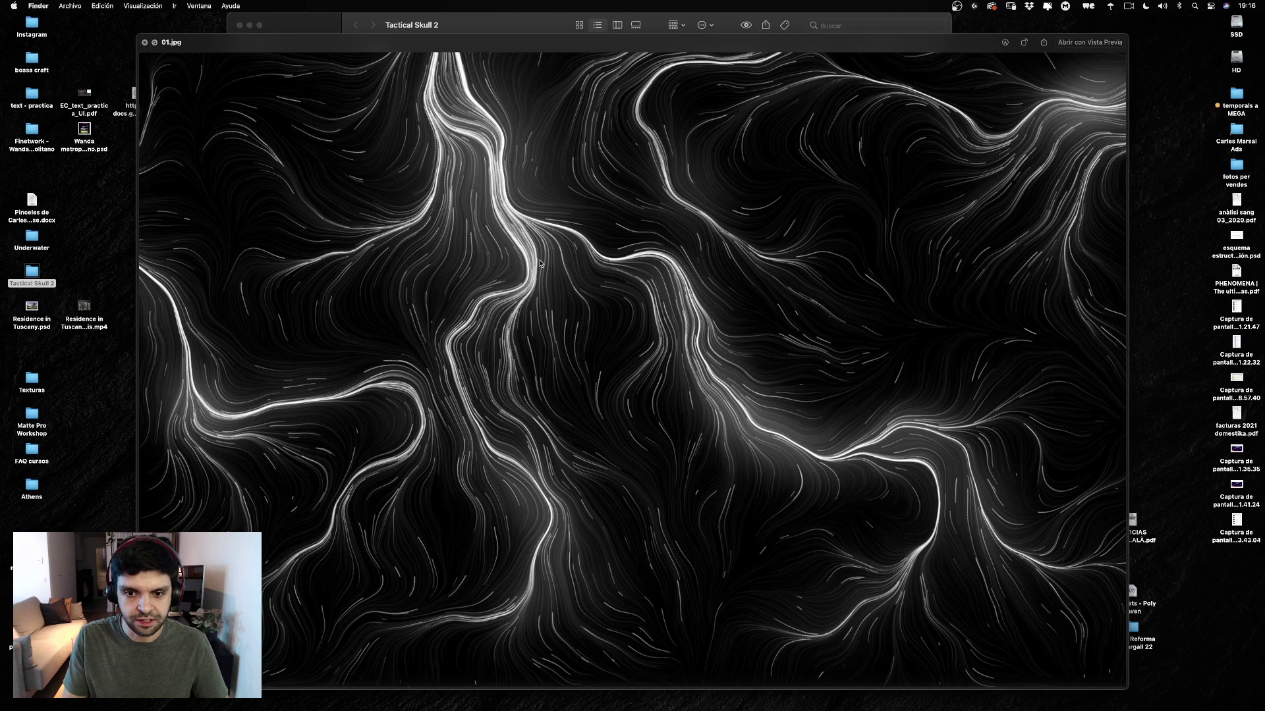
key("space")
Close the folder window and return to the skull document in Photoshop, filling the workspace with the panels shown.
left_click(239, 25)
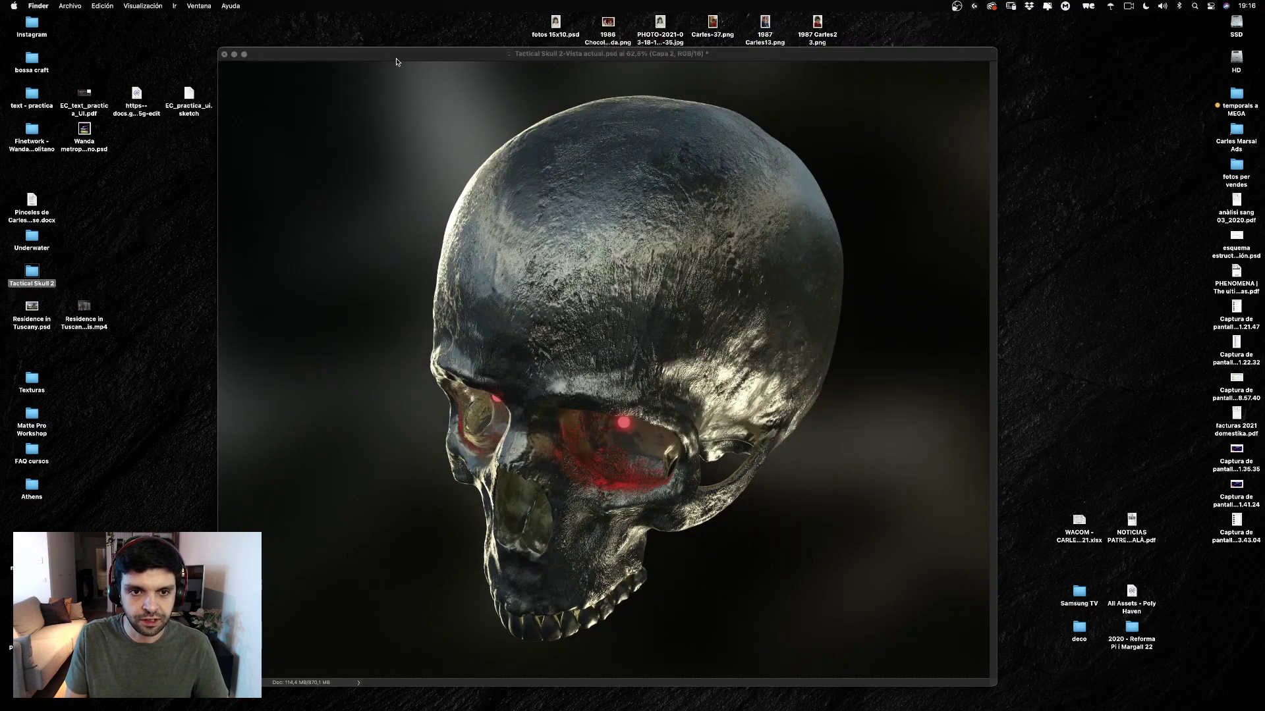
left_click(399, 58)
key("f")
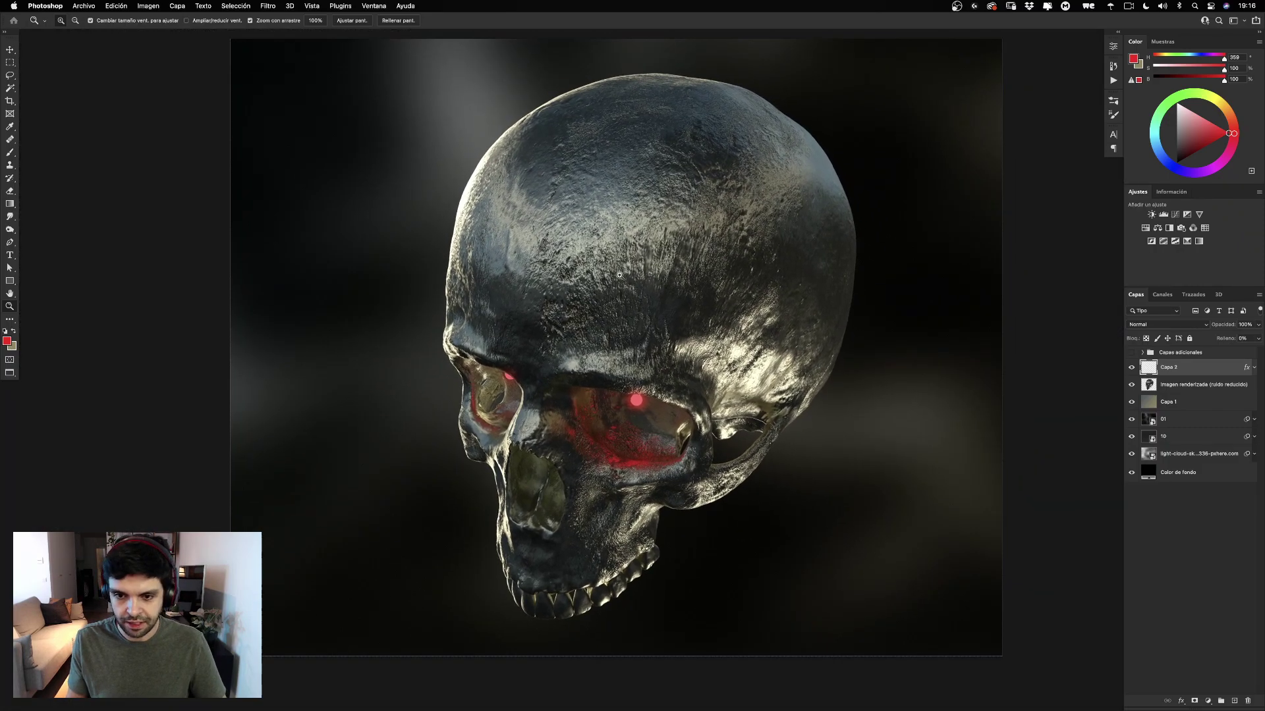
Check the eye-glow layer's effect by hiding and showing it, then select the rendered image layer.
left_click(1131, 368)
left_click(1131, 368)
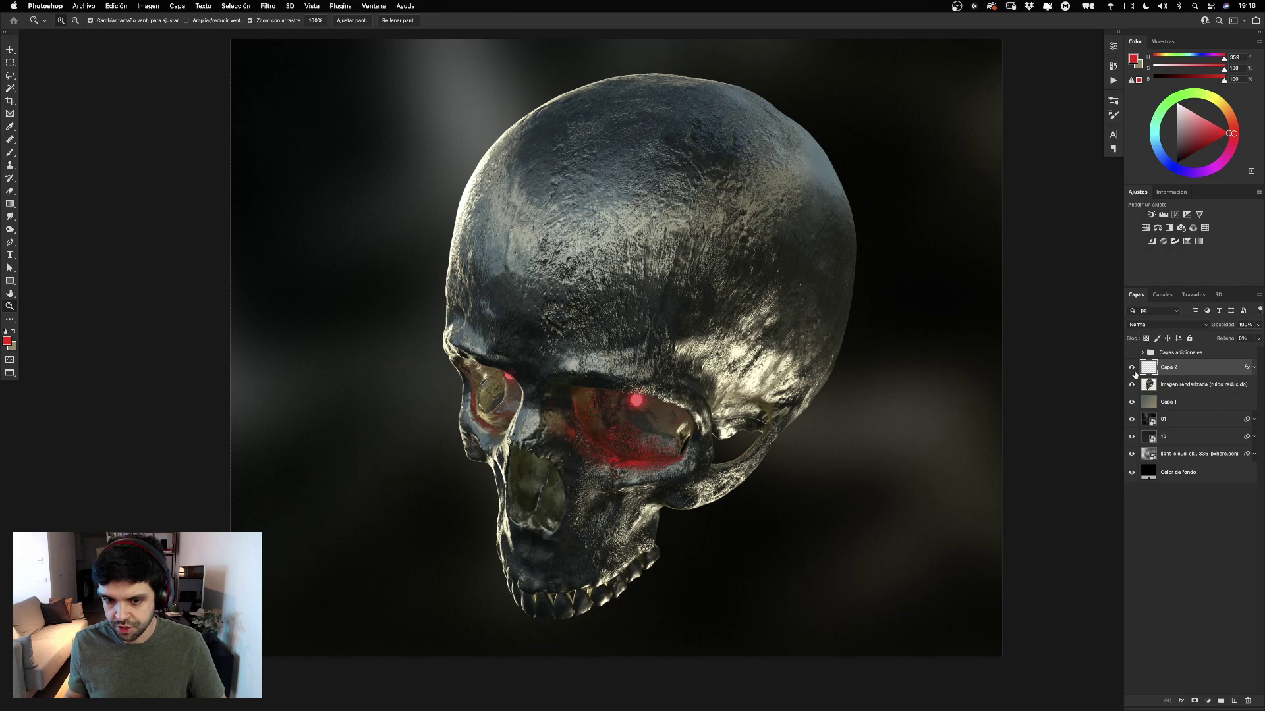
left_click(1148, 389)
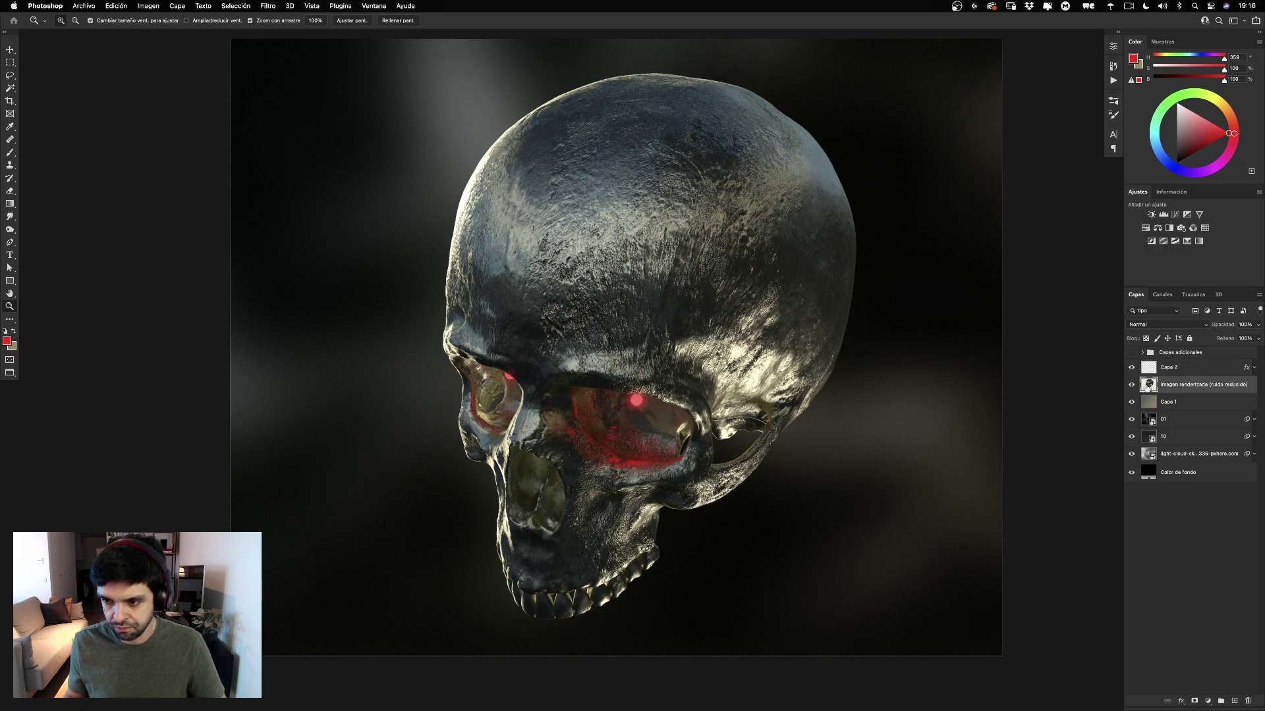
Rename the Capa 1 layer beneath the rendered image as color.
left_click(1186, 405)
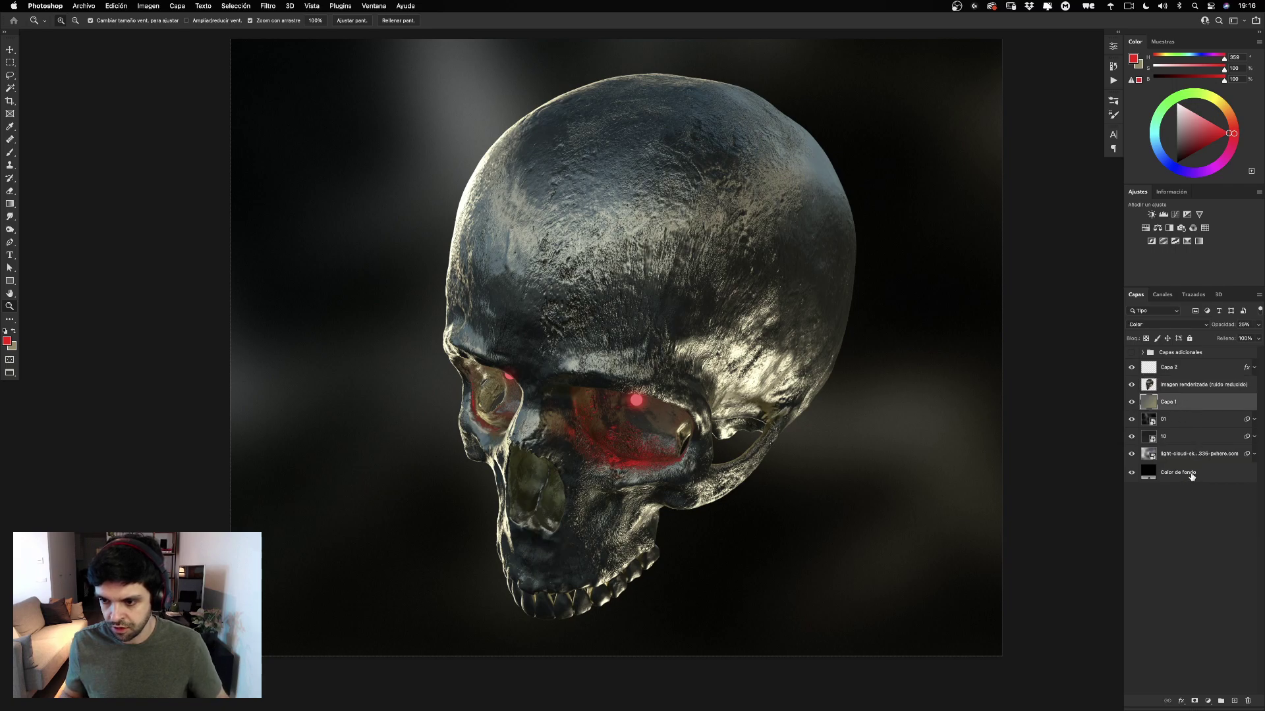
double_click(1171, 402)
type("color")
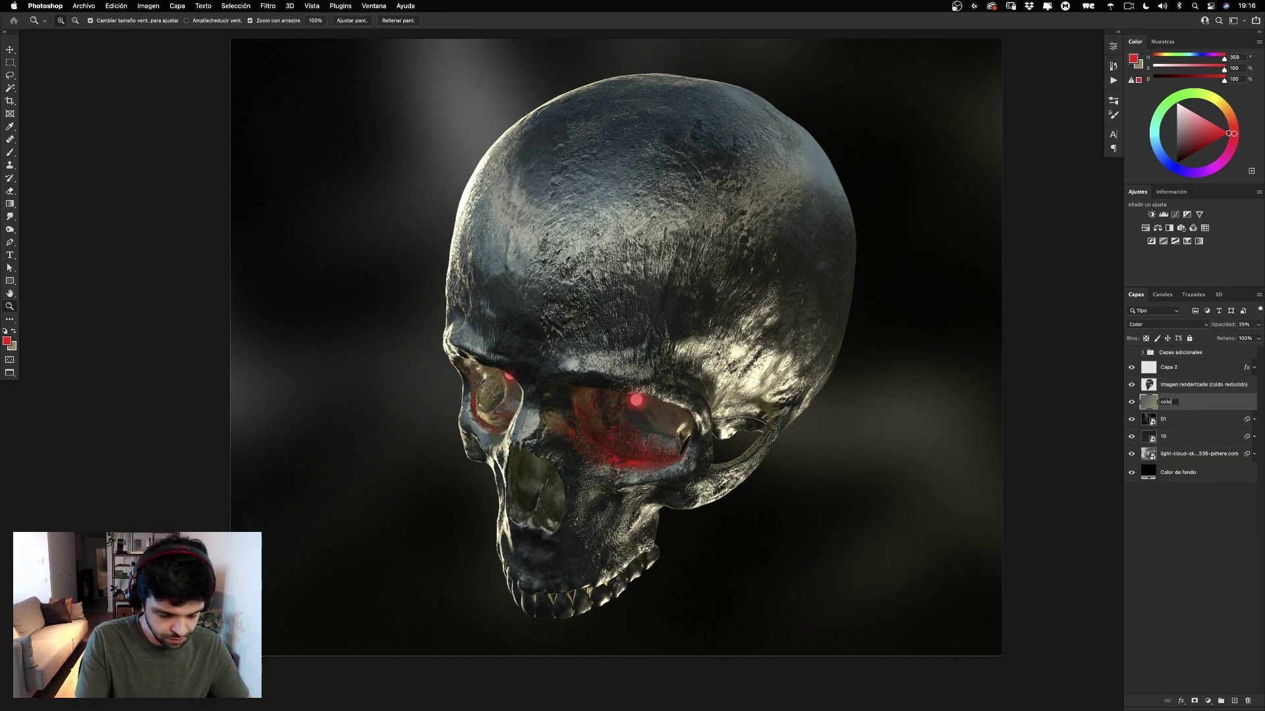
key("Return")
Group the layers from color down to Color de fondo and name the group fondo.
left_click(1192, 475, "shift")
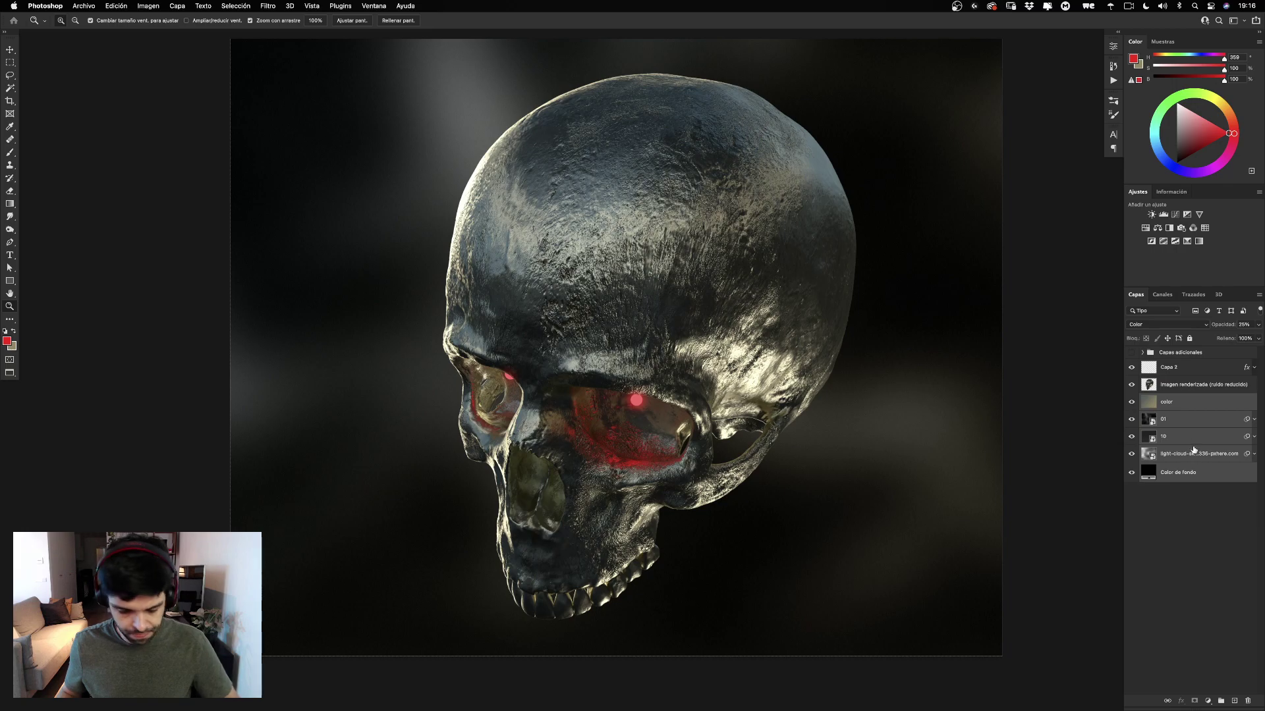
key("super+g")
double_click(1168, 400)
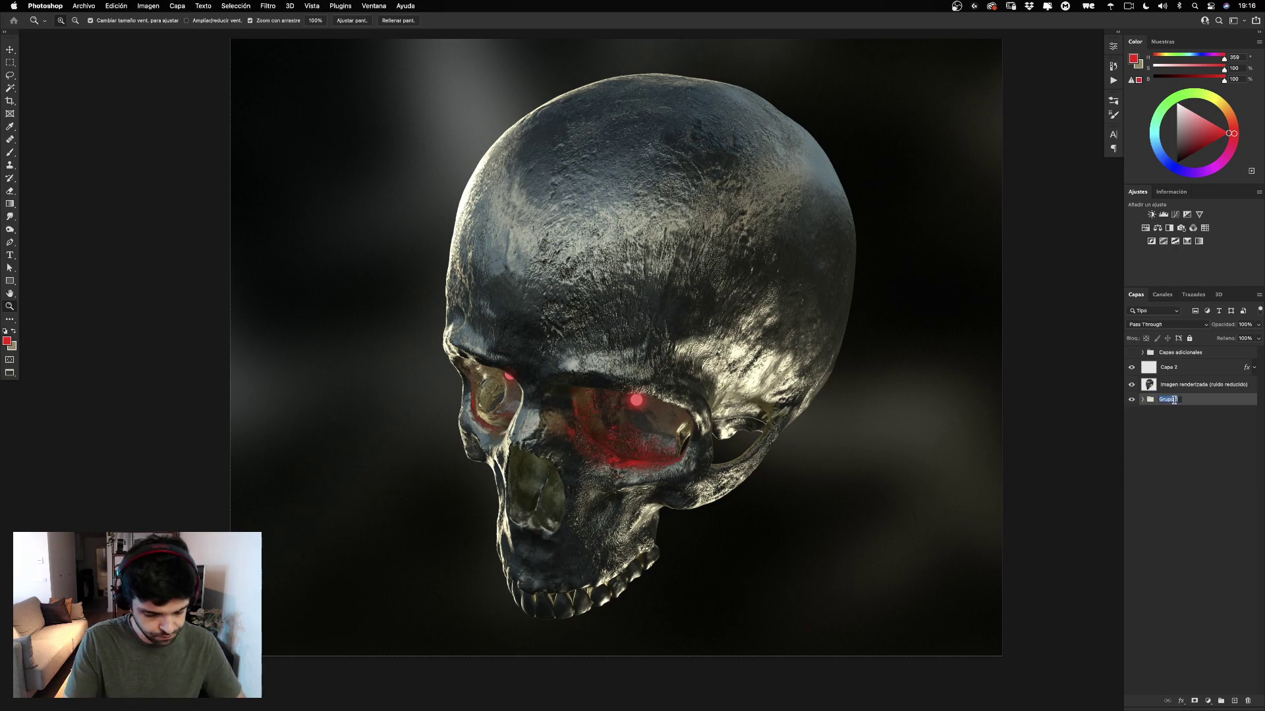
type("fondo")
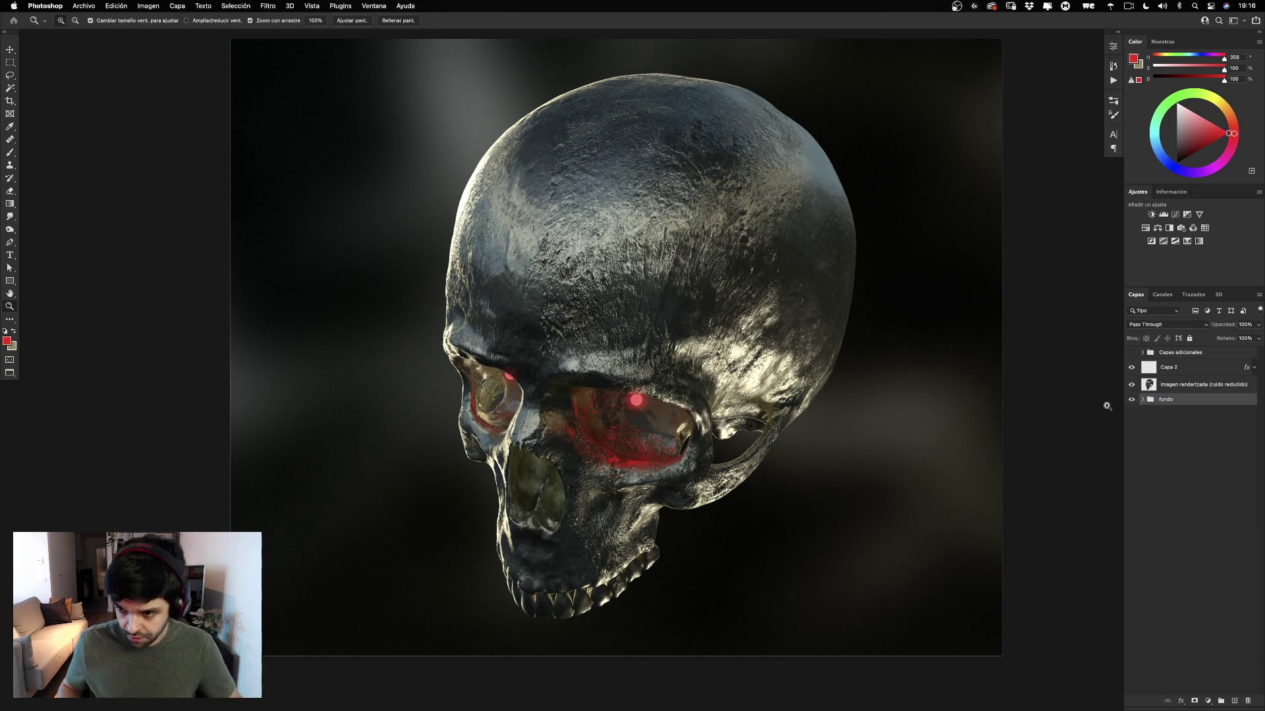
Add an empty layer directly above the rendered image layer and inspect the eye sockets up close.
left_click(1187, 386)
left_click(1233, 700)
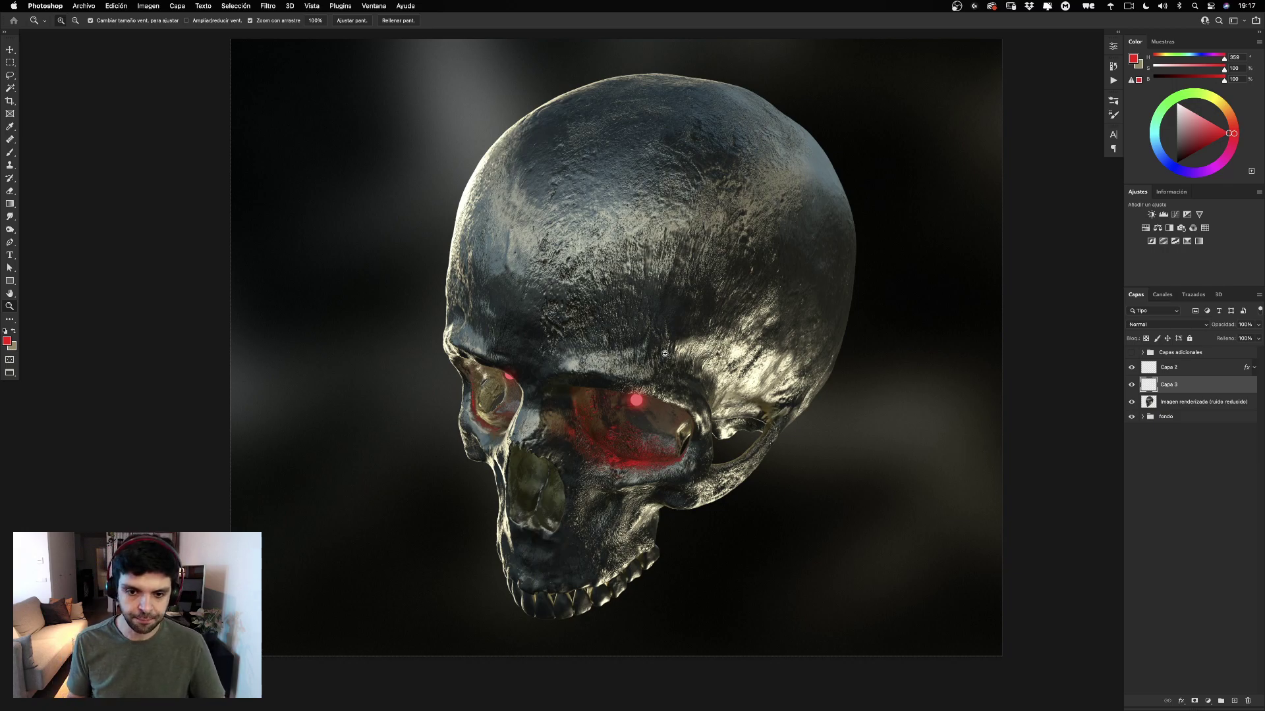
left_click_drag(677, 368, 760, 334)
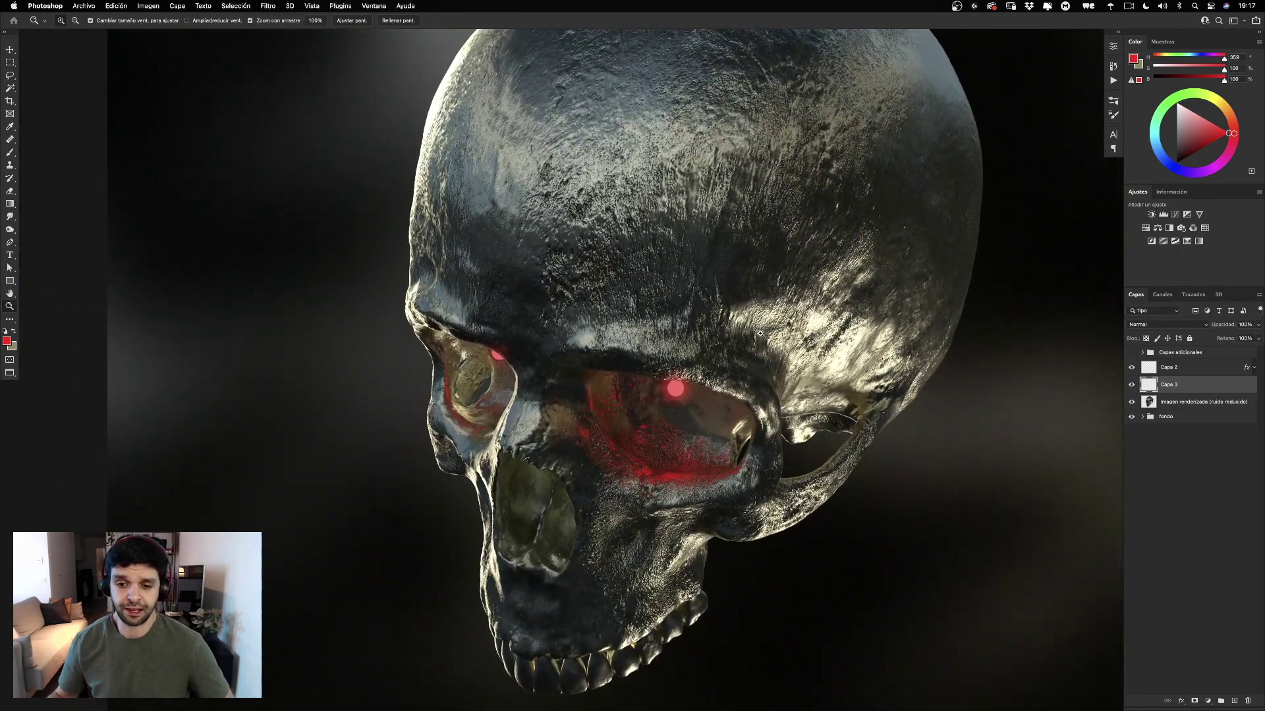
mouse_move(682, 429)
left_mouse_down()
mouse_move(744, 433)
mouse_move(661, 438)
left_mouse_up()
left_click_drag(716, 385, 719, 411)
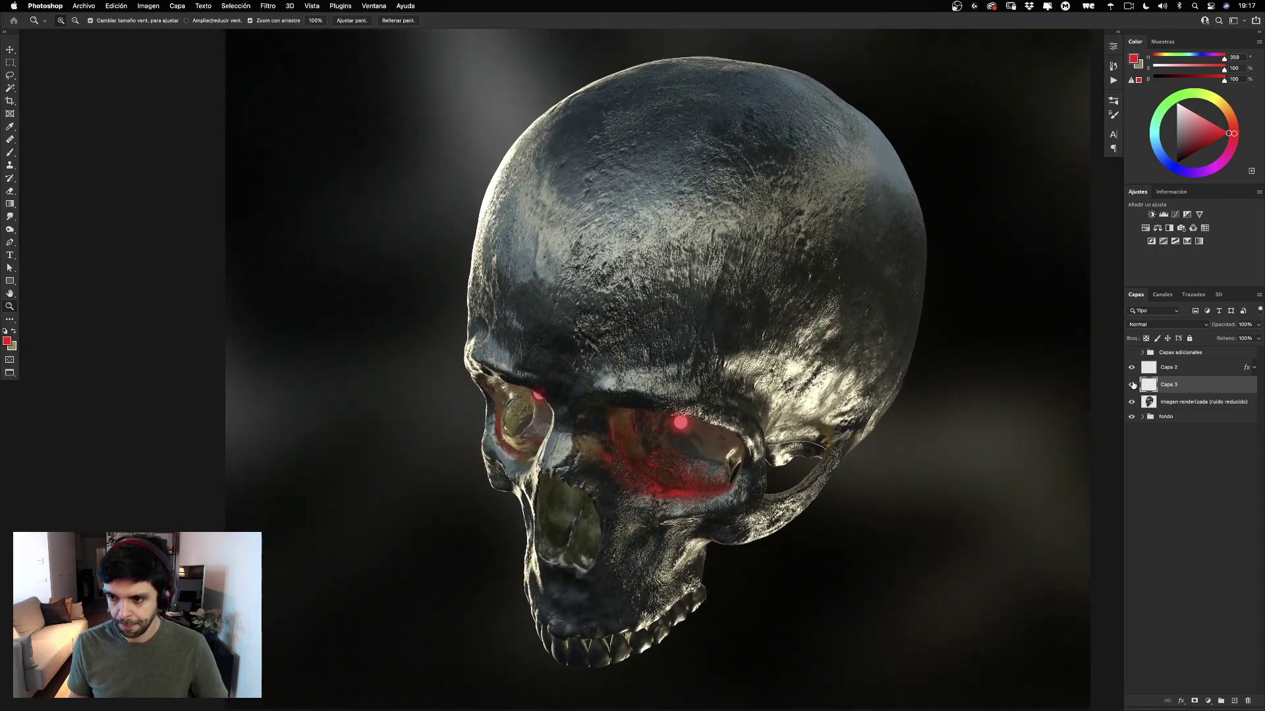
Check the Capa 2 glow by hiding and showing it, and rename the layer resplandor ojos.
left_click(1147, 368)
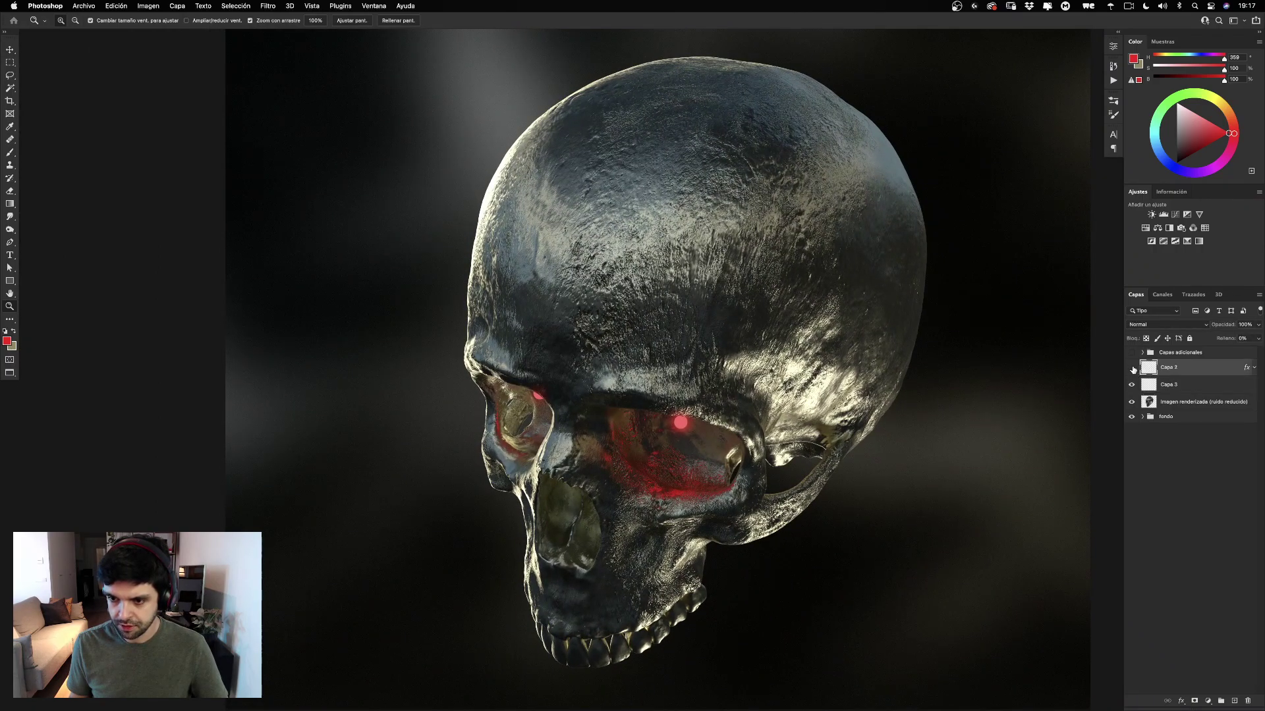
left_click(1132, 367)
left_click(1131, 368)
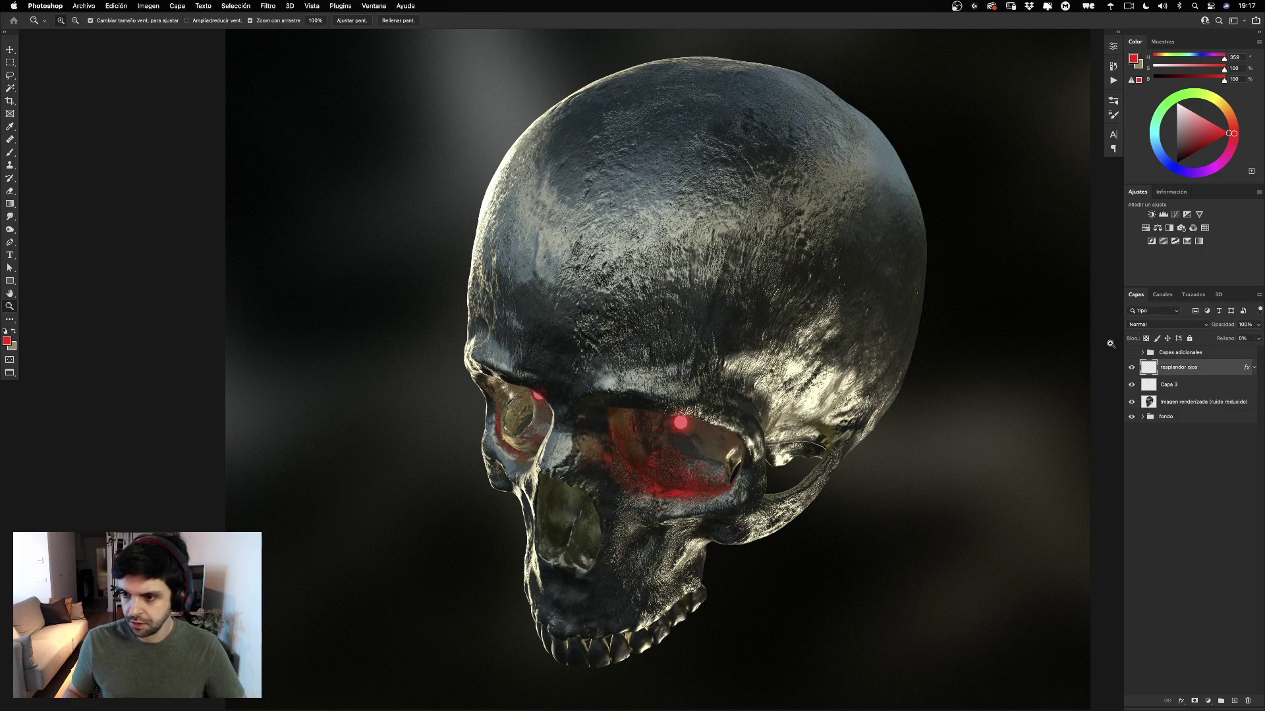
Select the empty Capa 3 layer and choose a small flat-edged preset for the Brush tool.
left_click(1245, 386)
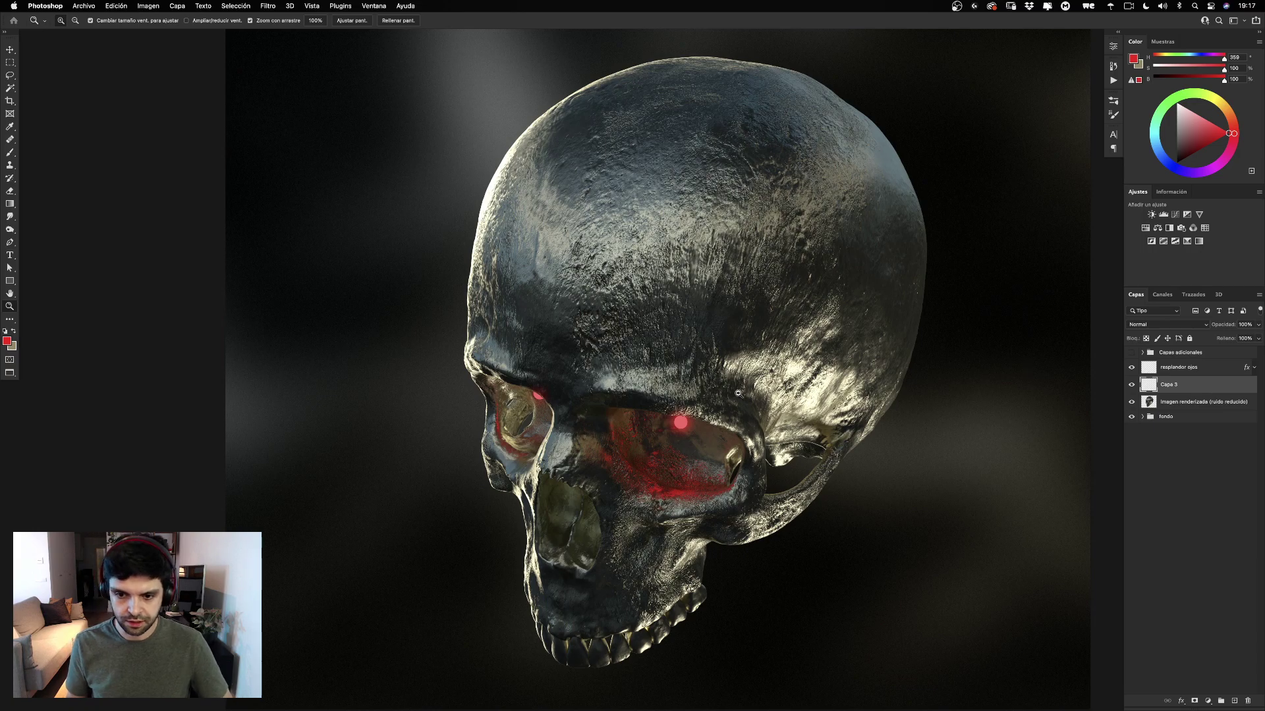
mouse_move(674, 436)
left_mouse_down()
mouse_move(715, 435)
mouse_move(690, 436)
left_mouse_up()
key("b")
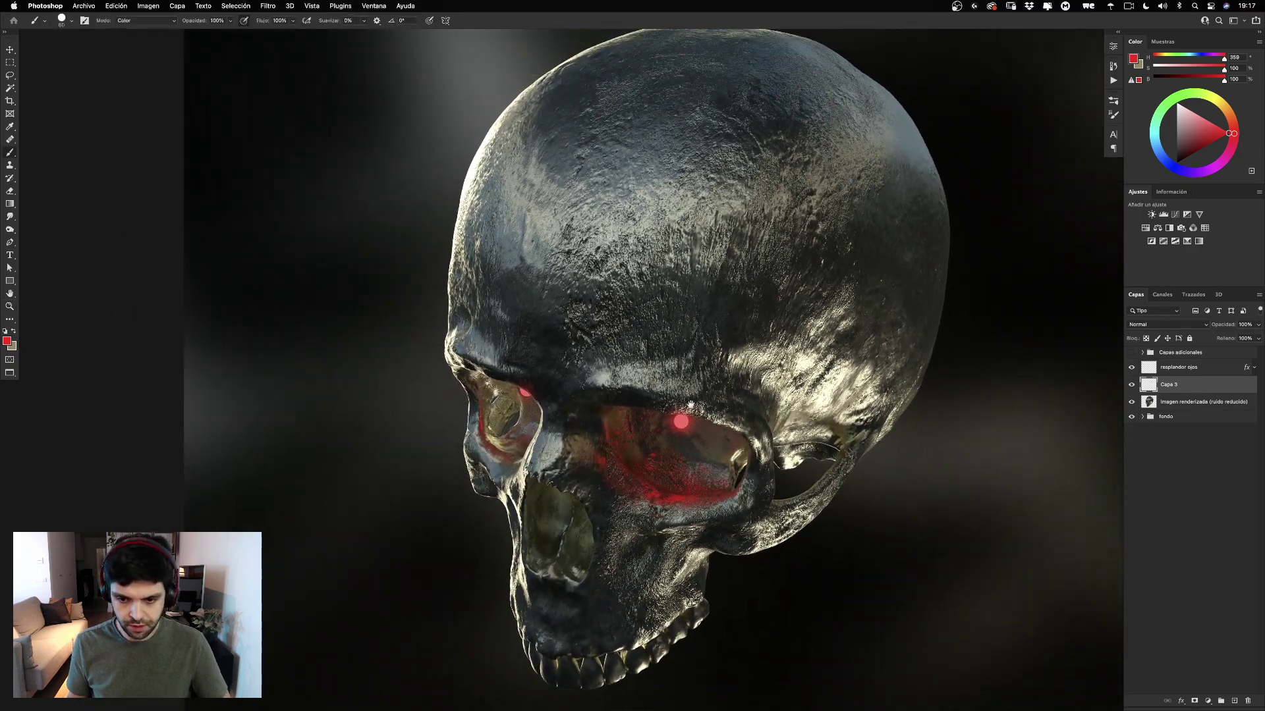
right_click(717, 351)
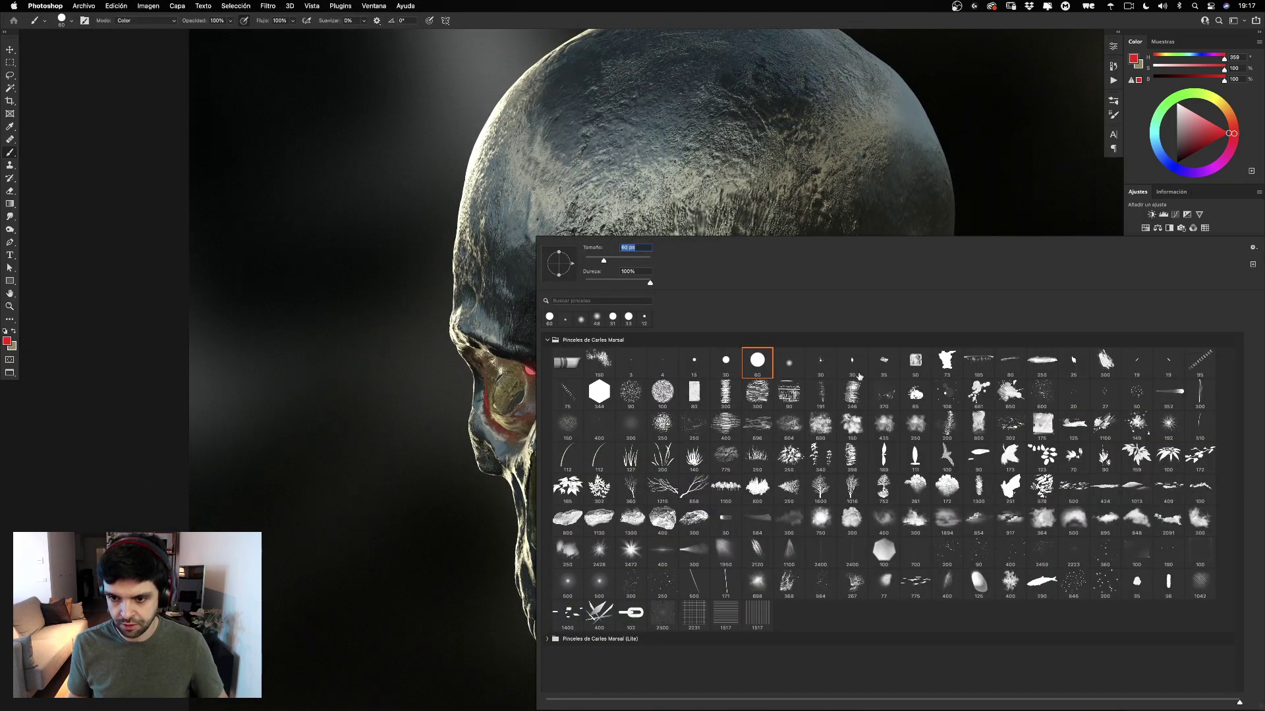
left_click(881, 362)
Try red test strokes above the larger eye socket with the chosen brush, undoing each one.
mouse_move(802, 186)
left_mouse_down()
mouse_move(757, 239)
mouse_move(894, 182)
mouse_move(898, 220)
left_mouse_up()
key("super+z")
scroll(694, 318, "up", 3)
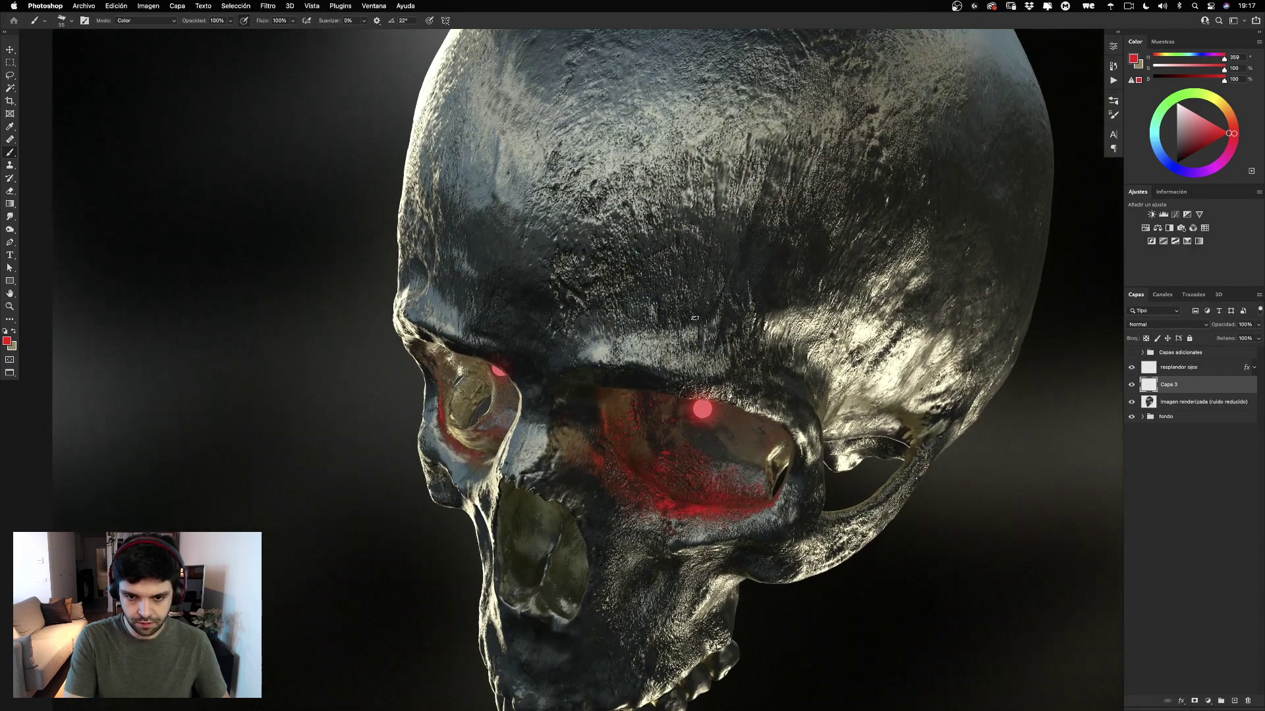
left_click_drag(560, 397, 616, 356)
key("super+z")
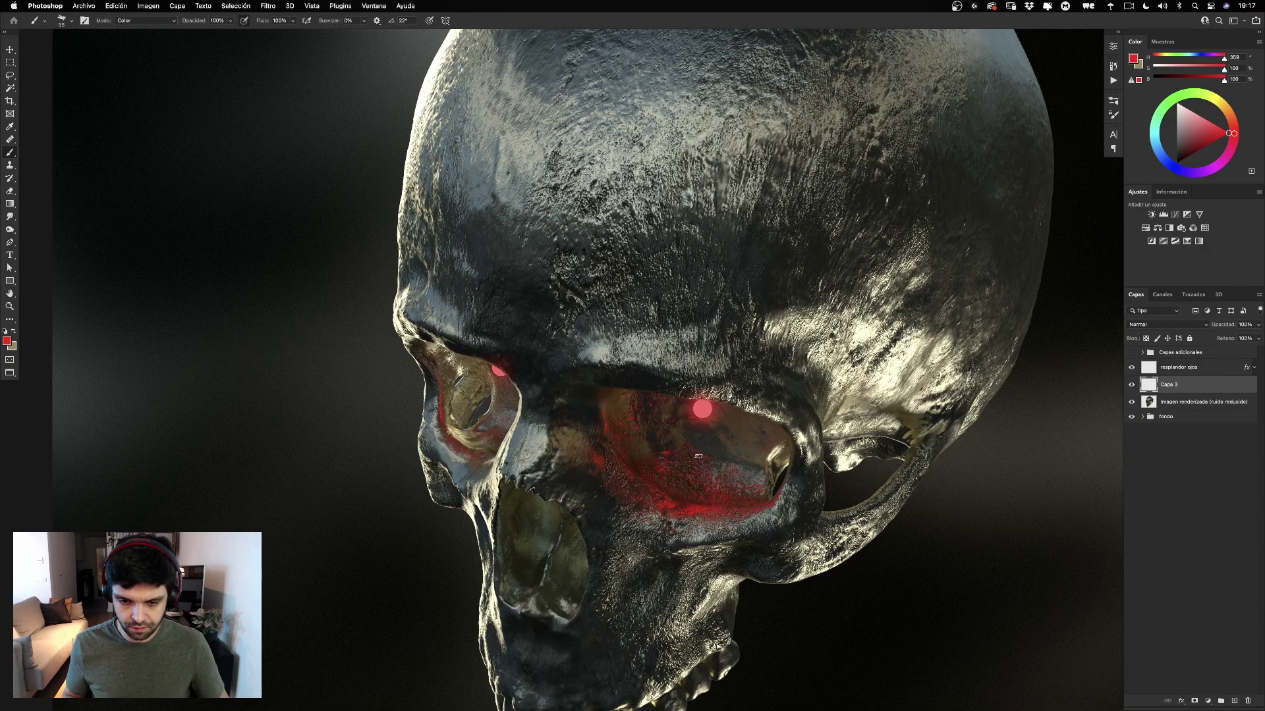
mouse_move(588, 387)
left_mouse_down()
mouse_move(658, 352)
mouse_move(678, 374)
left_mouse_up()
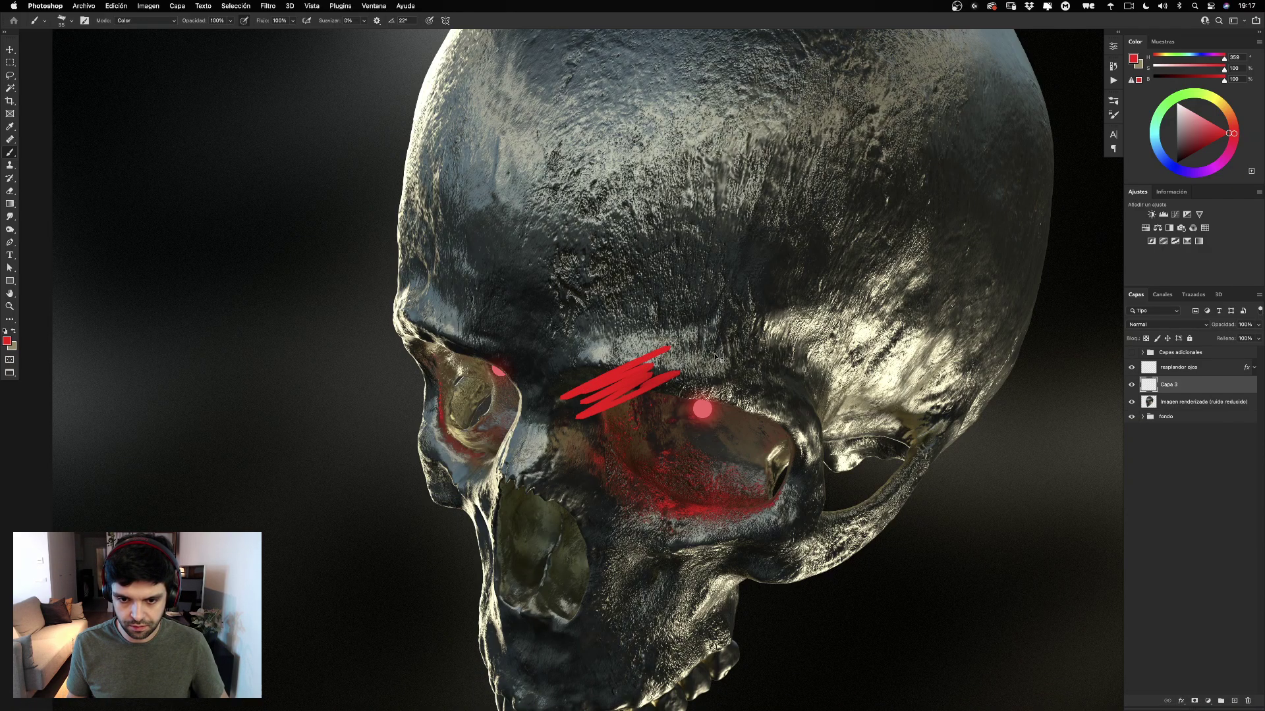
key("super+z")
Sample a dark tone from the skull's brow for painting and set the brush's blending mode to Normal.
left_click(1169, 402)
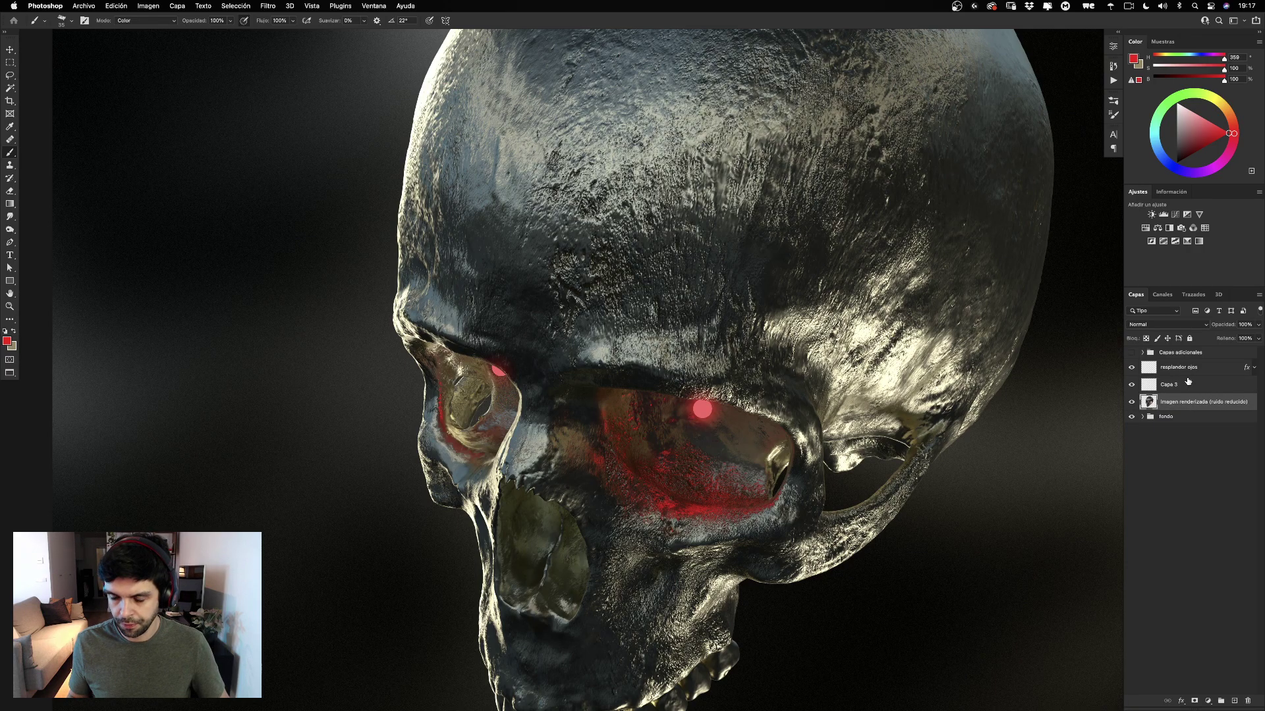
left_click(10, 306)
left_click(682, 395)
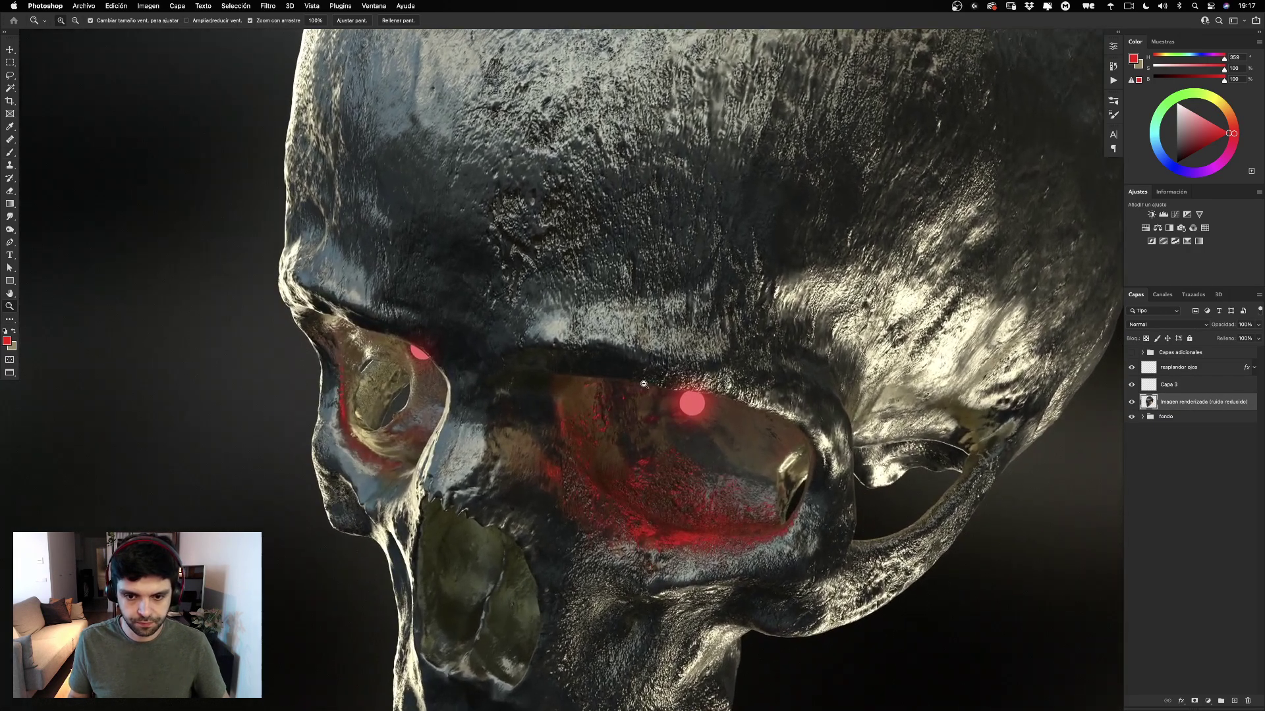
mouse_move(644, 384)
left_mouse_down()
mouse_move(685, 384)
mouse_move(626, 387)
mouse_move(648, 388)
left_mouse_up()
key("b")
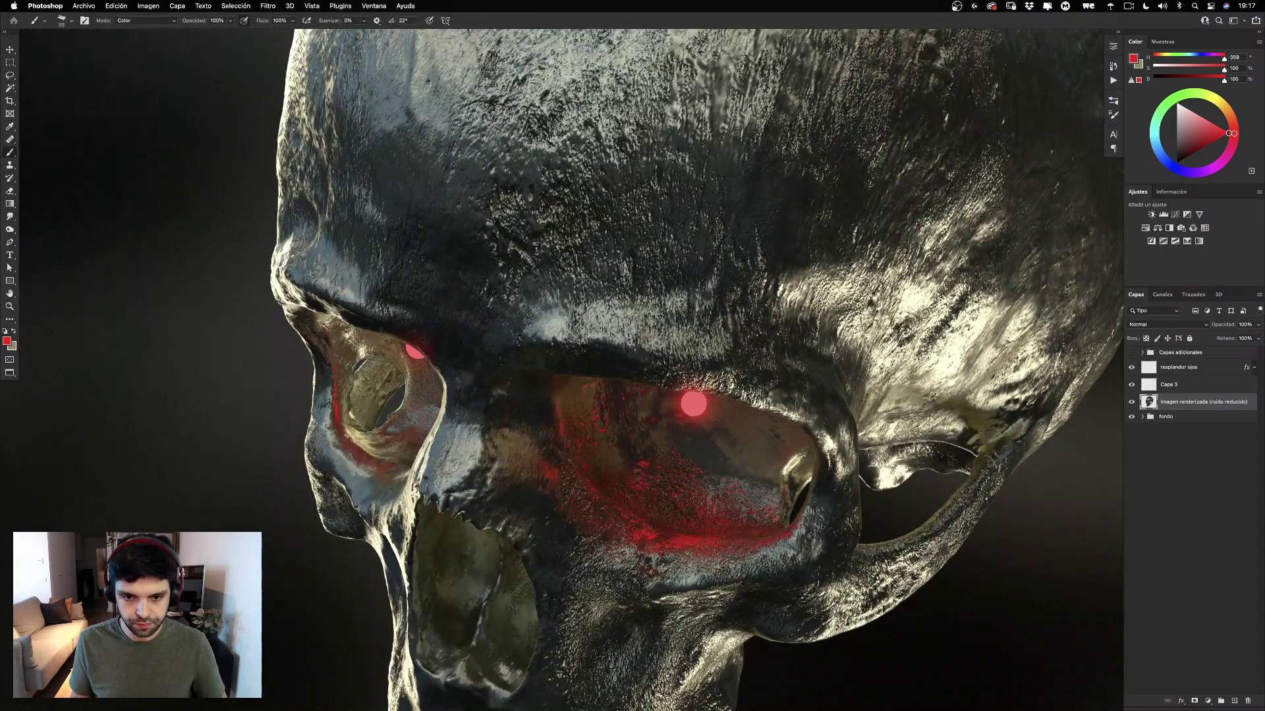
scroll(535, 338, "left", 3)
left_click(708, 352, "alt")
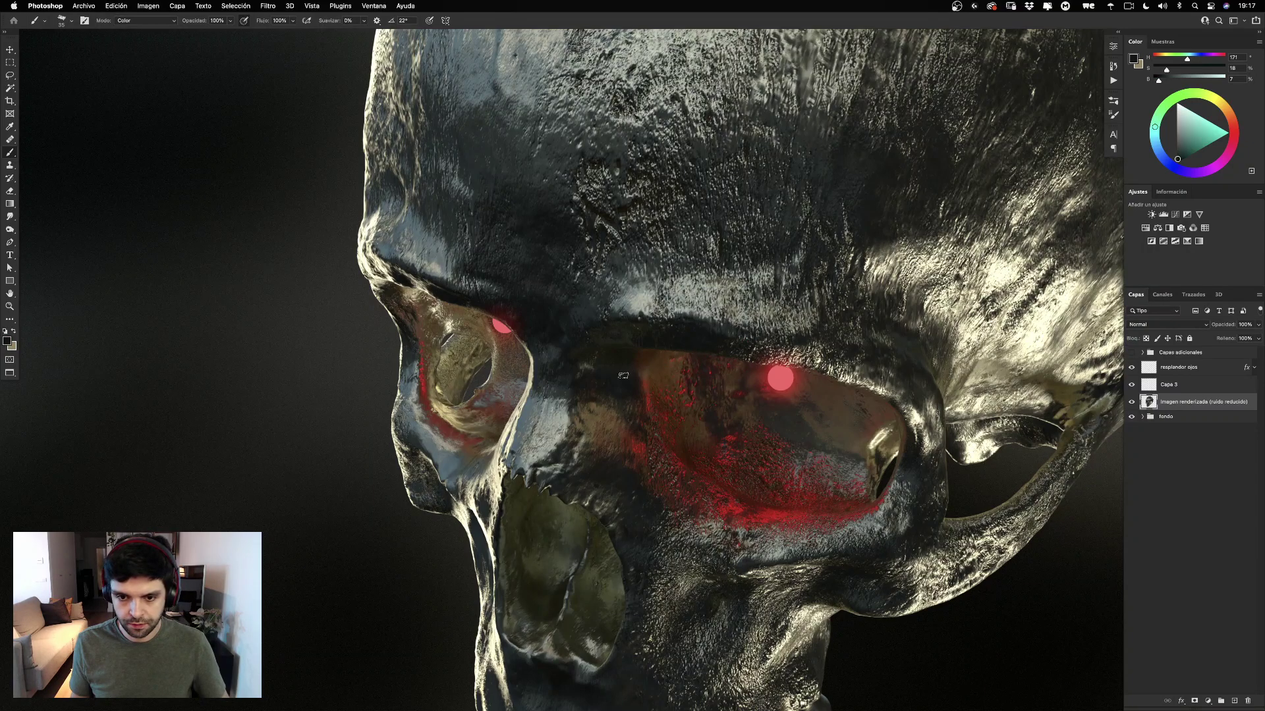
left_click(140, 23)
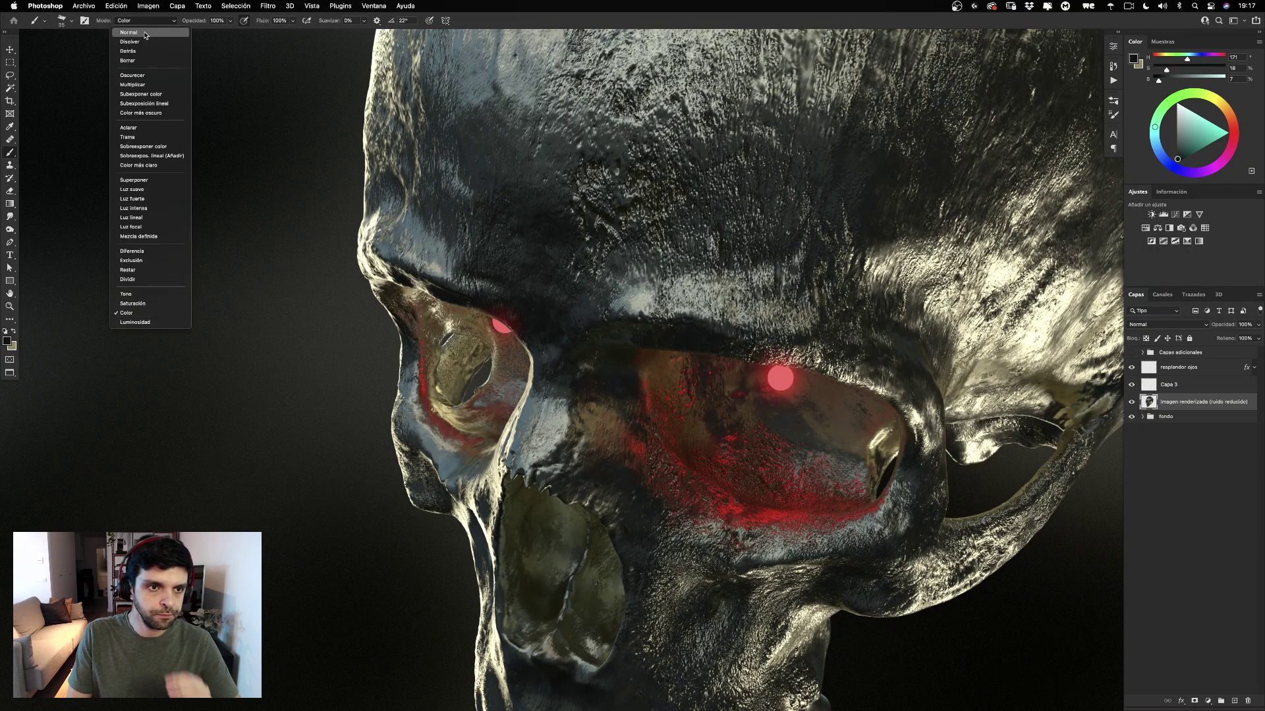
left_click(150, 30)
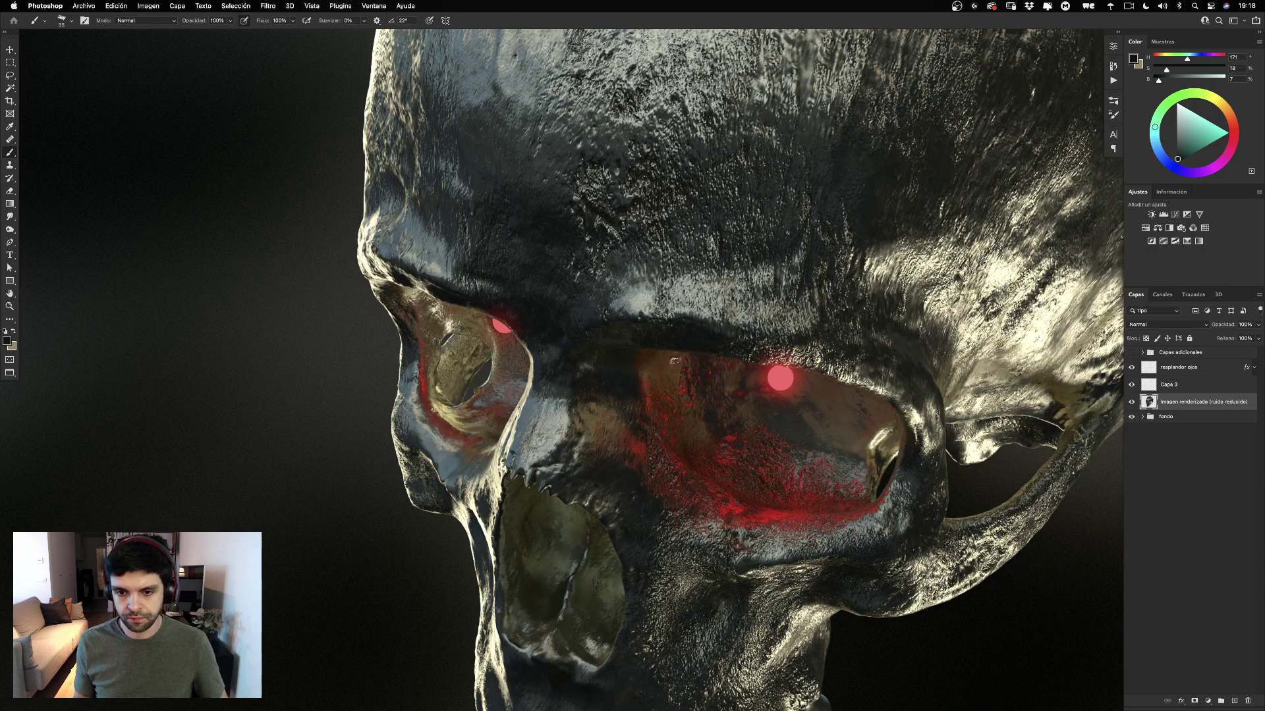
Paint a dark slanted brow over the larger eye socket on Capa 3, and delete that layer.
scroll(697, 354, "down", 3)
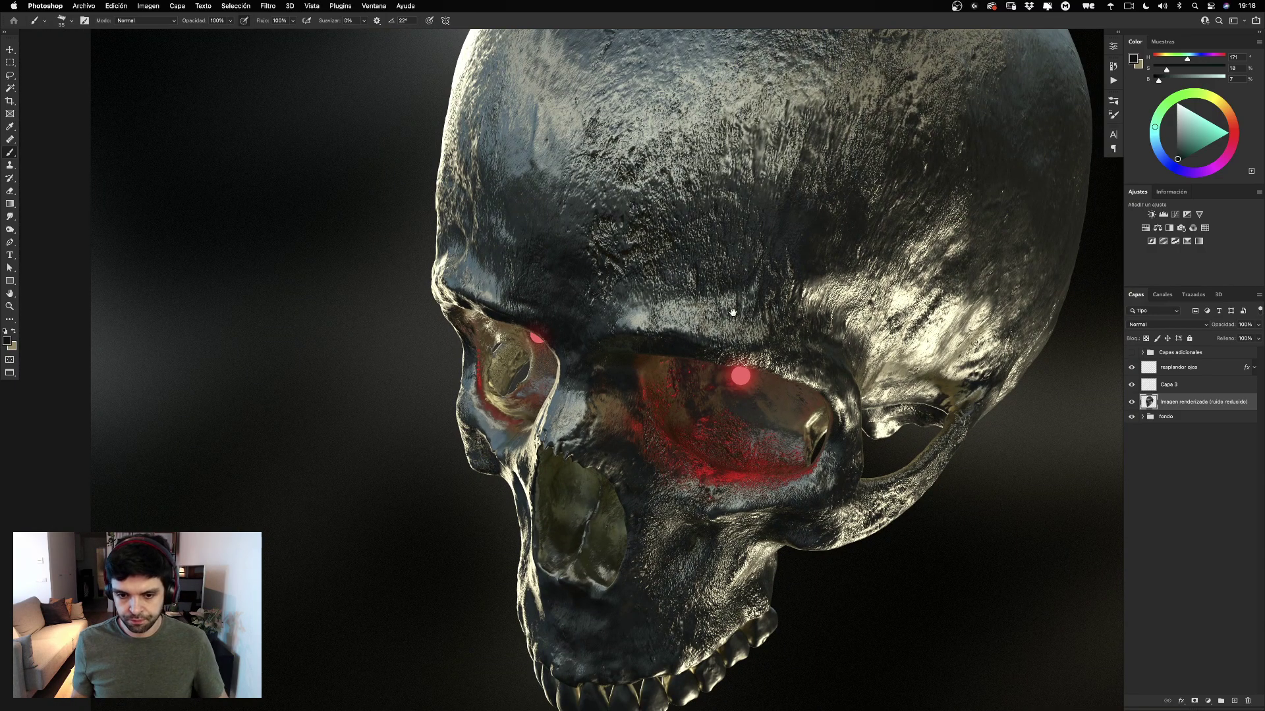
left_click_drag(733, 312, 743, 255)
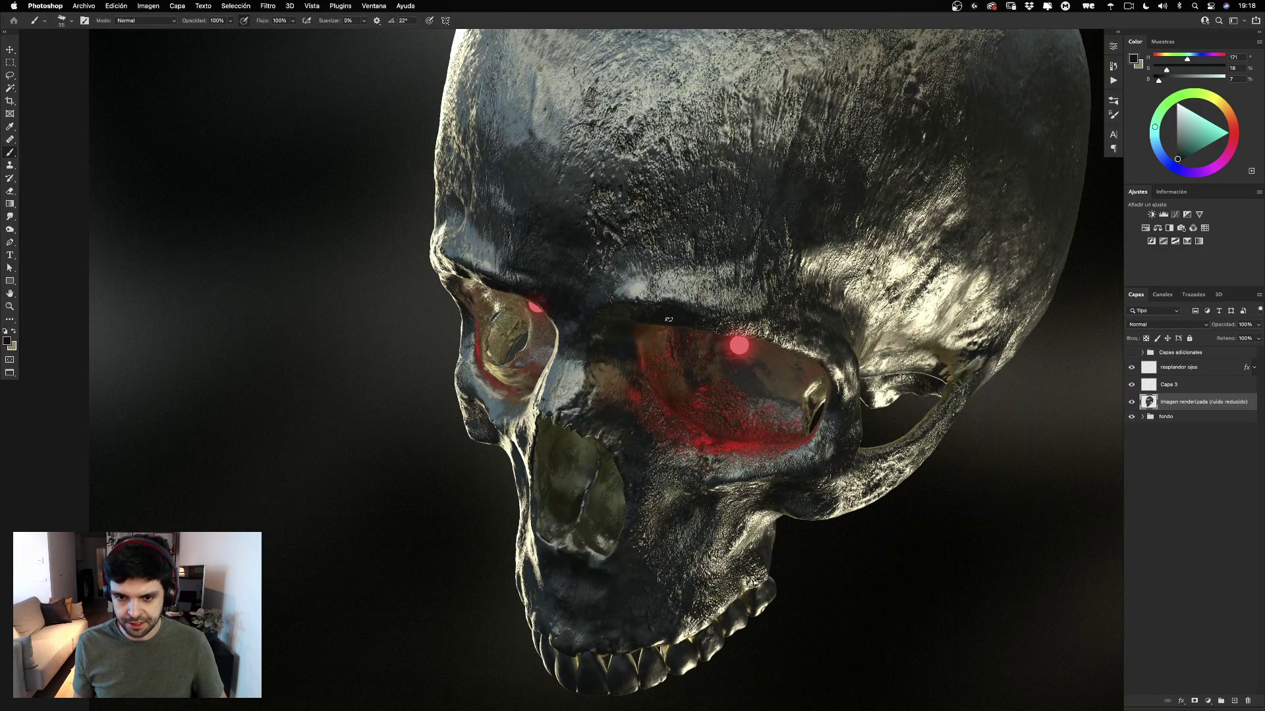
left_click(1214, 379)
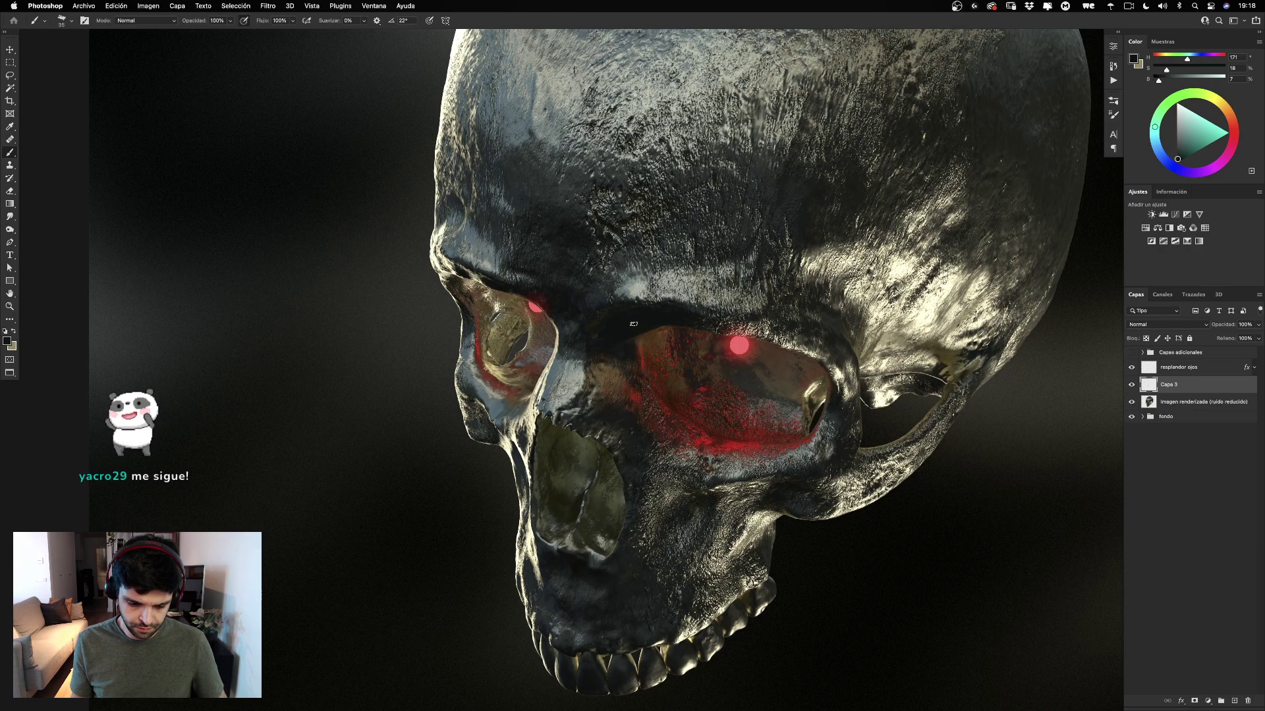
left_click_drag(642, 325, 634, 315)
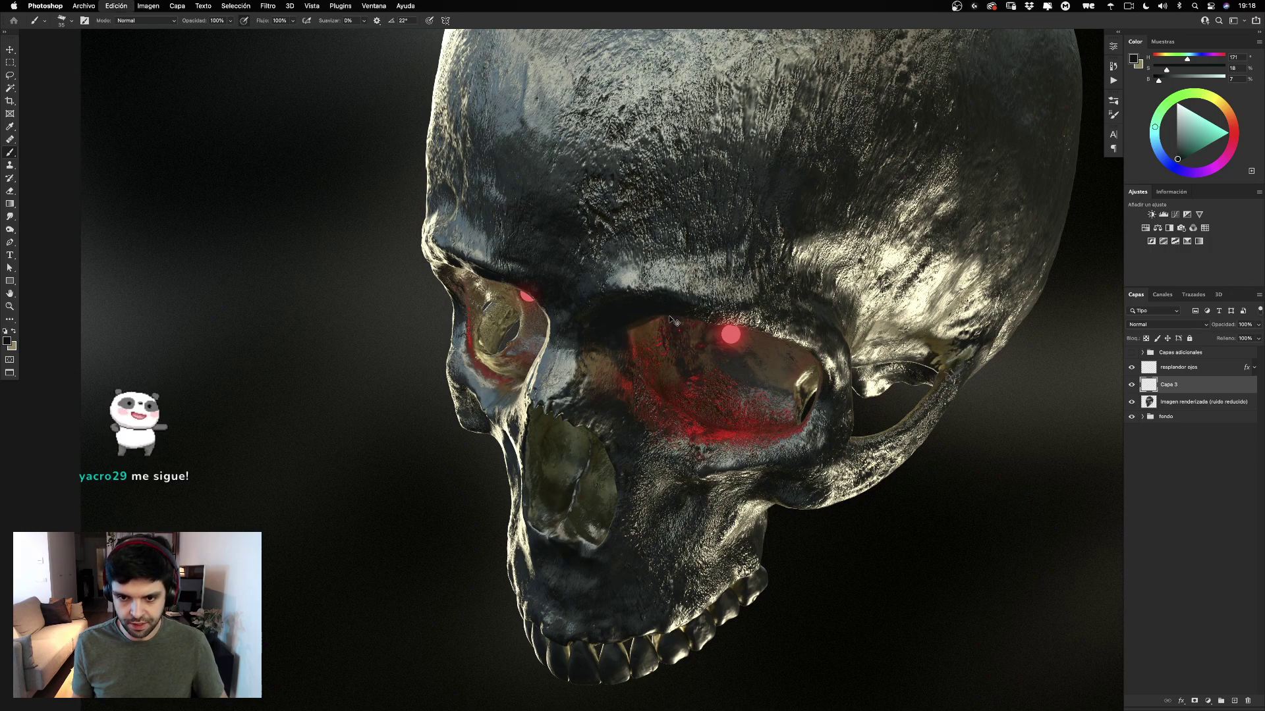
key("BackSpace")
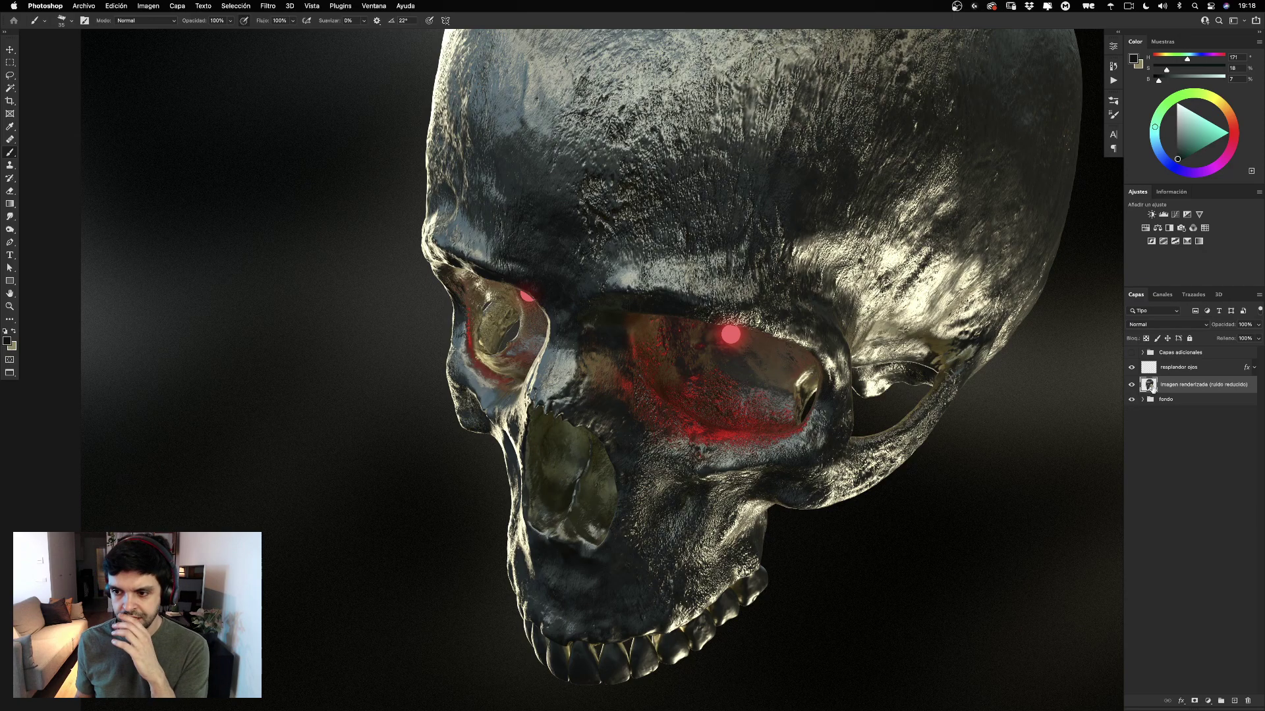
Open the Liquify filter on the rendered skull layer.
left_click(9, 306)
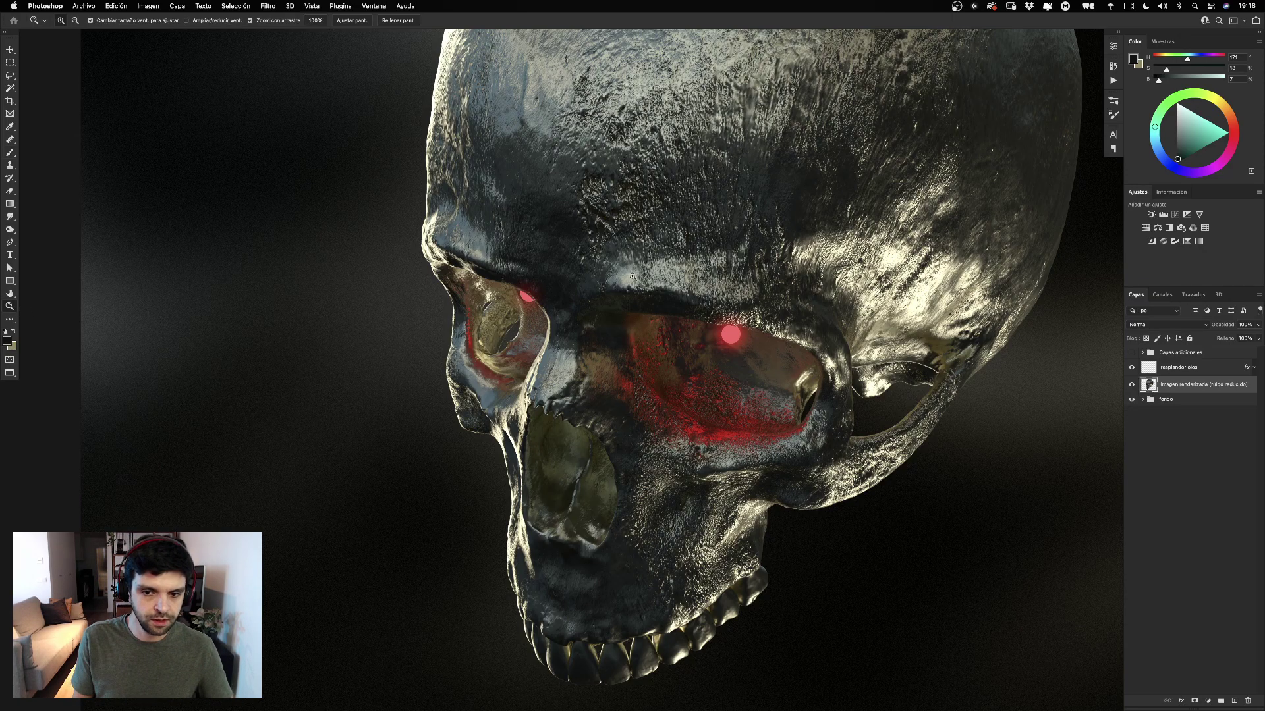
left_click_drag(734, 263, 611, 345)
mouse_move(686, 291)
left_mouse_down()
mouse_move(708, 291)
mouse_move(690, 291)
left_mouse_up()
left_click(275, 6)
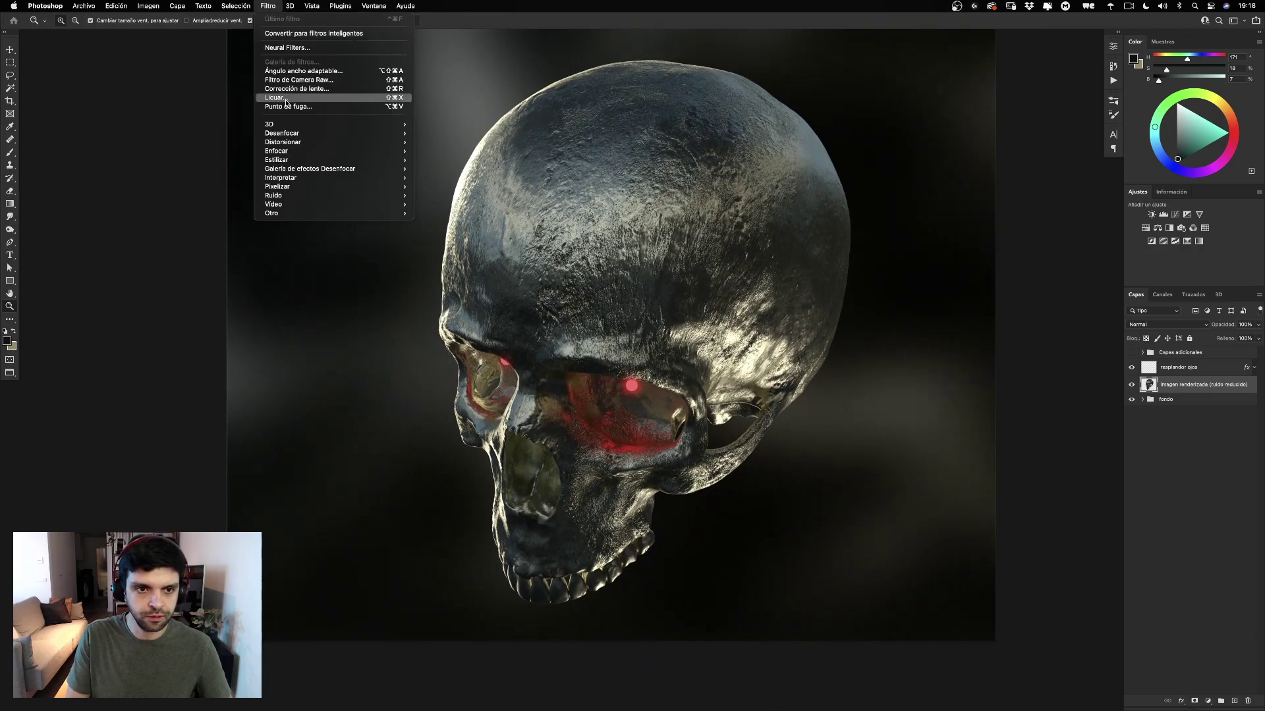
left_click(317, 94)
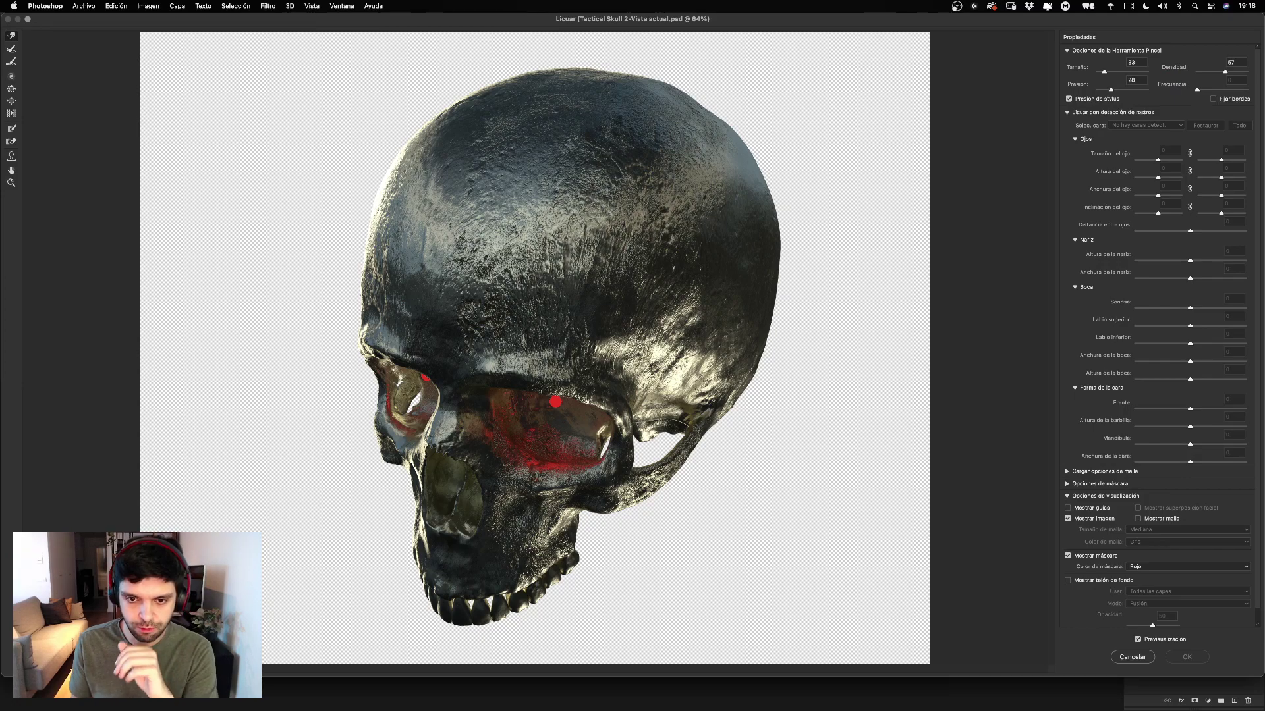
Undo the first trial push, resize the Liquify brush to 340 and push the brow down over the larger eye socket's inner corner.
left_click_drag(547, 357, 495, 394)
key("super+z")
left_click_drag(500, 344, 558, 344)
key("bracketleft")
key("bracketleft")
key("bracketleft")
key("bracketleft")
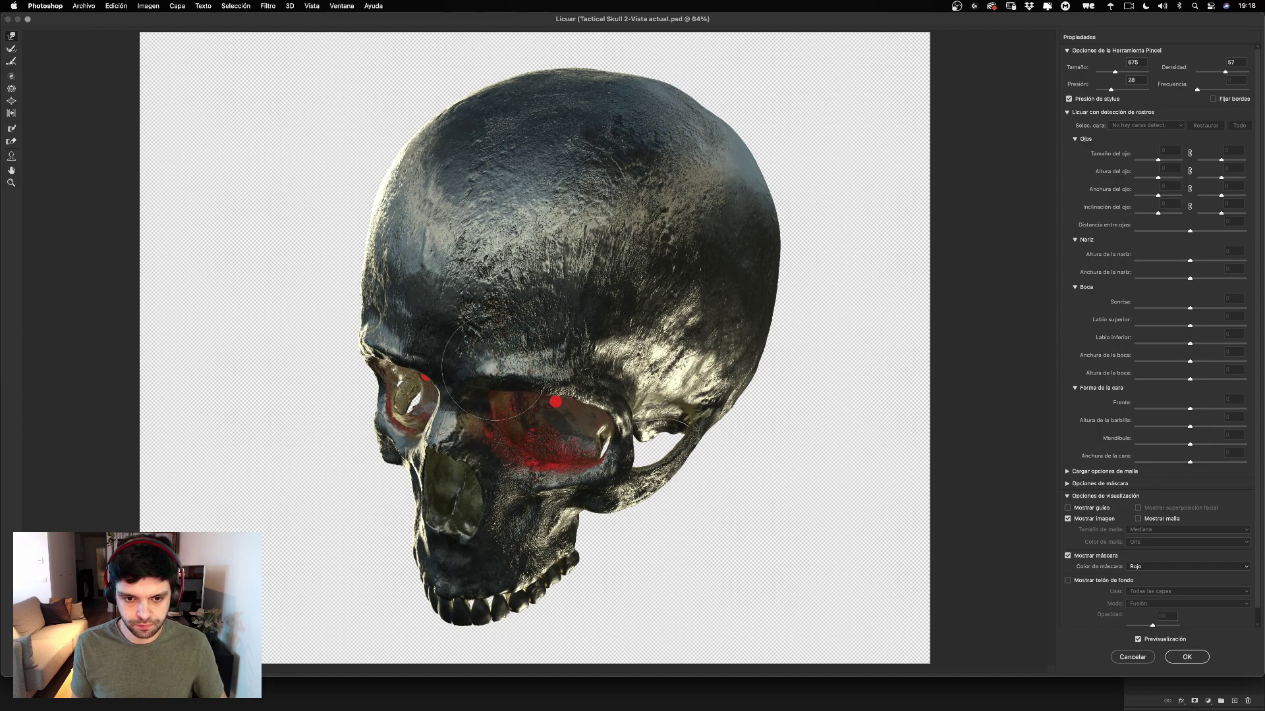
left_click(484, 359)
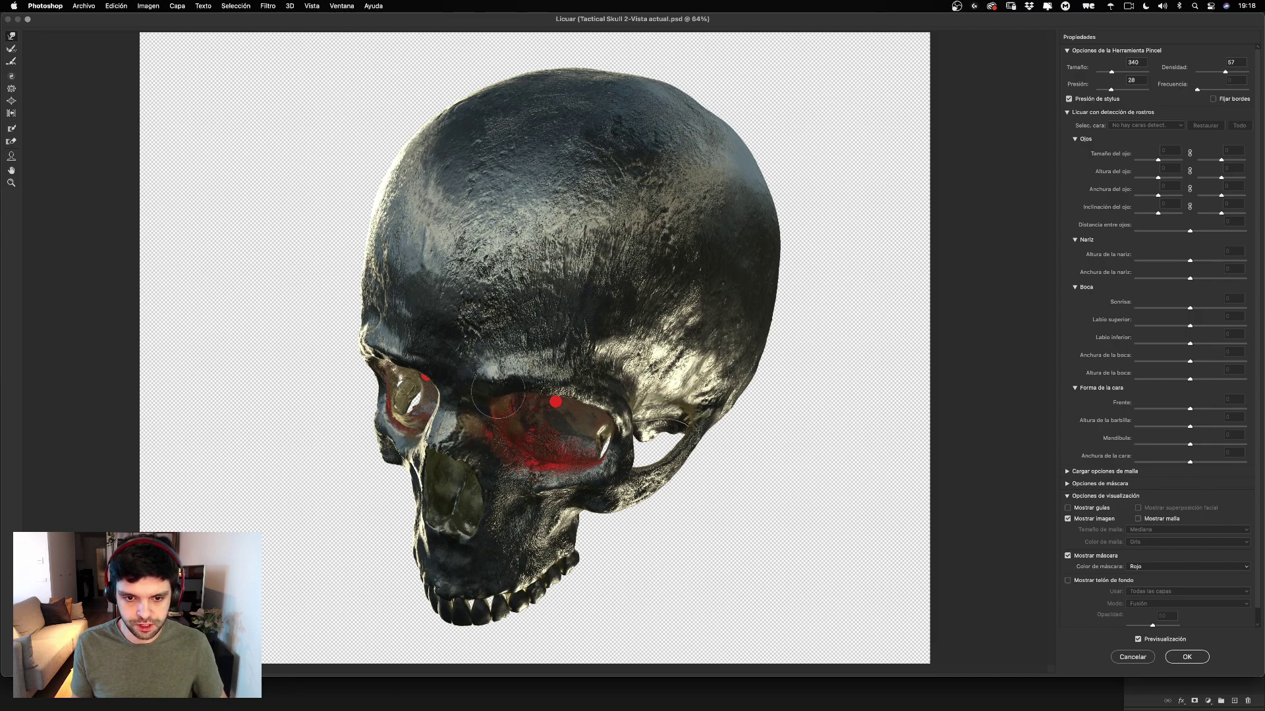
Set the Liquify brush size to 524 and reshape the larger eye socket's outer corner, undoing the trial push beside the nose.
left_click_drag(506, 333, 554, 333)
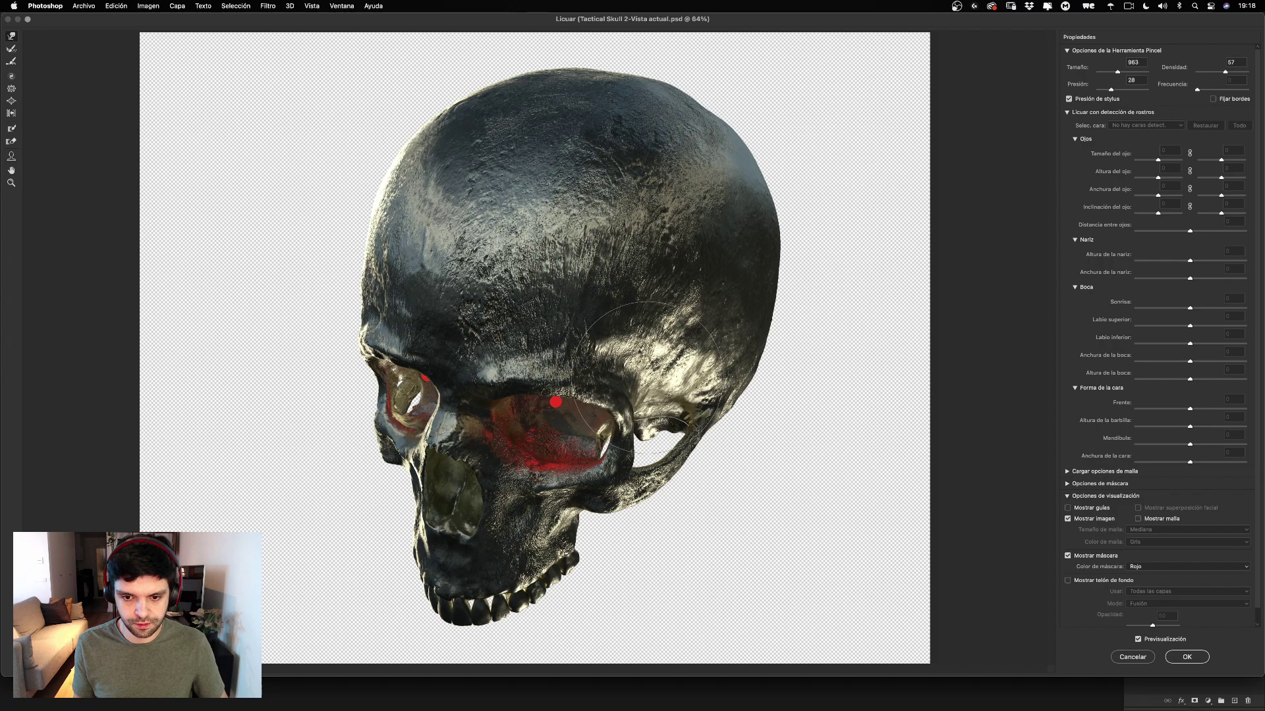
key("super+z")
left_click_drag(635, 365, 601, 365)
left_click_drag(601, 417, 616, 408)
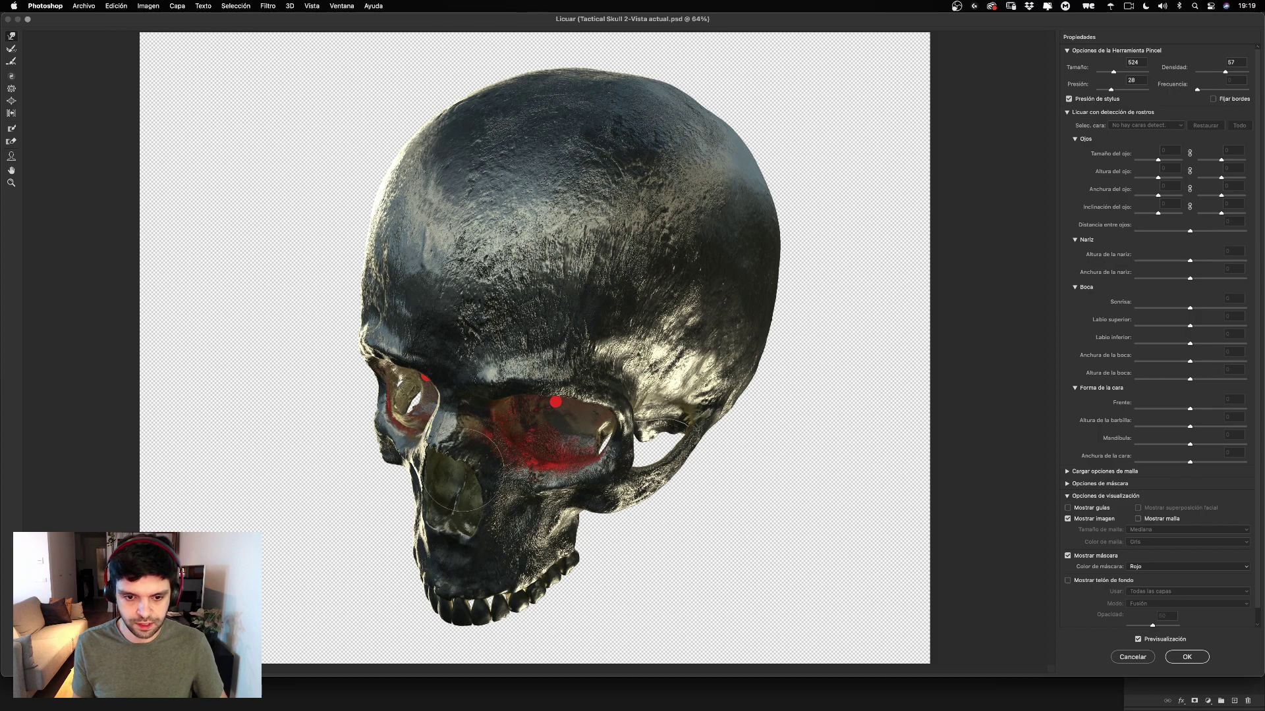
left_click_drag(462, 470, 440, 461)
key("super+z")
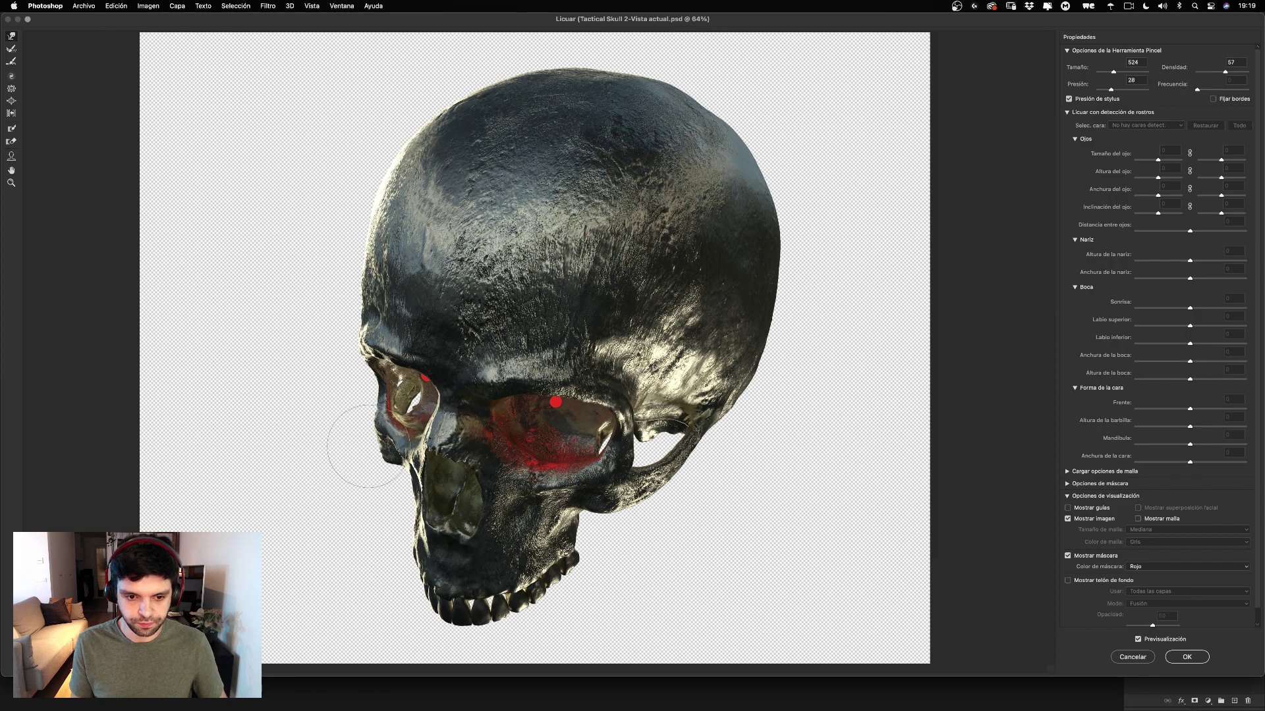
Push the smaller eye socket's cheek edge and the forehead outline with the Liquify brush, resizing it to 925 and finally to 553.
key("alt")
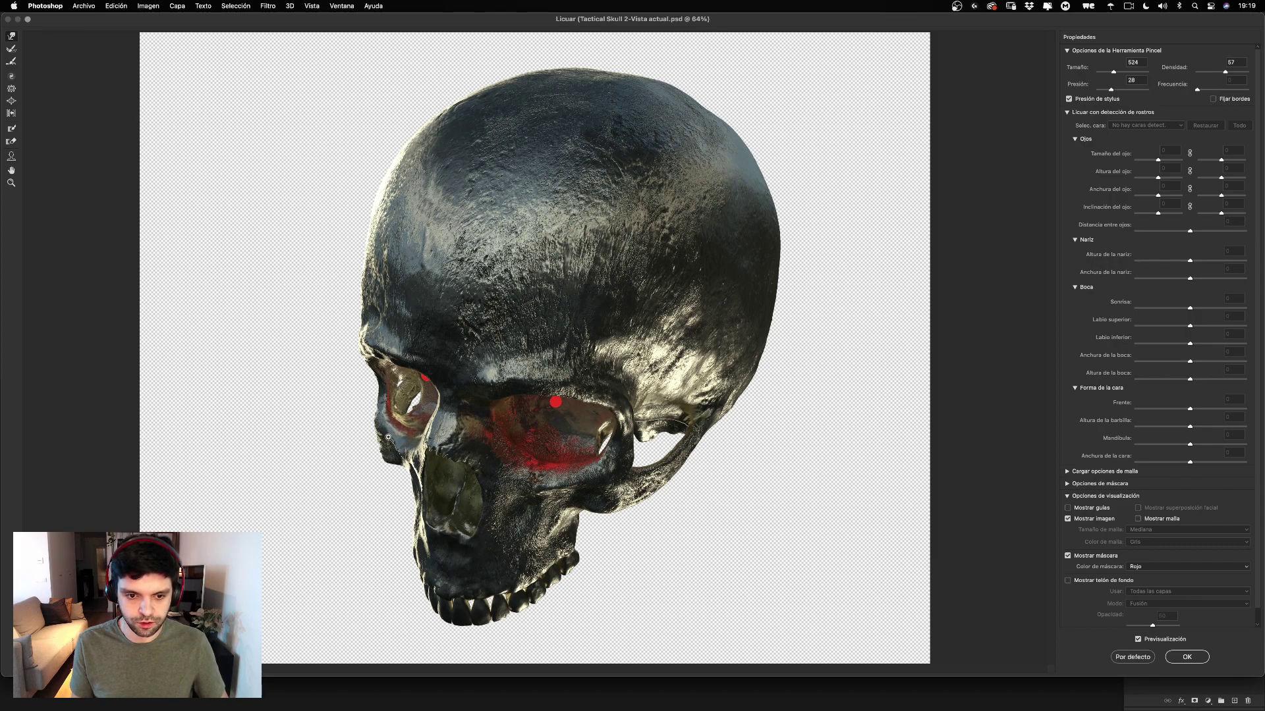
left_click_drag(388, 438, 370, 421)
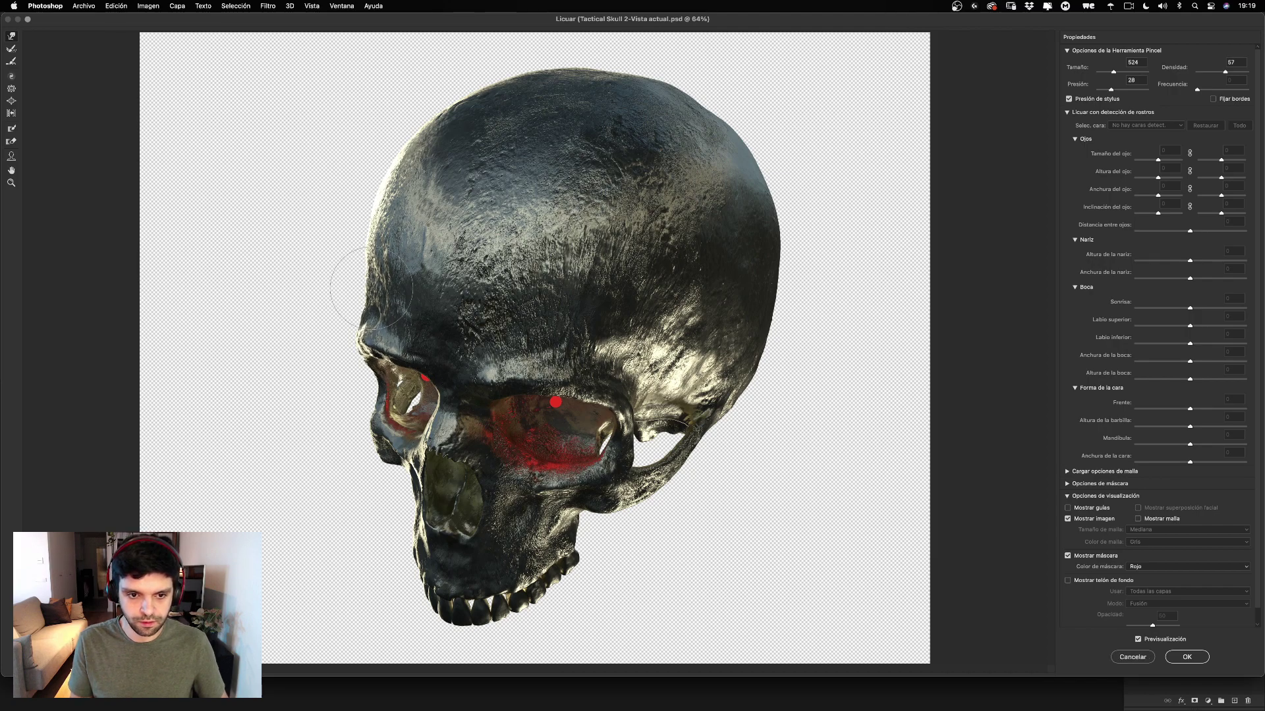
left_click_drag(372, 288, 362, 294)
left_click_drag(466, 295, 498, 295)
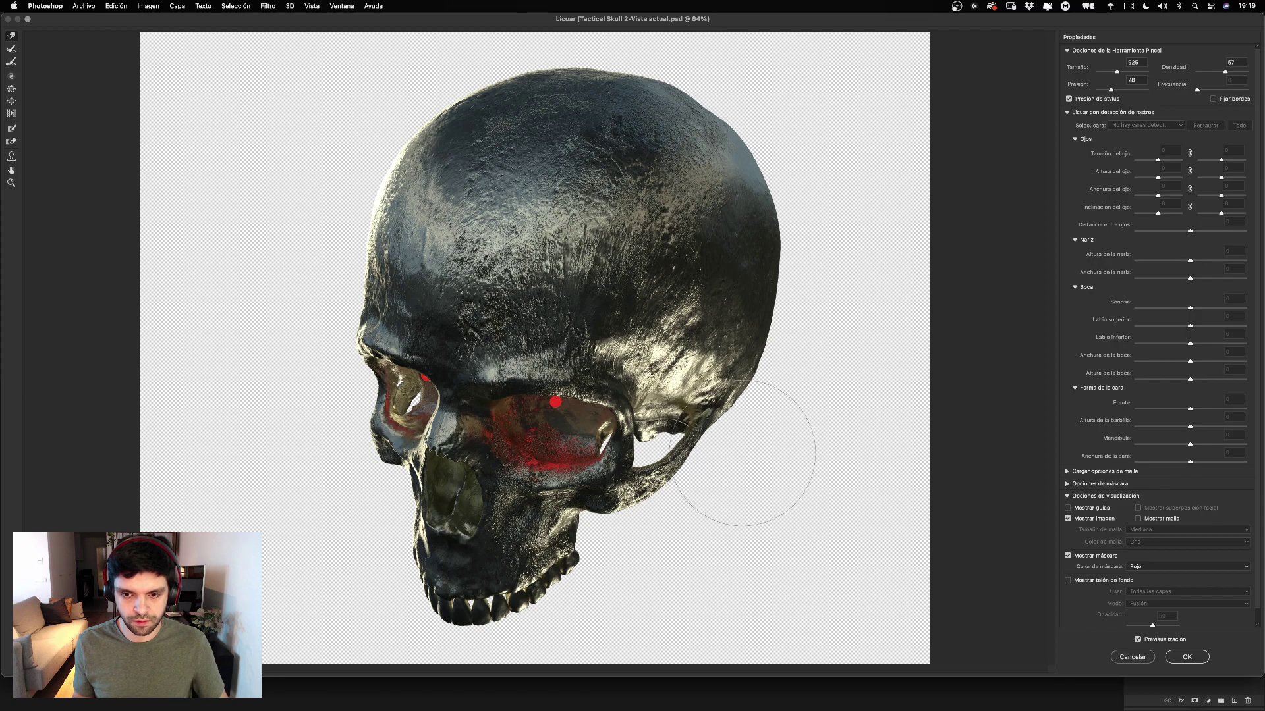
left_click_drag(758, 397, 729, 395, "ctrl+alt")
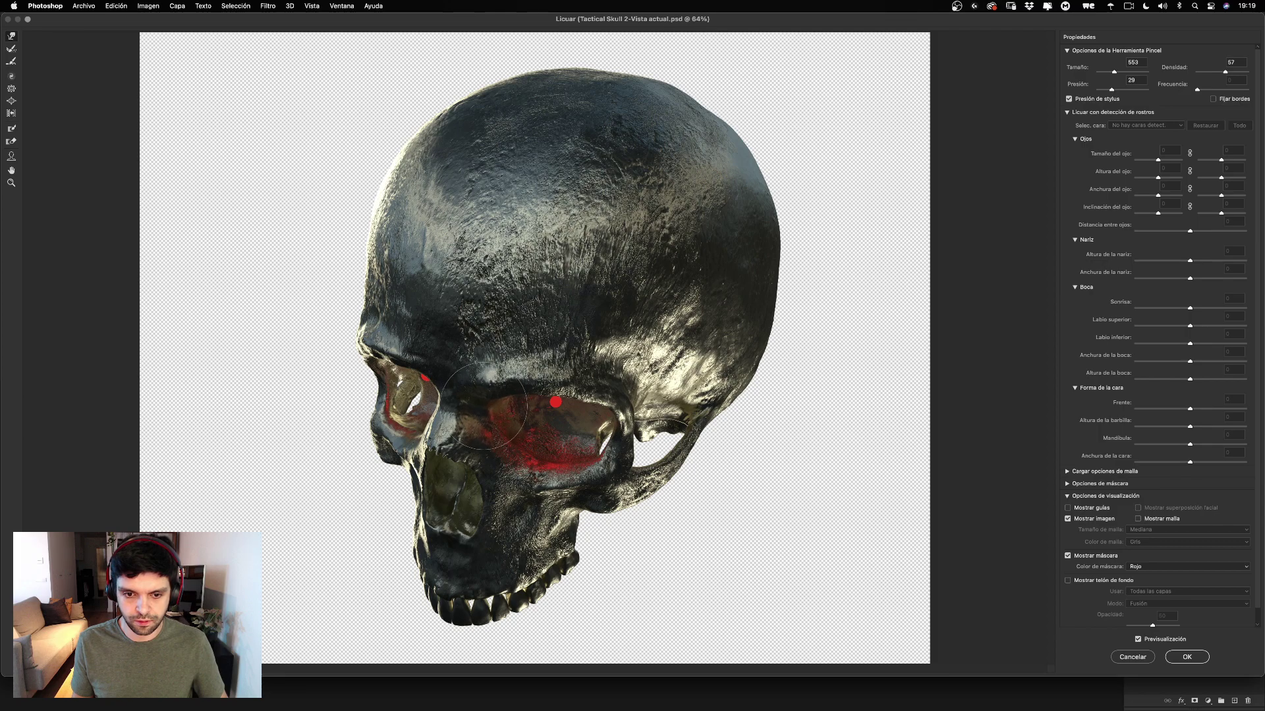
key("alt")
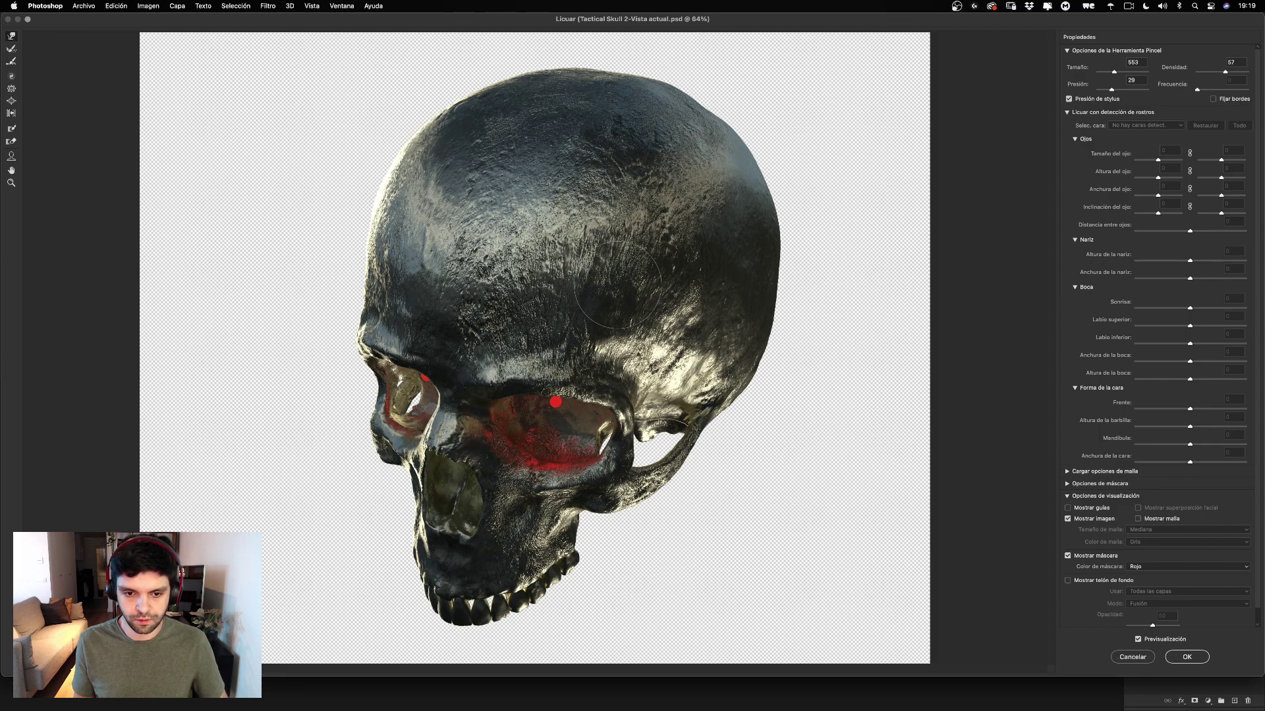
Compare the skull with the Liquify preview off and on, and apply the filter.
key("p")
key("p")
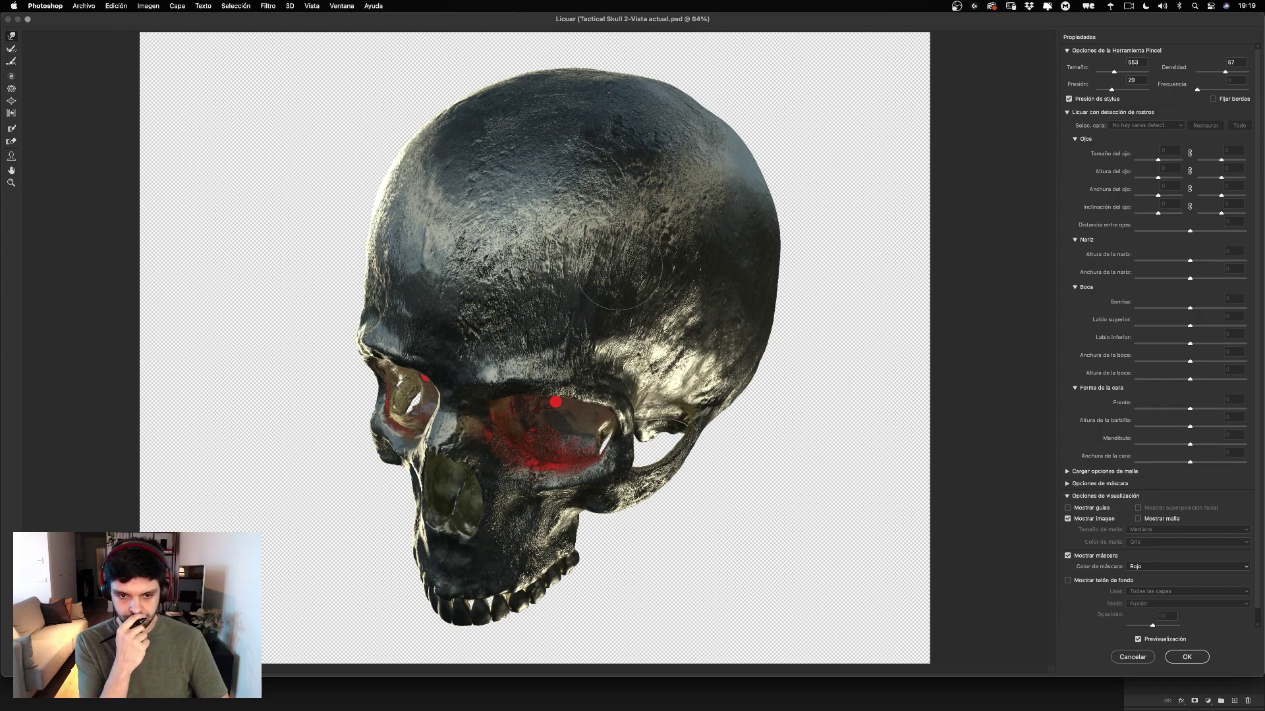
key("p")
key("p")
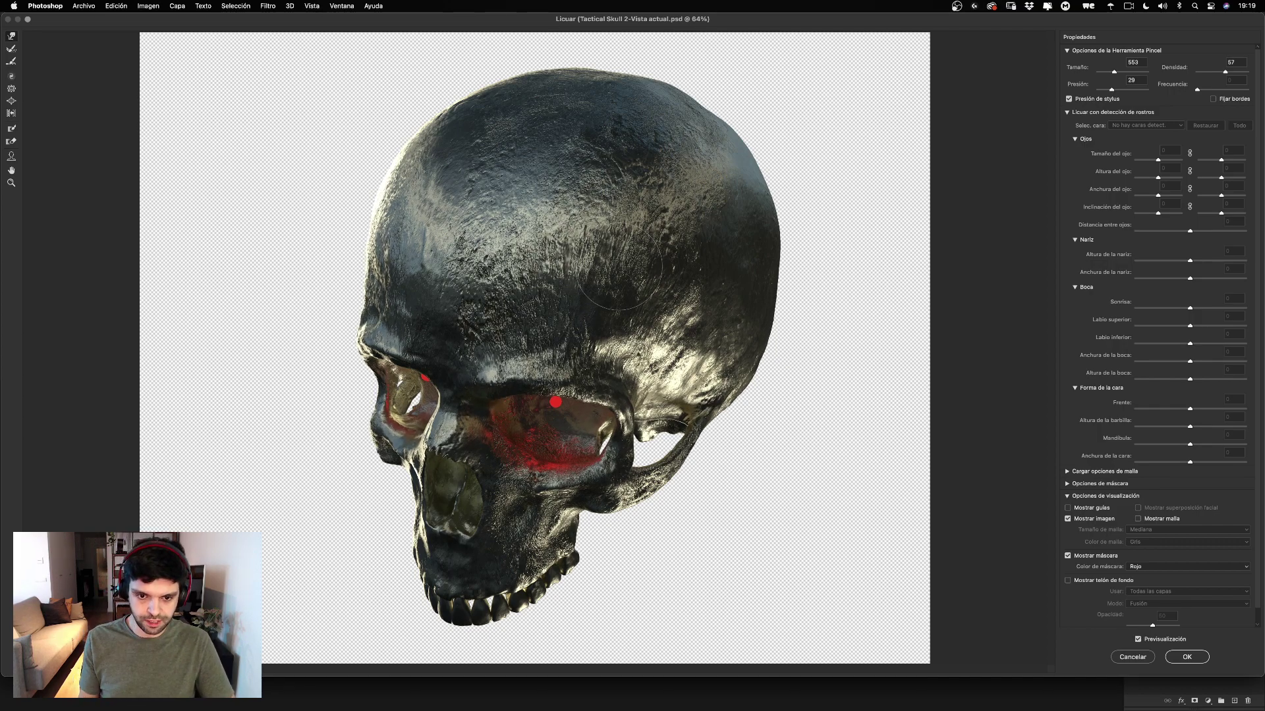
key("p")
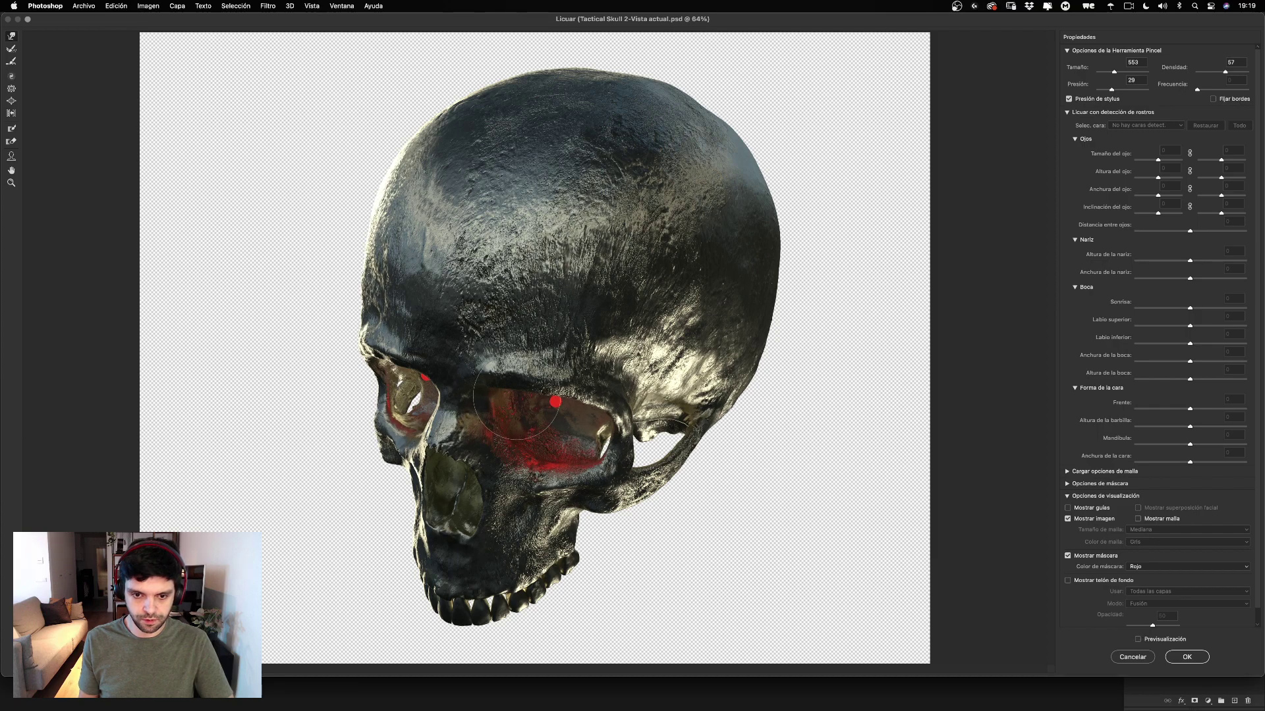
key("p")
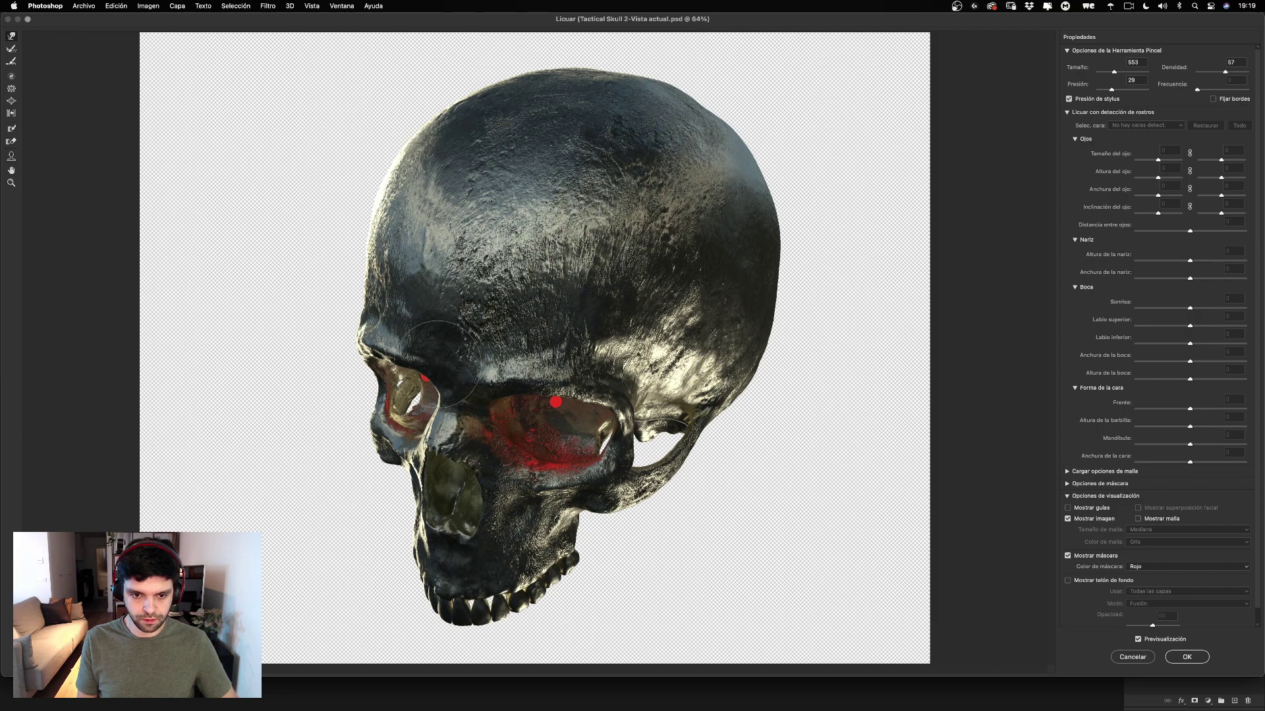
key("Return")
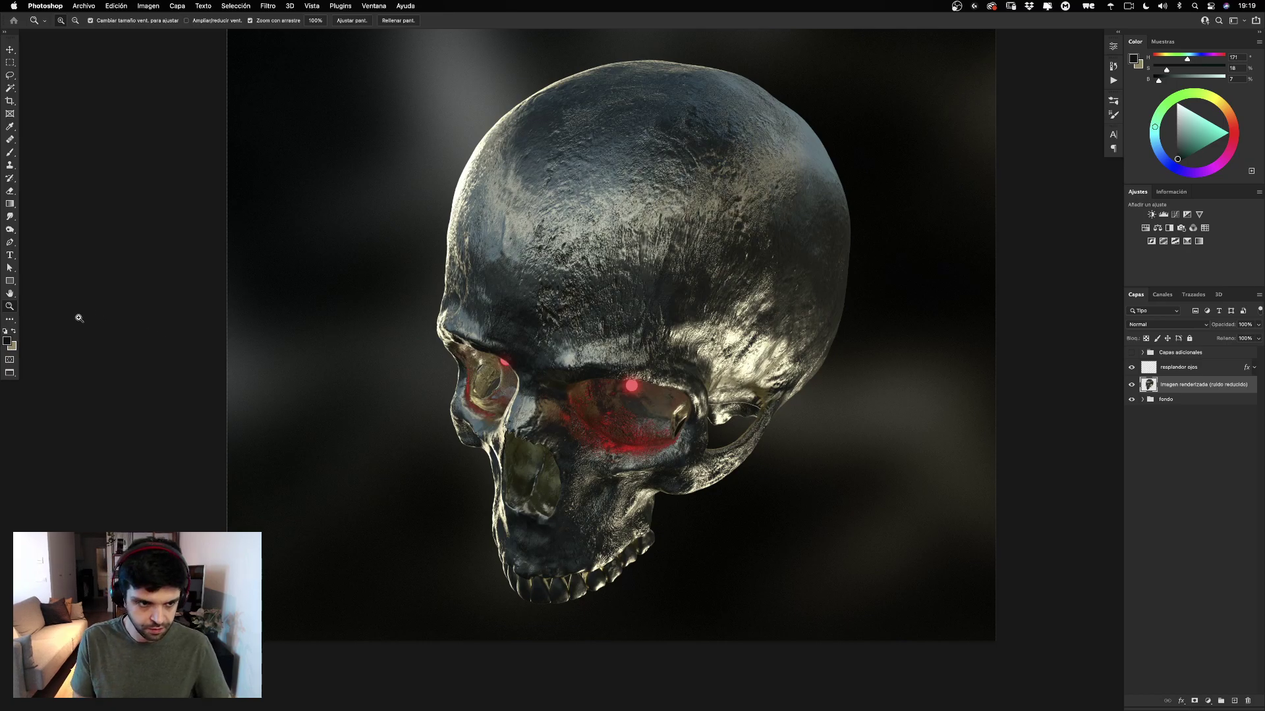
Hide the resplandor ojos layer and add a new layer named base directly above the rendered skull layer.
left_click_drag(555, 393, 920, 356)
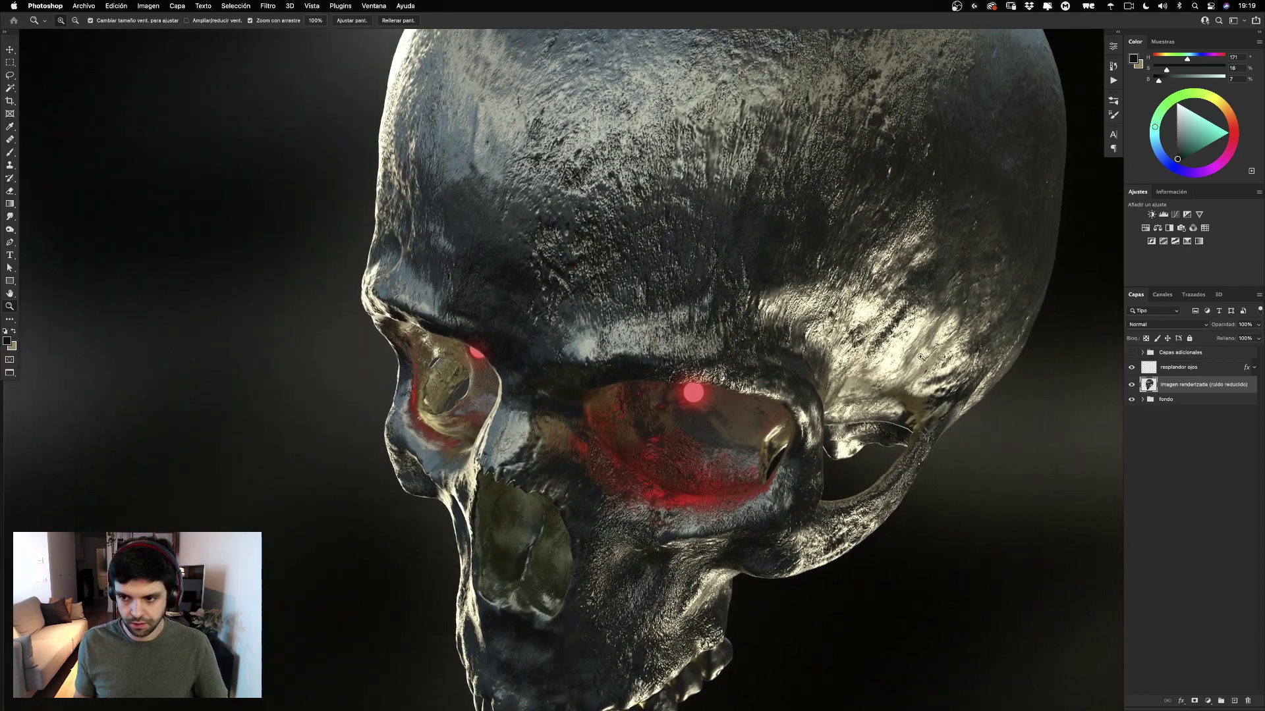
left_click(1133, 368)
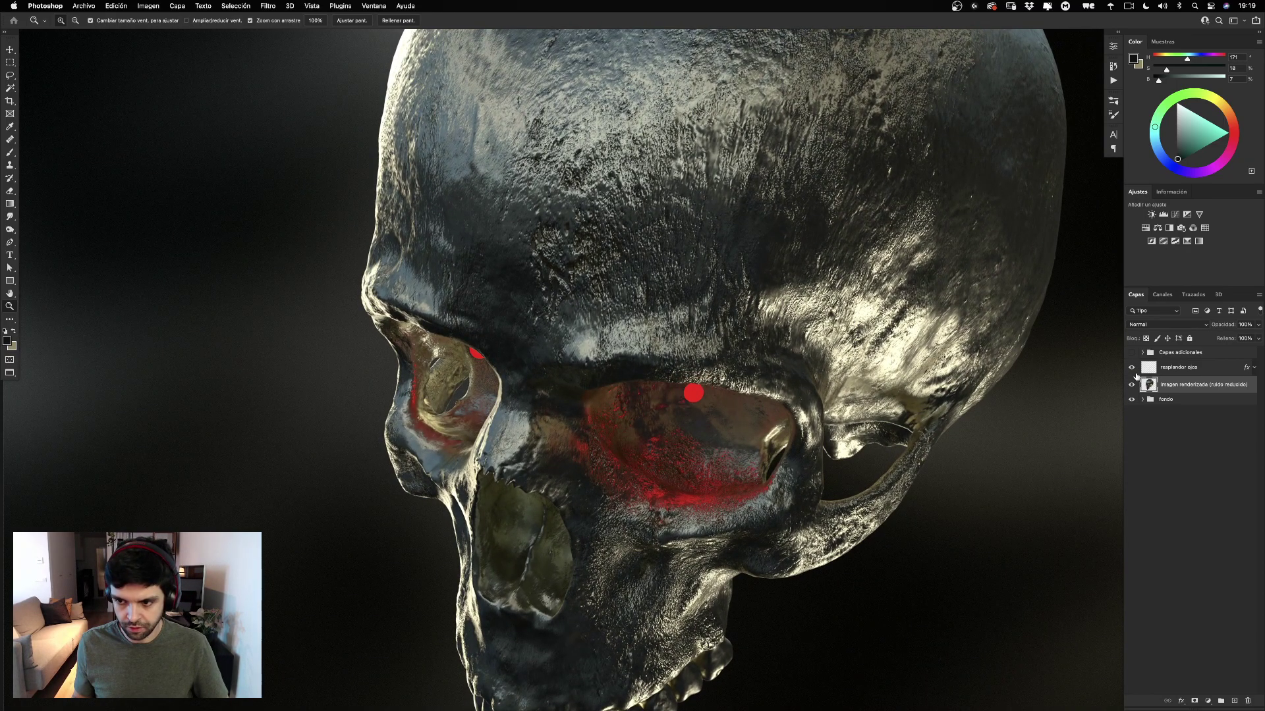
left_click(1149, 370)
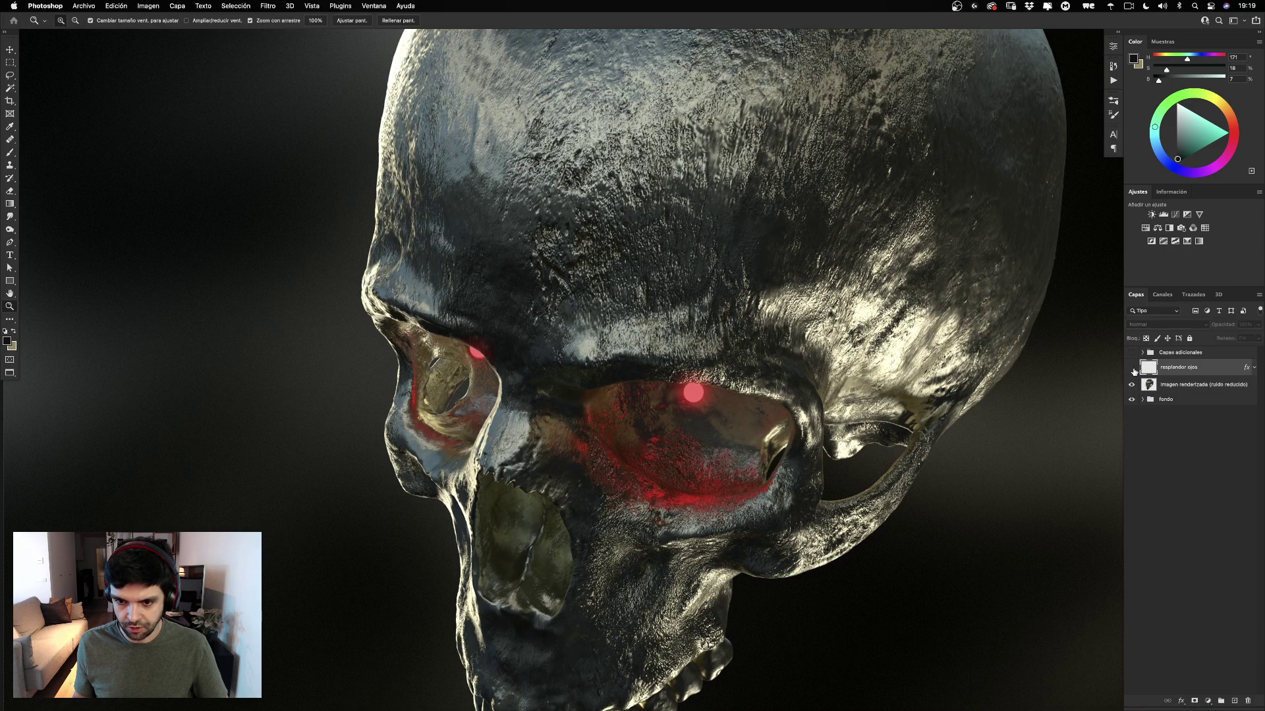
left_click(1134, 371)
left_click(1151, 387)
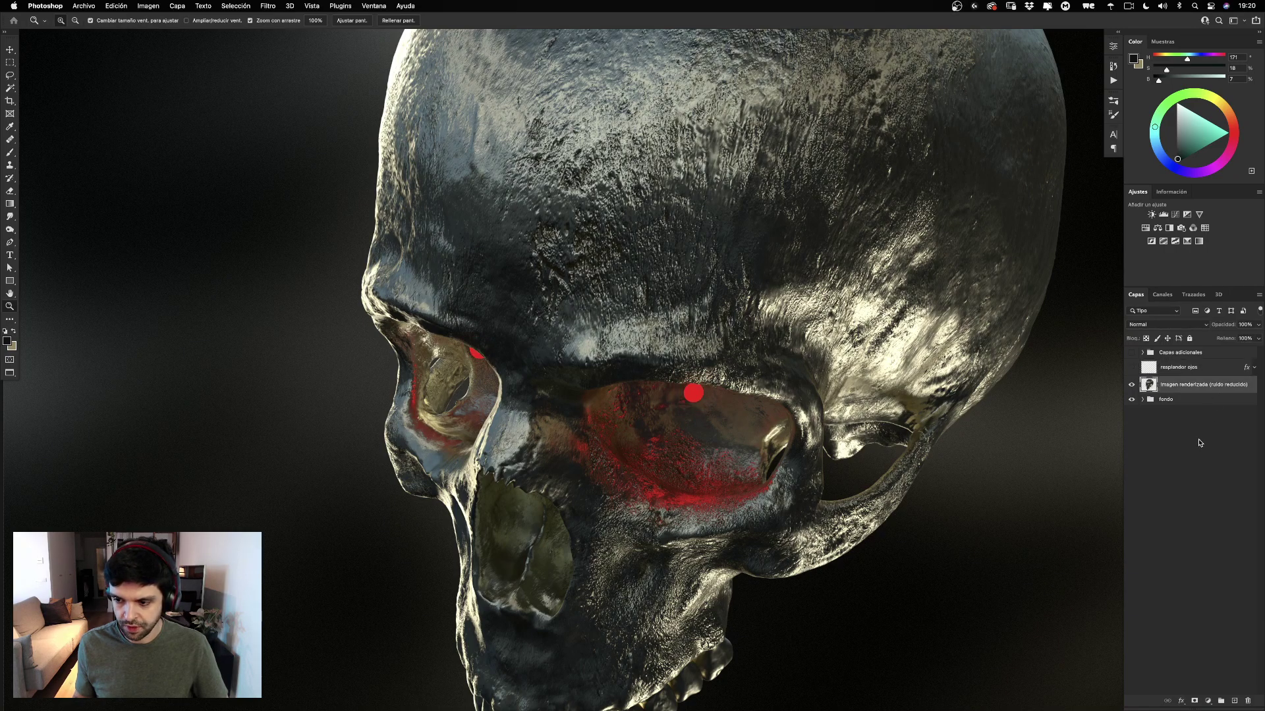
left_click(1234, 701)
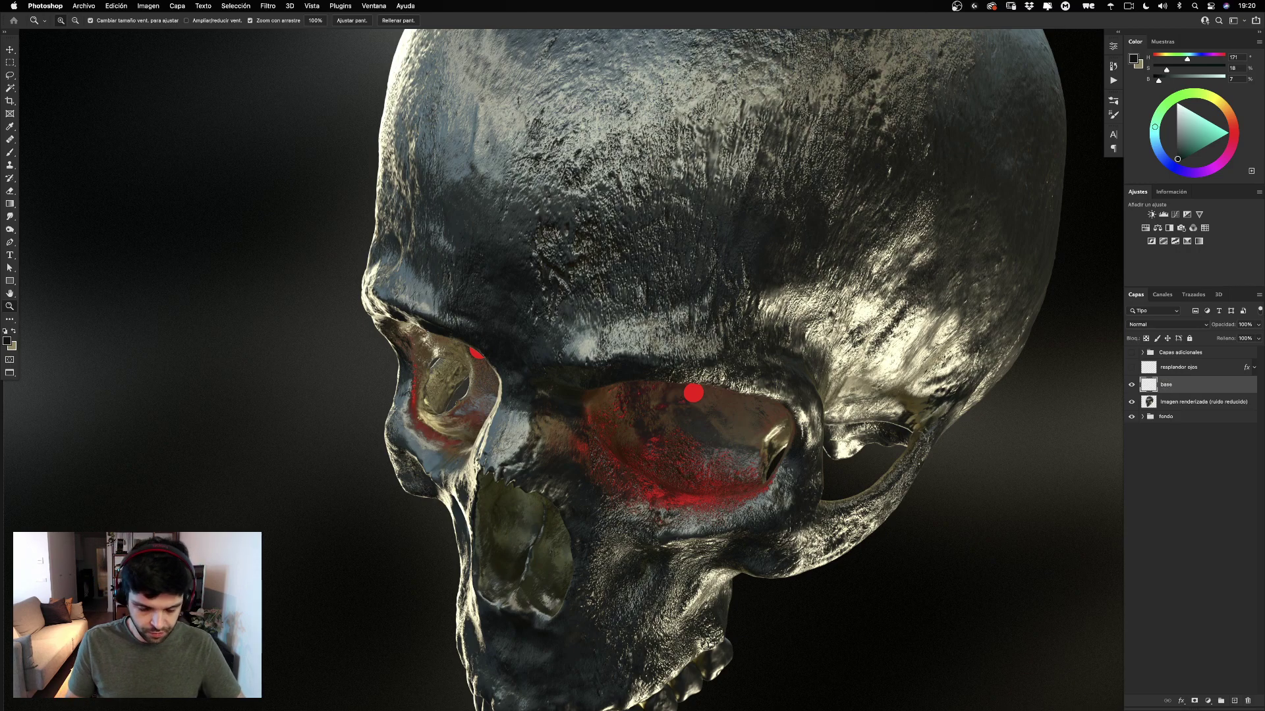
Sample the dark tone at the larger eye socket's inner upper rim as the brush colour.
key("b")
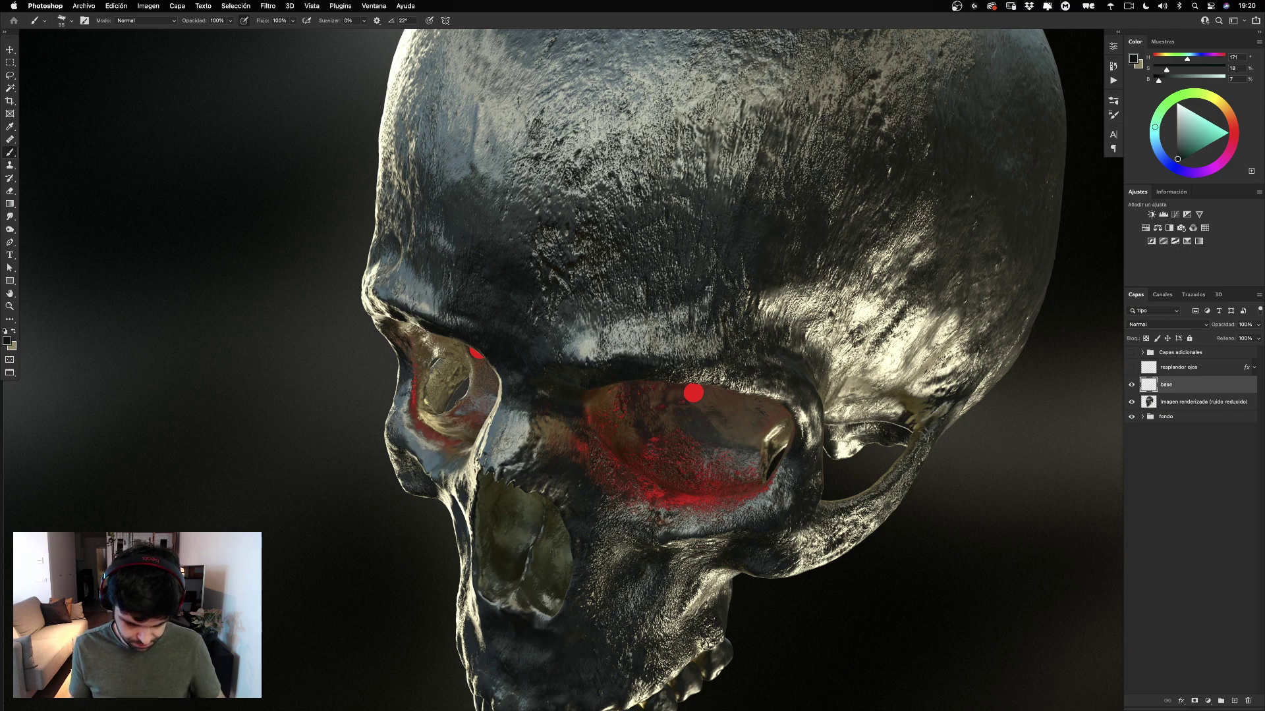
left_click(606, 386, "alt")
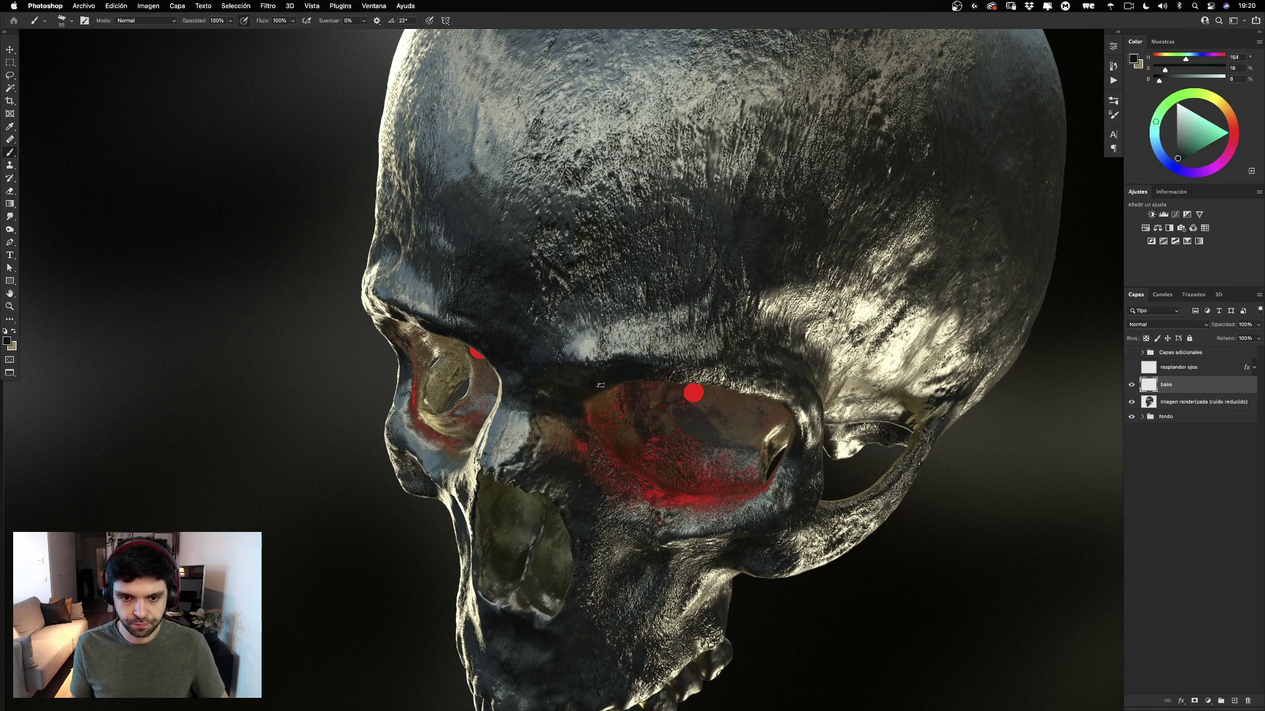
mouse_move(677, 318)
left_mouse_down()
mouse_move(721, 179)
mouse_move(701, 257)
left_mouse_up()
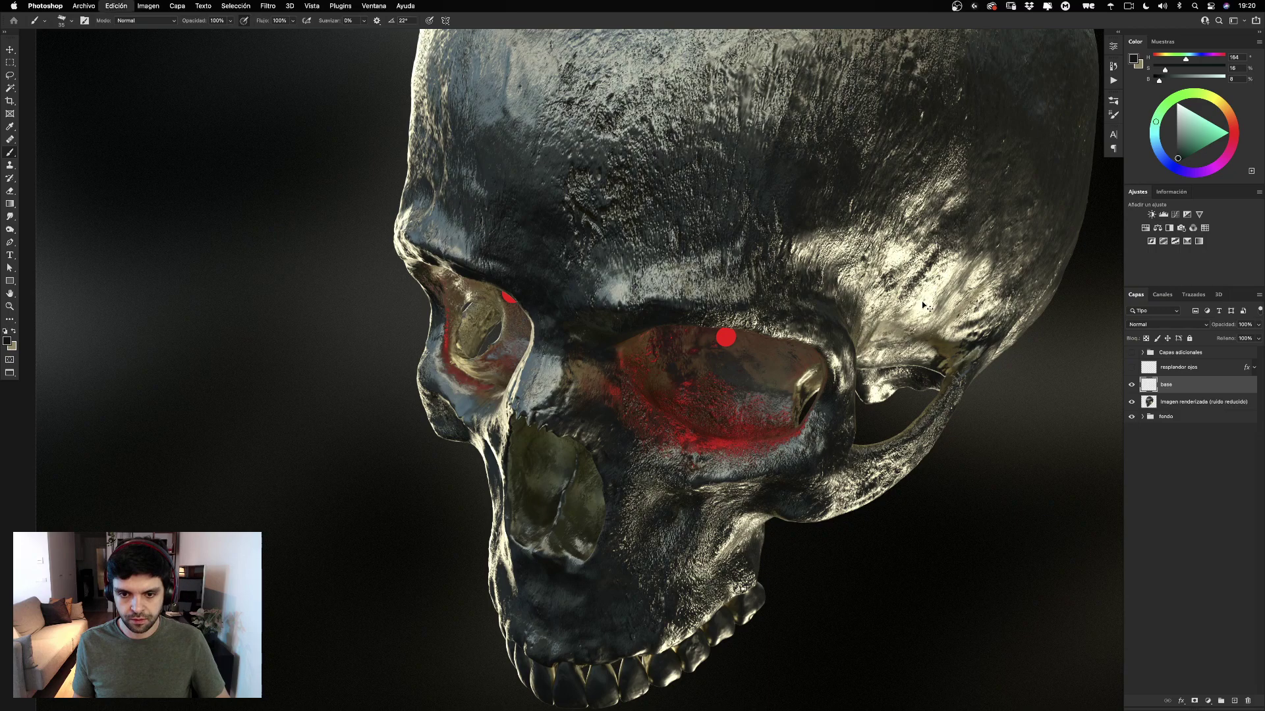
Step back and forth through the history to compare the skull before and after Liquify, returning to the state with the base layer.
key("super+z")
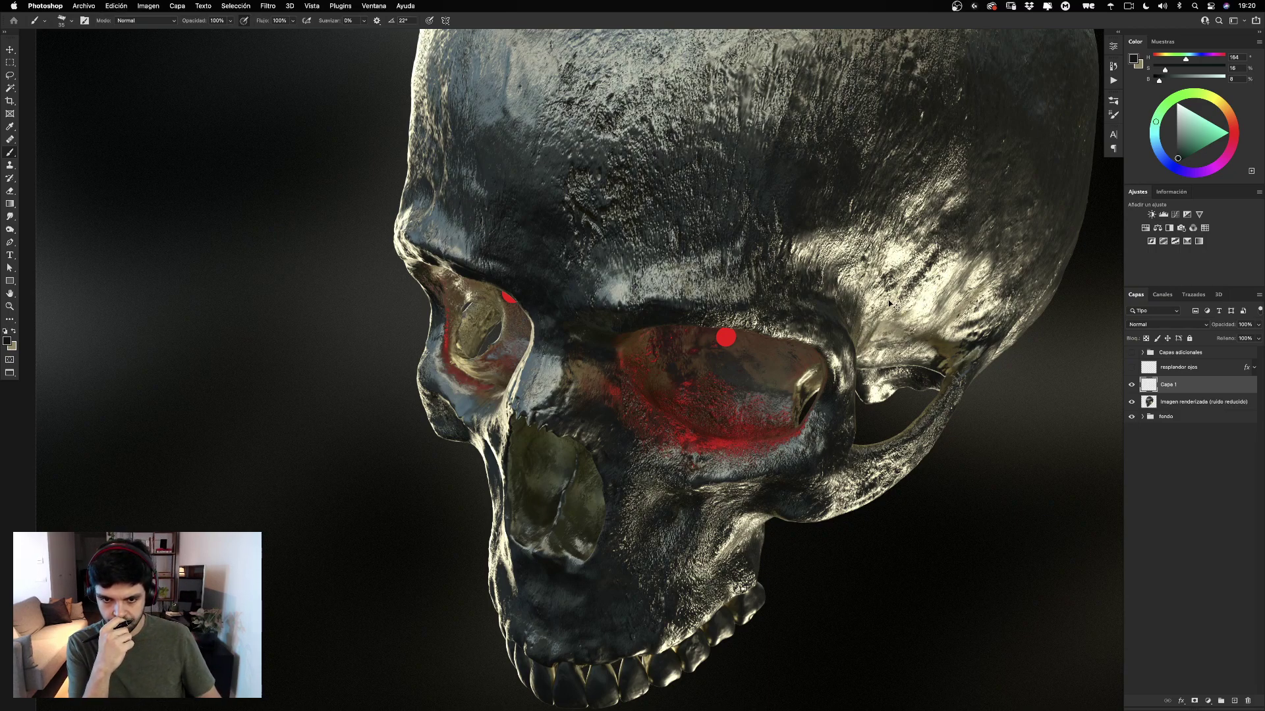
key("super+z")
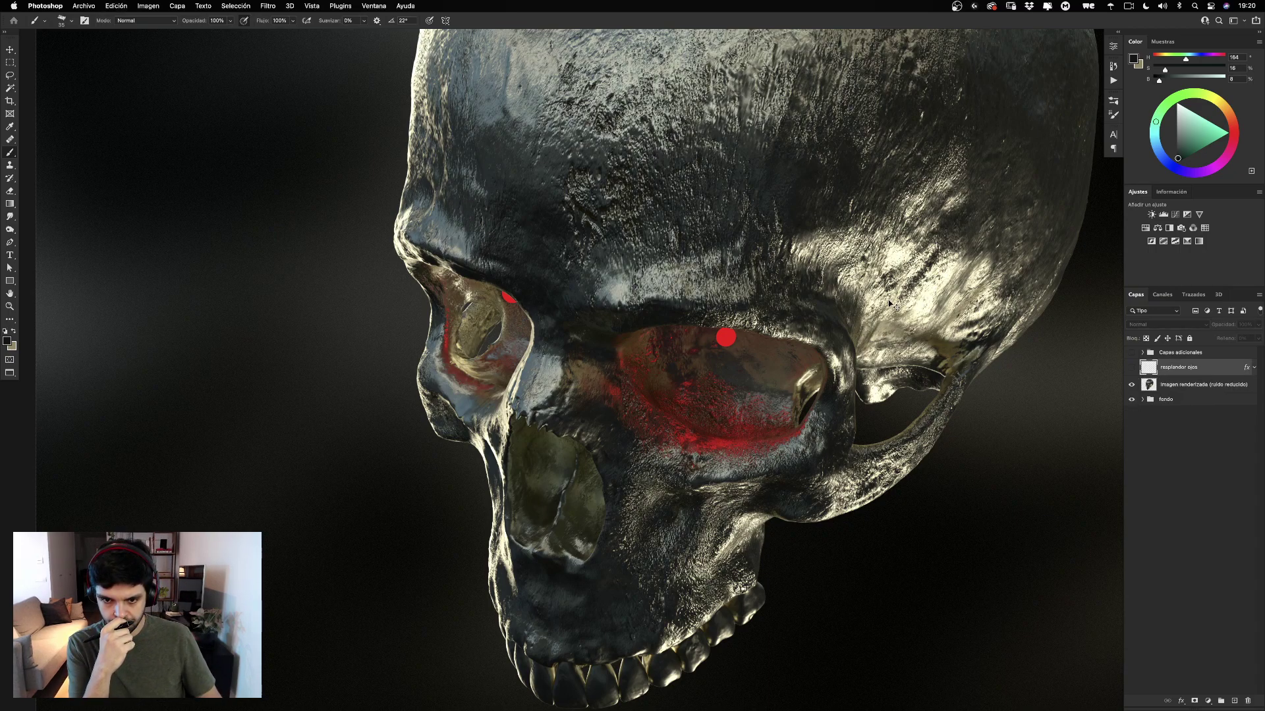
key("super+z")
key("super+z")
key("super+shift+z")
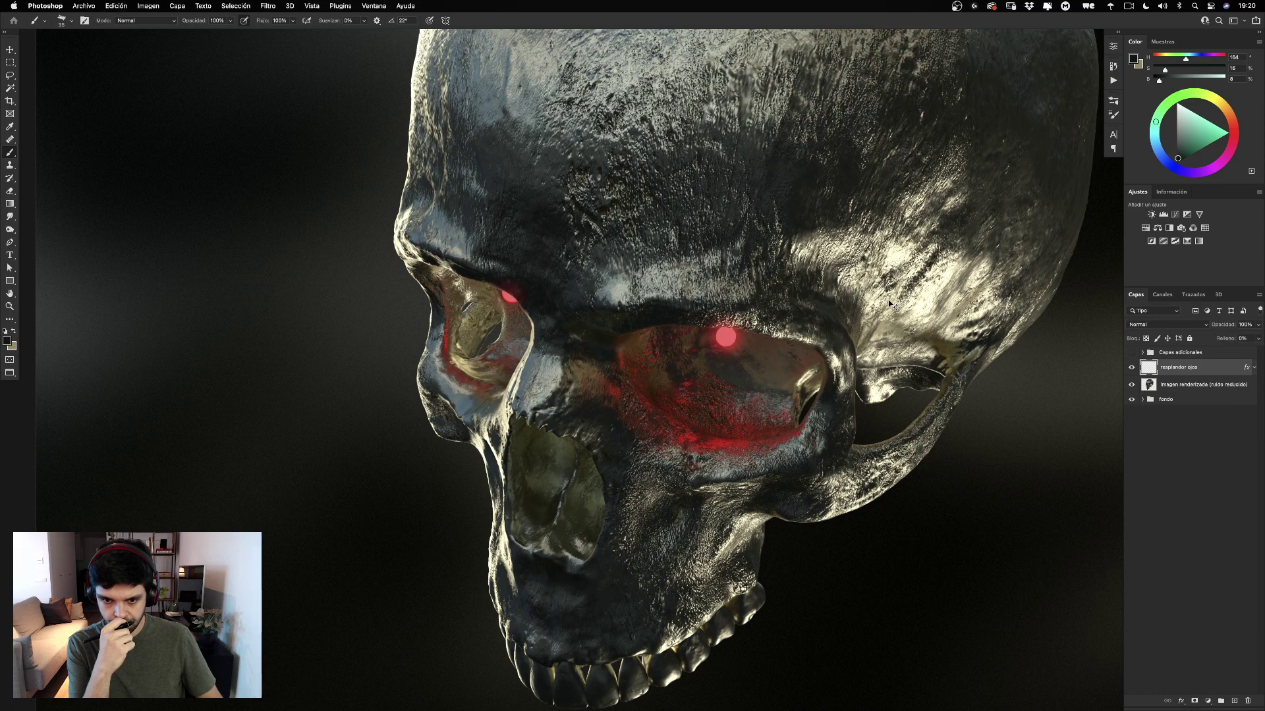
key("super+z")
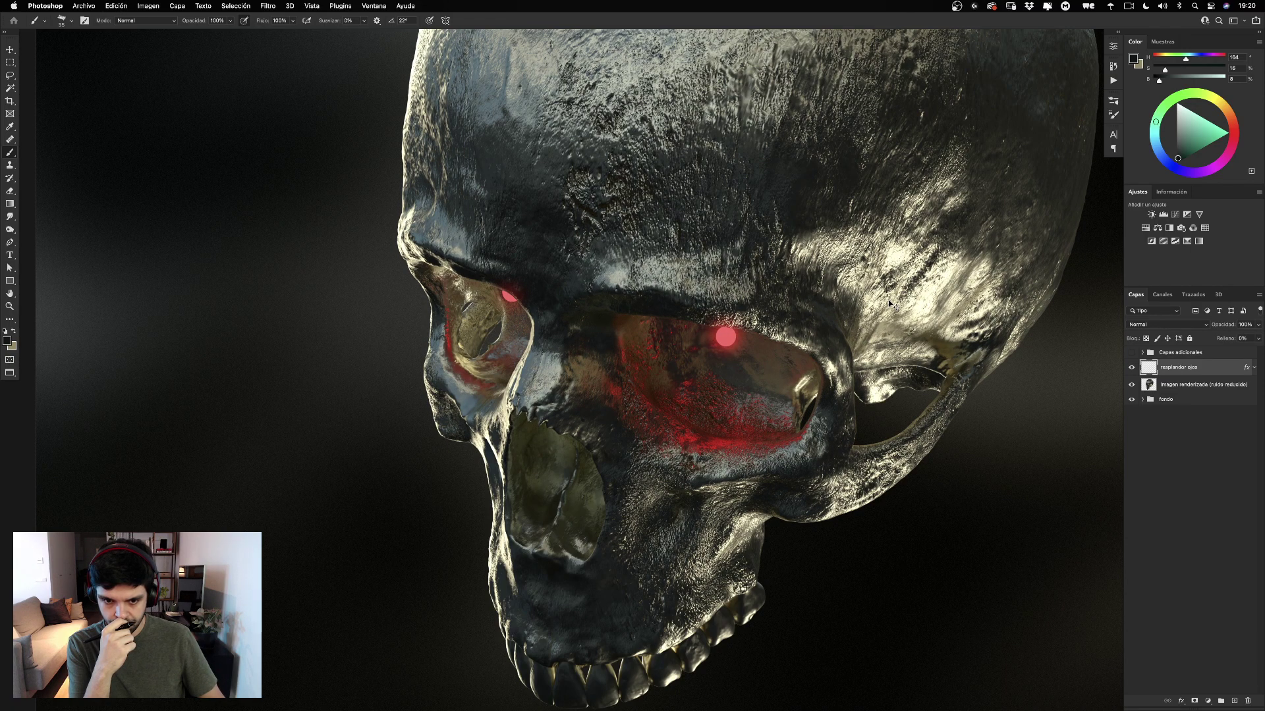
key("super+shift+z")
key("super+z")
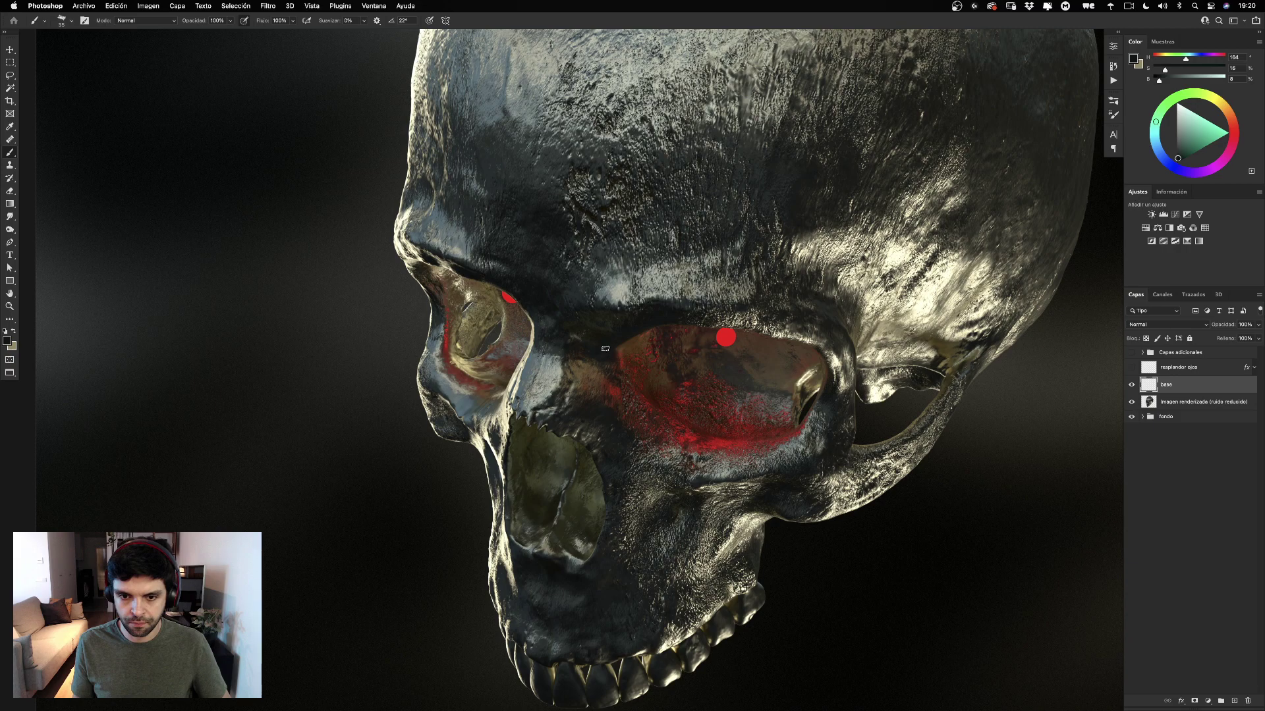
Paint a dark slanted brow on base along the larger eye socket's inner upper rim and down beside the nose bridge.
left_click_drag(638, 319, 654, 320)
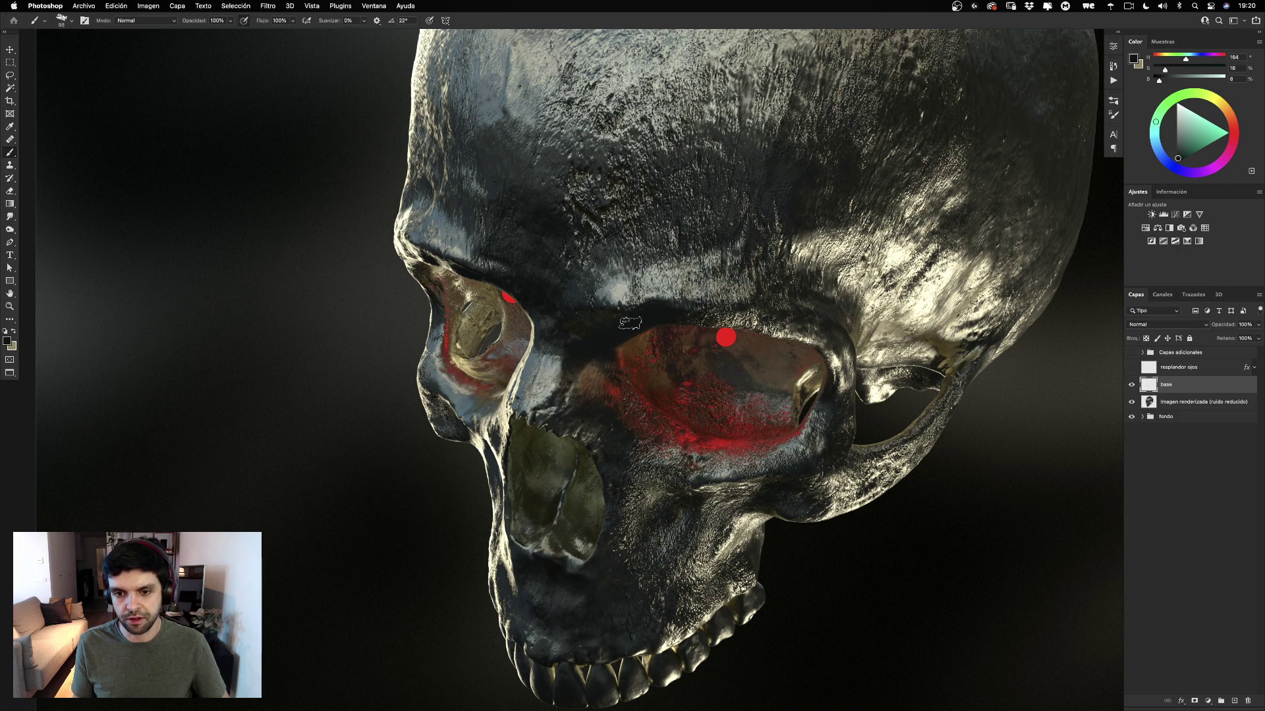
left_click_drag(721, 256, 716, 310)
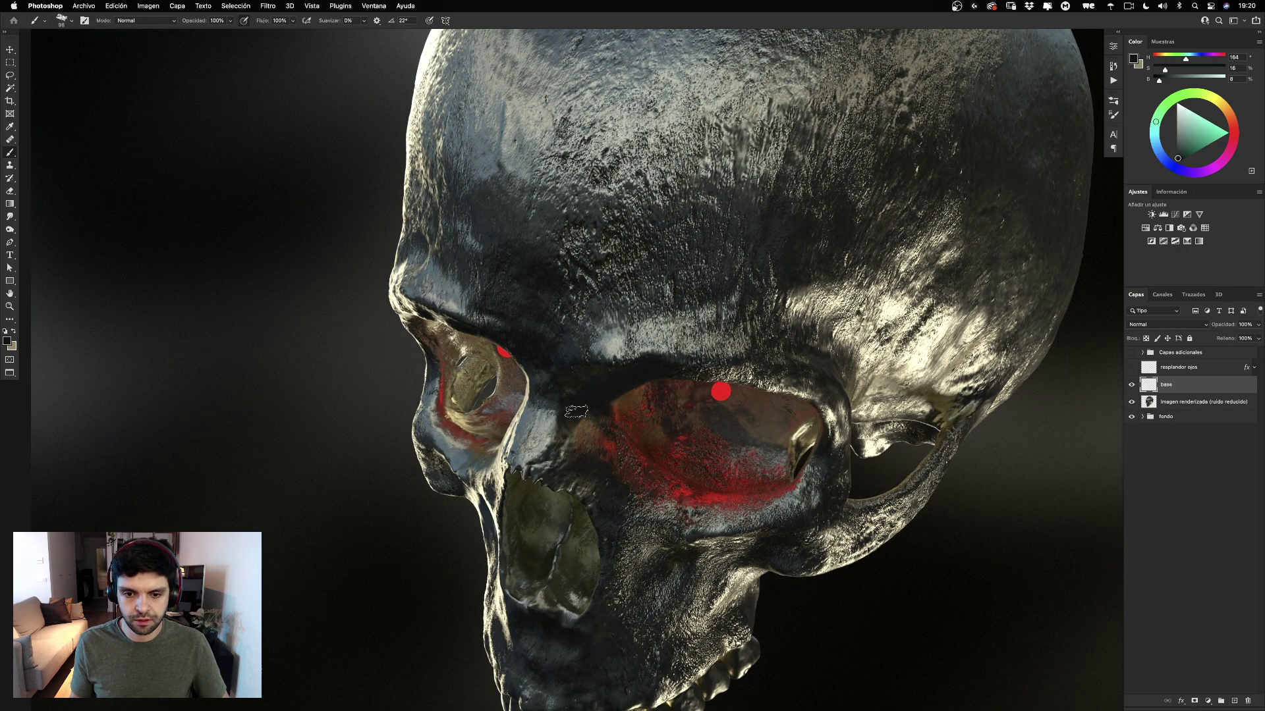
left_click_drag(563, 473, 574, 423)
scroll(593, 362, "right", 3)
scroll(593, 362, "down", 2)
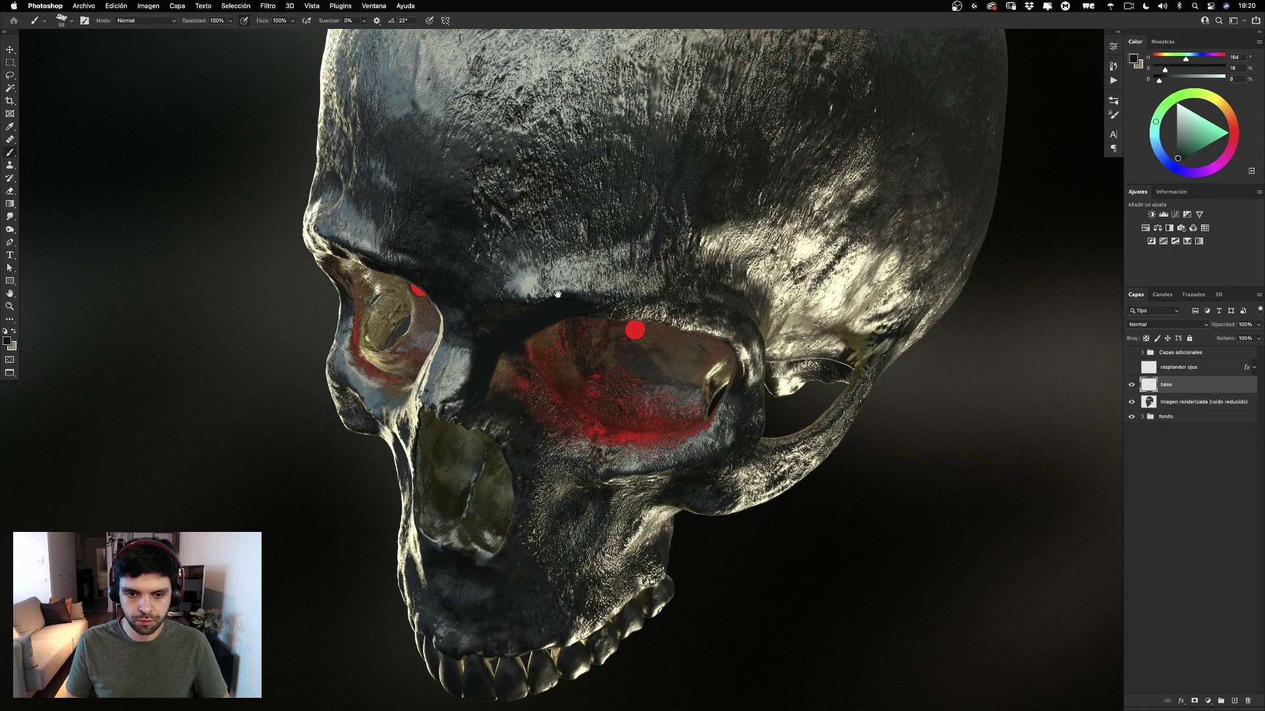
left_click_drag(557, 293, 654, 254)
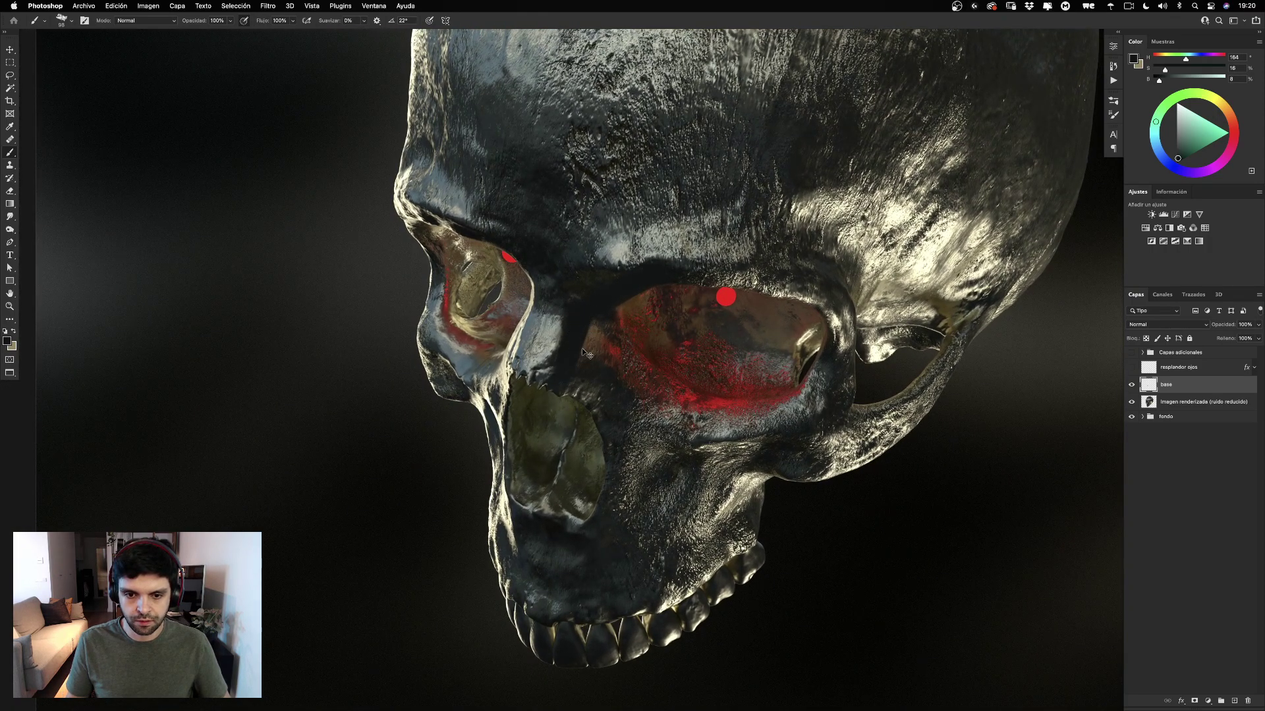
scroll(606, 297, "up", 2)
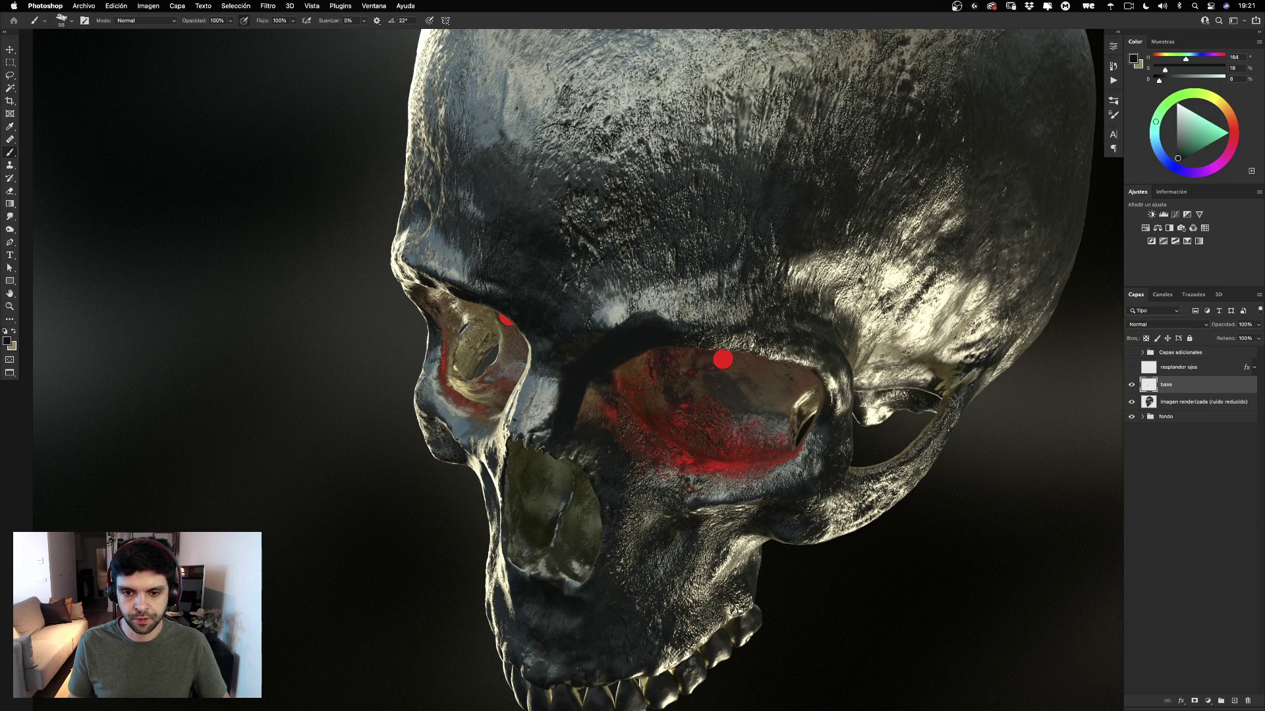
Undo the last stroke, thicken the dark brow above the larger eye socket and paint the smaller socket's inner rim dark.
key("super+z")
mouse_move(665, 329)
left_mouse_down()
mouse_move(634, 326)
mouse_move(648, 312)
mouse_move(633, 332)
mouse_move(643, 311)
mouse_move(629, 340)
mouse_move(639, 293)
mouse_move(653, 311)
mouse_move(624, 329)
left_mouse_up()
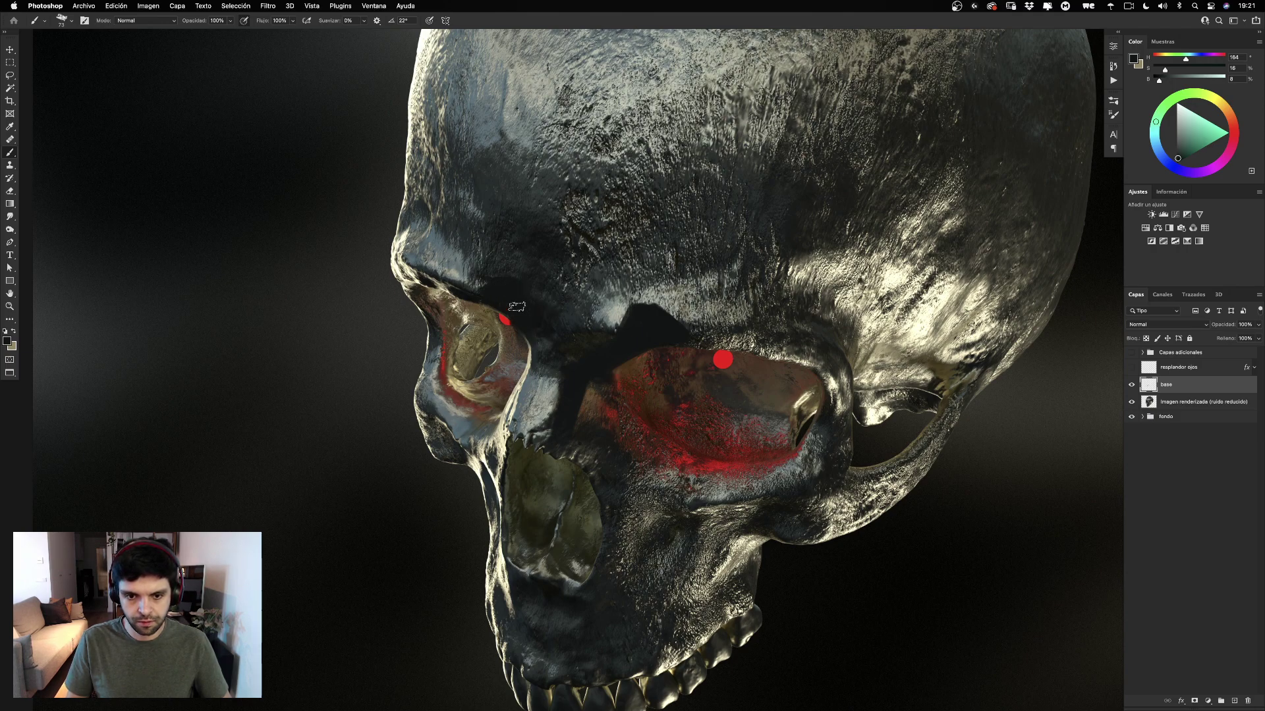
left_click_drag(528, 320, 521, 318)
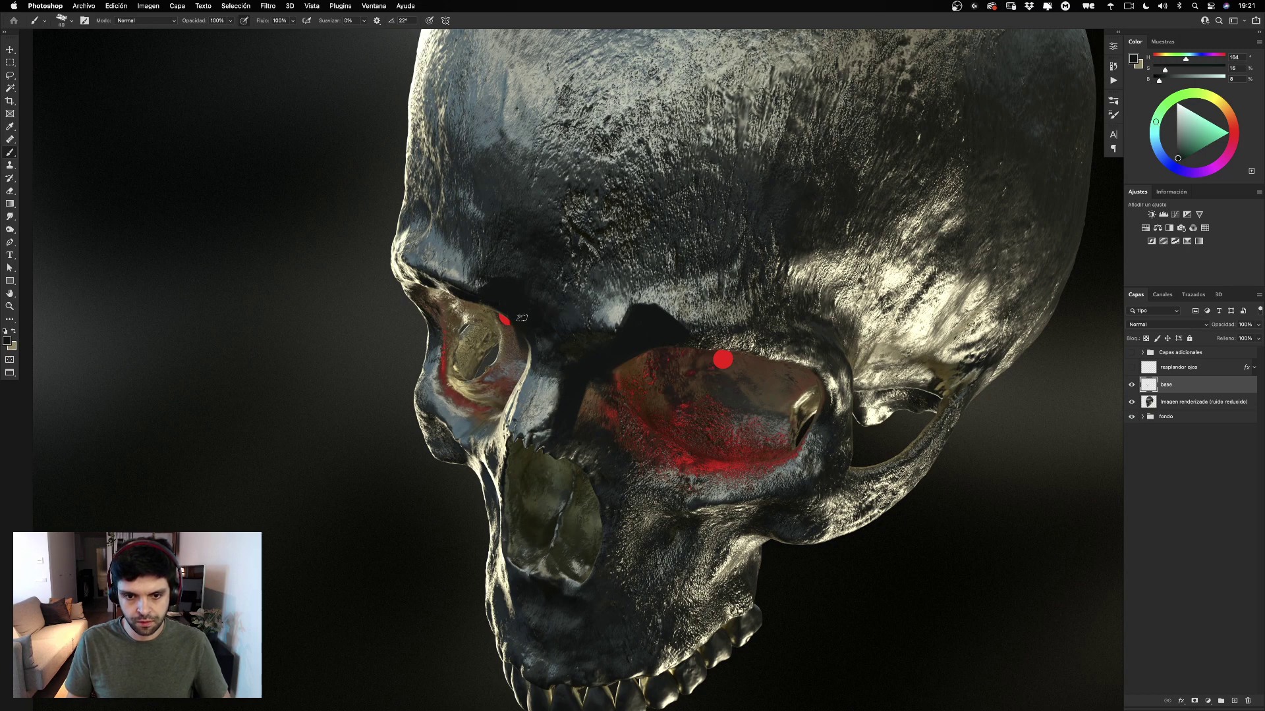
left_click_drag(530, 373, 506, 301)
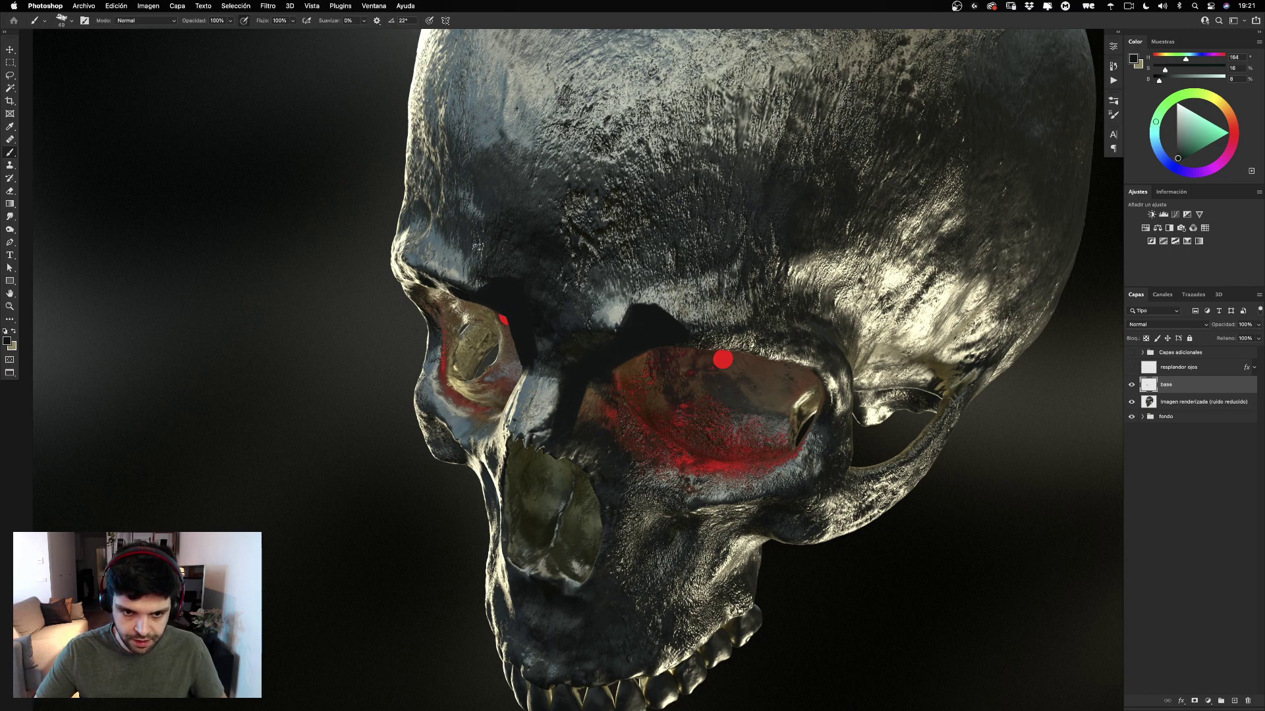
Set the Eraser to the 35 px angular brush tip and return to the Brush tool.
key("e")
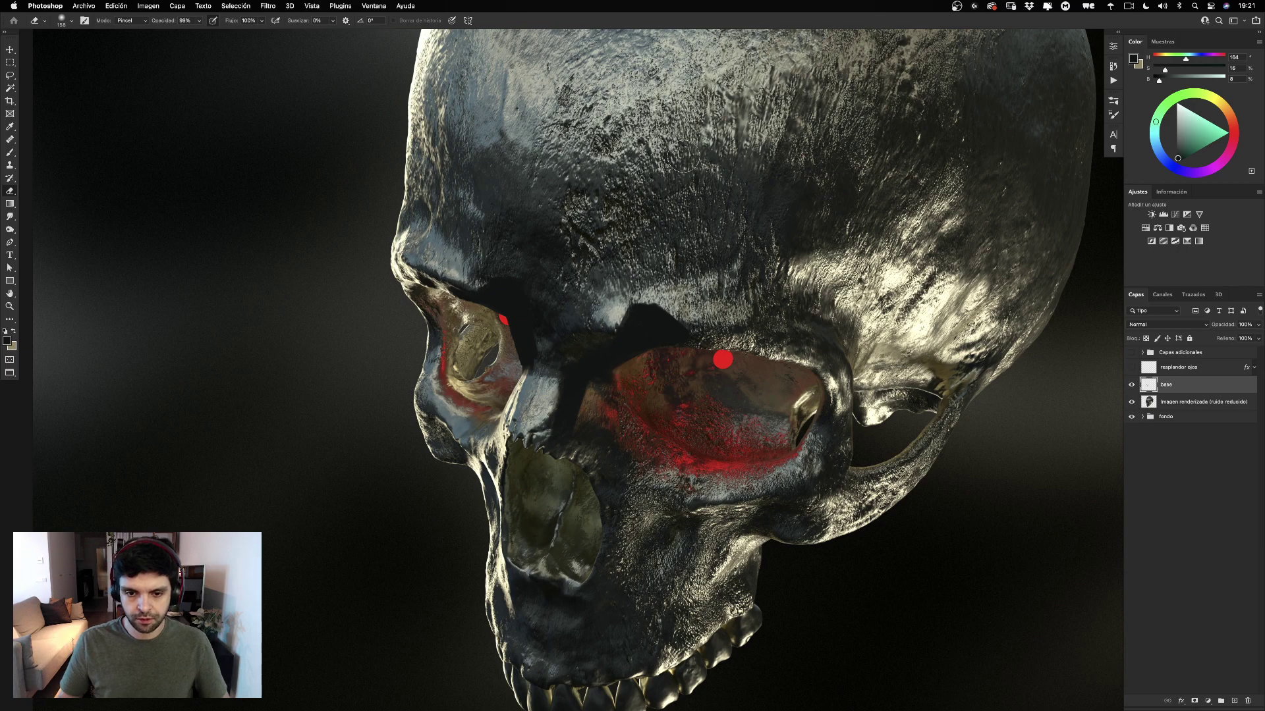
right_click(754, 241)
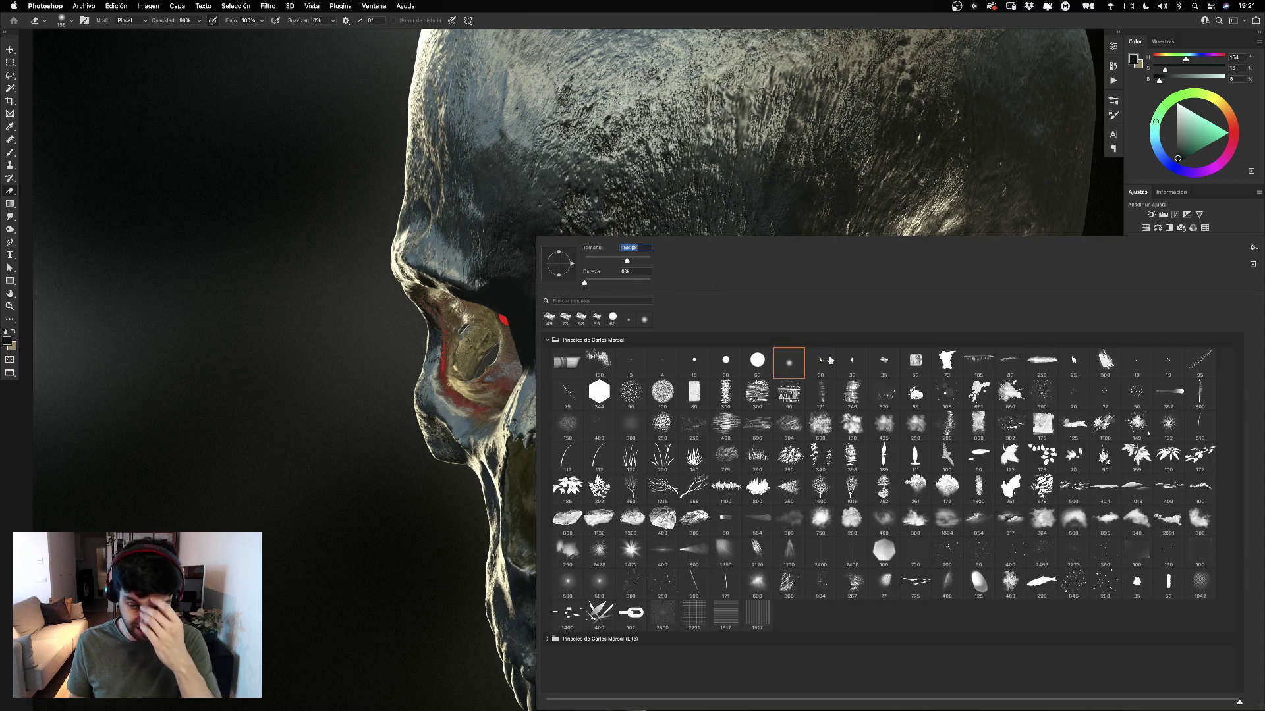
left_click(883, 361)
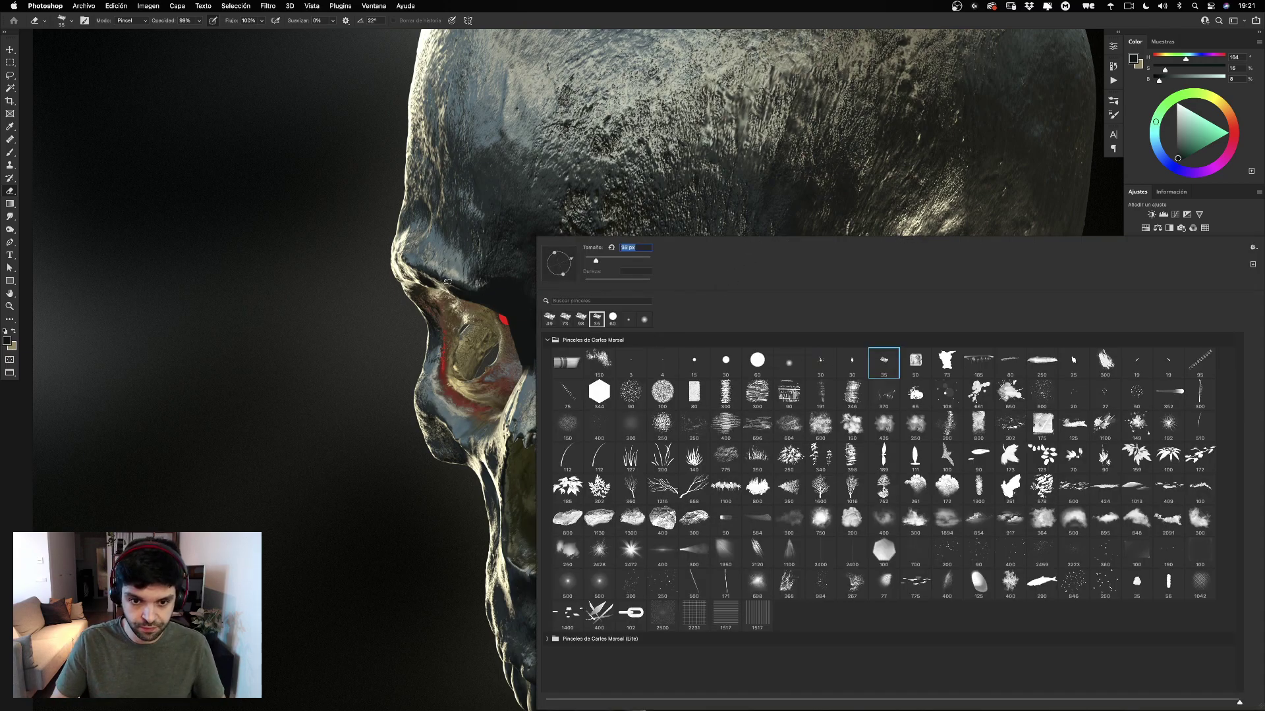
key("Return")
key("b")
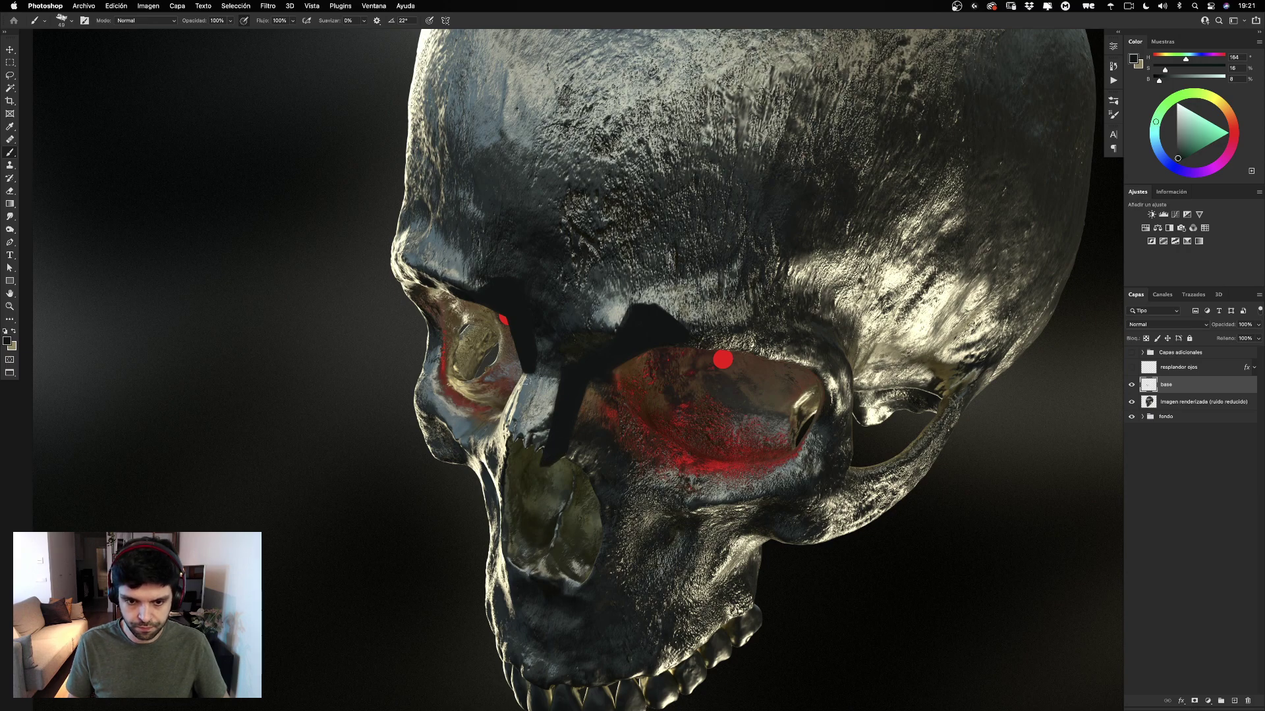
Paint a narrow dark band on base from the smaller eye socket's inner rim down the nose bridge to the nasal cavity.
left_click_drag(574, 359, 539, 317)
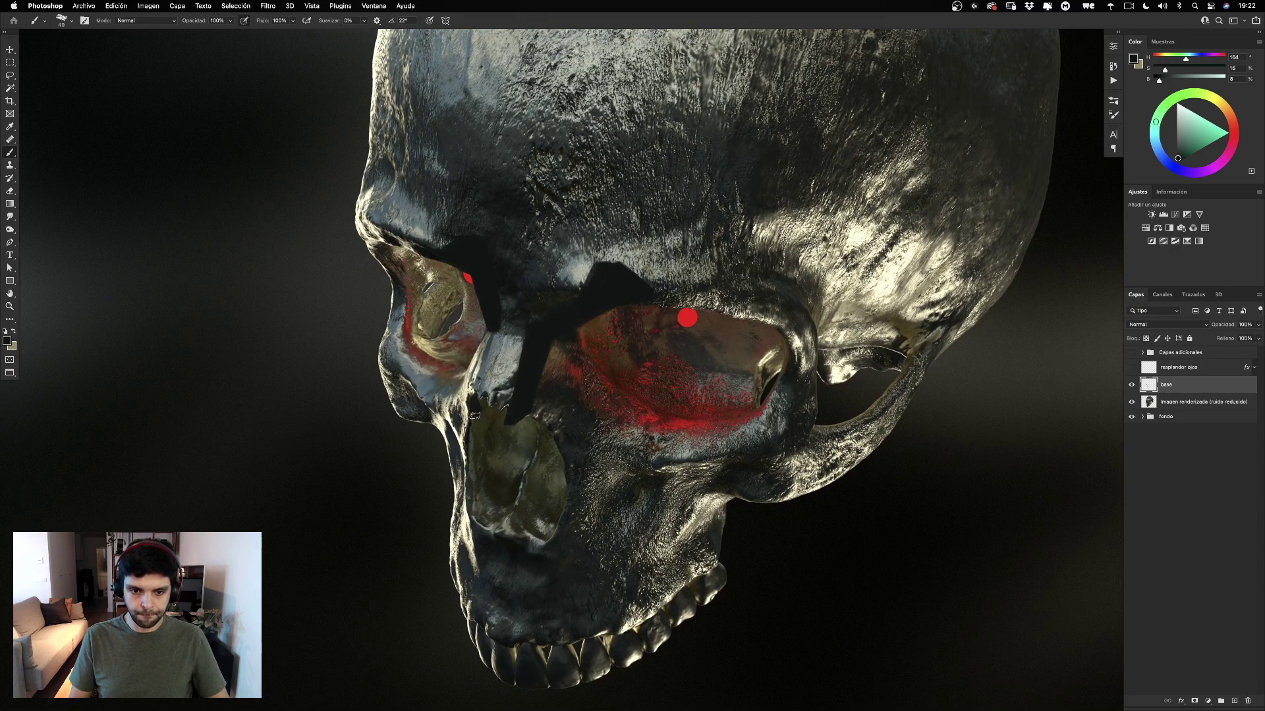
left_click_drag(489, 329, 475, 389)
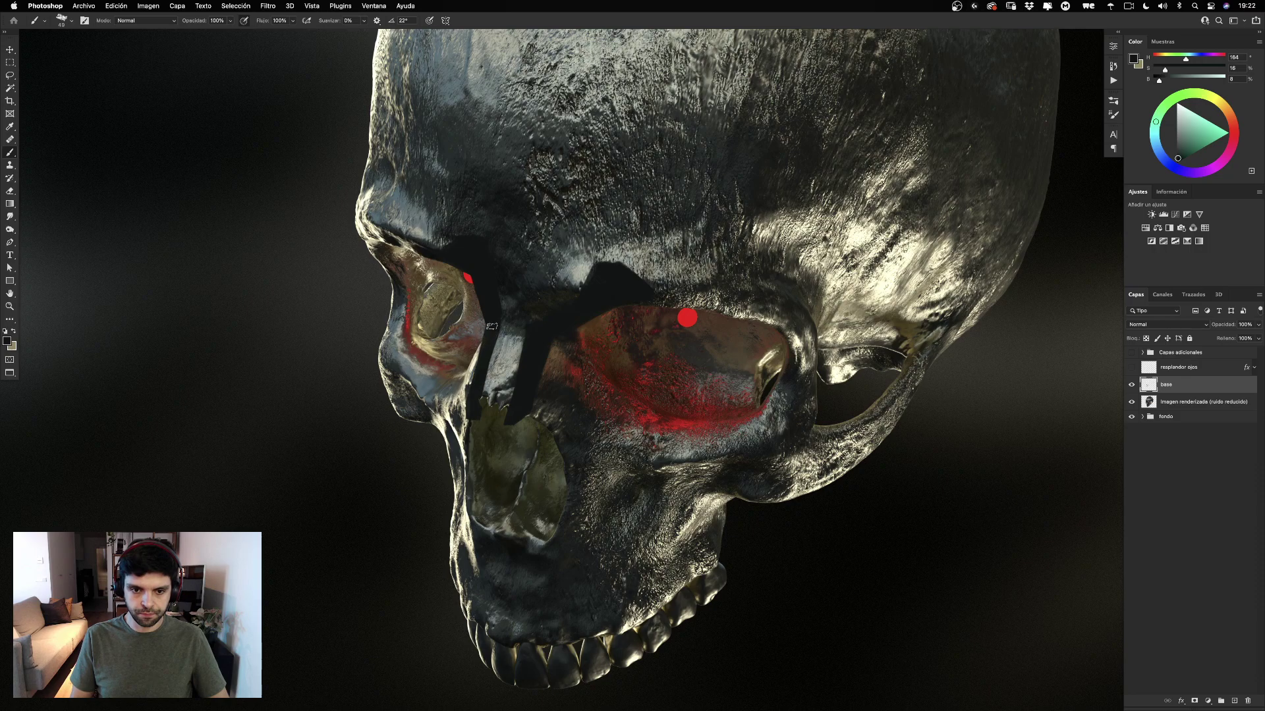
left_click_drag(491, 326, 473, 402)
Erase the upper edge of the dark brow above the larger eye socket to a cleaner peak and return to the Brush tool.
key("e")
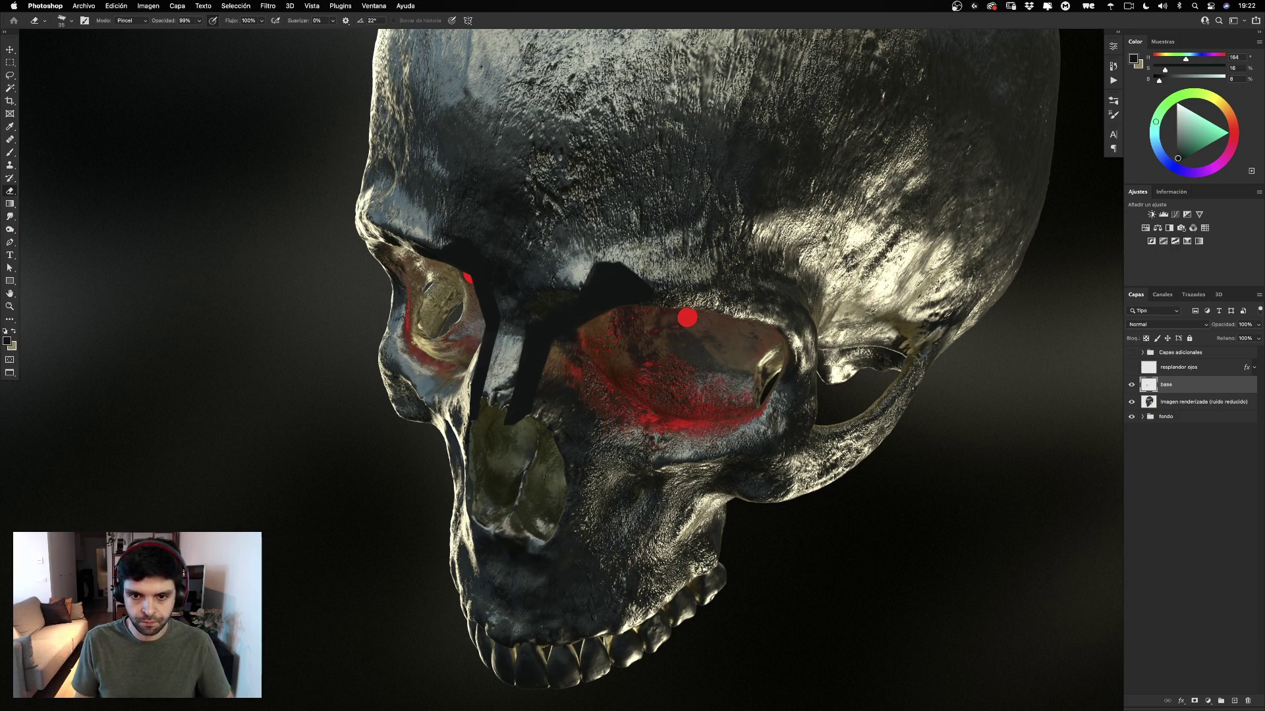
left_click_drag(587, 266, 619, 259)
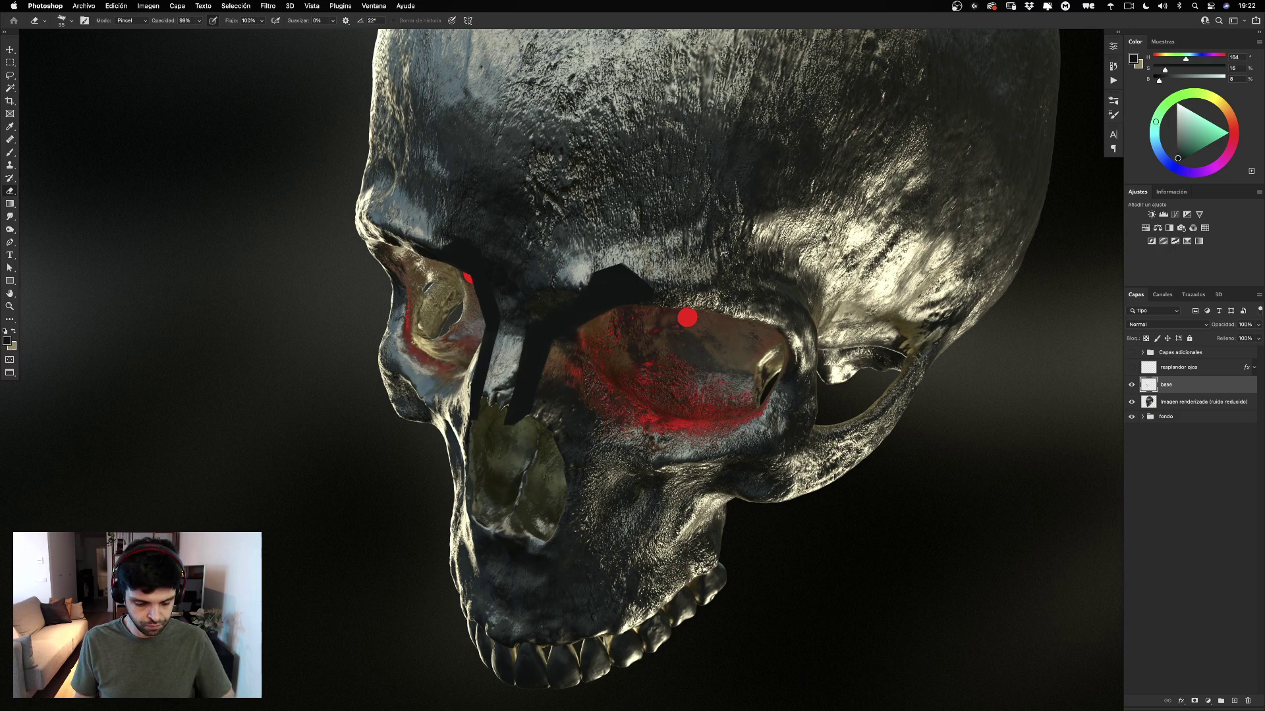
key("b")
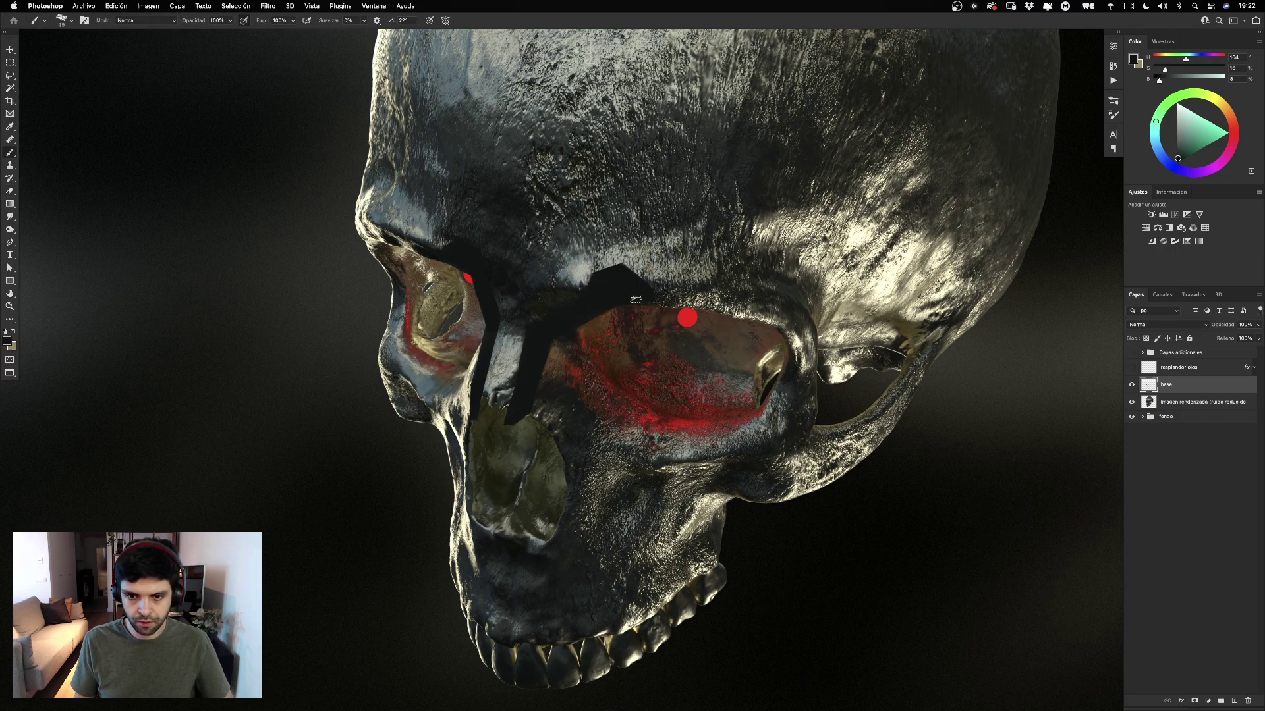
Refine the lower ends of the dark bands beside the nose bridge at the nasal cavity, ending with the Brush tool.
left_click_drag(785, 239, 709, 249)
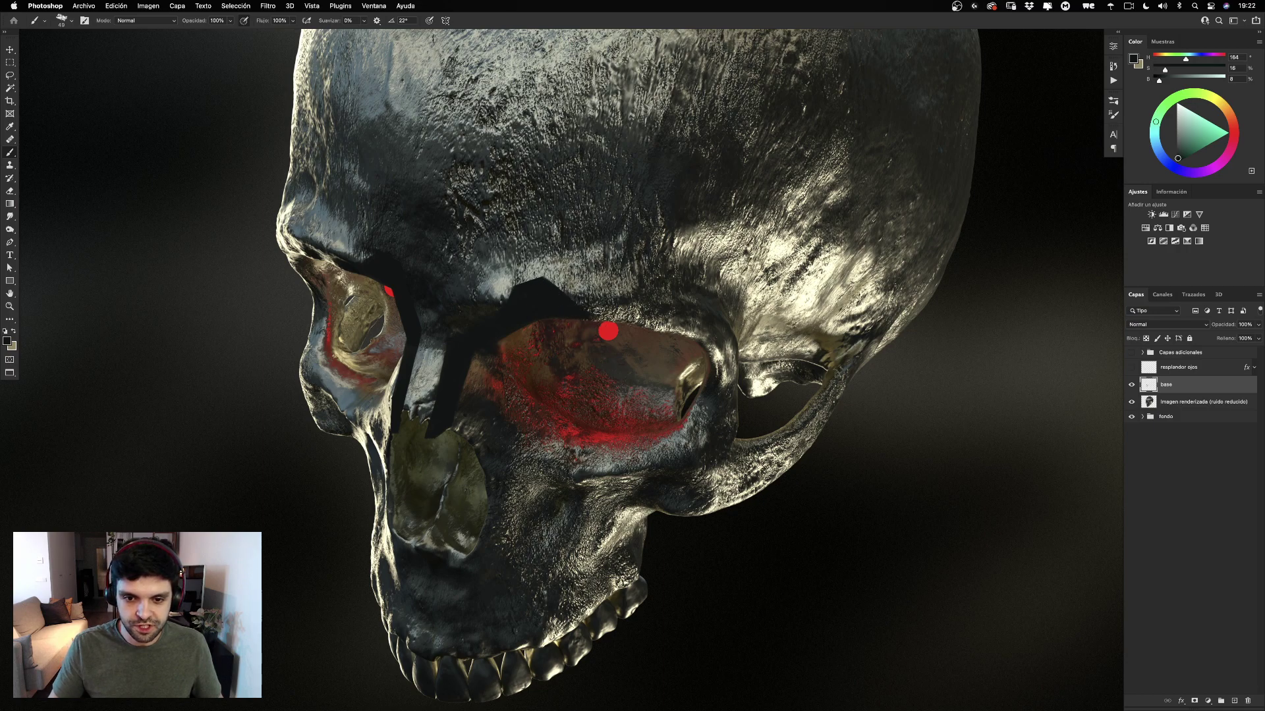
left_click_drag(755, 263, 879, 265)
scroll(879, 264, "left", 3)
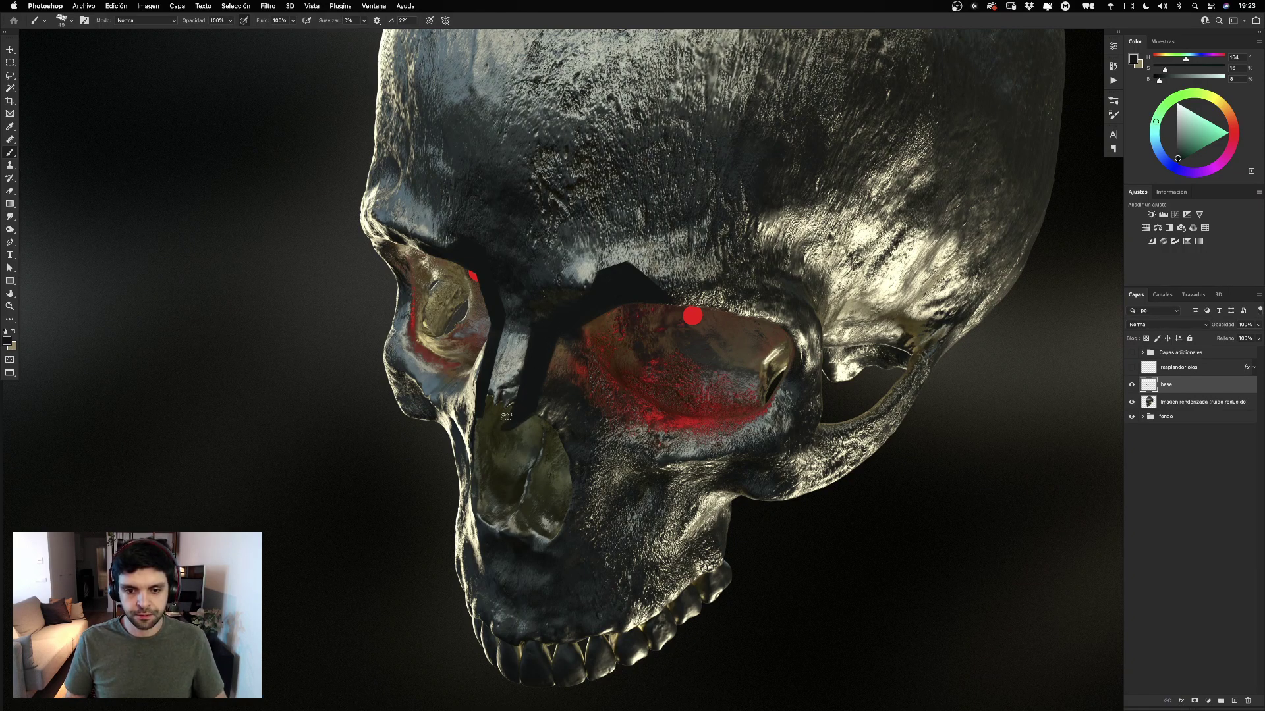
left_click_drag(478, 408, 475, 414)
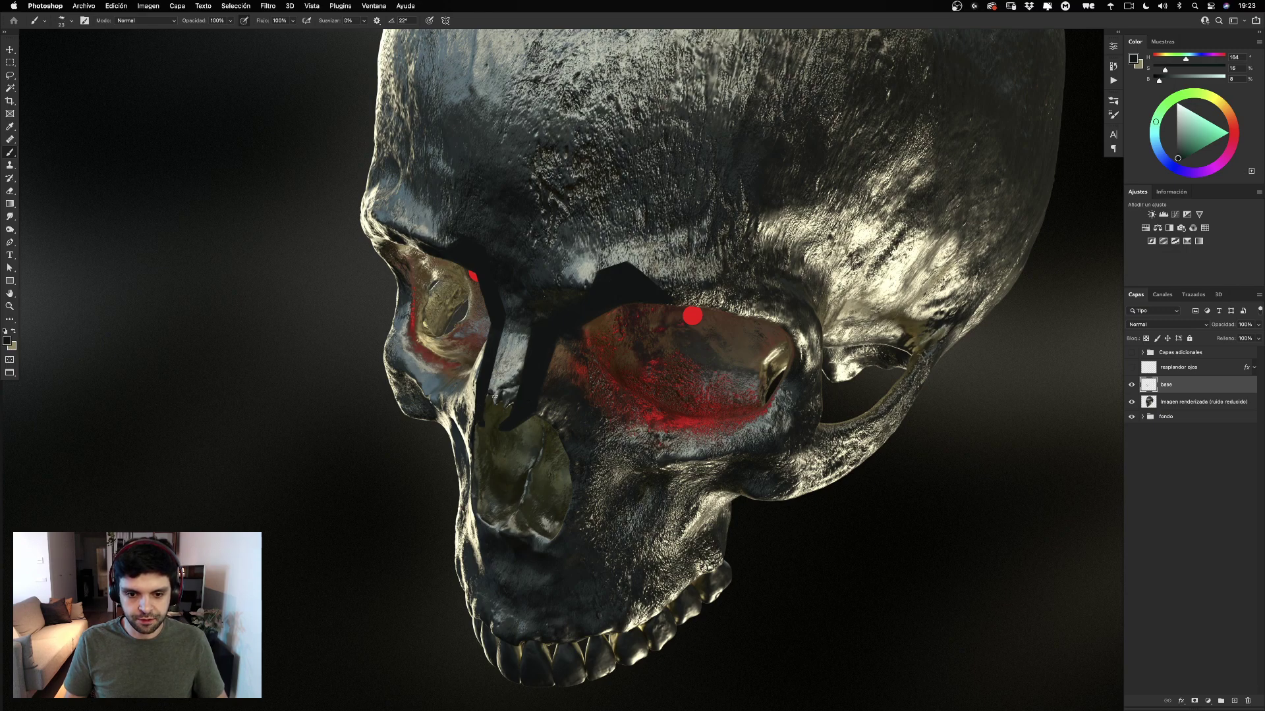
key("e")
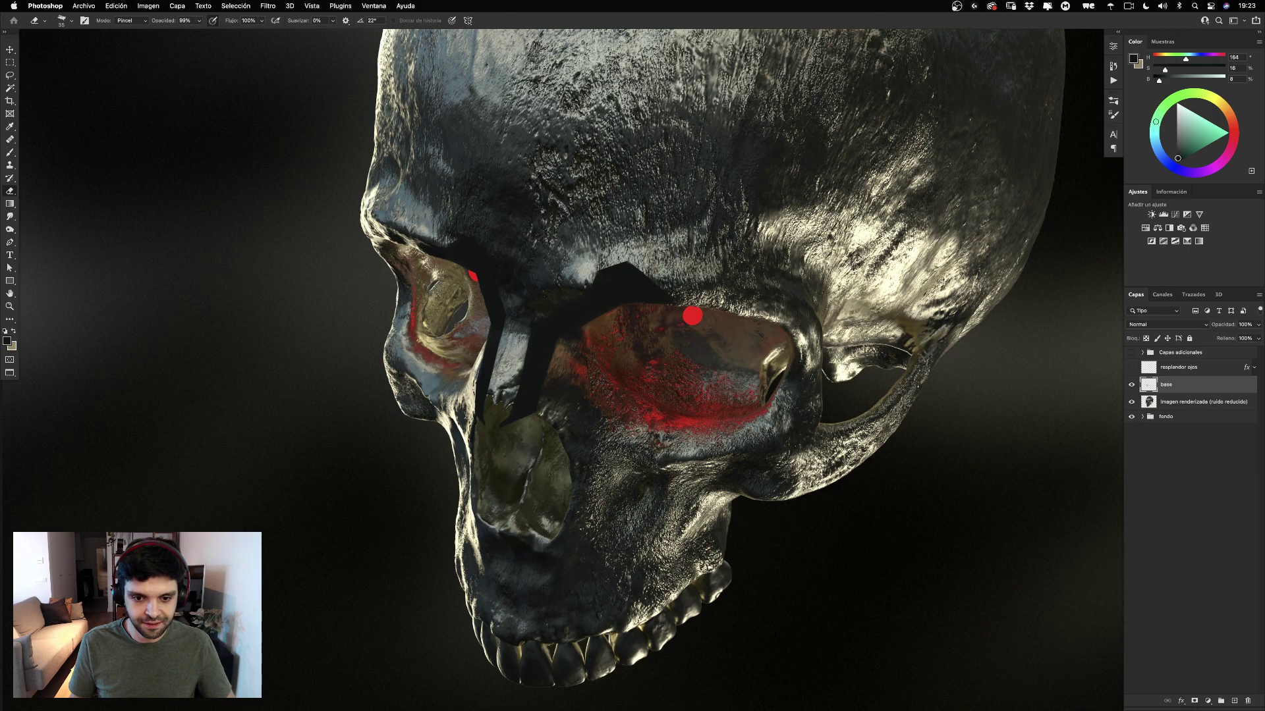
key("b")
mouse_move(787, 289)
left_mouse_down()
mouse_move(732, 178)
mouse_move(817, 257)
mouse_move(811, 337)
mouse_move(790, 244)
left_mouse_up()
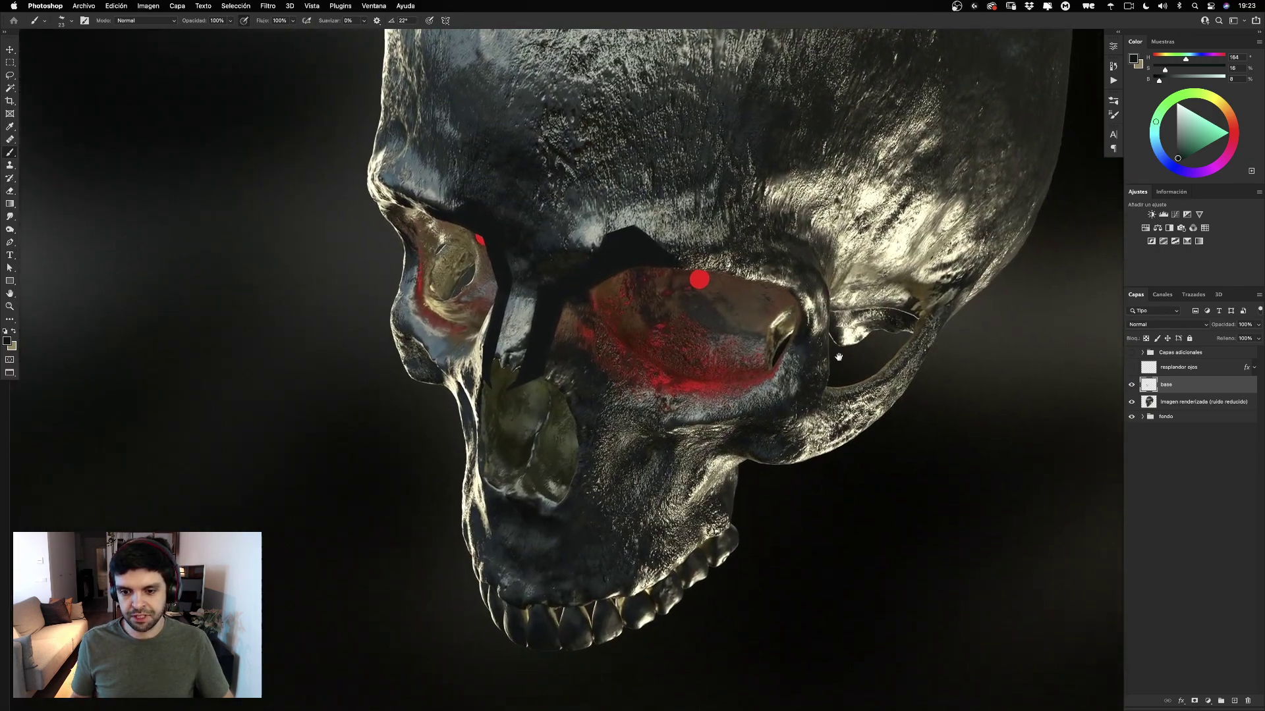
left_click_drag(825, 386, 819, 429)
mouse_move(787, 262)
left_mouse_down()
mouse_move(791, 357)
mouse_move(775, 254)
left_mouse_up()
key("super+minus")
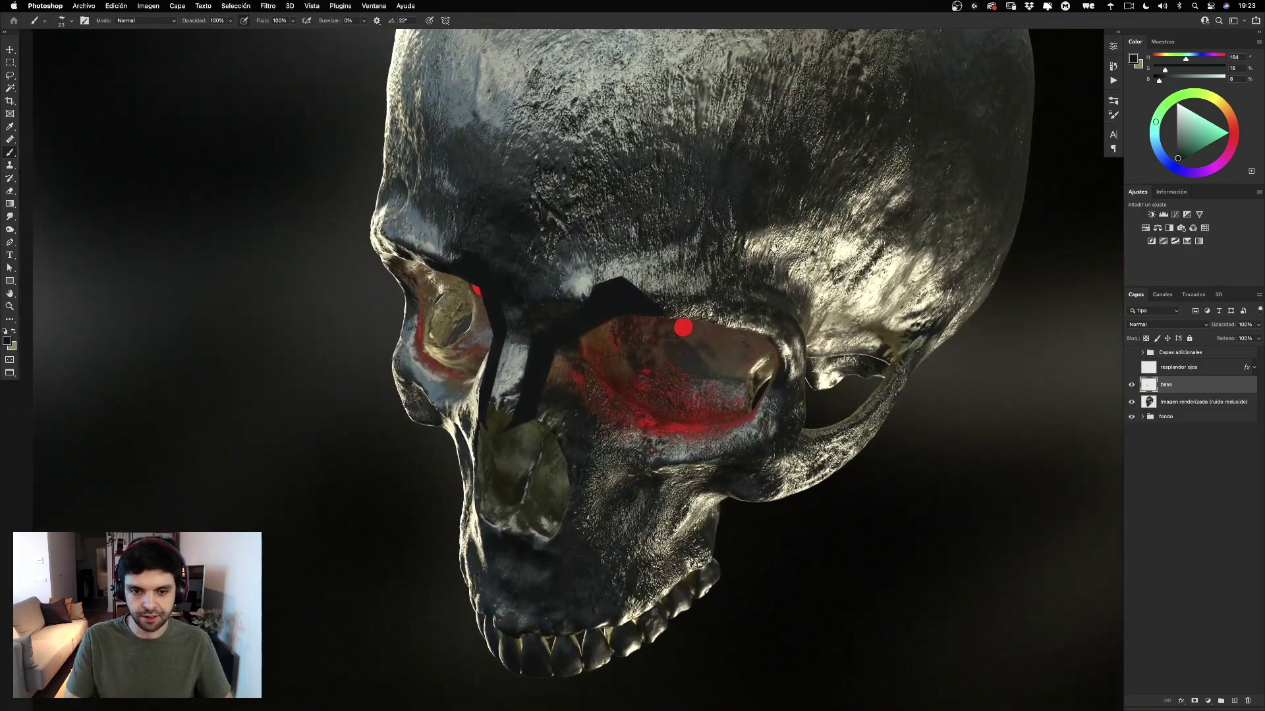
left_click_drag(686, 211, 700, 326)
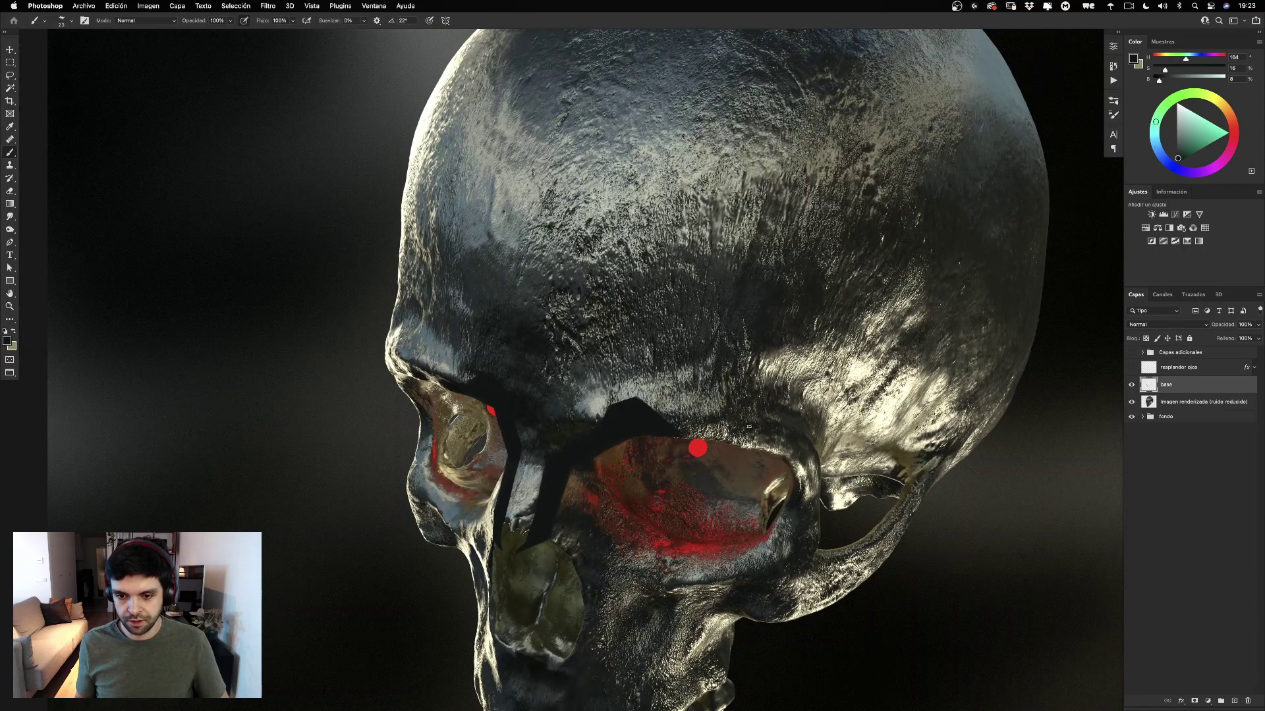
mouse_move(697, 449)
left_mouse_down()
mouse_move(619, 424)
mouse_move(642, 407)
mouse_move(671, 417)
left_mouse_up()
key("super+z")
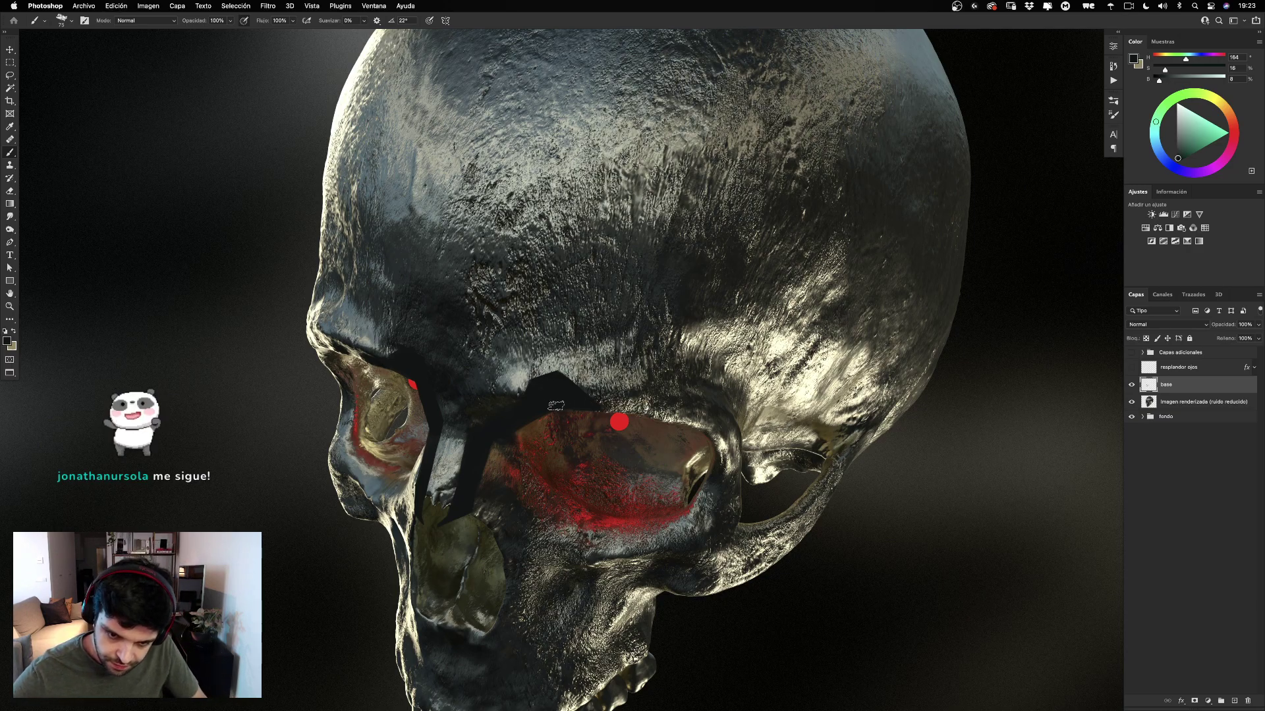
mouse_move(624, 409)
left_mouse_down()
mouse_move(538, 412)
mouse_move(631, 411)
mouse_move(680, 379)
left_mouse_up()
key("super+z")
mouse_move(725, 324)
left_mouse_down()
mouse_move(746, 220)
mouse_move(665, 297)
left_mouse_up()
key("super+minus")
left_click_drag(626, 403, 697, 363)
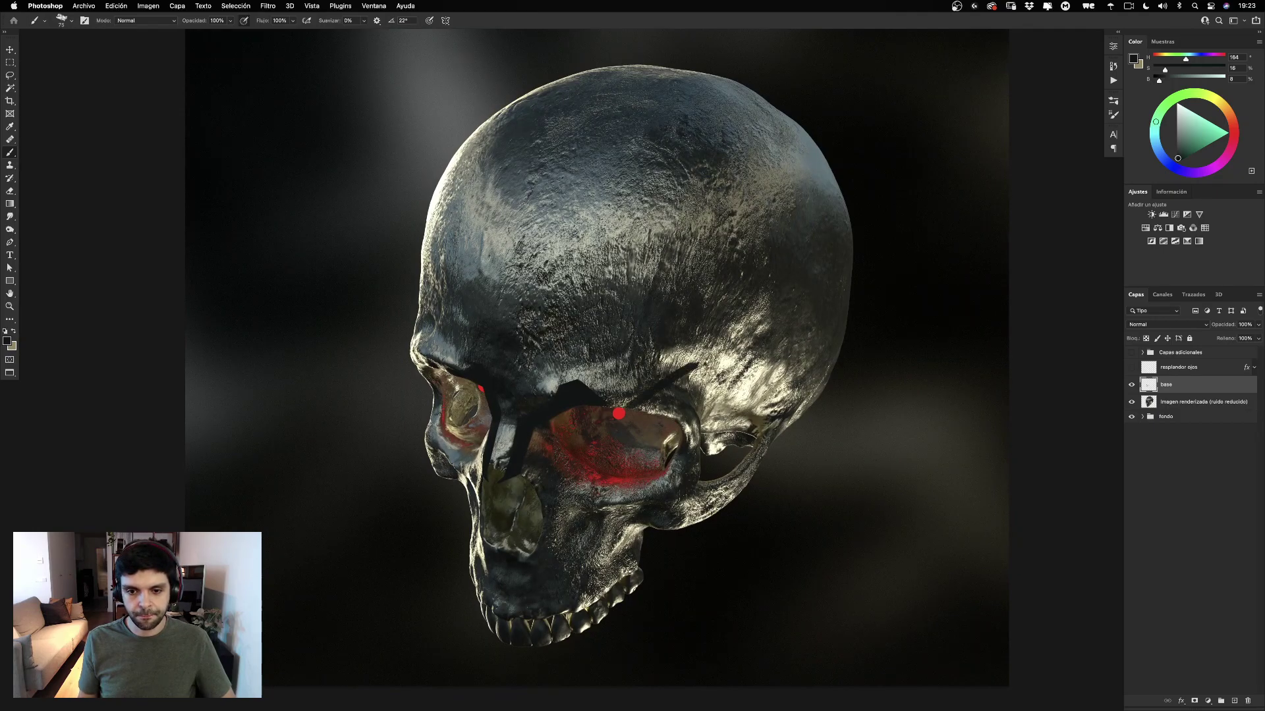
key("super+z")
left_click_drag(672, 407, 708, 368)
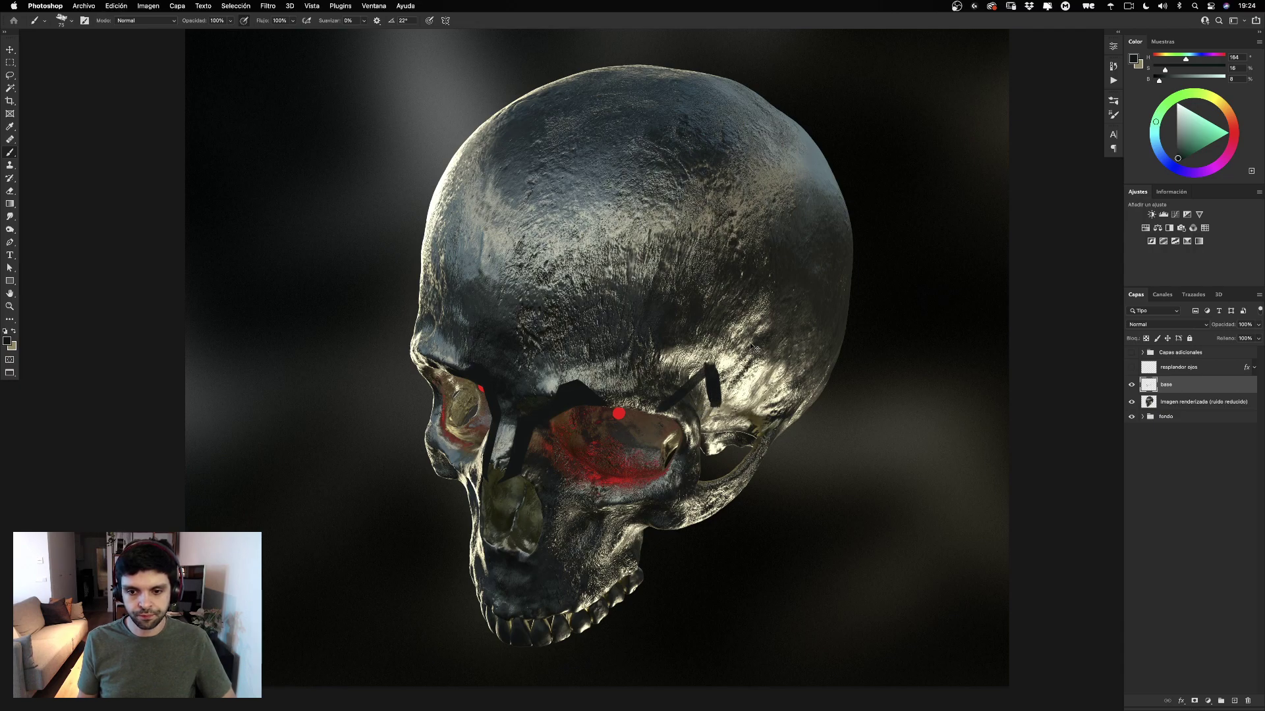
key("super+z")
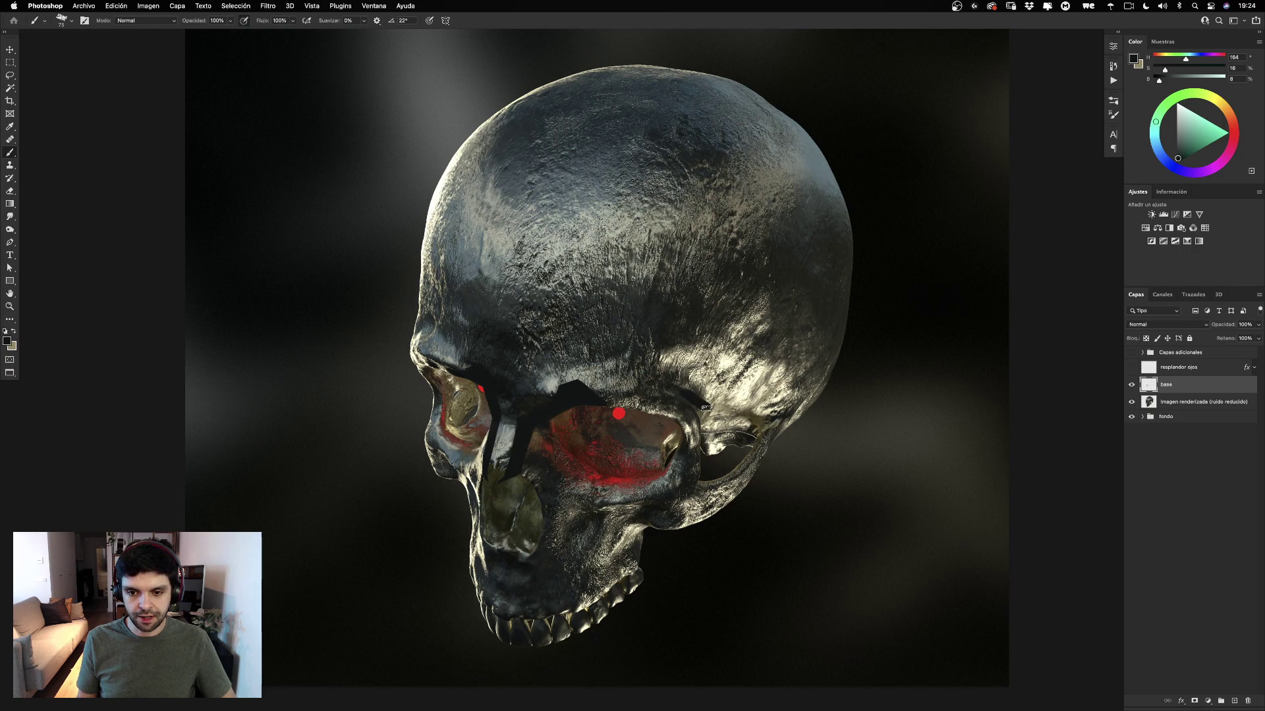
Outline a dark angular shape on the temple beside the larger eye socket's outer corner and fill it in solid.
left_click_drag(709, 410, 702, 442)
key("super+z")
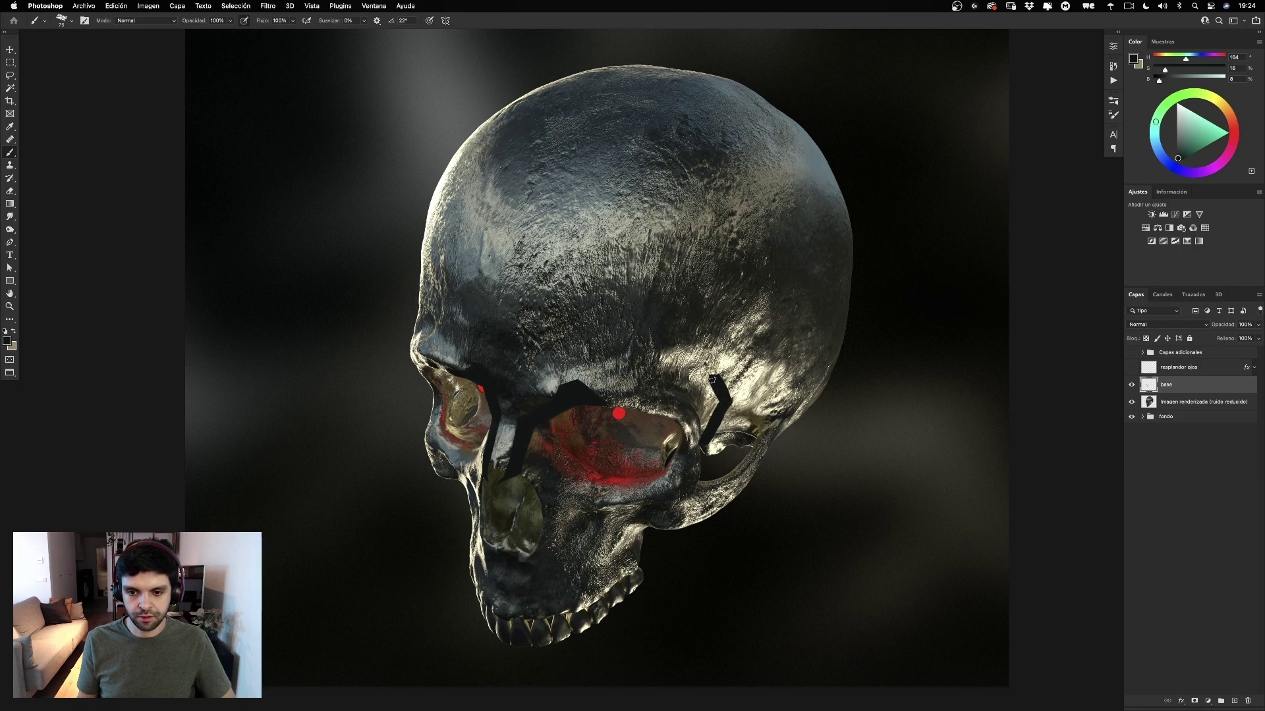
left_click_drag(712, 379, 672, 403)
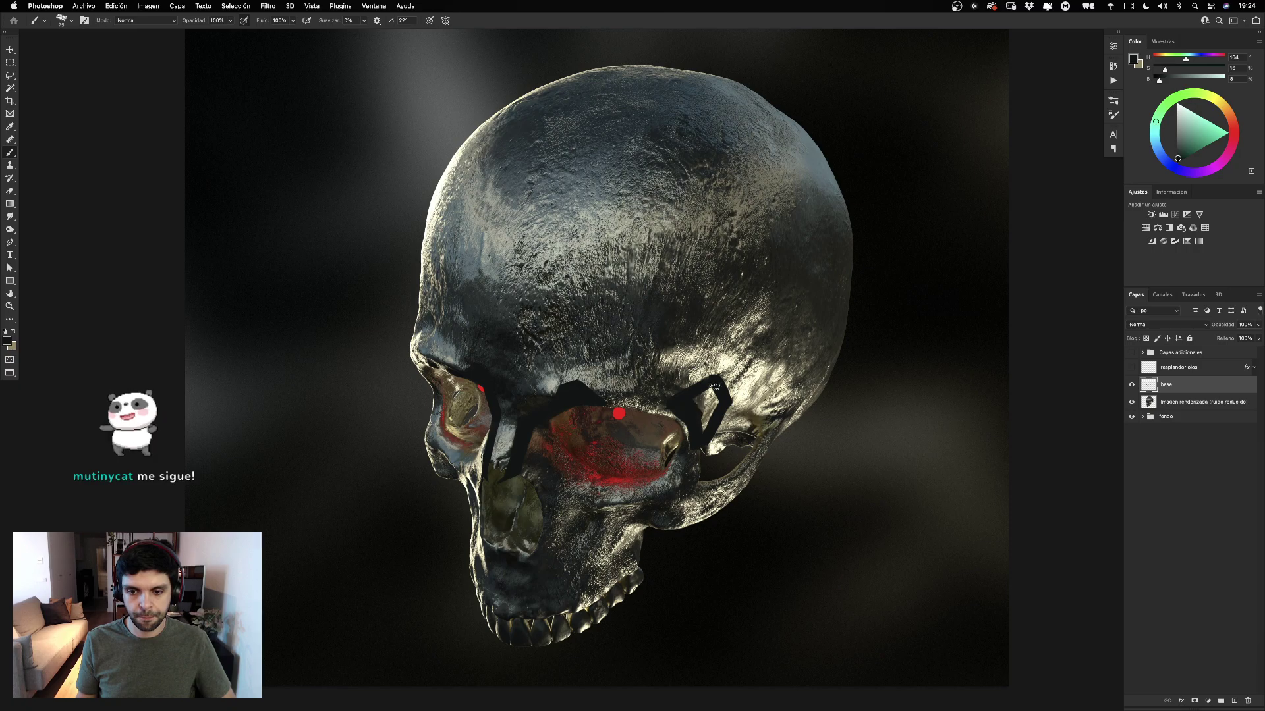
left_click_drag(697, 427, 708, 401)
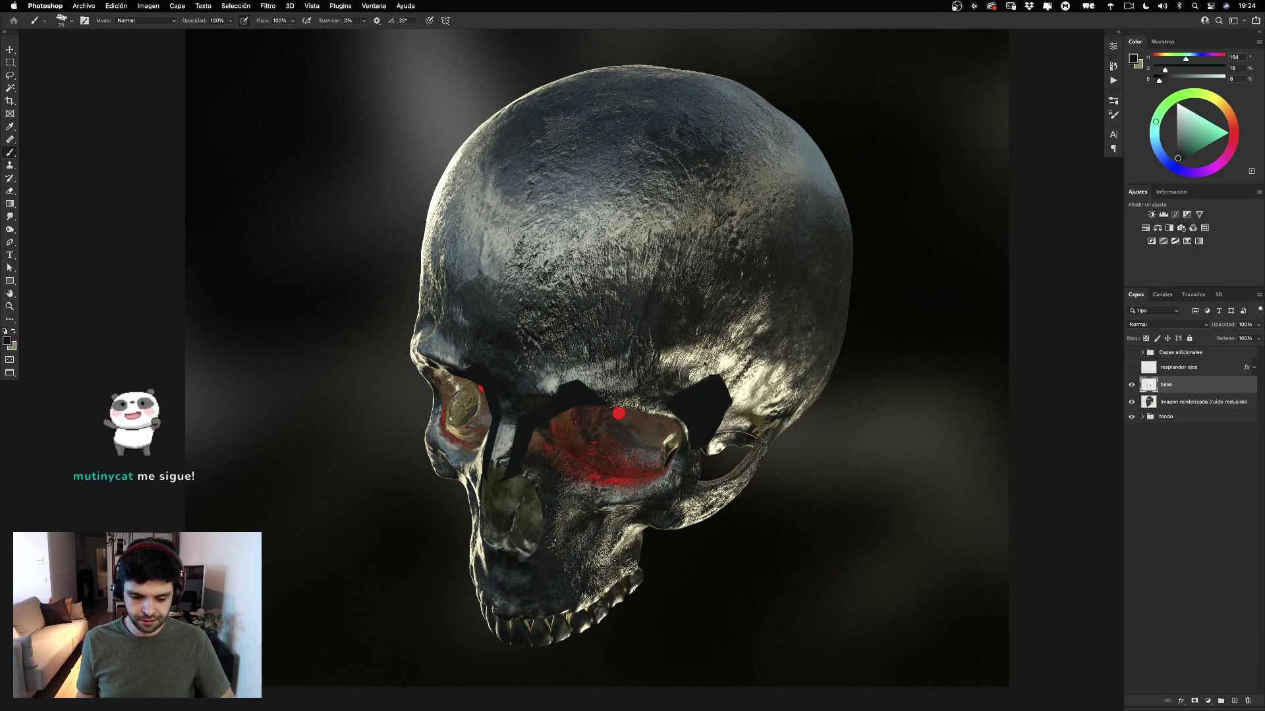
scroll(708, 401, "down", 2)
scroll(708, 402, "right", 2)
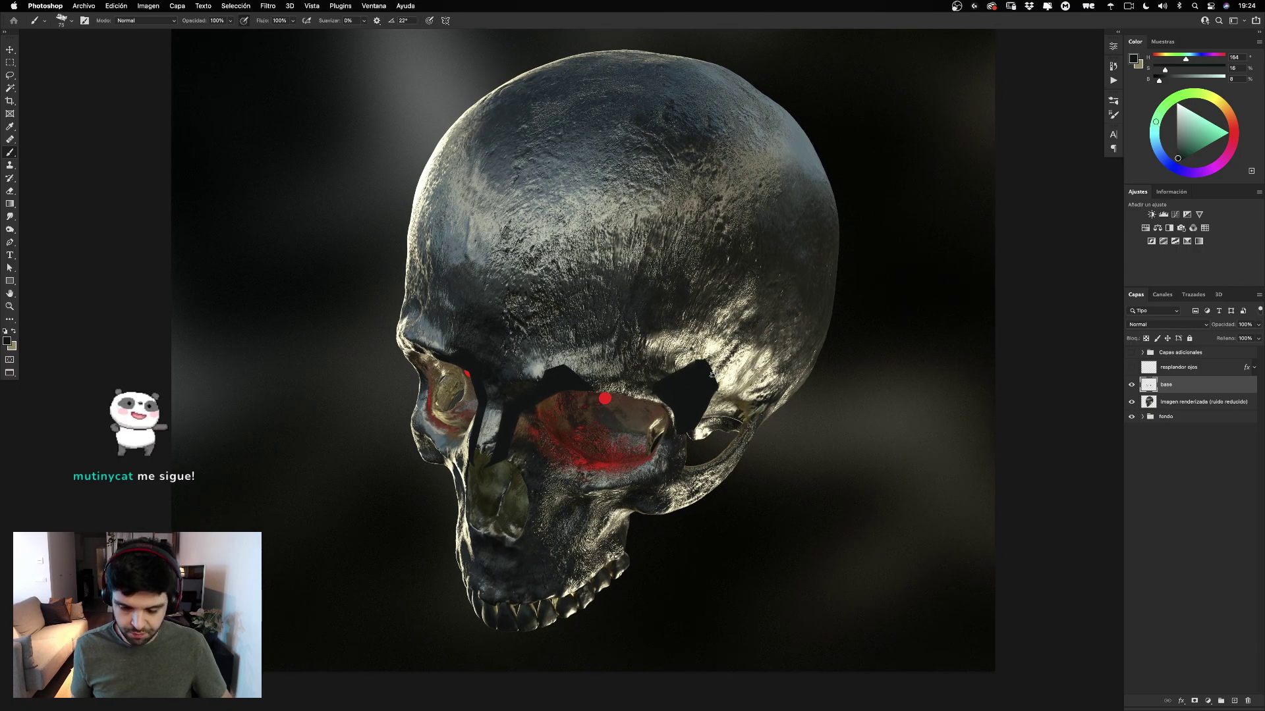
left_click_drag(705, 367, 715, 381)
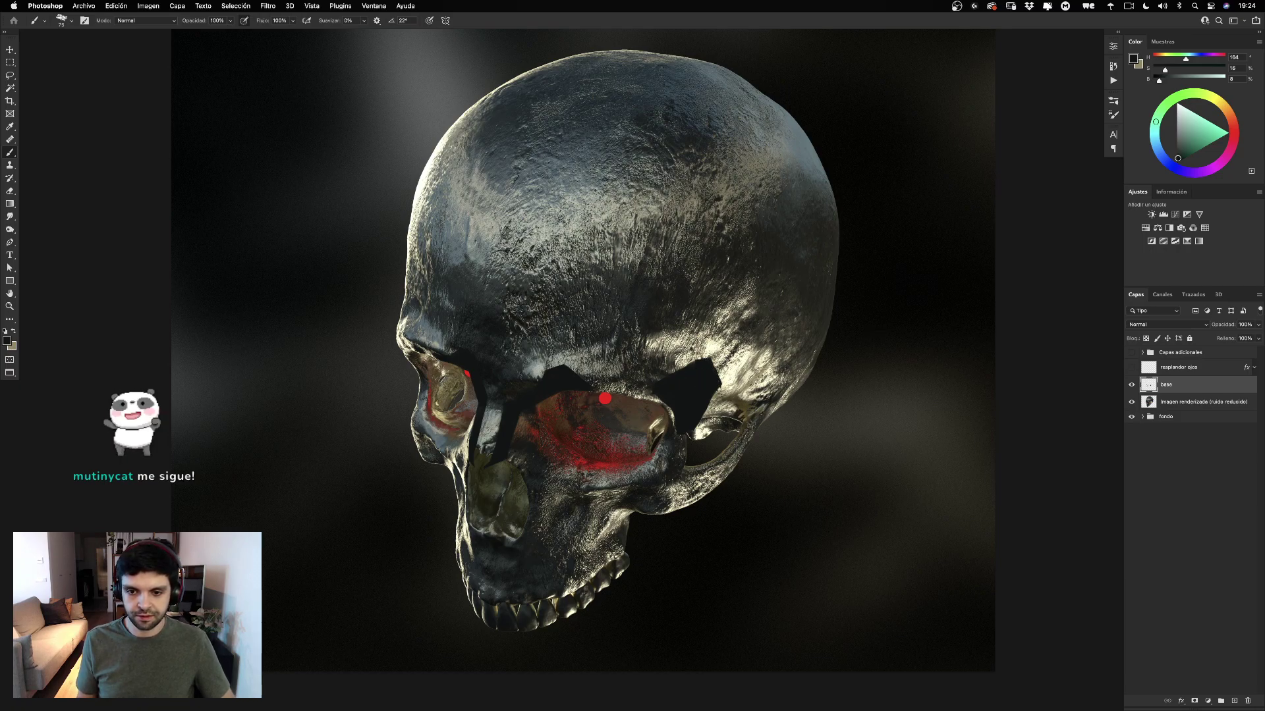
Extend the dark temple shape down along the larger eye socket's outer rim and hook it inward under the socket.
scroll(693, 378, "down", 5)
scroll(693, 378, "left", 1)
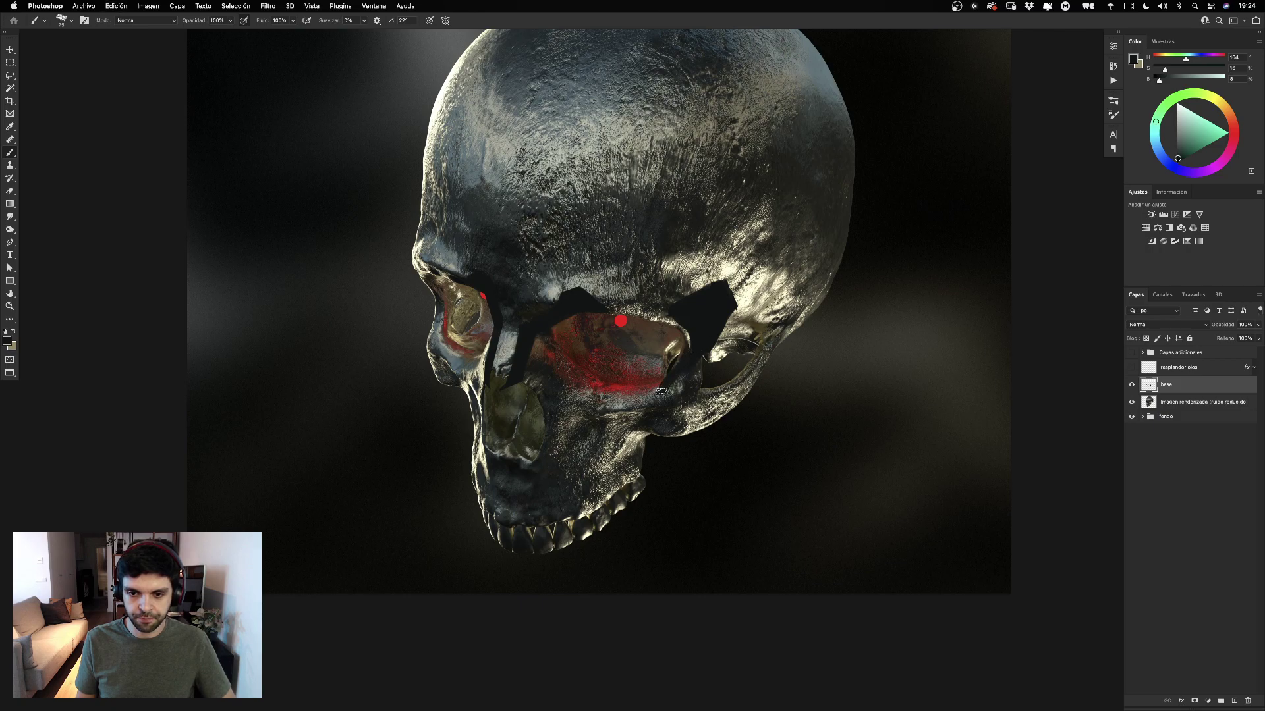
left_click_drag(657, 394, 685, 367)
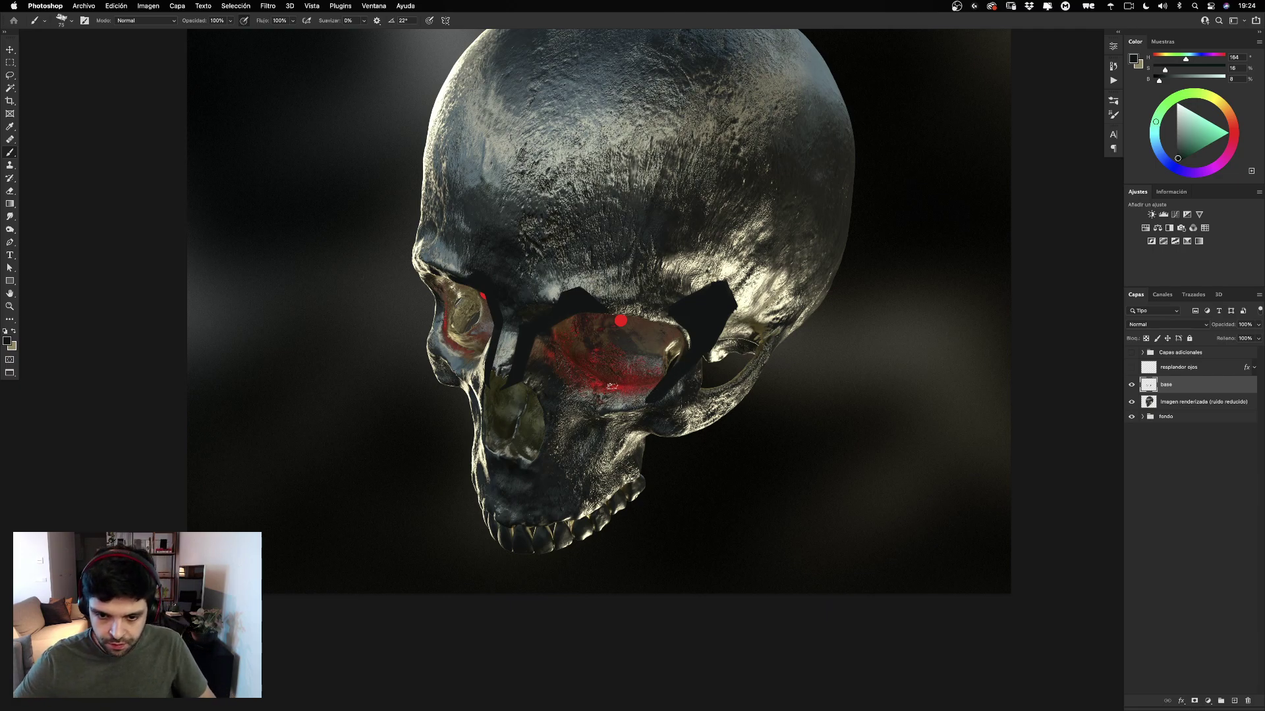
mouse_move(642, 399)
left_mouse_down()
mouse_move(611, 387)
mouse_move(644, 399)
mouse_move(629, 395)
left_mouse_up()
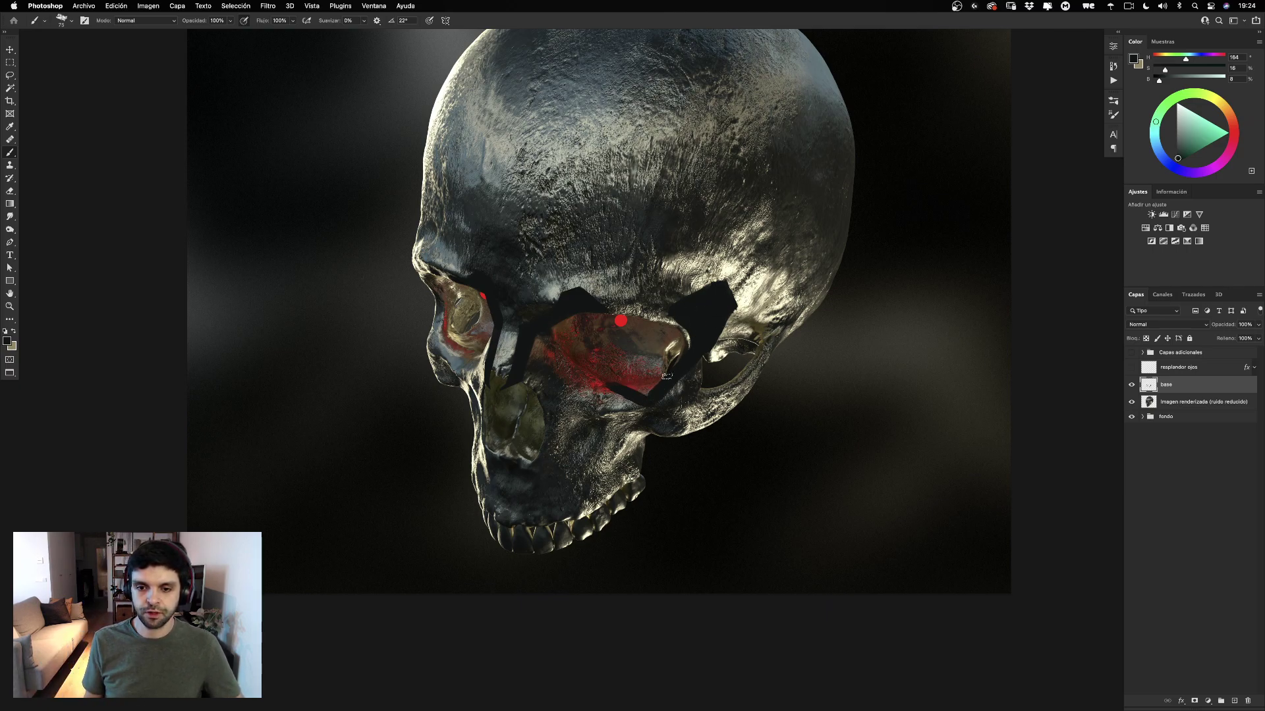
left_click_drag(644, 399, 692, 335)
key("super+z")
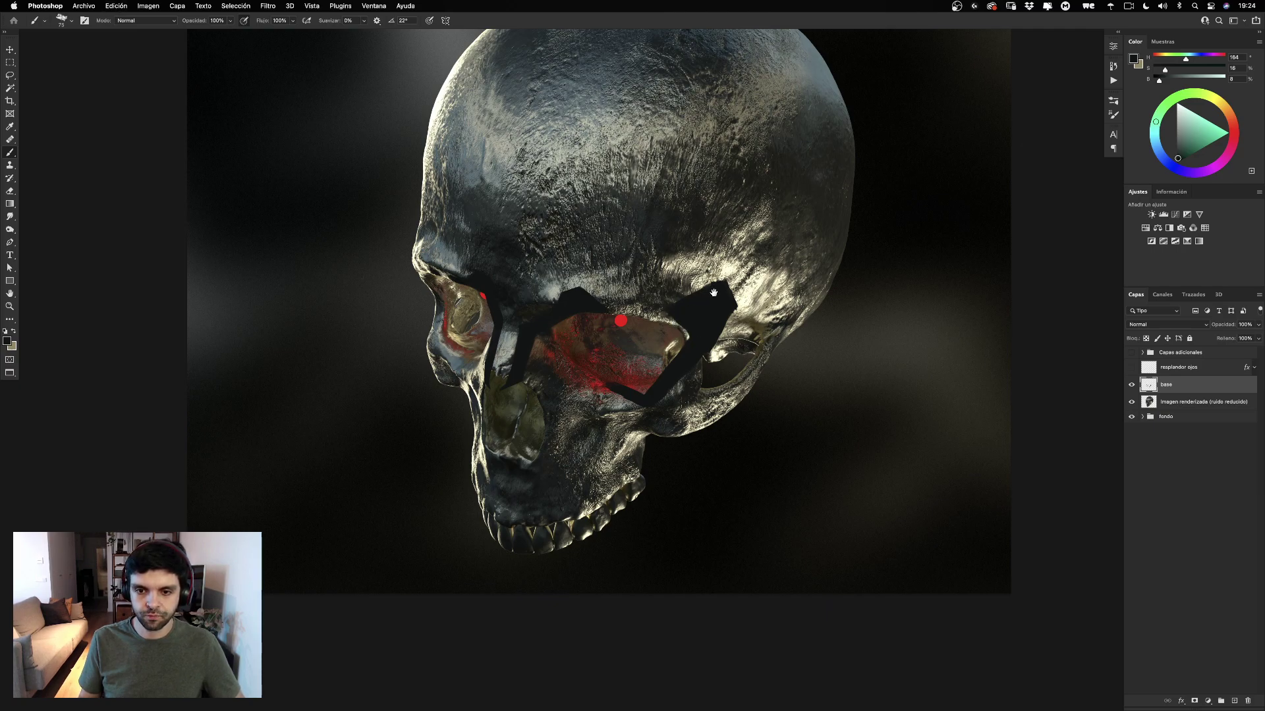
Erase the temple shape's inner corner, then paint its socket-side edge into a straighter diagonal band.
left_click_drag(714, 293, 712, 330)
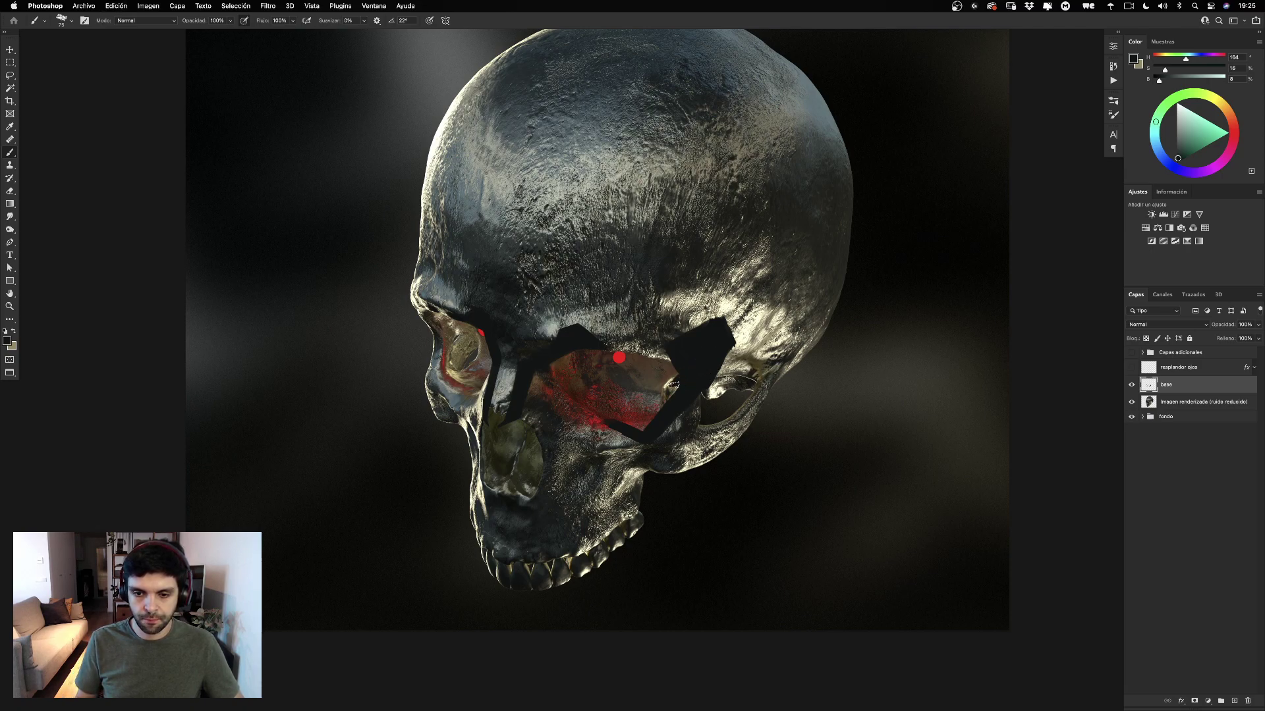
key("e")
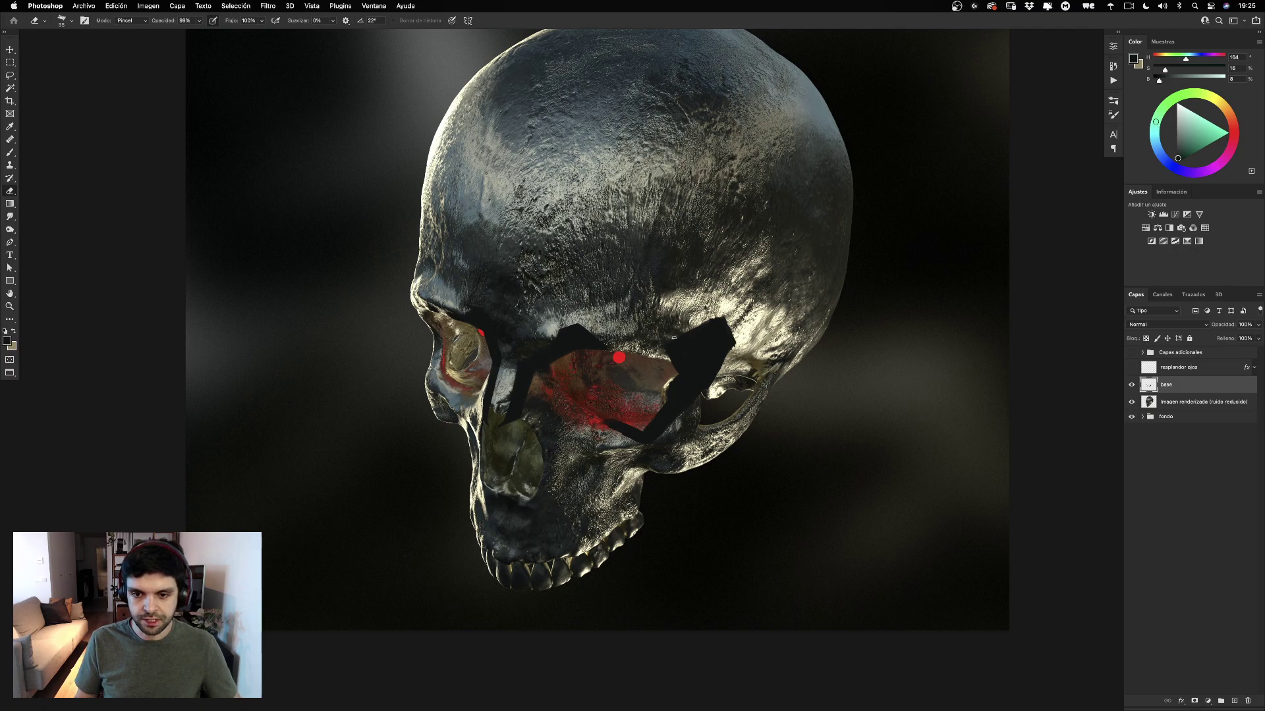
mouse_move(685, 325)
left_mouse_down()
mouse_move(675, 362)
mouse_move(701, 336)
mouse_move(671, 346)
left_mouse_up()
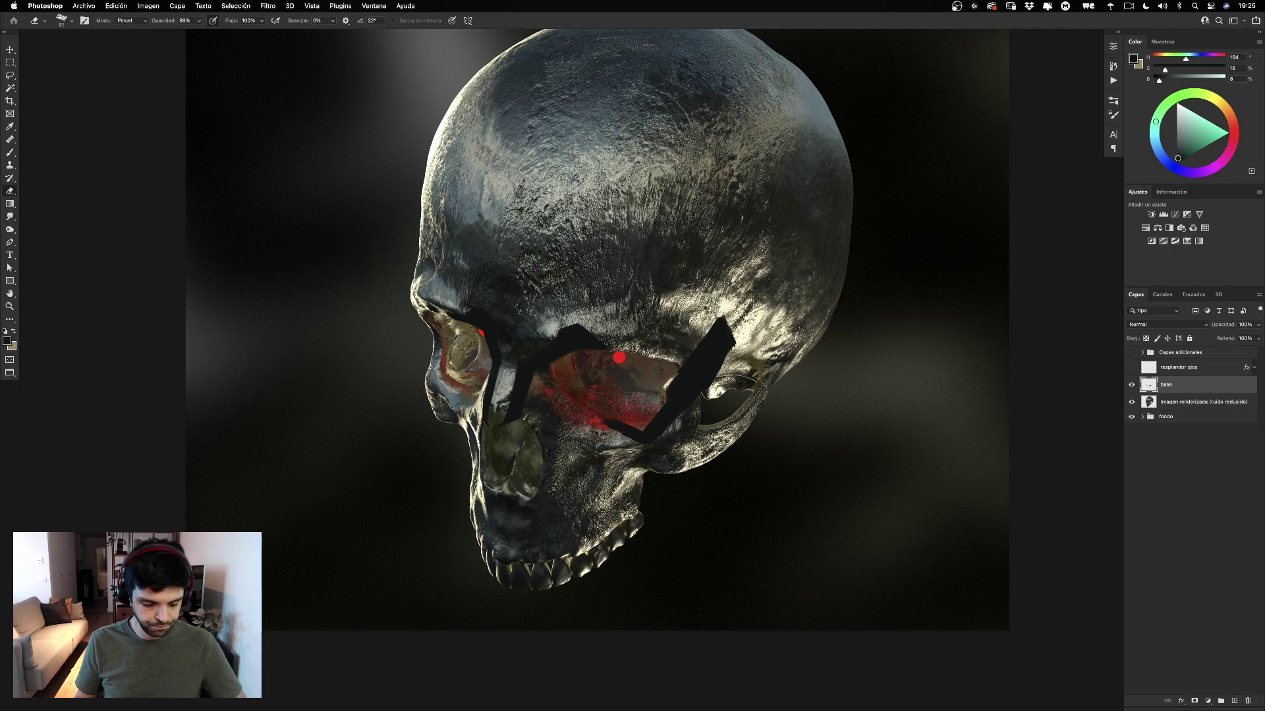
key("b")
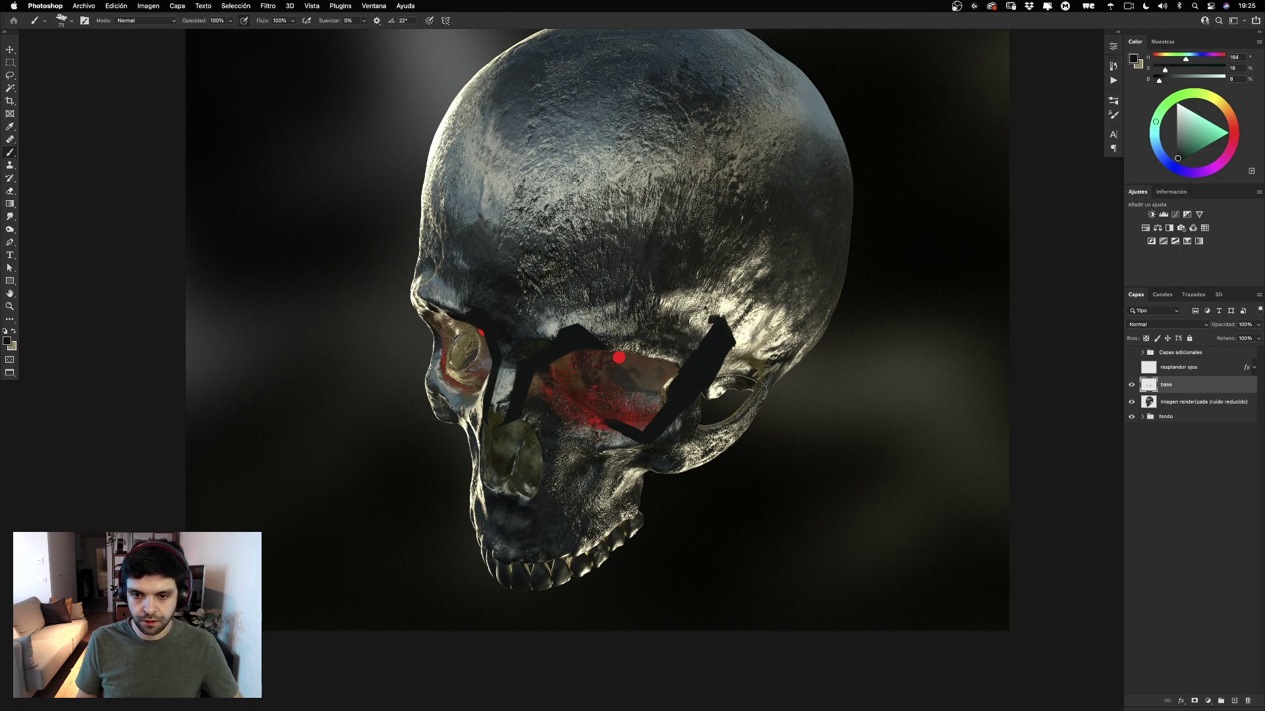
left_click_drag(704, 326, 668, 382)
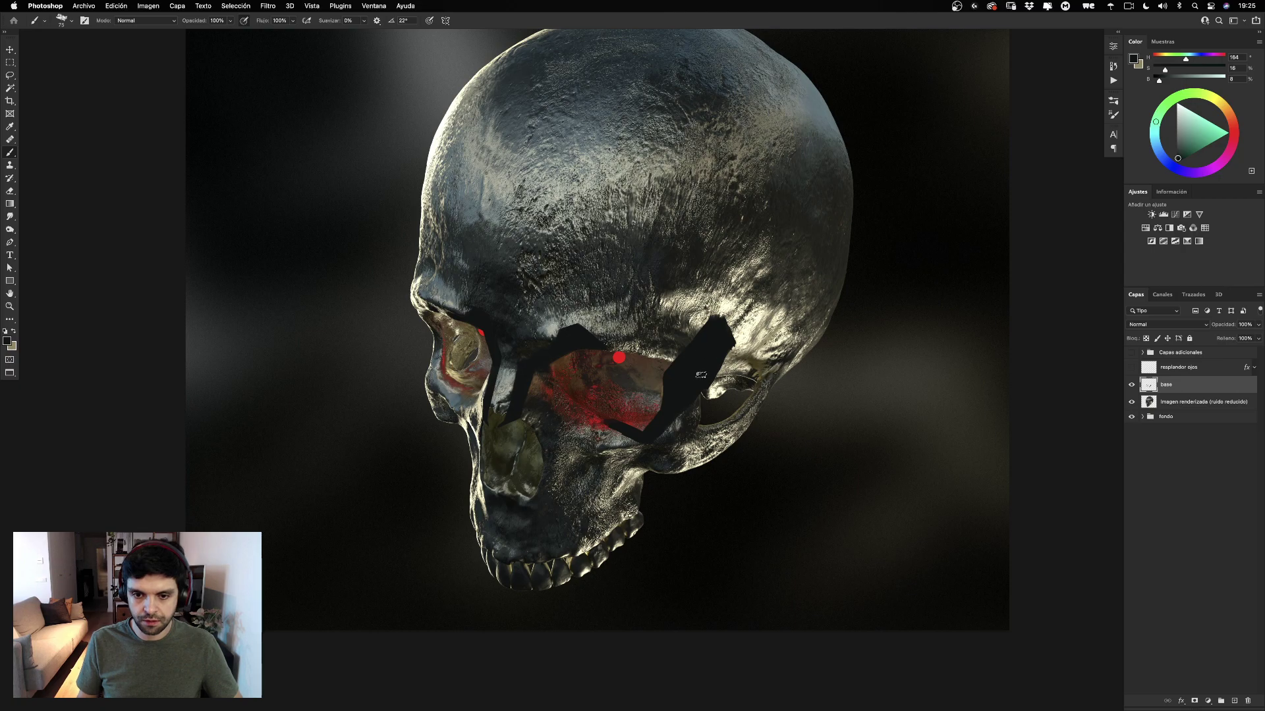
Compare the skull with base hidden and shown, then erase both edges of the temple band to slim it and taper its tip.
key("e")
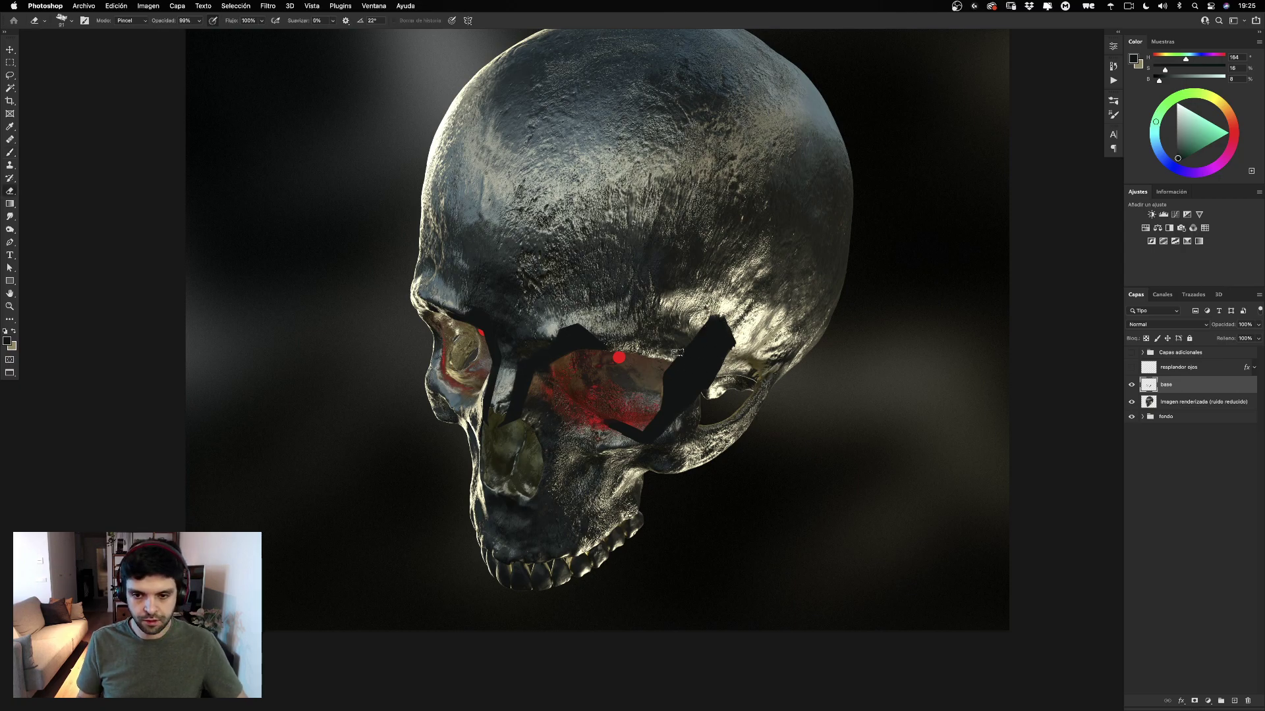
left_click(1131, 384)
left_click(1131, 385)
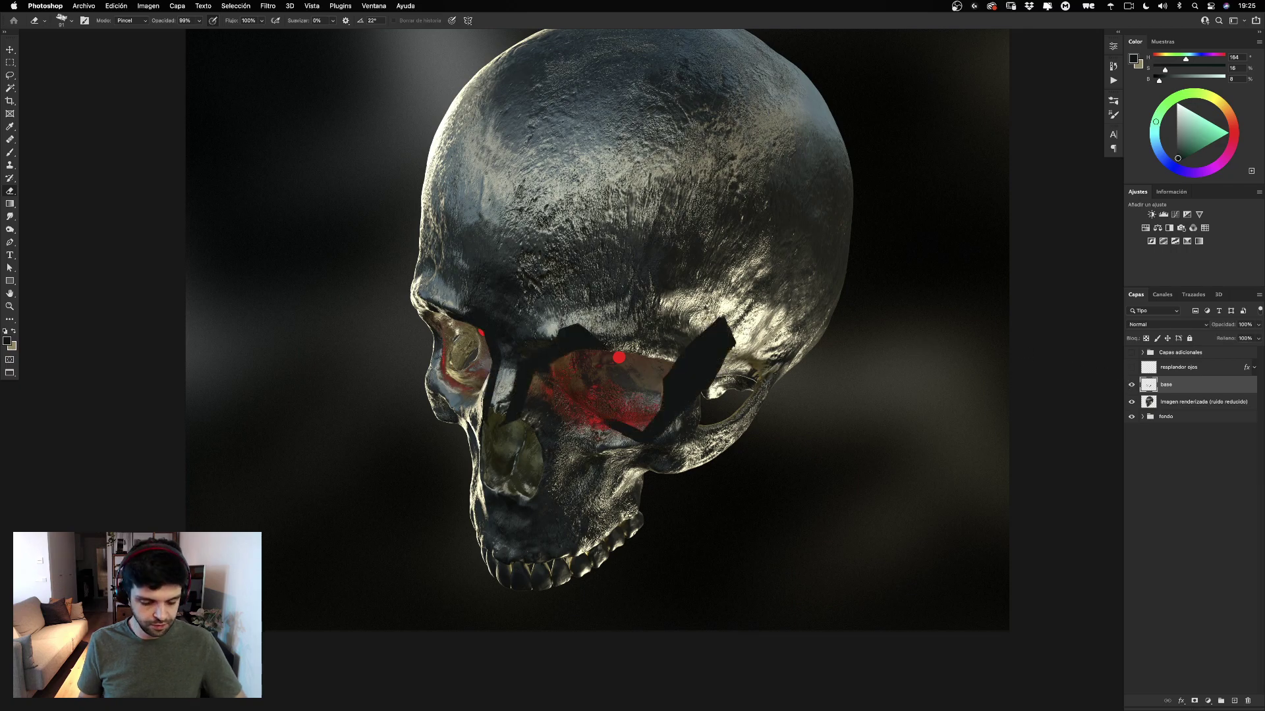
left_click_drag(717, 321, 654, 385)
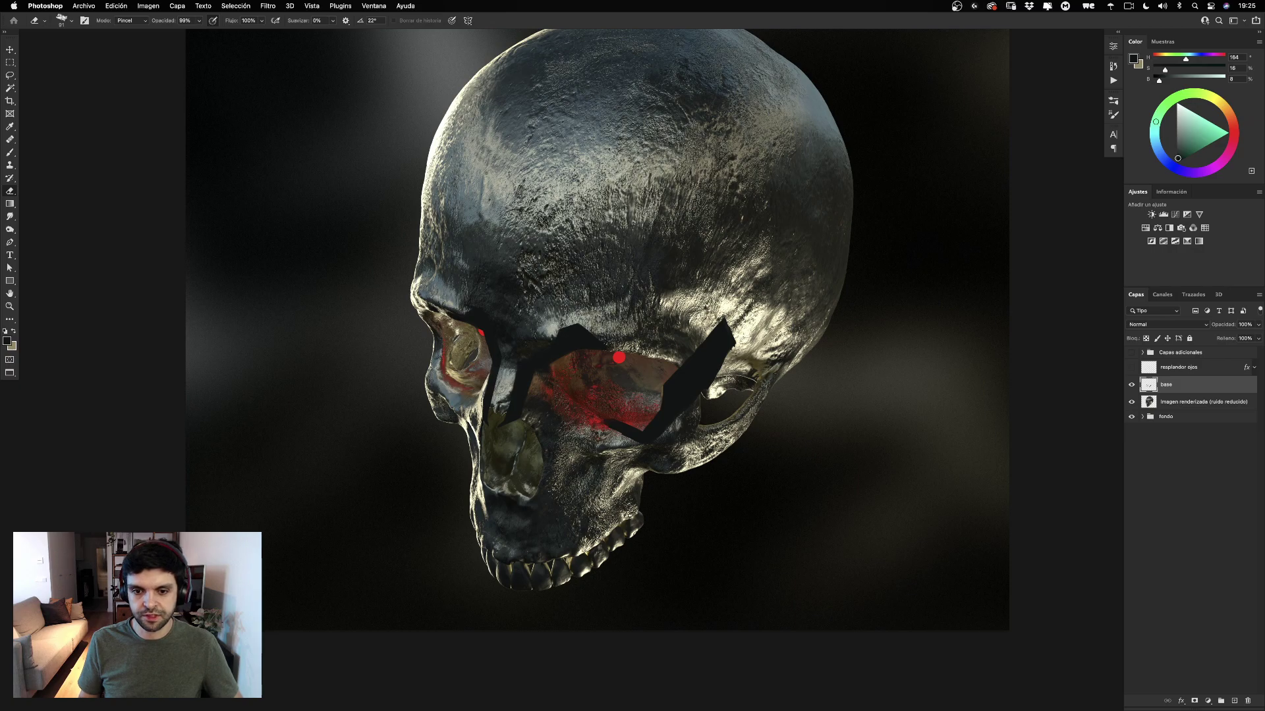
left_click_drag(741, 337, 692, 389)
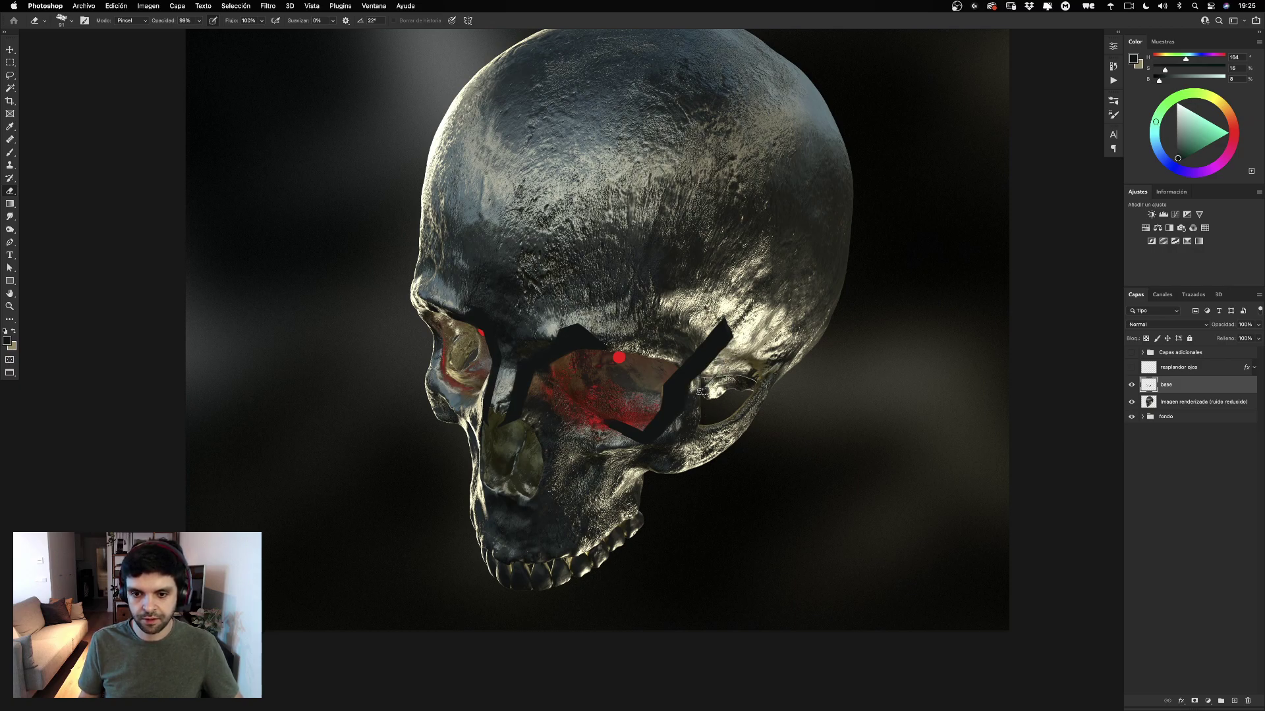
left_click_drag(731, 323, 729, 348)
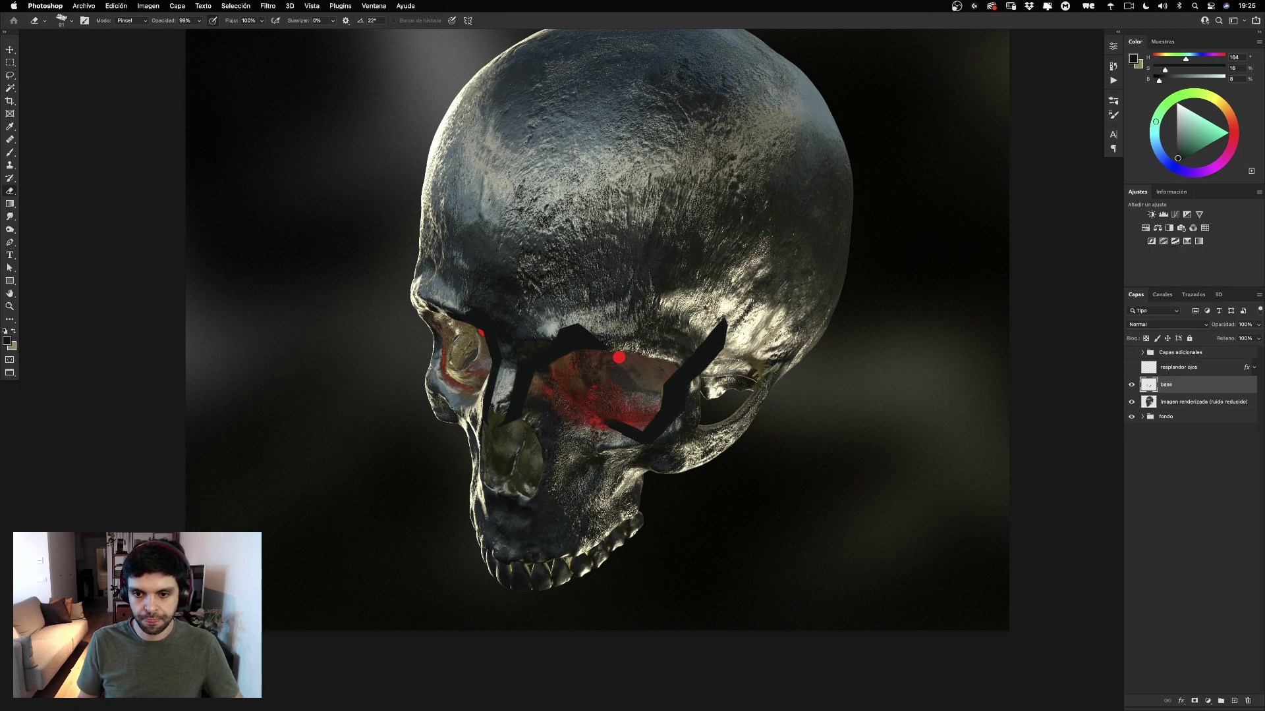
Paint a dark angular band along the outer rim of the smaller eye socket, following the skull's front edge.
left_click_drag(692, 259, 754, 275)
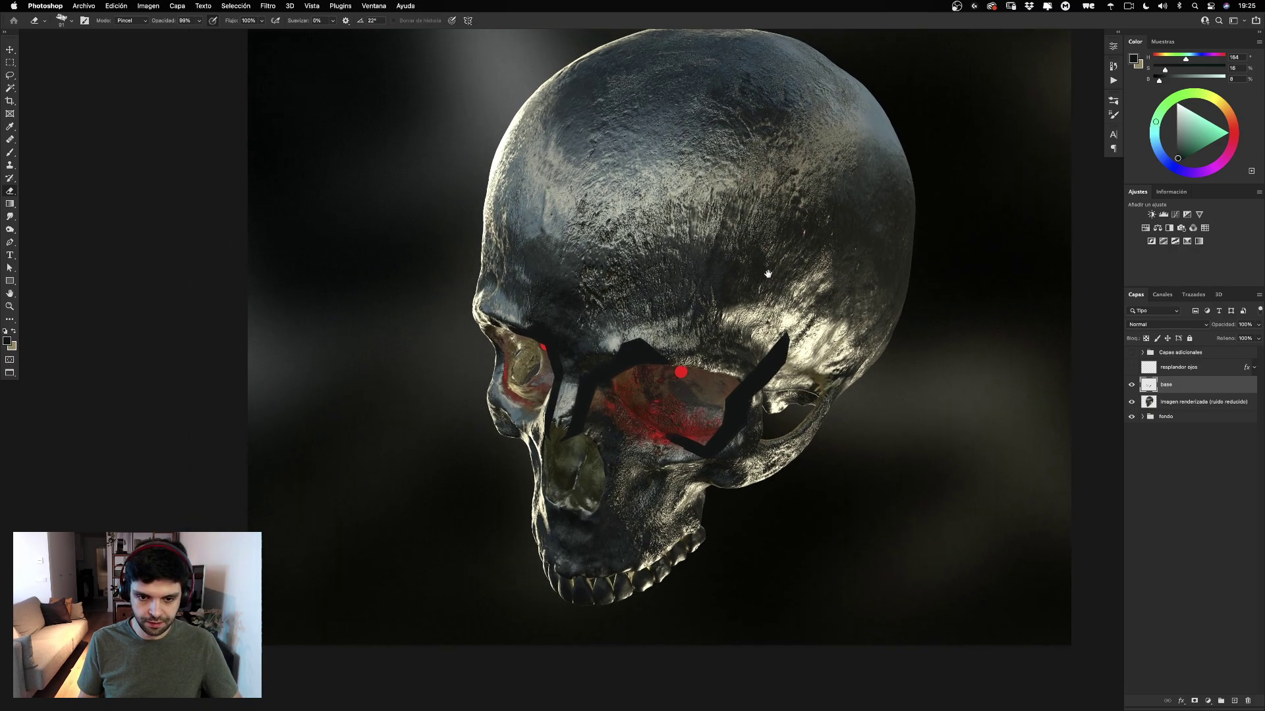
key("b")
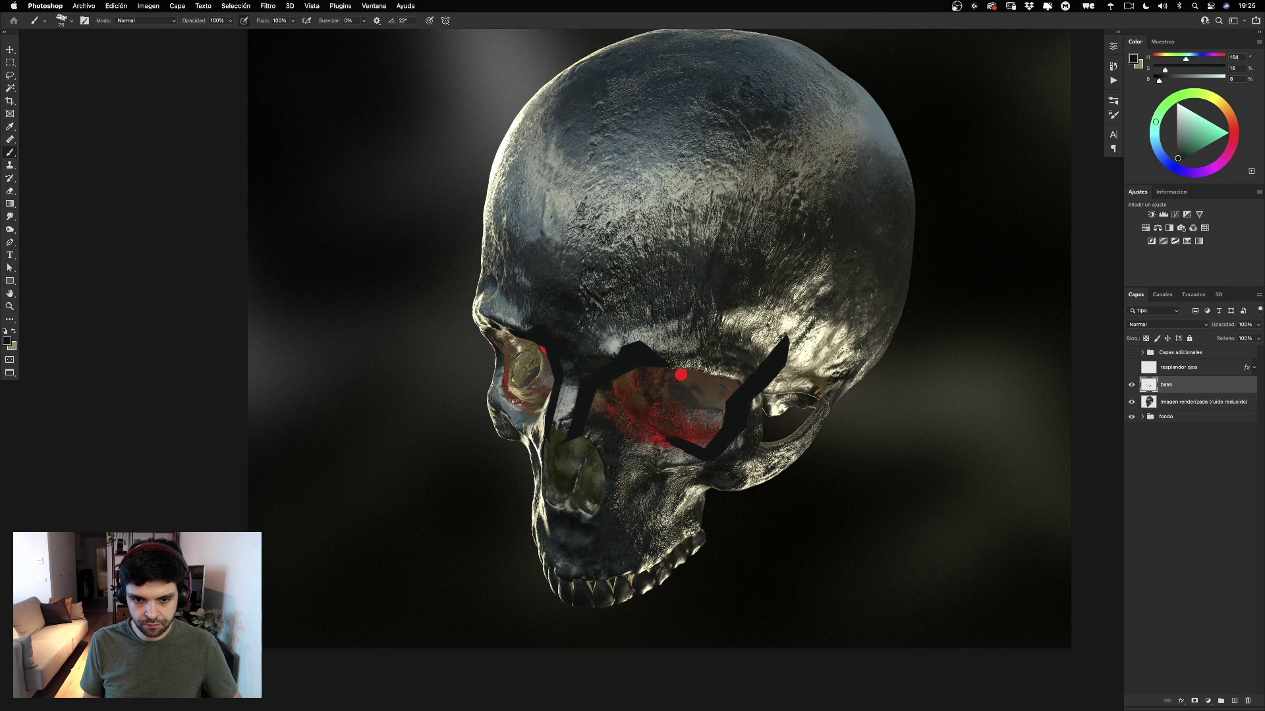
mouse_move(512, 398)
left_mouse_down()
mouse_move(494, 399)
mouse_move(483, 333)
left_mouse_up()
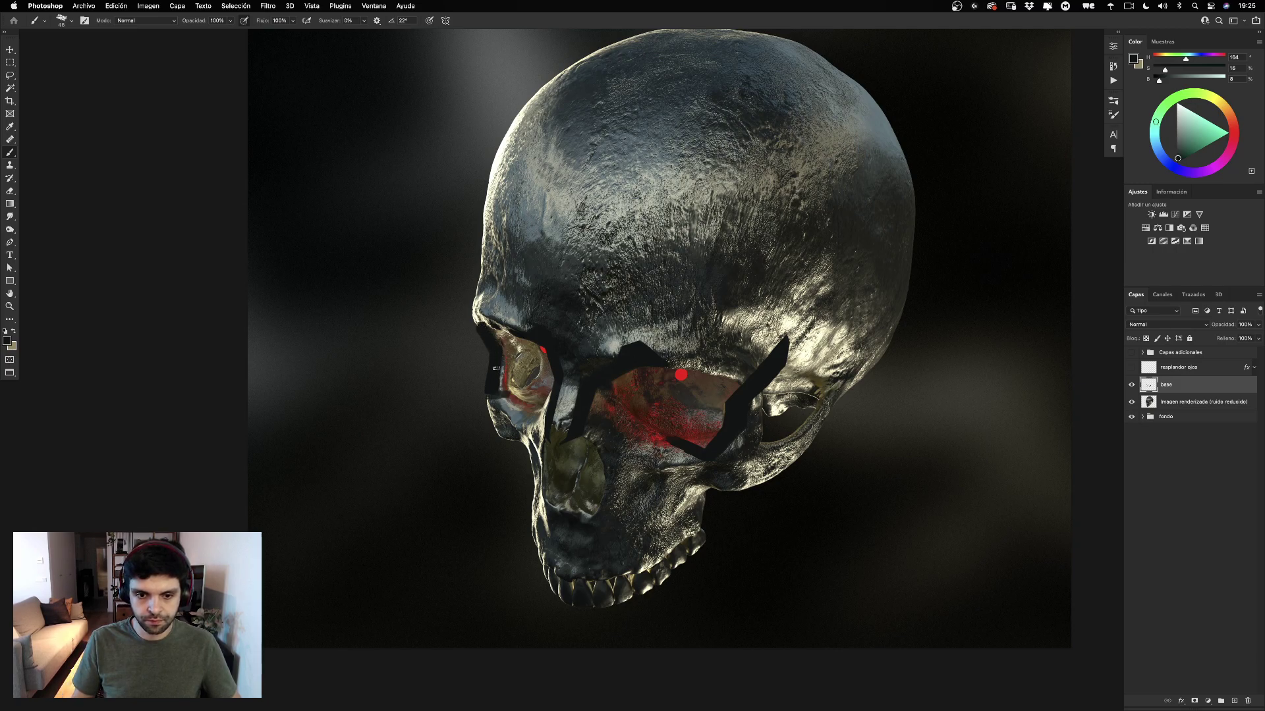
Paint over the inner end of the dark hook beneath the larger eye socket to make it solid and angular.
left_click_drag(719, 307, 647, 300)
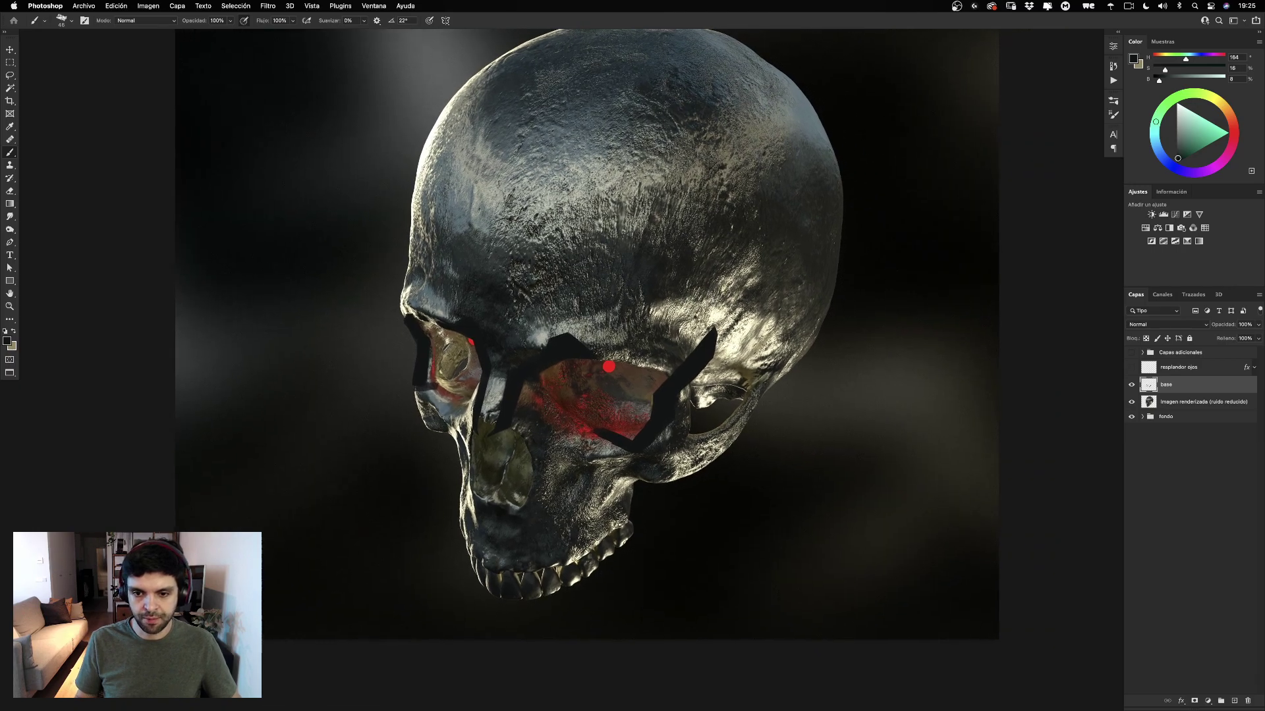
scroll(772, 349, "left", 2)
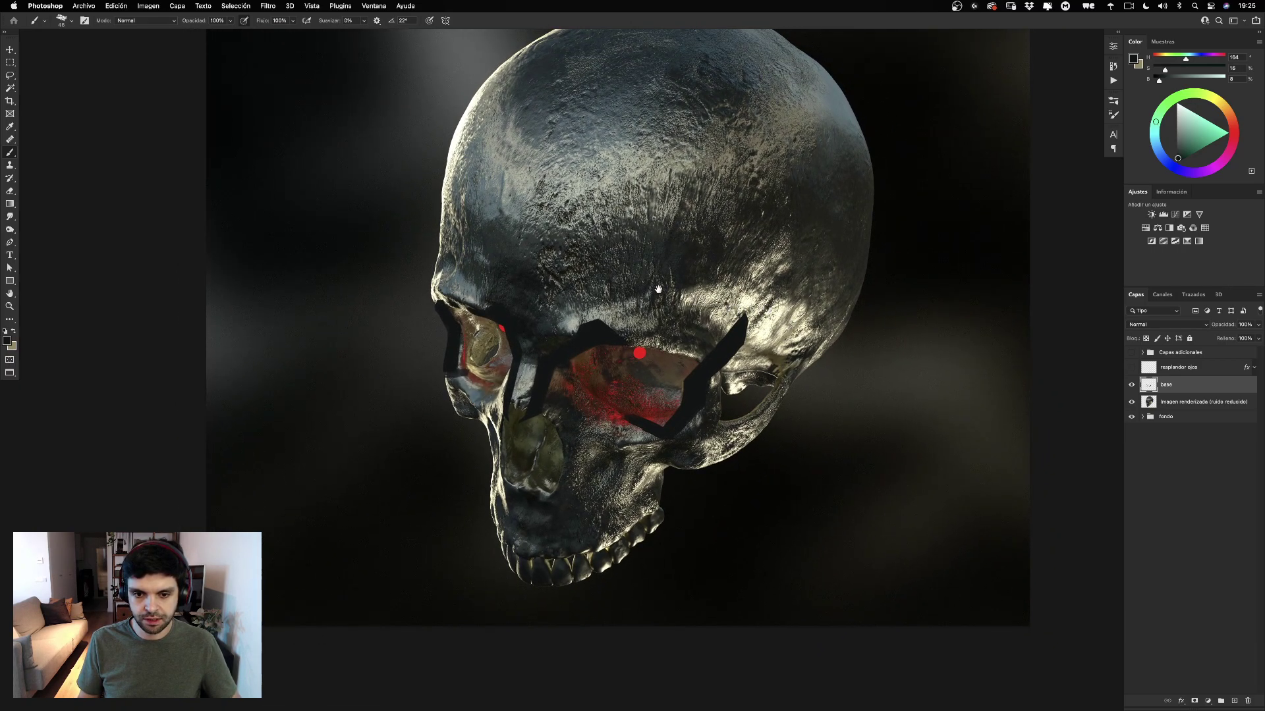
scroll(658, 290, "down", 3)
scroll(658, 290, "left", 2)
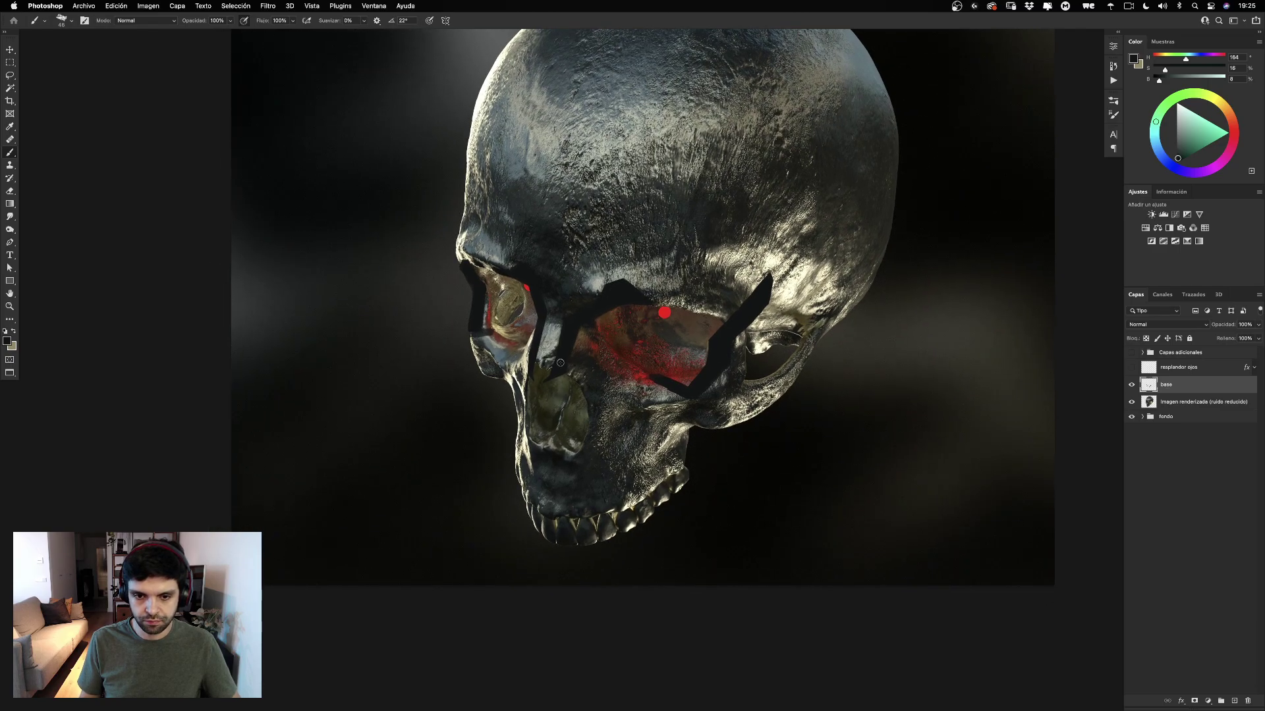
scroll(572, 317, "up", 5)
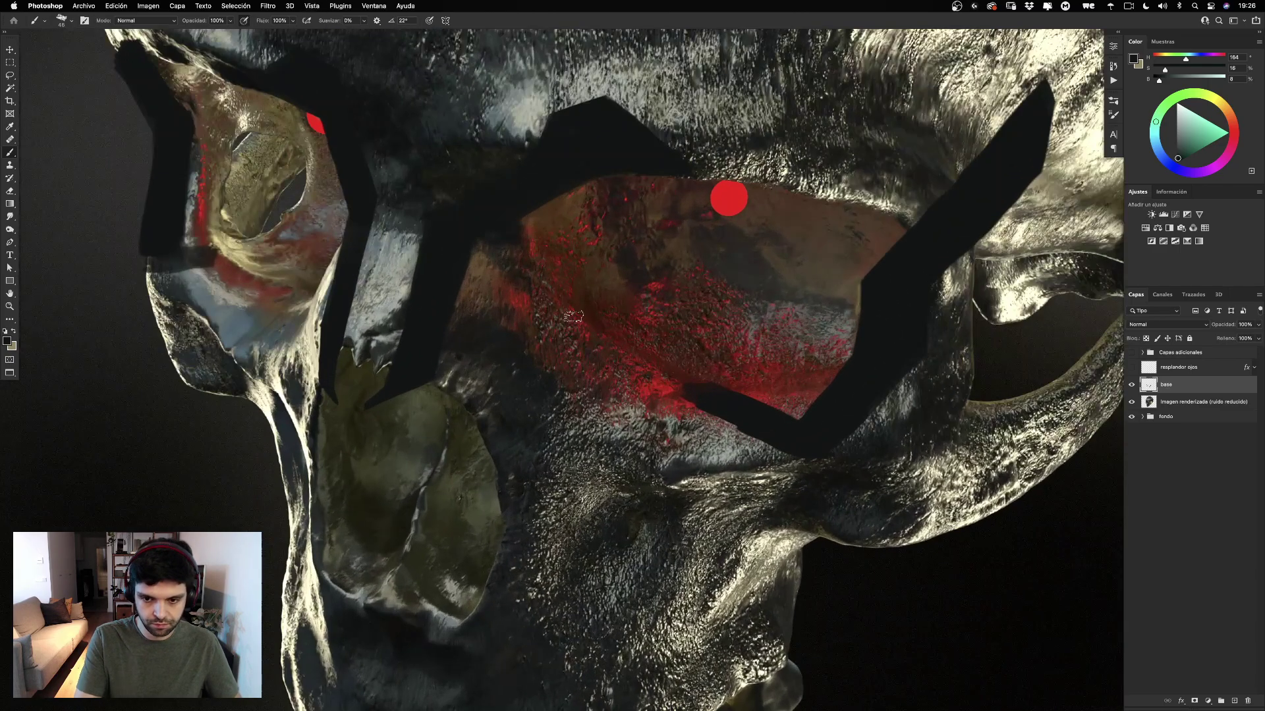
scroll(514, 319, "up", 2)
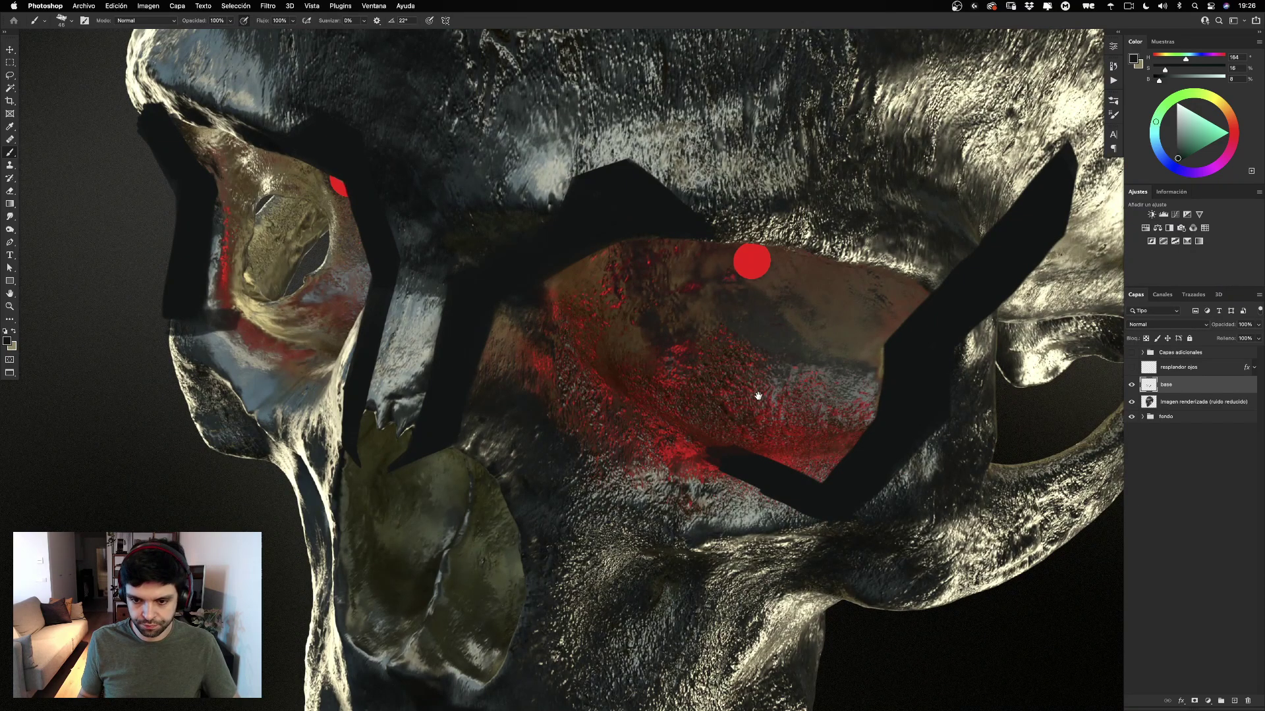
scroll(688, 354, "down", 3)
scroll(688, 354, "right", 8)
left_click_drag(611, 376, 620, 377)
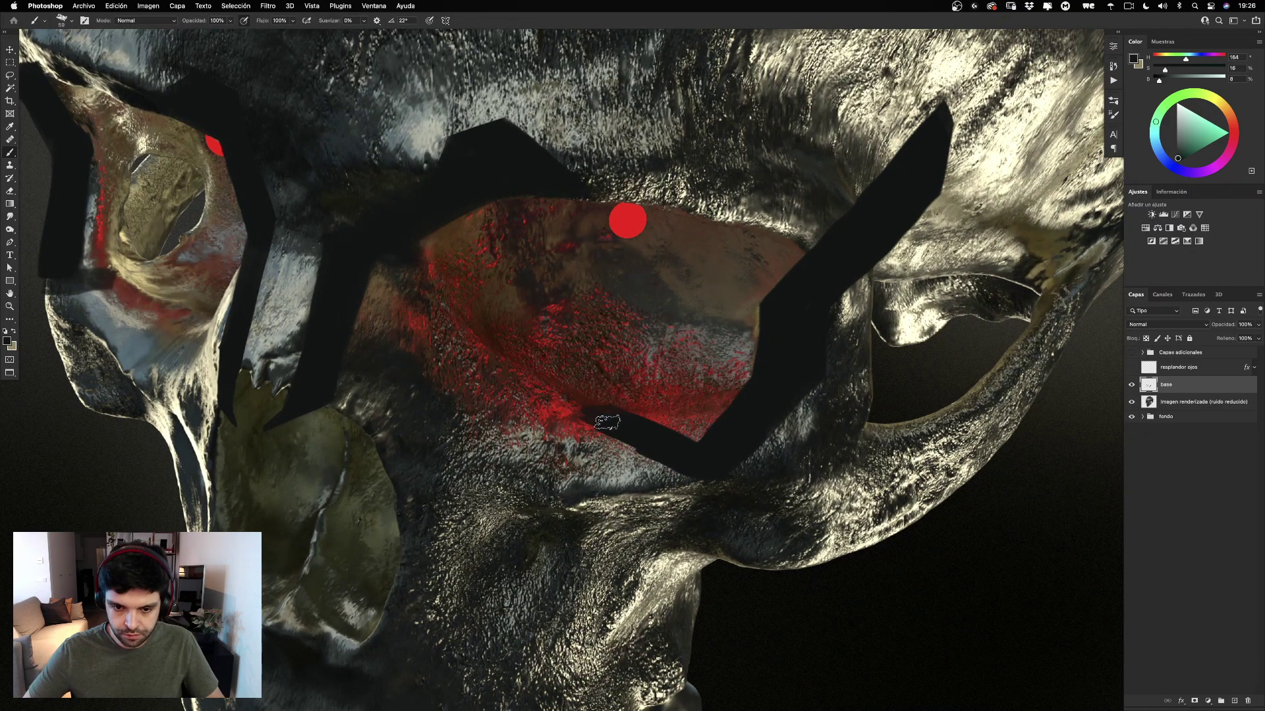
left_click_drag(606, 424, 678, 452)
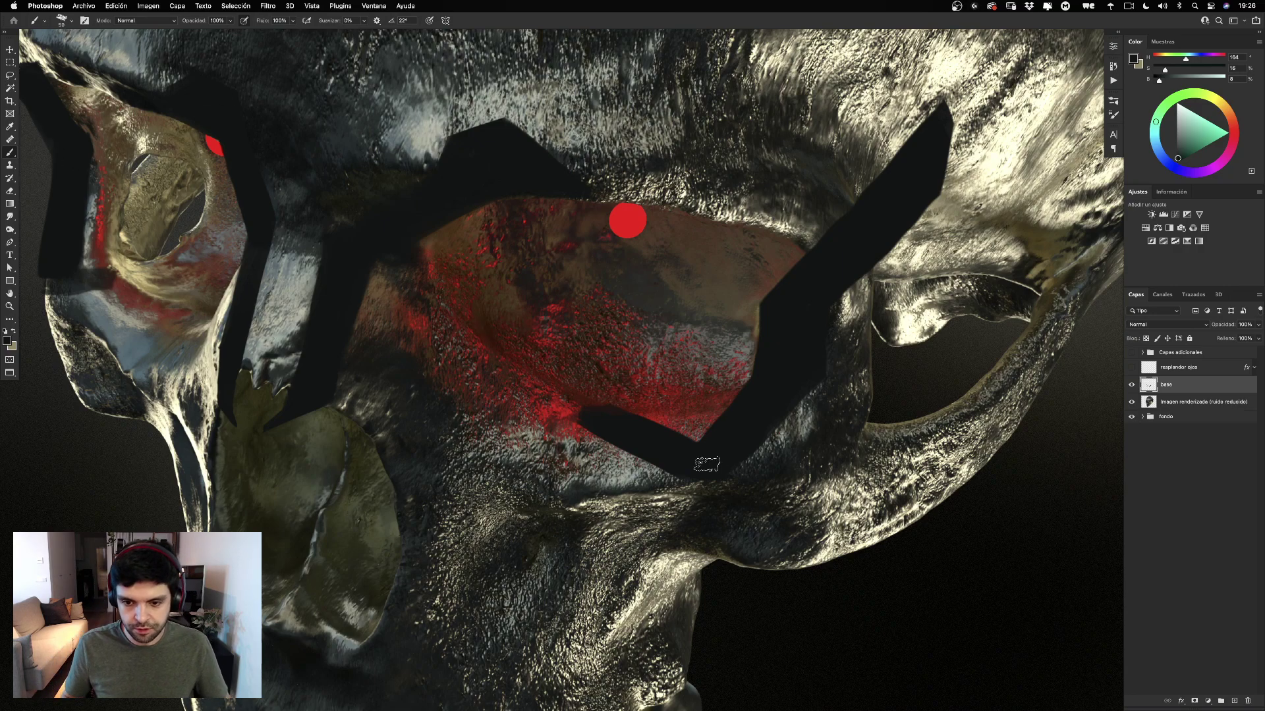
Outline the temple band and its hook under the larger socket with a straight-edged lasso selection, fill it dark, and deselect.
key("l")
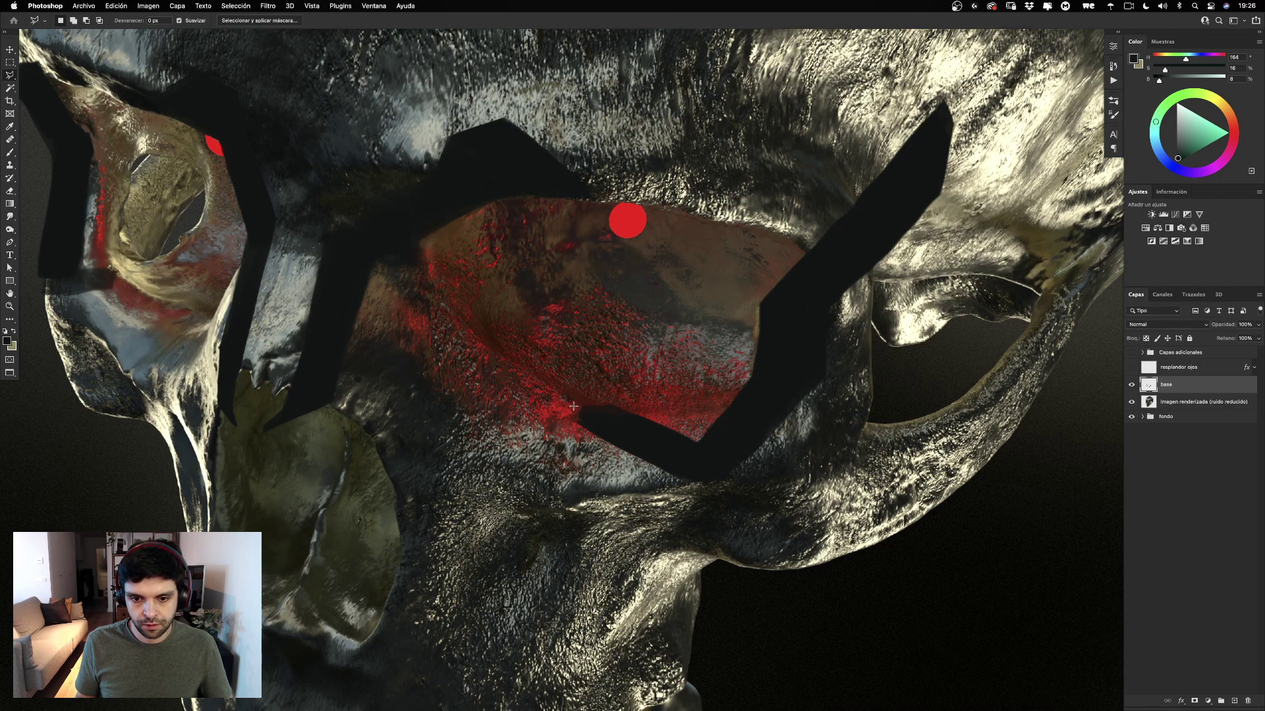
left_click(603, 403)
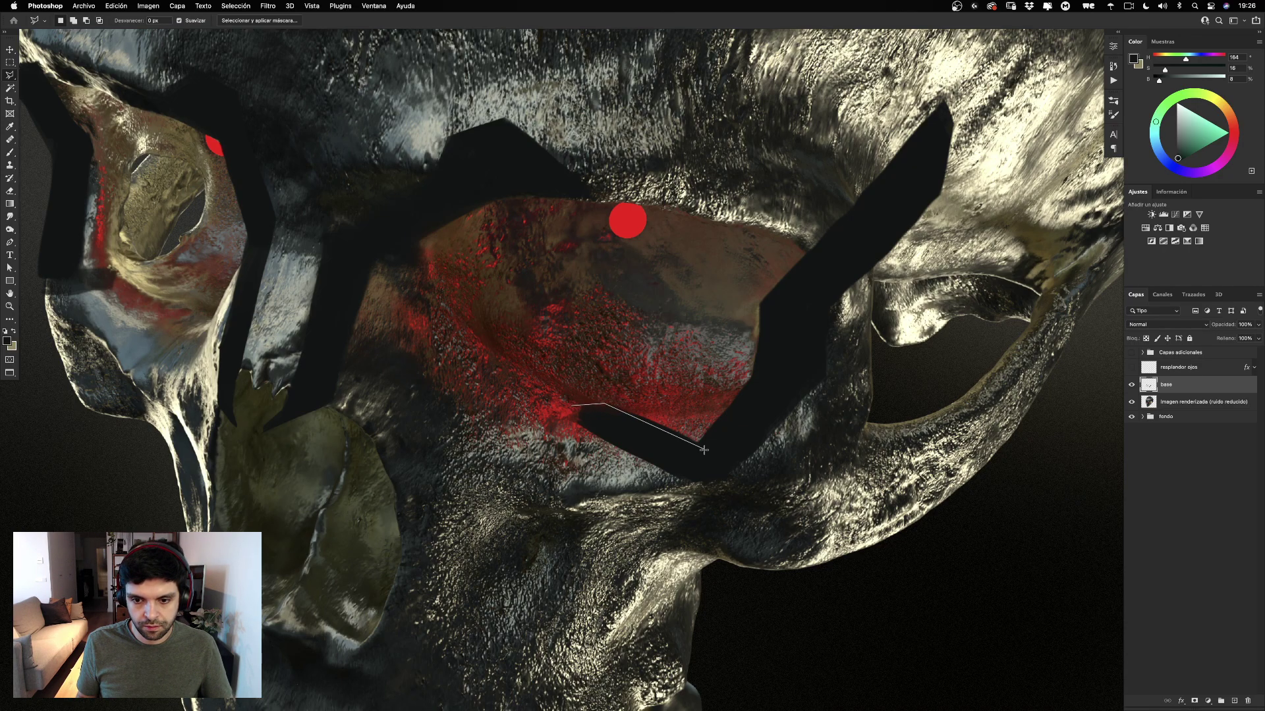
left_click(697, 438)
left_click(751, 375)
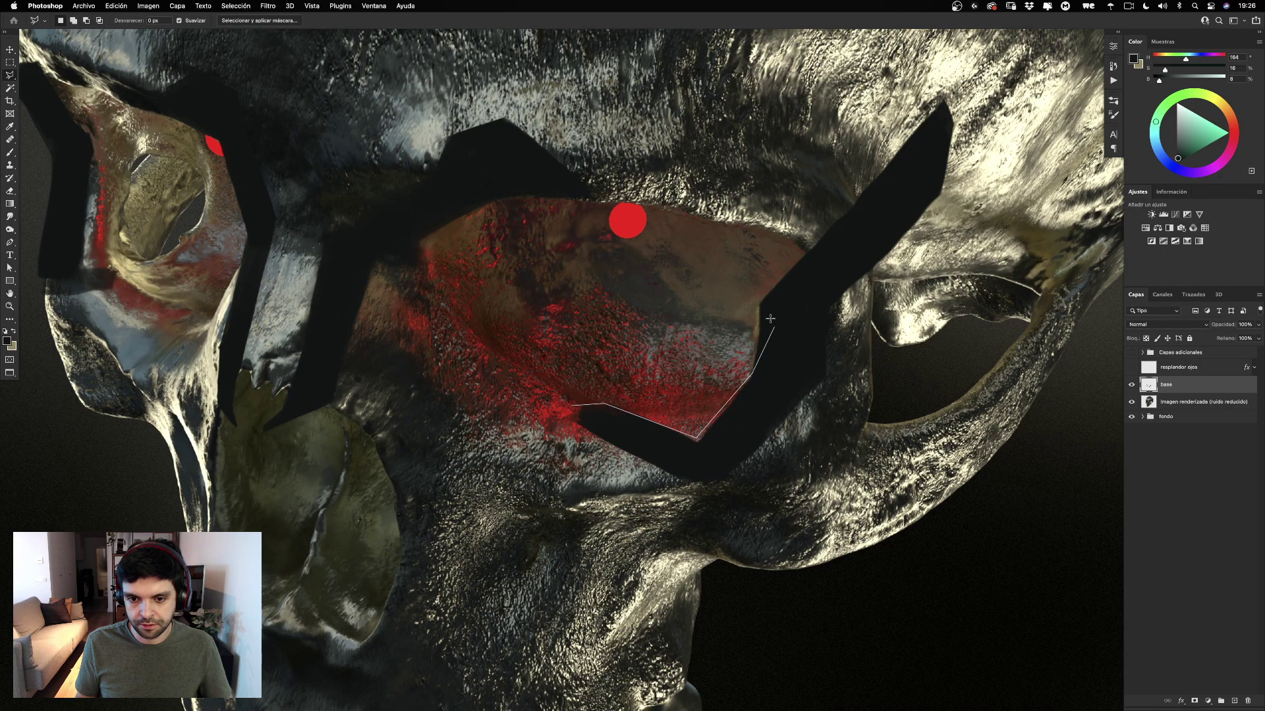
left_click(755, 300)
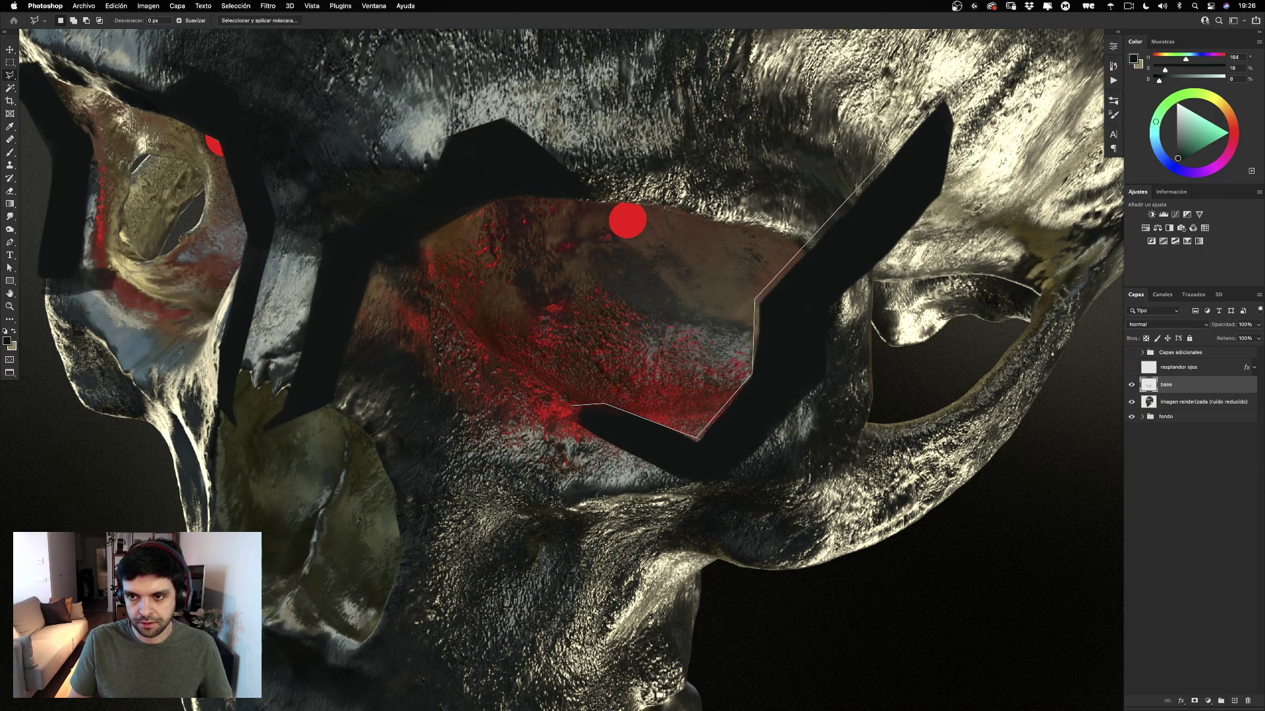
left_click(945, 192)
left_click(831, 310)
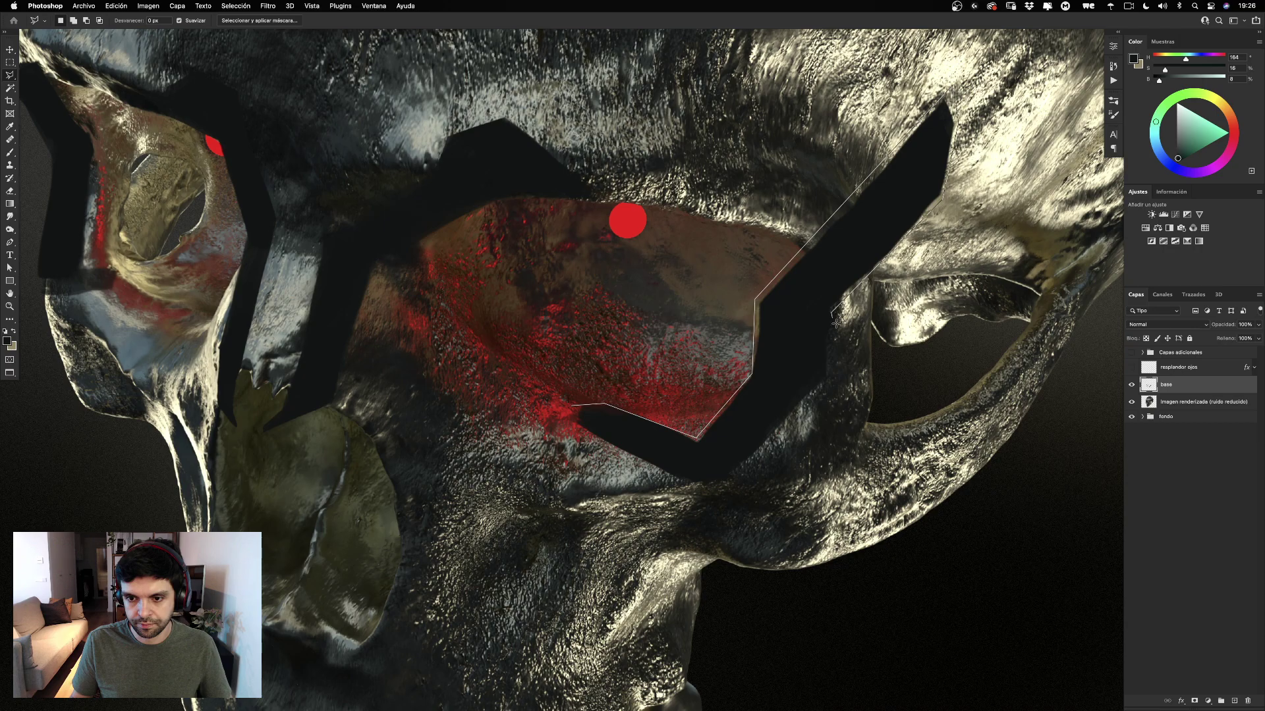
left_click(827, 384)
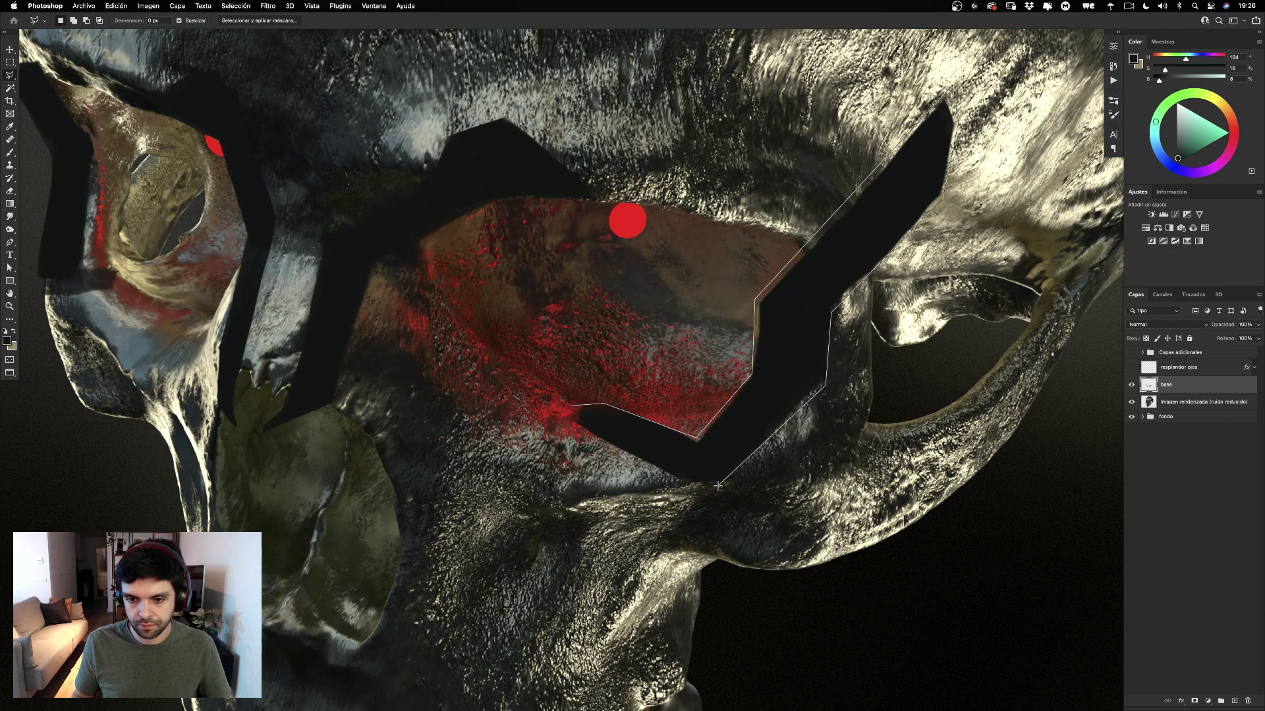
left_click(720, 484)
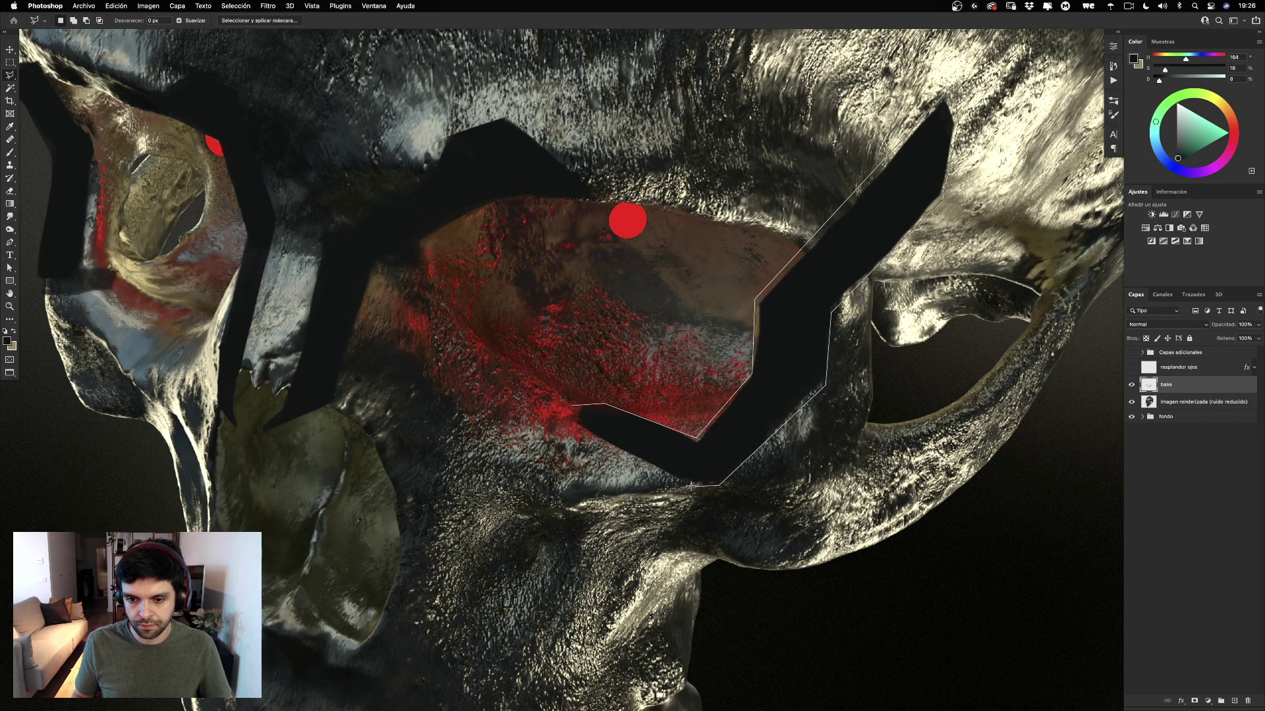
left_click(576, 415)
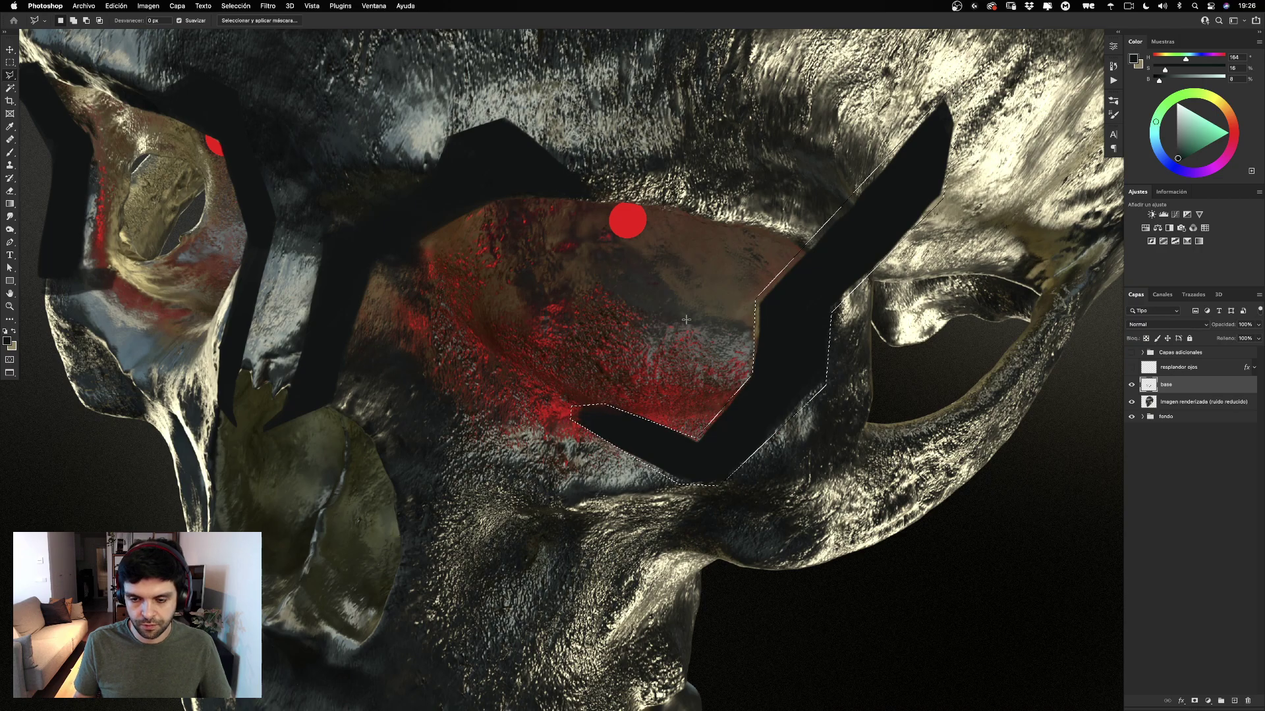
key("alt+BackSpace")
key("cmd+d")
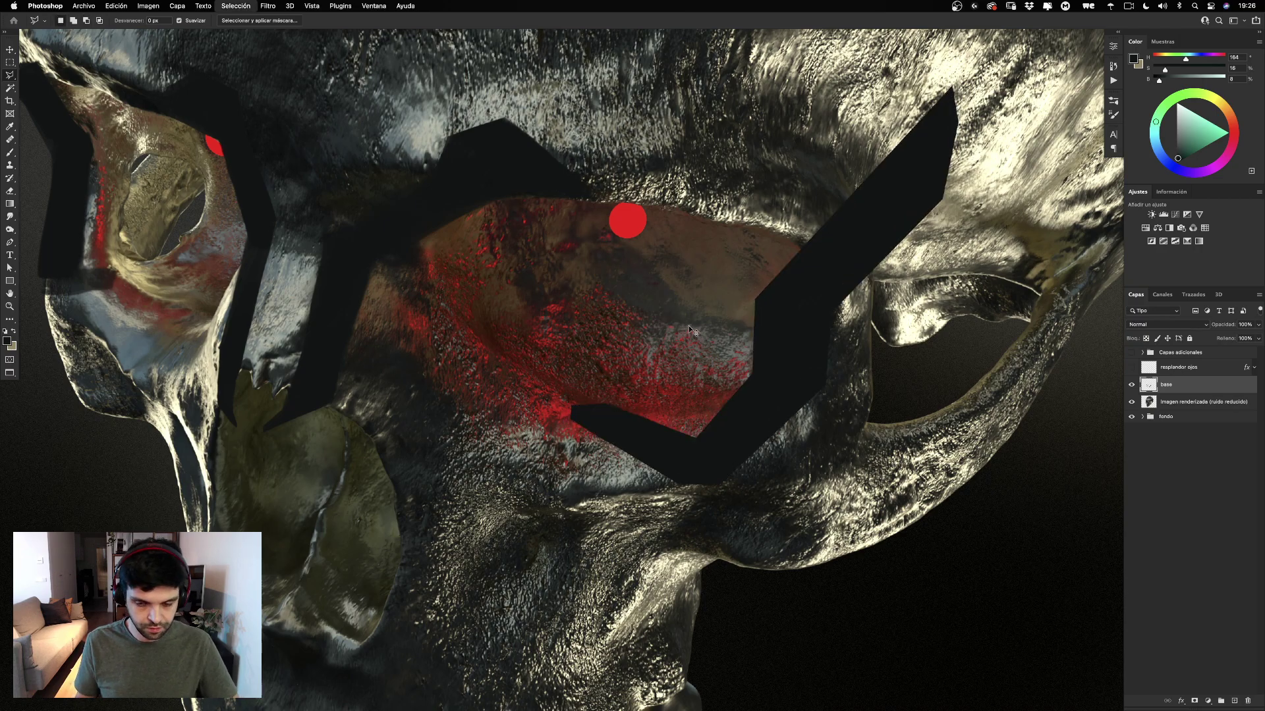
Outline the larger socket's brow and its band down to the nose with a straight-edged lasso selection, fill it dark, and deselect.
scroll(689, 325, "left", 5)
scroll(689, 325, "up", 4)
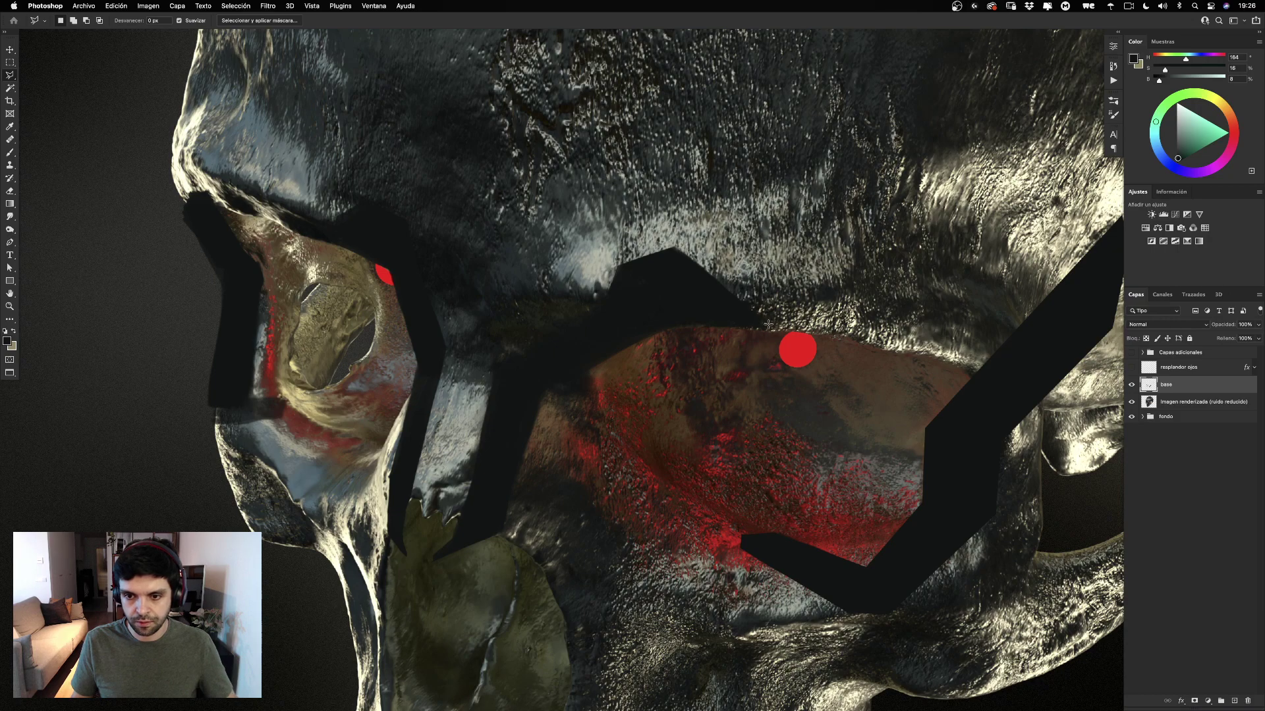
left_click(768, 324)
left_click(674, 242)
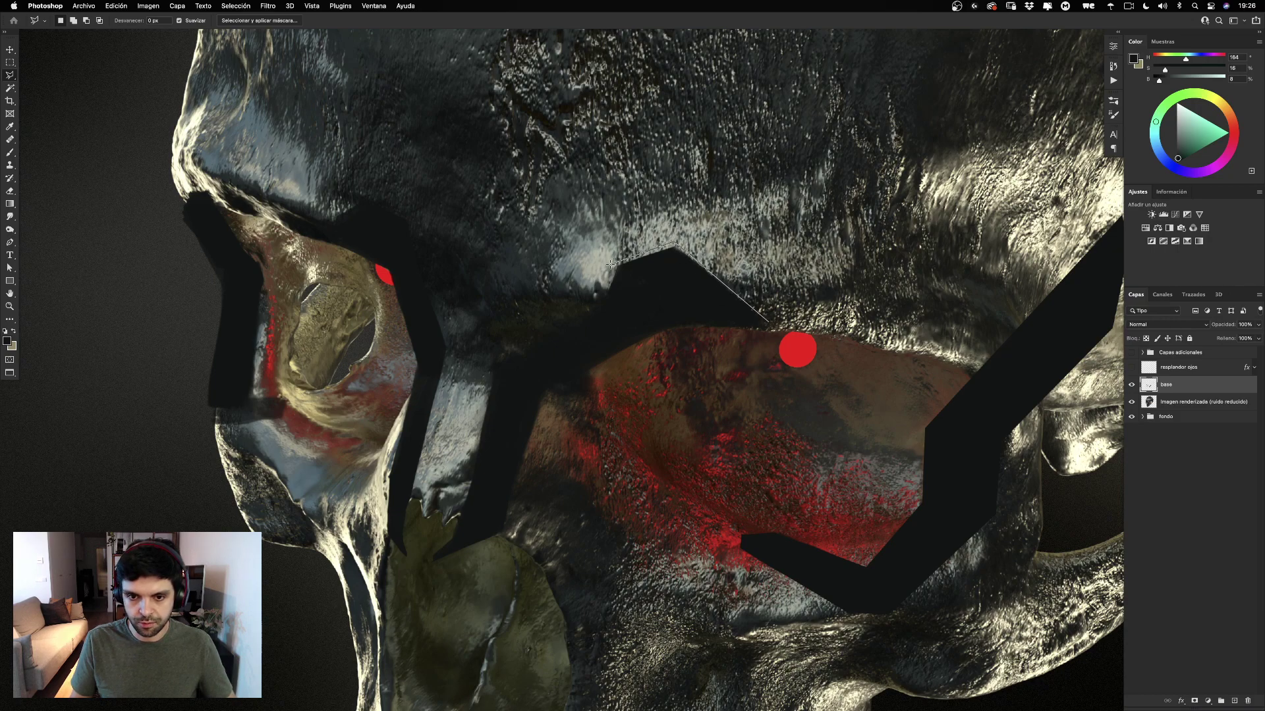
left_click(597, 306)
left_click(487, 360)
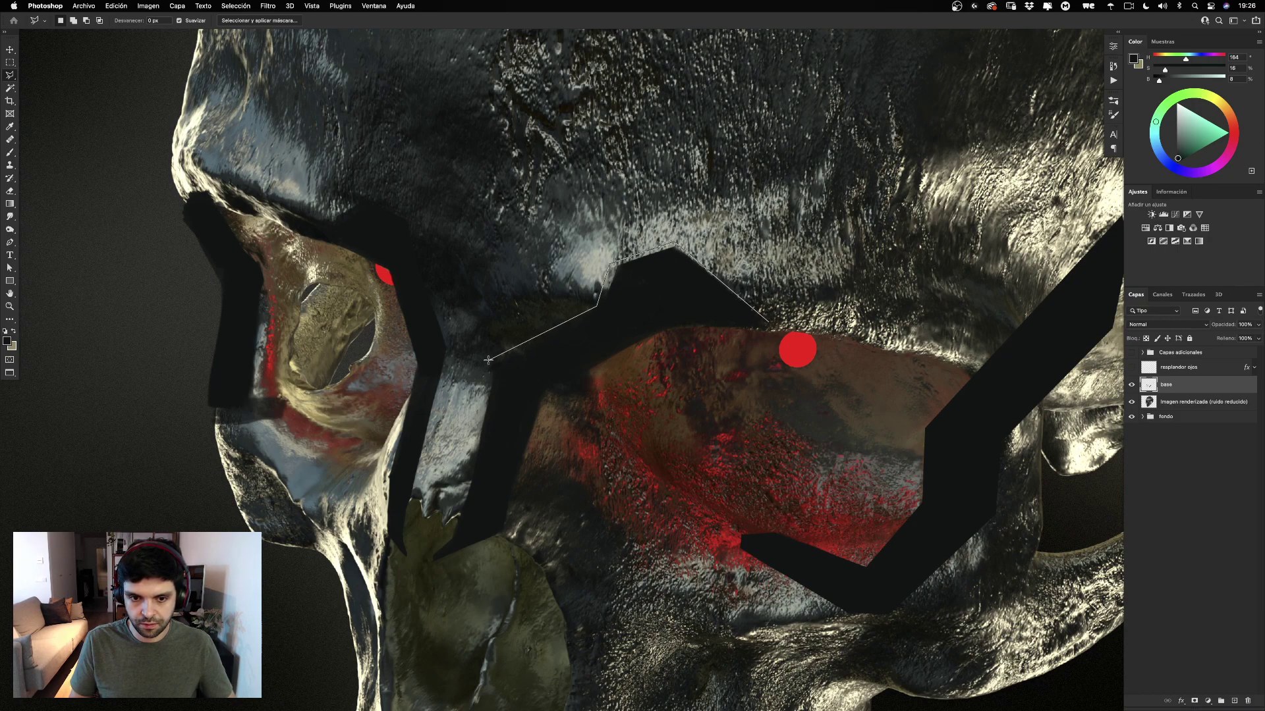
left_click(422, 559)
left_click(501, 530)
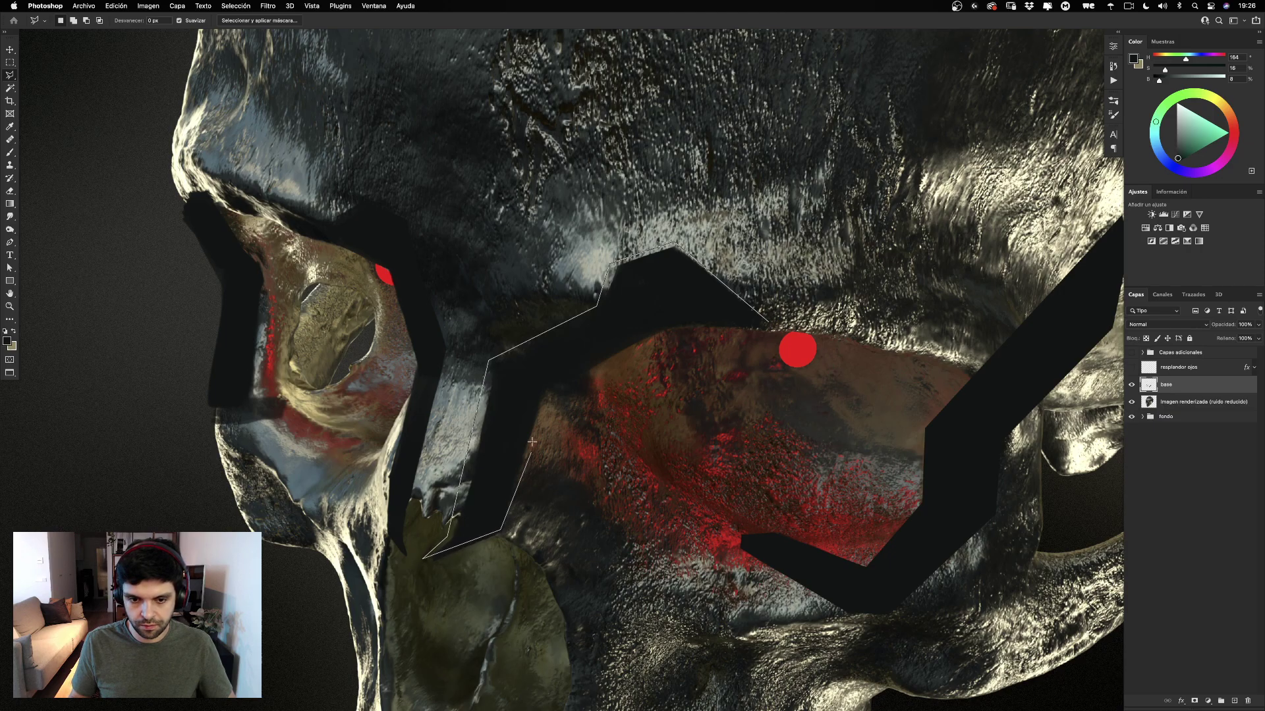
left_click(546, 386)
left_click(681, 324)
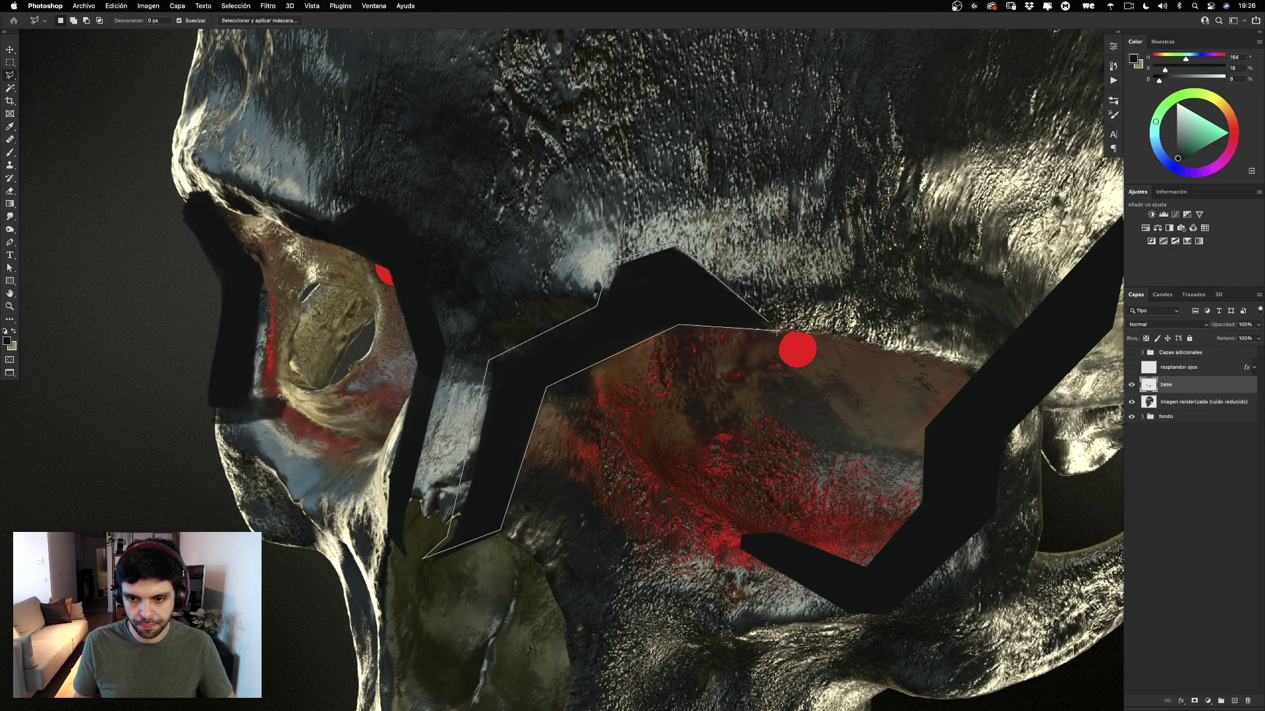
left_click(767, 326)
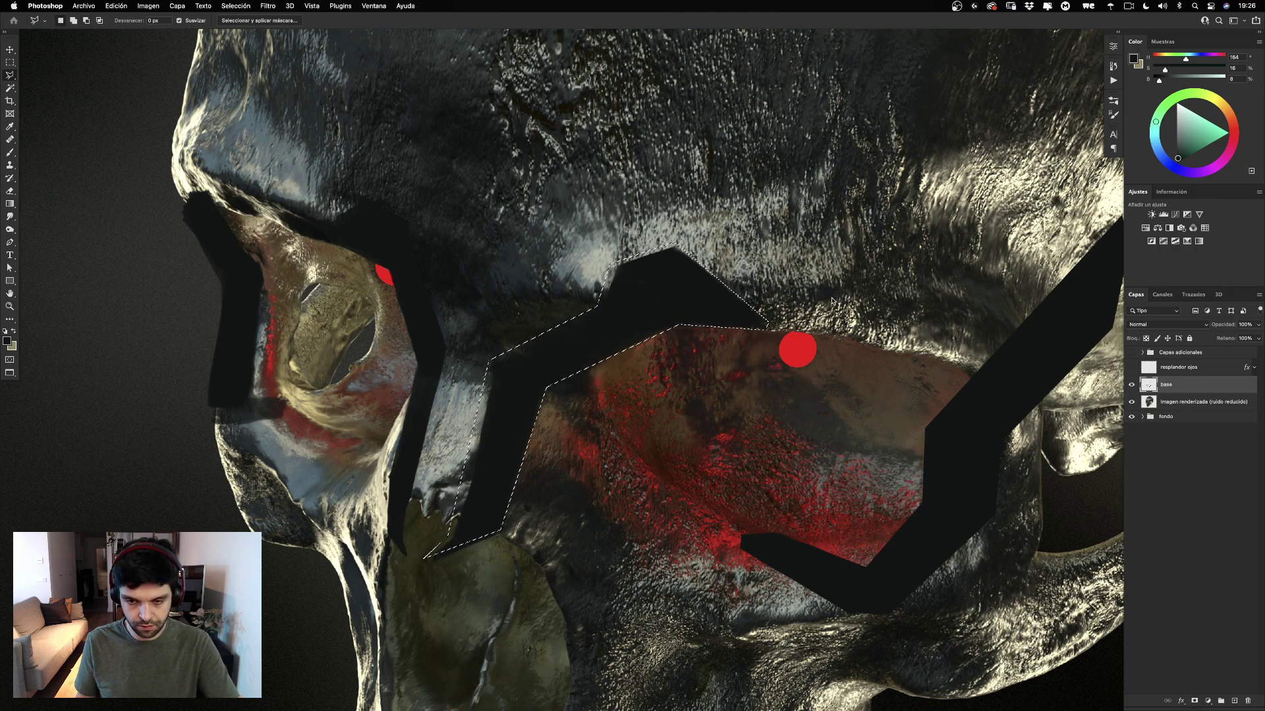
key("alt+BackSpace")
key("super+d")
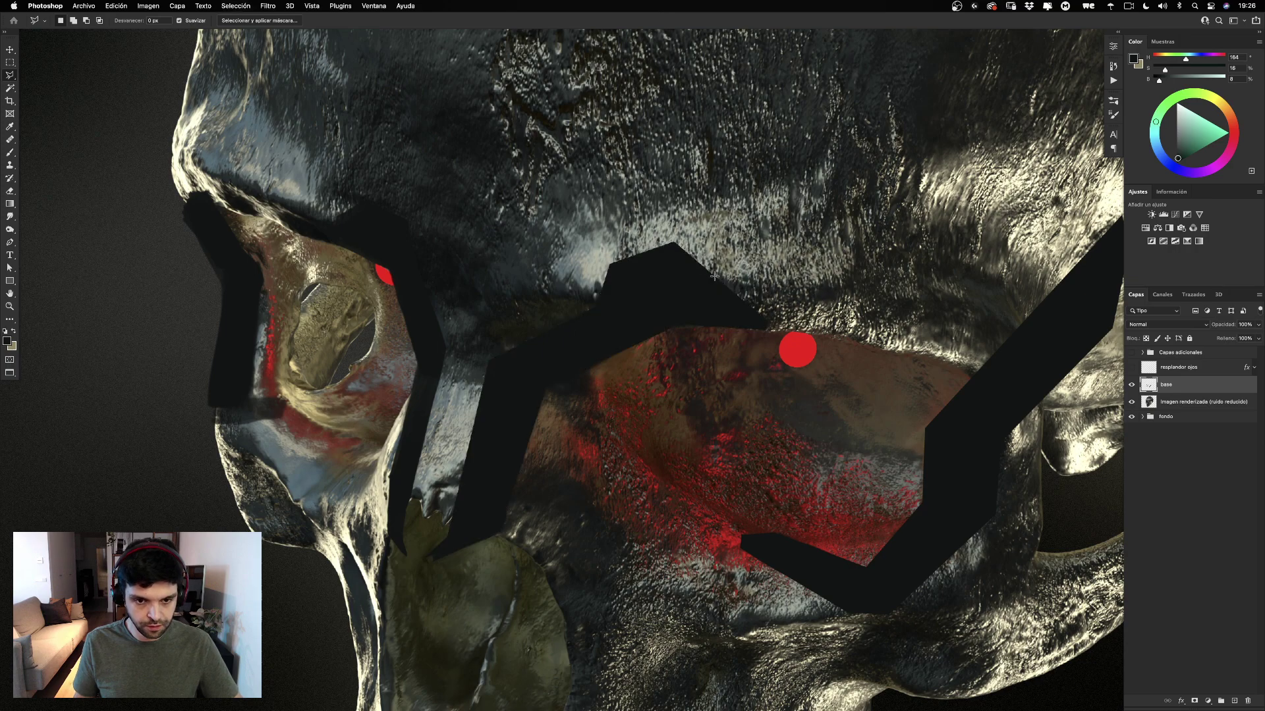
Outline the smaller socket's brow and its inner band down to the nose with a straight-edged lasso selection, fill it dark, and deselect.
left_click(444, 348)
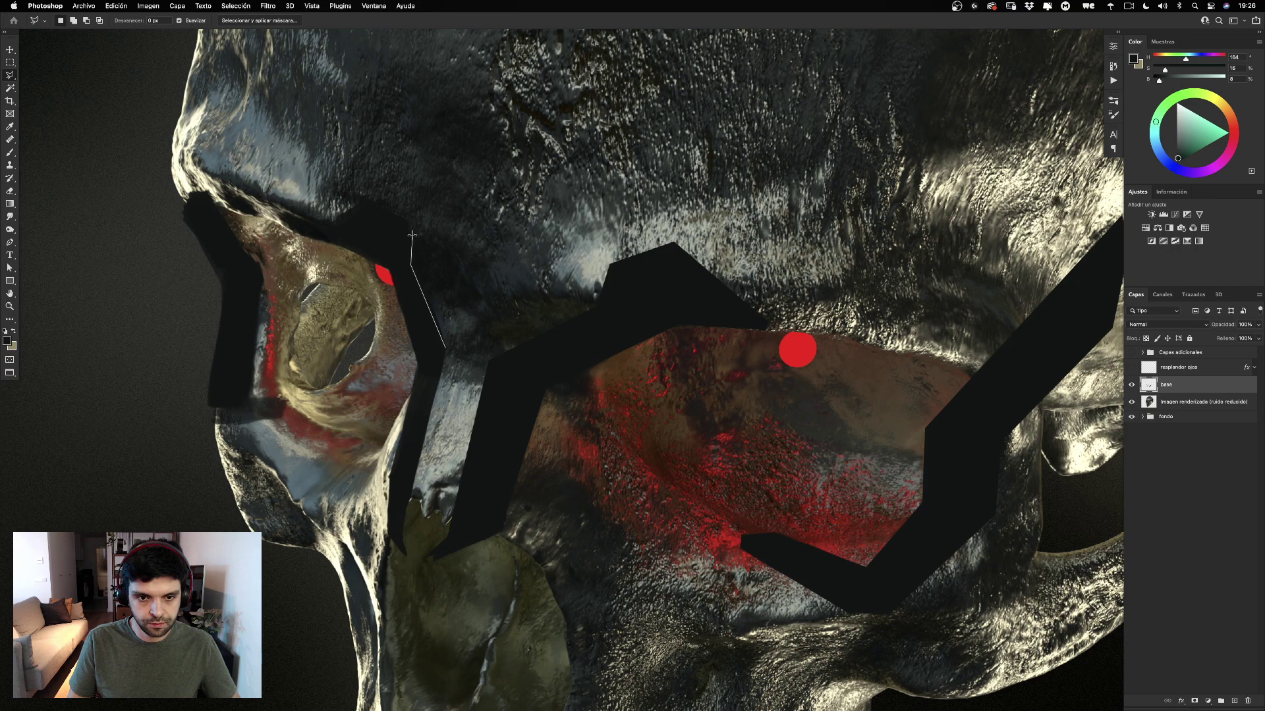
left_click(412, 224)
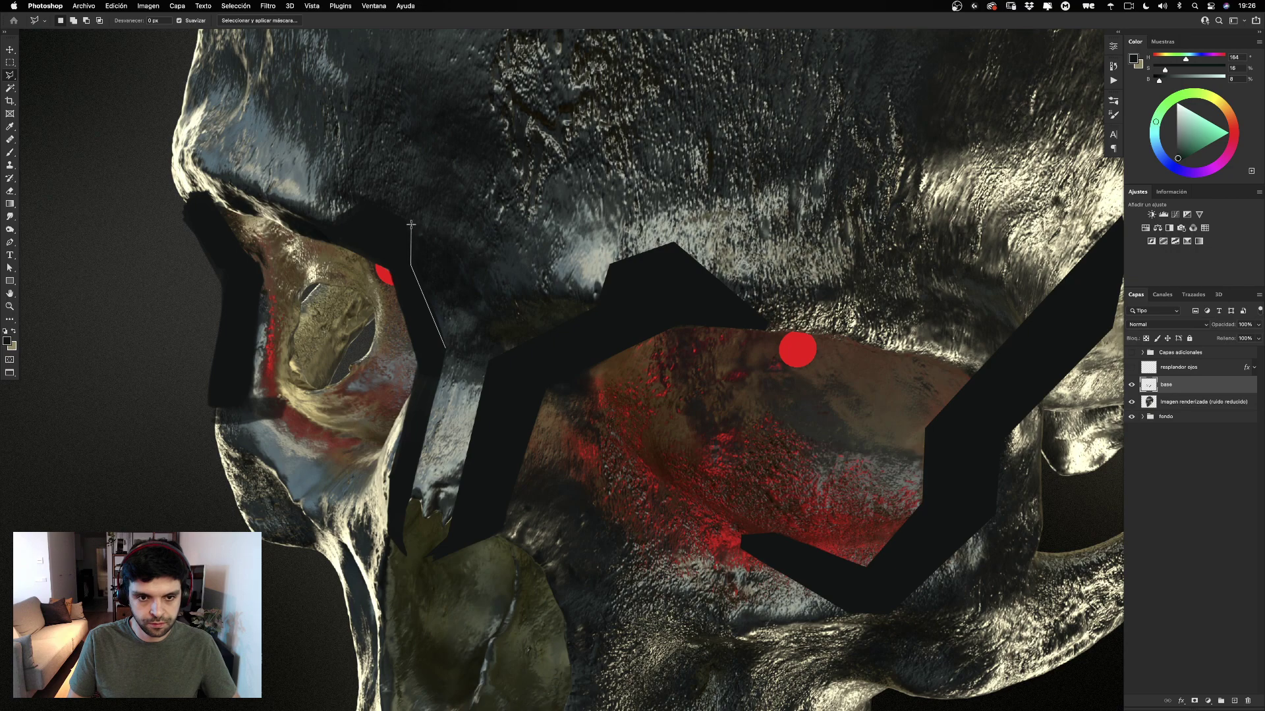
left_click(362, 192)
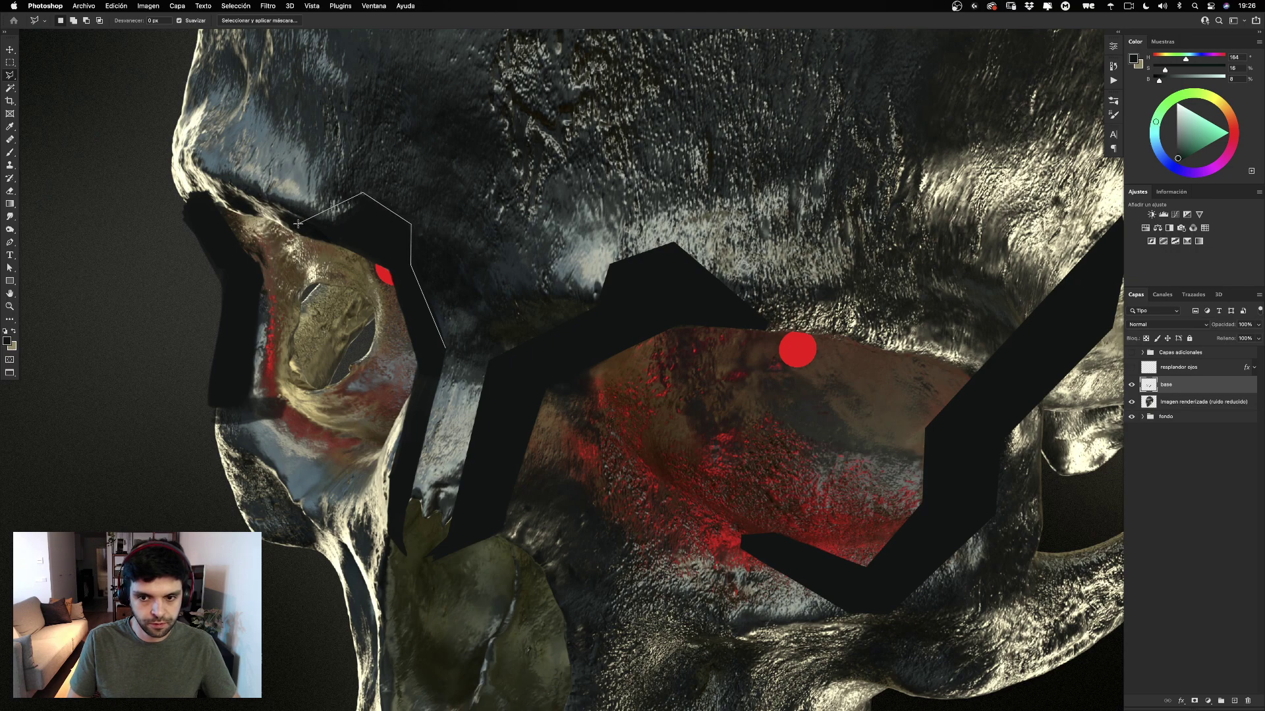
left_click(296, 233)
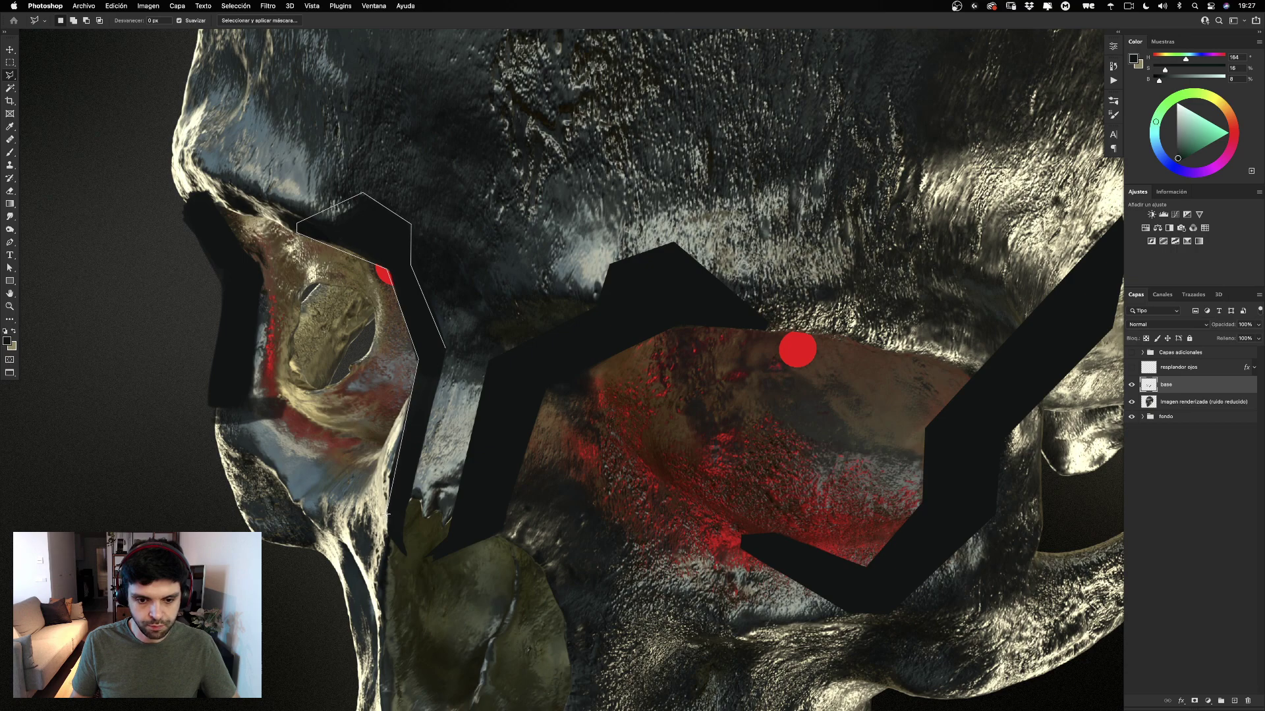
left_click(387, 519)
left_click(445, 351)
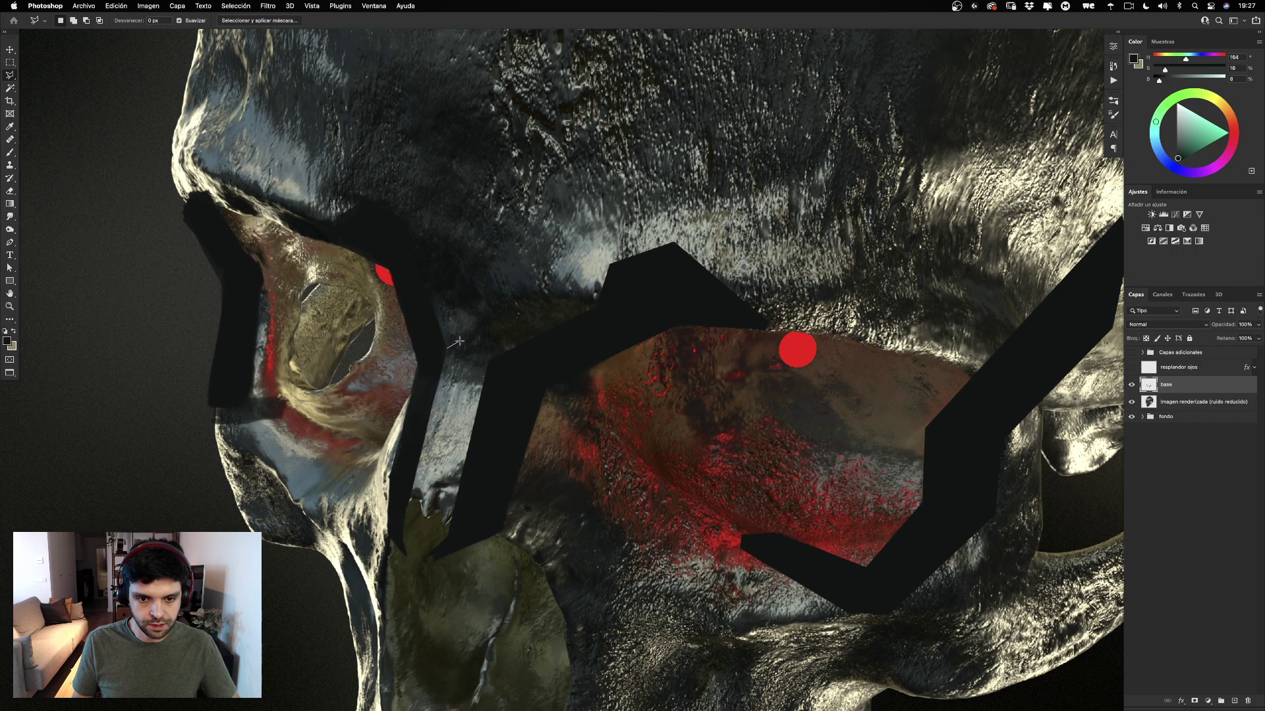
key("super+shift+d")
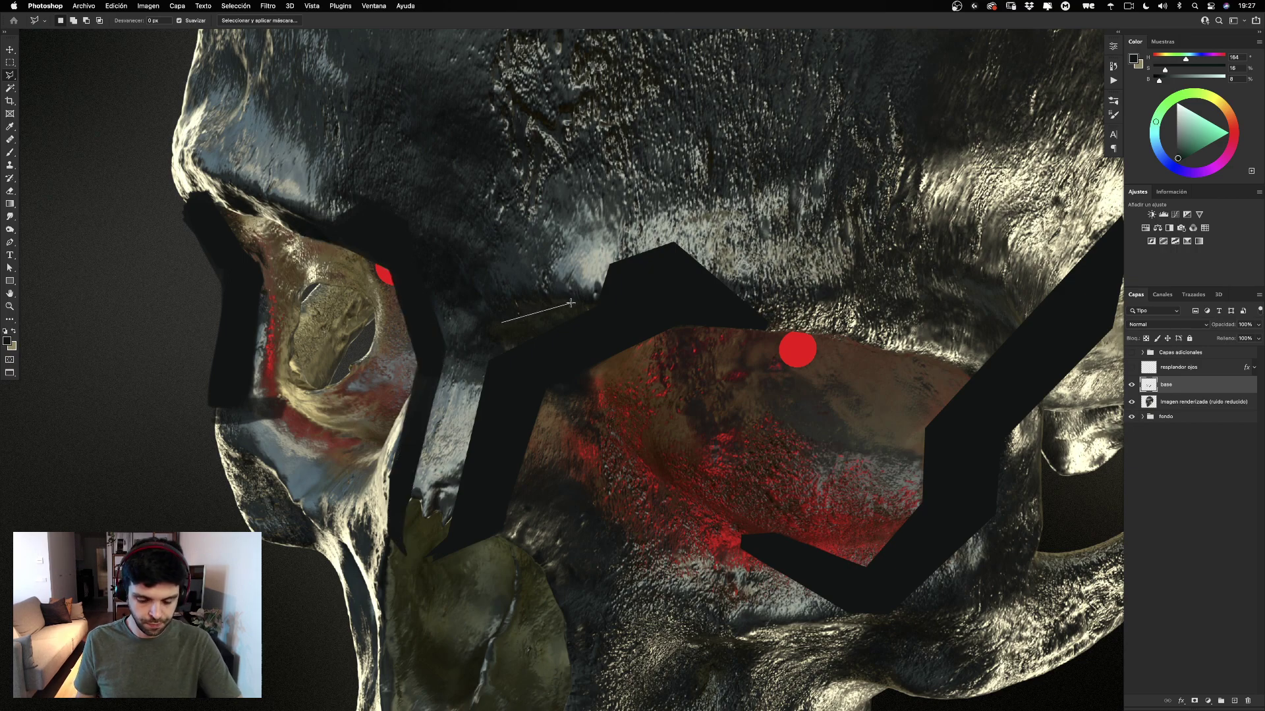
key("super+d")
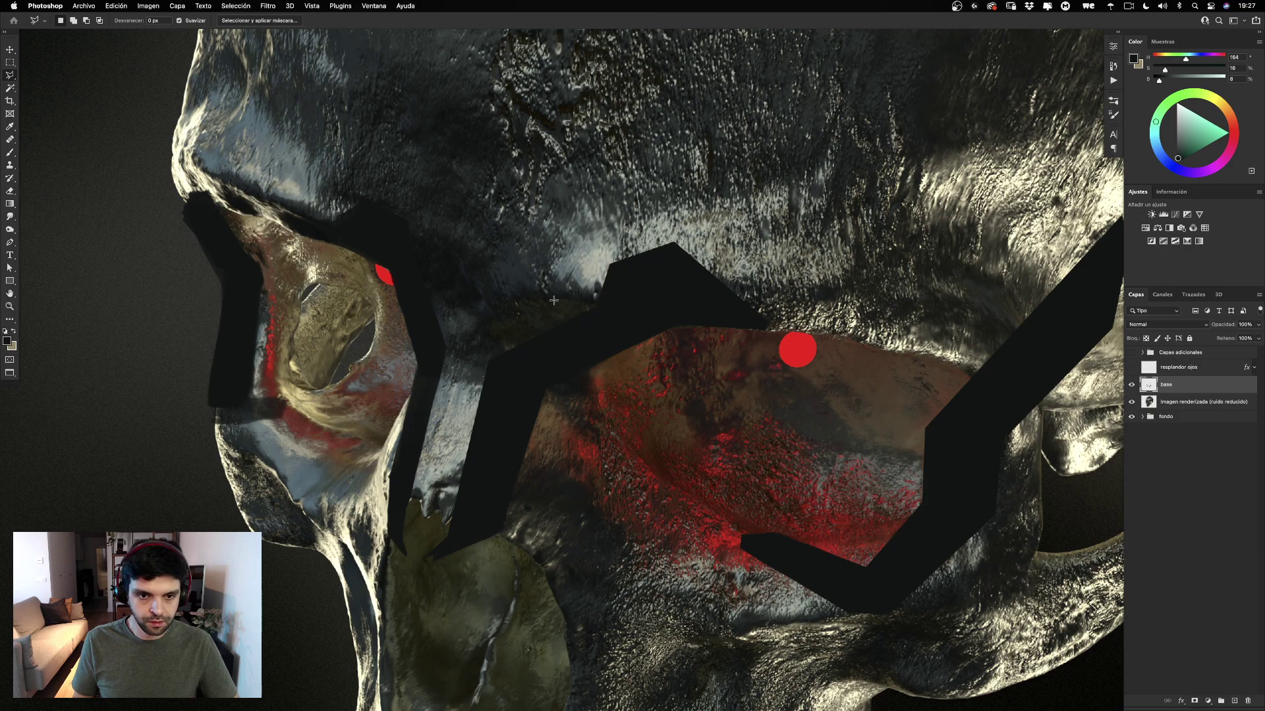
key("super+shift+d")
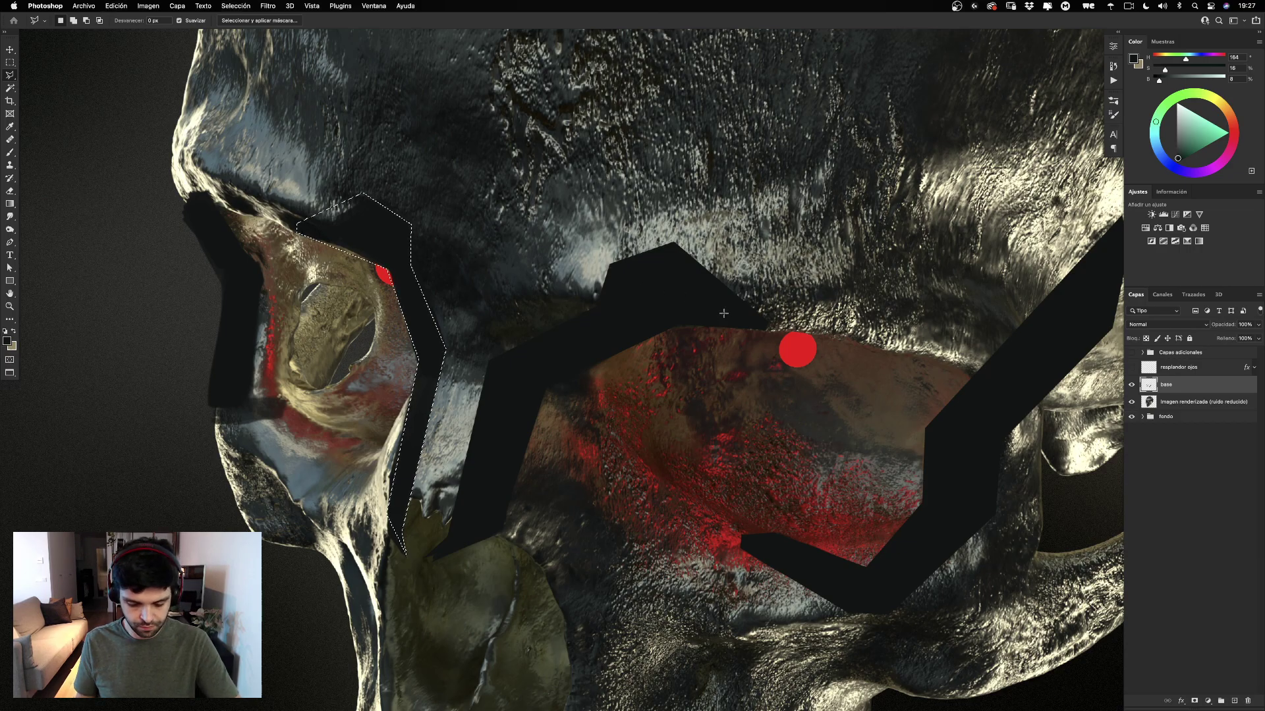
key("super+d")
mouse_move(538, 251)
left_mouse_down()
mouse_move(604, 268)
mouse_move(573, 268)
left_mouse_up()
key("e")
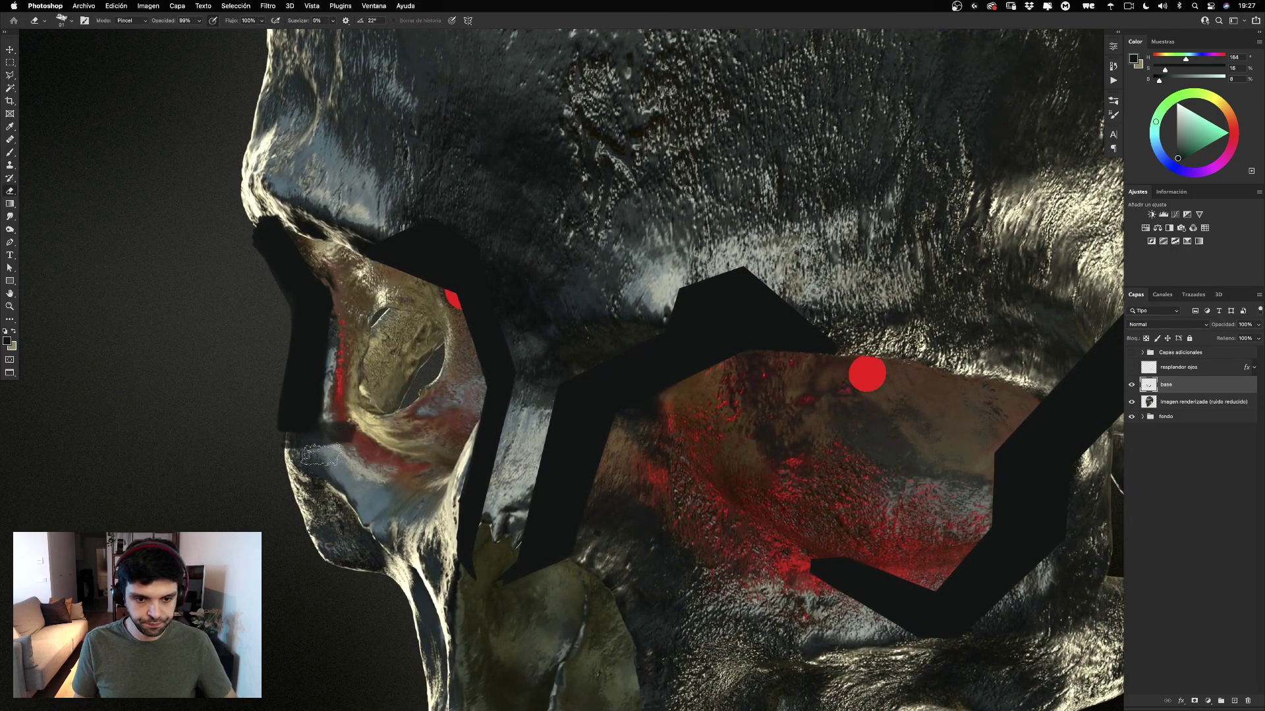
Paint the lower part of the smaller socket's outer band dark, extending it into a solid hook under the socket.
scroll(361, 331, "down", 3)
scroll(362, 331, "right", 3)
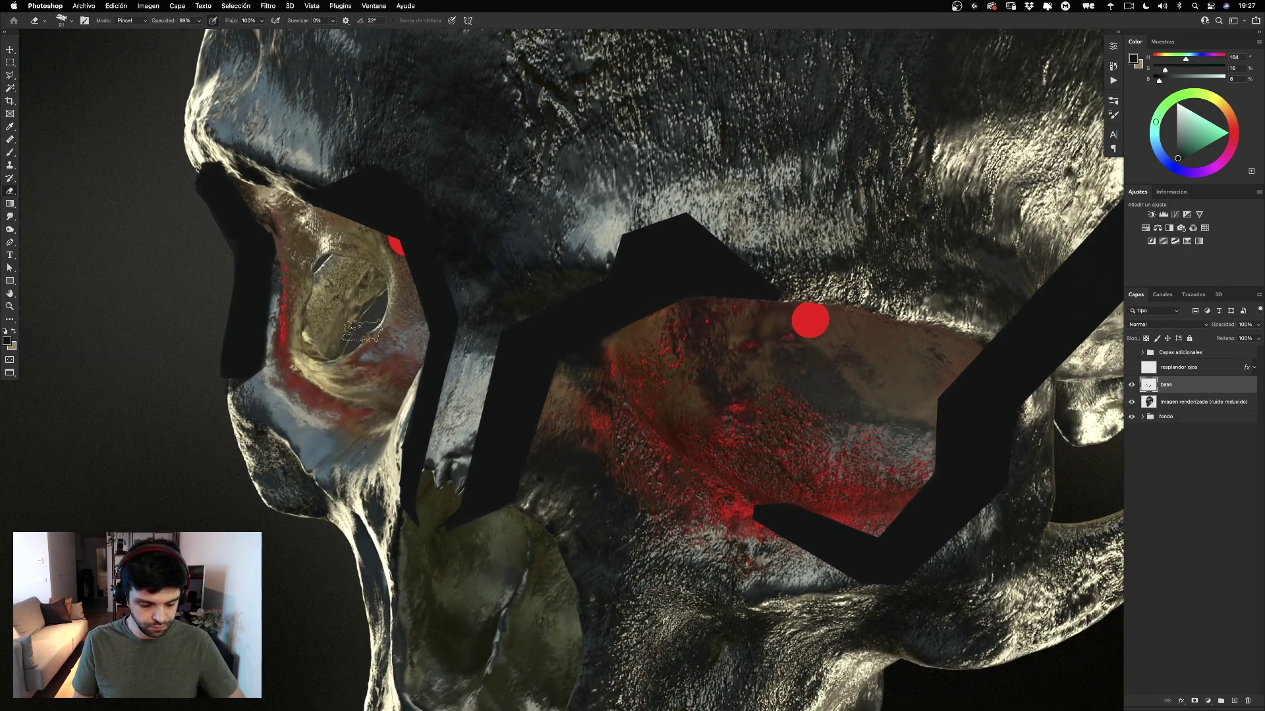
left_click(10, 77)
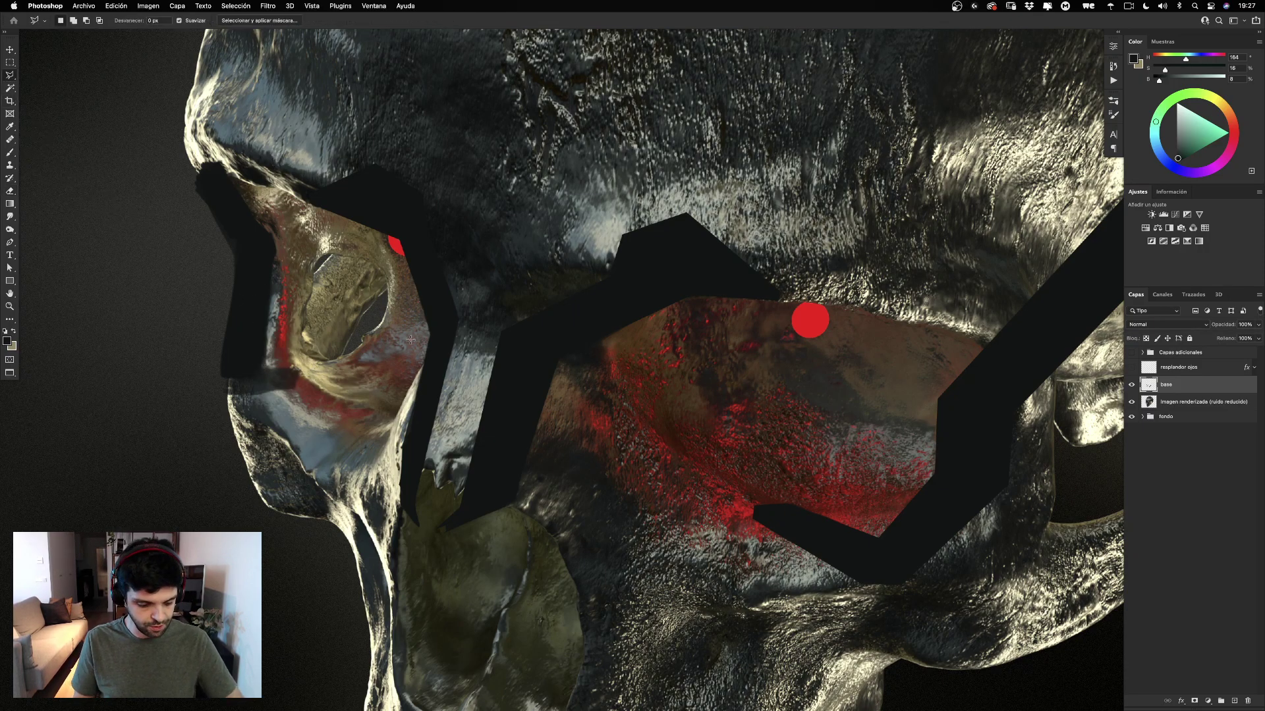
key("b")
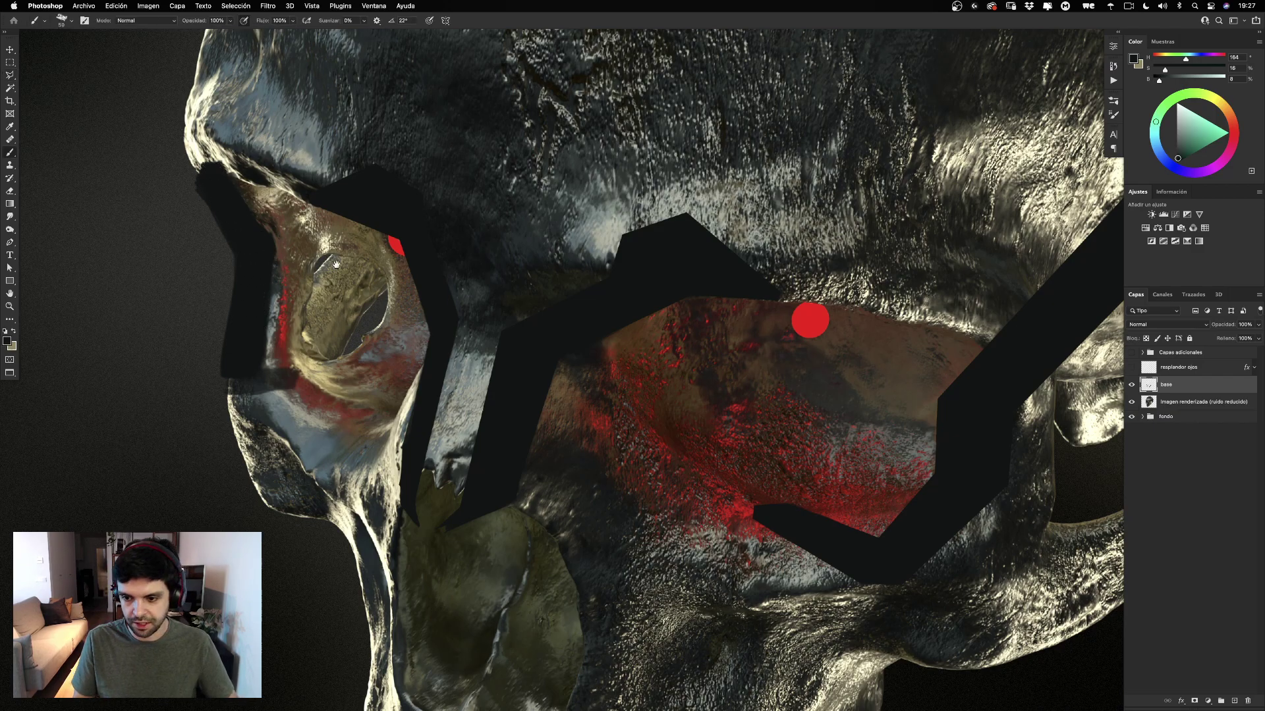
scroll(263, 283, "right", 2)
scroll(263, 283, "down", 1)
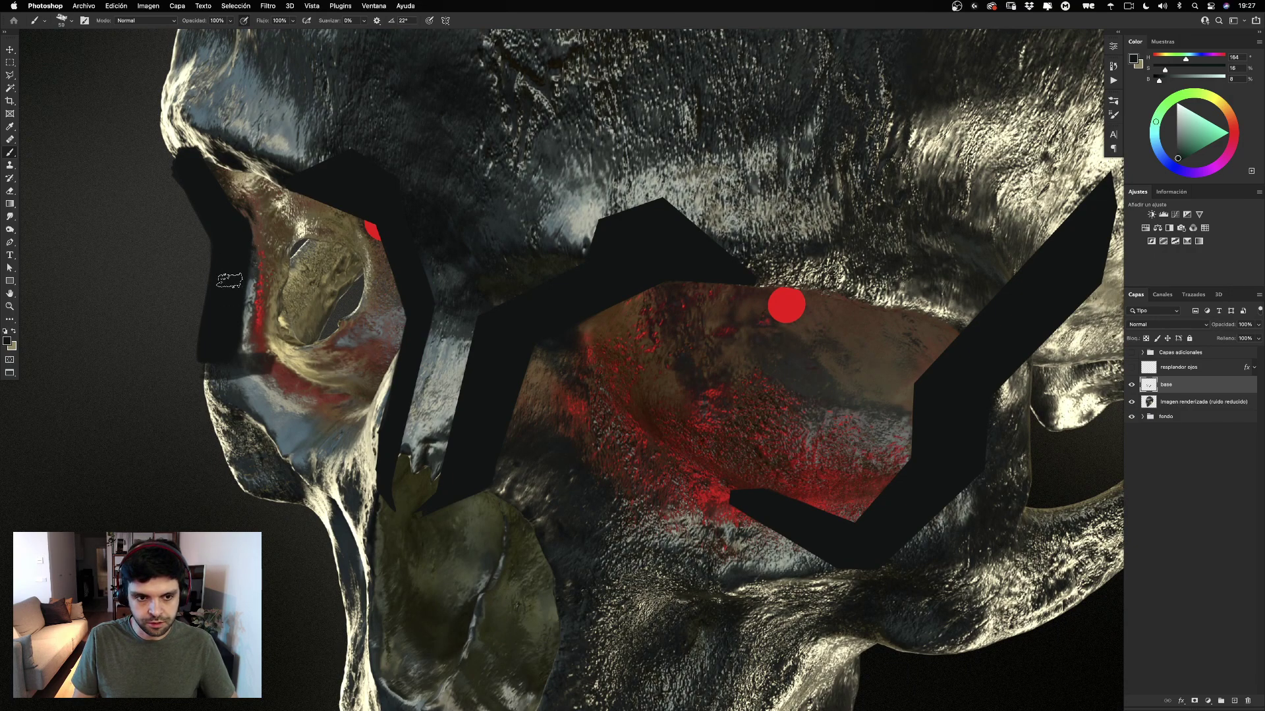
left_click_drag(259, 296, 252, 361, "ctrl+alt")
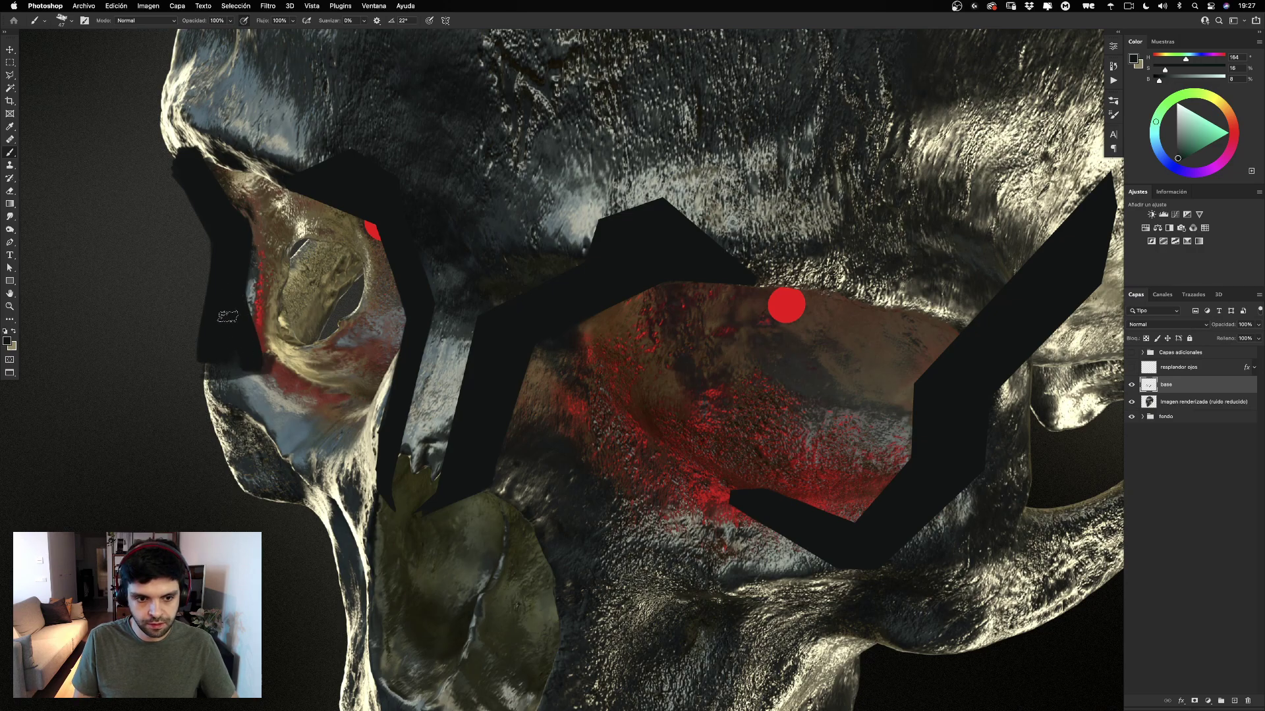
mouse_move(228, 317)
left_mouse_down()
mouse_move(253, 374)
mouse_move(232, 305)
mouse_move(255, 369)
mouse_move(288, 370)
mouse_move(277, 386)
mouse_move(263, 371)
mouse_move(288, 382)
mouse_move(263, 372)
mouse_move(301, 388)
mouse_move(257, 380)
left_mouse_up()
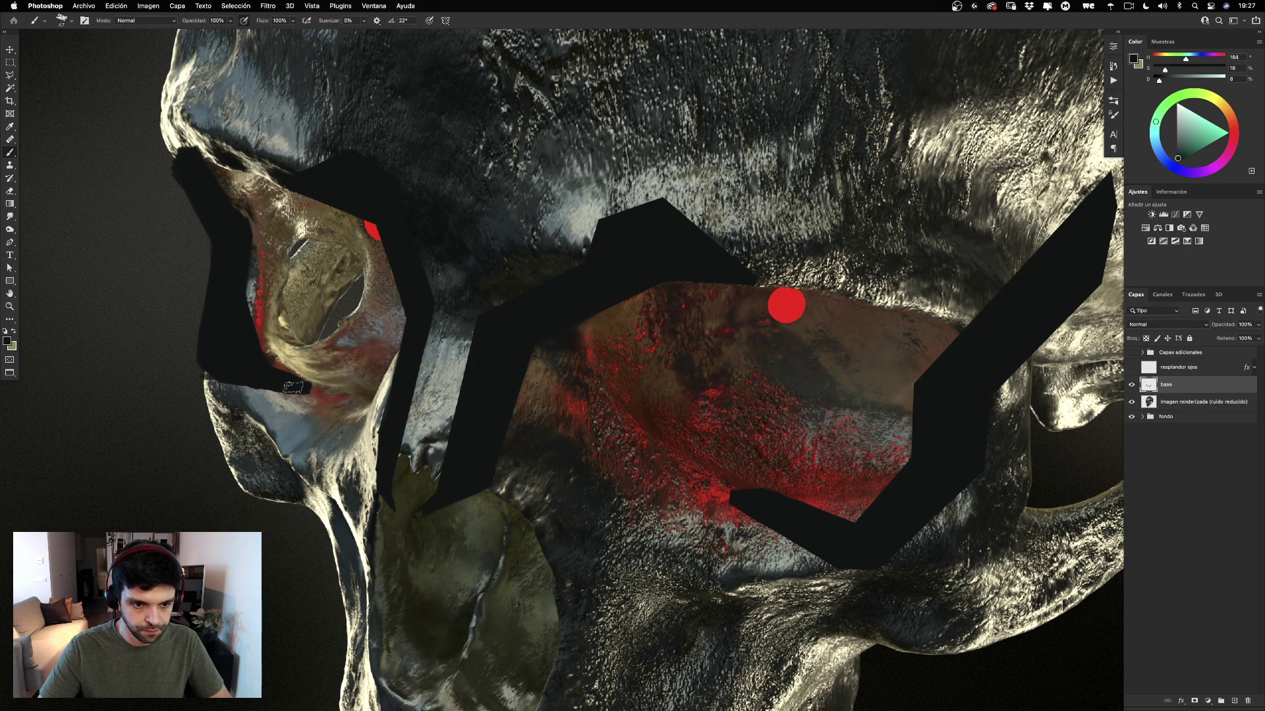
Erase the edges of the smaller socket's outer band and hook to give them crisp angular contours and a flat upper end.
key("e")
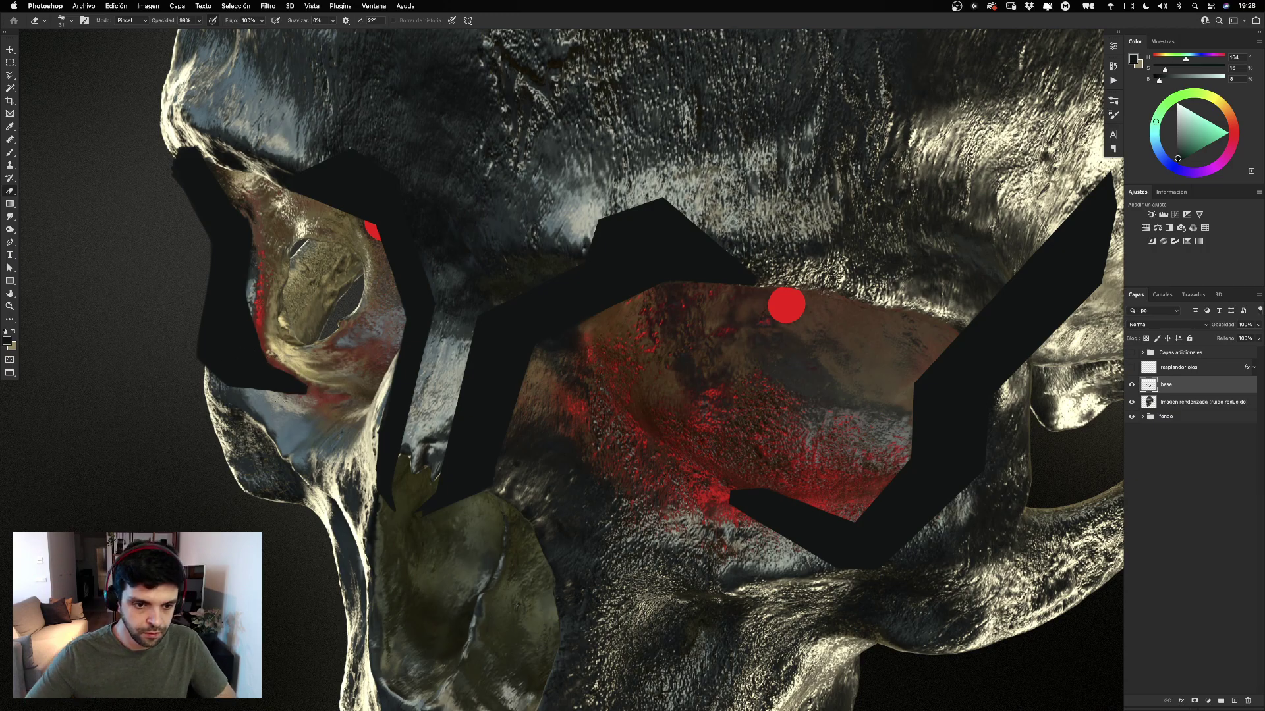
left_click_drag(218, 393, 290, 394)
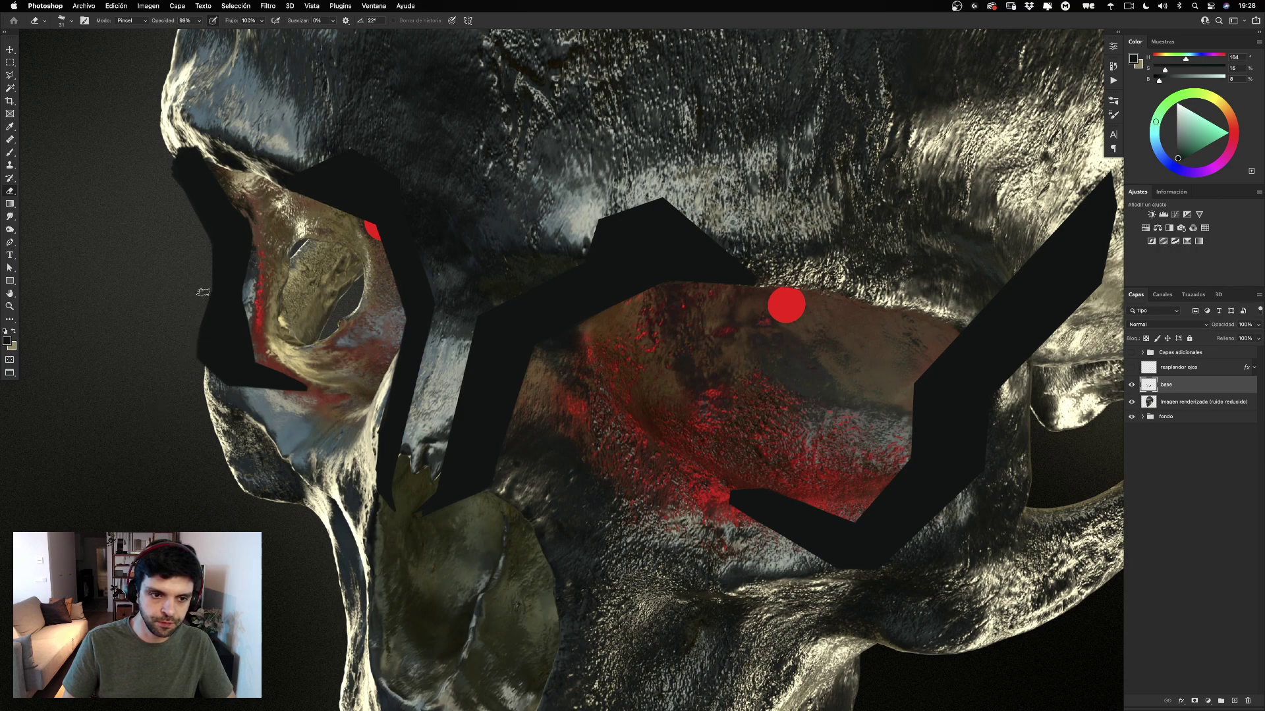
left_click_drag(203, 292, 194, 342)
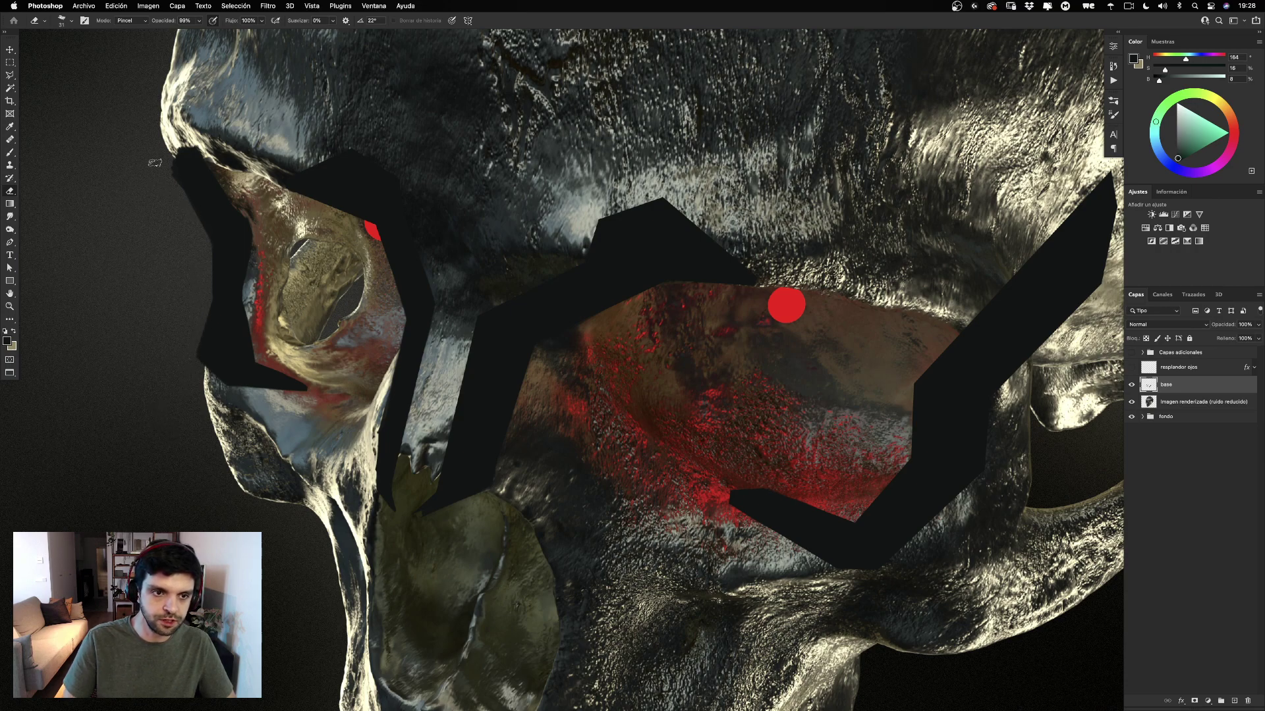
left_click_drag(165, 162, 203, 230)
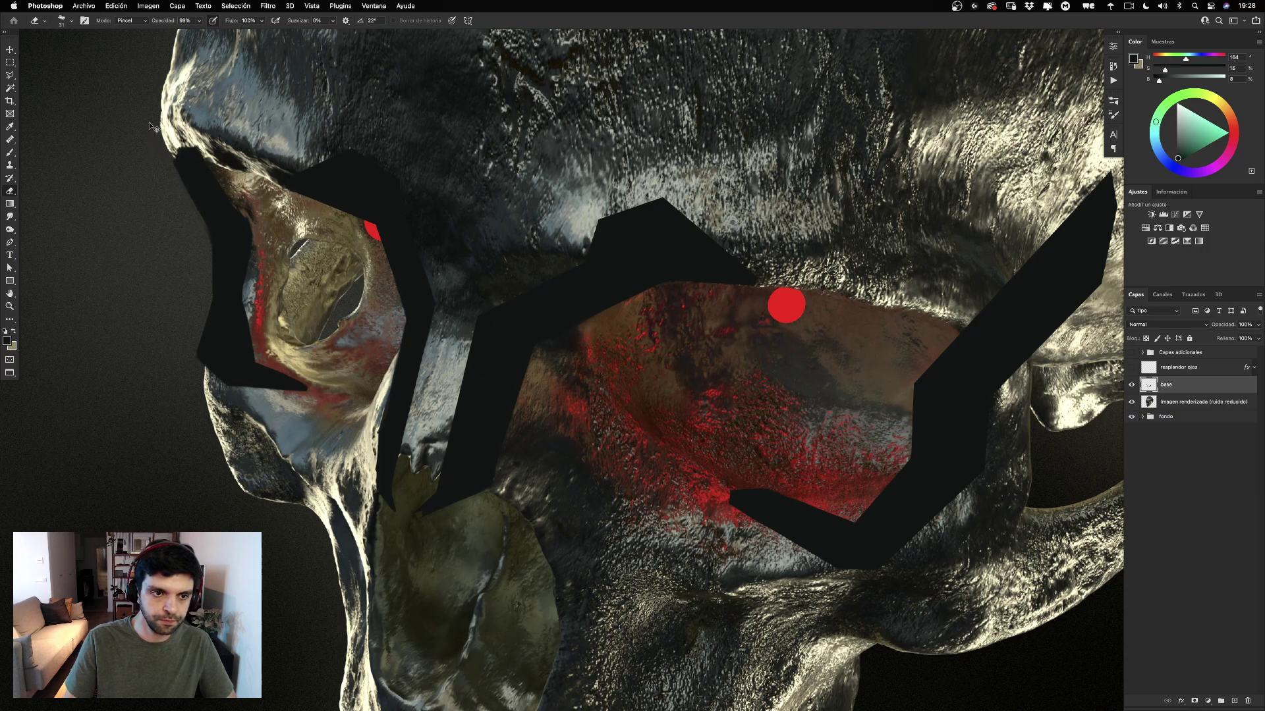
key("super+z")
key("super+z")
key("super+z")
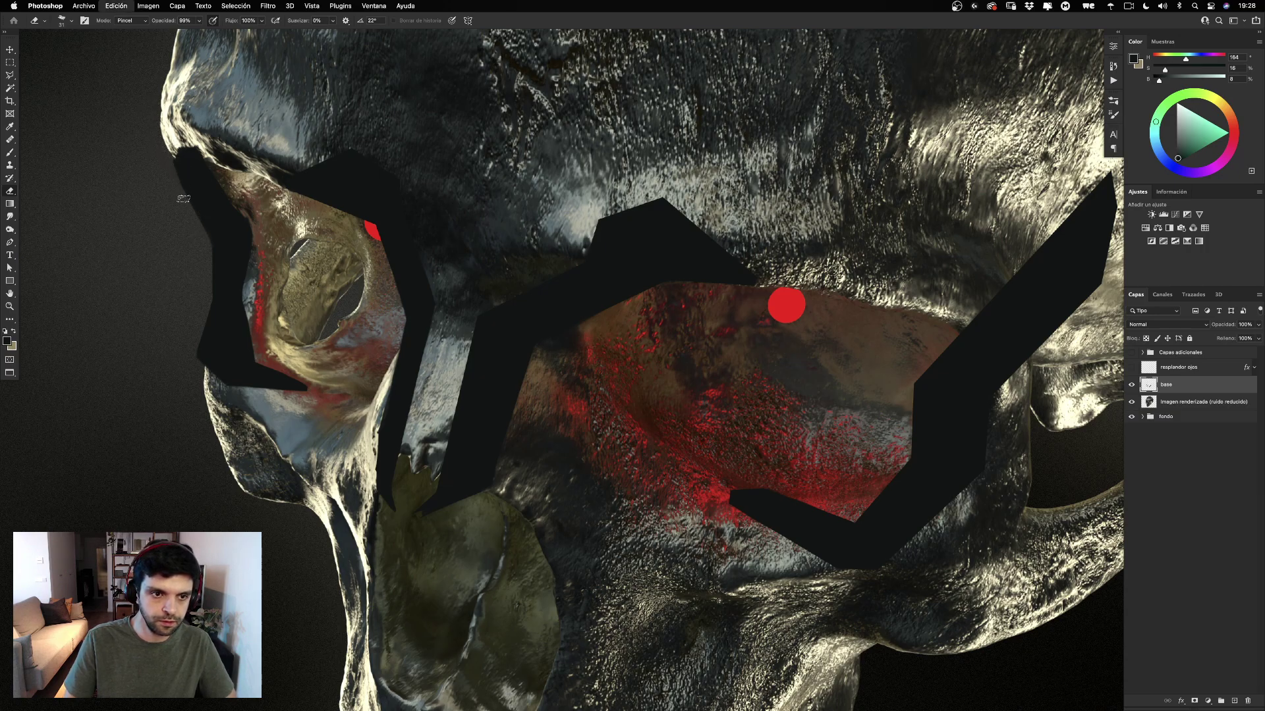
left_click_drag(170, 150, 168, 220)
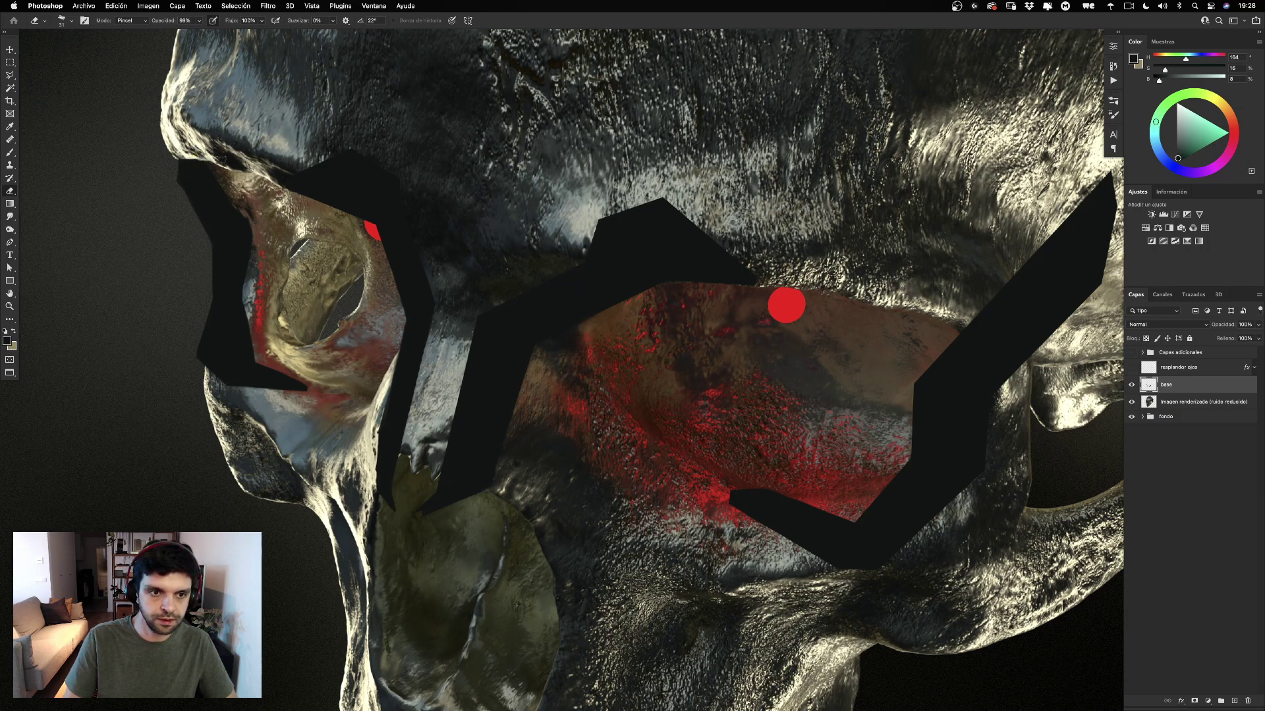
Sharpen the lower tip of the larger socket's inner band at the nose, and lock the base layer's transparent pixels.
left_click_drag(327, 129, 221, 187)
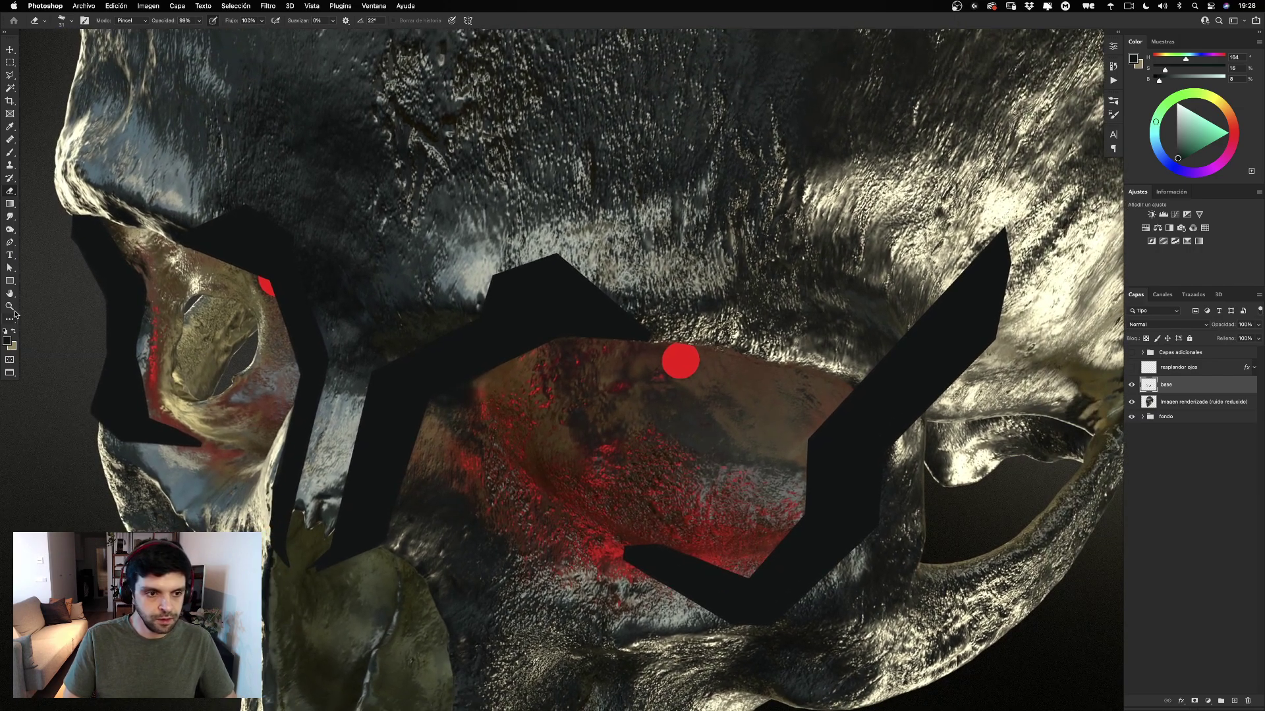
left_click(10, 306)
left_click_drag(421, 389, 349, 389)
left_click_drag(451, 383, 572, 330)
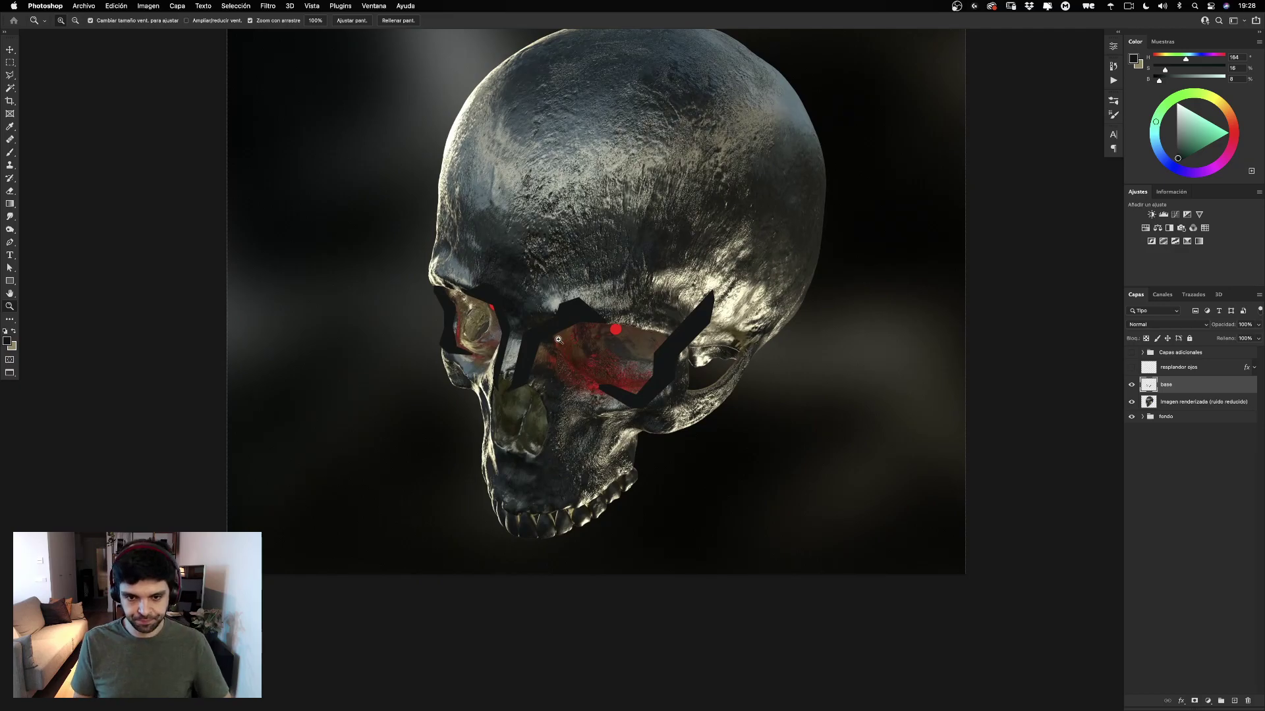
scroll(527, 358, "up", 4)
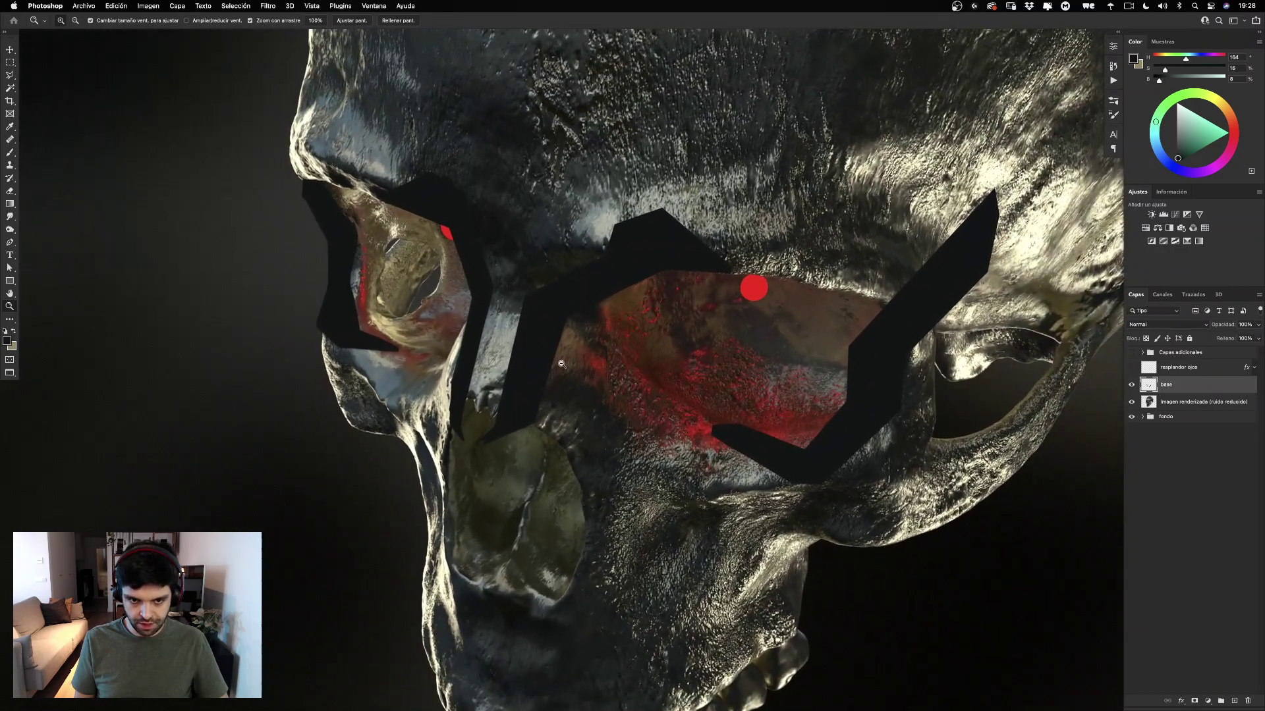
scroll(595, 355, "up", 1)
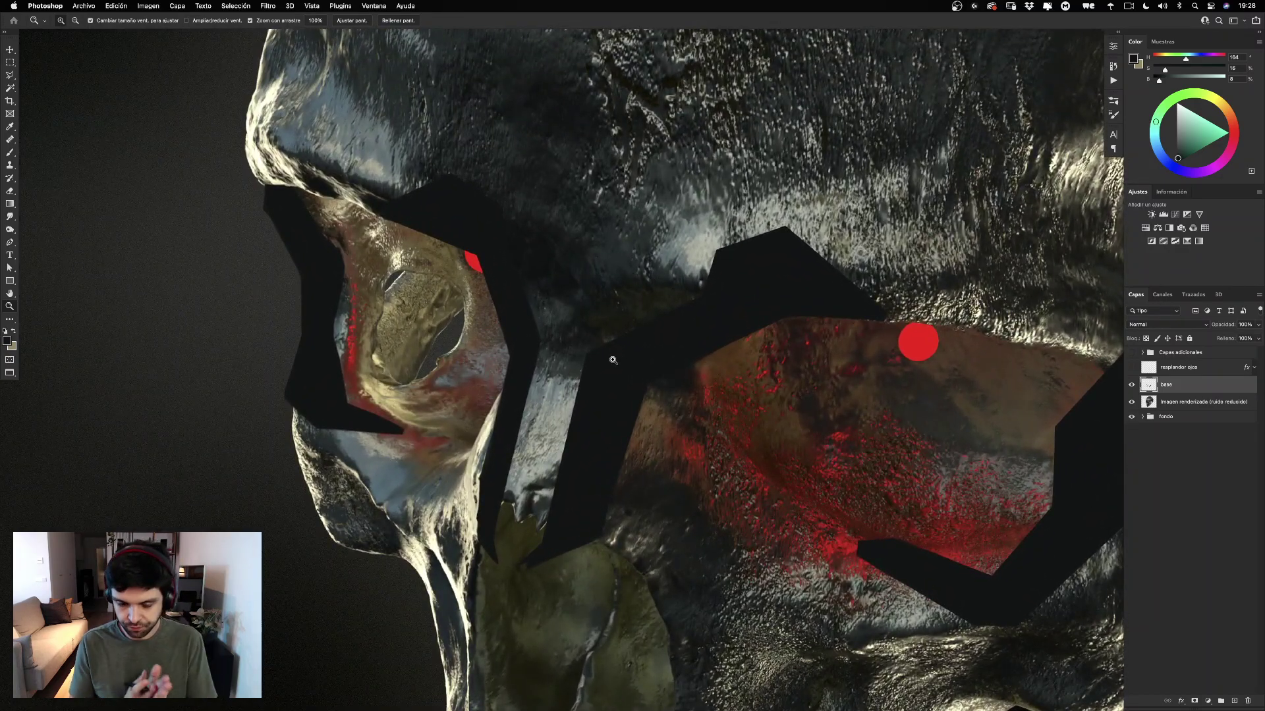
scroll(474, 449, "up", 4)
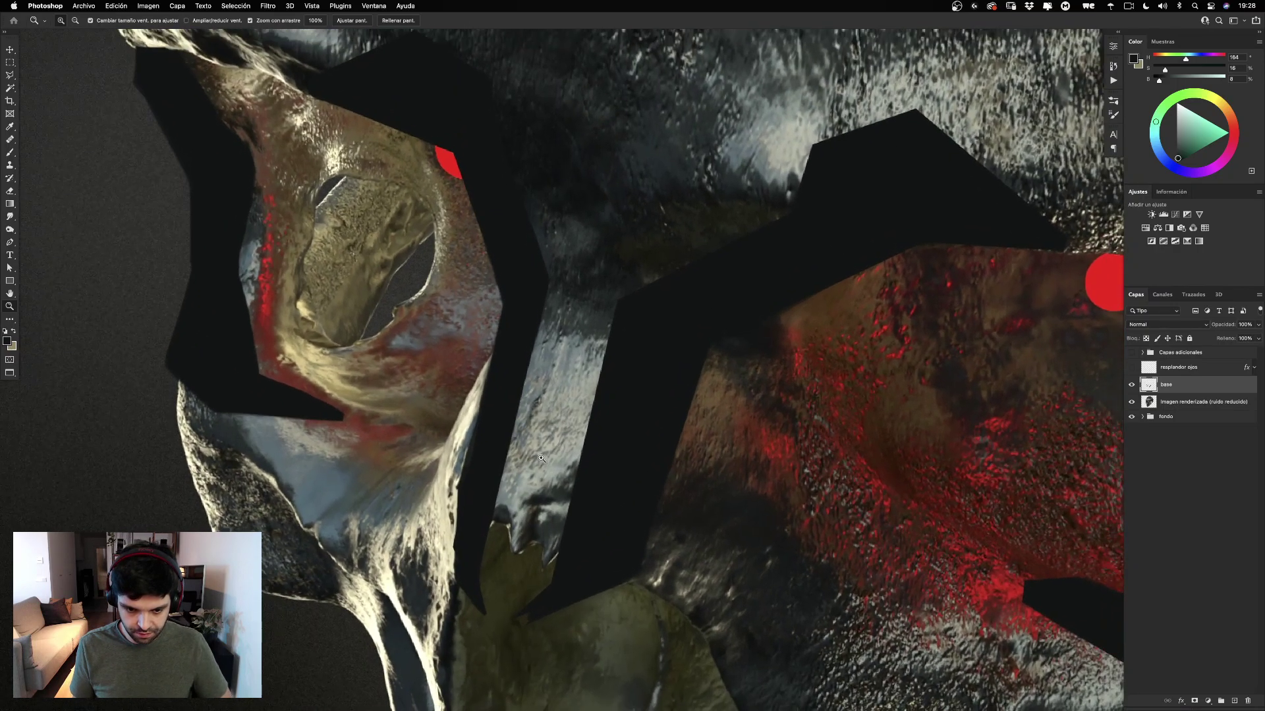
key("b")
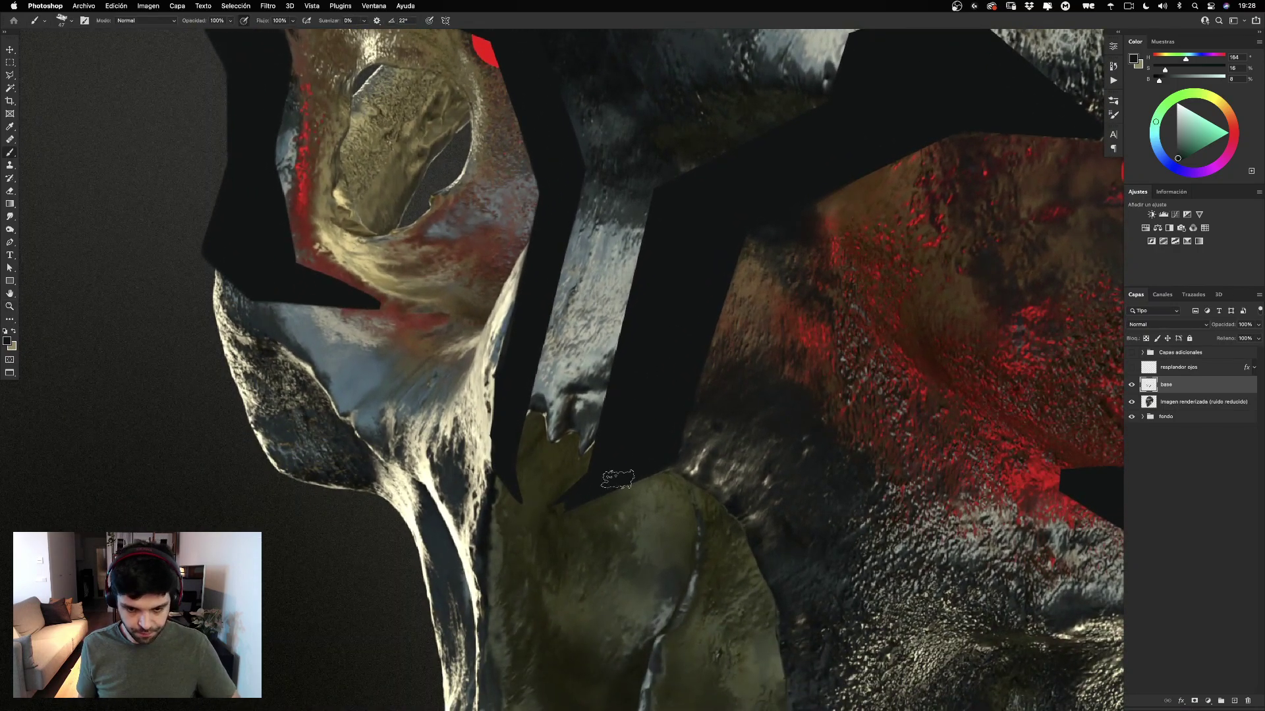
left_click_drag(577, 488, 542, 496)
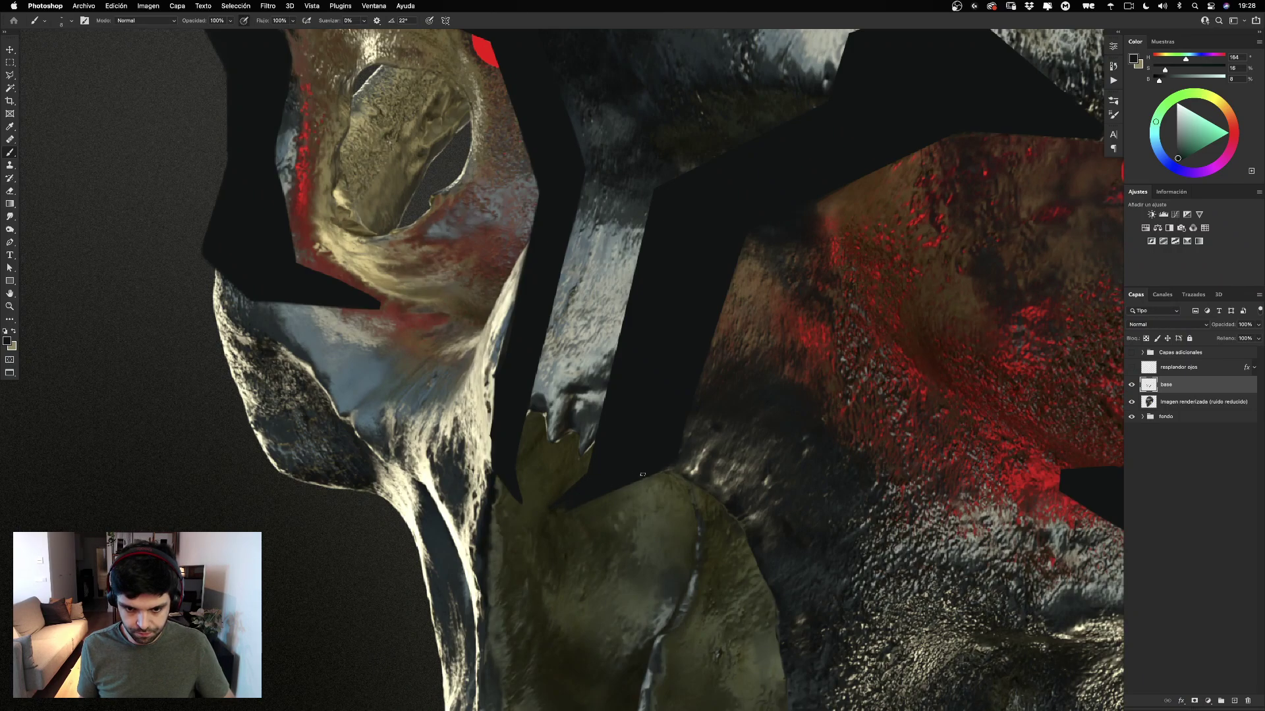
key("e")
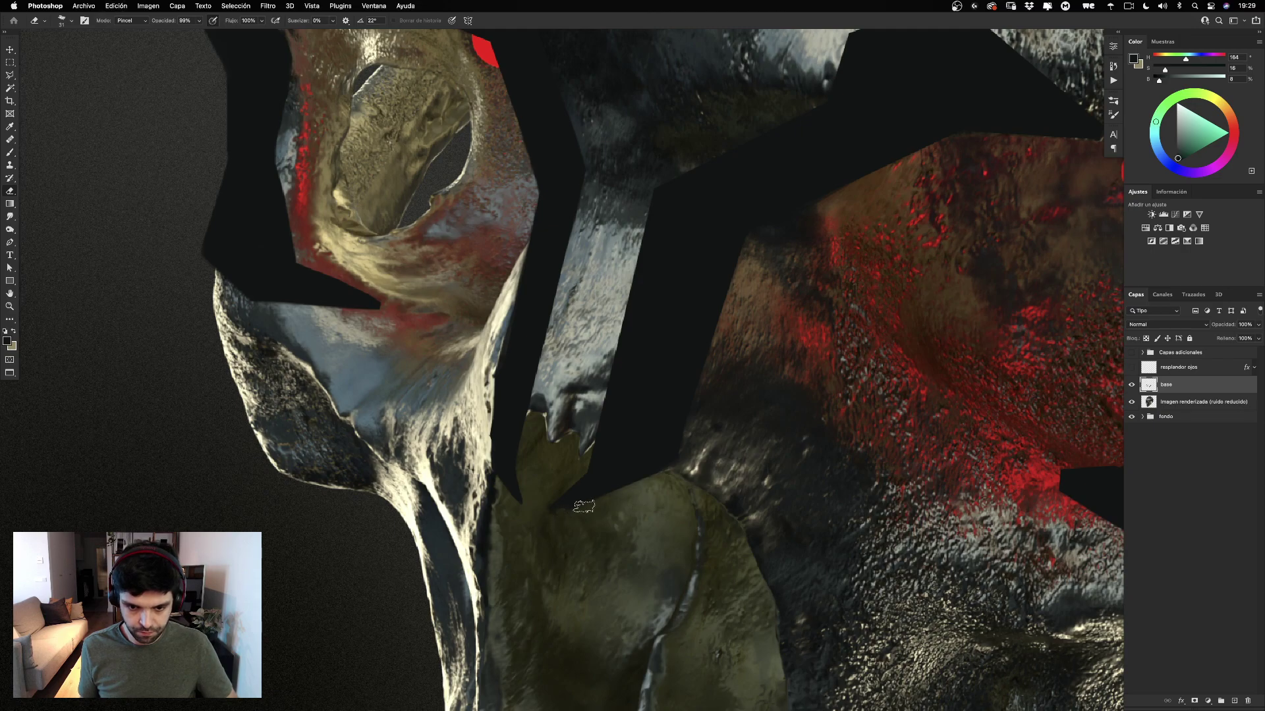
key("b")
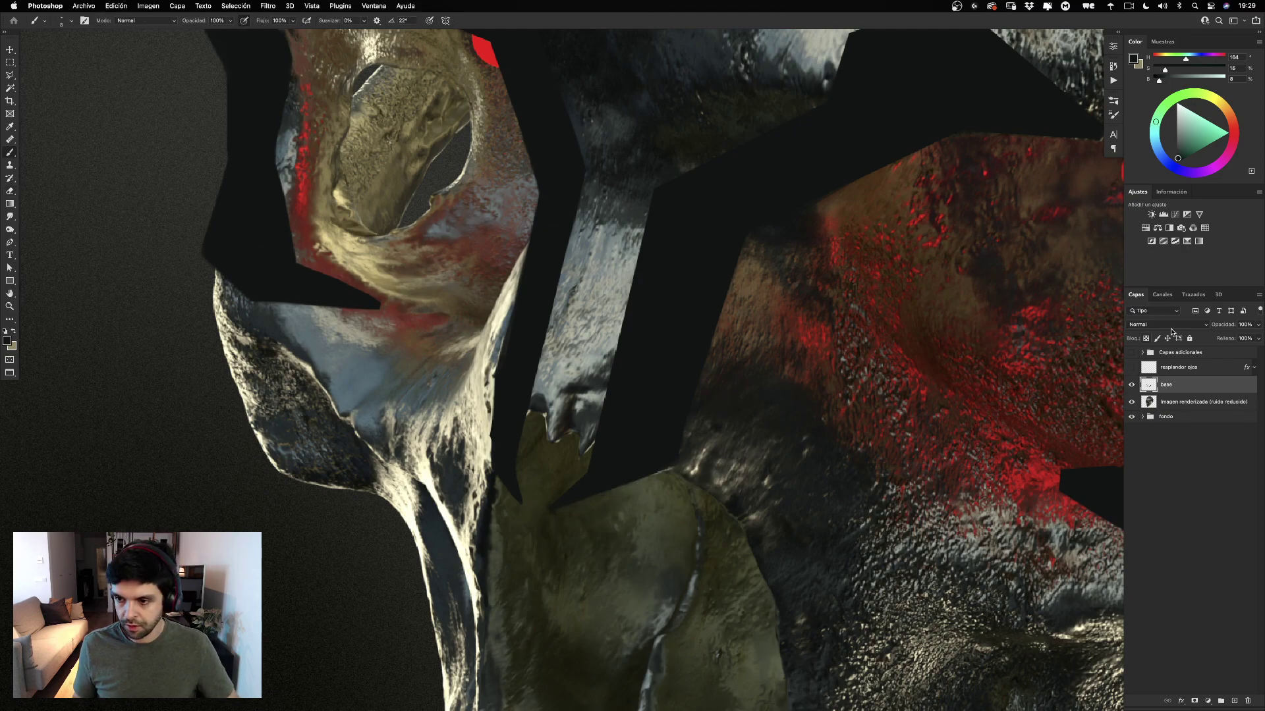
left_click_drag(782, 374, 623, 399)
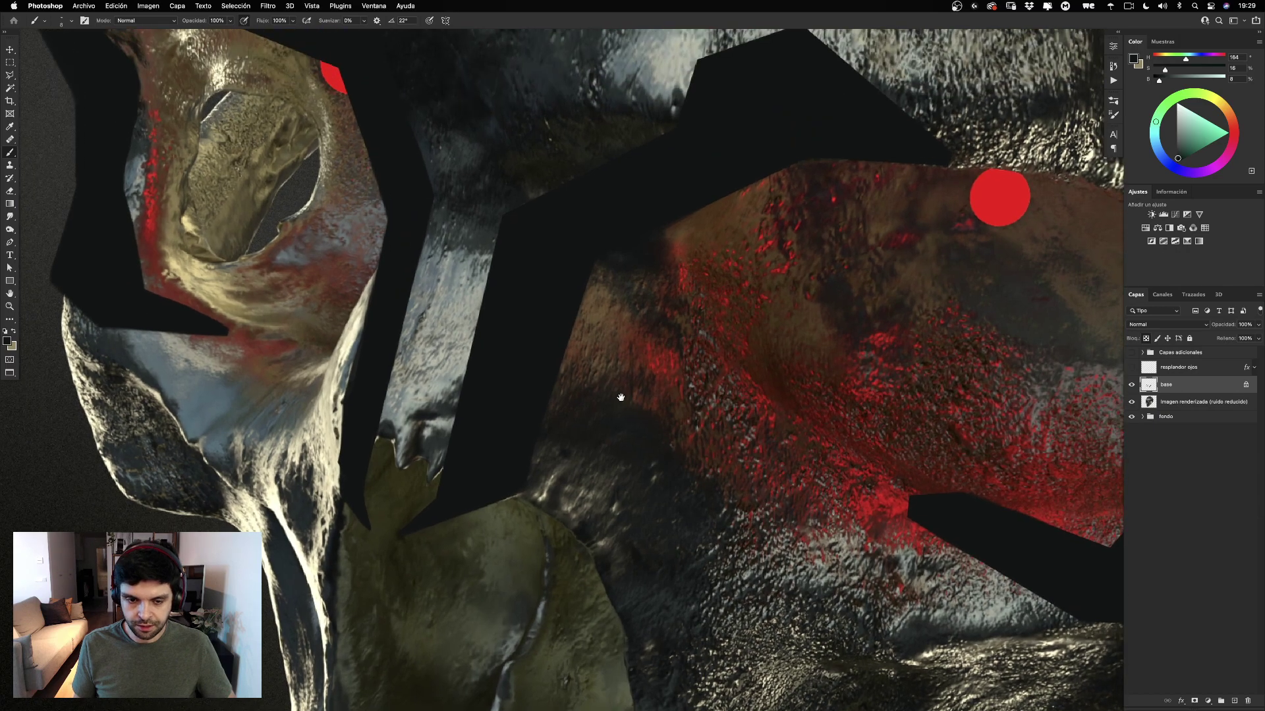
left_click(607, 320, "alt")
mouse_move(594, 292)
left_mouse_down()
mouse_move(608, 266)
mouse_move(576, 286)
mouse_move(526, 556)
left_mouse_up()
key("super+z")
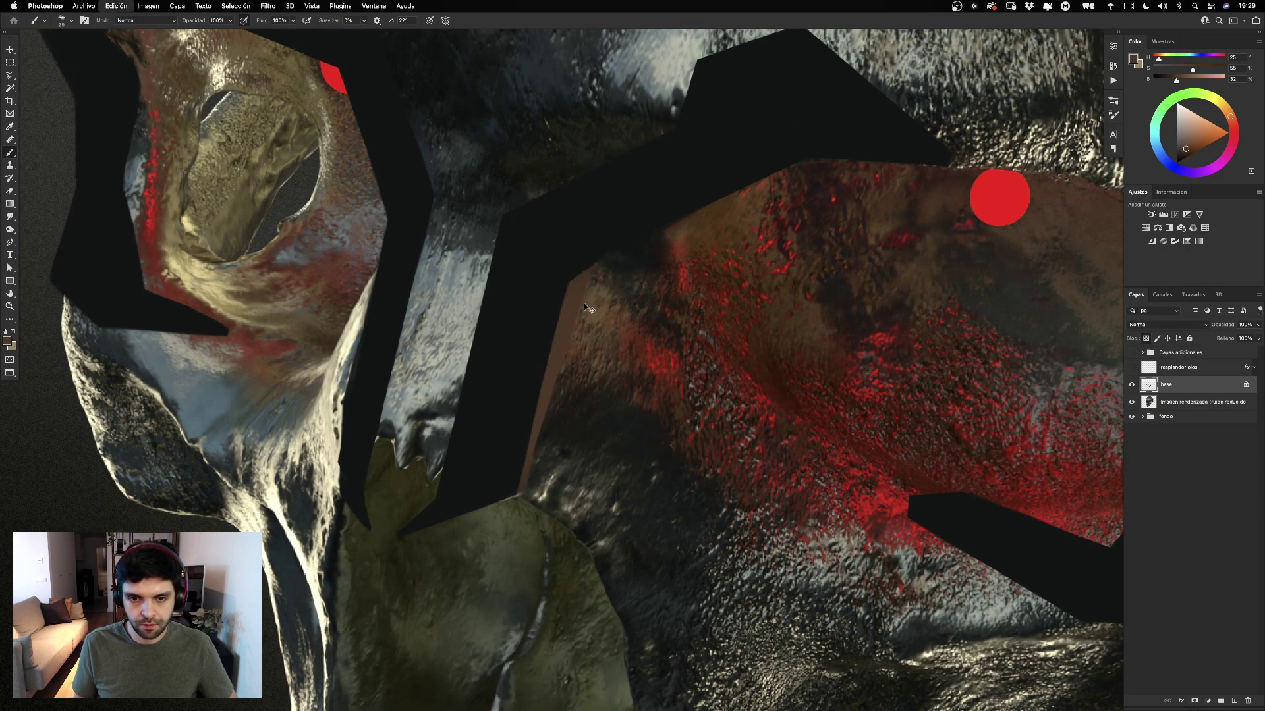
mouse_move(604, 266)
left_mouse_down()
mouse_move(578, 286)
mouse_move(514, 508)
left_mouse_up()
key("super+z")
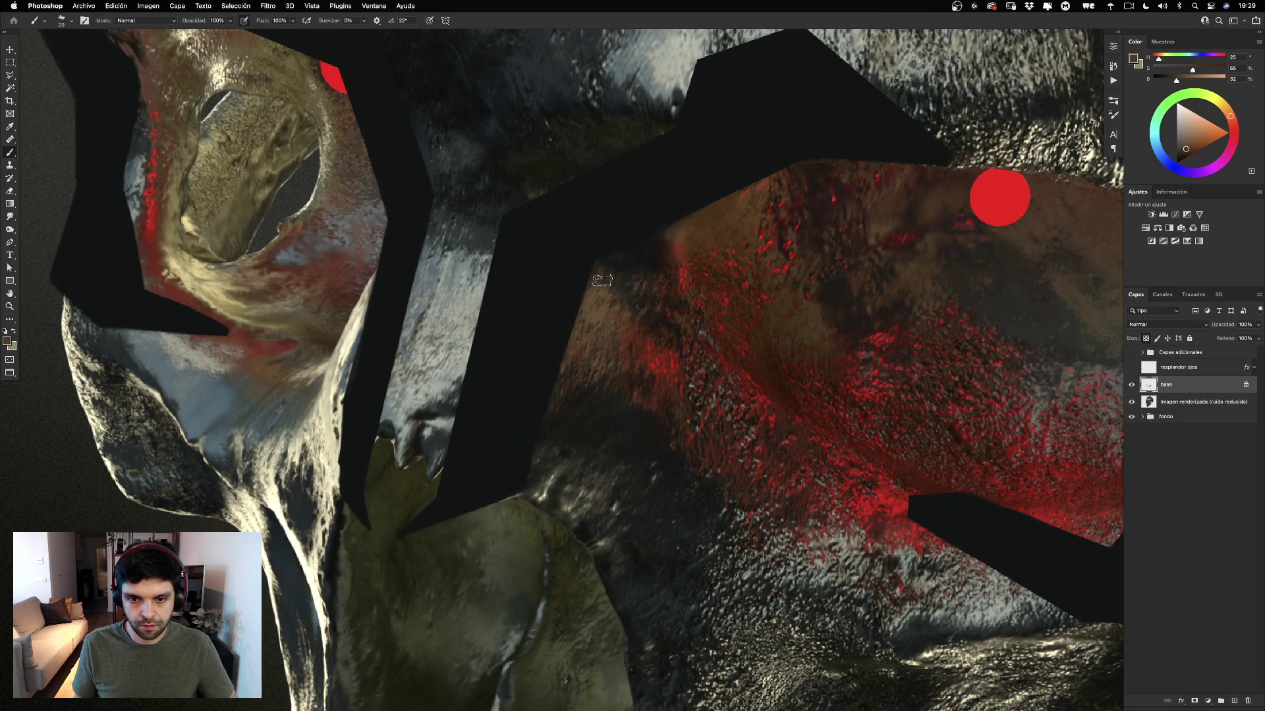
left_click_drag(577, 285, 513, 551)
left_click_drag(672, 277, 560, 417)
left_click_drag(757, 333, 649, 332)
key("super+z")
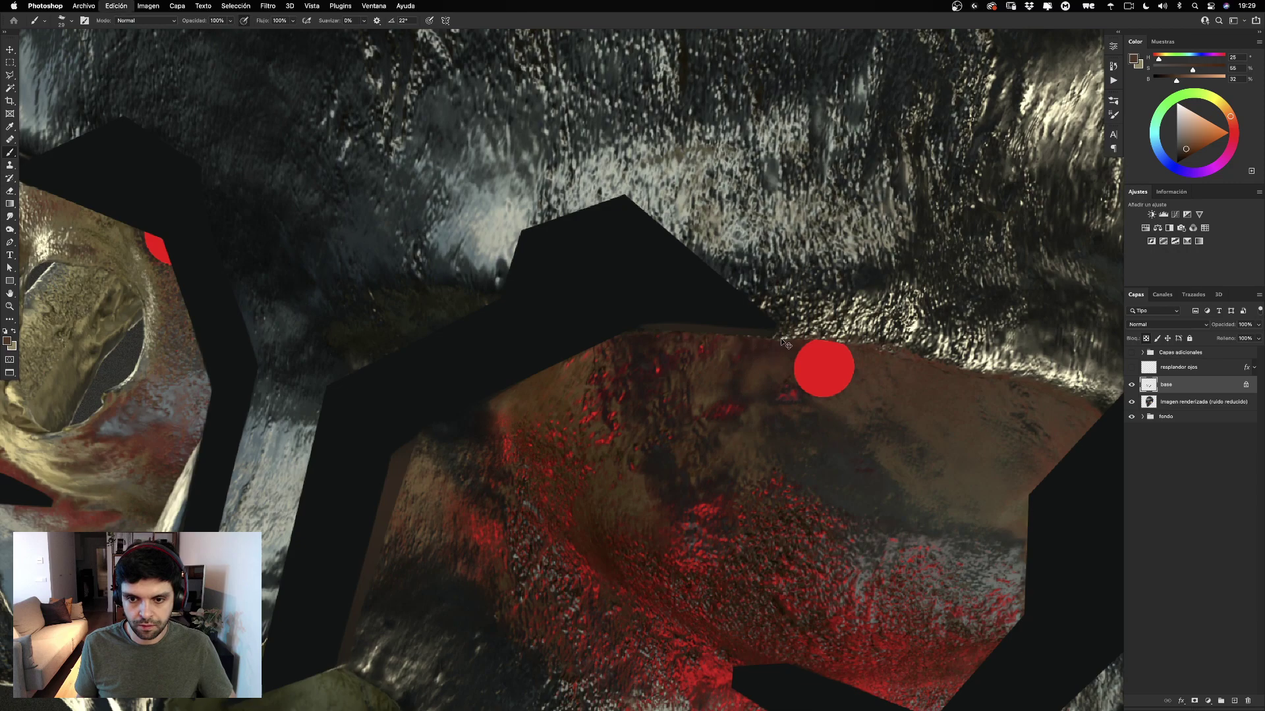
left_click_drag(766, 332, 652, 325)
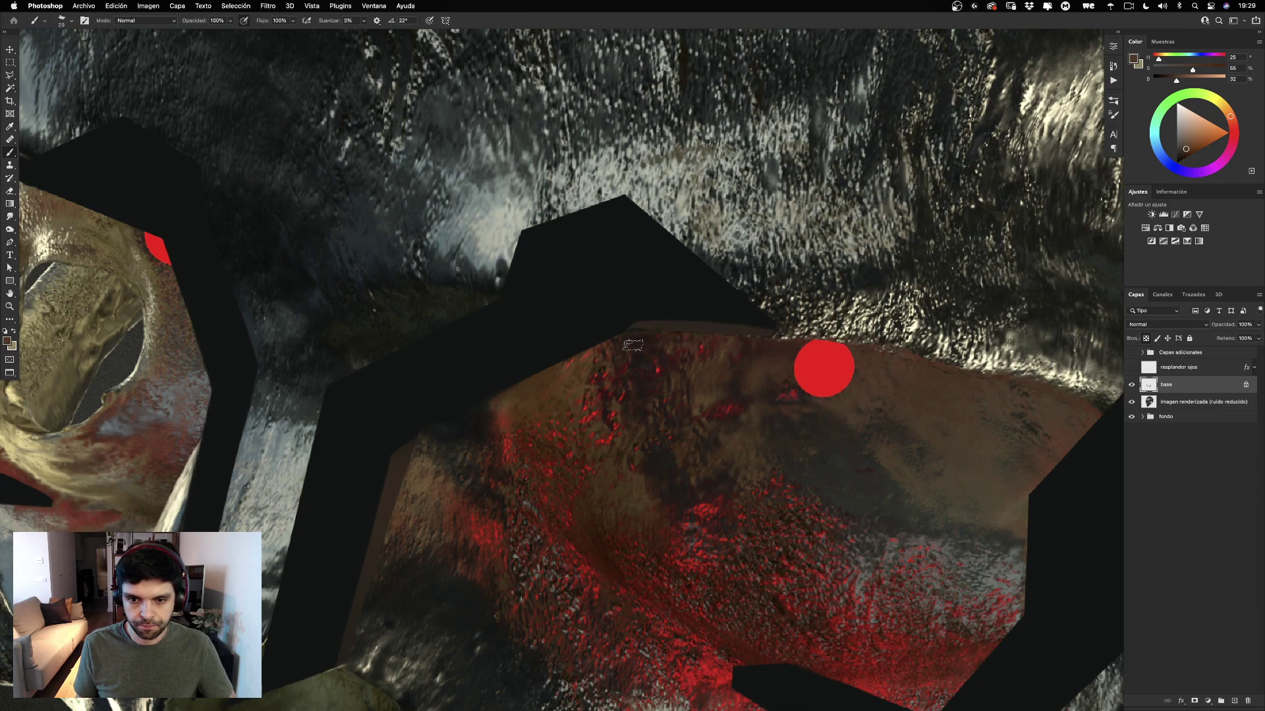
key("super+z")
left_click_drag(756, 333, 642, 325)
left_click_drag(766, 330, 645, 325)
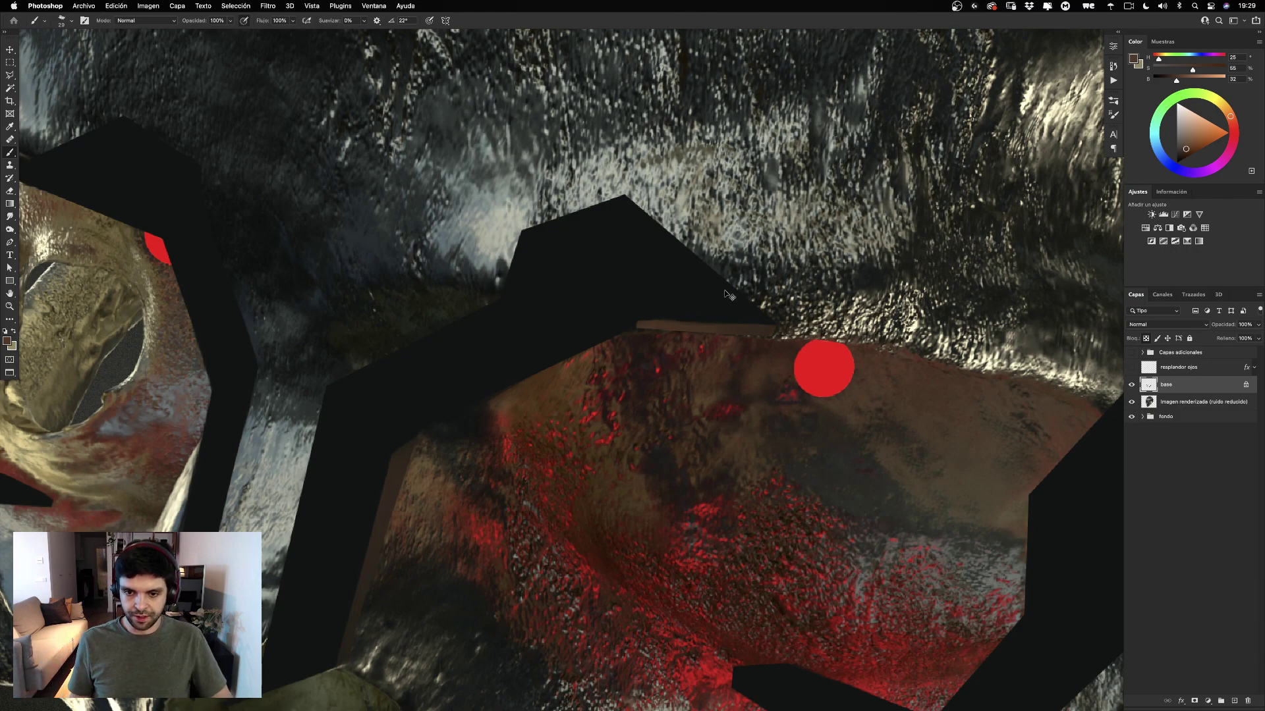
key("super+z")
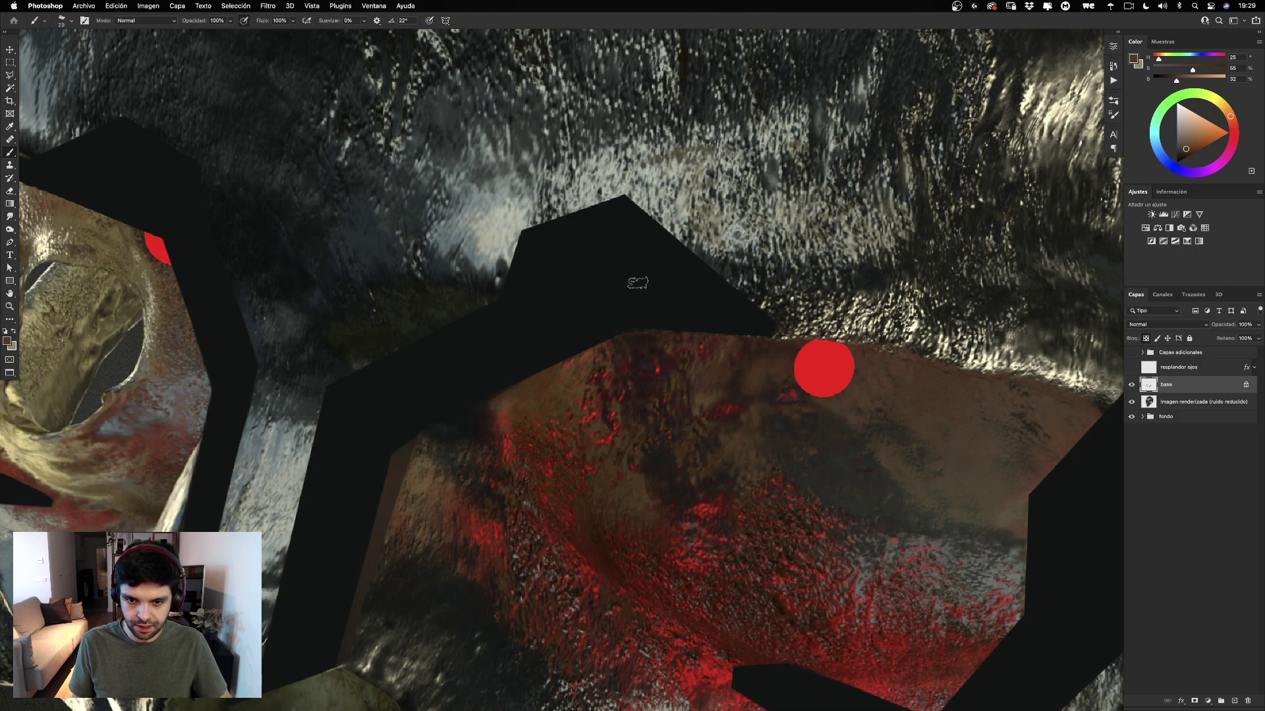
left_click_drag(637, 282, 572, 437)
key("super+z")
left_click_drag(636, 283, 572, 423)
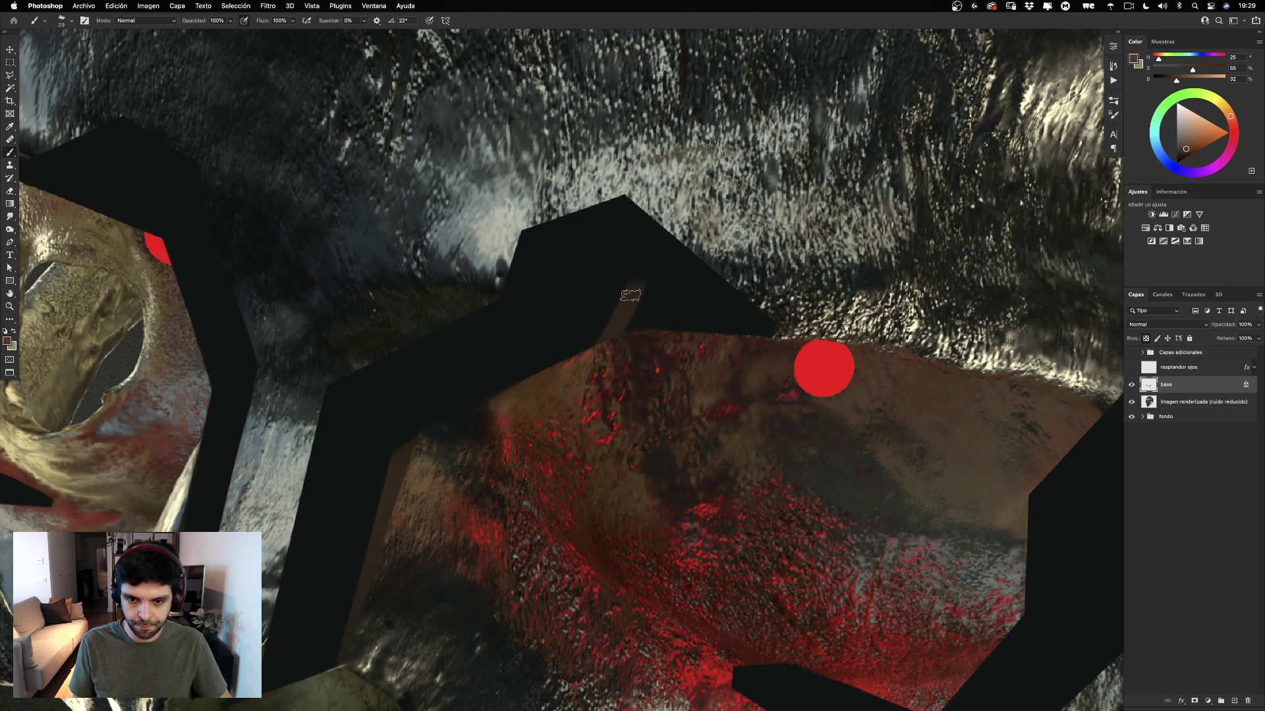
mouse_move(630, 295)
left_mouse_down()
mouse_move(583, 439)
mouse_move(586, 409)
left_mouse_up()
mouse_move(635, 285)
left_mouse_down()
mouse_move(615, 284)
mouse_move(550, 336)
left_mouse_up()
key("super+z")
key("super+z")
key("super+z")
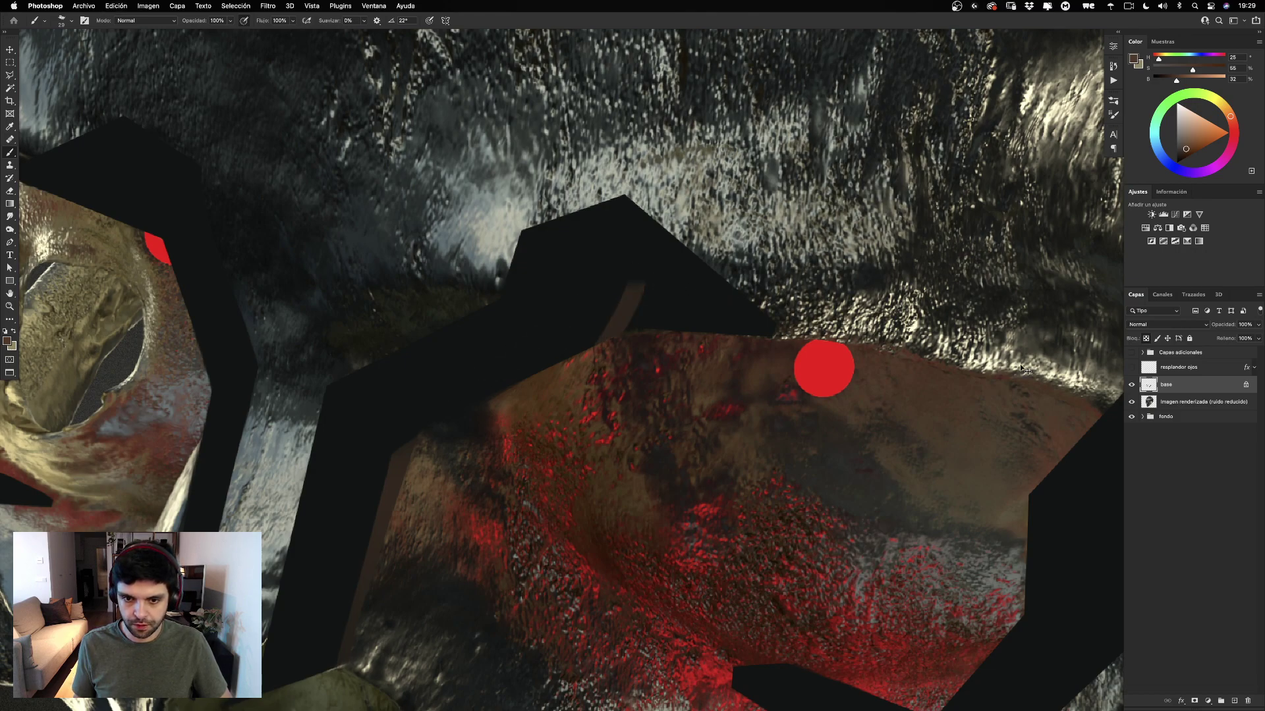
key("super+z")
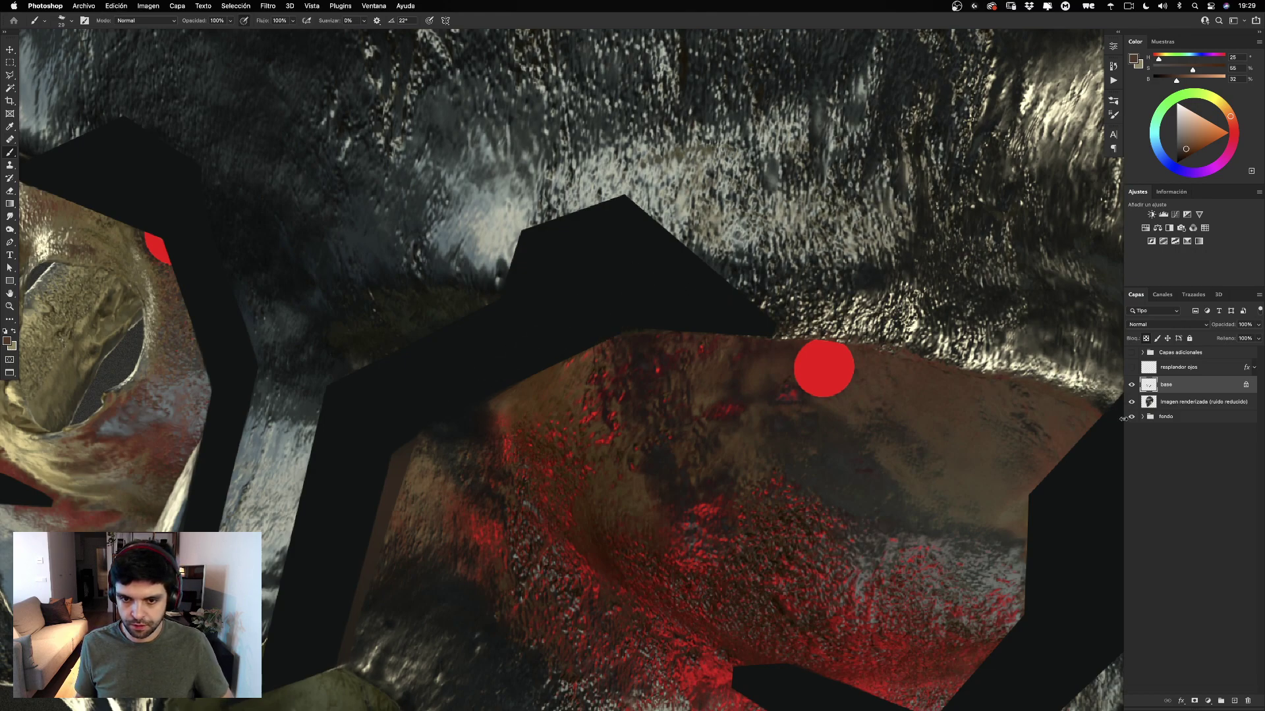
left_click(1234, 700, "super")
key("super+z")
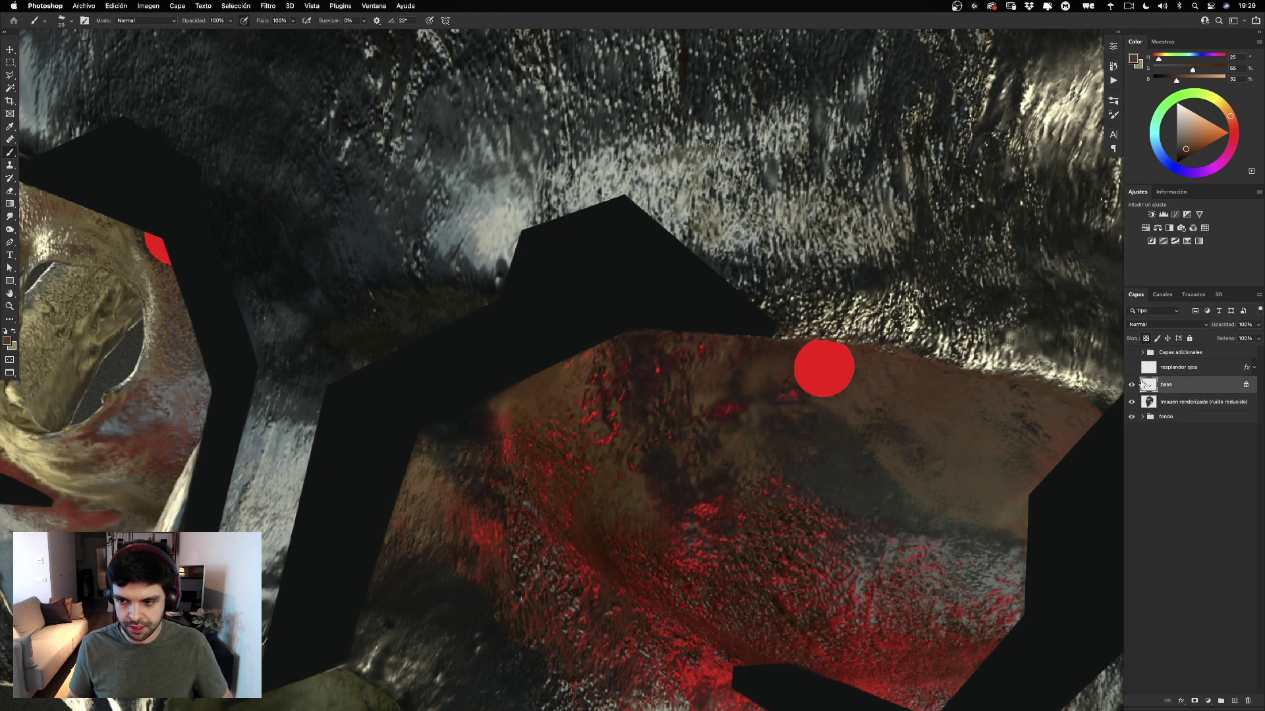
Create a new layer above the base layer and clip it to the base.
left_click(1235, 700)
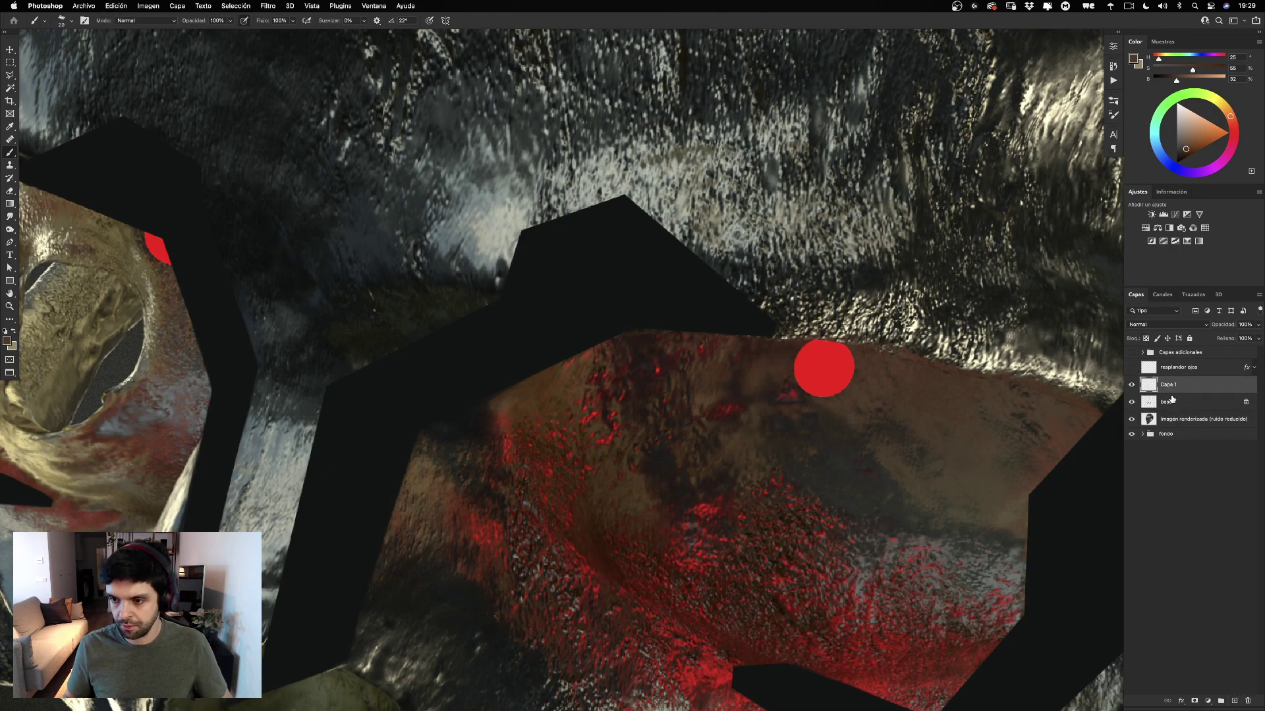
left_click(1171, 400)
left_click(1175, 390, "alt")
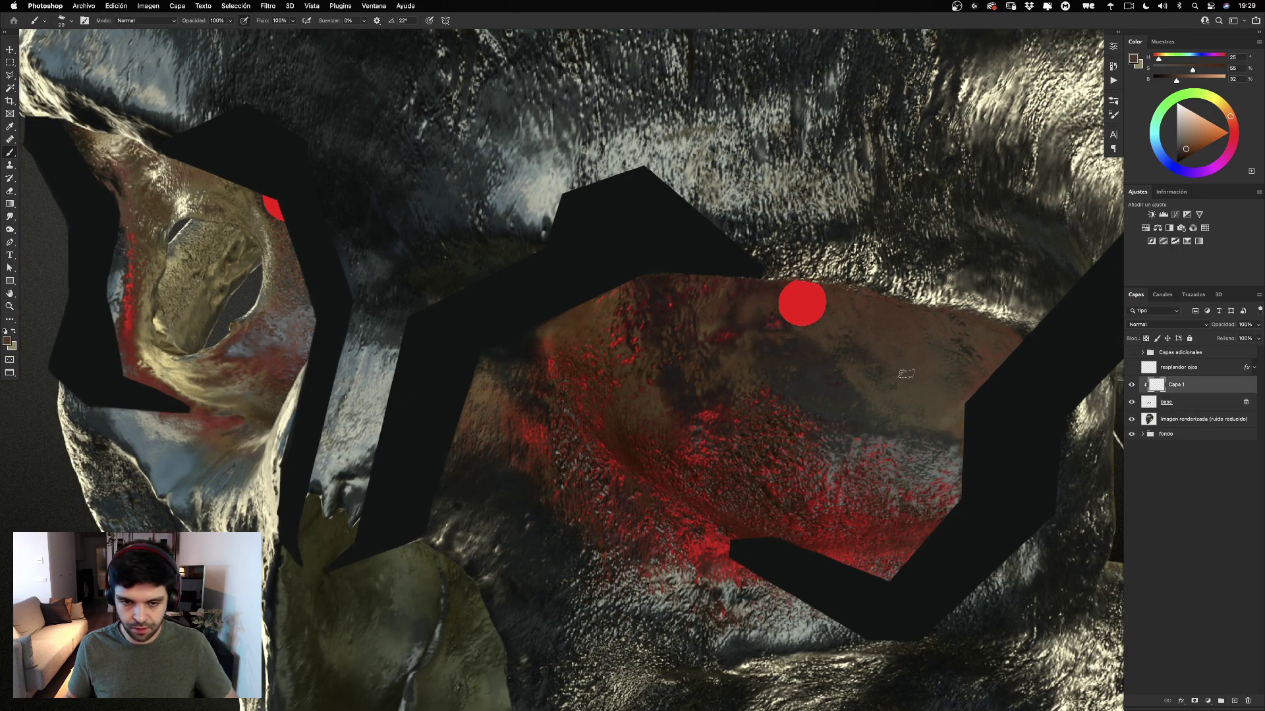
Sample the red of the larger eye's glowing dot and paint a red strip along the lower edge of the larger socket's inner brow band.
left_click_drag(635, 281, 648, 342, "ctrl+alt")
left_click(797, 303, "alt")
key("super+z")
left_click(639, 265)
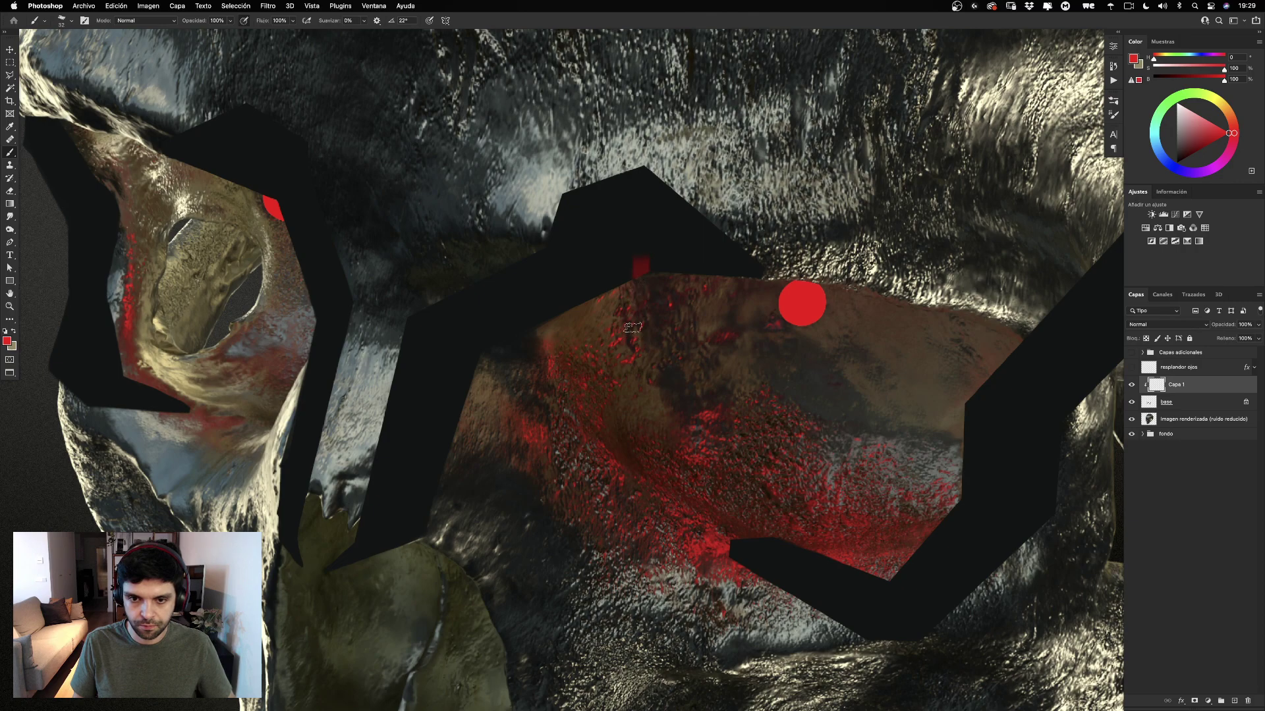
mouse_move(640, 264)
left_mouse_down()
mouse_move(509, 323)
mouse_move(623, 282)
mouse_move(569, 305)
mouse_move(631, 267)
mouse_move(524, 338)
mouse_move(702, 188)
mouse_move(621, 282)
mouse_move(636, 269)
mouse_move(641, 280)
mouse_move(642, 261)
mouse_move(638, 294)
mouse_move(641, 259)
mouse_move(639, 290)
mouse_move(602, 279)
mouse_move(643, 259)
mouse_move(615, 254)
mouse_move(537, 290)
mouse_move(521, 360)
mouse_move(574, 286)
mouse_move(539, 301)
left_mouse_up()
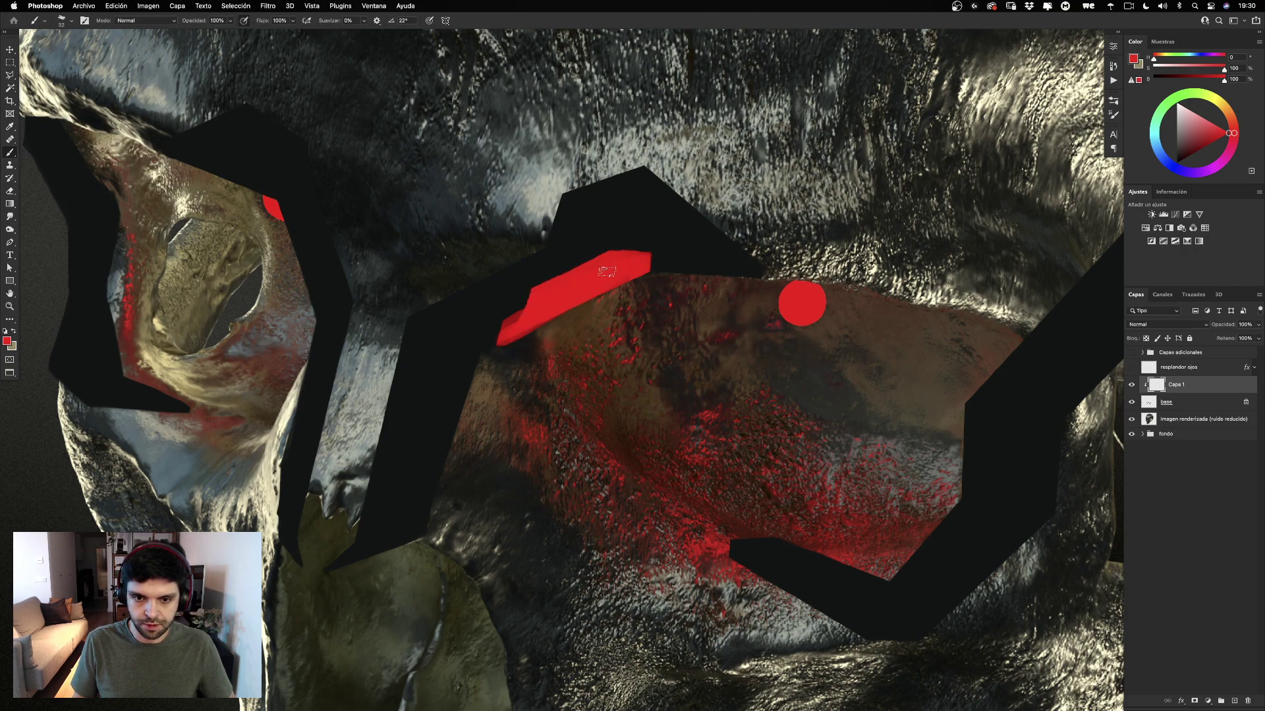
mouse_move(519, 321)
left_mouse_down()
mouse_move(498, 332)
mouse_move(506, 345)
left_mouse_up()
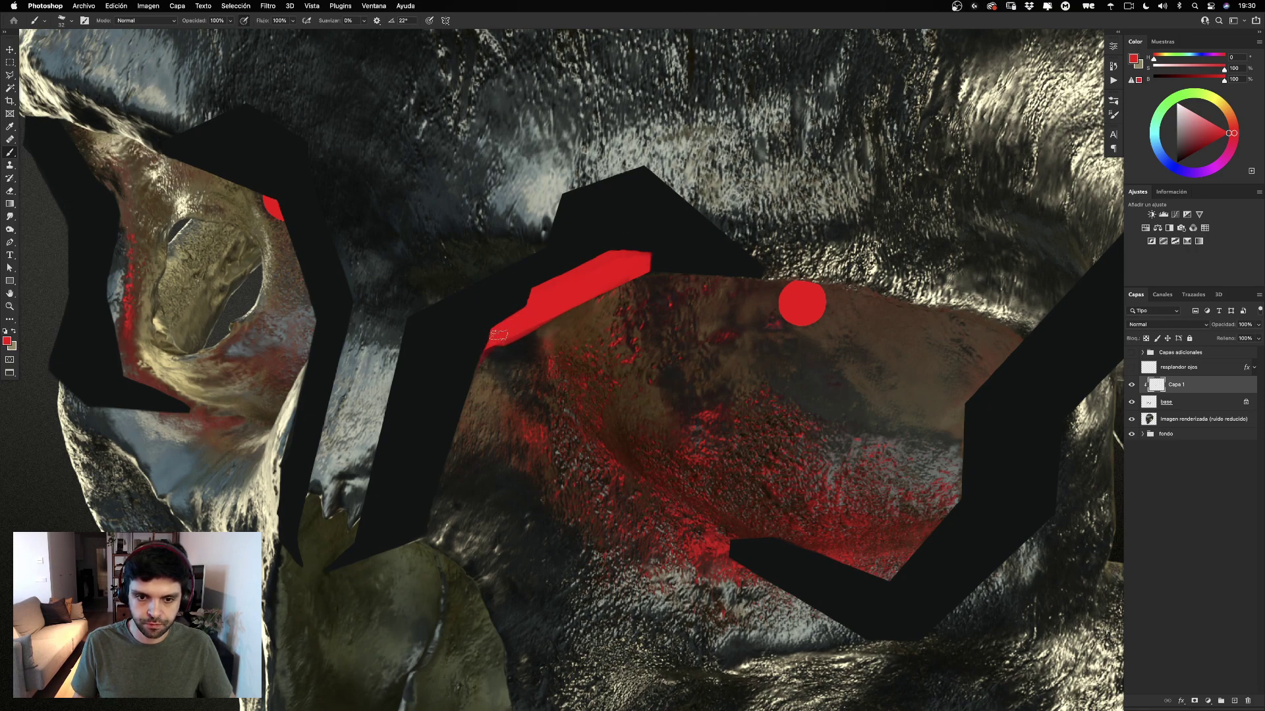
left_click_drag(487, 350, 473, 381)
Paint a narrow red strip down the inner edge of the smaller socket's brow band and trim its lower end with the eraser.
left_click_drag(405, 216, 491, 271)
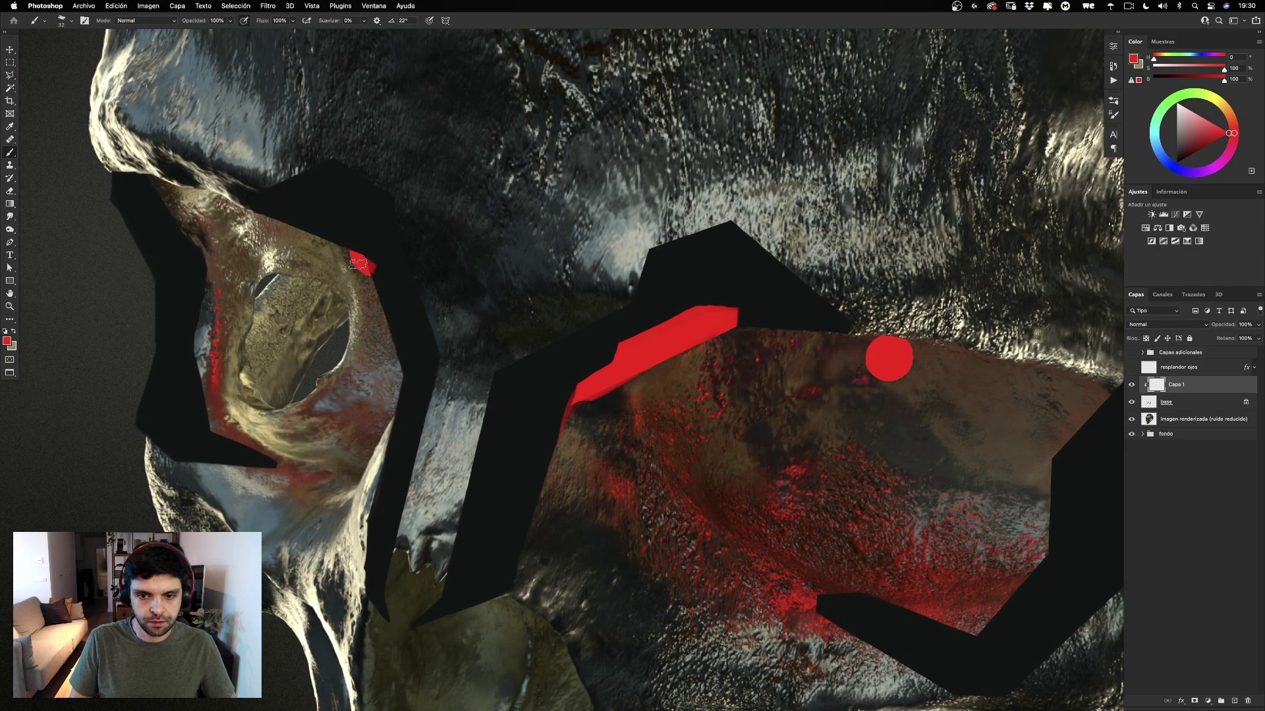
key("super+z")
mouse_move(365, 266)
left_mouse_down()
mouse_move(357, 295)
mouse_move(385, 273)
mouse_move(371, 250)
mouse_move(404, 339)
left_mouse_up()
key("super+z")
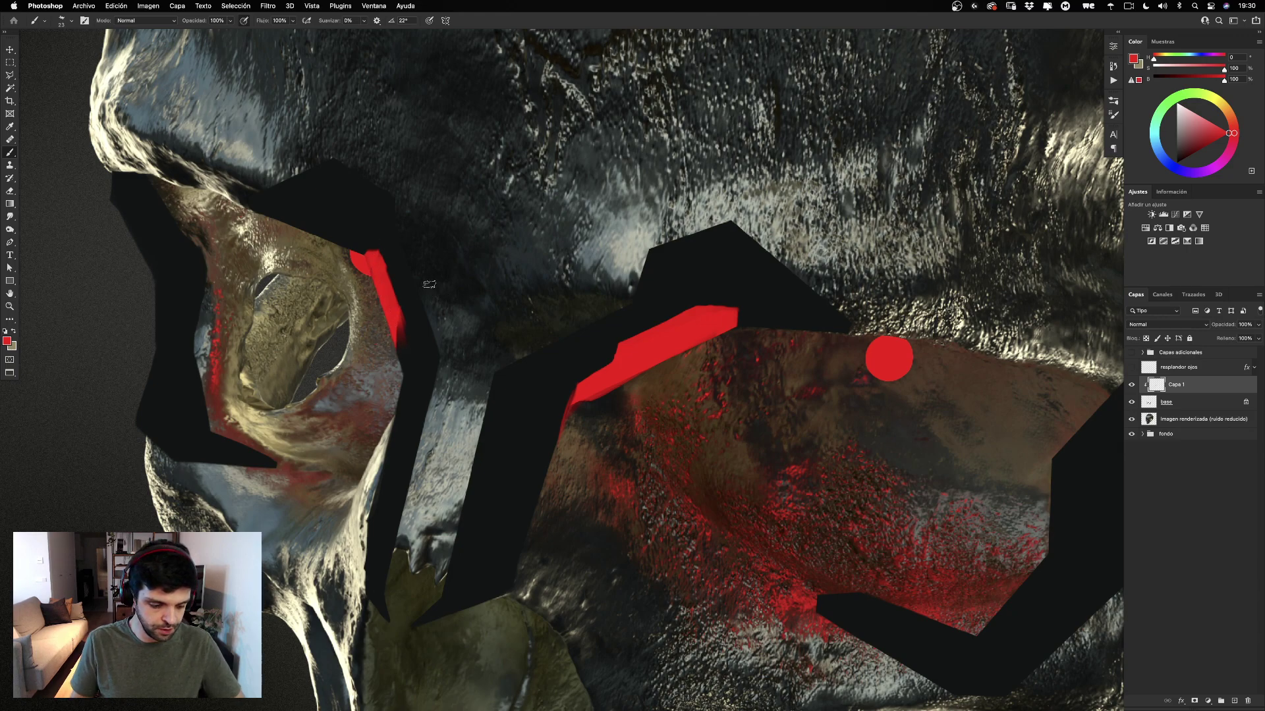
key("e")
left_click_drag(401, 309, 397, 348)
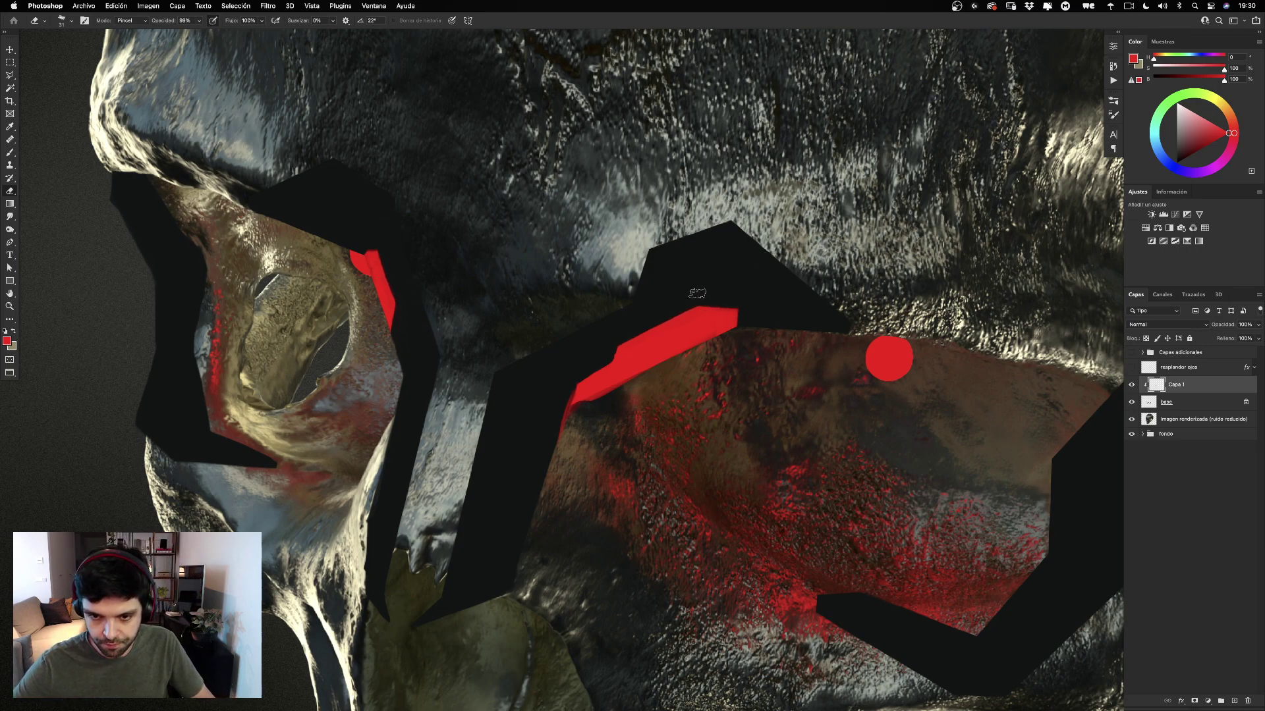
Refine both red strips, tapering the larger one's outer end and extending the smaller one into a thin, sharp point.
left_click_drag(708, 300, 739, 317)
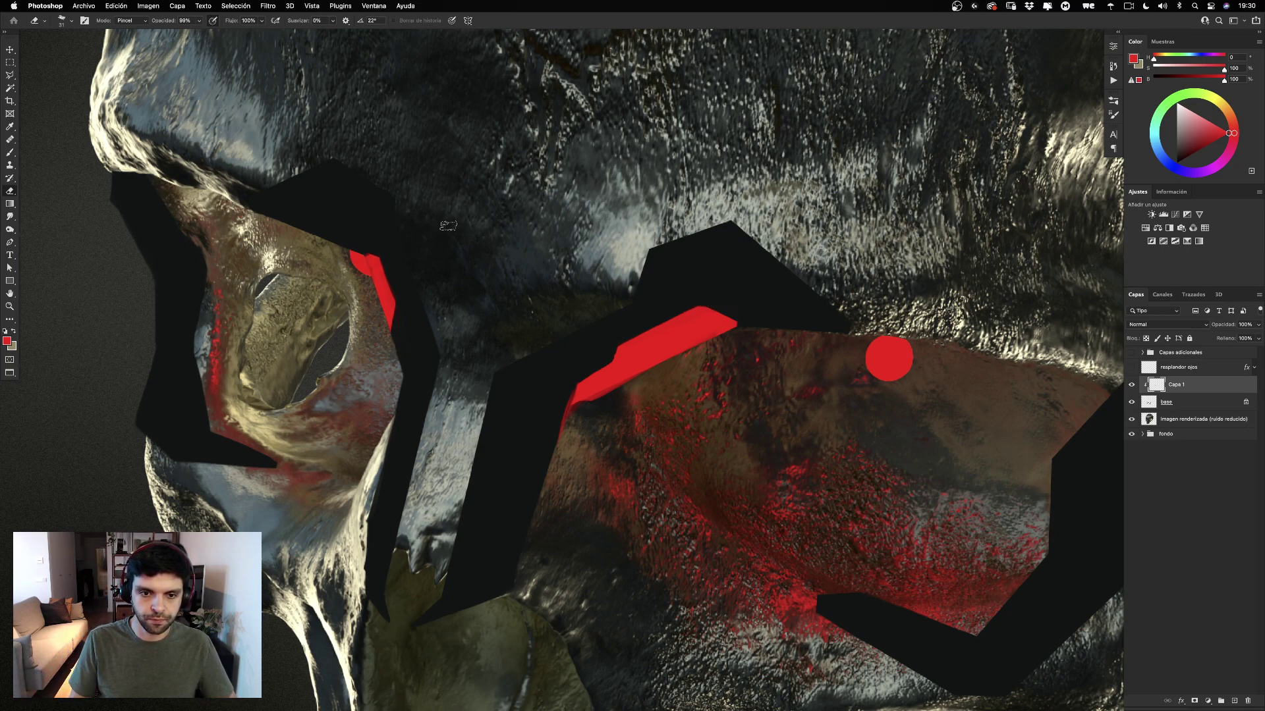
key("b")
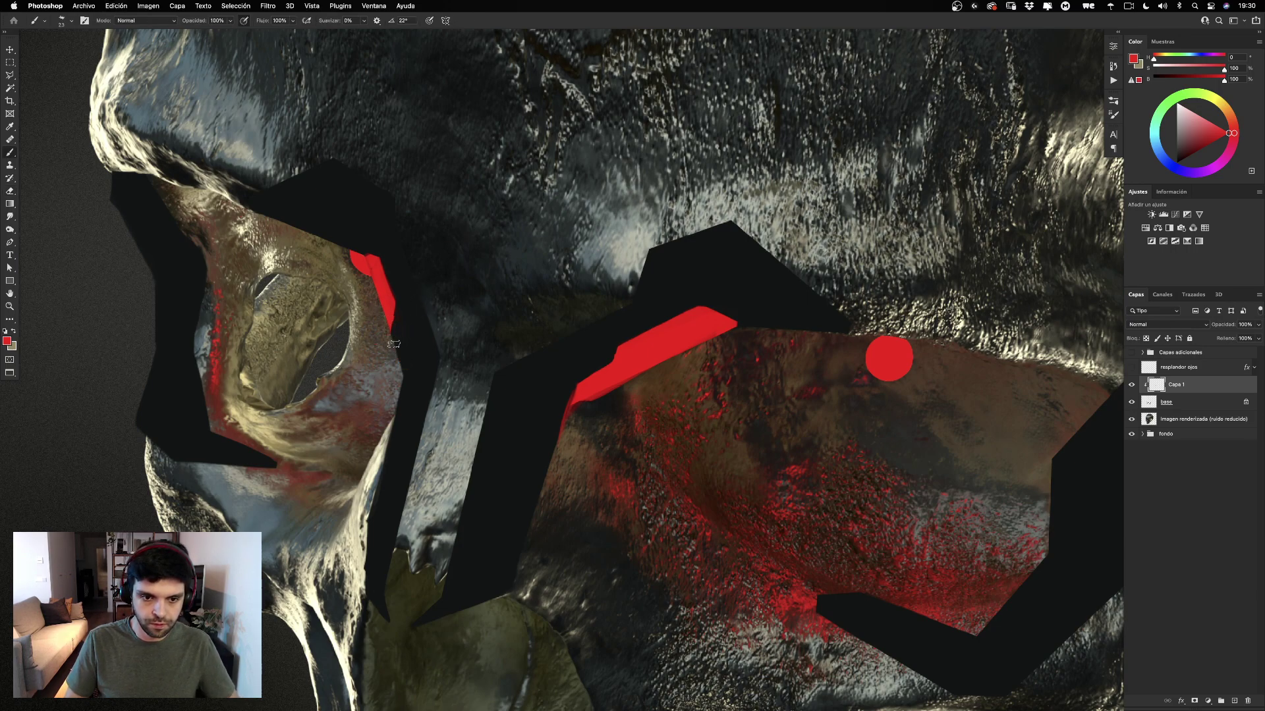
left_click_drag(392, 324, 393, 355)
key("super+z")
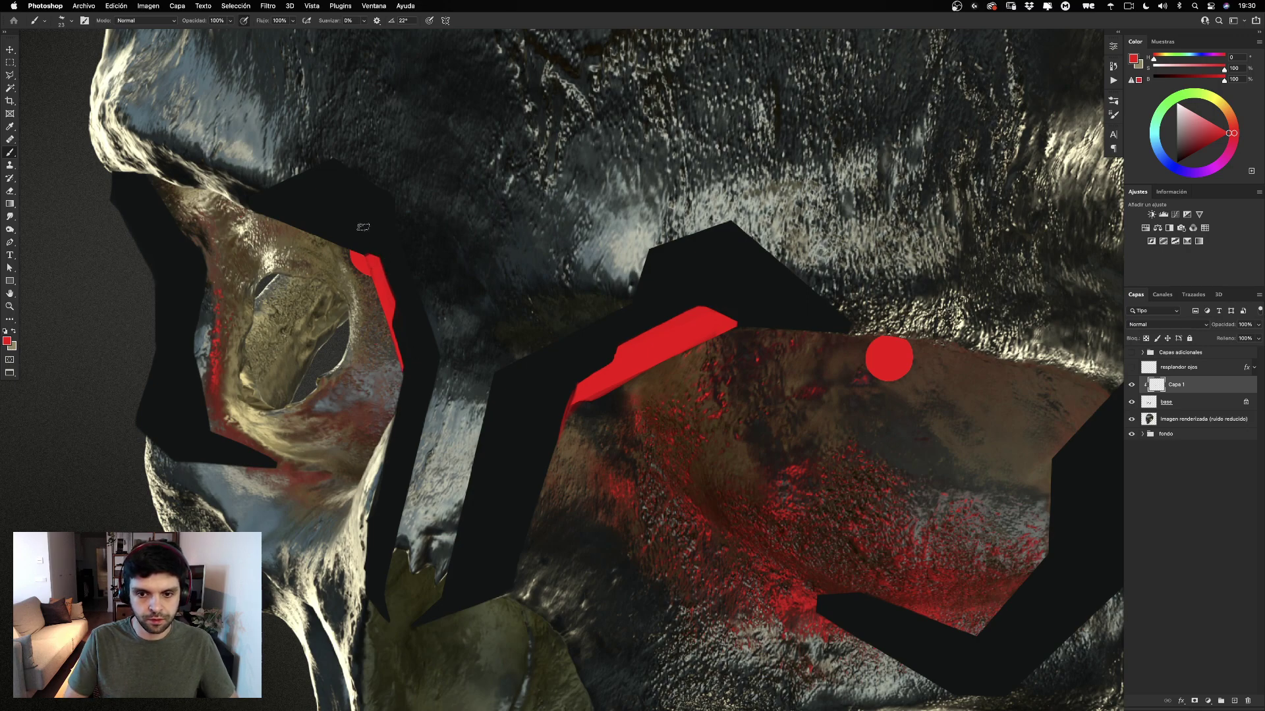
key("e")
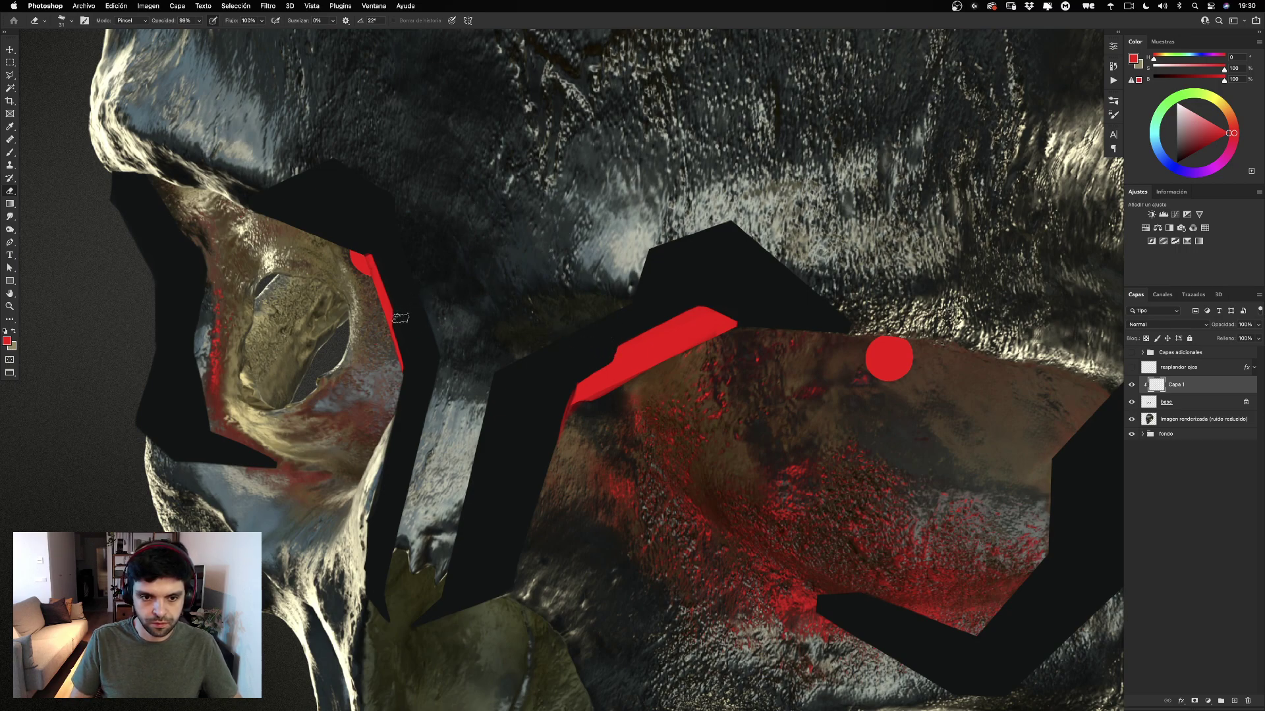
mouse_move(618, 342)
left_mouse_down()
mouse_move(594, 363)
mouse_move(538, 506)
left_mouse_up()
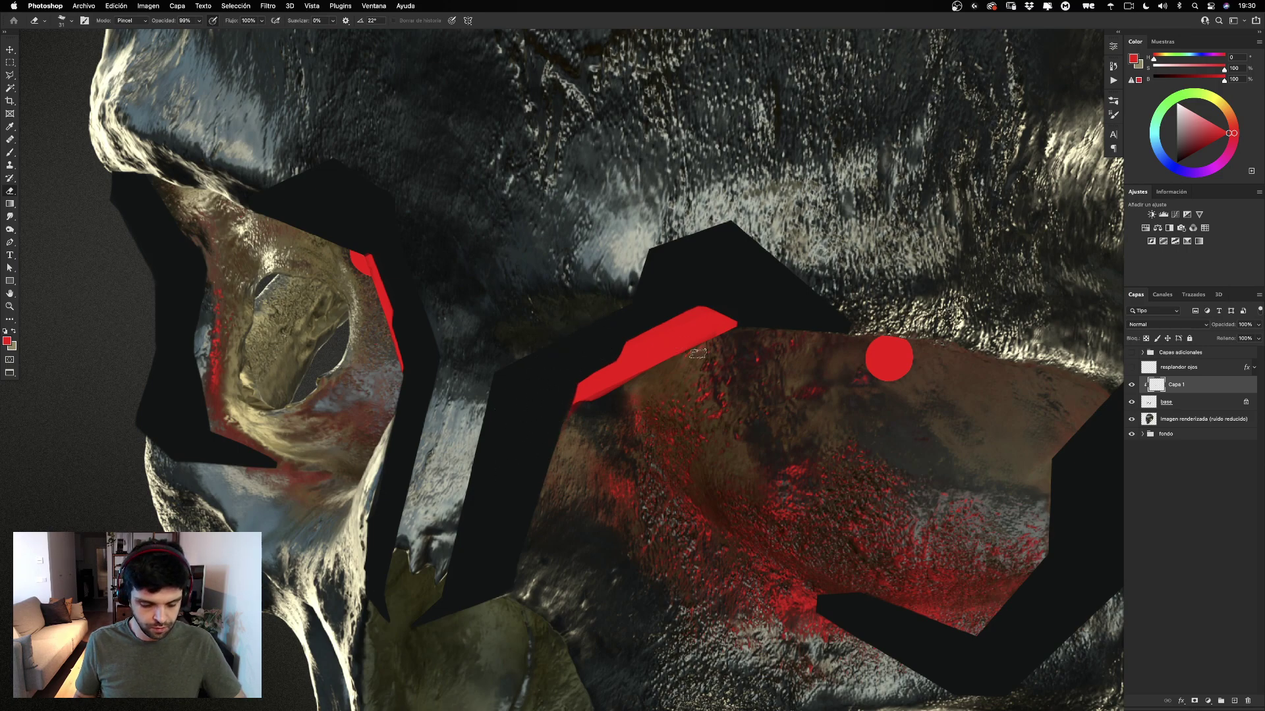
Lock the clipped layer's transparent pixels and recolor both red strips with a grey-blue sampled from the skull above the larger socket.
key("b")
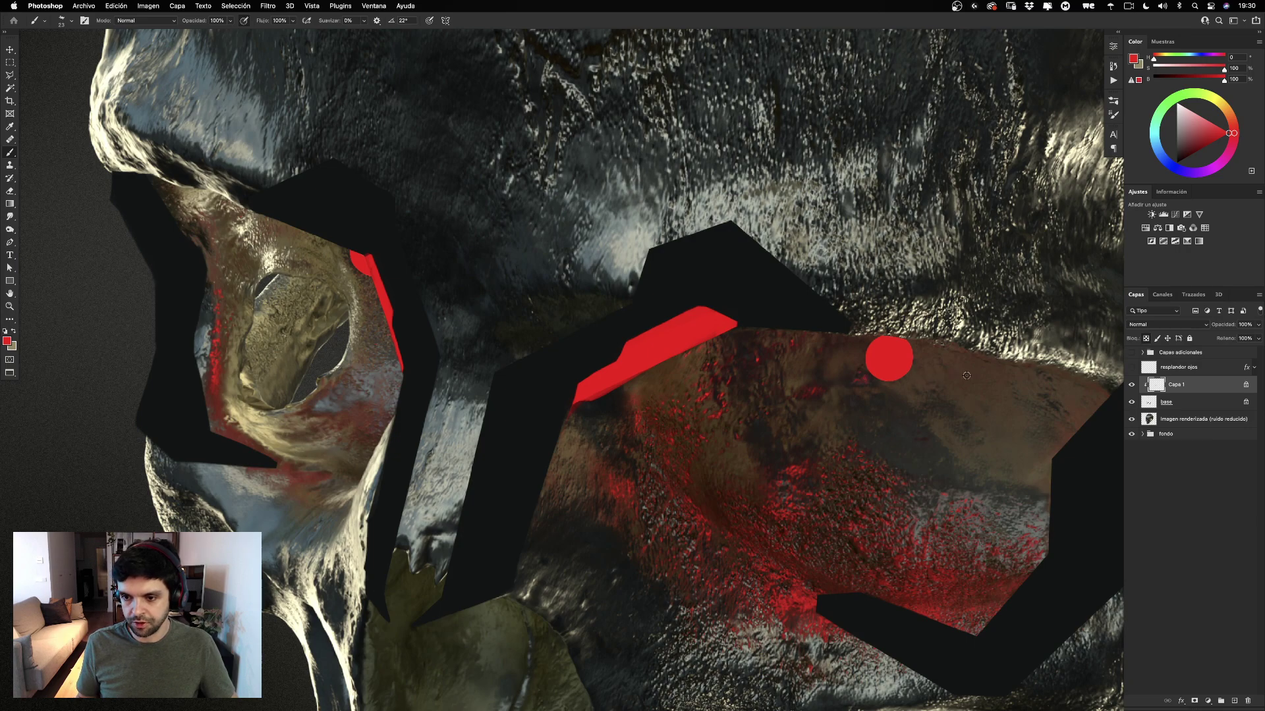
left_click(586, 255, "alt")
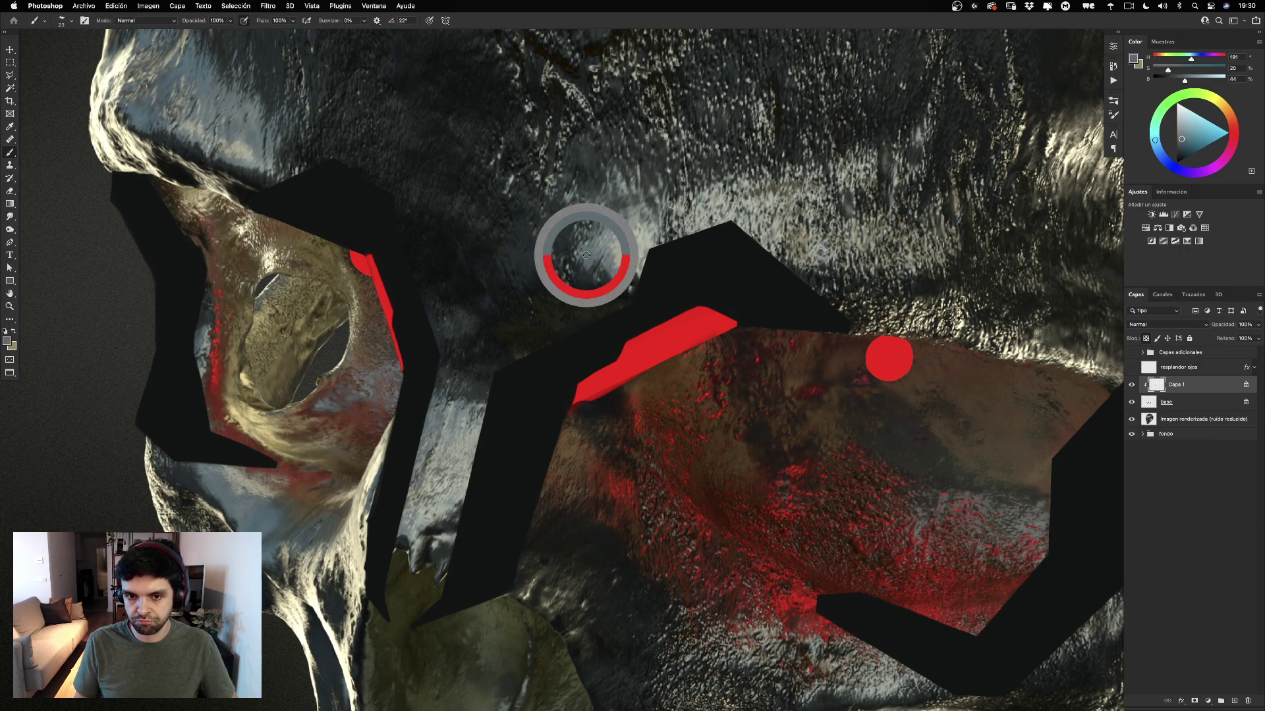
left_click_drag(737, 305, 754, 305)
mouse_move(548, 404)
left_mouse_down()
mouse_move(708, 326)
mouse_move(685, 354)
left_mouse_up()
left_click_drag(372, 239, 406, 369)
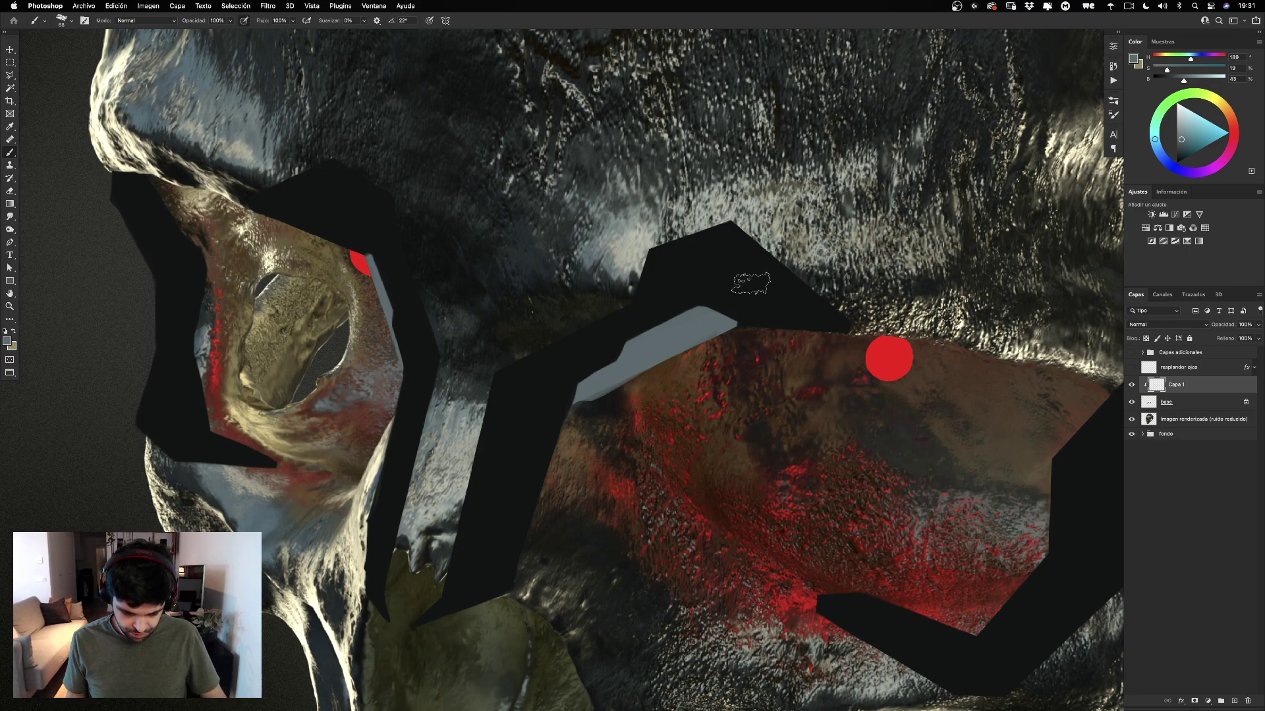
Sample the pale beige of the bone beside the nose and paint a thin highlight along the lower edge of the smaller socket's inner band.
mouse_move(649, 283)
left_mouse_down()
mouse_move(751, 283)
mouse_move(709, 104)
mouse_move(715, 189)
left_mouse_up()
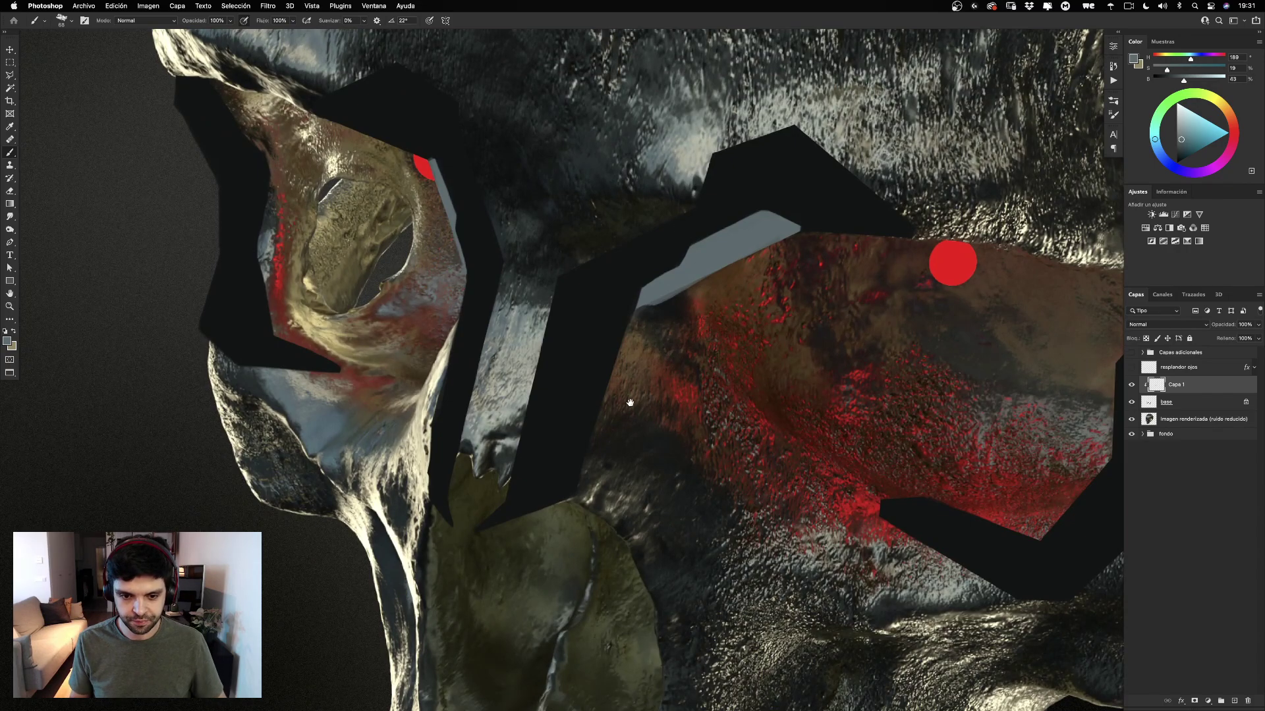
left_click_drag(648, 375, 675, 333)
left_click_drag(680, 418, 719, 350)
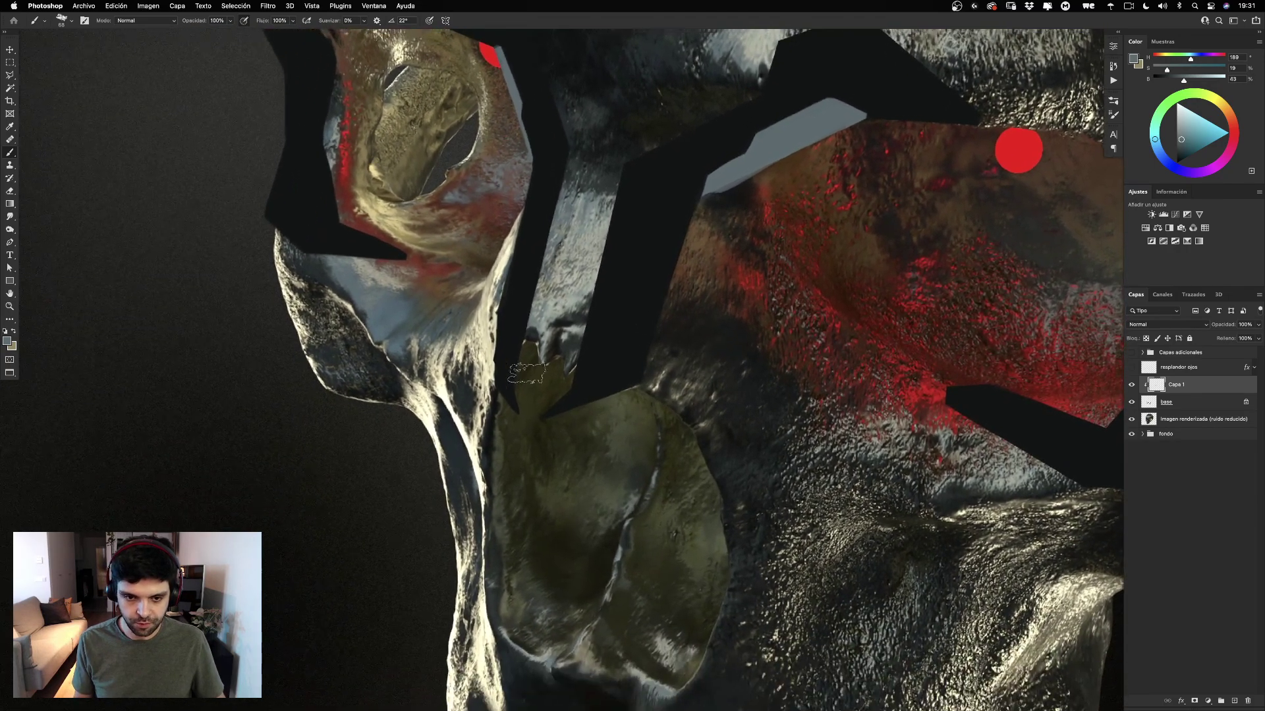
left_click_drag(517, 342, 481, 340)
left_click(487, 334, "alt")
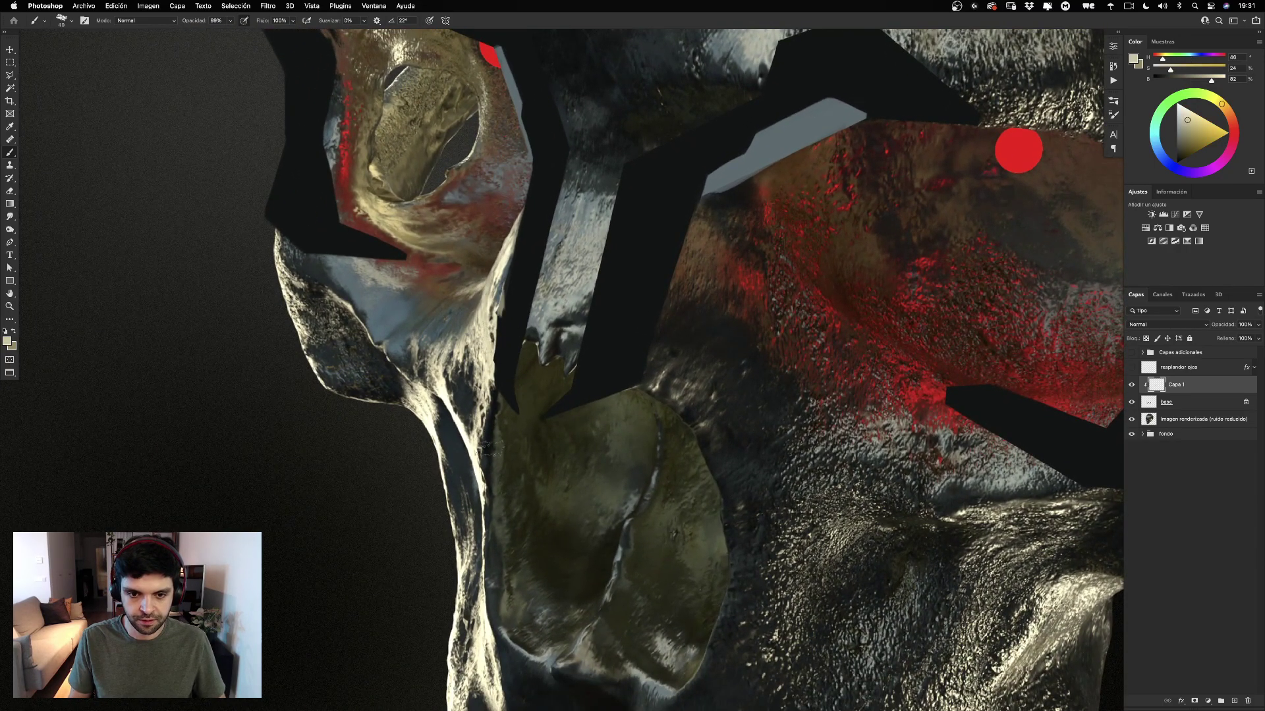
left_click_drag(499, 394, 488, 312)
key("super+z")
mouse_move(497, 383)
left_mouse_down()
mouse_move(488, 297)
mouse_move(488, 310)
left_mouse_up()
key("super+z")
left_click_drag(497, 373, 494, 309)
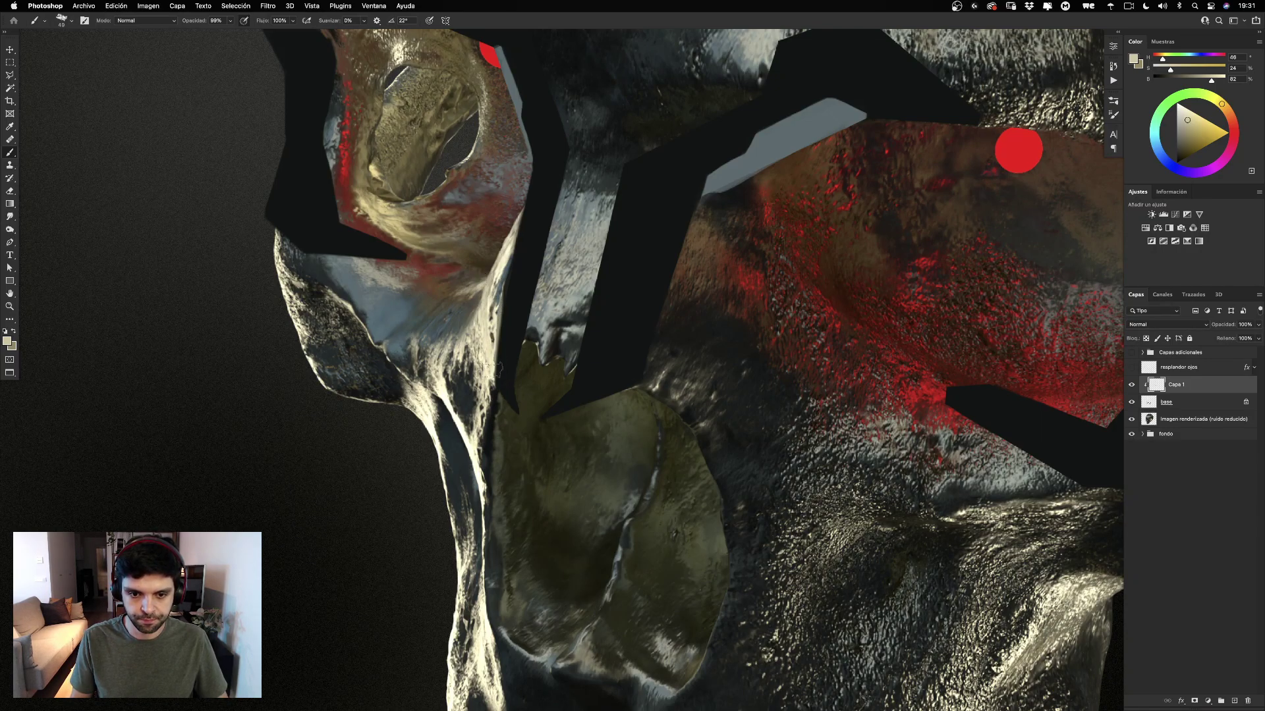
left_click_drag(494, 402, 495, 314)
Paint a pale beige highlight along the outer contour of the smaller socket's outer band.
left_click_drag(461, 187, 527, 344)
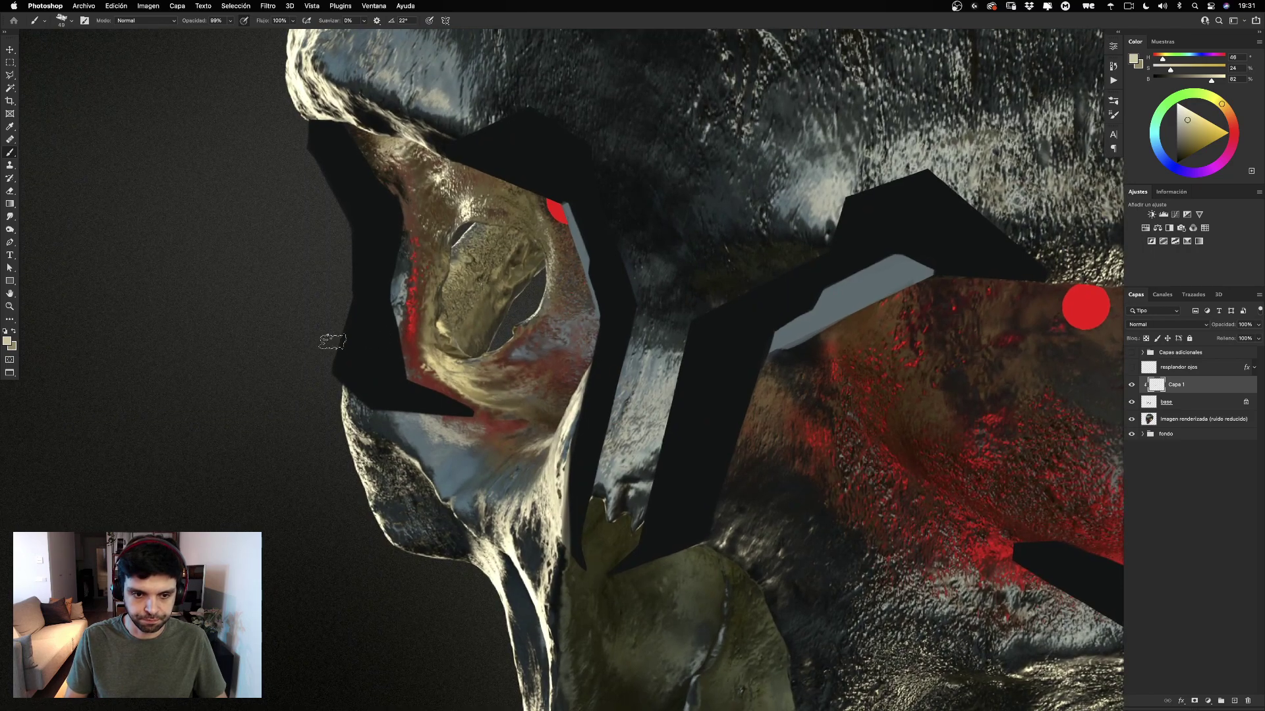
left_click_drag(344, 293, 335, 370)
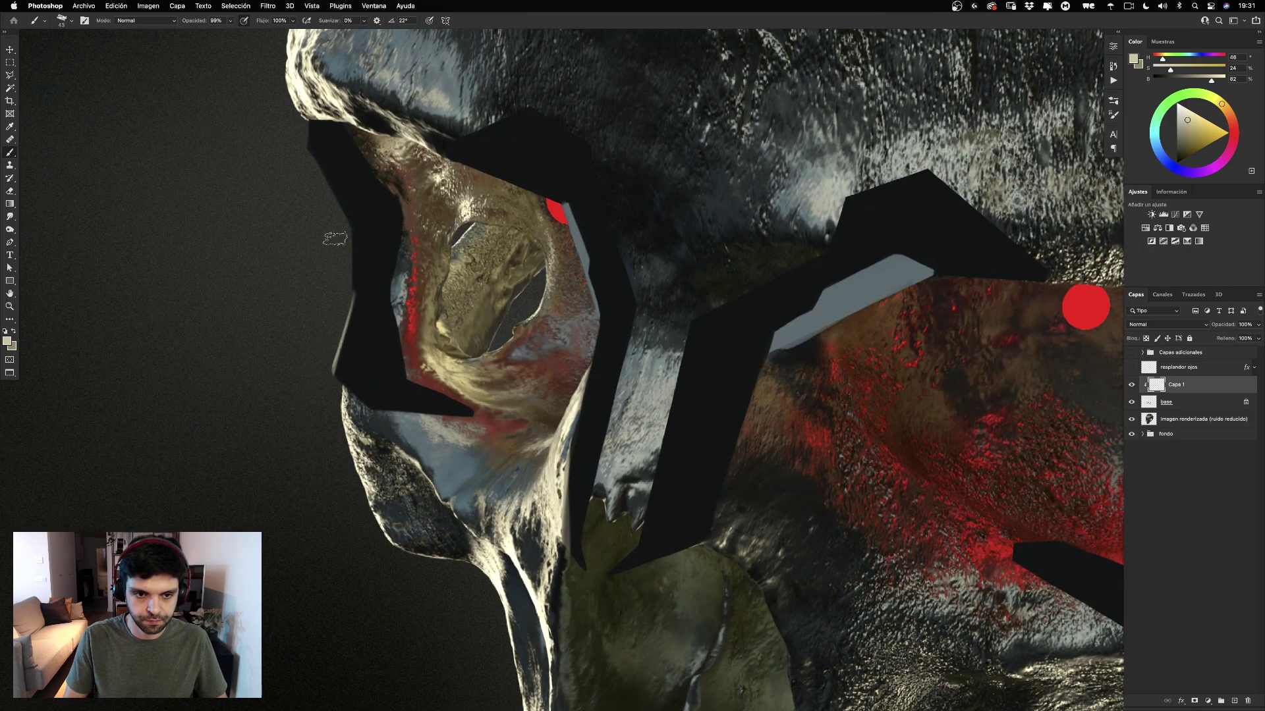
mouse_move(337, 238)
left_mouse_down()
mouse_move(345, 292)
mouse_move(303, 392)
mouse_move(345, 289)
mouse_move(330, 356)
left_mouse_up()
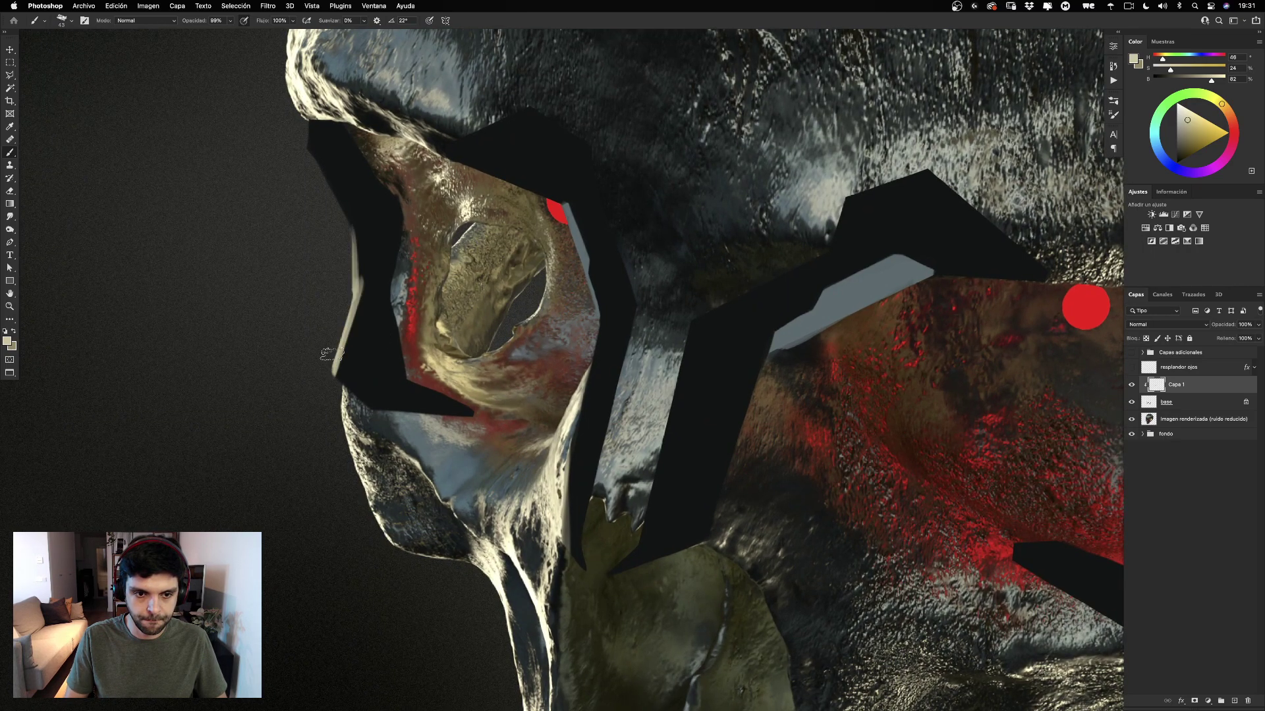
mouse_move(345, 237)
left_mouse_down()
mouse_move(333, 309)
mouse_move(313, 195)
mouse_move(315, 228)
mouse_move(353, 280)
mouse_move(320, 366)
left_mouse_up()
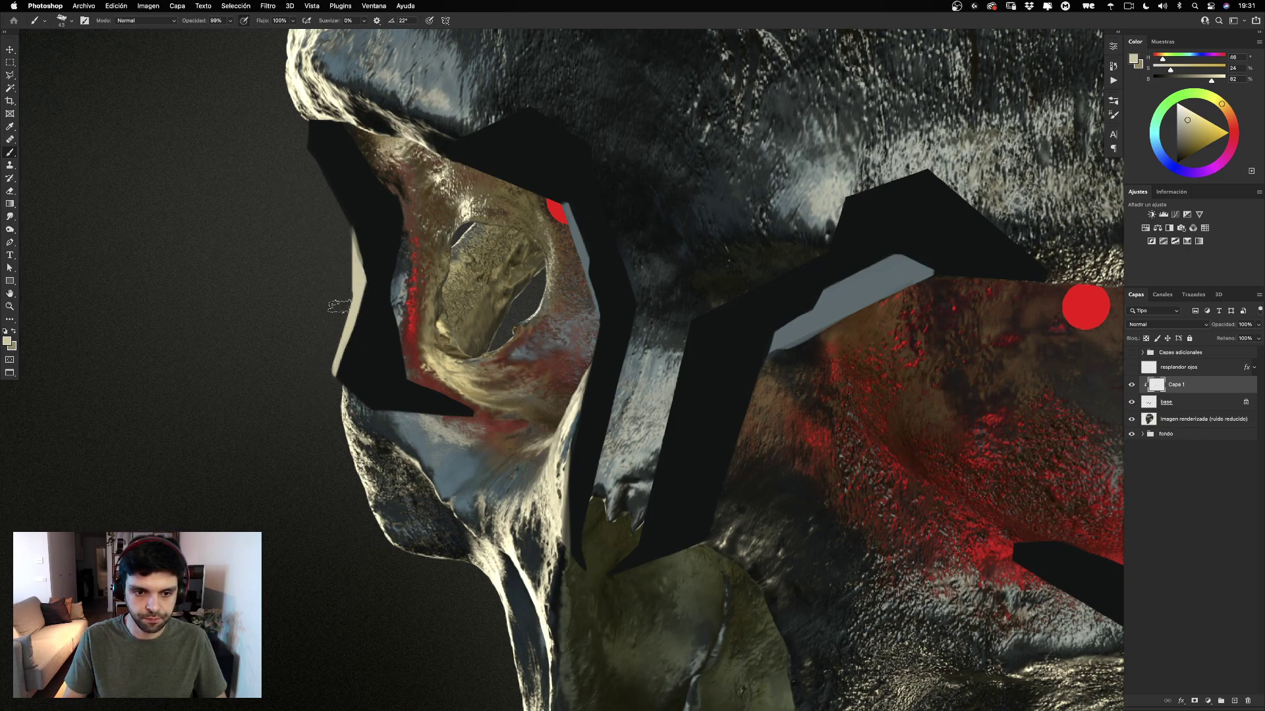
Sample the blue-grey below the smaller socket and shade the upper face of its outer band's lower hook.
mouse_move(419, 360)
left_mouse_down()
mouse_move(407, 394)
mouse_move(450, 375)
mouse_move(420, 411)
mouse_move(465, 397)
mouse_move(467, 414)
mouse_move(510, 424)
left_mouse_up()
key("super+z")
left_click(407, 441, "alt")
left_click_drag(830, 409, 564, 302)
Shade the upper arm and the inner lower corner of the larger socket's outer band with soft blue-grey reflections.
scroll(572, 304, "down", 8)
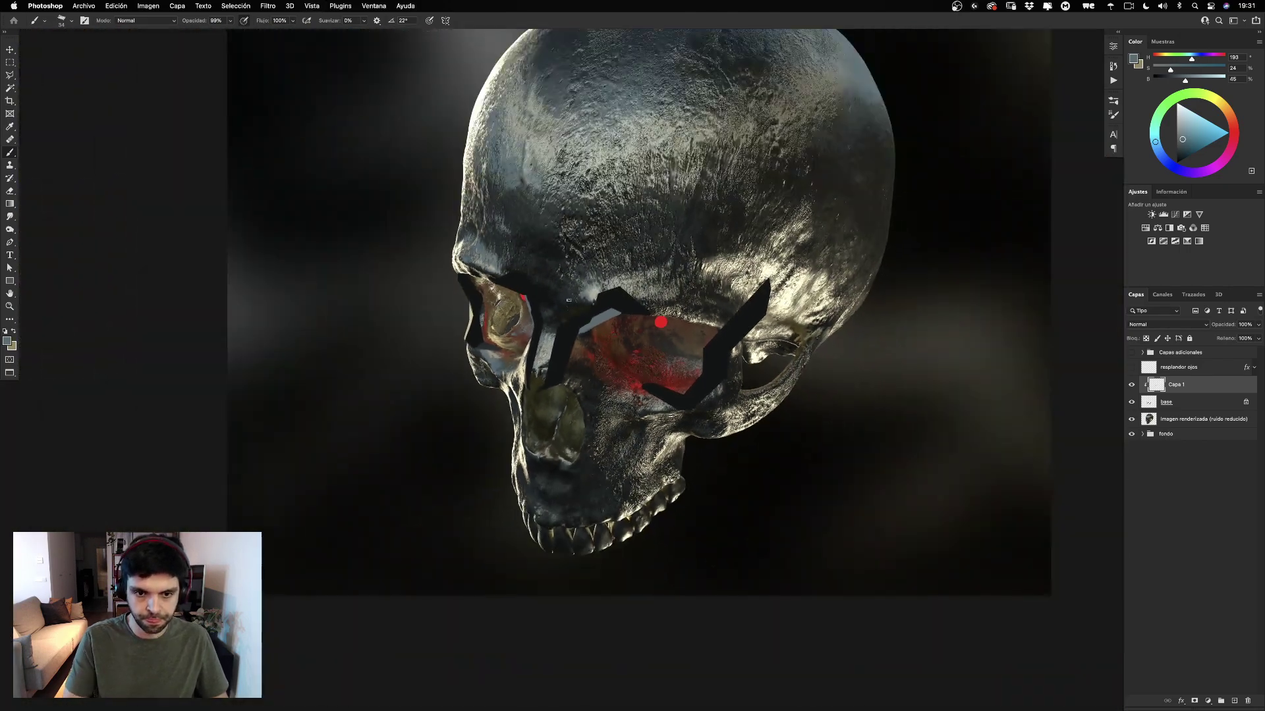
scroll(633, 369, "up", 8)
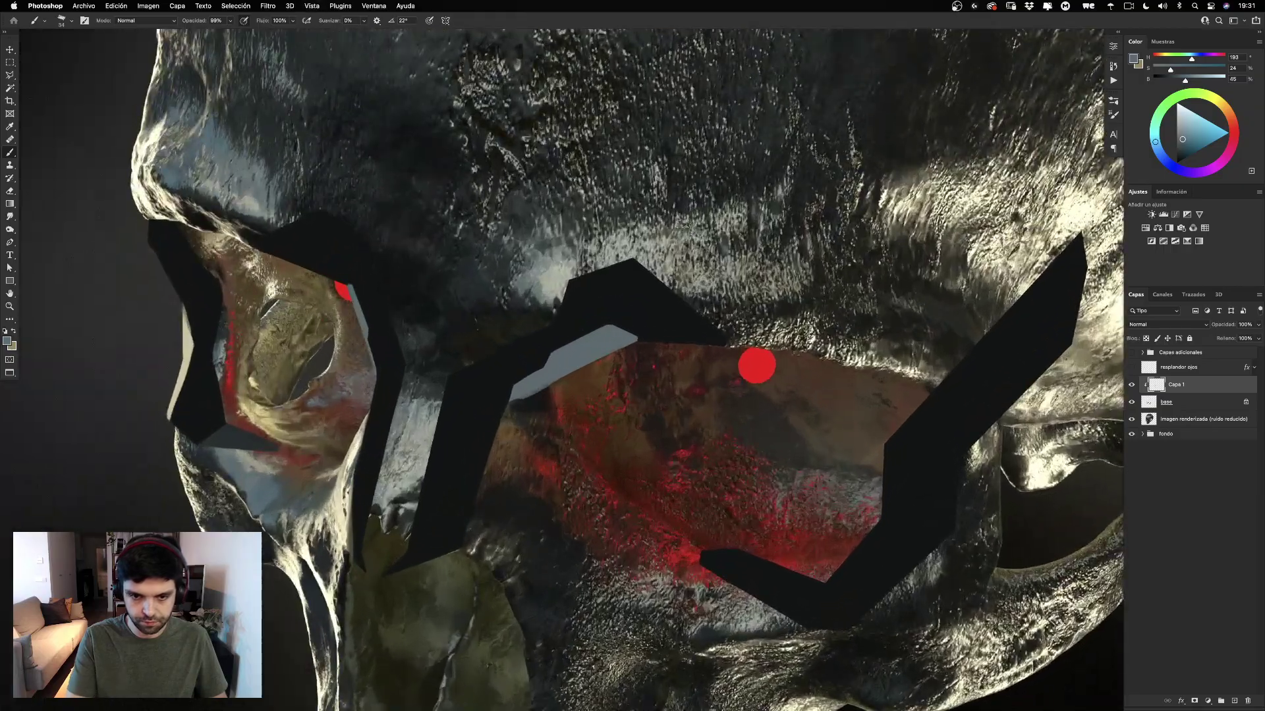
scroll(633, 369, "down", 4)
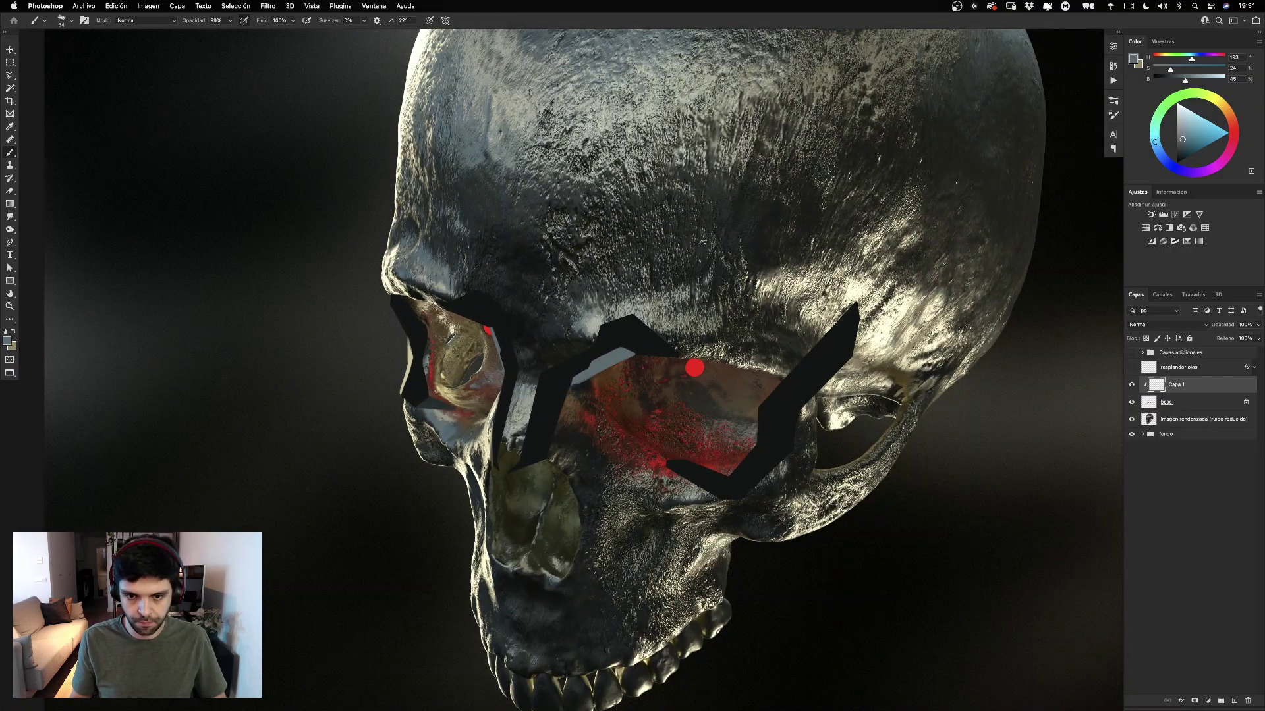
left_click_drag(750, 326, 758, 326)
left_click_drag(852, 317, 739, 421)
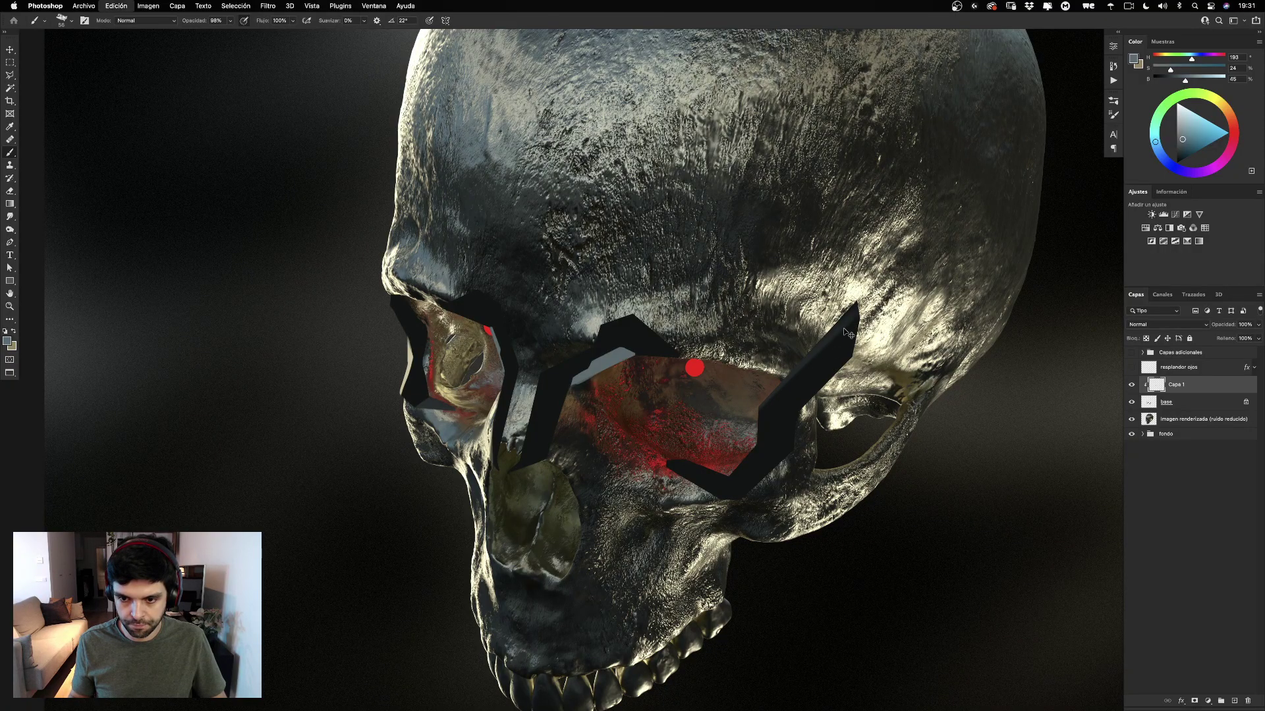
left_click_drag(827, 345, 850, 346)
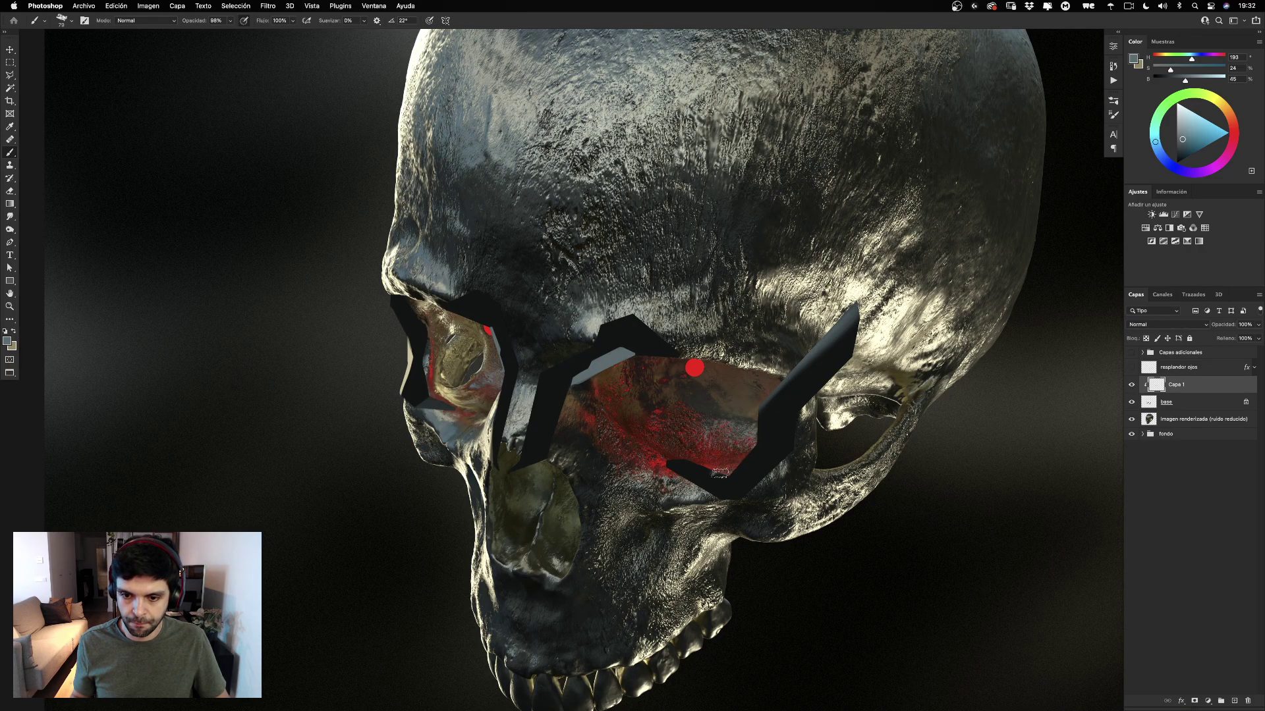
left_click(777, 442, "alt")
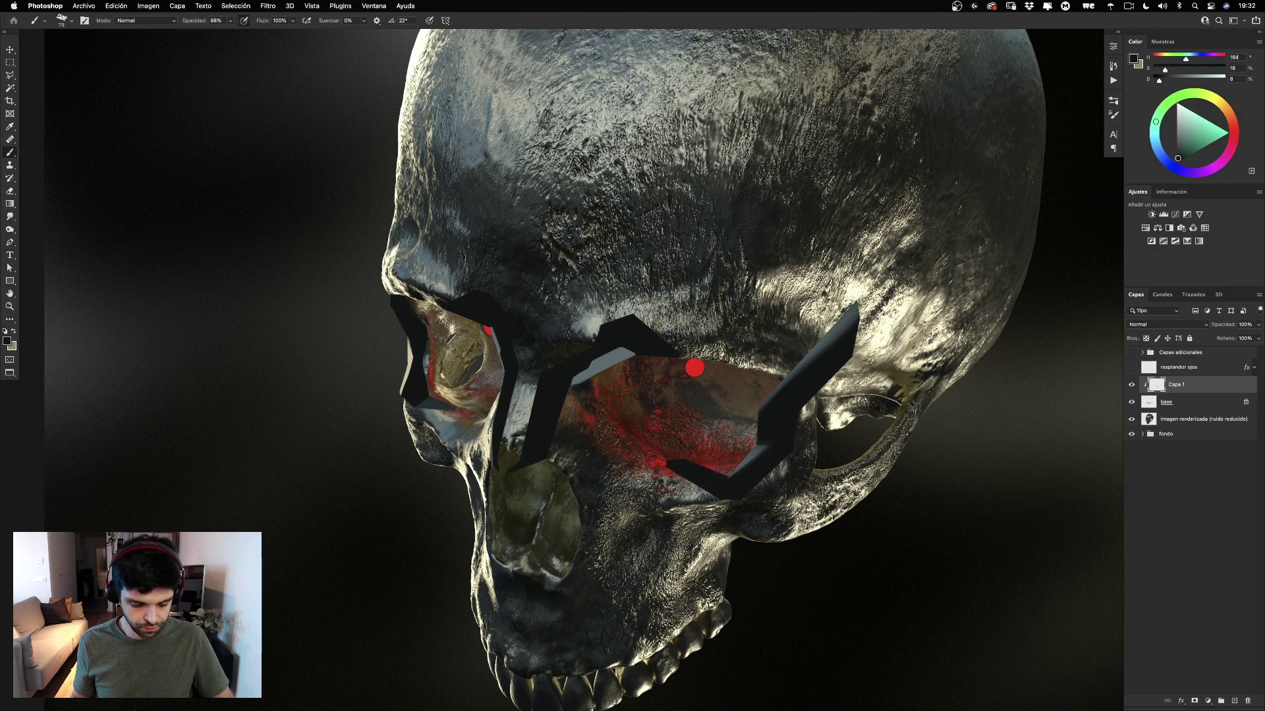
left_click(726, 416, "alt")
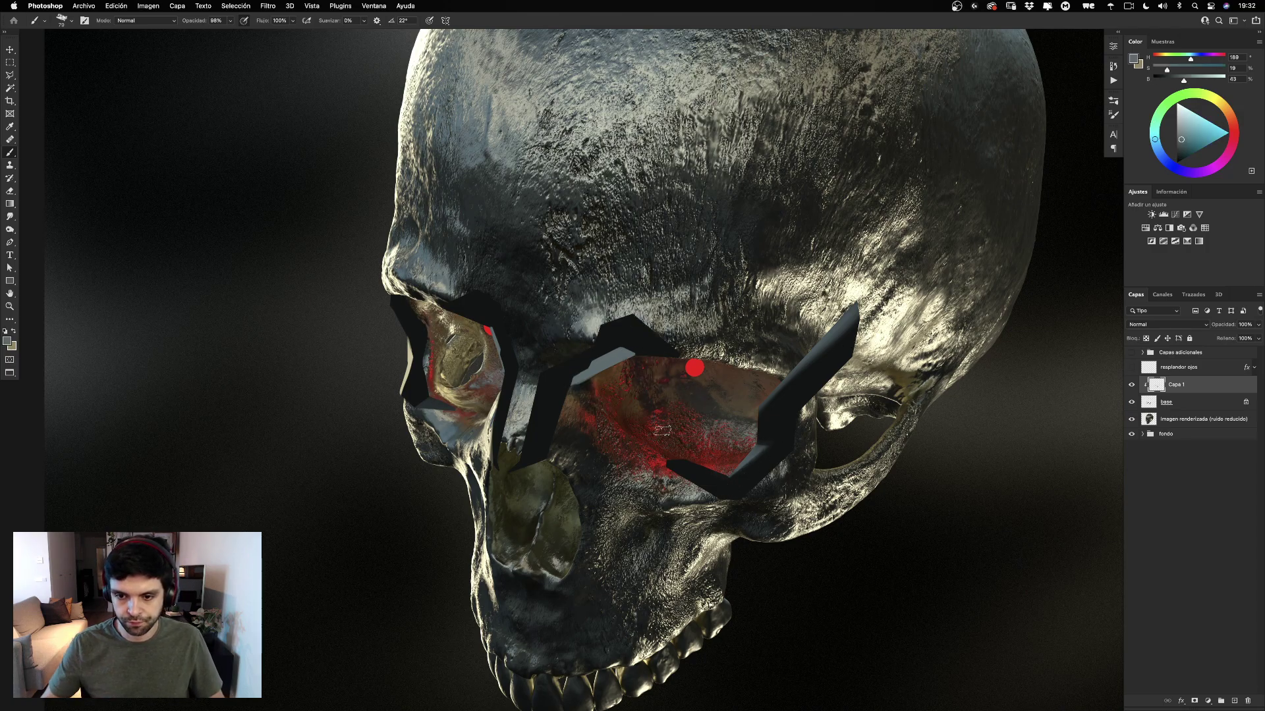
key("super+z")
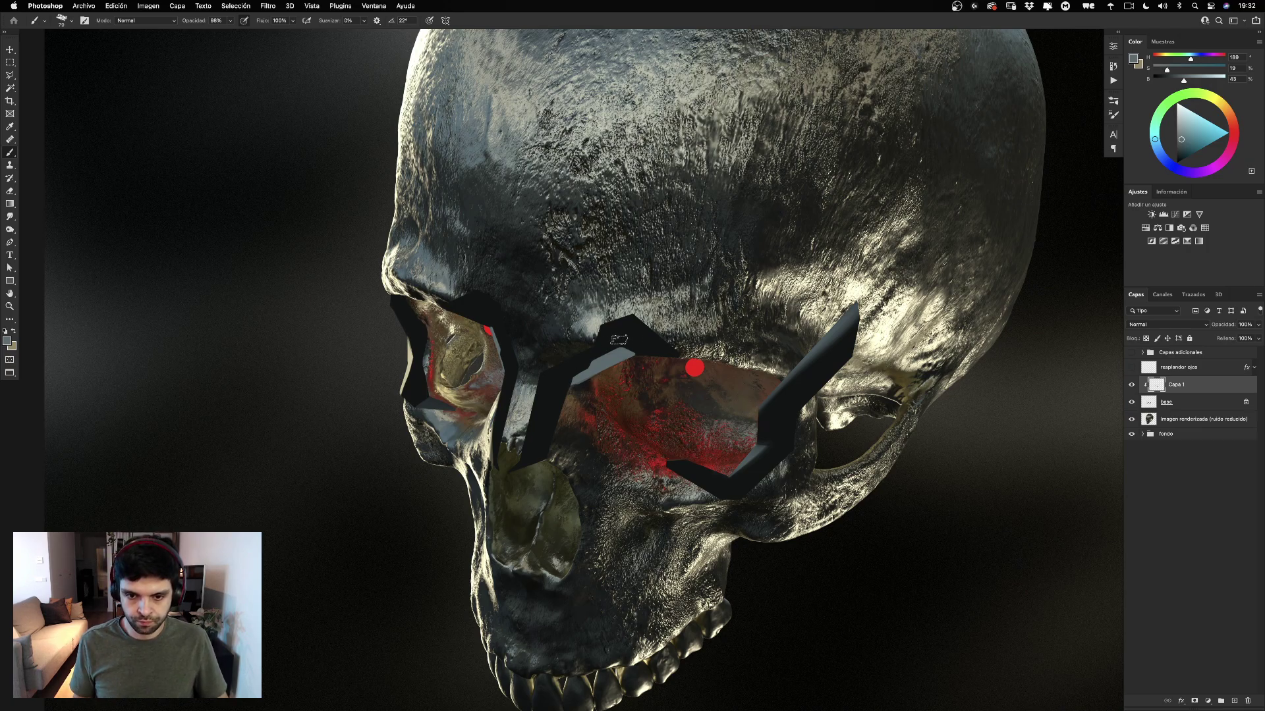
Sample the blue-grey from the larger socket's outer band and shade the upper faces of the brow bands.
left_click(845, 323, "alt")
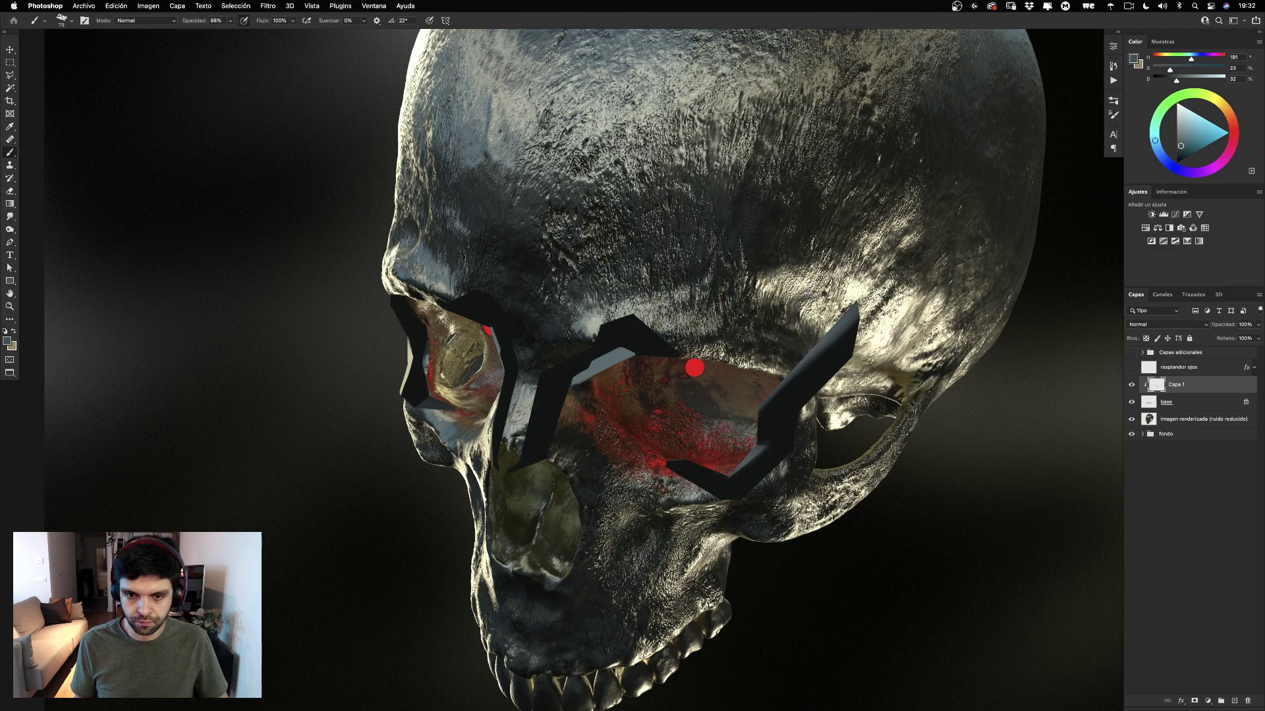
mouse_move(631, 318)
left_mouse_down()
mouse_move(519, 369)
mouse_move(571, 349)
left_mouse_up()
key("super+z")
key("super+z")
left_click_drag(631, 320, 540, 356)
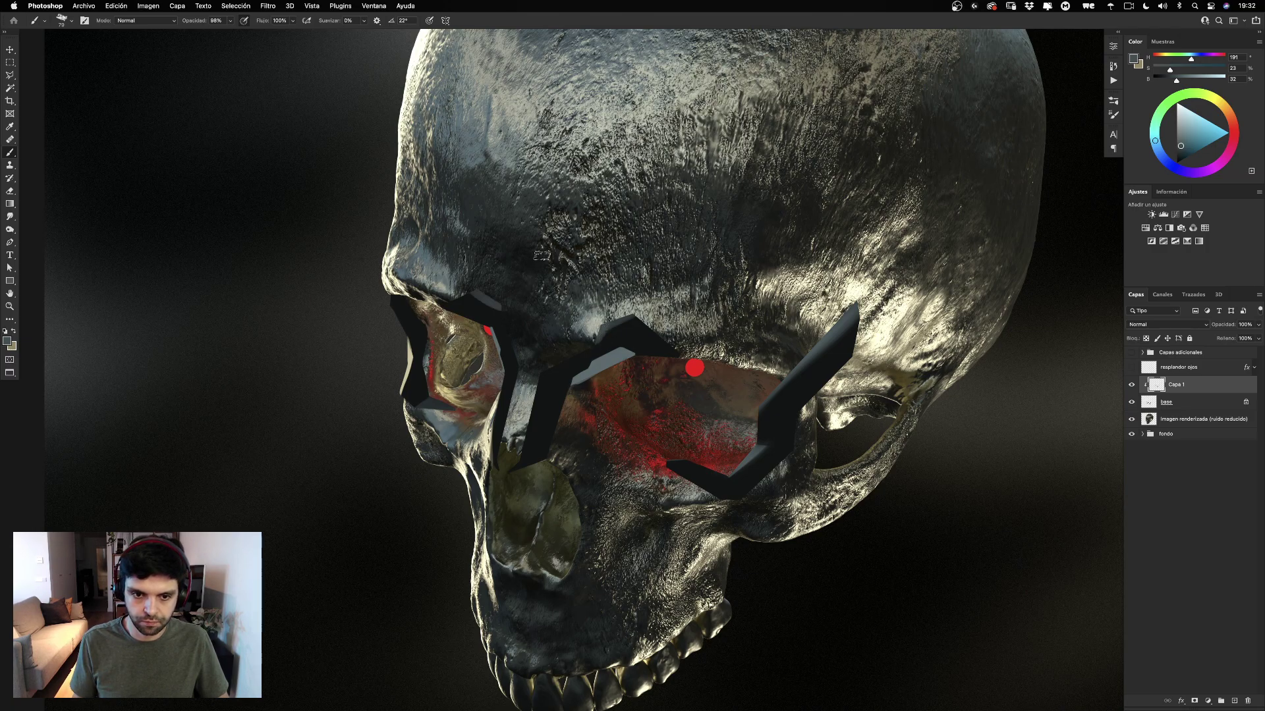
Redo the blue-grey highlight on the peak of the smaller socket's brow and try to cut into it with the band's dark color.
key("super+z")
mouse_move(487, 288)
left_mouse_down()
mouse_move(454, 295)
mouse_move(499, 302)
left_mouse_up()
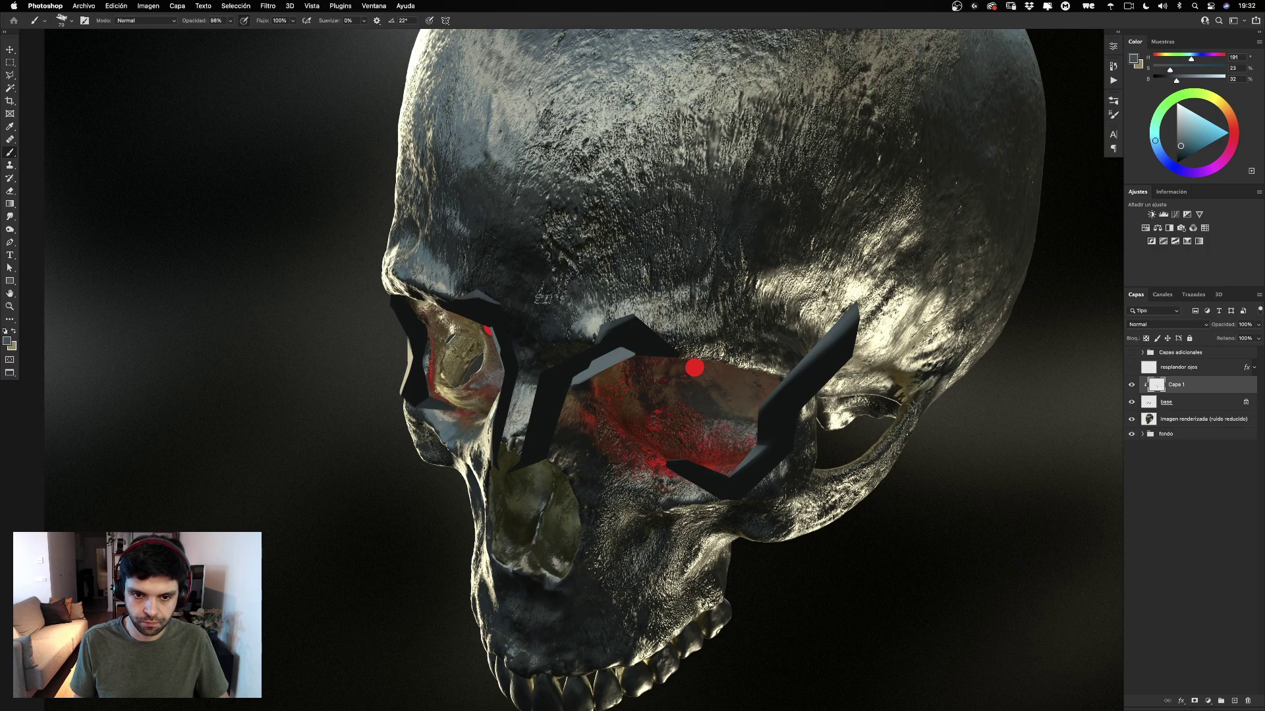
left_click(466, 305, "alt")
key("super+z")
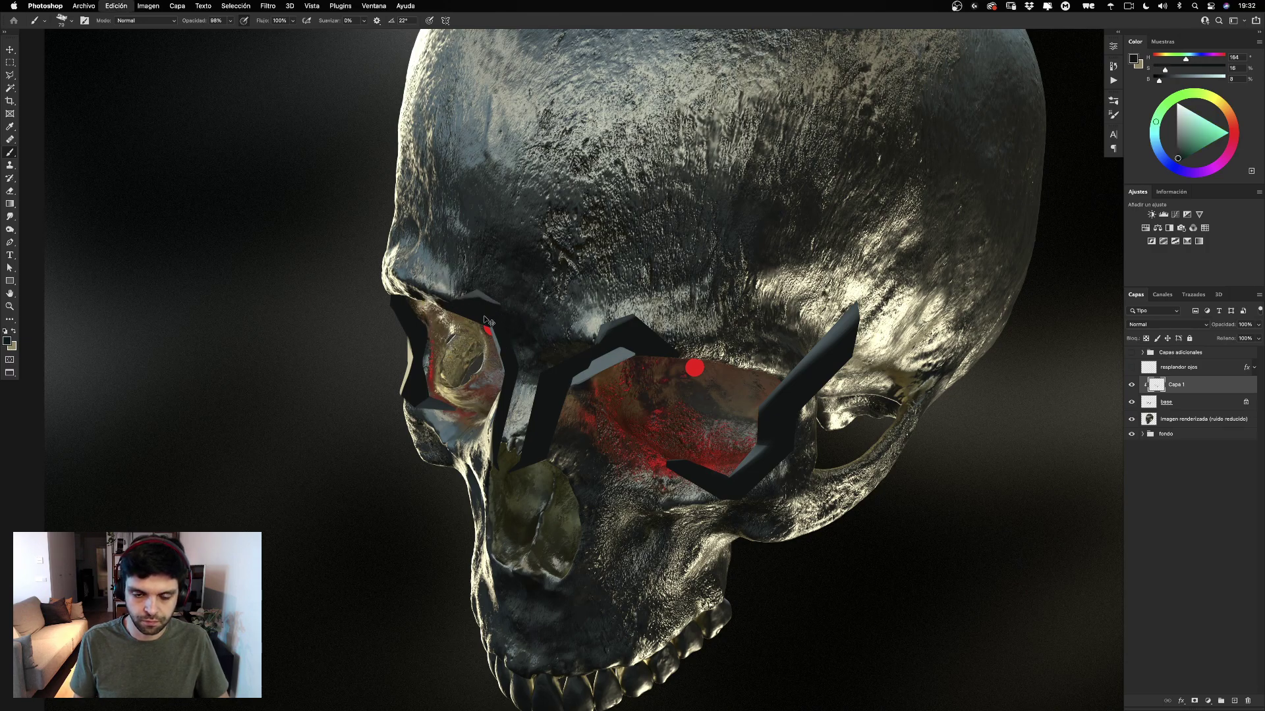
key("super+z")
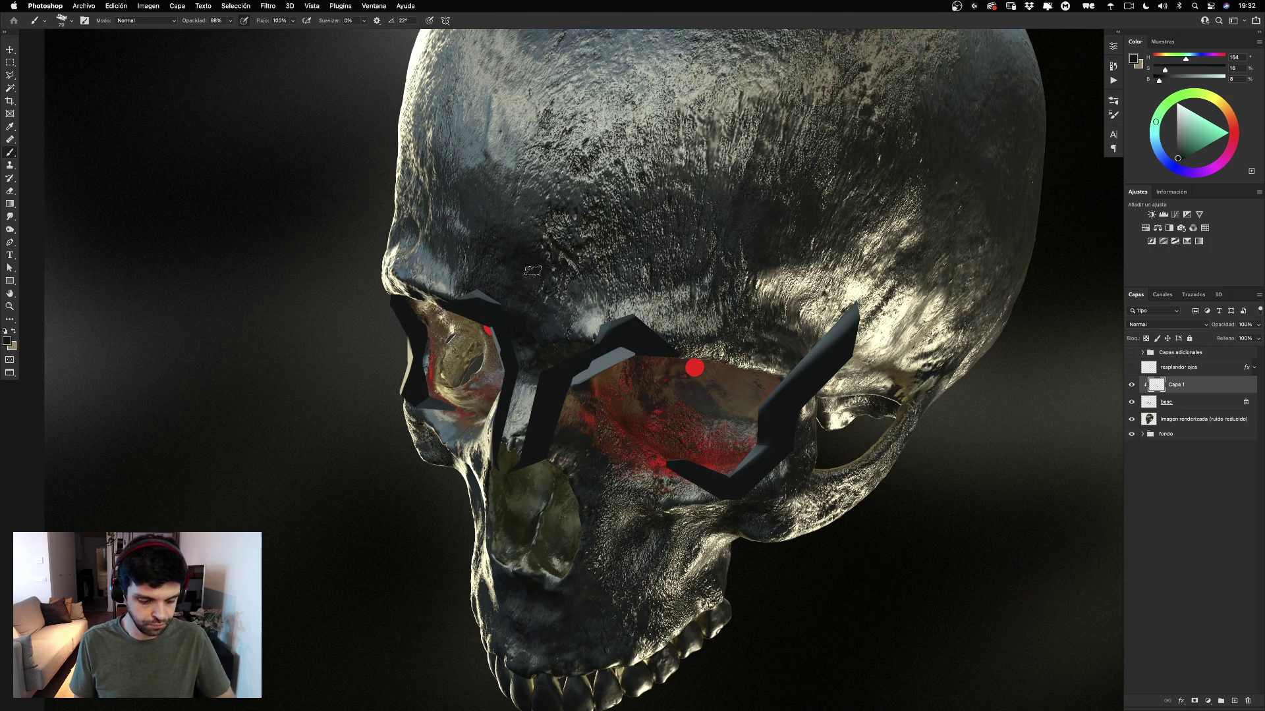
Sample the blue-grey from the smaller socket's brow band and extend the soft reflection down the outer upper face of its peak.
key("e")
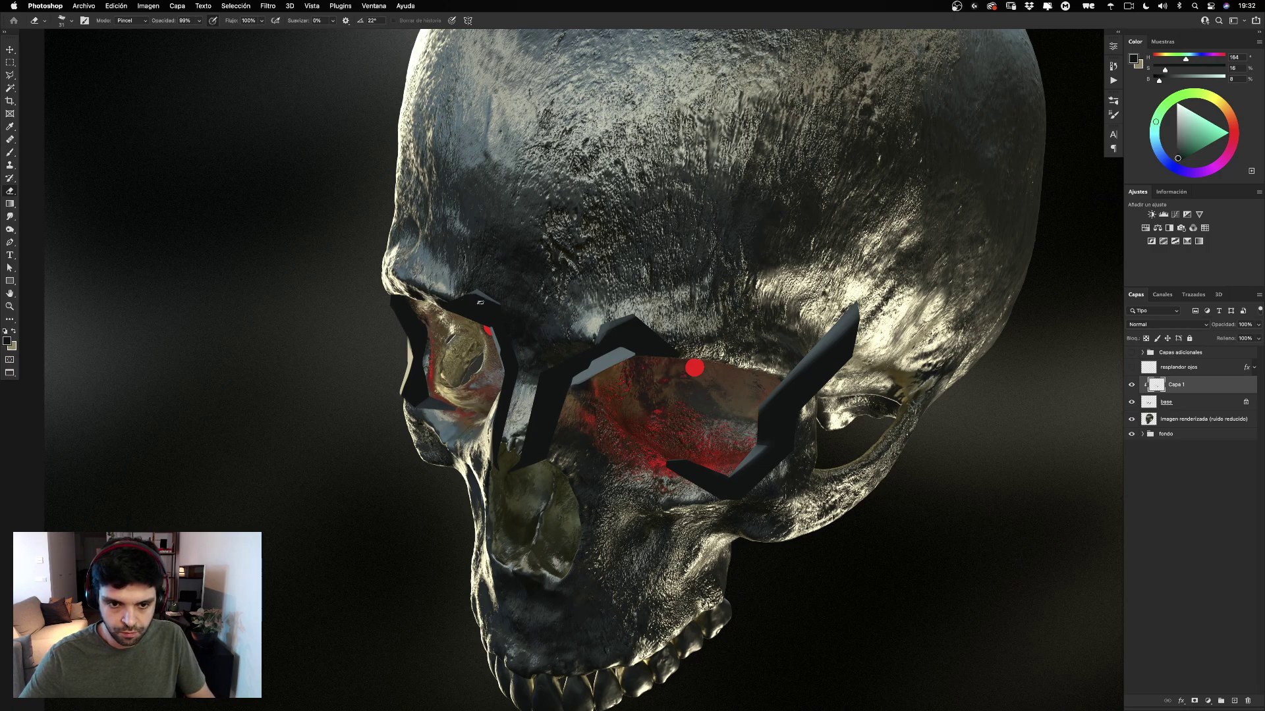
key("b")
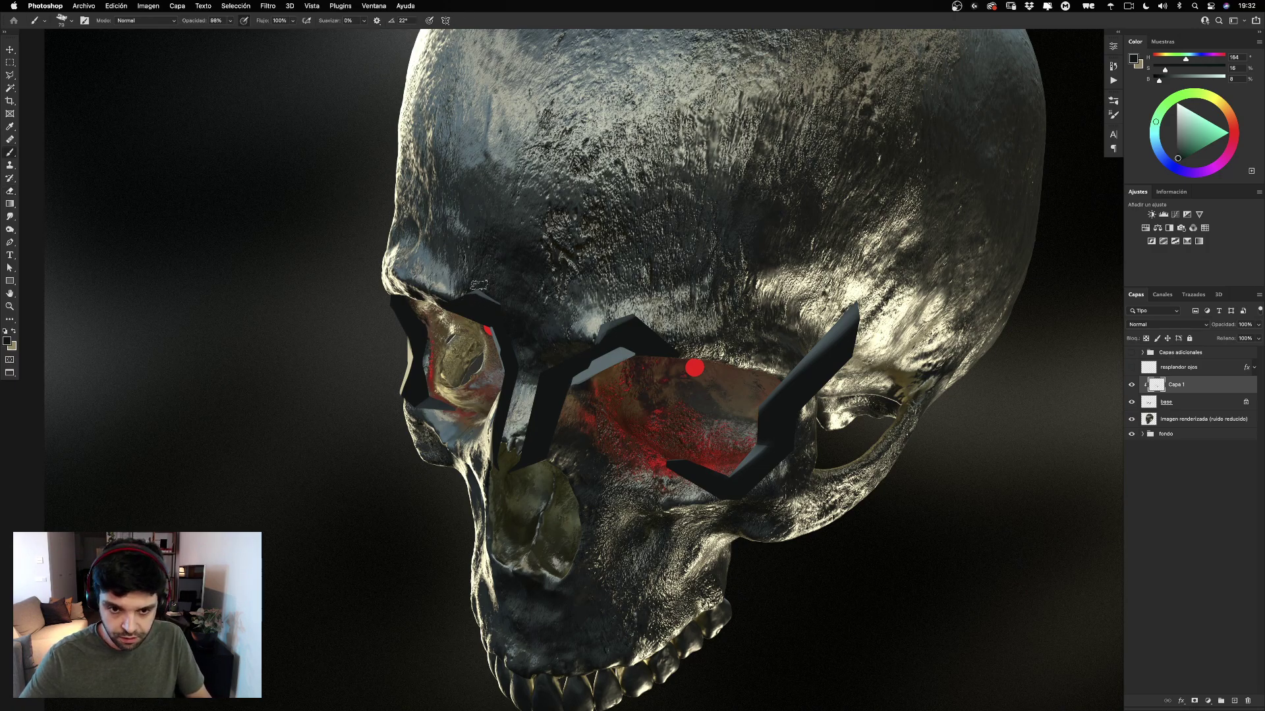
left_click(506, 307, "alt")
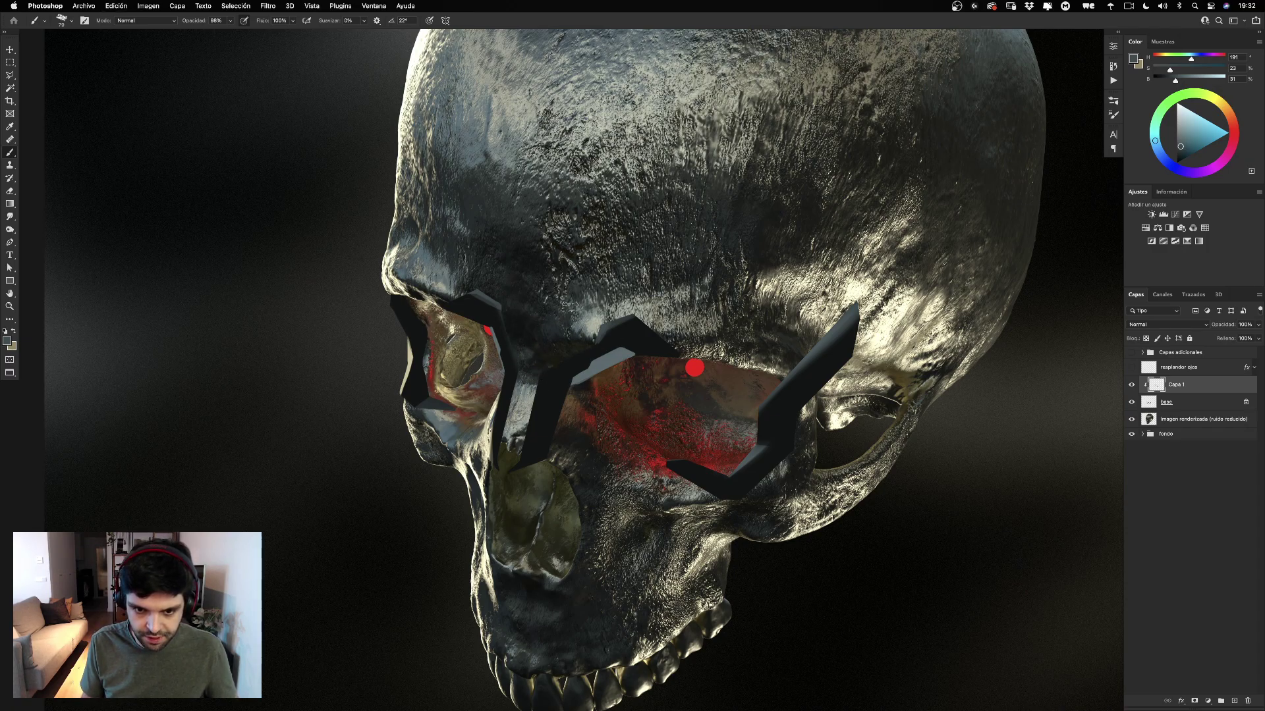
left_click_drag(591, 345, 510, 386)
key("super+z")
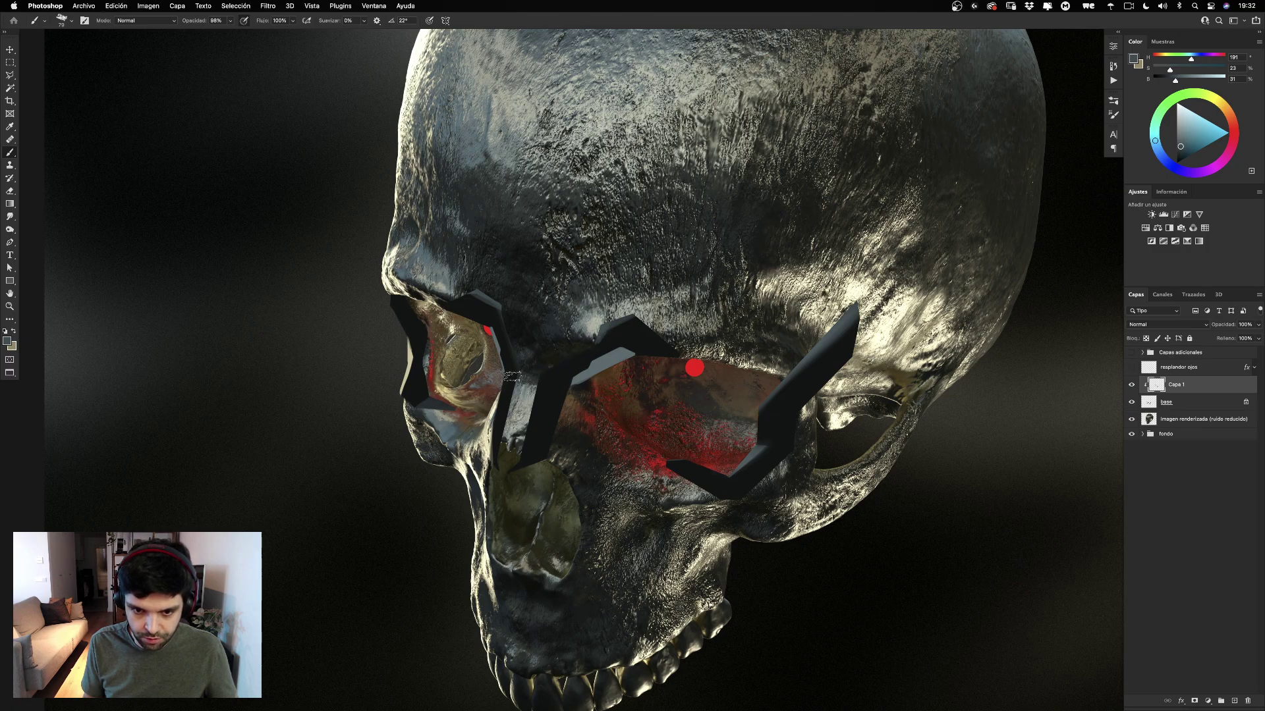
left_click_drag(570, 342, 553, 341)
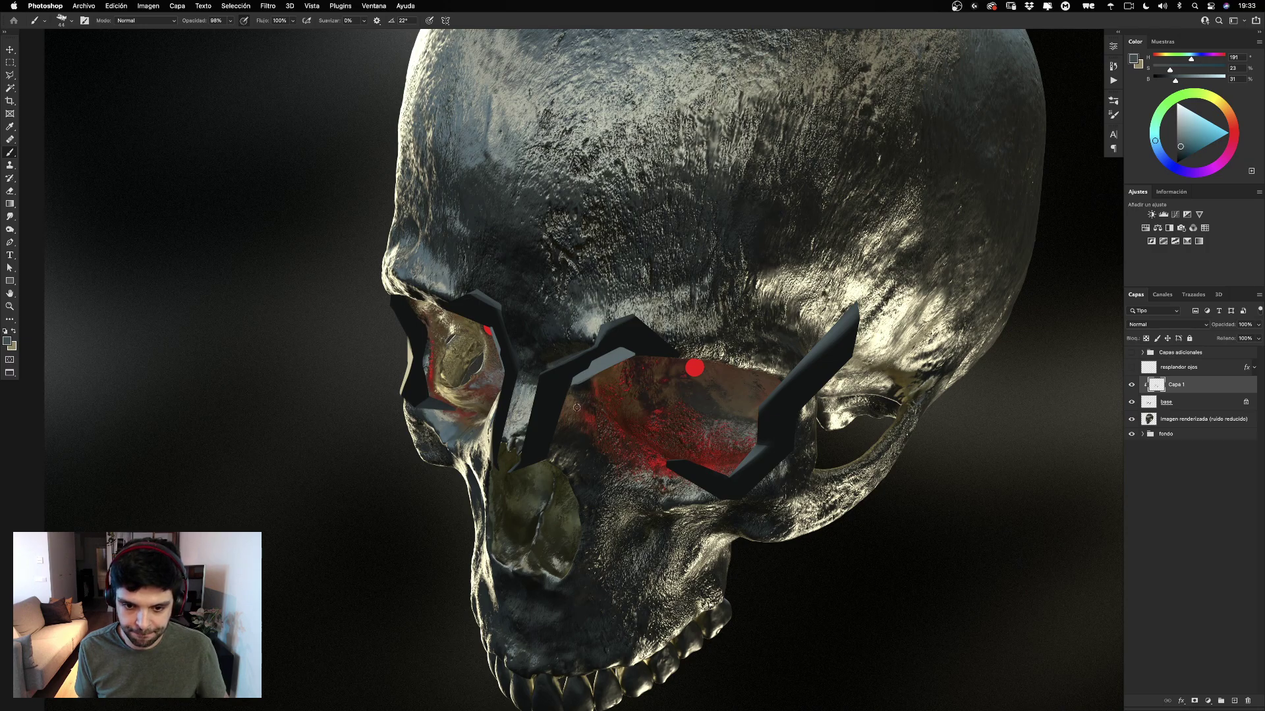
Sample the red of the larger socket's glowing eye and paint thin red reflections along the inner edges of the socket bands.
left_click(695, 368, "alt")
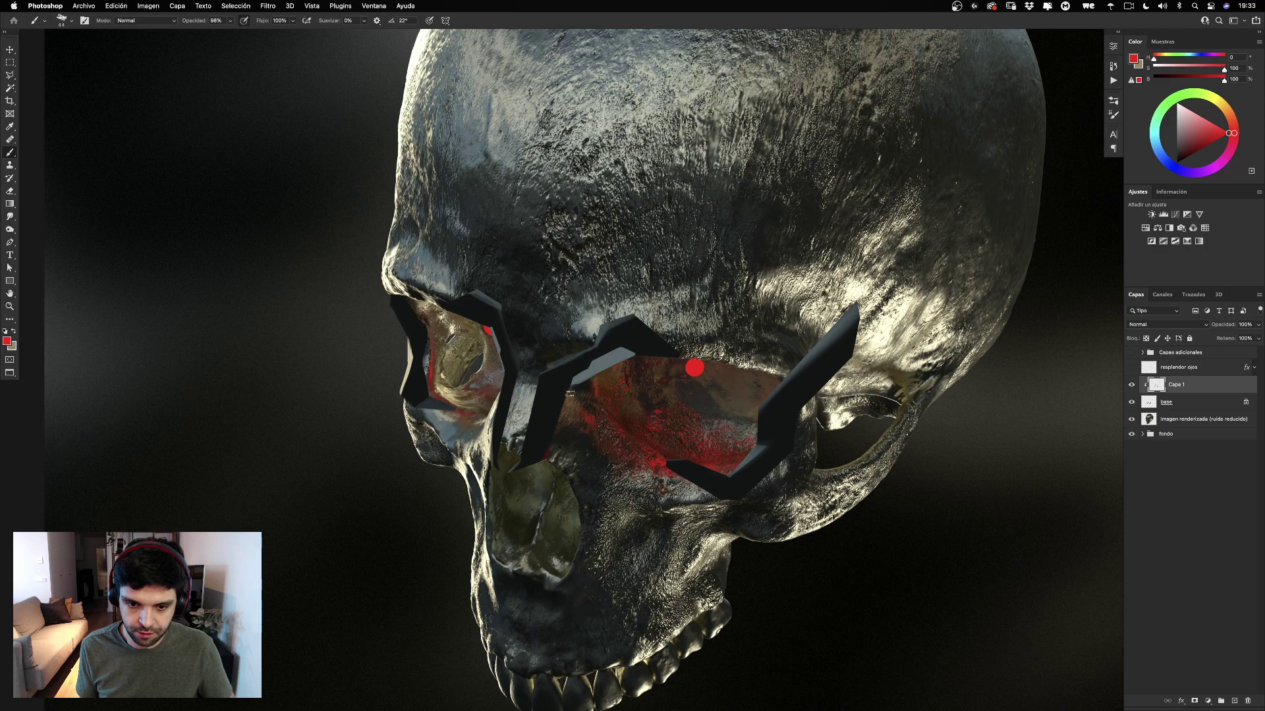
left_click_drag(570, 394, 550, 460)
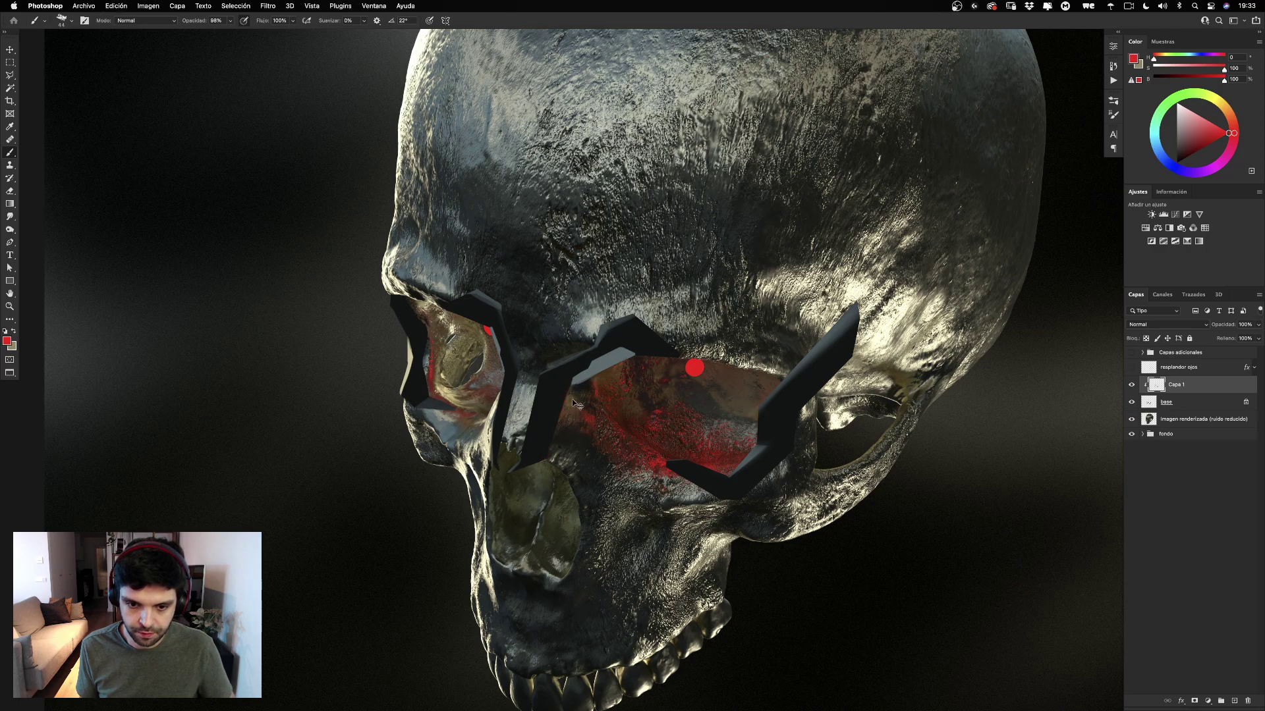
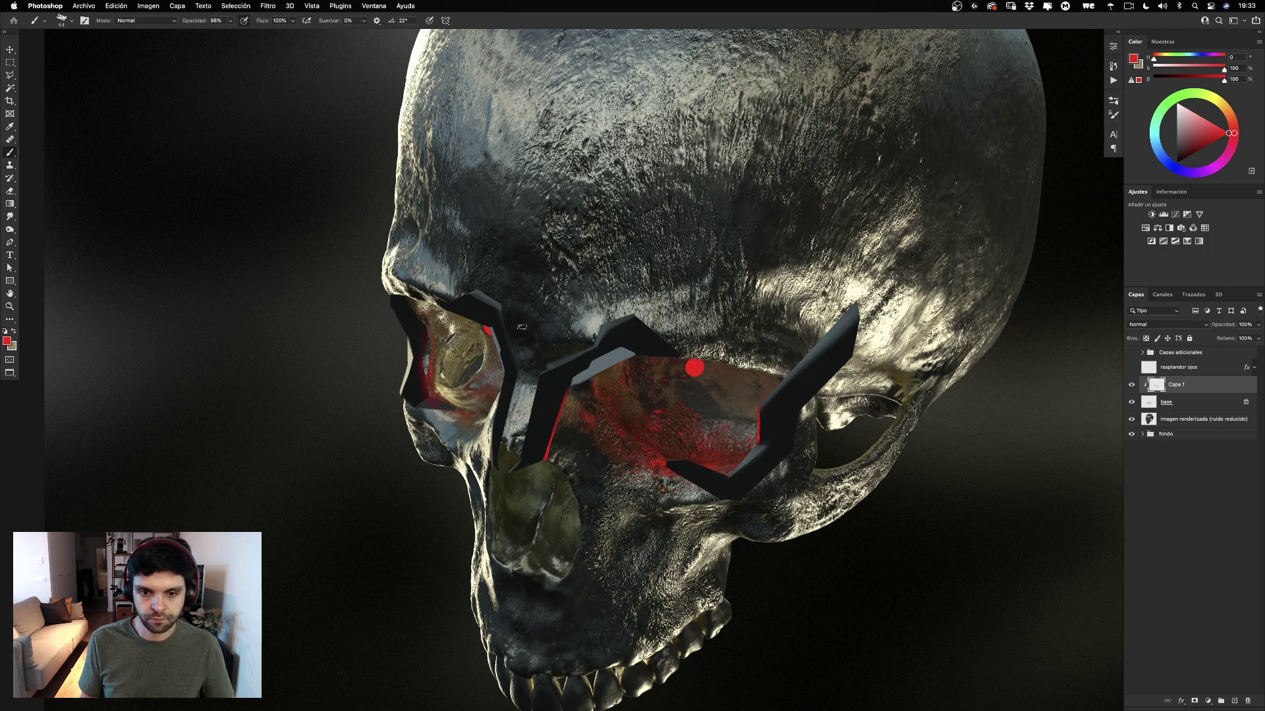
Add a new empty layer directly above the imagen renderizada (ruido reducido) layer.
left_click_drag(784, 221, 732, 219)
left_click(11, 305)
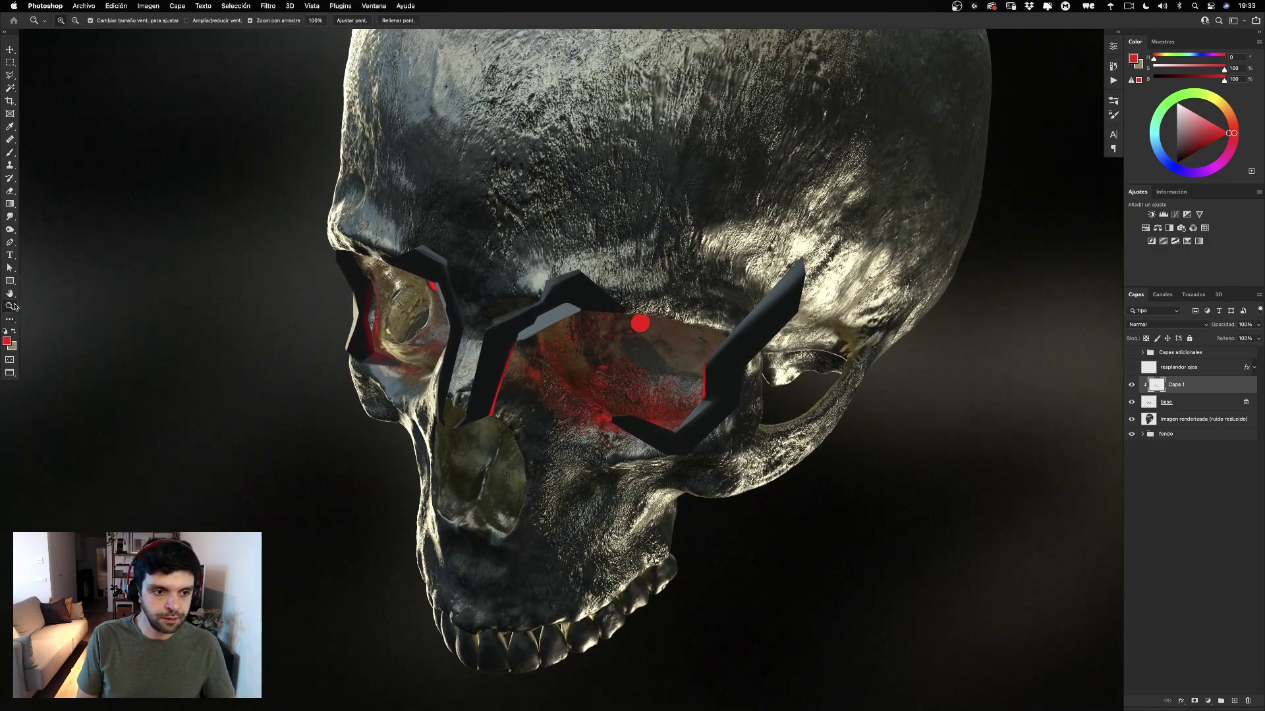
left_click_drag(628, 353, 592, 383)
scroll(589, 371, "up", 3)
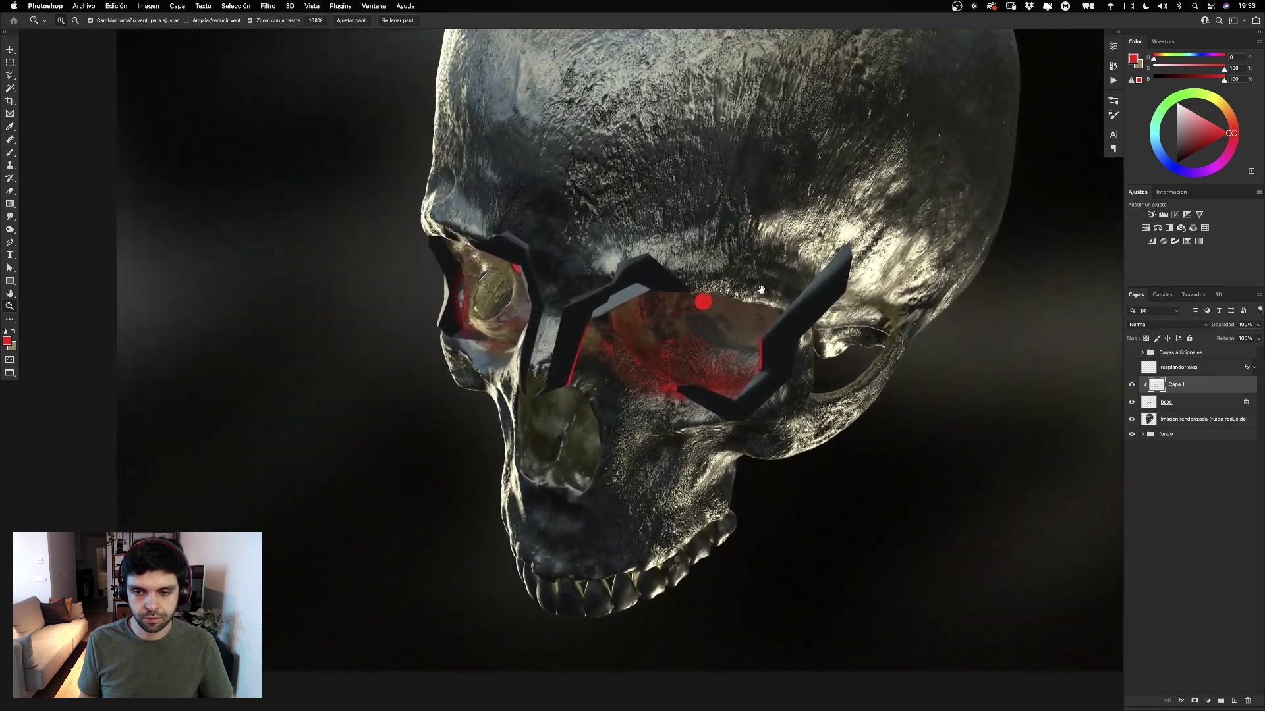
scroll(591, 382, "up", 5)
scroll(591, 382, "right", 4)
left_click(1196, 420)
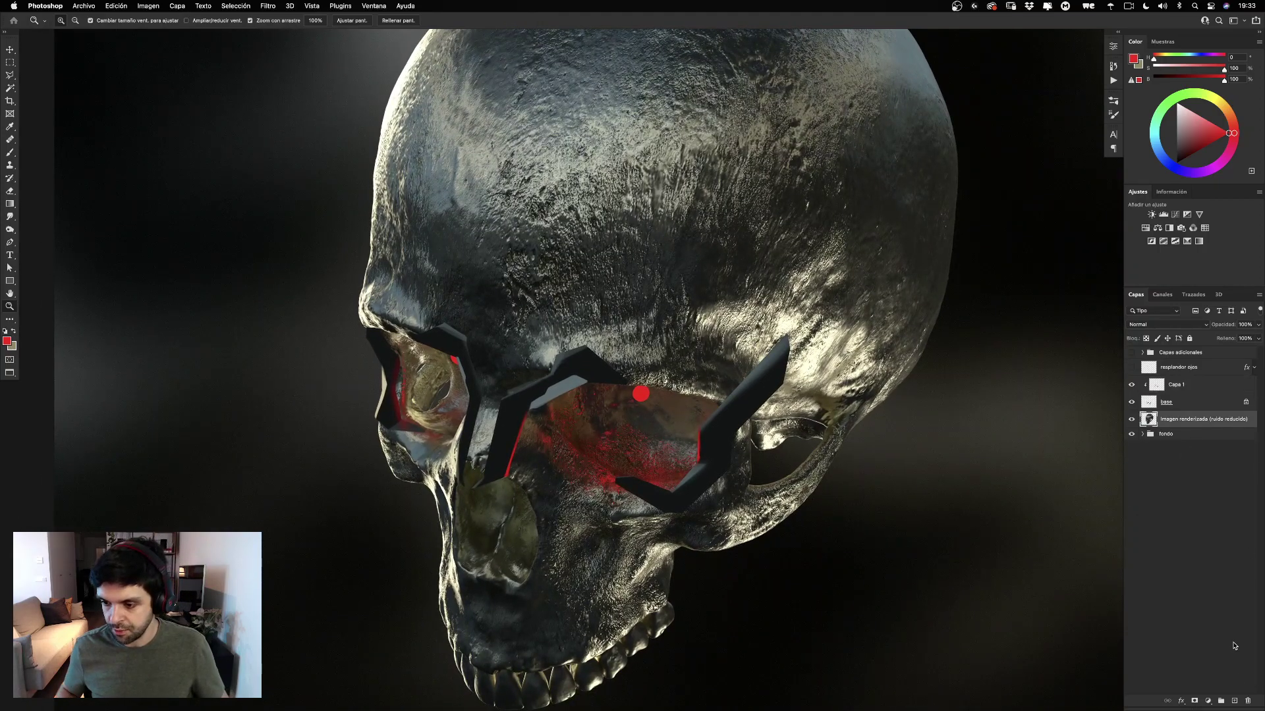
left_click(1234, 701)
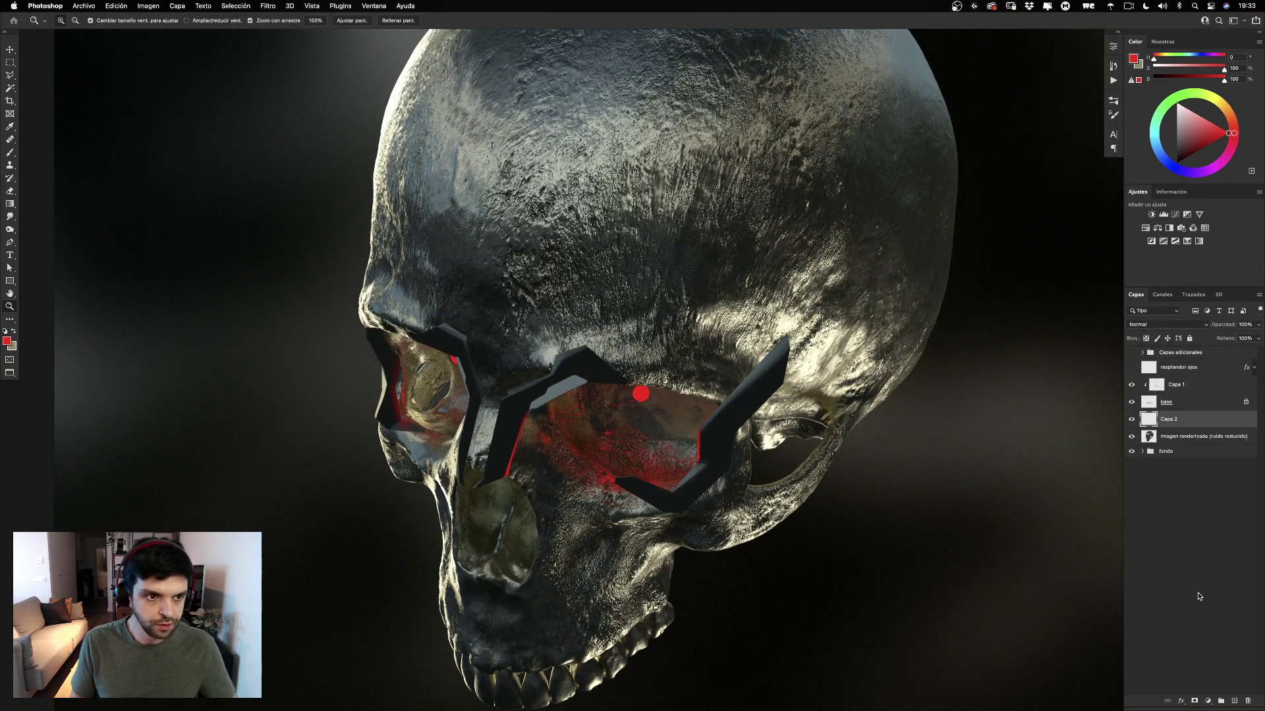
Outline an angular polygonal selection from the larger socket's brow peak up across the temple to the back of the skull.
key("l")
scroll(723, 285, "up", 1)
scroll(723, 286, "right", 1)
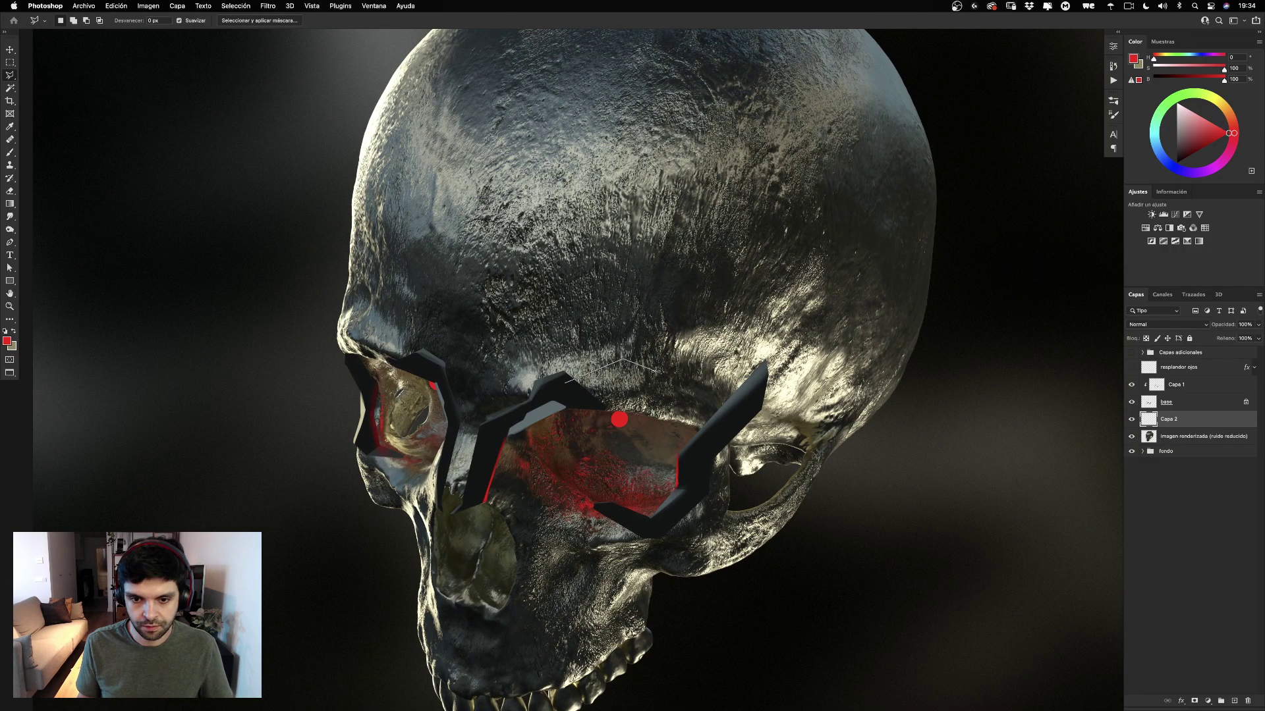
left_click(670, 255)
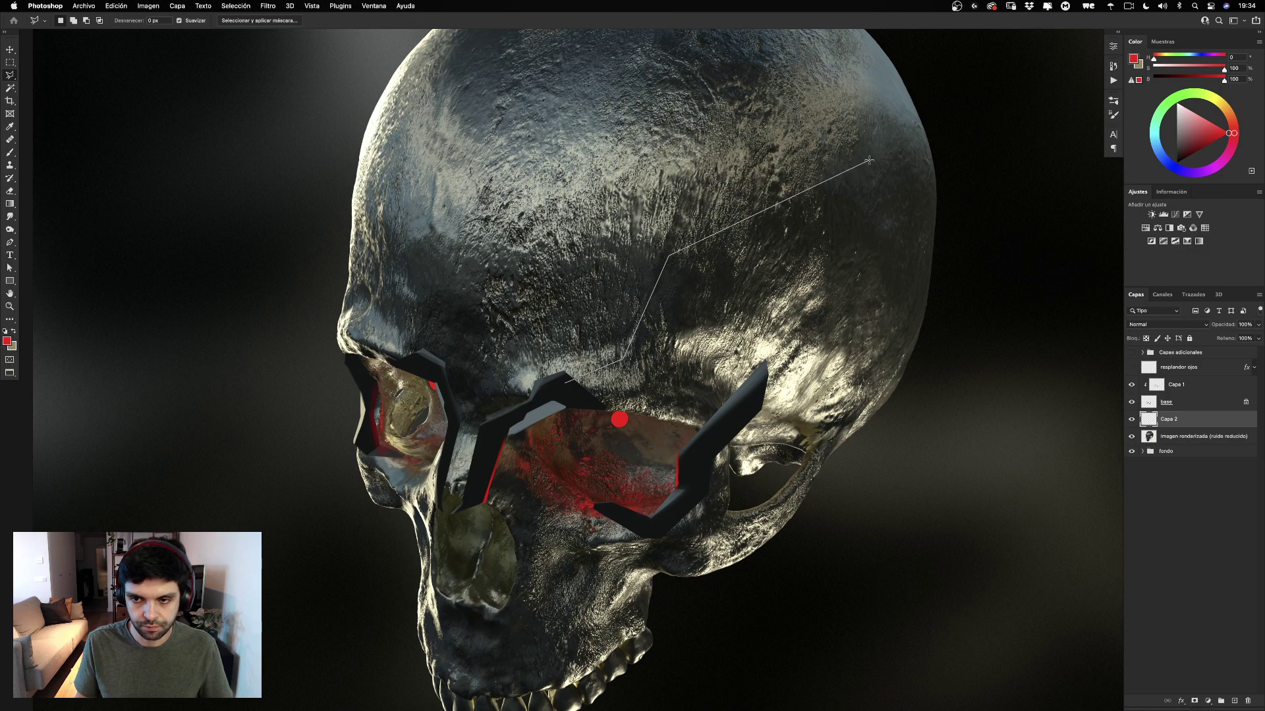
left_click(874, 159)
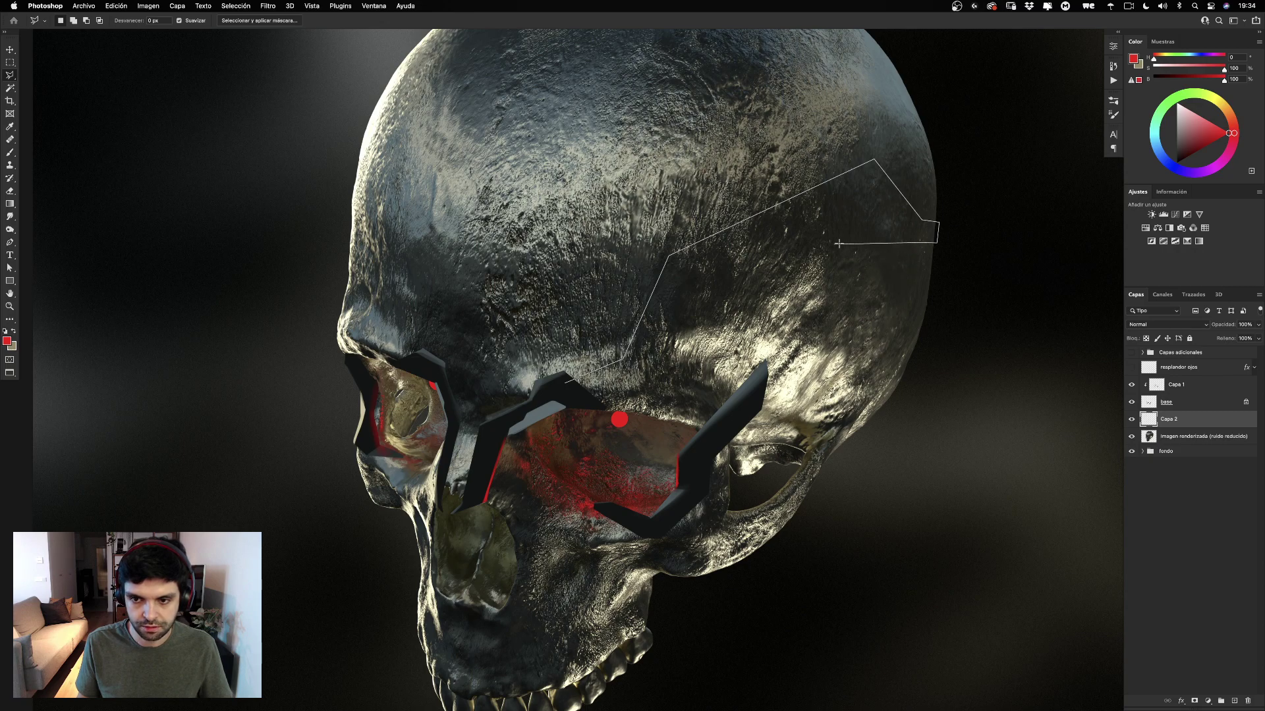
left_click(882, 301)
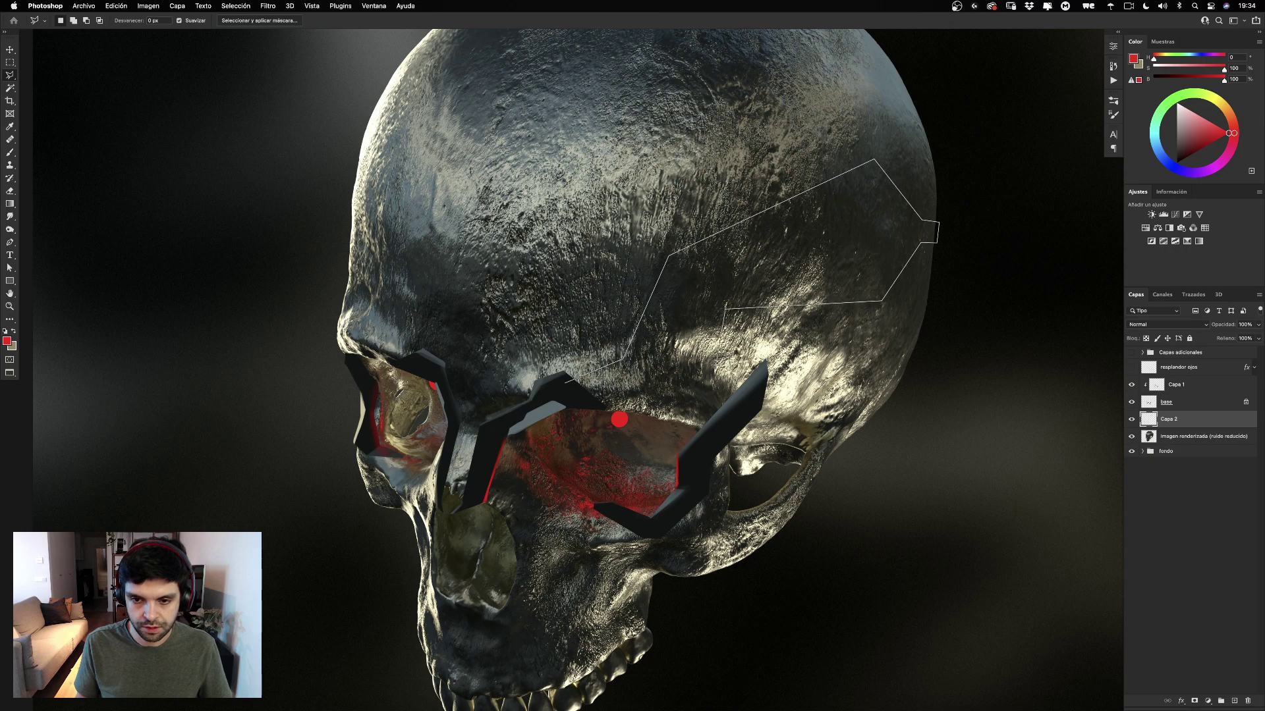
left_click(676, 309)
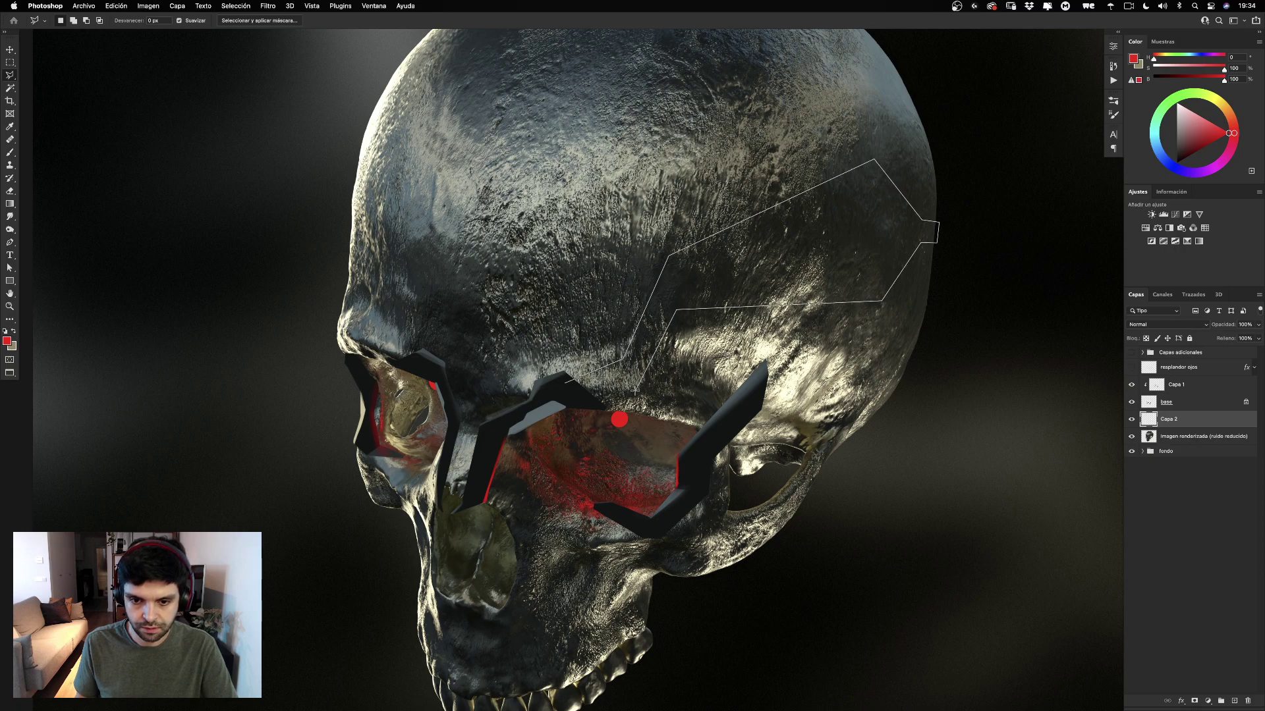
left_click(635, 390)
double_click(571, 397)
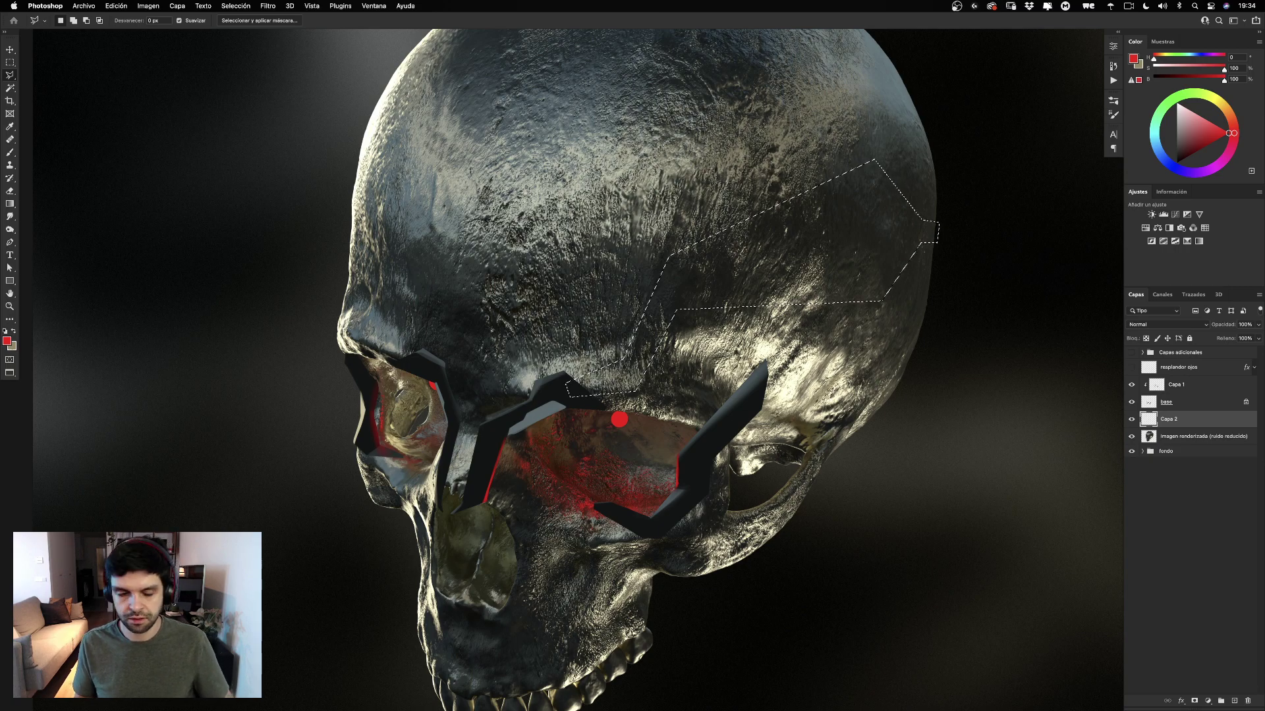
Set the foreground color to blue-grey #42555b, fill the temple selection with it and deselect.
left_click(7, 340)
left_click(541, 414)
left_click(914, 261)
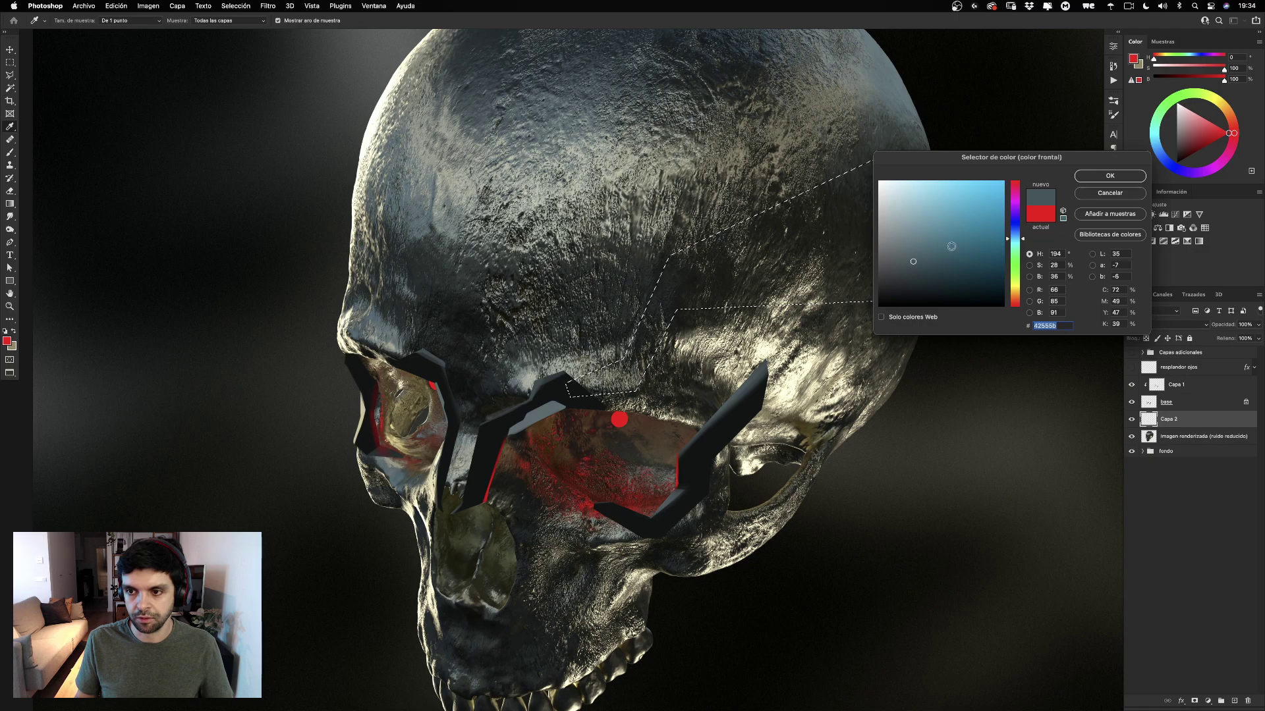
left_click(1109, 176)
key("alt+BackSpace")
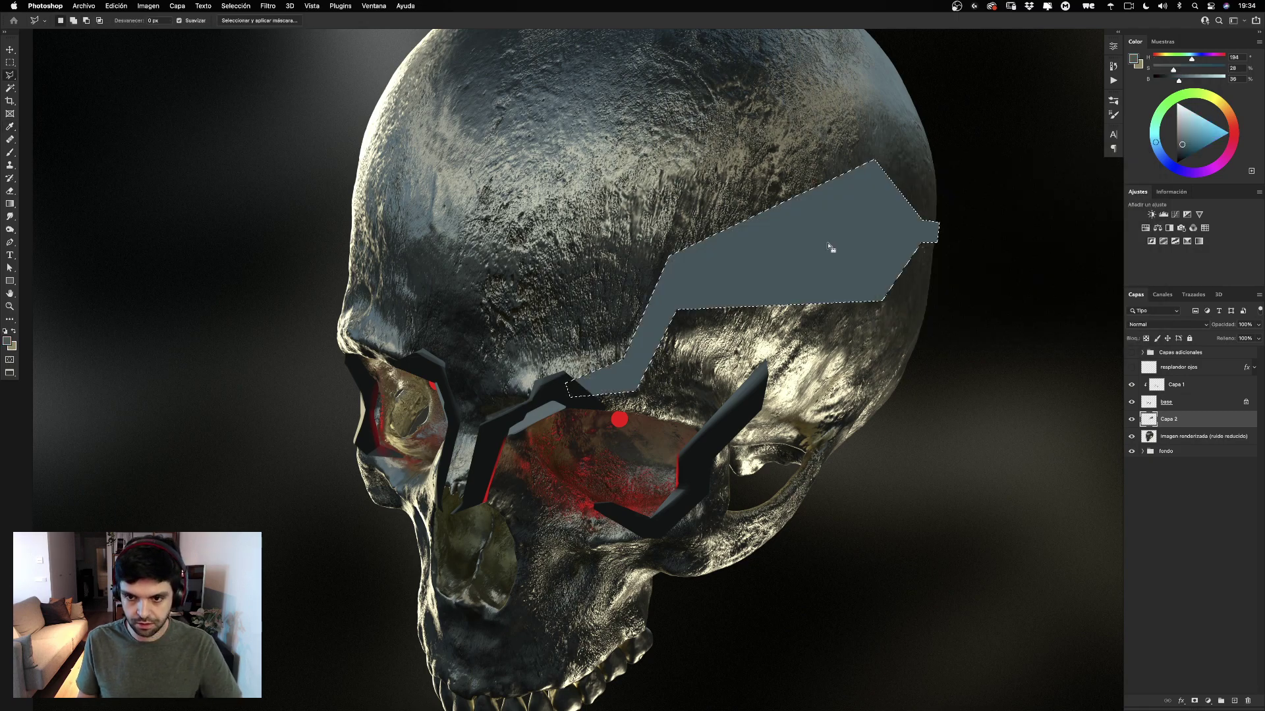
key("super+d")
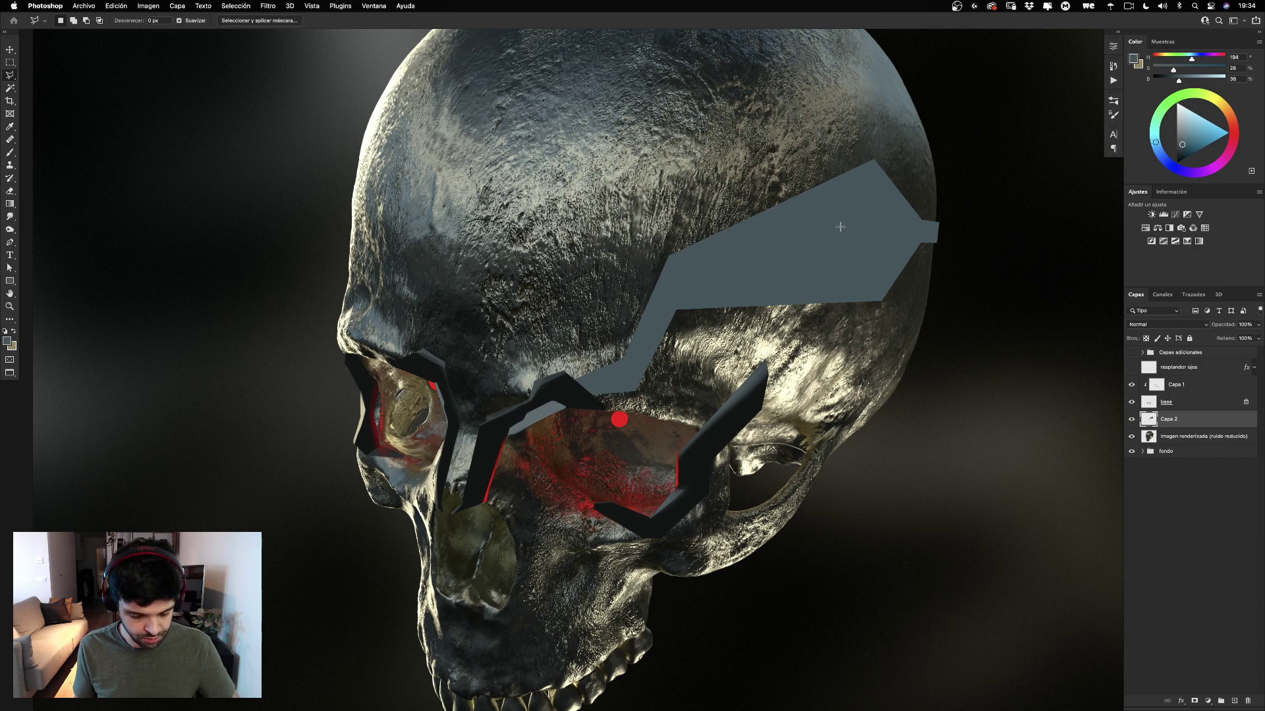
Erase along the upper edge of the blue-grey temple panel to lower its rear corner, redoing the stroke until the edge is clean.
key("b")
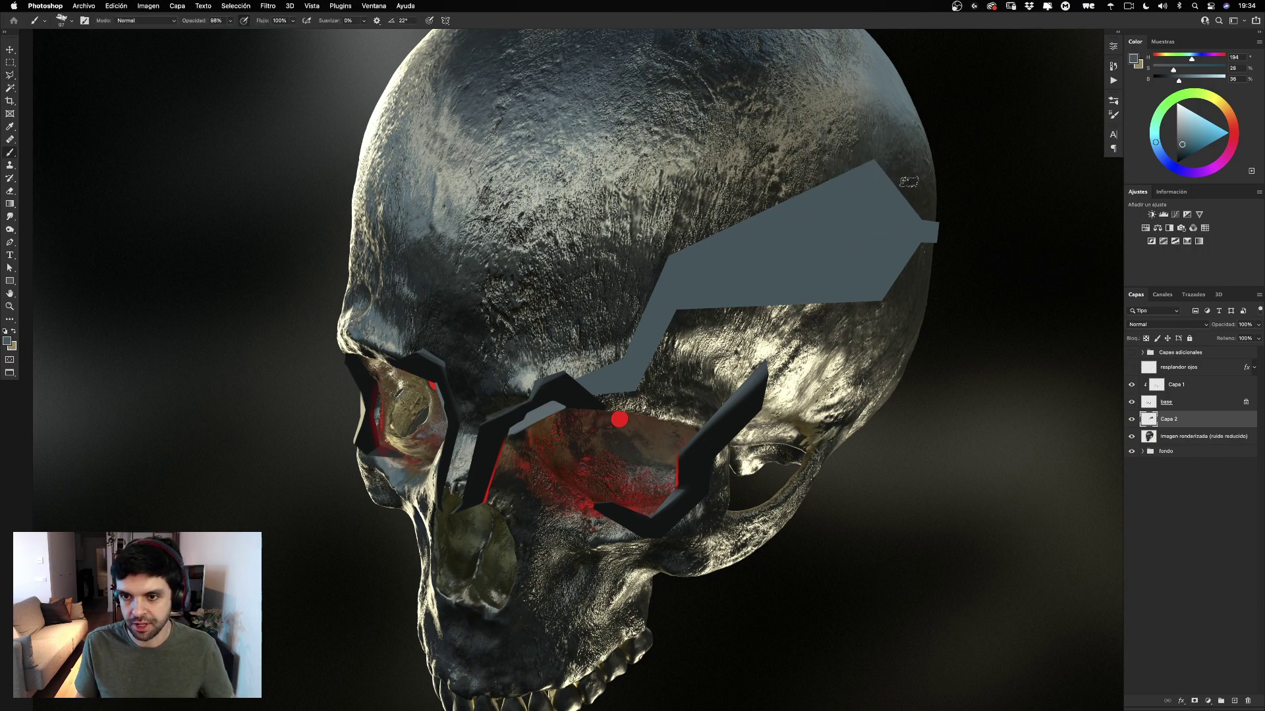
key("e")
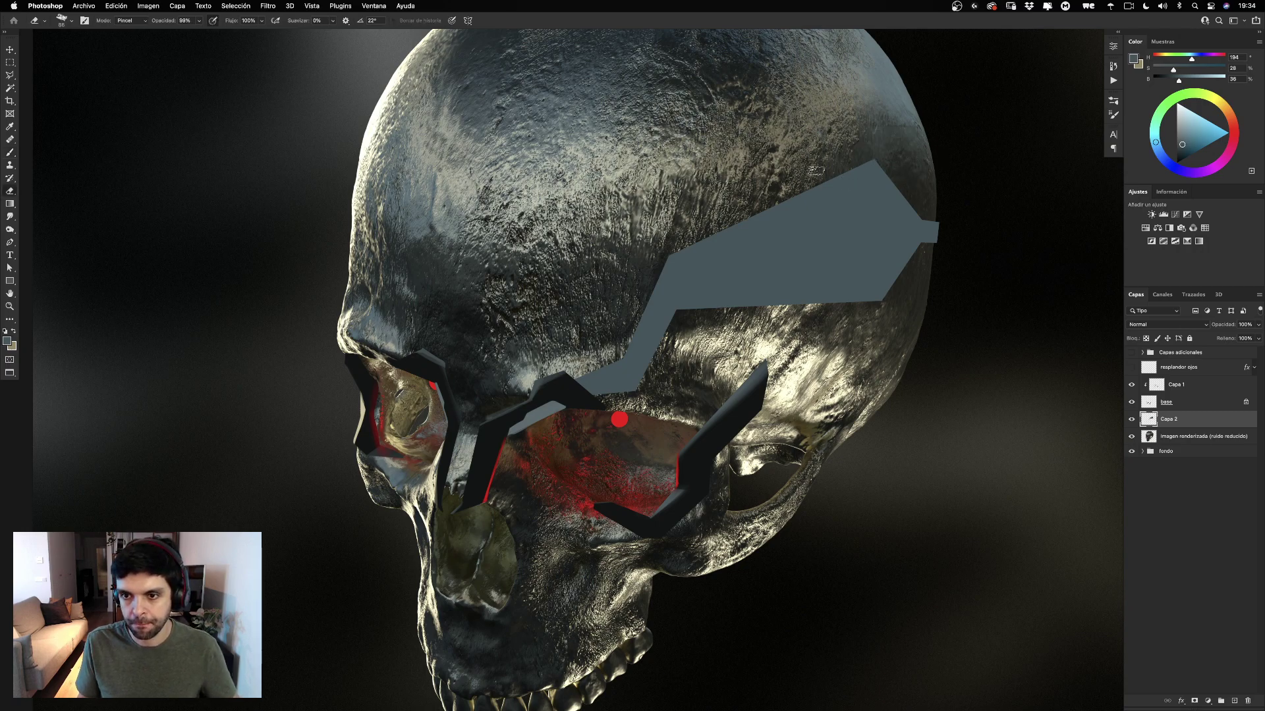
left_click_drag(816, 170, 866, 166)
key("super+z")
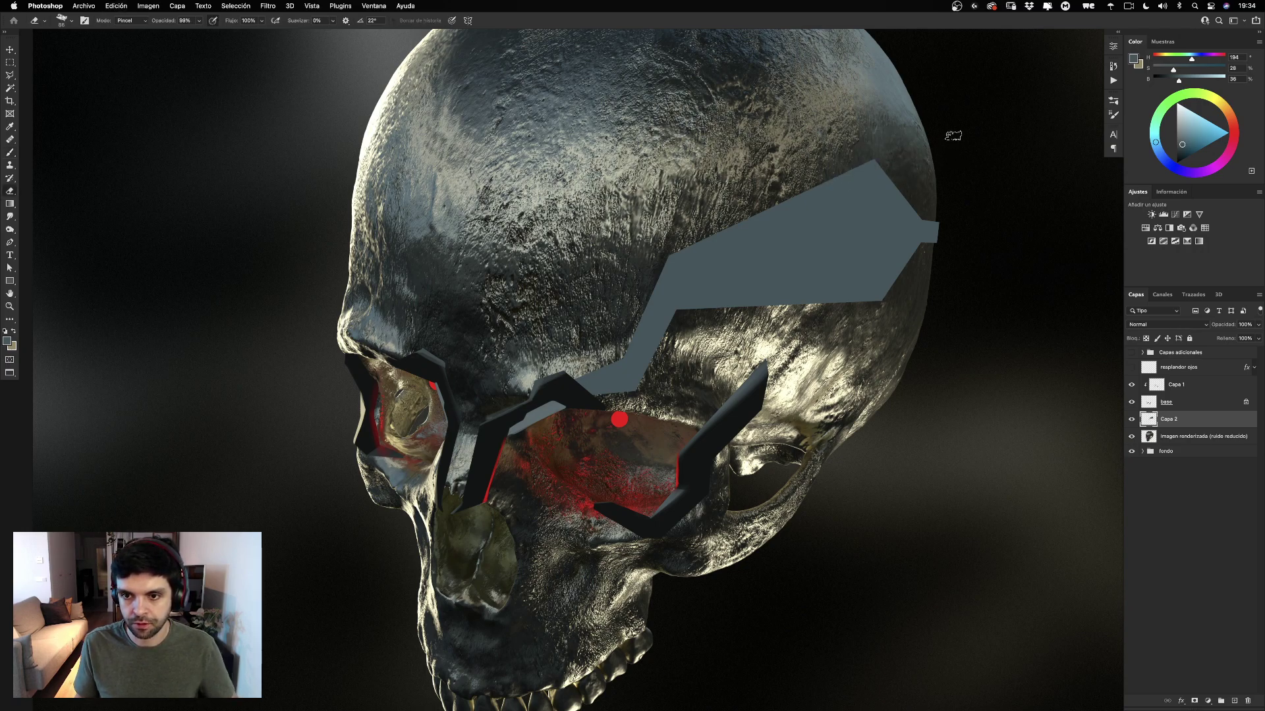
left_click_drag(953, 135, 553, 262)
key("super+z")
left_click_drag(964, 138, 559, 269)
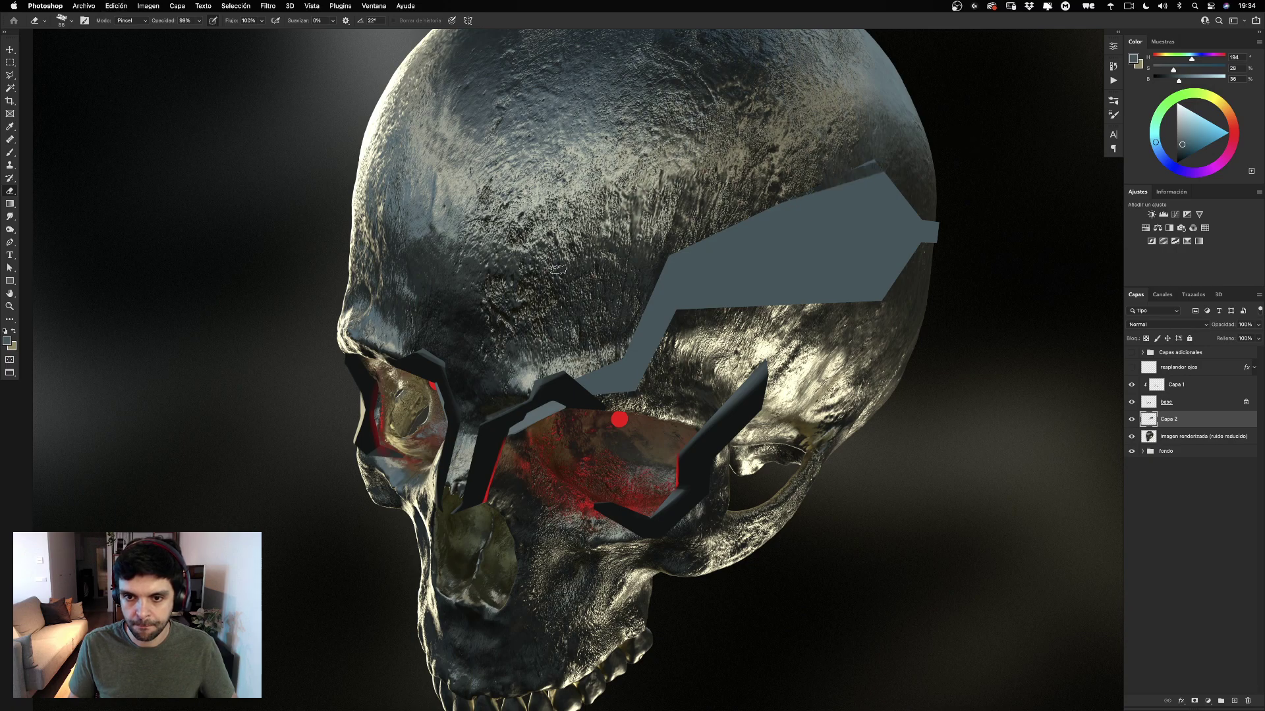
key("super+z")
left_click_drag(941, 146, 577, 271)
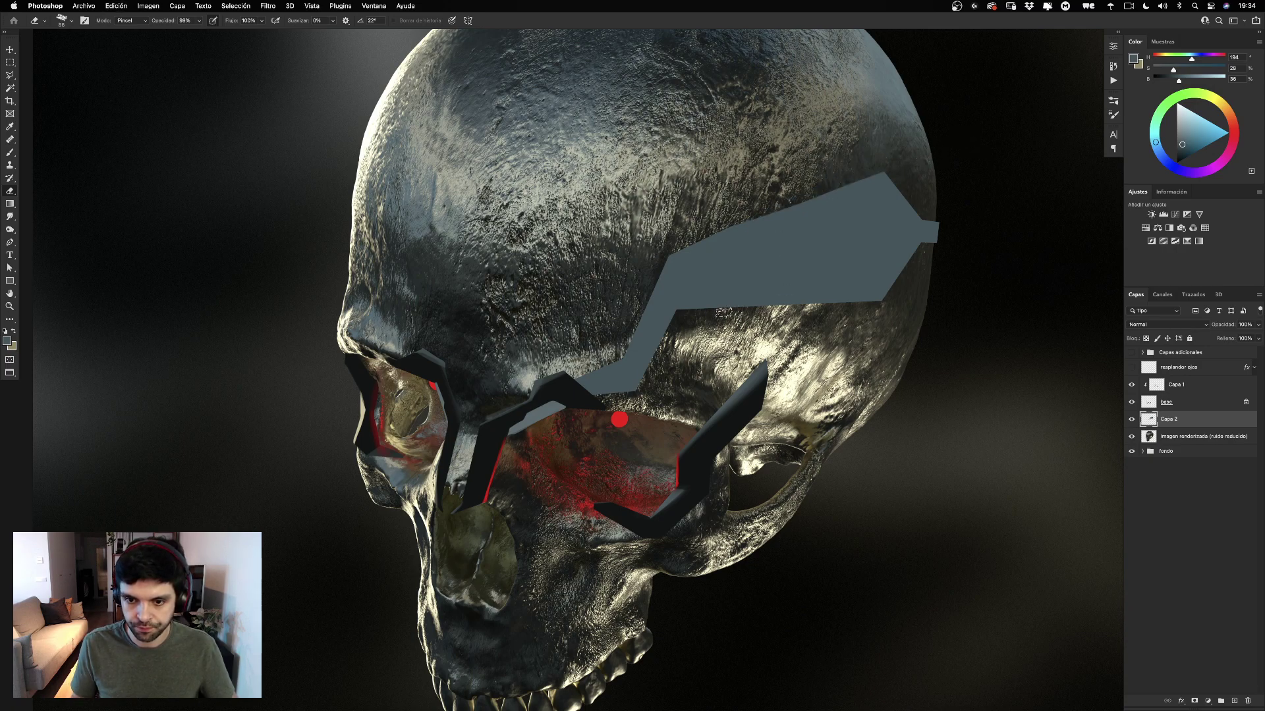
Erase a slanted cut along the lower edge of the blue-grey temple panel and remove the leftover sliver beneath it.
mouse_move(723, 312)
left_mouse_down()
mouse_move(947, 301)
mouse_move(754, 305)
left_mouse_up()
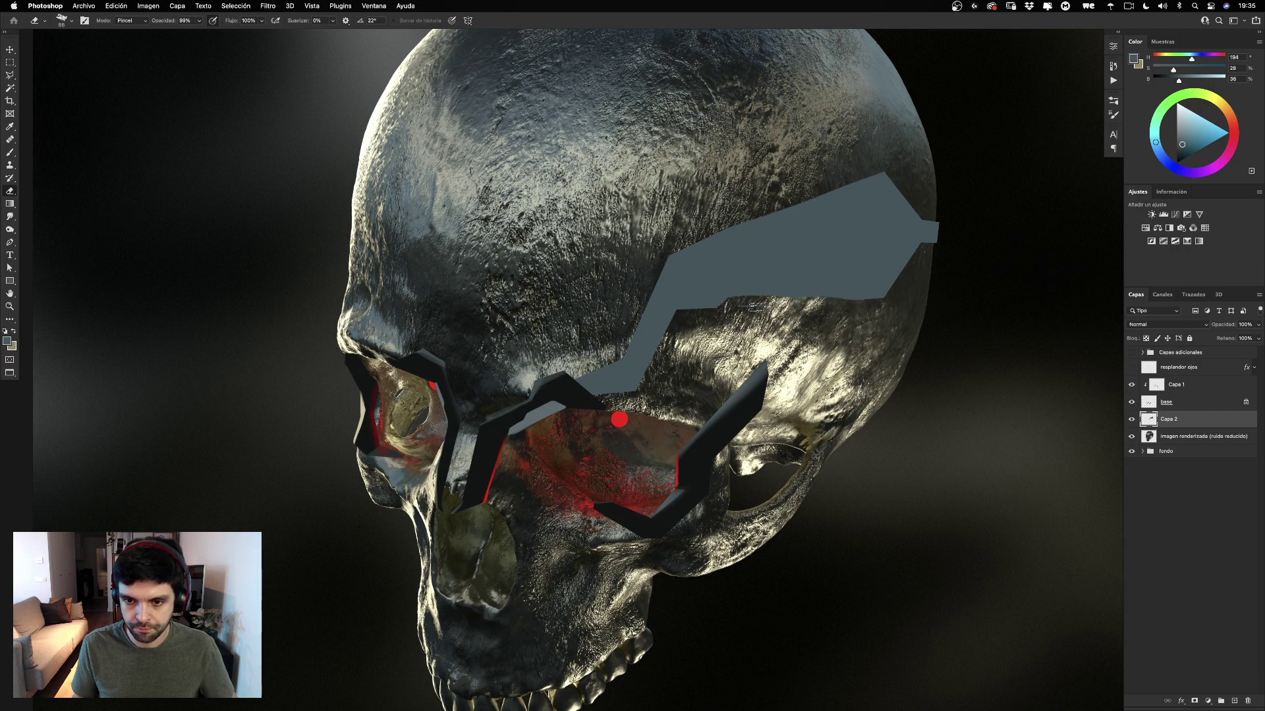
key("super+z")
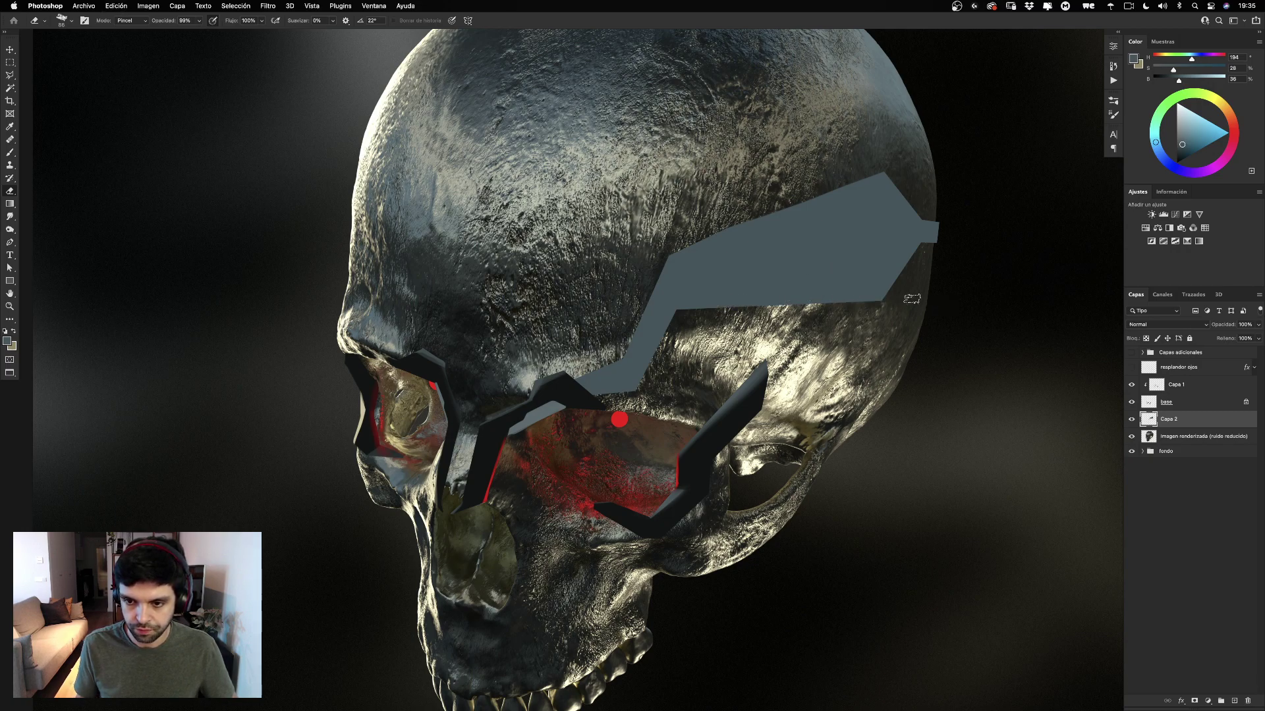
left_click_drag(930, 279, 695, 323)
key("super+z")
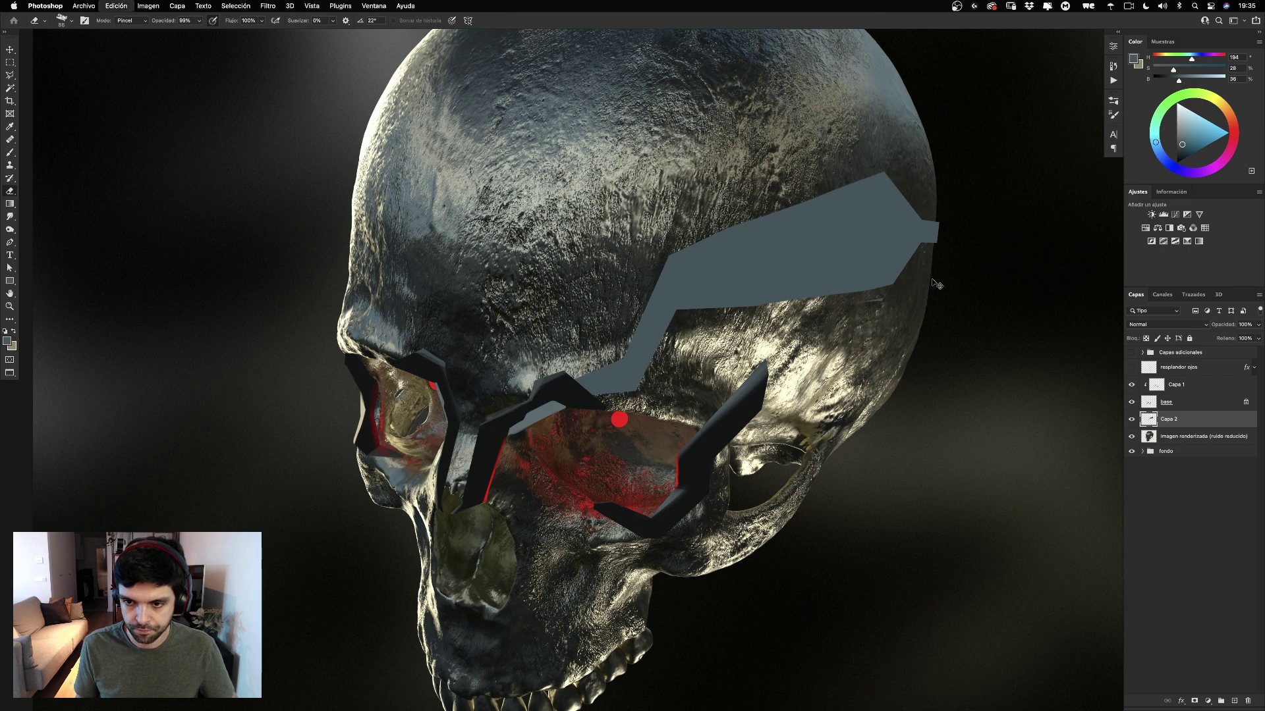
mouse_move(928, 268)
left_mouse_down()
mouse_move(681, 313)
mouse_move(944, 282)
mouse_move(764, 306)
left_mouse_up()
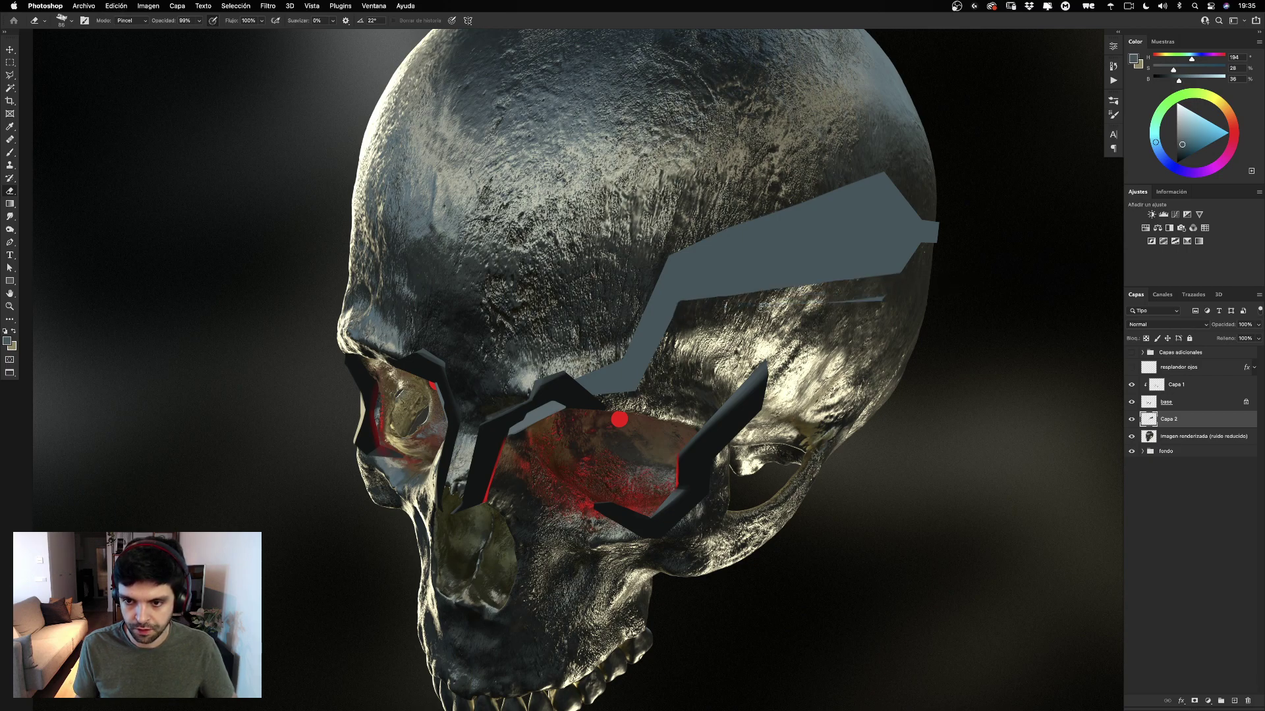
left_click_drag(953, 290, 828, 308)
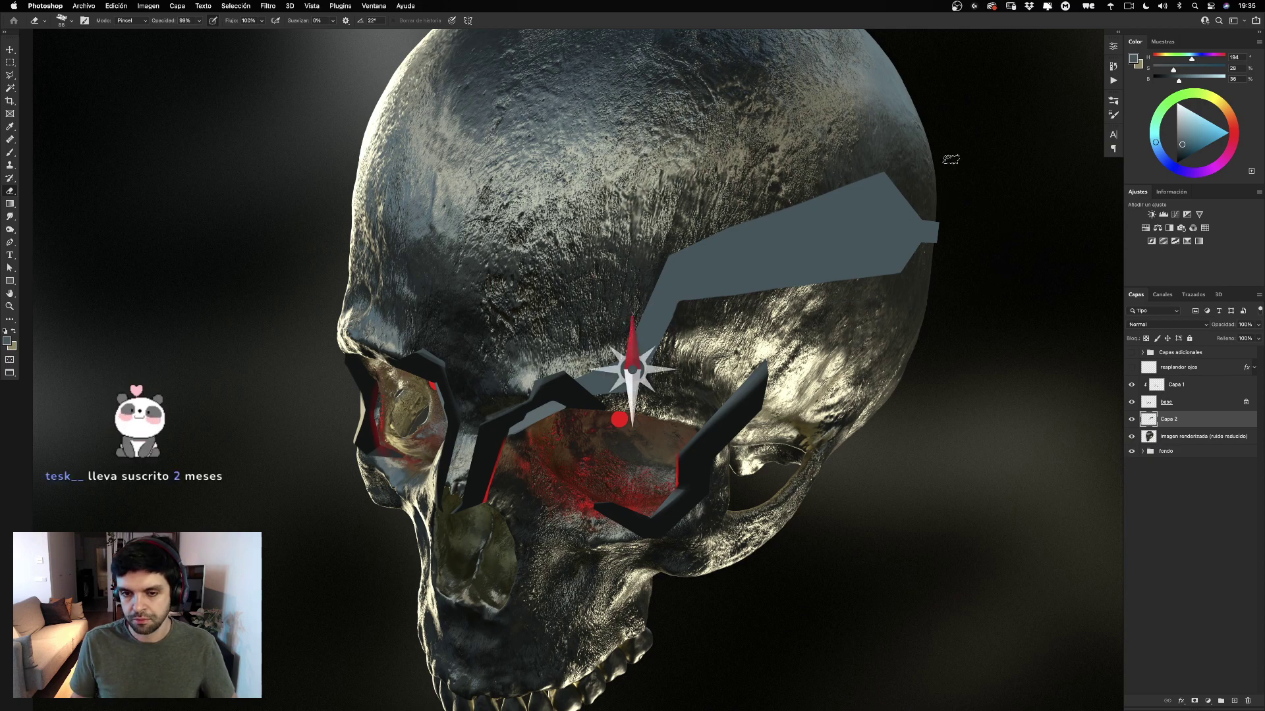
Clear the whole blue-grey temple panel from the new layer and deselect.
left_click_drag(866, 375, 876, 390)
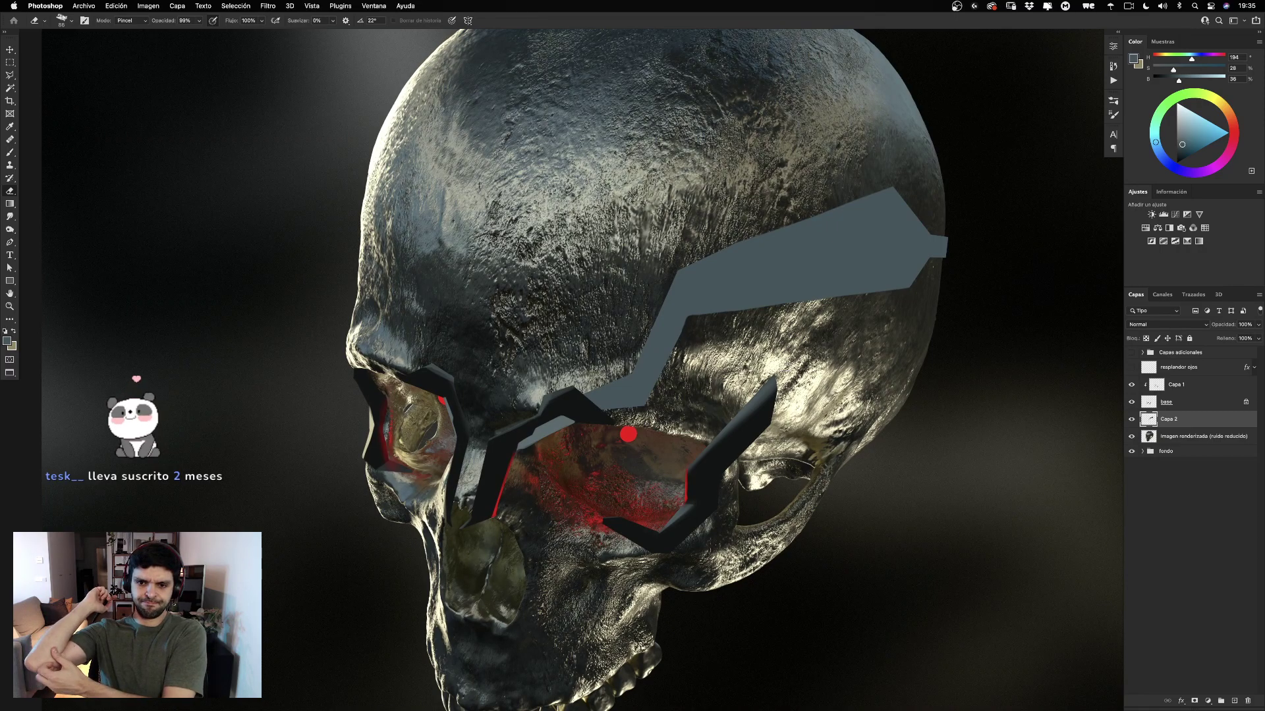
key("super+a")
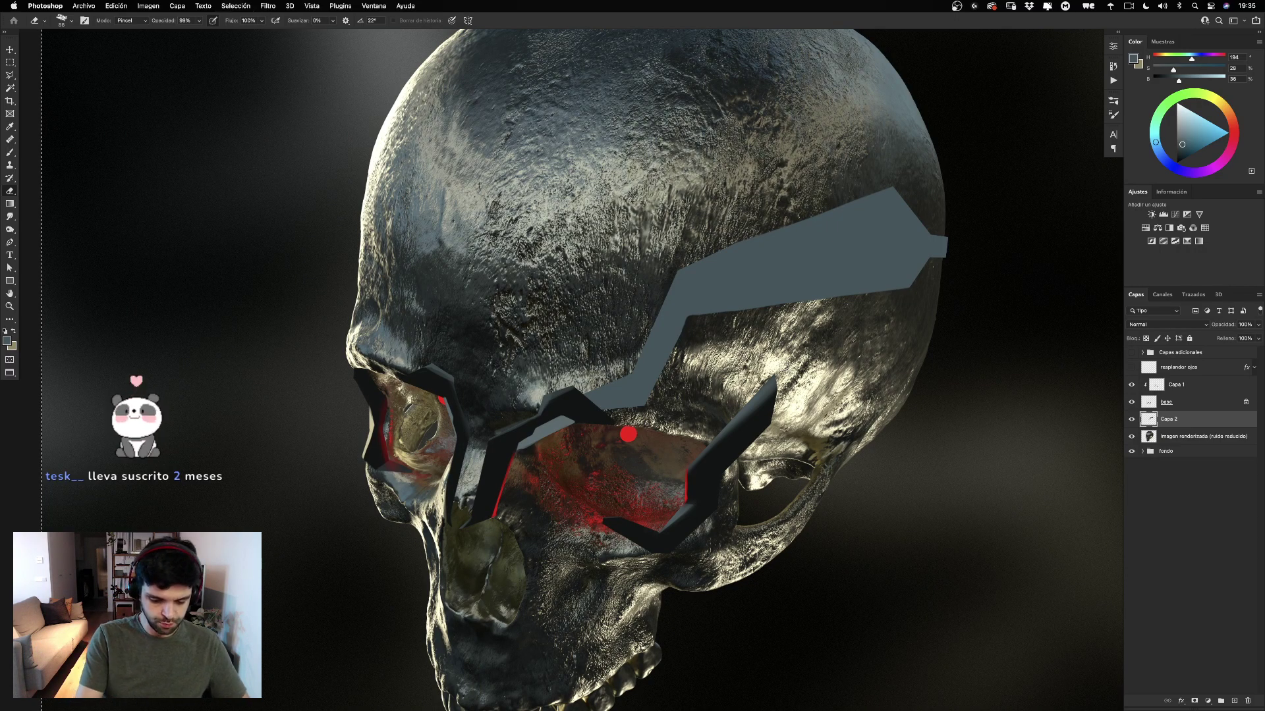
key("Delete")
key("super+d")
key("b")
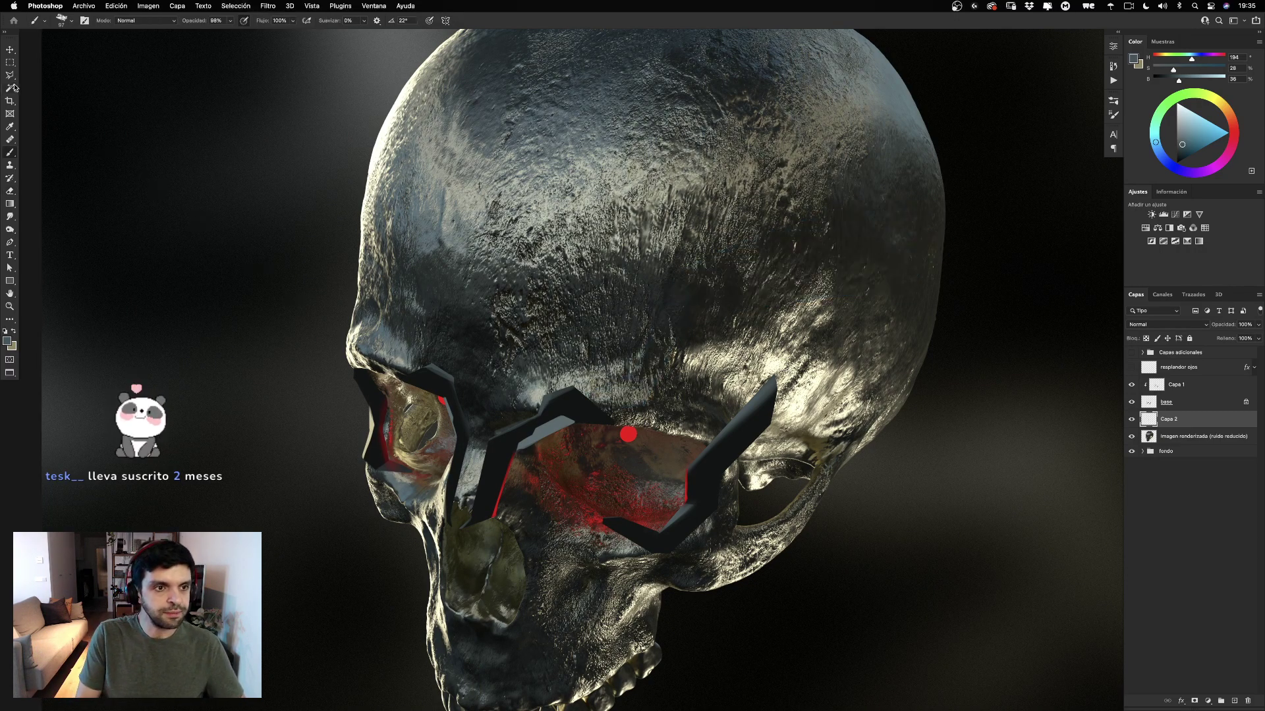
left_click(10, 75)
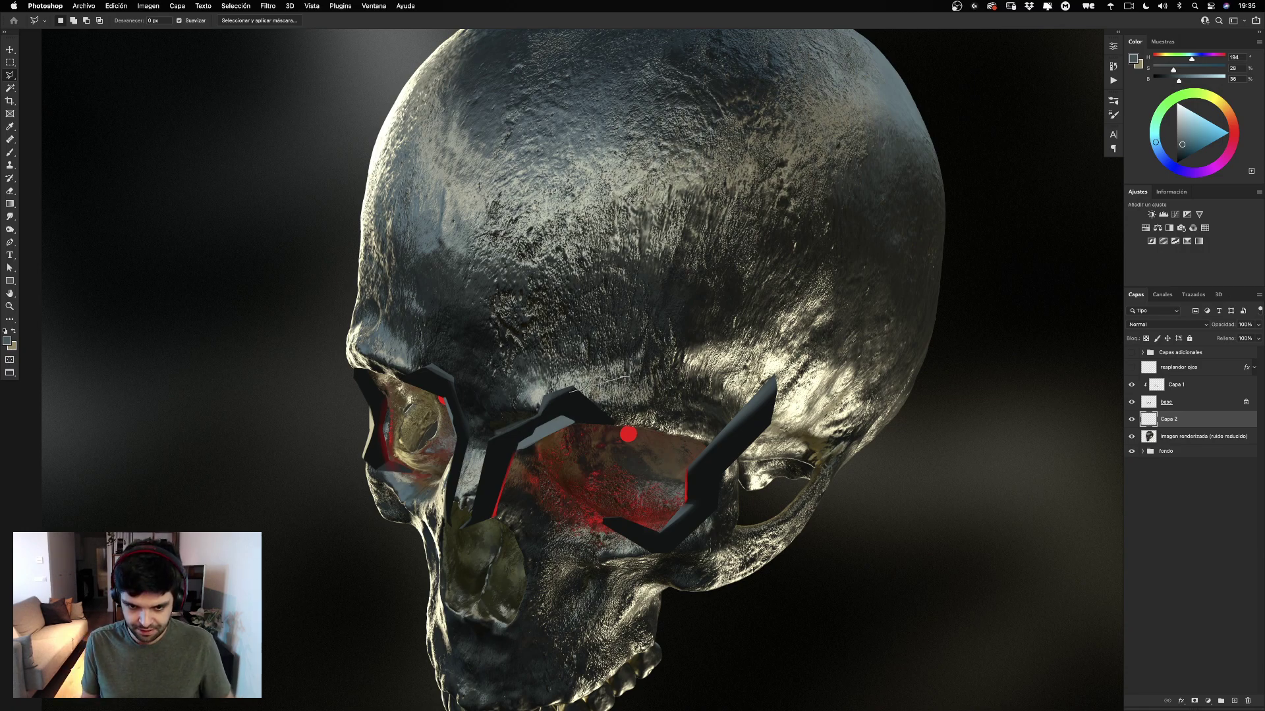
left_click(563, 397)
scroll(656, 342, "down", 2)
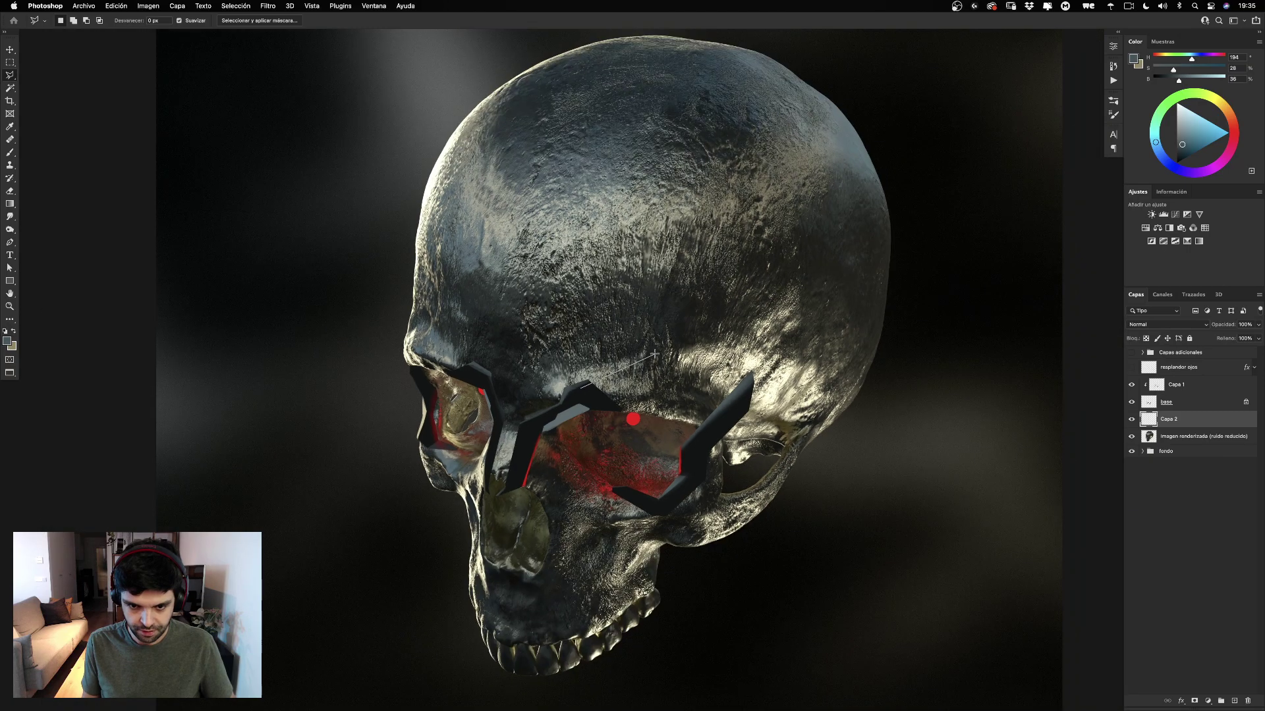
scroll(660, 333, "up", 15)
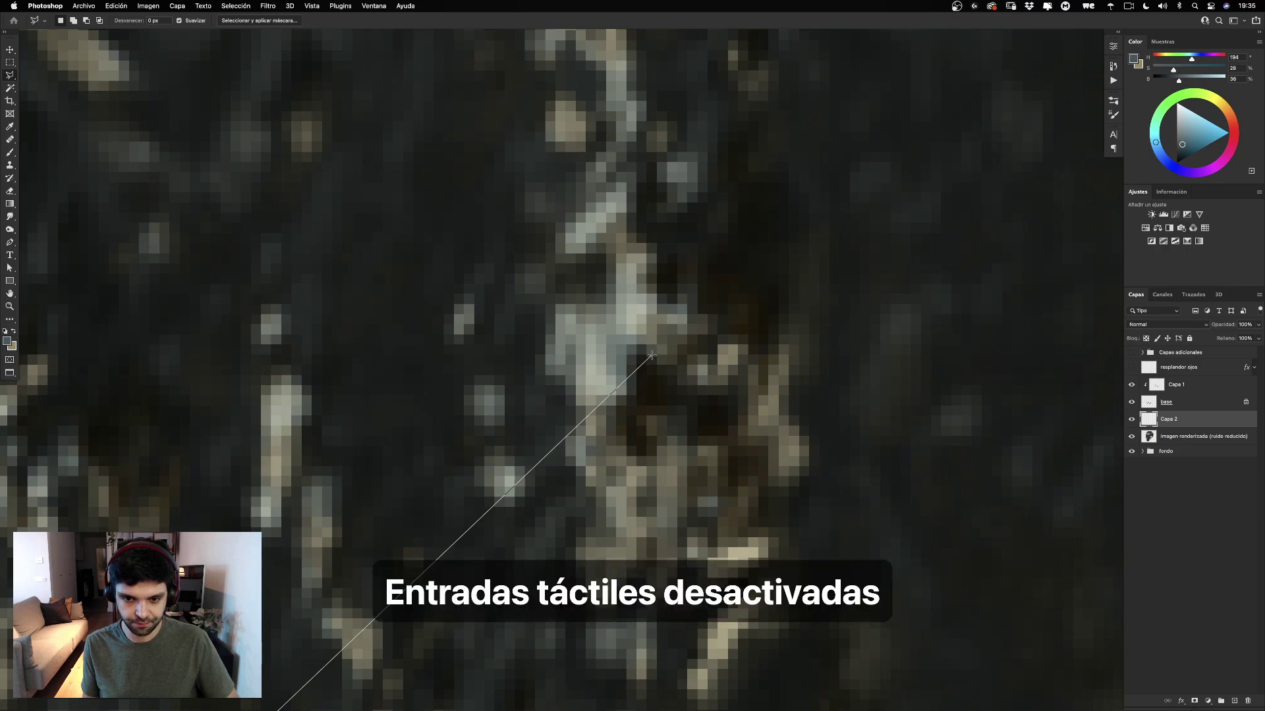
key("Escape")
key("super+0")
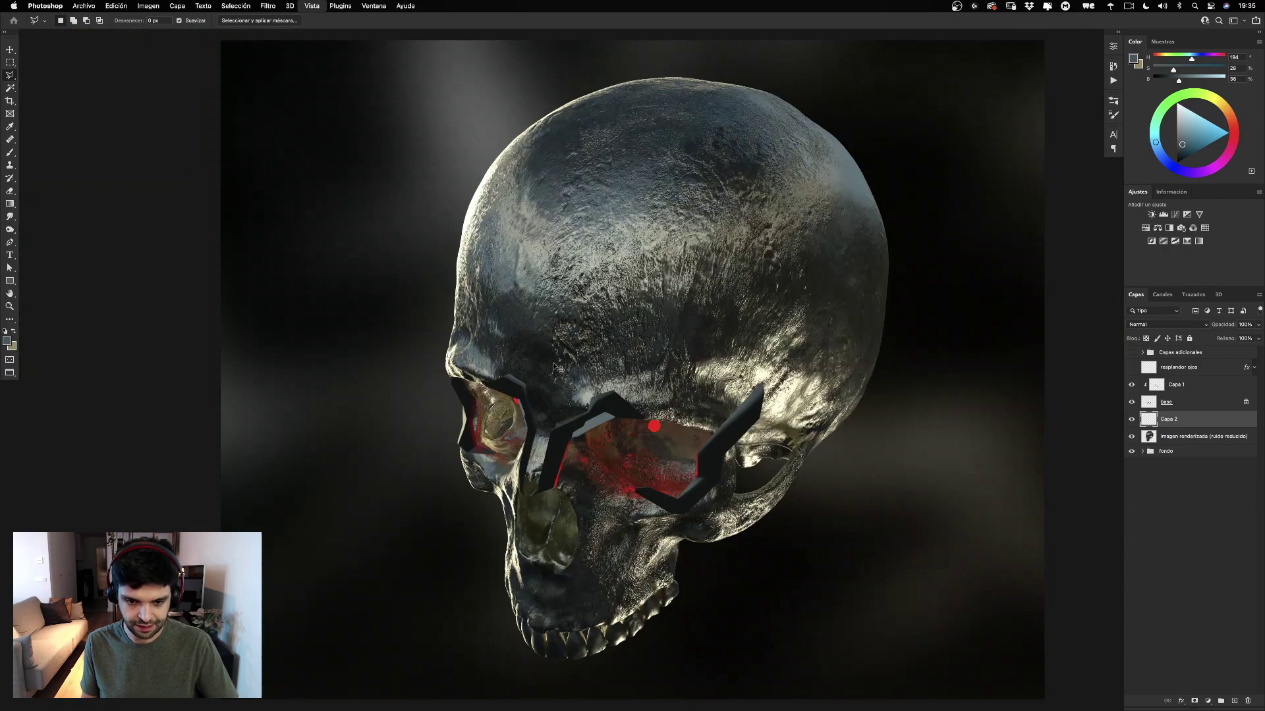
Outline a narrow angular plate rising from the brow's end across the temple, fill it with the blue-grey foreground color and deselect.
left_click(10, 306)
left_click_drag(653, 405, 708, 380)
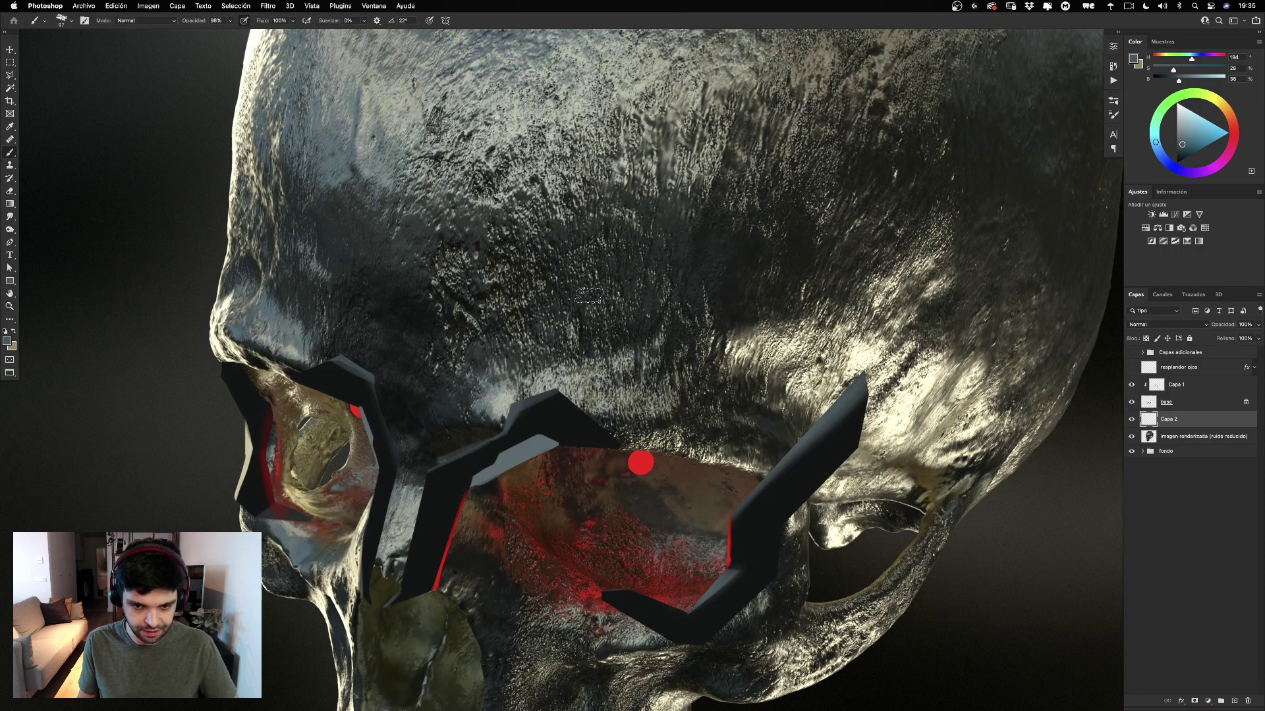
left_click(11, 76)
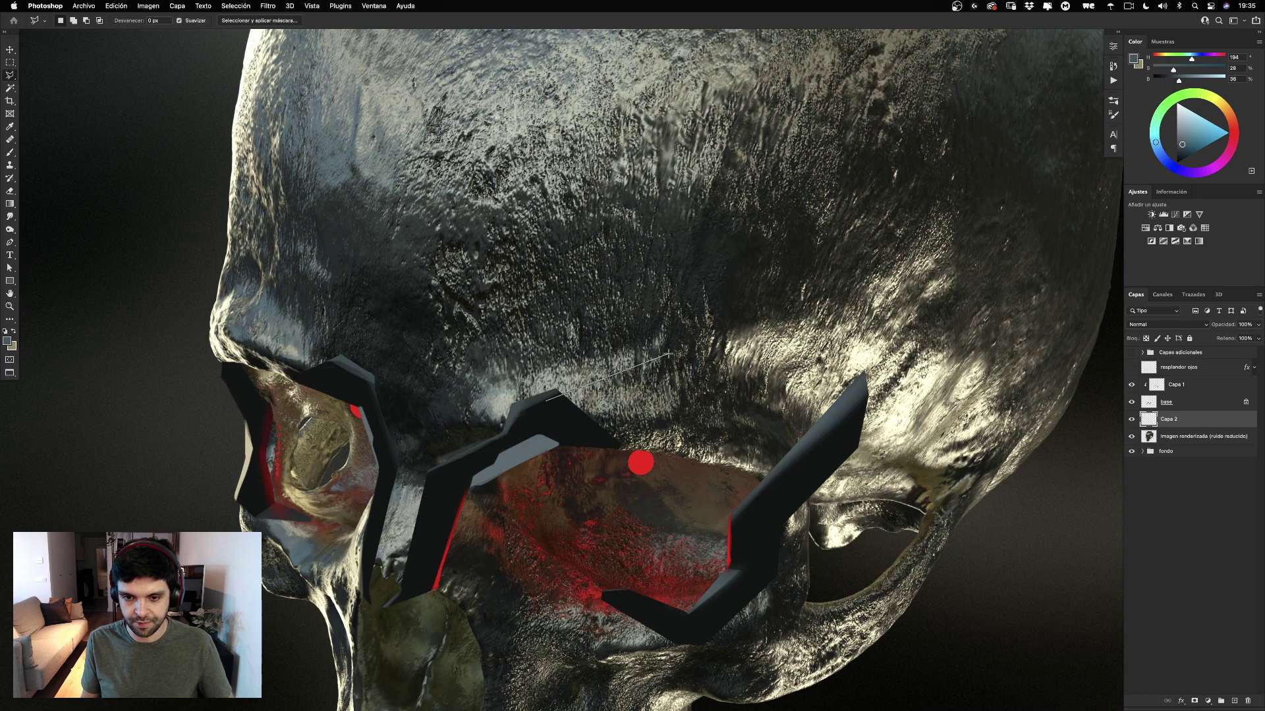
key("super+minus")
key("super+minus")
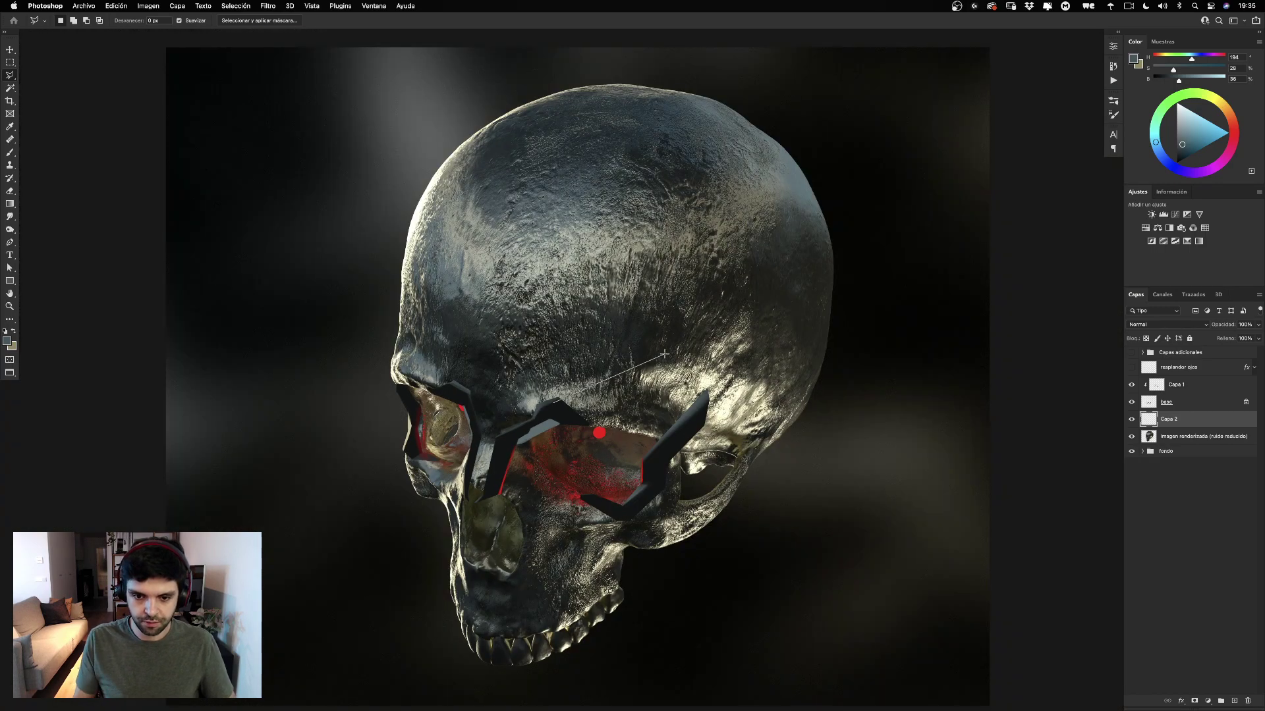
left_click(606, 383)
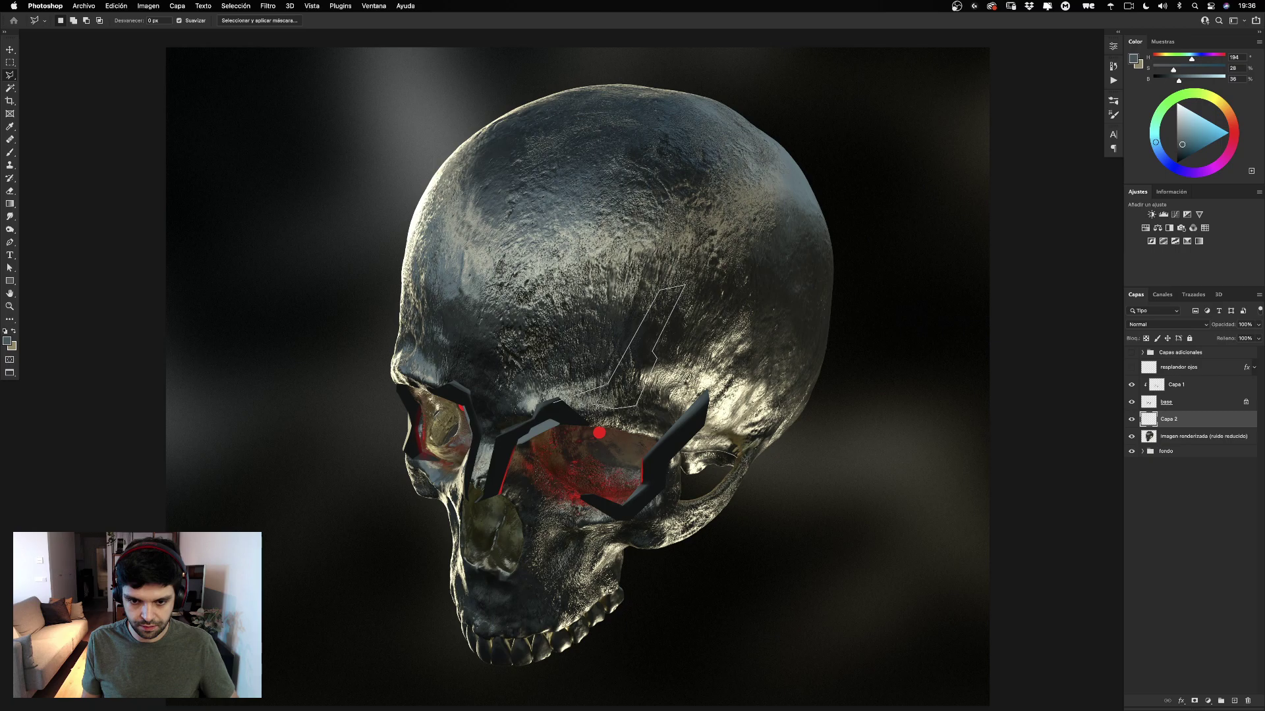
left_click(558, 412)
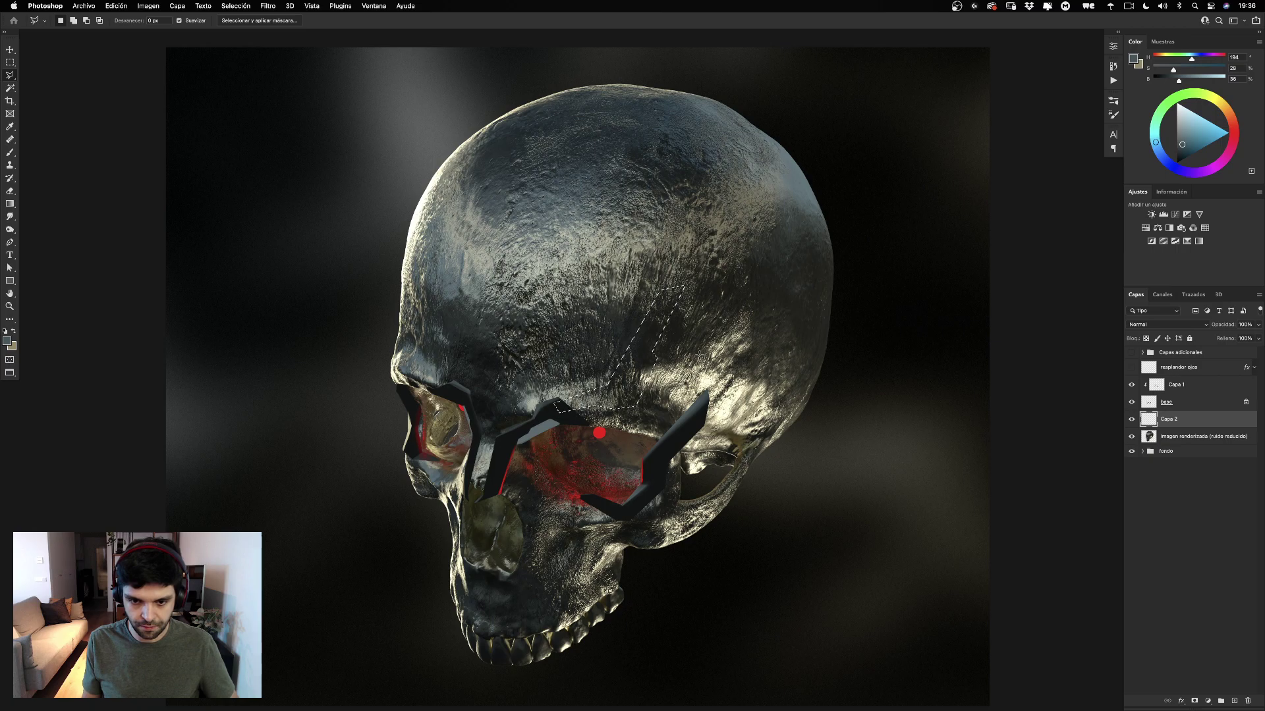
key("alt+BackSpace")
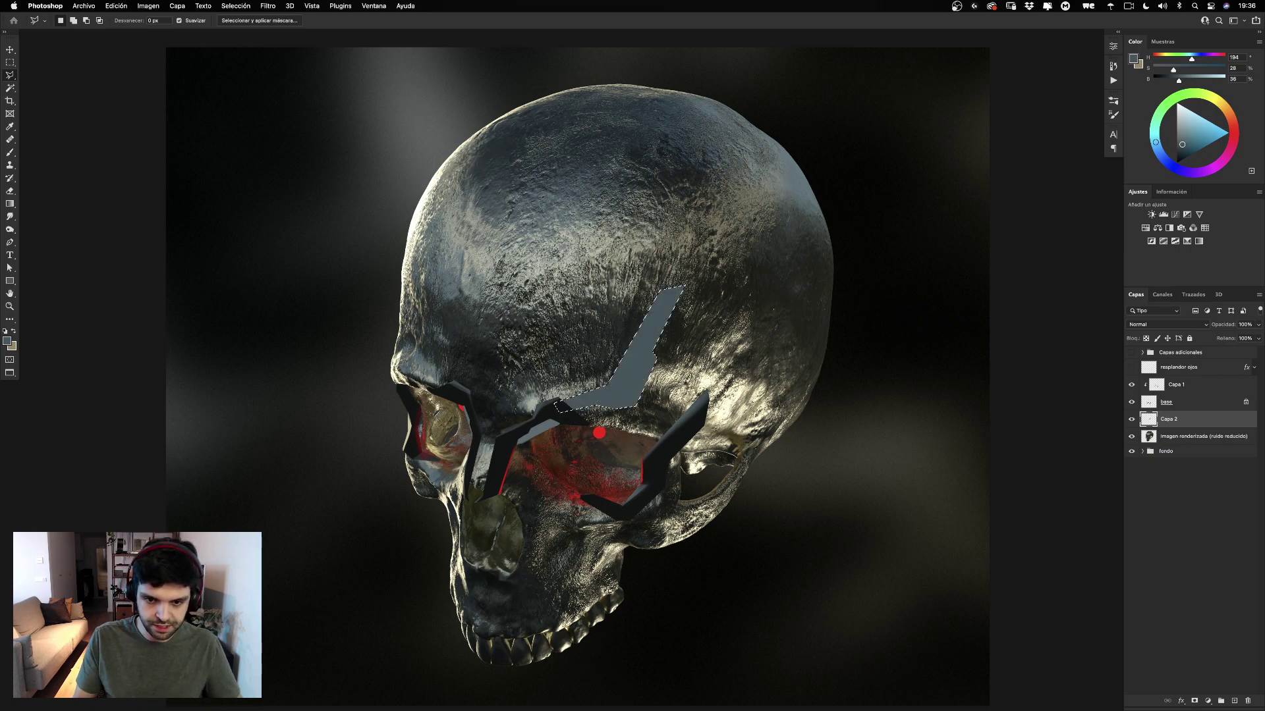
key("super+d")
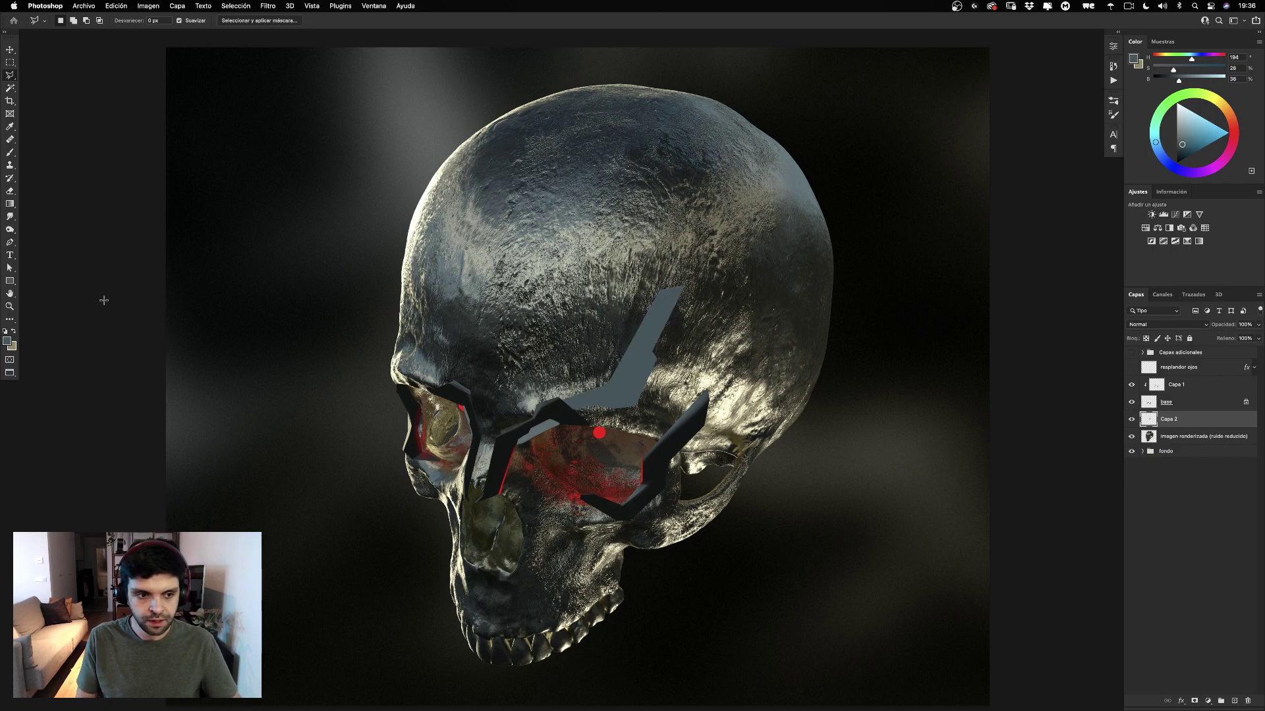
Lock the plate layer's transparent pixels, sample near-black from the brow and brush a dark shadow along the plate's lower edge.
left_click(10, 306)
left_click_drag(600, 349, 647, 352)
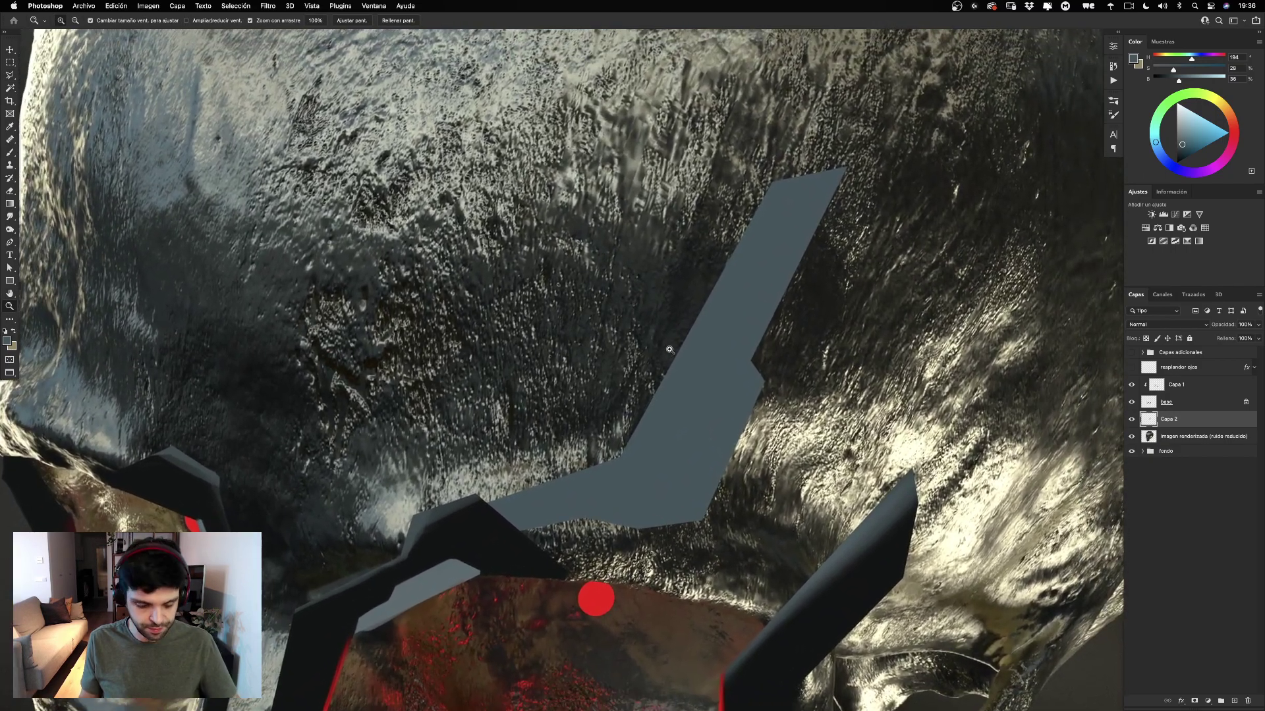
key("b")
left_click(474, 528, "alt")
left_click_drag(595, 476, 579, 476, "ctrl+alt")
left_click_drag(486, 539, 631, 501)
key("super+z")
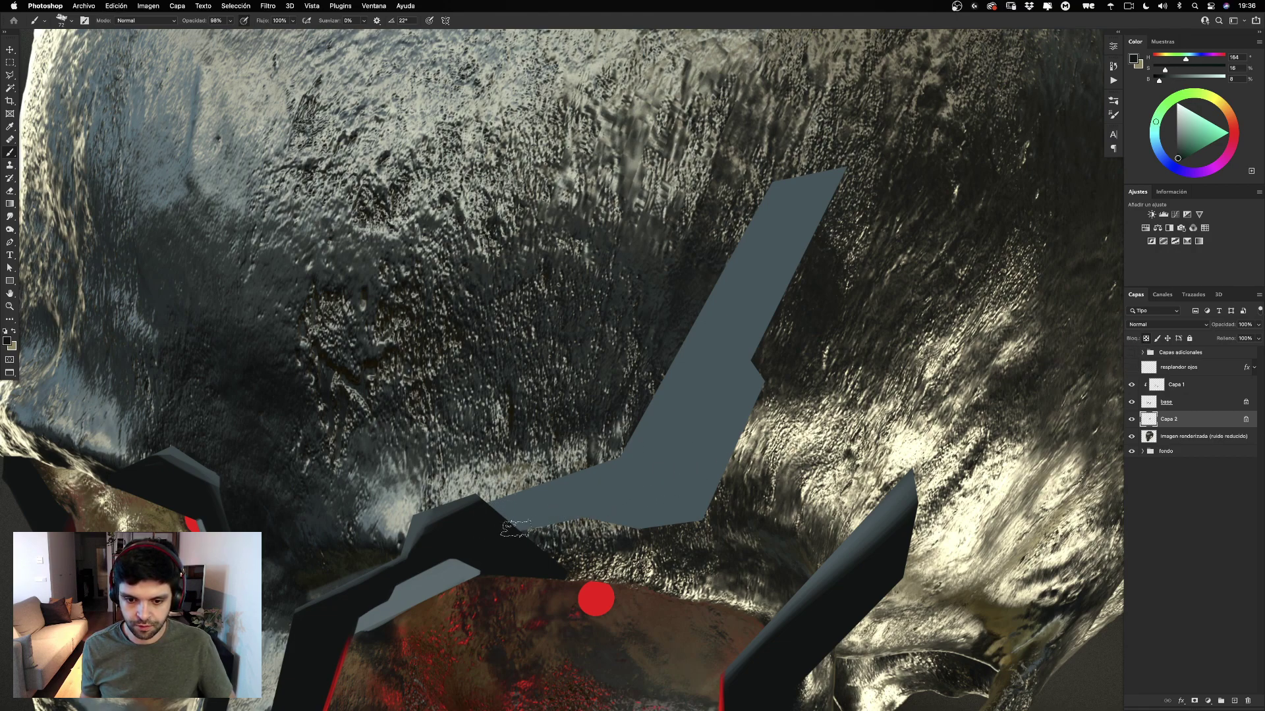
left_click_drag(515, 528, 591, 508)
mouse_move(522, 528)
left_mouse_down()
mouse_move(604, 504)
mouse_move(724, 566)
mouse_move(660, 488)
mouse_move(621, 525)
mouse_move(652, 542)
mouse_move(603, 518)
mouse_move(675, 550)
mouse_move(605, 515)
mouse_move(644, 554)
mouse_move(585, 510)
mouse_move(664, 521)
mouse_move(663, 533)
mouse_move(643, 529)
mouse_move(770, 498)
left_mouse_up()
left_click_drag(621, 535, 757, 502)
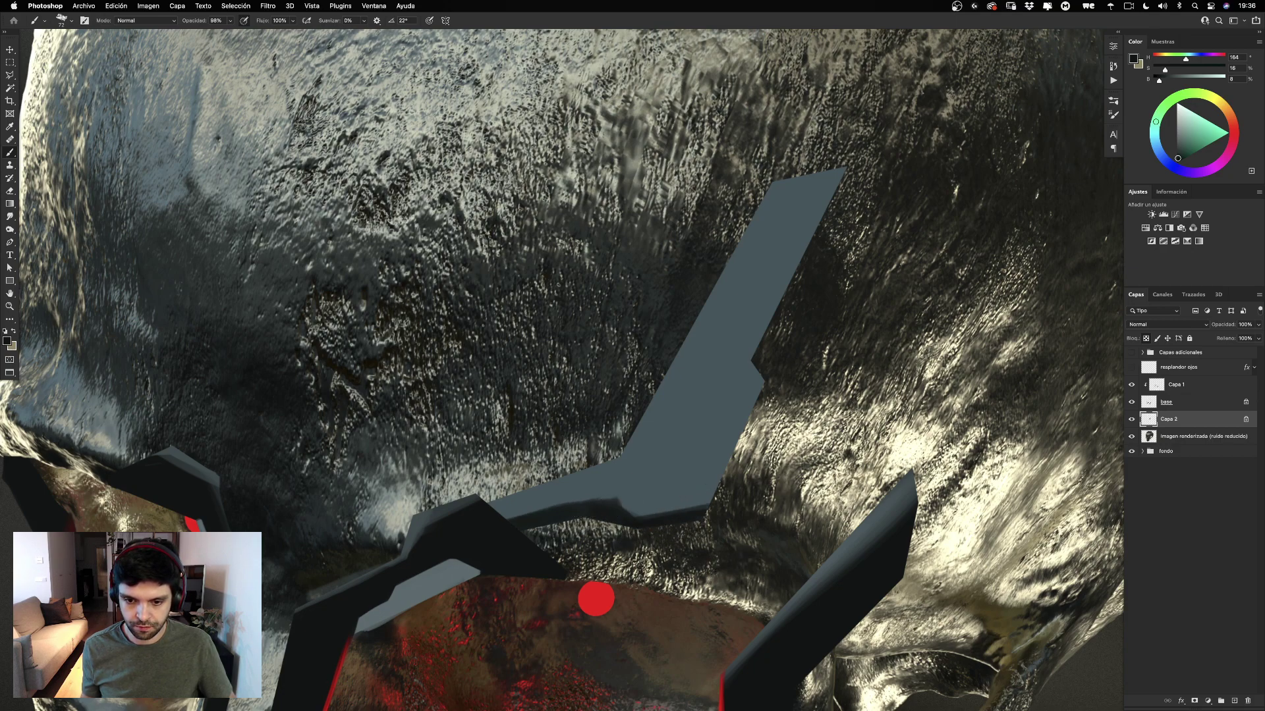
Shade the plate's lower rear edge below the notch with the dark tone, undoing the overly wide strokes and refining the lower corner.
left_click_drag(801, 395, 746, 338)
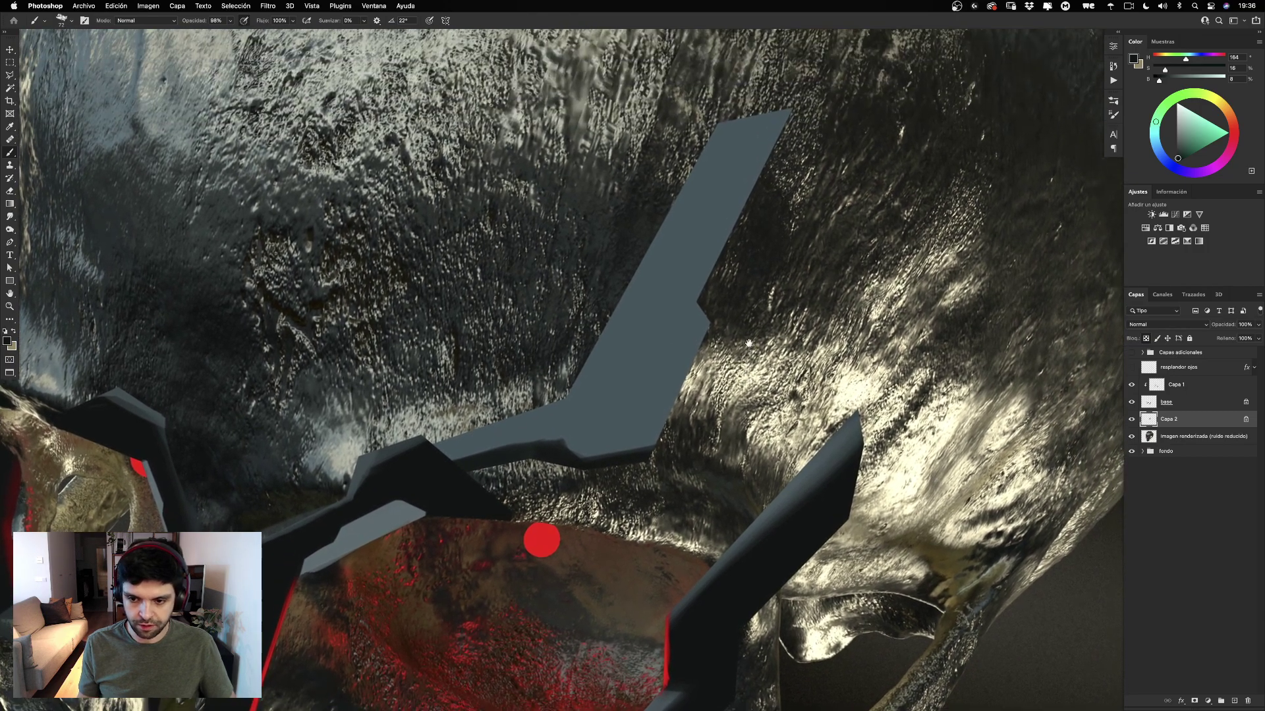
key("super+minus")
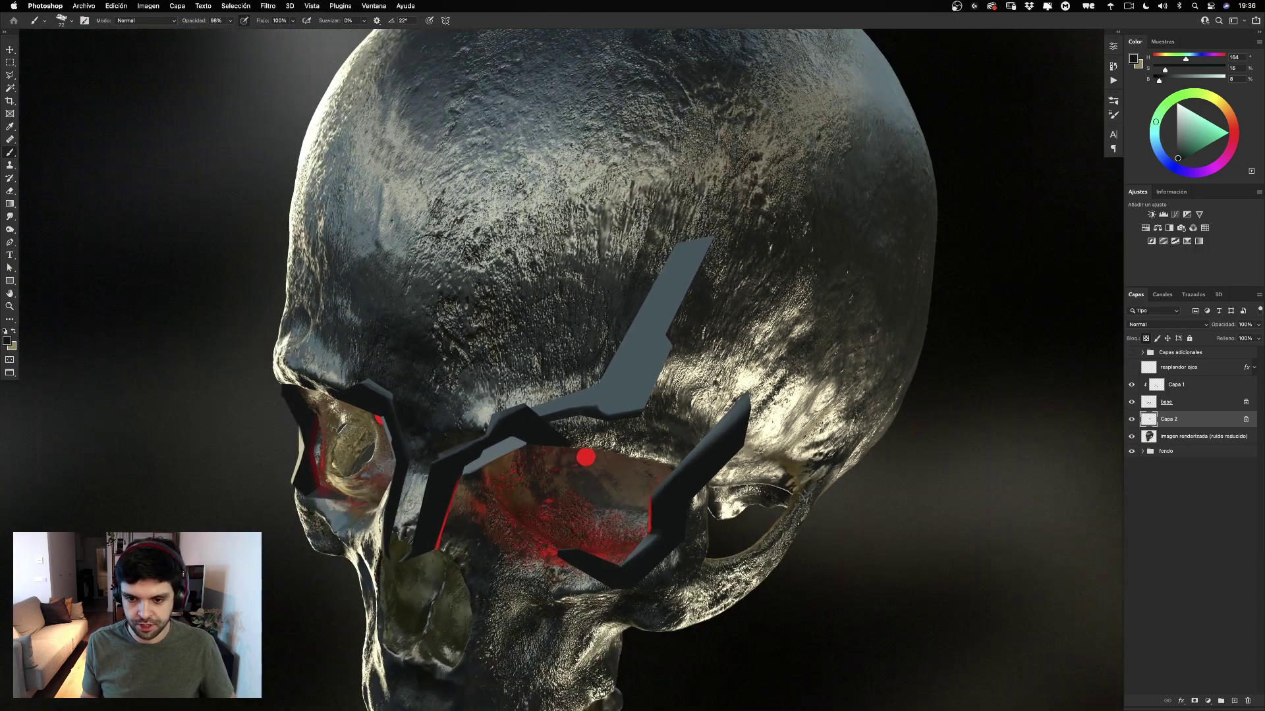
left_click_drag(669, 359, 636, 411)
mouse_move(680, 343)
left_mouse_down()
mouse_move(621, 445)
mouse_move(619, 427)
left_mouse_up()
mouse_move(654, 367)
left_mouse_down()
mouse_move(629, 382)
mouse_move(621, 446)
left_mouse_up()
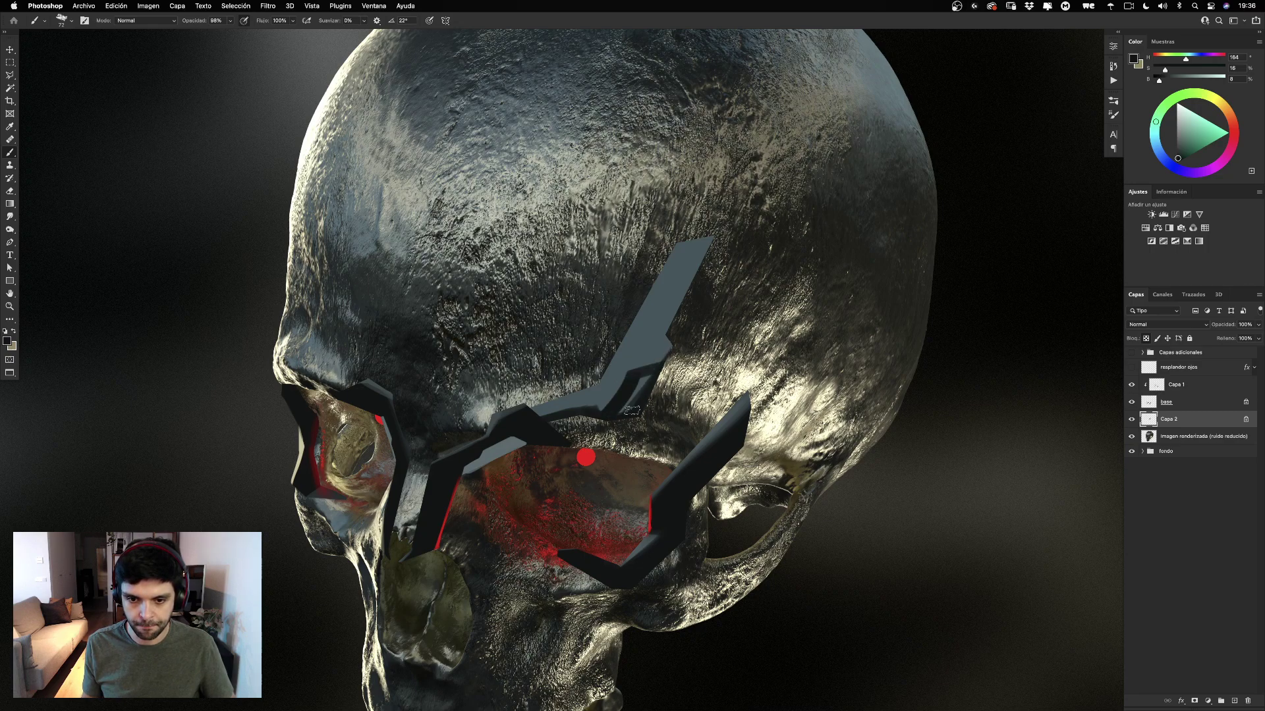
left_click_drag(644, 383, 618, 413)
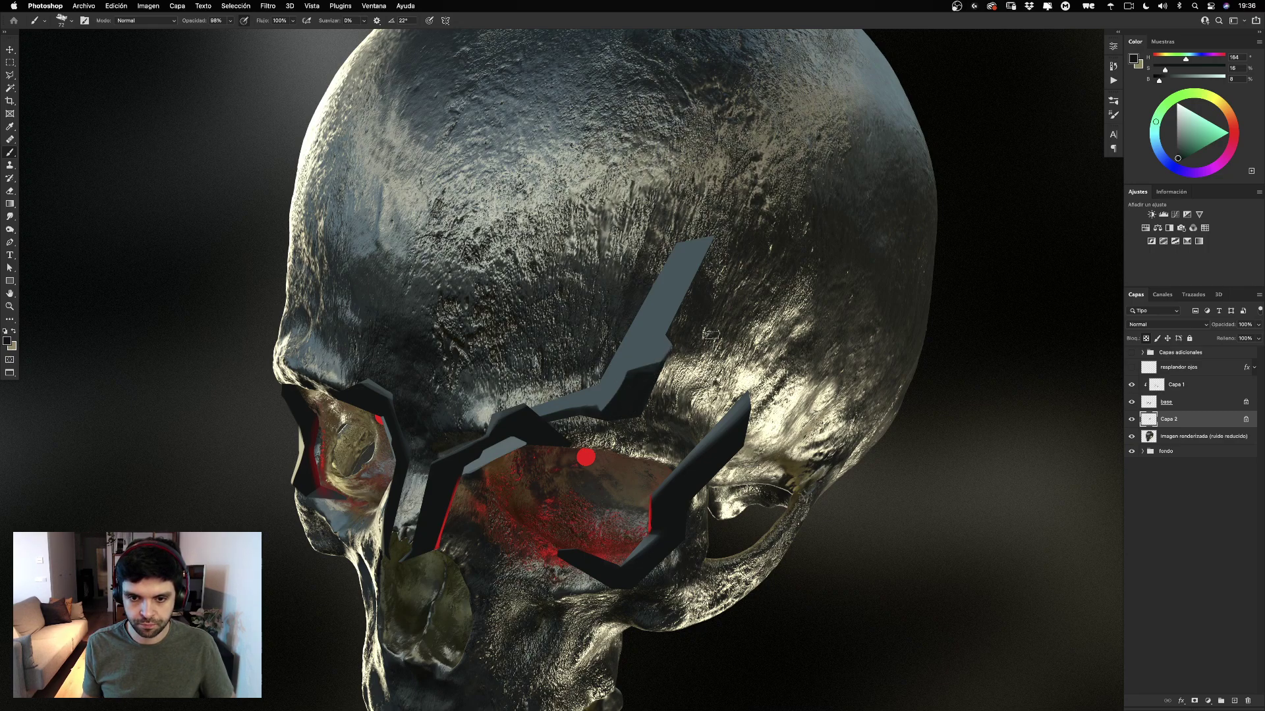
key("super+z")
key("super+z")
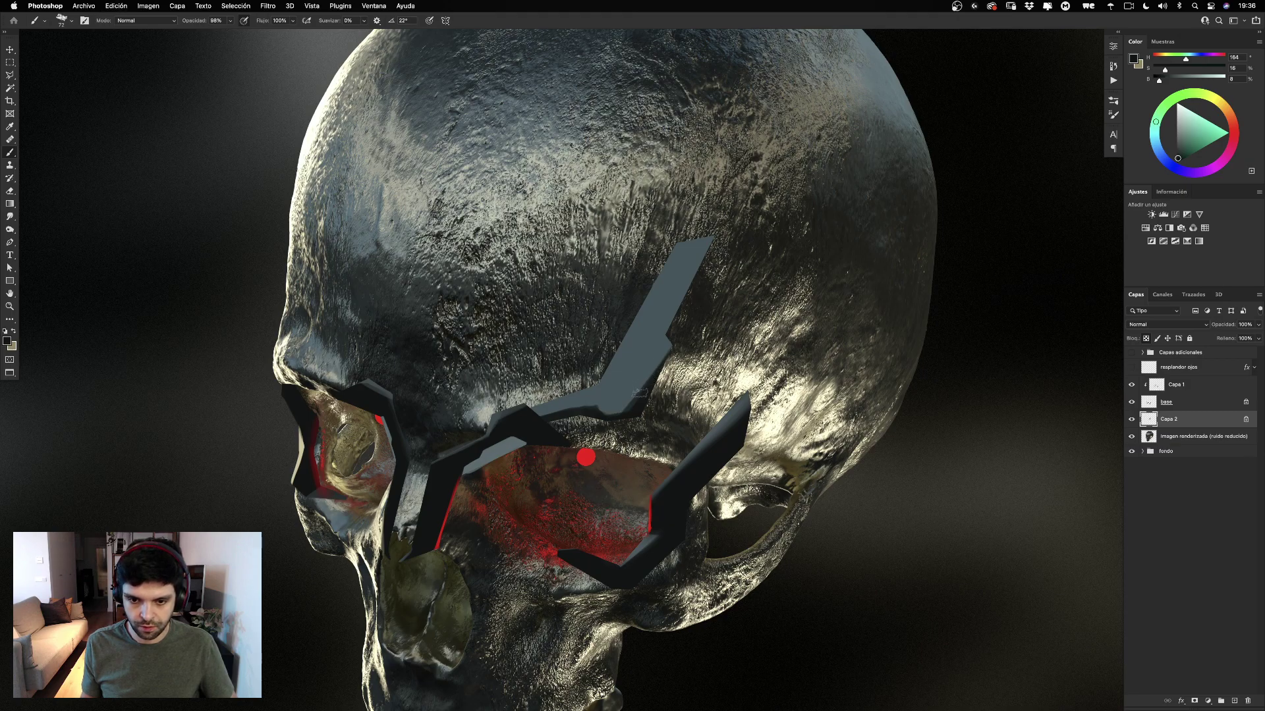
left_click_drag(638, 393, 635, 419)
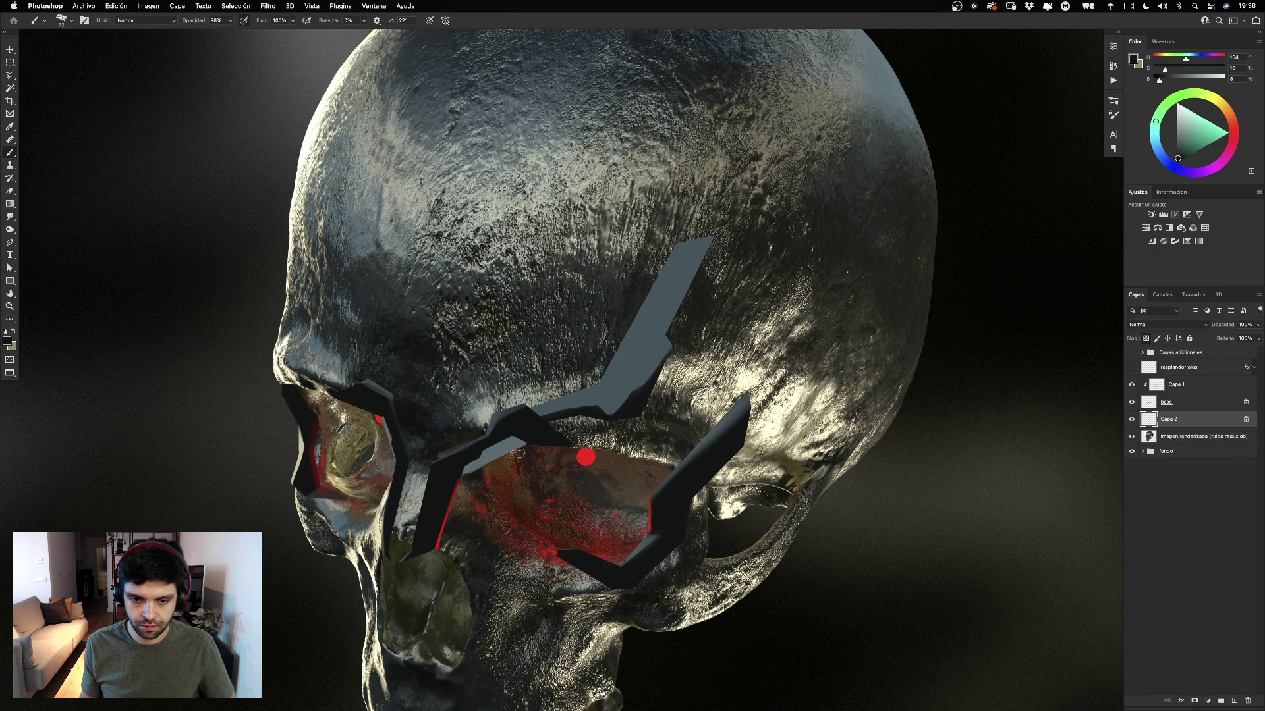
Paint a dark shadow along the plate's upper rear edge from midway down to the notch, redoing the first stroke.
mouse_move(717, 231)
left_mouse_down()
mouse_move(669, 296)
mouse_move(675, 322)
left_mouse_up()
key("super+z")
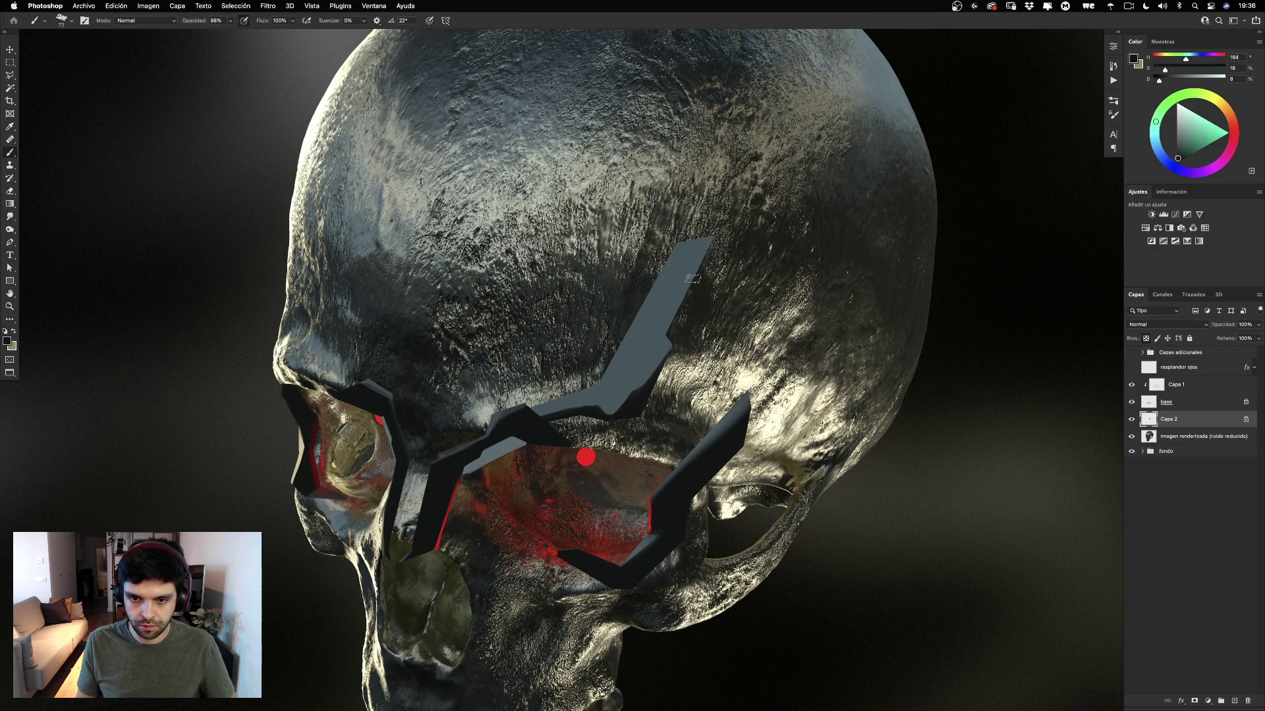
left_click_drag(692, 278, 667, 329)
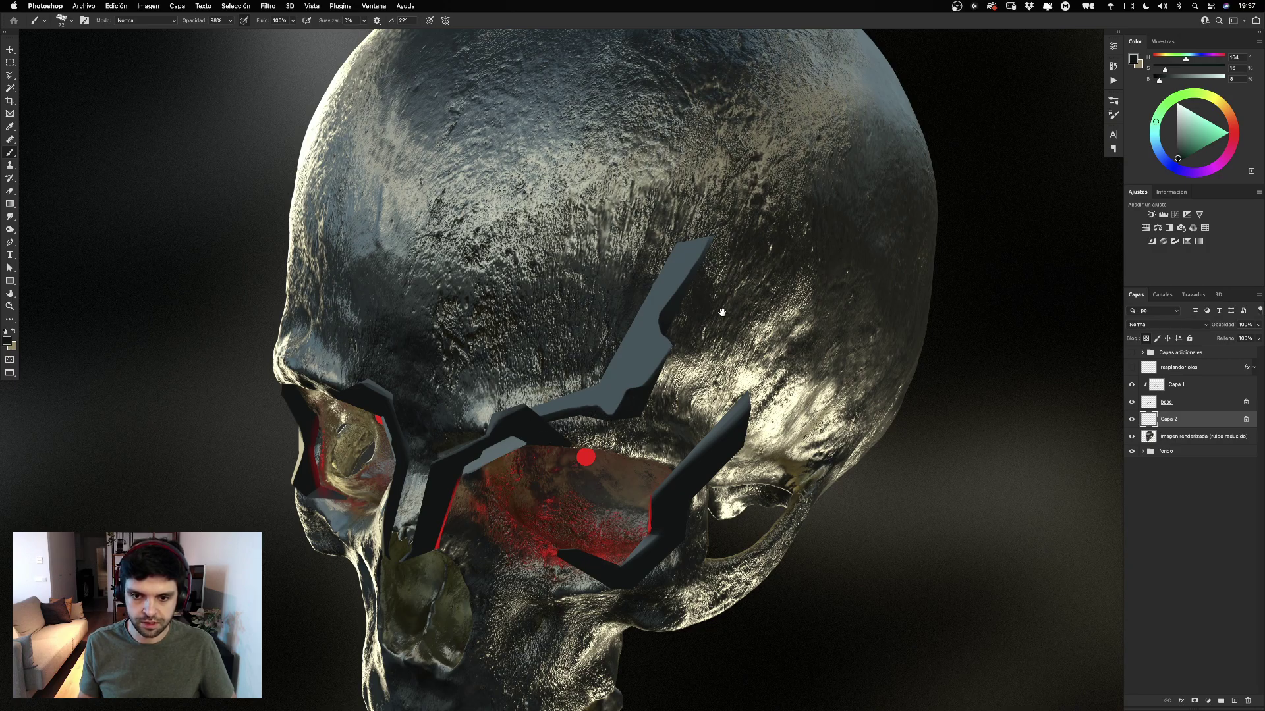
Sample a light grey from the skull's forehead and brush a thin highlight along the plate's front edge, redoing the first stroke.
left_click_drag(721, 313, 699, 340)
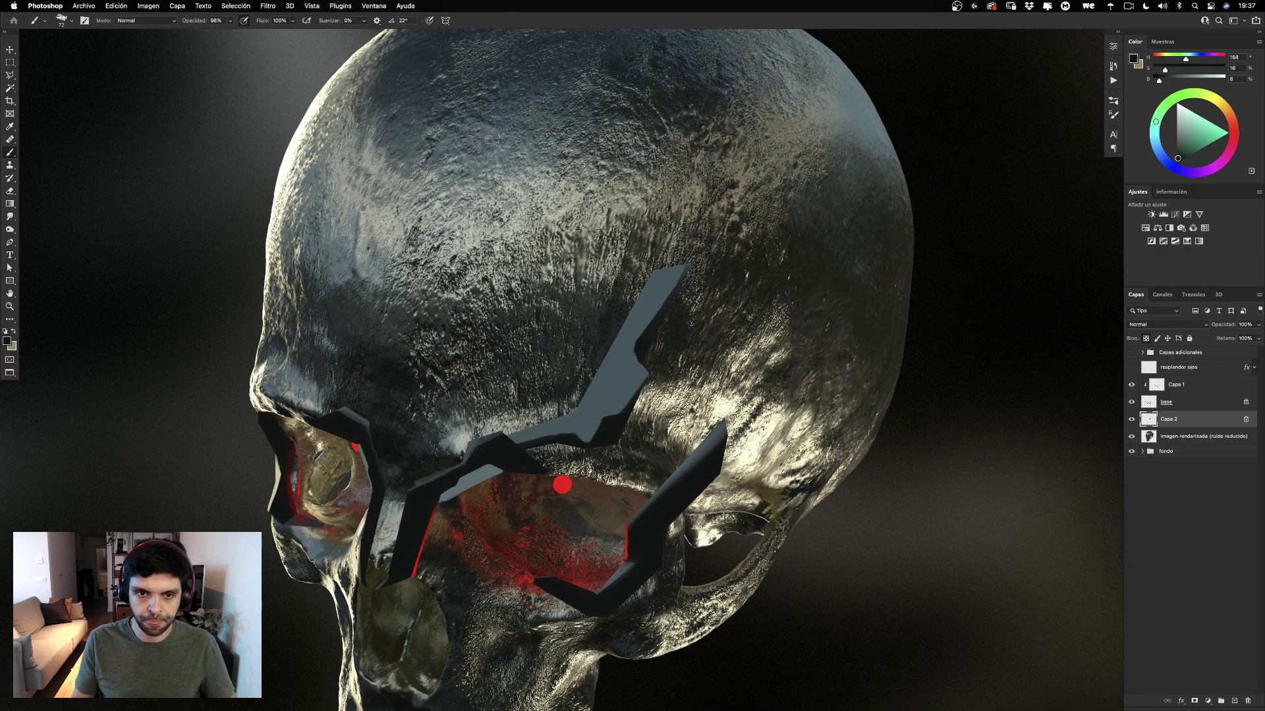
left_click(337, 167, "alt")
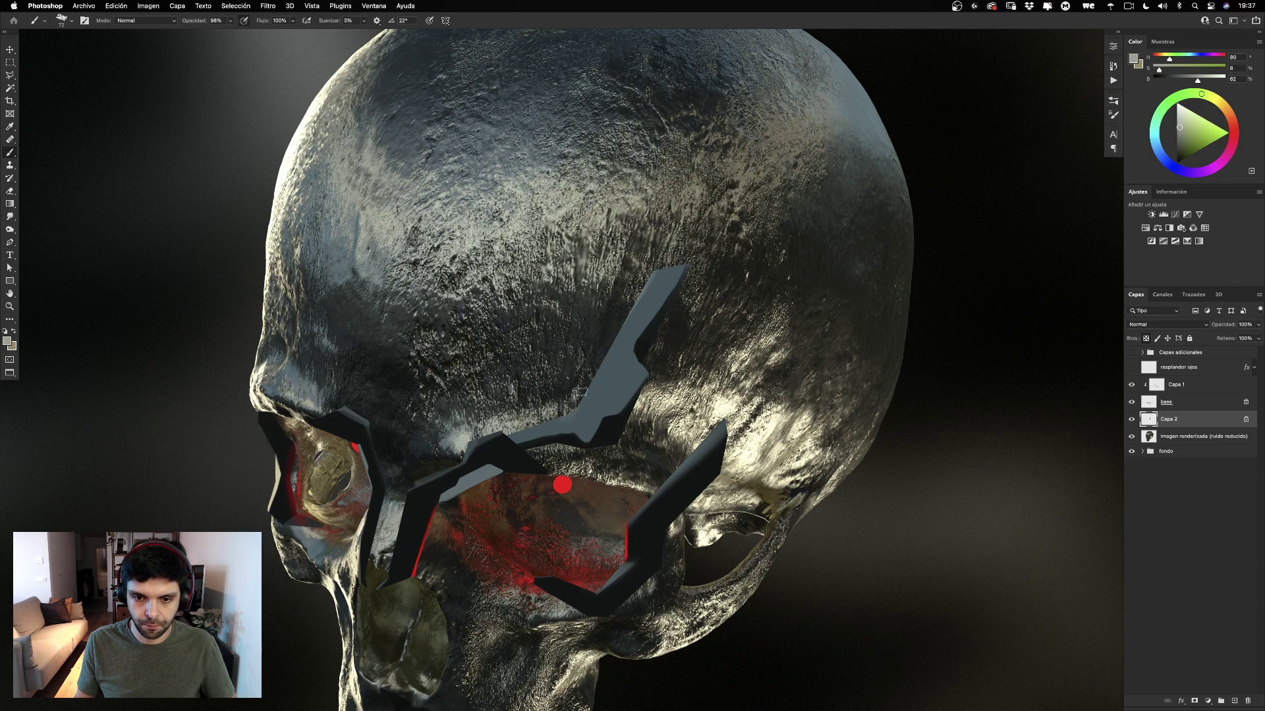
left_click_drag(578, 393, 679, 235)
key("super+z")
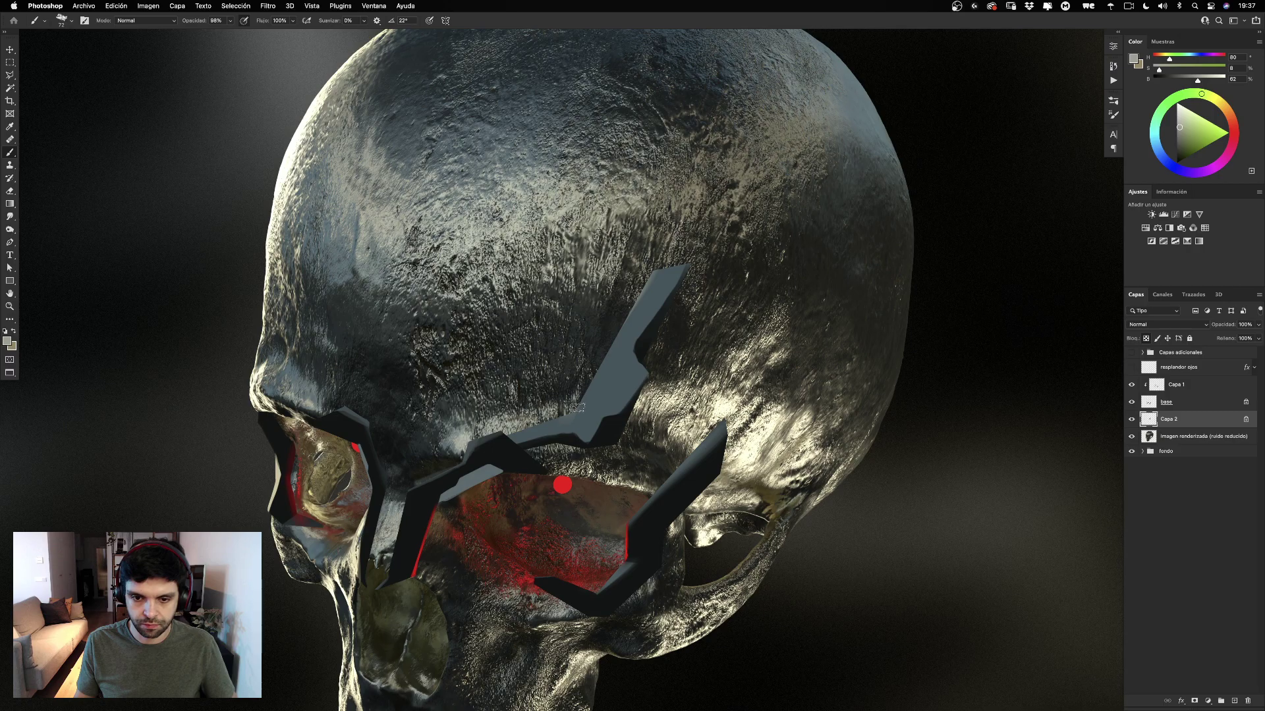
left_click_drag(576, 407, 665, 253)
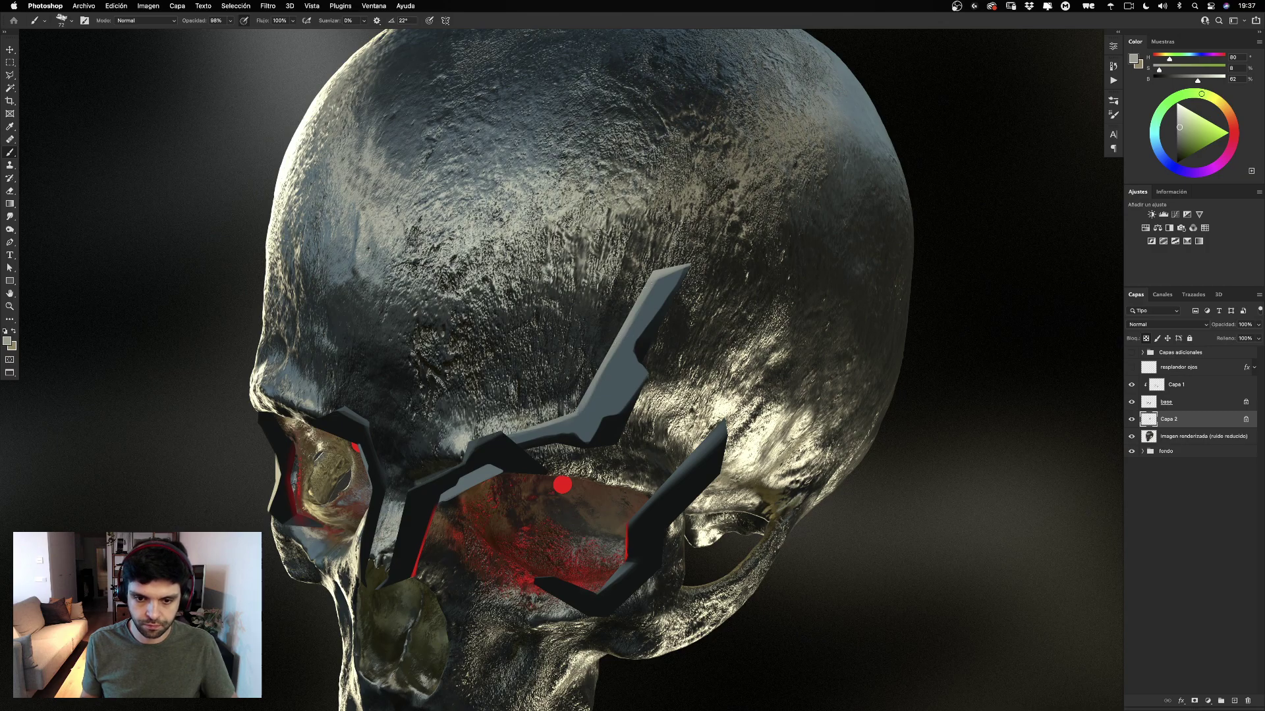
Sample the plate's dark shadow tone and deepen its rear edge from the notch up to the pointed tip, undoing unsuitable strokes.
left_click_drag(637, 355, 664, 285)
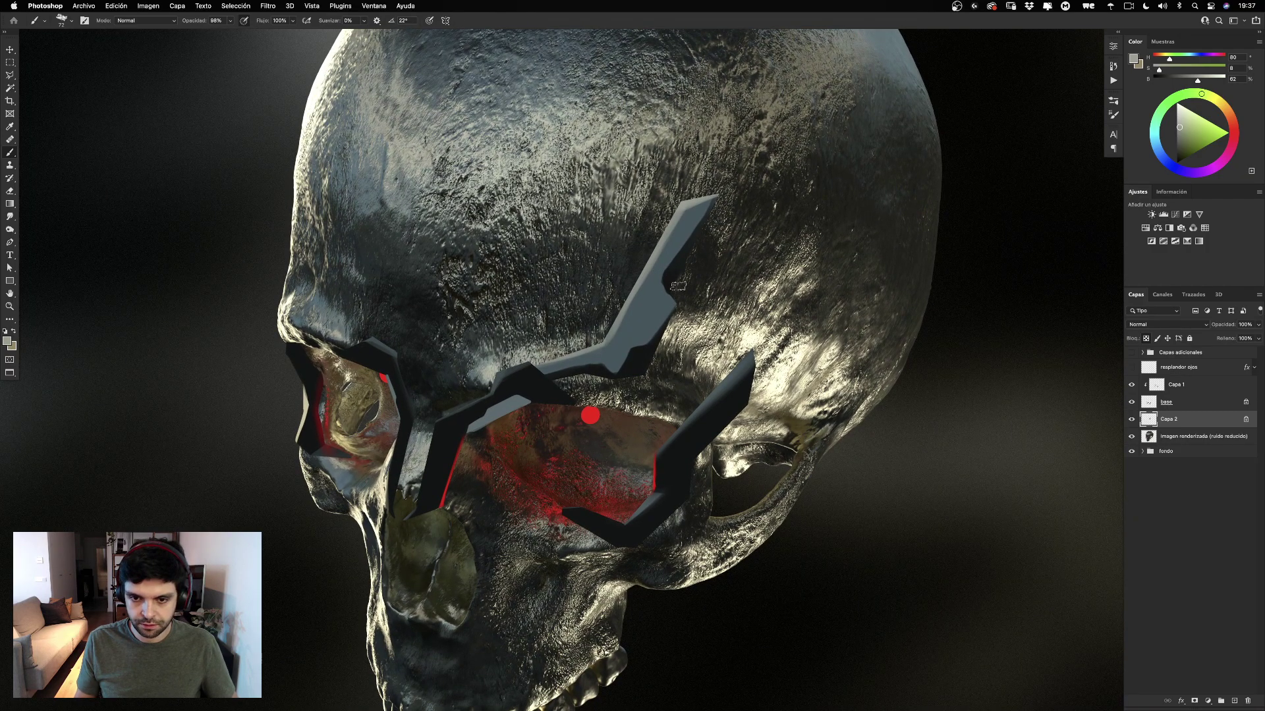
left_click(678, 289, "alt")
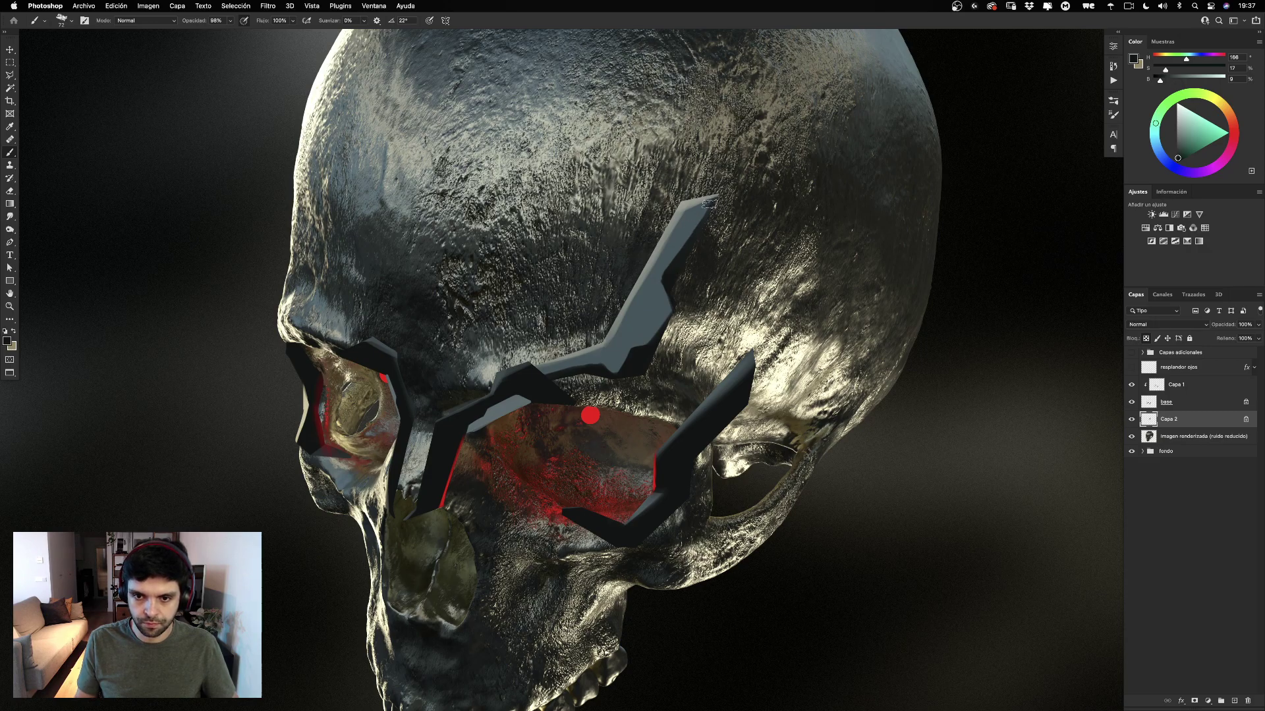
left_click_drag(709, 203, 667, 294)
key("super+z")
left_click_drag(712, 202, 684, 251)
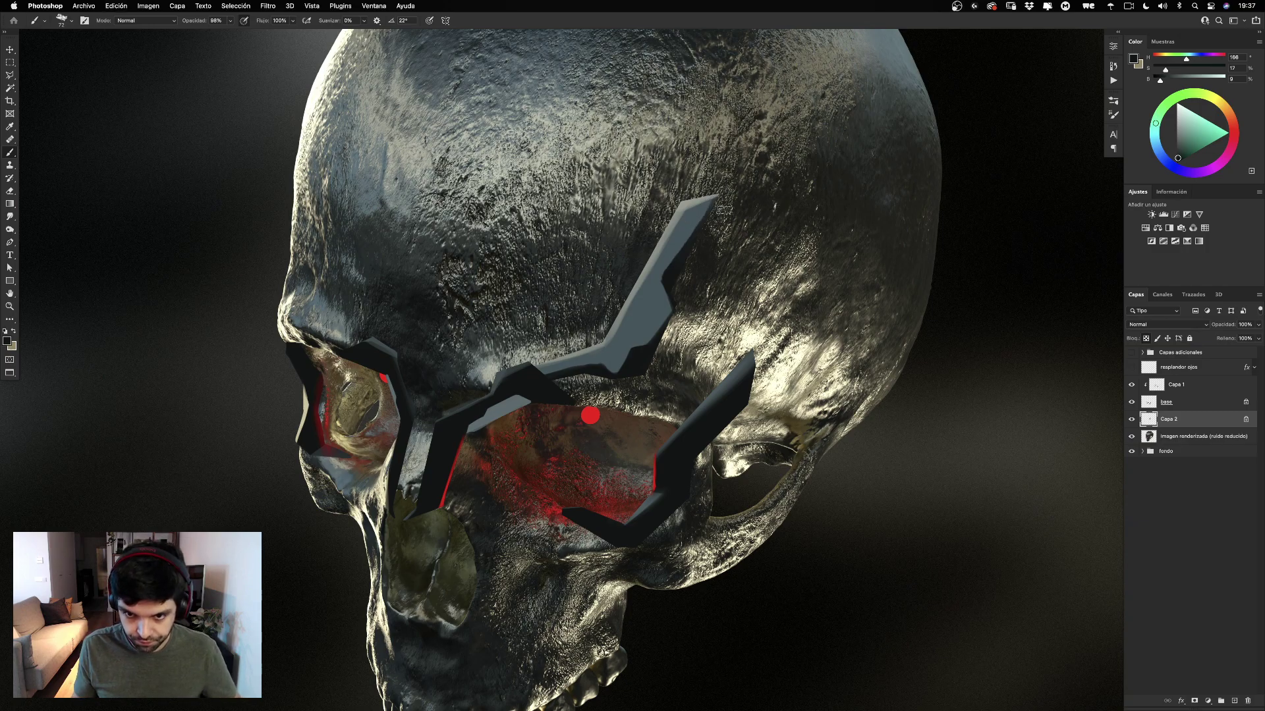
left_click_drag(710, 204, 668, 268)
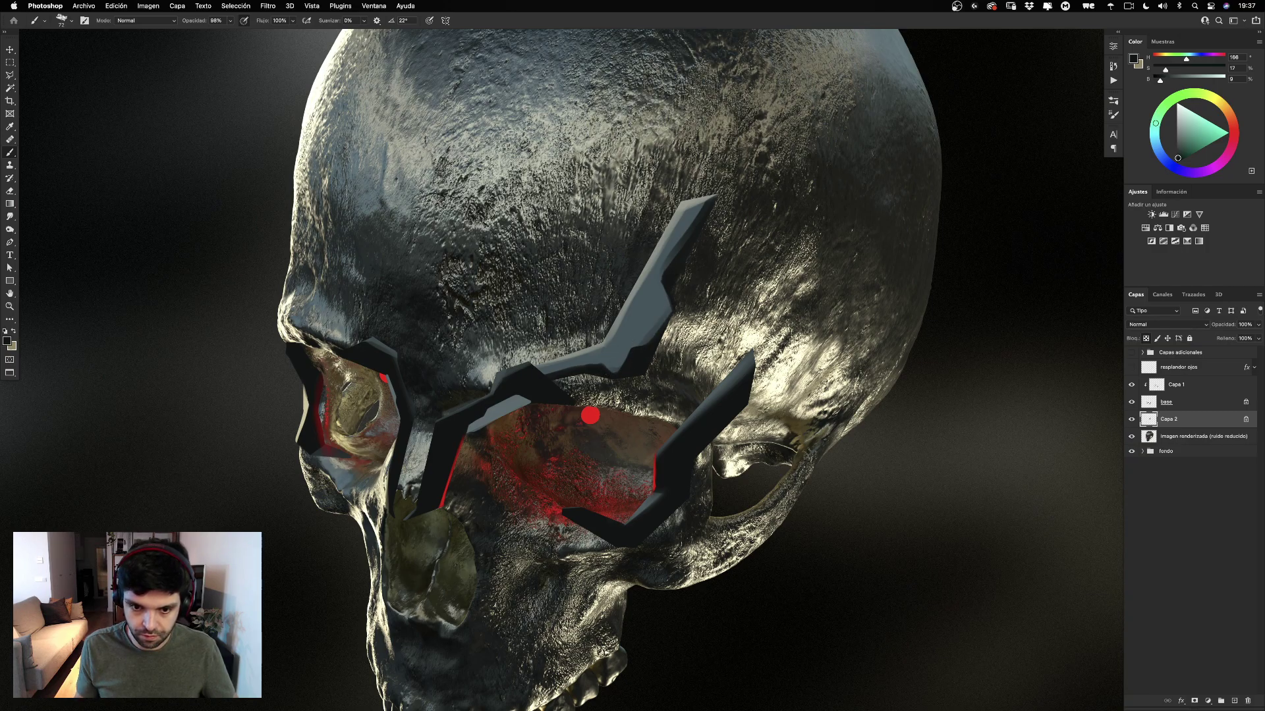
left_click_drag(541, 373, 634, 349)
key("super+z")
left_click_drag(566, 308, 586, 308)
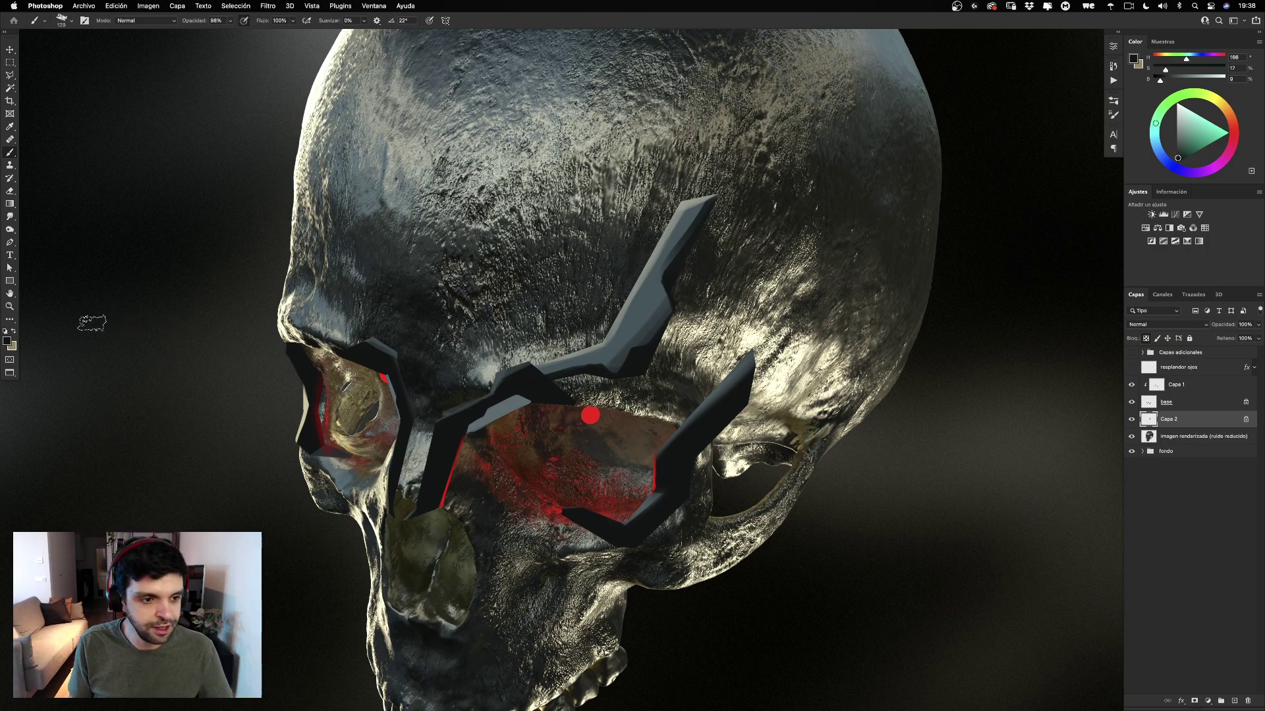
Compare the skull with and without the temple plate by hiding and showing layer Capa 2.
left_click(10, 306)
mouse_move(599, 374)
left_mouse_down()
mouse_move(624, 377)
mouse_move(609, 379)
left_mouse_up()
left_click_drag(685, 304, 679, 341)
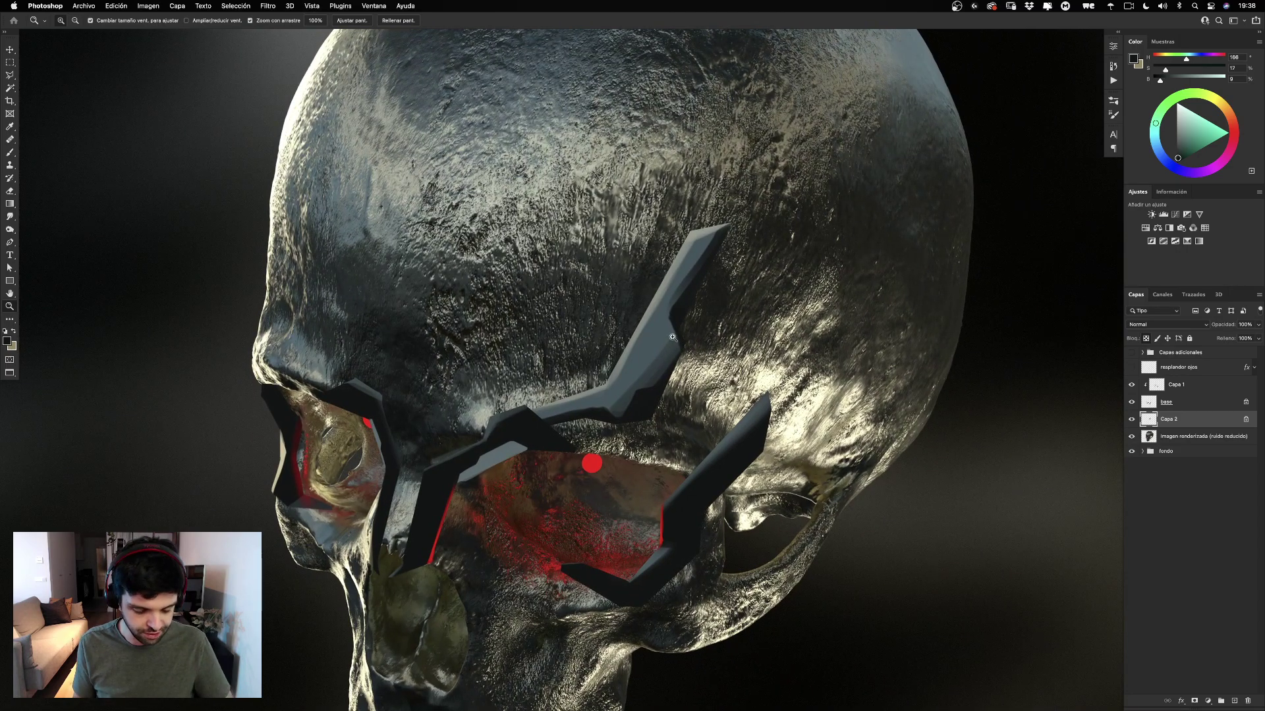
key("b")
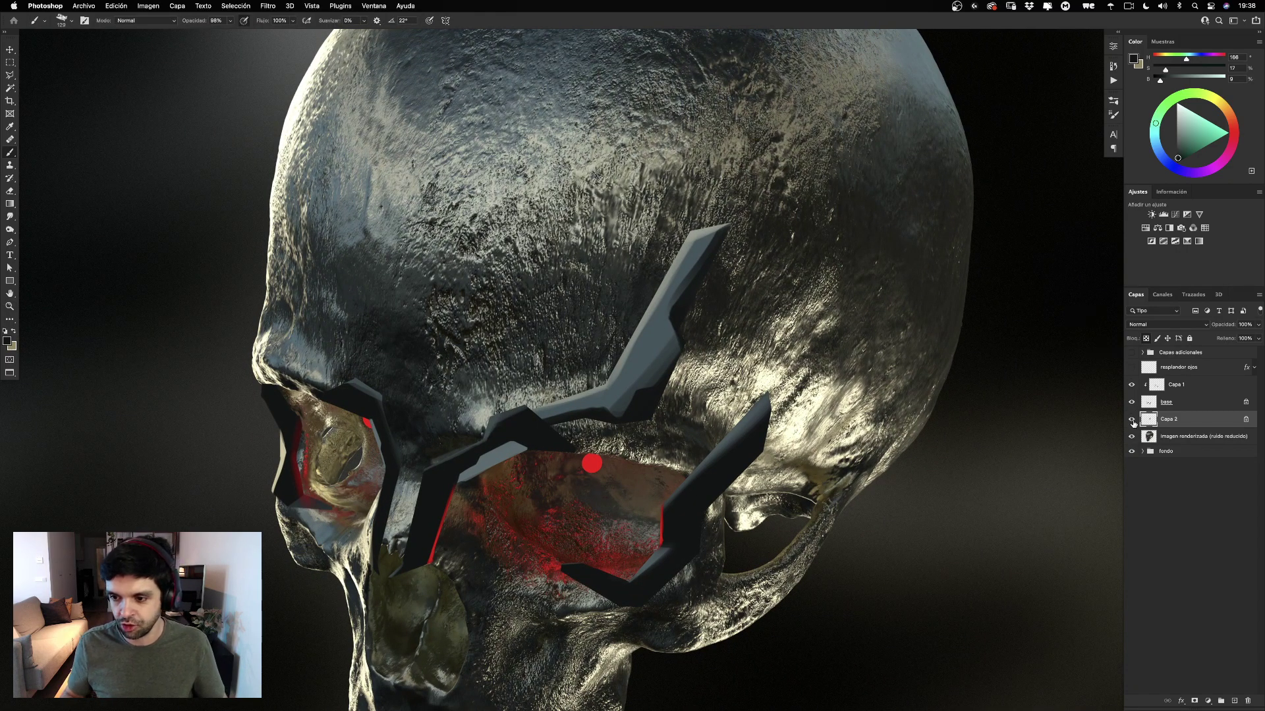
left_click(1132, 420)
left_click(1132, 420)
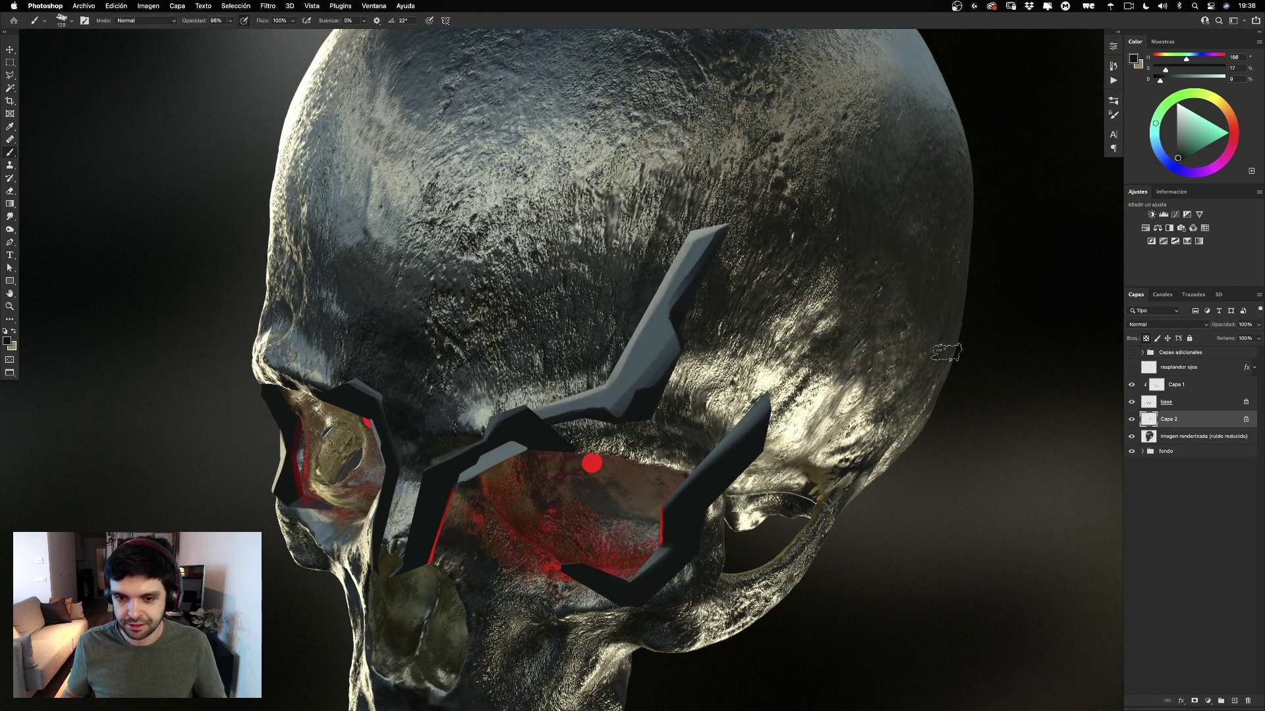
Duplicate the temple plate onto a layer beneath it, rotate the copy slightly clockwise and set it just behind the original.
left_click(10, 49)
left_click_drag(682, 338, 701, 349)
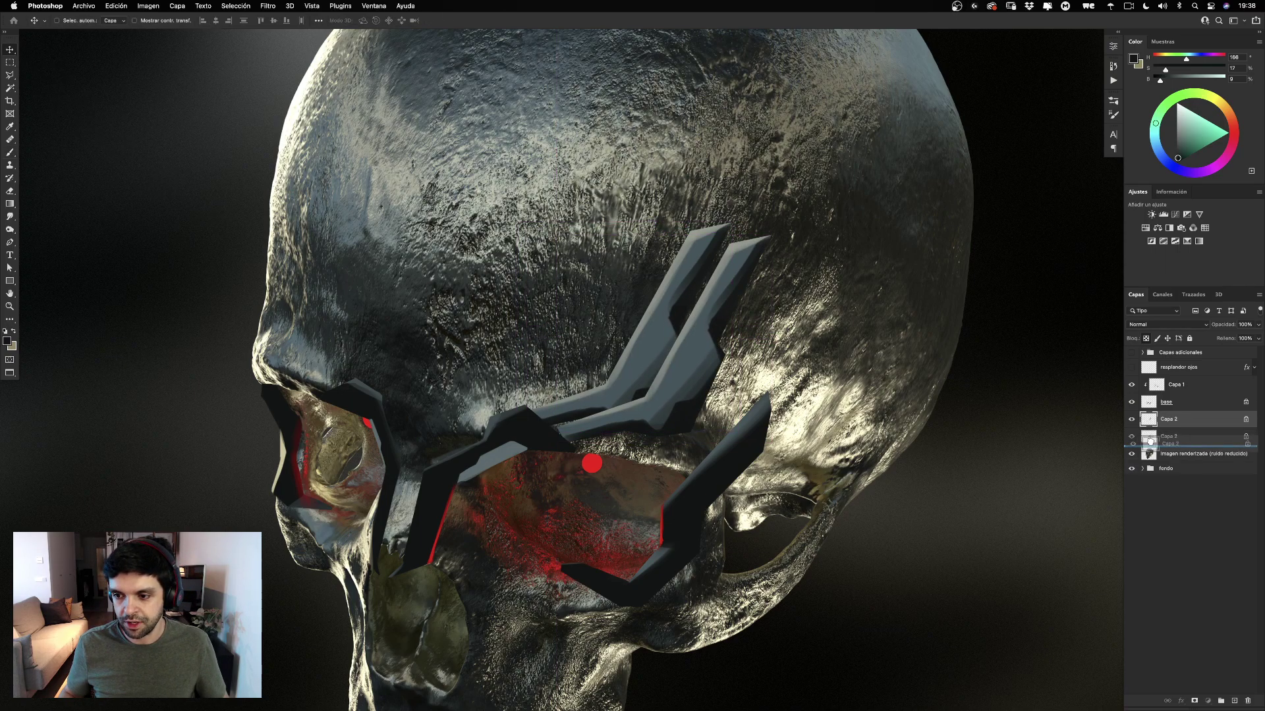
left_click(1159, 436)
left_click_drag(714, 359, 700, 382)
key("super+t")
left_click_drag(802, 316, 799, 323)
left_click_drag(702, 364, 696, 366)
key("Return")
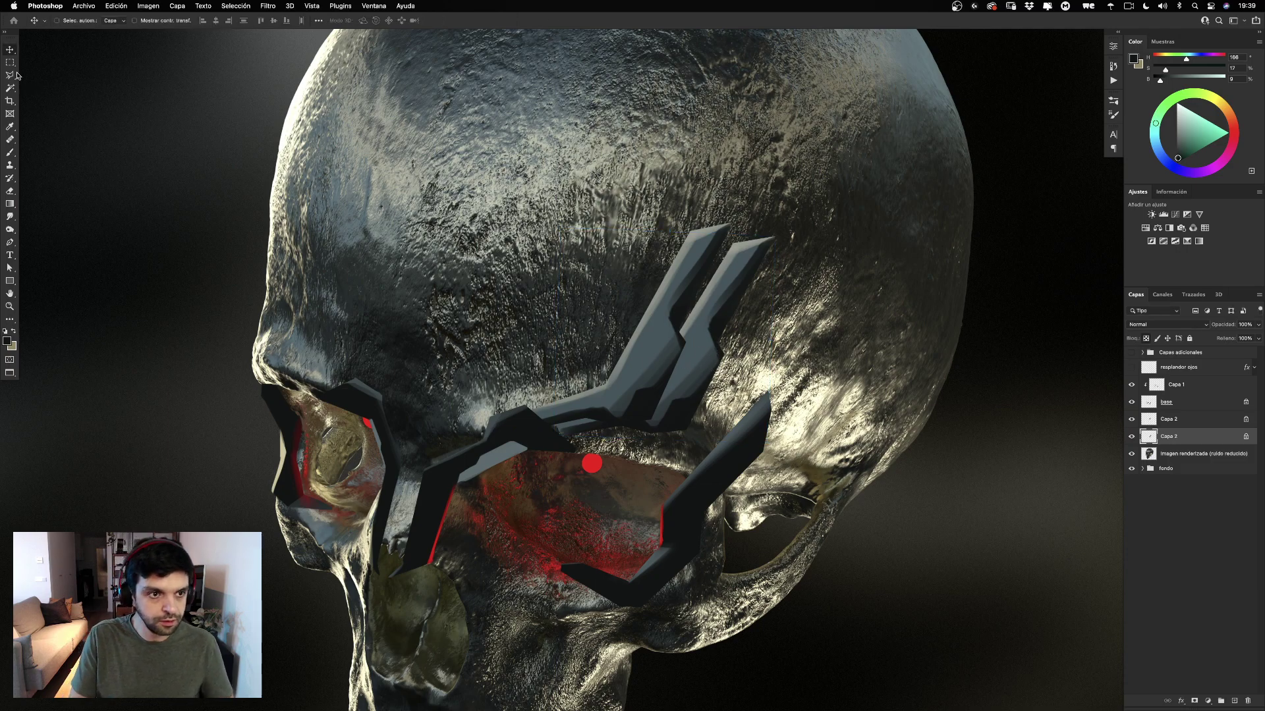
key("m")
left_click_drag(454, 334, 576, 513)
key("super+t")
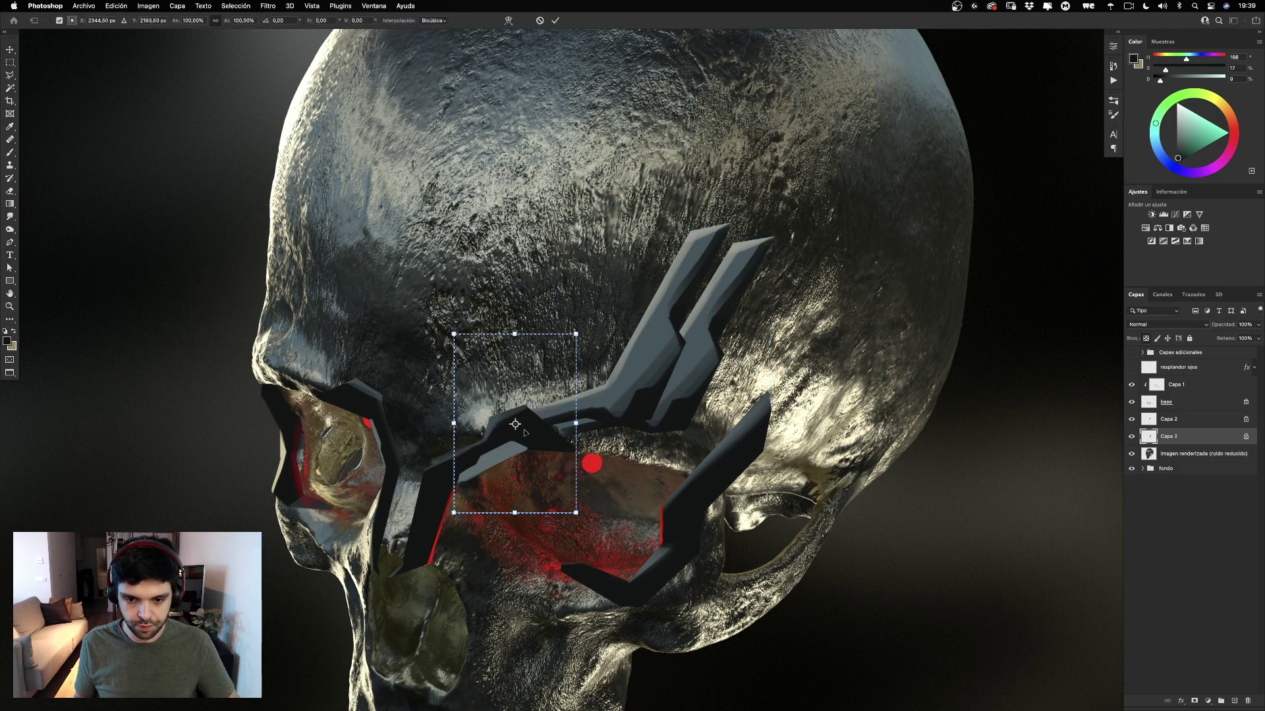
left_click_drag(445, 428, 350, 444)
key("Escape")
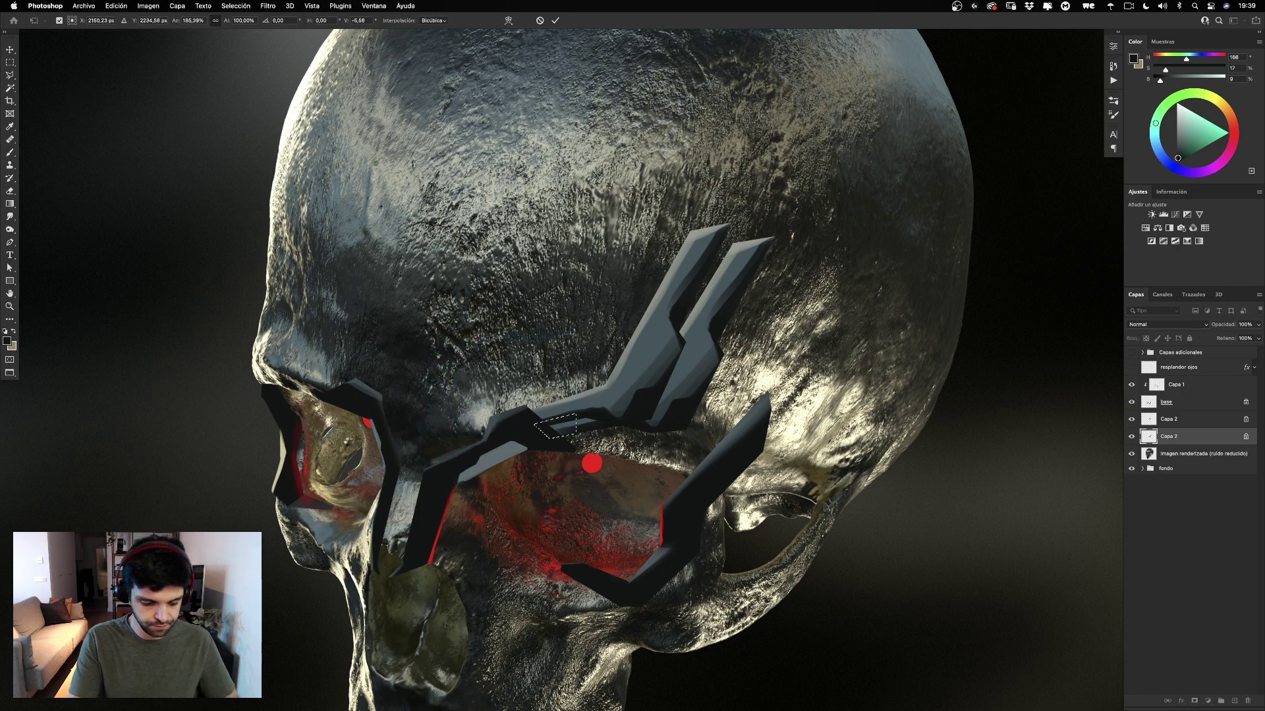
Duplicate the second temple plate, rotate the copy clockwise, scale it down to about 86% and place it behind as a third plate.
key("v")
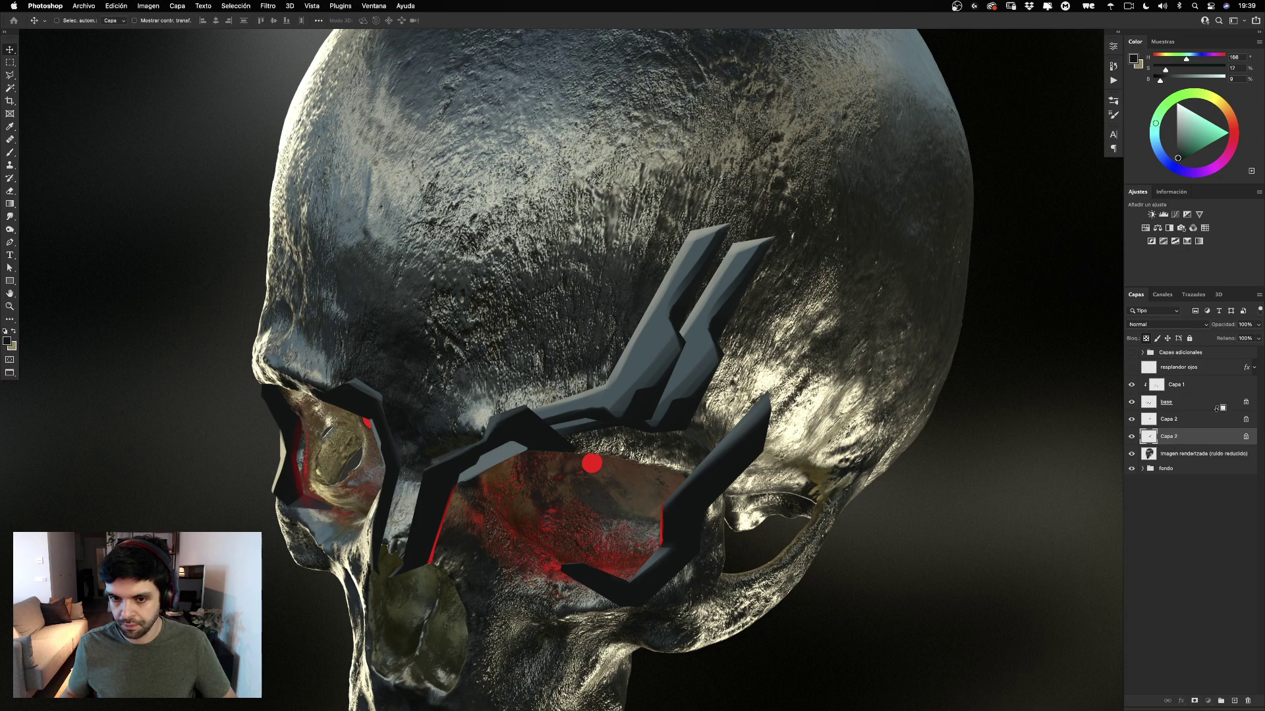
key("super+j")
key("super+t")
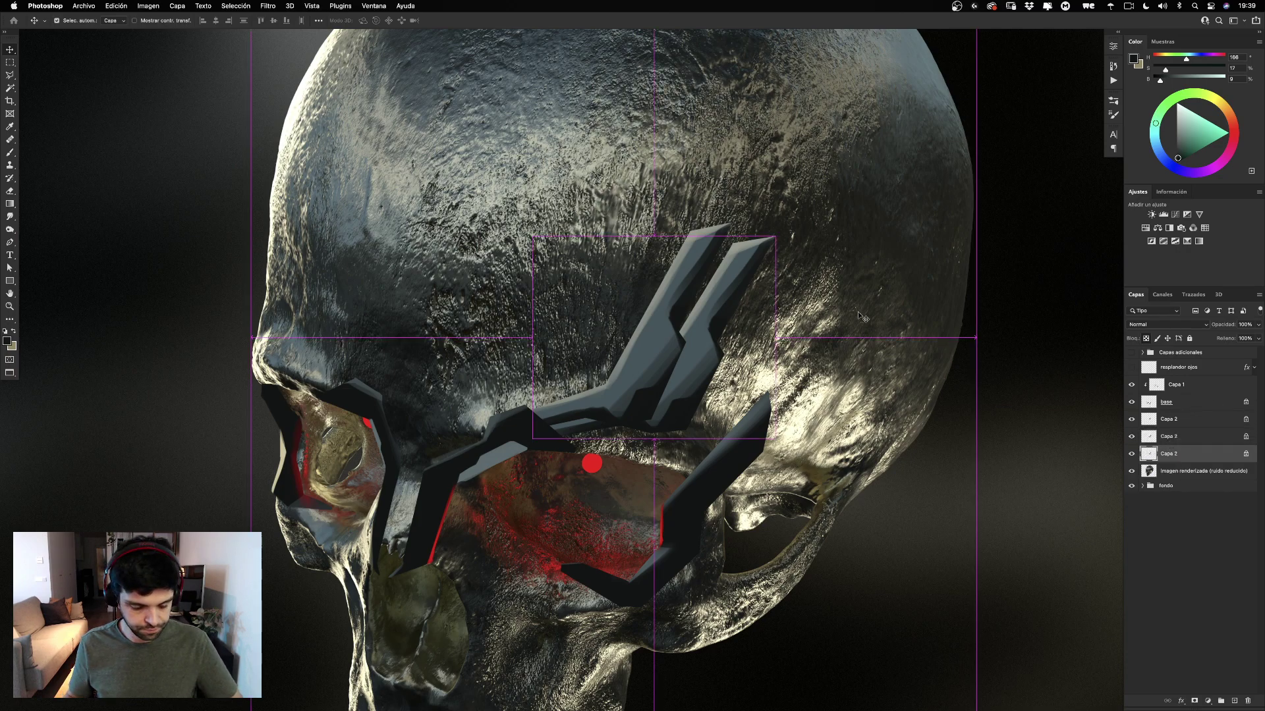
left_click_drag(815, 291, 812, 308)
left_click_drag(715, 321, 745, 333)
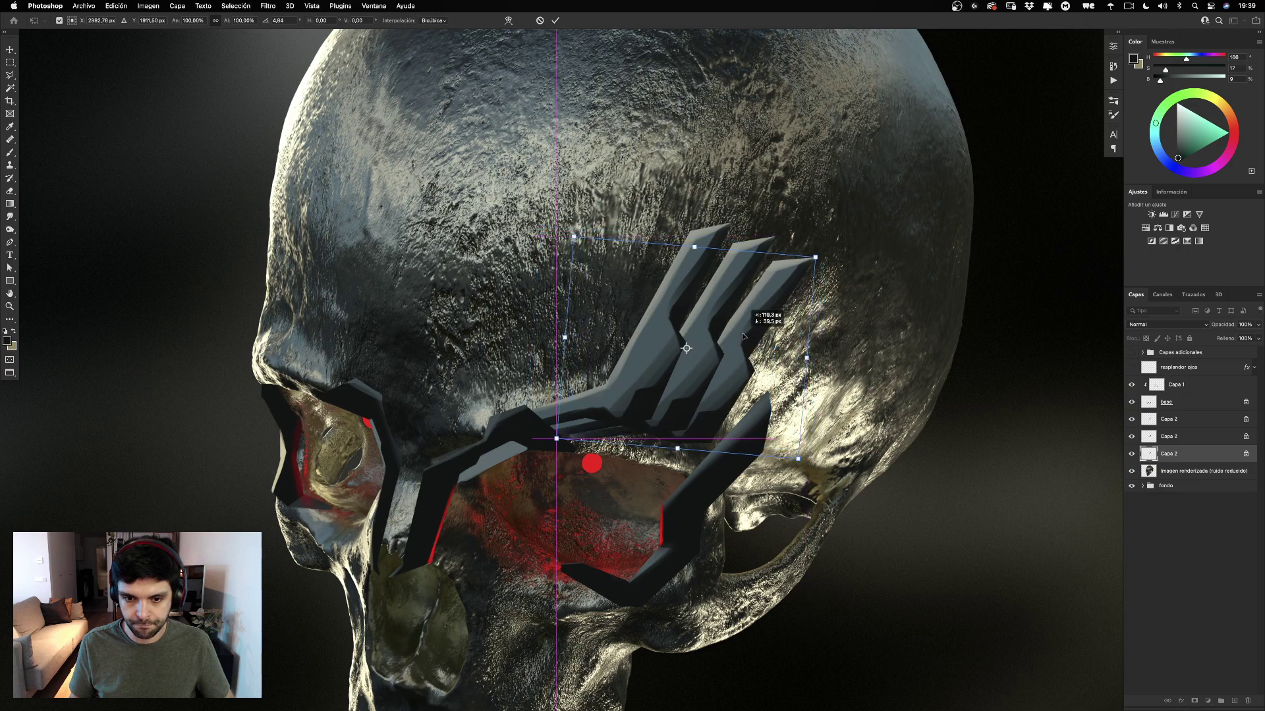
left_click_drag(836, 302, 838, 312)
left_click_drag(816, 261, 785, 285)
left_click_drag(725, 327, 749, 323)
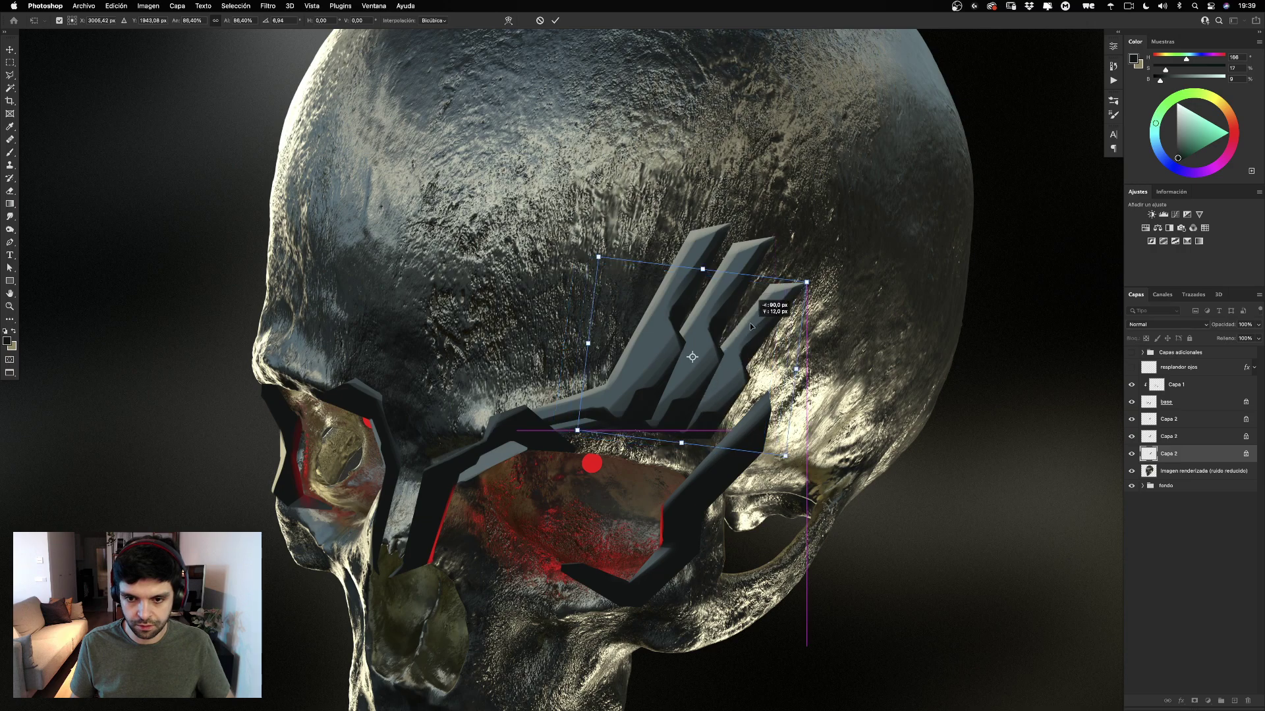
left_click_drag(752, 322, 751, 320)
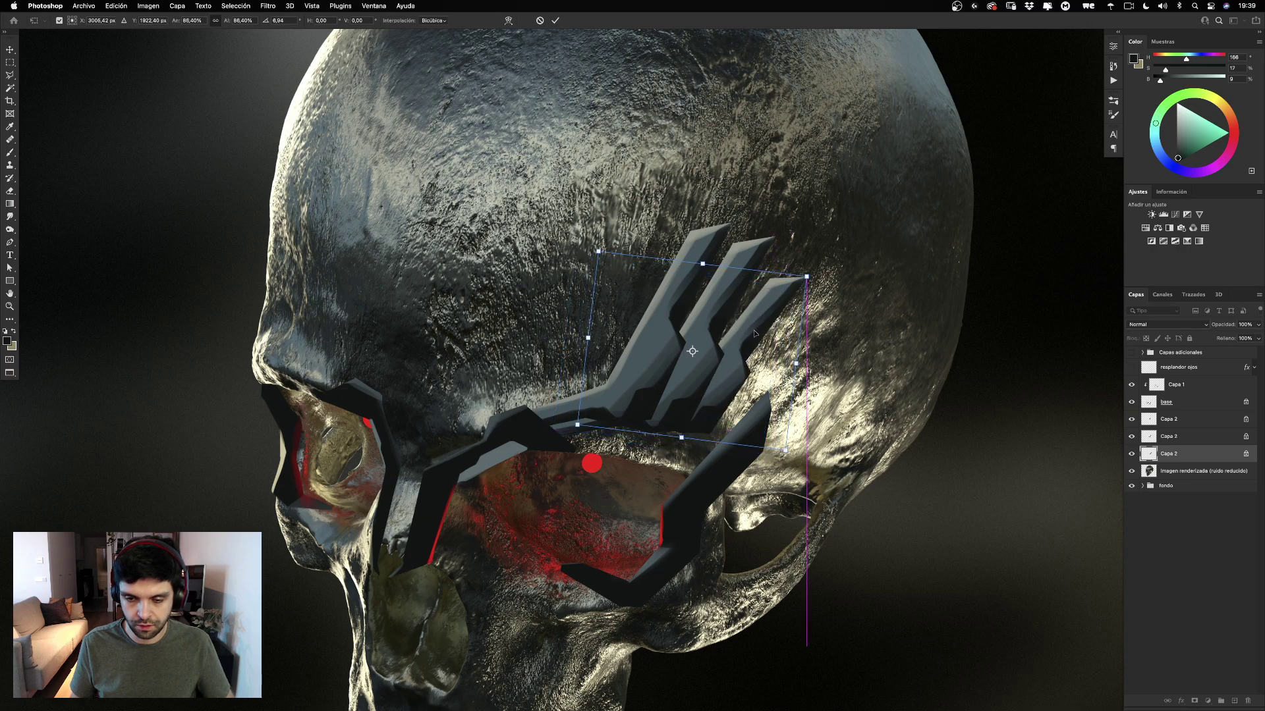
key("Return")
Shrink the middle temple plate slightly and nudge it into line between the front and rear plates.
key("alt+bracketright")
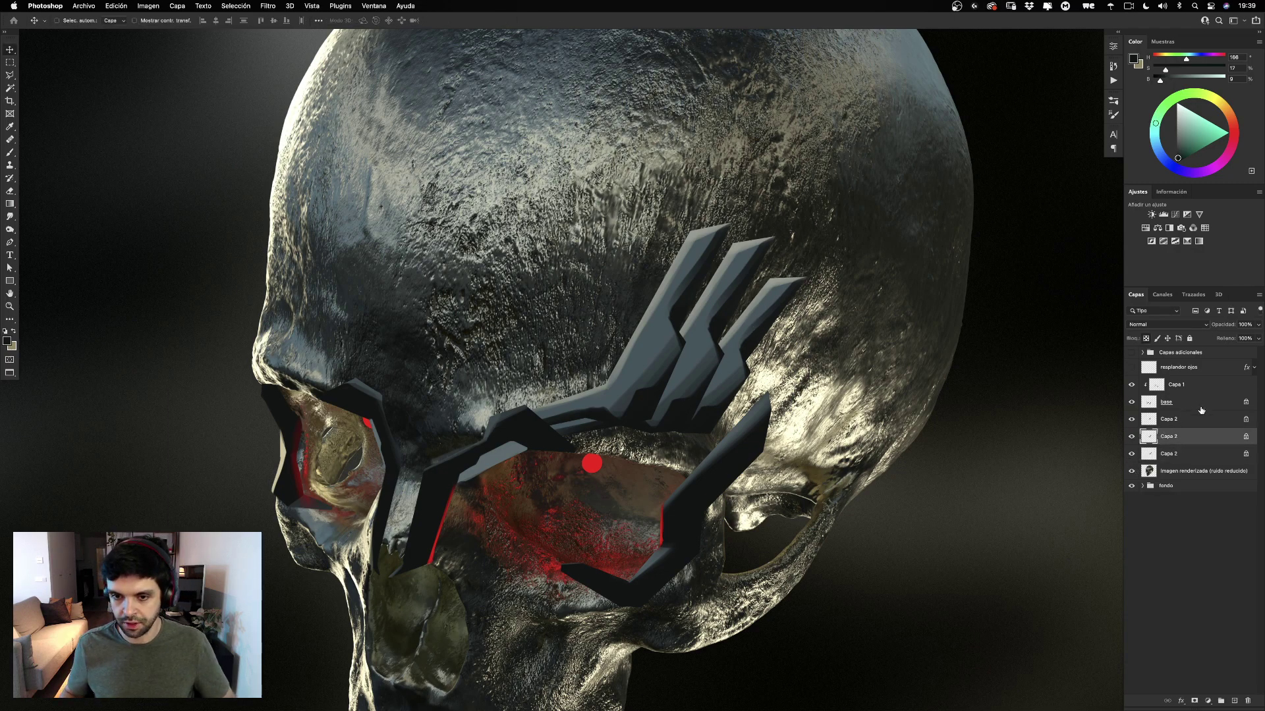
key("ctrl+t")
left_click_drag(776, 236, 767, 243)
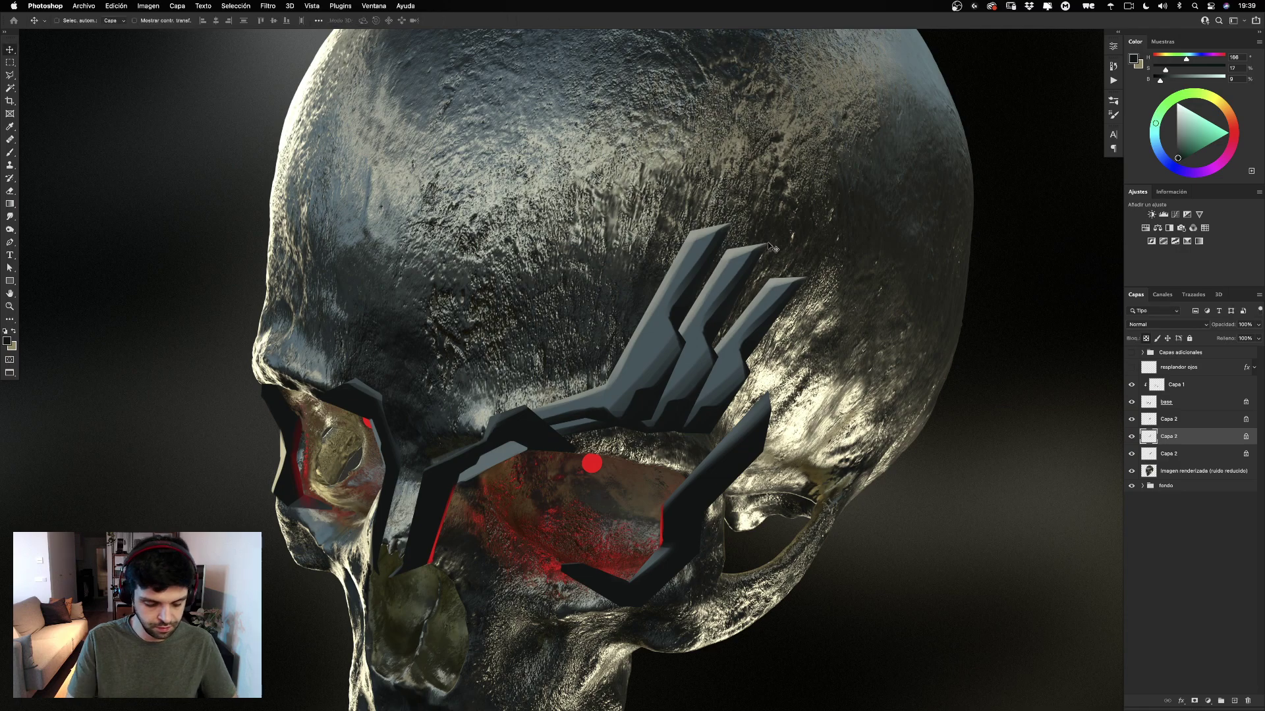
key("Return")
left_click_drag(723, 293, 727, 290)
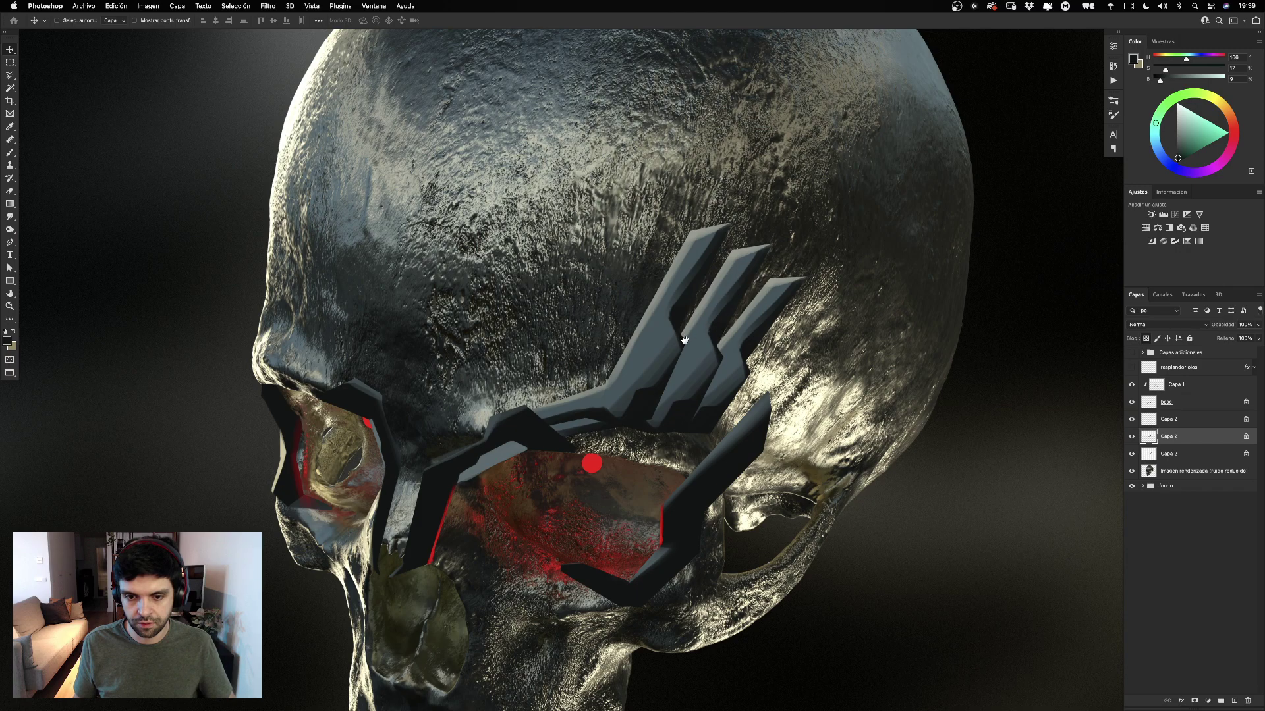
Nudge the third temple plate slightly down and closer to the middle one.
scroll(733, 302, "down", 3)
left_click(1159, 454)
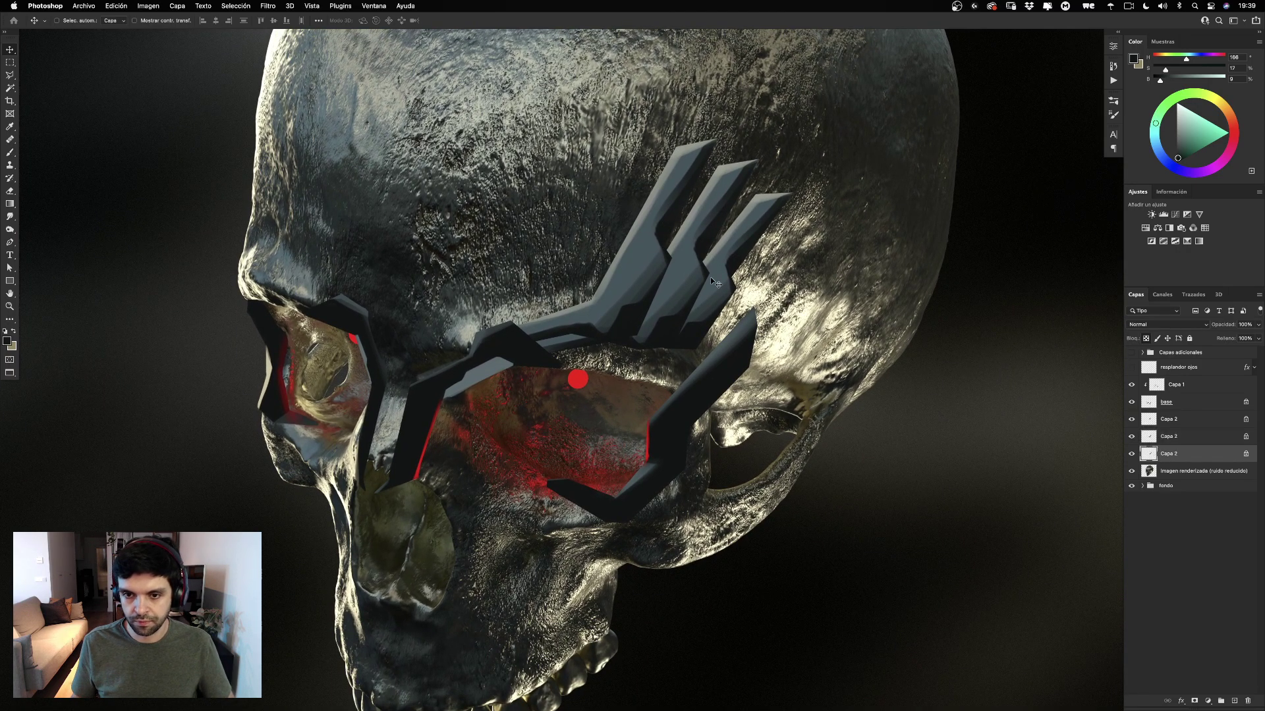
left_click_drag(725, 263, 705, 326)
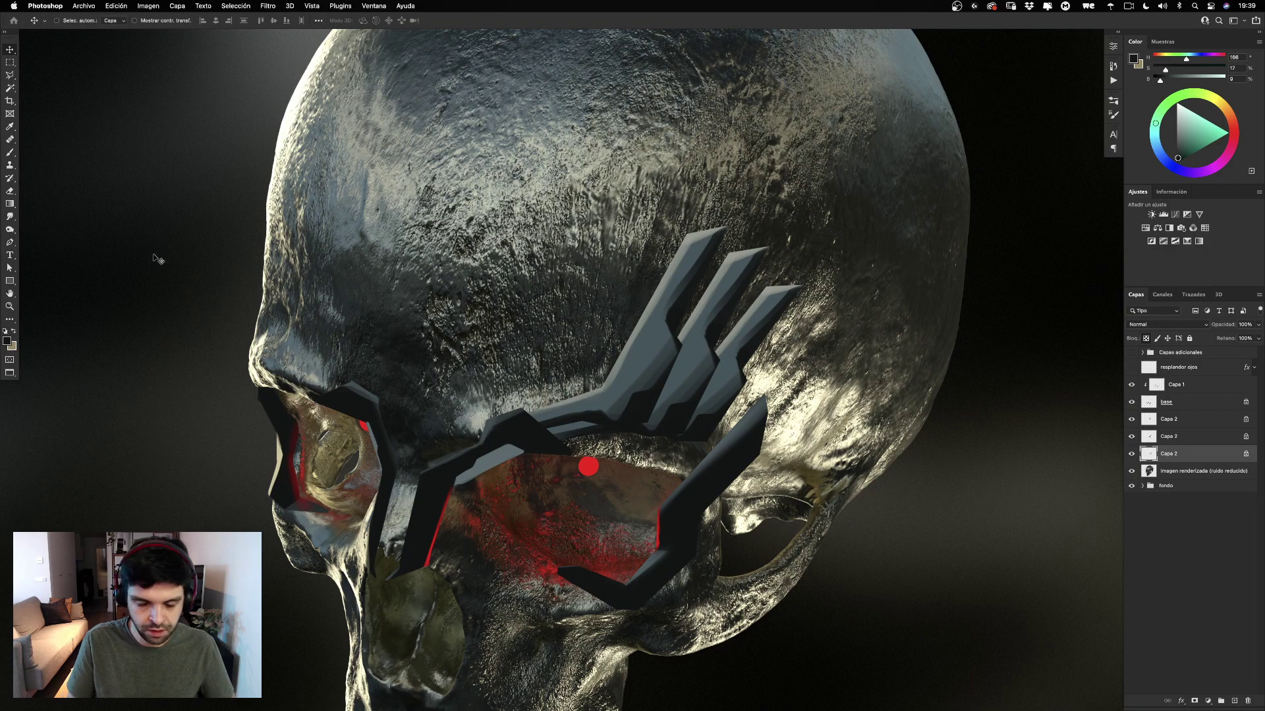
Select the three temple plate layers and place duplicates of them on the skull's forehead.
key("z")
left_click_drag(583, 339, 824, 368)
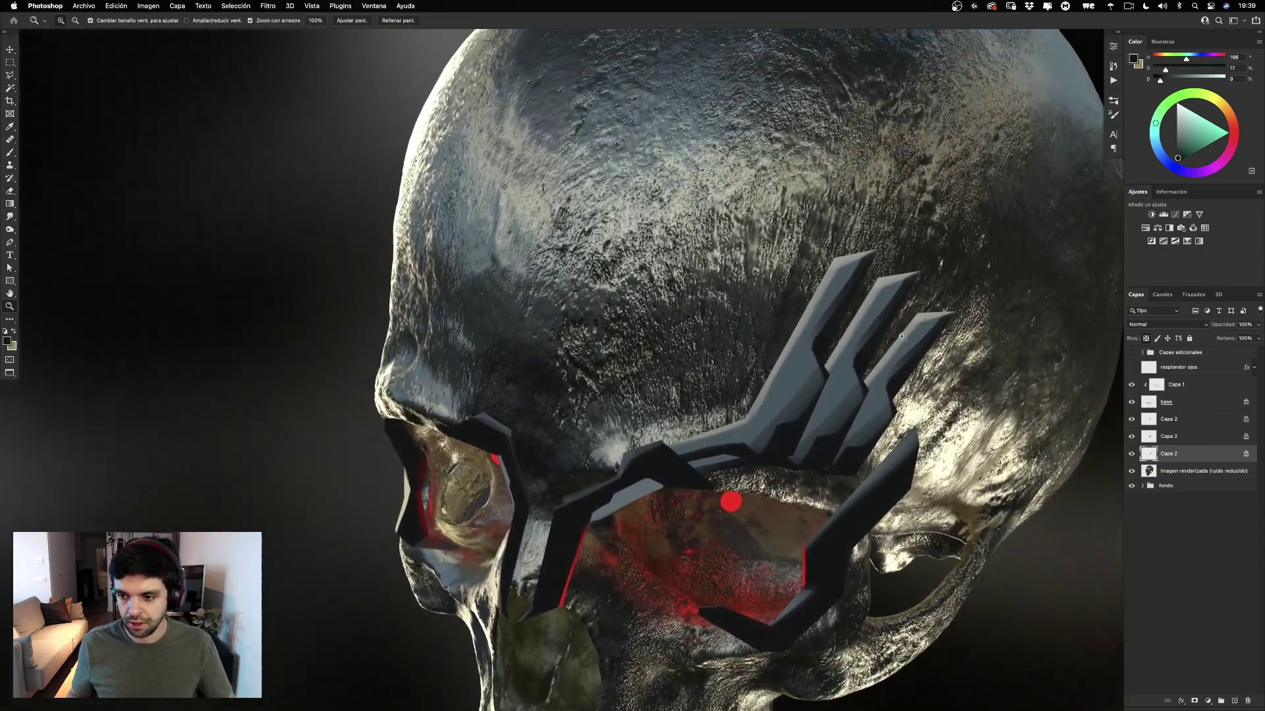
left_click(1192, 421)
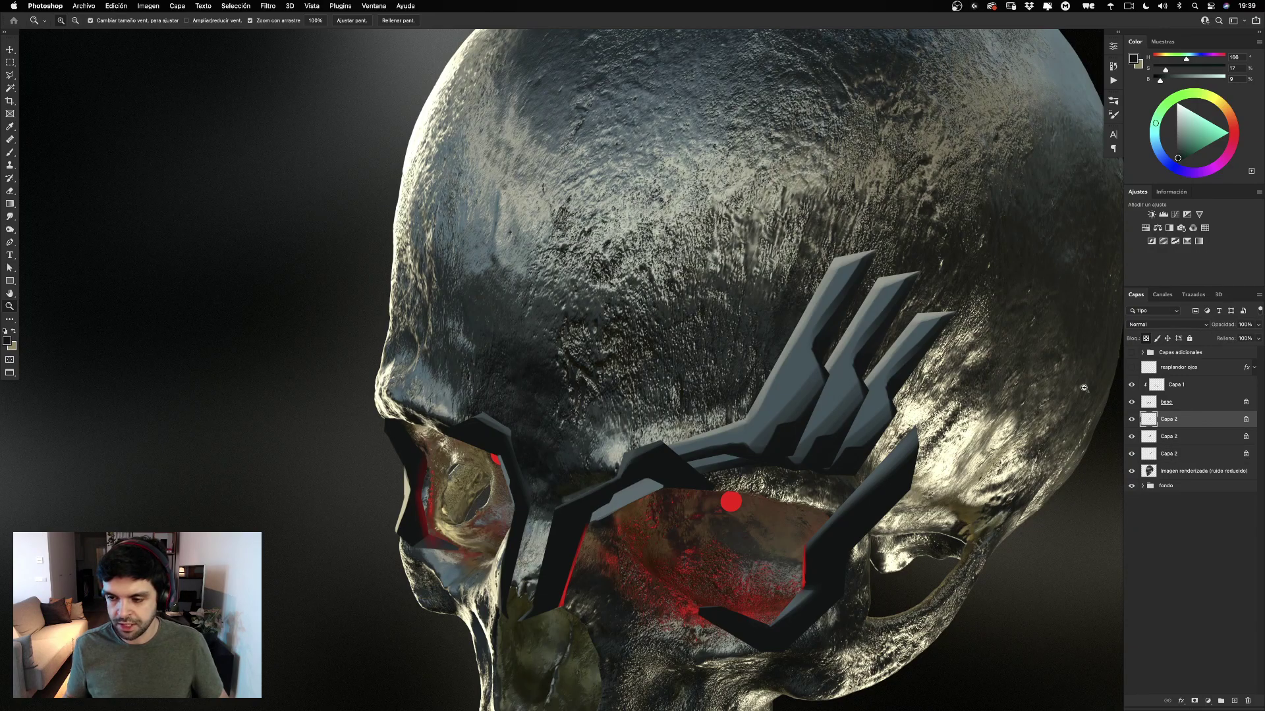
left_click(1179, 456)
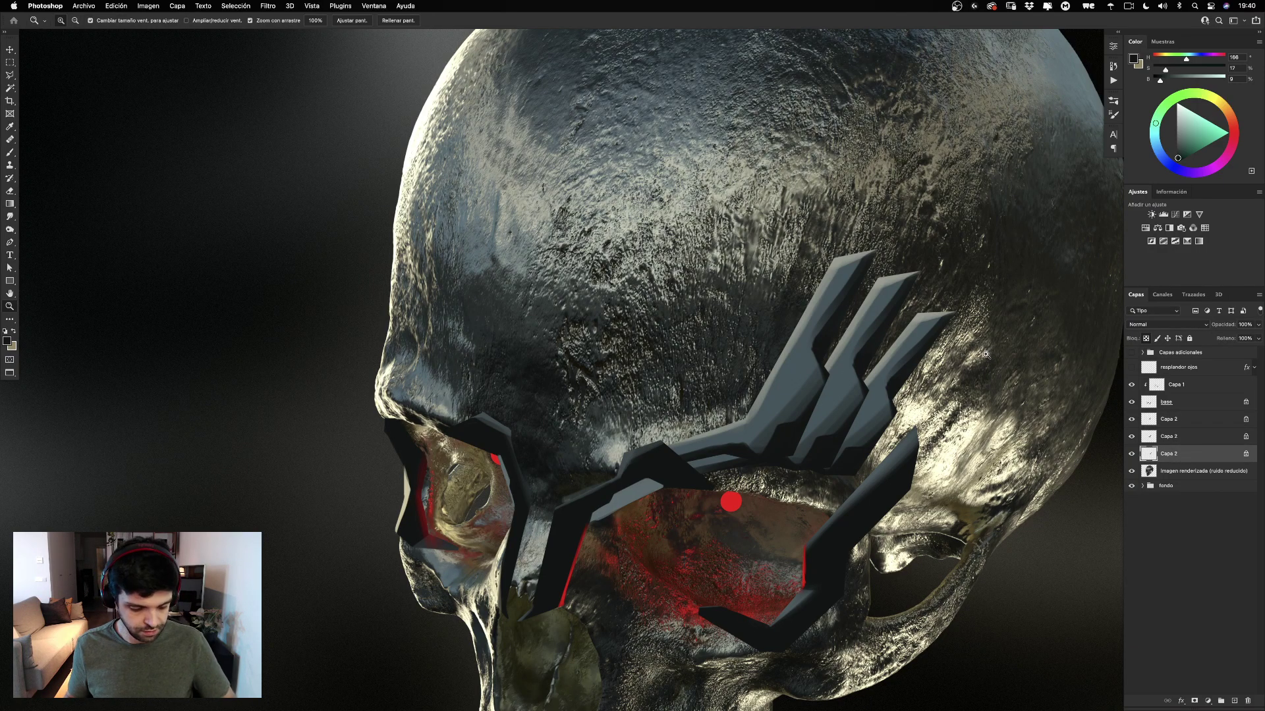
key("v")
left_click(1208, 421, "shift")
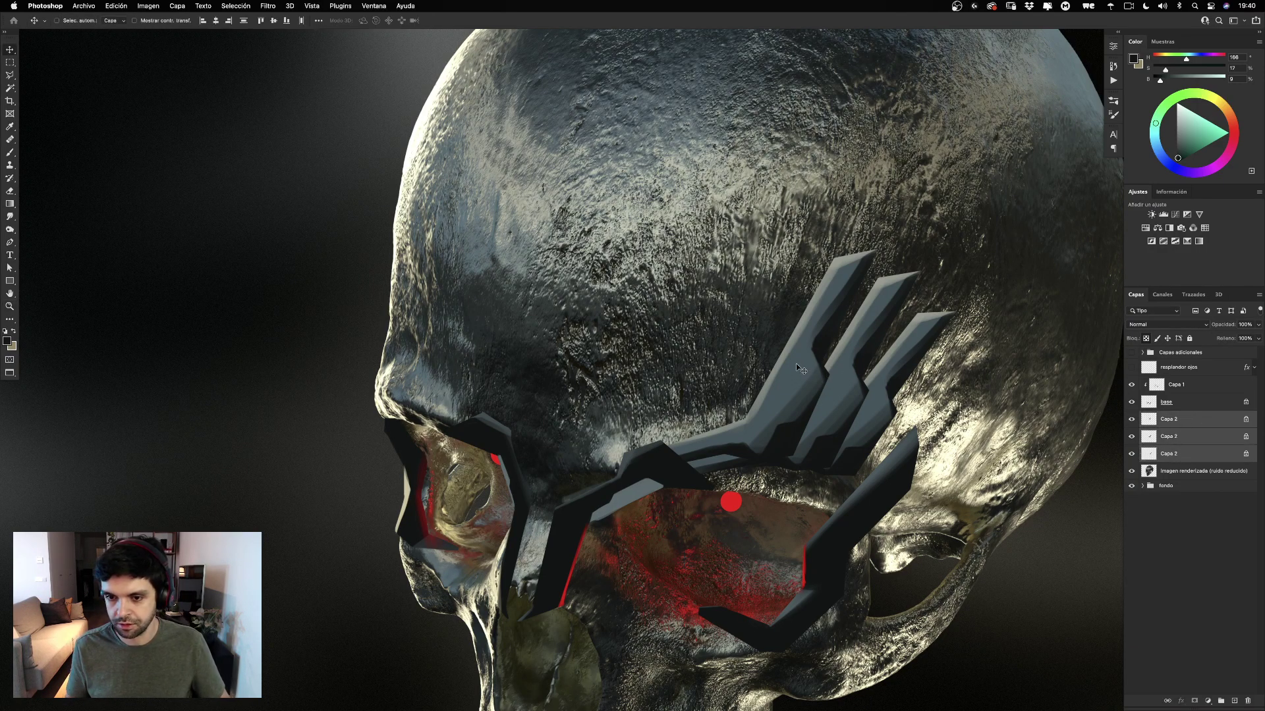
left_click_drag(801, 377, 536, 259)
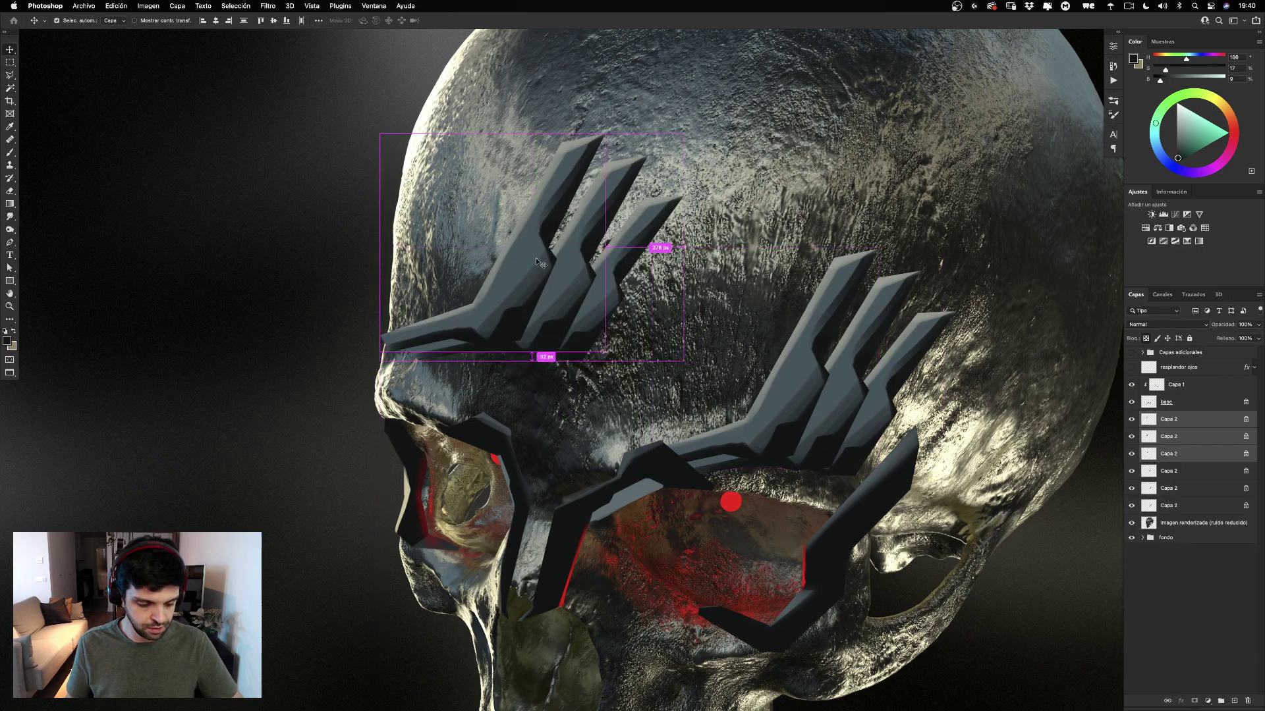
Flip the duplicated plates horizontally and position them above the skull's far eye socket.
key("ctrl+t")
right_click(576, 302)
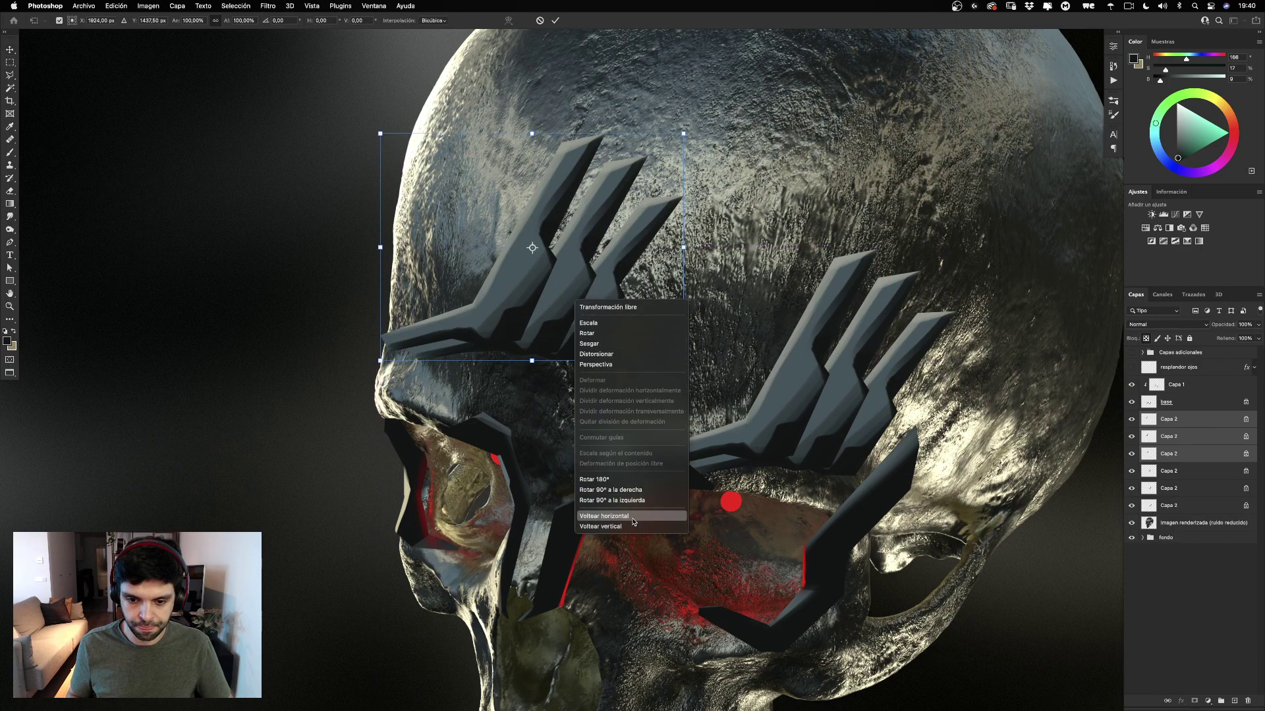
left_click(604, 516)
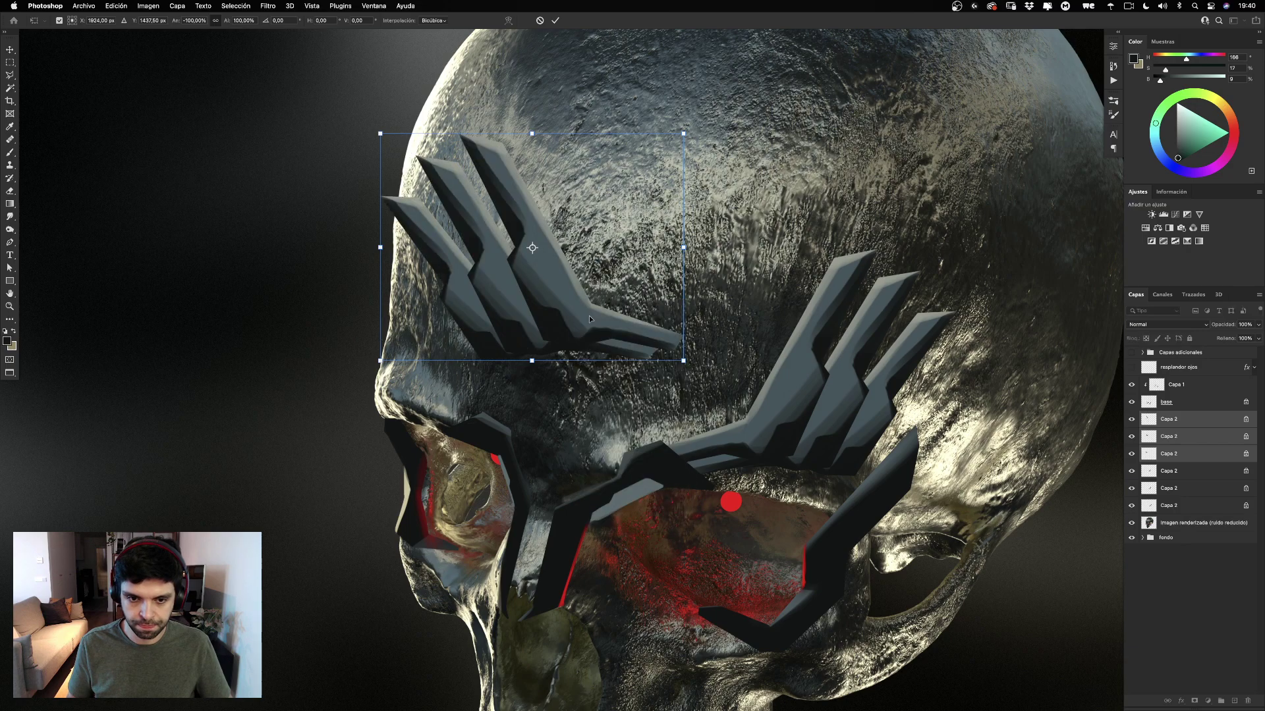
left_click_drag(570, 322, 489, 396)
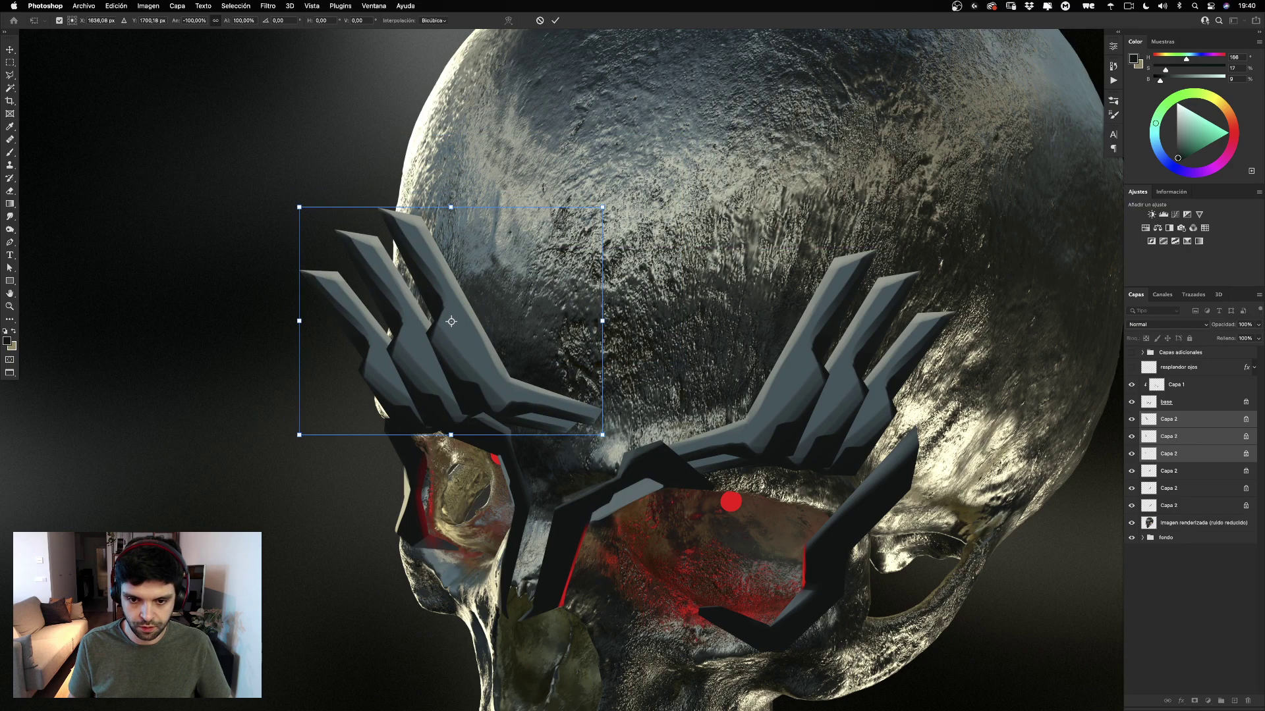
Rotate, narrow and distort the mirrored plates so they stand upright in perspective above the far brow.
left_click_drag(650, 333, 508, 341)
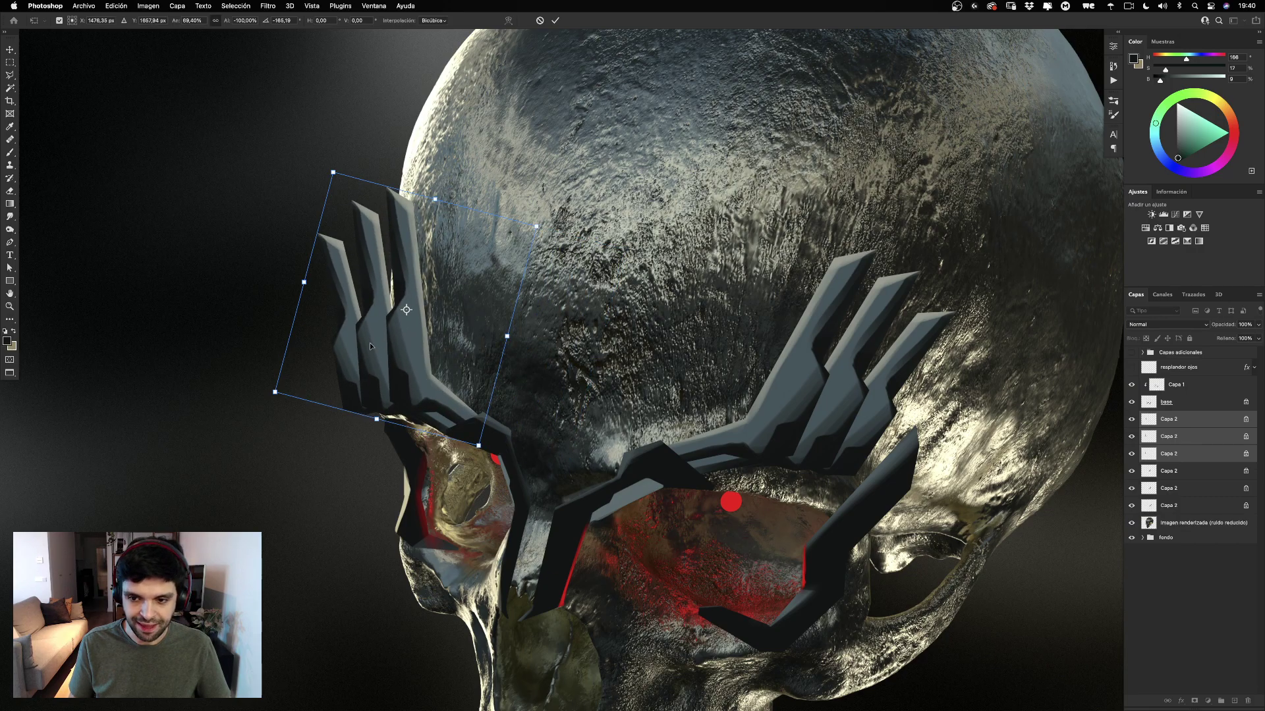
left_click_drag(303, 283, 350, 294)
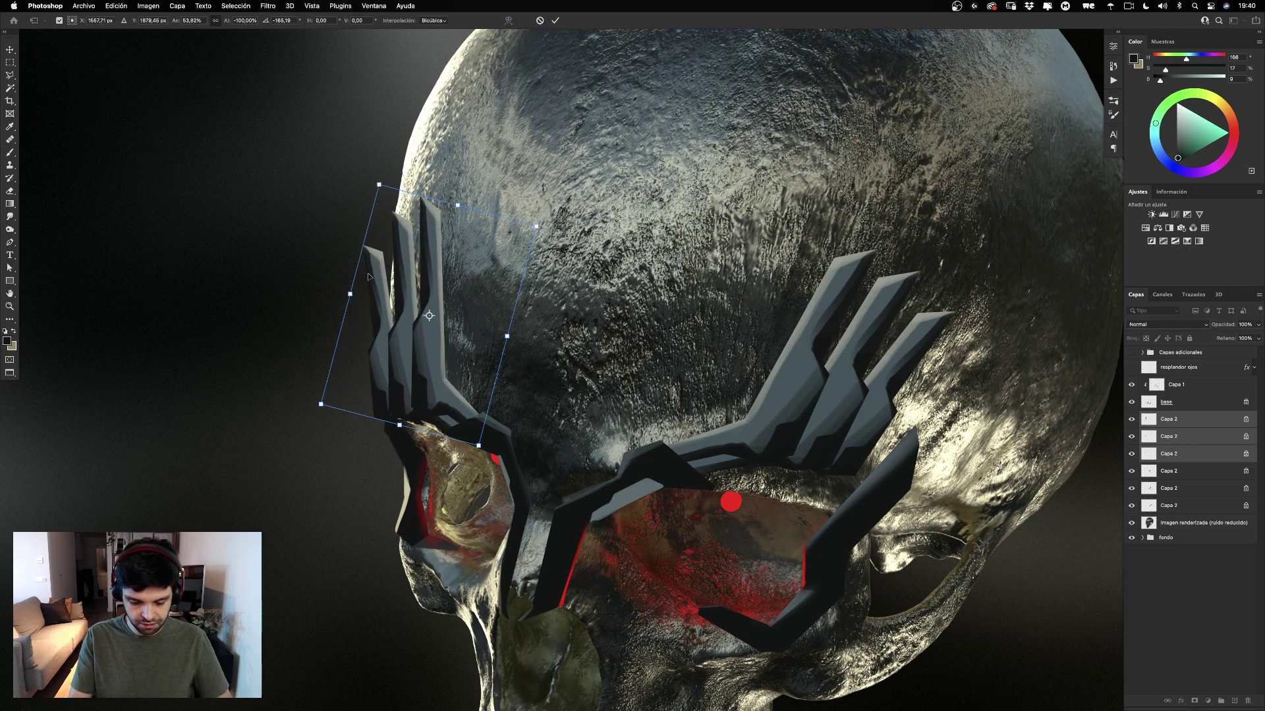
key("super+minus")
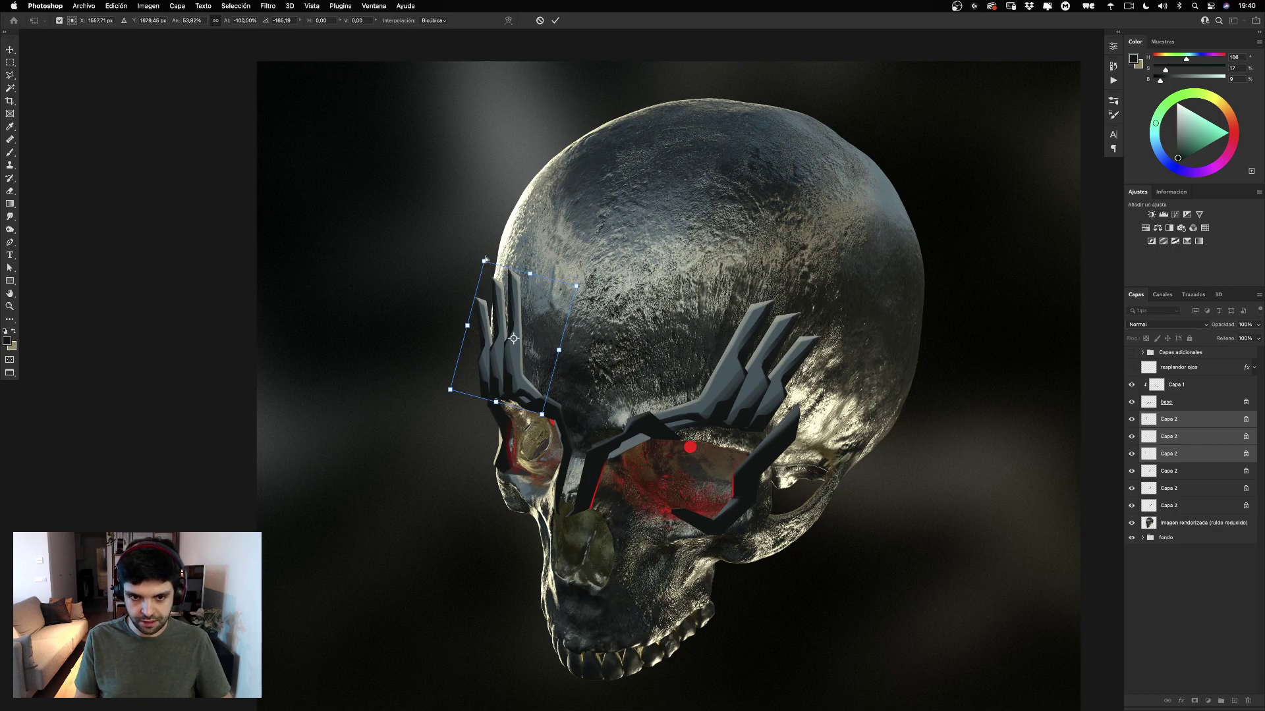
left_click_drag(485, 259, 483, 250)
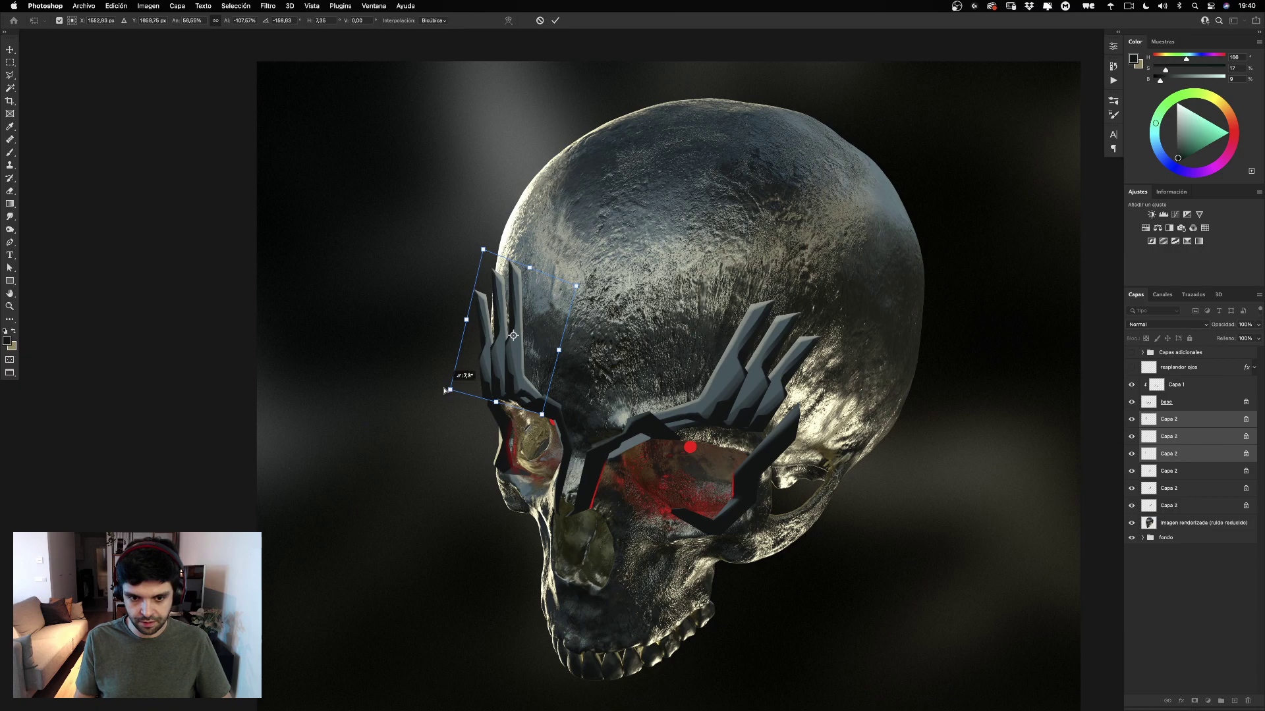
left_click_drag(444, 391, 445, 390)
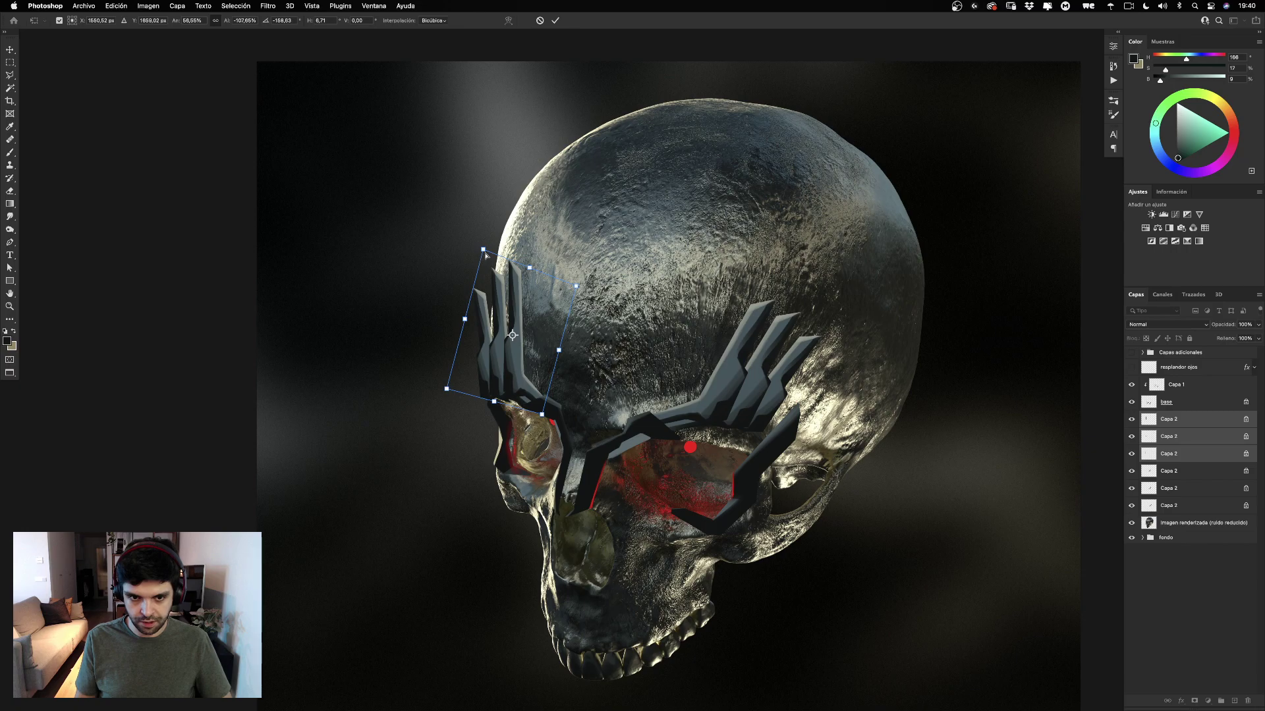
left_click_drag(485, 254, 477, 261)
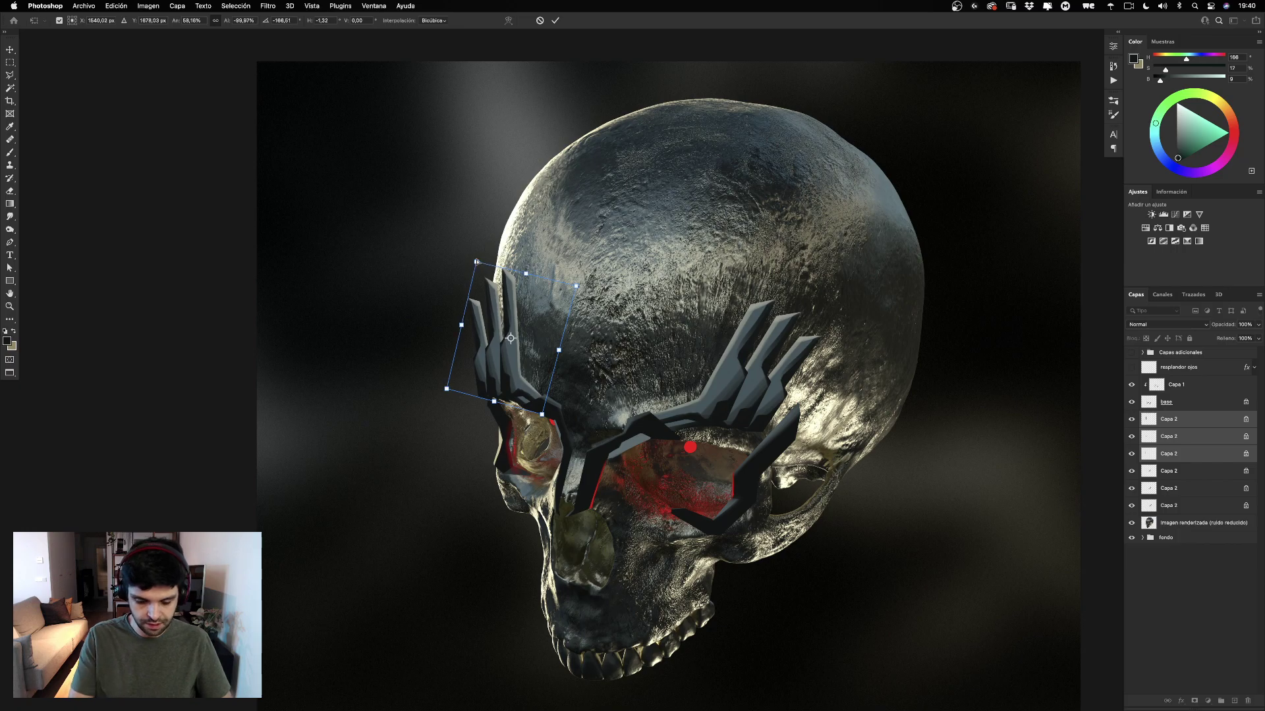
key("Return")
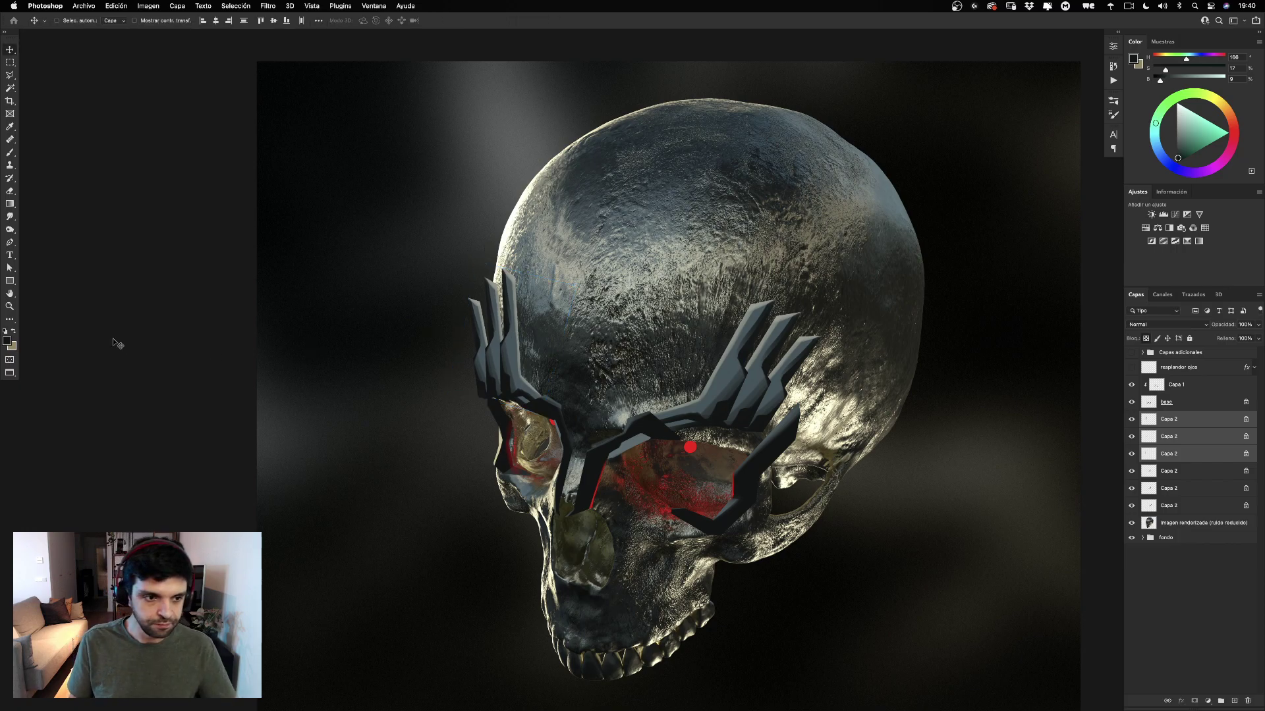
Identify the layer of the outermost mirrored plate and shift that plate slightly closer to the middle one.
key("z")
left_click_drag(723, 420, 785, 431)
left_click(1136, 425)
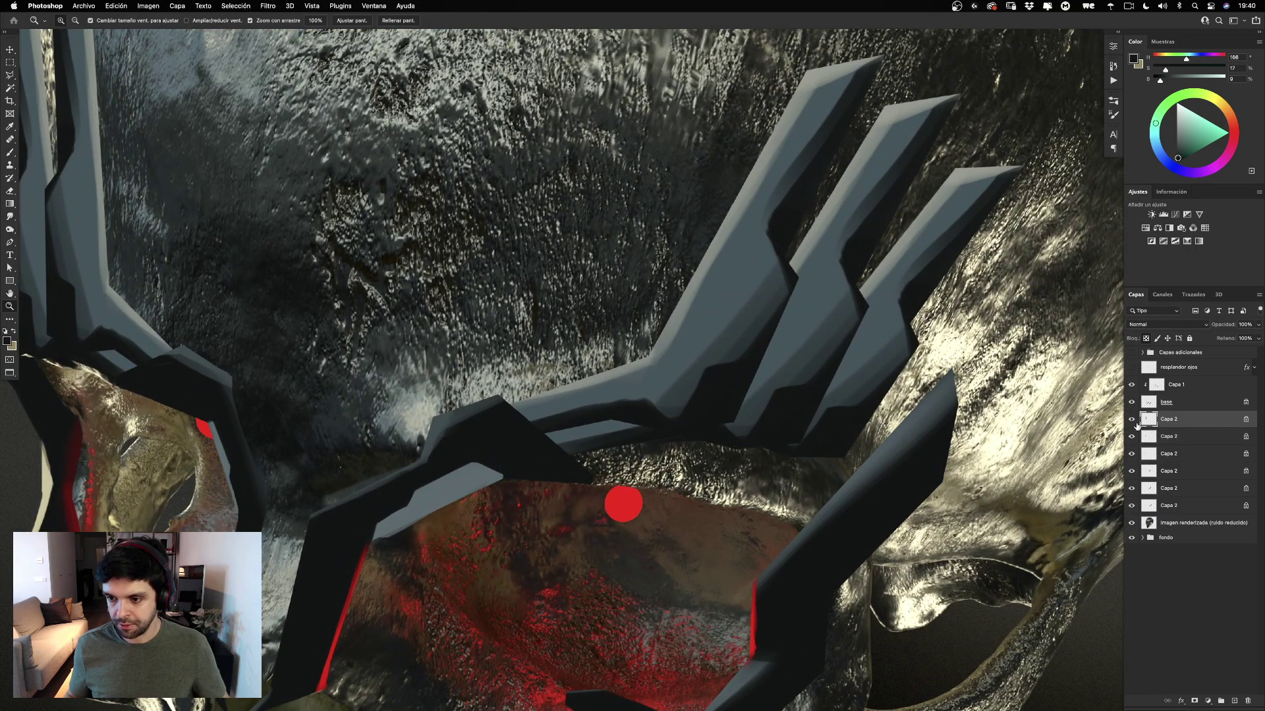
left_click(1132, 419)
left_click(1131, 419)
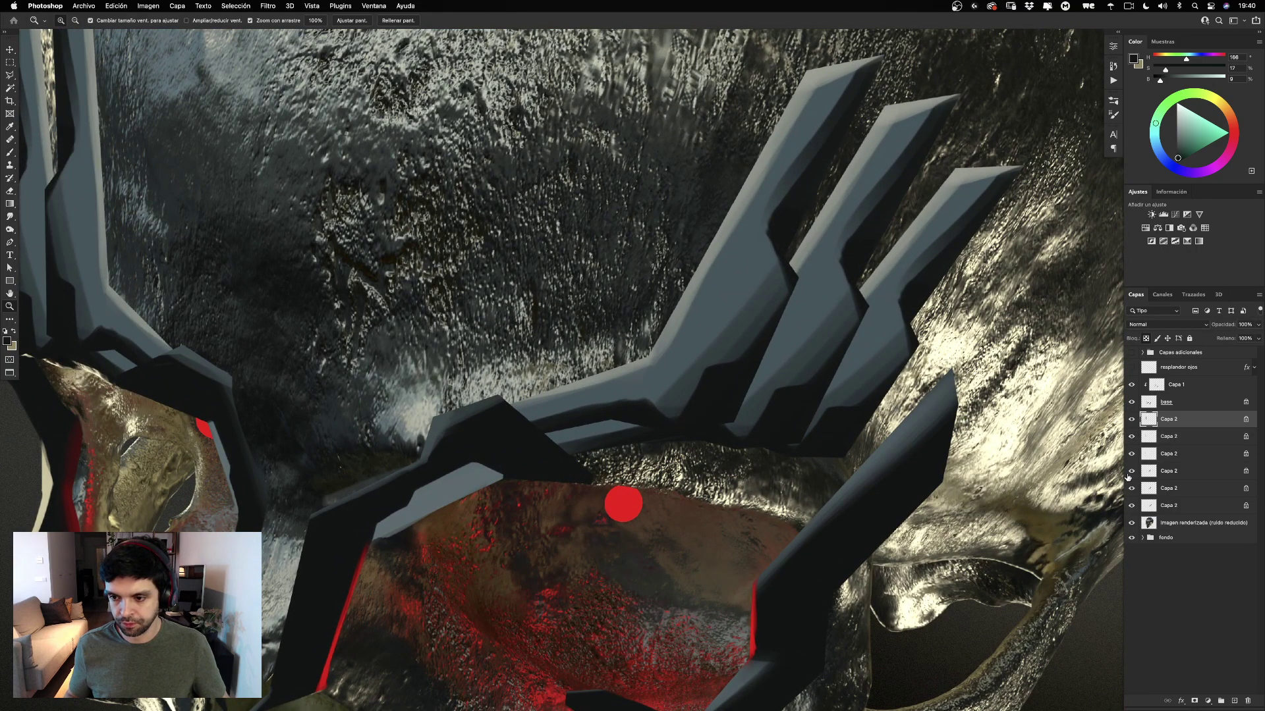
scroll(729, 443, "left", 7)
scroll(729, 443, "up", 2)
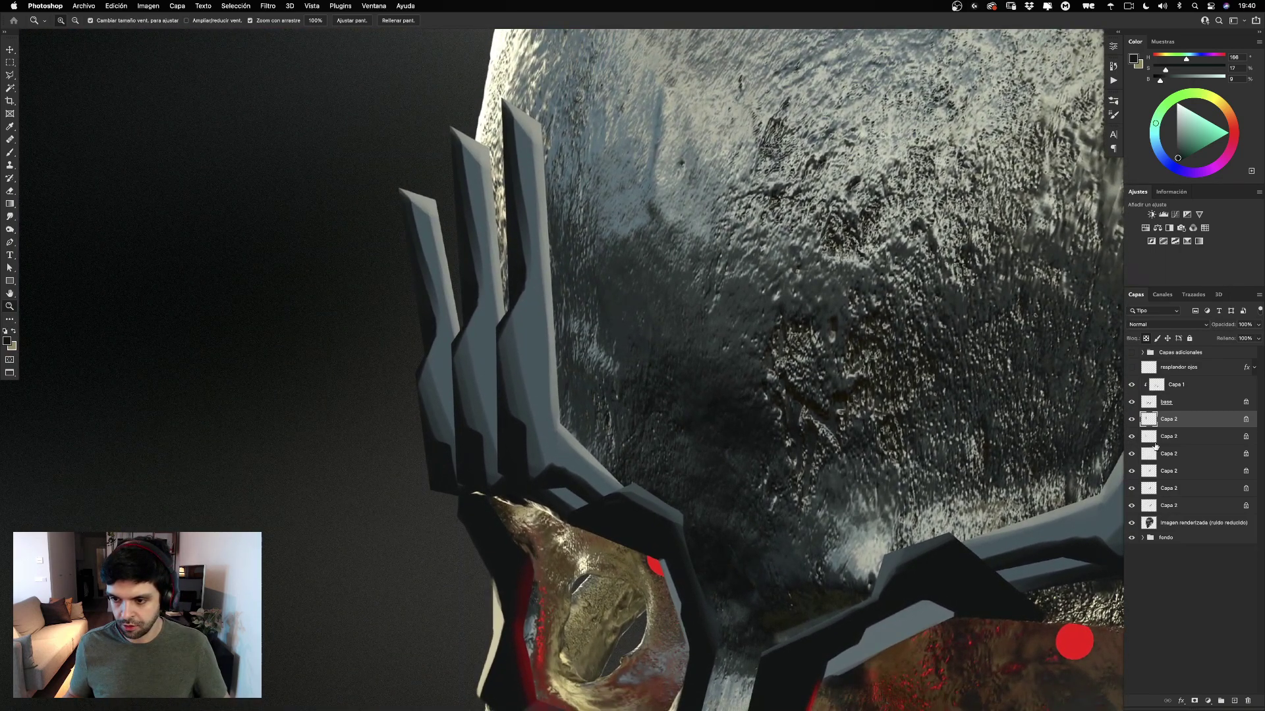
left_click(1159, 453)
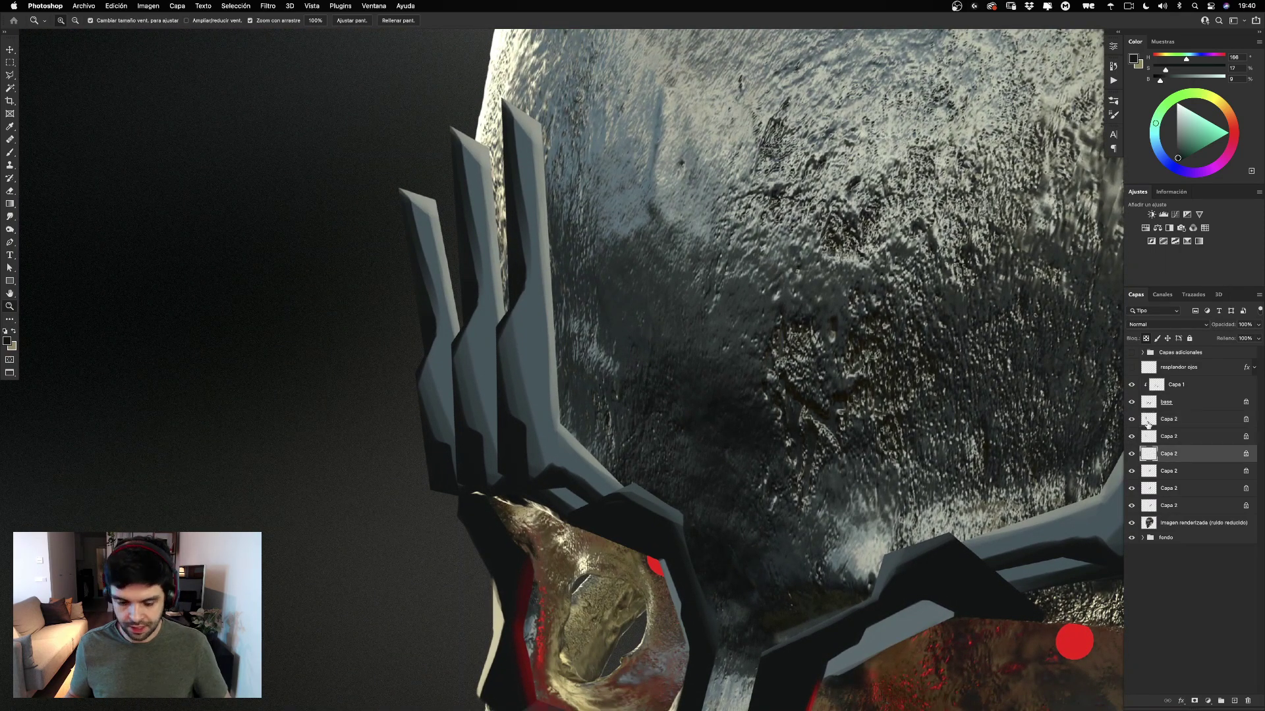
key("v")
left_click_drag(446, 381, 450, 382)
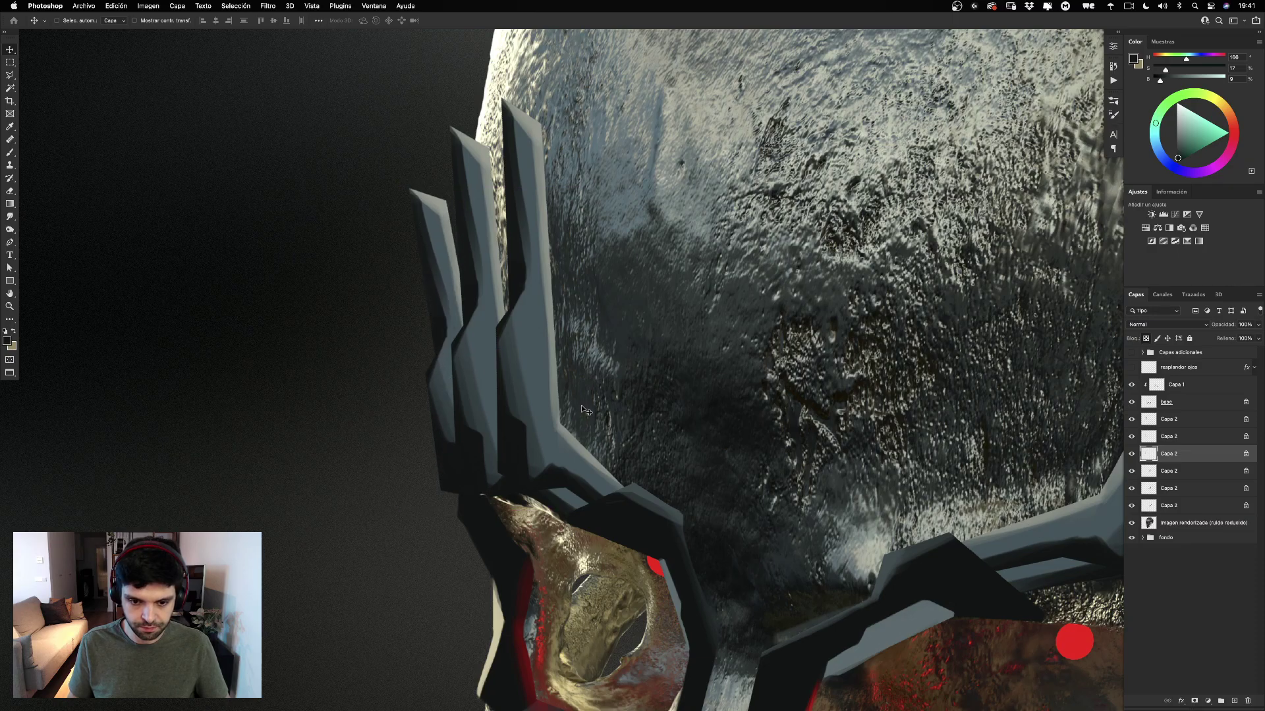
Select the middle mirrored plate's layer and shift the plate slightly toward the innermost one.
left_click(1150, 472)
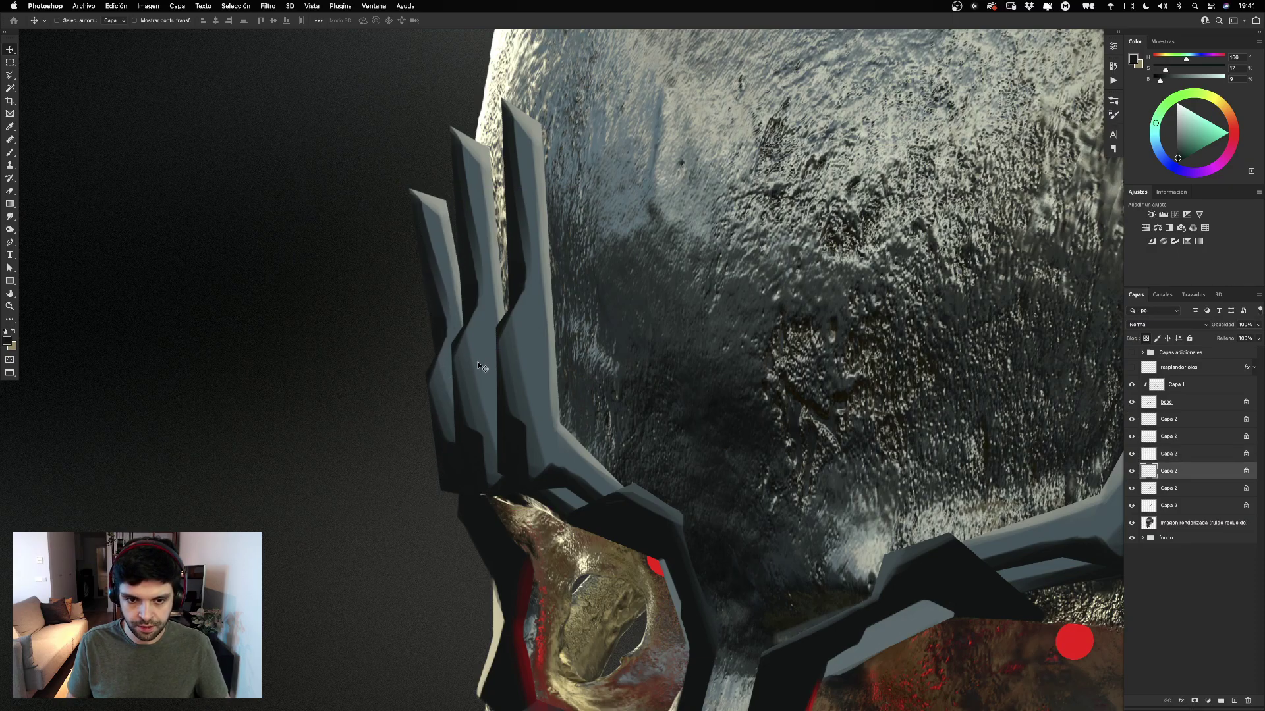
left_click(1151, 490)
left_click(1132, 436)
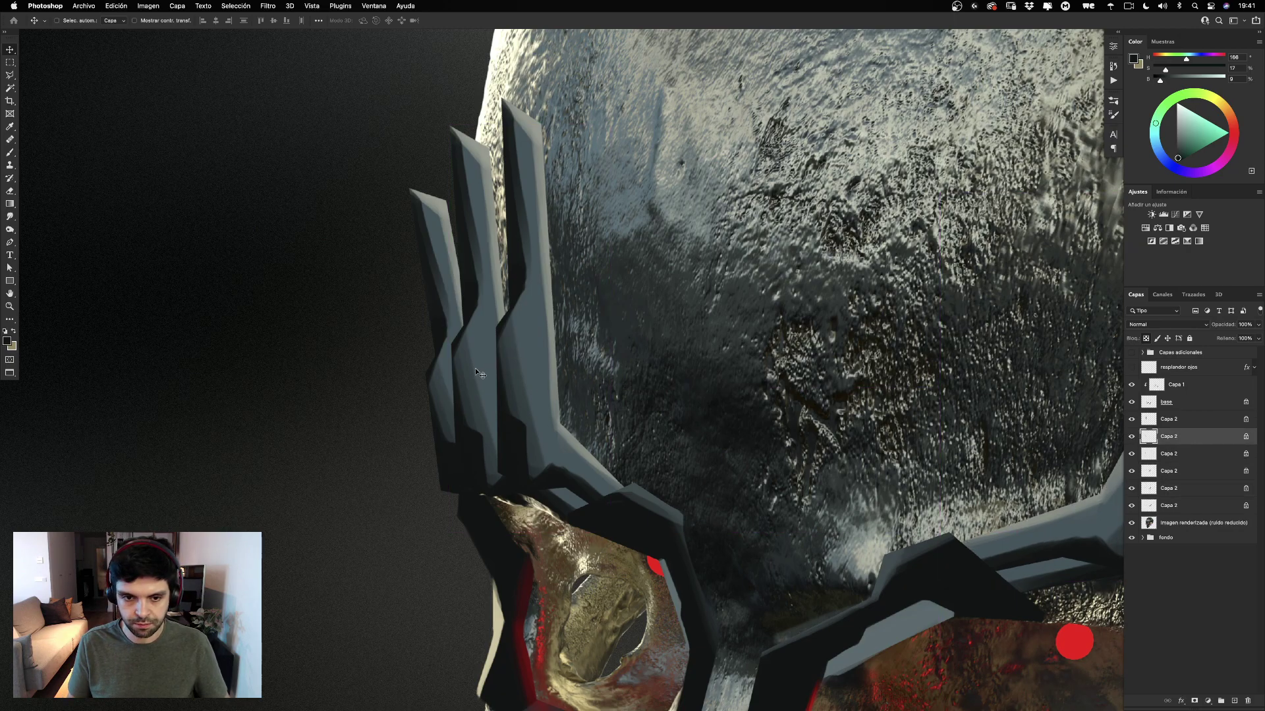
left_click_drag(480, 368, 477, 369)
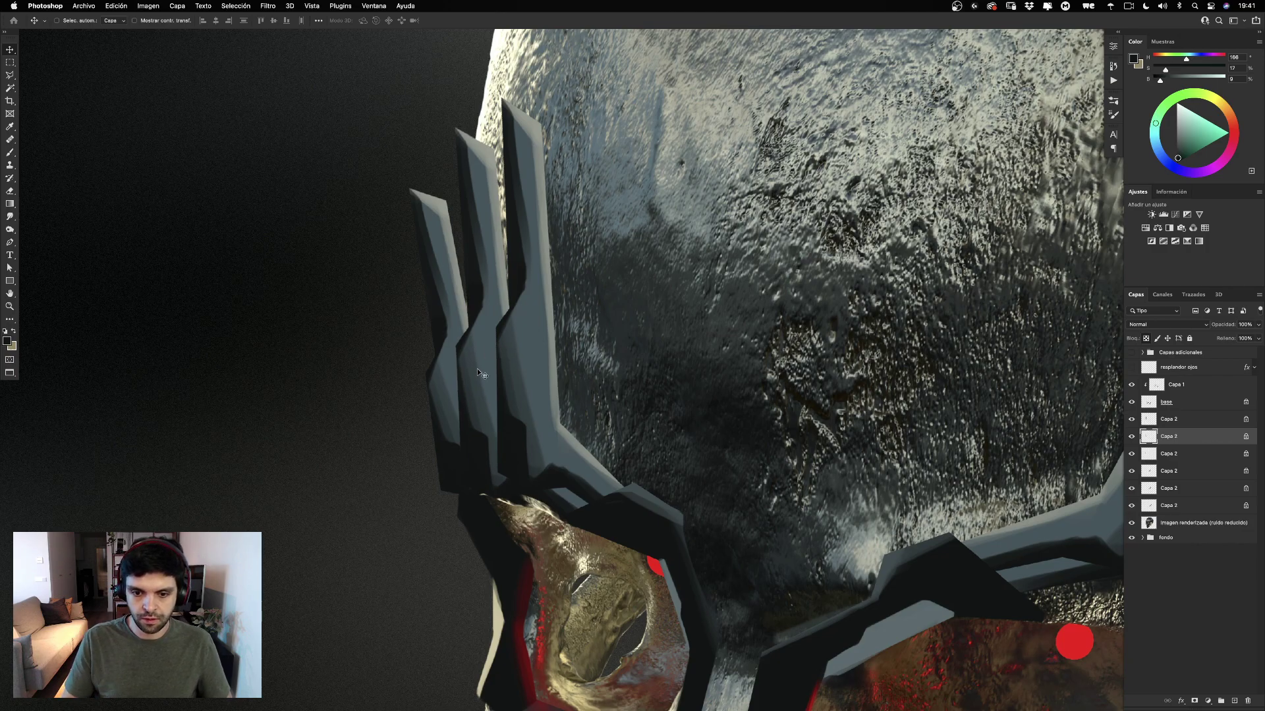
Check which brow spike the uppermost Capa 2 layer below the base layer holds by toggling its visibility.
left_click(1197, 421)
left_click(1198, 508, "shift")
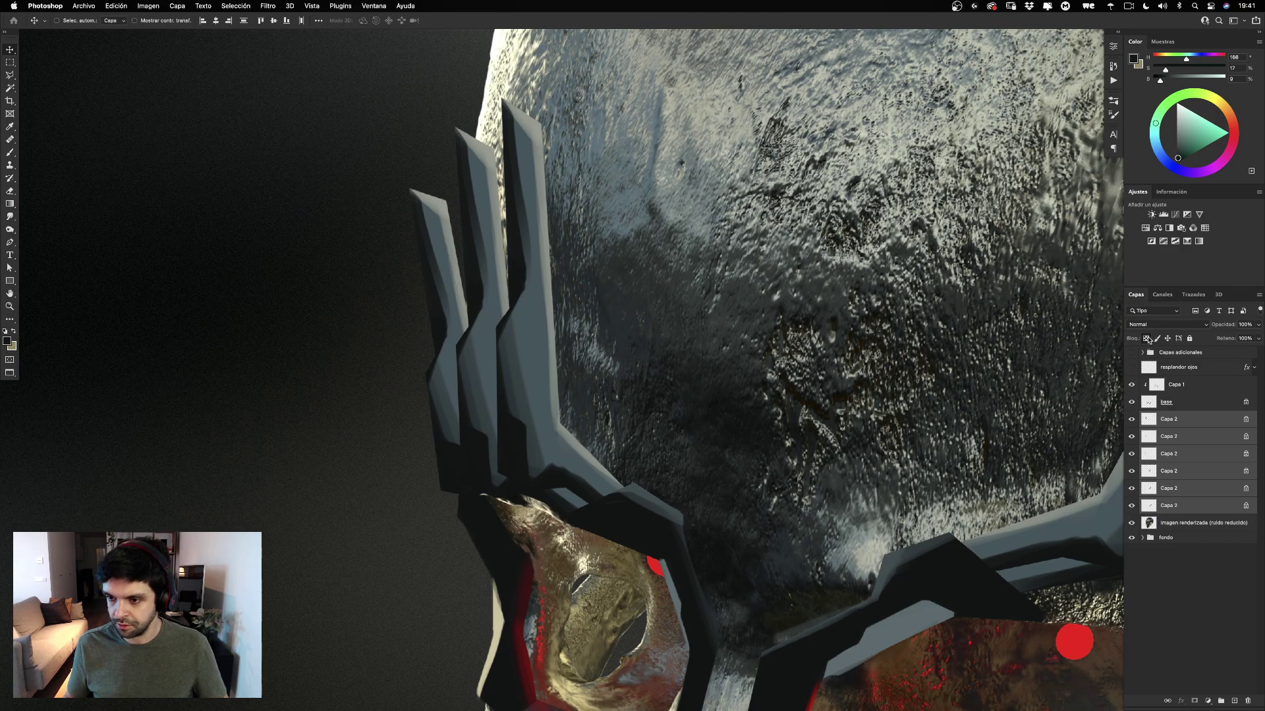
left_click(1183, 421)
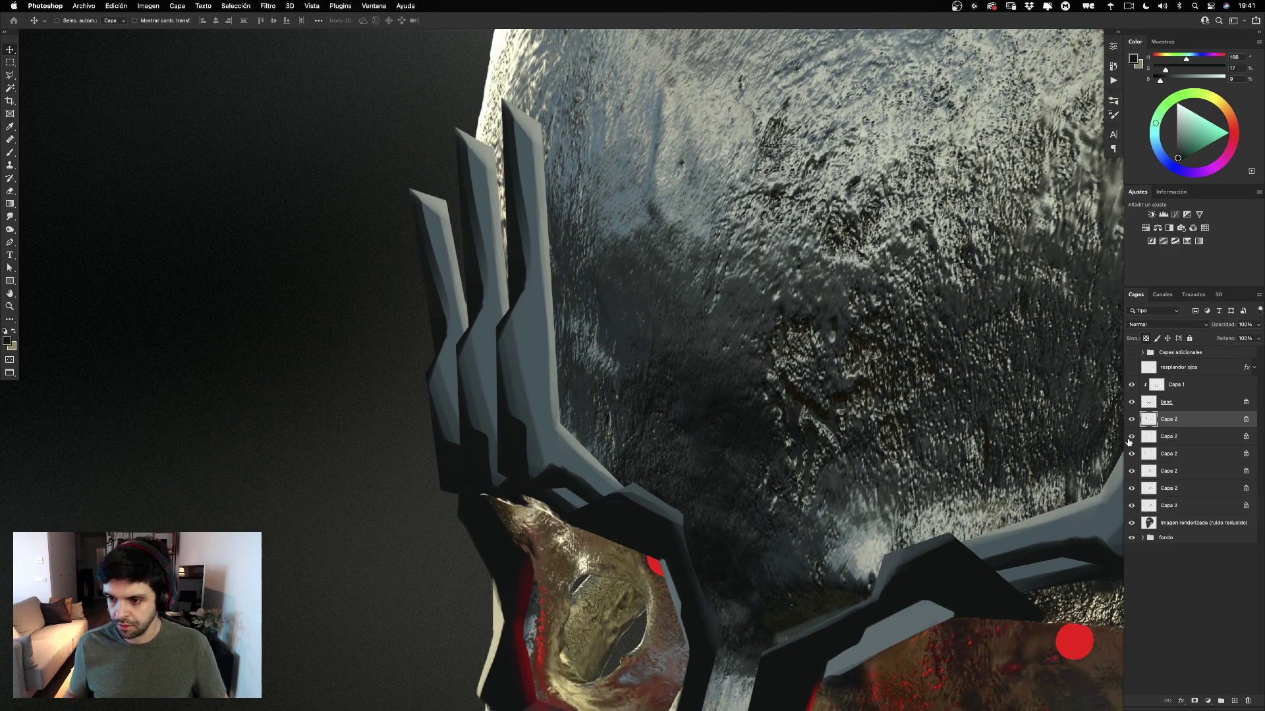
left_click(1131, 420)
left_click(1131, 420)
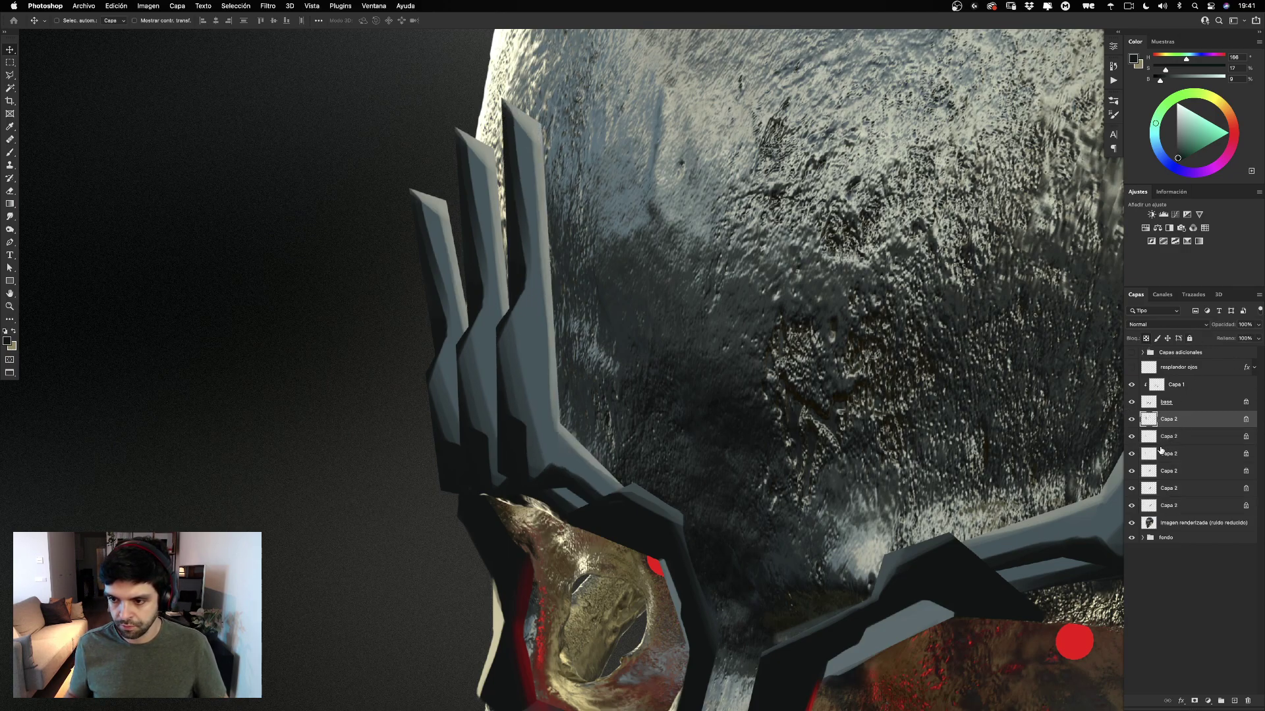
Brush dark shading sampled from the eye frame onto the middle spike above the left eye socket, on its own layer.
left_click(1152, 438)
key("b")
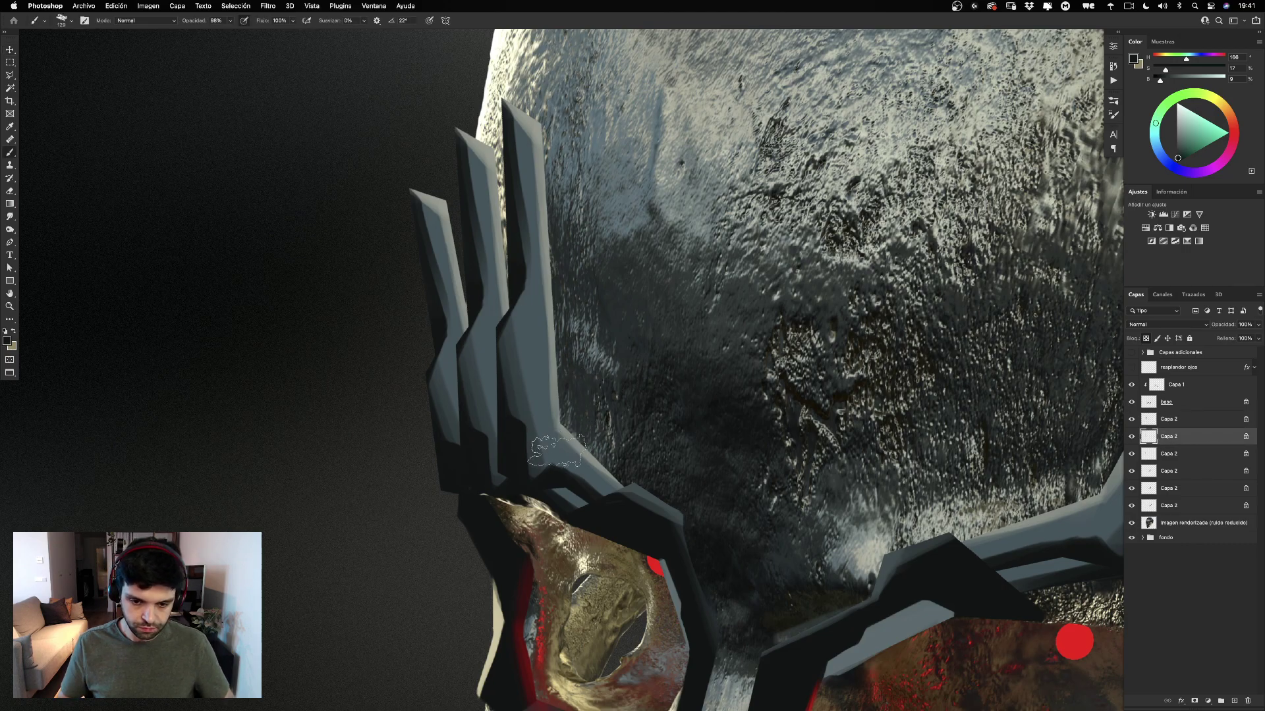
left_click(627, 522, "alt")
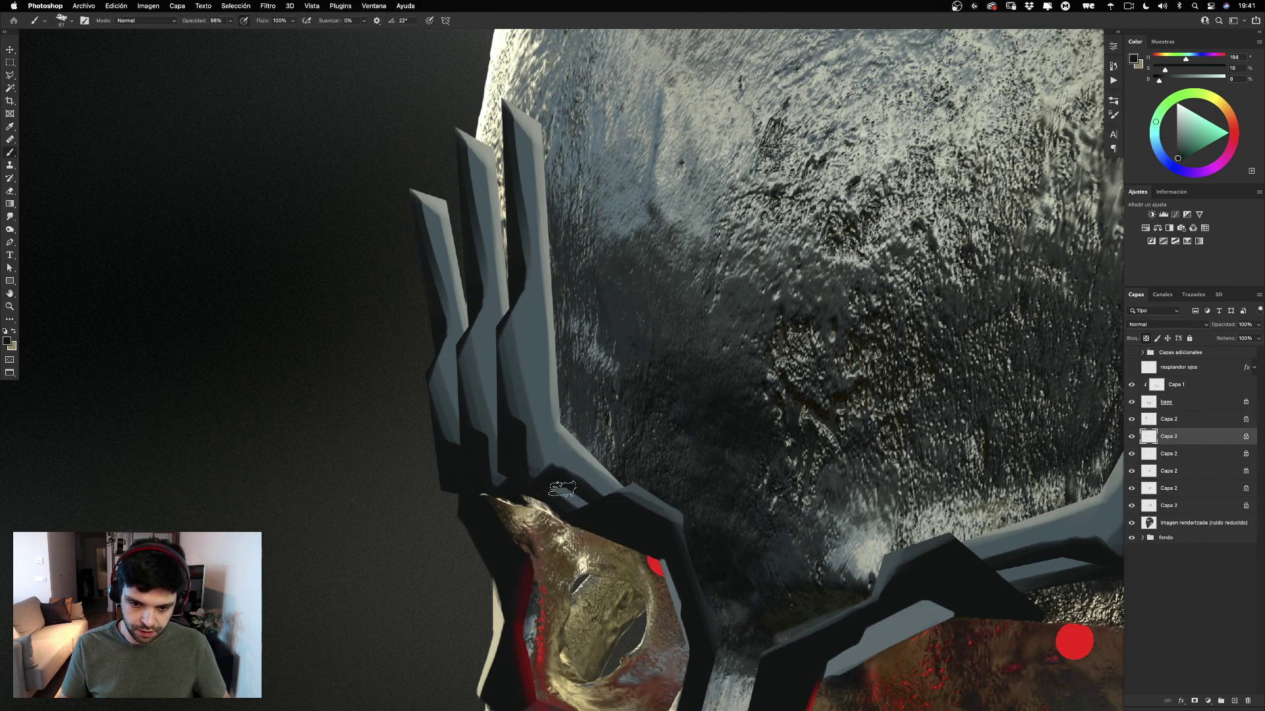
mouse_move(618, 525)
left_mouse_down()
mouse_move(551, 483)
mouse_move(572, 497)
left_mouse_up()
key("super+z")
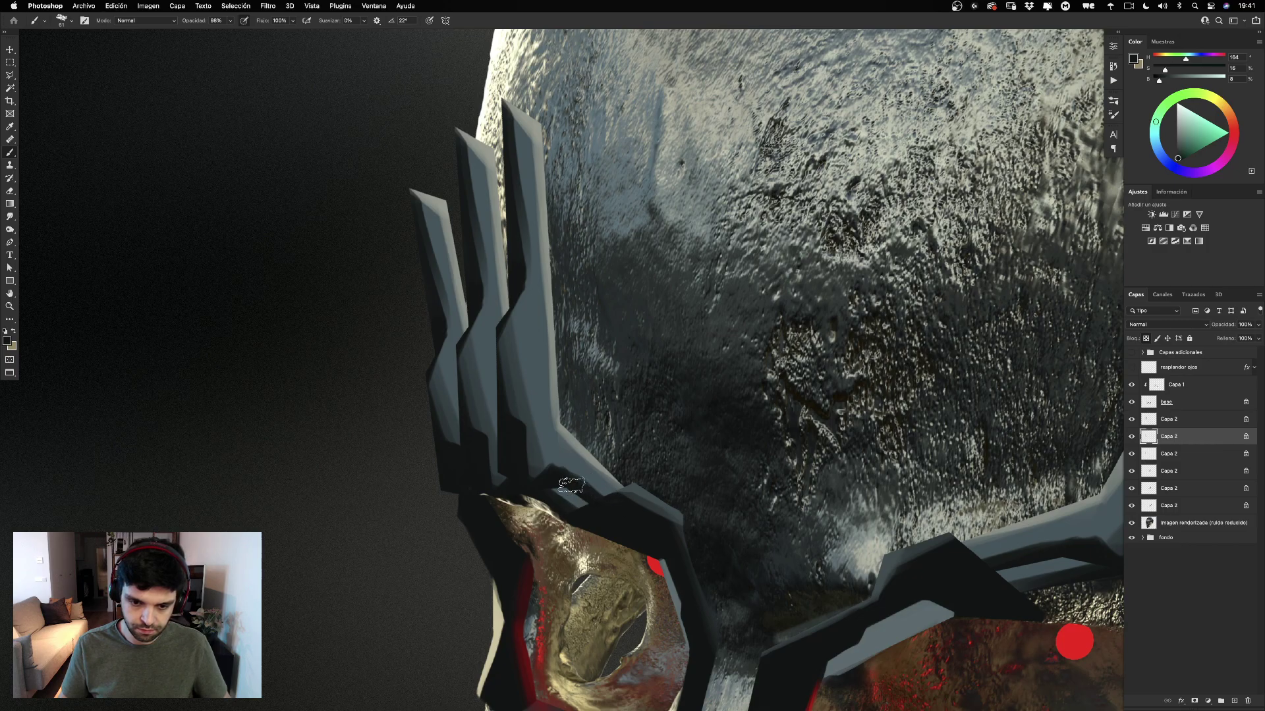
key("super+z")
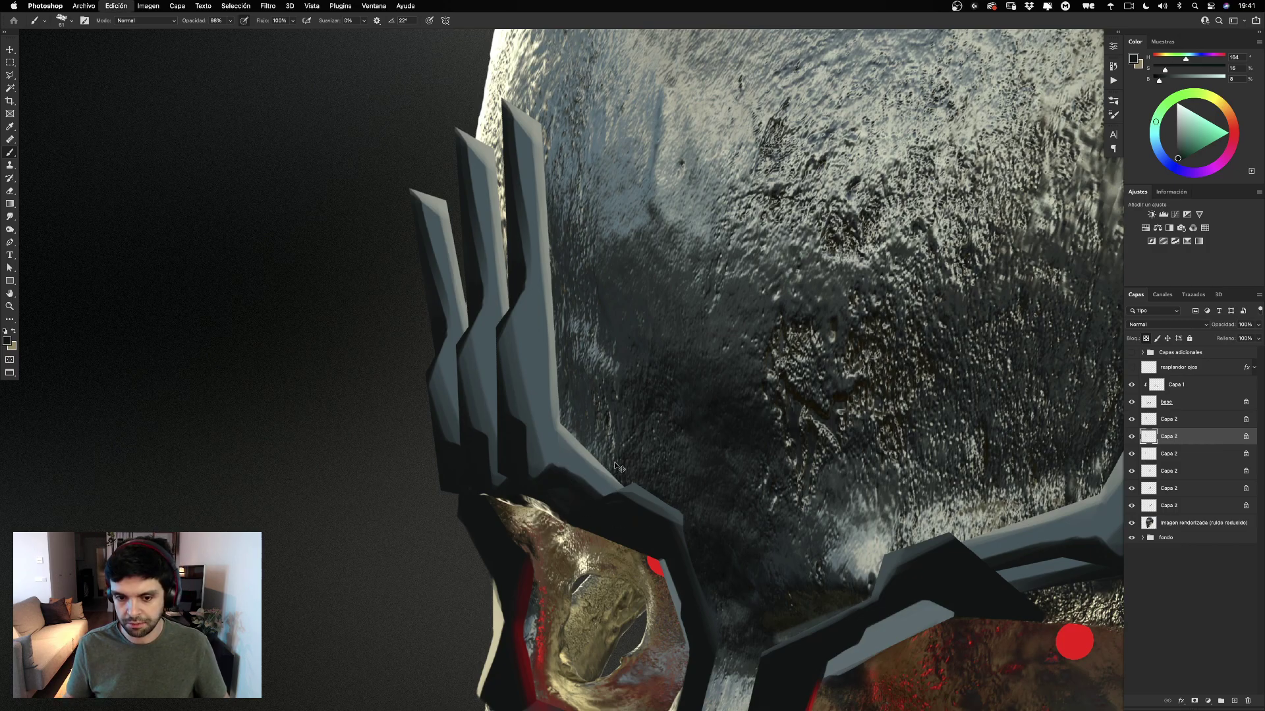
left_click_drag(556, 473, 625, 522)
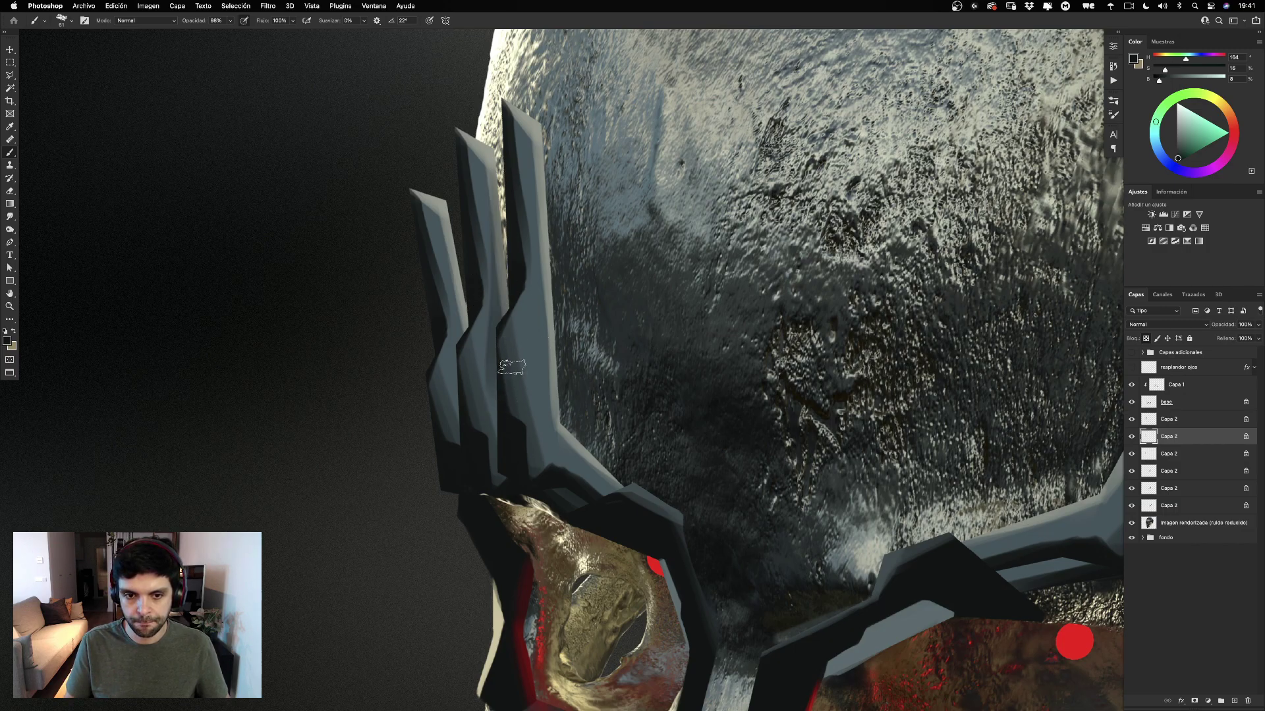
key("super+z")
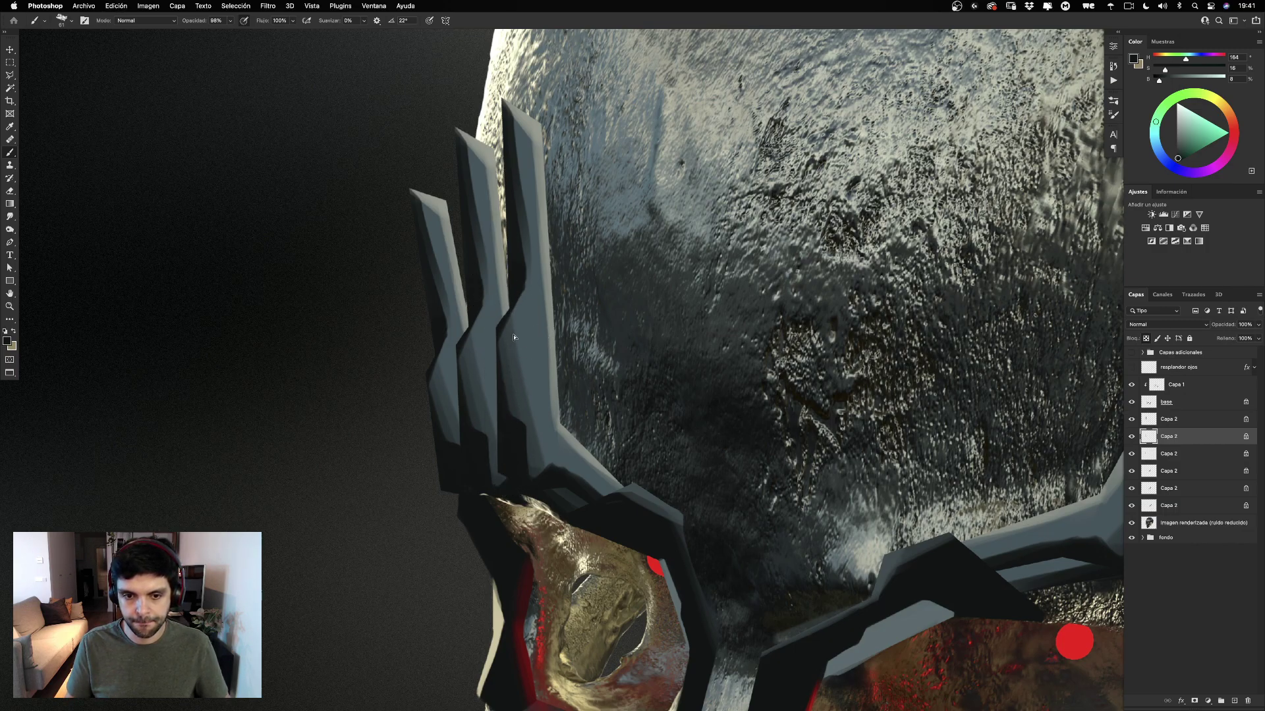
left_click_drag(513, 335, 513, 469)
key("super+z")
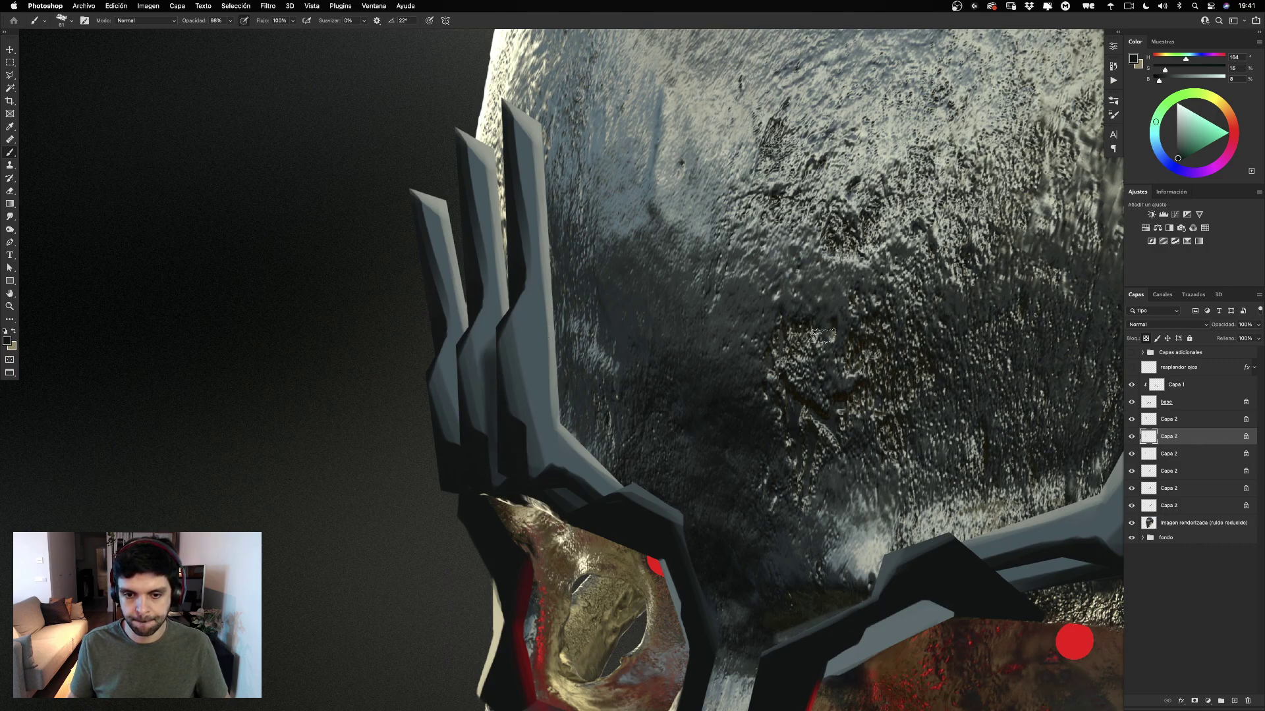
Brush a dark shadow onto the outermost spike above the left eye socket, using the third Capa 2 layer below base.
left_click(1146, 454)
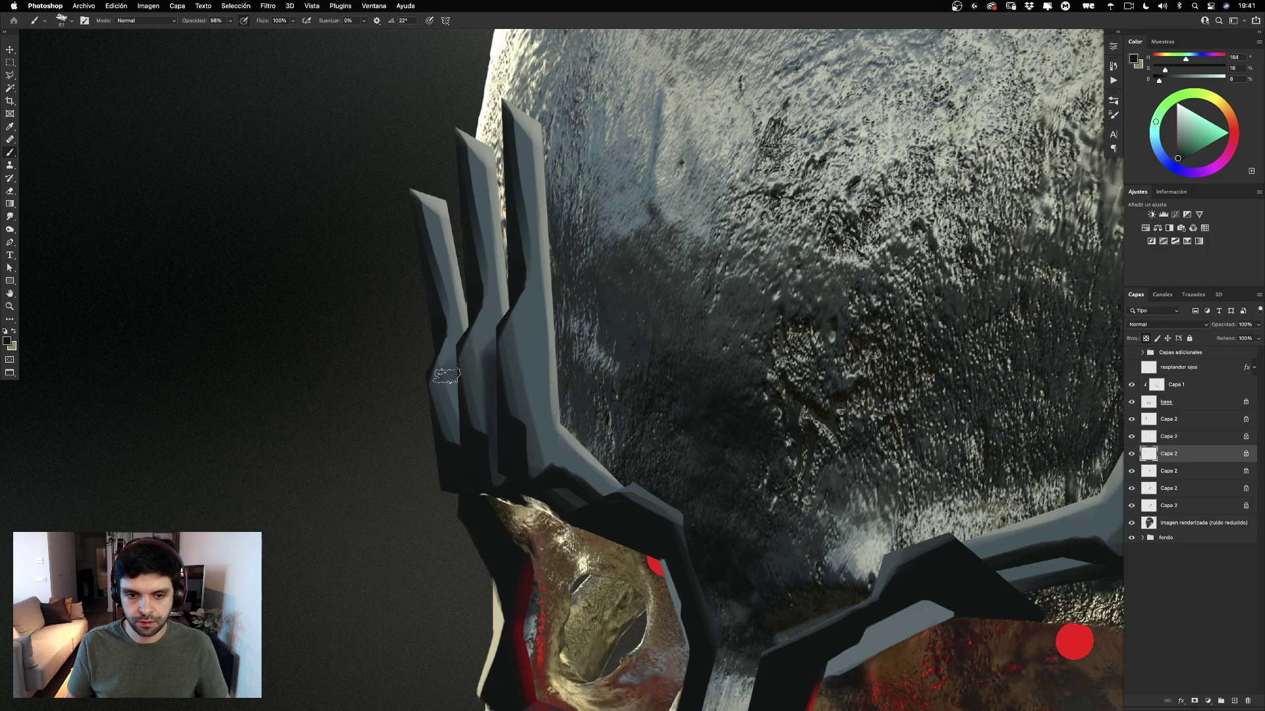
left_click_drag(448, 376, 465, 469)
key("super+z")
left_click_drag(462, 379, 484, 442)
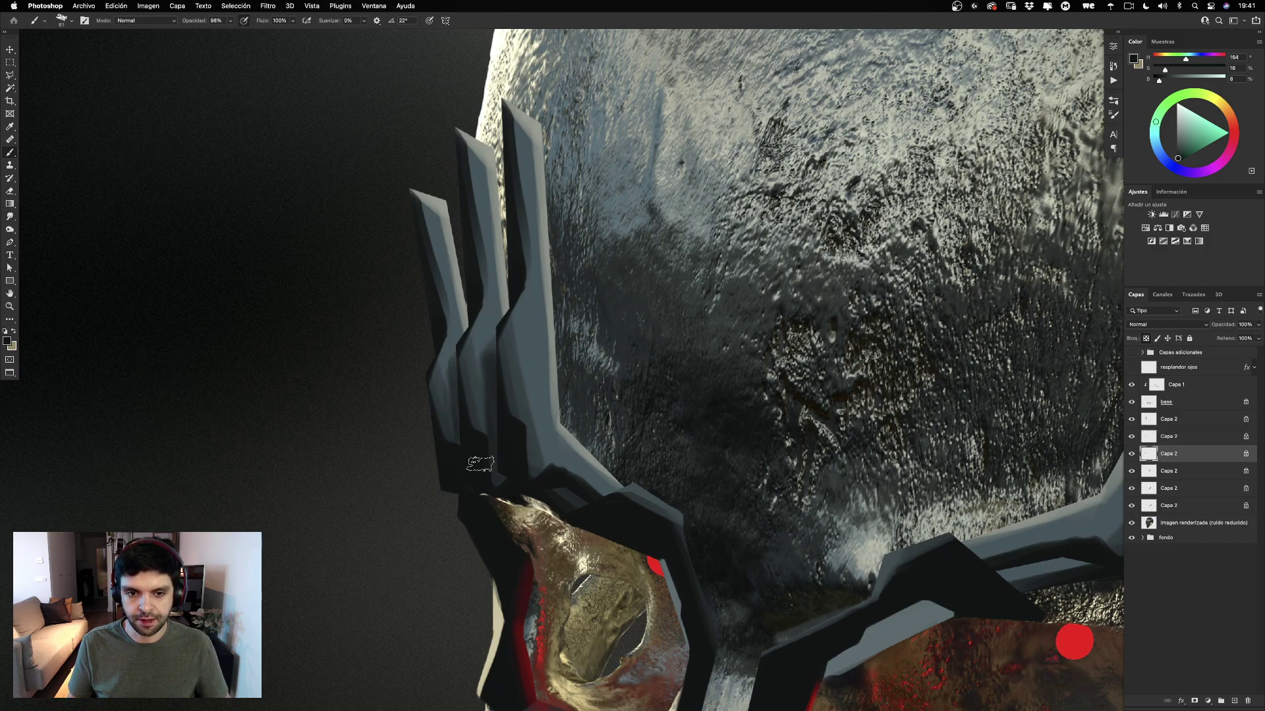
left_click_drag(455, 224, 495, 432)
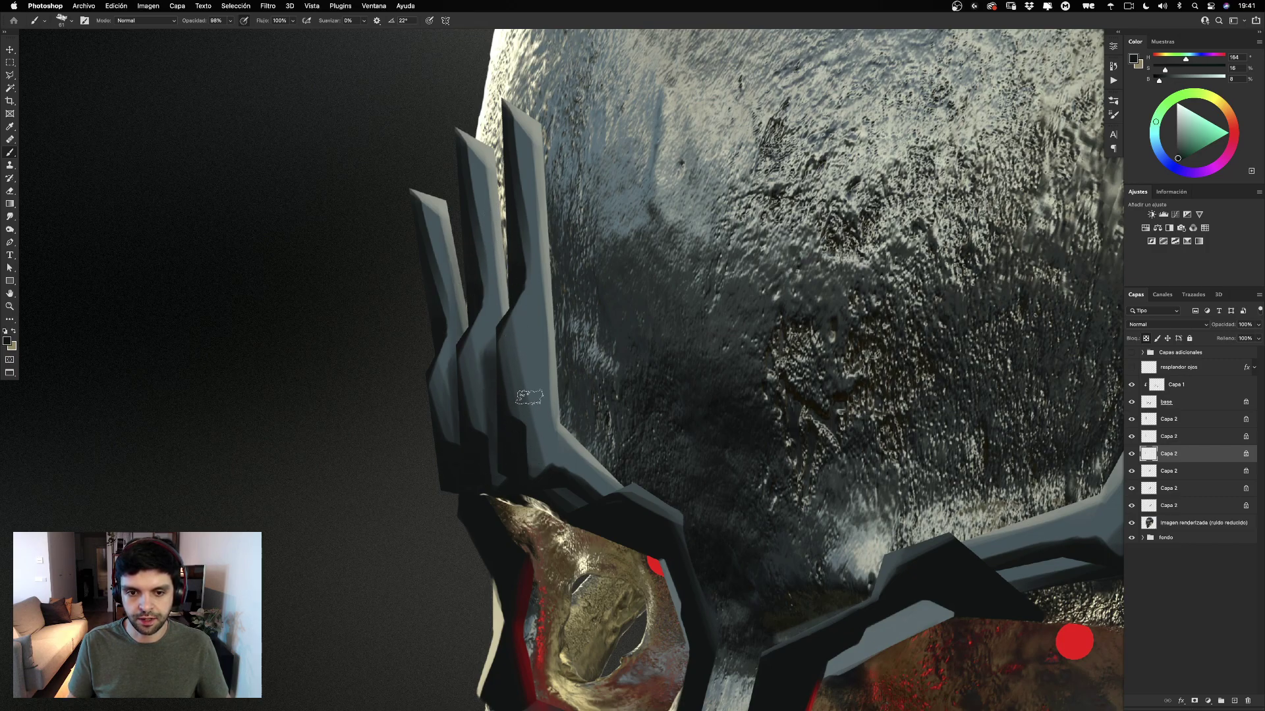
Paint the dark shadow along the middle spike above the right eye socket and onto its arm along the brow.
left_click(1157, 443)
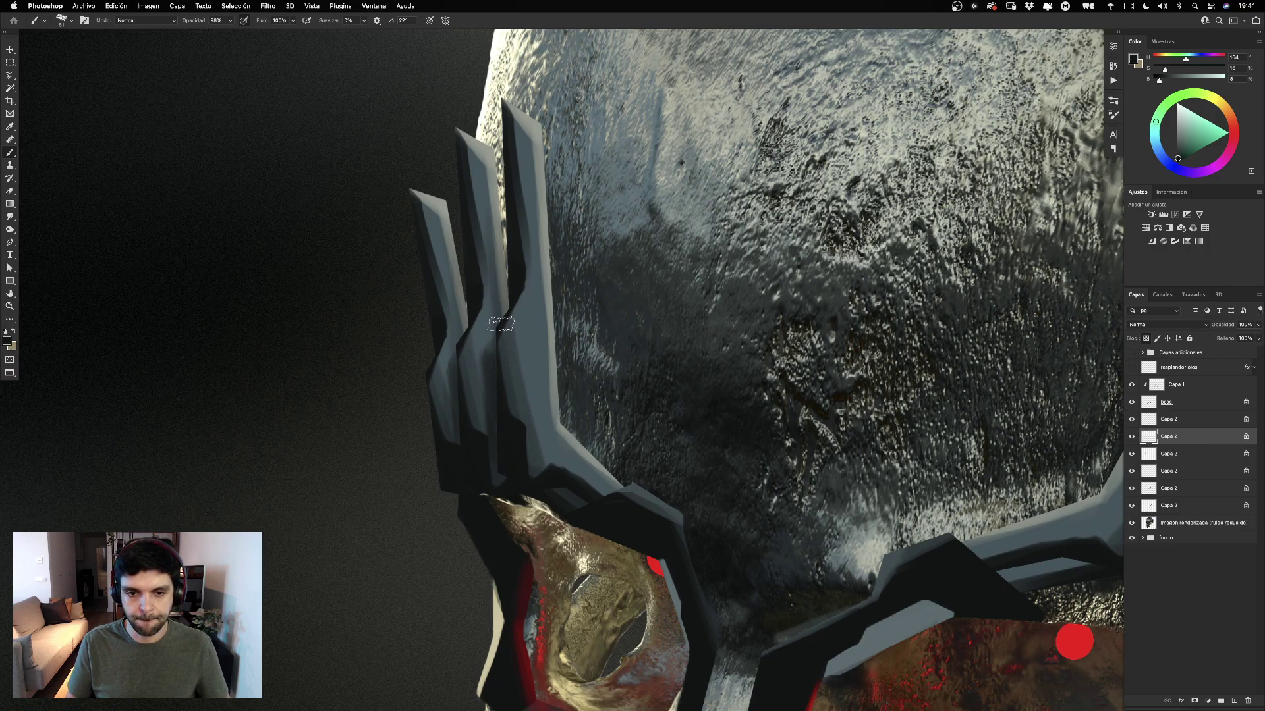
left_click(1151, 476)
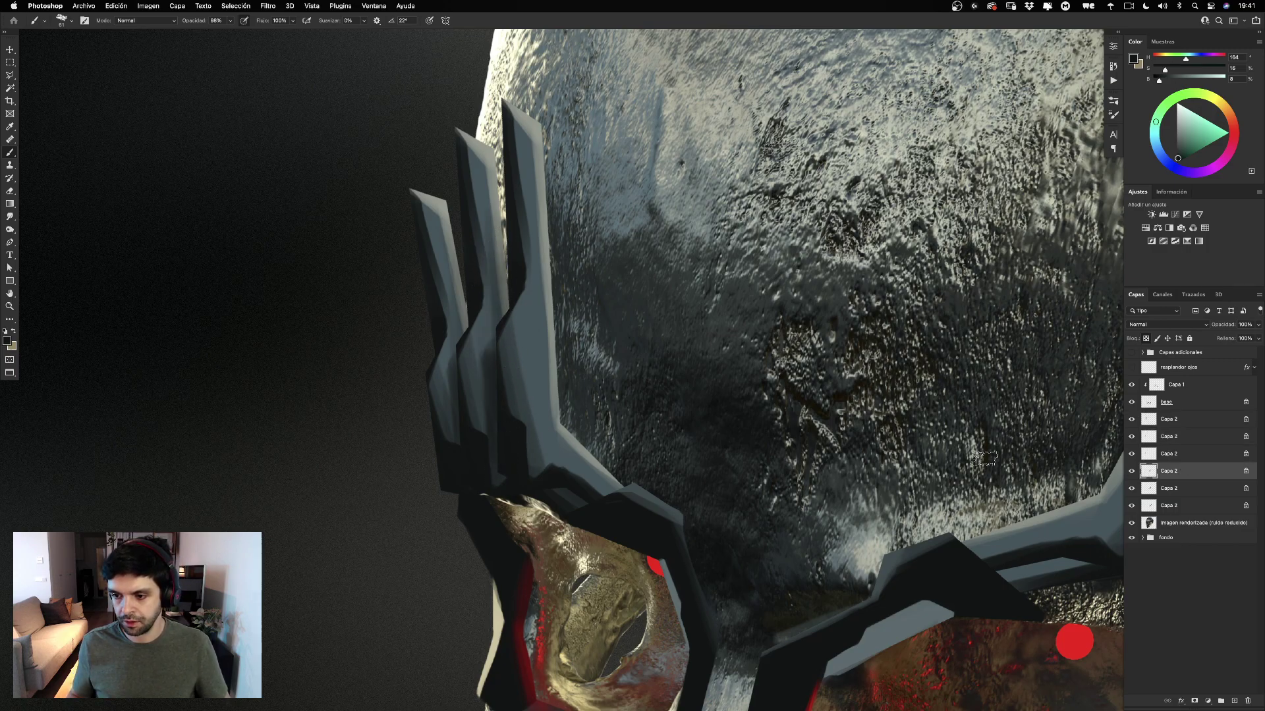
left_click_drag(841, 396, 49, 319)
left_click_drag(623, 366, 915, 374)
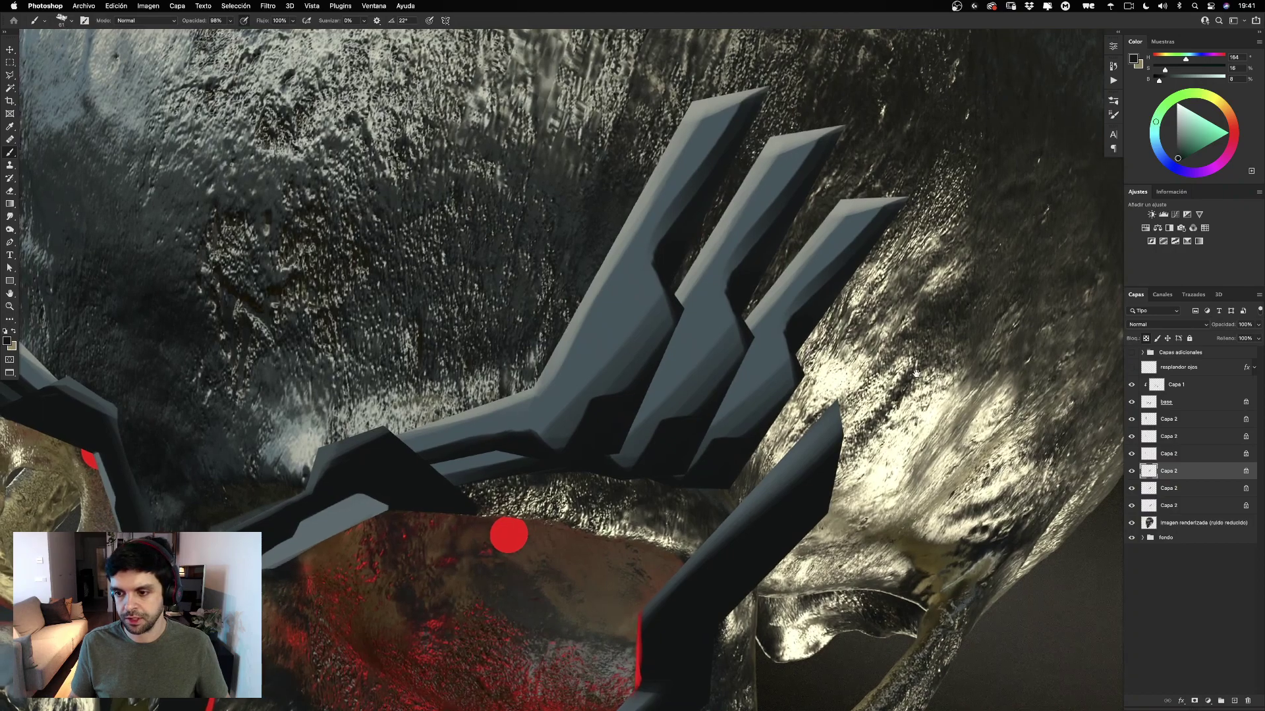
left_click(1163, 491)
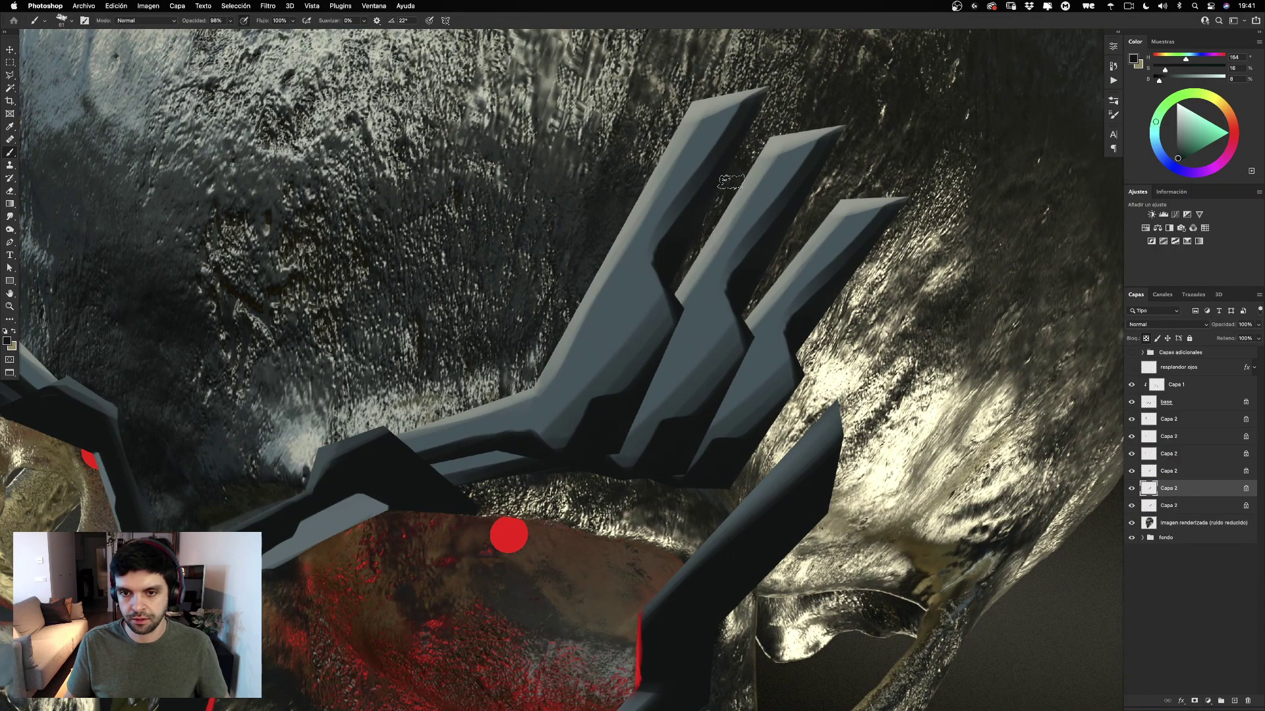
mouse_move(736, 177)
left_mouse_down()
mouse_move(729, 228)
mouse_move(622, 393)
left_mouse_up()
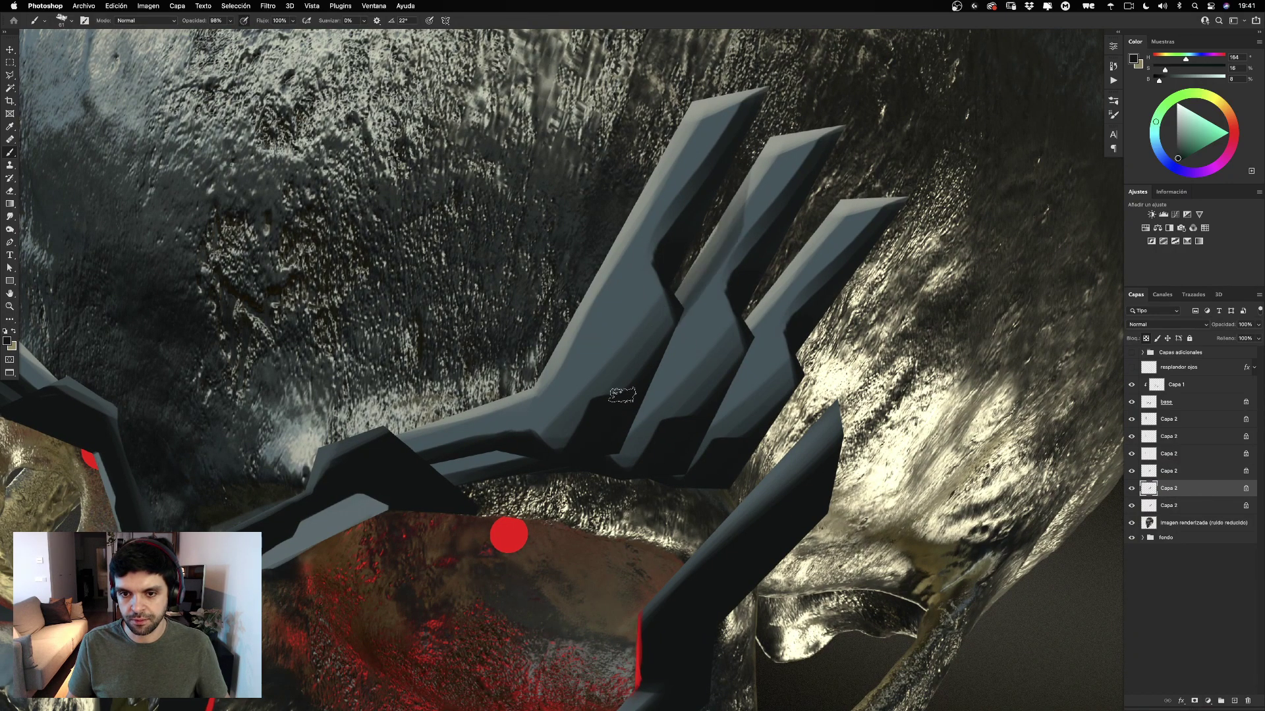
key("super+z")
mouse_move(736, 176)
left_mouse_down()
mouse_move(738, 215)
mouse_move(690, 306)
mouse_move(693, 350)
mouse_move(603, 489)
left_mouse_up()
left_click_drag(688, 333, 635, 389)
left_click_drag(712, 224, 666, 317)
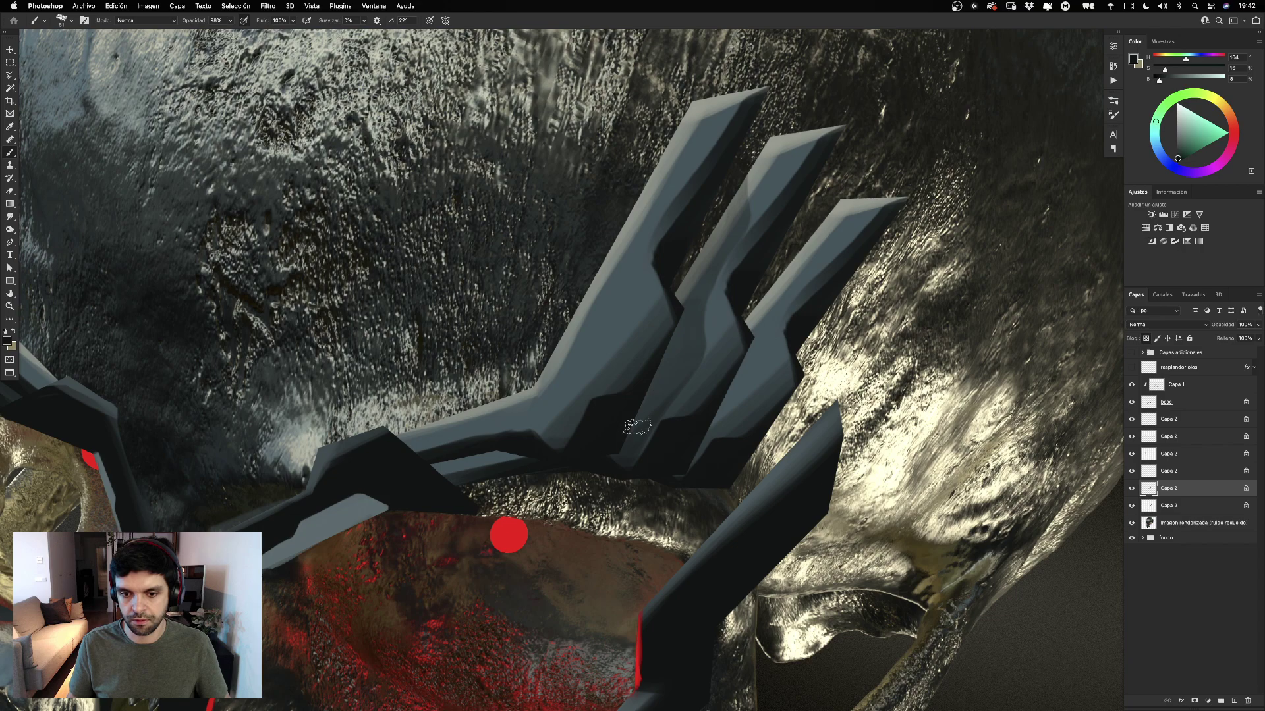
left_click_drag(596, 431, 313, 491)
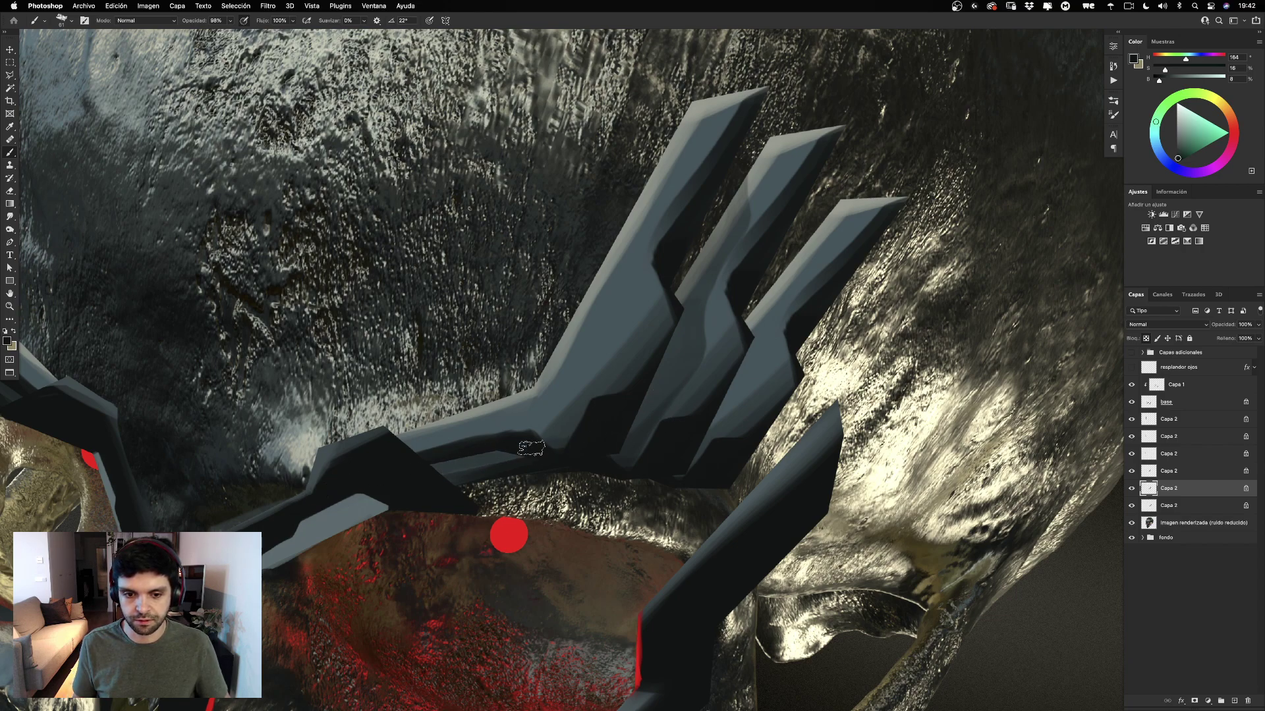
Paint a matching dark shadow on the outermost spike above the right eye socket, using the lowest Capa 2 layer.
key("alt+bracketleft")
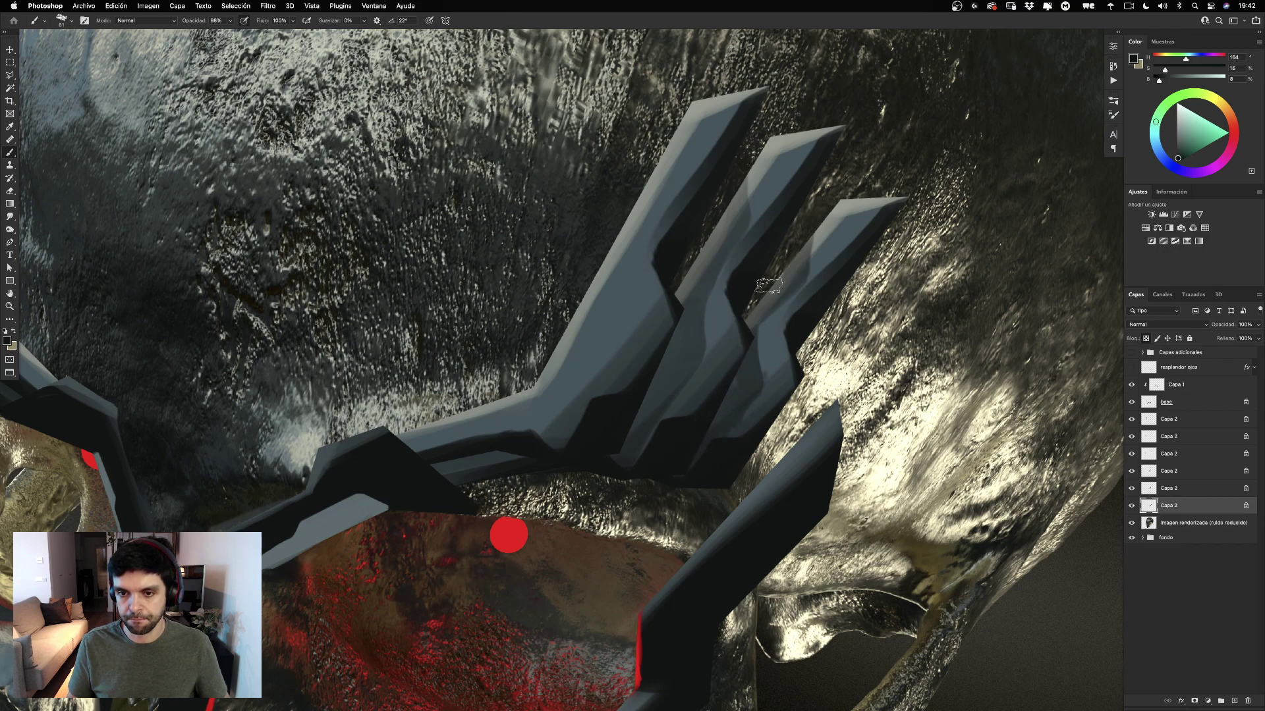
mouse_move(654, 298)
left_mouse_down()
mouse_move(827, 161)
mouse_move(846, 179)
left_mouse_up()
left_click_drag(886, 253, 752, 355)
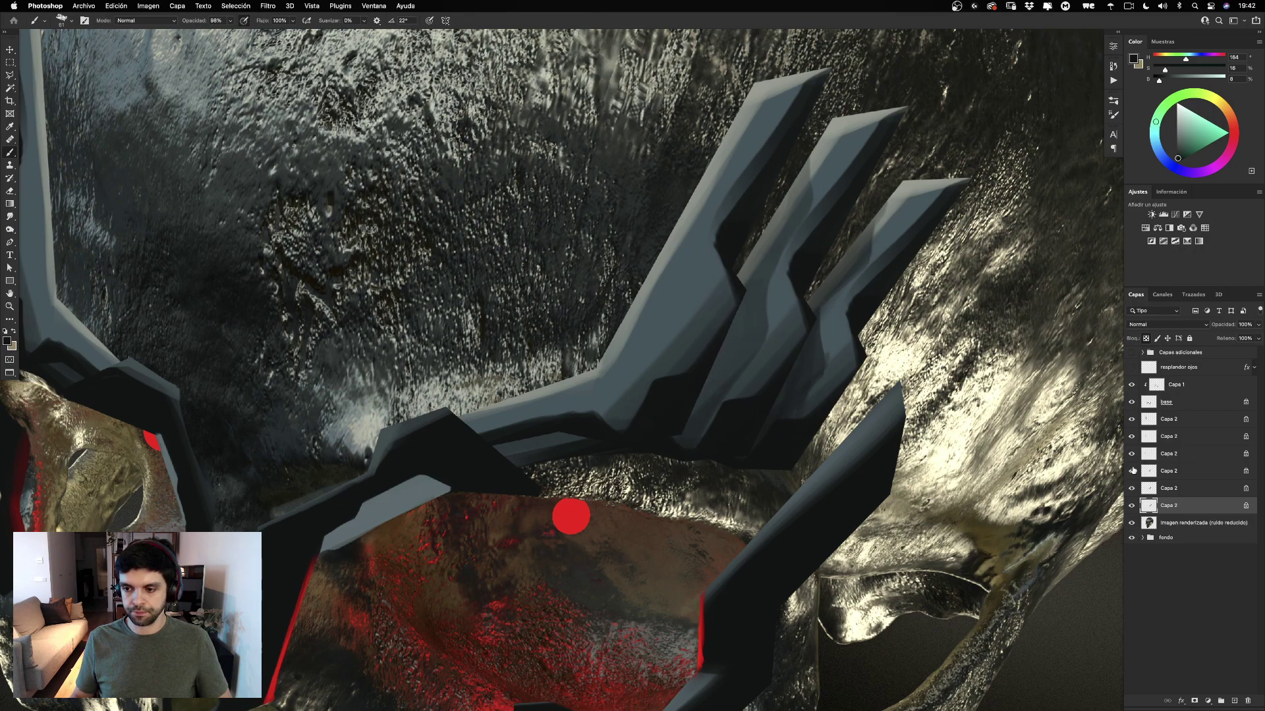
left_click(1149, 488)
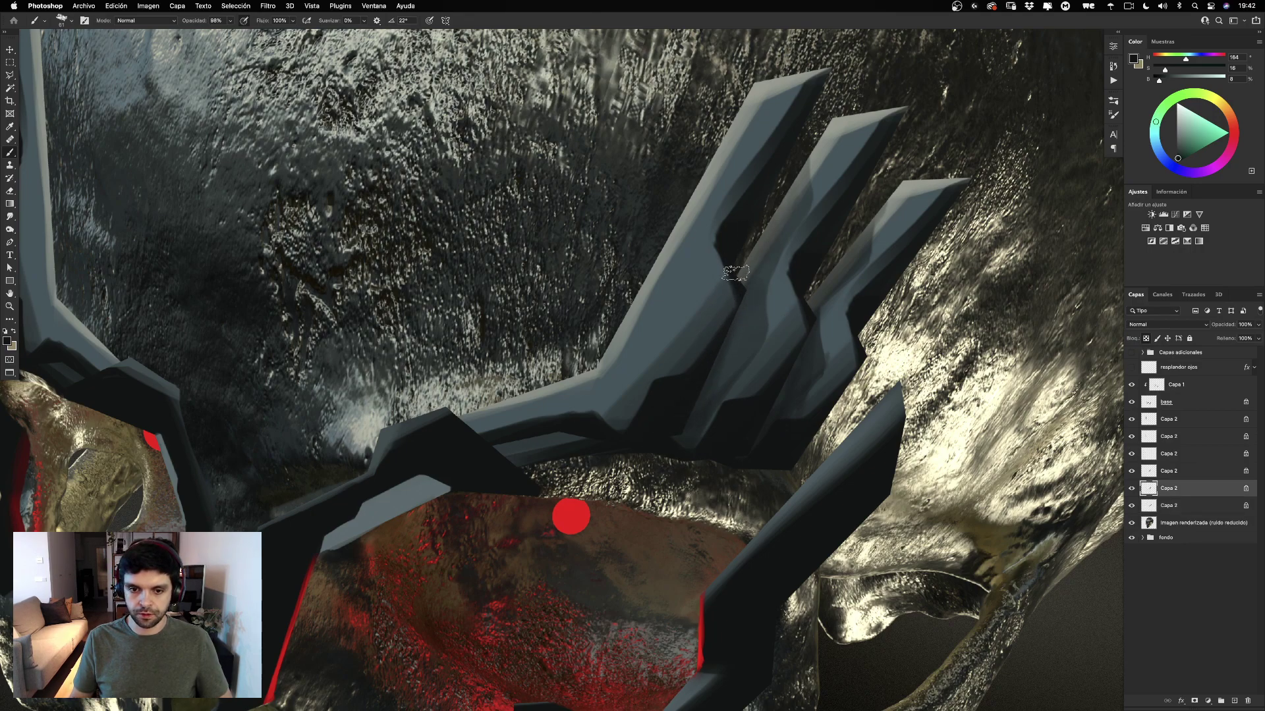
Try deleting all six Capa 2 spike layers to compare the bare skull, and undo the deletion.
key("z")
left_click_drag(623, 389, 472, 325)
left_click_drag(591, 358, 732, 363)
key("space")
left_click(1177, 419)
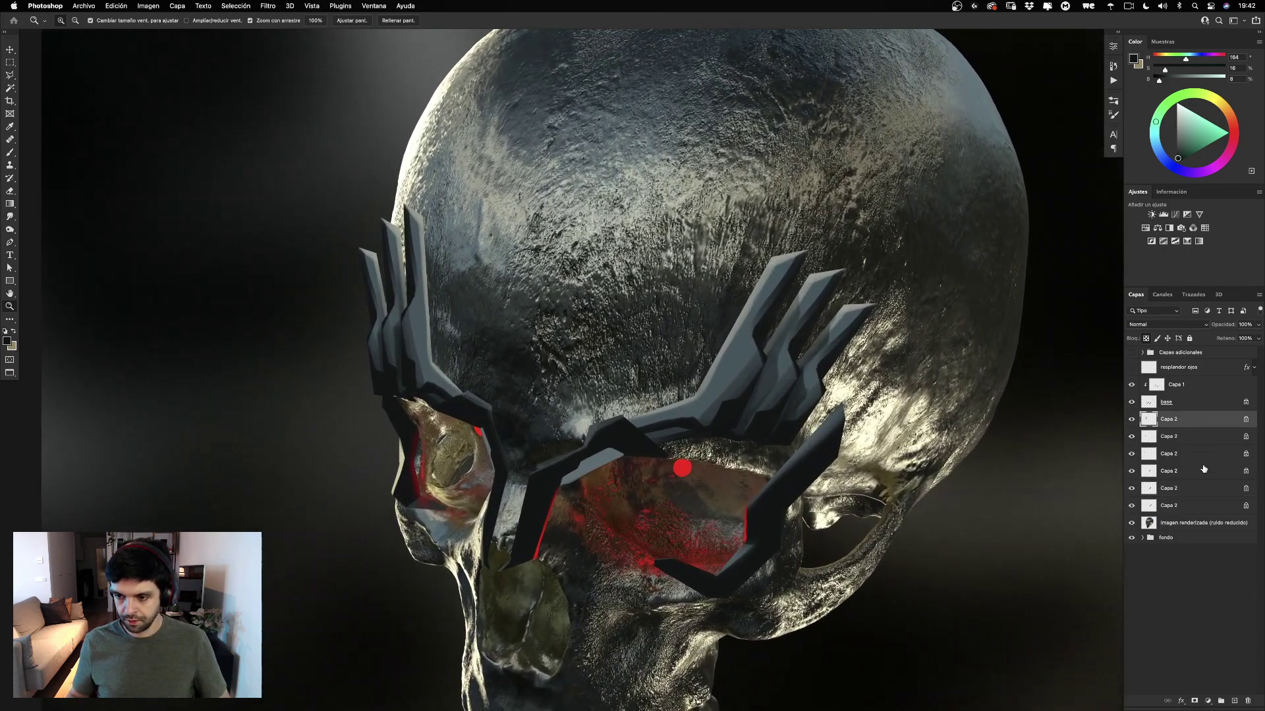
left_click(1204, 505, "shift")
key("Delete")
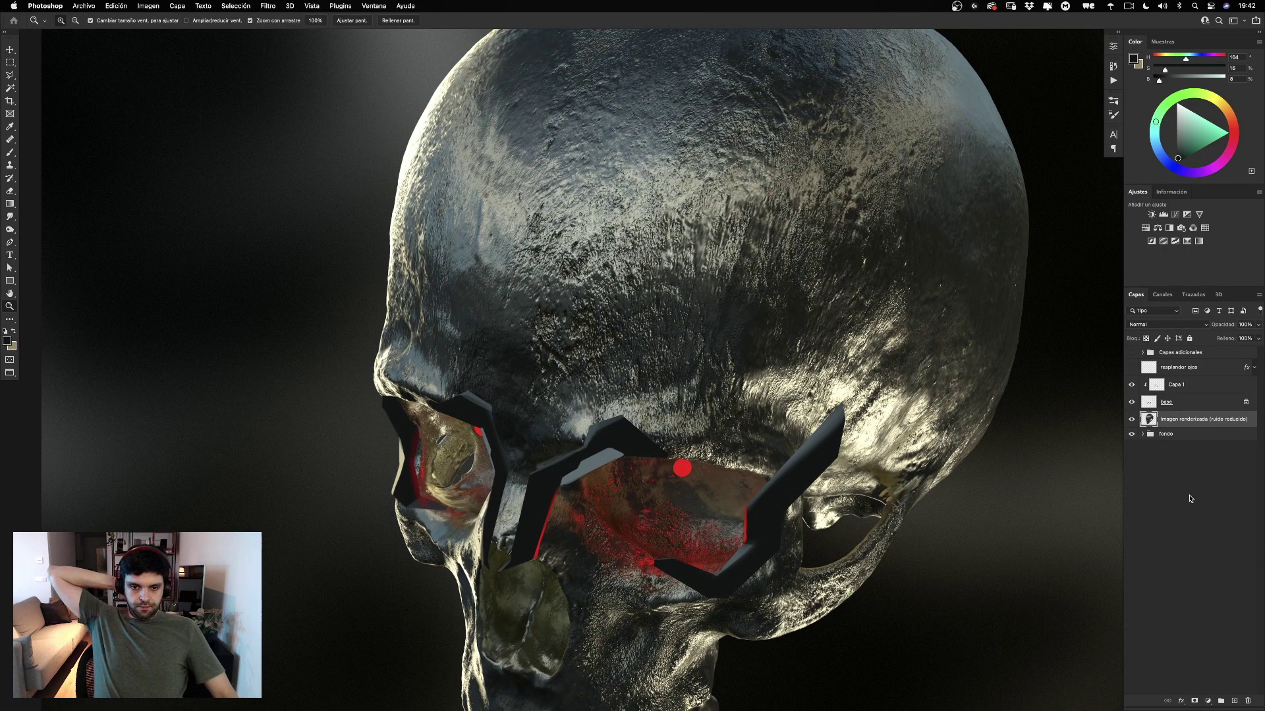
key("ctrl+z")
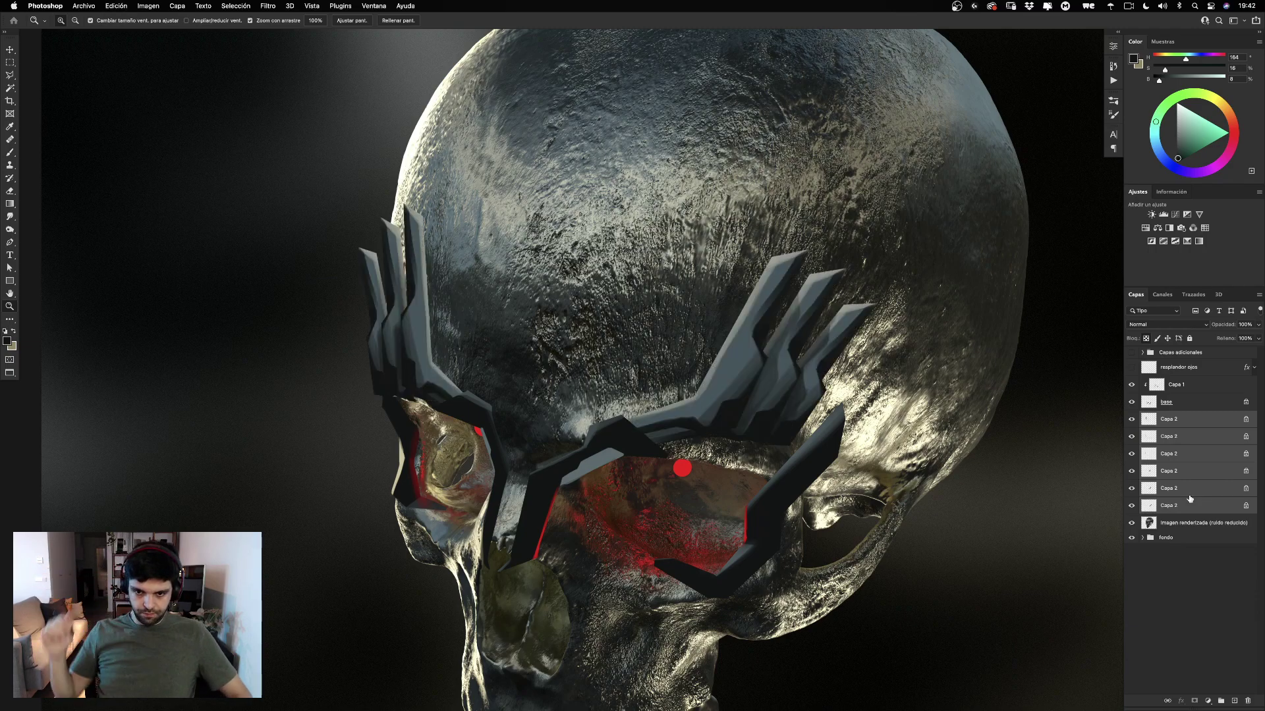
Hide the four layers of the middle and outermost spikes and move them below the fondo group.
left_click_drag(717, 347, 707, 318)
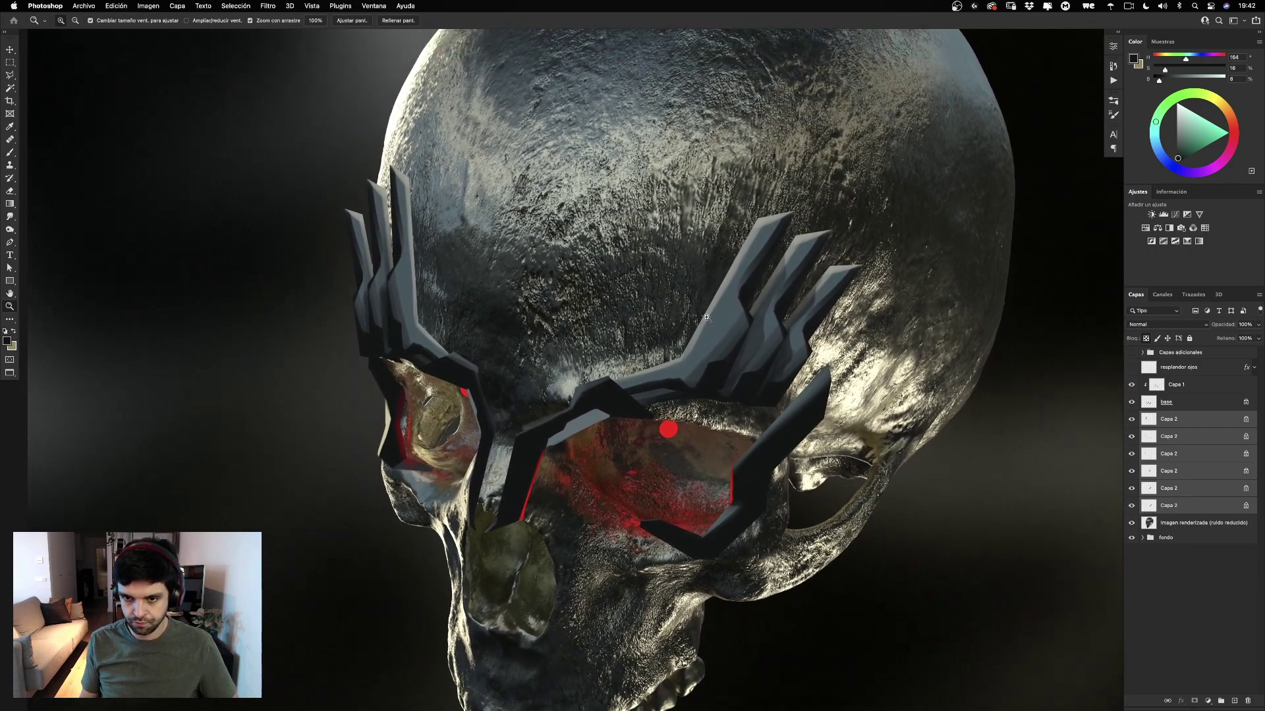
left_click(1133, 458)
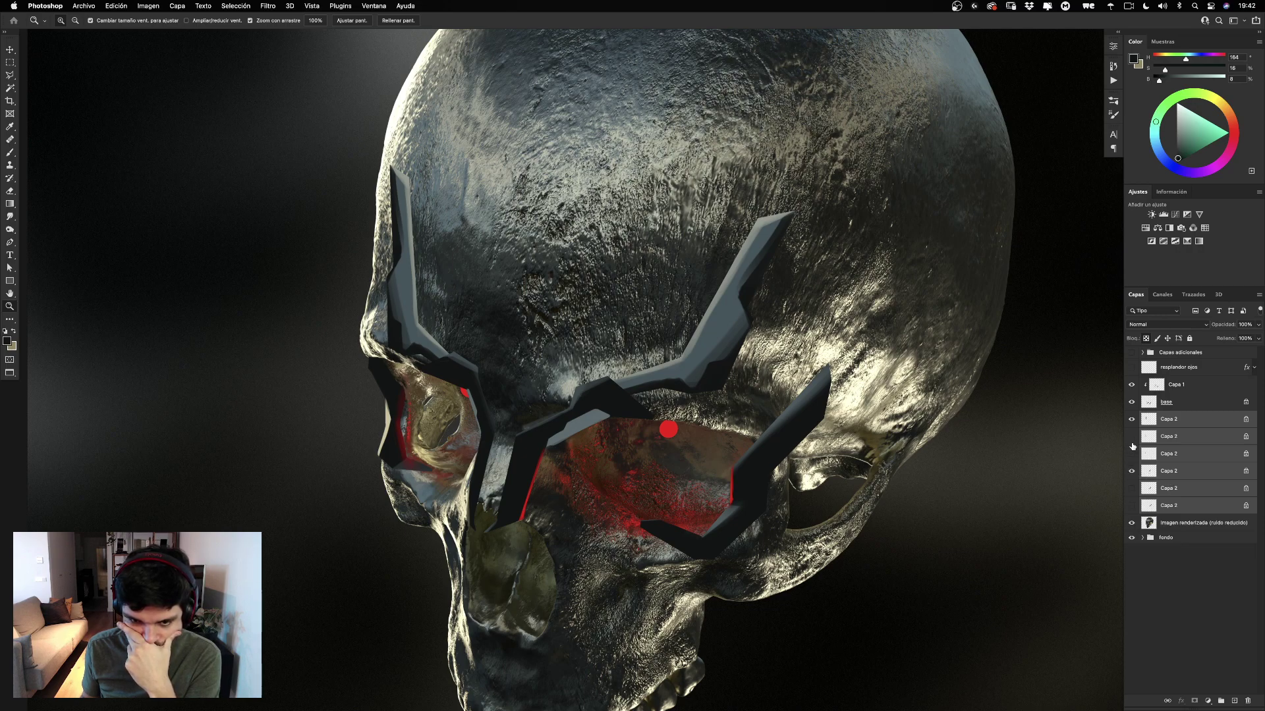
left_click(1177, 439)
left_click(1186, 453, "shift")
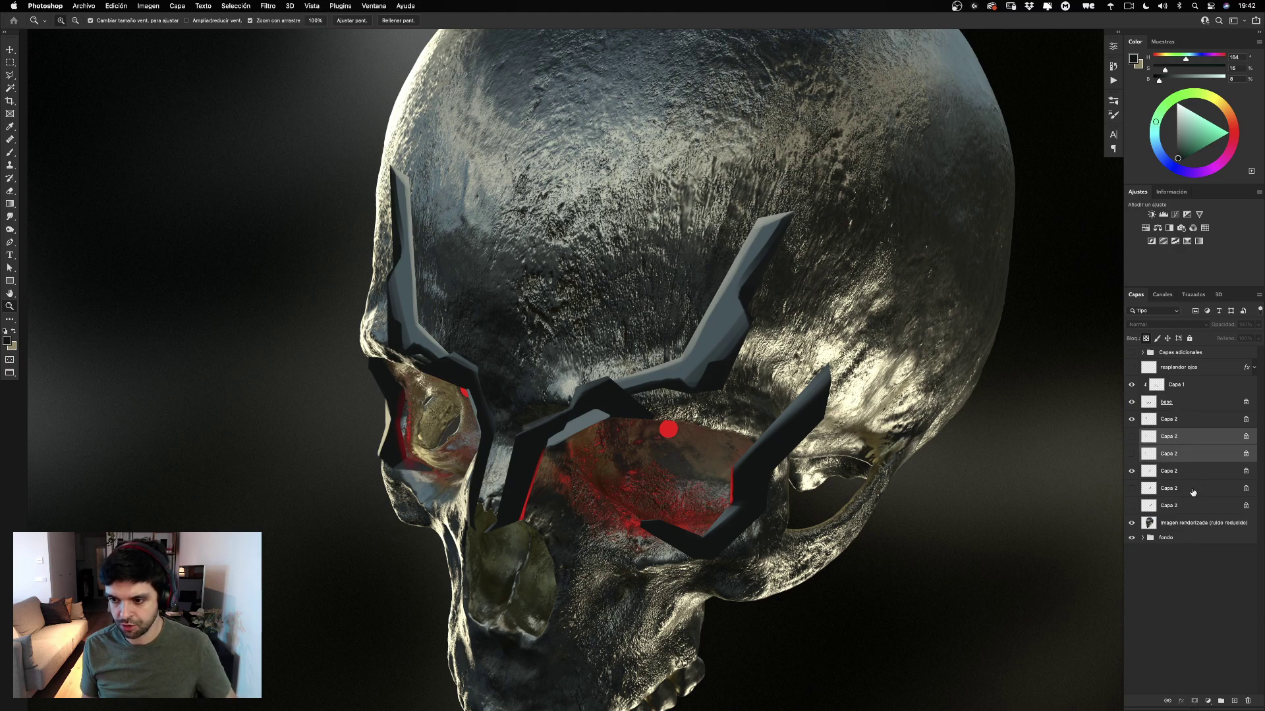
left_click(1189, 489, "super")
left_click(1187, 505, "super")
left_click_drag(1180, 452, 1185, 602)
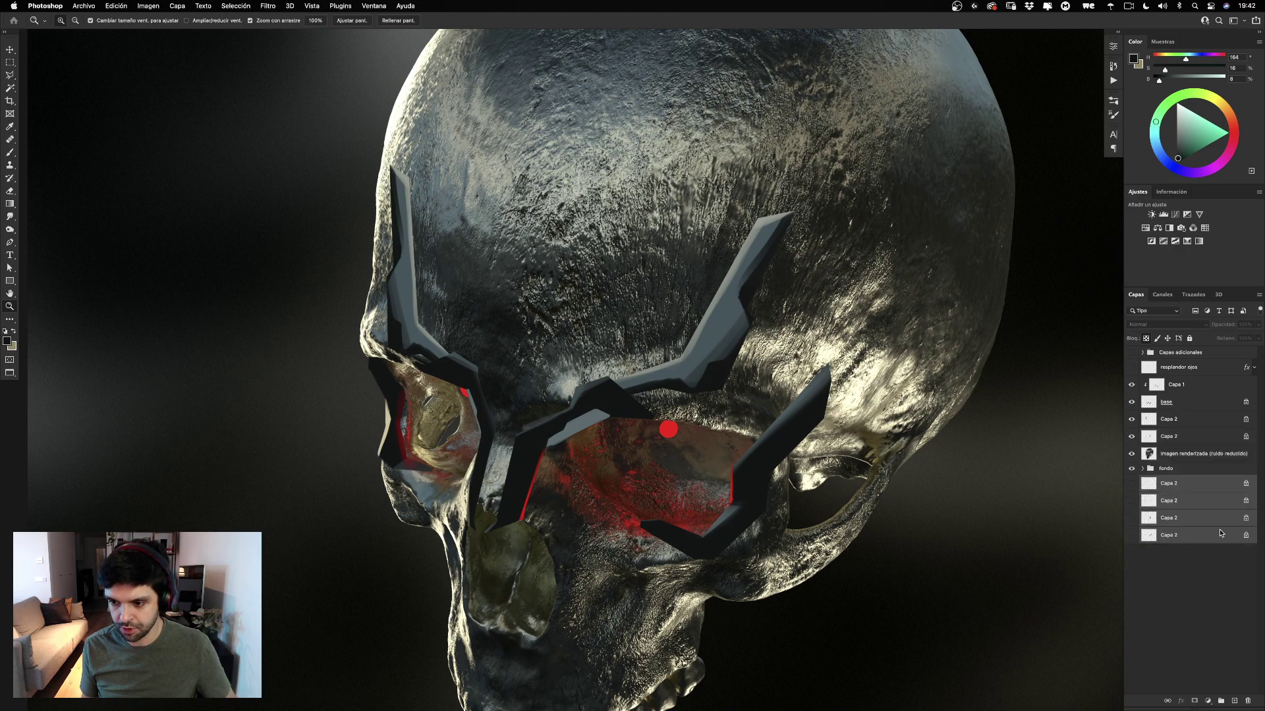
Merge the two visible Capa 2 layers holding the remaining brow spikes into one layer and select the base layer.
left_click(1170, 440)
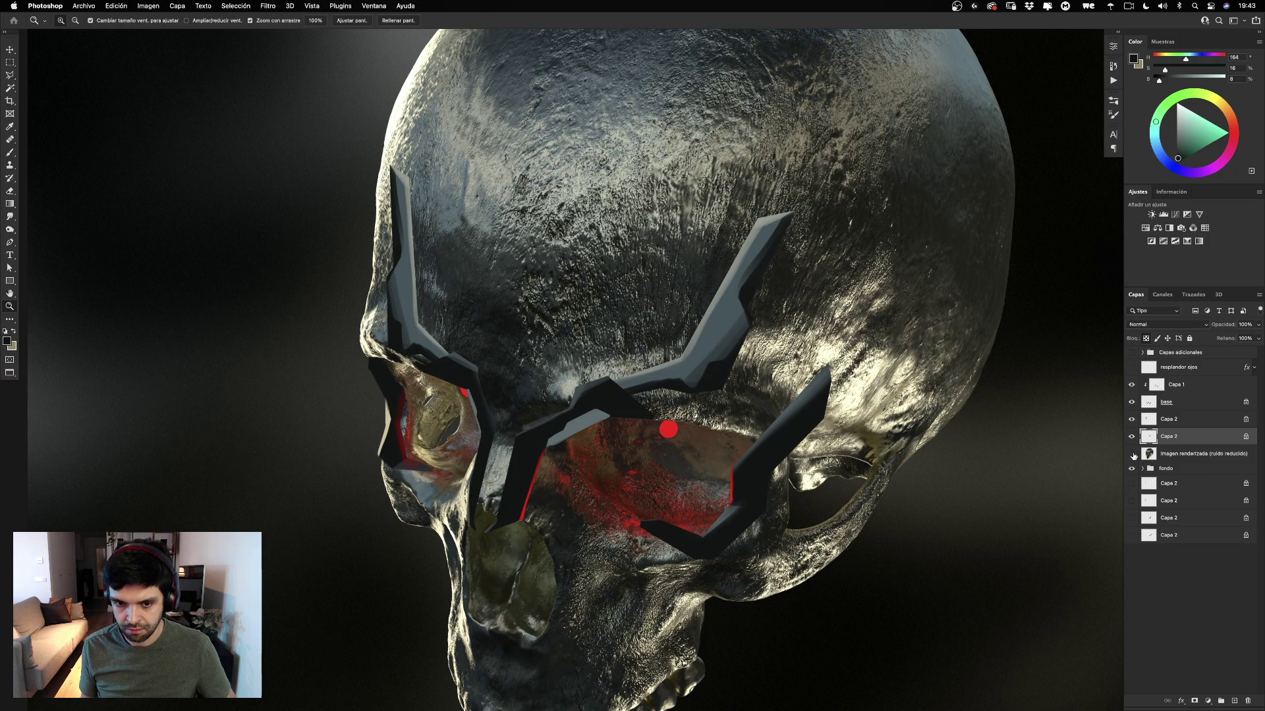
left_click(1132, 455)
left_click(1132, 454)
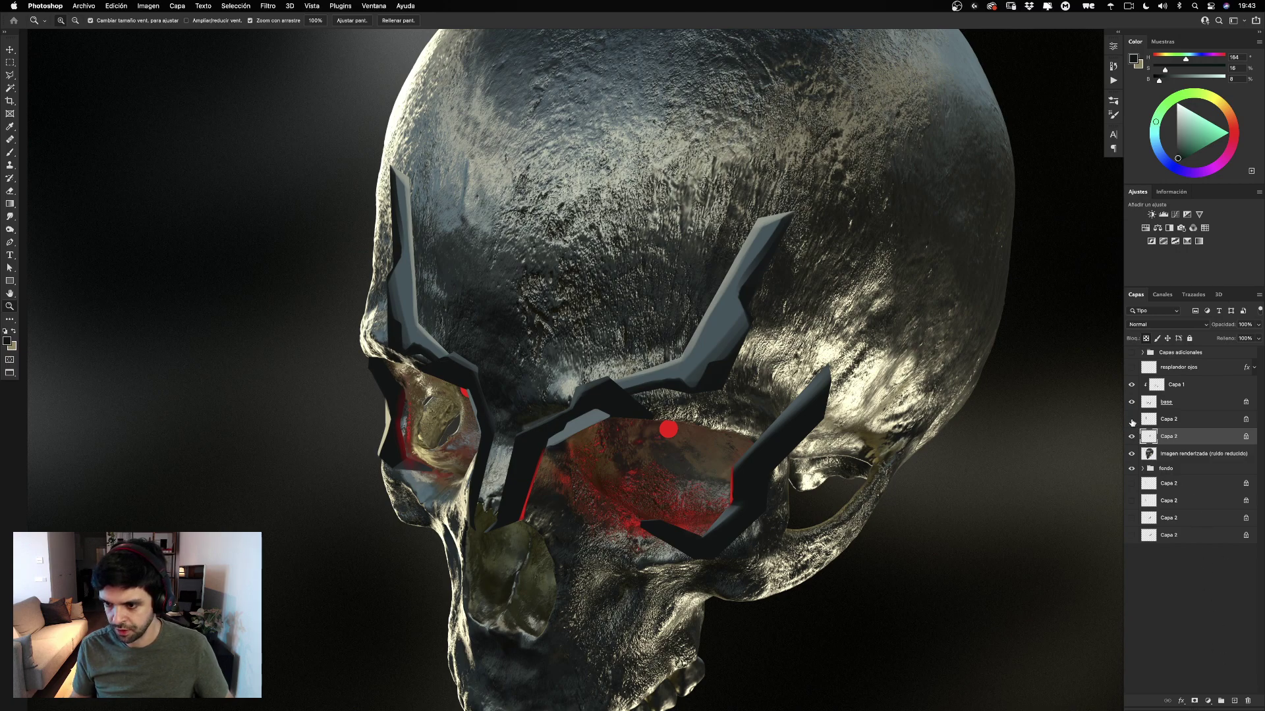
left_click(1131, 420)
left_click(1132, 438)
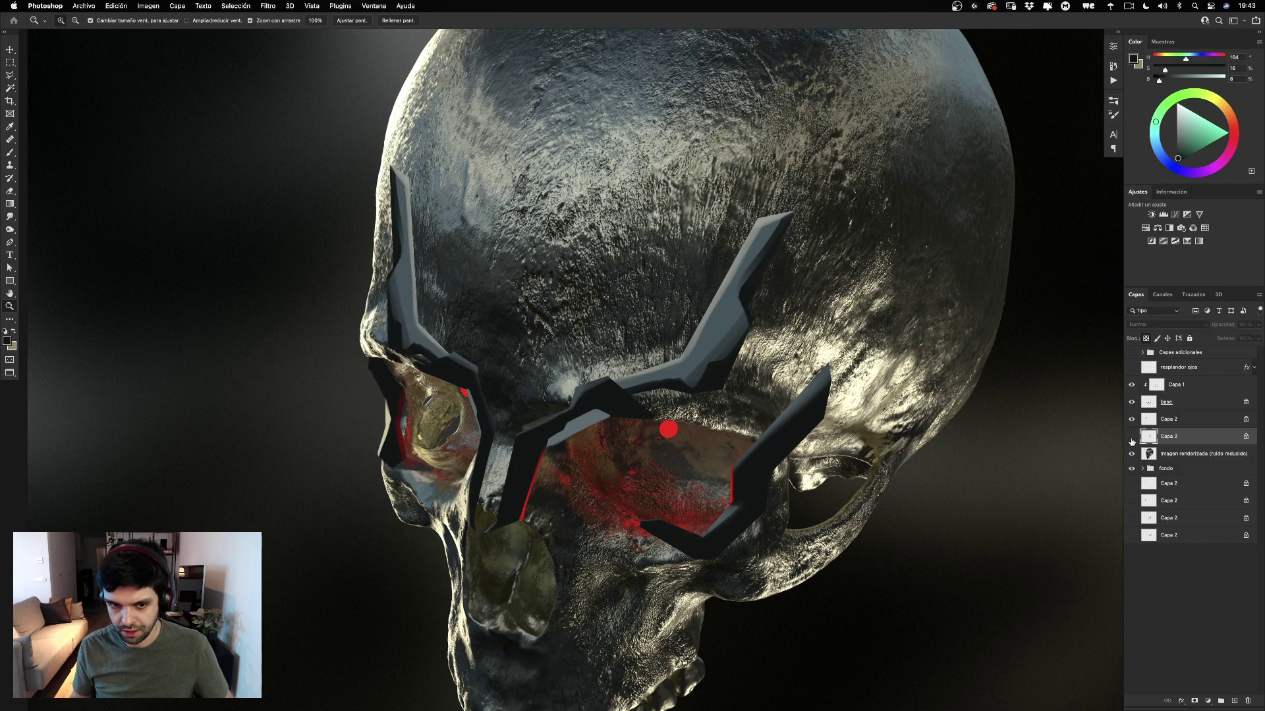
left_click(1186, 421, "shift")
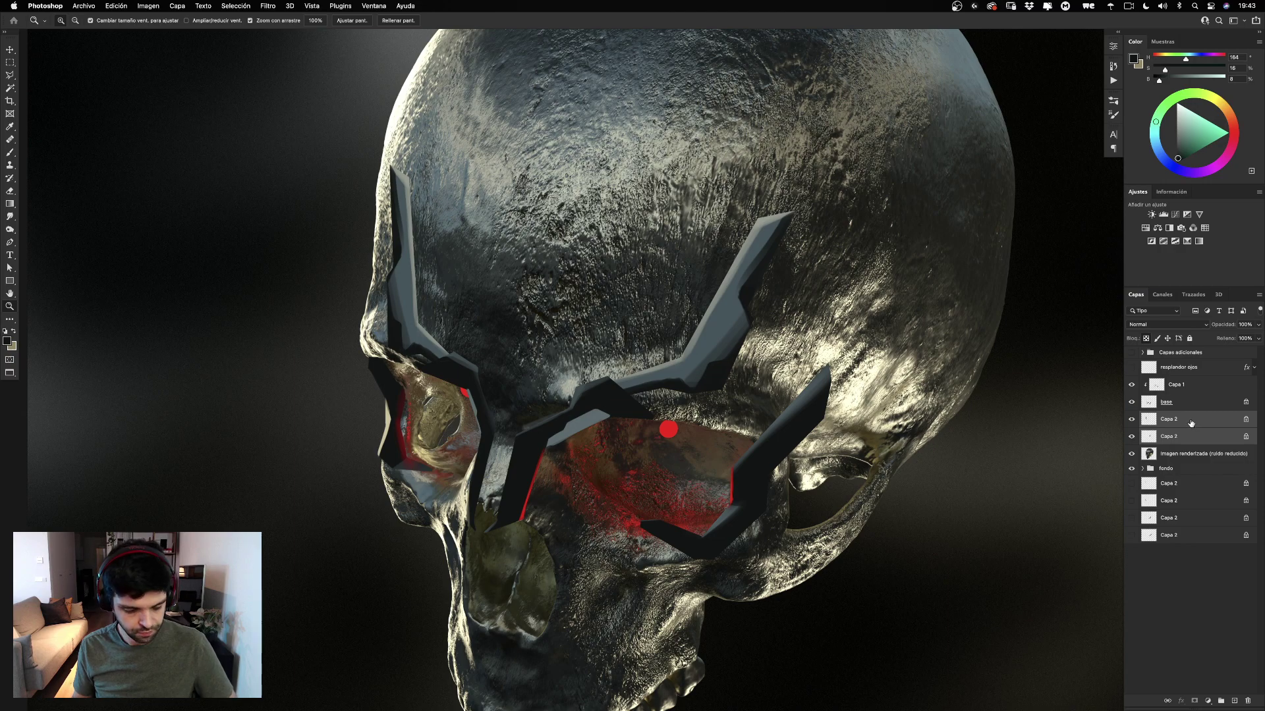
key("super+e")
left_click(1188, 406)
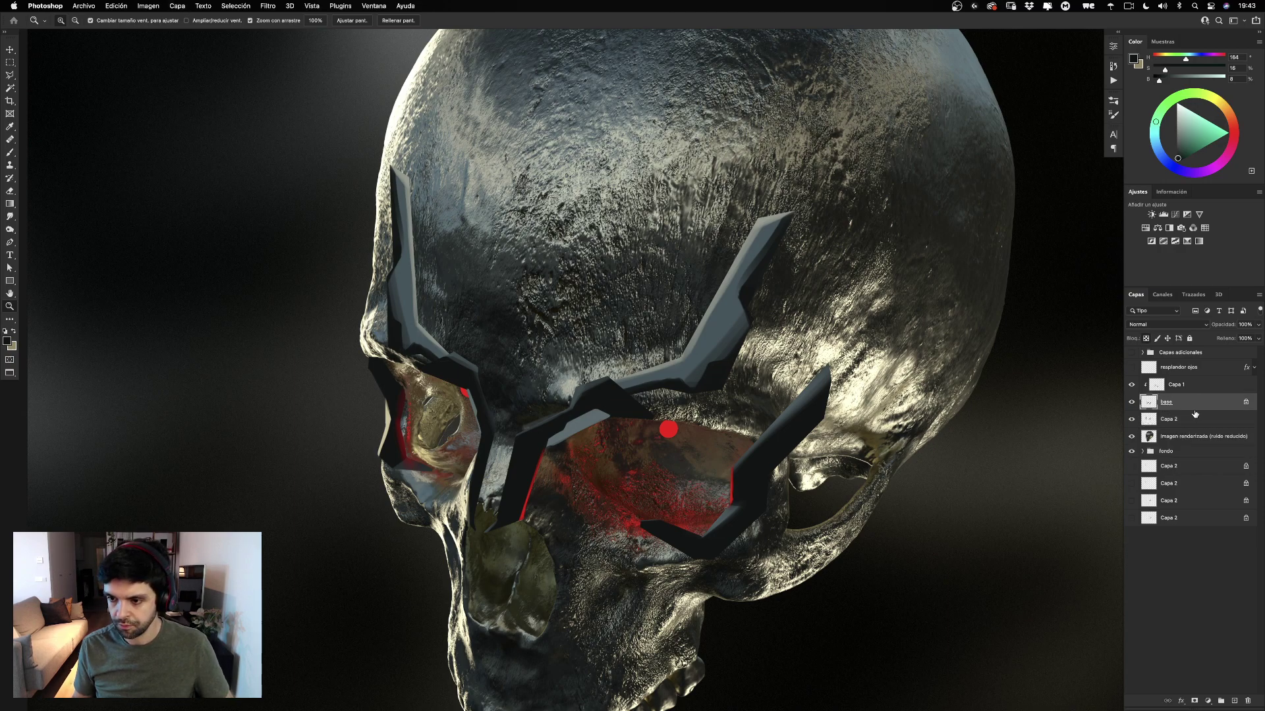
Check the base layer by toggling its visibility, and add a new layer directly above the imagen renderizada (ruido reducido) layer.
left_click(1132, 402)
left_click(1131, 402)
left_click(1179, 420)
left_click(1202, 438)
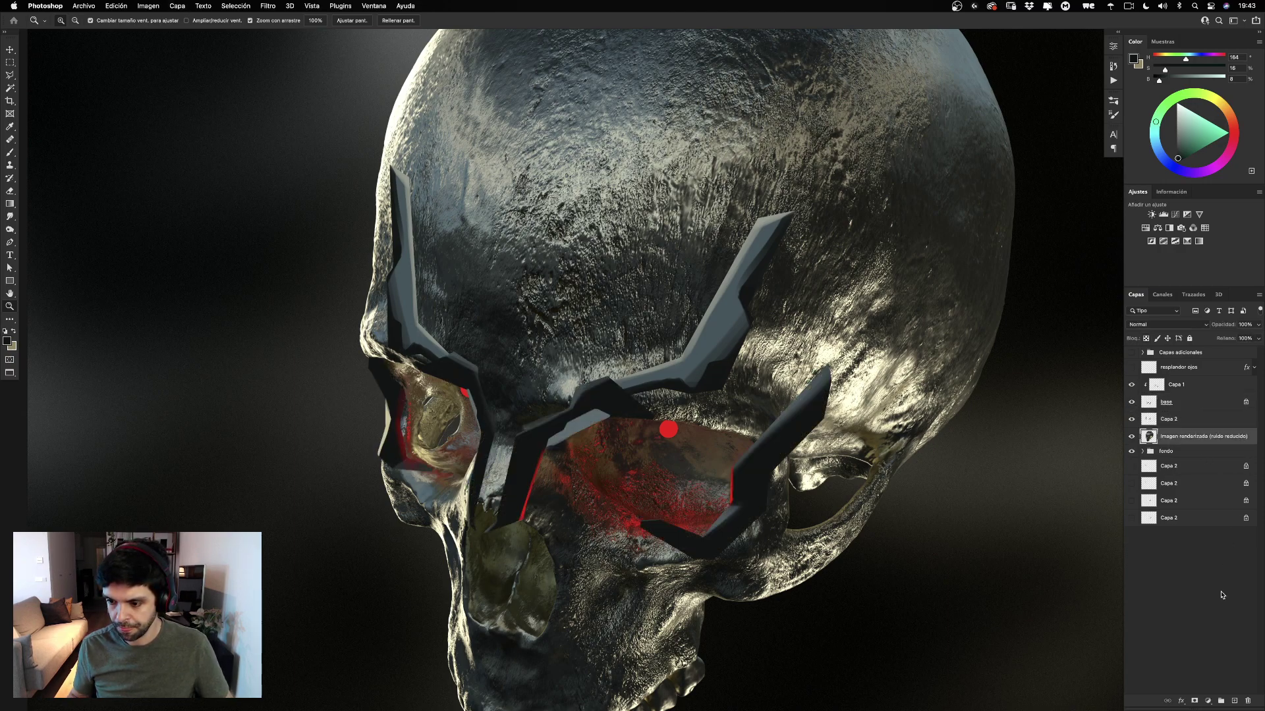
left_click(1234, 701)
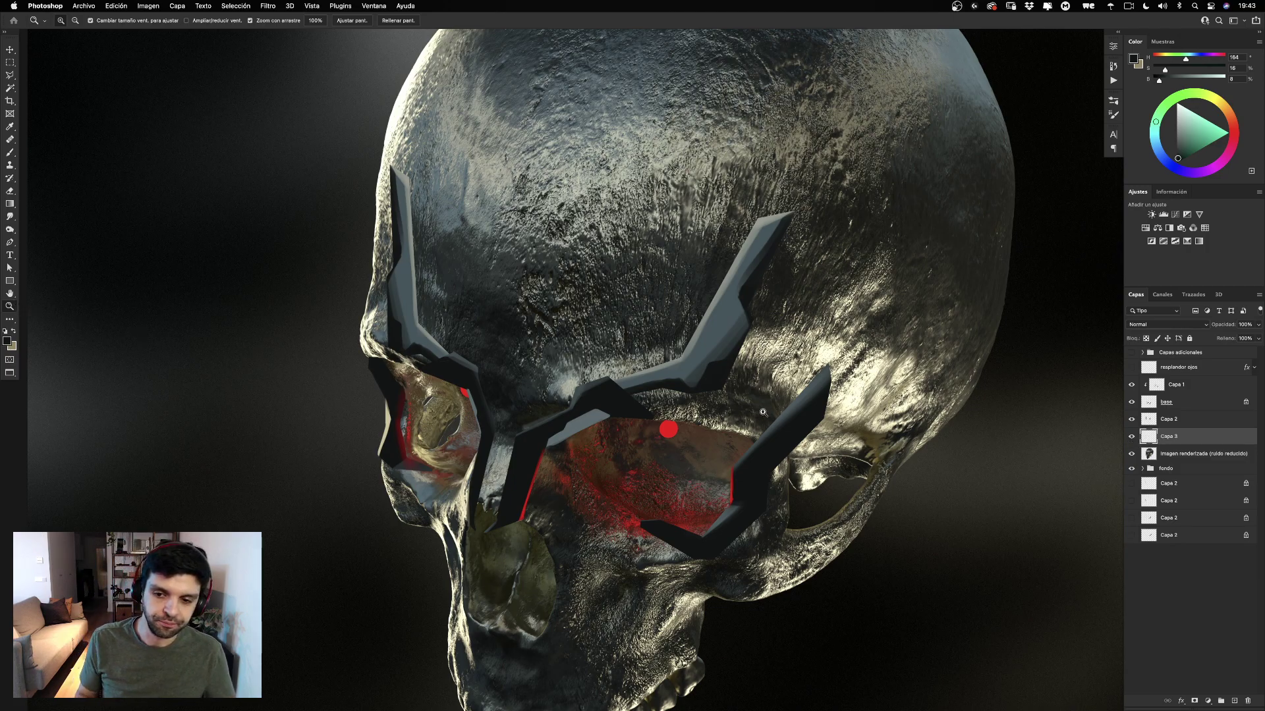
Brush a dark plate filling the gap between the two spikes beside the right-hand eye socket, extending up behind the brow spike.
left_click_drag(770, 415, 787, 421)
left_click_drag(868, 303, 797, 400)
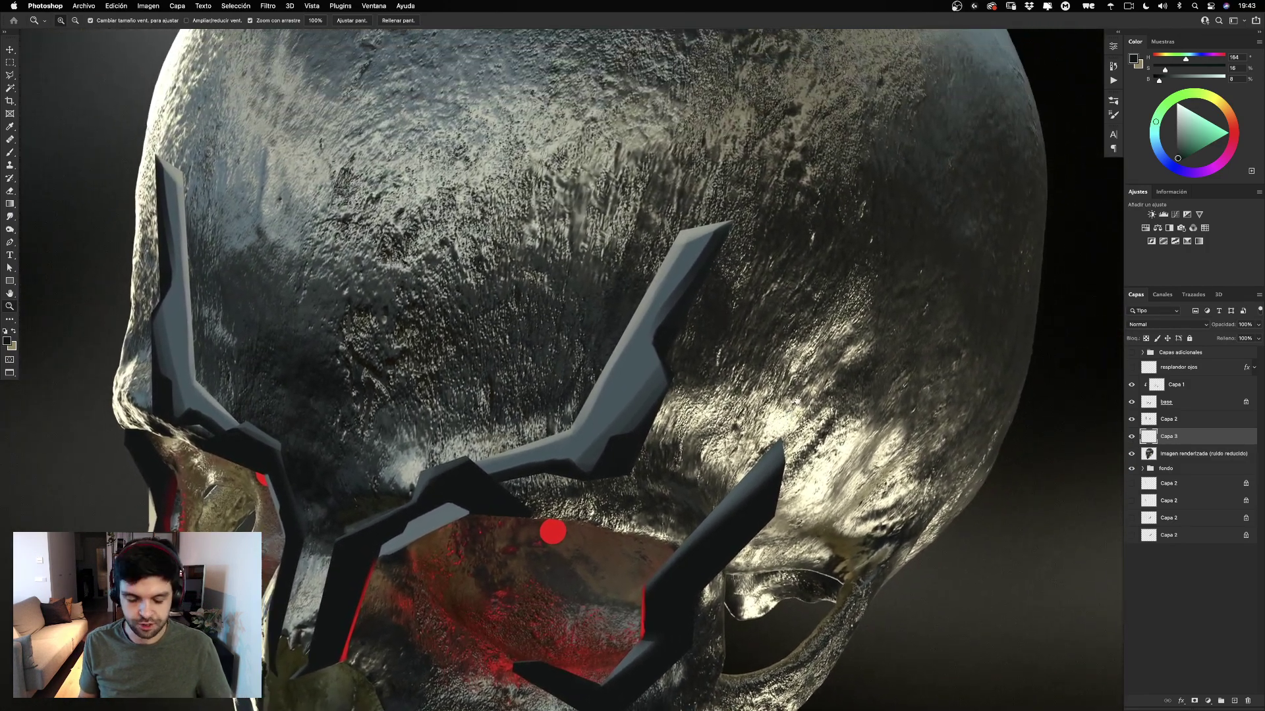
key("b")
left_click(11, 76)
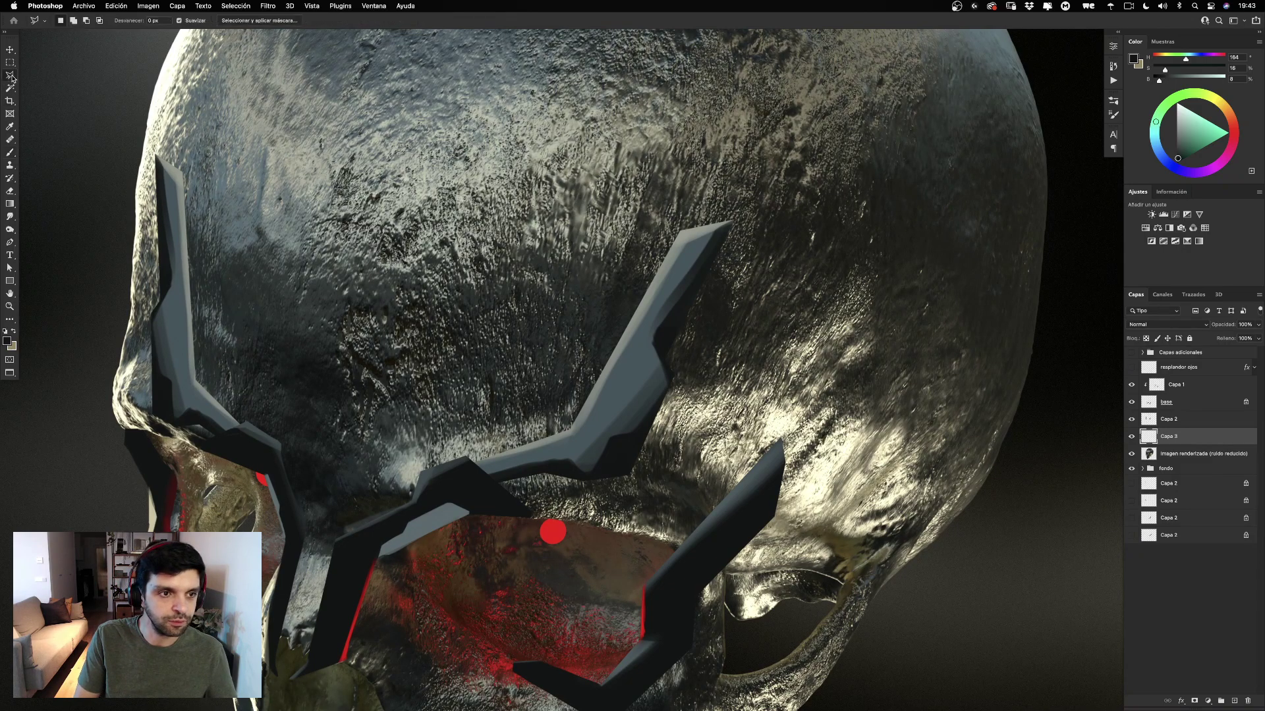
mouse_move(691, 302)
left_mouse_down()
mouse_move(787, 238)
mouse_move(780, 230)
left_mouse_up()
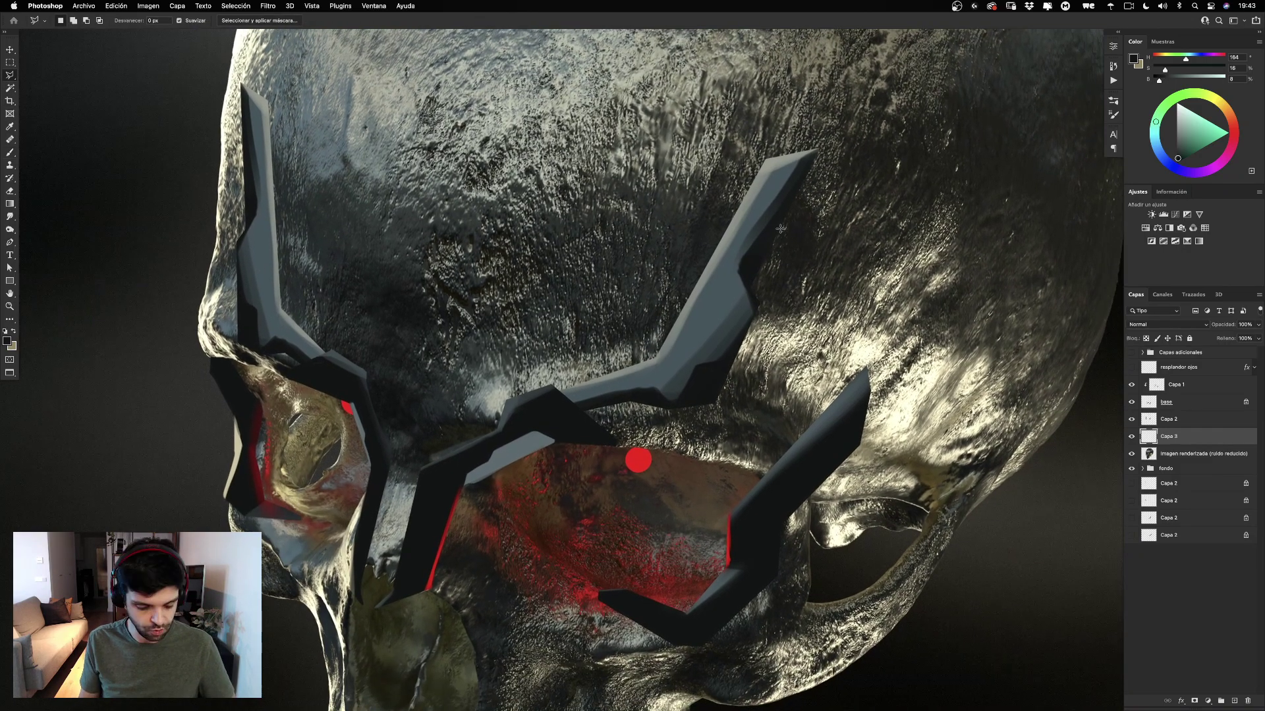
key("b")
key("super+minus")
scroll(779, 228, "down", 2)
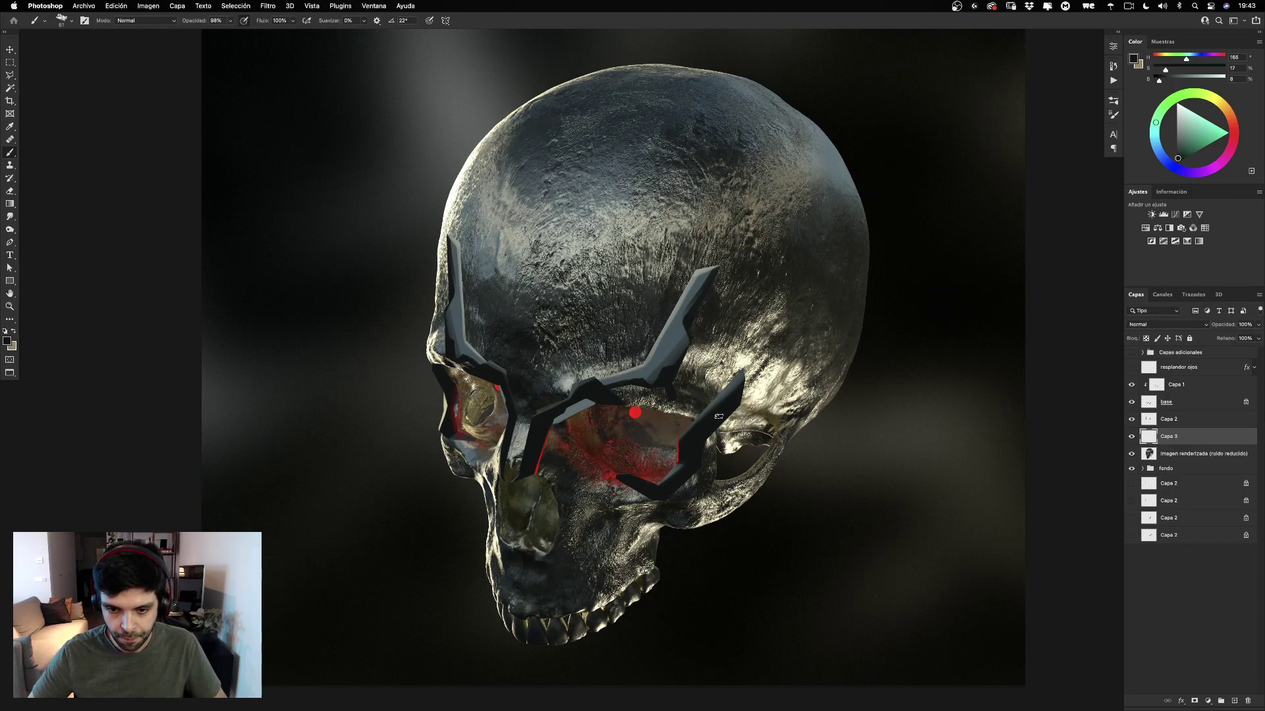
left_click_drag(719, 416, 685, 408)
key("super+z")
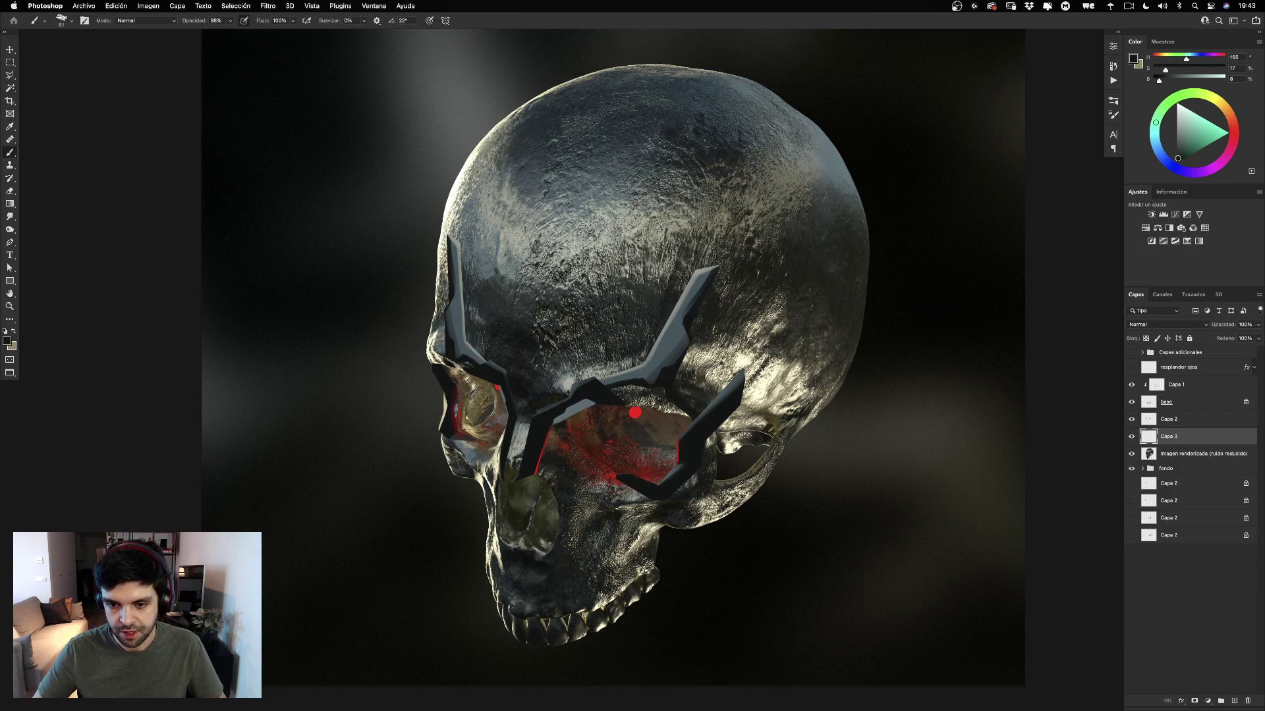
left_click_drag(686, 353, 724, 384)
left_click_drag(694, 381, 701, 395)
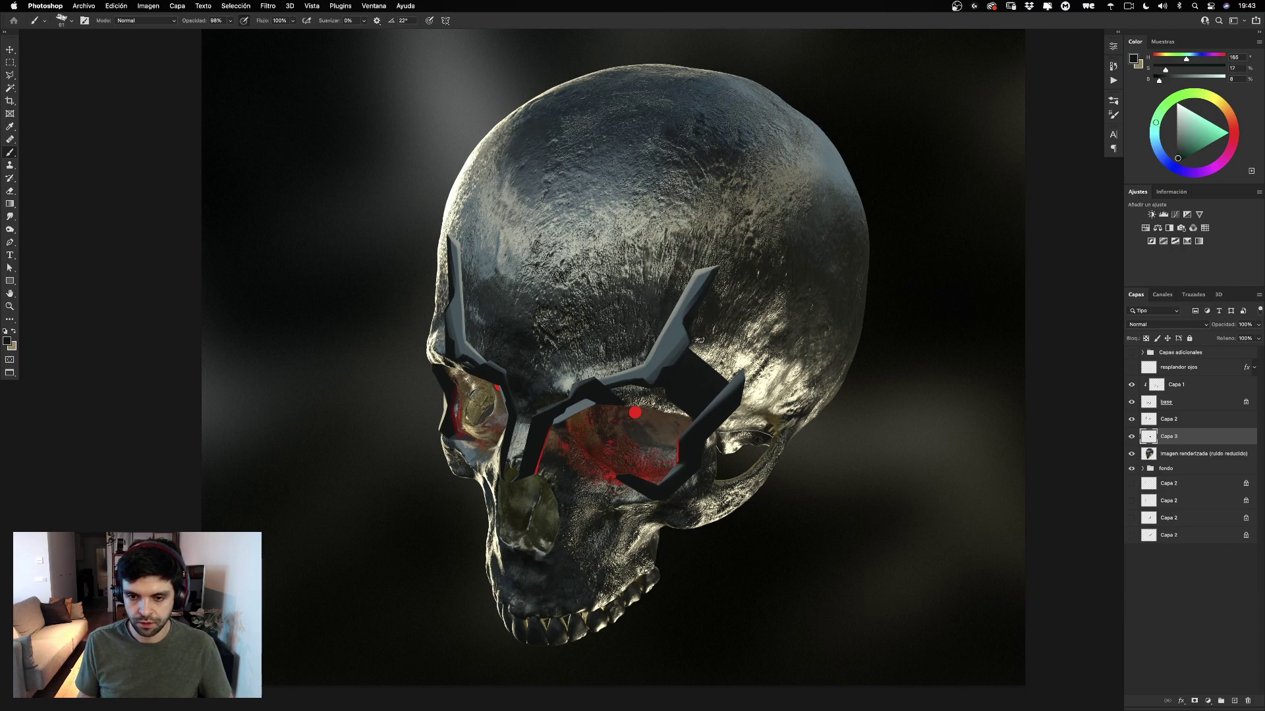
left_click_drag(704, 323, 692, 358)
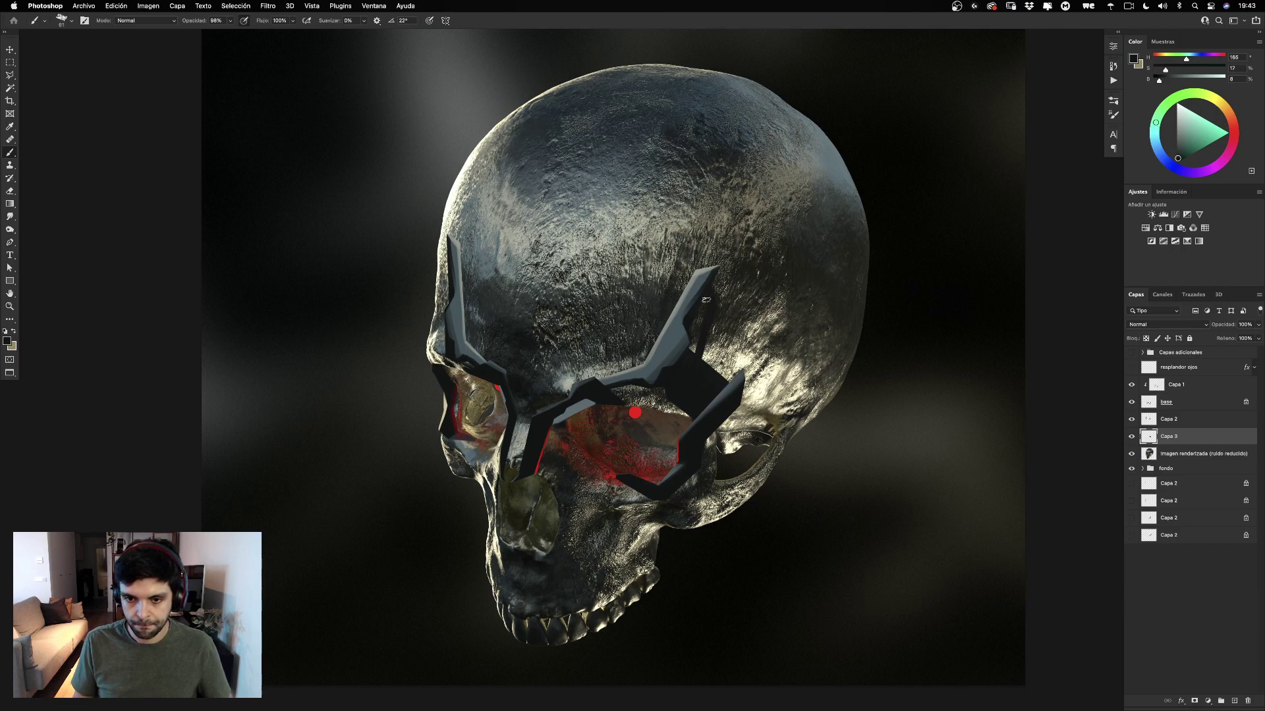
left_click_drag(705, 300, 690, 349)
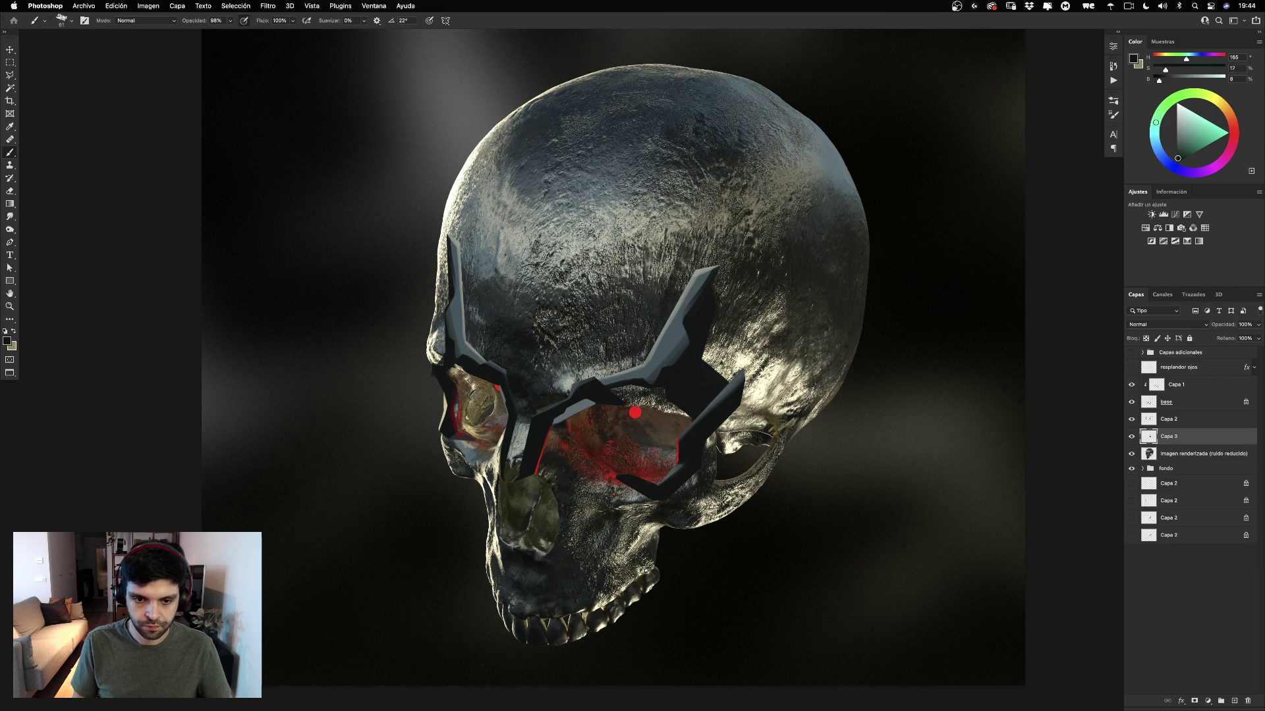
Paint a dark protrusion at the skull's edge beside the left-hand brow piece, undoing the erasing and the last extension.
left_click_drag(447, 343, 440, 361)
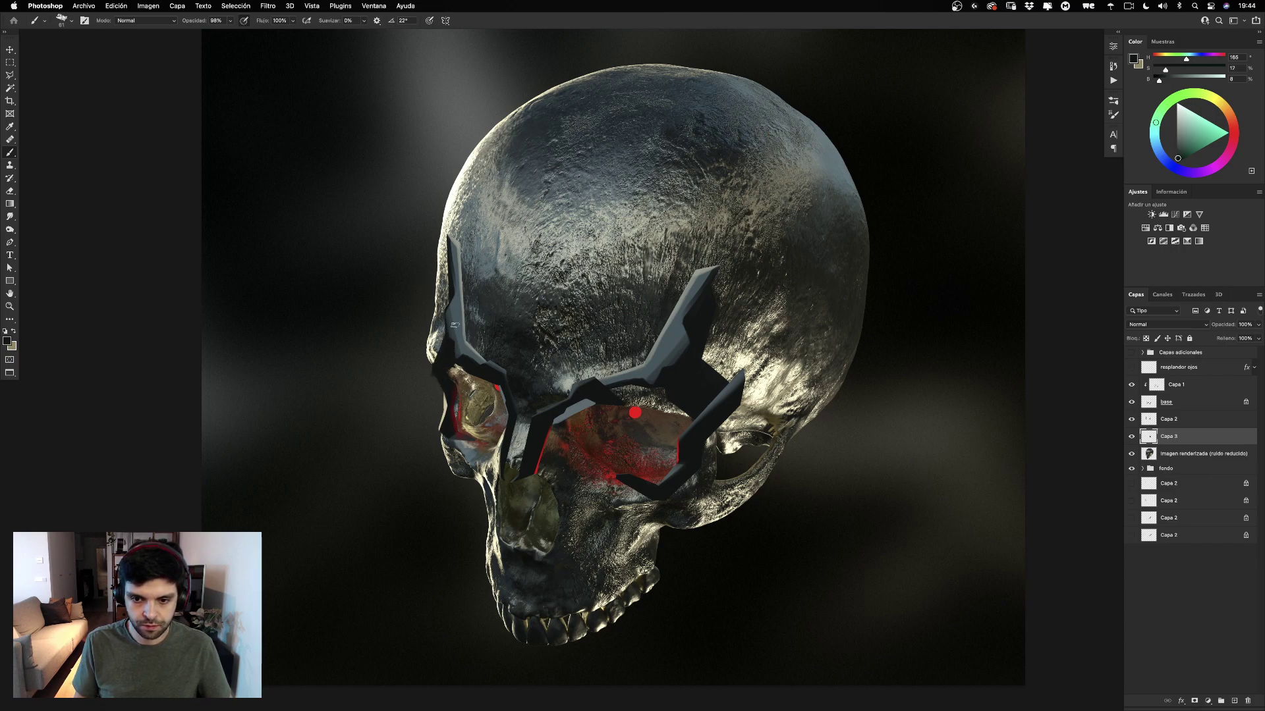
left_click_drag(436, 345, 433, 370)
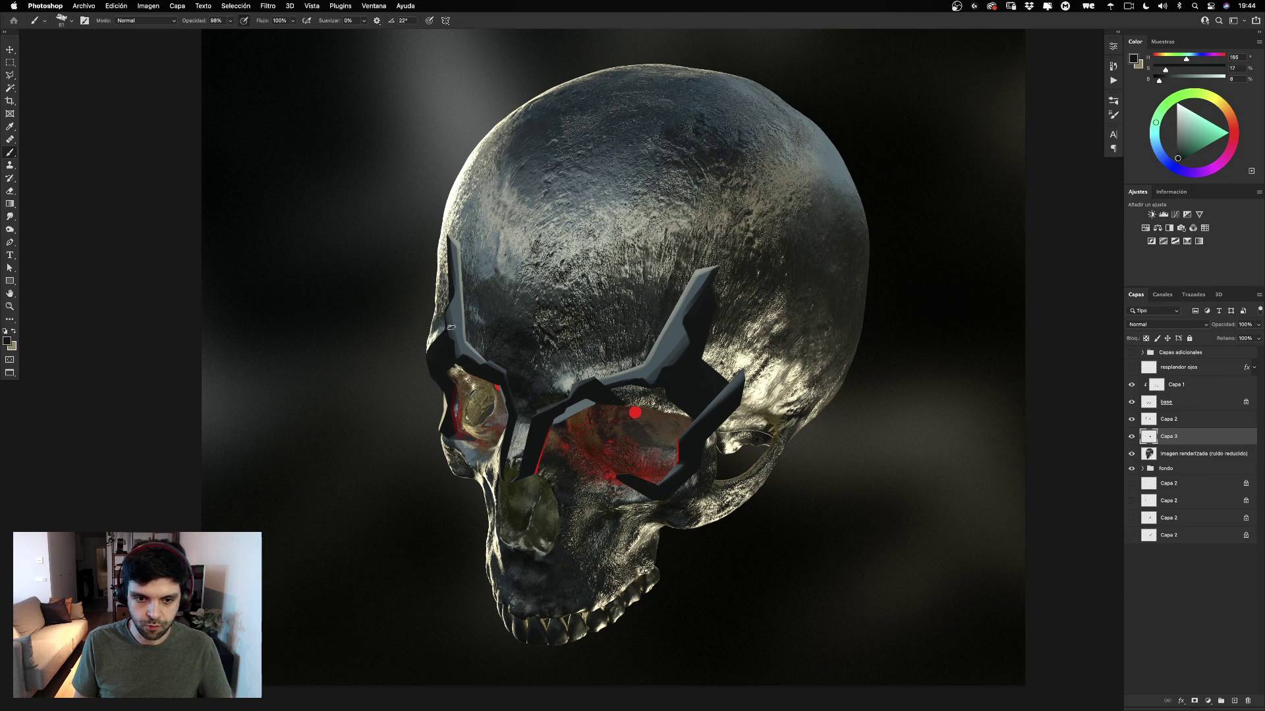
left_click_drag(425, 359, 435, 381)
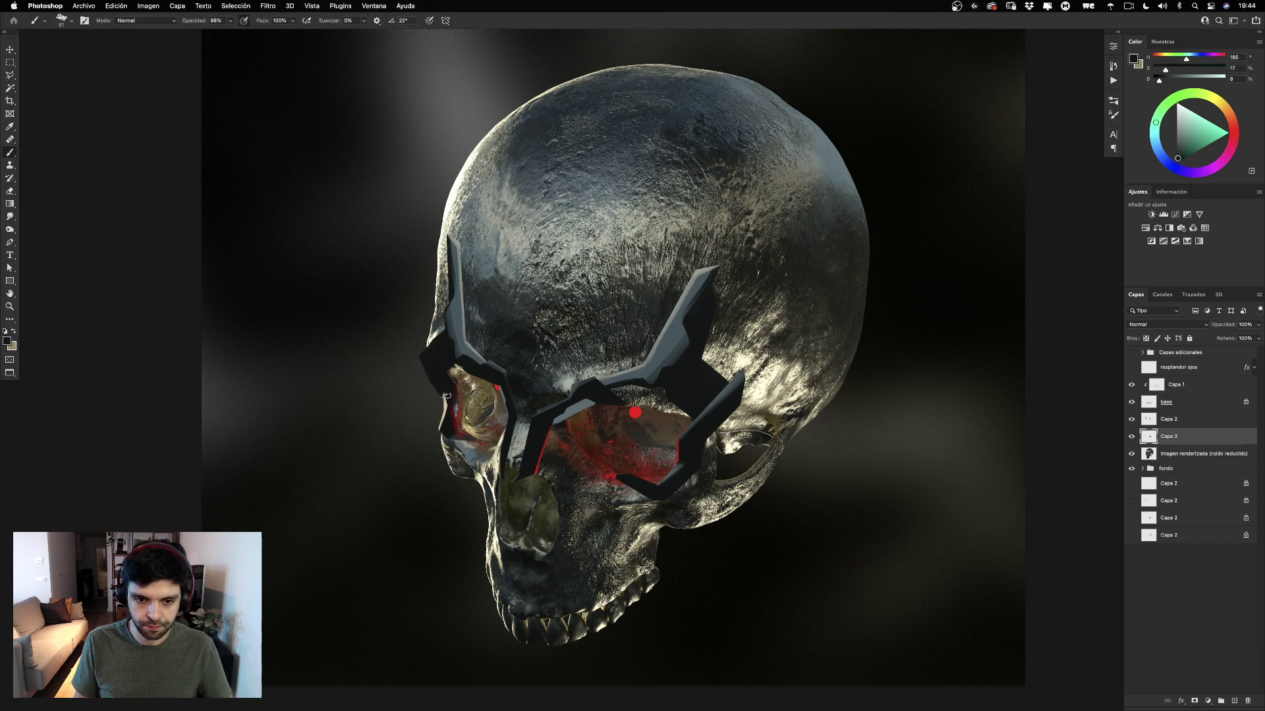
key("e")
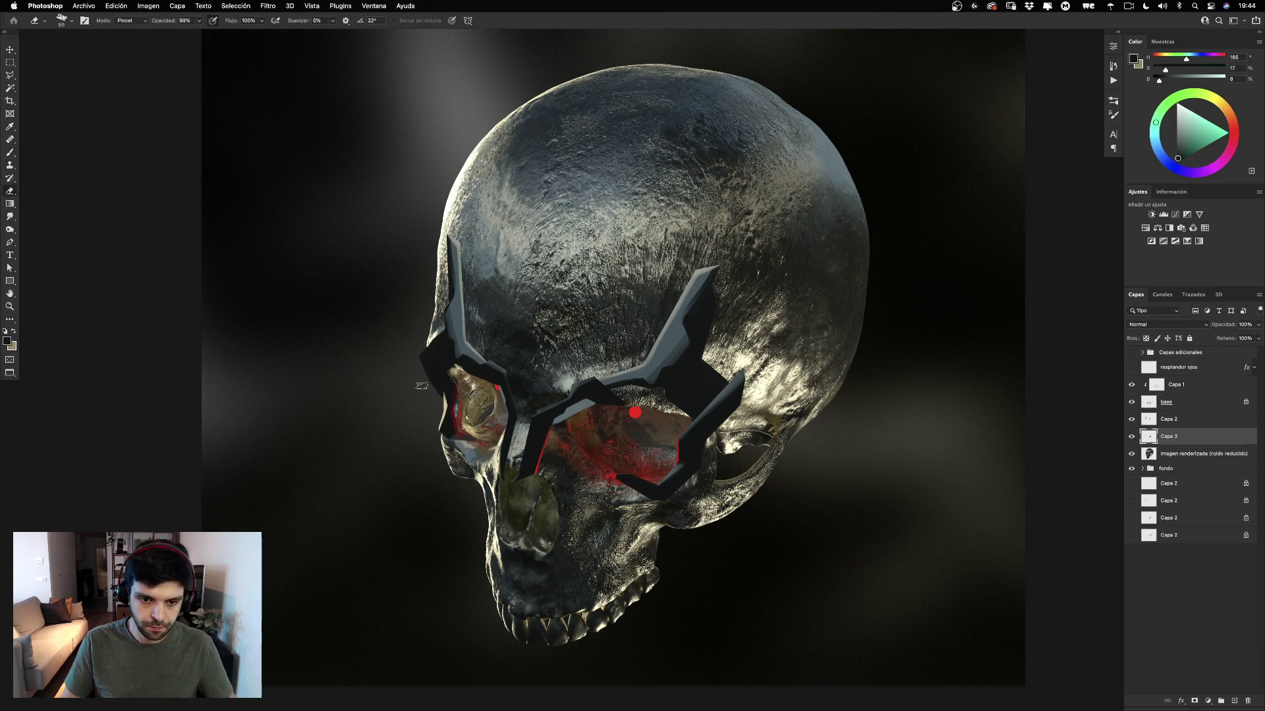
left_click_drag(421, 386, 418, 340)
key("super+z")
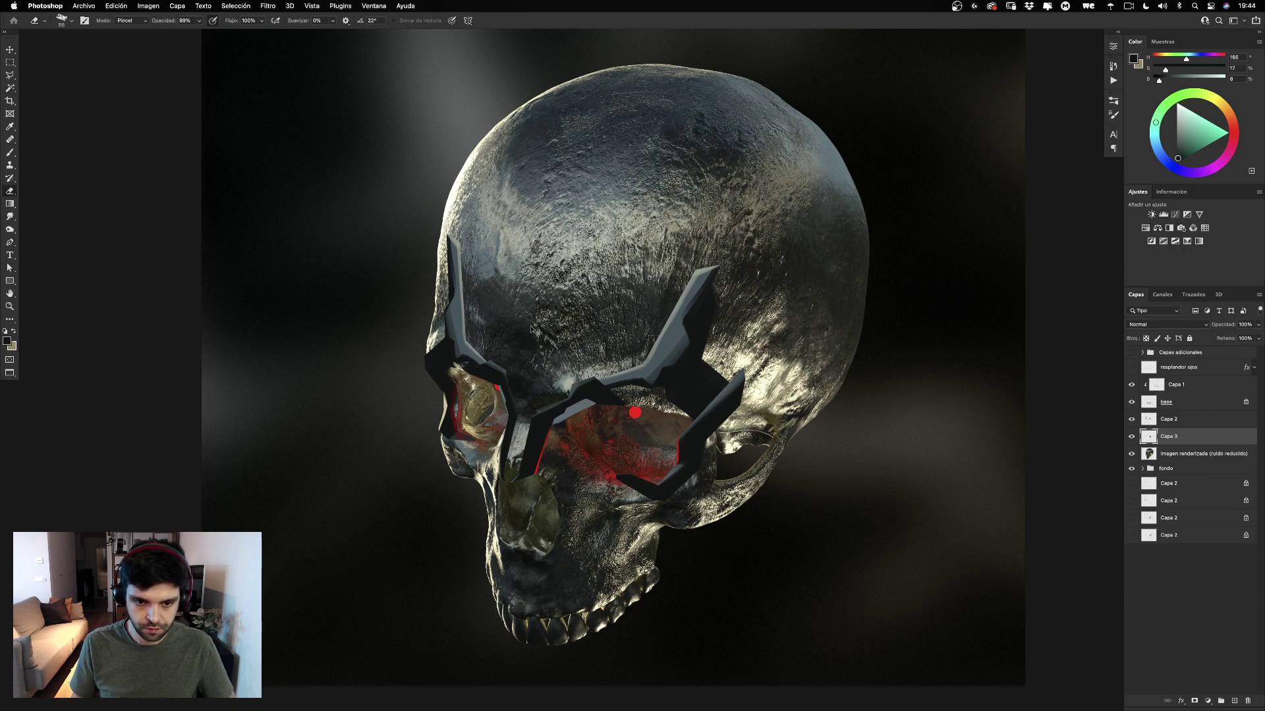
key("super+z")
Brush a thin dark strut below the outermost spike and a dark diagonal band across the cheekbone towards the upper teeth.
key("b")
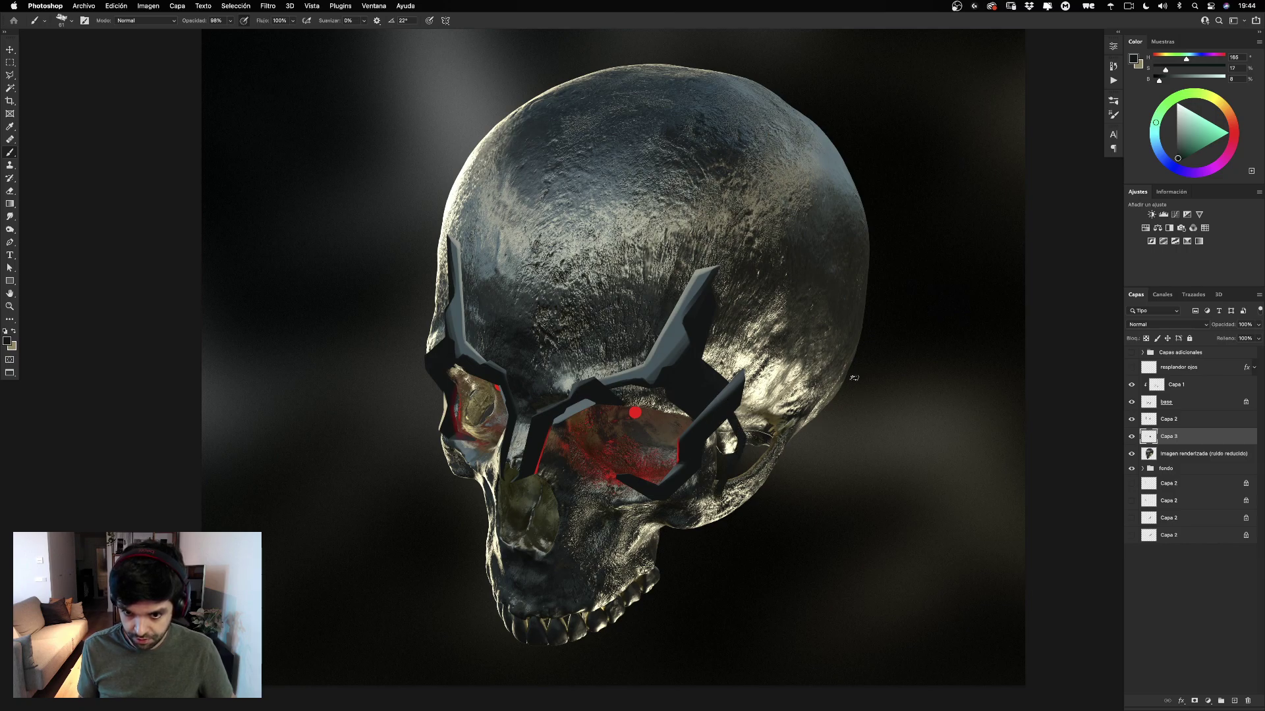
left_click_drag(723, 403, 734, 453)
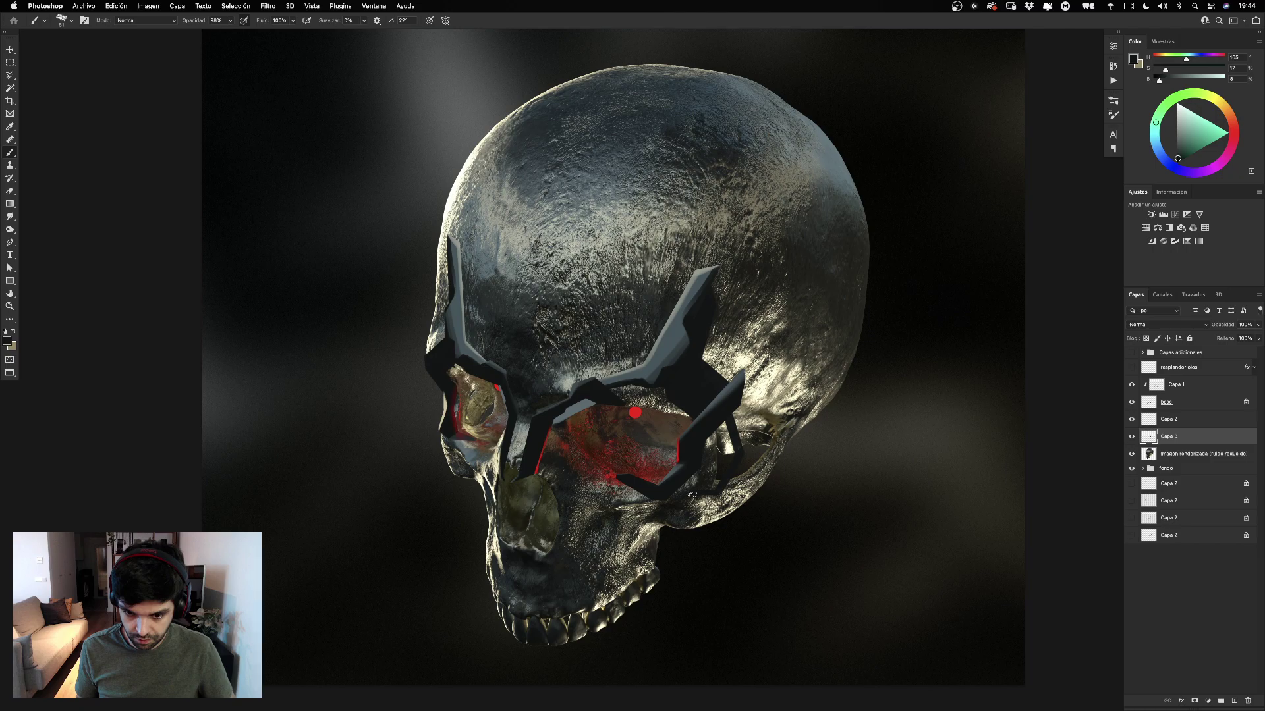
left_click_drag(603, 560, 694, 503)
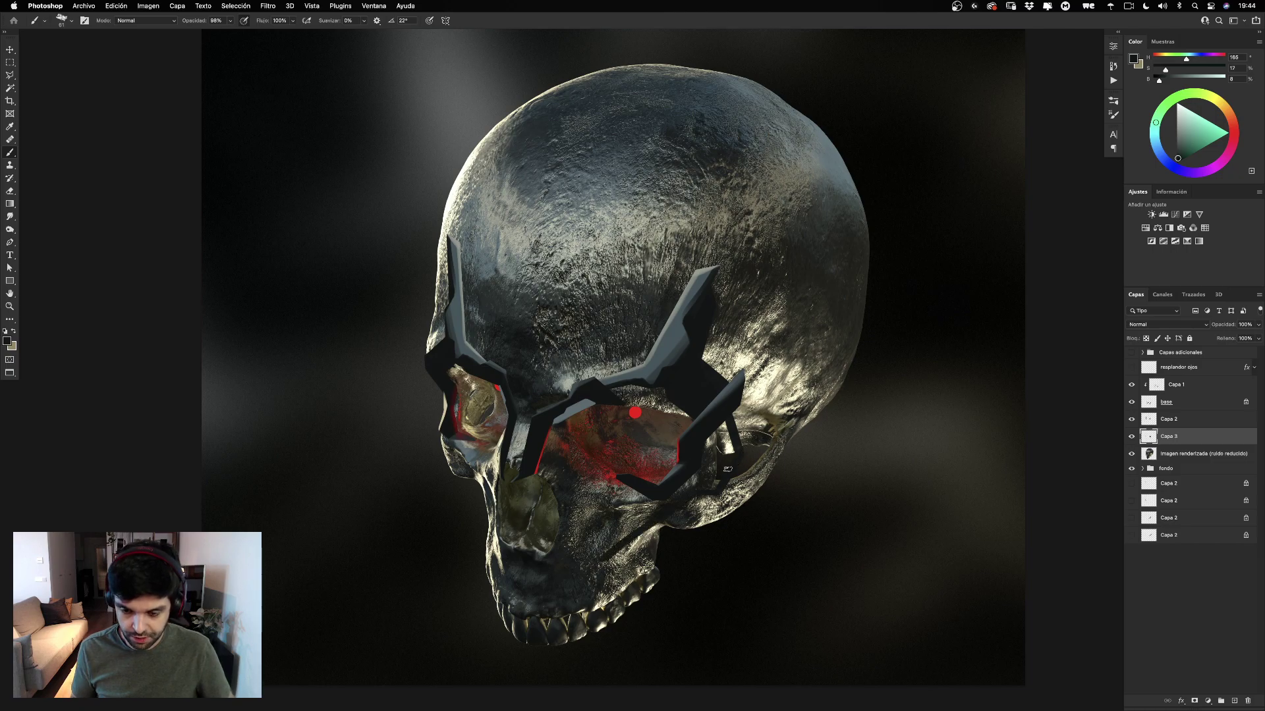
key("super+z")
left_click_drag(579, 581, 681, 513)
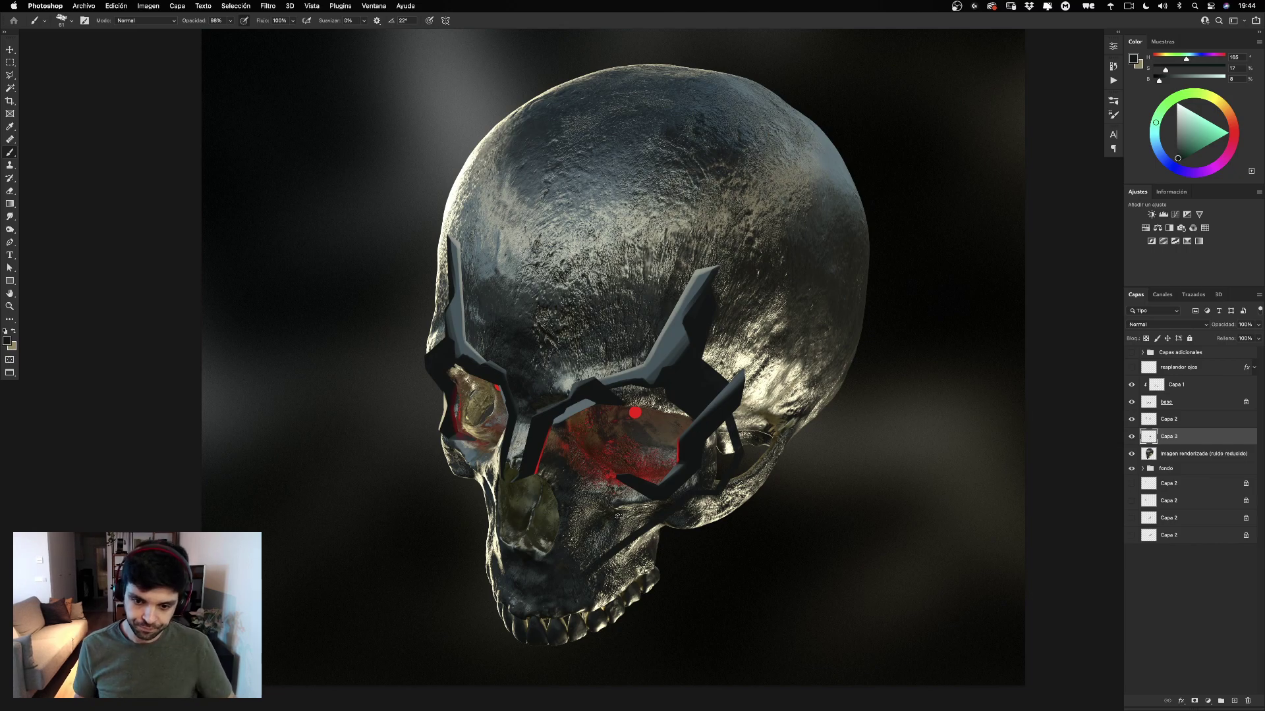
left_click_drag(652, 493, 583, 548)
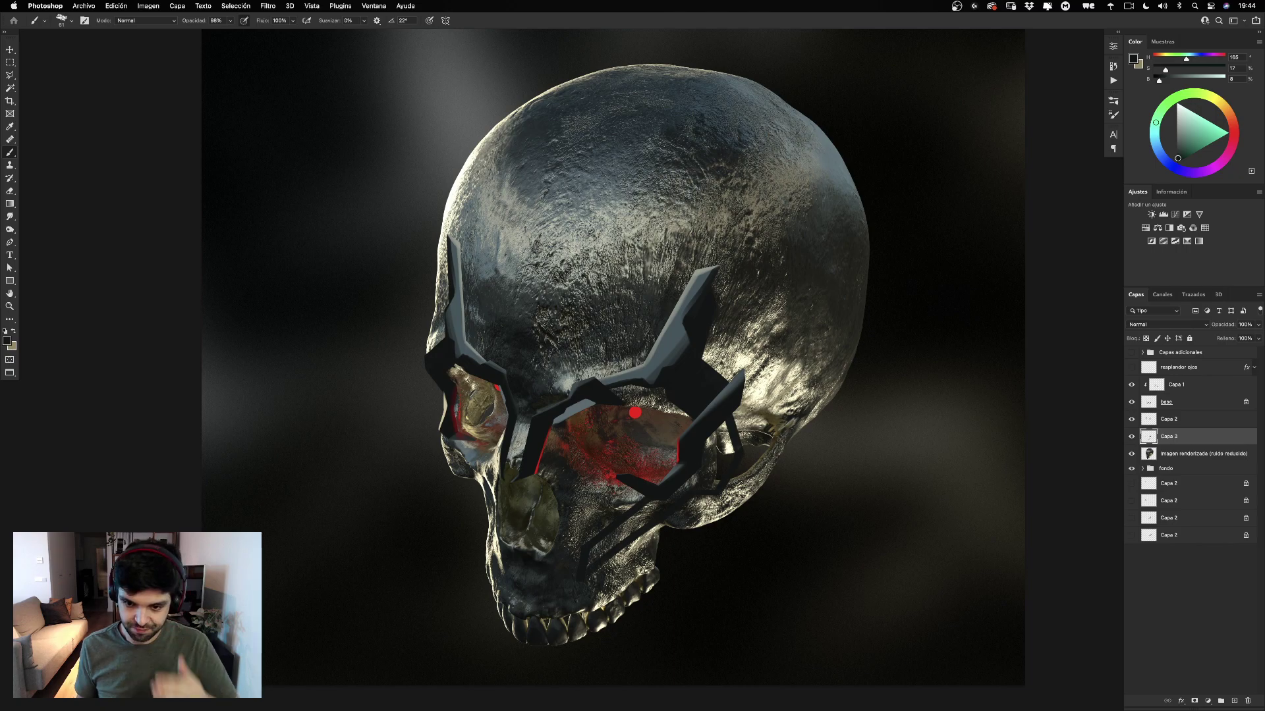
Fill in the cheek band and the area behind the outermost spike with a larger dark brush, and undo the layer move.
mouse_move(725, 445)
left_mouse_down("ctrl+alt")
mouse_move(742, 445)
mouse_move(711, 455)
mouse_move(721, 429)
mouse_move(723, 463)
mouse_move(694, 479)
left_mouse_up("ctrl+alt")
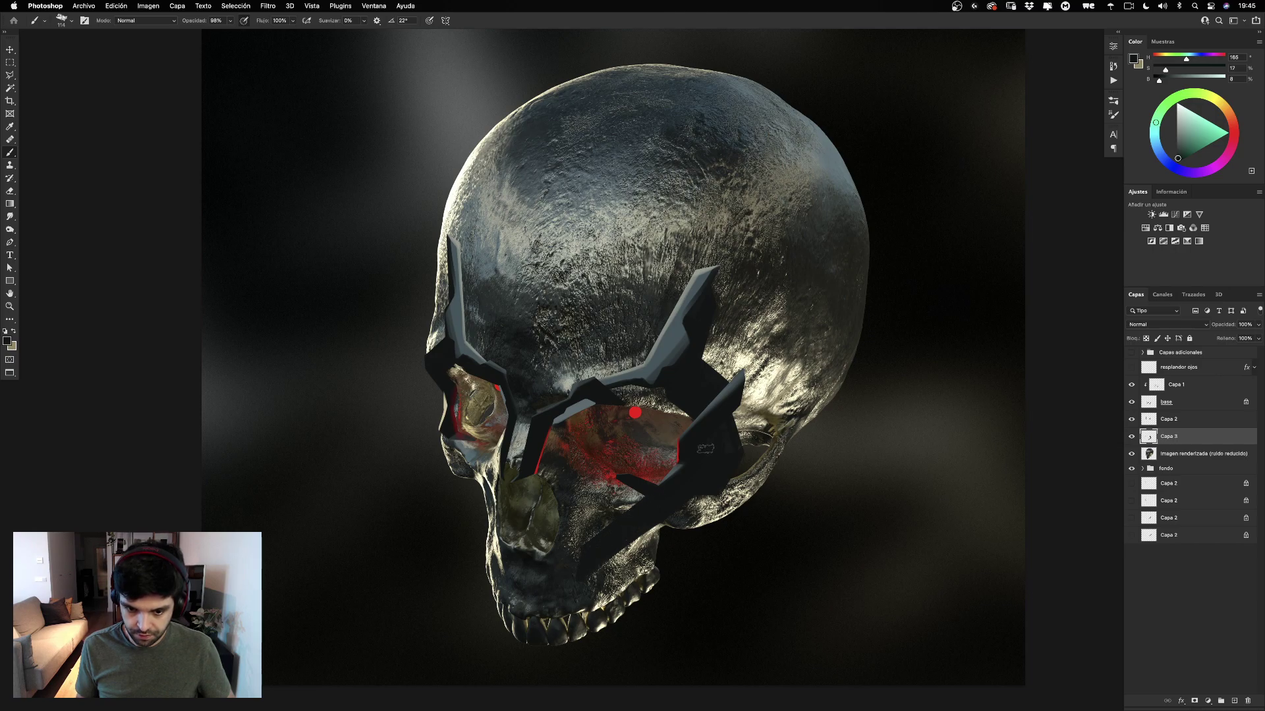
left_click_drag(646, 504, 629, 506)
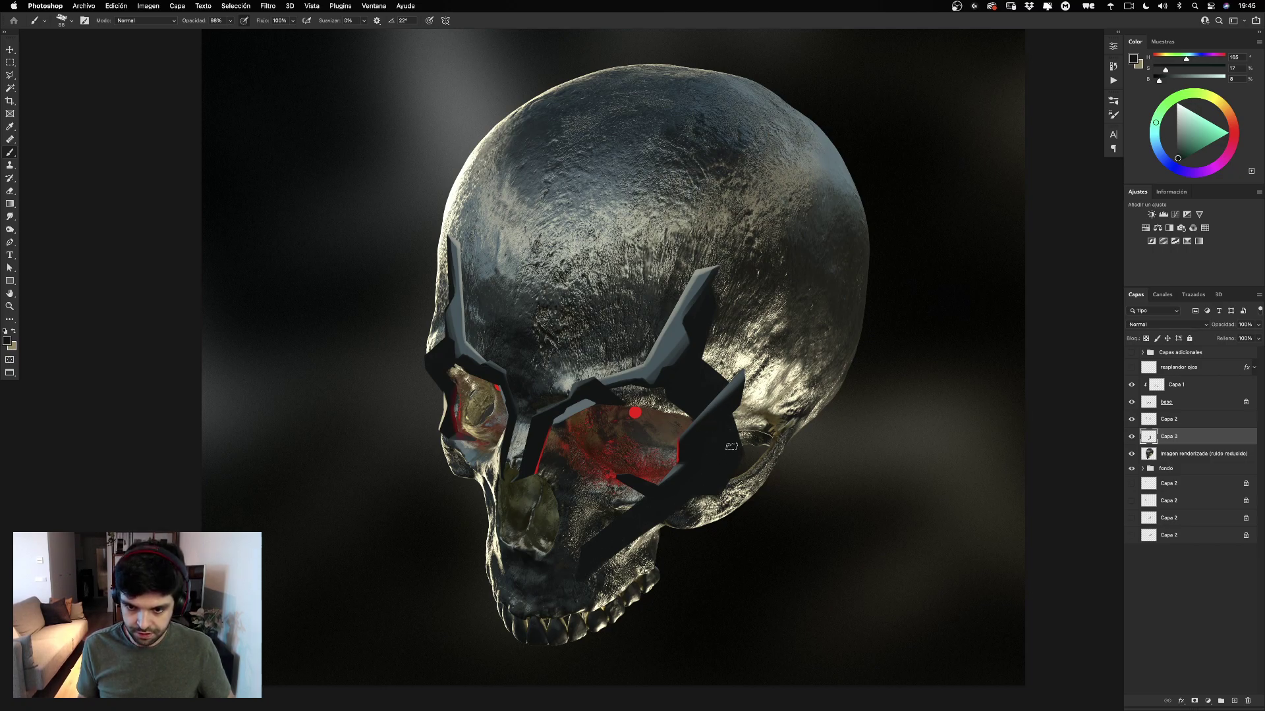
key("e")
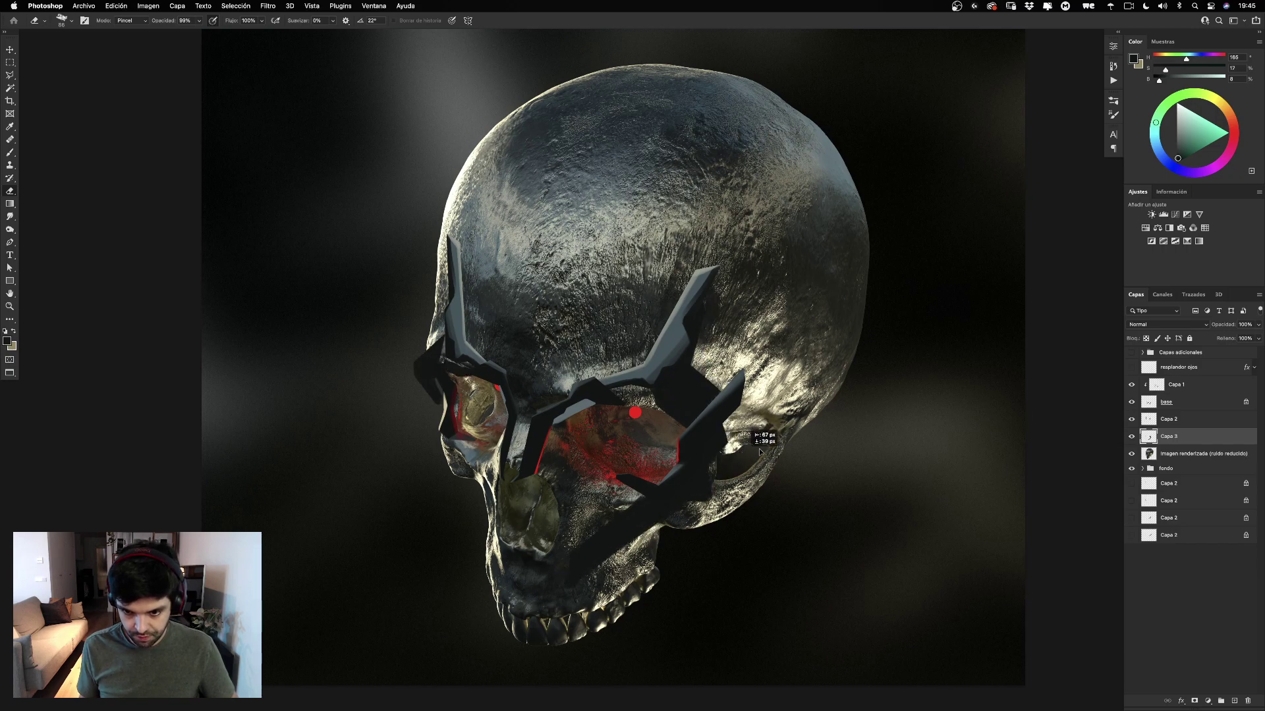
key("super+z")
key("super+z")
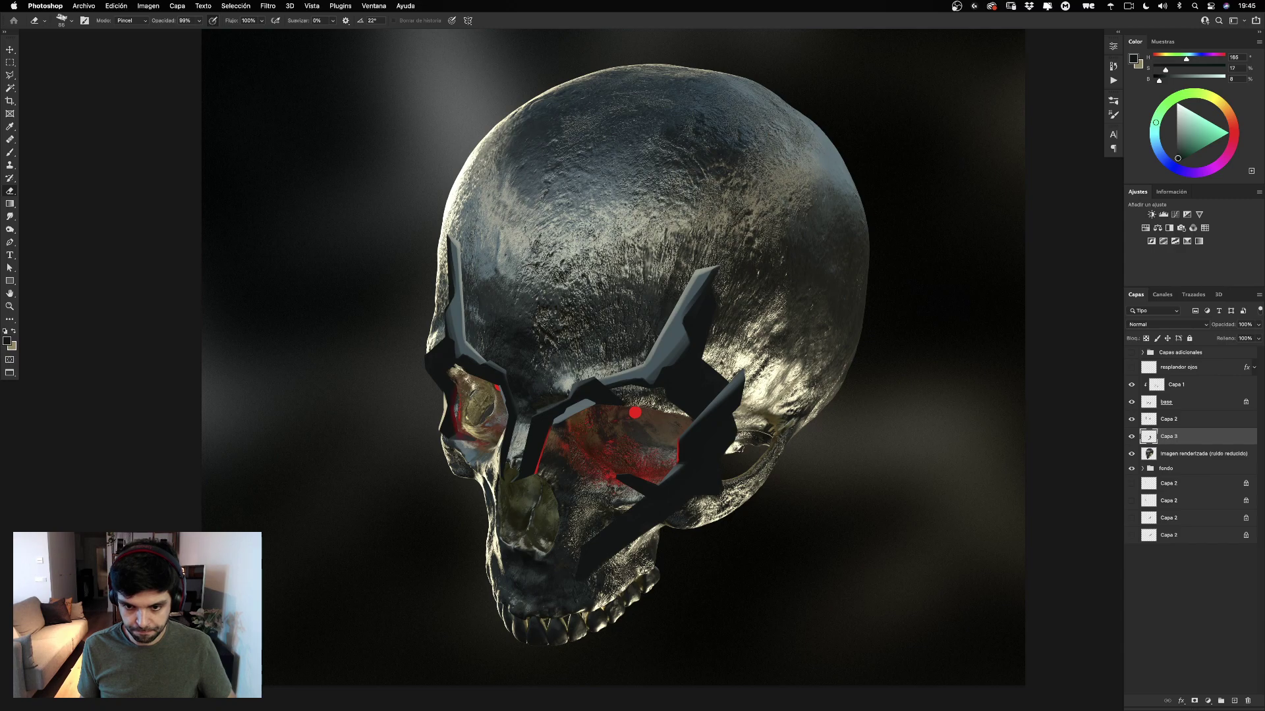
Outline the cheek band and the plate behind the outermost spike with the Polygonal Lasso, fill the selection with dark paint, and deselect.
key("super+1")
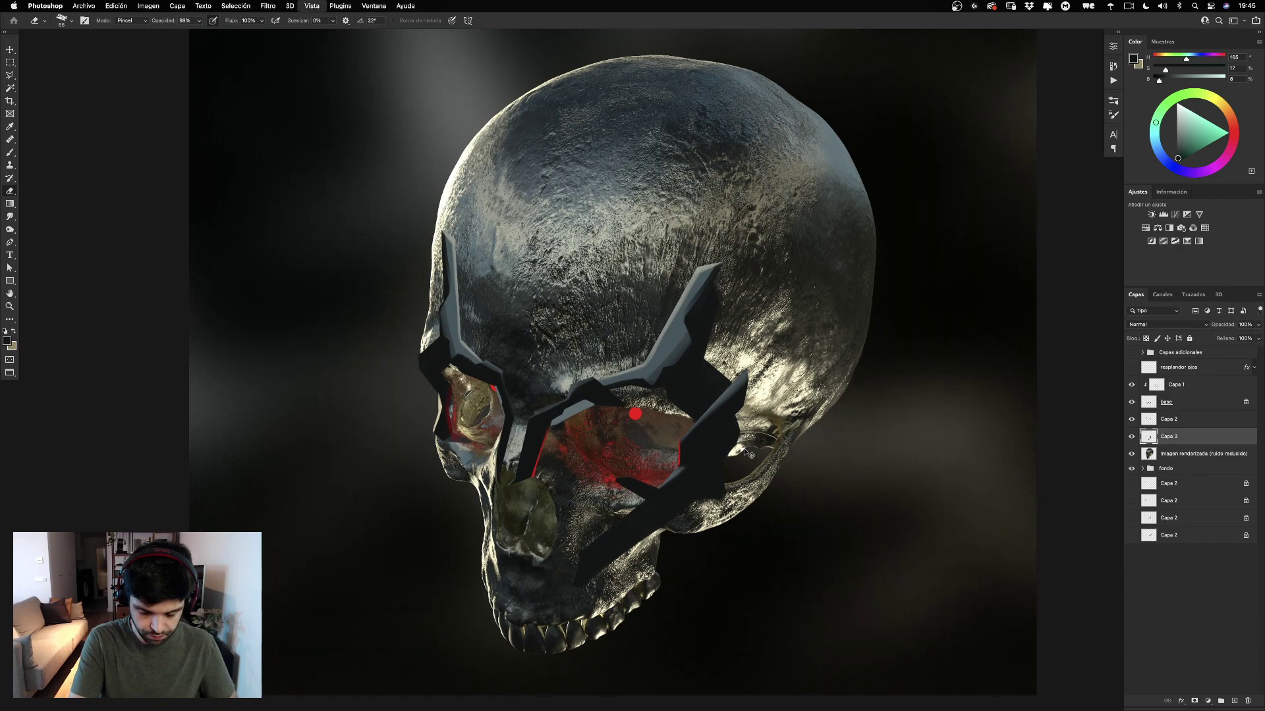
mouse_move(745, 449)
left_mouse_down()
mouse_move(632, 317)
mouse_move(657, 344)
left_mouse_up()
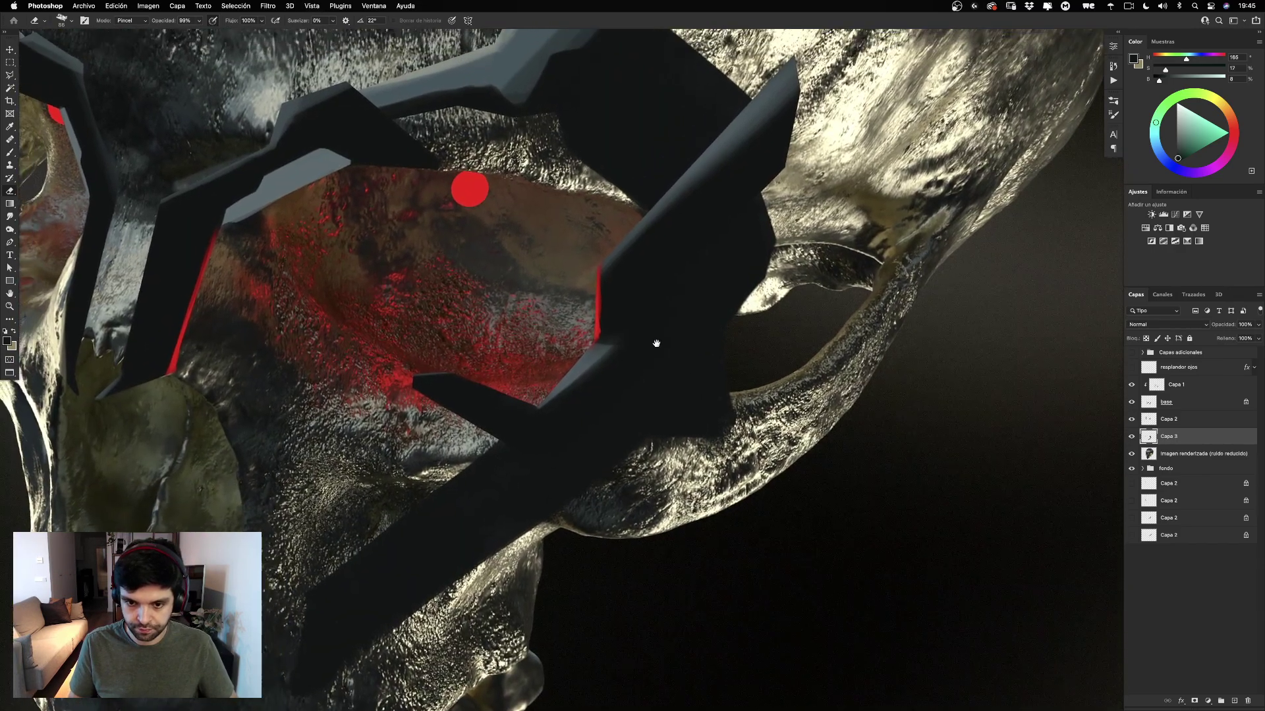
key("b")
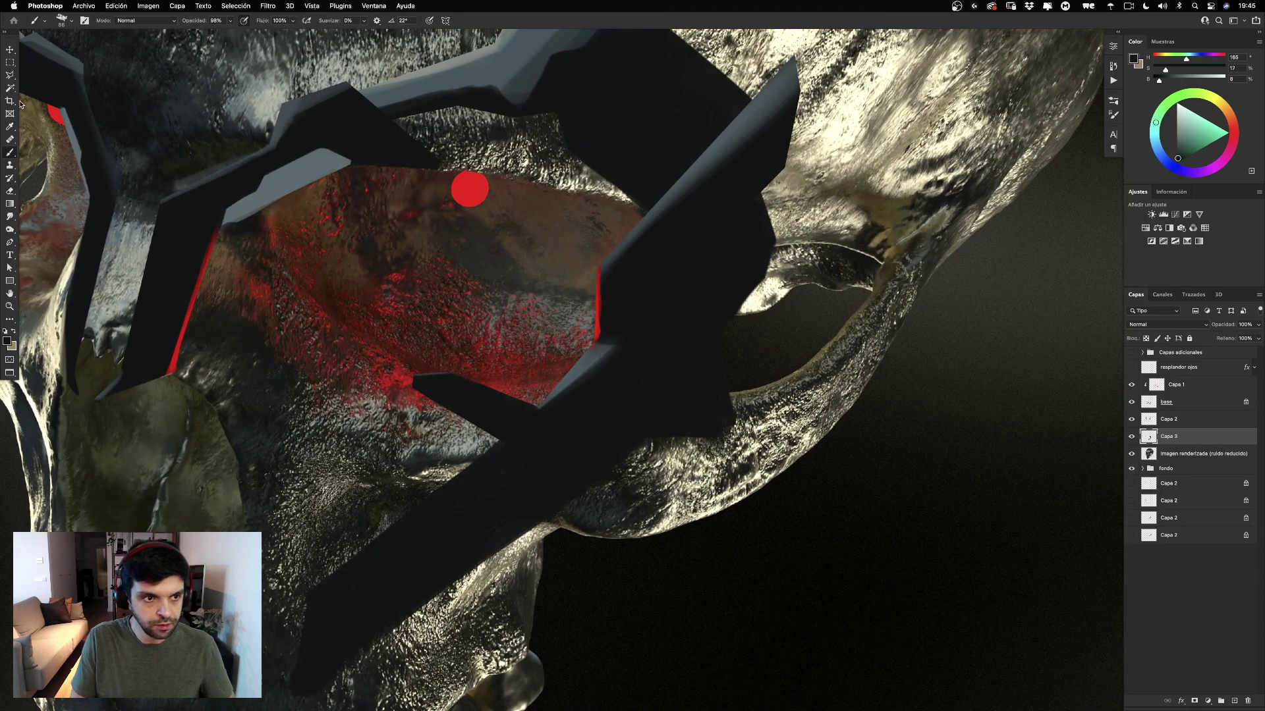
key("l")
left_click_drag(760, 186, 774, 239)
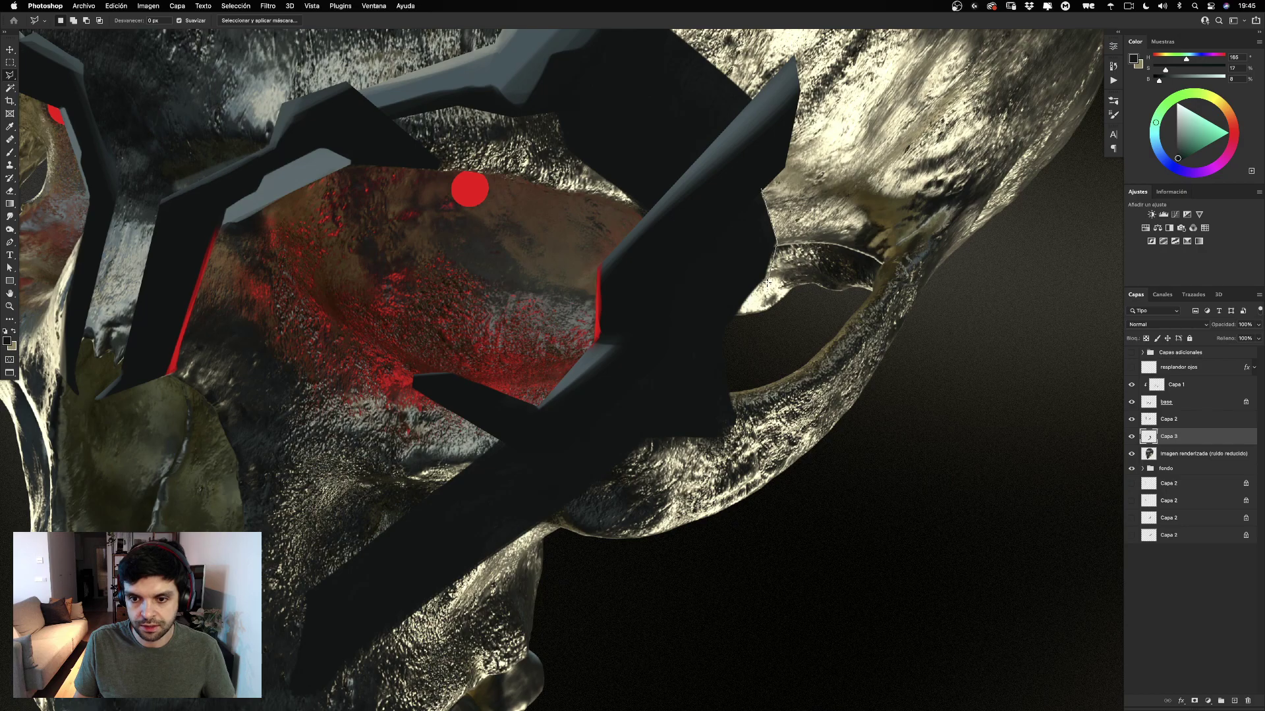
mouse_move(767, 282)
left_mouse_down()
mouse_move(737, 338)
mouse_move(721, 331)
mouse_move(745, 431)
left_mouse_up()
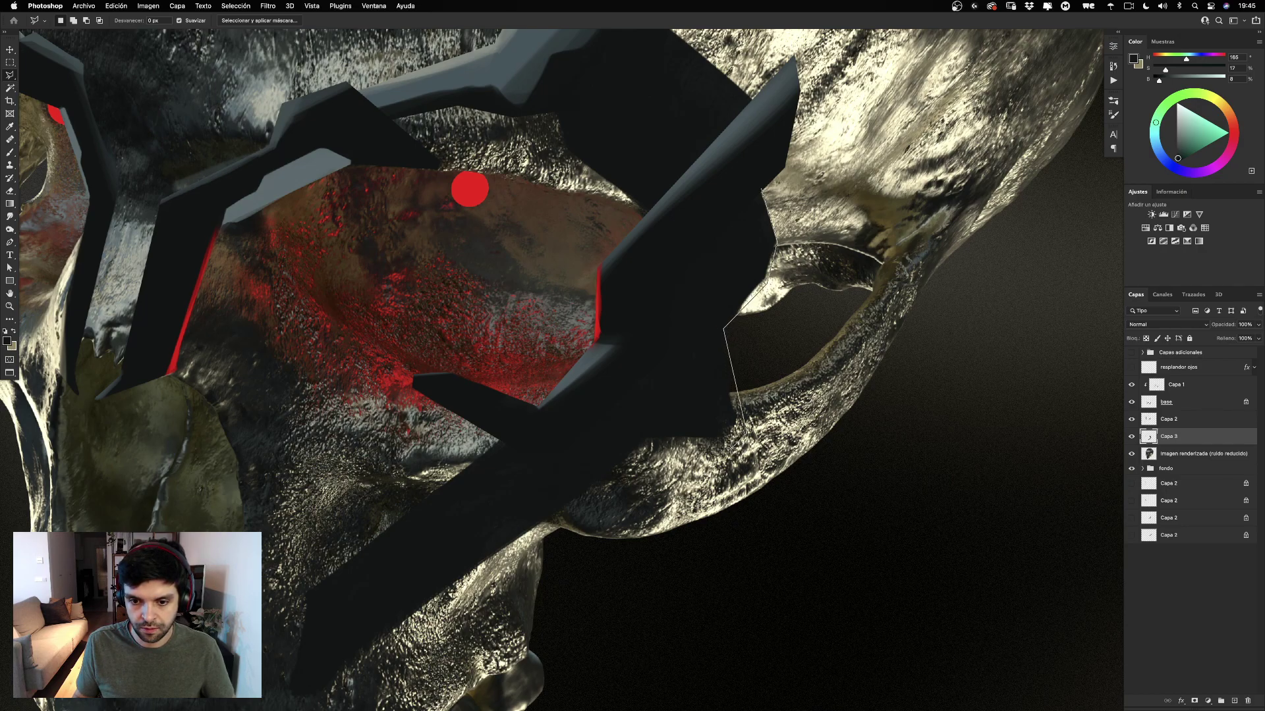
left_click(731, 448)
left_click(644, 444)
key("space")
mouse_move(497, 542)
left_mouse_down()
mouse_move(573, 413)
mouse_move(461, 511)
mouse_move(445, 557)
left_mouse_up()
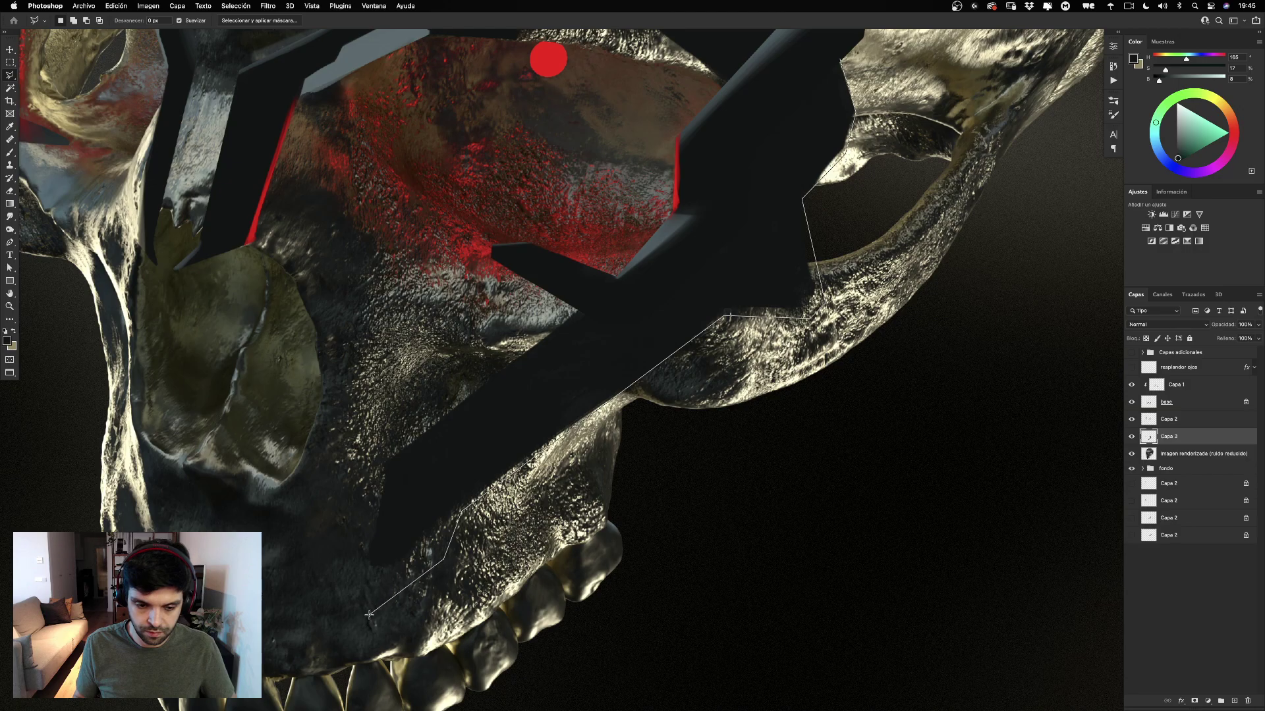
left_click(363, 612)
left_click(384, 455)
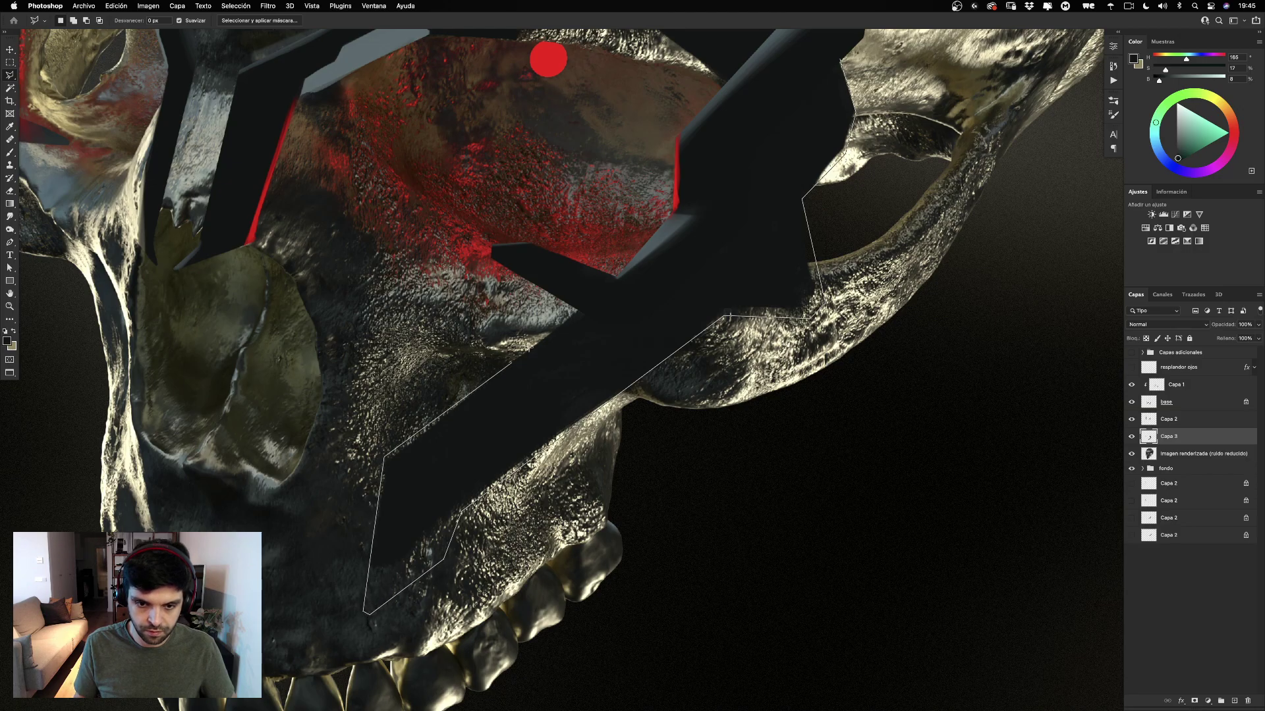
left_click(713, 186)
left_click(748, 106)
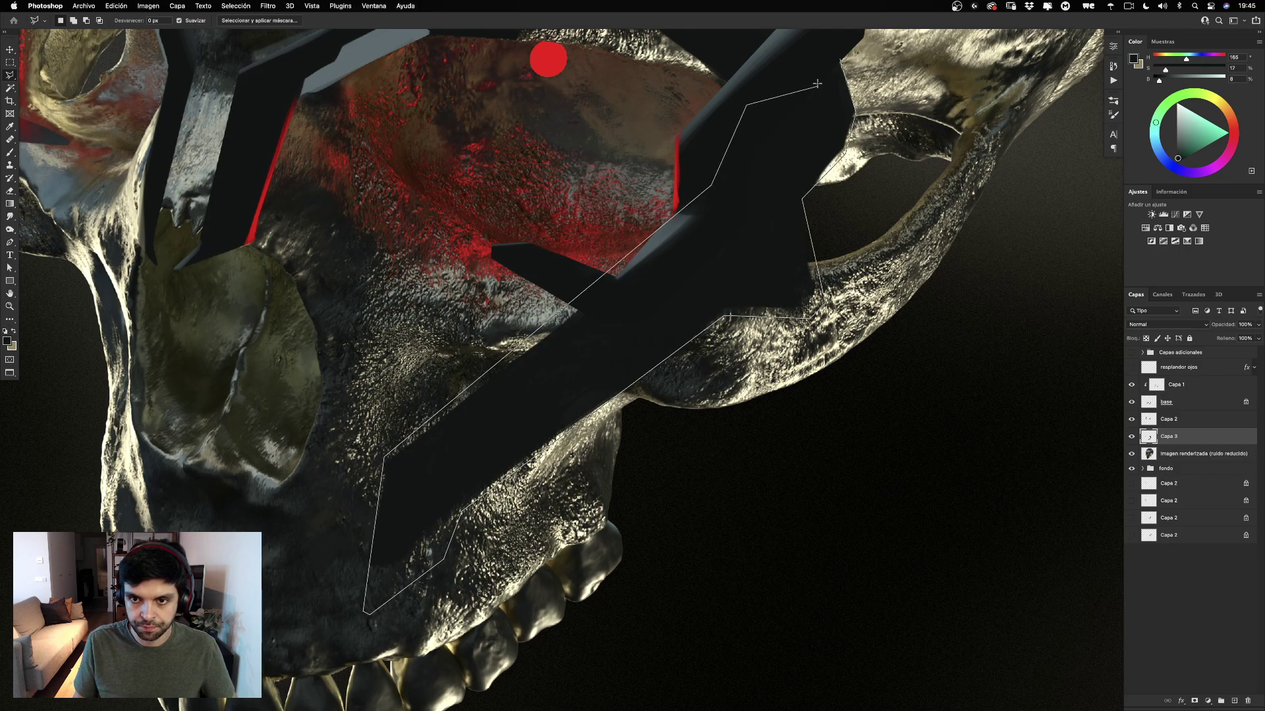
left_click_drag(782, 108, 654, 329)
double_click(678, 270)
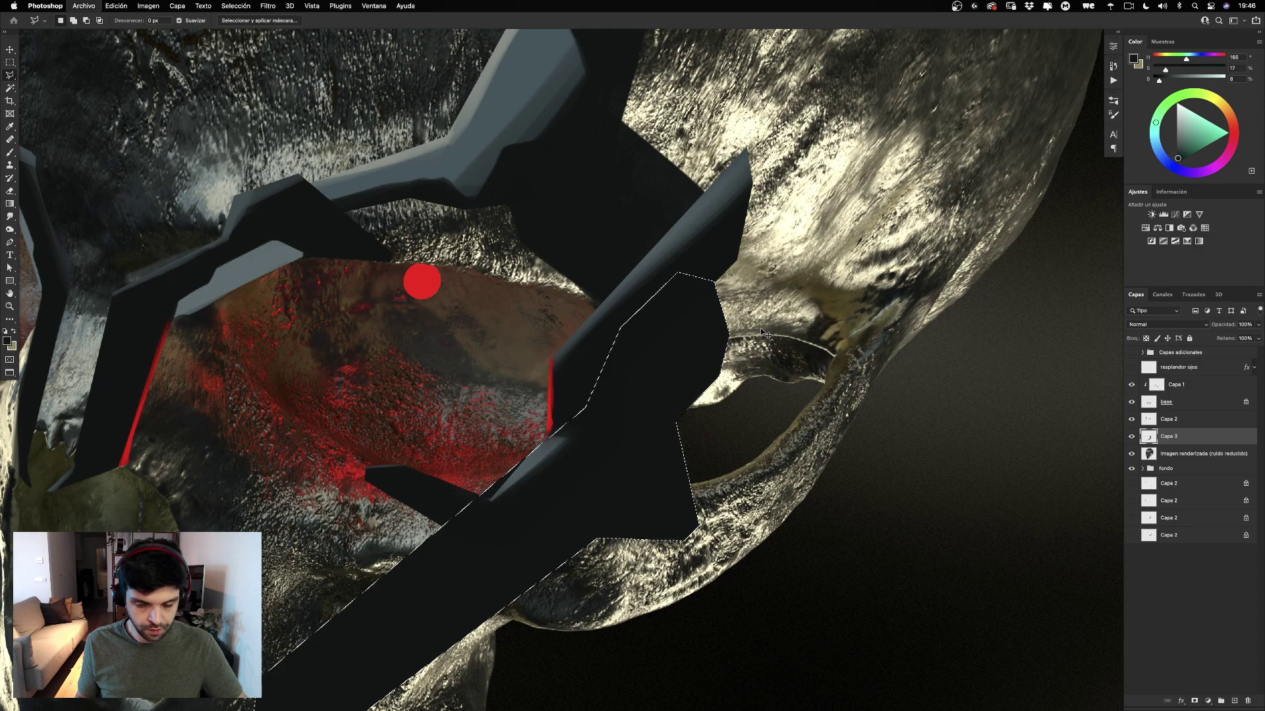
key("super+d")
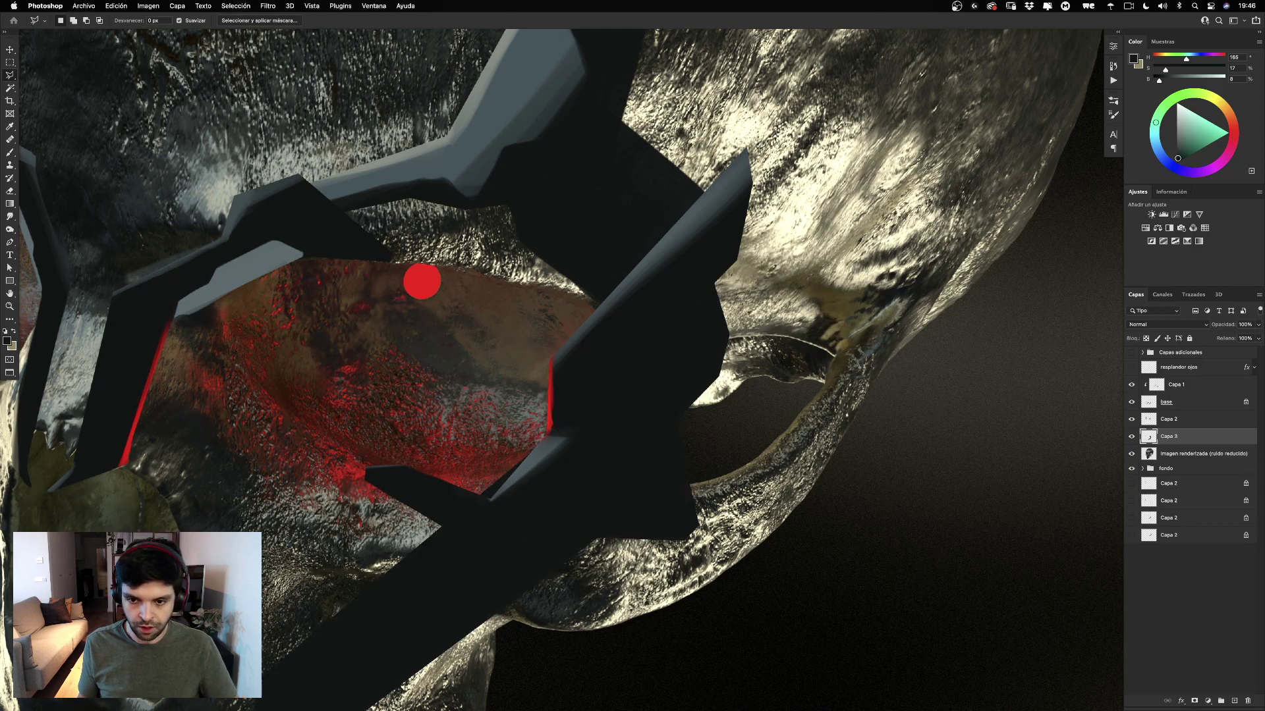
mouse_move(757, 389)
left_mouse_down()
mouse_move(742, 346)
mouse_move(743, 390)
left_mouse_up()
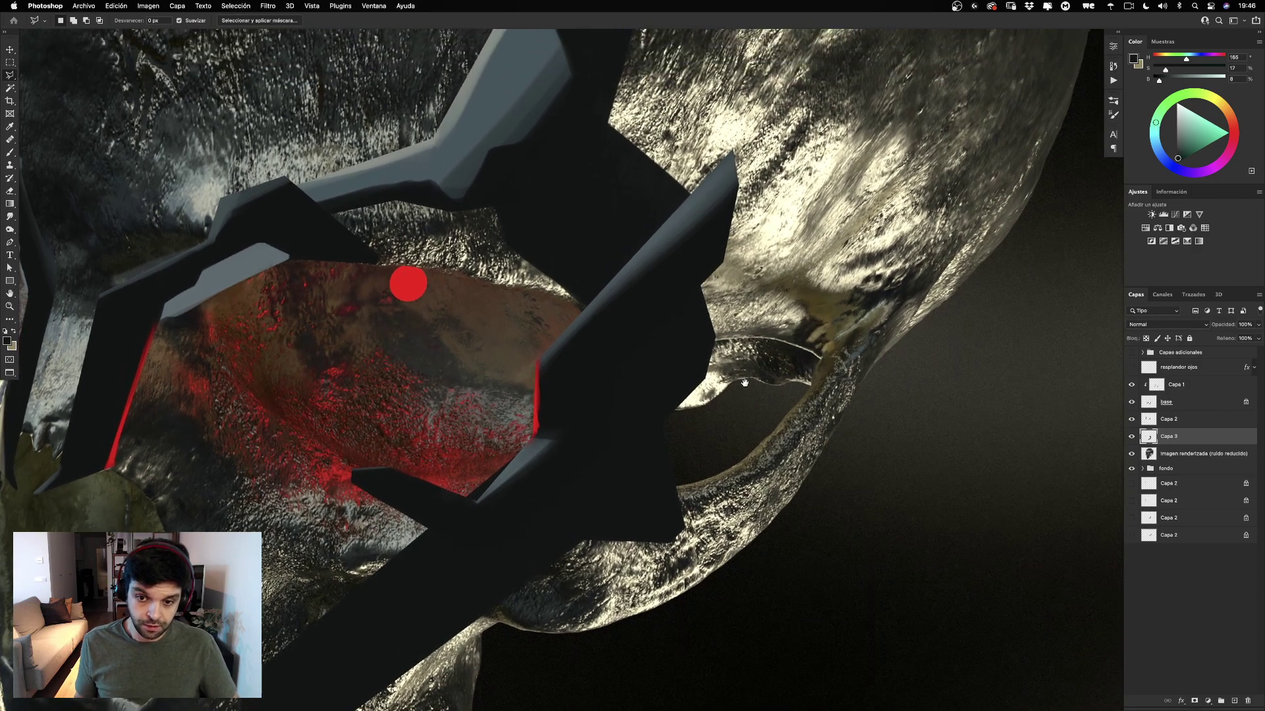
left_click(706, 332)
left_click(764, 343)
left_click(820, 359)
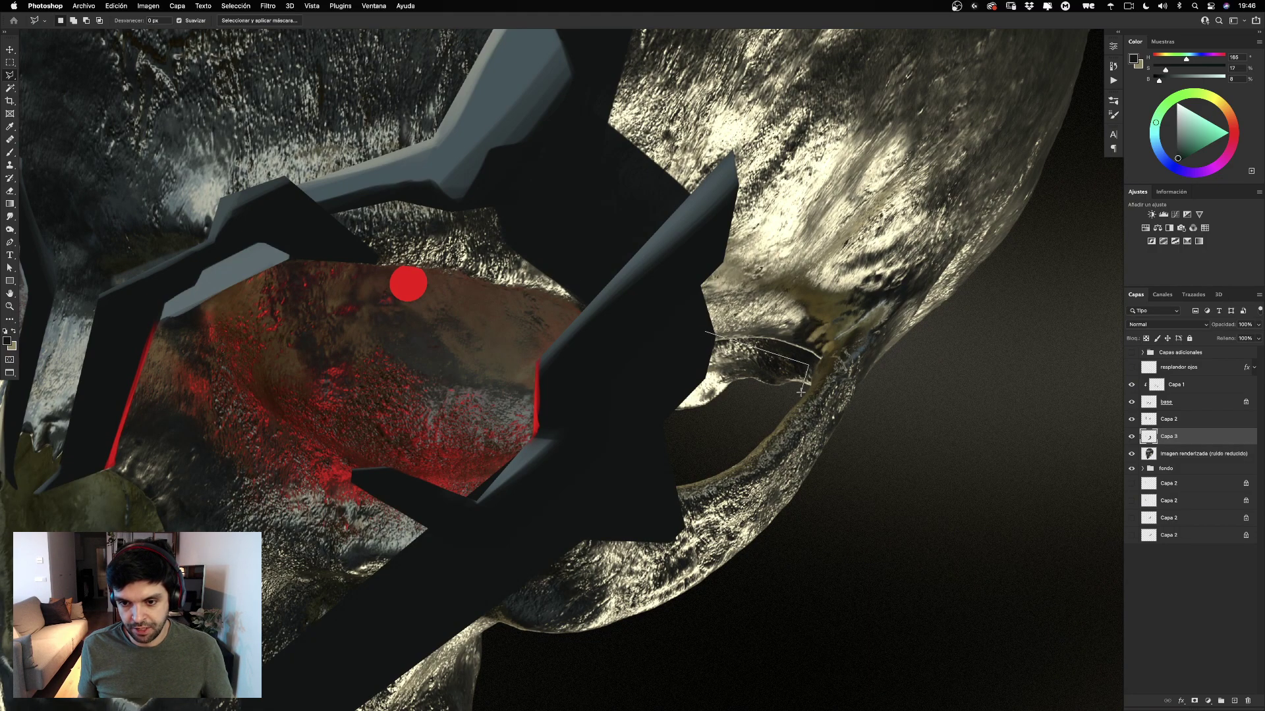
key("Escape")
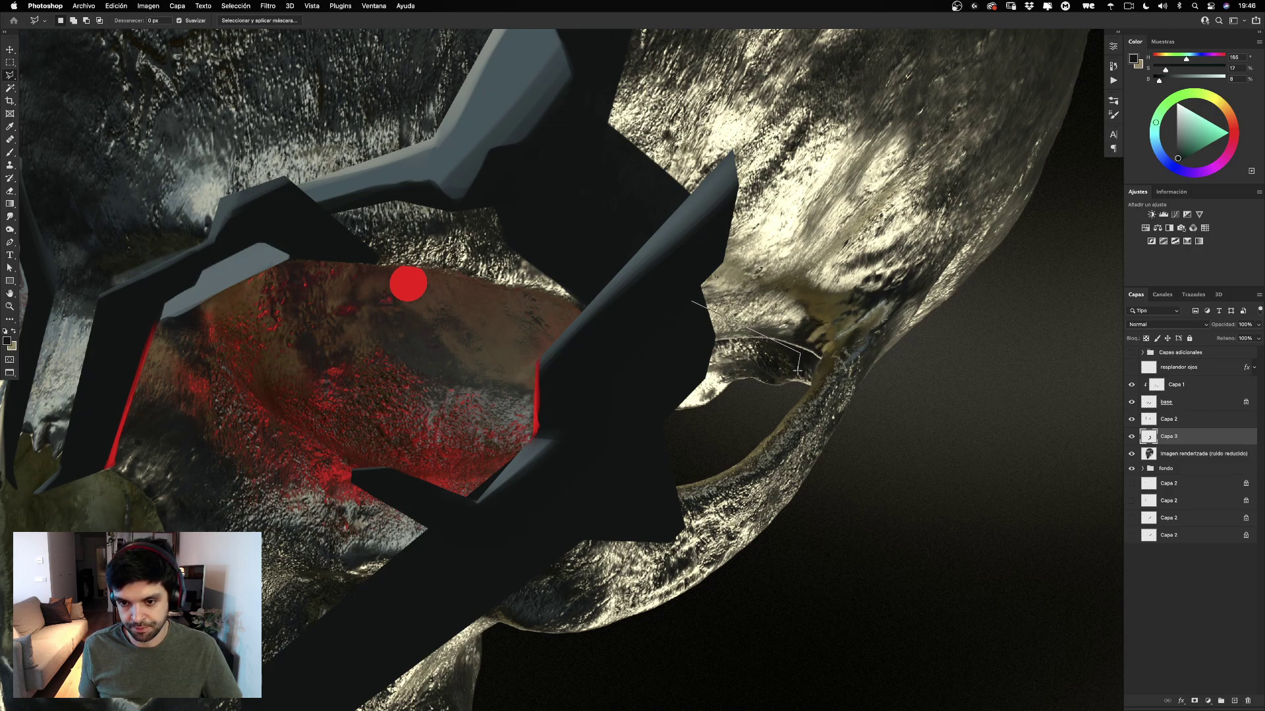
Outline a pointed spur from the plate behind the outermost spike to the cheek arch with the Polygonal Lasso, fill it dark, and deselect.
left_click(797, 373)
left_click(672, 384)
double_click(676, 323)
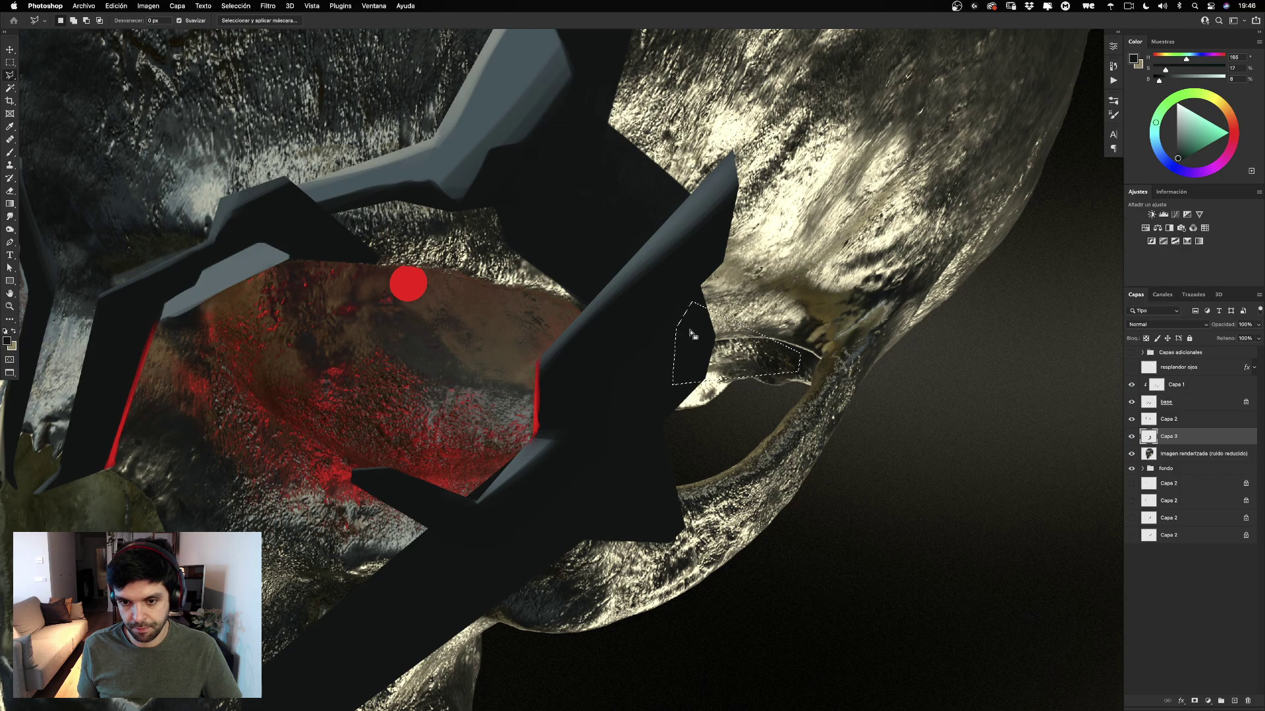
key("alt+BackSpace")
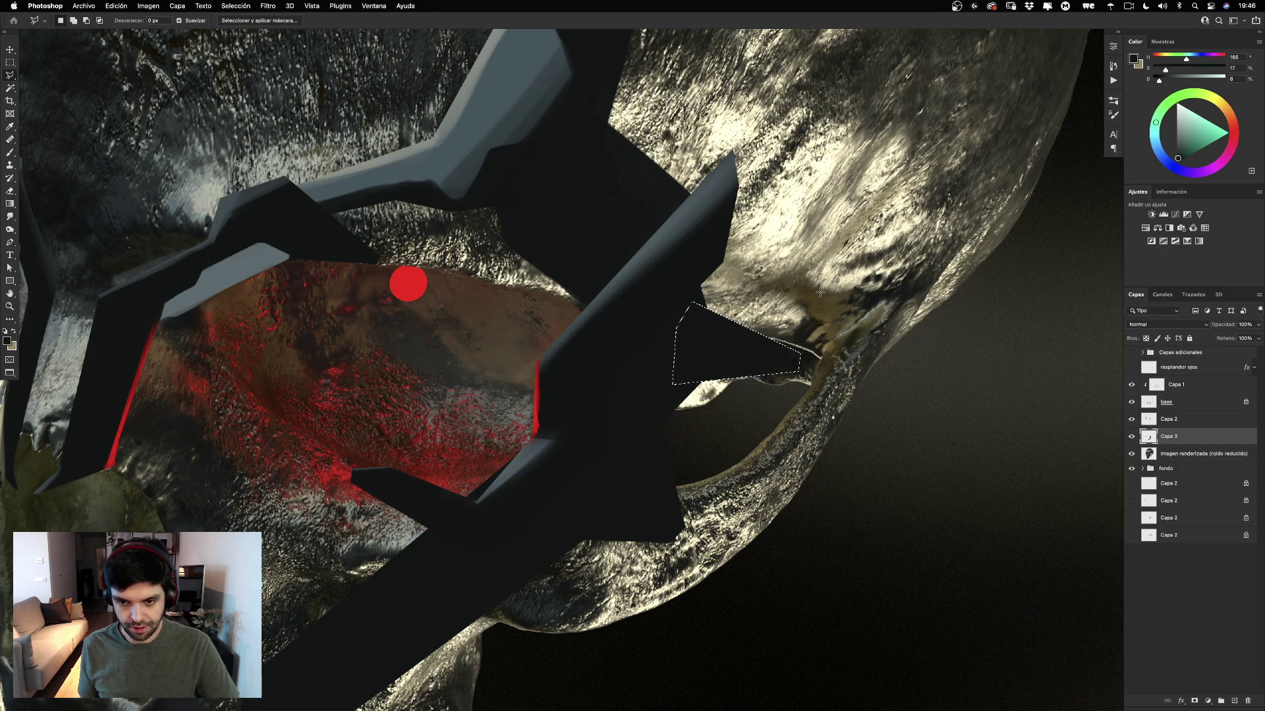
key("ctrl+d")
Erase along the lower edge of the dark cheek band so that it tapers to a narrower point above the teeth.
left_click_drag(811, 275, 944, 156)
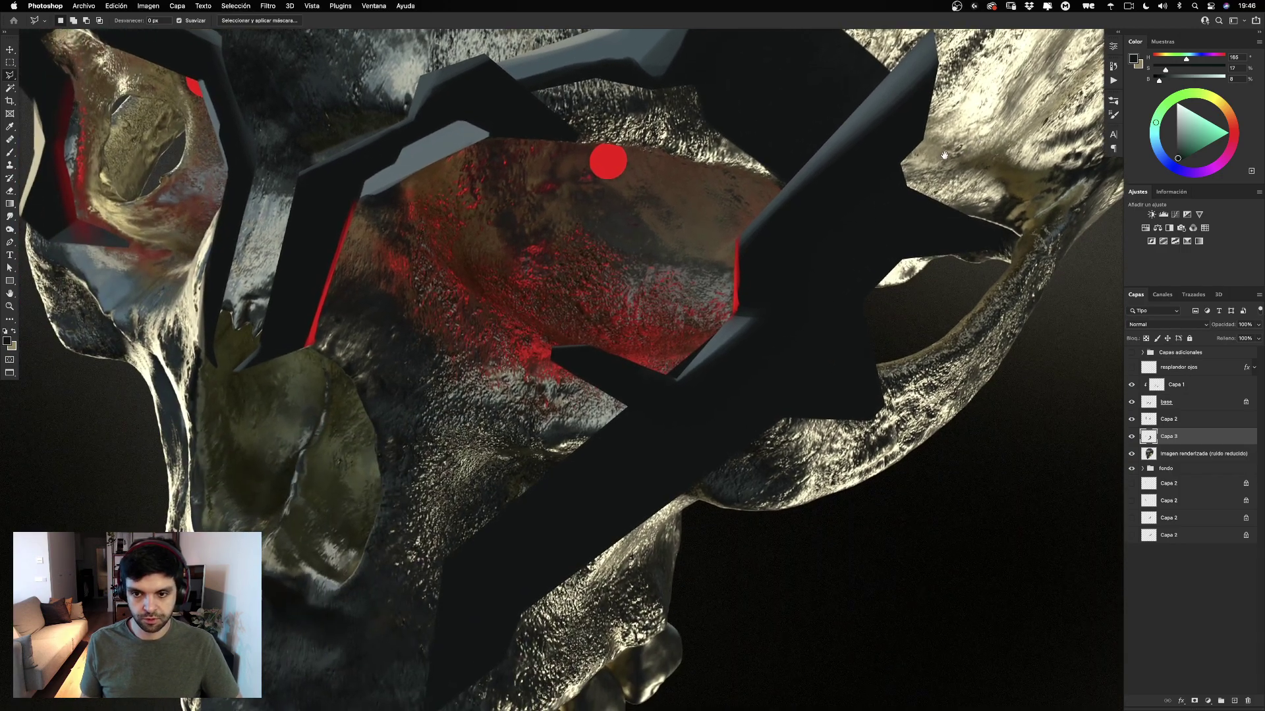
scroll(943, 155, "down", 5)
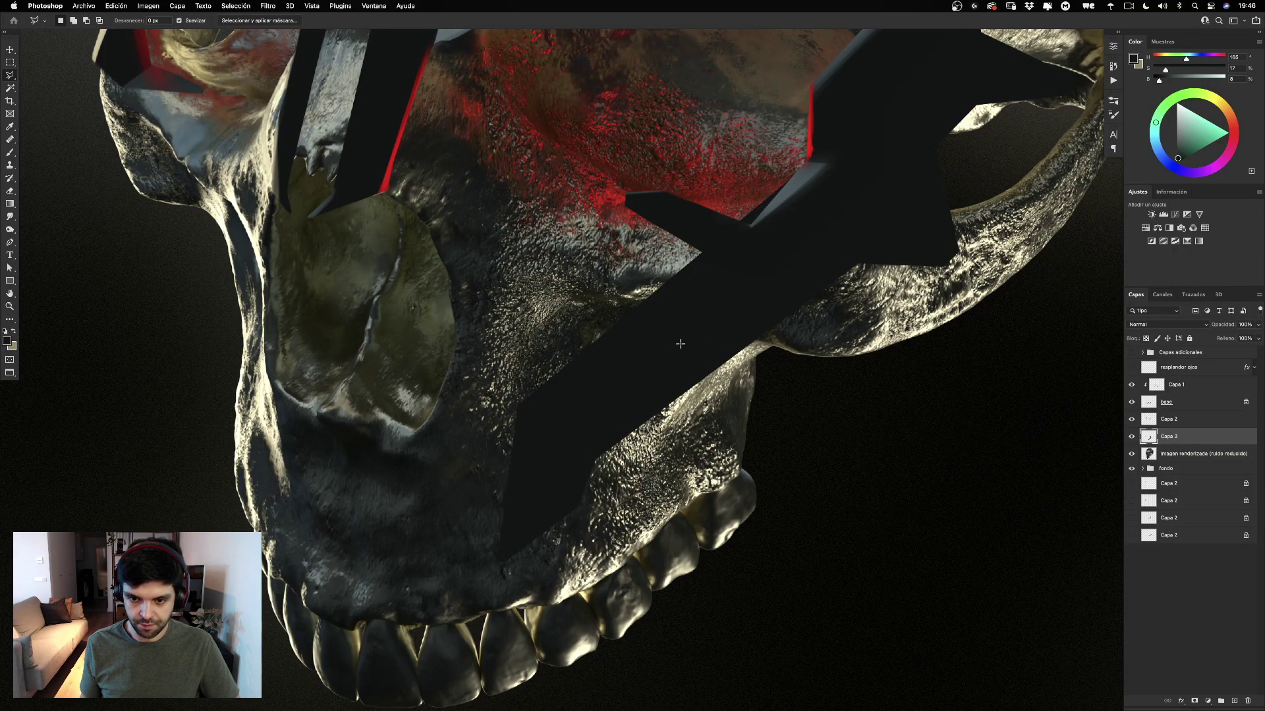
key("e")
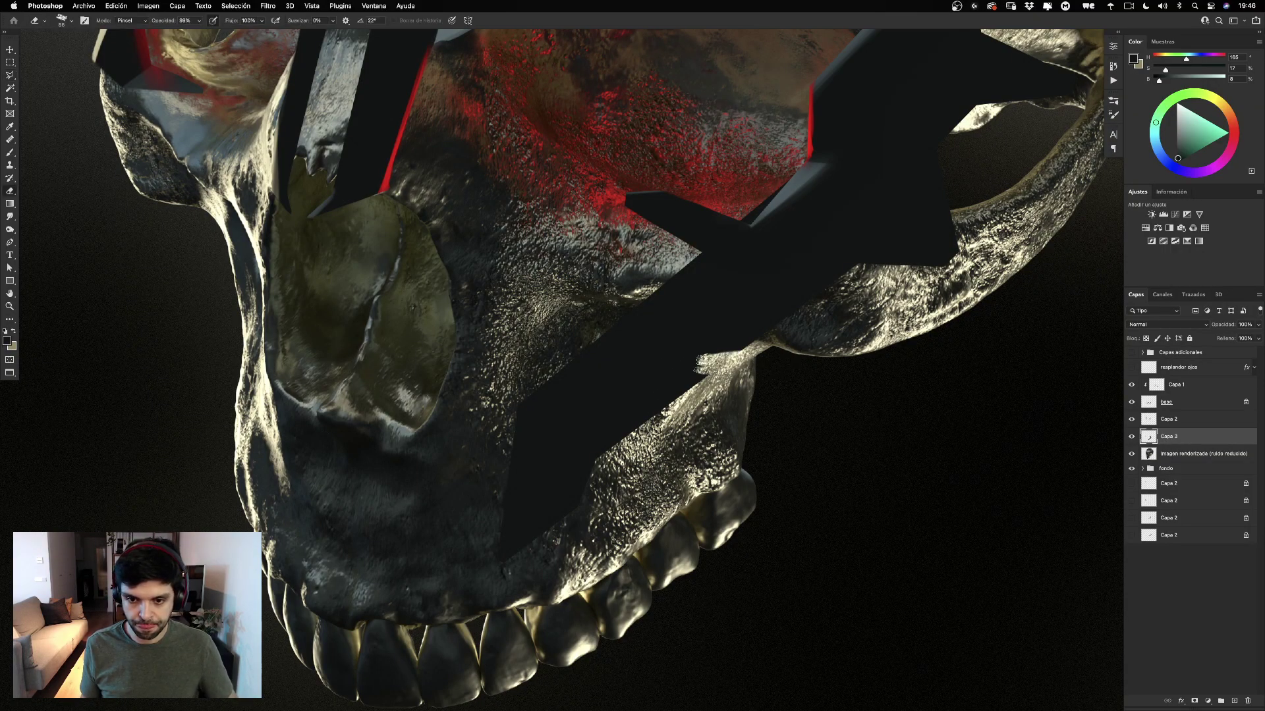
left_click_drag(631, 418, 623, 440)
key("super+z")
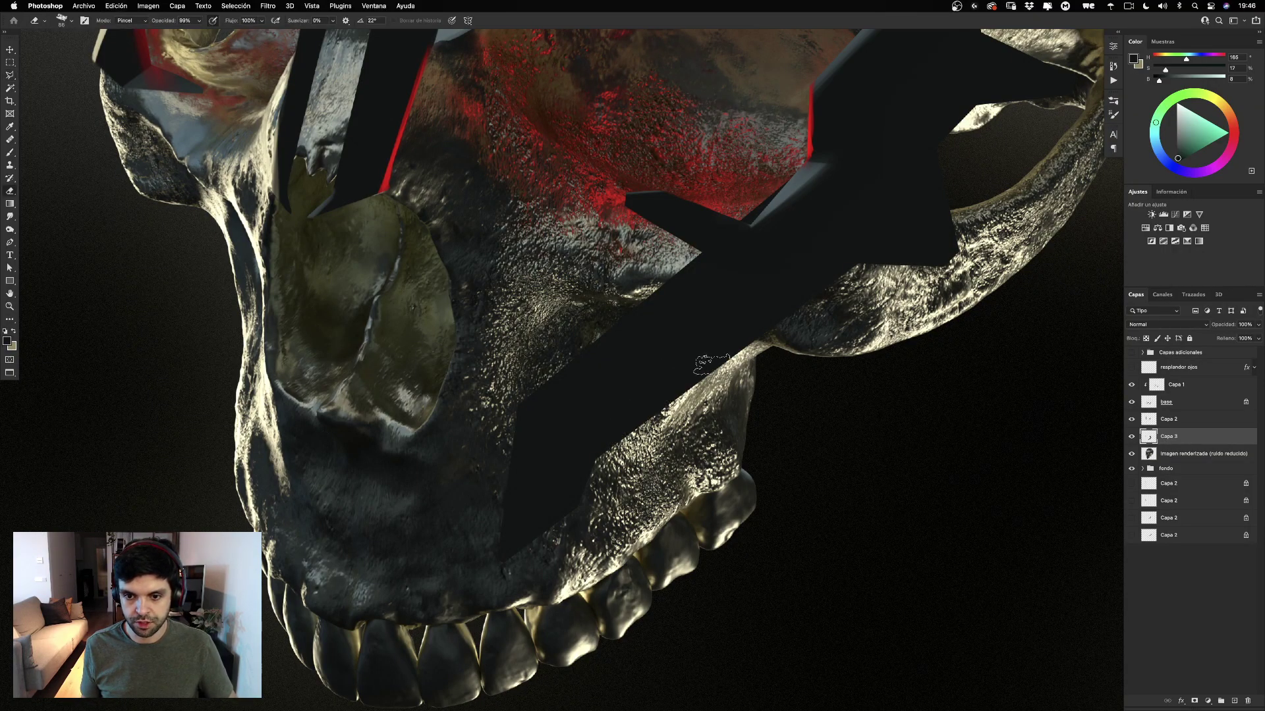
mouse_move(753, 366)
left_mouse_down()
mouse_move(675, 373)
mouse_move(631, 409)
mouse_move(608, 464)
left_mouse_up()
mouse_move(664, 408)
left_mouse_down()
mouse_move(682, 390)
mouse_move(636, 417)
mouse_move(625, 472)
mouse_move(581, 482)
mouse_move(573, 462)
mouse_move(573, 496)
left_mouse_up()
left_click_drag(592, 448, 490, 535)
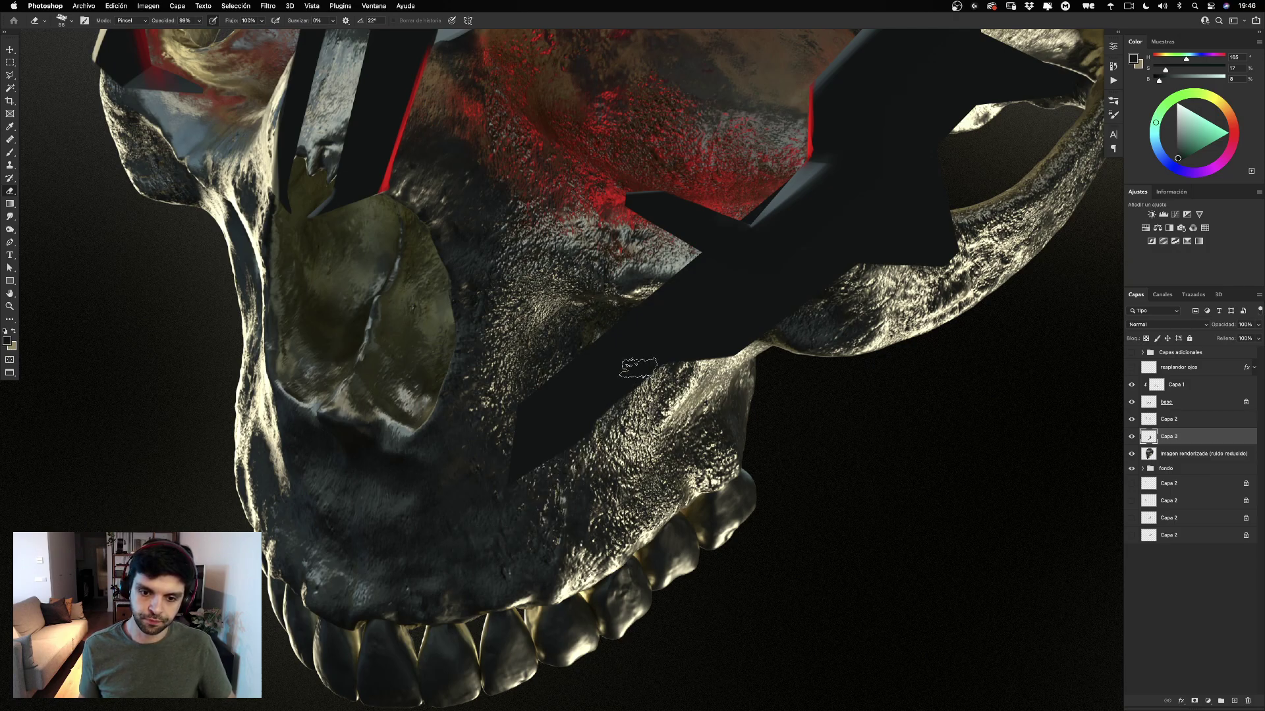
left_click_drag(649, 391, 478, 527)
left_click_drag(670, 378, 462, 530)
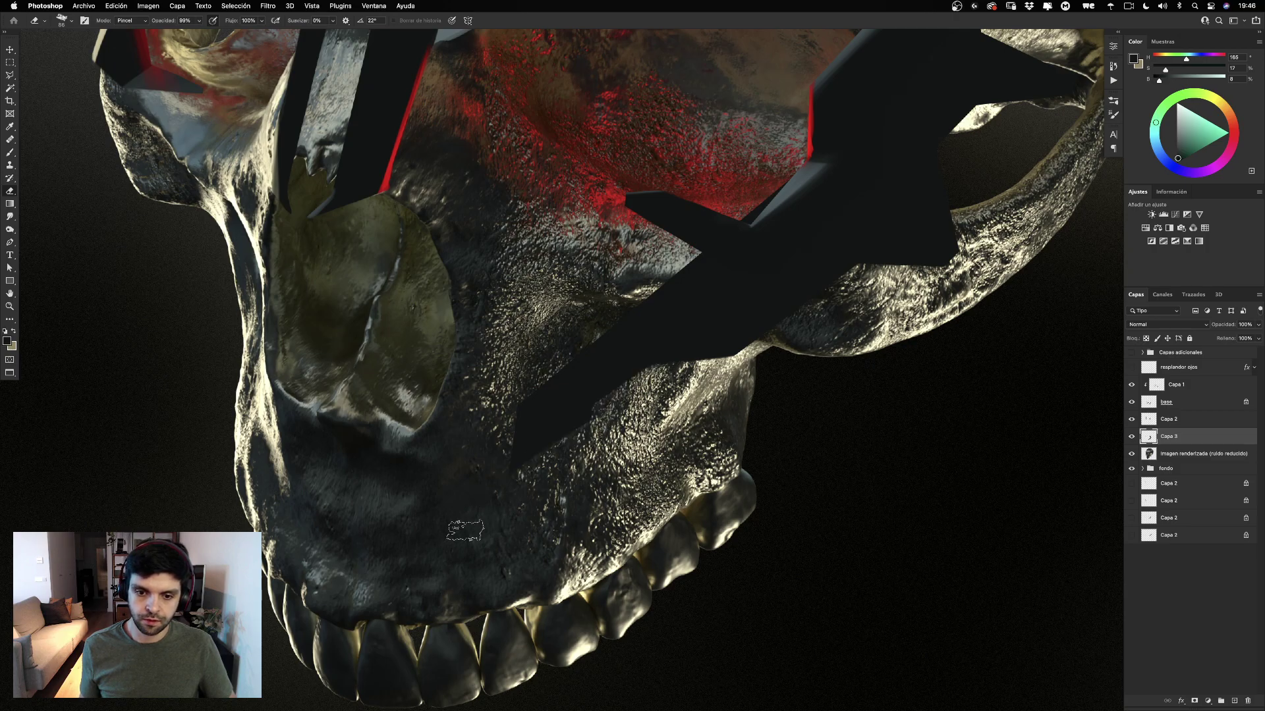
Lock the transparent pixels of layer Capa 3 and brush a sampled cream highlight onto the plate's edge just below the spur.
left_click_drag(561, 259, 558, 415)
scroll(559, 417, "down", 3)
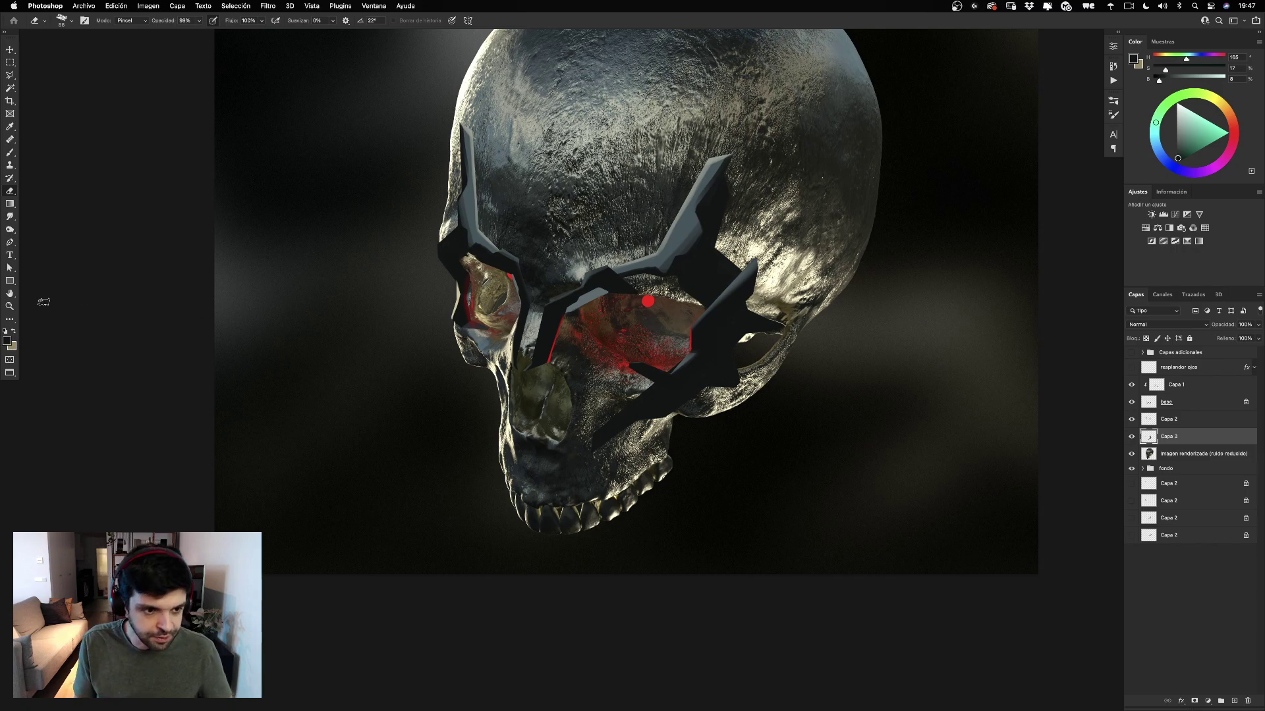
key("z")
left_click_drag(670, 363, 717, 362)
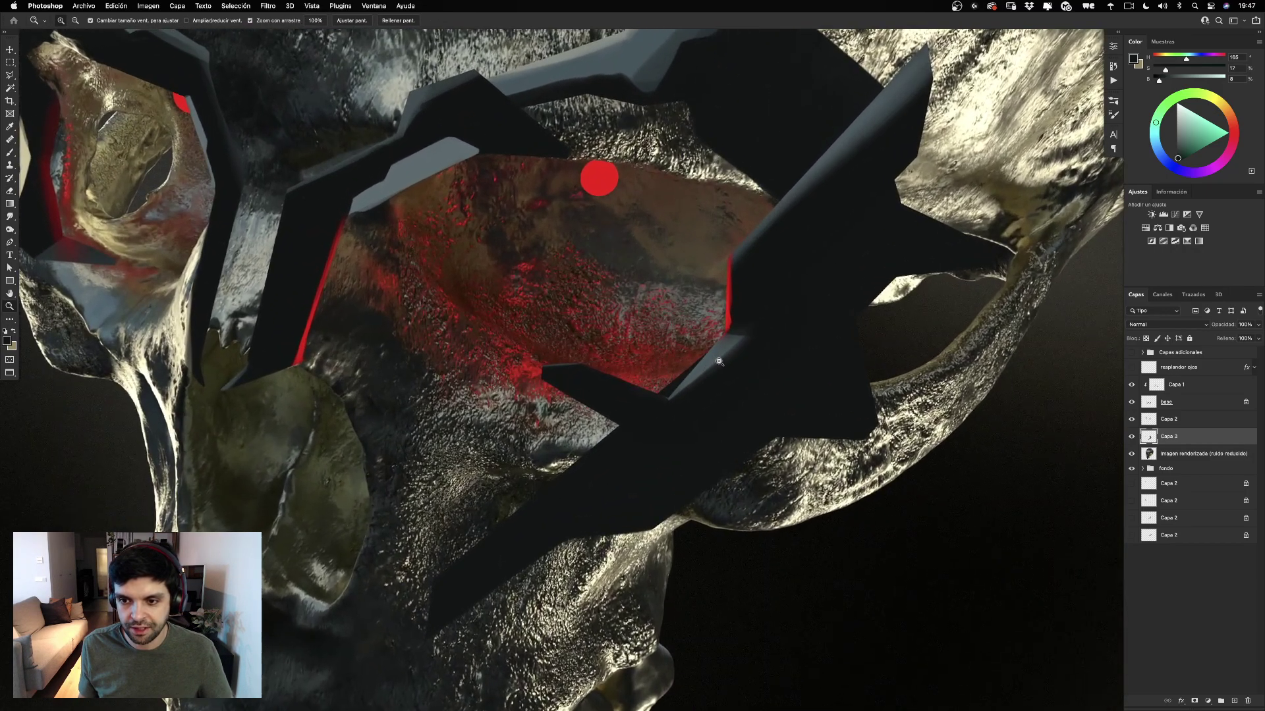
left_click_drag(887, 305, 667, 379)
key("b")
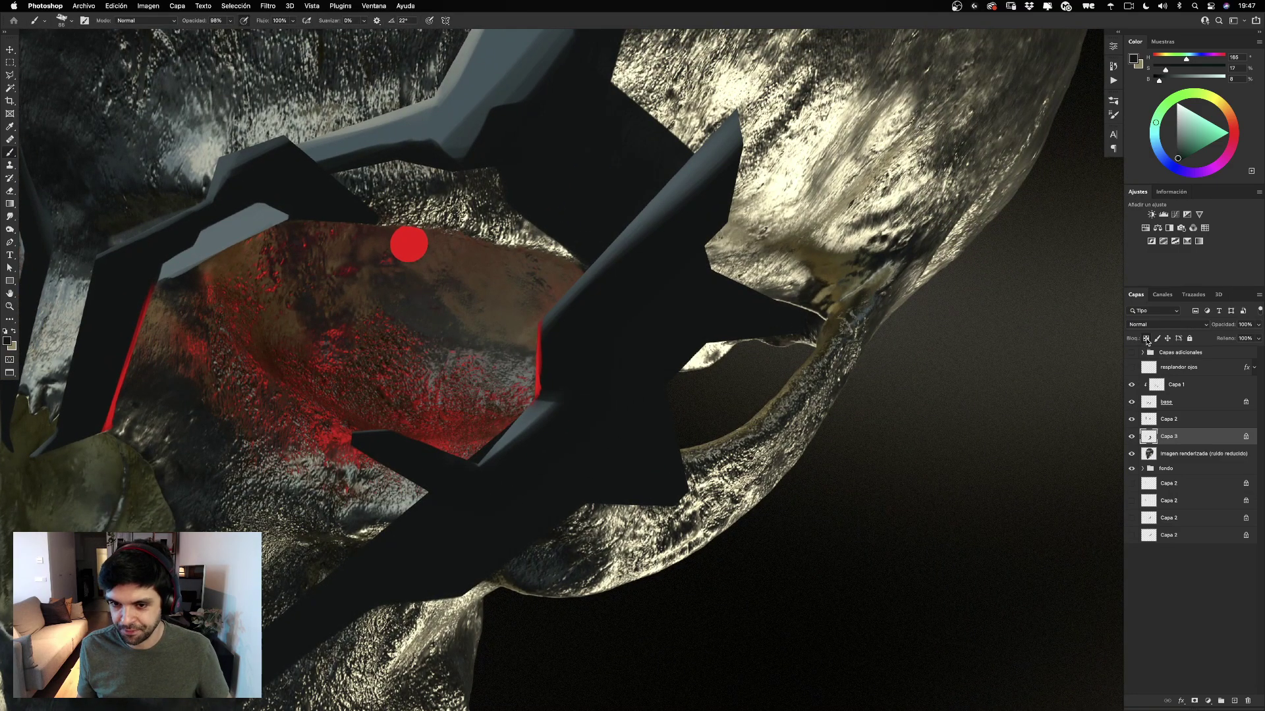
left_click_drag(668, 209, 633, 367)
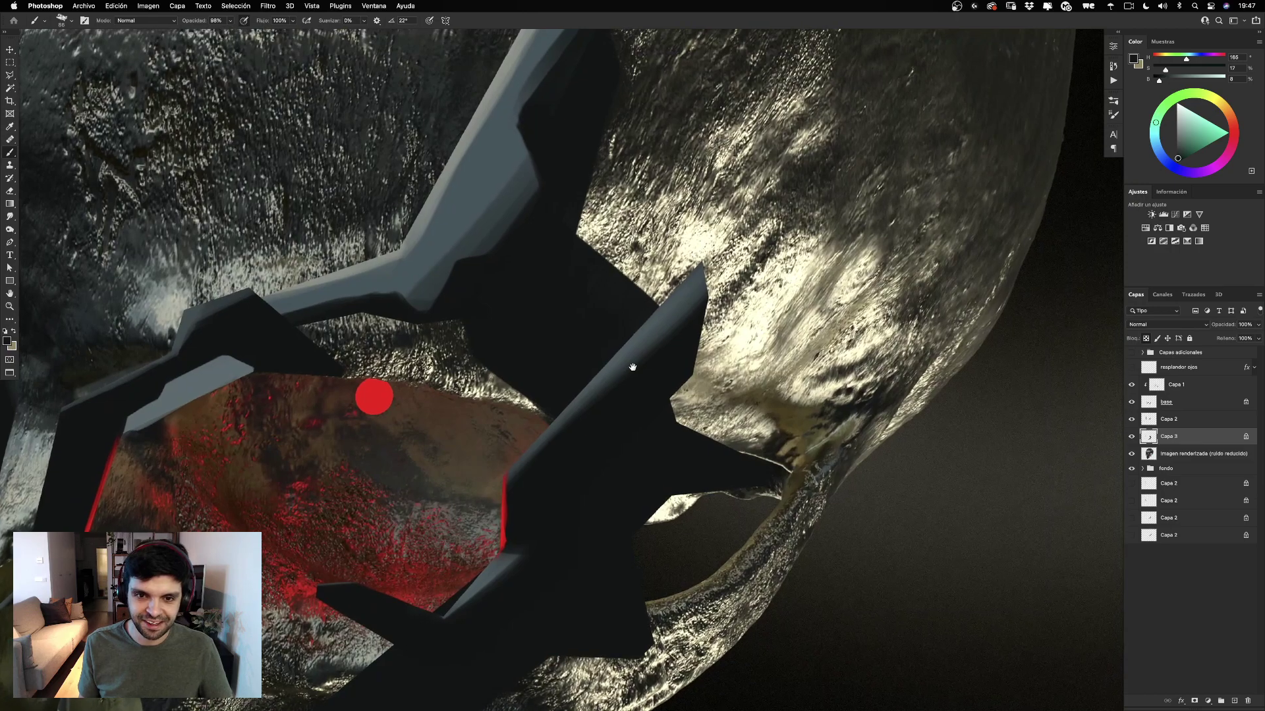
left_click_drag(632, 441, 679, 176)
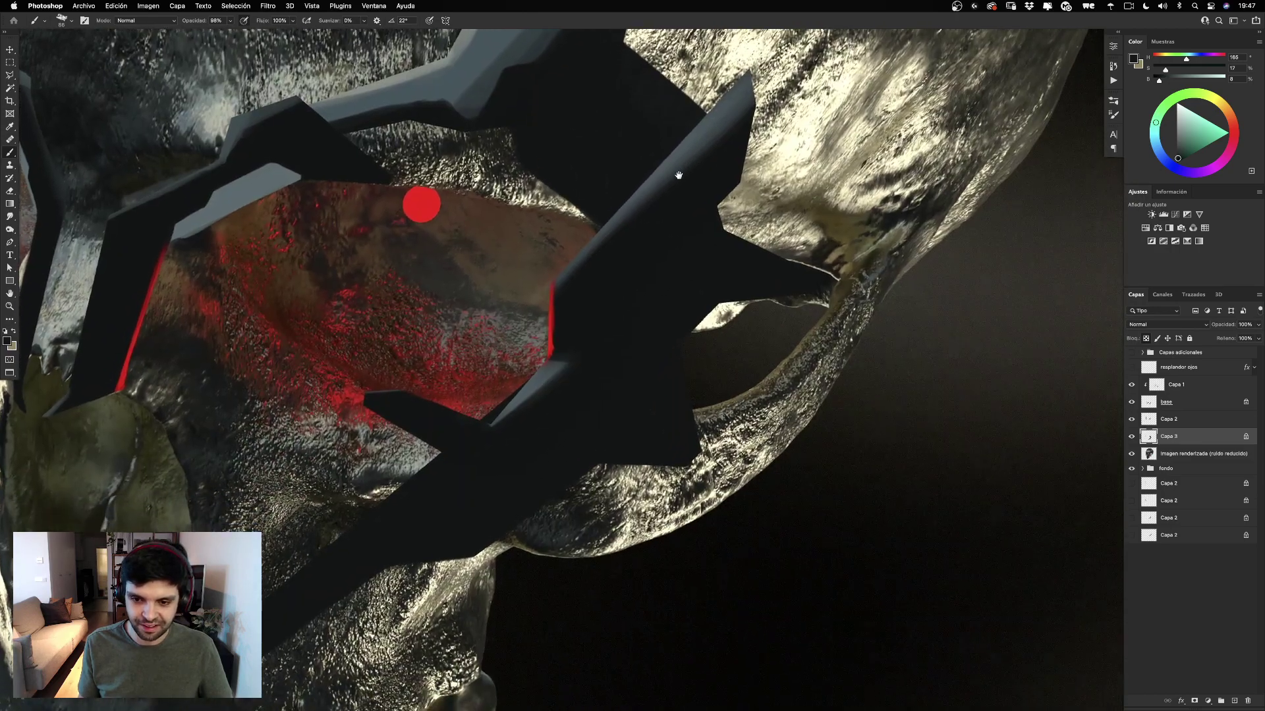
left_click_drag(776, 318, 757, 319)
mouse_move(819, 292)
left_mouse_down()
mouse_move(705, 310)
mouse_move(658, 352)
left_mouse_up()
key("super+z")
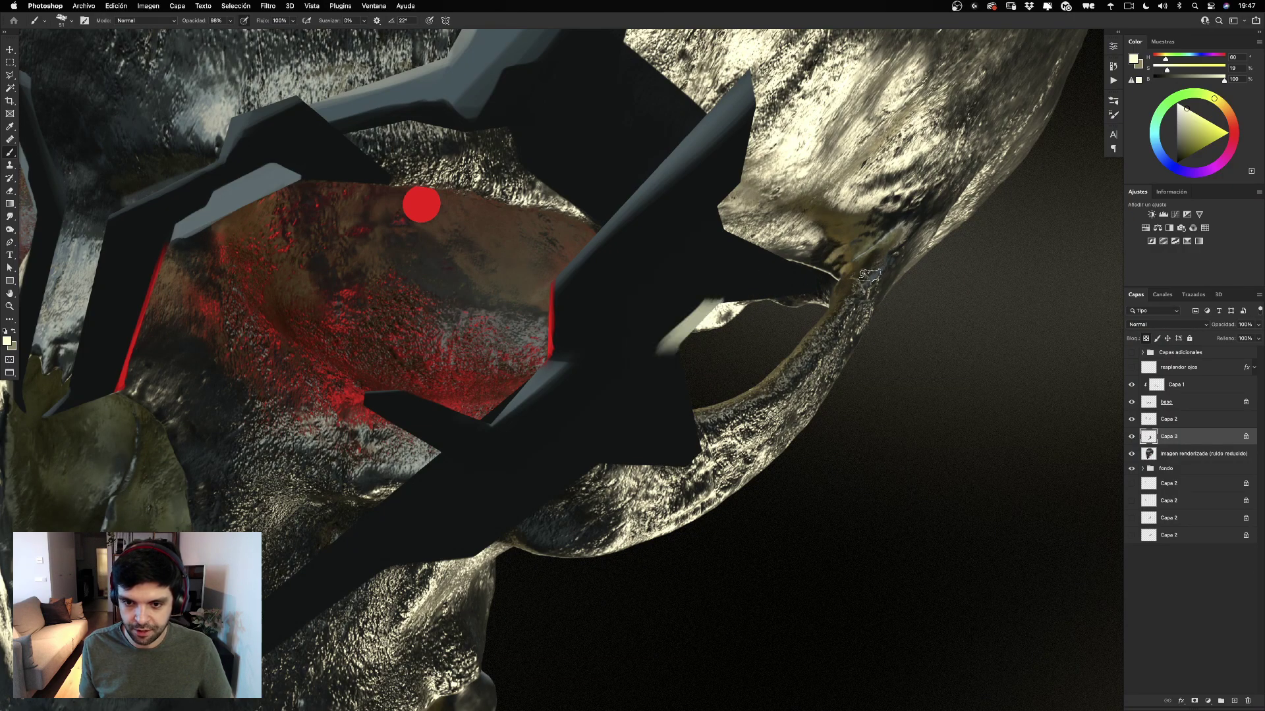
mouse_move(717, 300)
left_mouse_down()
mouse_move(786, 260)
mouse_move(685, 322)
mouse_move(710, 301)
left_mouse_up()
key("super+z")
Brush cream highlights onto the plate's lower corner and along the lower edges of the cheek band and the spur.
left_click_drag(668, 465, 697, 432)
key("super+z")
key("super+z")
key("super+z")
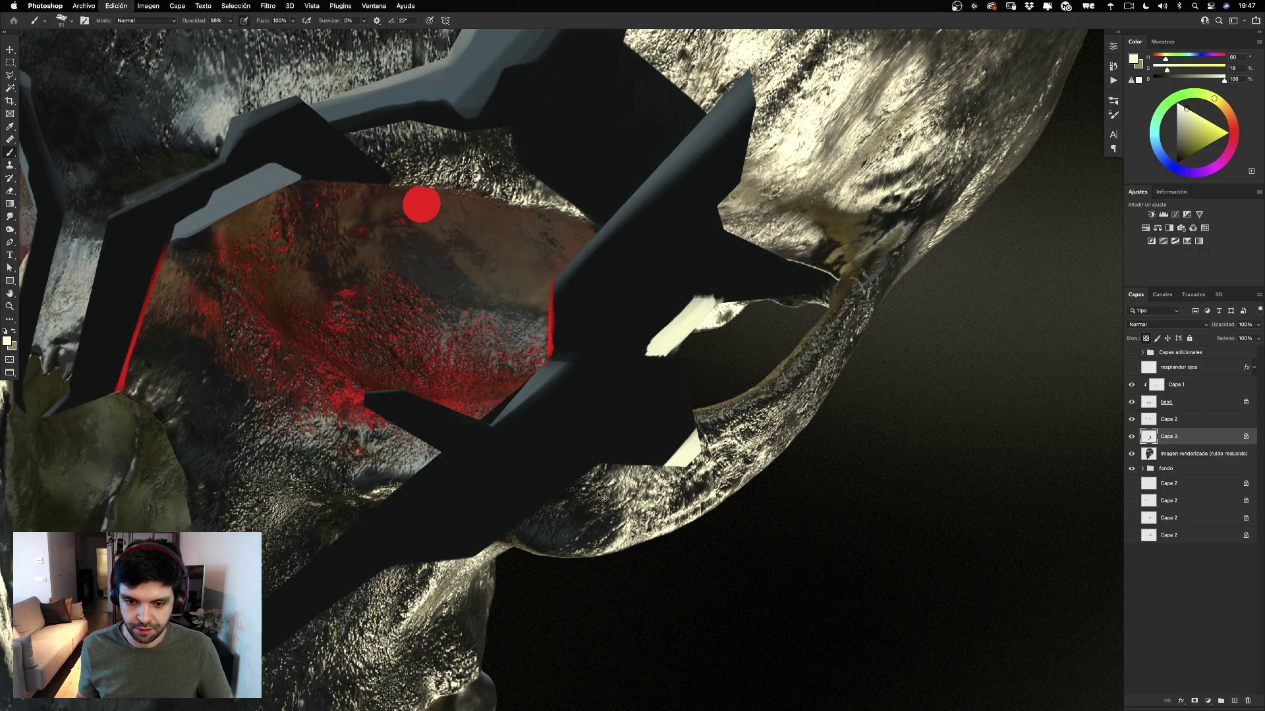
key("super+shift+z")
key("super+shift+z")
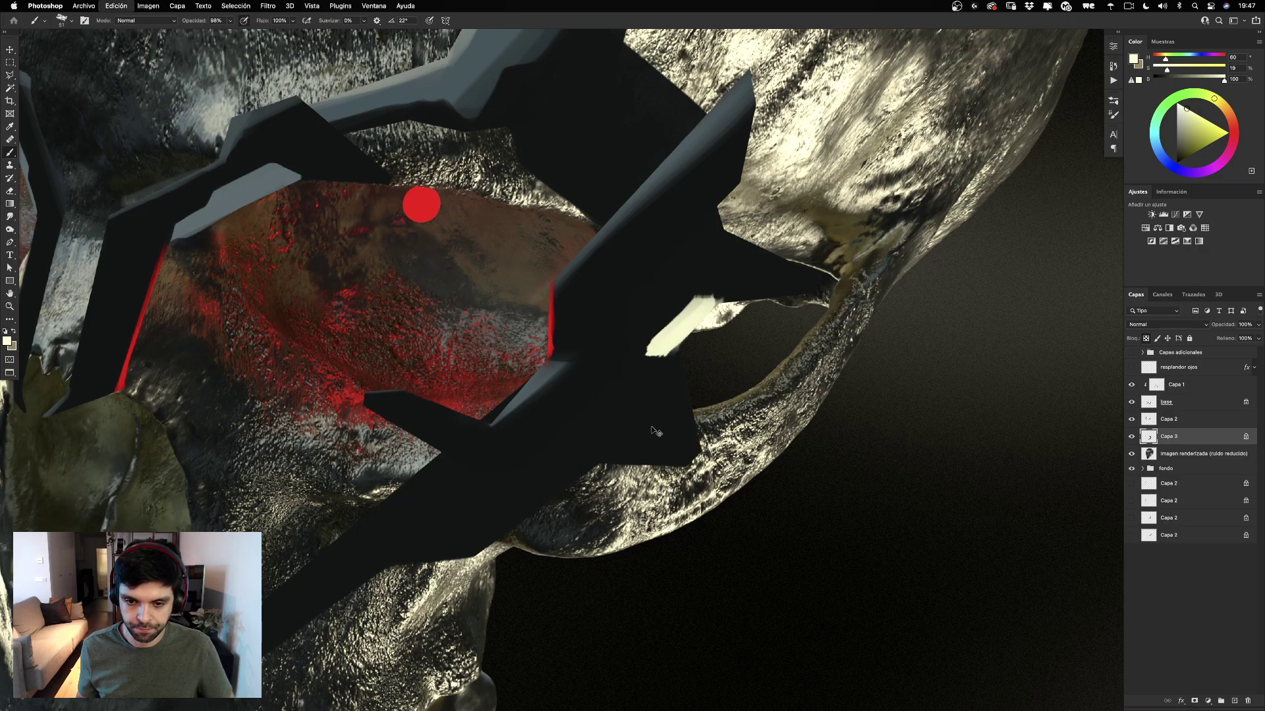
left_click_drag(586, 465, 466, 555)
left_click_drag(603, 512, 684, 368)
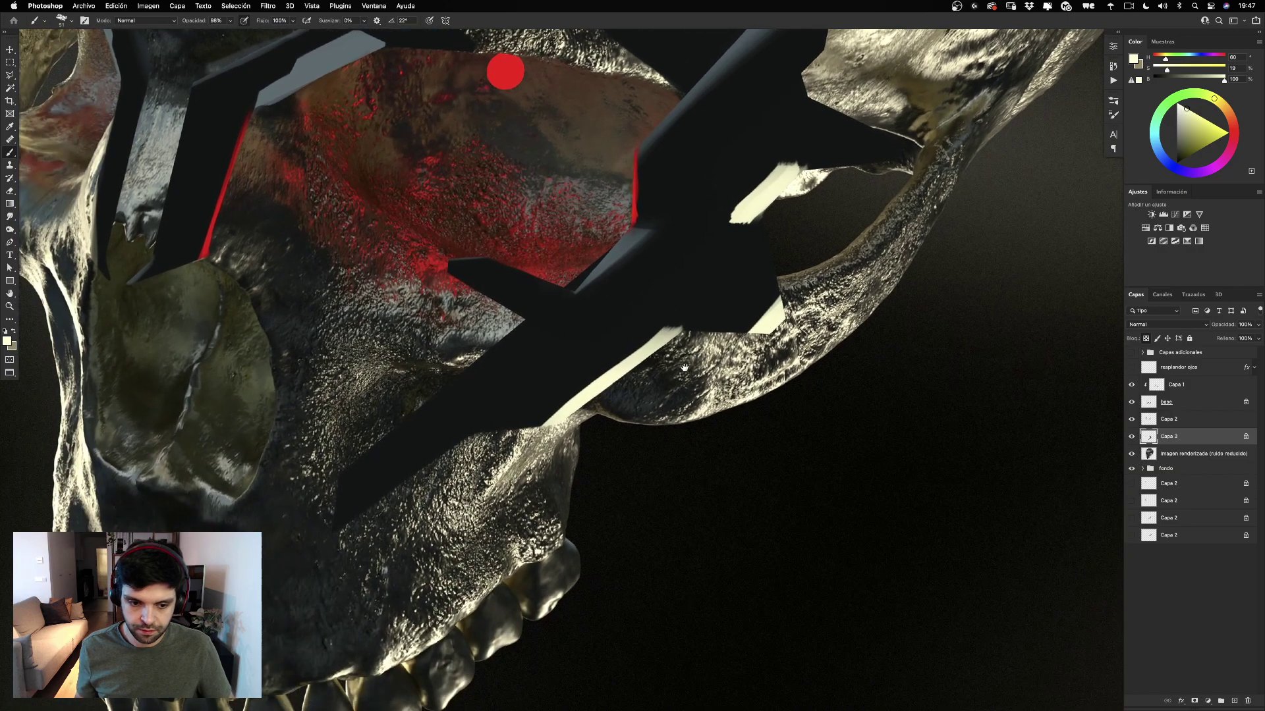
left_click_drag(475, 433, 339, 527)
left_click_drag(906, 198, 720, 369)
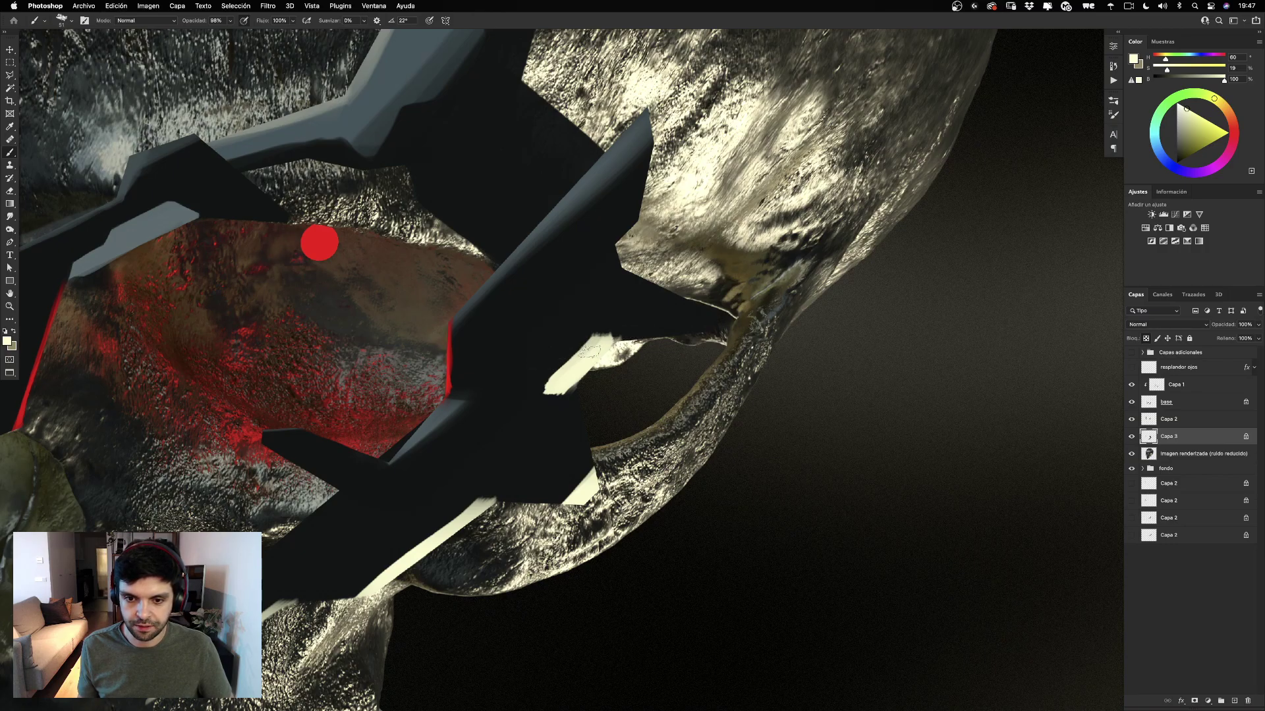
mouse_move(590, 350)
left_mouse_down()
mouse_move(824, 306)
mouse_move(710, 314)
left_mouse_up()
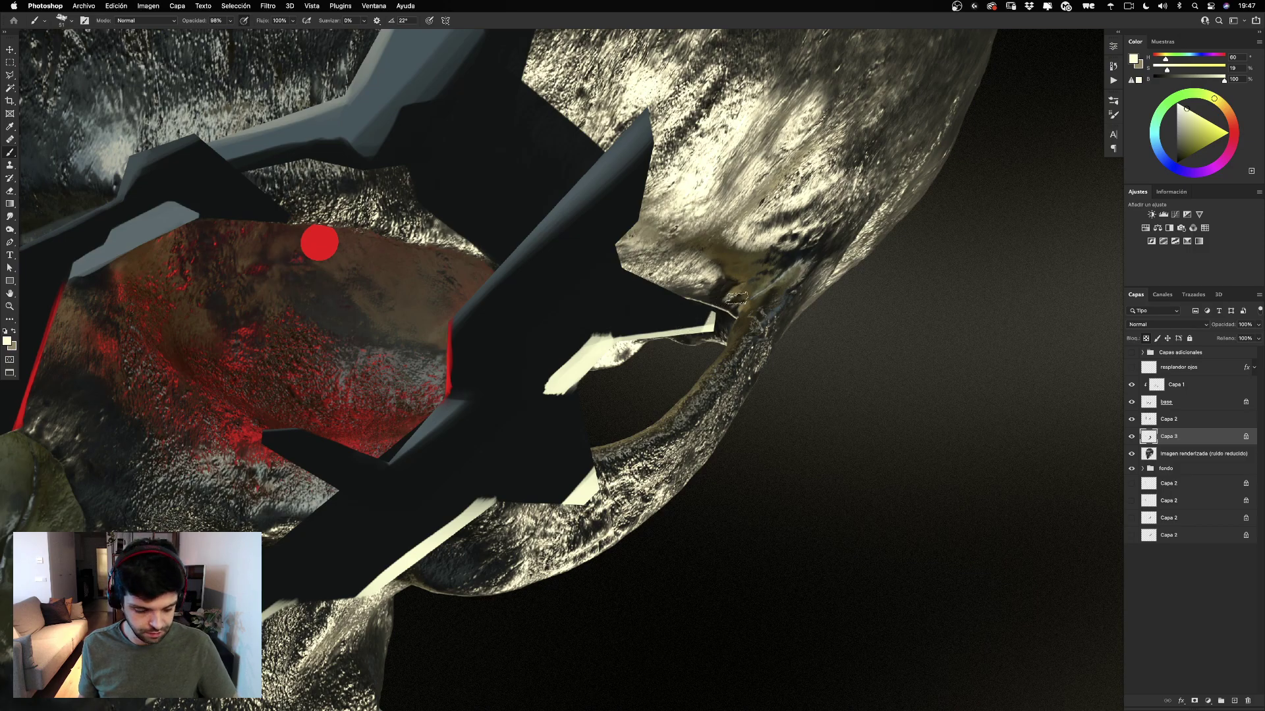
Sample the plate's dark colour and trim the cream highlights below the spur to a thin edge.
left_click(672, 299, "alt")
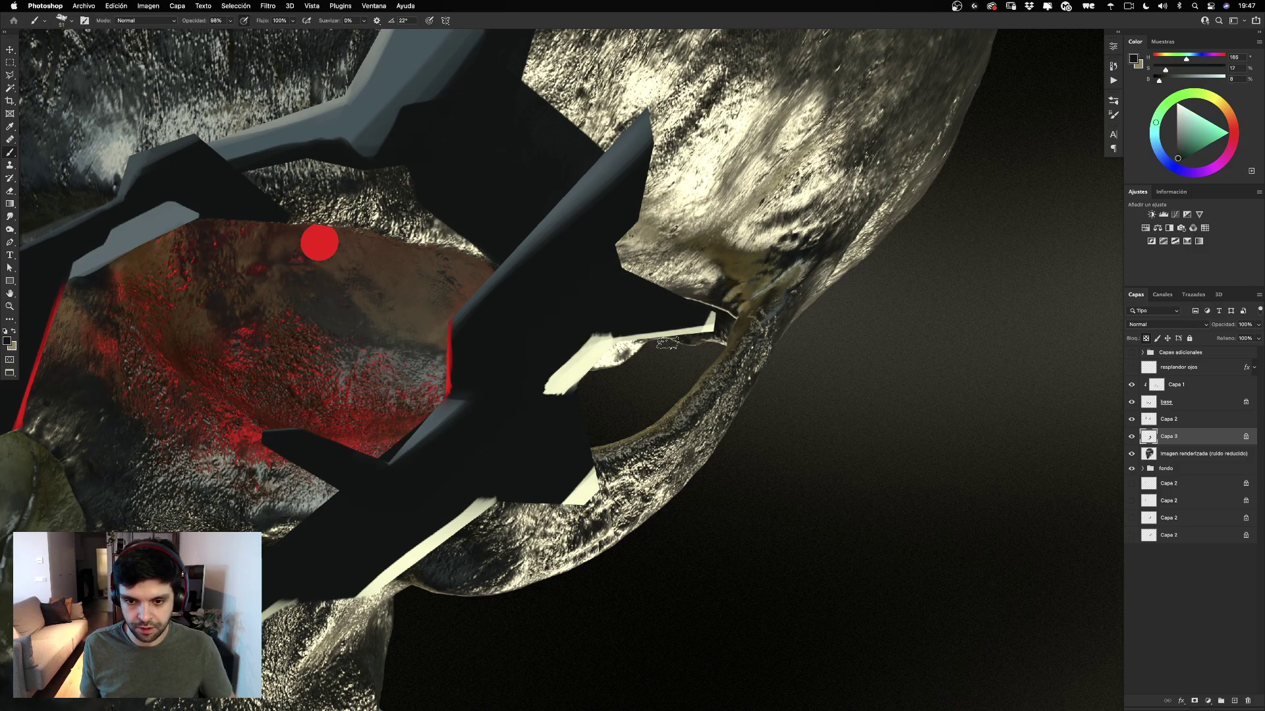
mouse_move(602, 337)
left_mouse_down()
mouse_move(541, 396)
mouse_move(583, 491)
left_mouse_up()
key("super+z")
left_click_drag(555, 379, 564, 390)
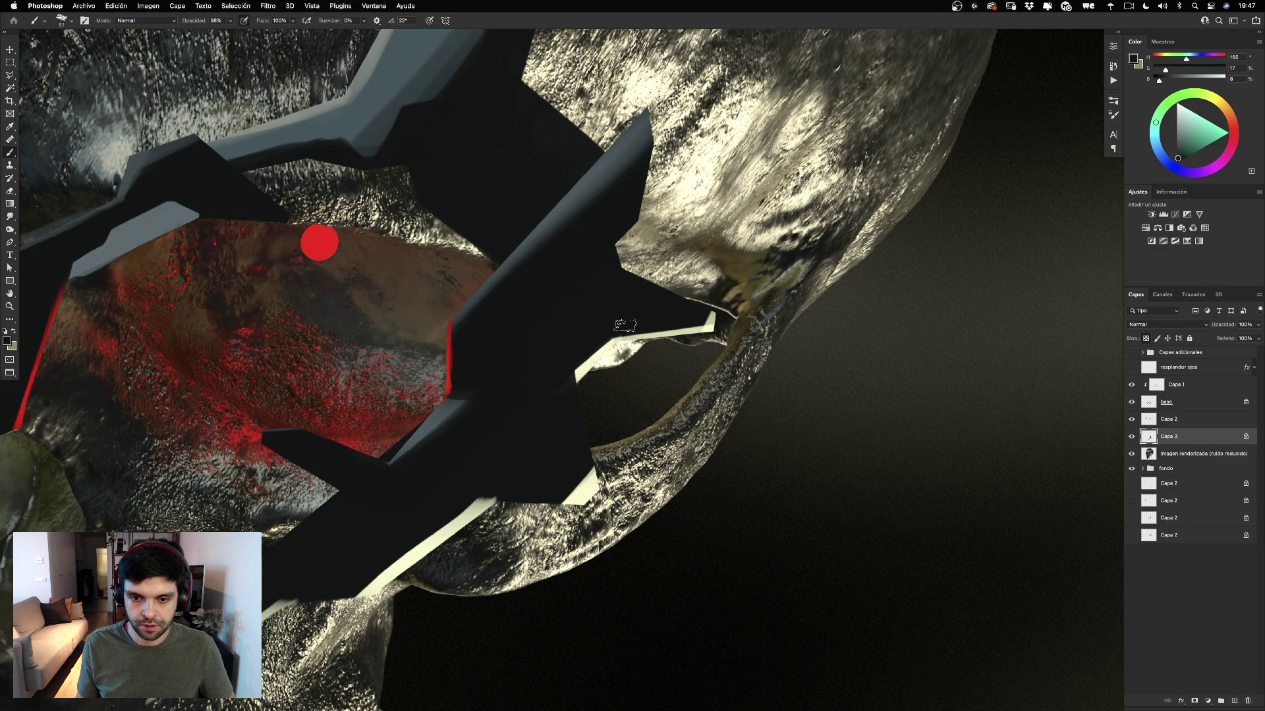
left_click_drag(663, 318, 691, 323)
Paint out the cream highlight on the plate's lower corner and tone down the cheek band's edge highlights with dark paint.
scroll(776, 356, "down", 6)
scroll(776, 356, "left", 5)
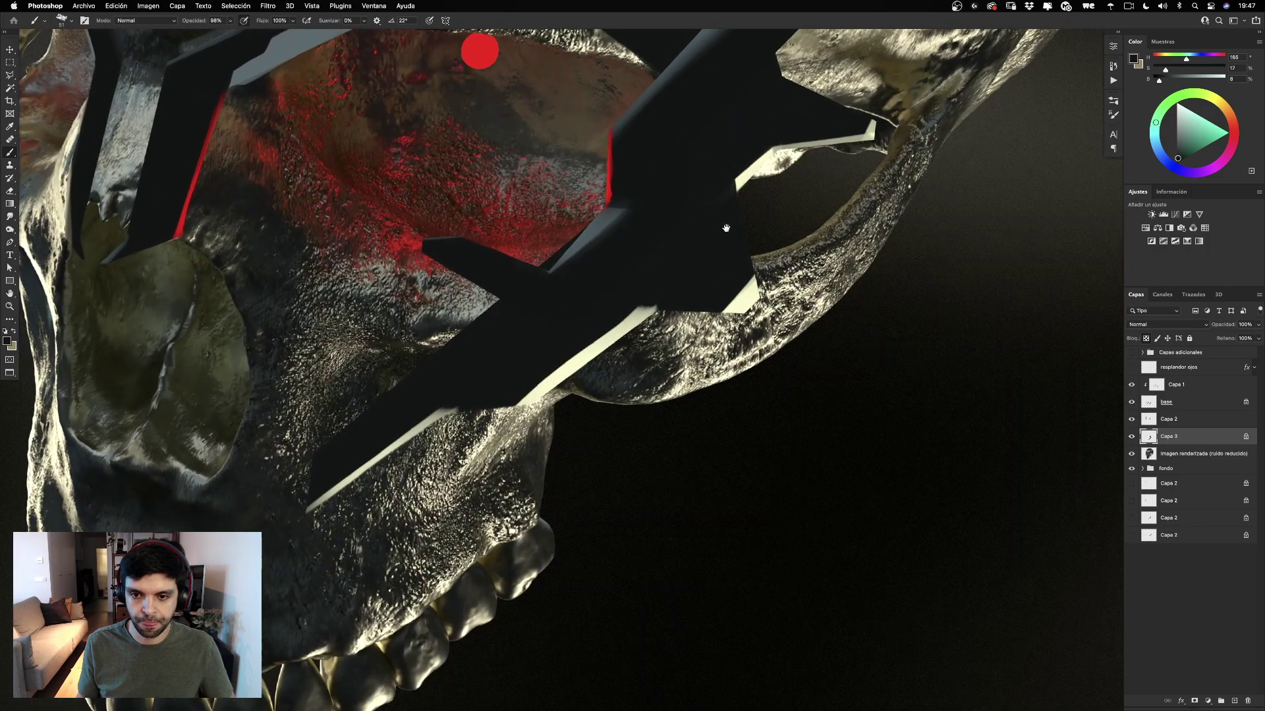
left_click_drag(757, 272, 728, 311)
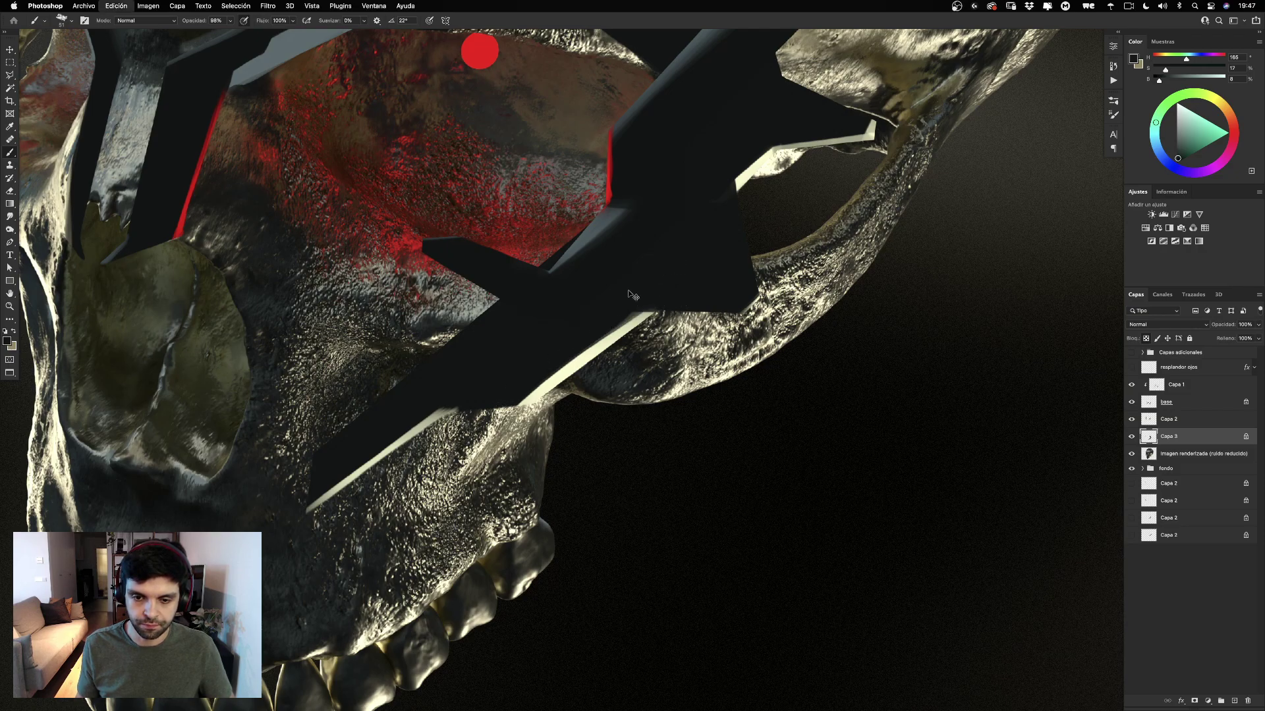
key("super+z")
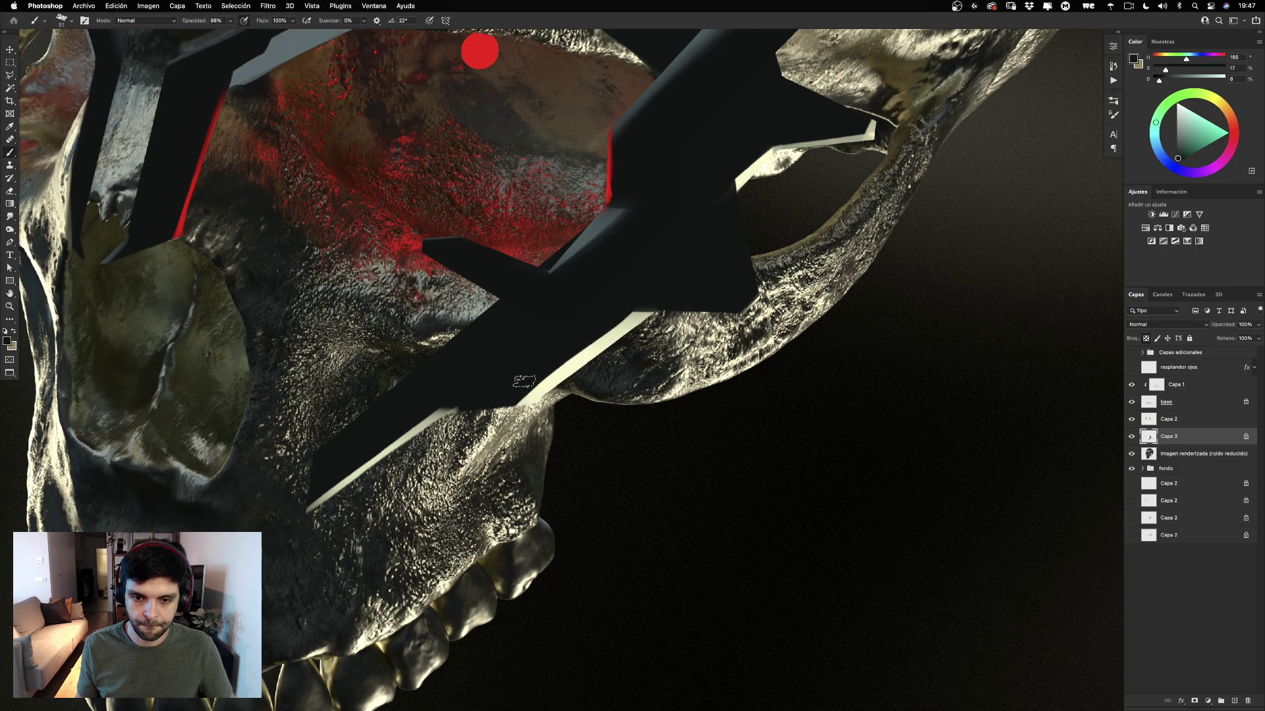
mouse_move(526, 389)
left_mouse_down()
mouse_move(596, 318)
mouse_move(629, 329)
mouse_move(728, 244)
left_mouse_up()
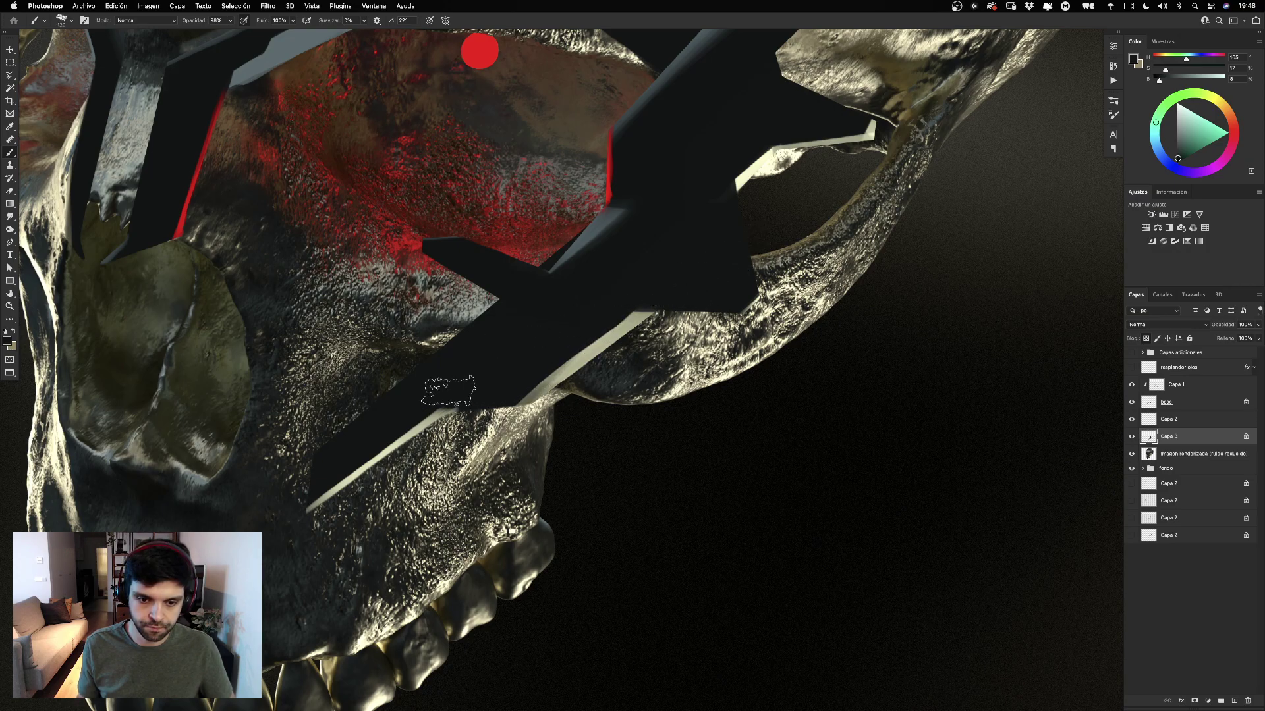
left_click_drag(484, 352, 445, 385, "ctrl+alt")
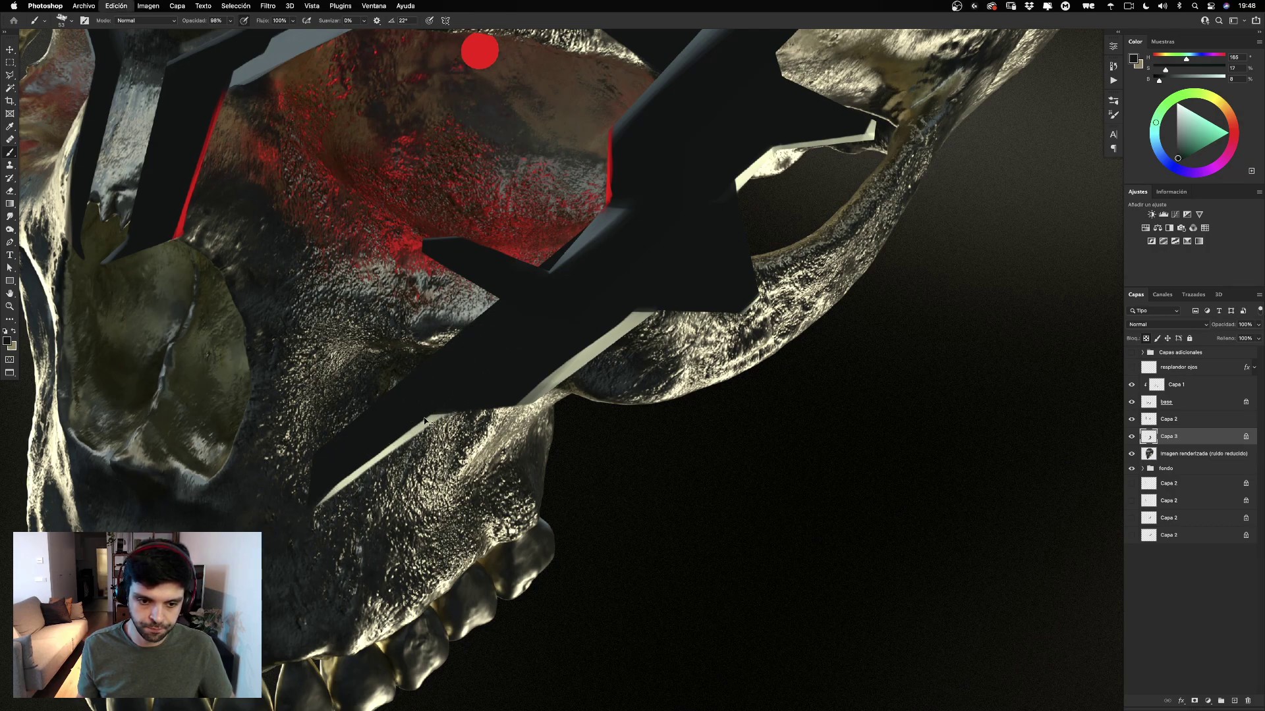
mouse_move(405, 429)
left_mouse_down()
mouse_move(301, 507)
mouse_move(346, 486)
left_mouse_up()
Hide and show layer Capa 3 to compare the skull with and without the added plates.
mouse_move(574, 312)
left_mouse_down()
mouse_move(454, 485)
mouse_move(678, 423)
mouse_move(664, 406)
left_mouse_up()
left_click(1132, 437)
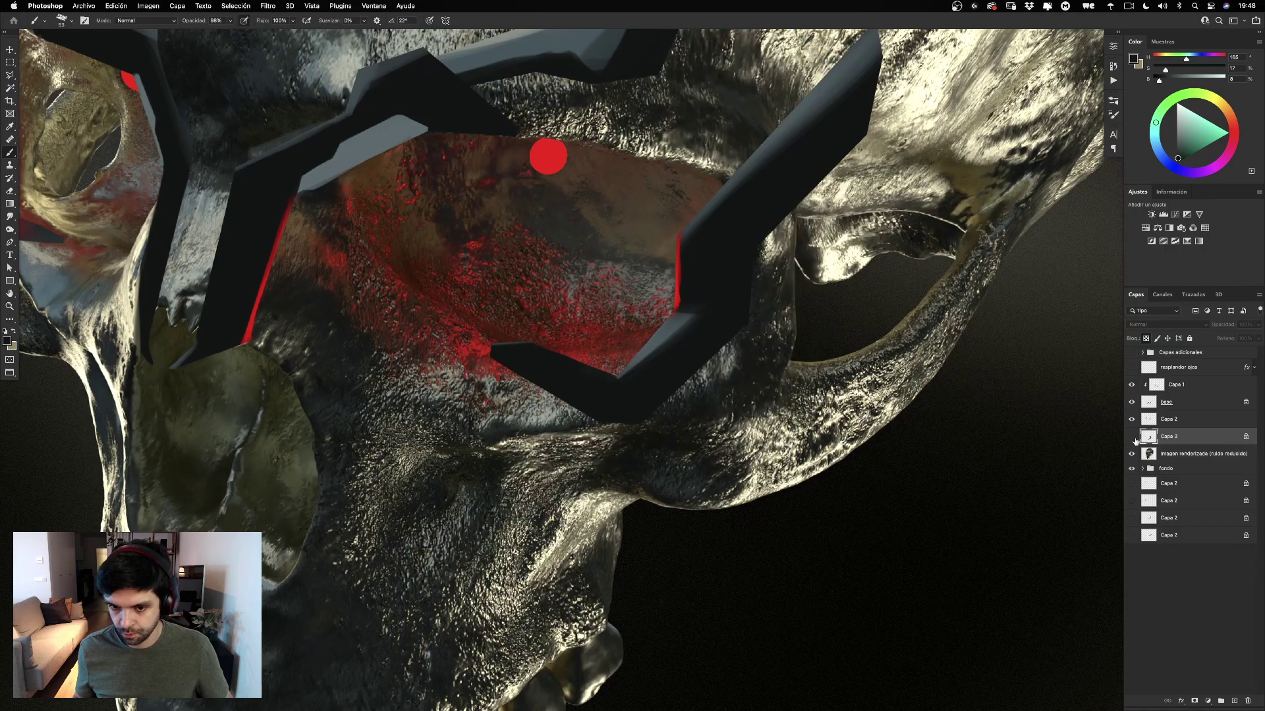
left_click(1132, 437)
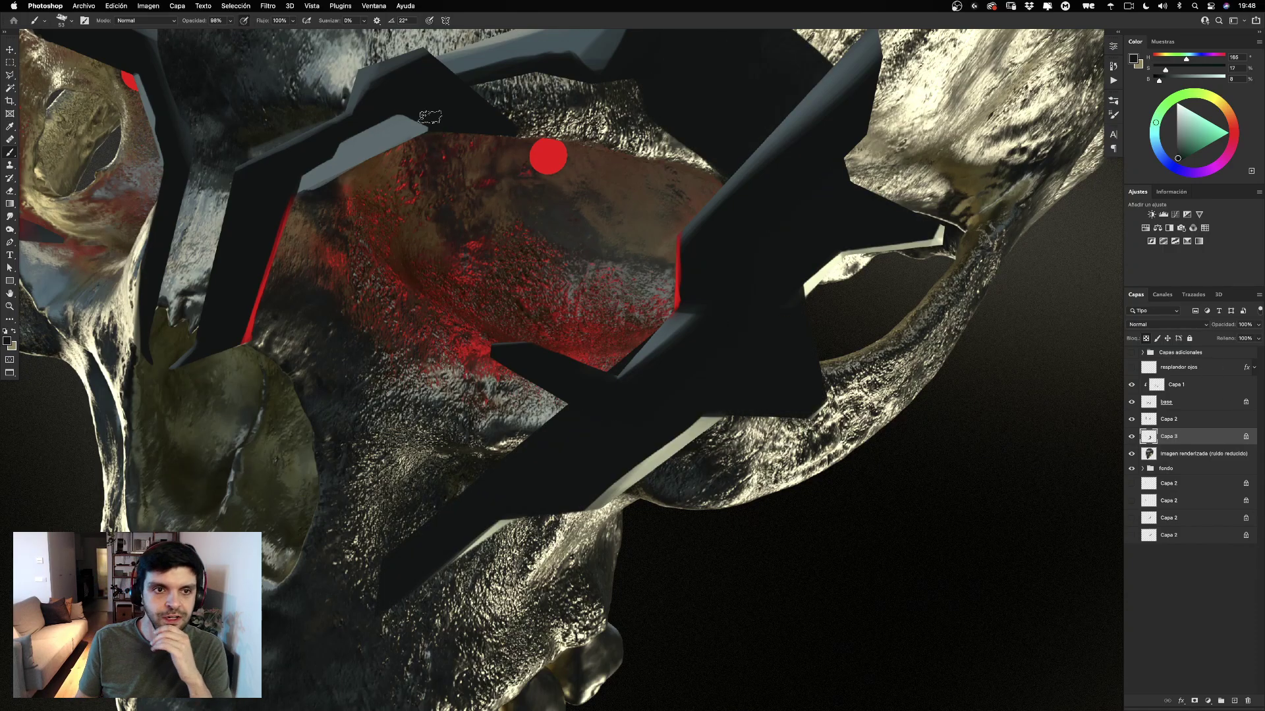
Darken layer Capa 3 with a Curves adjustment, bending the RGB curve down to output 123 at input 152.
left_click(150, 6)
mouse_move(167, 34)
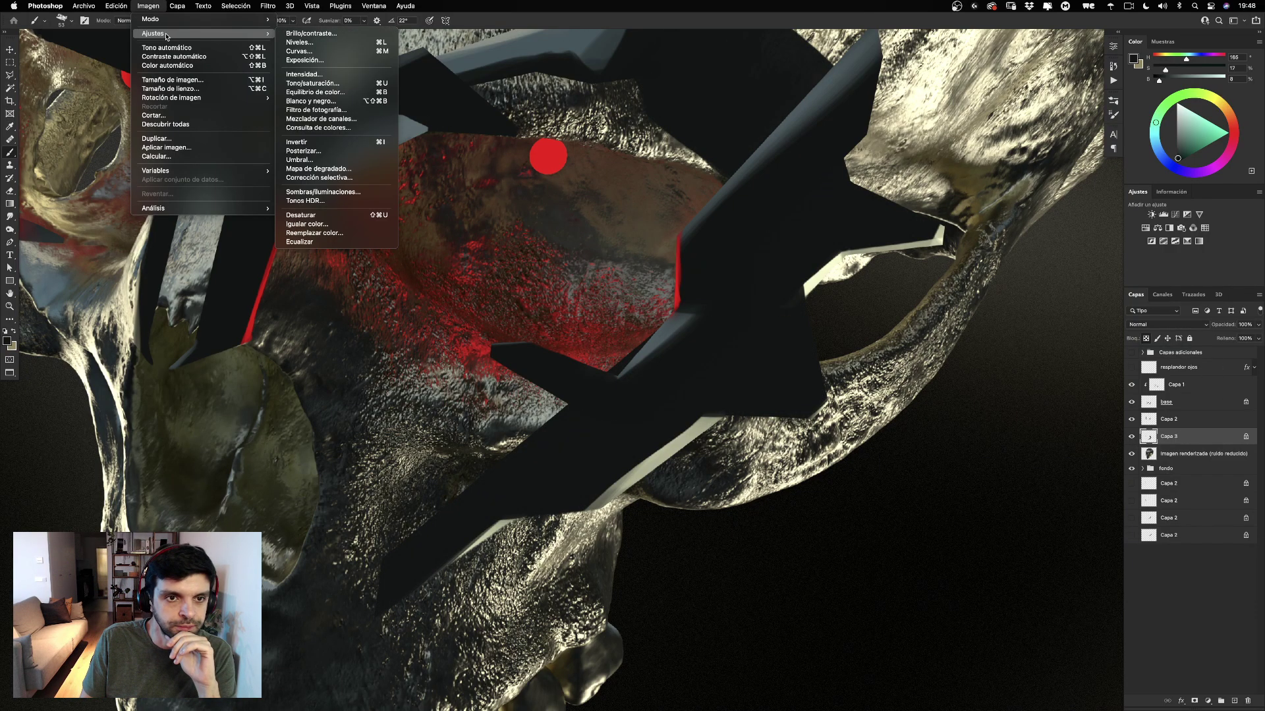
left_click(329, 53)
left_click_drag(966, 91, 943, 313)
left_click_drag(910, 418, 919, 427)
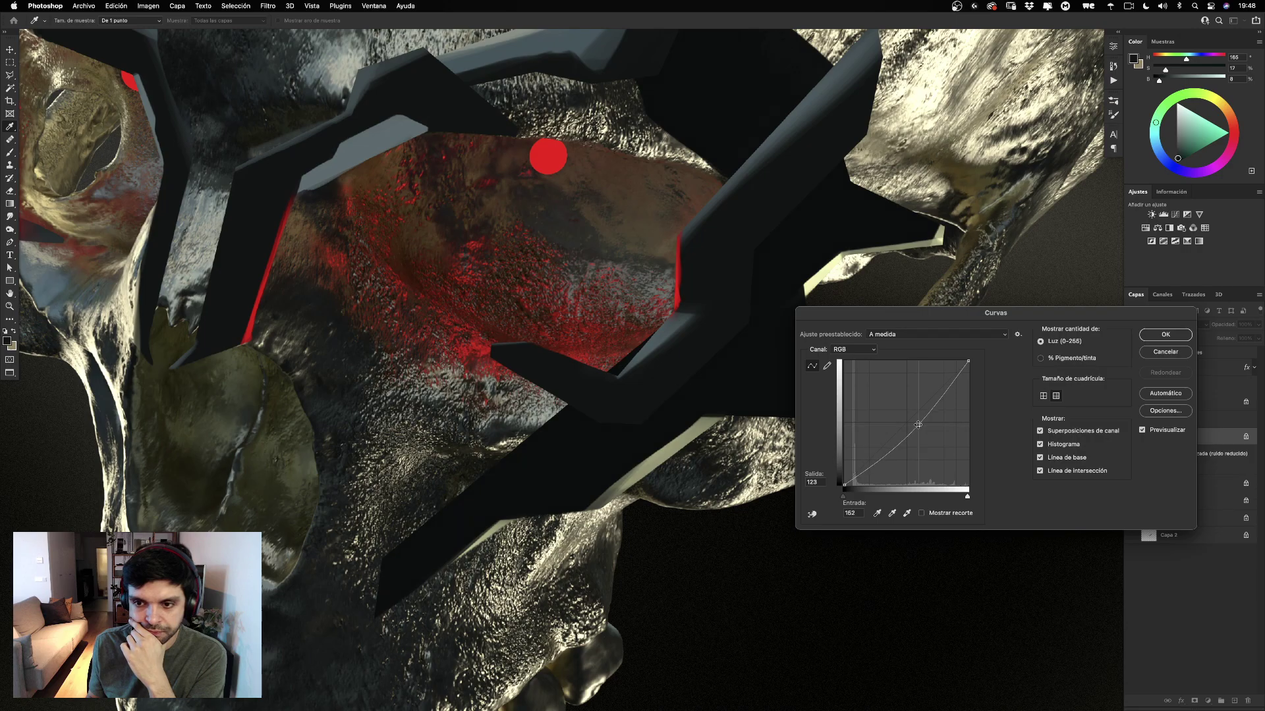
left_click(1150, 339)
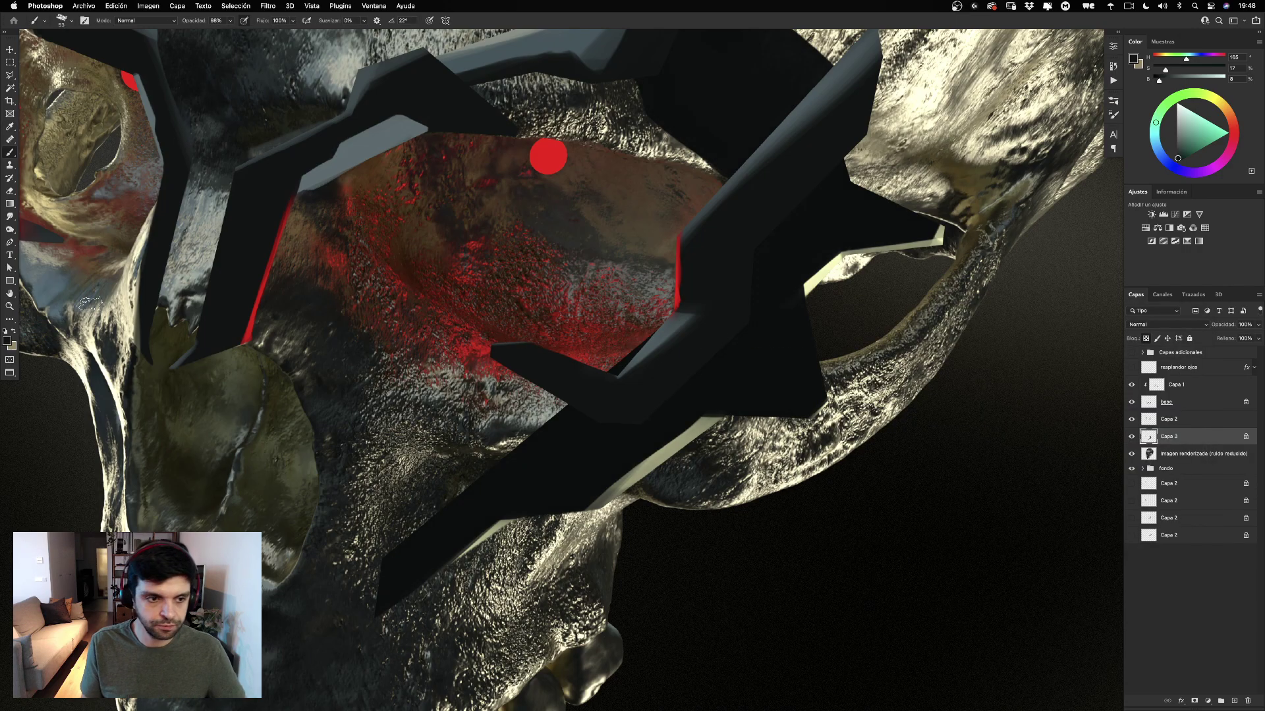
left_click(10, 306)
left_click_drag(447, 301, 388, 301)
left_click_drag(503, 276, 662, 349)
scroll(661, 349, "up", 8)
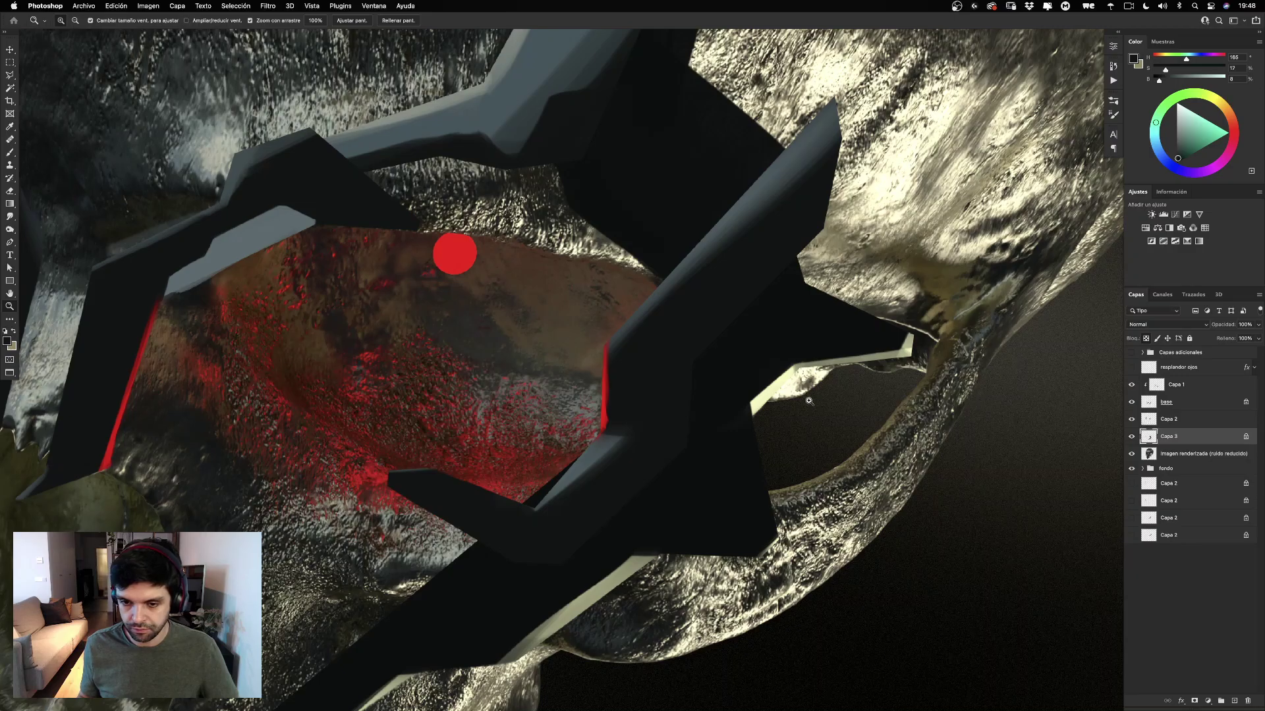
left_click_drag(646, 406, 615, 411)
left_click_drag(586, 364, 793, 346)
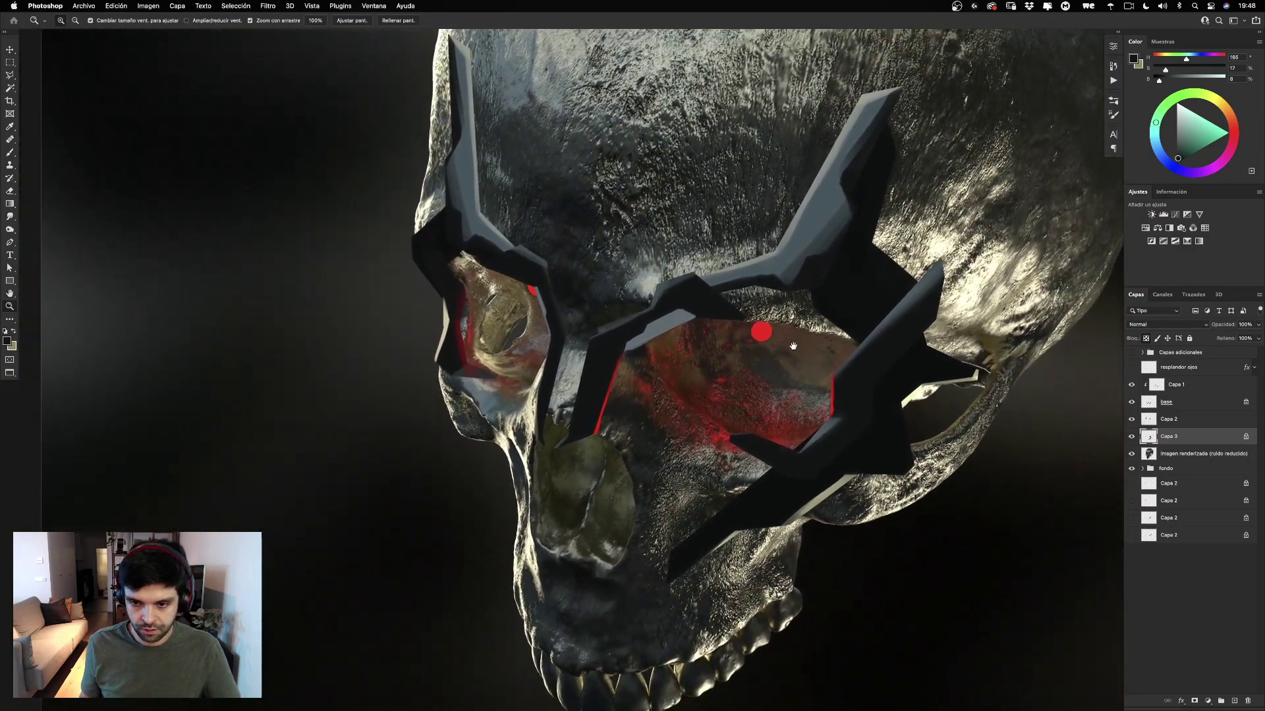
Hide and show layers Capa 3, Capa 2 and base in turn to examine which armour pieces each one holds.
left_click_drag(708, 397, 718, 365)
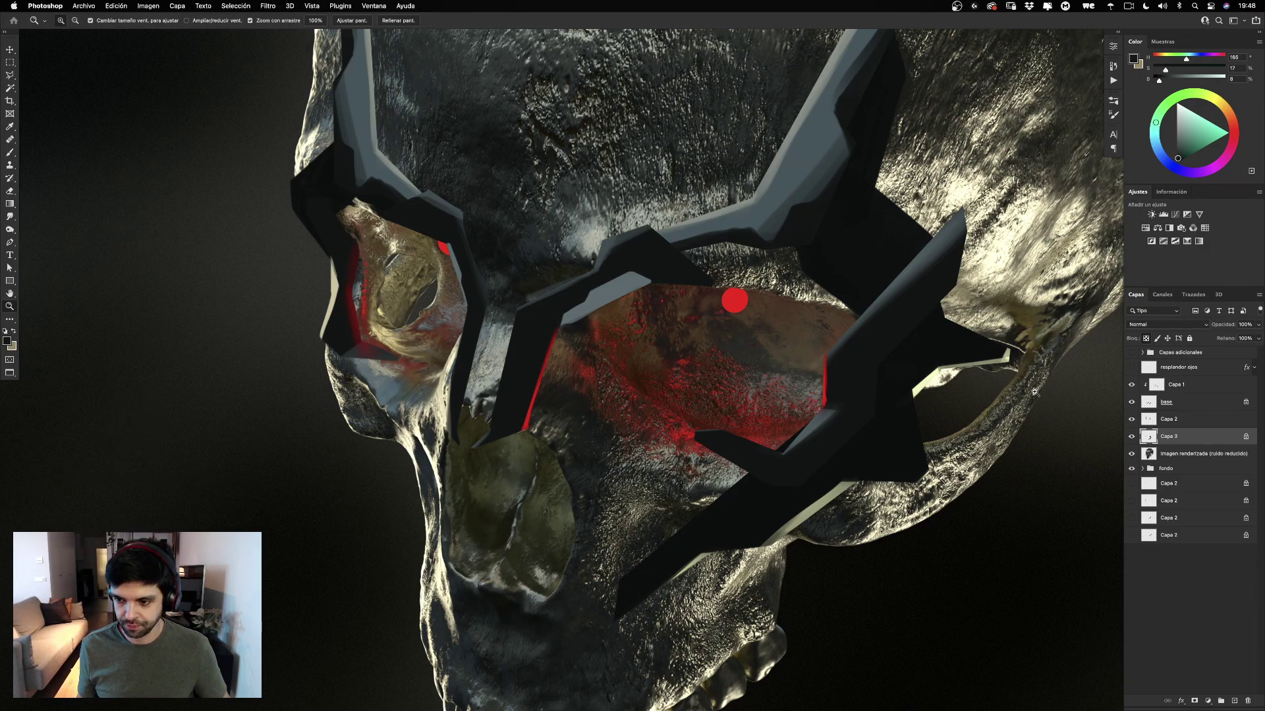
left_click(1132, 437)
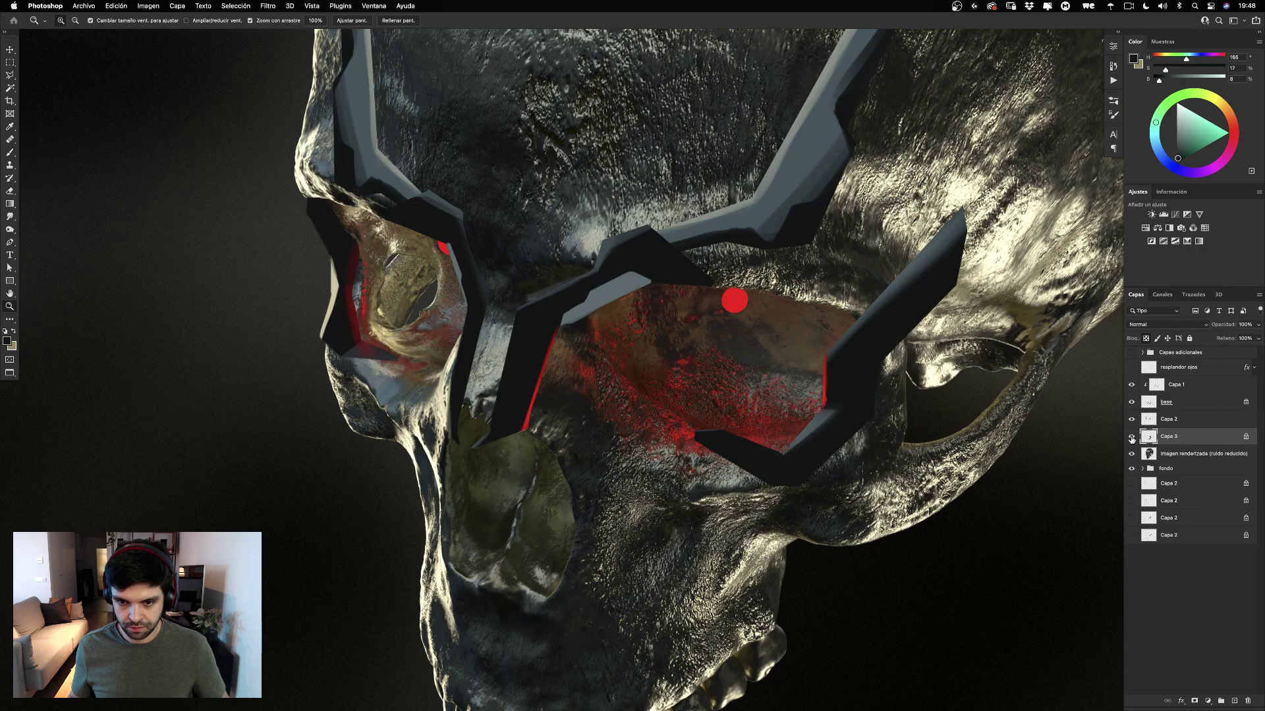
left_click(1132, 420)
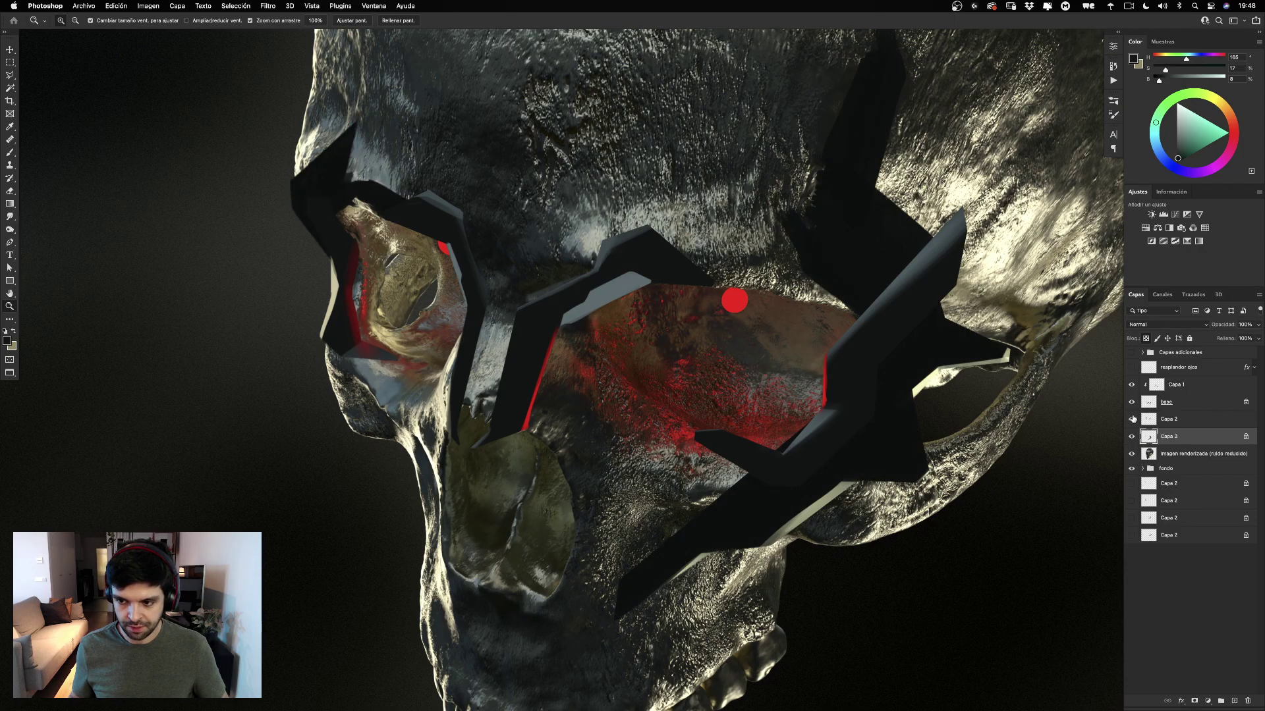
left_click(1131, 403)
left_click(1131, 403)
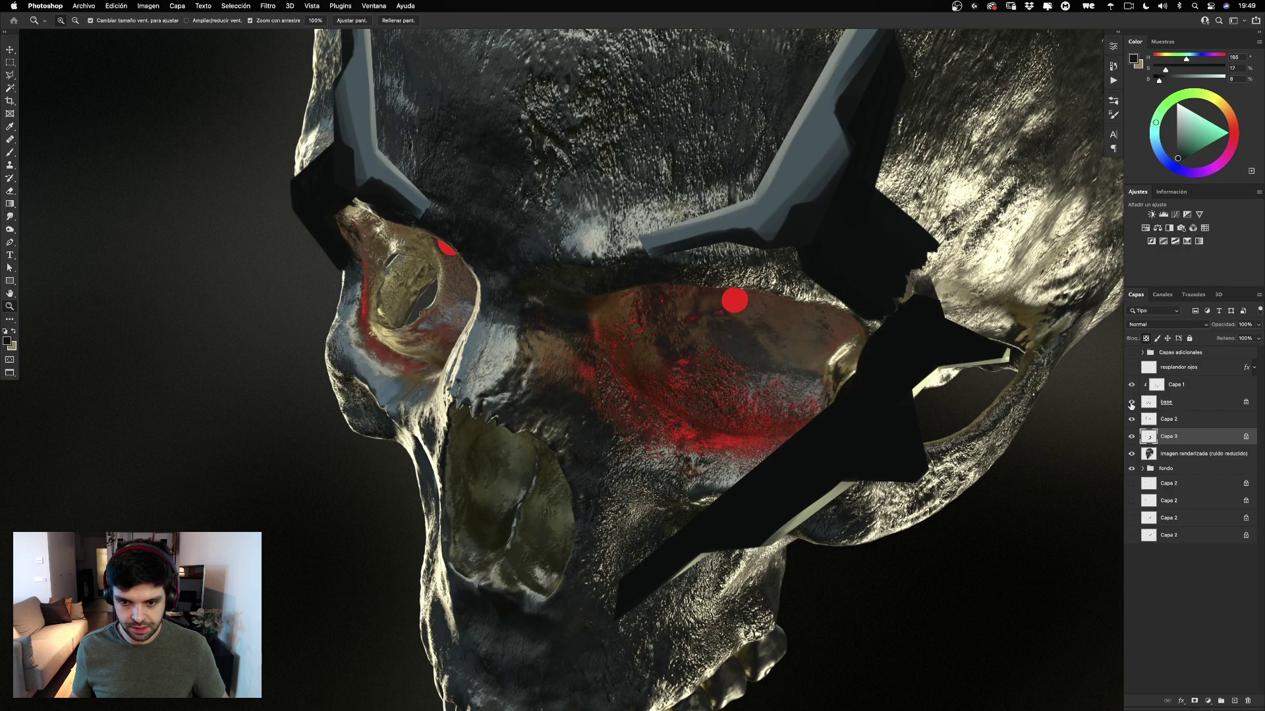
left_click(1131, 403)
Make layer base active and toggle its visibility to check the eye-socket pieces on it.
left_click(1152, 403)
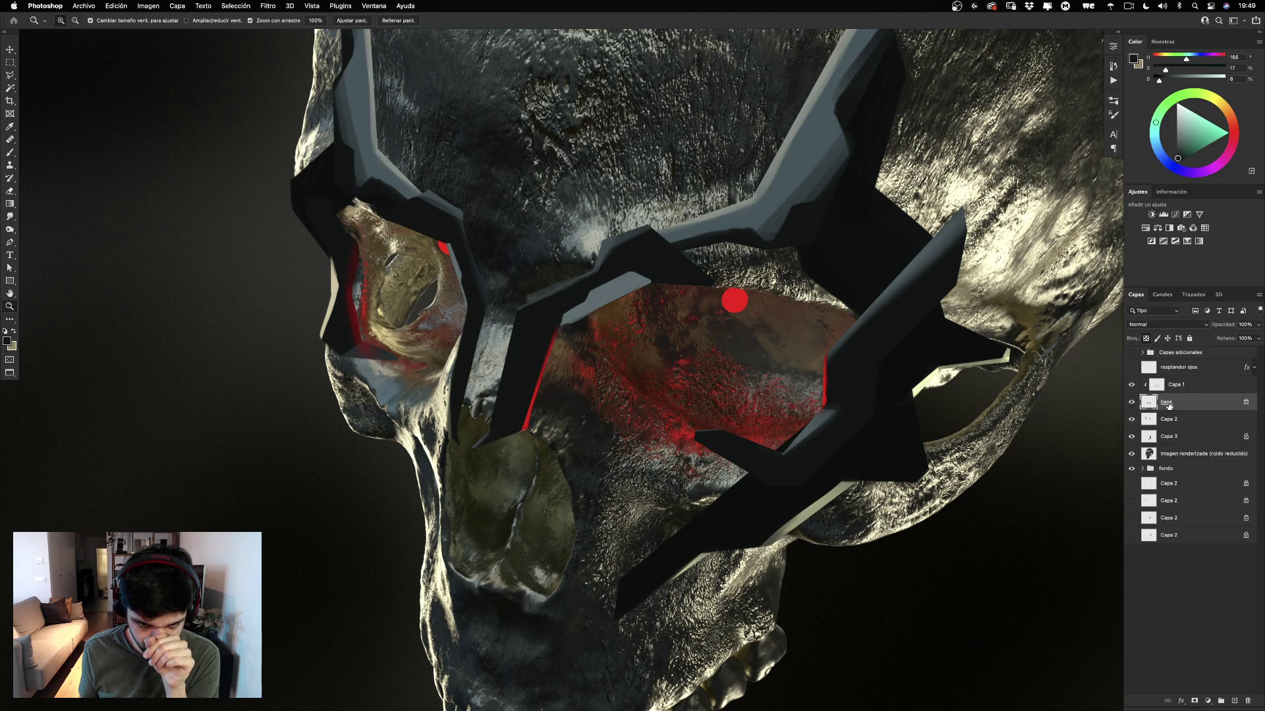
left_click(1131, 403)
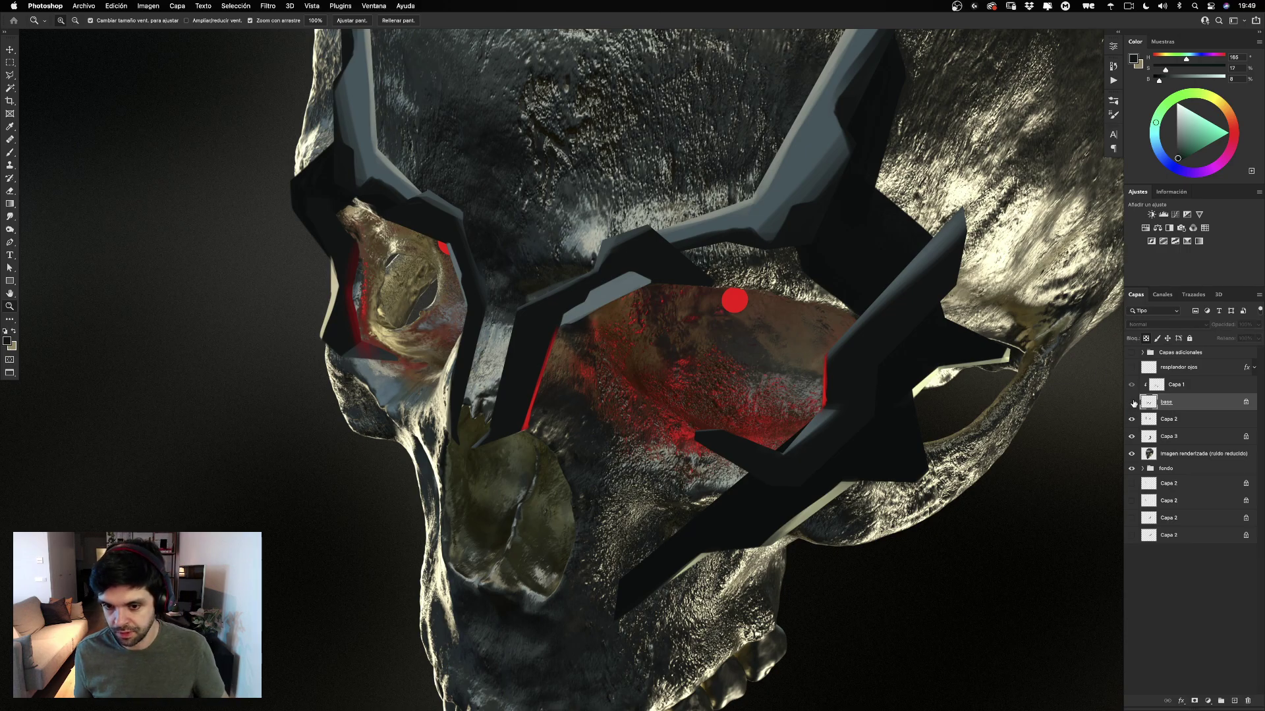
left_click(1131, 402)
Try to shorten the pointed spur under the near eye socket with the Eraser, undoing the strokes.
key("e")
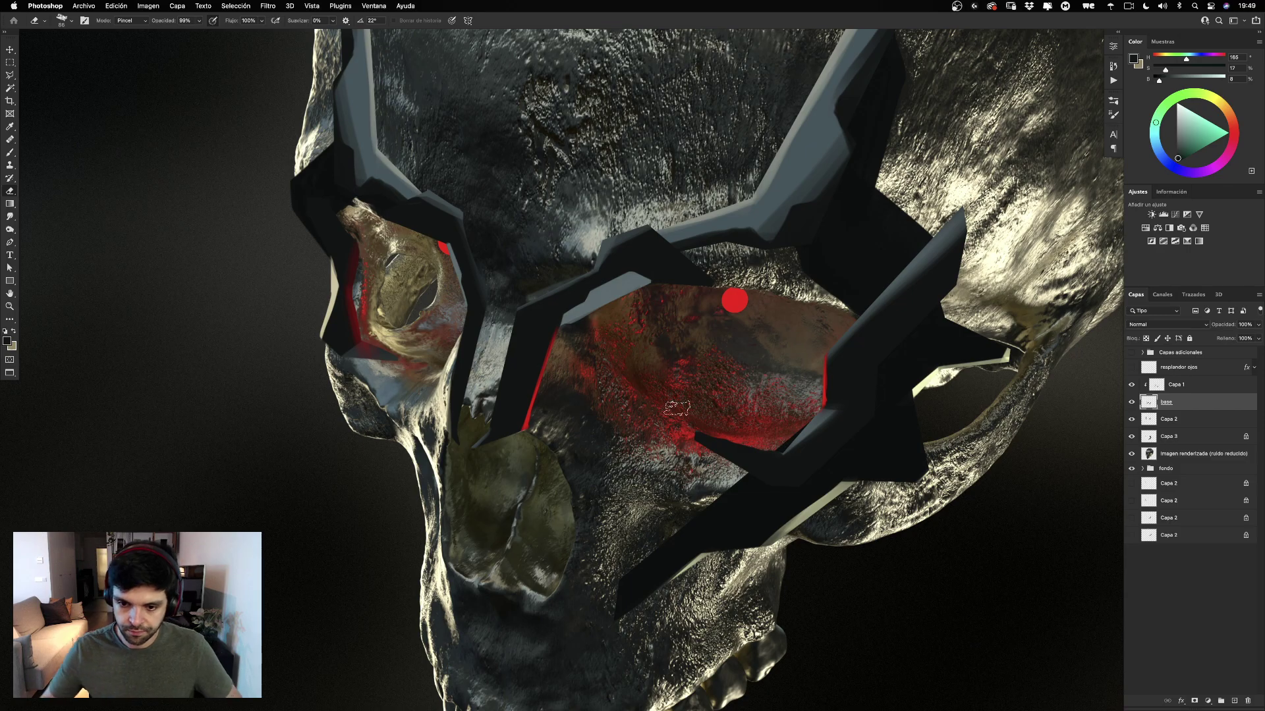
left_click_drag(680, 427, 803, 526)
key("super+z")
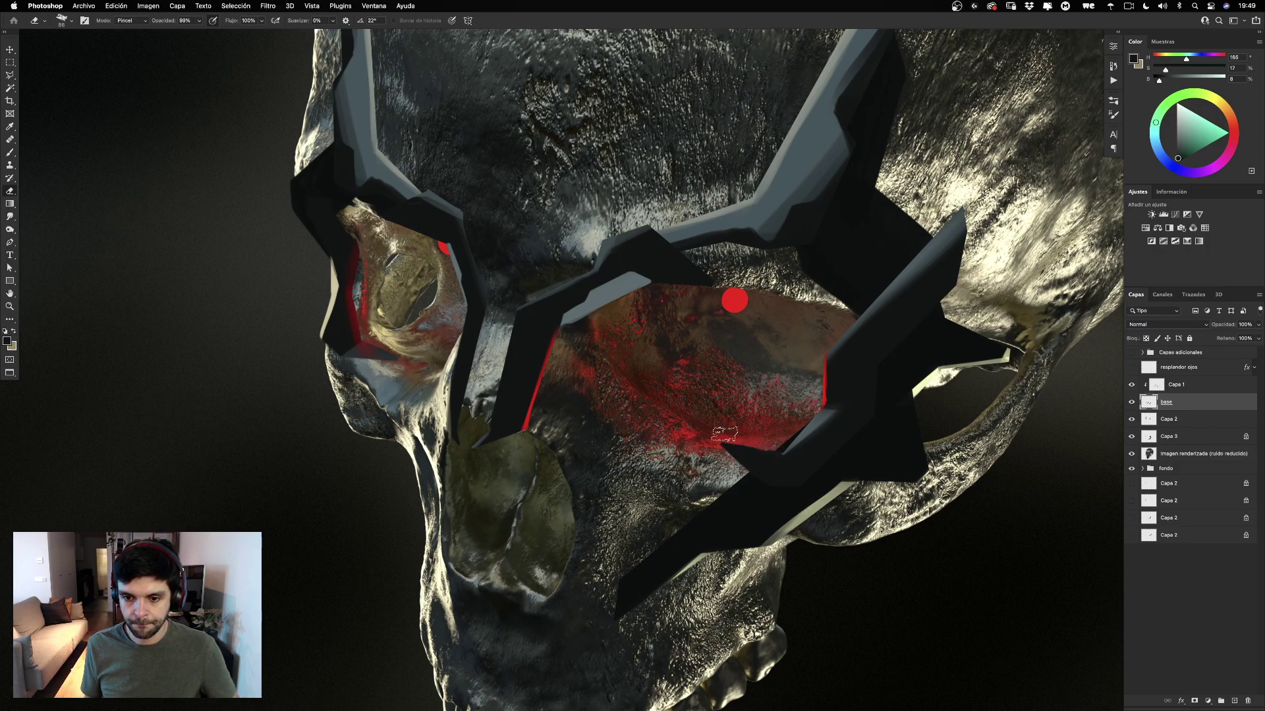
key("super+z")
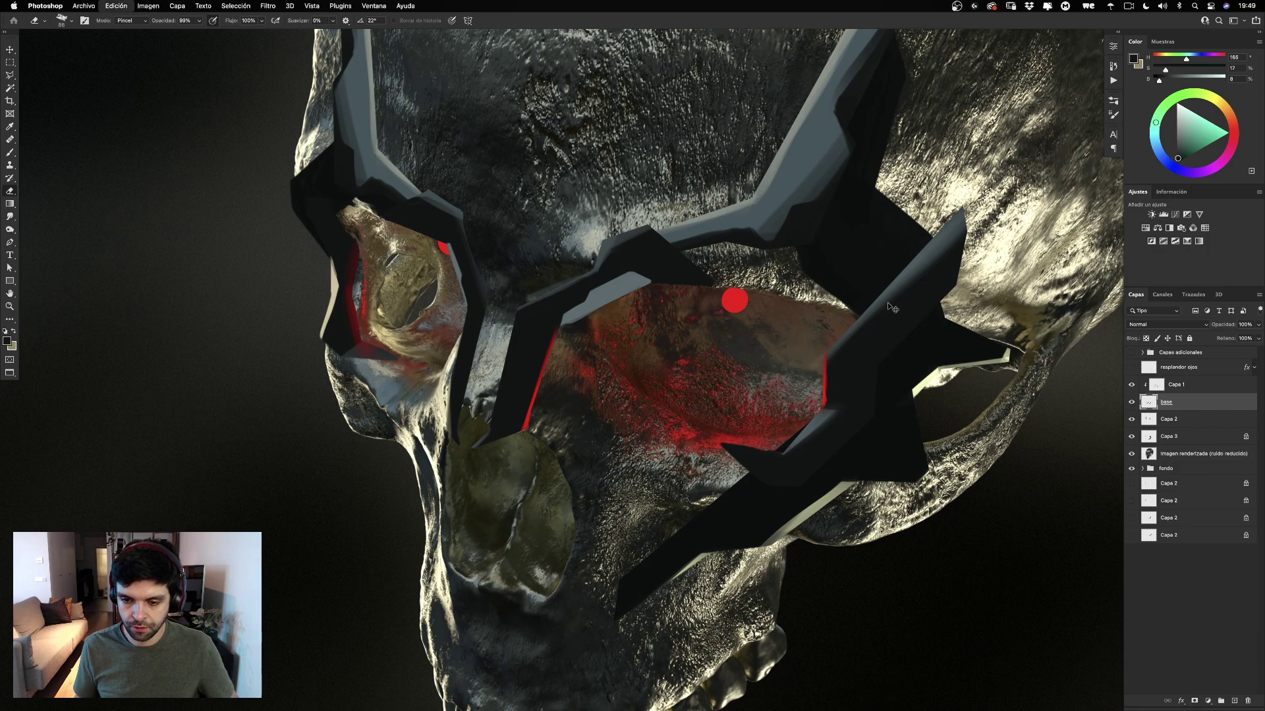
key("super+z")
key("super+z")
key("super+z")
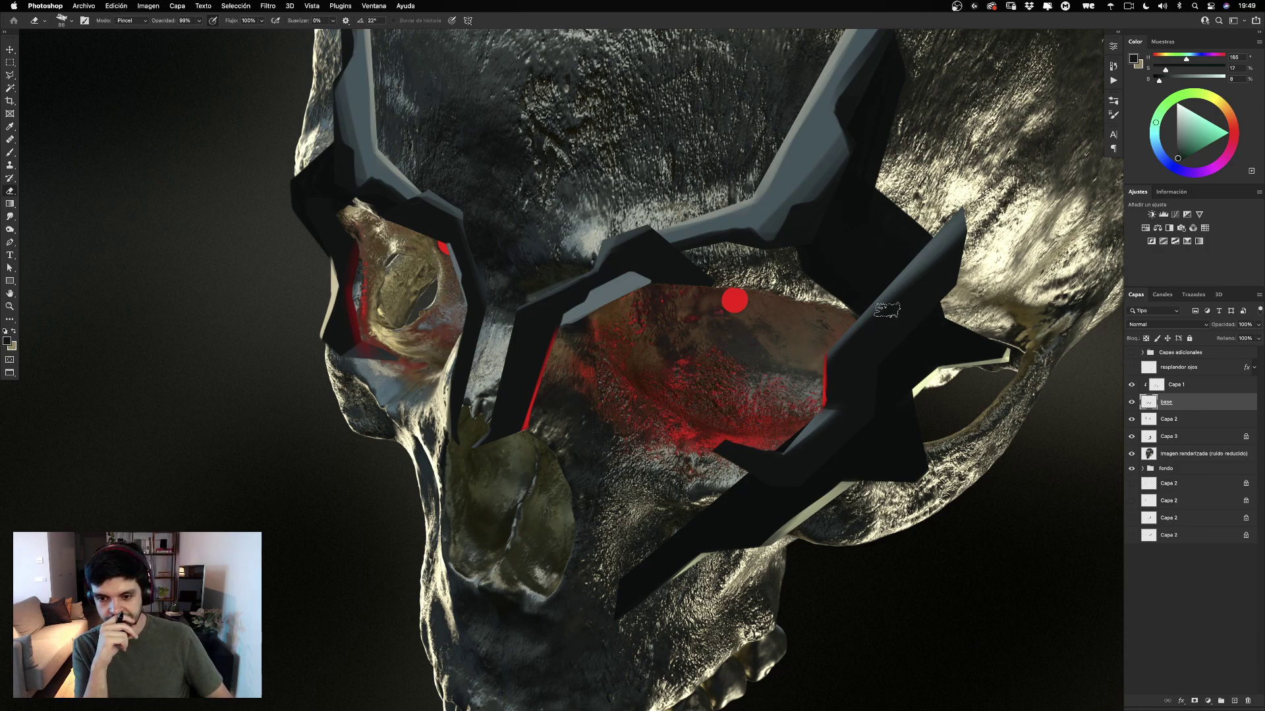
key("super+z")
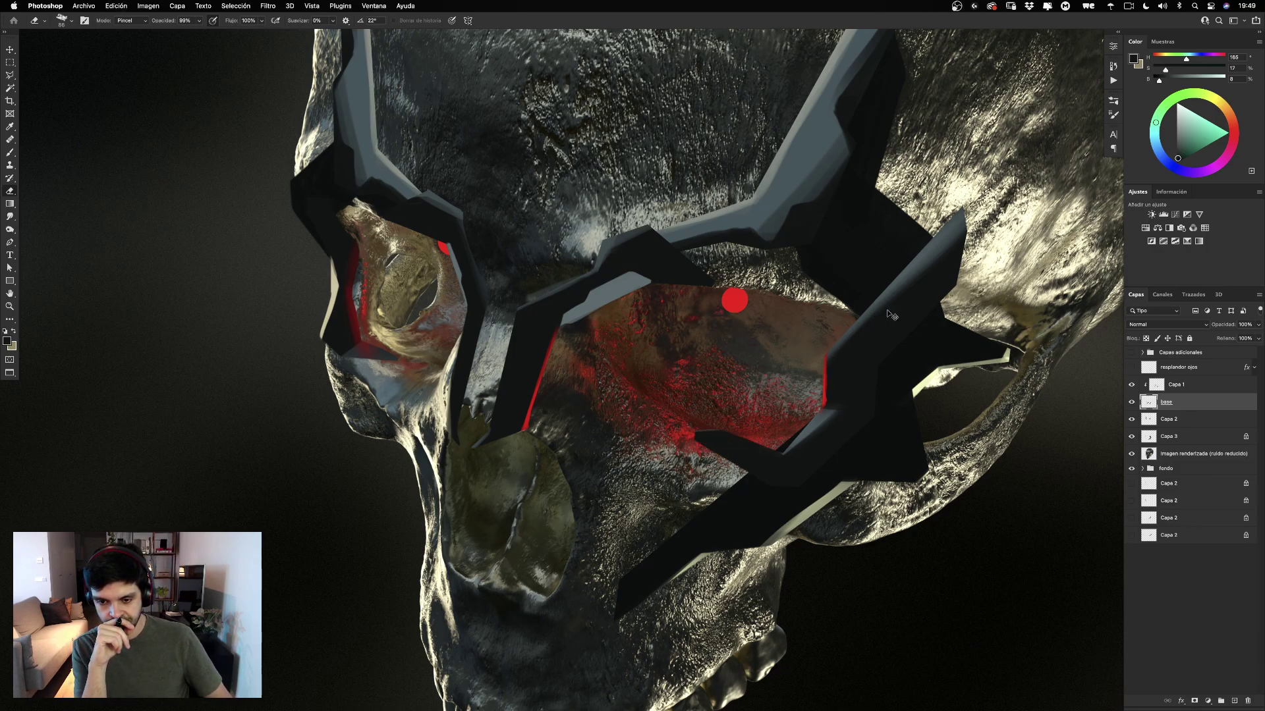
Trim the upper edge of the spur under the near eye socket straight using a Polygonal Lasso selection, and deselect.
key("l")
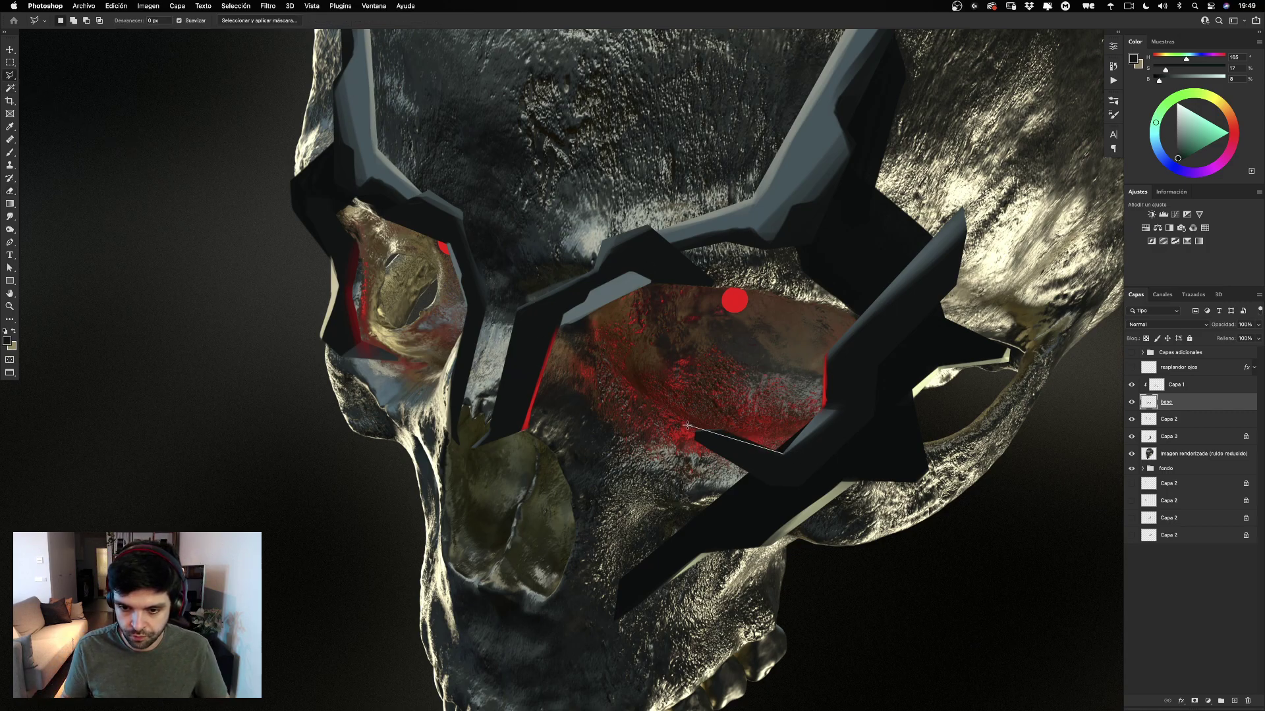
double_click(756, 374)
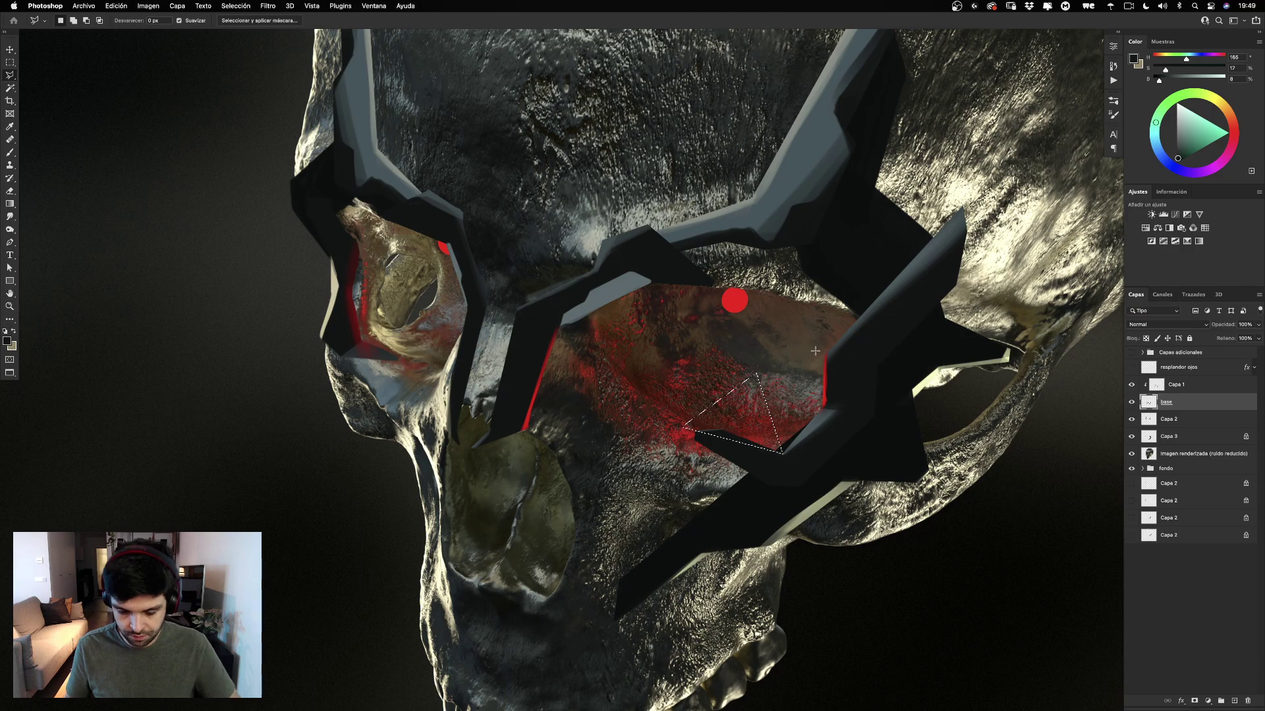
key("super+d")
Paint a small dark grey spur at the lower corner of the far eye socket inside a lasso selection, and deselect.
left_click_drag(809, 348, 906, 357)
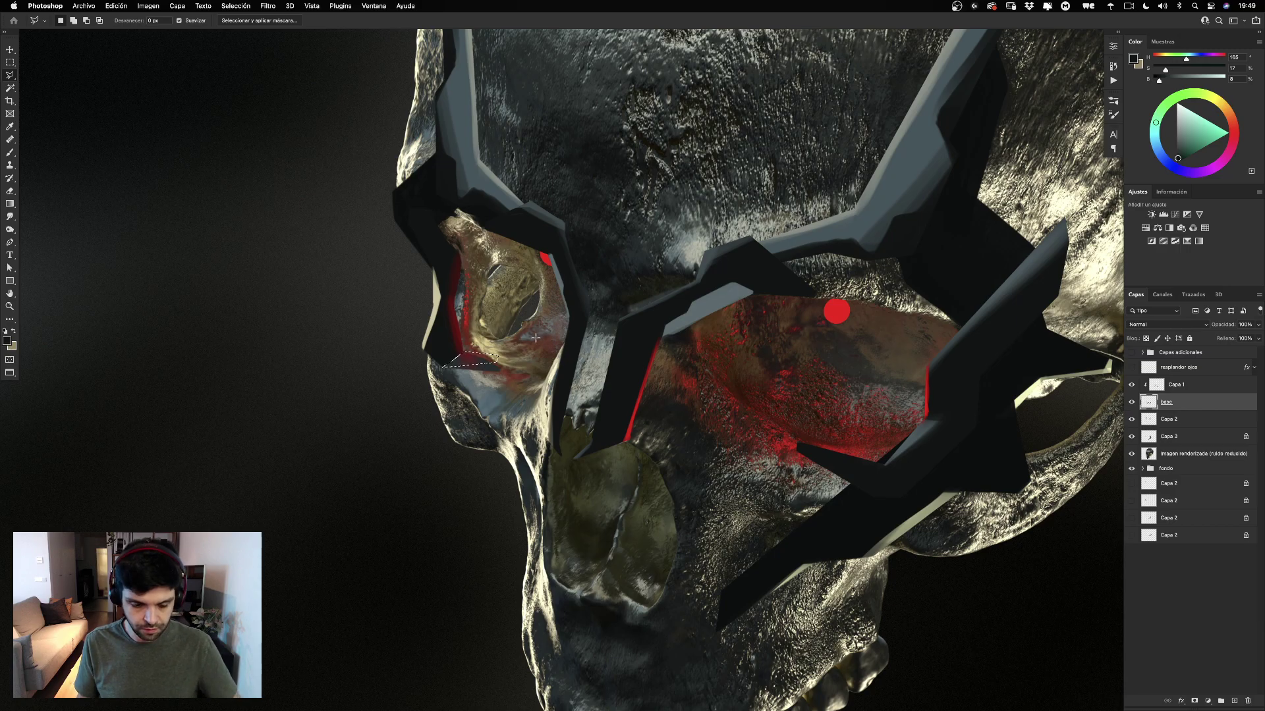
key("b")
left_click(489, 368, "alt")
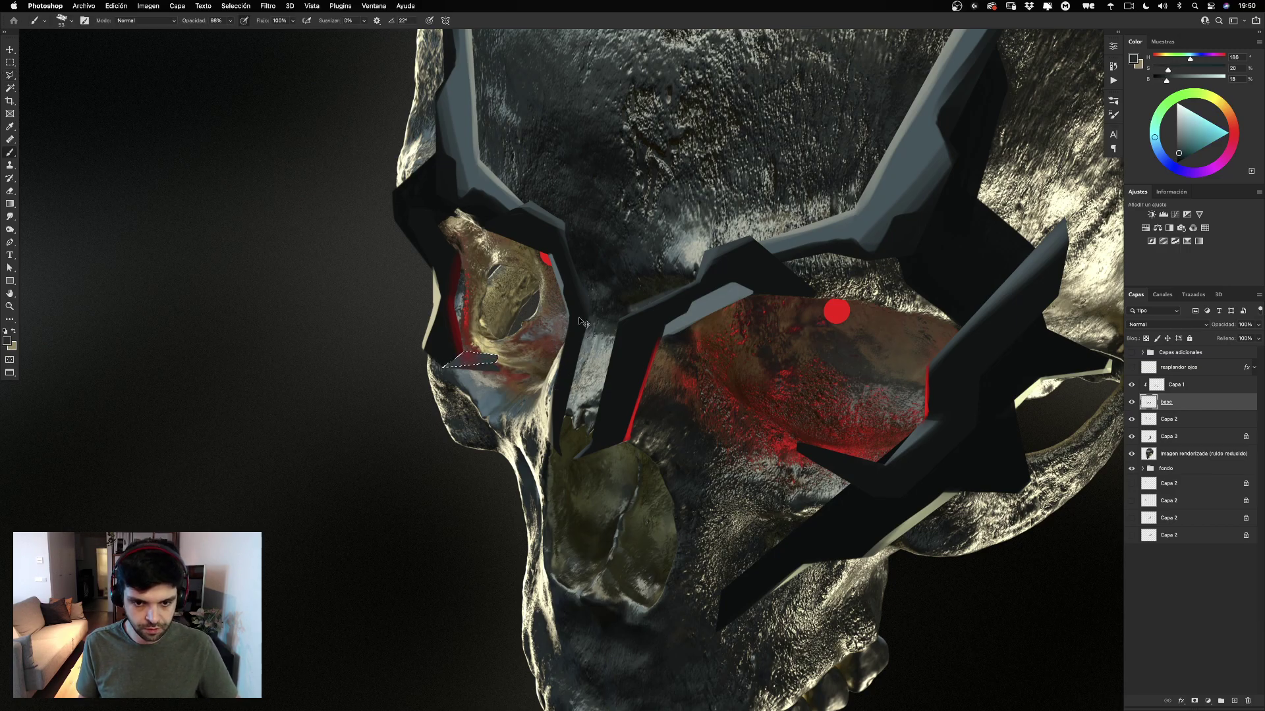
left_click(235, 6)
left_click(234, 47)
key("e")
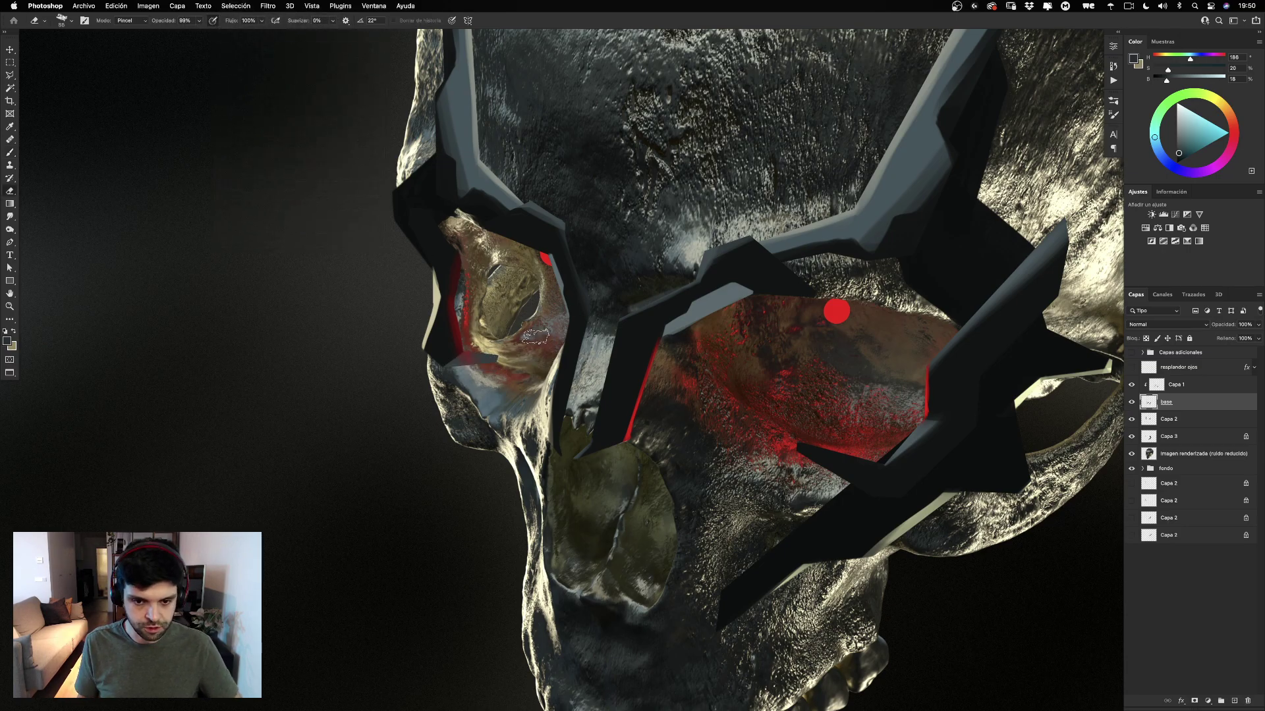
left_click_drag(512, 308, 477, 297)
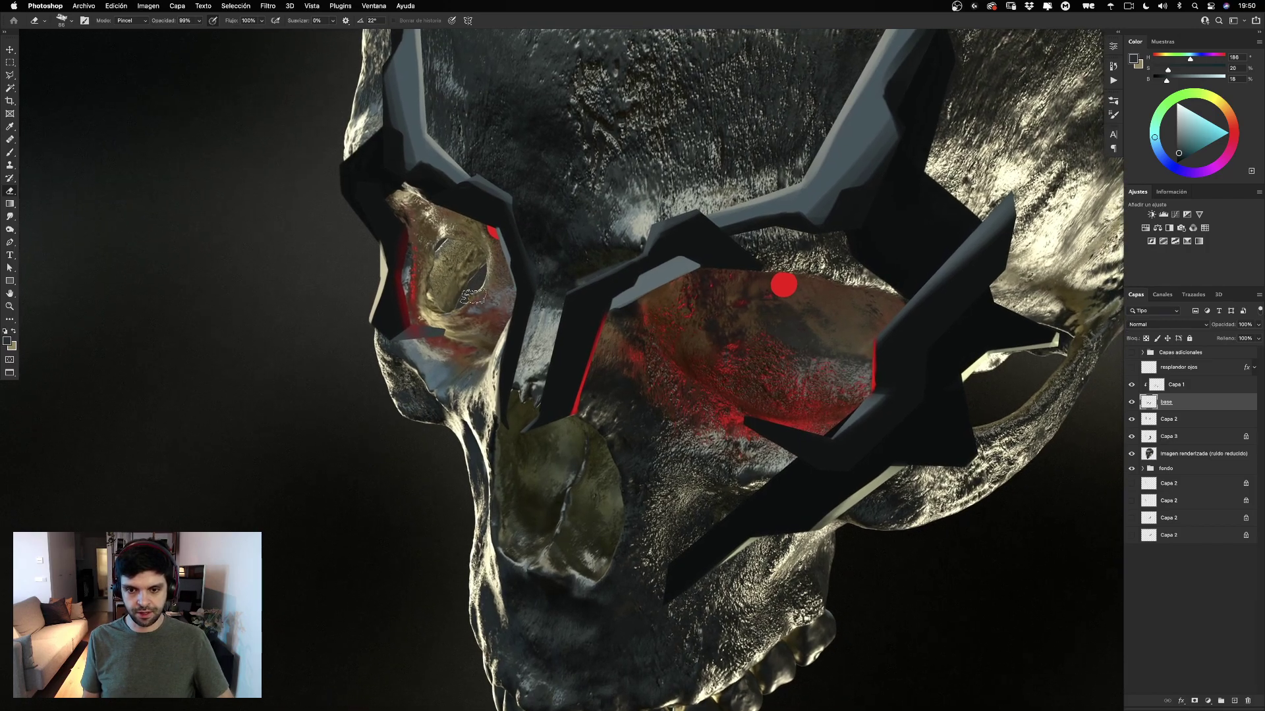
Select the lower end of the far eye-socket piece with a rectangular marquee, move it down and slightly outward, and deselect.
left_click(10, 62)
mouse_move(315, 283)
left_mouse_down()
mouse_move(323, 318)
mouse_move(380, 367)
mouse_move(457, 367)
mouse_move(386, 378)
mouse_move(385, 400)
left_mouse_up()
key("super+t")
key("Escape")
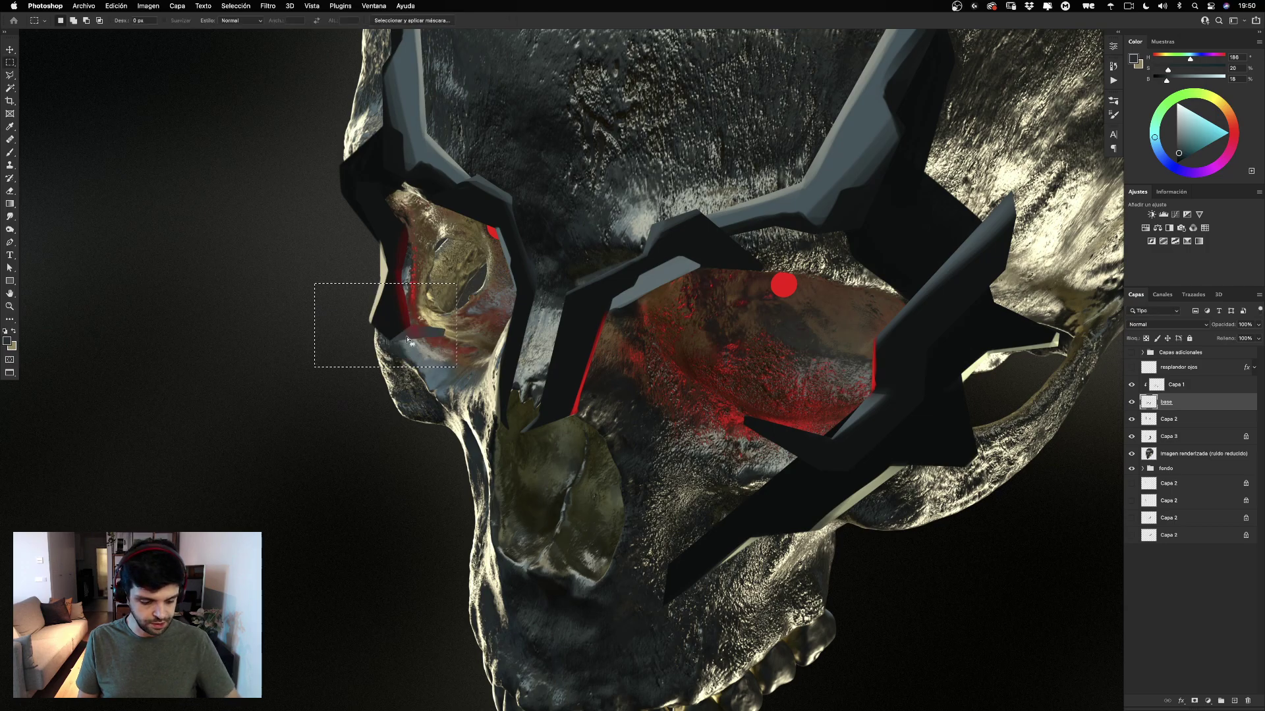
key("v")
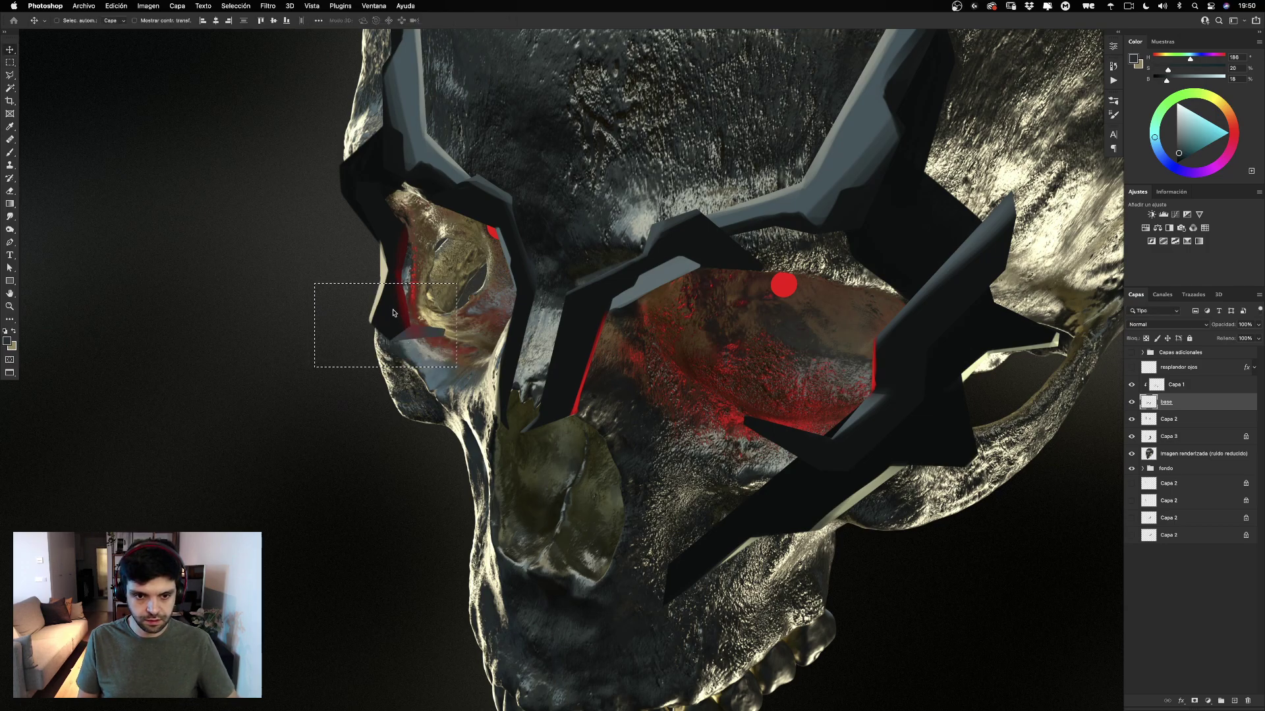
left_click_drag(395, 310, 386, 339)
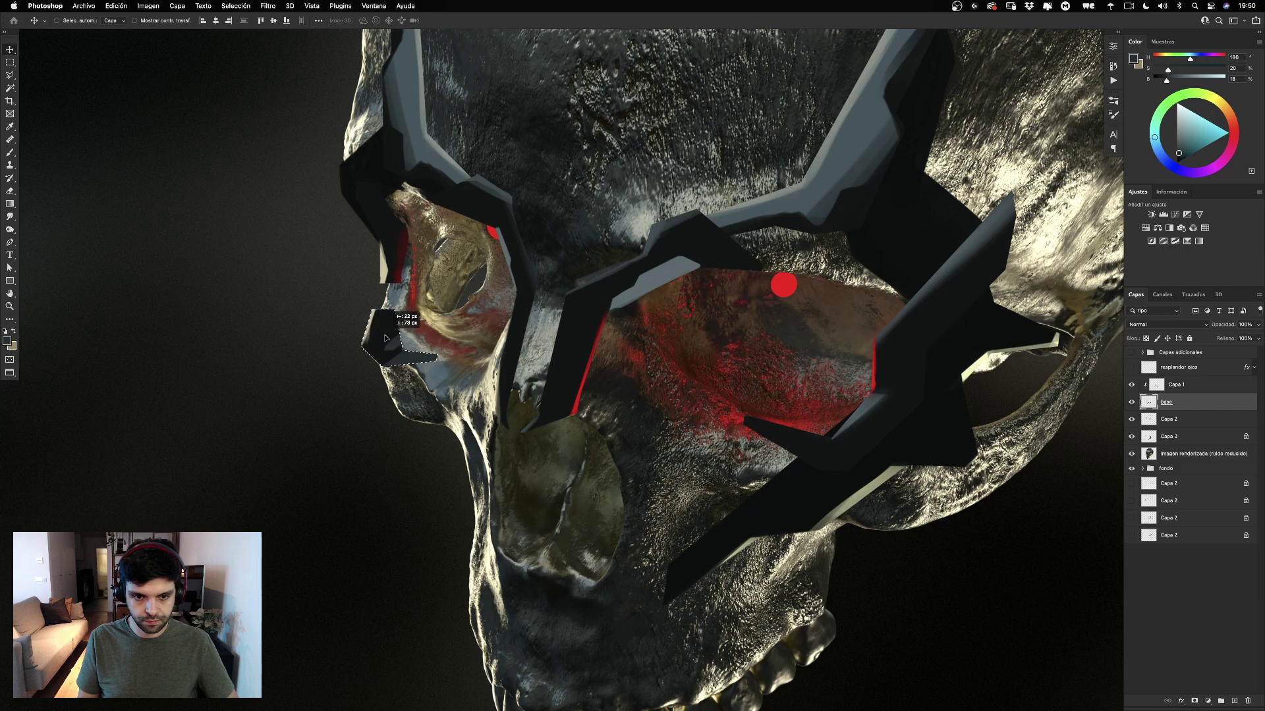
left_click_drag(386, 336, 386, 337)
key("super+d")
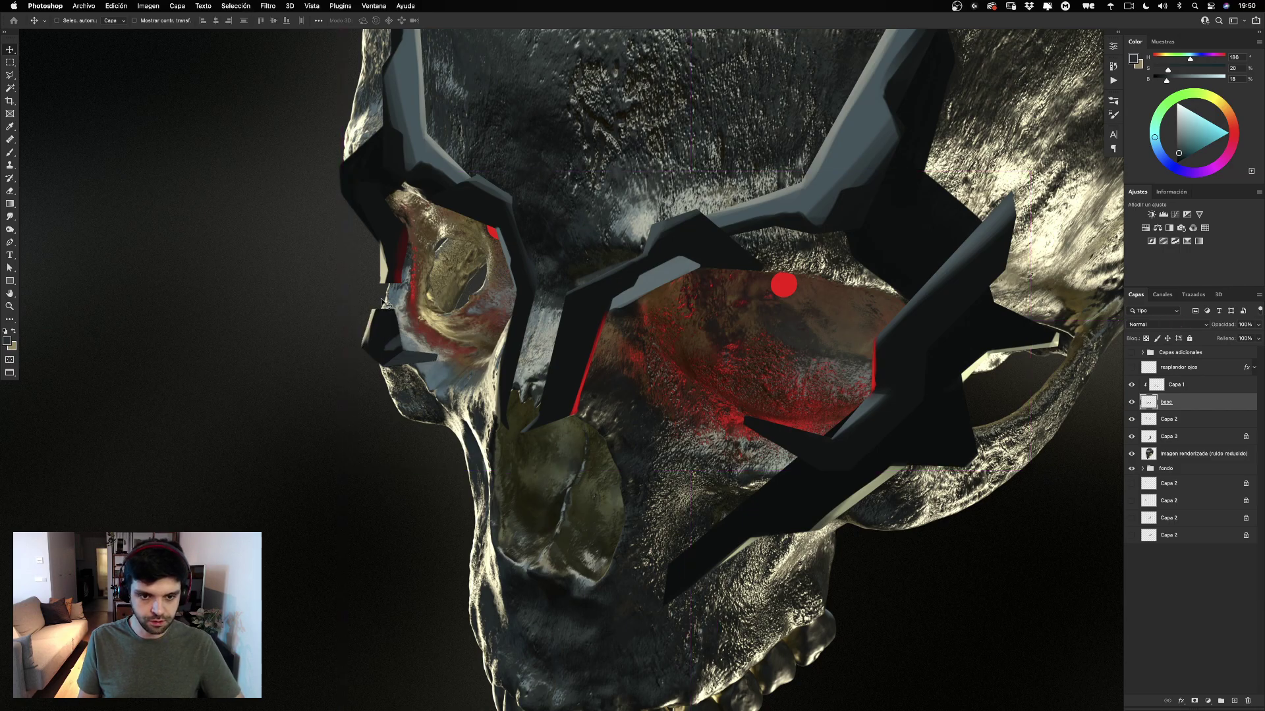
Select the upper part of the moved end and stretch it upward with Free Transform to close the gap, and deselect.
left_click(9, 62)
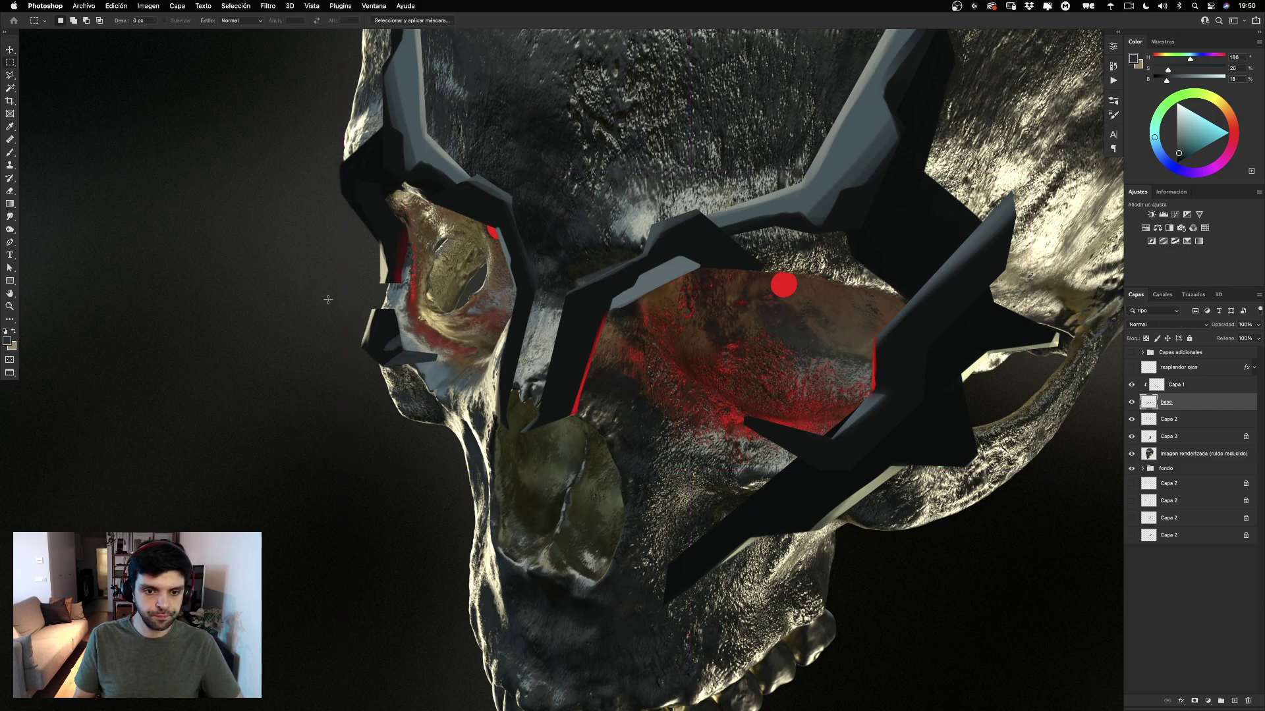
left_click_drag(328, 298, 411, 343)
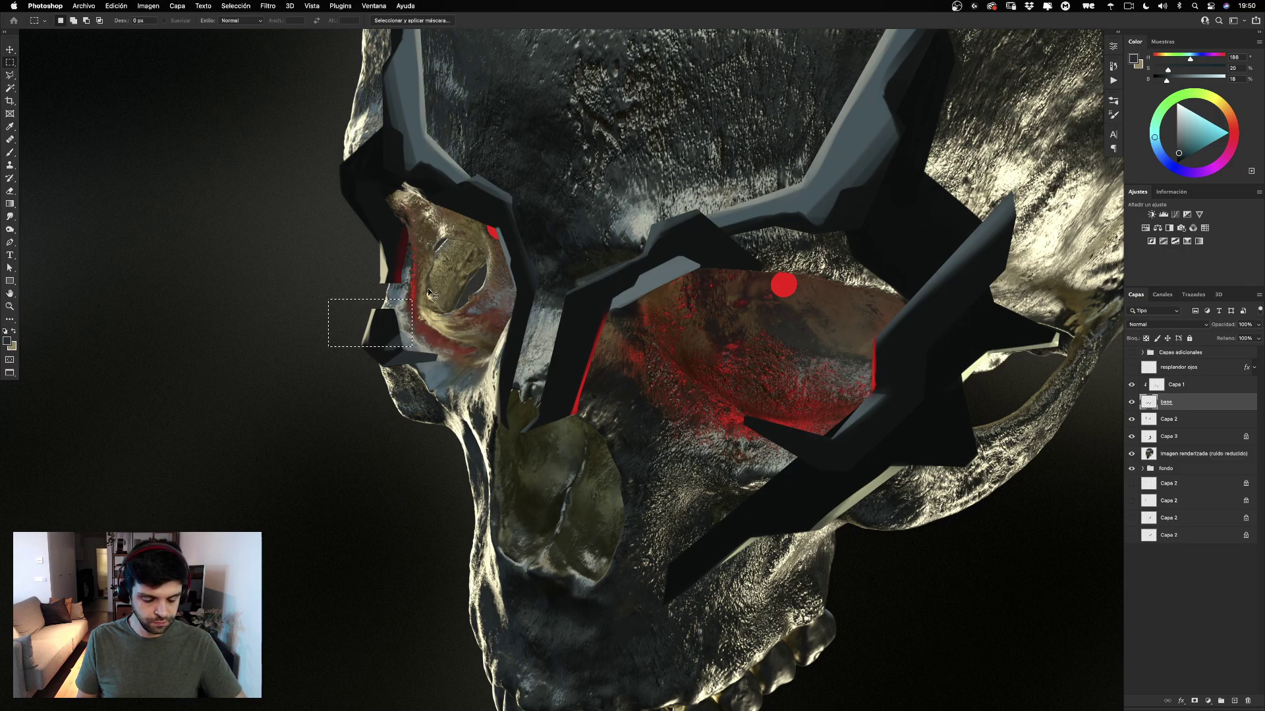
key("super+t")
left_click_drag(370, 299, 378, 262)
key("Return")
key("super+d")
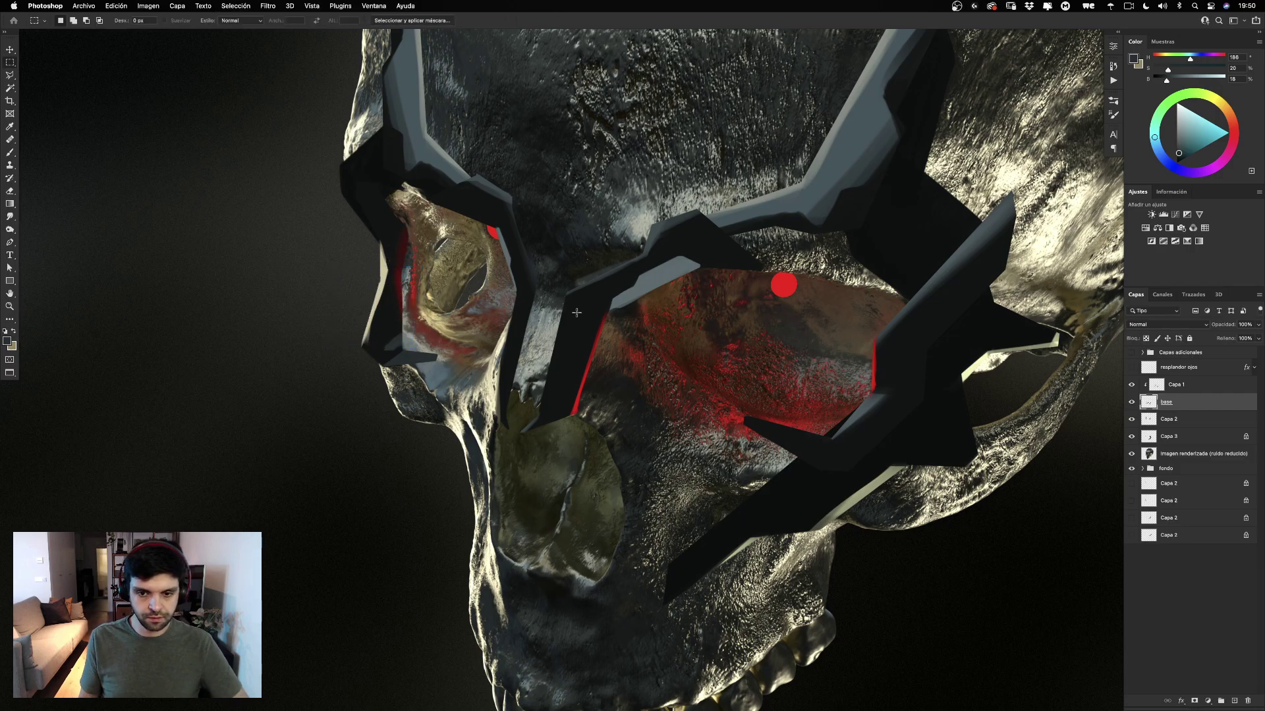
On layer Capa 1, repaint the far eye-socket spur with sampled dark colour and add a soft cream highlight to its tip.
left_click_drag(514, 305, 483, 304)
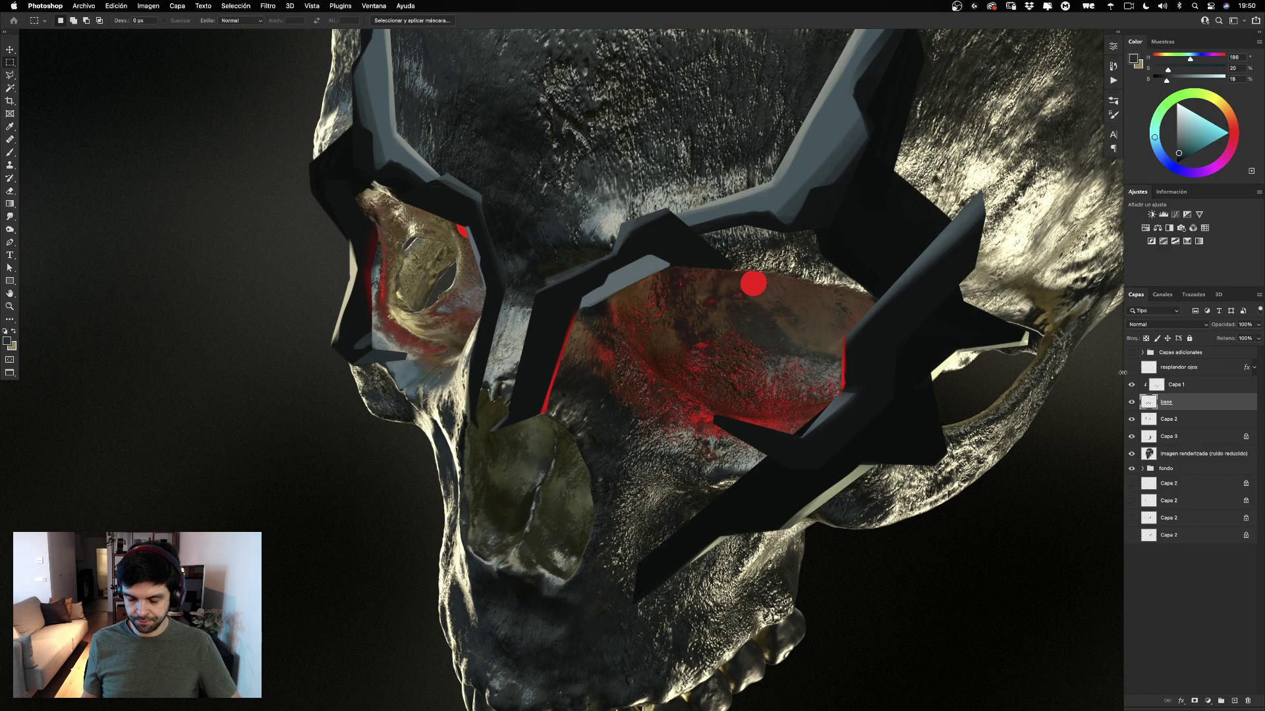
key("b")
left_click(1155, 388)
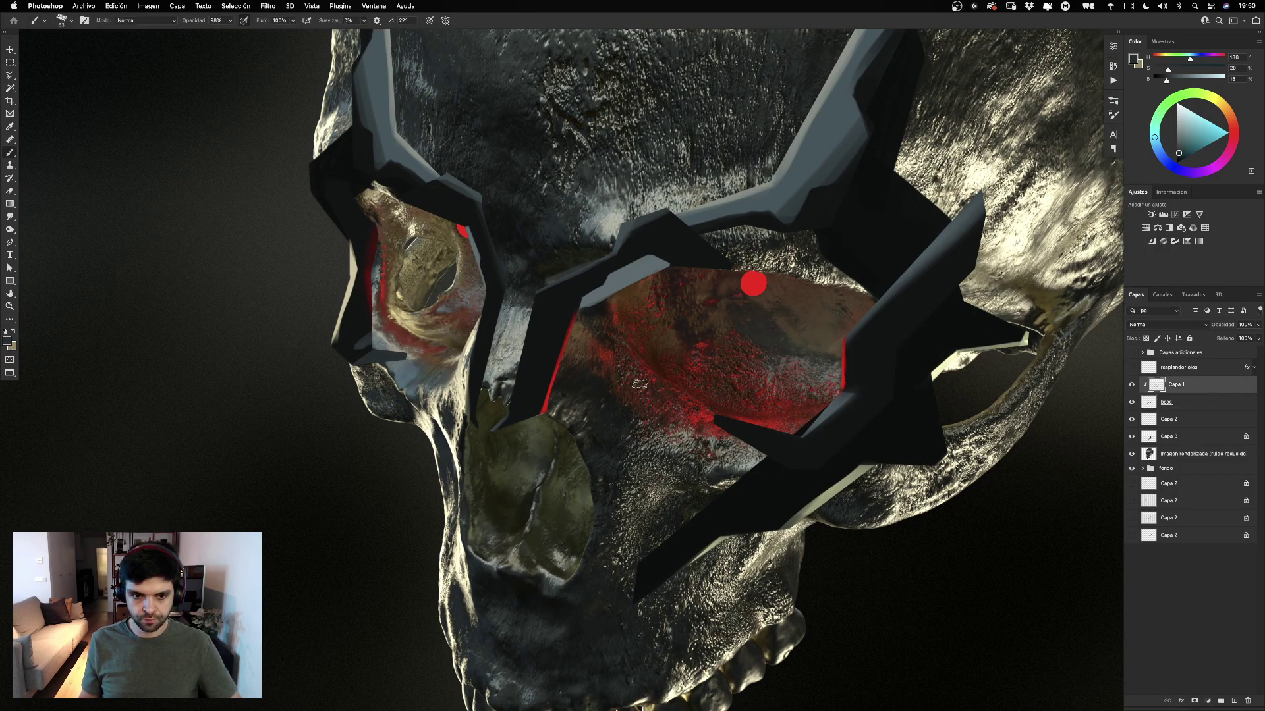
left_click(352, 322, "alt")
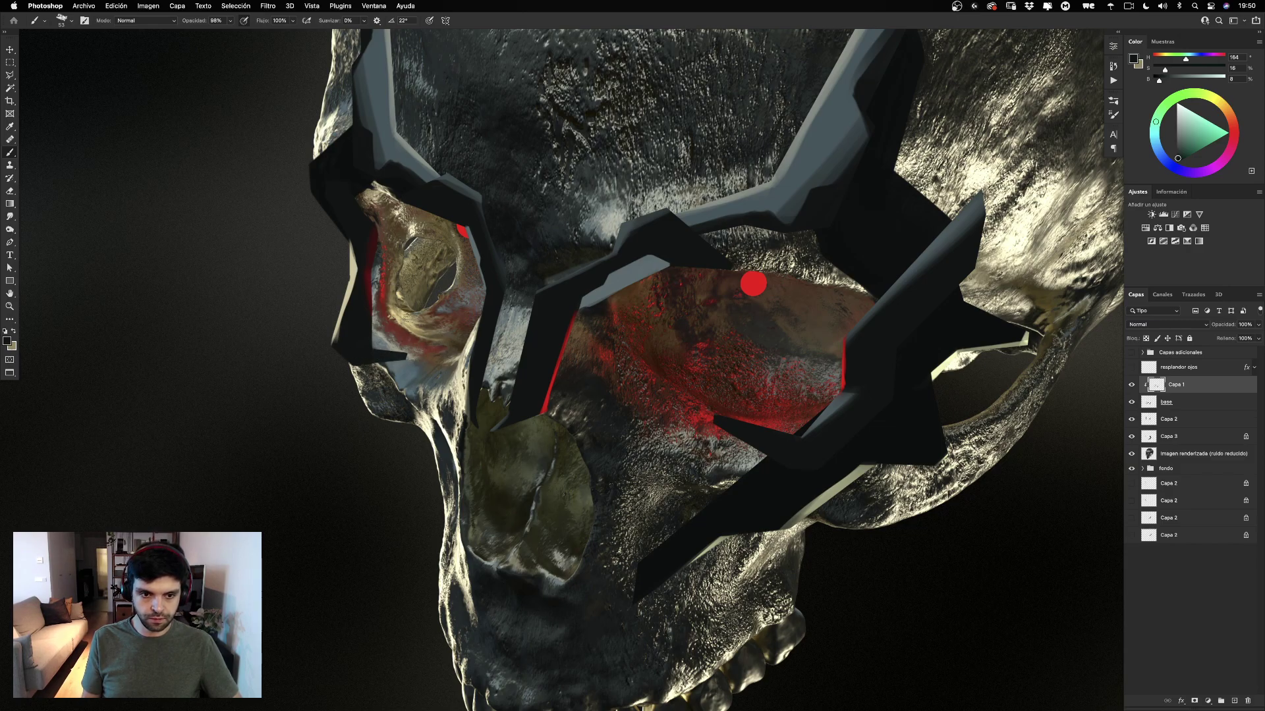
left_click(349, 284, "alt")
left_click_drag(384, 349, 403, 349, "ctrl+alt")
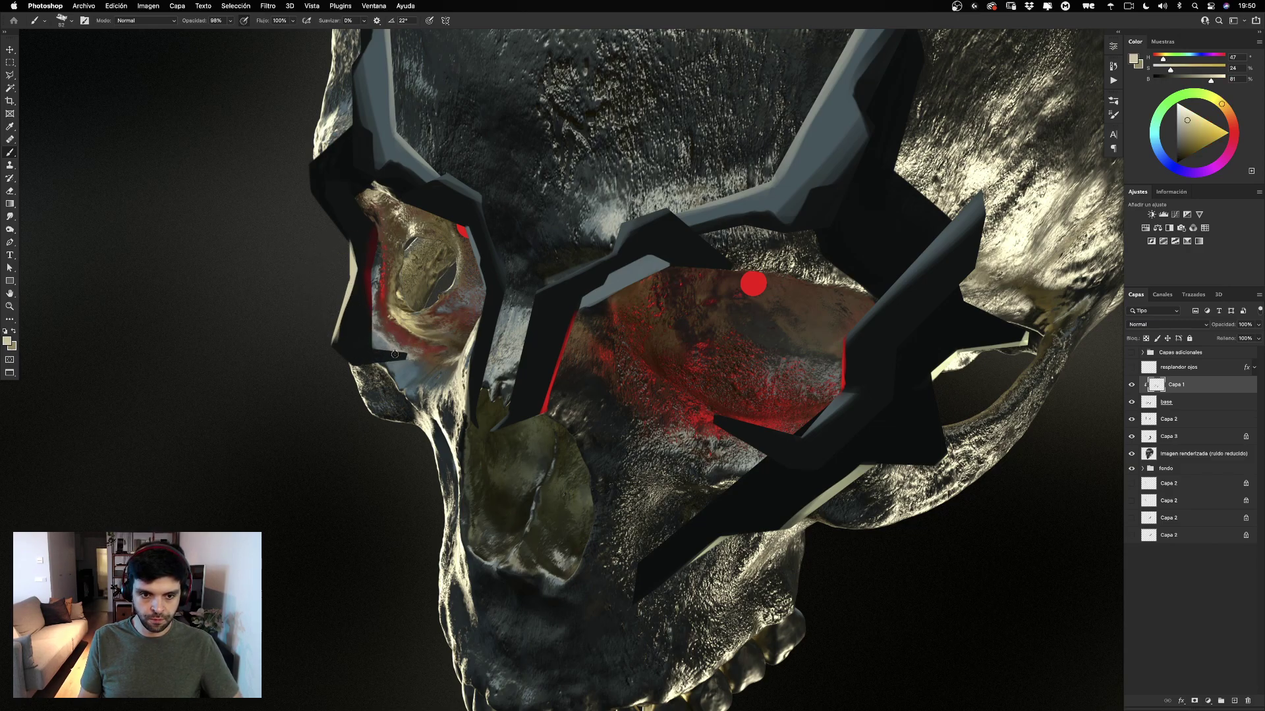
left_click(355, 358, "alt")
key("super+z")
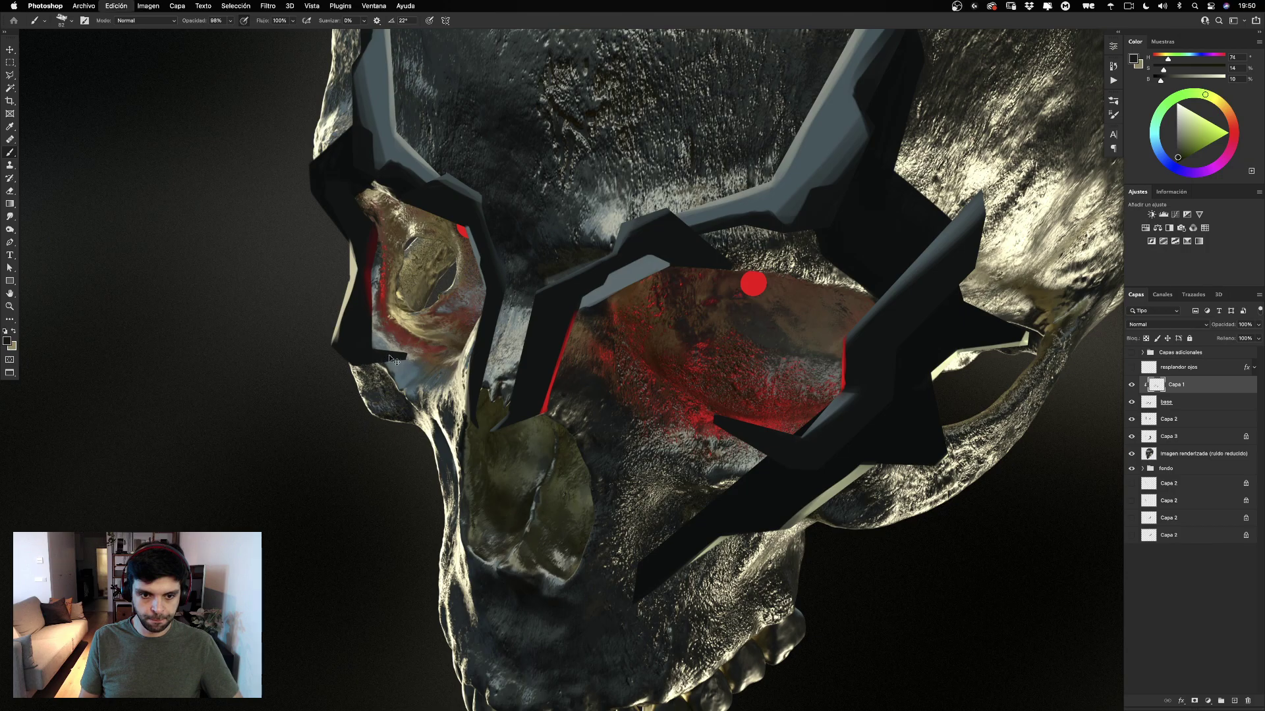
left_click(349, 293, "alt")
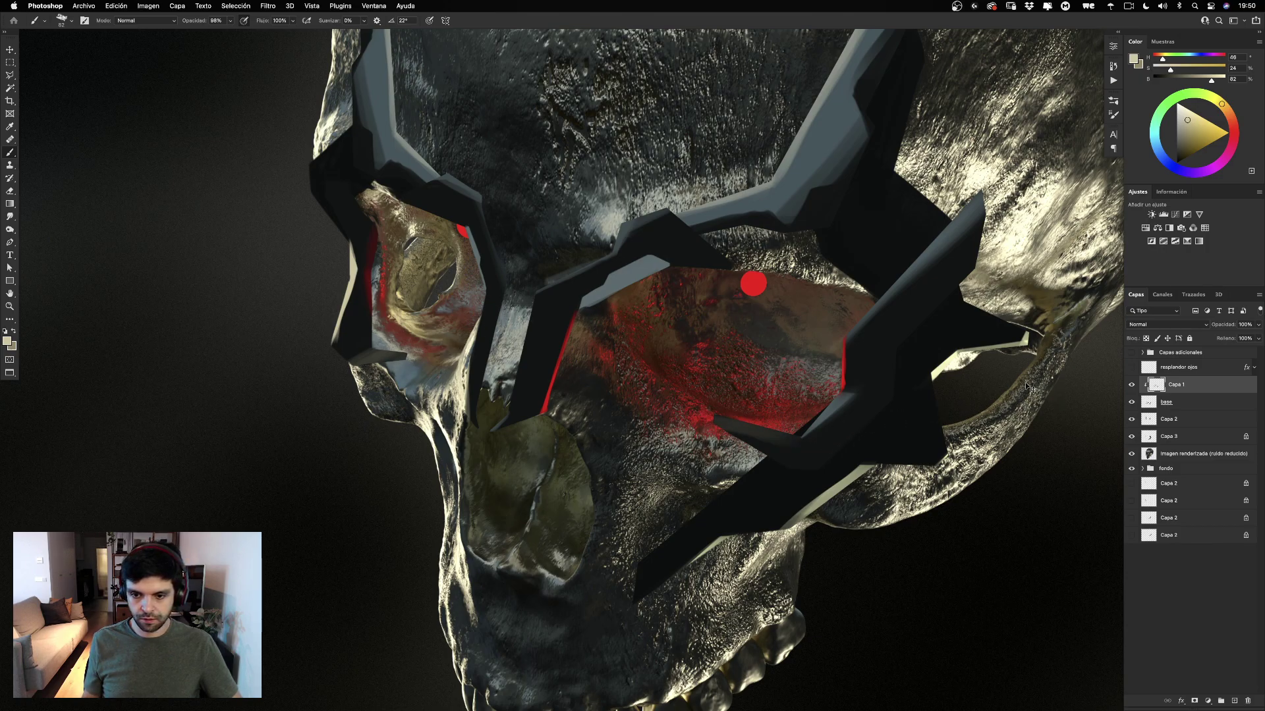
Paint cream highlight facets along the lower side of the diagonal spike beside the near eye socket.
left_click_drag(938, 321, 759, 321)
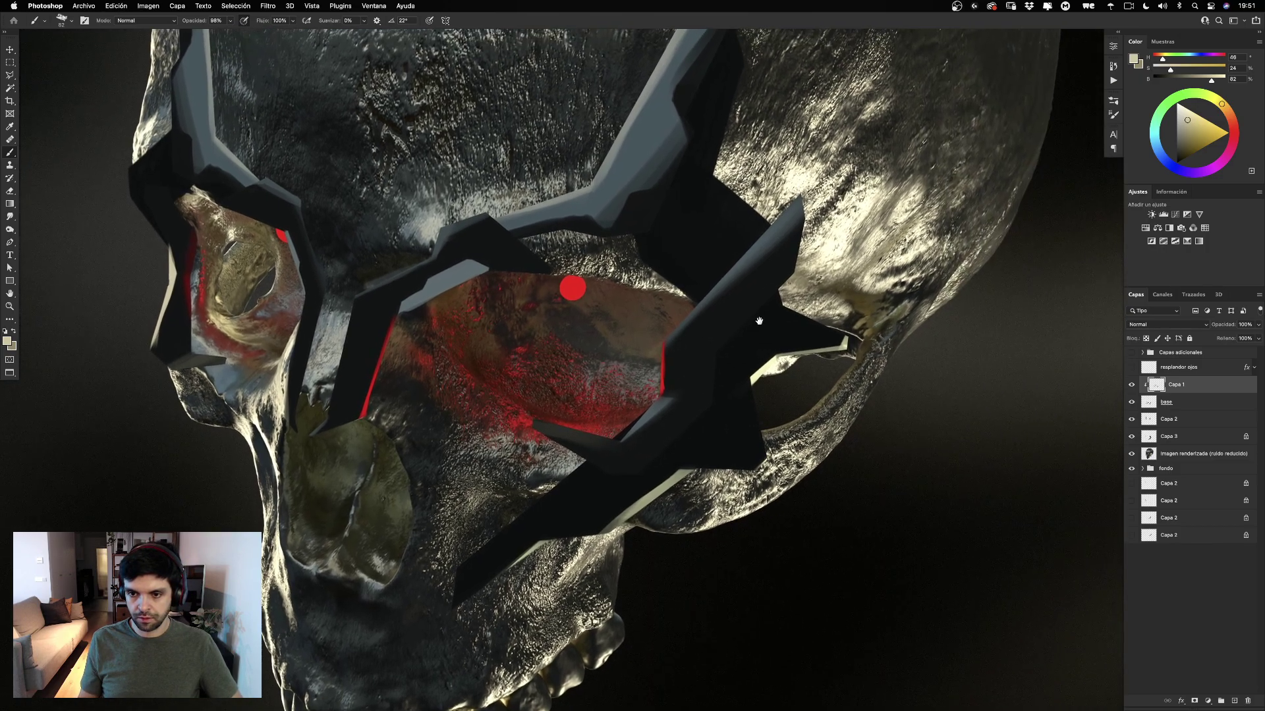
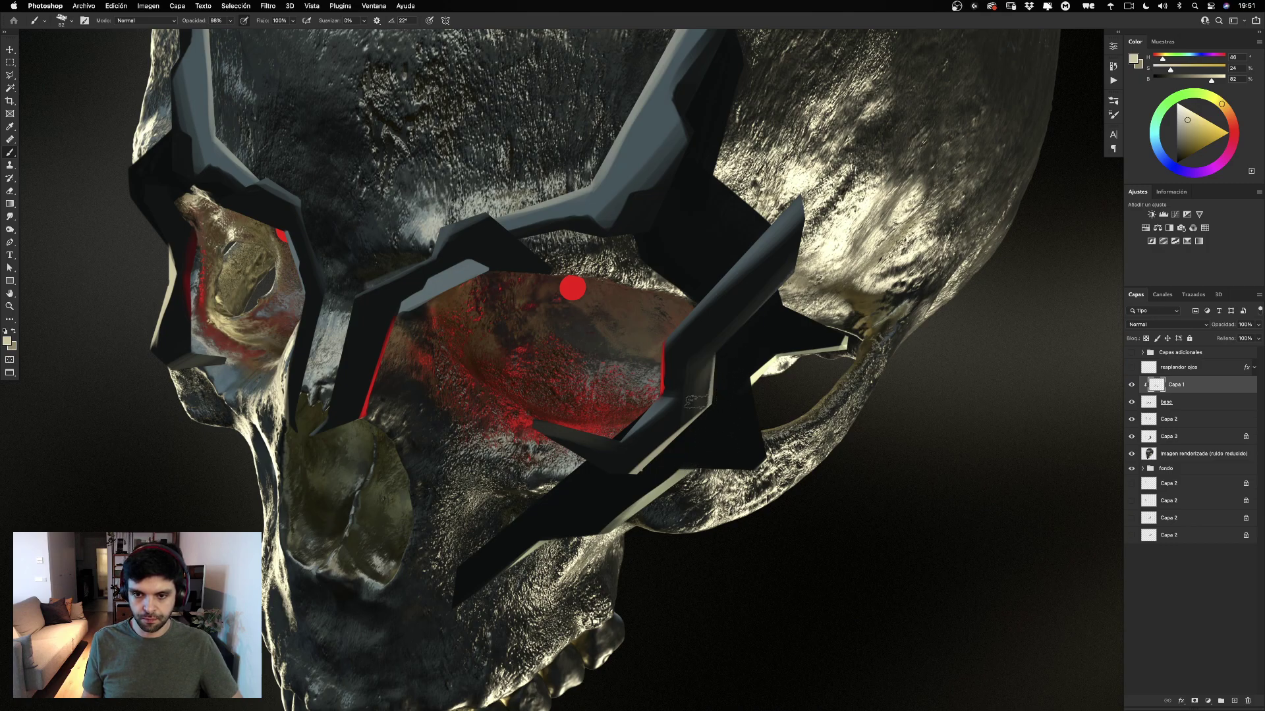
mouse_move(758, 303)
left_mouse_down()
mouse_move(691, 395)
mouse_move(685, 431)
left_mouse_up()
left_click_drag(708, 385, 680, 431)
left_click_drag(771, 378, 800, 338)
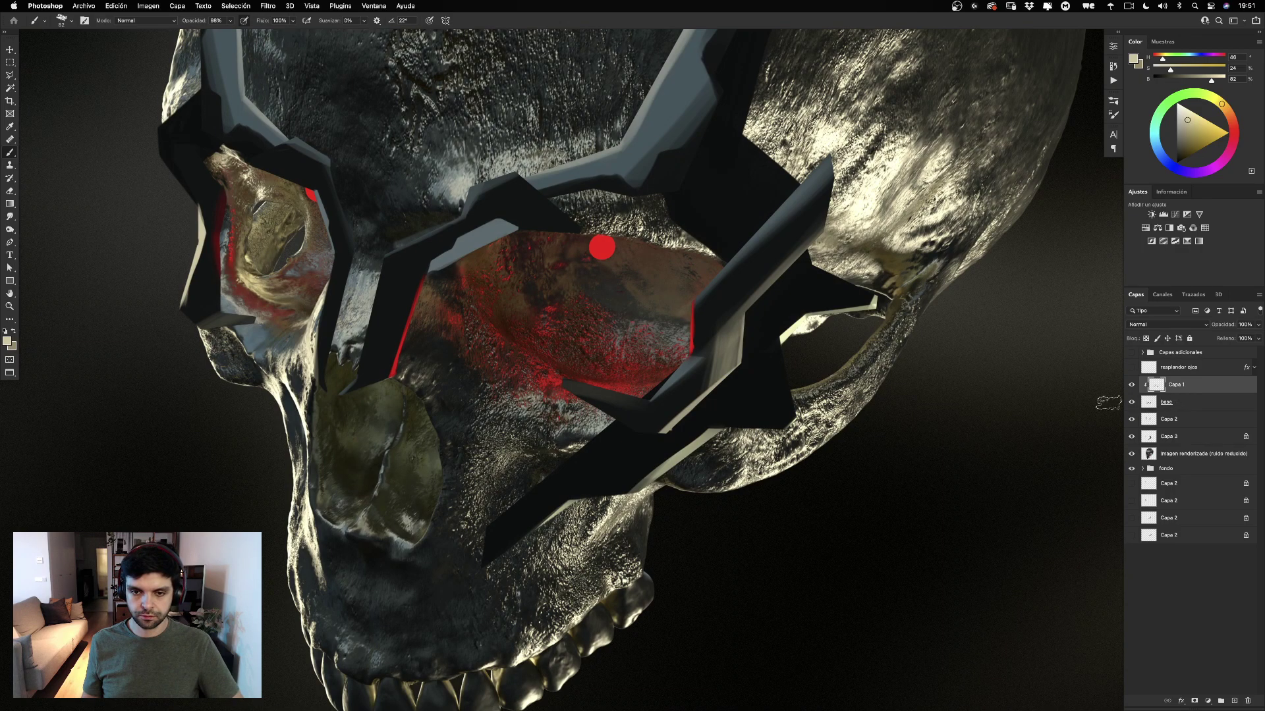
Make layer Capa 3 active and hide and show it to compare the skull with and without the rear plates.
left_click_drag(940, 363, 973, 447)
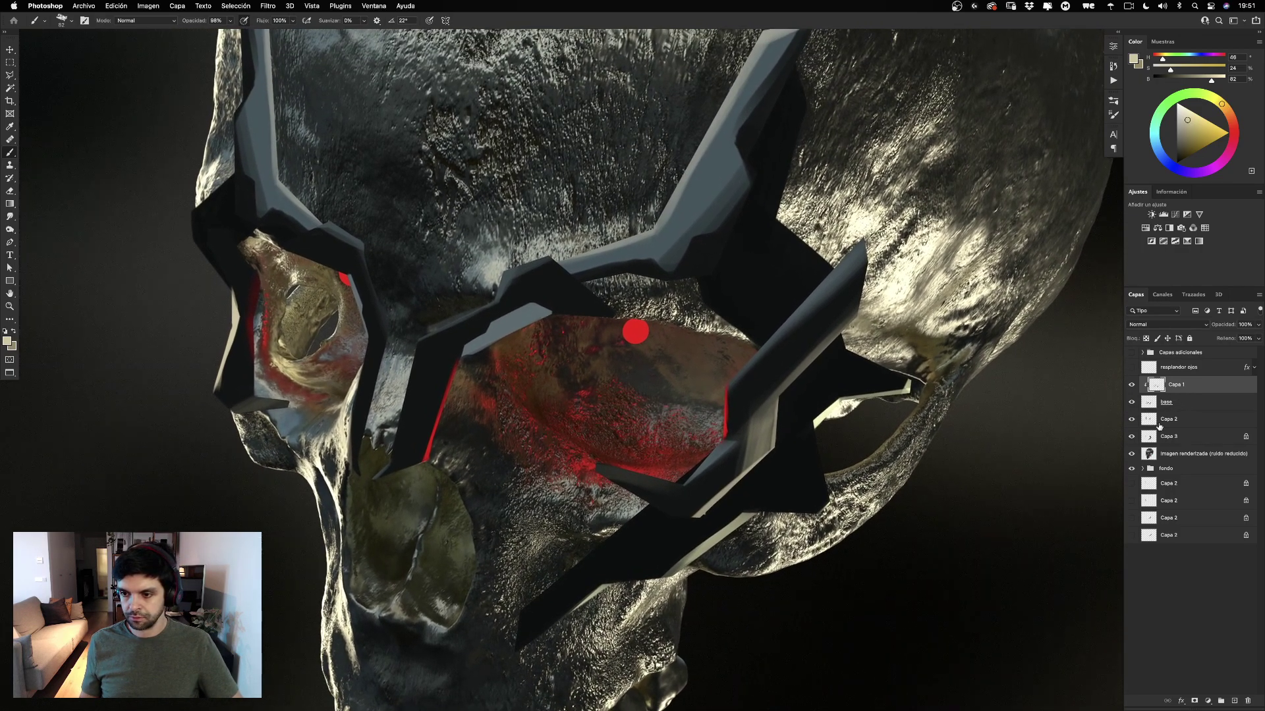
left_click(1150, 438)
left_click(1131, 438)
left_click(1131, 437)
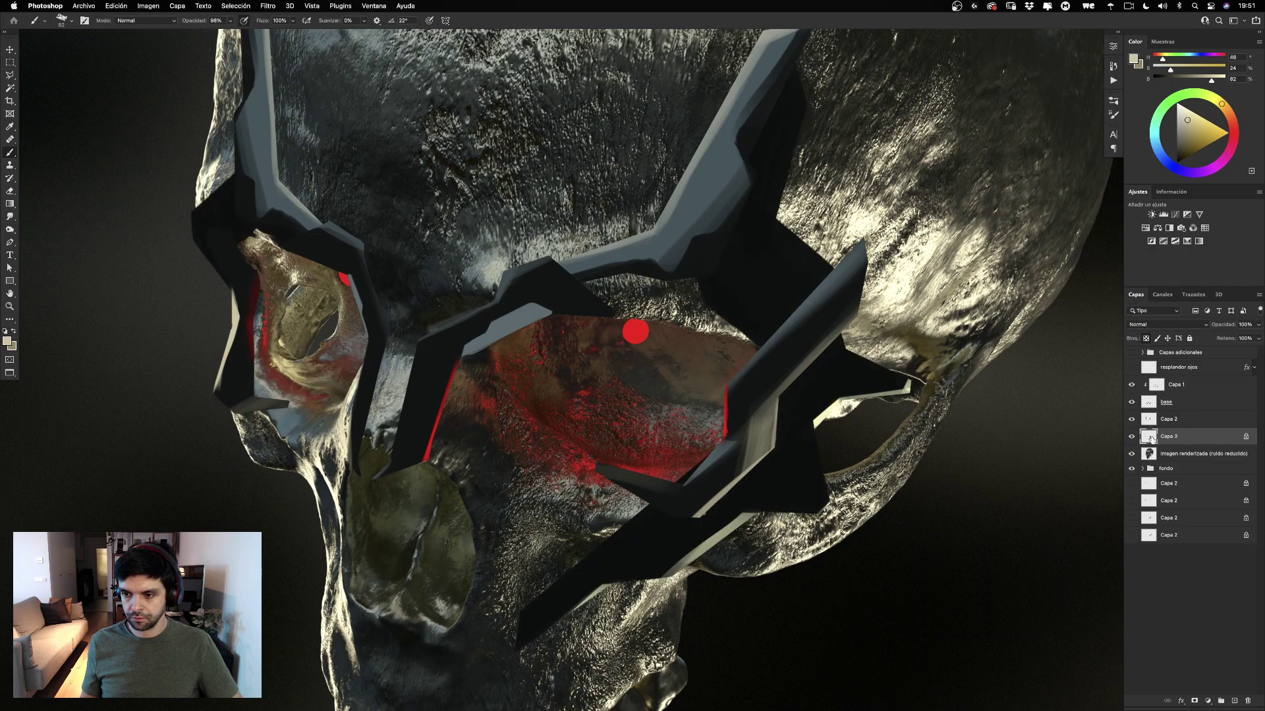
left_click_drag(917, 364, 846, 465)
left_click_drag(810, 362, 843, 218)
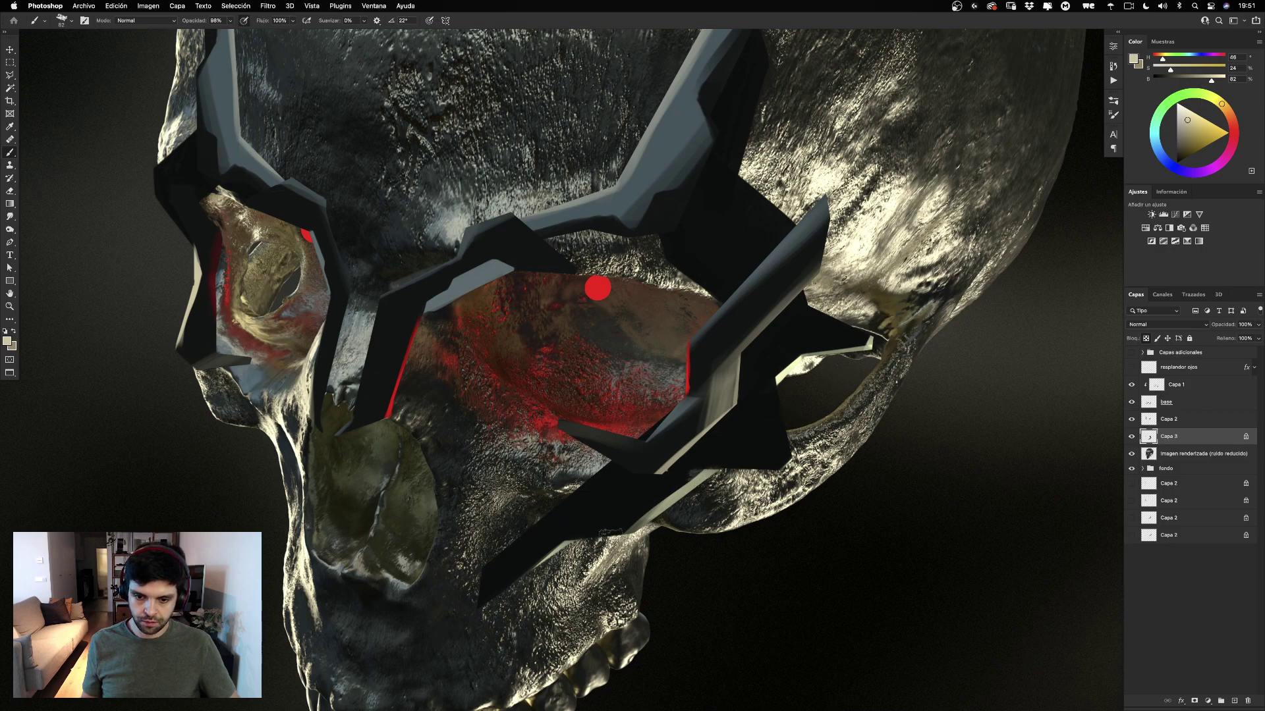
left_click_drag(764, 433, 732, 416)
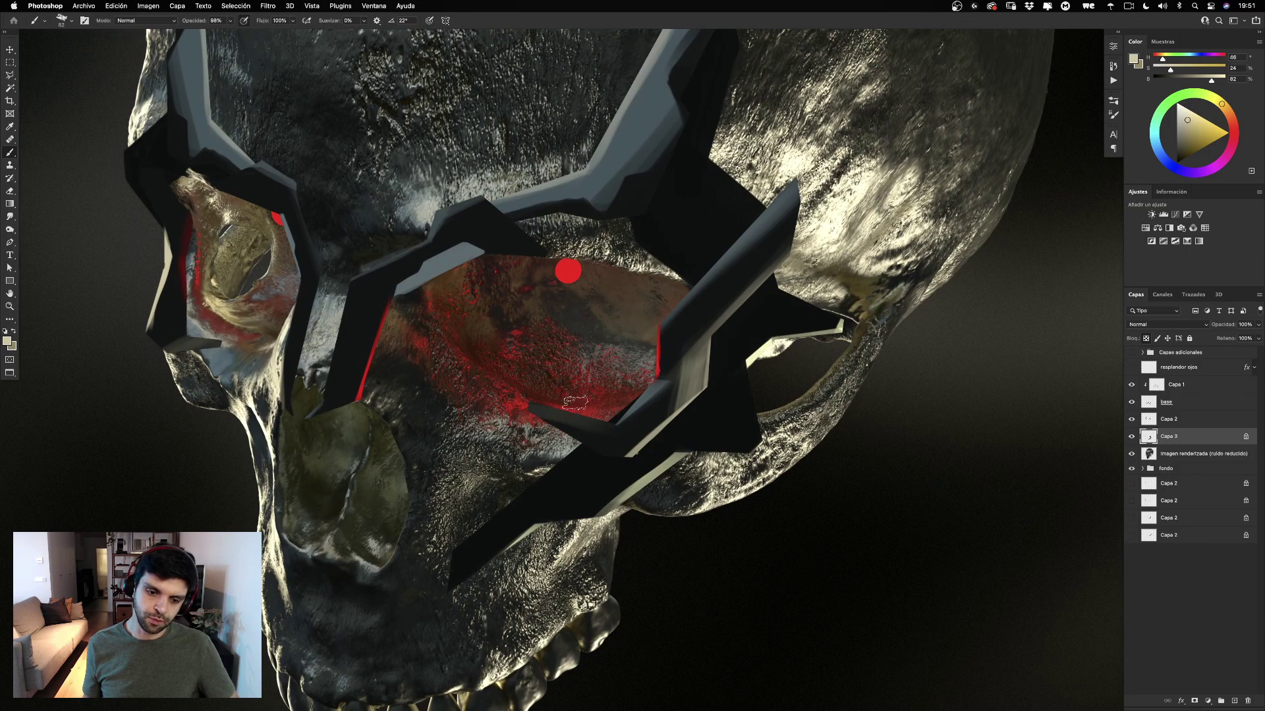
key("e")
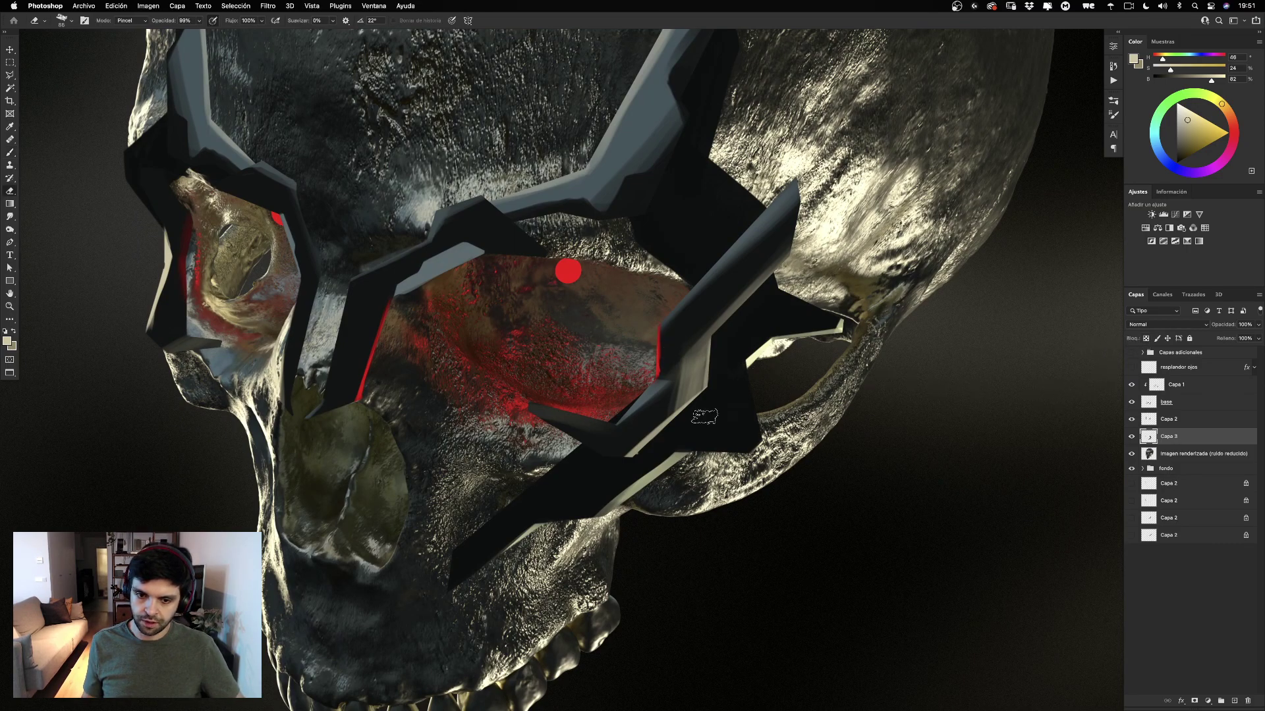
left_click_drag(679, 397, 724, 331)
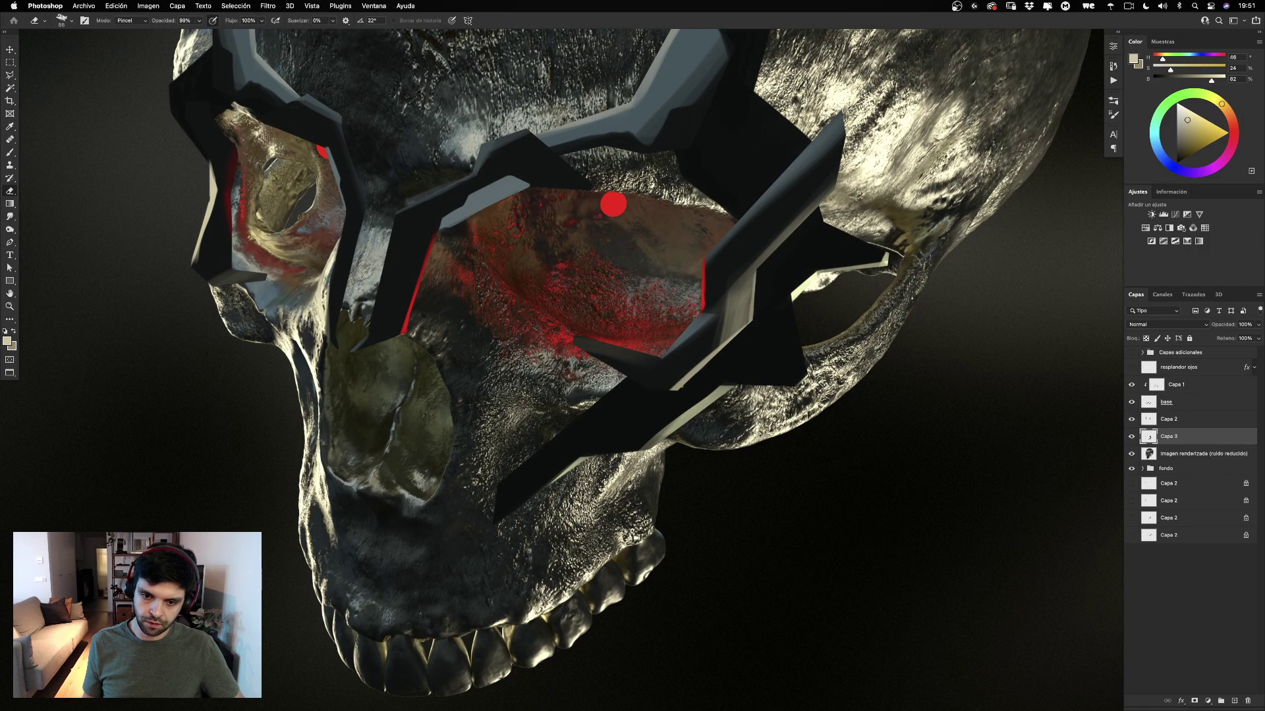
left_click_drag(604, 380, 629, 384)
key("super+z")
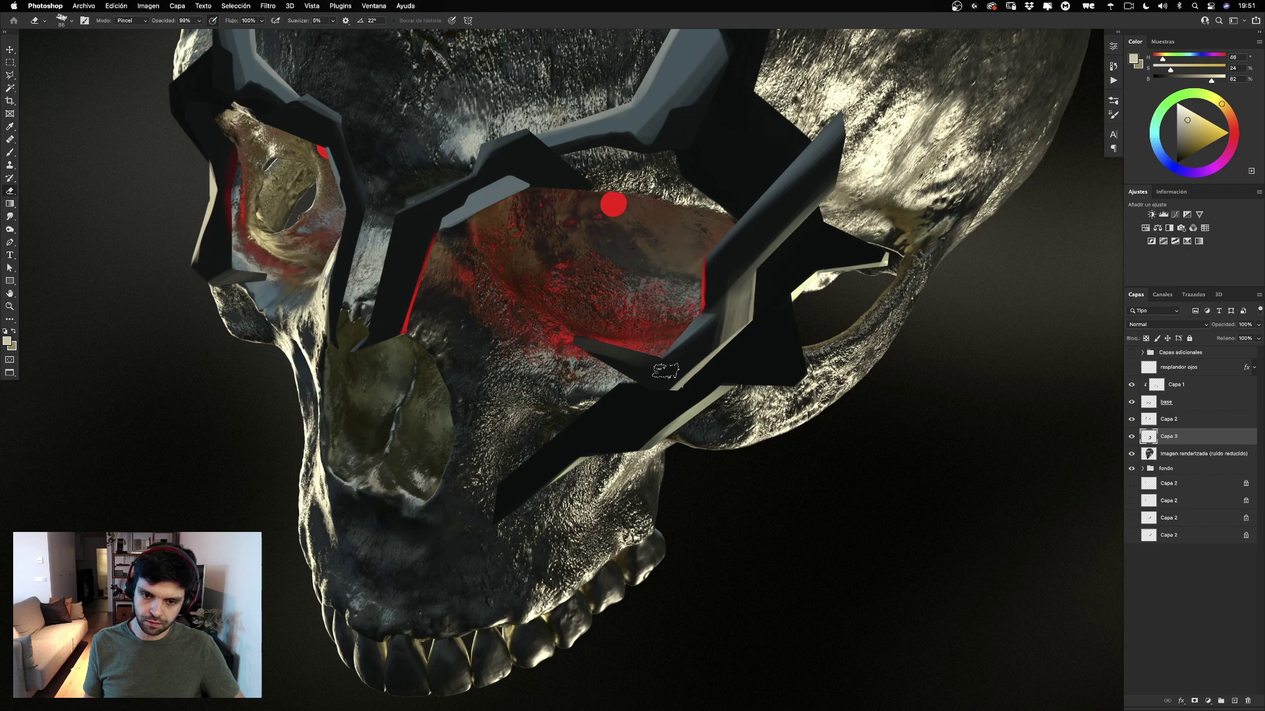
key("super+z")
left_click_drag(625, 363, 615, 363, "ctrl+alt")
key("super+z")
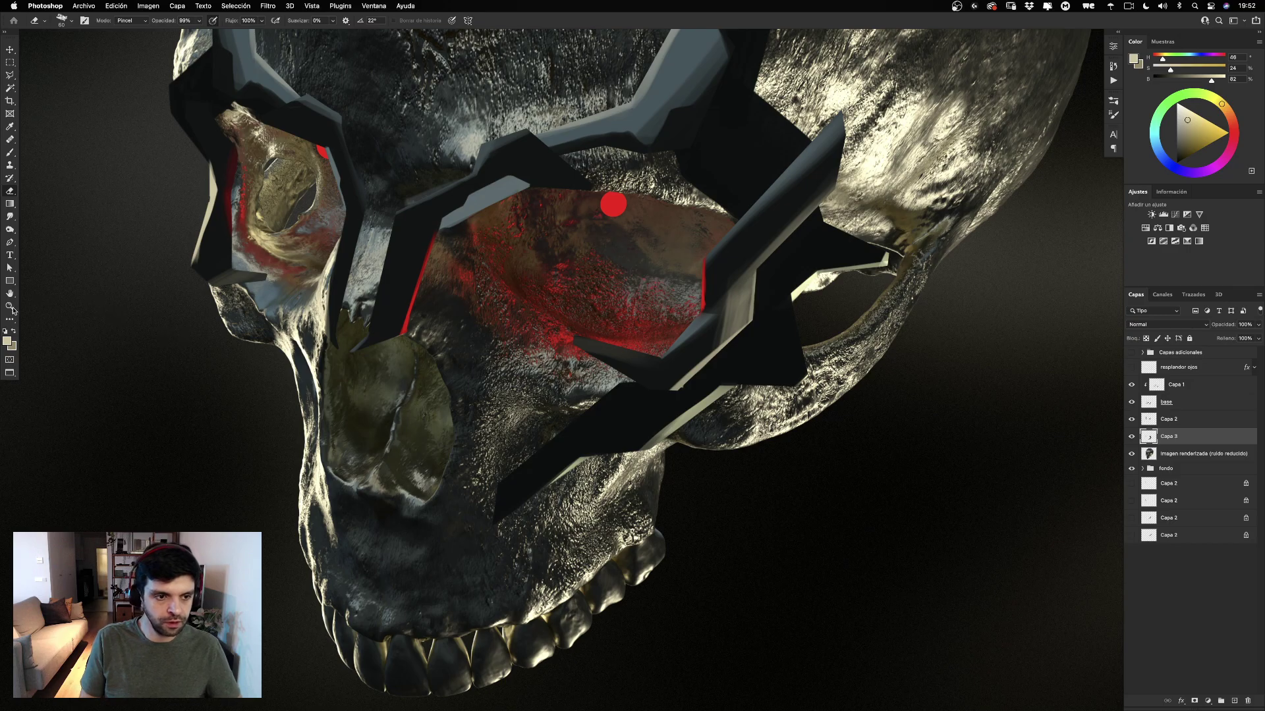
Outline a narrow tapered shape with chamfered base corners above the diagonal spike using the Polygonal Lasso, and add a new layer for it.
key("z")
left_click(550, 401)
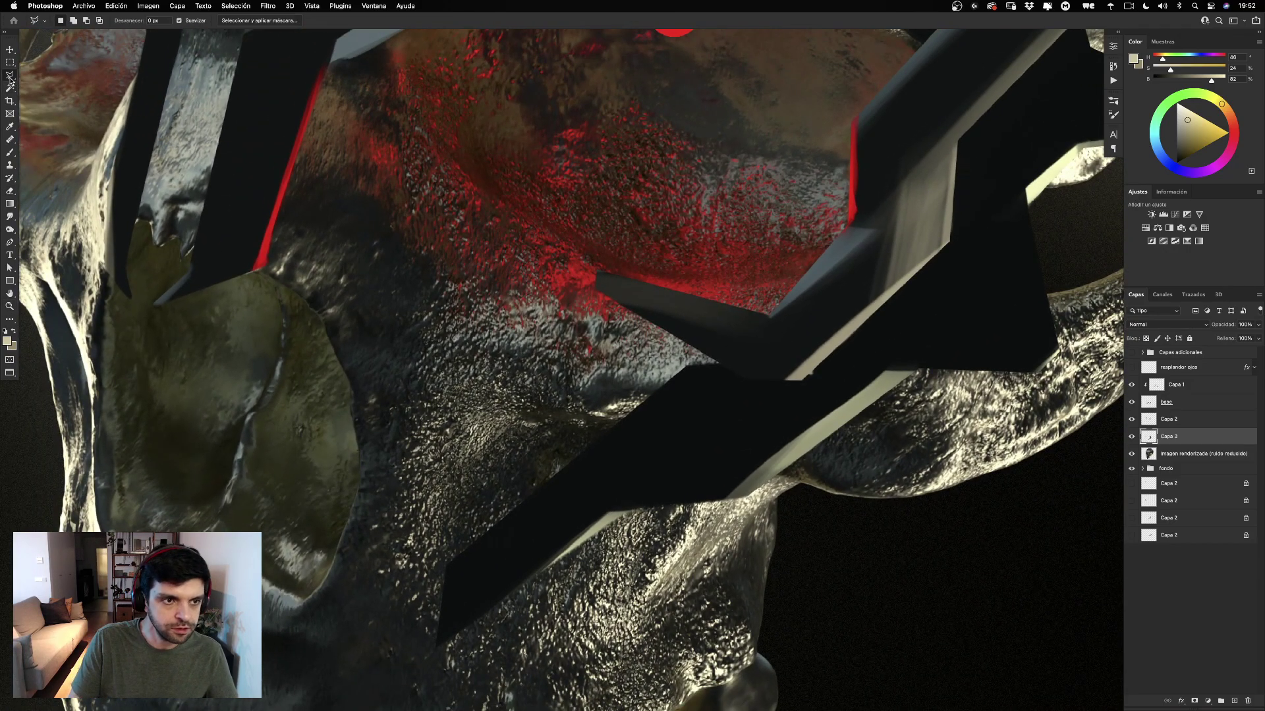
left_click(10, 75)
left_click(456, 264)
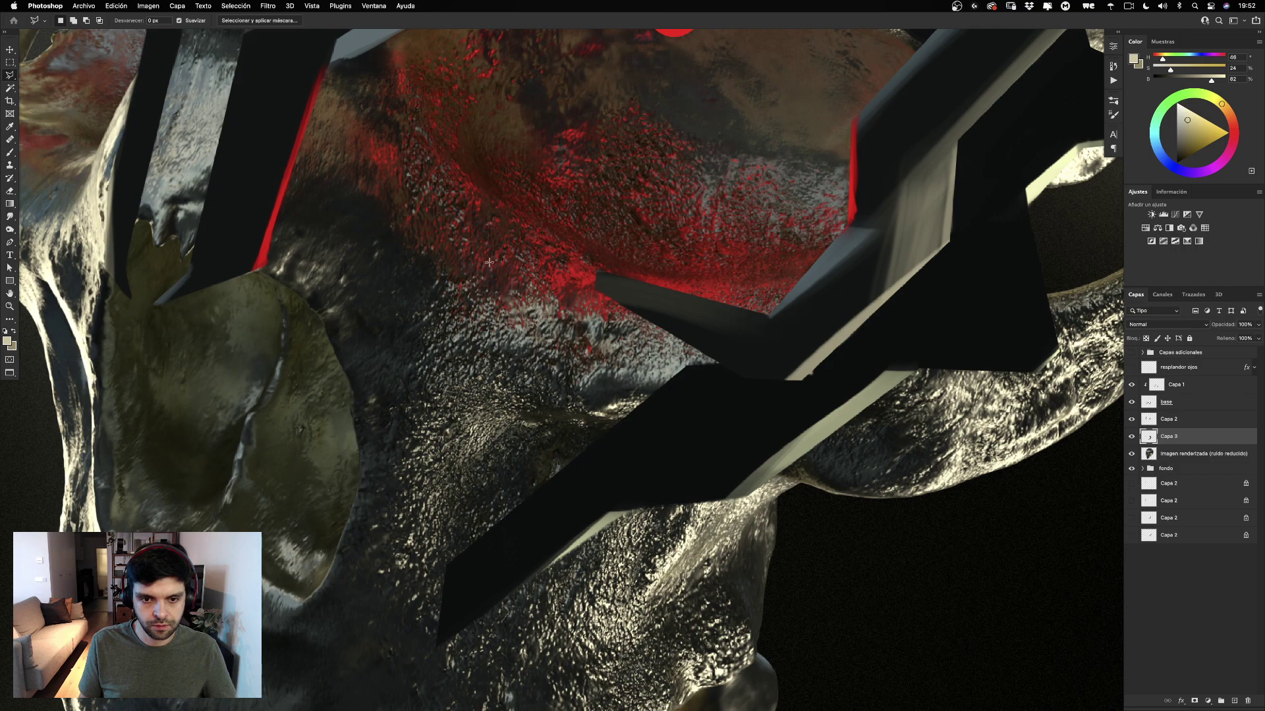
left_click(1185, 367)
left_click(1235, 701)
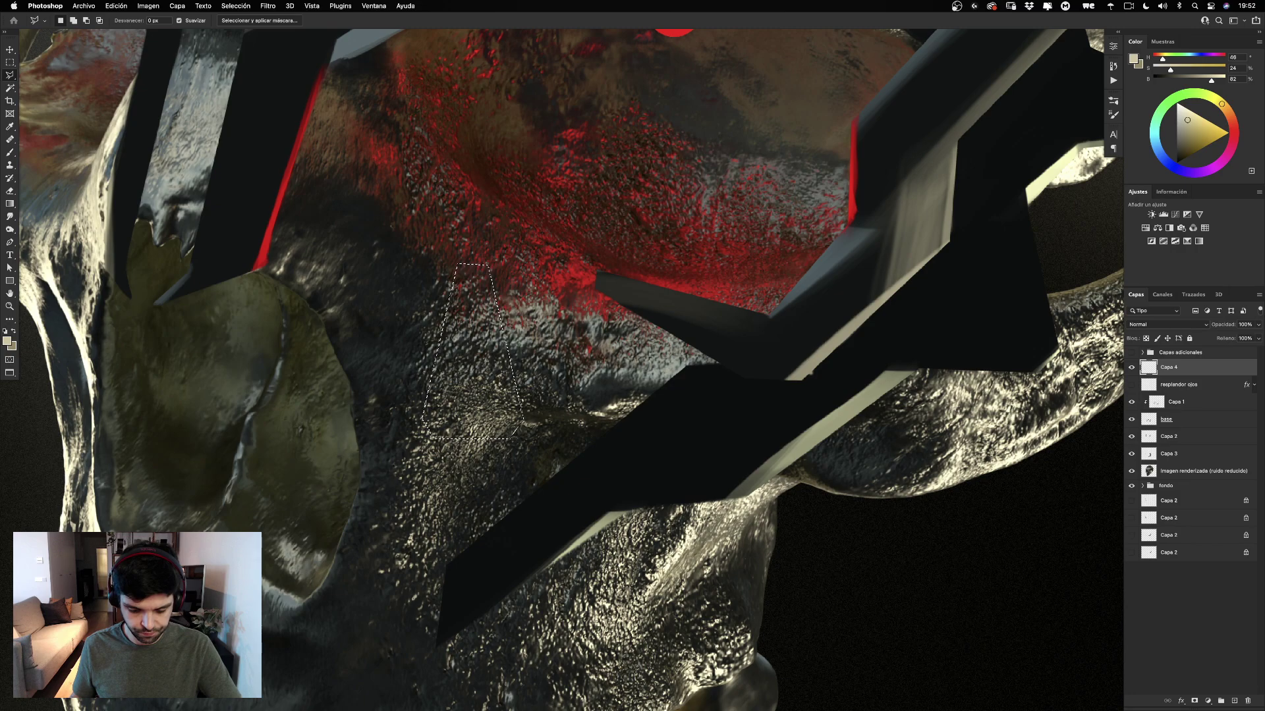
Fill the tapered selection with blue-grey sampled from the armour in place of the cream fill, and deselect.
key("alt+BackSpace")
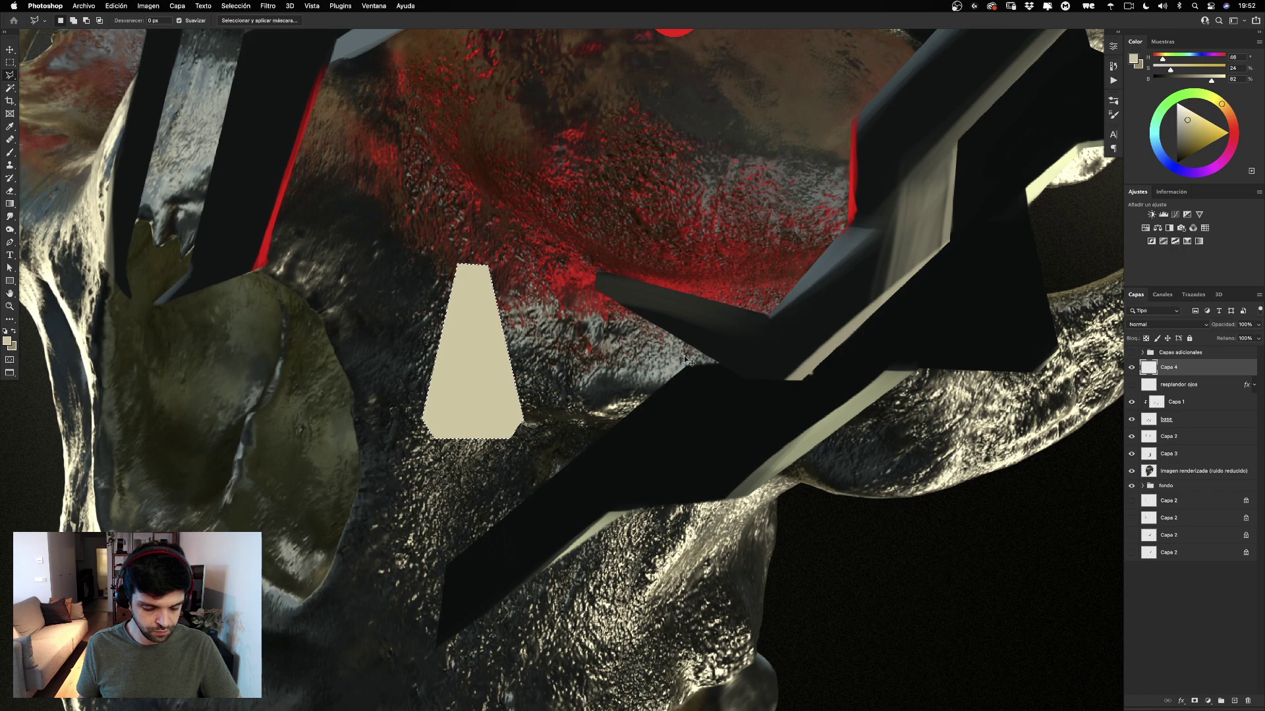
key("ctrl+z")
key("b")
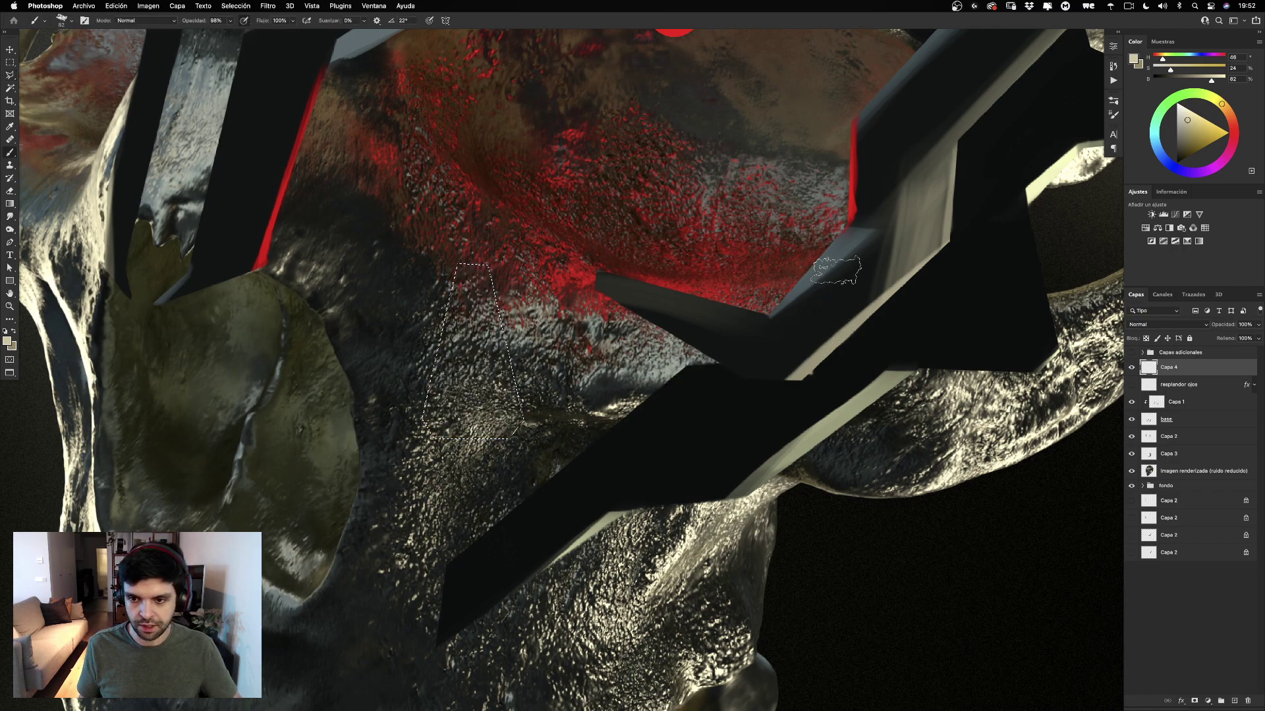
left_click(841, 254, "alt")
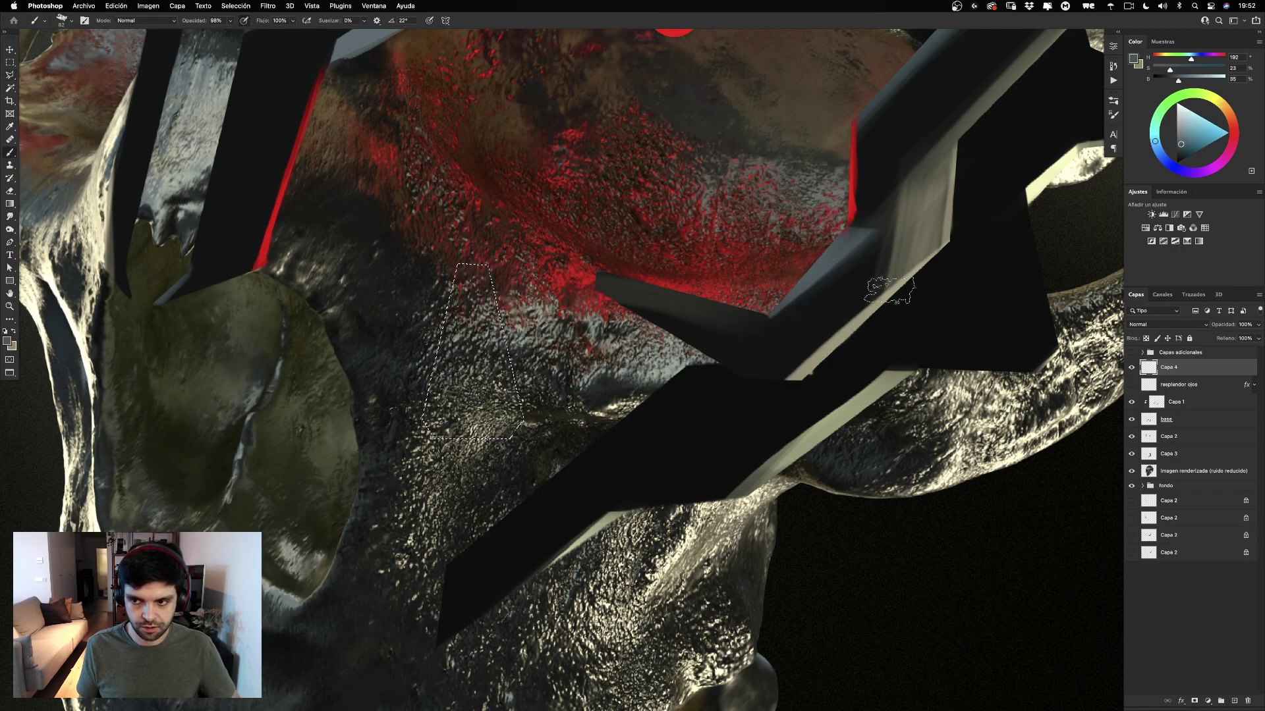
key("alt+BackSpace")
key("ctrl+d")
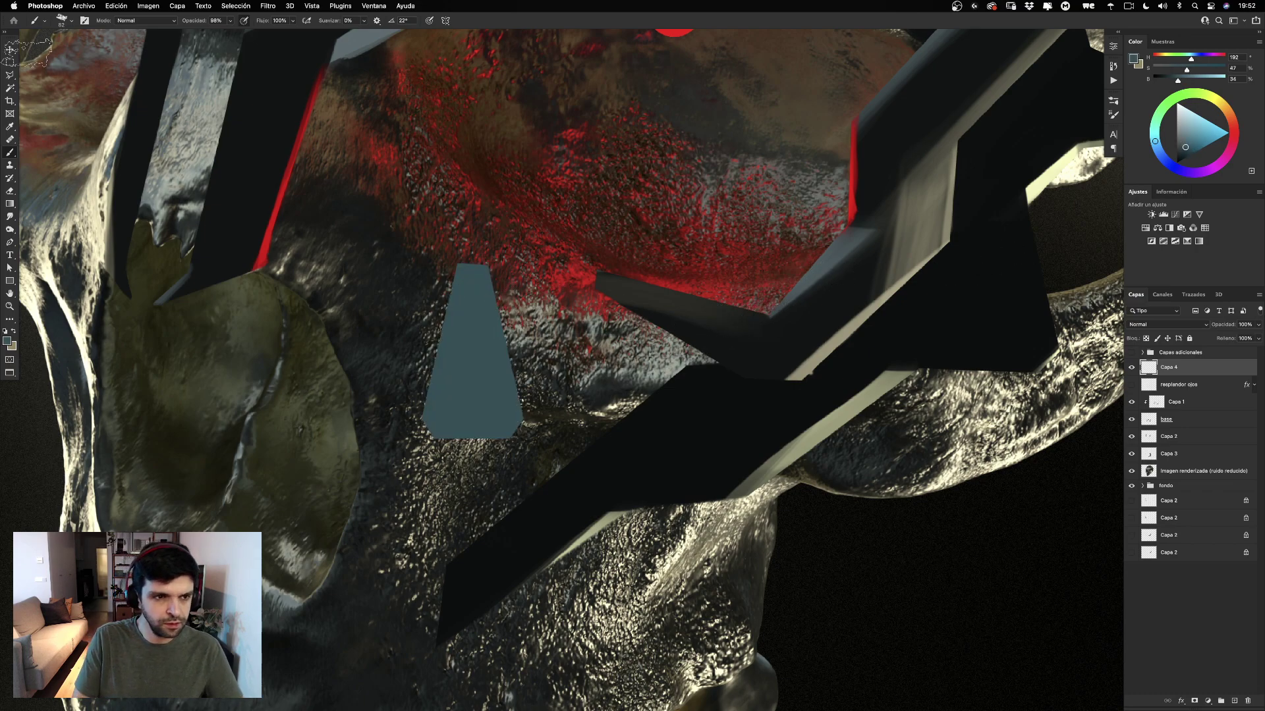
Trim a thin strip off the tapered piece's narrow end with a rectangular selection, deselect, and lock the layer's transparent pixels.
left_click(10, 62)
left_click_drag(367, 200, 525, 265)
key("super+d")
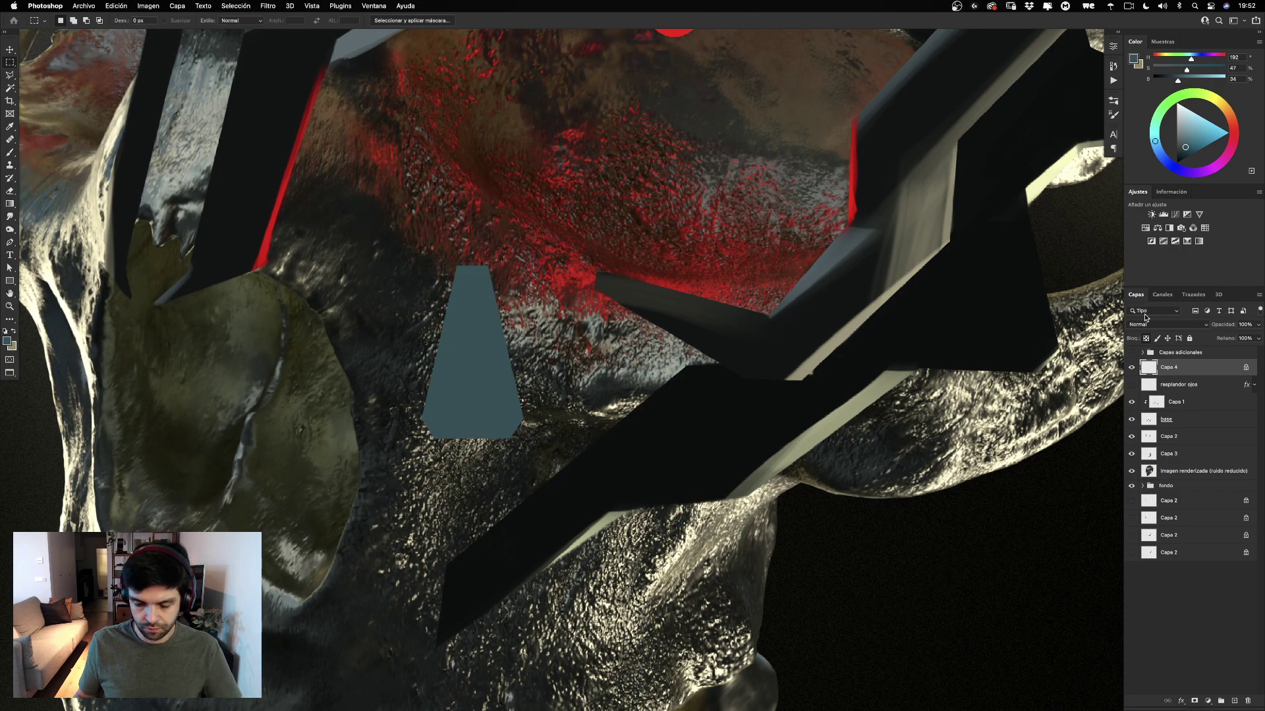
Paint a dark recess with a small notch at the wide base of the tapered piece, using colours sampled from the armour.
key("b")
mouse_move(473, 379)
left_mouse_down("ctrl+alt")
mouse_move(448, 382)
mouse_move(428, 493)
left_mouse_up("ctrl+alt")
left_click(636, 440, "alt")
key("super+z")
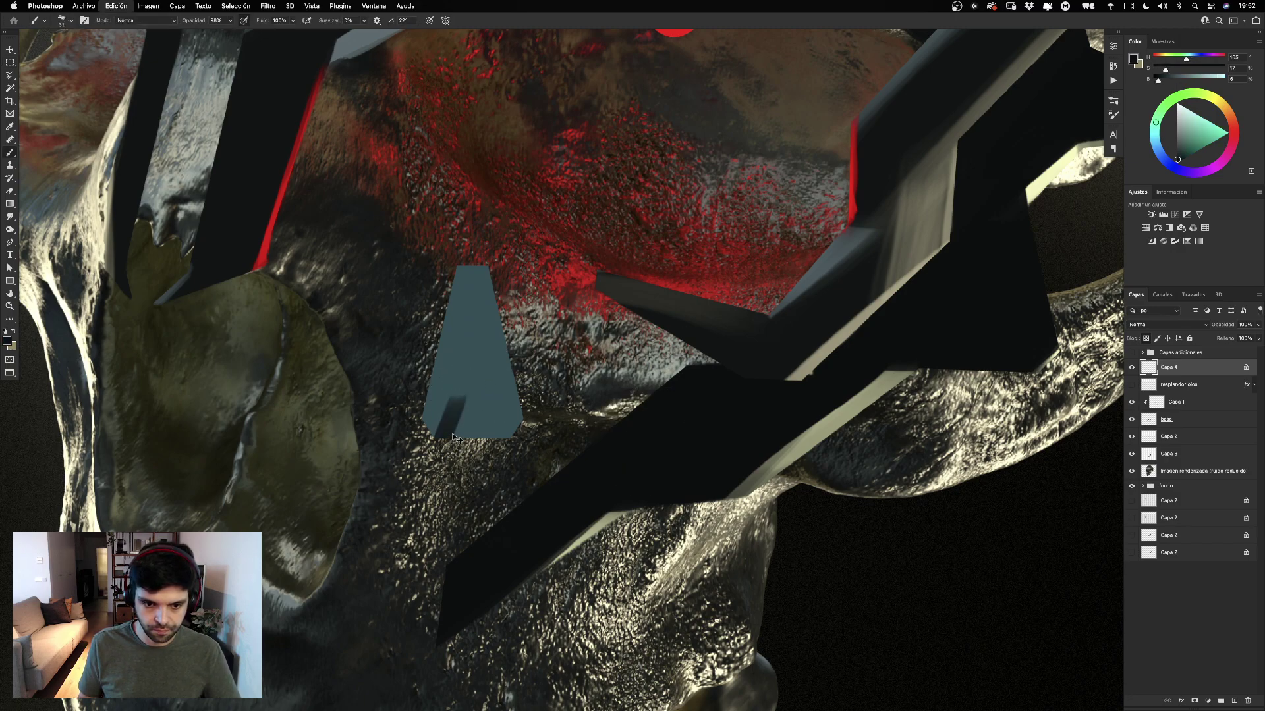
mouse_move(460, 411)
left_mouse_down()
mouse_move(441, 480)
mouse_move(454, 426)
mouse_move(499, 409)
mouse_move(469, 430)
mouse_move(461, 414)
mouse_move(479, 483)
left_mouse_up()
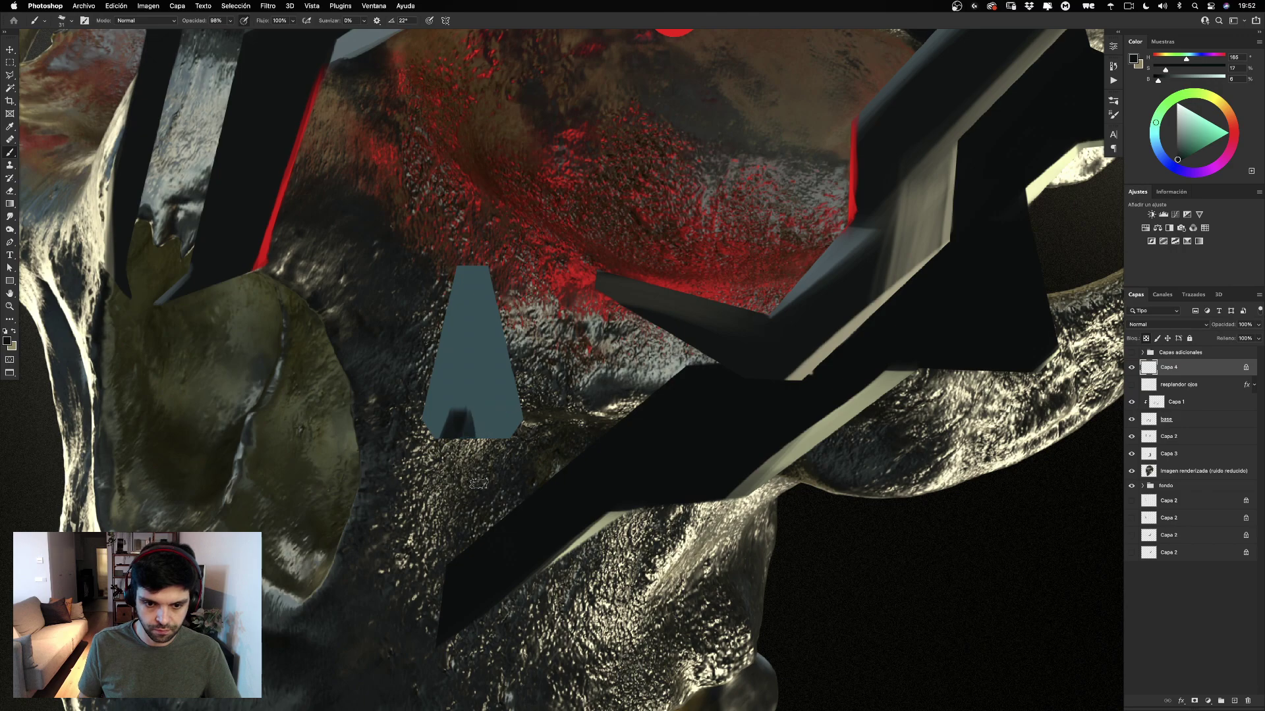
left_click_drag(461, 414, 483, 468)
mouse_move(489, 410)
left_mouse_down()
mouse_move(478, 458)
mouse_move(497, 453)
left_mouse_up()
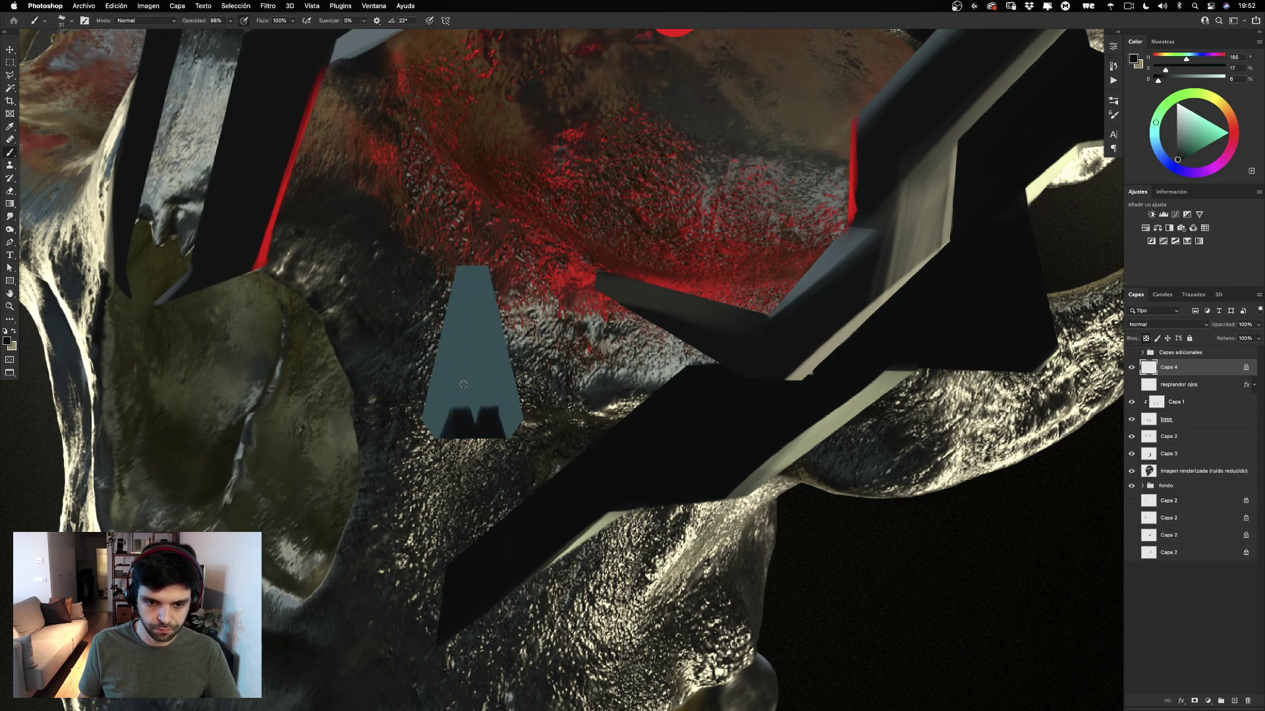
left_click(463, 383, "alt")
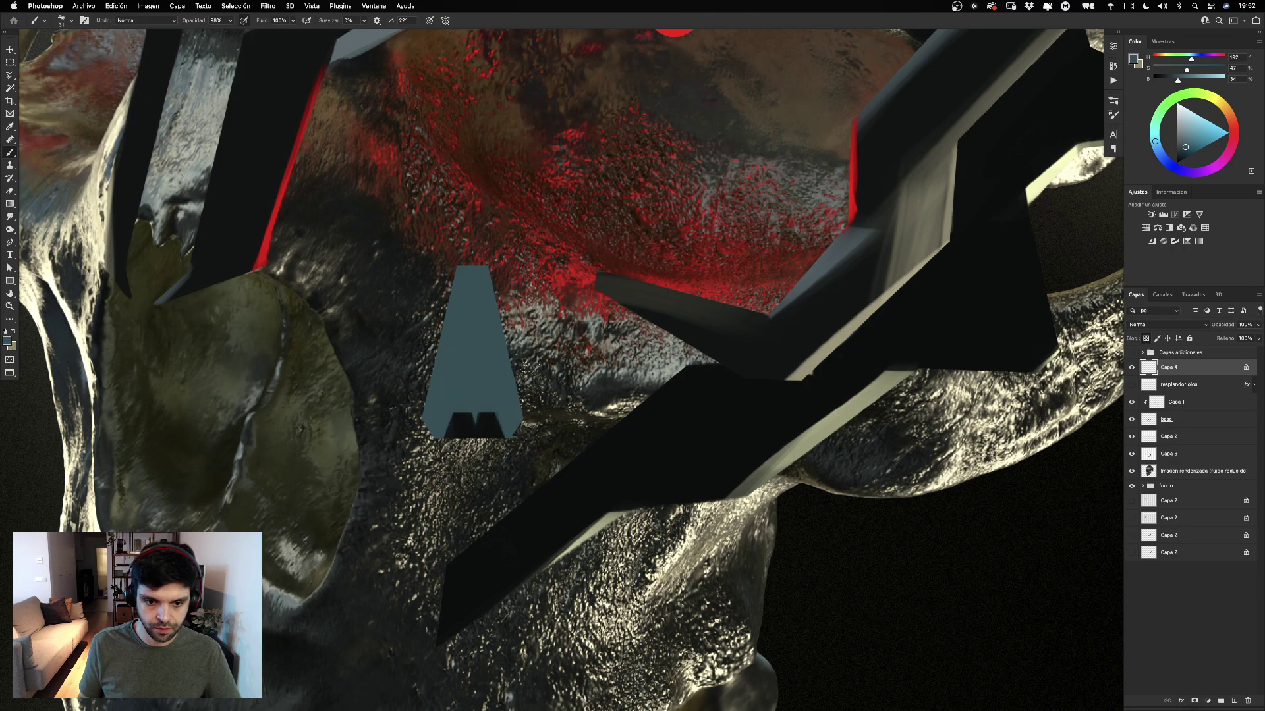
left_click_drag(471, 380, 460, 380, "ctrl+alt")
left_click(482, 429, "alt")
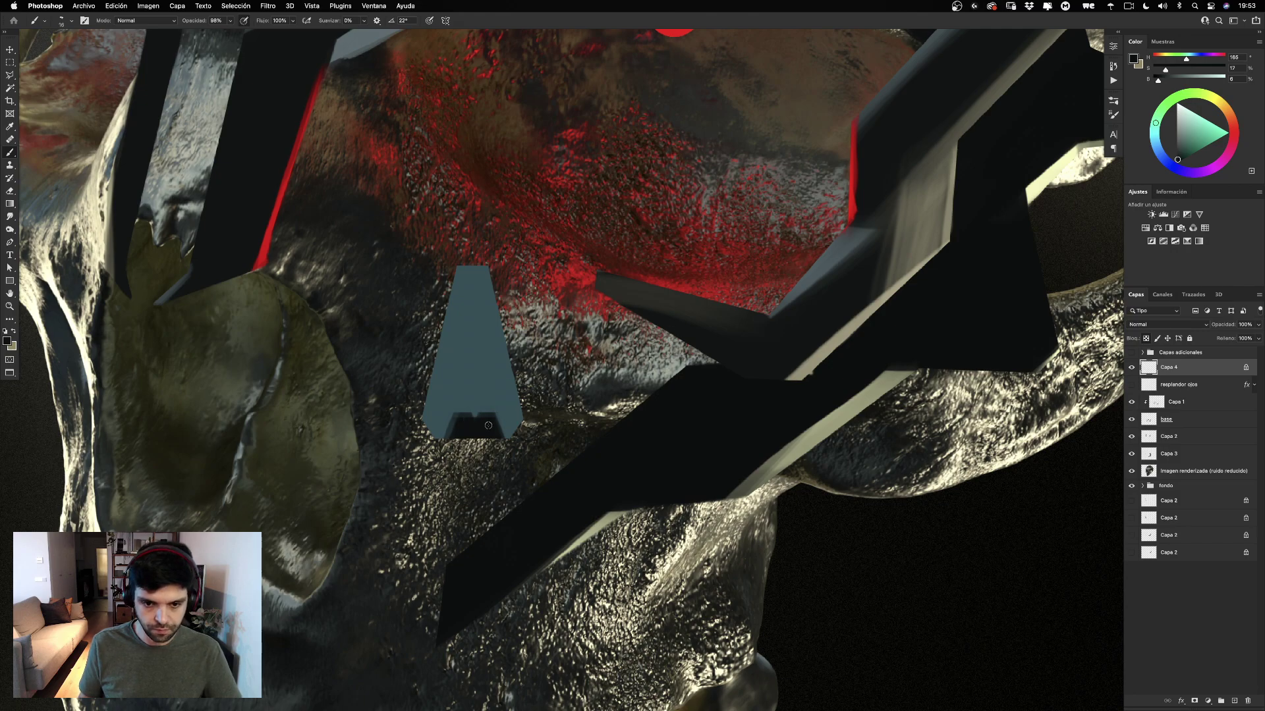
Shade narrow bevels along both sloping sides of the tapered piece, undoing the strokes that come out too wide.
mouse_move(481, 308)
left_mouse_down()
mouse_move(427, 315)
mouse_move(463, 275)
mouse_move(460, 259)
mouse_move(413, 475)
left_mouse_up()
left_click_drag(480, 242, 538, 486)
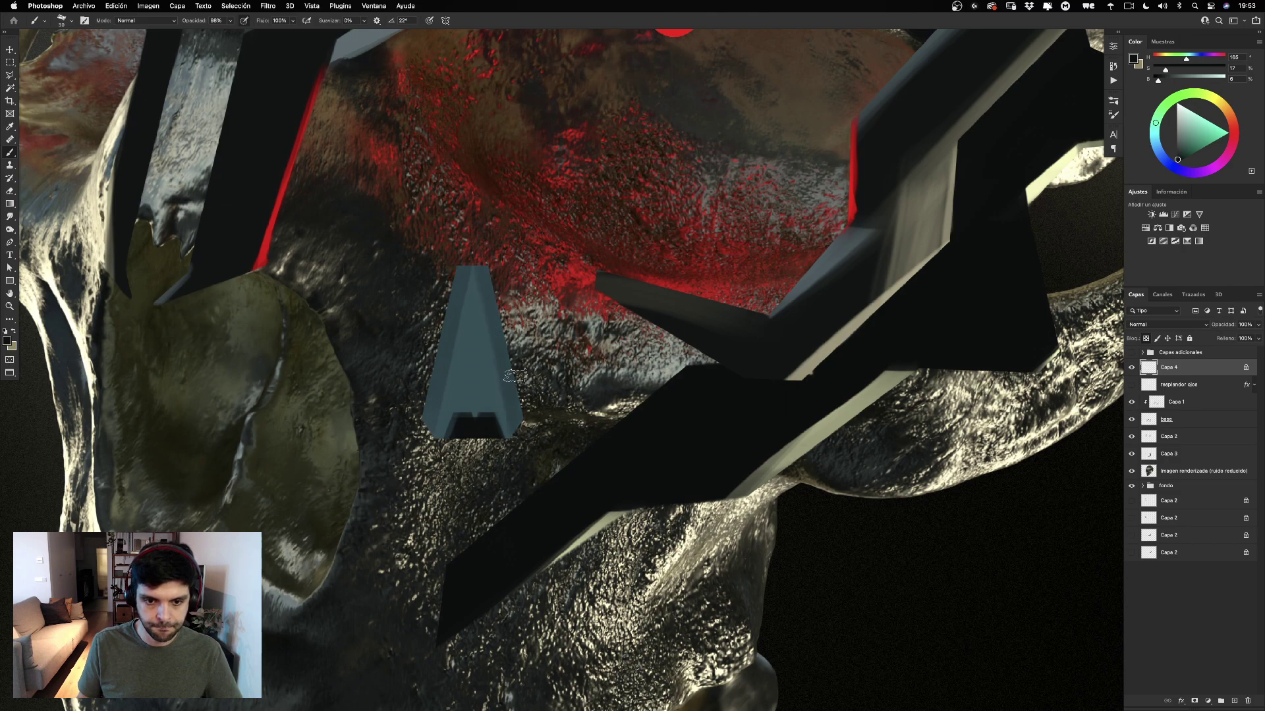
key("super+z")
key("cmd+z")
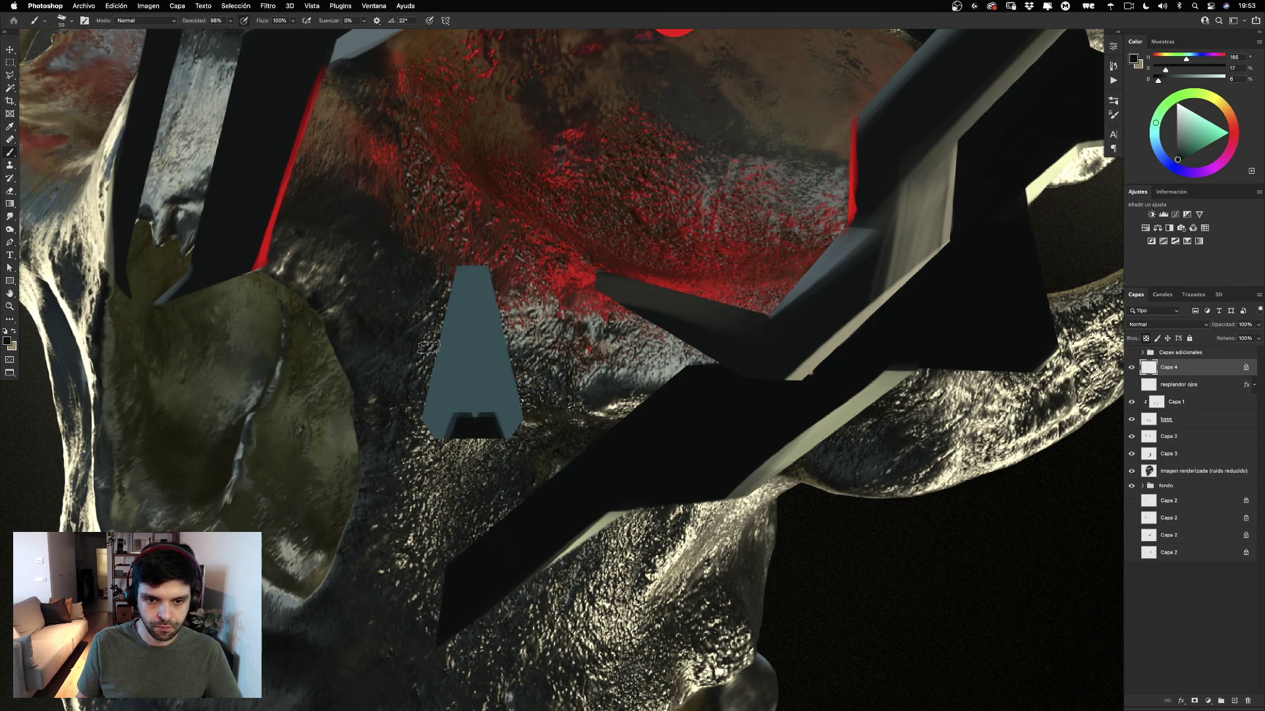
left_click_drag(488, 282, 540, 446)
key("super+z")
left_click_drag(486, 265, 554, 454)
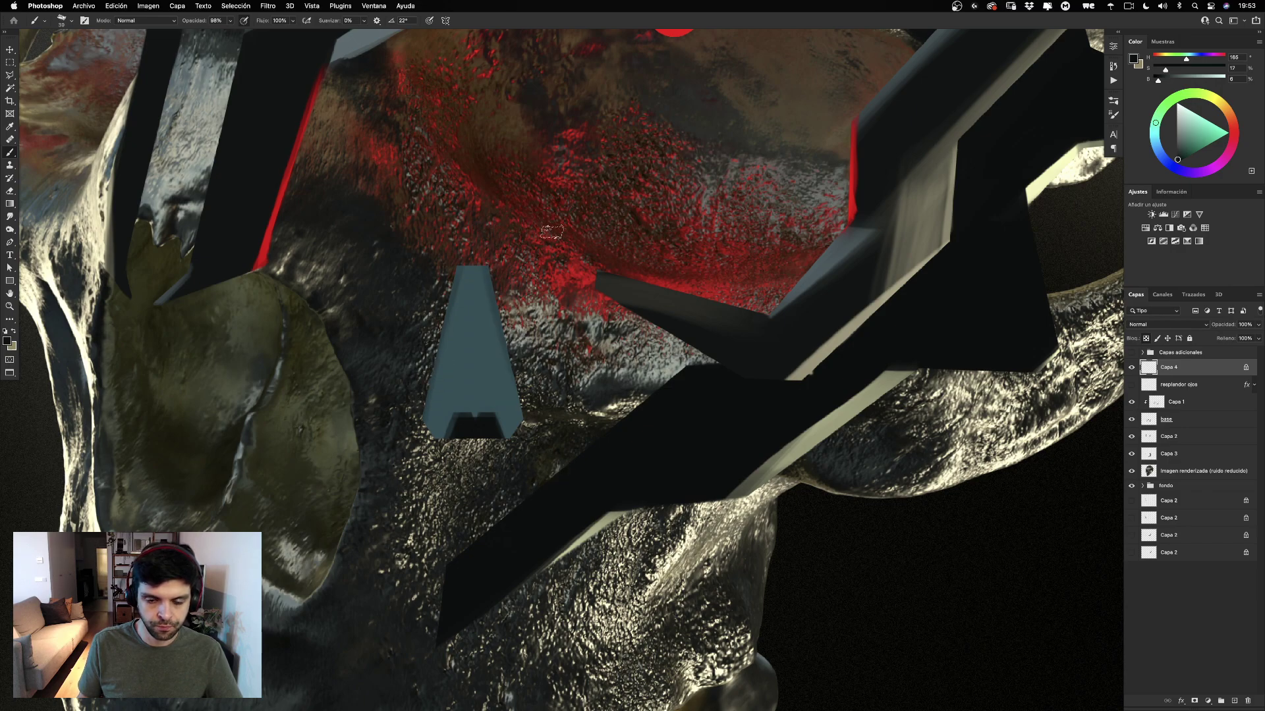
Paint a darker vertical strip down the centre of the tapered piece with a resized brush.
left_click_drag(471, 318, 488, 315, "ctrl+alt")
left_click_drag(473, 265, 498, 498)
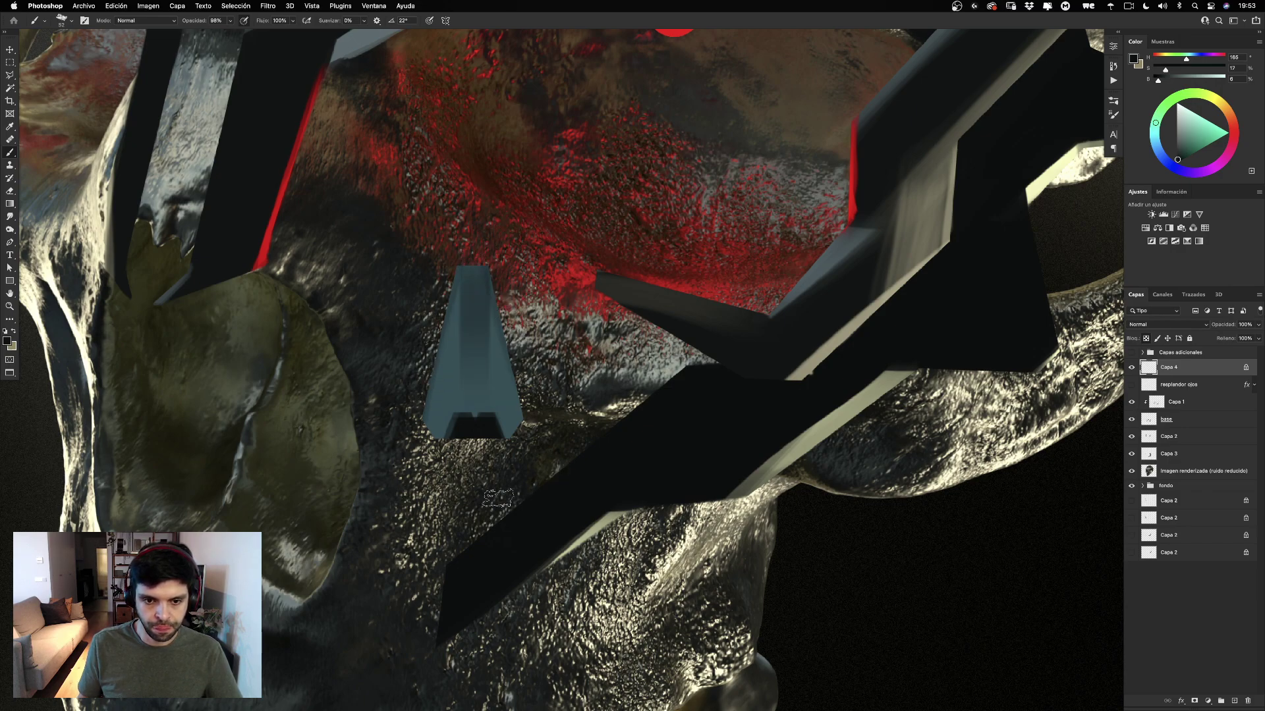
key("super+z")
left_click_drag(476, 290, 478, 323)
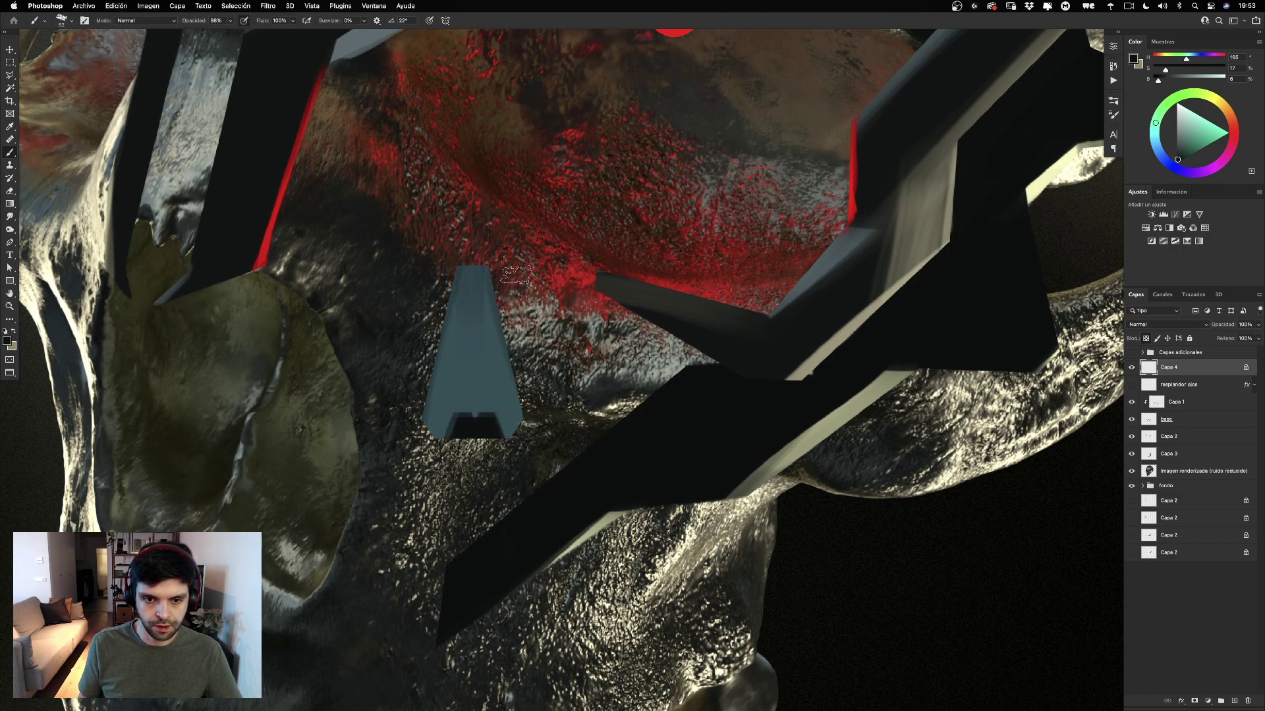
left_click_drag(474, 287, 482, 452)
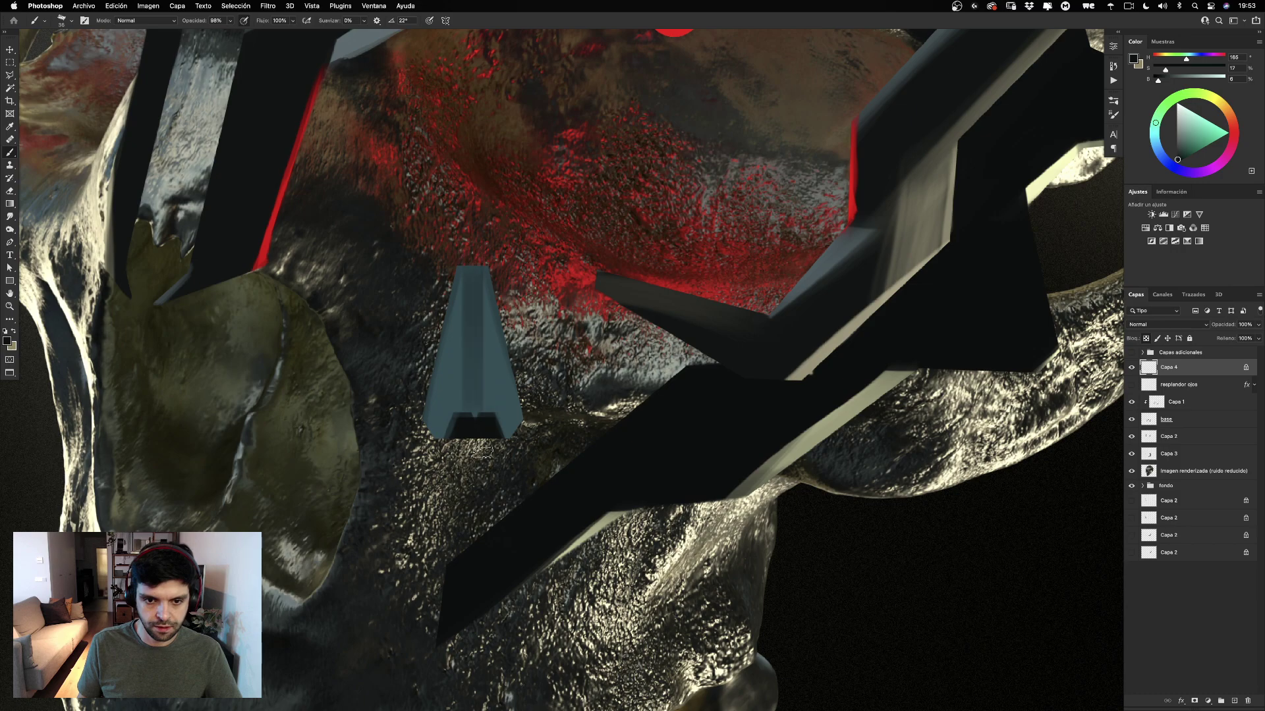
Rework the central strip into a shorter groove with a rounded lower end, sampling the piece's blue-grey and undoing unwanted strokes.
left_click(467, 387, "alt")
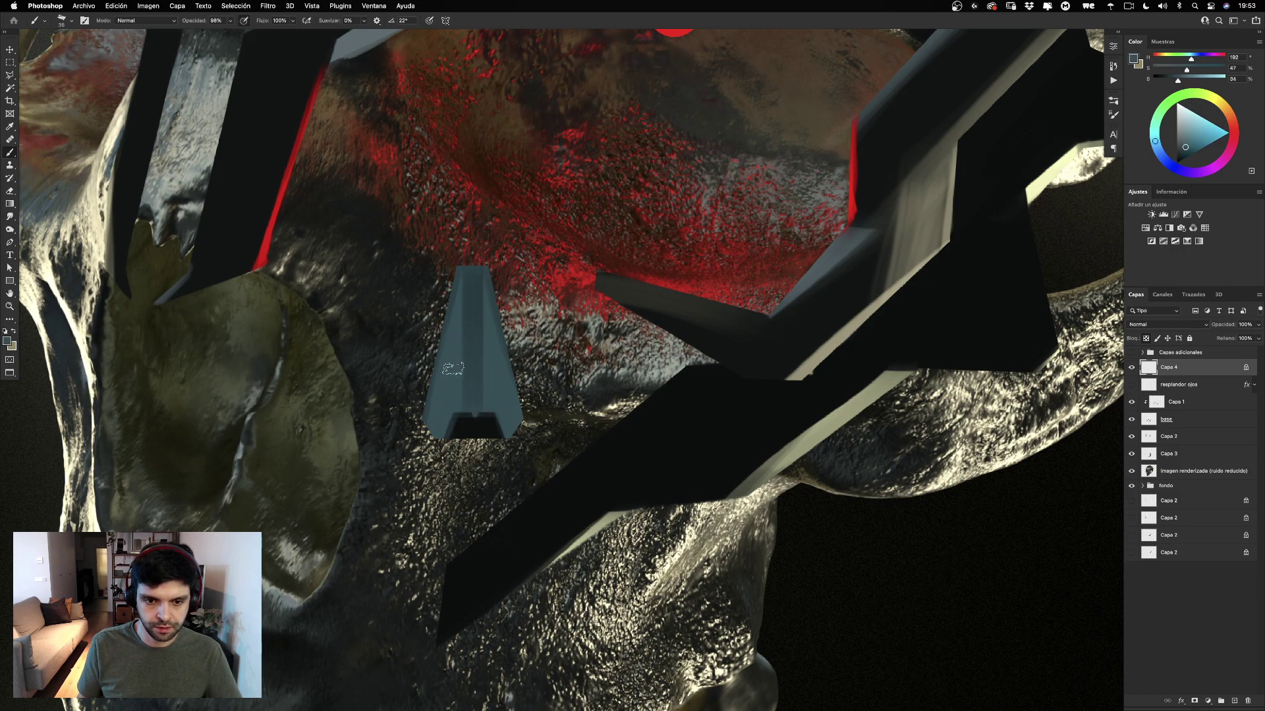
left_click_drag(453, 369, 485, 373)
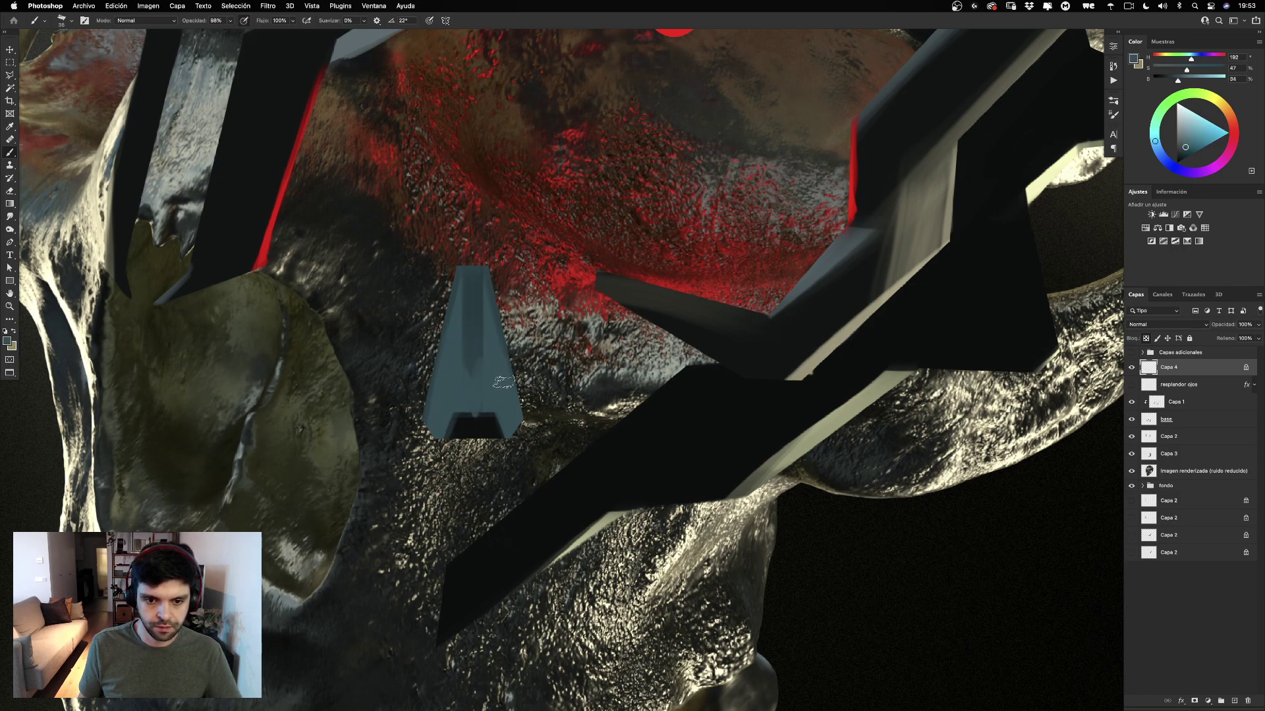
key("super+z")
key("super+z")
key("super+z")
key("super+z")
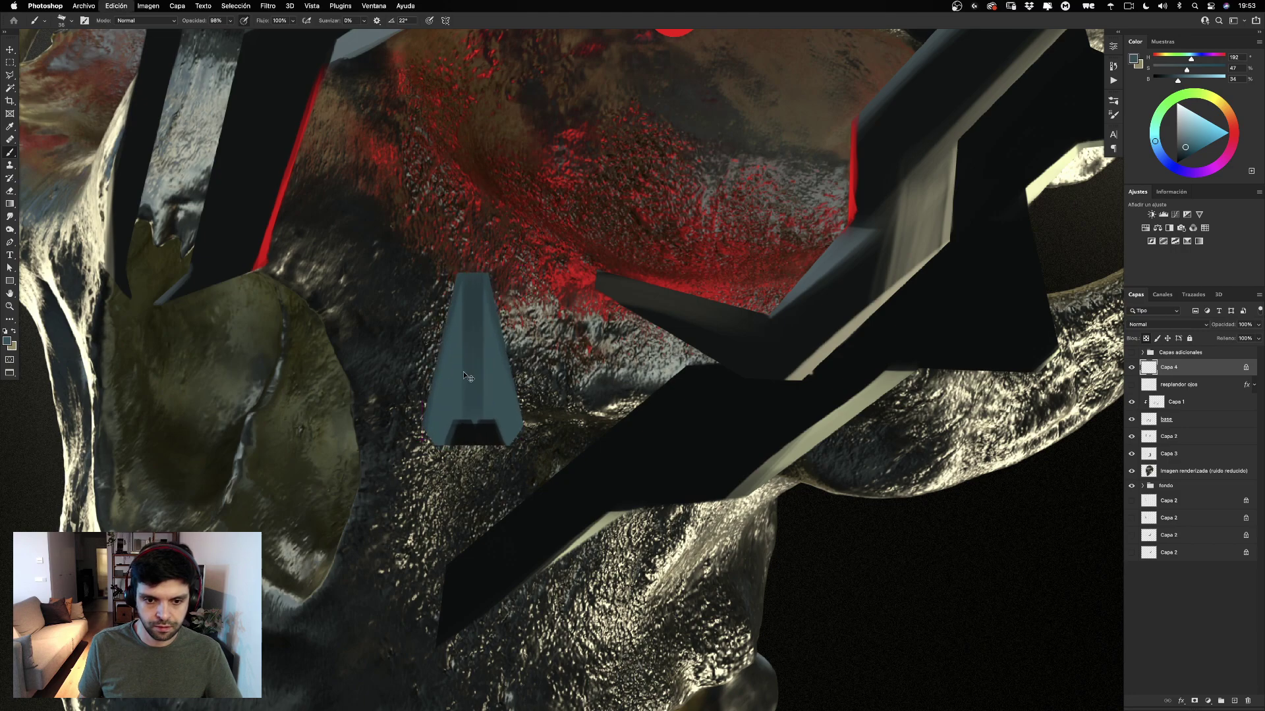
key("super+z")
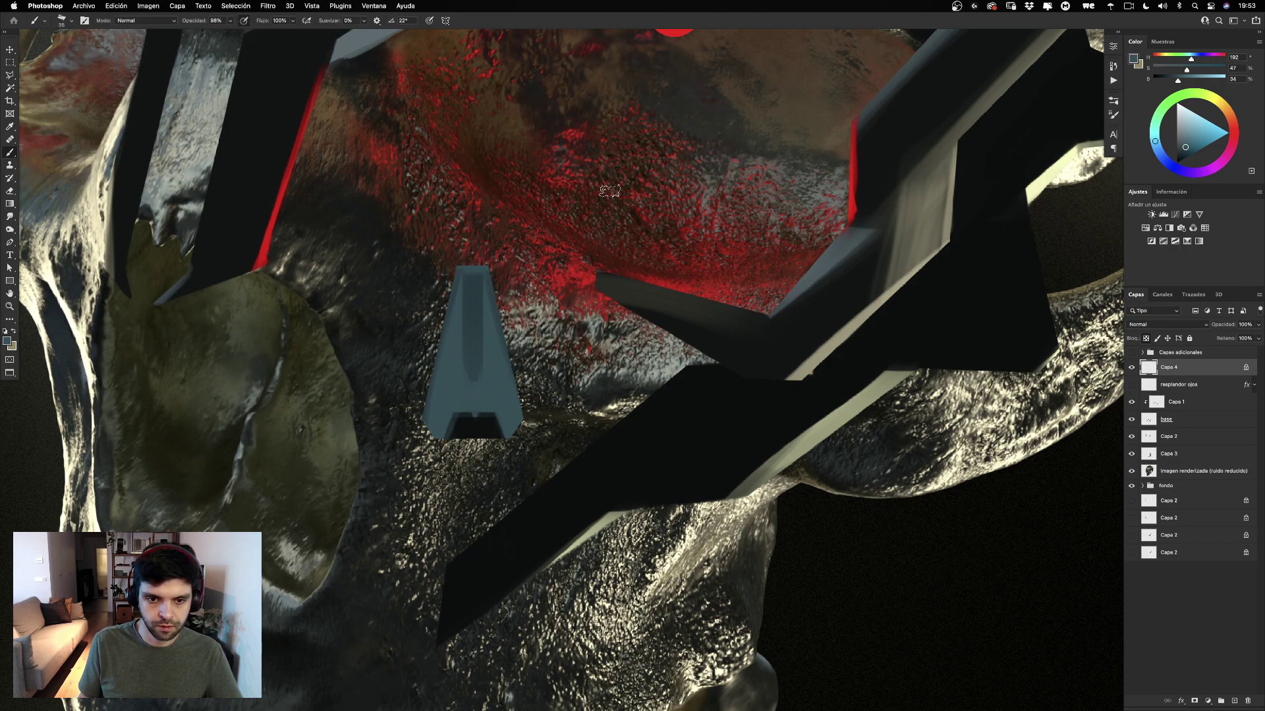
Deepen the central groove with a thin line of sampled dark colour and shade the facets at the base corners.
left_click(469, 427, "alt")
left_click_drag(472, 322, 454, 326)
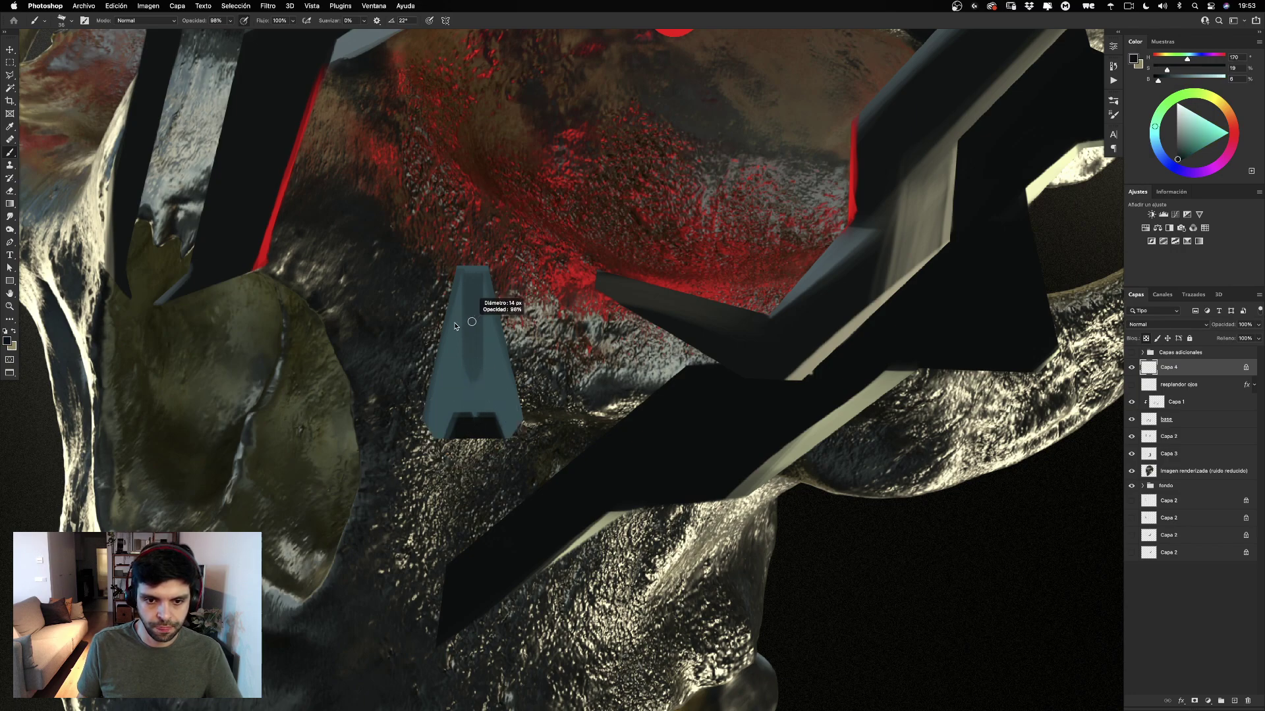
left_click_drag(472, 384, 472, 327)
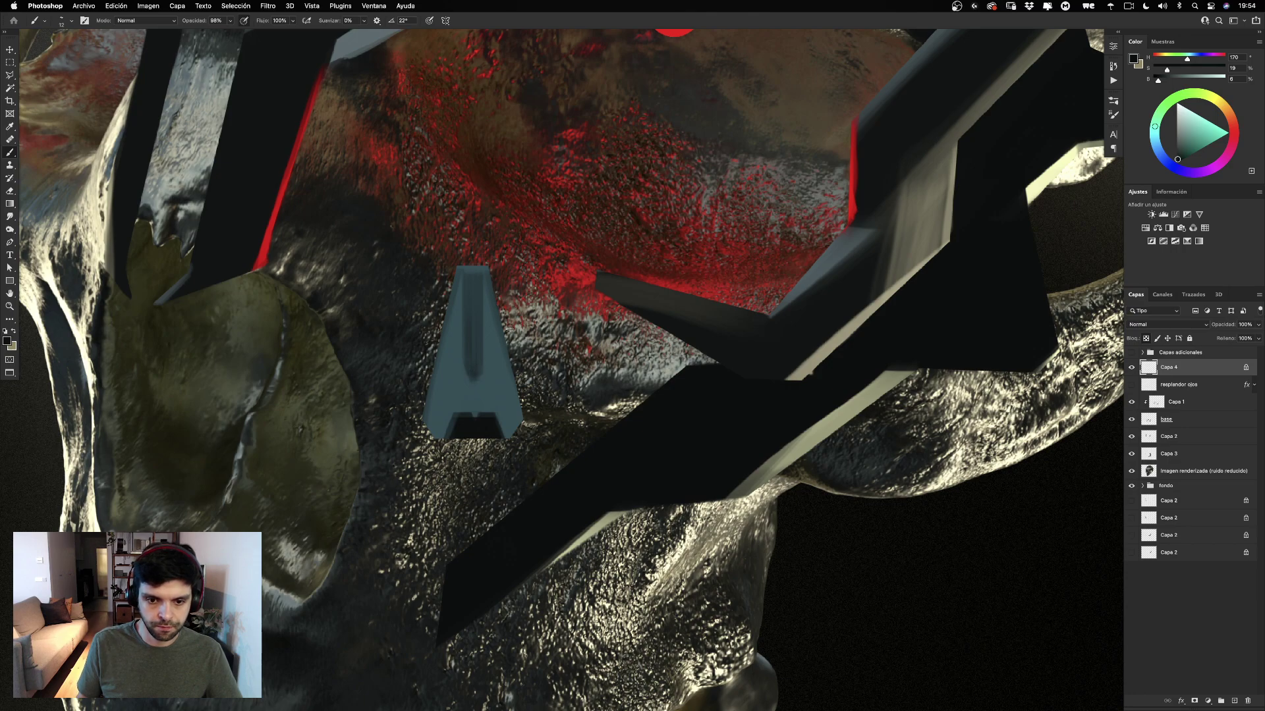
mouse_move(501, 408)
left_mouse_down("ctrl+alt")
mouse_move(516, 415)
mouse_move(509, 440)
left_mouse_up("ctrl+alt")
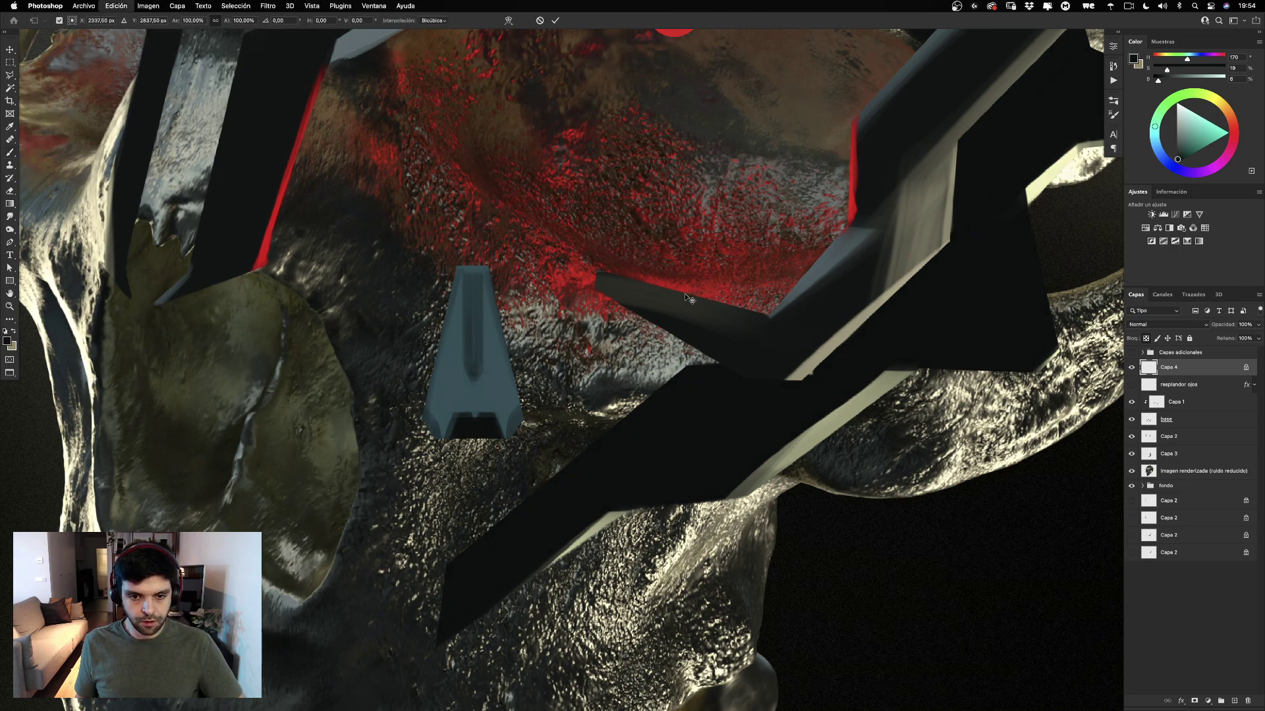
Free-transform the tapered piece, rotating it about 36 degrees counterclockwise, shortening it and seating its base on the diagonal spike's lower end.
key("super+t")
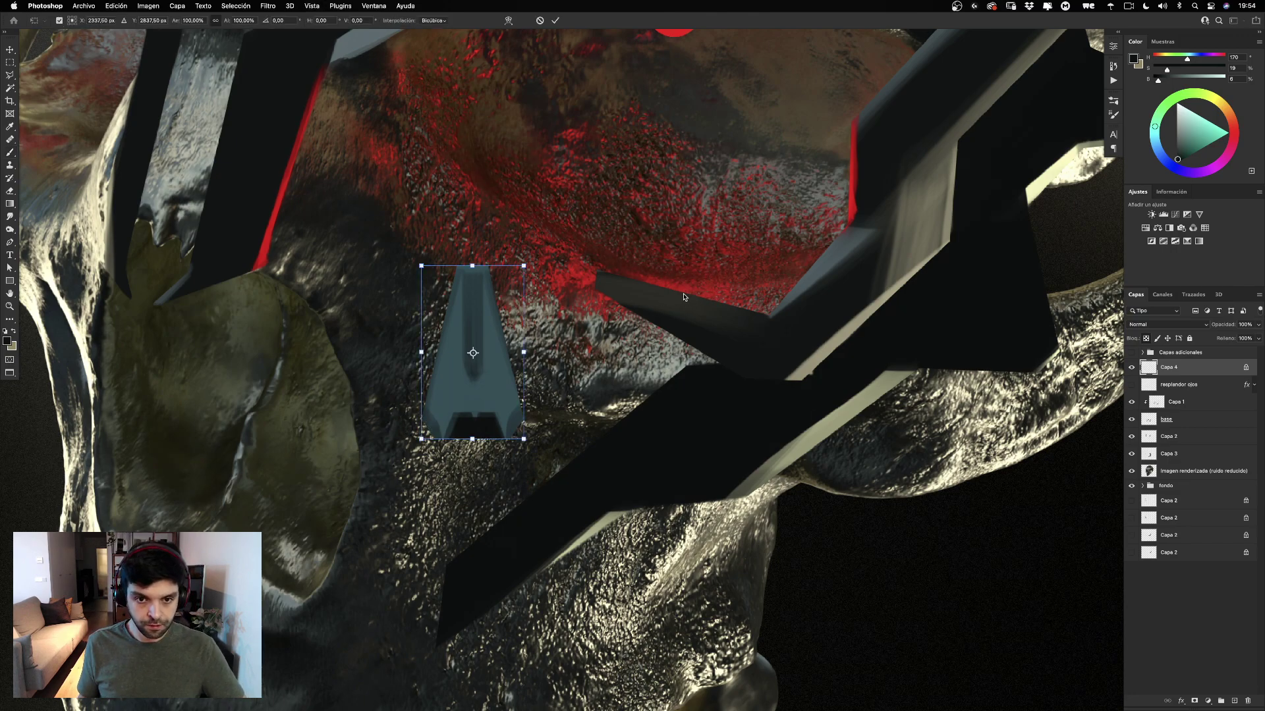
left_click_drag(481, 245, 417, 261)
left_click_drag(459, 400, 432, 449)
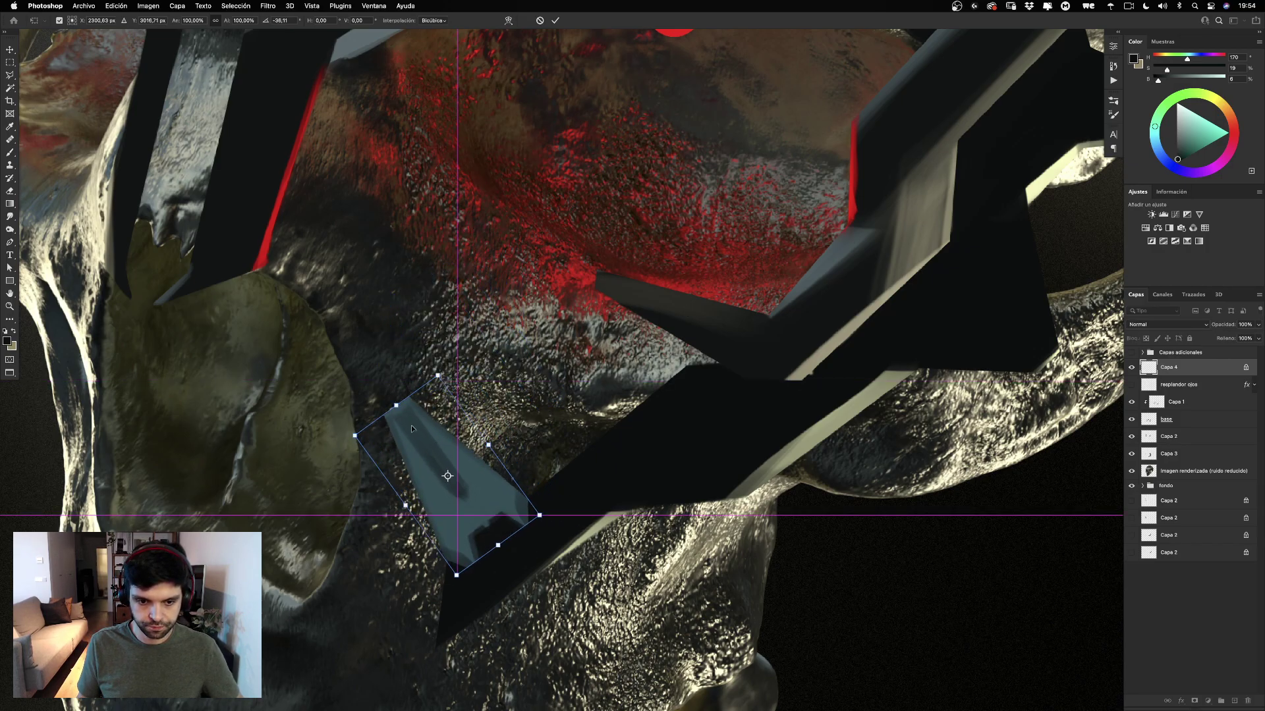
mouse_move(398, 407)
left_mouse_down()
mouse_move(436, 454)
mouse_move(418, 418)
mouse_move(446, 483)
mouse_move(362, 458)
mouse_move(308, 463)
mouse_move(388, 464)
left_mouse_up()
key("Return")
key("b")
left_click(9, 306)
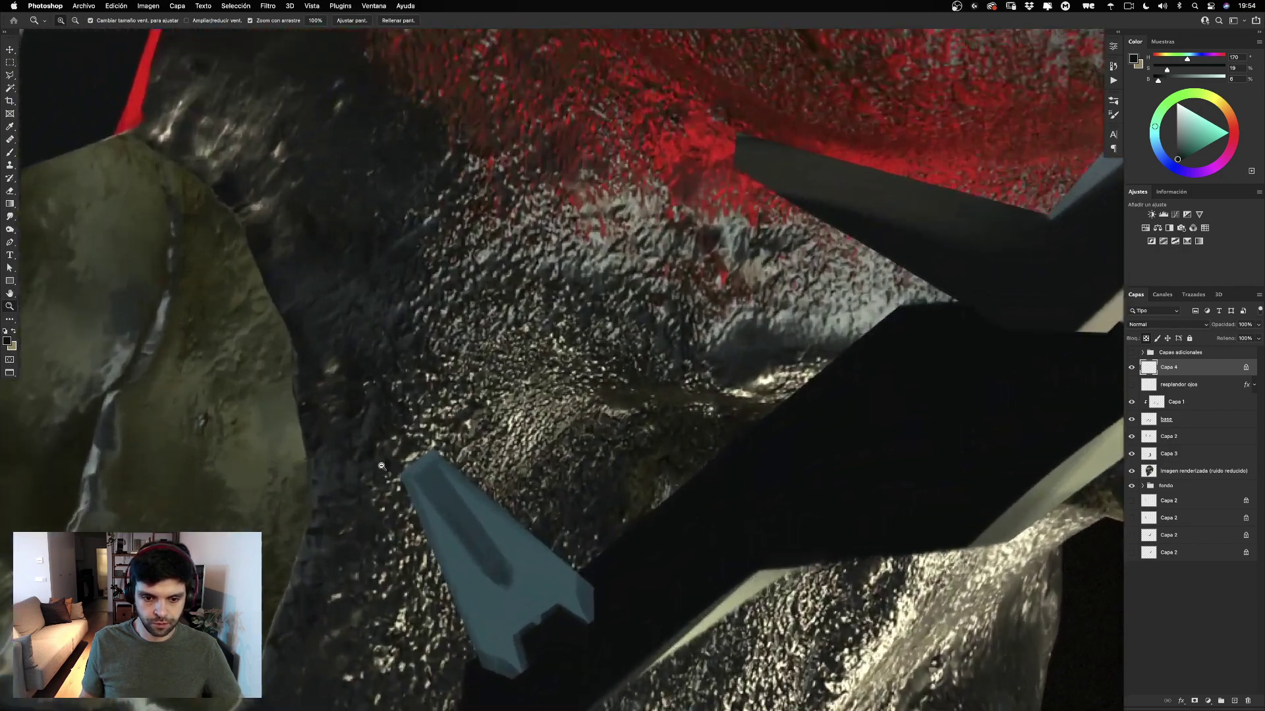
Add small cream highlights along the inner edges of the tapered piece's base notch with a resized brush, undoing unwanted strokes.
left_click_drag(778, 432, 841, 303)
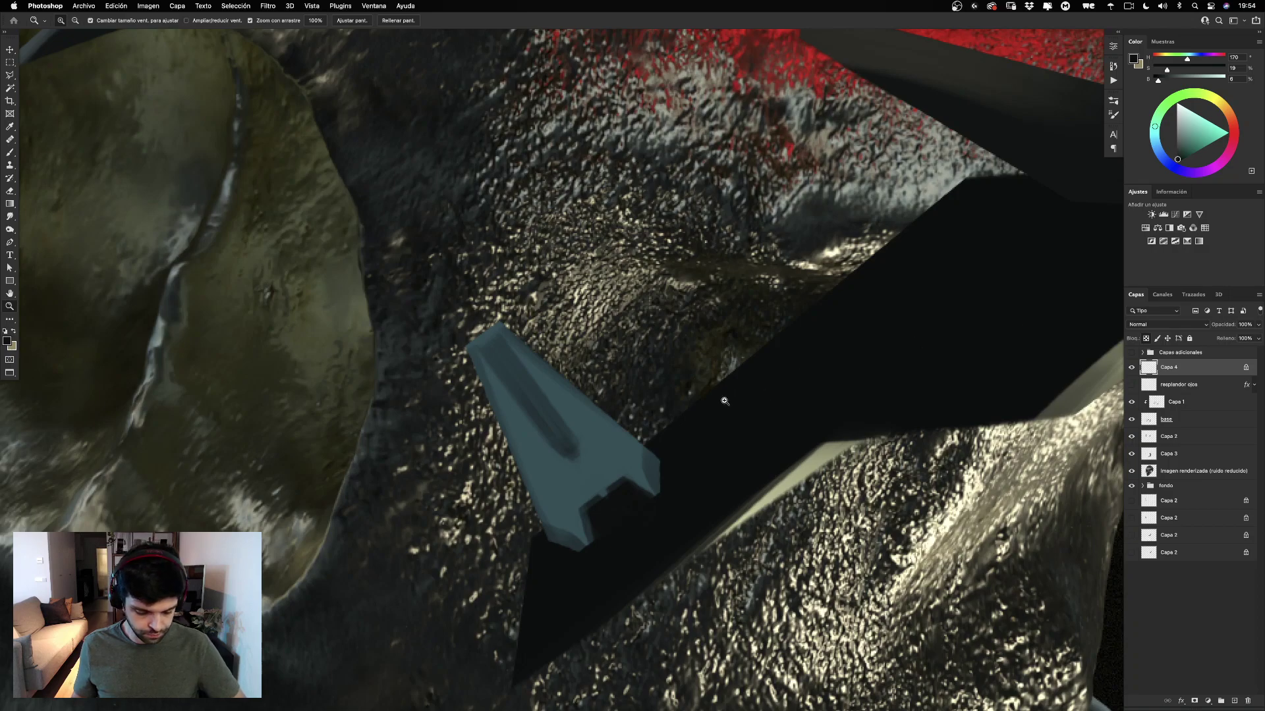
key("b")
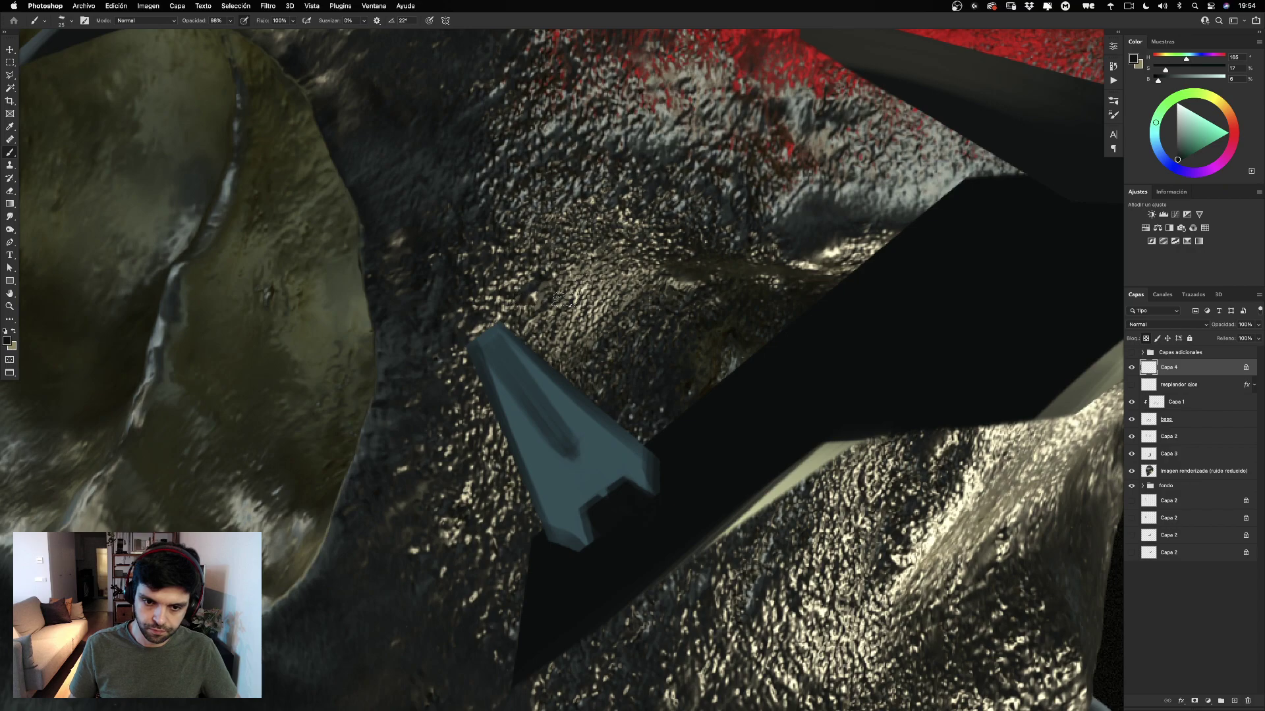
left_click(955, 513, "alt")
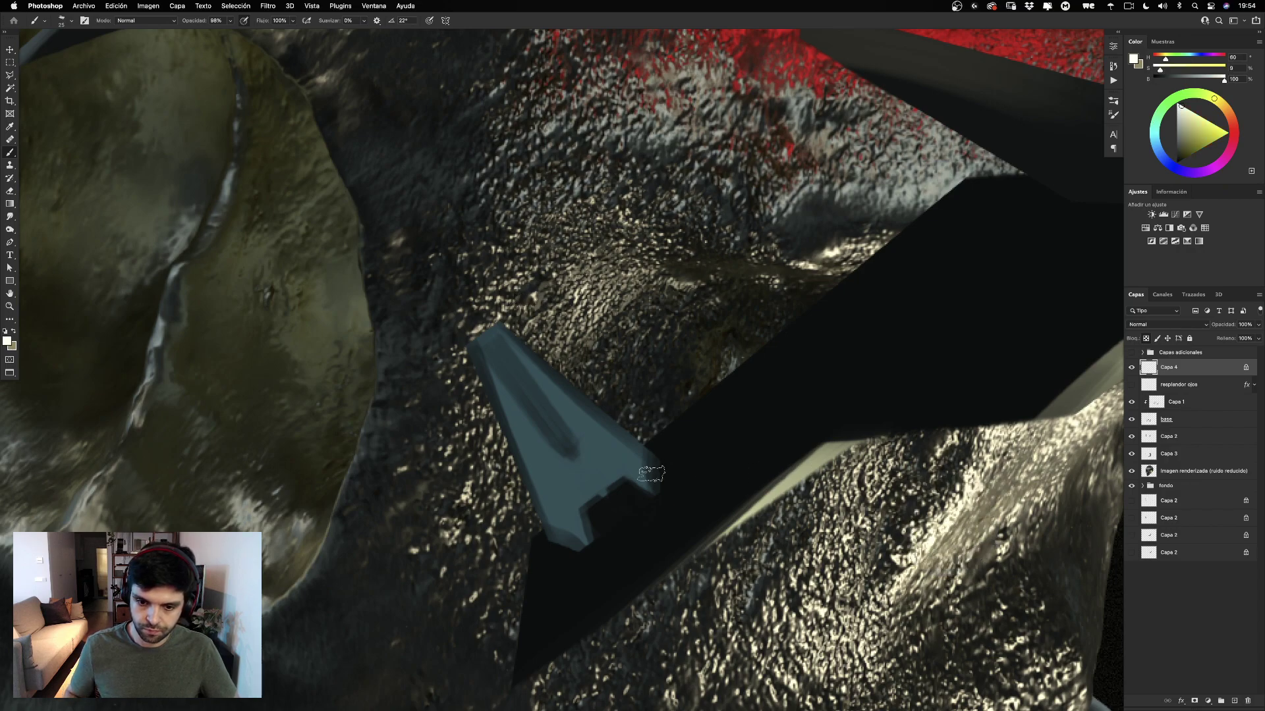
left_click_drag(630, 494, 619, 493, "ctrl+alt")
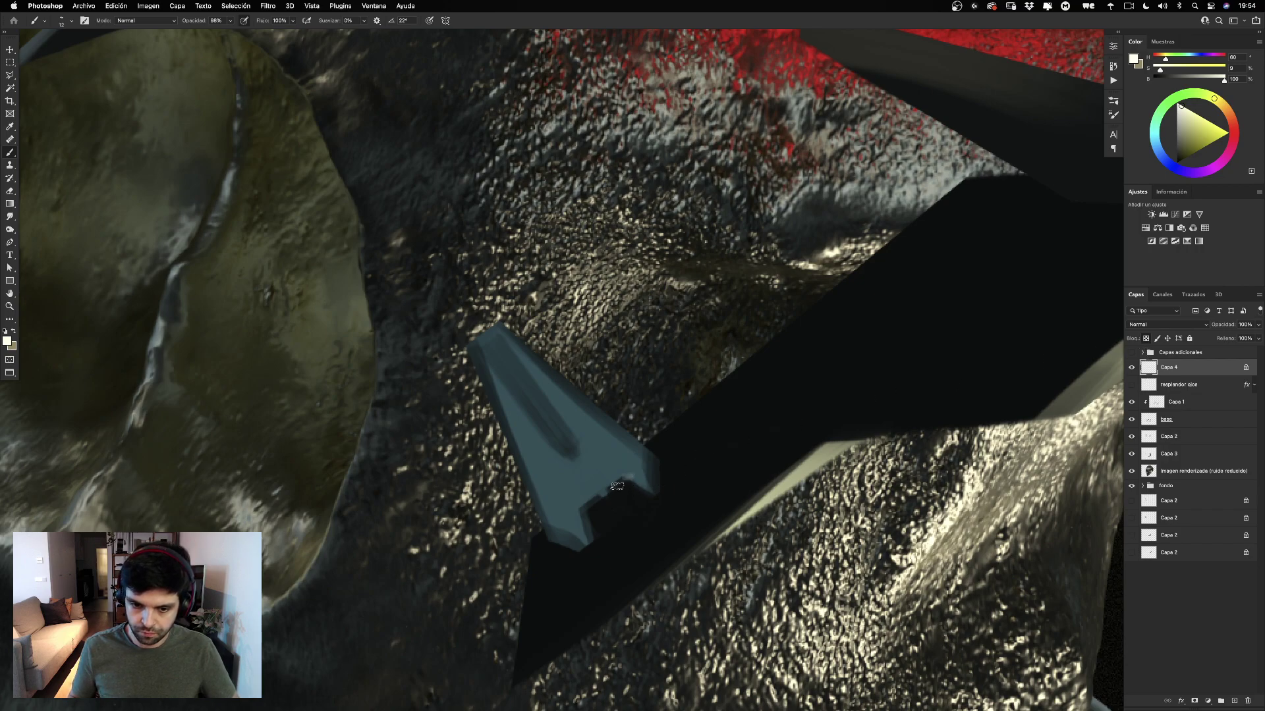
left_click_drag(616, 487, 583, 524)
key("super+z")
mouse_move(620, 465)
left_mouse_down("ctrl+alt")
mouse_move(606, 488)
mouse_move(625, 480)
left_mouse_up("ctrl+alt")
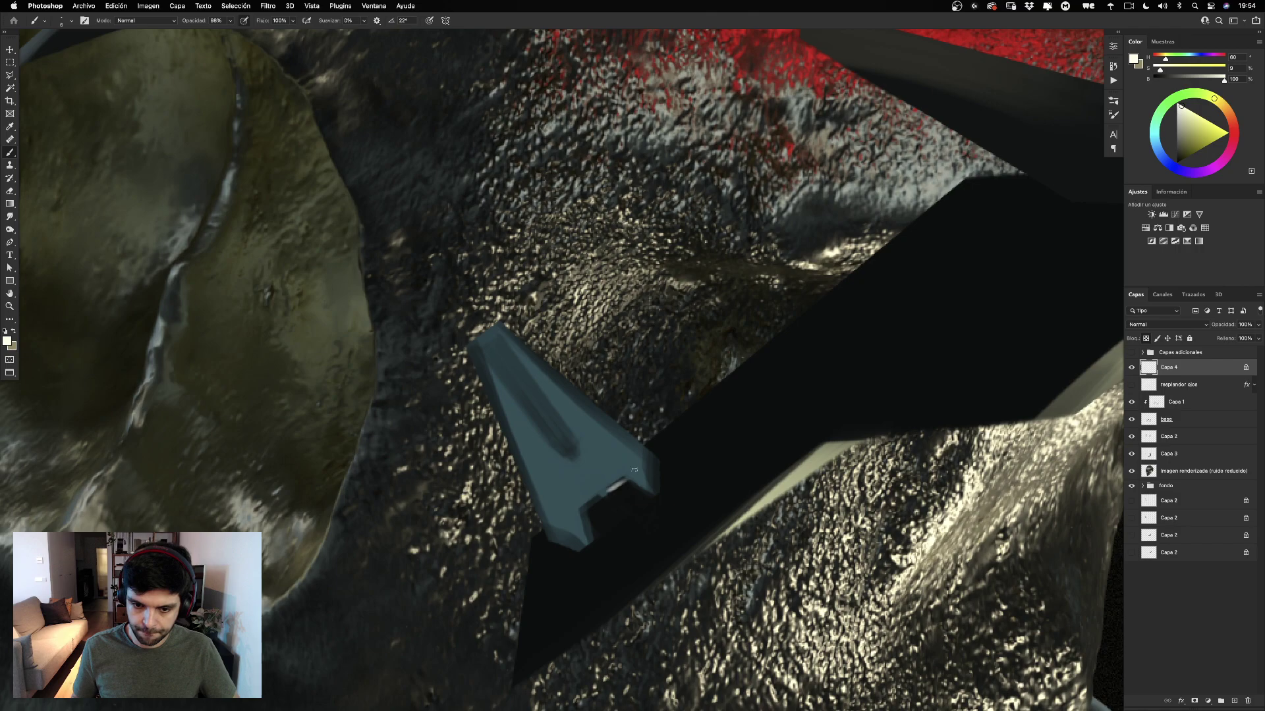
key("super+z")
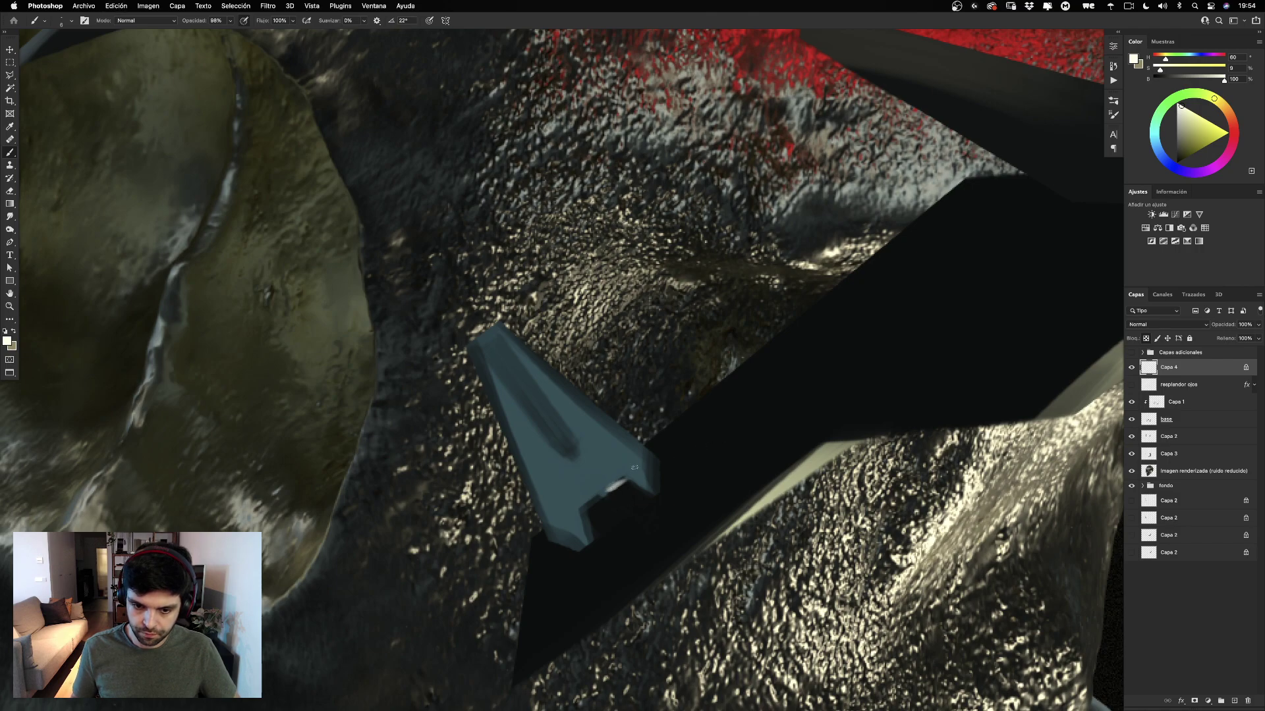
key("super+z")
key("super+z")
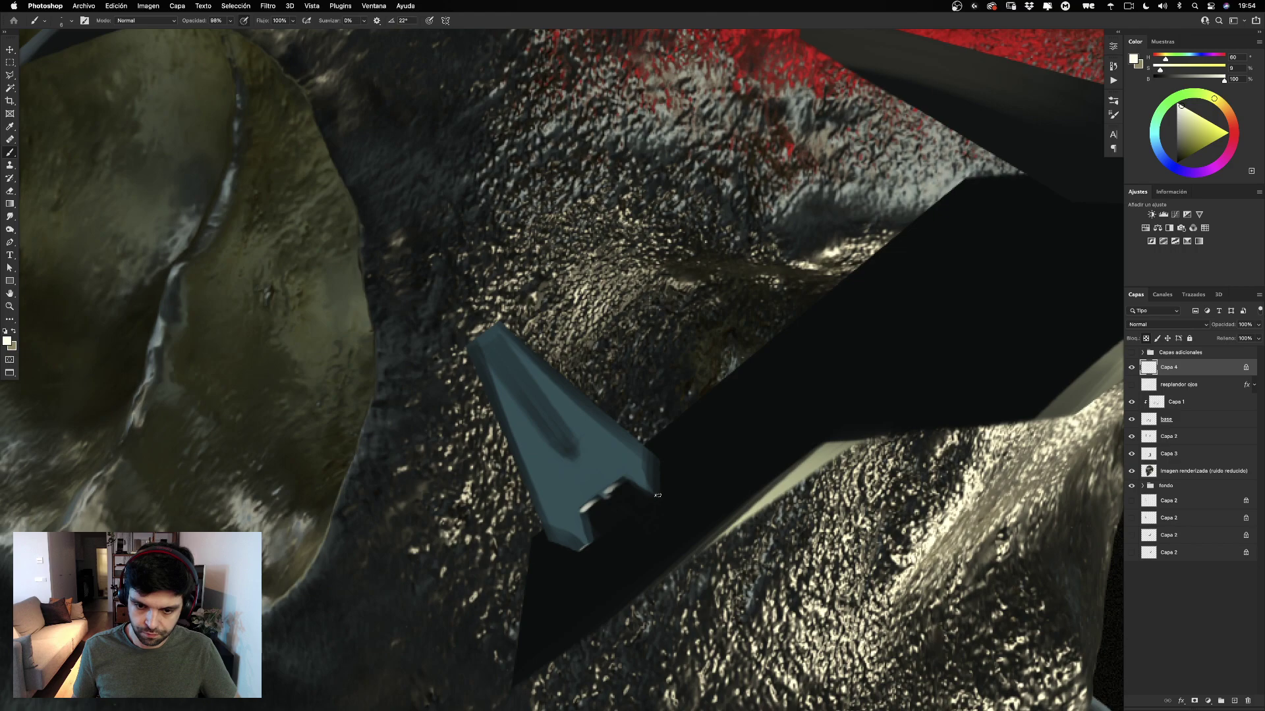
Brighten the piece's outer base corner and the lower facet edges with cream strokes, resizing the brush and undoing unwanted marks.
left_click_drag(661, 467, 659, 494)
left_click_drag(681, 391, 689, 391)
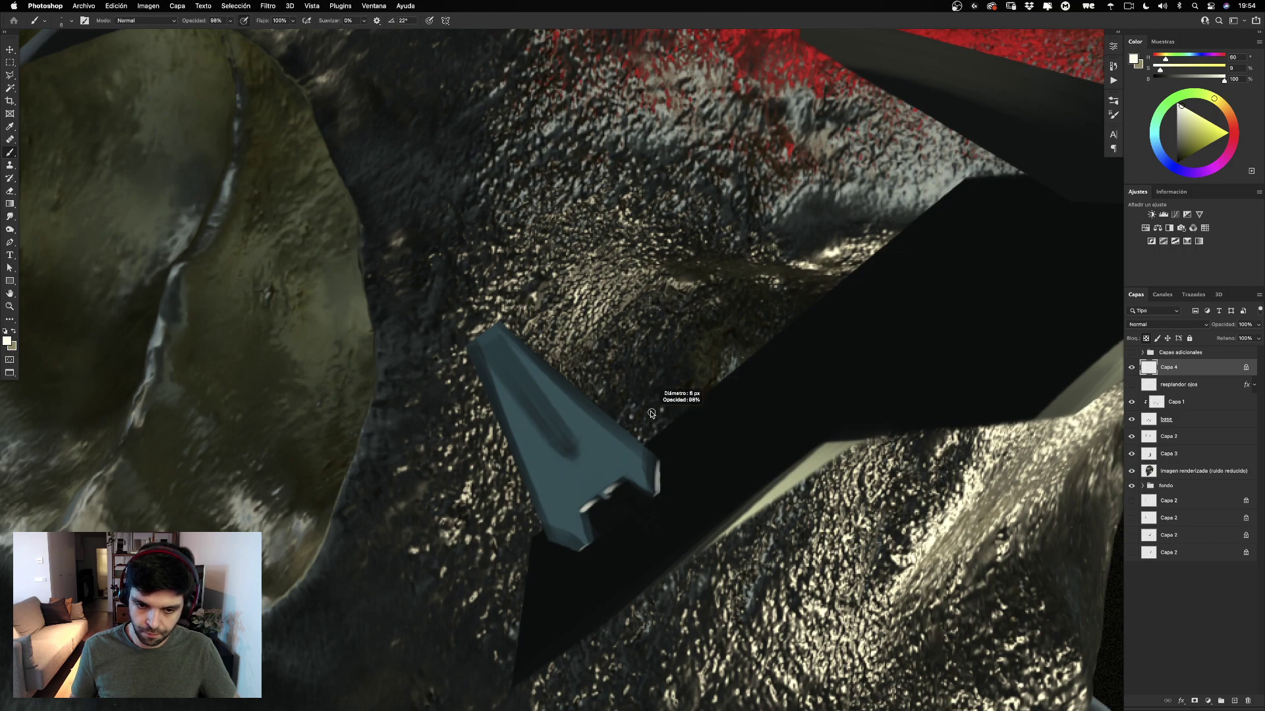
mouse_move(661, 462)
left_mouse_down()
mouse_move(662, 496)
mouse_move(638, 506)
left_mouse_up()
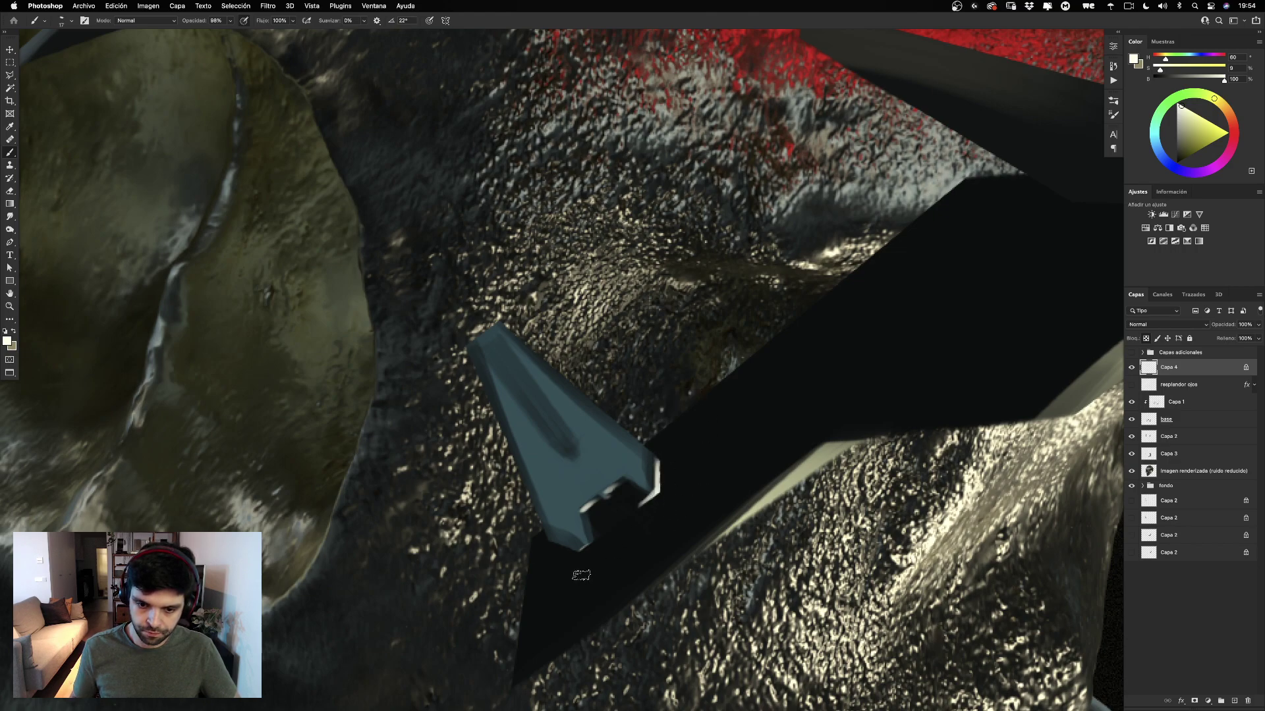
mouse_move(581, 550)
left_mouse_down()
mouse_move(698, 477)
mouse_move(628, 486)
mouse_move(580, 550)
left_mouse_up()
key("super+z")
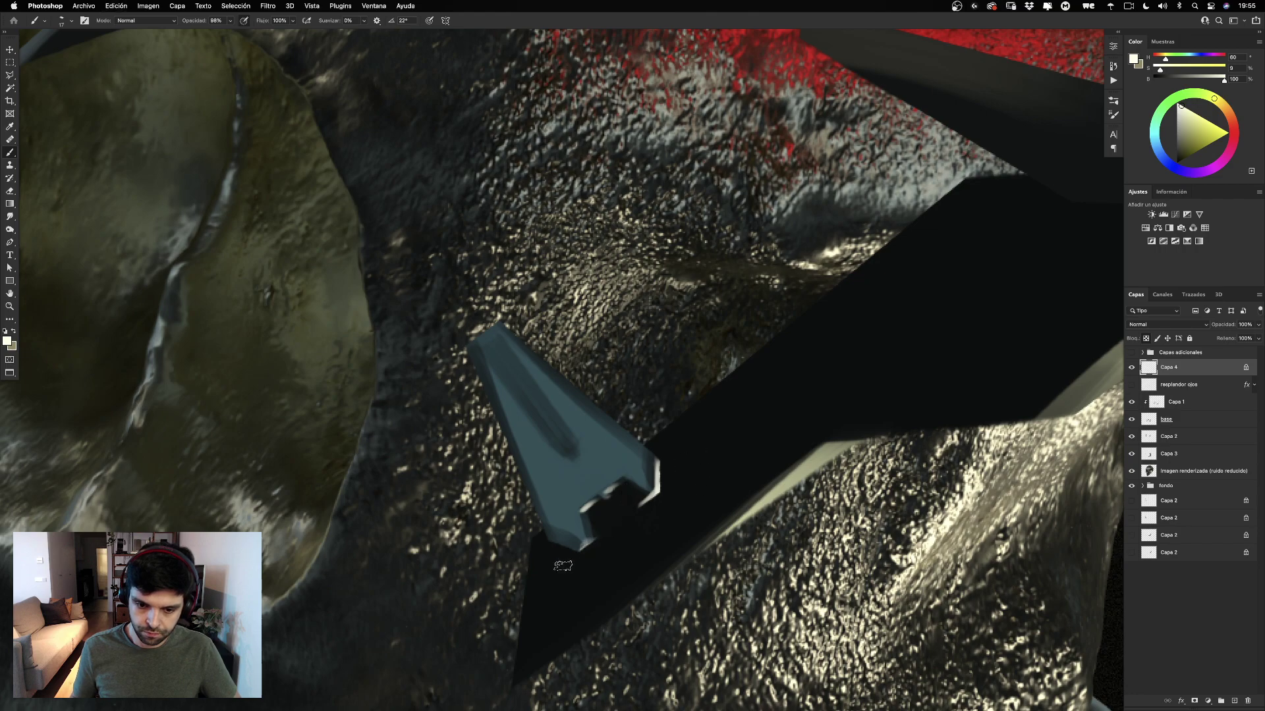
key("super+z")
left_click_drag(602, 477, 596, 478)
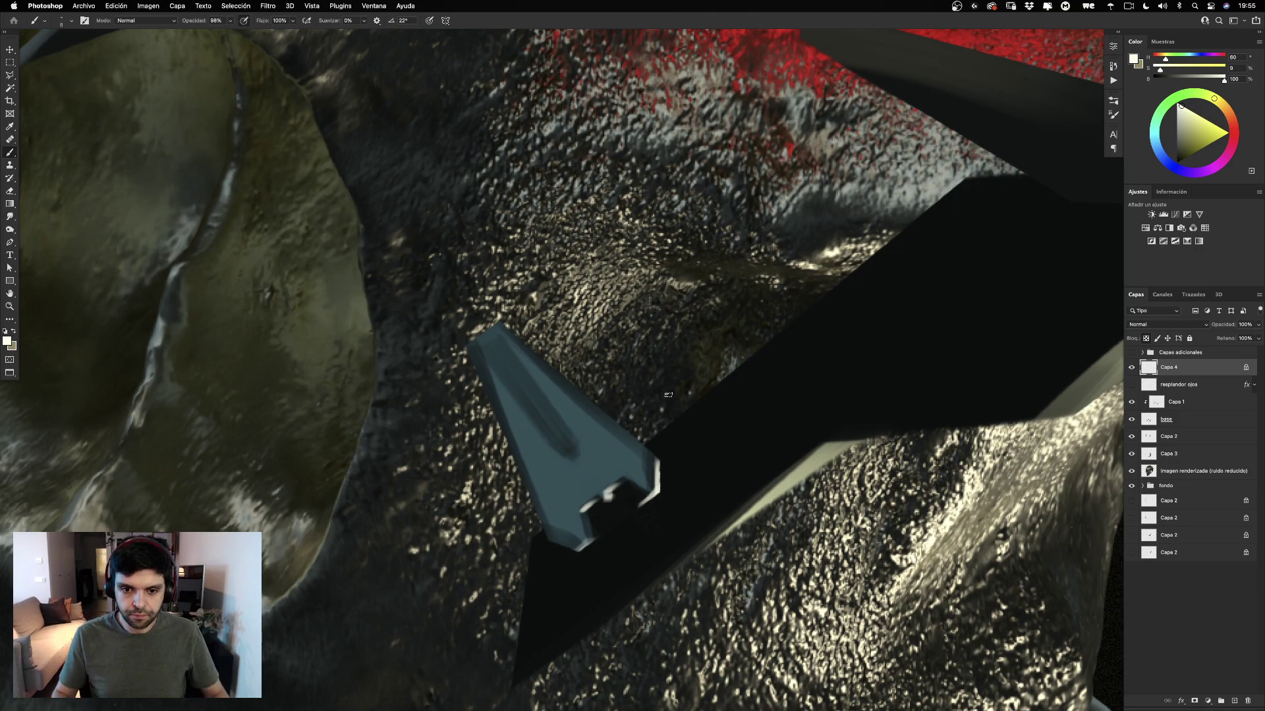
left_click_drag(527, 286, 534, 285, "ctrl+alt")
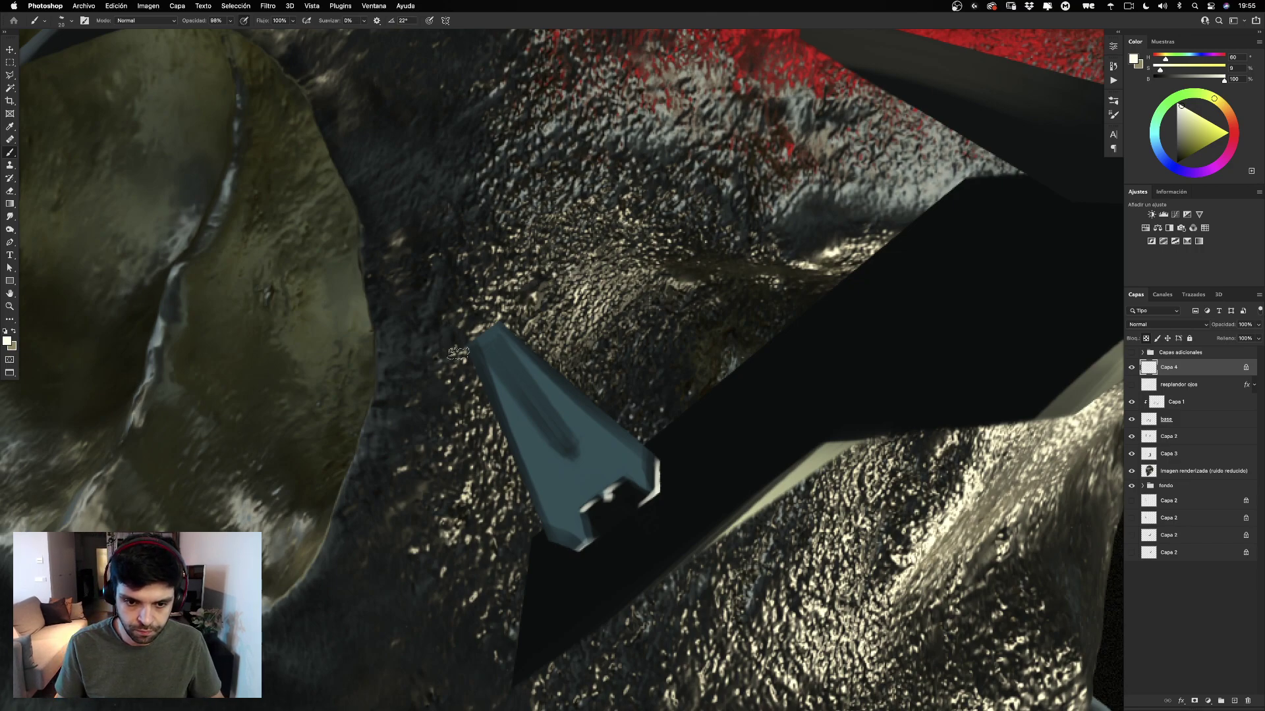
left_click_drag(459, 353, 535, 503)
Darken the tapered piece and mute its highlights with large brush strokes of dark and blue-grey tones sampled from the armour.
key("super+minus")
key("super+minus")
key("super+minus")
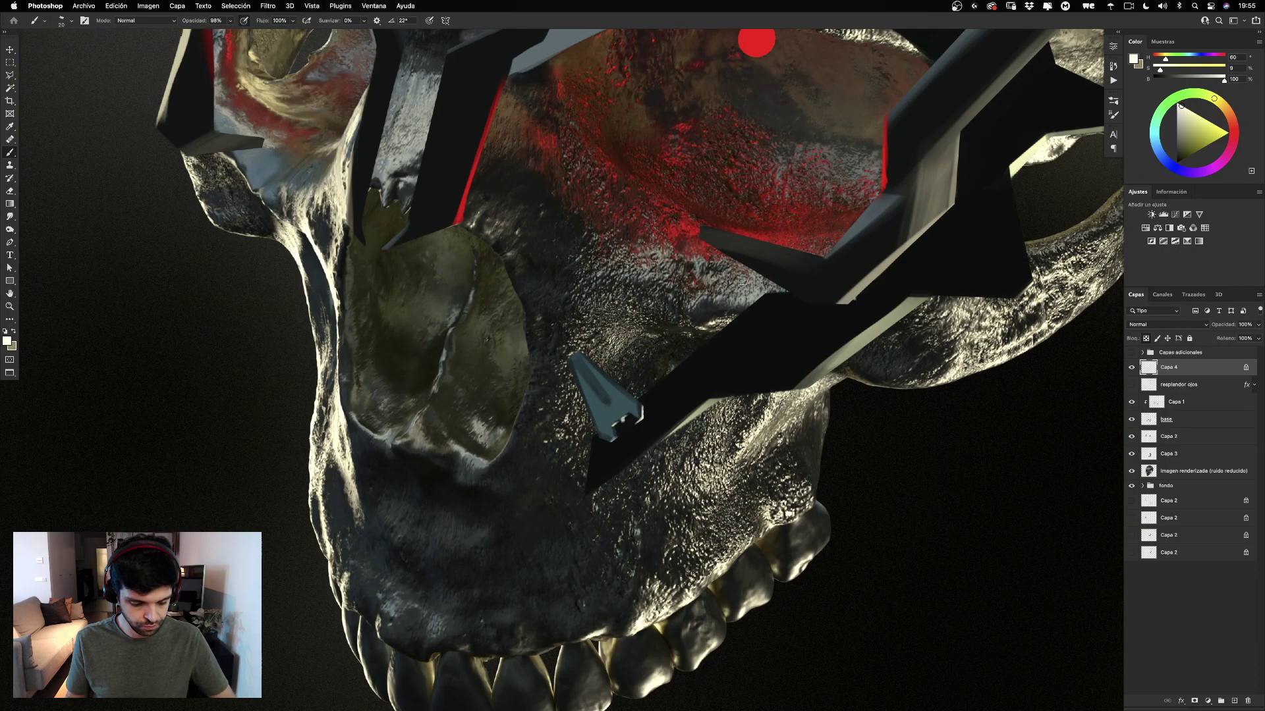
left_click(11, 50)
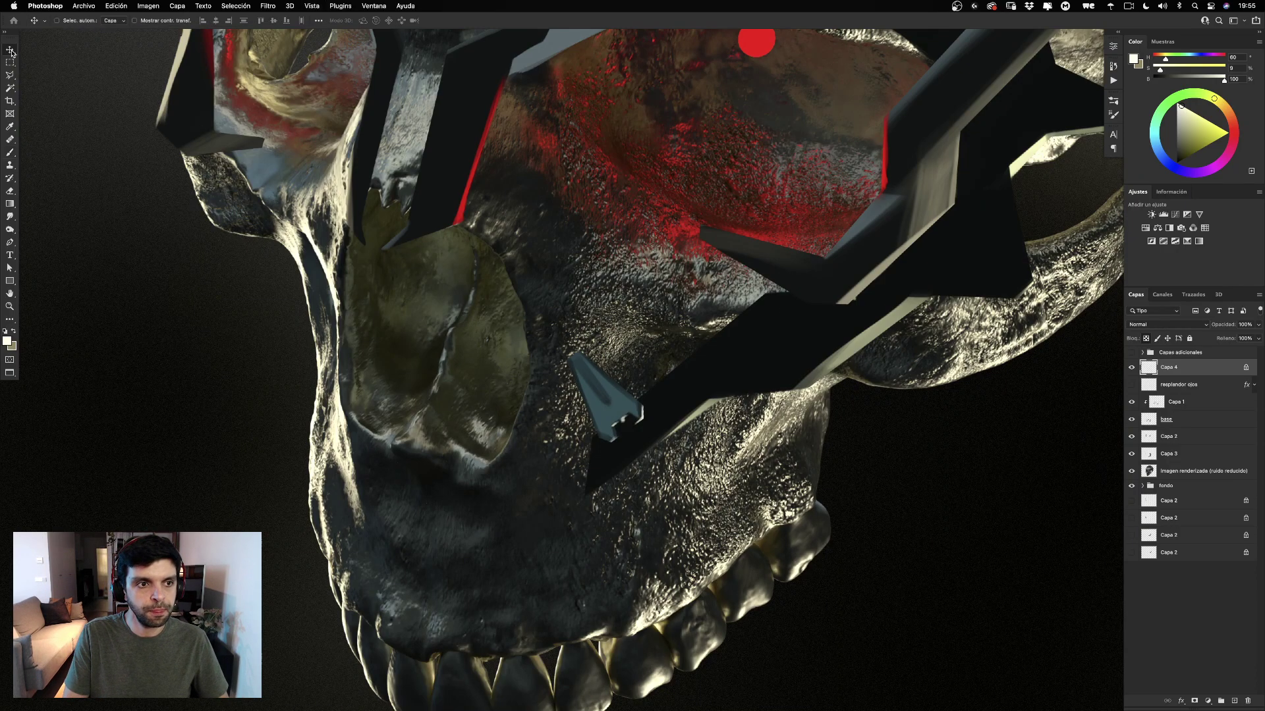
left_click_drag(569, 210, 599, 335)
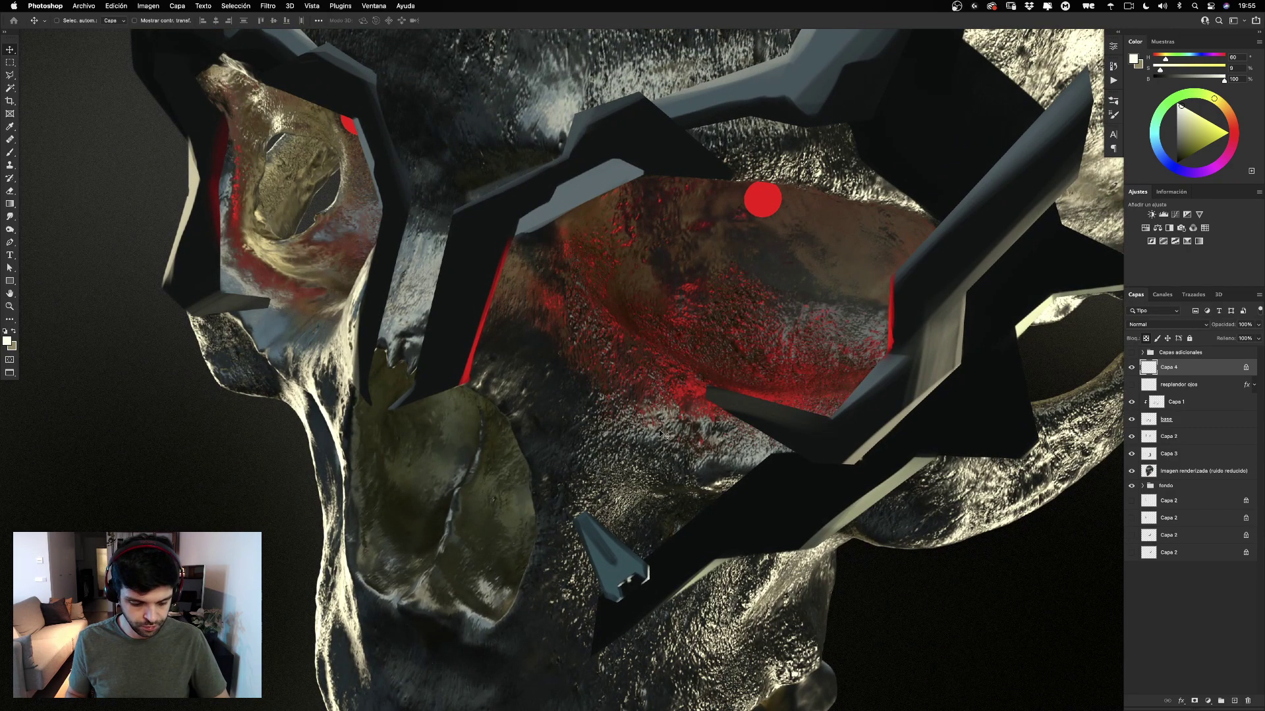
key("b")
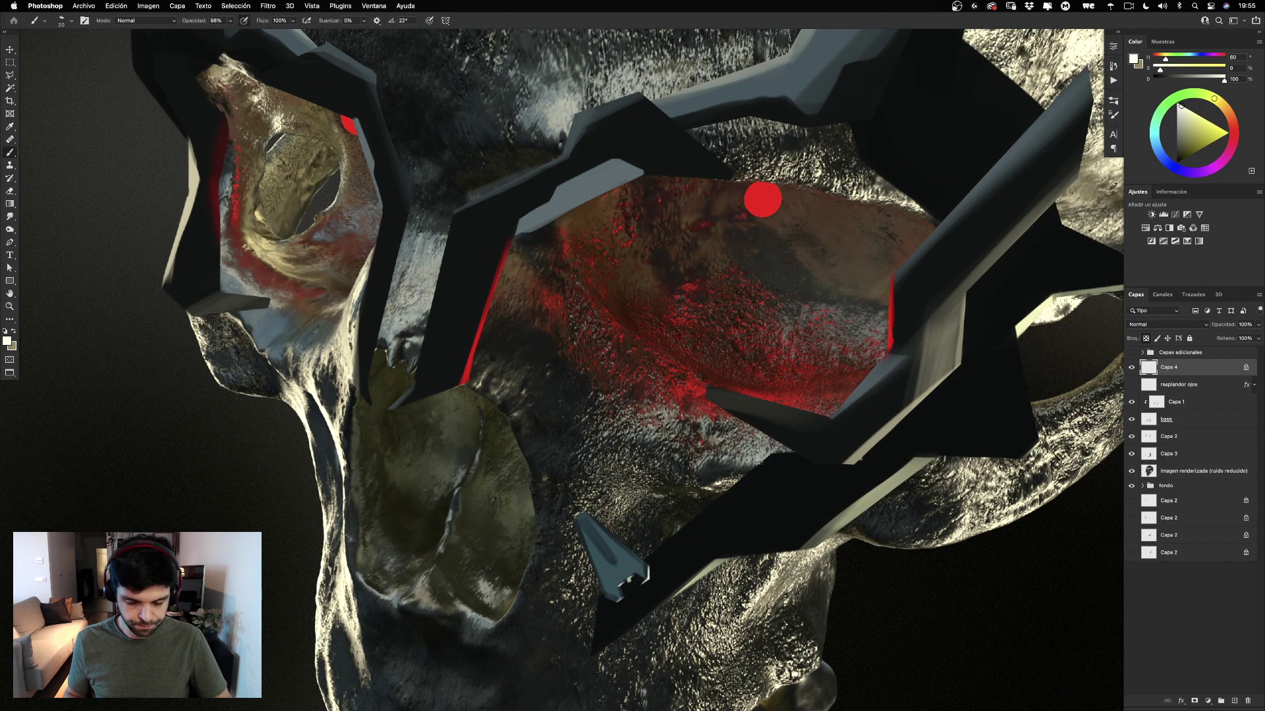
left_click(878, 375, "alt")
mouse_move(677, 492)
left_mouse_down()
mouse_move(703, 496)
mouse_move(711, 516)
left_mouse_up()
left_click(940, 343, "alt")
left_click(942, 423, "alt")
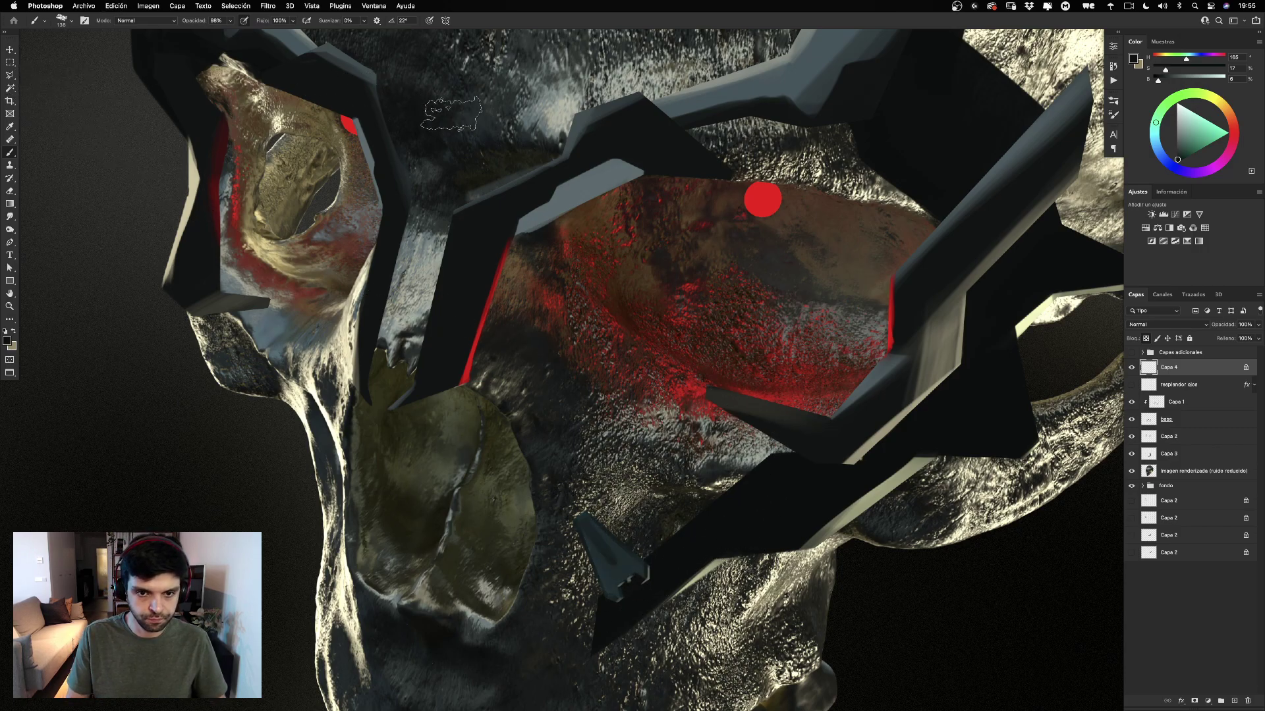
left_click(613, 478, "alt")
mouse_move(612, 478)
left_mouse_down()
mouse_move(583, 494)
mouse_move(570, 525)
left_mouse_up()
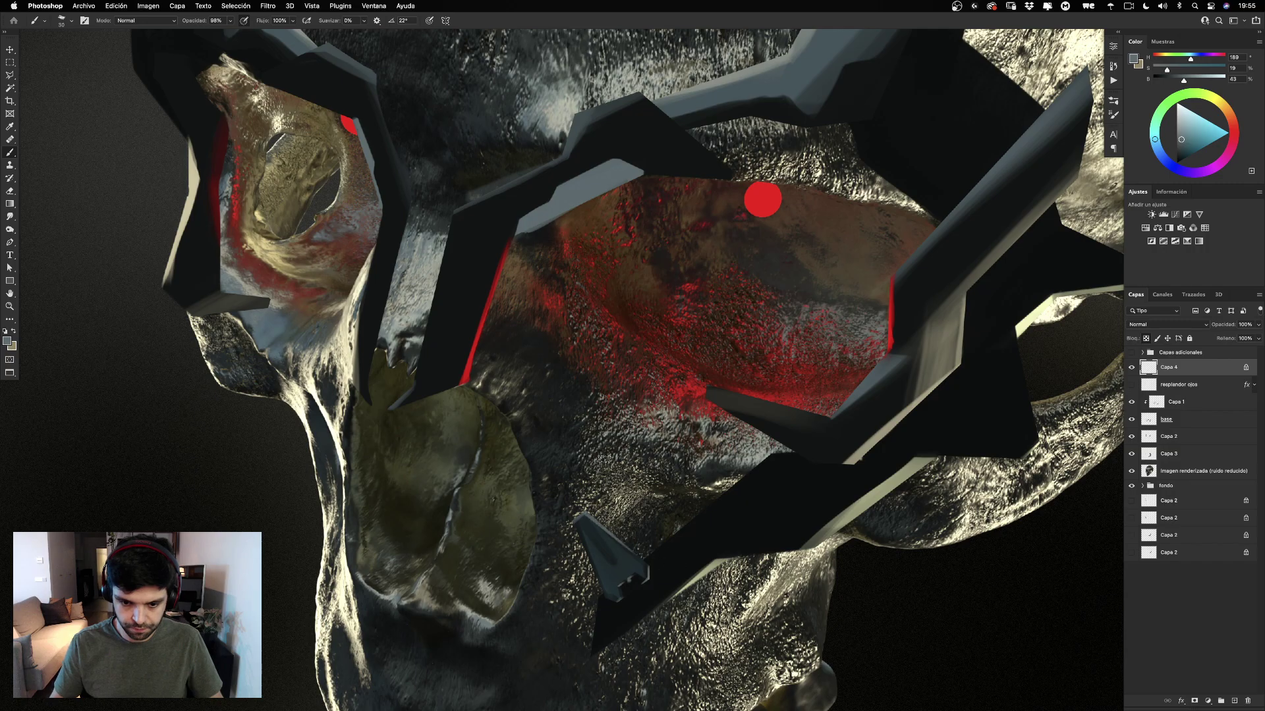
Duplicate the tapered piece twice, placing the copies in an evenly spaced row up along the diagonal cheekbone spike.
key("v")
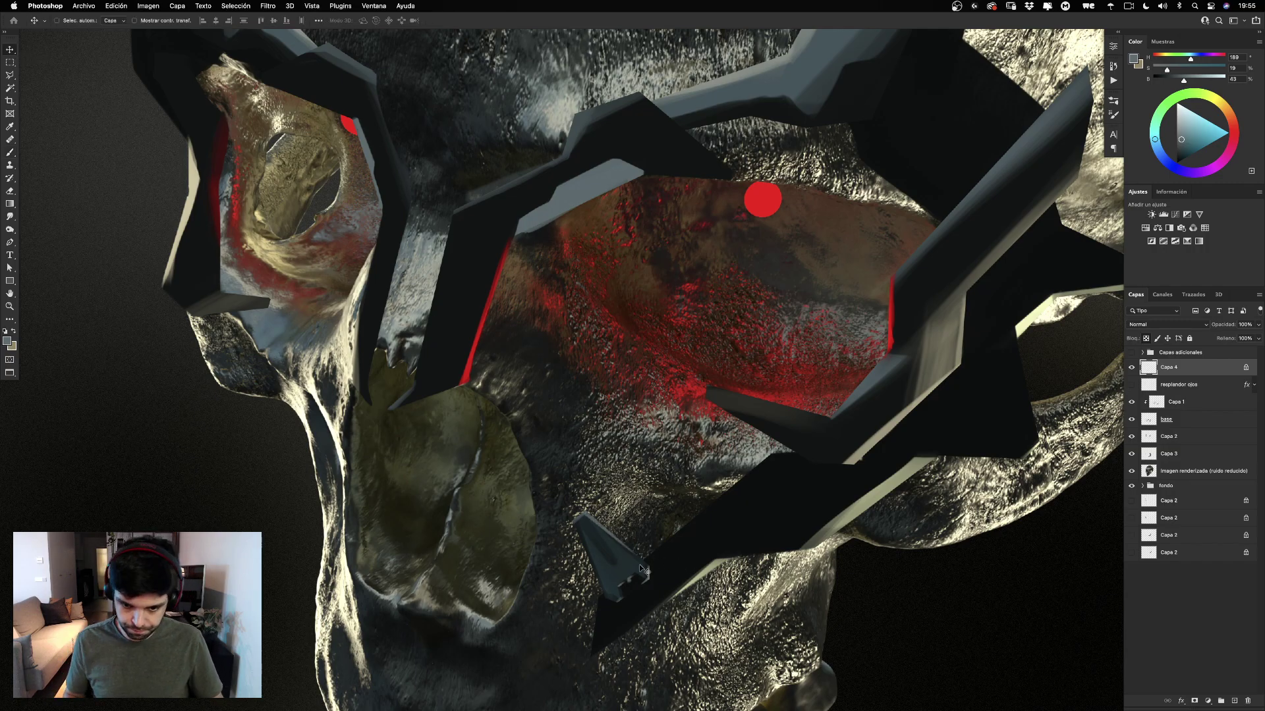
left_click_drag(613, 556, 671, 511)
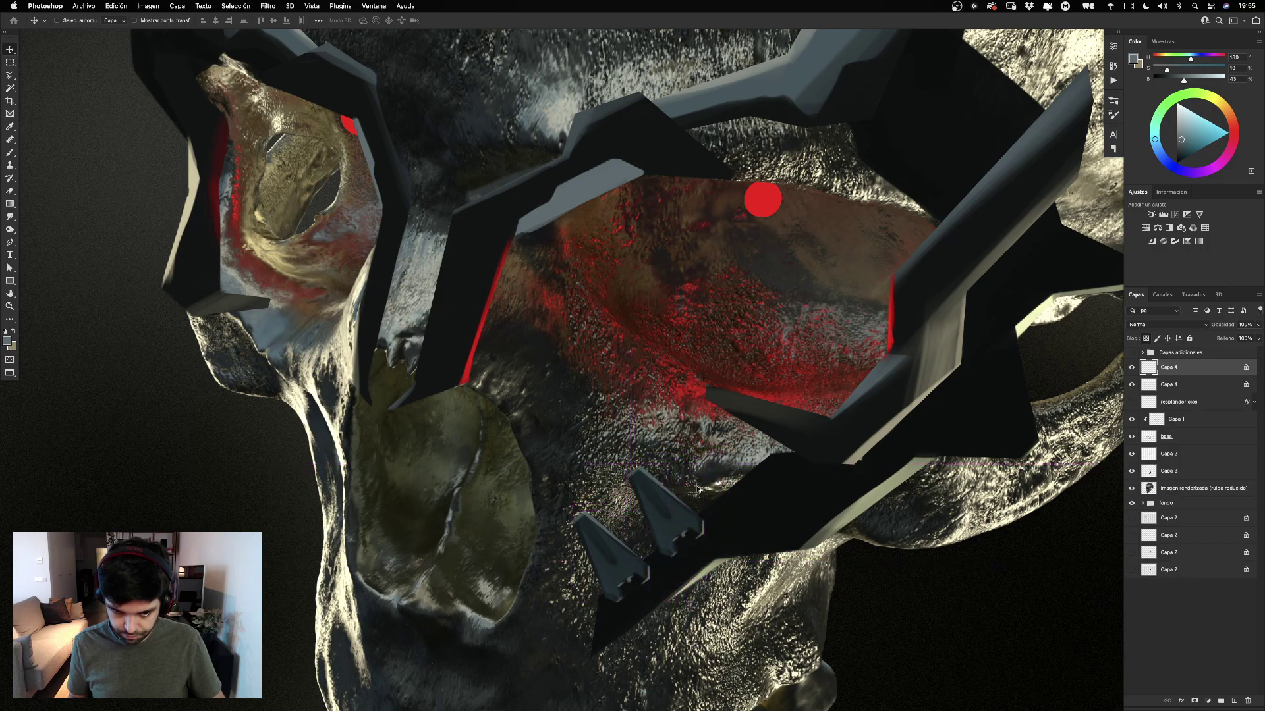
left_click(10, 306)
left_click_drag(542, 379, 510, 378)
scroll(552, 375, "up", 5)
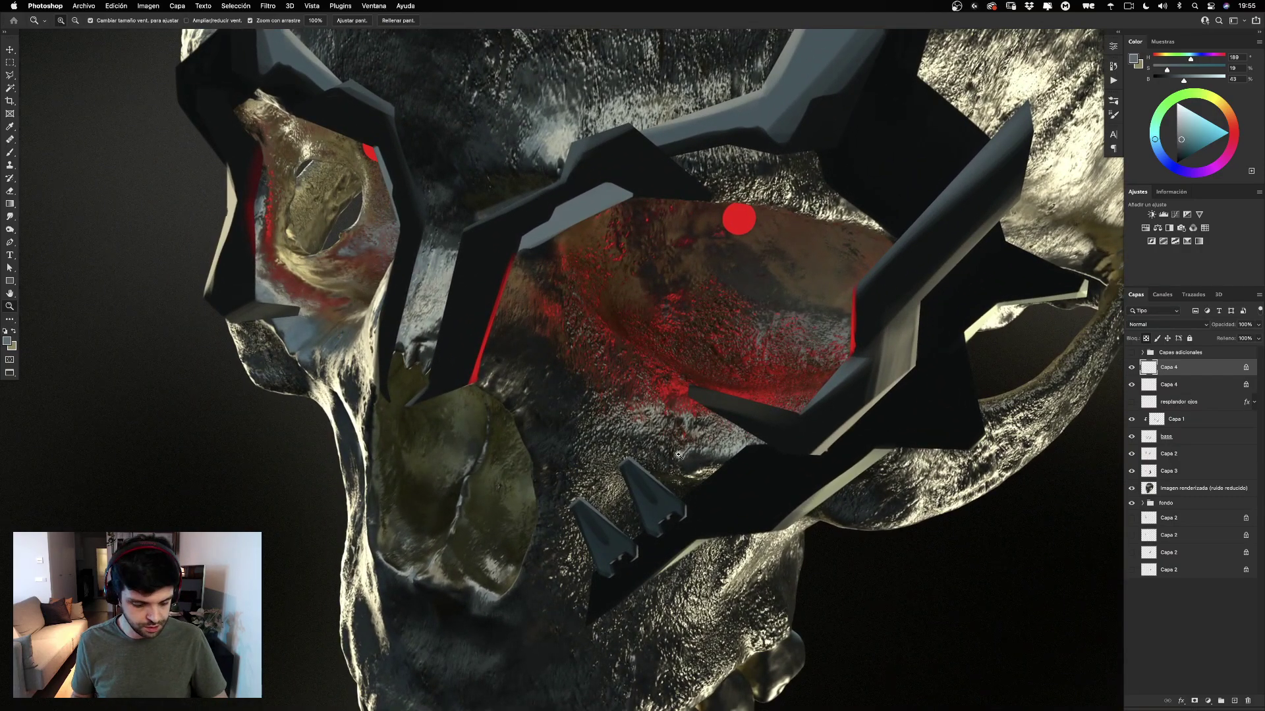
key("v")
left_click_drag(652, 497, 700, 452)
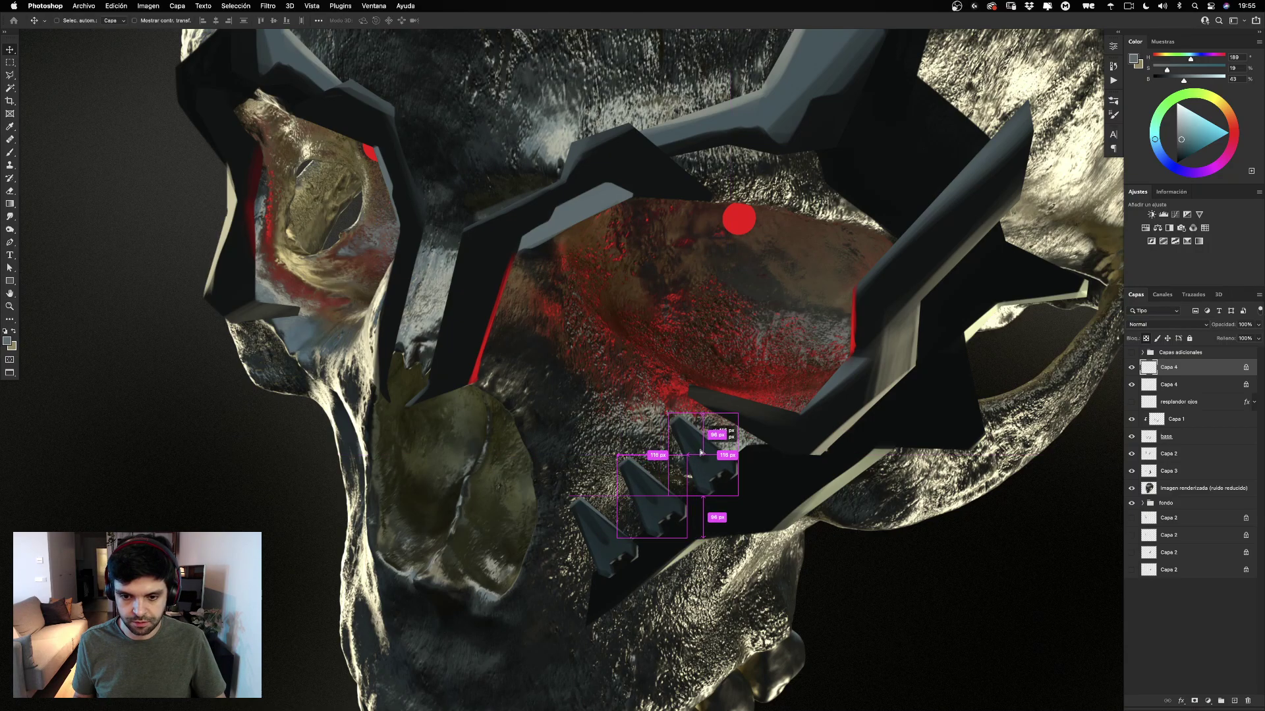
Examine the row of tapered pieces against the whole skull composition.
left_click(10, 307)
scroll(519, 376, "down", 5)
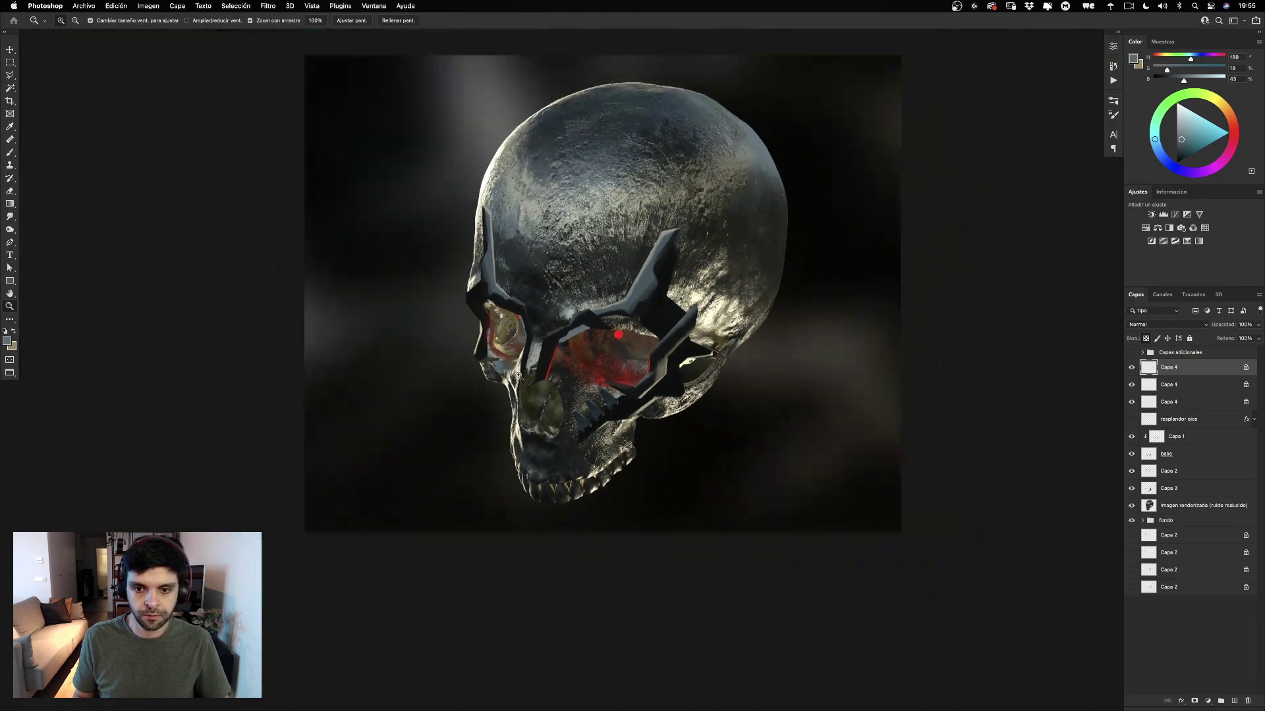
scroll(518, 375, "down", 2)
scroll(515, 370, "up", 3)
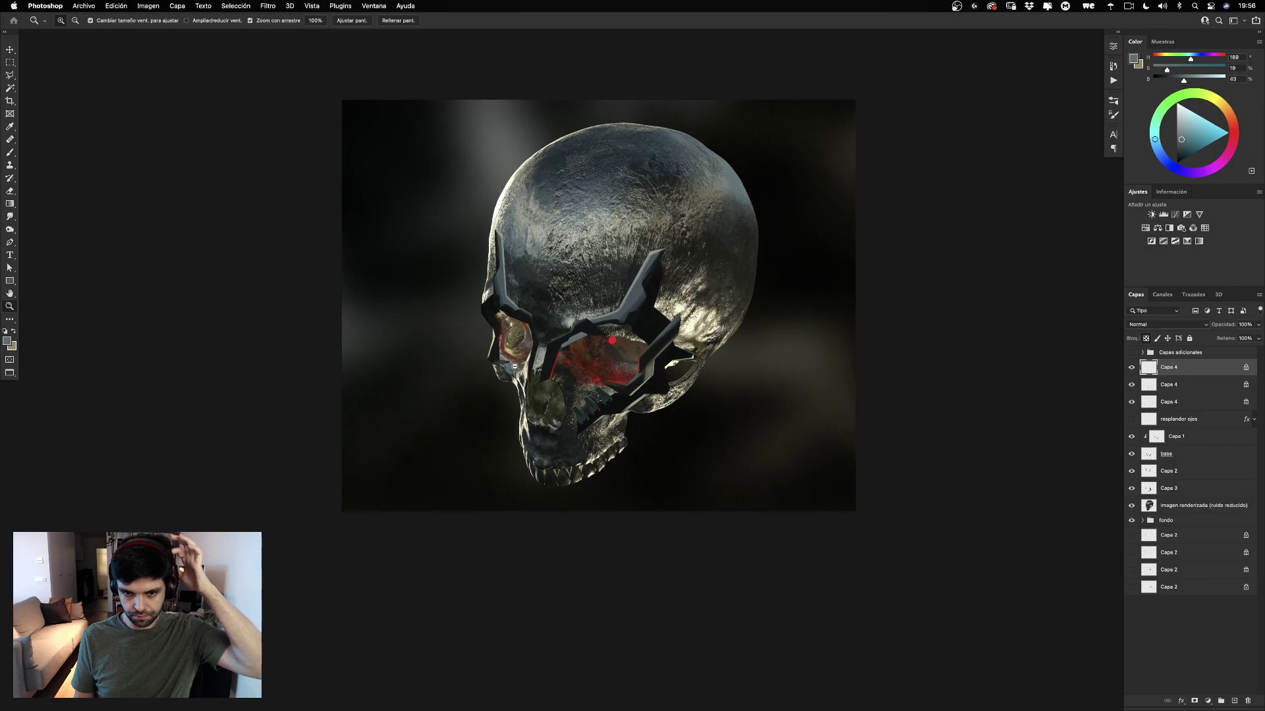
scroll(515, 366, "up", 1)
scroll(517, 364, "up", 1)
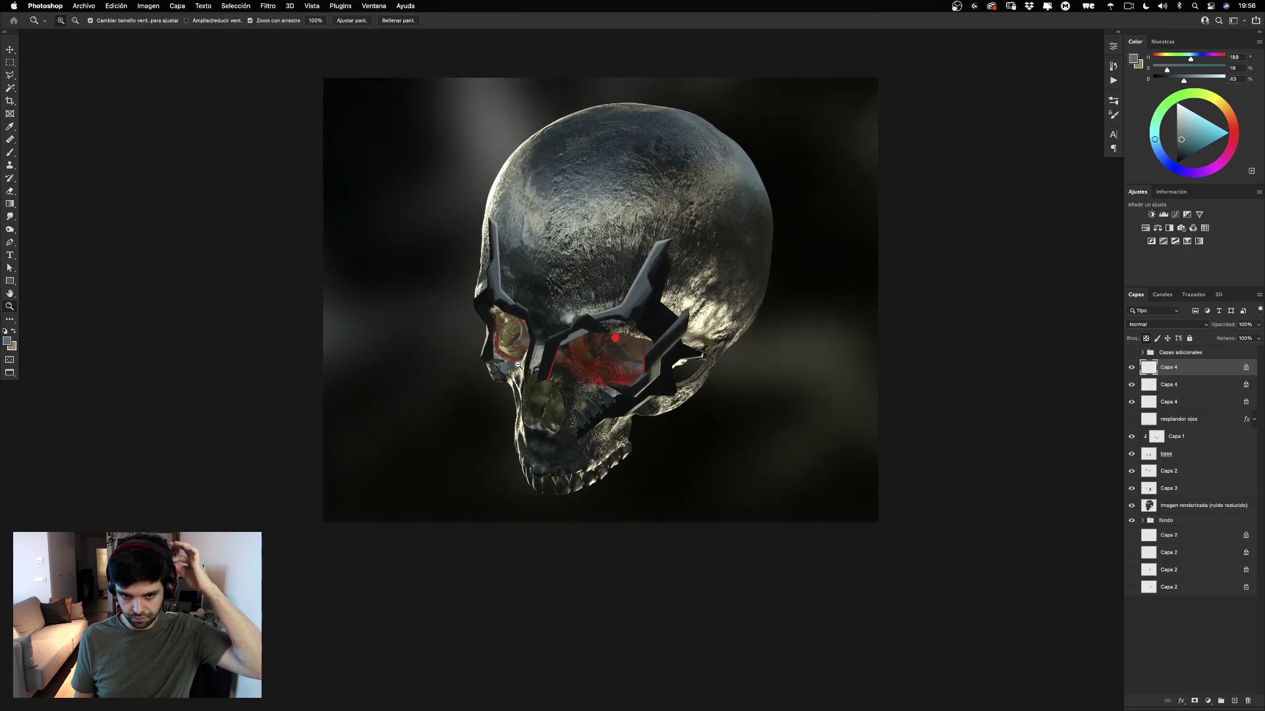
scroll(517, 365, "up", 1)
scroll(520, 364, "up", 2)
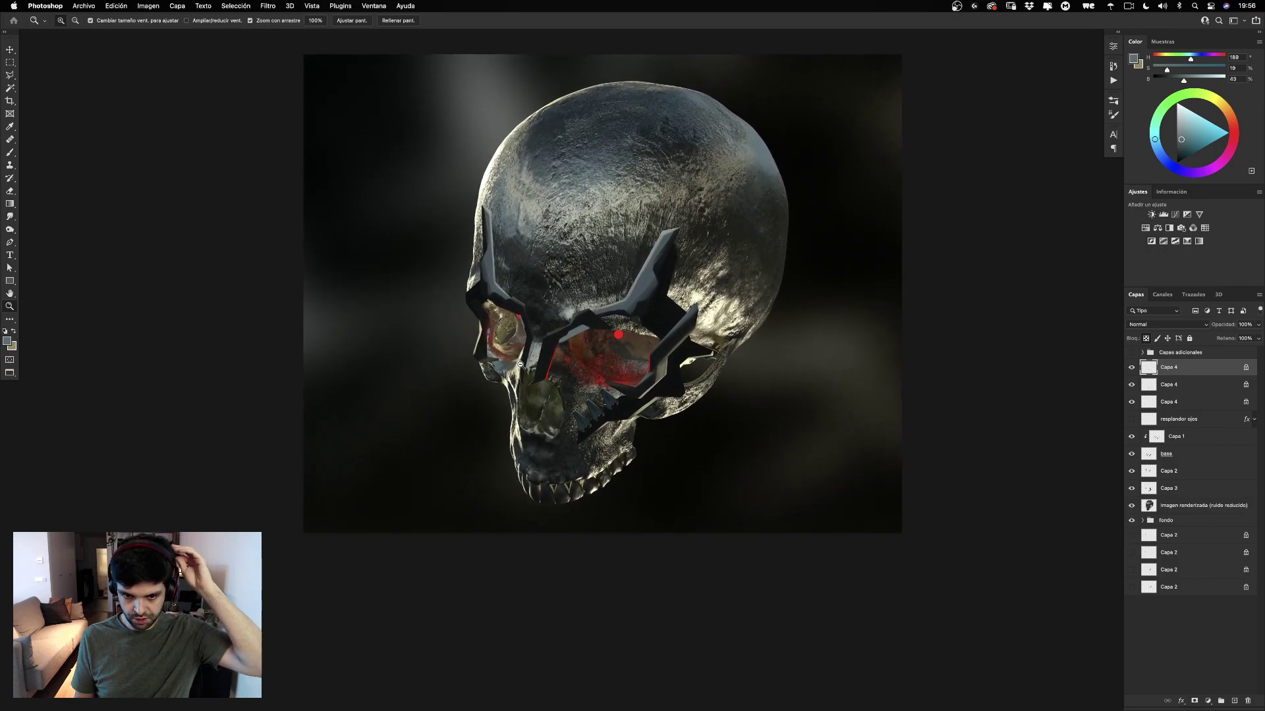
scroll(520, 364, "up", 3)
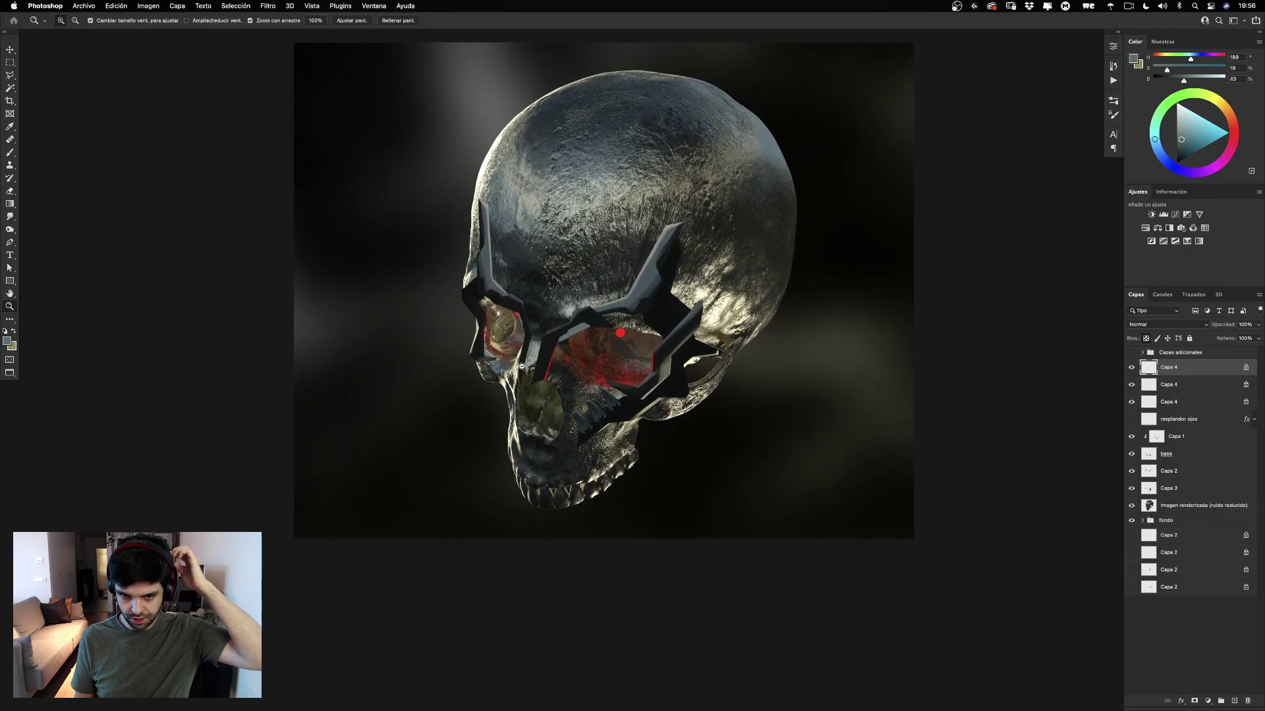
Alternately undo and redo the last duplication to compare the skull with two and three pieces, leaving the third copy undone.
key("super+z")
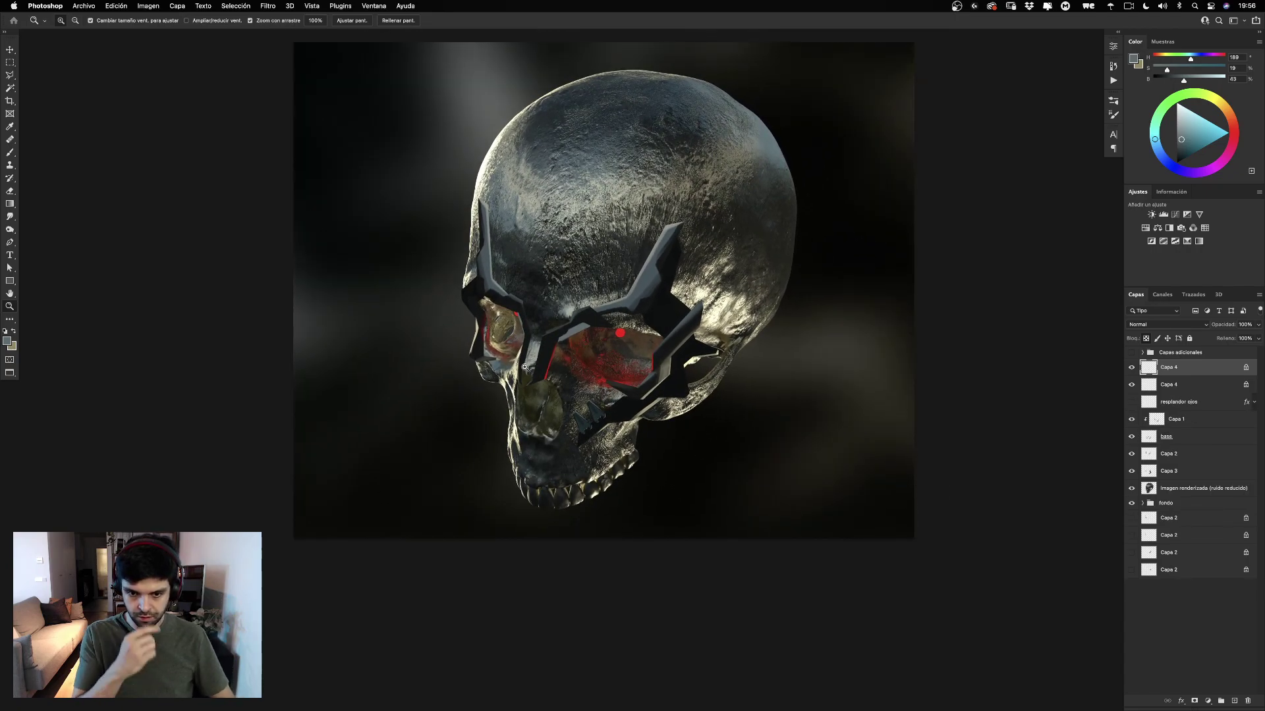
key("super+z")
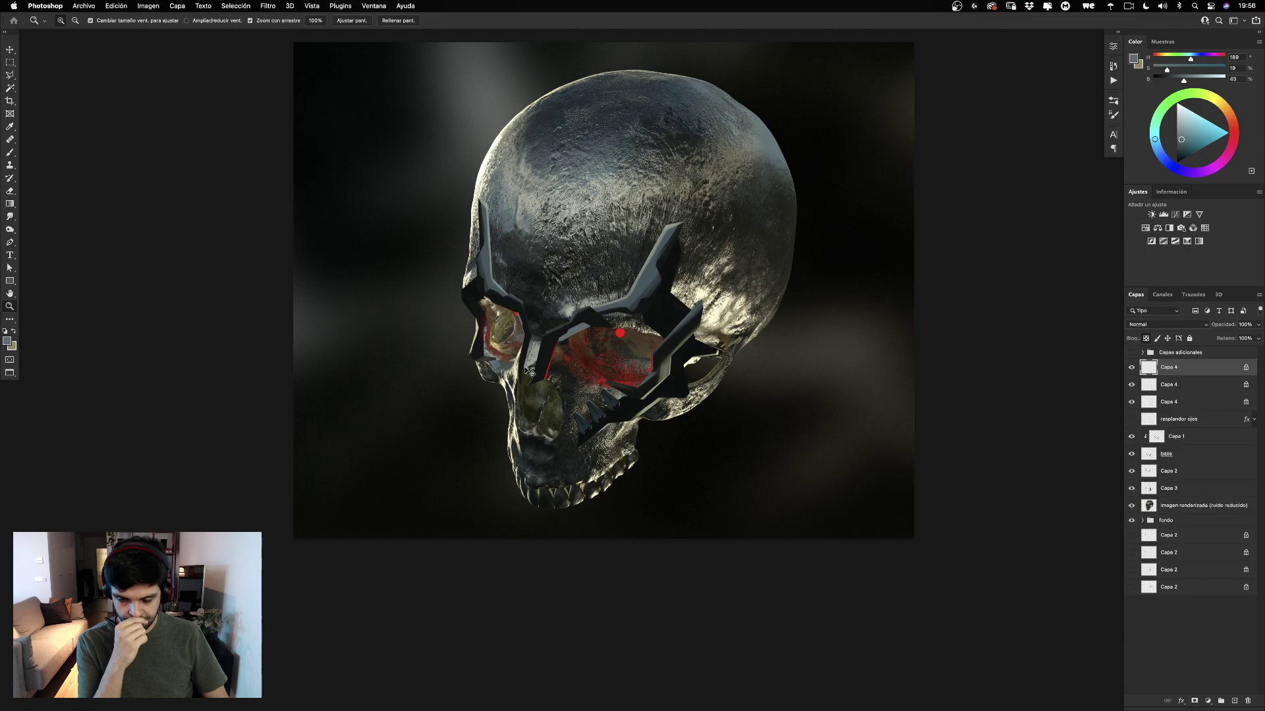
key("super+shift+z")
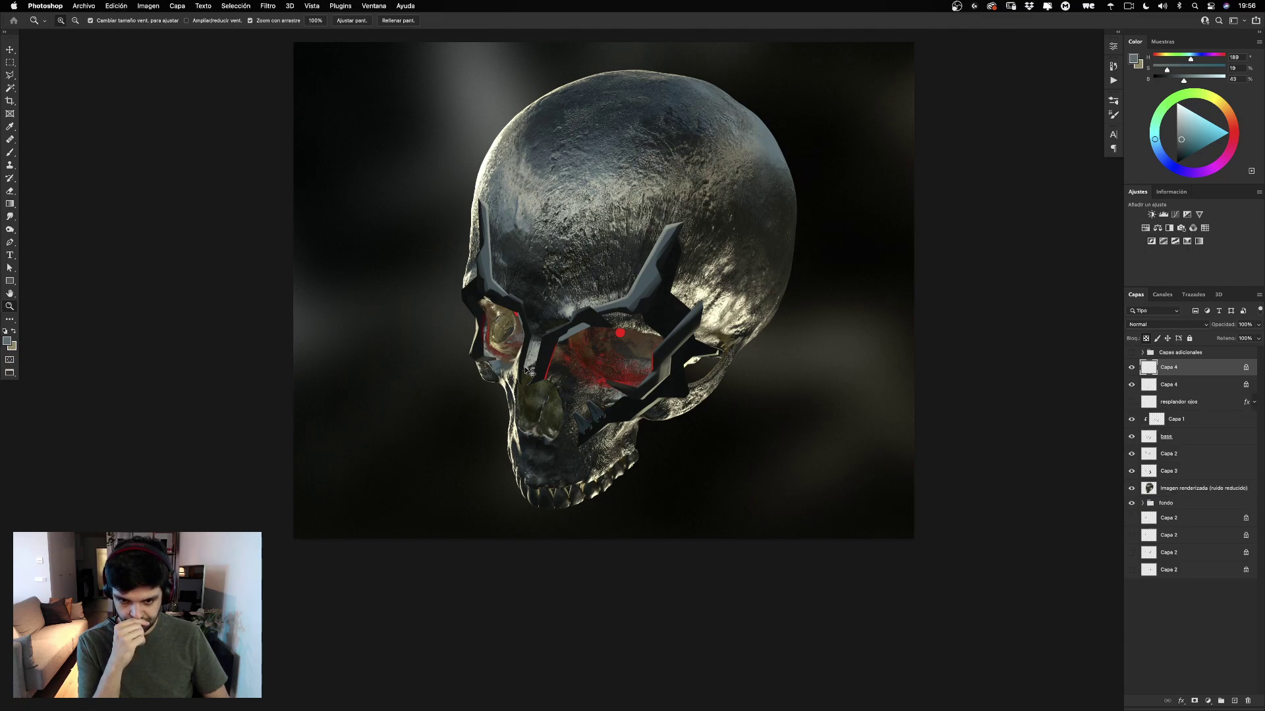
key("super+z")
key("super+shift+z")
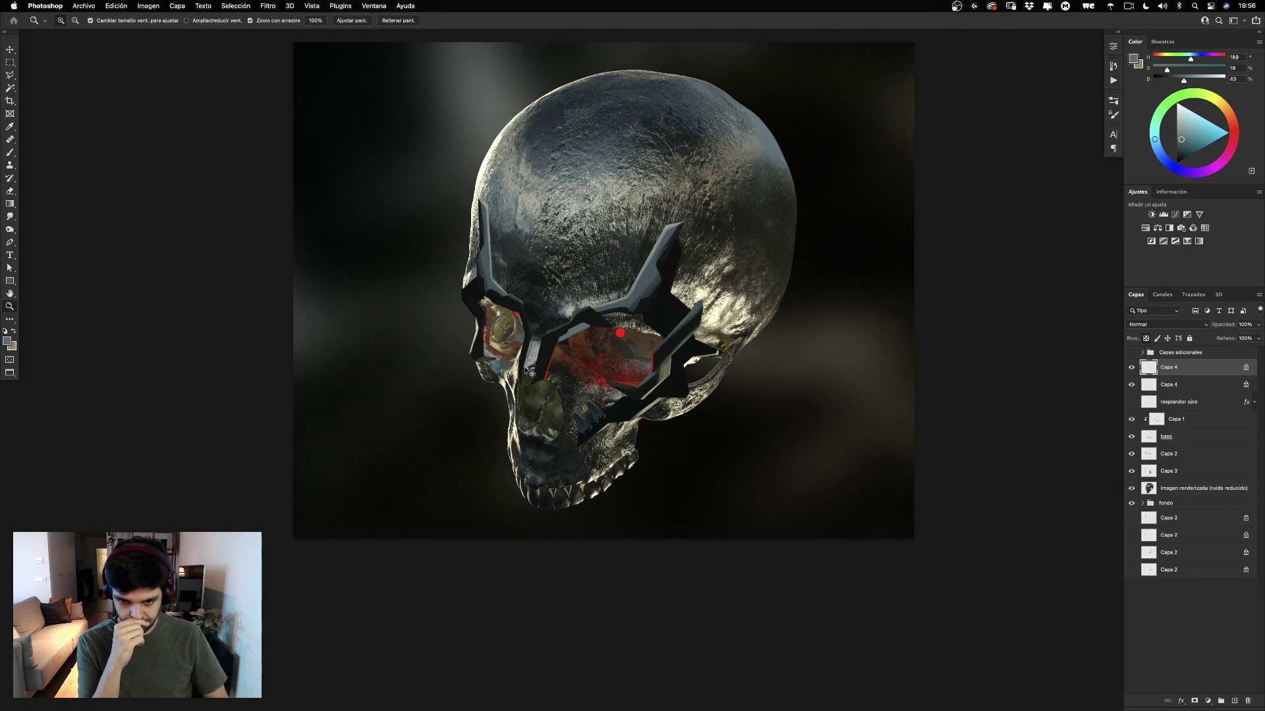
key("super+z")
key("super+shift+z")
key("super+shift+z")
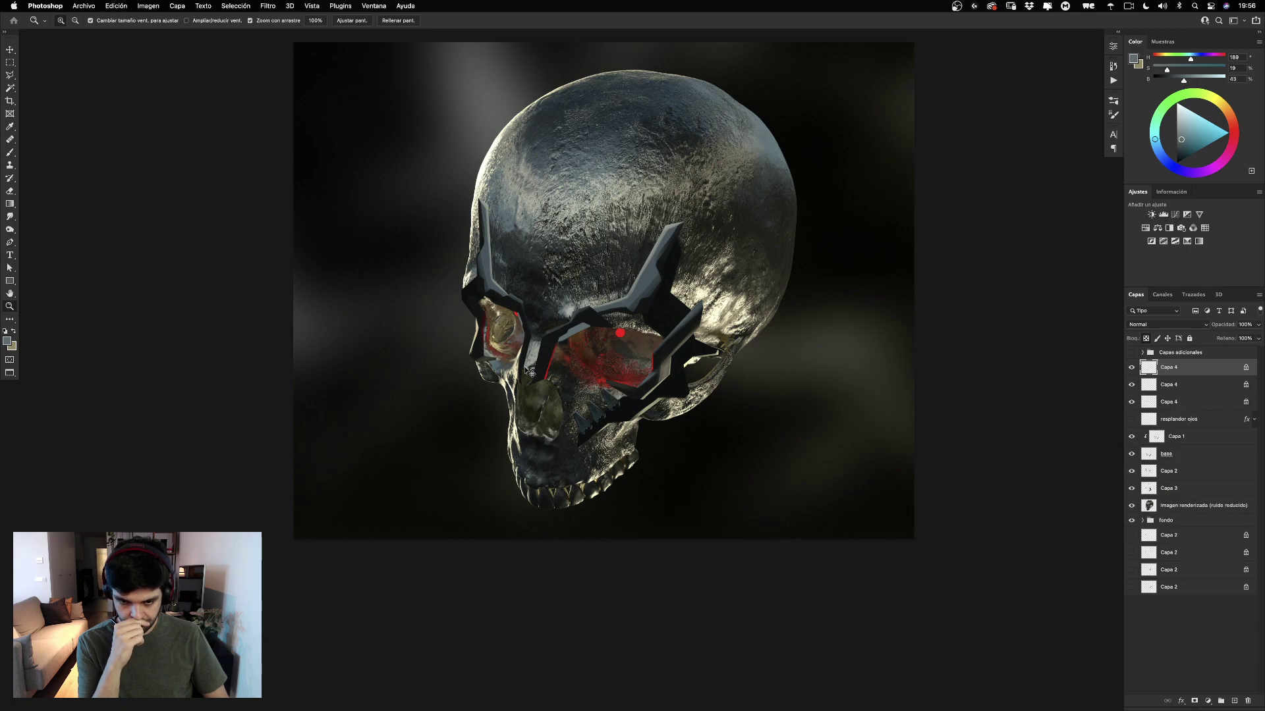
key("super+z")
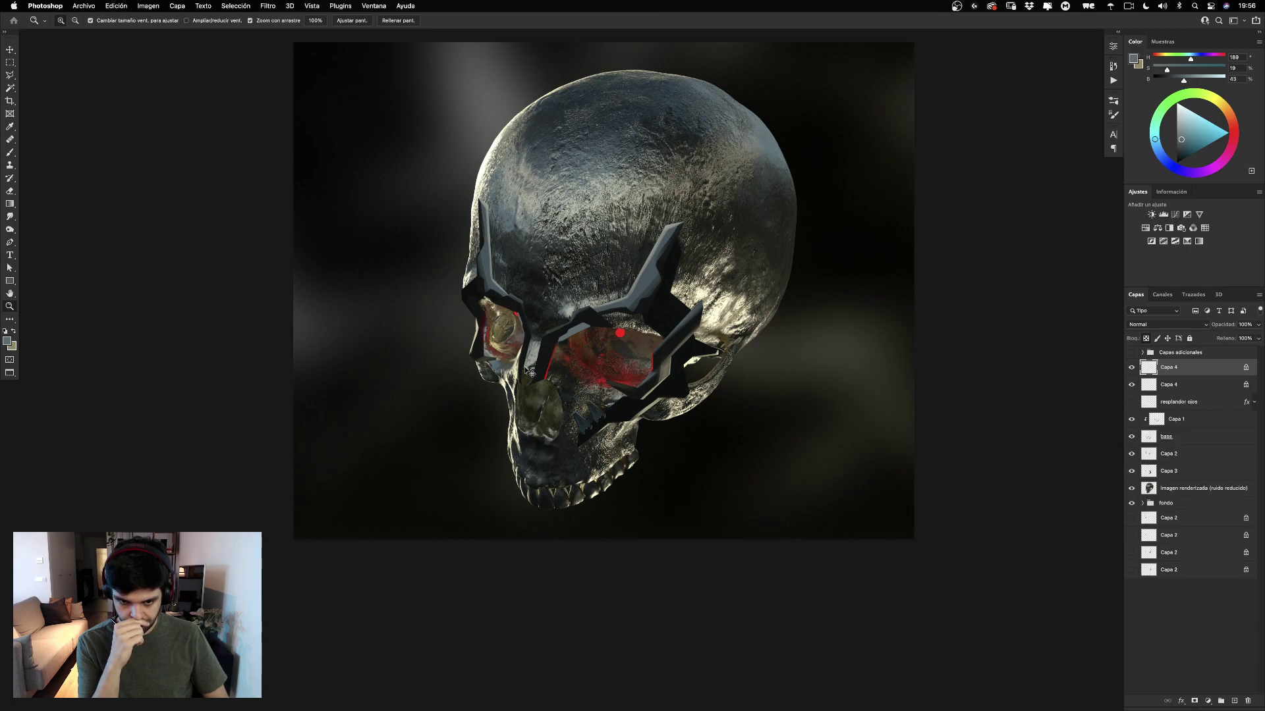
key("super+shift+z")
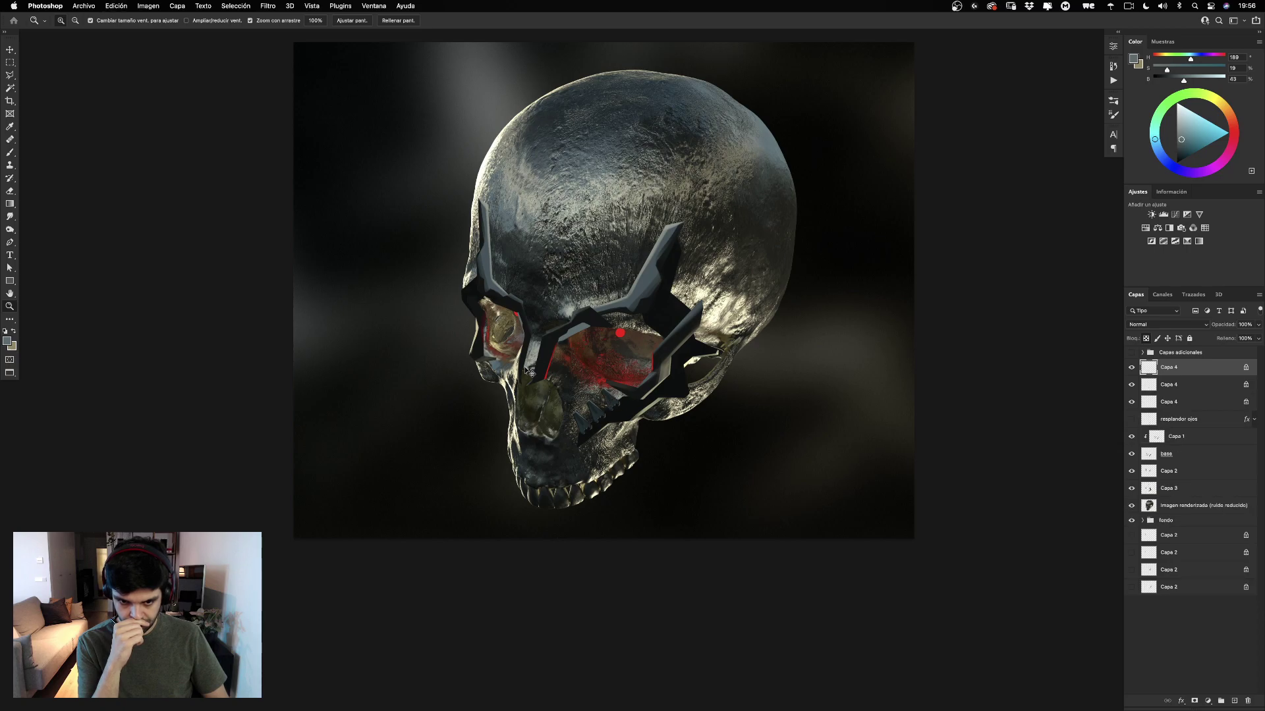
key("super+z")
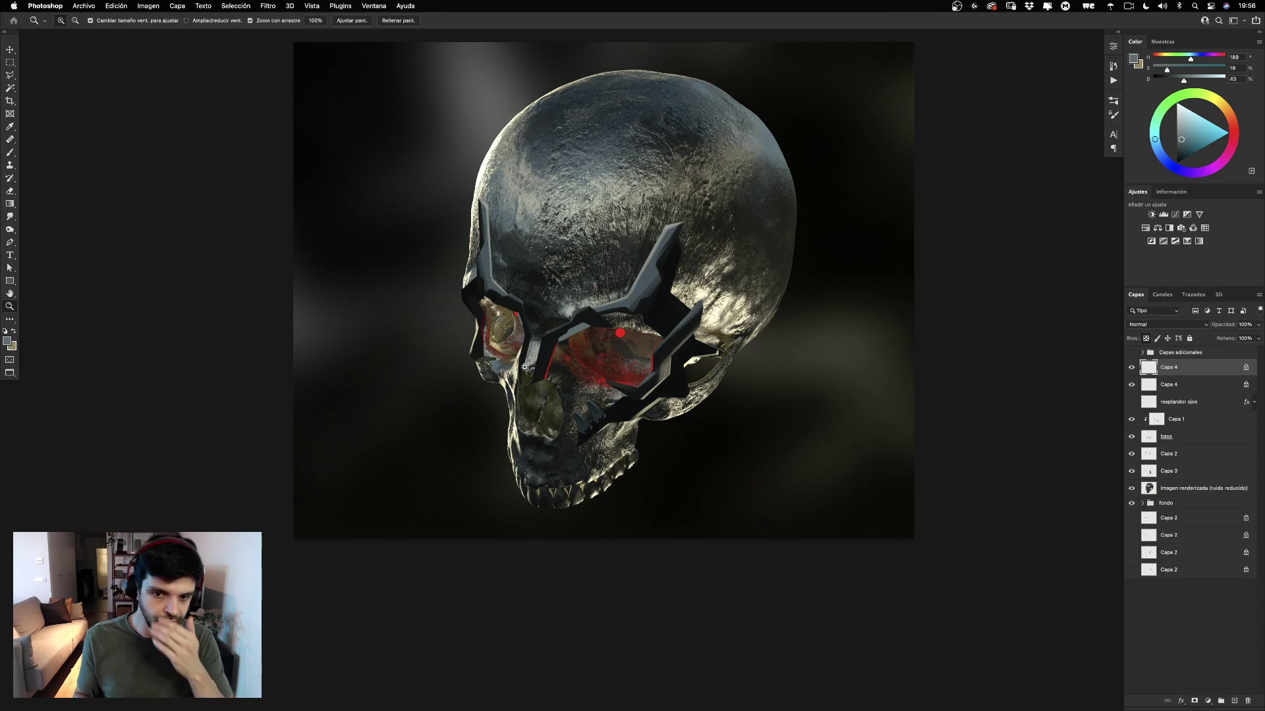
Shift the upper of the two tapered pieces slightly down so it sits closer onto the diagonal cheekbone spike.
left_click_drag(562, 423, 862, 342)
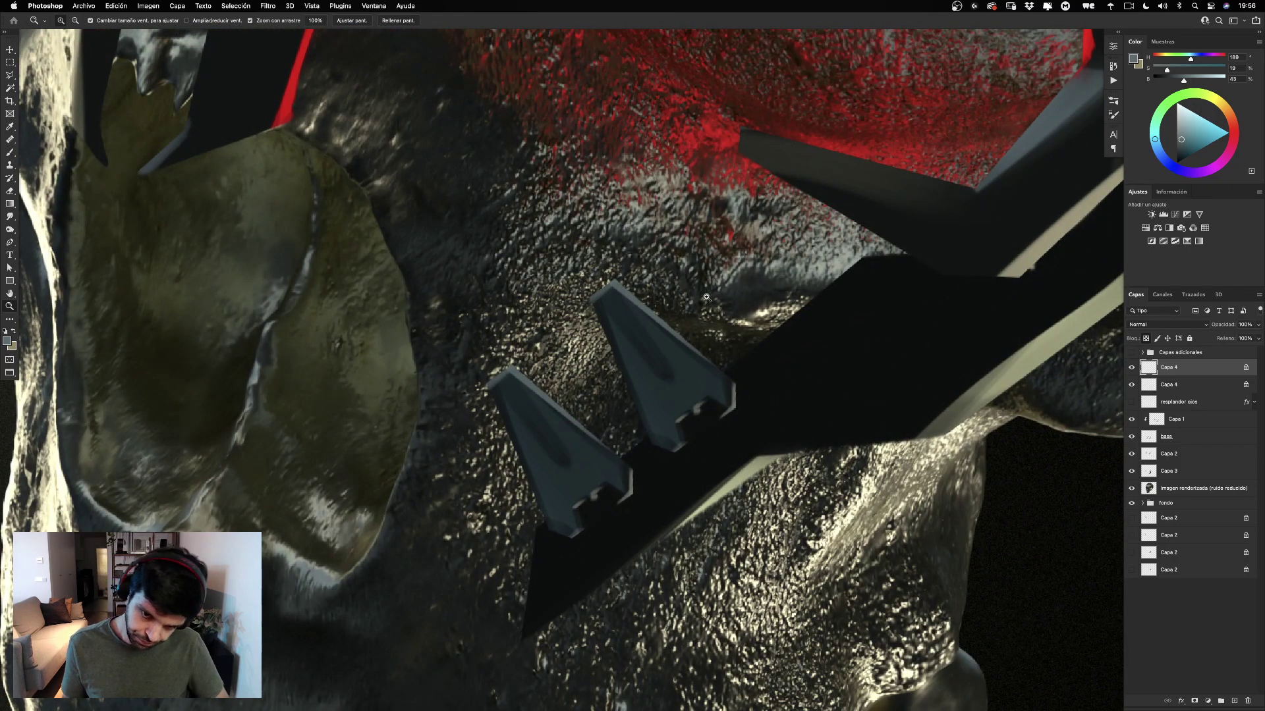
key("v")
mouse_move(656, 377)
left_mouse_down()
mouse_move(666, 366)
mouse_move(642, 392)
mouse_move(662, 375)
left_mouse_up()
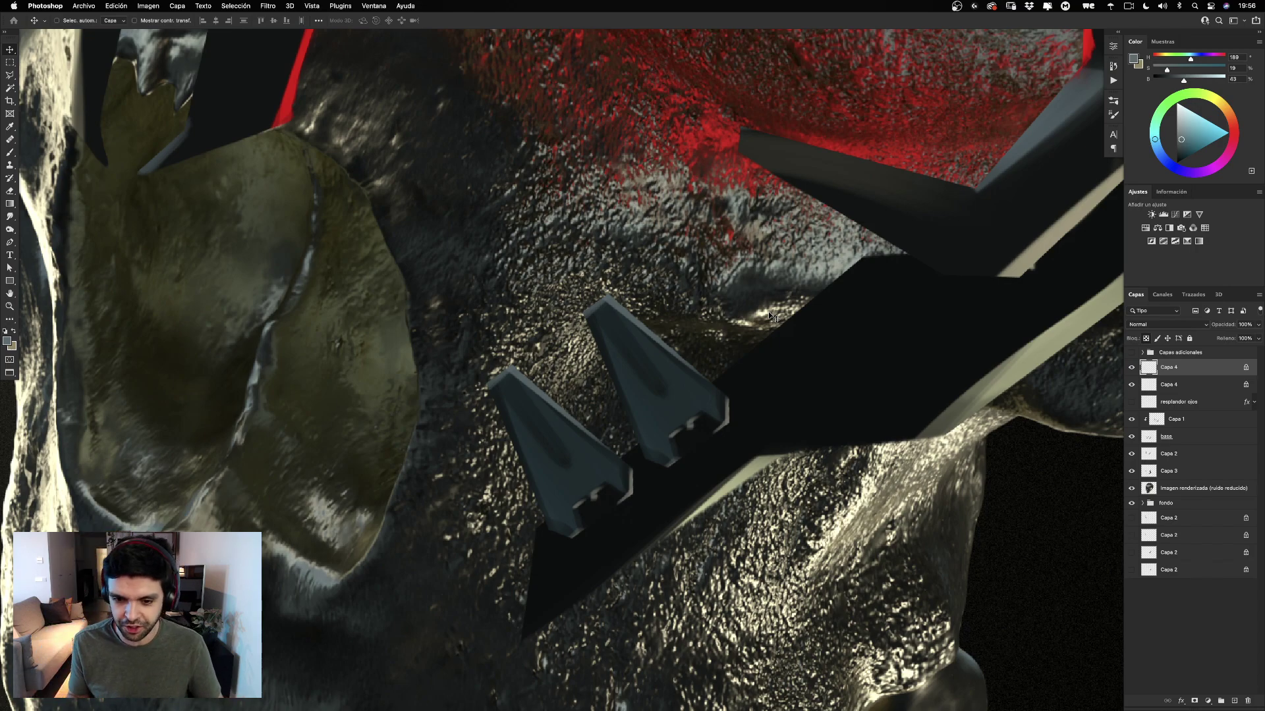
key("b")
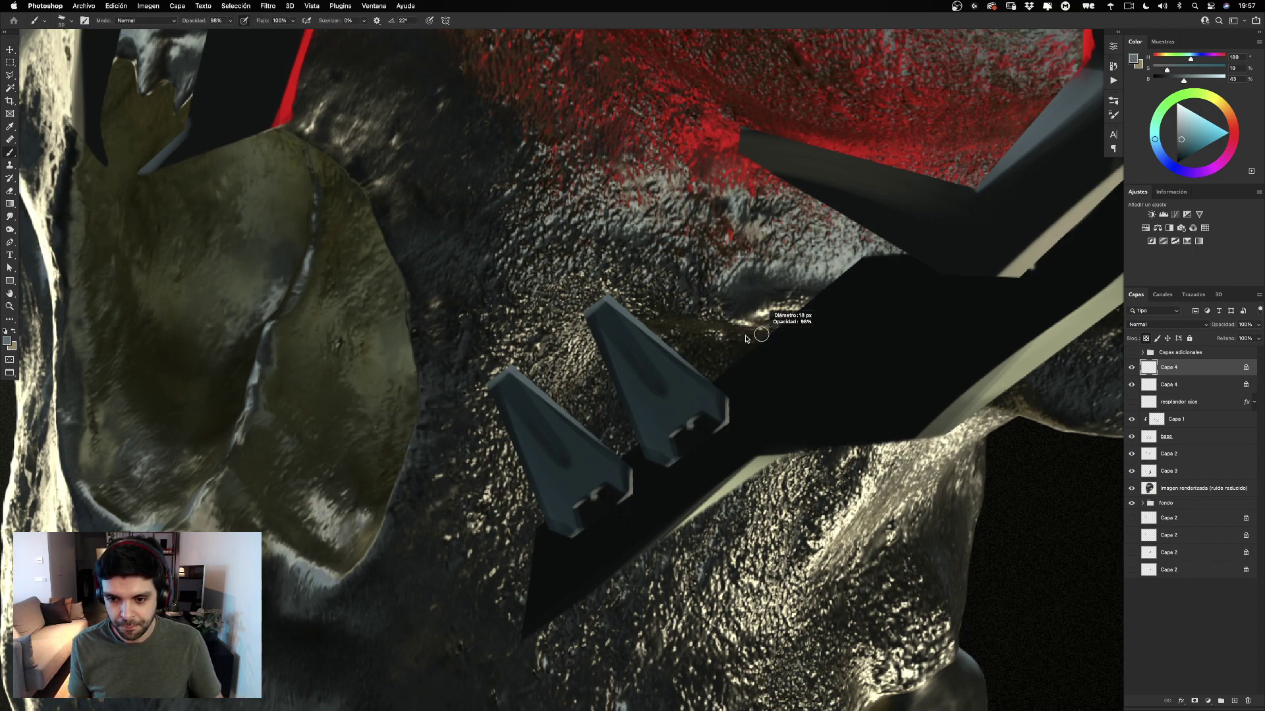
mouse_move(816, 349)
left_mouse_down()
mouse_move(671, 351)
mouse_move(757, 349)
left_mouse_up()
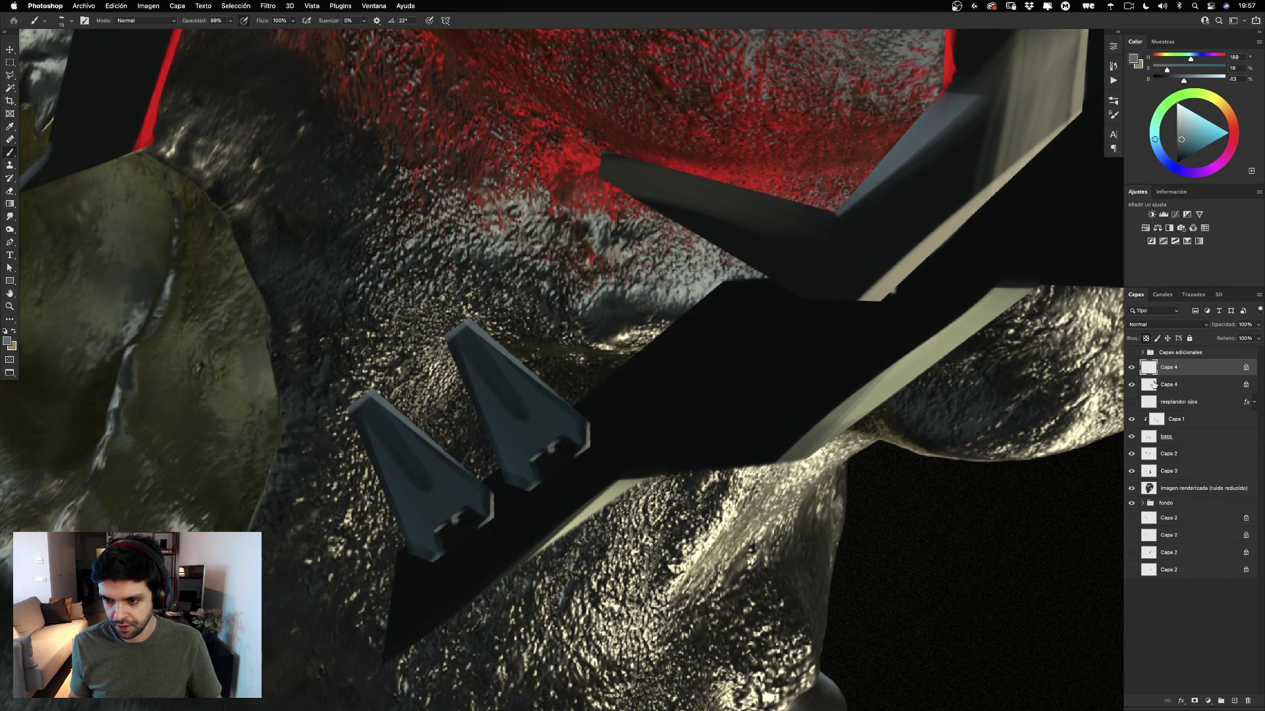
Examine the pair of tapered pieces against both eye sockets and the rest of the skull.
left_click(1154, 384, "shift")
left_click(10, 306)
left_click_drag(282, 322, 227, 326)
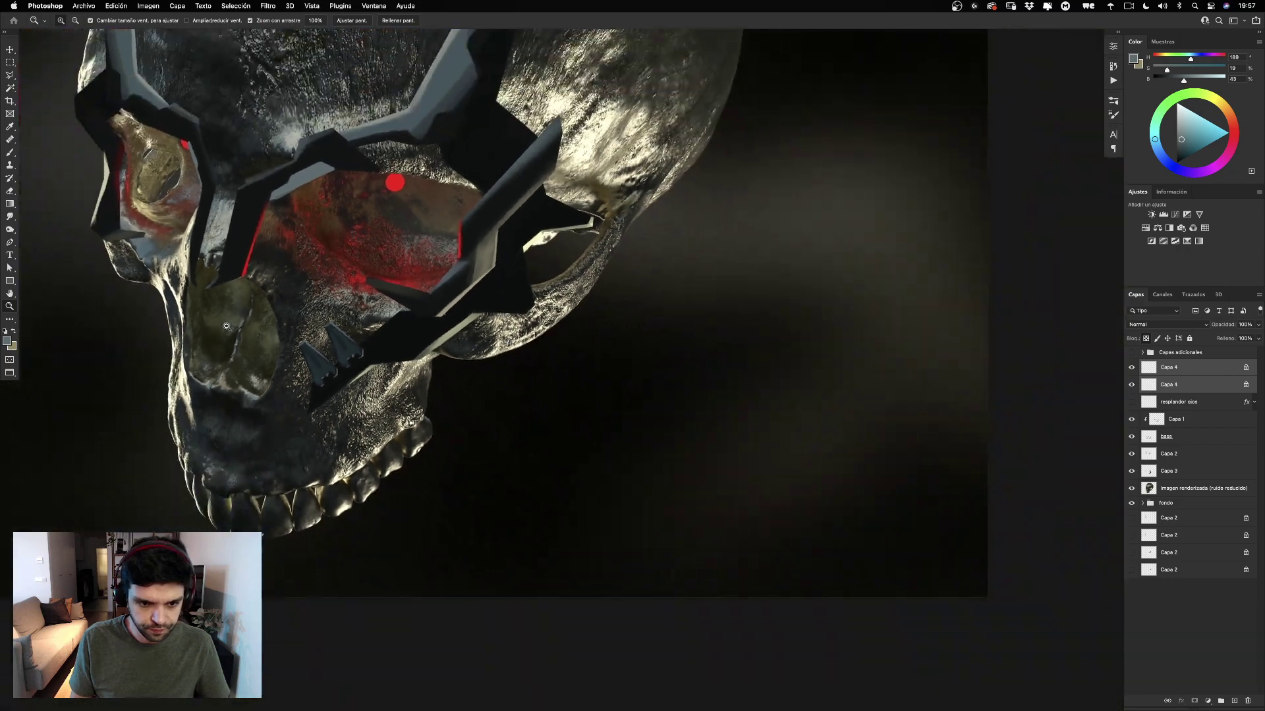
left_click_drag(293, 264, 668, 401)
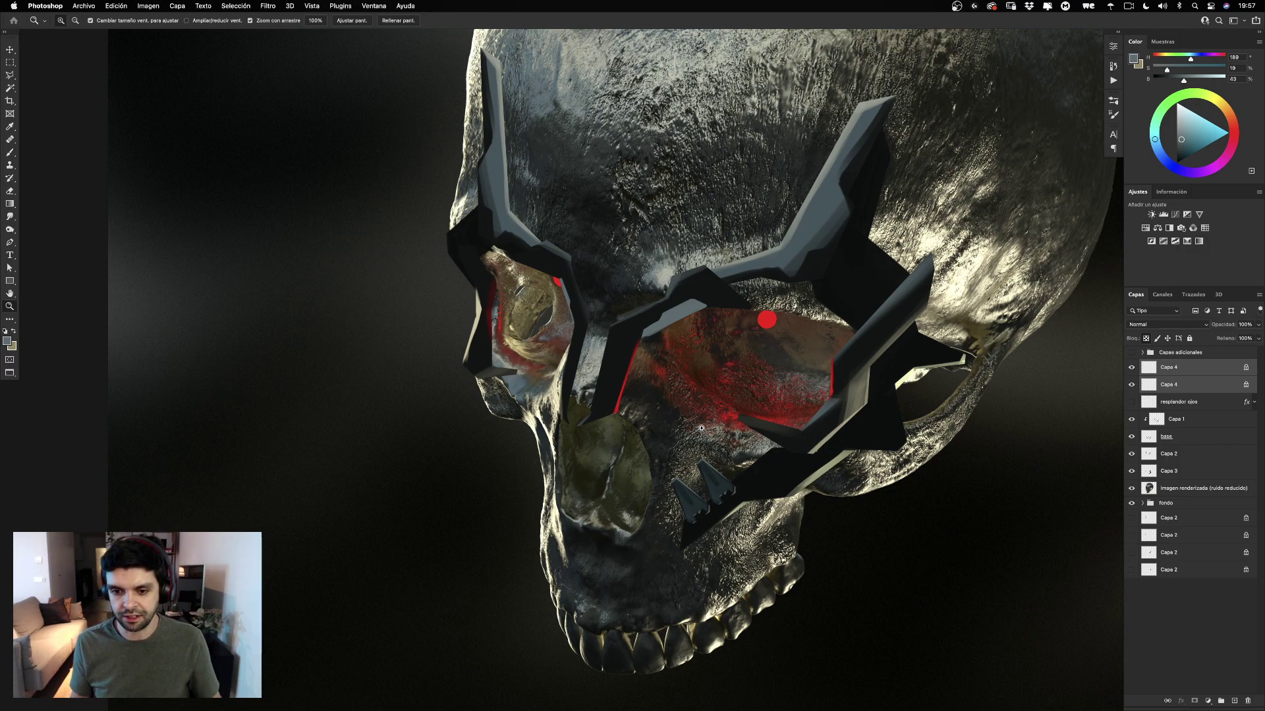
left_click_drag(702, 428, 703, 432)
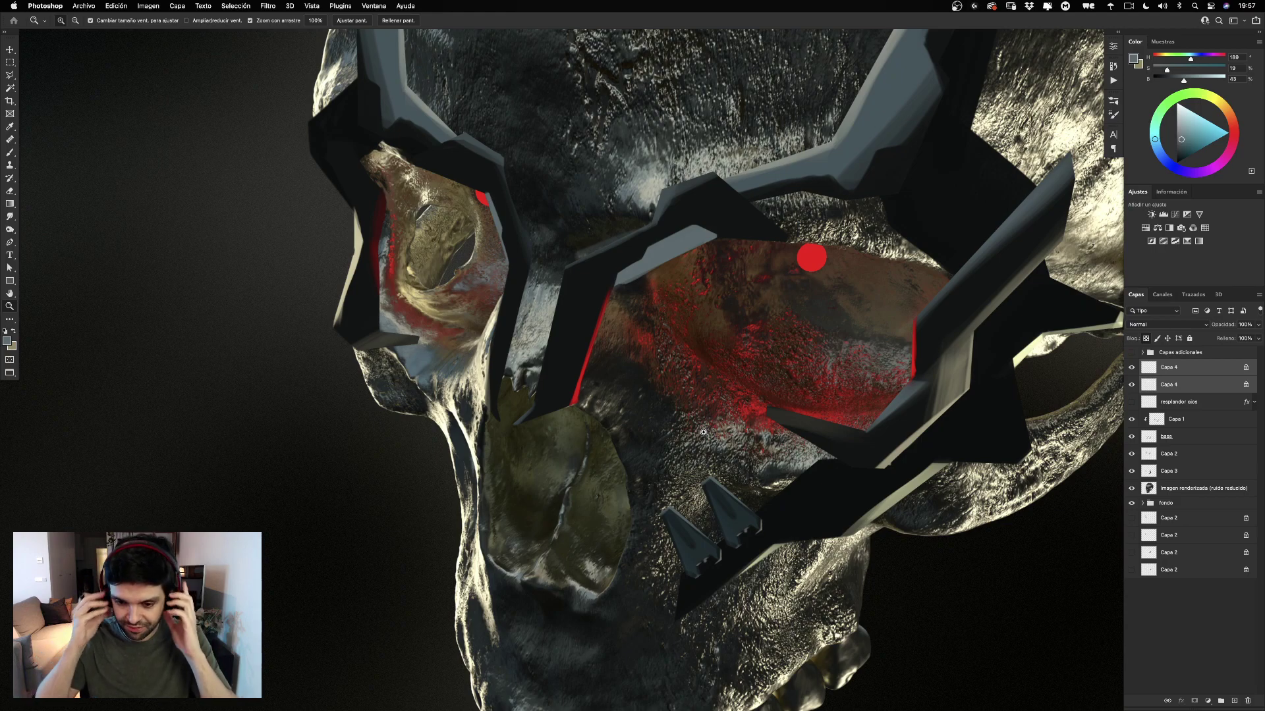
left_click_drag(723, 422, 711, 388)
left_click_drag(567, 402, 548, 409)
left_click_drag(611, 352, 610, 394)
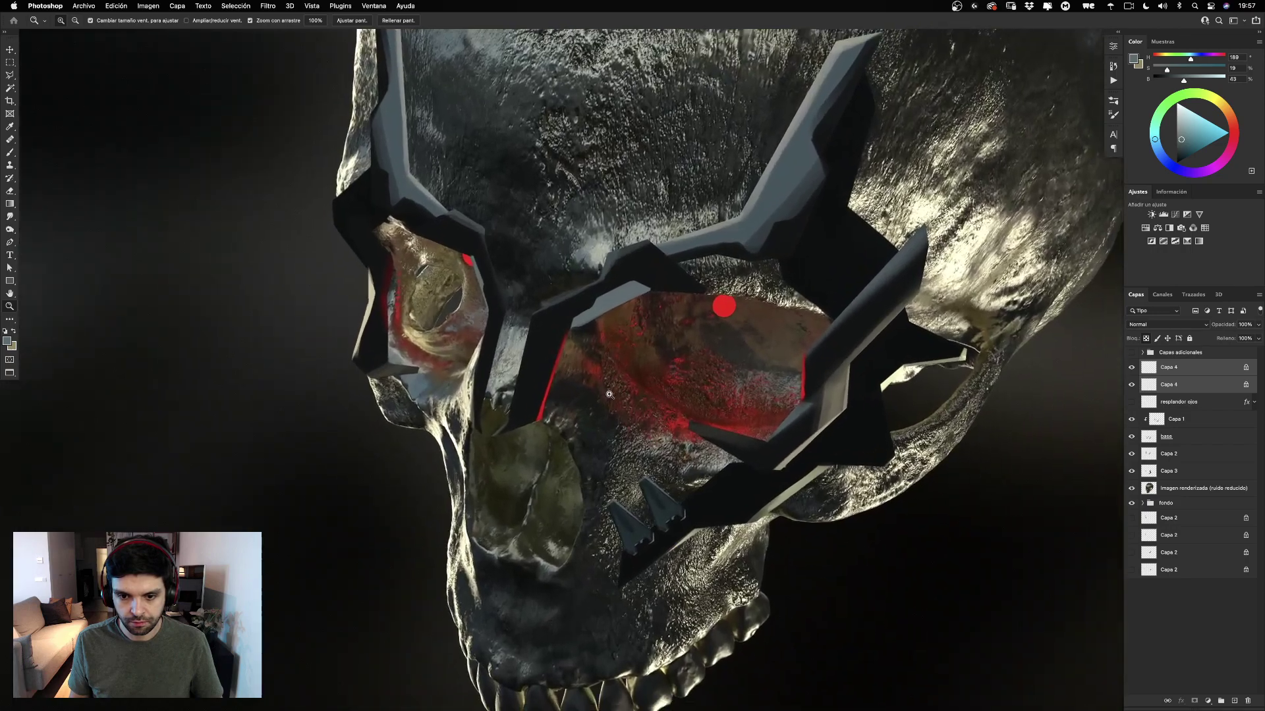
On layer Capa 3, outline a narrow plate running from the far eye socket's lower corner down the cheek and fill it near-black.
left_click(1132, 471)
left_click(1161, 472)
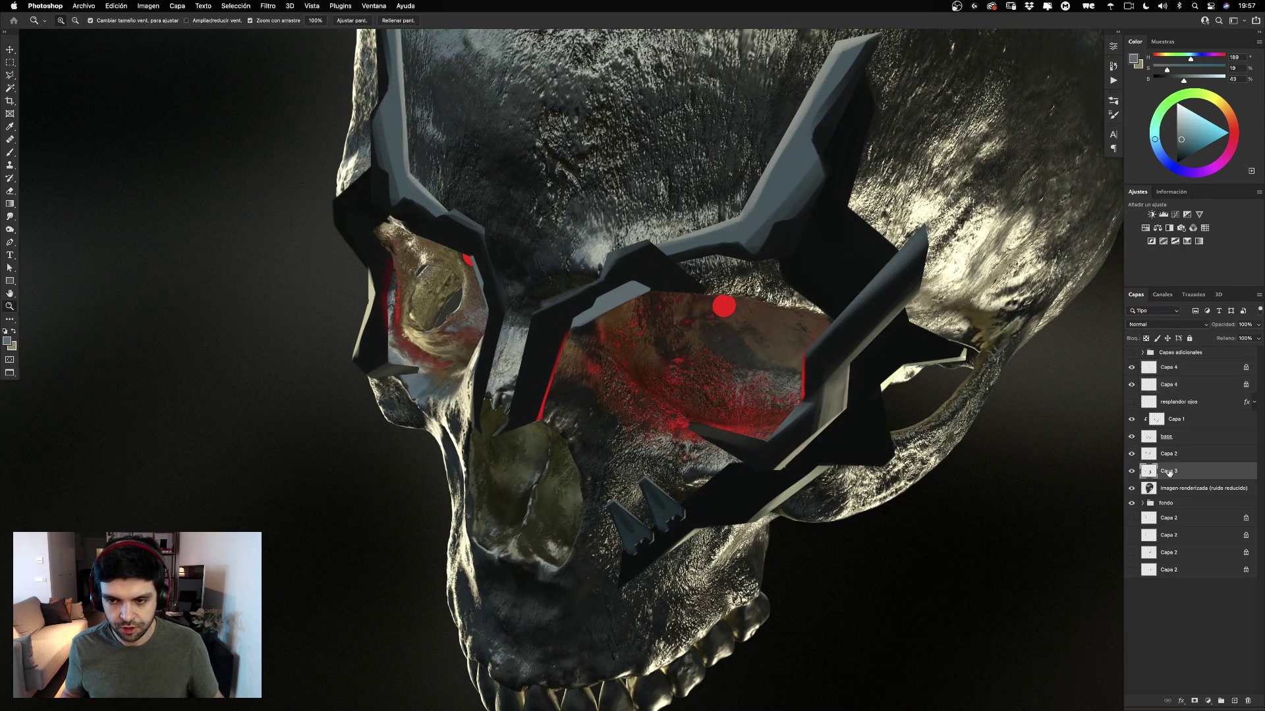
key("l")
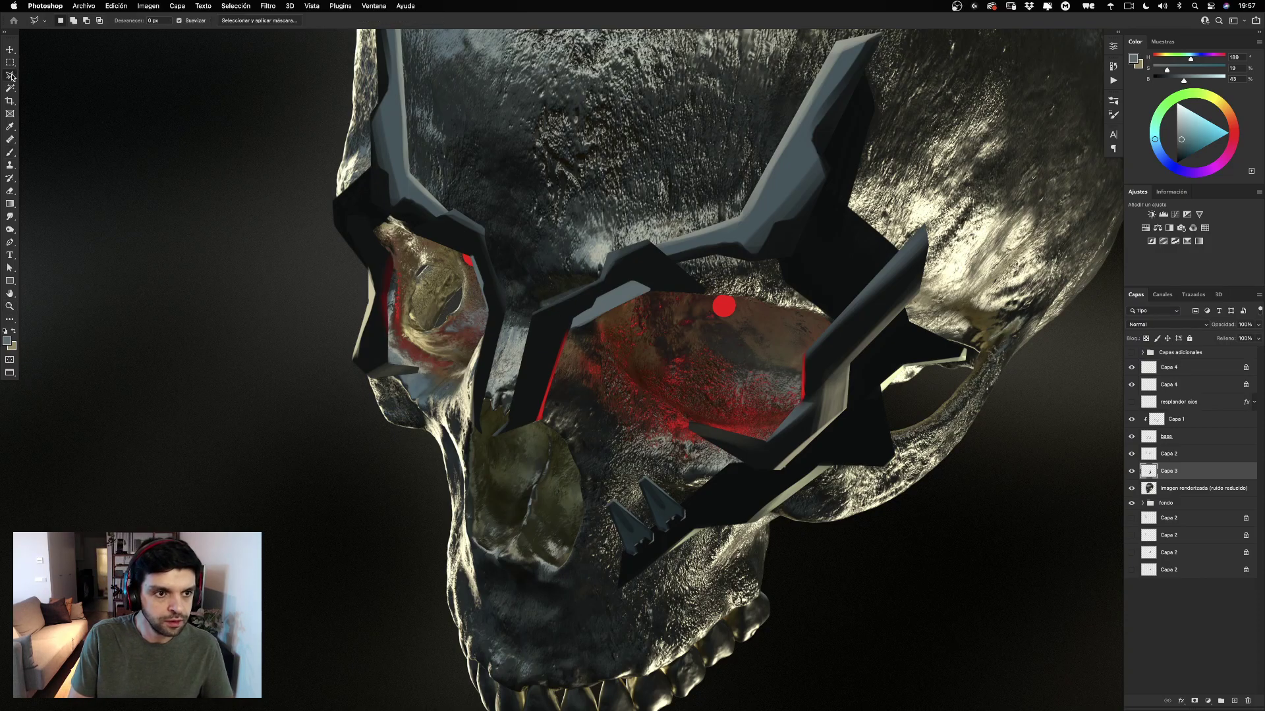
left_click(391, 374)
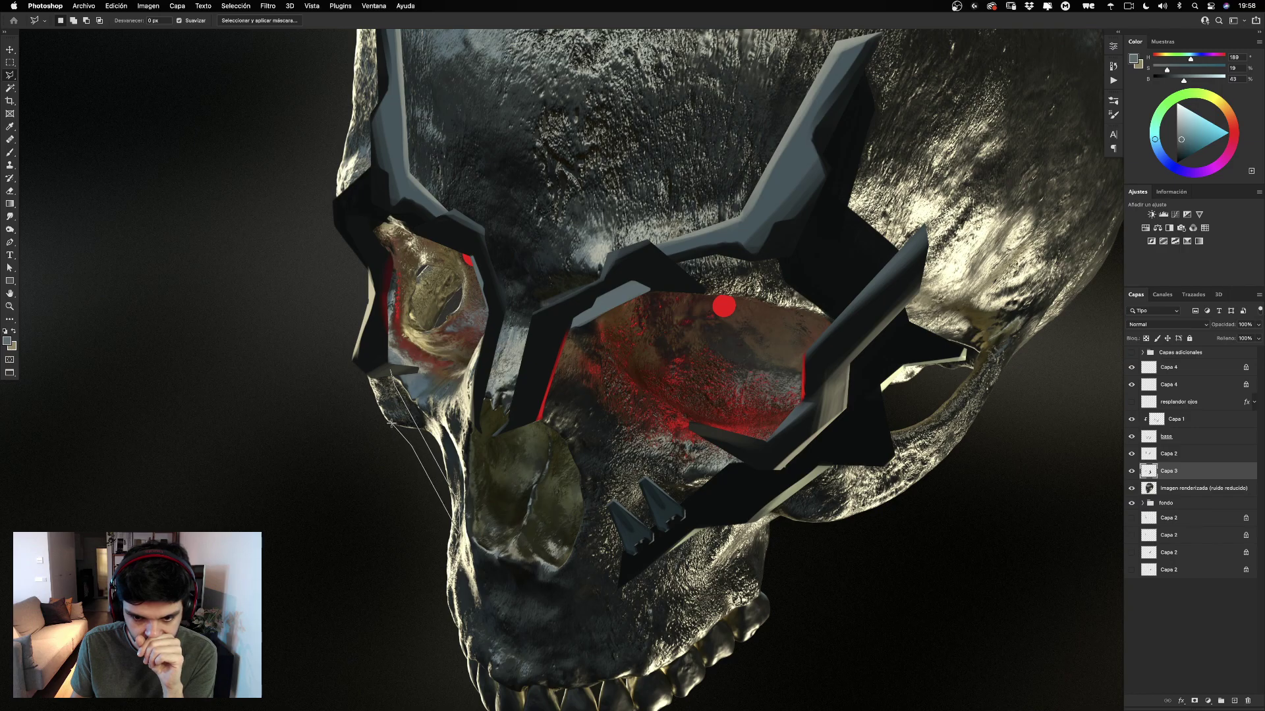
left_click(374, 359)
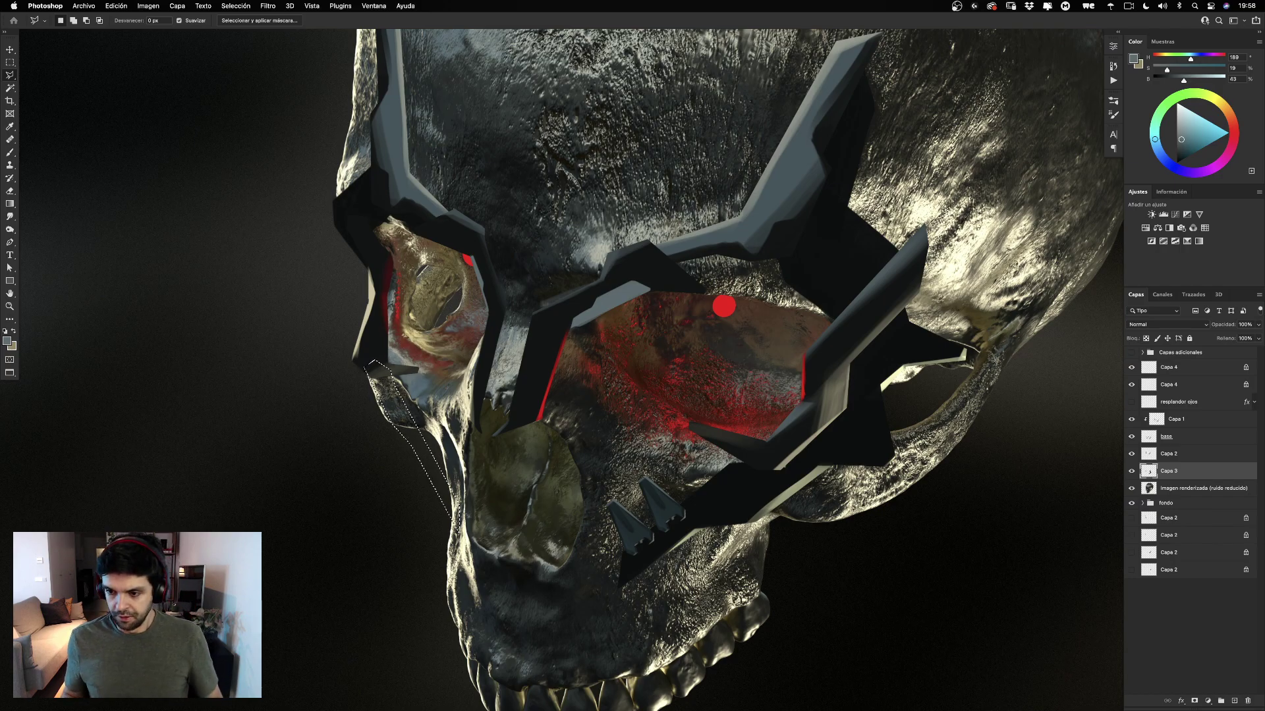
left_click(7, 340)
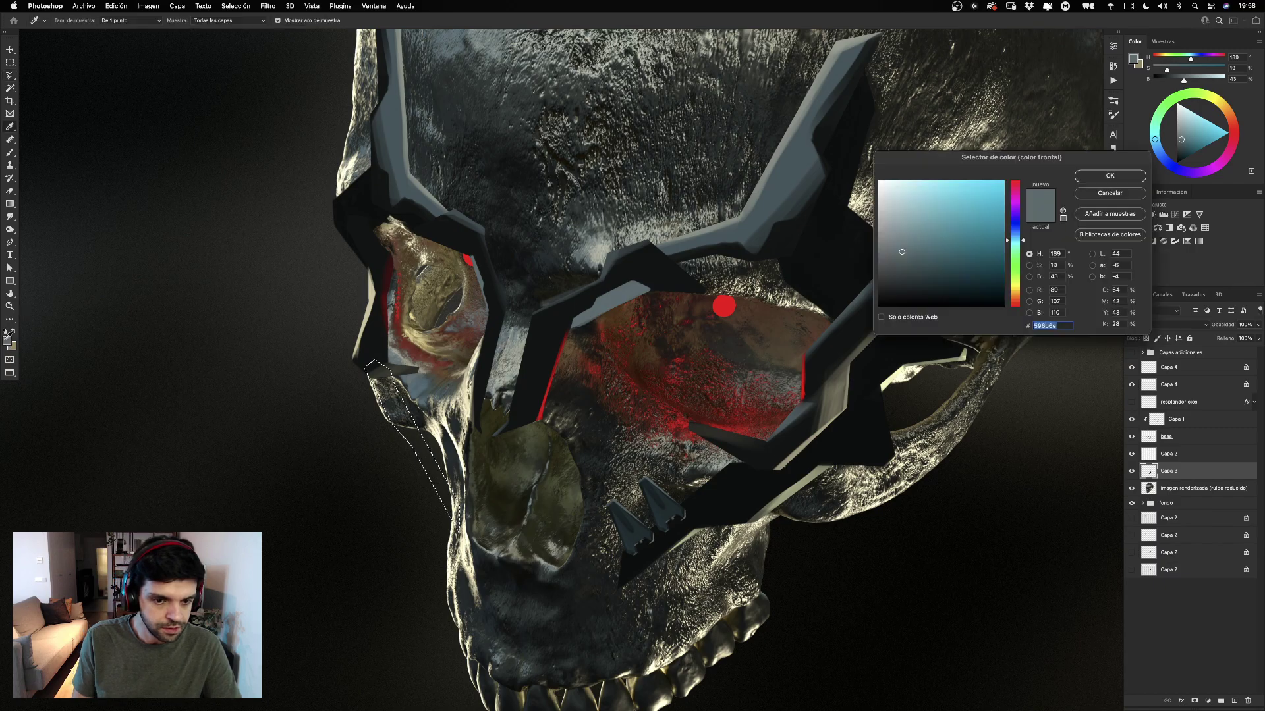
left_click(745, 487)
key("Return")
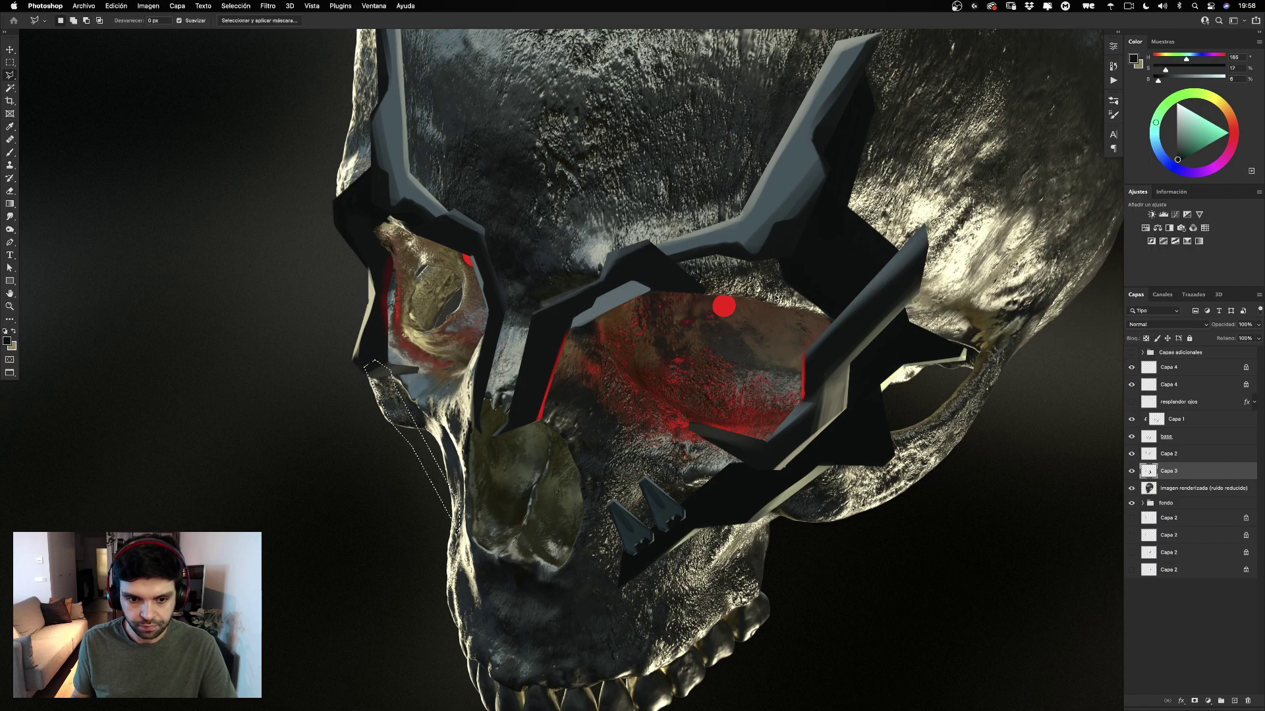
key("alt+BackSpace")
key("super+d")
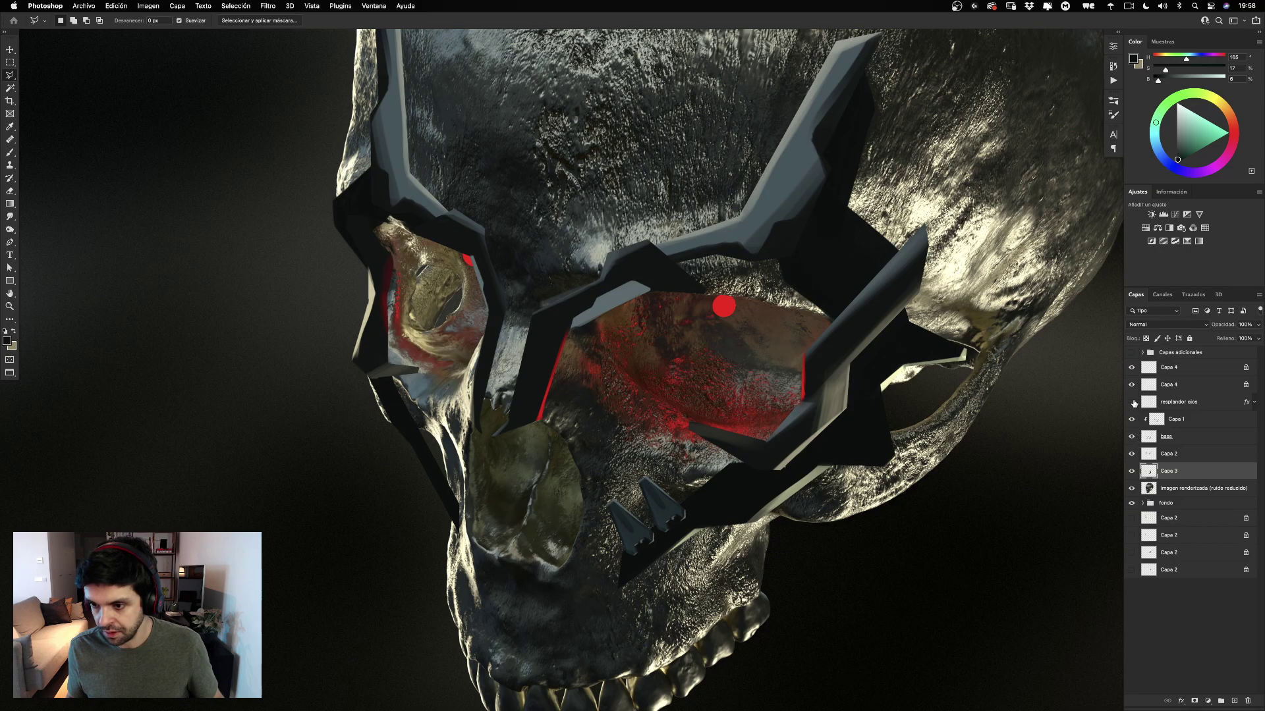
Merge the two Capa 4 layers holding the tapered pieces into one layer.
left_click(1178, 369)
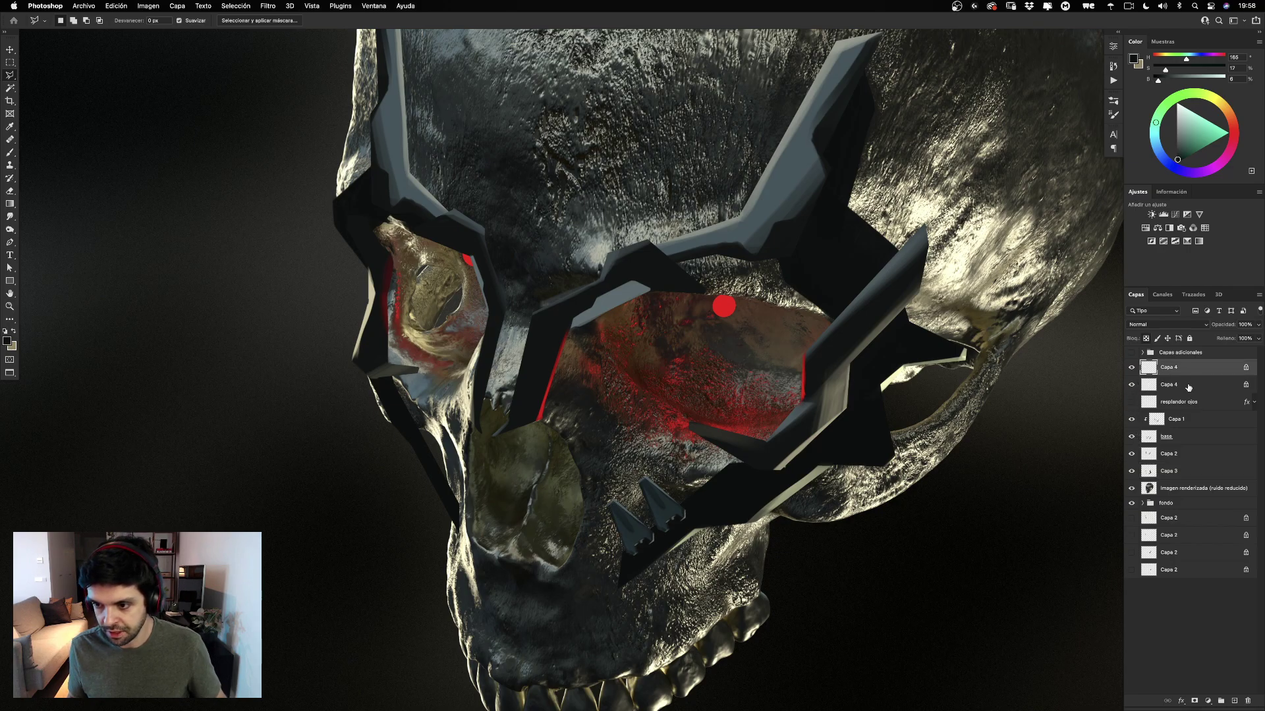
left_click(1190, 385, "shift")
key("super+e")
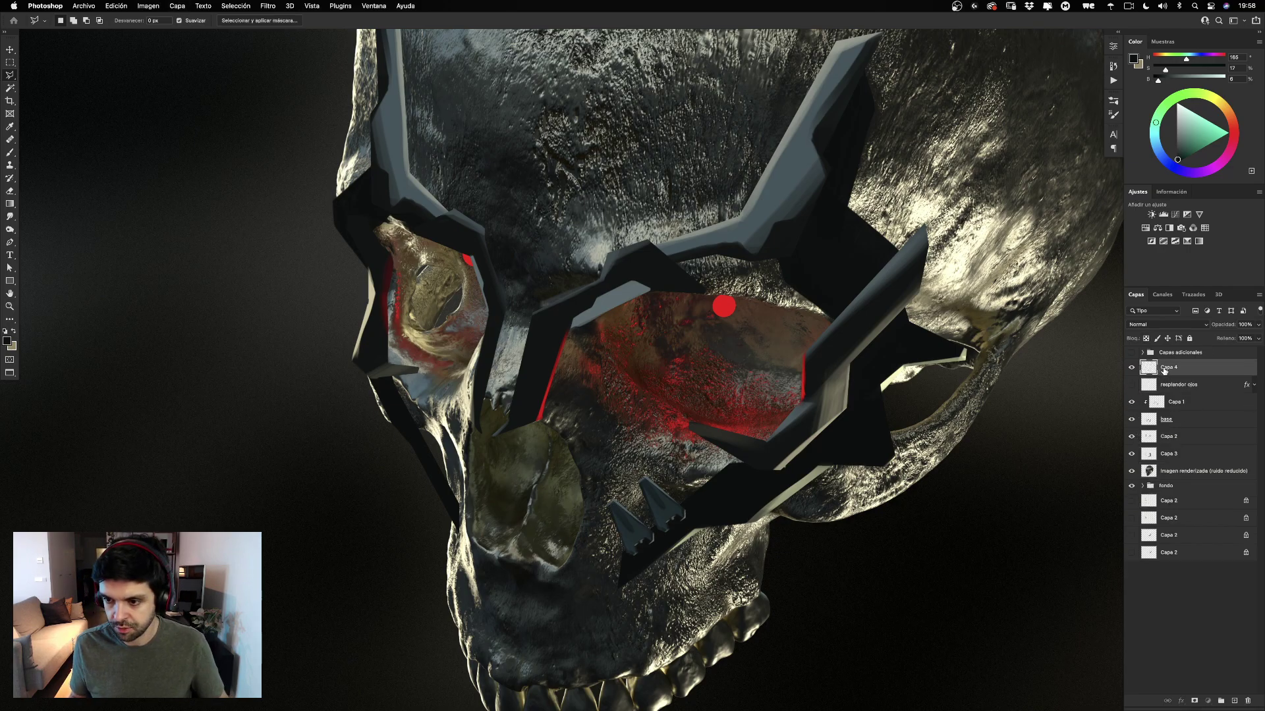
Duplicate the merged pair of tapered pieces, flip the copy horizontally and rotate it onto the narrow plate below the far eye socket.
key("super+j")
key("super+t")
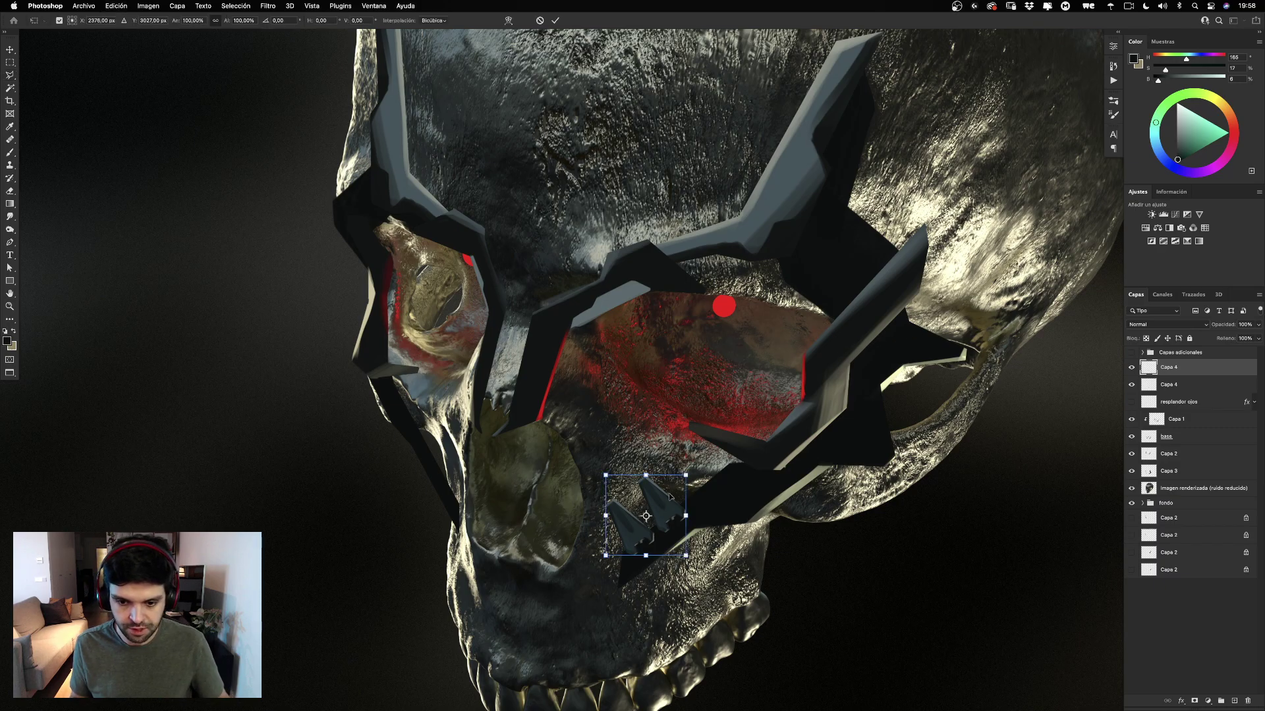
right_click(670, 496)
left_click(699, 689)
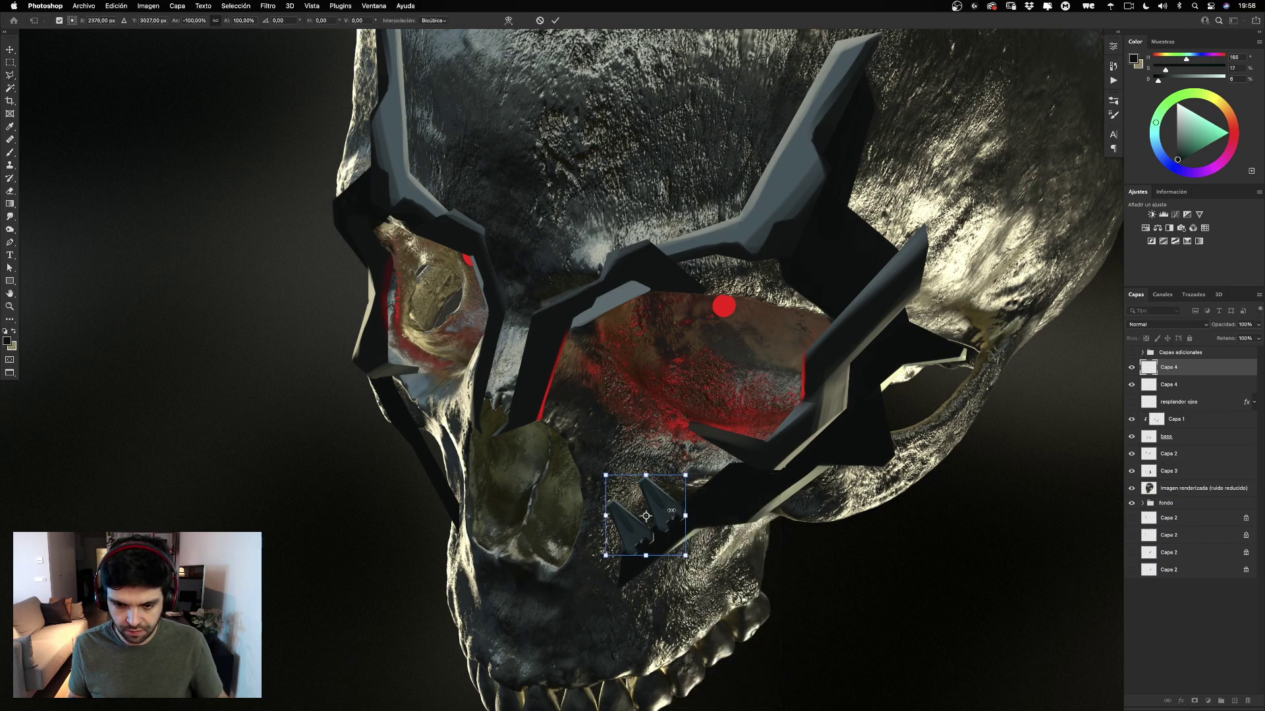
left_click_drag(651, 499, 456, 388)
mouse_move(493, 453)
left_mouse_down()
mouse_move(465, 445)
mouse_move(481, 461)
left_mouse_up()
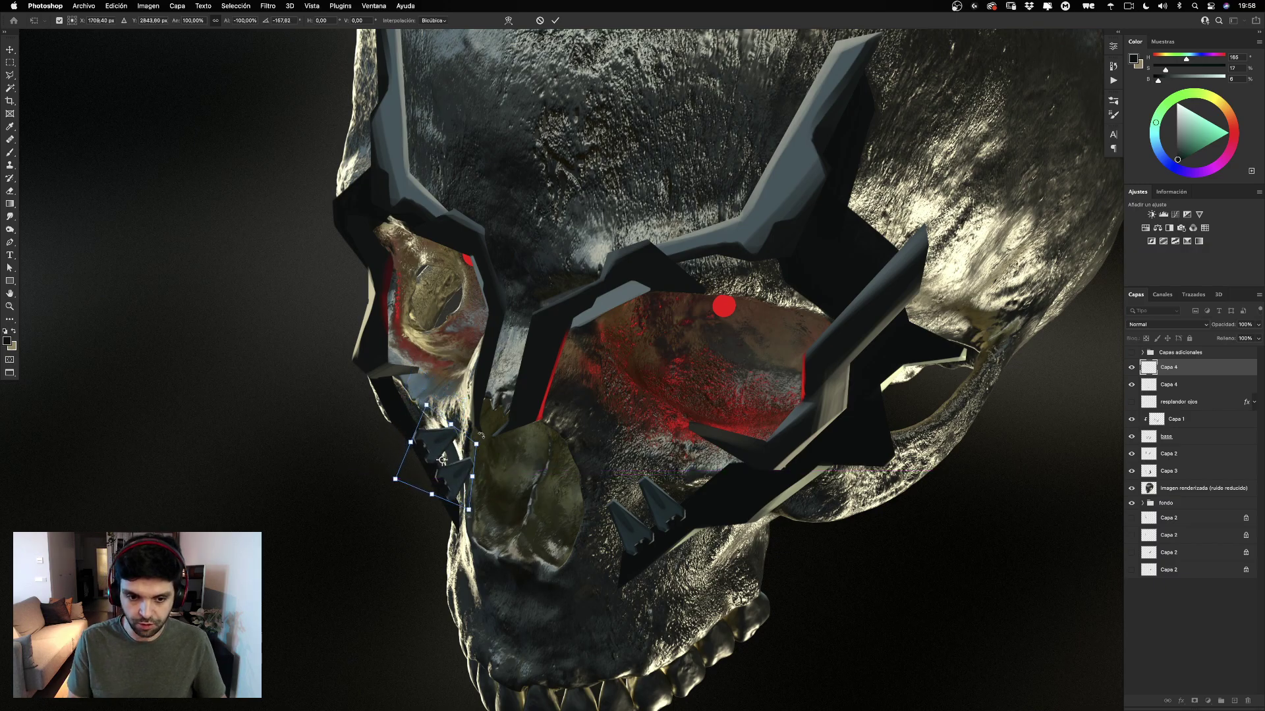
Distort, rotate and shrink the copied pair to fit the far cheek plate, scaling it to about 58% width and 77% height.
left_click_drag(478, 447, 484, 454)
left_click_drag(427, 407, 380, 420)
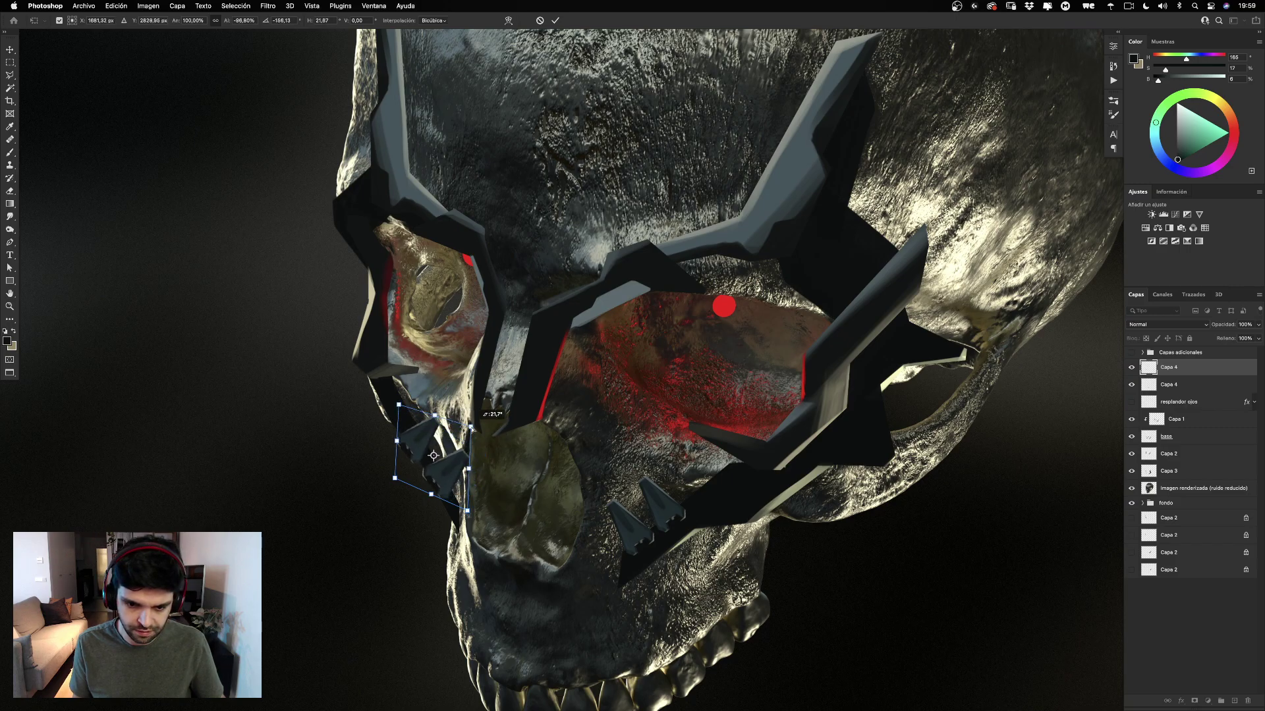
left_click_drag(469, 429, 440, 439)
key("Return")
key("super+t")
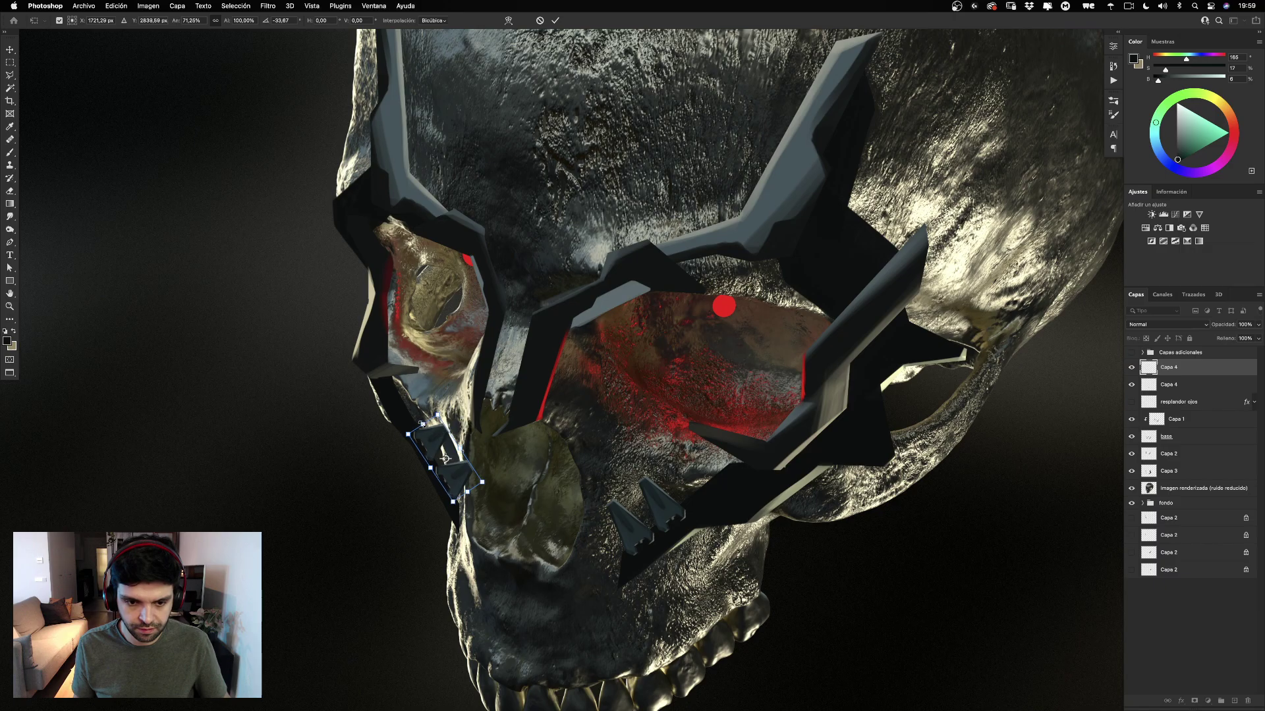
left_click_drag(422, 424, 456, 457)
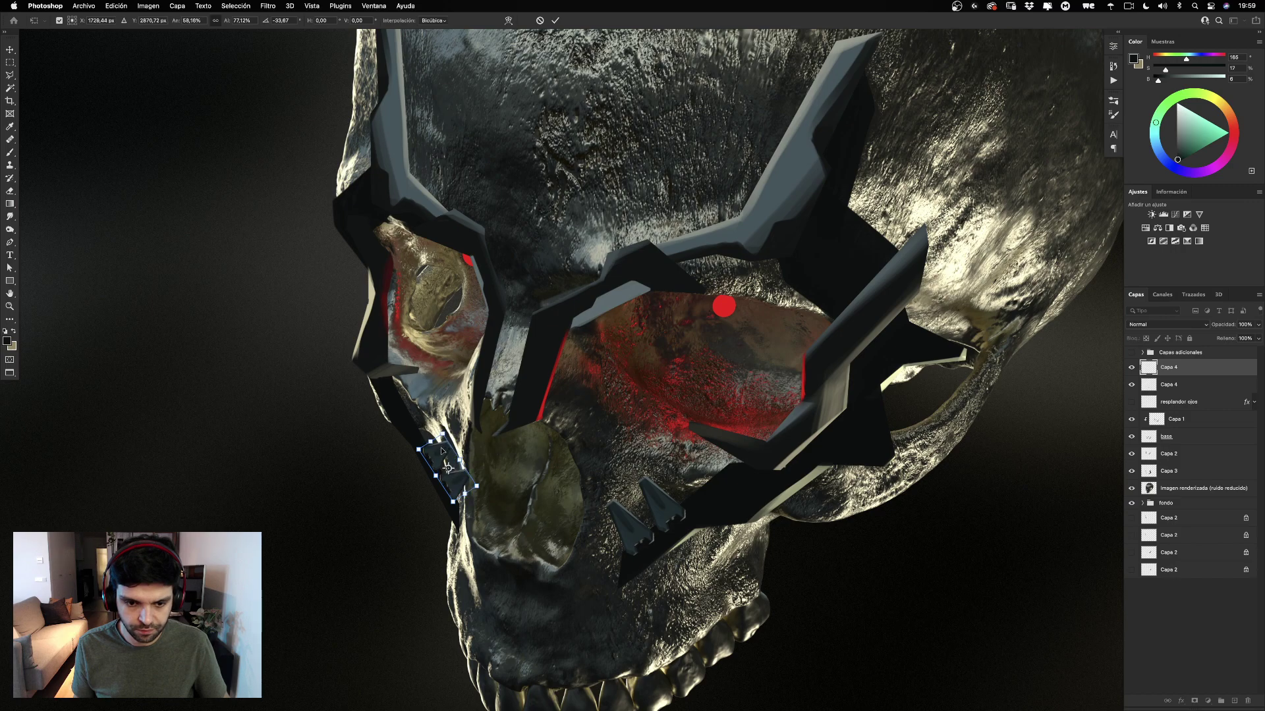
key("Return")
Nudge the copied pair slightly down and to the right along the narrow far cheek plate.
key("l")
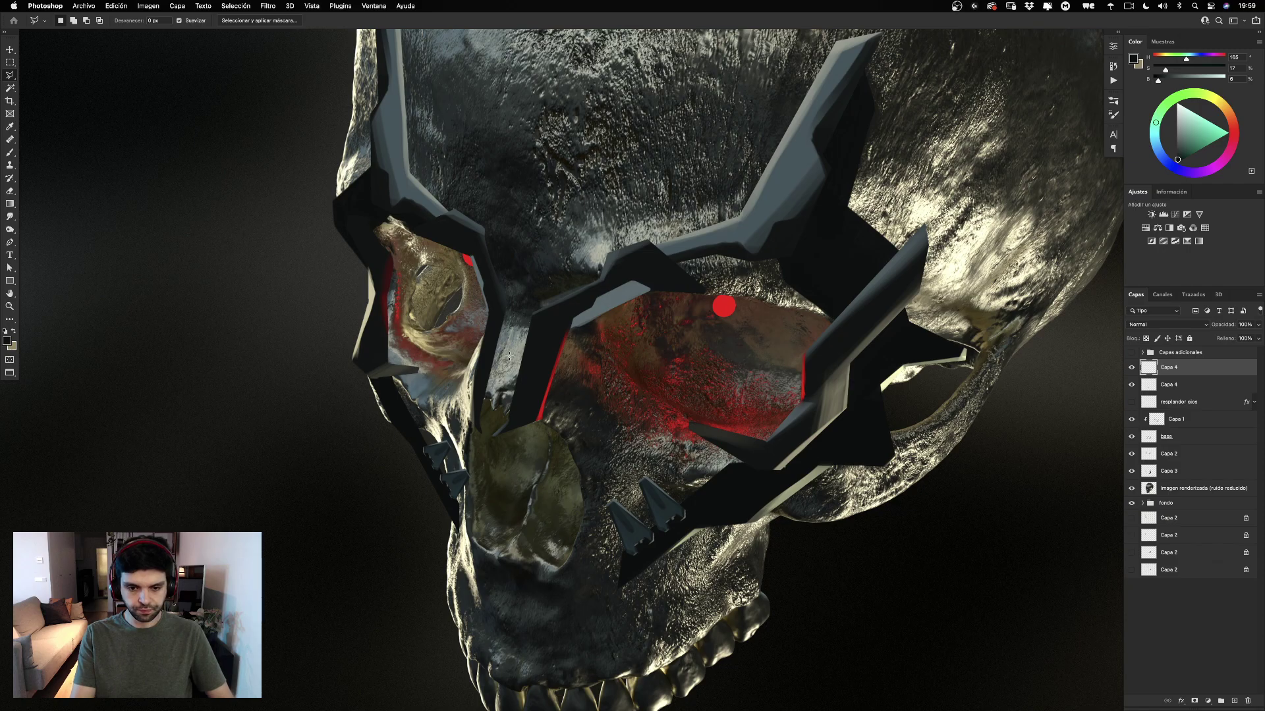
key("v")
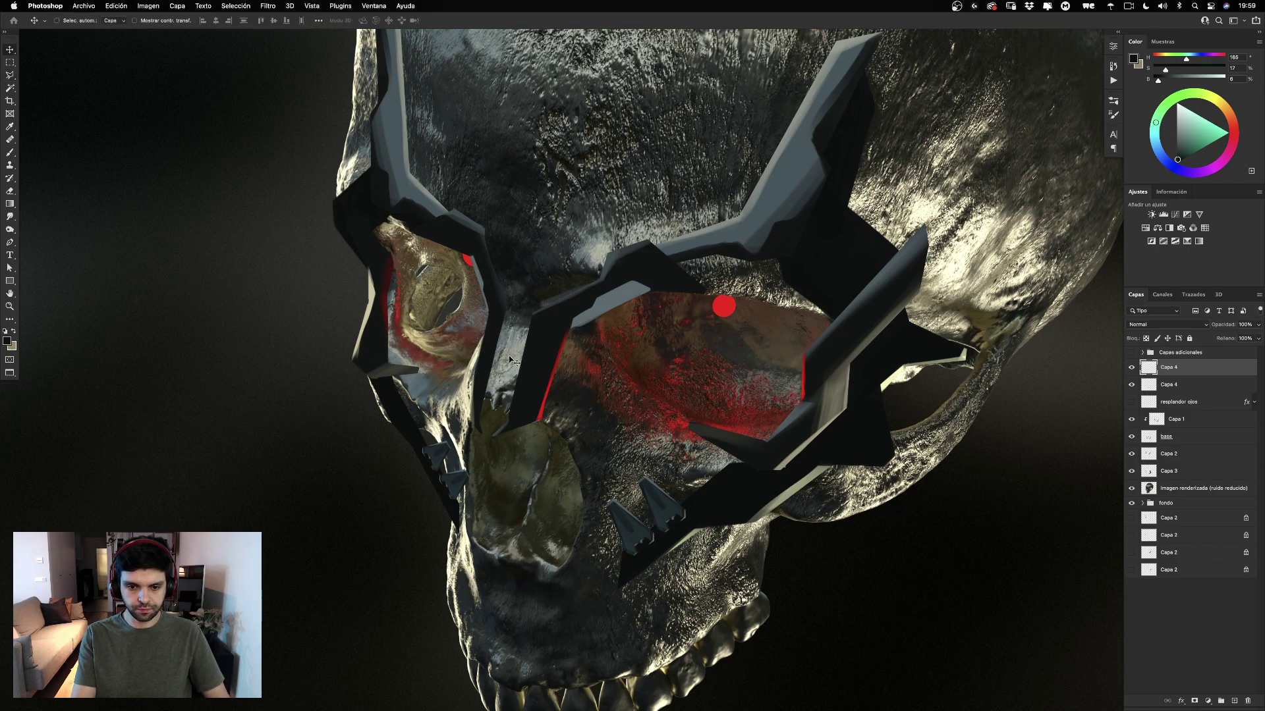
key("Down")
key("Down")
key("Down")
key("Down")
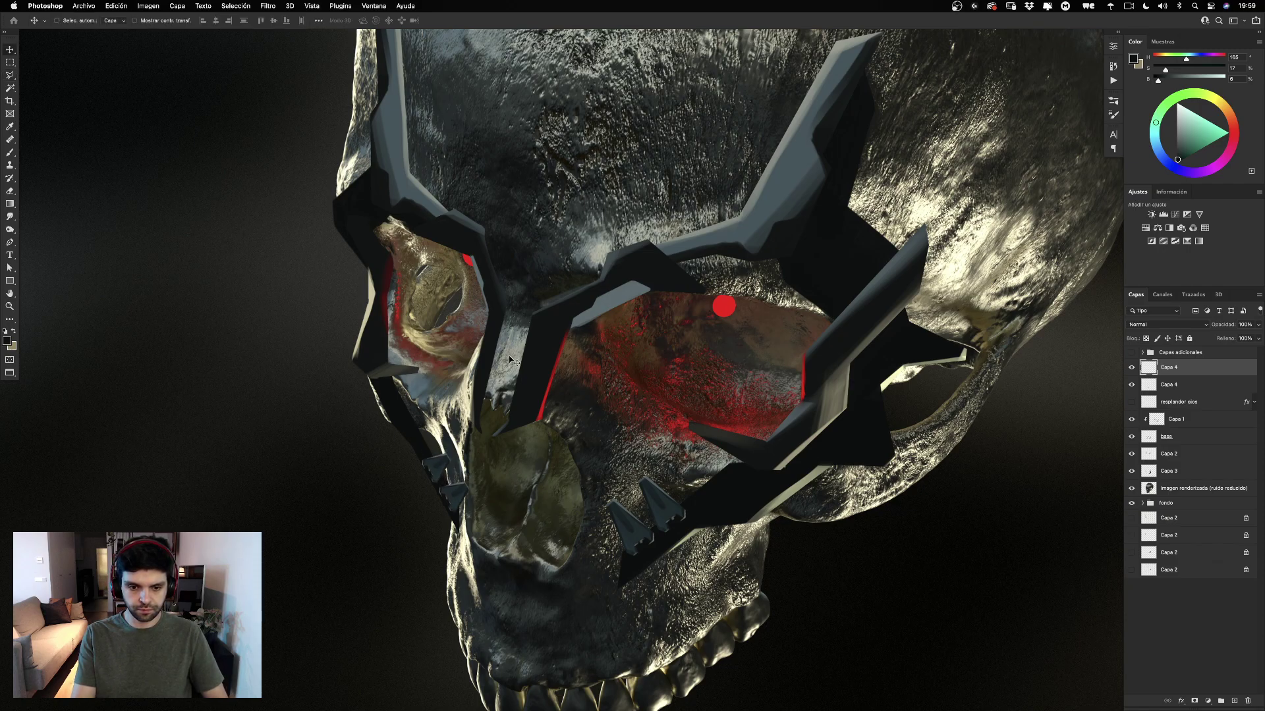
key("Up")
key("Up")
key("Up")
key("Up")
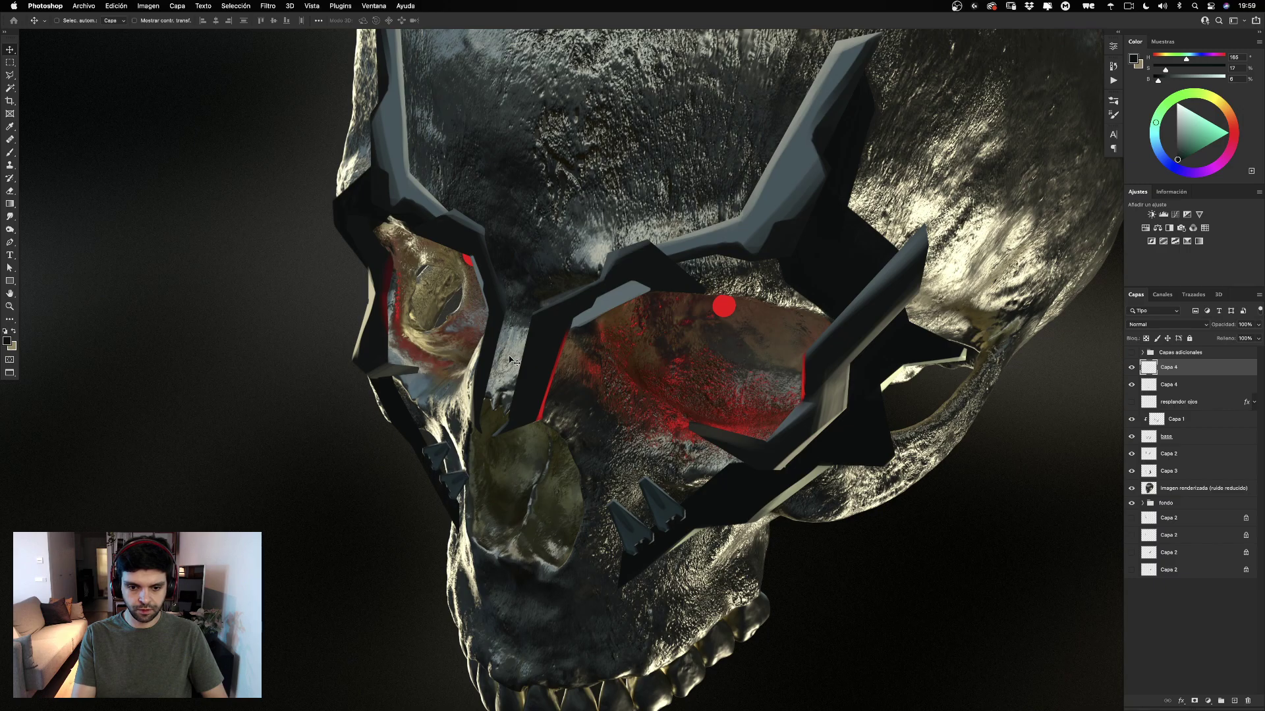
key("Down")
key("Down")
key("Down")
key("Down")
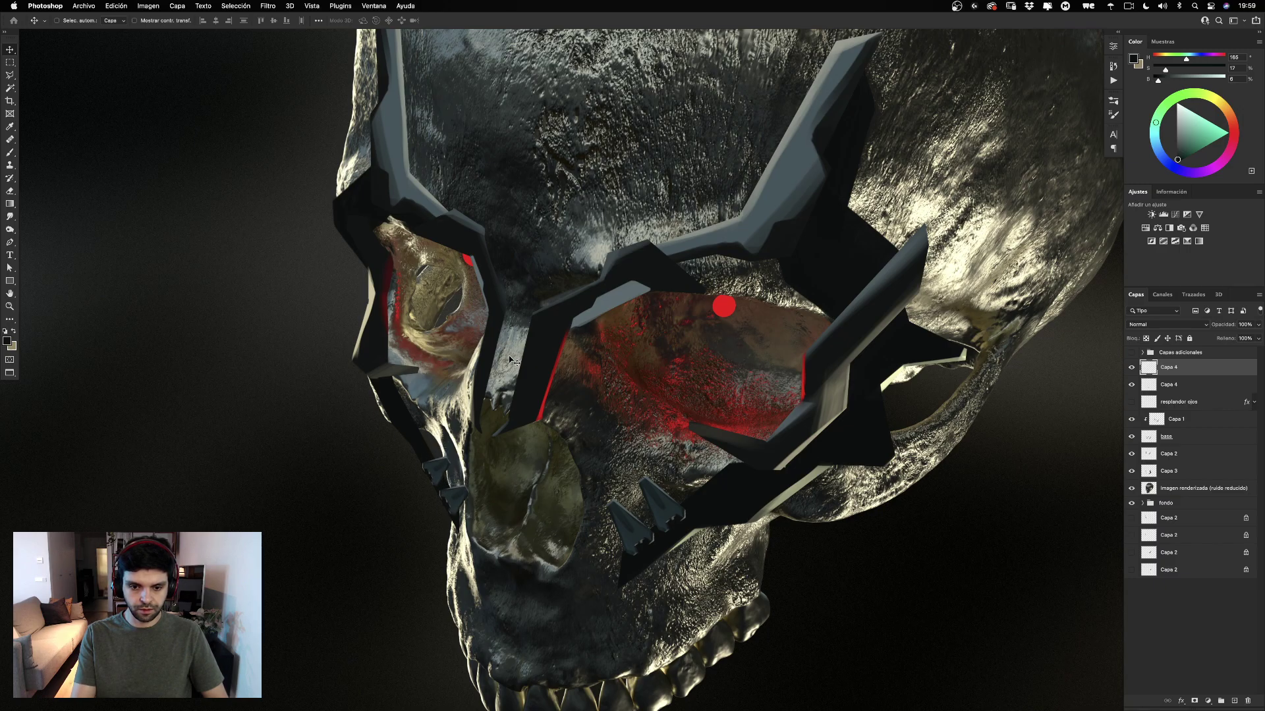
key("Up")
key("Down")
key("Up")
key("Up")
key("Right")
key("Right")
key("Right")
key("Right")
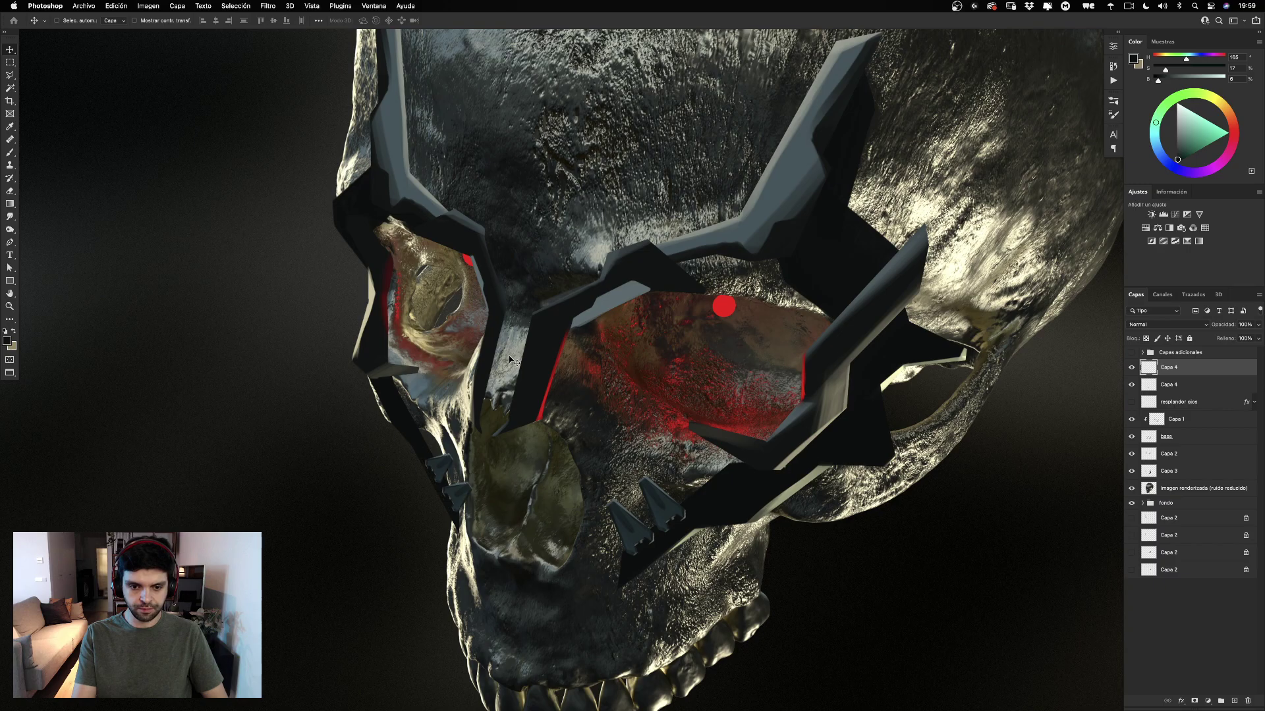
On layer Capa 3, select the lower part of the far cheek plate and shift it slightly to split it from the upper part.
left_click(1150, 469)
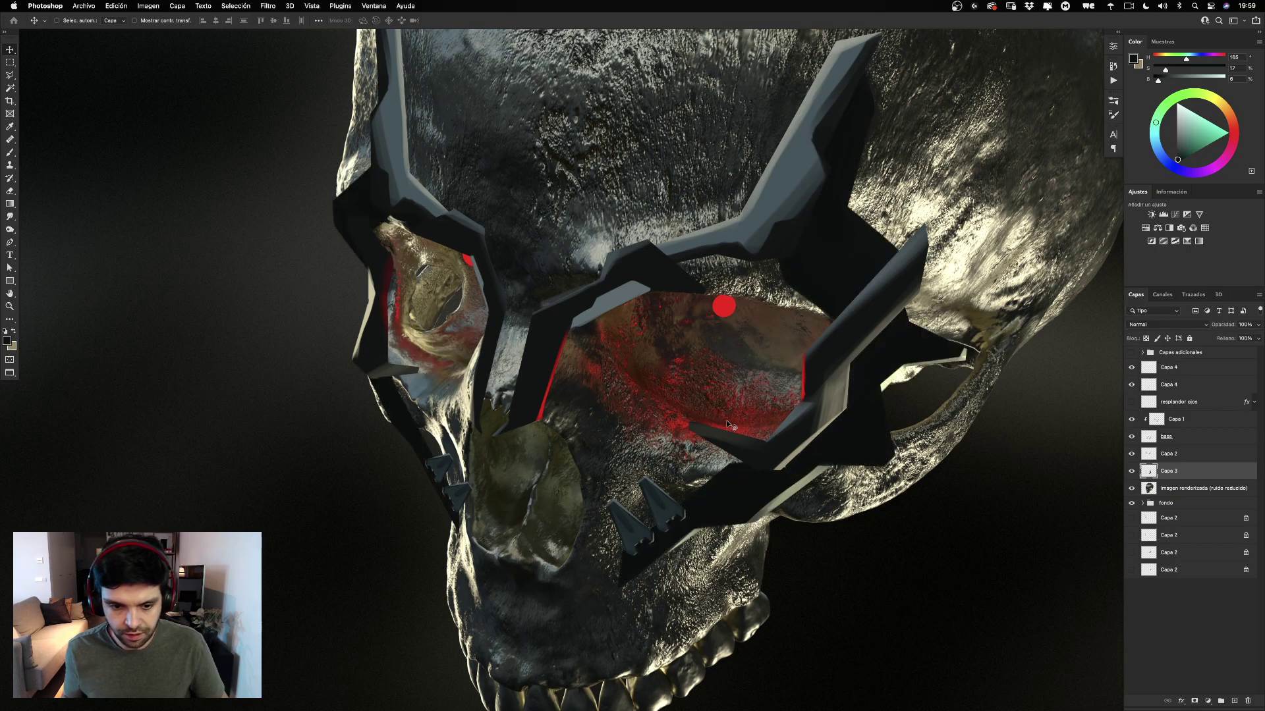
key("m")
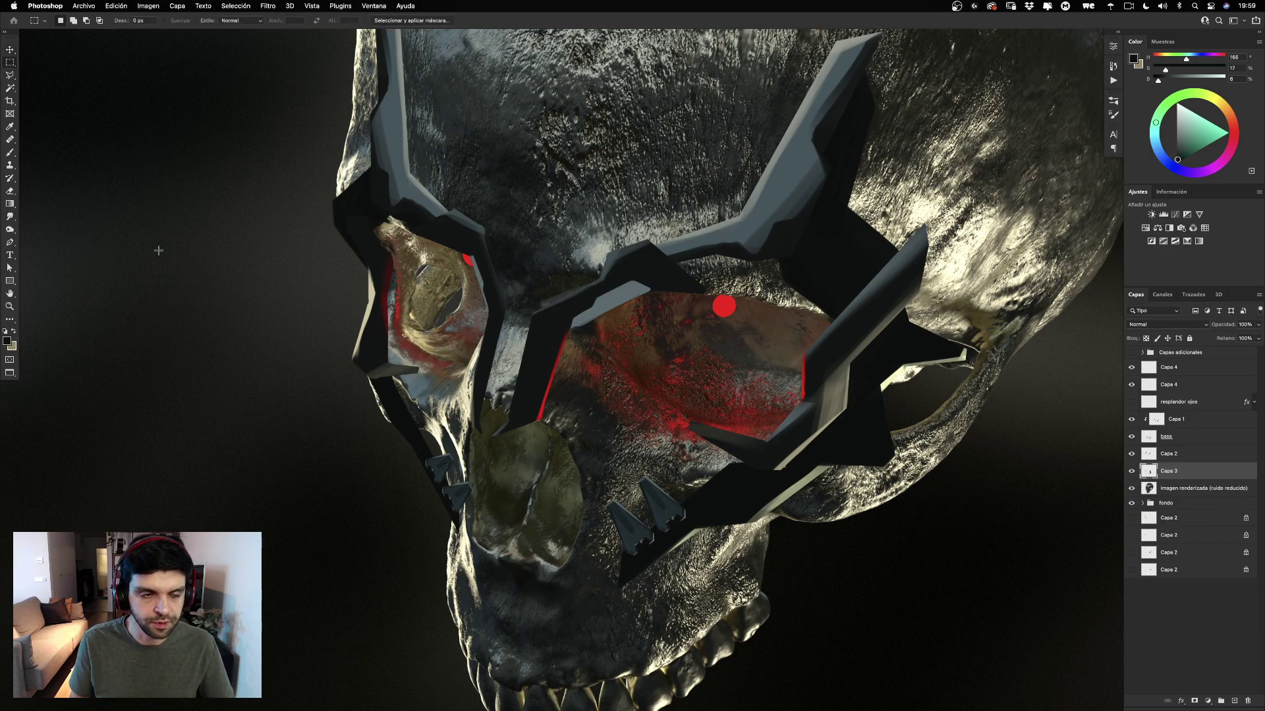
key("l")
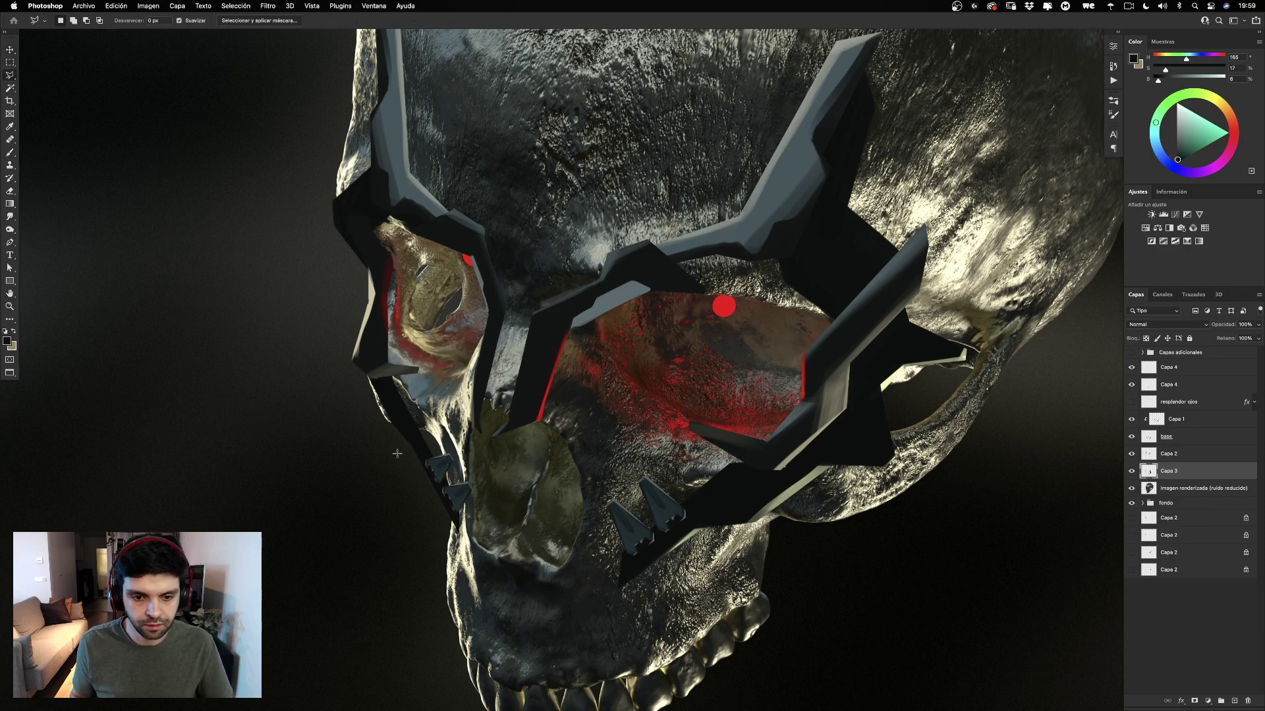
left_click(441, 425)
left_click(506, 506)
left_click(458, 579)
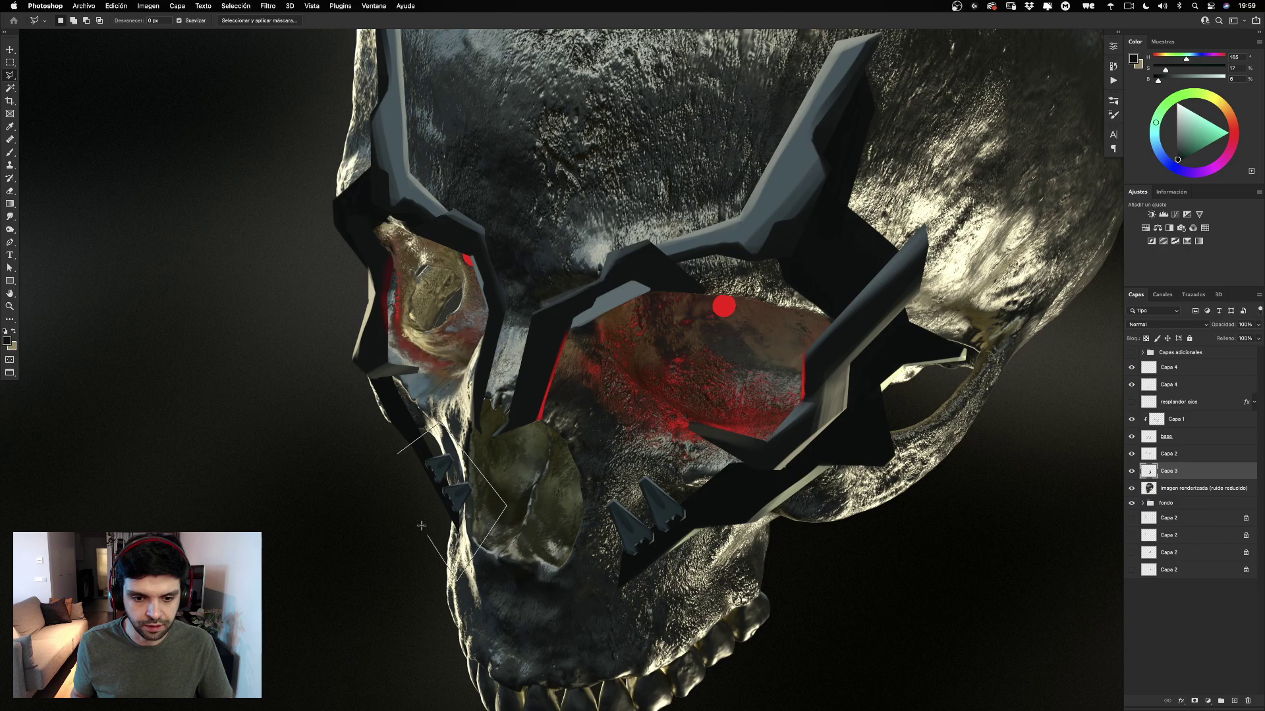
double_click(398, 481)
key("v")
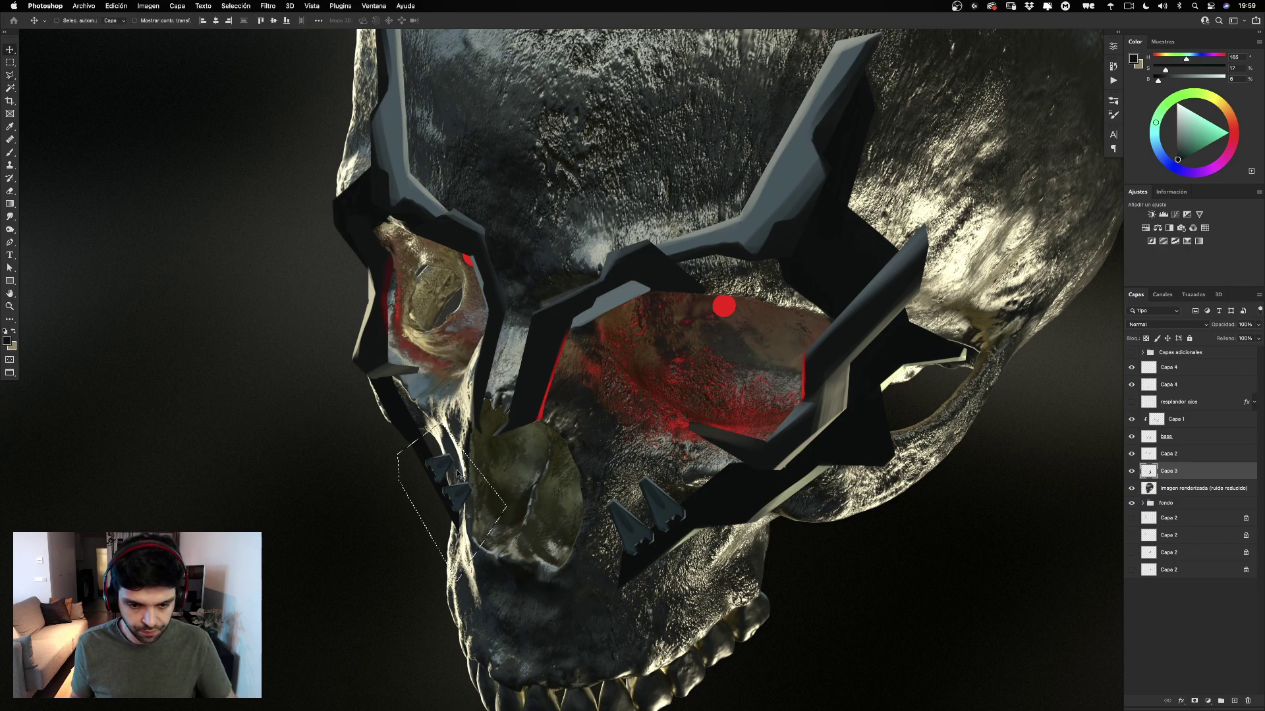
left_click_drag(436, 483, 439, 486)
key("super+d")
left_click(9, 307)
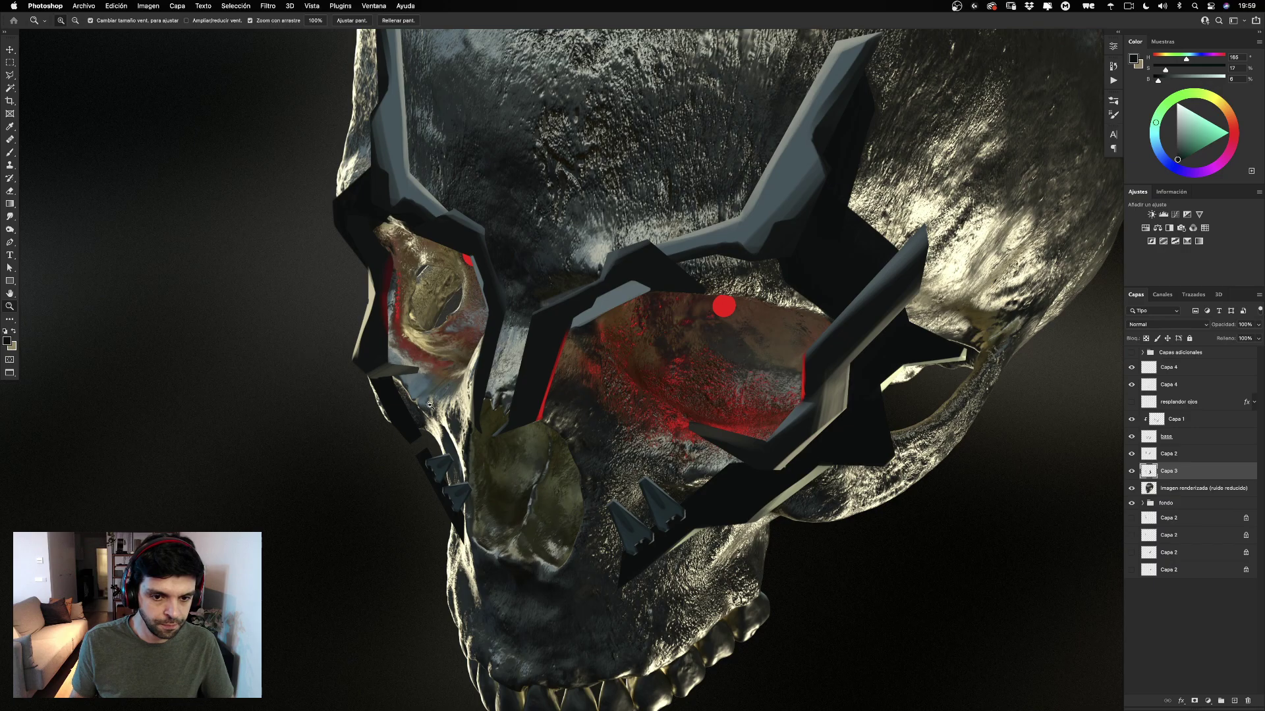
Bridge the gap between the far cheek plate's upper and lower parts with near-black brush strokes on layer Capa 3.
left_click_drag(423, 428, 498, 387)
key("b")
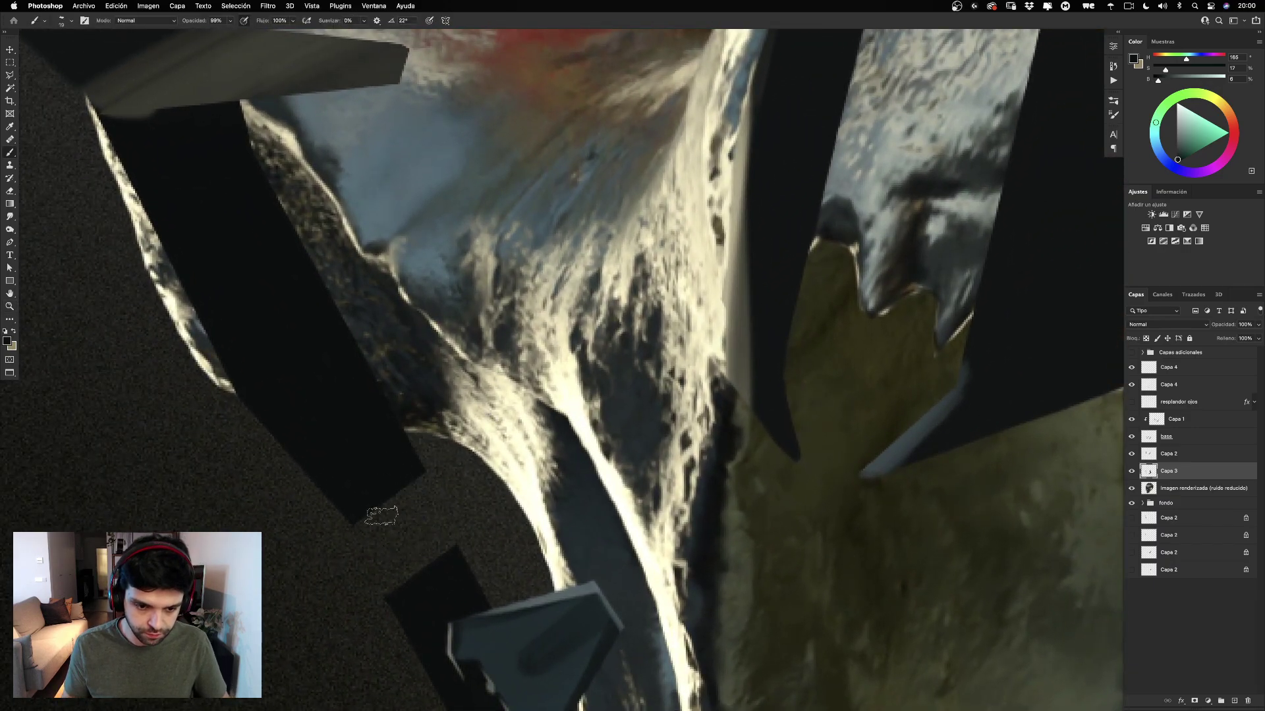
mouse_move(363, 506)
left_mouse_down()
mouse_move(413, 600)
mouse_move(395, 564)
mouse_move(408, 588)
mouse_move(428, 585)
mouse_move(402, 478)
mouse_move(466, 587)
left_mouse_up()
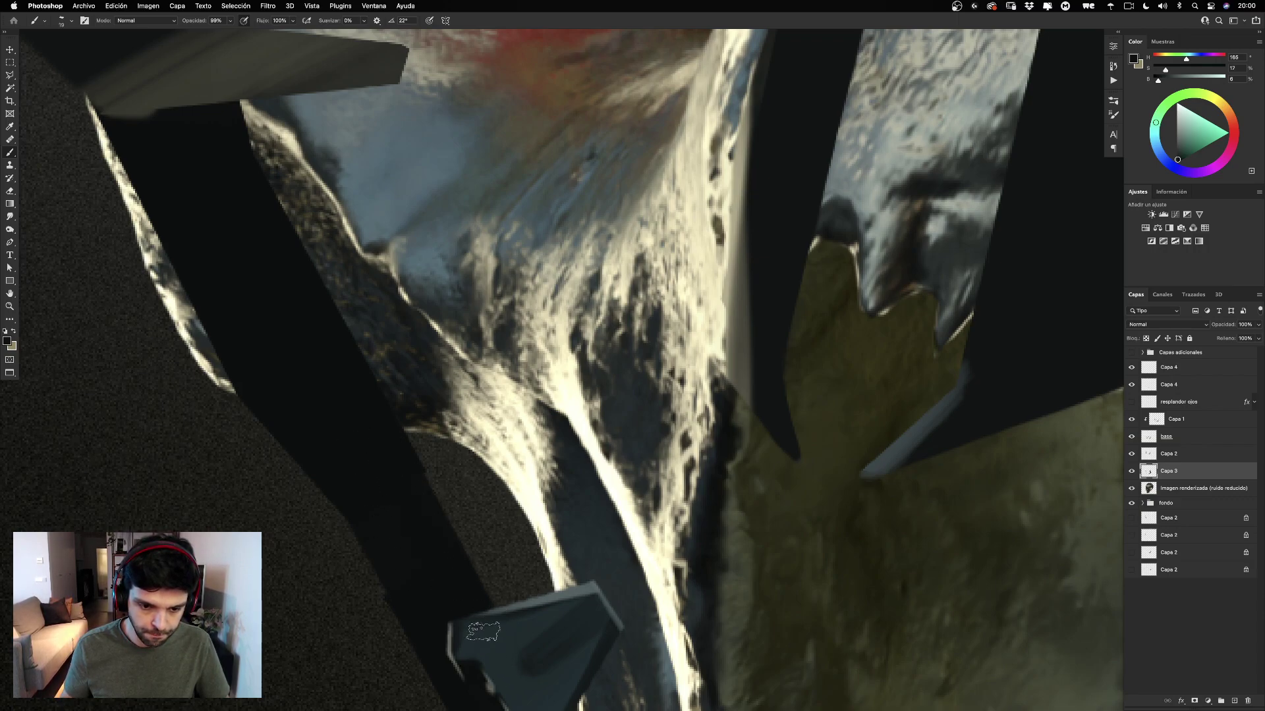
left_click_drag(403, 455, 517, 660)
key("super+z")
left_click_drag(419, 495, 484, 615)
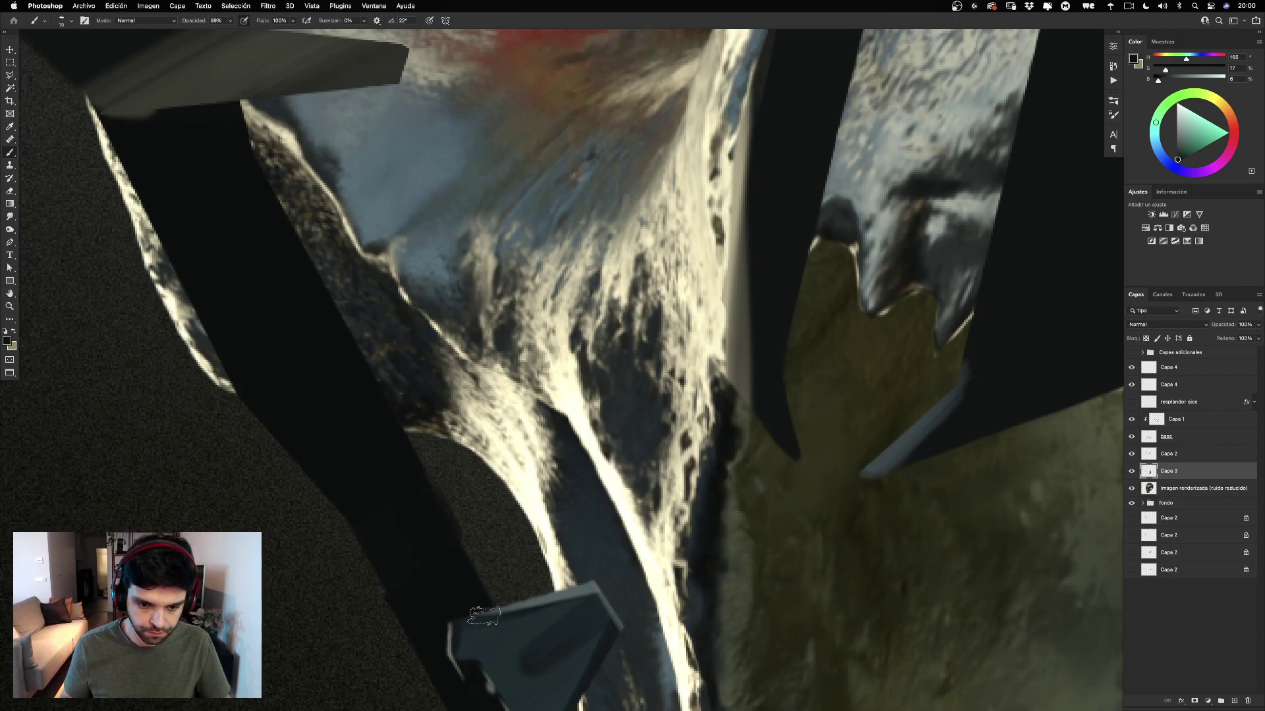
key("super+z")
left_click_drag(392, 451, 506, 642)
Try painting a thin dark strut branching from the far cheek plate towards the nose, and undo the strokes.
left_click(10, 306)
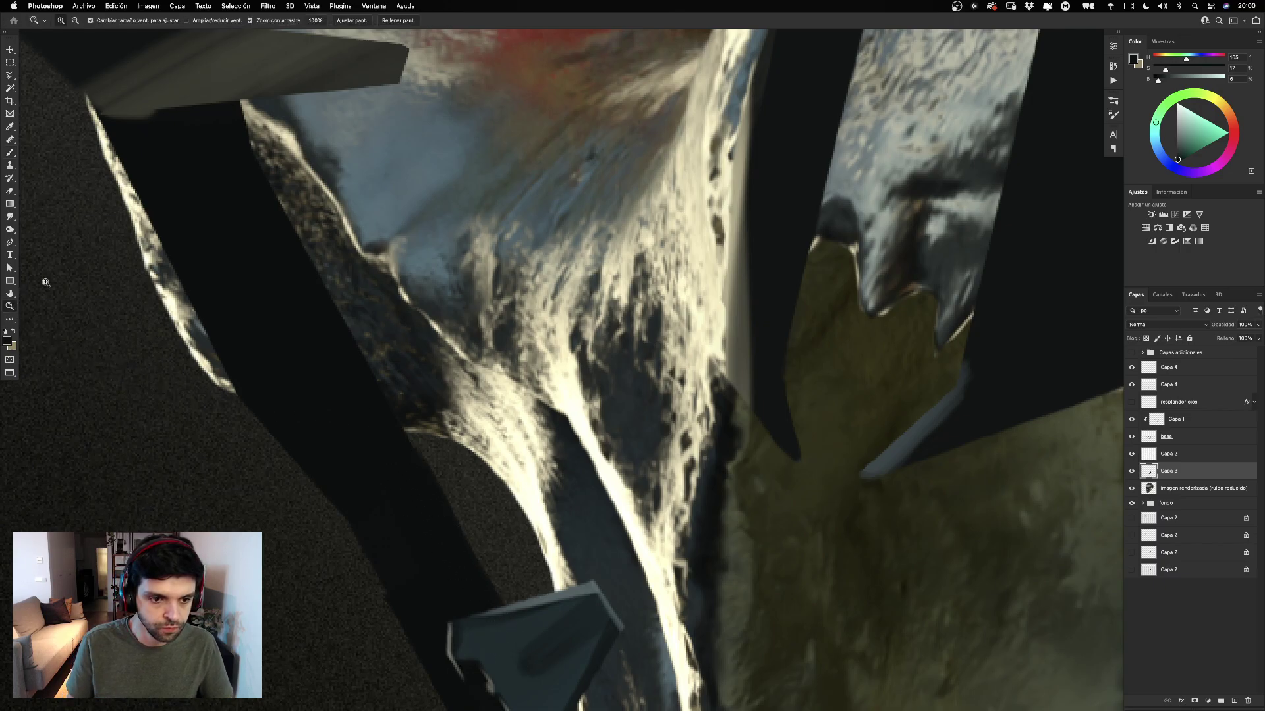
left_click_drag(647, 374, 551, 375)
left_click_drag(813, 379, 777, 385)
left_click_drag(740, 436, 793, 435)
left_click_drag(683, 339, 784, 383)
key("b")
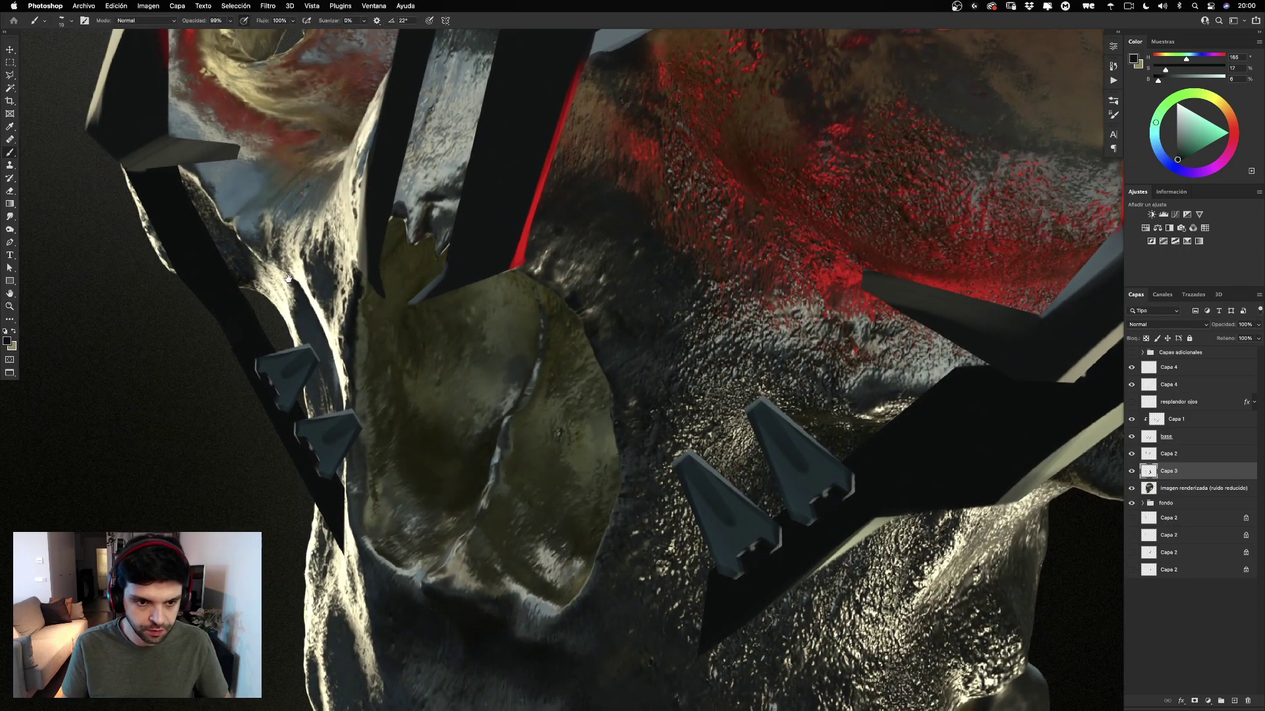
left_click_drag(321, 237, 412, 319)
mouse_move(284, 304)
left_mouse_down()
mouse_move(272, 276)
mouse_move(342, 364)
mouse_move(281, 336)
mouse_move(404, 407)
mouse_move(312, 352)
mouse_move(397, 404)
mouse_move(365, 423)
mouse_move(386, 418)
mouse_move(374, 403)
mouse_move(431, 481)
left_mouse_up()
left_click_drag(388, 409, 421, 481)
key("super+z")
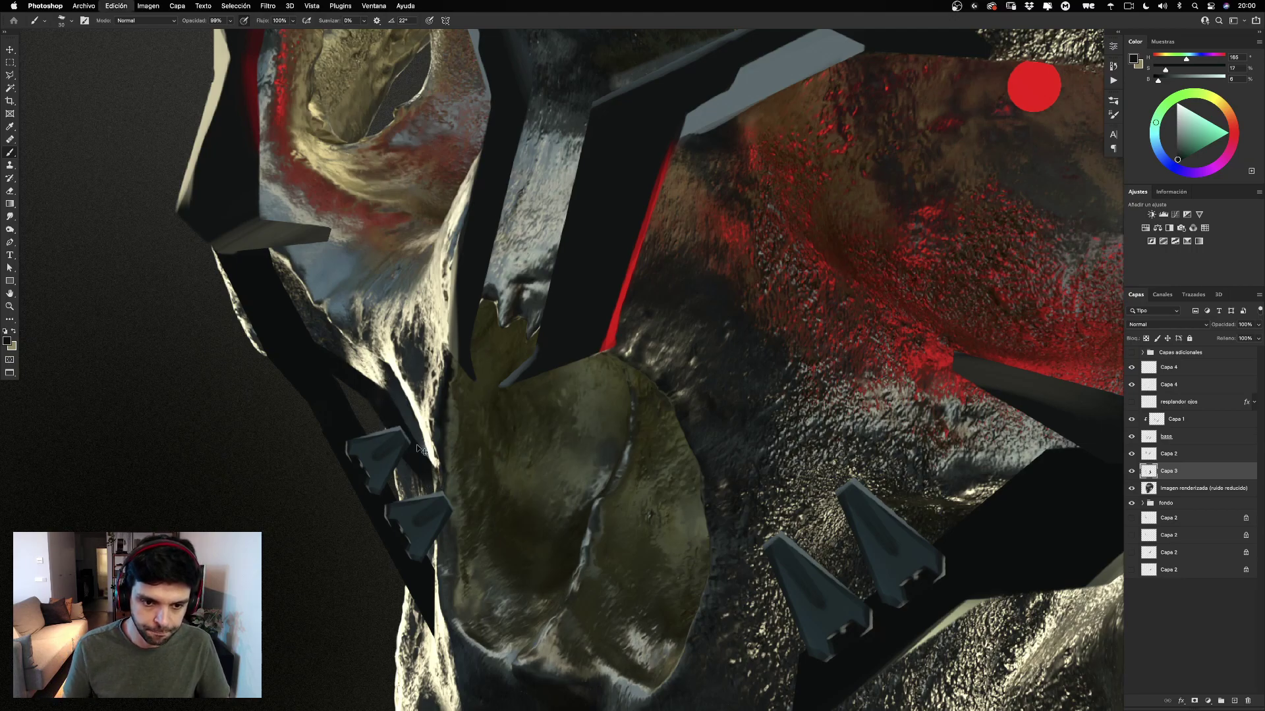
key("super+z")
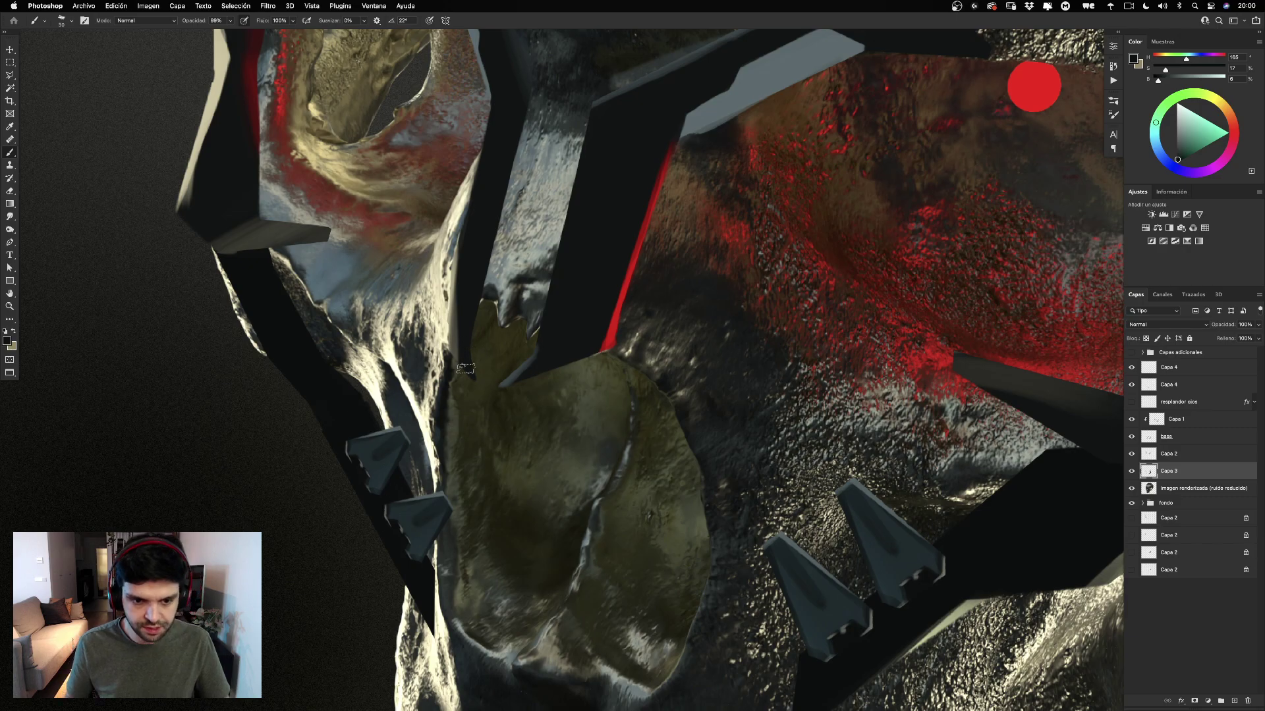
Erase the uneven dark paint along the far cheek plate's inner edge above the tapered pieces.
left_click_drag(481, 425, 435, 344)
key("e")
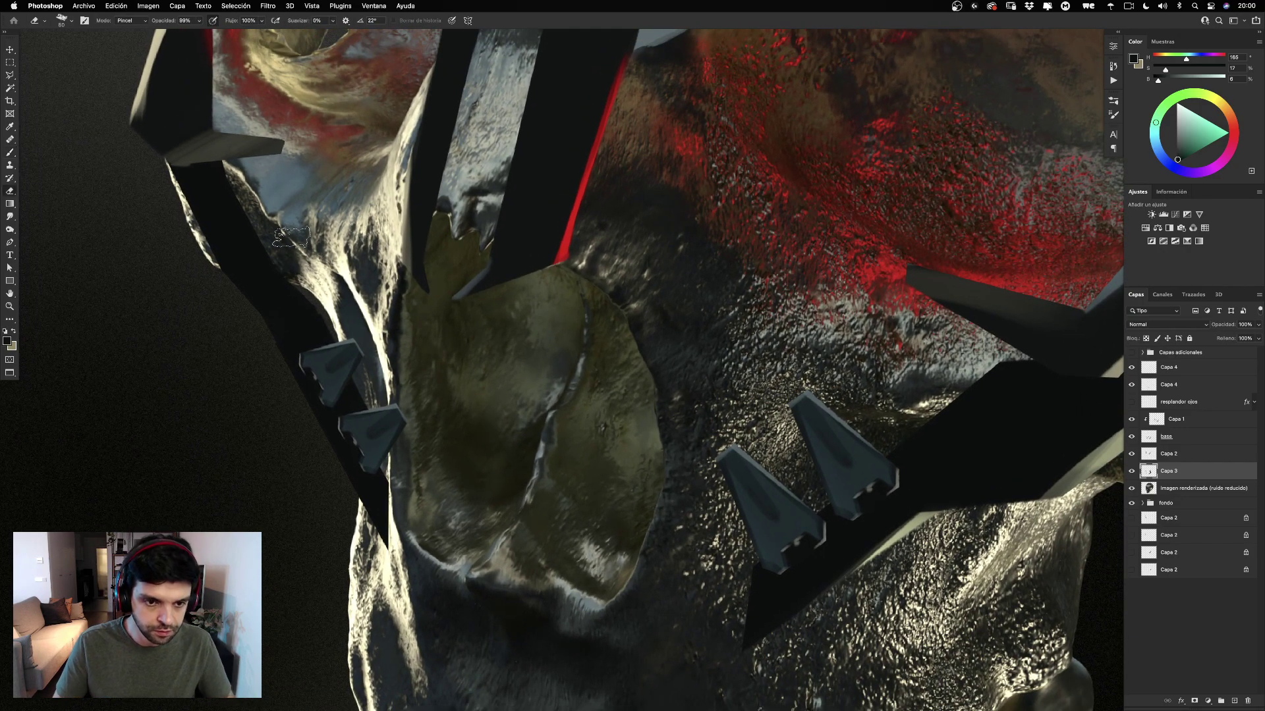
left_click_drag(288, 236, 269, 238)
mouse_move(297, 291)
left_mouse_down()
mouse_move(363, 334)
mouse_move(315, 318)
left_mouse_up()
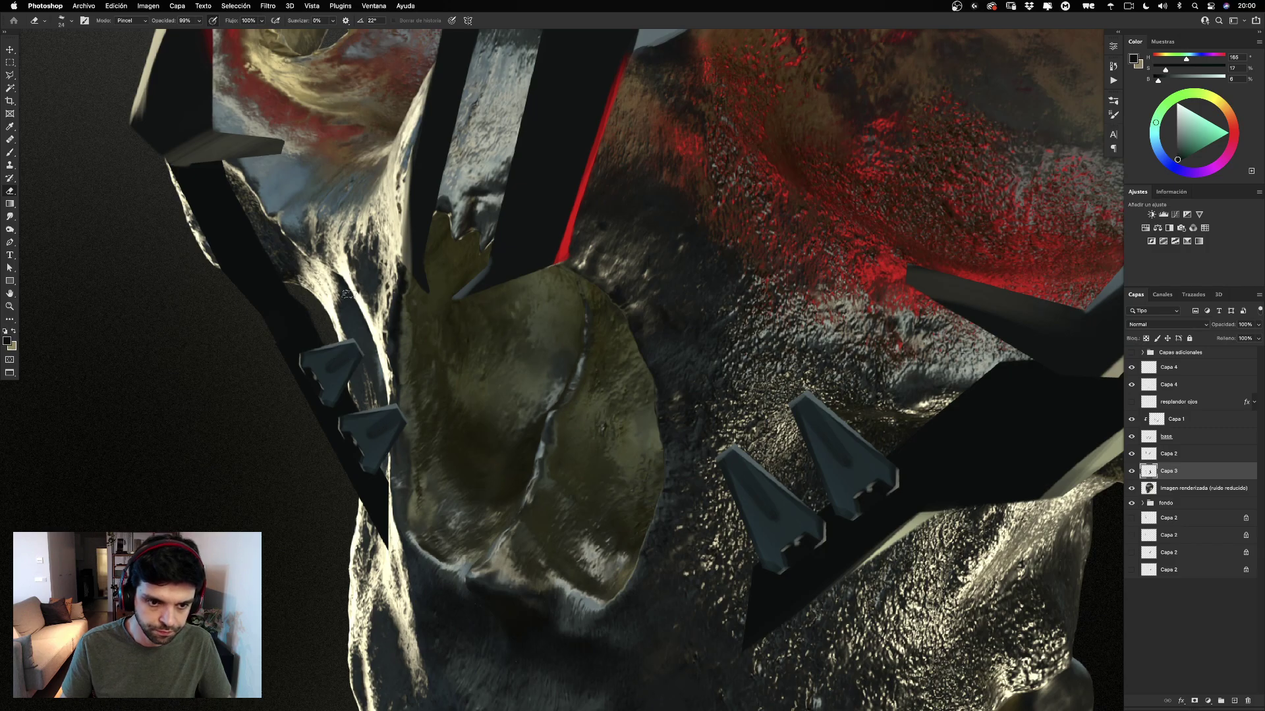
Add a new empty layer directly above the "imagen renderizada (ruido reducido)" layer.
key("b")
mouse_move(791, 409)
left_mouse_down()
mouse_move(725, 399)
mouse_move(708, 373)
left_mouse_up()
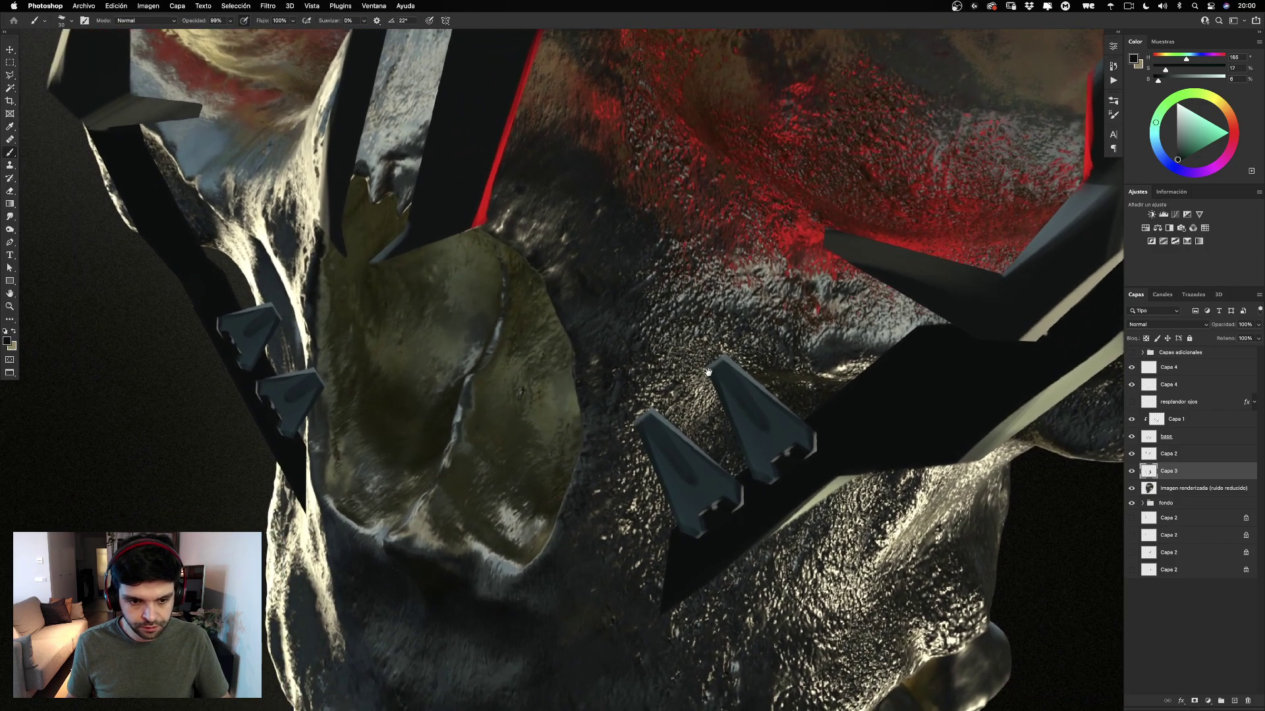
left_click(1152, 493)
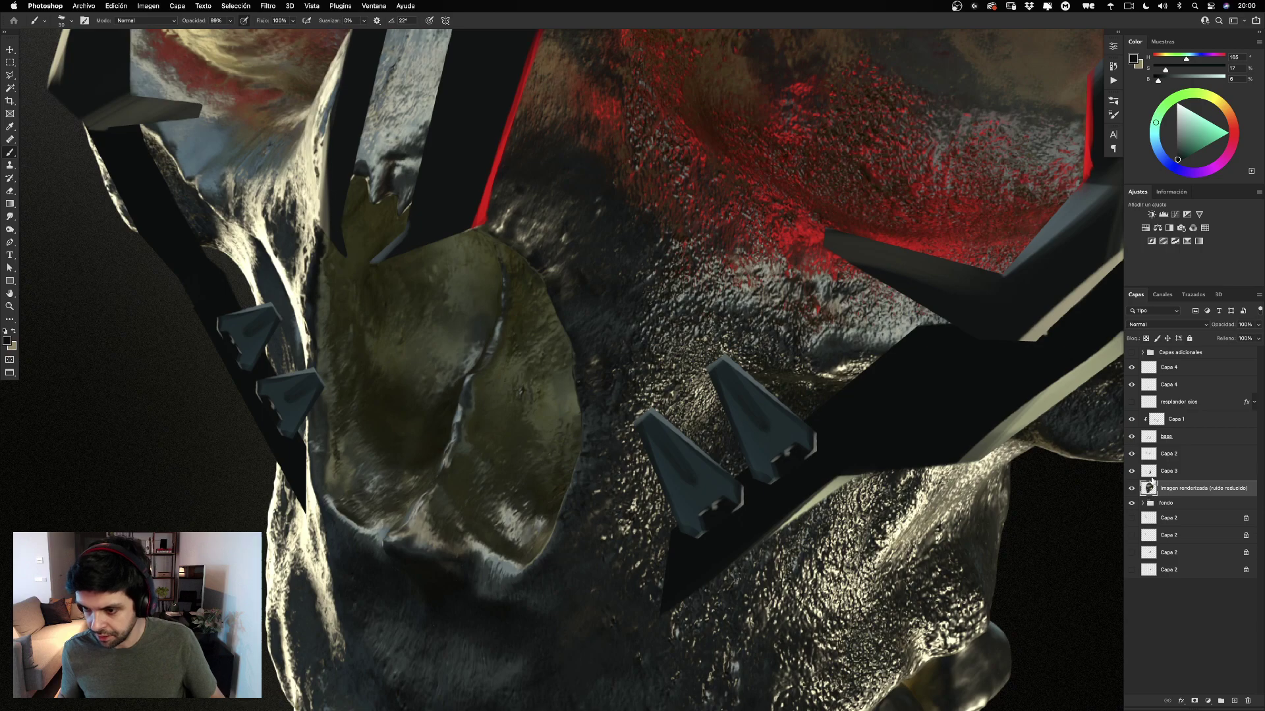
left_click(1235, 701)
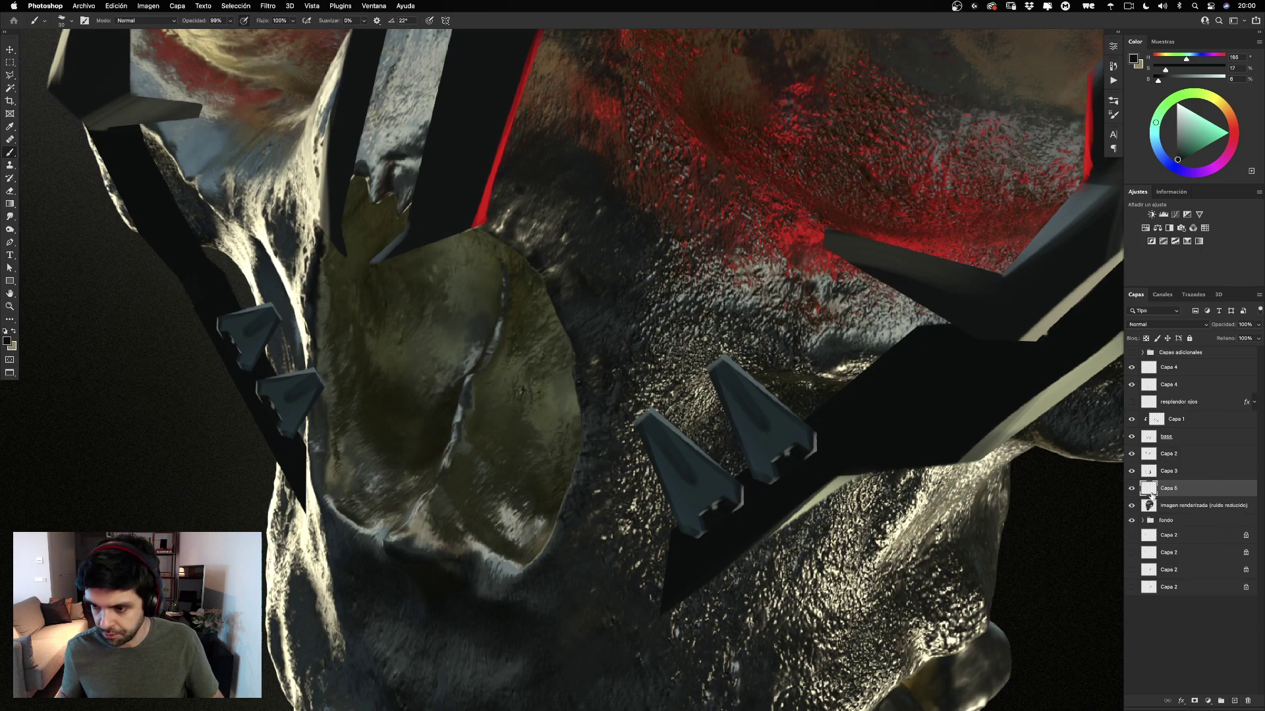
left_click_drag(807, 360, 871, 360)
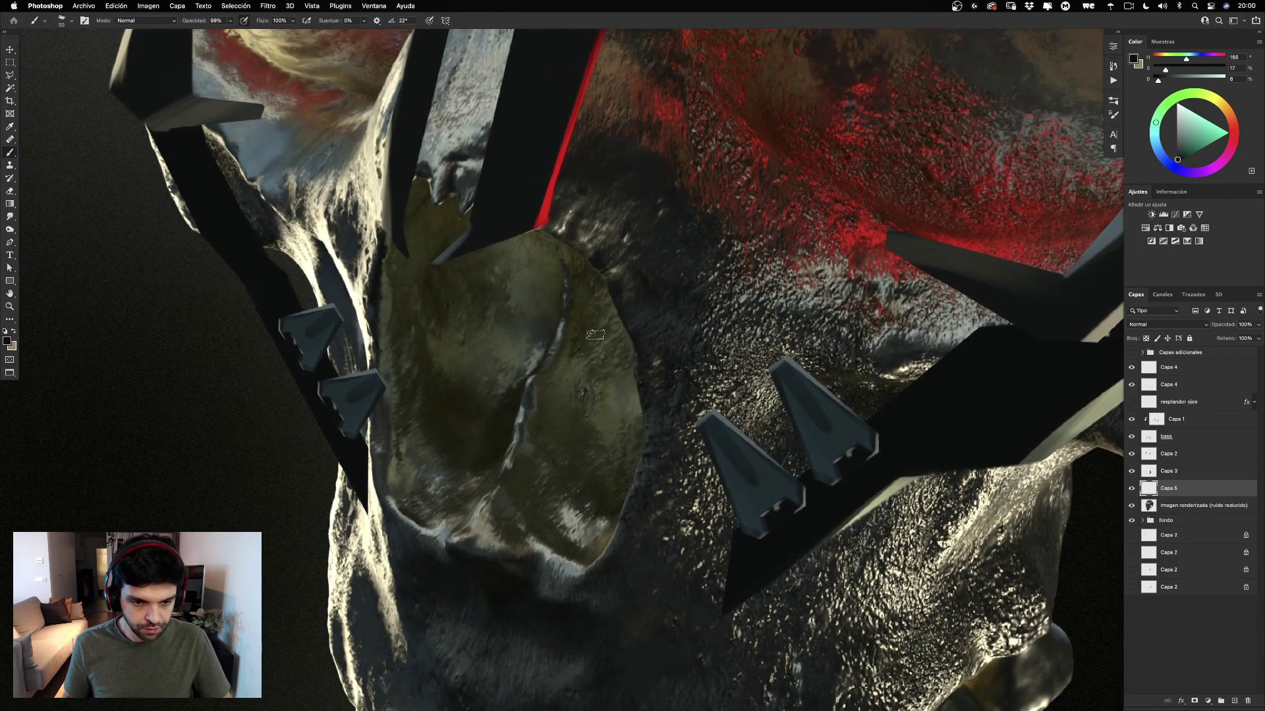
Sample the armour's blue-grey and paint a second plate along the inner side of the dark far cheek plate.
left_click_drag(453, 254, 481, 324)
left_click_drag(839, 336, 532, 541)
left_click(469, 210, "alt")
left_click_drag(263, 353, 674, 243)
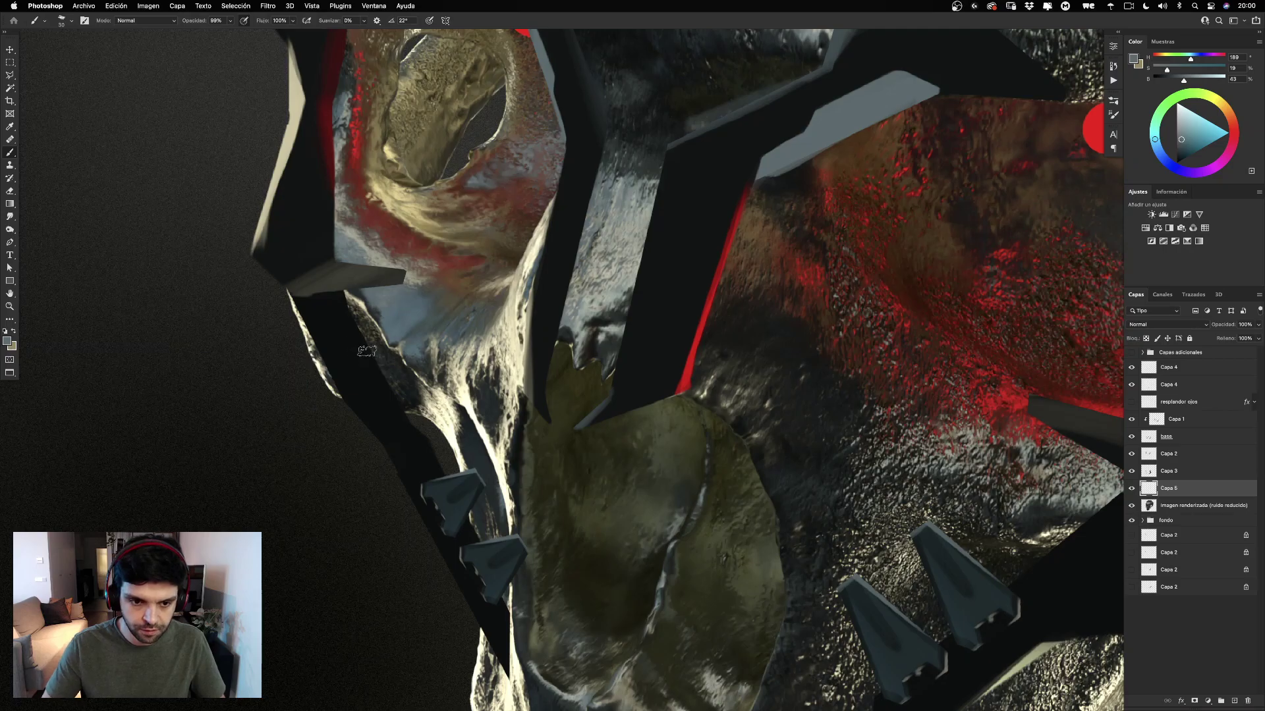
mouse_move(416, 392)
left_mouse_down()
mouse_move(500, 517)
mouse_move(460, 308)
mouse_move(434, 317)
mouse_move(497, 550)
mouse_move(517, 465)
left_mouse_up()
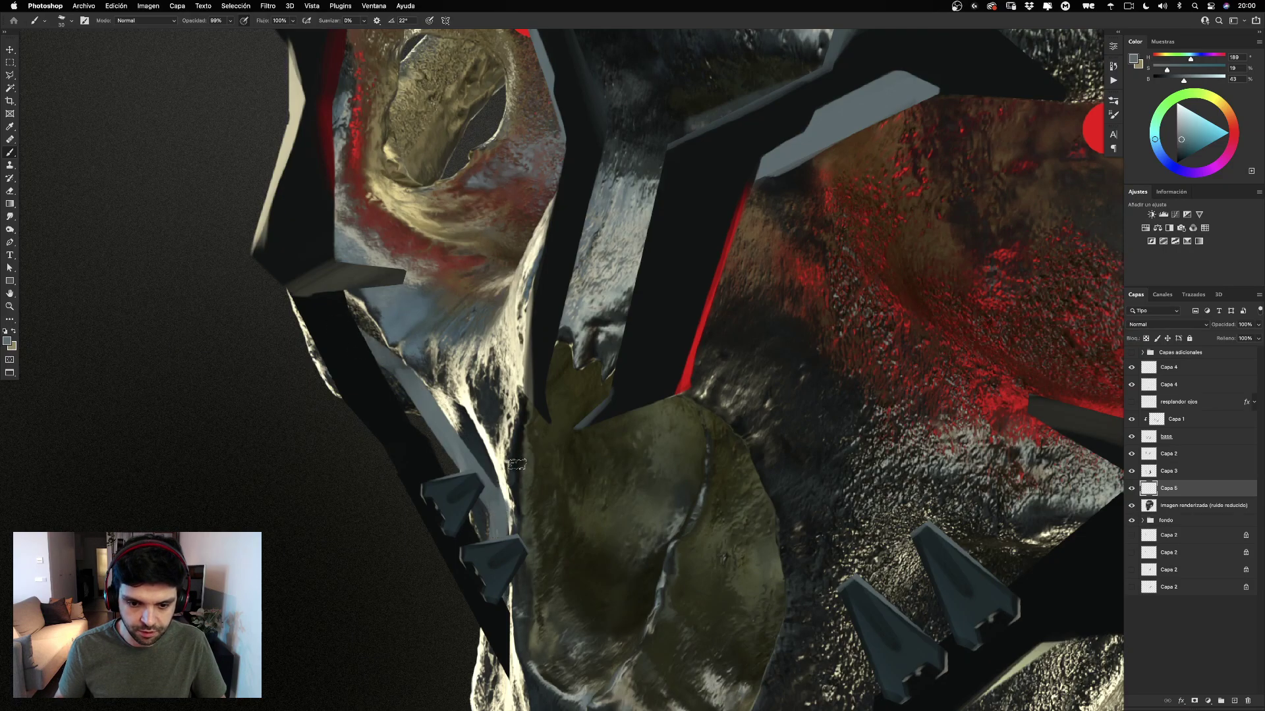
left_click_drag(730, 476, 656, 471)
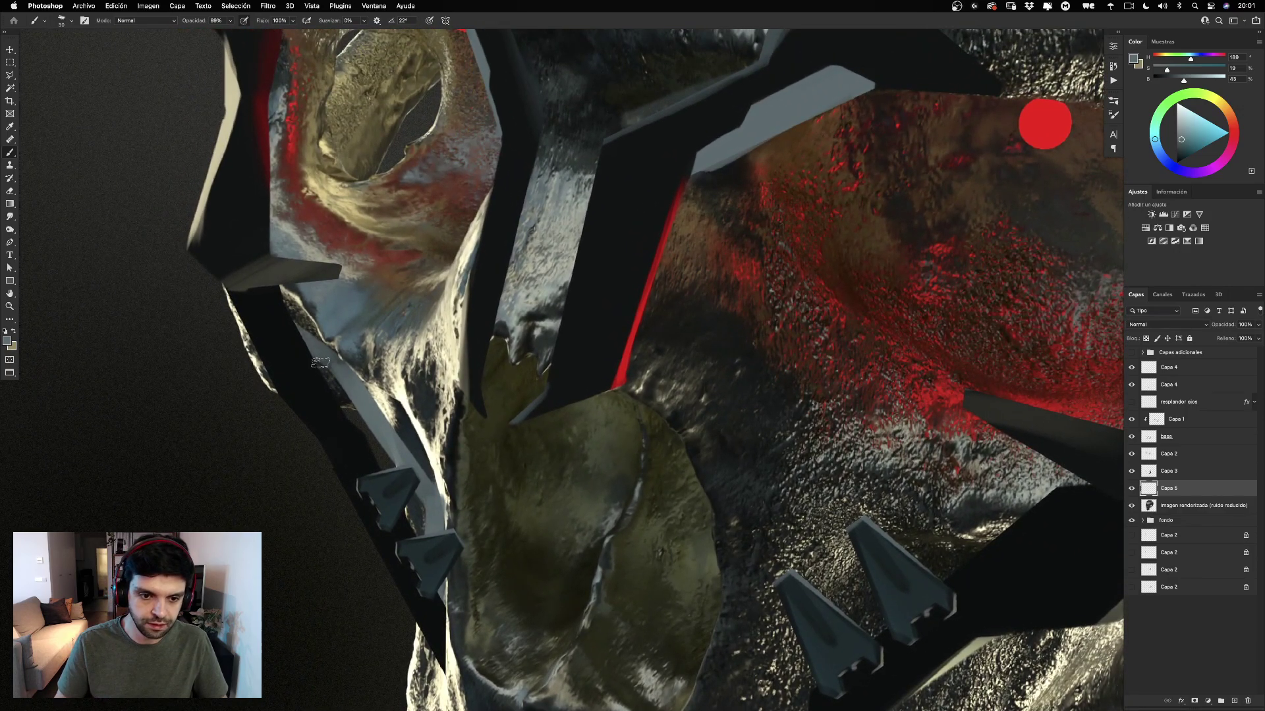
mouse_move(320, 362)
left_mouse_down()
mouse_move(361, 426)
mouse_move(308, 343)
mouse_move(277, 322)
mouse_move(375, 384)
mouse_move(413, 477)
left_mouse_up()
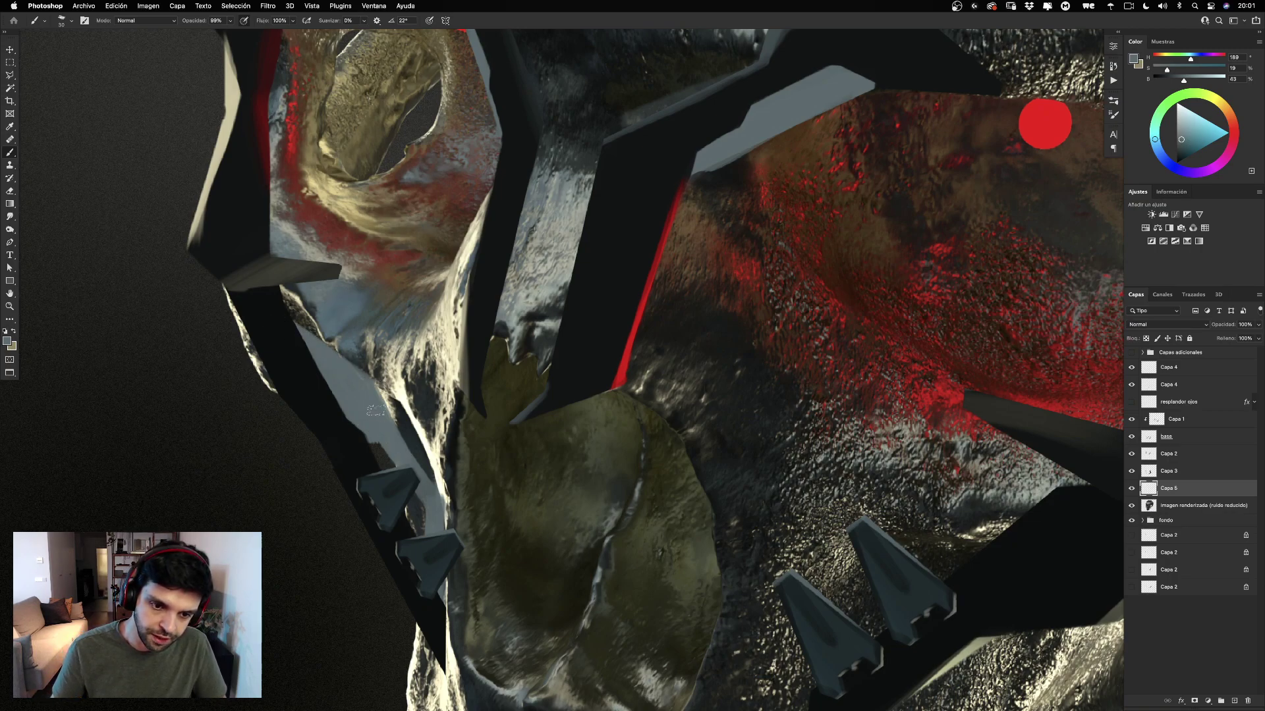
left_click_drag(369, 402, 427, 492)
mouse_move(402, 449)
left_mouse_down()
mouse_move(360, 408)
mouse_move(426, 544)
left_mouse_up()
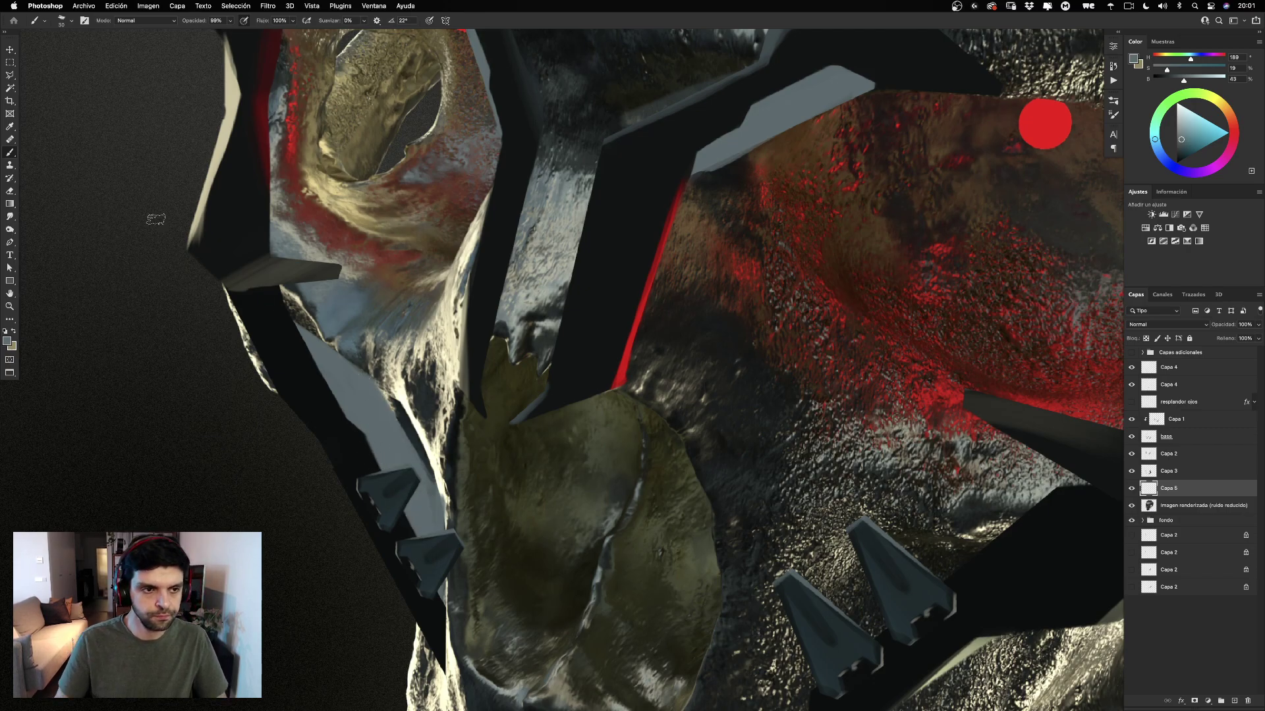
Trim the nose-side edge of the blue-grey far cheek plate with a straight-edged lasso selection, and deselect.
left_click(11, 76)
left_click(353, 353)
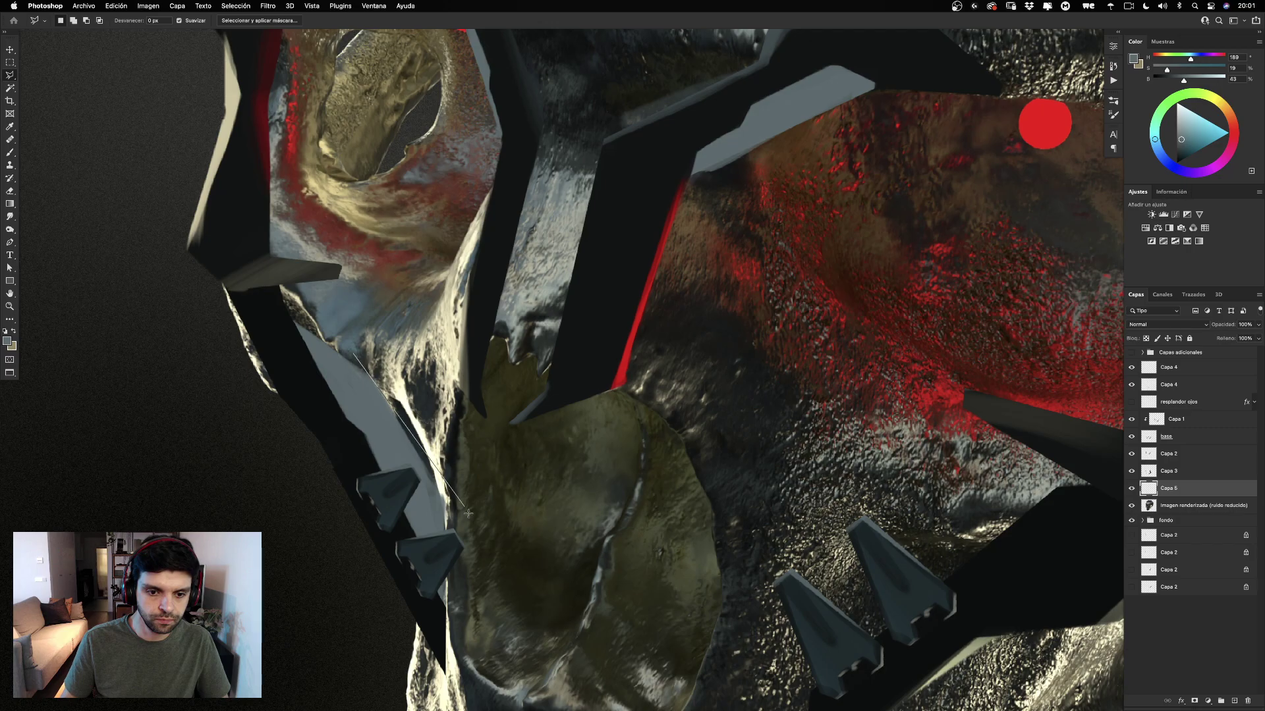
left_click(375, 370)
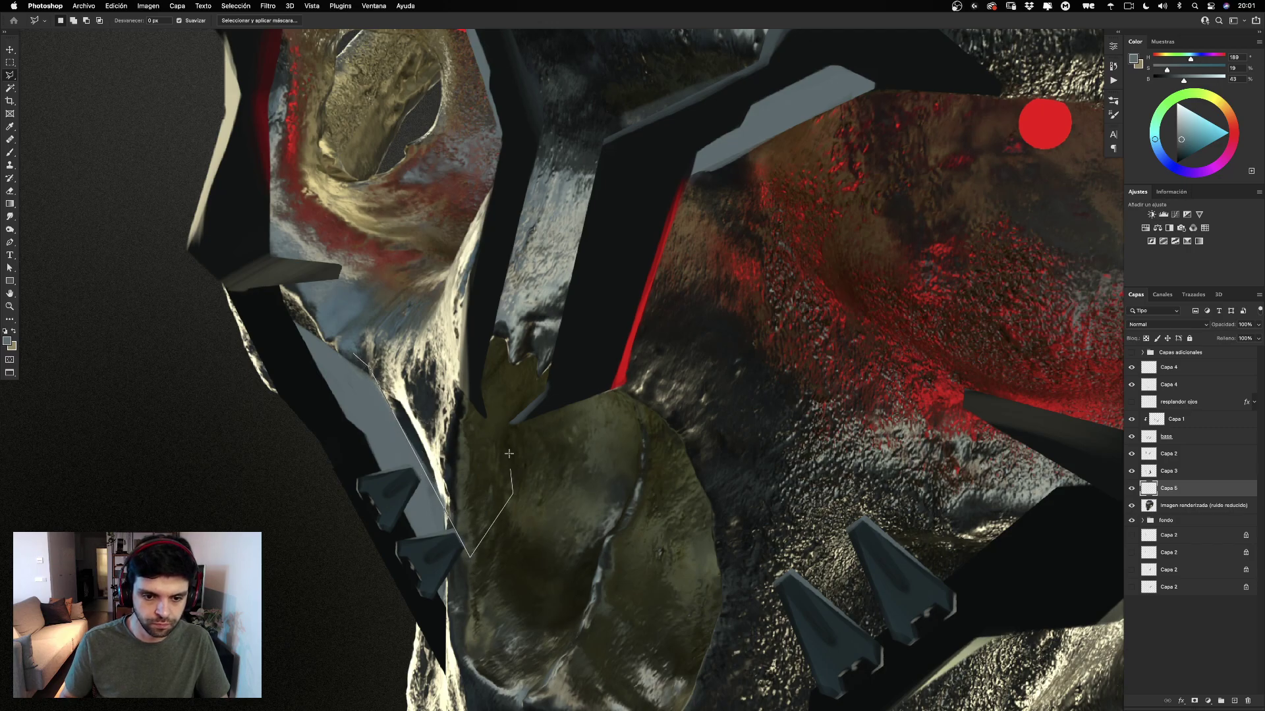
double_click(407, 325)
key("super+d")
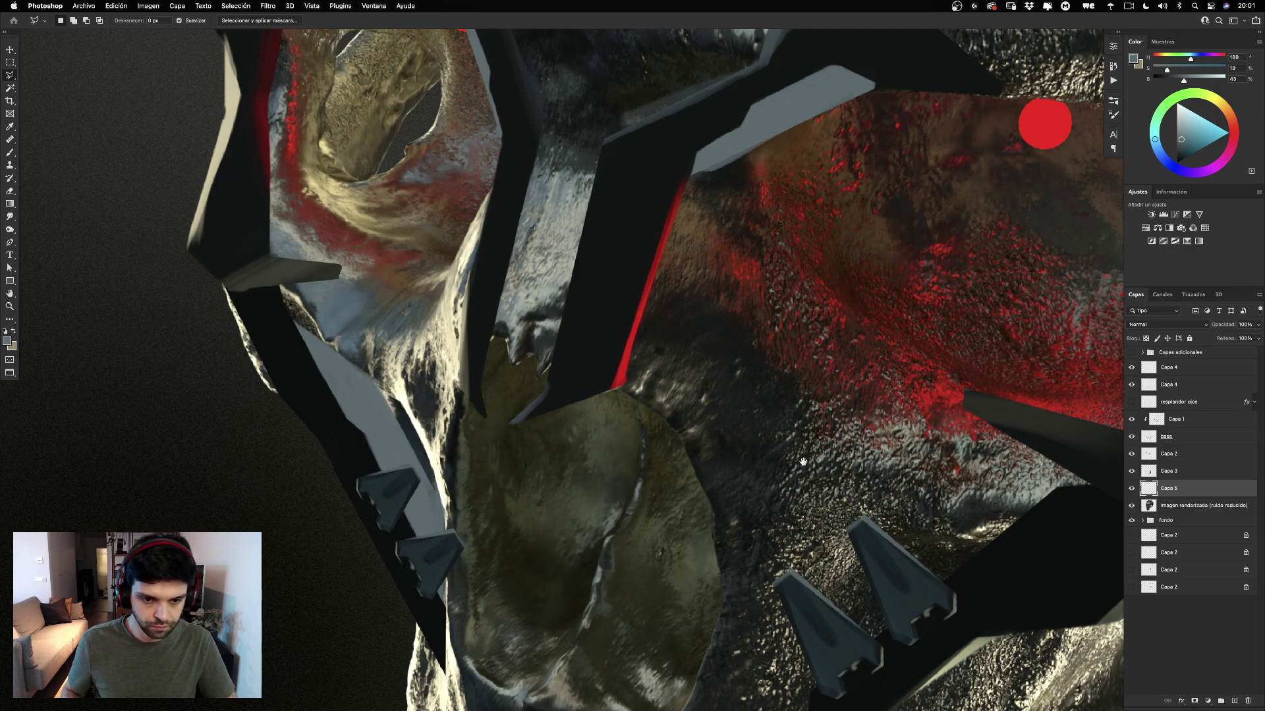
Outline an angular plate between the near eye socket and the two tapered pieces, fill it blue-grey, and deselect.
mouse_move(803, 461)
left_mouse_down()
mouse_move(551, 389)
mouse_move(562, 396)
left_mouse_up()
key("b")
left_click_drag(650, 414, 794, 406)
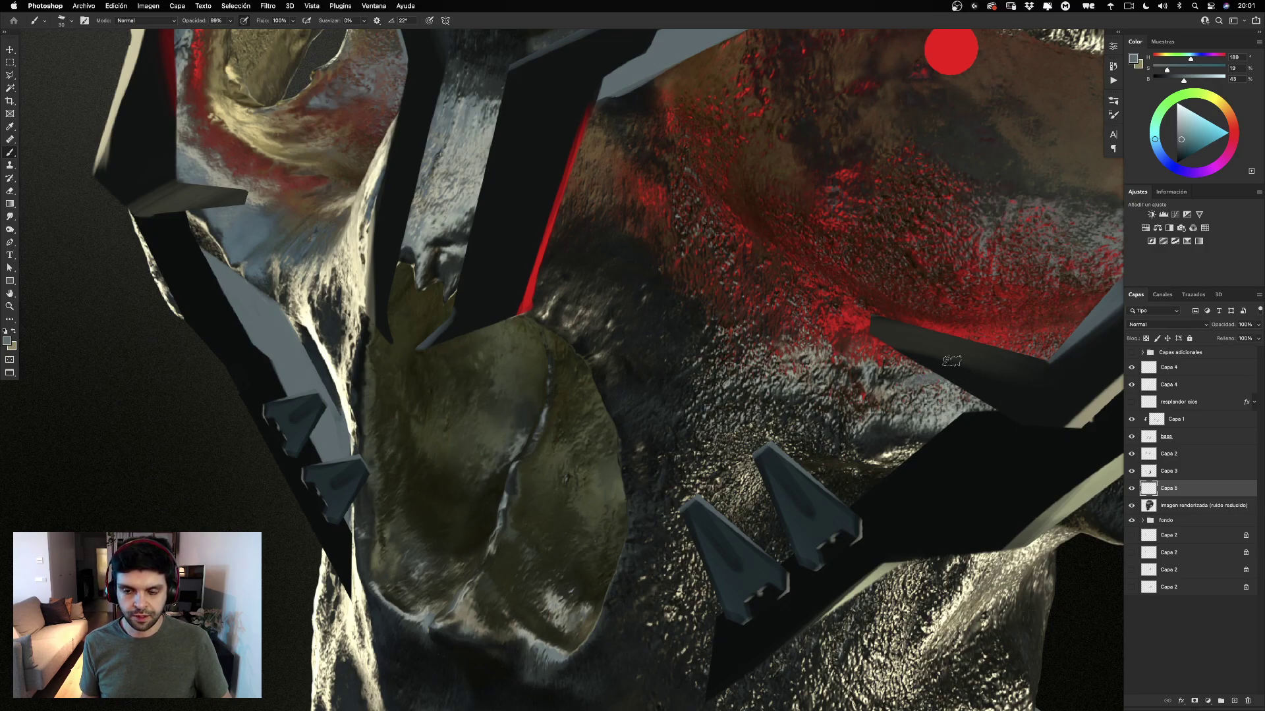
left_click(11, 76)
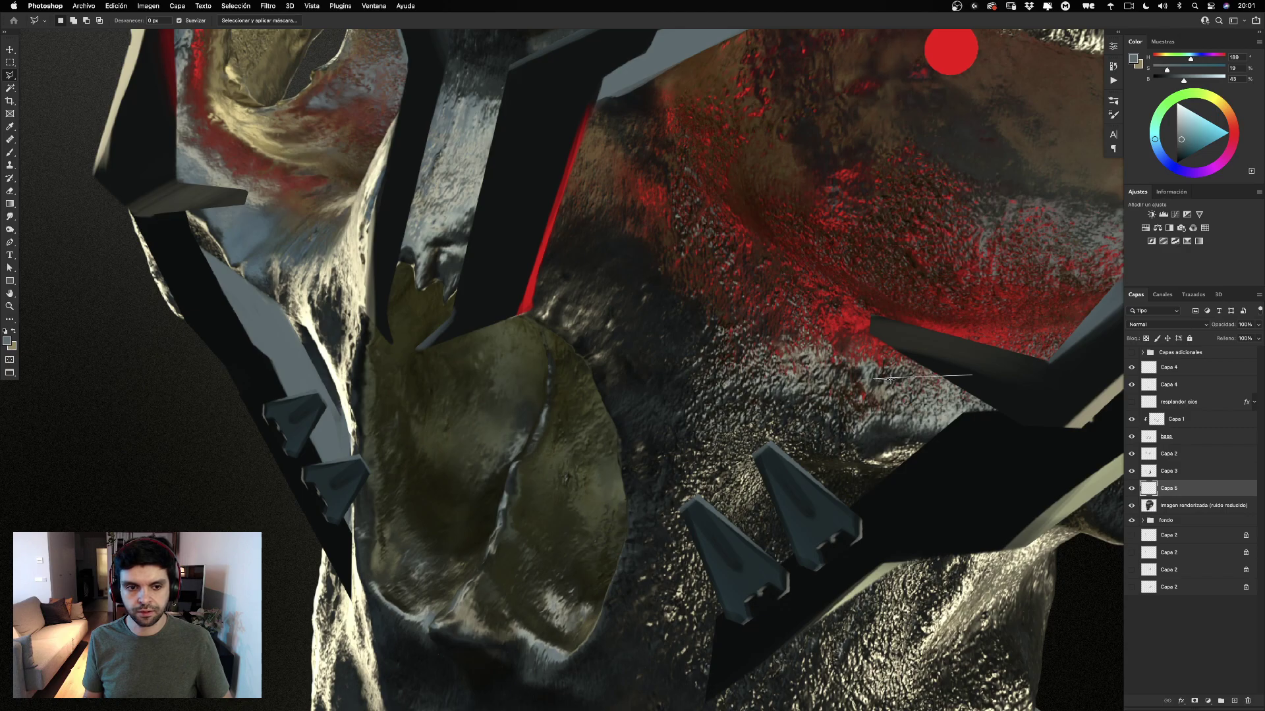
key("Escape")
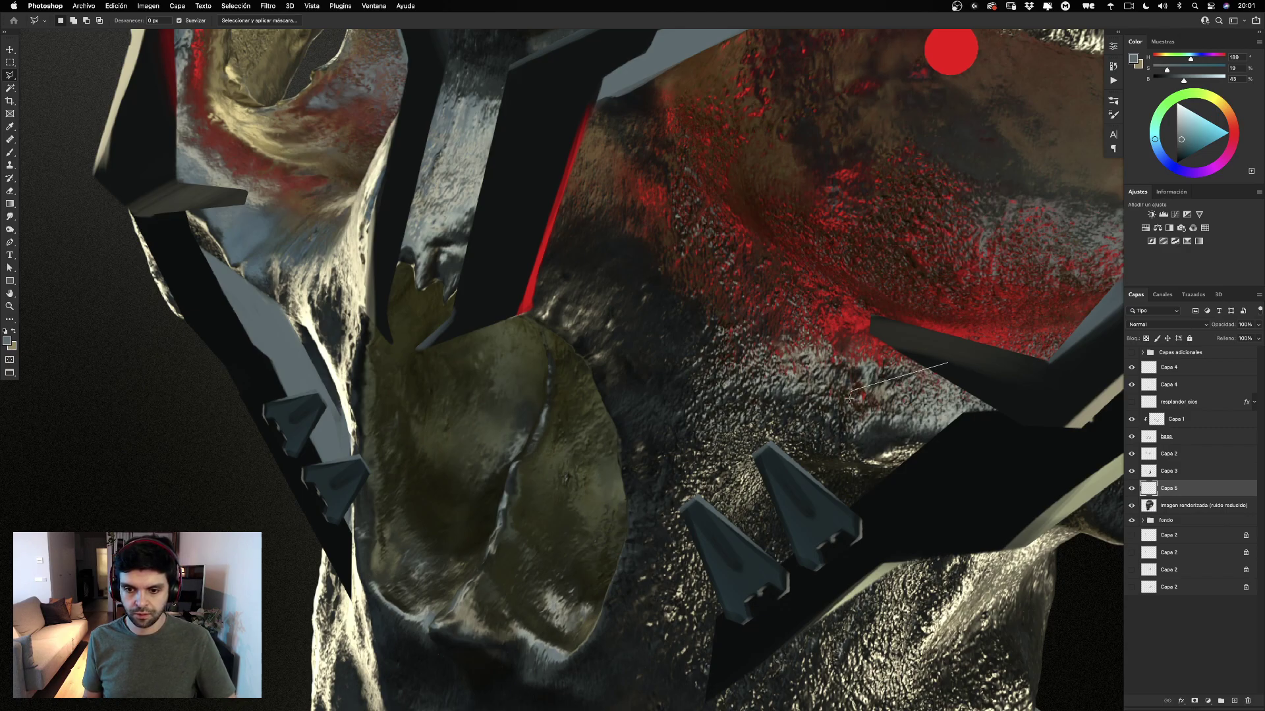
left_click(856, 389)
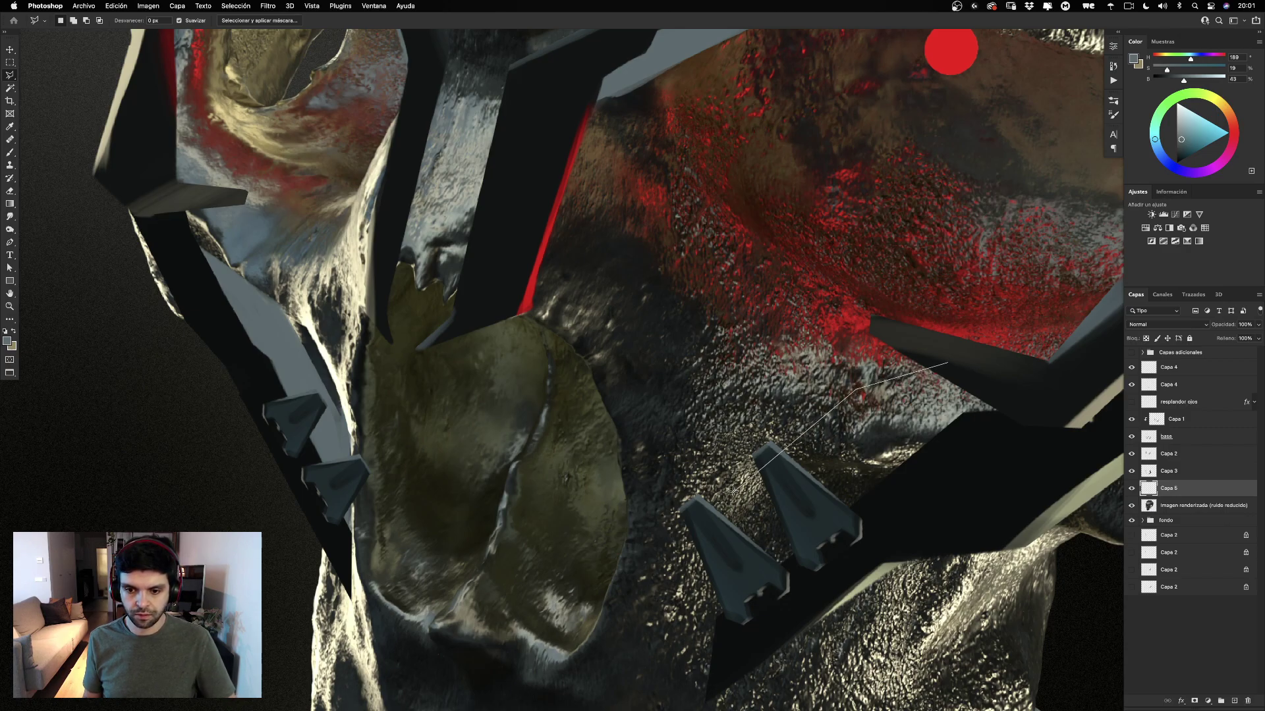
left_click(727, 530)
left_click(729, 629)
left_click(965, 448)
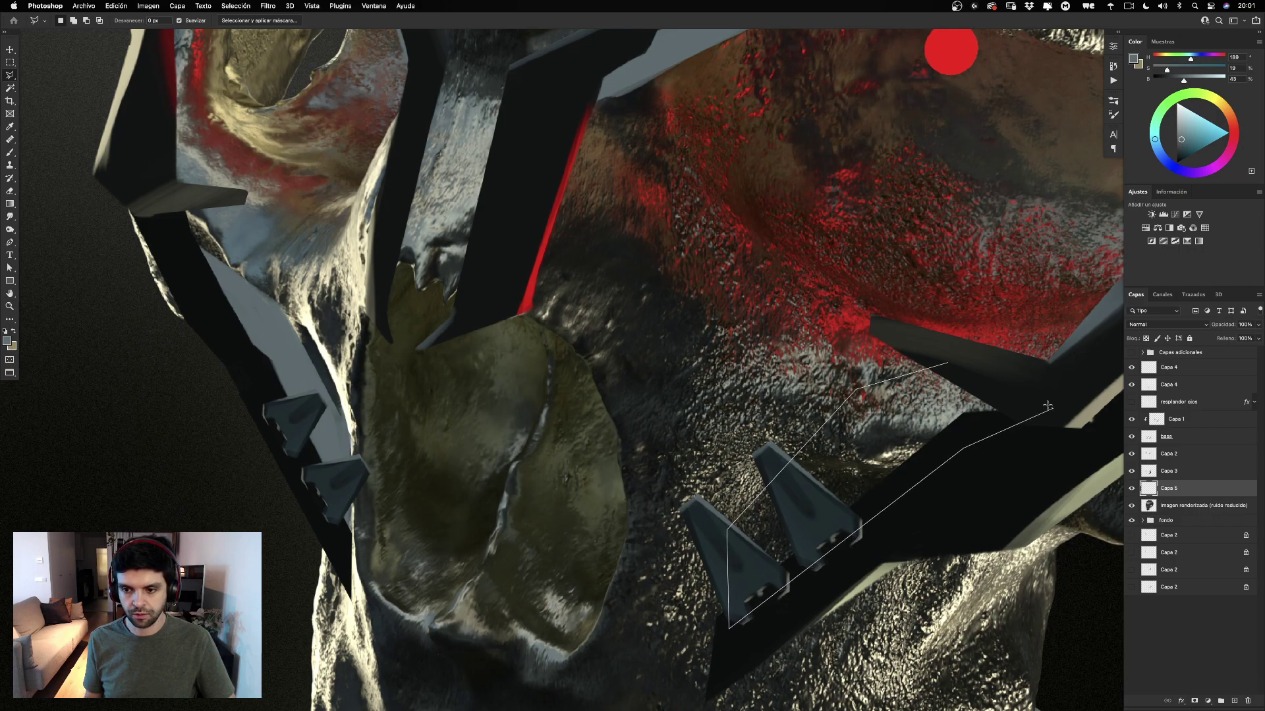
double_click(993, 370)
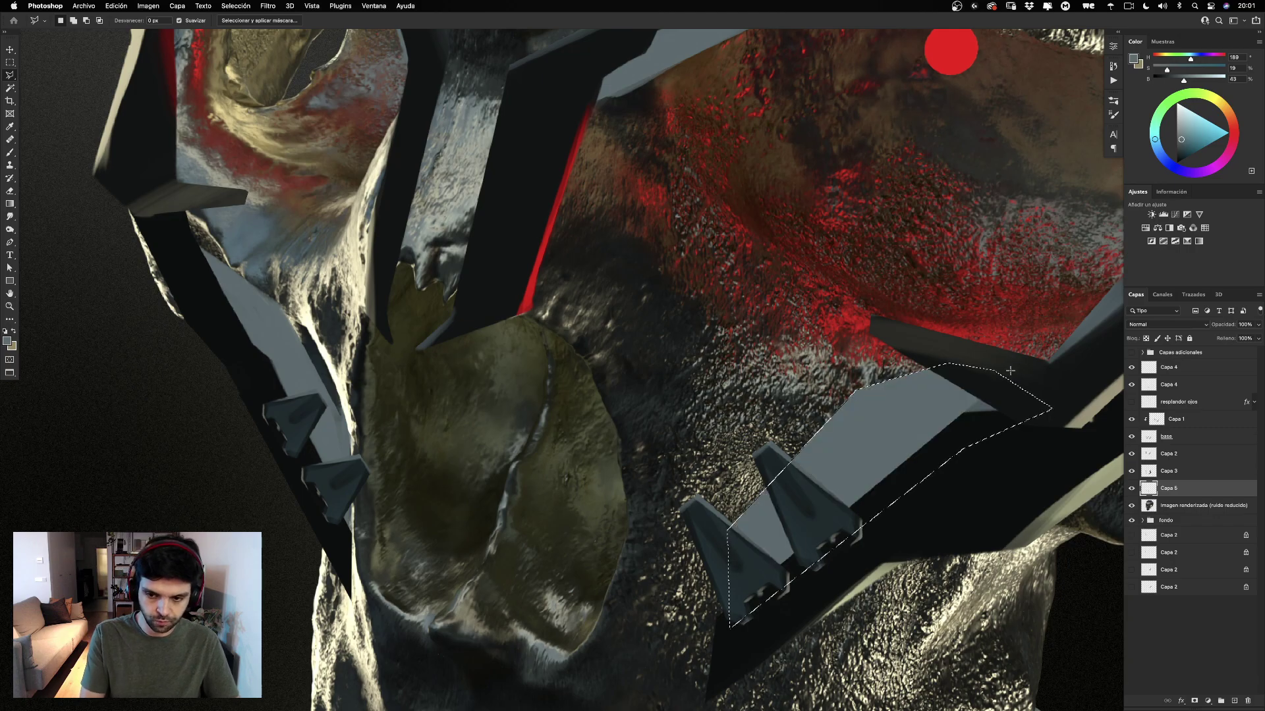
key("alt+BackSpace")
key("super+d")
Compare the whole skull with and without the new layer of blue-grey cheek plates.
left_click(10, 307)
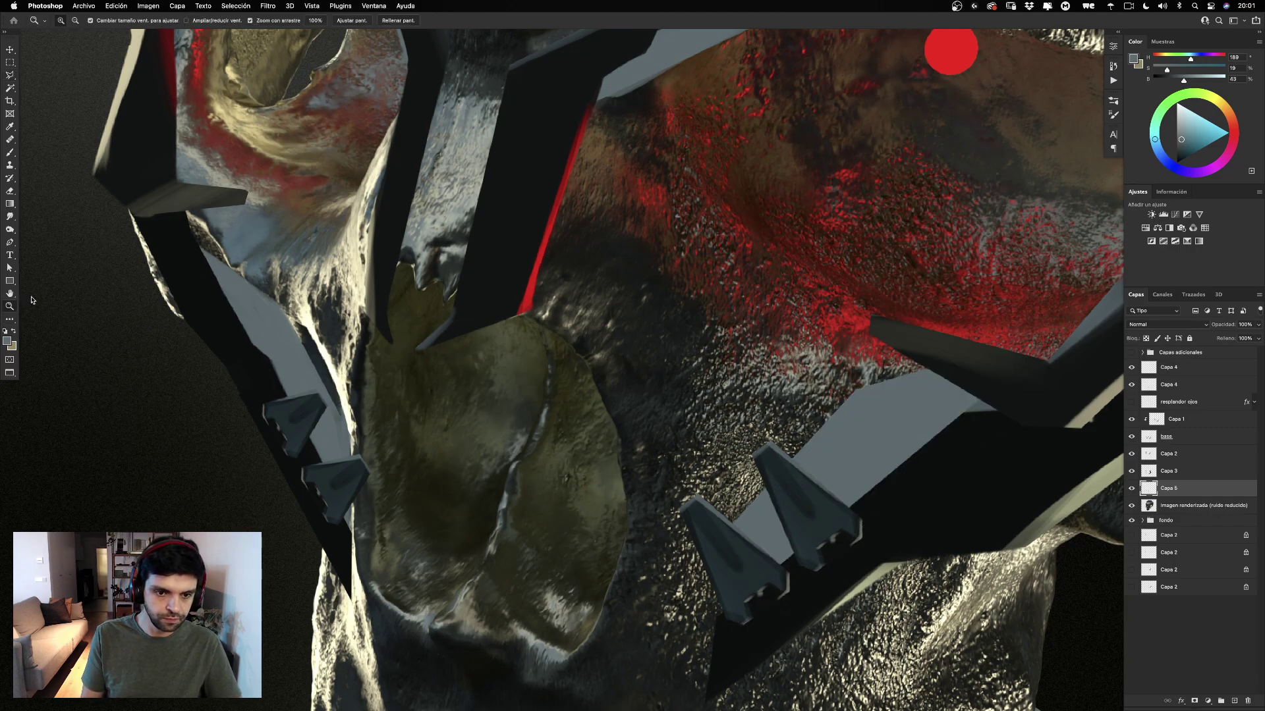
left_click_drag(639, 361, 823, 355)
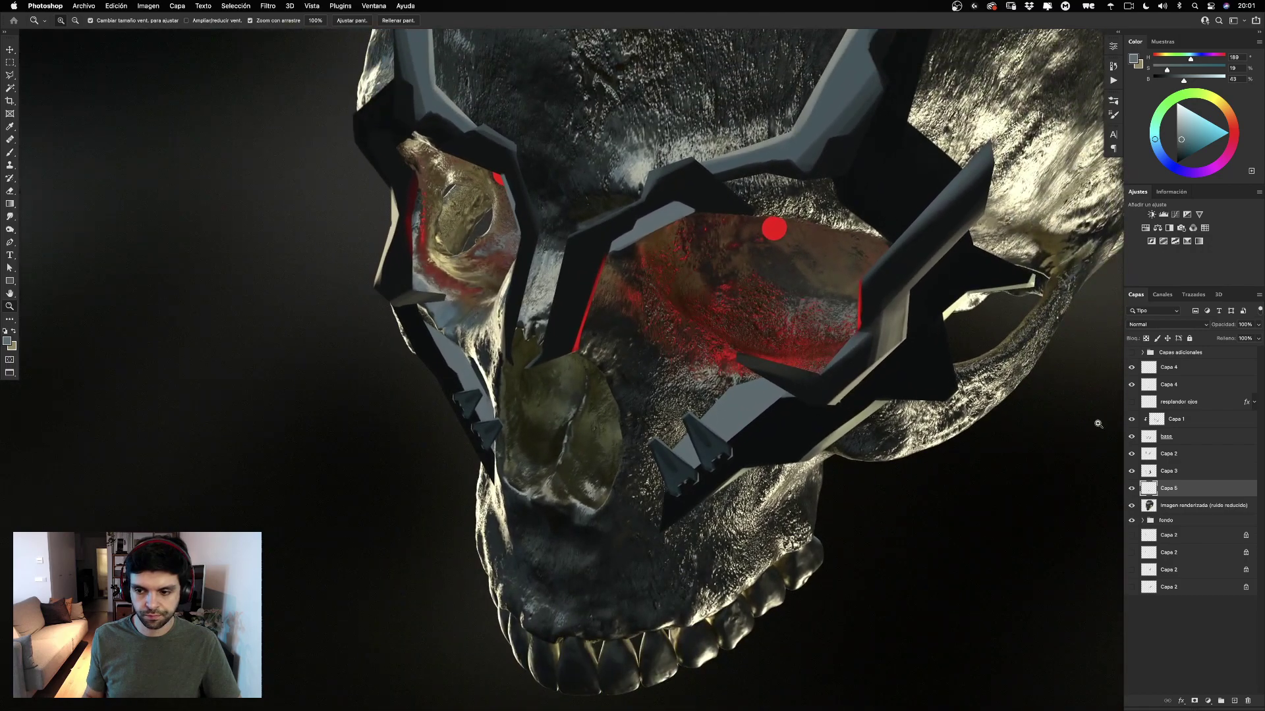
left_click(1132, 488)
left_click(1132, 489)
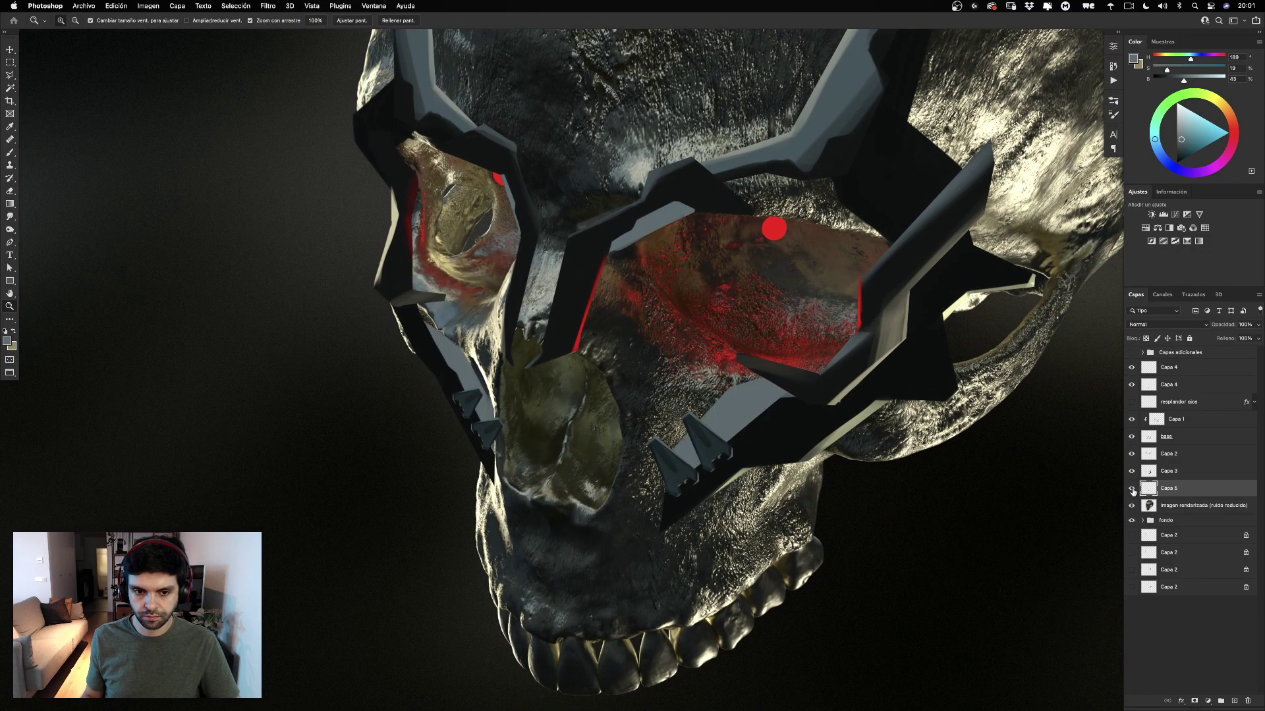
left_click_drag(796, 356, 789, 410)
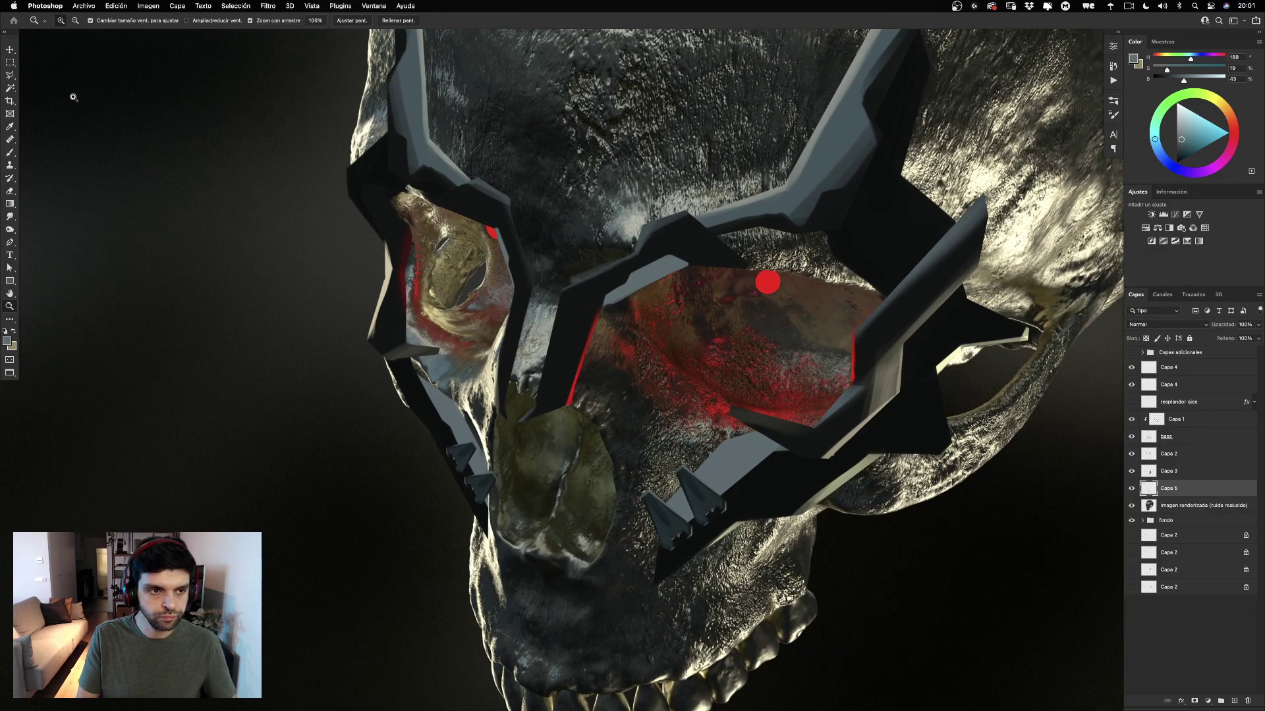
Select the blue-grey plate on the far cheek with a polygonal lasso, shift it slightly up and outwards, and deselect.
left_click(10, 75)
left_click(353, 361)
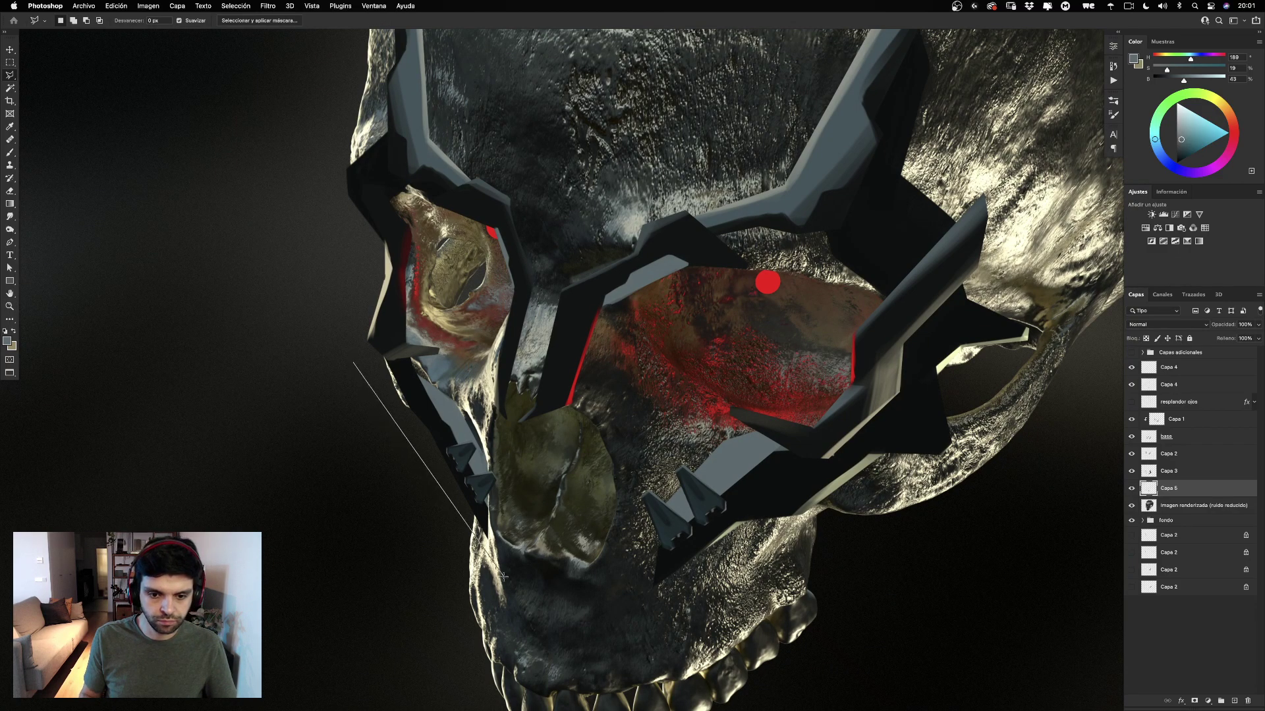
left_click(504, 577)
left_click(454, 364)
left_click(353, 361)
key("v")
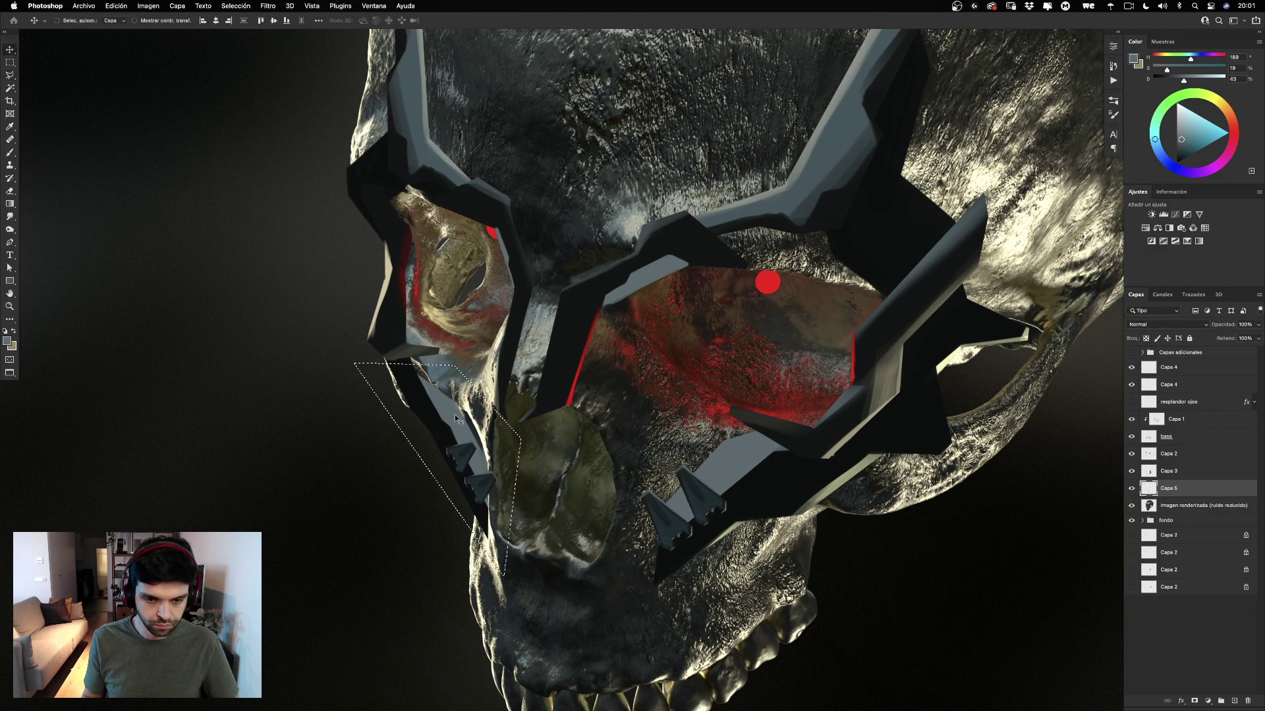
left_click_drag(457, 420, 429, 388)
key("super+d")
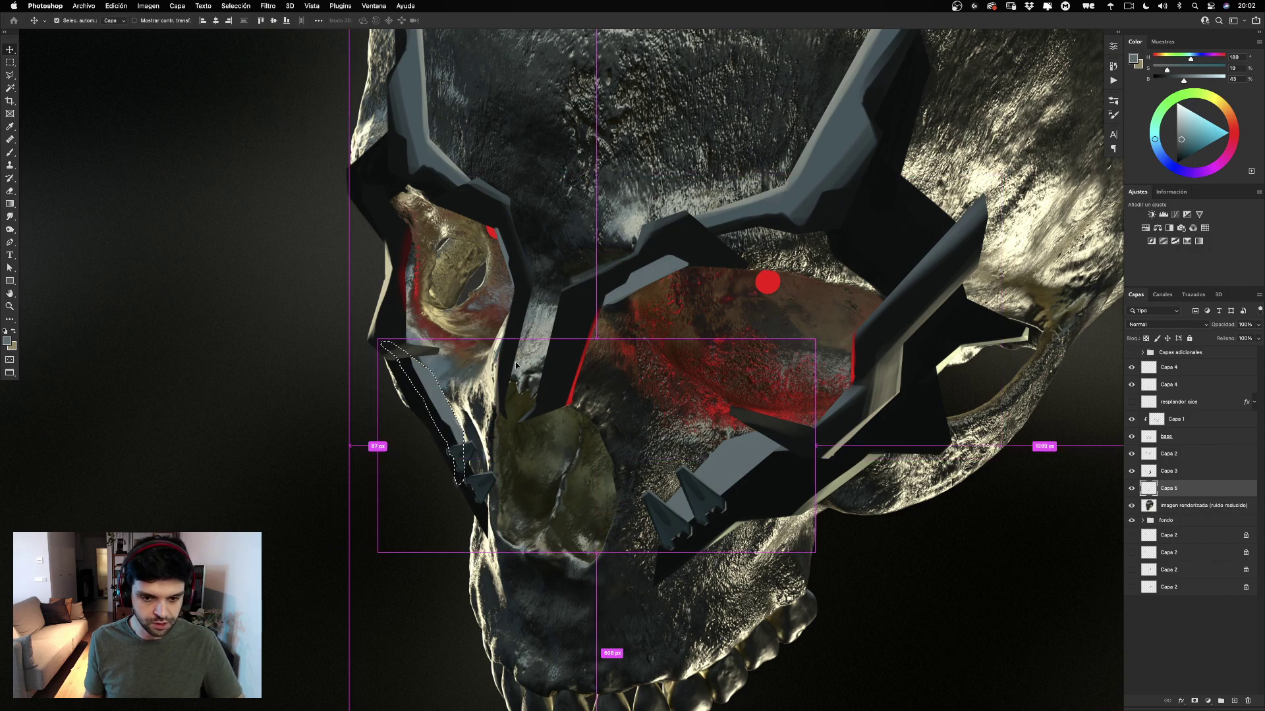
key("e")
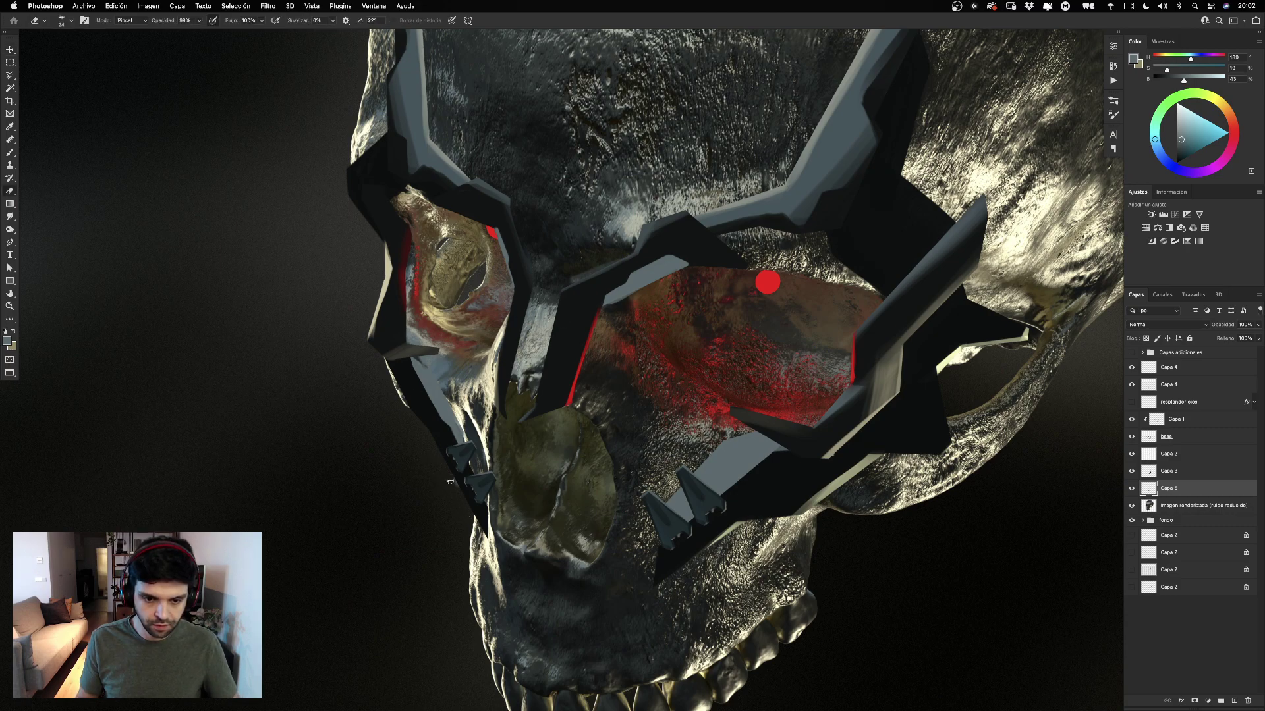
Select the blue-grey plate on the near cheek with a polygonal lasso, shift it slightly up and outwards, and deselect.
key("l")
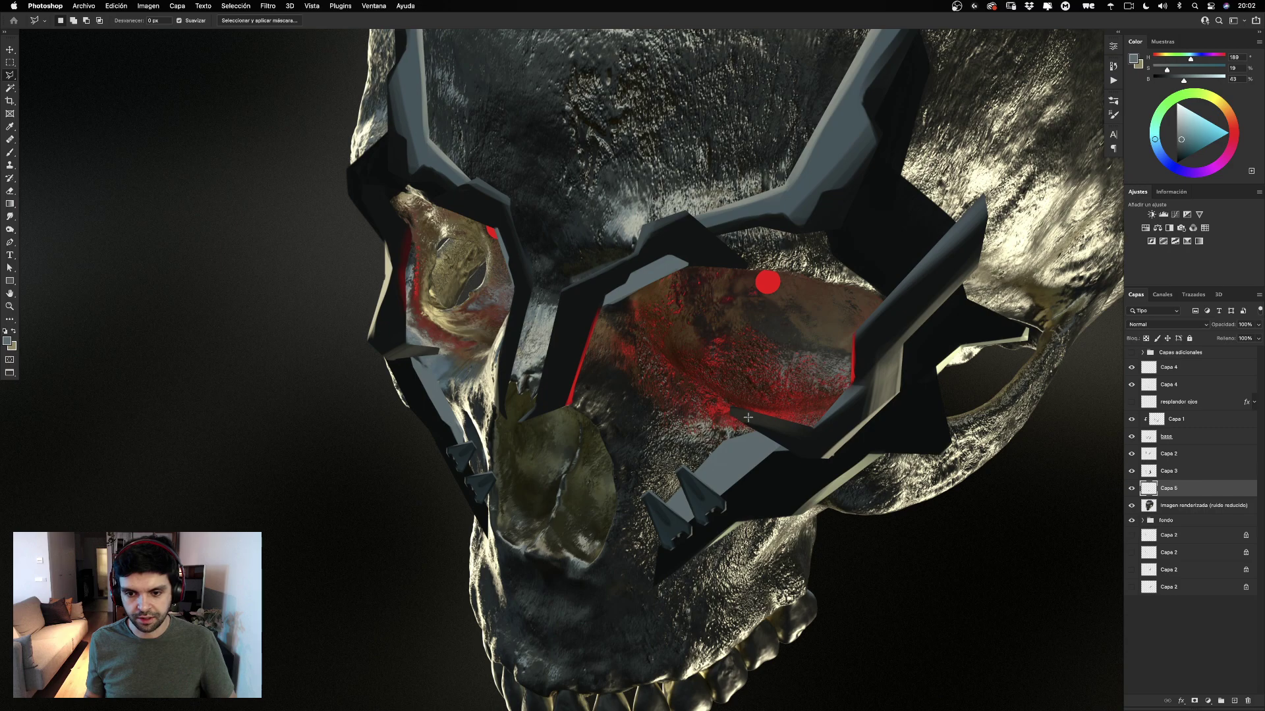
left_click(682, 442)
left_click(629, 508)
left_click(645, 586)
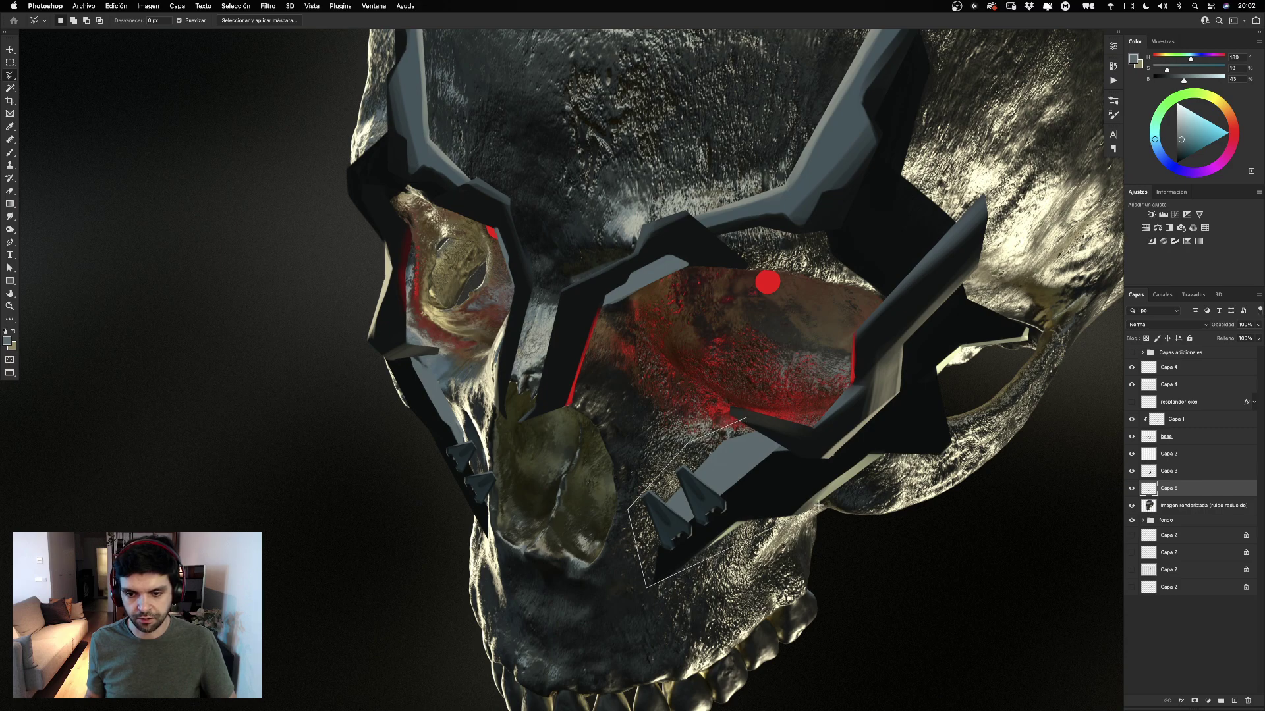
double_click(823, 447)
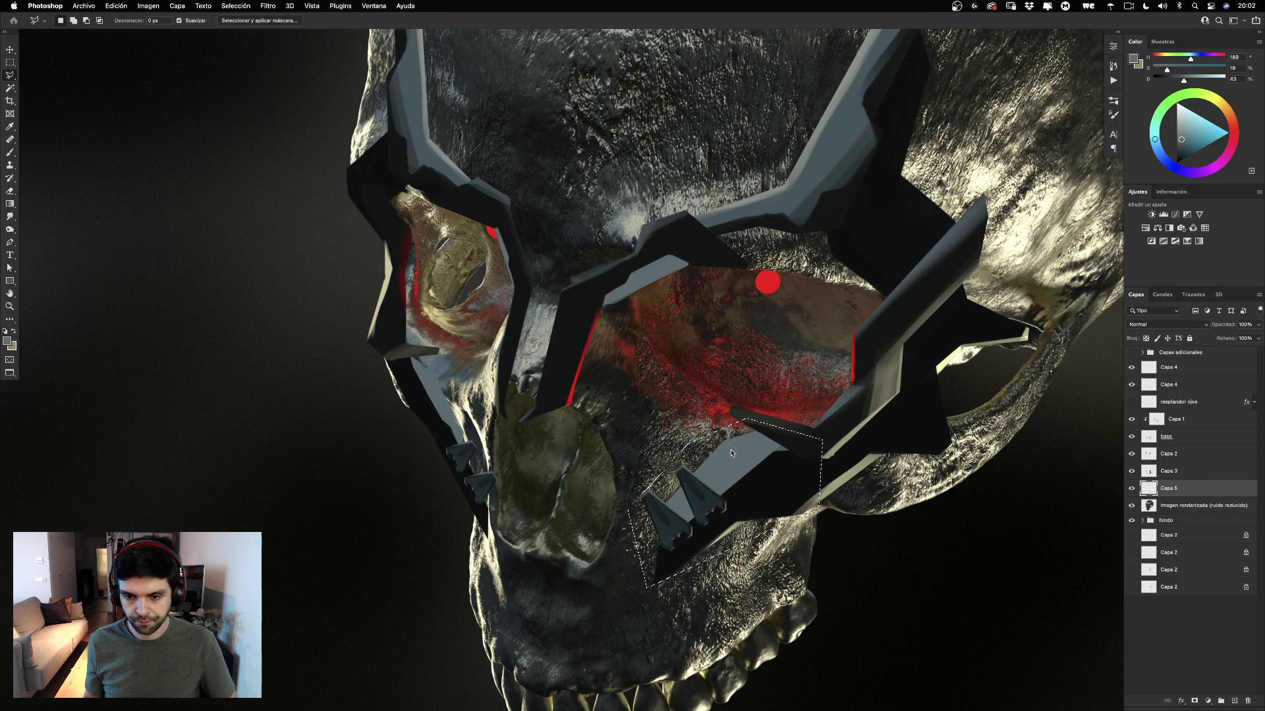
mouse_move(731, 453)
left_mouse_down()
mouse_move(745, 462)
mouse_move(766, 441)
left_mouse_up()
key("super+d")
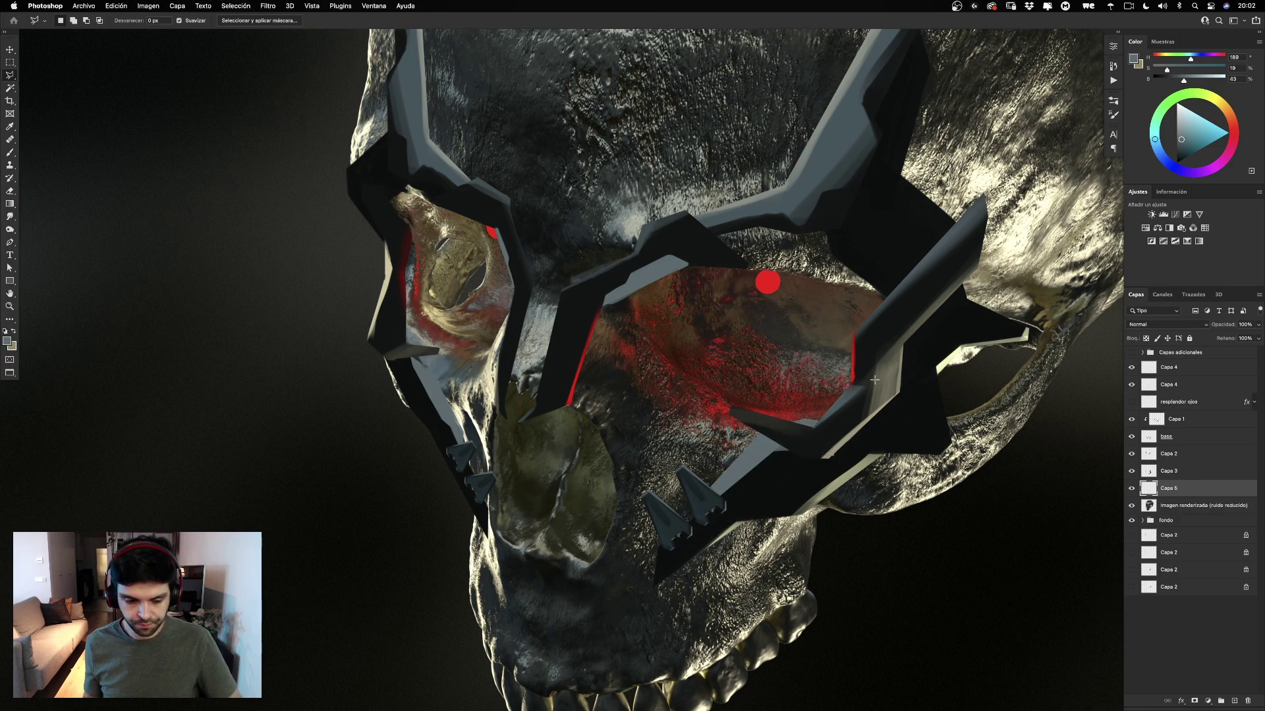
Lock the transparent pixels of Capa 5, brush a sampled light grey along the near cheek plate, and undo the last strokes.
key("e")
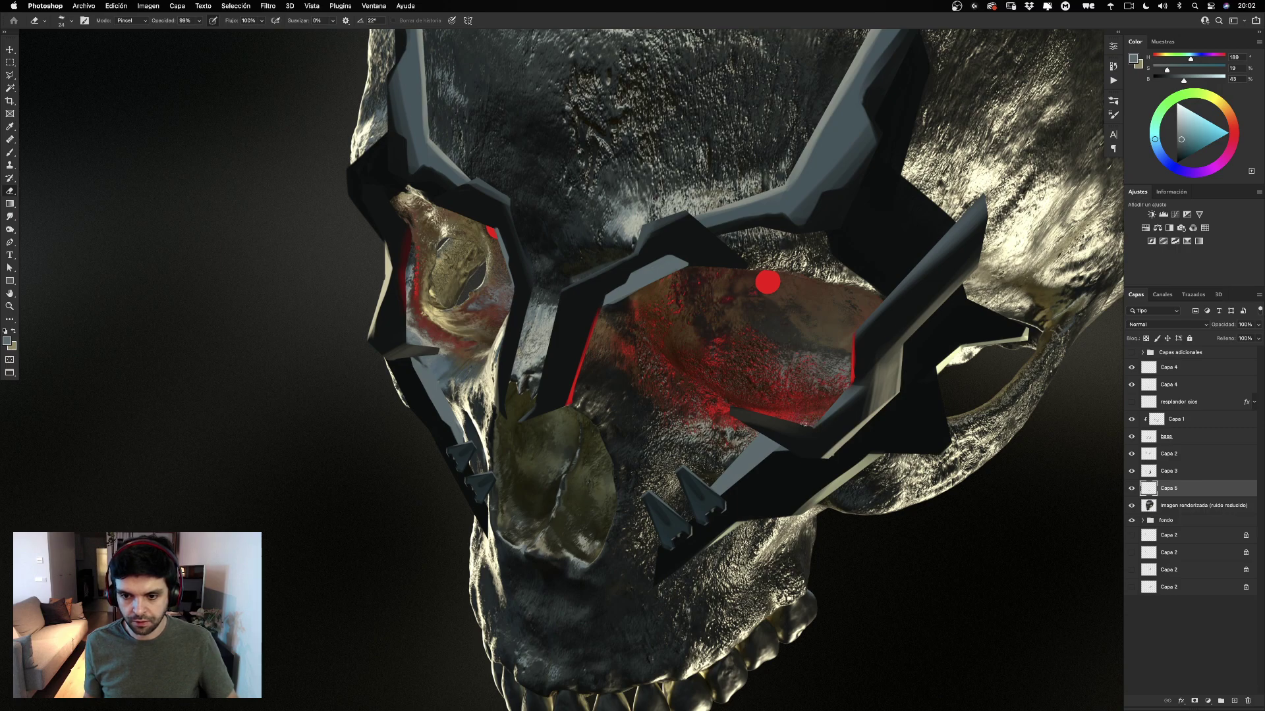
scroll(922, 407, "right", 3)
key("b")
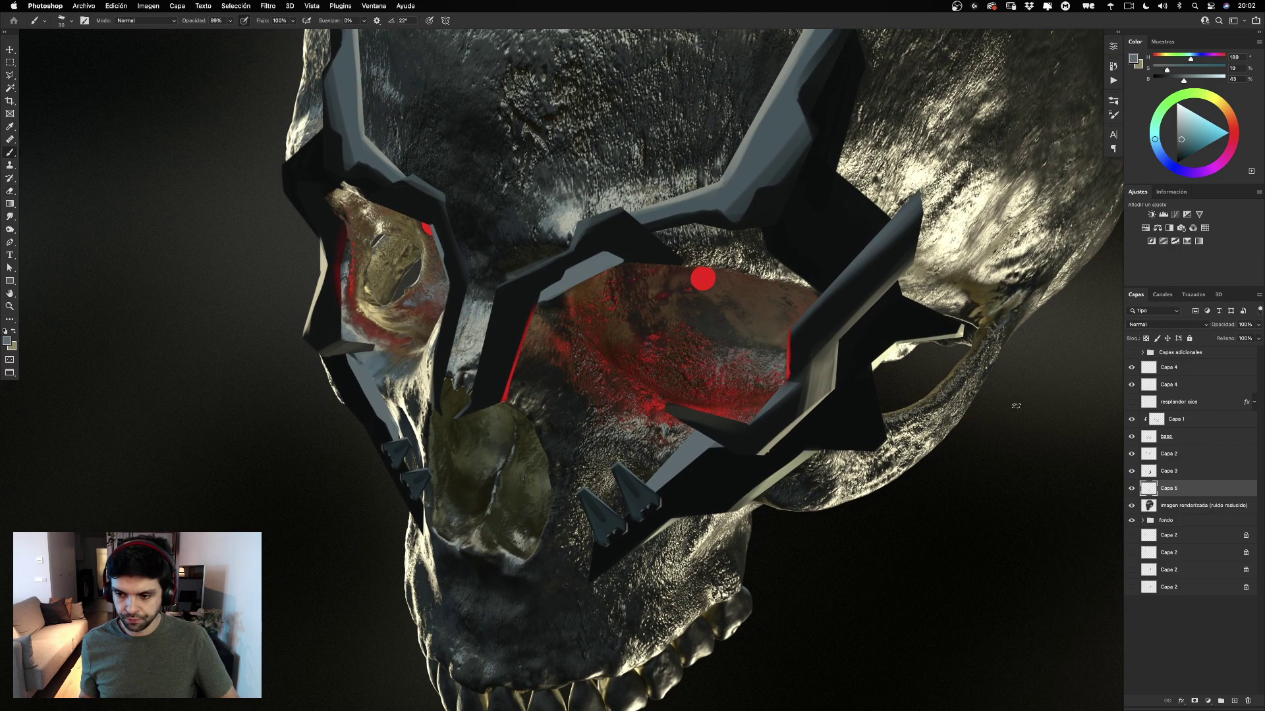
left_click_drag(657, 429, 662, 426)
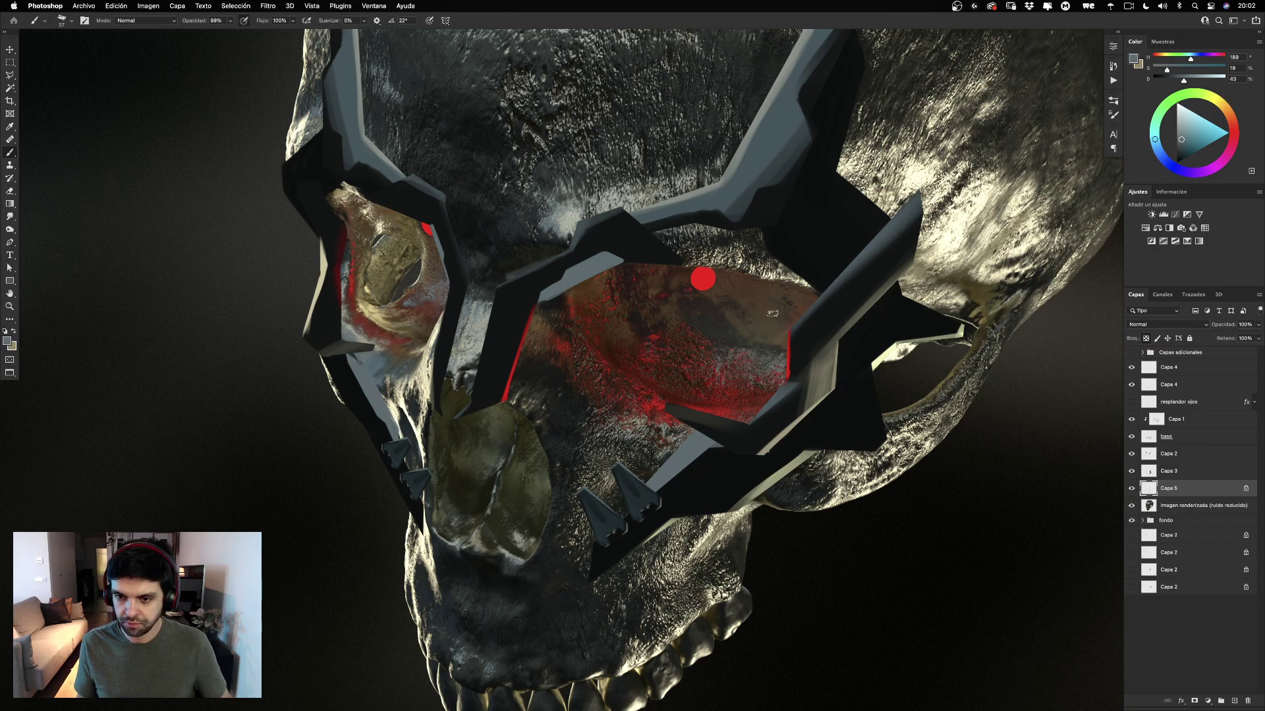
left_click(715, 186, "alt")
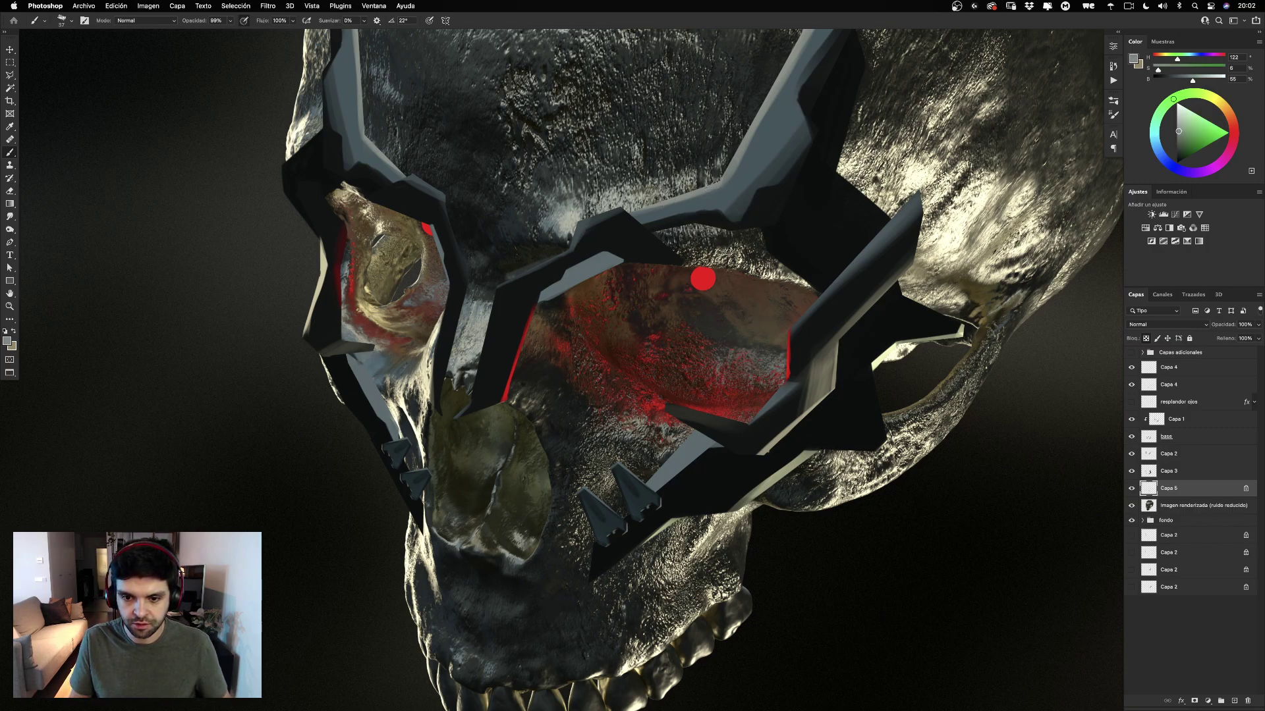
left_click_drag(601, 518, 692, 435)
key("super+z")
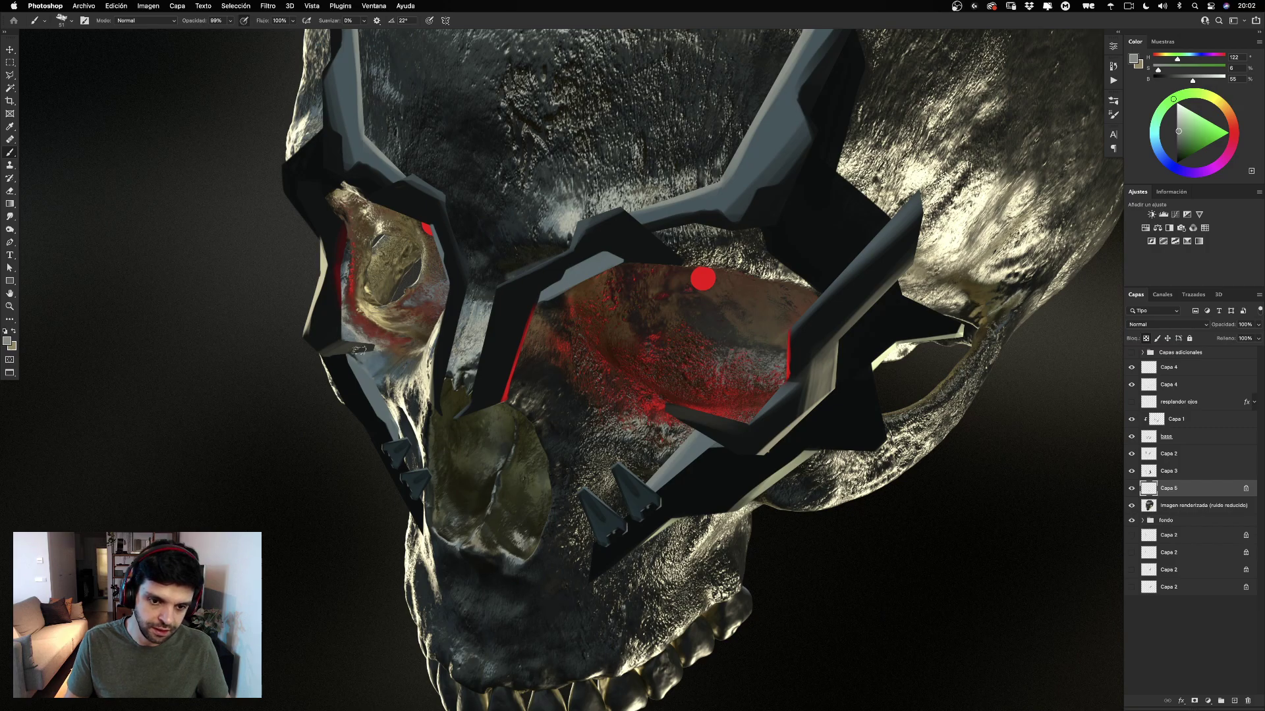
key("super+z")
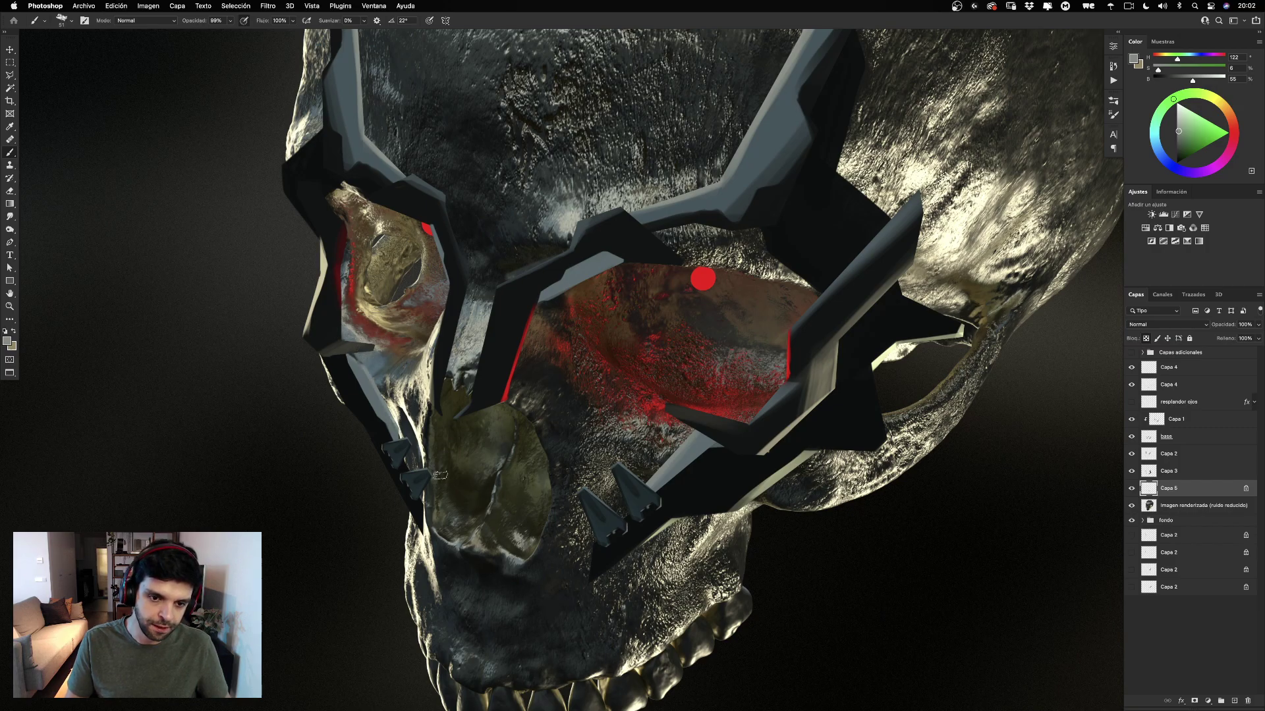
Sample the near-black armour colour, try shading the blue-grey far cheek plate with a larger brush, and undo the strokes.
left_click(321, 321, "alt")
left_click_drag(382, 349, 396, 349)
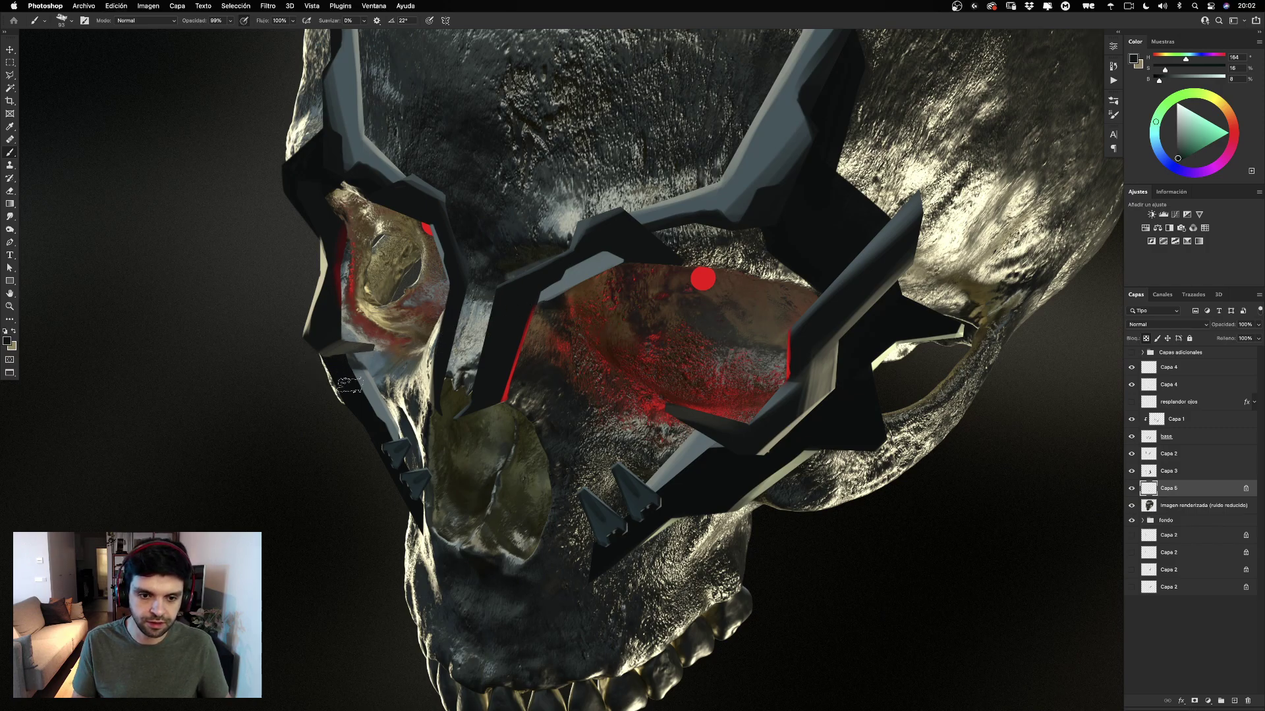
left_click_drag(329, 337, 439, 516)
key("super+z")
key("super+z")
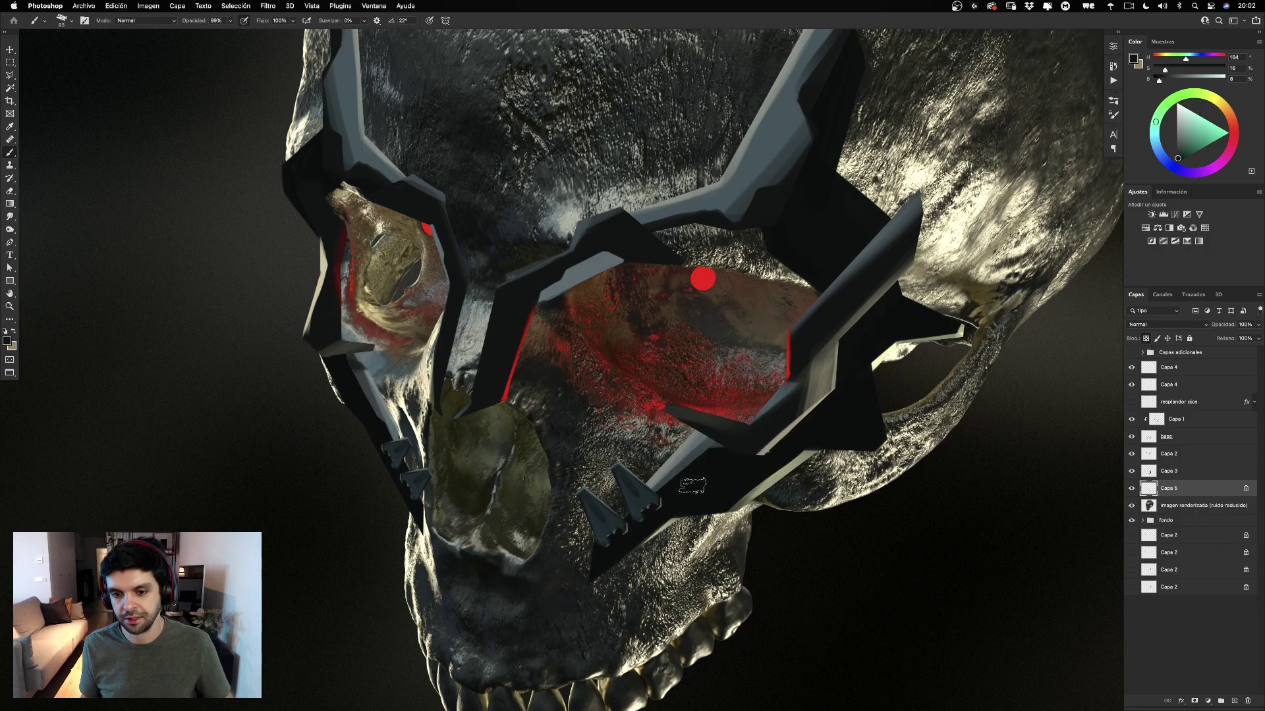
Toggle the visibility of the armour layers to identify their contents, and select the clipped shading layer Capa 1.
left_click_drag(892, 382, 866, 422)
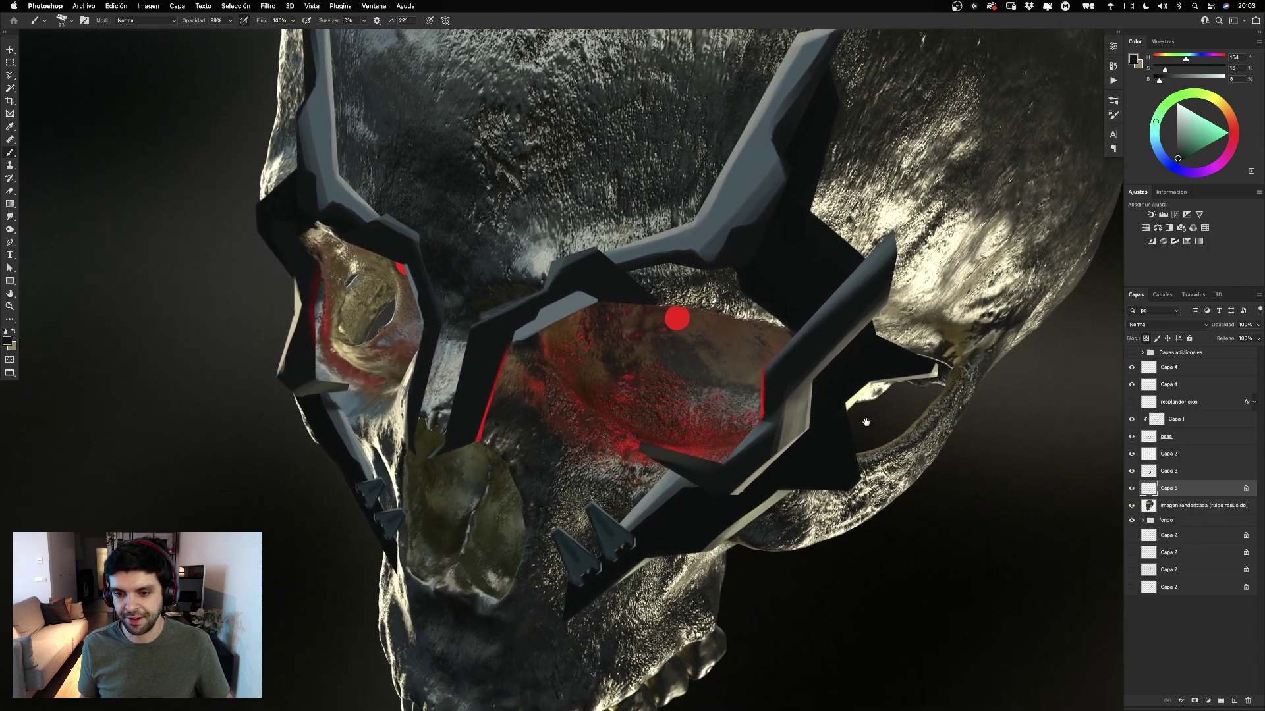
left_click_drag(799, 329, 869, 338)
left_click(1130, 455)
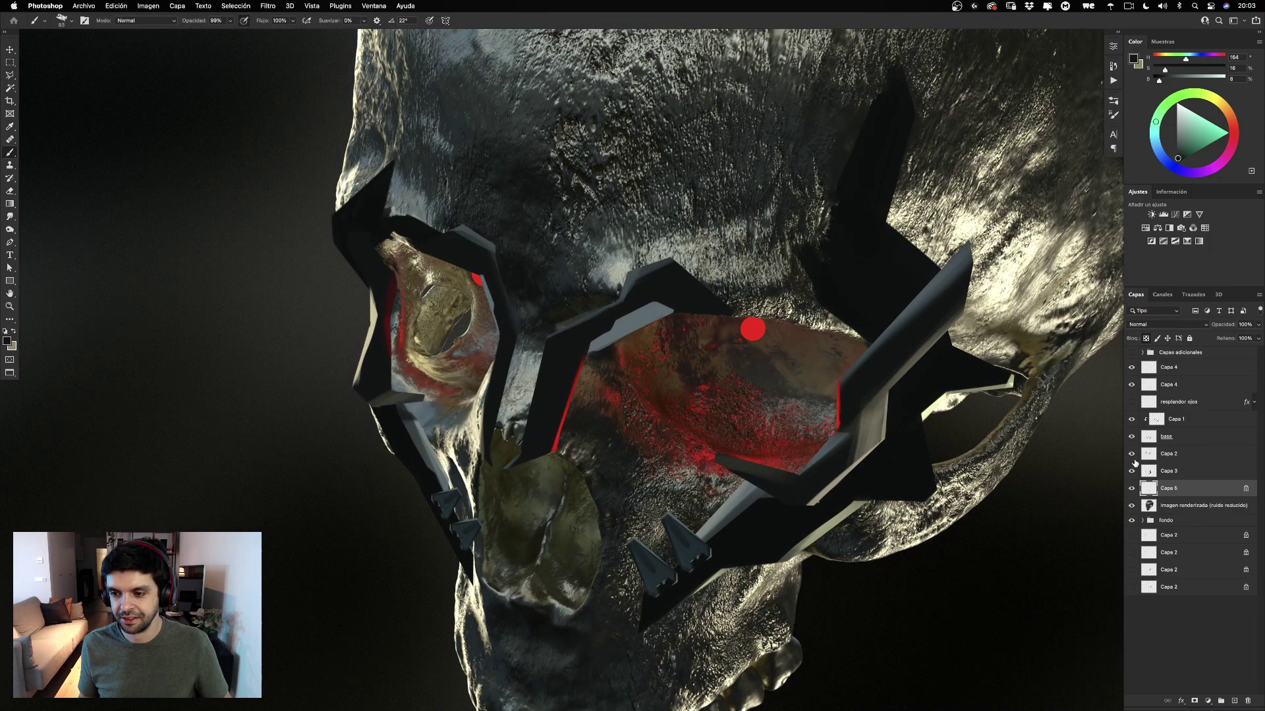
left_click(1132, 471)
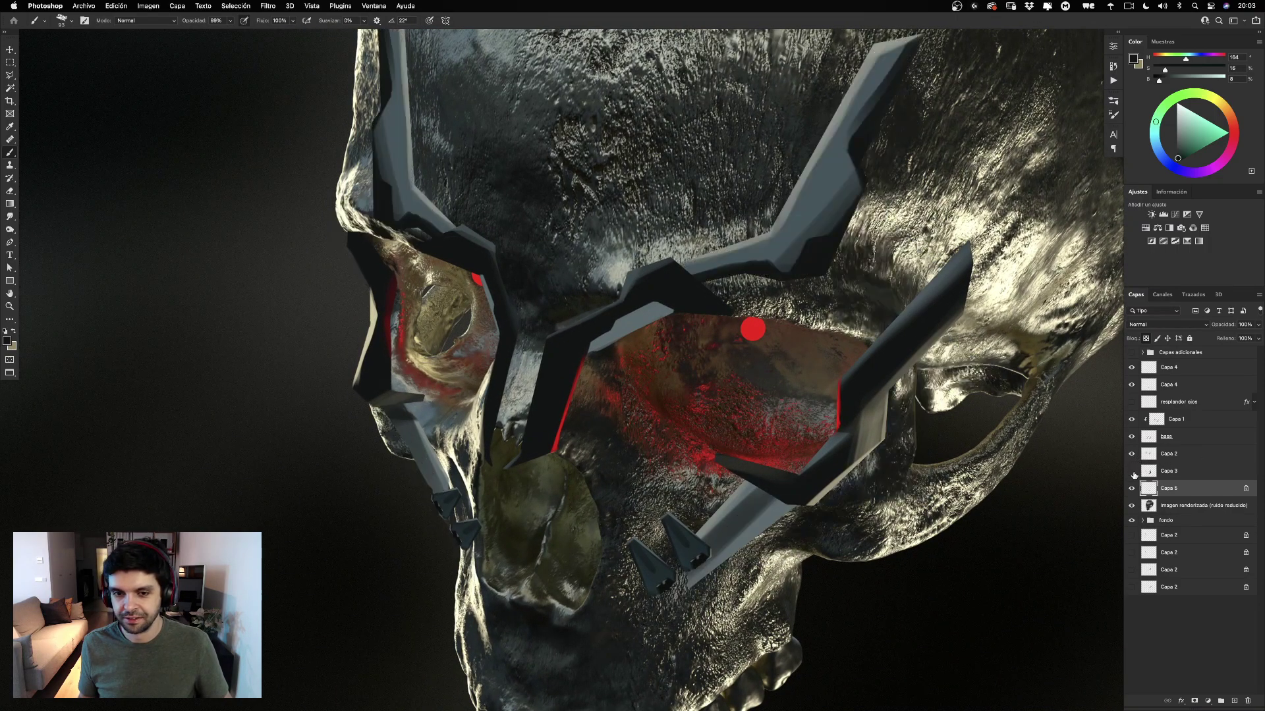
left_click(1132, 438)
left_click(1147, 438)
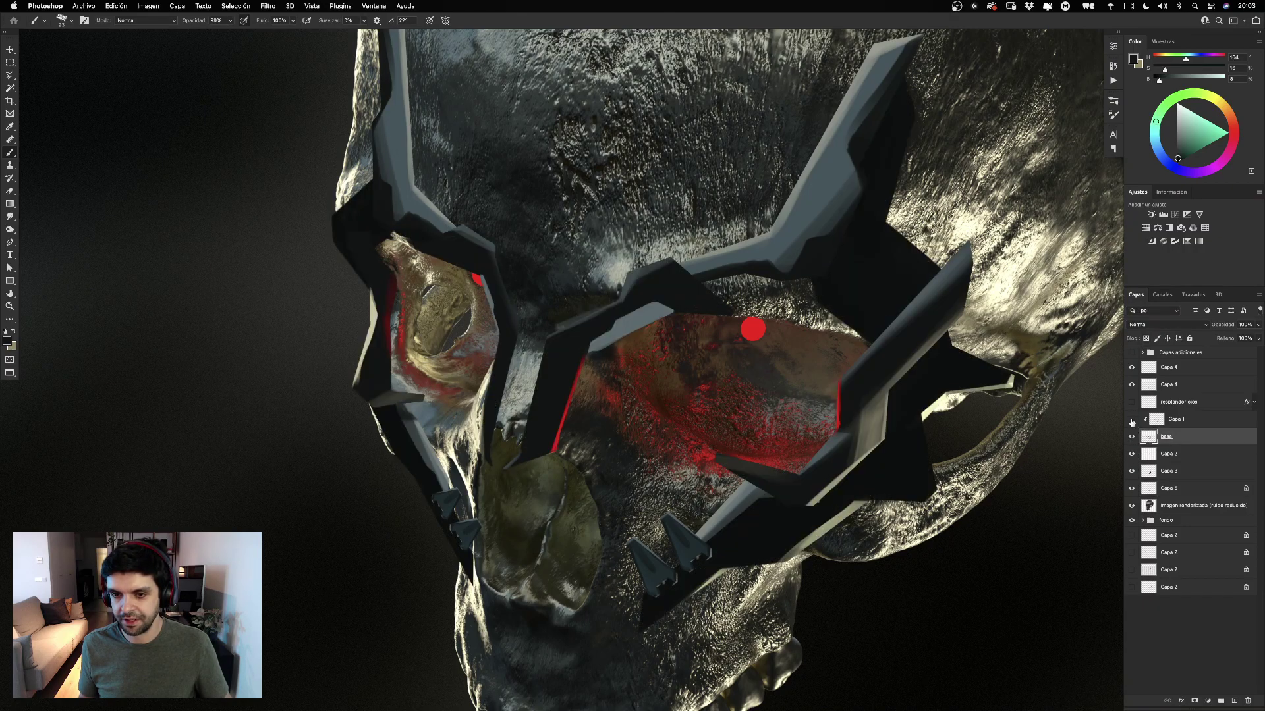
left_click(1132, 420)
left_click(1131, 419)
left_click(1161, 422)
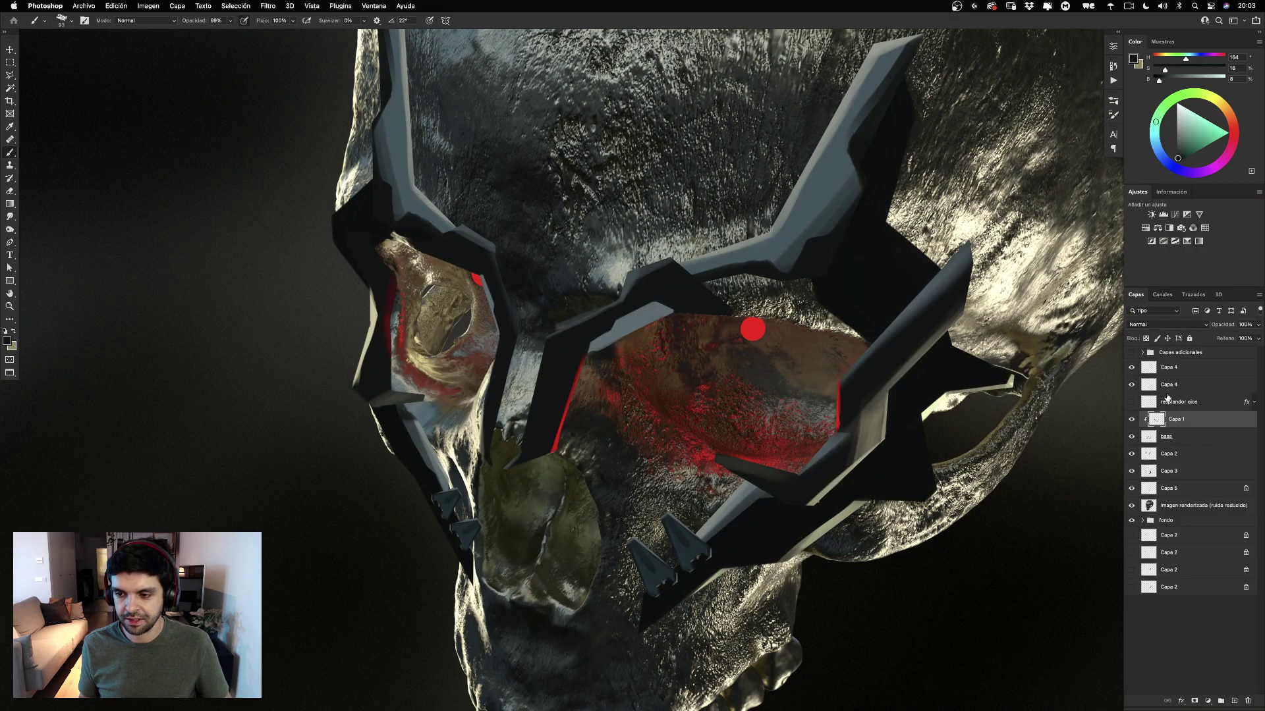
Lock Capa 1's transparent pixels and darken the blue-grey bevel at the near eye socket's inner upper corner with near-black.
left_click_drag(577, 369, 647, 360)
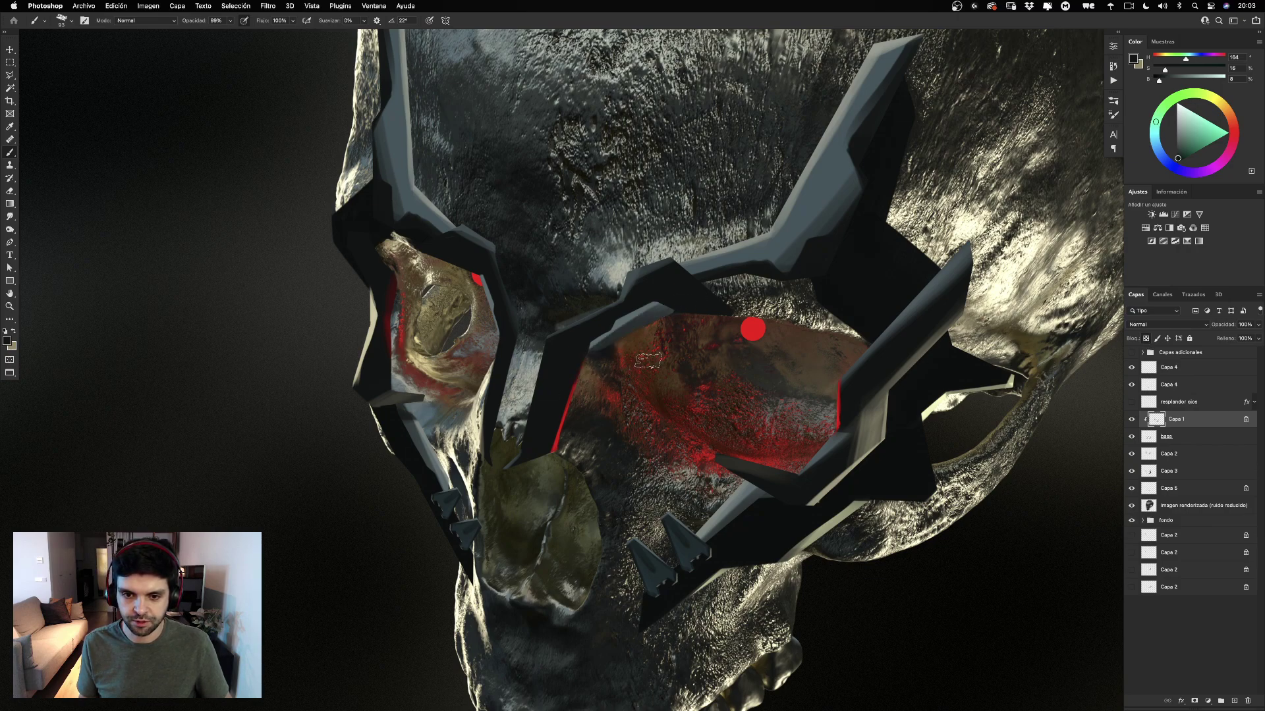
key("super+z")
mouse_move(636, 300)
left_mouse_down()
mouse_move(617, 304)
mouse_move(653, 302)
left_mouse_up()
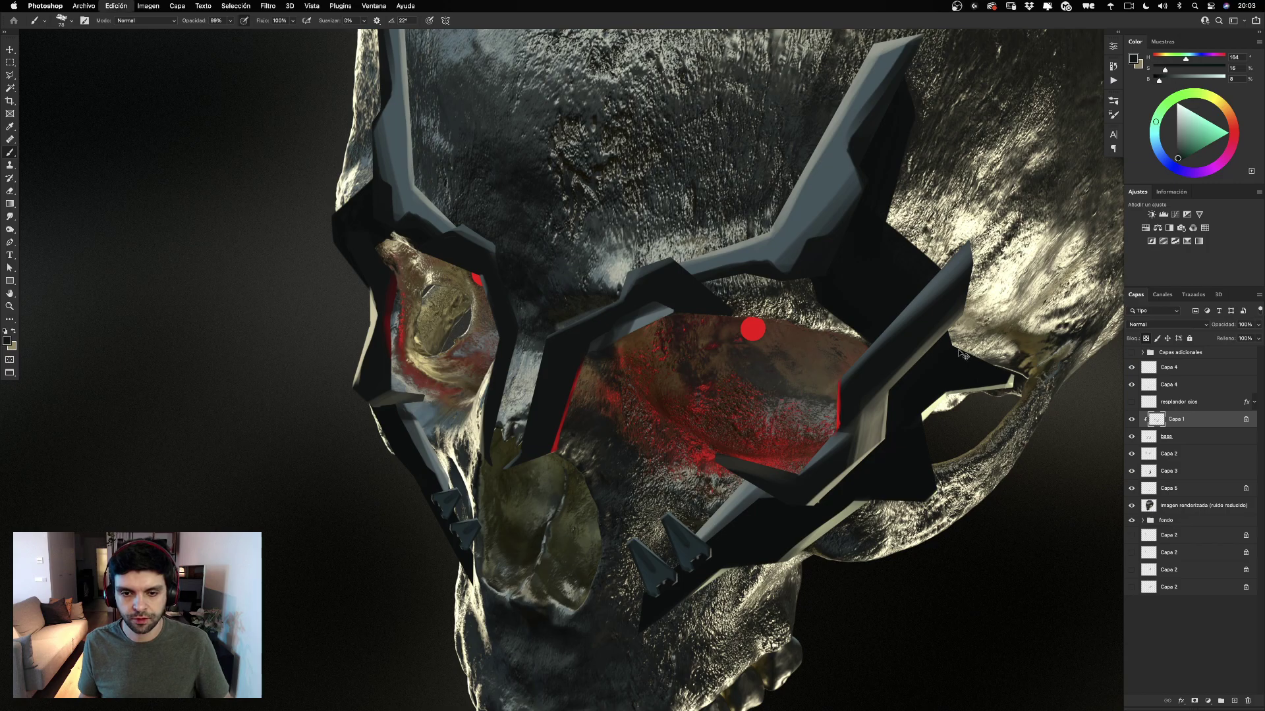
mouse_move(723, 223)
left_mouse_down()
mouse_move(709, 213)
mouse_move(719, 352)
mouse_move(724, 229)
left_mouse_up()
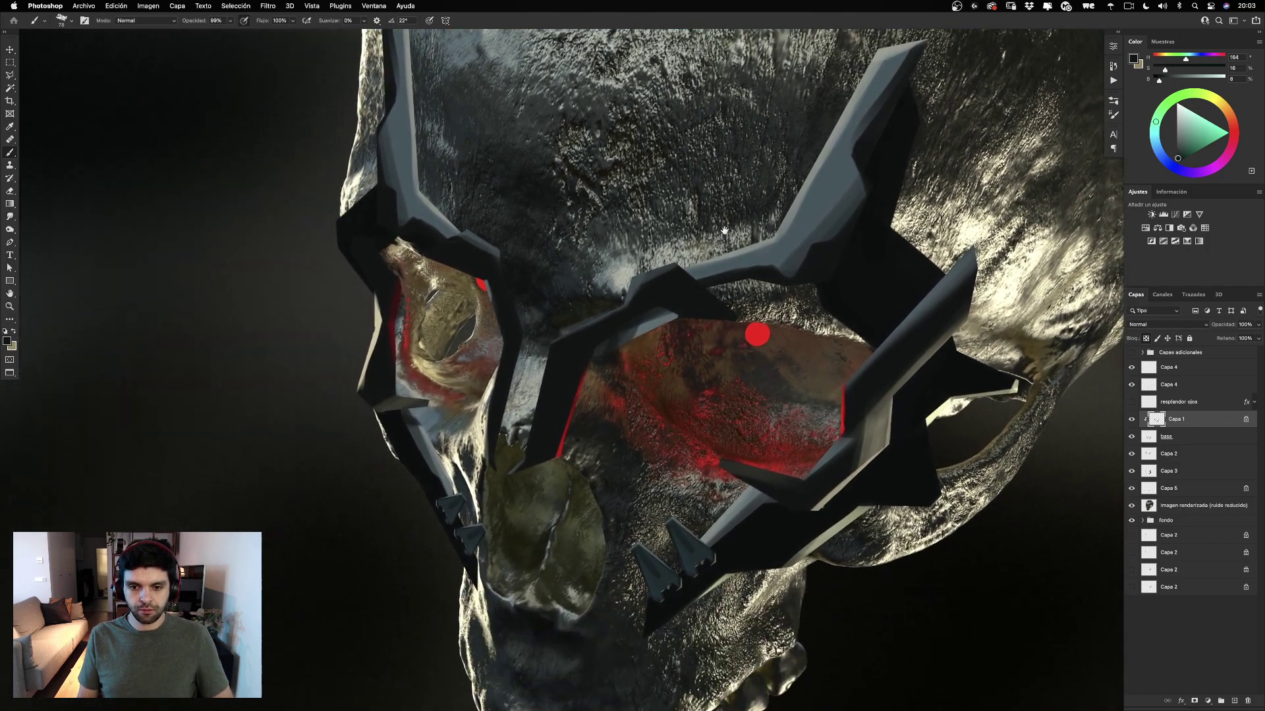
Check the darkened bevel on the whole skull and merge Capa 1 down into the base layer.
key("super+0")
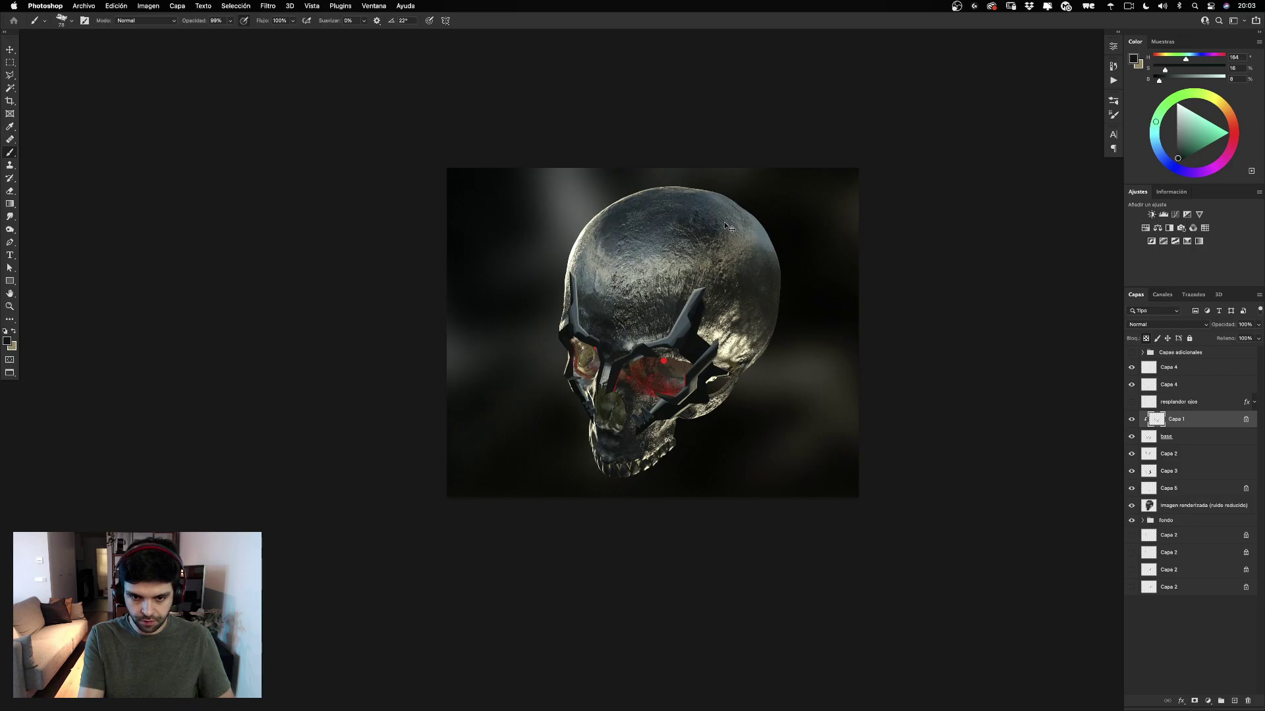
key("super+plus")
key("super+plus")
key("super+plus")
key("super+plus")
key("super+plus")
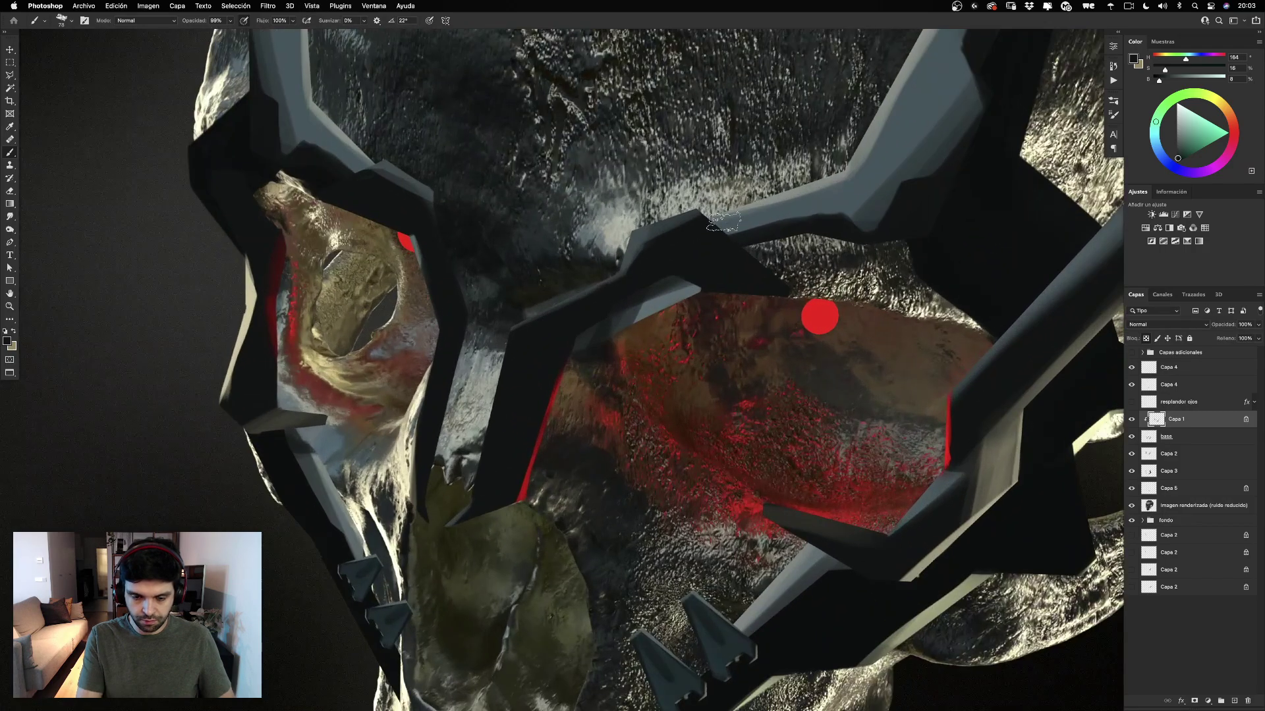
left_click_drag(654, 305, 730, 248)
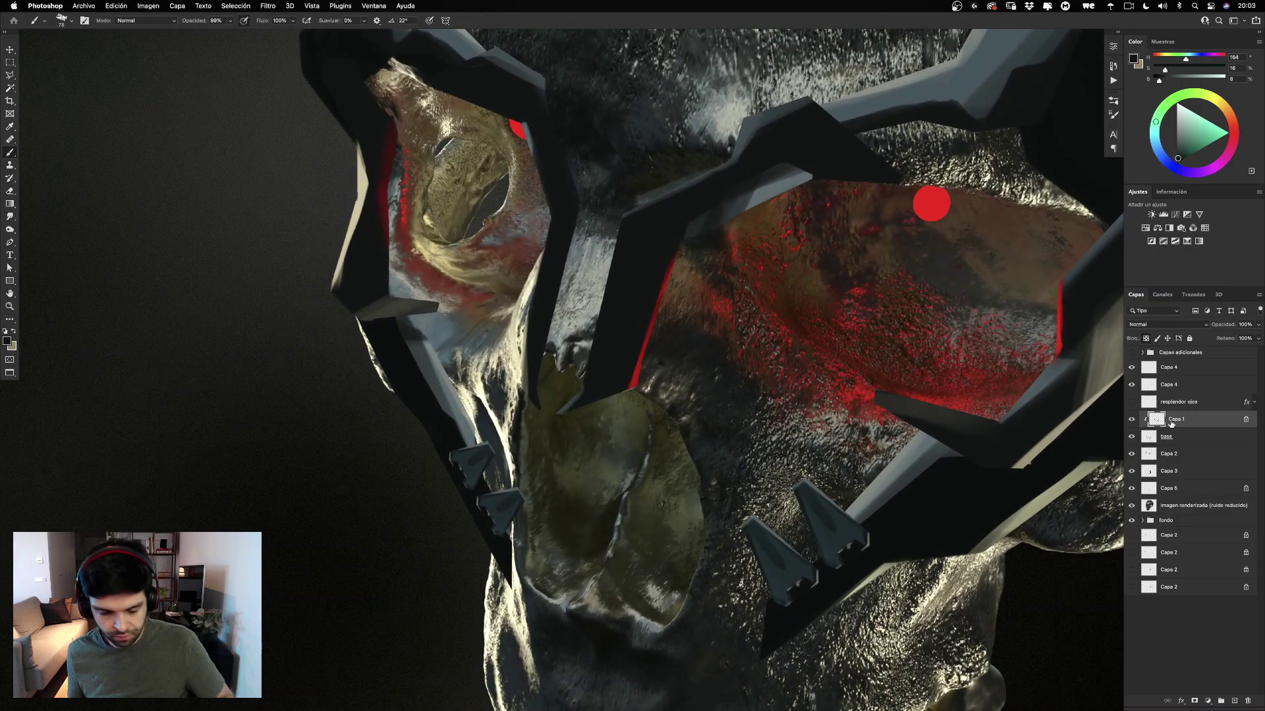
key("super+e")
Toggle the two Capa 4 layers to check which tapered pieces they hold, and merge both into one layer.
left_click(1171, 437)
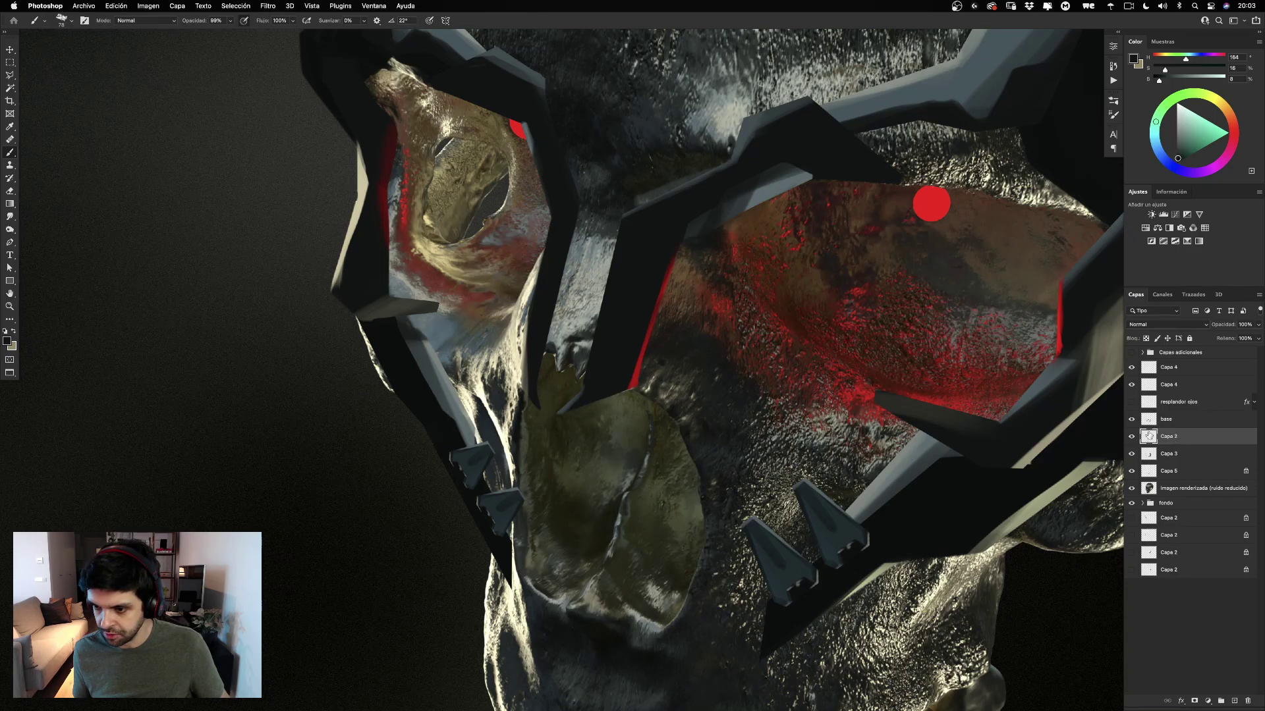
left_click(1147, 419)
left_click(1146, 386)
left_click(1132, 386)
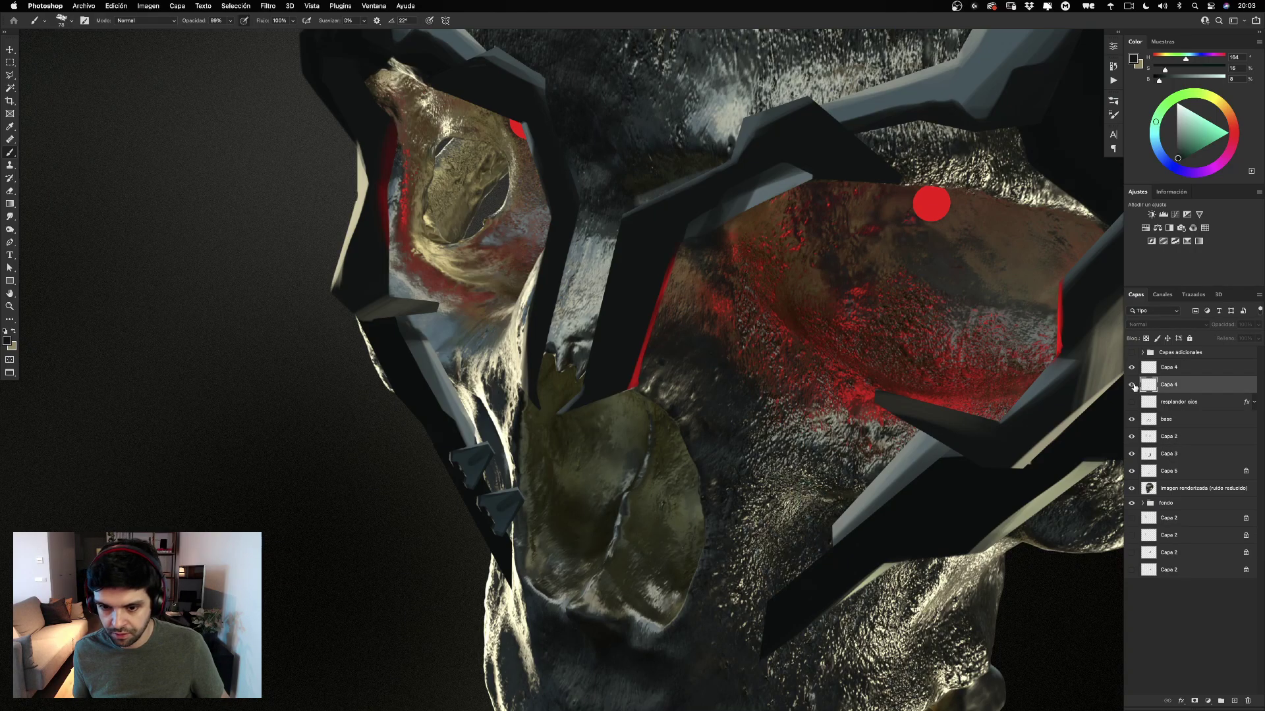
left_click(1132, 386)
left_click(1131, 367)
left_click(1131, 367)
left_click(1170, 369)
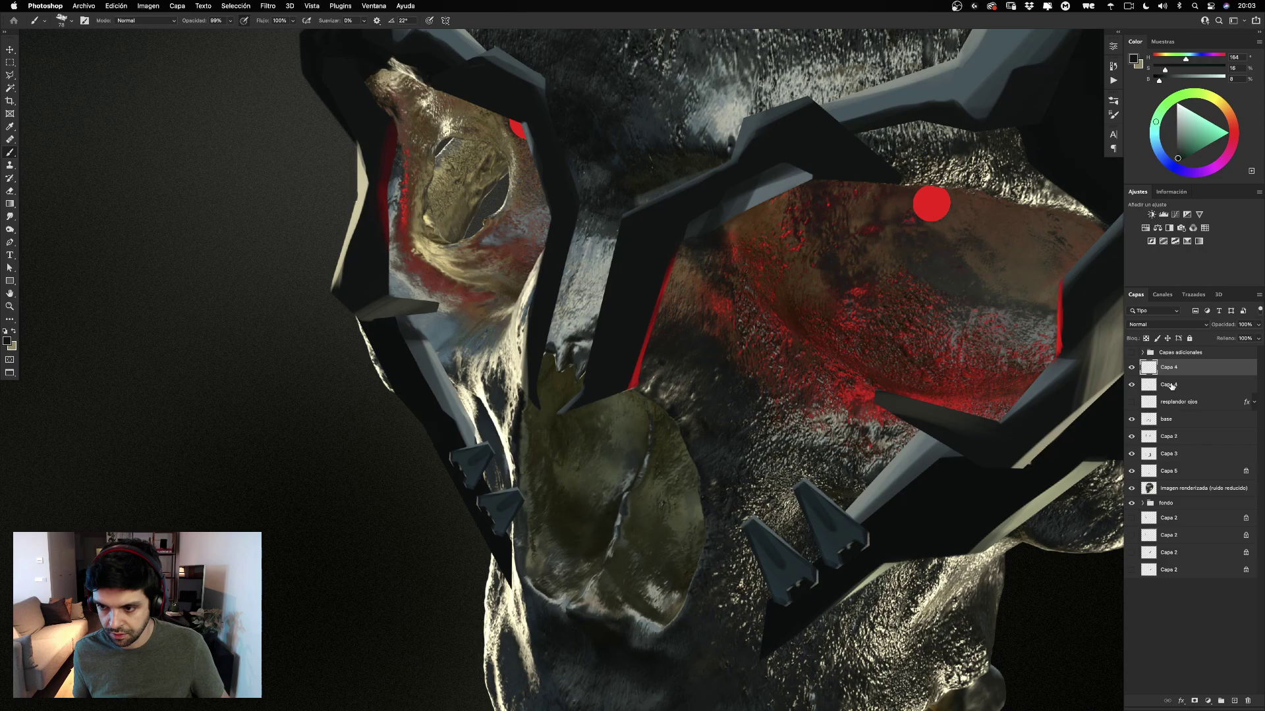
left_click(1171, 386, "shift")
key("super+e")
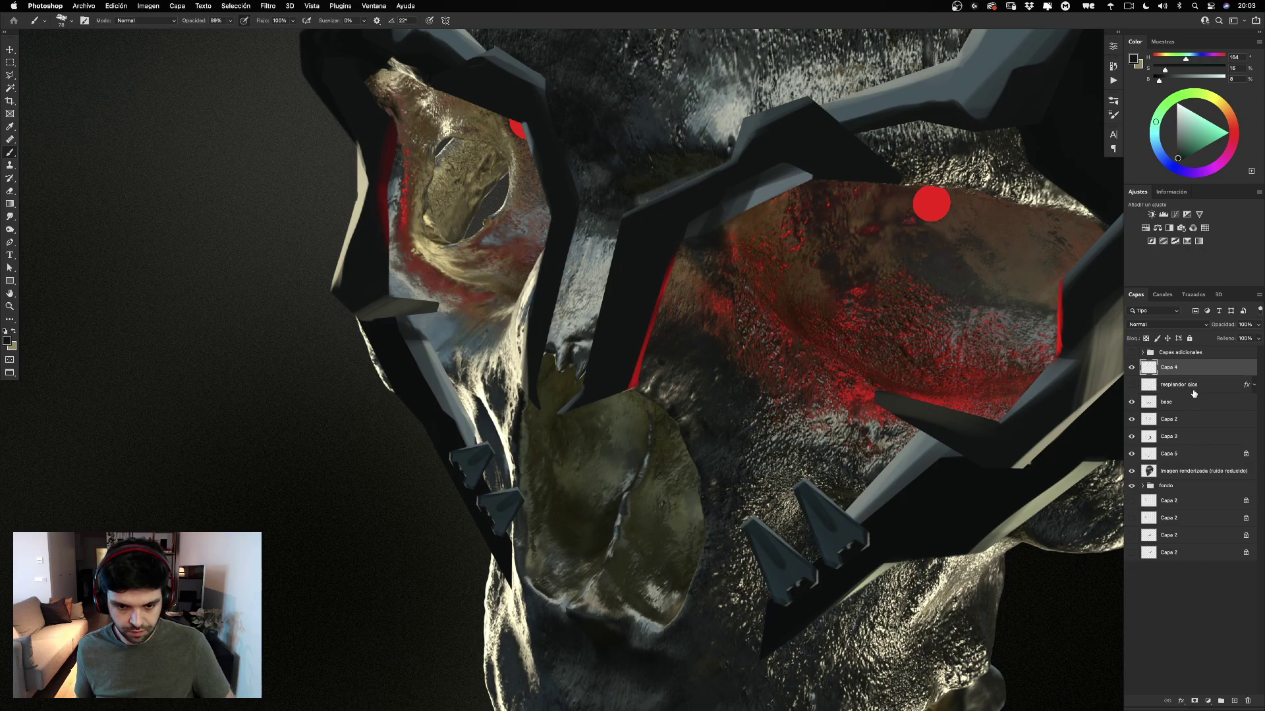
Compare the skull with and without the merged tapered cheek pieces, and delete that layer.
left_click(1131, 369)
left_click(1131, 369)
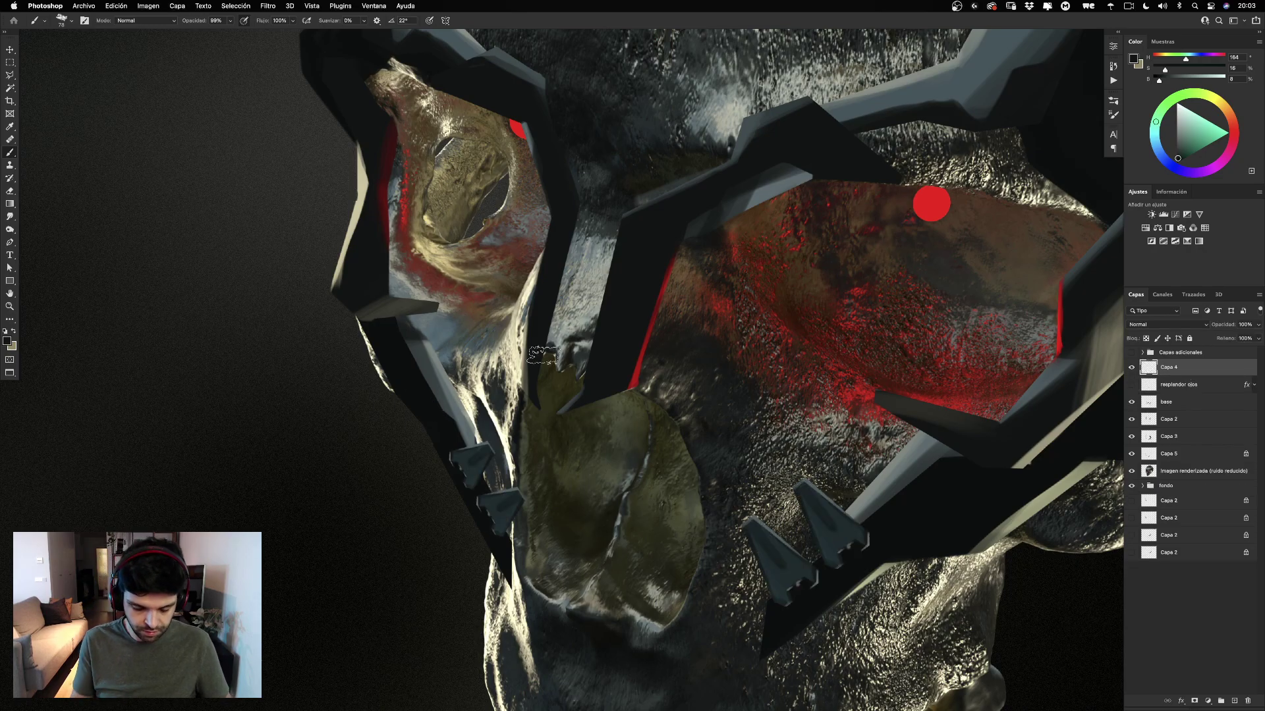
key("super+minus")
key("super+minus")
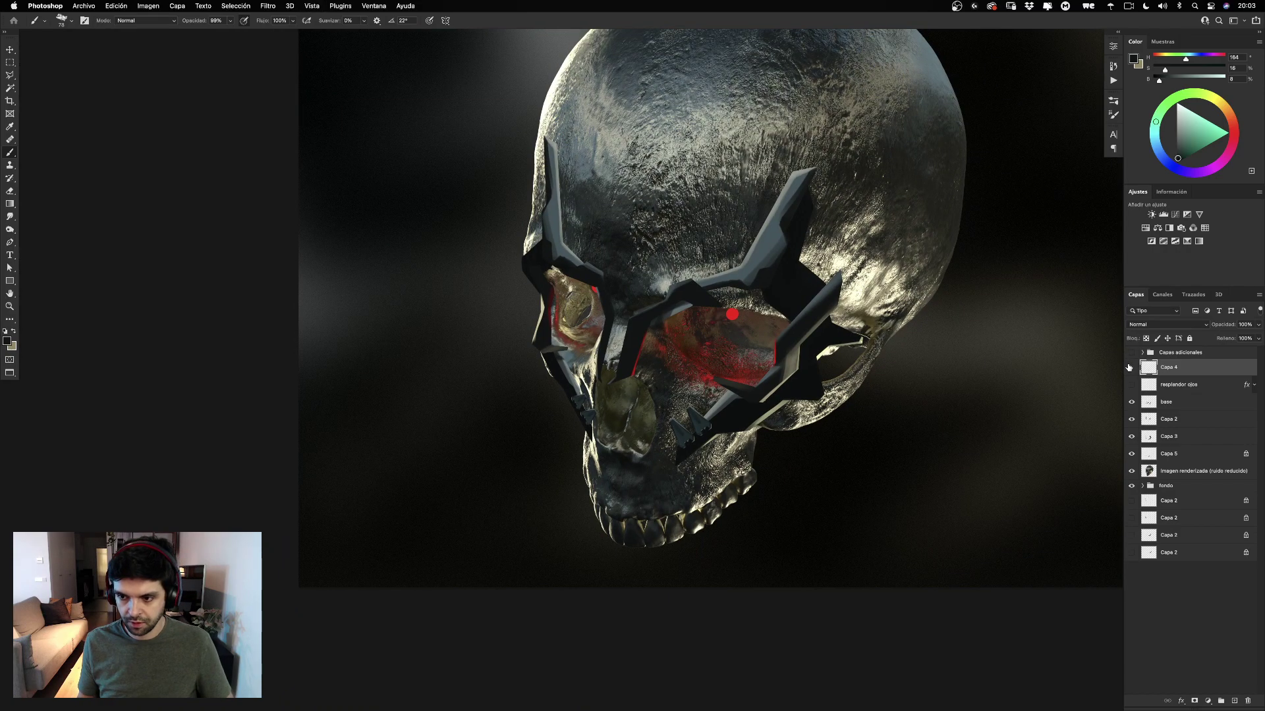
left_click(1130, 367)
left_click(1130, 368)
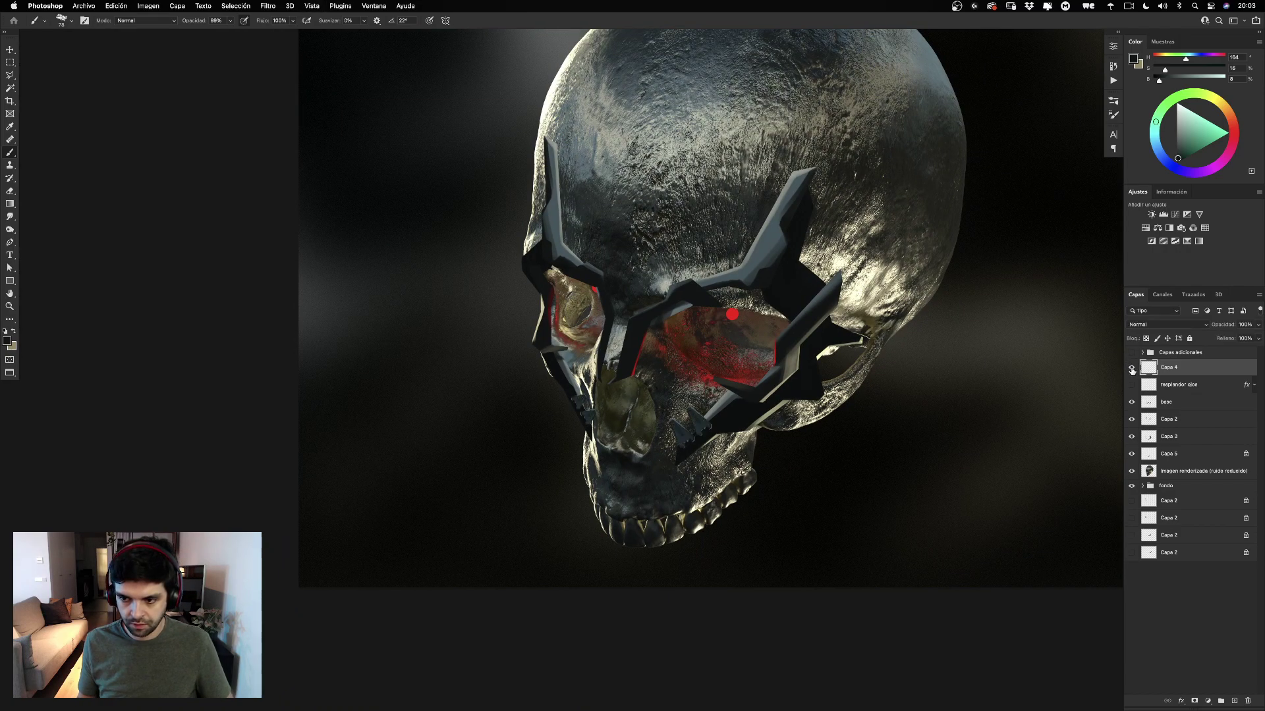
left_click(1131, 368)
left_click(1131, 368)
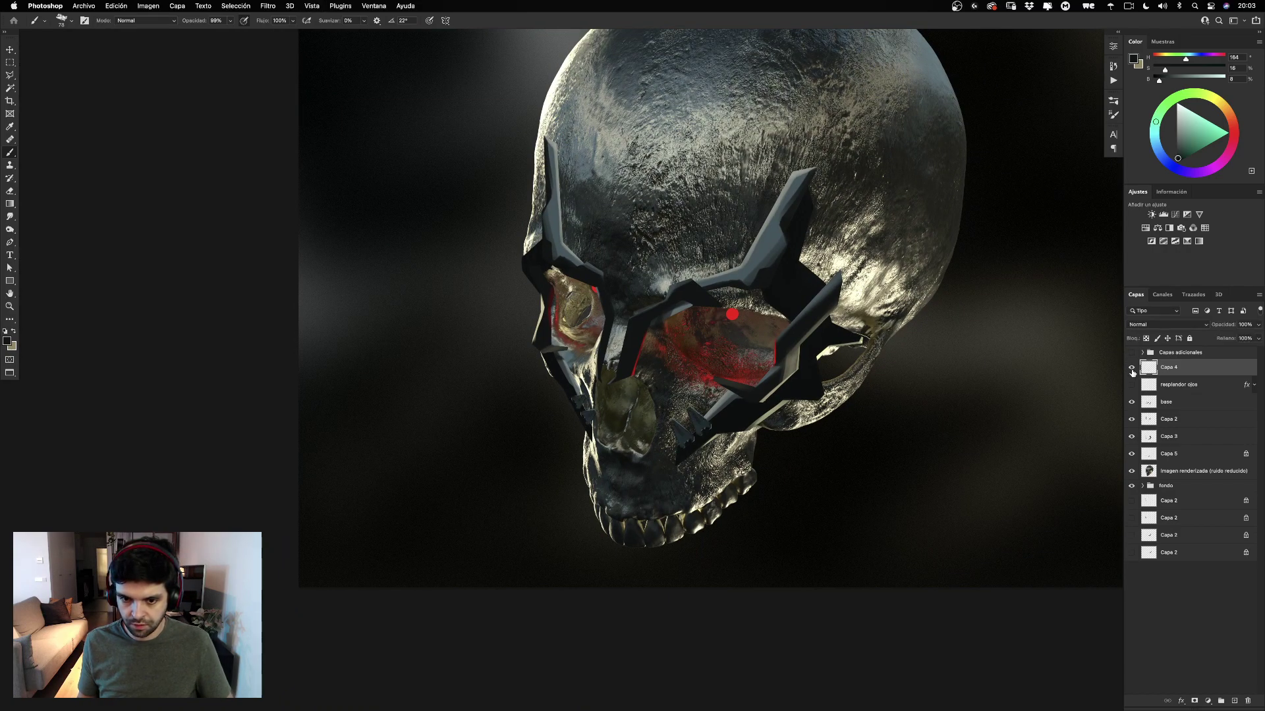
key("BackSpace")
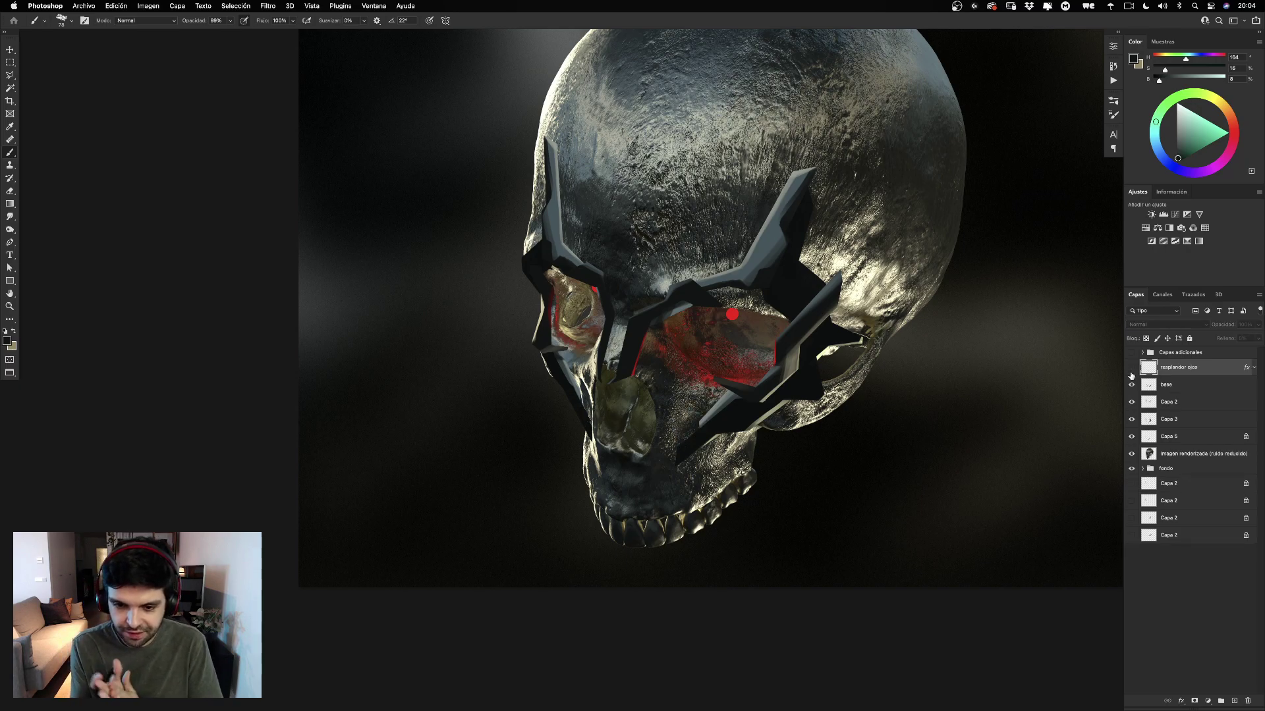
Inspect the near cheek armour up close and on the wider skull, and select the base layer.
left_click(10, 307)
left_click_drag(701, 419, 751, 418)
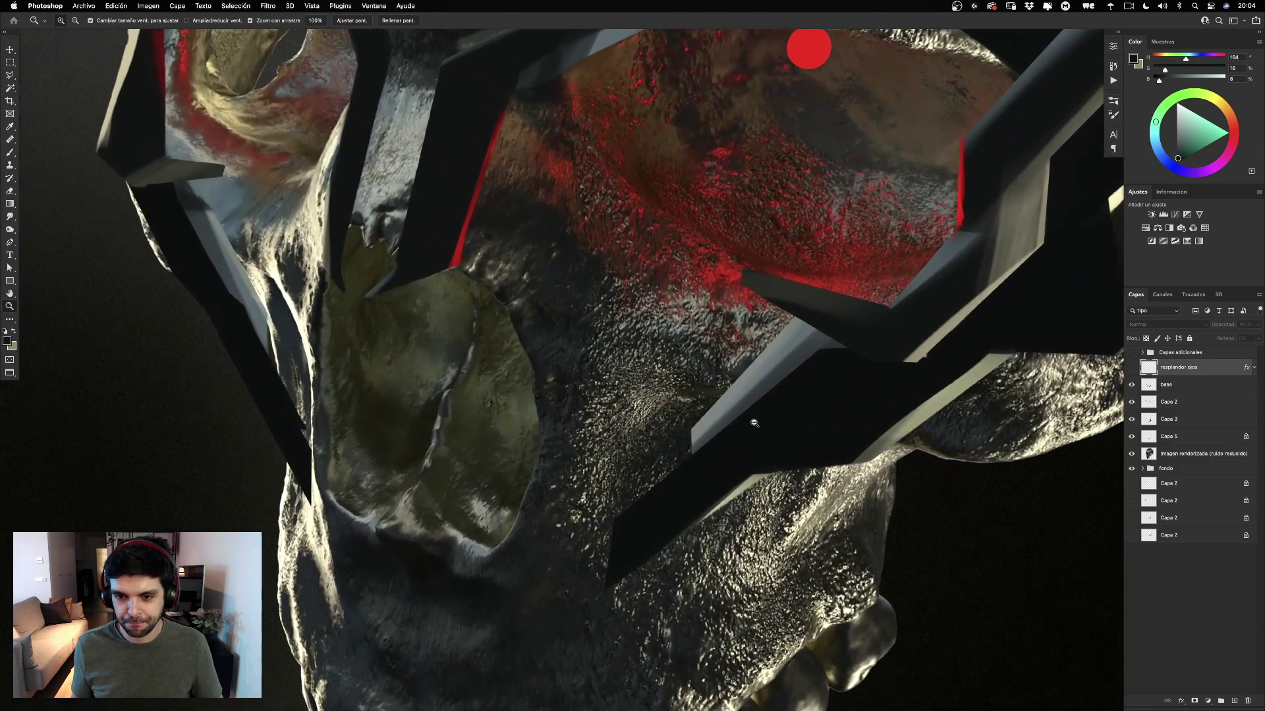
key("b")
left_click_drag(1001, 366, 782, 428)
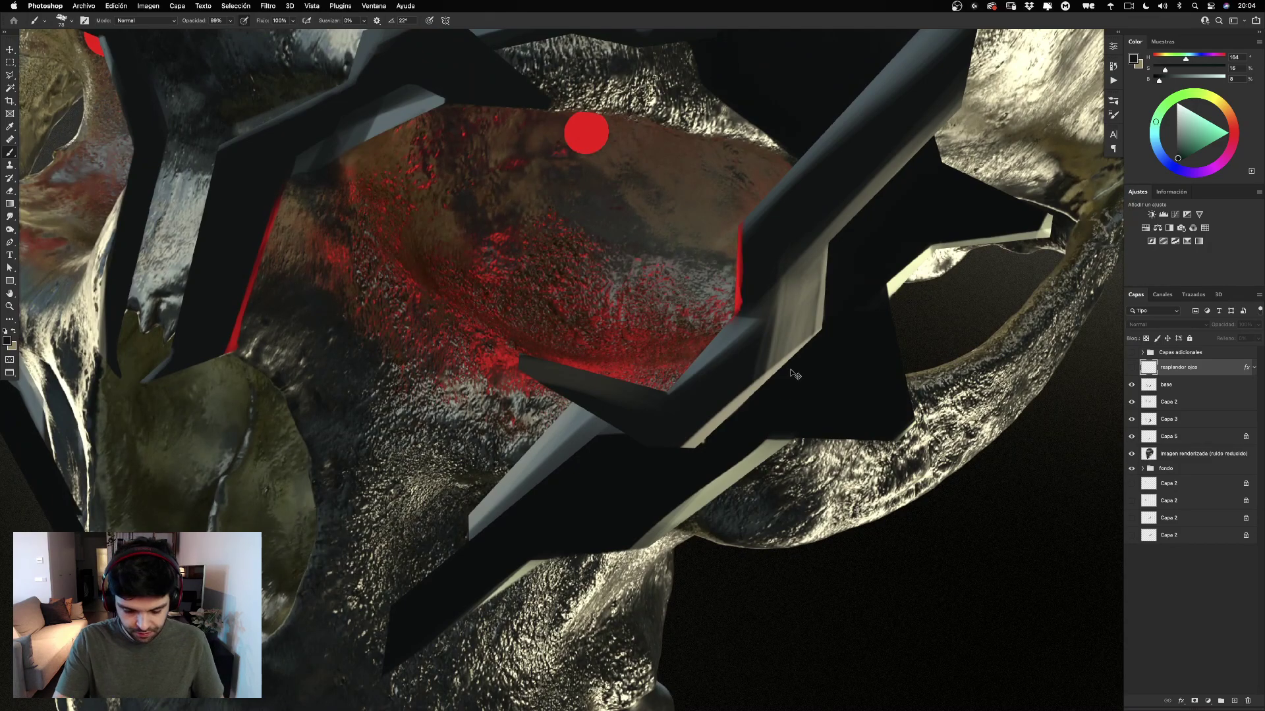
key("super+minus")
key("super+minus")
key("super+minus")
left_click_drag(887, 233, 951, 374)
left_click(1167, 387)
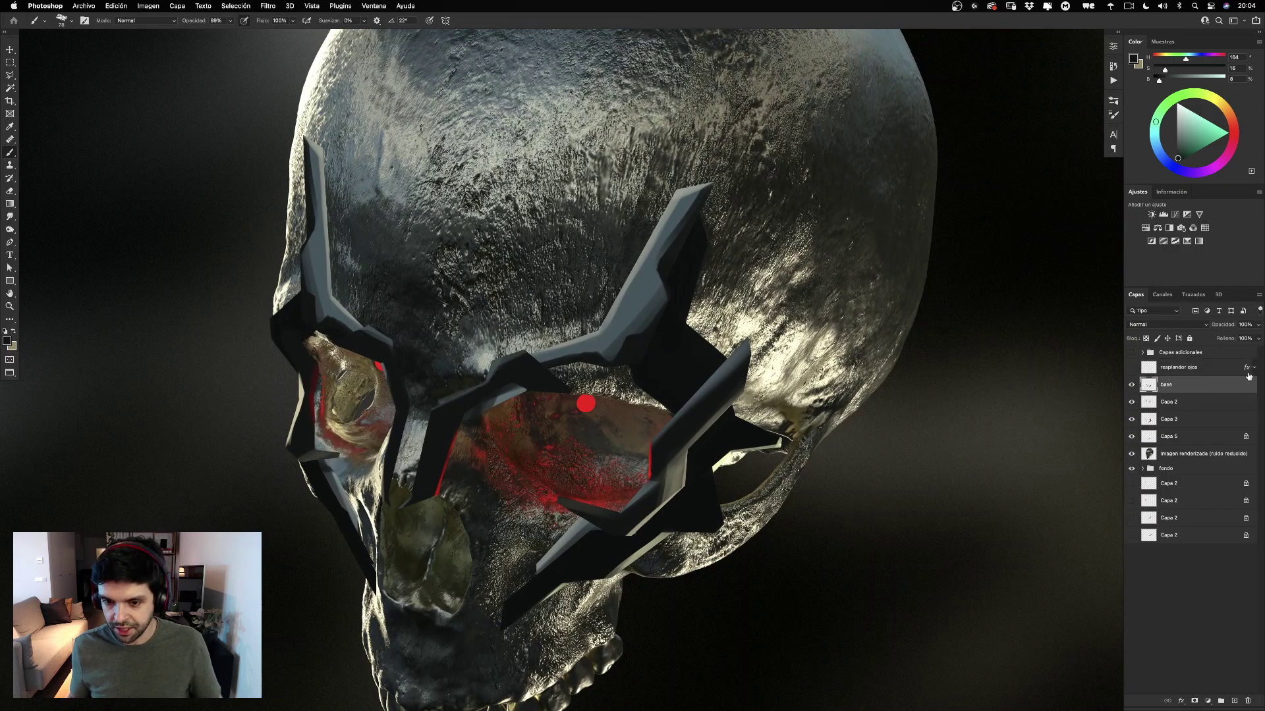
Toggle Capa 3 and Capa 5 to check which armour plates each layer holds, and inspect the cheek area.
left_click(1150, 422)
left_click(1132, 419)
left_click(1132, 420)
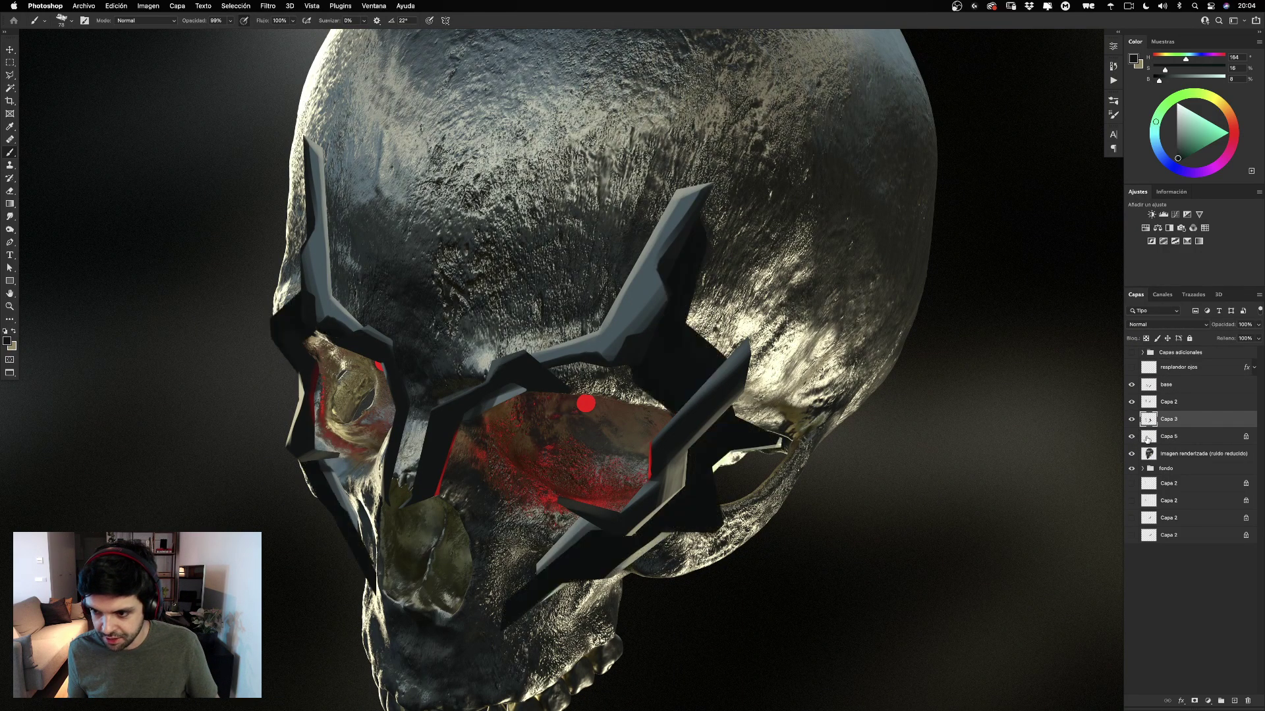
left_click(1147, 438)
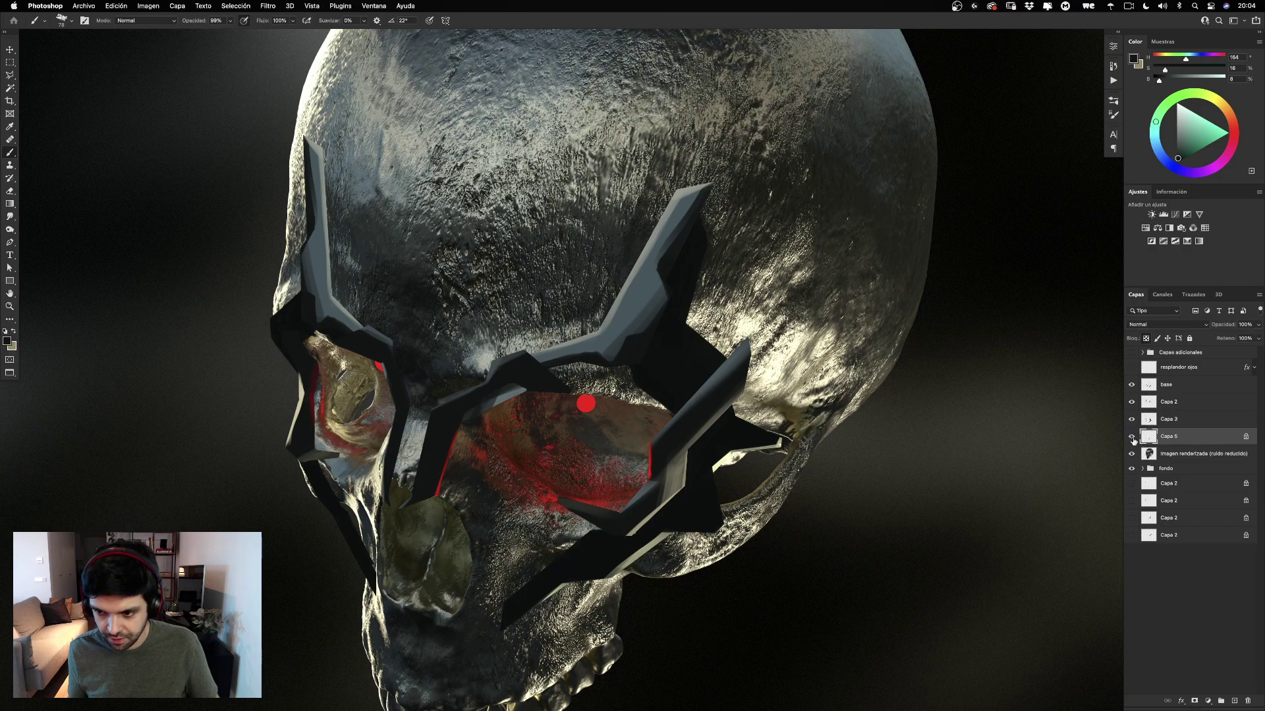
left_click(1132, 438)
left_click_drag(1006, 447, 1088, 389)
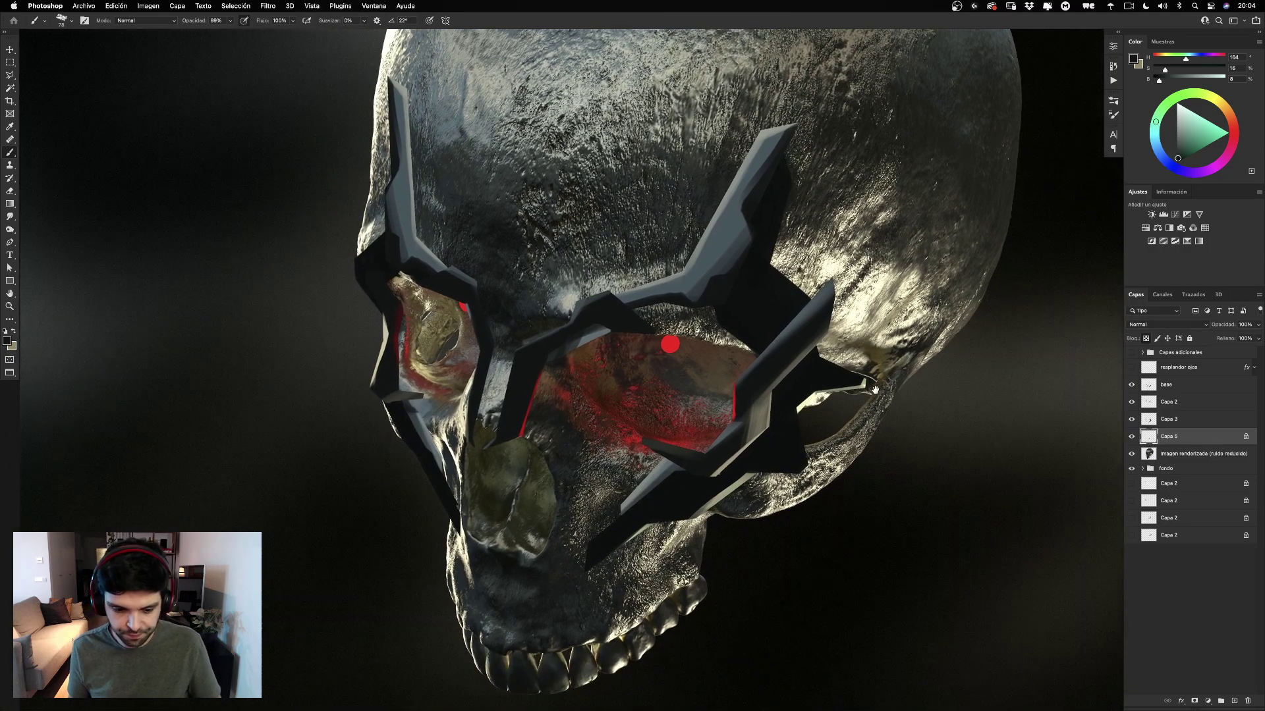
key("z")
left_click_drag(786, 417, 779, 382)
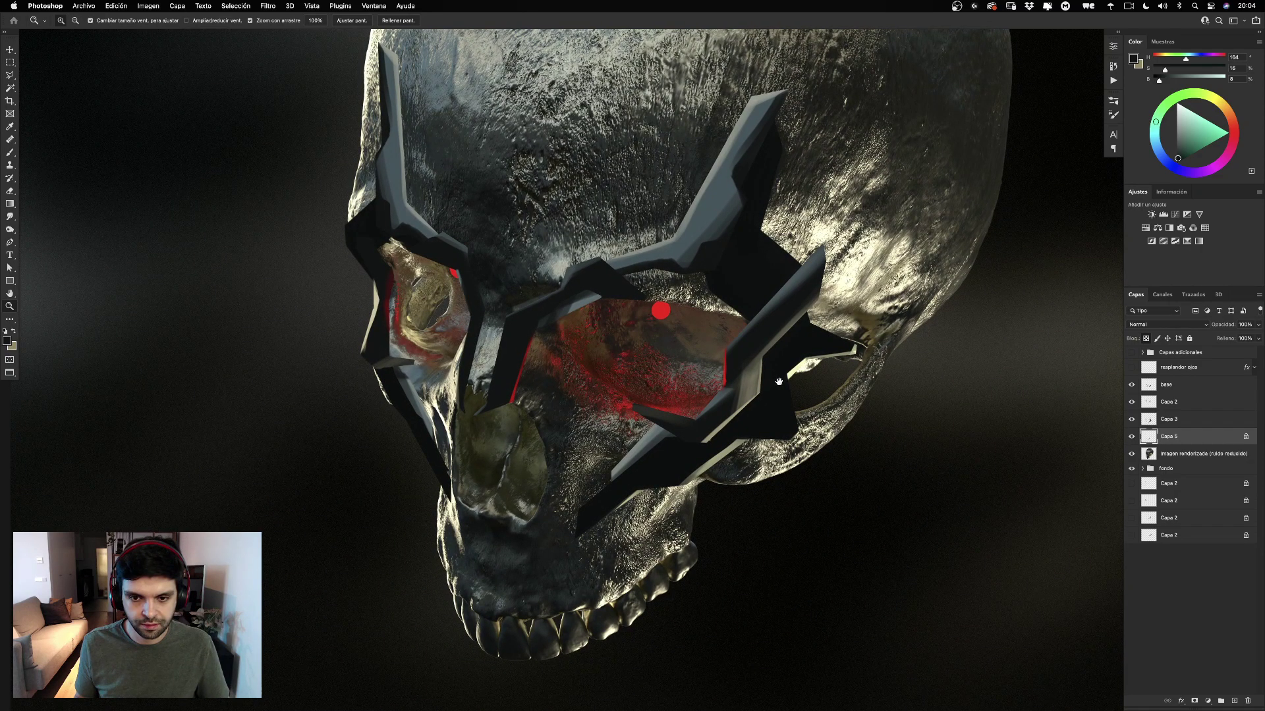
Toggle the base, Capa 2 and Capa 3 layers to compare the armour pieces each one contributes to the skull.
left_click(1130, 387)
left_click(1131, 422)
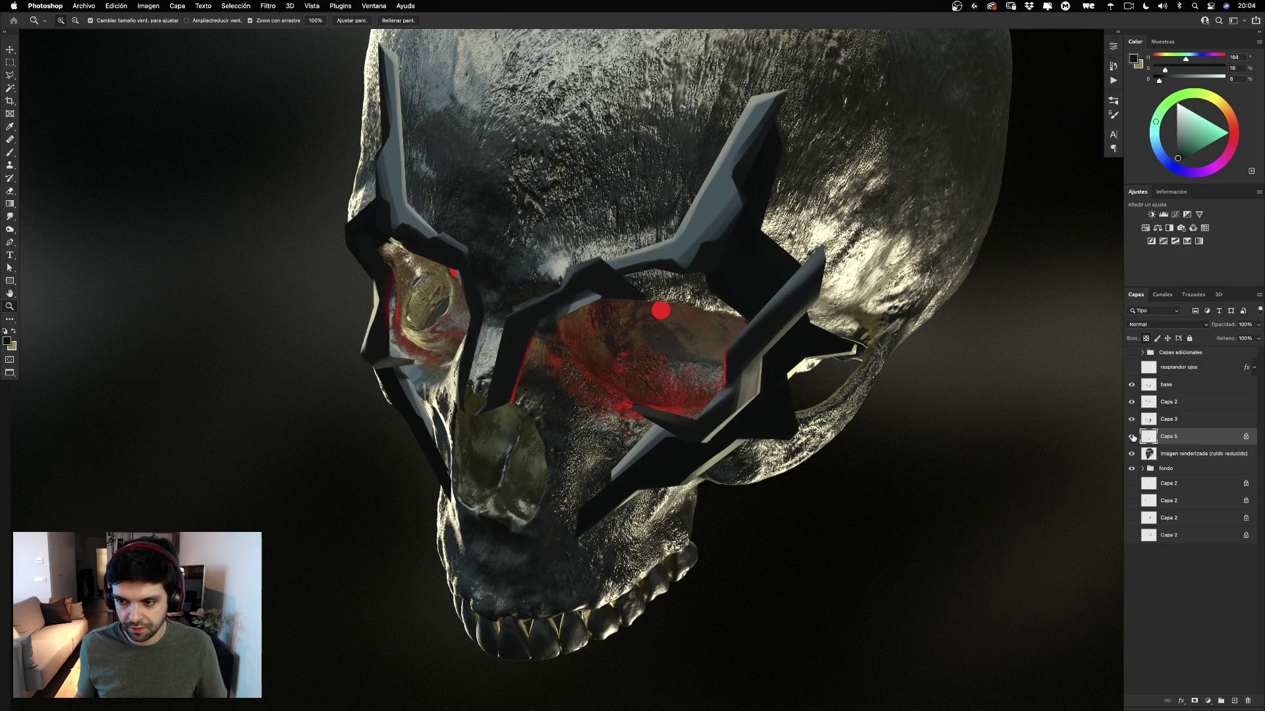
left_click(1133, 421)
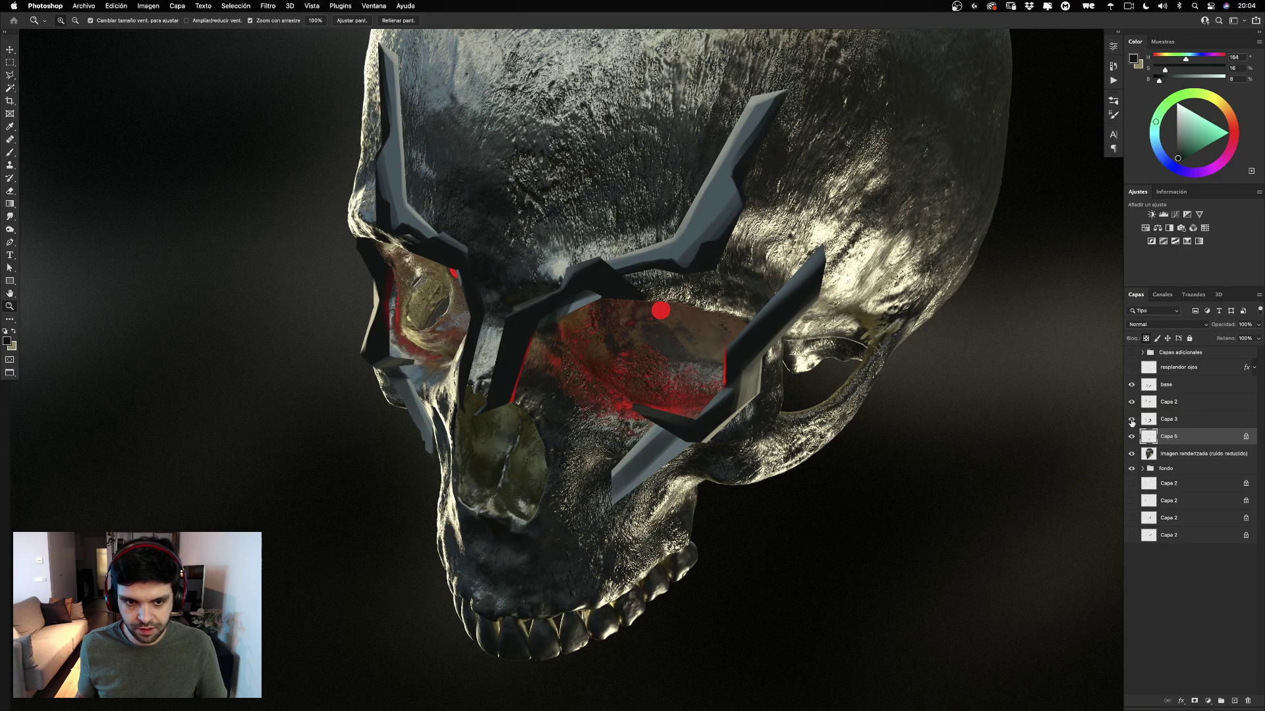
left_click(1131, 422)
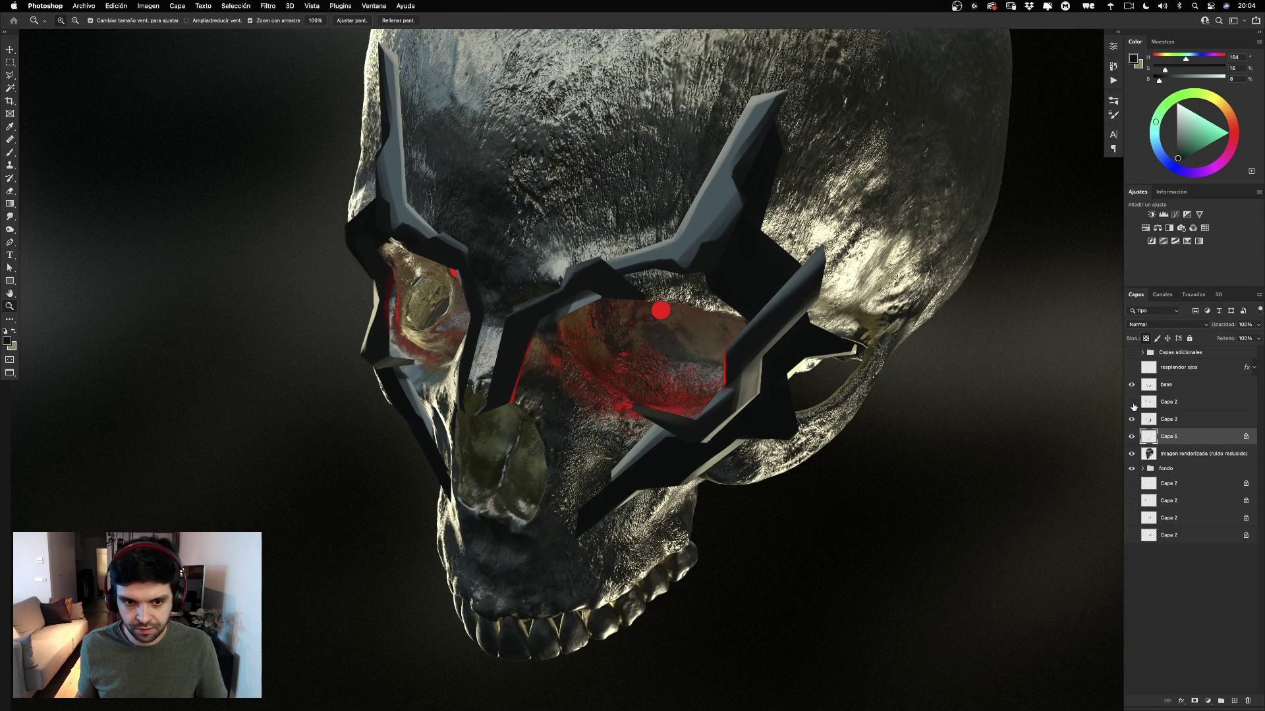
left_click(1133, 404)
left_click(1132, 403)
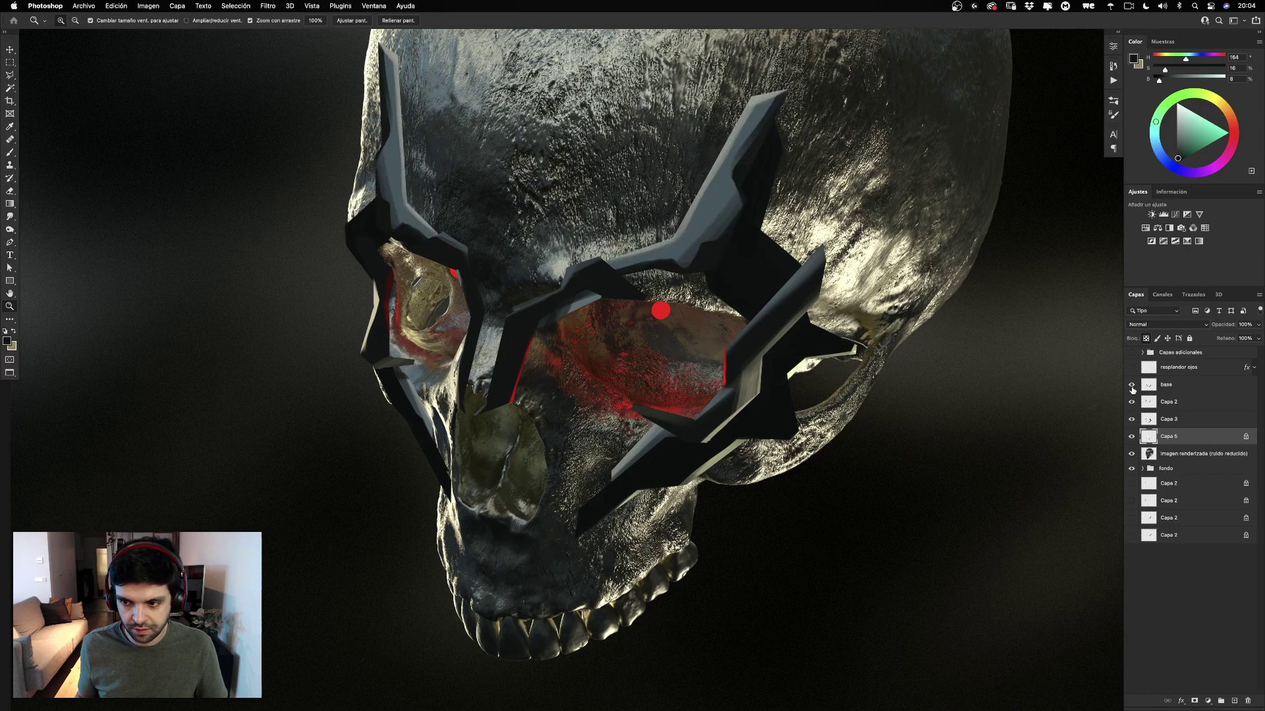
left_click(1132, 389)
left_click(1132, 385)
Try erasing around the edge of the far brow plate on the base layer, and undo the strokes.
left_click(1150, 388)
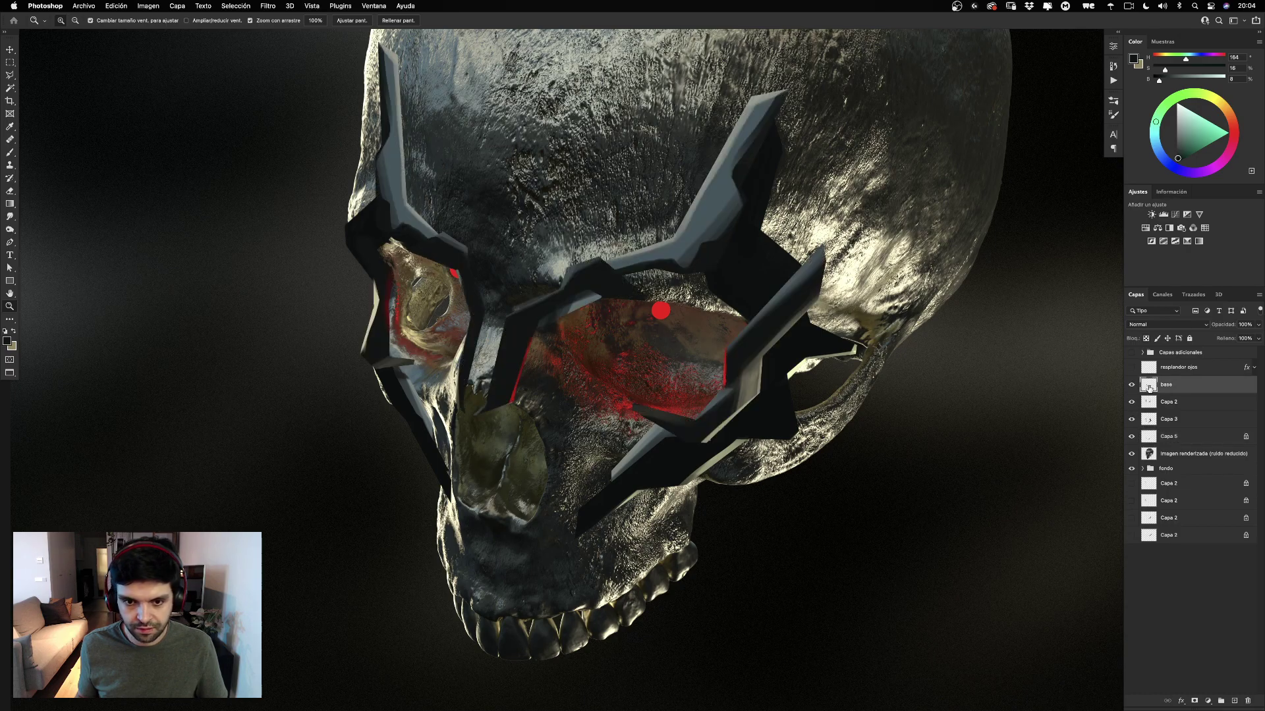
key("e")
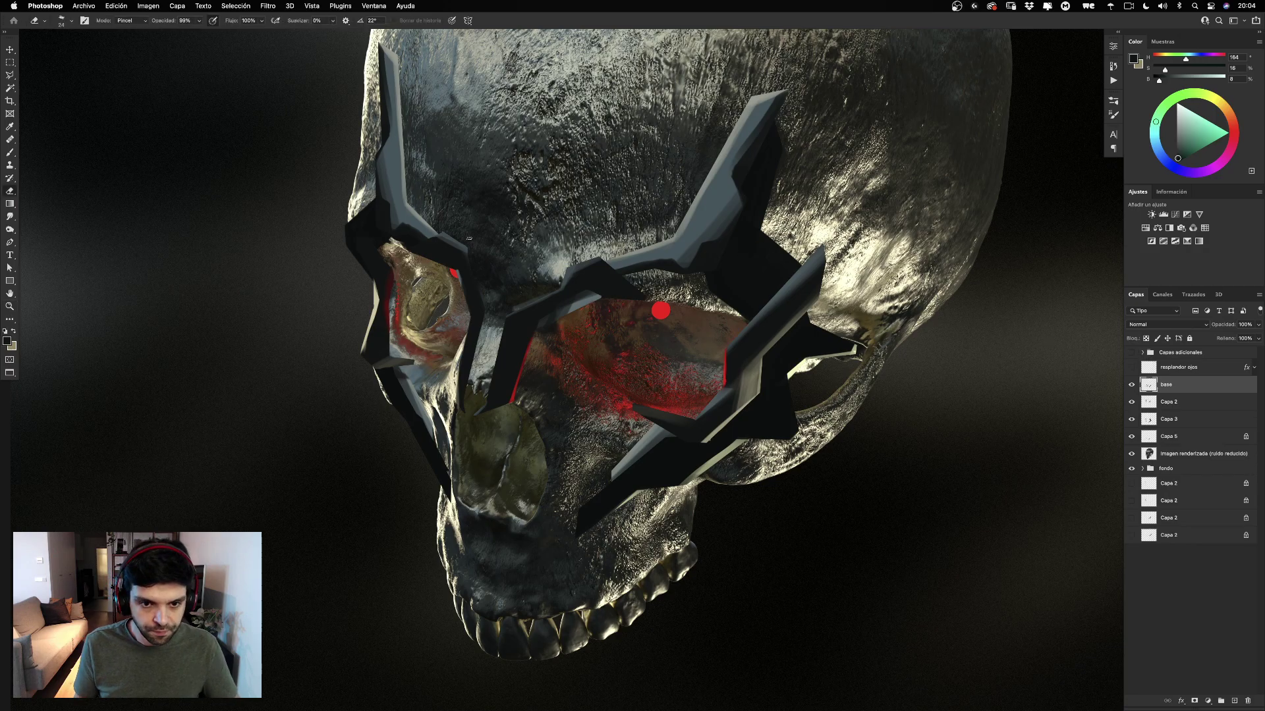
left_click_drag(443, 223, 444, 222)
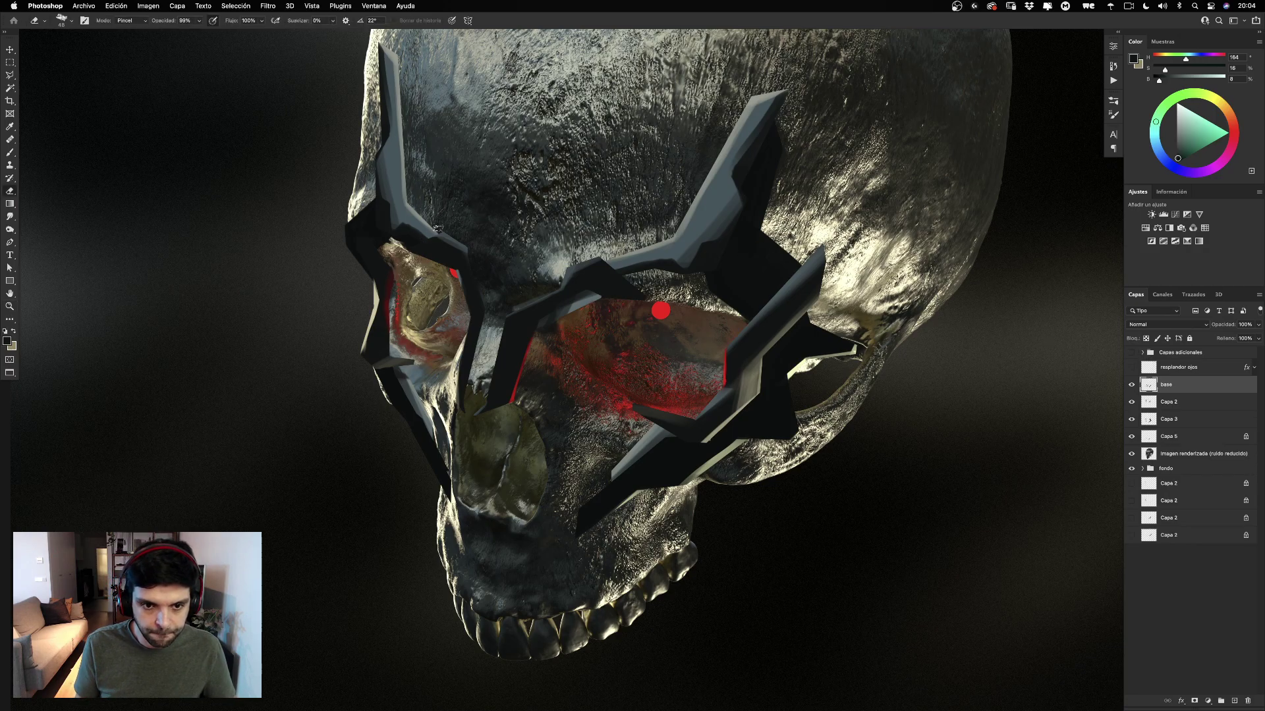
key("super+z")
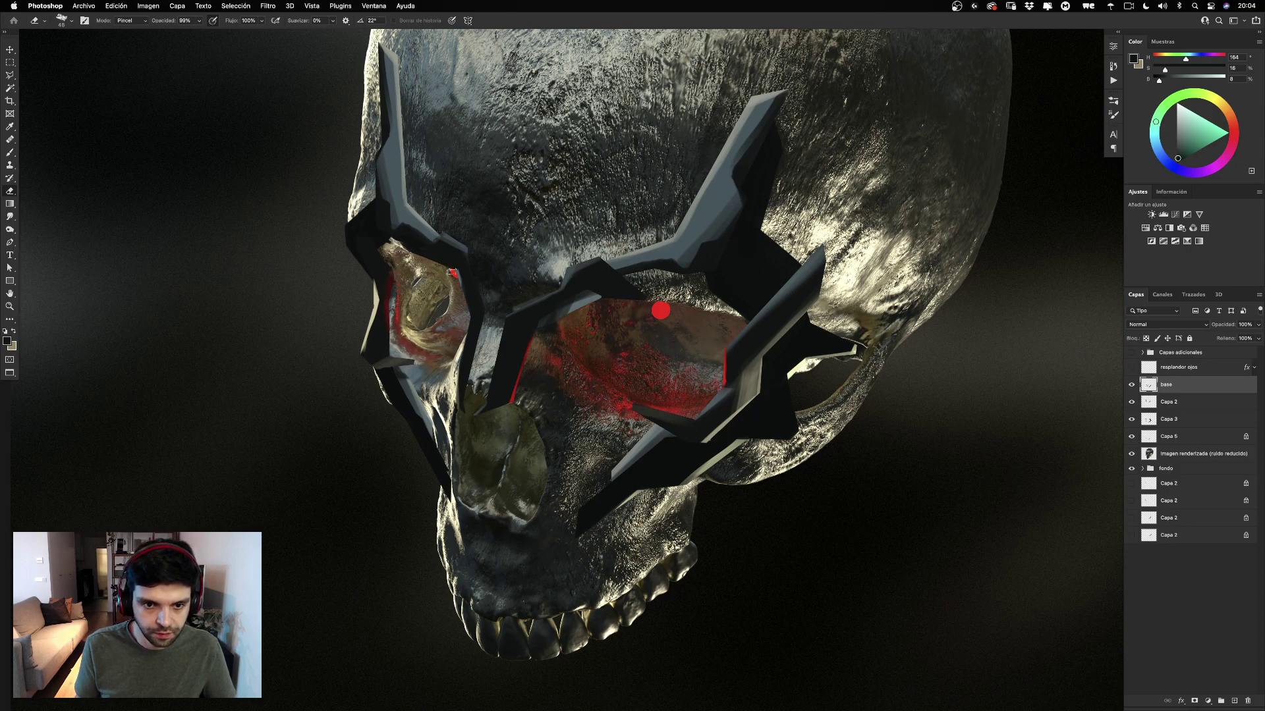
key("super+z")
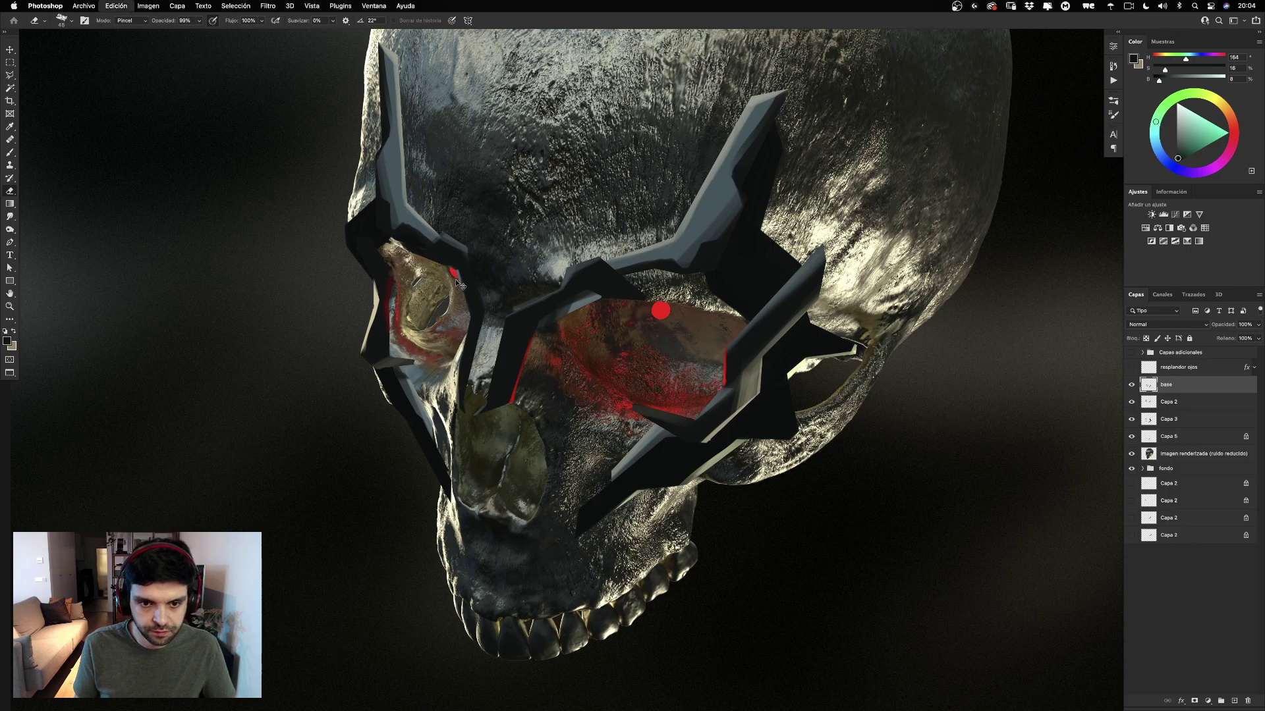
left_click_drag(756, 286, 739, 319)
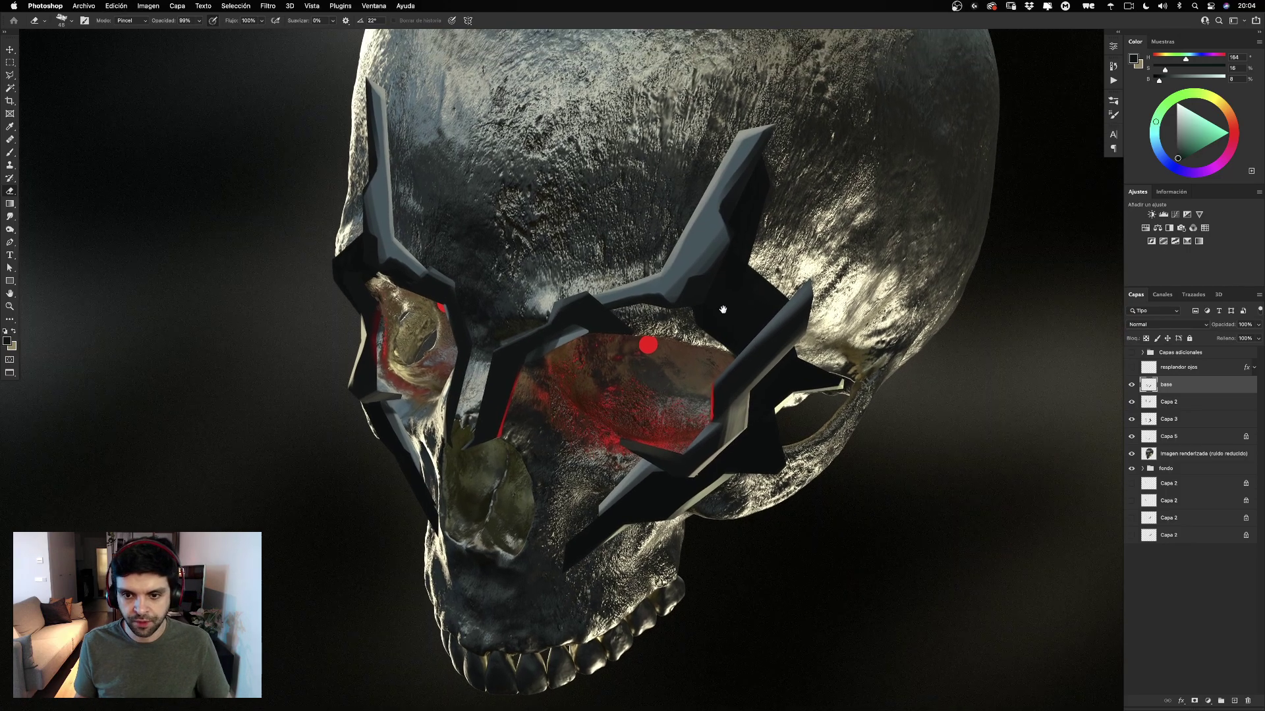
Lock Capa 3's transparent pixels and brush sampled blue-grey highlights on the near temple plates and a pale highlight on the far temple plate.
left_click(1150, 419)
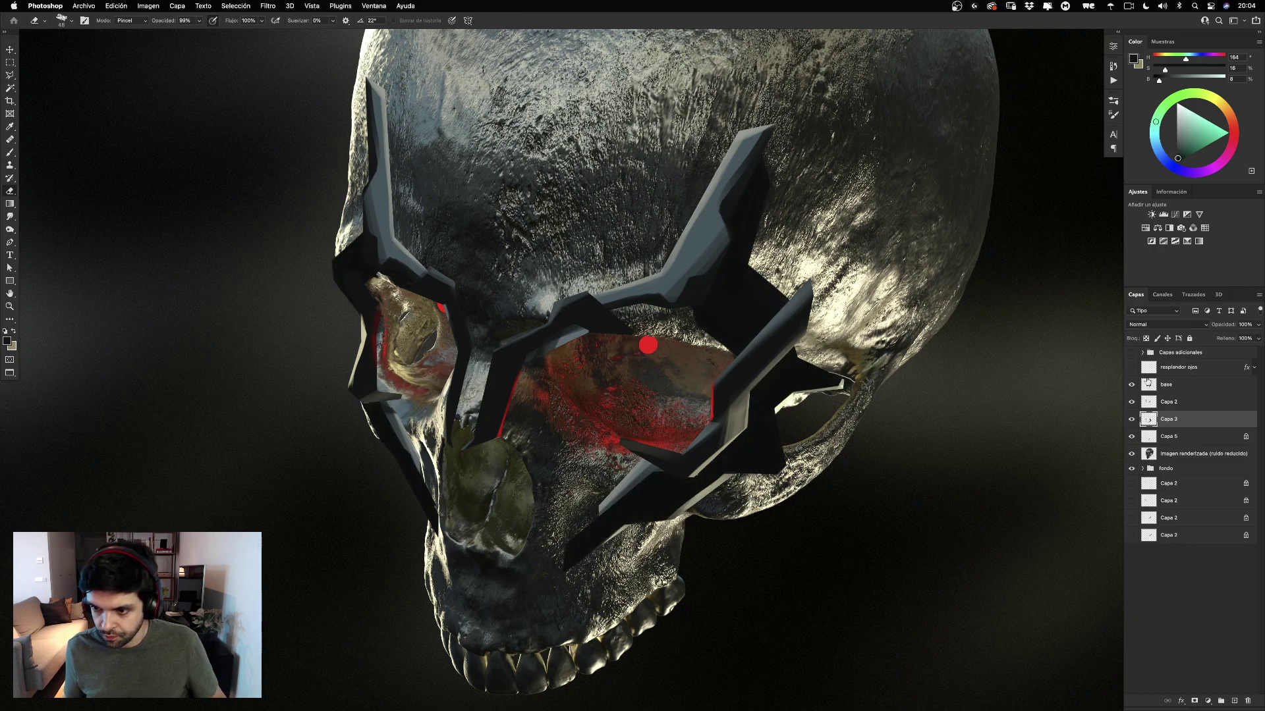
left_click(1131, 419)
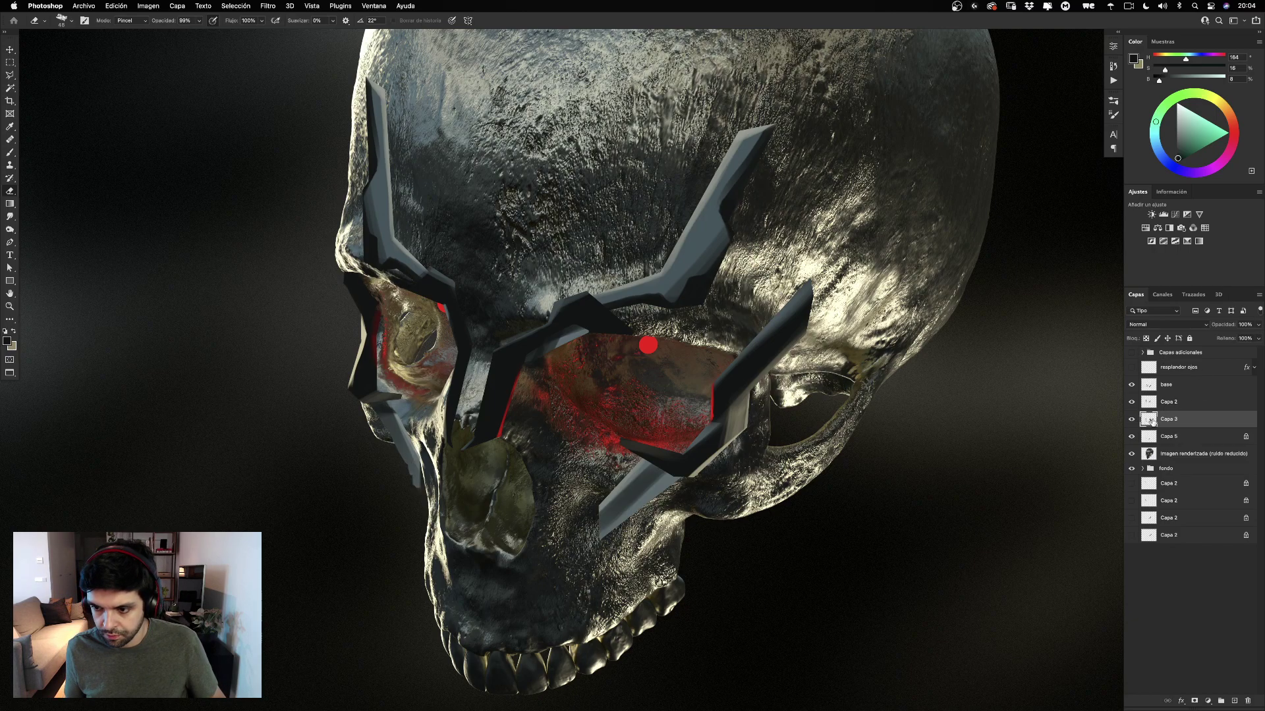
left_click(1131, 420)
key("b")
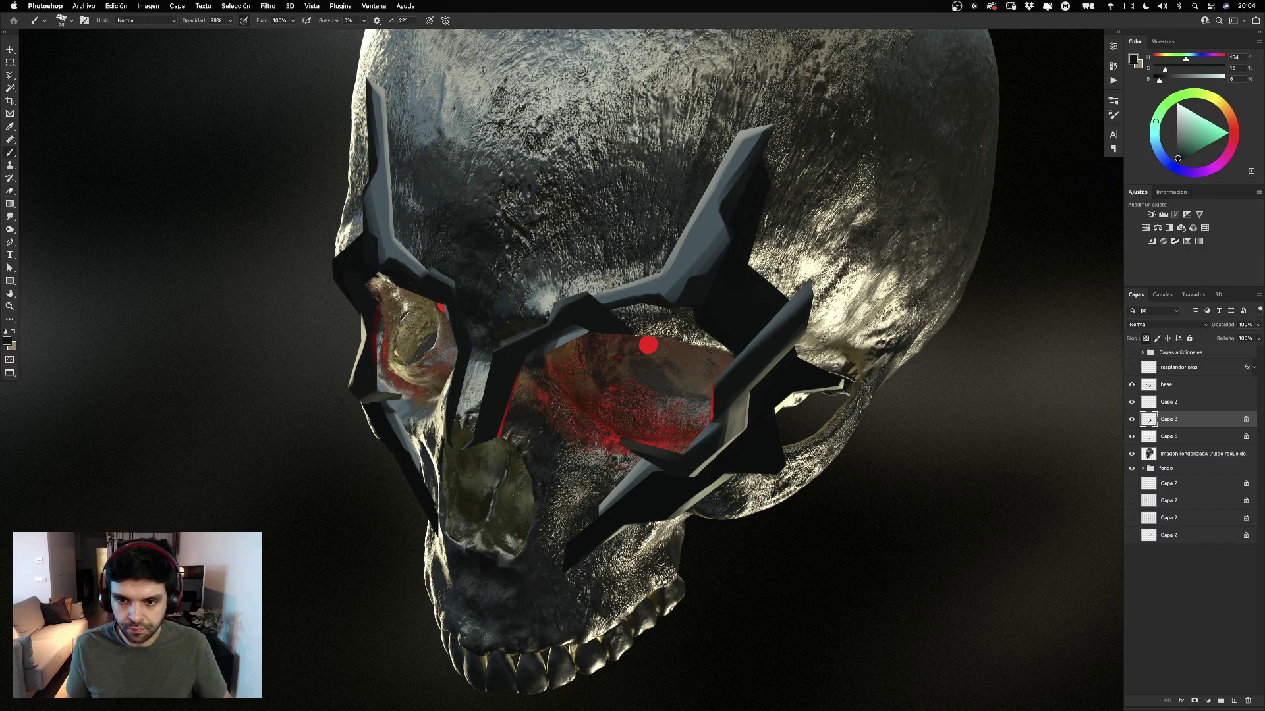
mouse_move(871, 183)
left_mouse_down()
mouse_move(831, 355)
mouse_move(783, 372)
mouse_move(838, 276)
mouse_move(774, 270)
left_mouse_up()
left_click(906, 121, "alt")
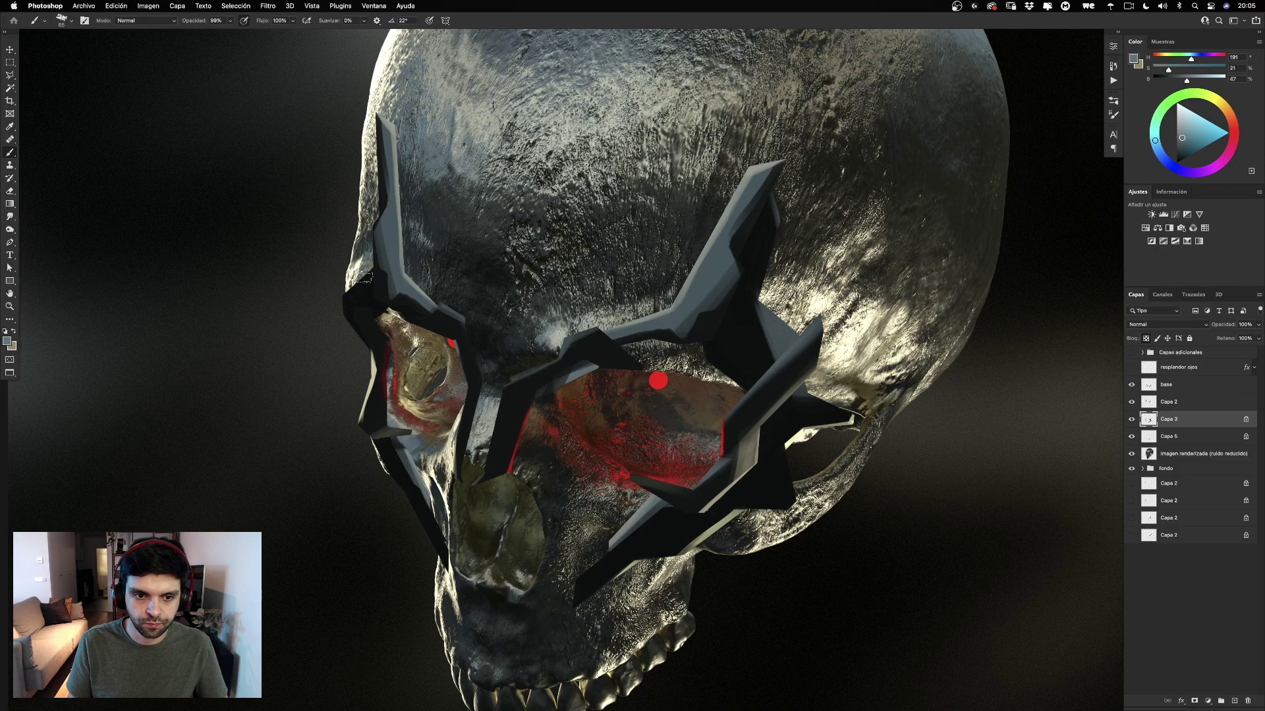
left_click(351, 273, "alt")
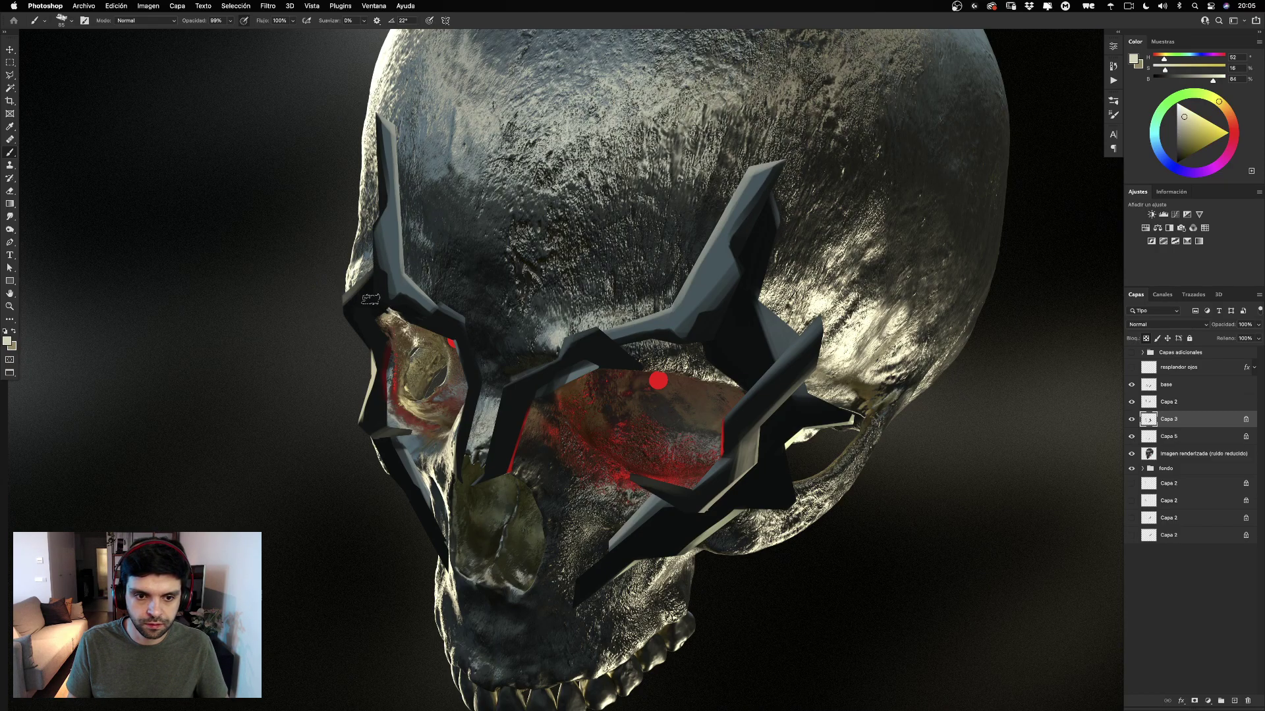
mouse_move(340, 295)
left_mouse_down()
mouse_move(396, 226)
mouse_move(349, 287)
mouse_move(376, 259)
mouse_move(354, 294)
left_mouse_up()
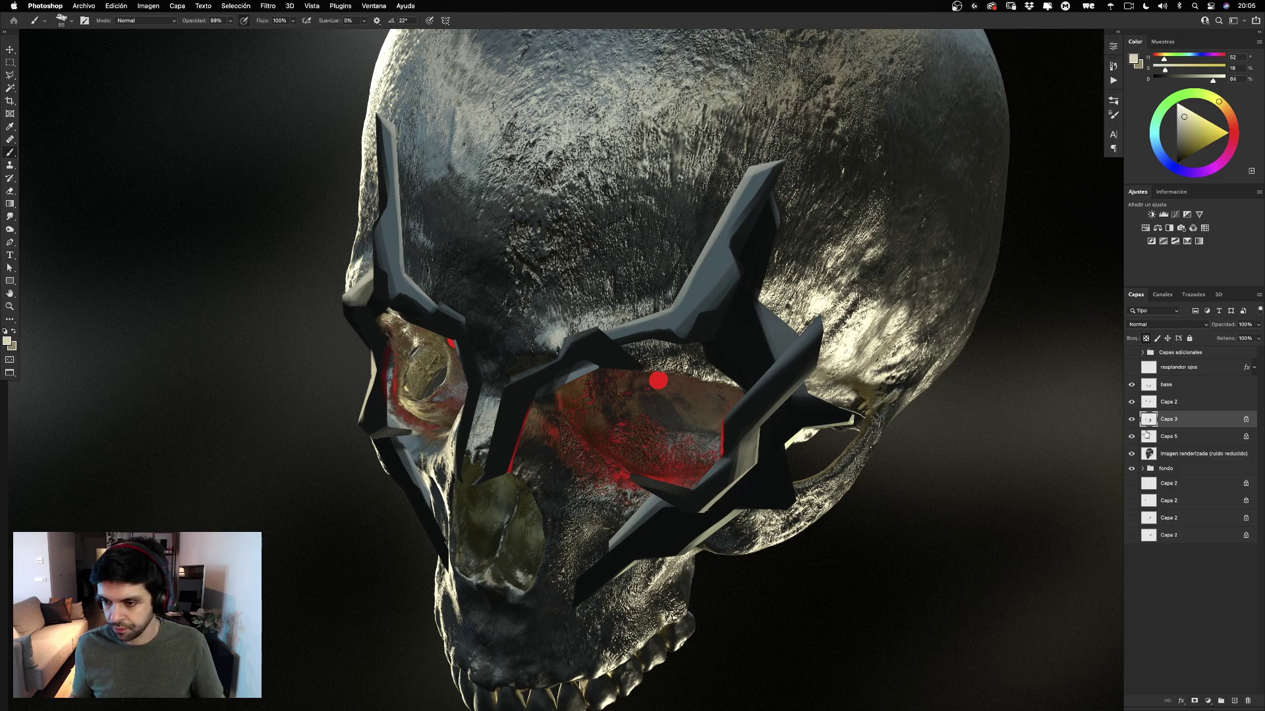
Check the pieces held by Capa 5, select that layer and unlock its transparent pixels.
left_click(1151, 404)
left_click(1133, 438)
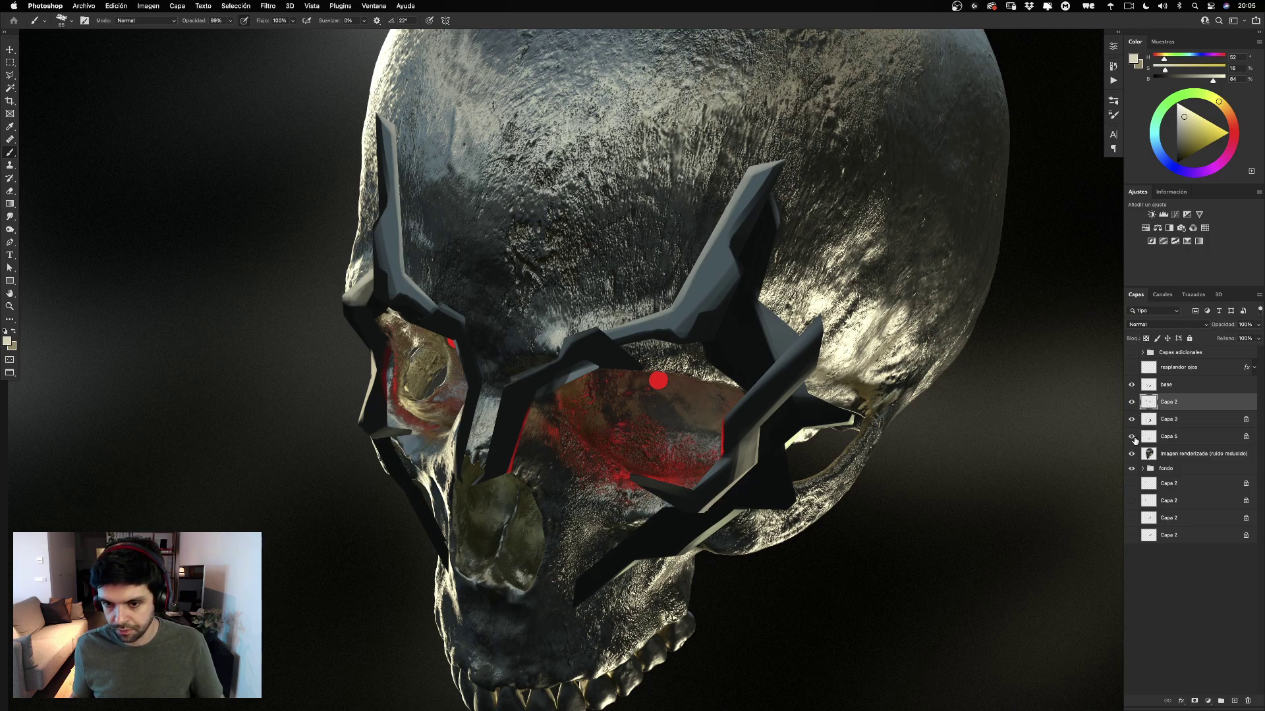
left_click(1156, 439)
left_click_drag(1095, 400, 1067, 370)
left_click(1146, 340)
left_click_drag(884, 296, 903, 368)
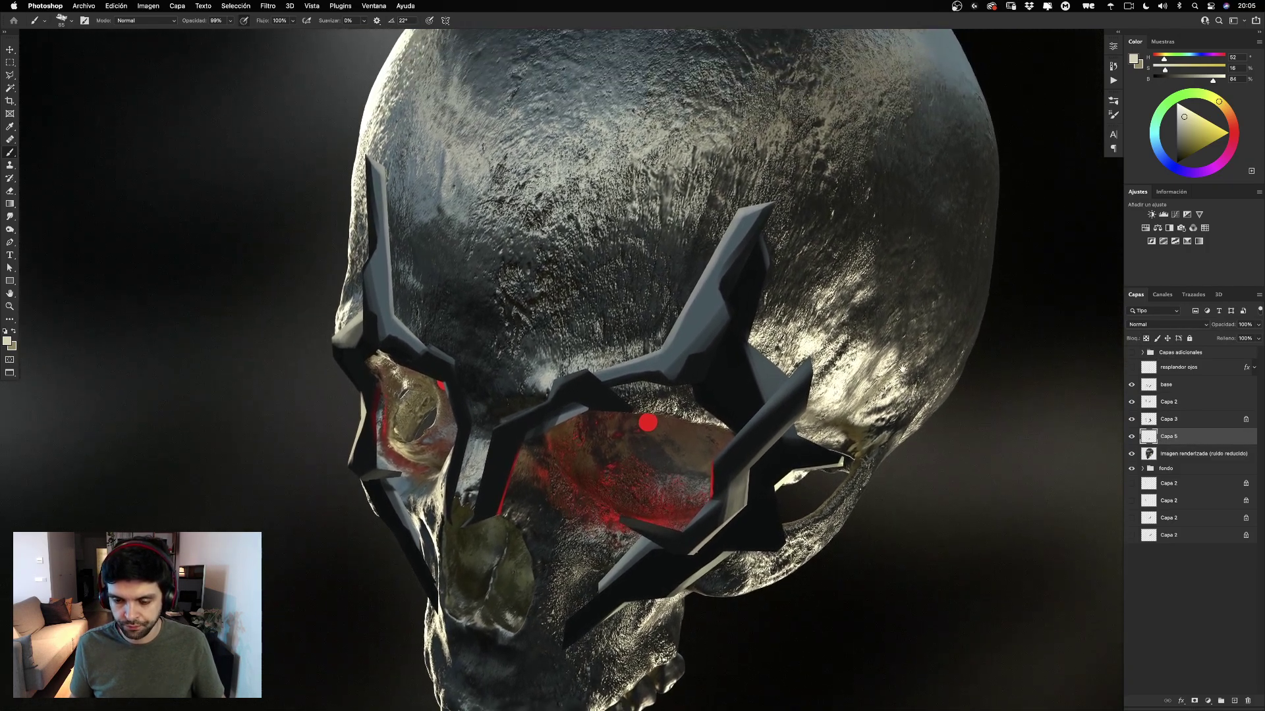
Sample the dark plate colour from Capa 3, select Capa 5 and toggle its visibility to check its pieces.
left_click(1132, 419)
left_click(1131, 419)
left_click(1152, 420)
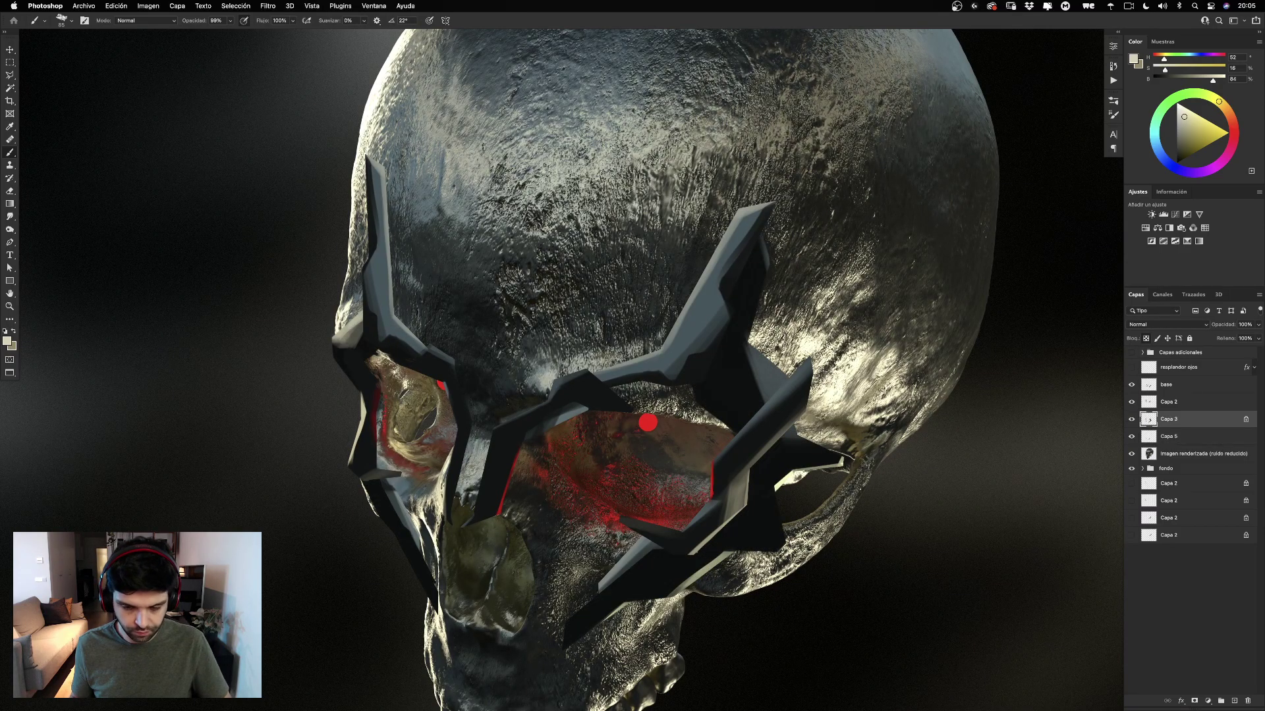
left_click(740, 393, "alt")
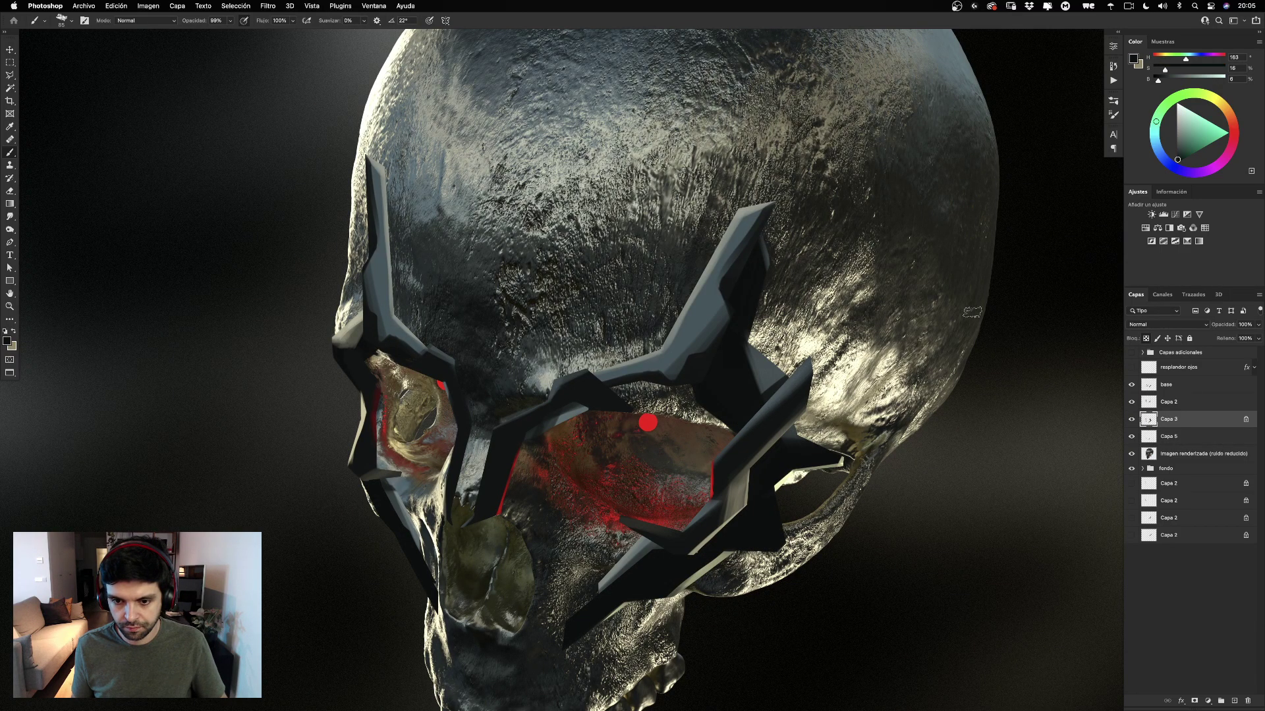
left_click(1148, 438)
left_click(1132, 437)
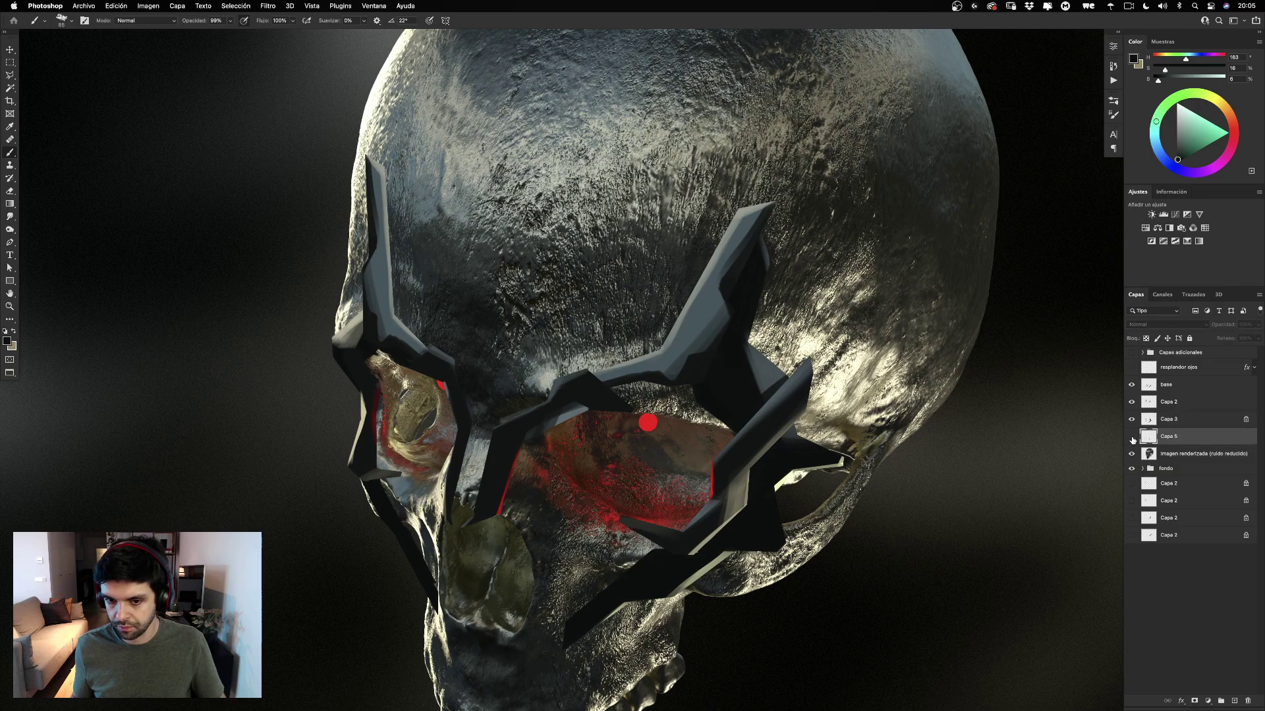
left_click(1131, 437)
Examine the armour around both eye sockets up close and on the whole skull.
mouse_move(861, 403)
left_mouse_down()
mouse_move(829, 344)
mouse_move(872, 411)
left_mouse_up()
key("super+minus")
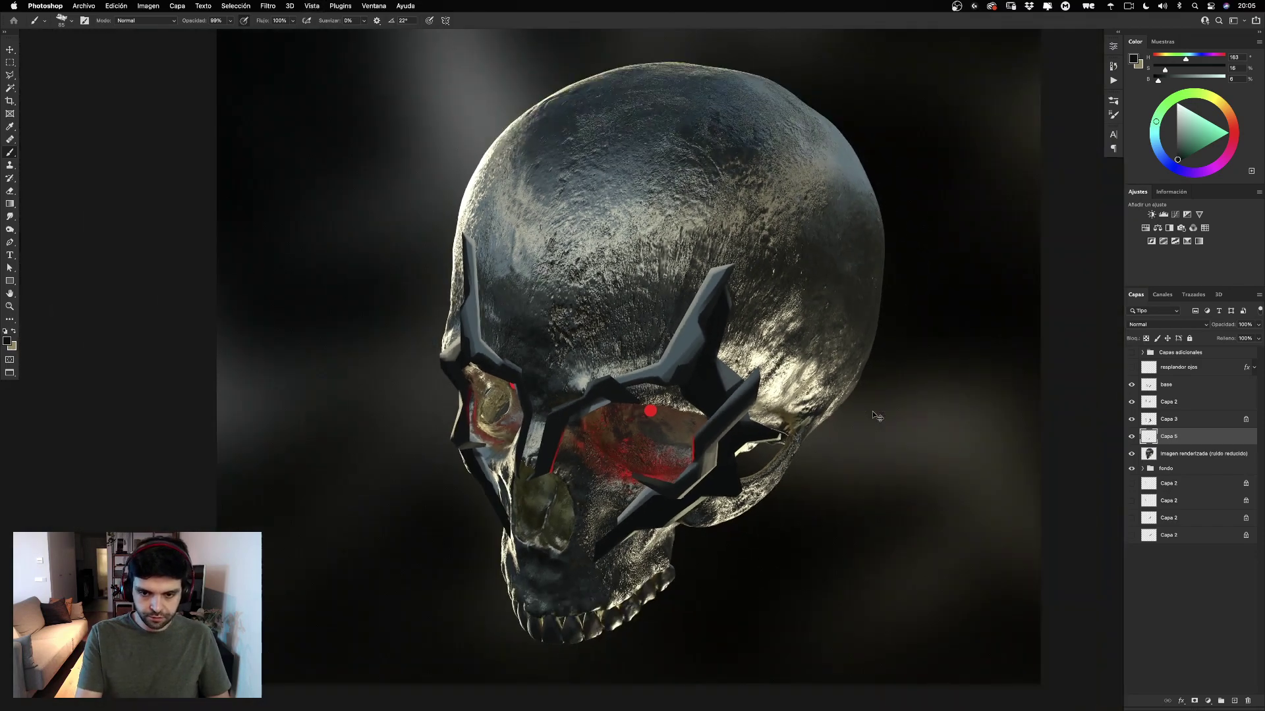
key("super+plus")
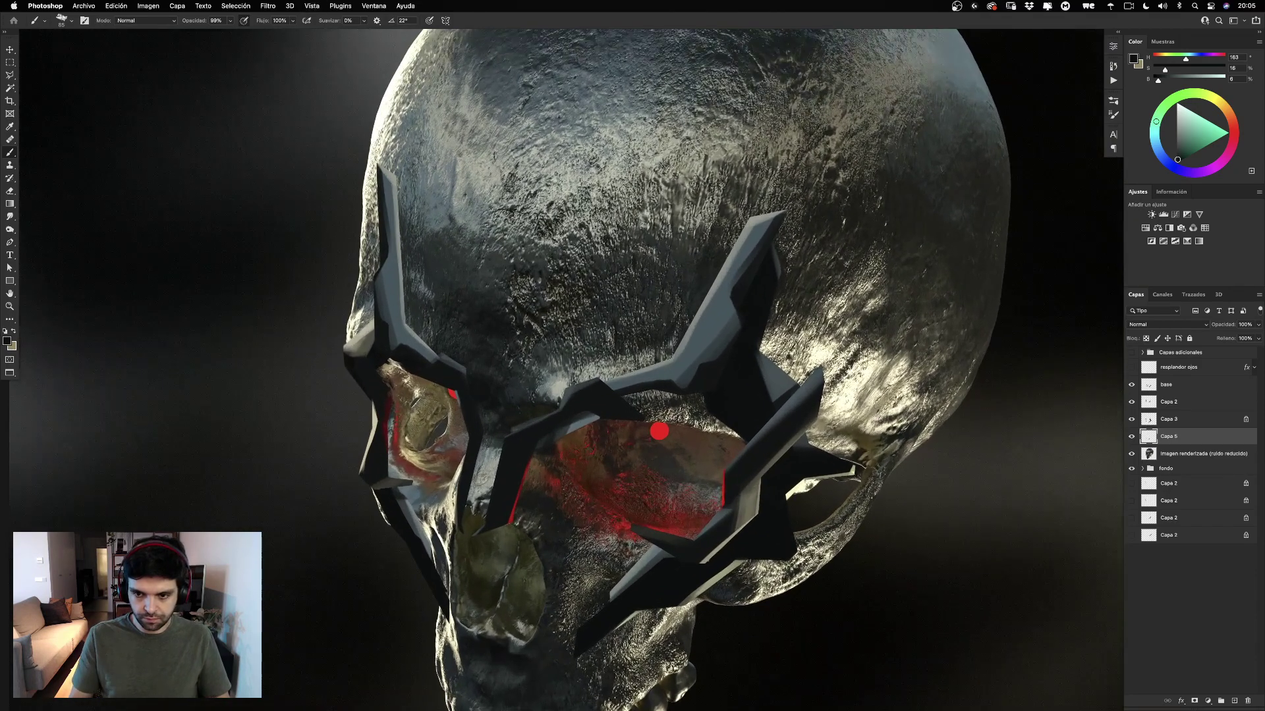
left_click_drag(779, 265, 653, 383)
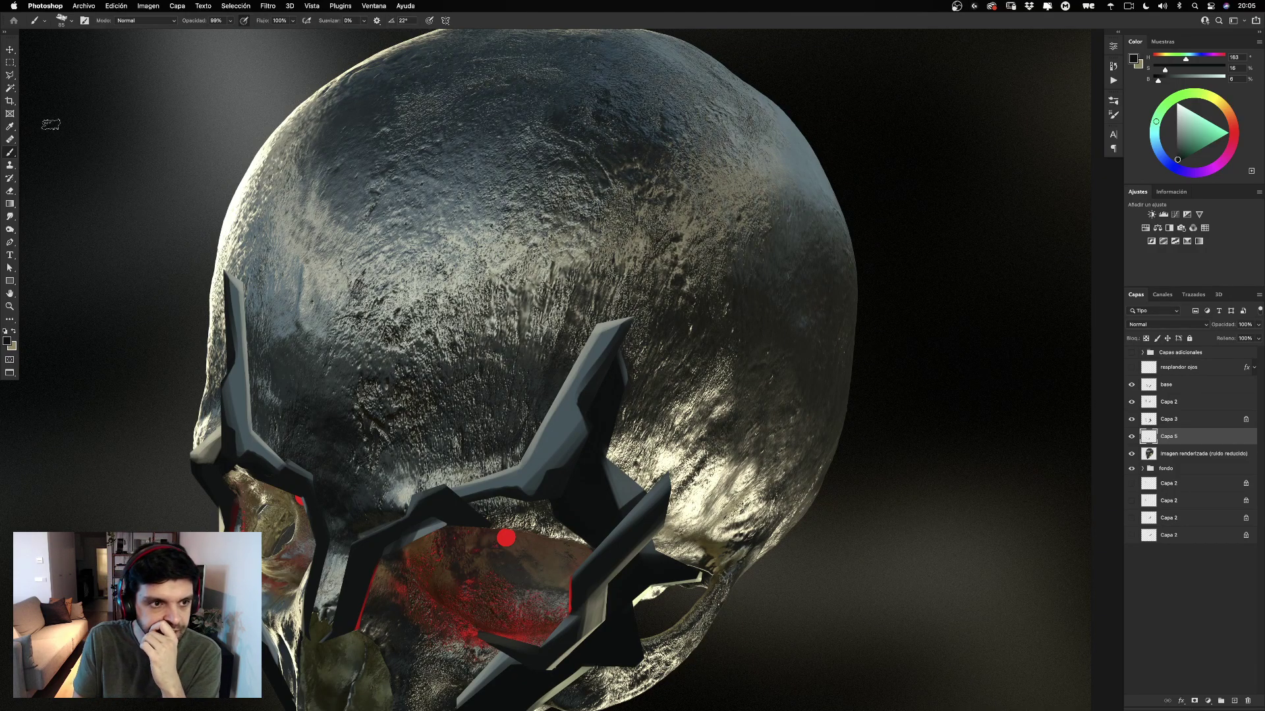
left_click(11, 75)
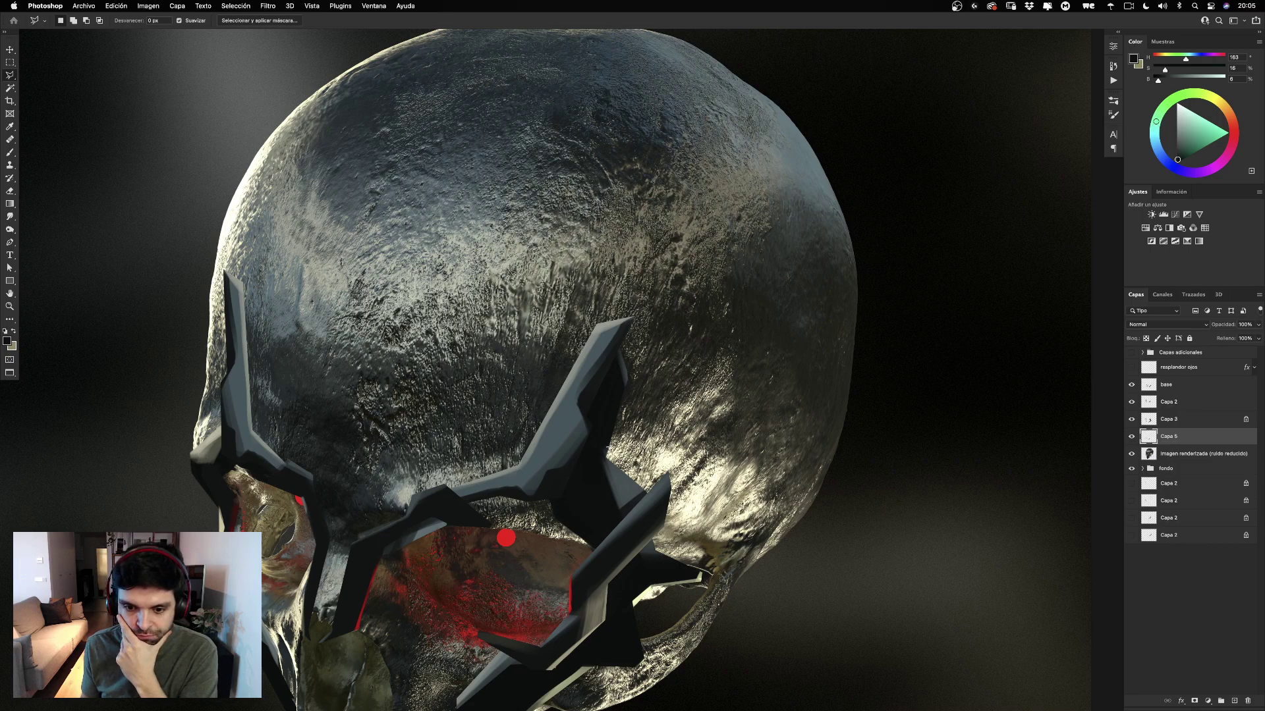
left_click_drag(699, 437, 779, 297)
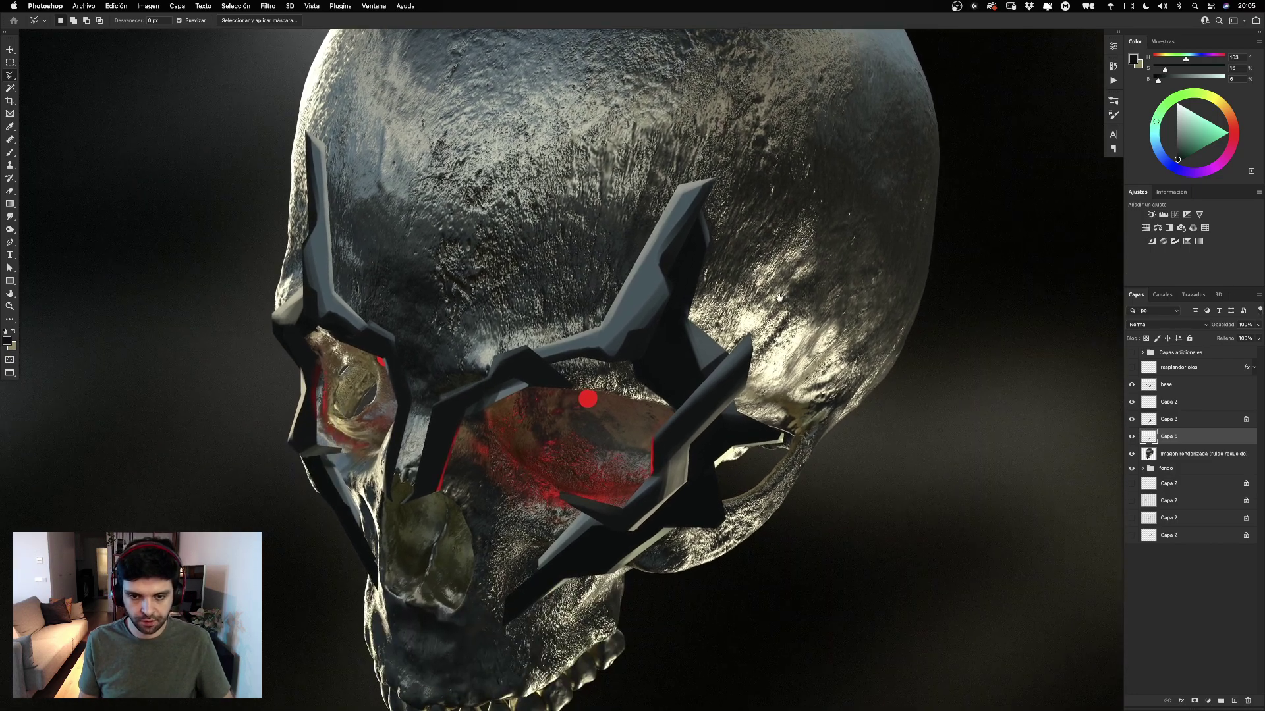
key("super+0")
key("b")
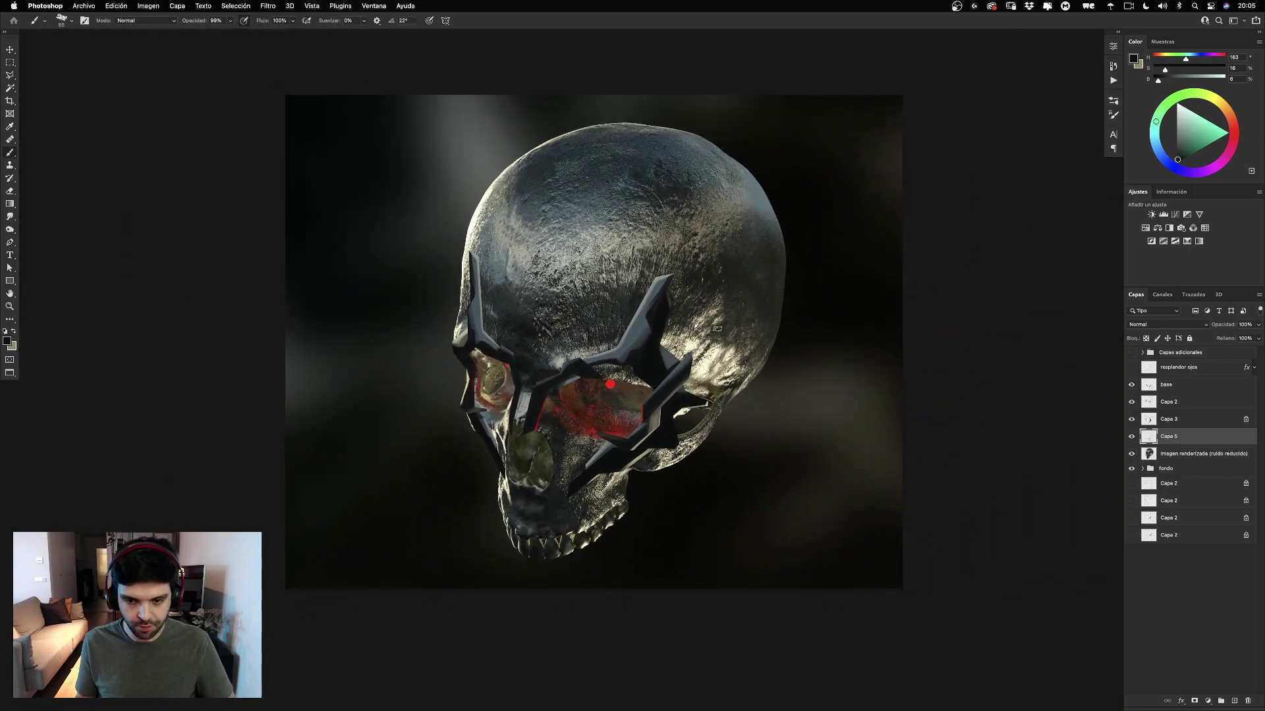
Try dark brush strokes on Capa 5 across the skull's side behind the near temple plate, and undo them.
left_click_drag(718, 321, 745, 312)
mouse_move(667, 340)
left_mouse_down()
mouse_move(731, 320)
mouse_move(780, 270)
mouse_move(766, 347)
mouse_move(736, 382)
mouse_move(718, 381)
mouse_move(709, 347)
mouse_move(679, 340)
mouse_move(718, 413)
mouse_move(716, 457)
mouse_move(743, 437)
mouse_move(746, 362)
mouse_move(781, 331)
mouse_move(792, 277)
mouse_move(756, 272)
mouse_move(722, 297)
mouse_move(775, 278)
mouse_move(731, 412)
mouse_move(748, 332)
mouse_move(770, 312)
mouse_move(763, 334)
mouse_move(677, 356)
mouse_move(718, 327)
left_mouse_up()
key("super+z")
key("super+z")
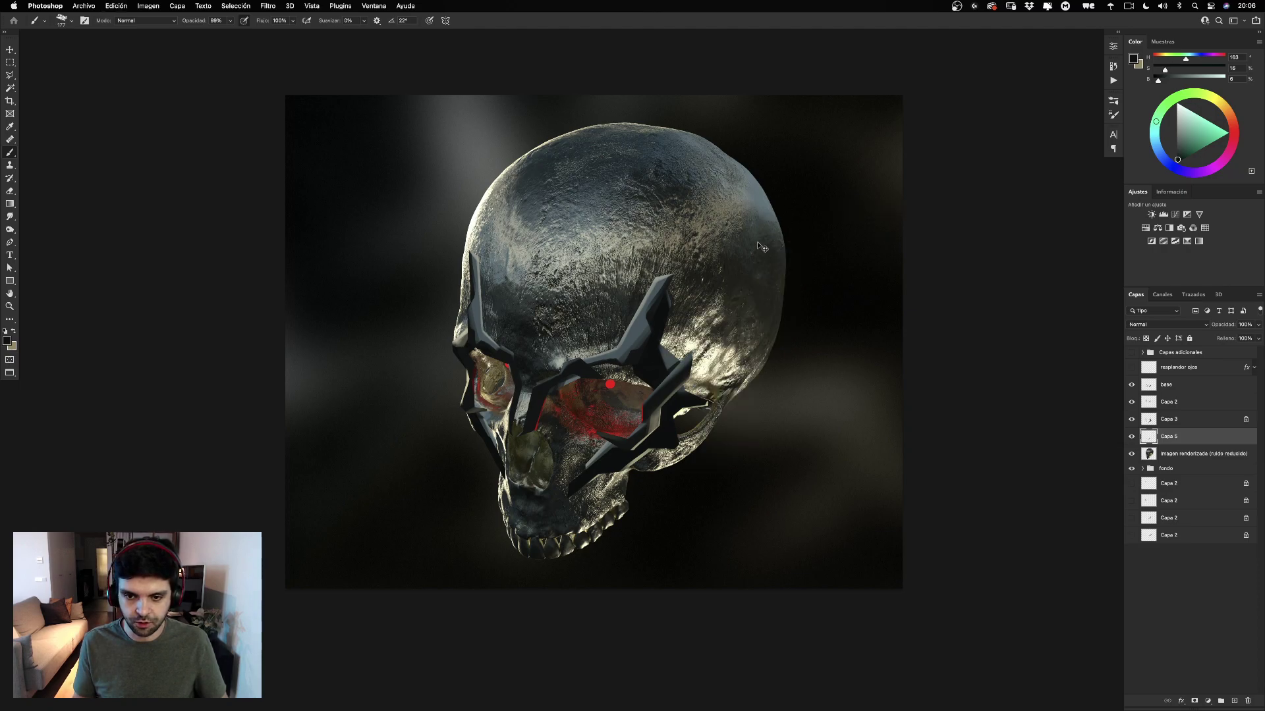
Block in a rough dark shape on layer Capa 5, from behind the eye frame to the skull's rear edge.
left_click_drag(646, 346, 757, 262)
key("super+z")
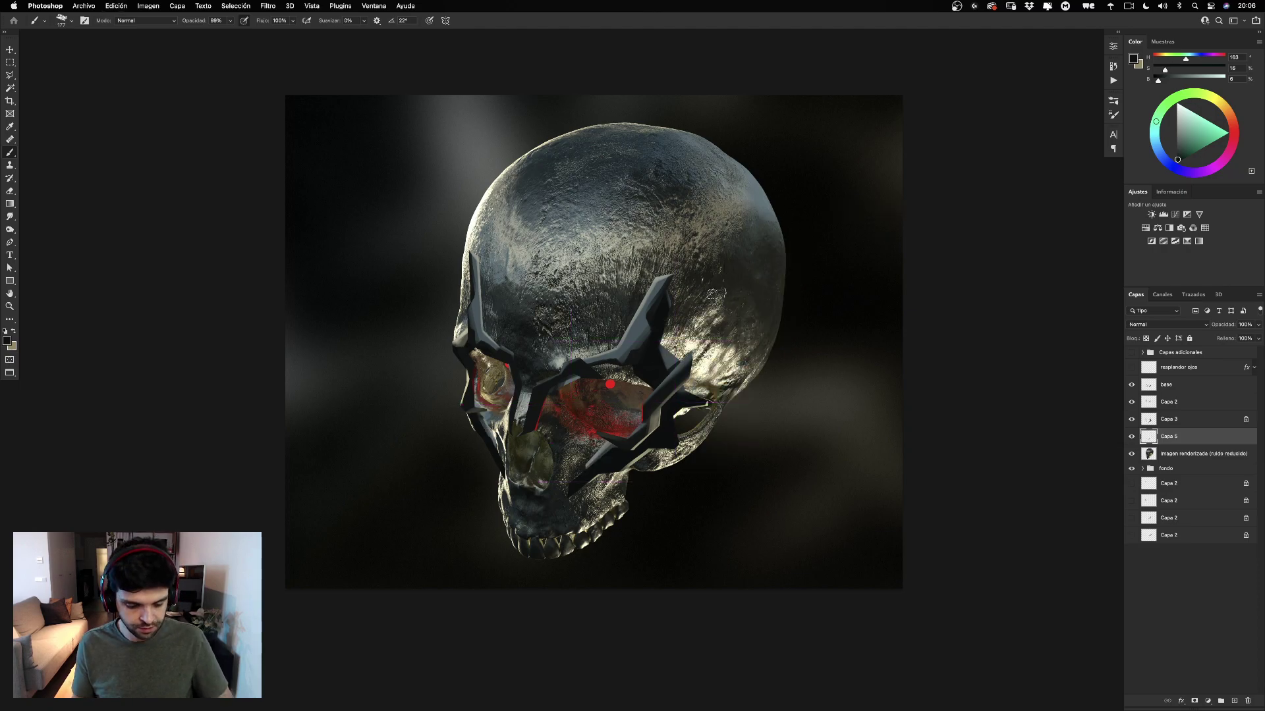
mouse_move(654, 356)
left_mouse_down()
mouse_move(741, 283)
mouse_move(766, 294)
mouse_move(781, 249)
mouse_move(761, 358)
mouse_move(724, 342)
mouse_move(708, 370)
mouse_move(719, 417)
mouse_move(673, 385)
mouse_move(687, 331)
mouse_move(664, 347)
mouse_move(763, 303)
mouse_move(744, 338)
mouse_move(700, 366)
mouse_move(702, 351)
mouse_move(700, 386)
mouse_move(720, 354)
left_mouse_up()
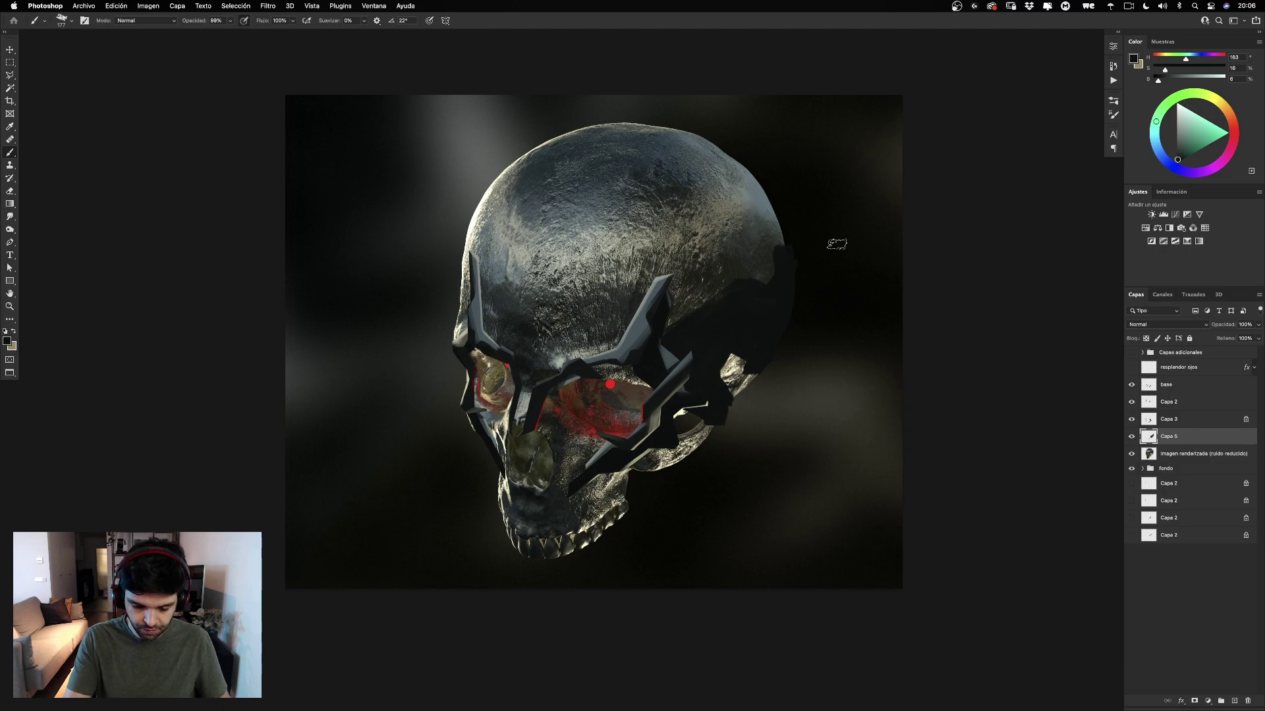
scroll(837, 243, "up", 10)
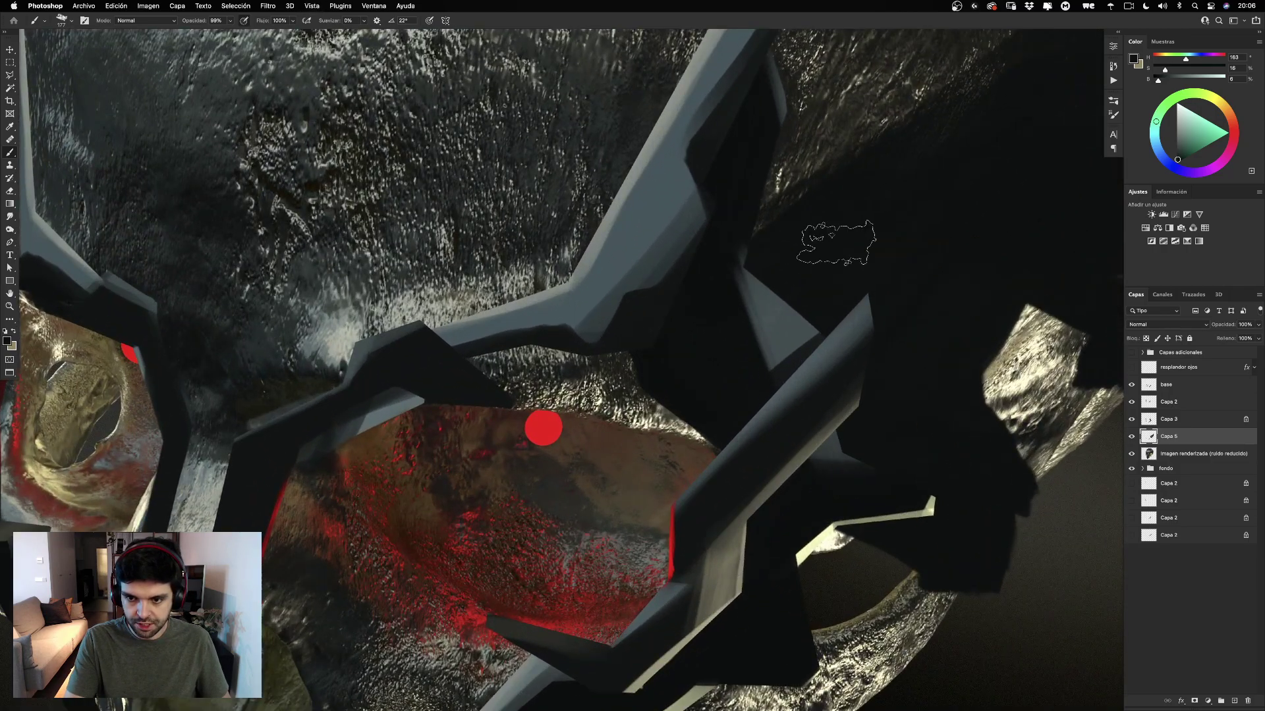
left_click_drag(770, 300, 593, 361)
key("super+minus")
scroll(598, 365, "down", 2)
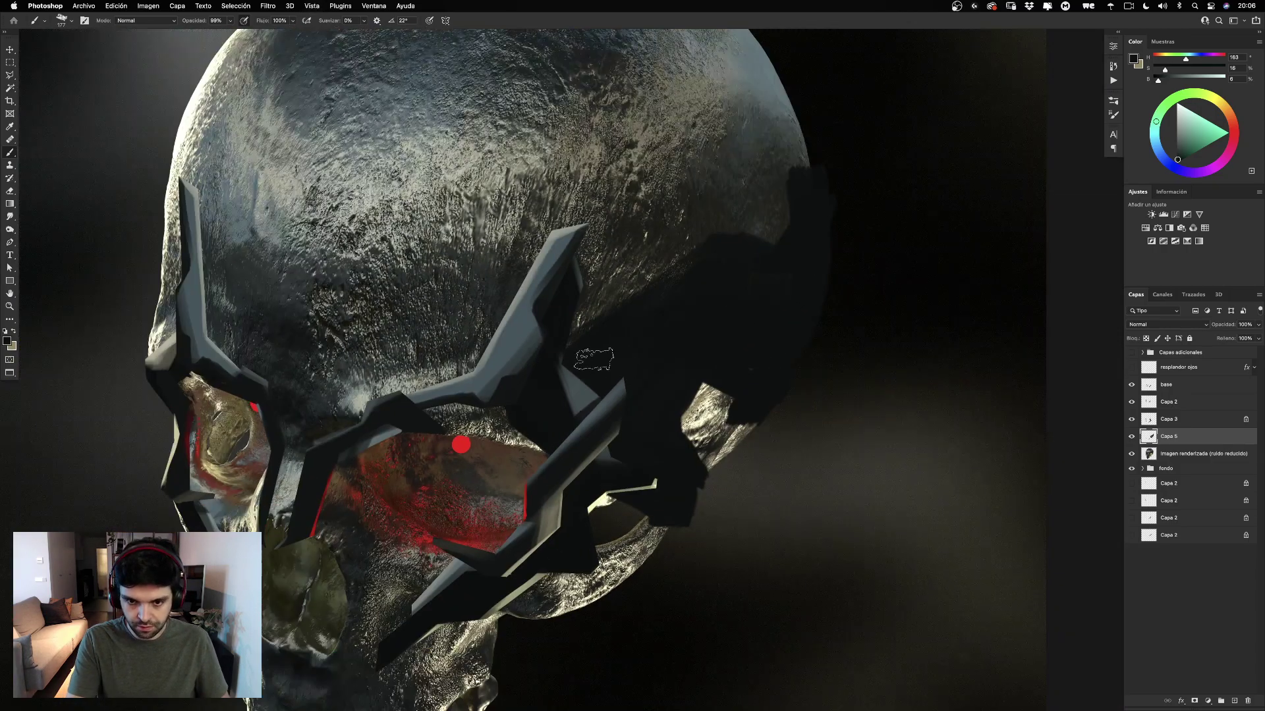
left_click_drag(757, 268, 748, 309)
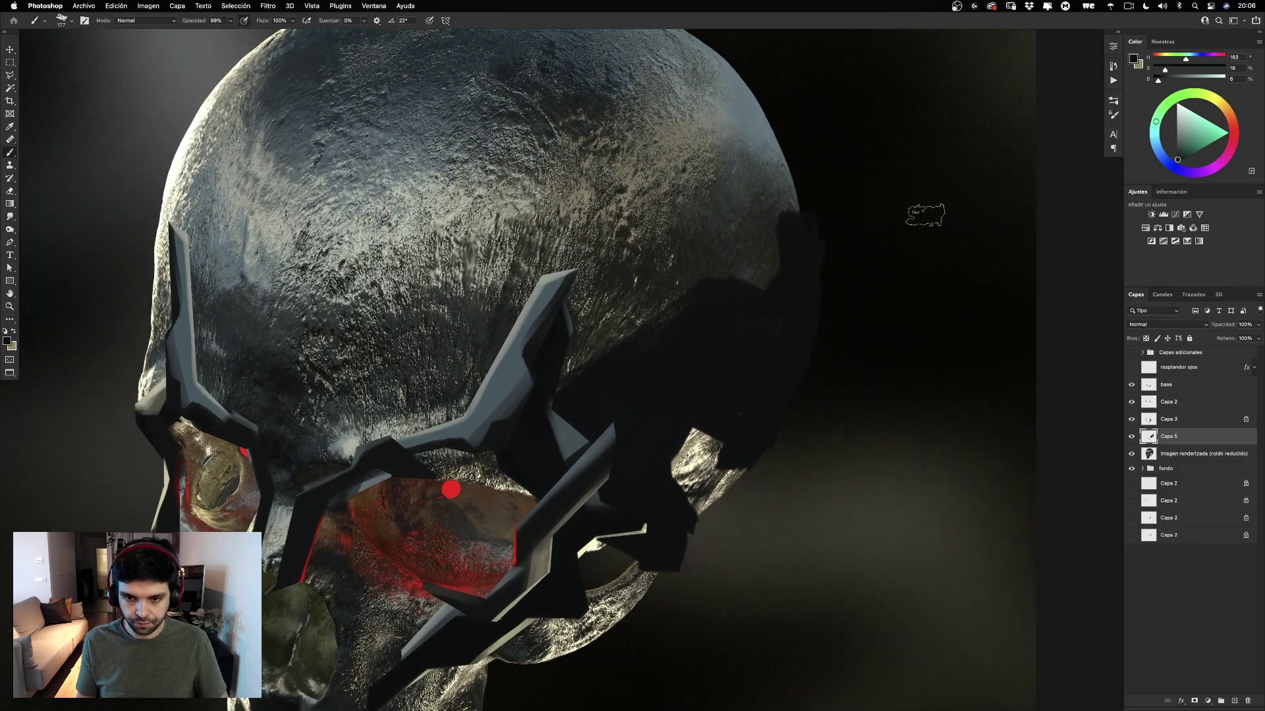
Outline an angular plate from the temple to the skull's rear with the Polygonal Lasso and fill it with the dark foreground color.
left_click(10, 75)
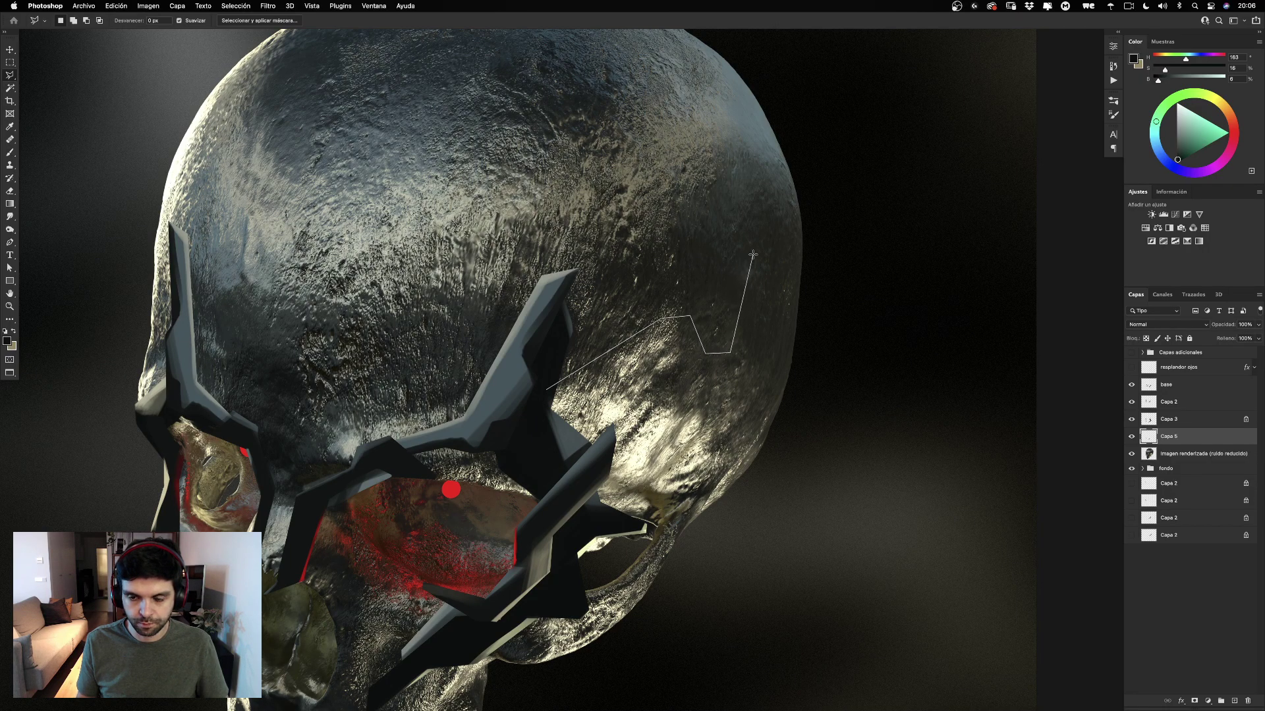
left_click(752, 254)
left_click(797, 389)
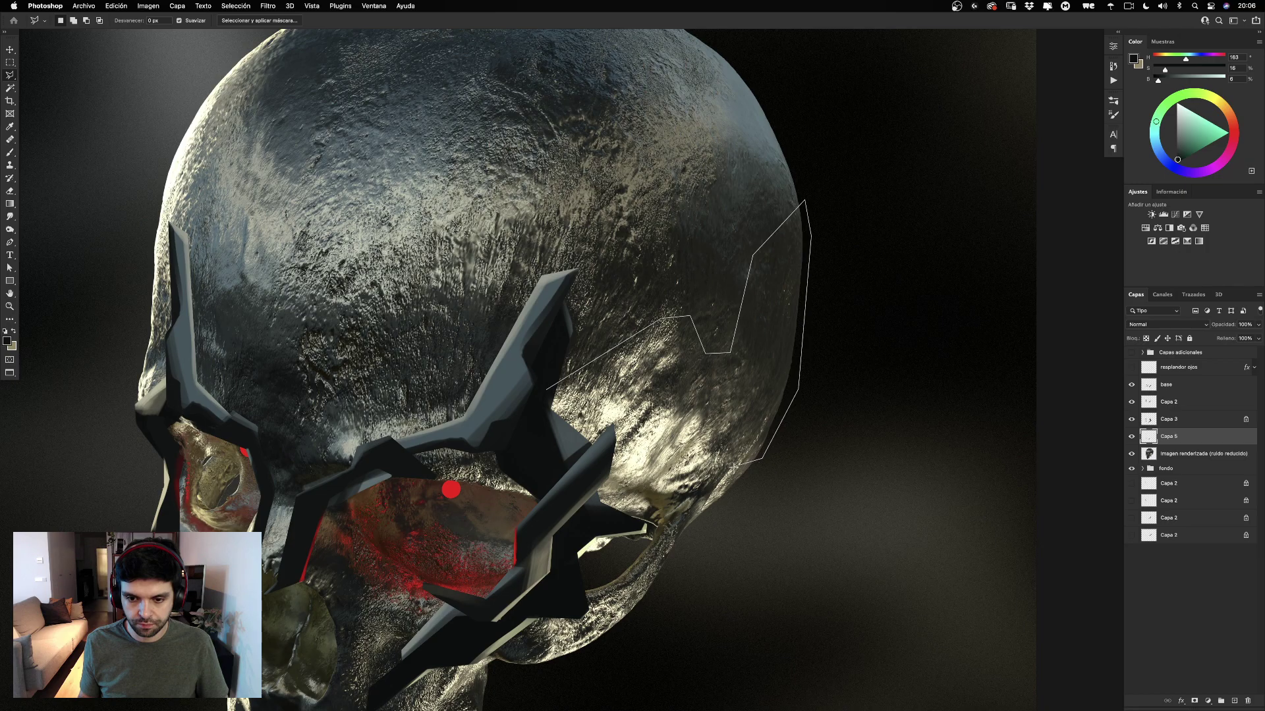
left_click(753, 462)
left_click(706, 396)
left_click(614, 520)
left_click(527, 432)
left_click(525, 394)
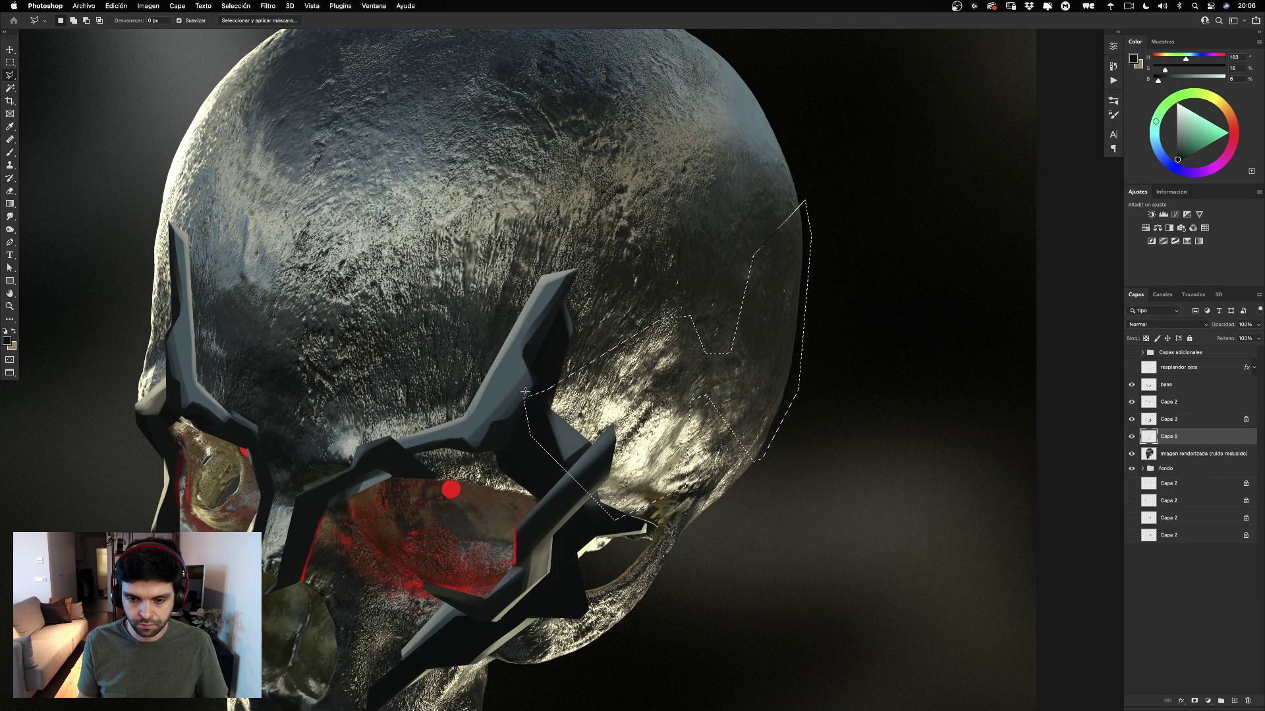
key("alt+BackSpace")
key("super+d")
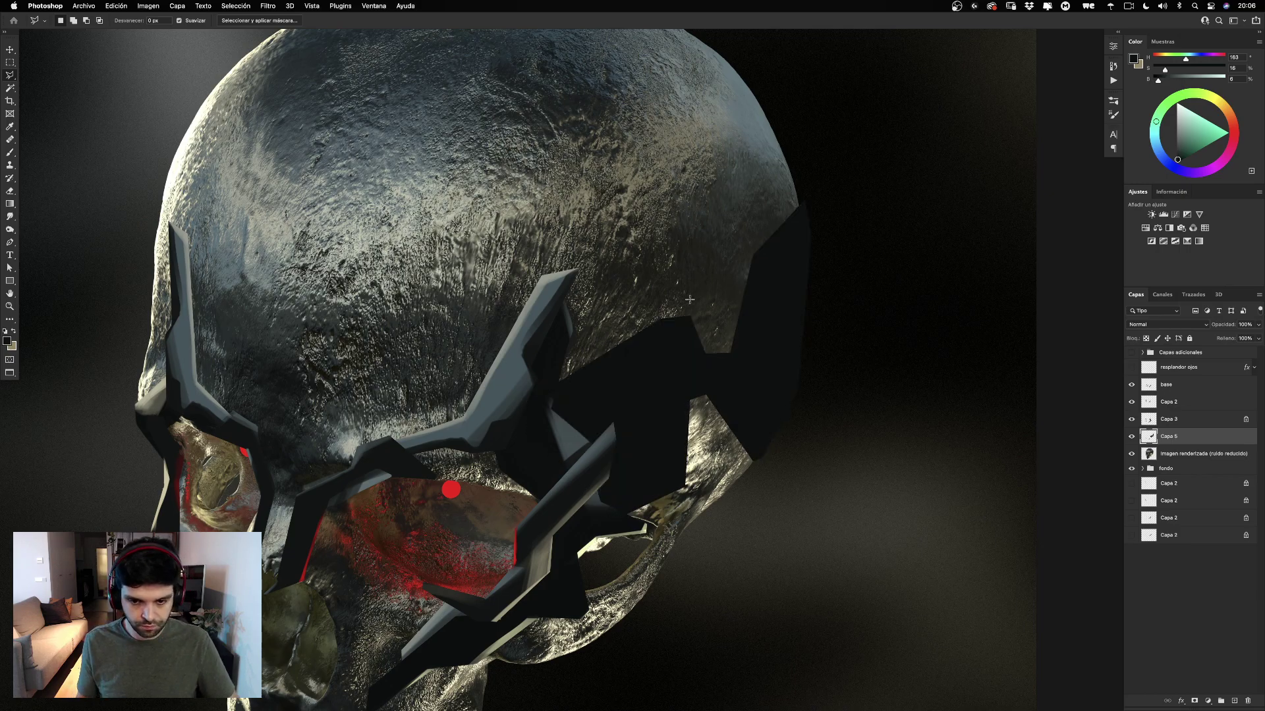
Refine the dark plate with the brush, rounding its outer edge along the skull's rear and cleaning up its notches.
left_click_drag(702, 267, 748, 184)
key("b")
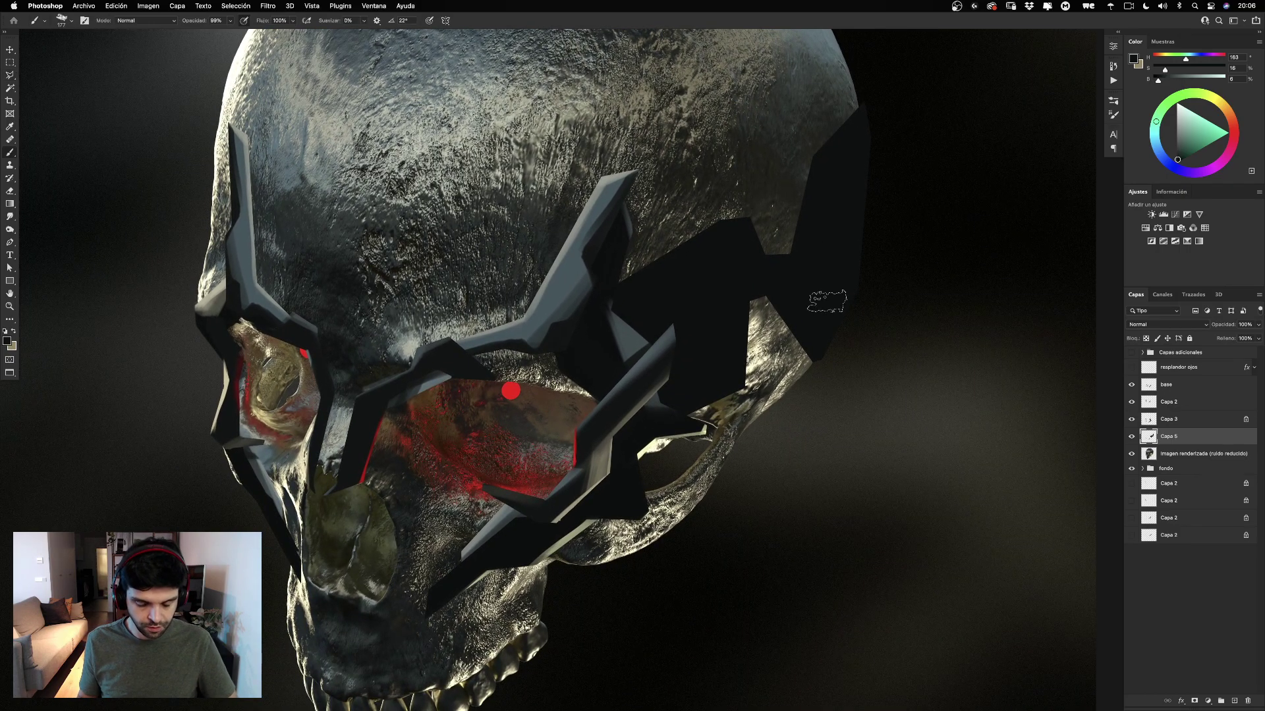
left_click_drag(788, 263, 758, 264)
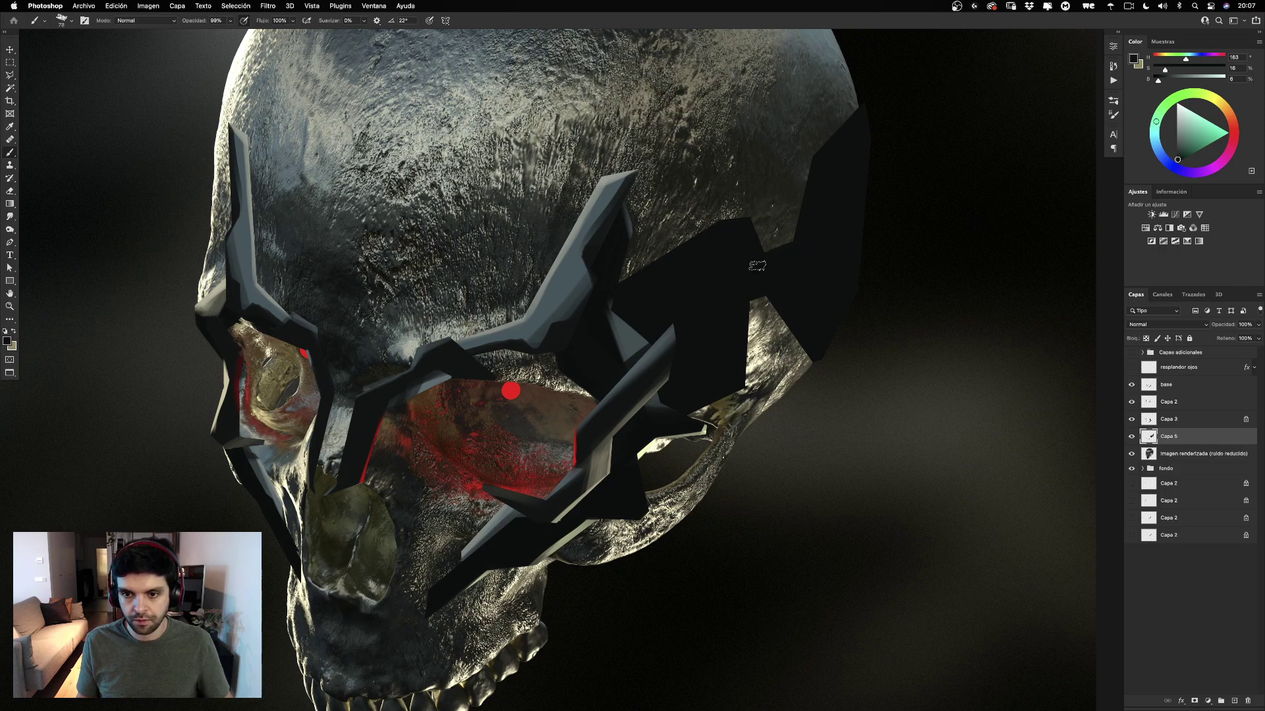
left_click_drag(829, 193, 776, 252)
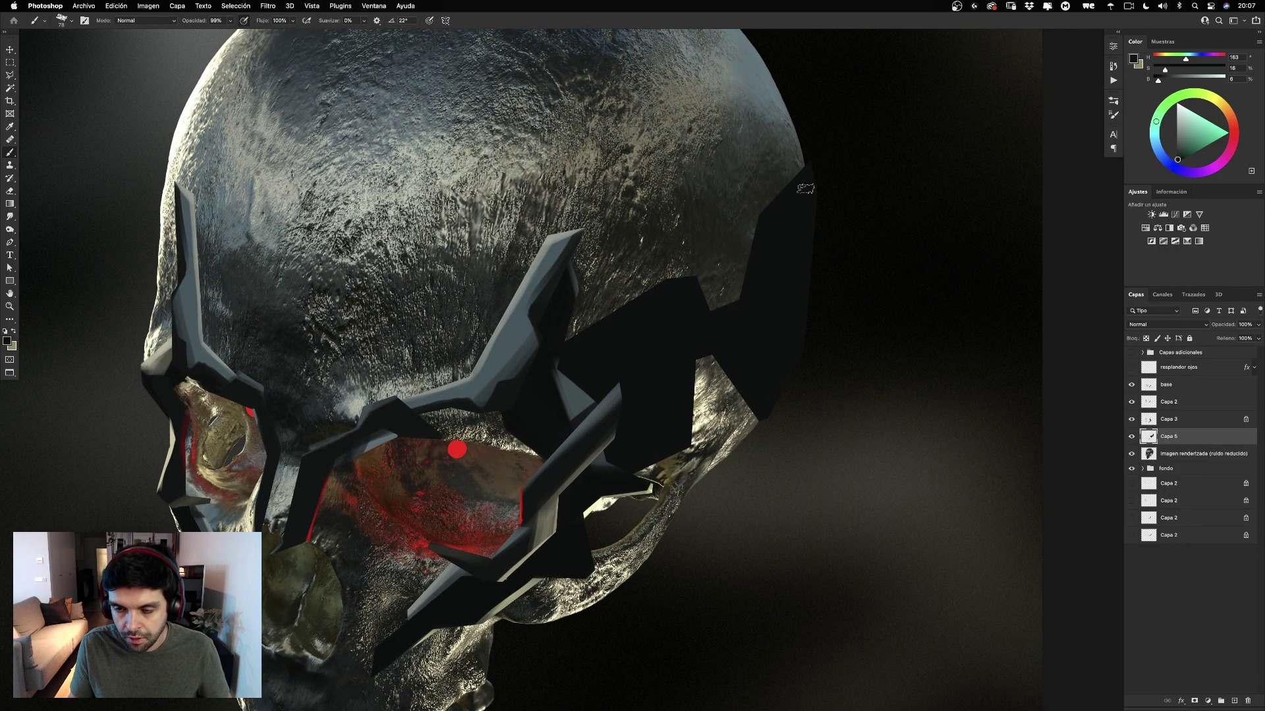
left_click_drag(799, 192, 798, 194)
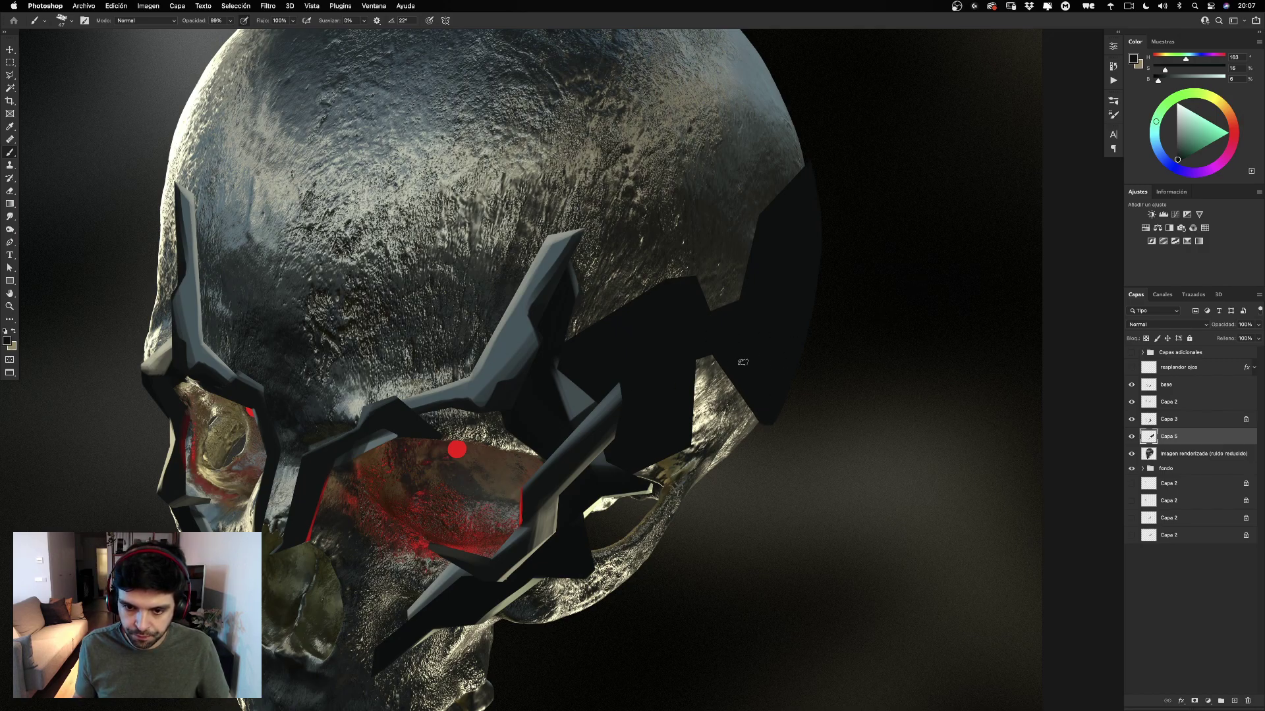
left_click_drag(743, 363, 732, 357)
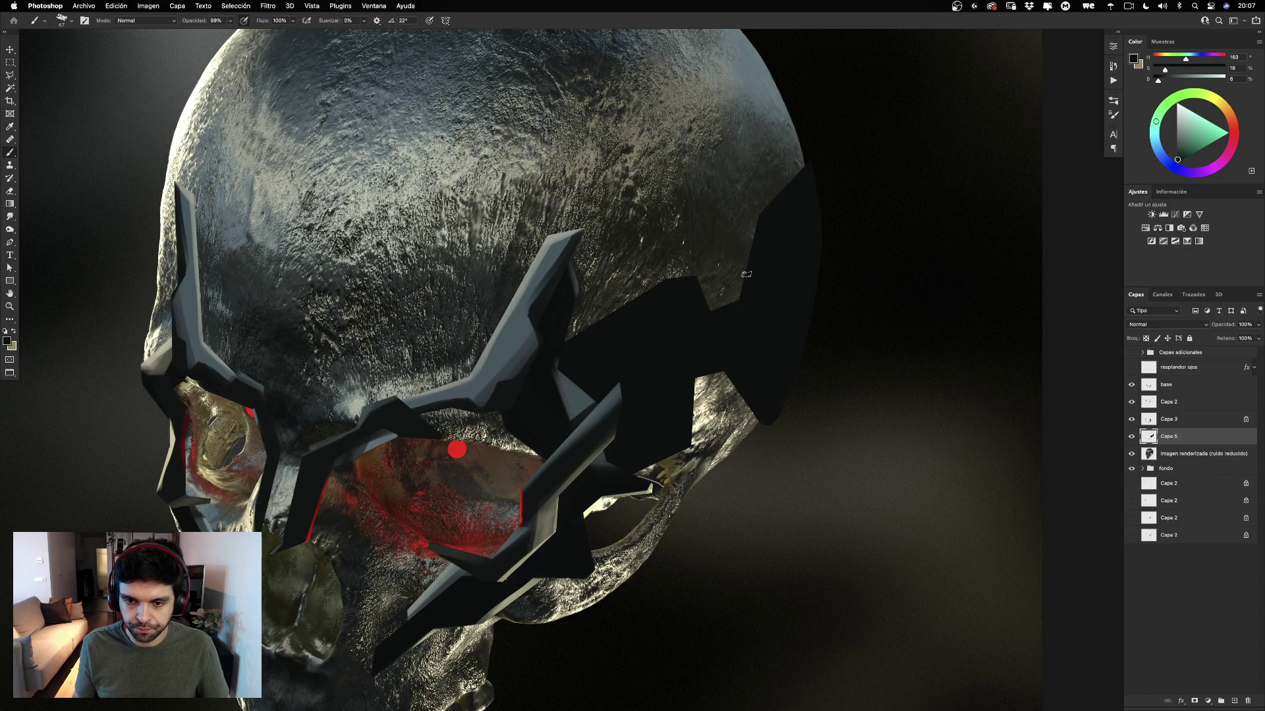
Paint a tapered prong rising from the plate's upper edge and extend the plate's lower part toward the cheekbone.
mouse_move(751, 301)
left_mouse_down("ctrl+alt")
mouse_move(713, 303)
mouse_move(685, 245)
left_mouse_up("ctrl+alt")
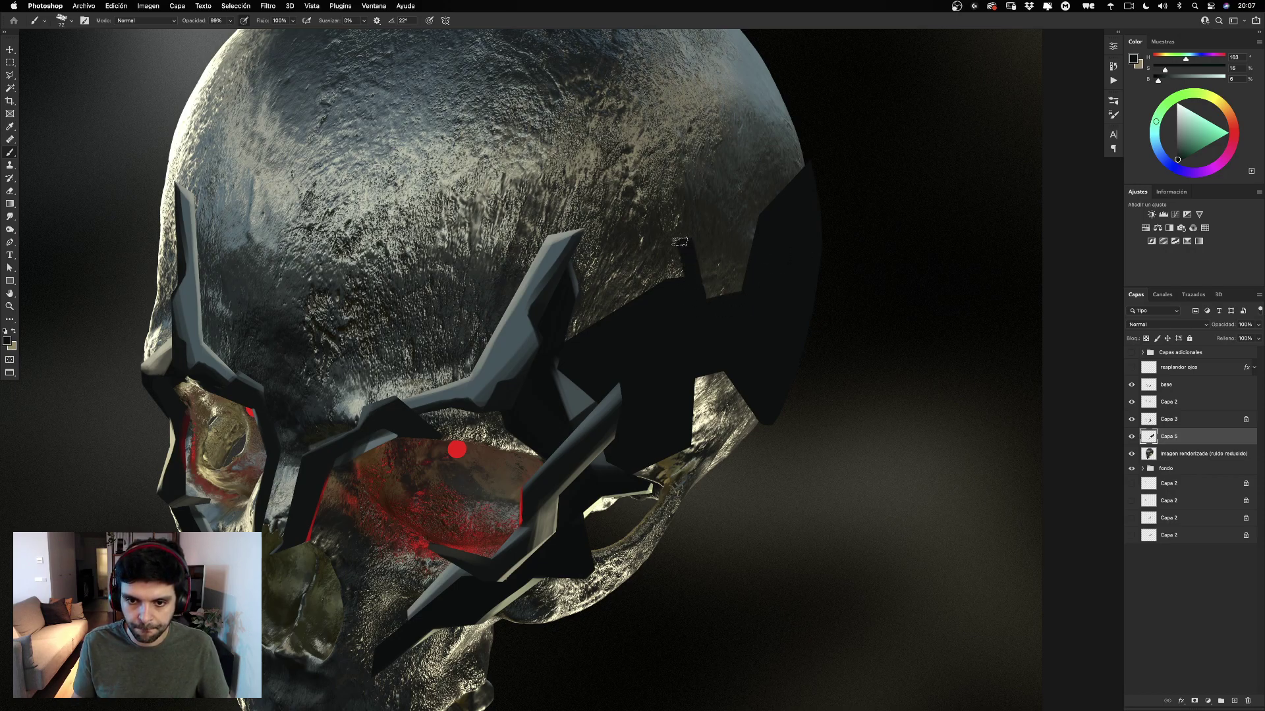
left_click_drag(663, 296, 682, 255)
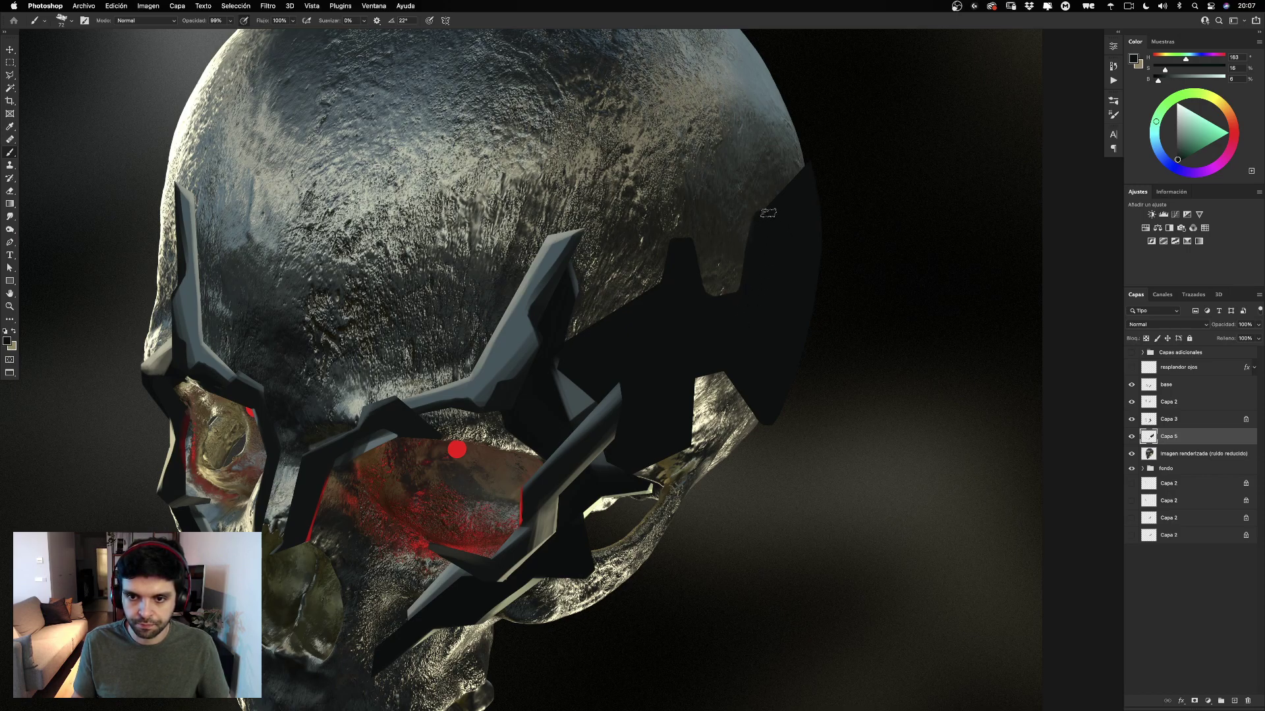
mouse_move(682, 263)
left_mouse_down()
mouse_move(718, 217)
mouse_move(714, 182)
left_mouse_up()
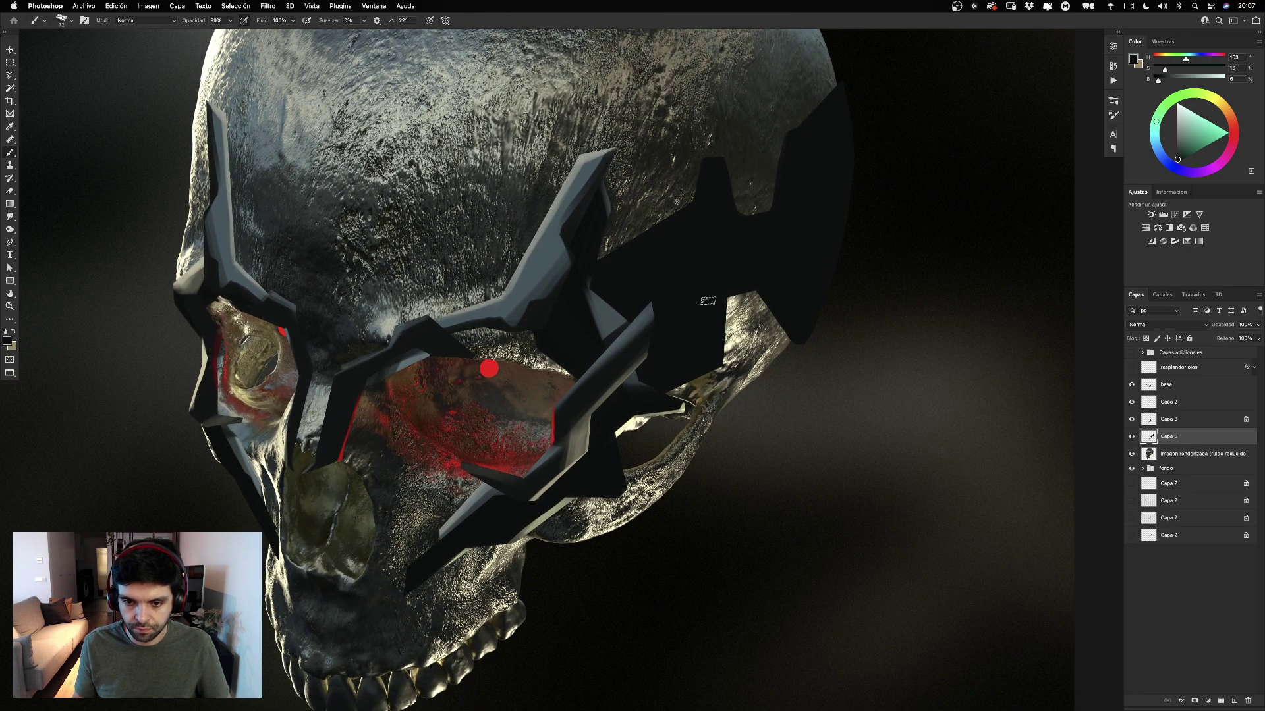
mouse_move(727, 283)
left_mouse_down()
mouse_move(720, 377)
mouse_move(703, 391)
mouse_move(679, 375)
mouse_move(707, 374)
left_mouse_up()
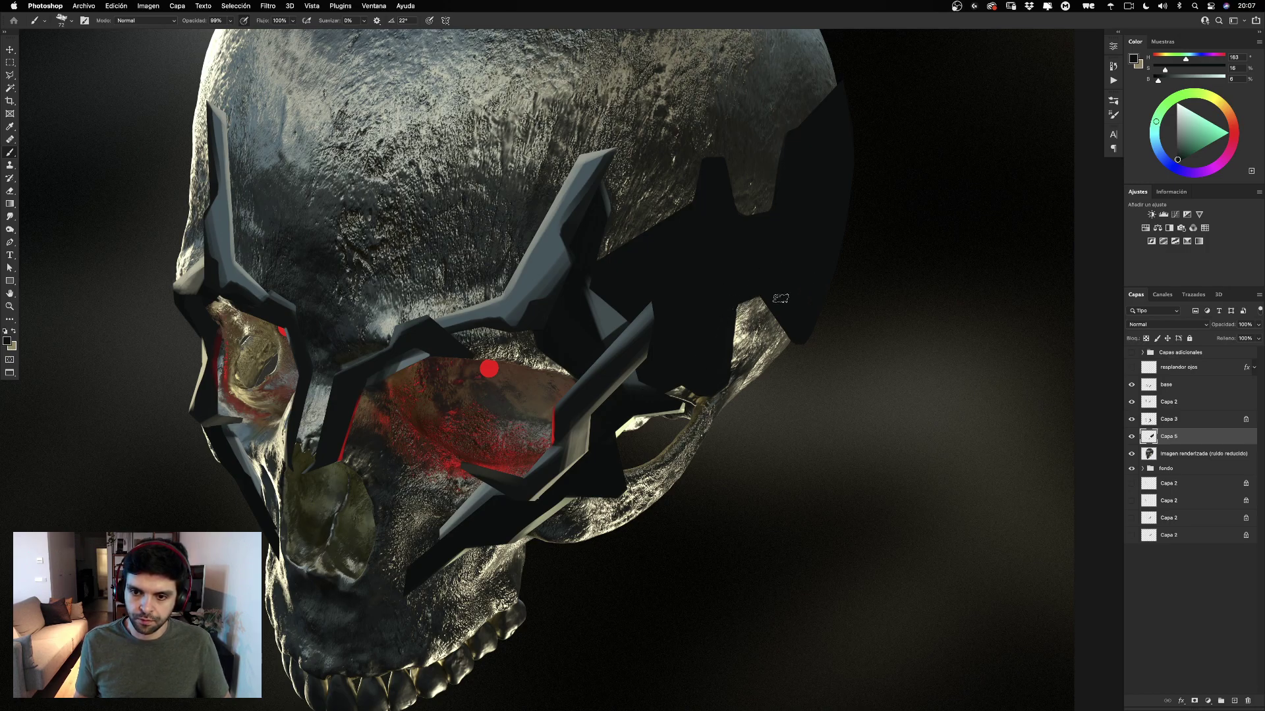
scroll(816, 277, "up", 3)
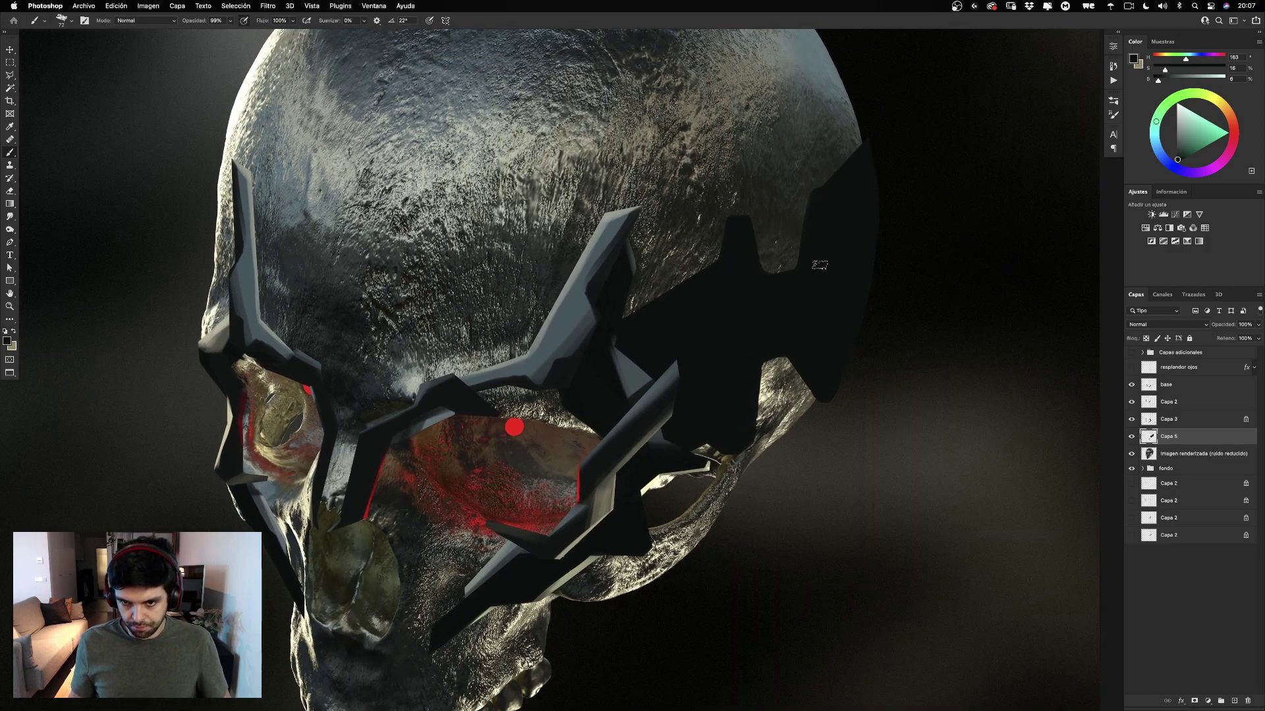
Delete the entire contents of layer Capa 5 and clear the selection.
key("super+minus")
key("super+minus")
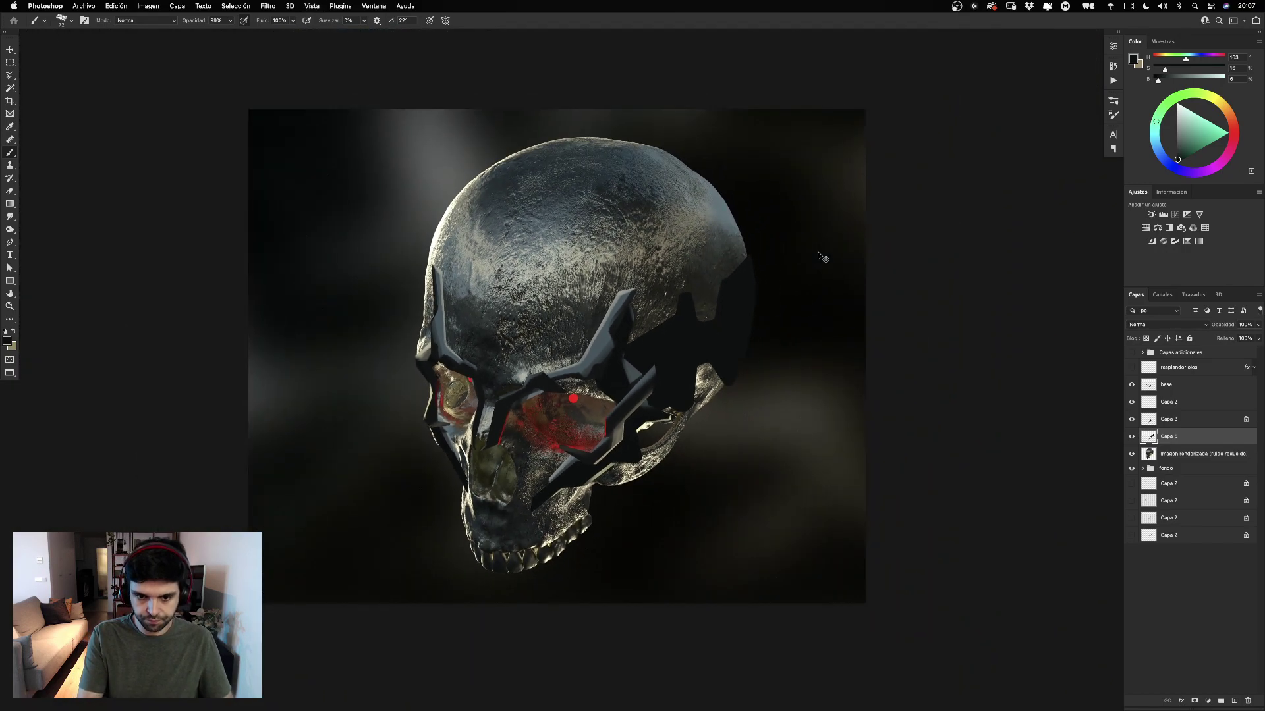
key("super+plus")
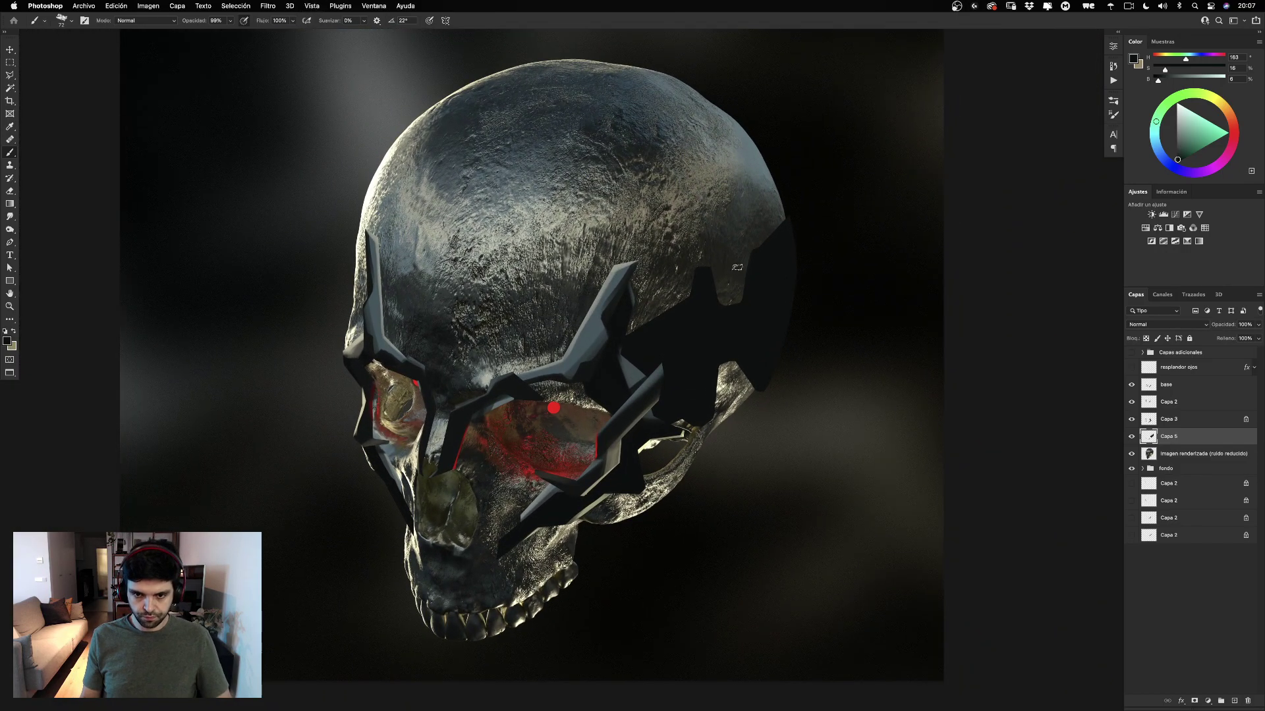
key("super+a")
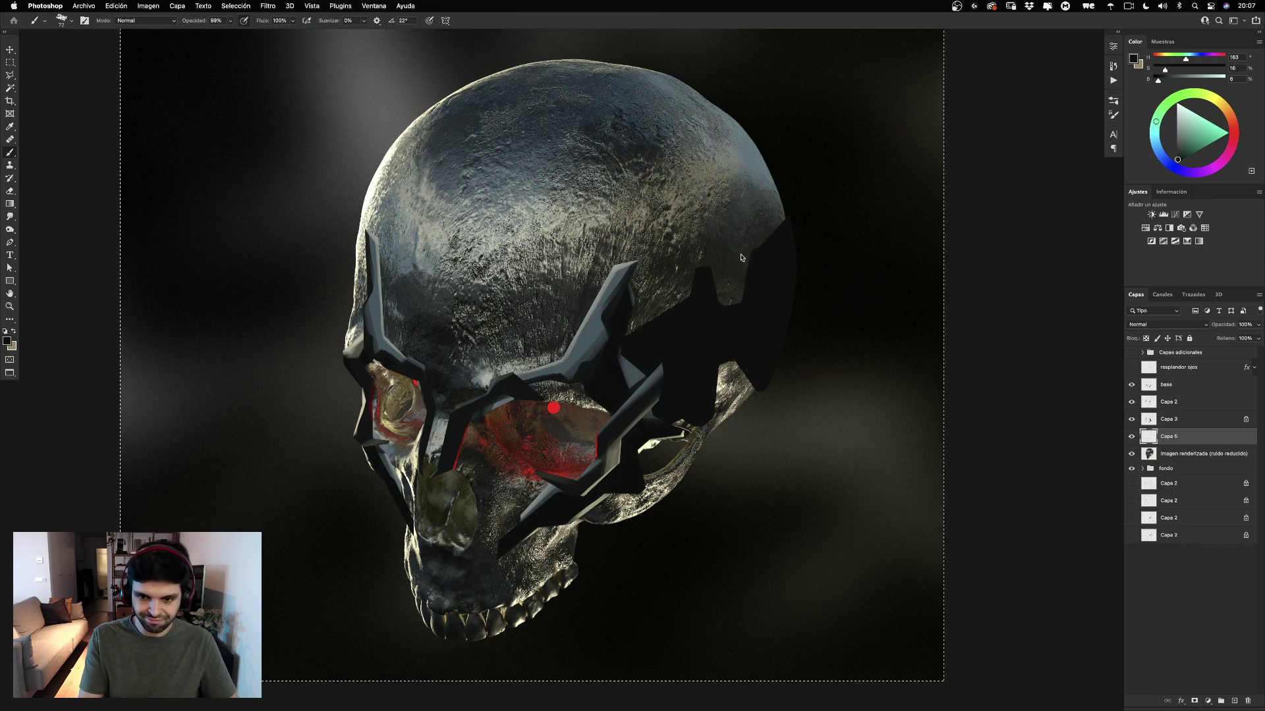
key("BackSpace")
key("super+d")
Try broad dark brush strokes across the temple and rear of the skull, and undo them.
mouse_move(672, 306)
left_mouse_down()
mouse_move(708, 337)
mouse_move(745, 331)
mouse_move(776, 232)
mouse_move(762, 380)
mouse_move(703, 411)
mouse_move(691, 428)
mouse_move(700, 468)
mouse_move(652, 468)
left_mouse_up()
mouse_move(614, 349)
left_mouse_down()
mouse_move(632, 381)
mouse_move(644, 364)
mouse_move(743, 348)
mouse_move(734, 374)
left_mouse_up()
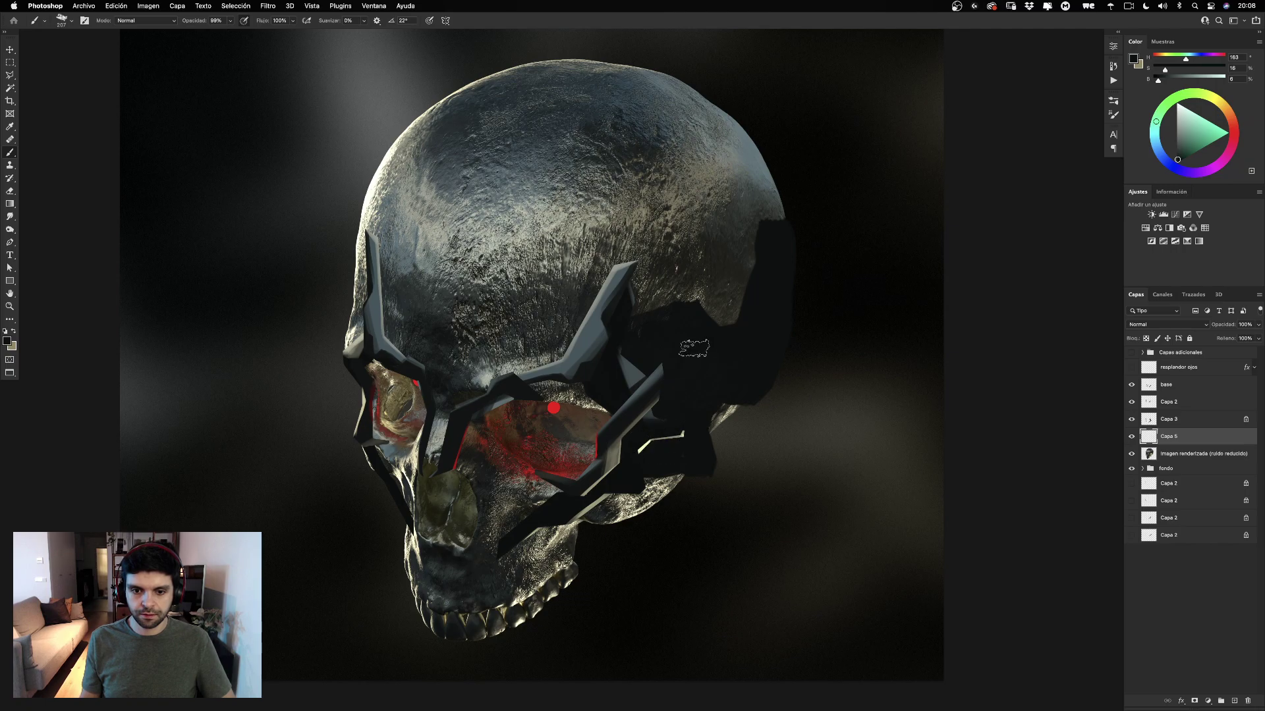
key("super+z")
key("super+z")
key("super+z")
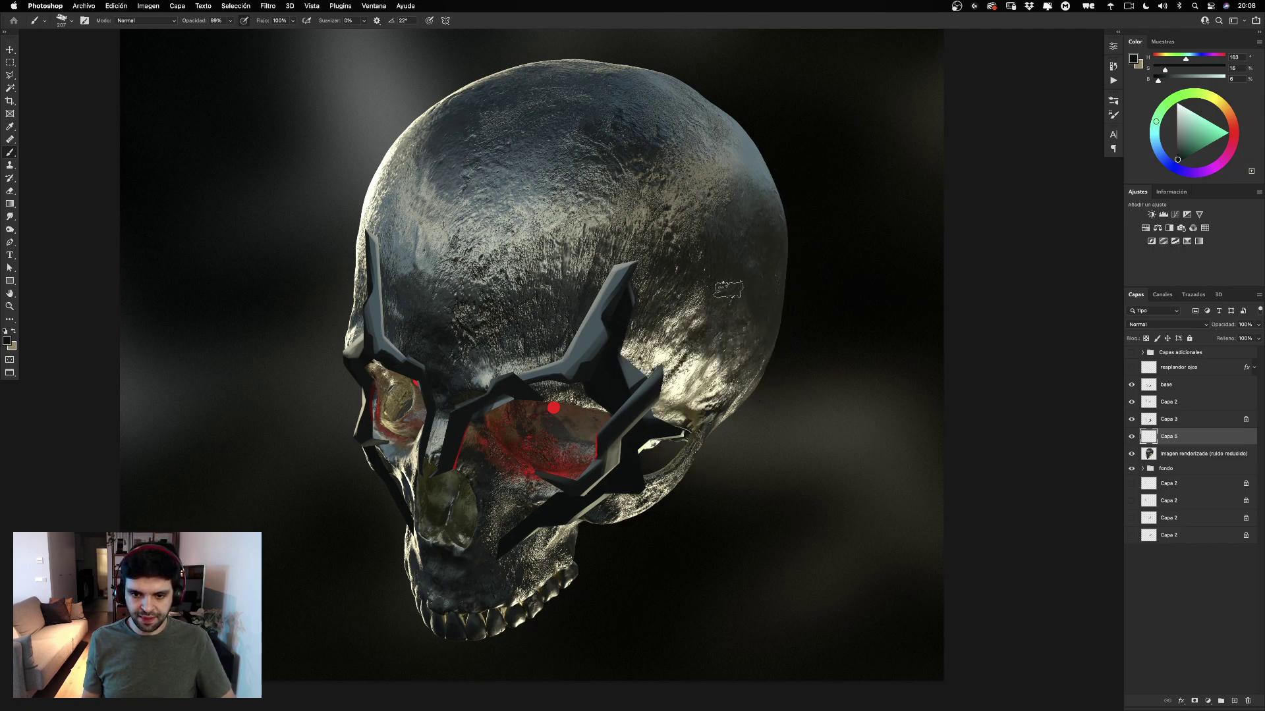
mouse_move(632, 305)
left_mouse_down()
mouse_move(665, 293)
mouse_move(763, 316)
left_mouse_up()
key("super+z")
Block in a large dark shape from the eye frame past the skull's rear outline, refining its edge with an 84 px brush.
mouse_move(630, 308)
left_mouse_down()
mouse_move(748, 349)
mouse_move(758, 400)
mouse_move(779, 309)
mouse_move(778, 190)
mouse_move(681, 242)
left_mouse_up()
mouse_move(685, 290)
left_mouse_down()
mouse_move(640, 304)
mouse_move(722, 271)
mouse_move(730, 248)
mouse_move(760, 234)
mouse_move(753, 336)
mouse_move(703, 302)
mouse_move(712, 308)
mouse_move(674, 308)
mouse_move(740, 287)
mouse_move(789, 231)
mouse_move(820, 224)
mouse_move(825, 172)
mouse_move(810, 252)
mouse_move(735, 273)
mouse_move(764, 245)
left_mouse_up()
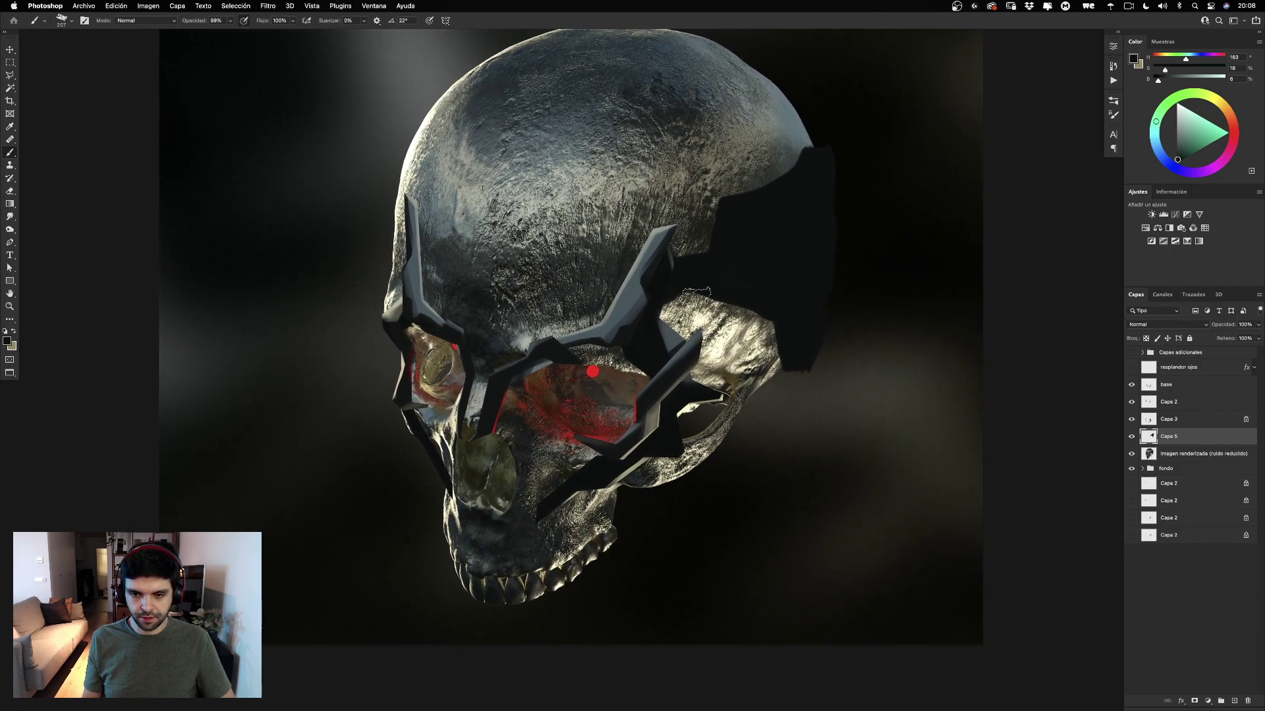
left_click_drag(696, 300, 677, 301)
right_click(677, 303)
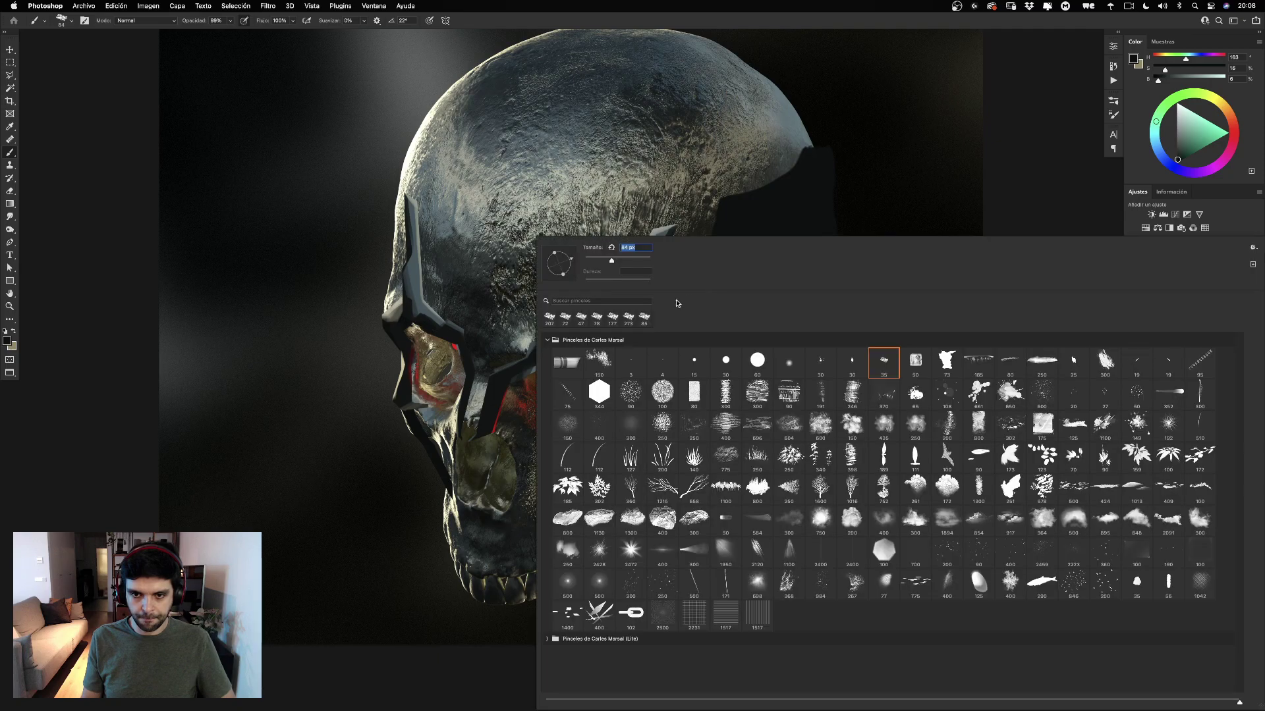
left_click(781, 231)
left_click_drag(688, 292, 666, 309)
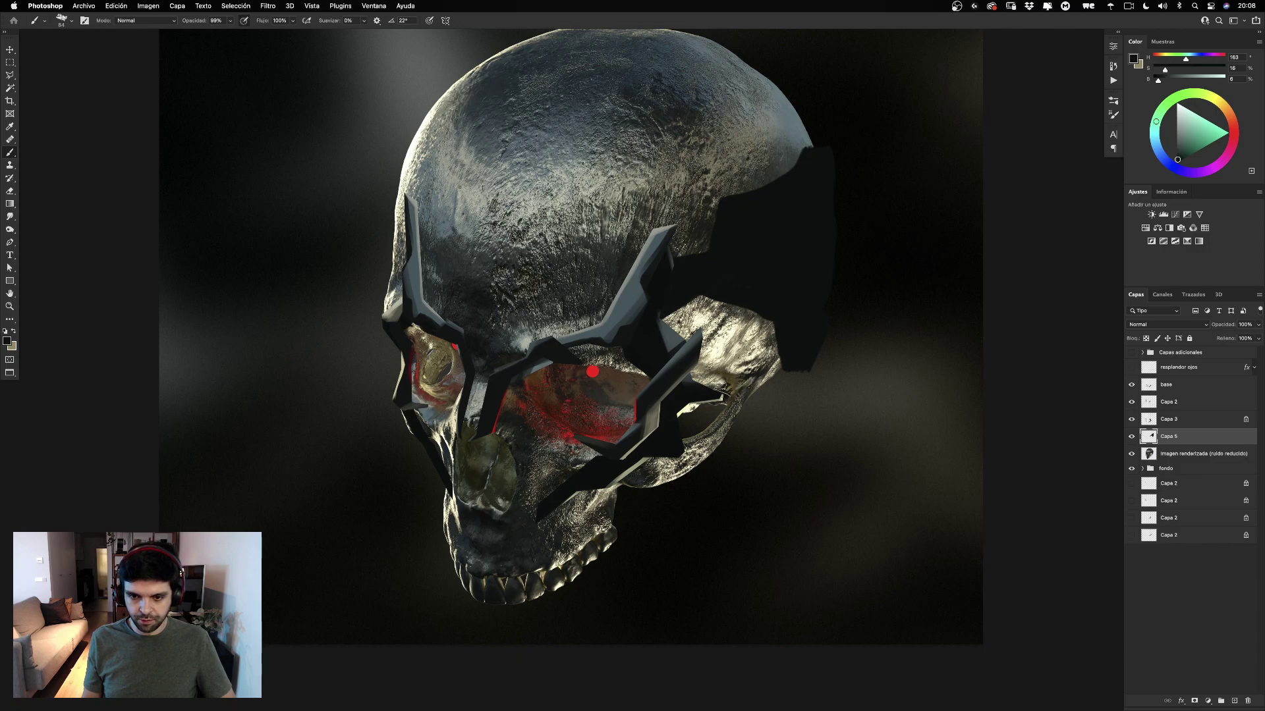
Try thin dark struts running from the large shape's lower edge down to the cheekbone.
left_click_drag(758, 308, 820, 283)
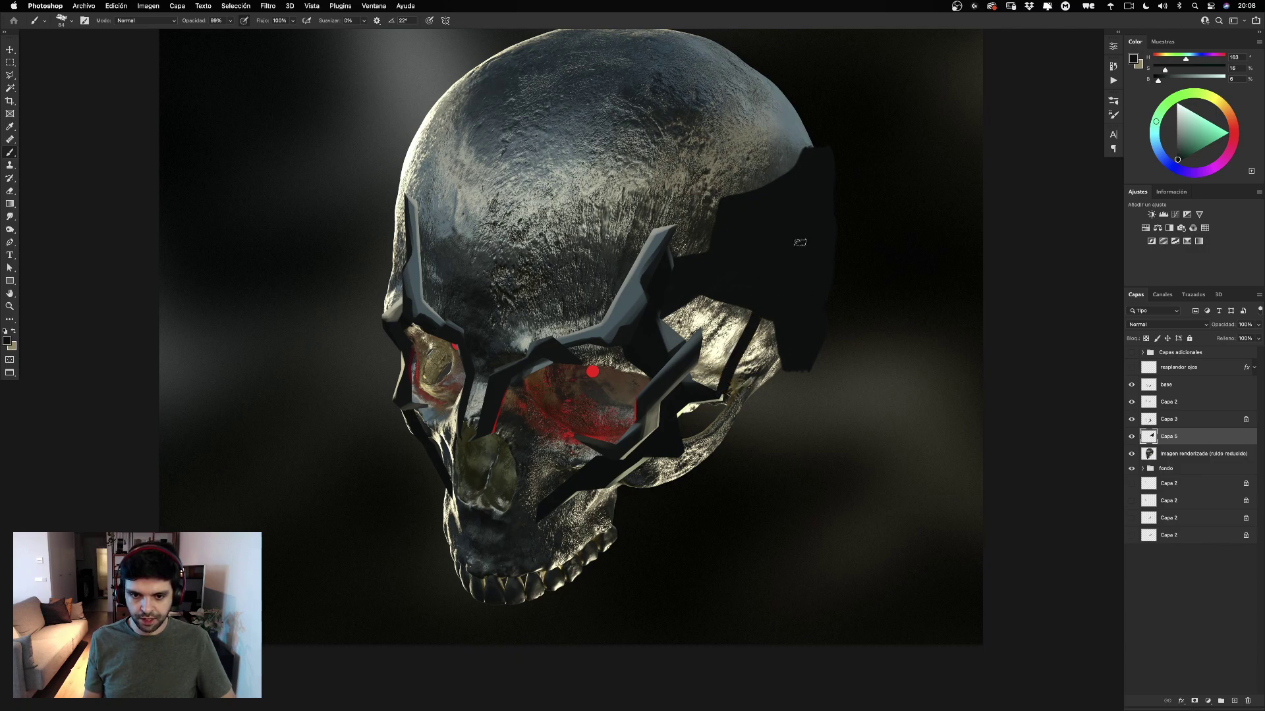
mouse_move(721, 379)
left_mouse_down()
mouse_move(755, 289)
mouse_move(793, 250)
mouse_move(774, 233)
mouse_move(779, 215)
mouse_move(783, 257)
mouse_move(741, 292)
mouse_move(700, 393)
mouse_move(751, 291)
mouse_move(723, 373)
left_mouse_up()
key("super+z")
key("super+z")
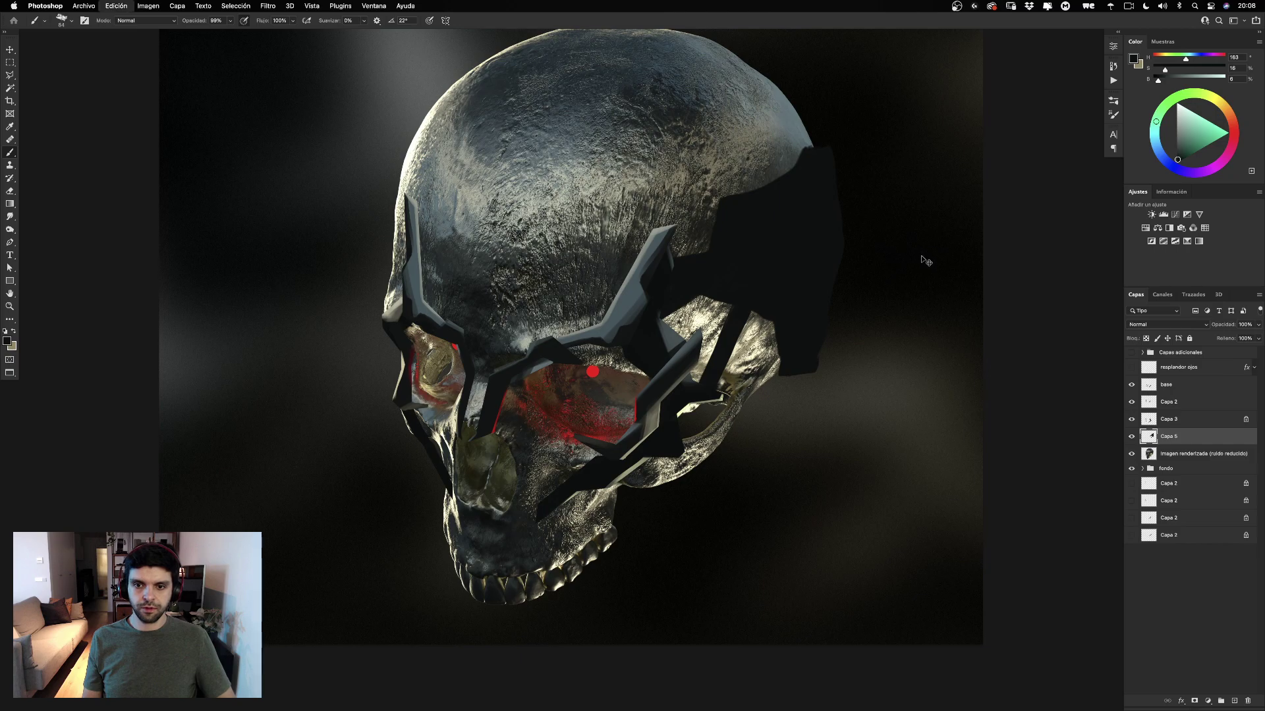
Undo the large dark shape and its strut strokes back to the bare skull.
key("super+z")
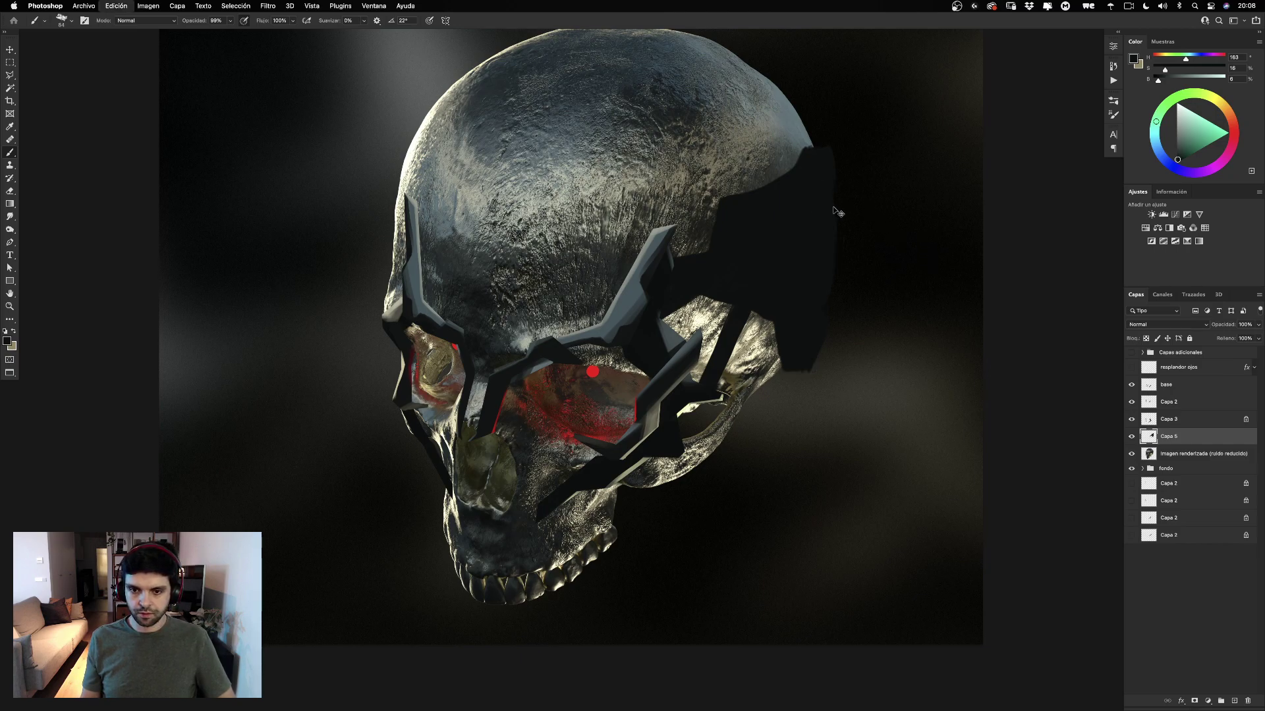
key("super+z")
key("super+z")
key("super+z")
key("super+z")
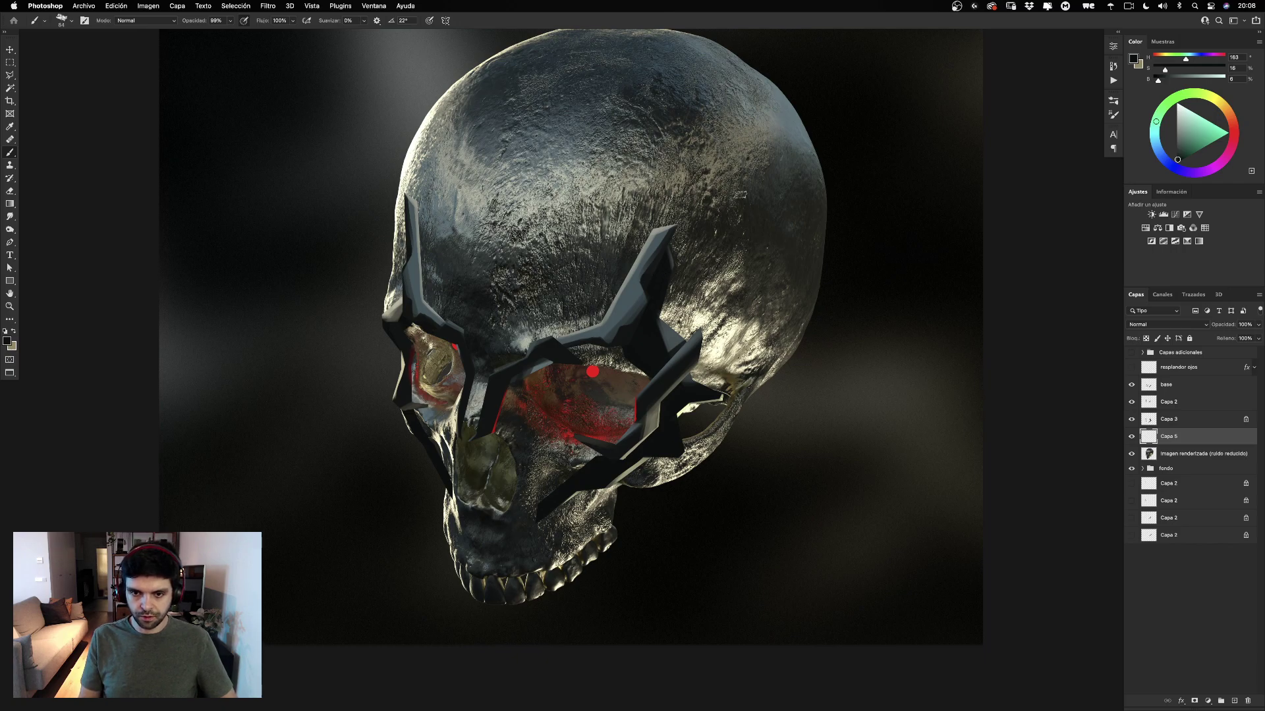
Outline the armor plate in dark strokes from the eye frame across the temple, stepping down and around the skull's rear outline.
left_click_drag(676, 267, 721, 231)
key("super+z")
left_click_drag(666, 271, 752, 222)
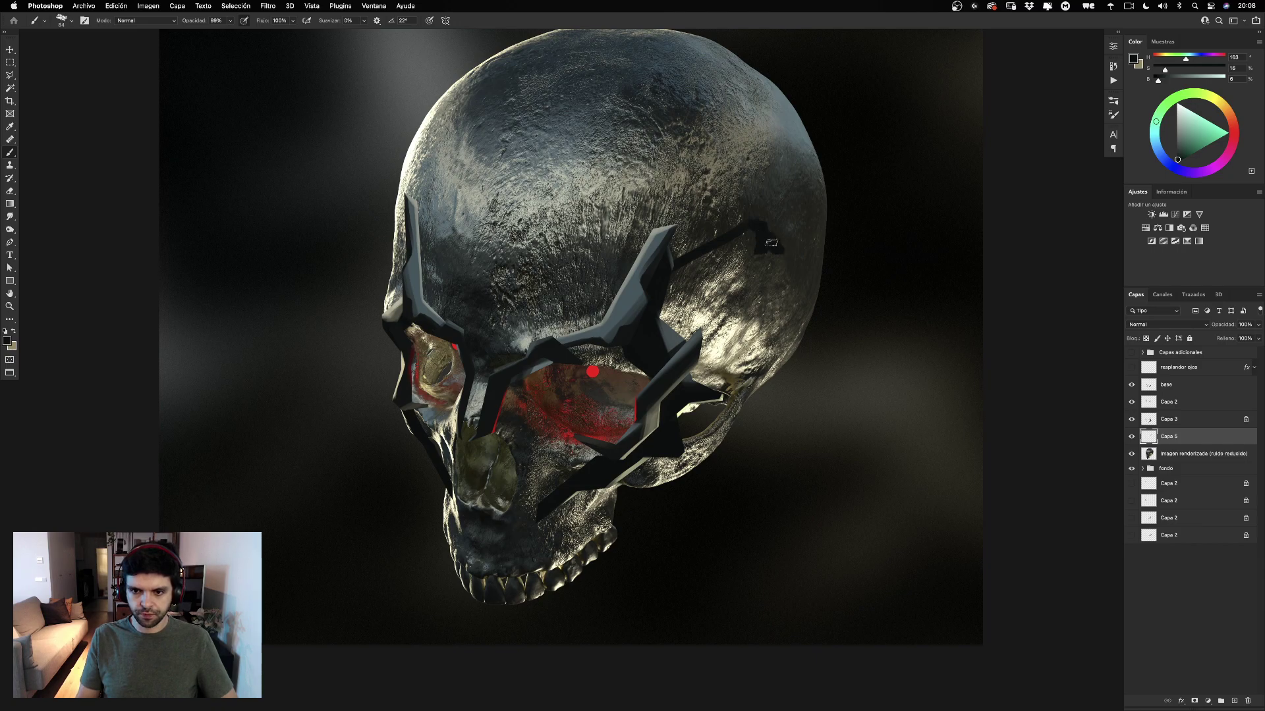
mouse_move(771, 243)
left_mouse_down()
mouse_move(777, 278)
mouse_move(804, 207)
mouse_move(805, 249)
mouse_move(810, 174)
mouse_move(853, 257)
mouse_move(801, 206)
left_mouse_up()
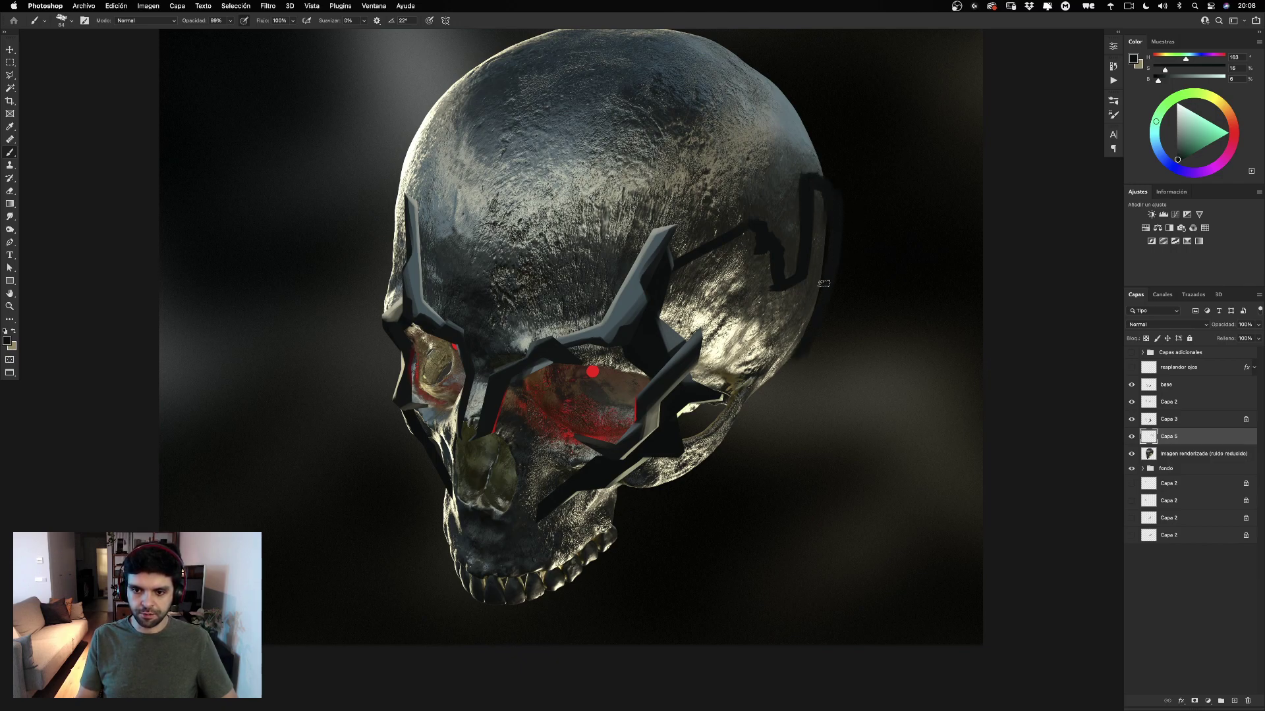
mouse_move(823, 285)
left_mouse_down()
mouse_move(807, 339)
mouse_move(777, 372)
left_mouse_up()
Paint the inner edge of the rear band upward from its lower tip, redoing the stroke until it runs nearly vertical.
mouse_move(833, 240)
left_mouse_down()
mouse_move(776, 372)
mouse_move(793, 344)
mouse_move(748, 403)
mouse_move(788, 356)
mouse_move(745, 400)
mouse_move(761, 353)
left_mouse_up()
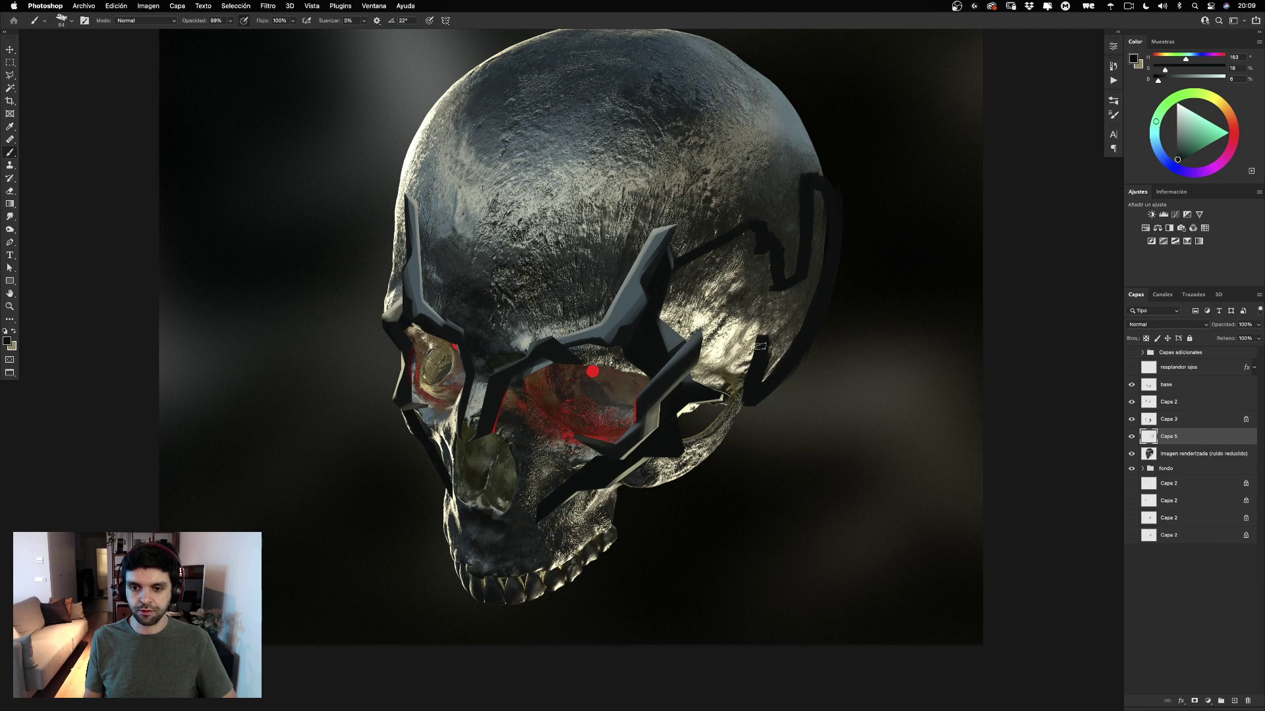
key("super+z")
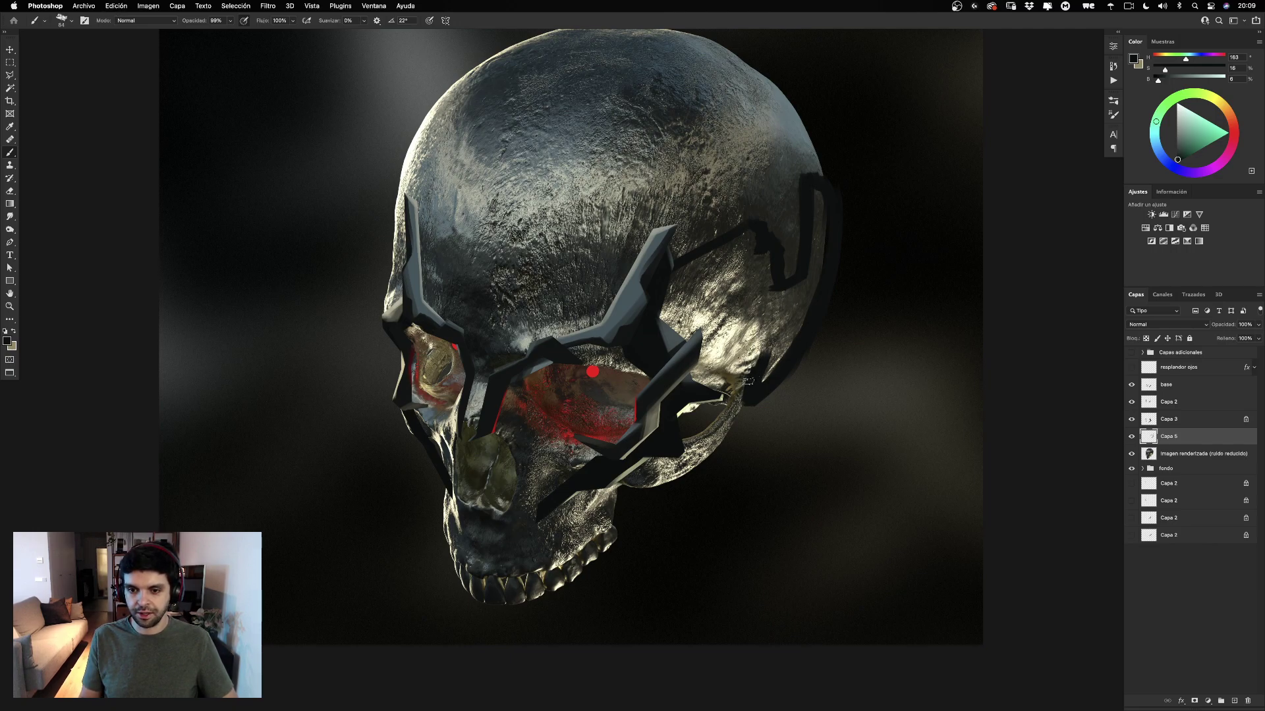
left_click_drag(752, 301, 755, 379)
key("super+z")
left_click_drag(753, 300, 756, 374)
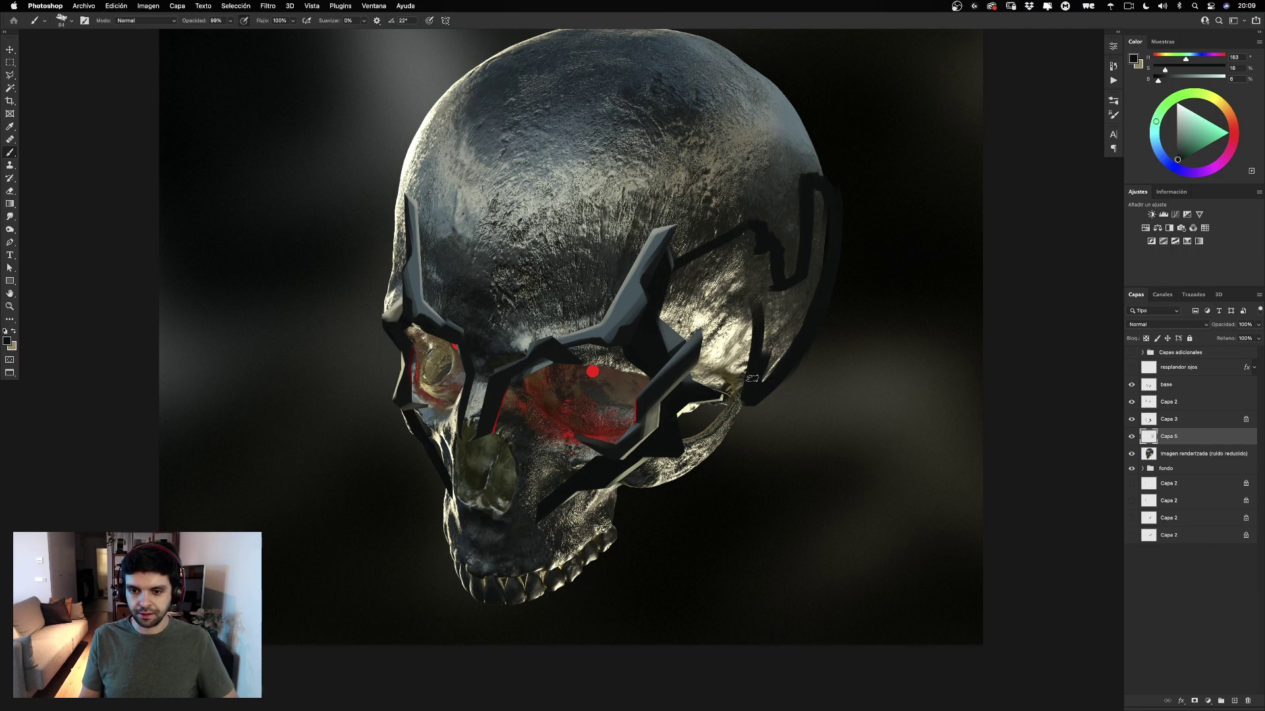
key("super+z")
left_click_drag(750, 297, 751, 374)
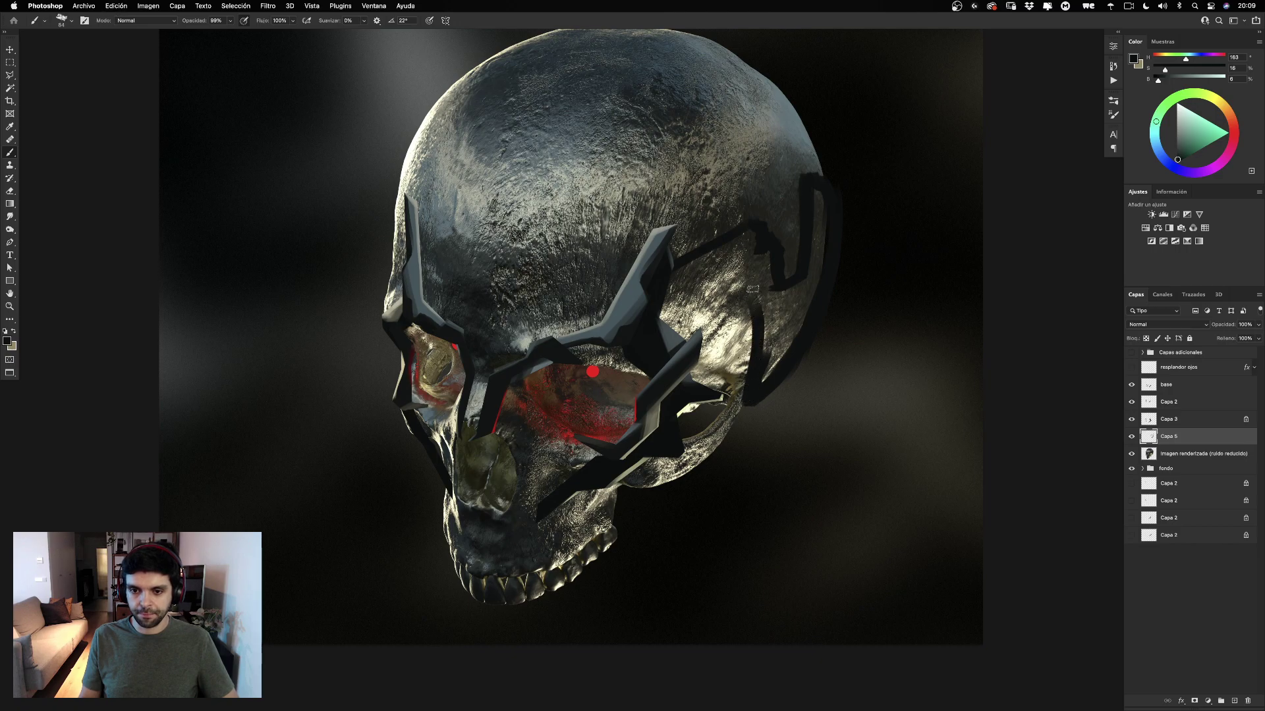
left_click_drag(752, 303, 750, 358)
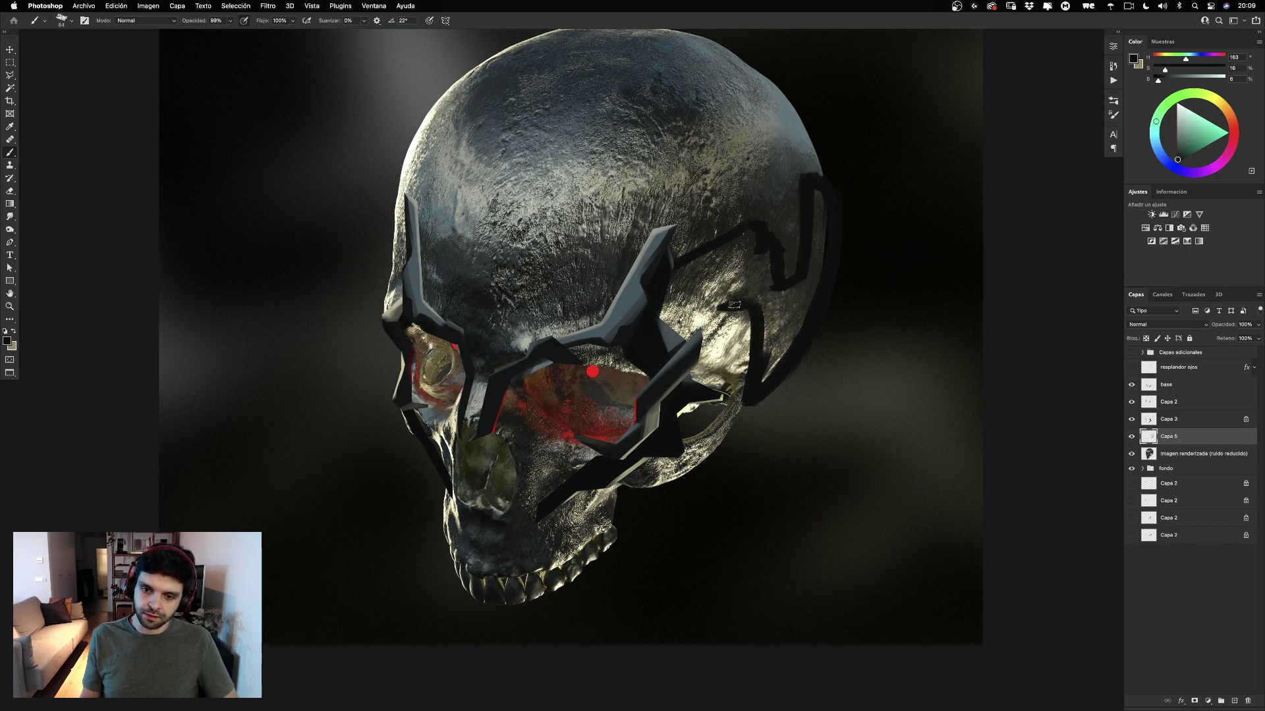
Fill the outlined armor plate solid dark from the temple through to the rear band.
mouse_move(712, 305)
left_mouse_down()
mouse_move(688, 356)
mouse_move(715, 275)
mouse_move(669, 261)
mouse_move(689, 290)
mouse_move(705, 252)
mouse_move(770, 293)
mouse_move(776, 315)
left_mouse_up()
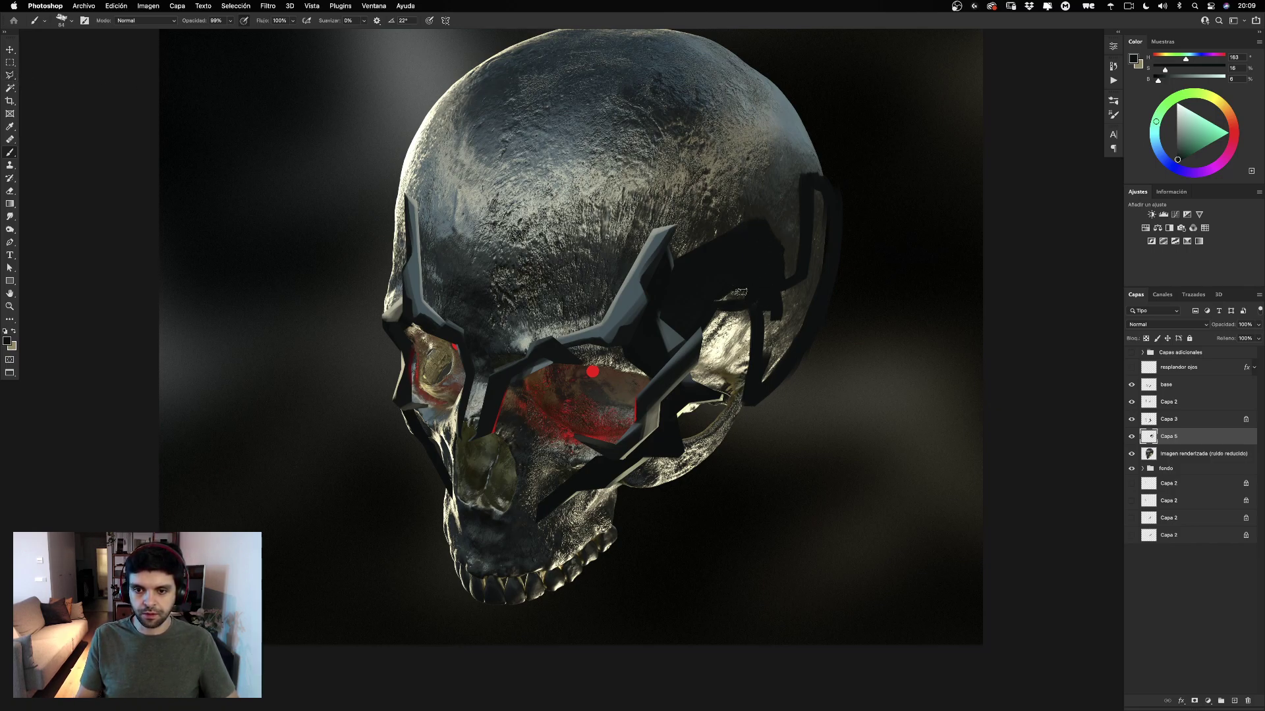
mouse_move(759, 305)
left_mouse_down()
mouse_move(767, 382)
mouse_move(798, 288)
left_mouse_up()
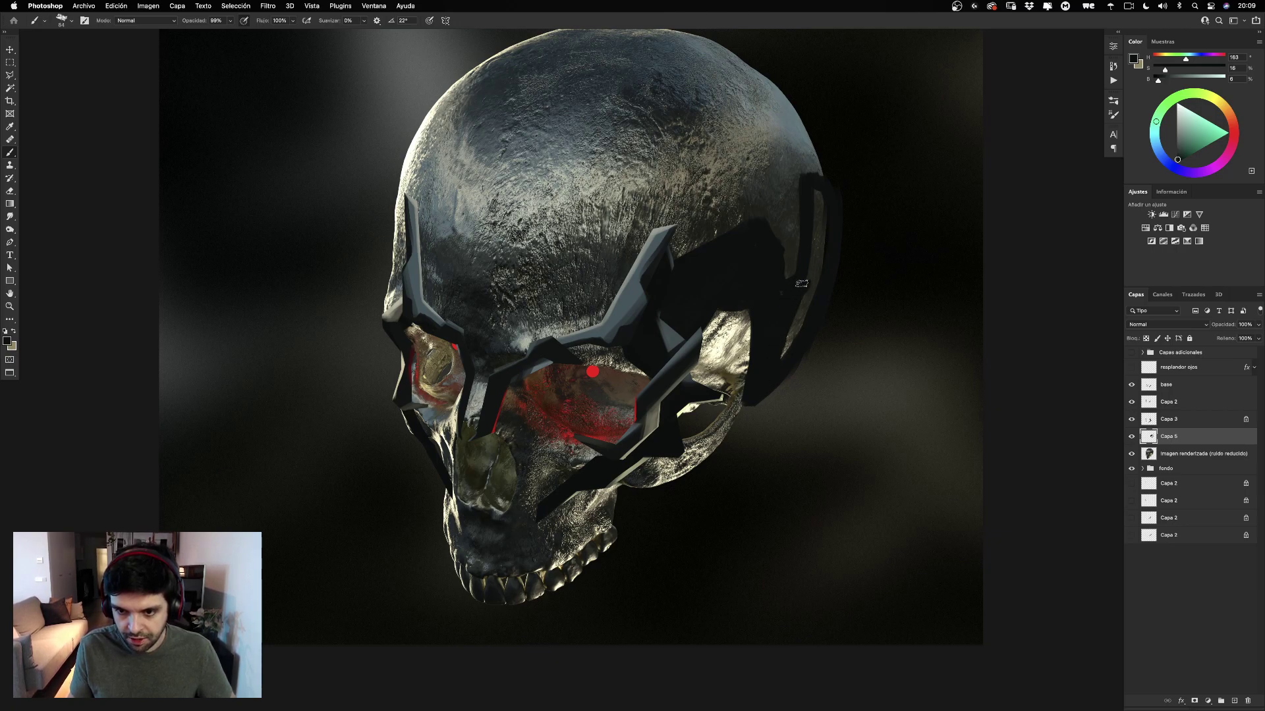
mouse_move(813, 189)
left_mouse_down()
mouse_move(816, 226)
mouse_move(788, 327)
left_mouse_up()
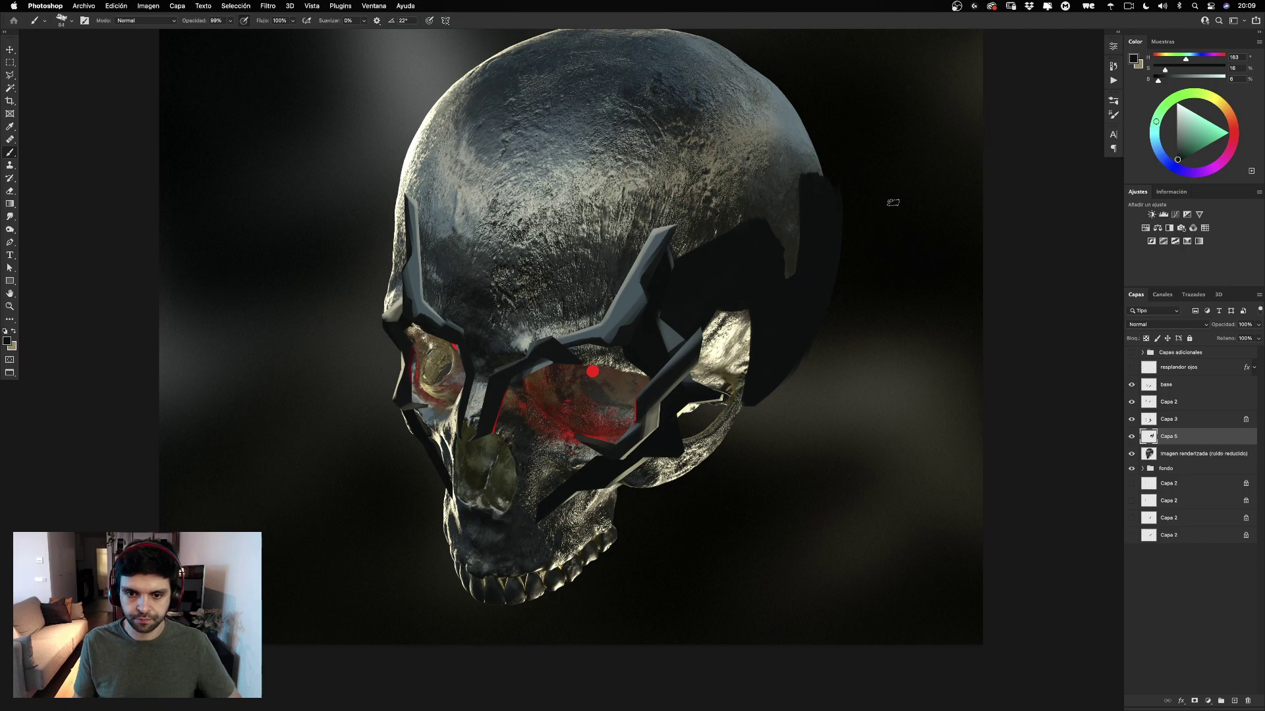
Refine the plate's upper edge above the temple with a smaller brush, rounding it down toward the gap before the rear band.
key("super+plus")
key("super+plus")
key("super+plus")
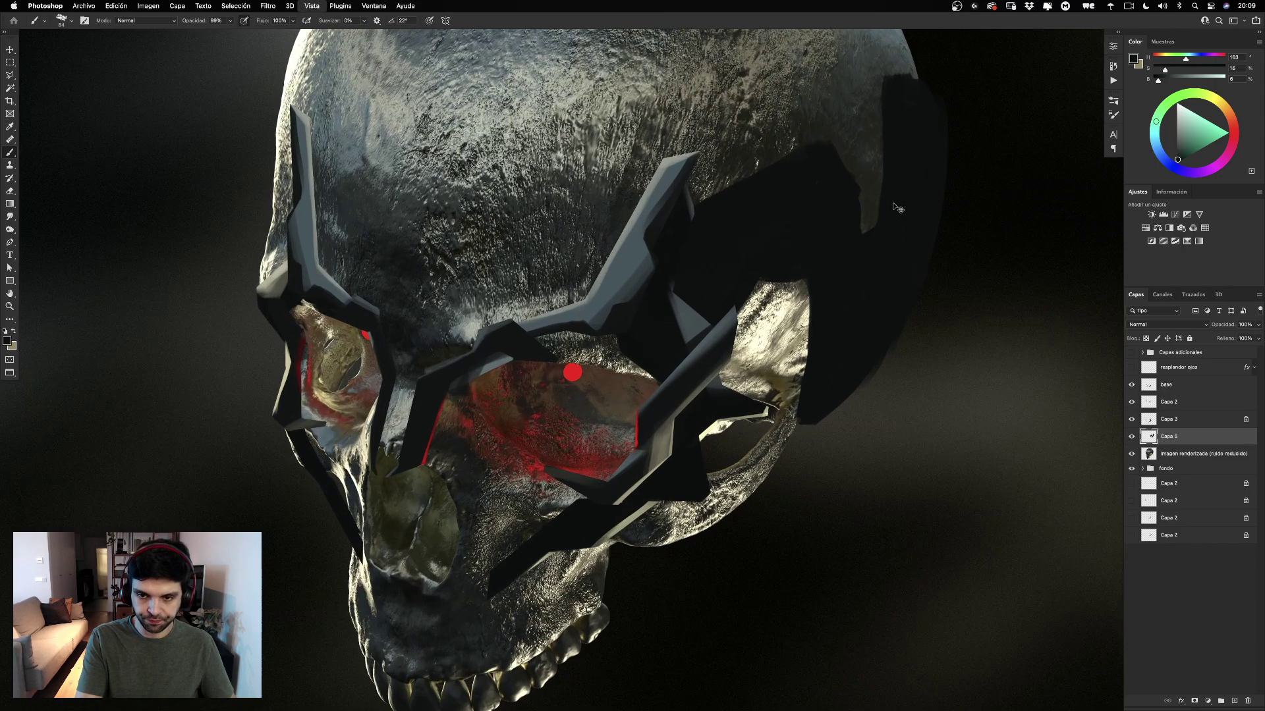
left_click_drag(844, 277, 551, 472)
scroll(551, 471, "down", 8)
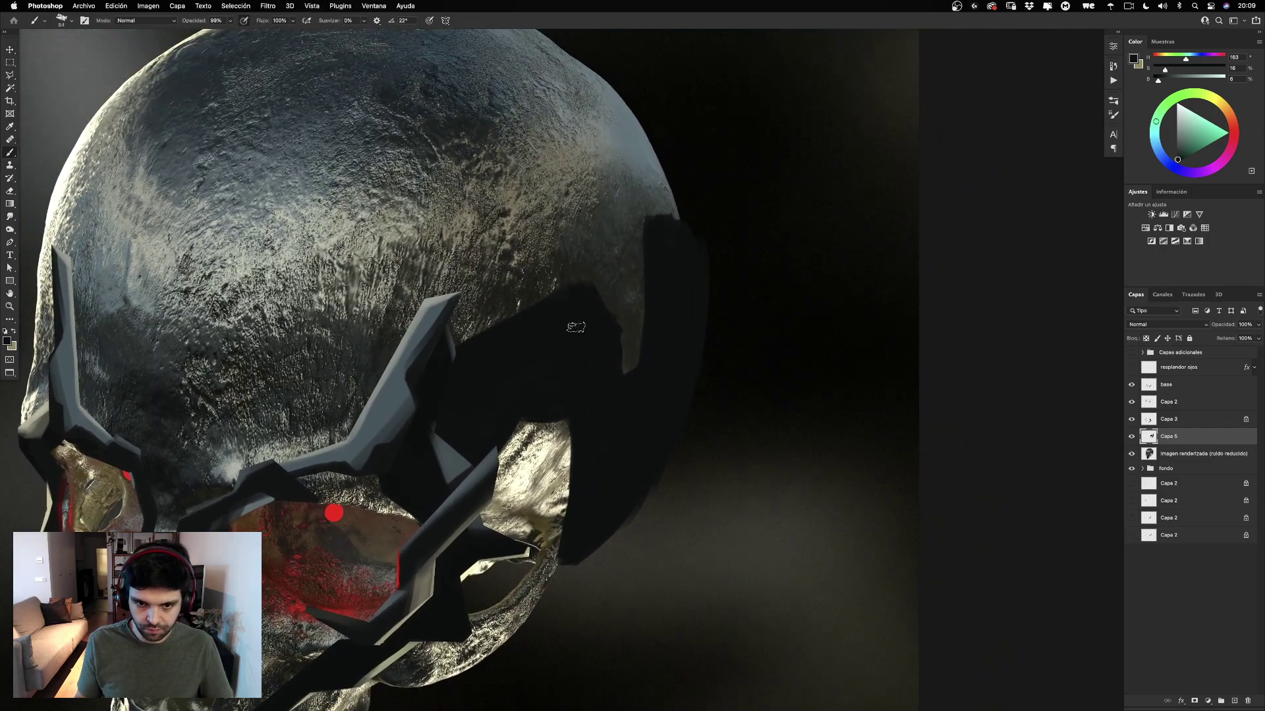
left_click_drag(534, 333, 531, 318)
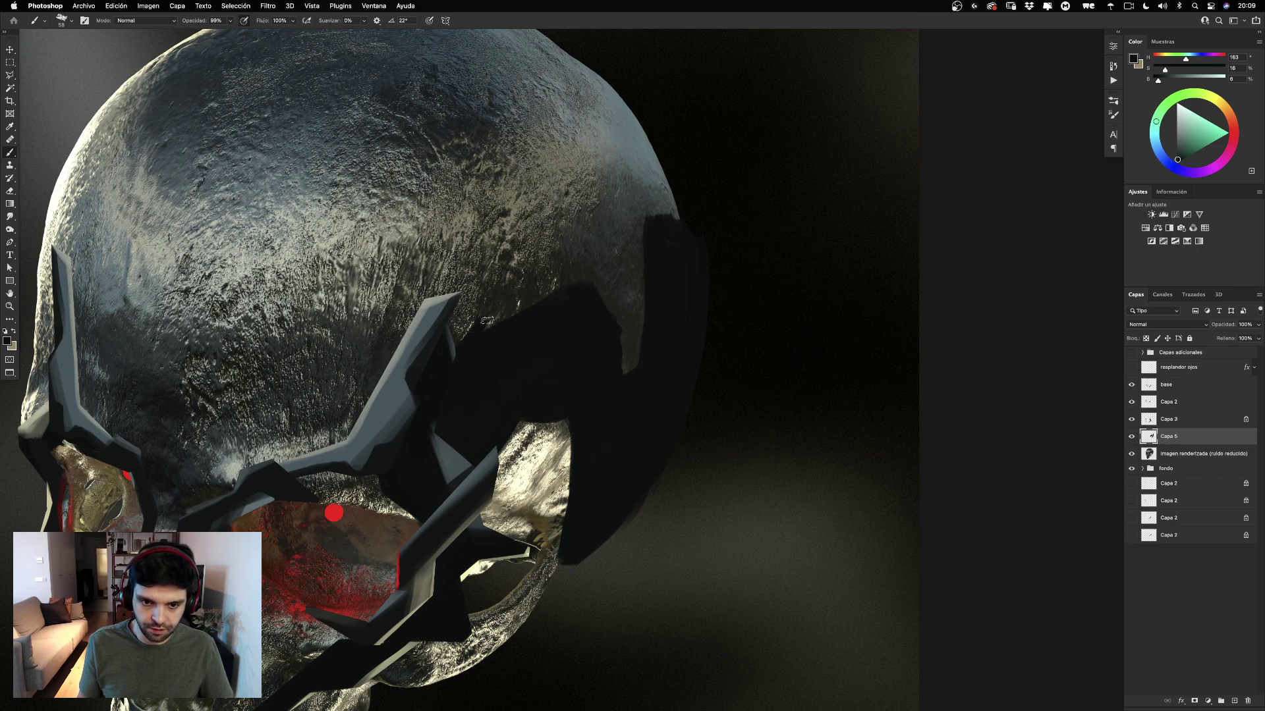
left_click_drag(486, 320, 552, 290)
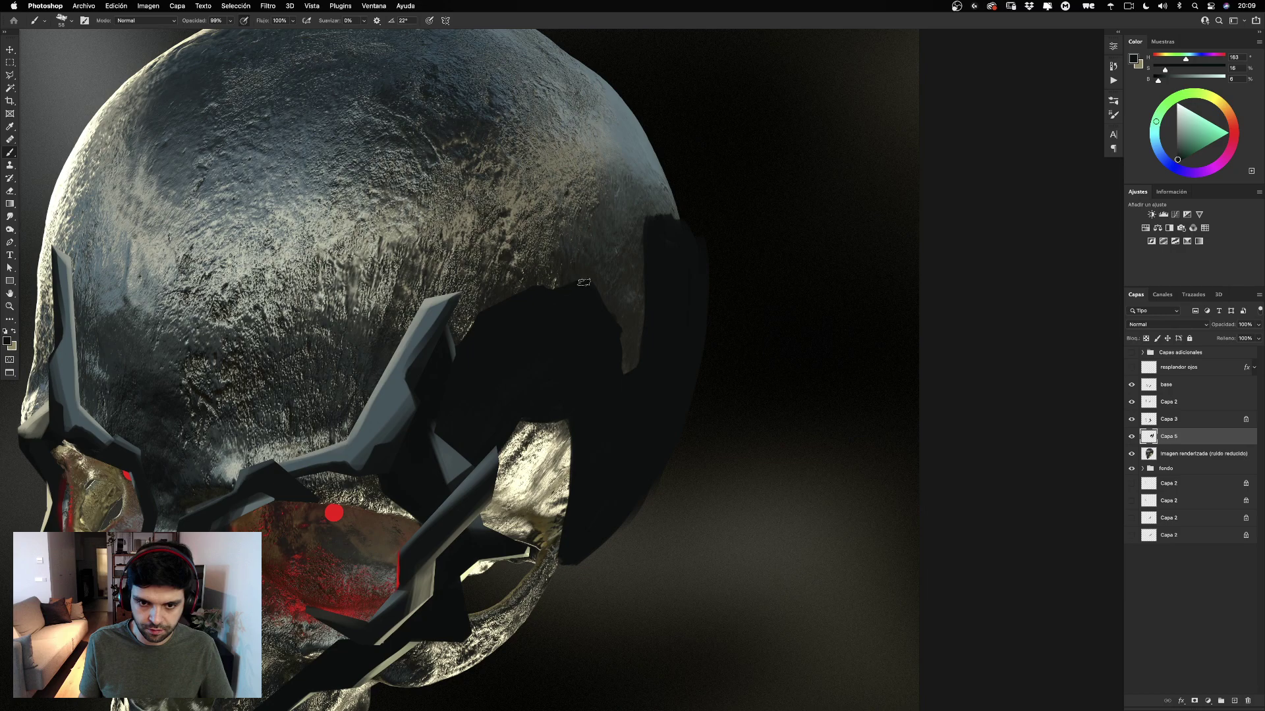
mouse_move(583, 283)
left_mouse_down()
mouse_move(624, 313)
mouse_move(626, 367)
left_mouse_up()
Erase along the gap between the temple plate and the rear band, cutting small notches into the band's inner edge.
key("e")
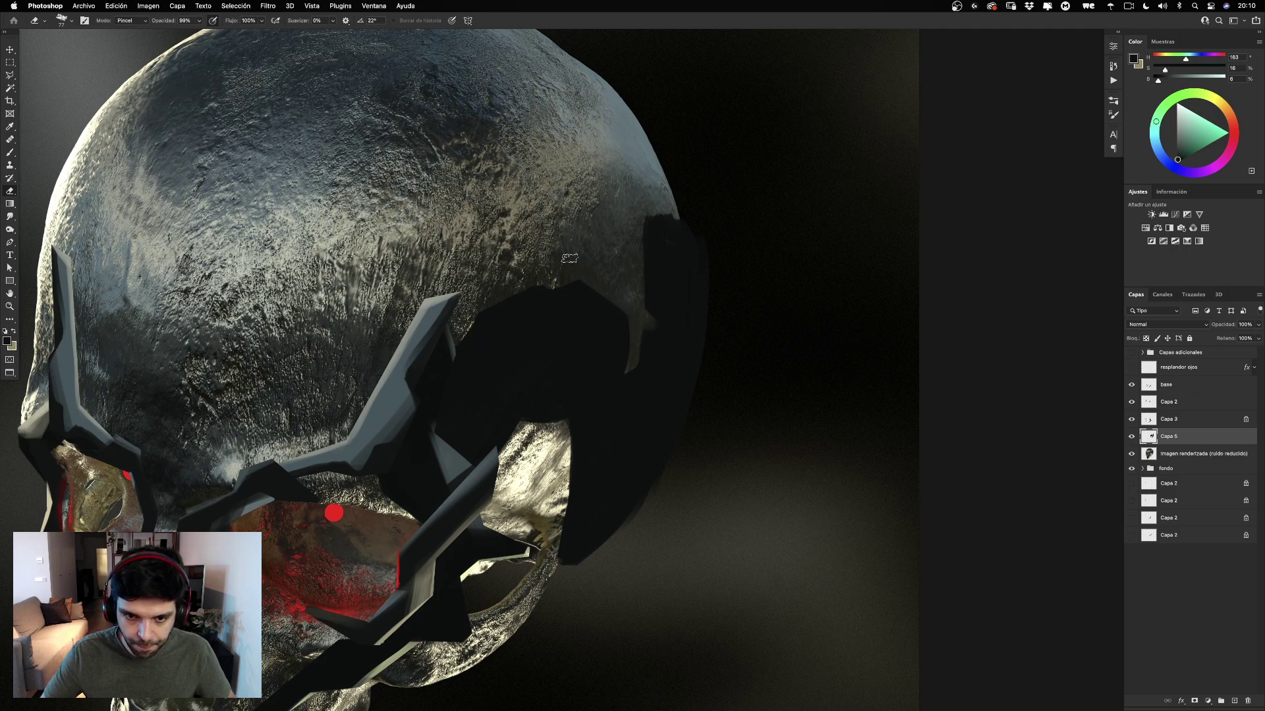
mouse_move(627, 319)
left_mouse_down()
mouse_move(626, 368)
mouse_move(617, 290)
left_mouse_up()
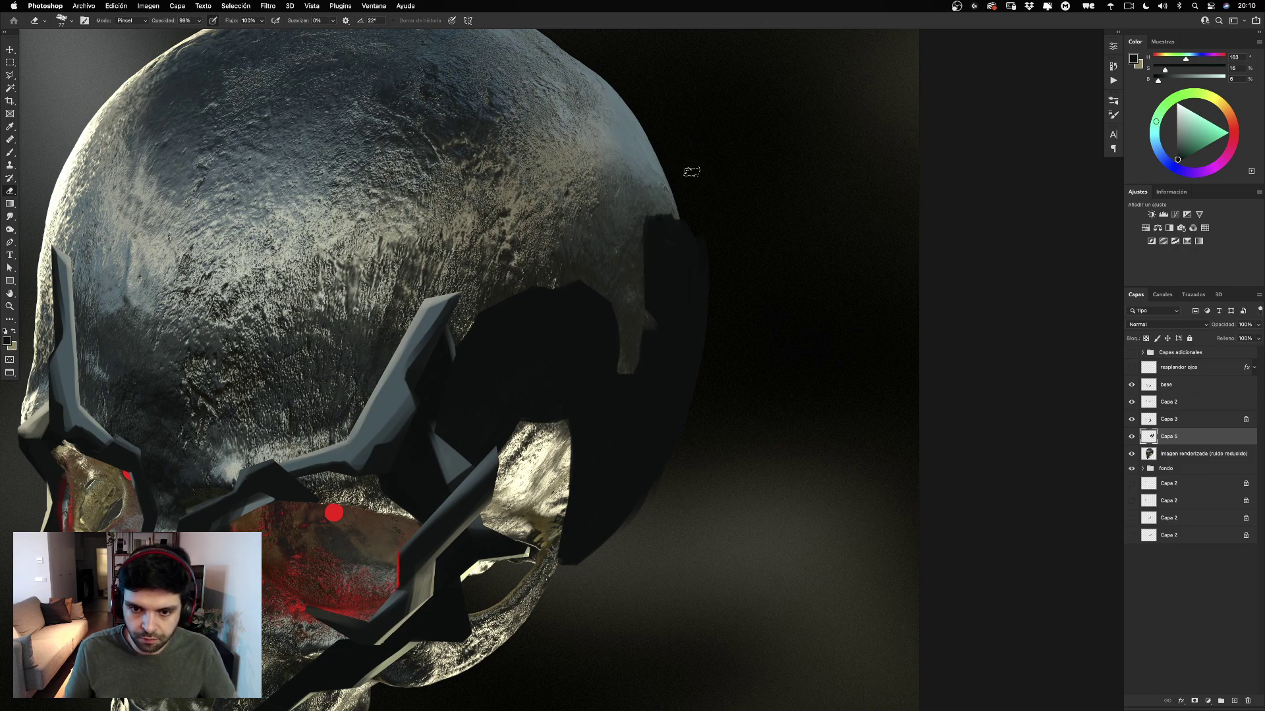
mouse_move(636, 310)
left_mouse_down()
mouse_move(649, 323)
mouse_move(641, 347)
left_mouse_up()
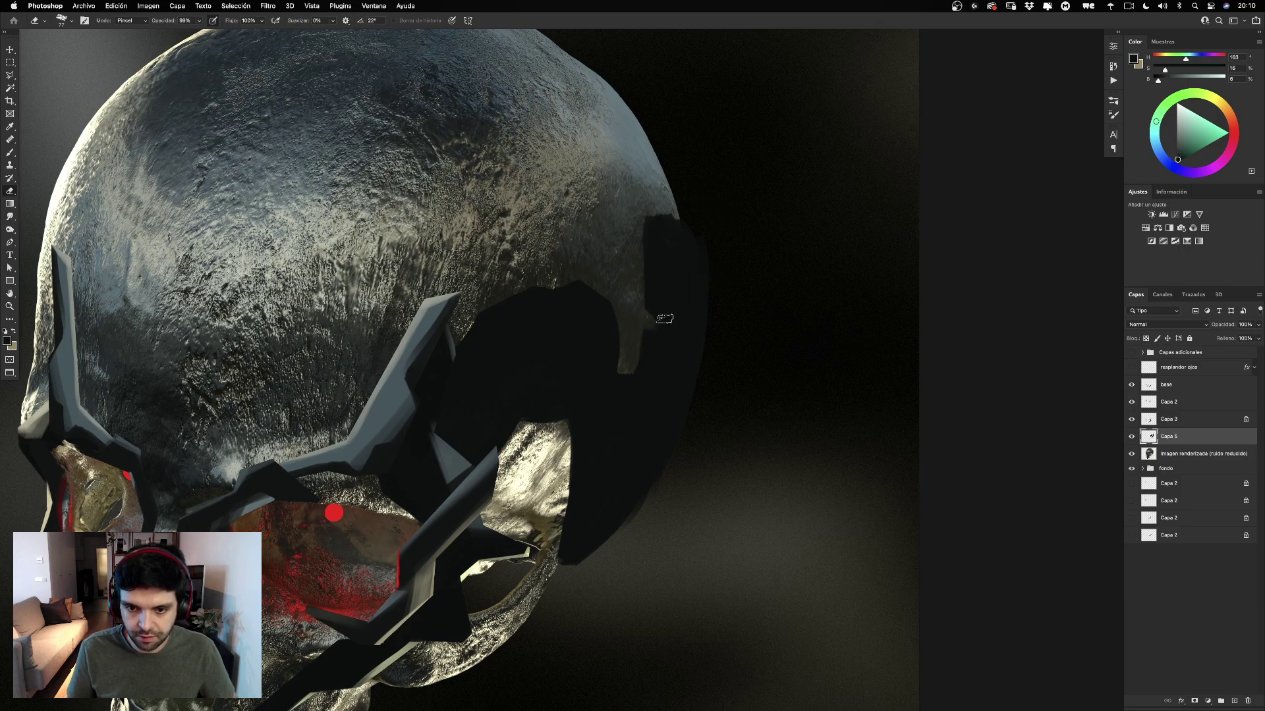
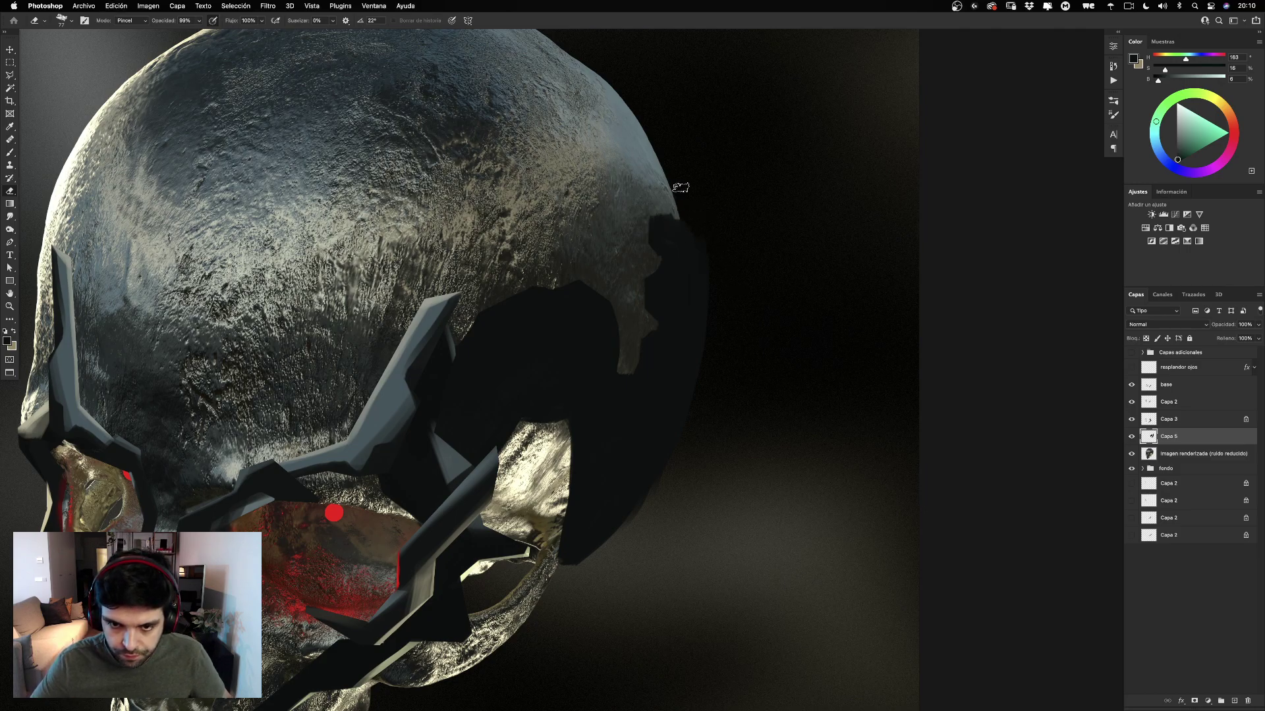
Extend the rear band upward into a tapered end that follows and slightly overhangs the skull's rear outline.
key("b")
scroll(618, 264, "down", 2)
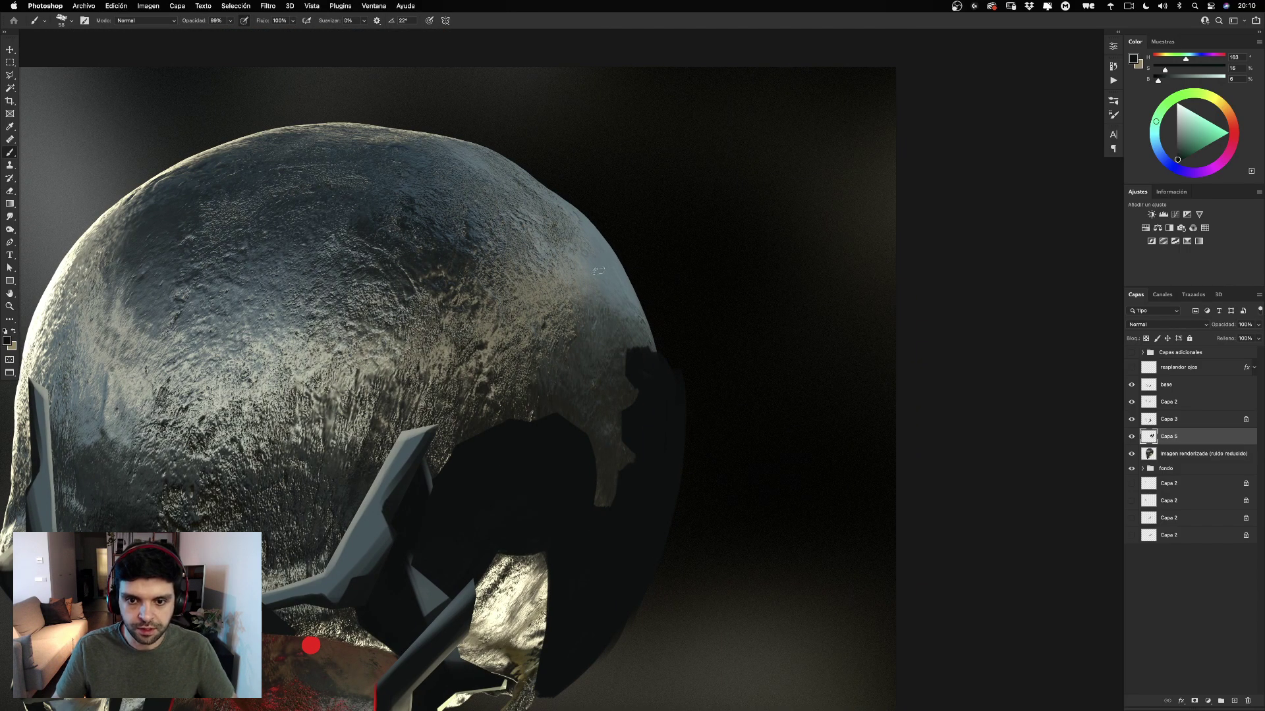
left_click_drag(591, 224, 634, 337)
key("super+space")
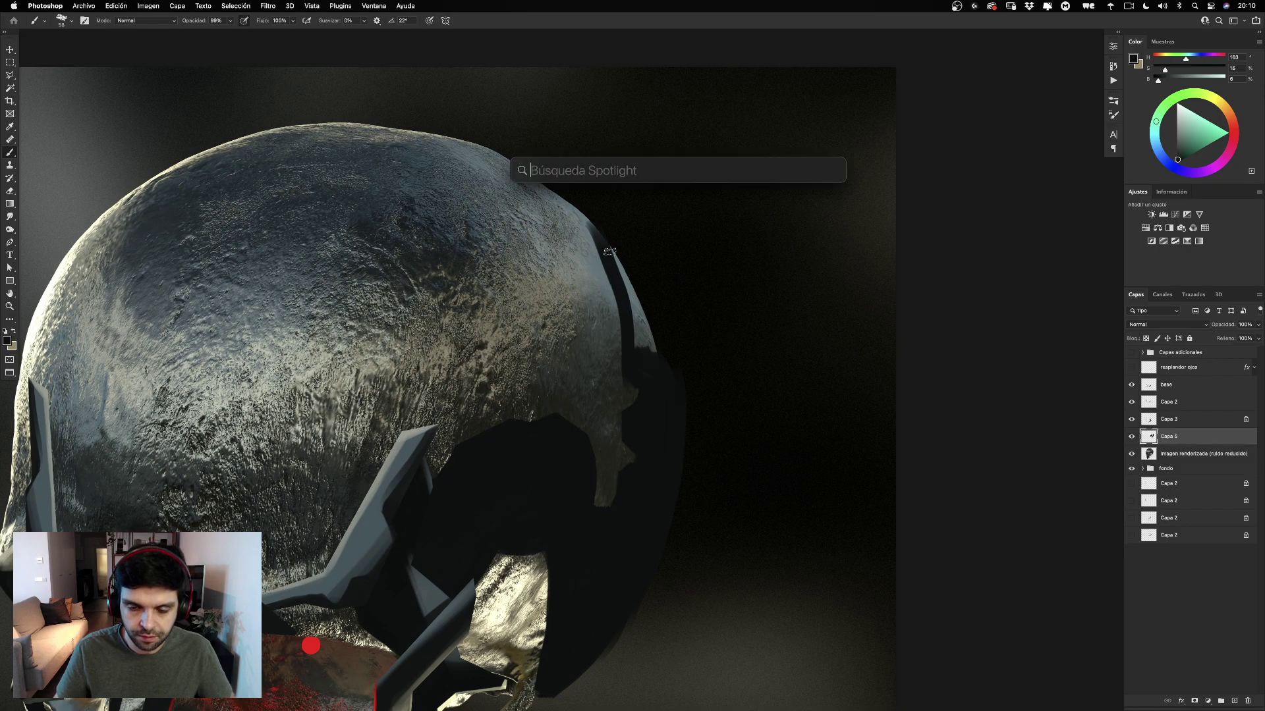
key("Escape")
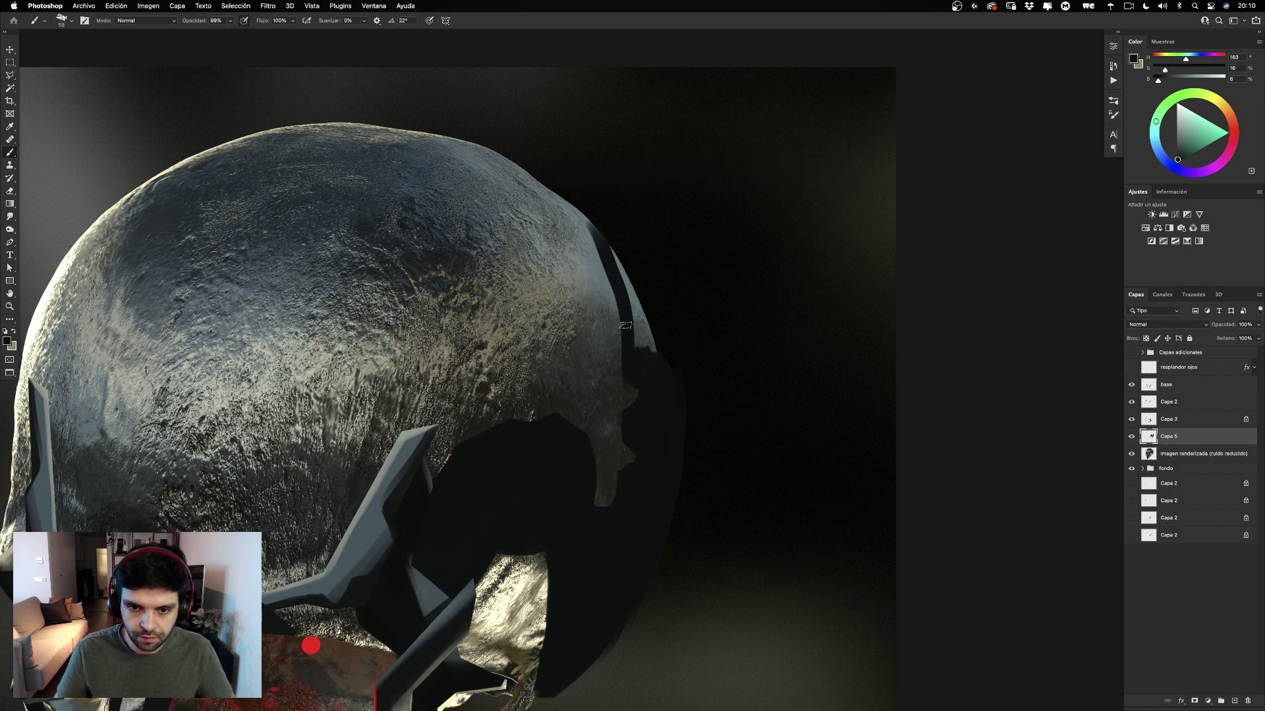
left_click_drag(634, 350, 613, 251)
key("super+z")
key("super+z")
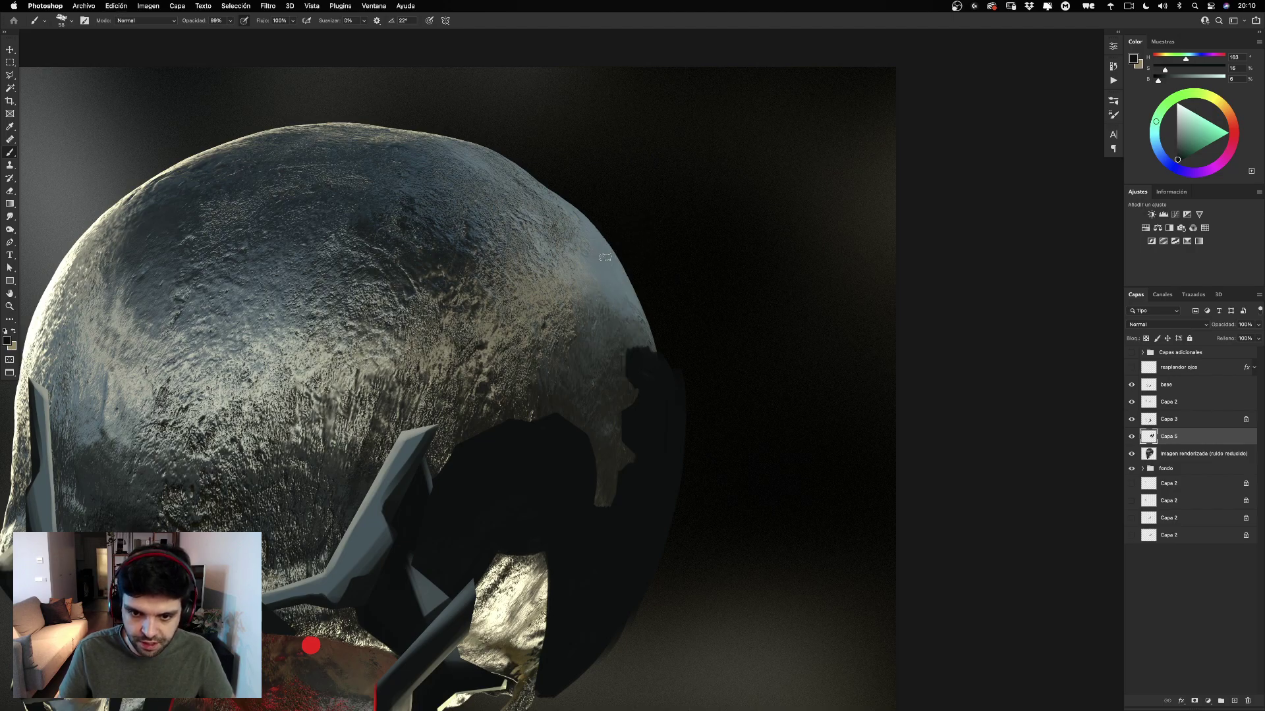
mouse_move(605, 257)
left_mouse_down()
mouse_move(629, 372)
mouse_move(635, 318)
mouse_move(613, 268)
mouse_move(631, 358)
mouse_move(621, 287)
left_mouse_up()
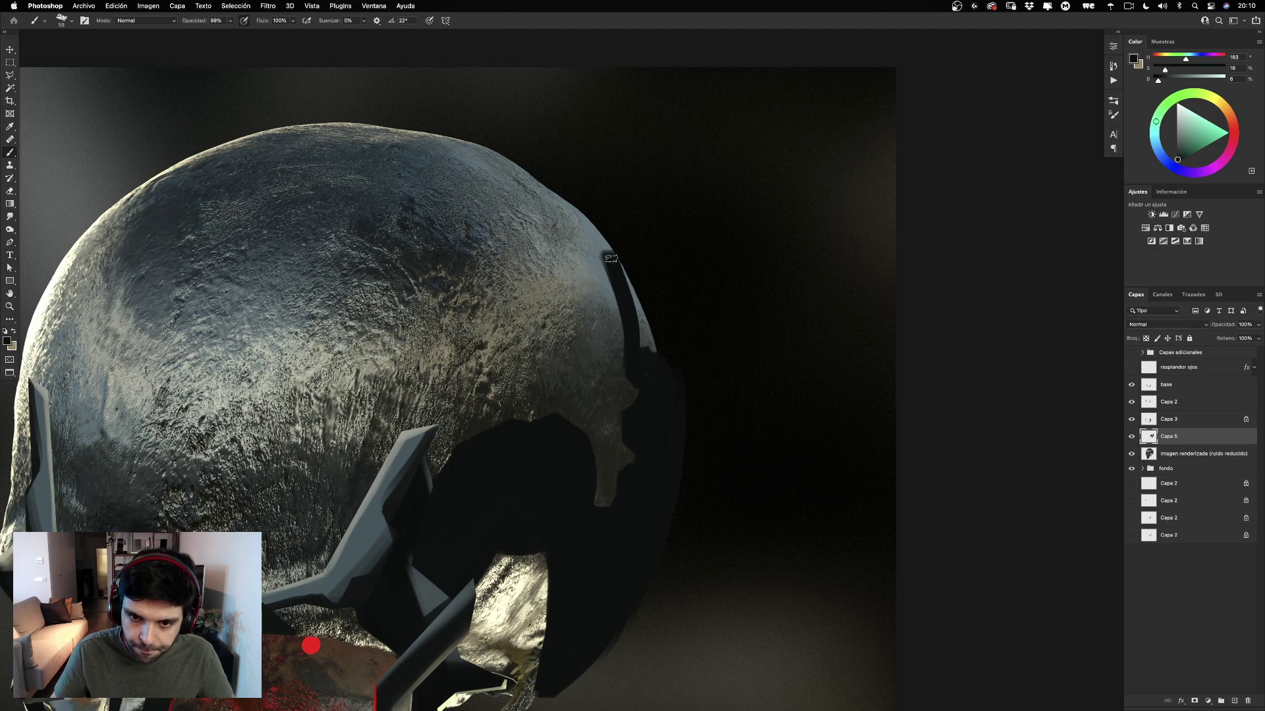
left_click_drag(622, 285, 643, 342)
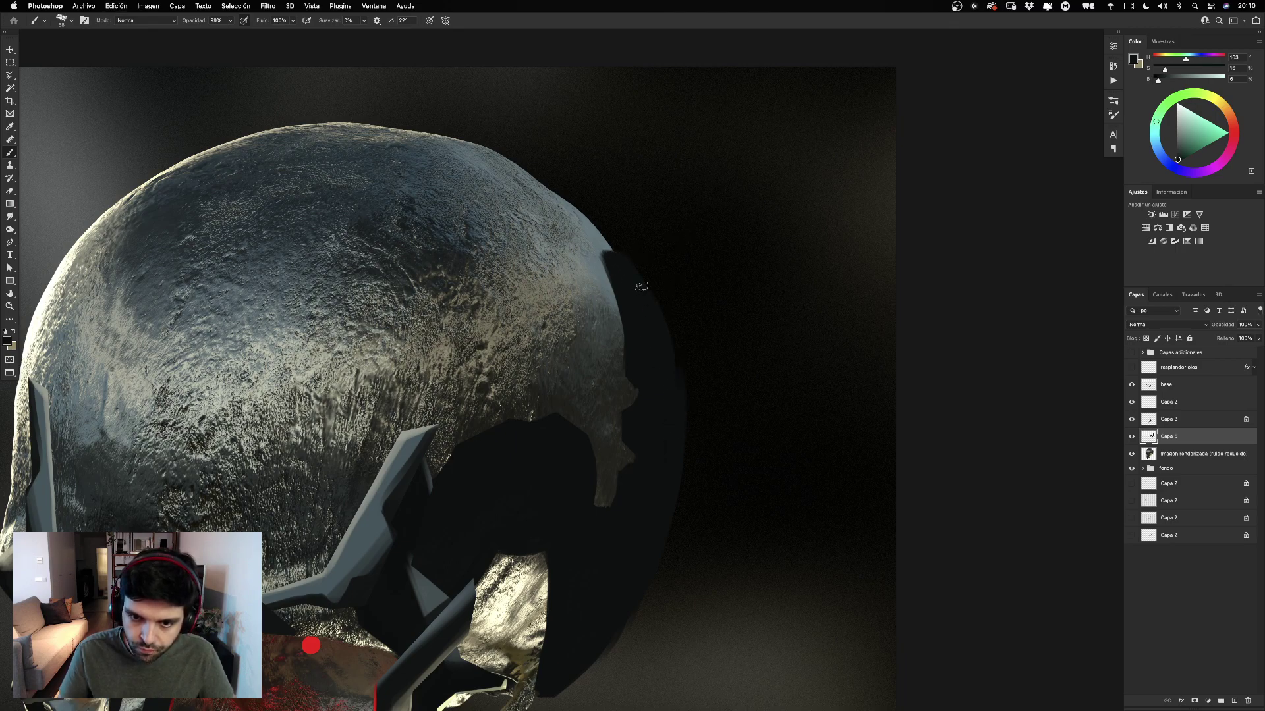
Sharpen the two notches in the rear band's inner edge using a polygonal lasso selection, and deselect.
scroll(692, 379, "down", 4)
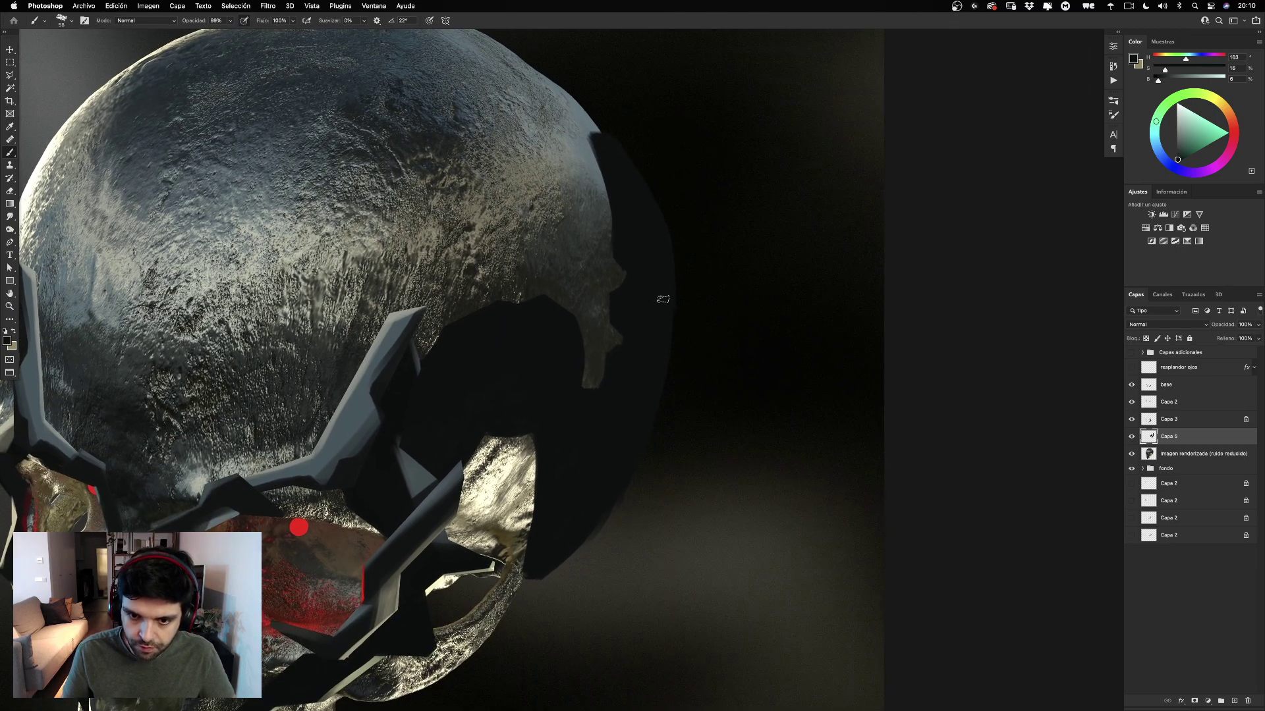
key("e")
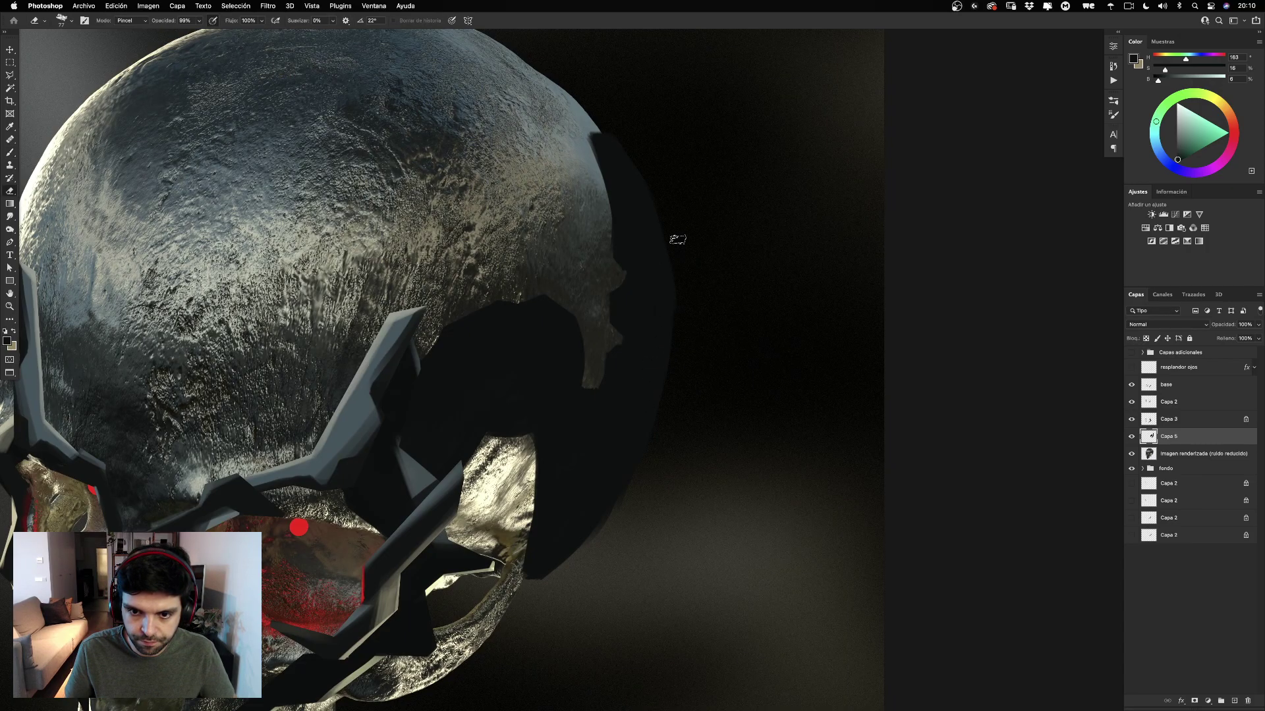
scroll(685, 349, "up", 3)
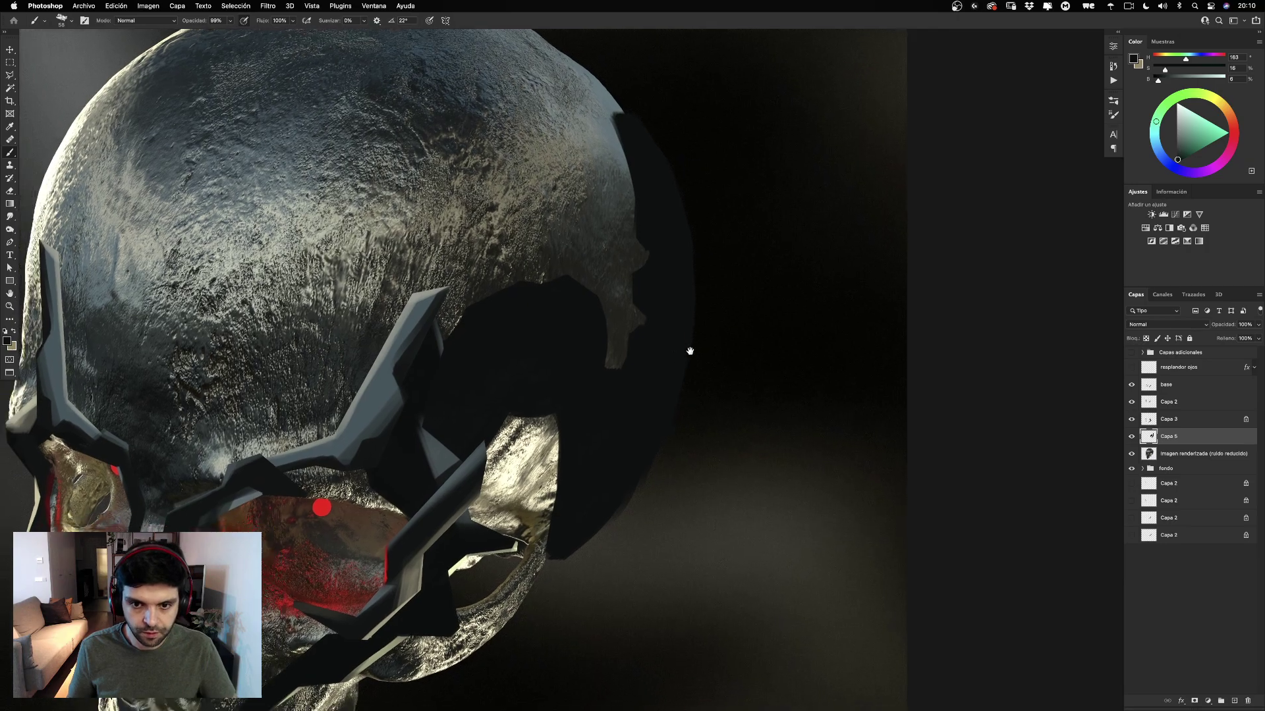
left_click(11, 76)
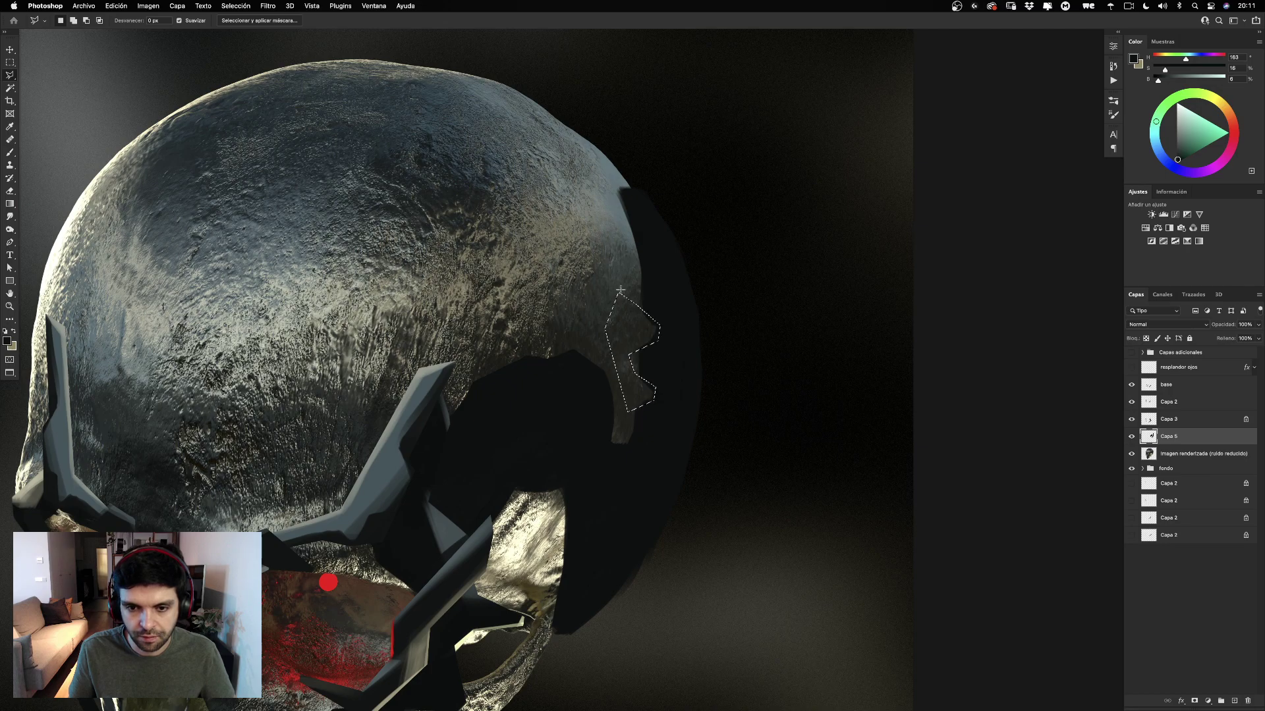
key("ctrl+d")
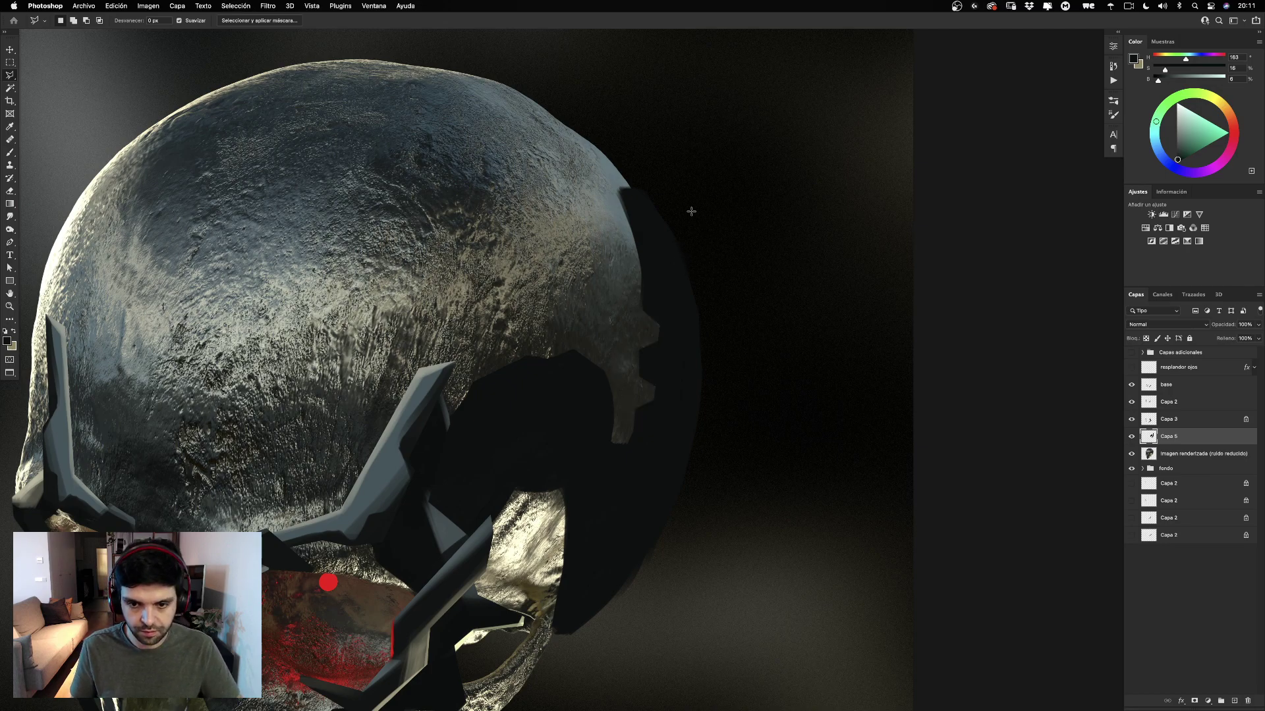
Erase the rough outer edge of the rear band's lower part into a clean line down to its tip.
key("b")
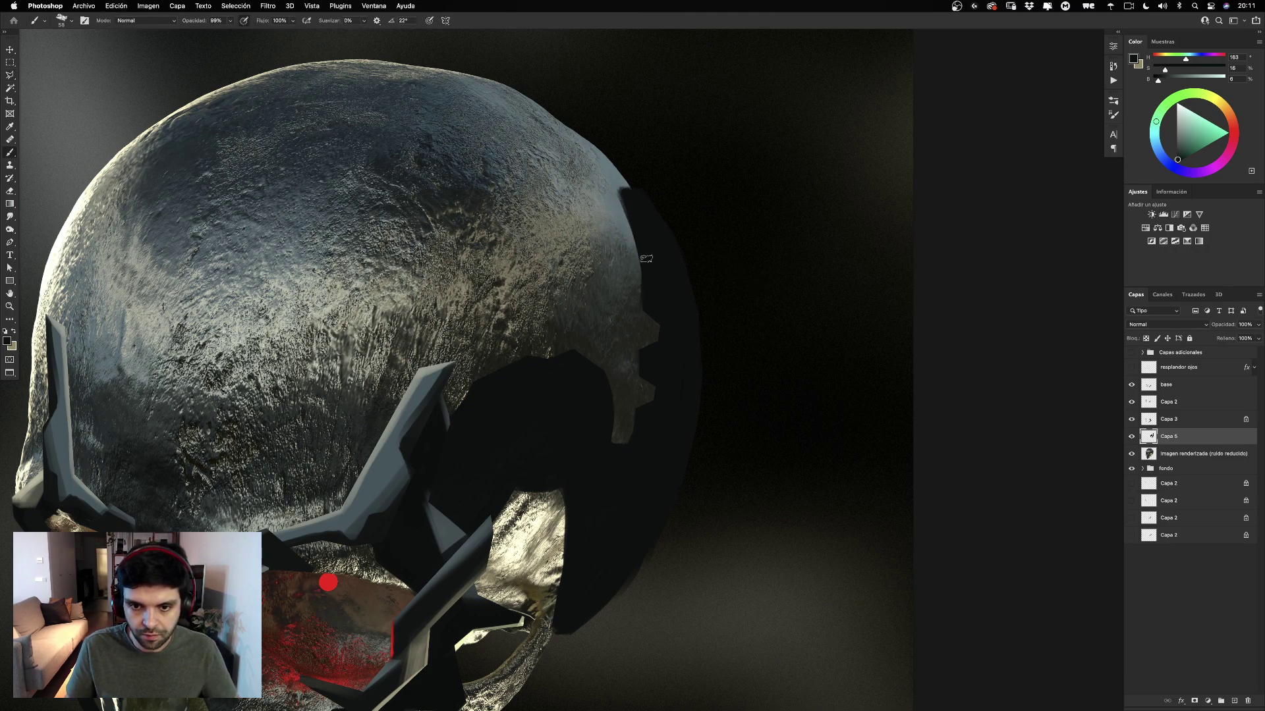
left_click_drag(724, 341, 759, 188)
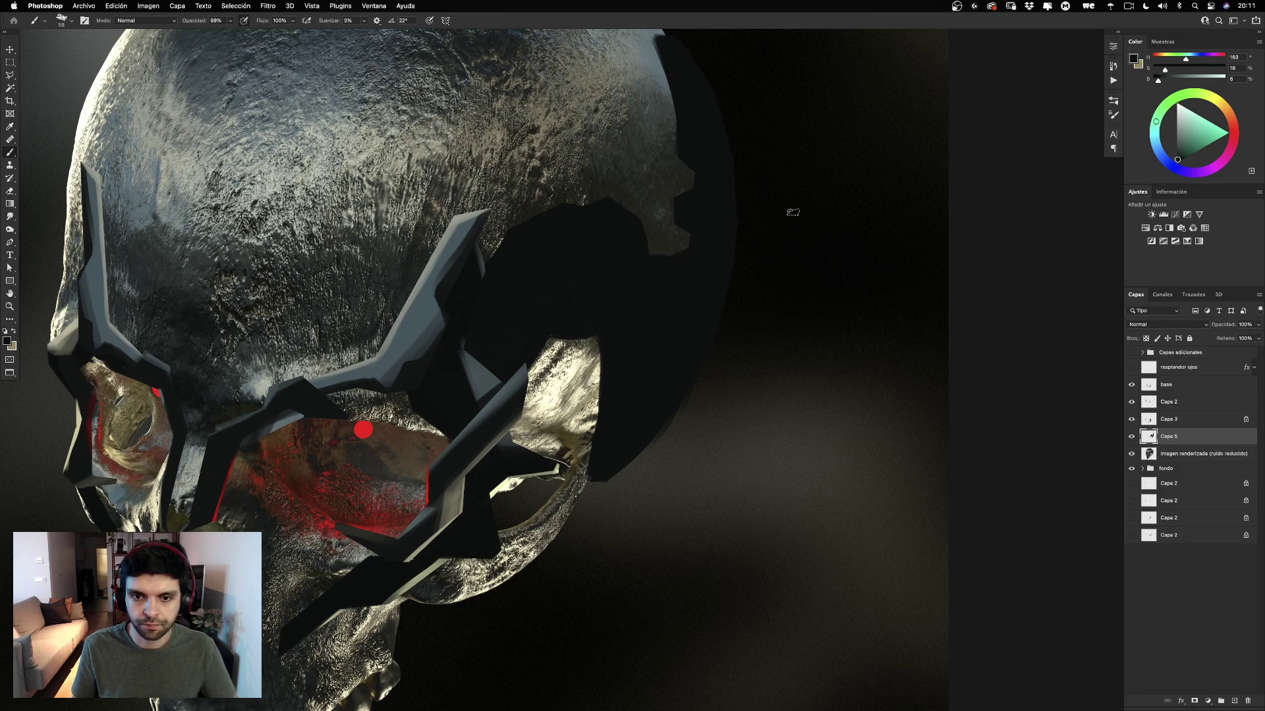
left_click_drag(734, 206, 723, 283)
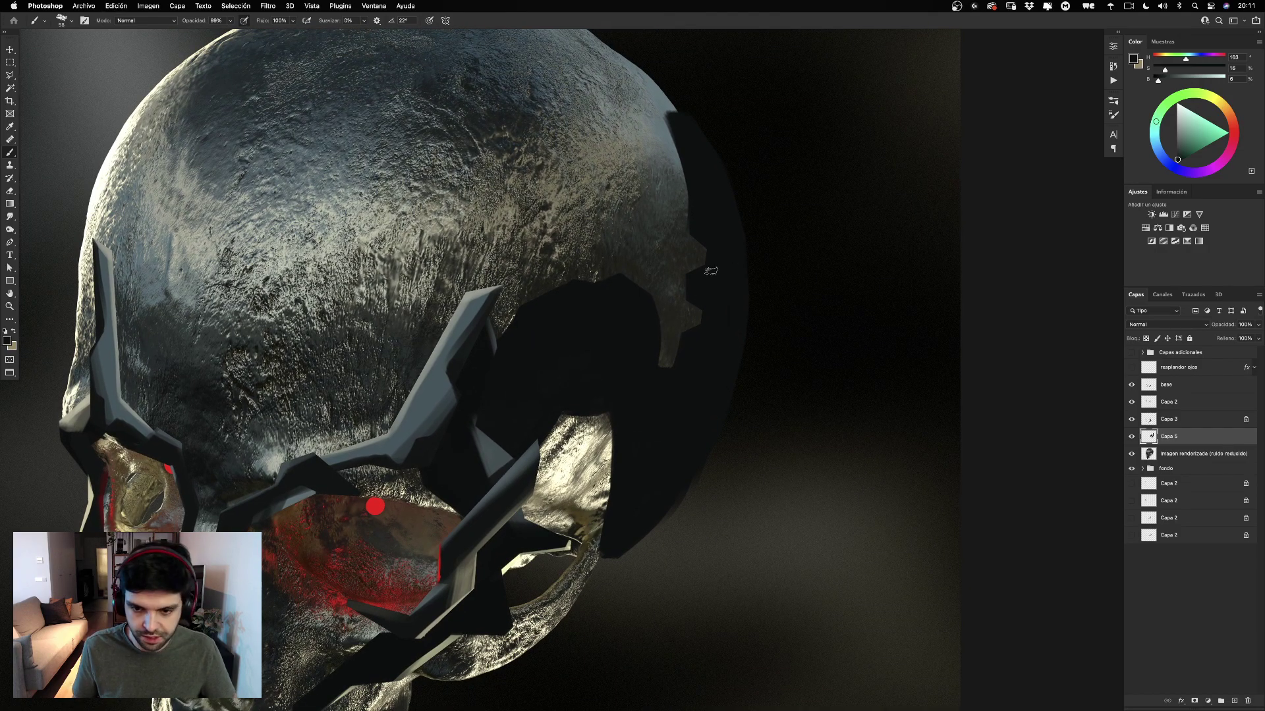
scroll(710, 270, "down", 2)
scroll(745, 327, "down", 3)
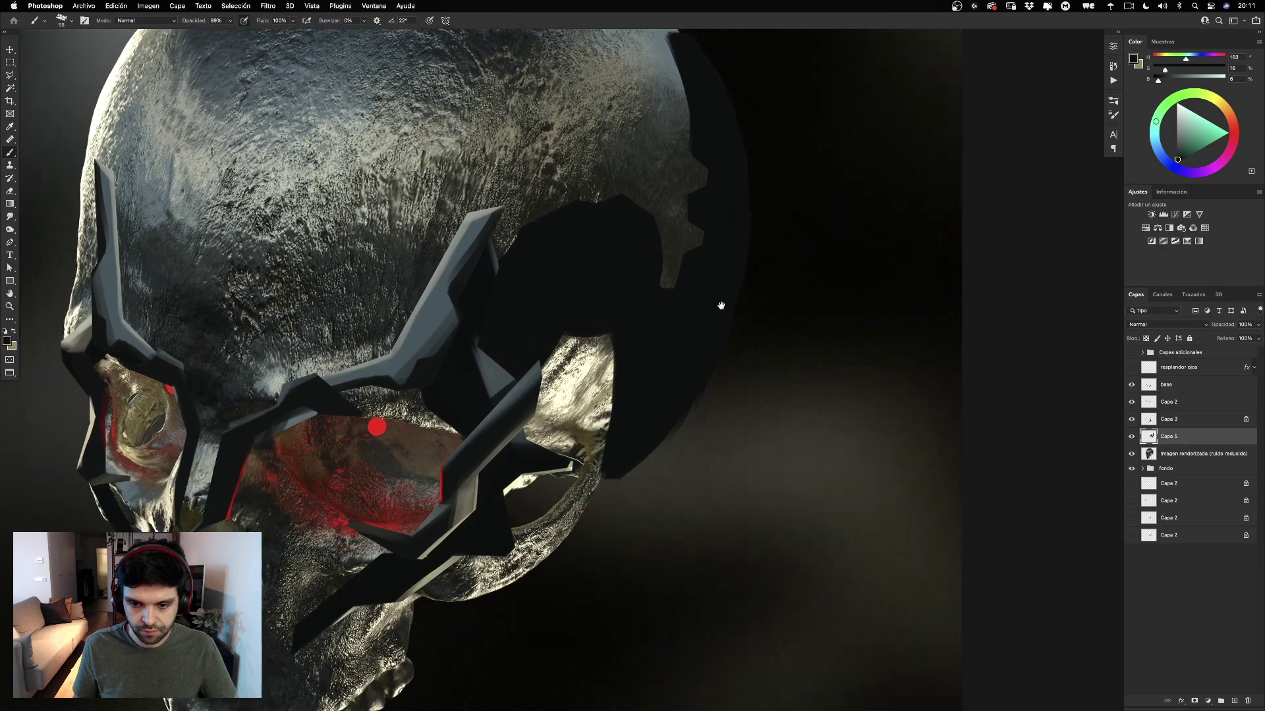
key("e")
left_click_drag(692, 384, 673, 445)
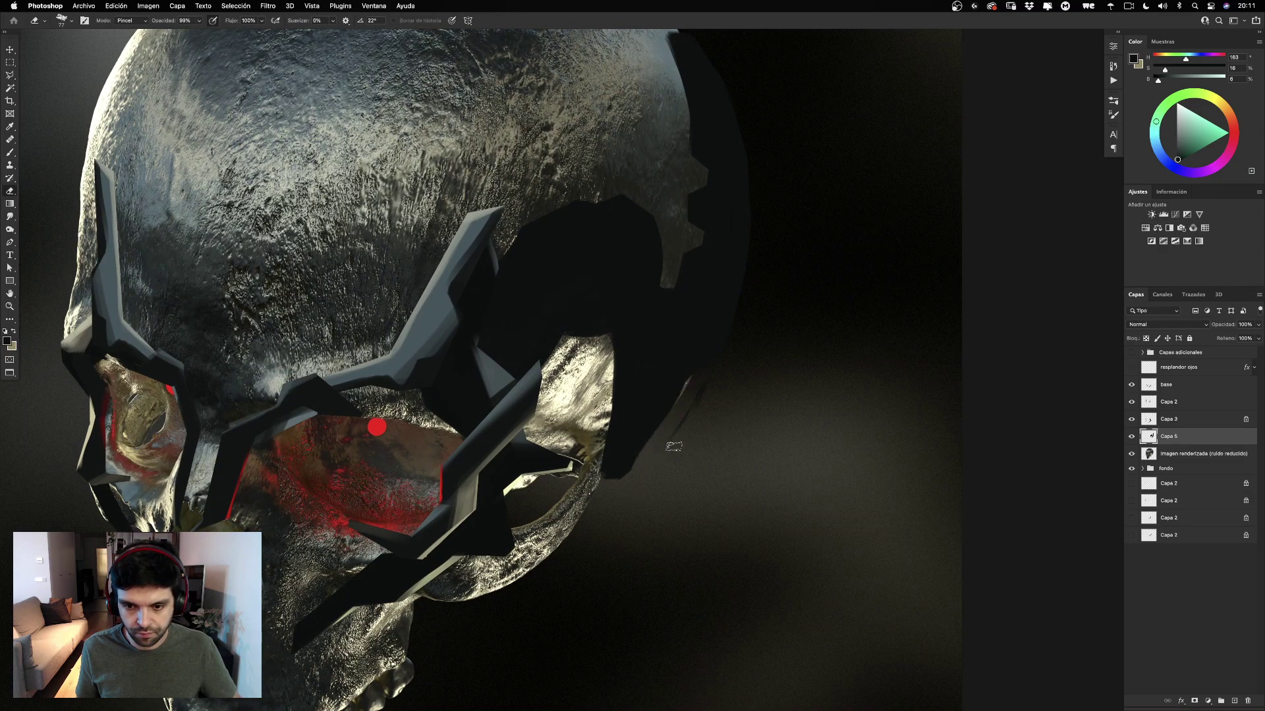
key("super+z")
left_click_drag(706, 369, 606, 501)
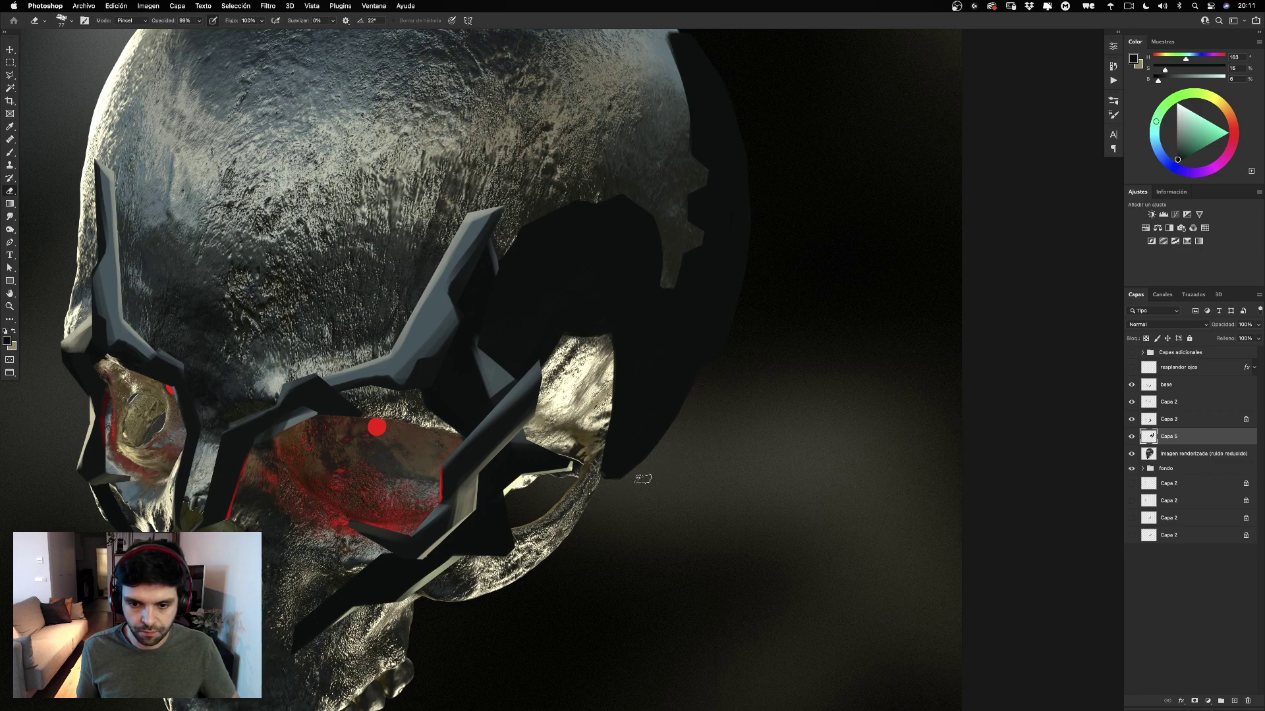
Erase the outer and inner edges of the rear band's lower end and cut its tip off short.
left_click_drag(704, 373, 599, 508)
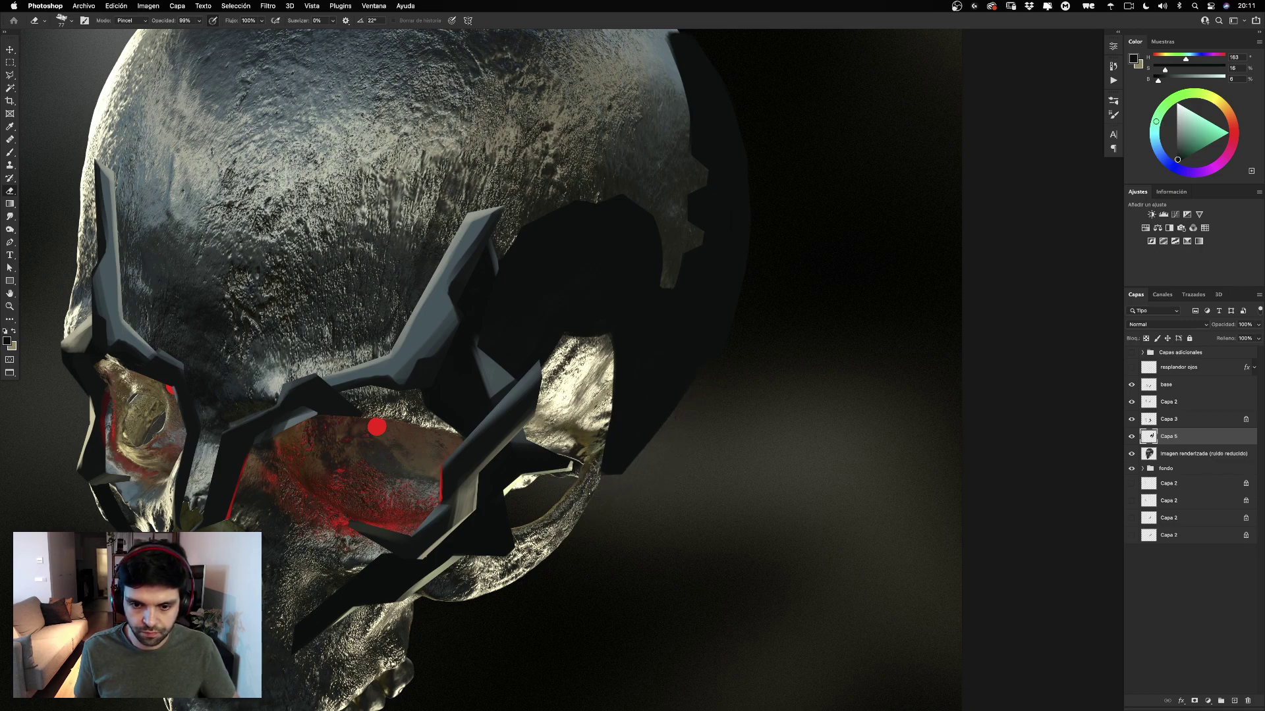
left_click_drag(615, 412, 609, 484)
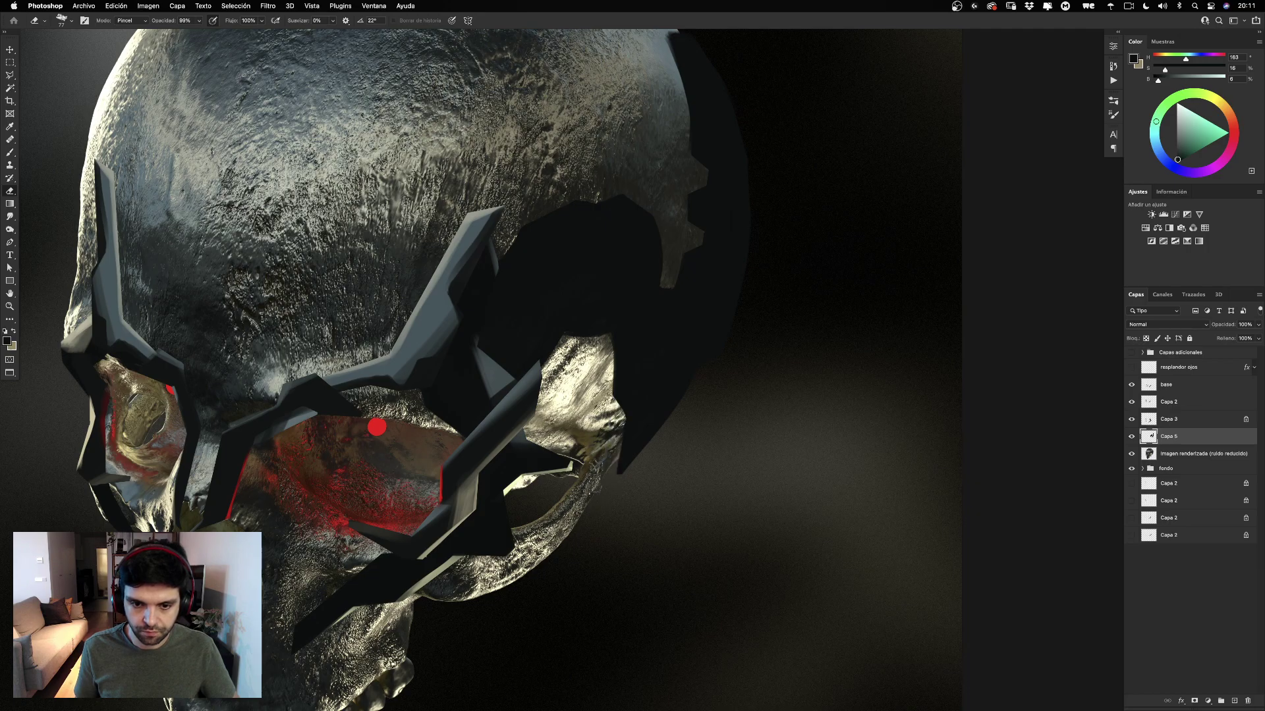
left_click_drag(609, 433, 666, 454)
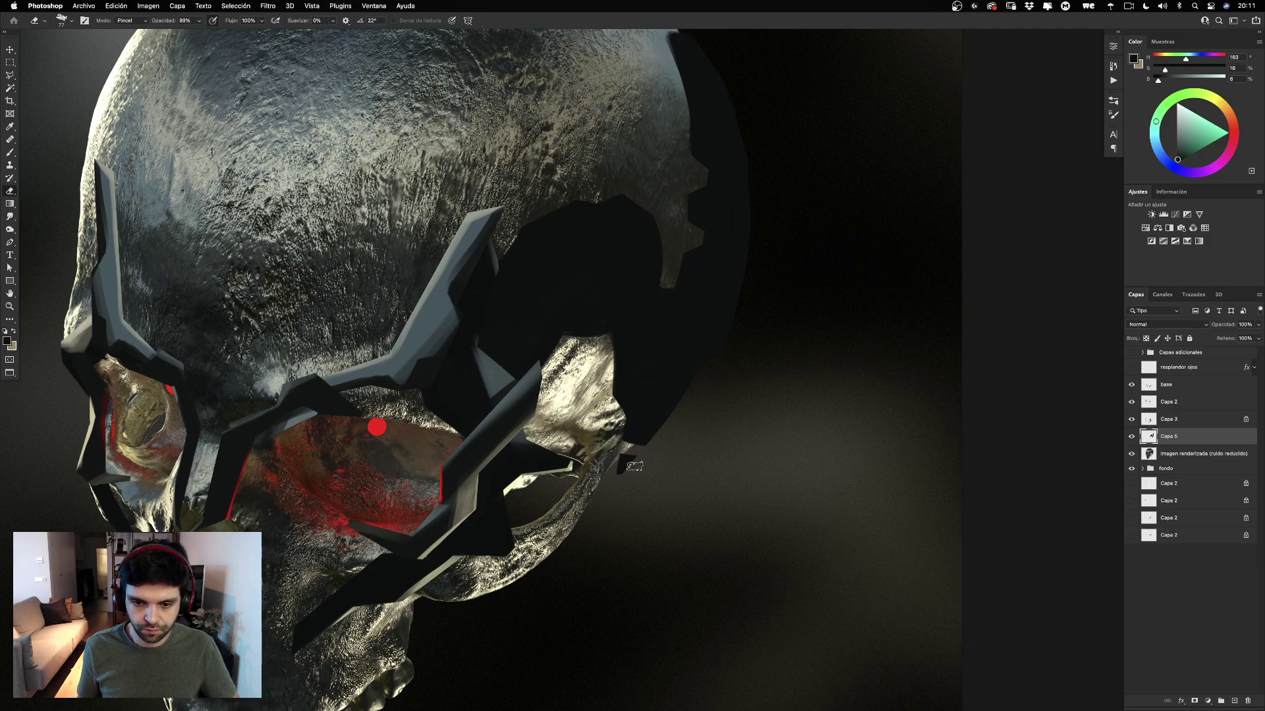
left_click_drag(690, 327, 766, 367)
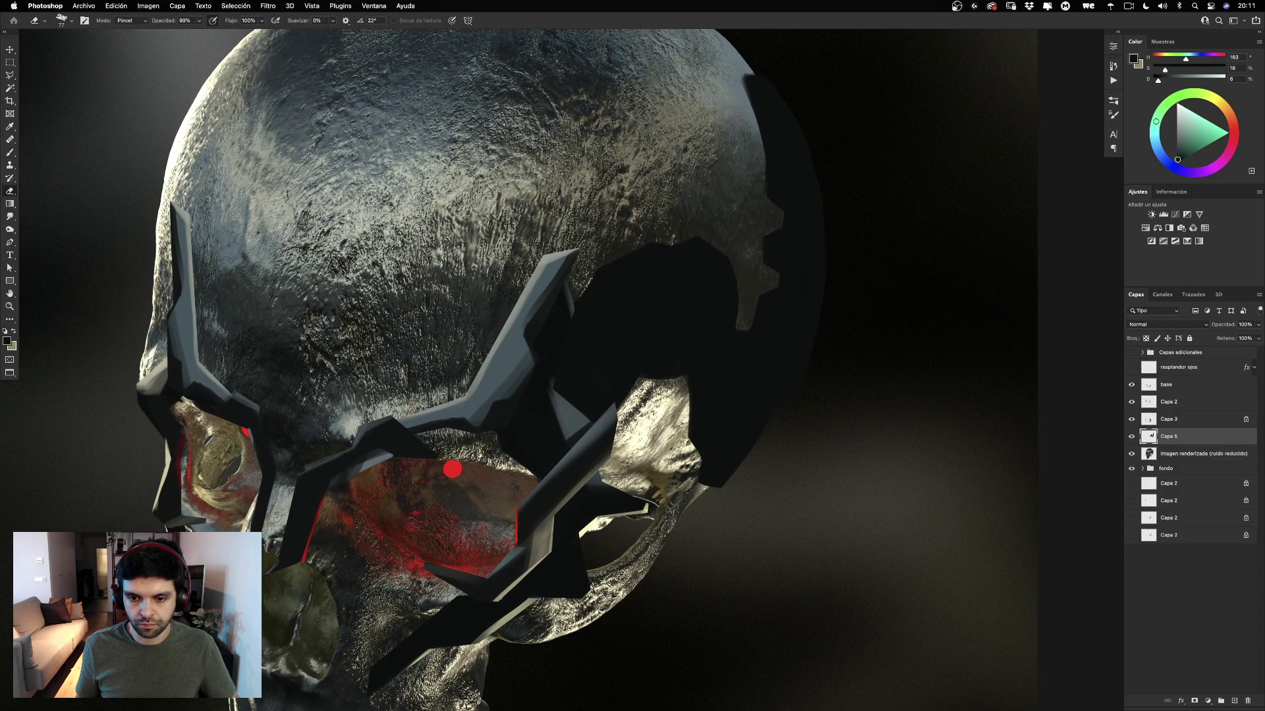
Marquee-select the area around the rear armor on Capa 5 and Liquify its rear band outward, using brush sizes 1248 and 526.
key("b")
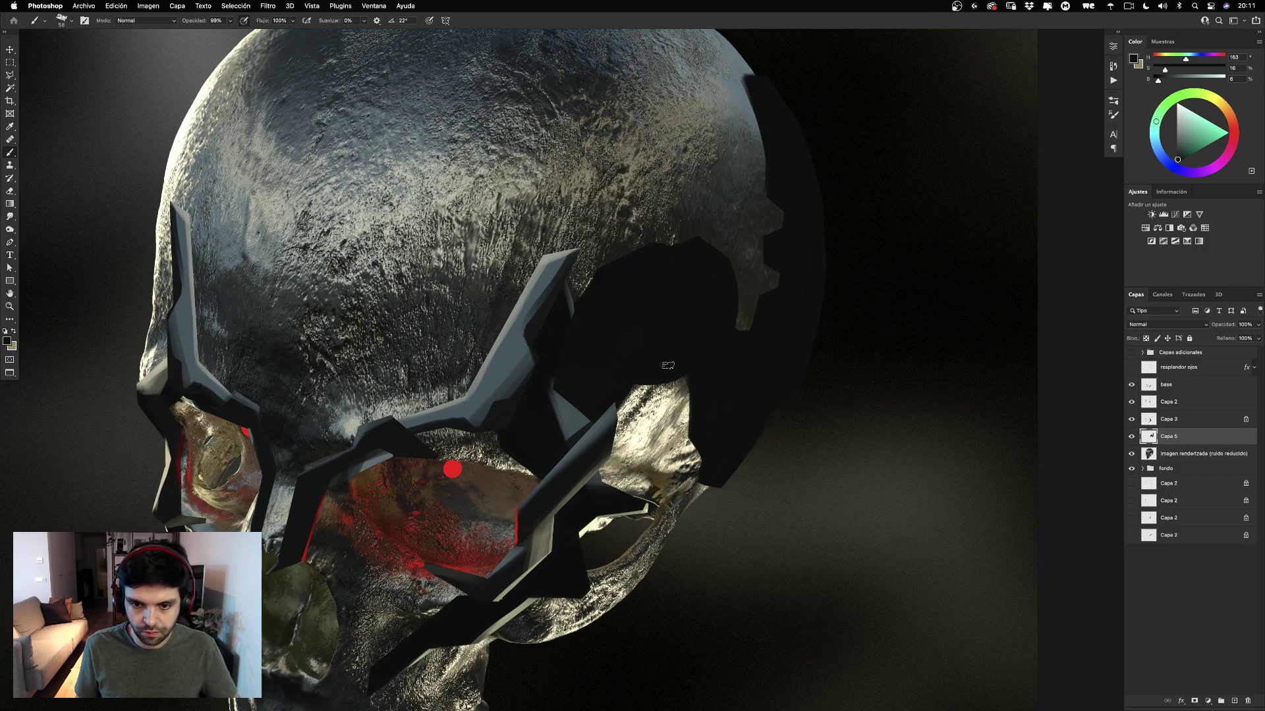
key("super+minus")
key("super+minus")
key("super+minus")
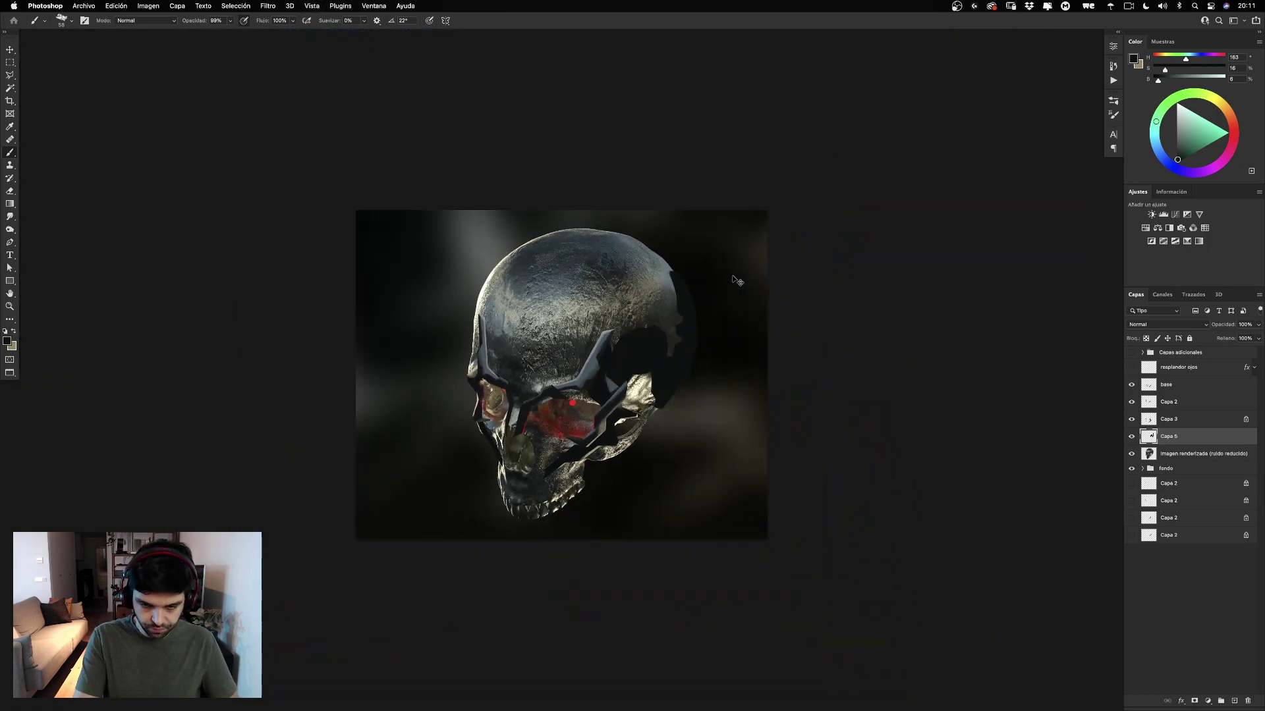
key("super+plus")
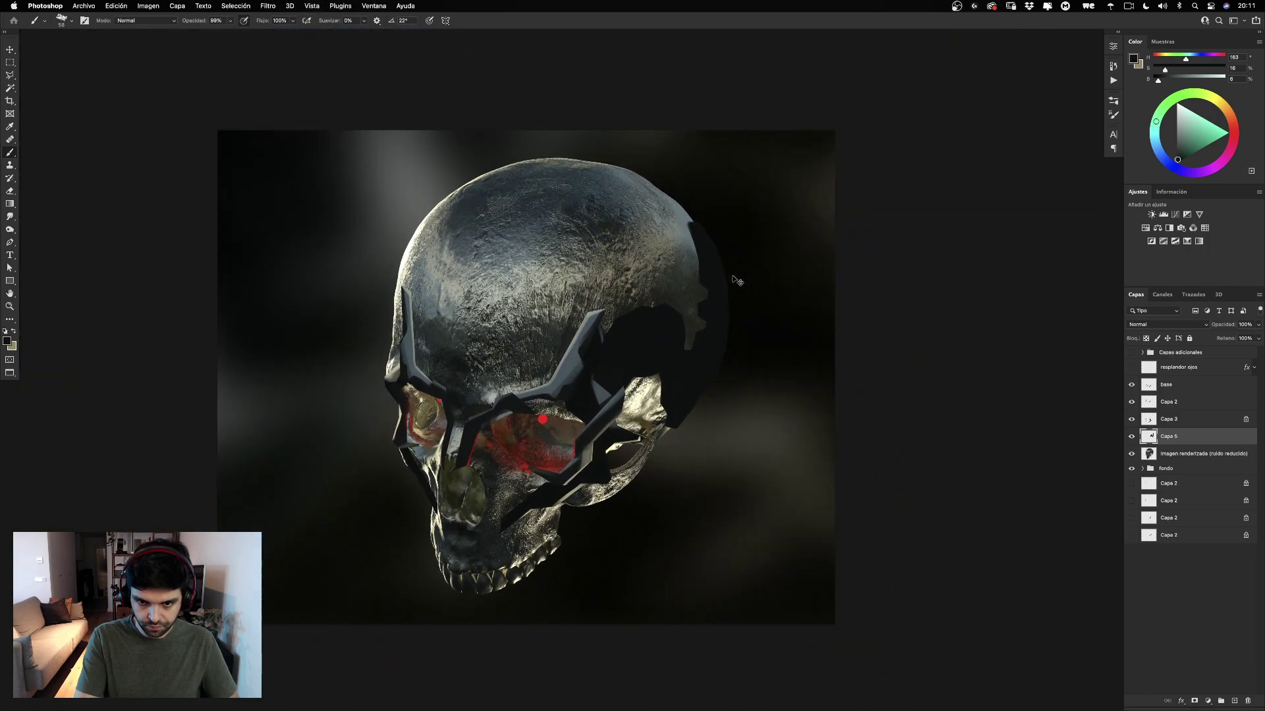
left_click(11, 63)
left_click_drag(493, 169, 816, 525)
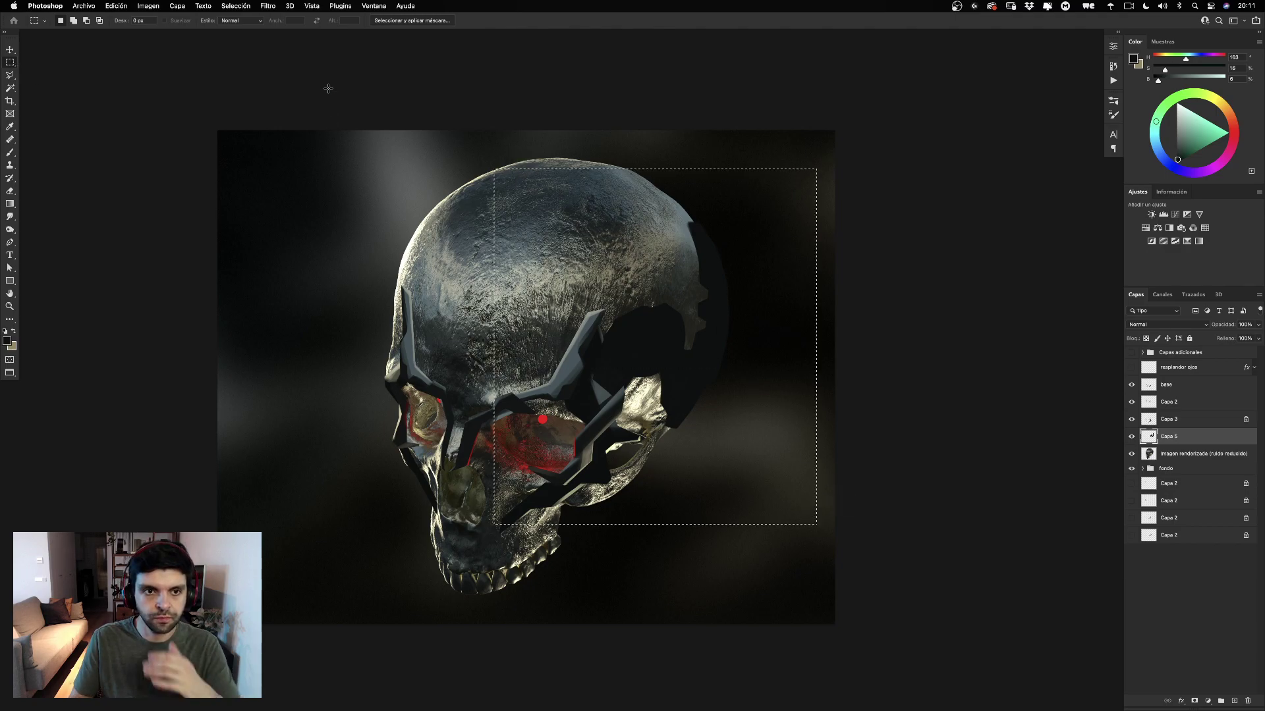
left_click(263, 5)
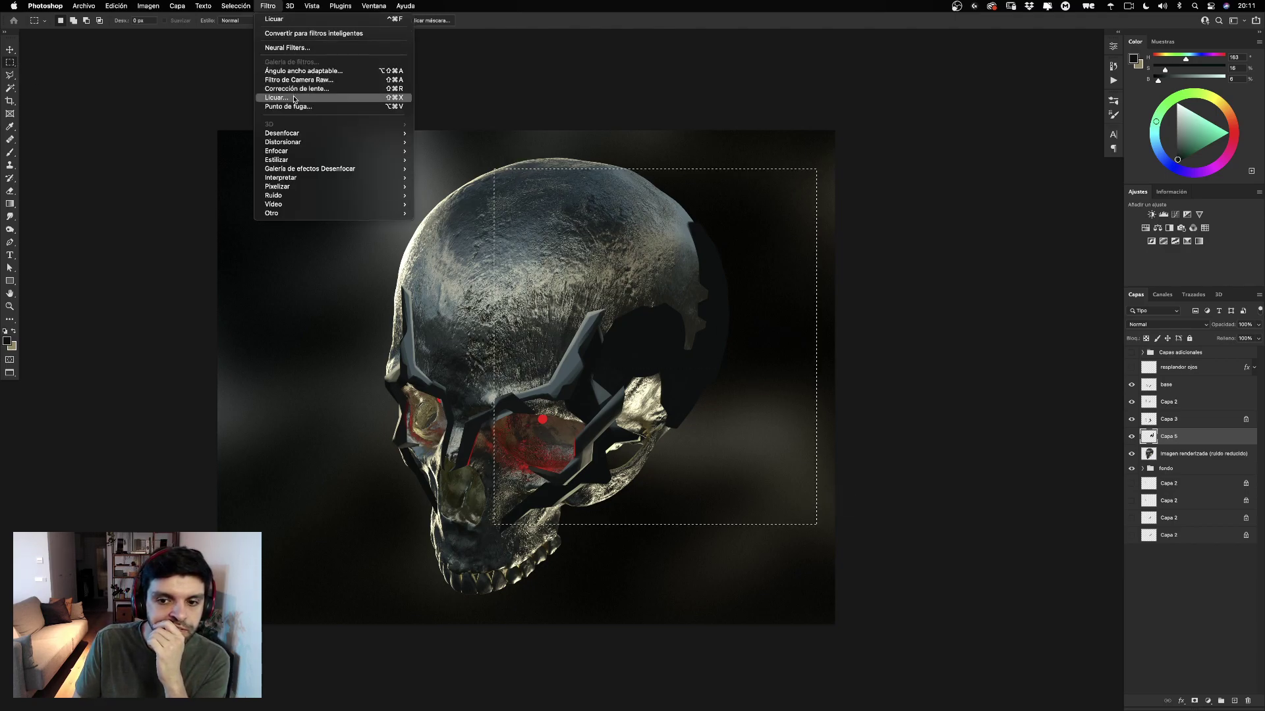
left_click(294, 99)
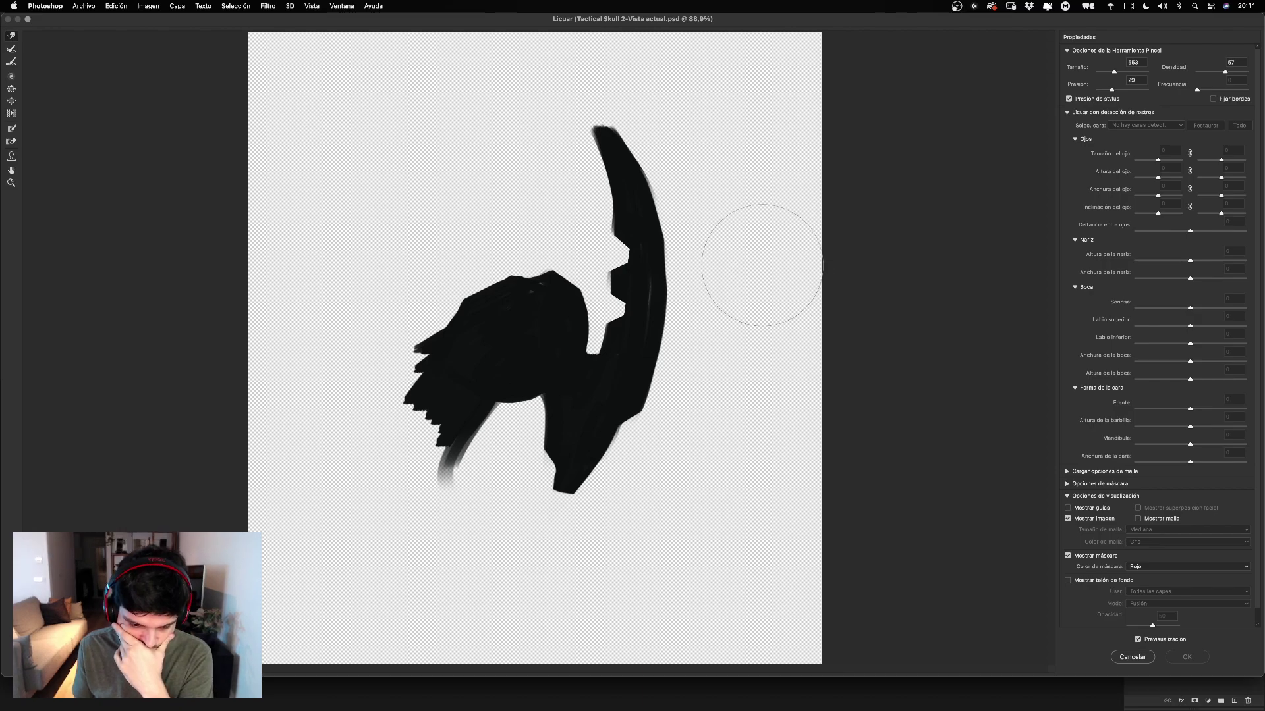
mouse_move(580, 285)
left_mouse_down()
mouse_move(690, 290)
mouse_move(579, 295)
mouse_move(645, 285)
mouse_move(553, 277)
mouse_move(612, 244)
left_mouse_up()
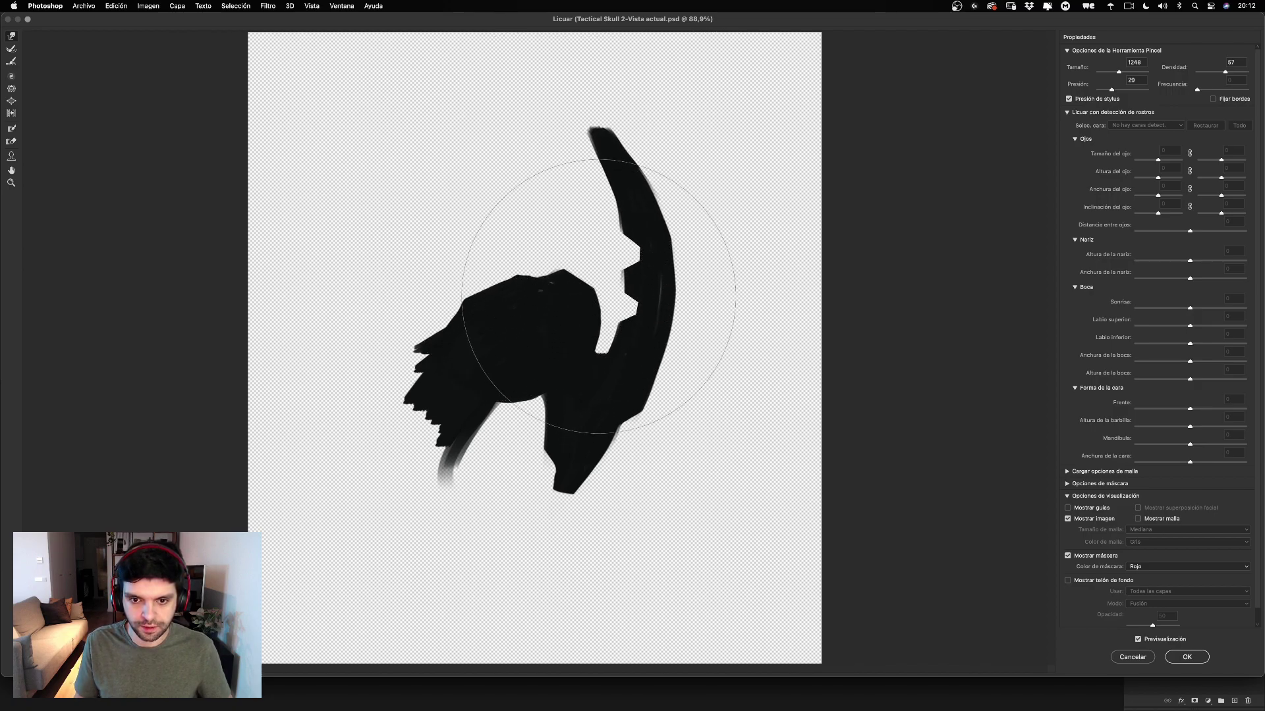
mouse_move(582, 270)
left_mouse_down()
mouse_move(455, 269)
mouse_move(629, 277)
mouse_move(626, 267)
left_mouse_up()
mouse_move(604, 219)
left_mouse_down()
mouse_move(615, 256)
mouse_move(631, 248)
mouse_move(615, 285)
mouse_move(633, 278)
mouse_move(636, 318)
left_mouse_up()
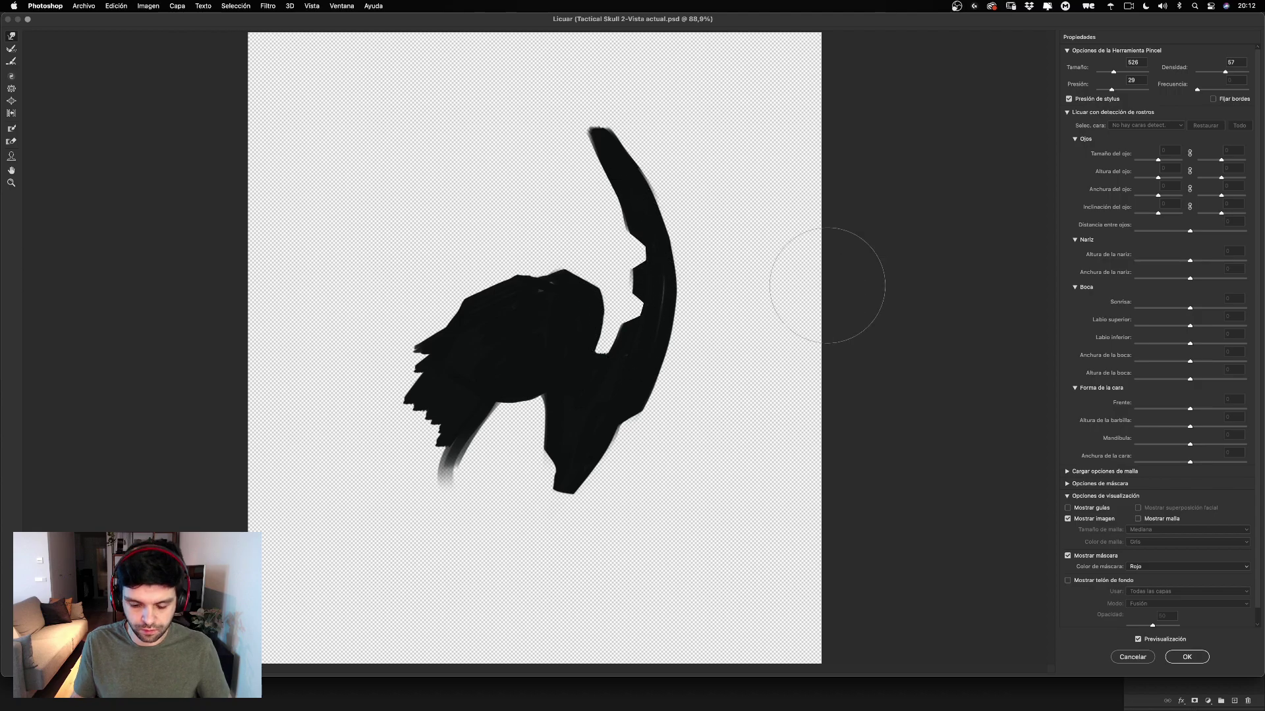
key("Return")
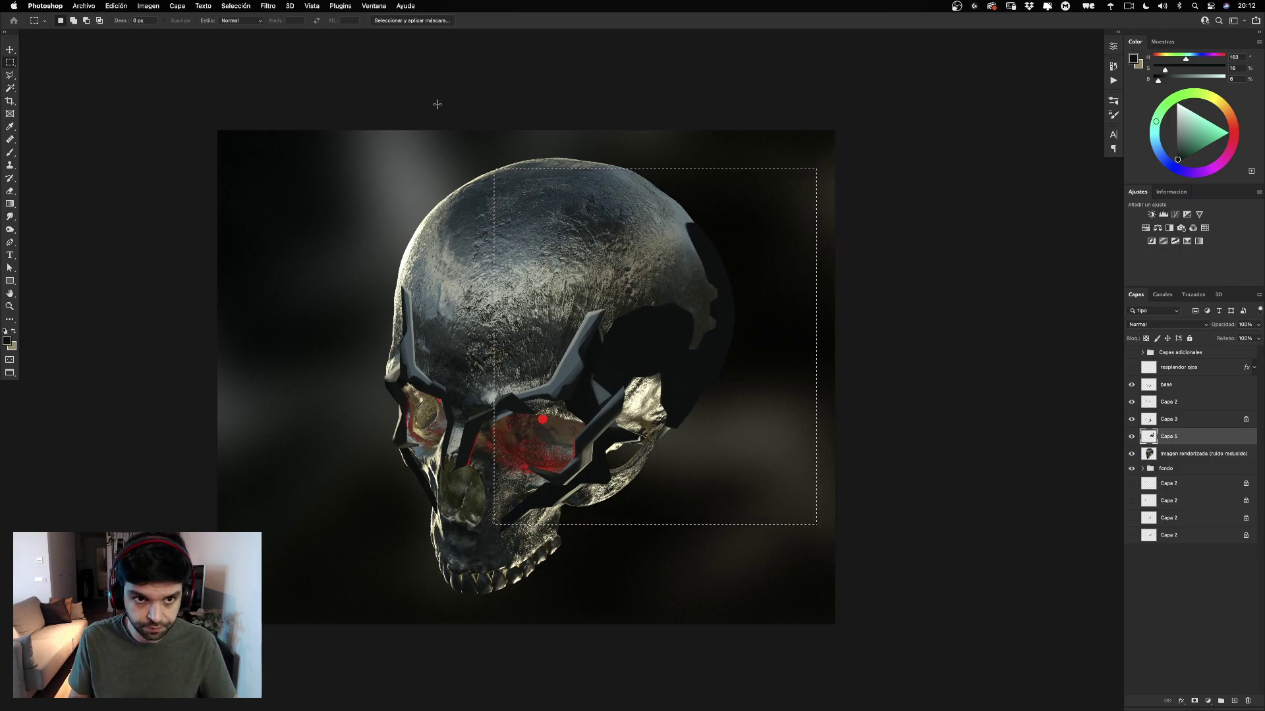
Apply Liquify again with a 2138 brush, nudging the rear band slightly back toward the skull, and deselect.
left_click(268, 7)
left_click(300, 98)
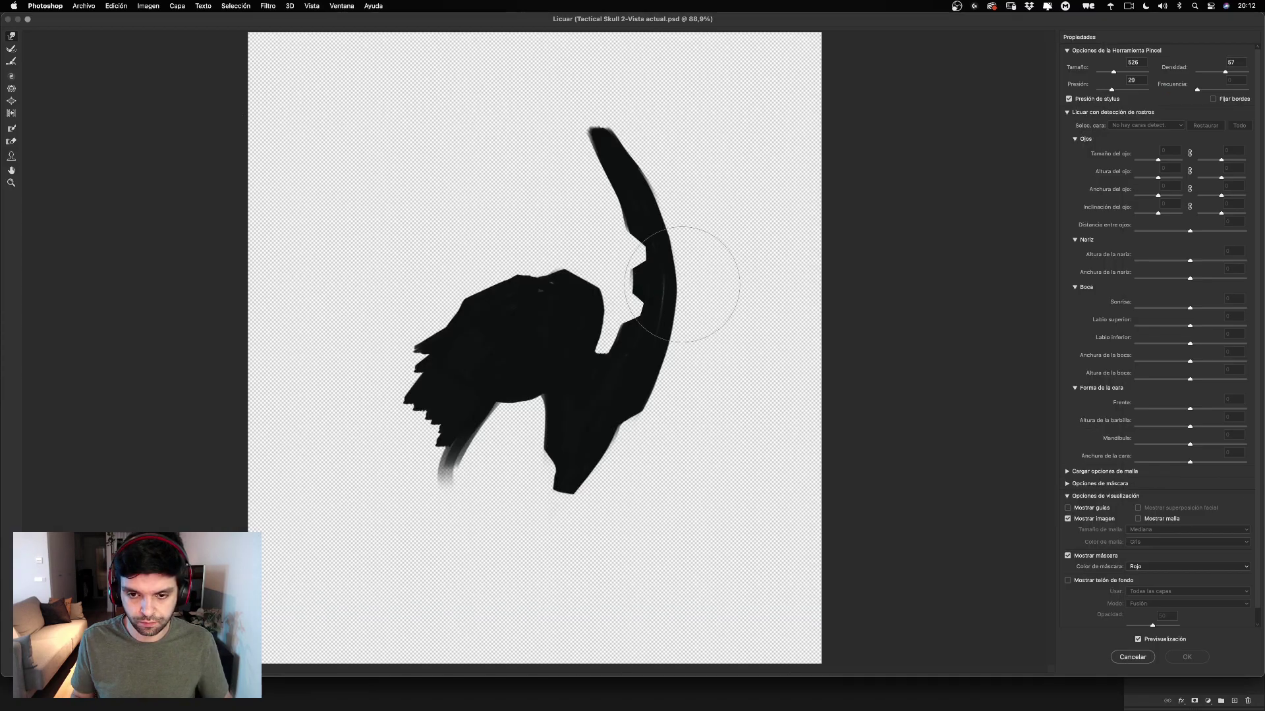
left_click_drag(655, 274, 852, 274)
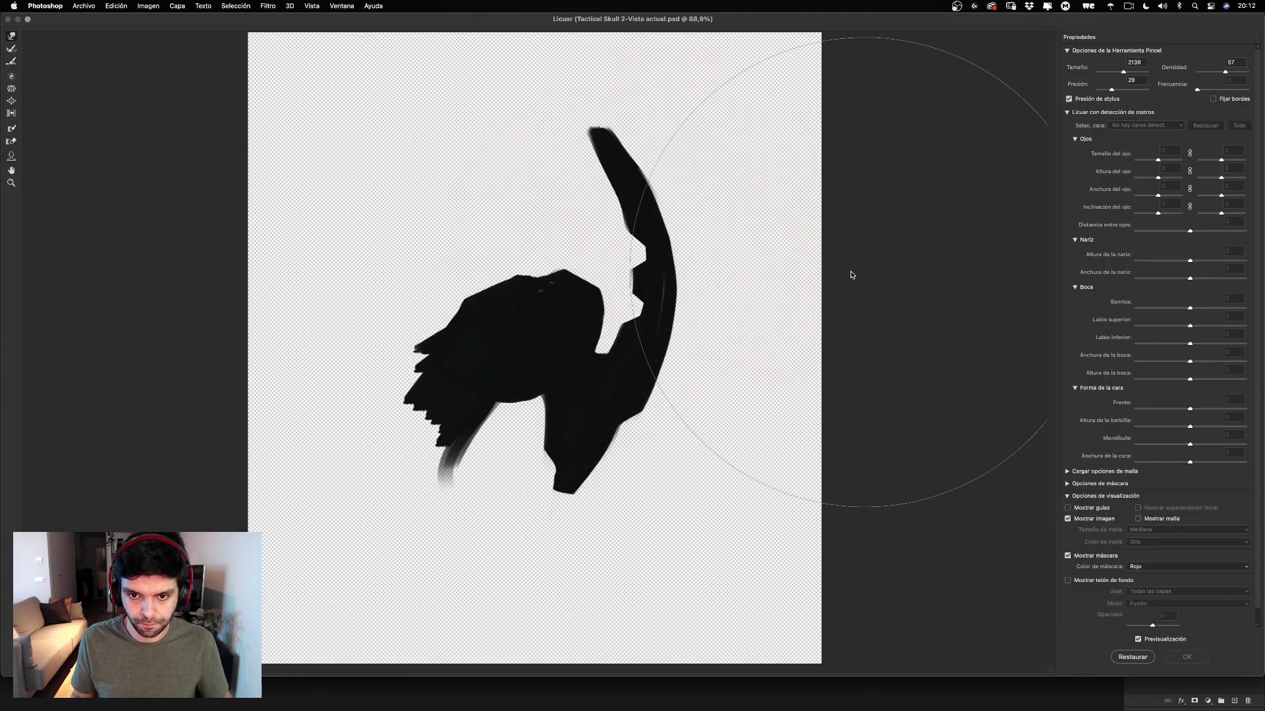
left_click_drag(747, 270, 692, 260)
key("Return")
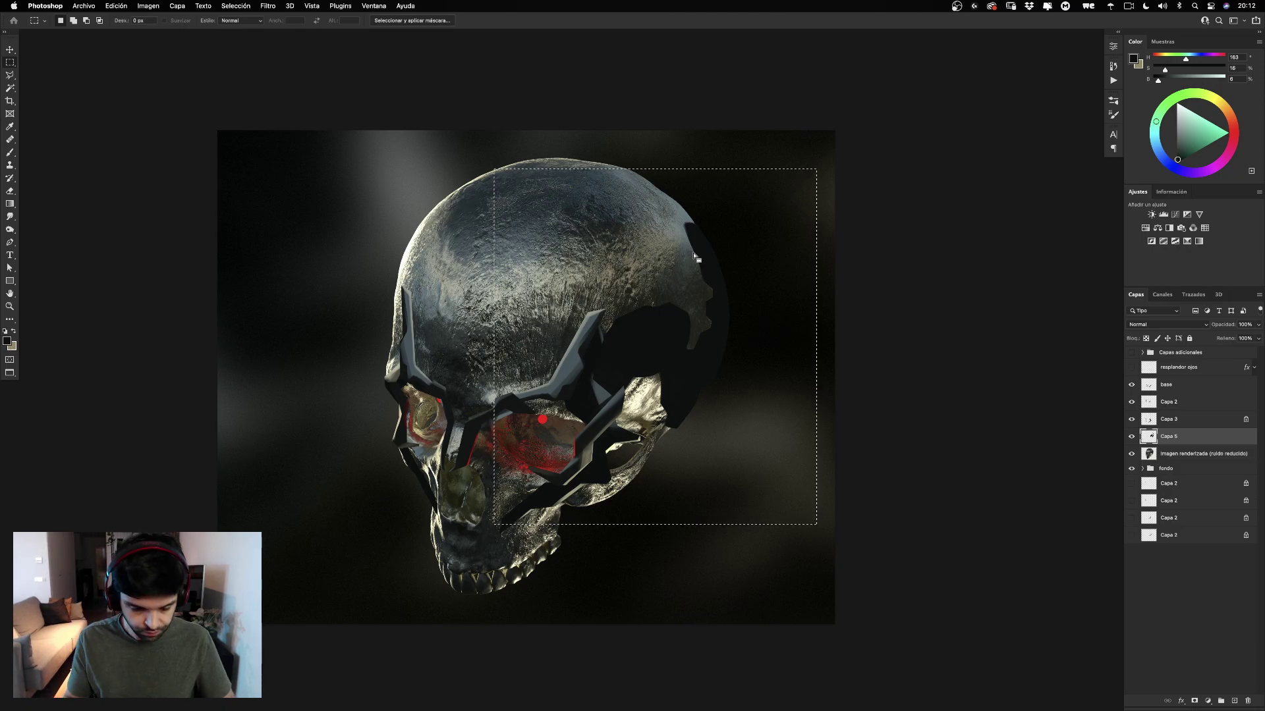
key("super+d")
Erase the upper end of the rear band into a slightly shorter tip against the skull's rear outline.
left_click_drag(575, 331, 652, 279)
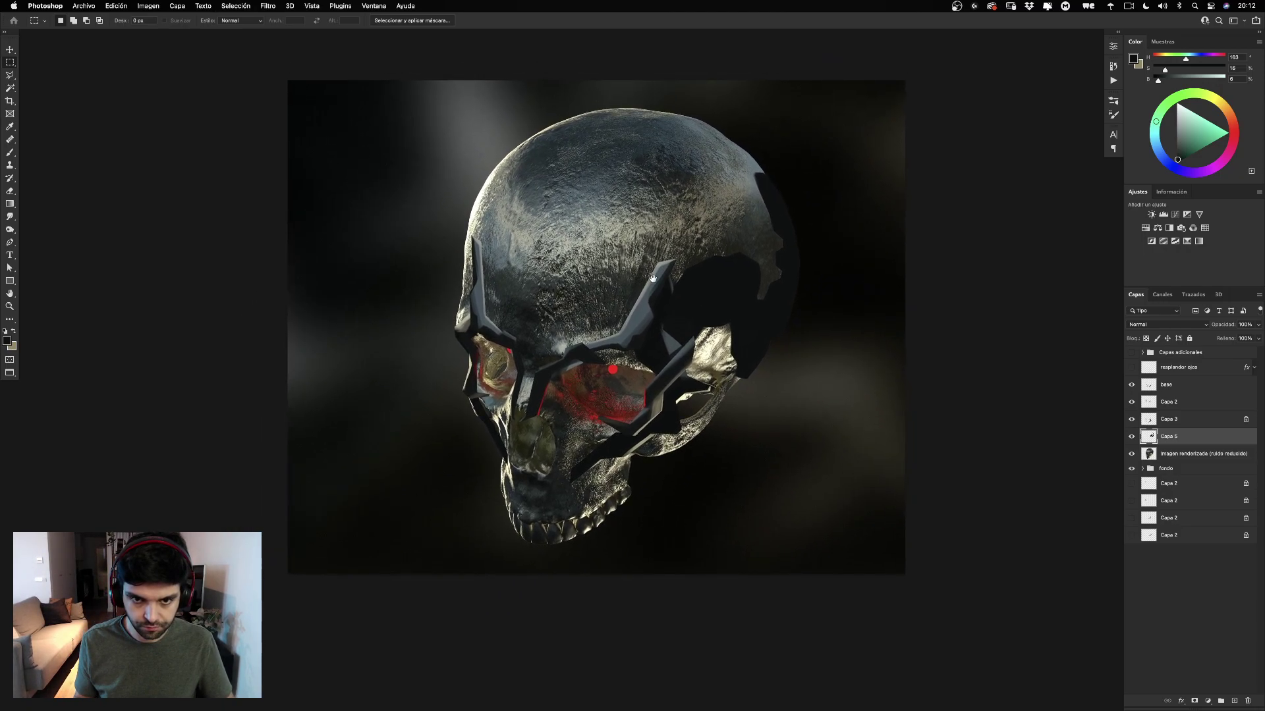
key("e")
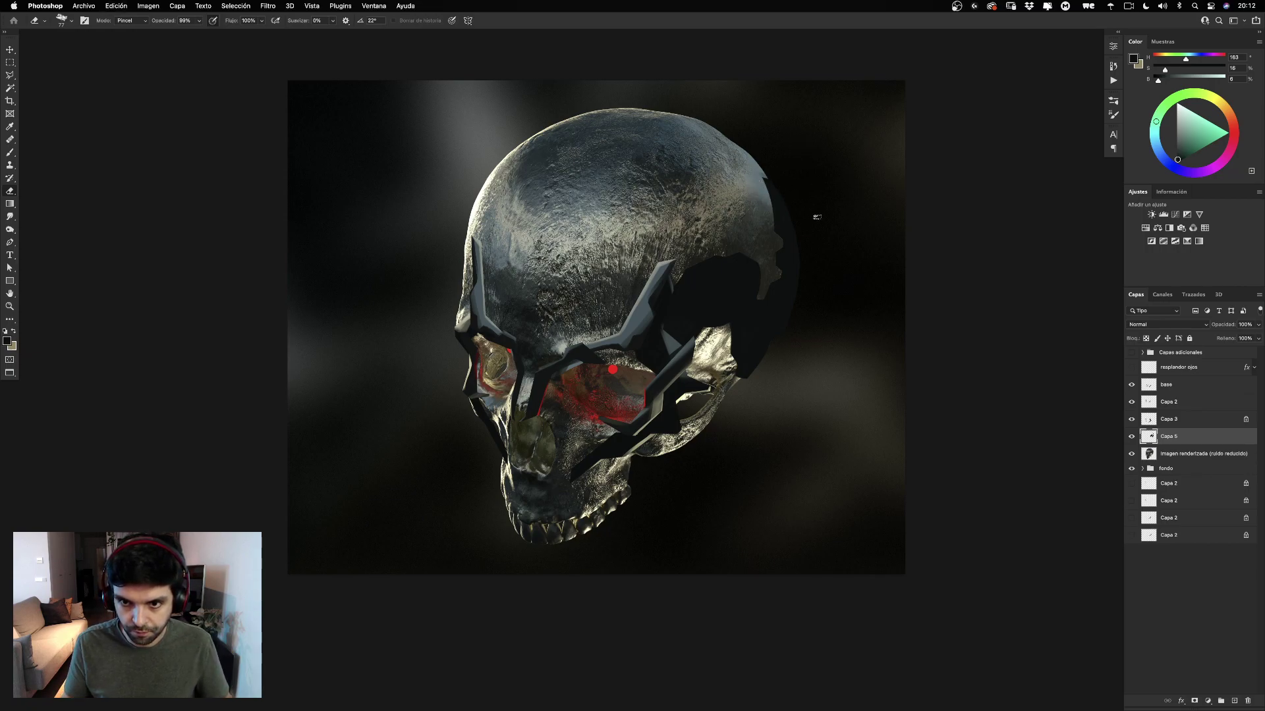
key("super+z")
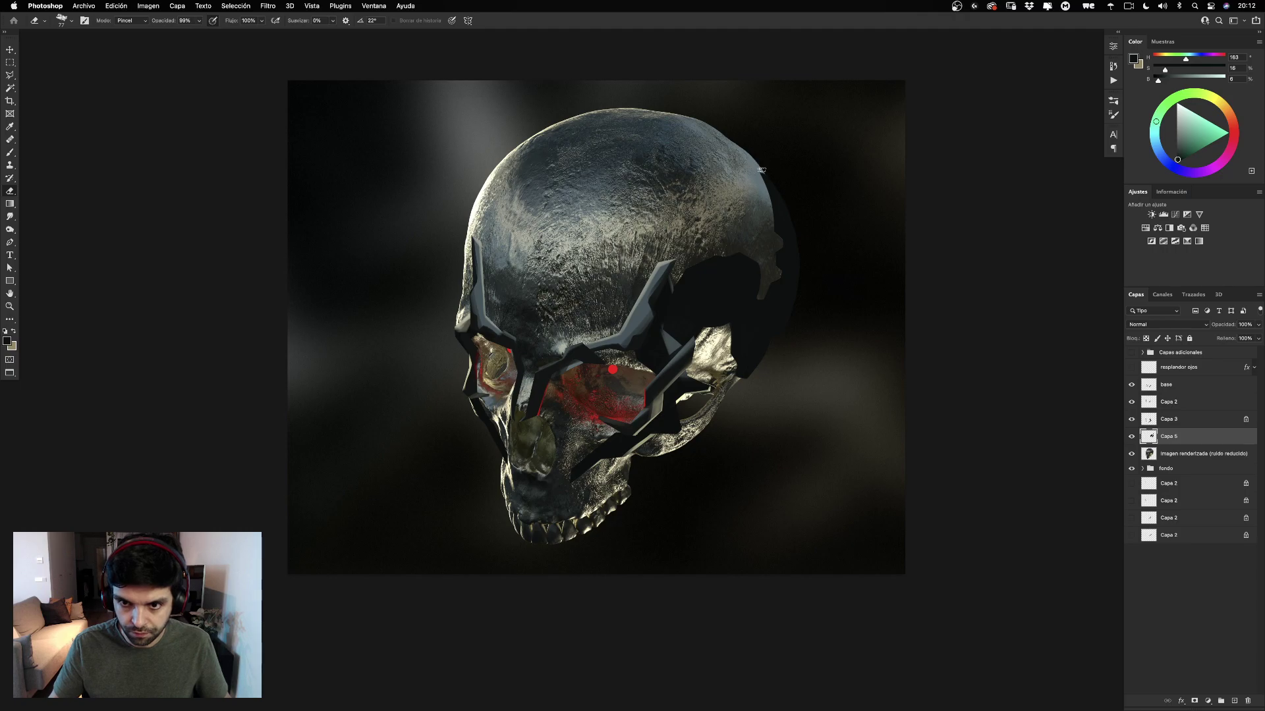
left_click_drag(794, 218, 688, 248)
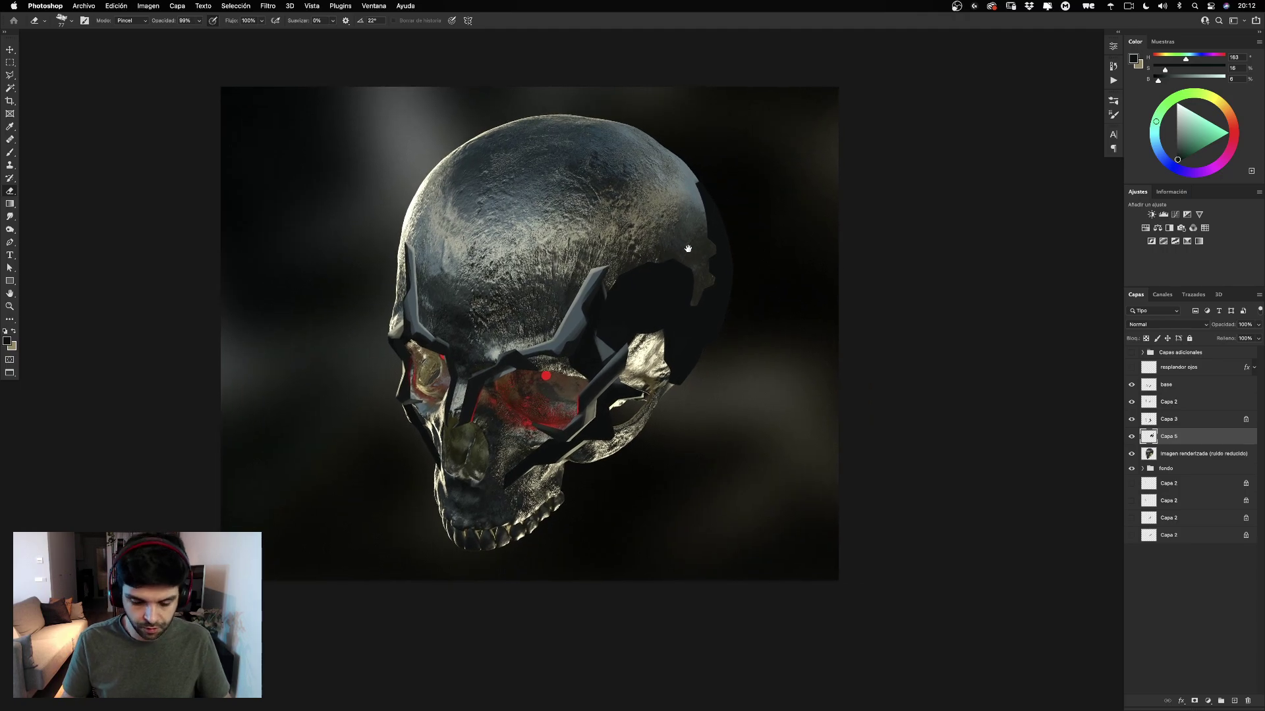
key("super+plus")
key("super+plus")
key("super+plus")
left_click_drag(694, 194, 645, 410)
scroll(645, 410, "down", 6)
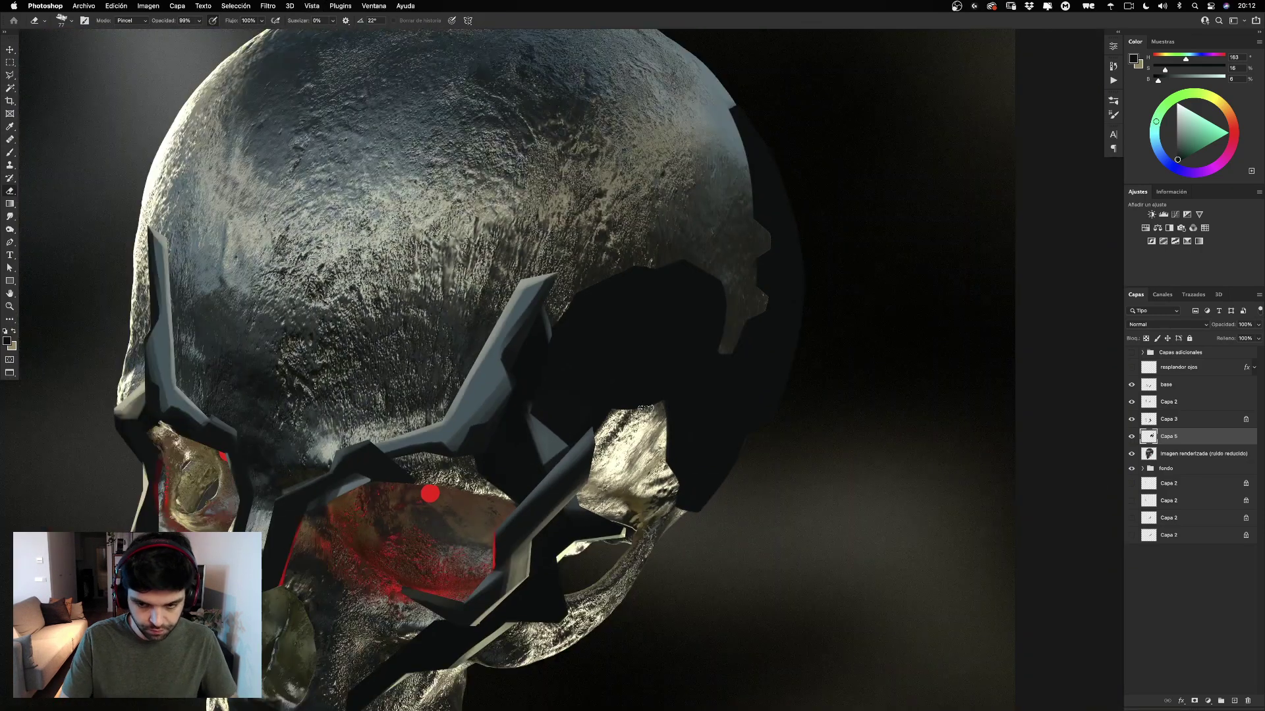
Add an empty layer directly above Capa 5 and clip it to that armor layer.
key("b")
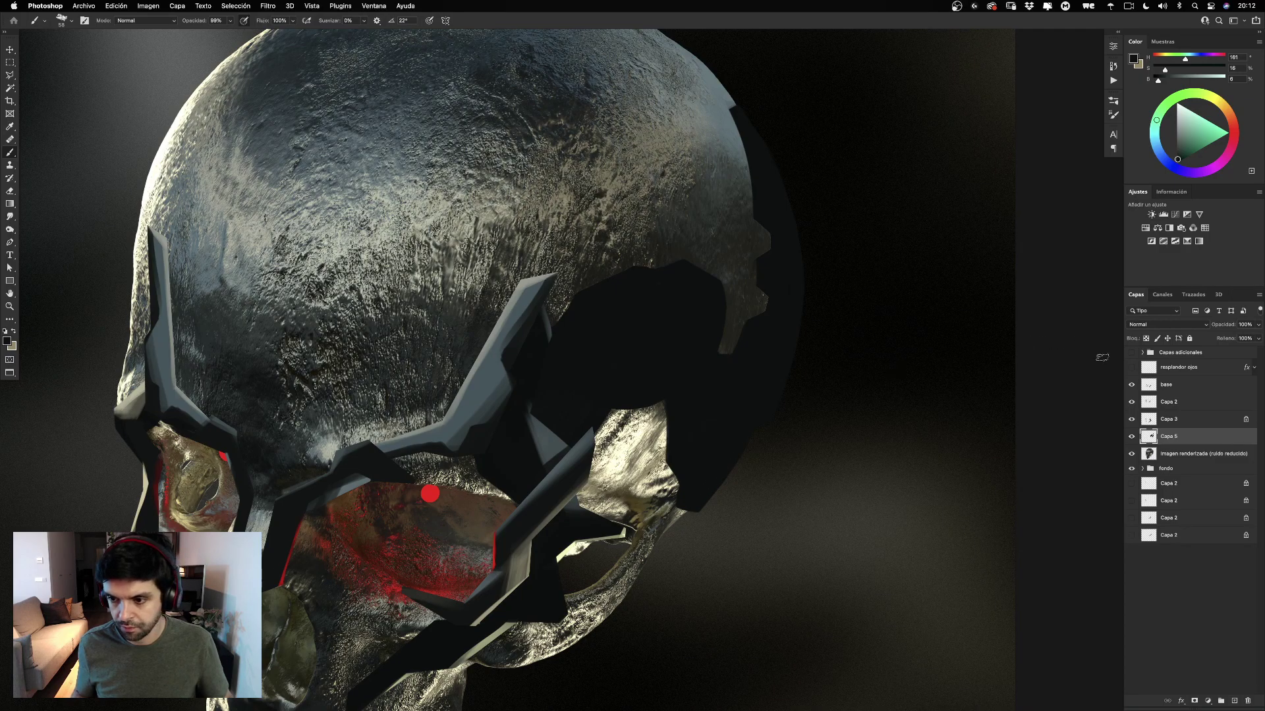
left_click(1131, 436)
left_click(1131, 436)
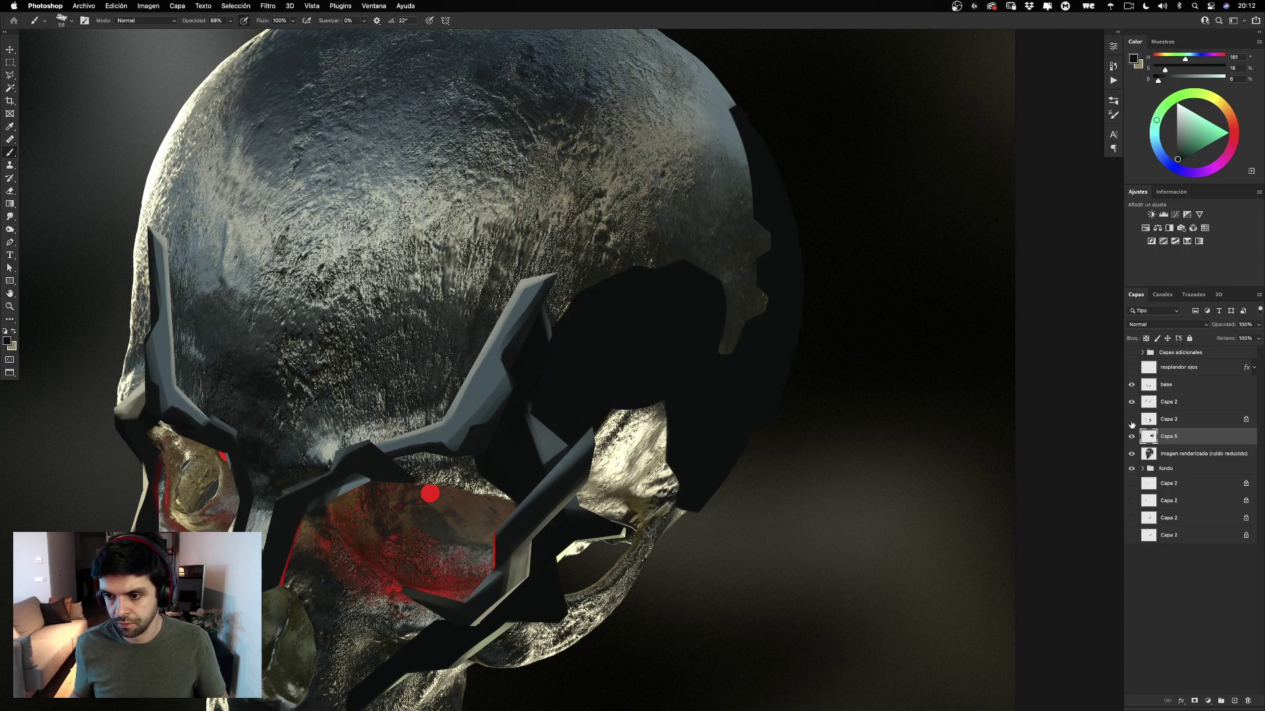
left_click(1132, 420)
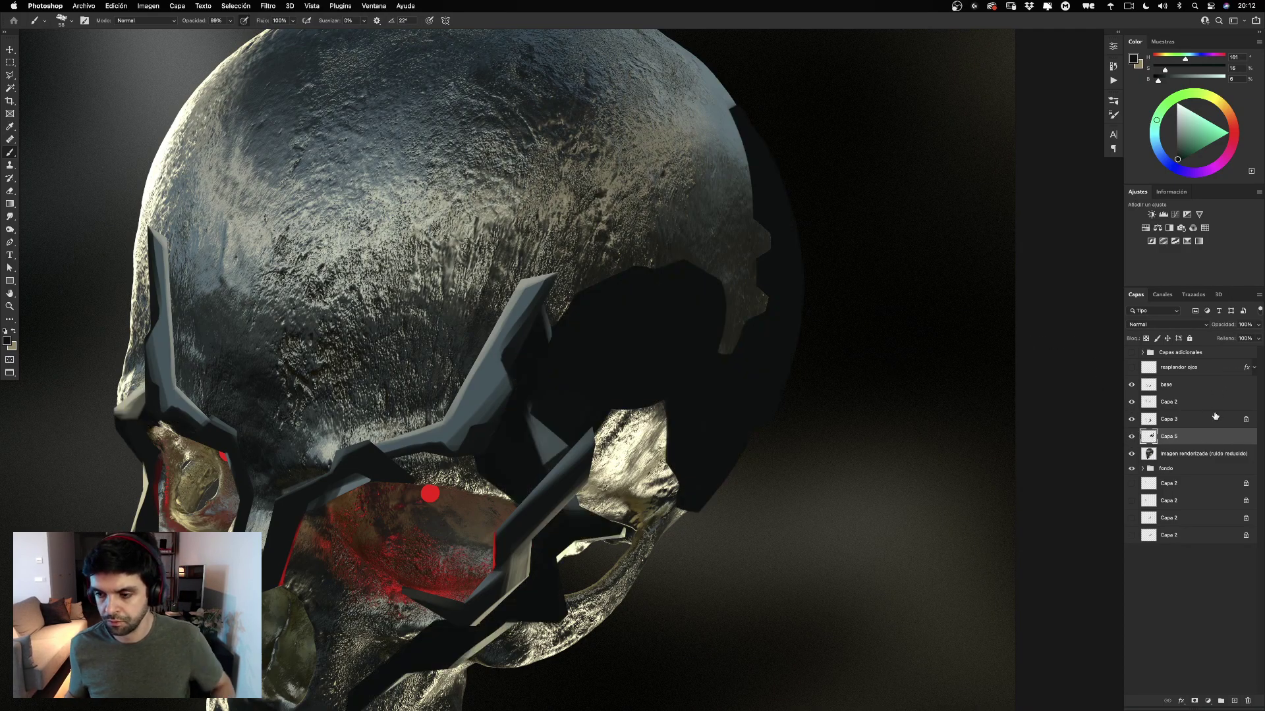
left_click(1194, 700)
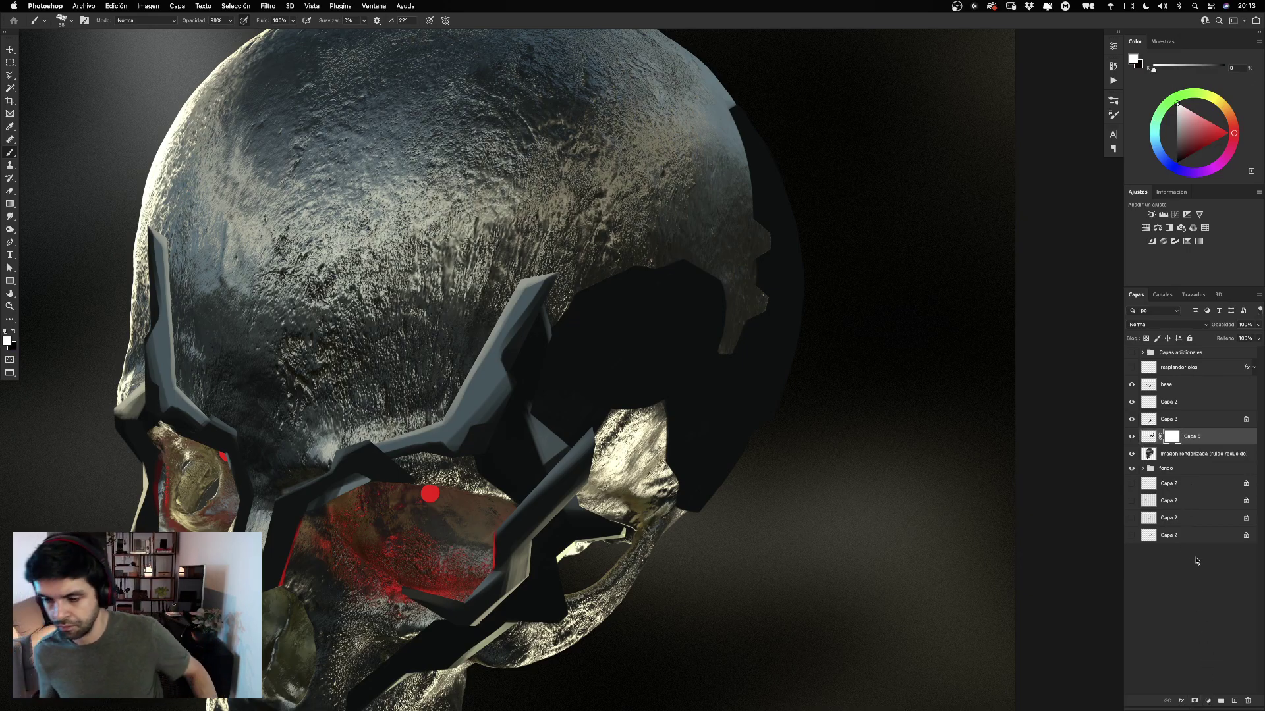
key("super+z")
left_click(1234, 701)
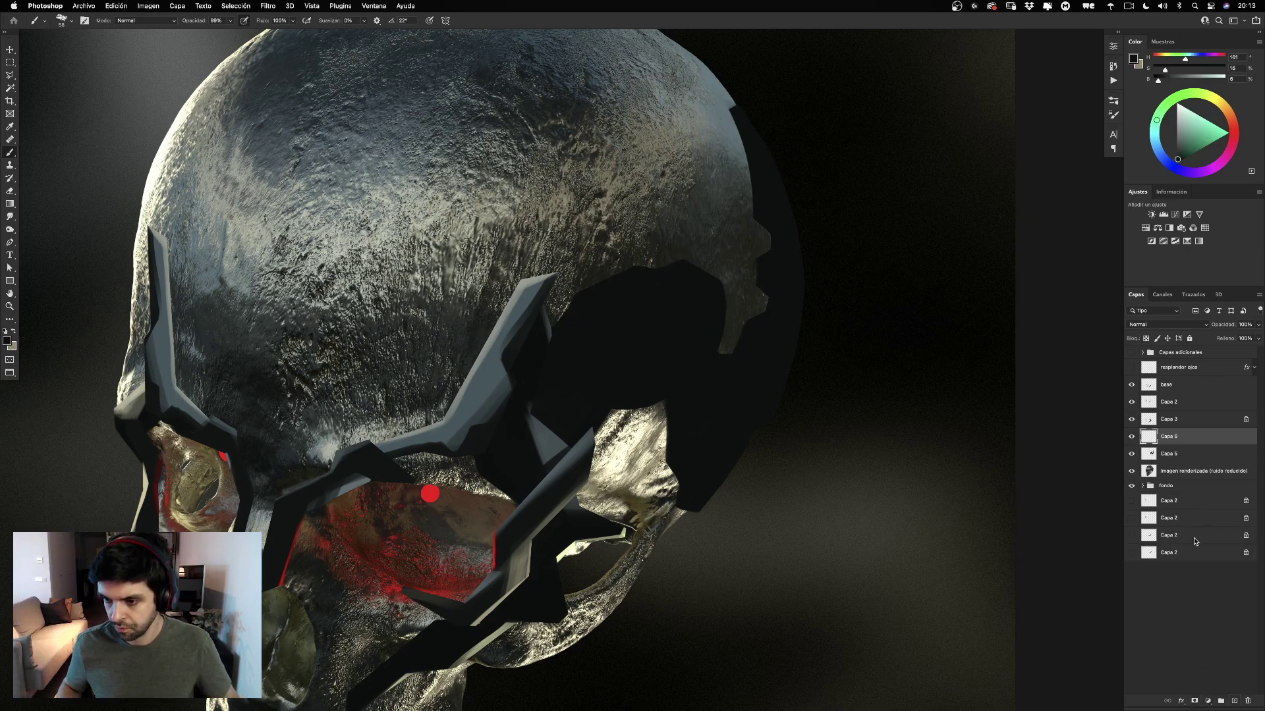
left_click(1169, 442, "alt")
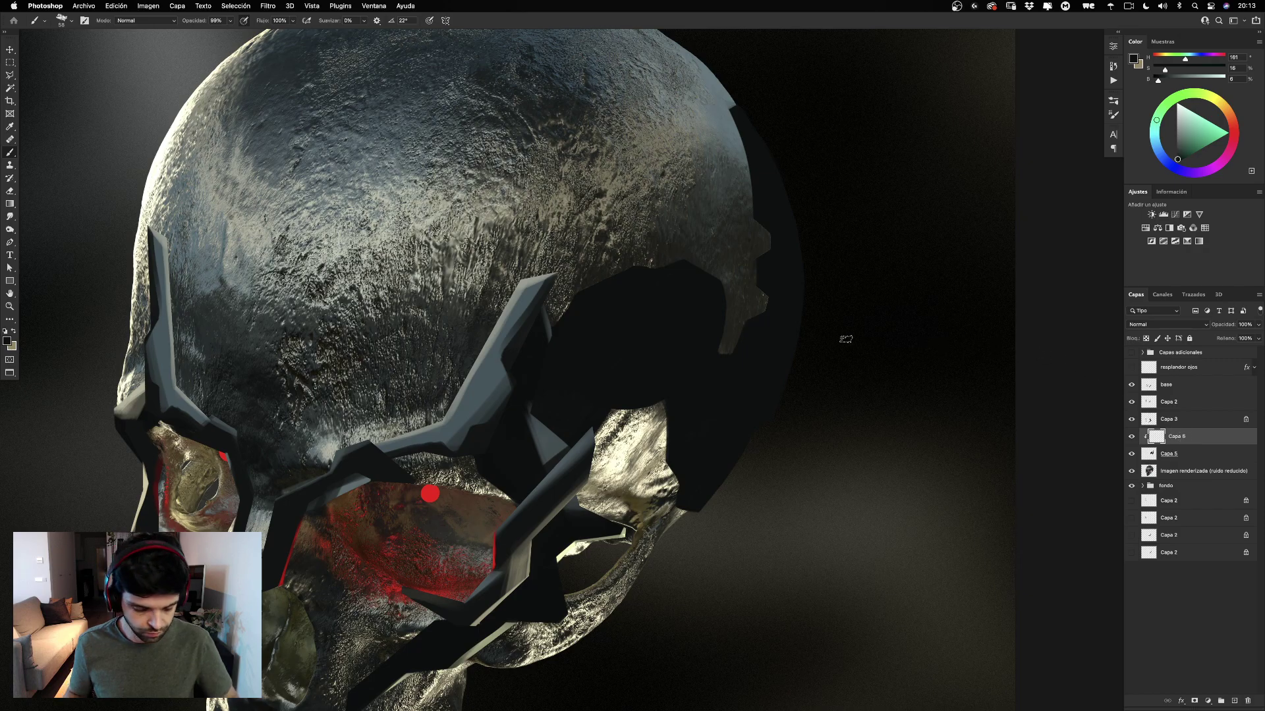
Sample pale cream from the lit bone beneath the plate, try broad textured highlights down the rear band, and leave the clipped layer active.
left_click(1151, 453)
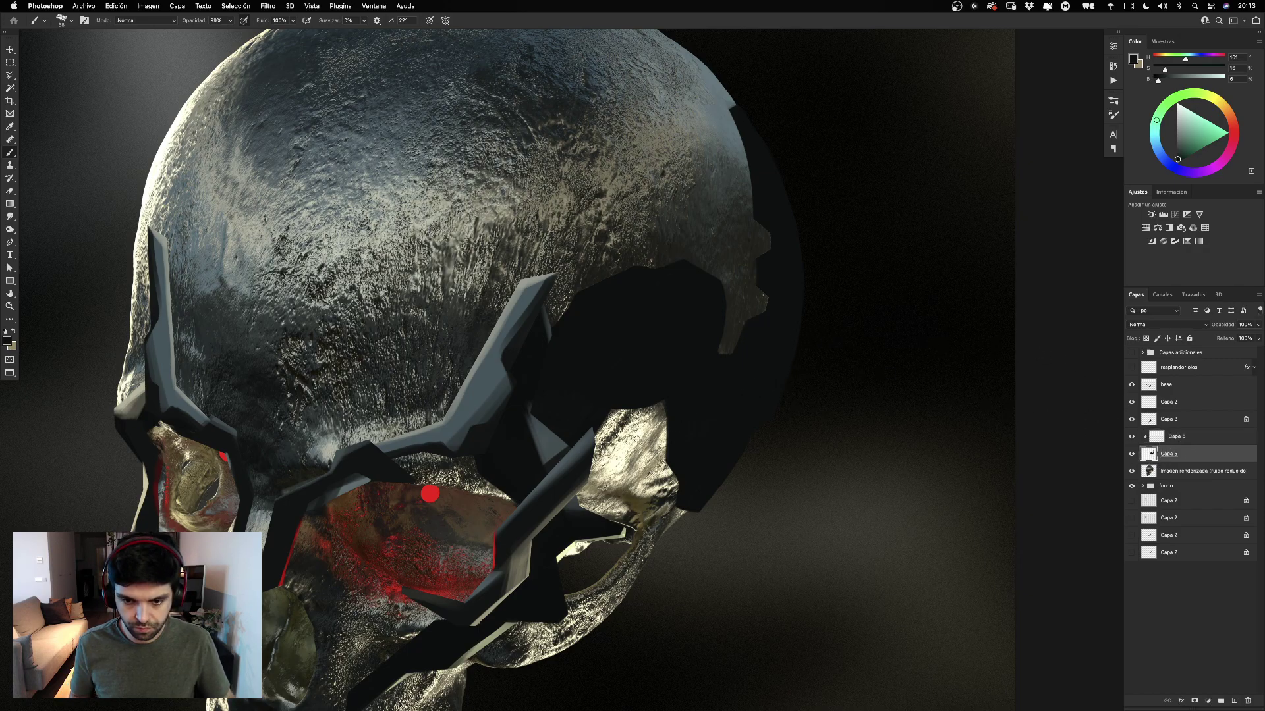
left_click(637, 440, "alt")
left_click_drag(706, 480, 782, 480)
left_click_drag(819, 332, 631, 580)
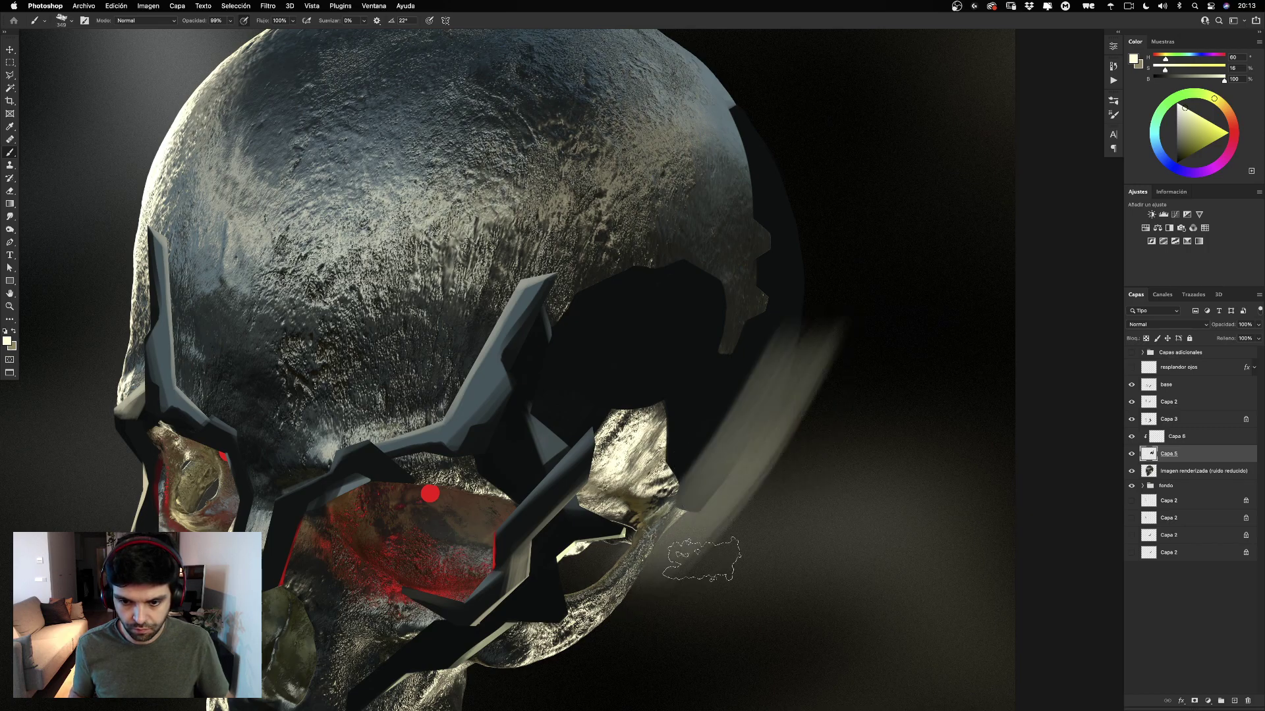
key("ctrl+z")
left_click(1156, 438)
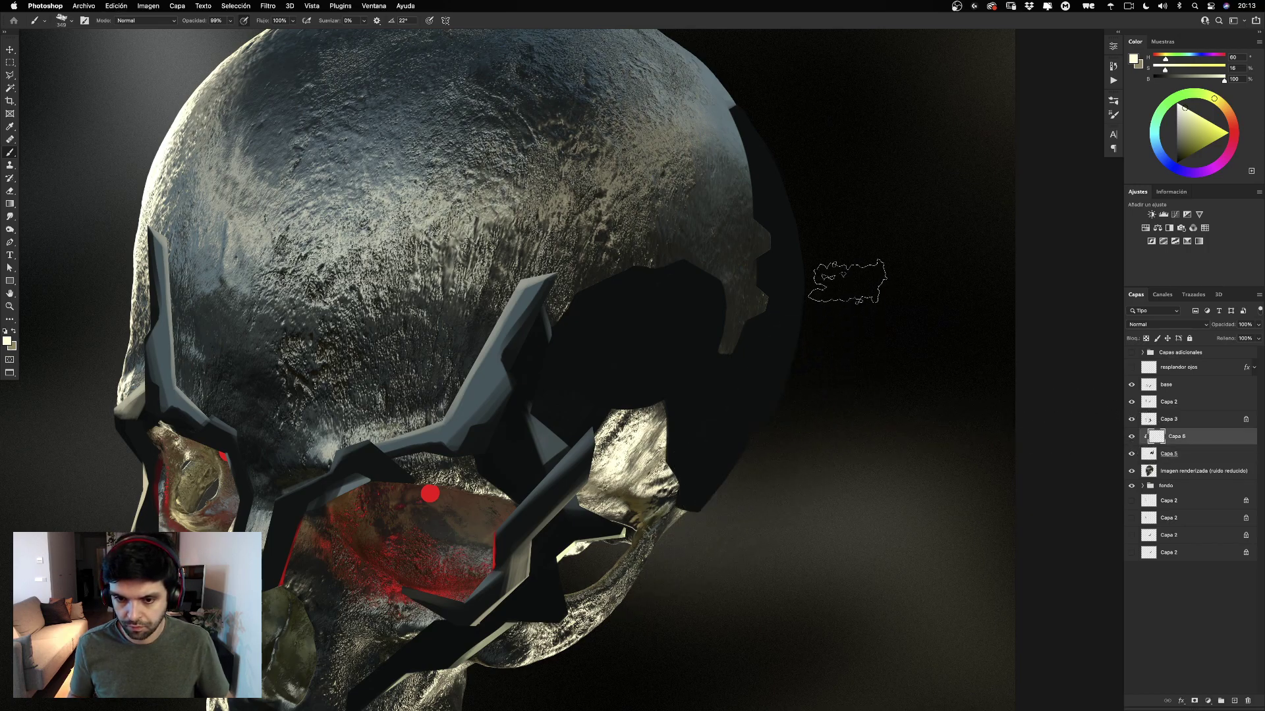
left_click_drag(827, 310, 557, 579)
key("super+z")
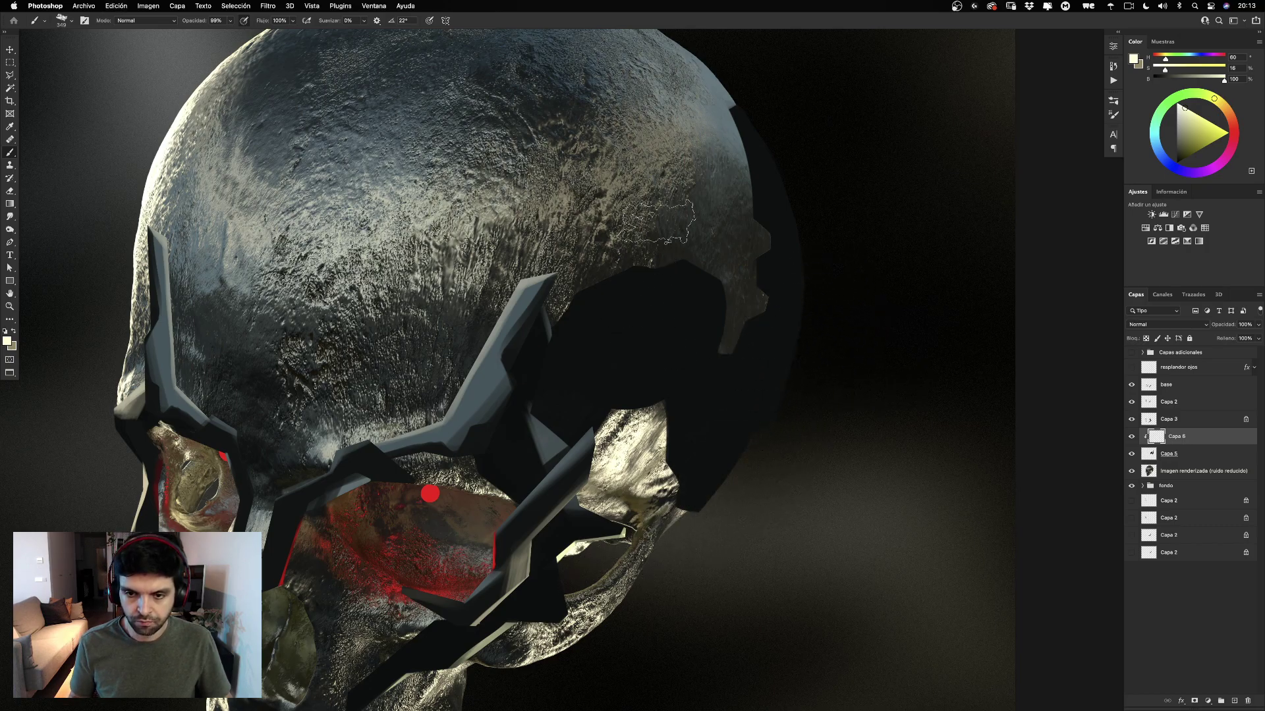
Switch to a soft round brush and paint a faint cream highlight along the rear band's outer edge.
right_click(672, 262)
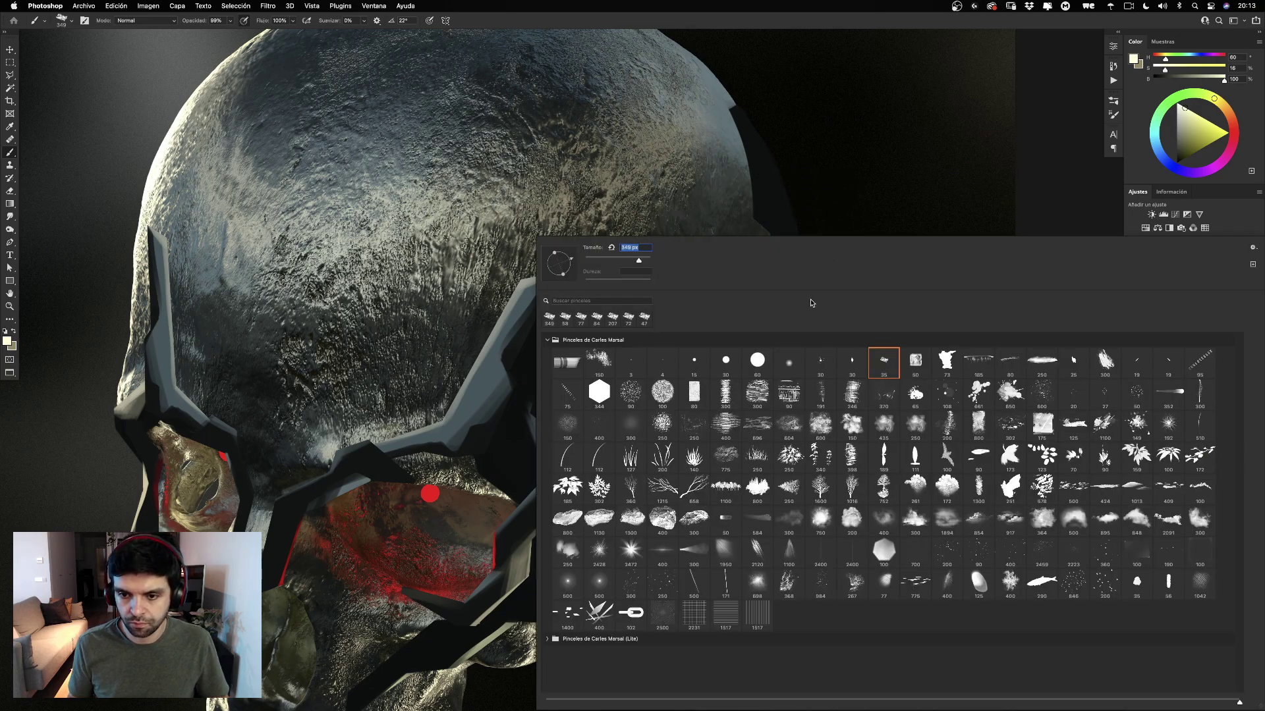
left_click(789, 362)
left_click_drag(781, 198, 781, 200)
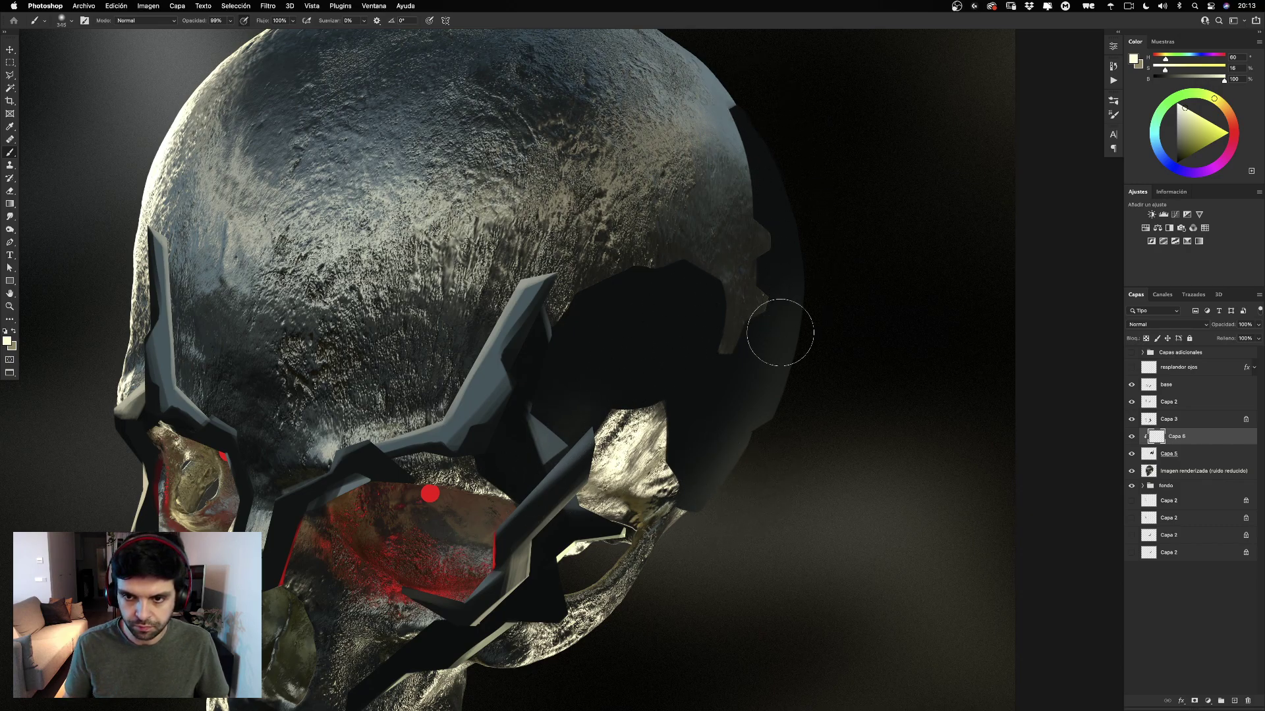
Sample blue-grey from the skull's upper rear edge and try a soft stroke down the rear band.
left_click(725, 115, "alt")
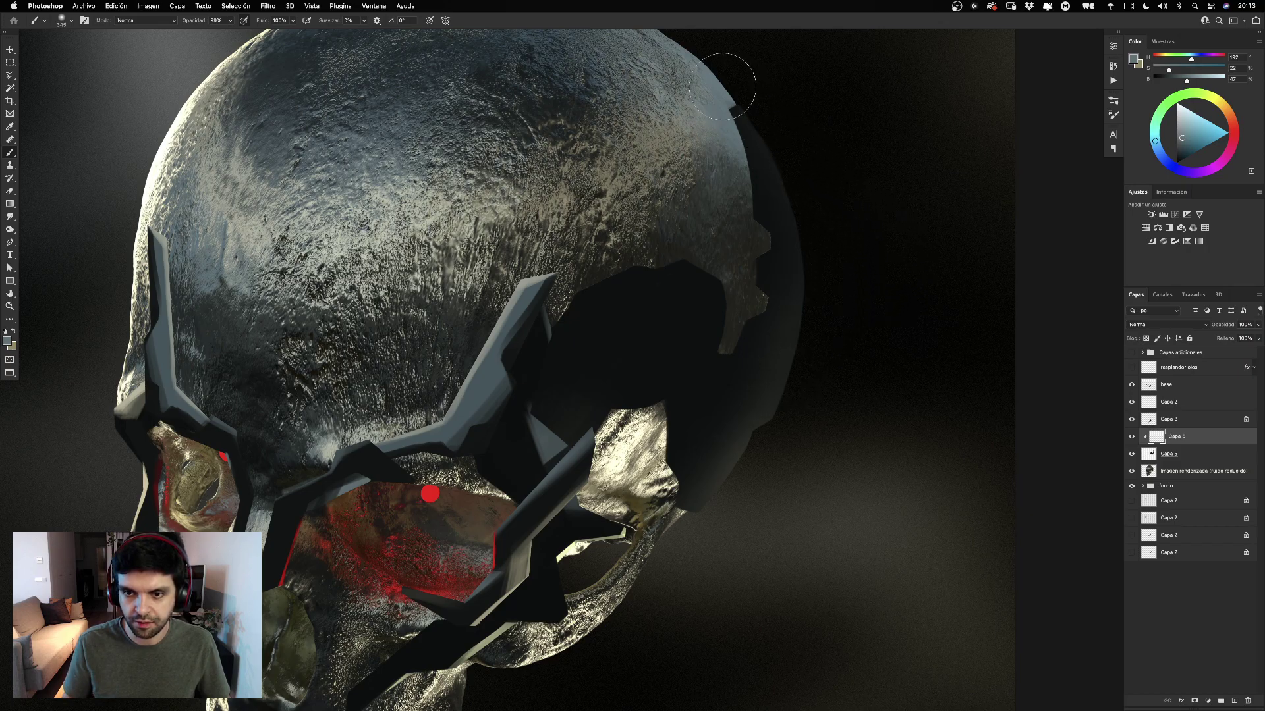
left_click_drag(728, 87, 794, 355)
key("super+z")
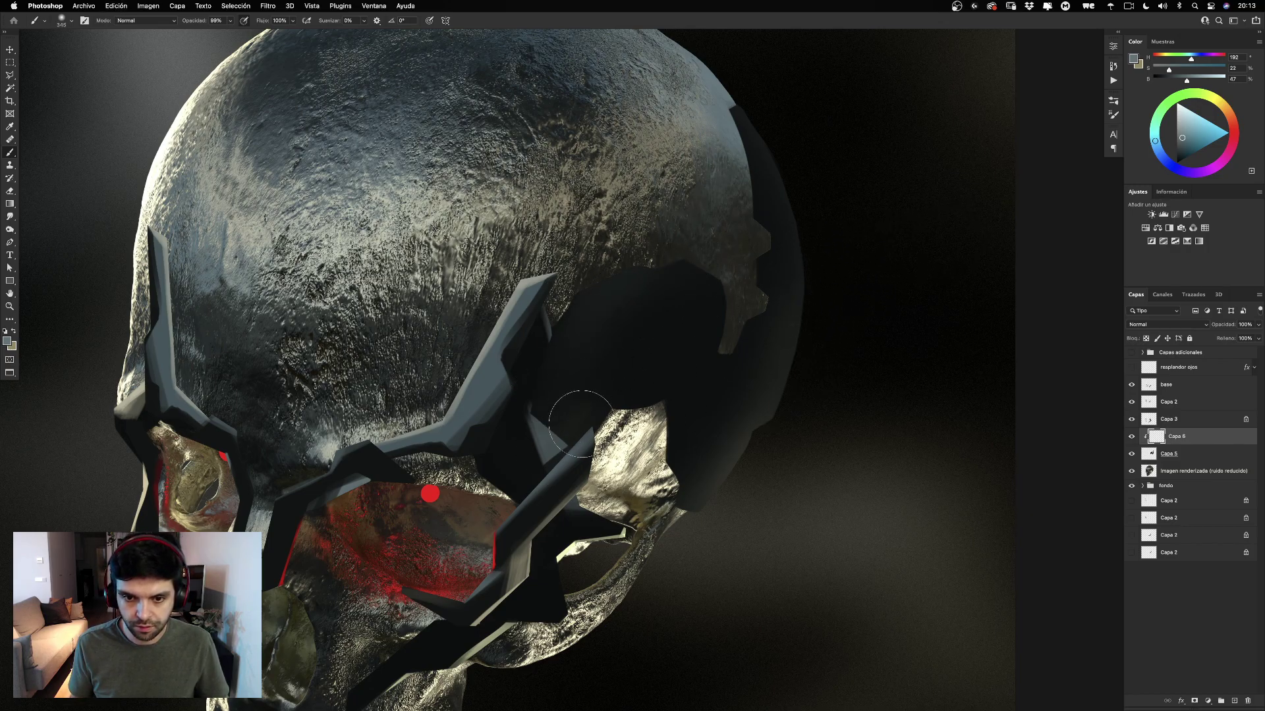
Enlarge the soft round brush, sample near-black from the armor and softly darken the plate and rear band.
left_click_drag(669, 262, 684, 263, "ctrl+alt")
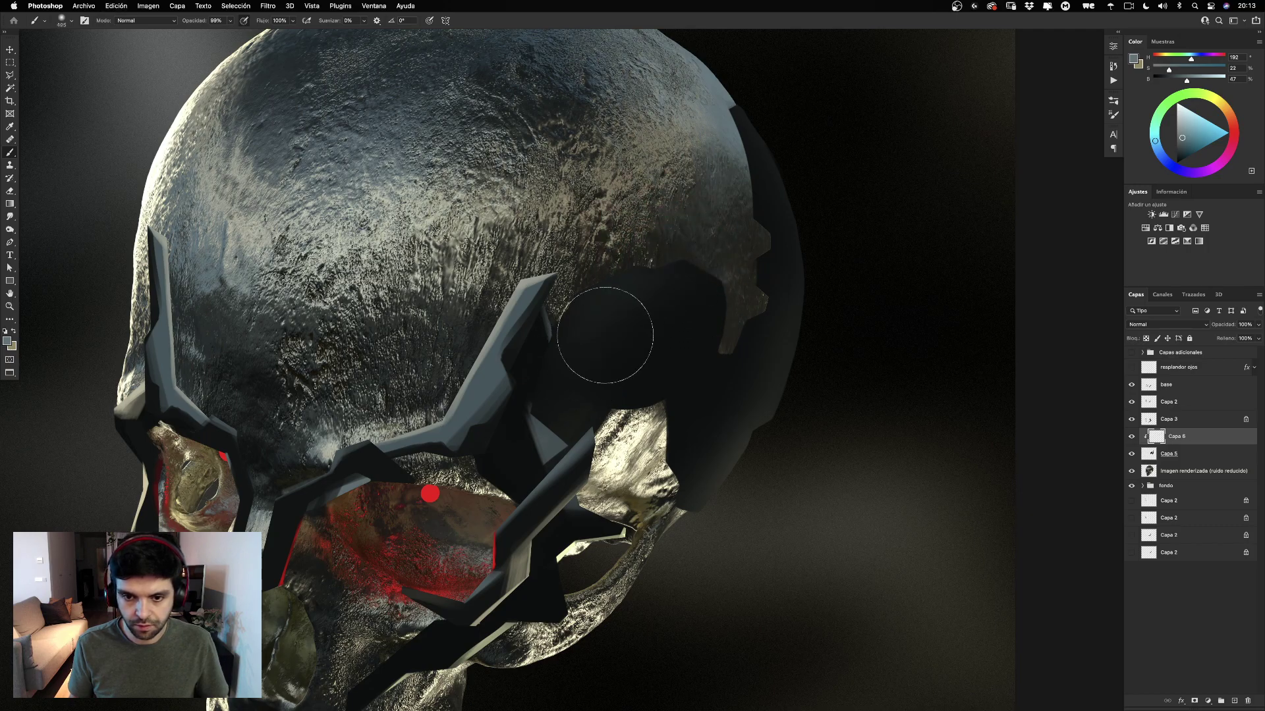
left_click(503, 451, "alt")
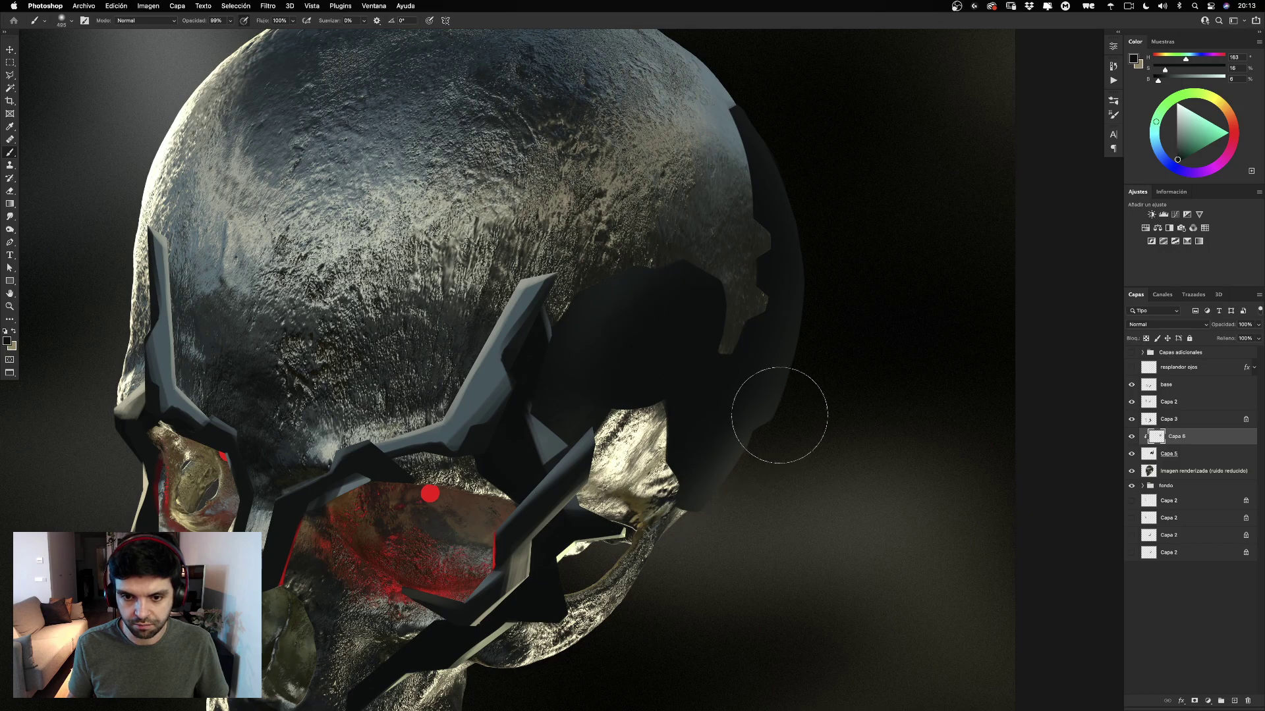
left_click(563, 530, "alt")
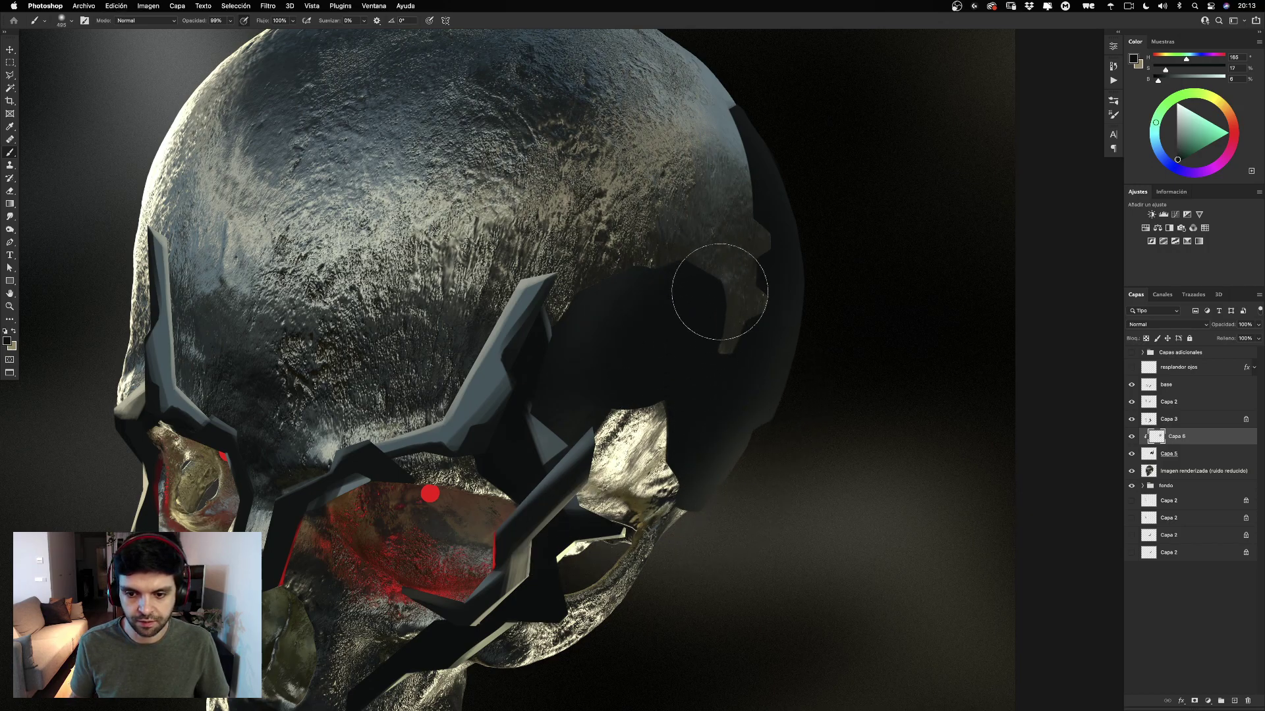
Merge the clipped shading into Capa 5, and clip a new empty layer to it directly above.
left_click_drag(880, 265, 889, 344)
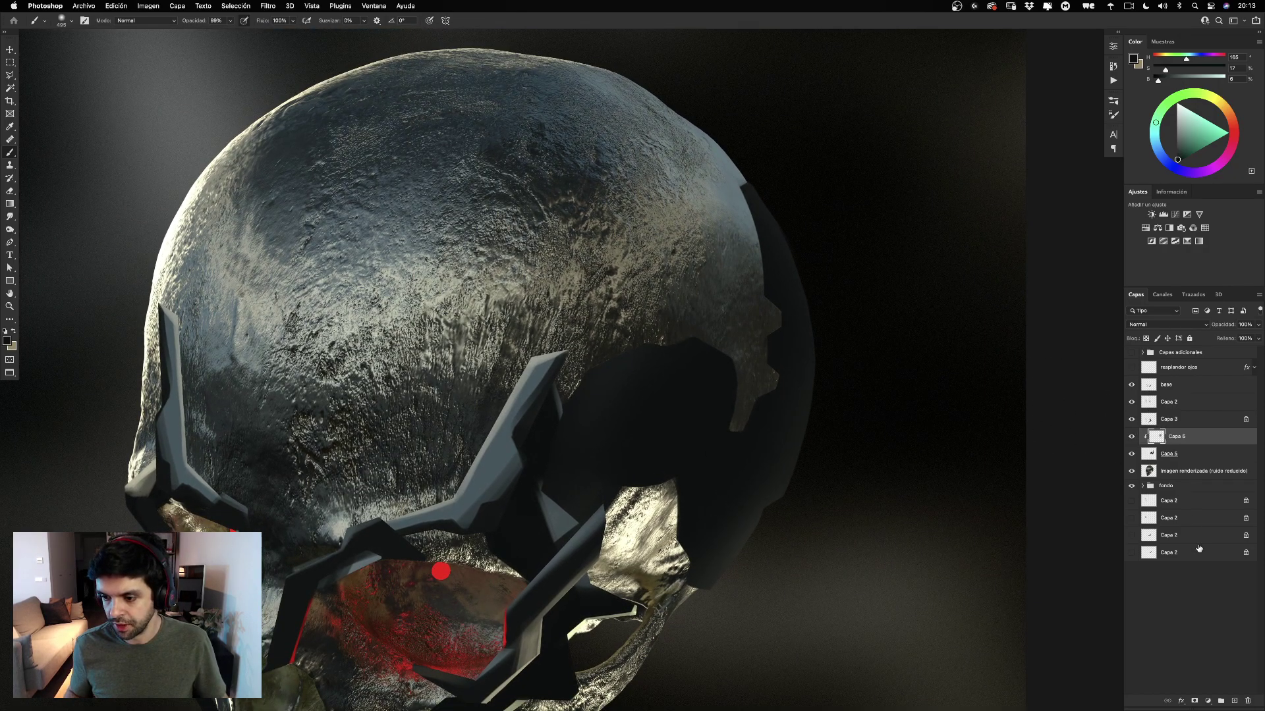
key("super+bracketleft")
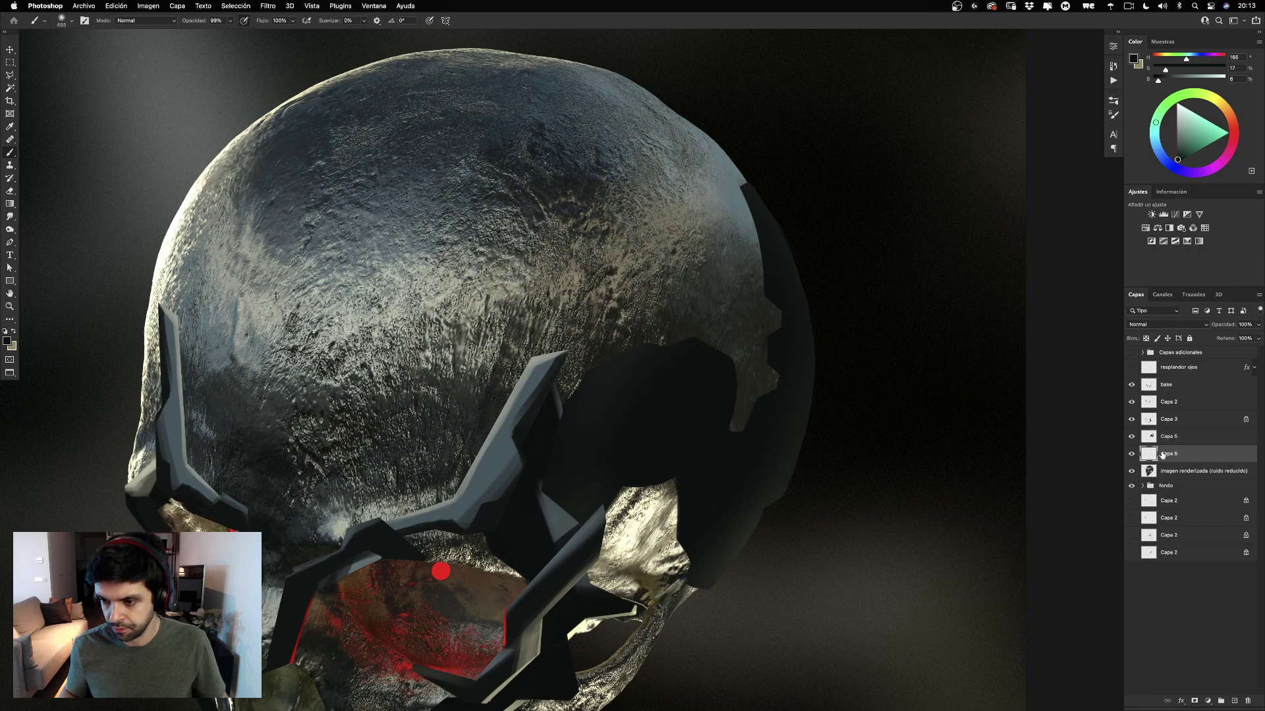
key("super+z")
key("super+z")
left_click(1235, 700)
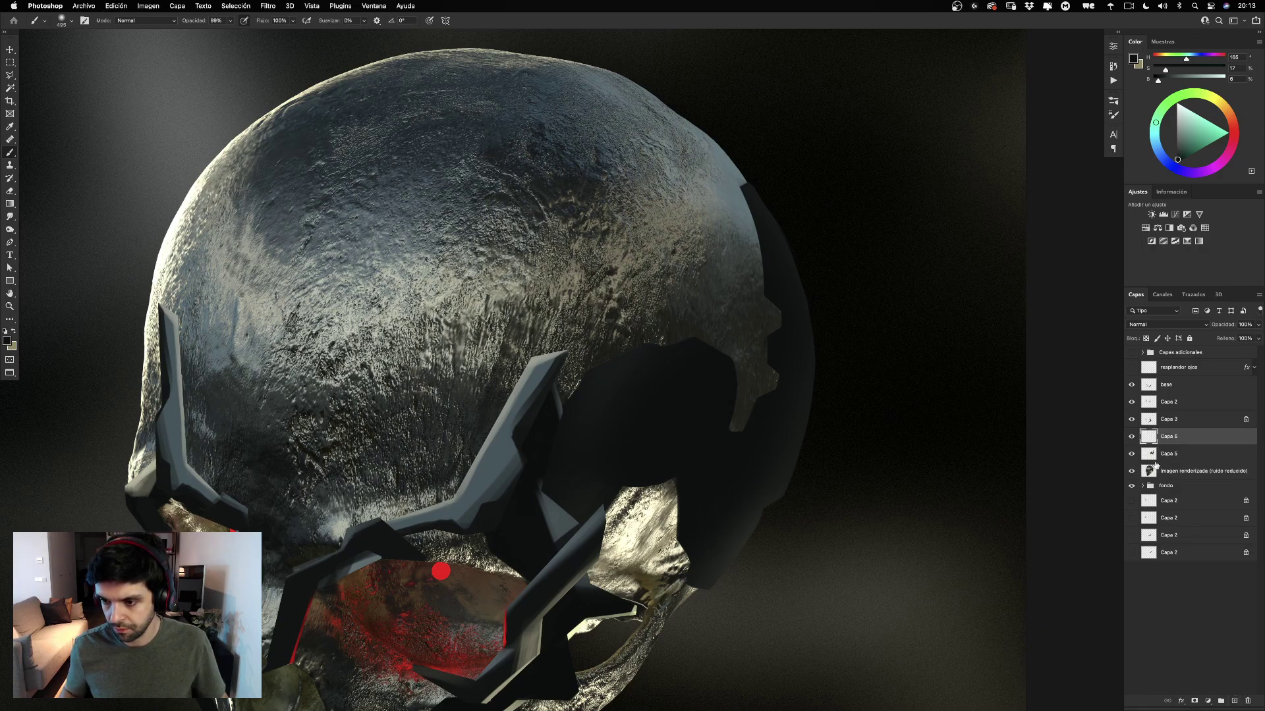
left_click(1167, 442, "alt")
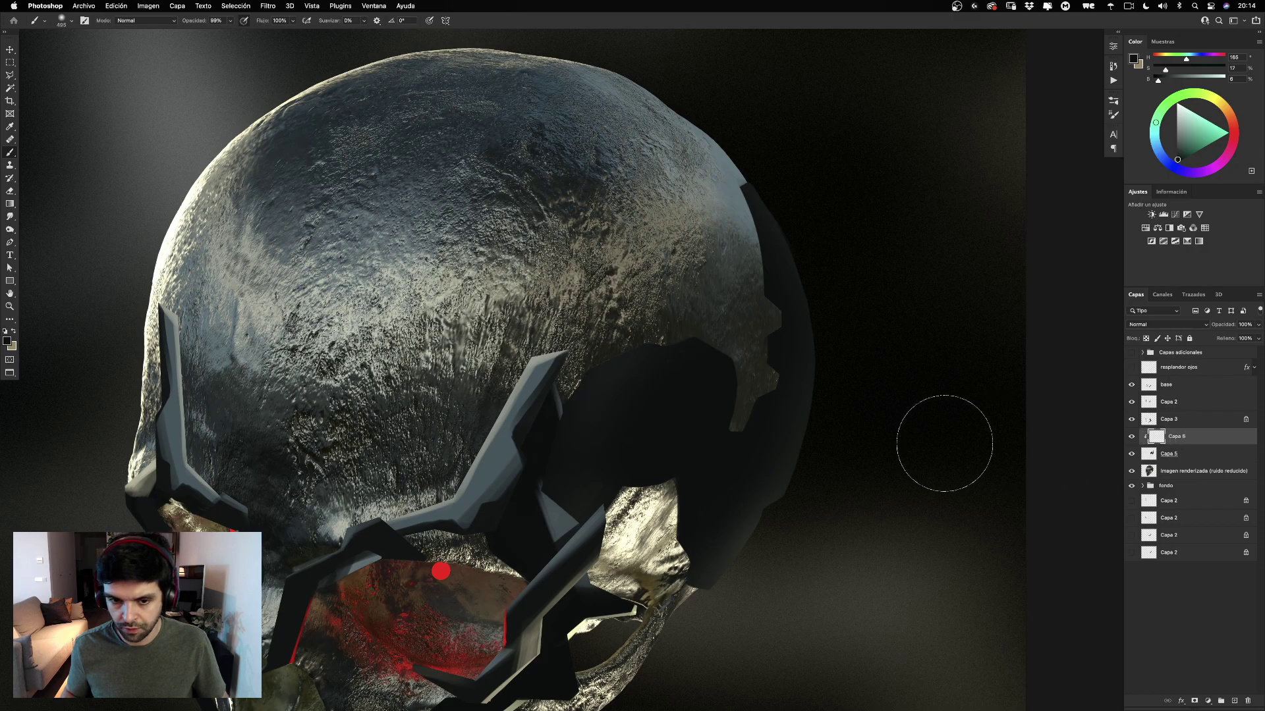
Sample blue-grey from the armor strut above the eye socket and switch to an angled flat brush for the rear band.
left_click(490, 460, "alt")
left_click_drag(711, 376, 636, 395)
key("super+plus")
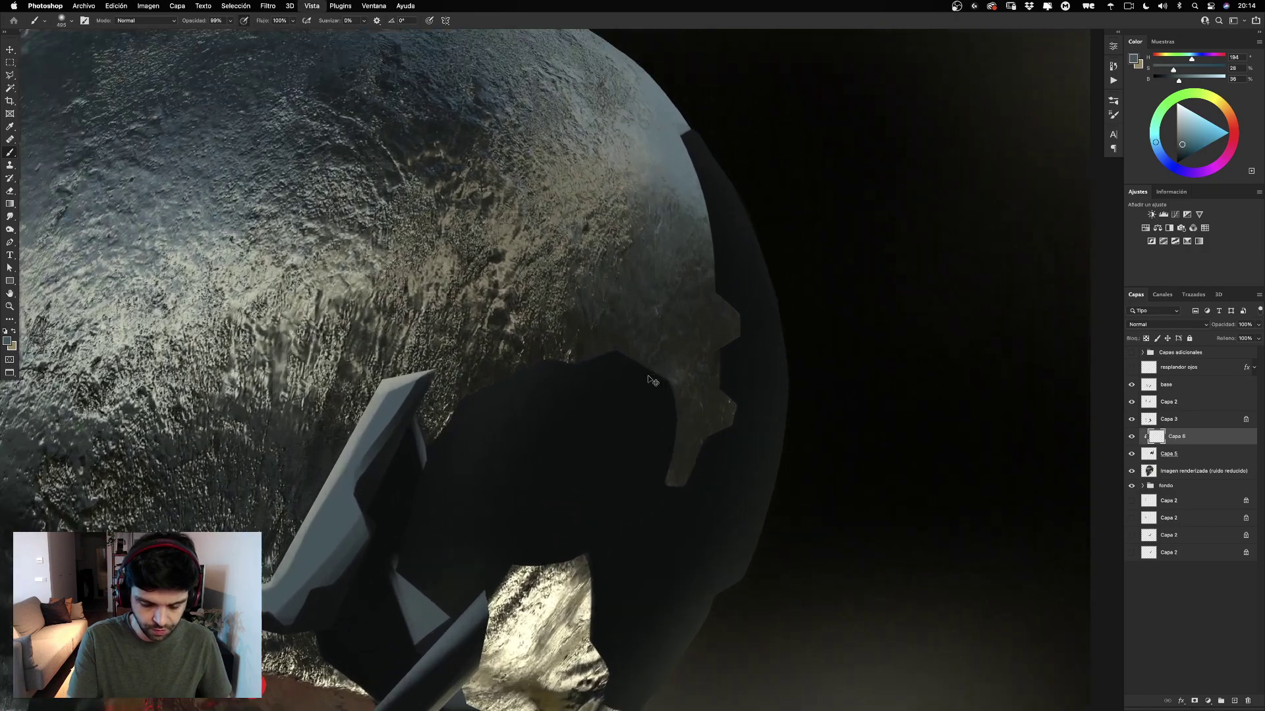
key("super+plus")
key("super+plus")
key("super+minus")
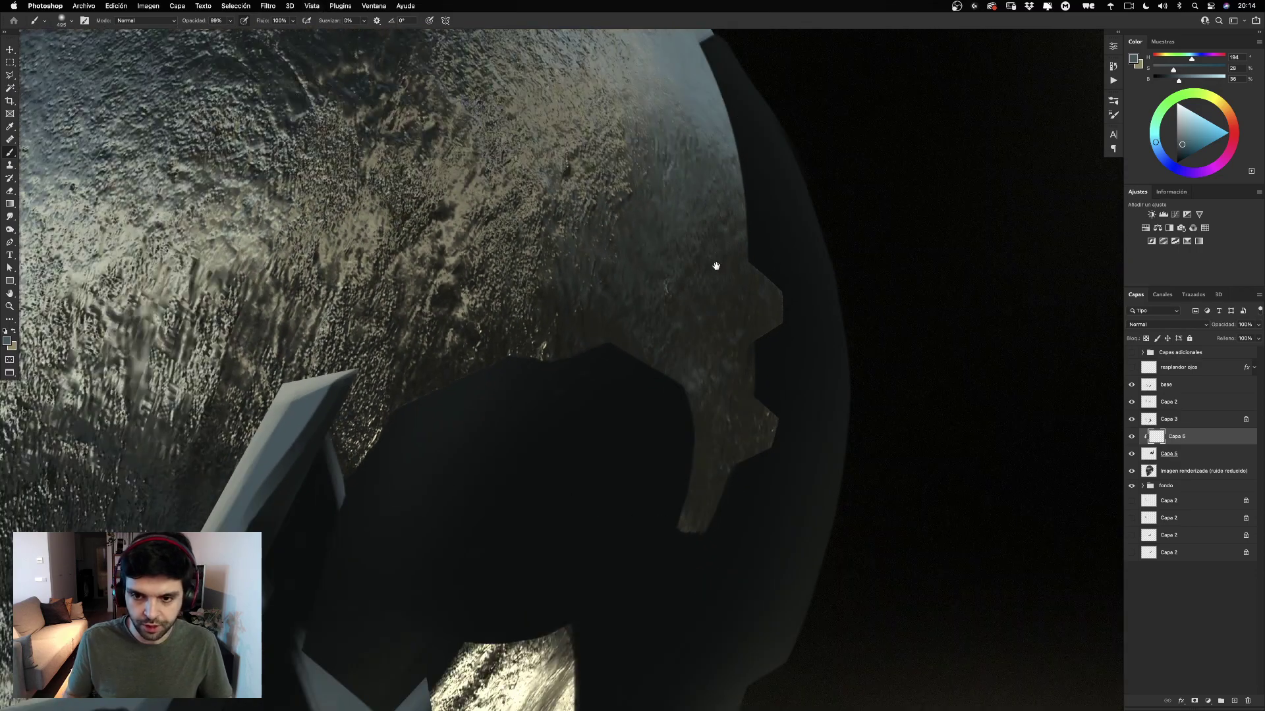
mouse_move(716, 266)
left_mouse_down()
mouse_move(638, 410)
mouse_move(625, 378)
left_mouse_up()
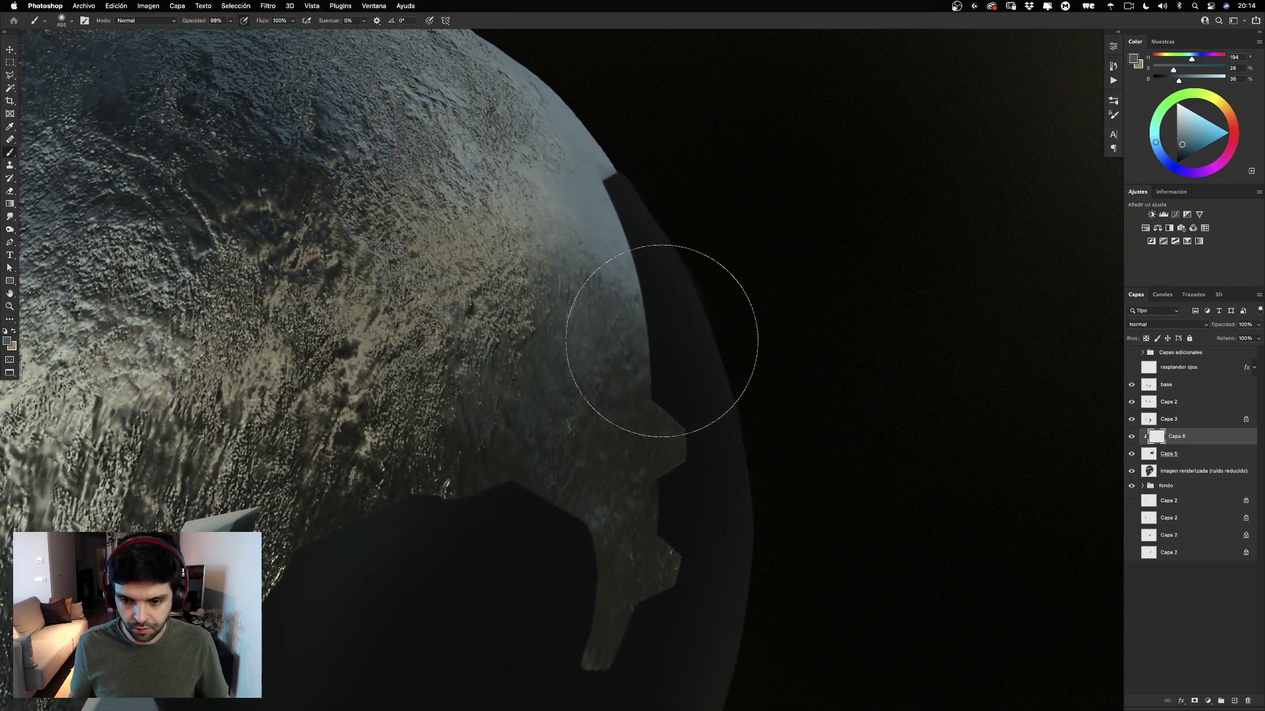
right_click(845, 248)
left_click(882, 362)
key("Return")
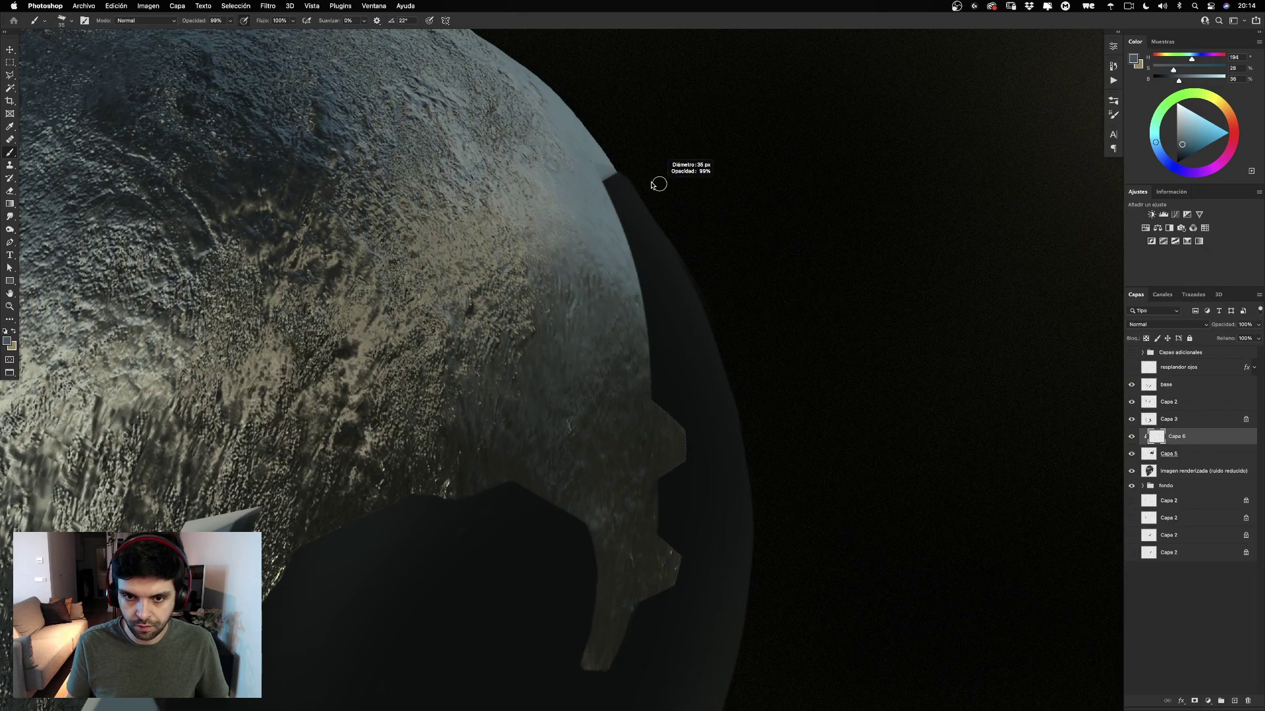
Paint a thin blue-grey bevel along the rear band's inner edge, from its upper tip down to the first notch.
left_click_drag(617, 177, 637, 415)
key("super+z")
key("super+z")
left_click_drag(610, 187, 625, 481)
left_click(655, 399, "shift")
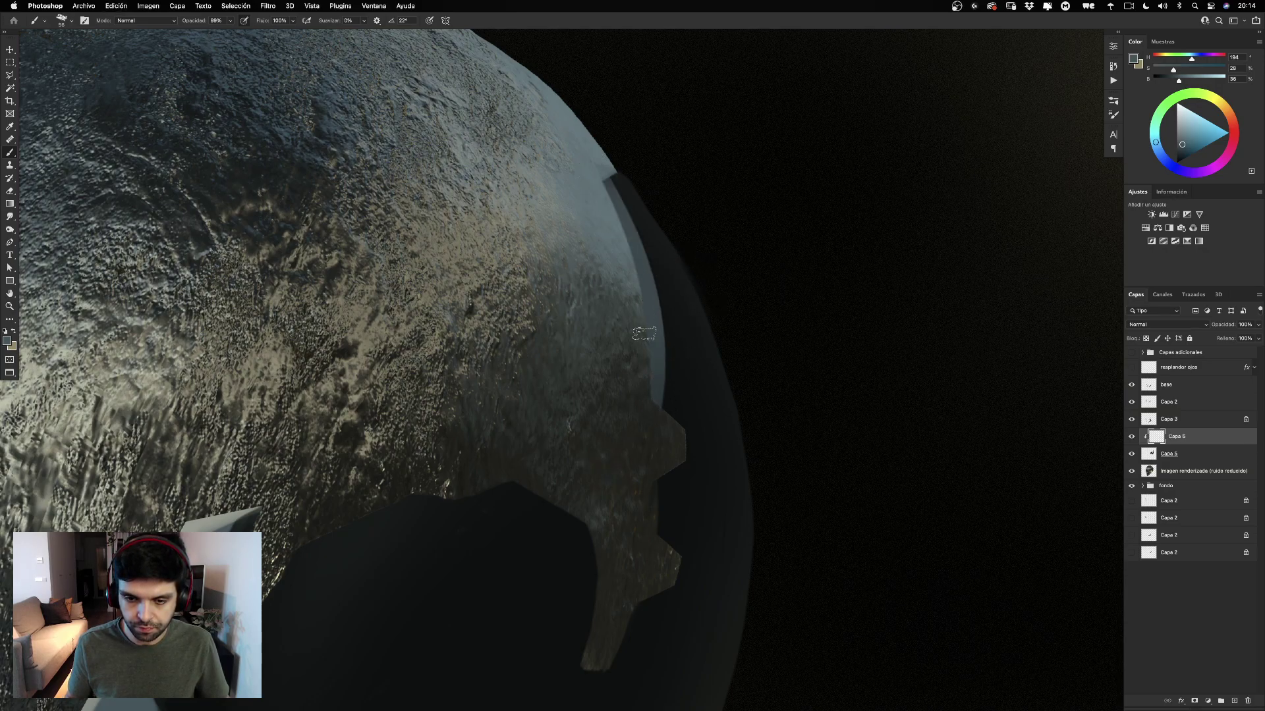
Reduce the brush size and paint short blue-grey bevels around the outer tips and undersides of the rear band's two notches.
key("bracketleft")
key("bracketleft")
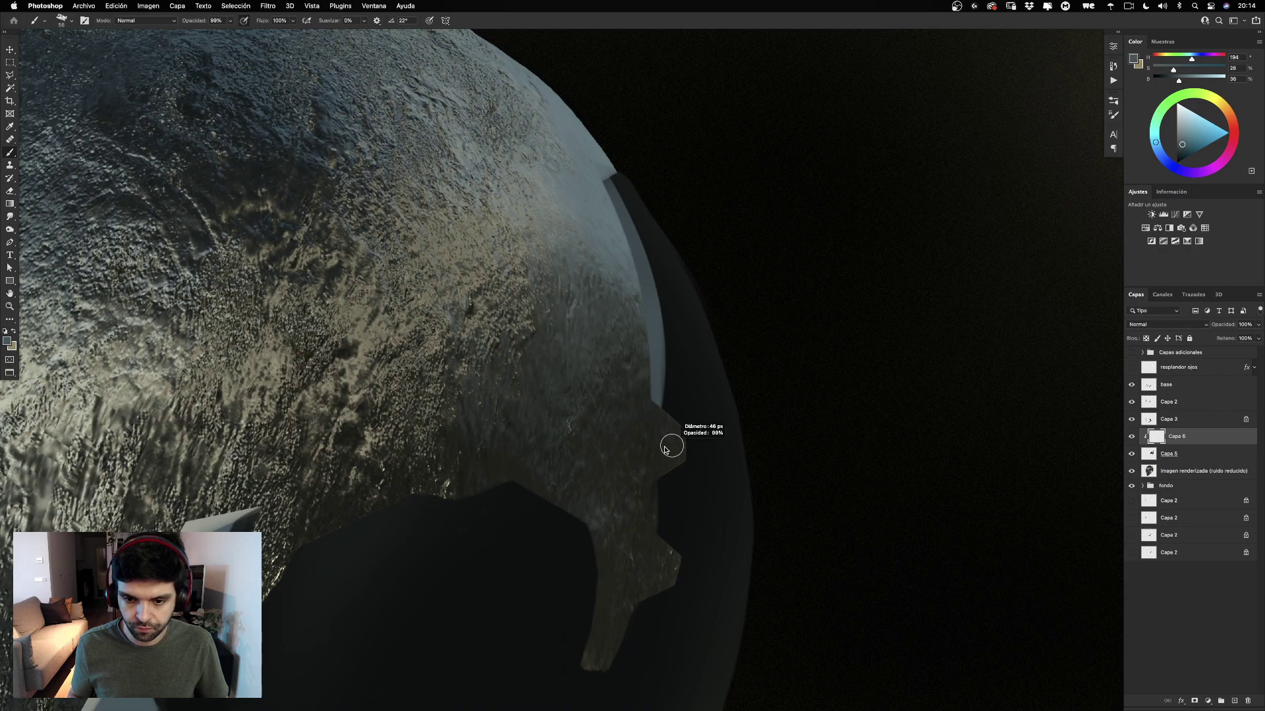
mouse_move(689, 434)
left_mouse_down()
mouse_move(708, 462)
mouse_move(777, 402)
mouse_move(733, 396)
mouse_move(702, 454)
mouse_move(655, 486)
left_mouse_up()
key("super+z")
key("super+z")
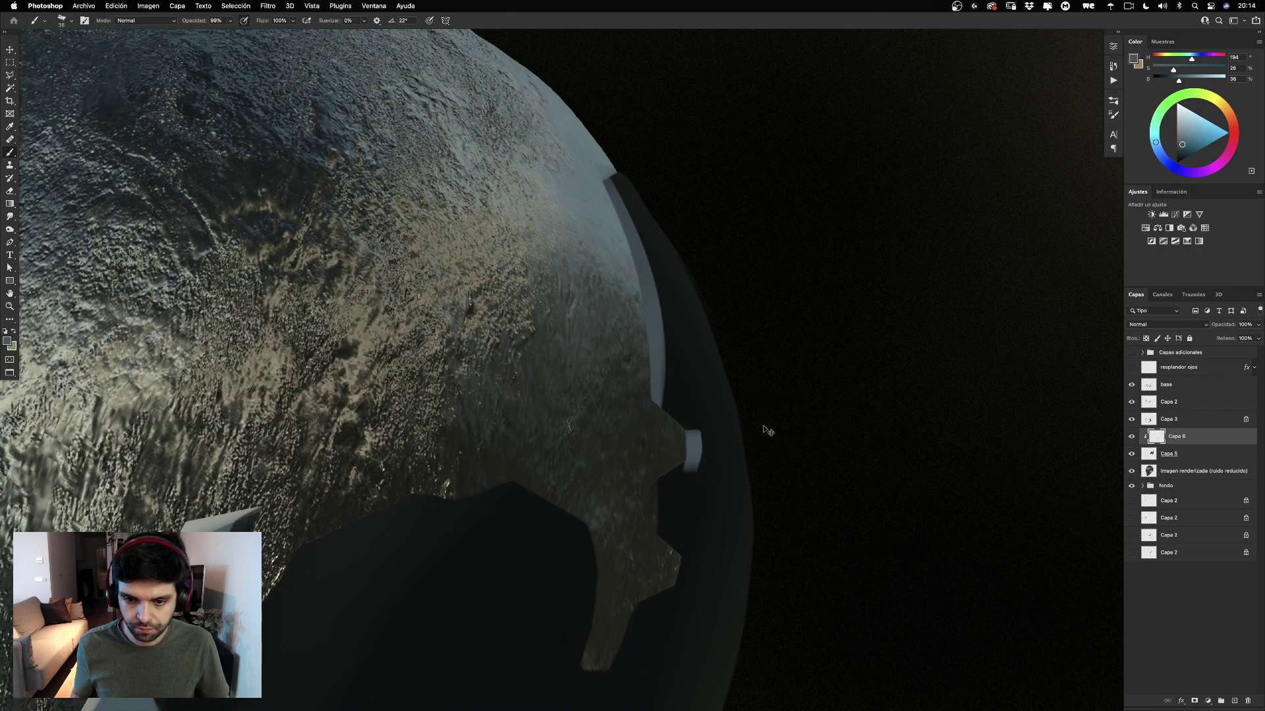
mouse_move(725, 461)
left_mouse_down()
mouse_move(711, 376)
mouse_move(679, 354)
left_mouse_up()
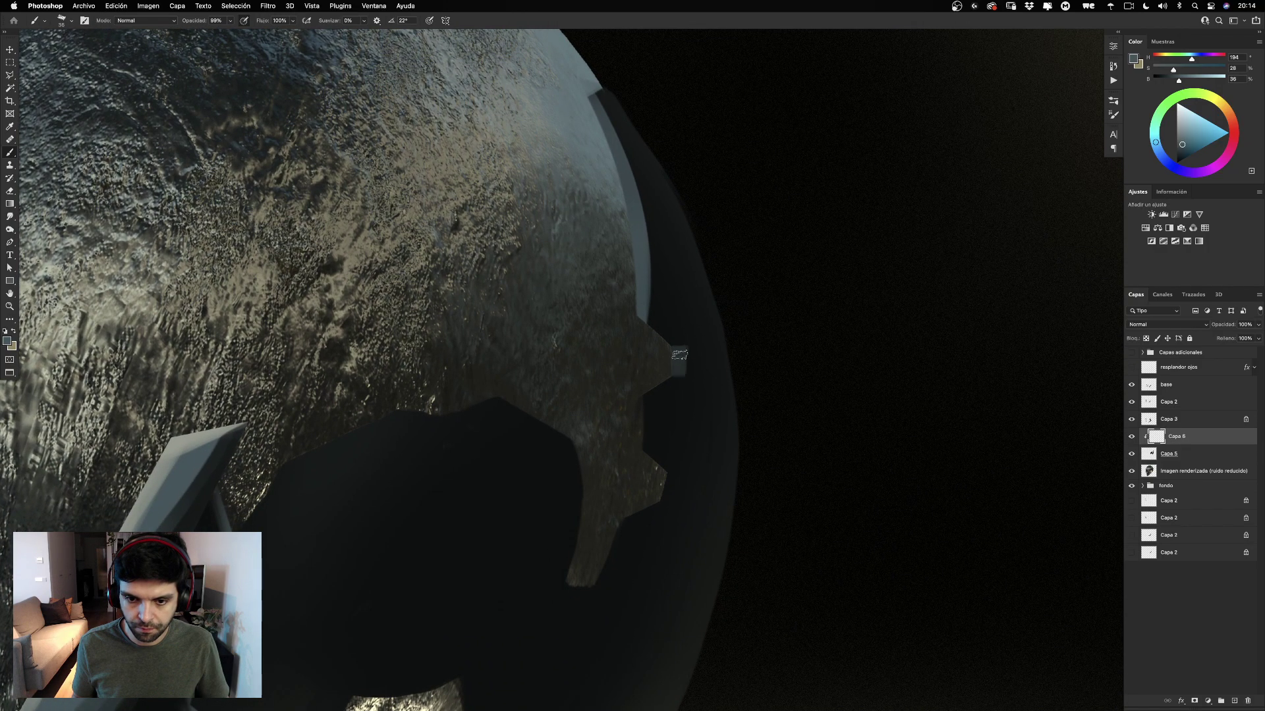
left_click_drag(671, 478, 622, 527)
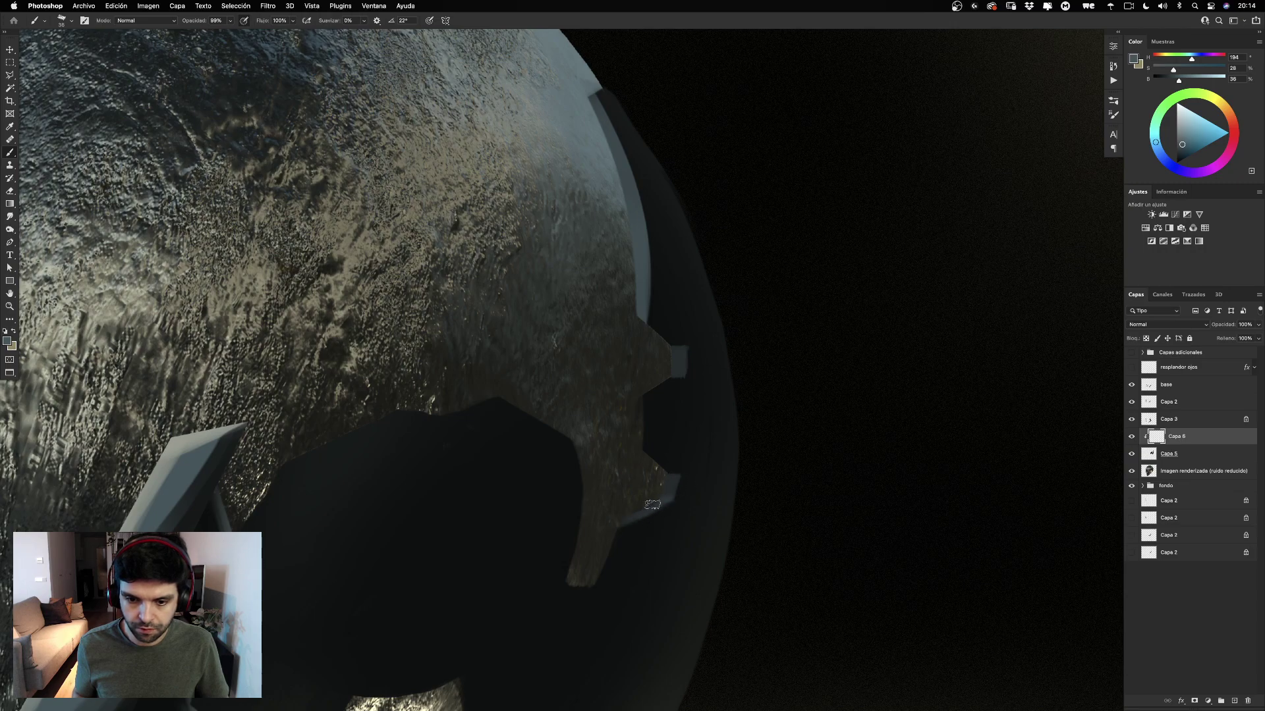
left_click_drag(677, 376, 665, 386)
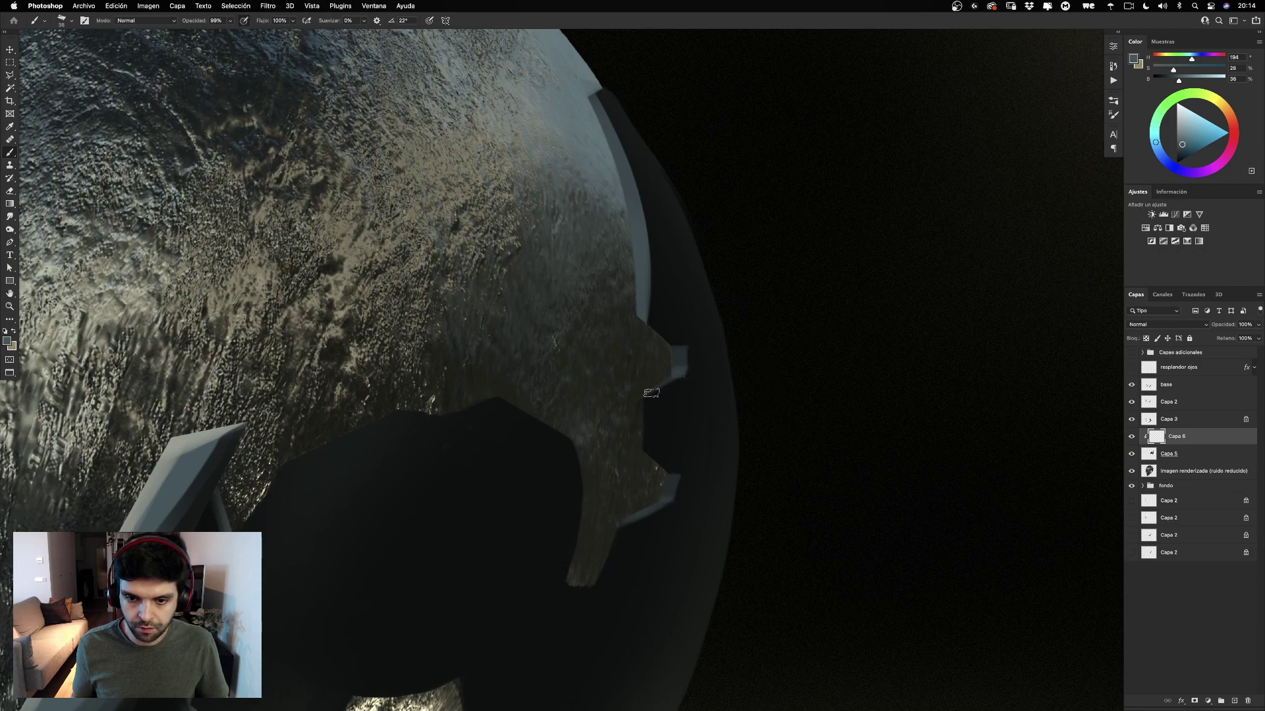
Sample near-black from the plate and paint dark shadows along the upper edges of the two notches.
left_click(525, 483, "alt")
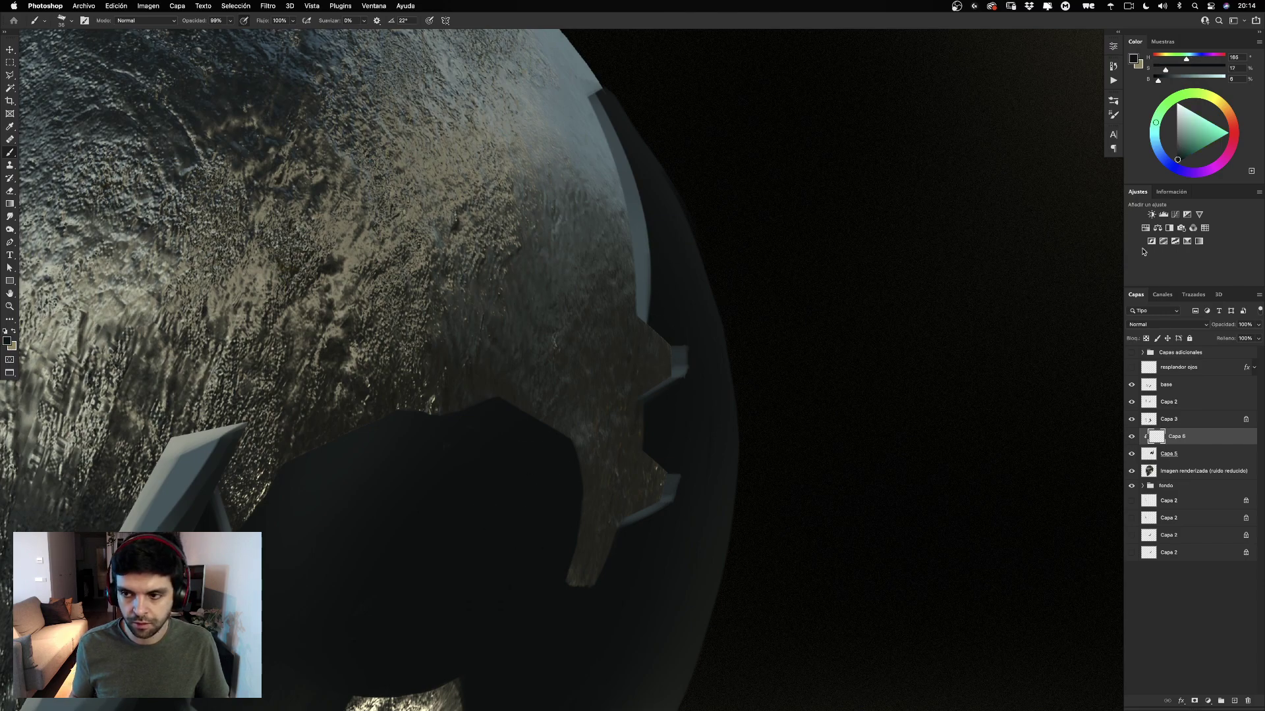
mouse_move(662, 298)
left_mouse_down()
mouse_move(650, 325)
mouse_move(633, 303)
mouse_move(719, 378)
left_mouse_up()
key("super+z")
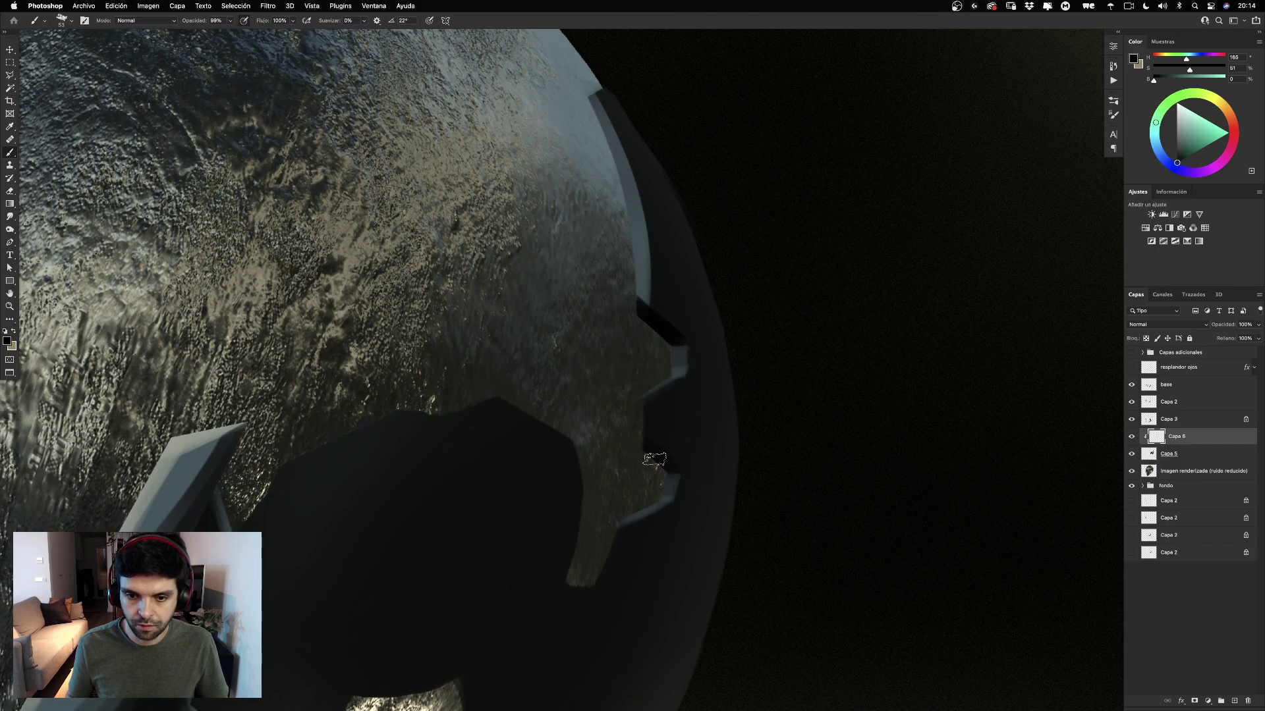
Sample a darker blue-grey and paint a faint bevel beside the narrow exposed bone tip below the second notch.
scroll(658, 376, "down", 5)
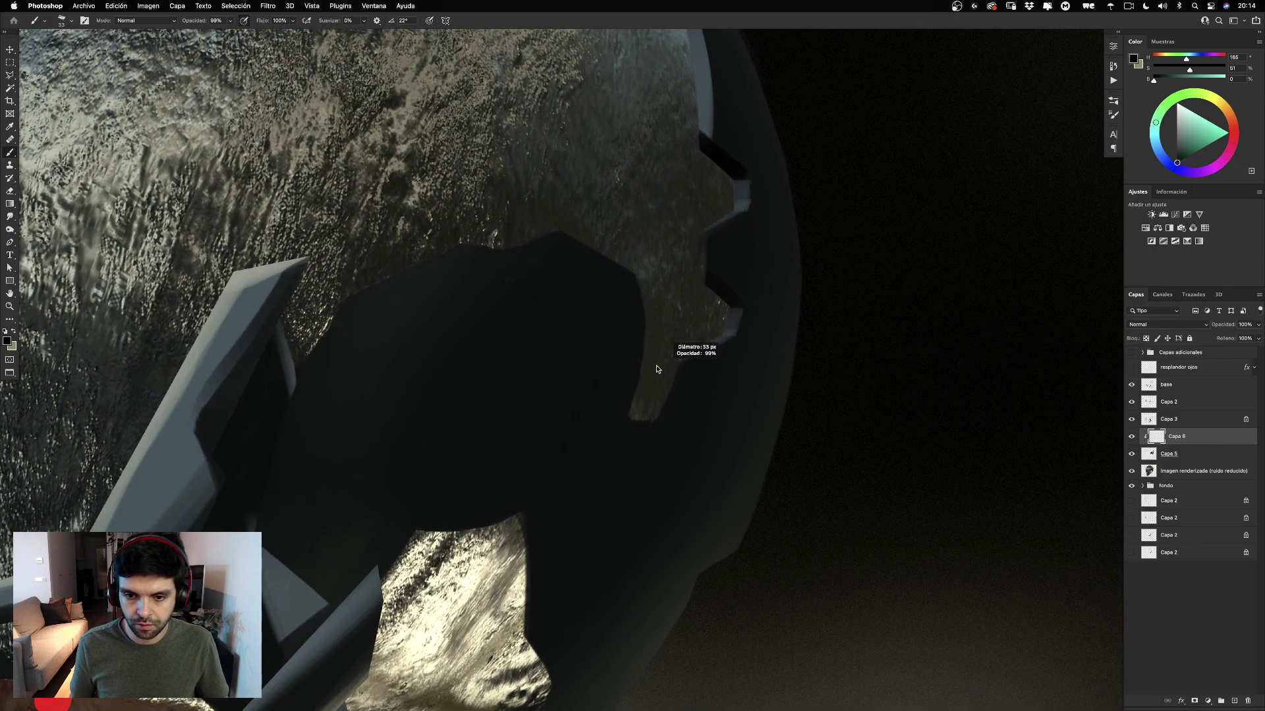
left_click(693, 386, "alt")
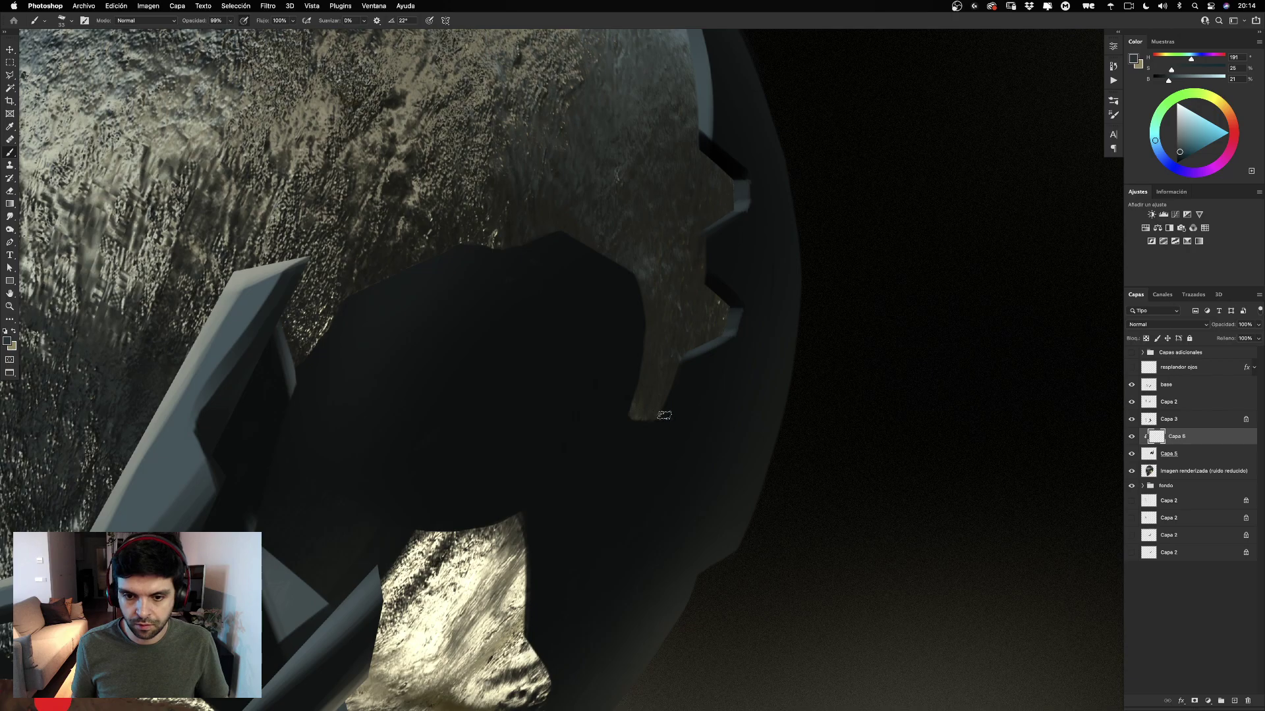
left_click_drag(663, 419, 683, 373)
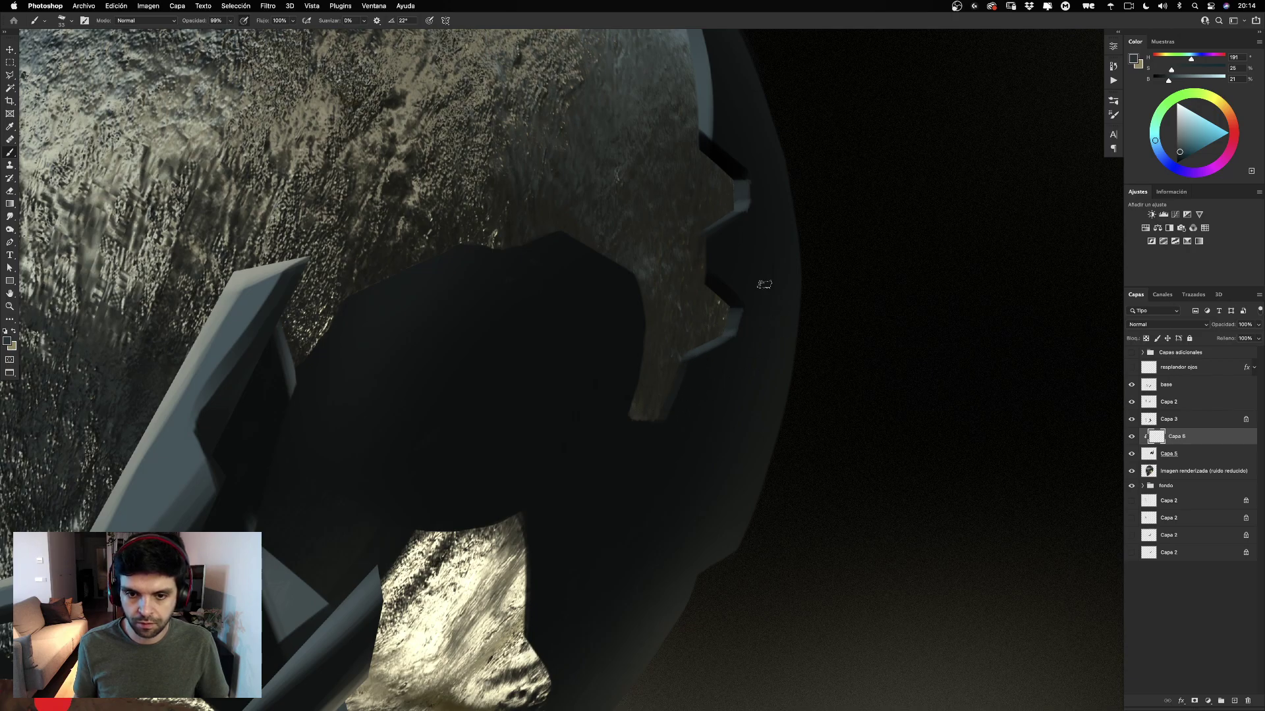
Paint a faint dark blue-grey bevel along the side plate's upper edge.
left_click_drag(702, 238, 837, 316)
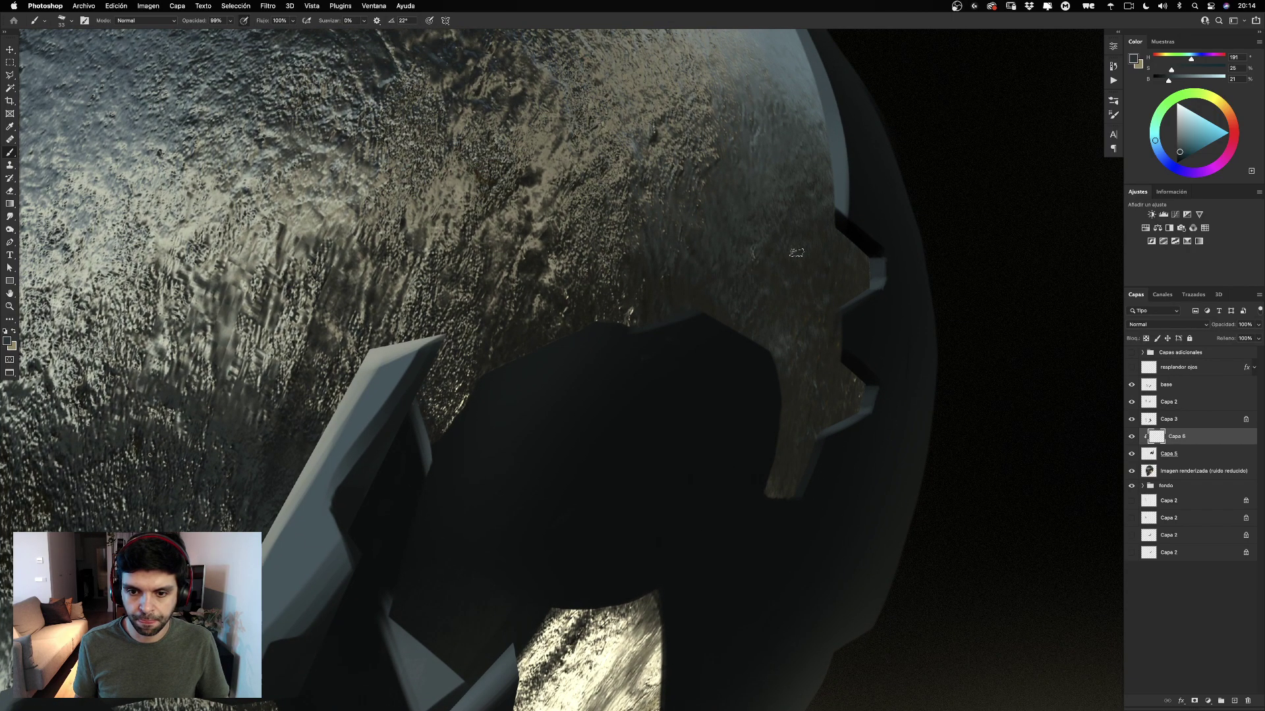
key("super+z")
mouse_move(674, 320)
left_mouse_down()
mouse_move(691, 320)
mouse_move(665, 332)
mouse_move(695, 318)
left_mouse_up()
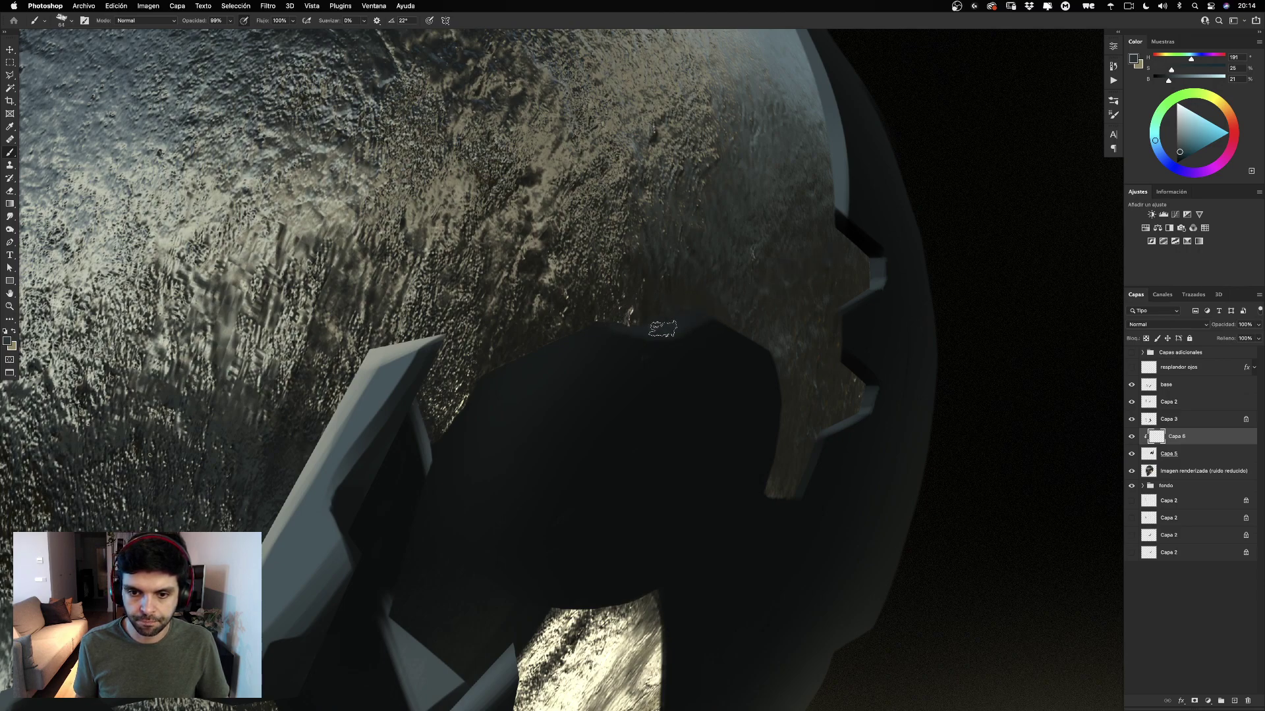
key("super+z")
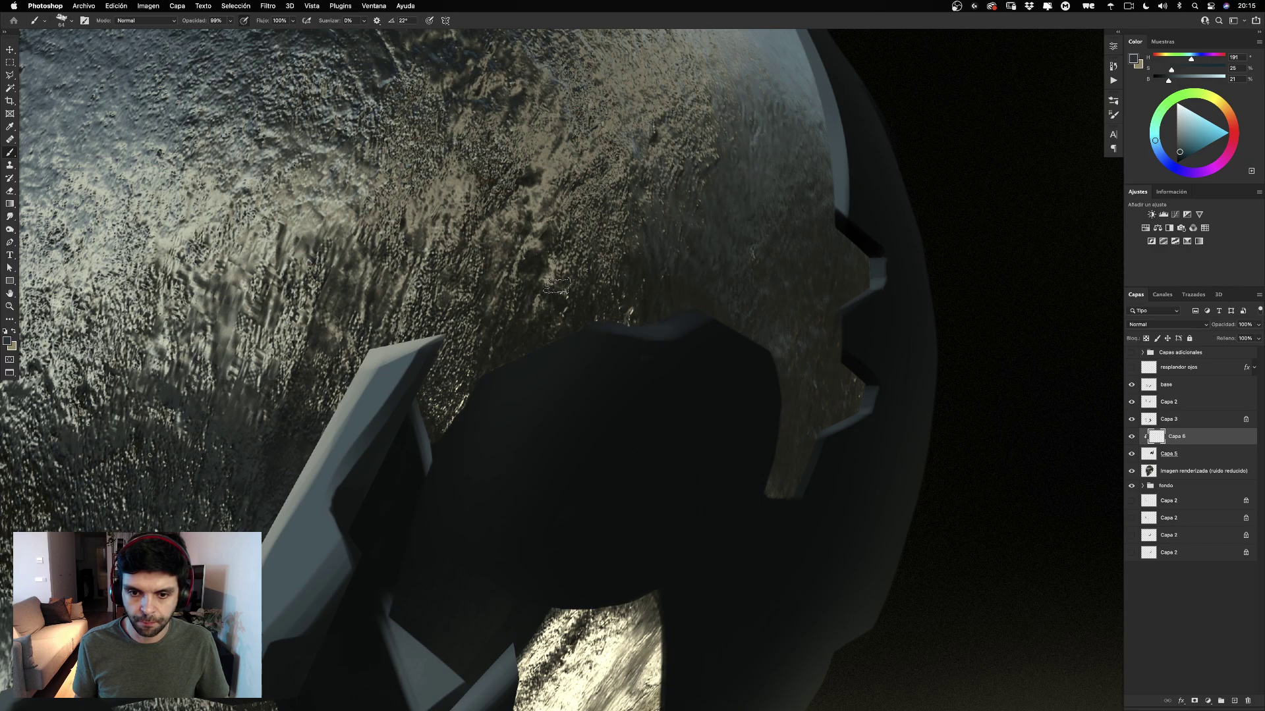
Sample warm beige from the lit bone and paint a thin curved highlight from the bone opening up the plate, with a short bend on top.
left_click_drag(764, 294, 750, 57)
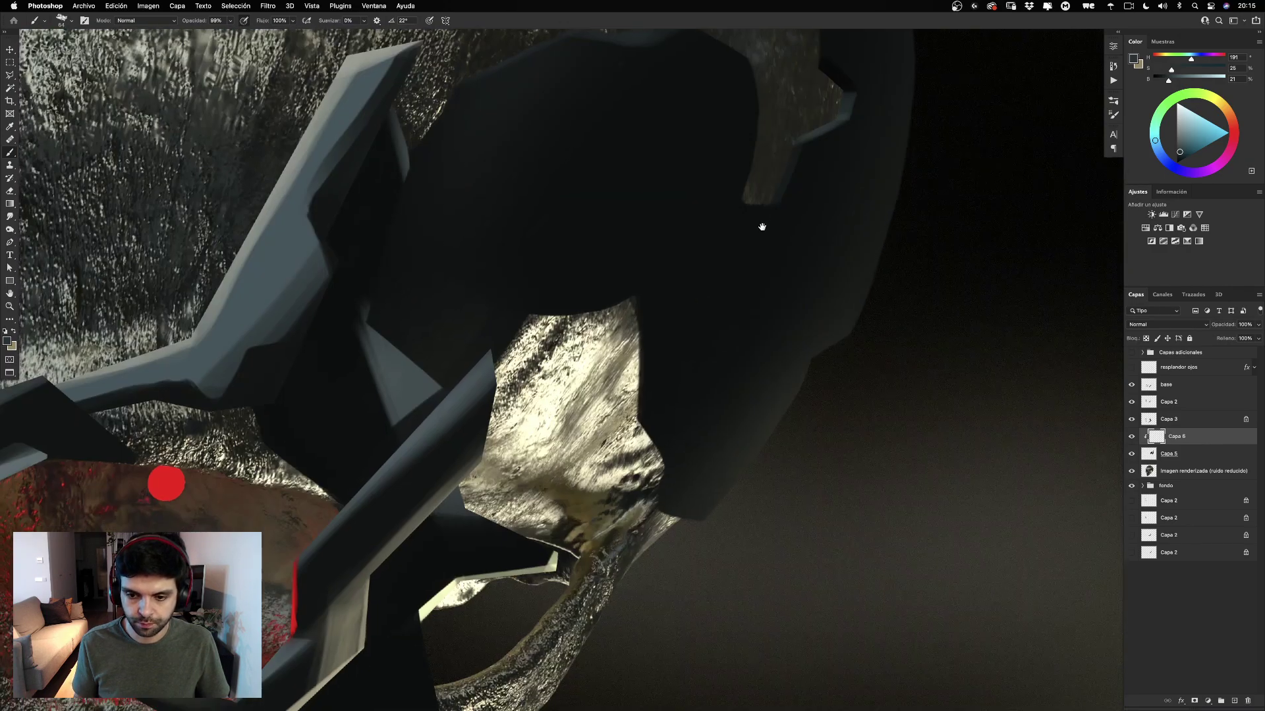
left_click_drag(762, 227, 759, 238)
left_click(557, 376, "alt")
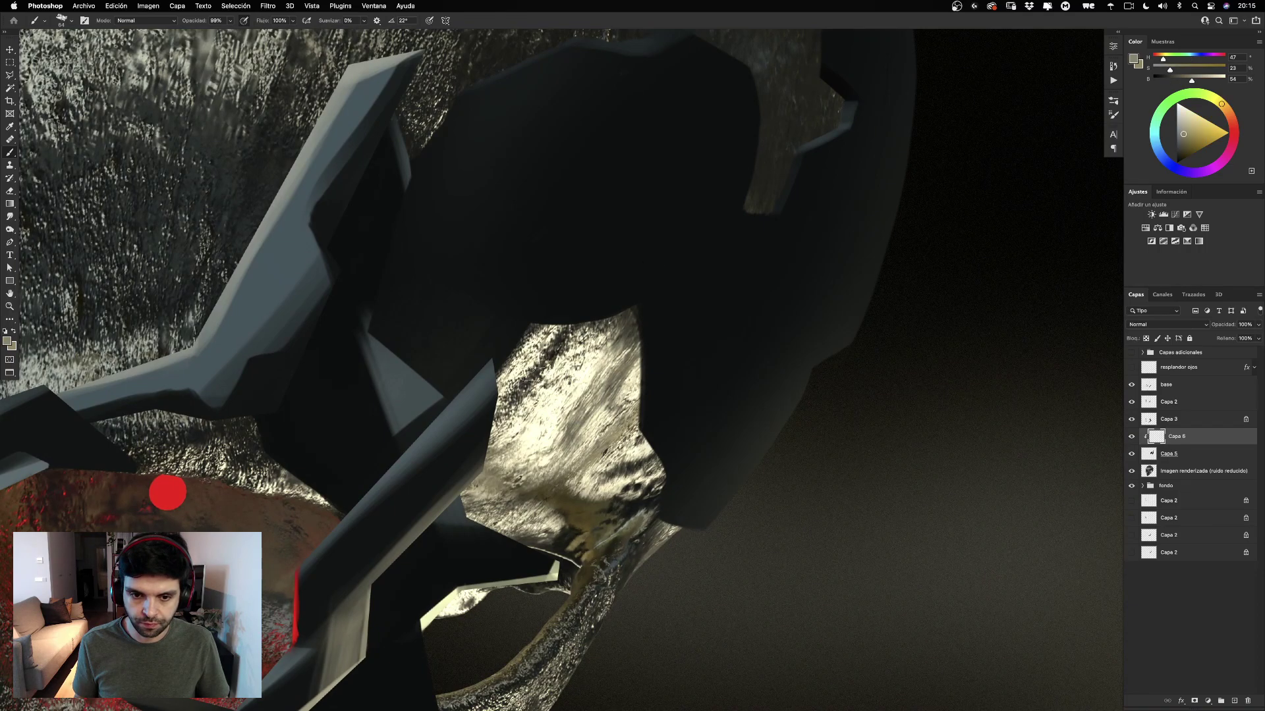
left_click_drag(530, 330, 508, 332)
mouse_move(445, 429)
left_mouse_down()
mouse_move(518, 363)
mouse_move(524, 327)
mouse_move(459, 395)
left_mouse_up()
key("super+z")
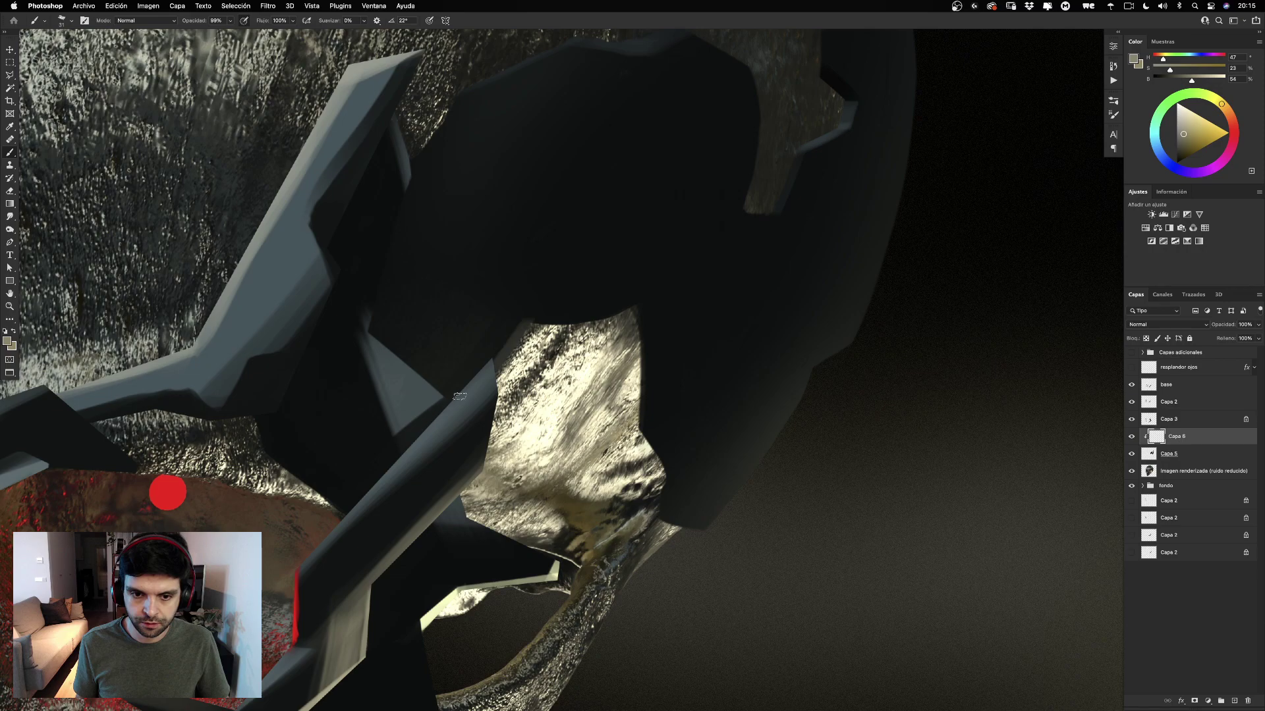
left_click_drag(509, 346, 583, 201)
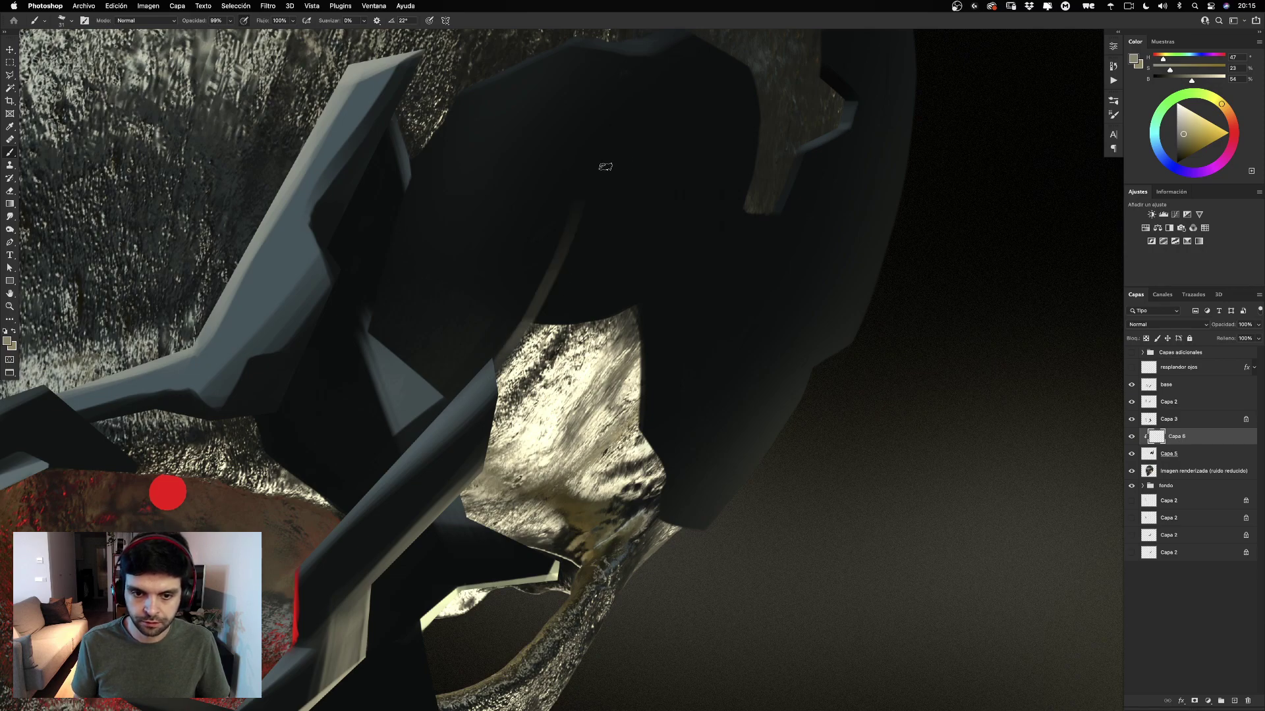
scroll(646, 325, "up", 5)
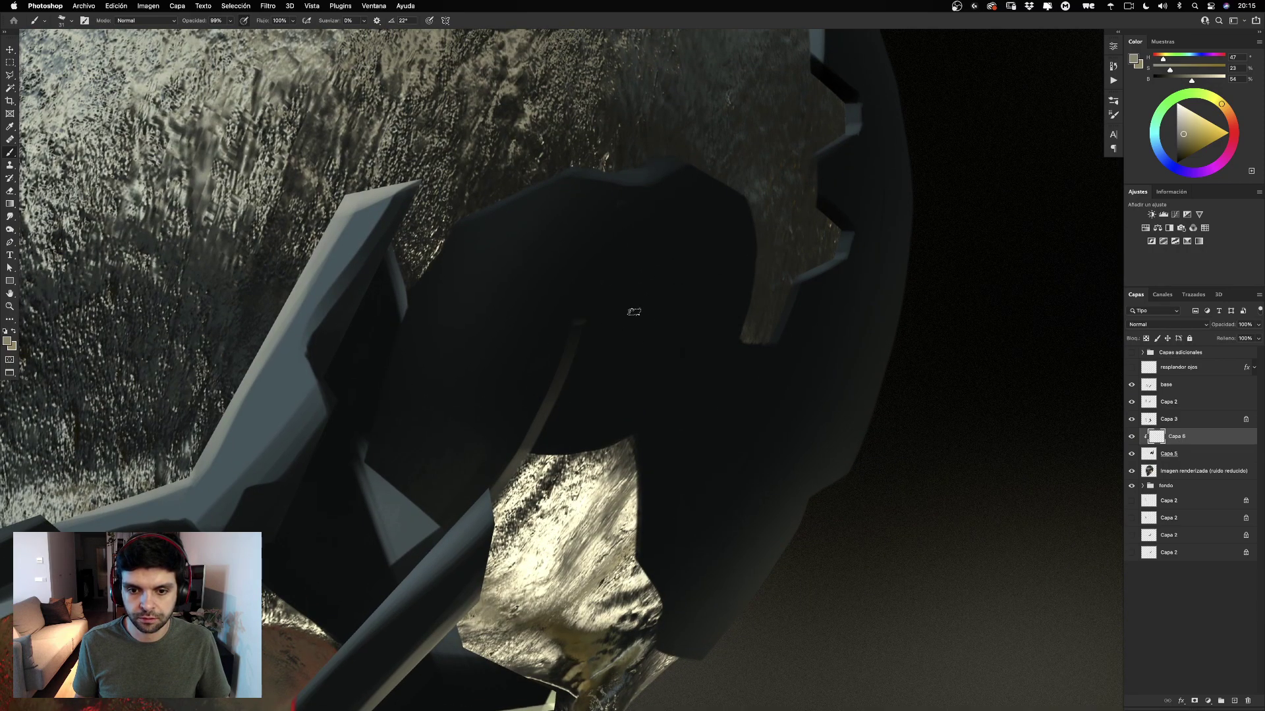
left_click_drag(574, 322, 632, 312)
Try several thin beige strokes continuing the highlight across its top bend and down beside the bone opening.
left_click_drag(647, 489, 617, 318)
key("super+z")
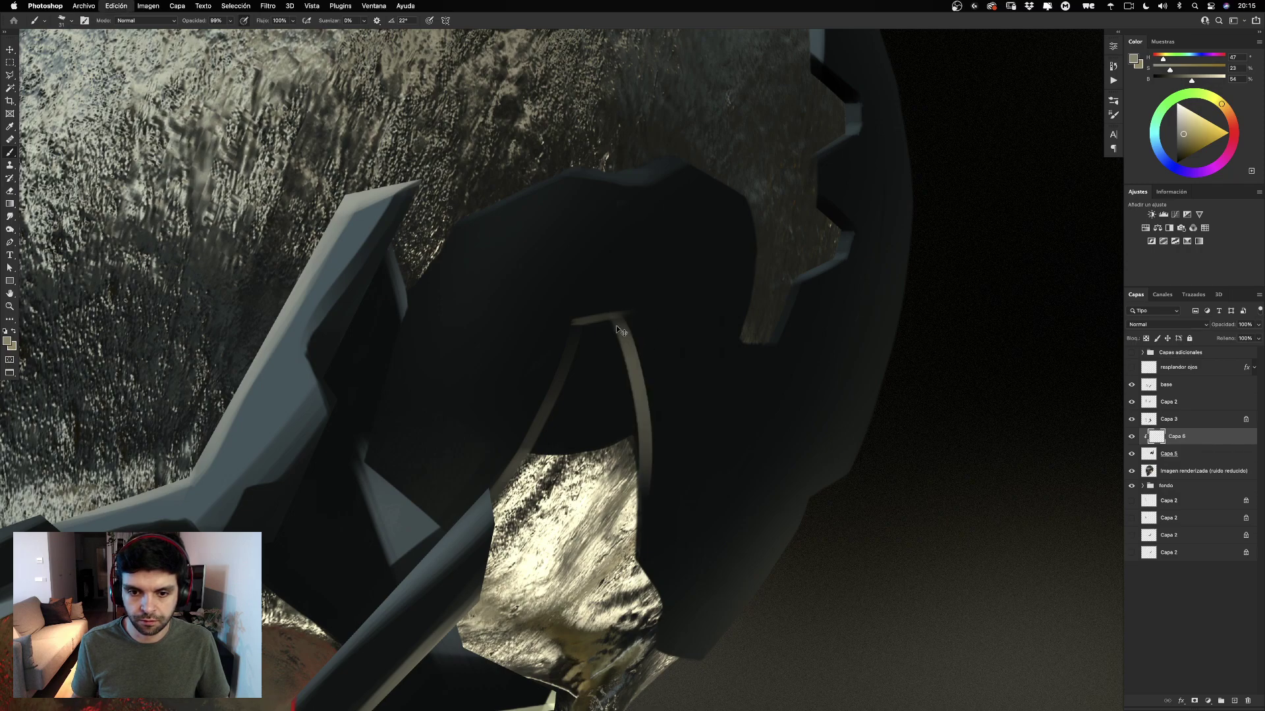
key("super+z")
key("super+shift+z")
key("super+z")
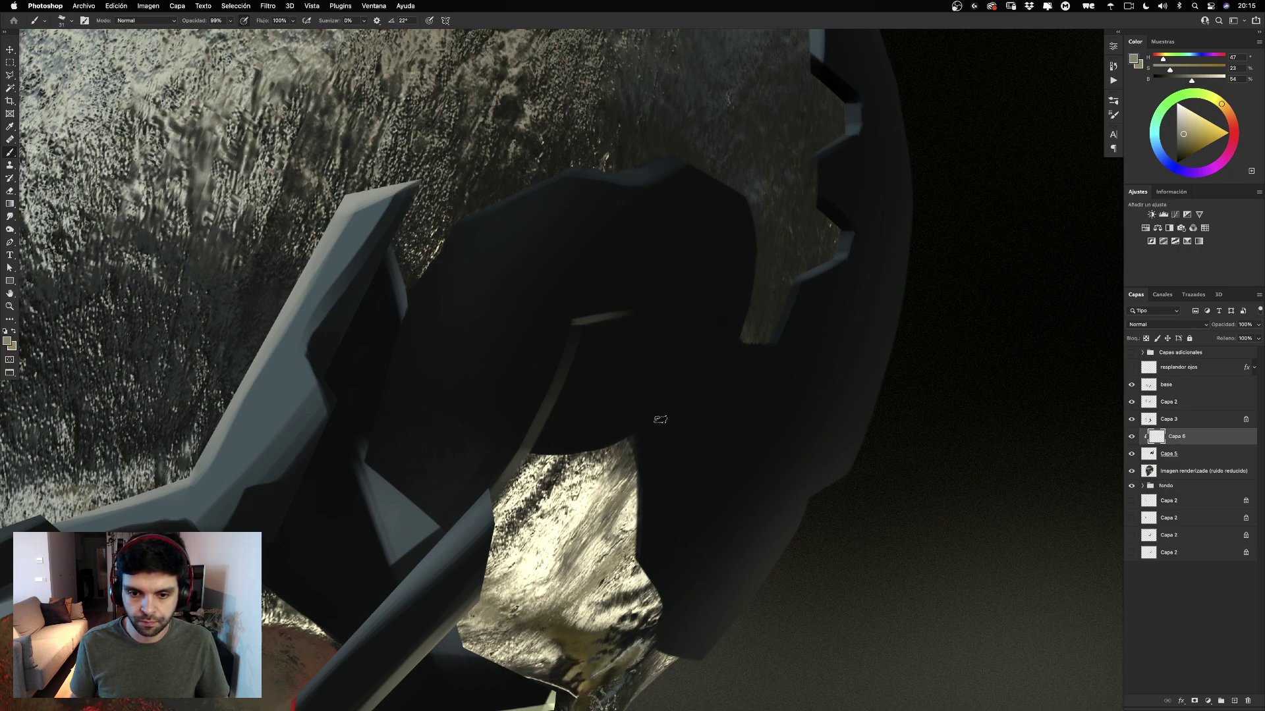
key("super+shift+z")
key("super+z")
key("super+shift+z")
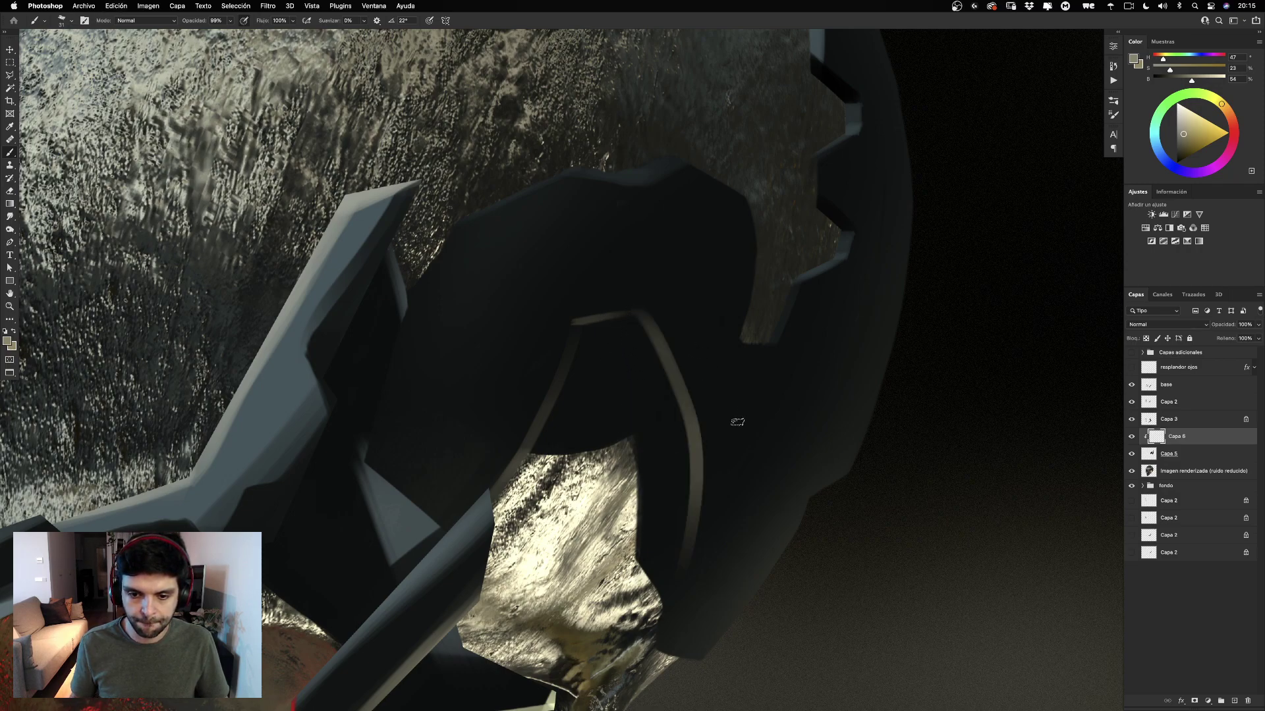
key("super+z")
key("super+z")
key("super+shift+z")
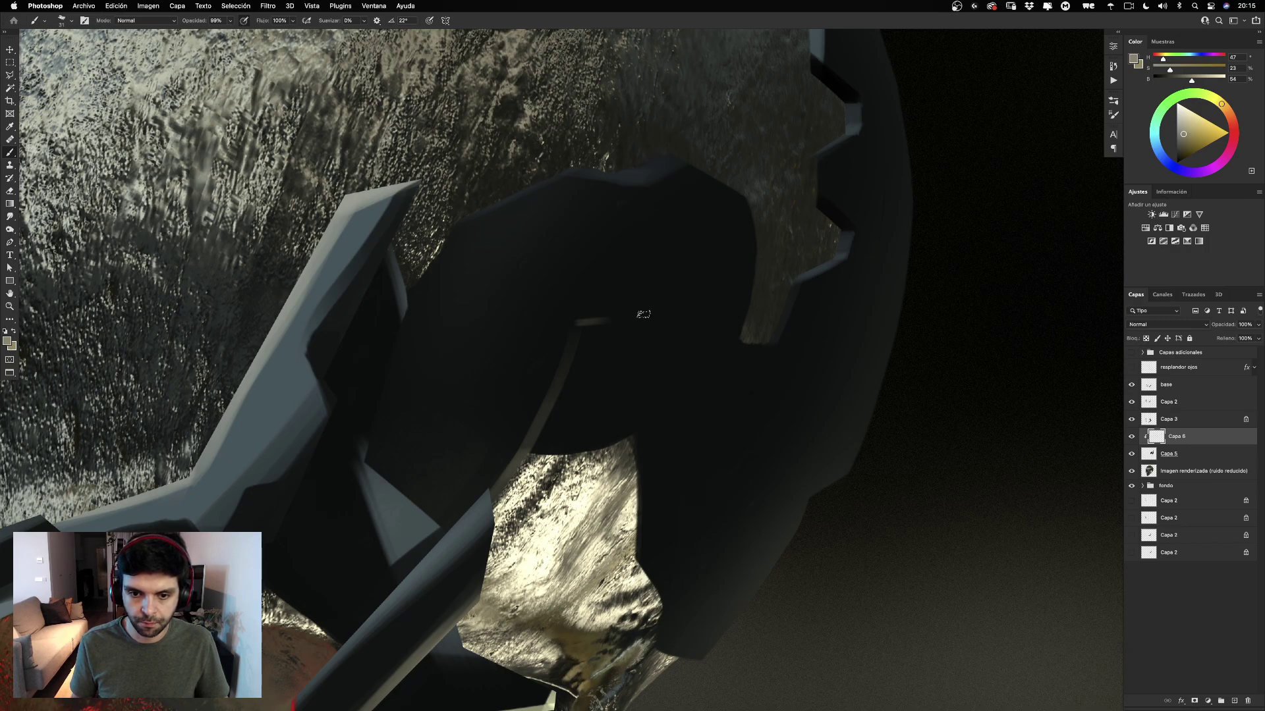
key("super+shift+z")
key("super+z")
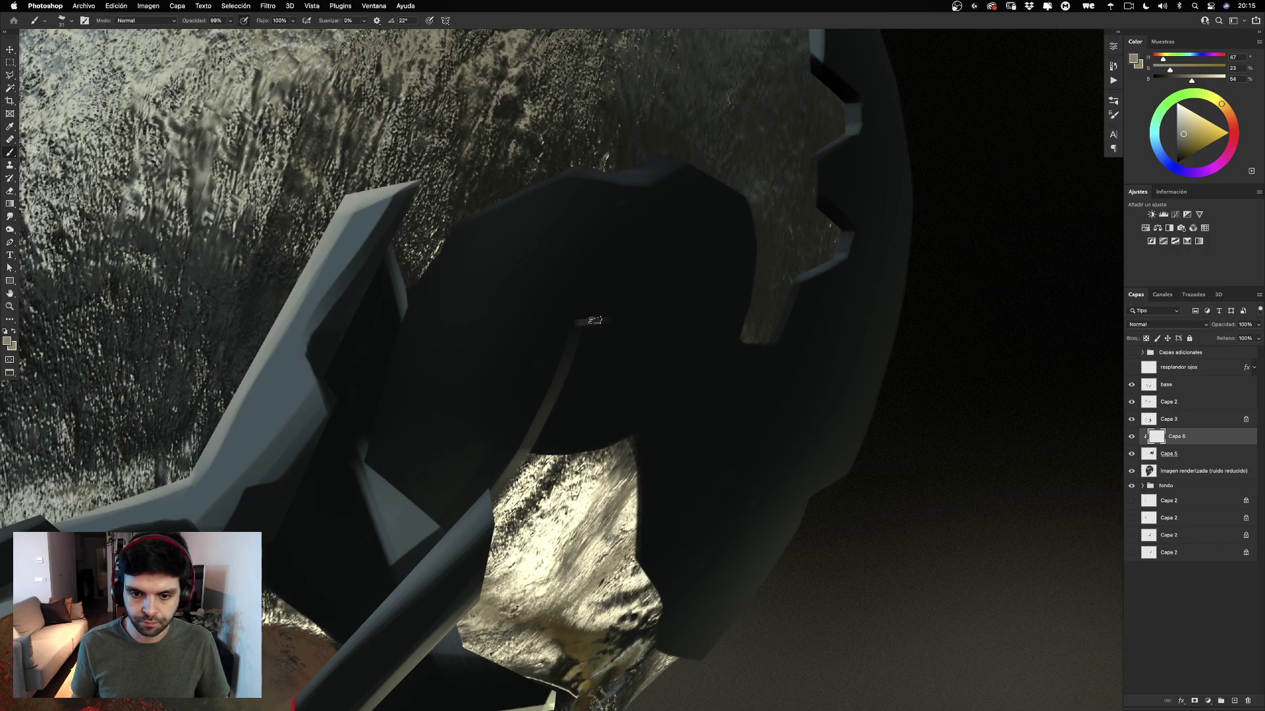
key("super+shift+z")
key("super+z")
key("super+z")
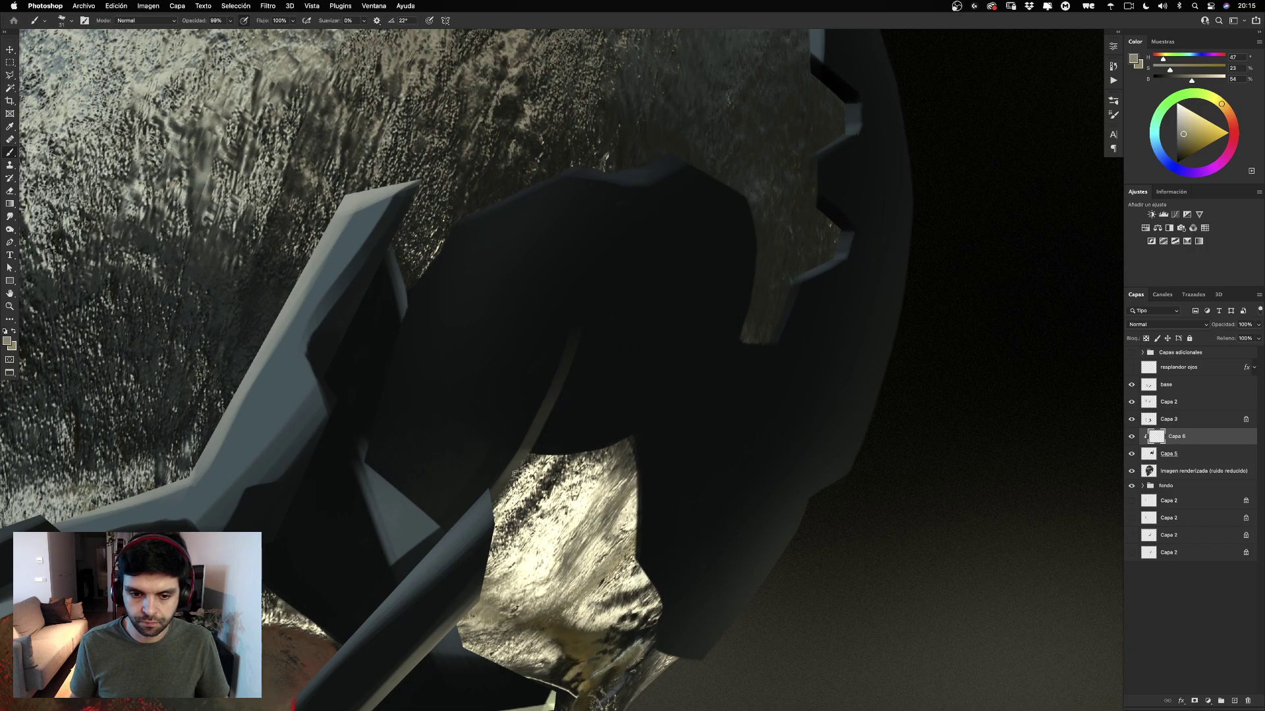
Try short blue-grey and near-black strokes at the upper end of the thin beige highlight.
left_click(469, 529, "alt")
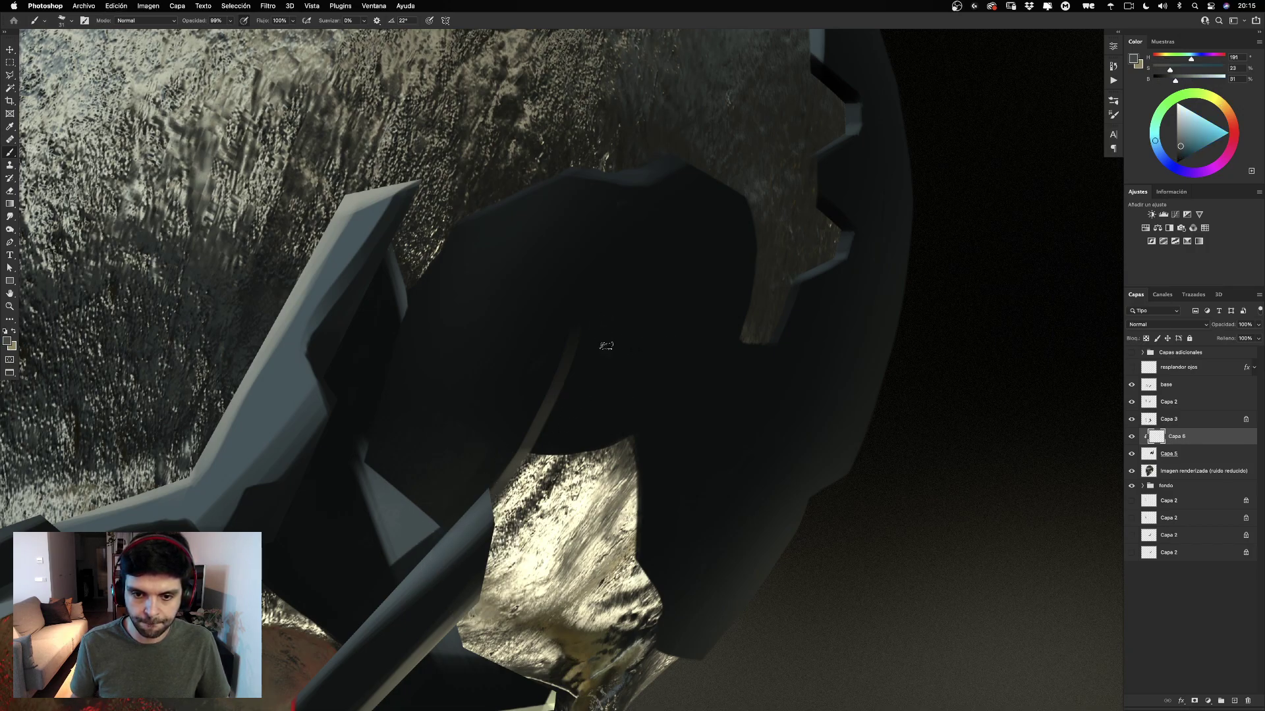
left_click_drag(578, 319, 605, 317)
key("super+z")
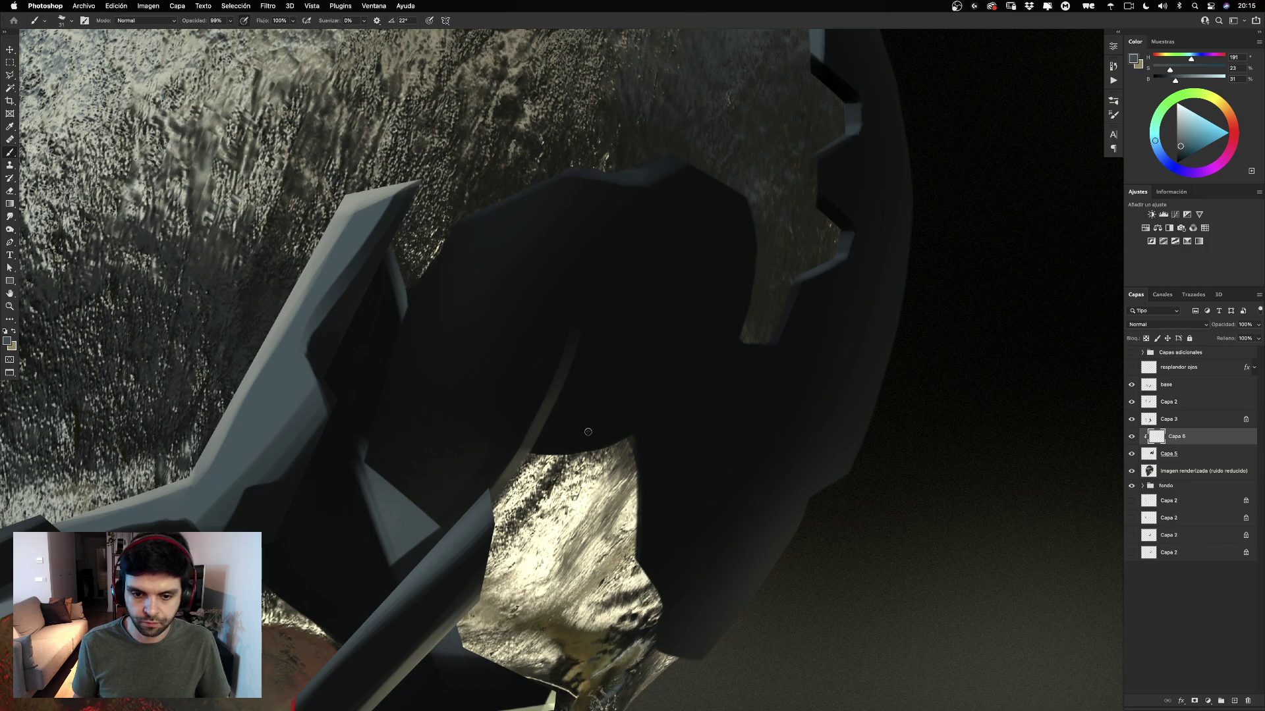
left_click(584, 503, "alt")
left_click(580, 324, "alt")
key("super+z")
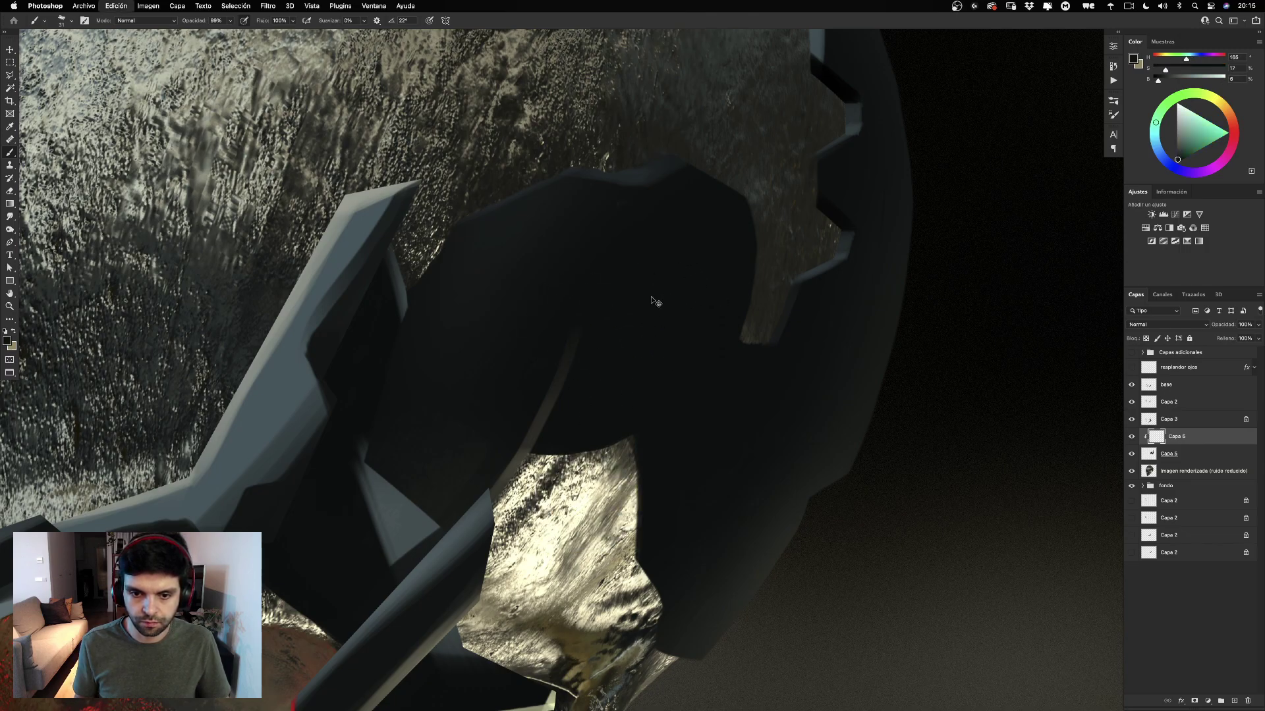
key("super+shift+z")
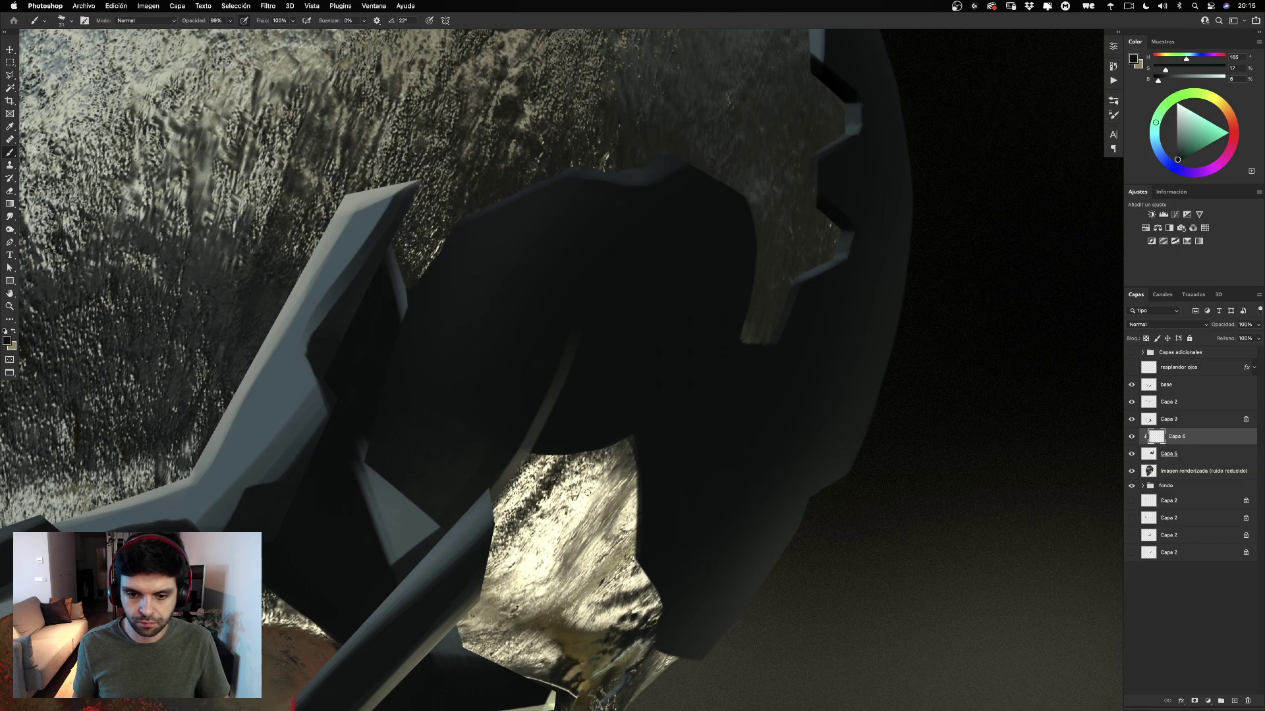
Sample pale cream from the lit bone and paint a thin top edge and curved outer edge, closing the panel outline above the bone opening.
left_click(588, 491, "alt")
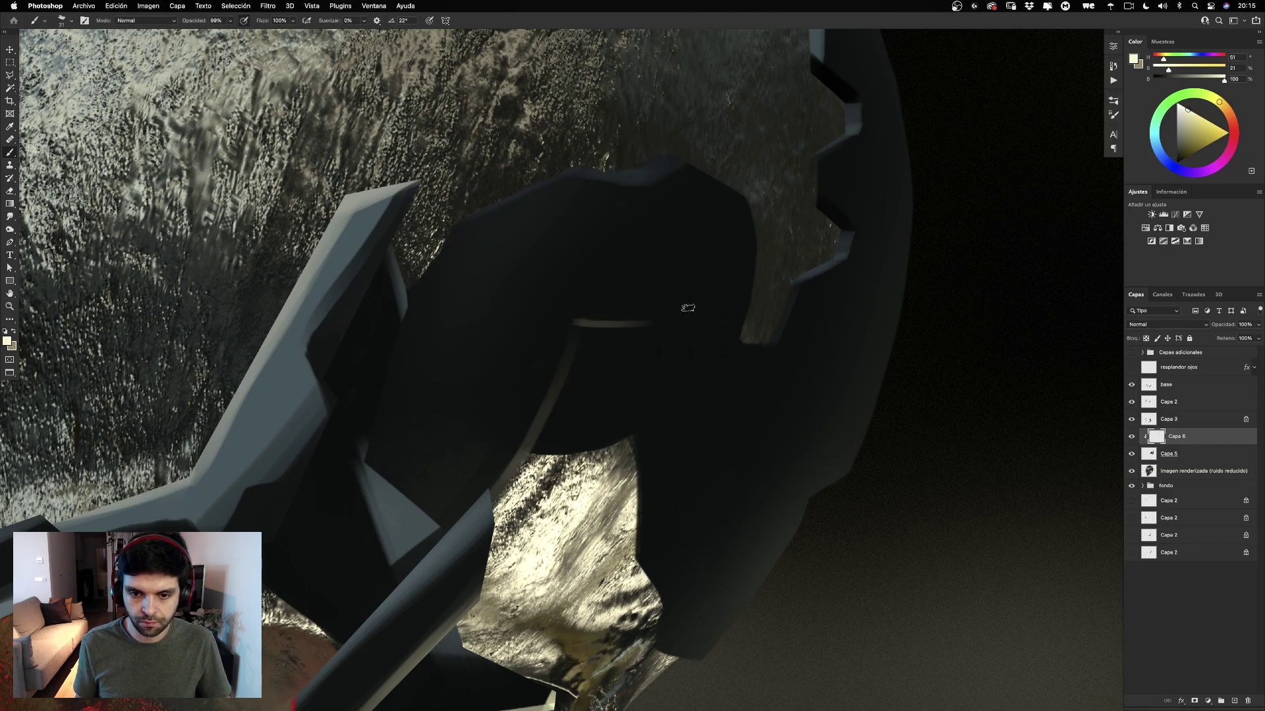
left_click_drag(677, 311, 686, 307)
key("super+z")
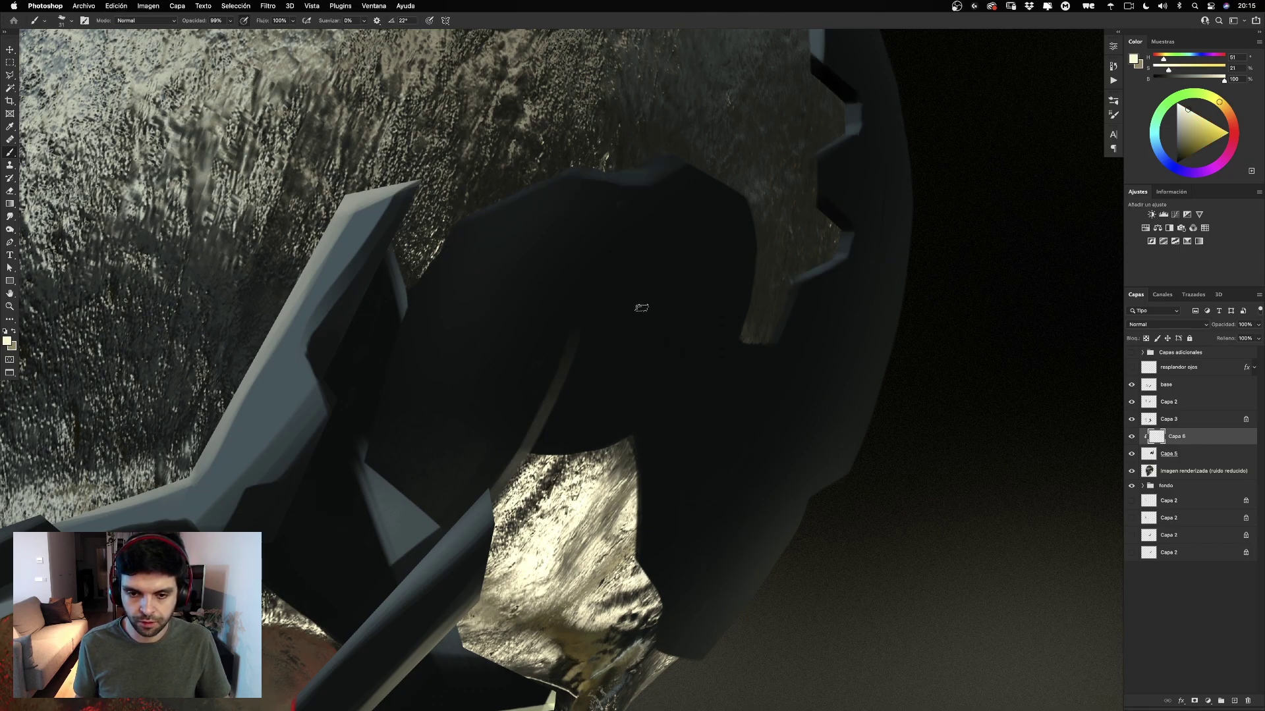
mouse_move(581, 319)
left_mouse_down()
mouse_move(651, 314)
mouse_move(632, 445)
left_mouse_up()
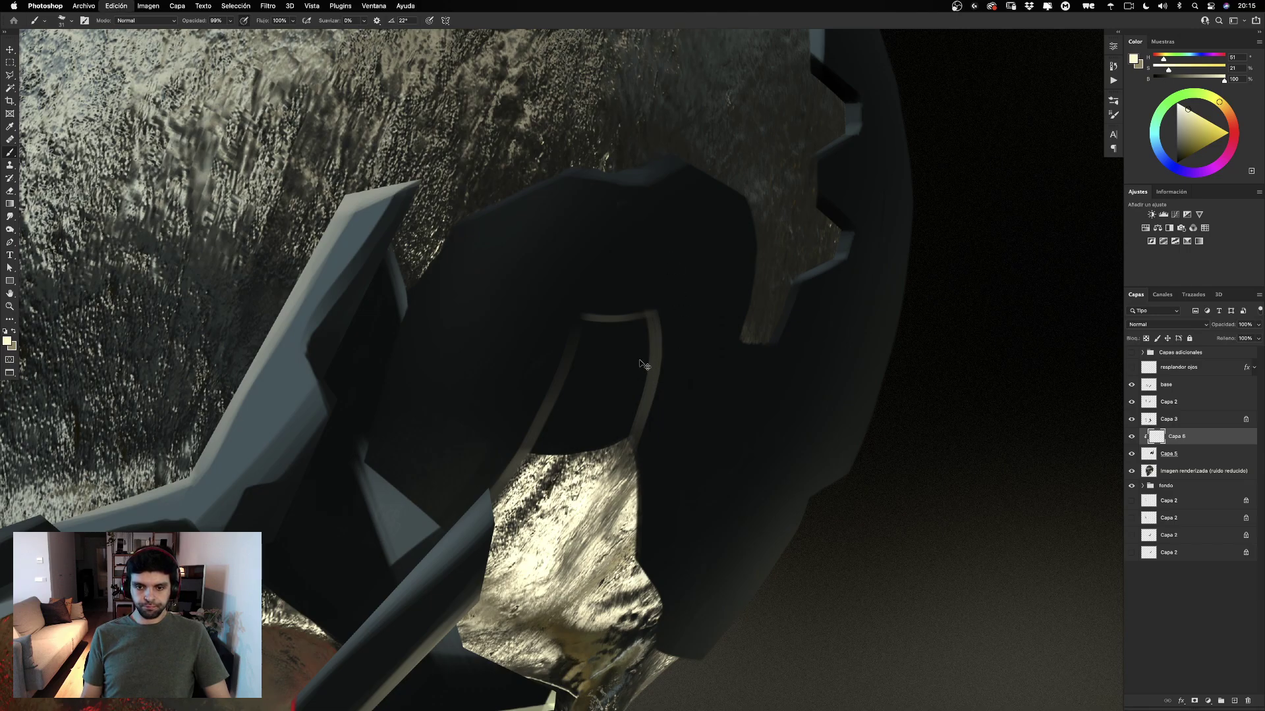
key("super+z")
key("super+shift+z")
key("super+z")
key("super+shift+z")
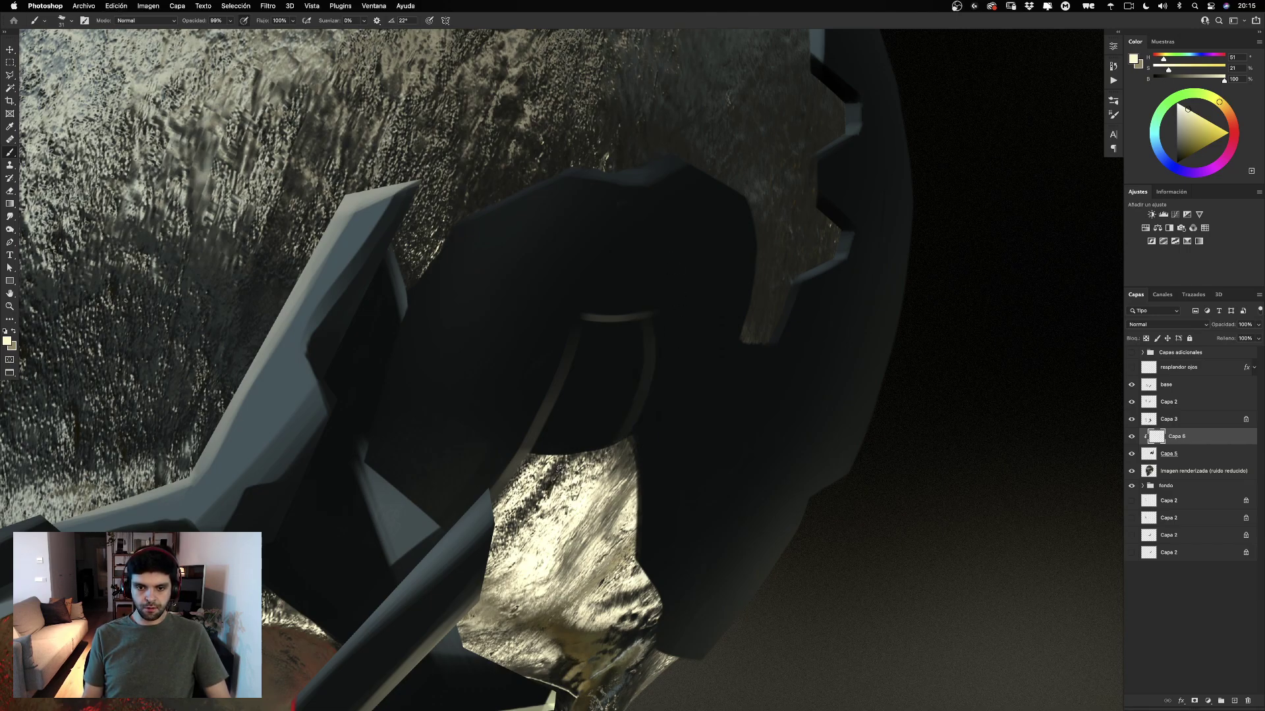
key("super+z")
key("super+shift+z")
key("super+z")
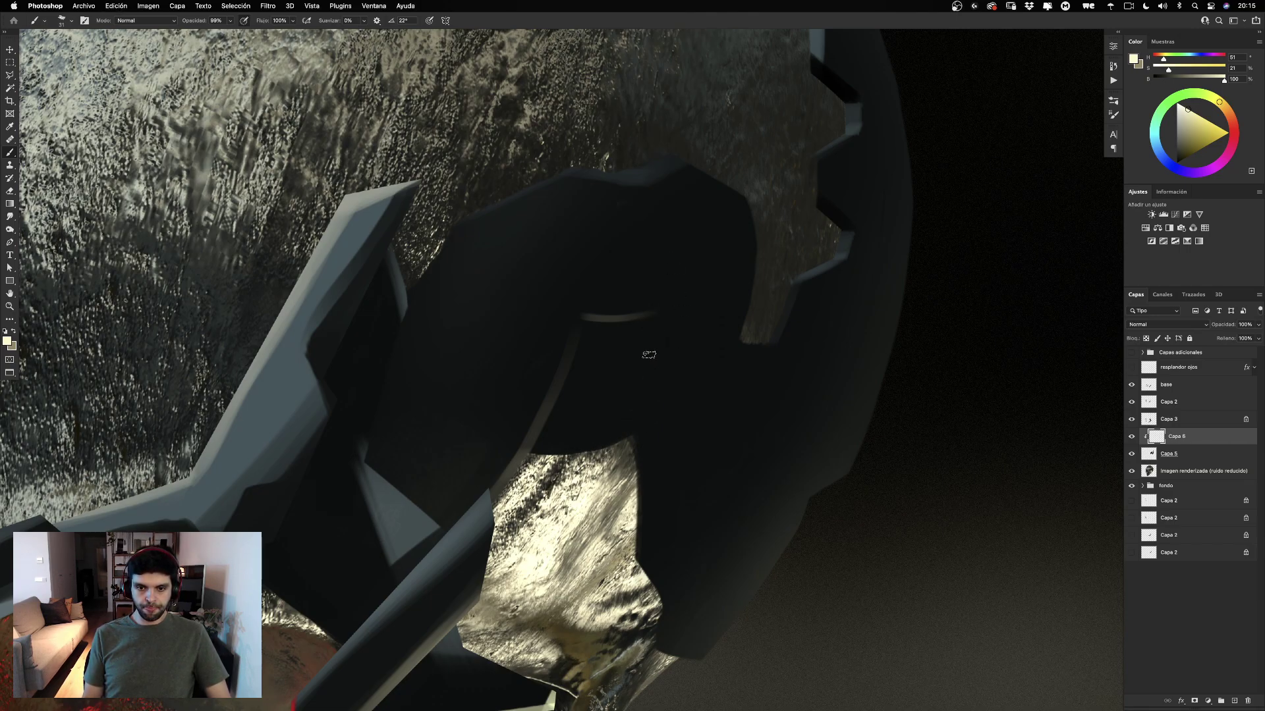
key("super+shift+z")
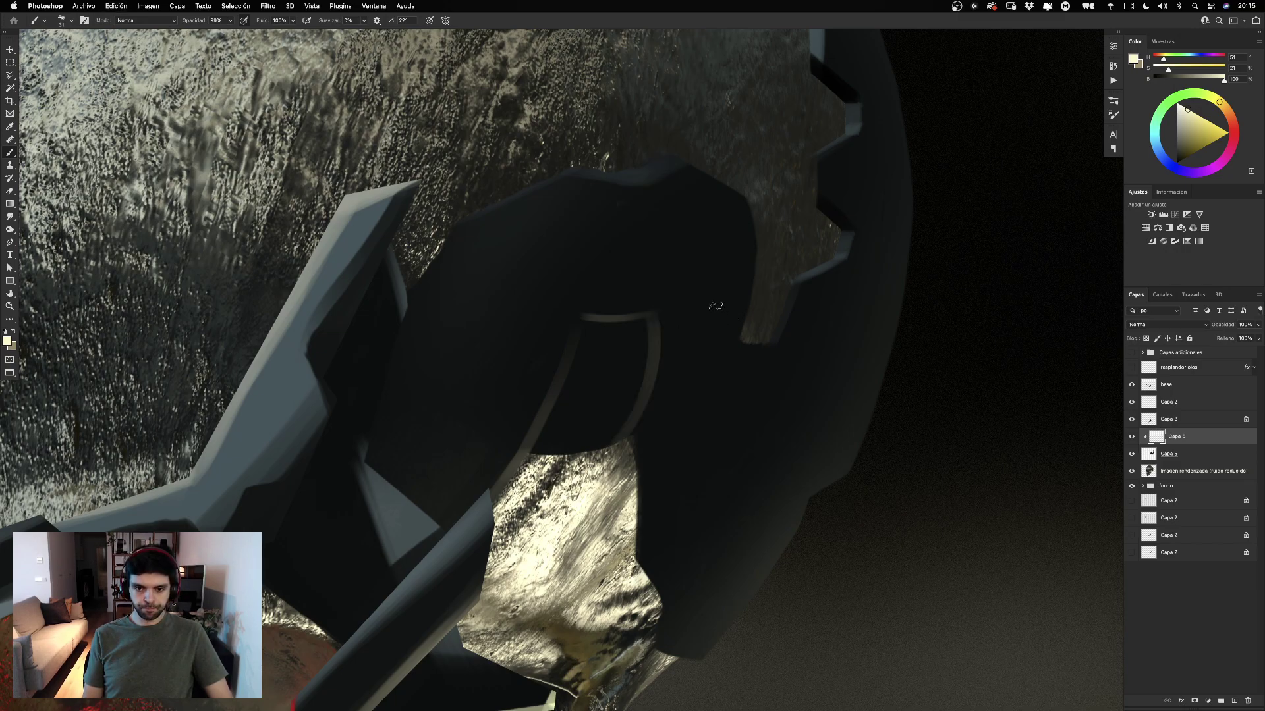
Sample blue-grey from the raised spike and fill the outlined panel above the bone opening with faint curved streaks.
left_click(296, 365, "alt")
mouse_move(610, 345)
left_mouse_down()
mouse_move(644, 350)
mouse_move(552, 450)
mouse_move(615, 337)
left_mouse_up()
key("super+z")
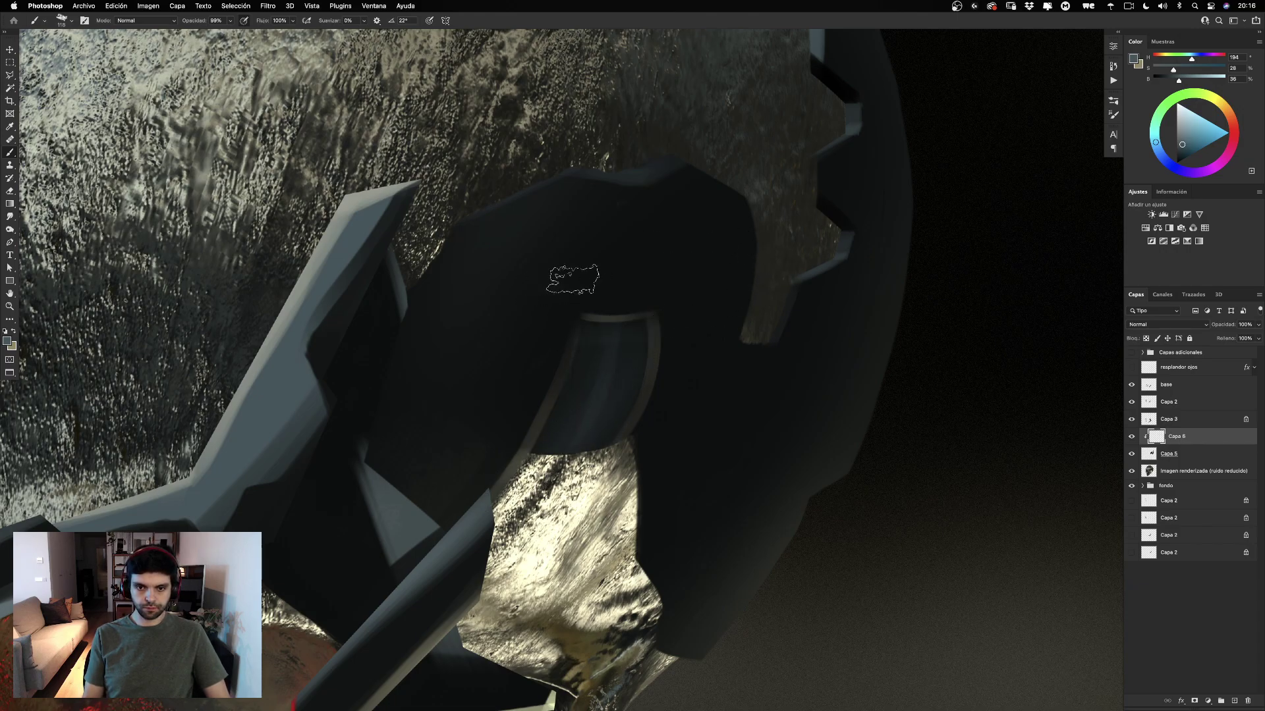
mouse_move(685, 282)
left_mouse_down()
mouse_move(642, 288)
mouse_move(683, 289)
left_mouse_up()
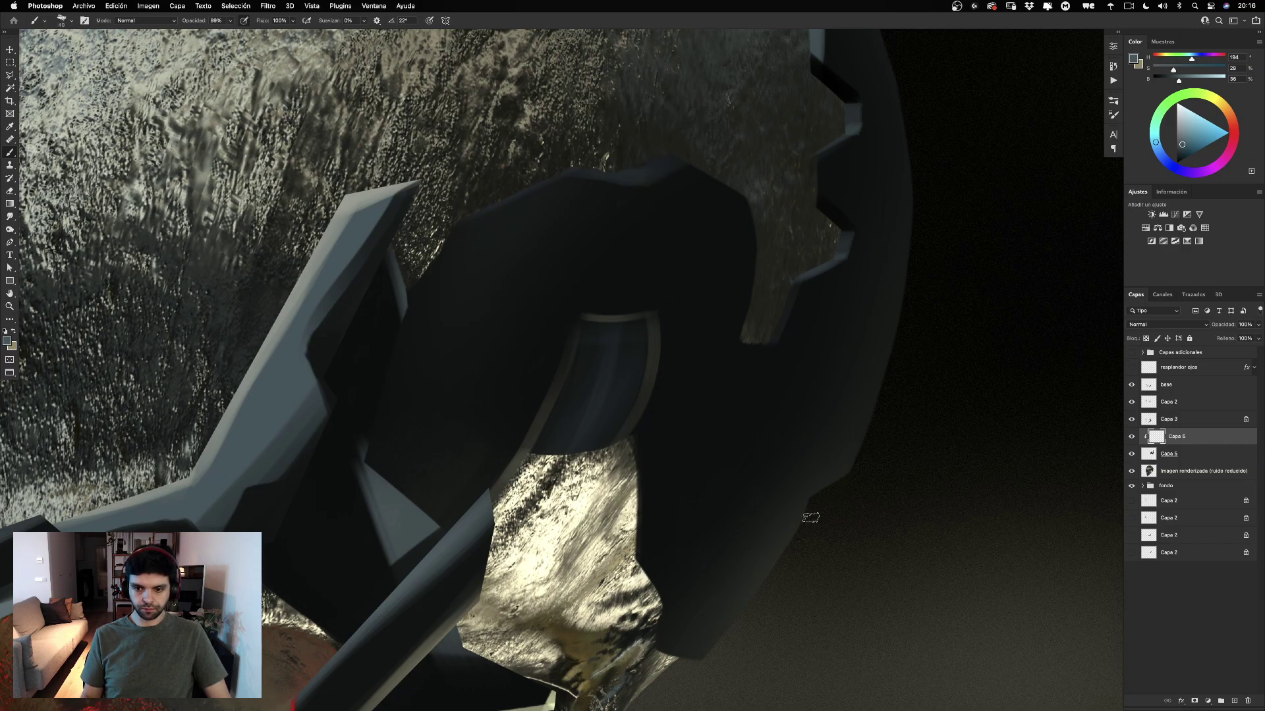
Paint a bevel across the rear band's lower end, then sample near-black and shade a dark crease and lower segment there.
mouse_move(835, 486)
left_mouse_down()
mouse_move(736, 521)
mouse_move(819, 404)
mouse_move(793, 280)
left_mouse_up()
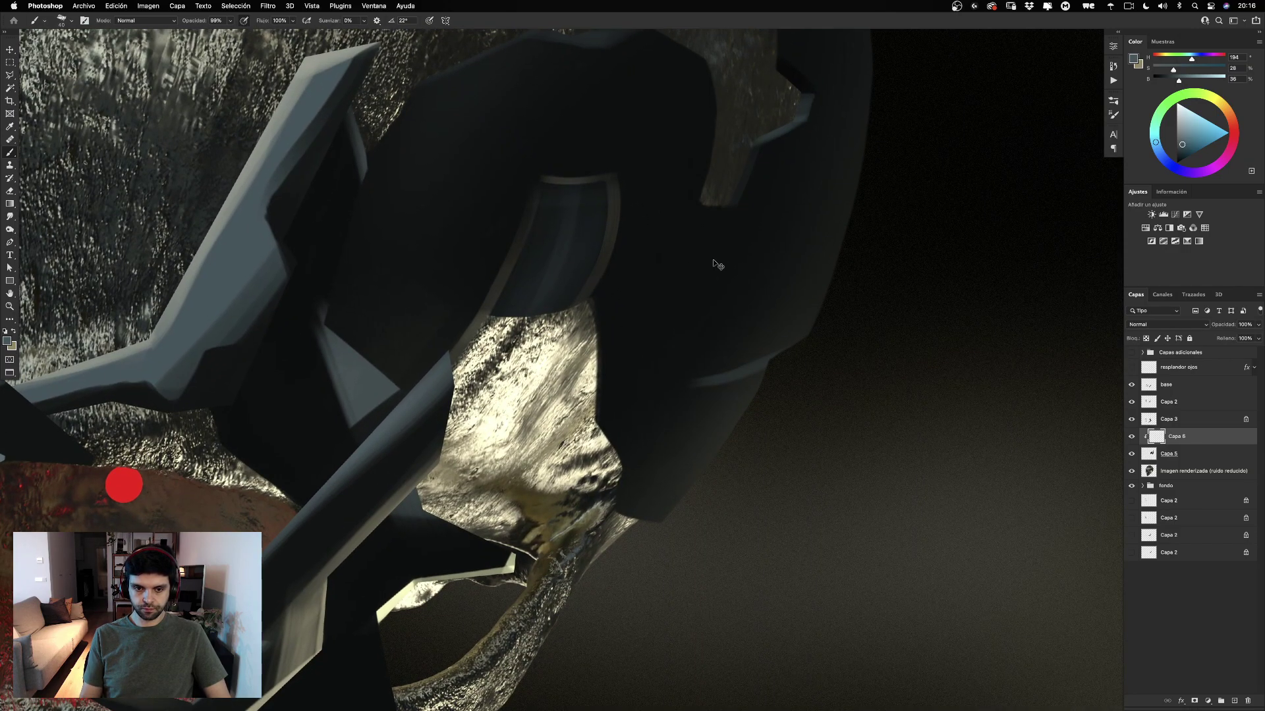
left_click(665, 366, "alt")
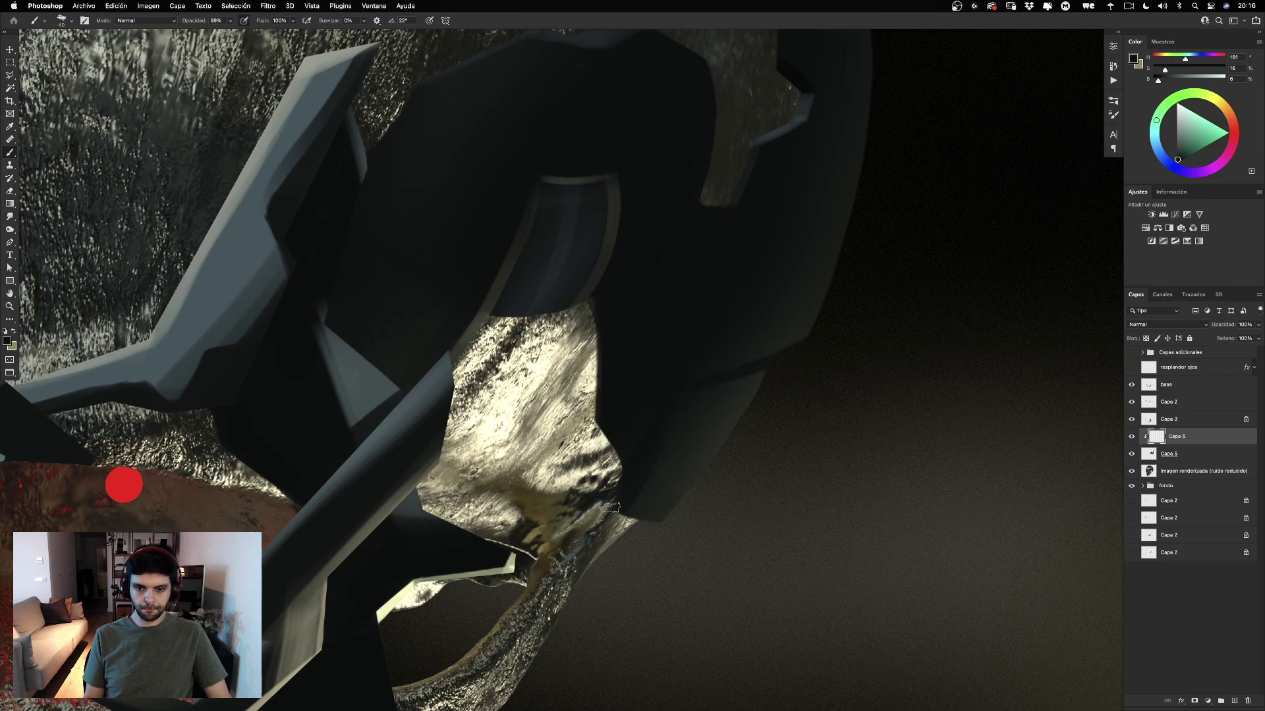
left_click_drag(645, 486, 619, 517)
left_click_drag(693, 390, 583, 556)
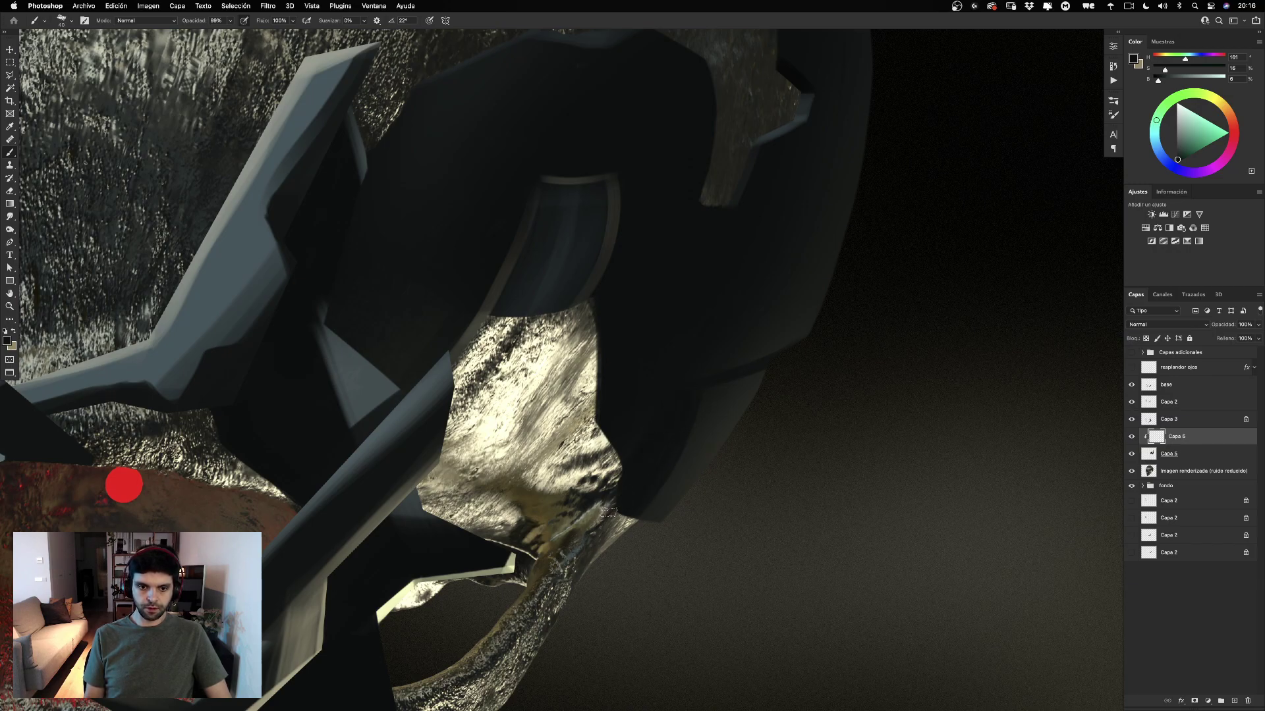
Paint a near-black shadow facet on the side plate's front edge beside the raised blue-grey spike.
scroll(608, 511, "up", 5)
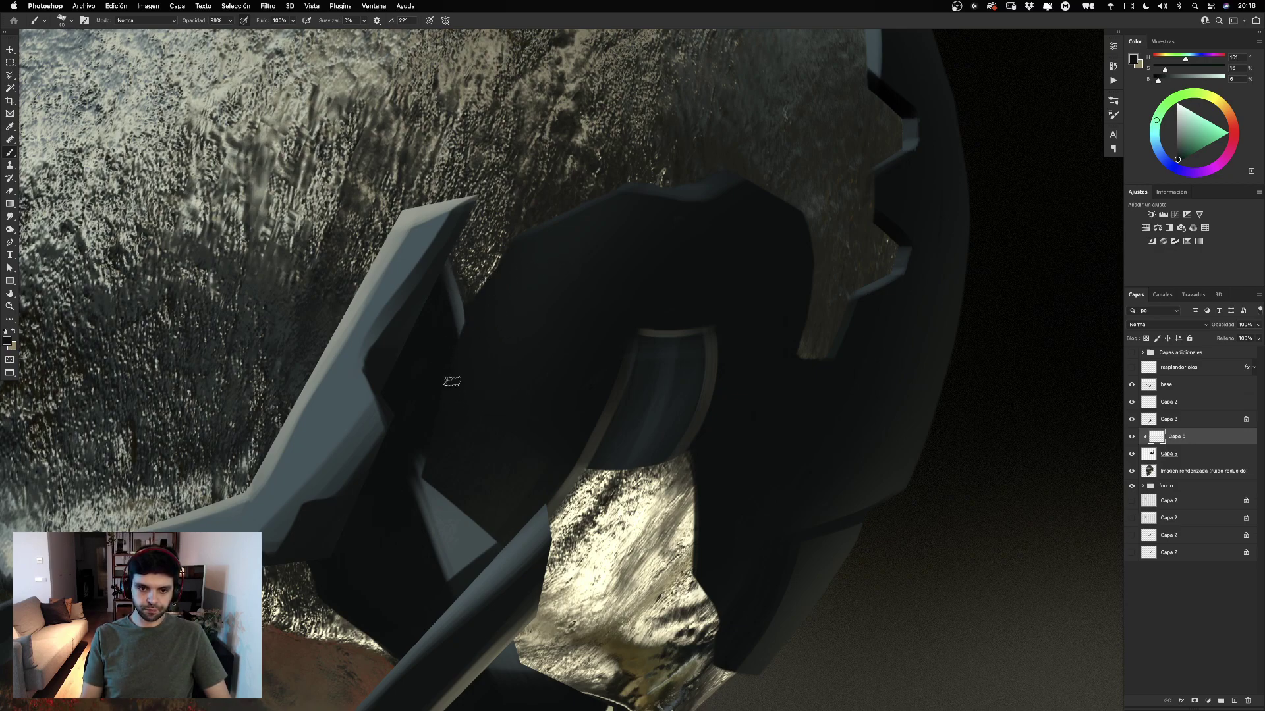
mouse_move(454, 380)
left_mouse_down()
mouse_move(442, 379)
mouse_move(483, 368)
mouse_move(486, 382)
left_mouse_up()
left_click_drag(438, 322, 466, 452)
key("super+z")
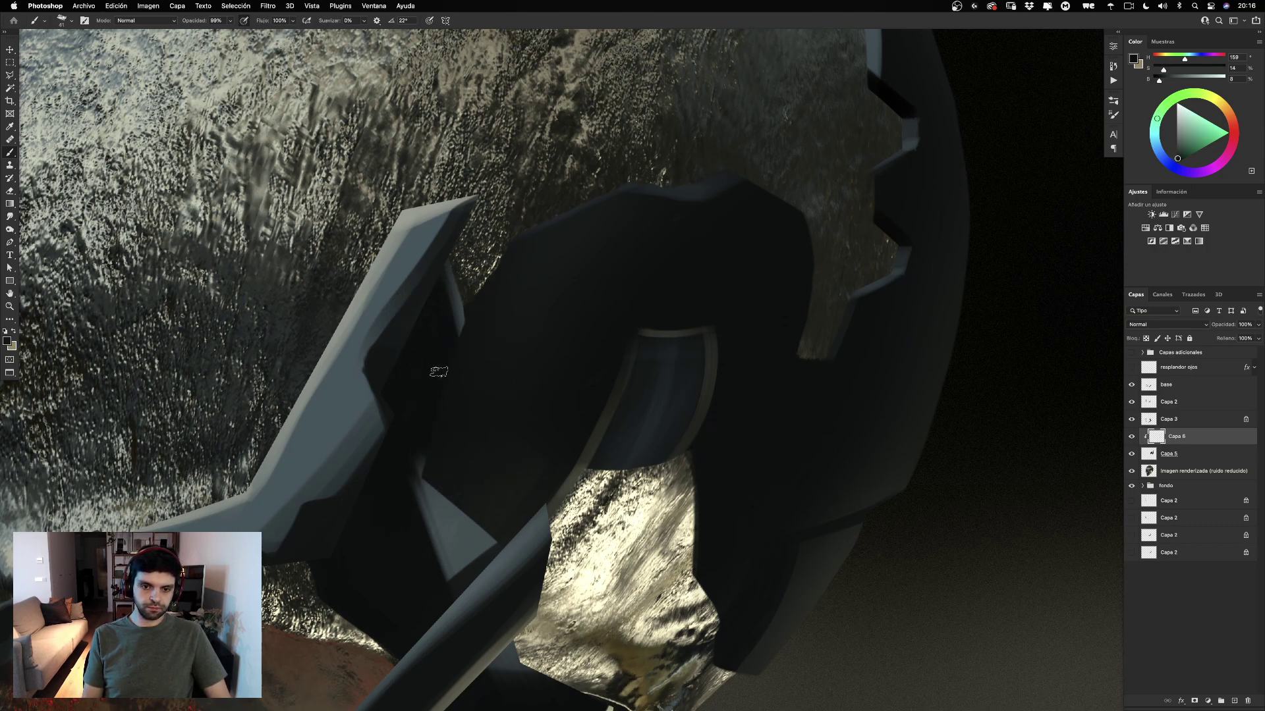
key("super+z")
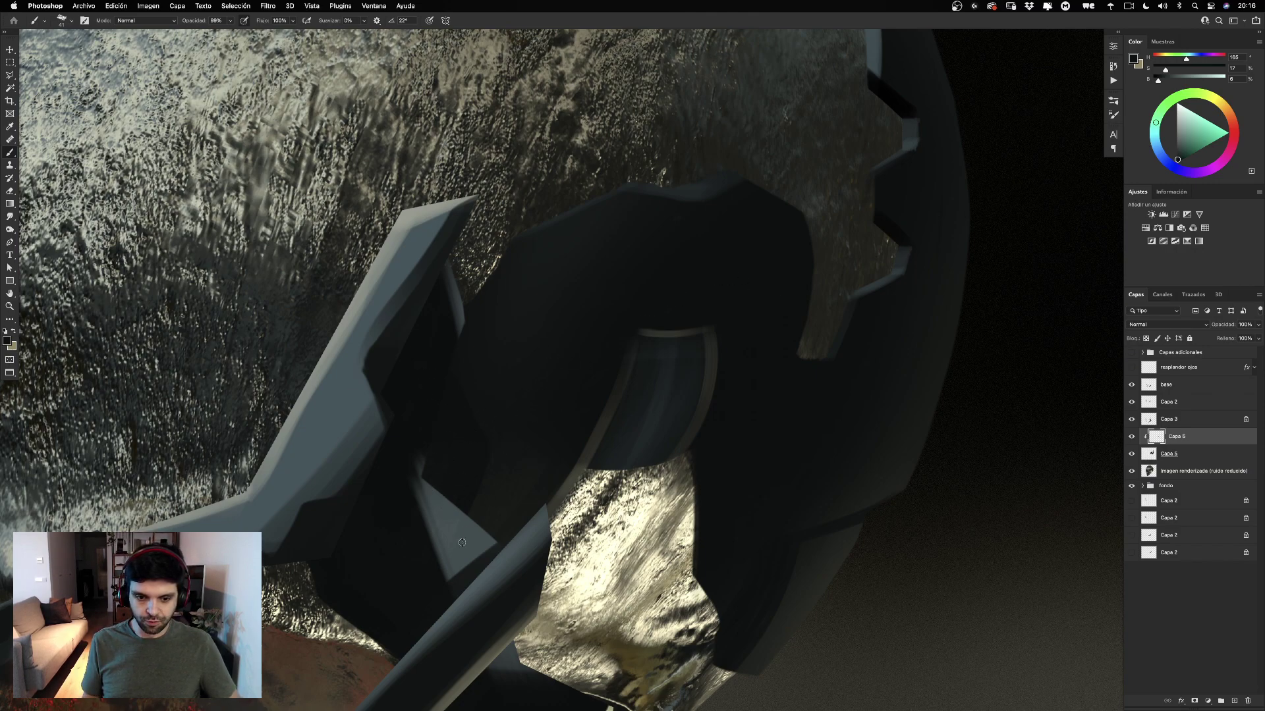
Sample blue-grey from the small triangular facet and brighten the bevel along the side plate's upper edge.
left_click(456, 516, "alt")
left_click_drag(781, 286, 673, 369)
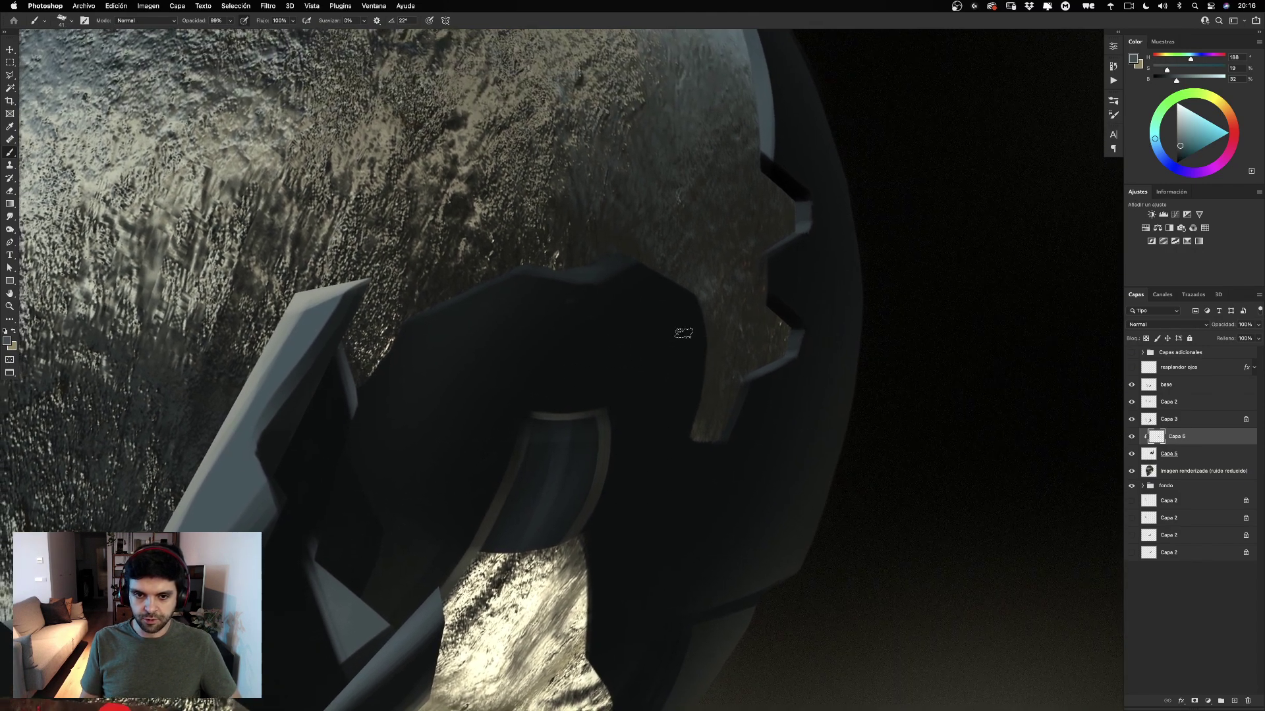
left_click_drag(492, 282, 403, 324)
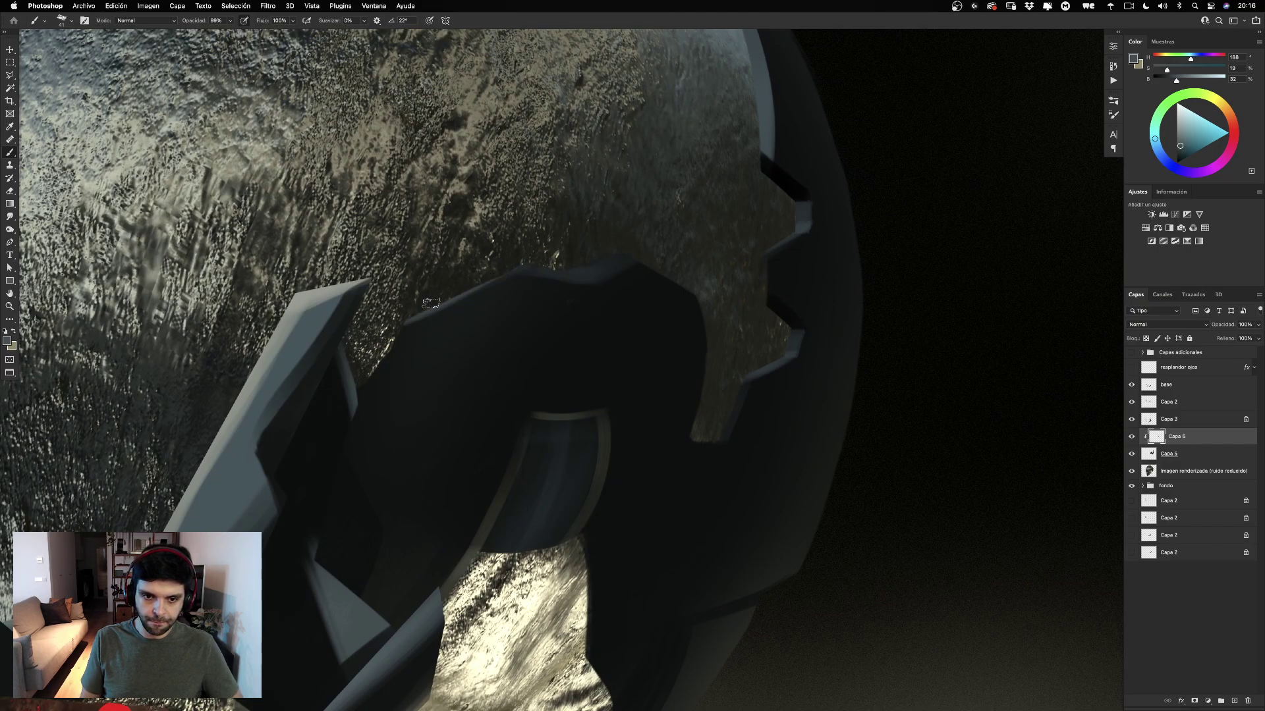
mouse_move(596, 275)
left_mouse_down()
mouse_move(658, 236)
mouse_move(572, 276)
left_mouse_up()
key("super+z")
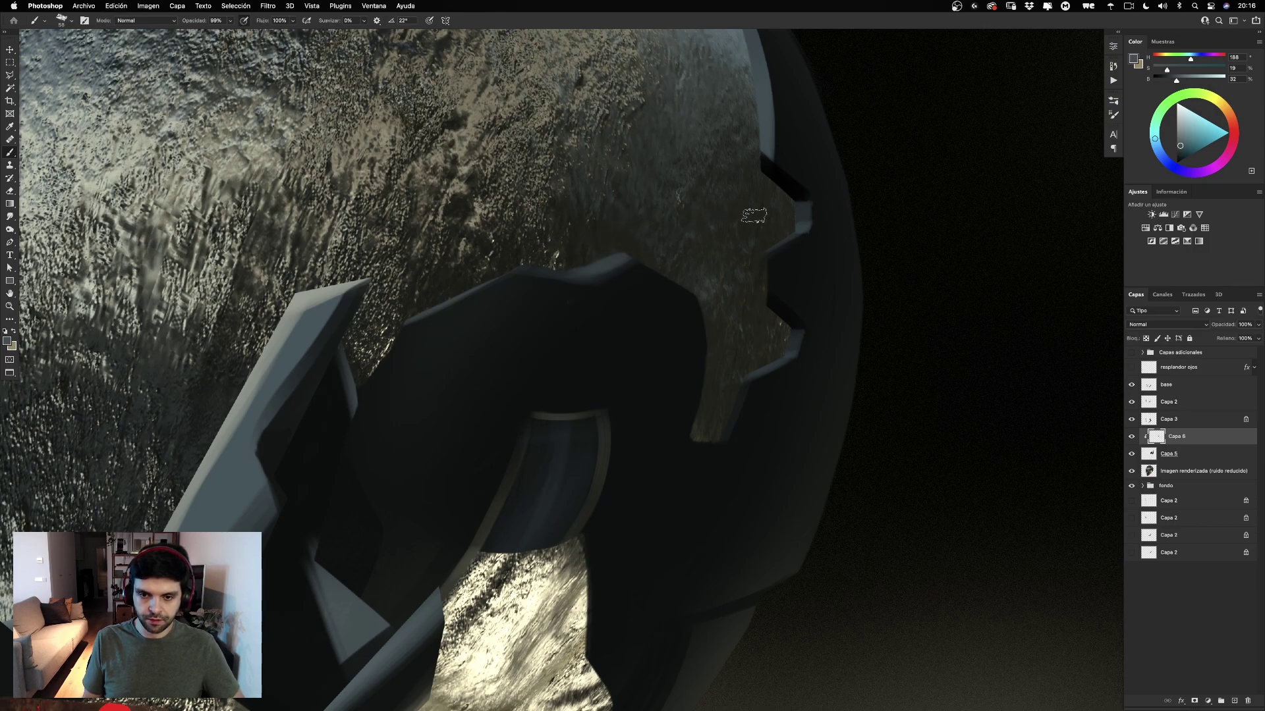
left_click_drag(687, 251, 672, 251)
Sample near-black from the side plate and paint over the small panel's beige top and outer outline, rounding its upper end.
mouse_move(736, 316)
left_mouse_down()
mouse_move(717, 305)
mouse_move(615, 353)
left_mouse_up()
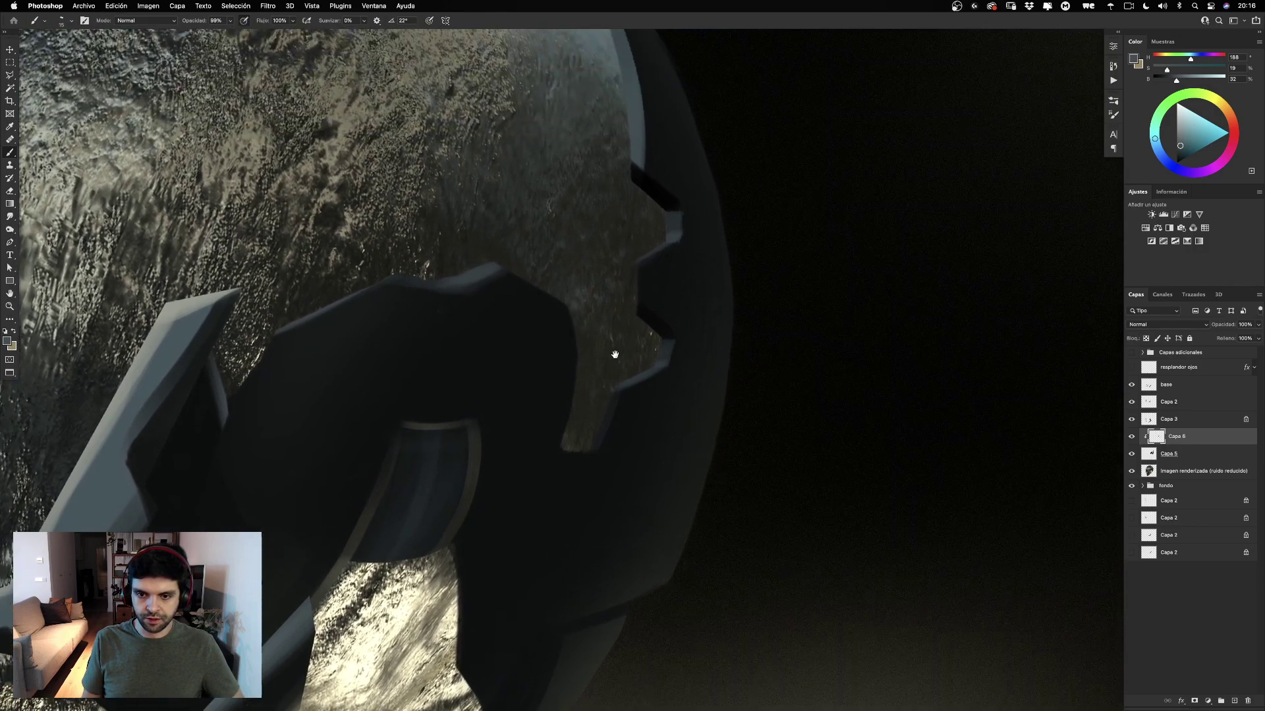
key("super+minus")
key("super+minus")
key("super+minus")
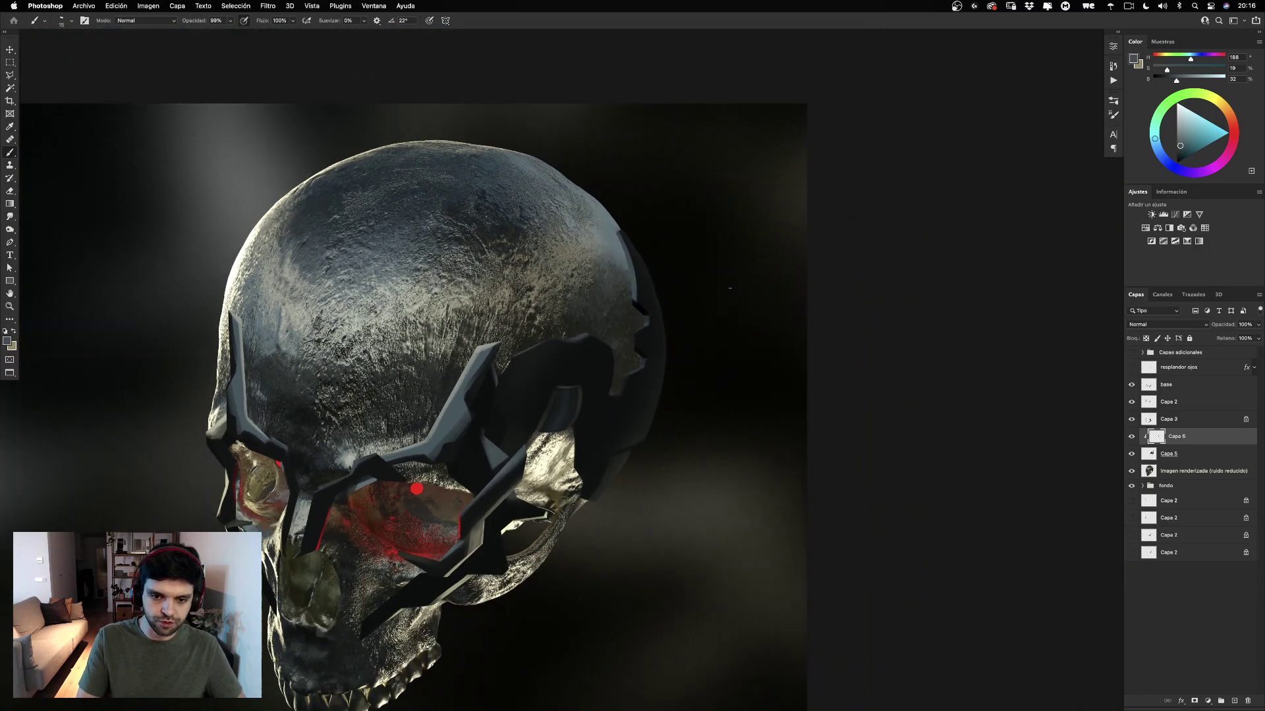
mouse_move(538, 305)
left_mouse_down()
mouse_move(633, 250)
mouse_move(657, 281)
left_mouse_up()
scroll(634, 254, "up", 3)
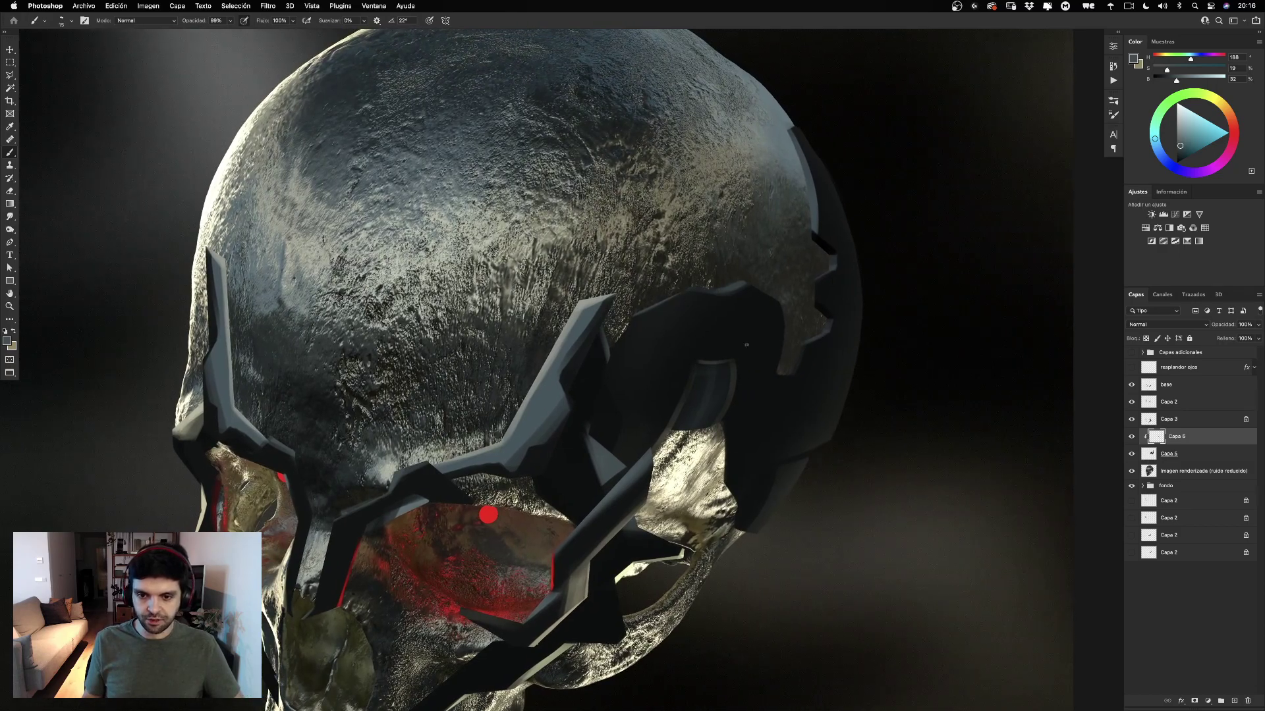
left_click(602, 402, "alt")
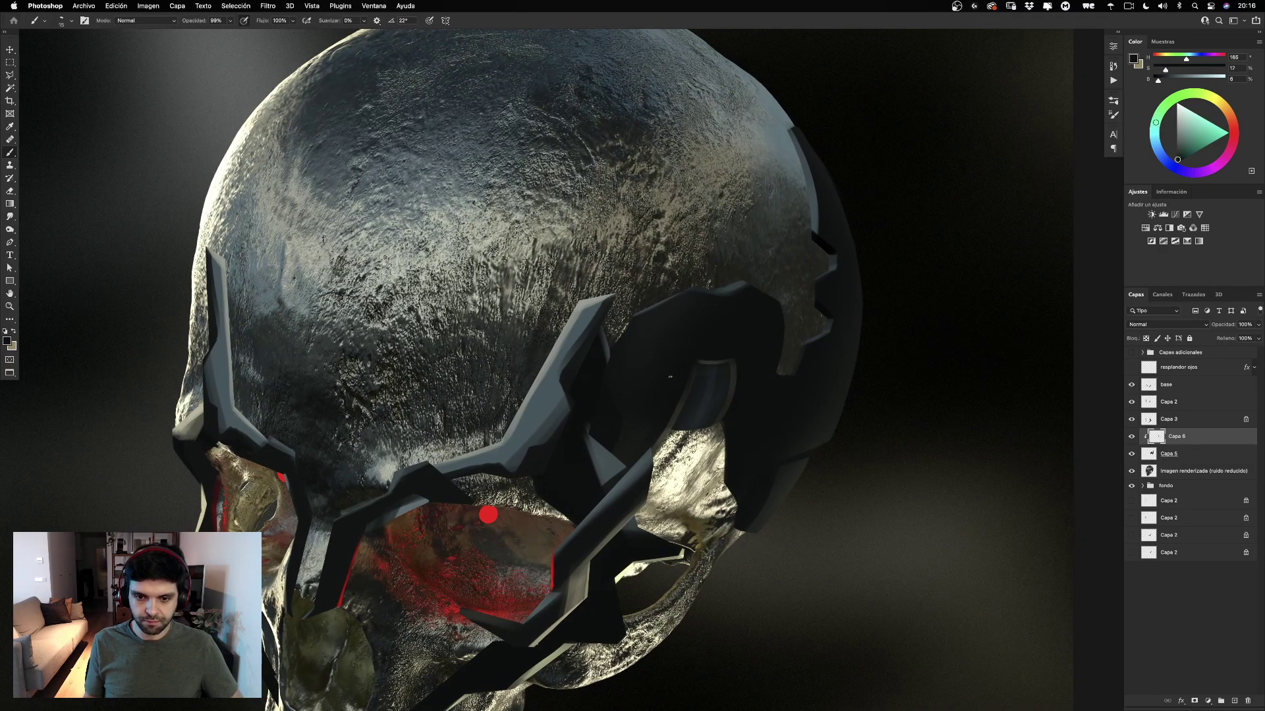
mouse_move(670, 376)
left_mouse_down()
mouse_move(718, 344)
mouse_move(684, 384)
left_mouse_up()
left_click(701, 341, "alt")
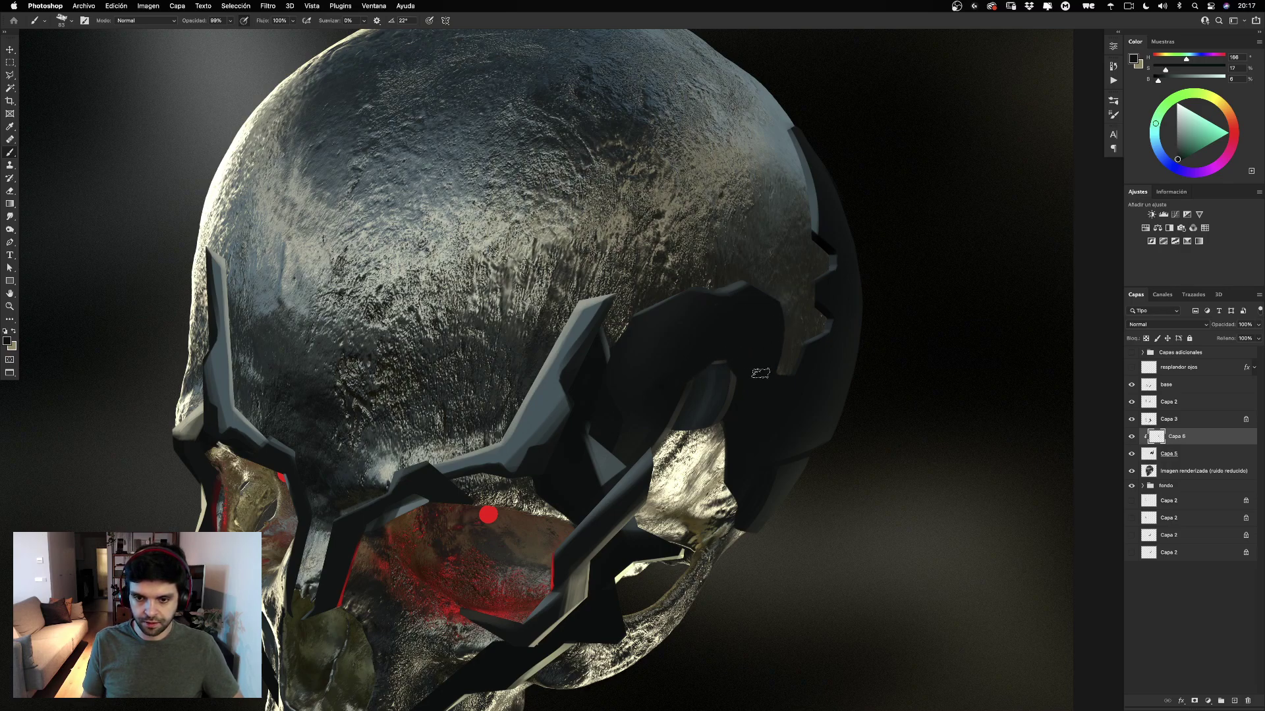
scroll(697, 259, "down", 3)
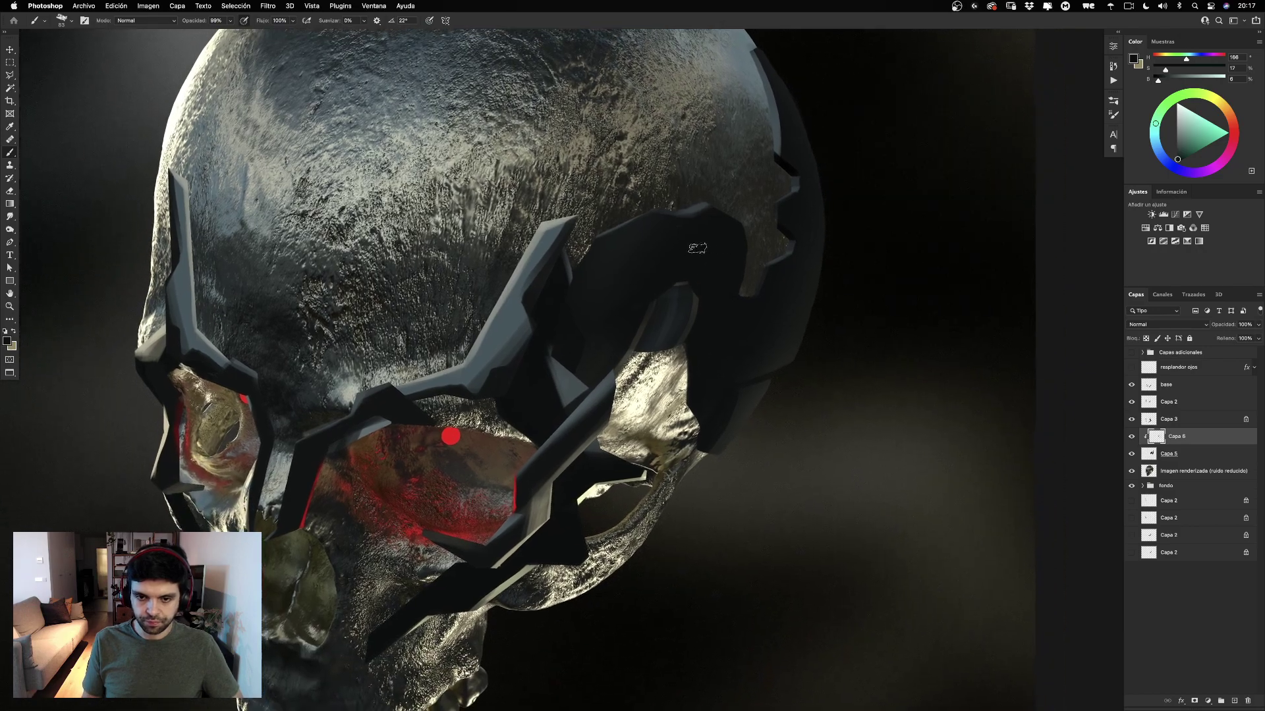
scroll(791, 254, "down", 3)
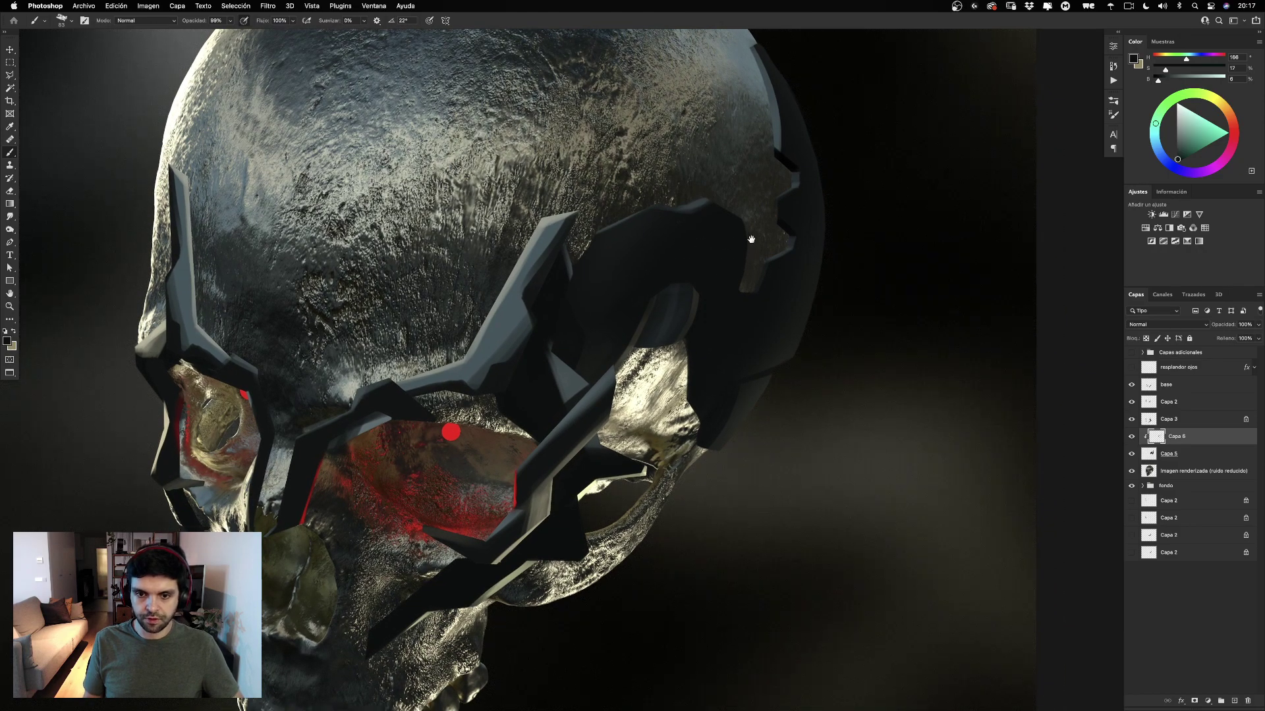
mouse_move(720, 259)
left_mouse_down()
mouse_move(722, 338)
mouse_move(713, 312)
left_mouse_up()
left_click(729, 337, "alt")
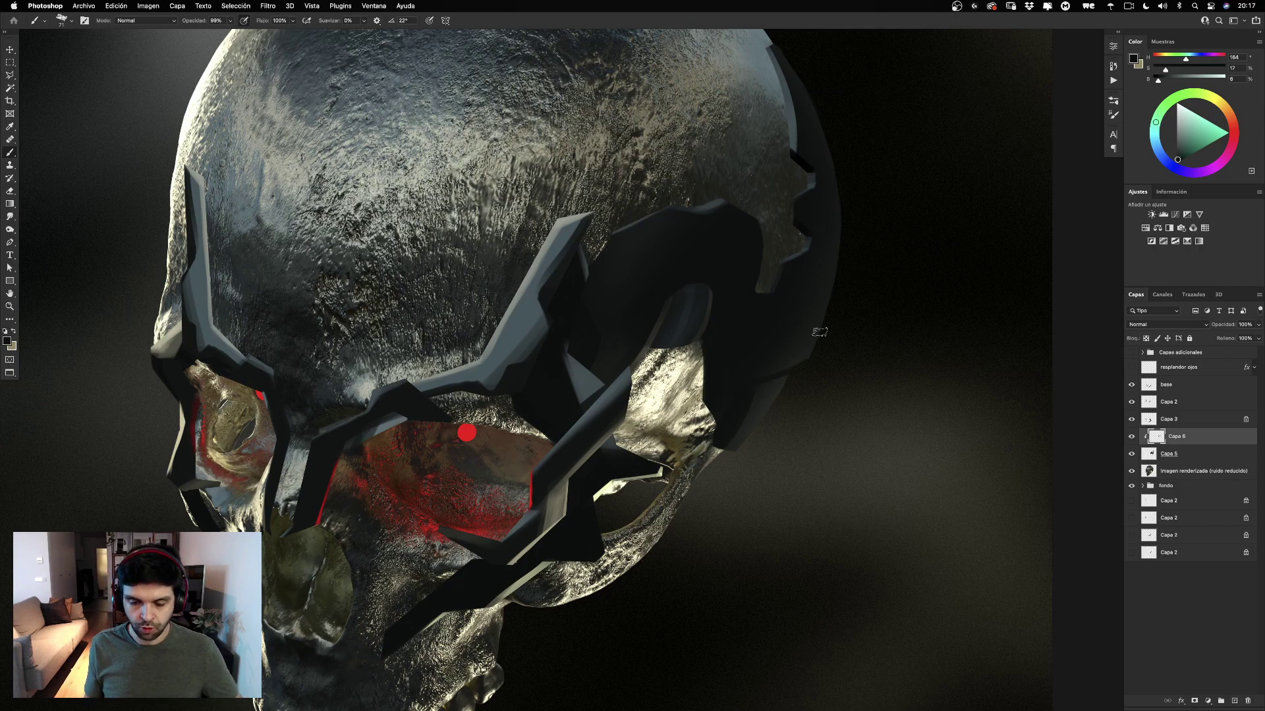
Sample blue-grey from the raised spike and paint the rear band's lower segment and a short highlight on its outer edge.
left_click(540, 329, "alt")
left_click_drag(786, 396, 743, 452)
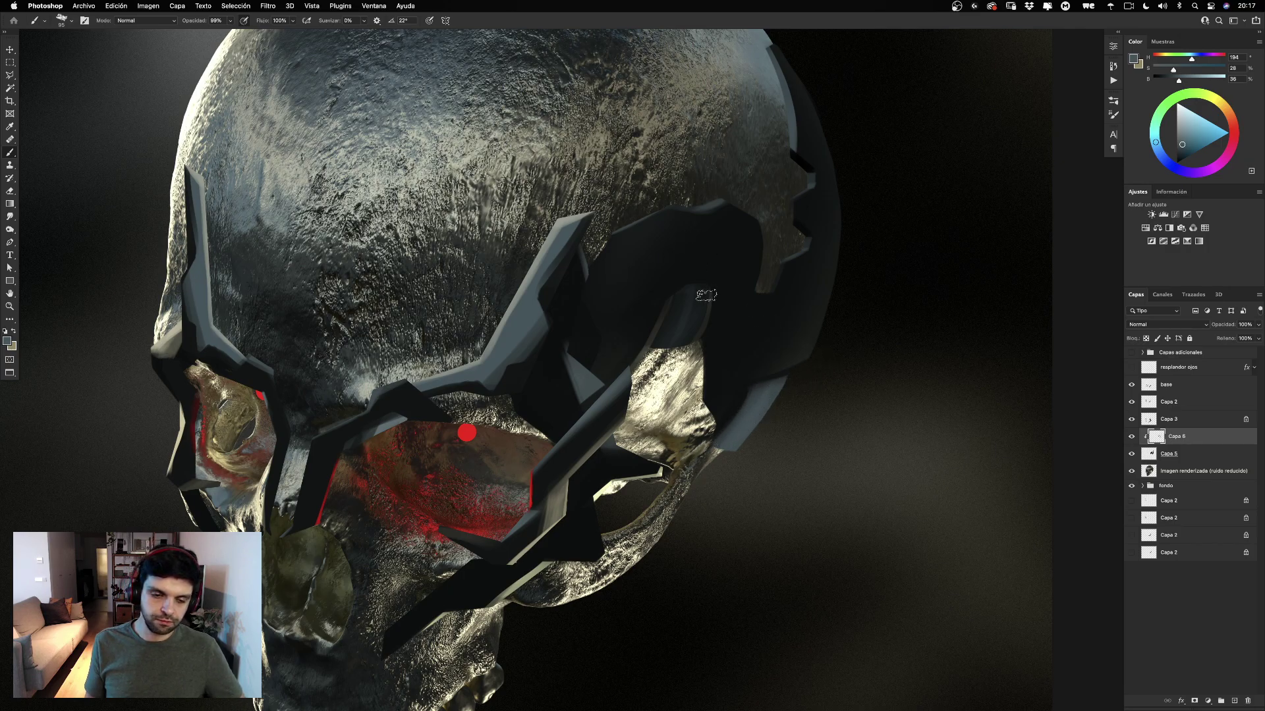
mouse_move(662, 330)
left_mouse_down()
mouse_move(751, 305)
mouse_move(722, 464)
mouse_move(701, 395)
mouse_move(626, 417)
left_mouse_up()
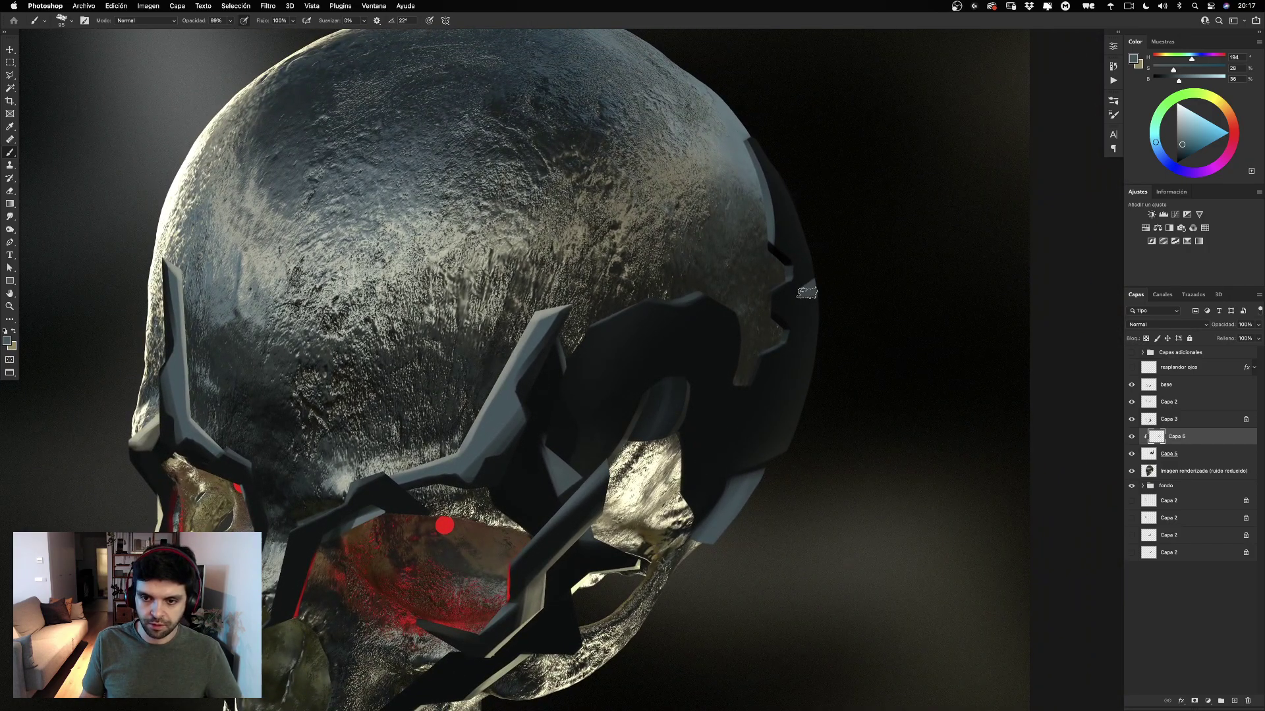
mouse_move(812, 295)
left_mouse_down()
mouse_move(806, 327)
mouse_move(831, 368)
left_mouse_up()
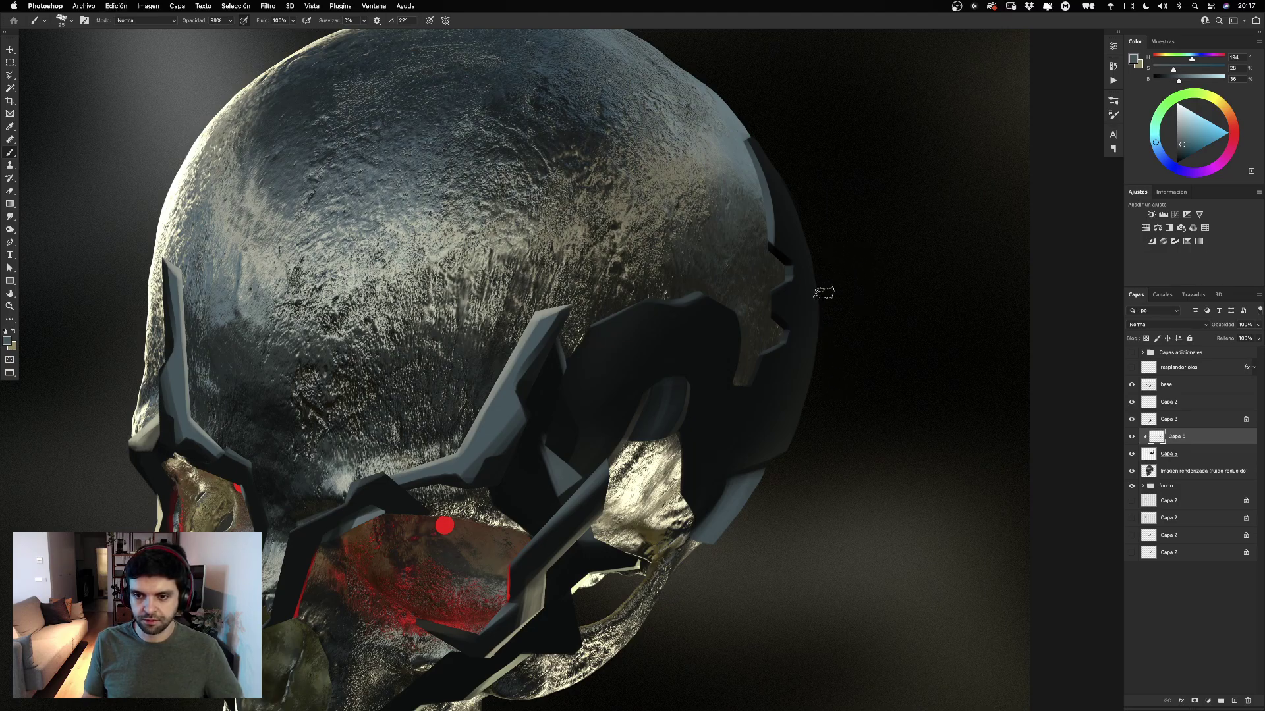
left_click_drag(816, 288, 812, 322)
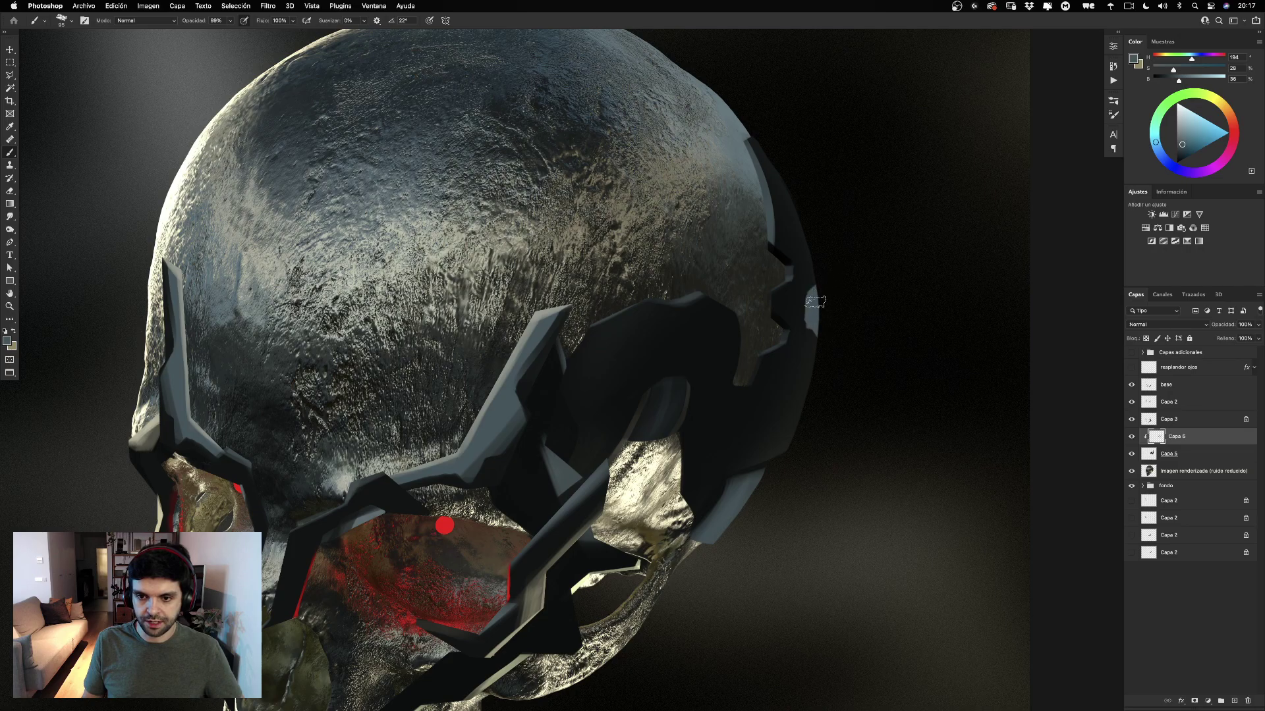
Sample near-black from the rear band and paint over the inner side of its outer-edge highlight to narrow it.
left_click(801, 346, "alt")
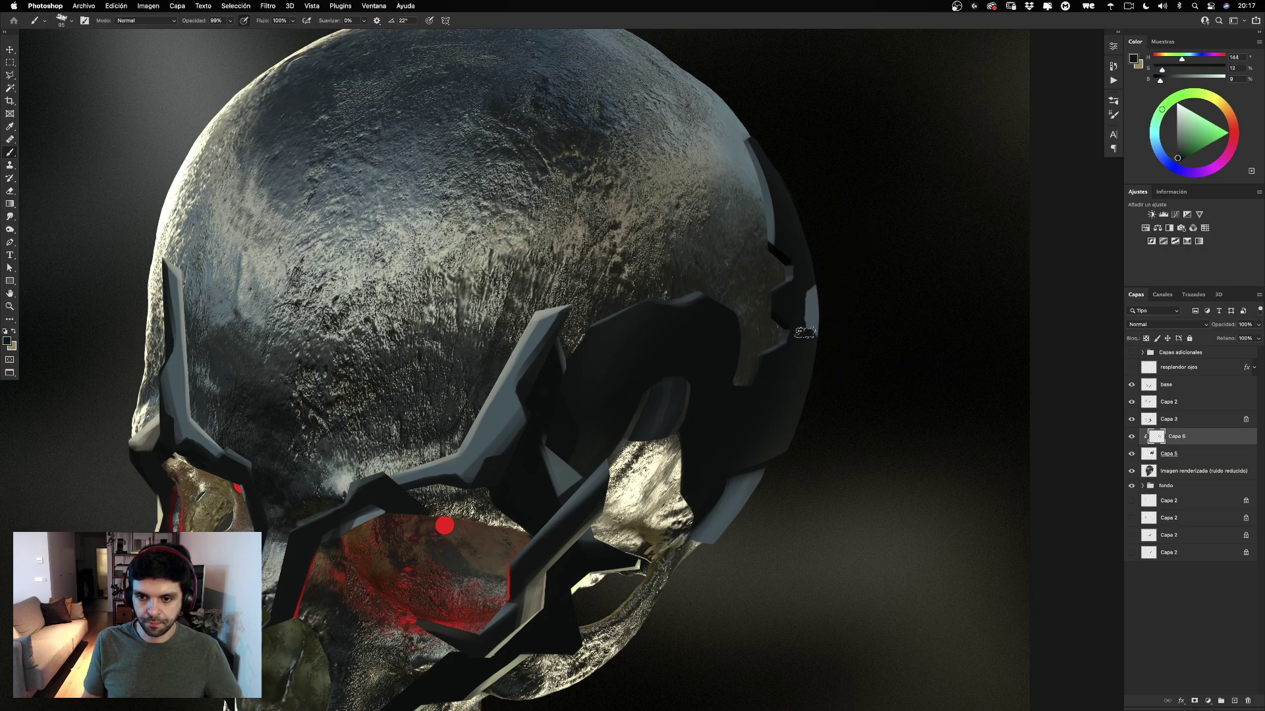
left_click_drag(788, 310, 772, 309, "ctrl+alt")
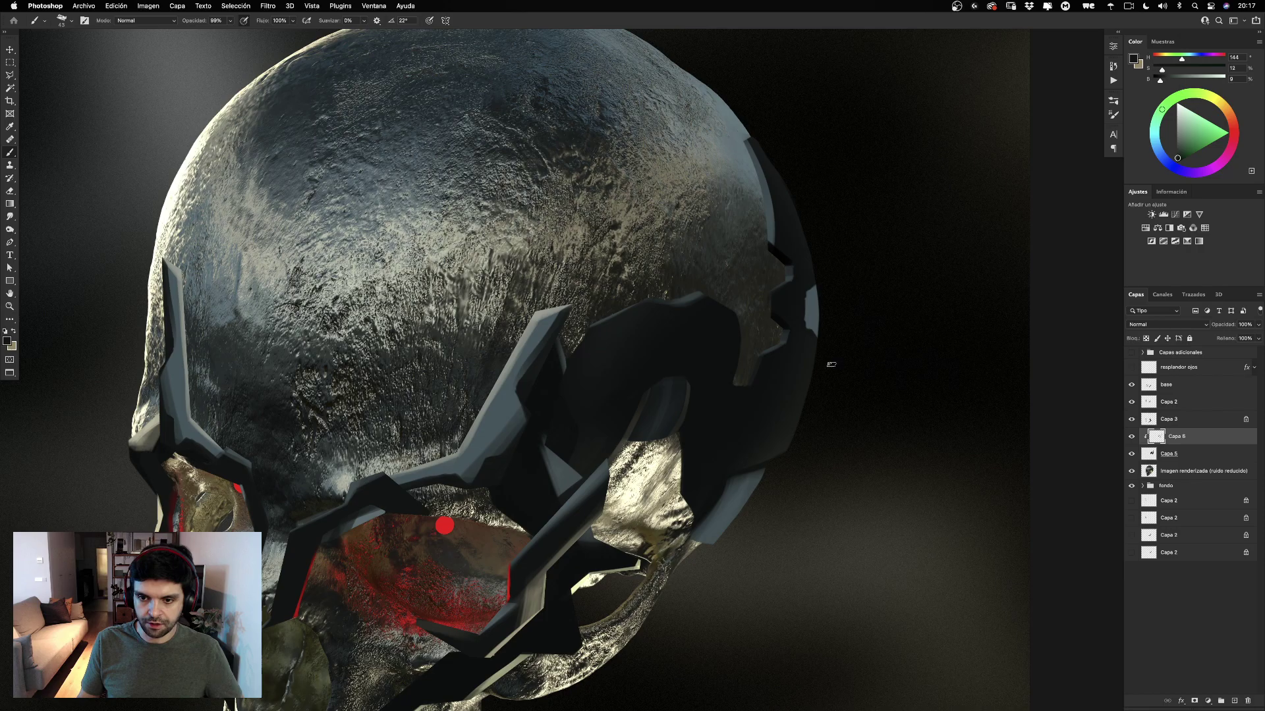
key("super+z")
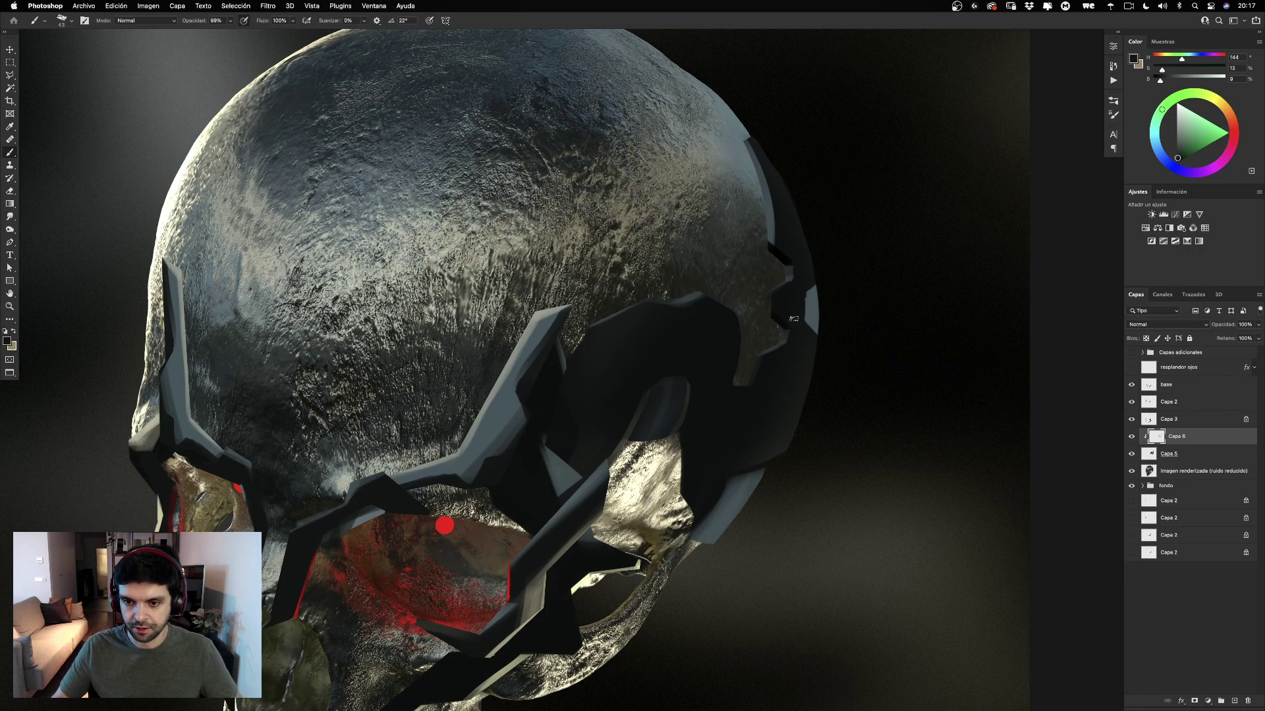
left_click_drag(805, 293, 809, 334)
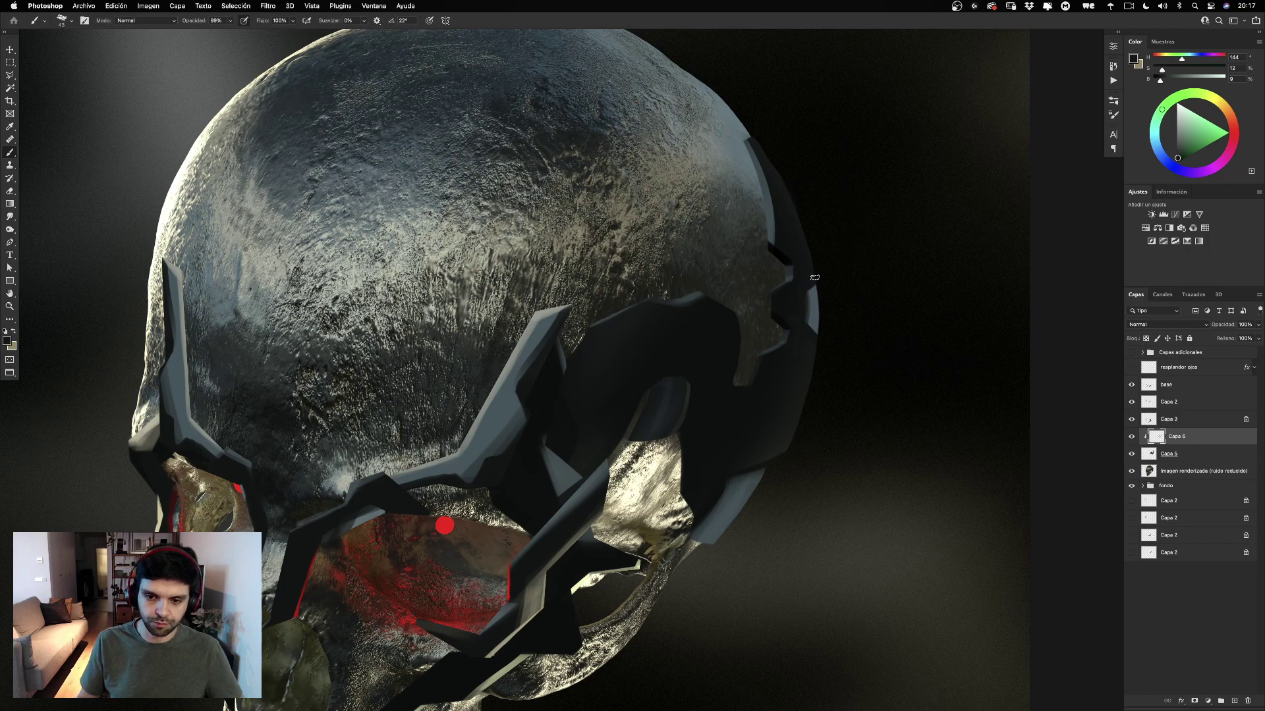
left_click(813, 305, "alt")
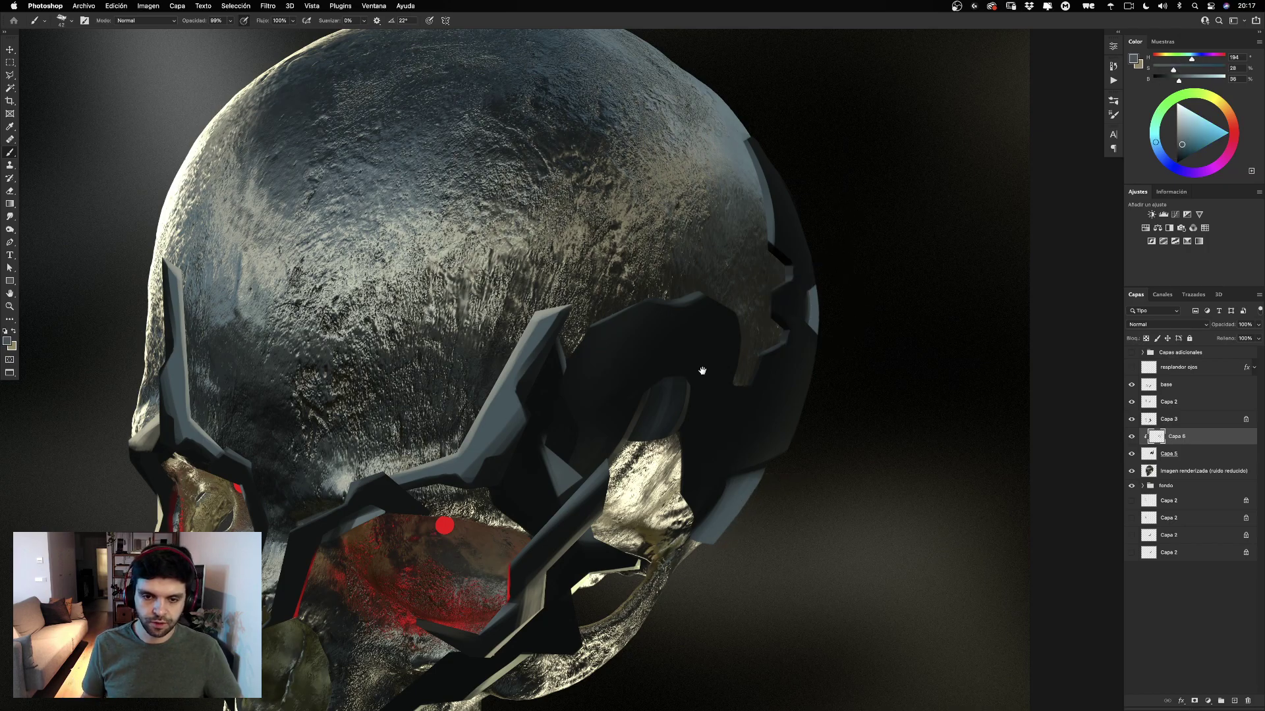
Select layer Capa 5, sample near-black and paint a thin dark strip beside the blue-grey plate at the forehead's far edge.
left_click_drag(702, 371, 822, 301)
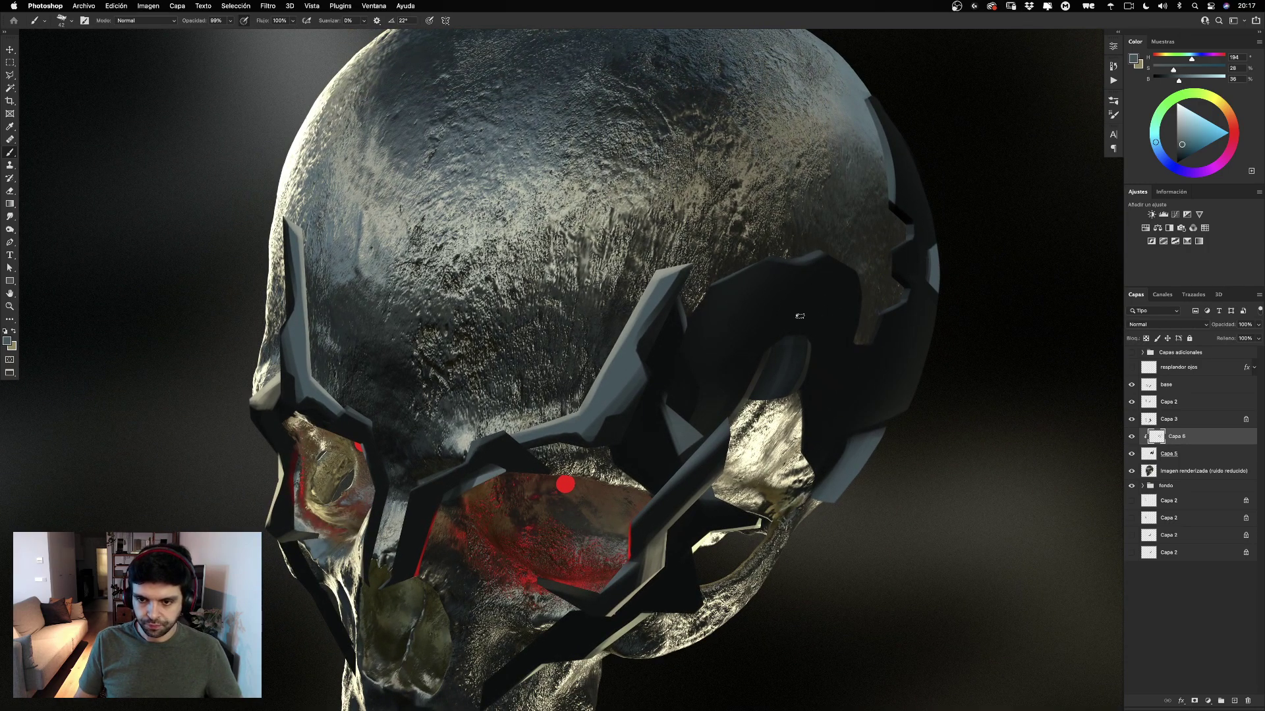
key("super+0")
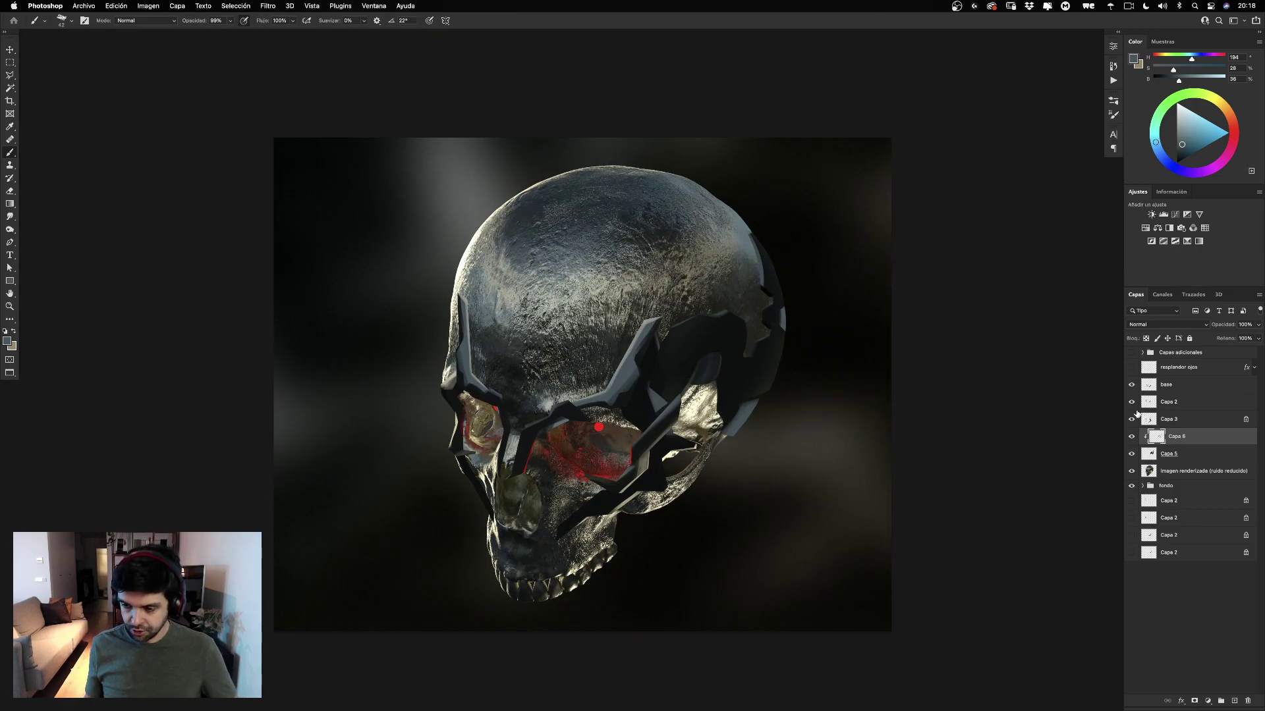
left_click(1131, 454)
left_click(1132, 455)
left_click(1184, 459)
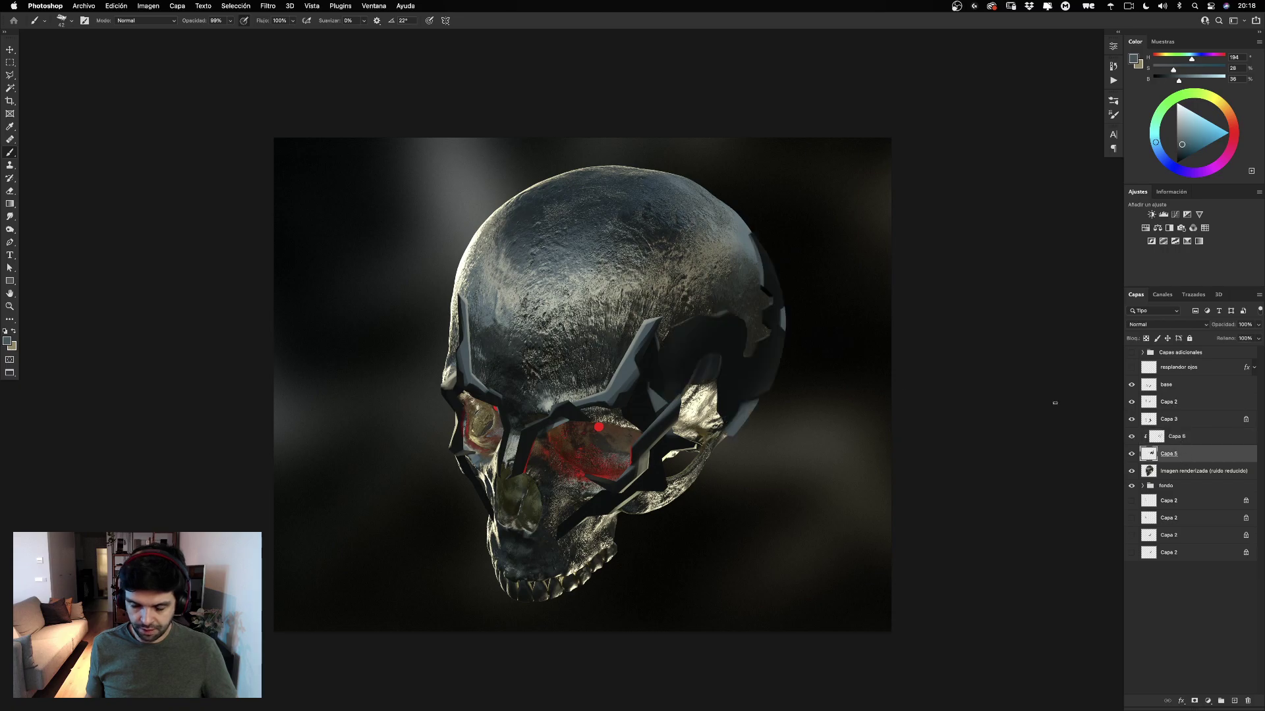
left_click(10, 306)
mouse_move(498, 363)
left_mouse_down()
mouse_move(509, 361)
mouse_move(482, 260)
mouse_move(493, 303)
left_mouse_up()
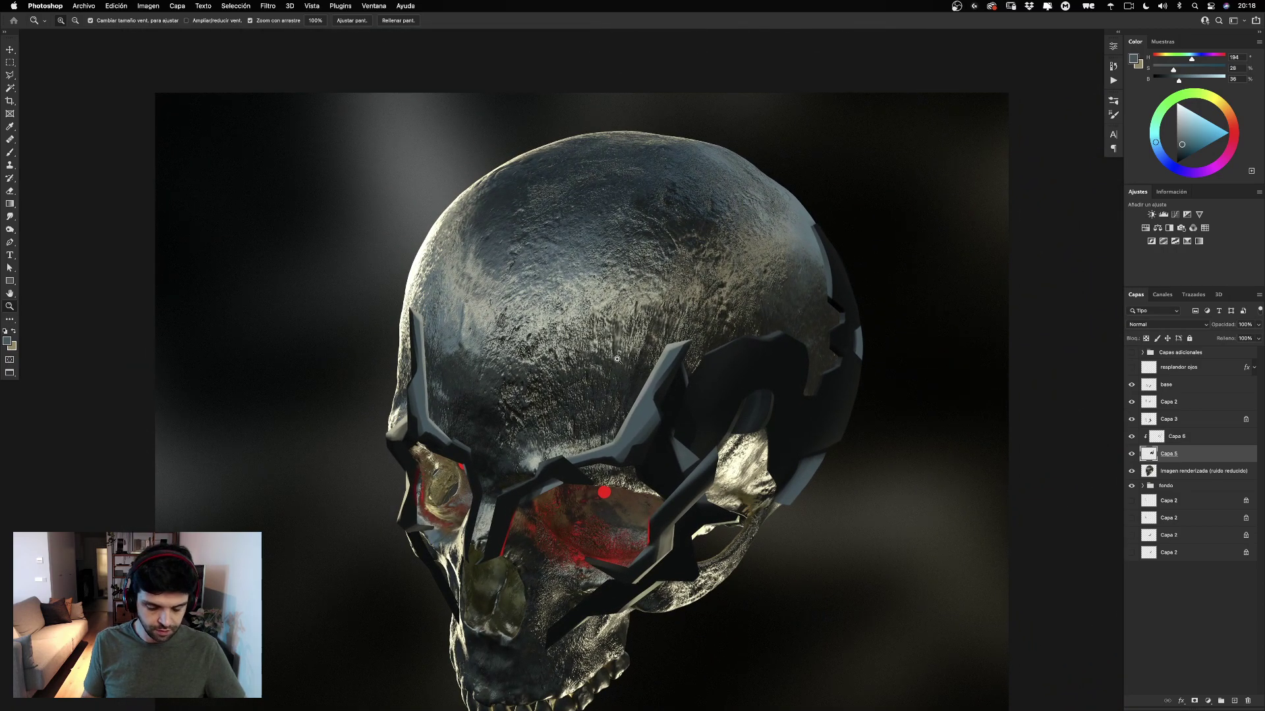
key("b")
left_click(682, 343, "alt")
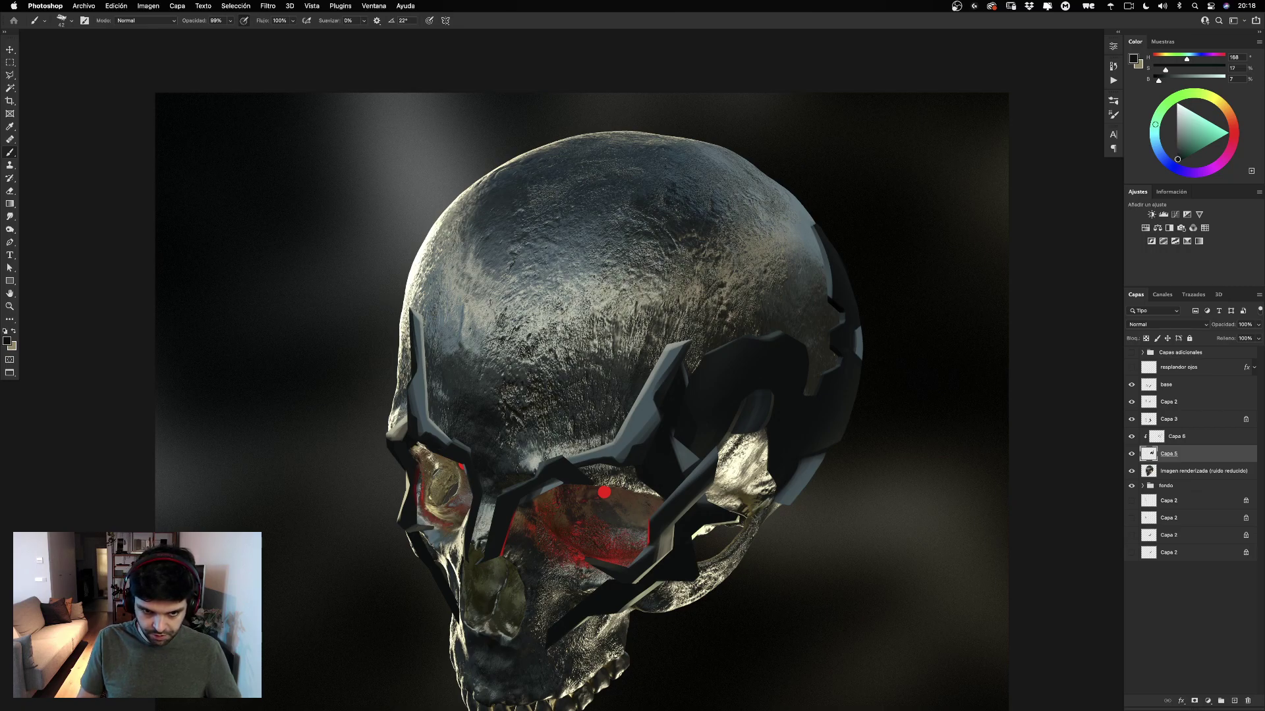
left_click_drag(414, 359, 400, 312)
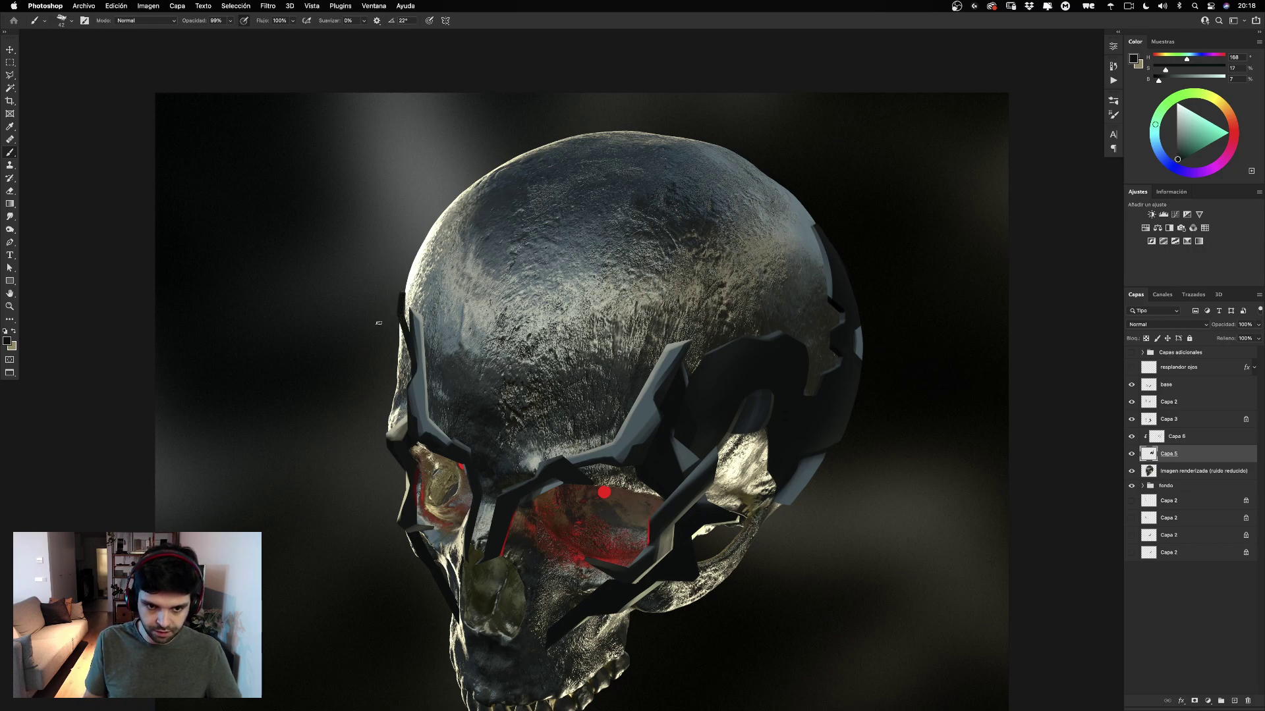
left_click_drag(399, 293, 381, 426)
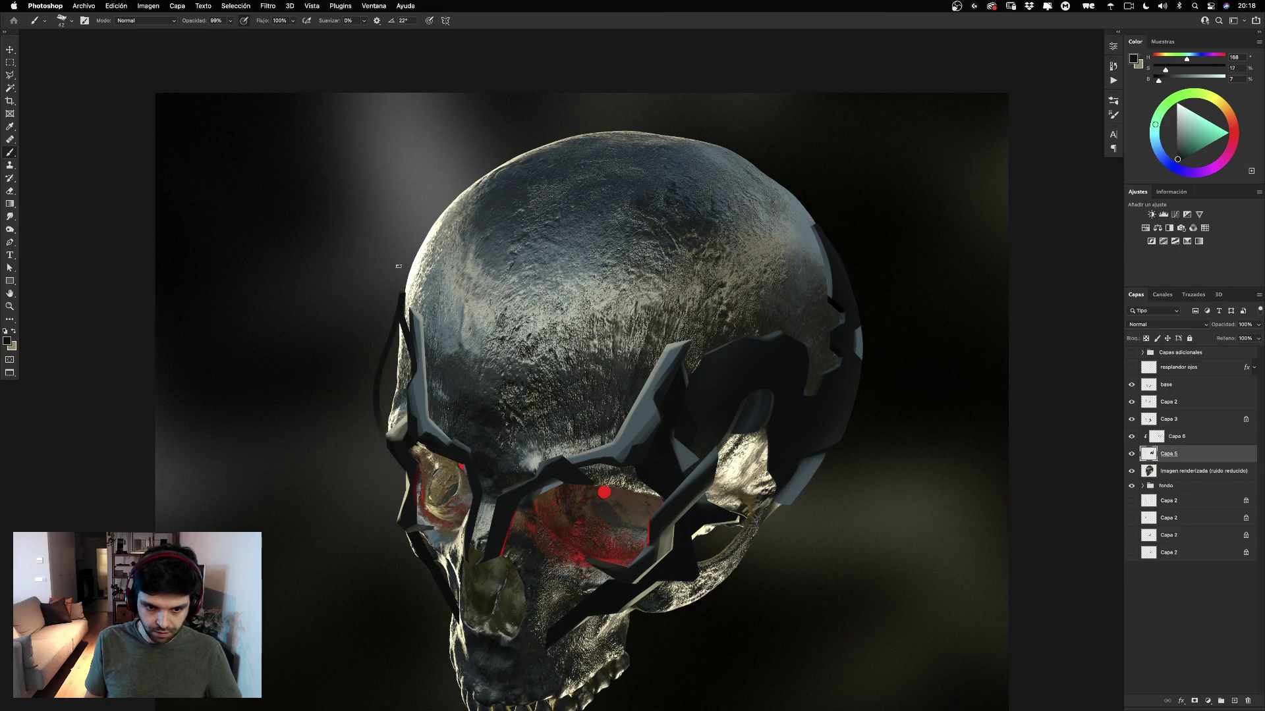
key("super+z")
left_click_drag(397, 297, 386, 376)
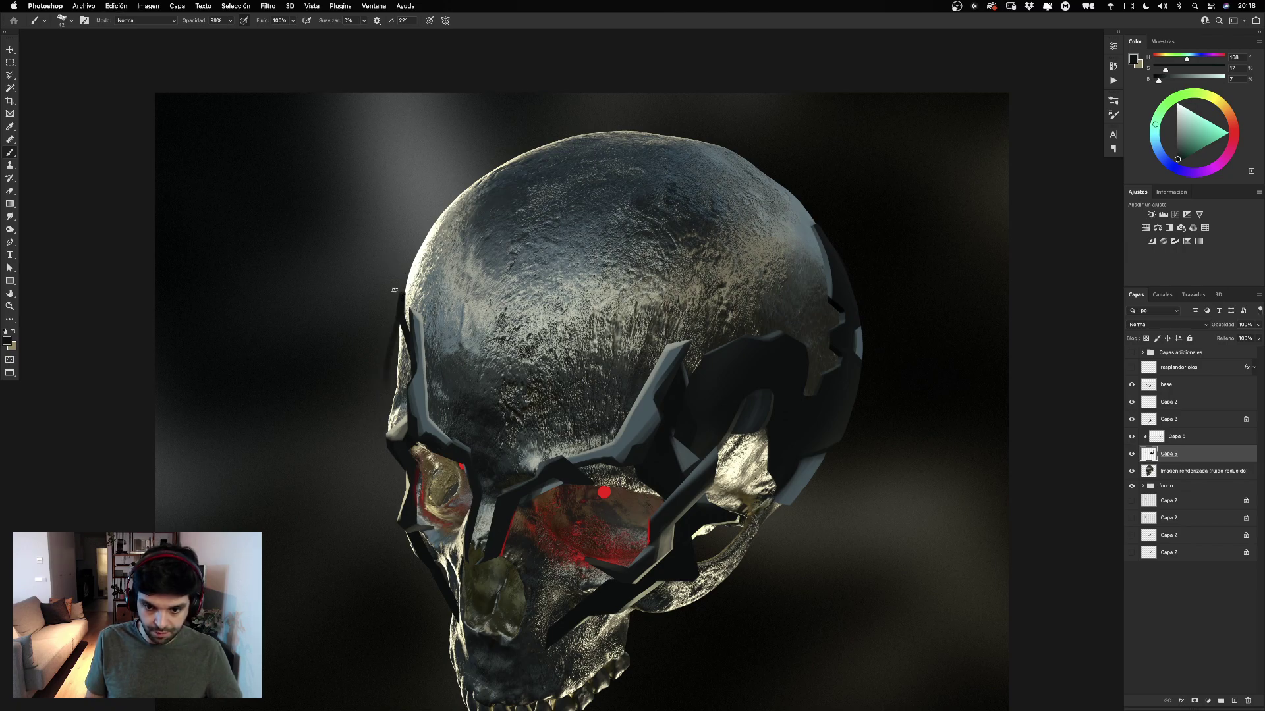
key("super+z")
key("shift+super+z")
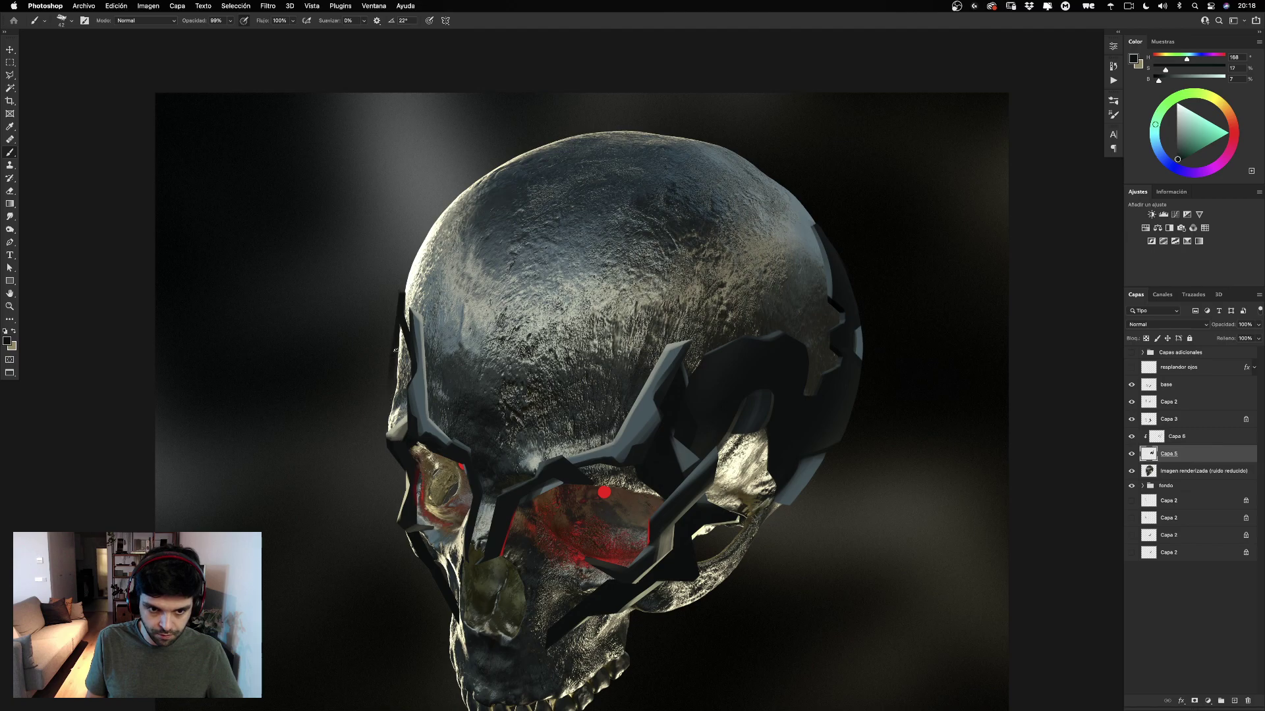
mouse_move(390, 405)
left_mouse_down()
mouse_move(401, 326)
mouse_move(390, 406)
left_mouse_up()
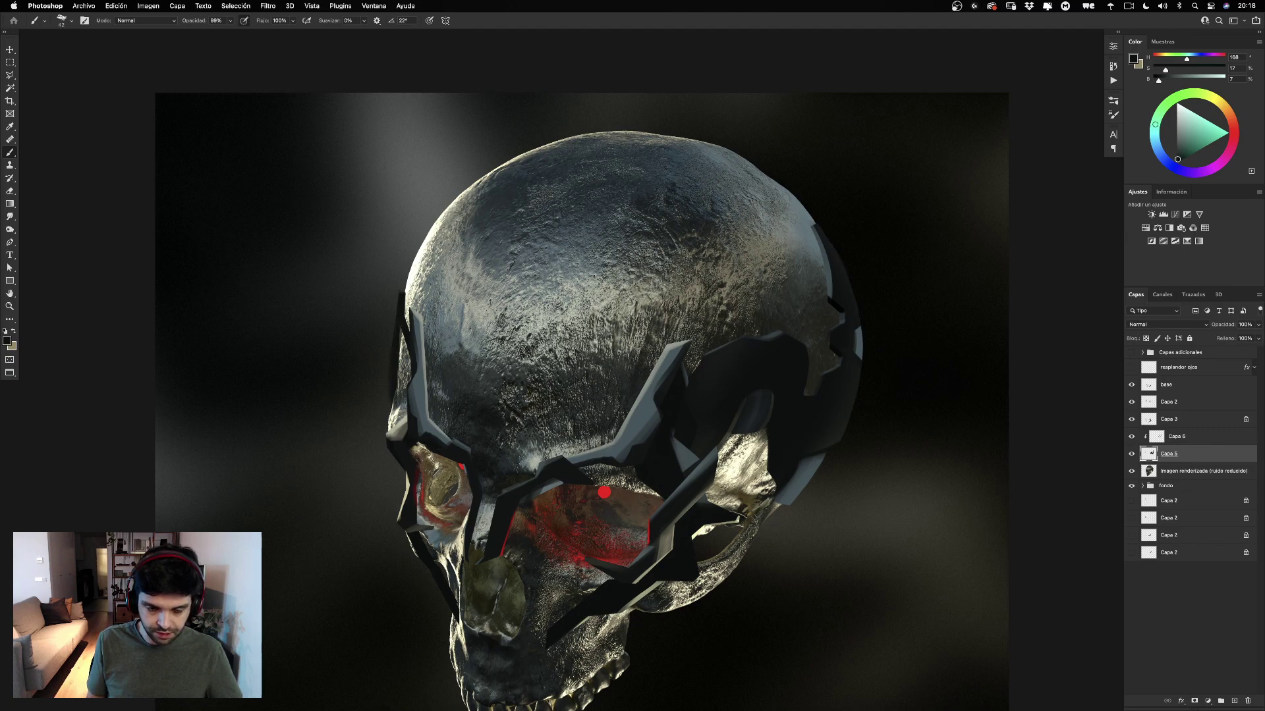
key("super+z")
key("super+z")
key("super+z")
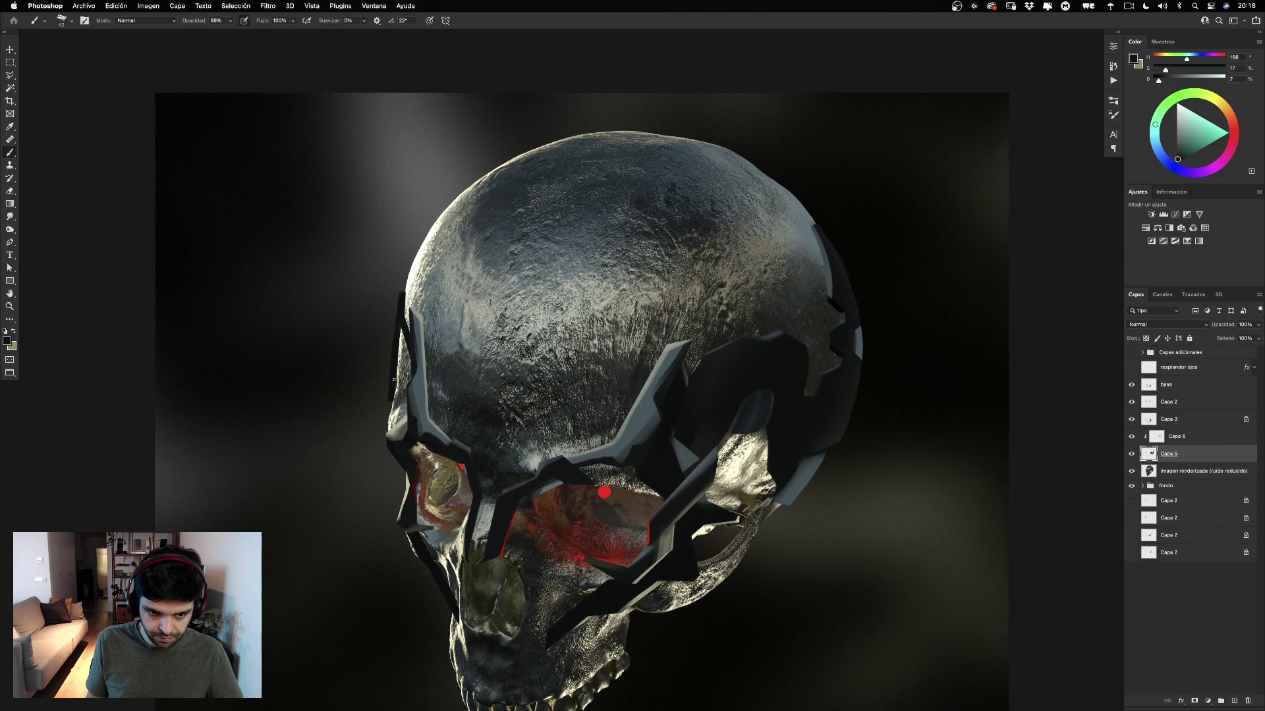
key("super+z")
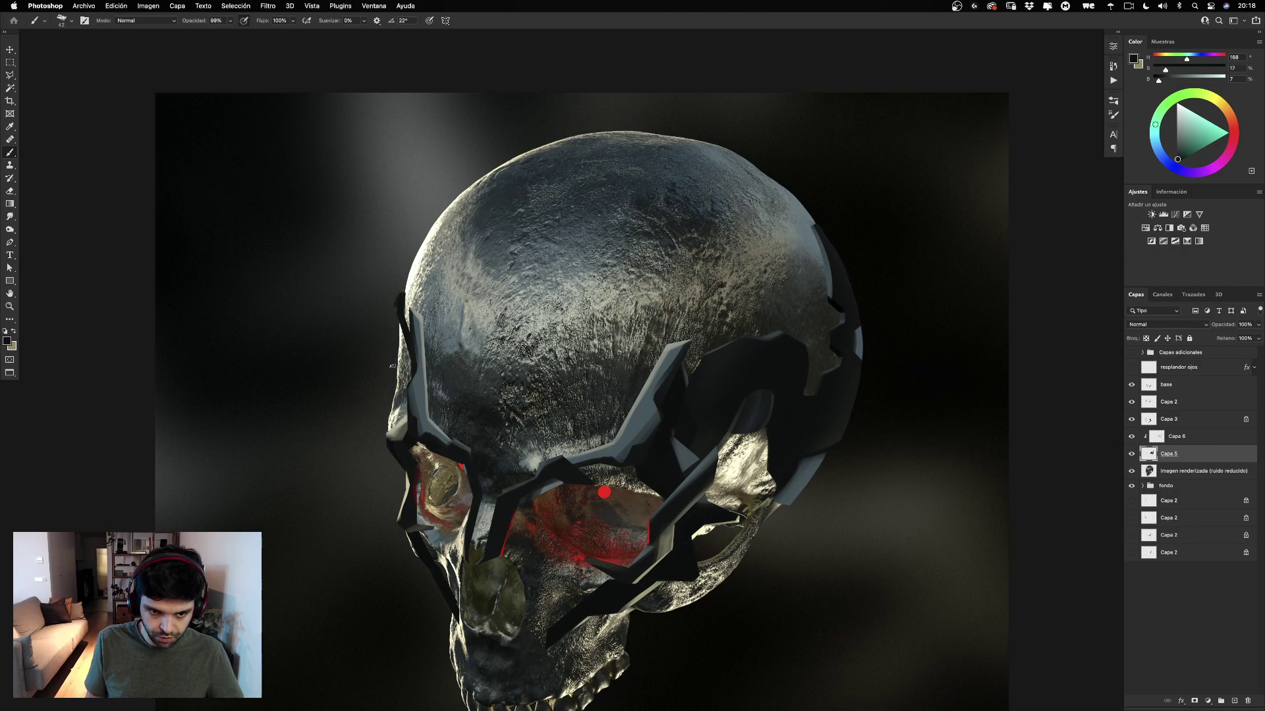
Outline a curved plate on the forehead's far edge down to the brow and fill it with near-black.
left_click_drag(398, 300, 394, 382)
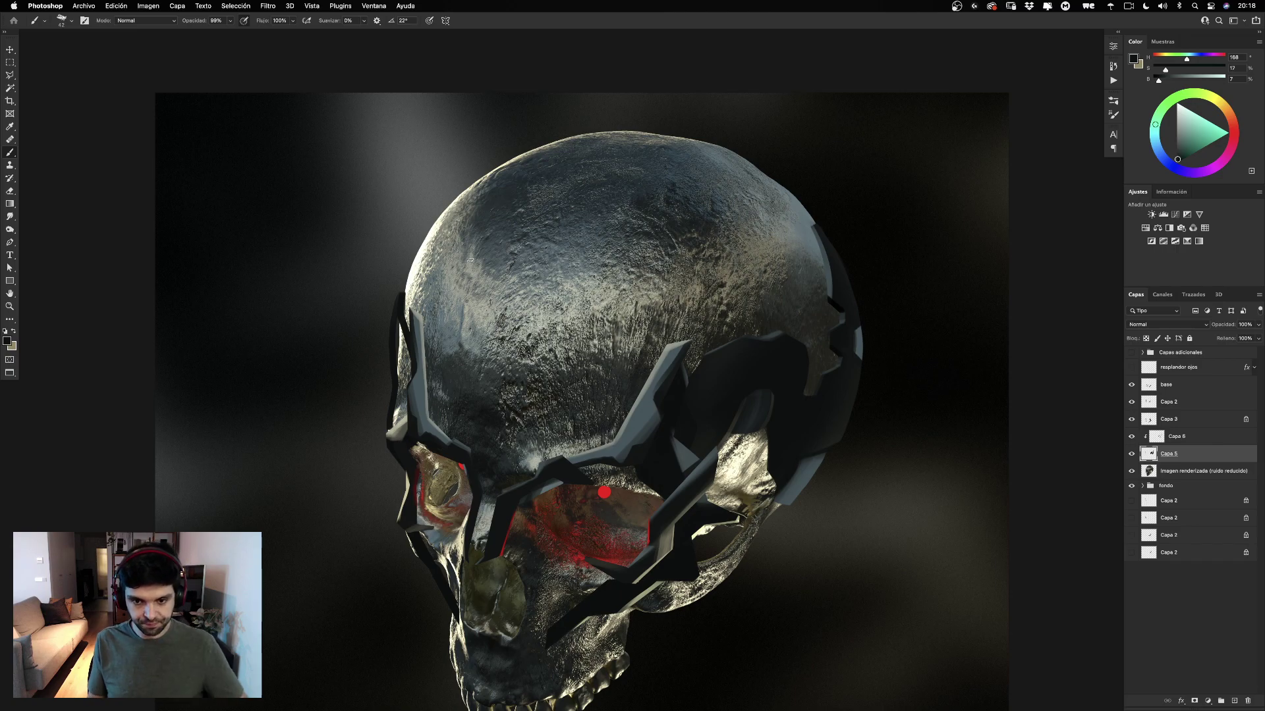
scroll(469, 259, "up", 8)
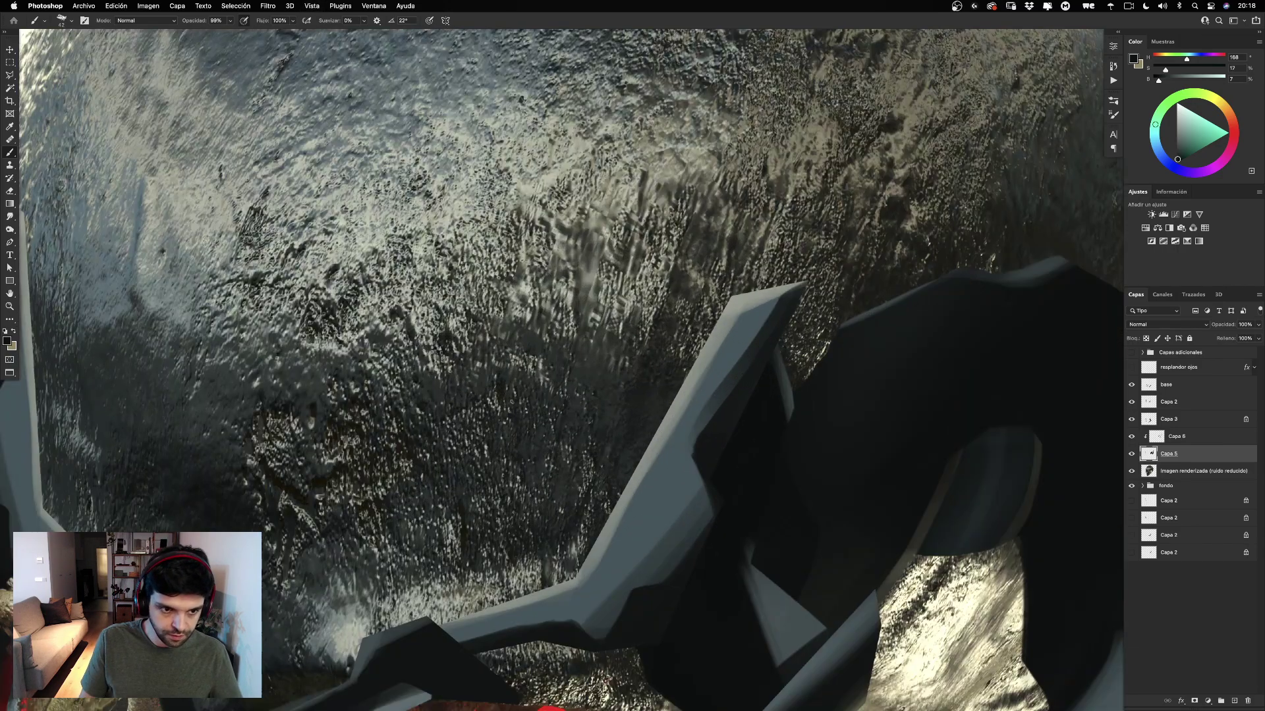
scroll(310, 288, "down", 8)
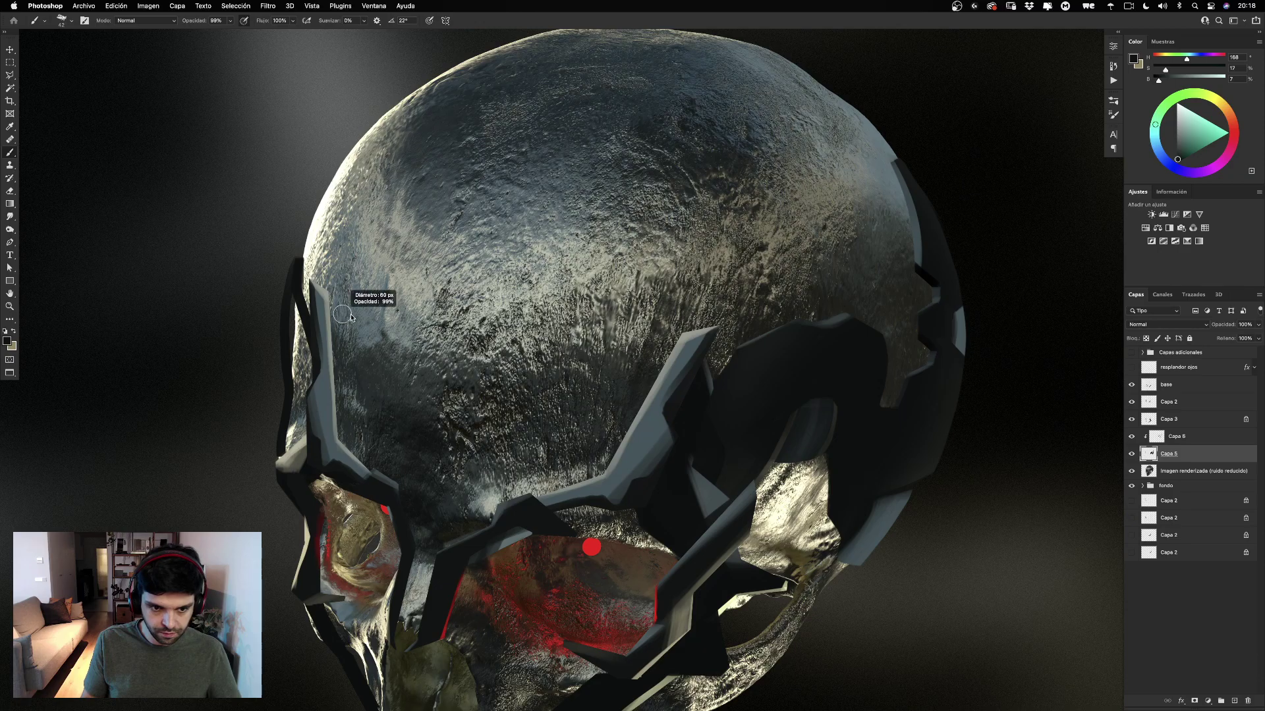
mouse_move(294, 308)
left_mouse_down("ctrl+alt")
mouse_move(283, 307)
mouse_move(303, 359)
left_mouse_up("ctrl+alt")
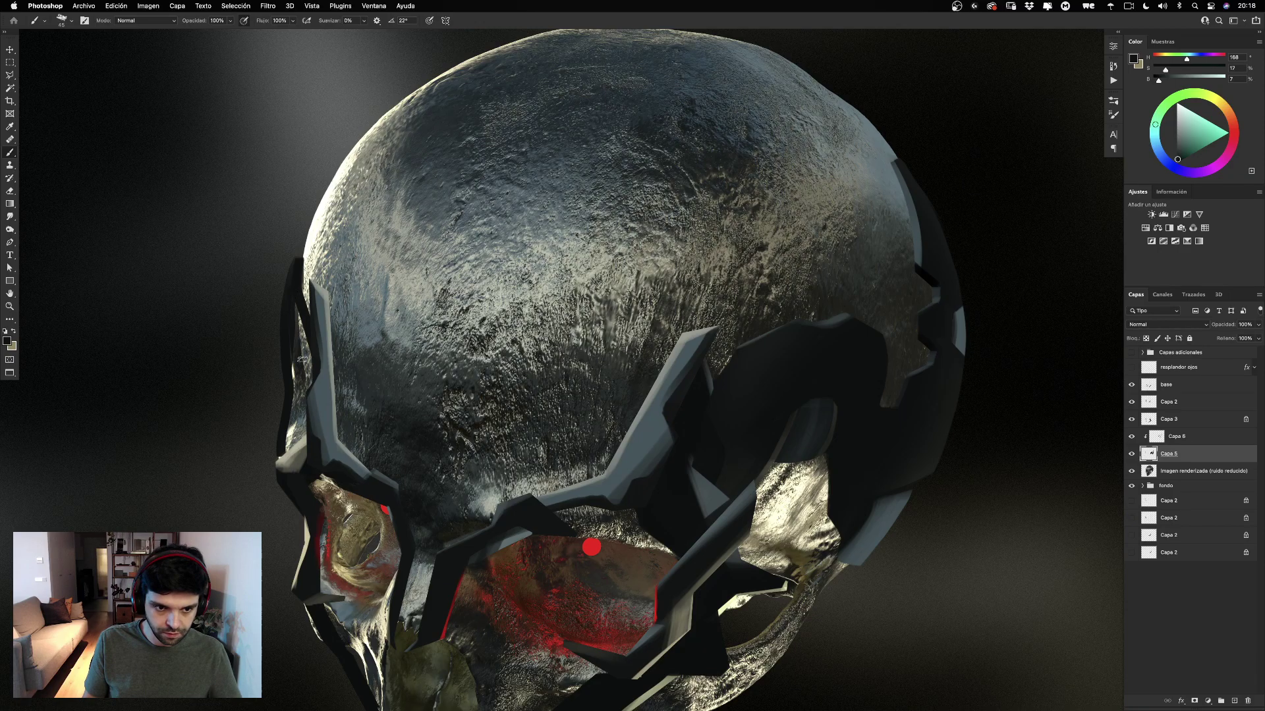
mouse_move(298, 310)
left_mouse_down()
mouse_move(301, 398)
mouse_move(292, 356)
left_mouse_up()
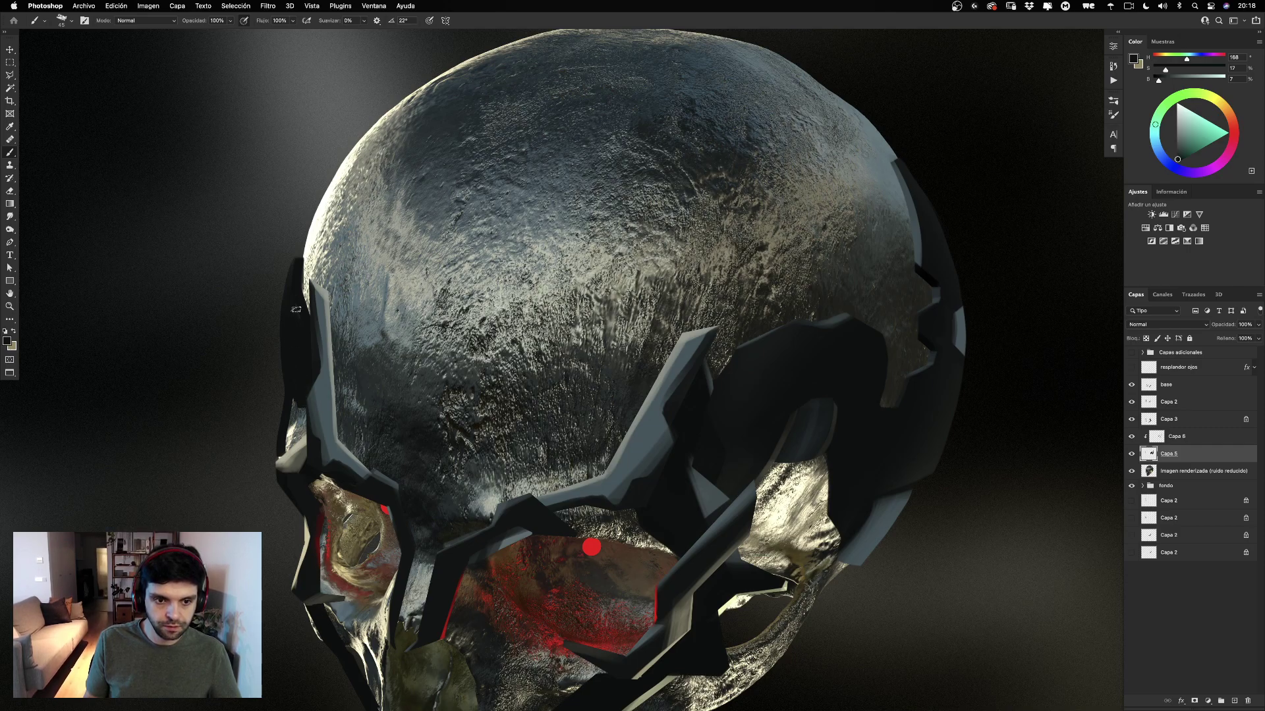
mouse_move(301, 402)
left_mouse_down()
mouse_move(301, 427)
mouse_move(297, 390)
left_mouse_up()
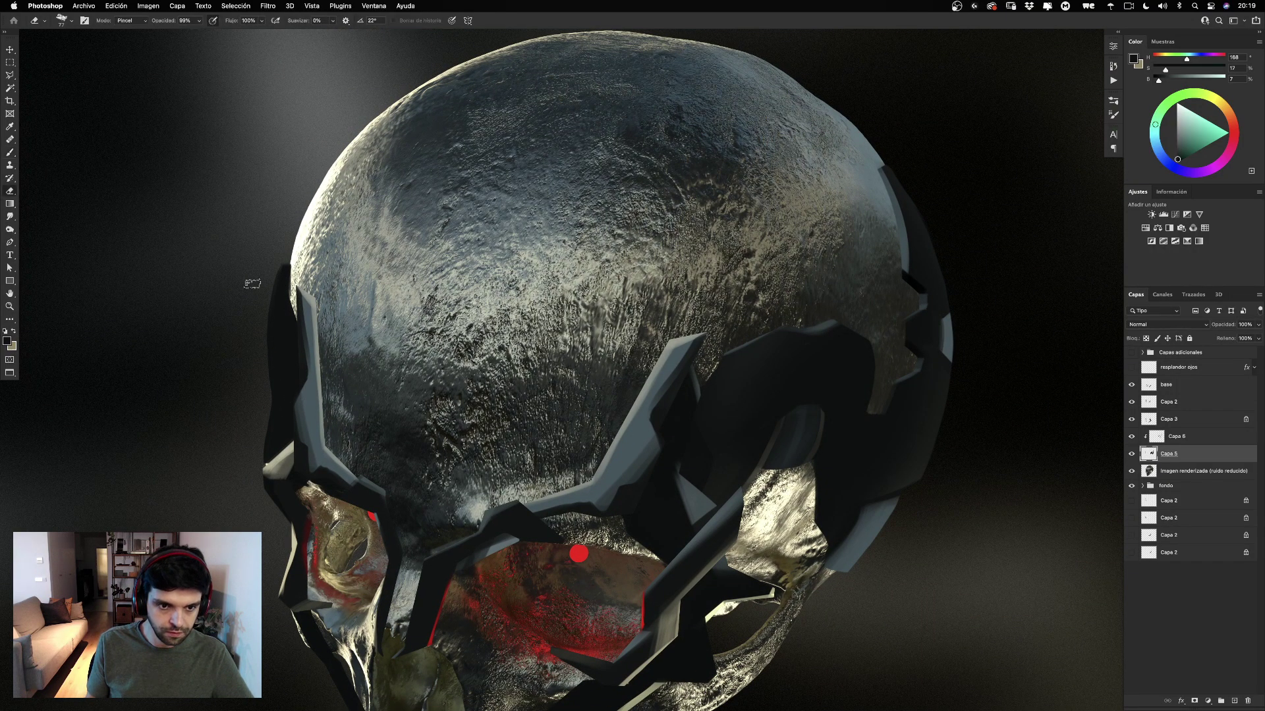
Trim the outer contour of the far forehead plate with the Eraser to make it slimmer and straighter.
key("e")
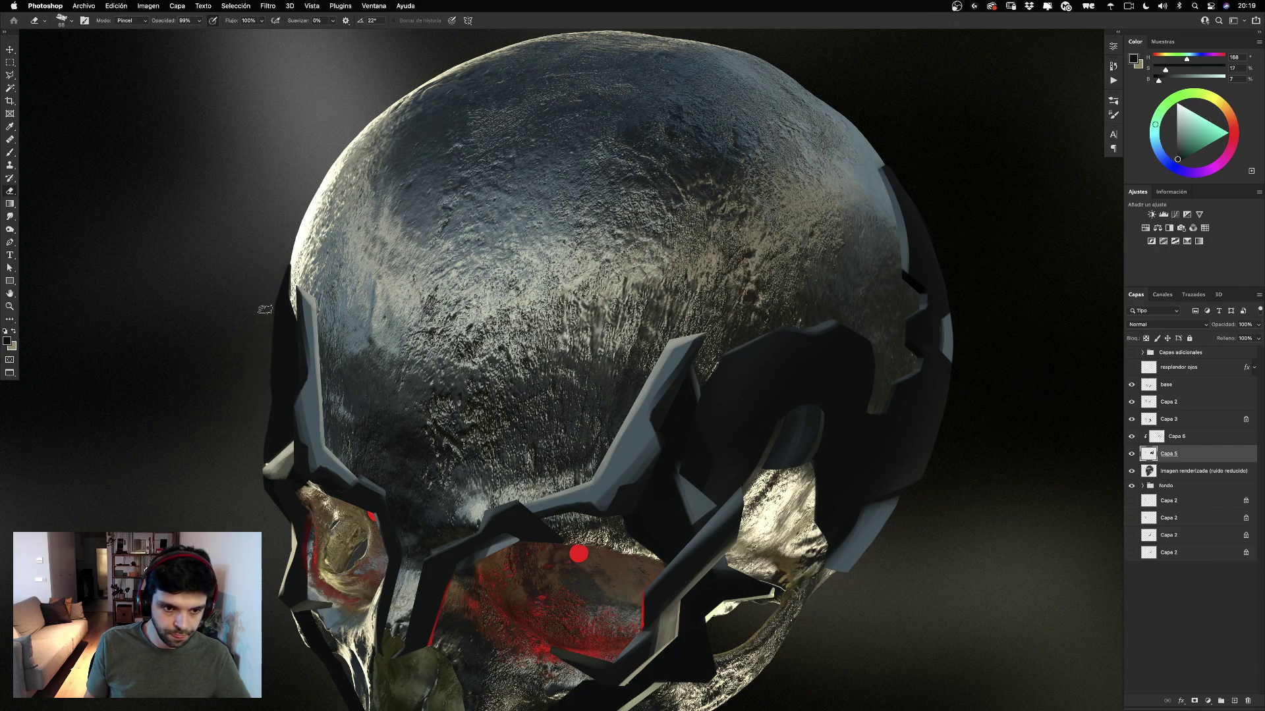
left_click_drag(264, 309, 272, 401)
key("super+z")
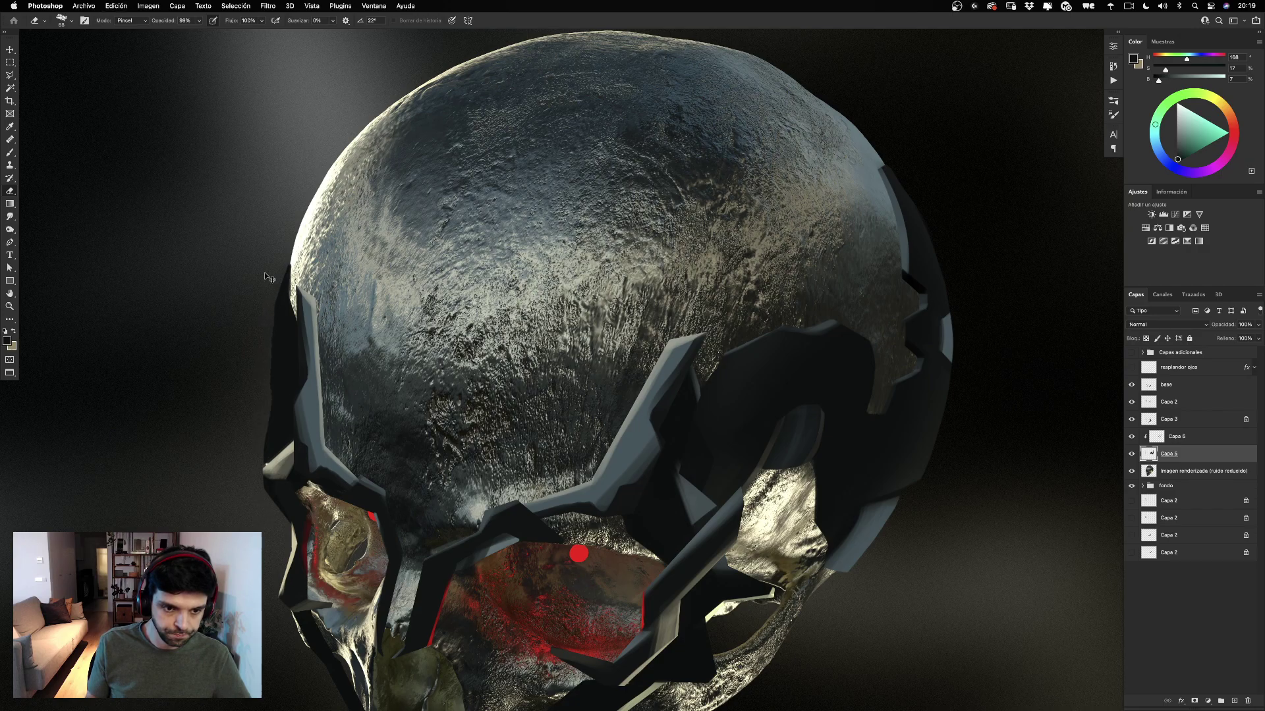
left_click_drag(263, 301, 275, 392)
key("super+z")
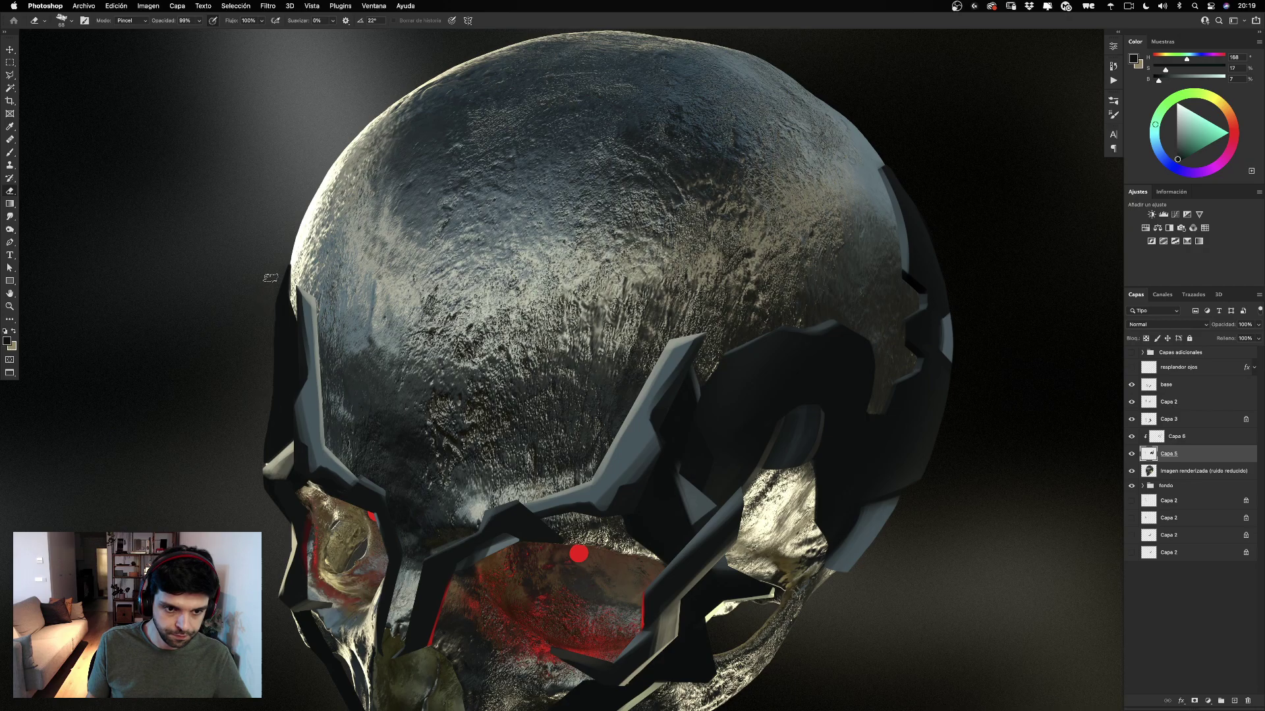
key("super+z")
On clipped layer Capa 6, try soft white airbrushing with a large soft round brush along the far forehead plate's outer side, undoing unwanted strokes.
left_click_drag(633, 259, 637, 134)
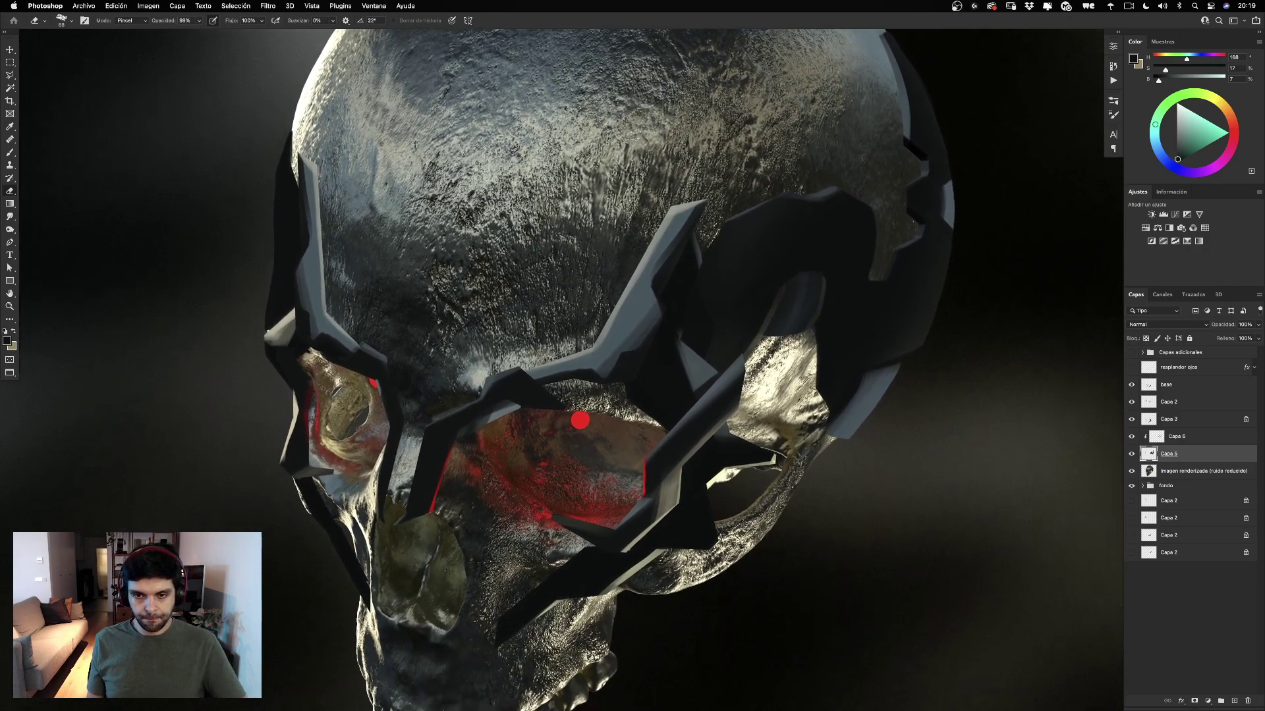
left_click(1156, 437)
key("b")
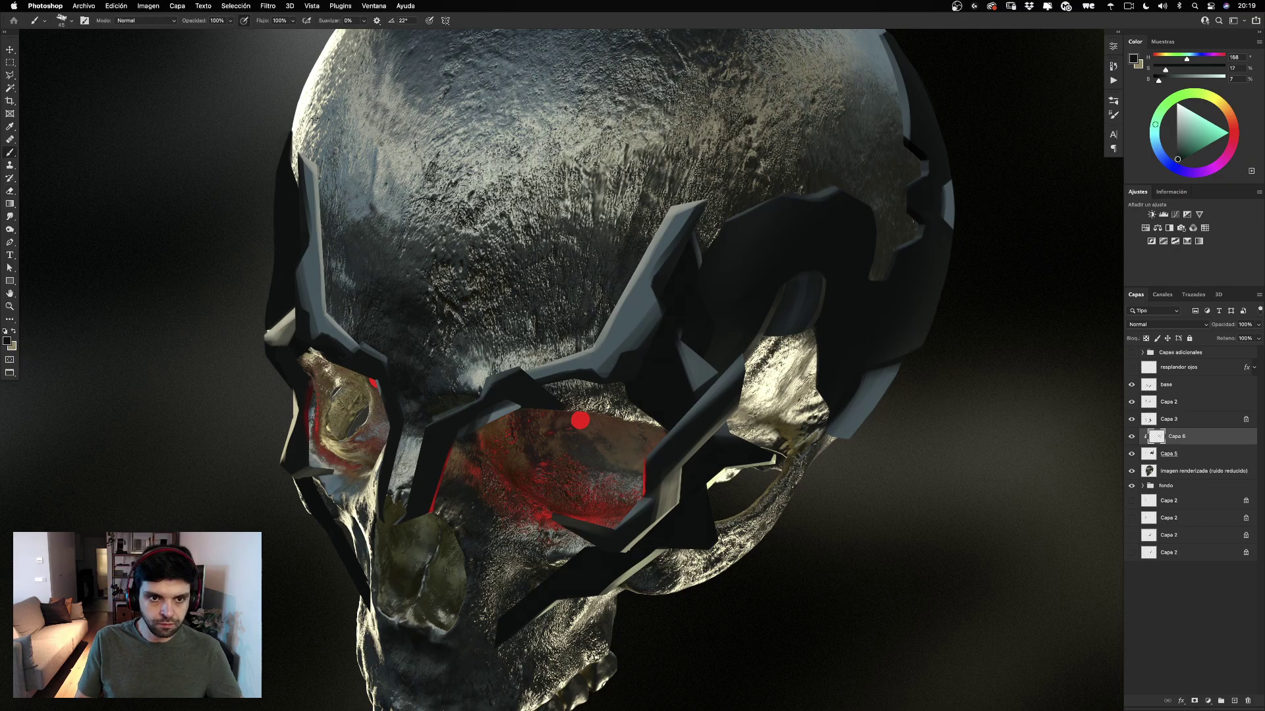
key("x")
right_click(469, 195)
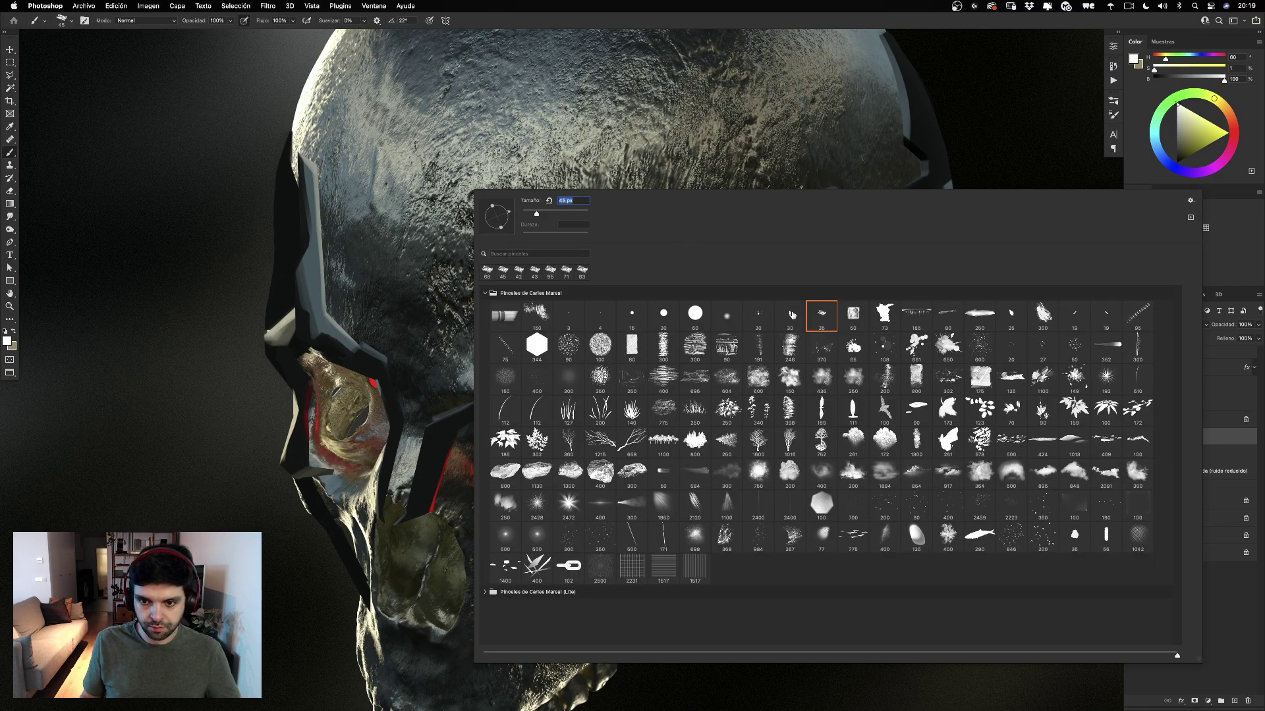
double_click(723, 318)
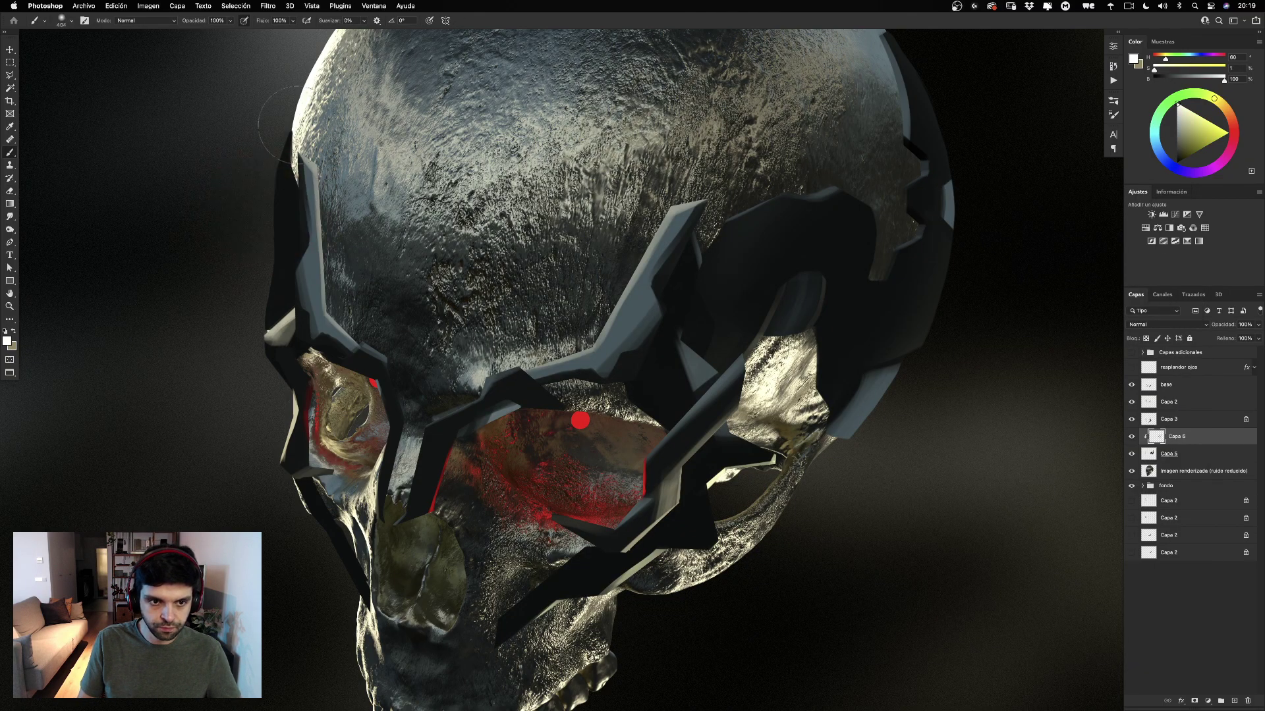
left_click_drag(282, 375, 250, 191)
key("super+z")
left_click_drag(269, 142, 251, 344)
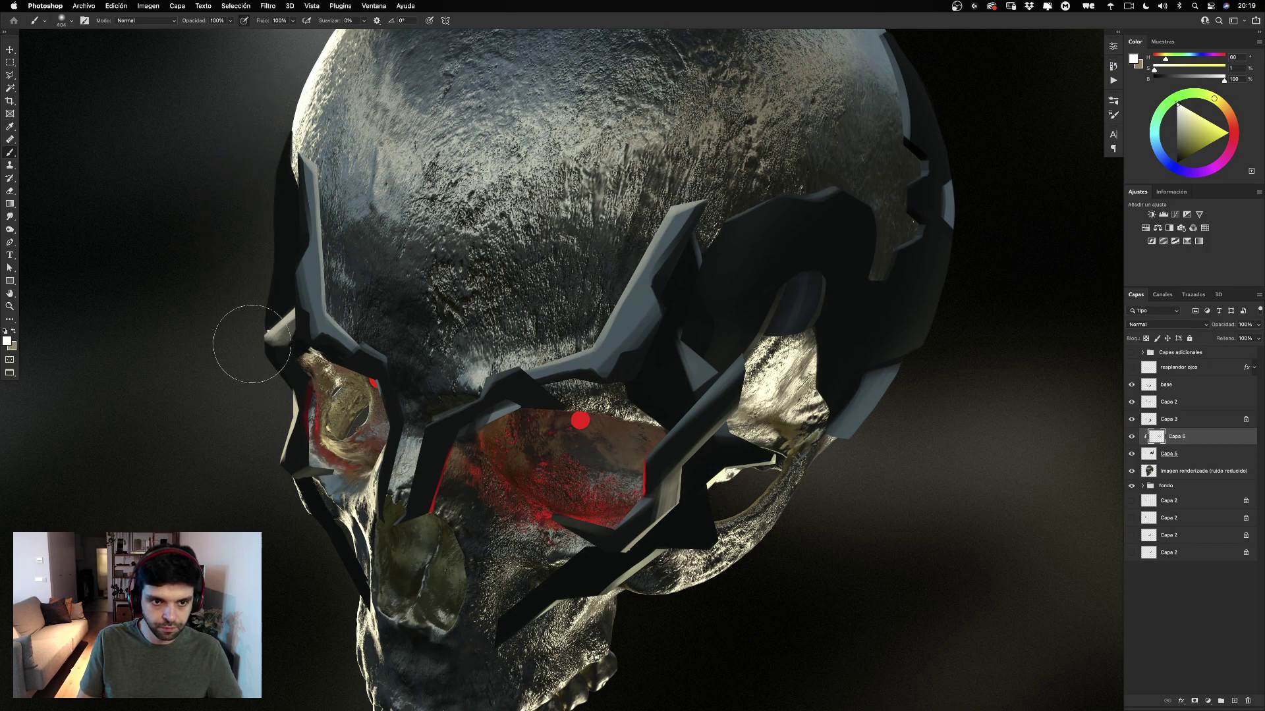
left_click_drag(245, 280, 214, 379)
key("super+z")
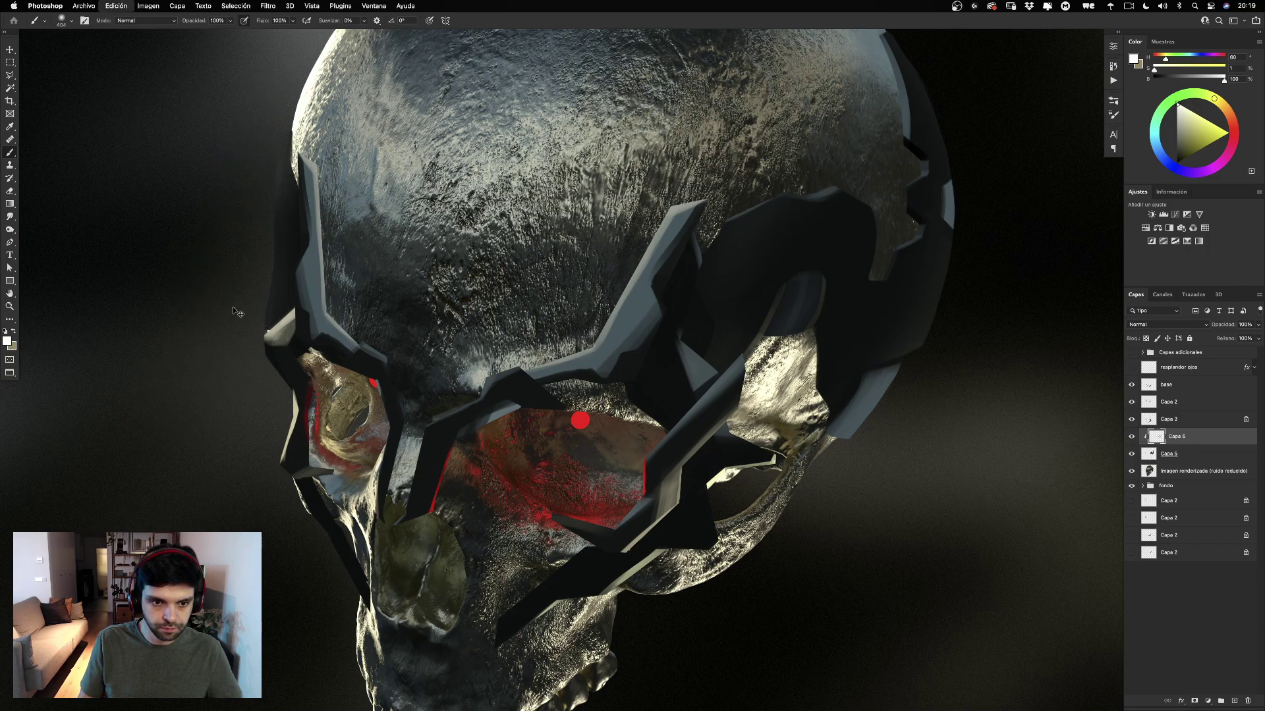
mouse_move(243, 285)
left_mouse_down()
mouse_move(217, 320)
mouse_move(244, 193)
left_mouse_up()
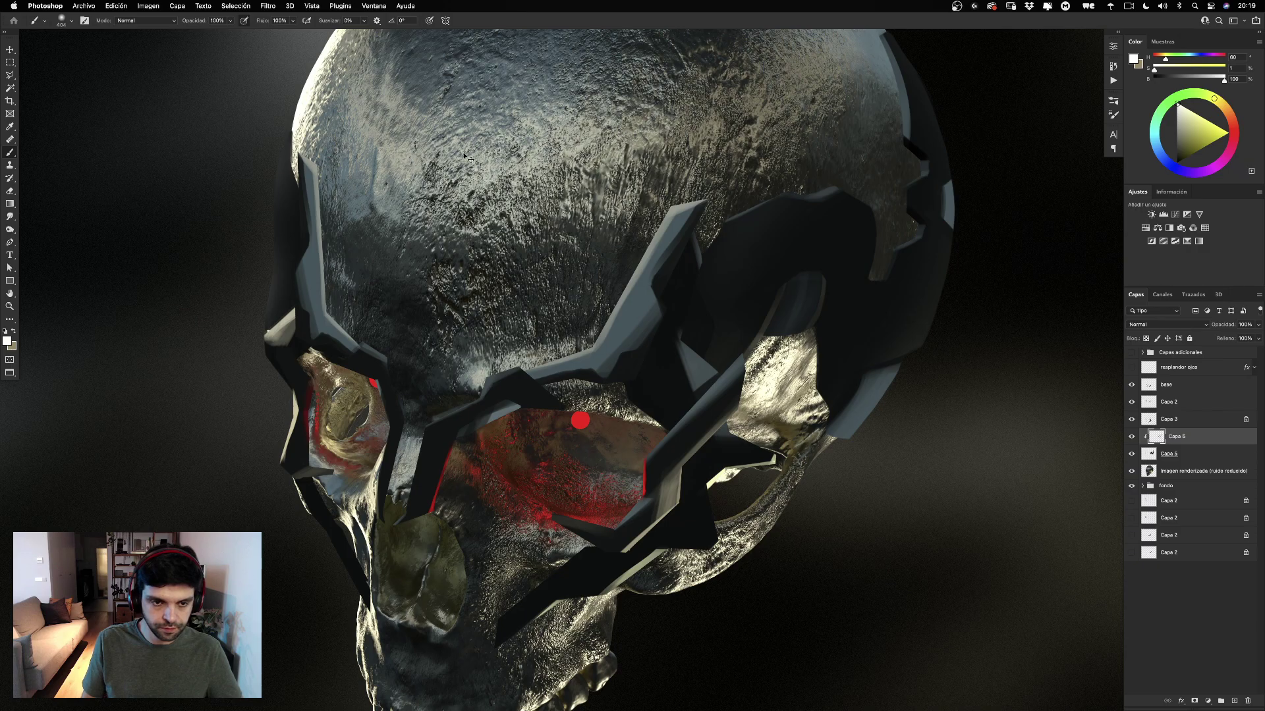
key("super+z")
left_click_drag(229, 275, 176, 288)
left_click_drag(251, 324, 282, 191)
key("super+z")
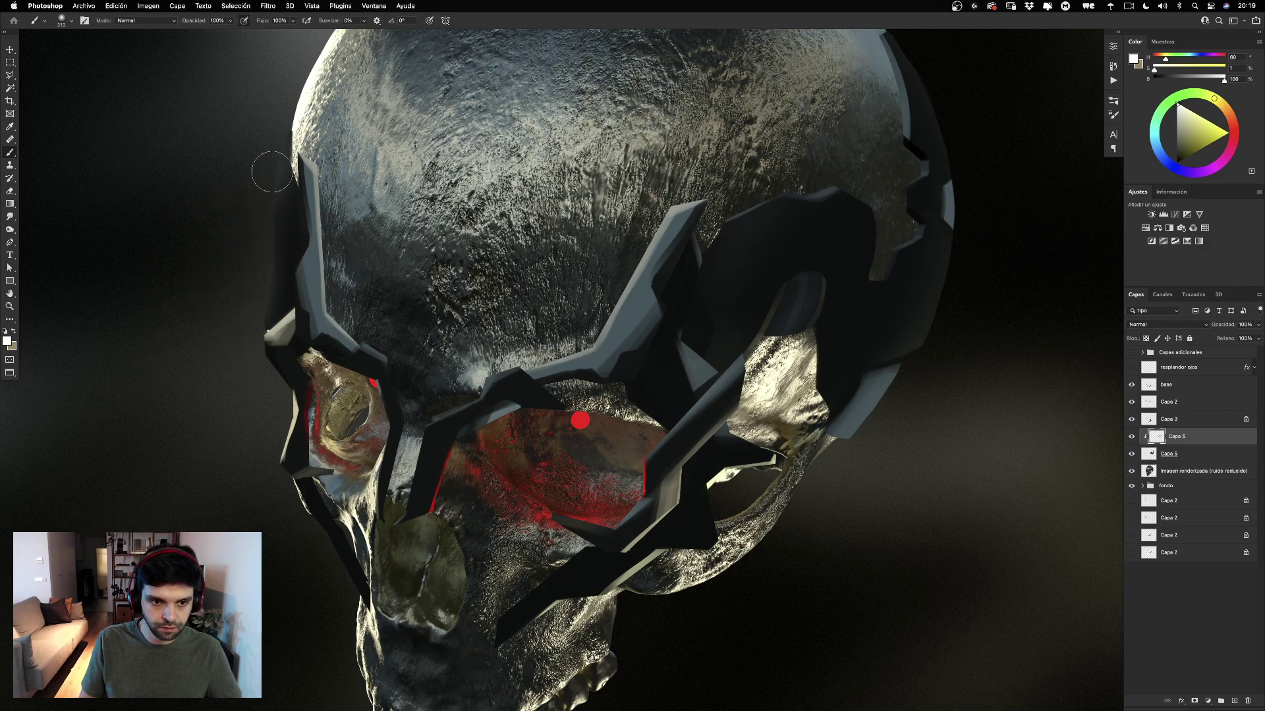
key("super+z")
Sample white from the skull's bright rim and paint a light bevel down the far forehead plate's outer edge with the flat angled brush.
left_click_drag(396, 152, 405, 242)
left_click(371, 454, "alt")
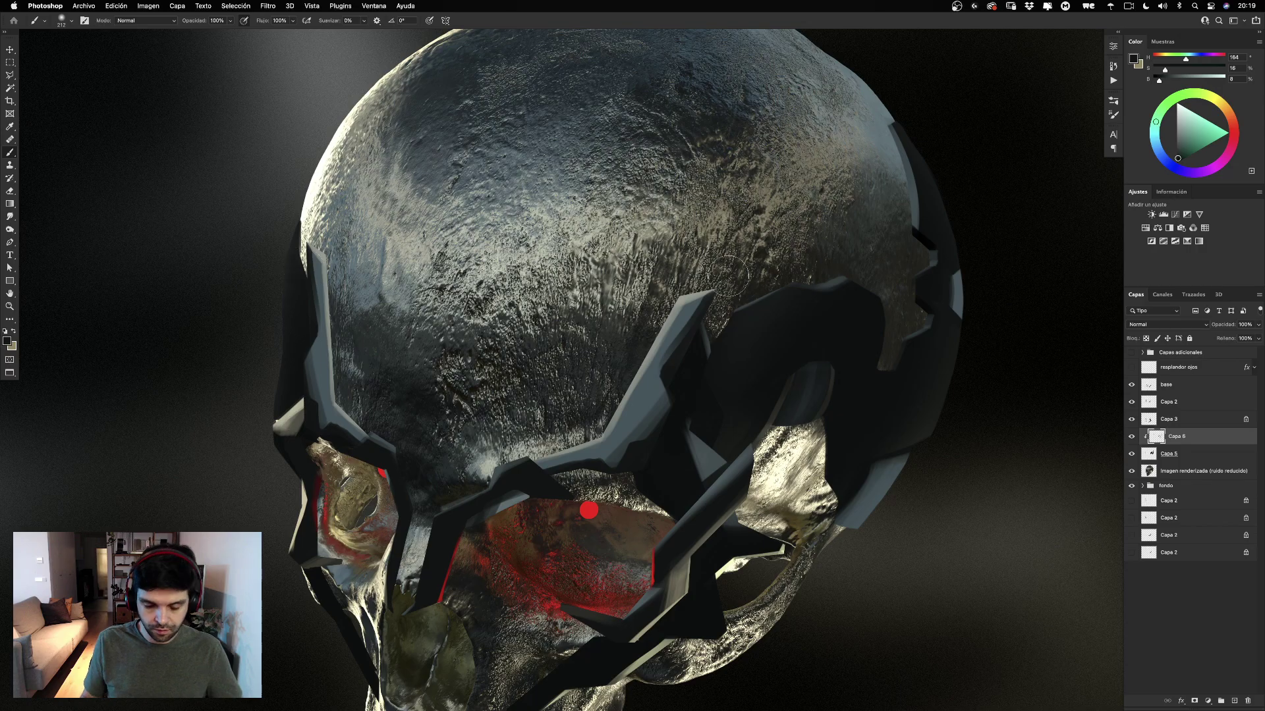
right_click(734, 316)
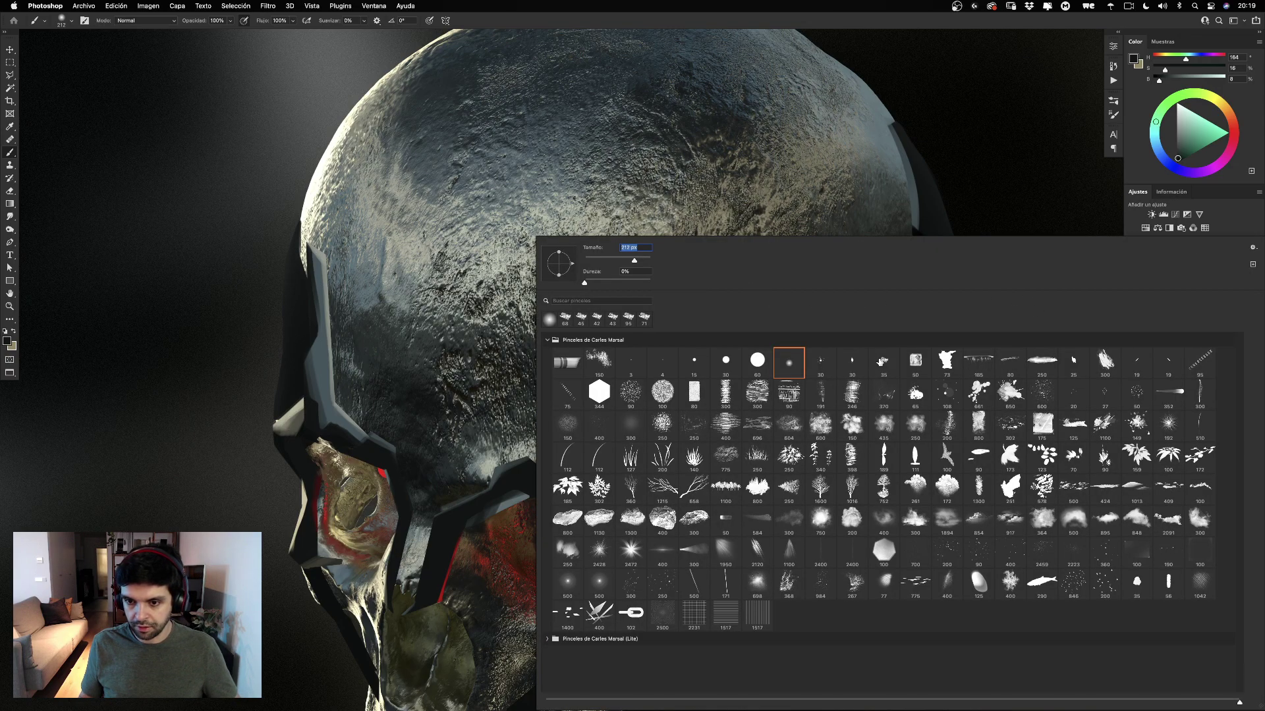
left_click(879, 362)
left_click_drag(431, 284, 430, 286, "ctrl+alt")
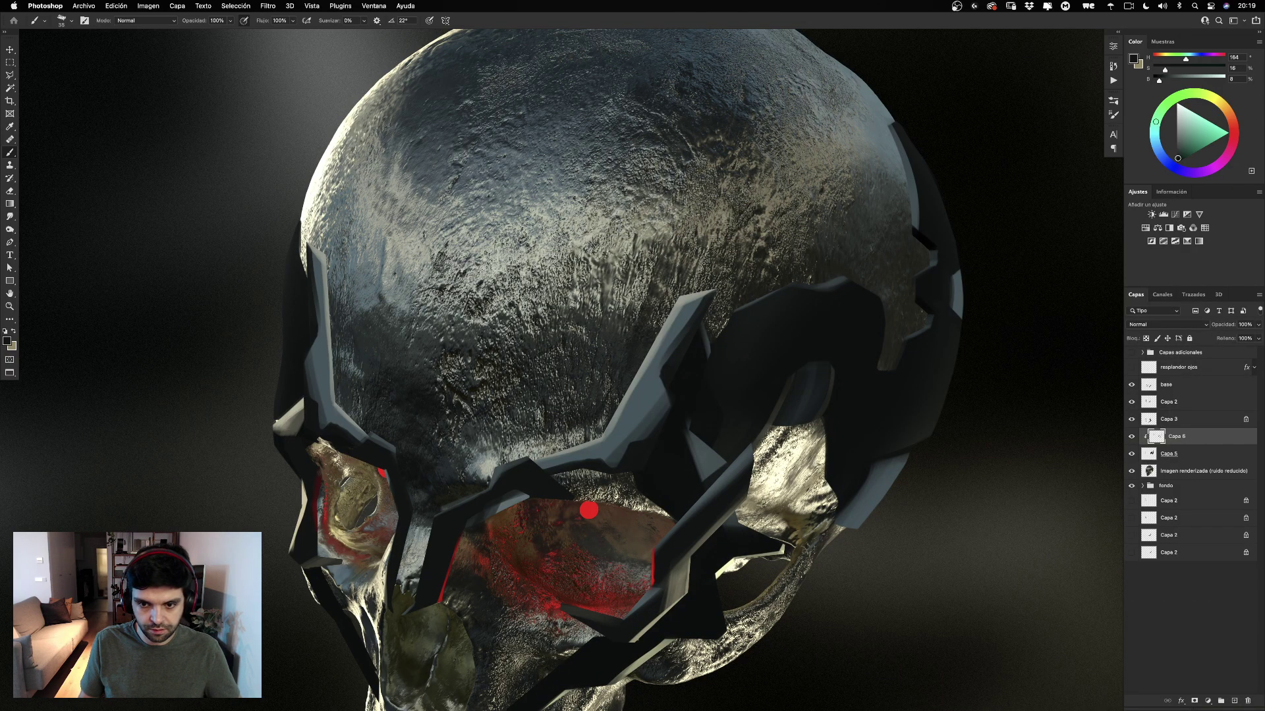
left_click(310, 190, "alt")
left_click_drag(300, 218, 287, 275)
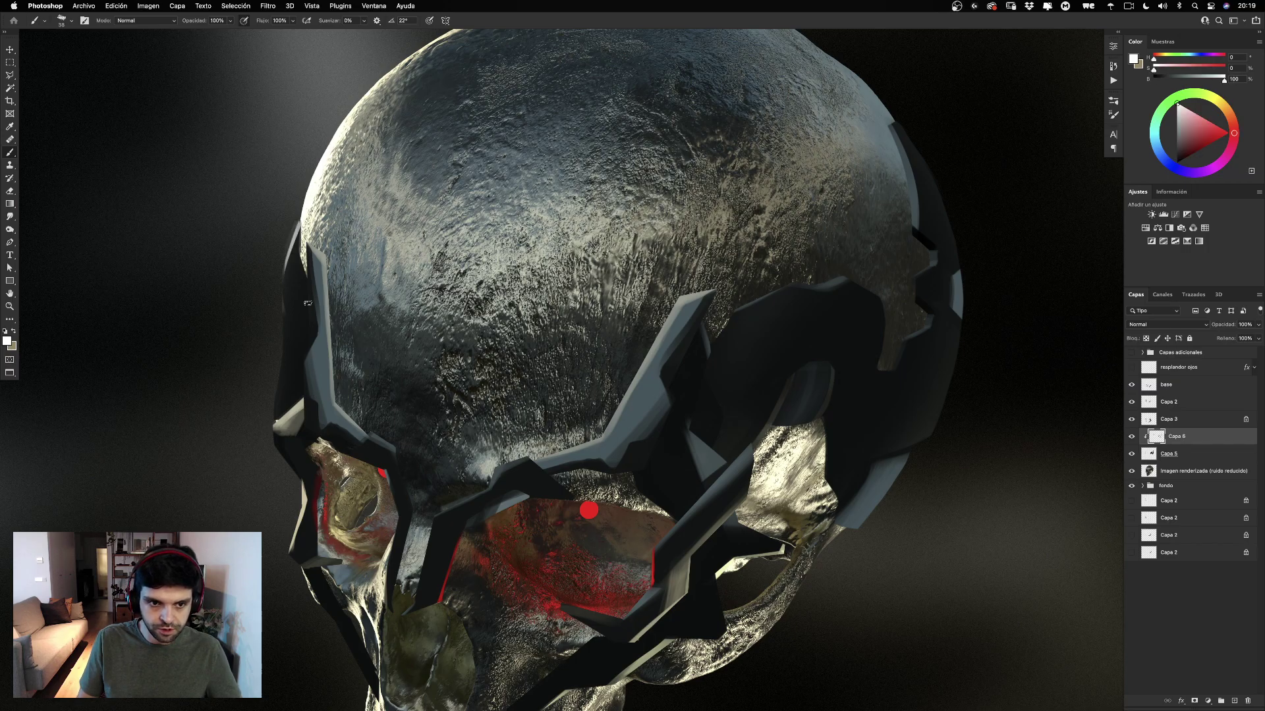
key("super+z")
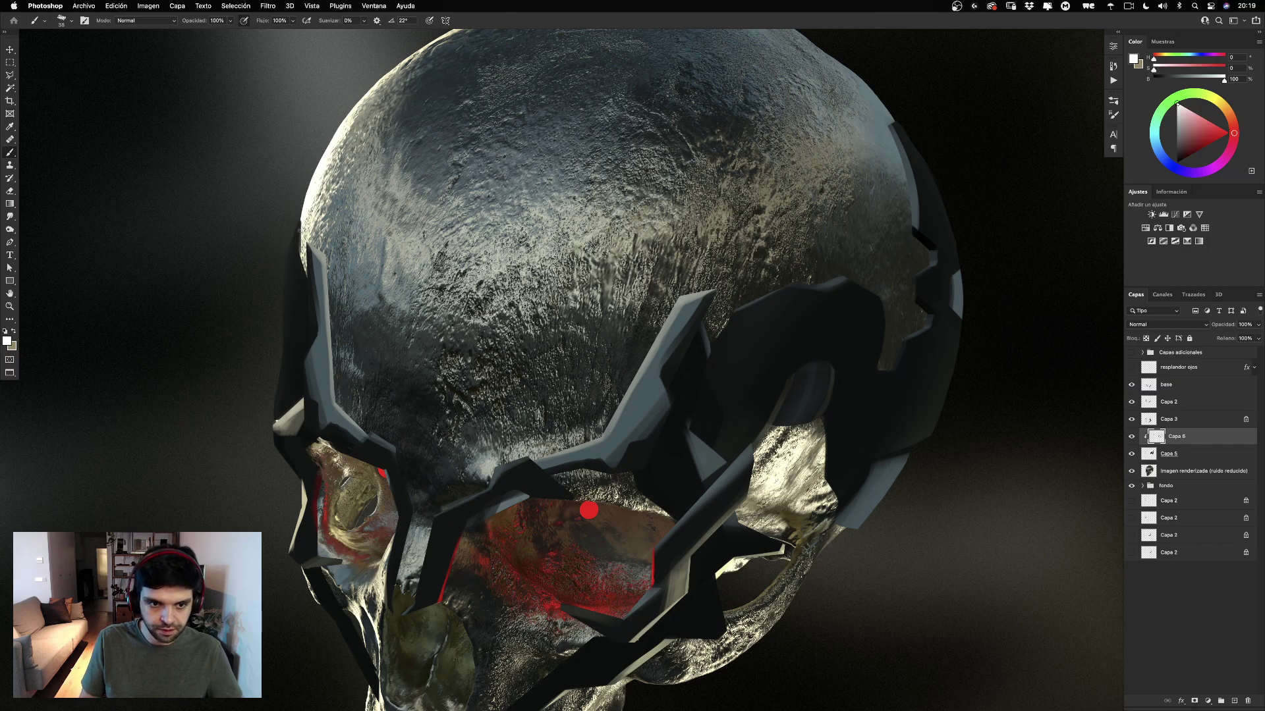
left_click_drag(300, 230, 328, 280)
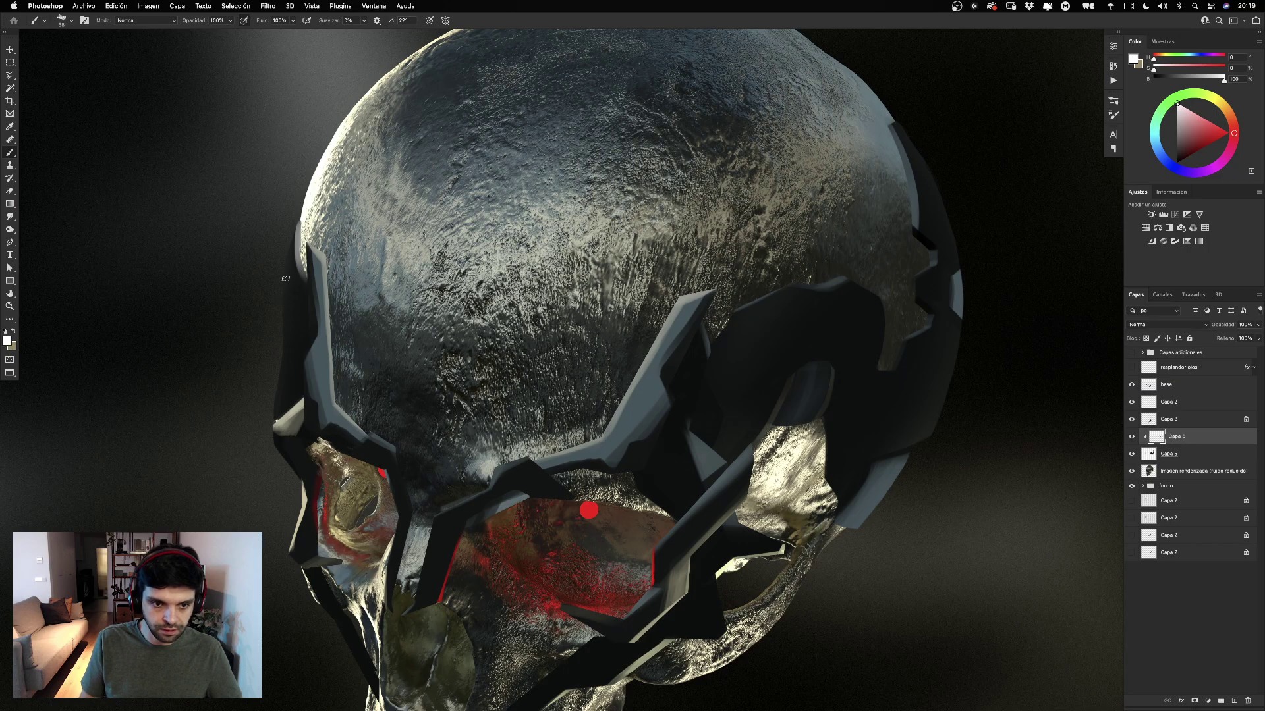
left_click_drag(285, 251, 277, 418)
left_click_drag(283, 373, 273, 467)
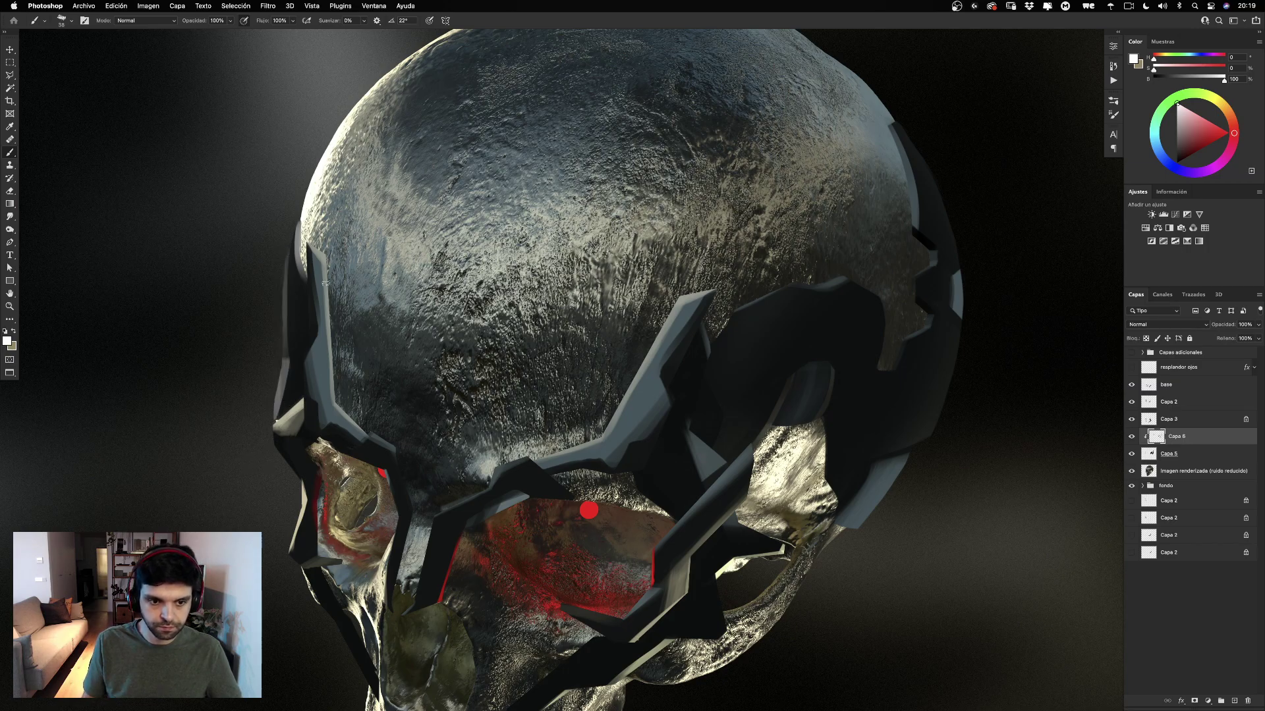
Undo the last bevel strokes on the far forehead plate and repaint its lower outer edge with a slightly larger brush.
key("super+z")
key("super+z")
left_click_drag(321, 355, 333, 356, "ctrl+alt")
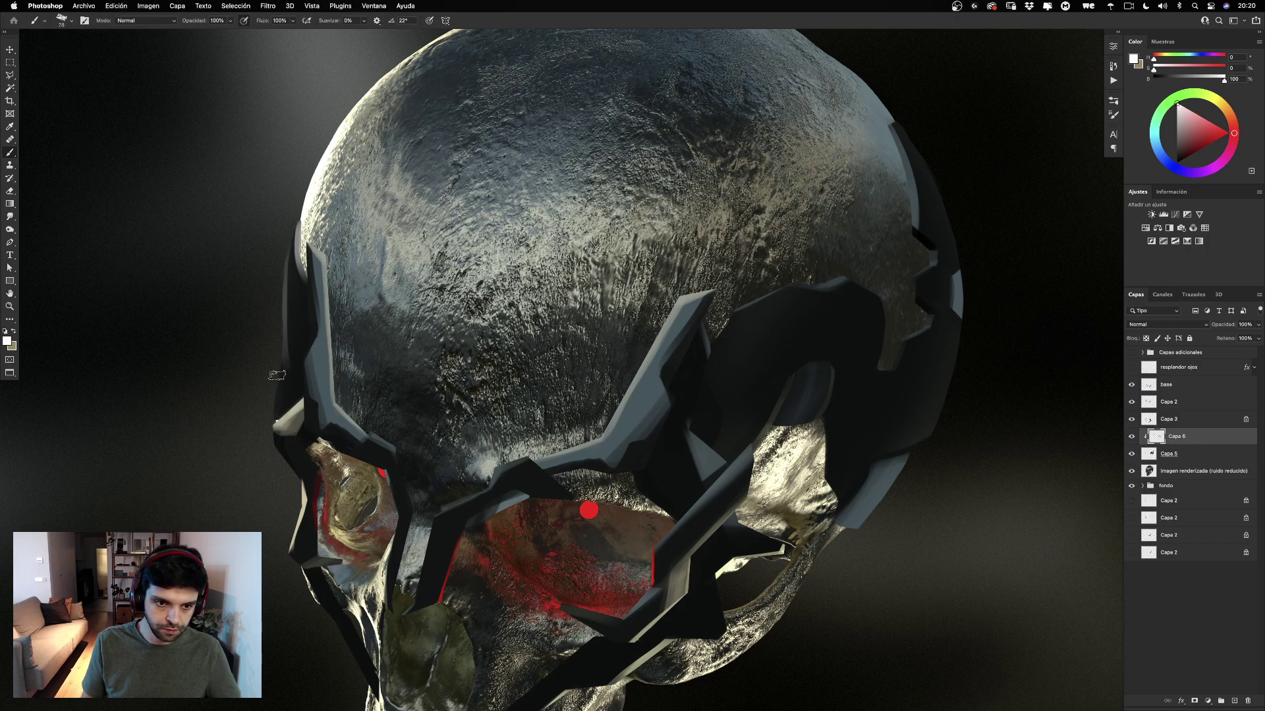
left_click_drag(438, 323, 435, 236)
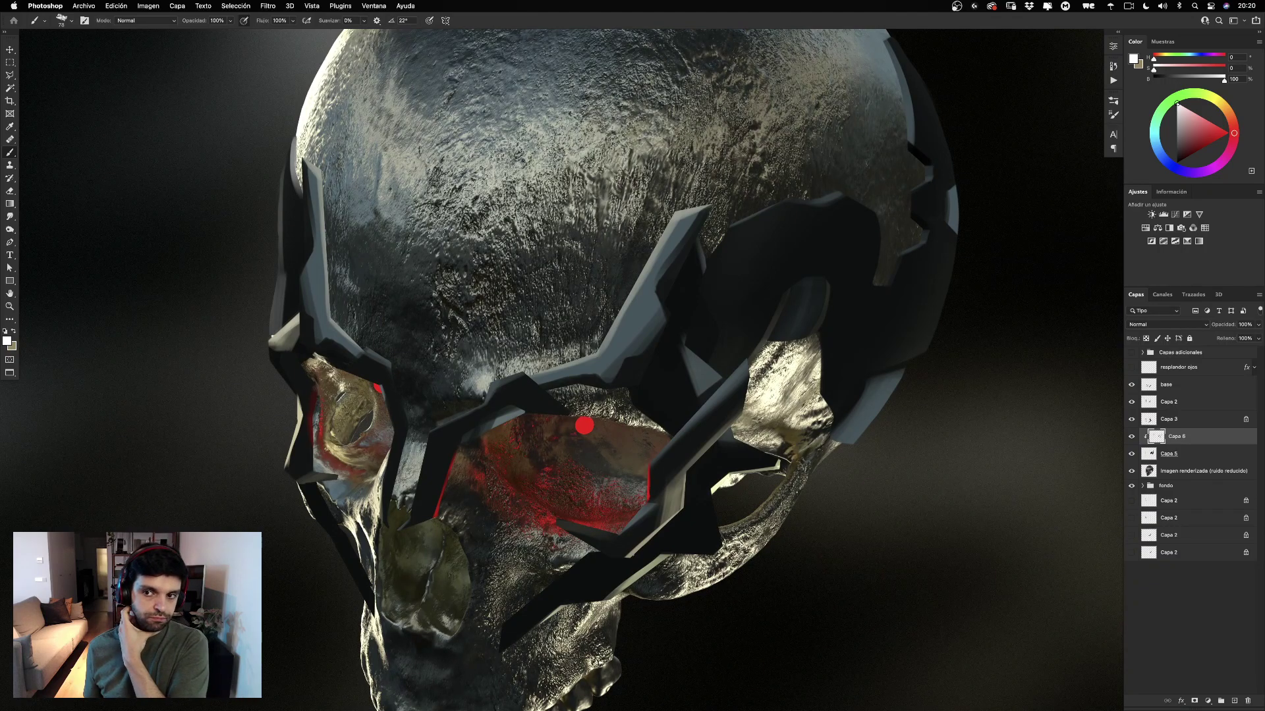
scroll(546, 328, "up", 5)
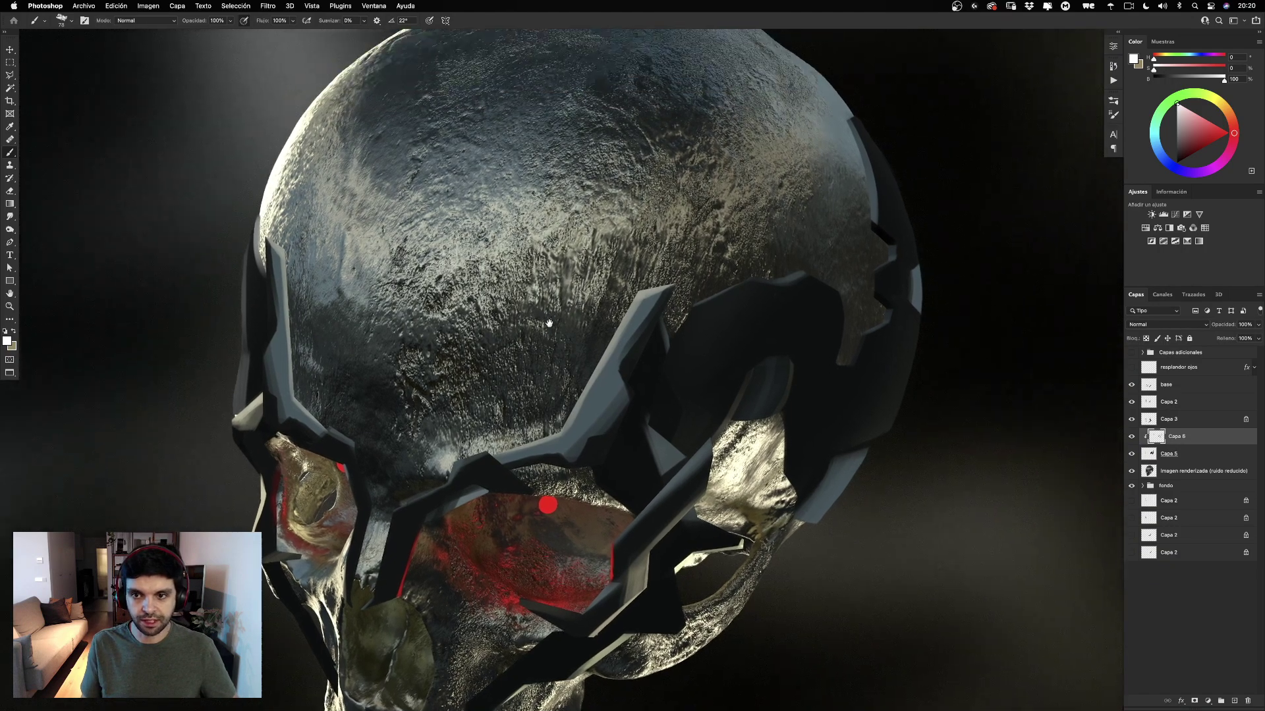
left_click_drag(546, 327, 604, 346)
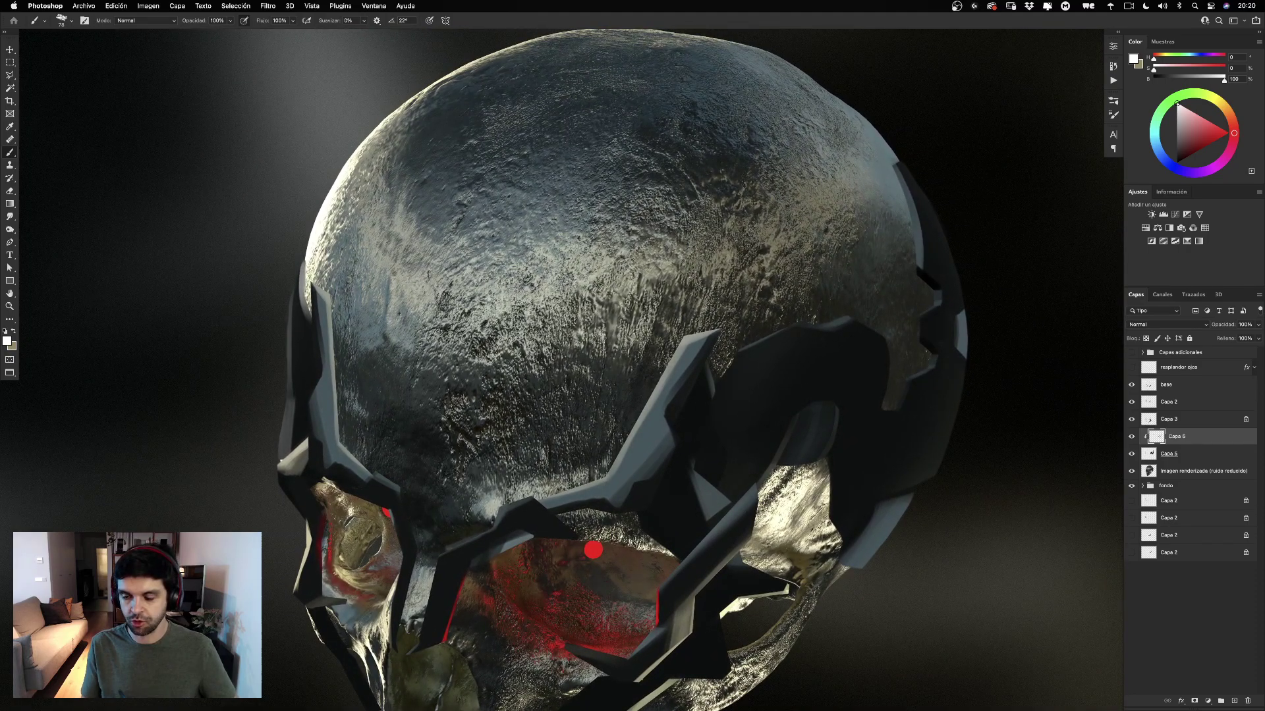
On layer Capa 5, erase the protruding outer edge of the small blue-grey piece on the skull's rear band to make it slimmer.
left_click_drag(862, 370, 640, 387)
left_click(10, 307)
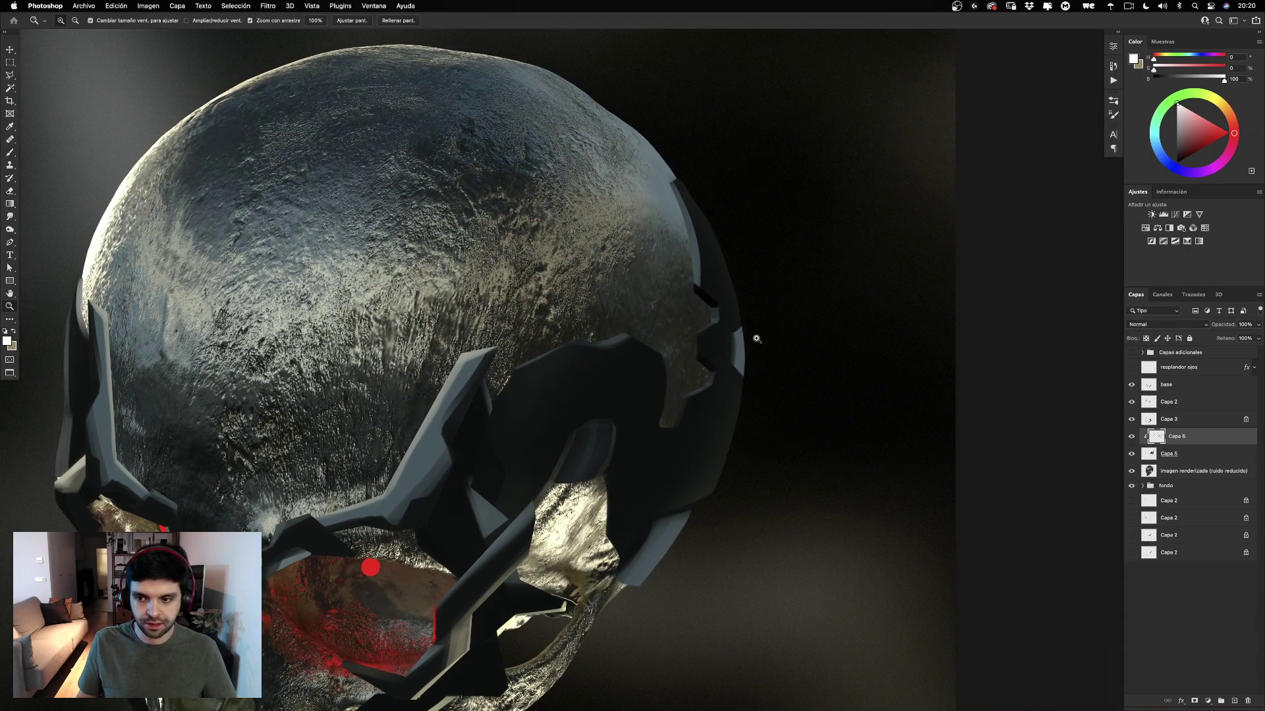
left_click_drag(757, 338, 827, 338)
left_click(1154, 453)
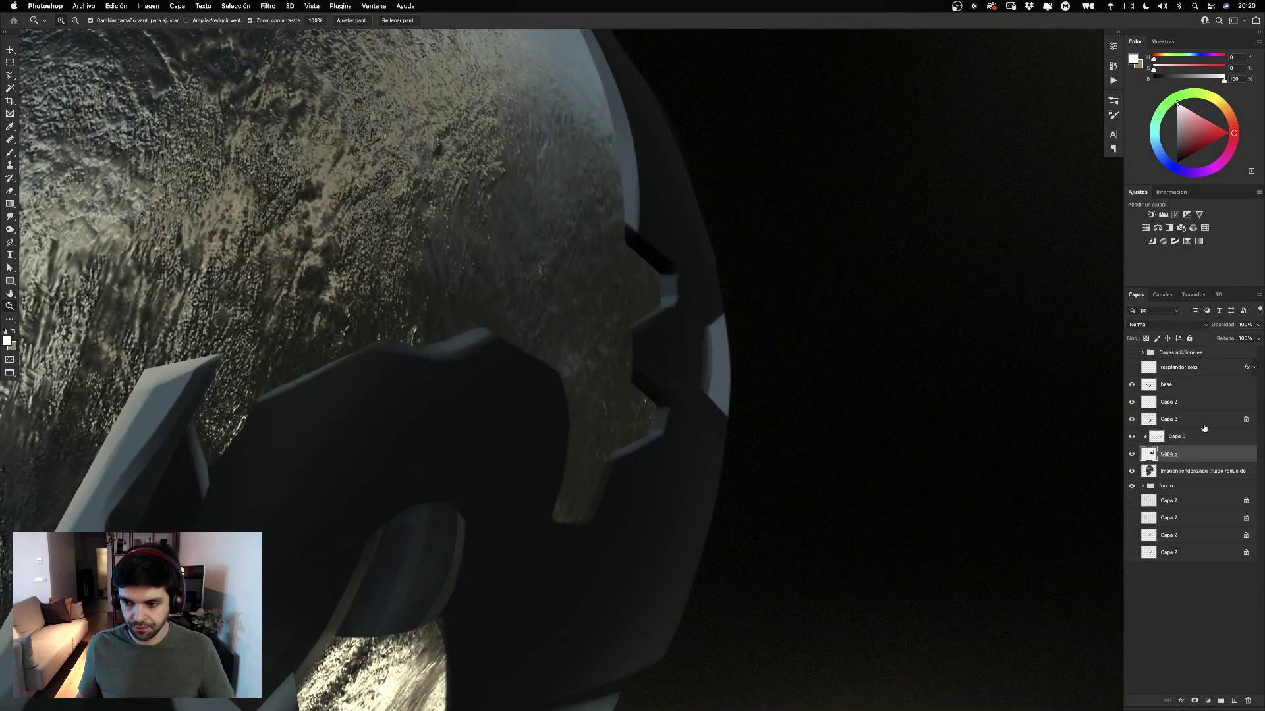
key("e")
mouse_move(733, 320)
left_mouse_down()
mouse_move(713, 323)
mouse_move(727, 383)
left_mouse_up()
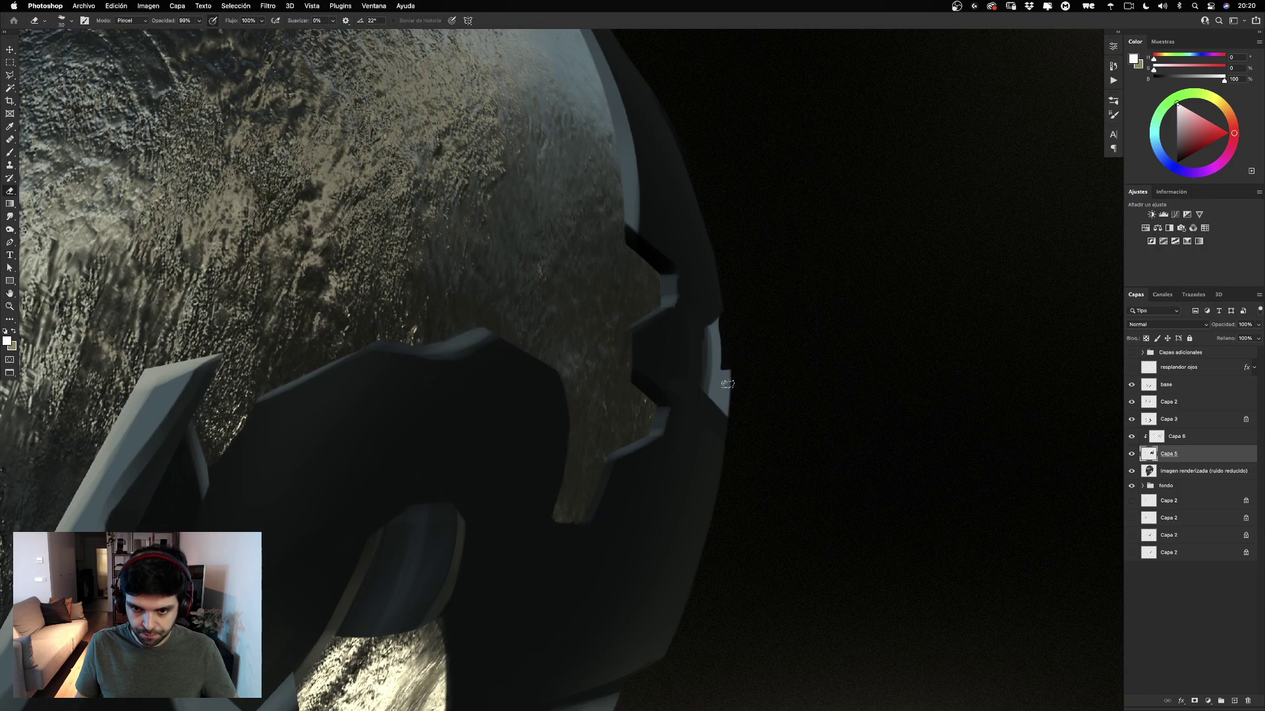
key("super+z")
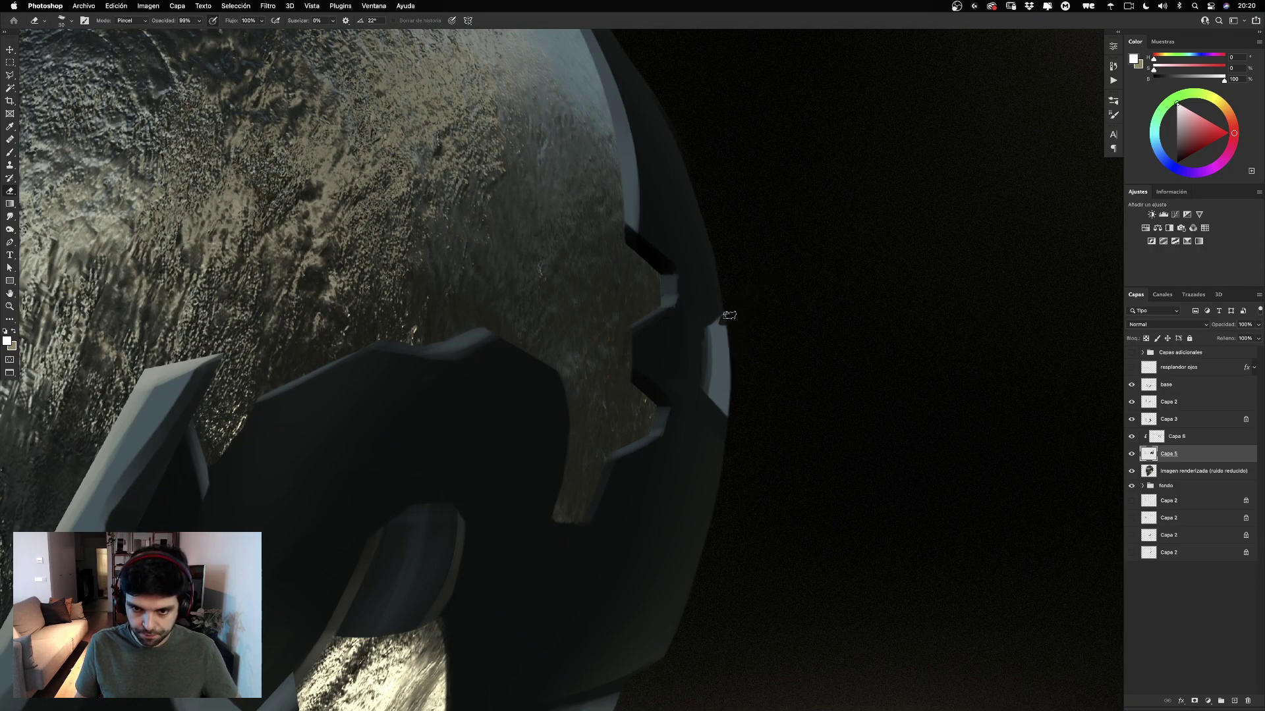
mouse_move(729, 315)
left_mouse_down()
mouse_move(725, 404)
mouse_move(743, 430)
left_mouse_up()
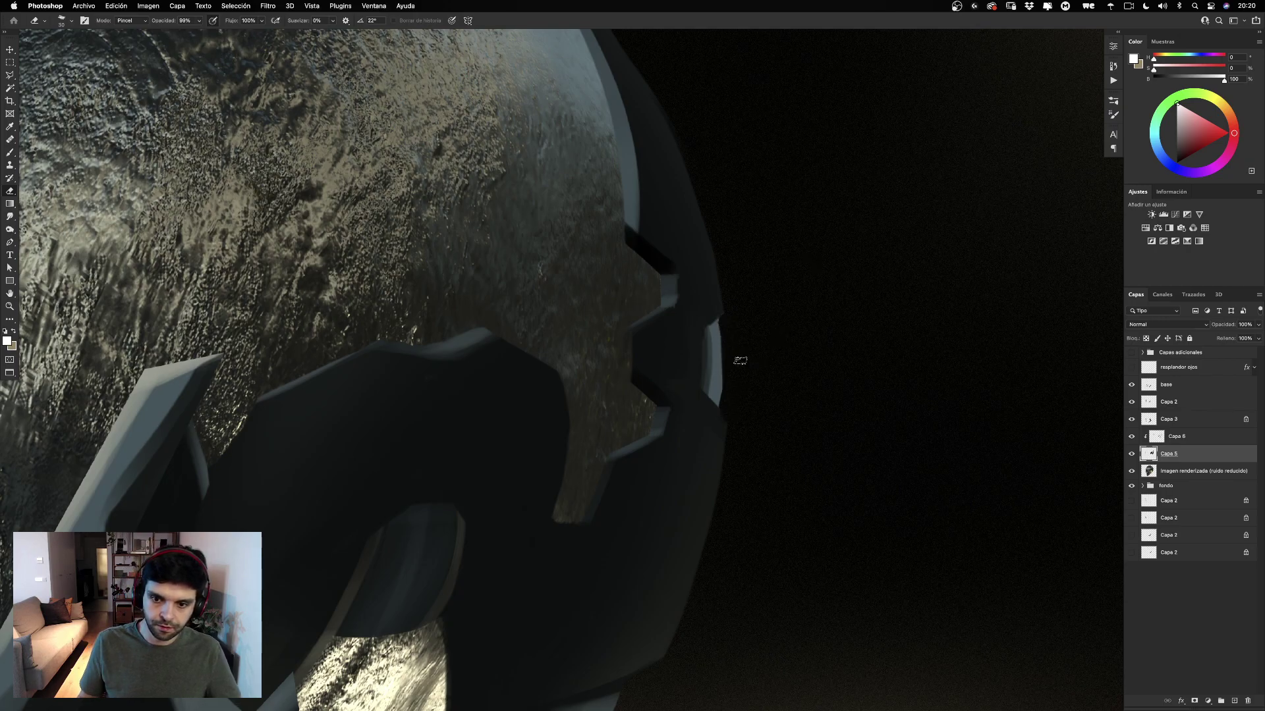
Examine the whole skull, then the brow and side armor plates up close.
left_click(10, 306)
left_click_drag(642, 362, 718, 282)
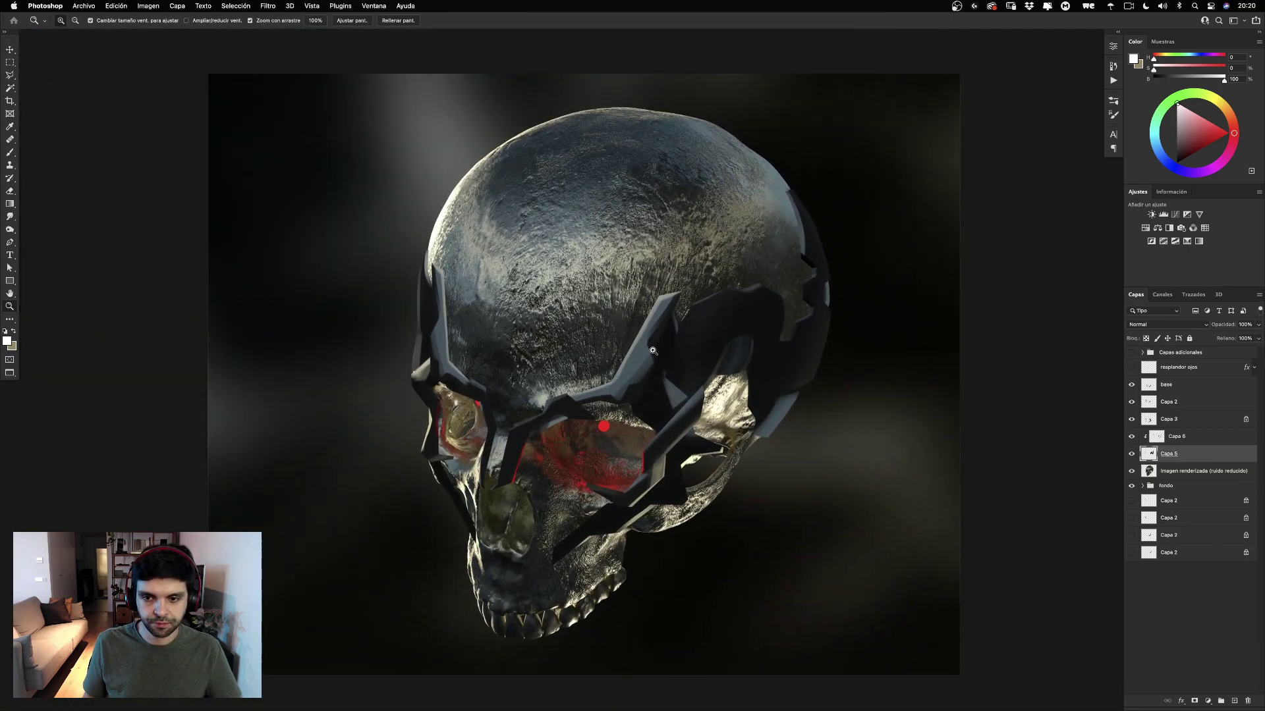
scroll(652, 360, "up", 3)
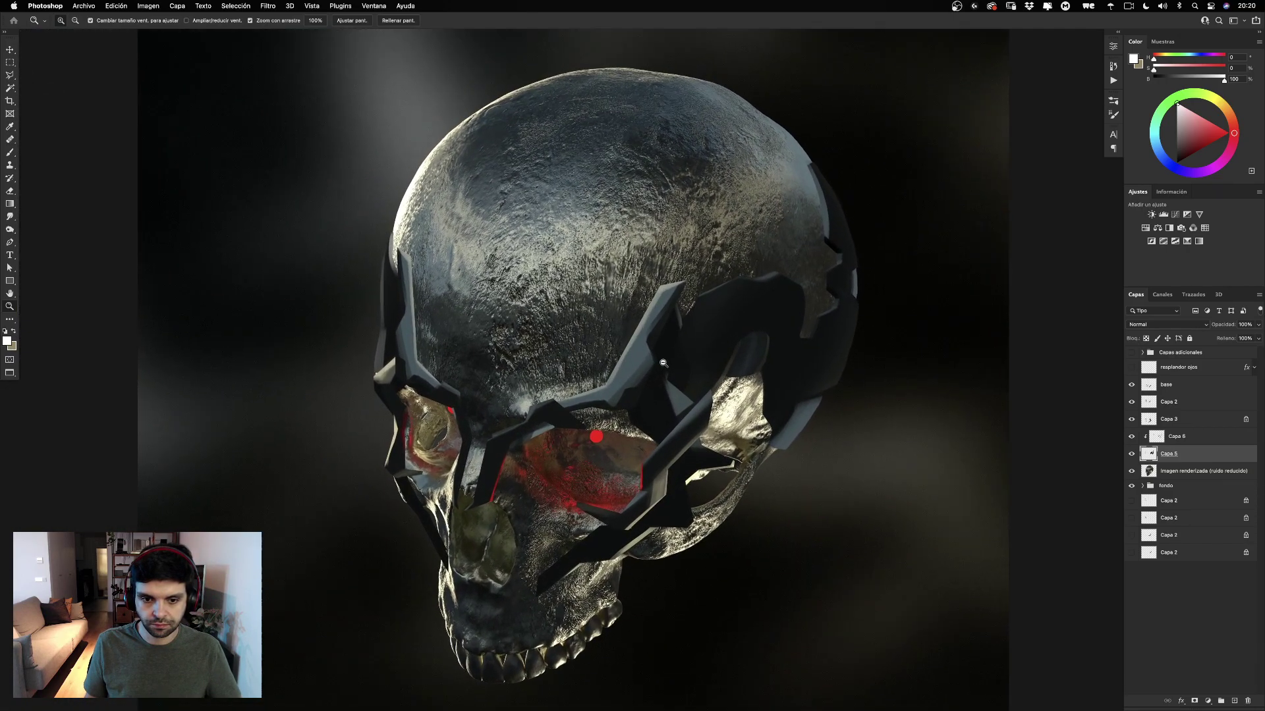
scroll(659, 356, "up", 5)
scroll(669, 354, "down", 5)
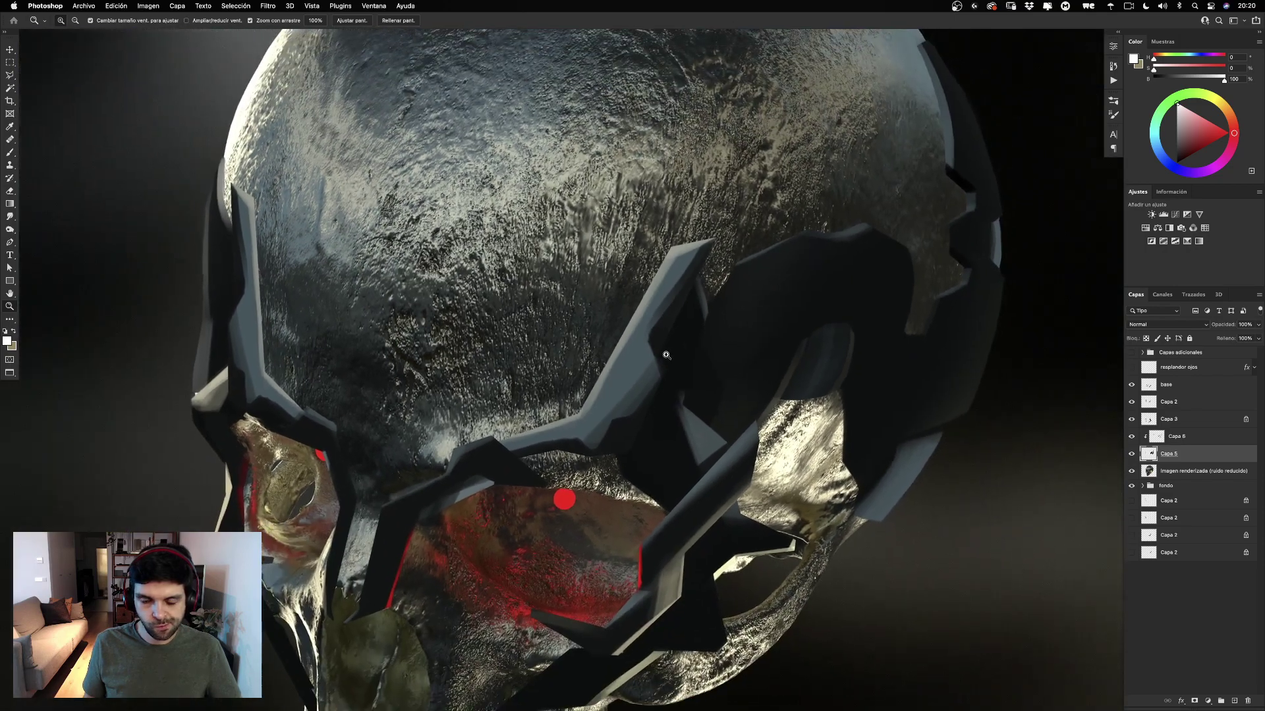
left_click_drag(596, 336, 709, 98)
left_click_drag(692, 223, 654, 382)
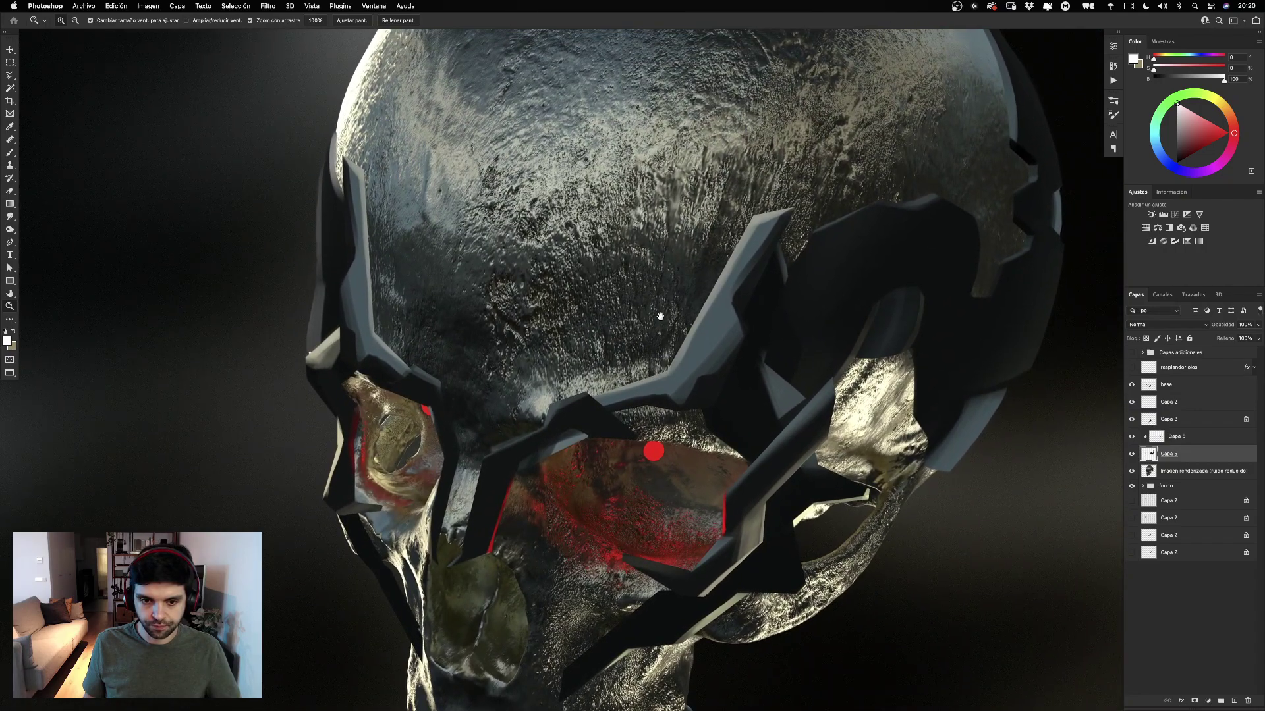
left_click_drag(756, 251, 747, 290)
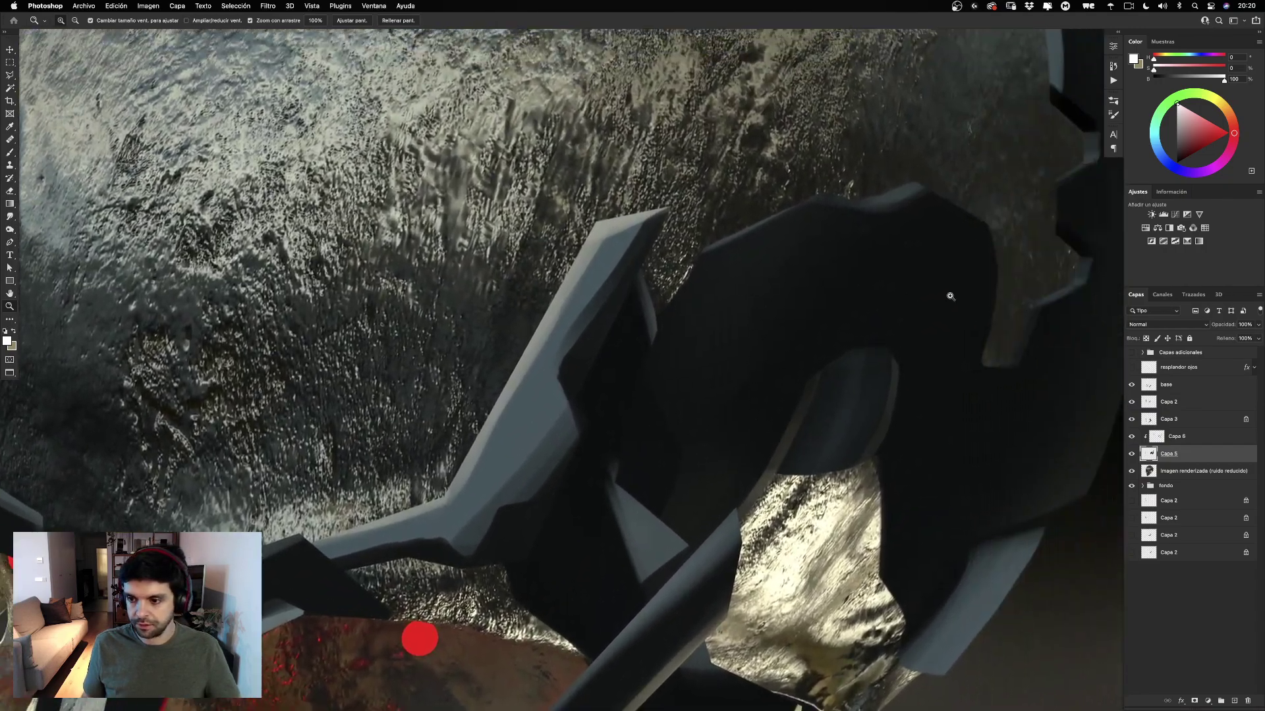
Check what layer Capa 6 contributes by hiding and showing it, and merge it down into Capa 5.
left_click(1132, 437)
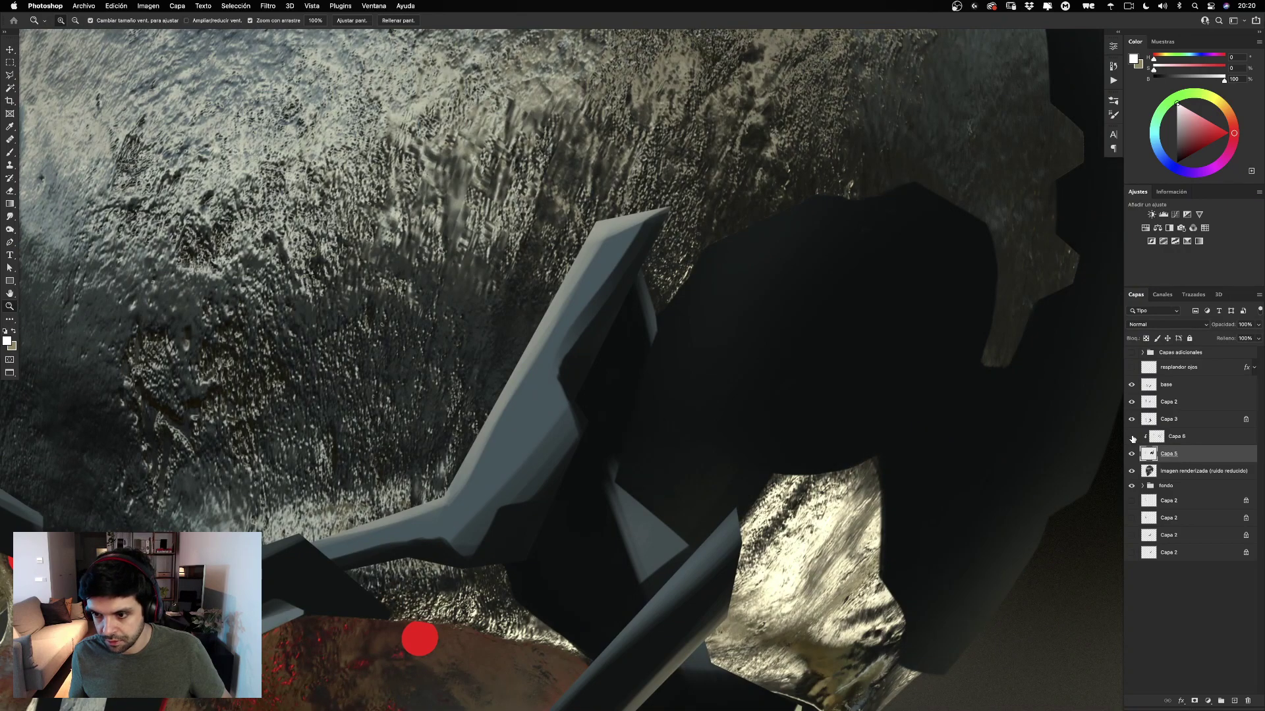
left_click(1131, 437)
left_click(1208, 437)
key("super+e")
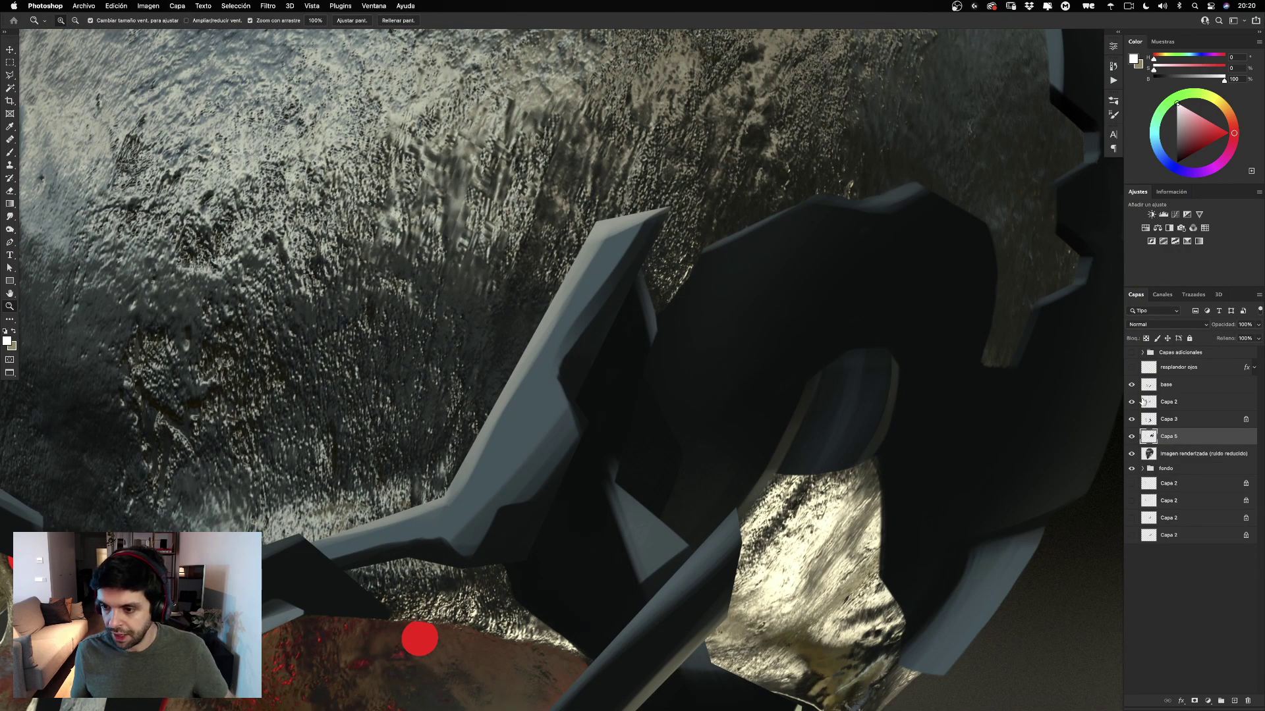
Select layer Capa 2 and compare the skull with that layer hidden and shown.
left_click(1131, 402)
left_click(1131, 403)
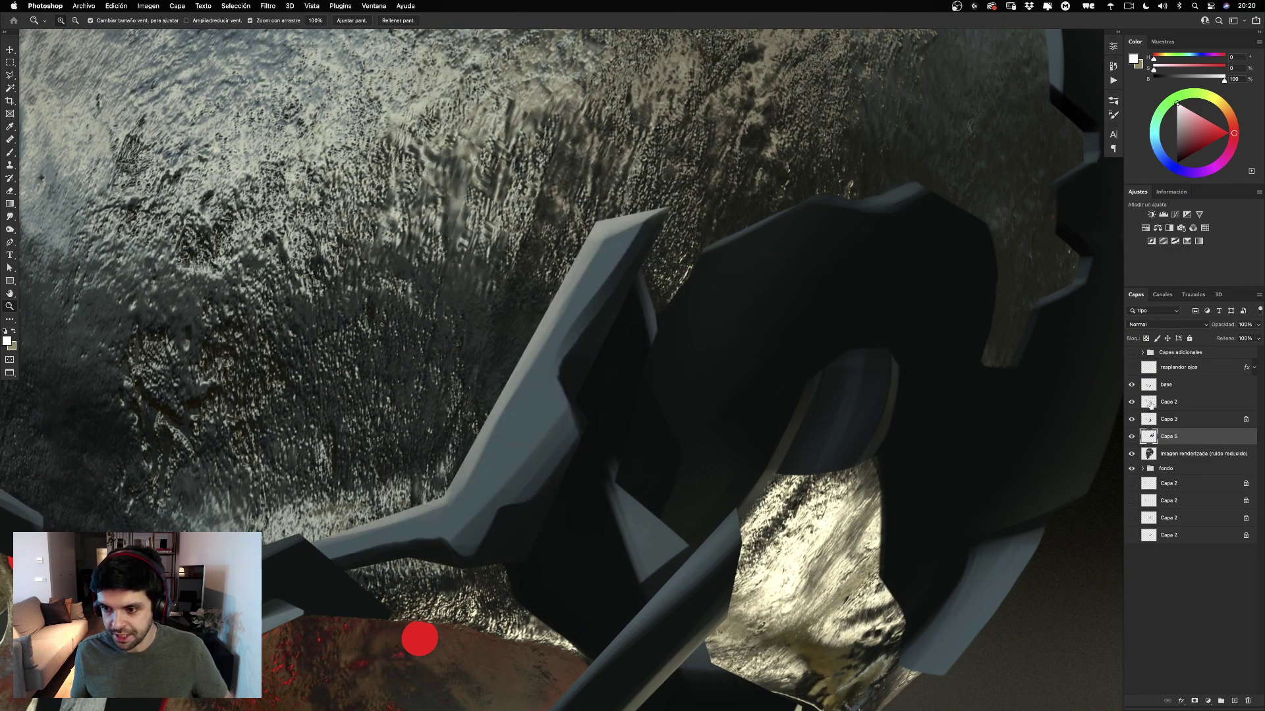
left_click(1150, 402)
left_click_drag(352, 354, 306, 358)
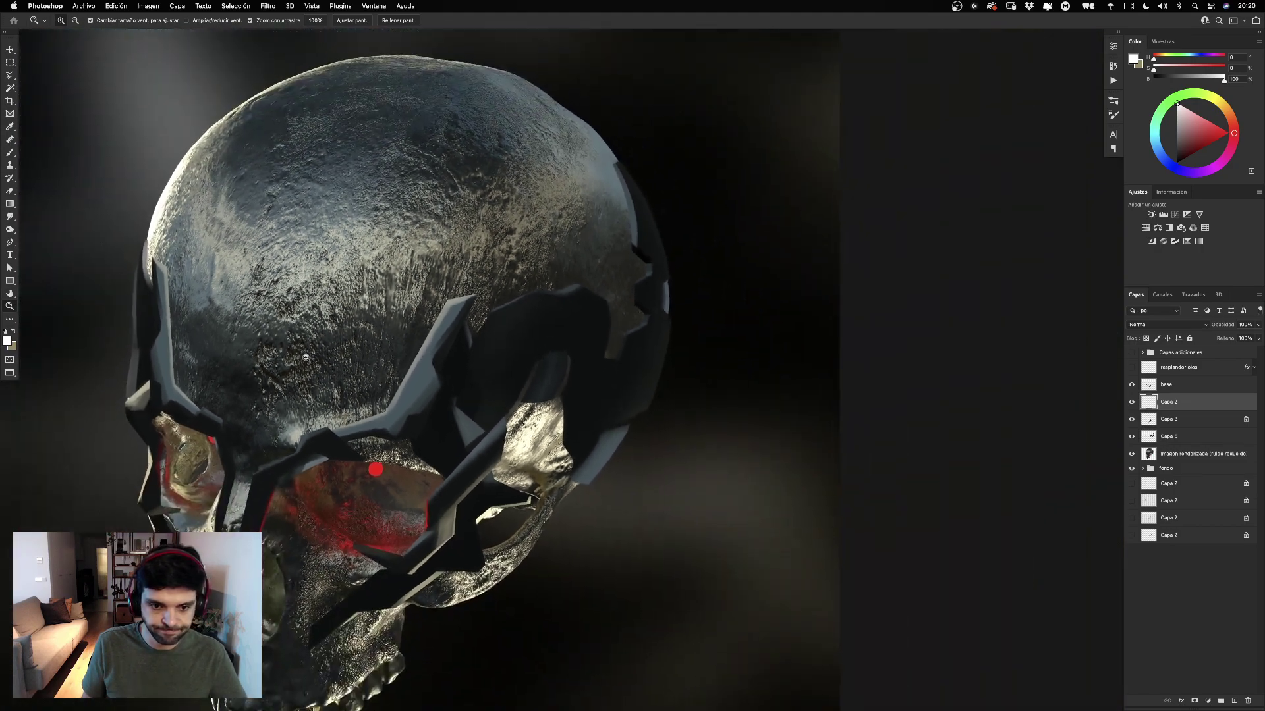
left_click_drag(390, 313, 592, 232)
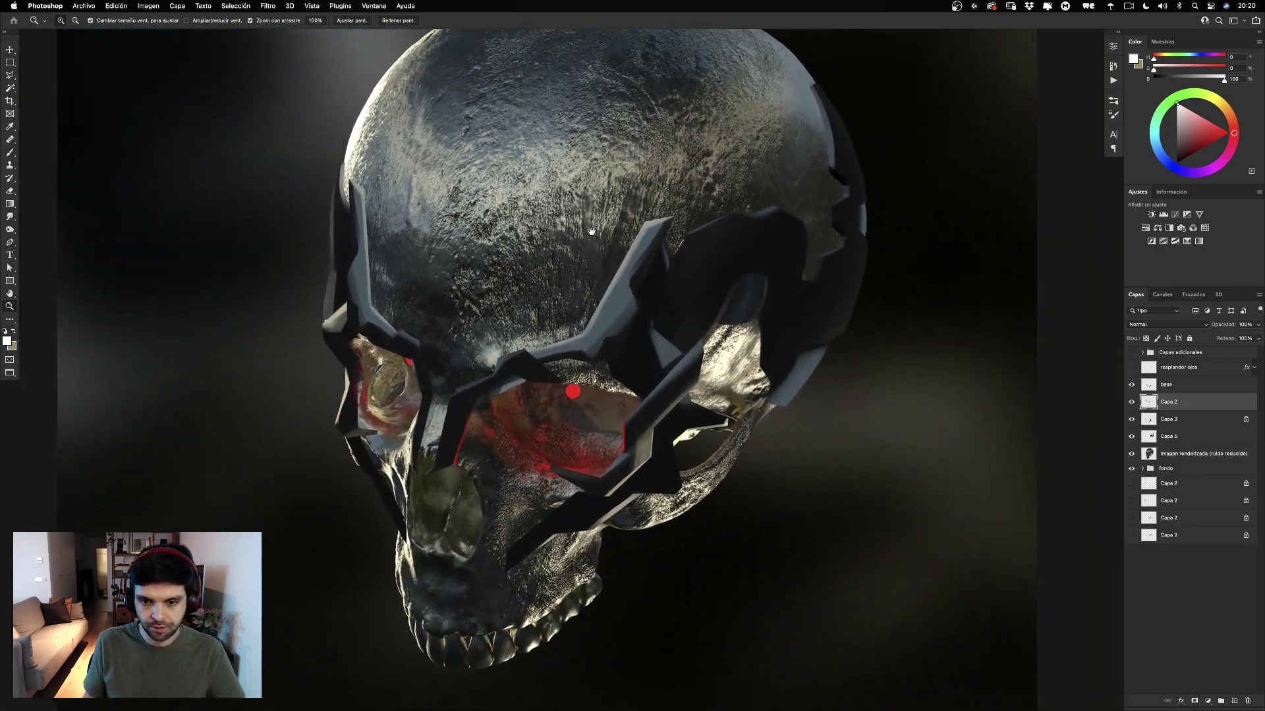
left_click(1132, 402)
left_click(1131, 403)
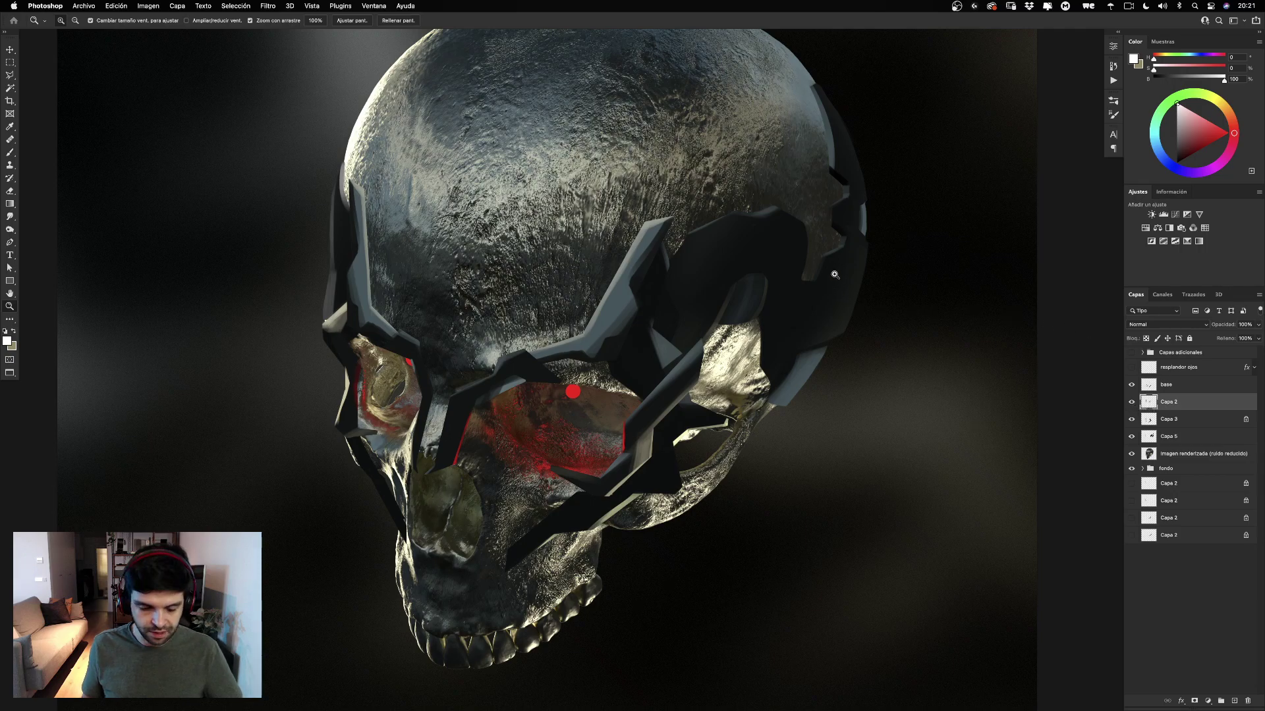
On layer Capa 2, trim the pointed upper tip of the blue-grey brow plate with the eraser.
key("e")
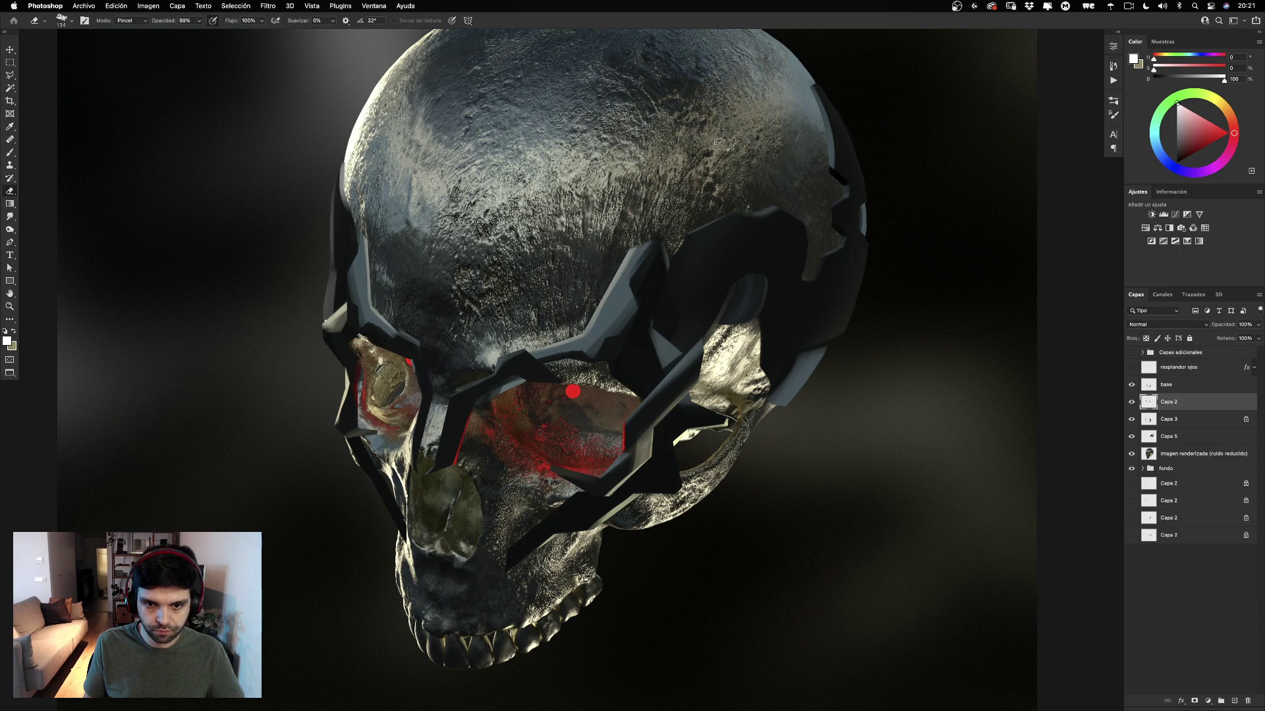
left_click_drag(650, 239, 609, 259)
key("super+z")
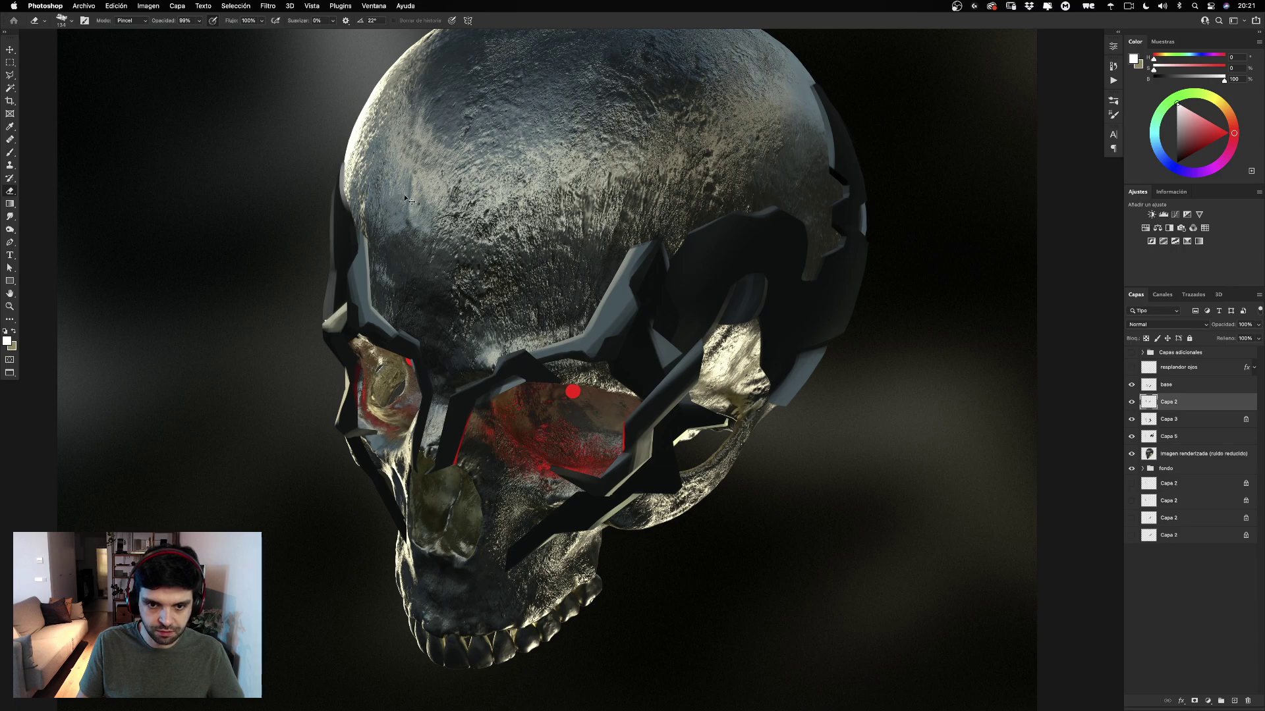
key("super+z")
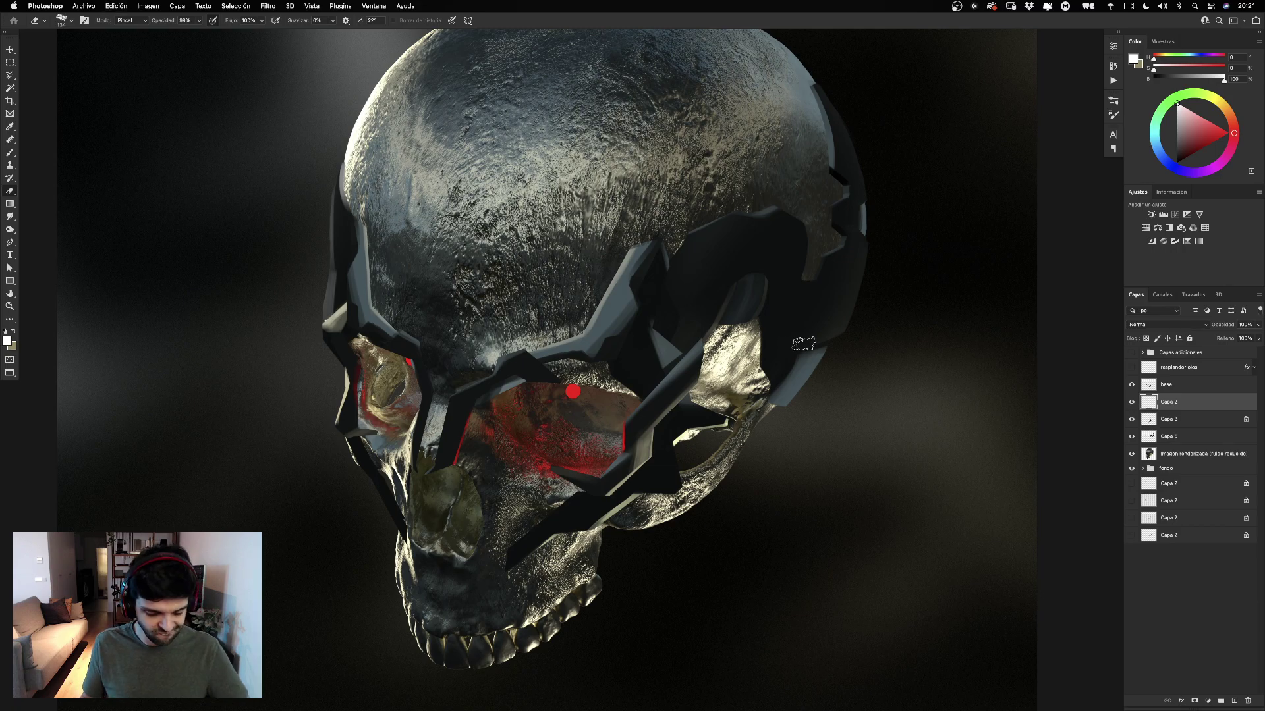
Lock the transparent pixels of Capa 2 and paint a pale grey highlight along the trimmed end of the brow plate.
key("b")
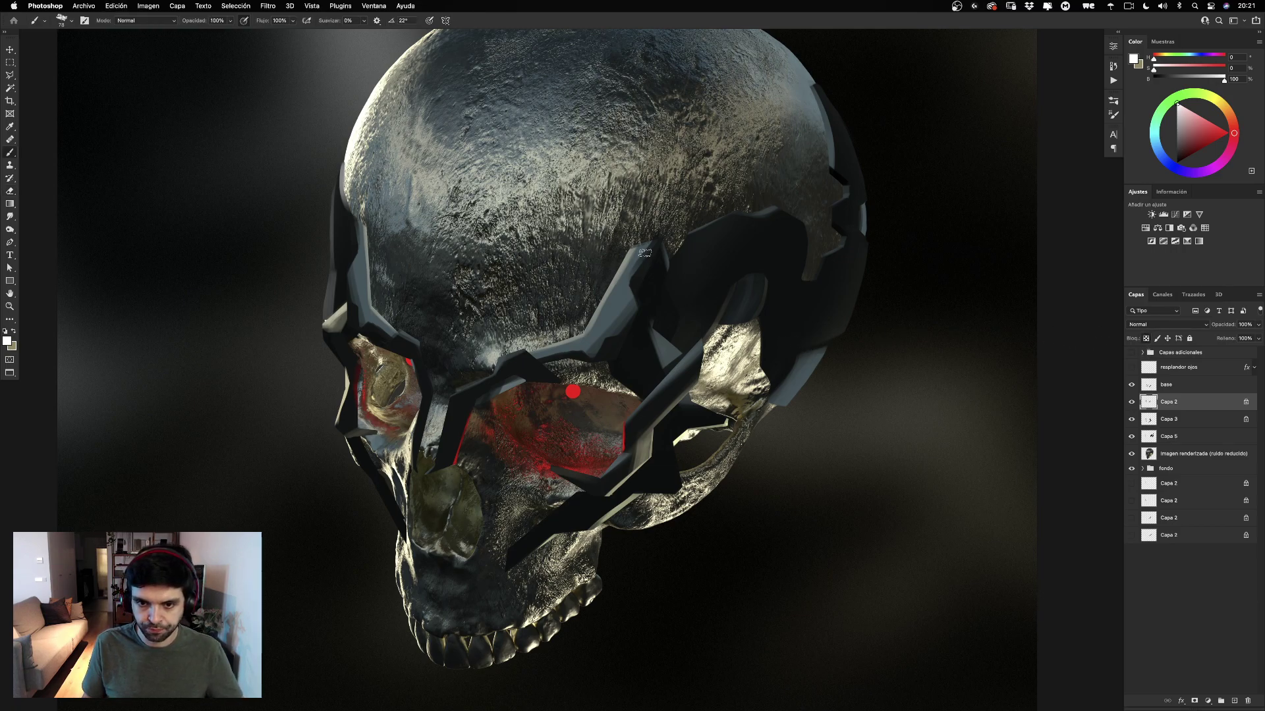
left_click(626, 258, "alt")
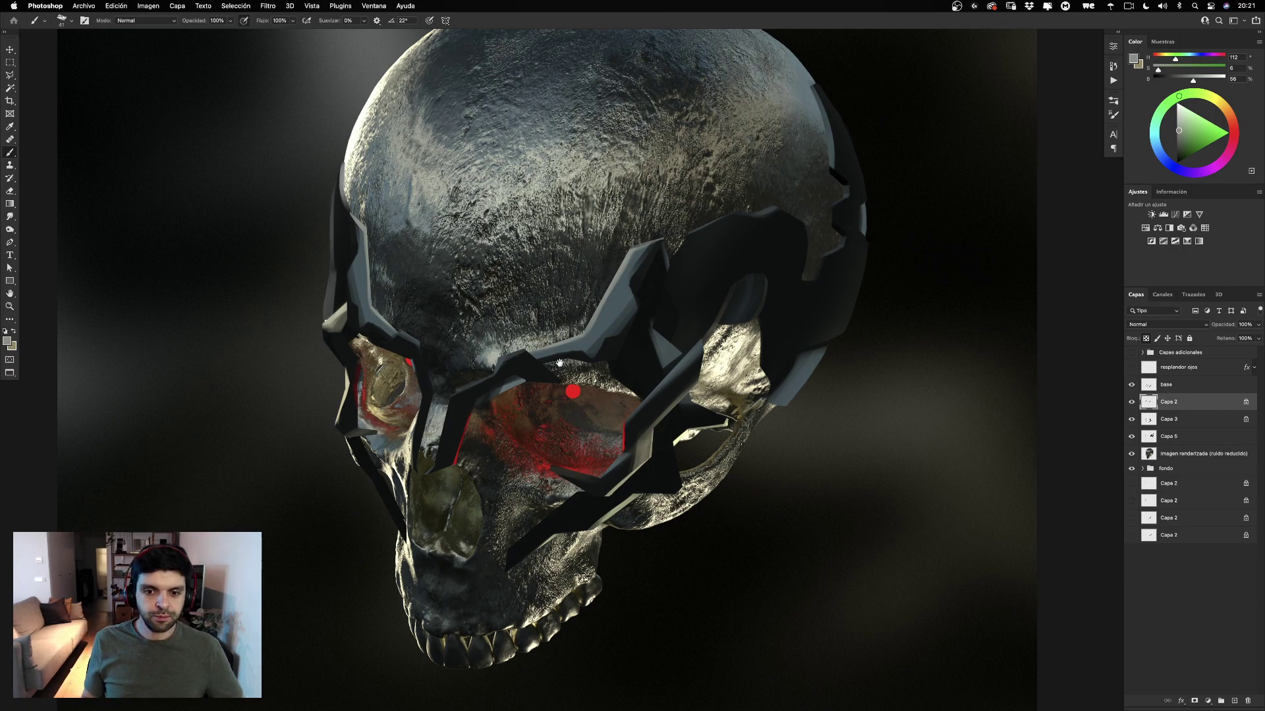
Compare the brow and eye socket plates up close with layer Capa 3 hidden and shown.
left_click_drag(555, 337, 590, 313)
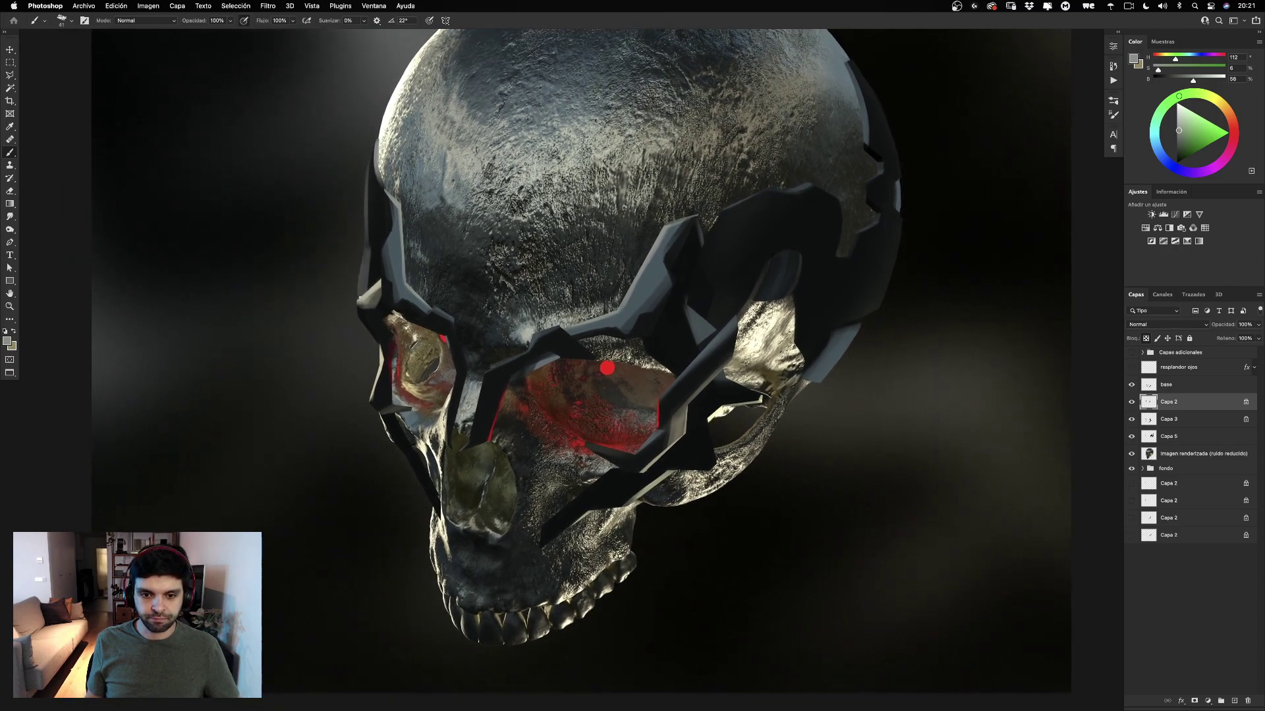
key("z")
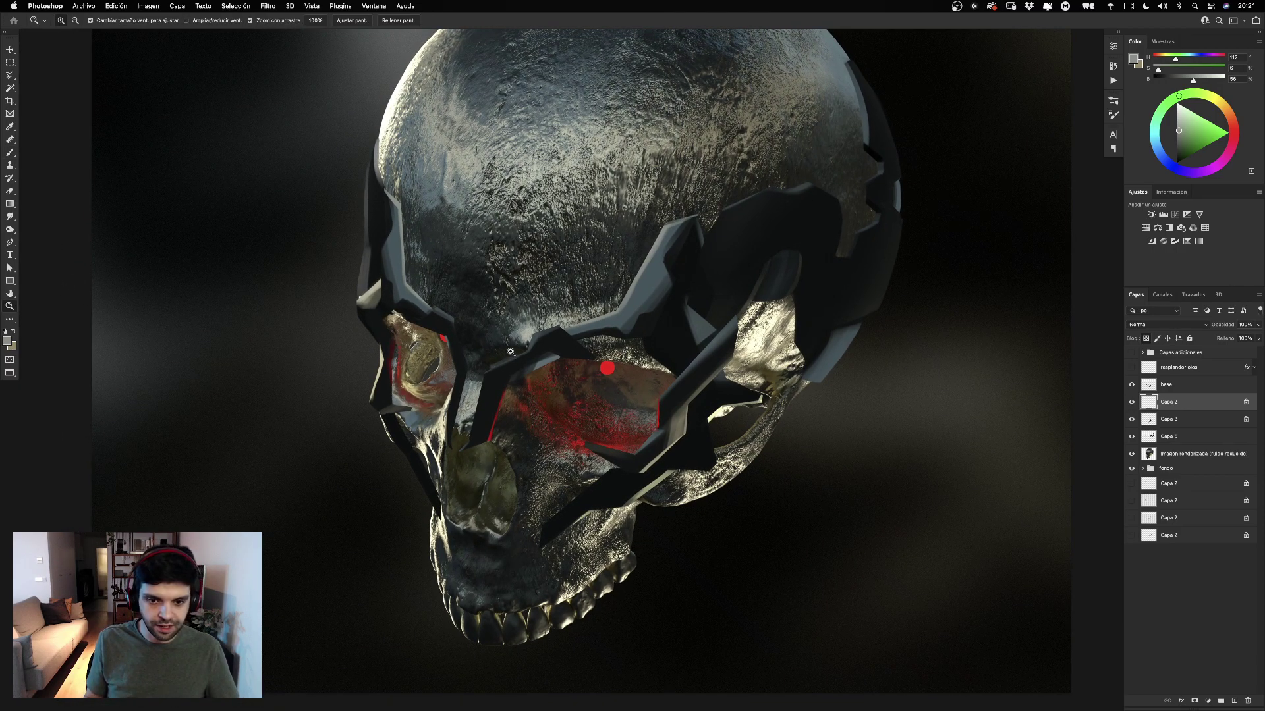
left_click_drag(510, 351, 1088, 401)
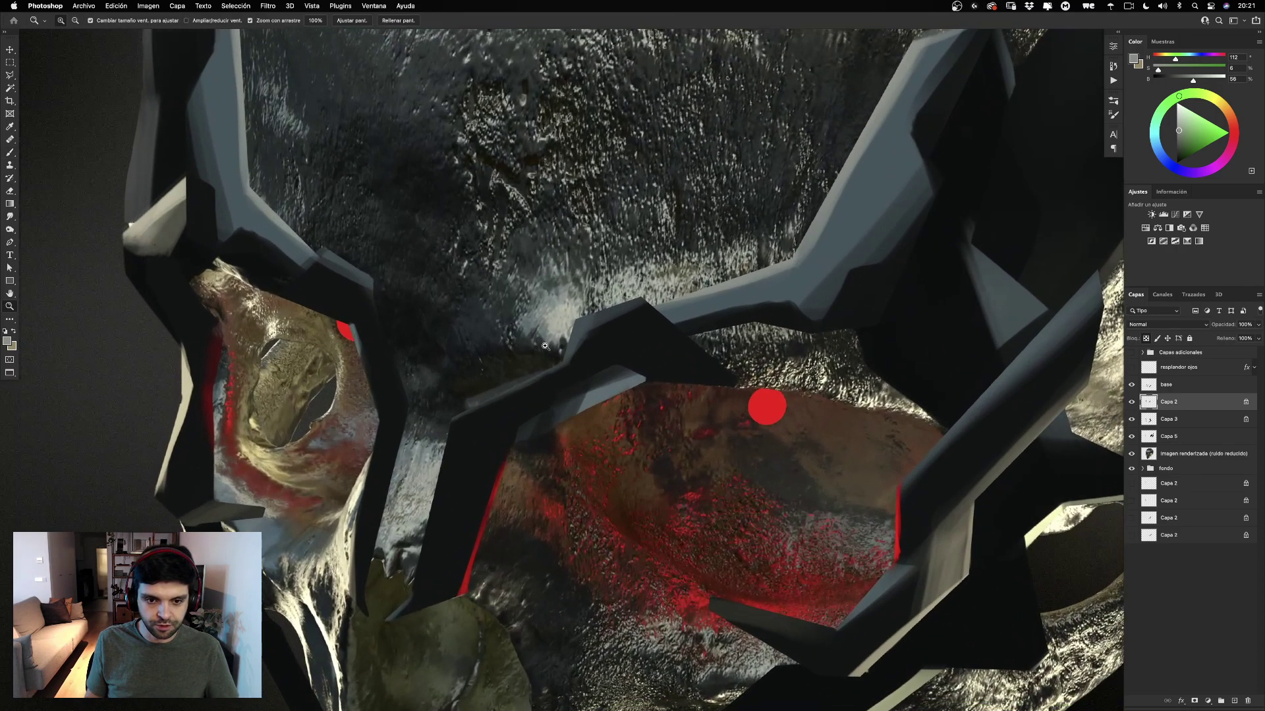
left_click(1131, 421)
left_click(1131, 421)
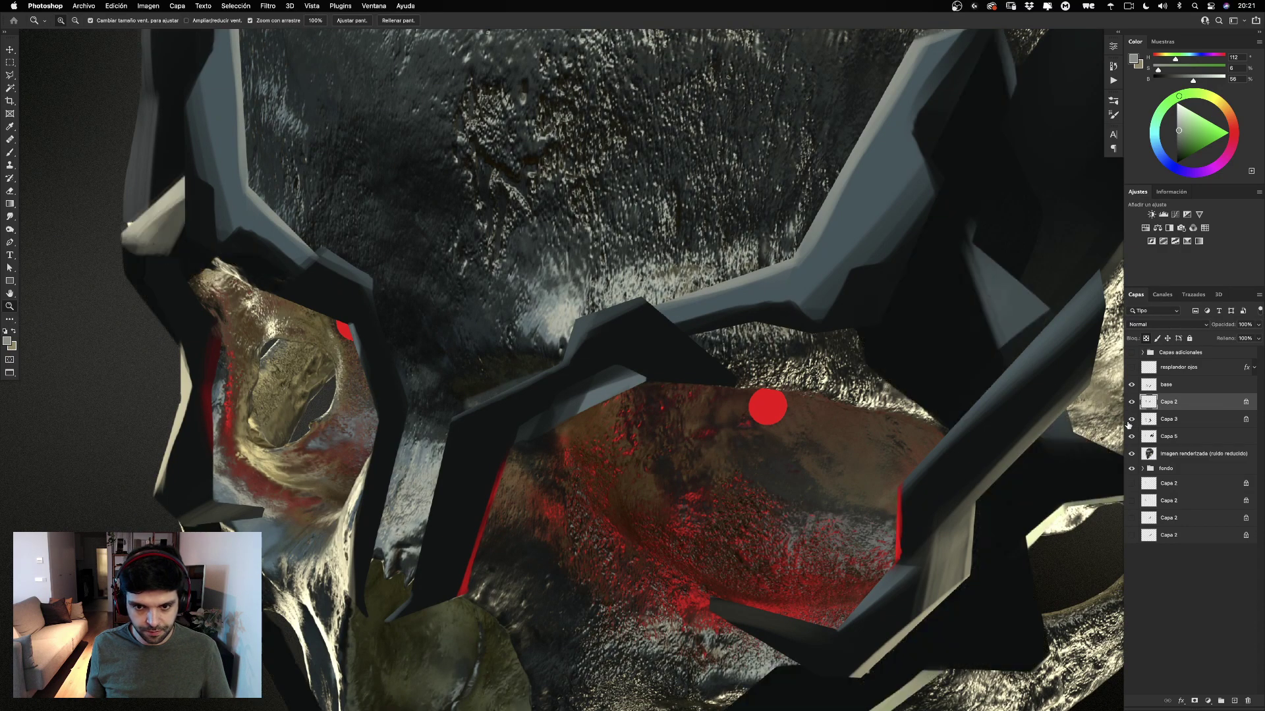
left_click(1126, 425)
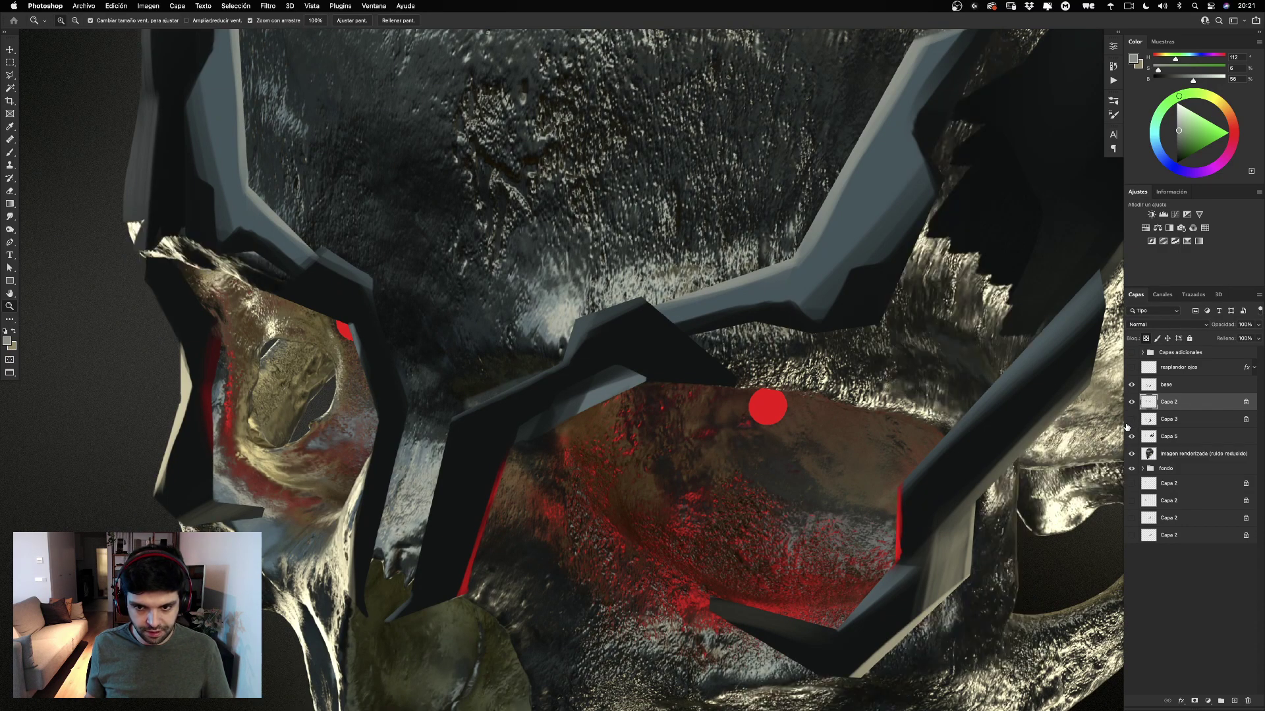
left_click(1131, 421)
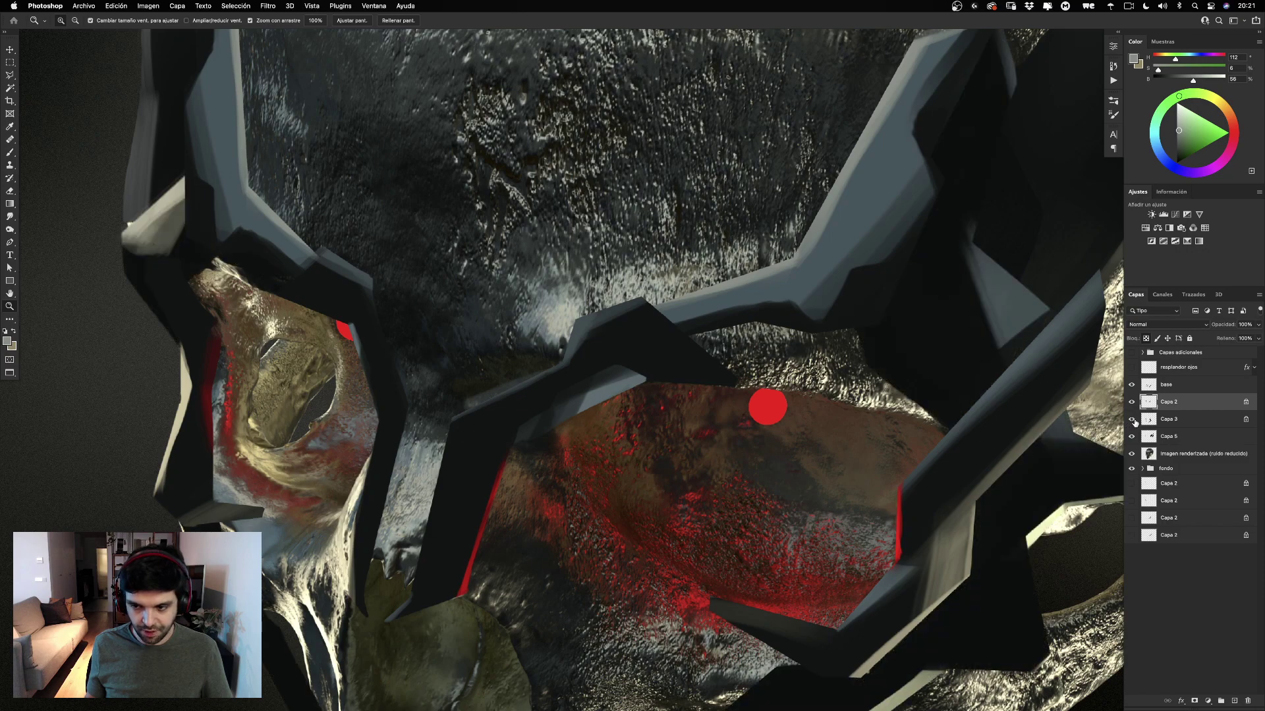
Unlock layer Capa 3 and erase a small bit of its dark paint above the far eye socket with a smaller eraser.
left_click(1150, 420)
key("e")
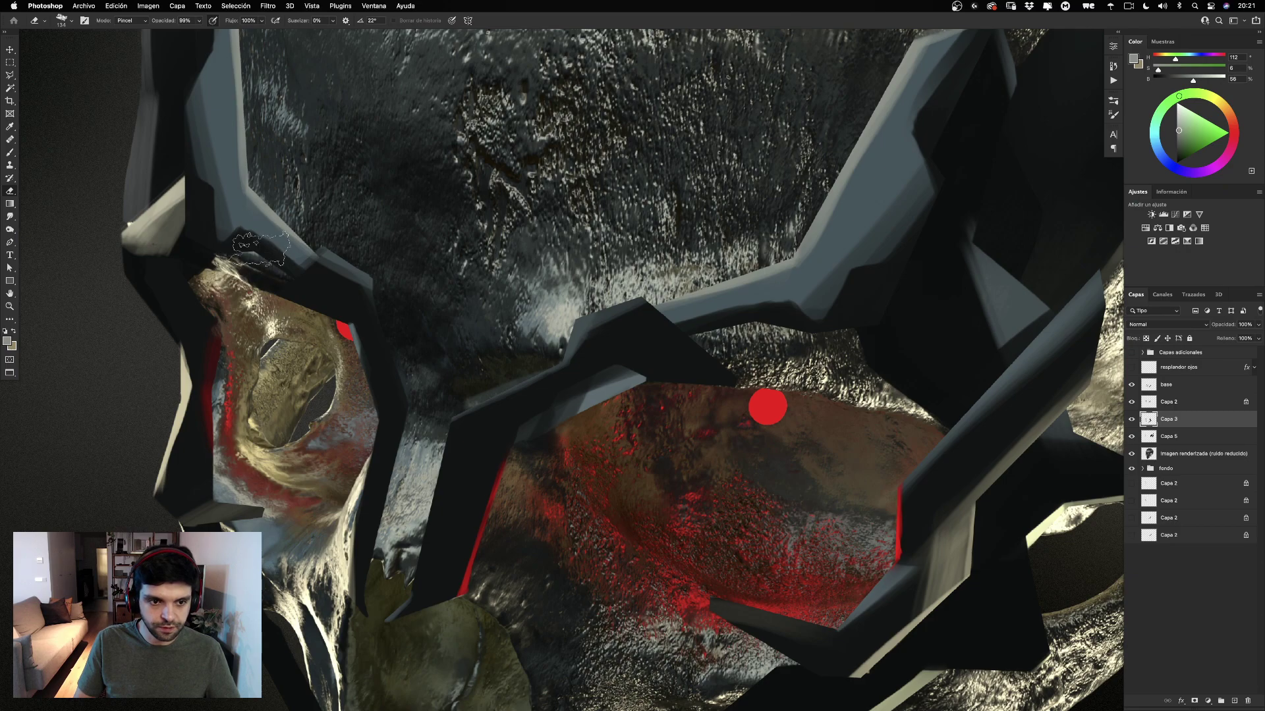
key("super+z")
left_click_drag(296, 210, 262, 209, "ctrl+alt")
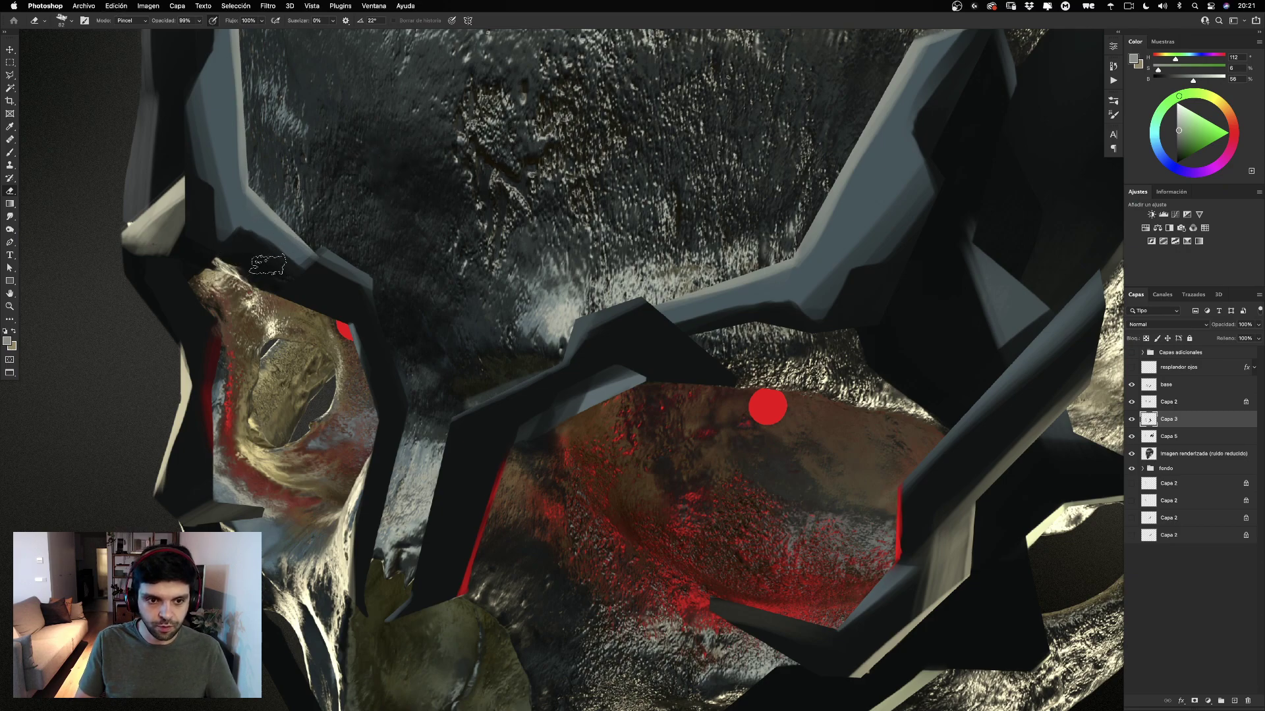
mouse_move(267, 264)
left_mouse_down()
mouse_move(263, 253)
mouse_move(224, 263)
mouse_move(269, 260)
left_mouse_up()
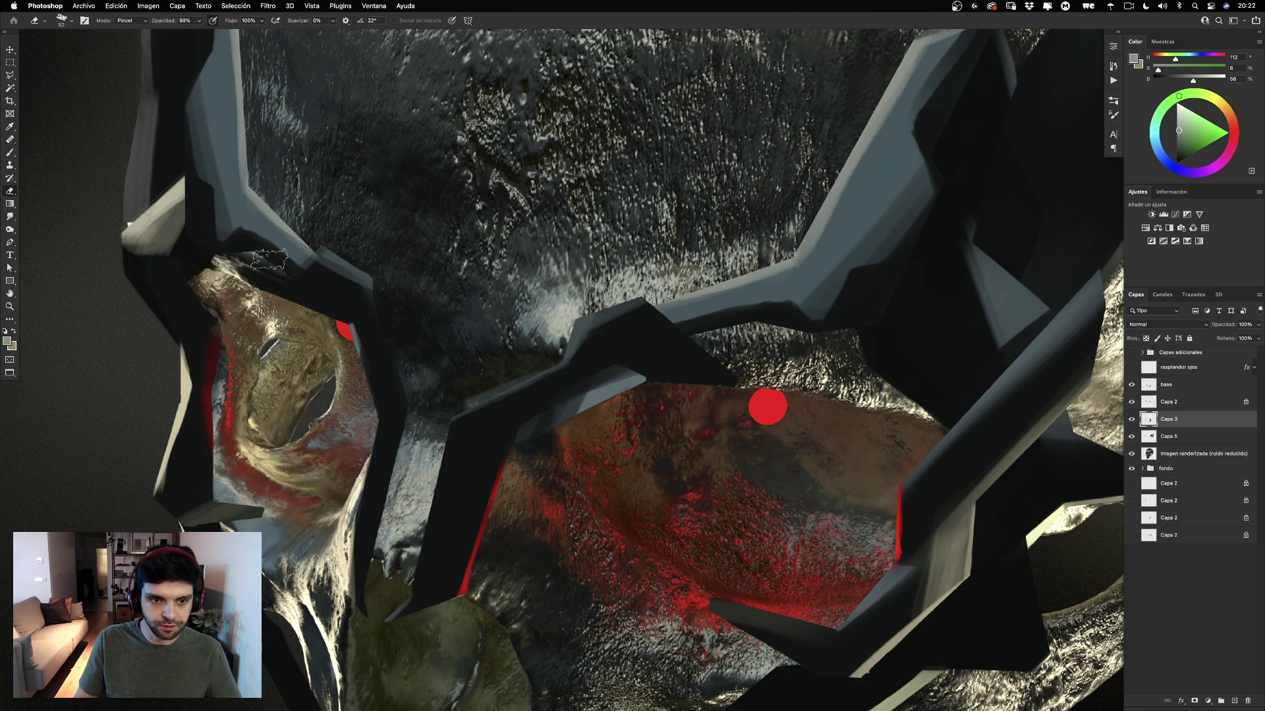
mouse_move(715, 237)
left_mouse_down()
mouse_move(633, 140)
mouse_move(629, 201)
left_mouse_up()
Select layer base from the dark brow plate on the canvas and sample the plate's near-black tone for the brush.
key("b")
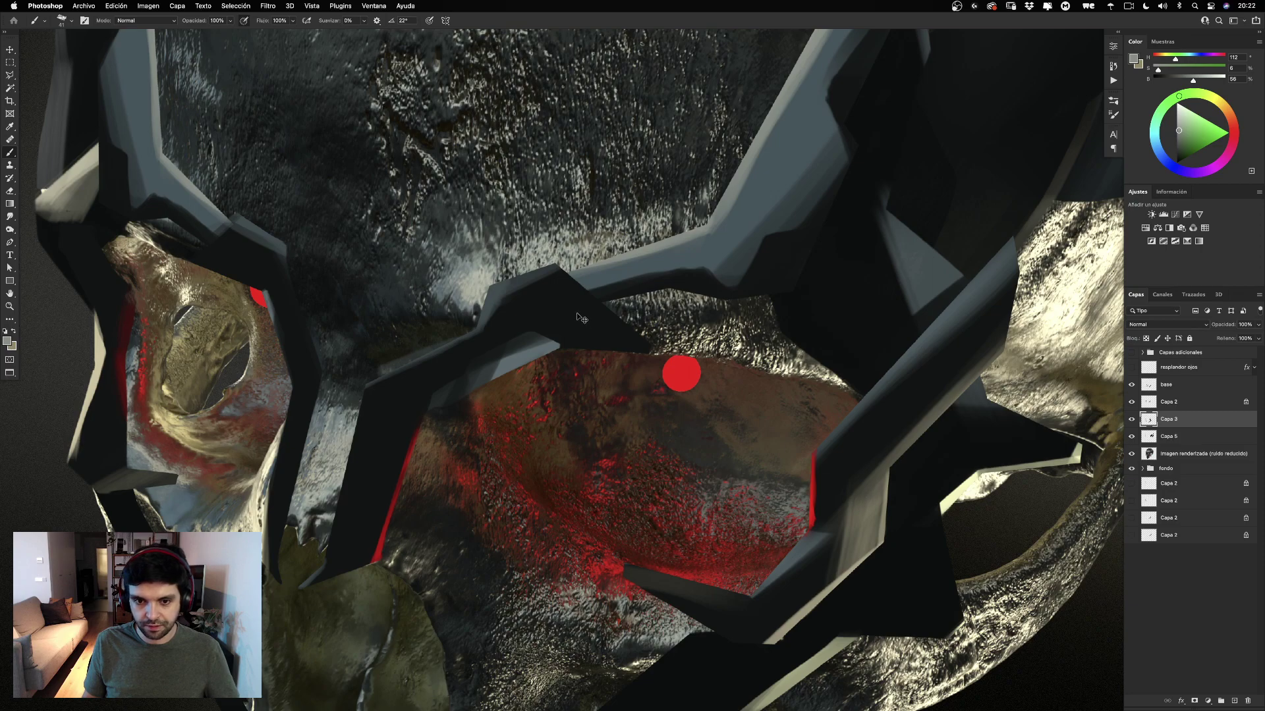
key("v")
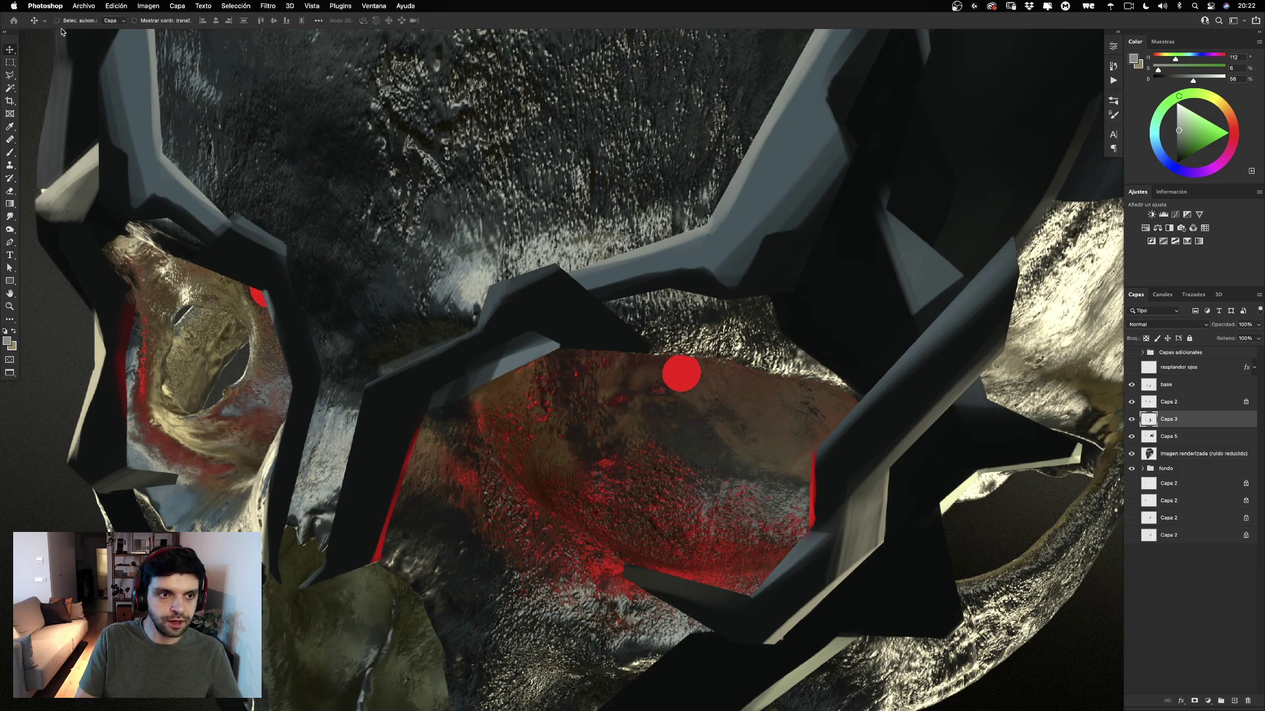
key("super")
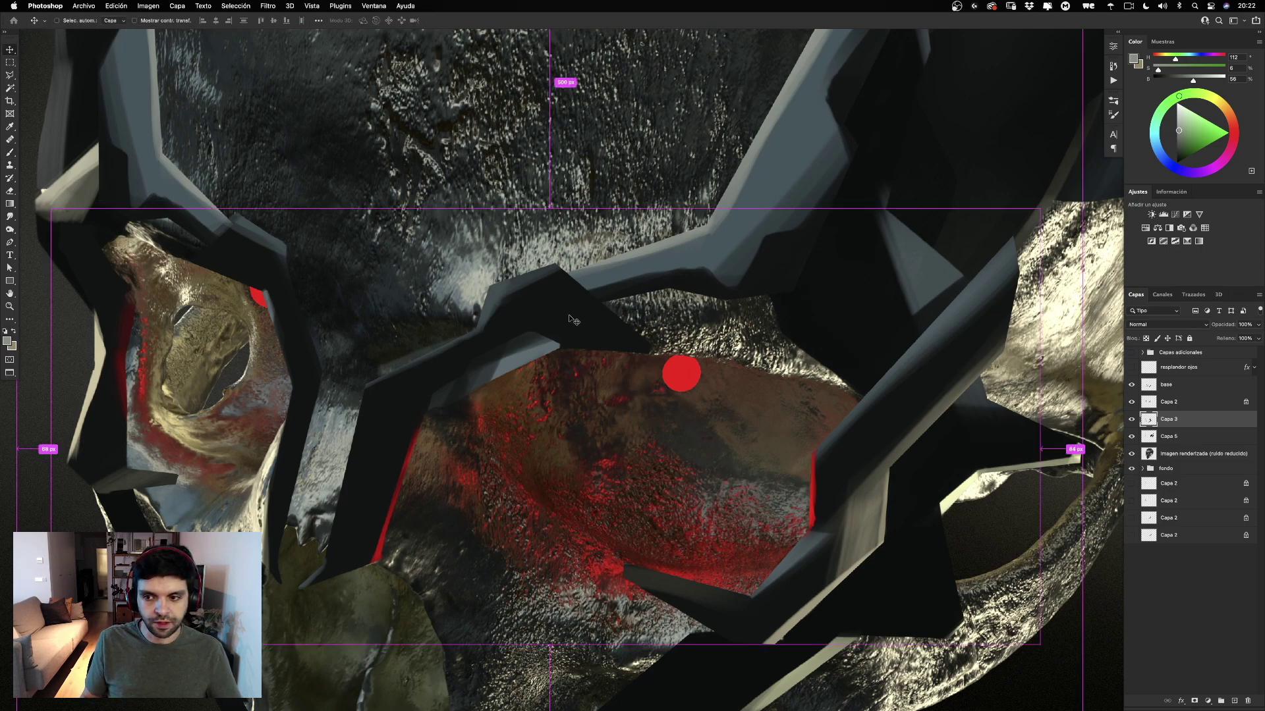
left_click(743, 255)
left_click(647, 306)
key("b")
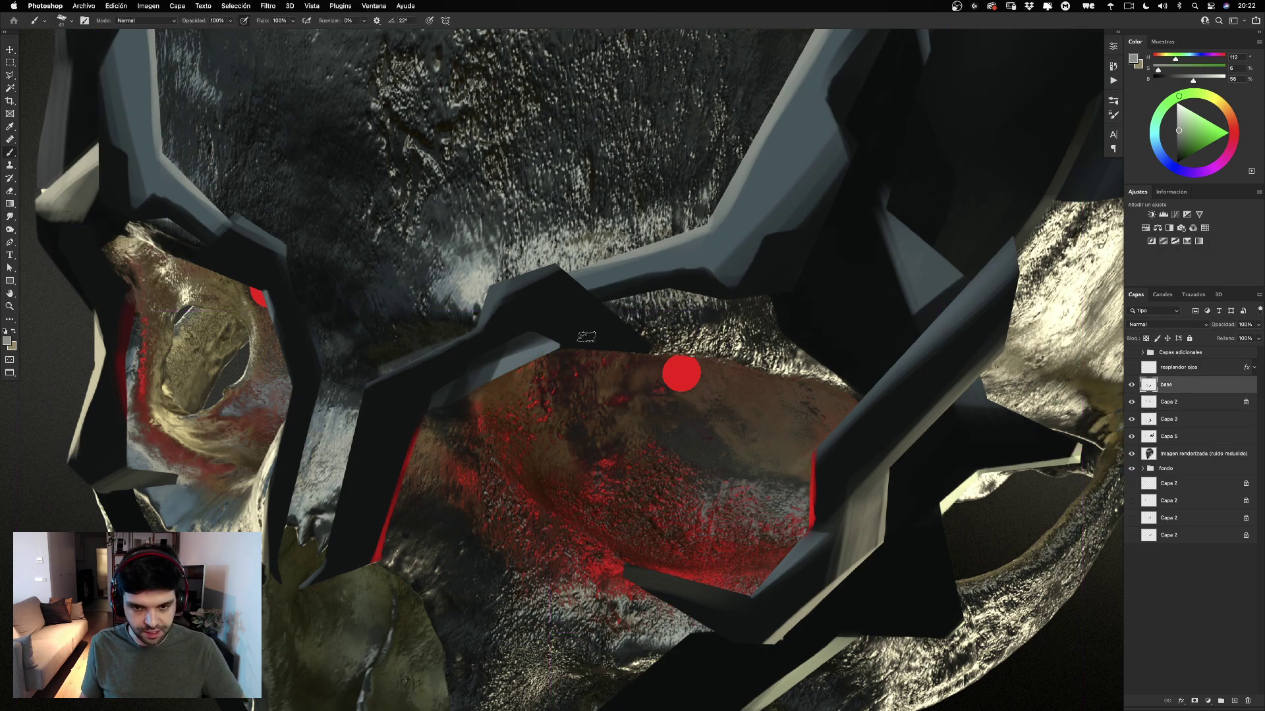
left_click(598, 326, "alt")
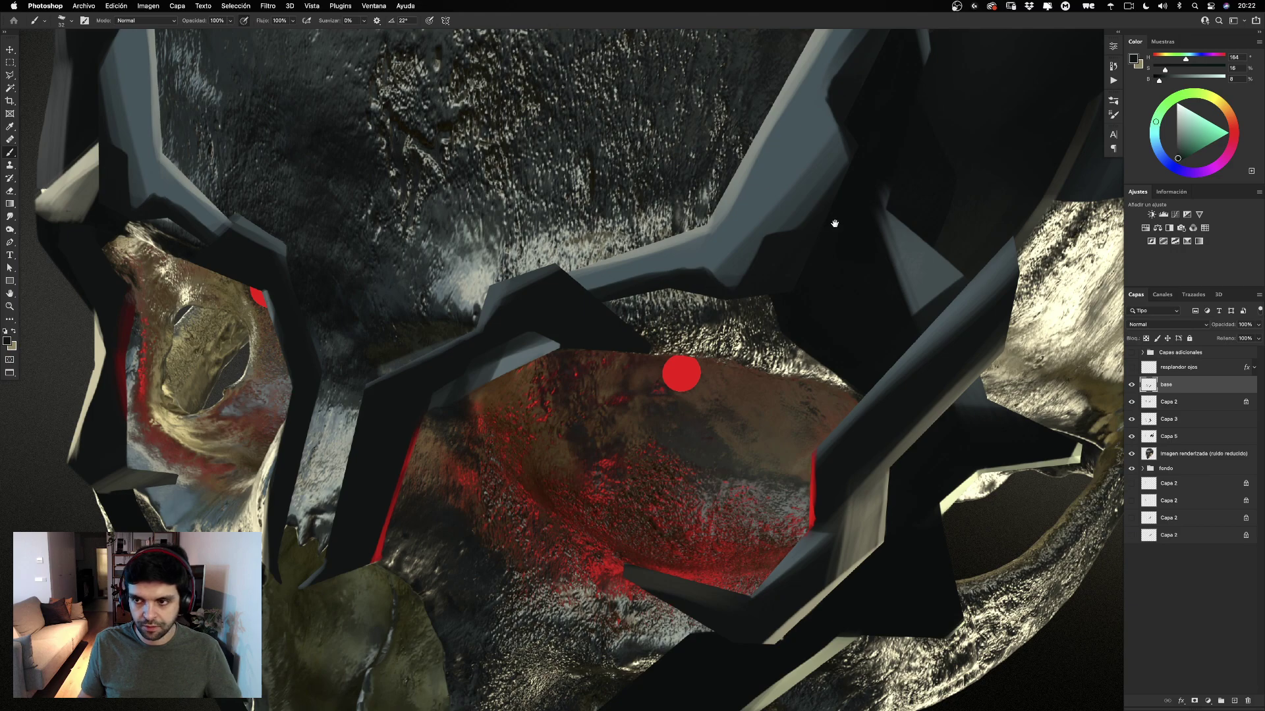
left_click_drag(835, 224, 775, 280)
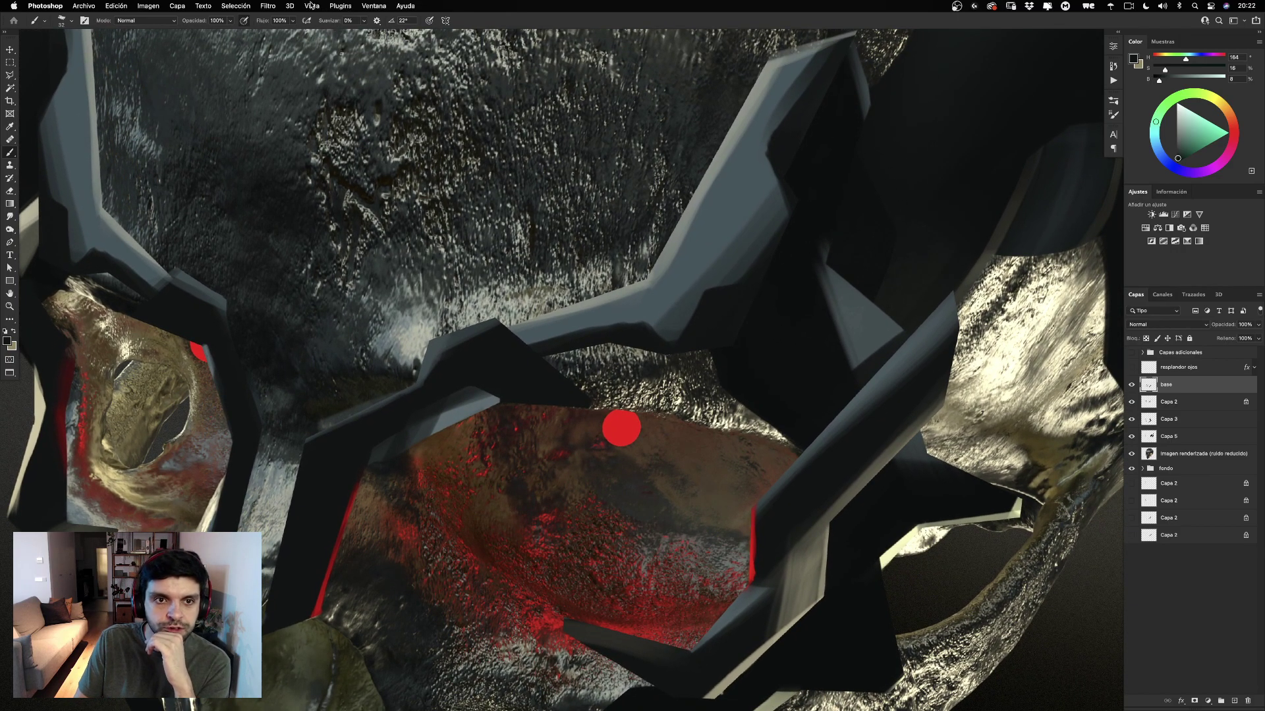
Show the Navigator and shrink it to a small preview placed over the canvas beside the tools.
left_click(312, 5)
mouse_move(374, 5)
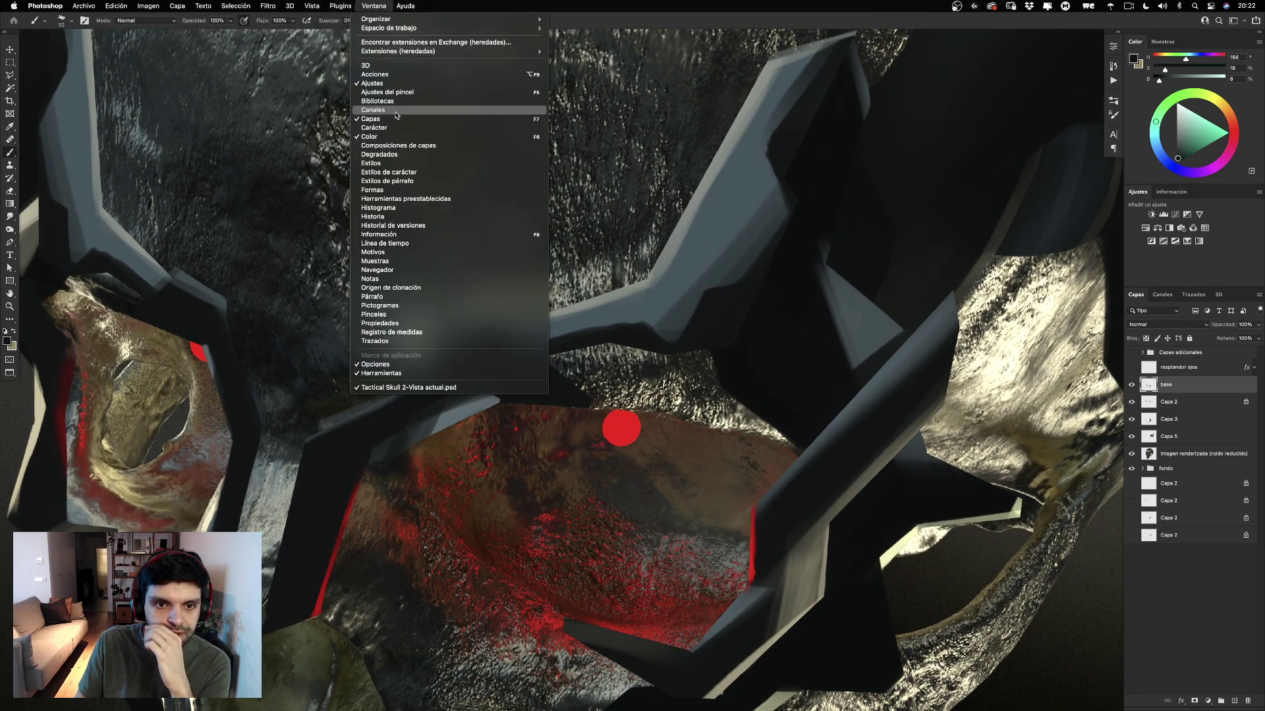
left_click(420, 270)
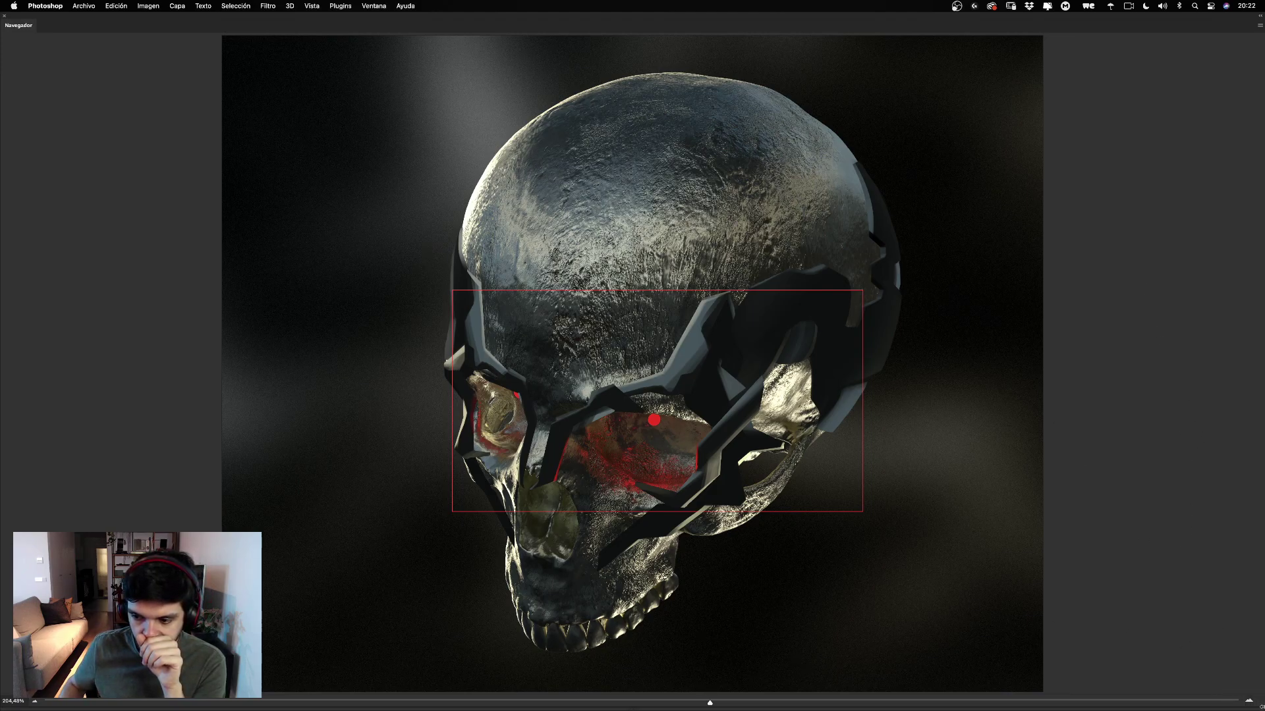
left_click_drag(1260, 707, 296, 285)
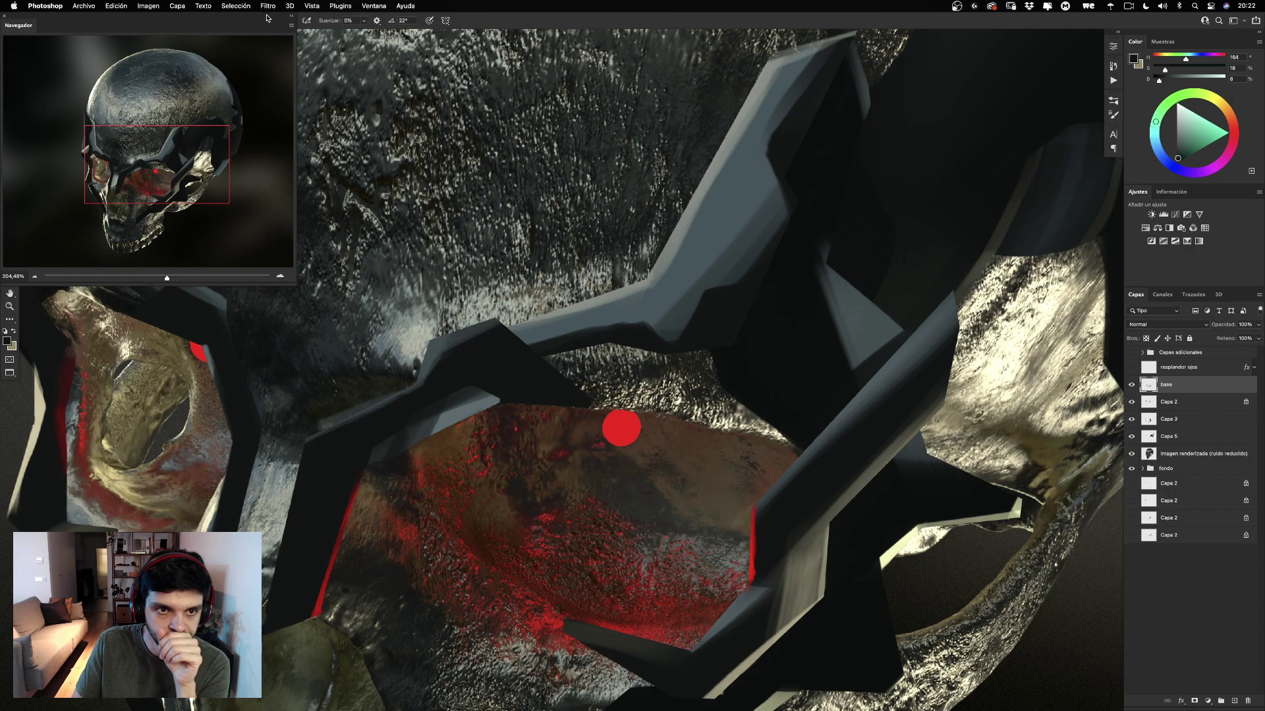
left_click_drag(148, 25, 284, 167)
left_click_drag(430, 426, 404, 392)
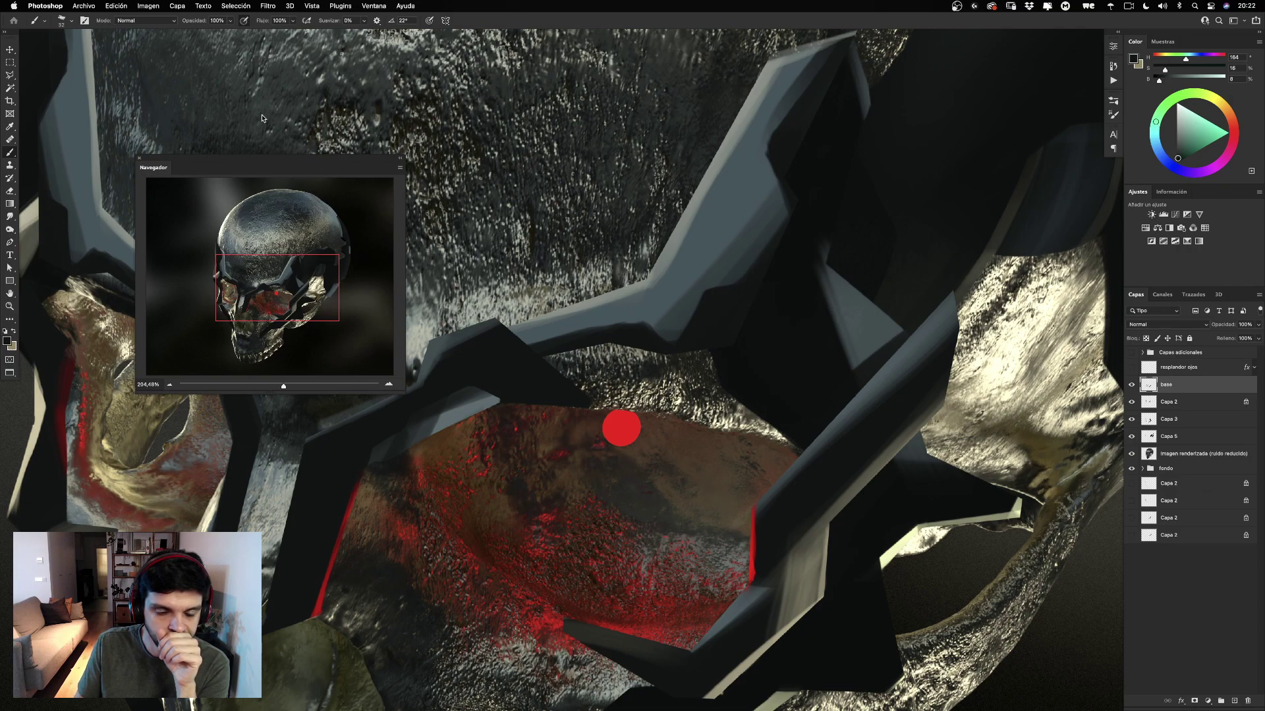
left_click_drag(296, 160, 181, 38)
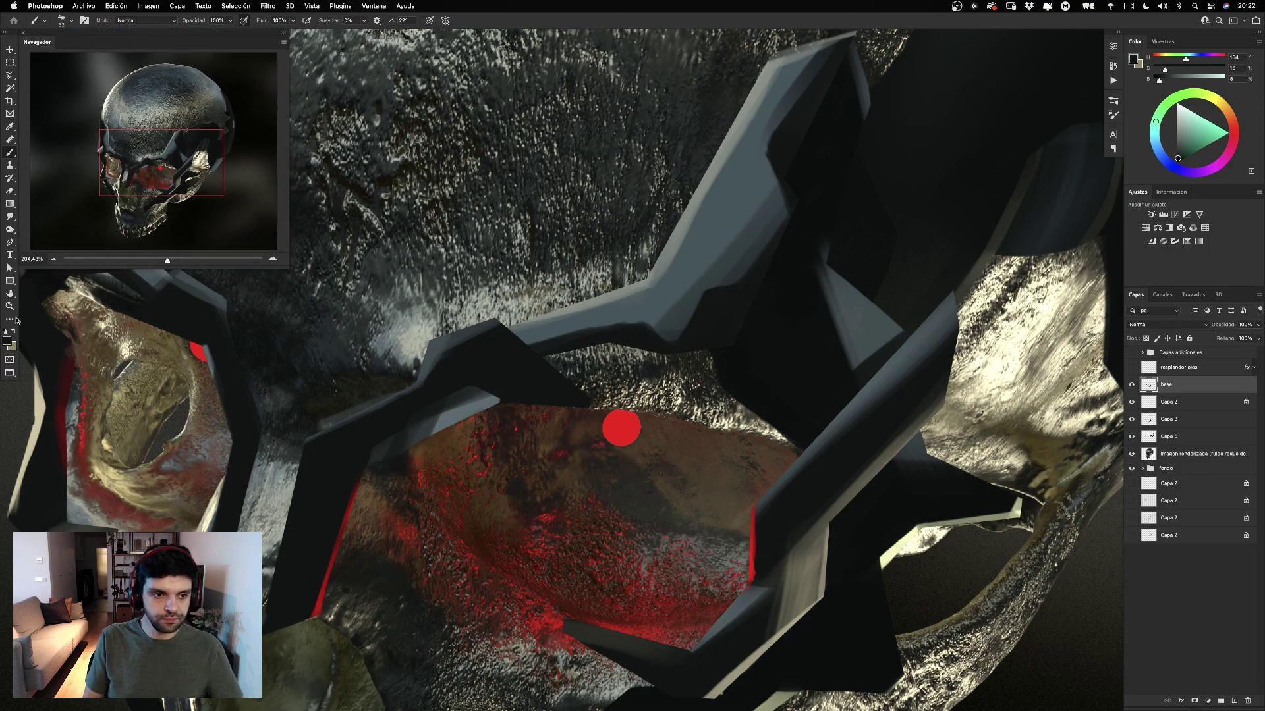
Try dark brush extensions from the lower tip of the brow plate over the near eye socket, and undo them.
key("z")
left_click_drag(555, 332, 546, 332)
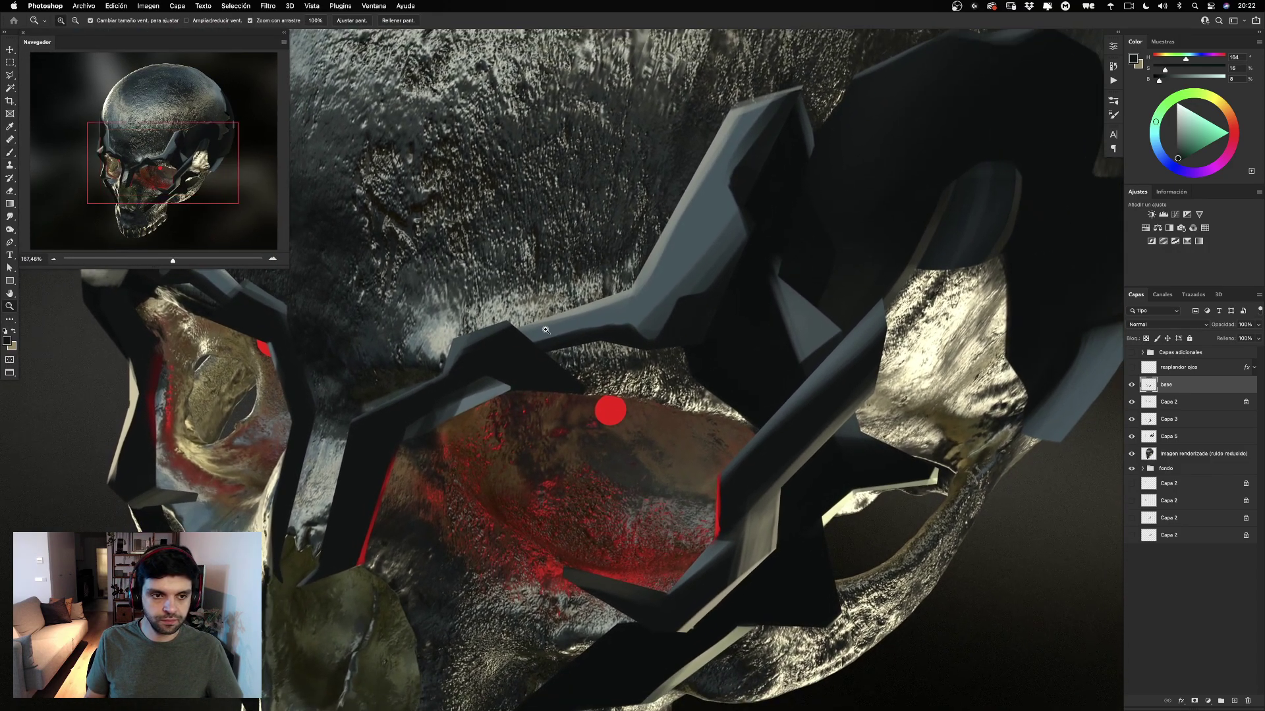
mouse_move(509, 255)
left_mouse_down()
mouse_move(644, 271)
mouse_move(584, 310)
mouse_move(578, 293)
mouse_move(612, 337)
left_mouse_up()
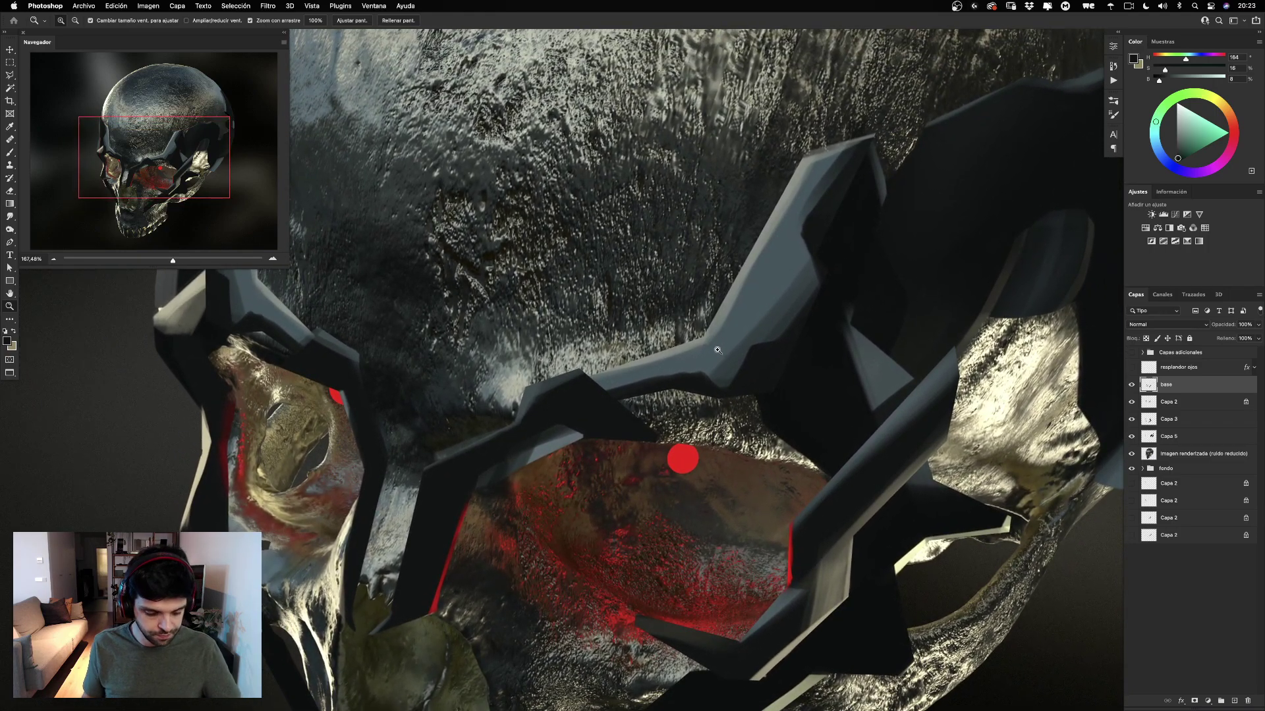
key("b")
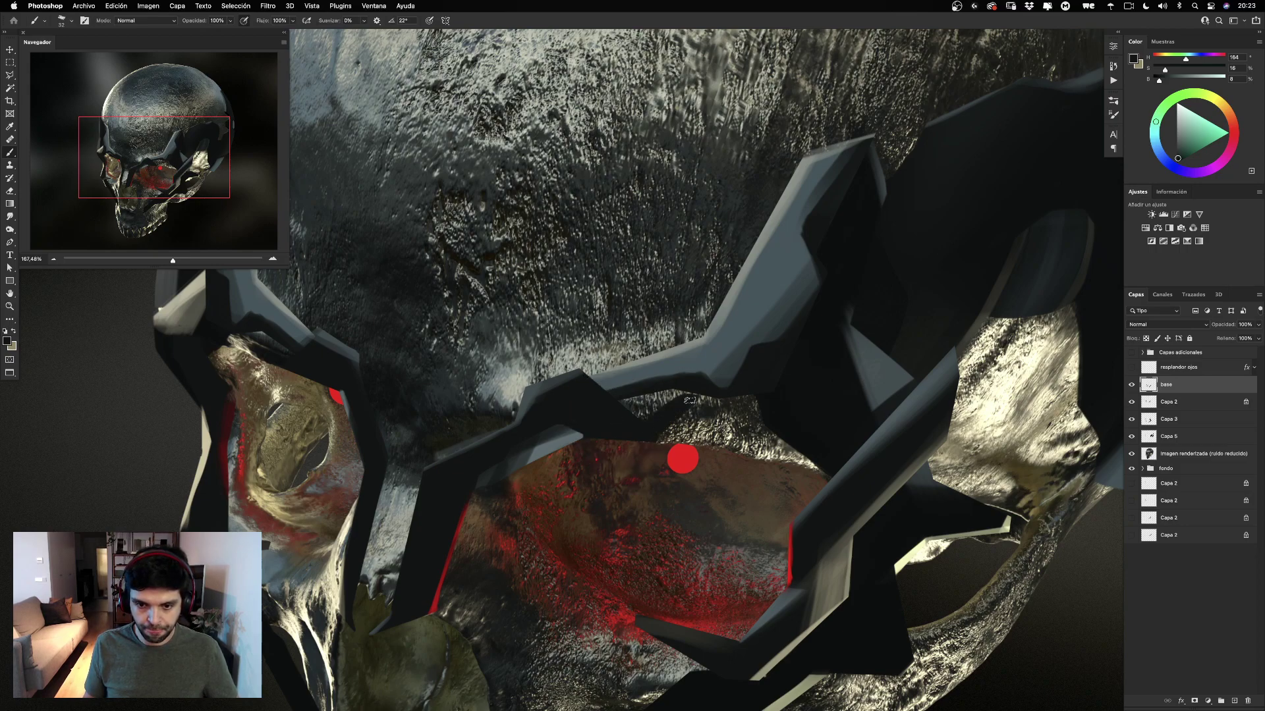
mouse_move(679, 397)
left_mouse_down()
mouse_move(640, 416)
mouse_move(626, 416)
mouse_move(627, 401)
left_mouse_up()
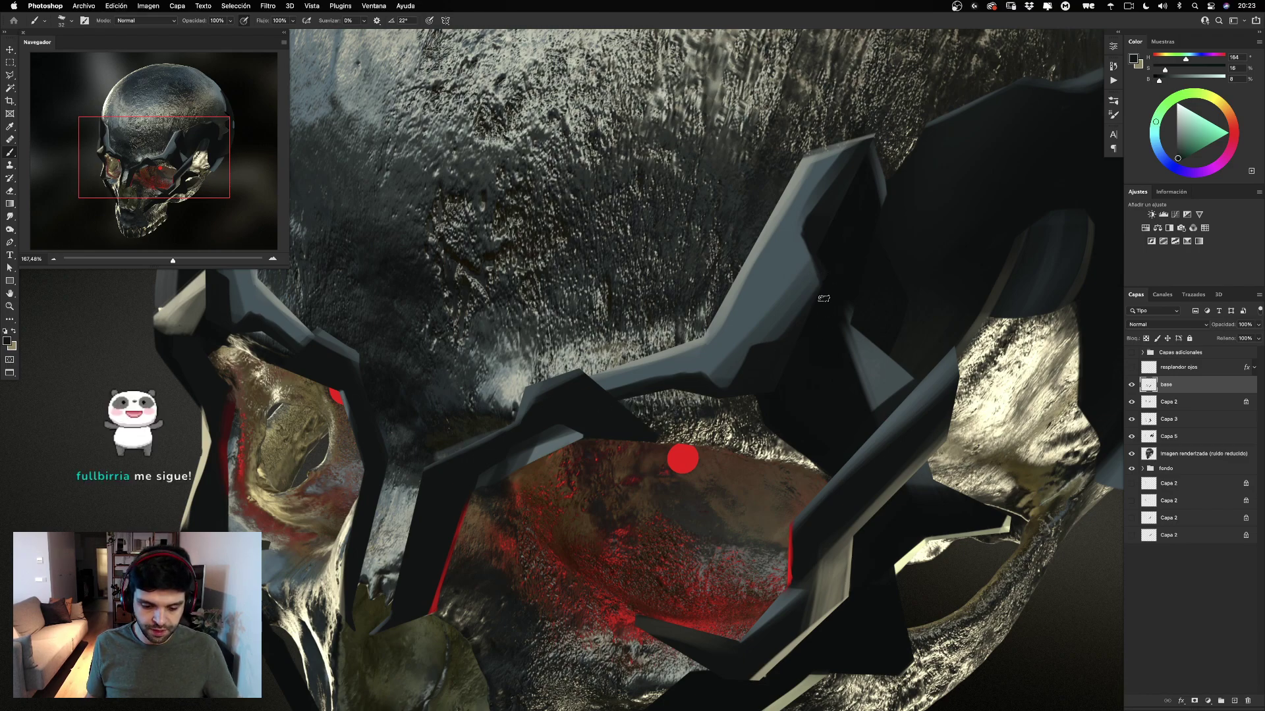
mouse_move(821, 291)
left_mouse_down()
mouse_move(757, 353)
mouse_move(744, 328)
mouse_move(688, 324)
left_mouse_up()
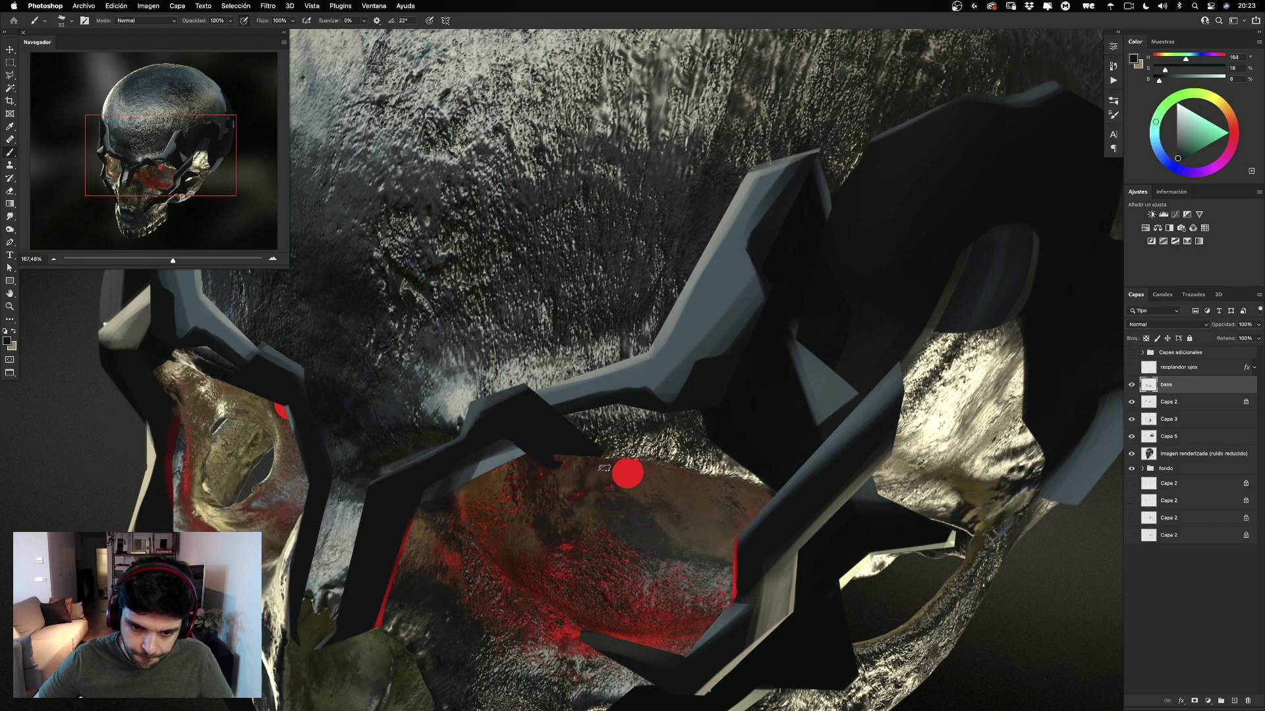
mouse_move(604, 467)
left_mouse_down()
mouse_move(698, 328)
mouse_move(668, 306)
mouse_move(584, 436)
mouse_move(593, 460)
mouse_move(612, 456)
mouse_move(582, 456)
left_mouse_up()
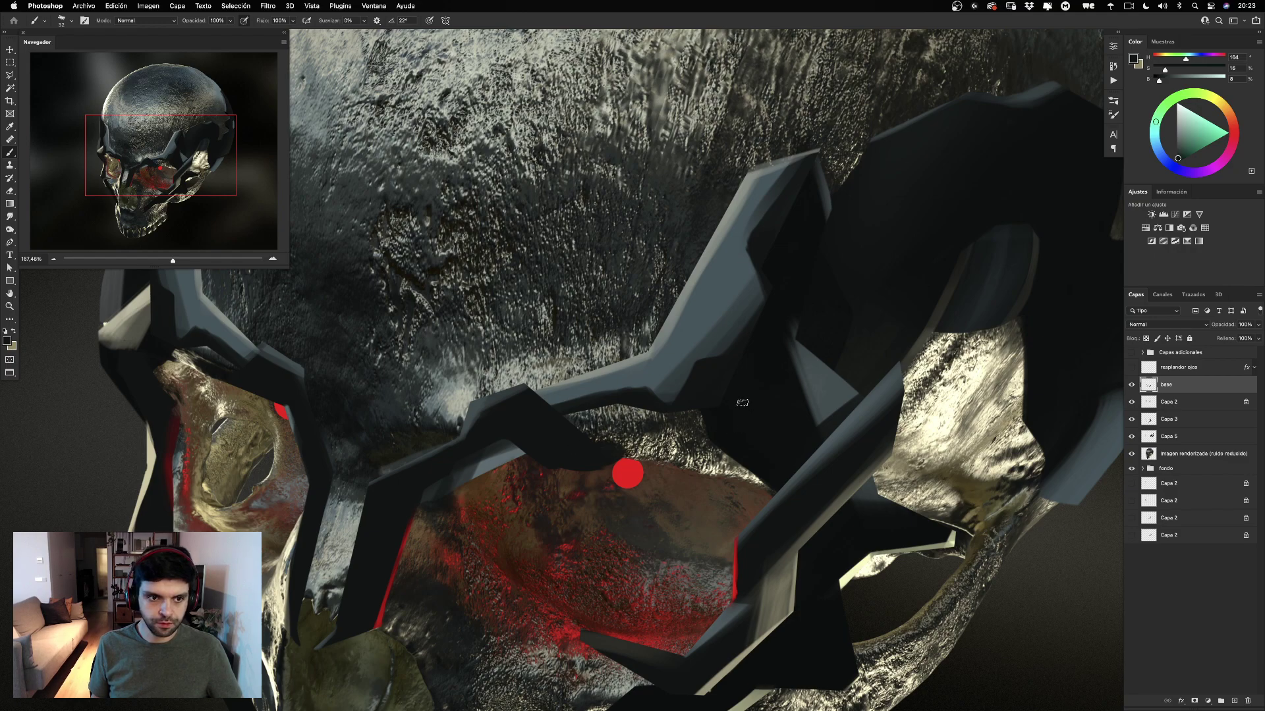
key("super+z")
key("super+z")
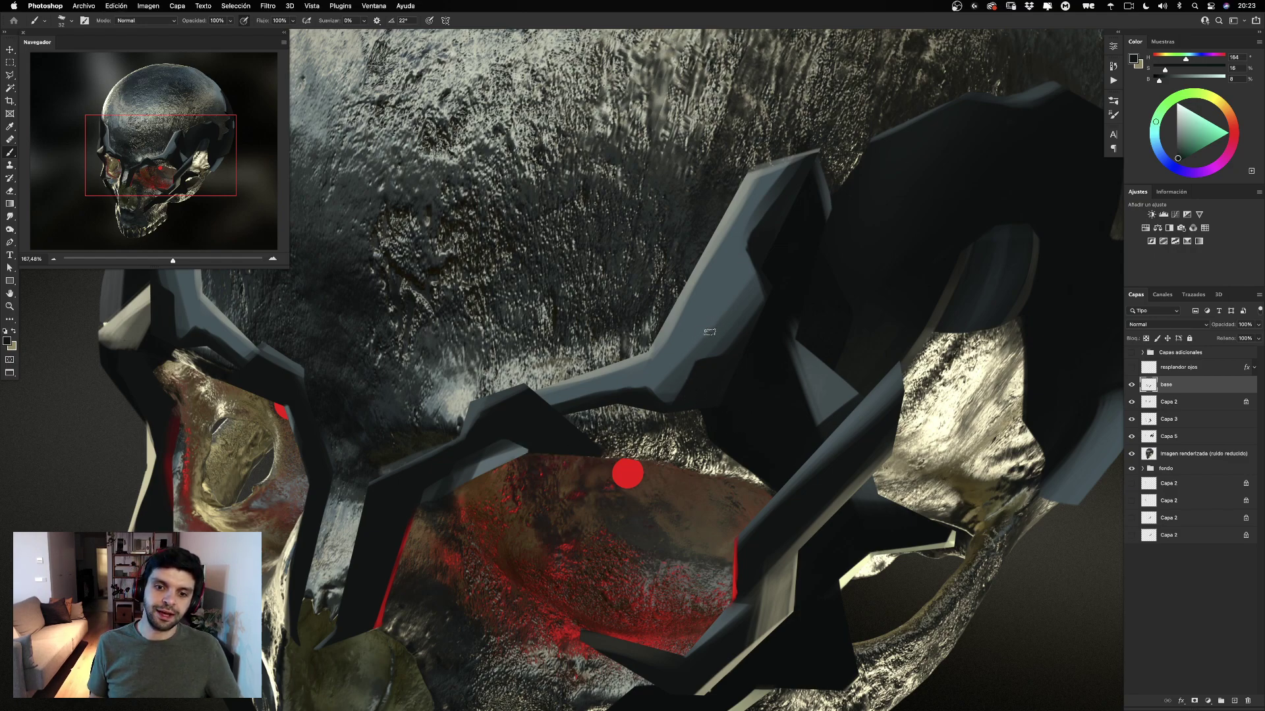
Paint a thin dark strut from the brow plate's lower tip up to the blue-grey plate, undoing the fill of the gap above it.
left_click_drag(602, 444, 764, 330)
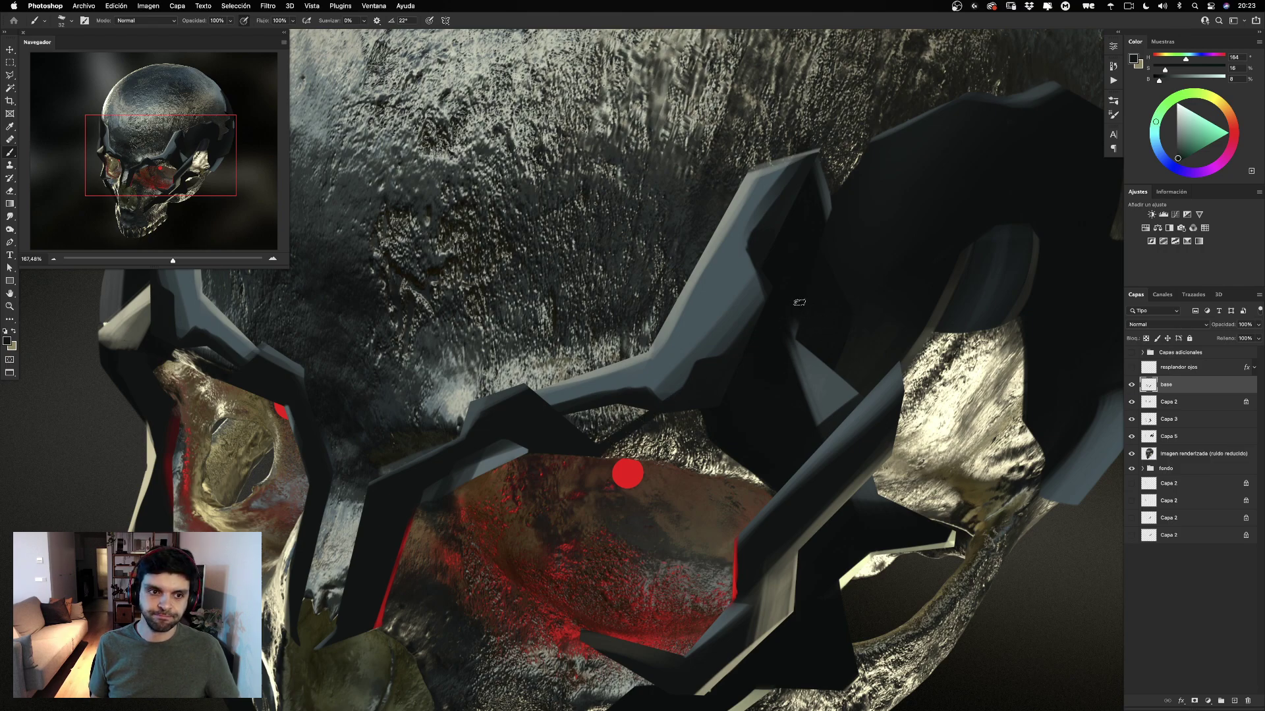
mouse_move(658, 394)
left_mouse_down("ctrl+alt")
mouse_move(676, 393)
mouse_move(605, 423)
left_mouse_up("ctrl+alt")
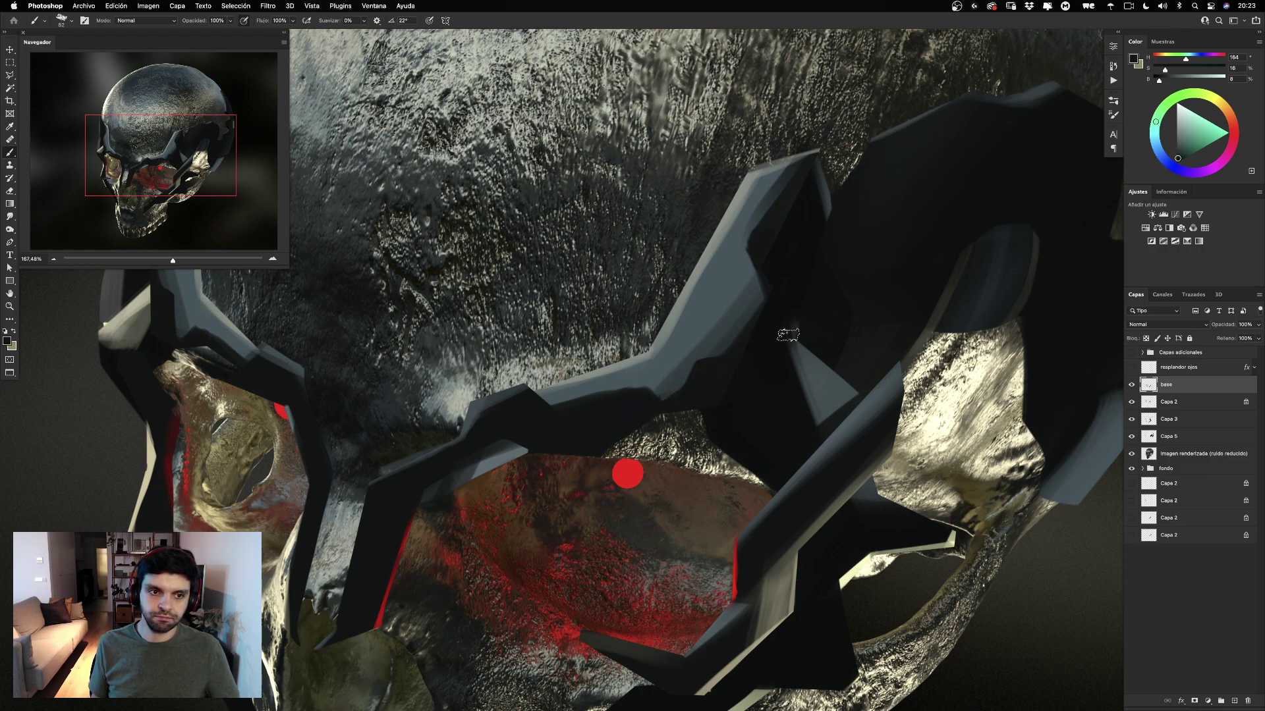
key("super+z")
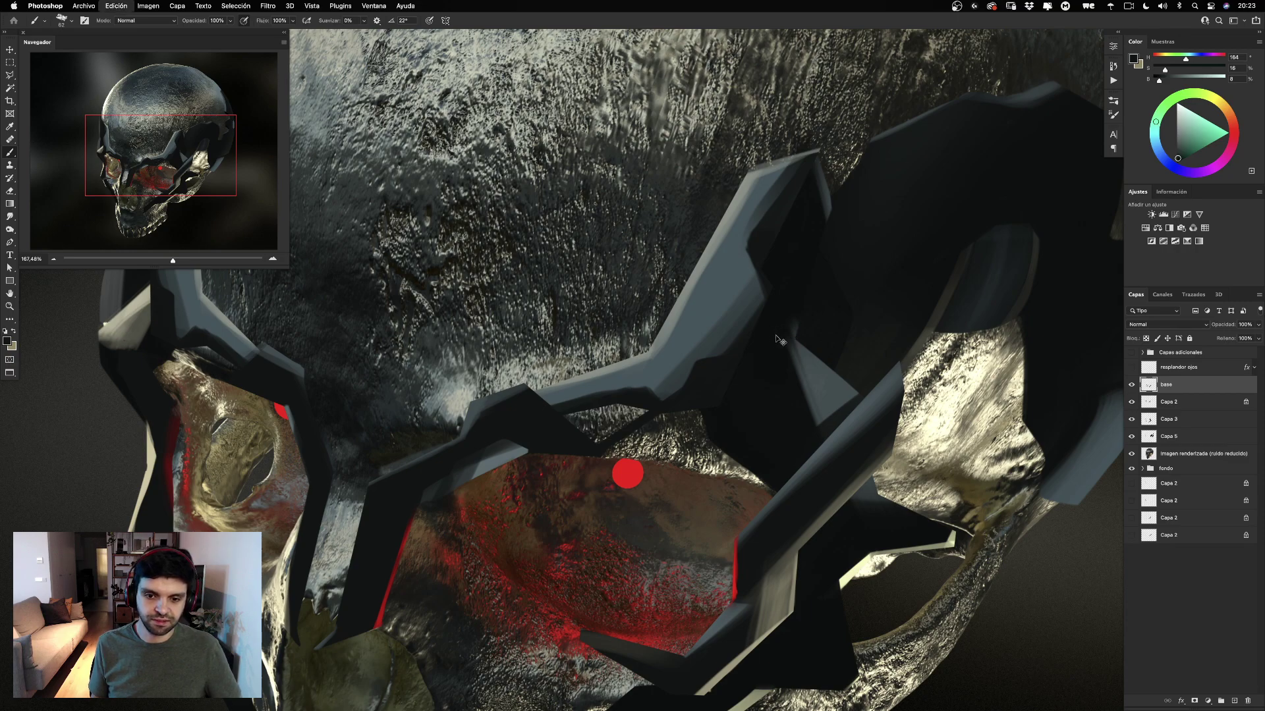
Select layer Capa 2, sample the plate's blue-grey tone and paint along its lower edge above the near eye socket, undoing the first stroke.
left_click(1131, 401)
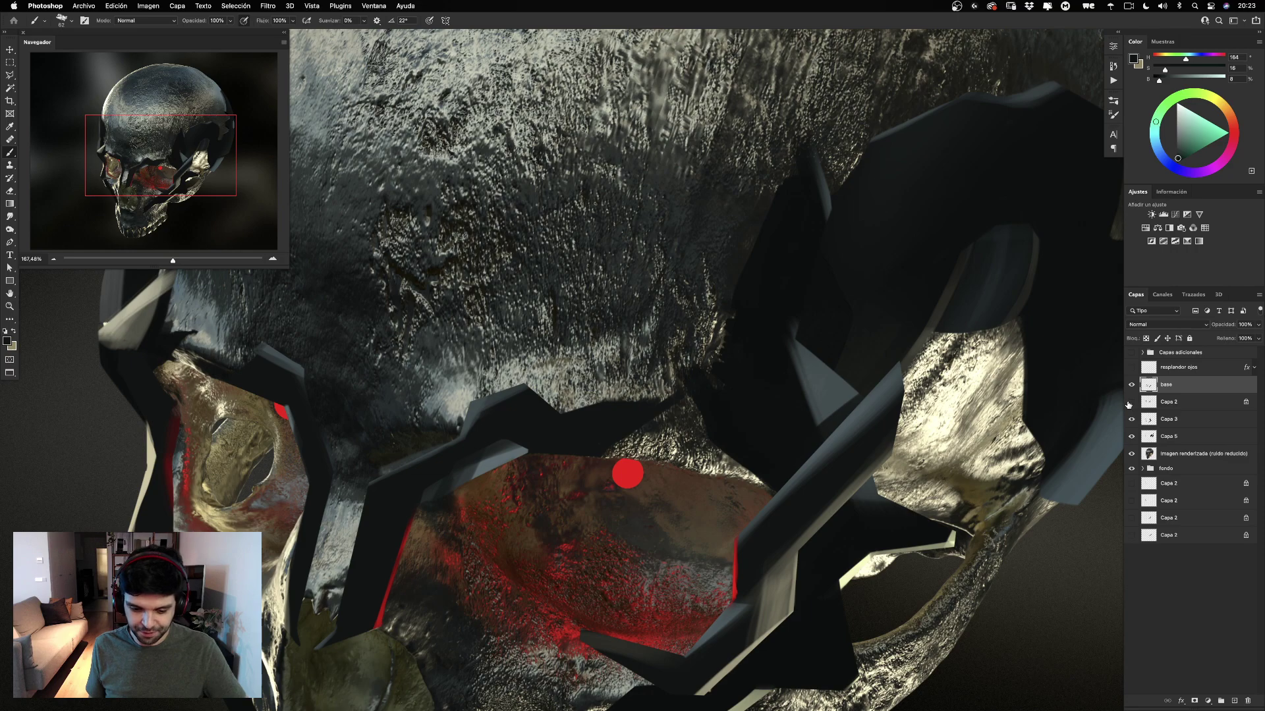
left_click(1131, 402)
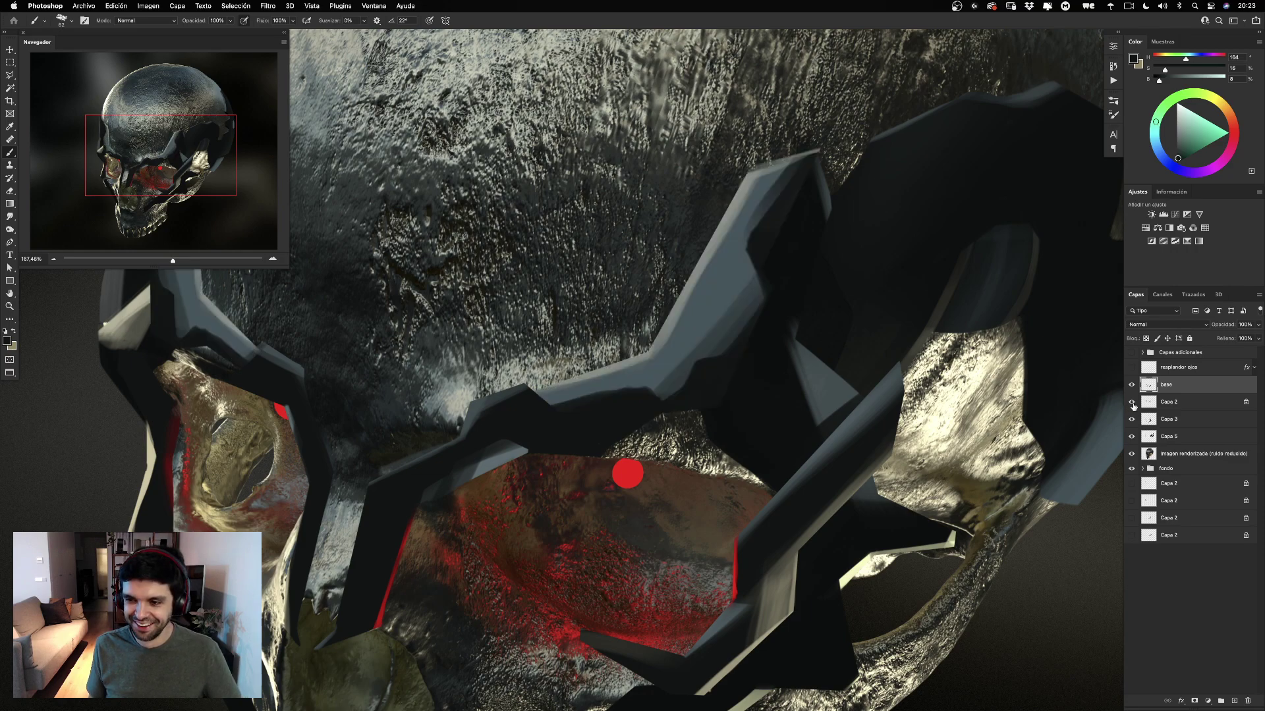
left_click(1191, 407)
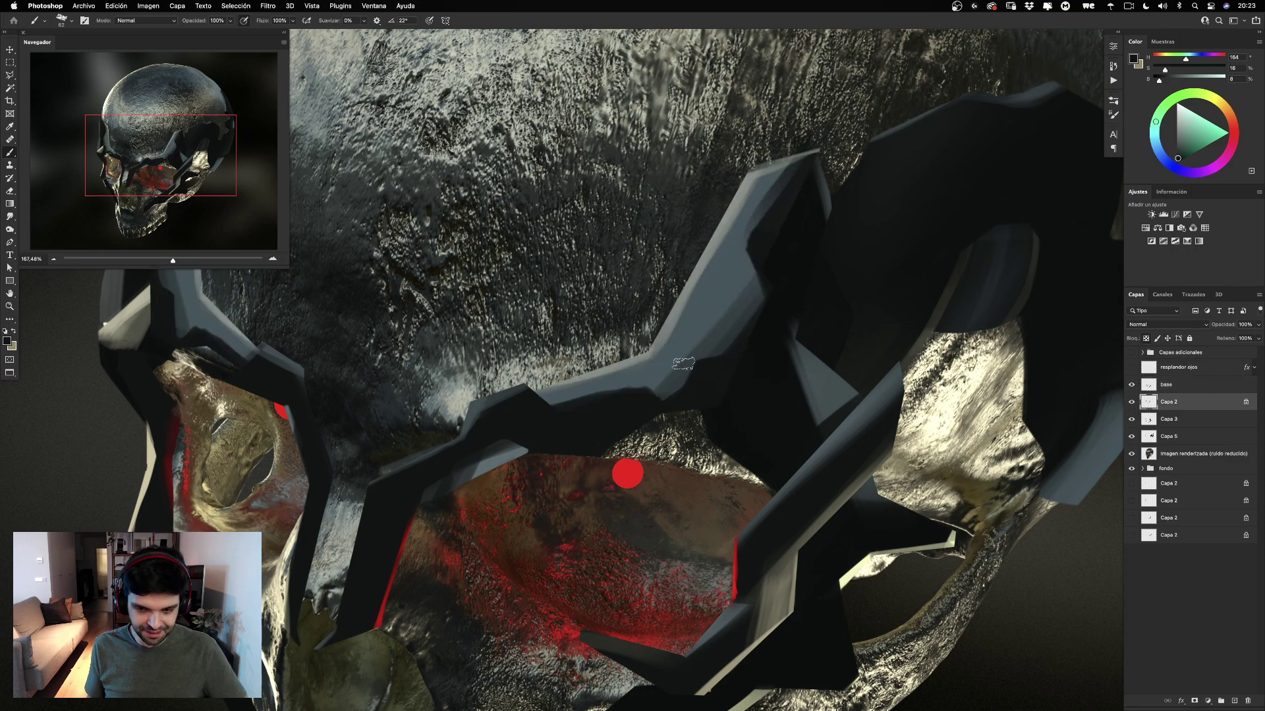
left_click(642, 374, "alt")
left_click_drag(548, 410, 702, 361)
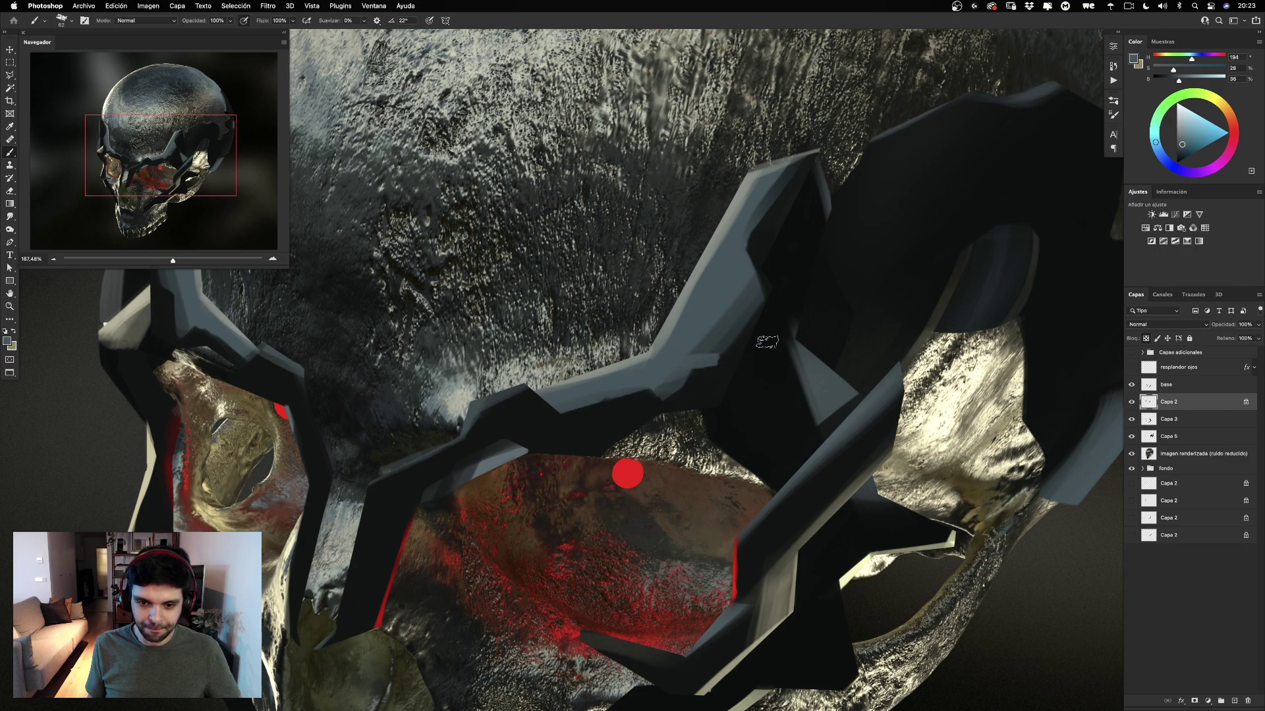
key("super+z")
mouse_move(565, 405)
left_mouse_down()
mouse_move(649, 388)
mouse_move(554, 407)
mouse_move(689, 369)
left_mouse_up()
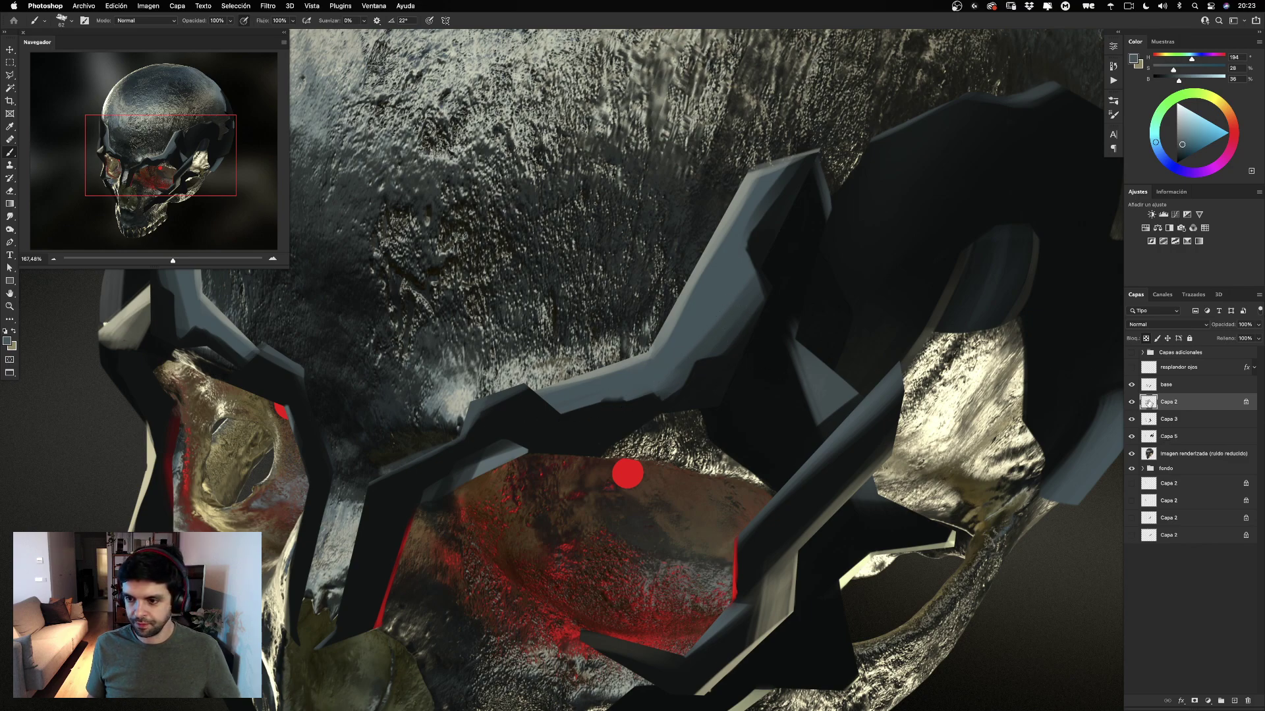
Return to layer base and try erasing paint along the blue-grey brow plate's lower edge, undoing the attempt.
left_click(1131, 385)
left_click(1131, 384)
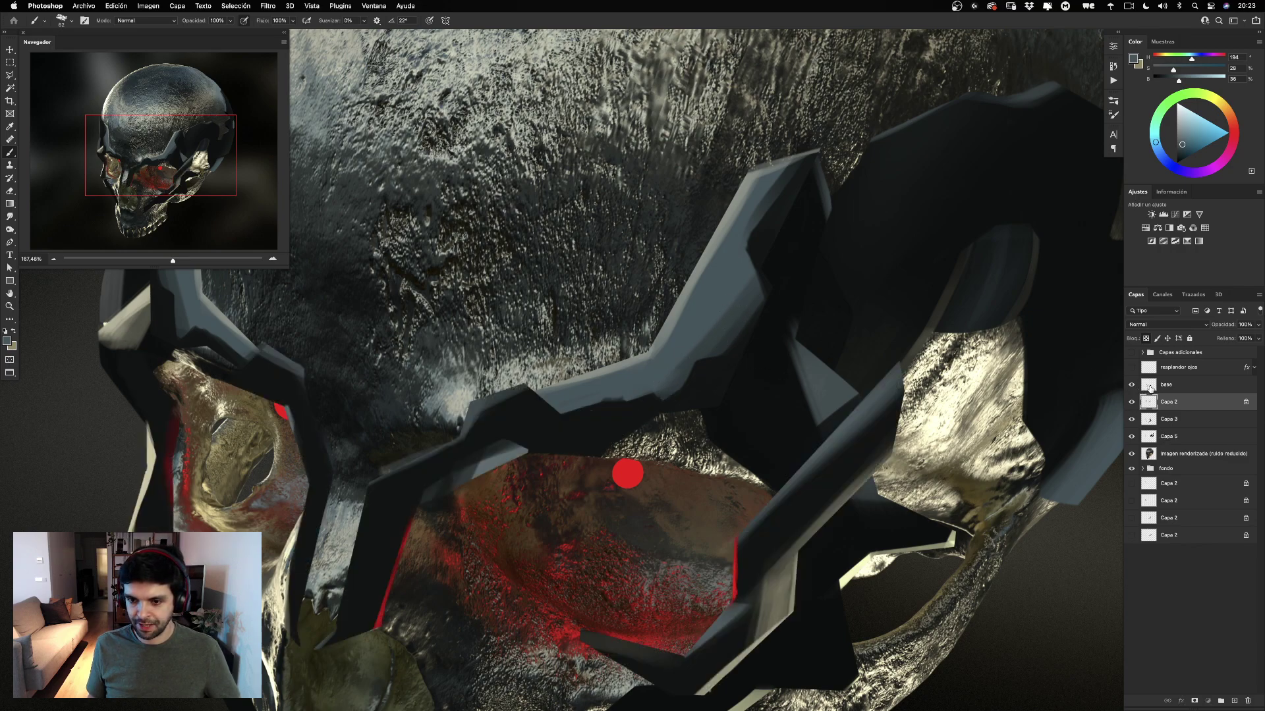
left_click(1172, 385)
key("e")
left_click_drag(592, 398, 574, 398)
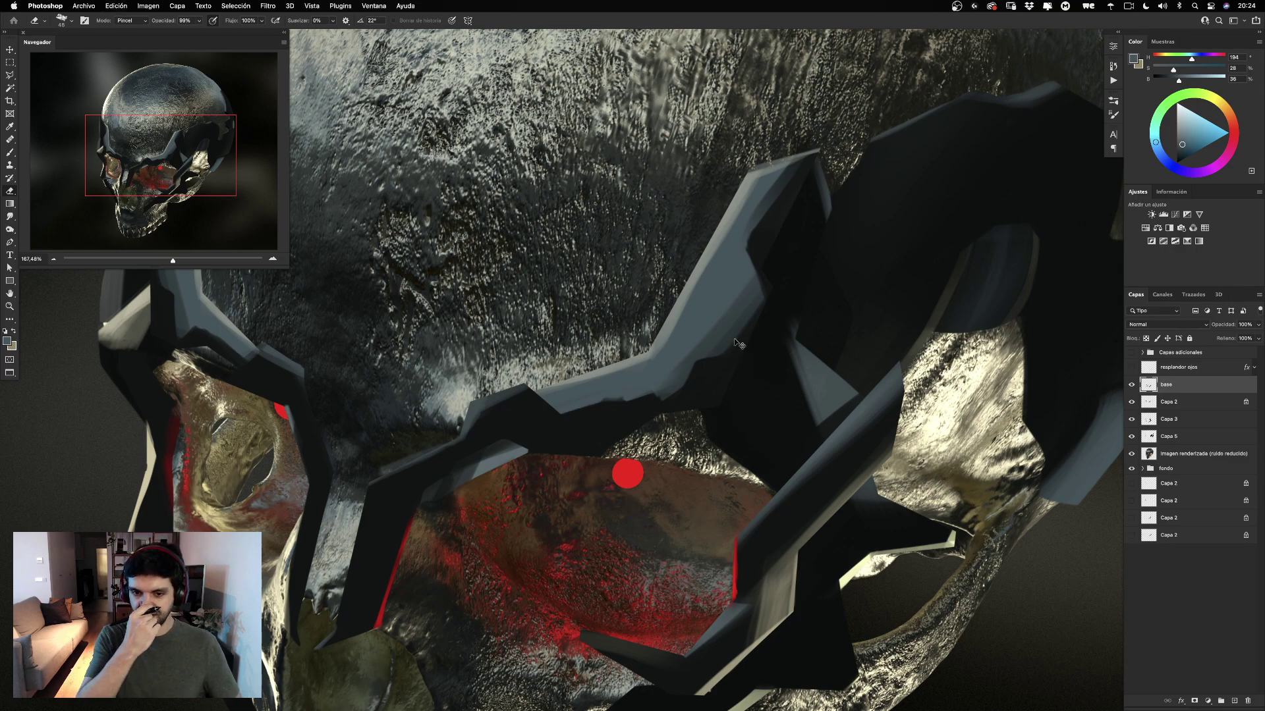
key("super+comma")
key("super+comma")
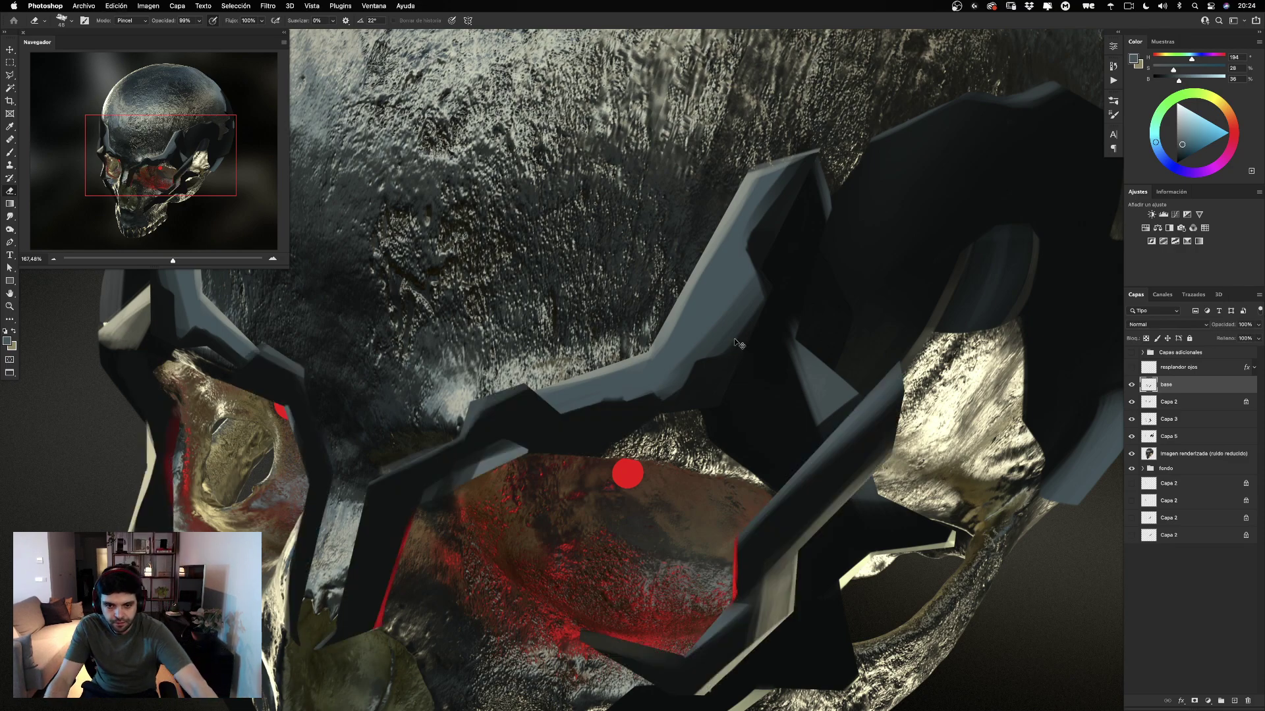
key("super+z")
key("super+z")
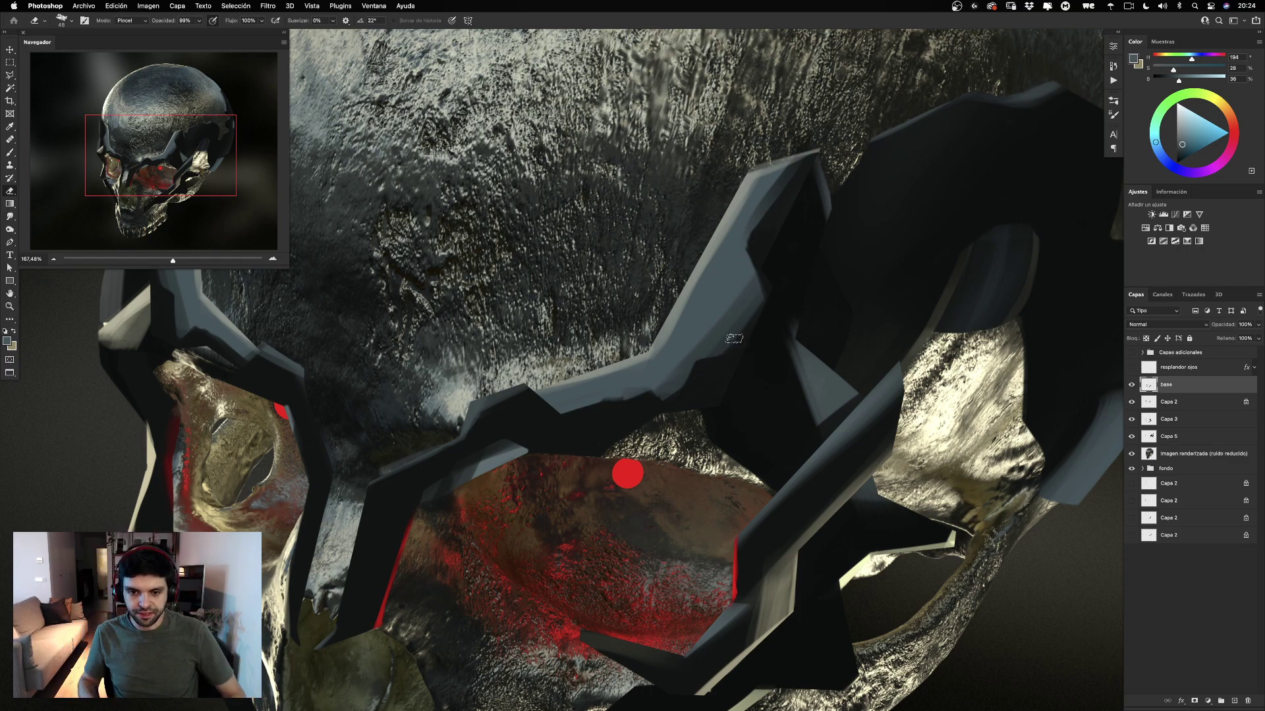
Sample the near-black tone and fill the underside of the far eye socket's brow plate, undoing a trial stroke on the near plate.
key("b")
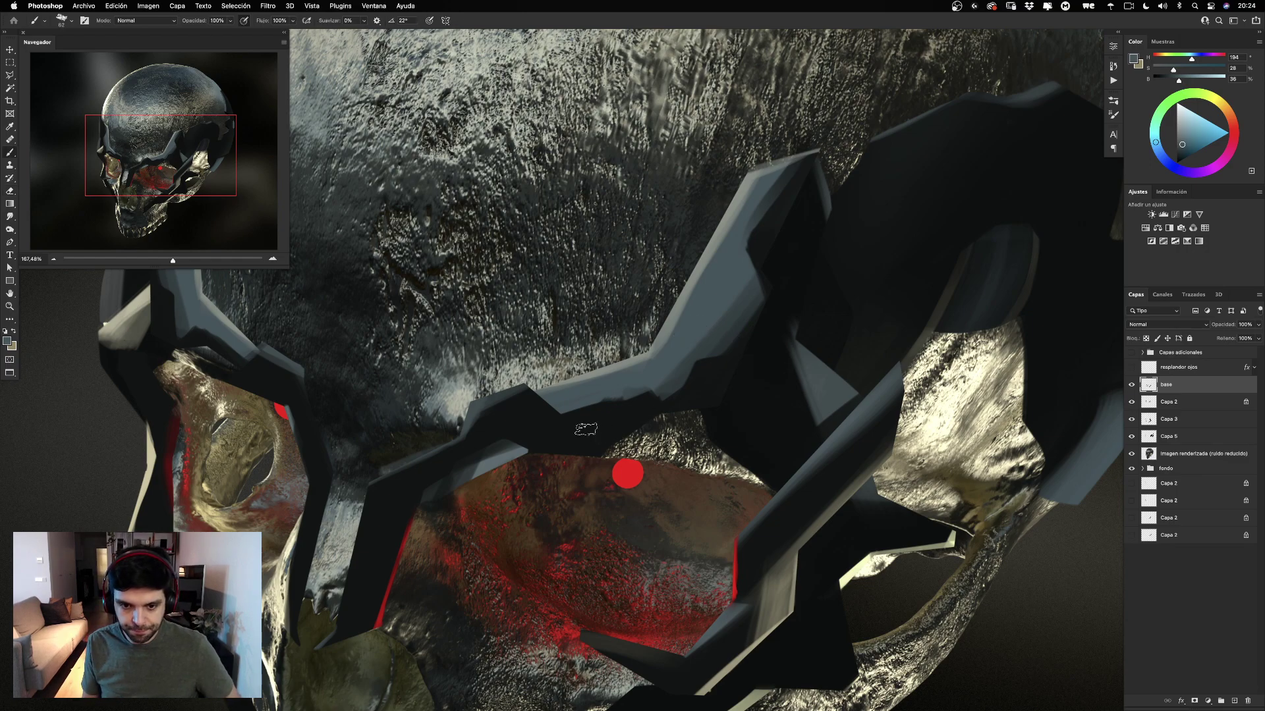
left_click(637, 398, "alt")
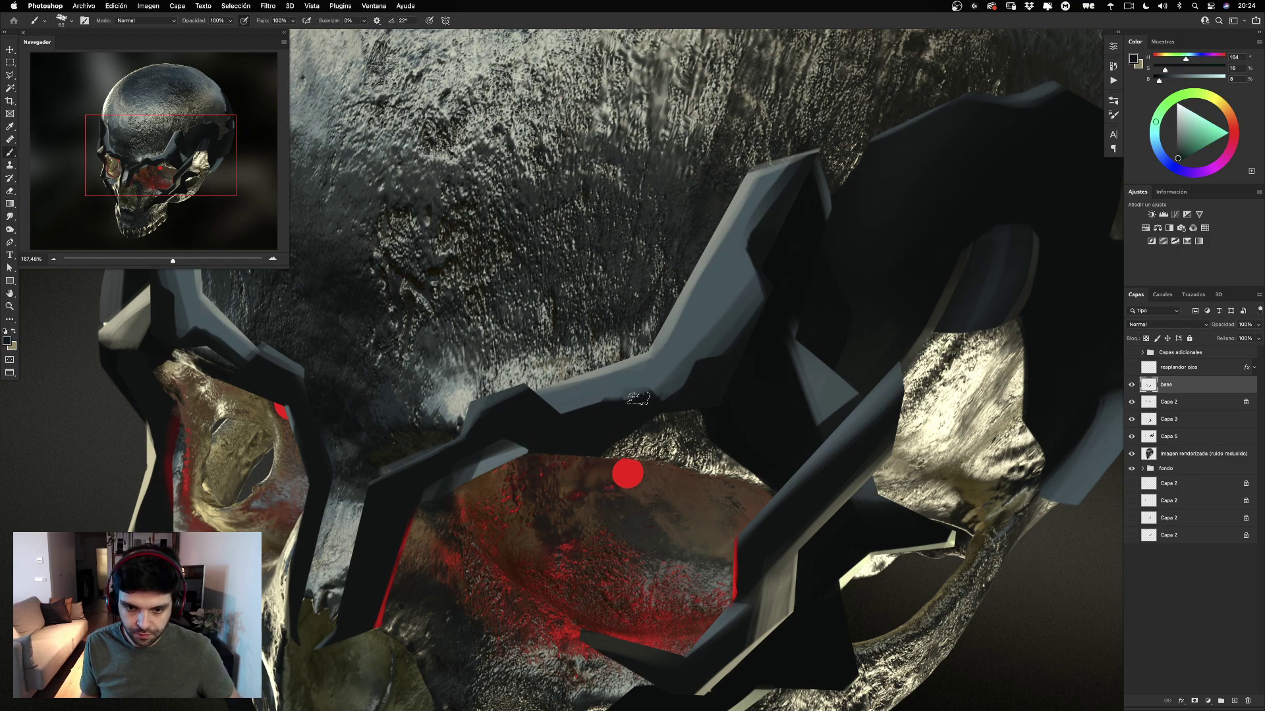
left_click_drag(586, 412, 683, 374)
key("super+z")
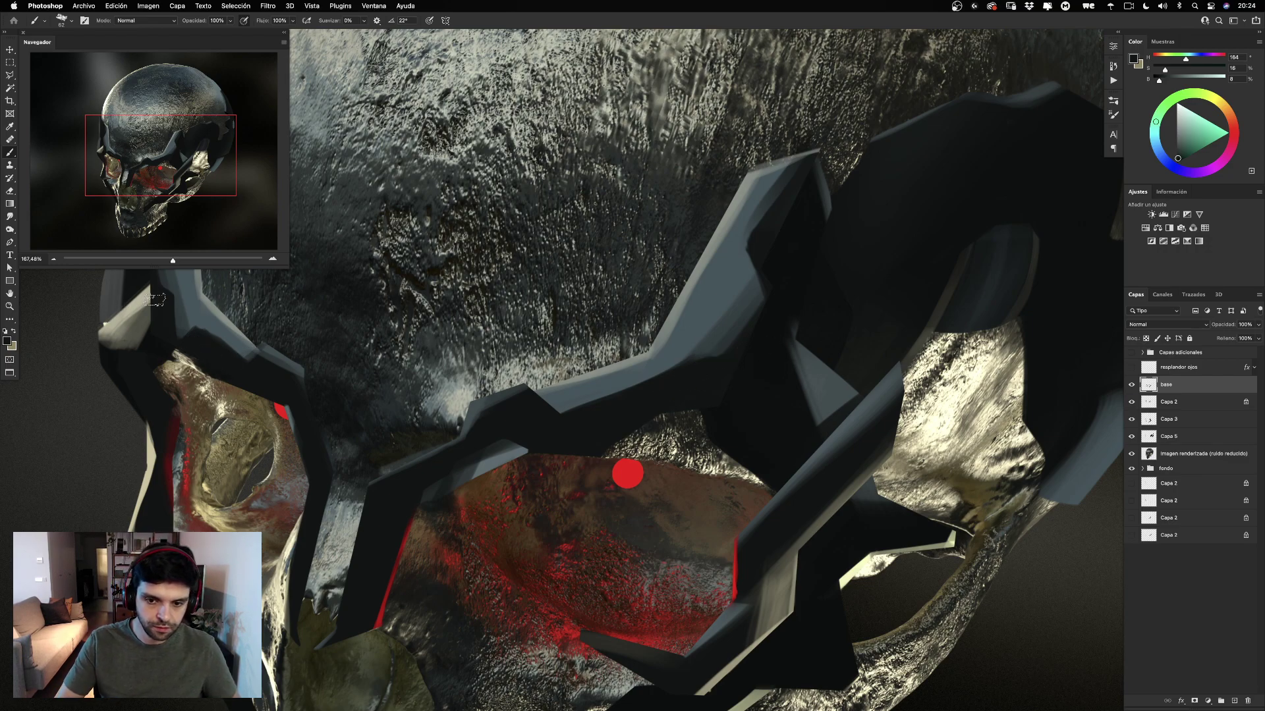
left_click_drag(204, 346, 227, 364, "ctrl+alt")
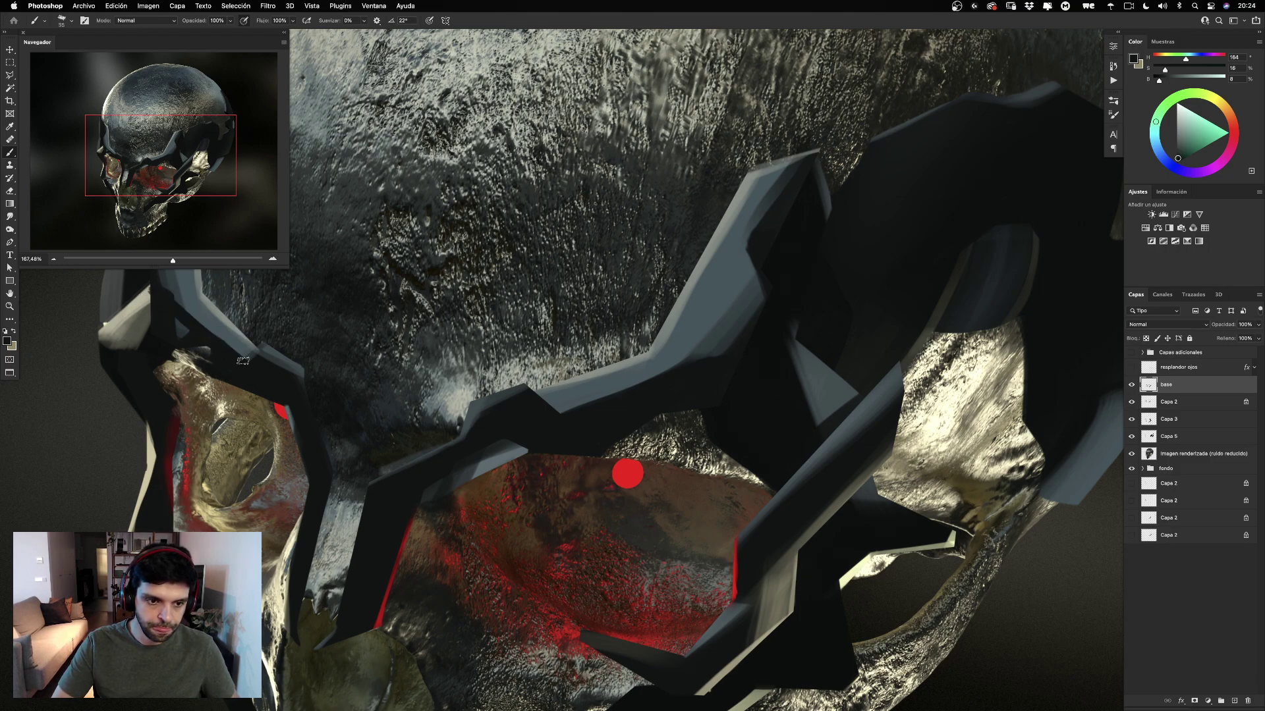
left_click_drag(216, 316, 298, 358)
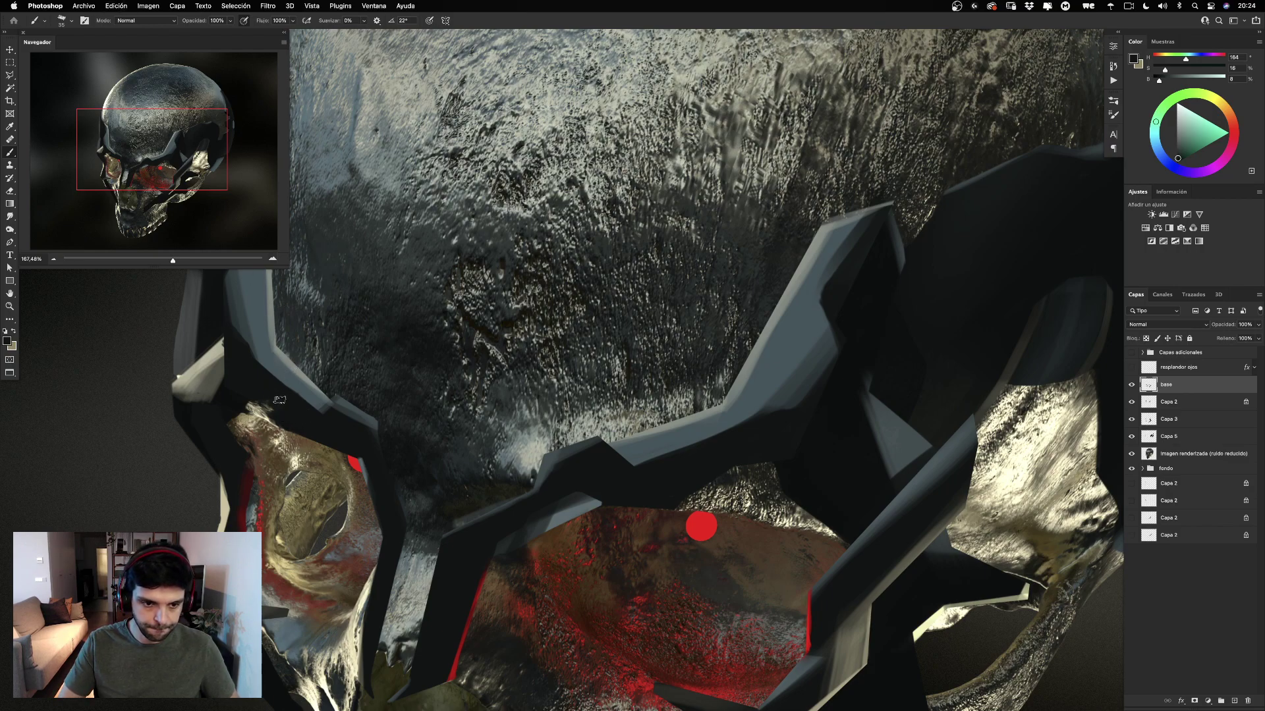
left_click_drag(279, 400, 670, 259)
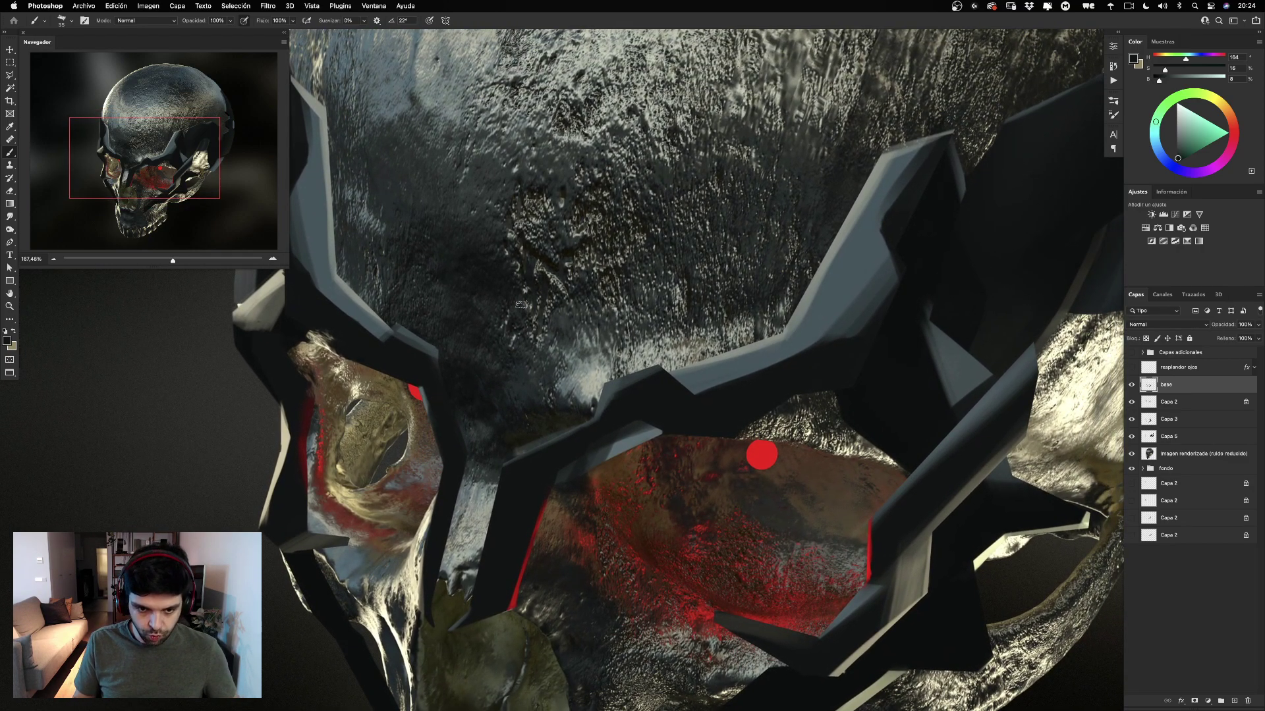
Add a new layer above base and paint two dark spikes rising from the inner brow plates onto the forehead.
key("super+minus")
key("super+minus")
key("super+minus")
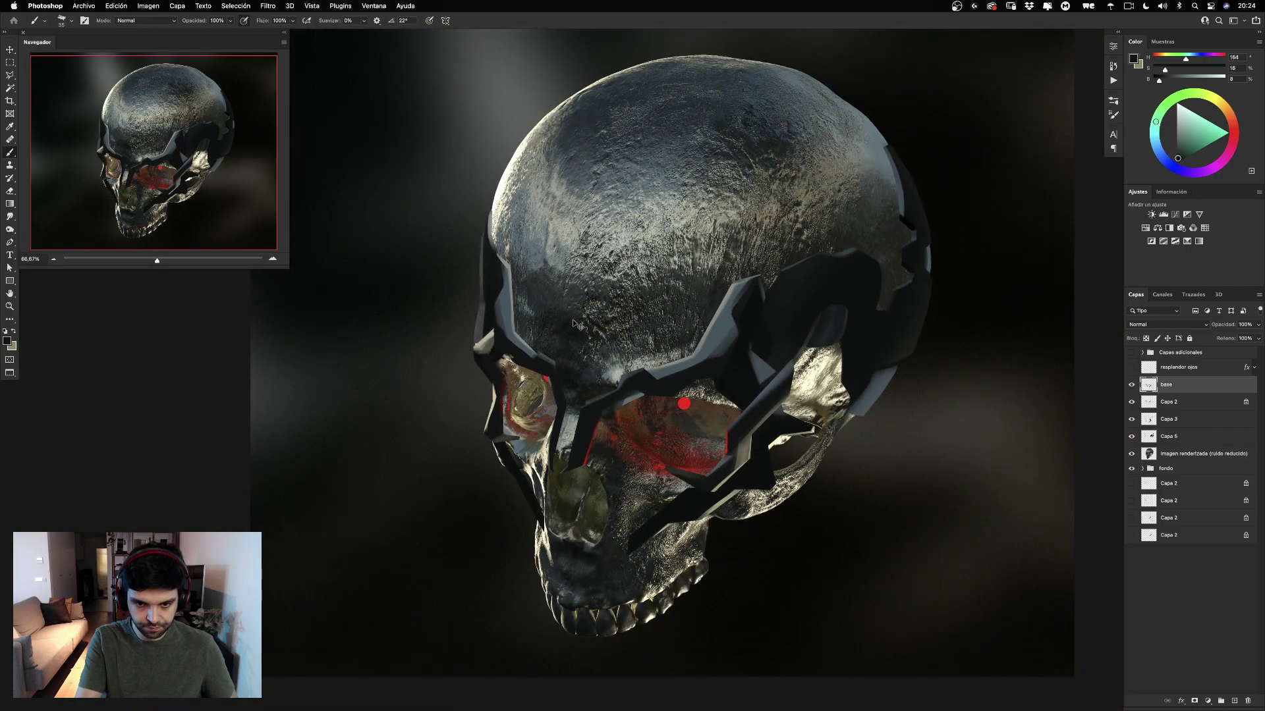
key("super+plus")
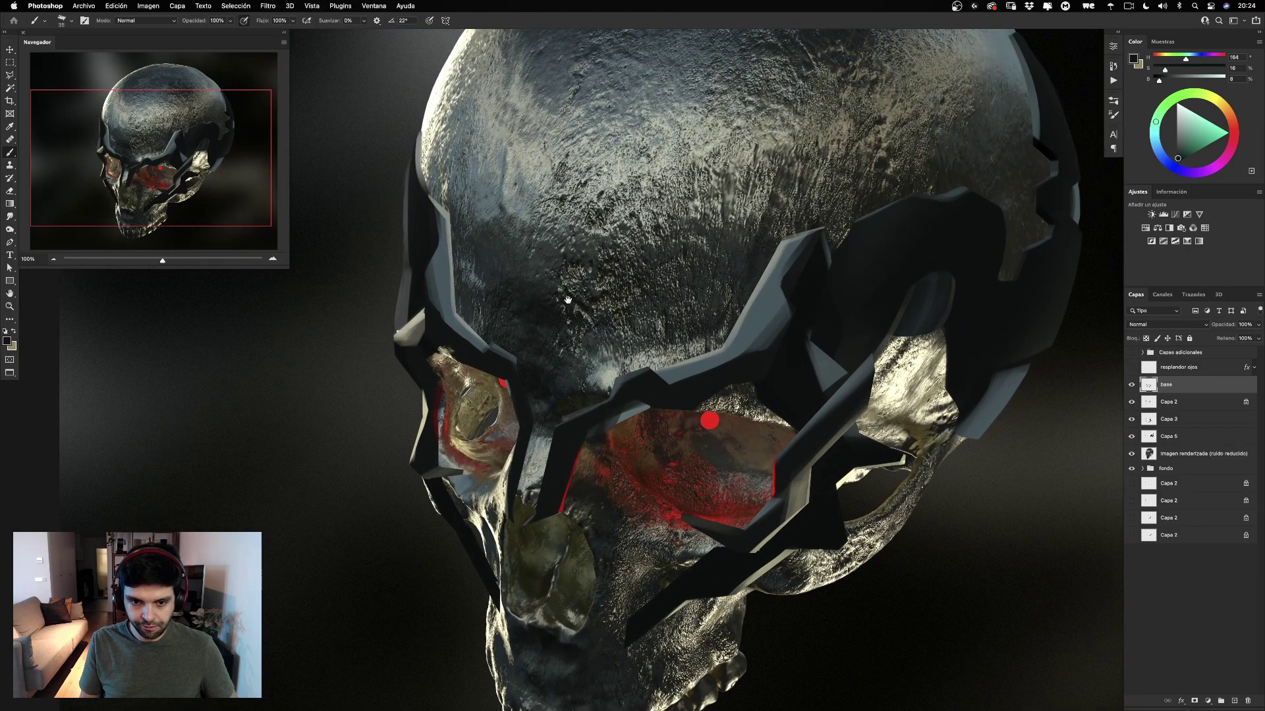
left_click_drag(568, 300, 547, 308)
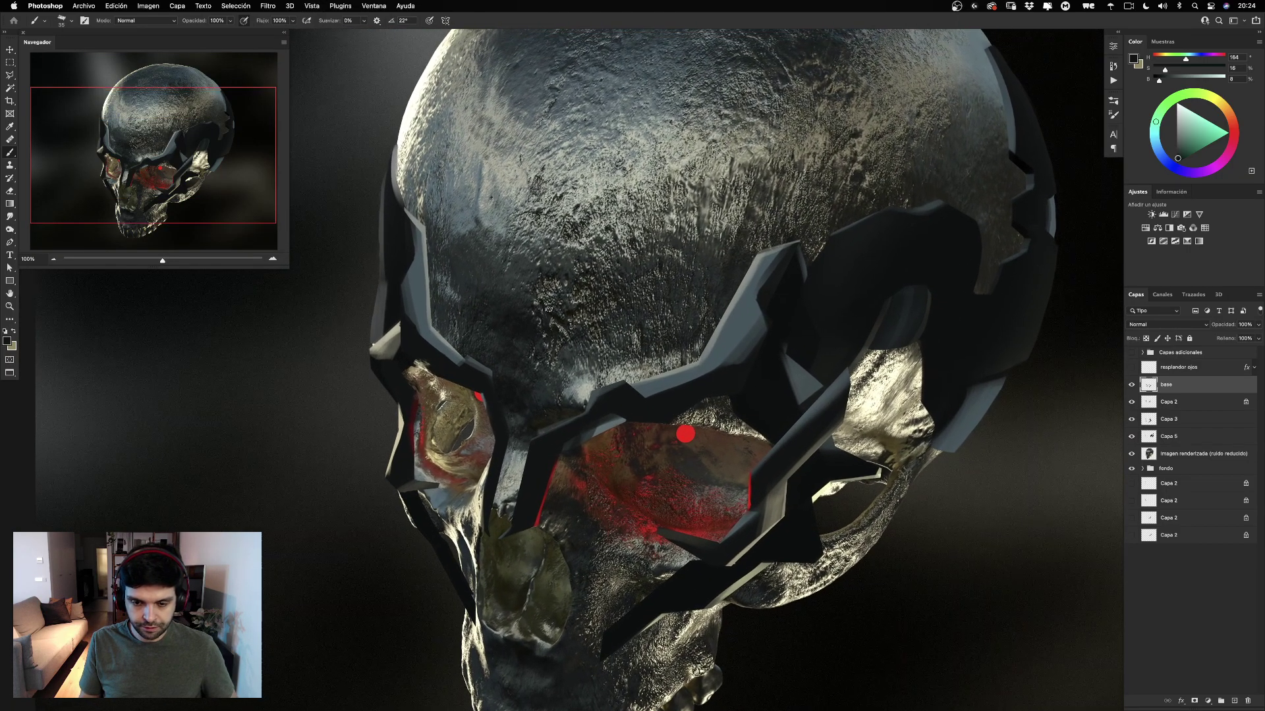
right_click(623, 367)
left_click(484, 362)
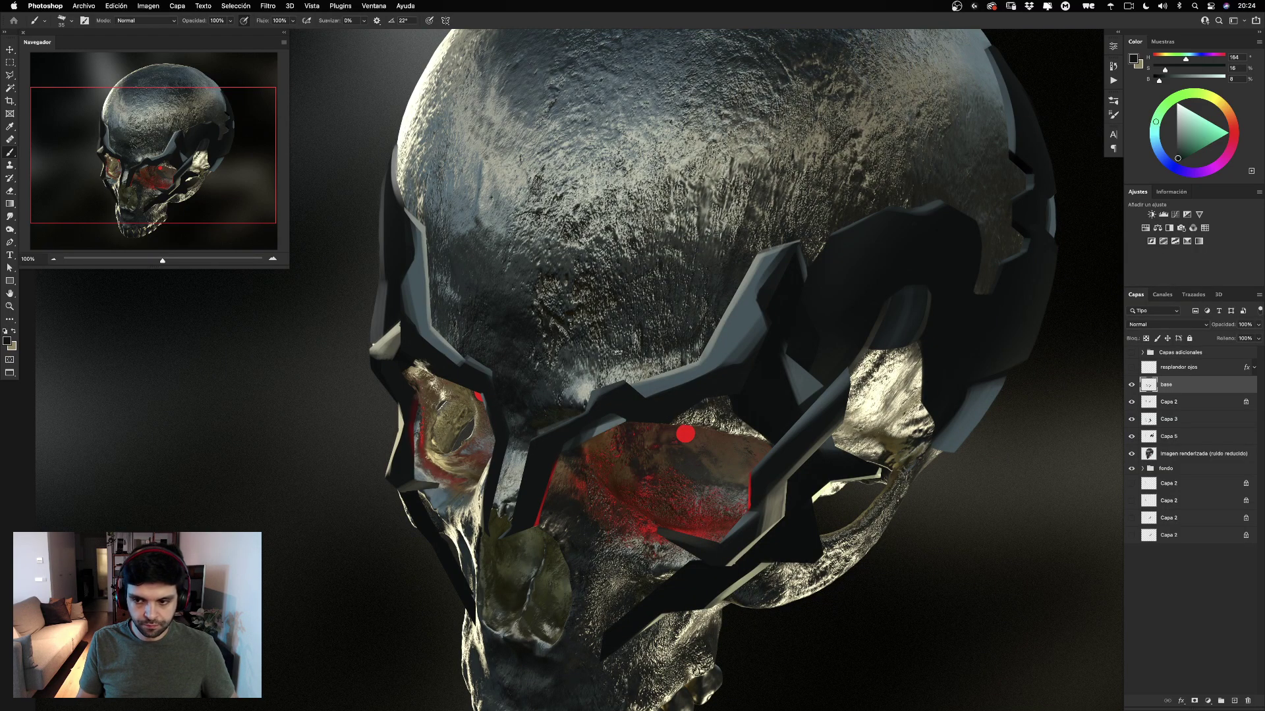
left_click(1235, 701)
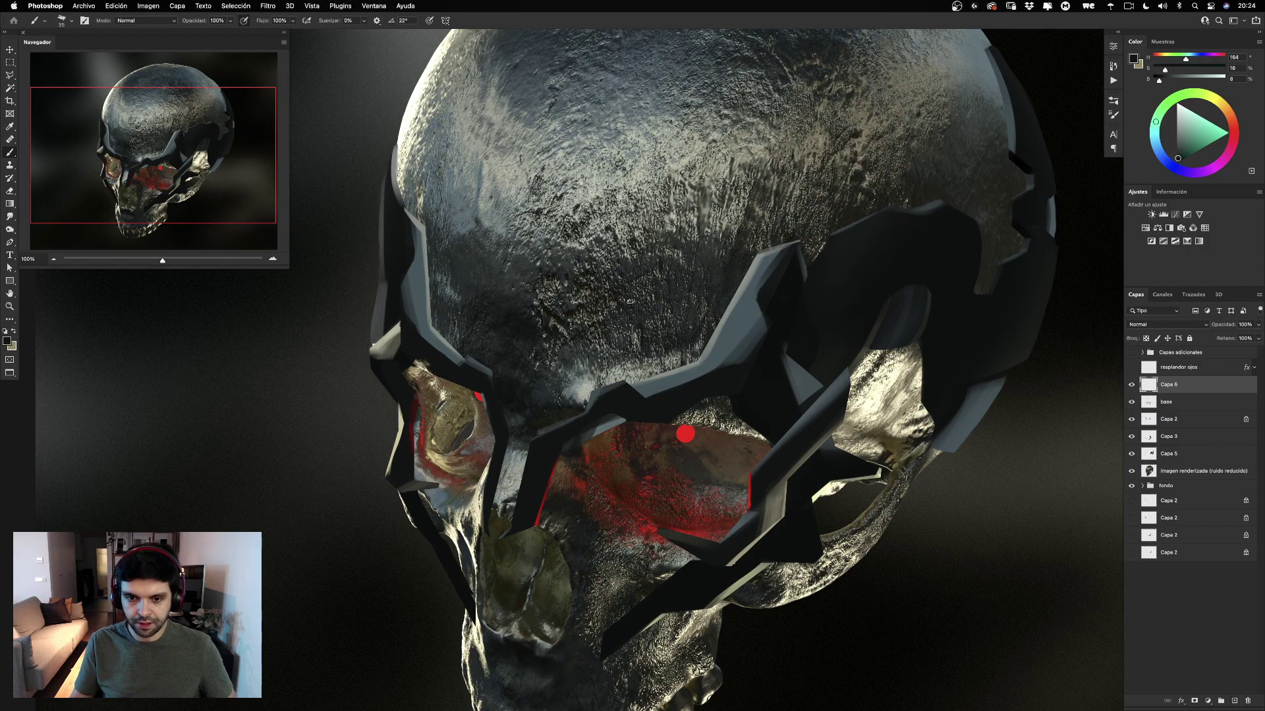
mouse_move(630, 301)
left_mouse_down("ctrl+alt")
mouse_move(646, 301)
mouse_move(598, 399)
left_mouse_up("ctrl+alt")
left_click_drag(608, 333, 612, 384)
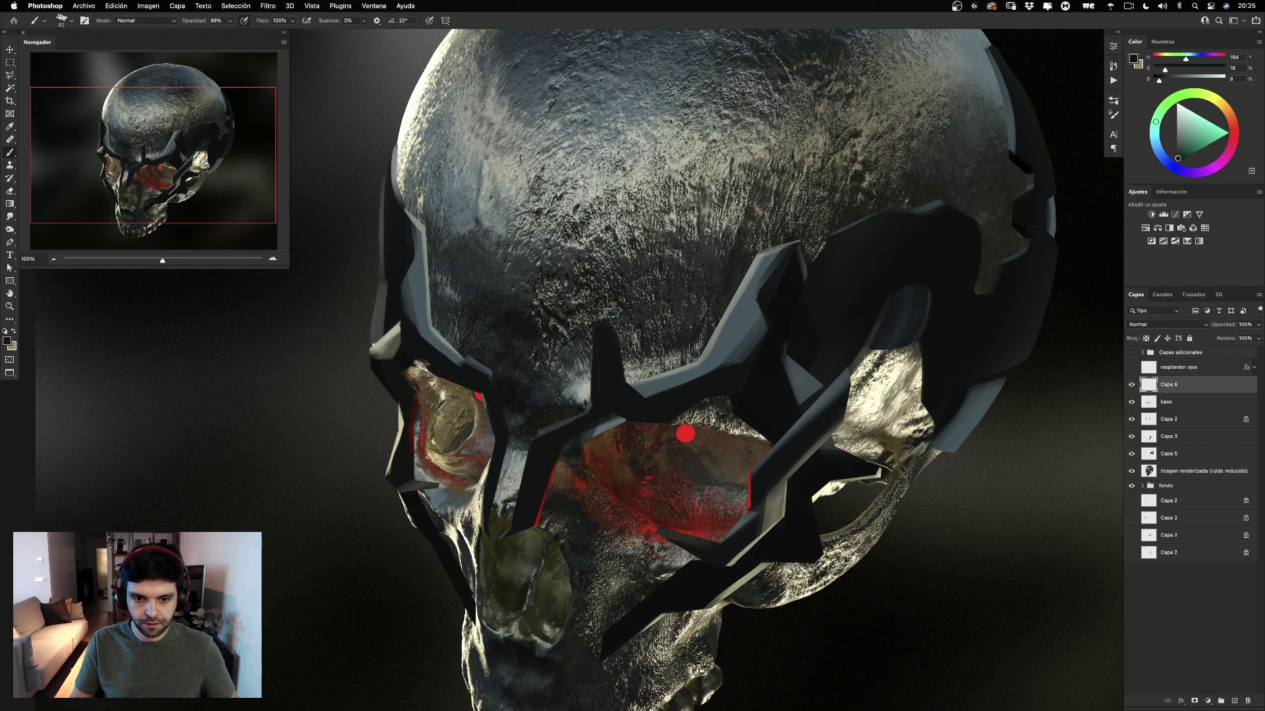
left_click_drag(473, 364, 487, 330)
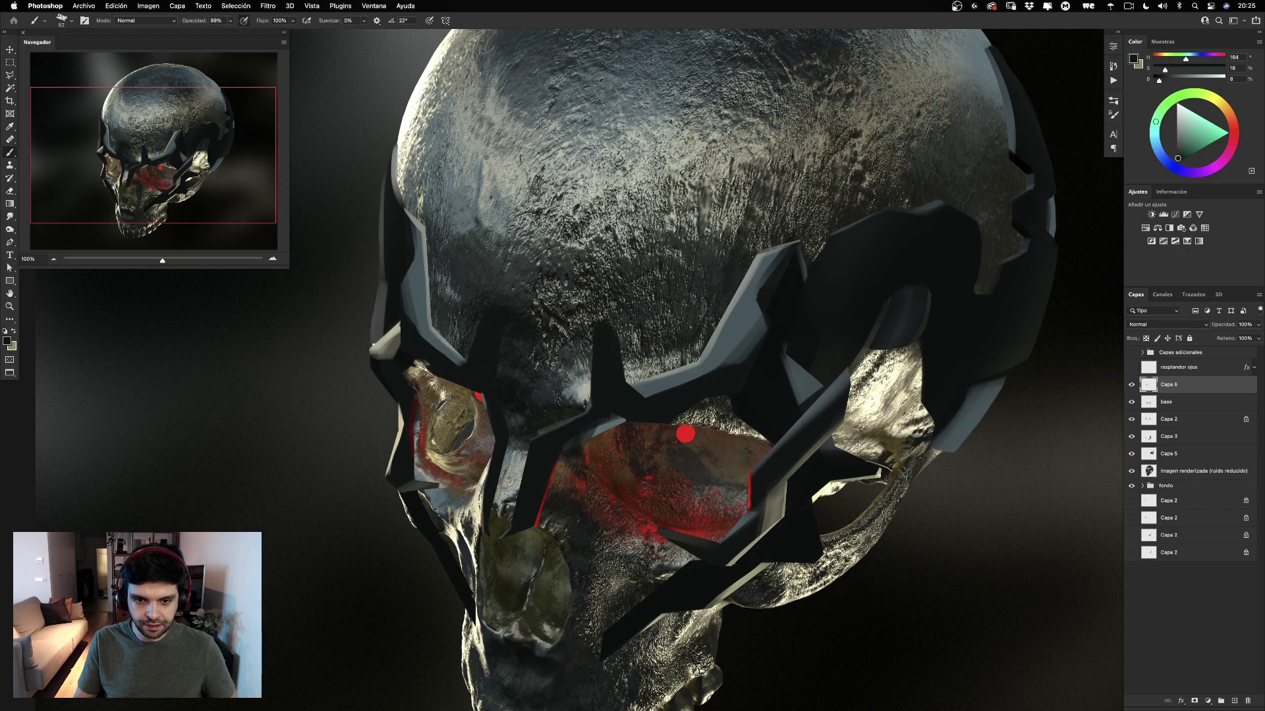
left_click_drag(570, 296, 564, 295, "ctrl+alt")
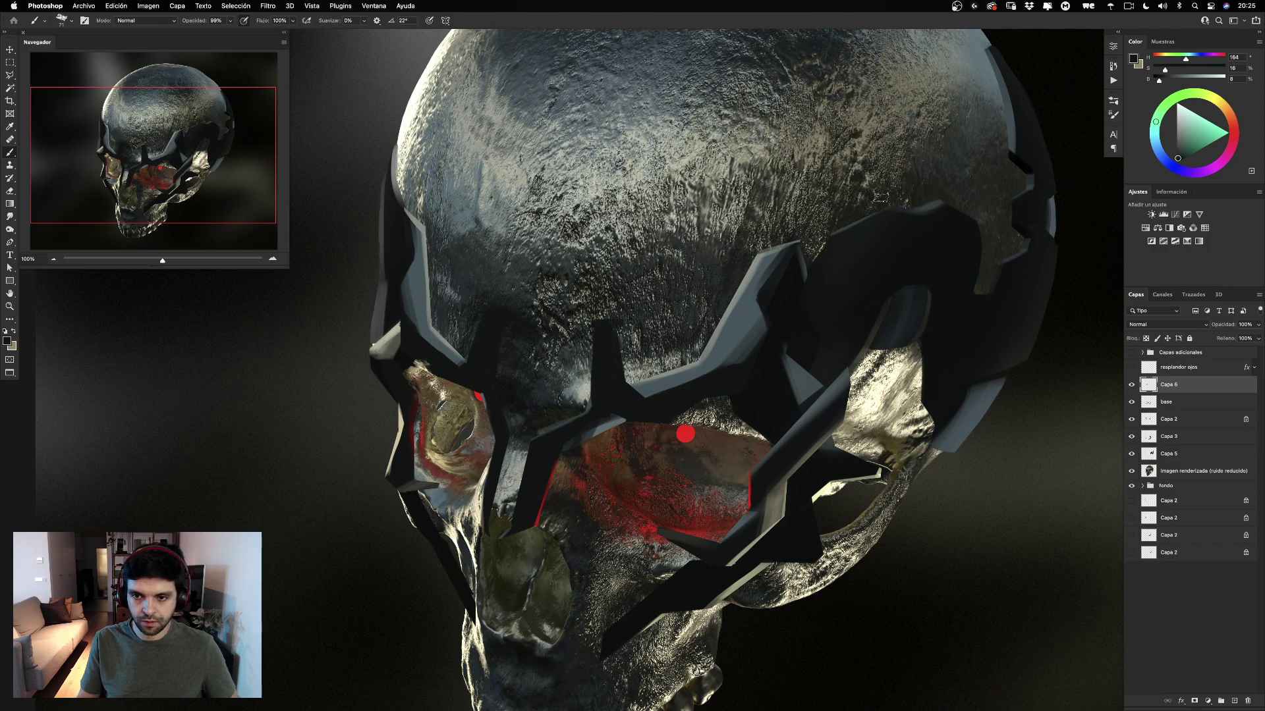
Paint the dark joint between the brow struts above the nose opening and extend the near cheek plate down toward the upper jaw.
mouse_move(872, 181)
left_mouse_down()
mouse_move(844, 248)
mouse_move(896, 147)
mouse_move(864, 158)
left_mouse_up()
left_click_drag(647, 380, 671, 302)
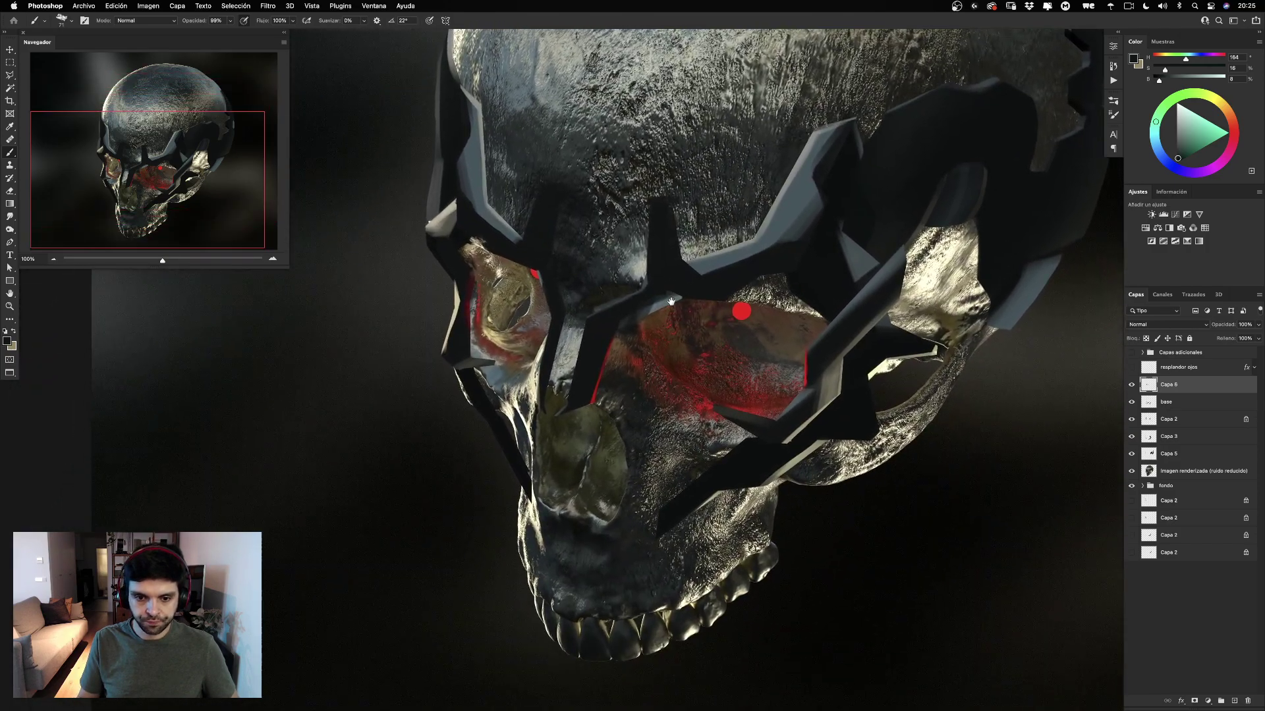
left_click_drag(562, 399, 557, 400, "ctrl+alt")
right_click(584, 390)
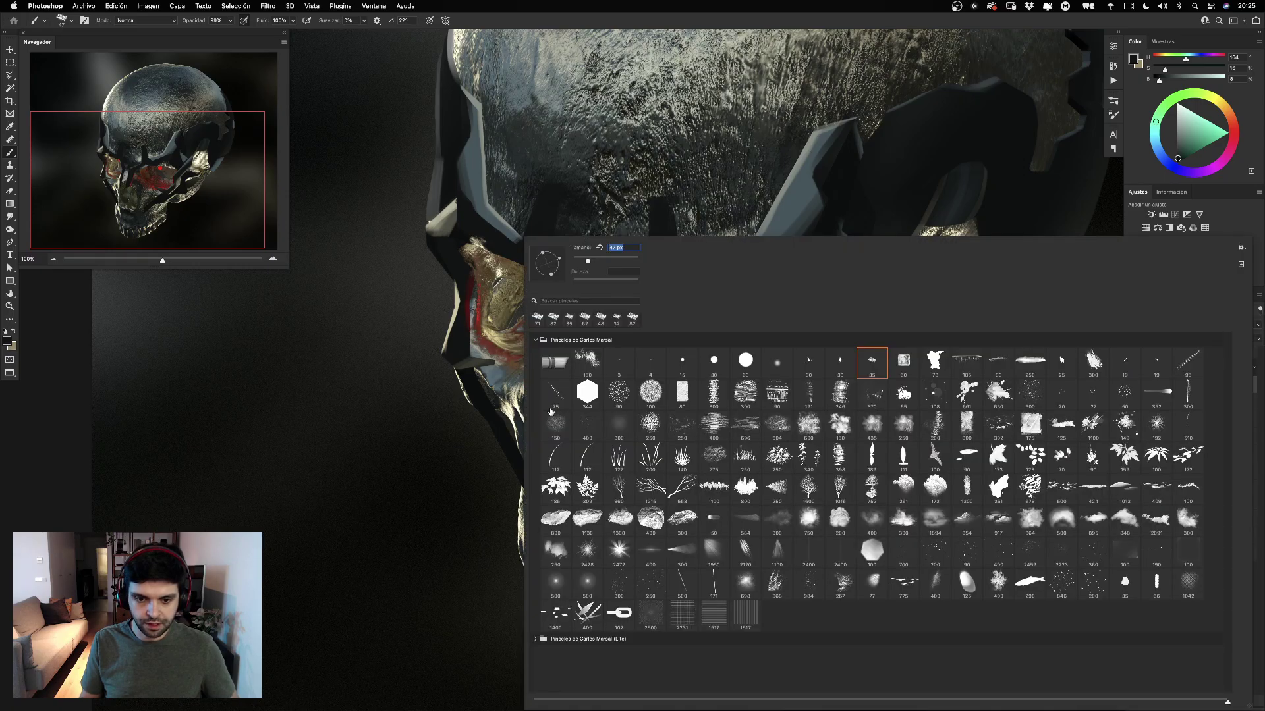
left_click(498, 419)
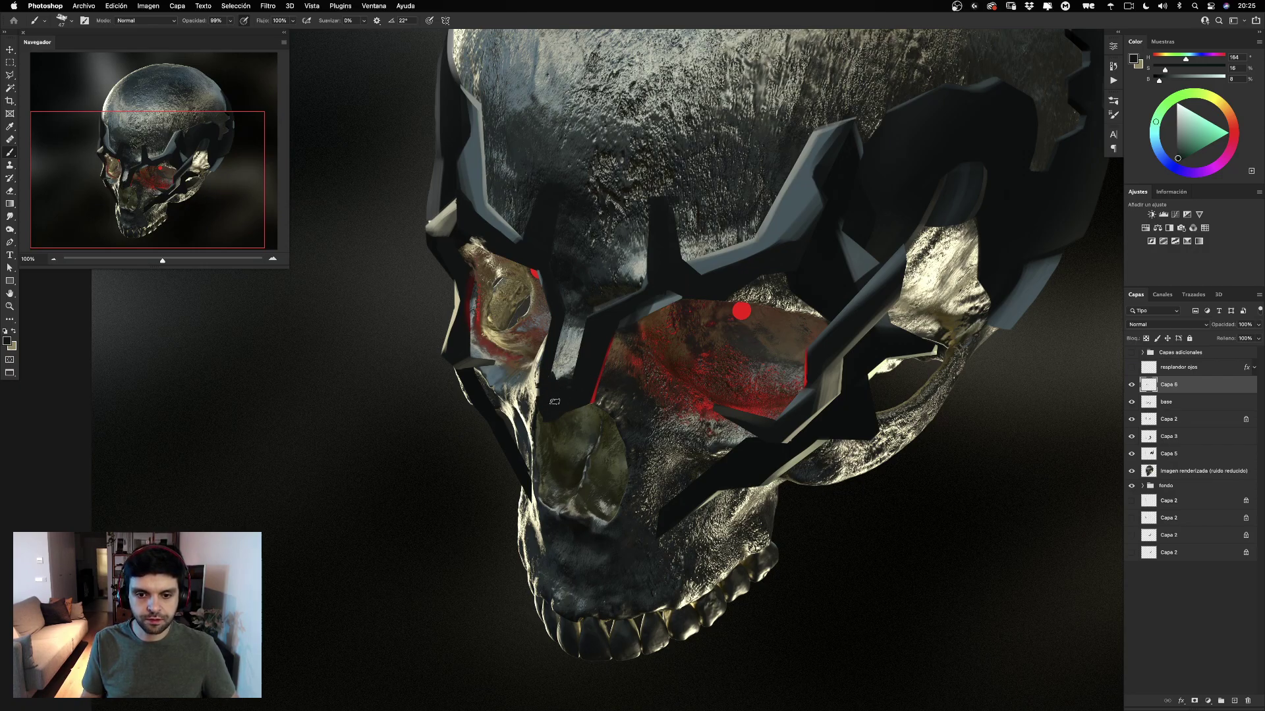
scroll(754, 372, "down", 4)
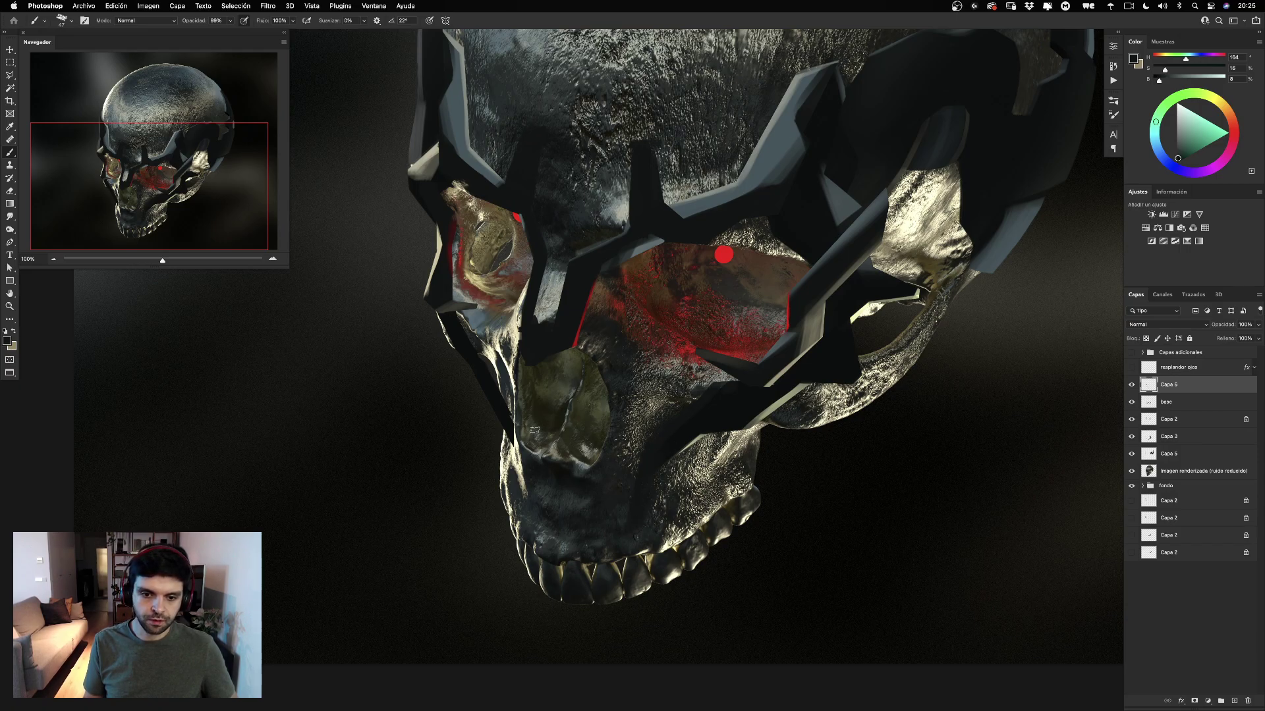
Paint a dark strut along the far side of the upper jaw between the nose opening and the teeth, undoing the first stroke.
mouse_move(523, 513)
left_mouse_down()
mouse_move(505, 430)
mouse_move(489, 438)
left_mouse_up()
key("super+z")
left_click_drag(520, 512, 510, 419)
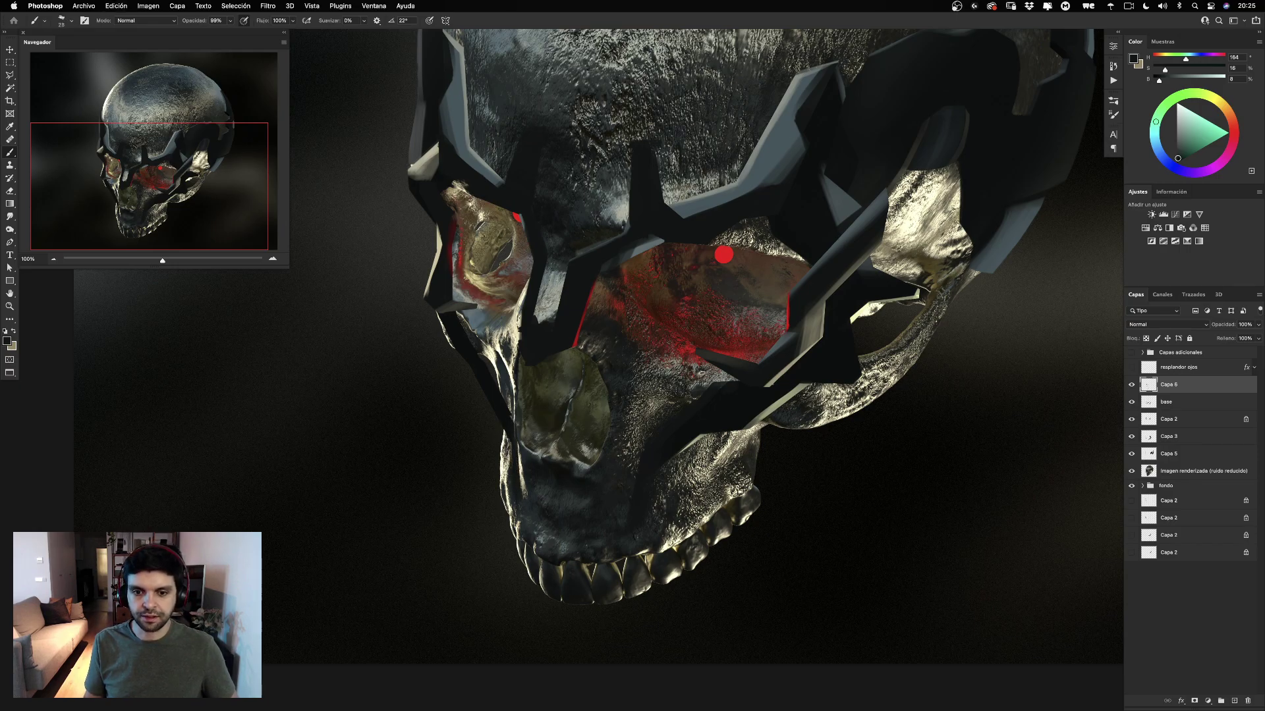
left_click_drag(570, 435, 588, 434, "ctrl+alt")
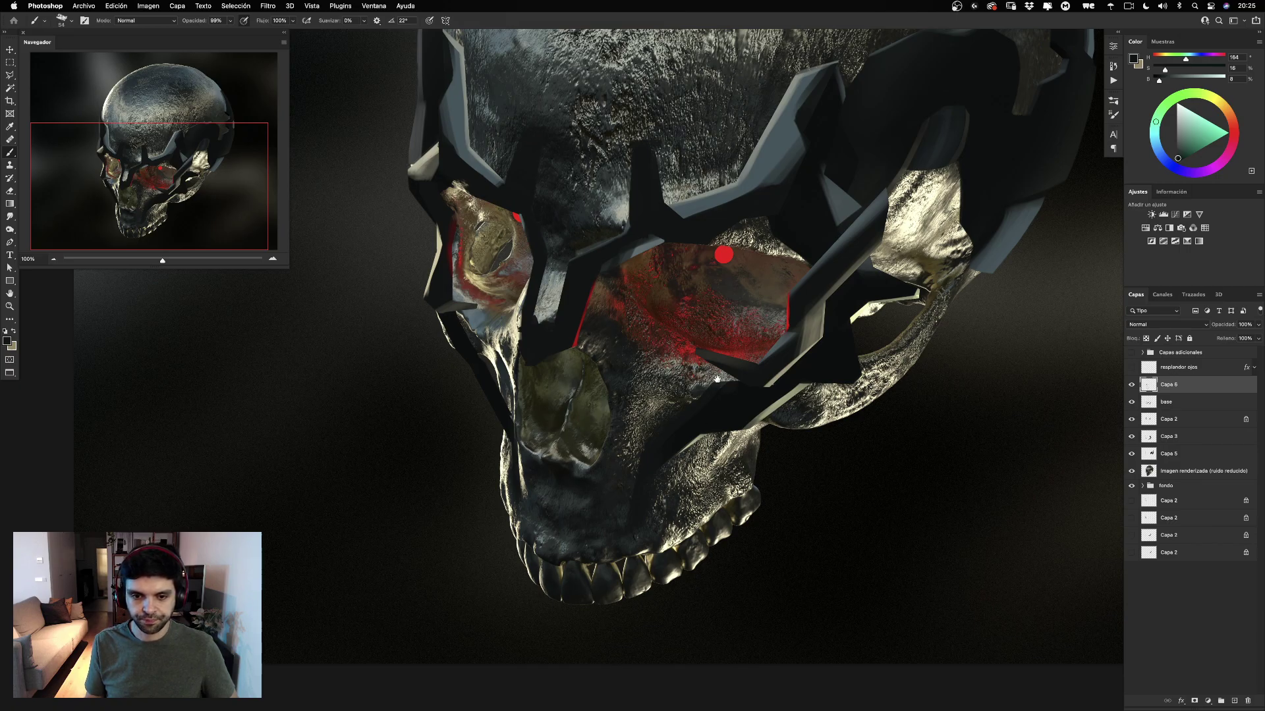
mouse_move(720, 366)
left_mouse_down()
mouse_move(711, 433)
mouse_move(728, 384)
left_mouse_up()
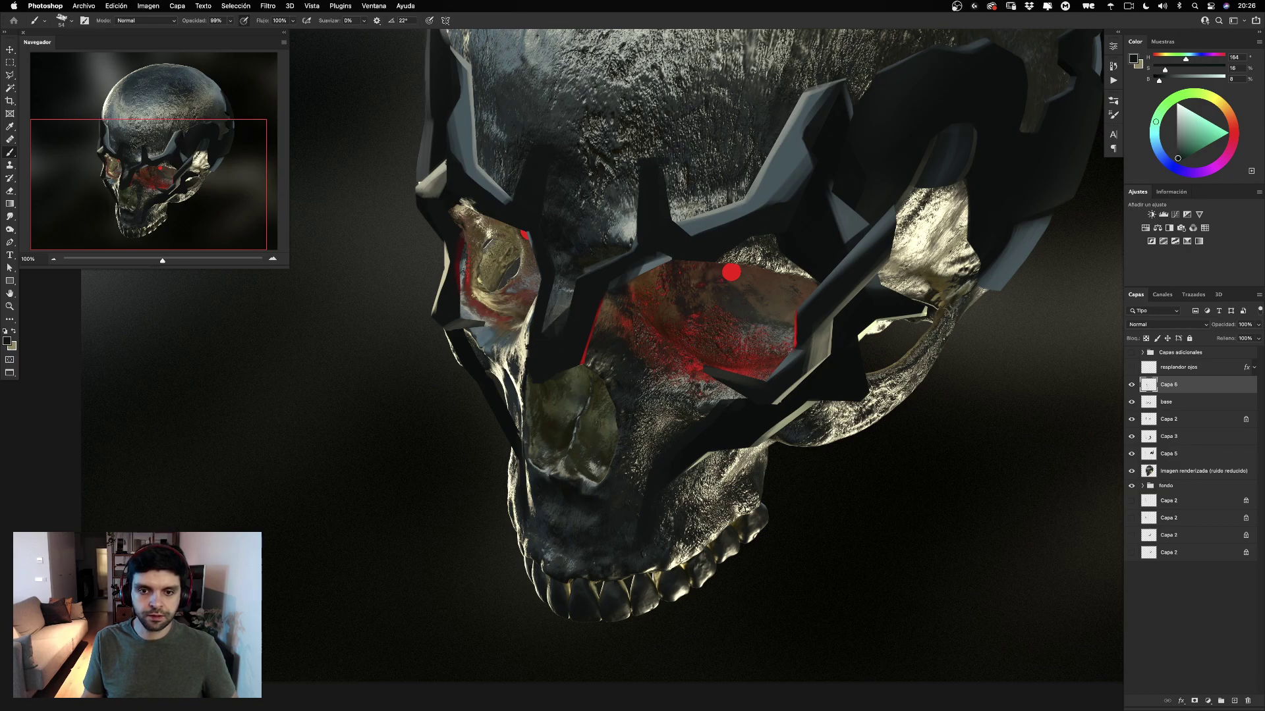
Paint a thick dark spike from the top of the near blue-grey brow plate onto the forehead, undoing the thin upright attempt.
left_click_drag(700, 149, 679, 260)
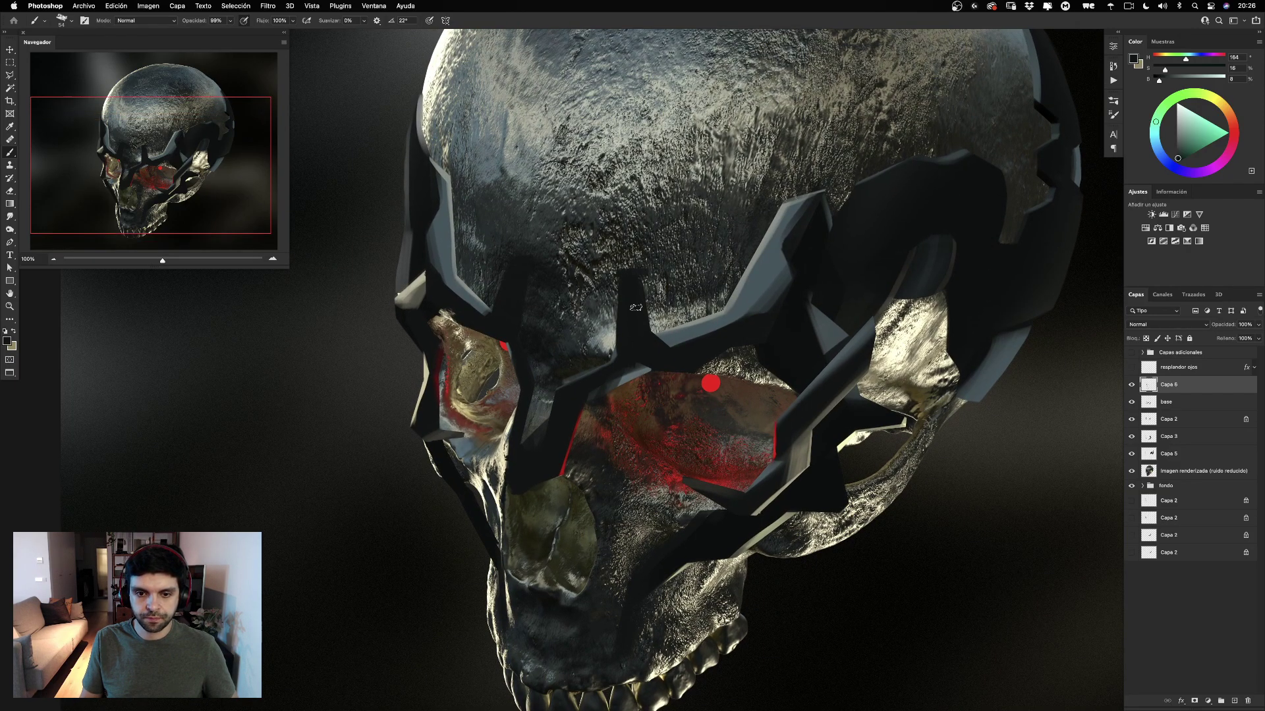
mouse_move(823, 258)
left_mouse_down()
mouse_move(788, 254)
mouse_move(666, 300)
mouse_move(691, 149)
mouse_move(676, 229)
left_mouse_up()
key("super+z")
key("super+z")
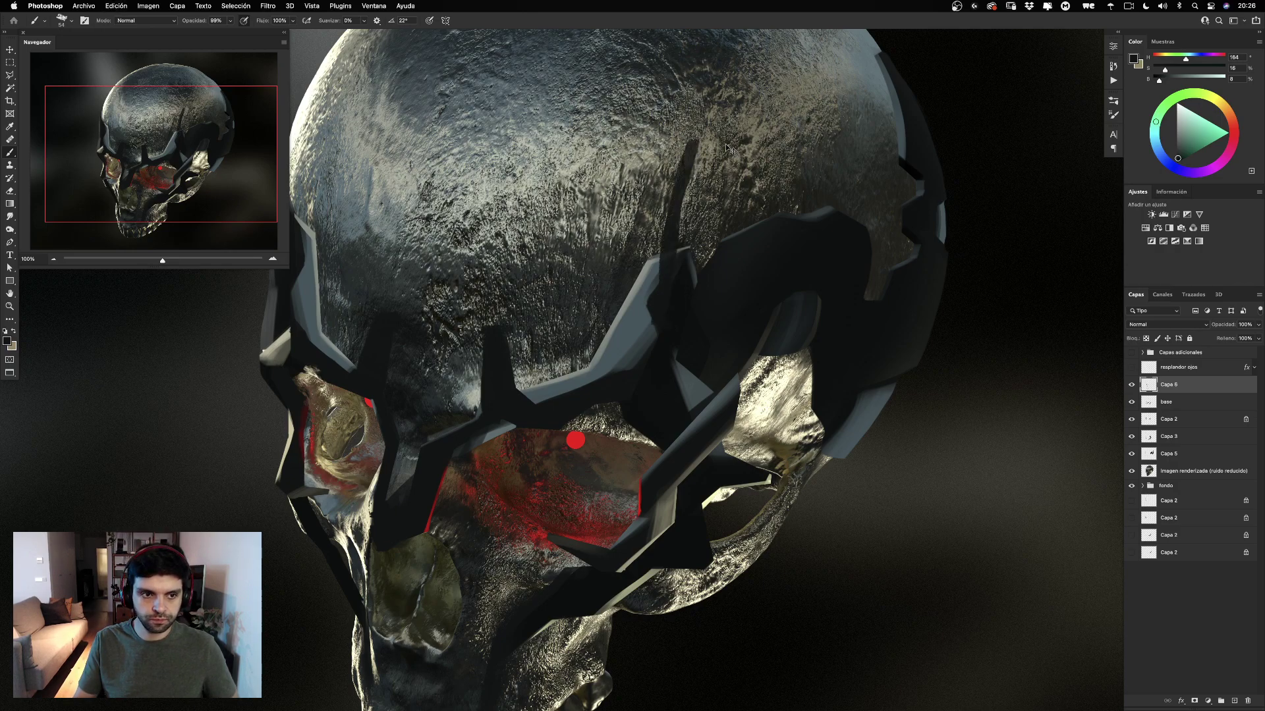
key("super+z")
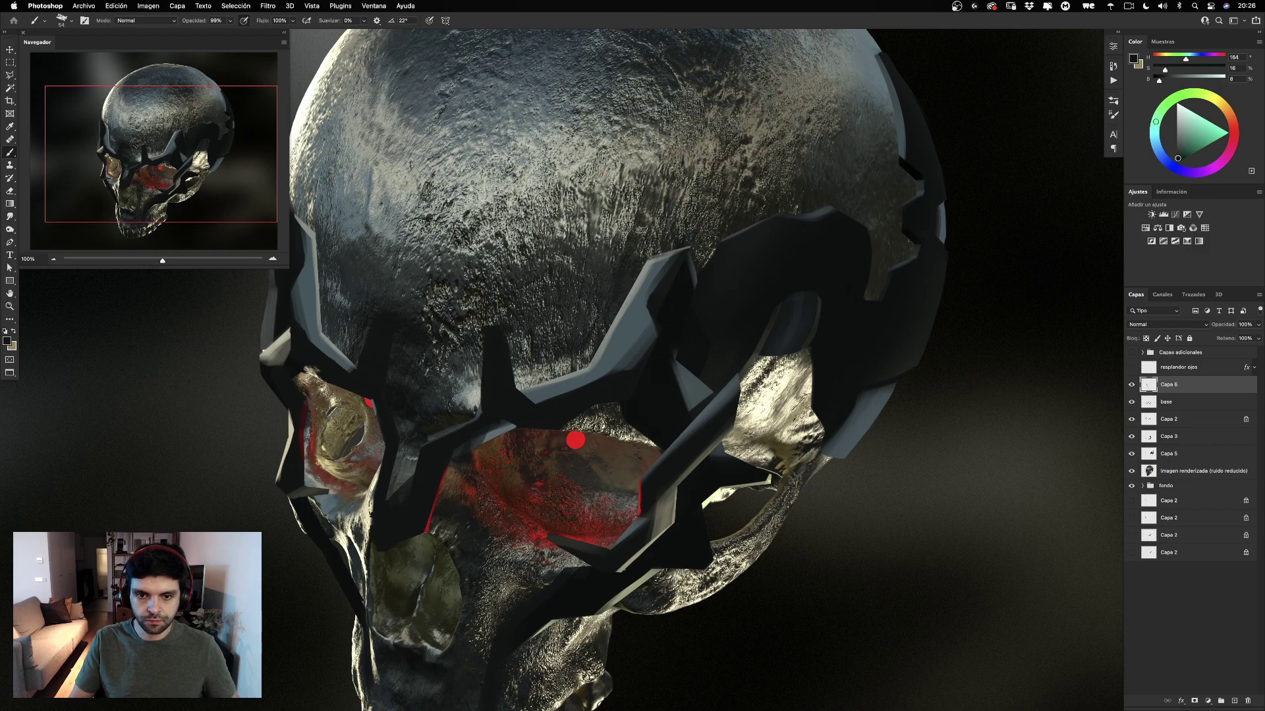
mouse_move(667, 335)
left_mouse_down()
mouse_move(628, 211)
mouse_move(641, 210)
mouse_move(659, 242)
left_mouse_up()
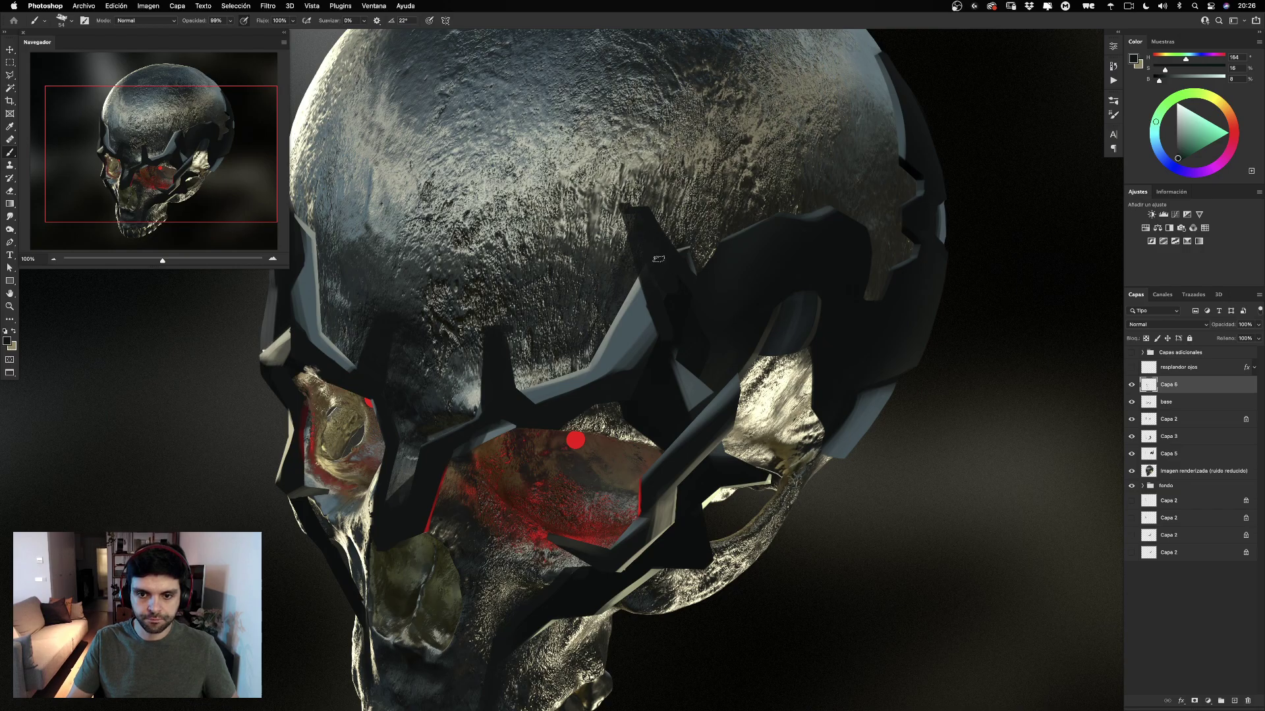
left_click_drag(533, 229, 663, 213)
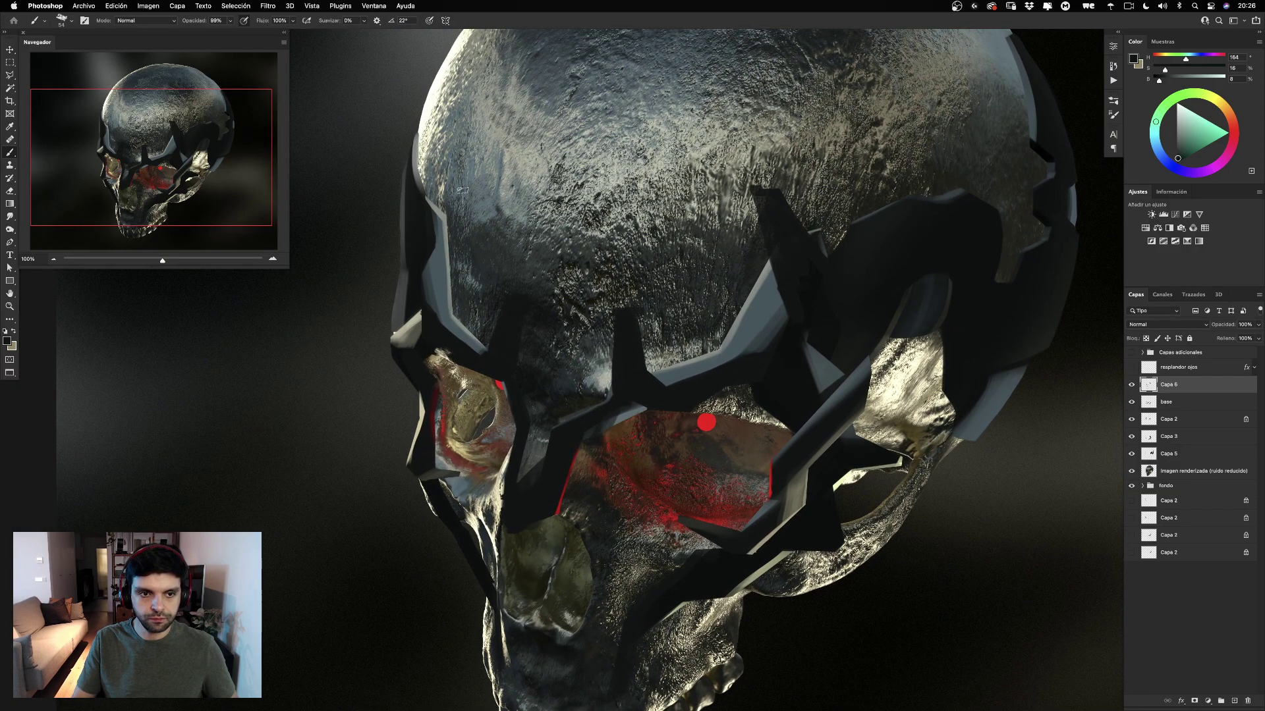
Paint a dark spike from the top of the far brow plate onto the forehead.
mouse_move(459, 175)
left_mouse_down()
mouse_move(440, 221)
mouse_move(461, 164)
mouse_move(433, 222)
left_mouse_up()
mouse_move(752, 228)
left_mouse_down()
mouse_move(740, 169)
mouse_move(739, 225)
left_mouse_up()
left_click_drag(441, 152, 420, 192)
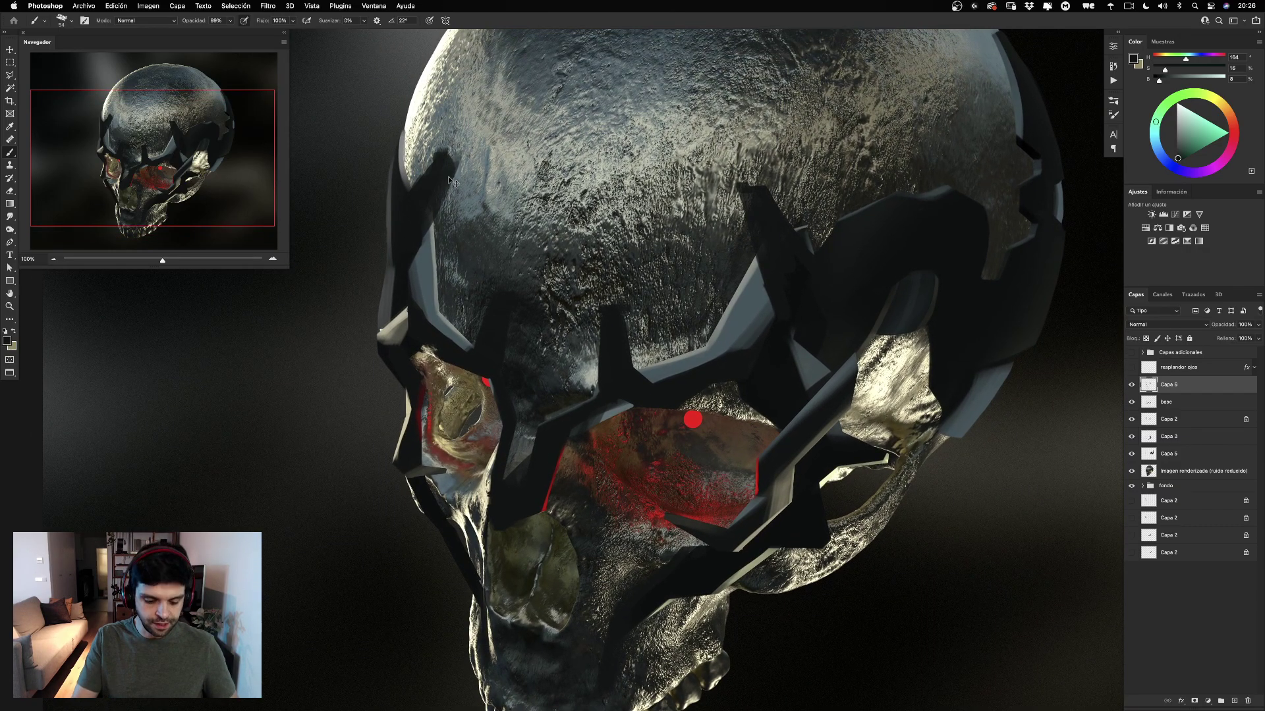
Try a broad dark strut across the upper inner part of the near eye socket, undoing the strokes.
key("super+minus")
left_click_drag(704, 234, 661, 245)
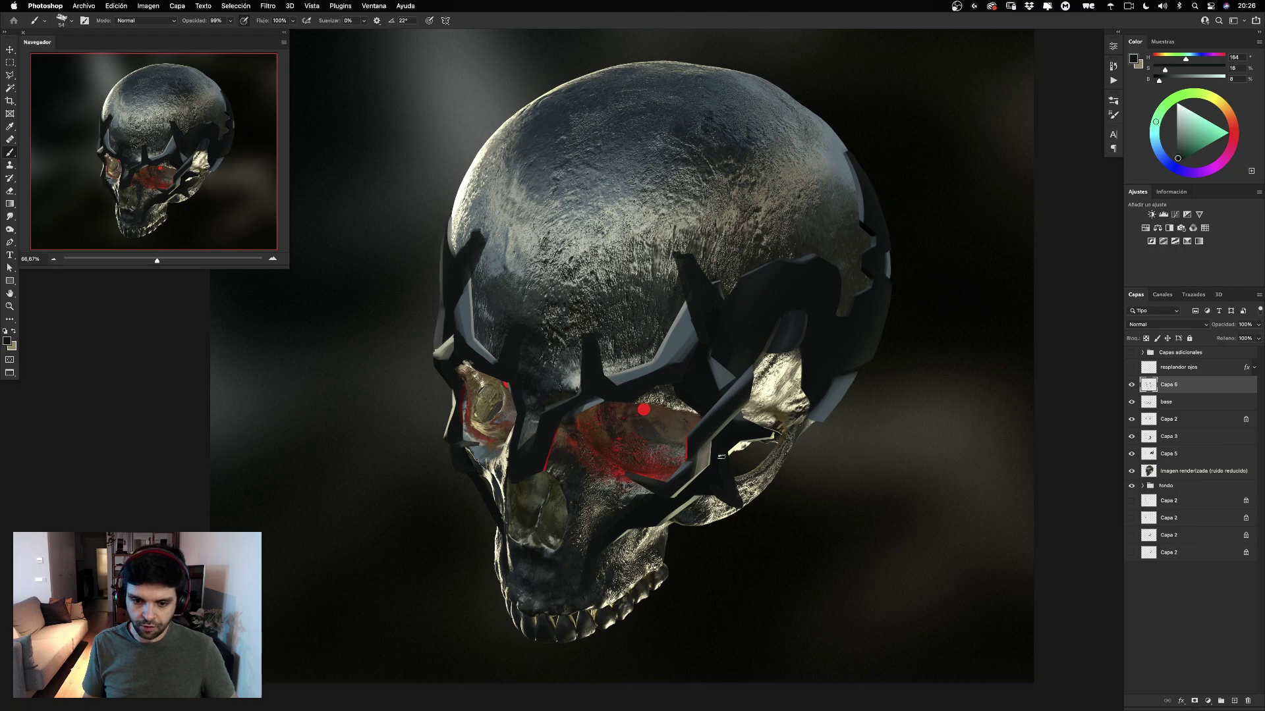
left_click_drag(794, 434, 715, 423)
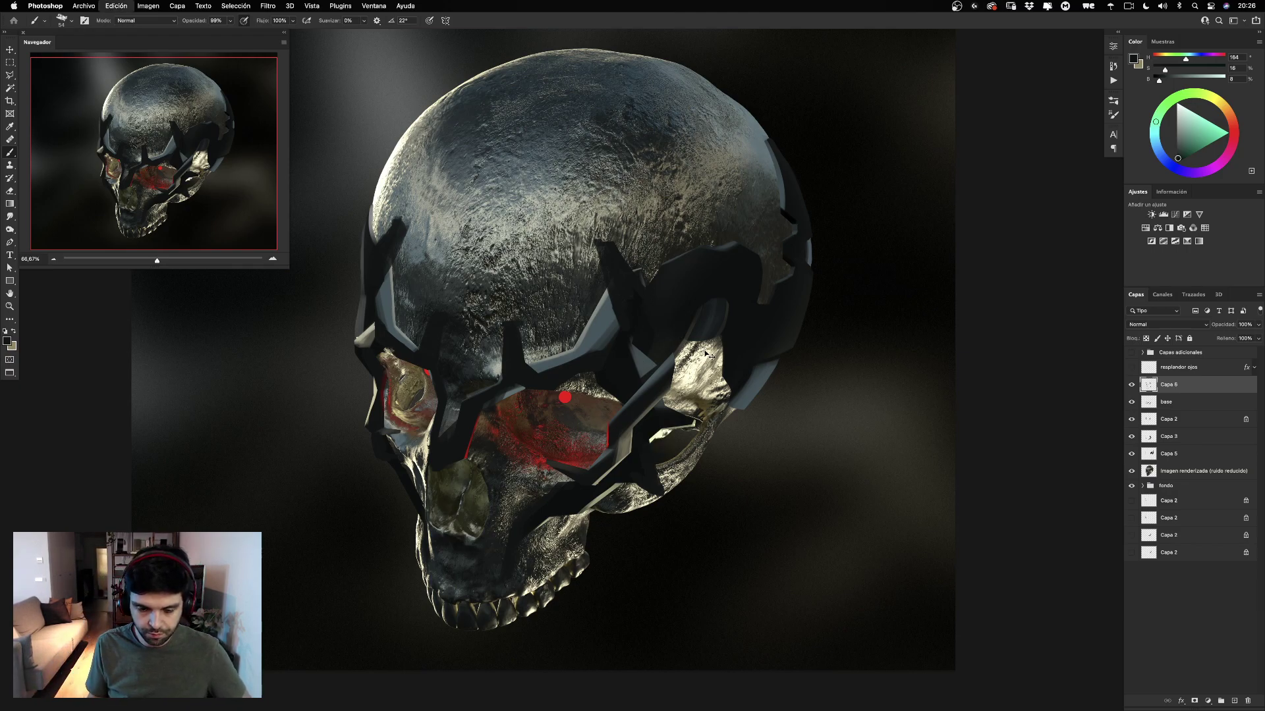
key("e")
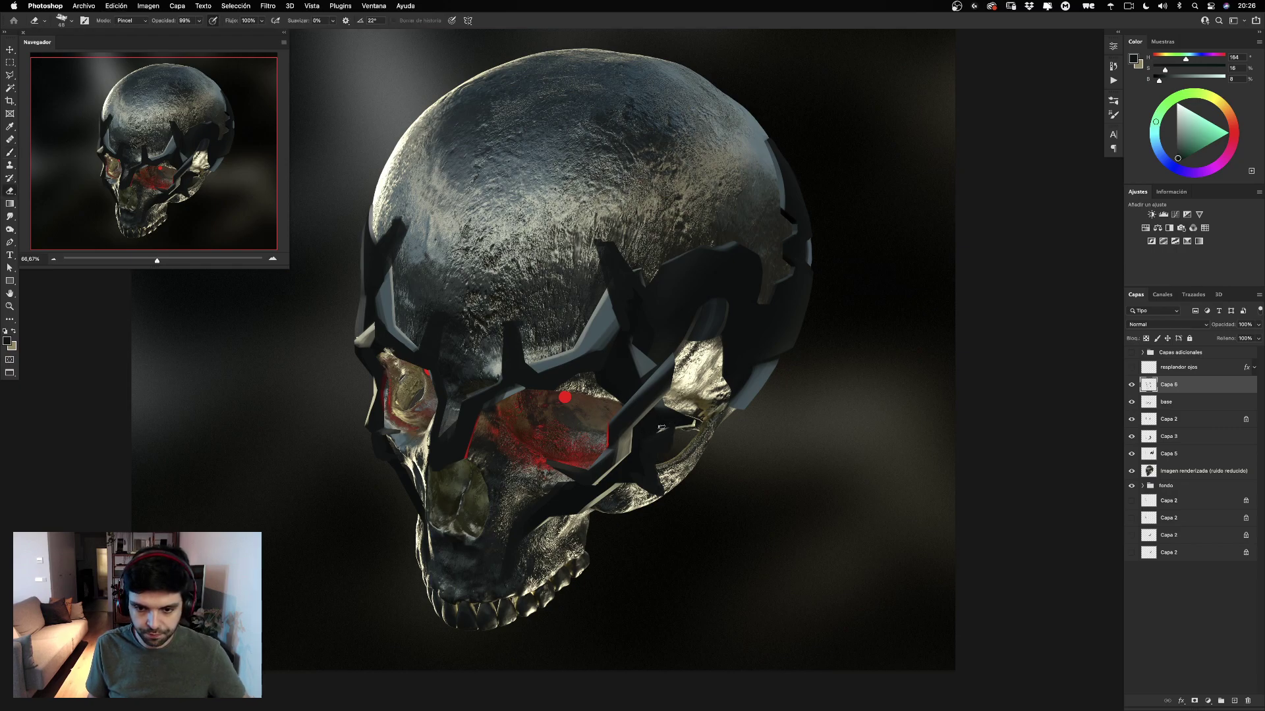
key("b")
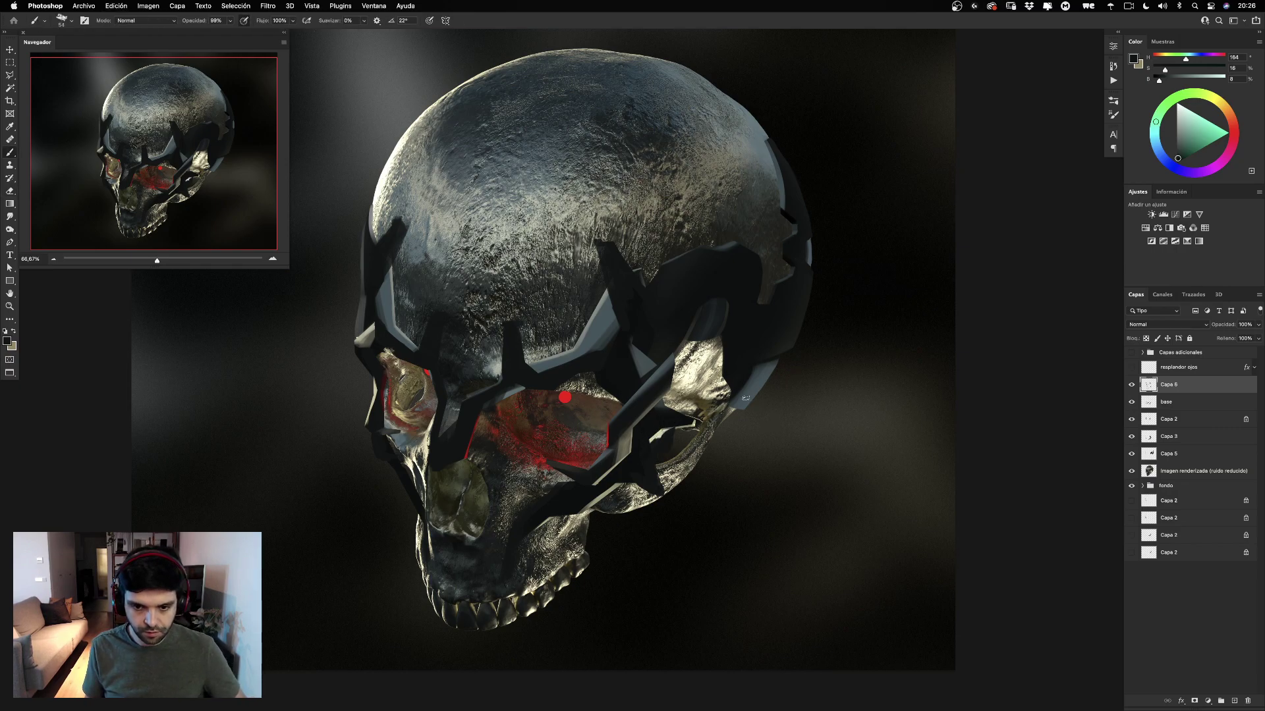
left_click_drag(584, 399, 613, 399, "ctrl+alt")
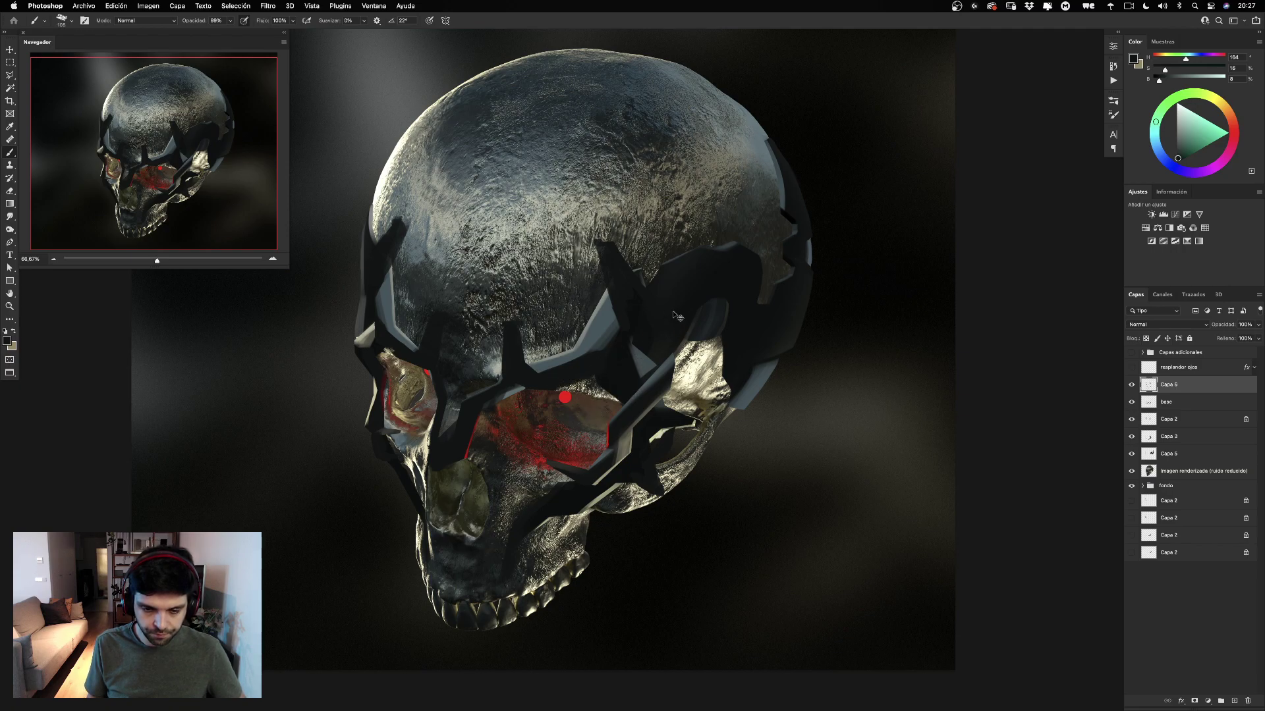
left_click_drag(507, 412, 567, 384)
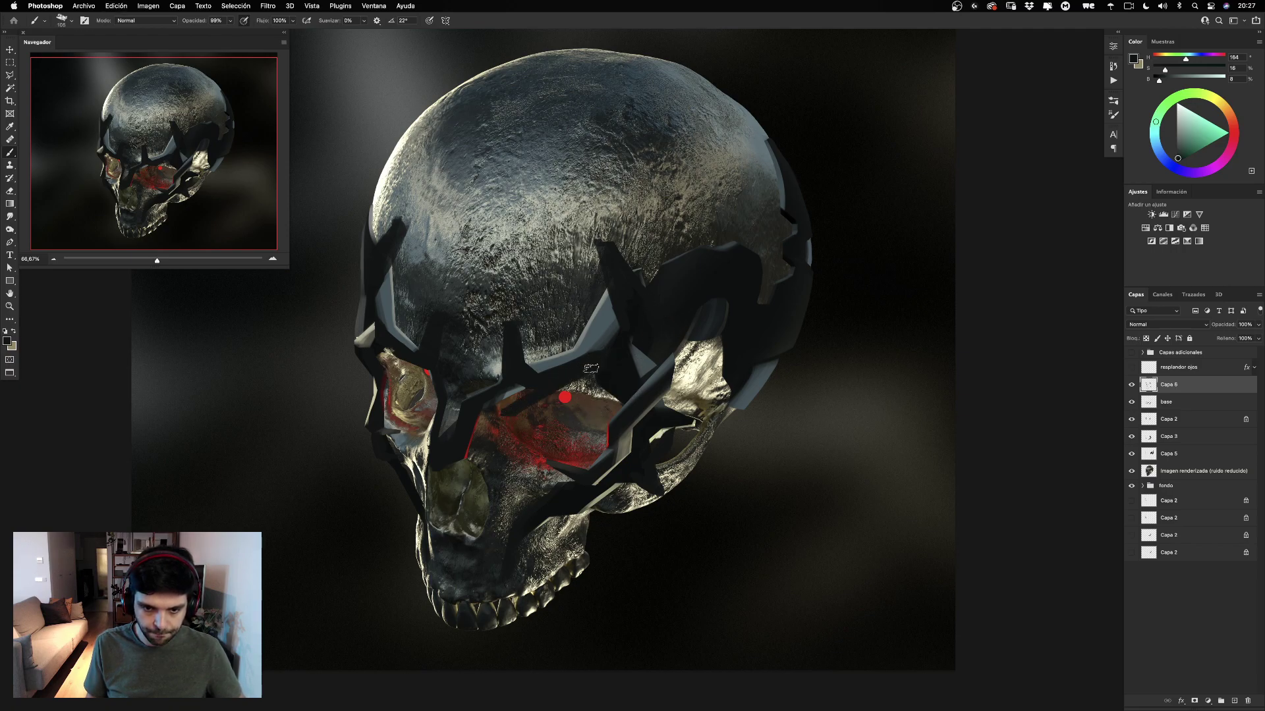
key("super+z")
left_click_drag(498, 406, 548, 383)
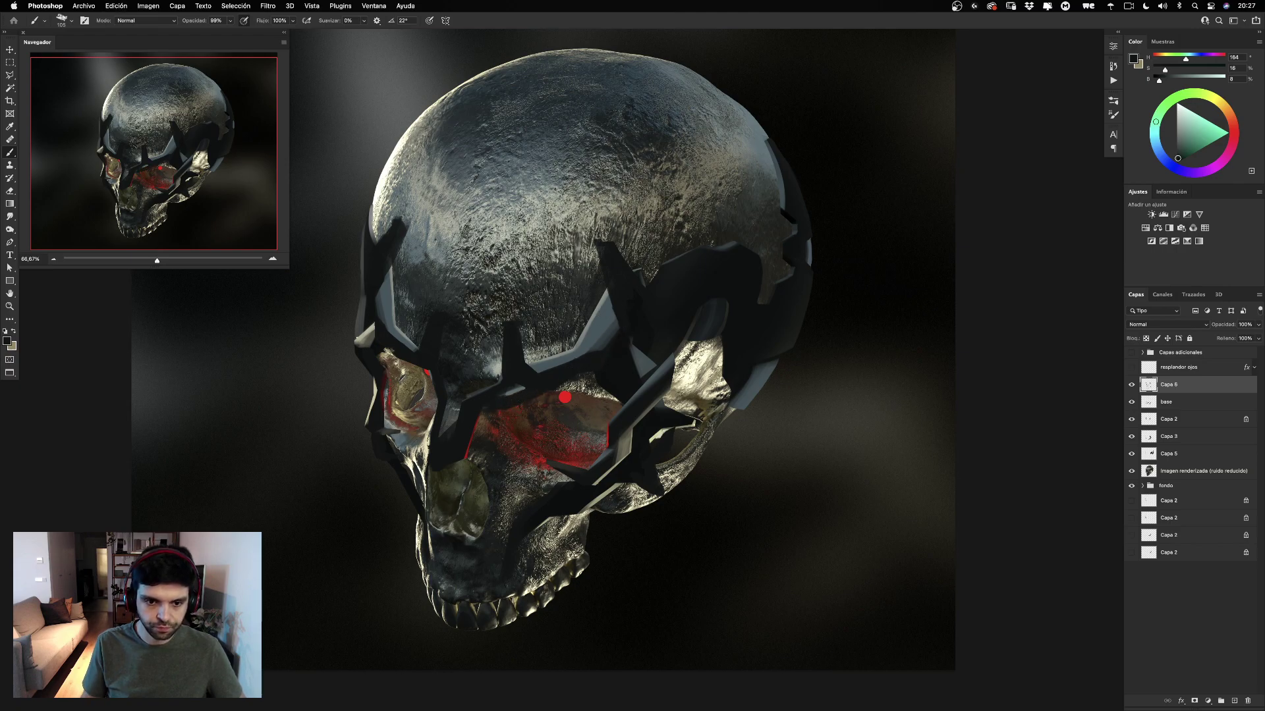
key("super+z")
key("super+z")
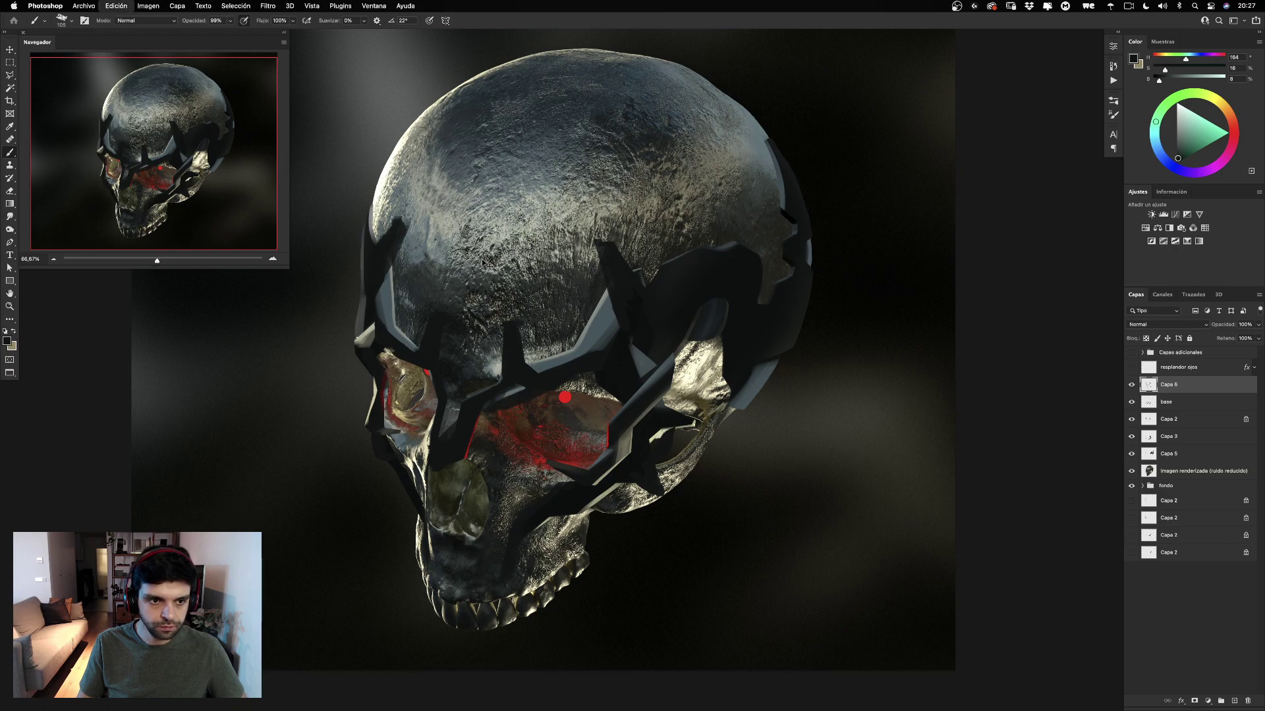
left_click_drag(518, 424, 504, 424)
key("super+z")
key("super+z")
key("super+z")
key("super+z")
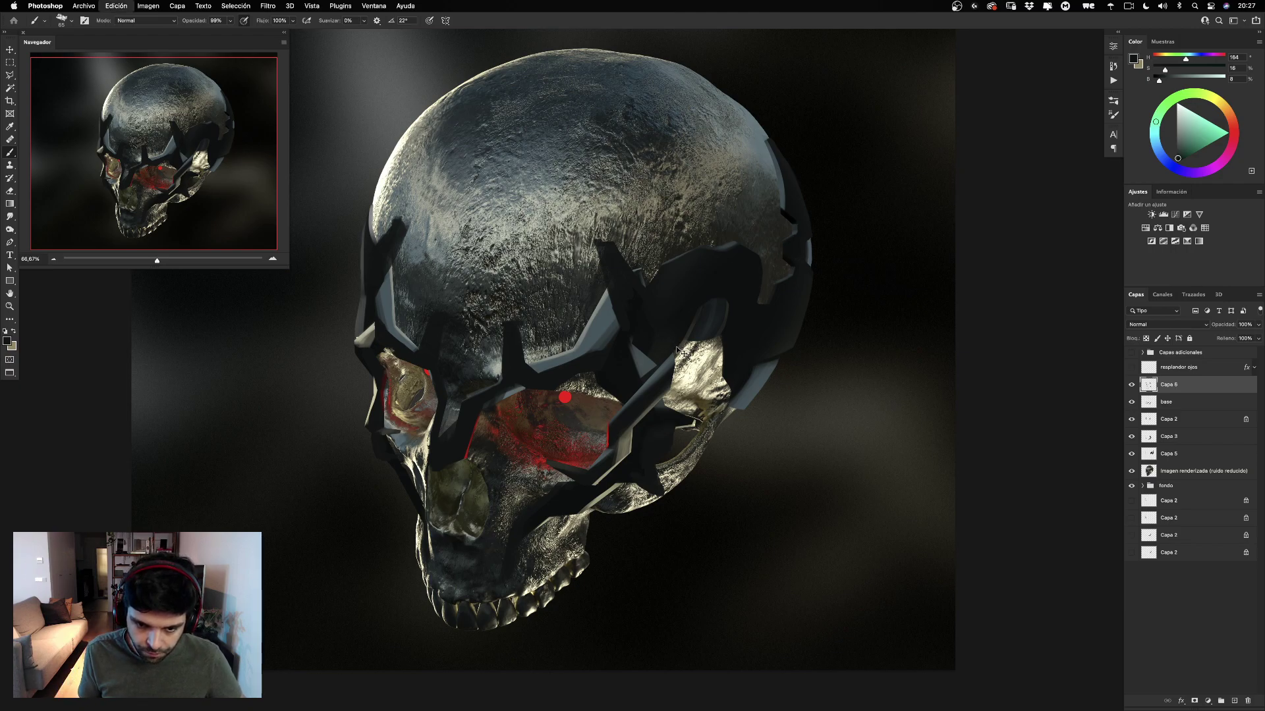
key("super+z")
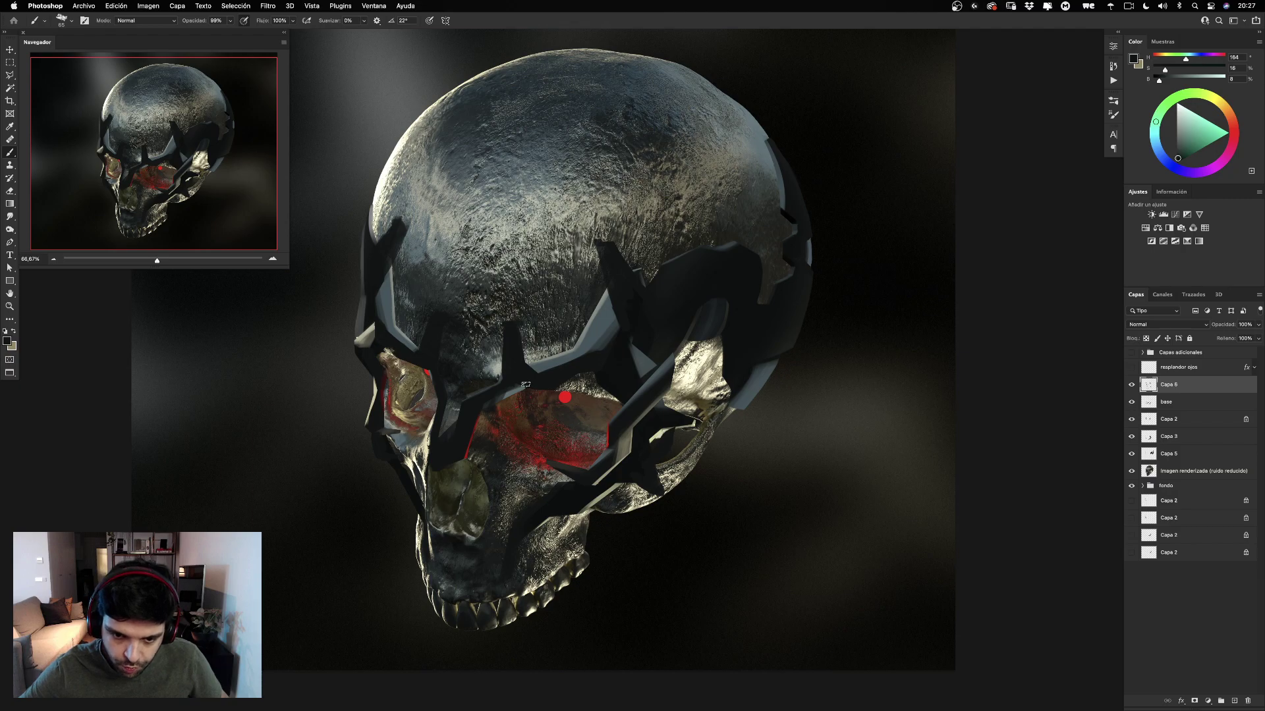
Try a thin dark line across the top of the near eye socket from the nose side to the cheek strut.
left_click_drag(525, 385, 661, 407)
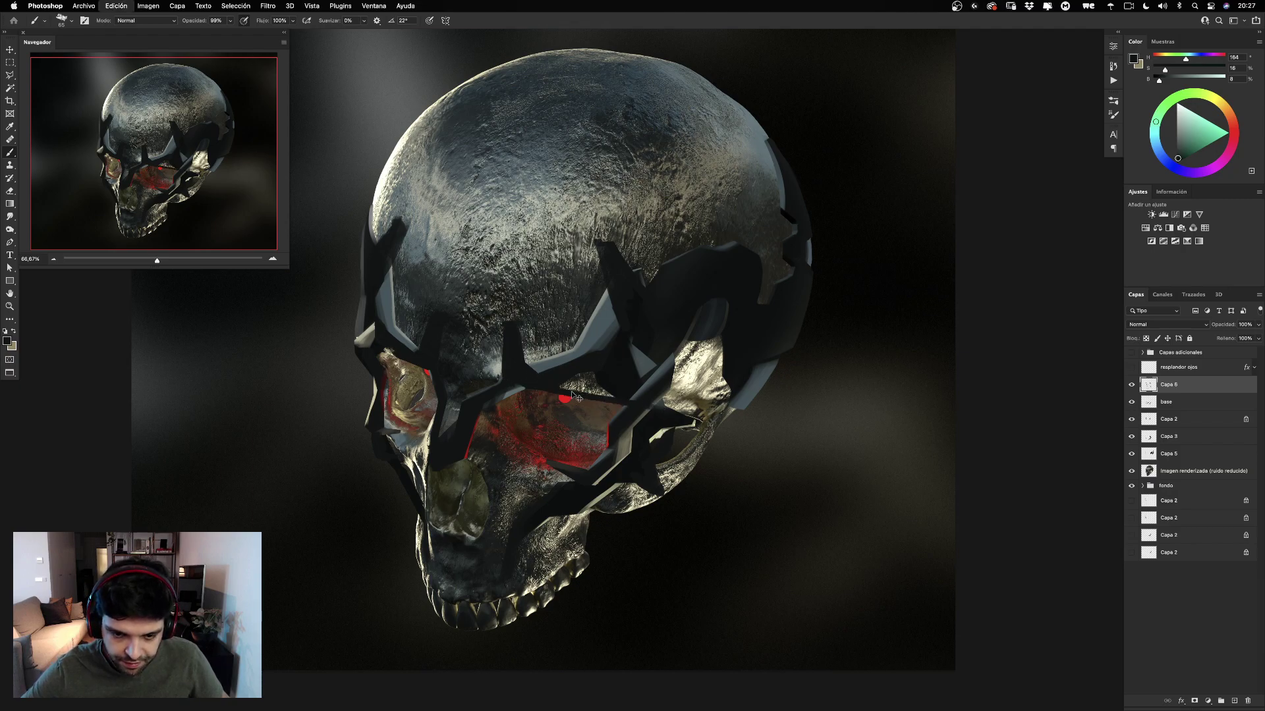
key("super+shift+z")
key("super+z")
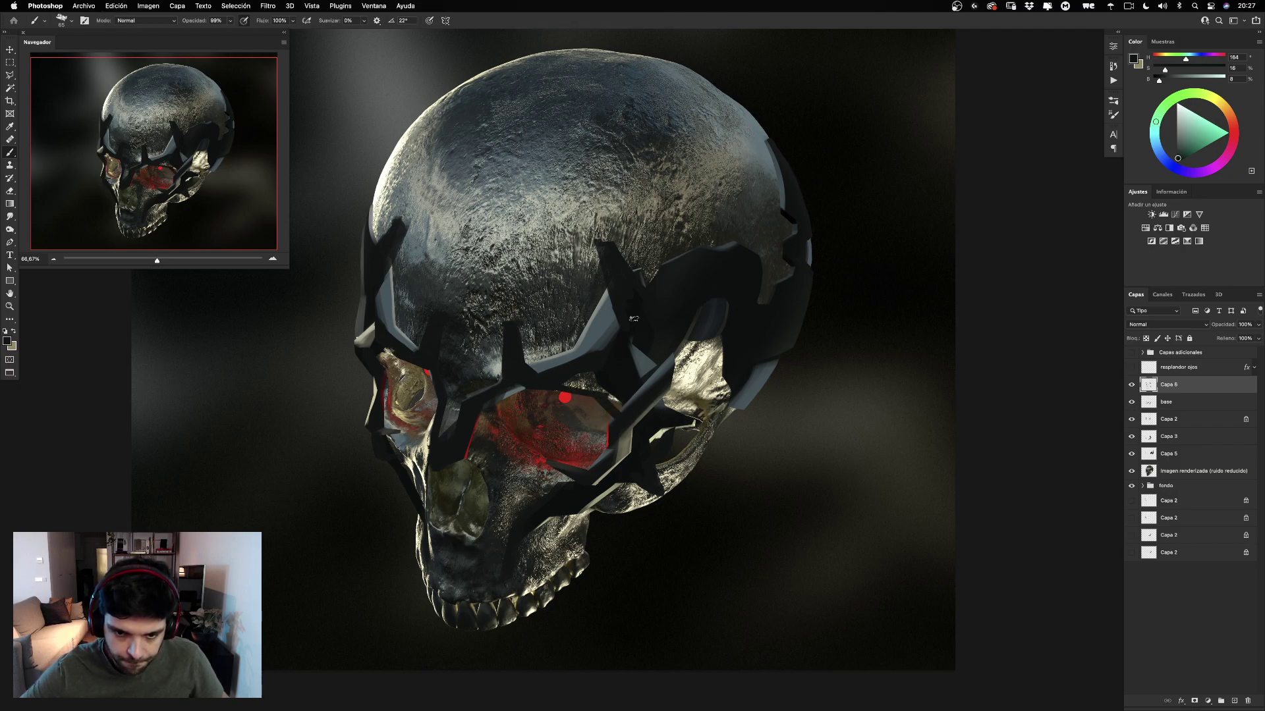
key("super+shift+z")
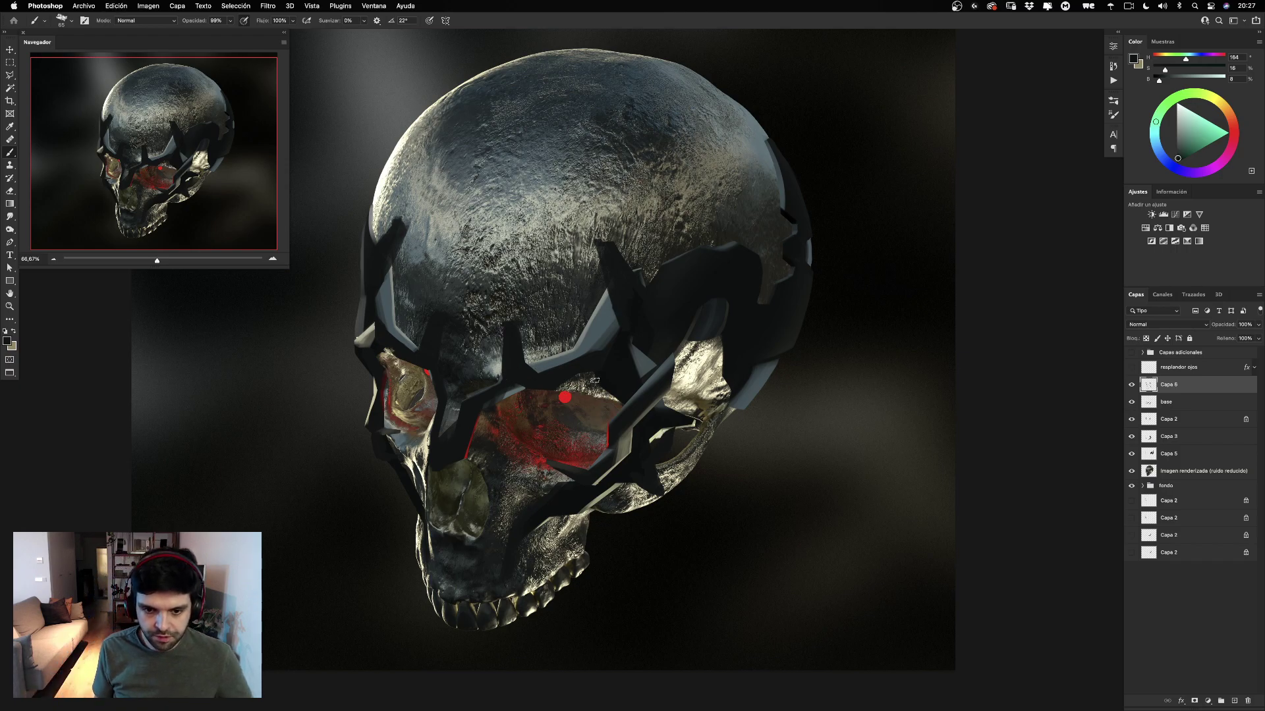
Thicken the dark lower edge of the brow plates along the tops of both eye sockets.
left_click_drag(603, 380, 453, 407)
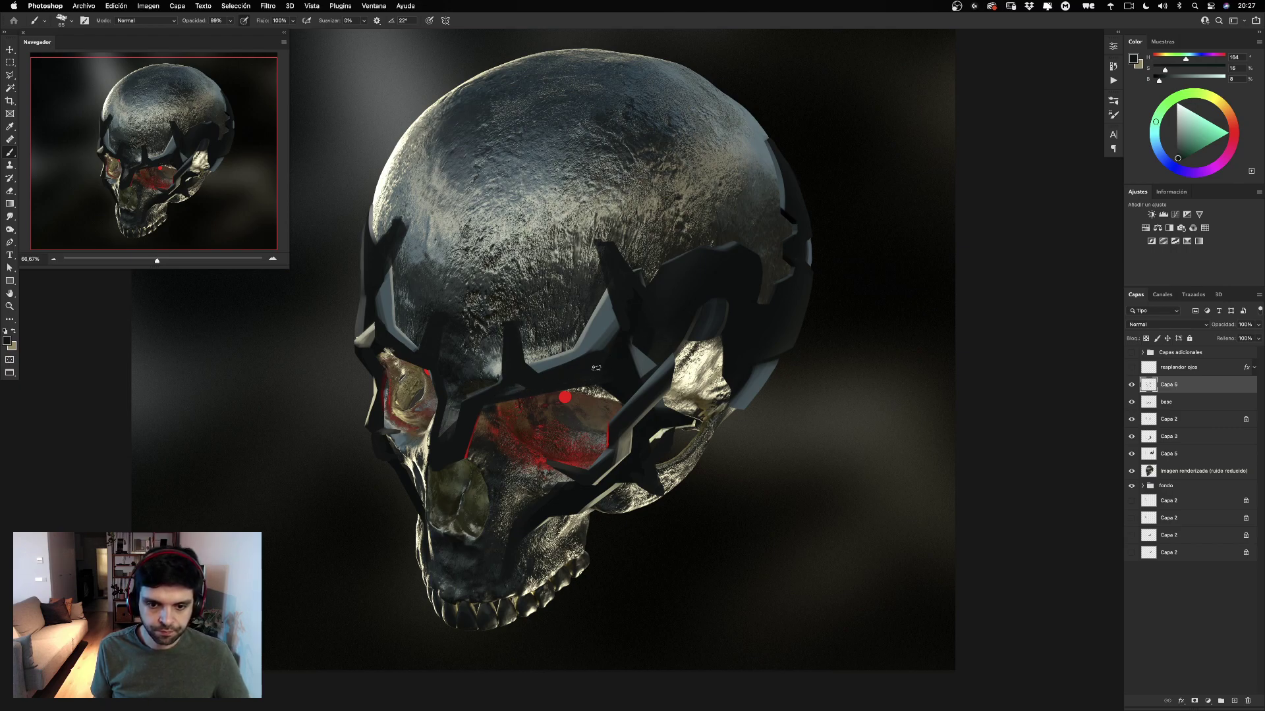
mouse_move(390, 350)
left_mouse_down()
mouse_move(440, 403)
mouse_move(394, 367)
left_mouse_up()
key("super+z")
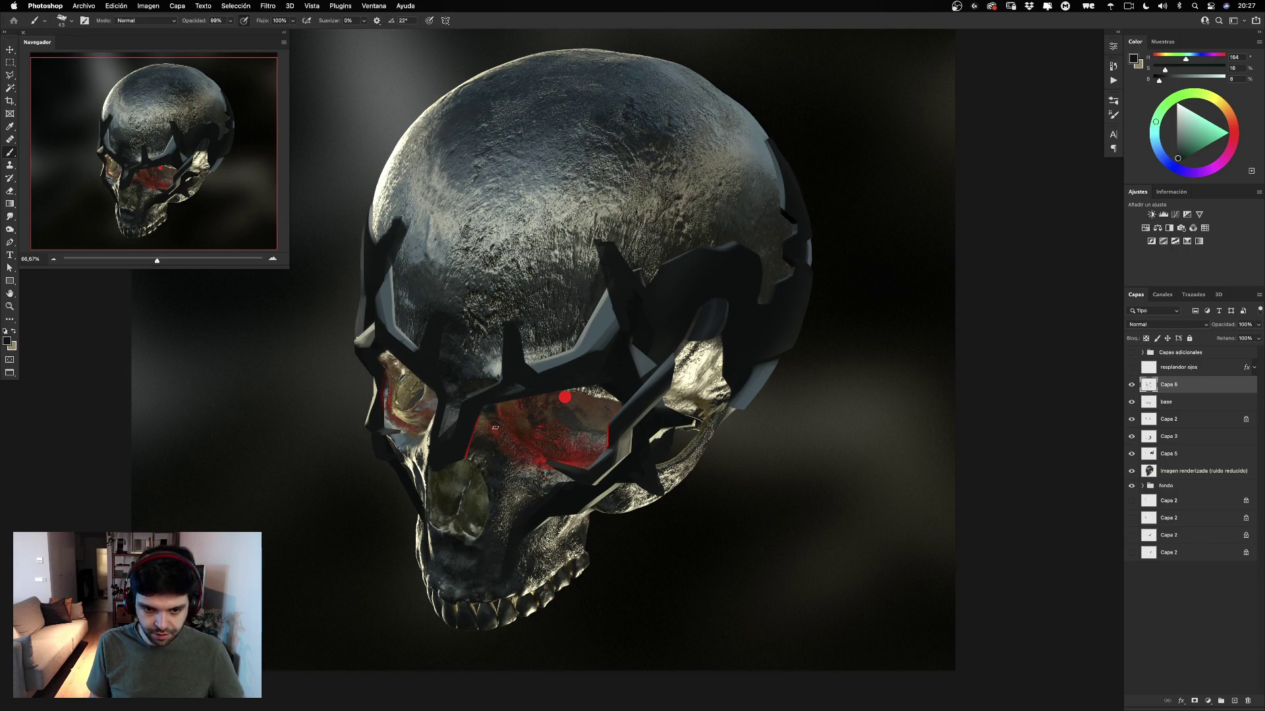
Sample the near brow plate's blue-grey and paint a facet along the inner rim of the near eye socket beside the nose.
mouse_move(512, 400)
left_mouse_down()
mouse_move(476, 433)
mouse_move(486, 422)
mouse_move(470, 421)
mouse_move(494, 422)
mouse_move(479, 427)
mouse_move(495, 403)
mouse_move(486, 417)
left_mouse_up()
key("super+z")
left_click(601, 325, "alt")
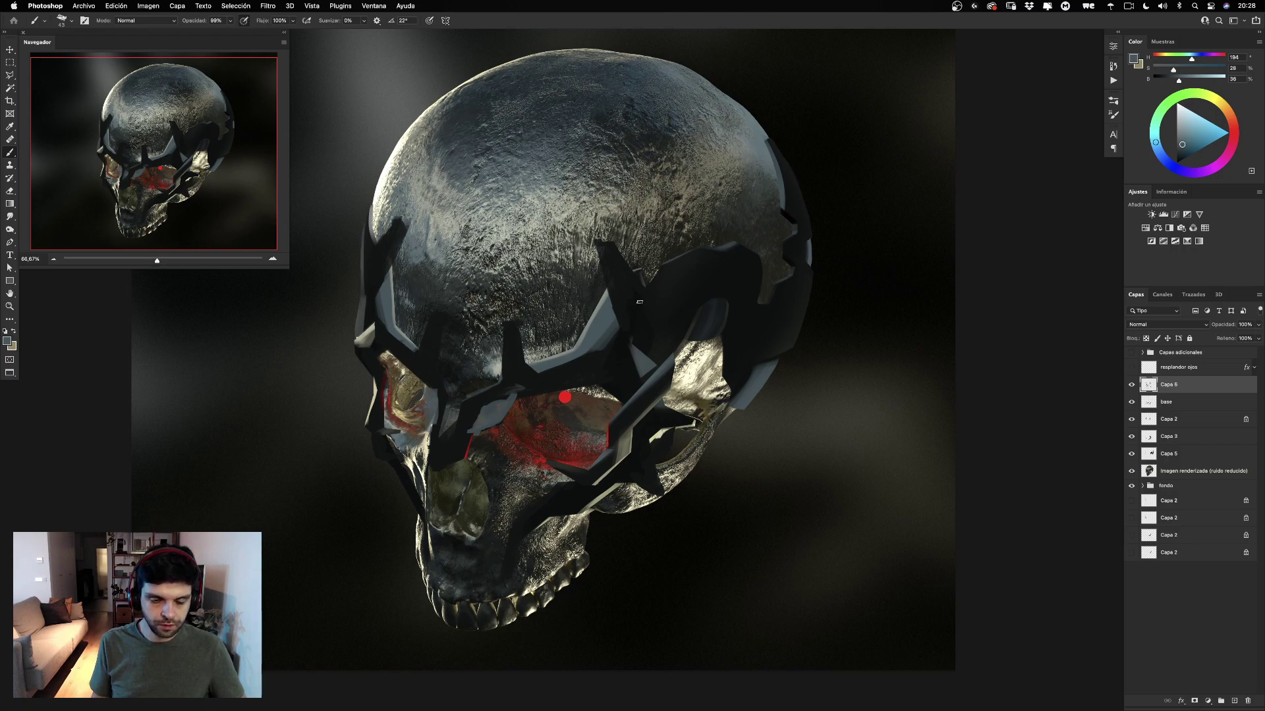
left_click_drag(480, 417, 471, 463)
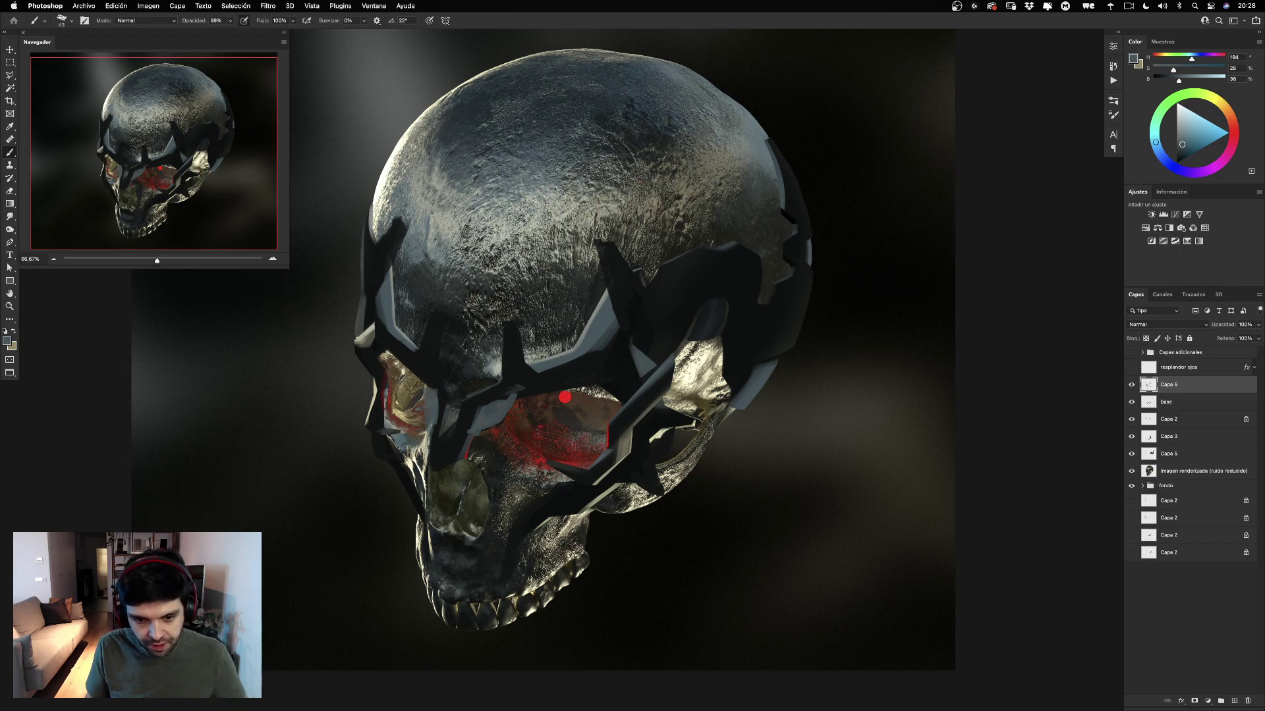
Paint wide blue-grey struts down both sides of the nose opening toward the upper teeth.
left_click_drag(471, 445, 496, 492)
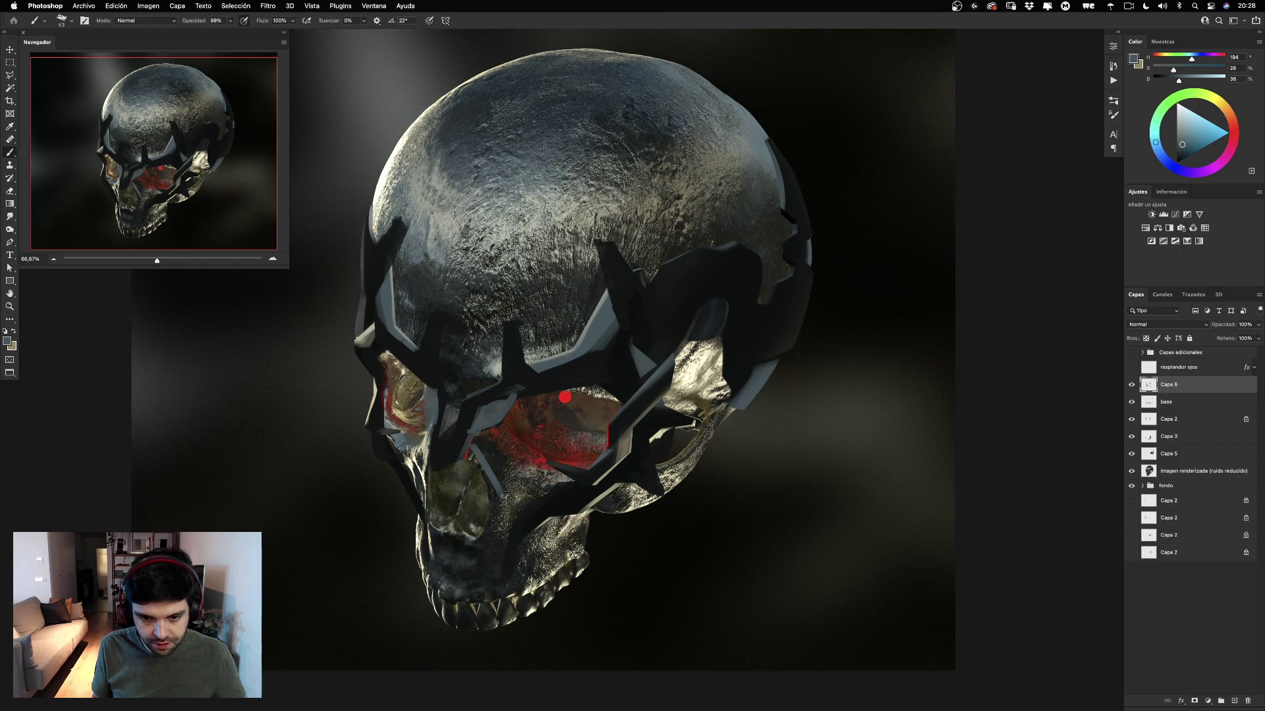
mouse_move(466, 467)
left_mouse_down()
mouse_move(504, 515)
mouse_move(490, 505)
mouse_move(484, 568)
mouse_move(497, 512)
left_mouse_up()
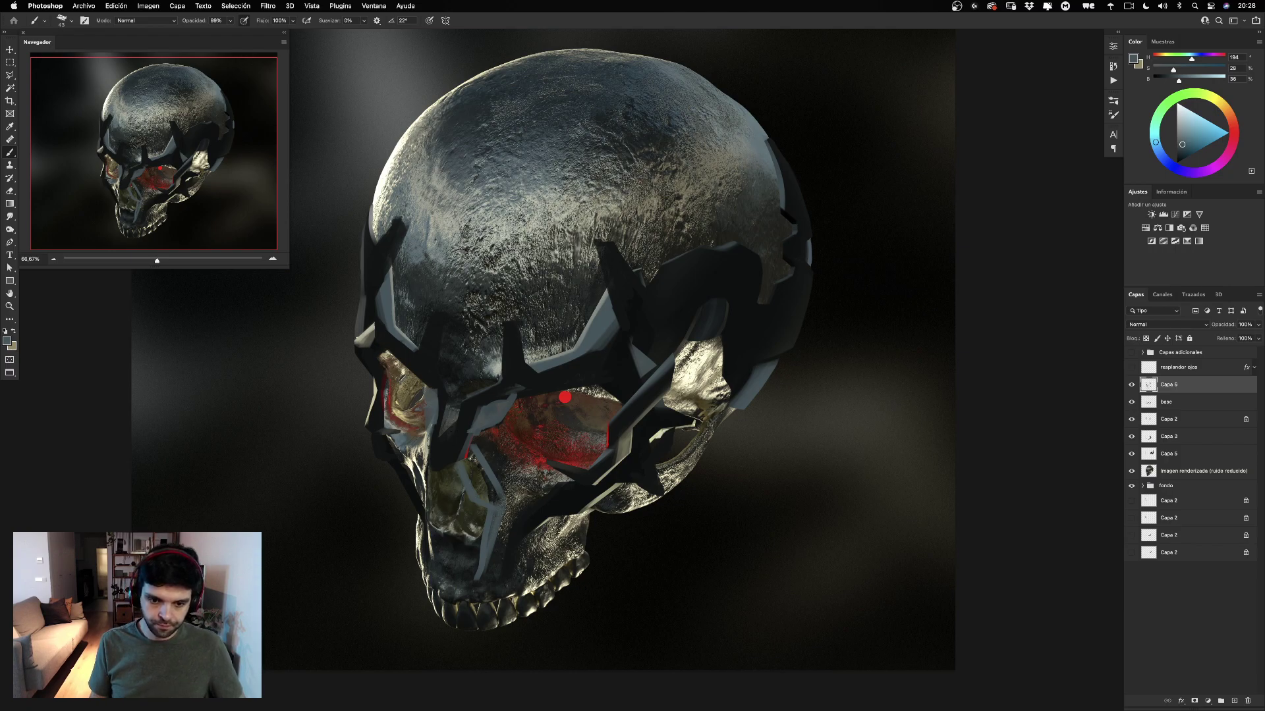
mouse_move(470, 455)
left_mouse_down()
mouse_move(489, 492)
mouse_move(463, 457)
mouse_move(494, 501)
left_mouse_up()
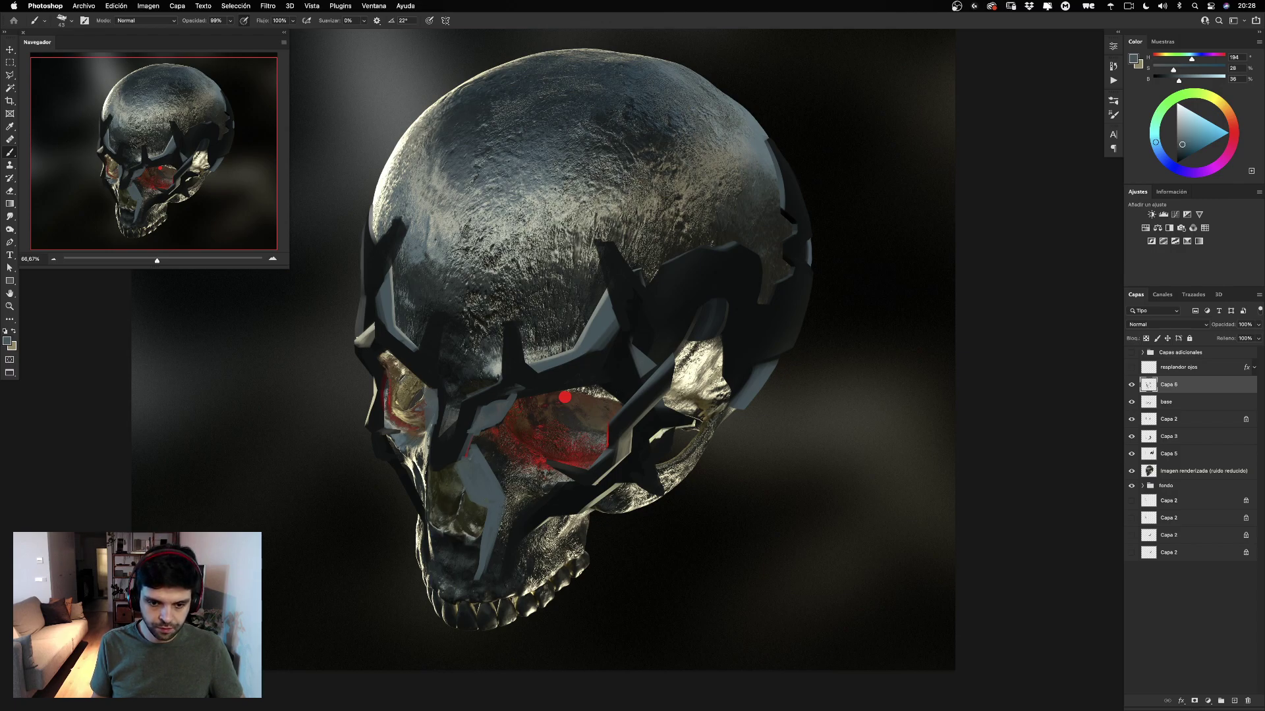
left_click_drag(428, 449, 431, 555)
mouse_move(431, 451)
left_mouse_down()
mouse_move(417, 509)
mouse_move(411, 493)
left_mouse_up()
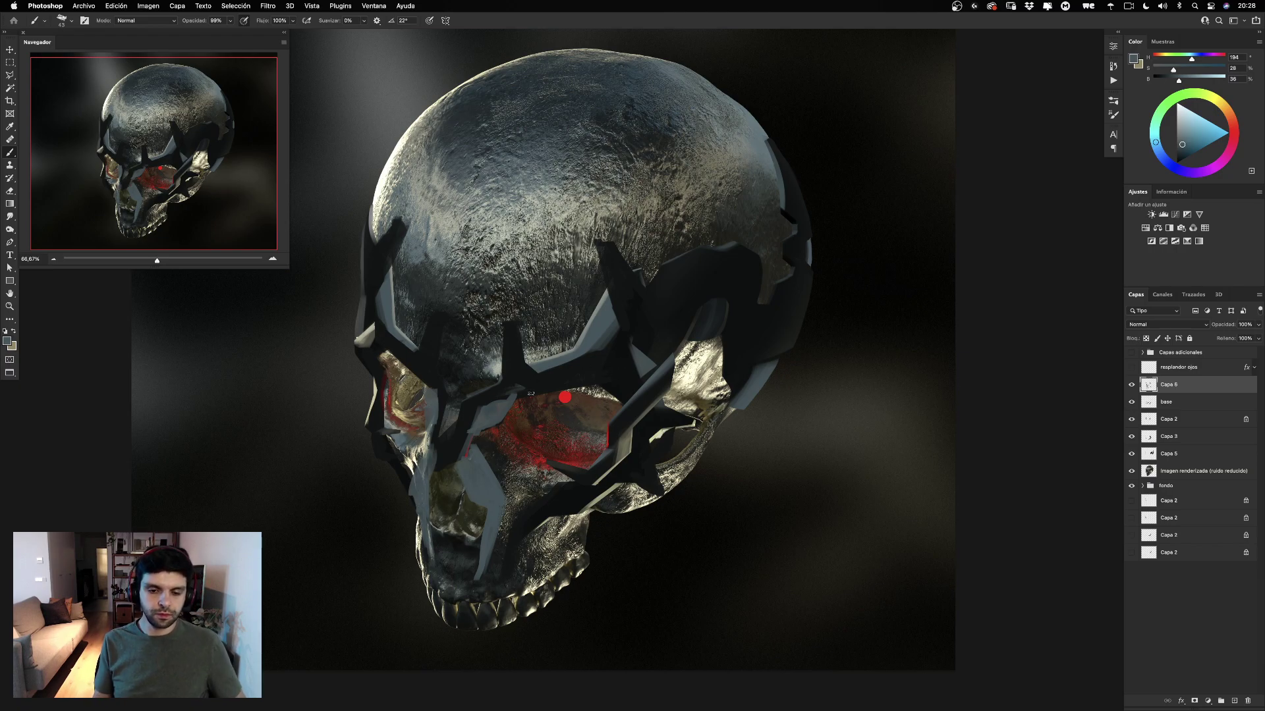
Sample the near-black plate color and paint dark outer edges along both struts beside the nose opening.
left_click(474, 447, "alt")
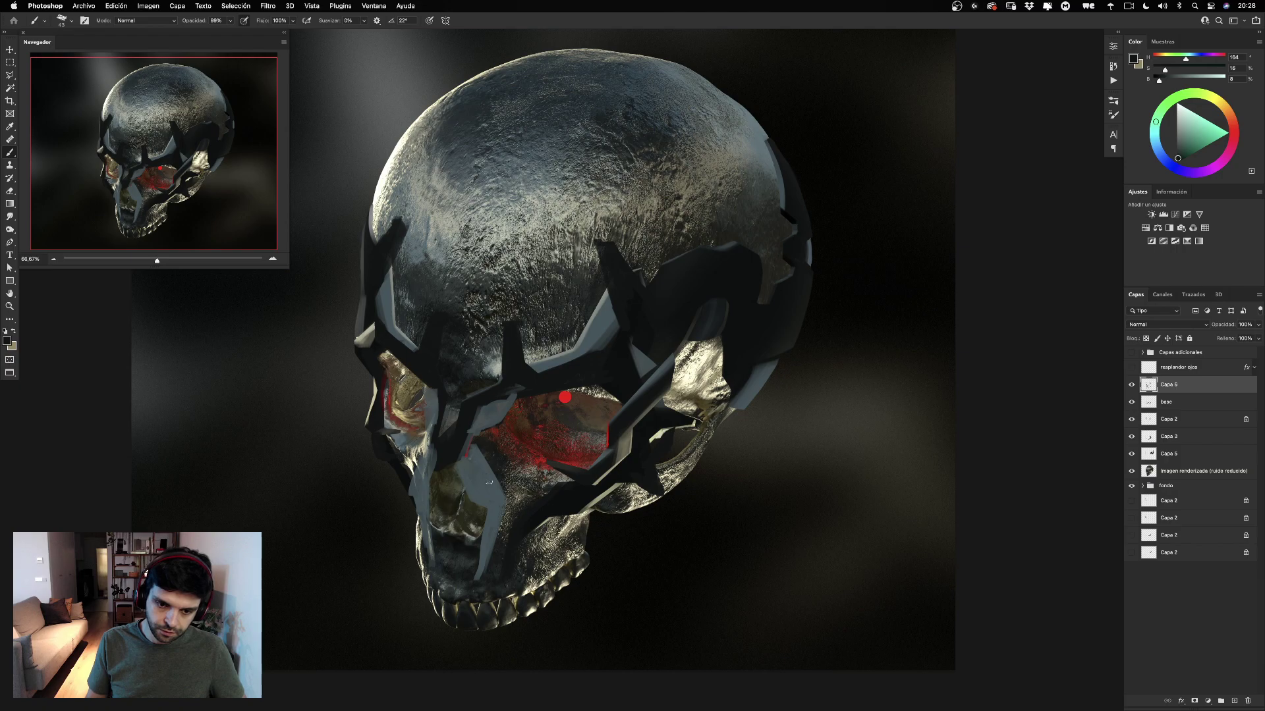
left_click_drag(473, 448, 497, 488)
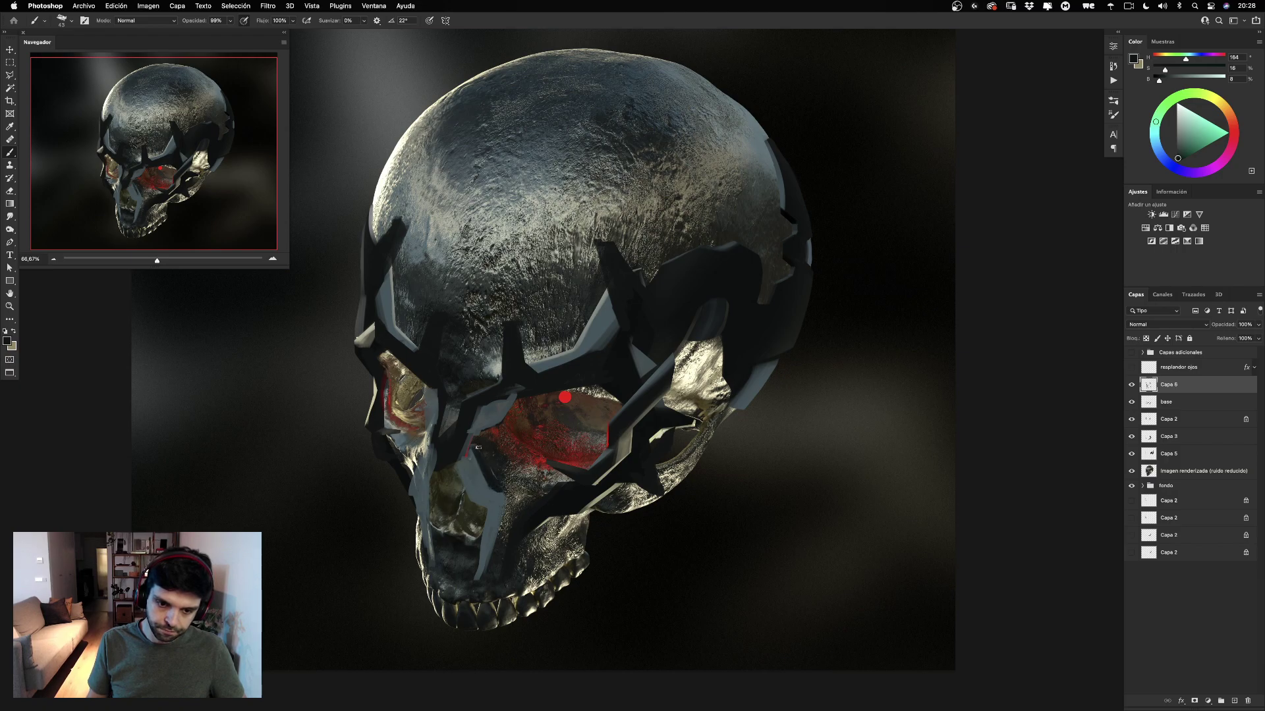
left_click_drag(426, 449, 419, 476)
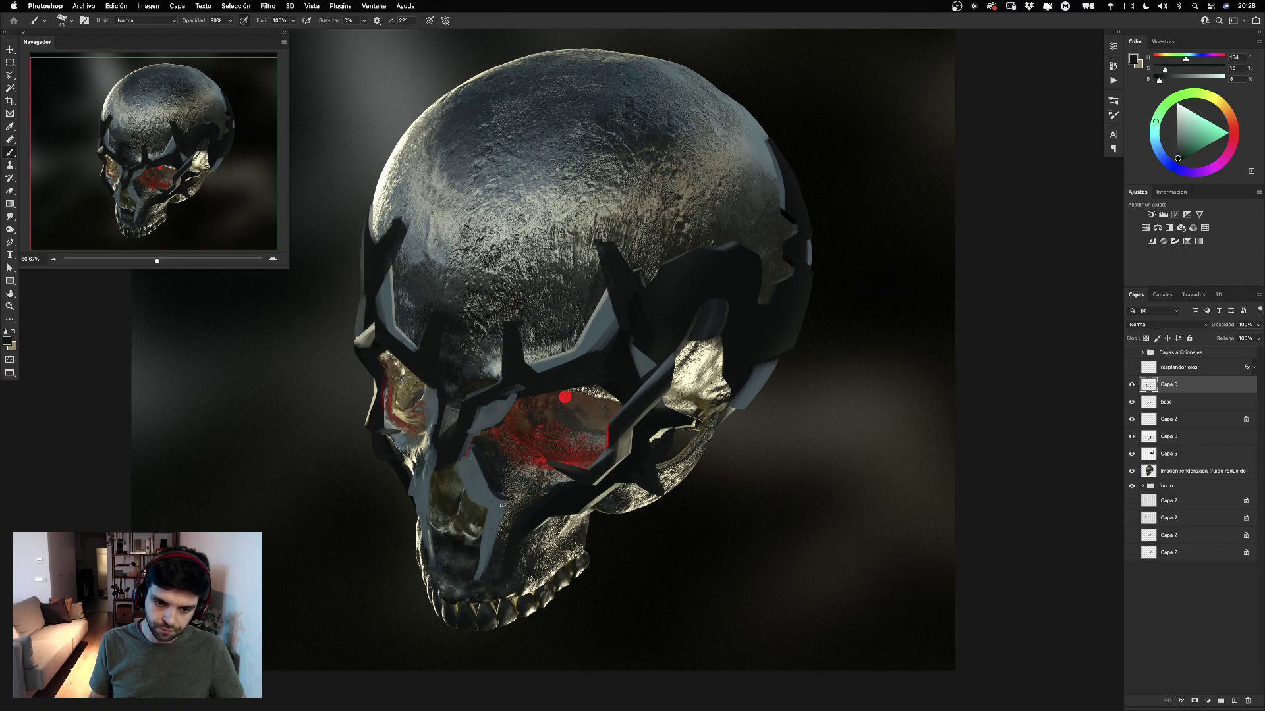
left_click_drag(504, 503, 489, 564)
left_click_drag(502, 504, 493, 511)
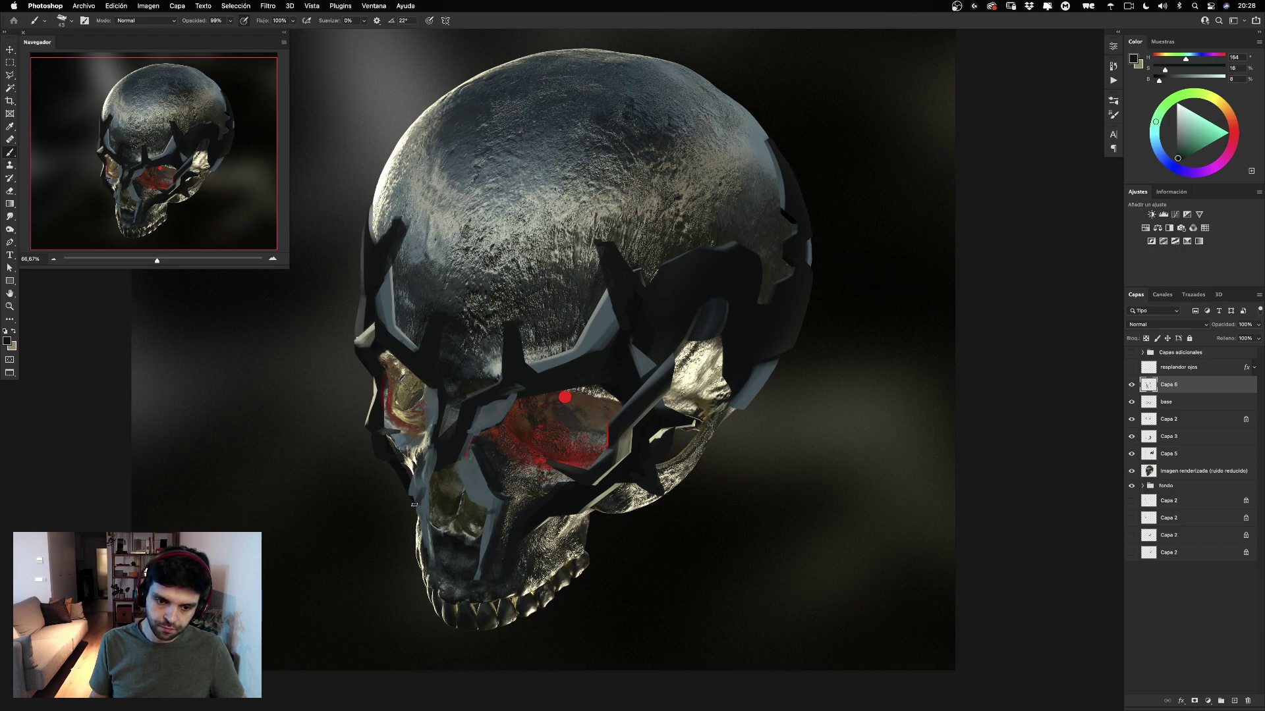
mouse_move(414, 497)
left_mouse_down()
mouse_move(424, 563)
mouse_move(424, 449)
left_mouse_up()
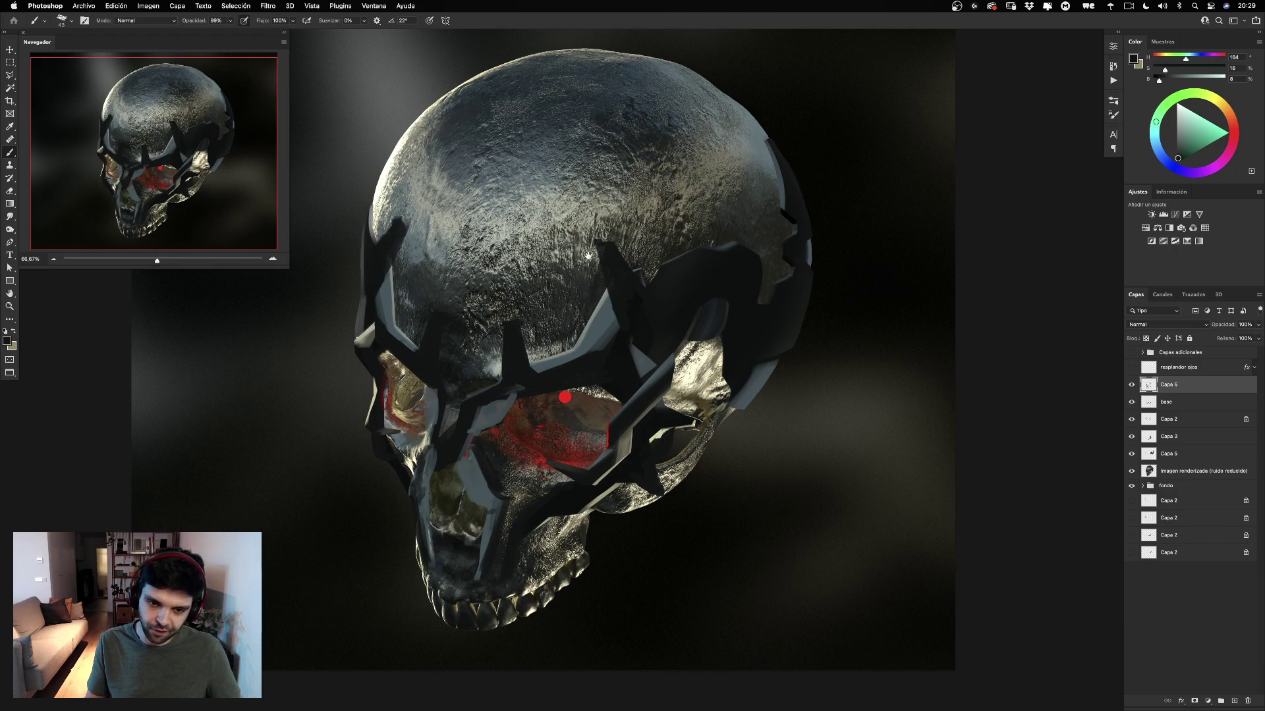
Select the rear plate layer Capa 5, lock its transparent pixels, and hide and reshow it to check its shapes.
mouse_move(554, 270)
left_mouse_down()
mouse_move(520, 290)
mouse_move(546, 280)
left_mouse_up()
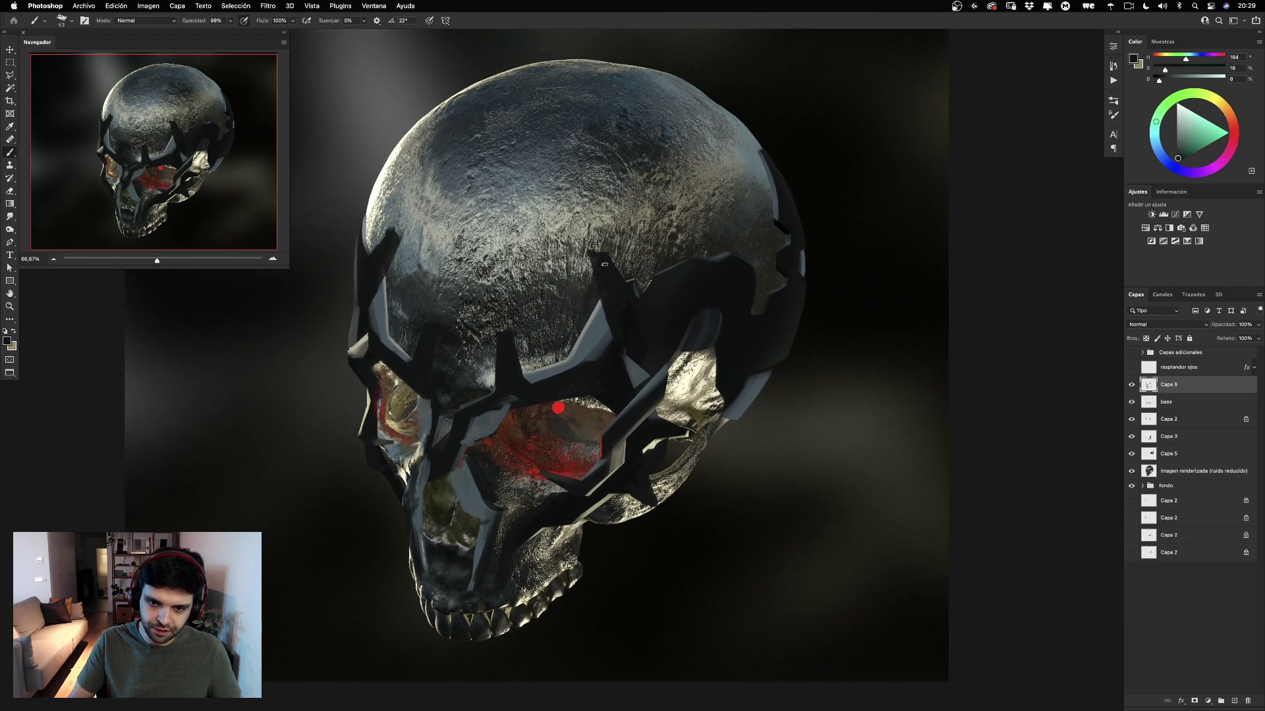
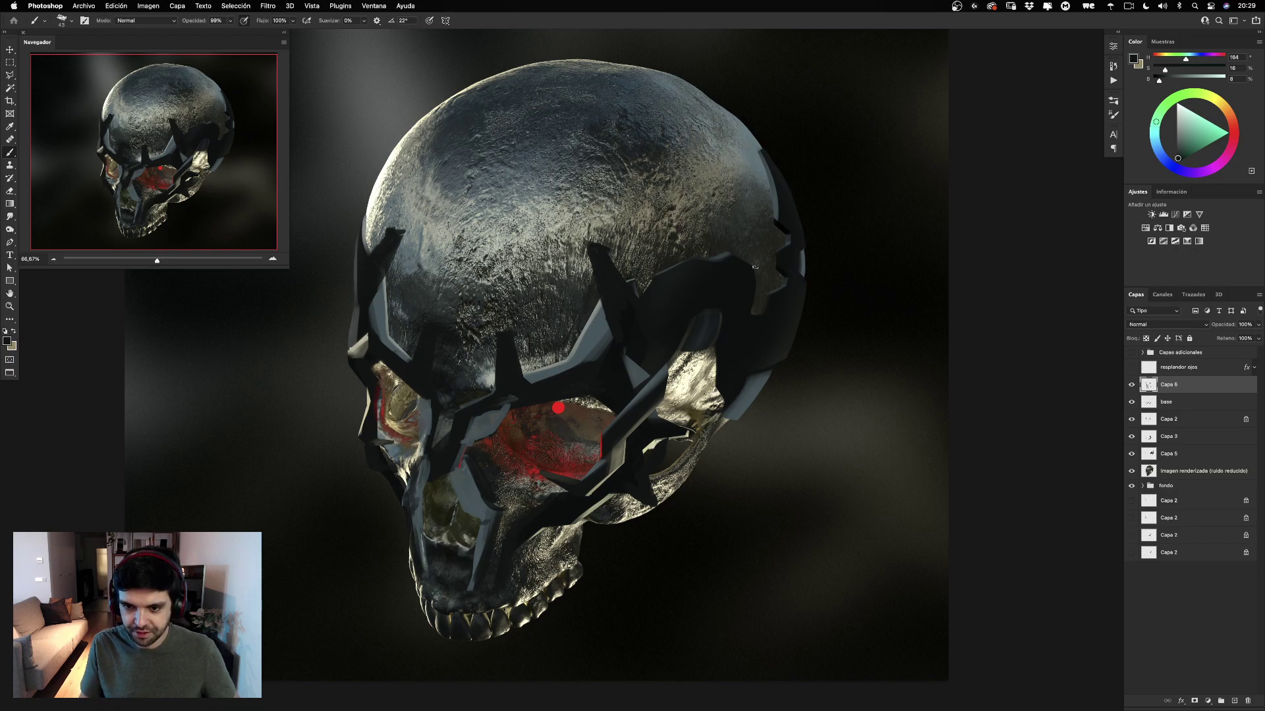
left_click_drag(760, 334, 767, 334)
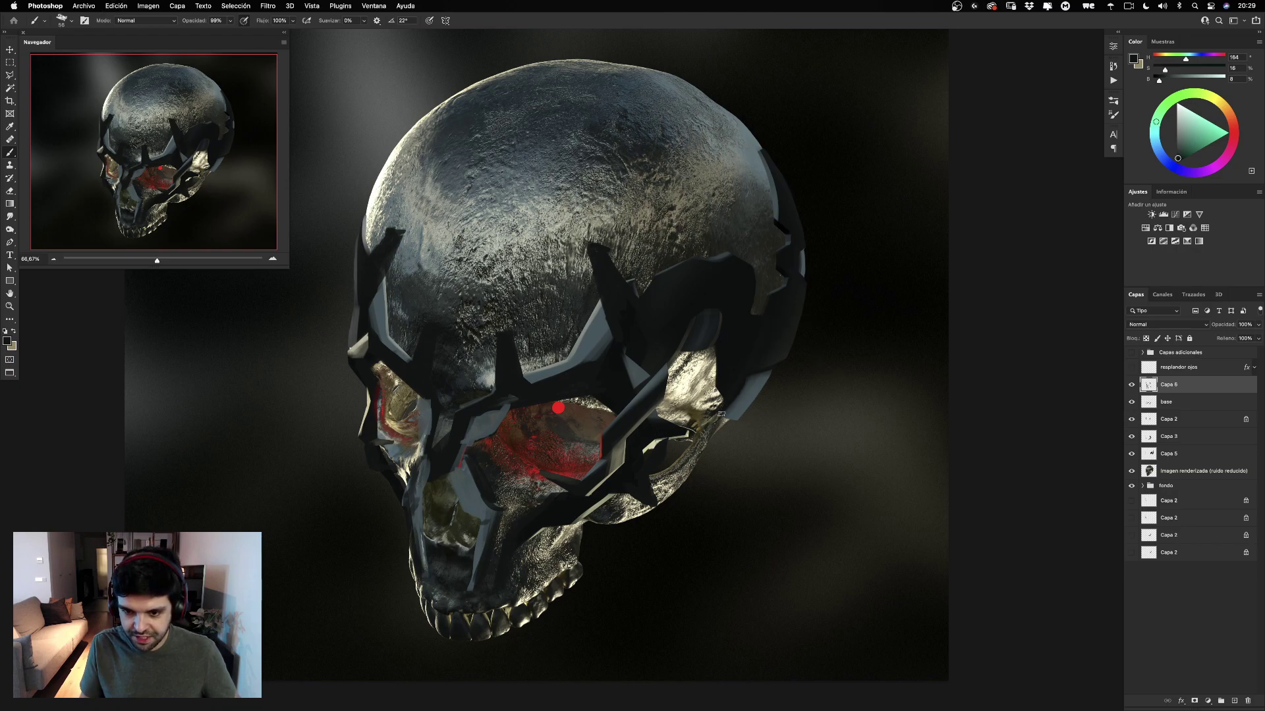
left_click(646, 430, "alt")
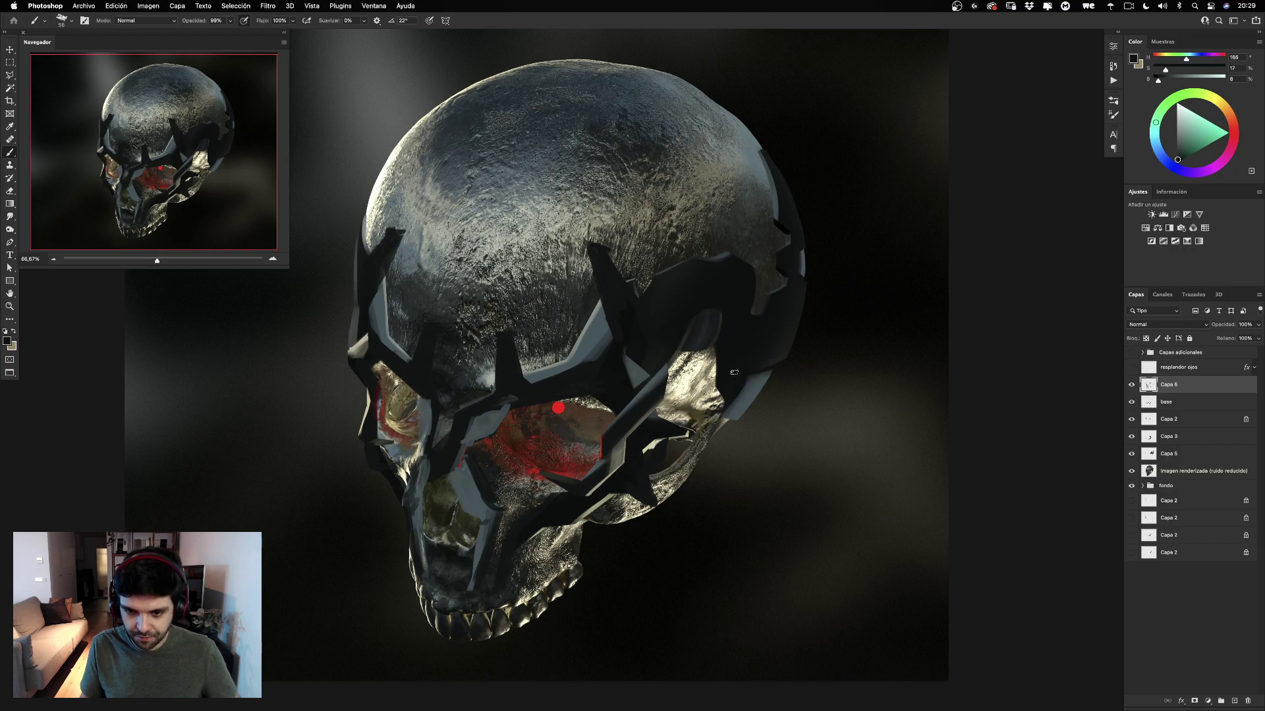
left_click(747, 366, "super")
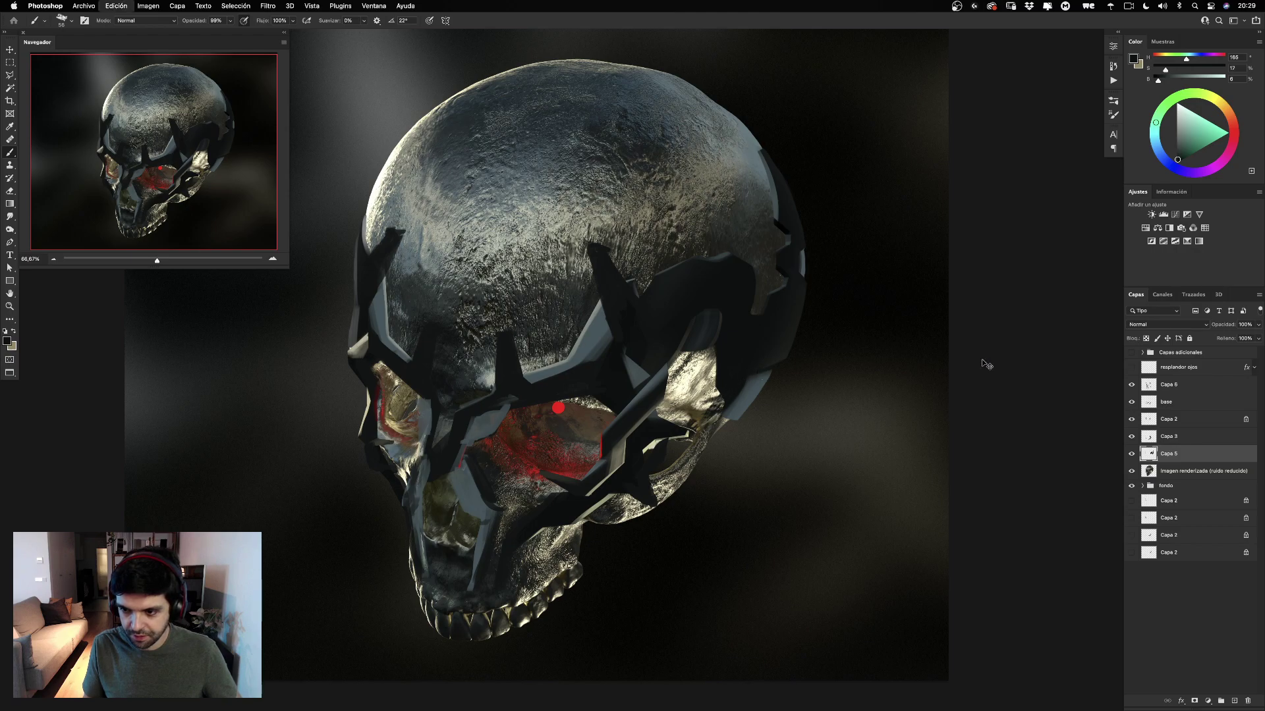
key("slash")
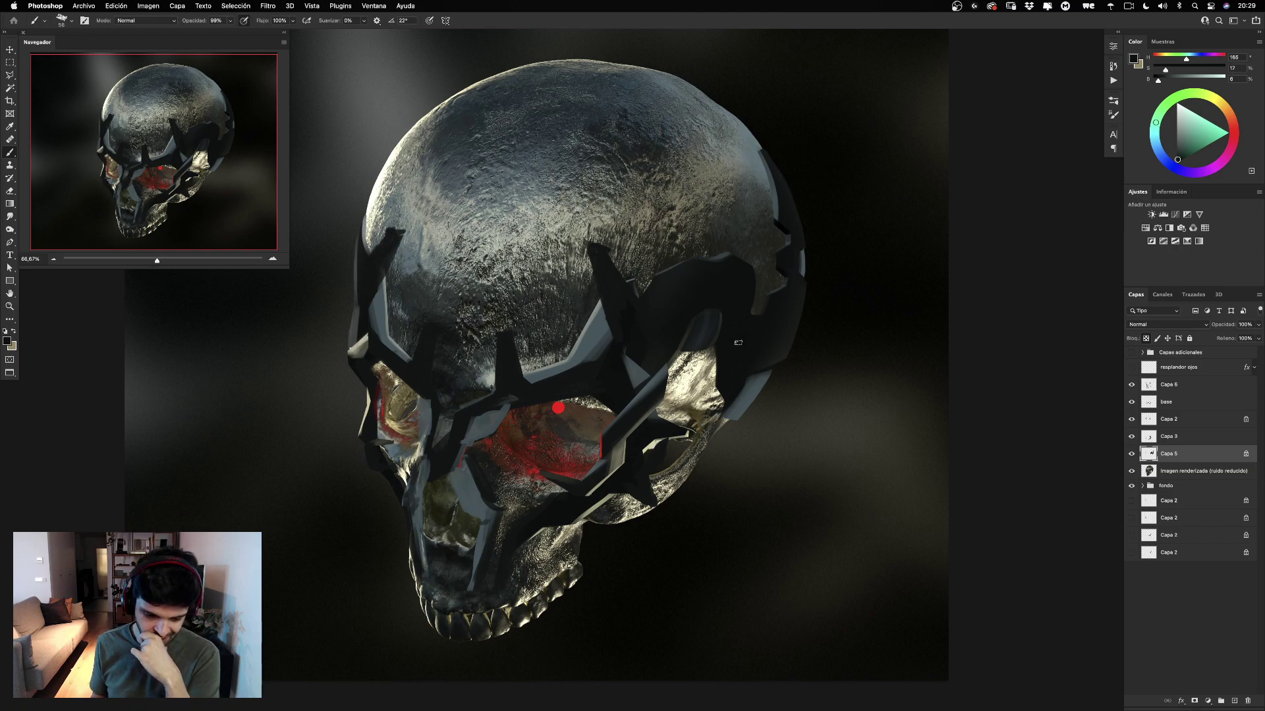
left_click(1131, 454)
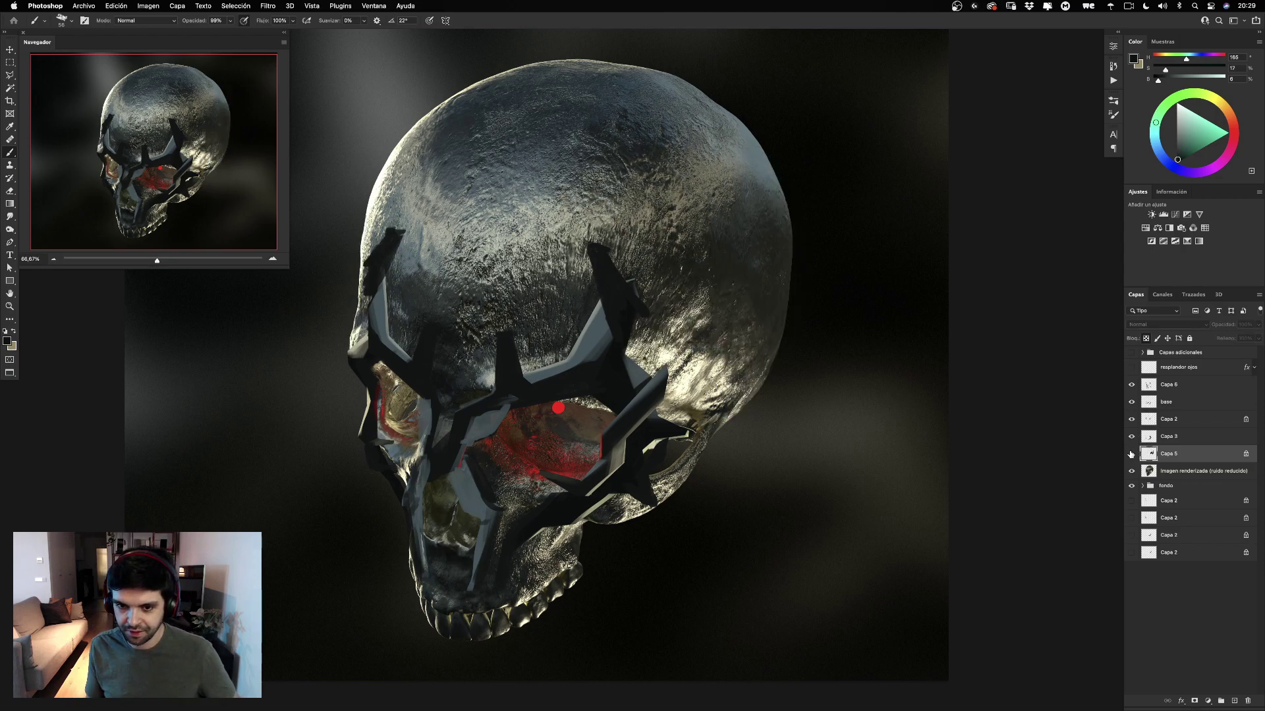
left_click(1131, 454)
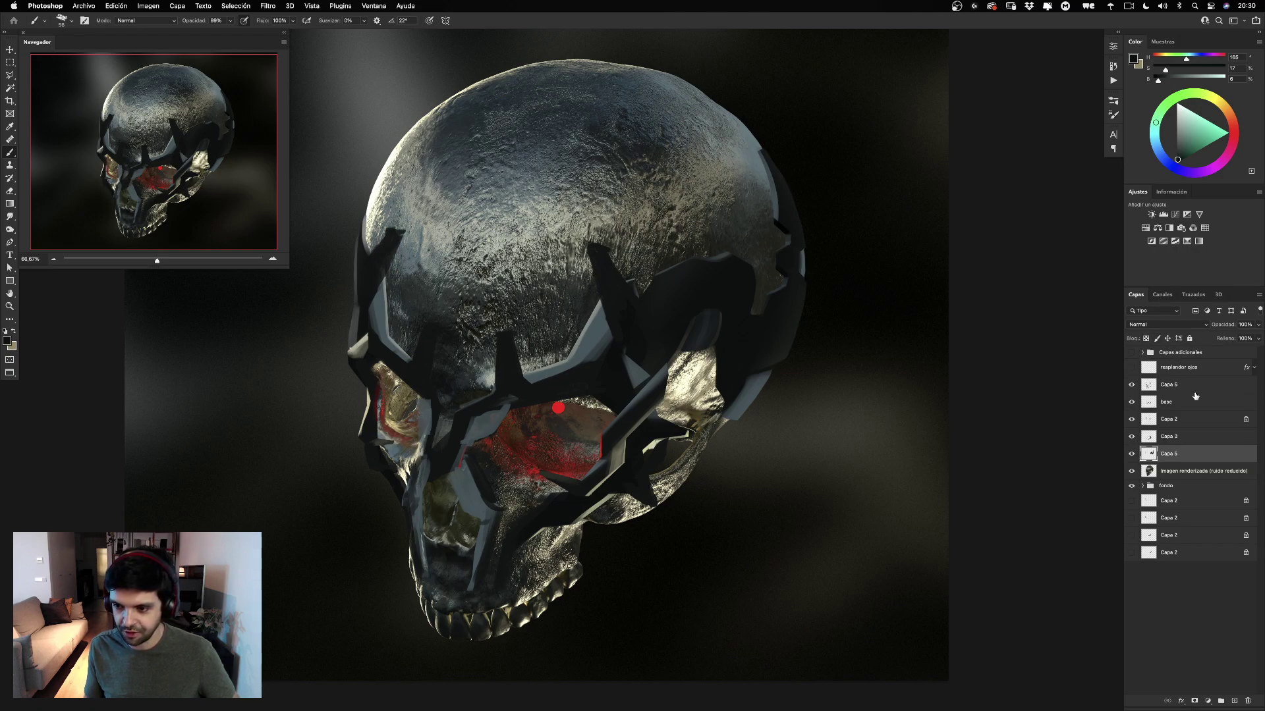
Select the layer Capa 6 and toggle its visibility to compare the skull with and without the added spikes and struts.
left_click(1146, 385)
left_click(1132, 386)
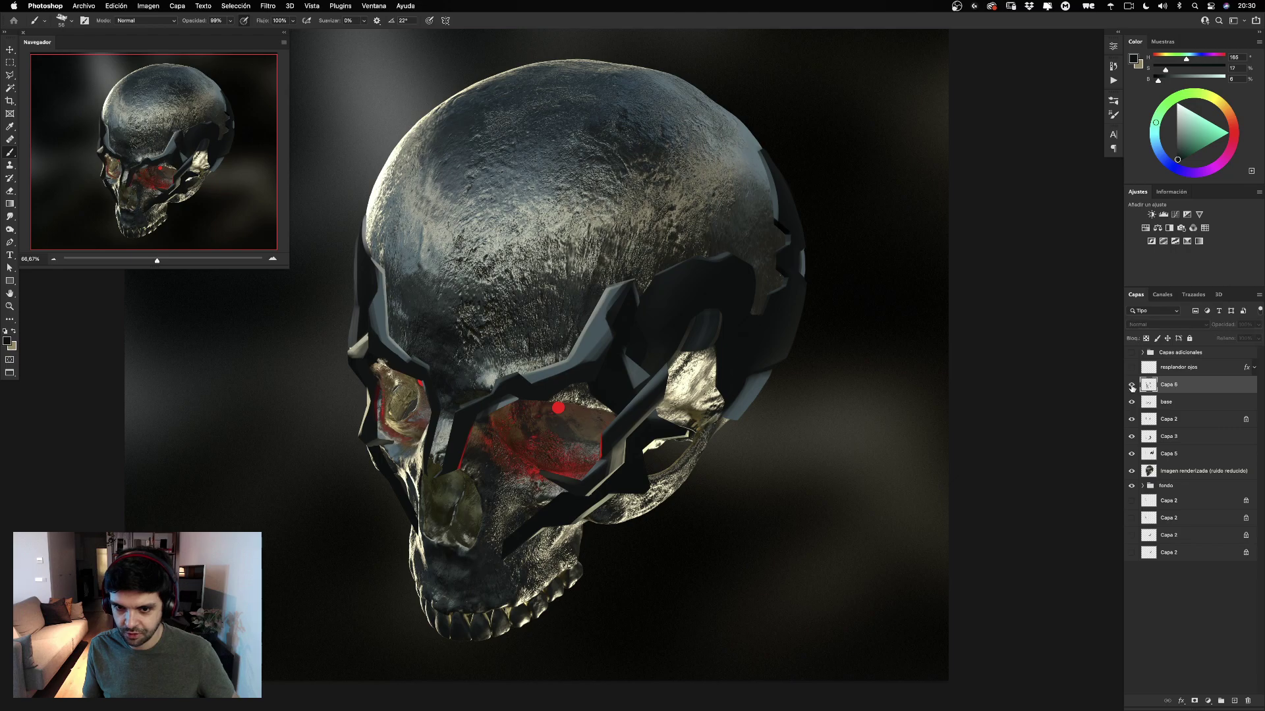
left_click(1132, 386)
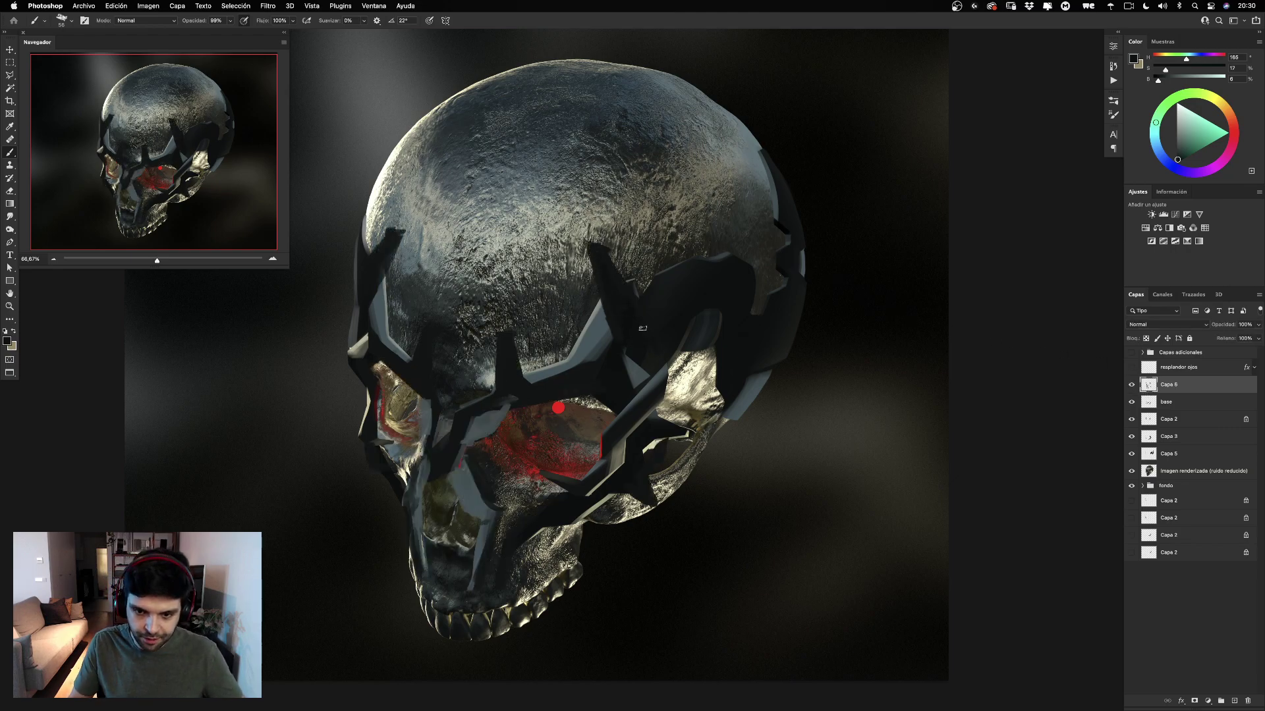
left_click(1132, 385)
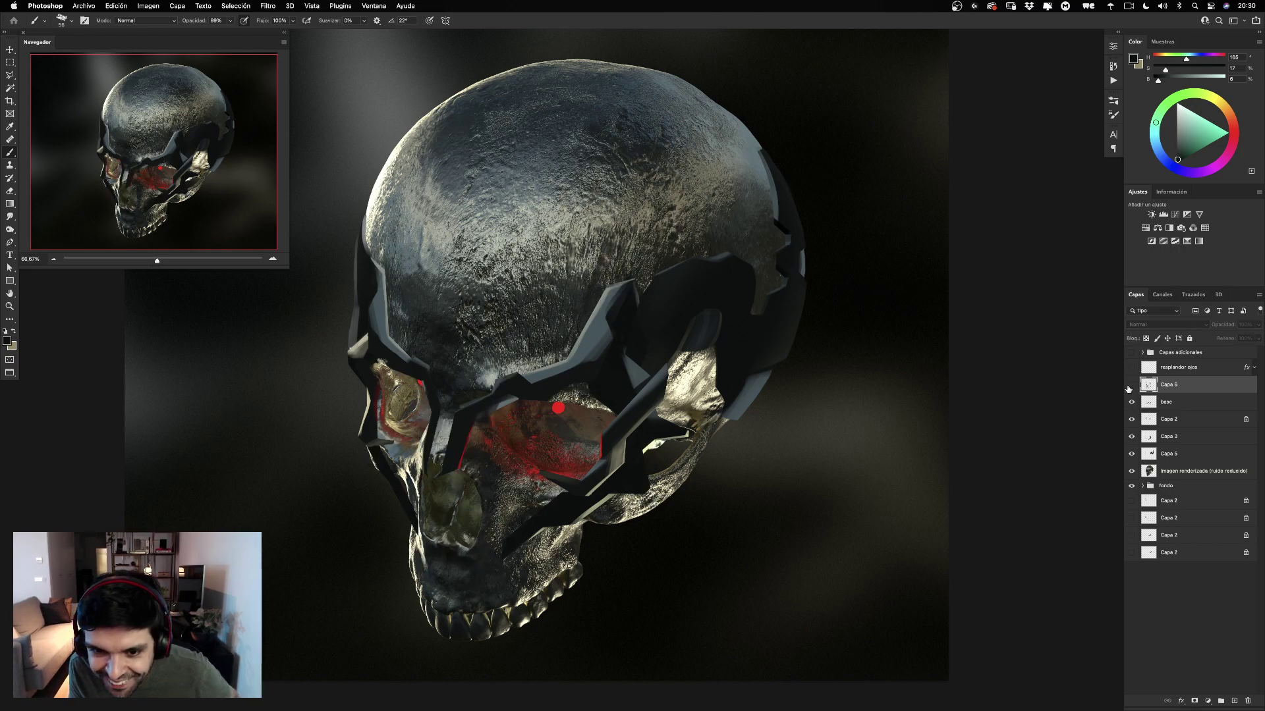
left_click(1131, 385)
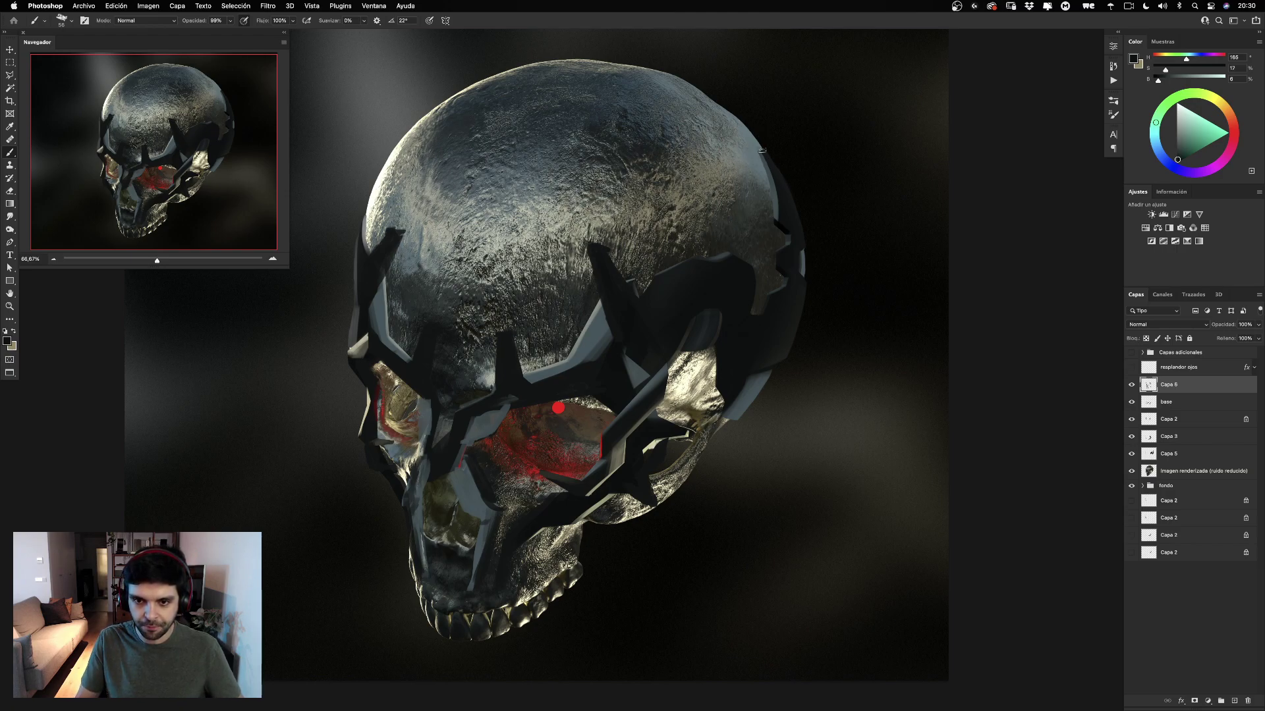
Paint a thin near-black curved band over the skull's near side, from the rear plate's upper tip to the tall brow spike.
left_click_drag(762, 150, 629, 273)
key("ctrl+z")
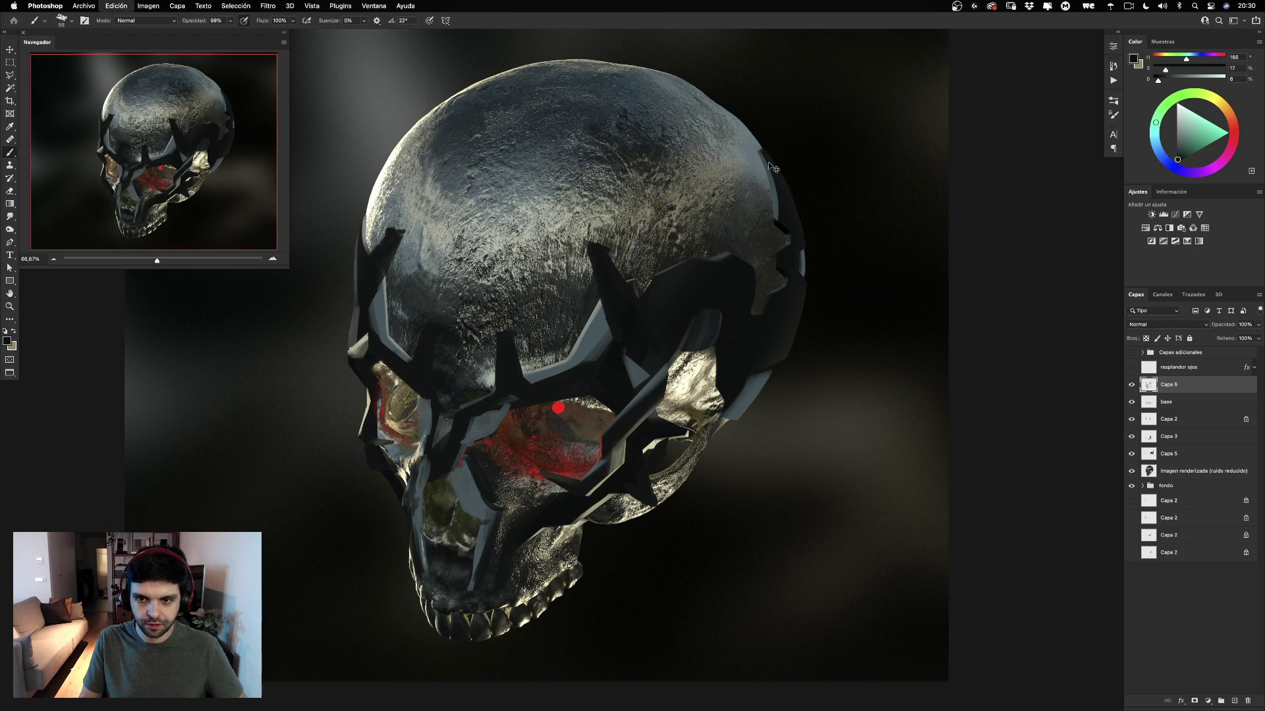
left_click_drag(763, 141, 620, 262)
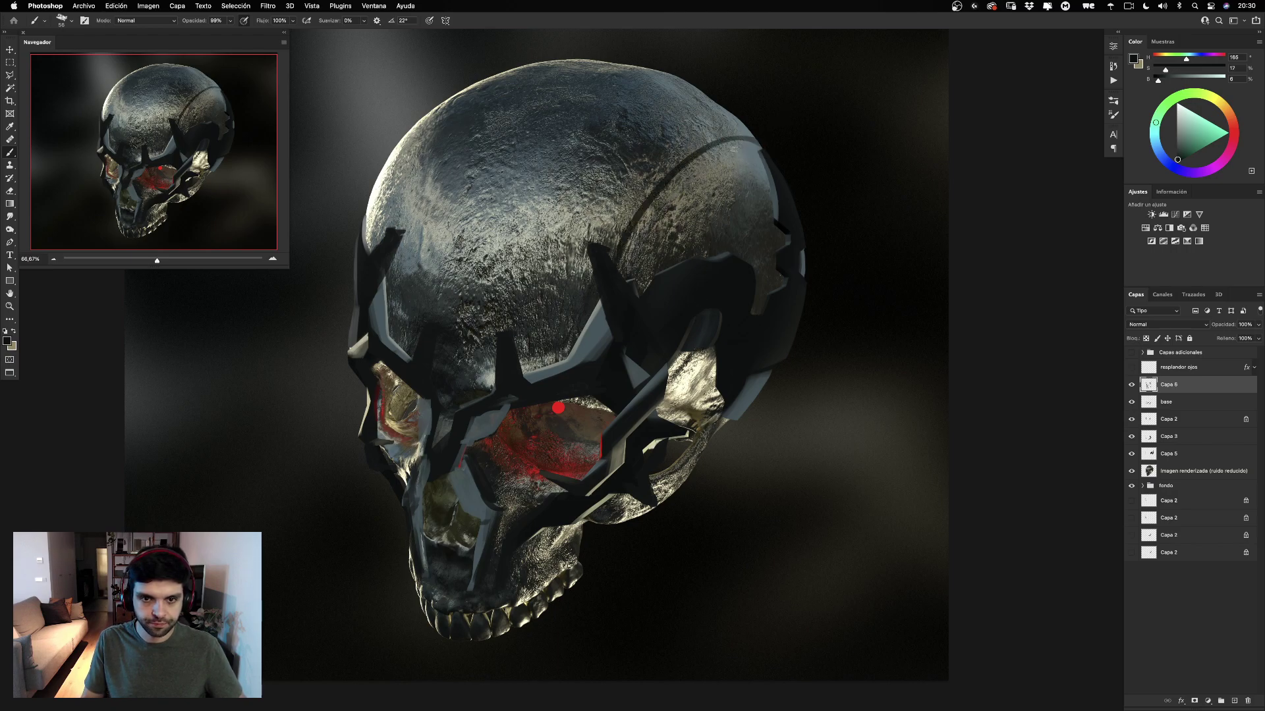
left_click_drag(768, 157, 626, 262)
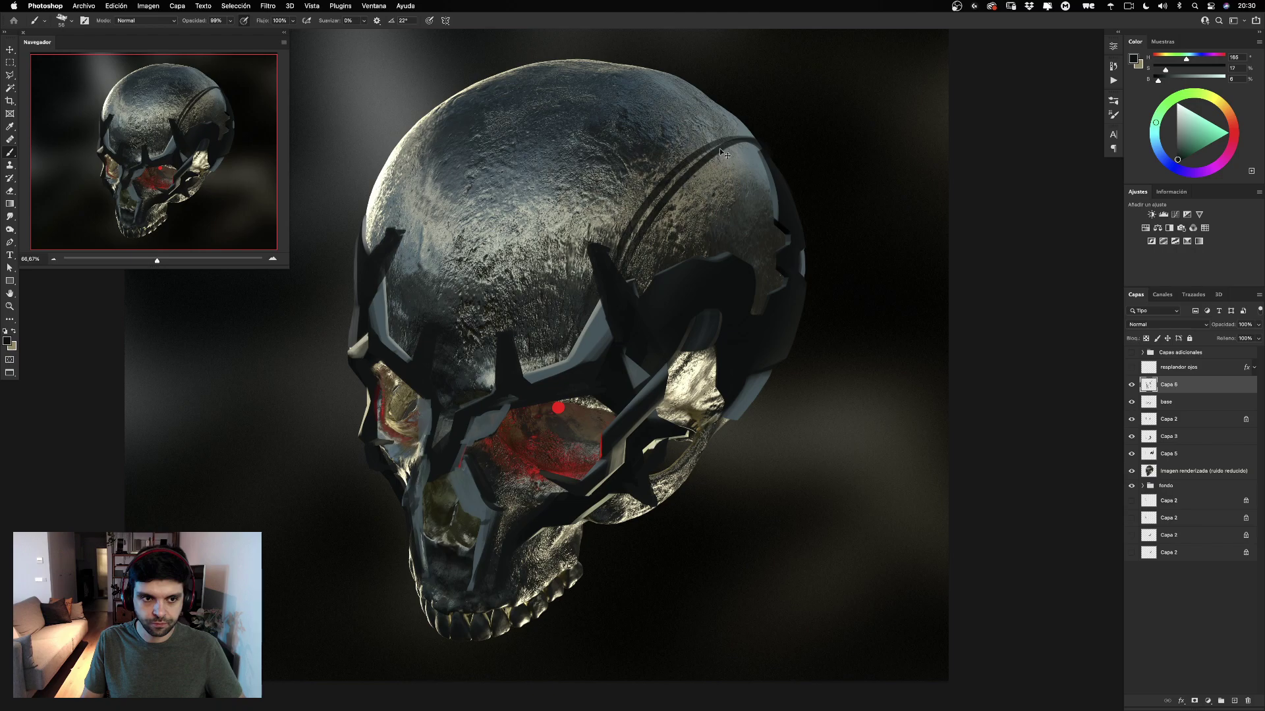
key("ctrl+z")
mouse_move(759, 140)
left_mouse_down()
mouse_move(681, 199)
mouse_move(631, 280)
left_mouse_up()
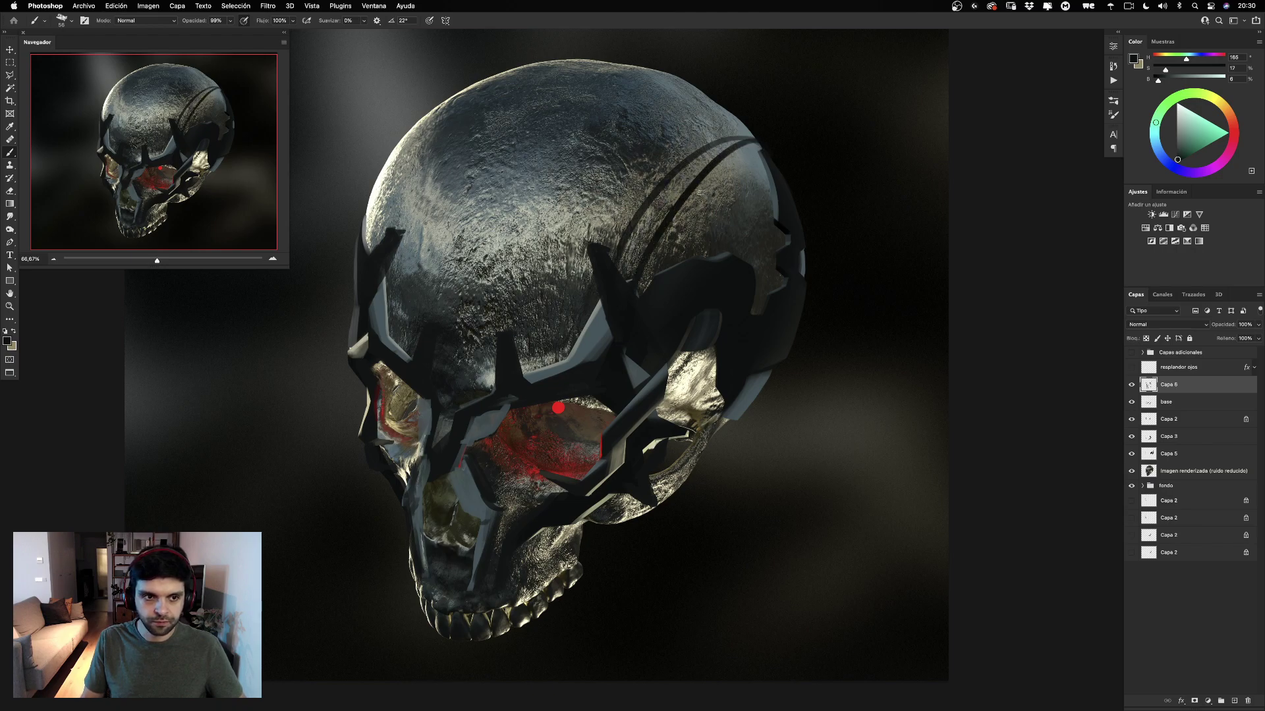
key("ctrl+z")
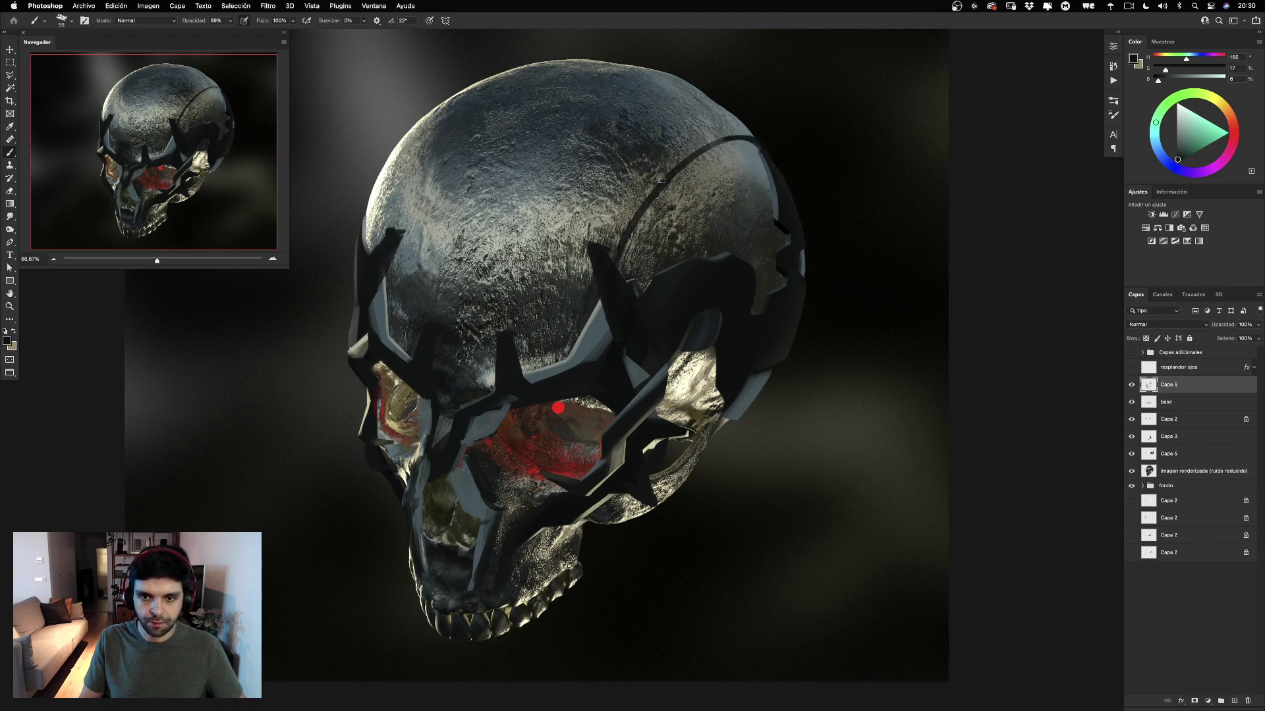
key("ctrl+shift+z")
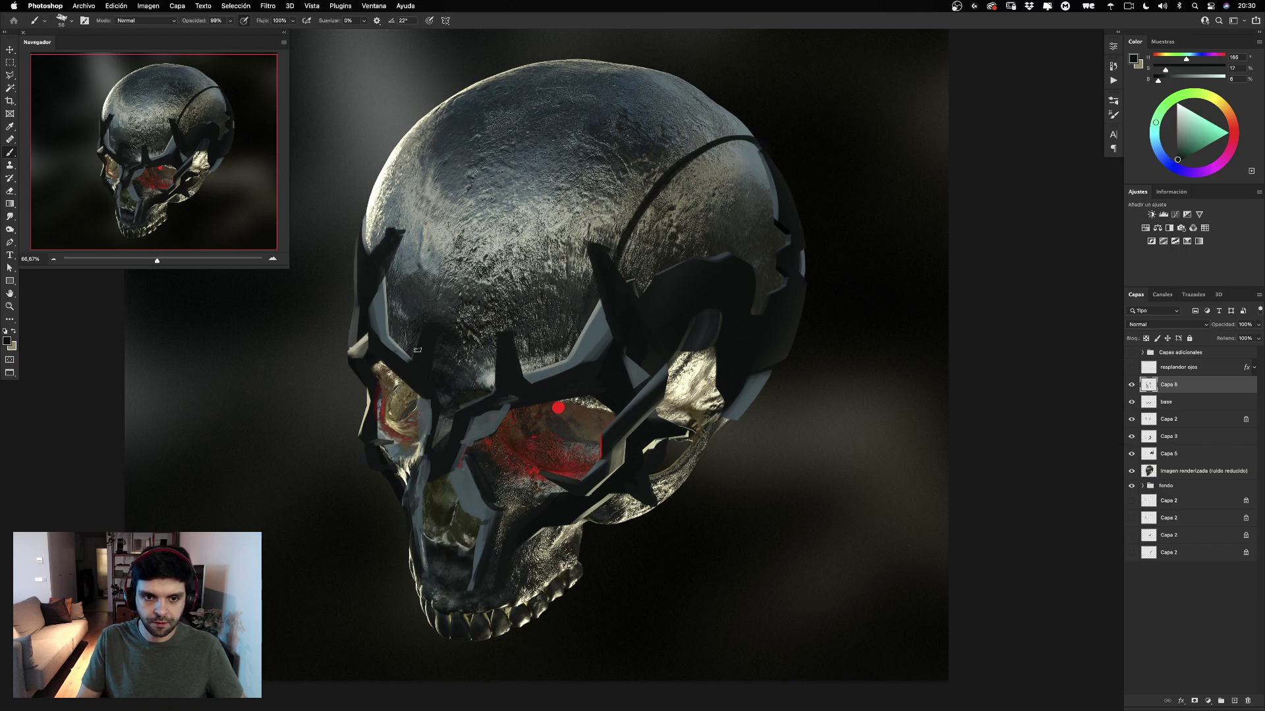
Paint a thin near-black curved band up the far side of the skull, from the far temple spike toward the crown.
left_click_drag(383, 290, 422, 117)
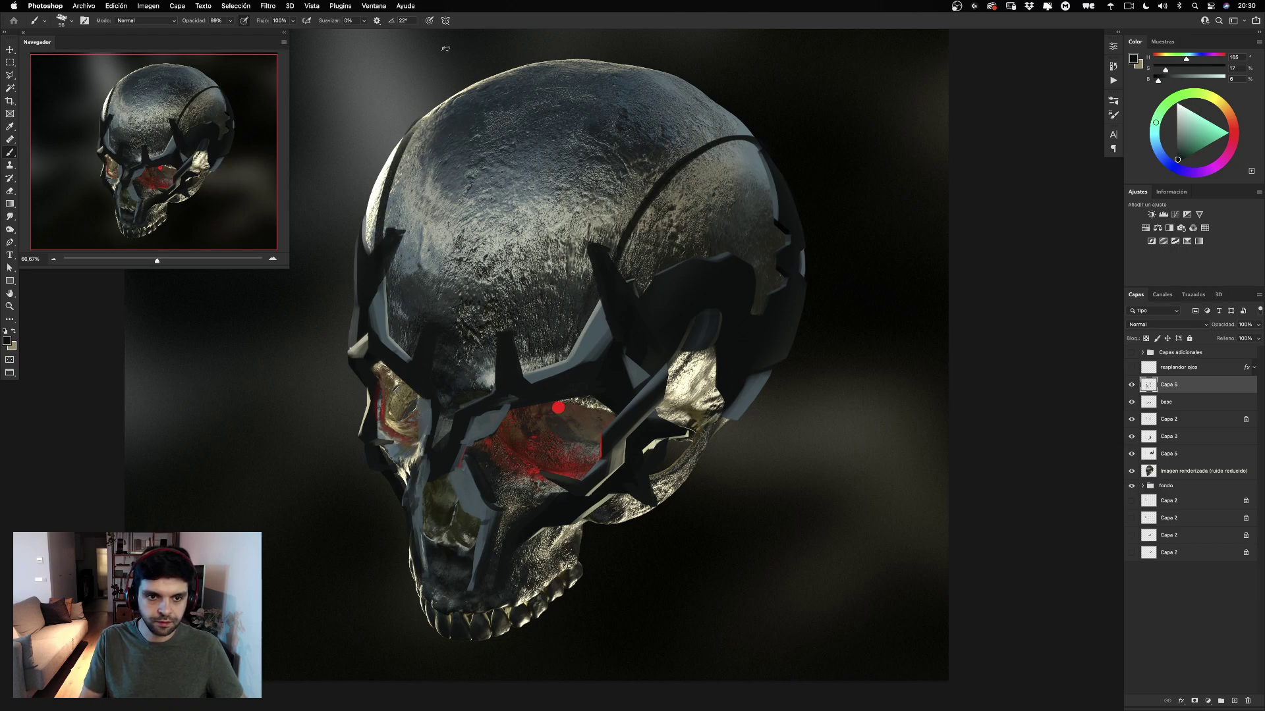
left_click_drag(369, 247, 398, 157)
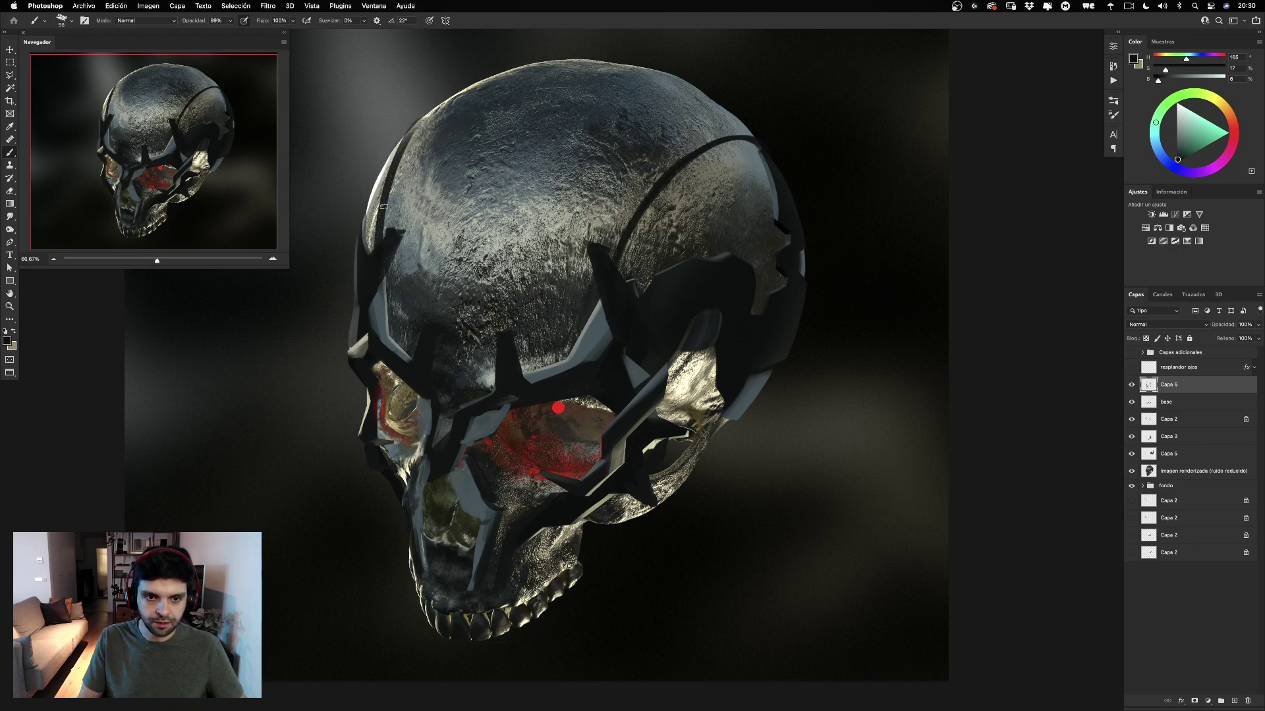
Darken both temple panels of the skull with near-black textured brush strokes on the Capa 6 layer.
mouse_move(369, 249)
left_mouse_down()
mouse_move(394, 162)
mouse_move(372, 235)
left_mouse_up()
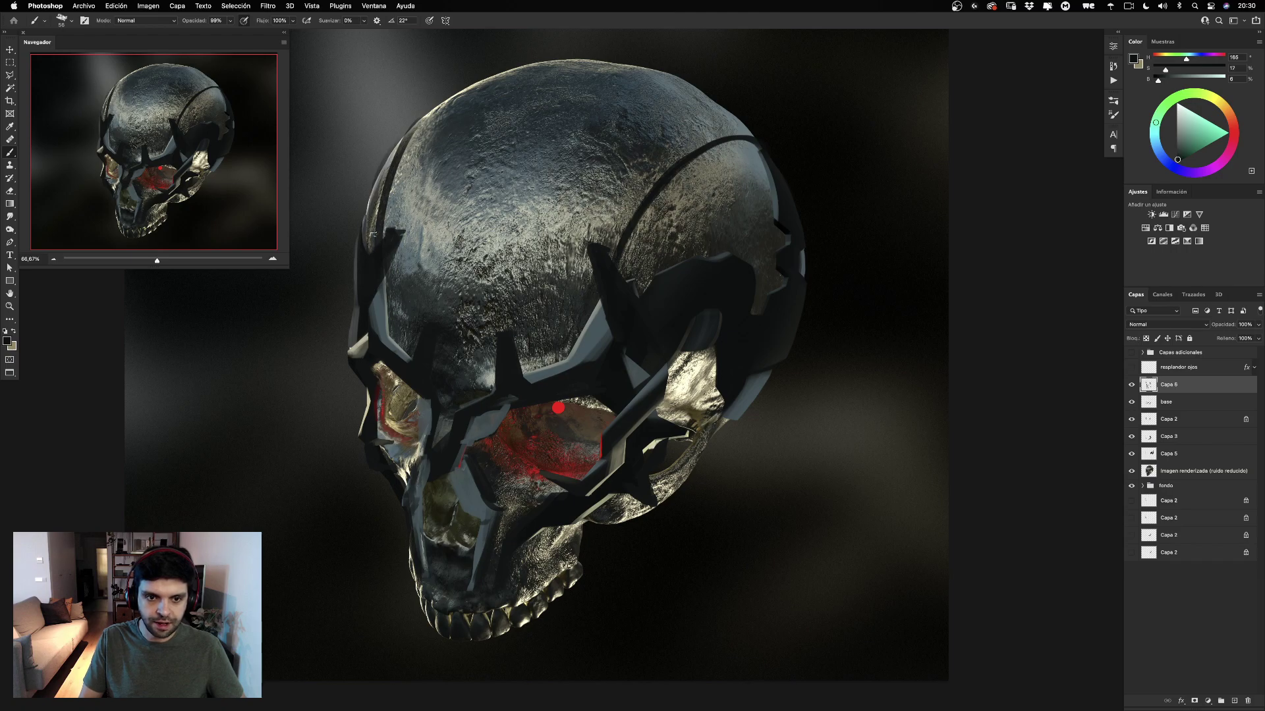
left_click_drag(390, 153, 370, 248)
mouse_move(740, 160)
left_mouse_down()
mouse_move(763, 153)
mouse_move(641, 254)
left_mouse_up()
mouse_move(738, 156)
left_mouse_down()
mouse_move(638, 267)
mouse_move(662, 244)
mouse_move(658, 253)
mouse_move(749, 229)
mouse_move(771, 199)
mouse_move(753, 267)
mouse_move(773, 295)
left_mouse_up()
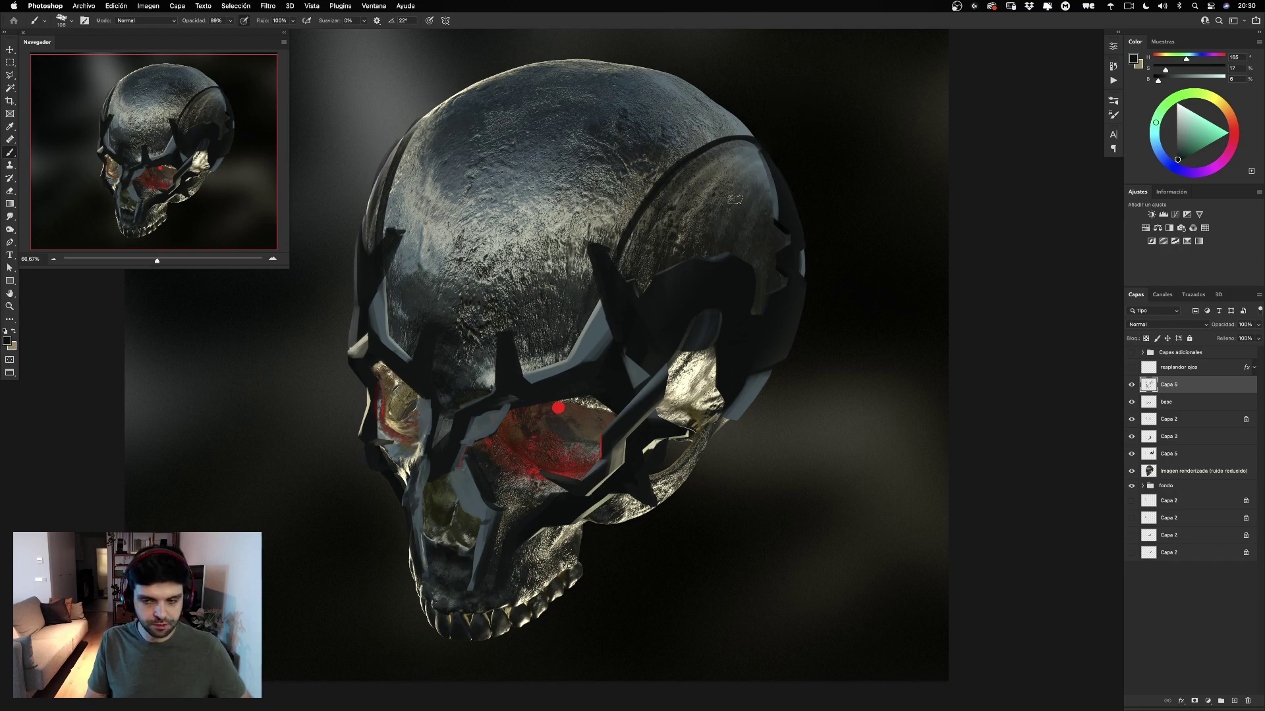
mouse_move(736, 200)
left_mouse_down()
mouse_move(757, 201)
mouse_move(686, 237)
left_mouse_up()
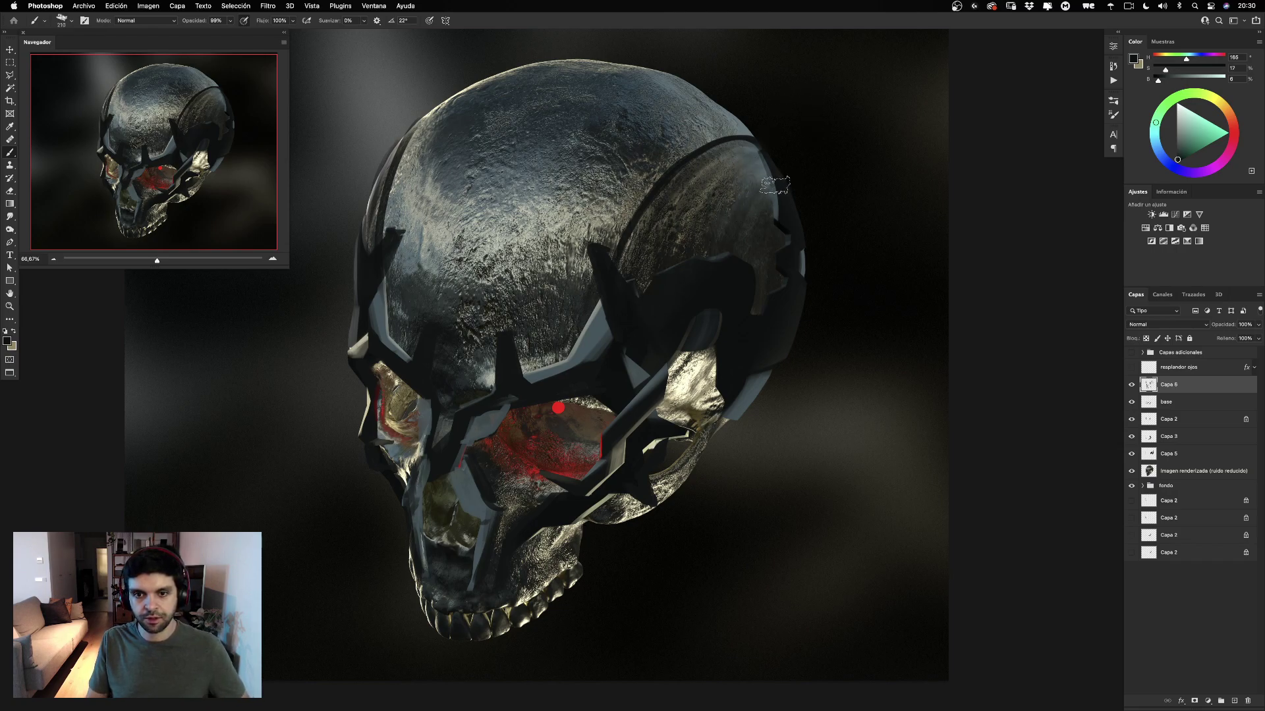
Sample the bright red dot in the eye socket and glaze both temple panels with red streaks.
left_click(558, 408, "alt")
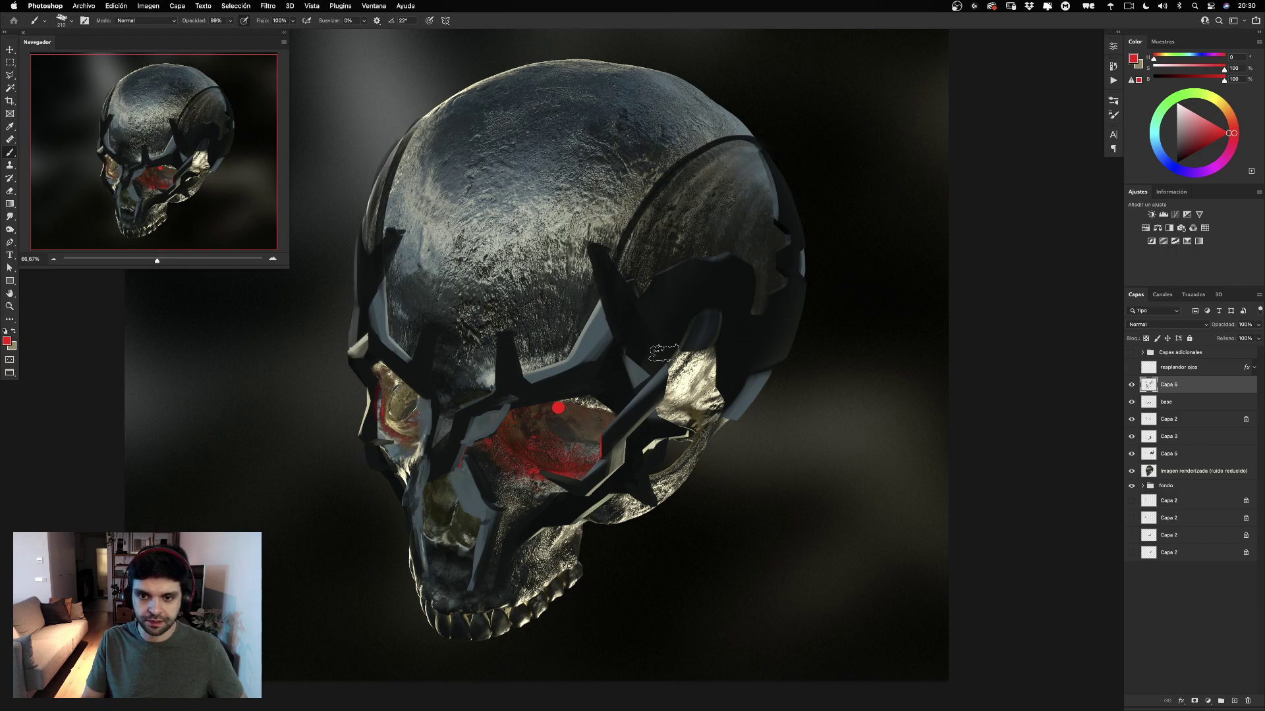
mouse_move(664, 353)
left_mouse_down()
mouse_move(745, 153)
mouse_move(659, 316)
mouse_move(761, 170)
mouse_move(748, 182)
mouse_move(748, 243)
mouse_move(760, 167)
mouse_move(751, 285)
mouse_move(729, 209)
left_mouse_up()
key("bracketleft")
key("bracketleft")
key("bracketleft")
mouse_move(387, 173)
left_mouse_down()
mouse_move(374, 195)
mouse_move(394, 156)
mouse_move(387, 262)
mouse_move(380, 161)
left_mouse_up()
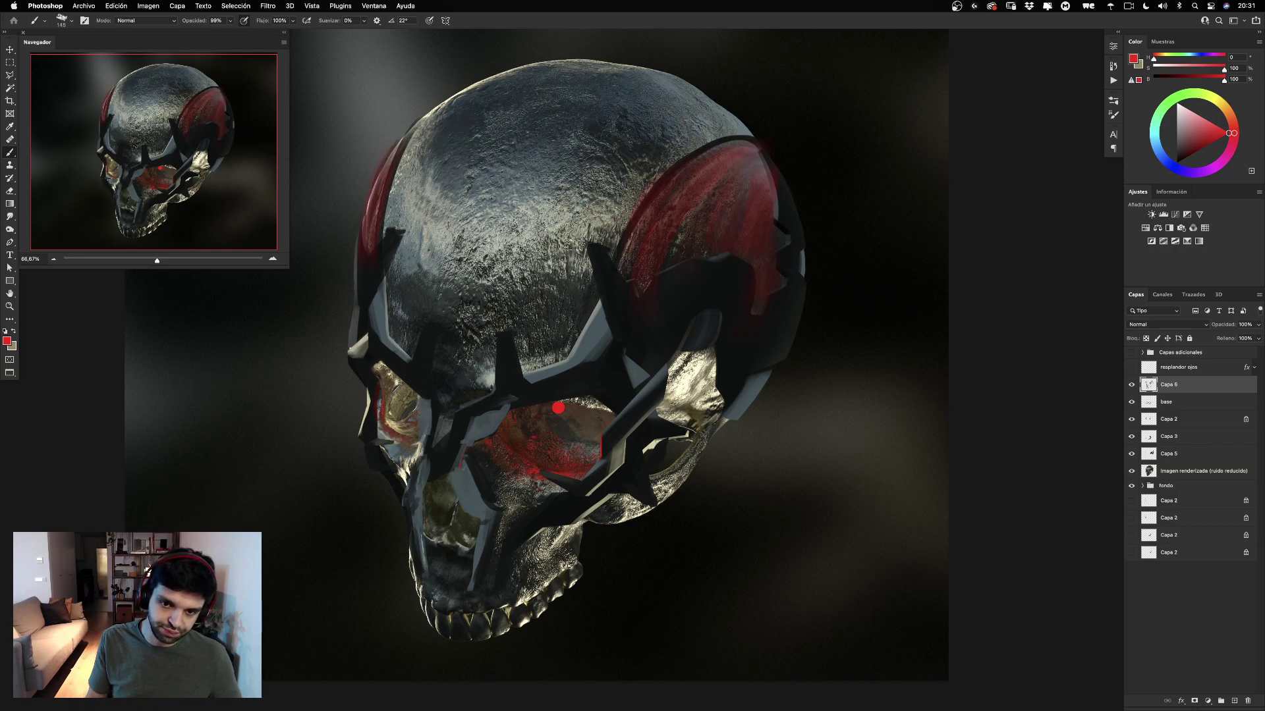
Try a red brush stroke across the lower forehead above the brow spikes, and undo it.
left_click_drag(570, 245, 553, 245)
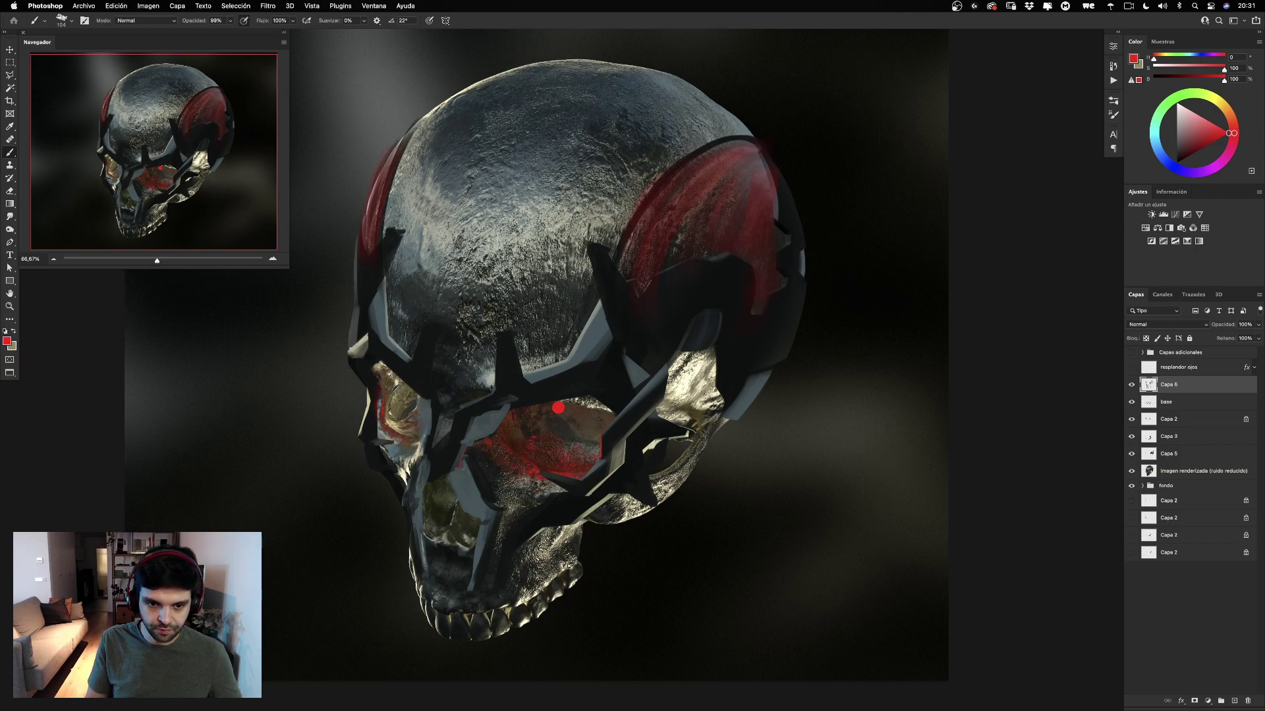
left_click_drag(432, 324, 495, 364)
key("super+z")
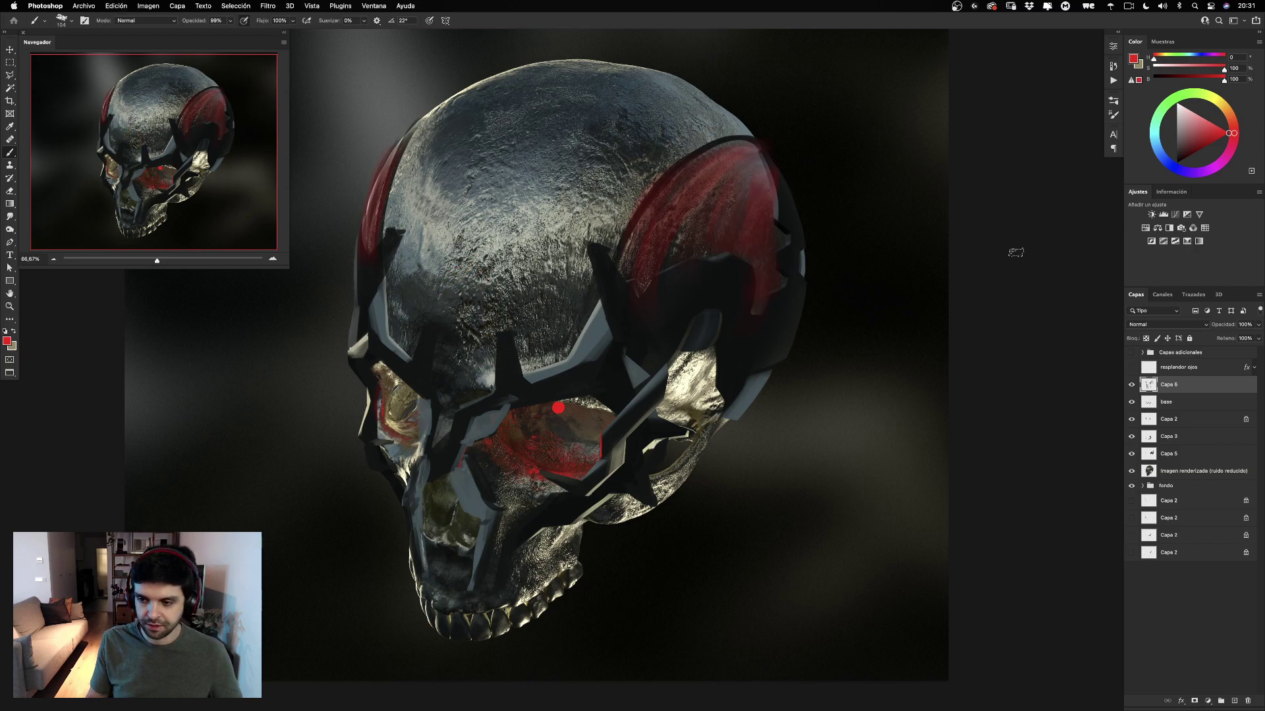
Sample near-black from the brow armour and try diagonal strokes down the forehead, undoing each one.
left_click(512, 362, "alt")
left_click_drag(445, 286, 432, 286)
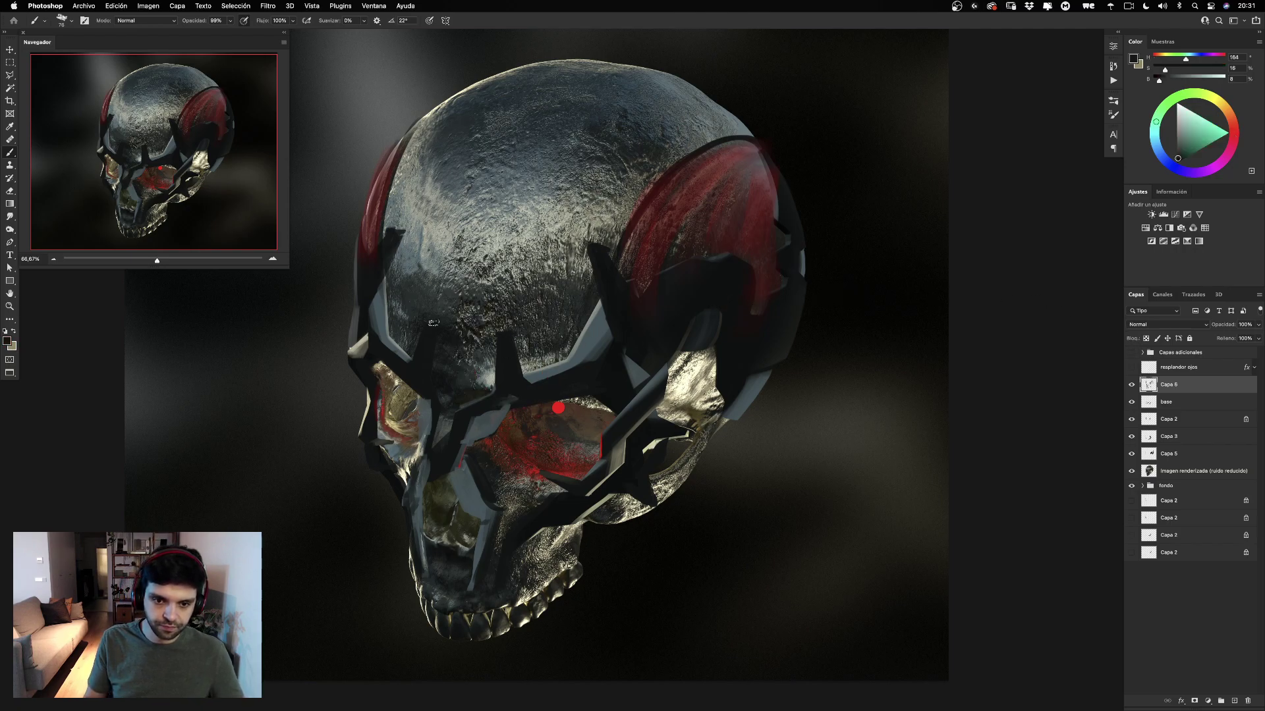
left_click_drag(486, 256, 440, 311)
key("super+z")
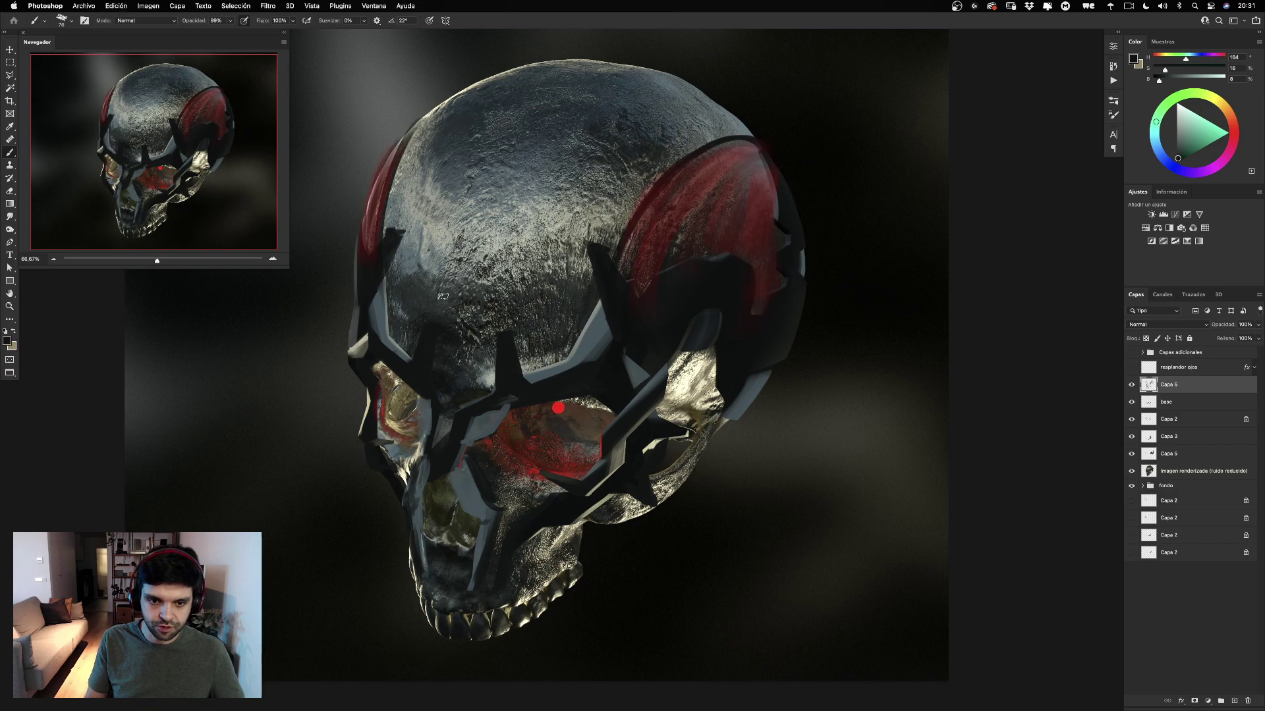
left_click_drag(470, 256, 421, 321)
key("super+z")
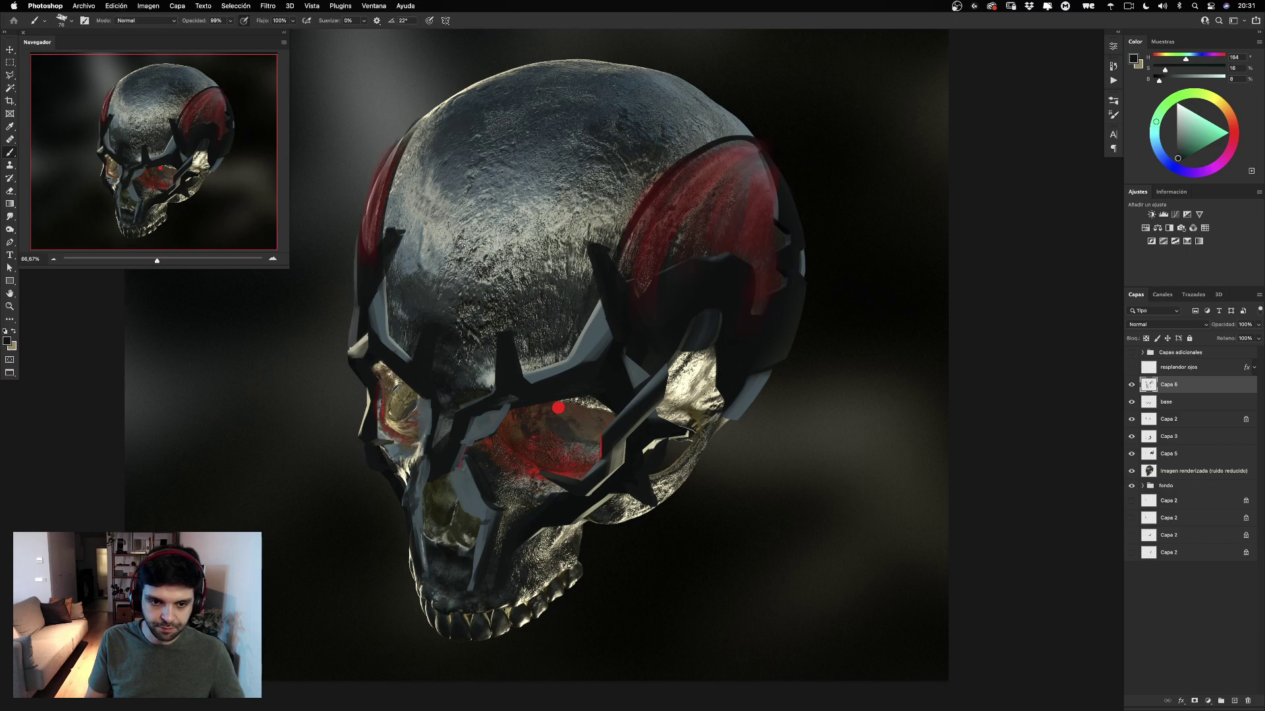
left_click_drag(469, 239, 388, 356)
key("super+z")
Undo the accidental shift of the rendered skull layer and make the Capa 6 layer active again.
left_click_drag(475, 249, 434, 329)
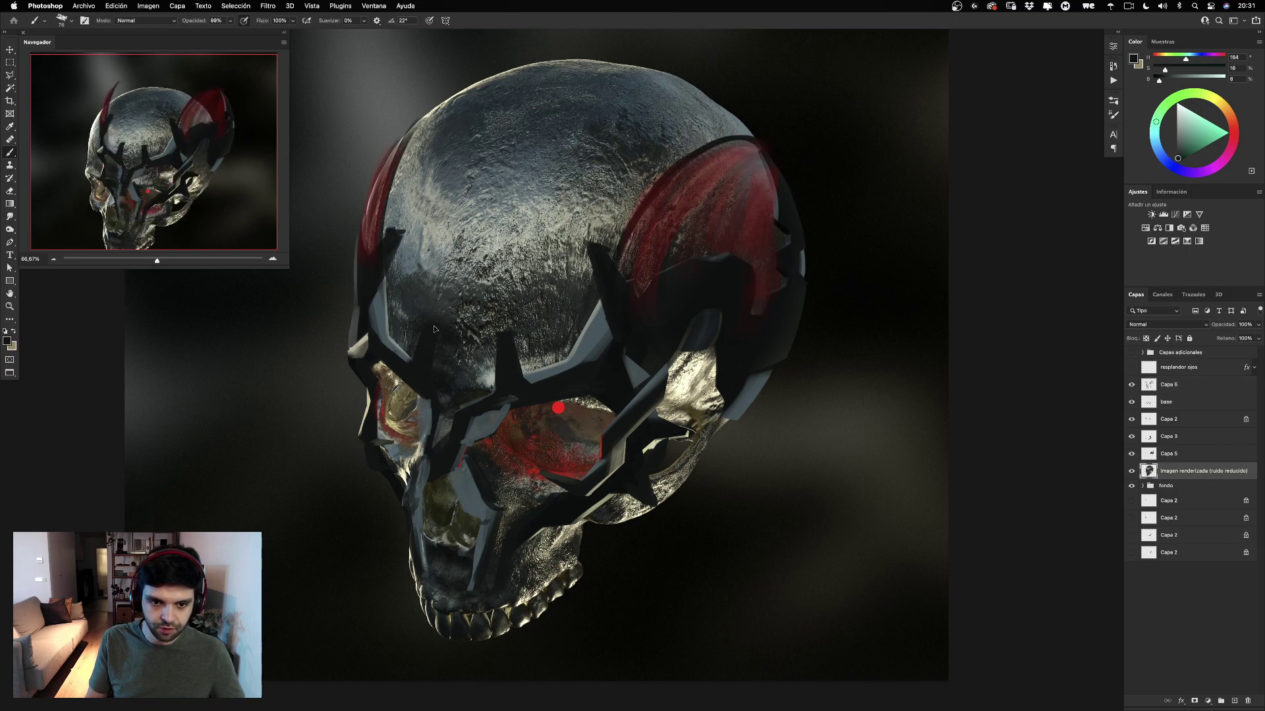
key("super+z")
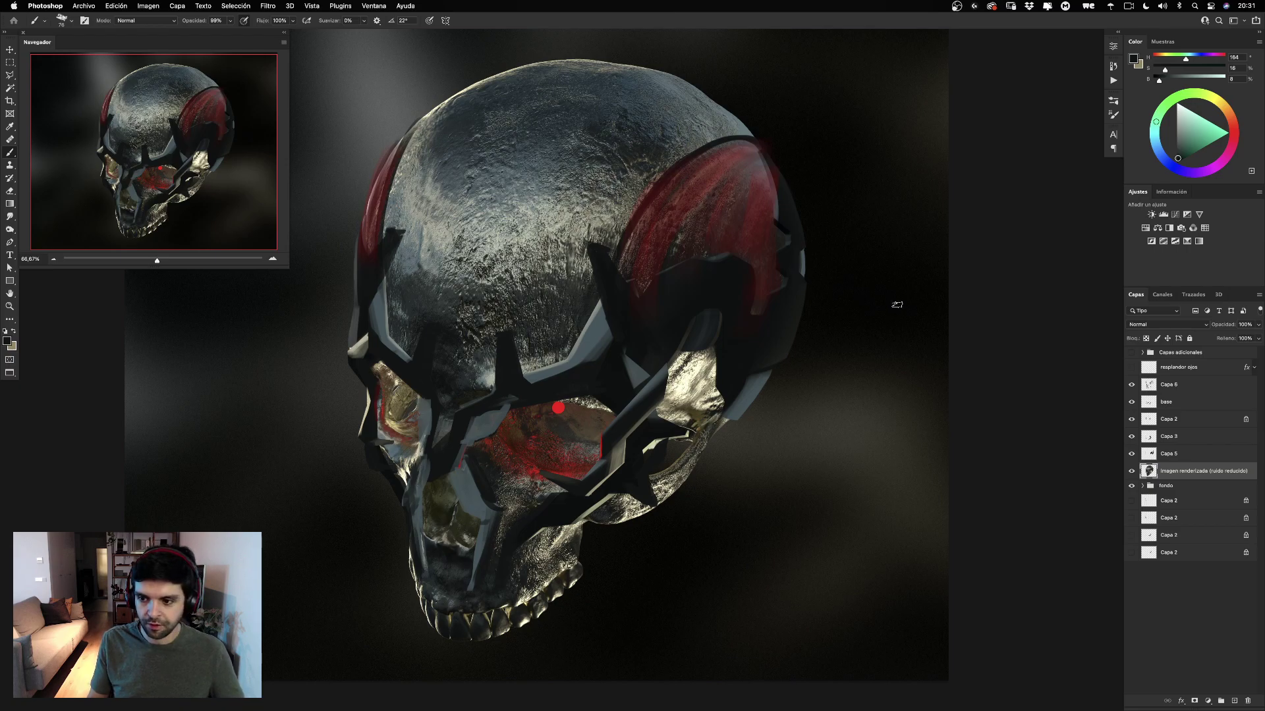
left_click(662, 234, "super")
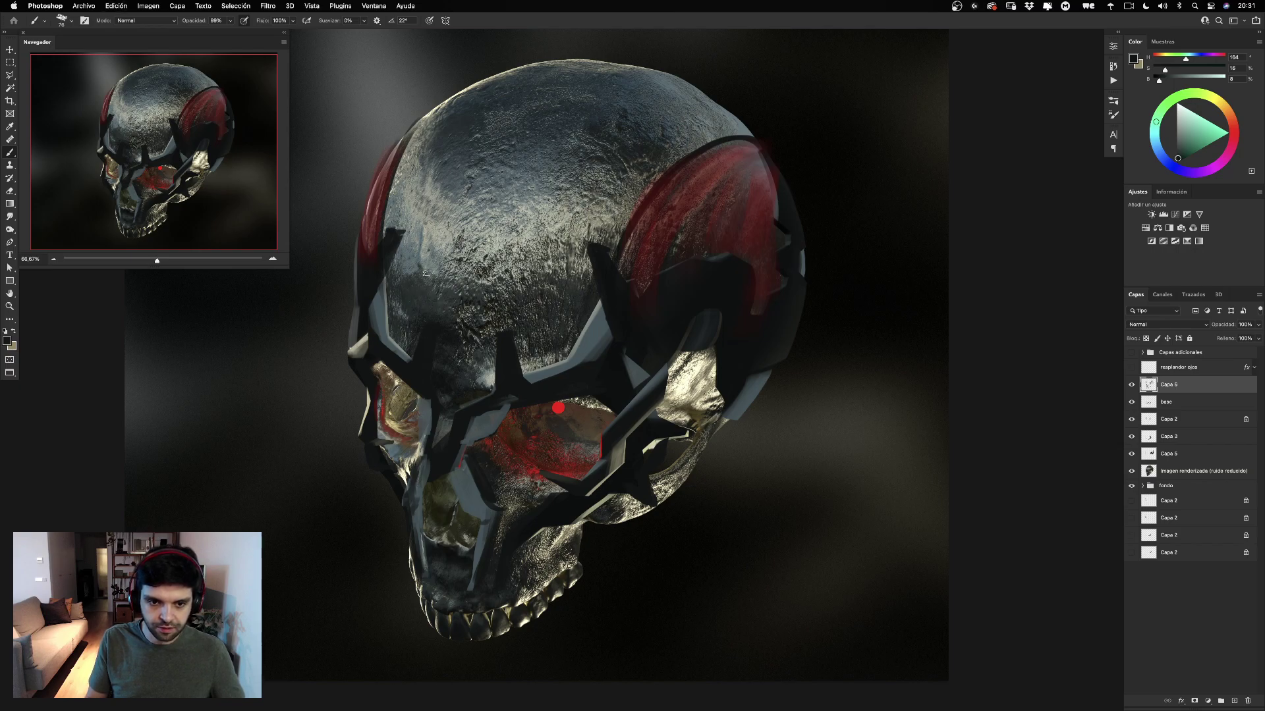
Try slanted dark spikes running from the forehead down to the brow armour, and undo them.
left_click_drag(438, 259, 395, 348)
key("super+z")
left_click_drag(443, 250, 397, 350)
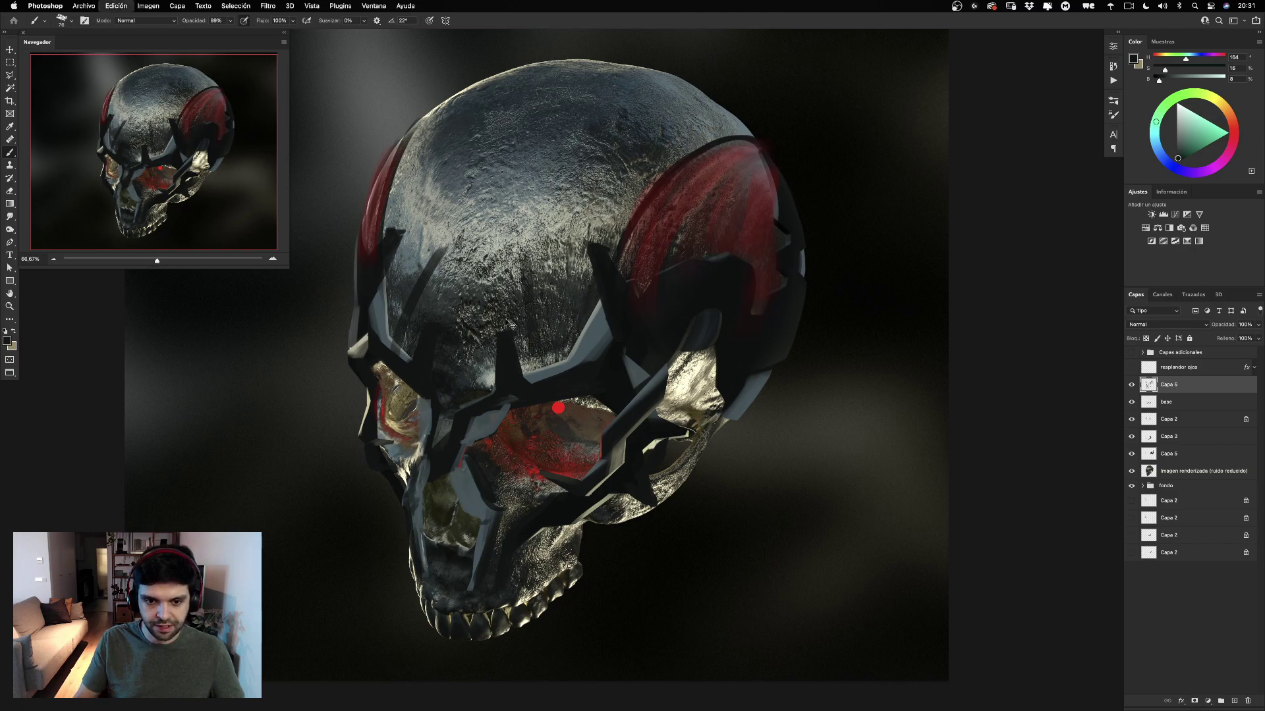
key("super+z")
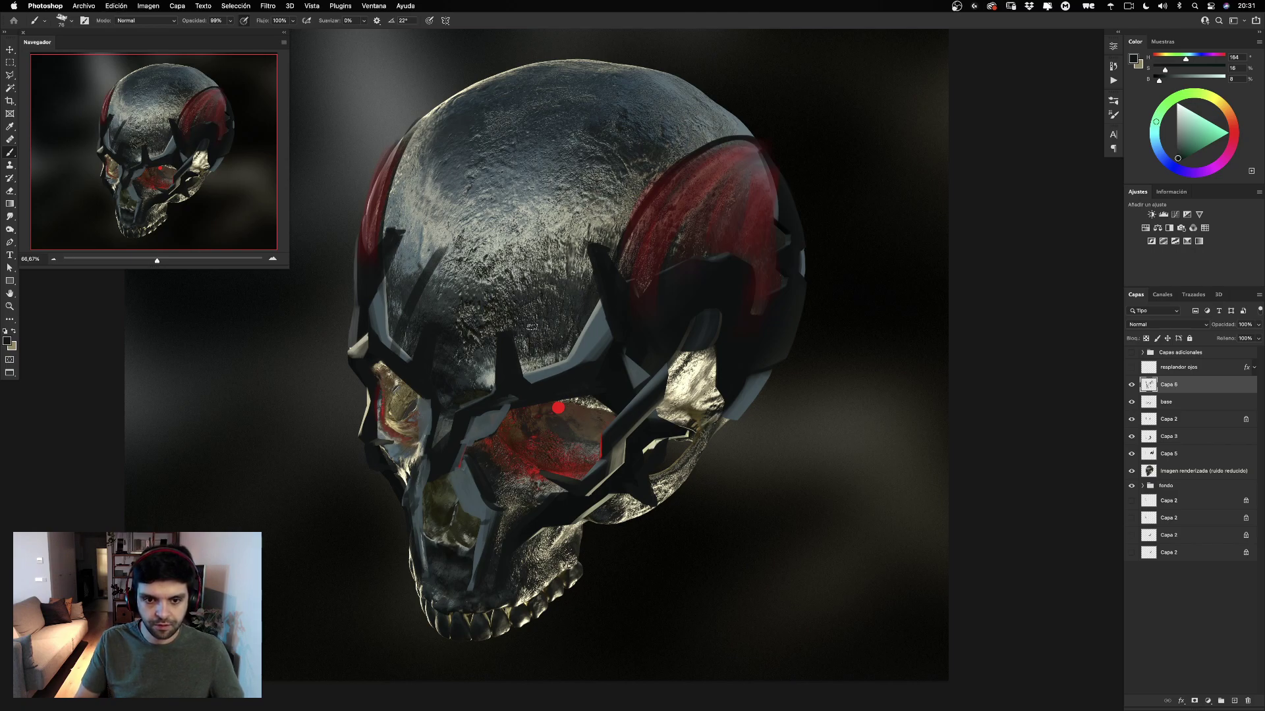
left_click_drag(520, 267, 536, 376)
key("super+z")
key("super+z")
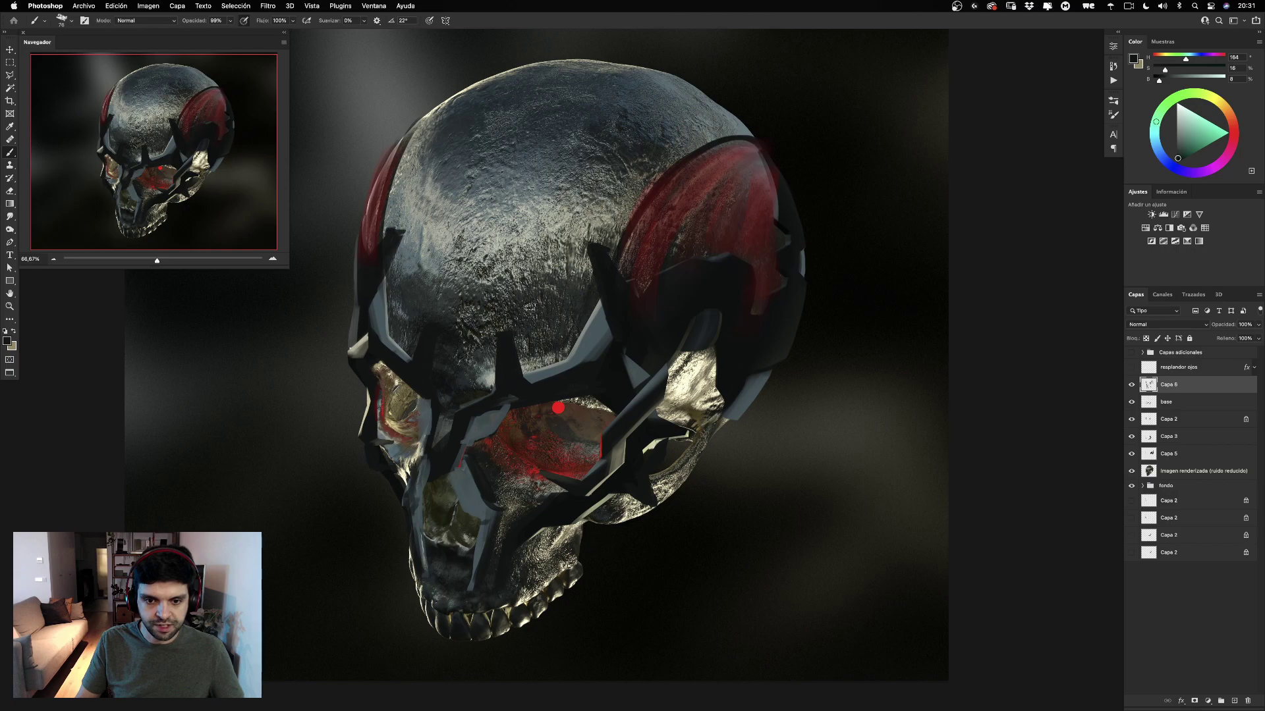
Try outlining a trapezoidal panel on the central forehead with thin dark strokes above the brow armour.
left_click_drag(520, 266, 553, 376)
left_click_drag(421, 286, 393, 376)
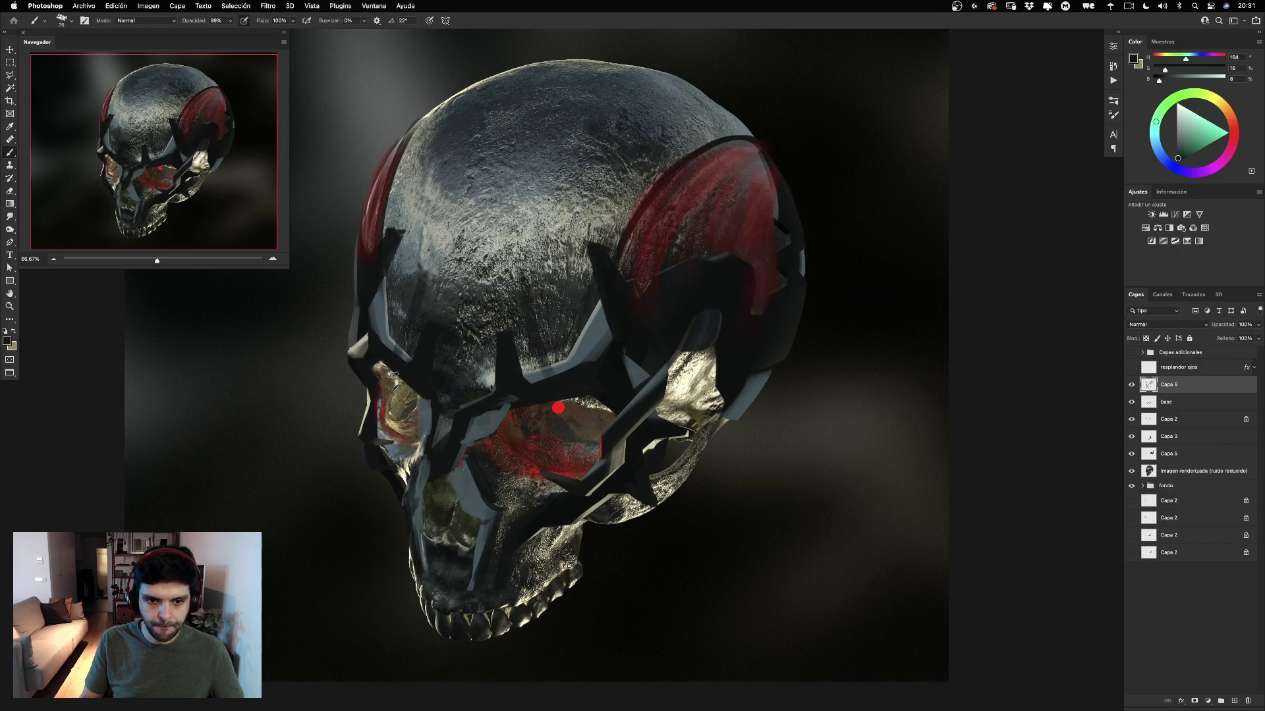
key("super+z")
left_click_drag(432, 271, 409, 385)
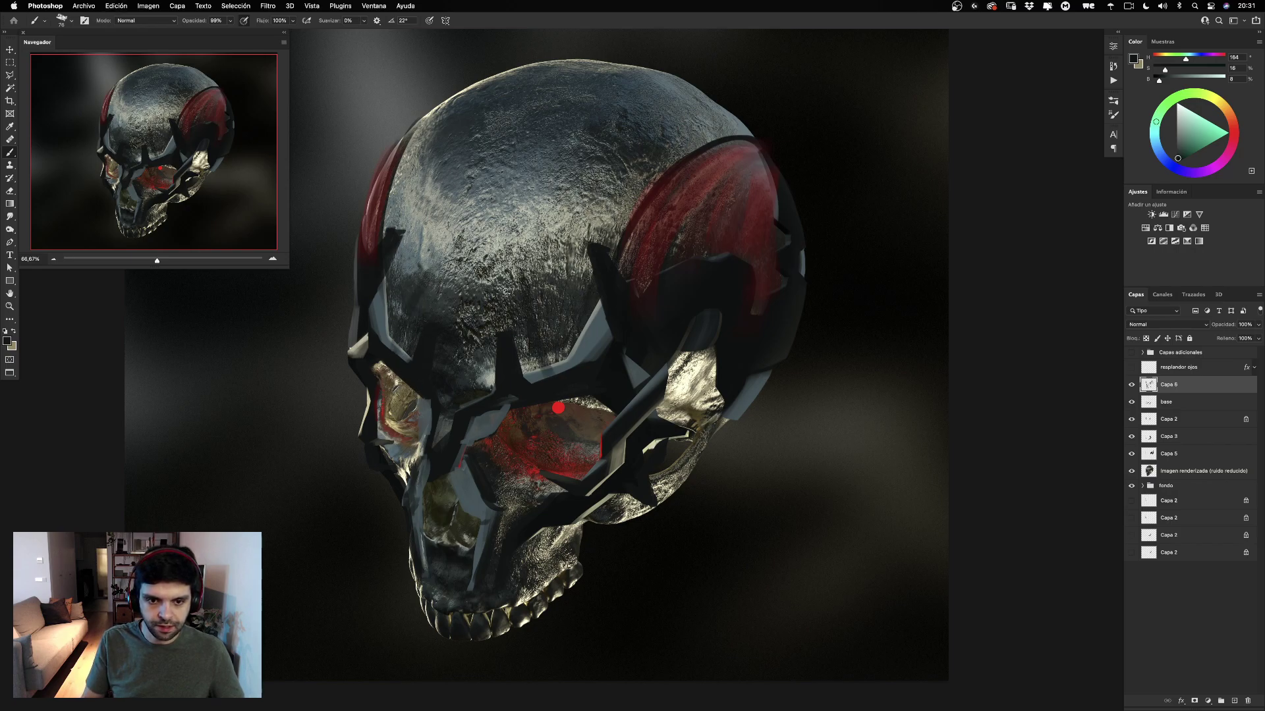
left_click_drag(441, 266, 485, 260)
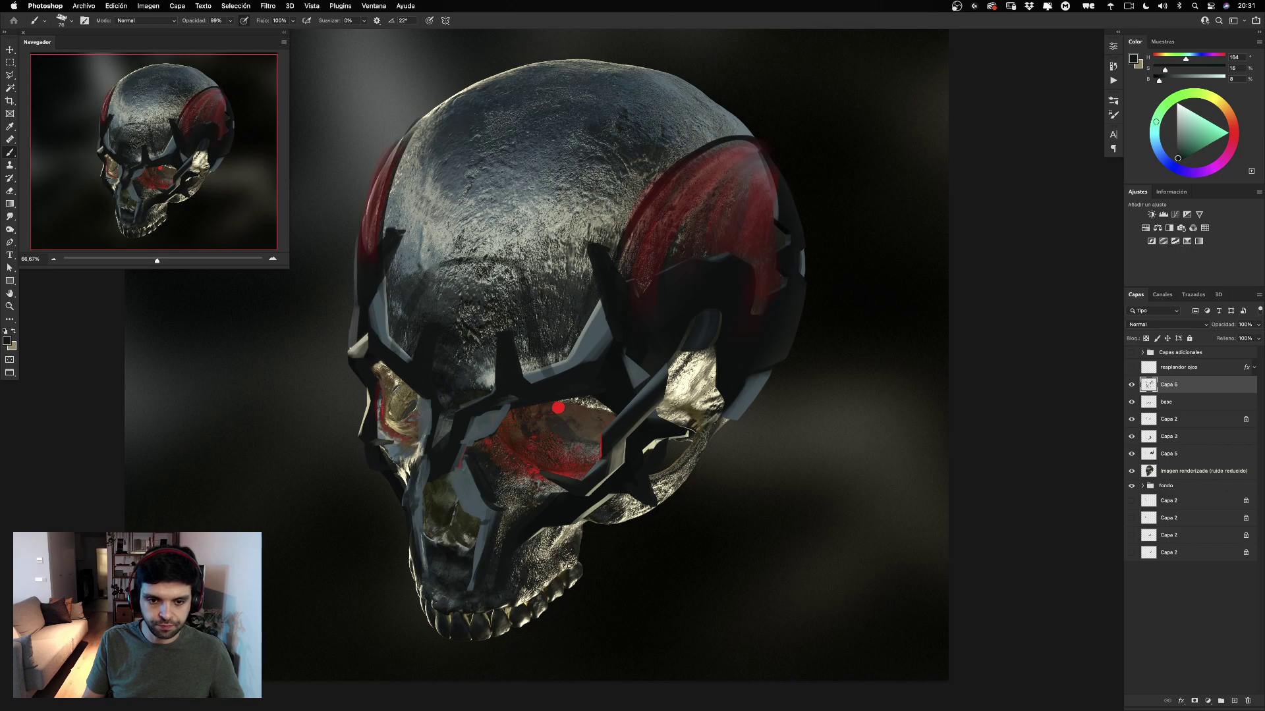
key("super+z")
key("super+z")
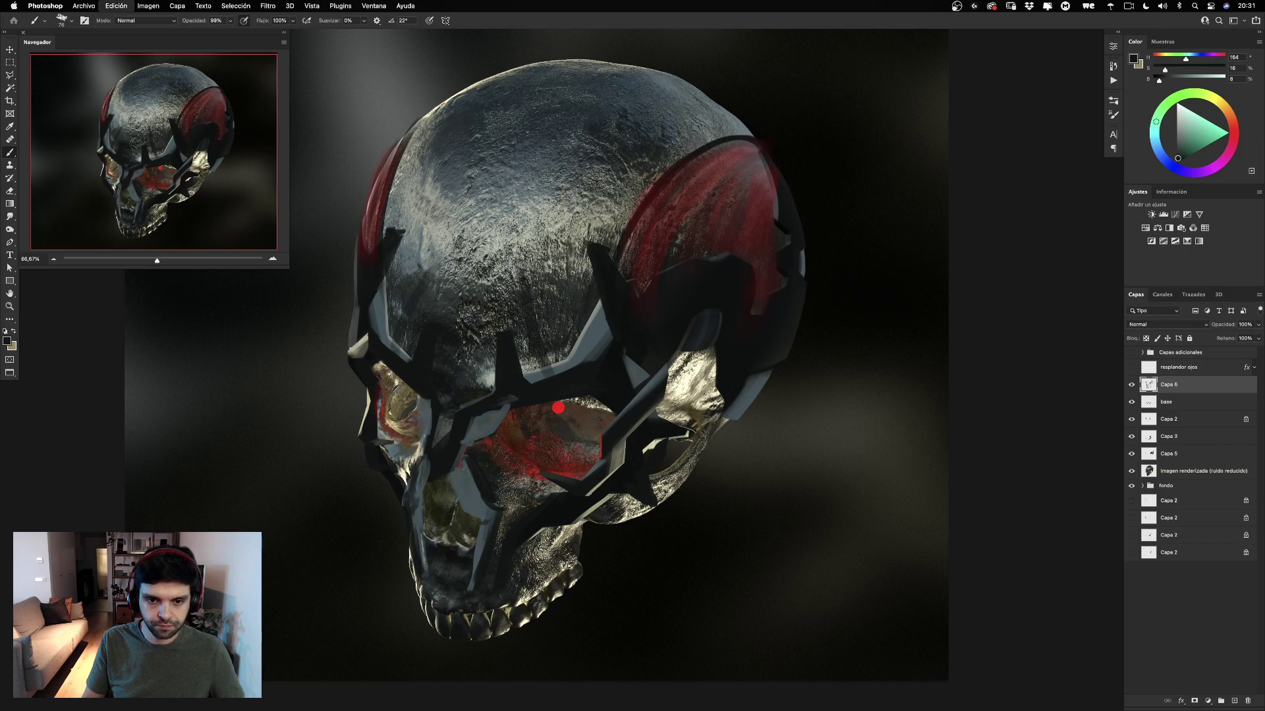
left_click_drag(436, 266, 519, 267)
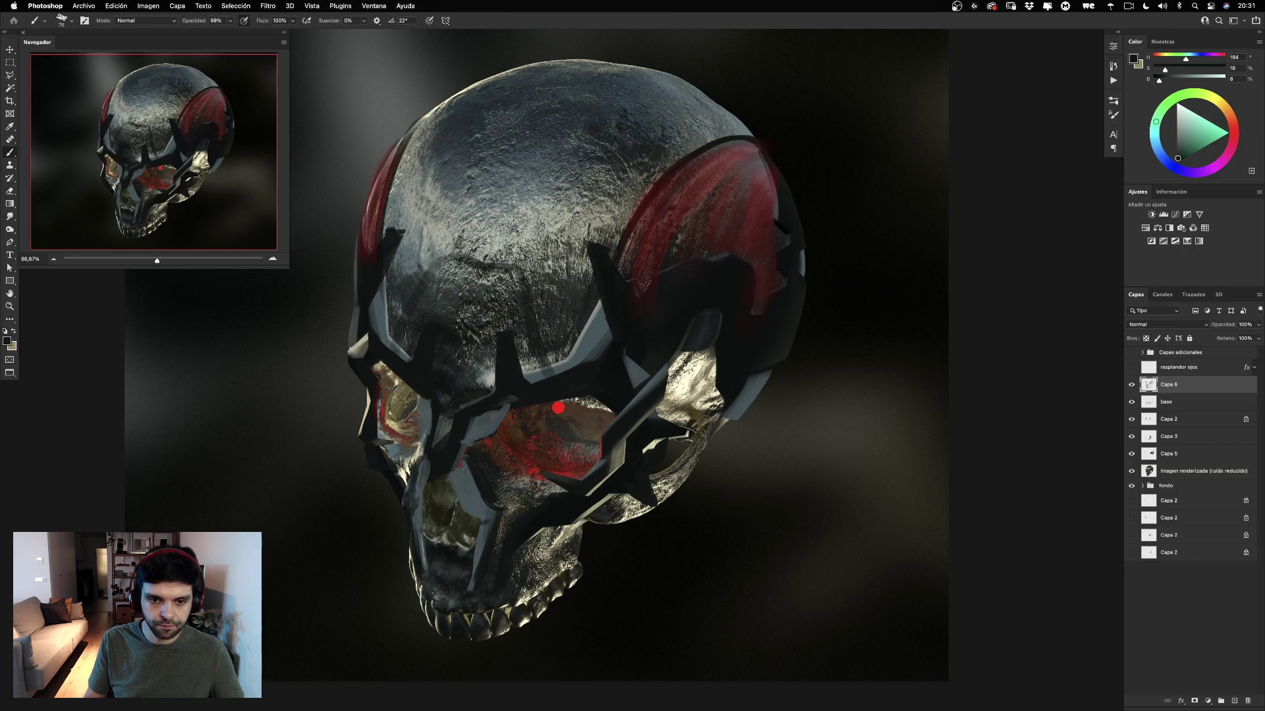
Fill the outlined forehead panel with the bright red sampled from the dot in the eye socket.
left_click(380, 225, "alt")
mouse_move(421, 310)
left_mouse_down()
mouse_move(434, 343)
mouse_move(441, 292)
mouse_move(451, 312)
mouse_move(424, 362)
mouse_move(455, 297)
mouse_move(477, 350)
left_mouse_up()
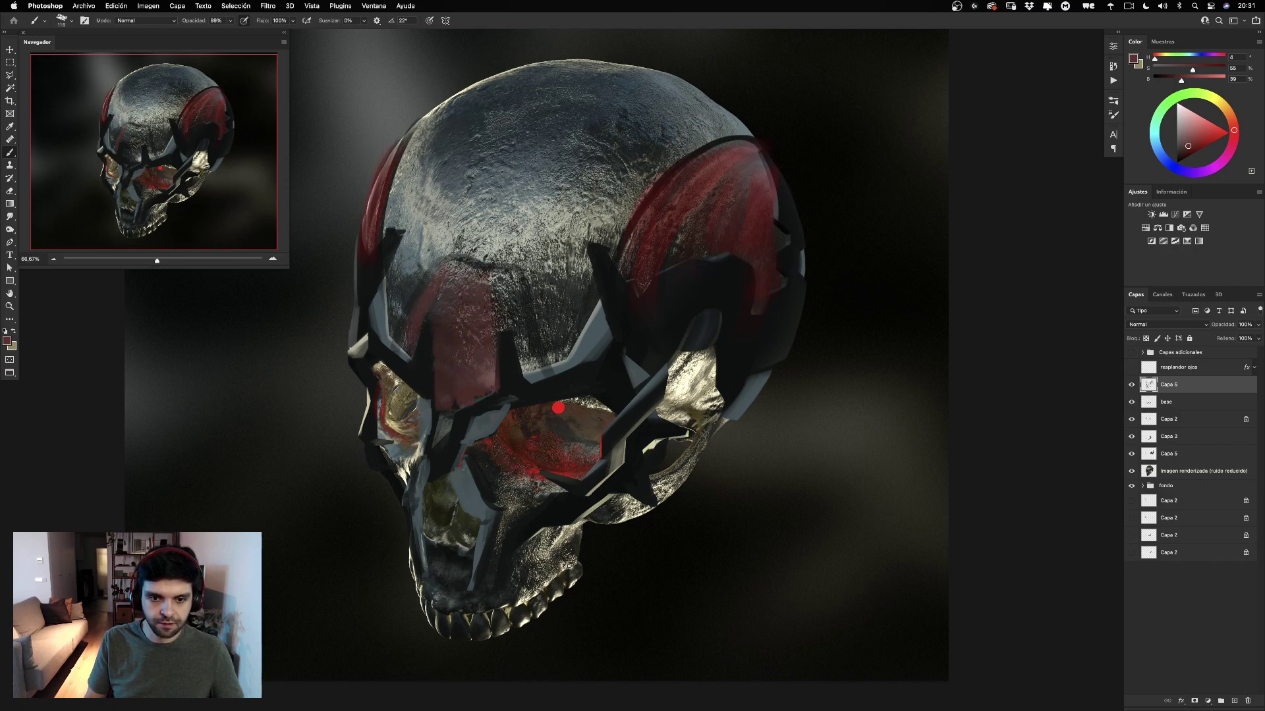
key("super+z")
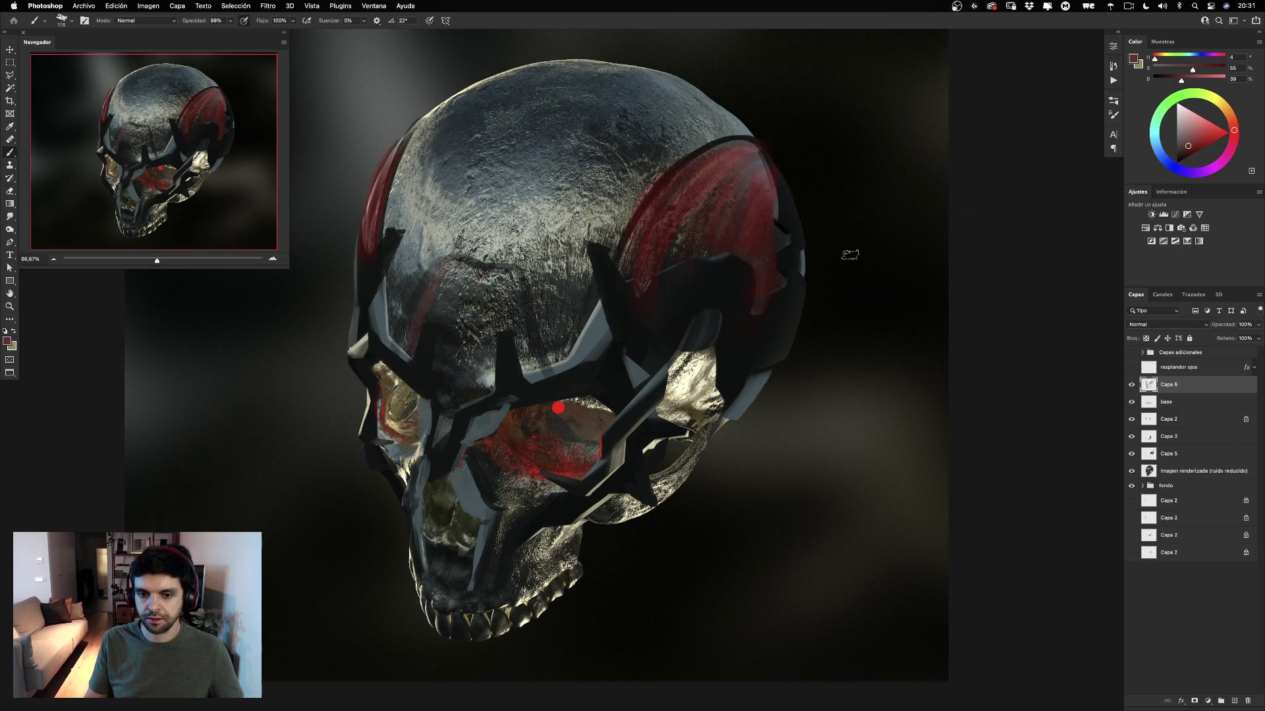
left_click(558, 407, "alt")
mouse_move(439, 285)
left_mouse_down()
mouse_move(463, 280)
mouse_move(439, 386)
mouse_move(484, 372)
mouse_move(517, 286)
mouse_move(529, 370)
left_mouse_up()
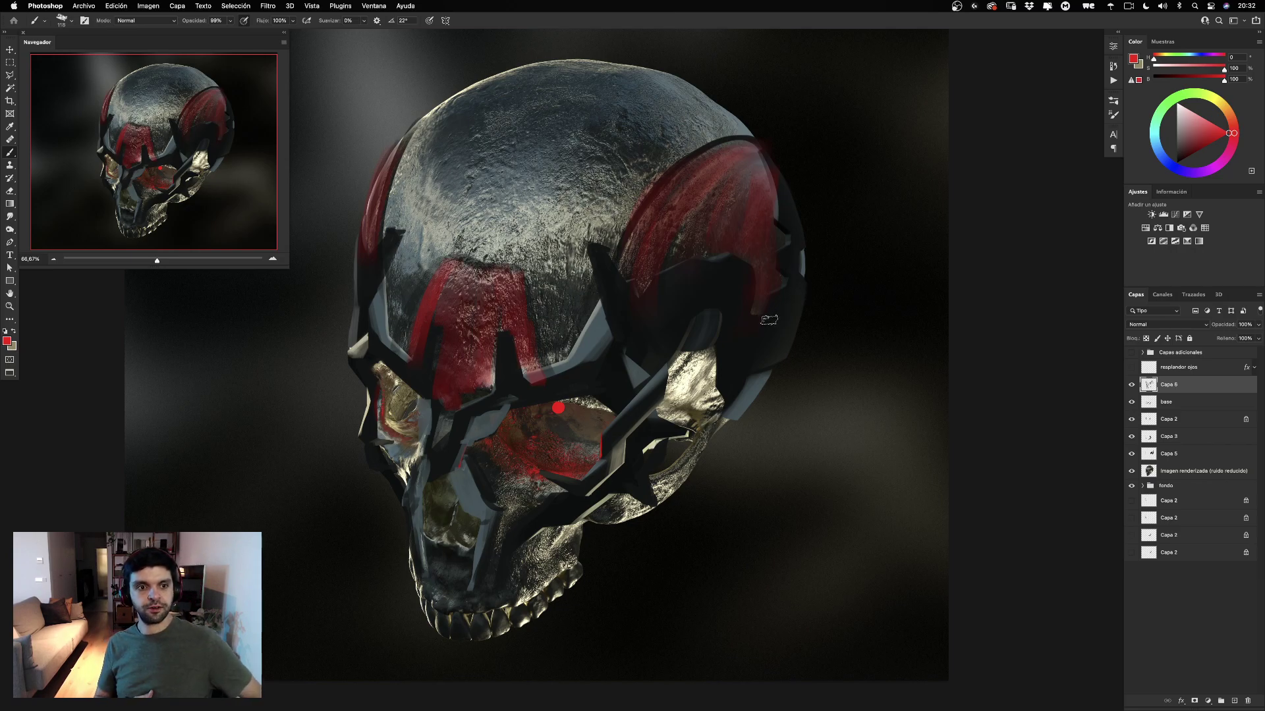
Undo the red fill and the dark outline of the central forehead panel.
key("super+z")
key("super+z")
key("super+z")
key("super+z")
key("super+z")
key("super+z")
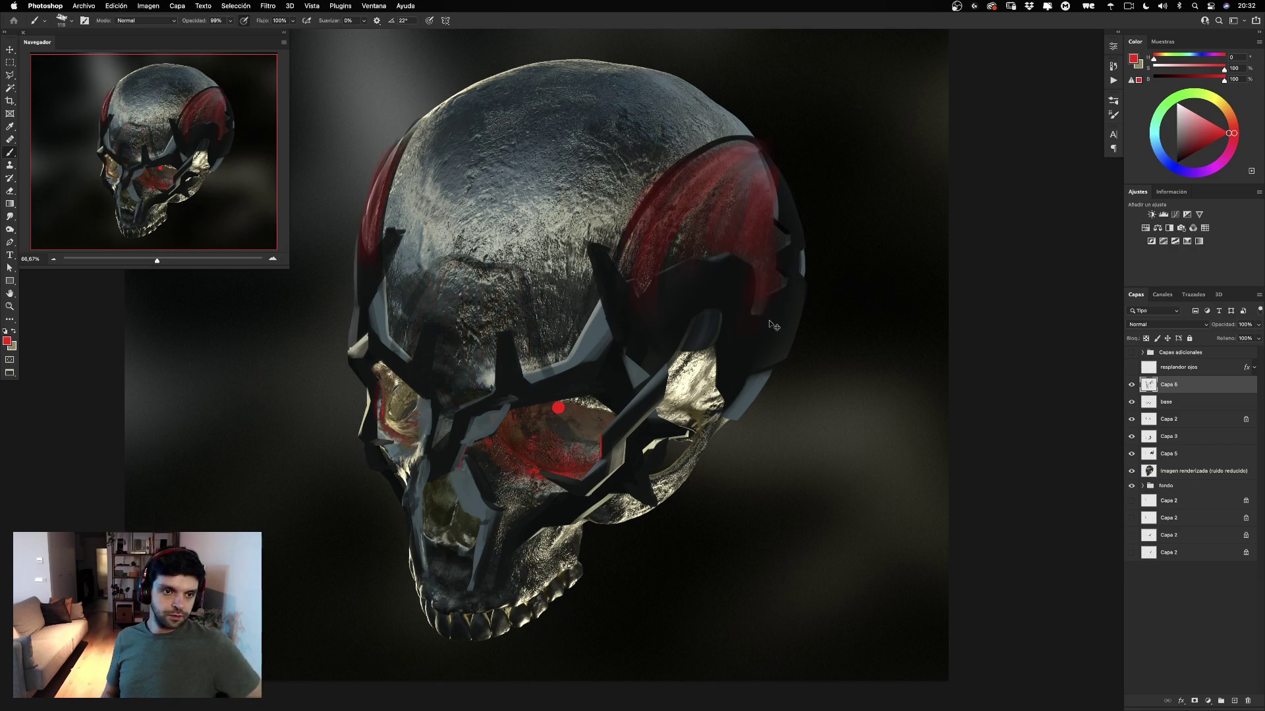
key("super+z")
key("super+z")
key("super+z")
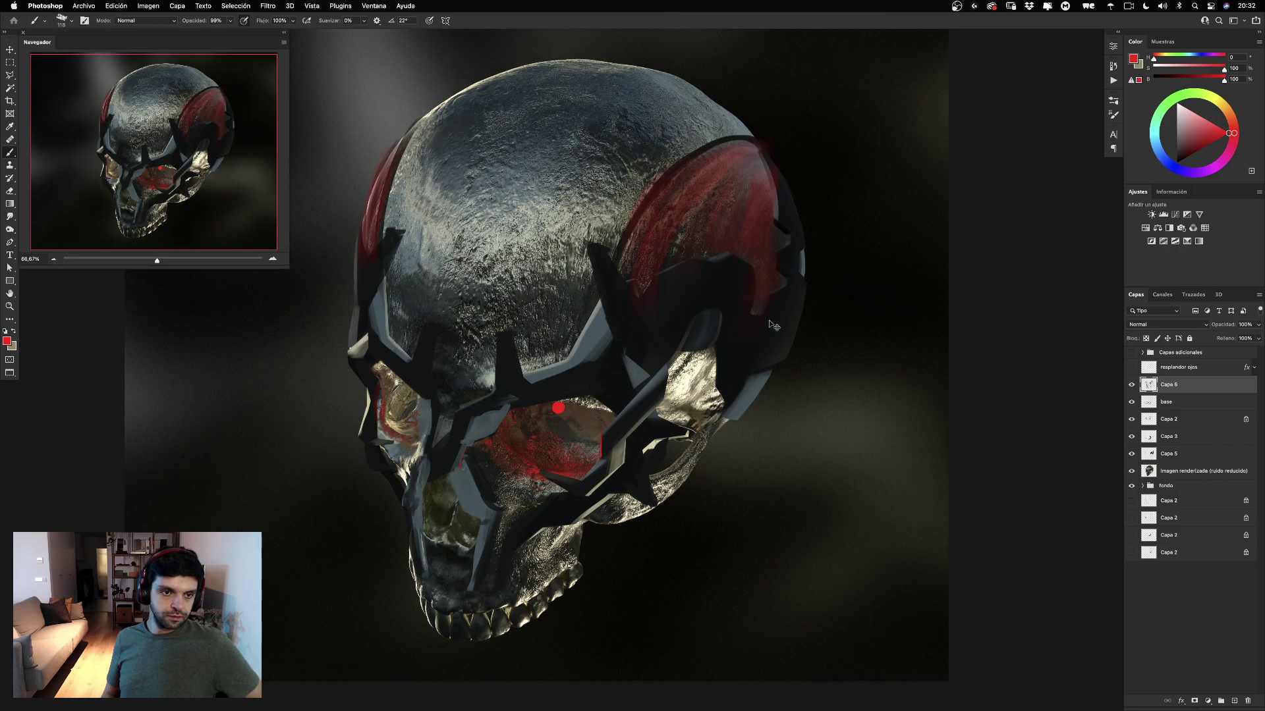
Sample the near-black of the temple spike beside the narrow red panel as the painting colour.
left_click(388, 245, "alt")
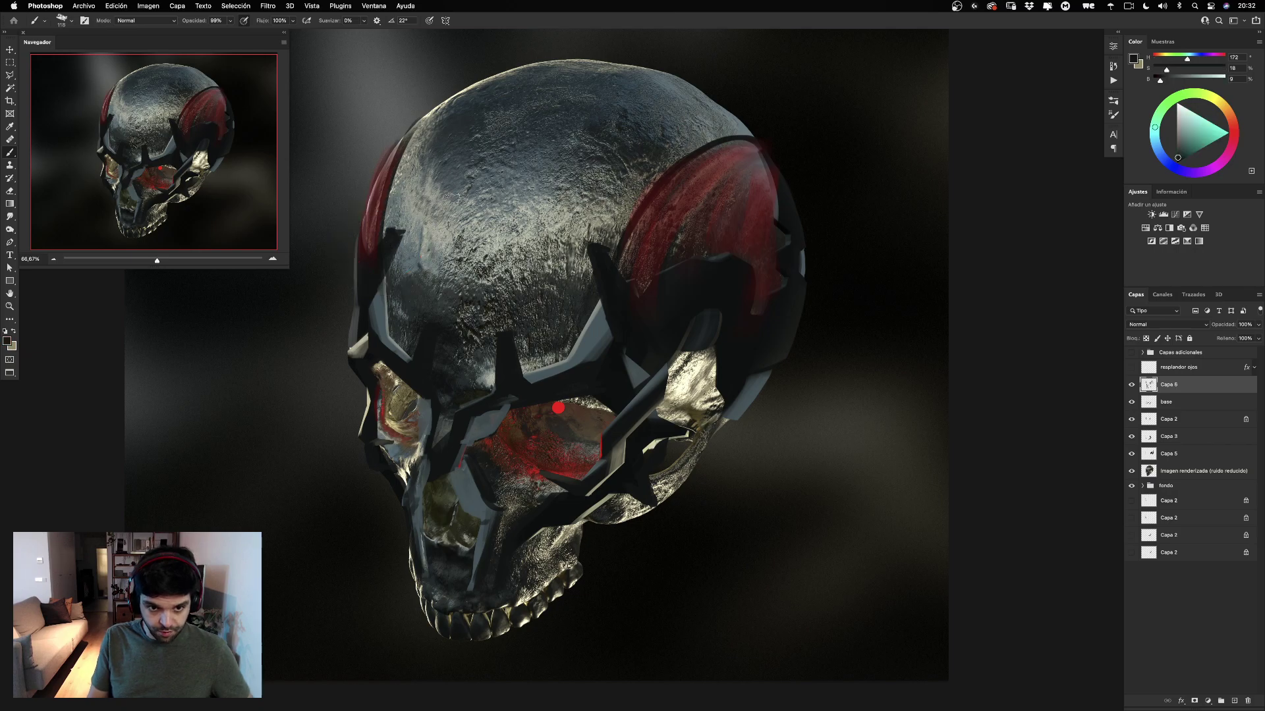
Try a dark band arching across the forehead between the temple spikes, with a small notch at its centre, and undo it.
mouse_move(395, 231)
left_mouse_down()
mouse_move(669, 286)
mouse_move(619, 231)
left_mouse_up()
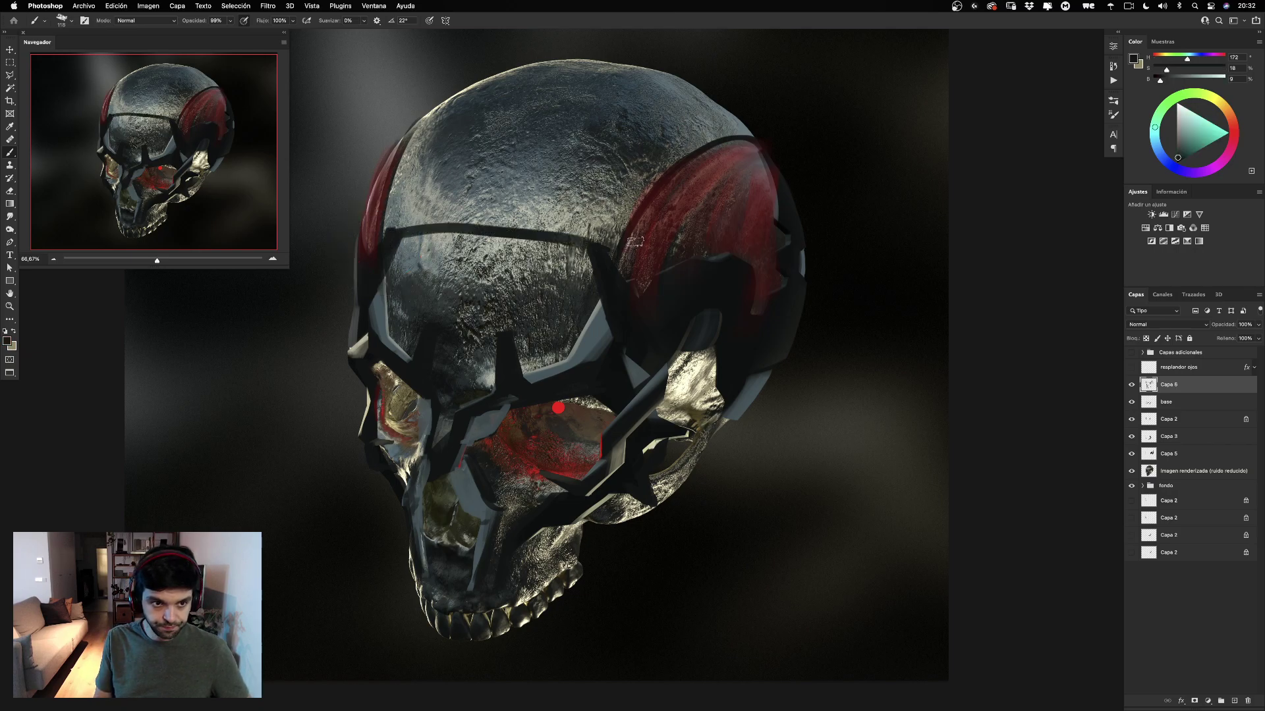
key("super+z")
left_click_drag(440, 212, 592, 249)
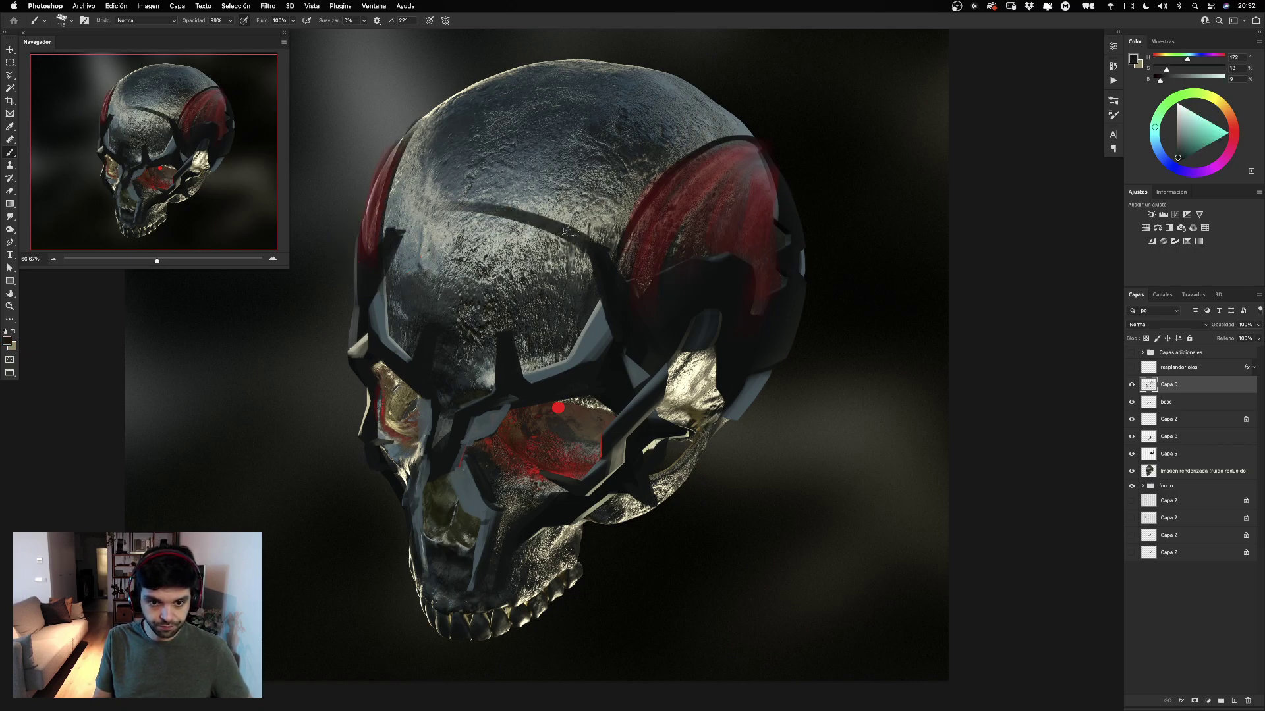
key("super+z")
key("shift+super+z")
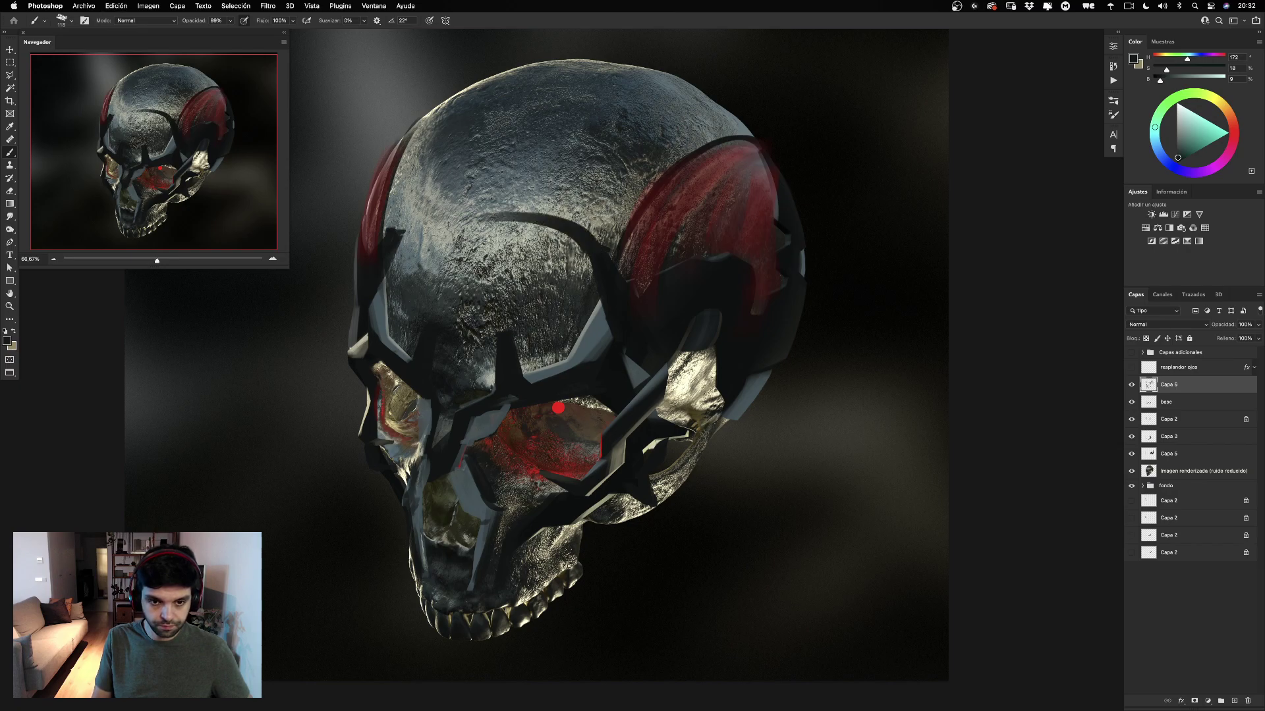
left_click_drag(395, 231, 527, 220)
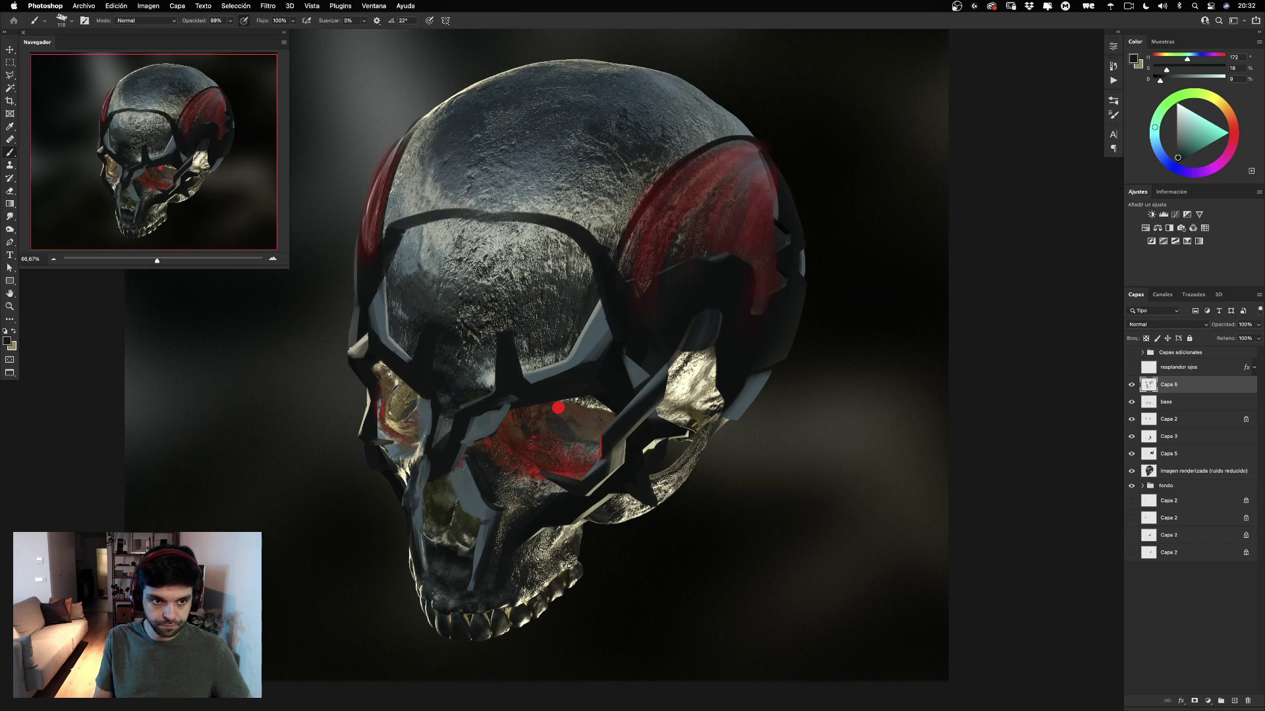
mouse_move(478, 216)
left_mouse_down()
mouse_move(475, 245)
mouse_move(506, 248)
mouse_move(527, 212)
left_mouse_up()
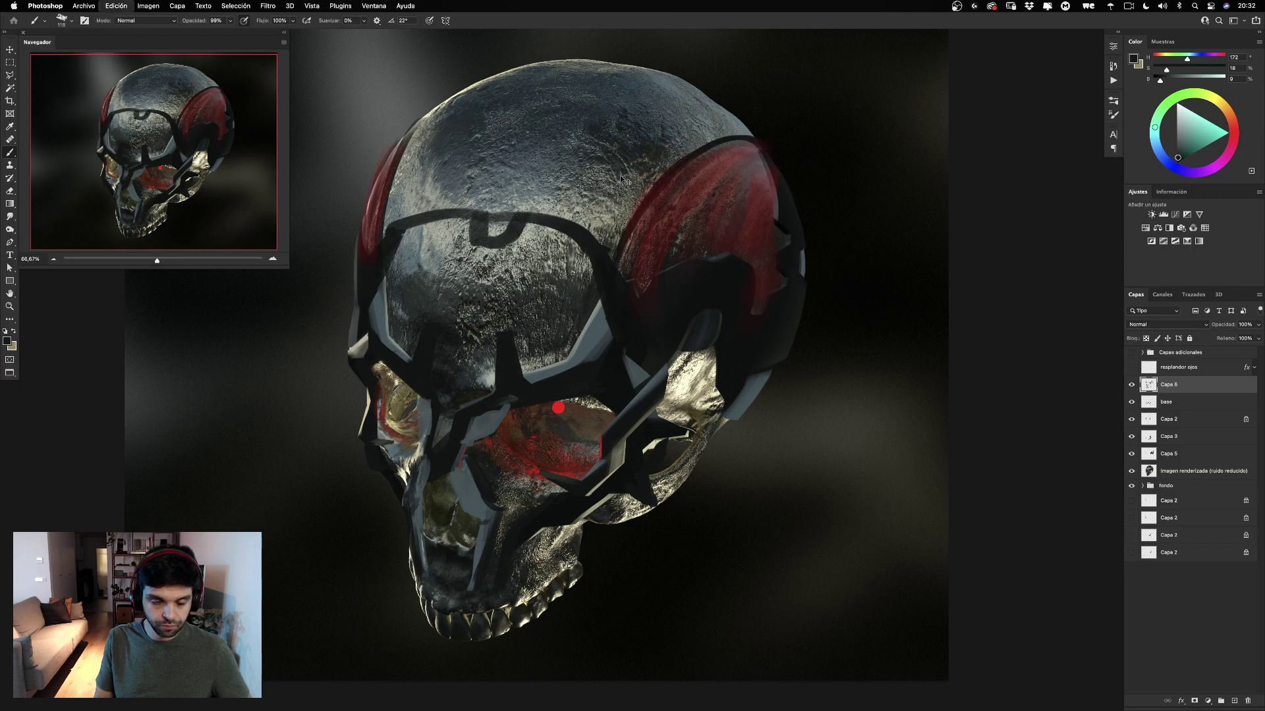
key("super+z")
key("super+z")
key("super+z")
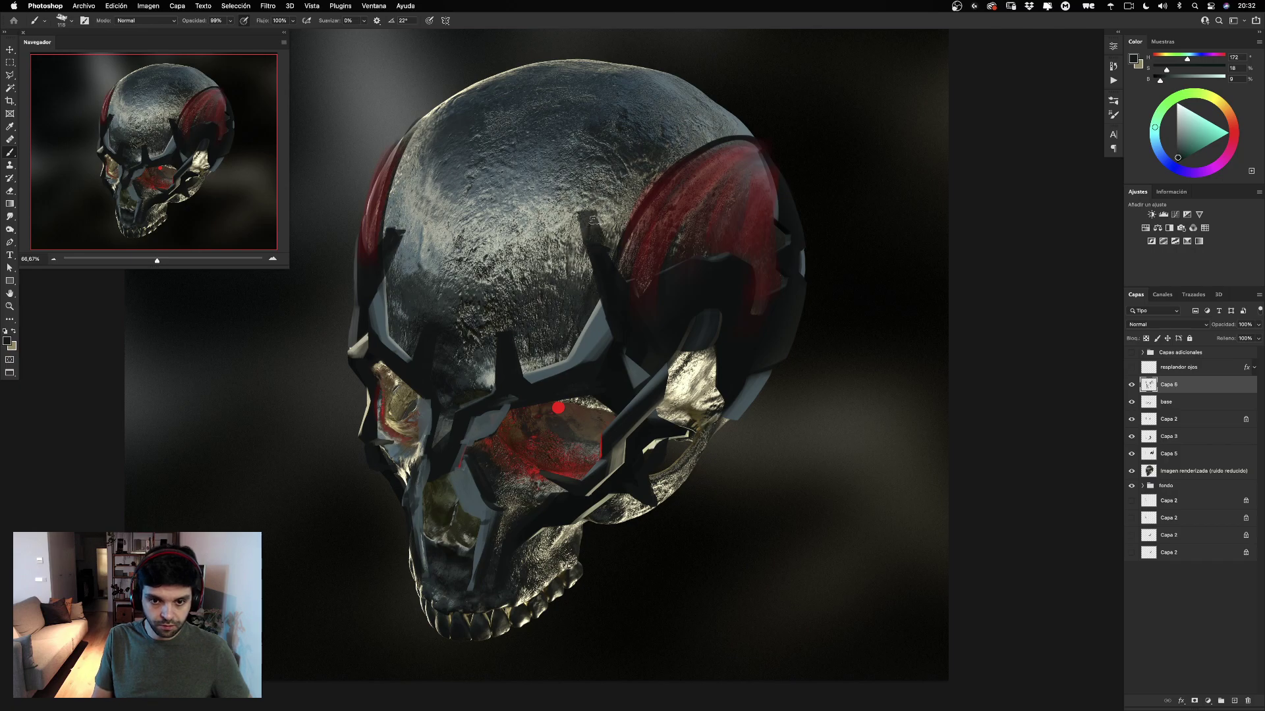
Extend the dark armour spikes beside both red temple panels upward along the forehead, repainting the first stroke.
left_click_drag(583, 212, 609, 280)
key("super+z")
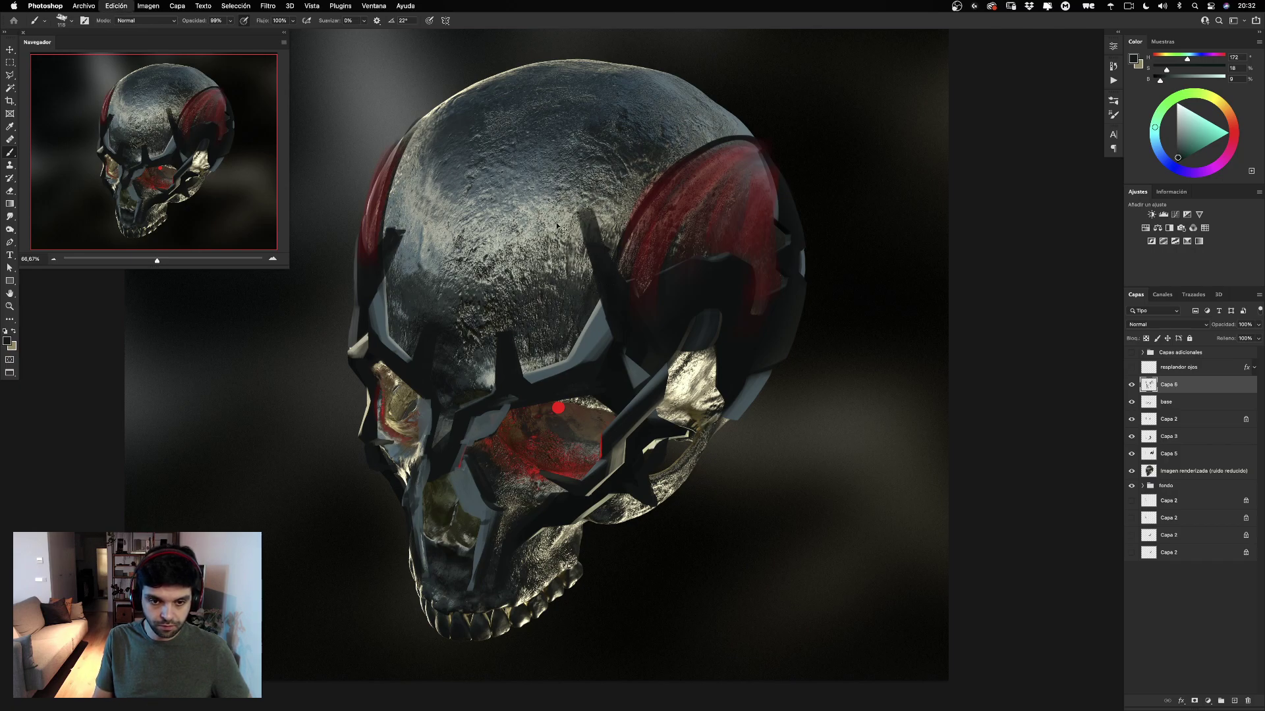
left_click_drag(559, 230, 537, 229)
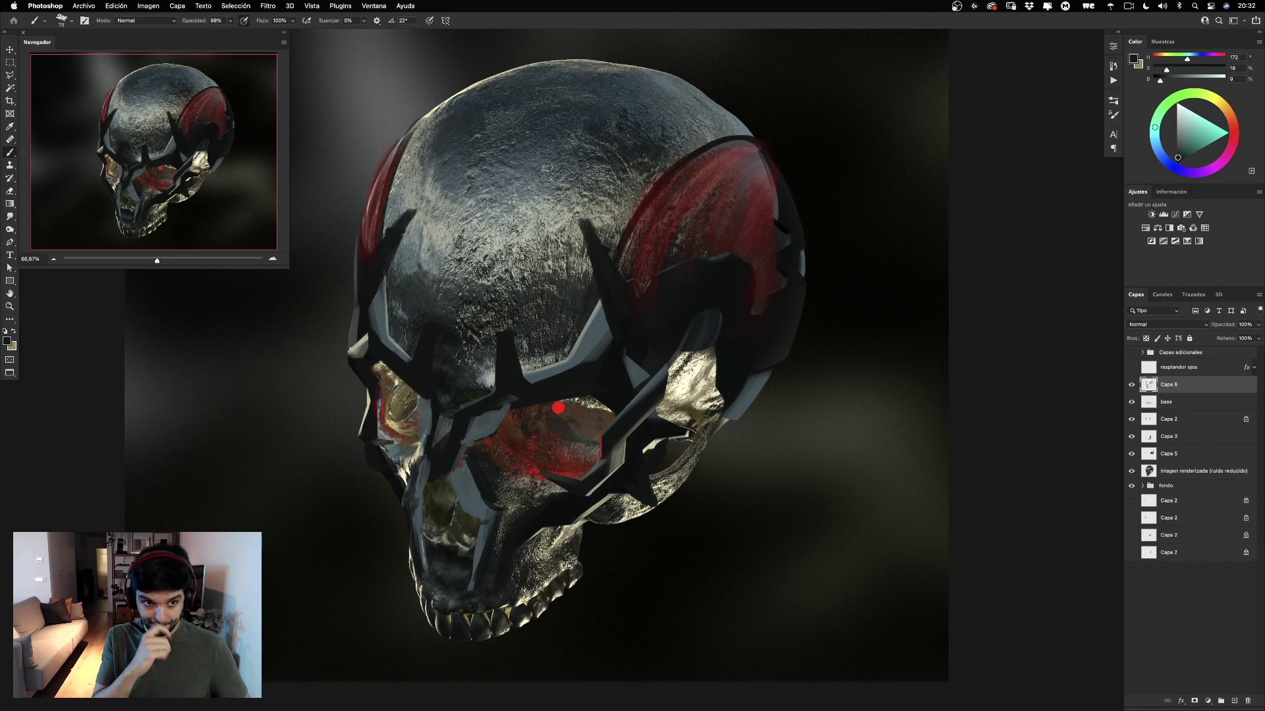
Try thin dark lines from the tips of both temple spikes converging toward the centre of the brow, and undo them.
mouse_move(409, 216)
left_mouse_down()
mouse_move(440, 238)
mouse_move(445, 314)
left_mouse_up()
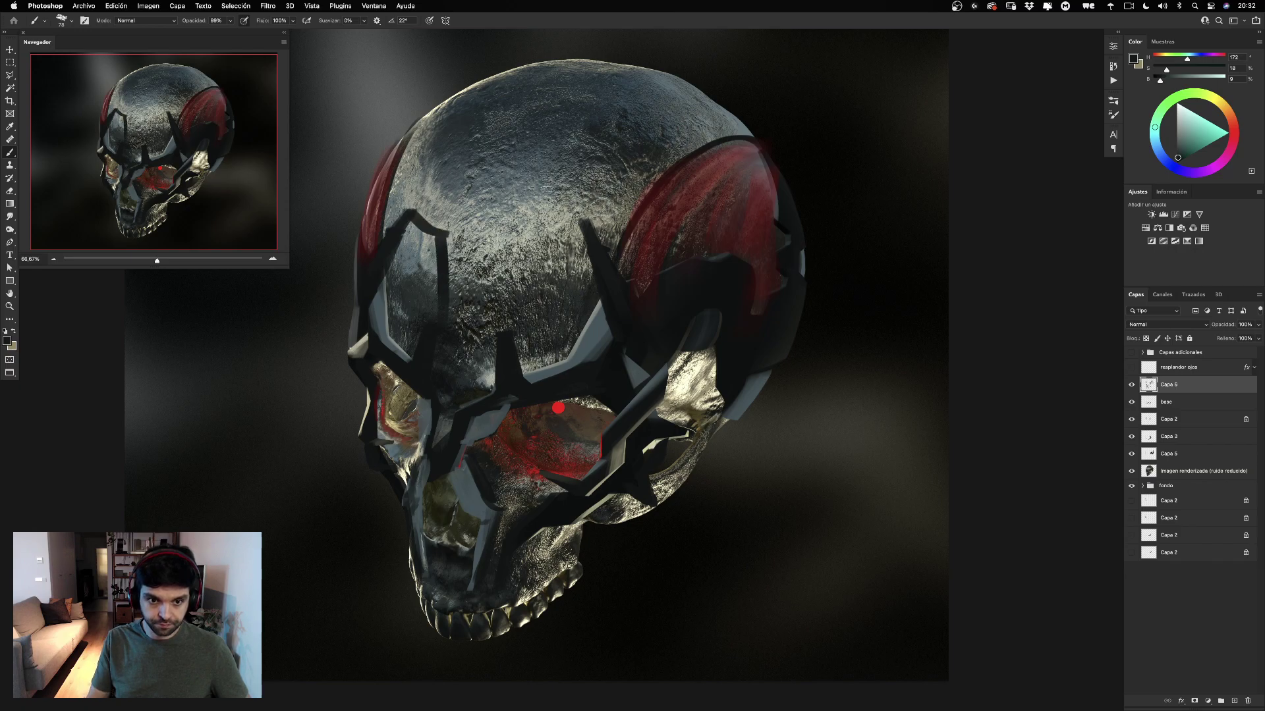
key("super+z")
mouse_move(408, 213)
left_mouse_down()
mouse_move(428, 224)
mouse_move(465, 328)
left_mouse_up()
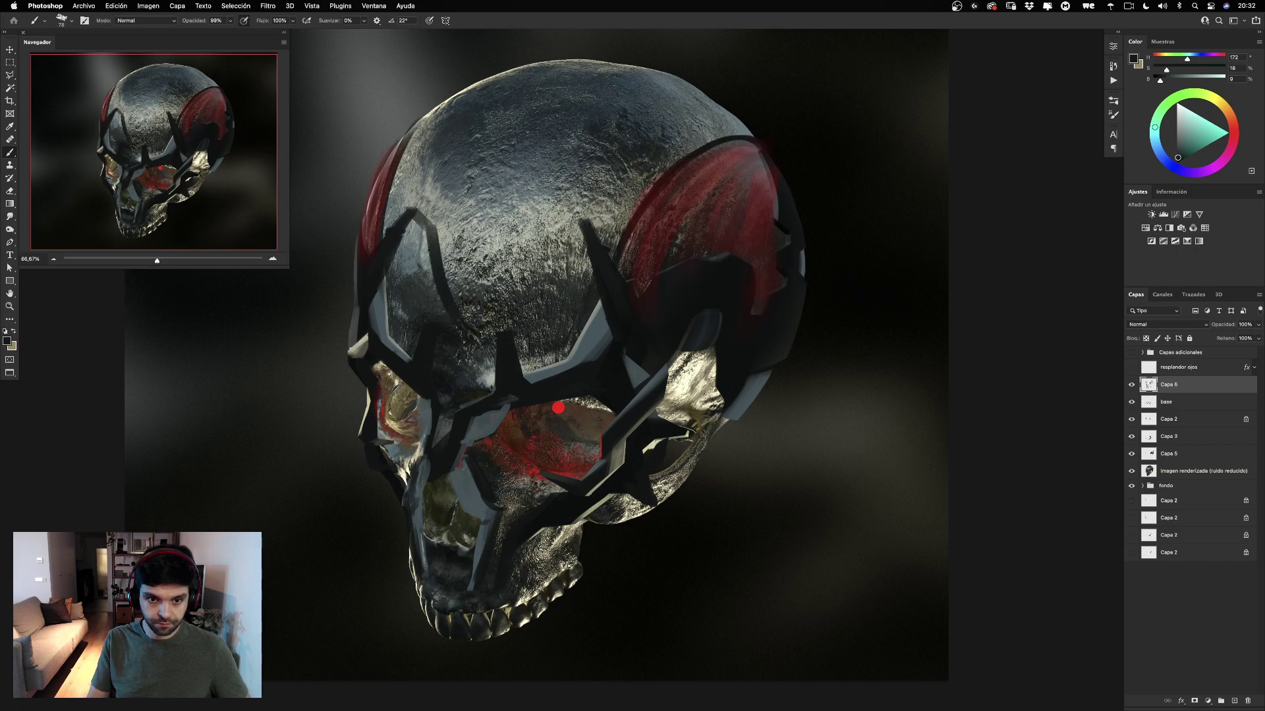
mouse_move(579, 223)
left_mouse_down()
mouse_move(553, 234)
mouse_move(481, 332)
left_mouse_up()
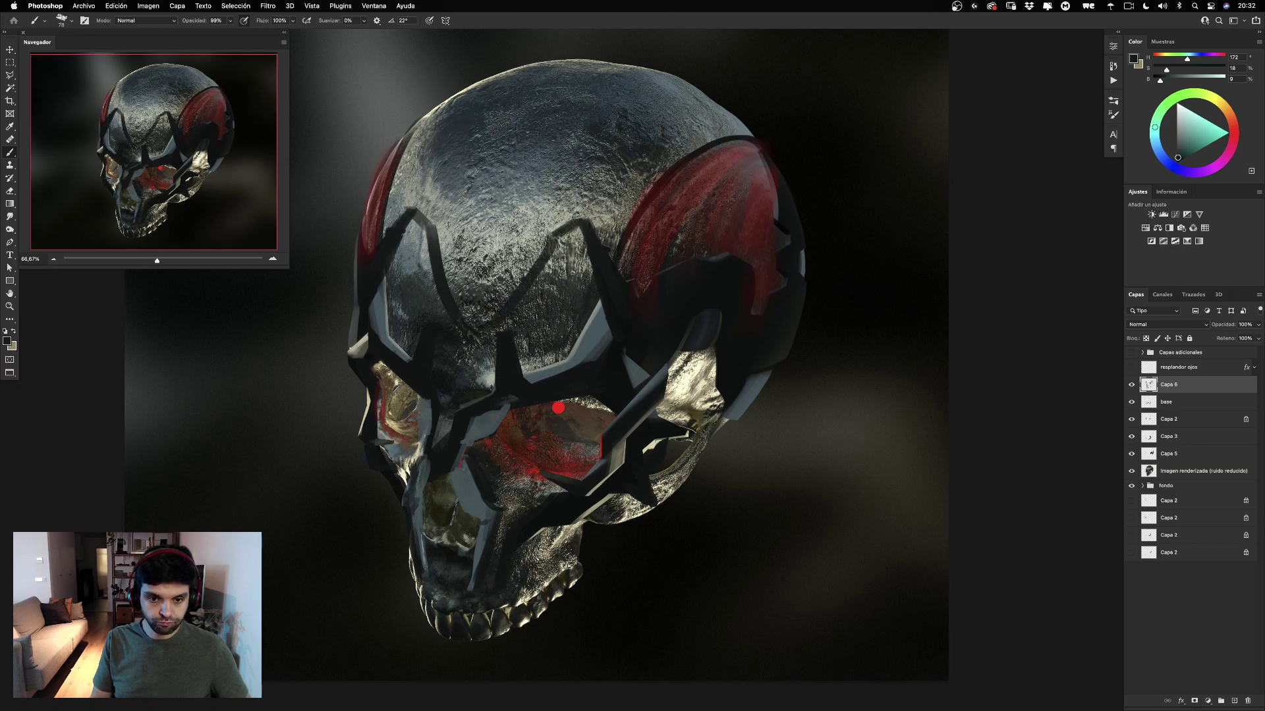
key("ctrl+z")
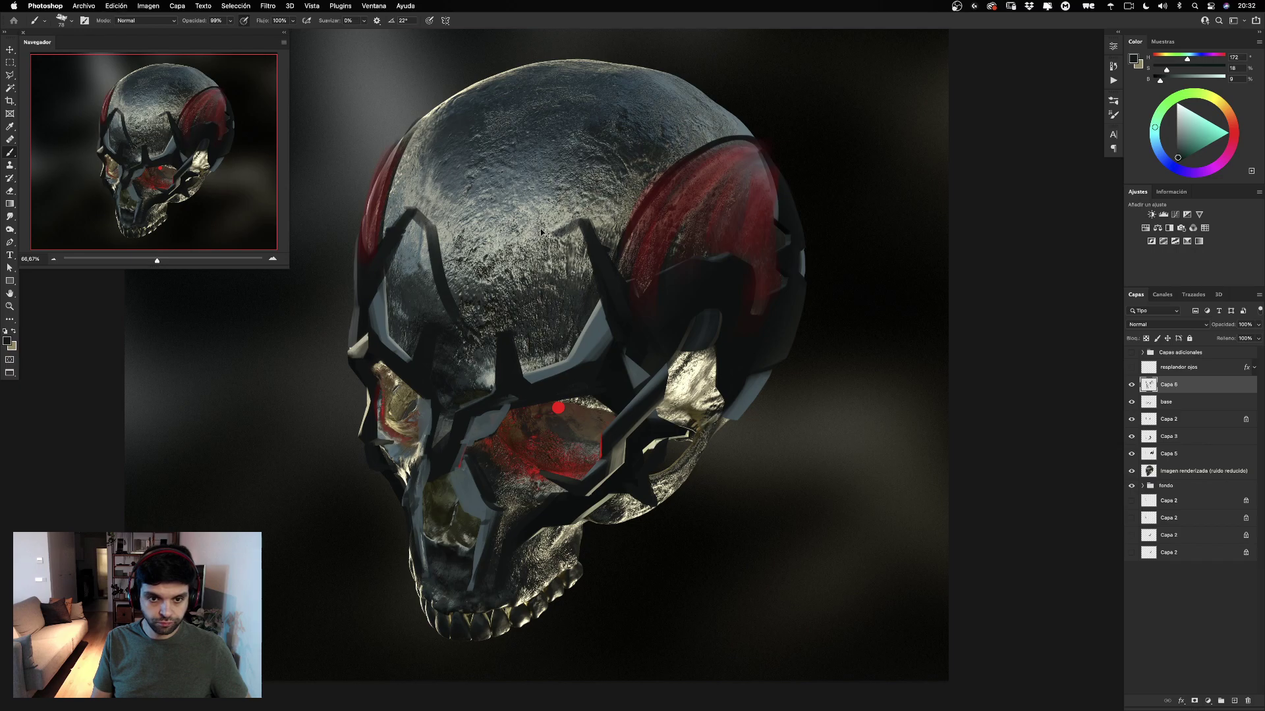
key("ctrl+z")
key("ctrl+z")
key("ctrl+z")
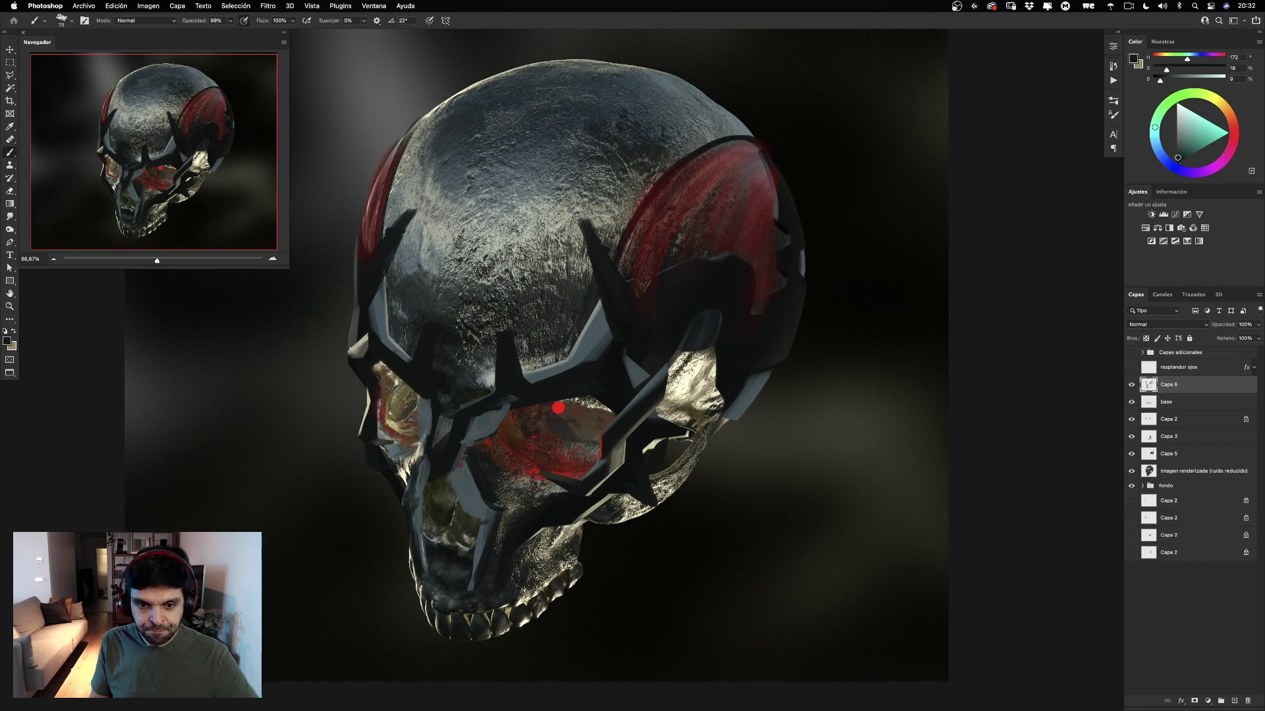
Try a dark line across the forehead between the temple spikes and a rising diagonal stroke above the narrower brow, and undo both.
left_click_drag(397, 232, 581, 238)
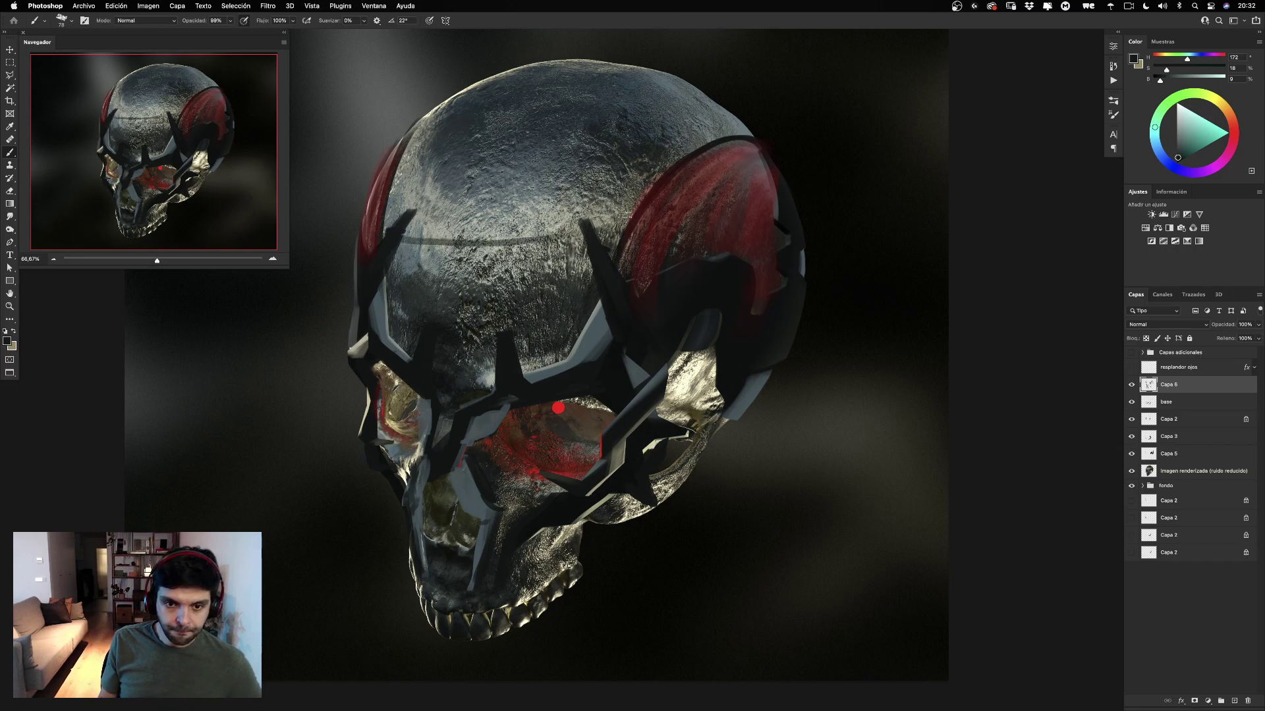
key("super+z")
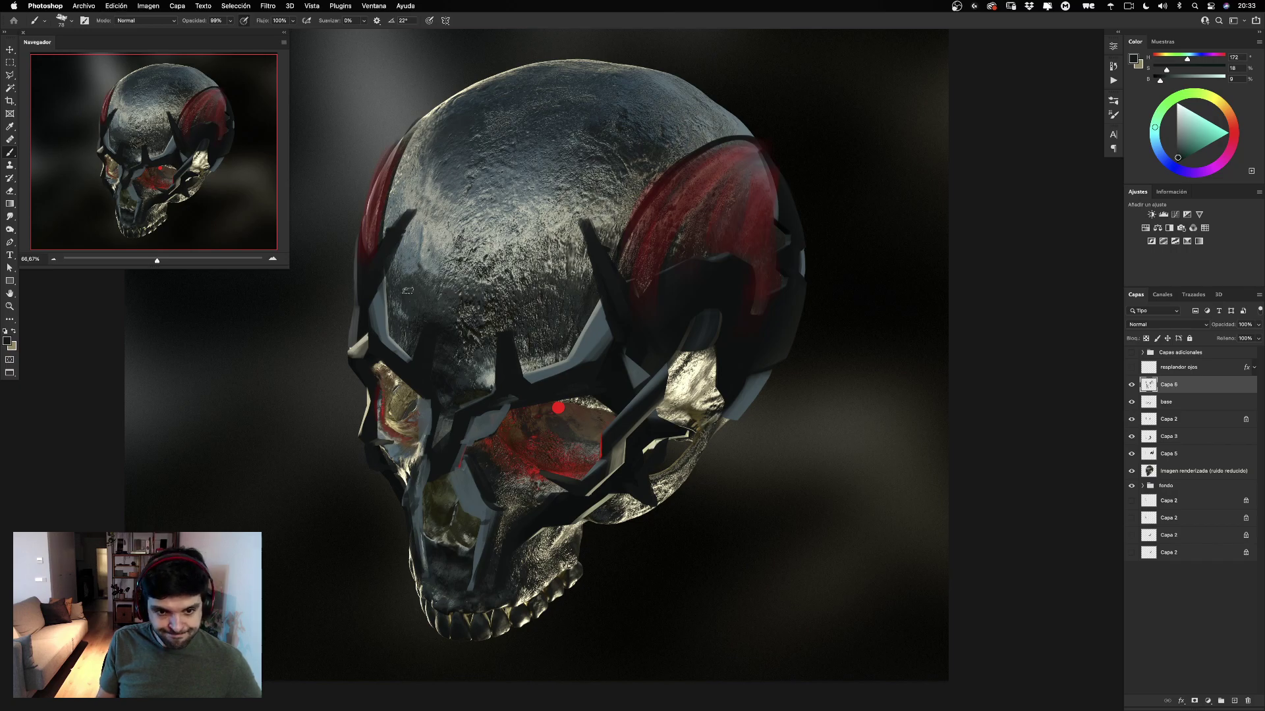
left_click_drag(384, 298, 498, 255)
key("ctrl+z")
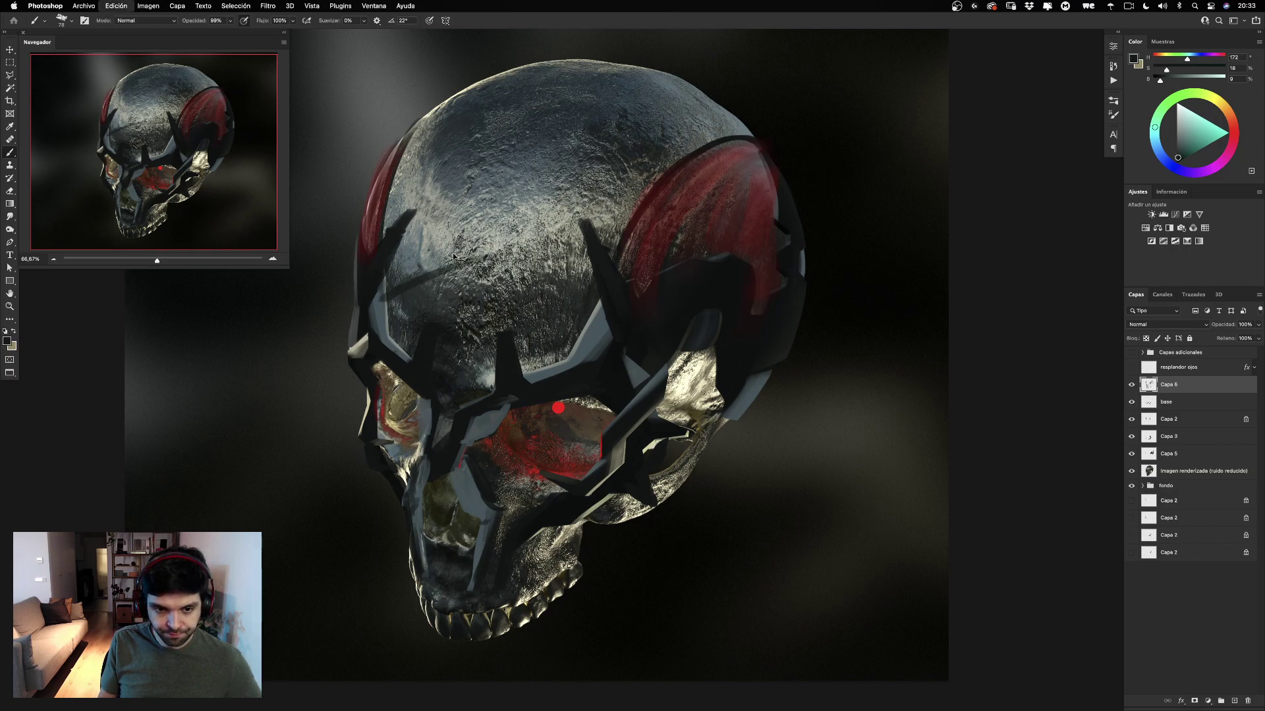
Try dark curved arches above both brows, linking the temple armour to the central brow spikes.
mouse_move(387, 291)
left_mouse_down()
mouse_move(432, 258)
mouse_move(436, 371)
left_mouse_up()
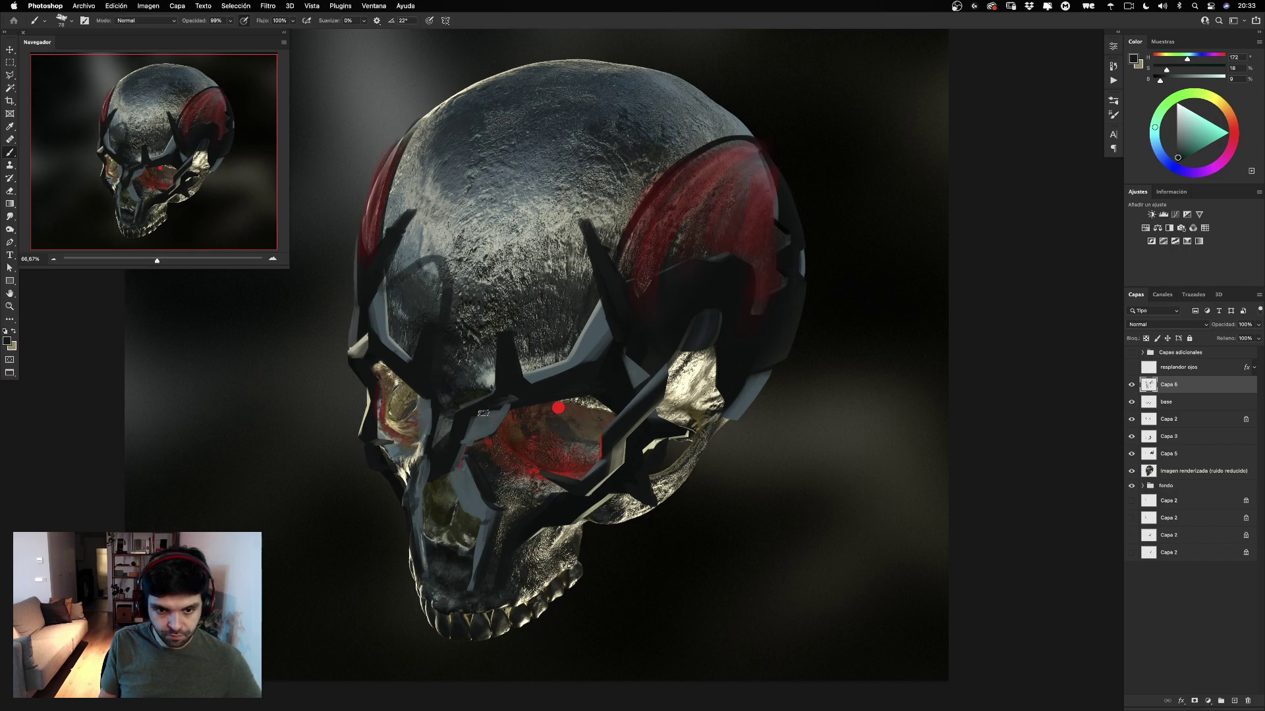
left_click_drag(489, 287, 463, 389)
key("super+z")
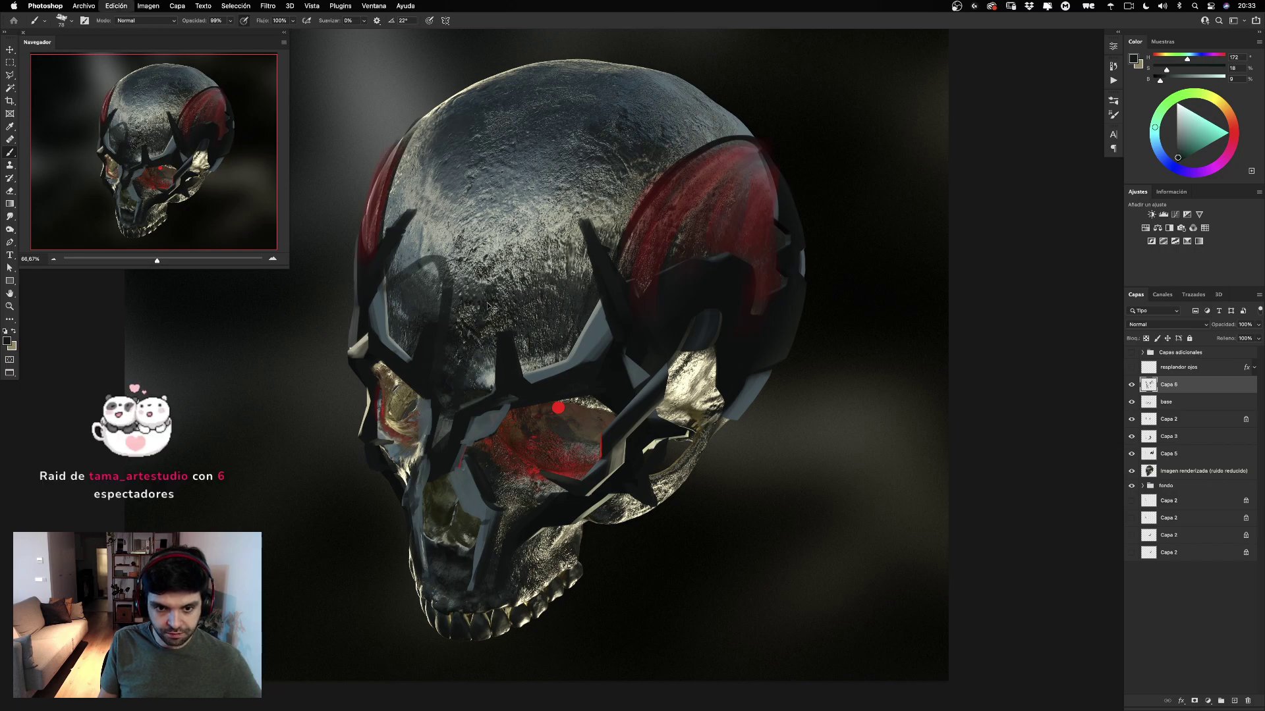
left_click_drag(487, 292, 468, 377)
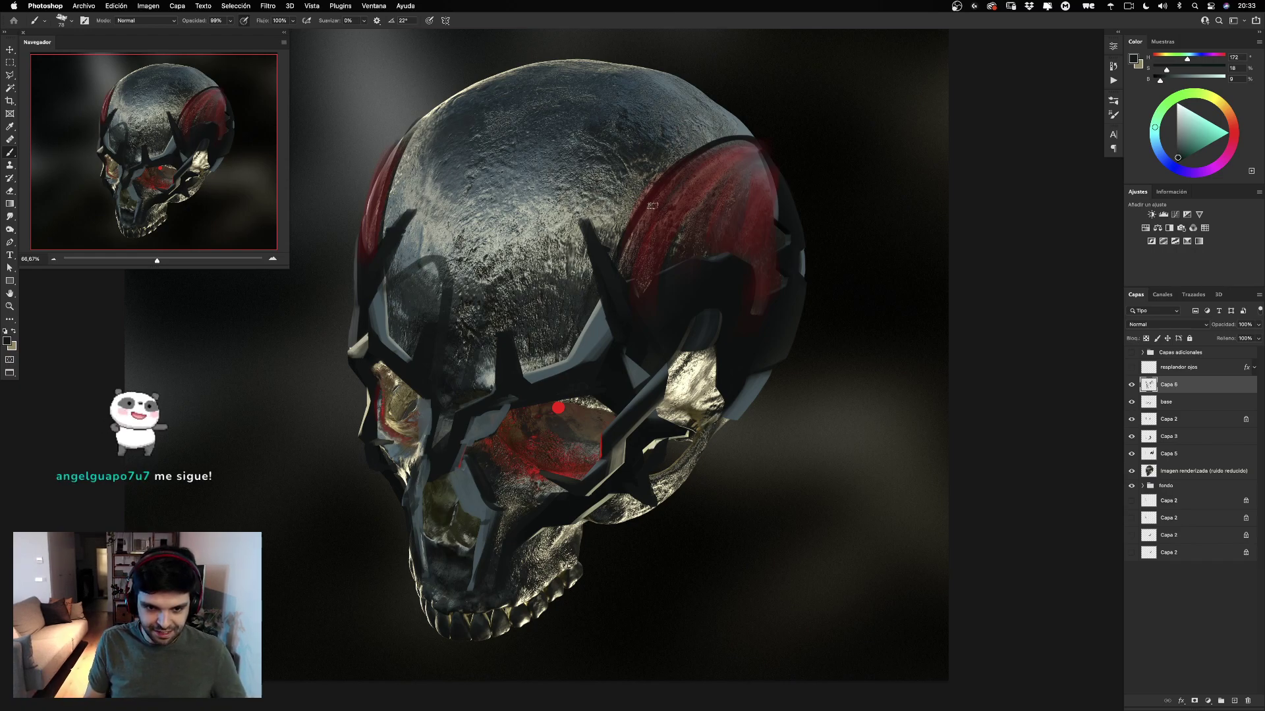
key("super+z")
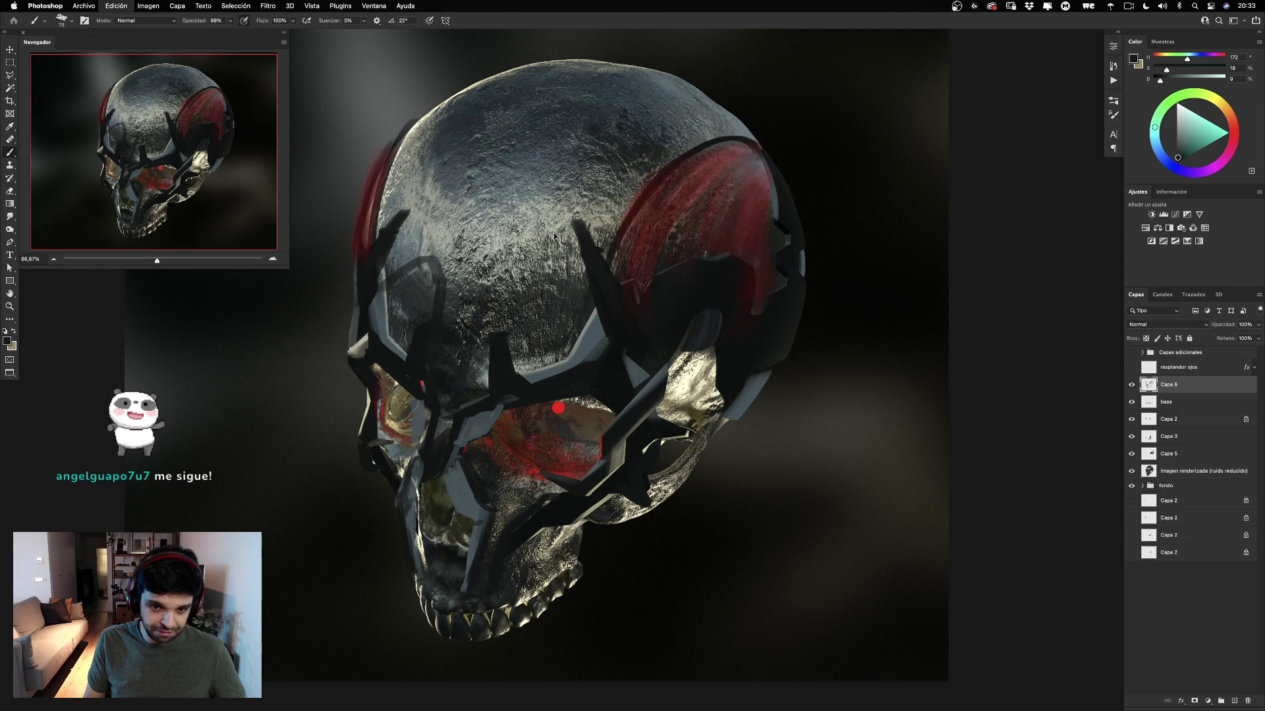
key("super+z")
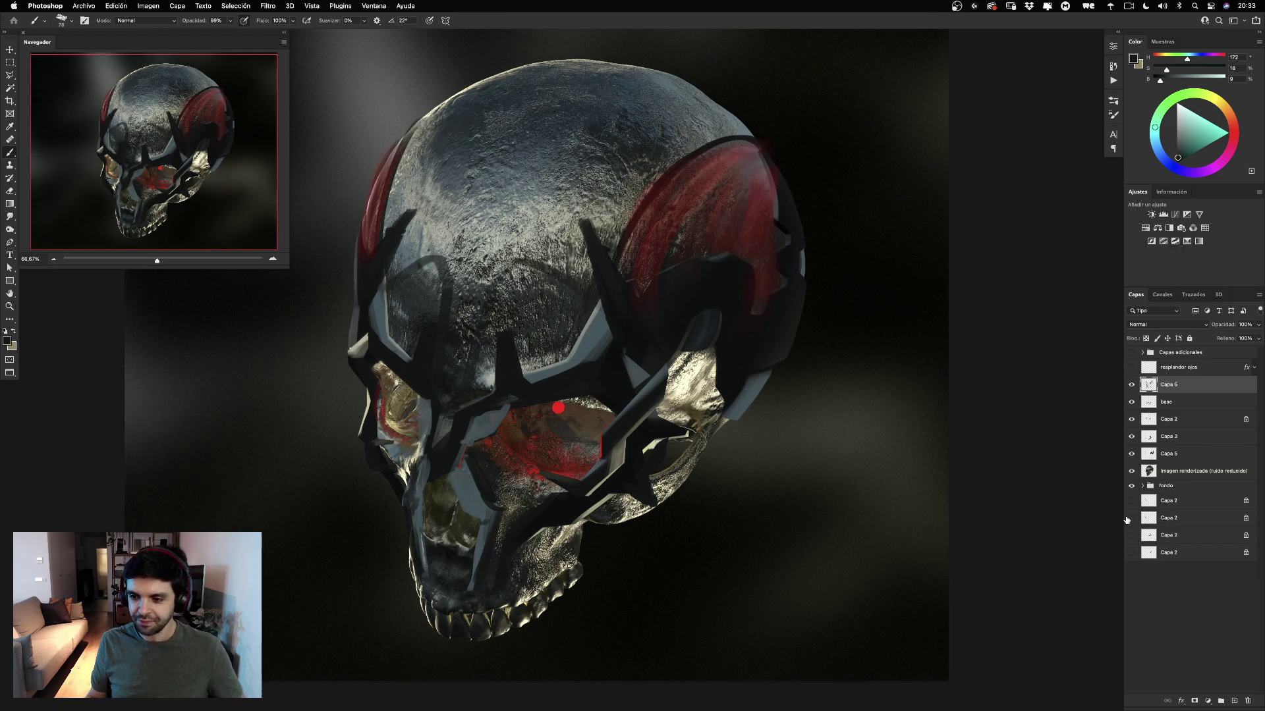
View the rendered skull layer on its own, restore the other layers, and undo the dark arches above both brows.
left_click(1131, 472, "alt")
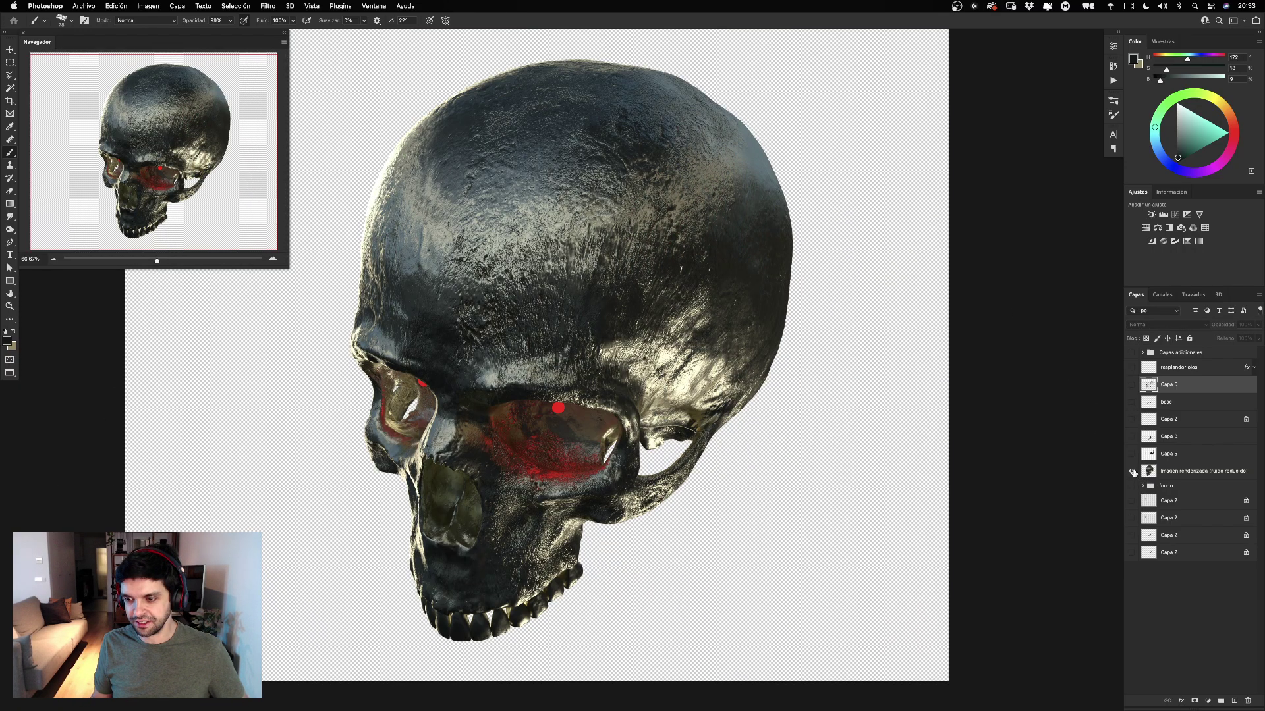
left_click(1131, 471, "alt")
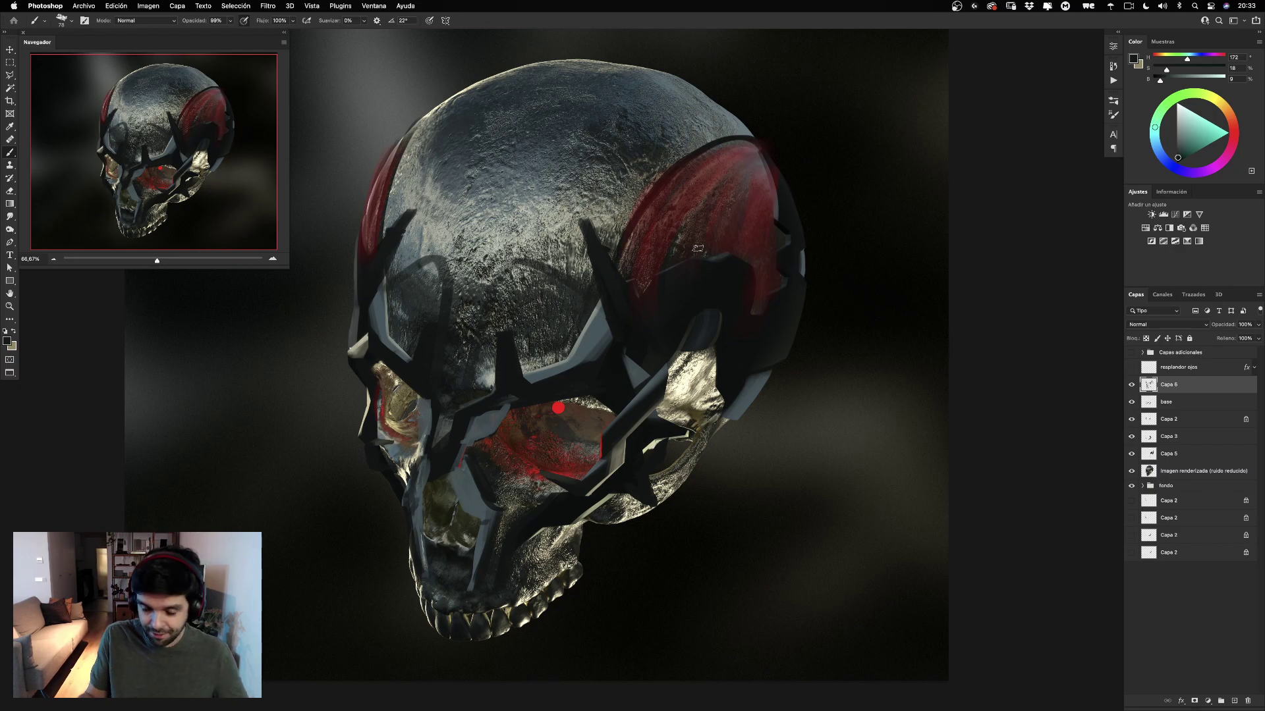
key("super+z")
key("super+z")
key("super+z")
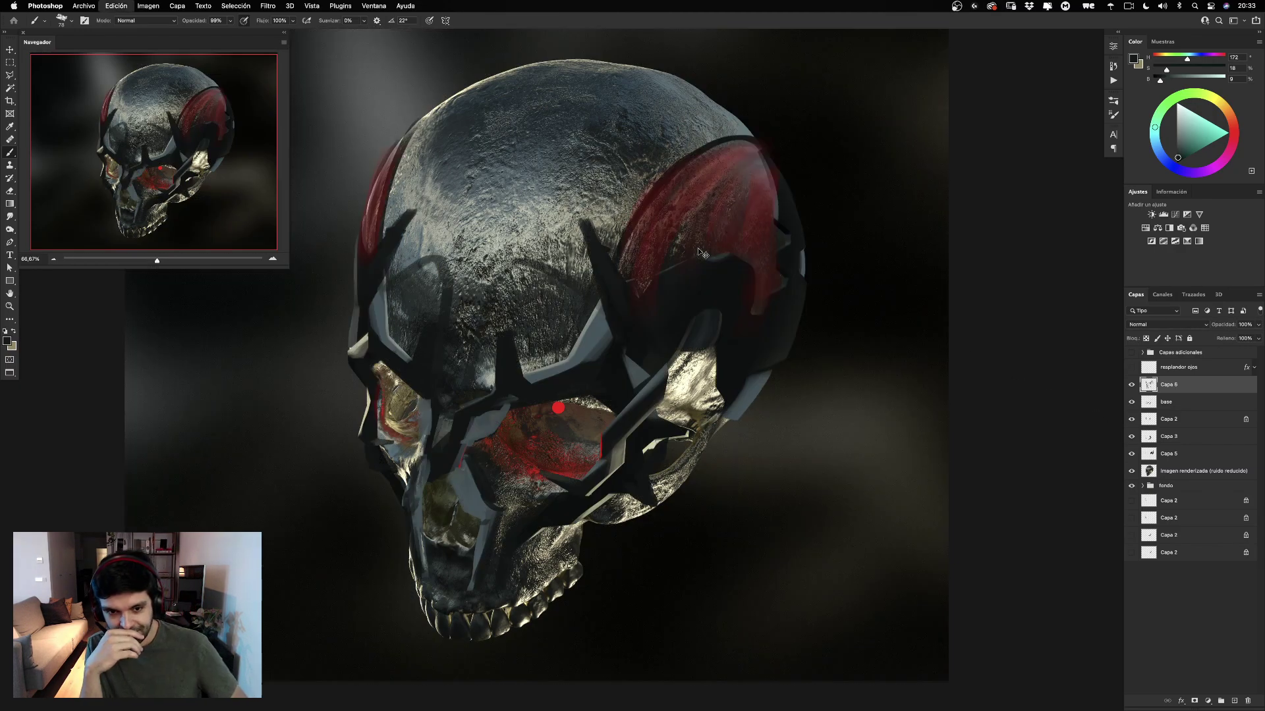
key("super+z")
key("super+z")
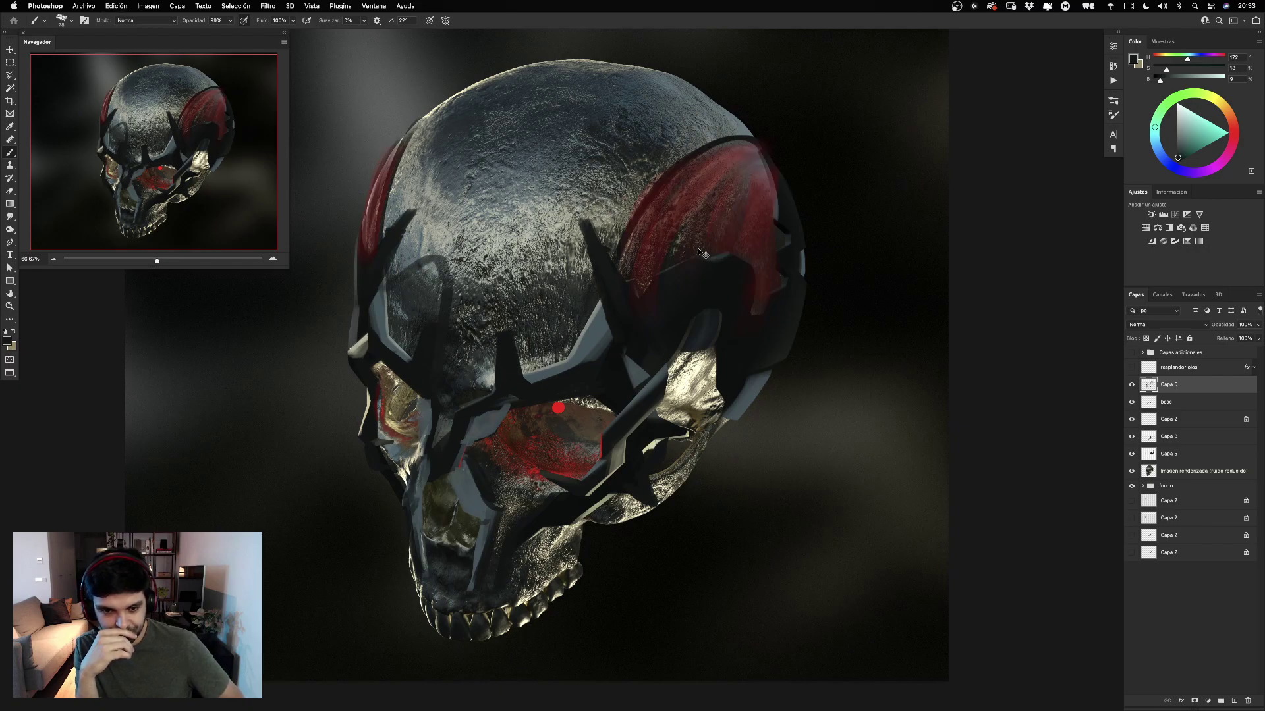
key("super+z")
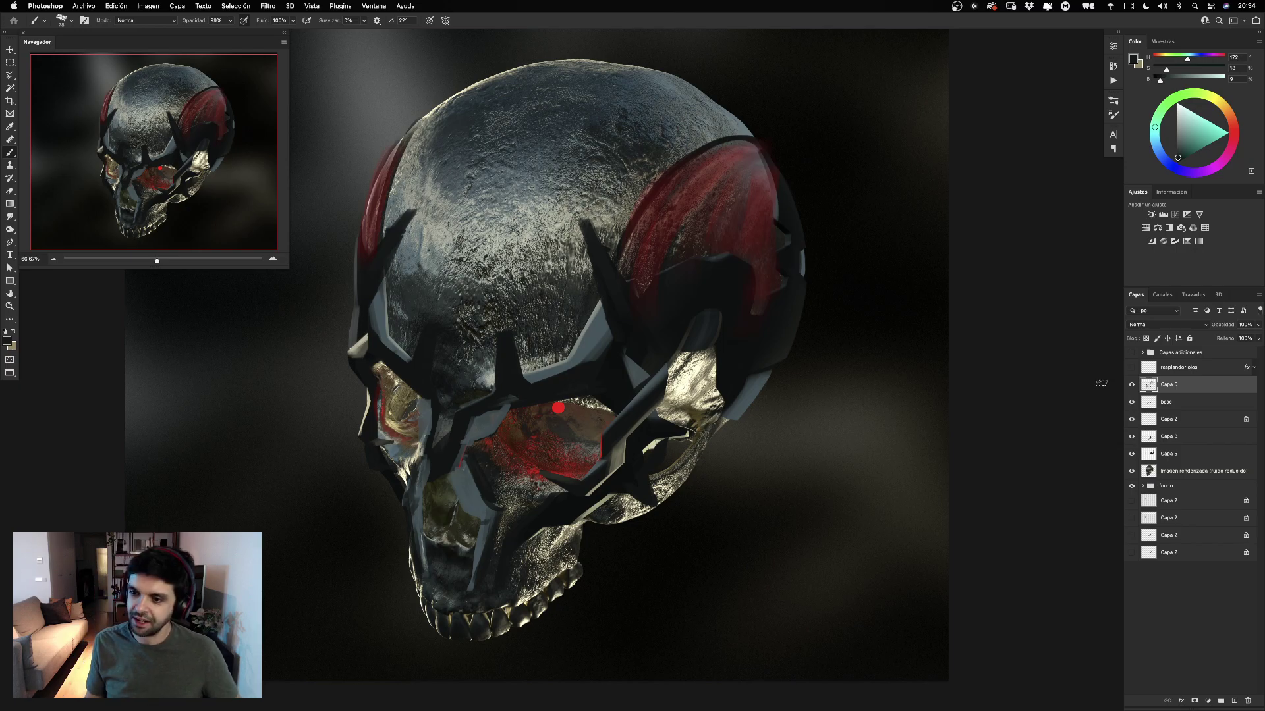
Compare the skull with and without the painted details of Capa 6, including a closer view of the face.
left_click(1132, 385)
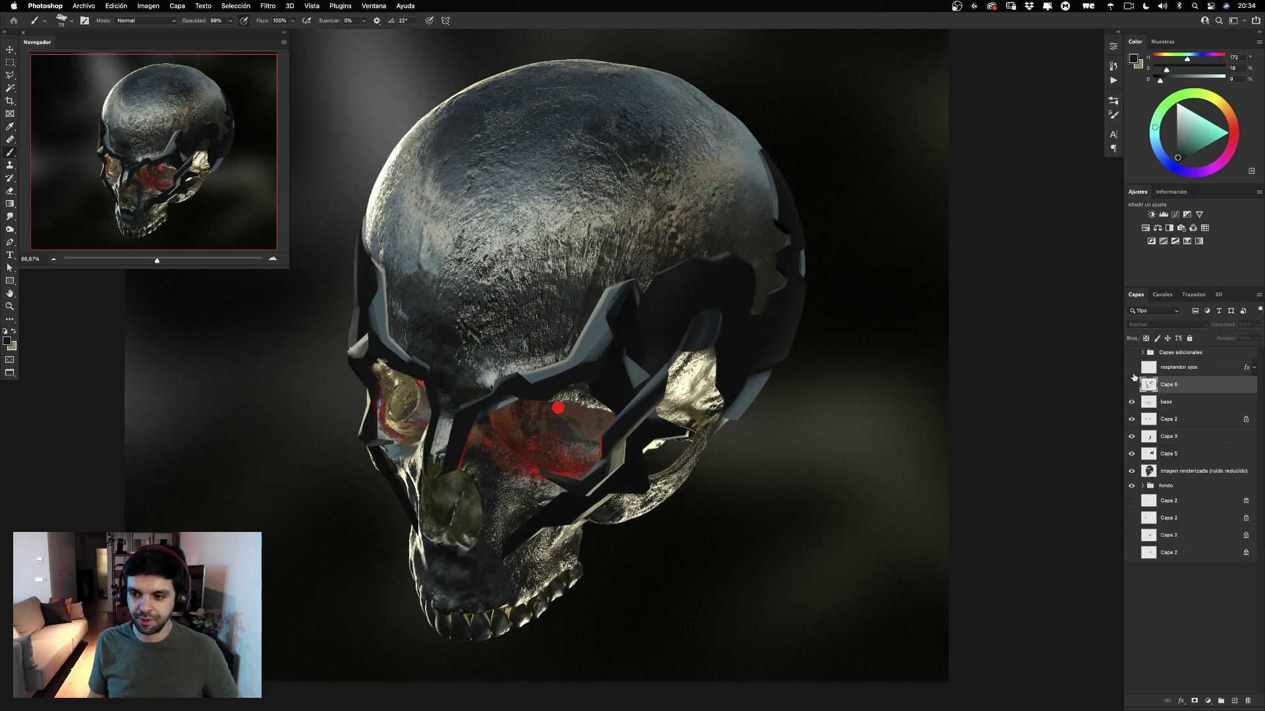
left_click(1132, 388)
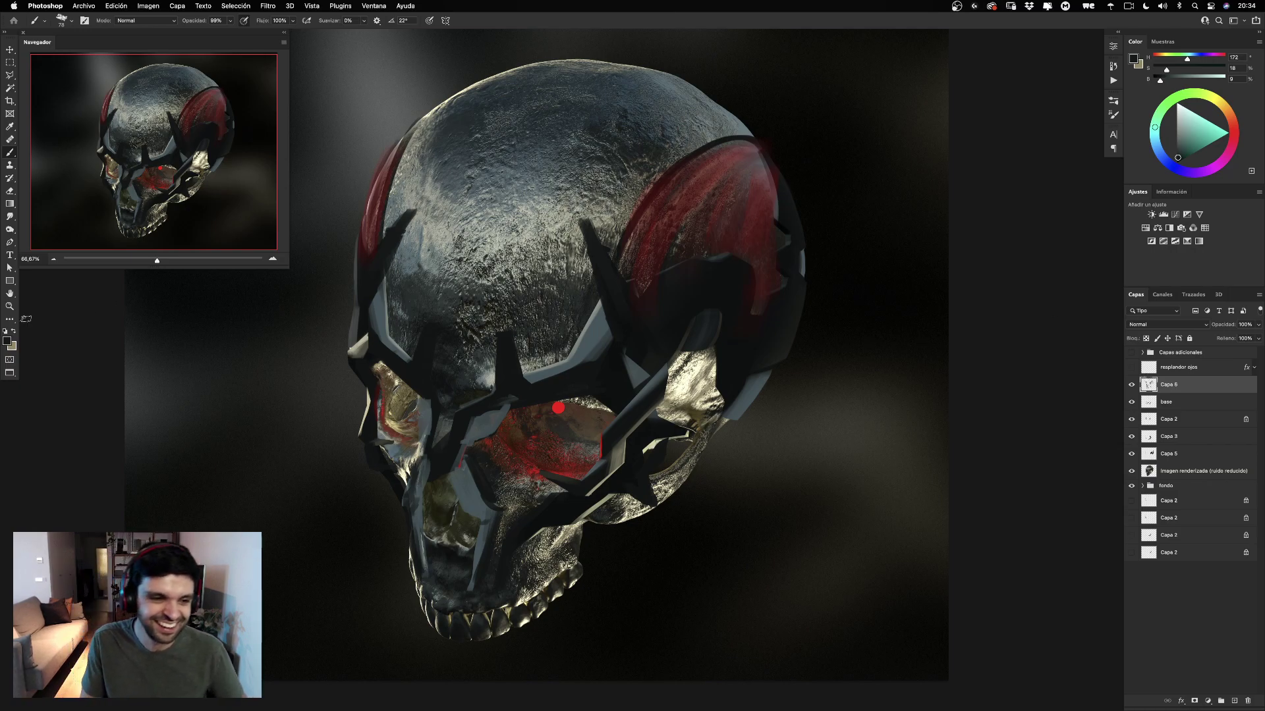
left_click(9, 307)
left_click_drag(536, 410, 570, 421)
left_click_drag(538, 360, 614, 355)
left_click(1133, 385)
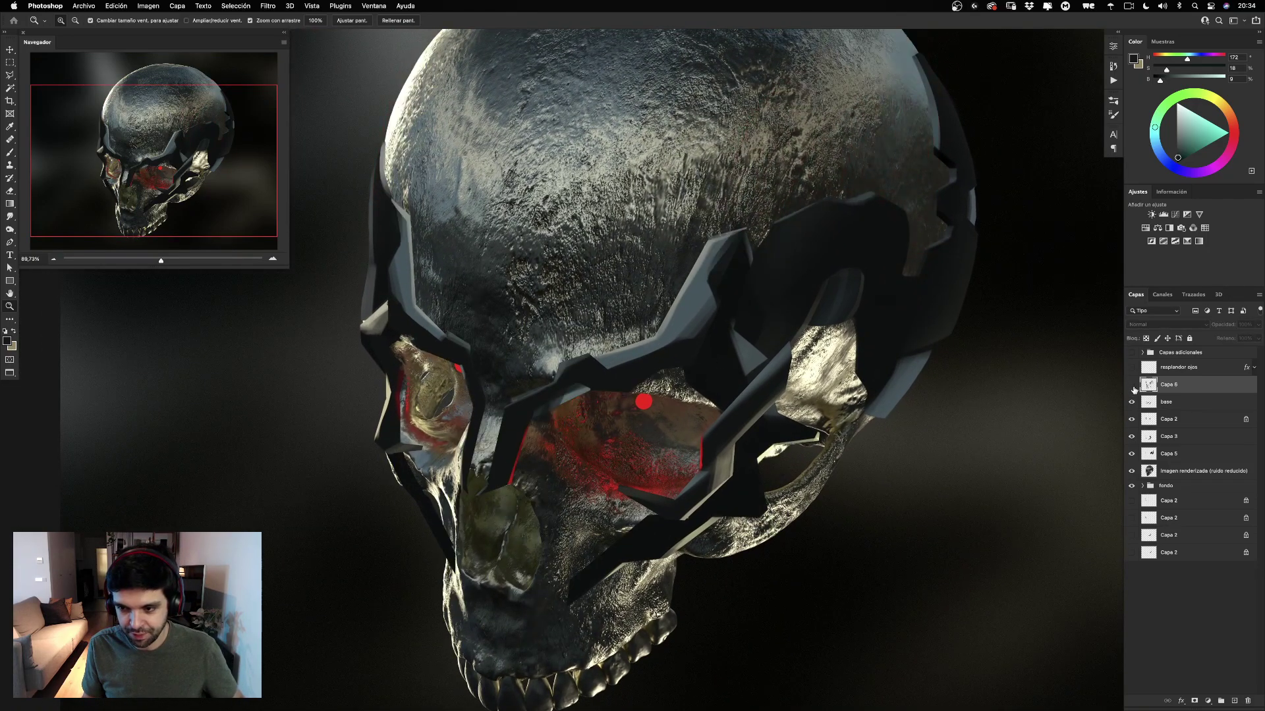
left_click(1150, 404)
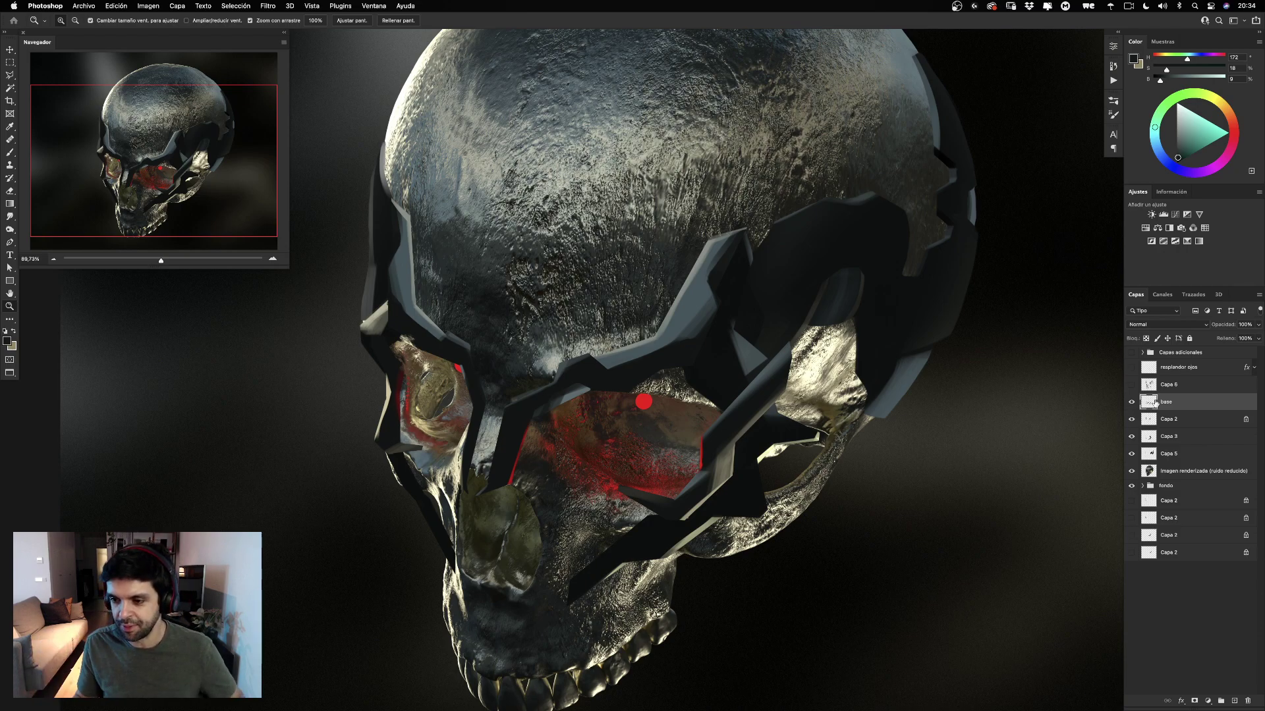
left_click(1131, 385)
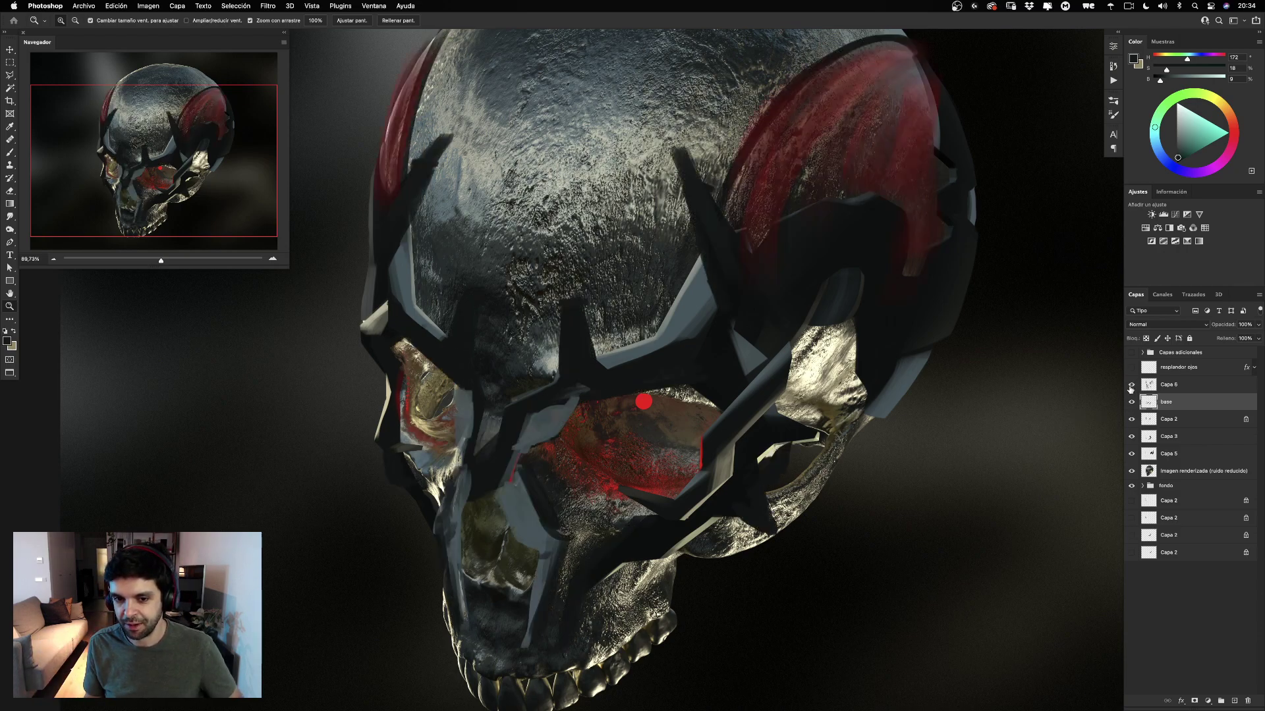
left_click(1131, 384)
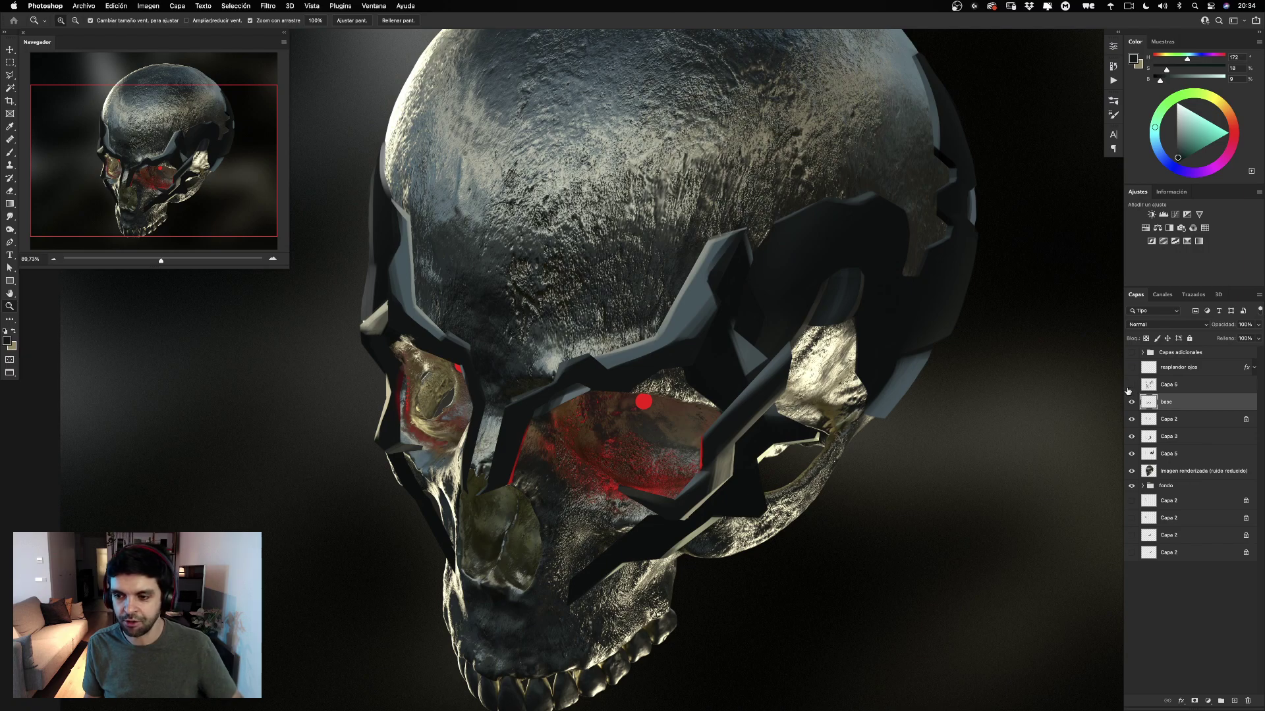
left_click(1131, 384)
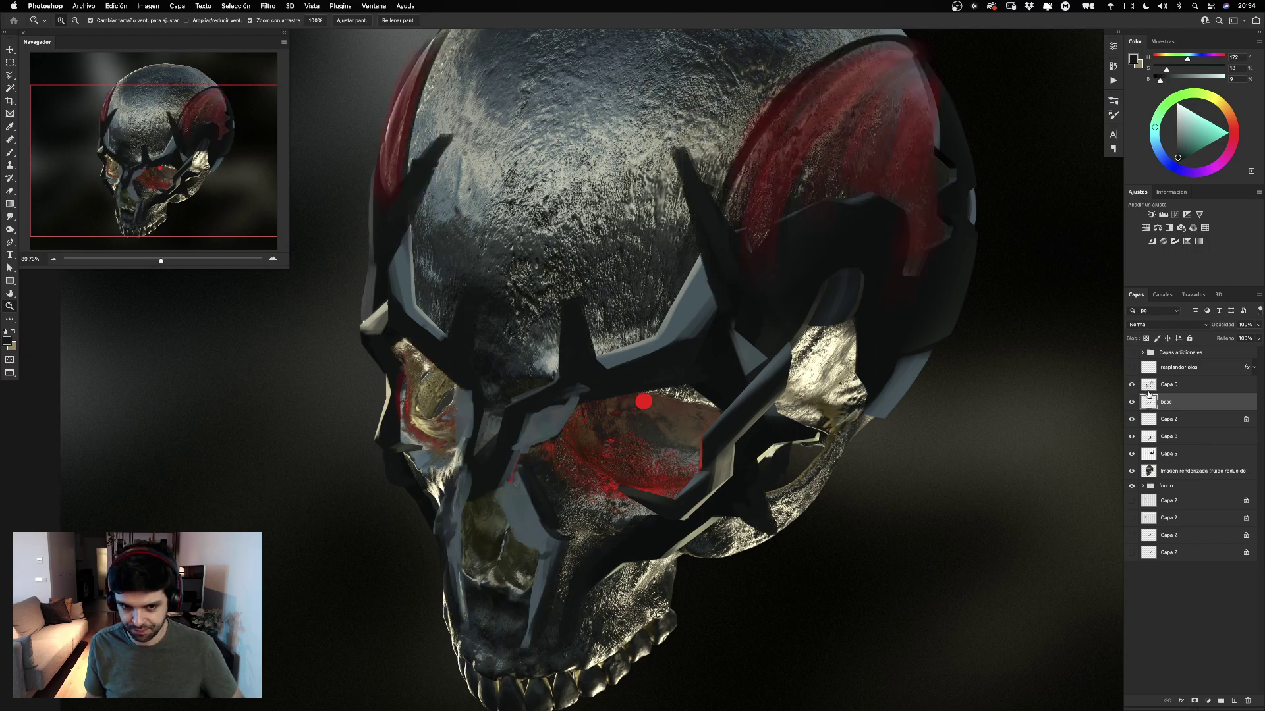
Add a new empty layer directly above Capa 6 and choose the Polygonal Lasso for outlining the armour.
left_click(1206, 387)
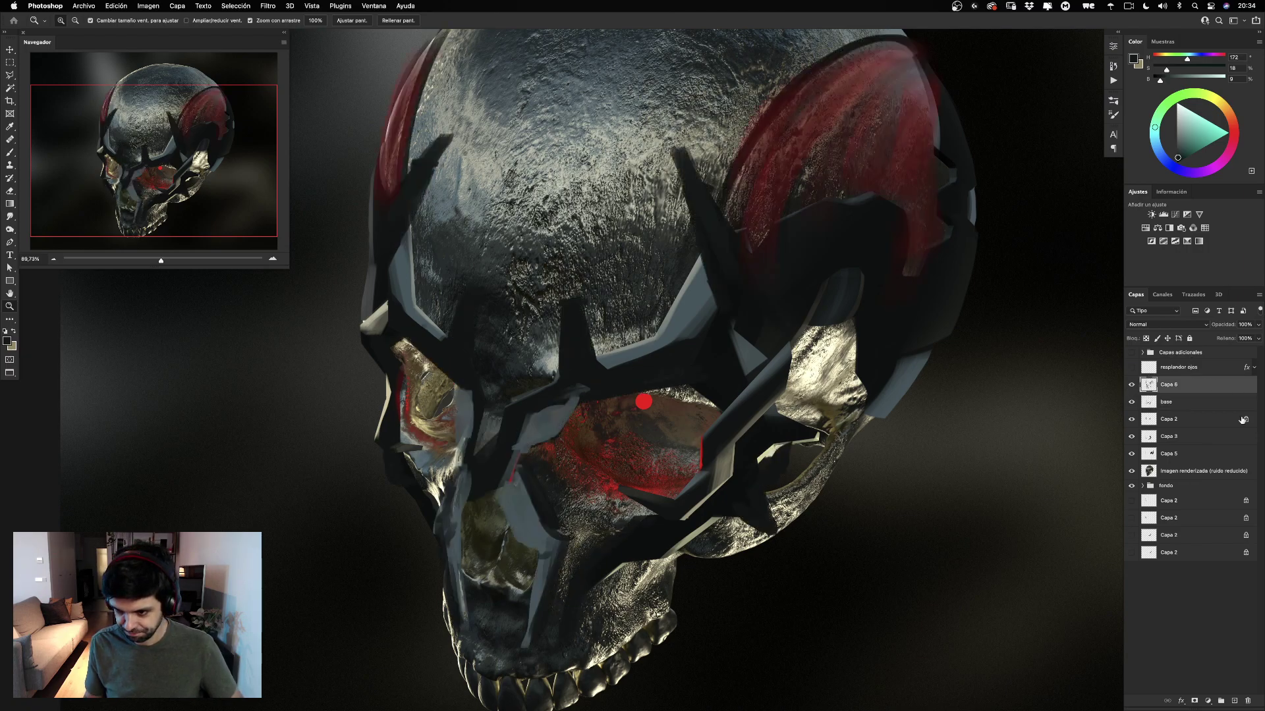
left_click(1233, 700)
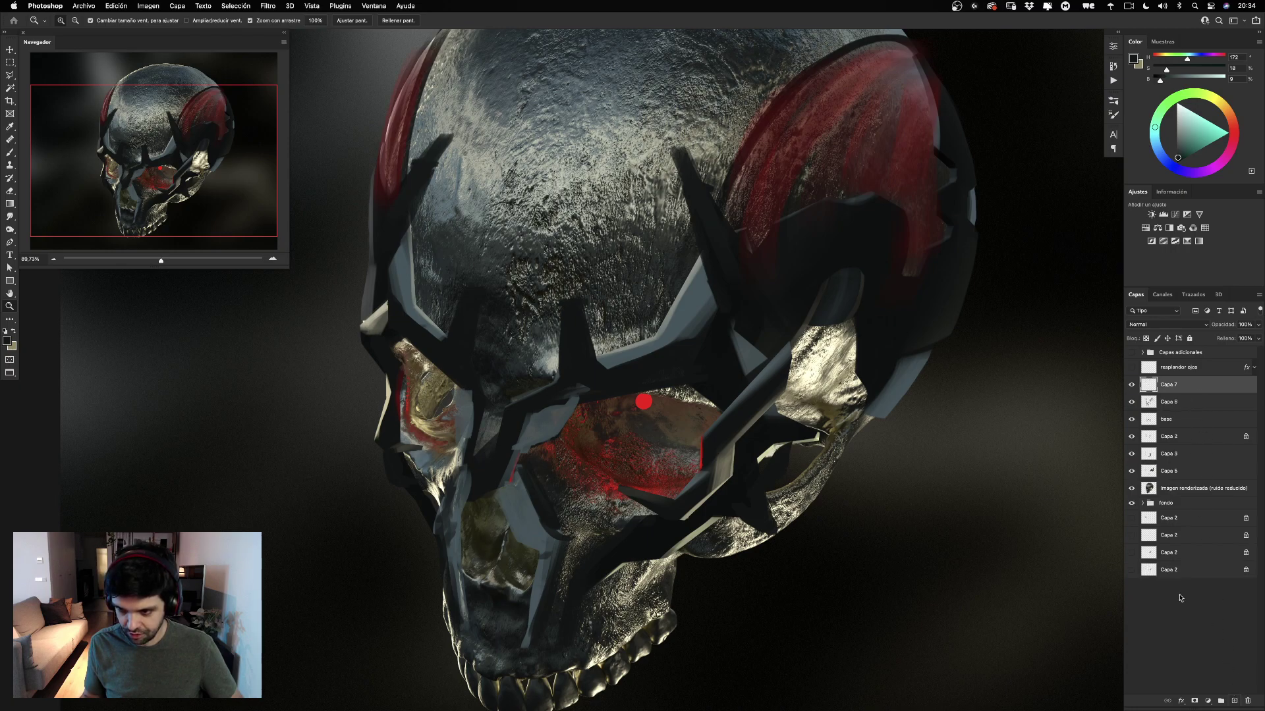
scroll(545, 300, "up", 3)
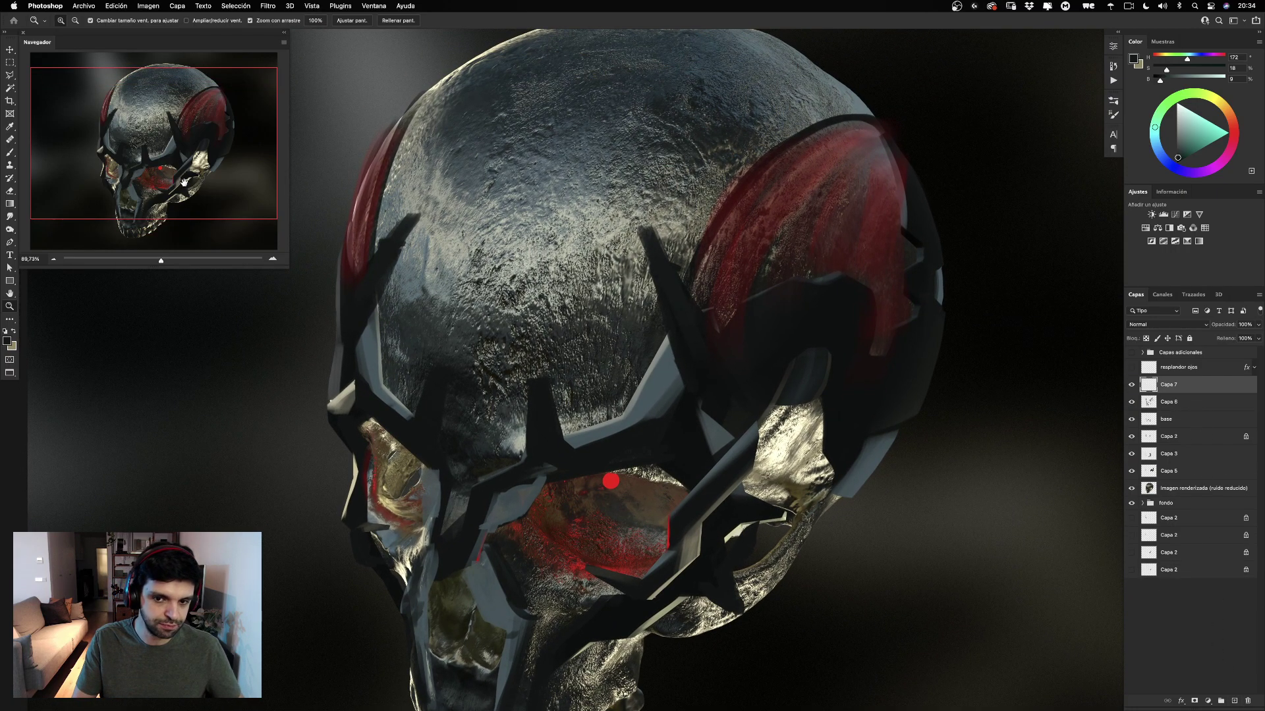
left_click(10, 76)
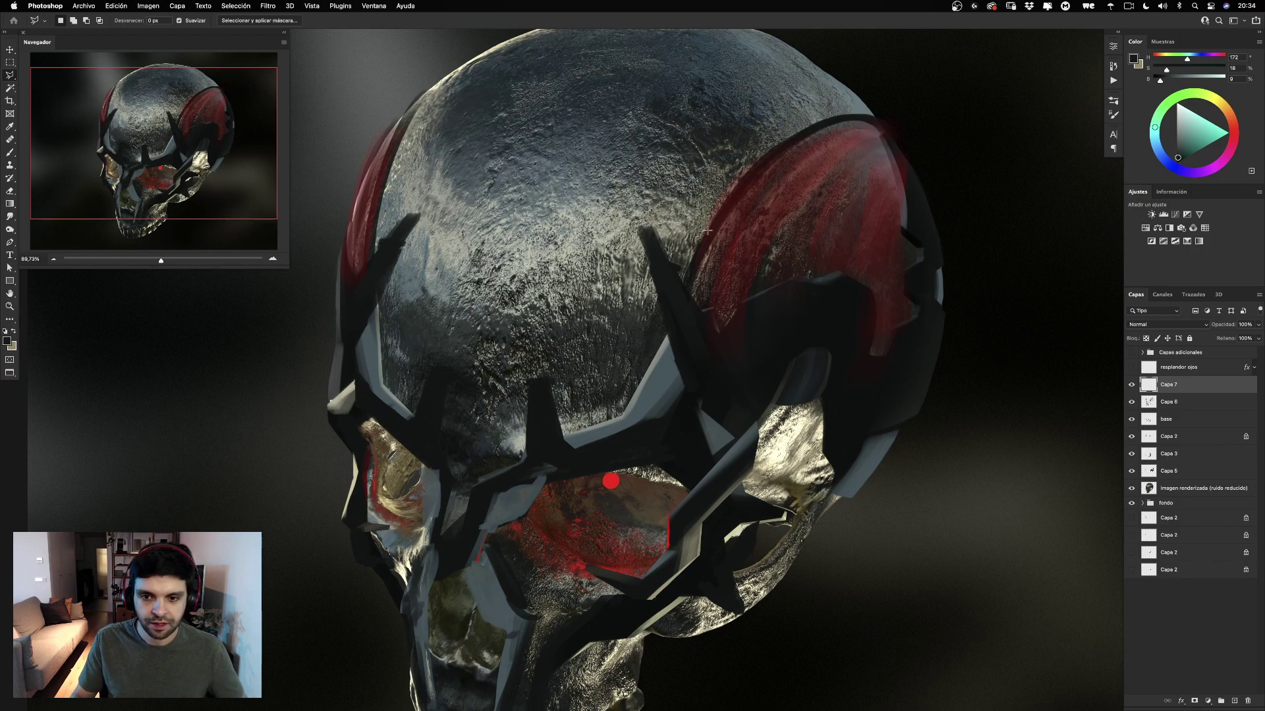
Invert the colours of the sketch layer Capa 6 so its armour strokes contrast with the dark skull.
left_click(1132, 402)
left_click(1131, 403)
left_click(1195, 402)
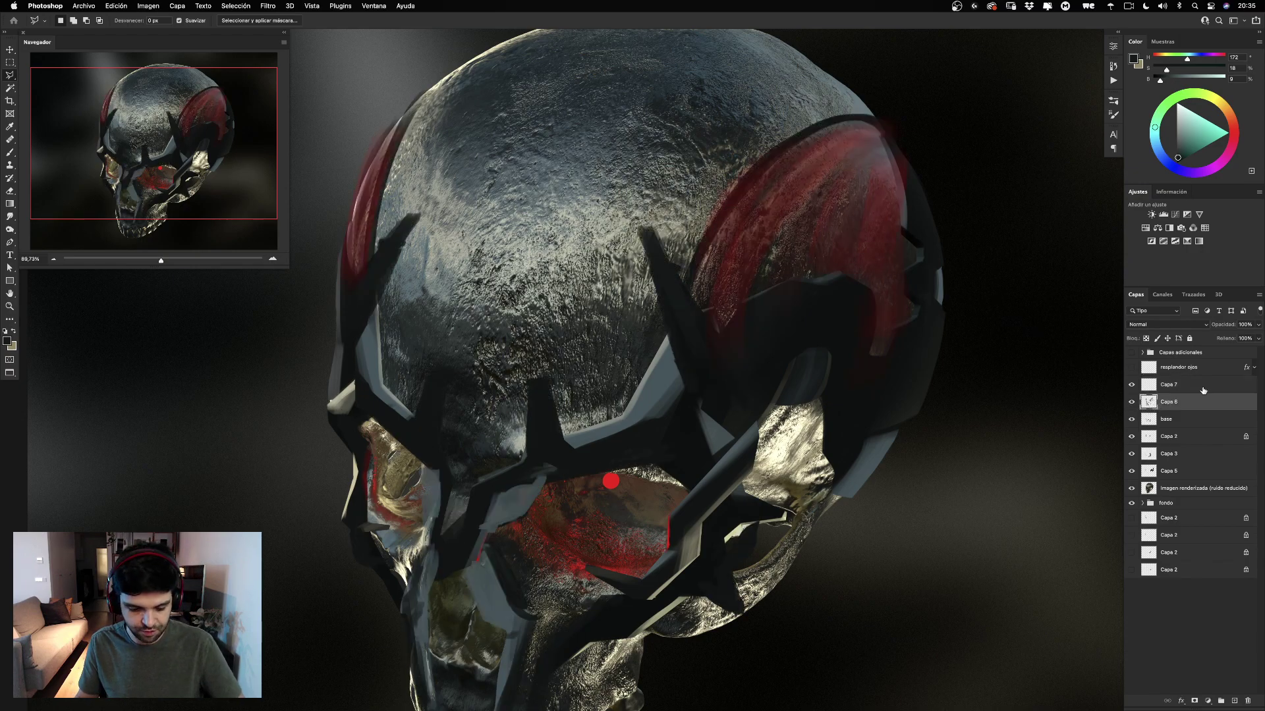
key("ctrl+i")
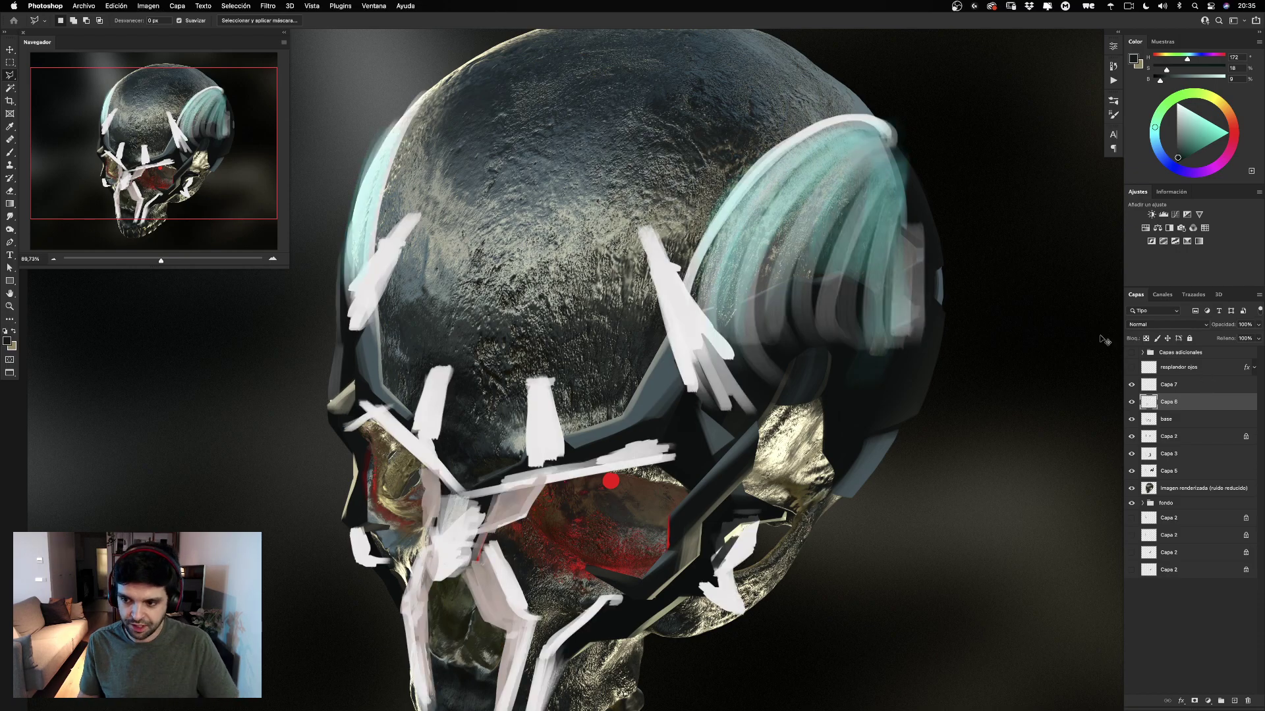
left_click(687, 241)
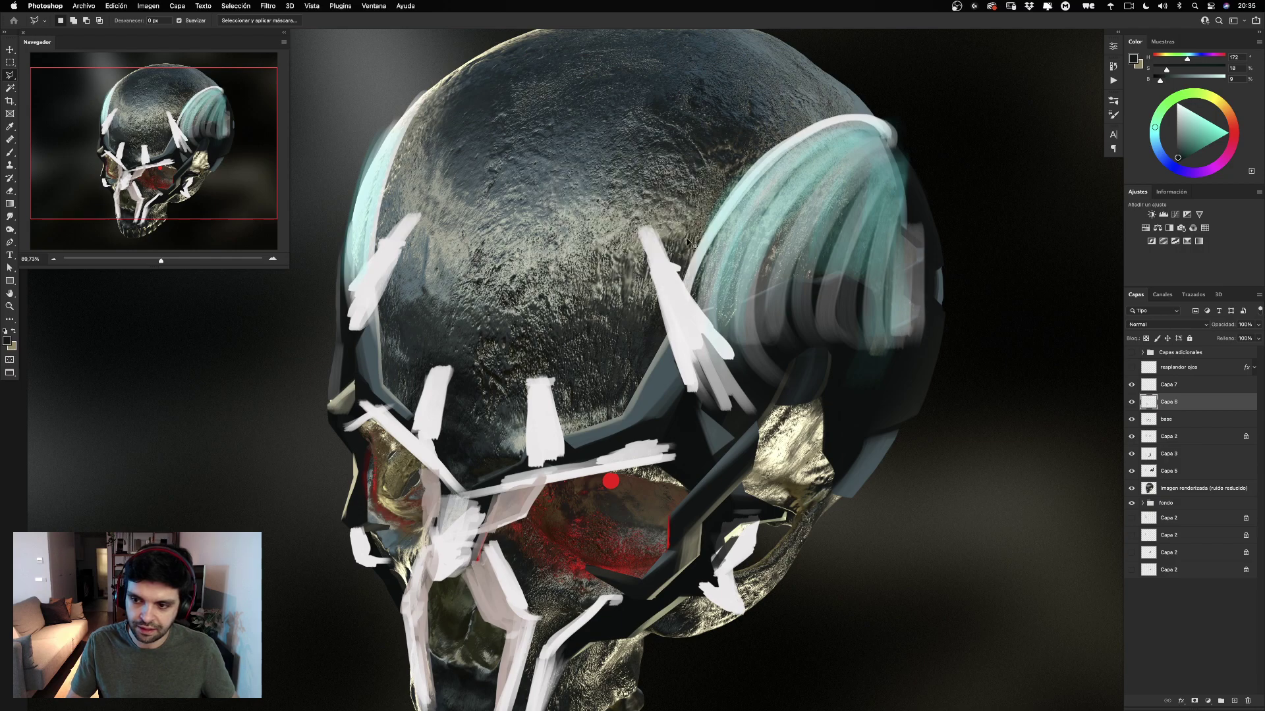
left_click(1147, 388, "super")
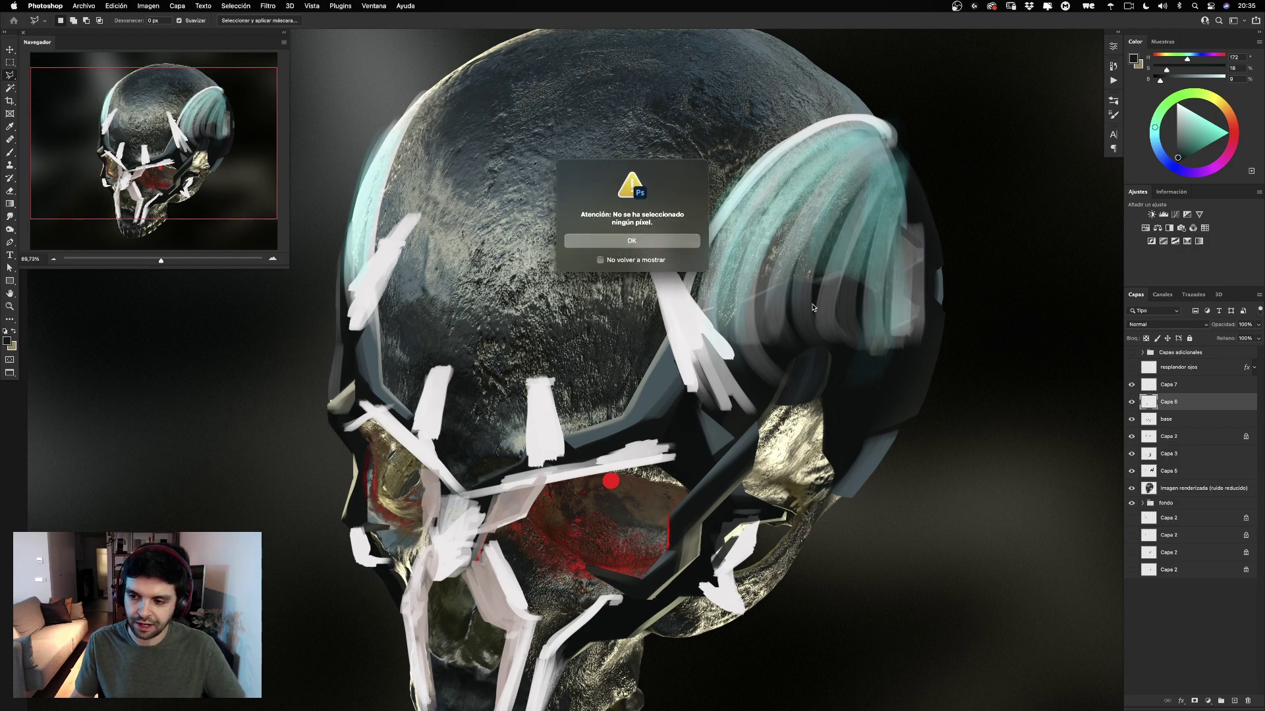
key("Return")
On Capa 7, outline the tall spike beside the teal temple panel with a polygonal selection.
left_click(1146, 384)
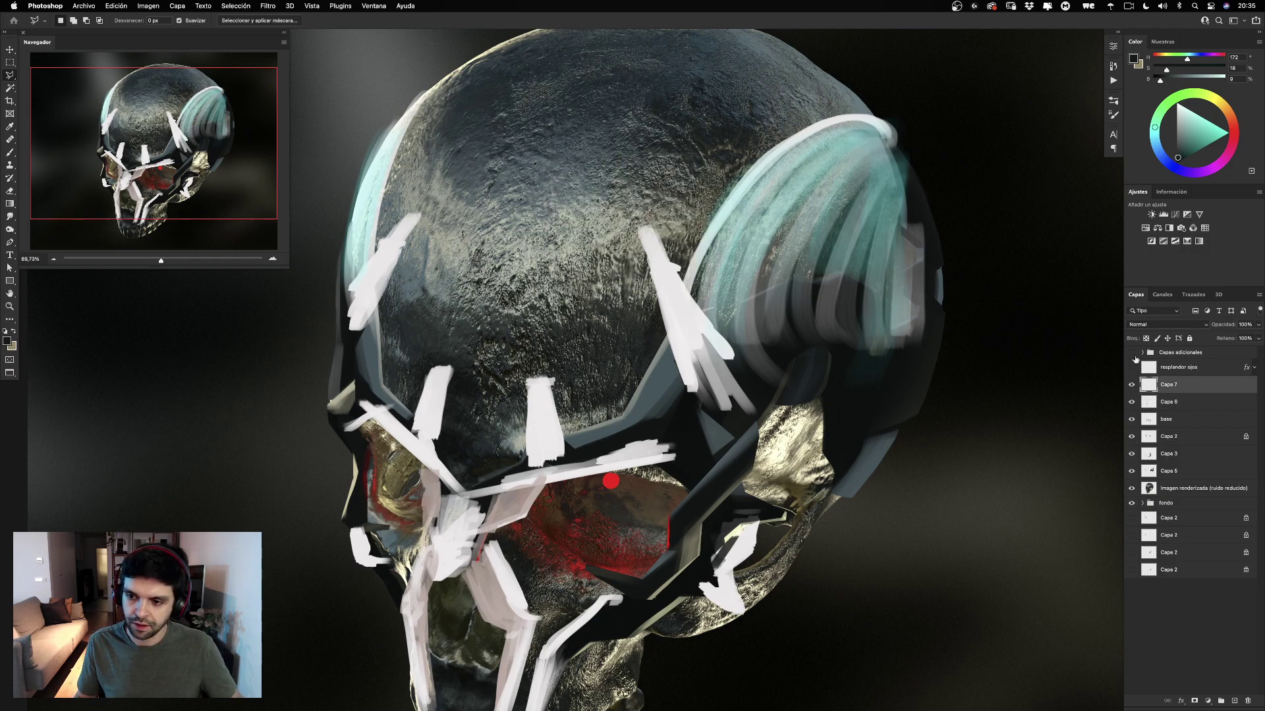
left_click(652, 228)
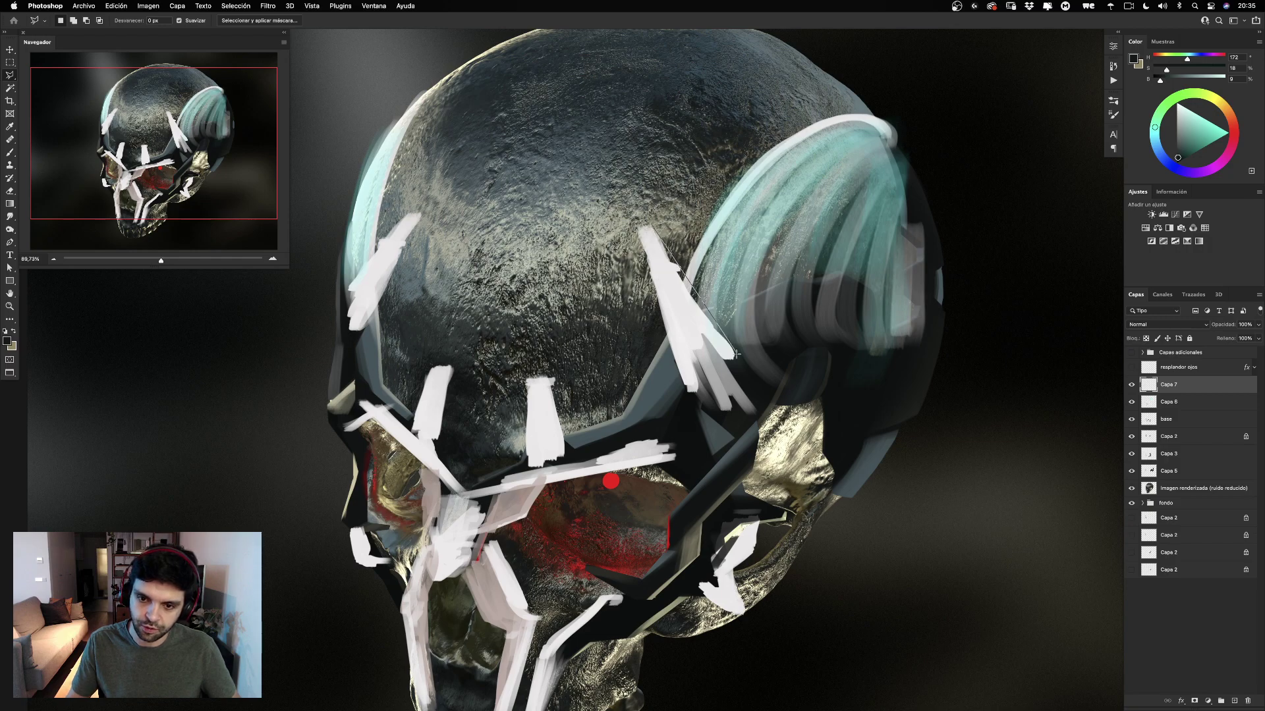
left_click(739, 376)
left_click(682, 399)
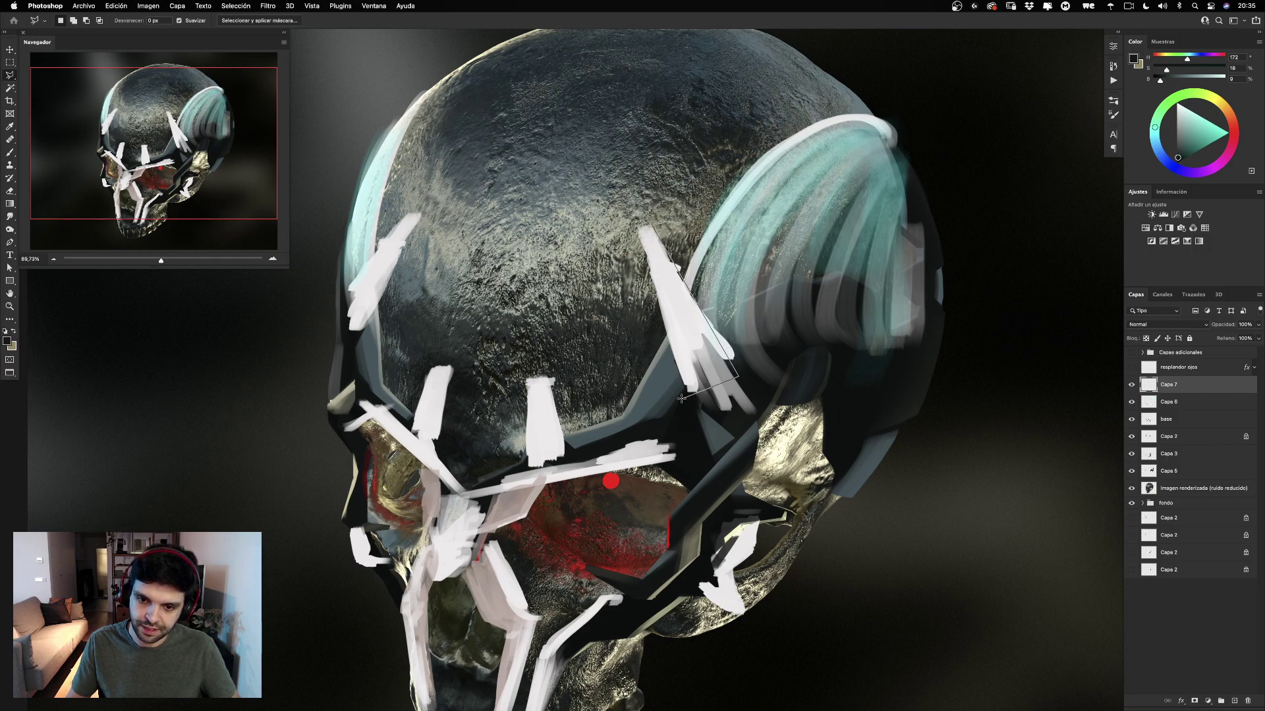
left_click(638, 229)
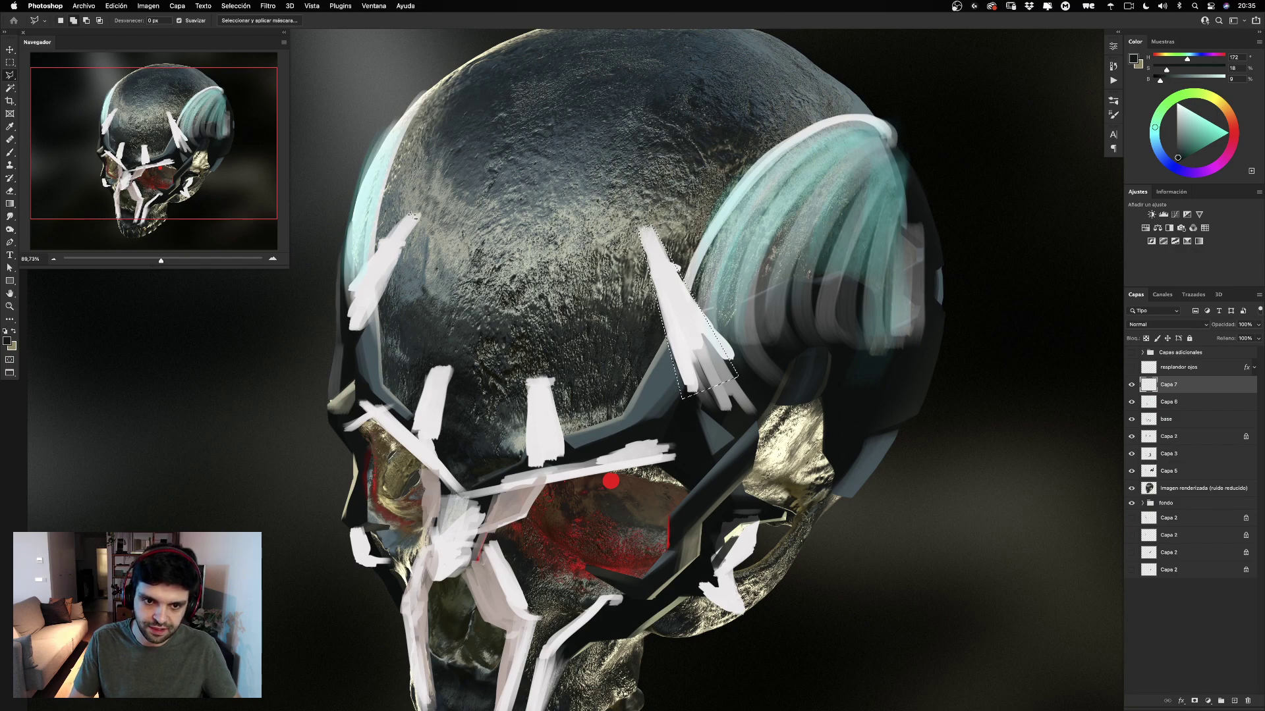
Add the slanted spike on the far temple to the polygonal selection.
left_click(356, 342)
left_click(343, 328)
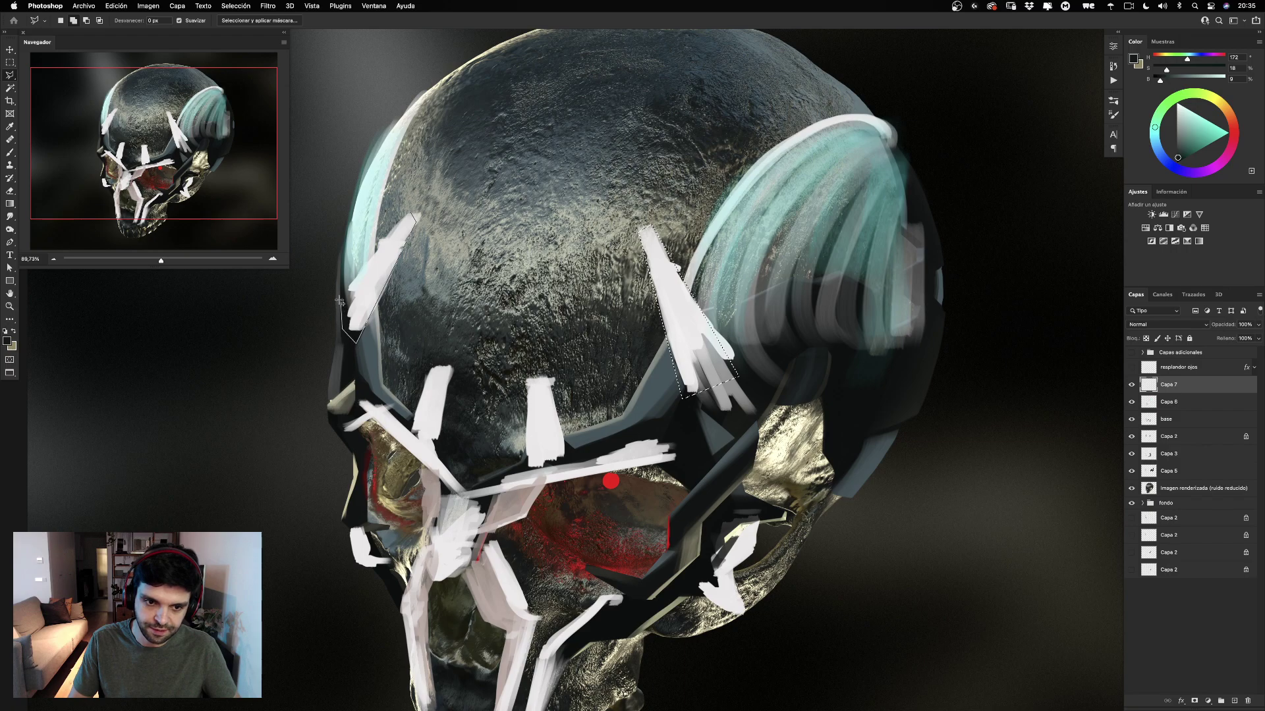
left_click(343, 294)
left_click(413, 216)
Add the two short spikes above the brows to the selection, tracing their white sketch strokes.
left_click(409, 425)
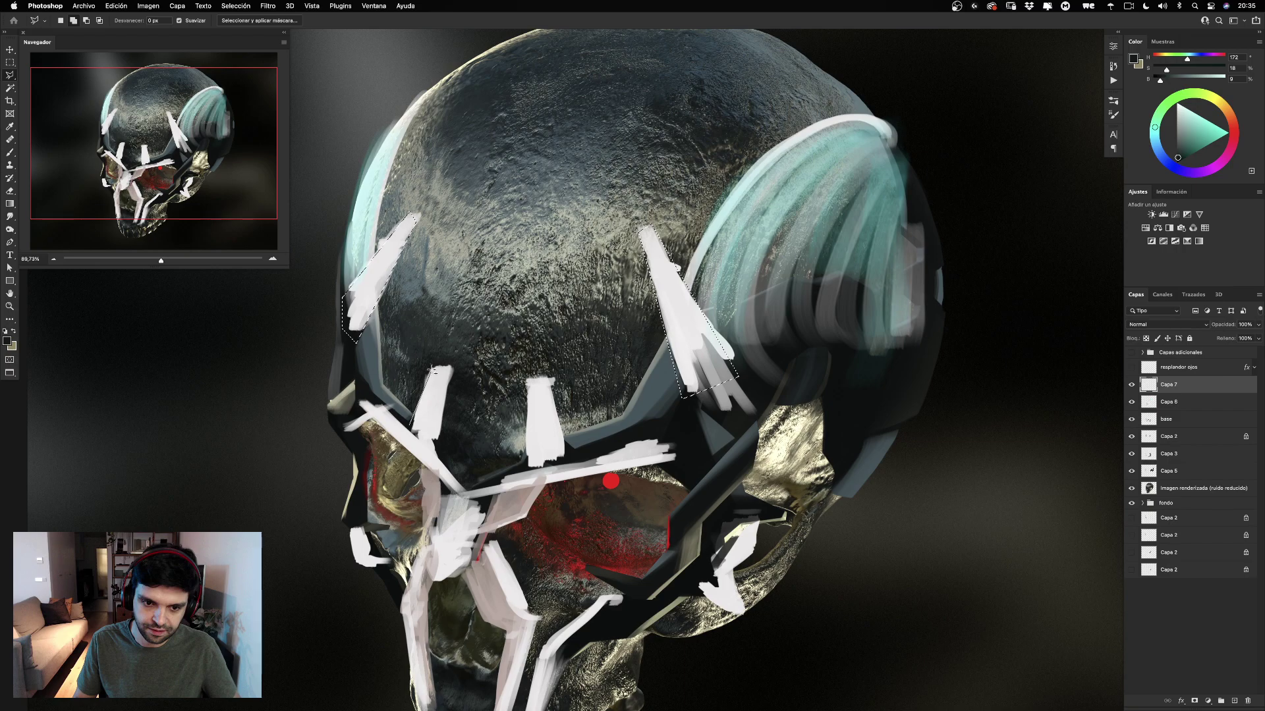
left_click(451, 368)
left_click(436, 449)
left_click(410, 425)
left_click(528, 380)
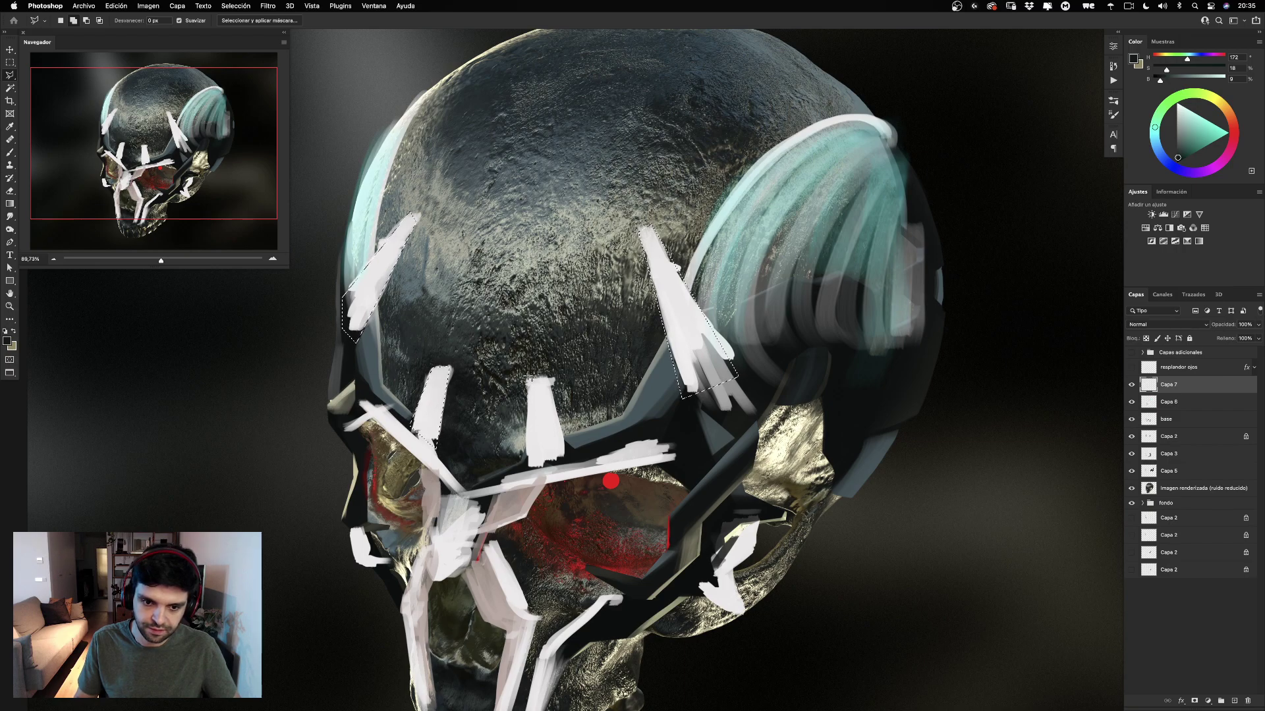
left_click(528, 465)
left_click(565, 456)
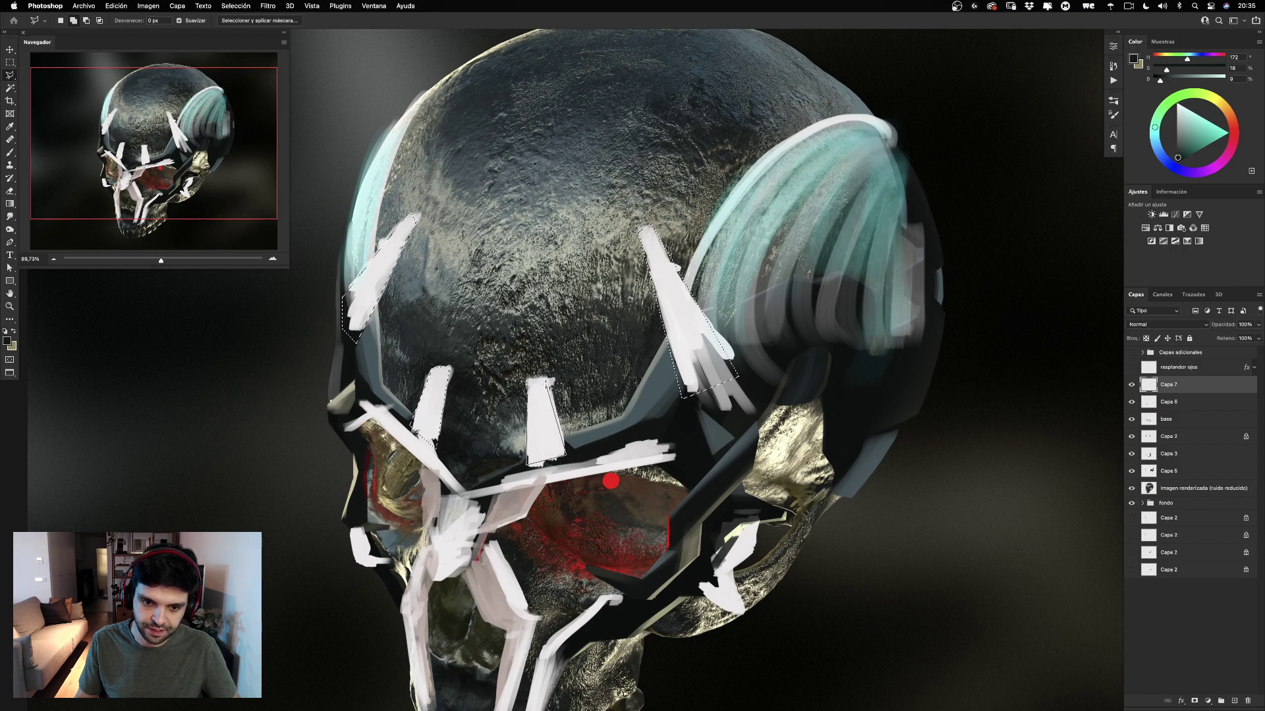
double_click(549, 387)
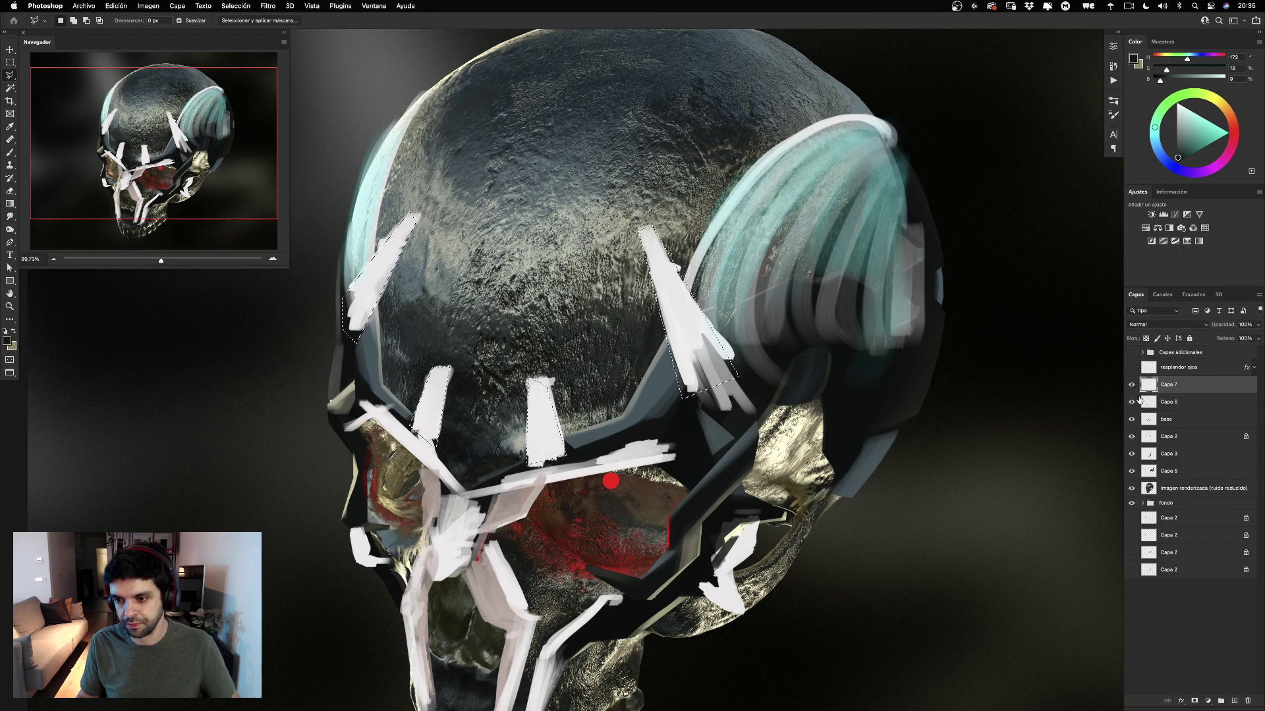
Check what the base layer, Capa 6 and Capa 7 each contain by hiding and restoring them.
left_click(1131, 420)
left_click(1131, 419)
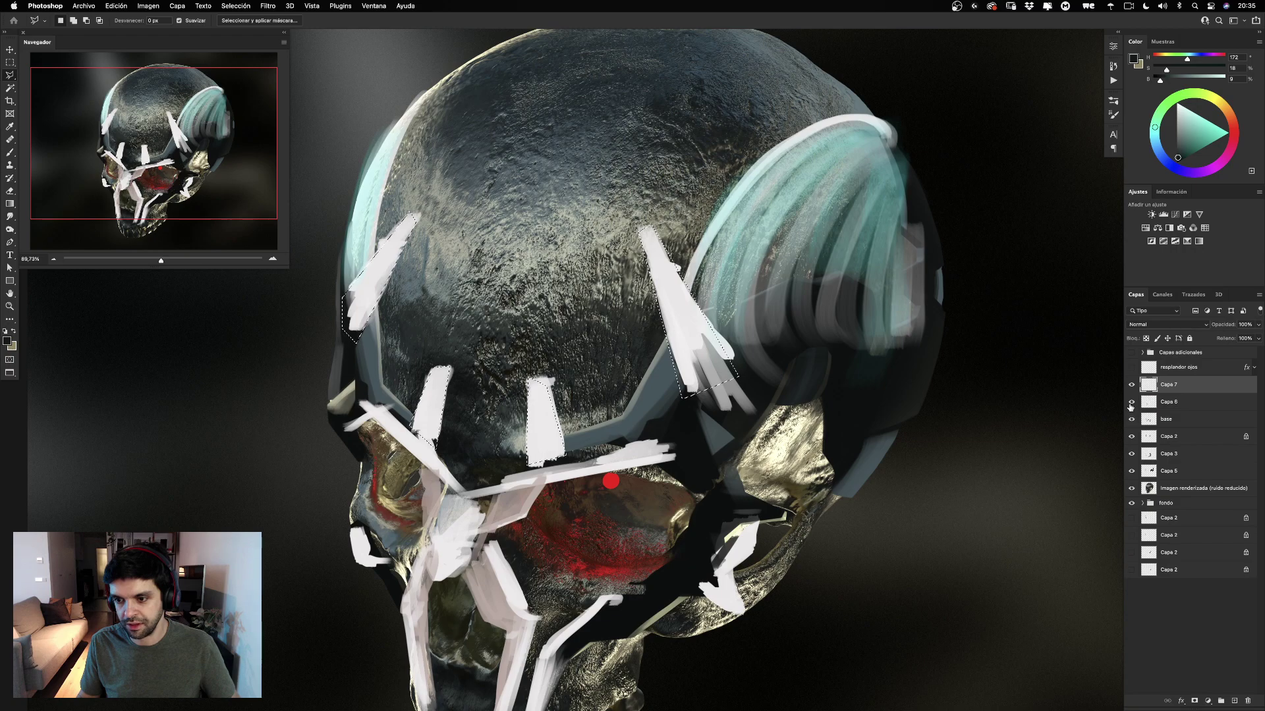
left_click(1130, 403)
left_click(1132, 403)
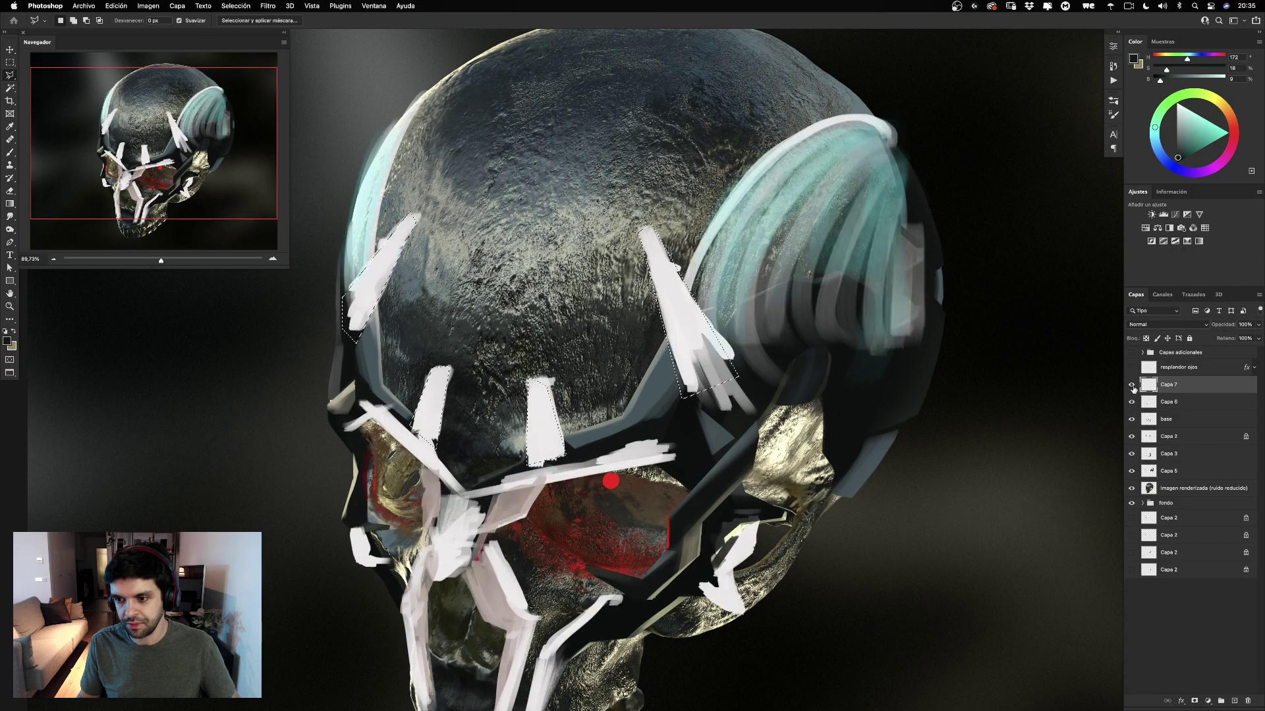
left_click(1132, 385)
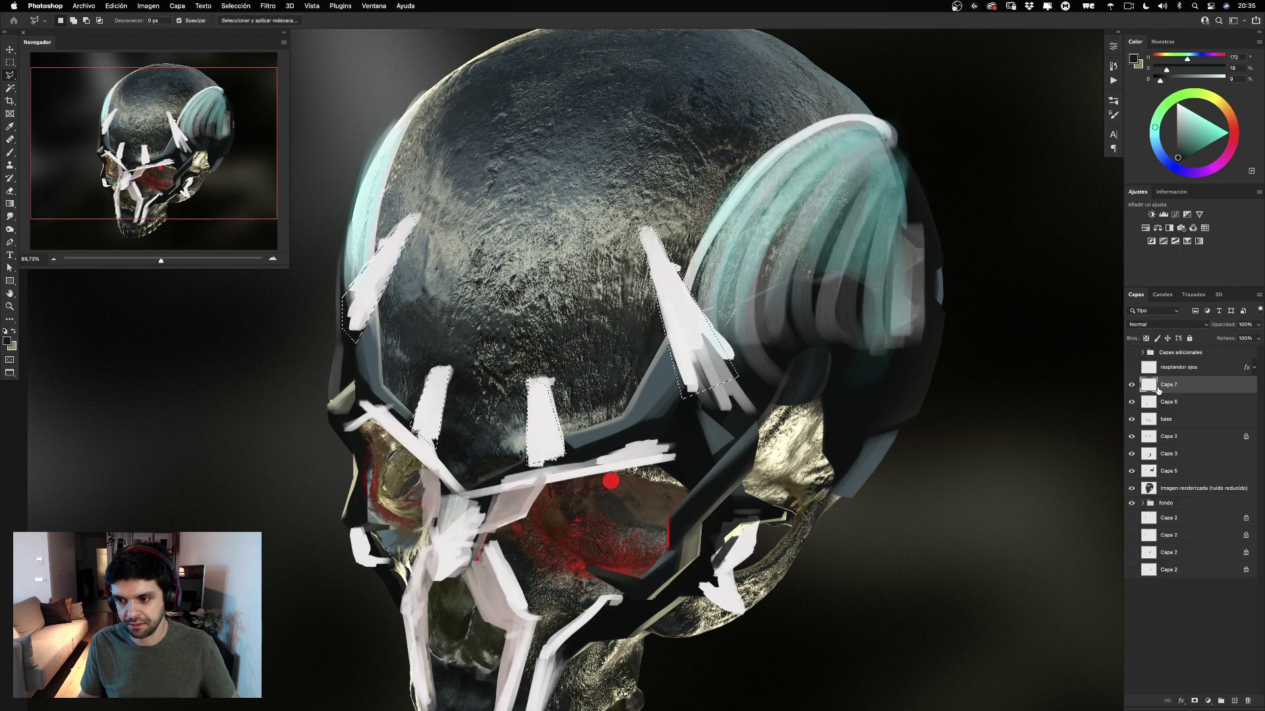
left_click(1133, 386)
left_click(1133, 385)
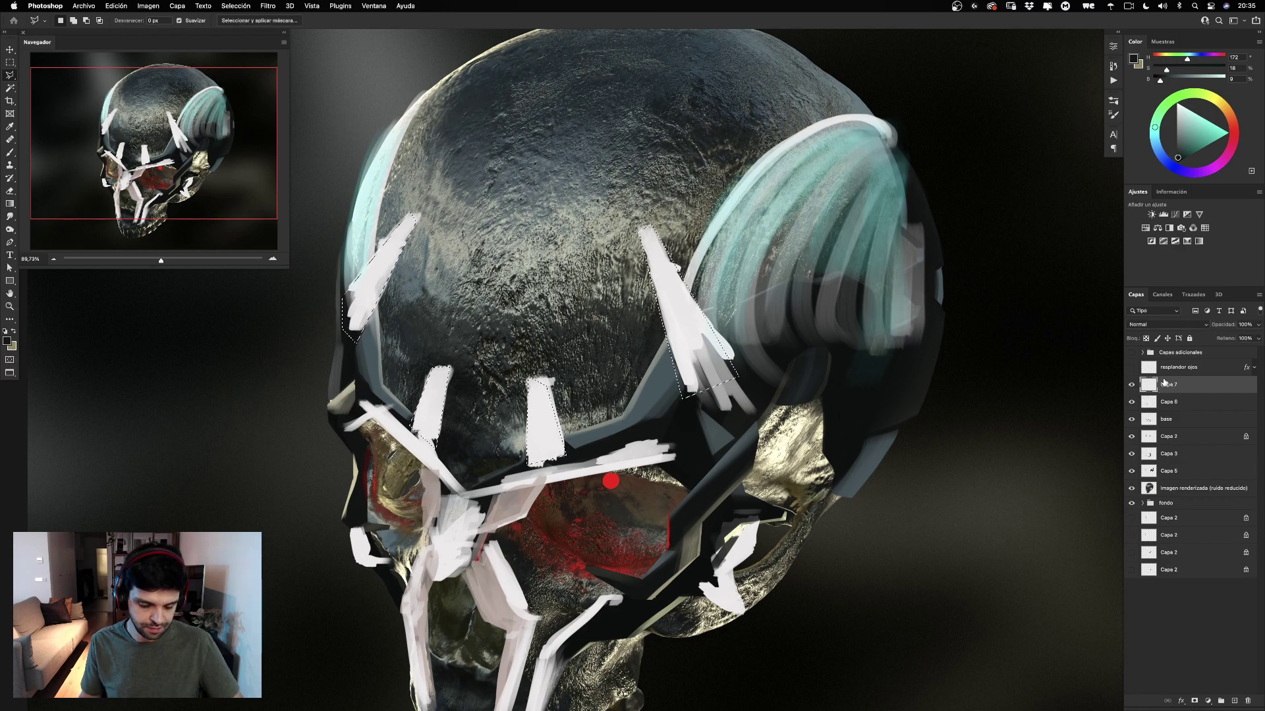
Fill the selected spikes with the dark foreground colour on Capa 7, deselect, and hide sketch layer Capa 6.
key("alt+BackSpace")
key("super+d")
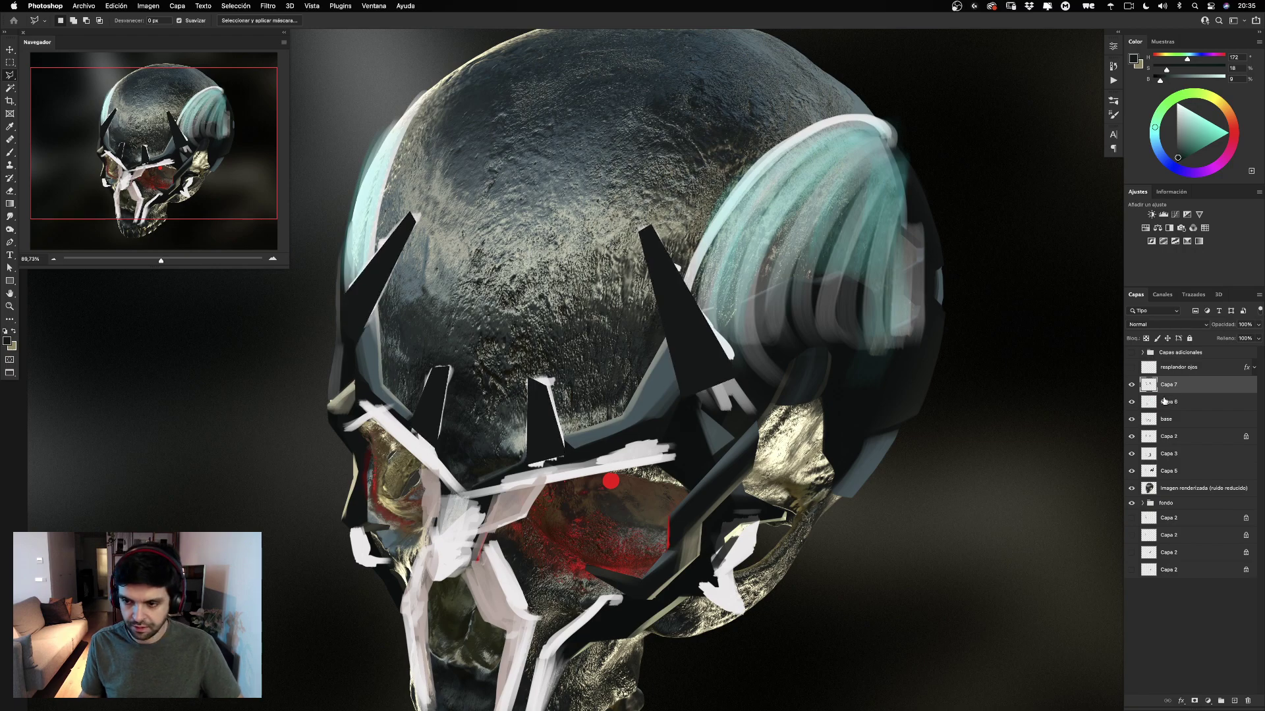
left_click(1172, 402)
left_click(1131, 402)
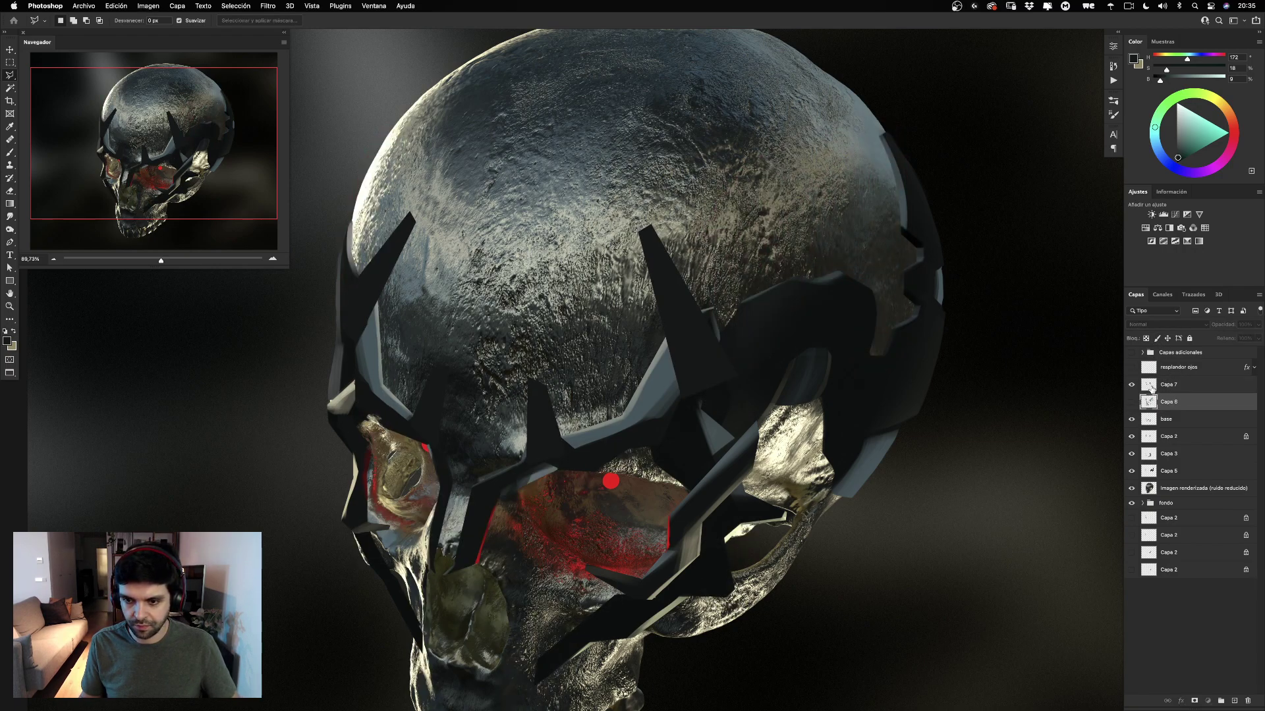
Compare the skull with and without the dark spikes of Capa 7.
left_click(1151, 388)
left_click(1132, 385)
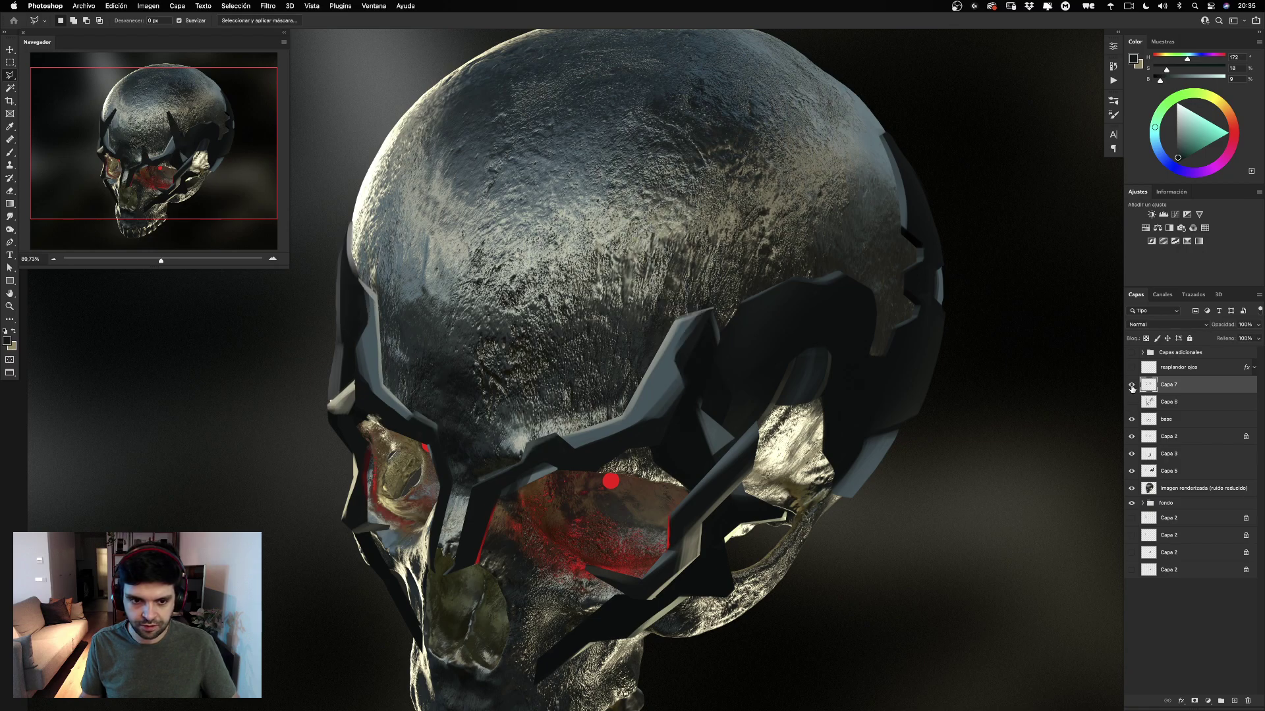
left_click(1131, 386)
left_click(1132, 386)
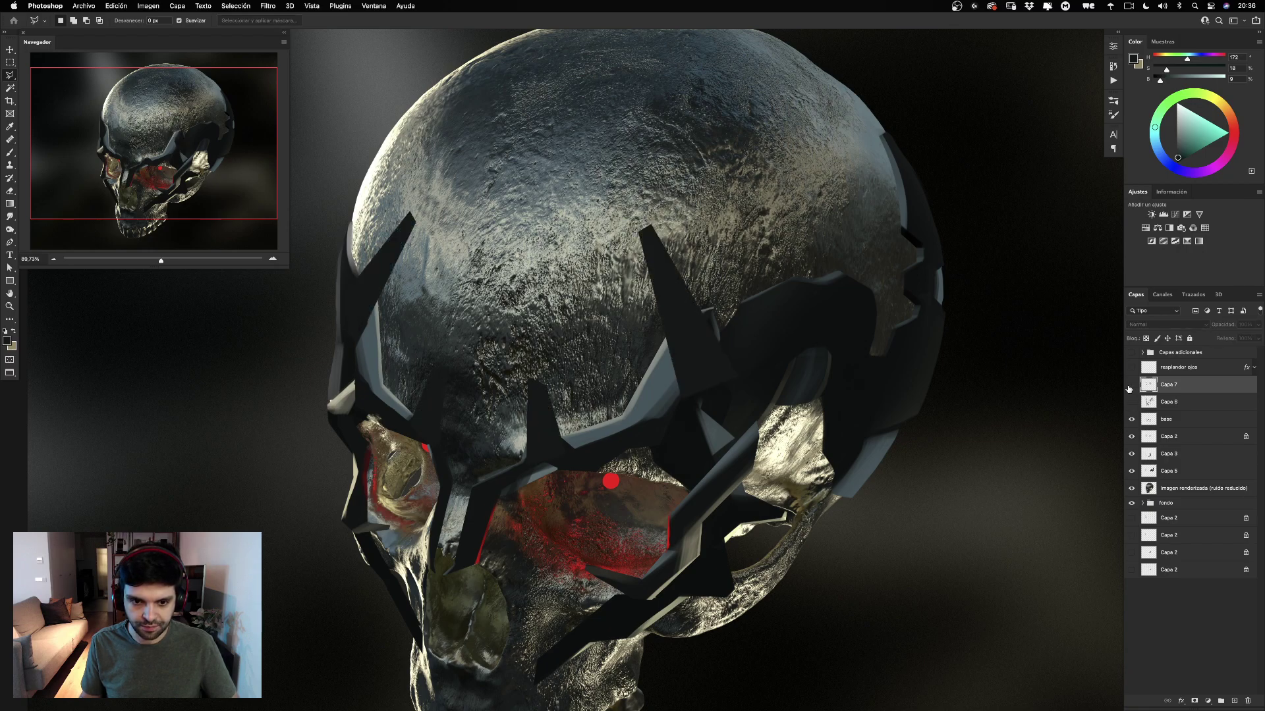
left_click(1132, 386)
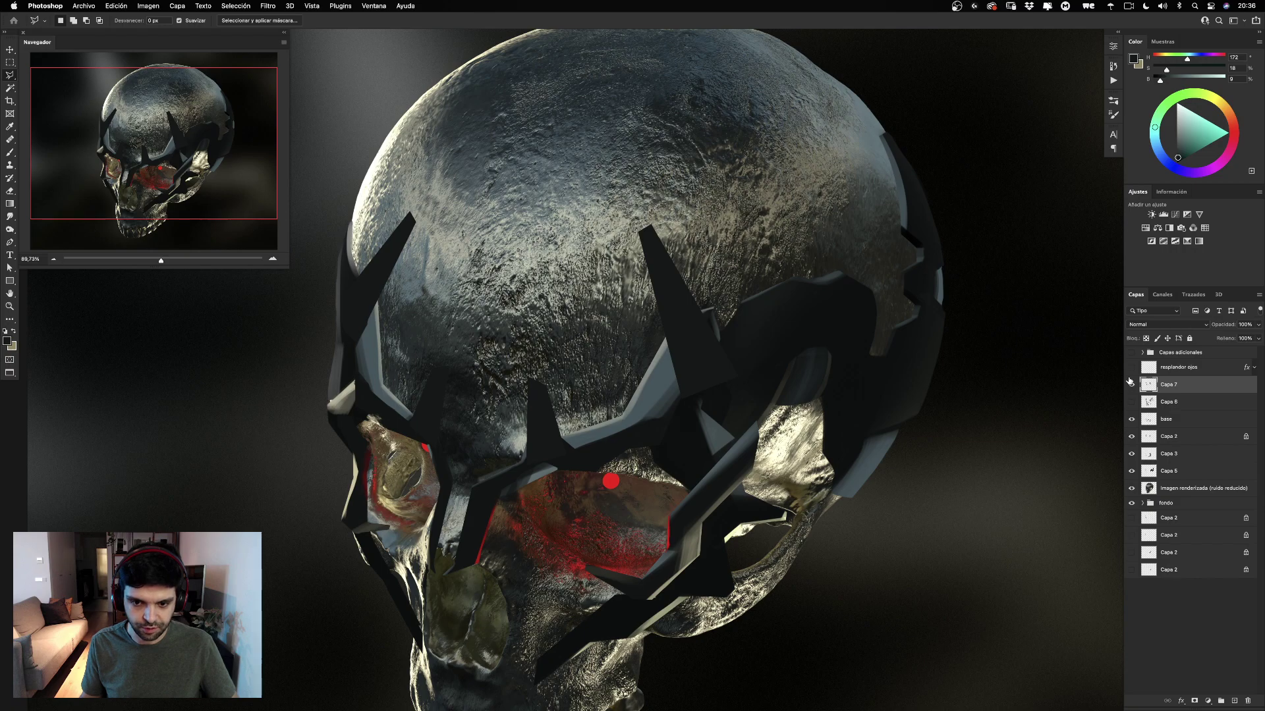
Brush sampled dark armour tones over the base of the tall temple spike to blend it into the surrounding plates.
key("b")
left_click(732, 396, "alt")
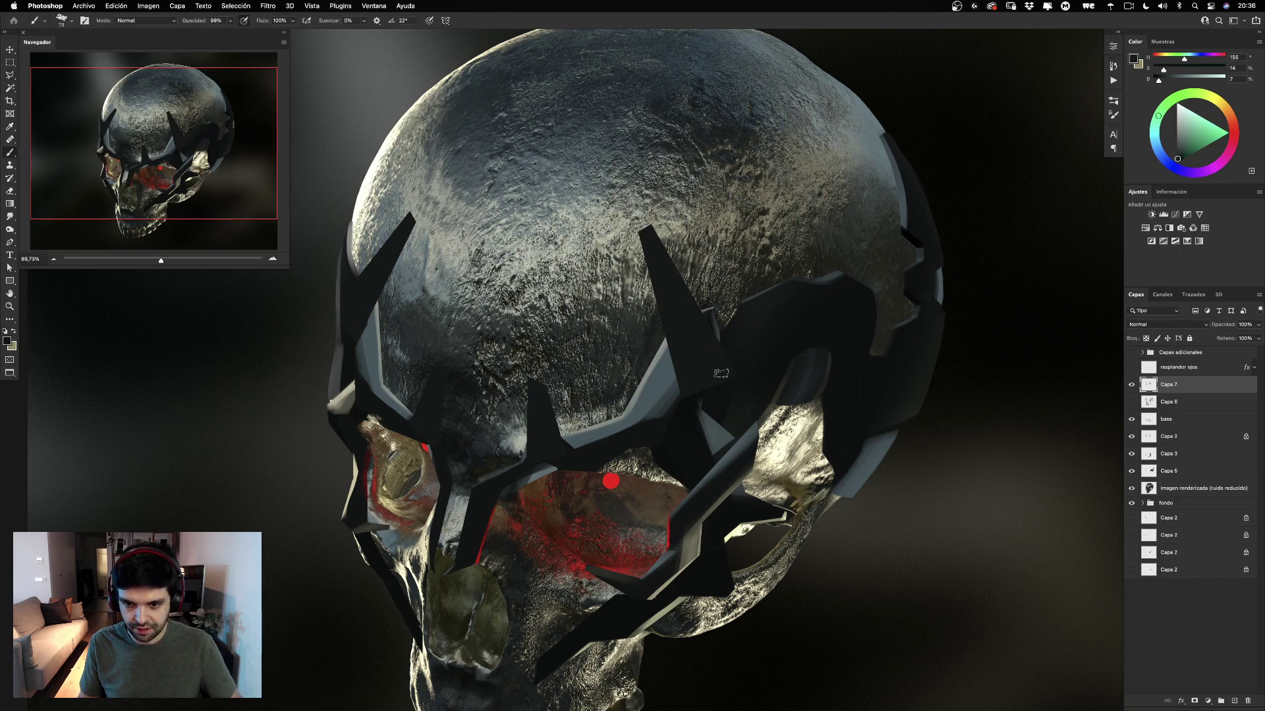
left_click_drag(721, 372, 745, 373)
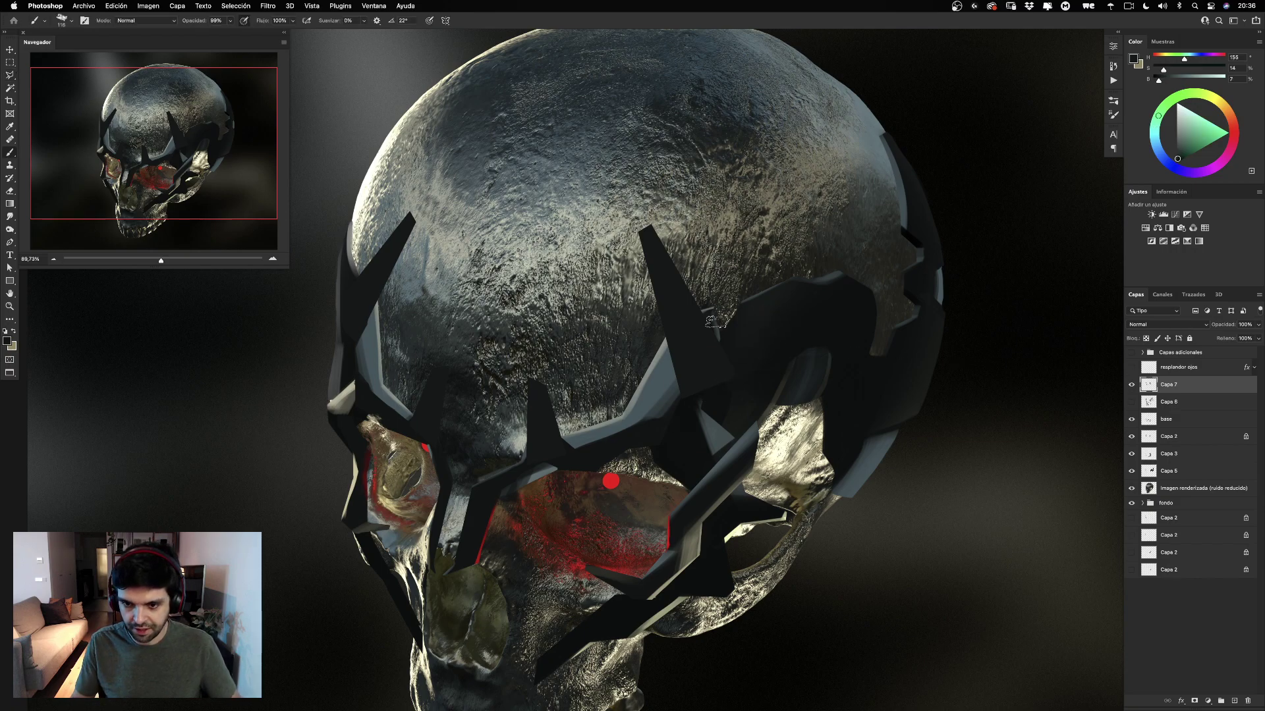
left_click(1131, 386)
left_click(1131, 385)
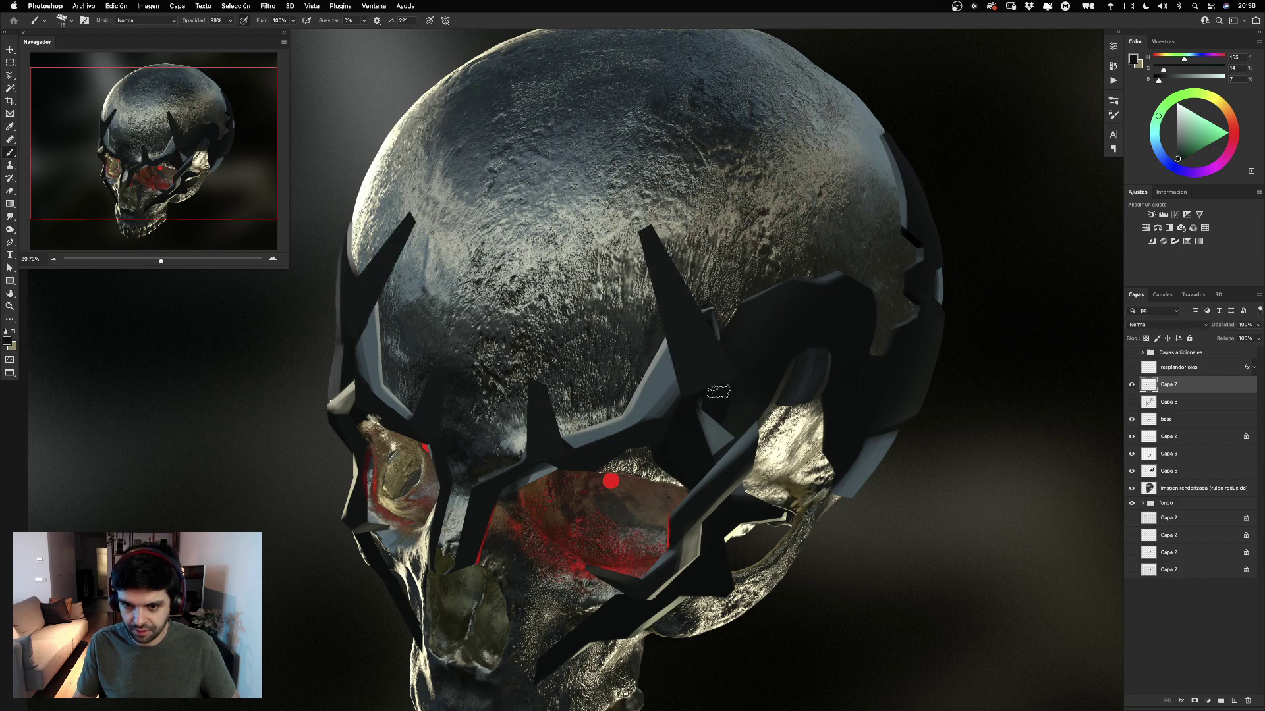
left_click(722, 397, "alt")
left_click_drag(720, 385, 695, 386)
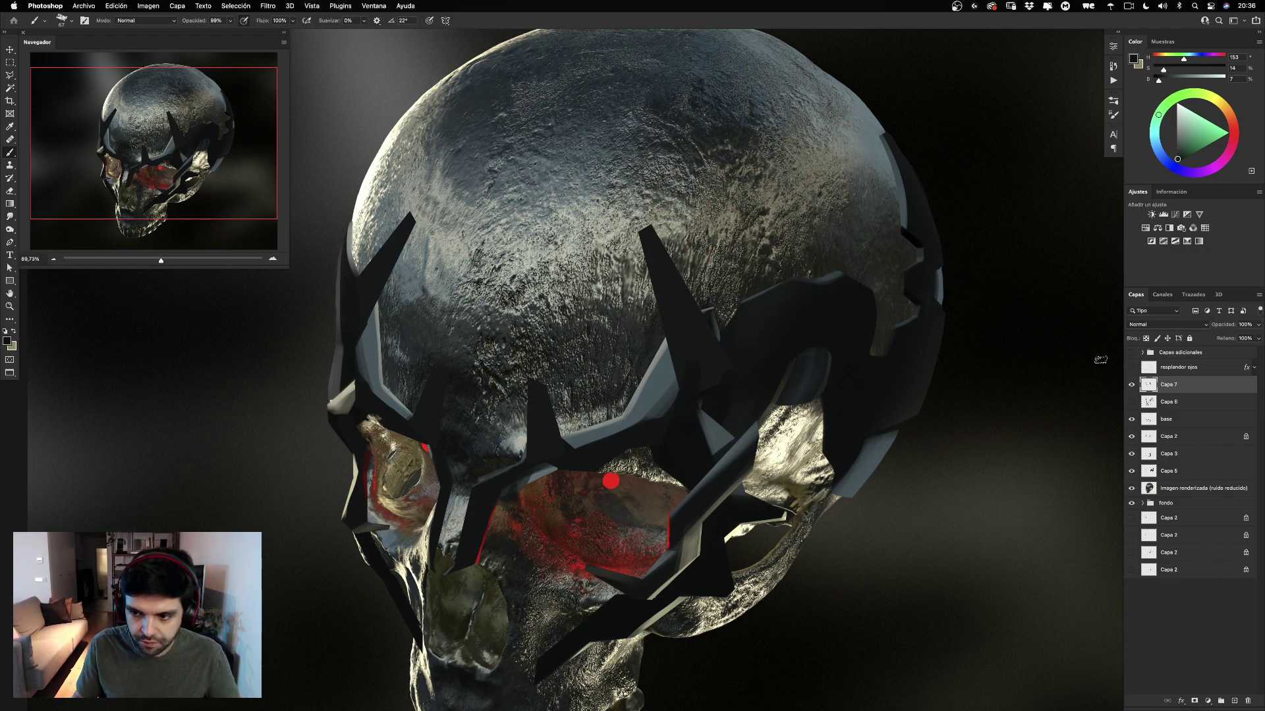
Lock the transparent pixels of Capa 7, then select the far-temple spike and nudge it slightly right and up.
left_click(1157, 339)
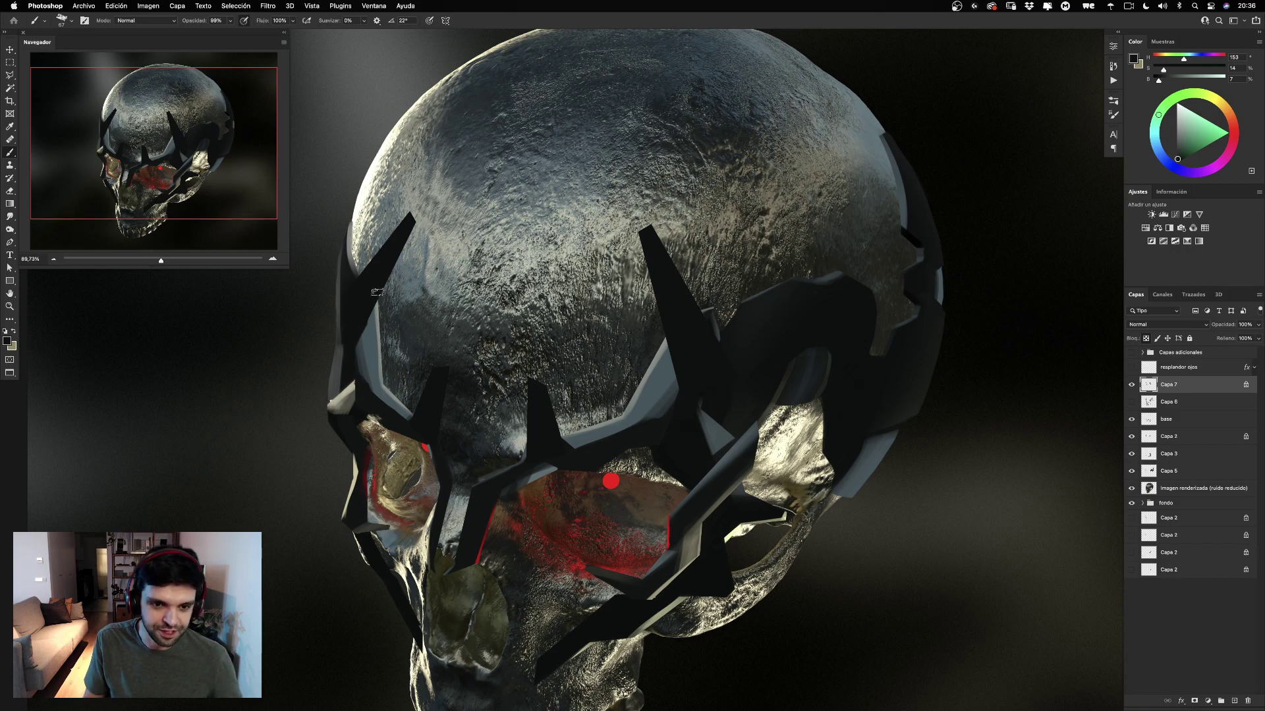
left_click(10, 62)
left_click_drag(327, 179, 426, 354)
key("v")
left_click(426, 354)
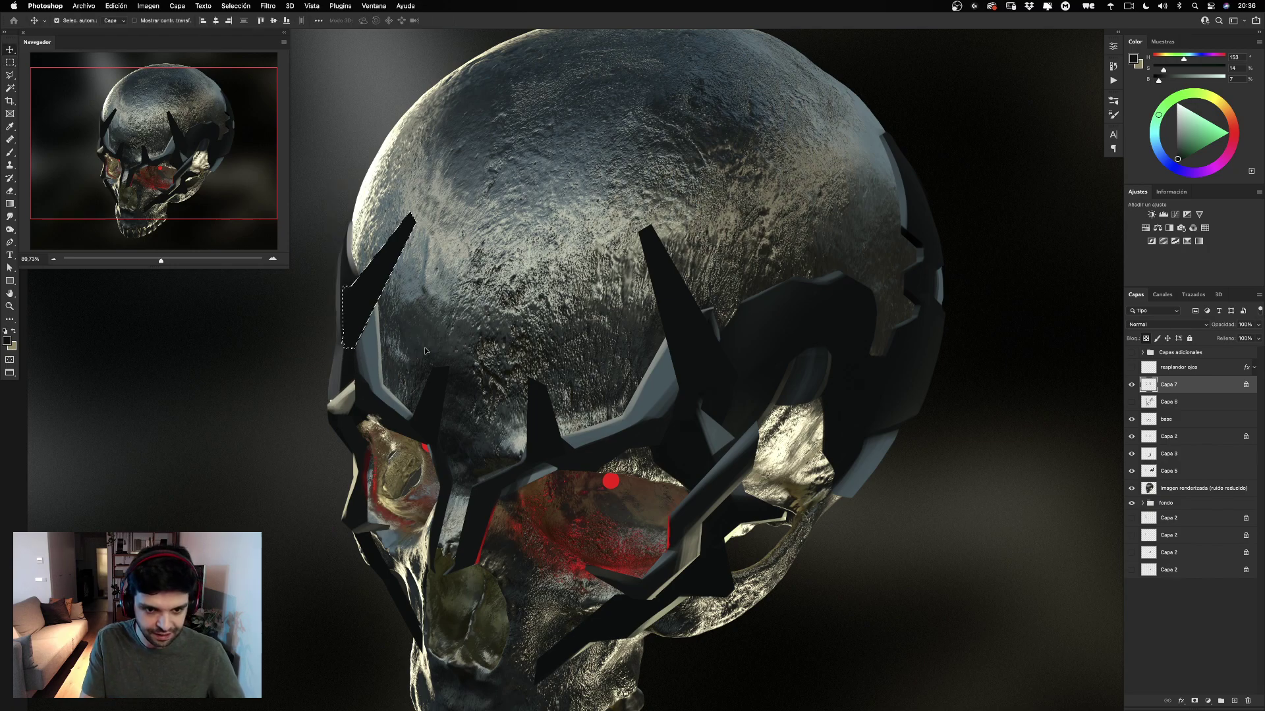
key("Right")
key("Up")
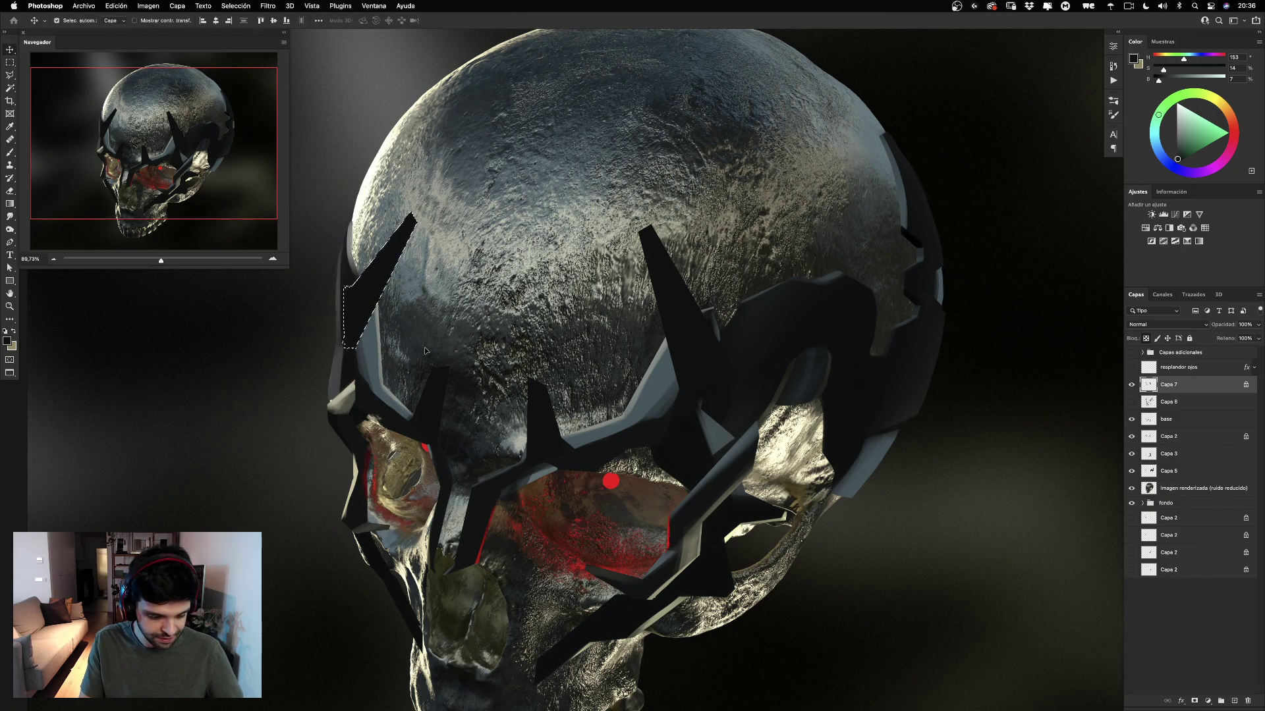
key("super+d")
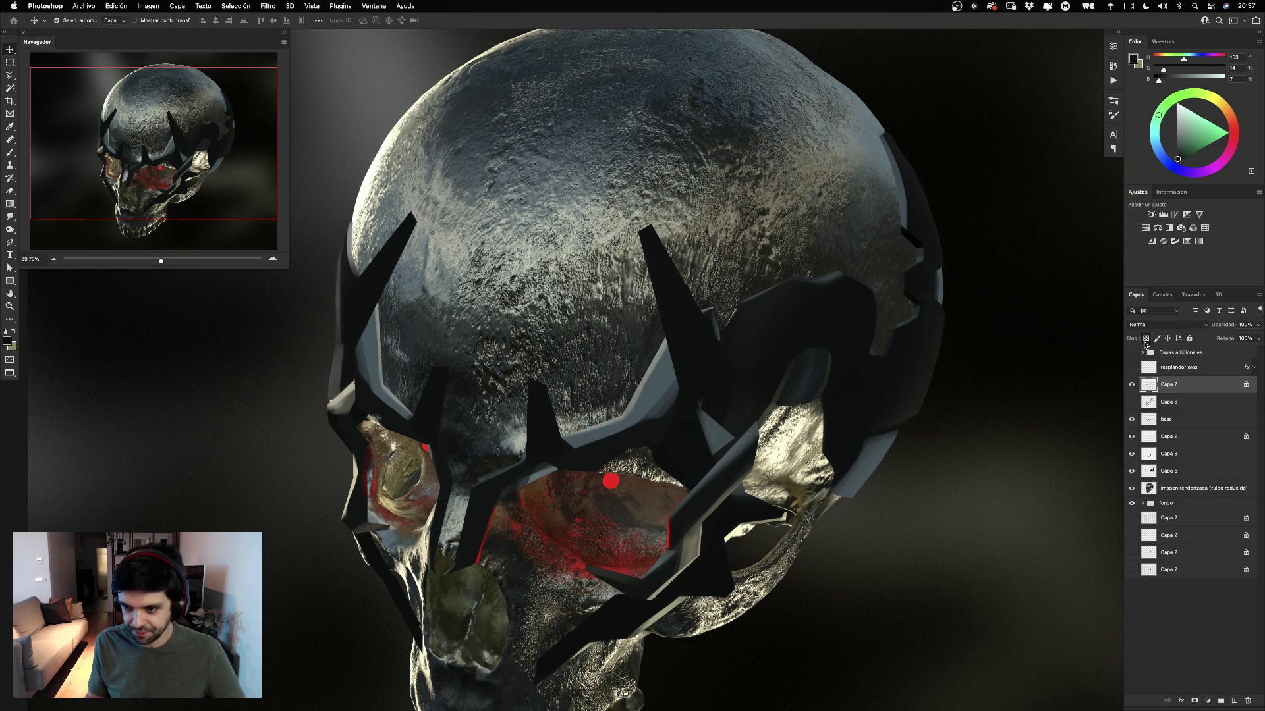
Brush a thin white highlight along the upper edge of the far-temple spike.
key("b")
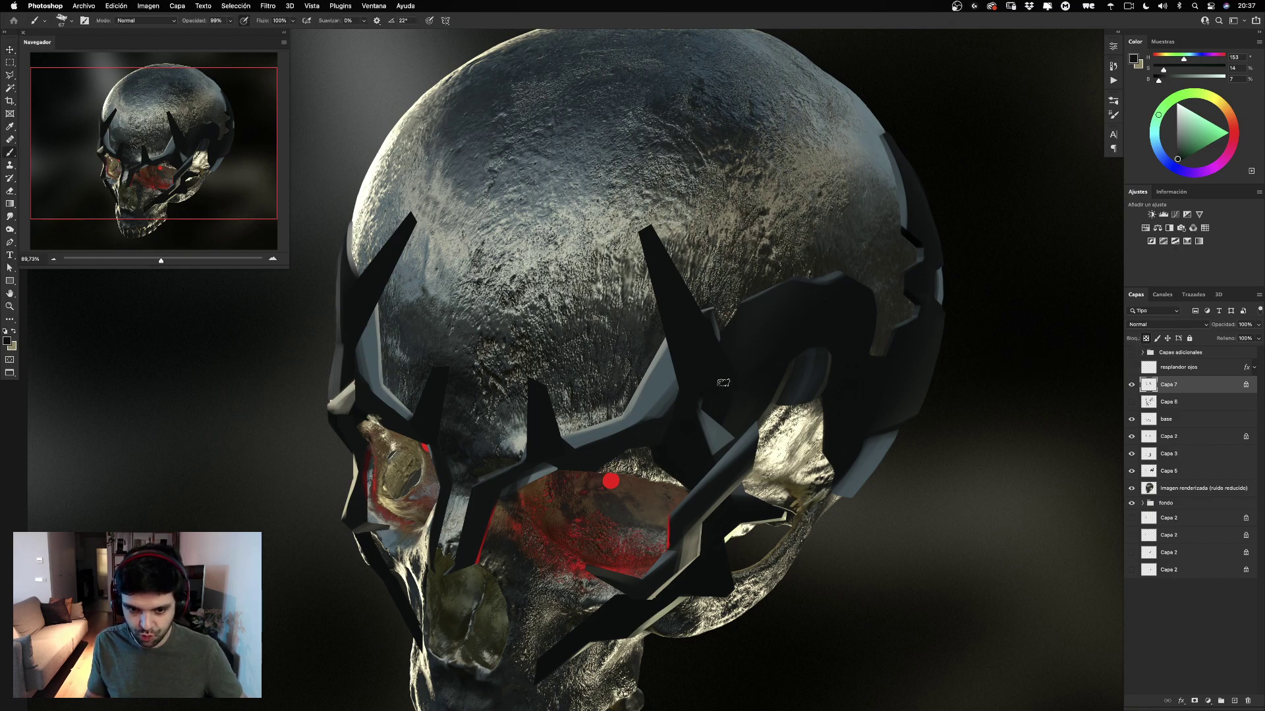
left_click(377, 329, "alt")
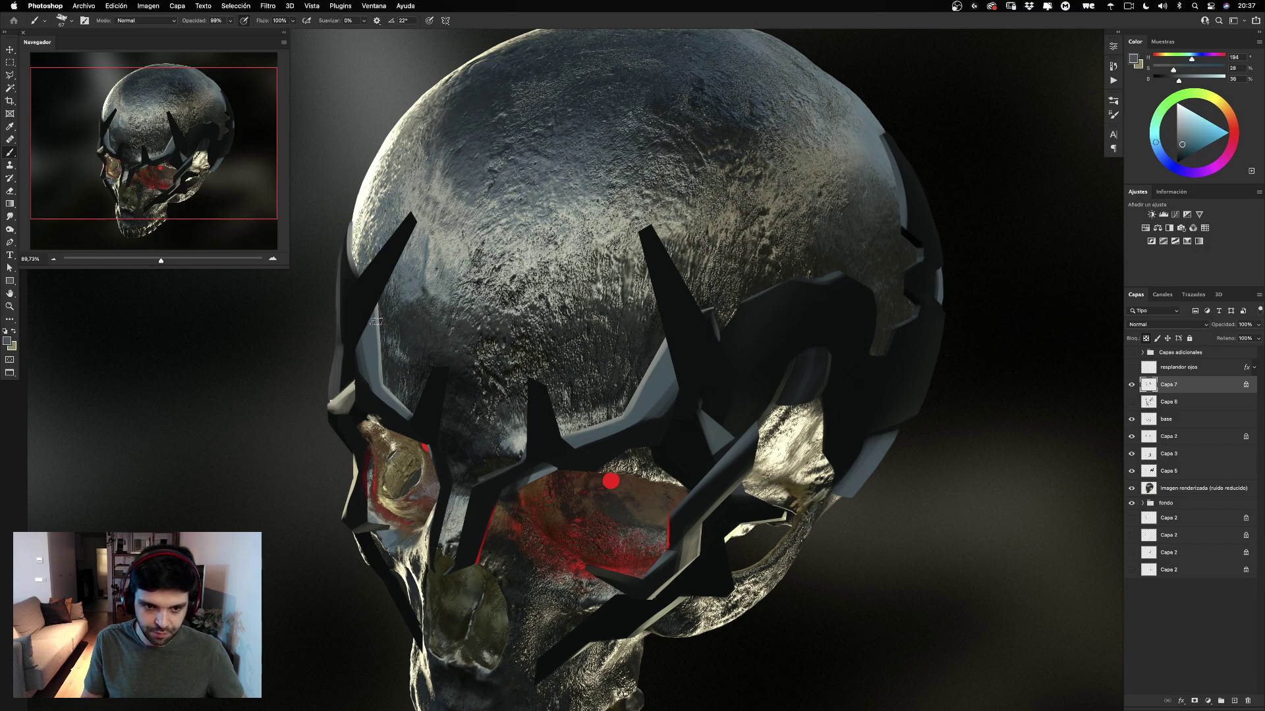
left_click(358, 189, "alt")
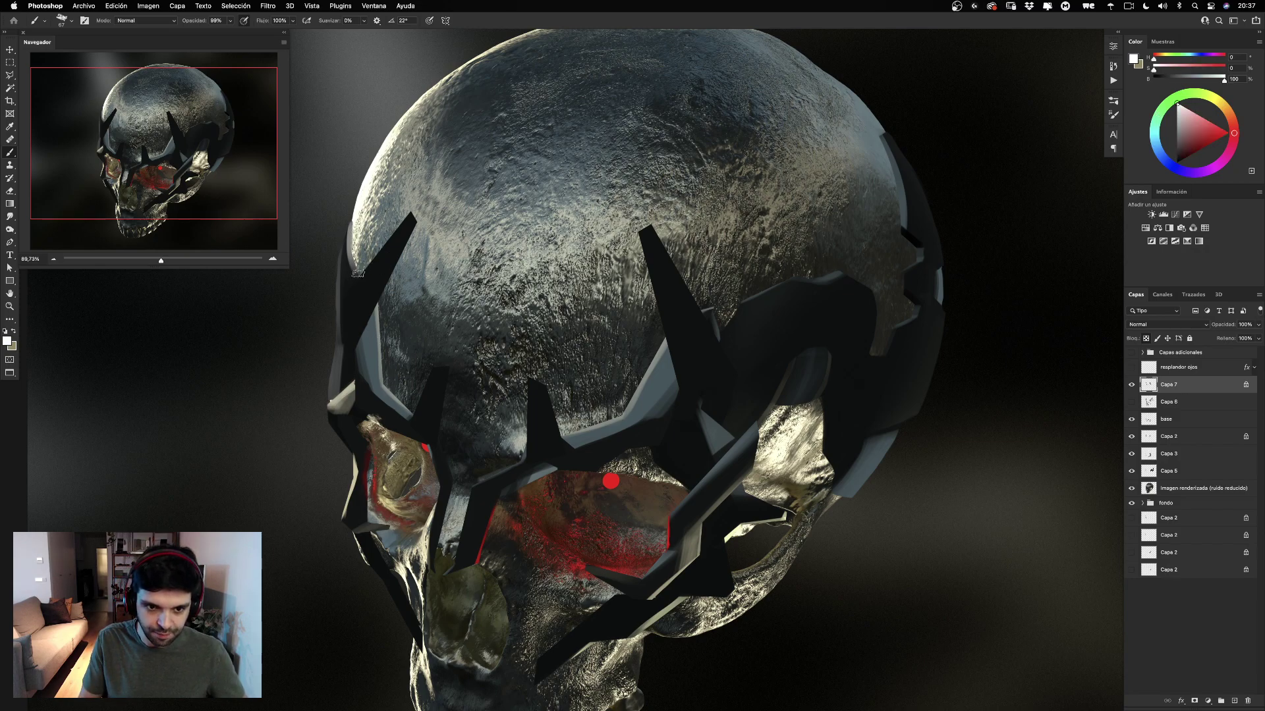
left_click_drag(359, 275, 439, 182)
key("super+z")
left_click_drag(366, 256, 390, 230)
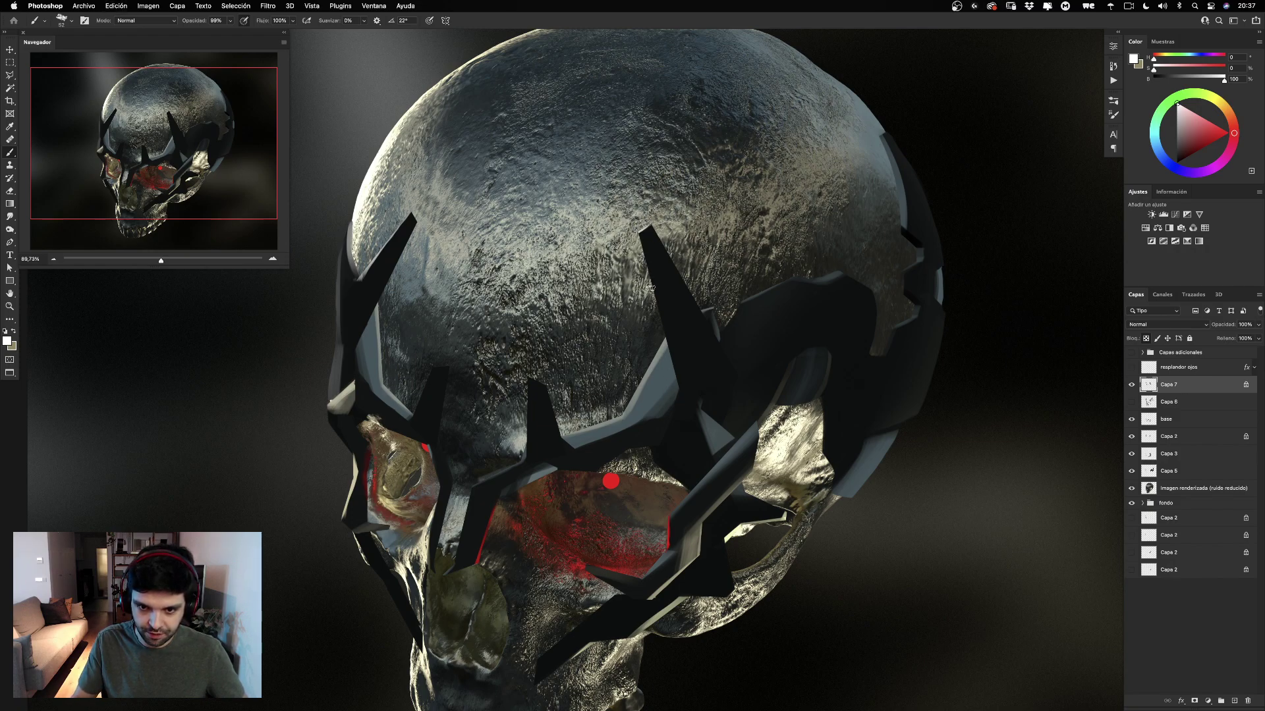
Brush thin white highlights along the front edge of the tall temple spike and the tip of the small far brow spike, undoing unwanted strokes.
key("super+z")
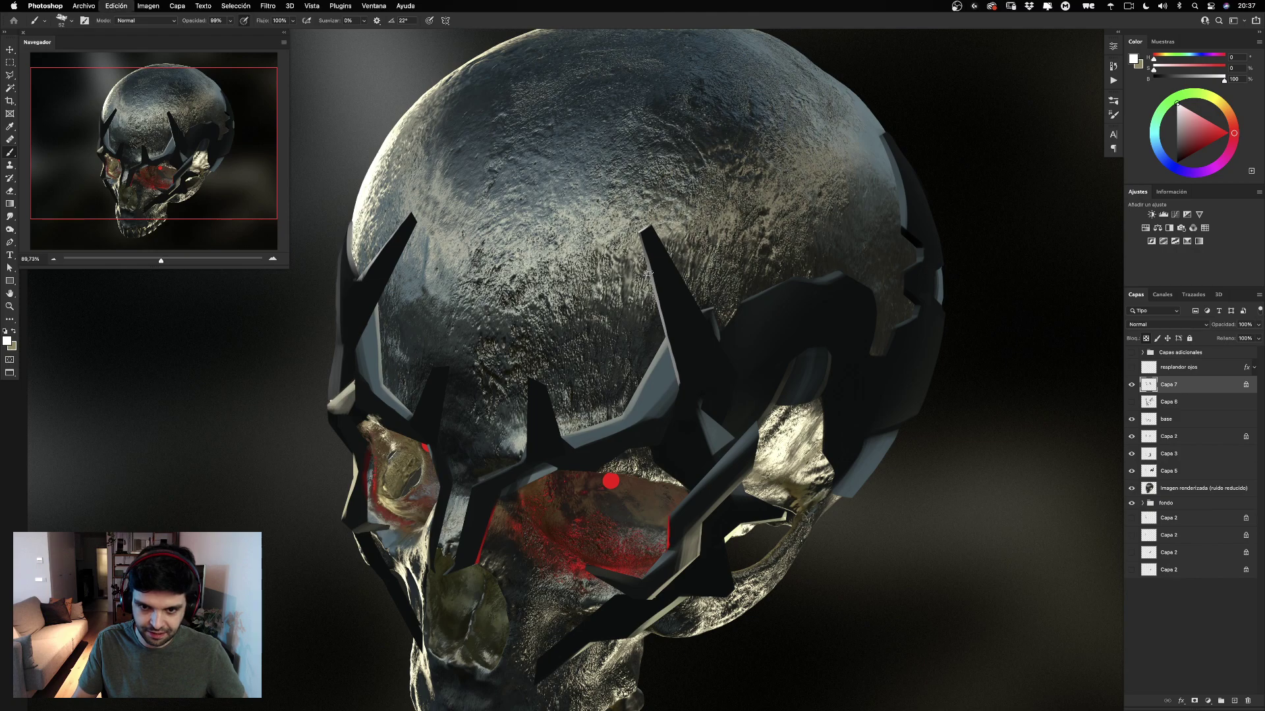
left_click_drag(644, 235, 681, 382)
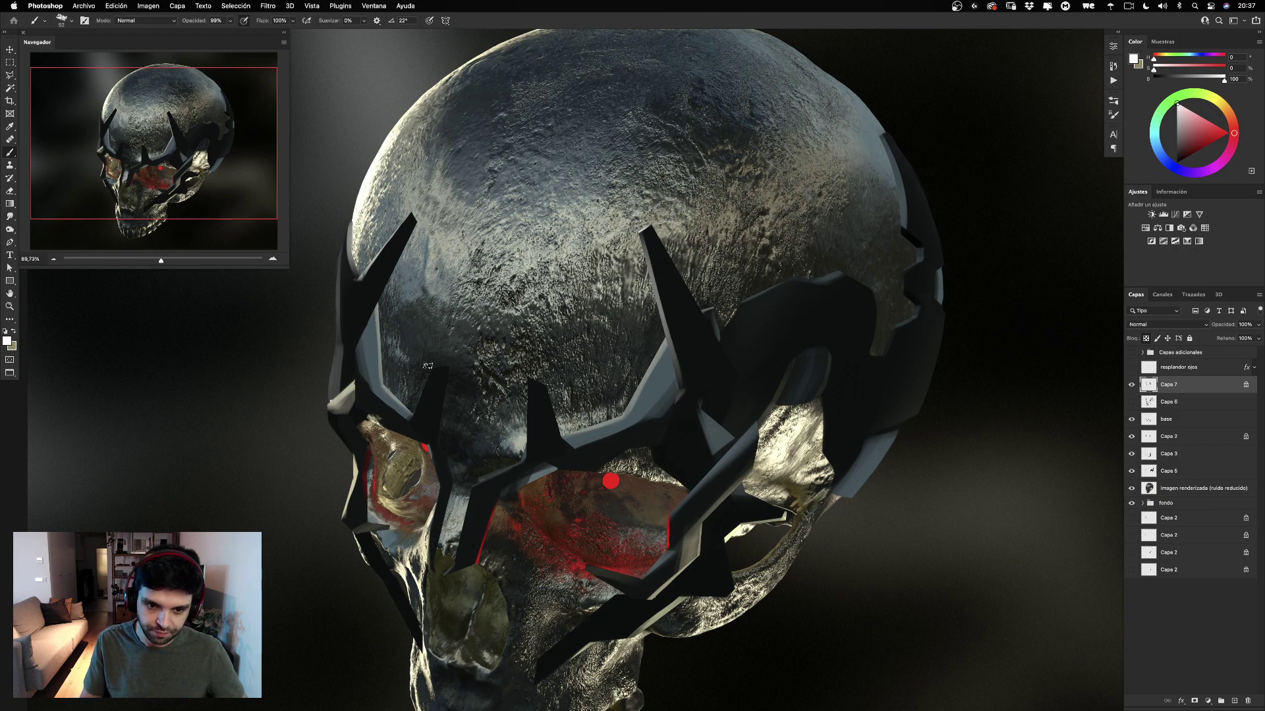
key("super+z")
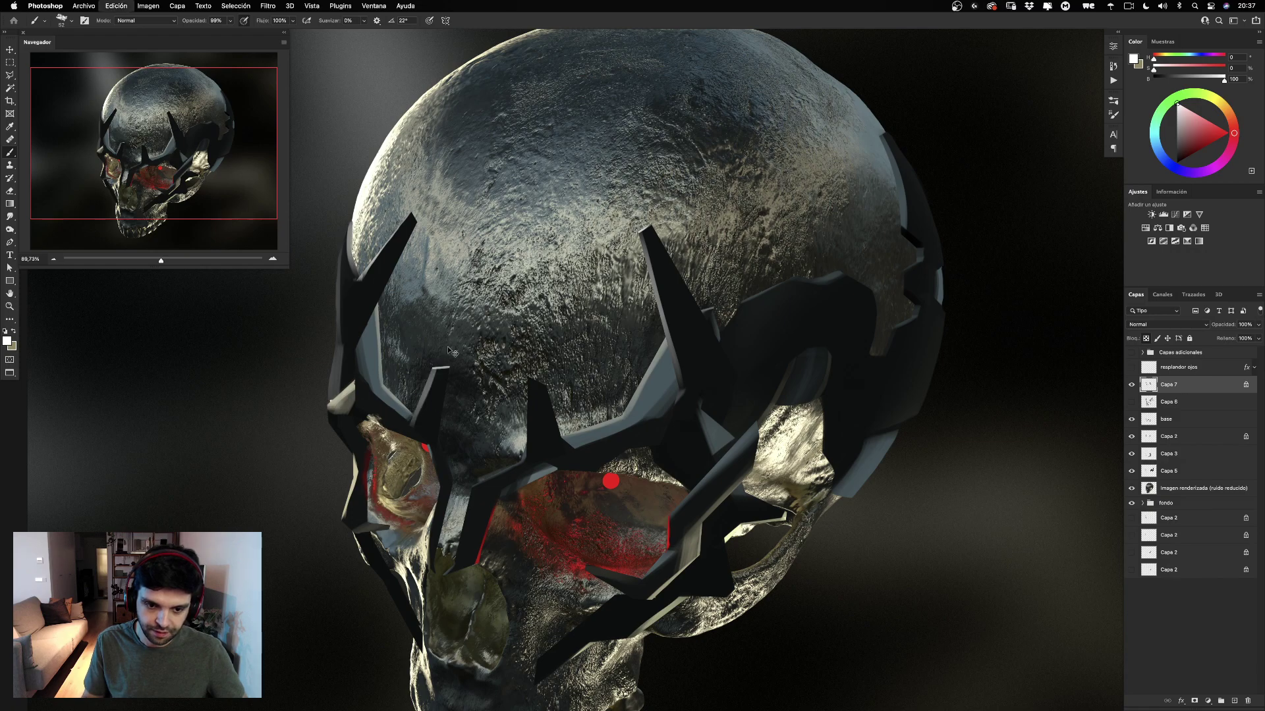
key("super+z")
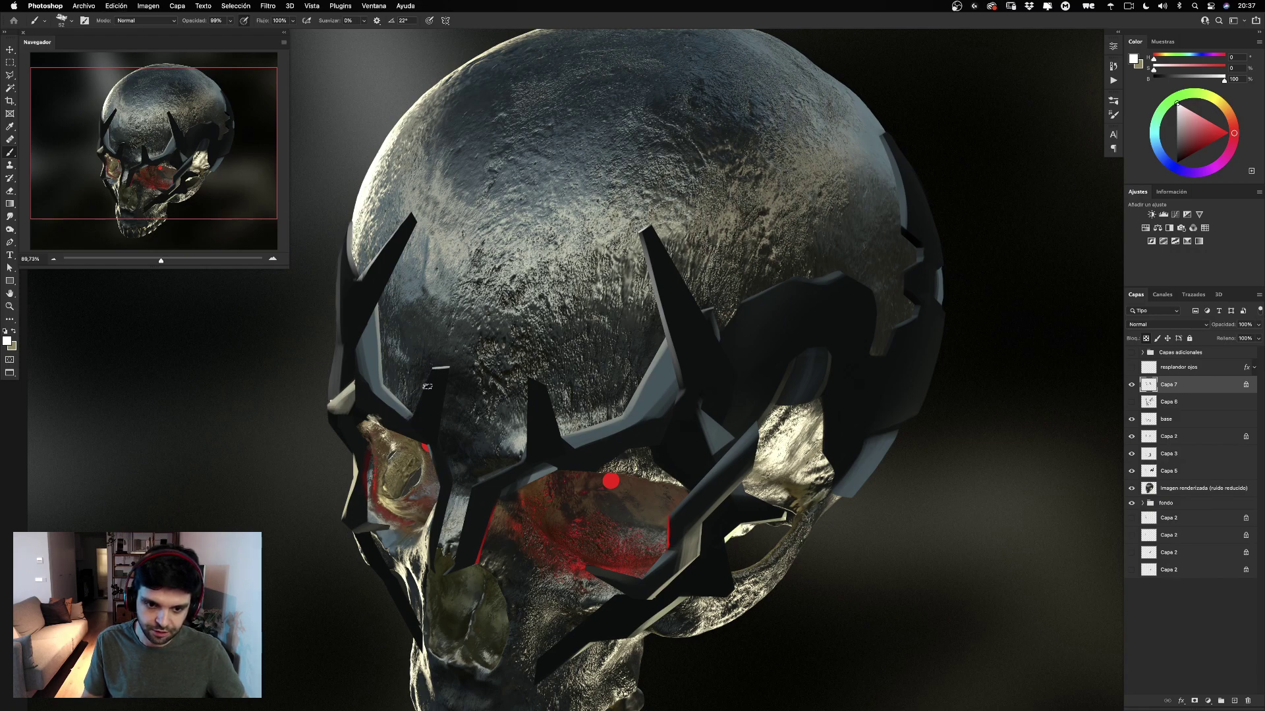
key("super+z")
key("super+z")
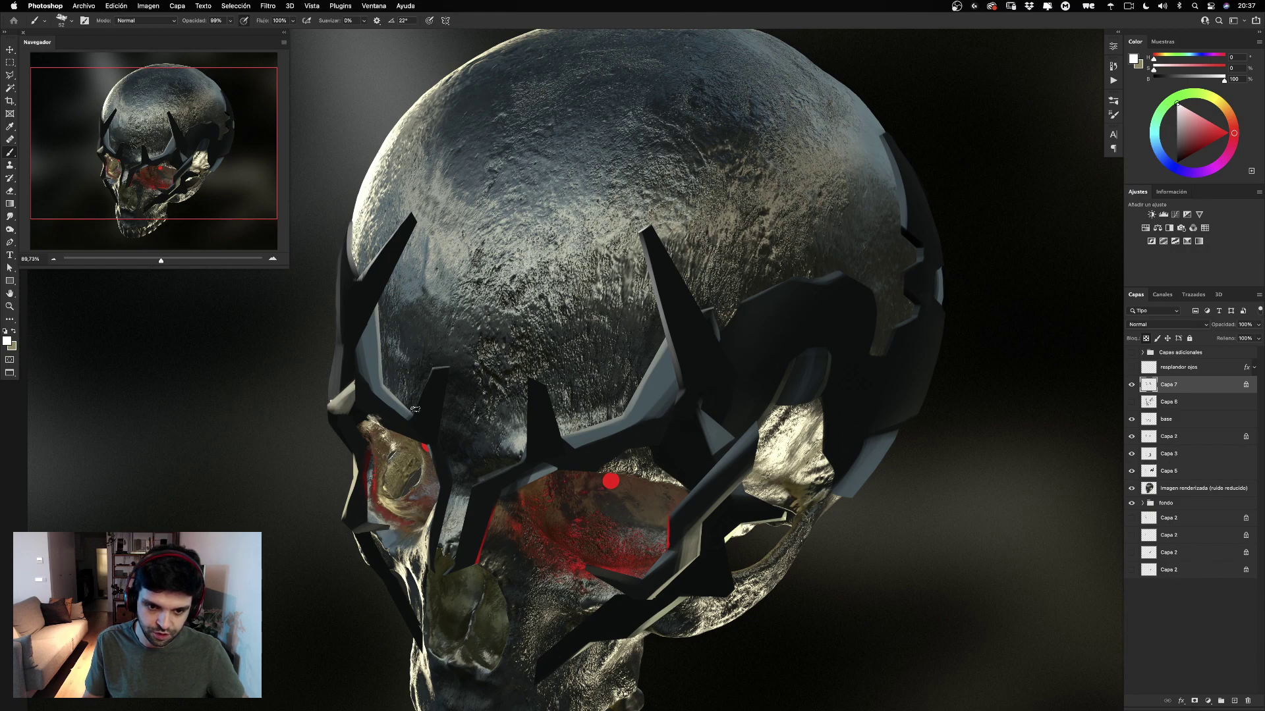
key("super+z")
key("super+z")
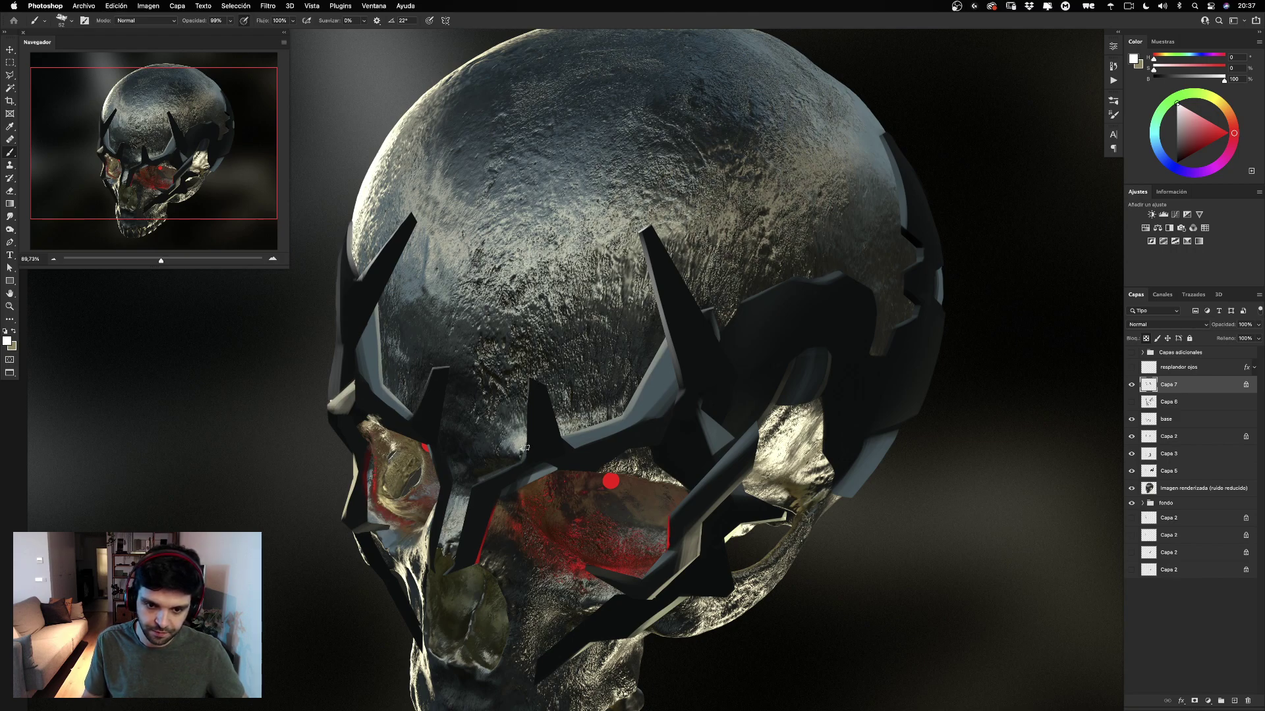
Brush a thin highlight along the near brow spike's edge and touch up the tall temple spike's rear edge with a sampled blue-grey.
key("super+z")
key("super+z")
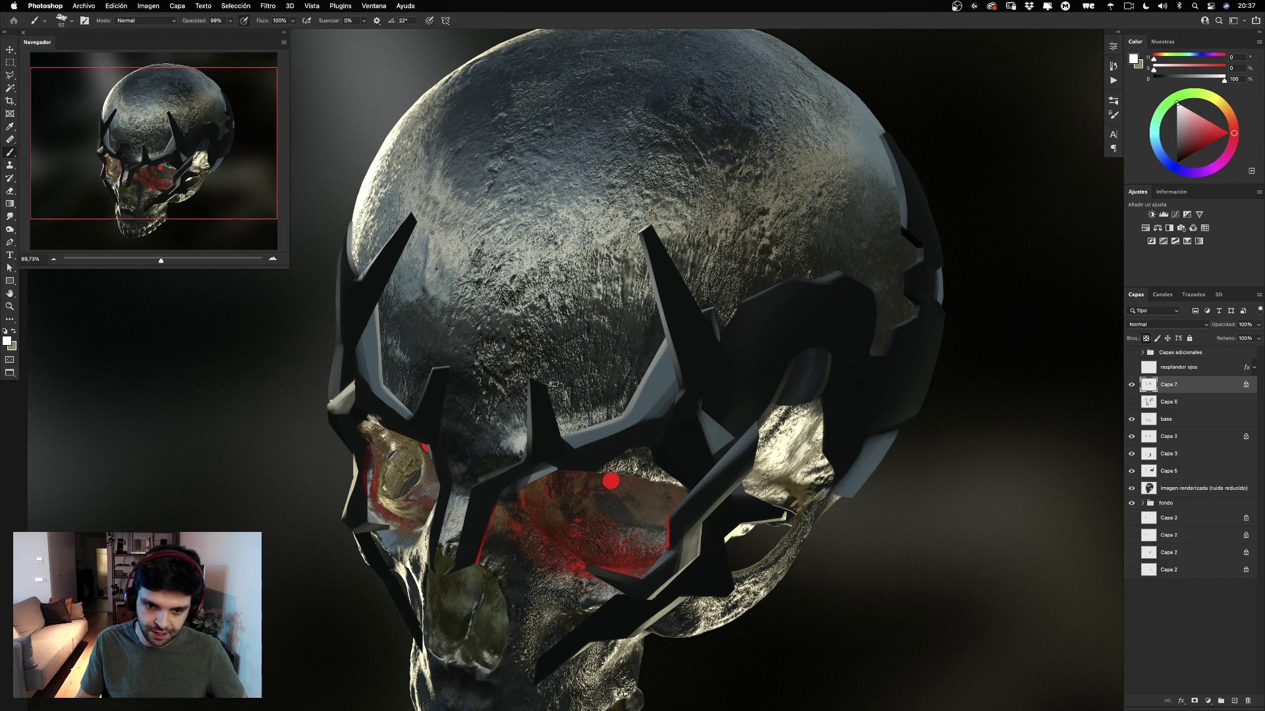
mouse_move(741, 335)
left_mouse_down()
mouse_move(712, 297)
mouse_move(703, 374)
left_mouse_up()
key("super+z")
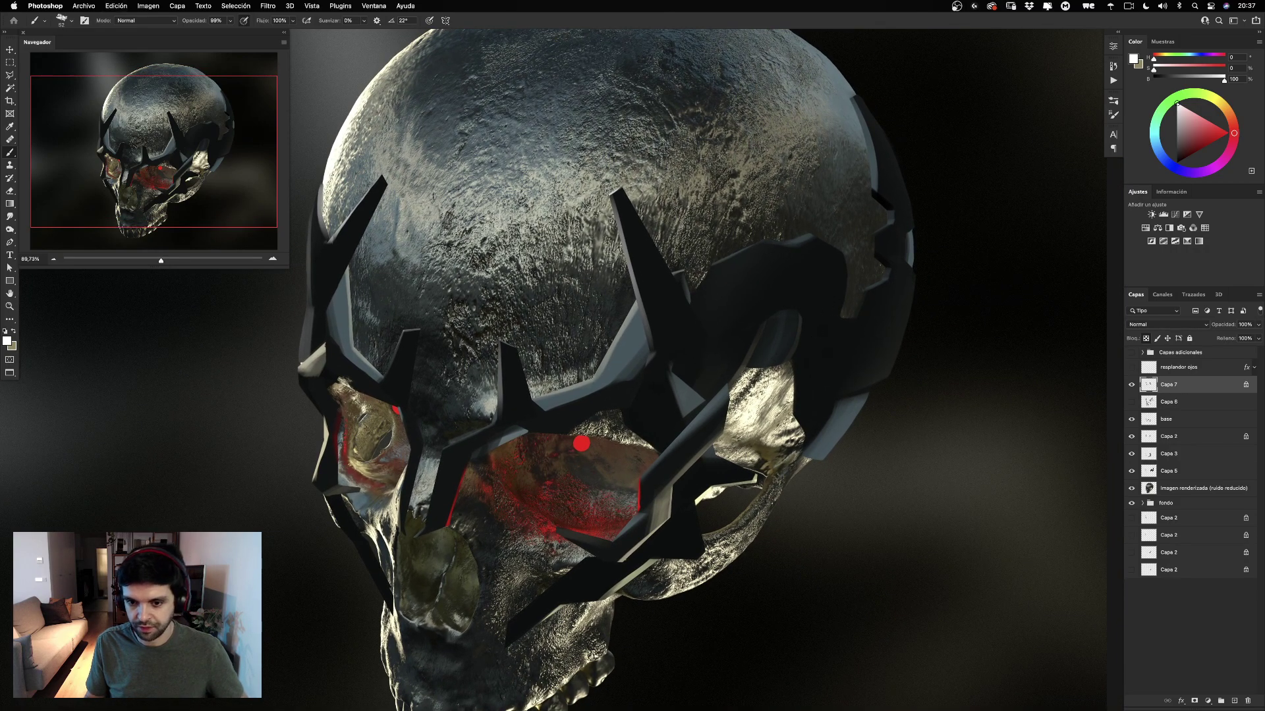
left_click(679, 405, "alt")
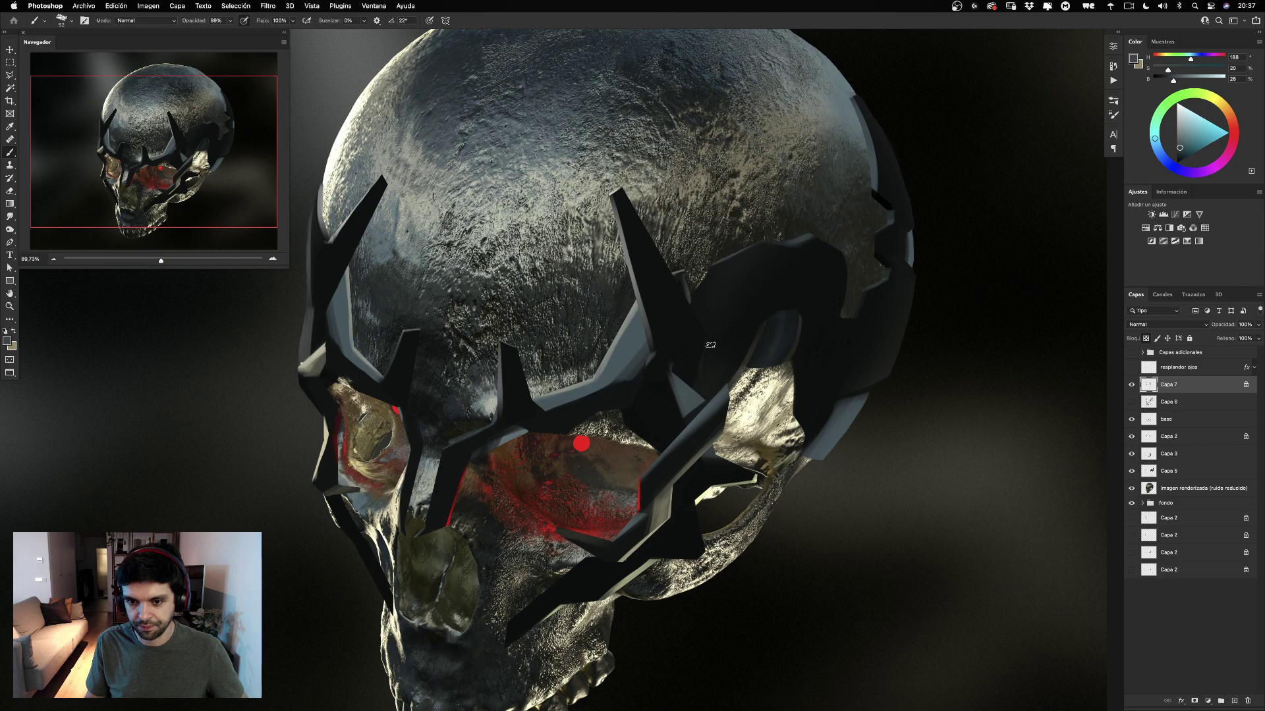
key("super+z")
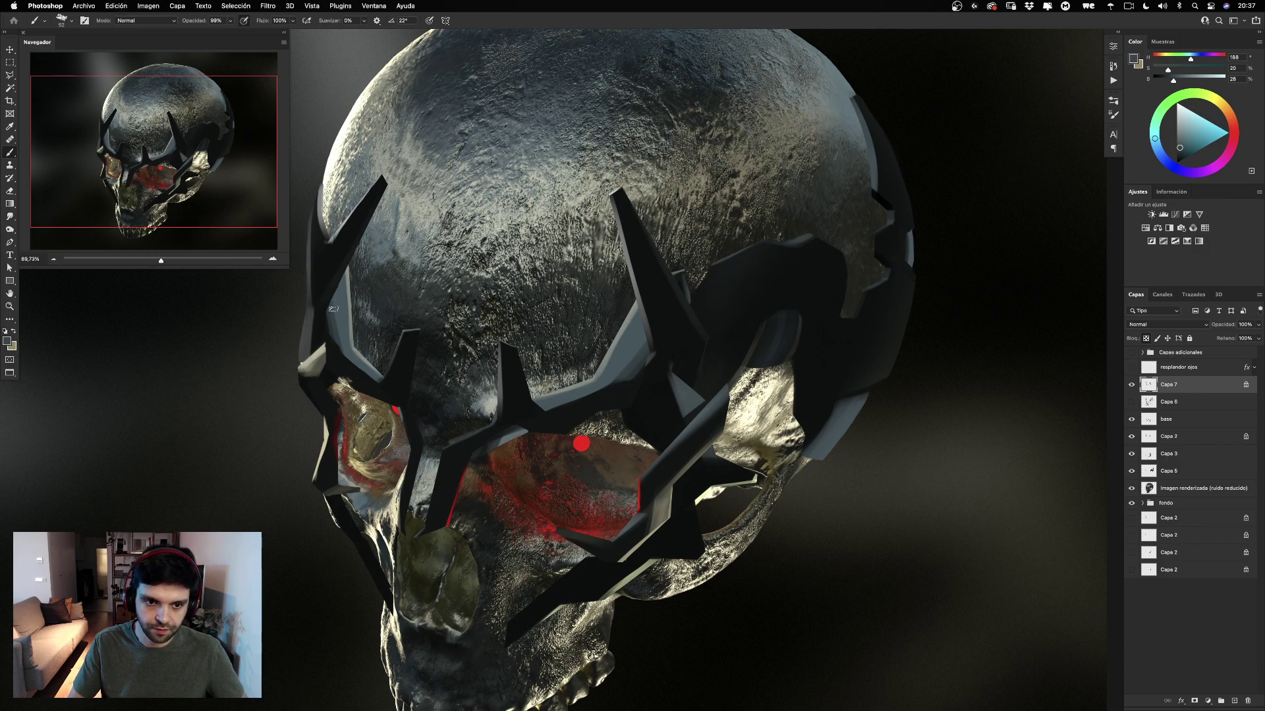
Compare the skull with and without the sketched red temple panels and armour of Capa 6.
left_click_drag(496, 216, 552, 185)
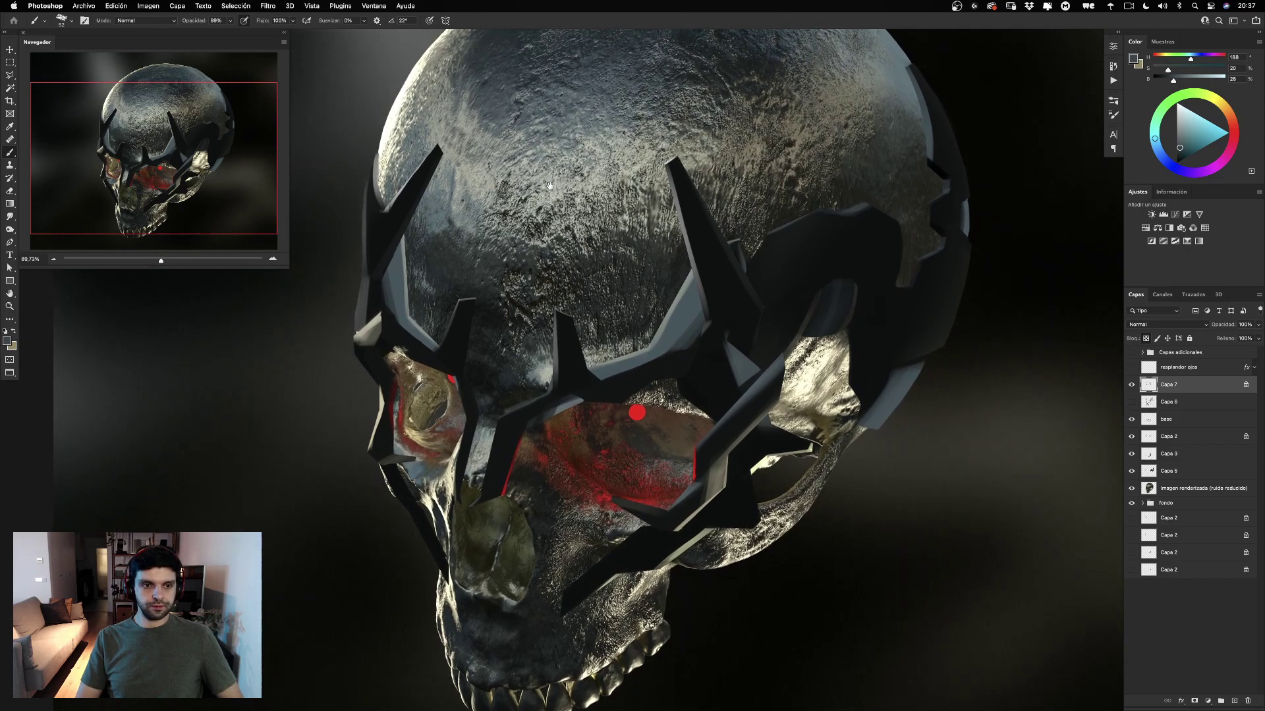
left_click(1131, 401)
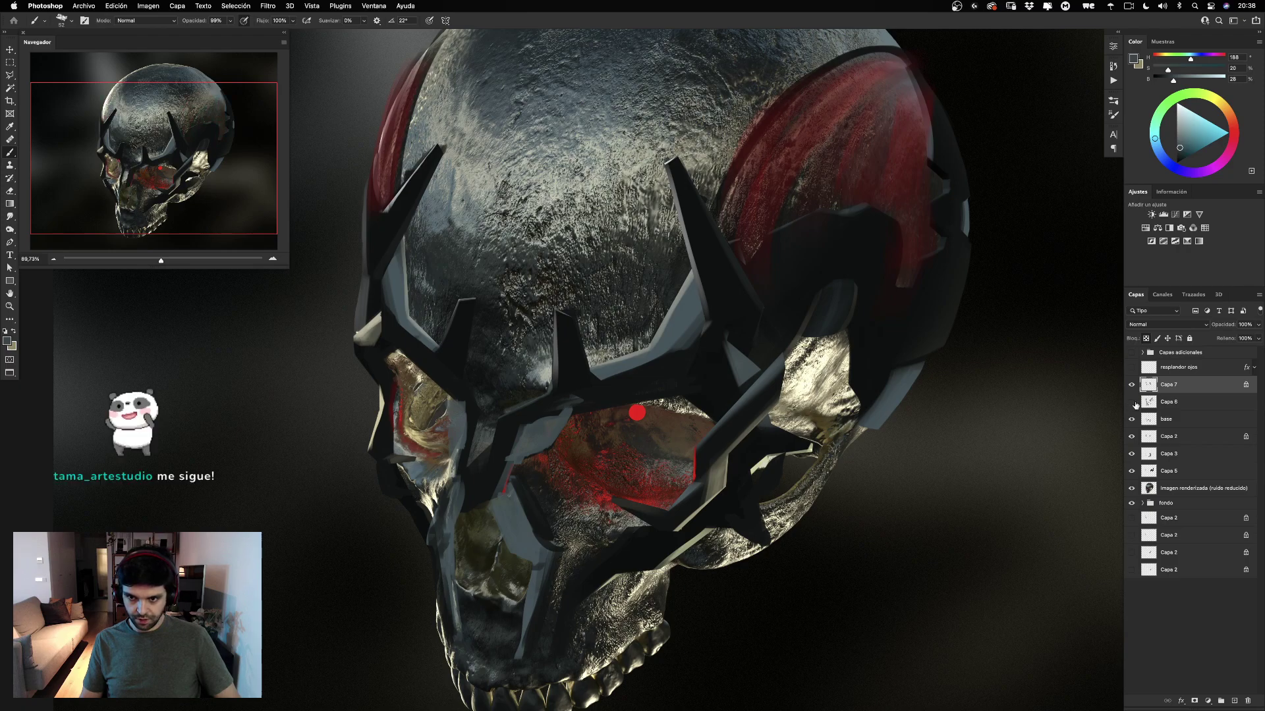
left_click(1132, 403)
left_click(1133, 402)
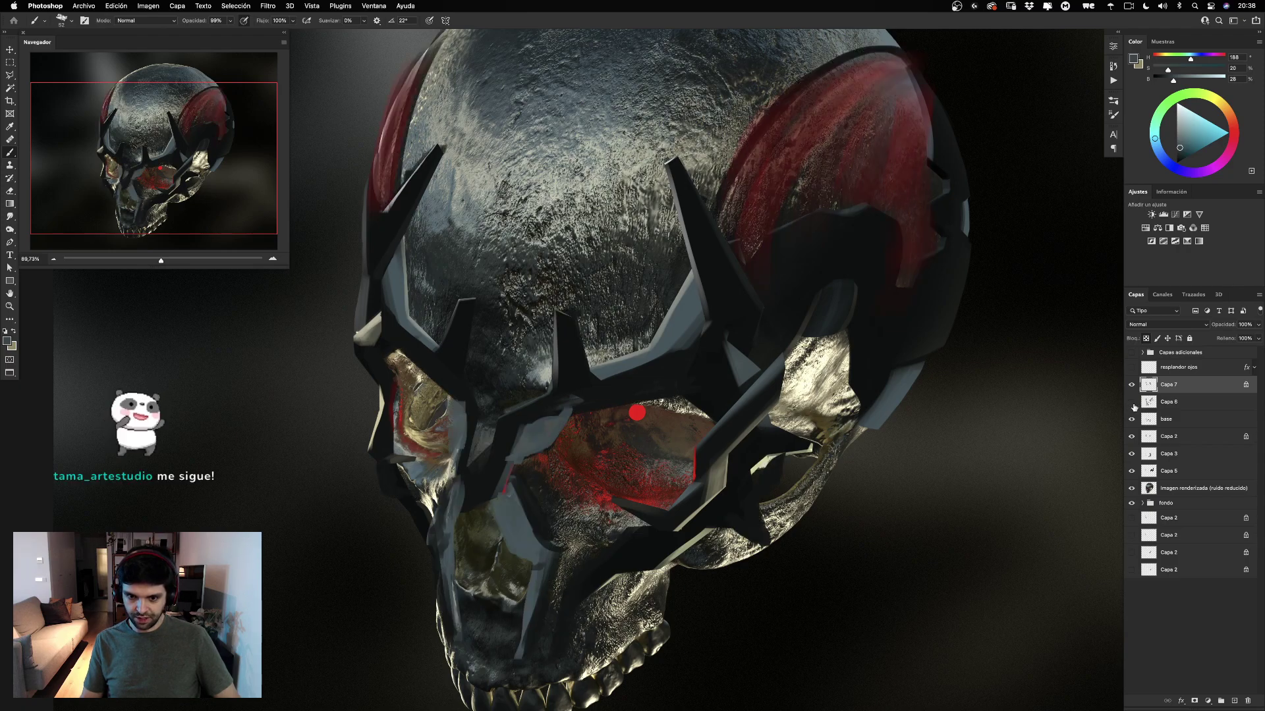
left_click(1132, 402)
Add a new layer and move it down the stack to just above the rendered skull image.
left_click(1160, 404)
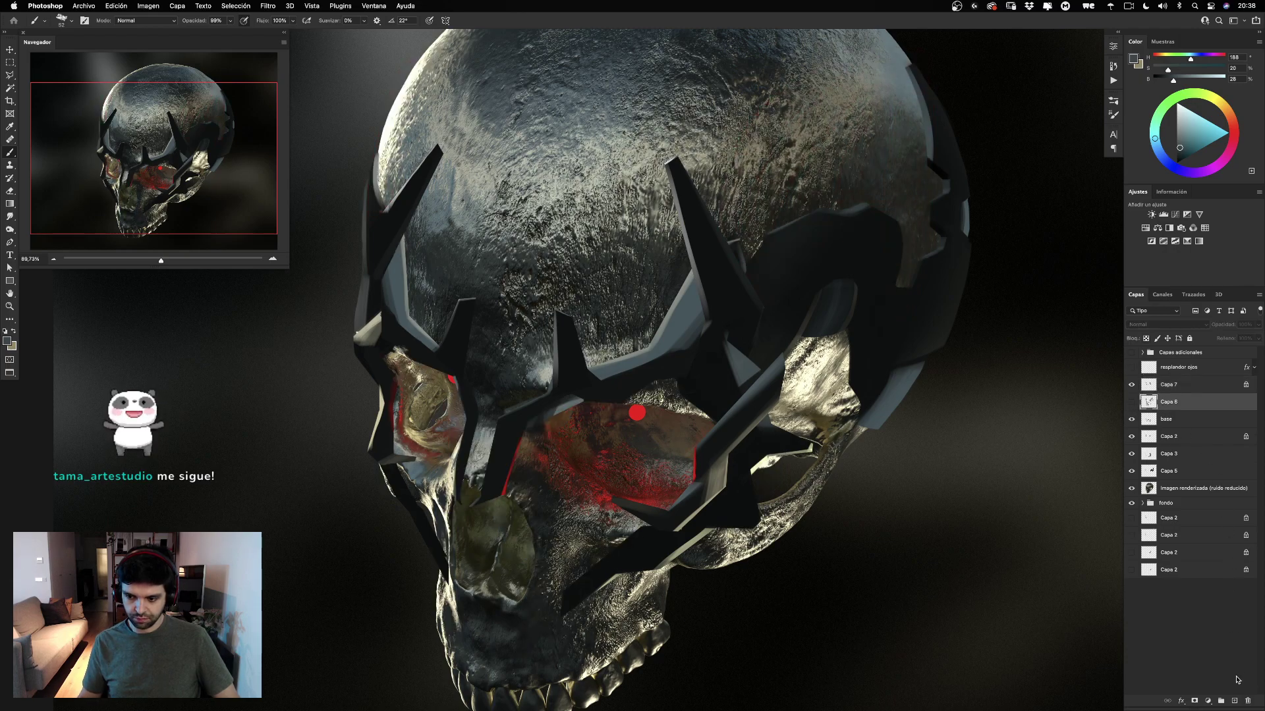
left_click(1234, 700)
key("super+bracketleft")
key("super+bracketleft")
key("super+bracketleft")
key("super+bracketleft")
key("super+bracketleft")
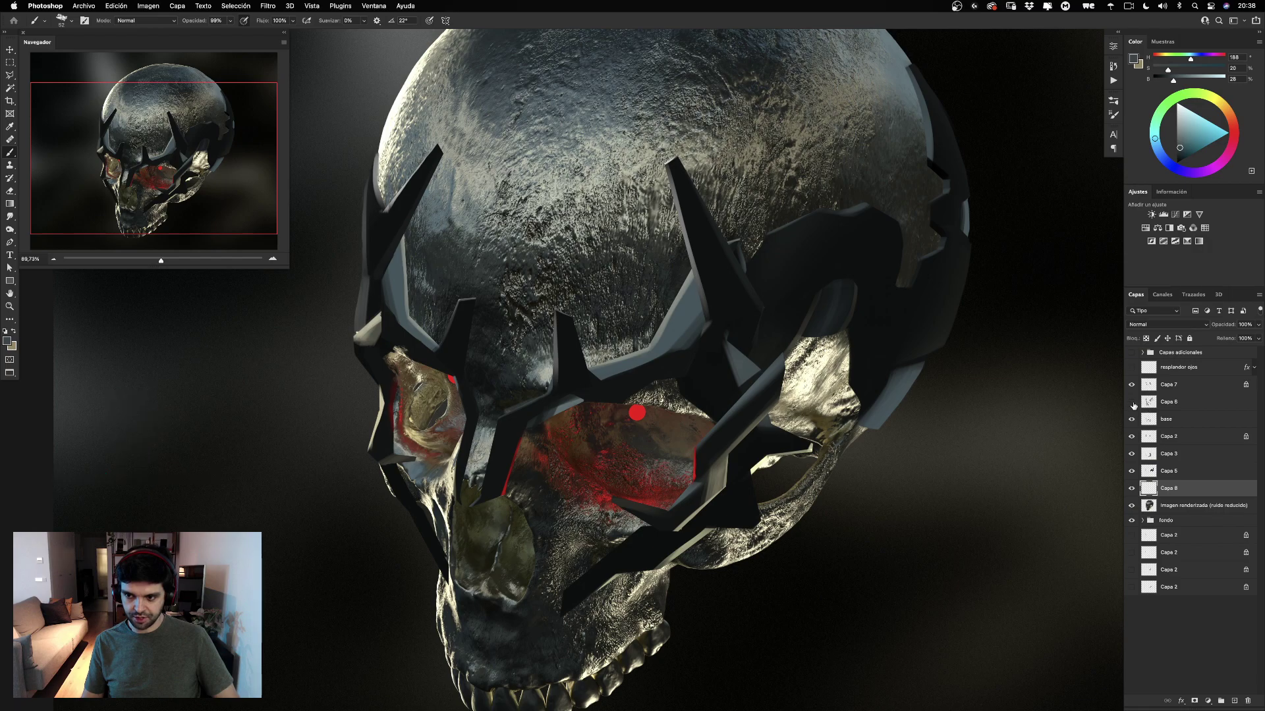
Show the Capa 6 sketch and trace the upper curved edge of the near red temple panel with a Pen tool path.
left_click(1132, 401)
left_click_drag(1051, 390, 1081, 405)
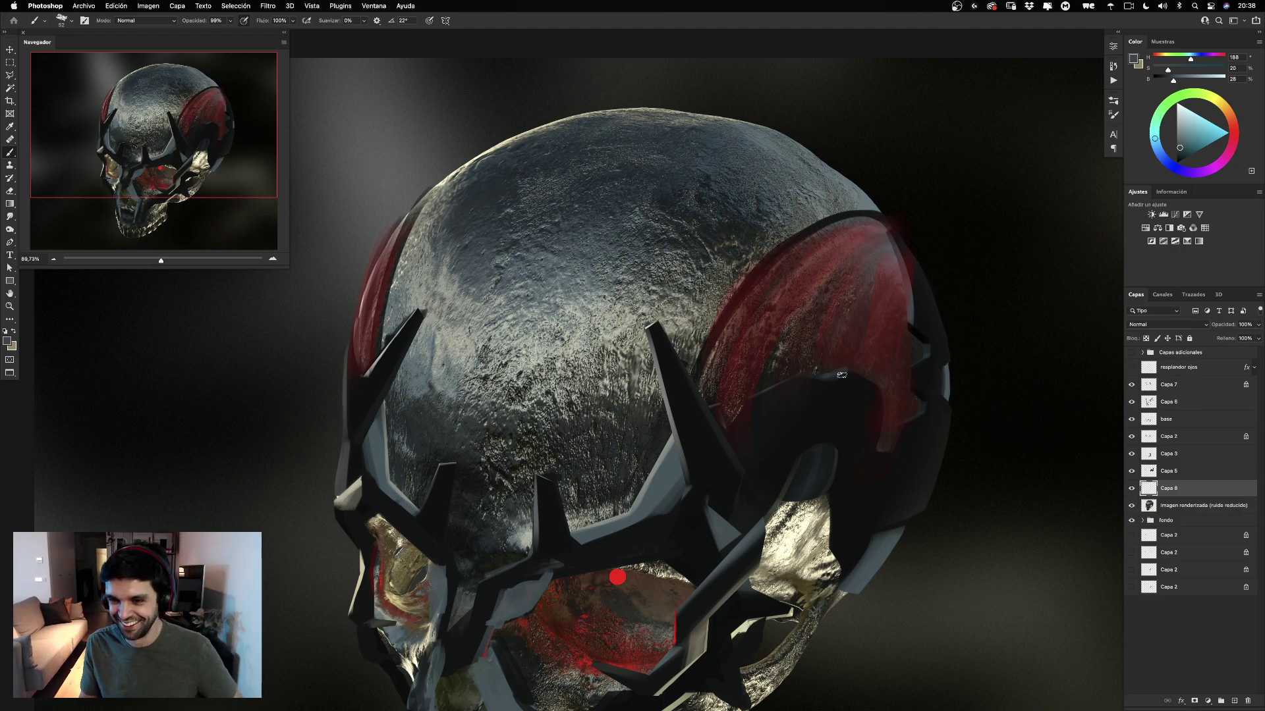
left_click_drag(852, 291, 750, 297)
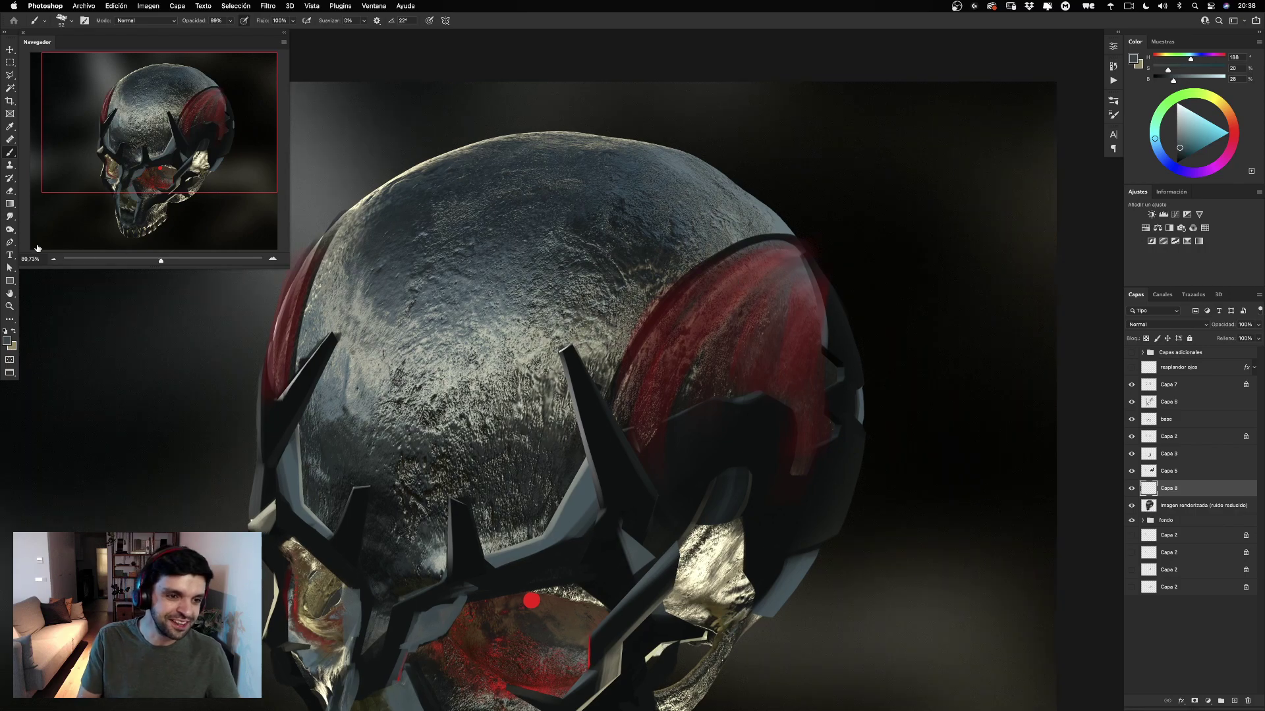
left_click(9, 243)
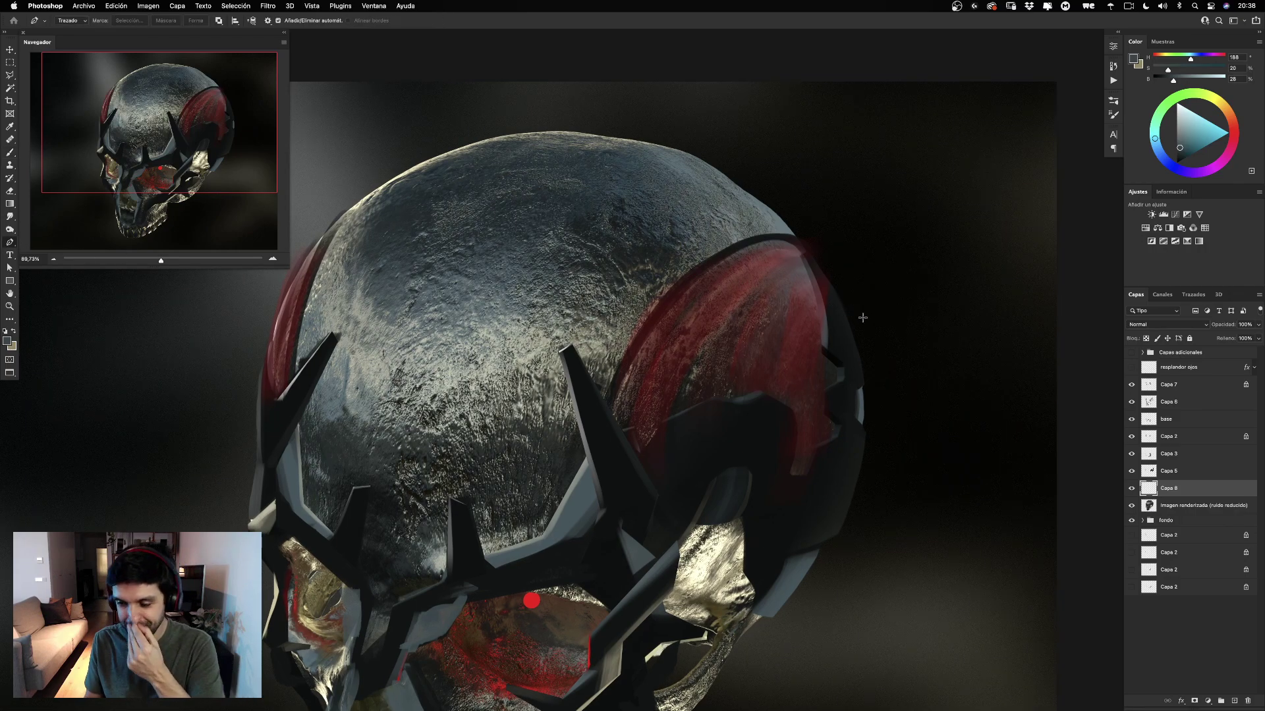
left_click(1133, 489)
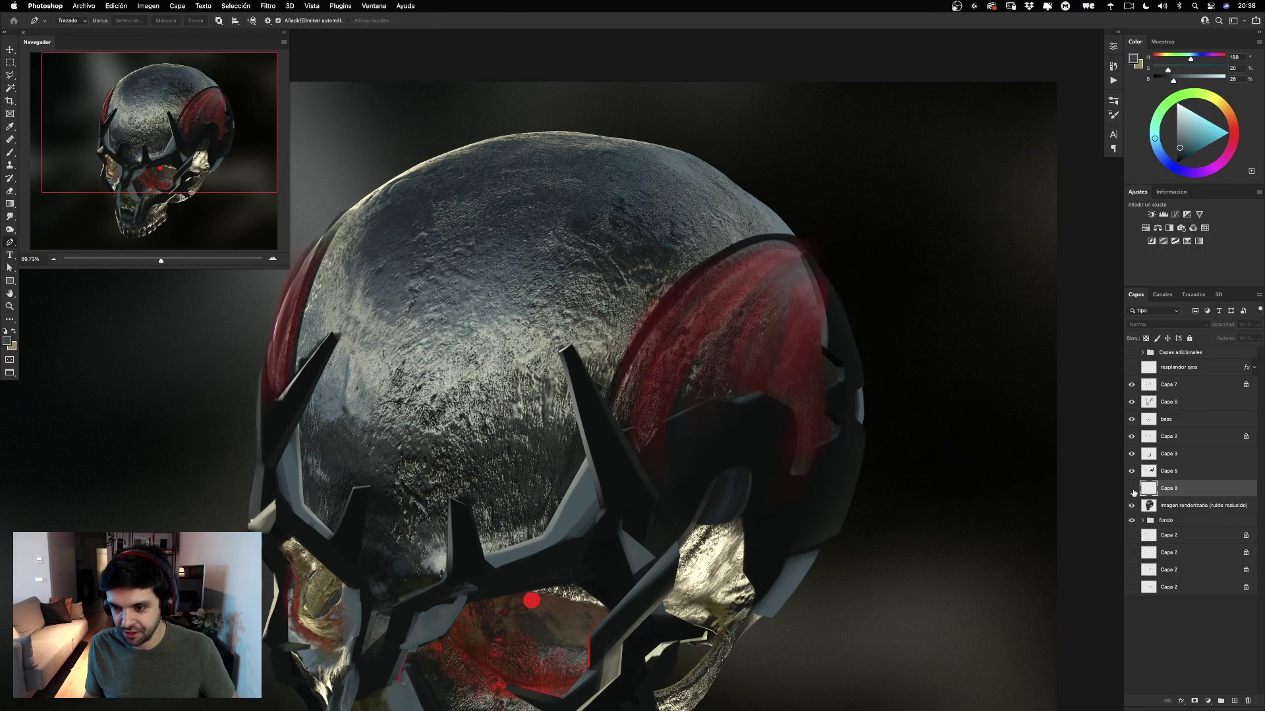
left_click(1132, 488)
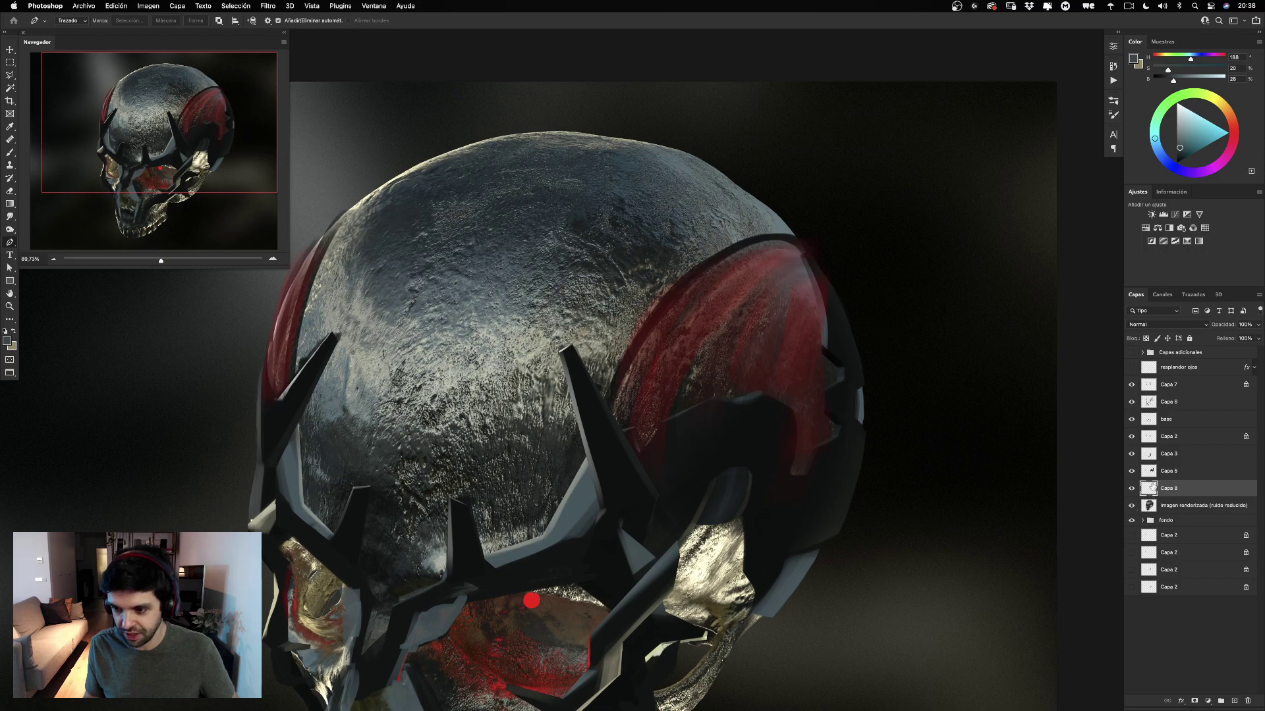
left_click(810, 258)
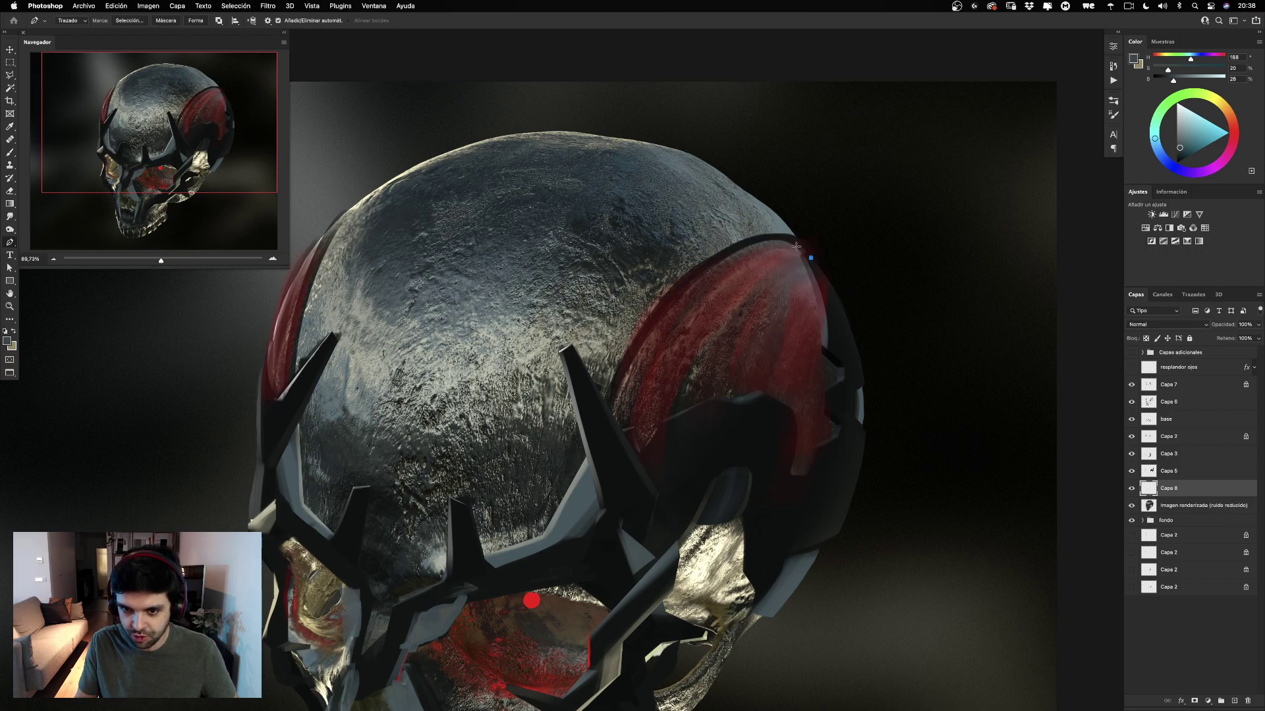
left_click(605, 414)
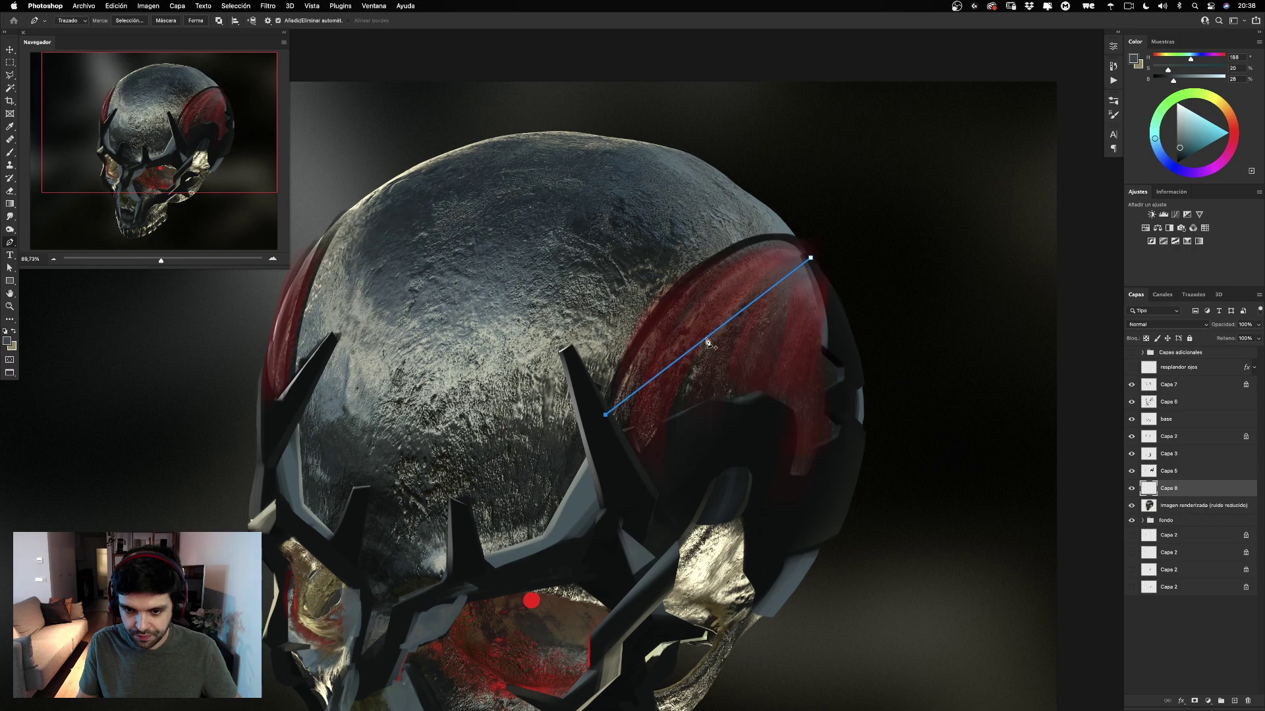
left_click_drag(708, 336, 700, 269)
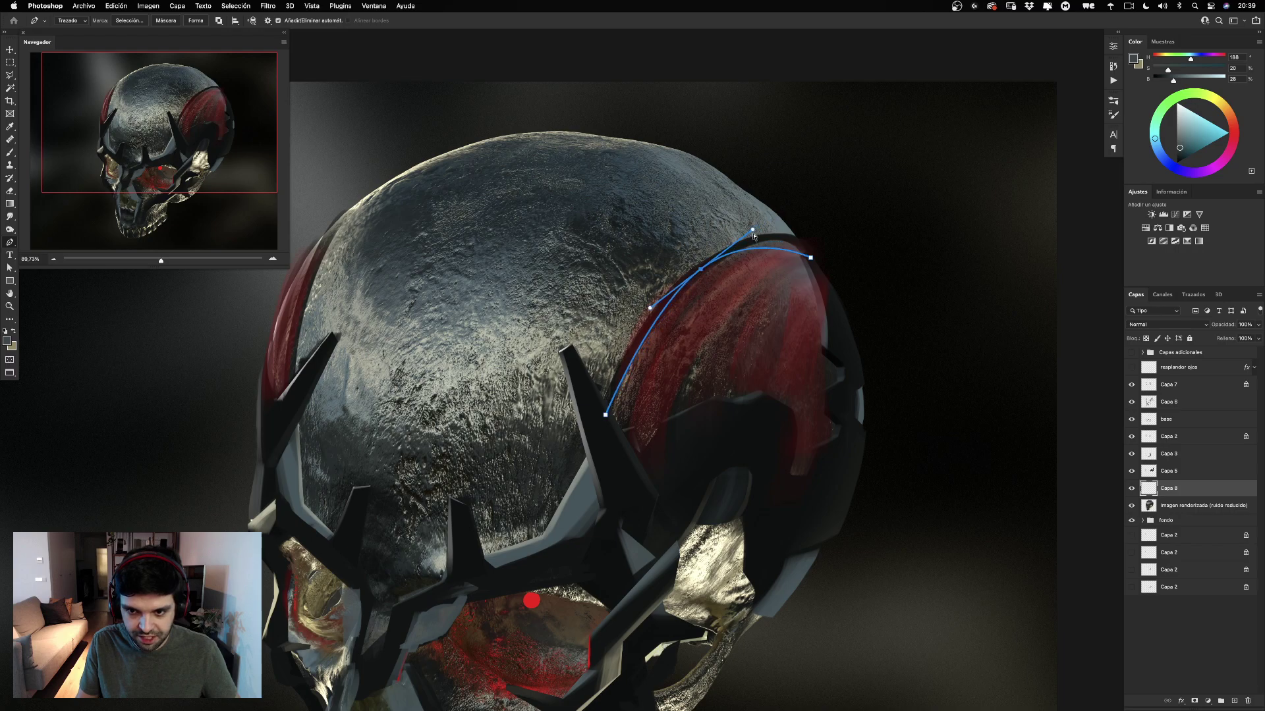
left_click_drag(753, 230, 782, 214)
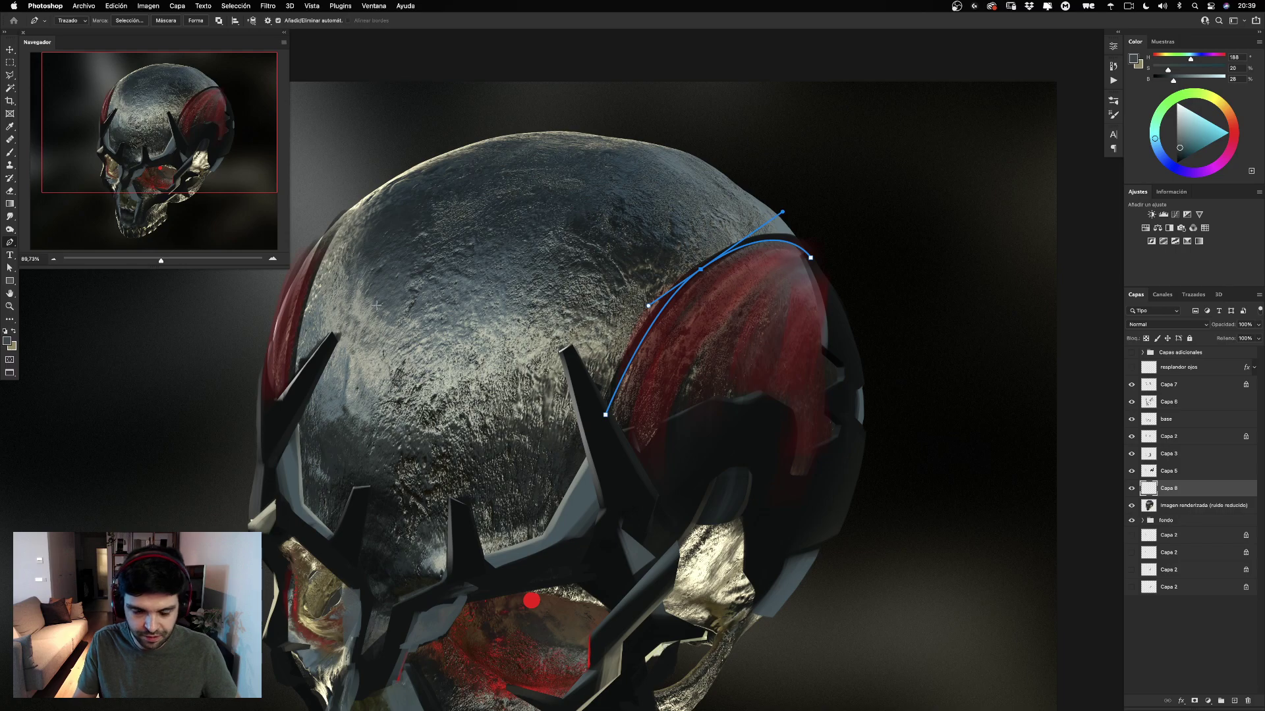
Continue the path down behind the tall temple spike with straight segments, ending in a short corner over the dark armour.
left_click(294, 395)
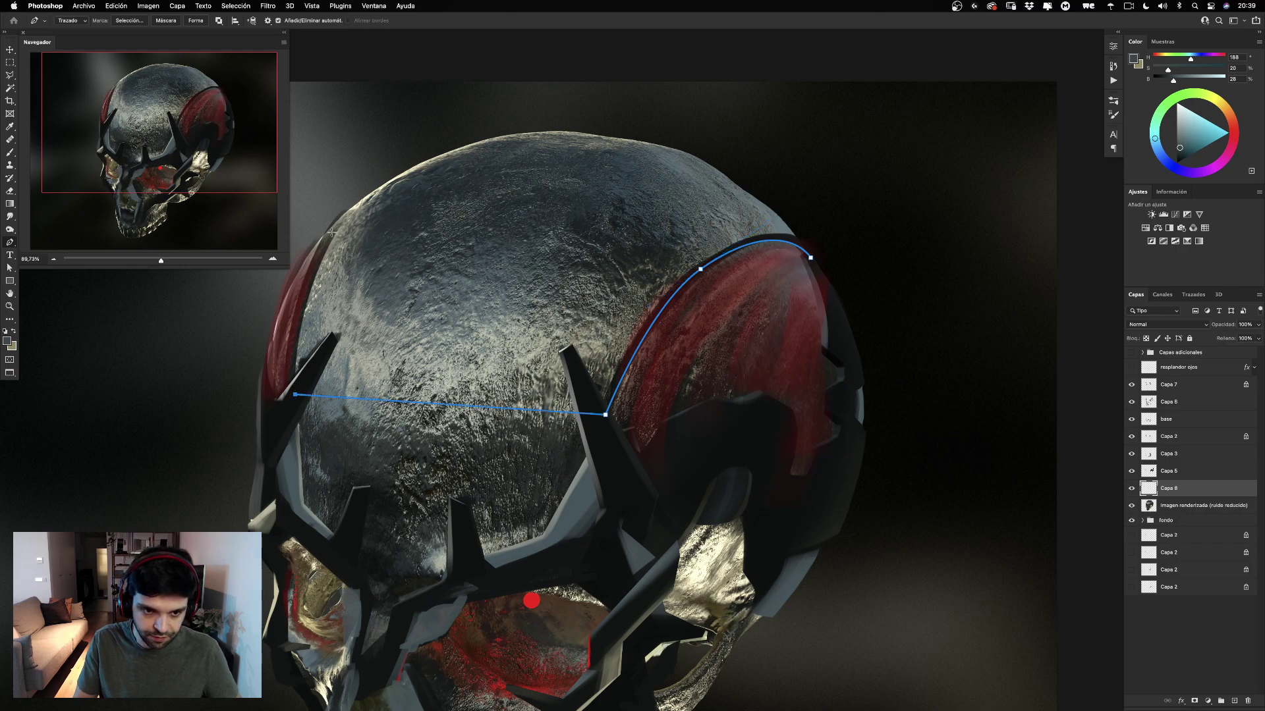
key("super+z")
left_click(632, 498)
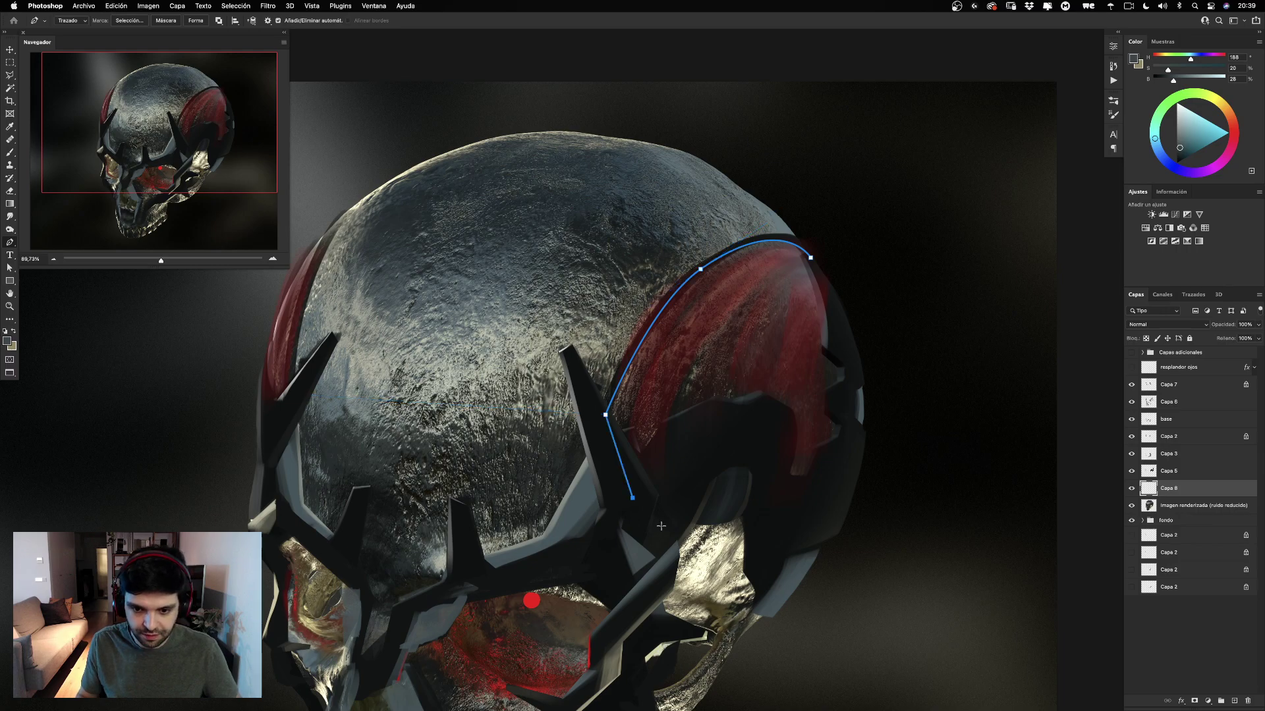
left_click(670, 491)
left_click(753, 513)
key("super+z")
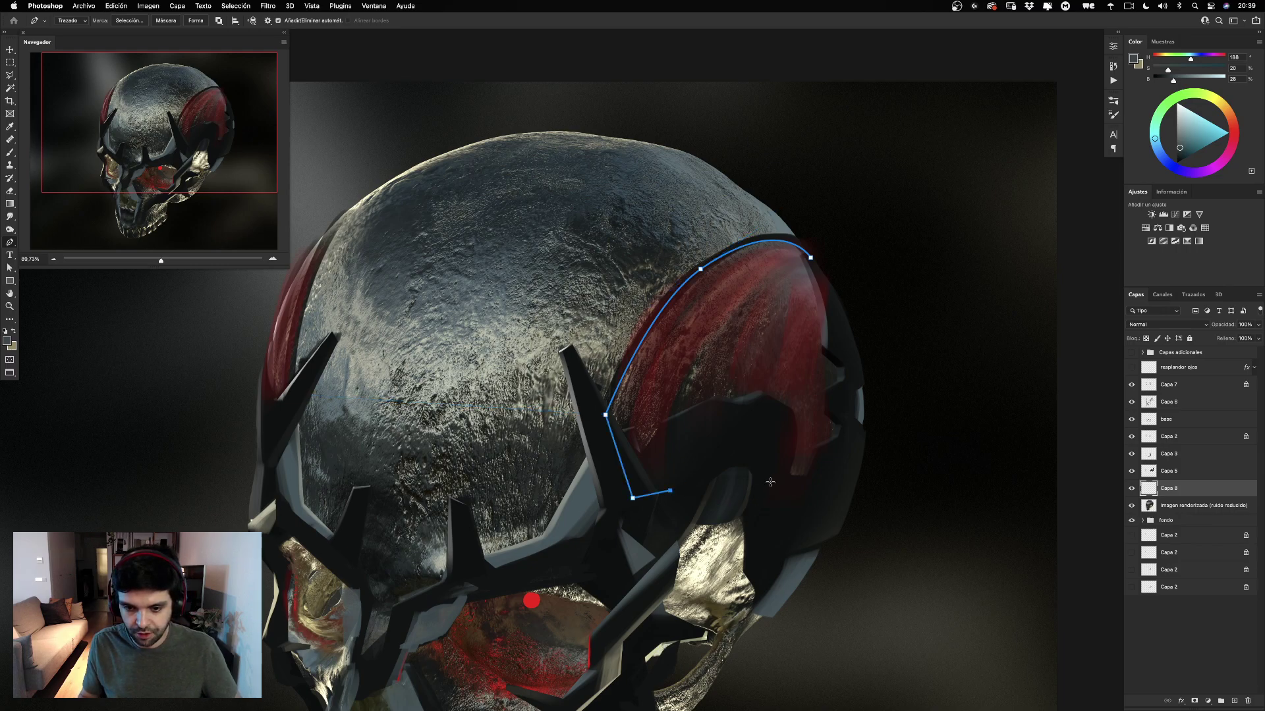
Extend the path down to the cheekbone bar and curve it across the golden bone to the rear armour, adjusting the anchor points.
scroll(724, 455, "down", 4)
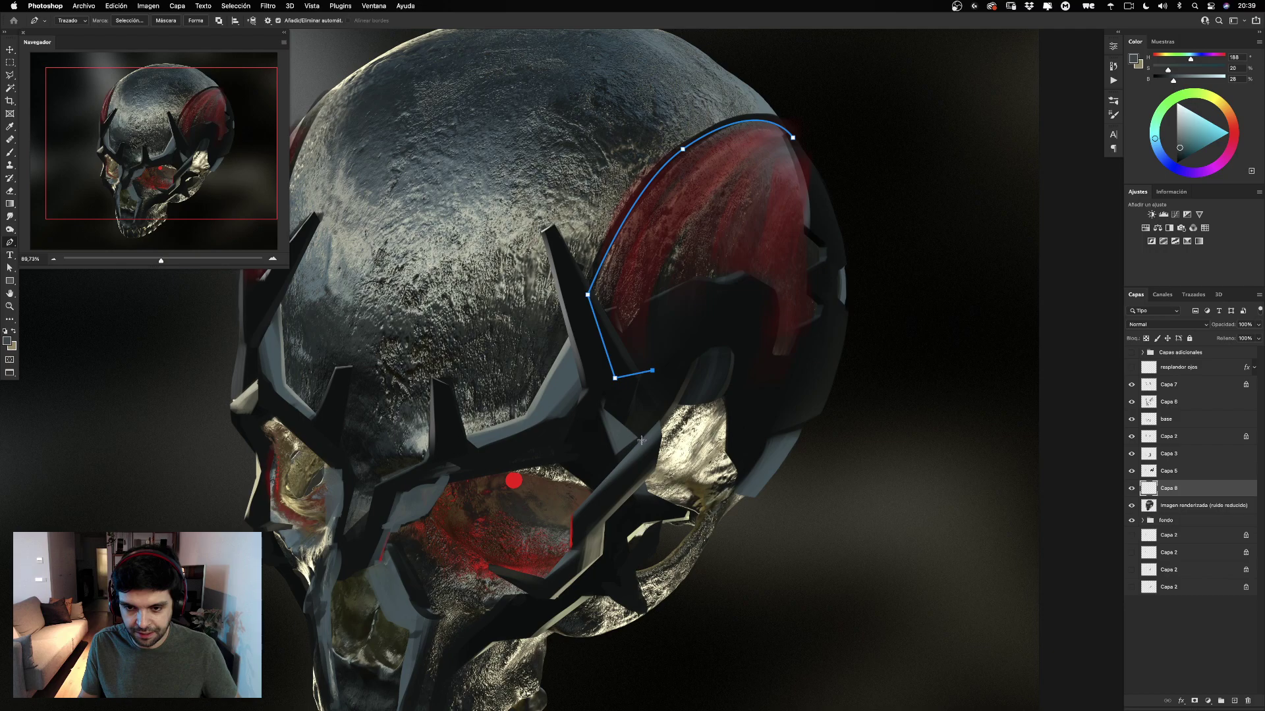
left_click(633, 485)
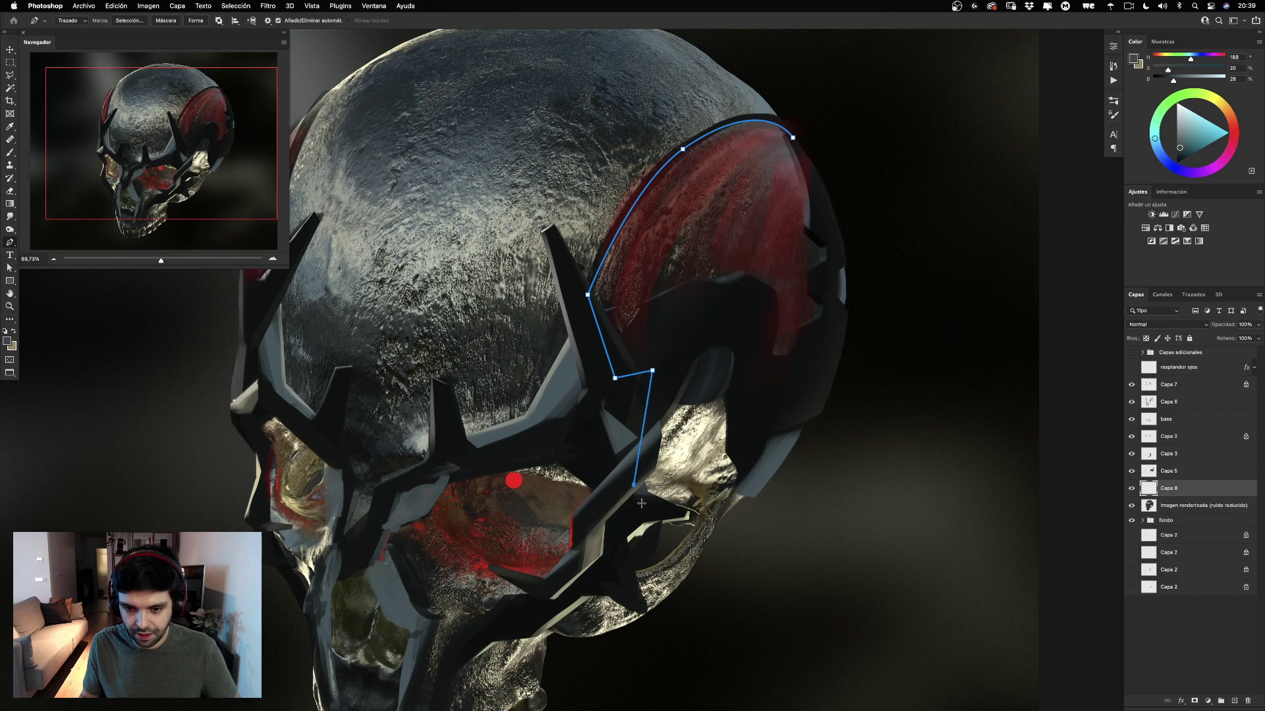
left_click(642, 508)
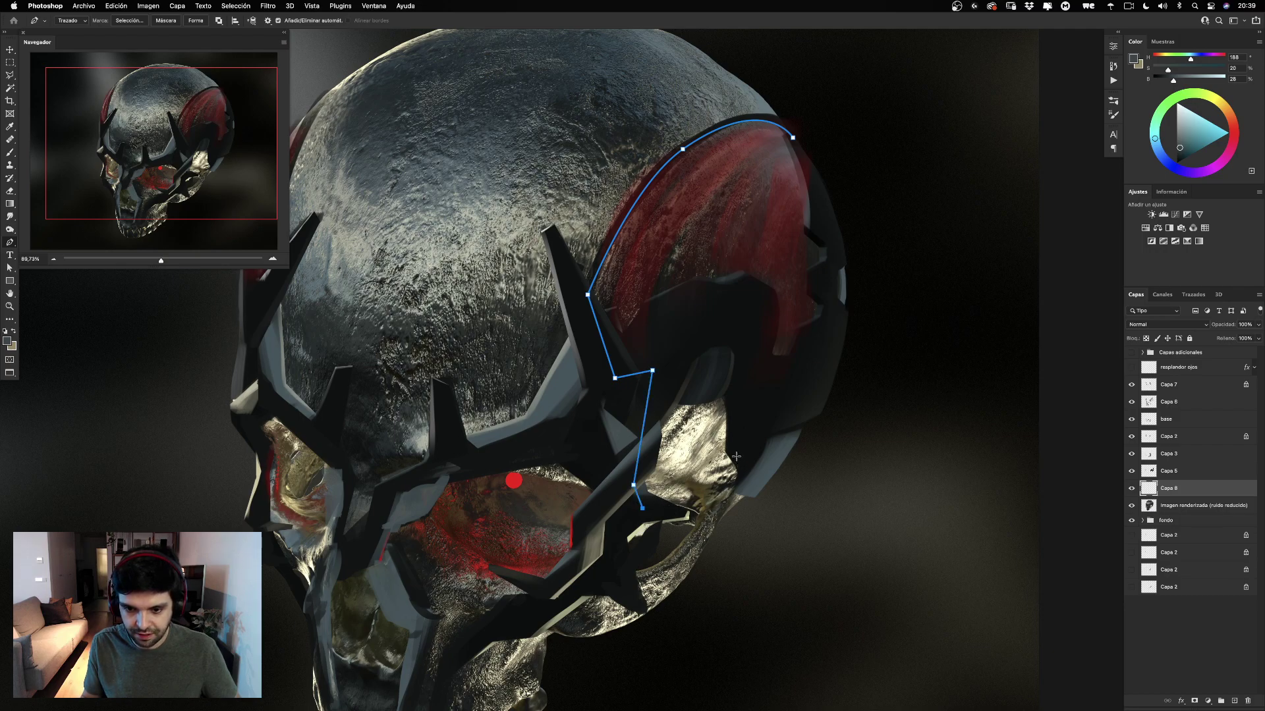
key("super+z")
left_click_drag(734, 444, 736, 419)
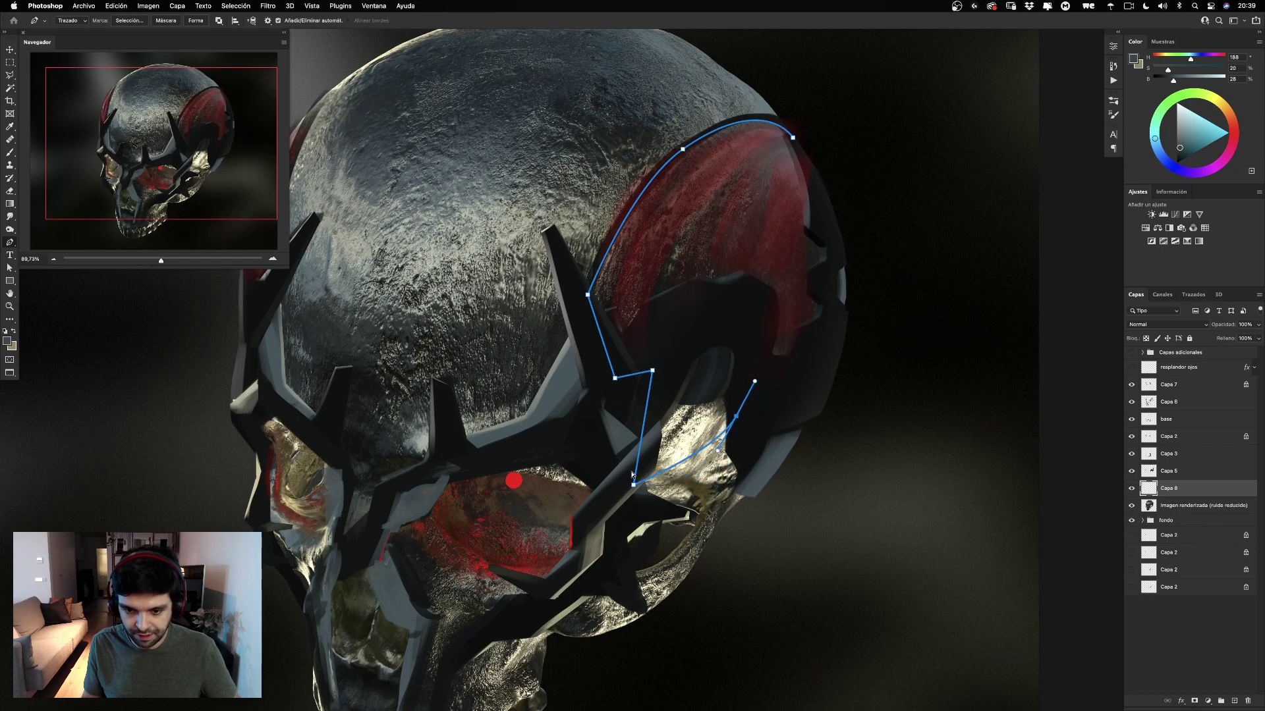
left_click_drag(633, 486, 636, 459)
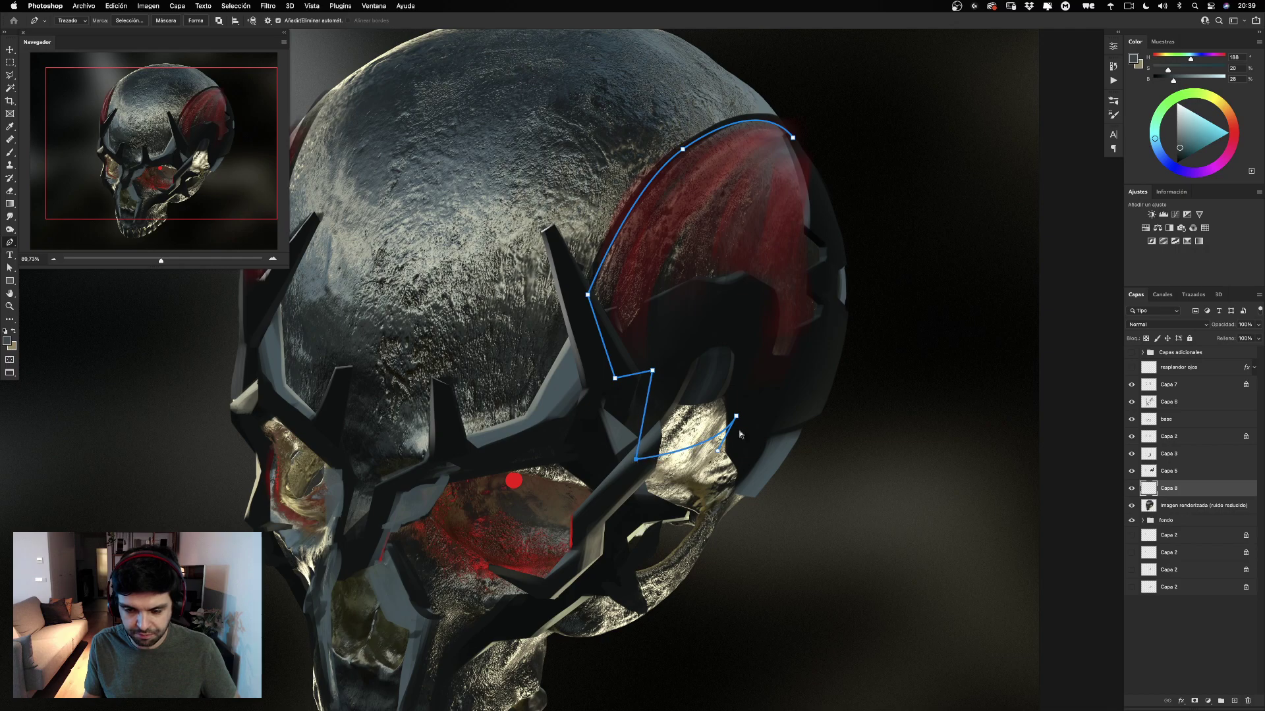
left_click_drag(736, 420, 742, 430)
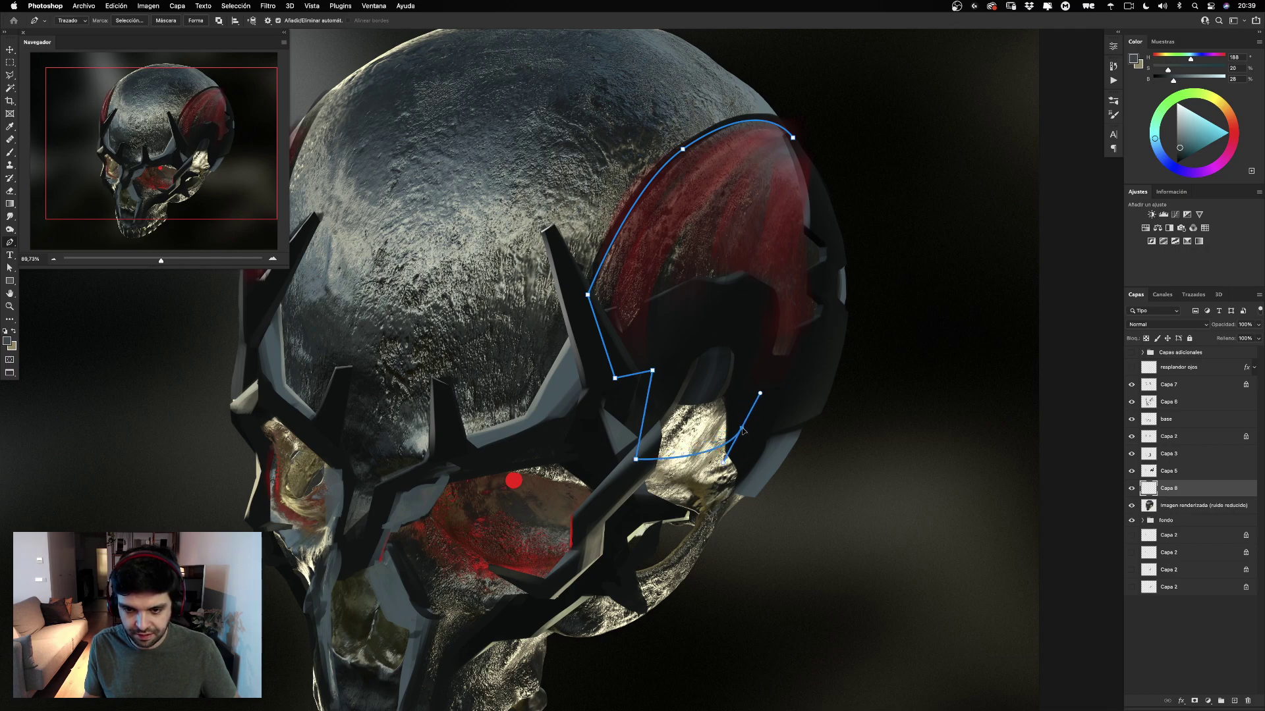
left_click_drag(742, 431, 746, 421)
Continue the near temple panel's path up along the rear armour and close it at the panel's upper corner.
left_click(793, 394)
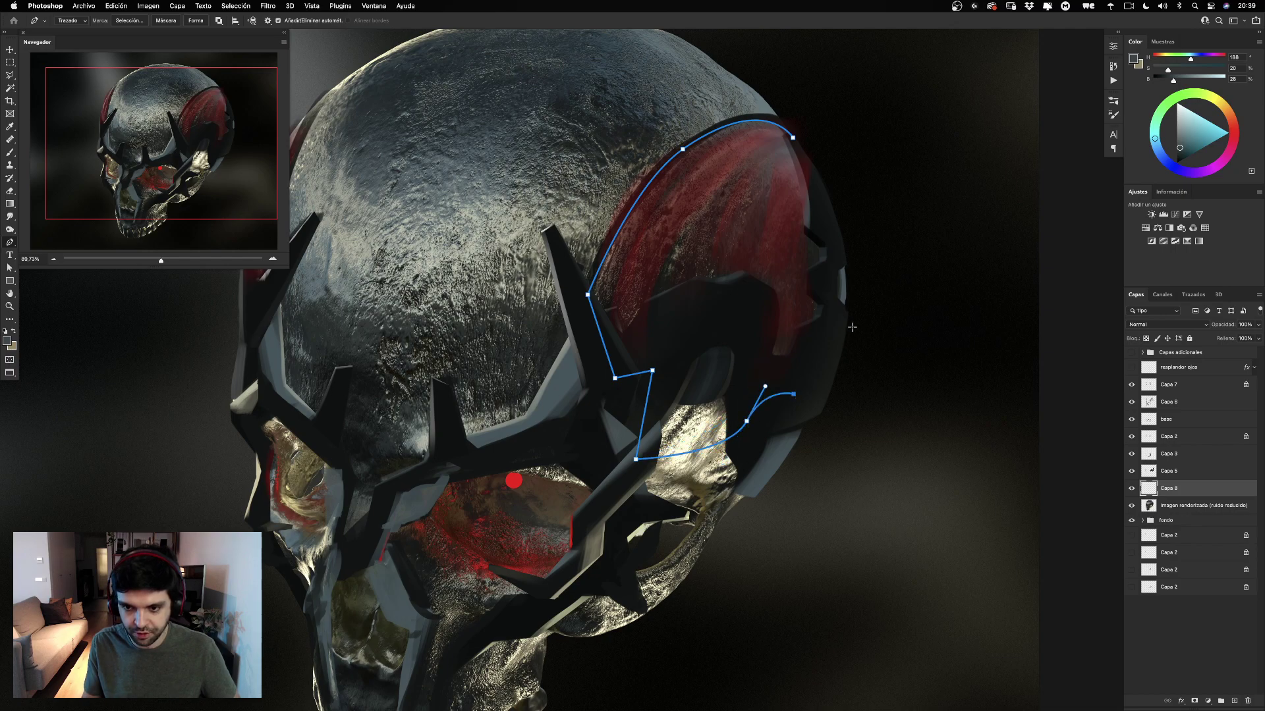
left_click(826, 330)
left_click(830, 273)
left_click(827, 224)
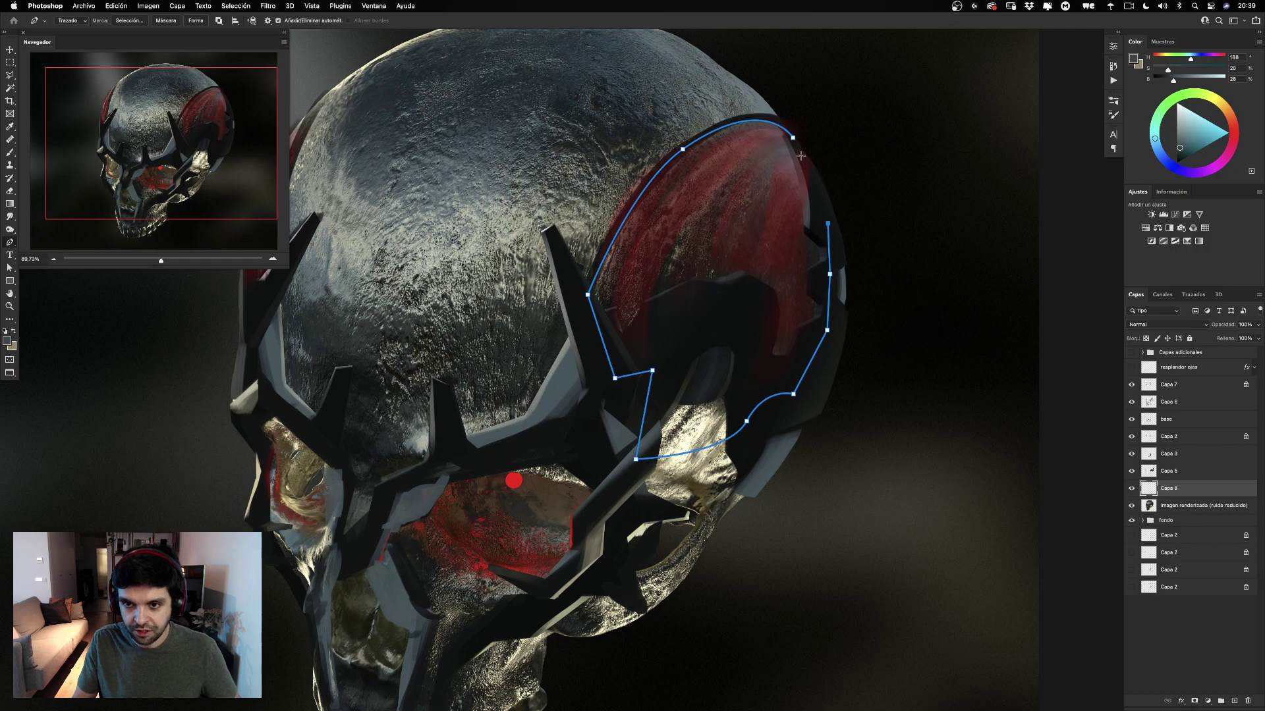
left_click(794, 139)
Trace the far red temple panel with a closed Pen path, curving its edges and tucking its lower end behind the spike.
left_click_drag(734, 260, 799, 322)
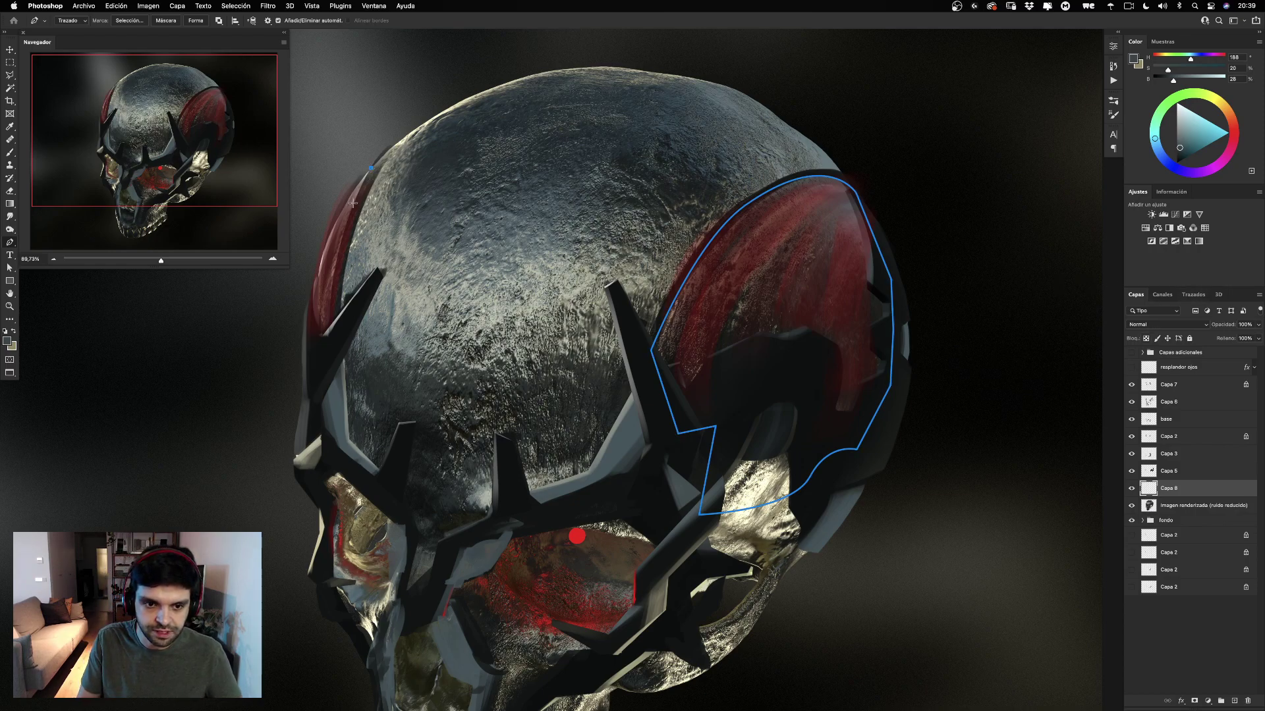
left_click(338, 340)
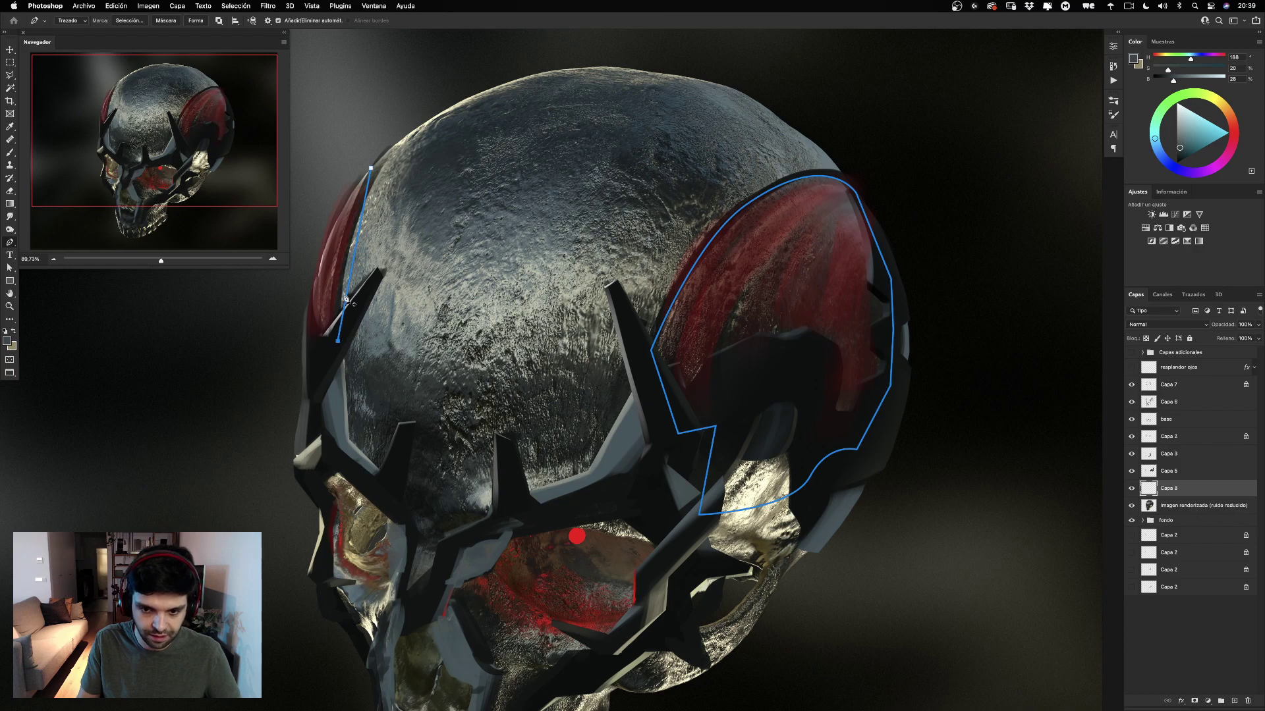
left_click_drag(355, 260, 349, 231)
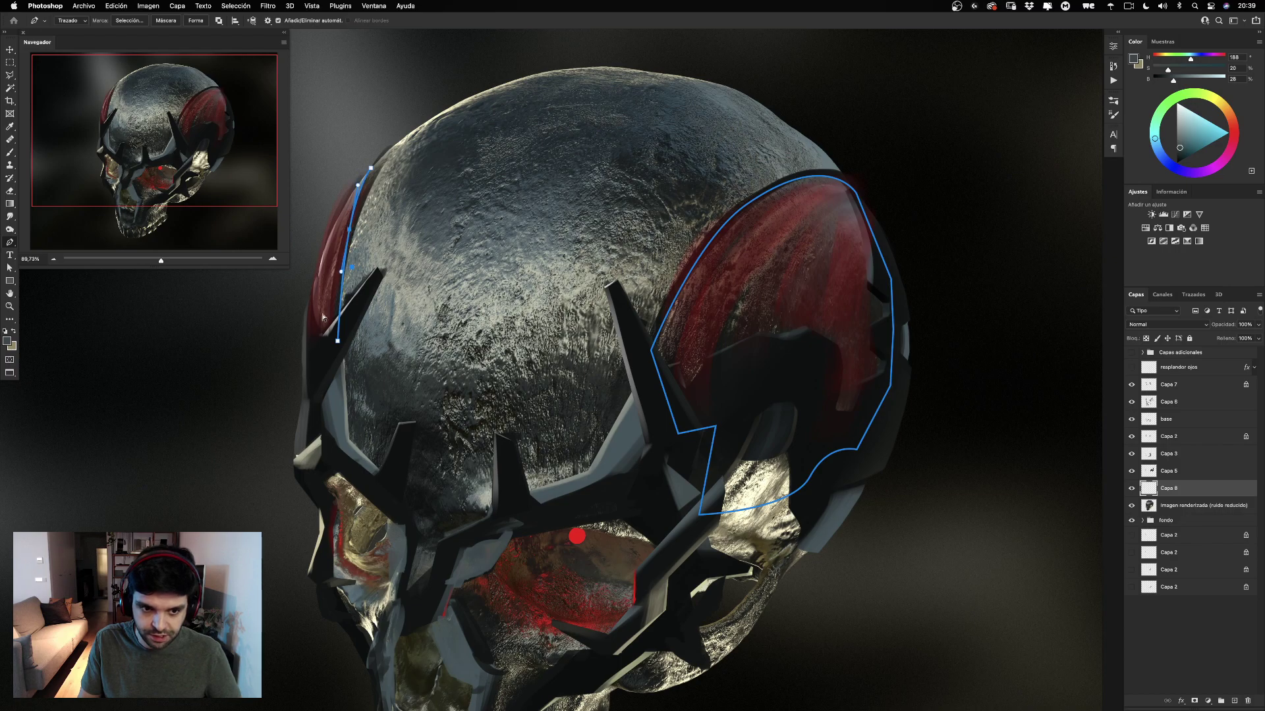
left_click(318, 359)
left_click(307, 321)
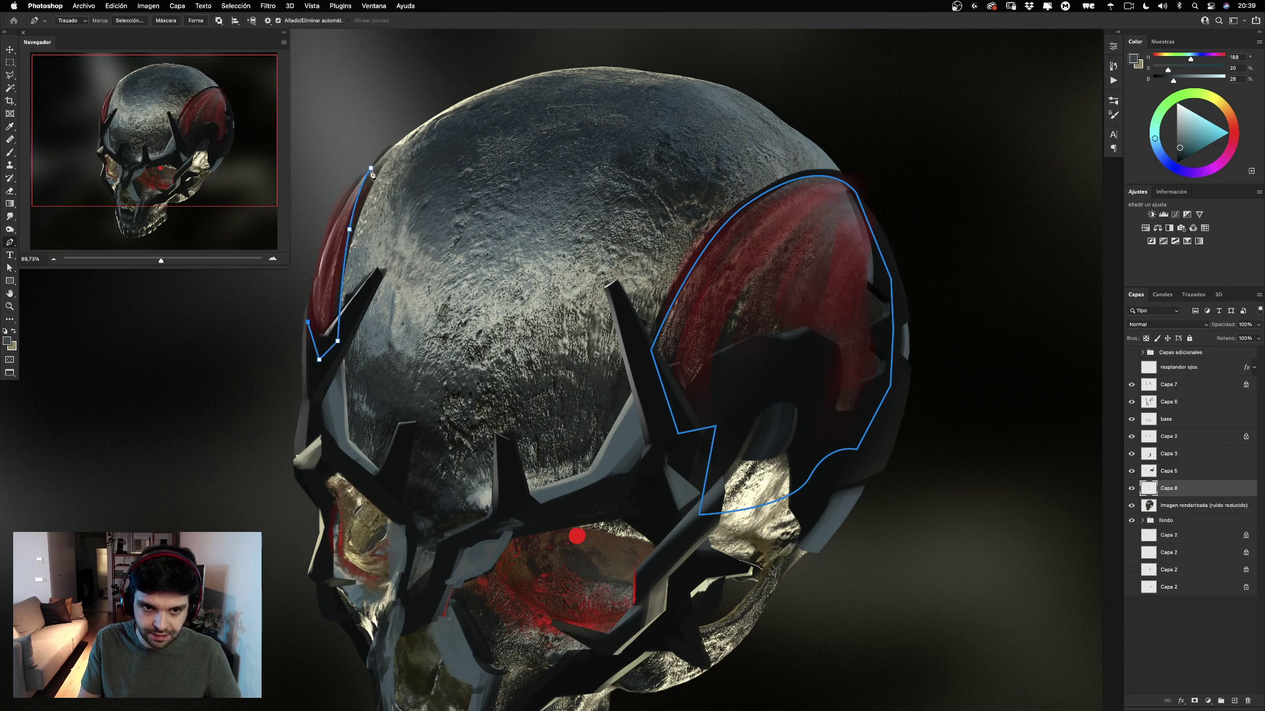
left_click_drag(371, 170, 436, 107)
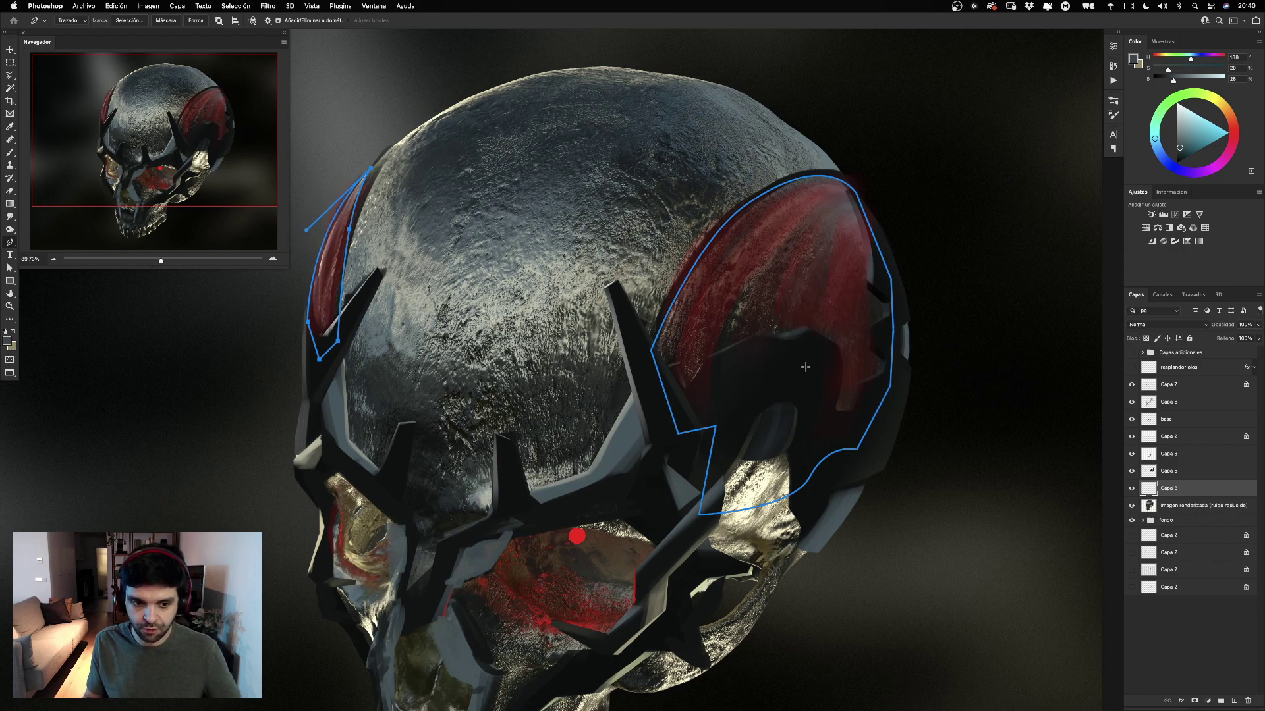
Load the work path of both temple panels as a selection and return to the layer list.
left_click_drag(901, 456, 929, 349)
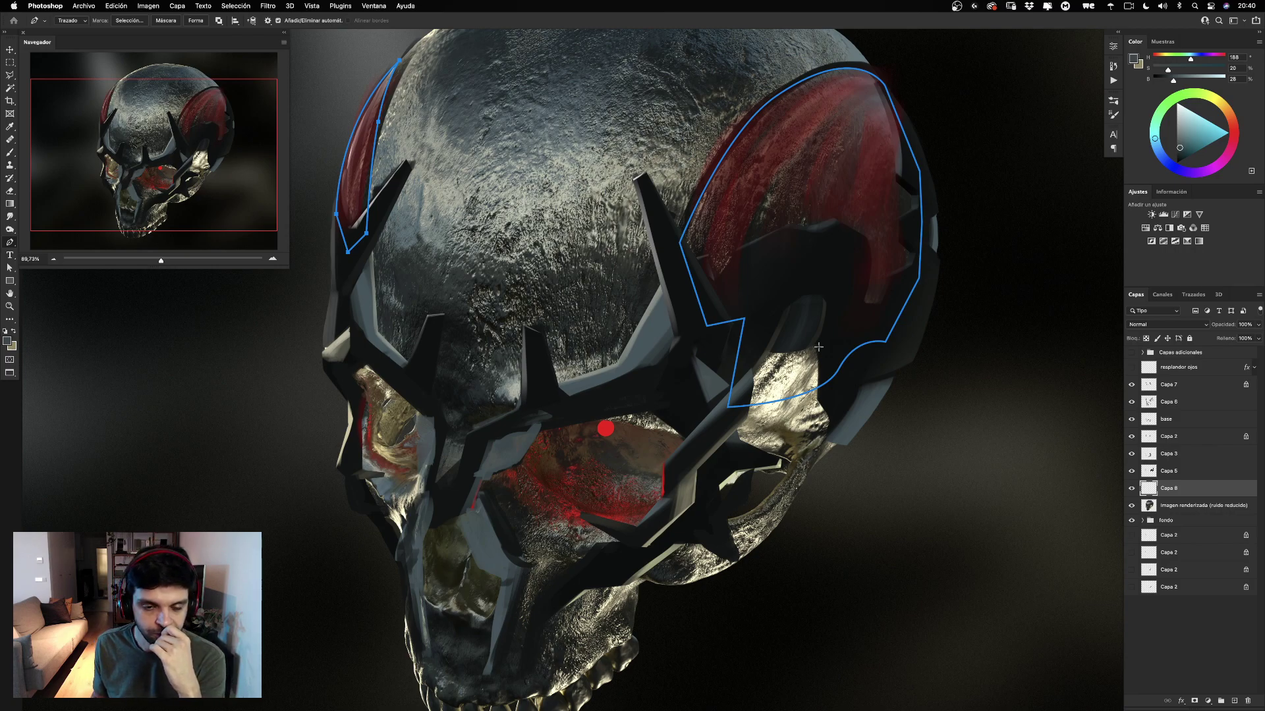
left_click_drag(674, 377, 673, 423)
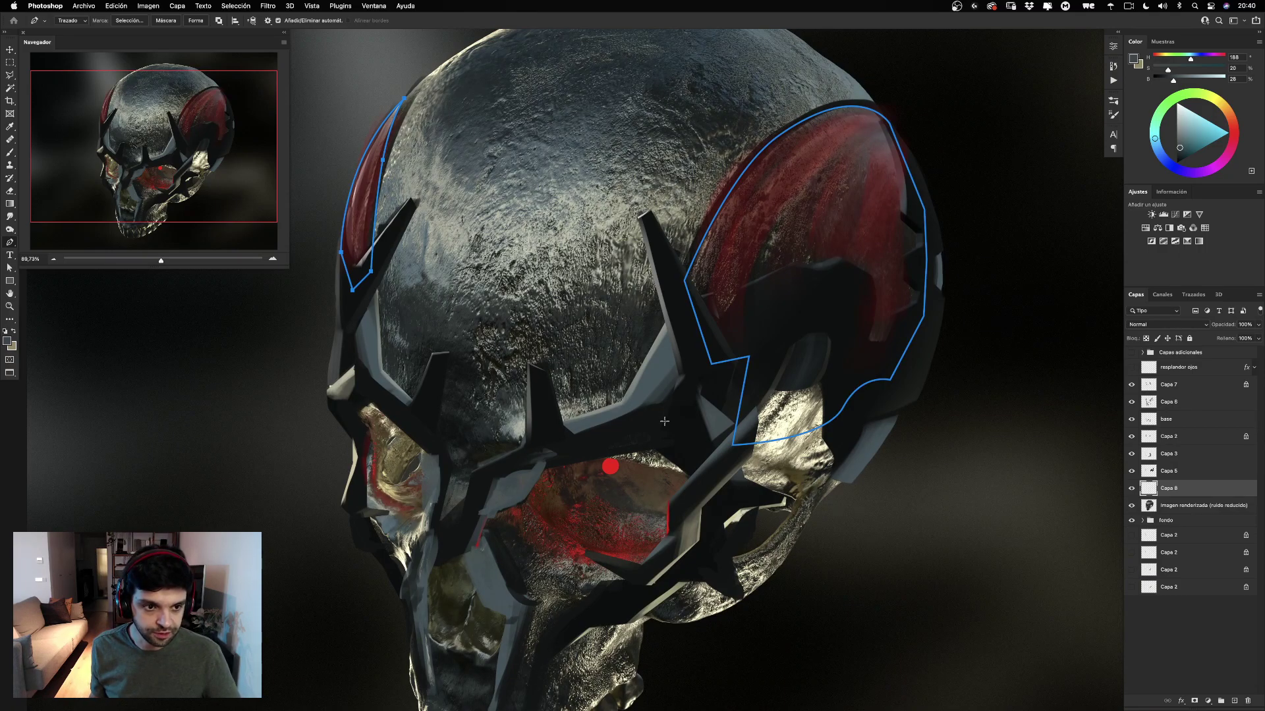
left_click_drag(691, 465, 646, 377)
left_click_drag(627, 446, 689, 453)
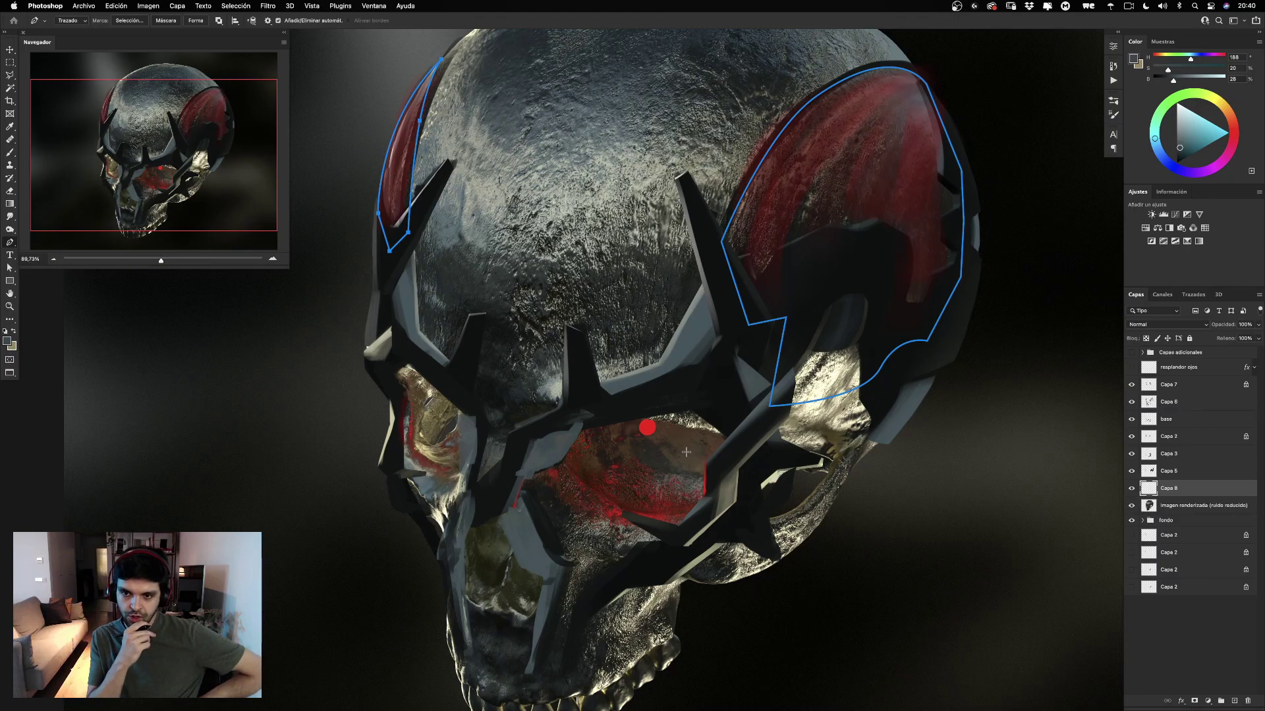
left_click(1193, 294)
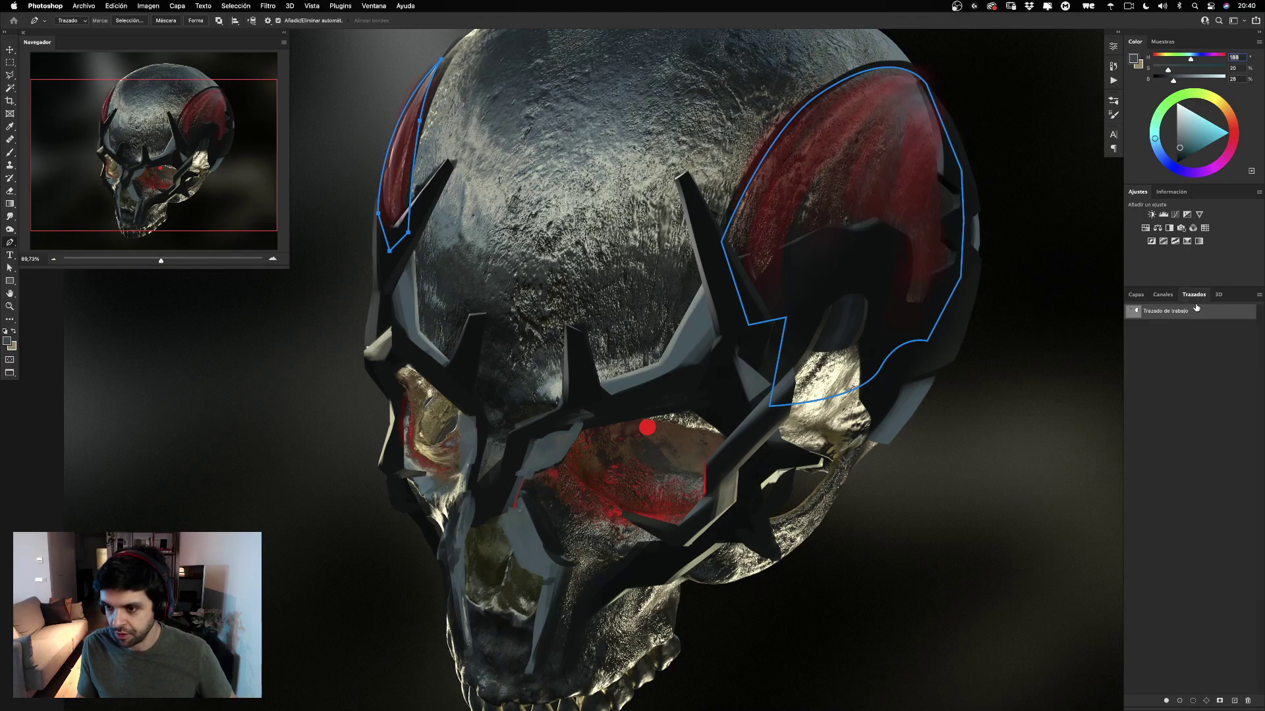
left_click(1134, 311, "super")
left_click(1135, 294)
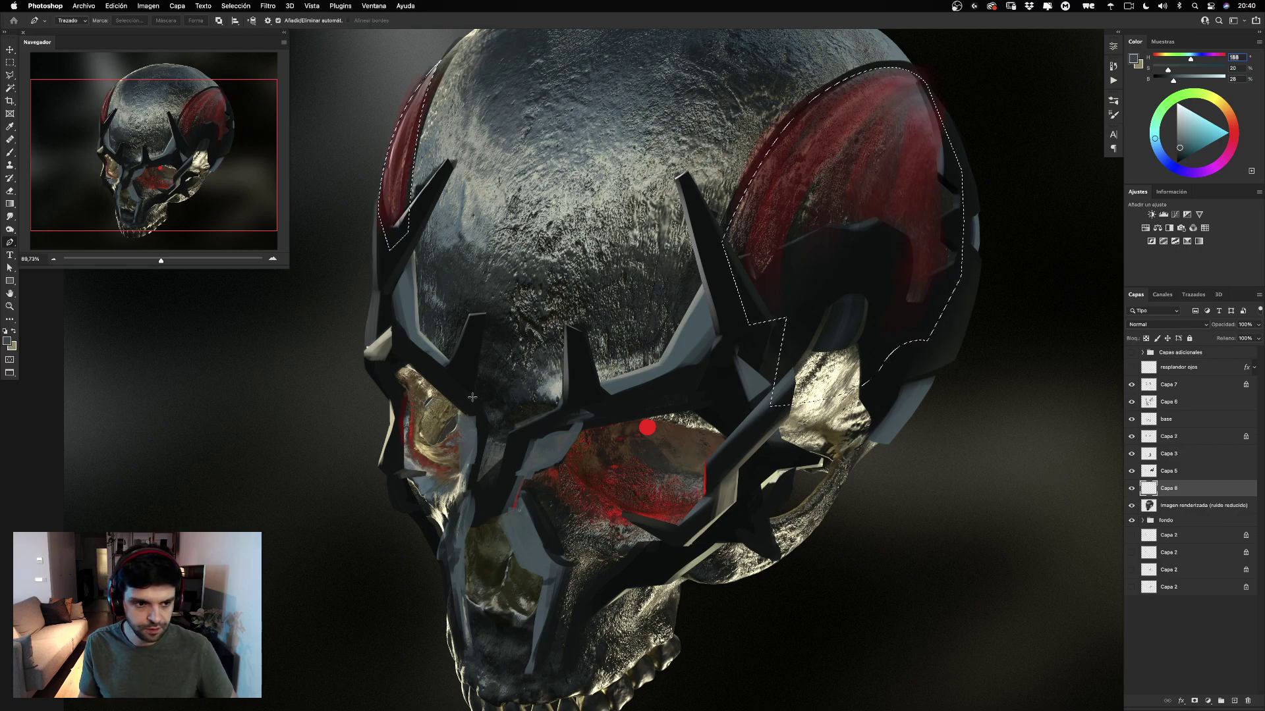
Fill the selected temple panels with pure red (ff0000), sampled from the red dot in the eye socket, and deselect.
left_click(7, 340)
left_click(652, 427)
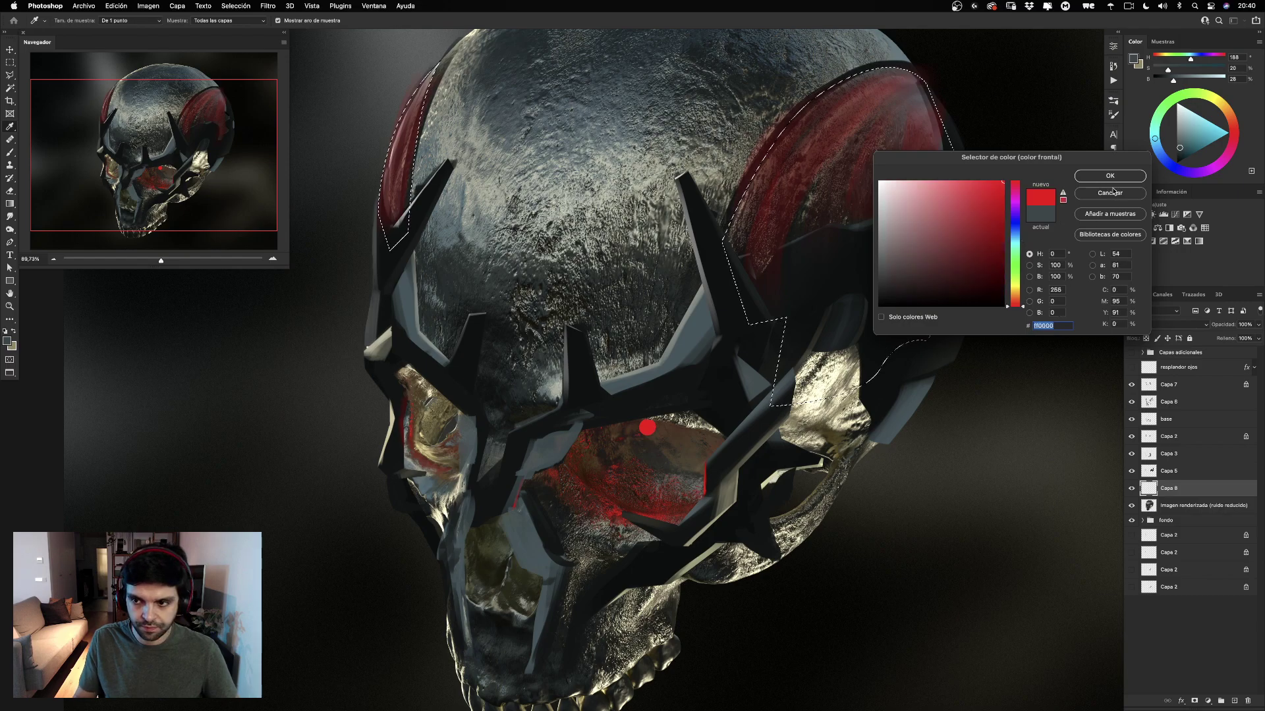
key("Return")
key("p")
key("alt+BackSpace")
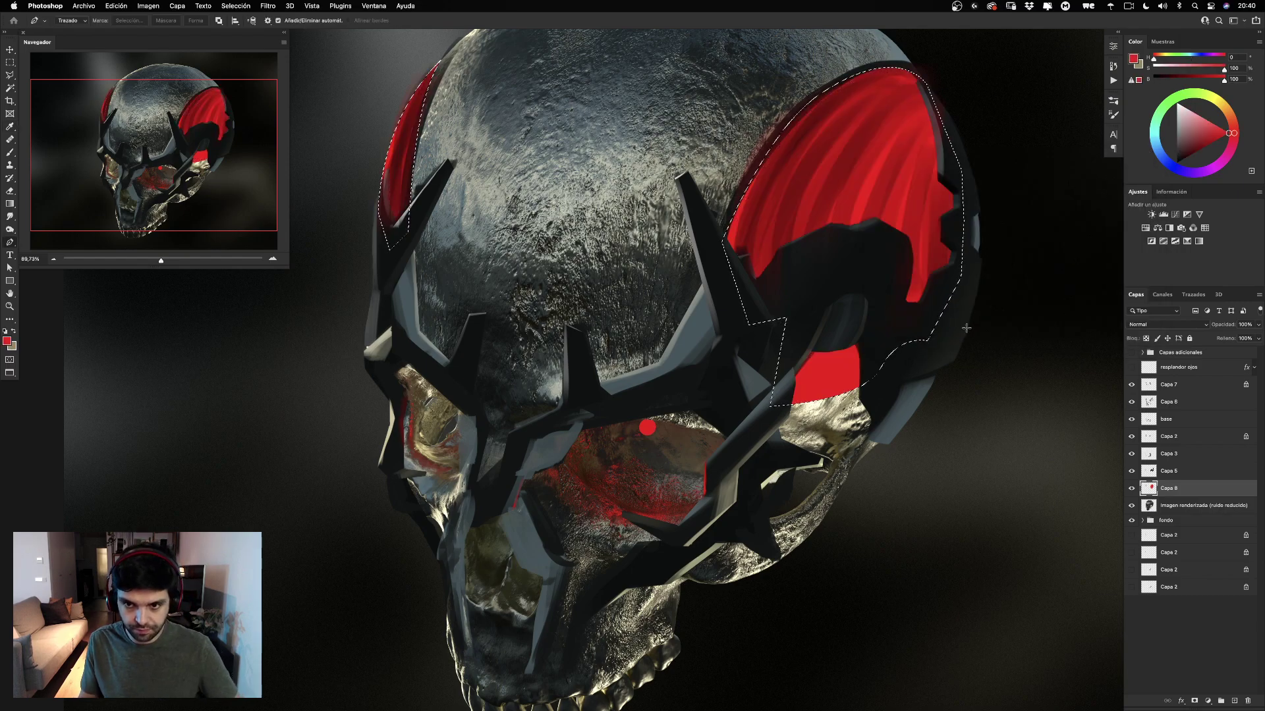
key("super+d")
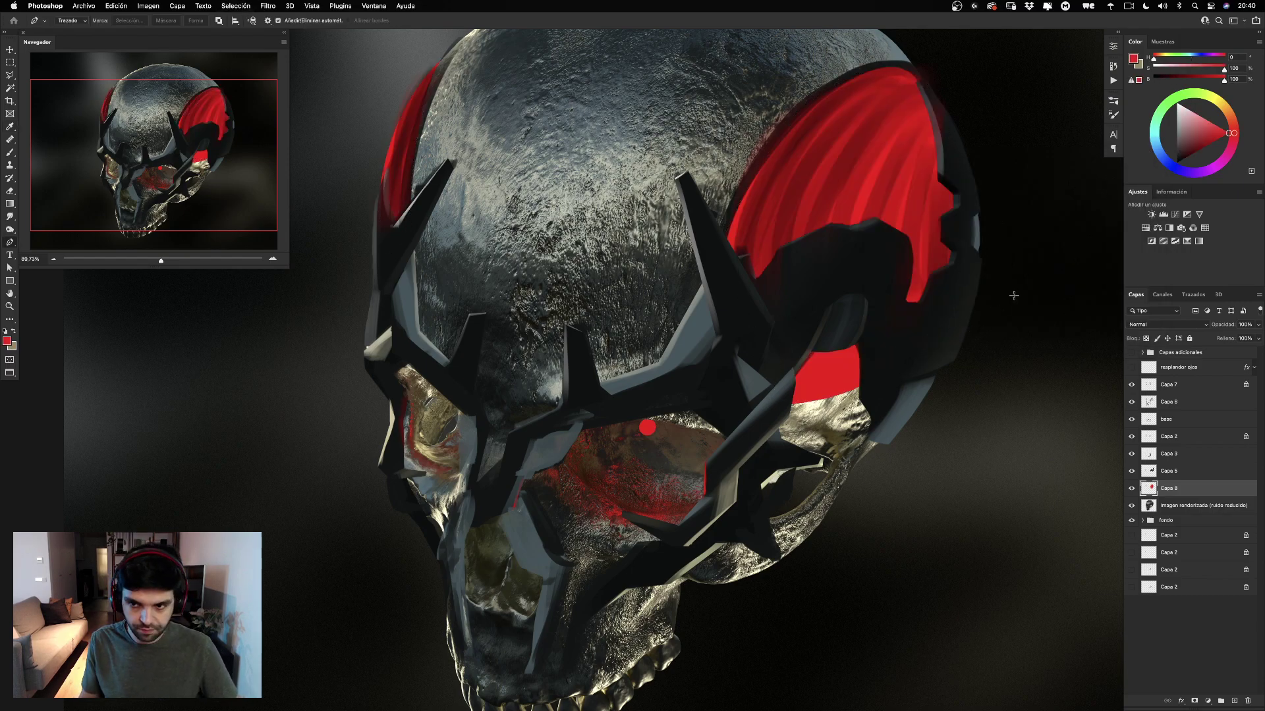
Hide the Capa 6 sketch layer and compare the skull with and without the red panel fill.
left_click(1131, 401)
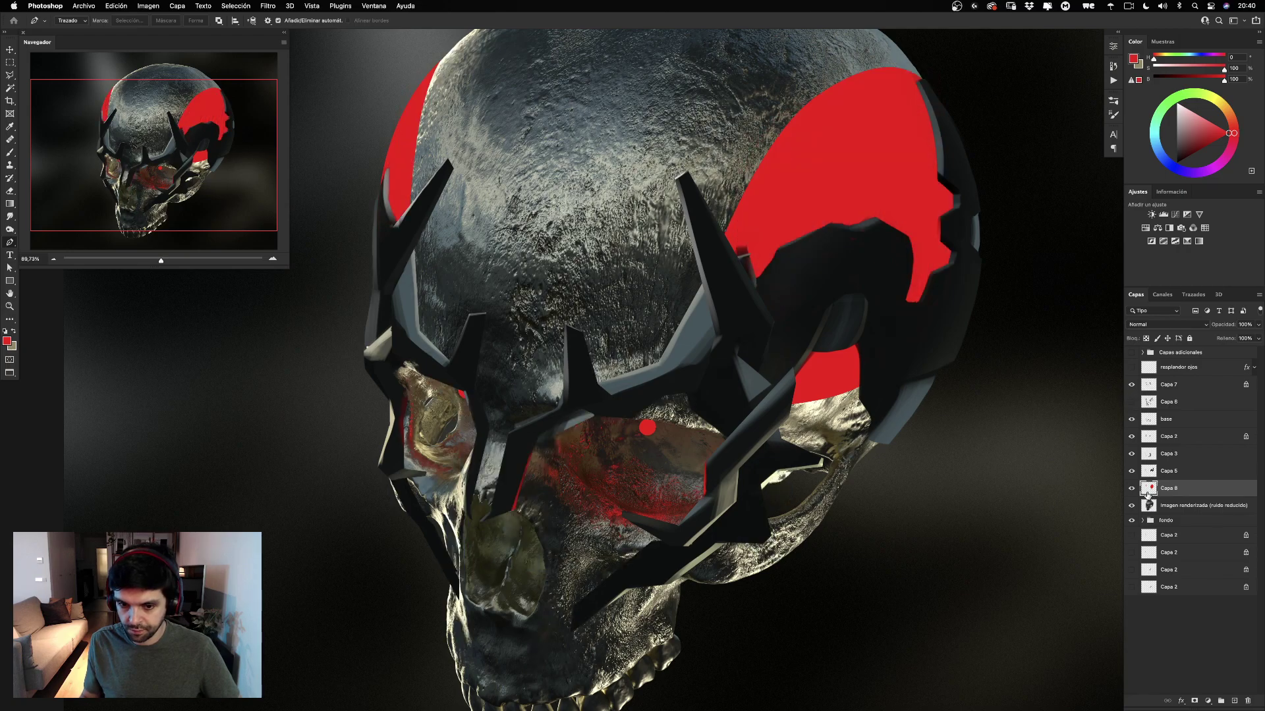
left_click(1132, 488)
left_click(1131, 488)
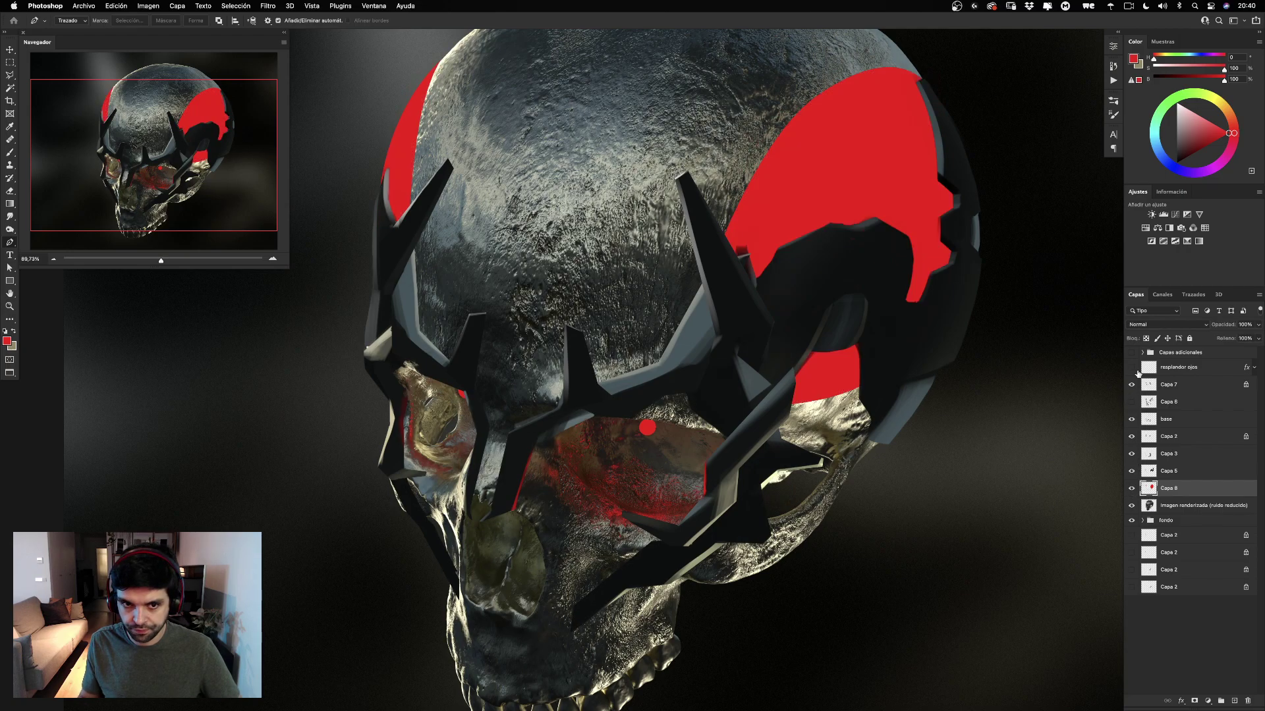
Set the red panel layer's blend mode to Subexponer color and its opacity to 50%.
left_click(1173, 326)
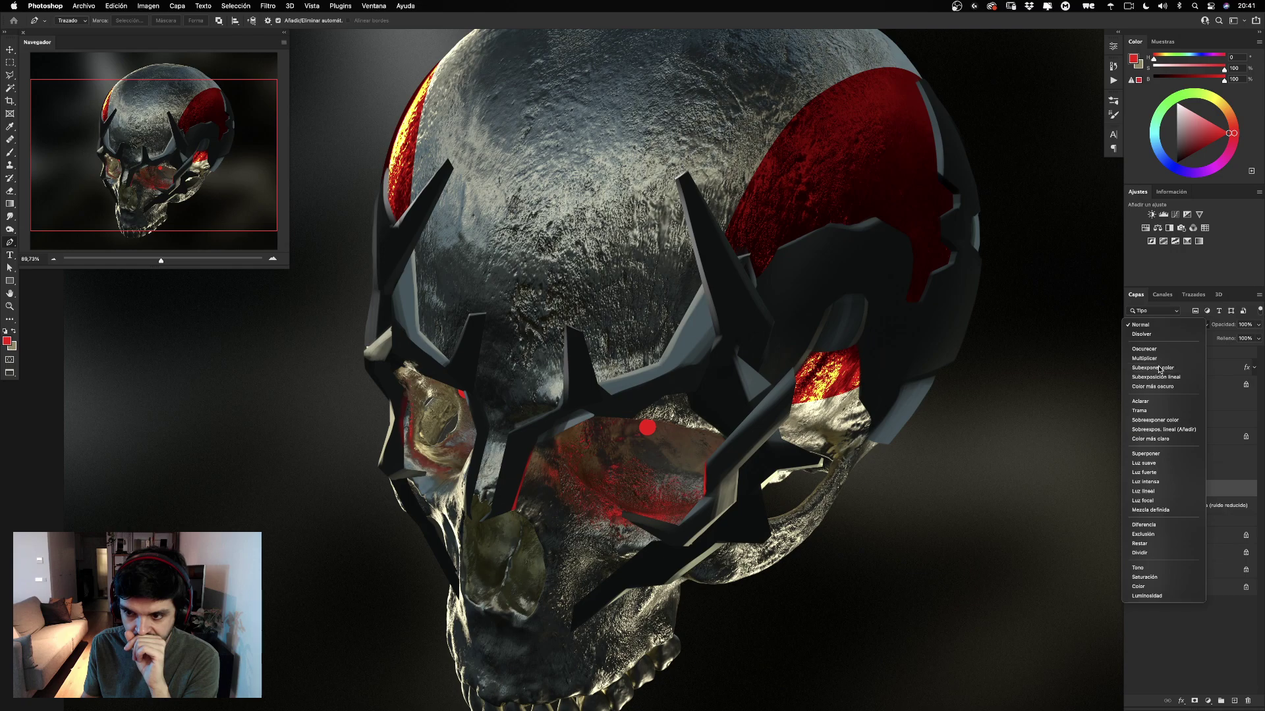
left_click(1159, 368)
left_click_drag(1218, 324, 1198, 328)
left_click(1221, 324)
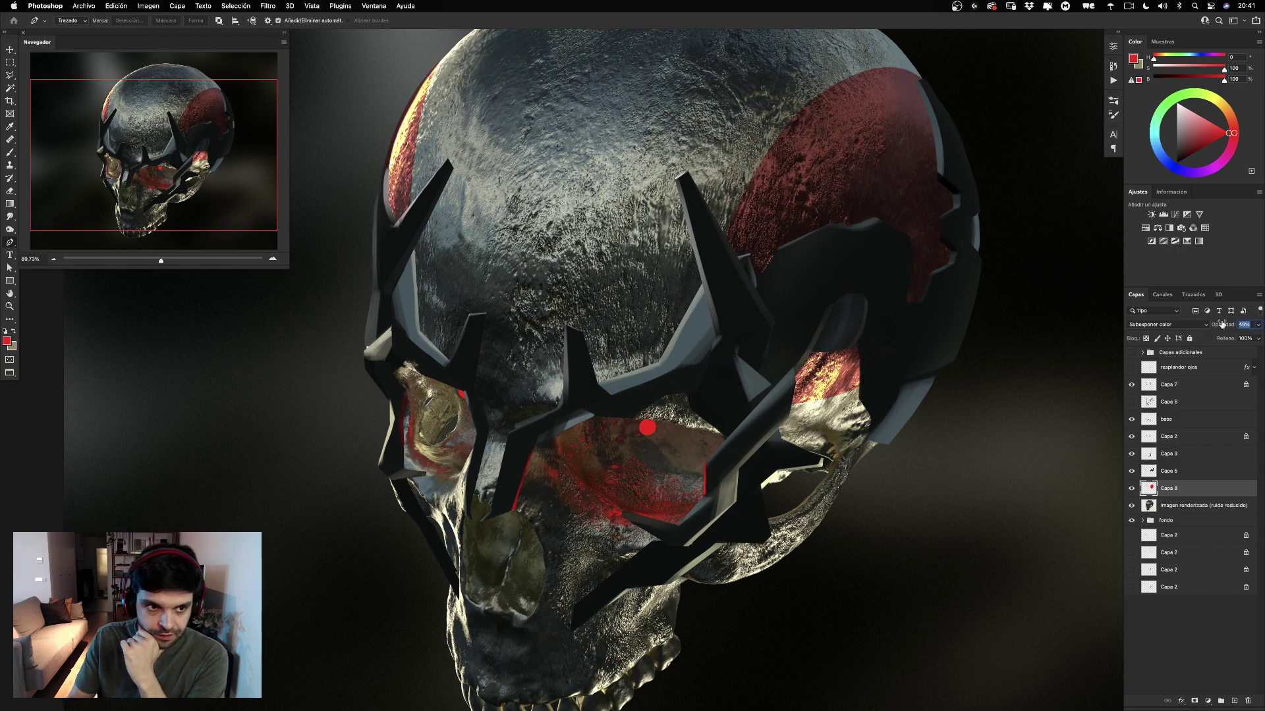
type("50")
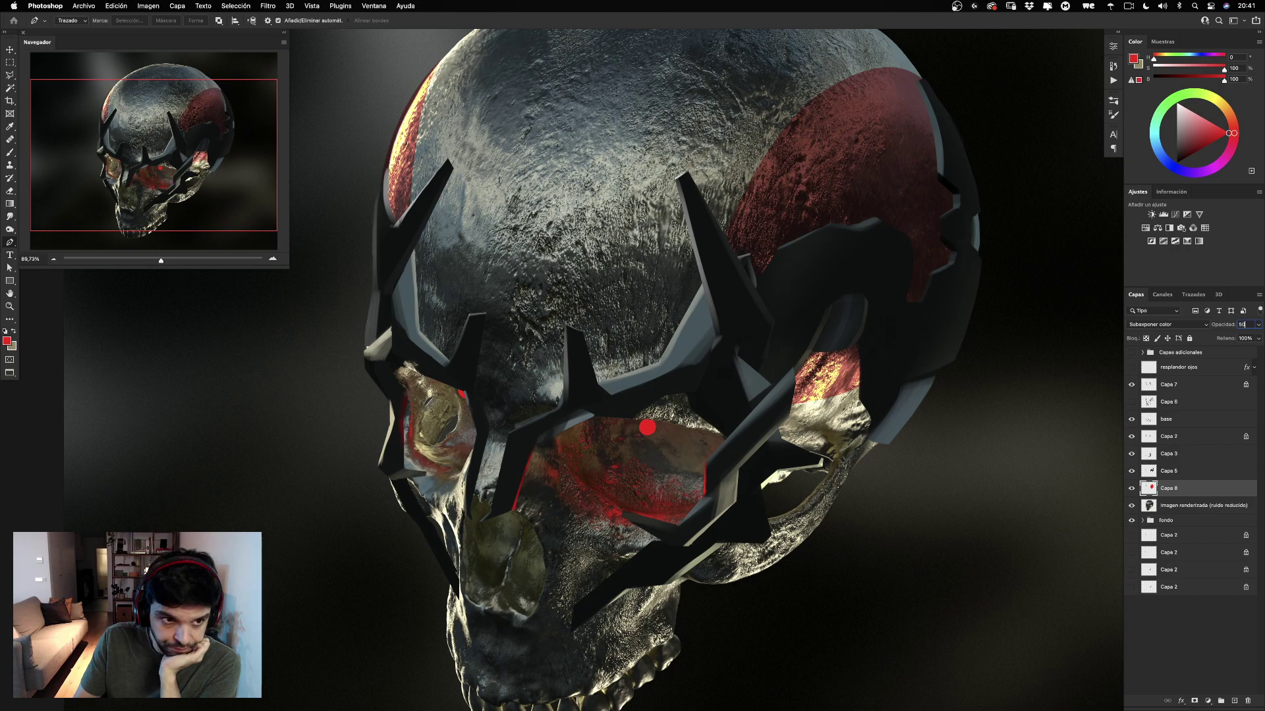
key("Return")
Add an empty layer and merge it with the red panel layer, keeping the Subexponer color blend mode at 100% opacity.
left_click_drag(659, 237, 639, 346)
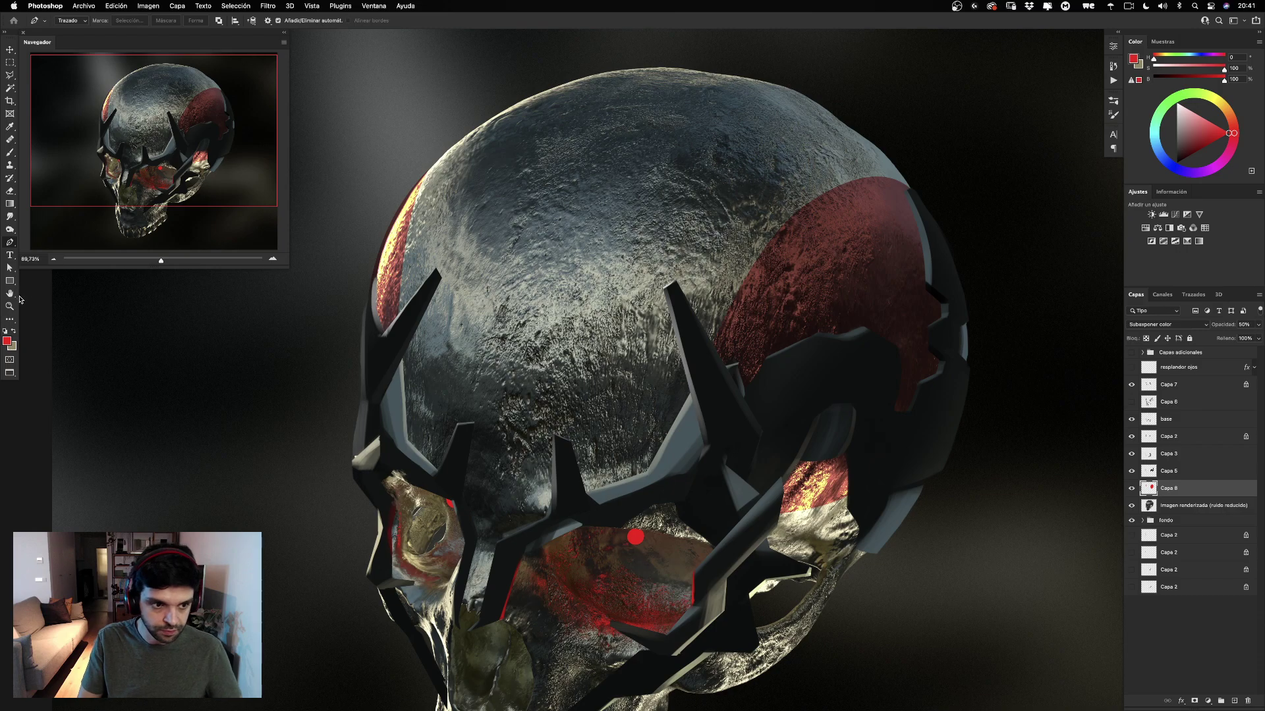
key("z")
left_click_drag(838, 426, 780, 342)
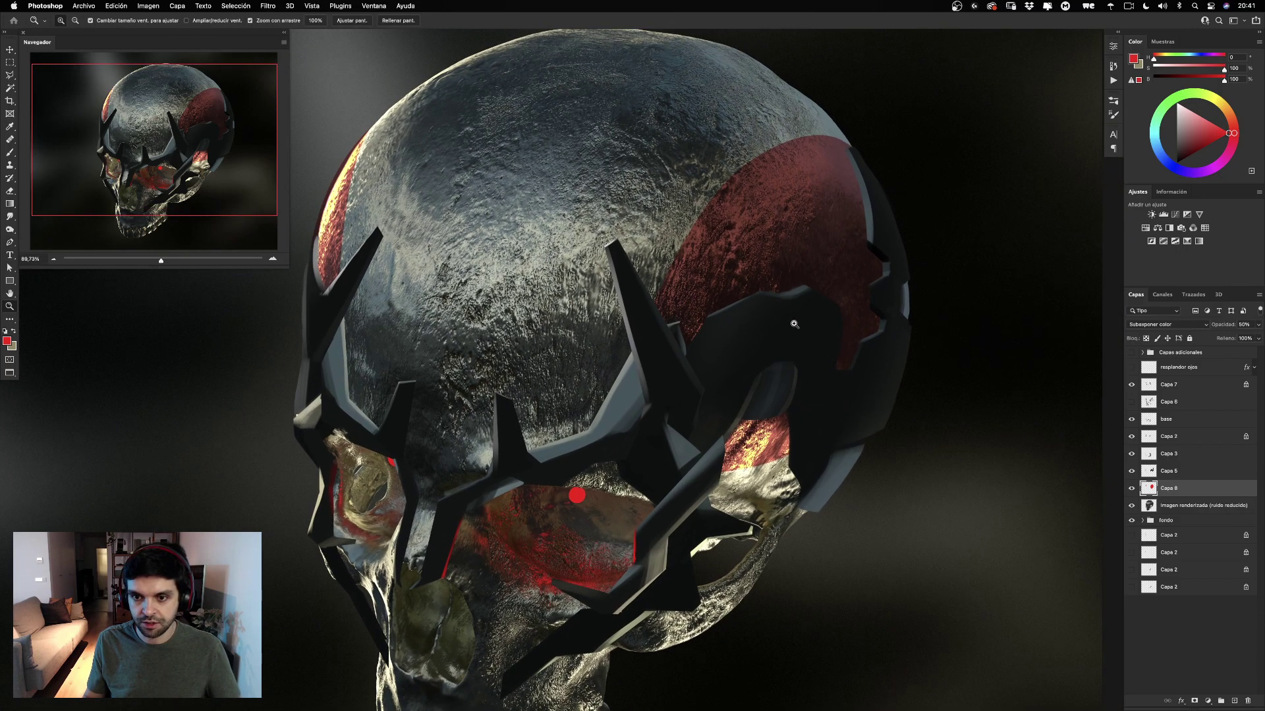
left_click_drag(764, 274, 780, 325)
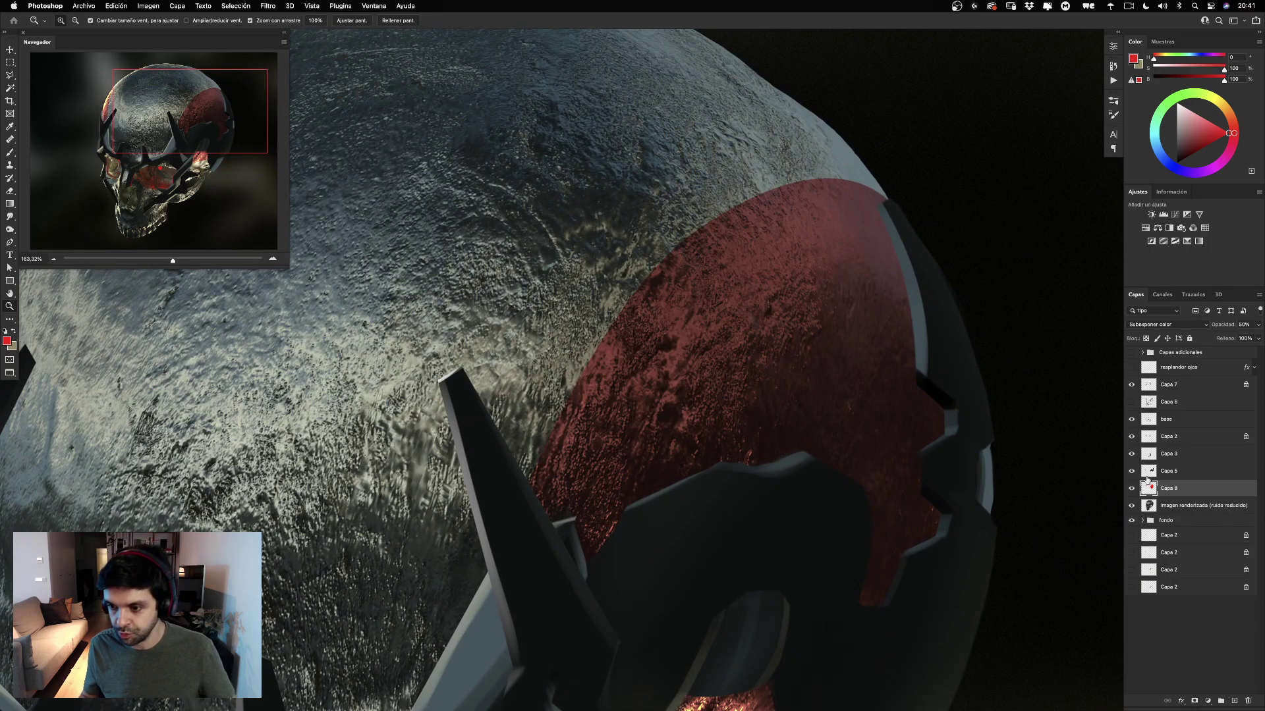
left_click(1232, 700)
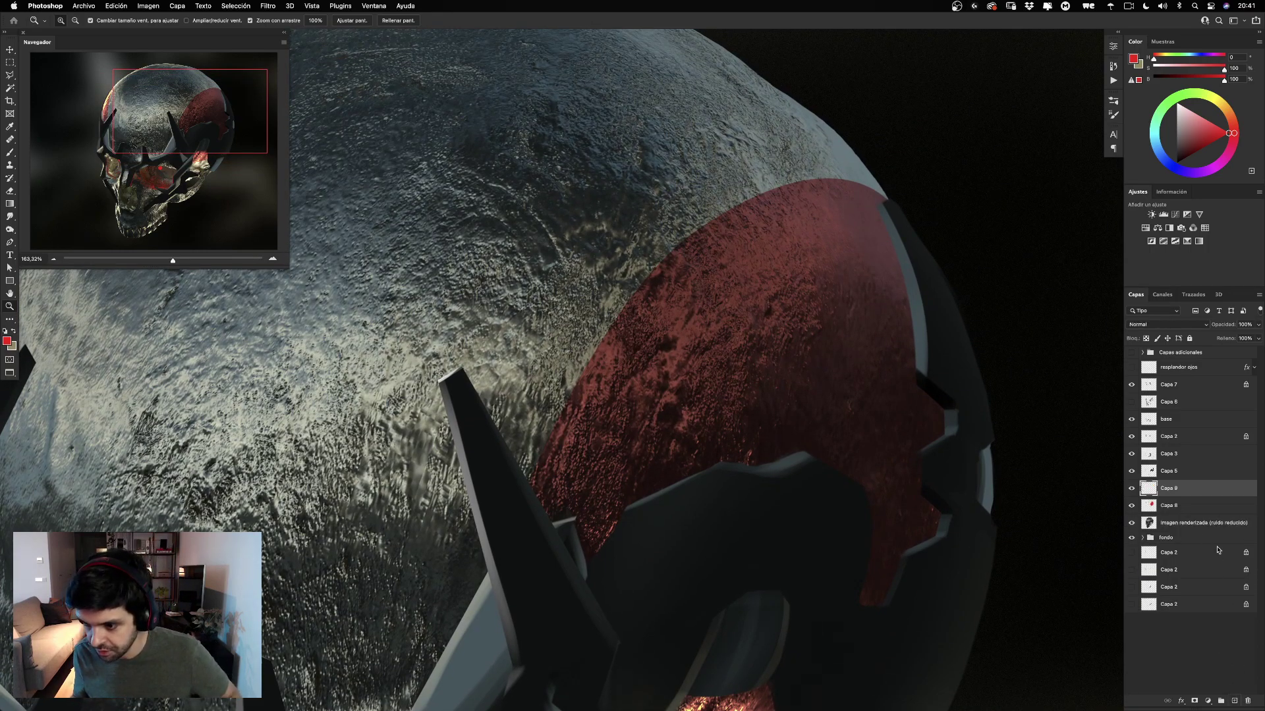
left_click(1181, 506, "shift")
key("super+e")
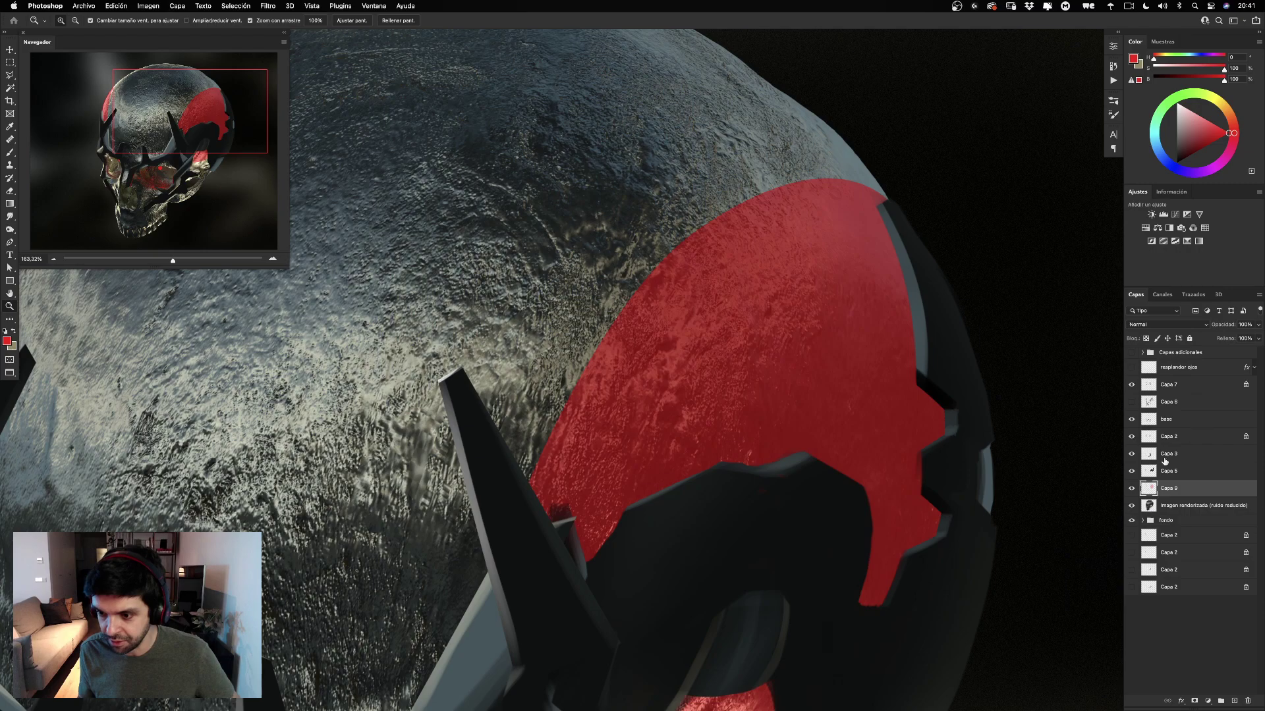
key("super+z")
key("super+shift+z")
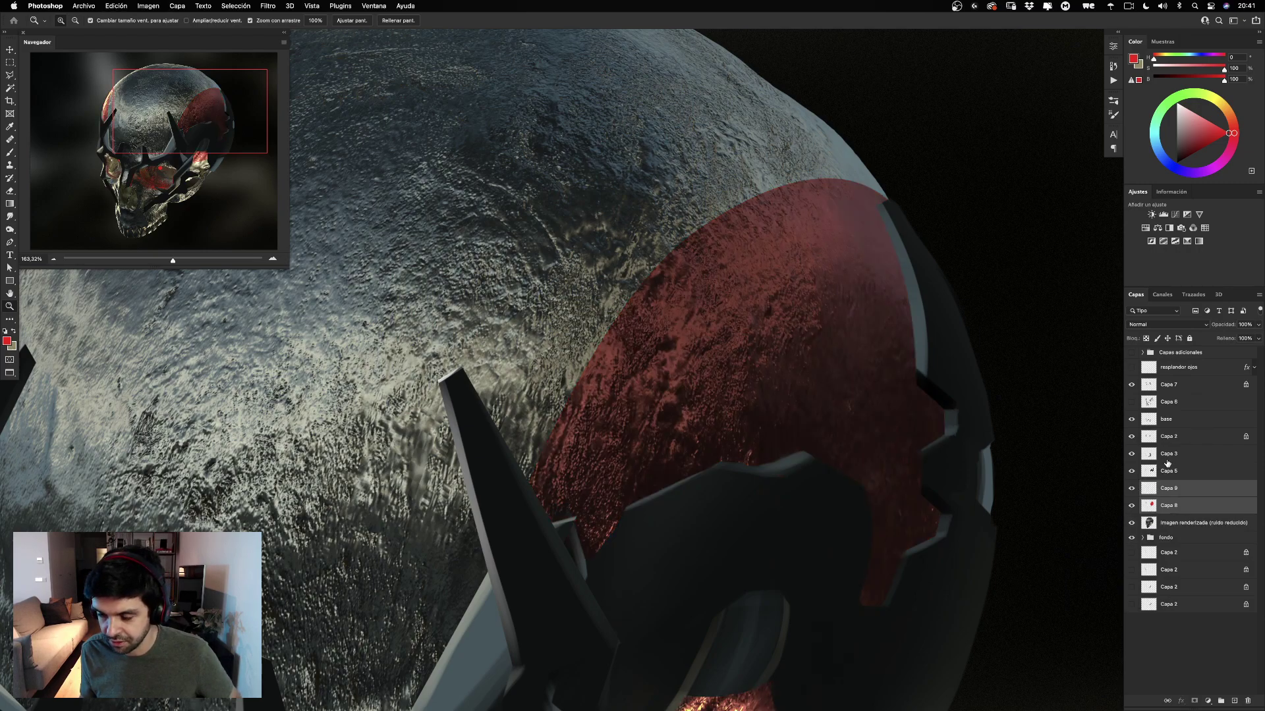
key("super+e")
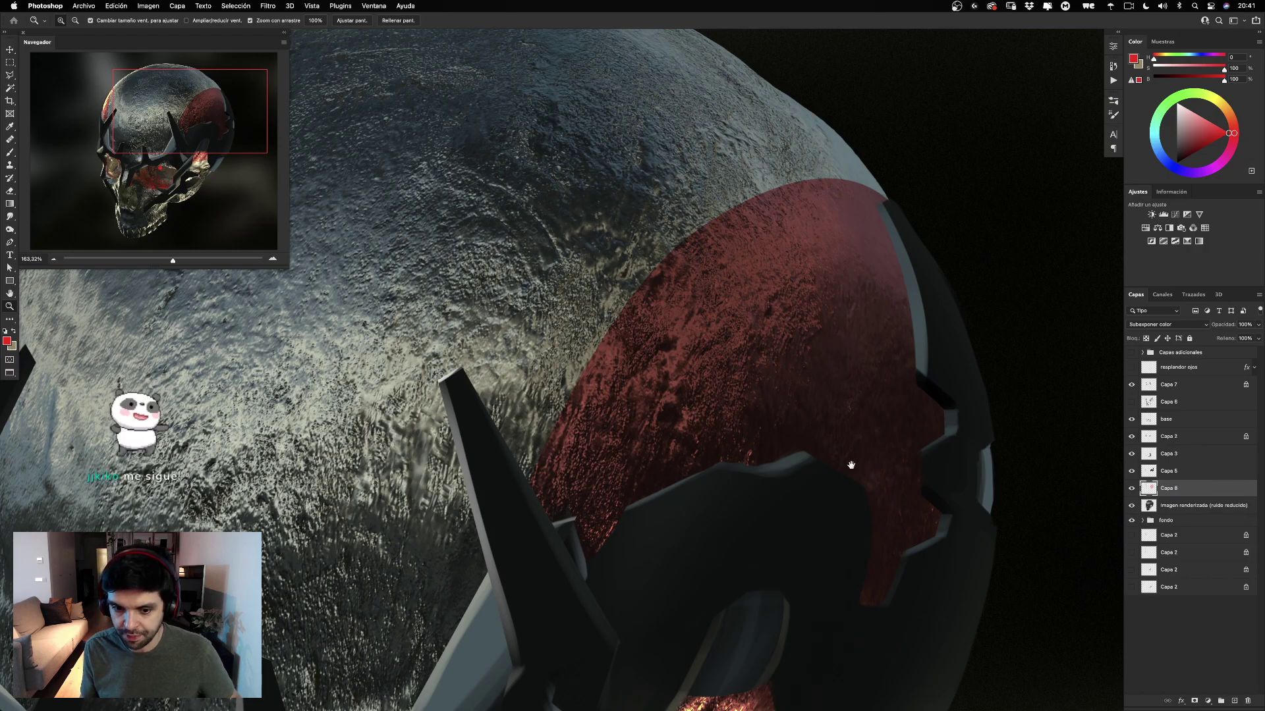
Examine the textured red temple panels and the surrounding armour, both up close and across the whole skull.
left_click_drag(849, 460, 840, 409)
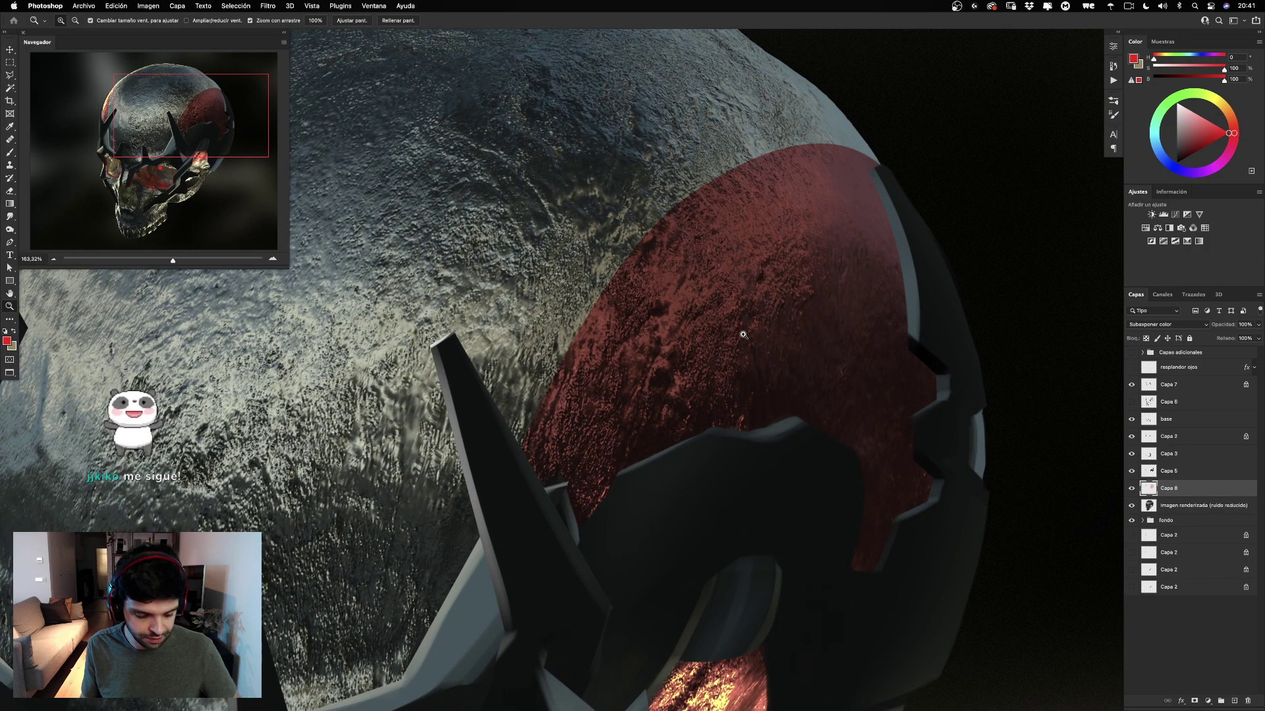
key("b")
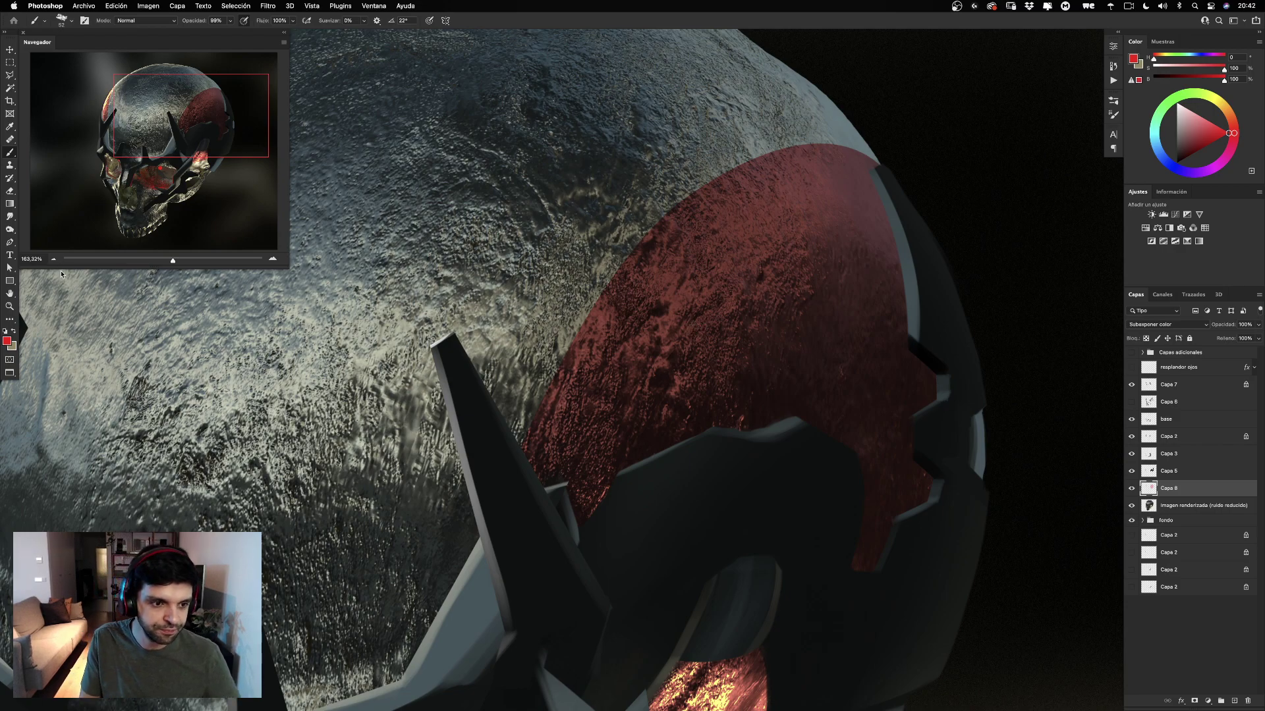
left_click(11, 307)
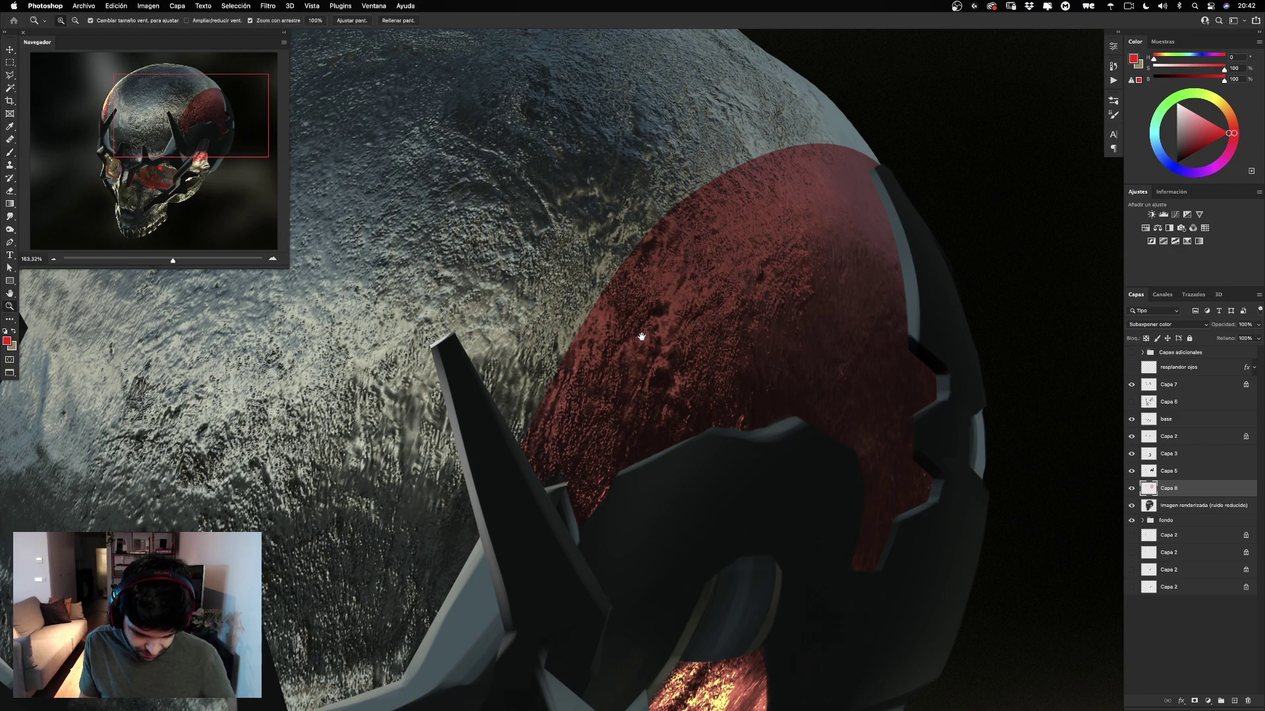
scroll(635, 339, "down", 3)
scroll(635, 339, "right", 3)
left_click_drag(640, 336, 612, 343)
left_click_drag(661, 429, 673, 432)
scroll(673, 432, "down", 2)
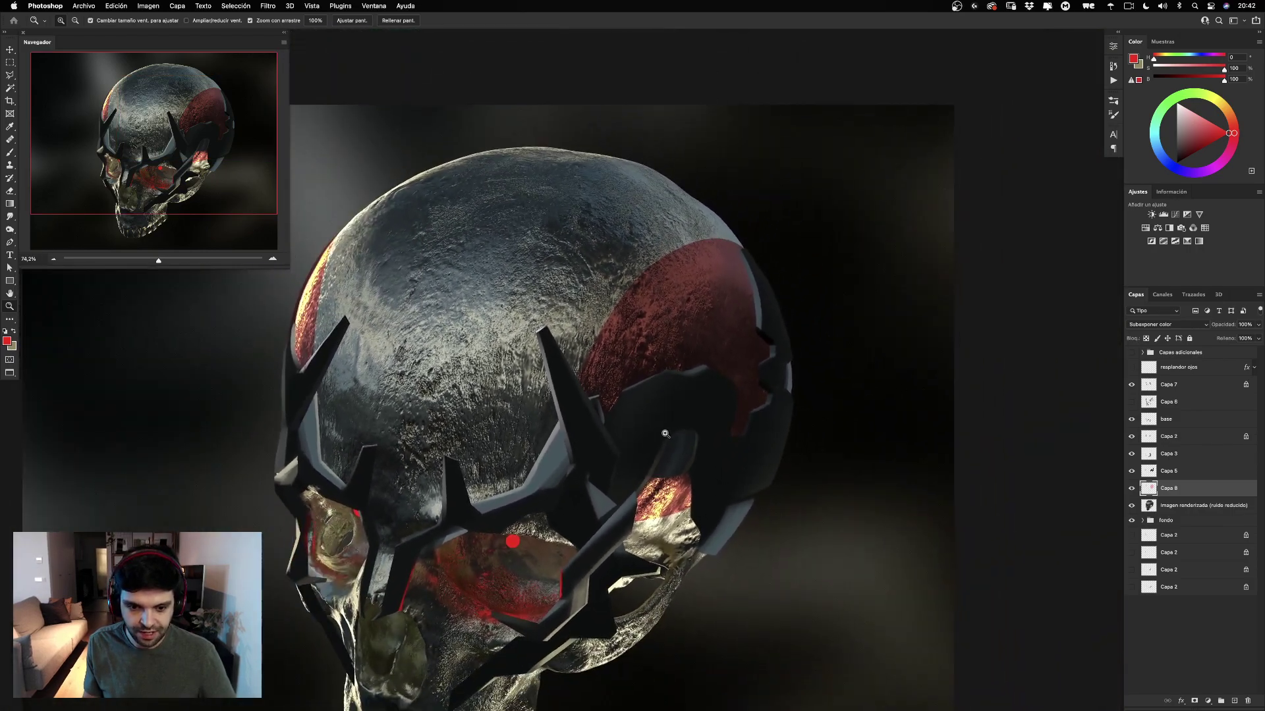
scroll(677, 435, "up", 5)
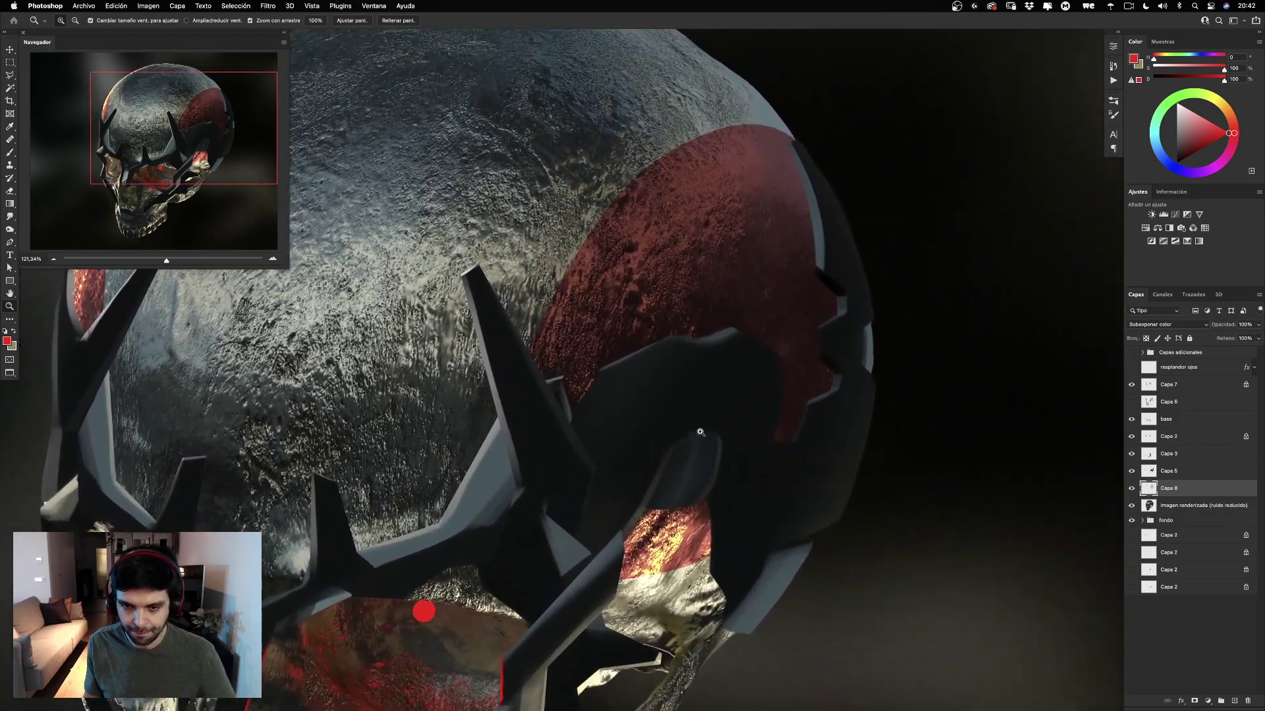
scroll(722, 365, "up", 3)
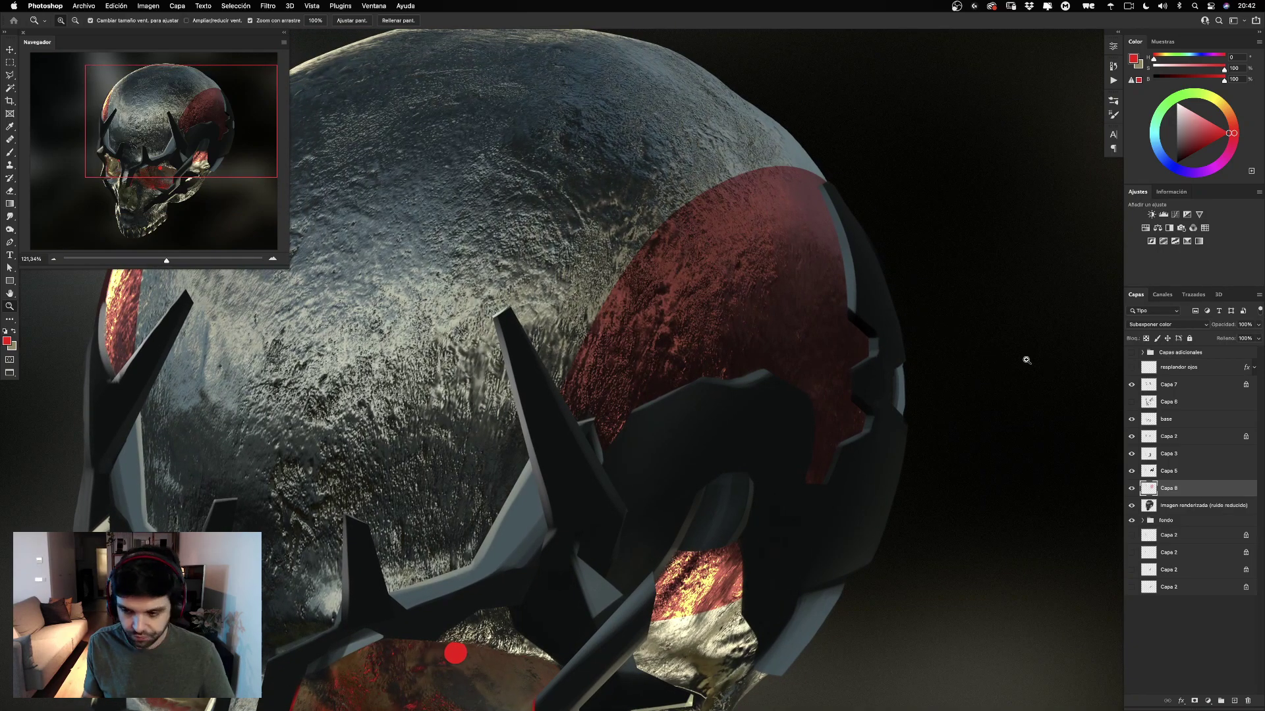
Add a Bisel y relieve effect to the red panel layer with a depth of 115% and a shadow opacity of 71%.
left_click(1181, 699)
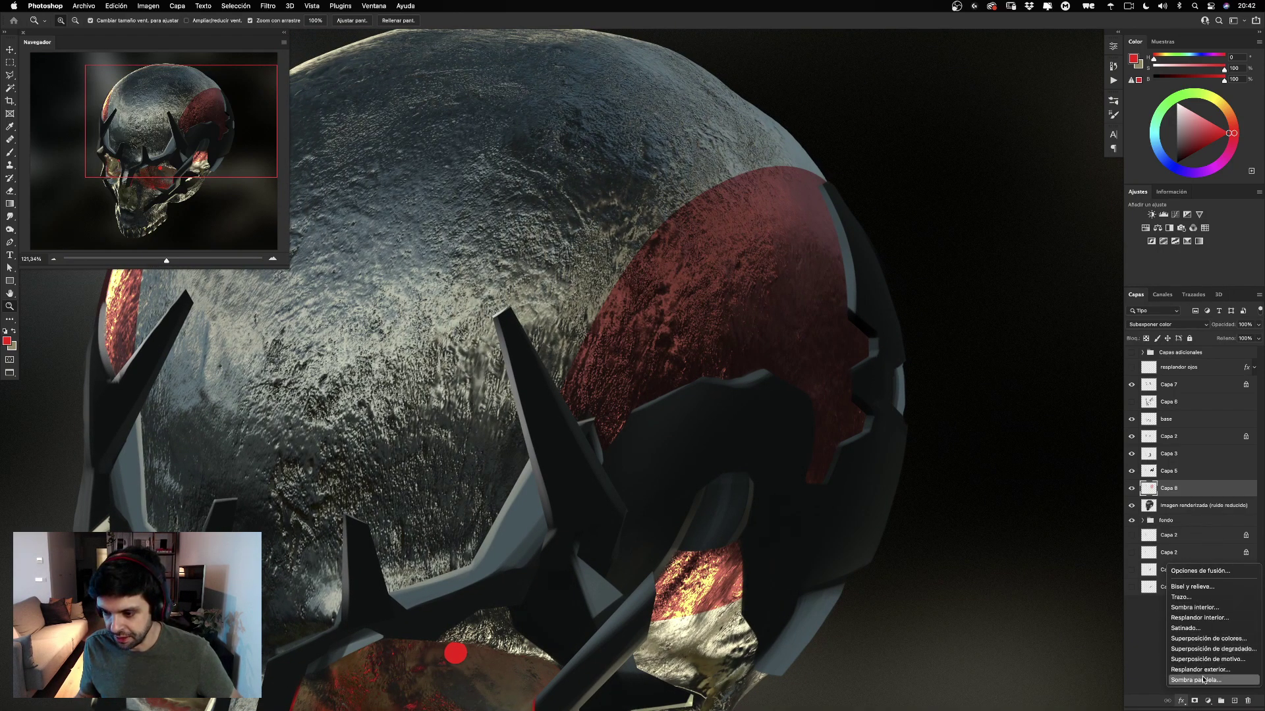
left_click(1206, 588)
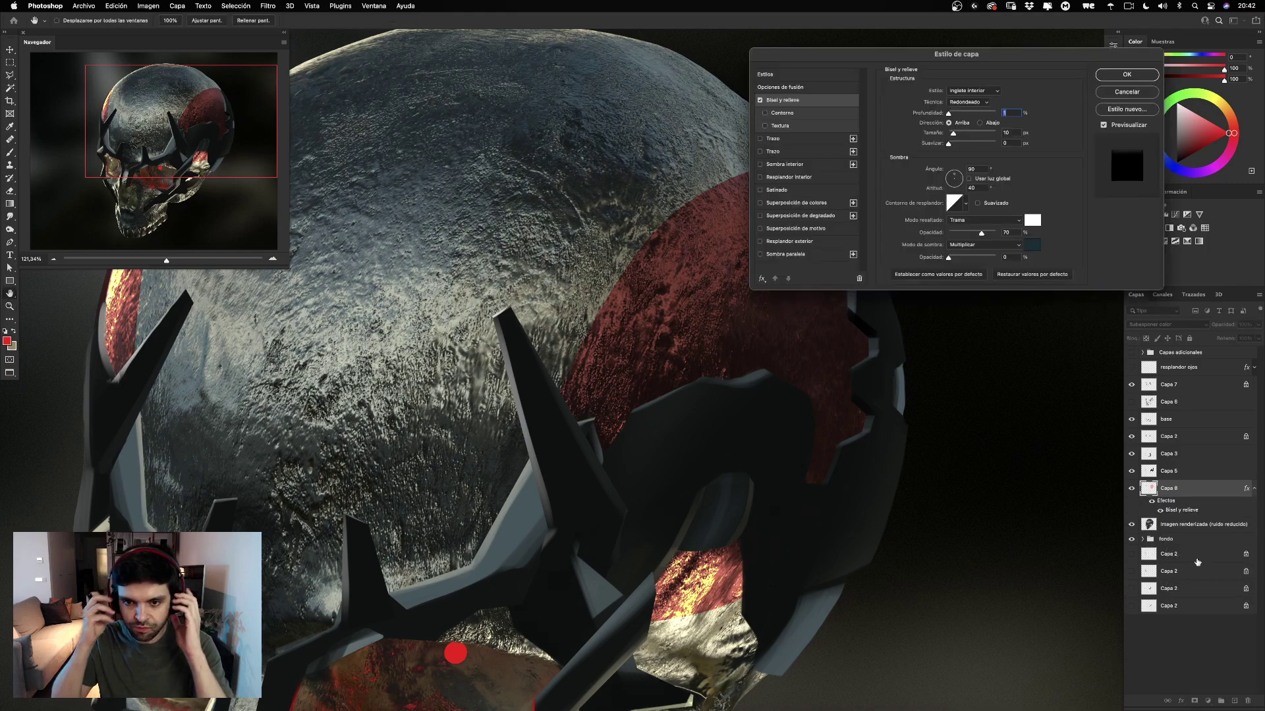
left_click_drag(998, 62, 1040, 269)
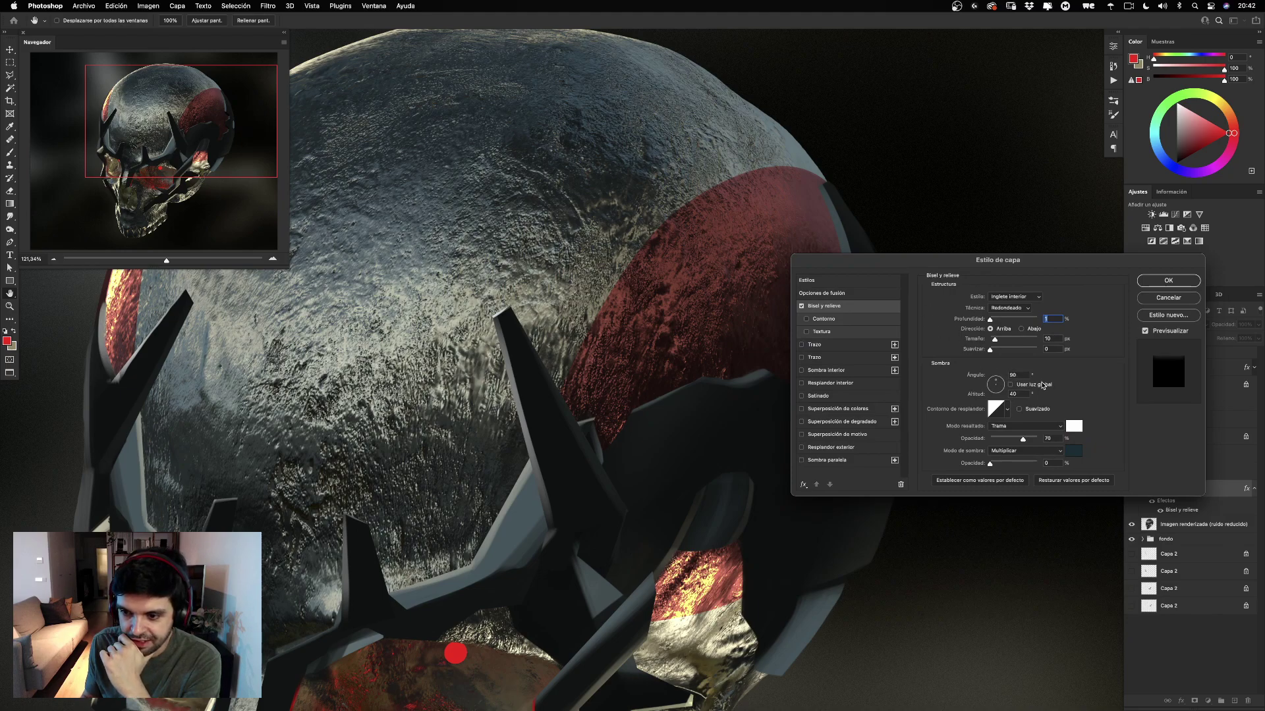
left_click(1022, 463)
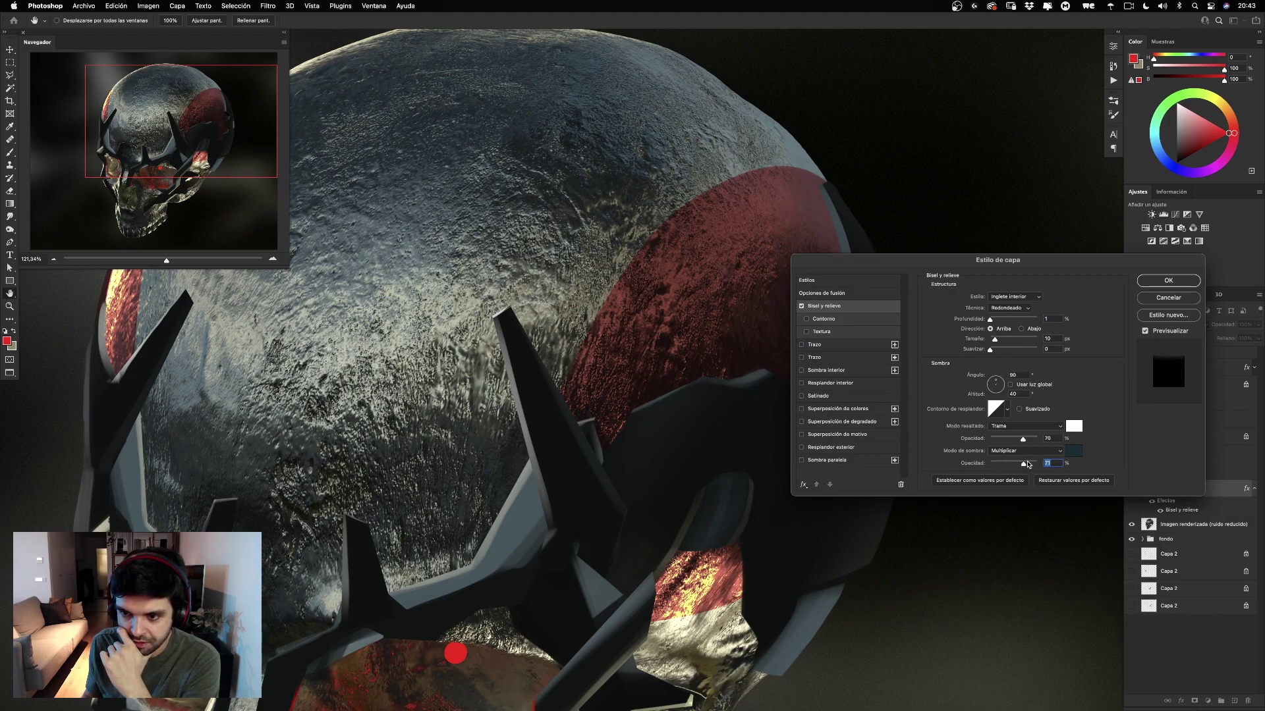
left_click(996, 321)
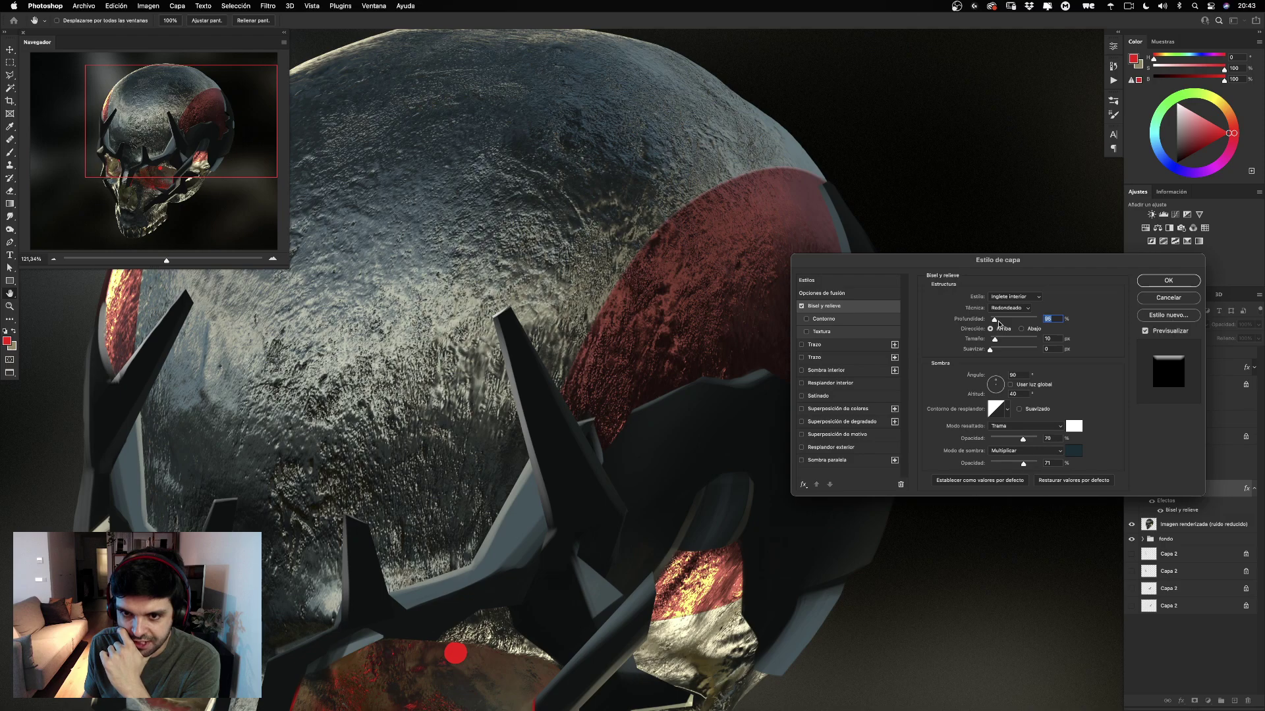
left_click_drag(995, 322, 996, 322)
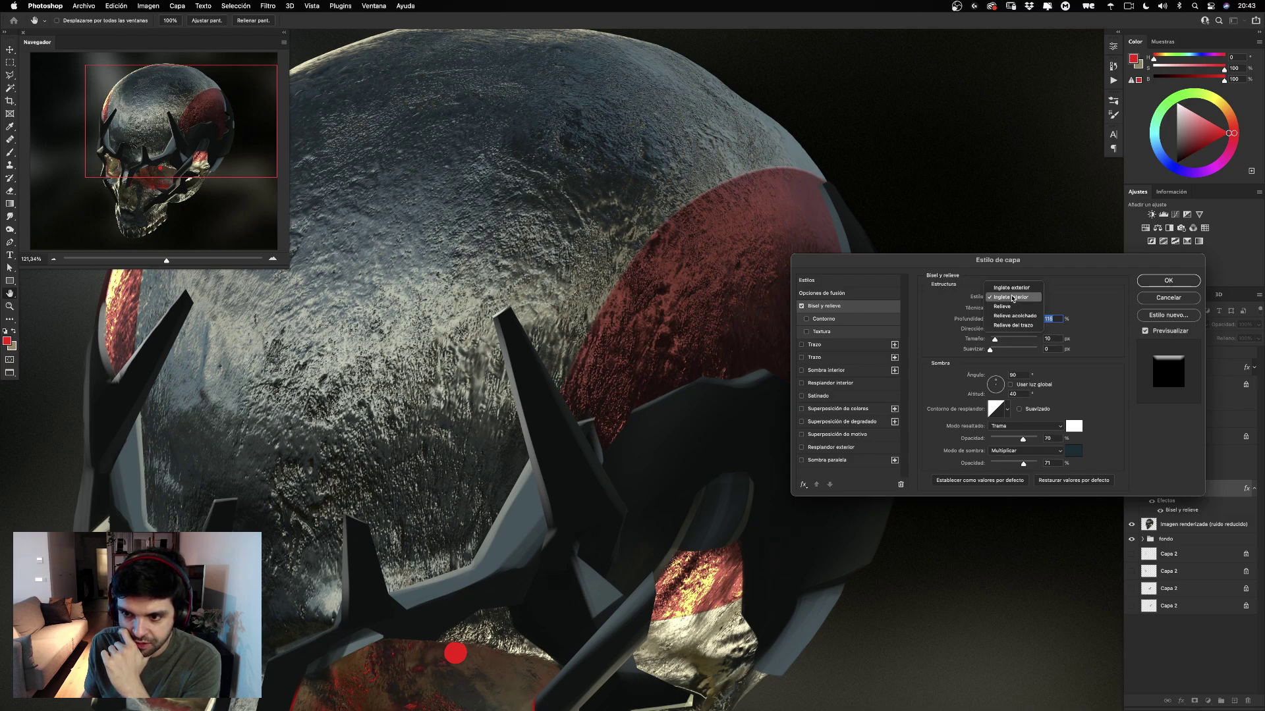
Set the bevel's technique to Cincel blando, its highlight opacity to 89% and its shadow opacity to 86%.
left_click(1009, 309)
left_click(1011, 319)
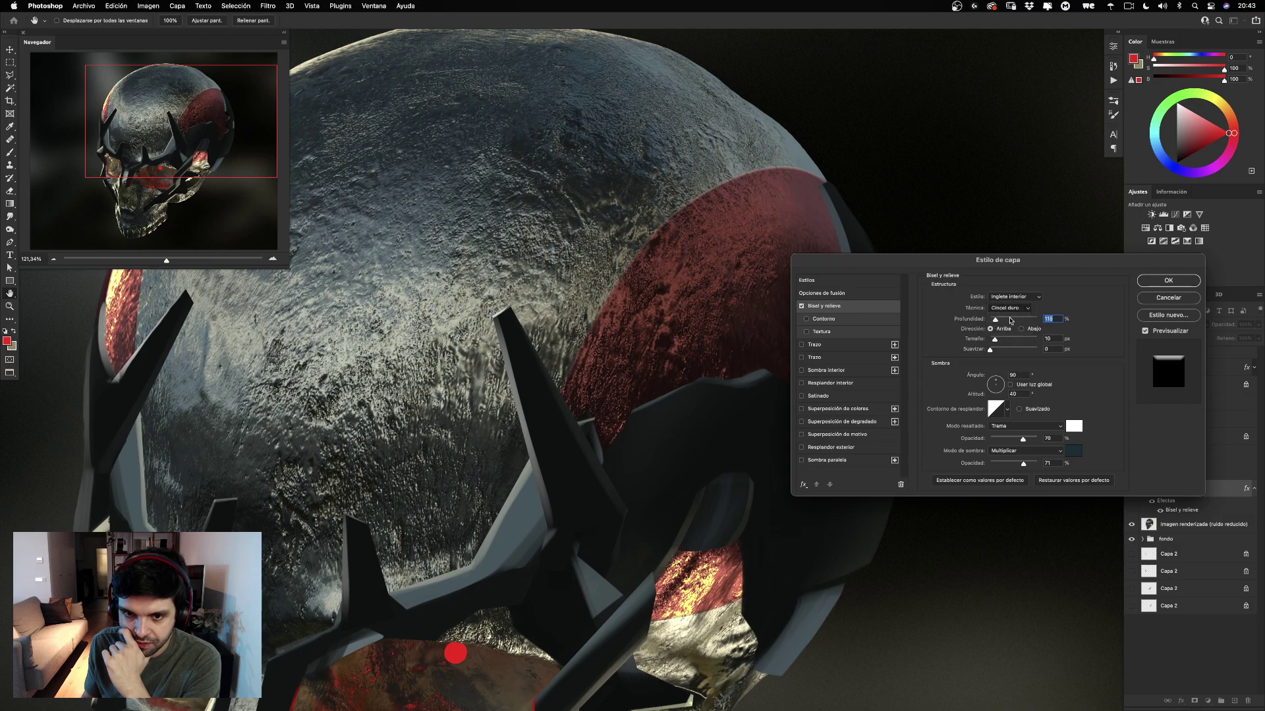
left_click(1013, 309)
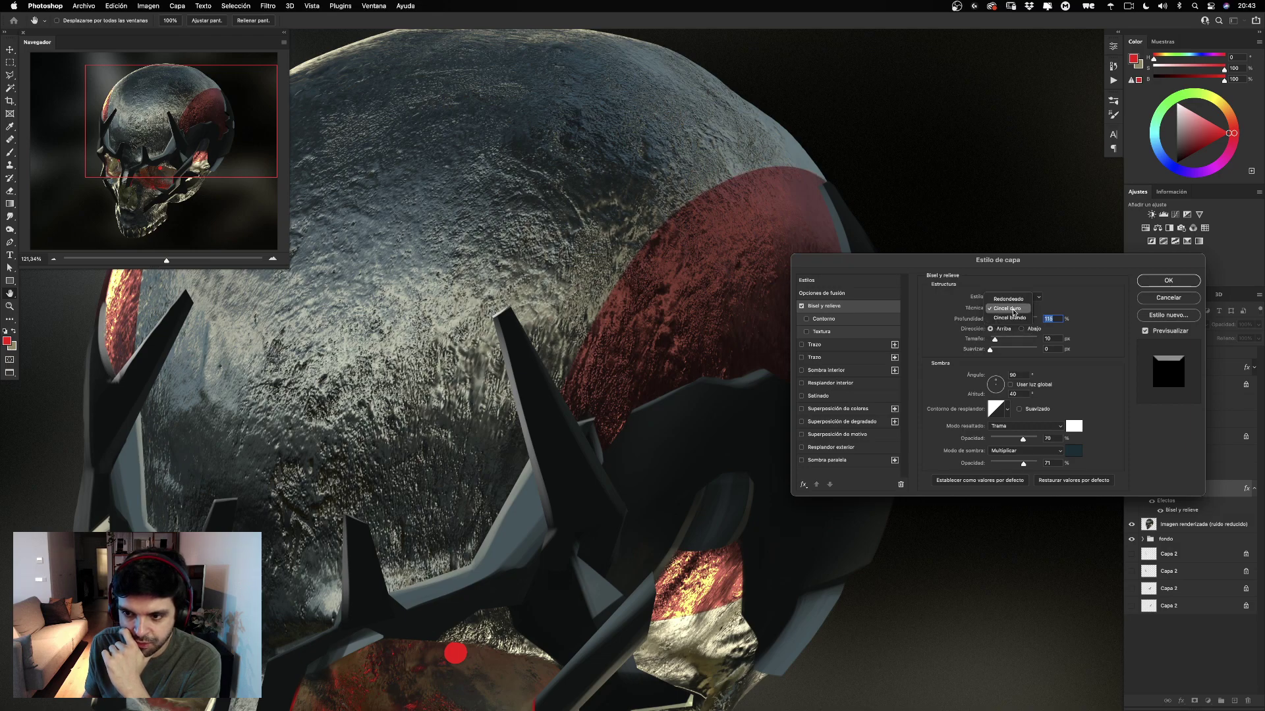
left_click(1010, 317)
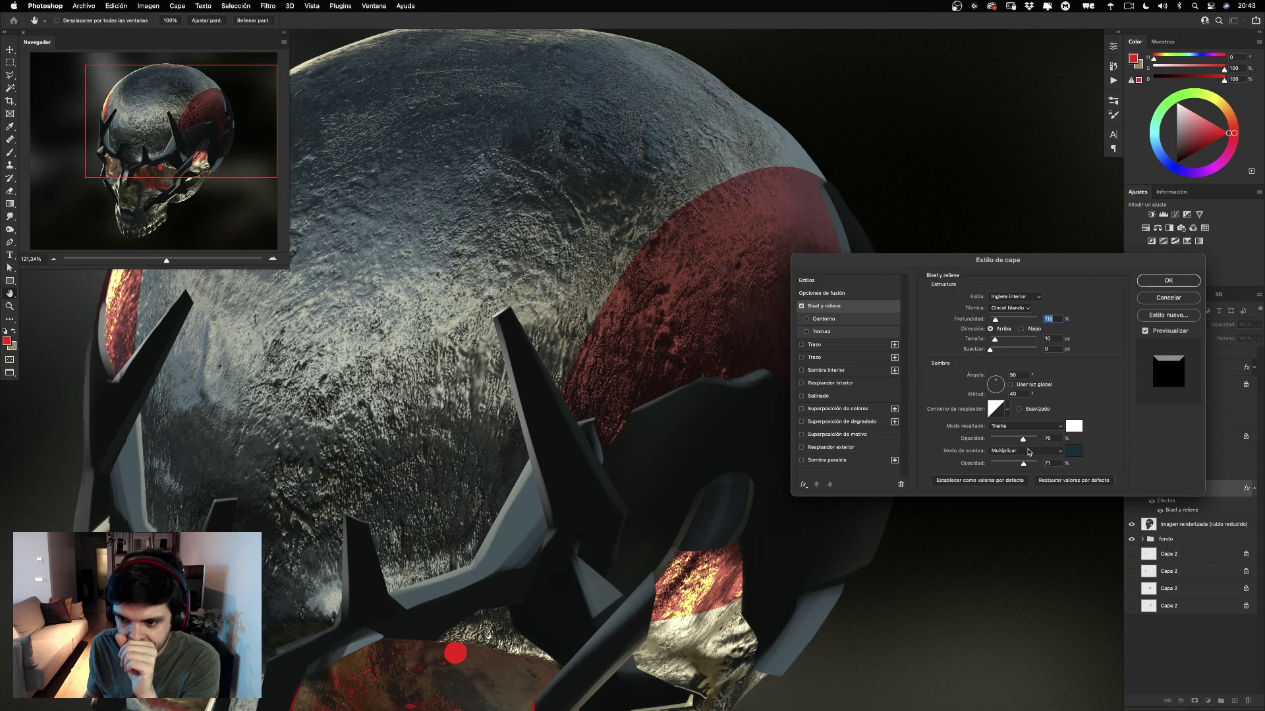
left_click_drag(1023, 438, 1031, 464)
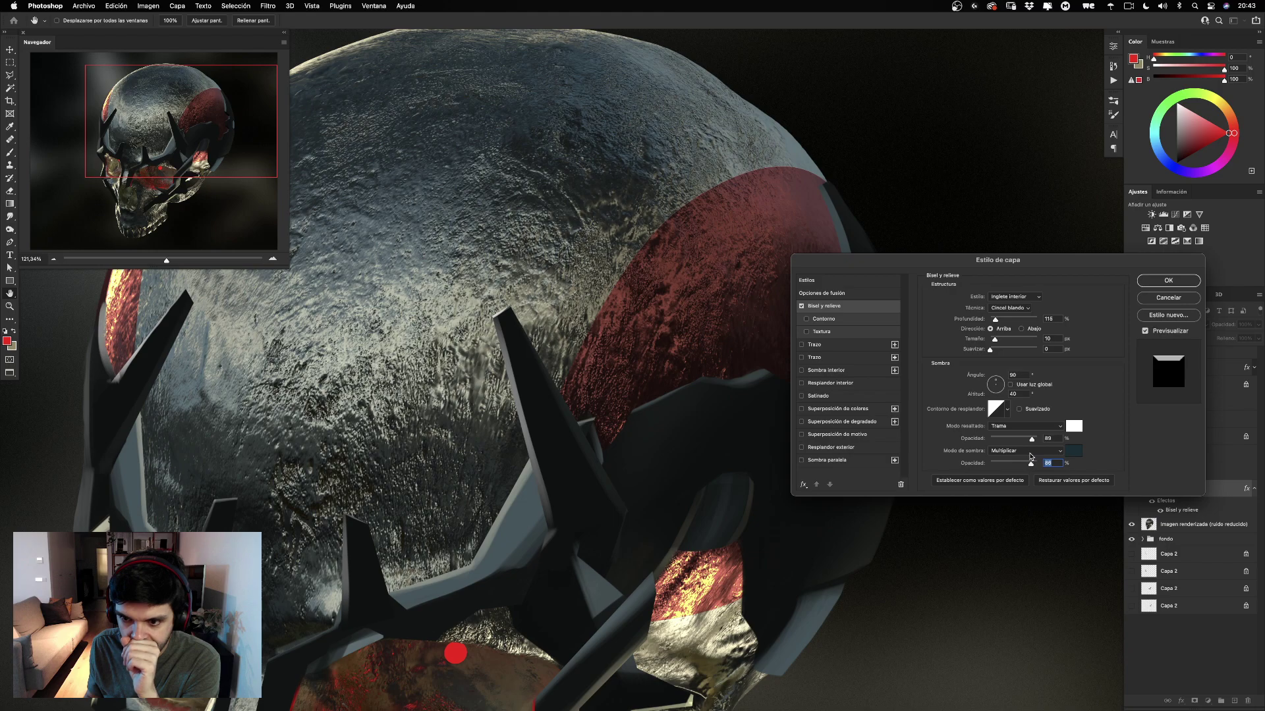
Enlarge the bevel, angle its light at an altitude of 37°, increase its depth to about 178%, and apply the effect.
left_click_drag(994, 339, 1018, 342)
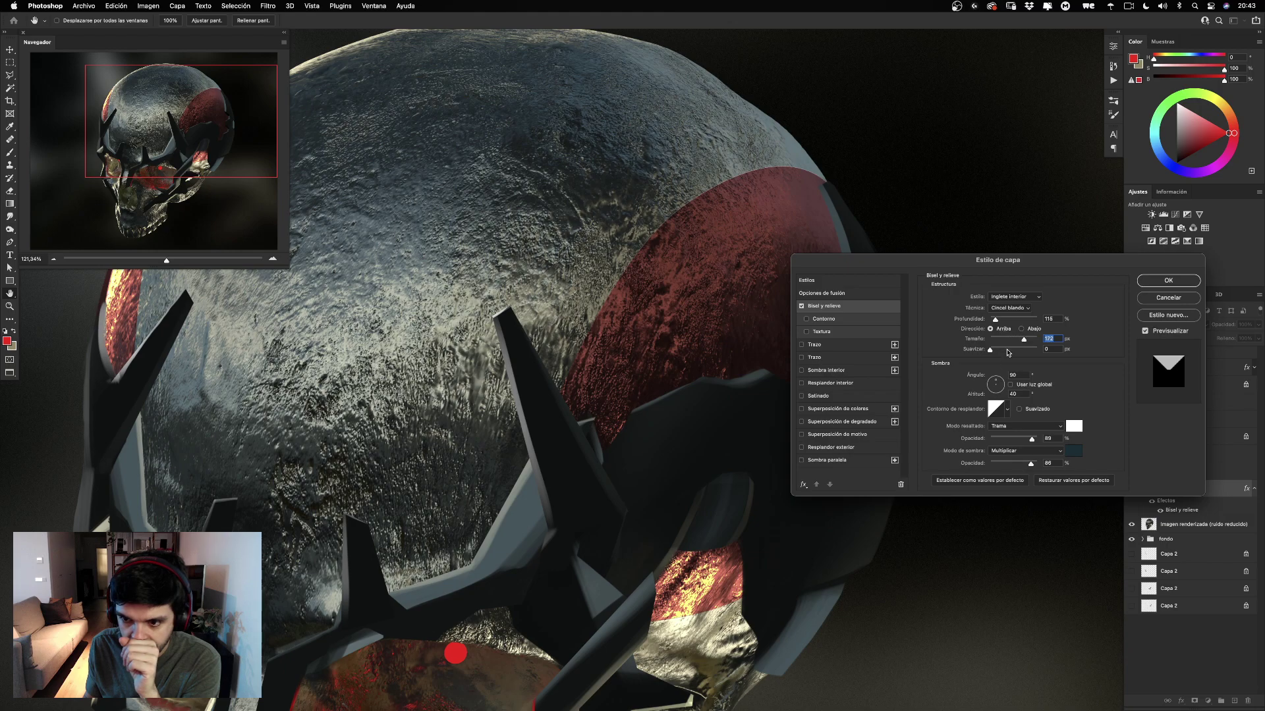
left_click_drag(994, 383, 992, 385)
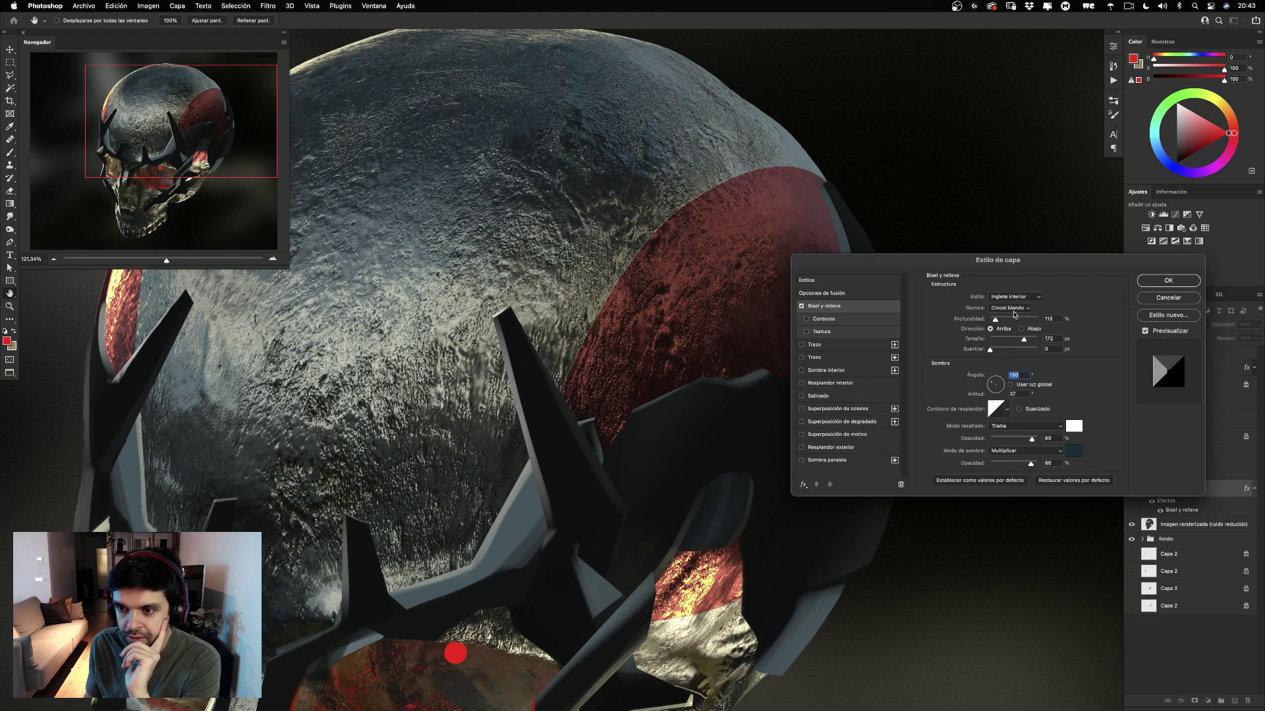
left_click_drag(995, 320, 1001, 323)
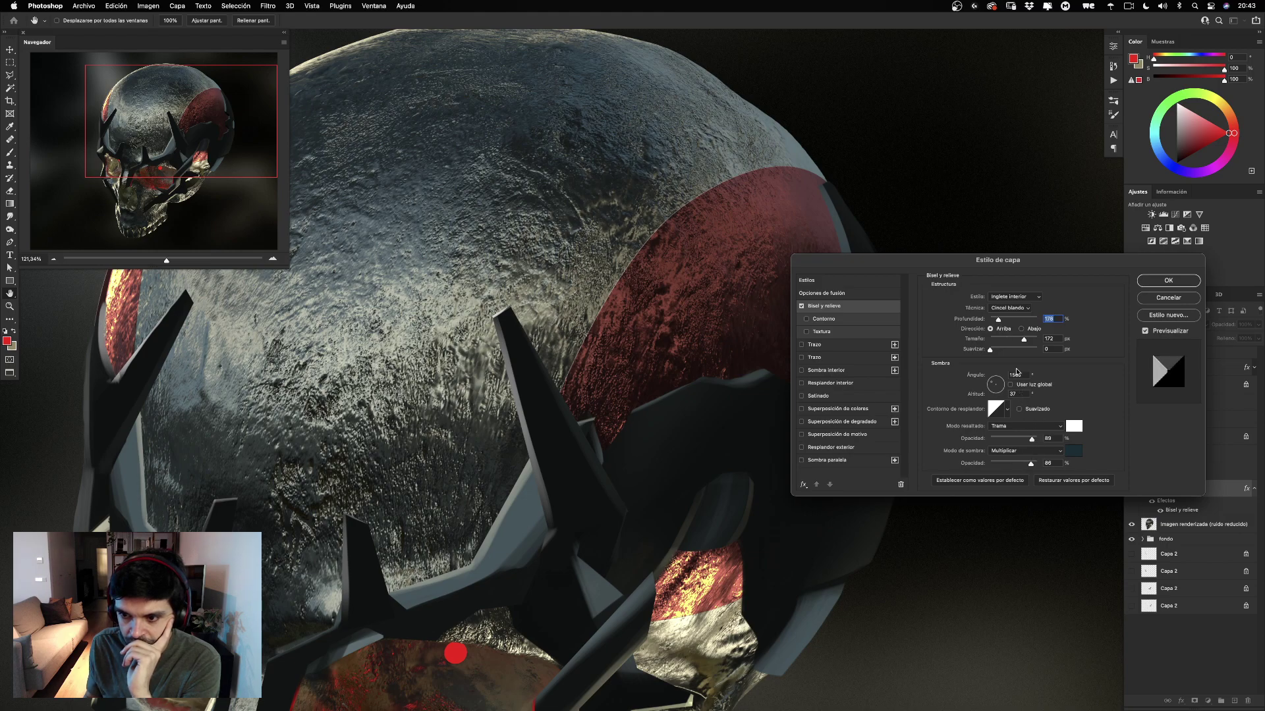
mouse_move(1024, 339)
left_mouse_down()
mouse_move(1033, 343)
mouse_move(1015, 346)
left_mouse_up()
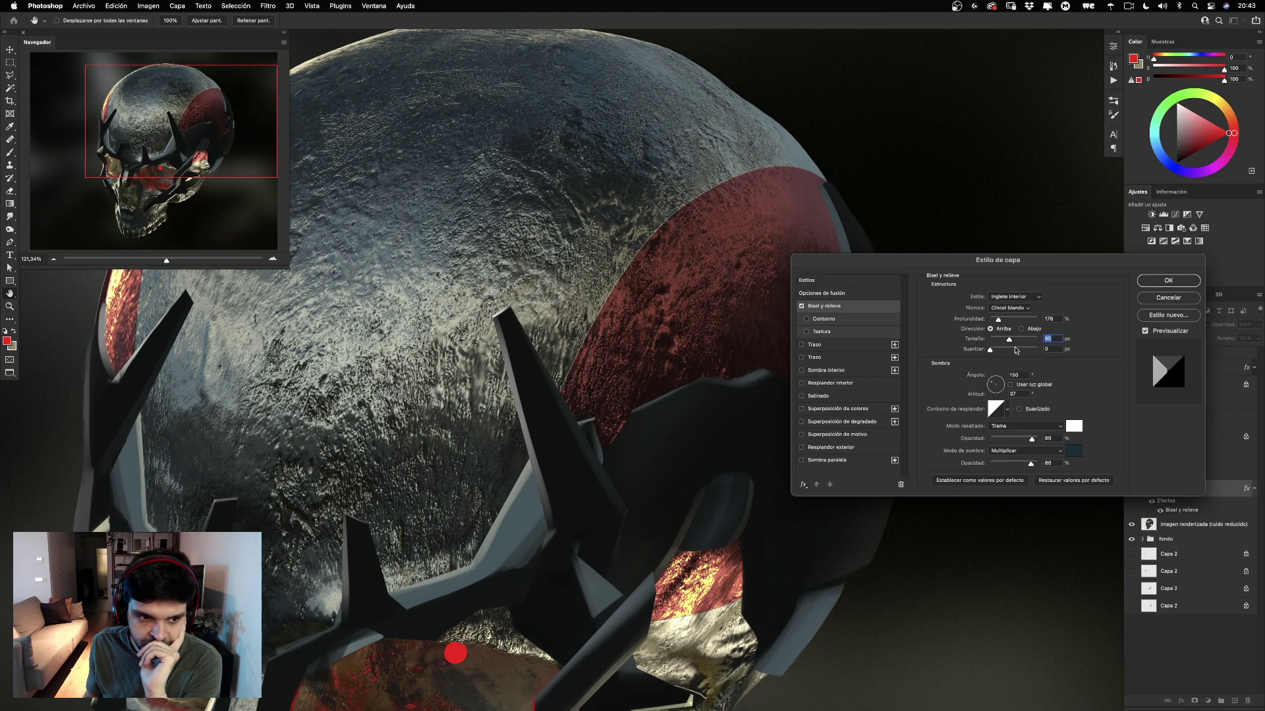
left_click_drag(388, 296, 451, 405)
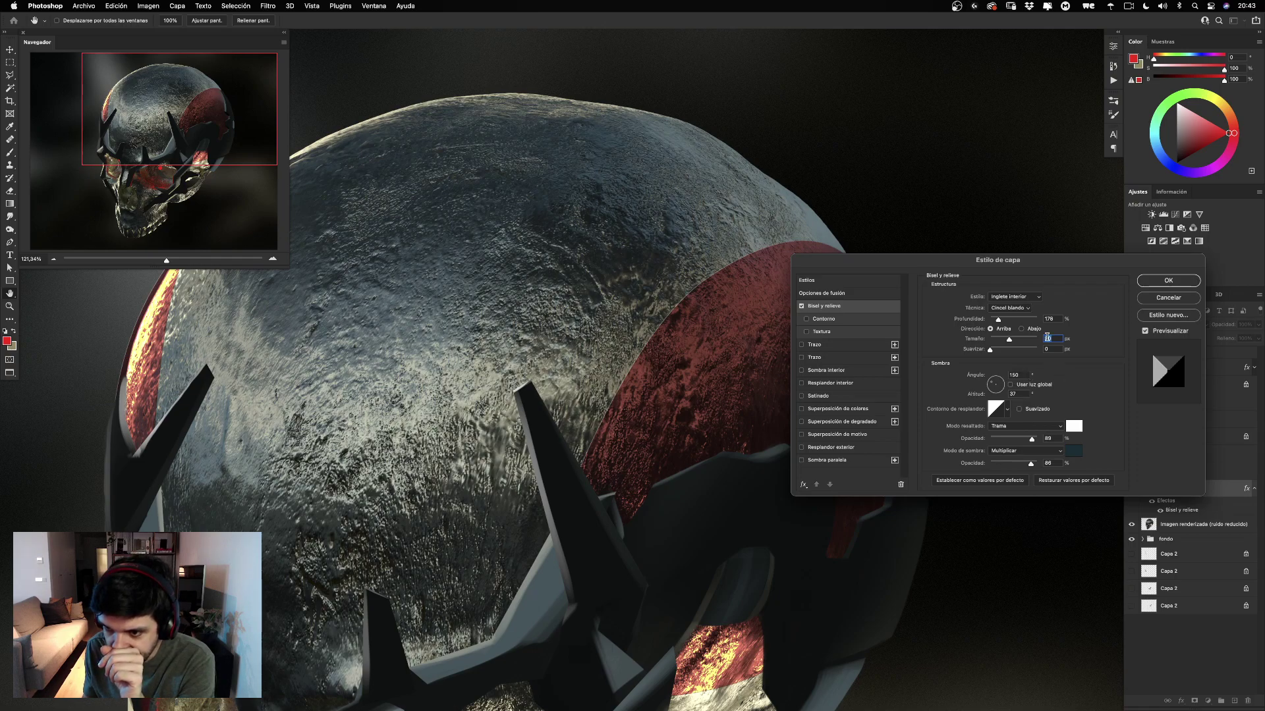
key("Return")
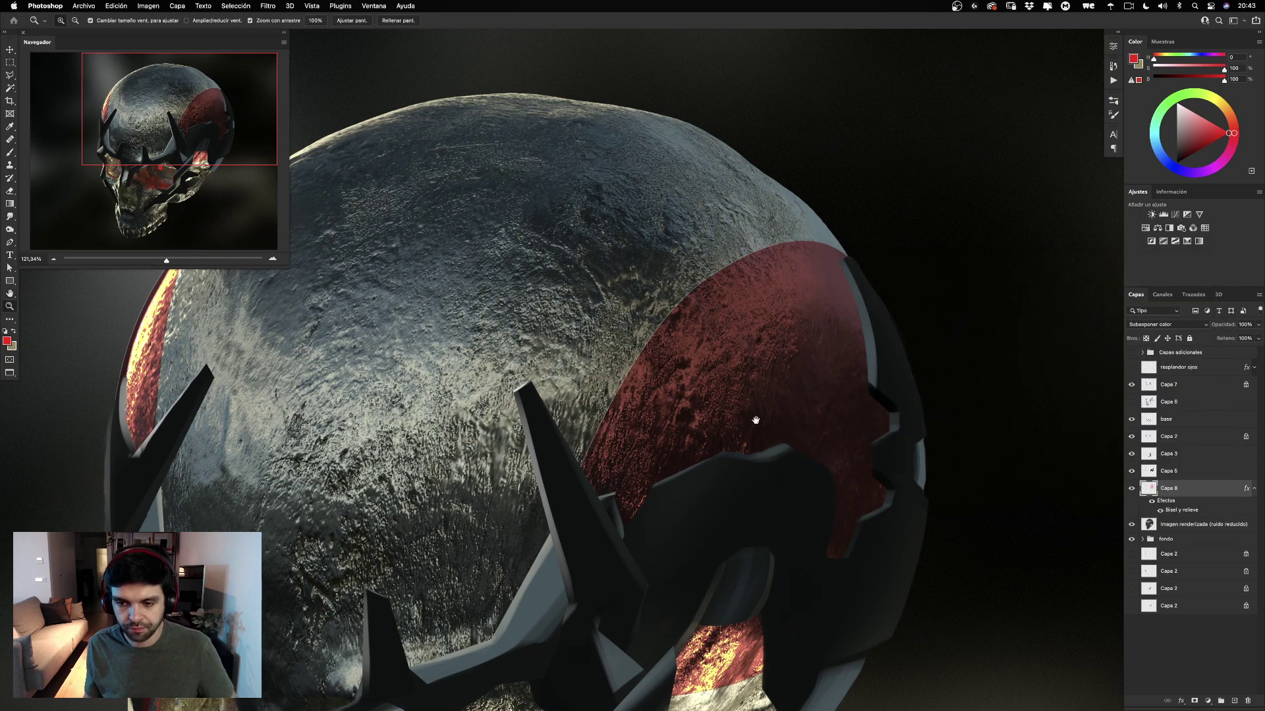
Convert the red panel layer's bevel effect into separate highlight and shadow layers.
left_click_drag(756, 420, 826, 320)
right_click(1191, 512)
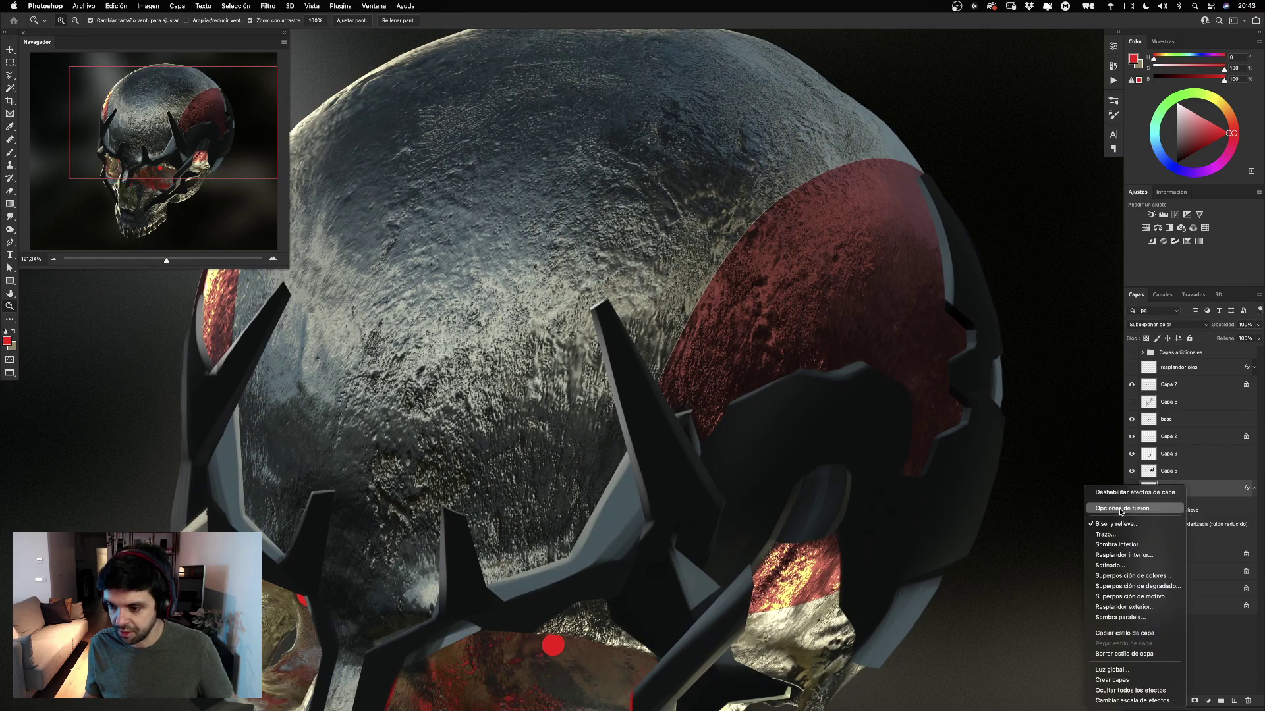
left_click(1143, 679)
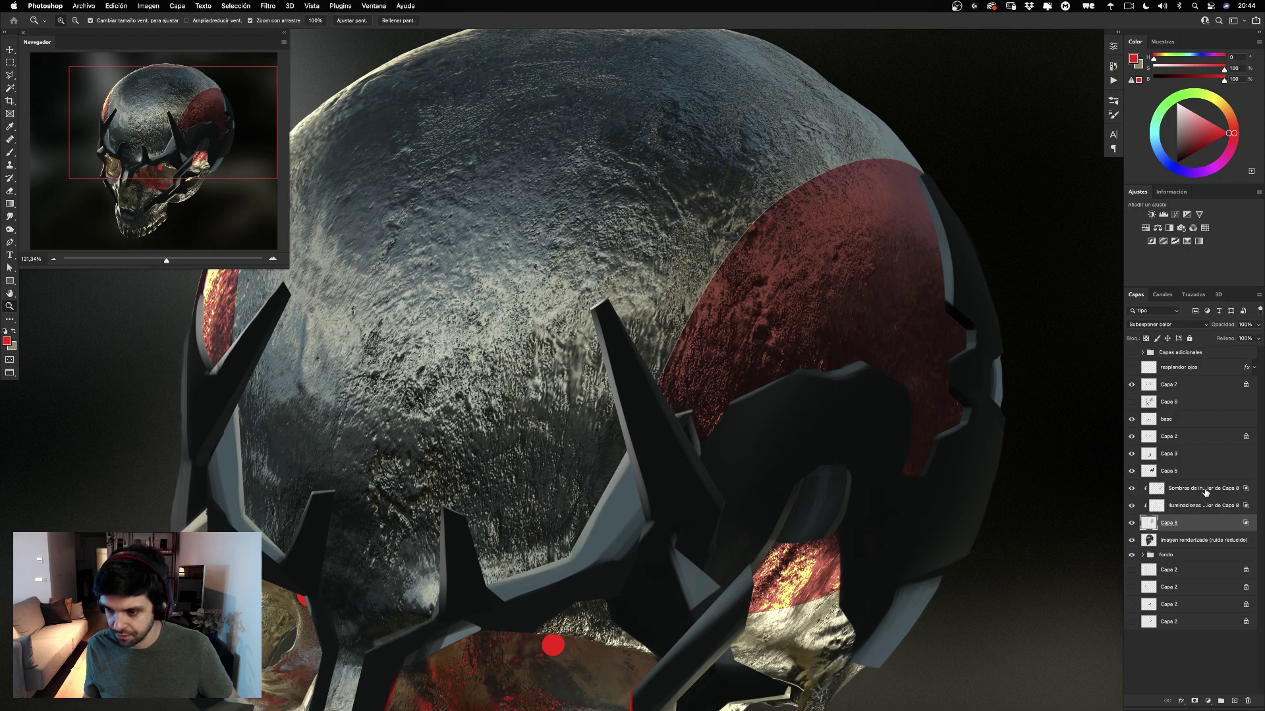
Try to merge the bevel's highlight and shadow layers with the red panel layer.
left_click(1205, 492, "shift")
key("ctrl+e")
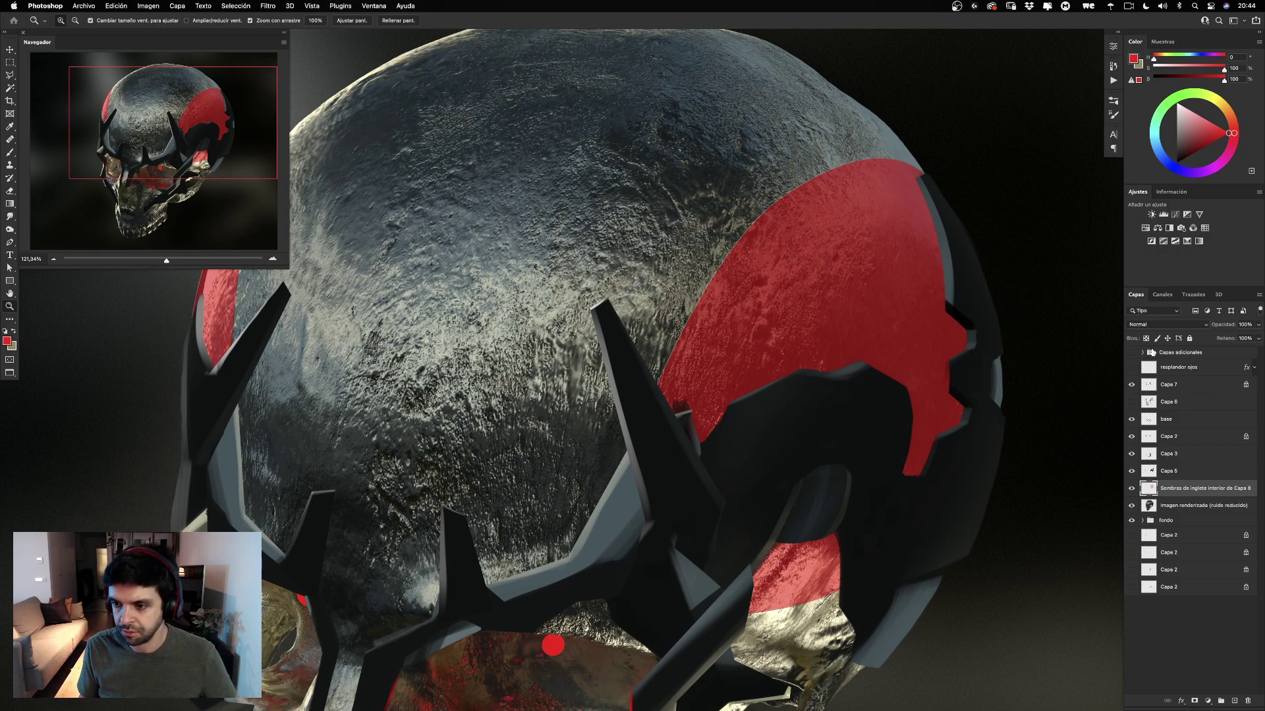
key("ctrl+z")
Delete the separated bevel shadow layer above the red panel layer.
left_click(1192, 506)
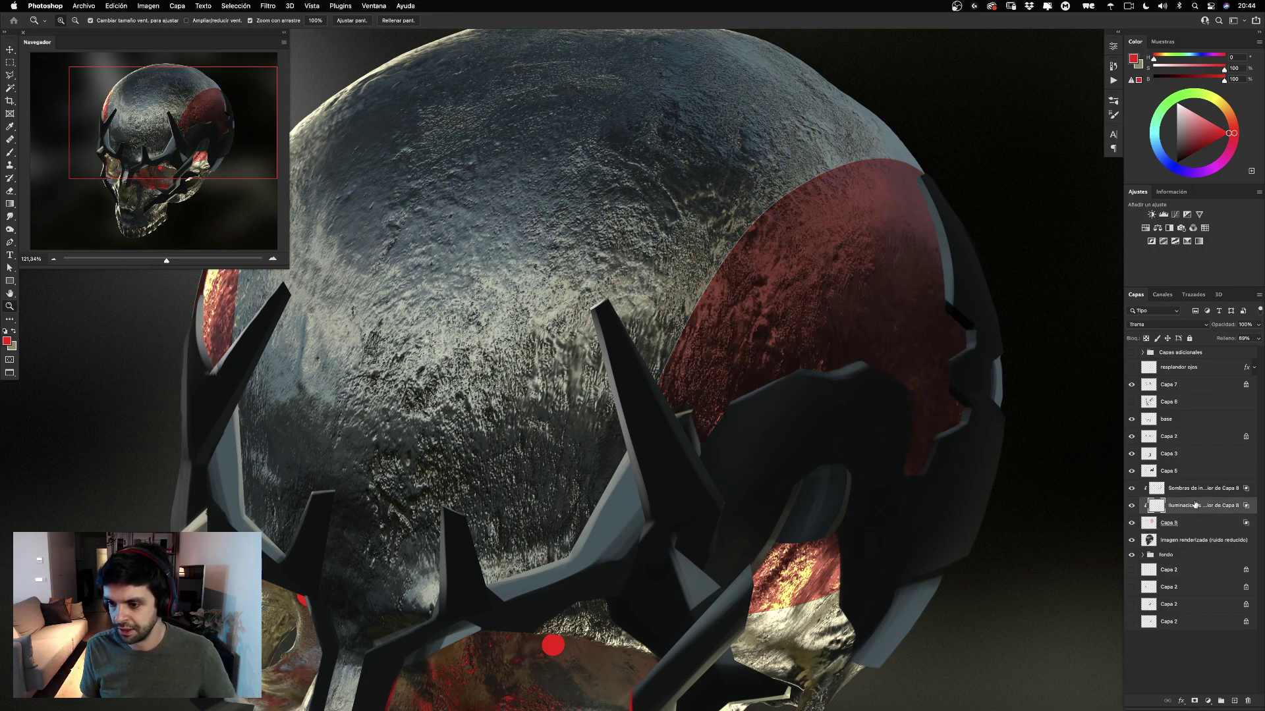
left_click(1188, 497)
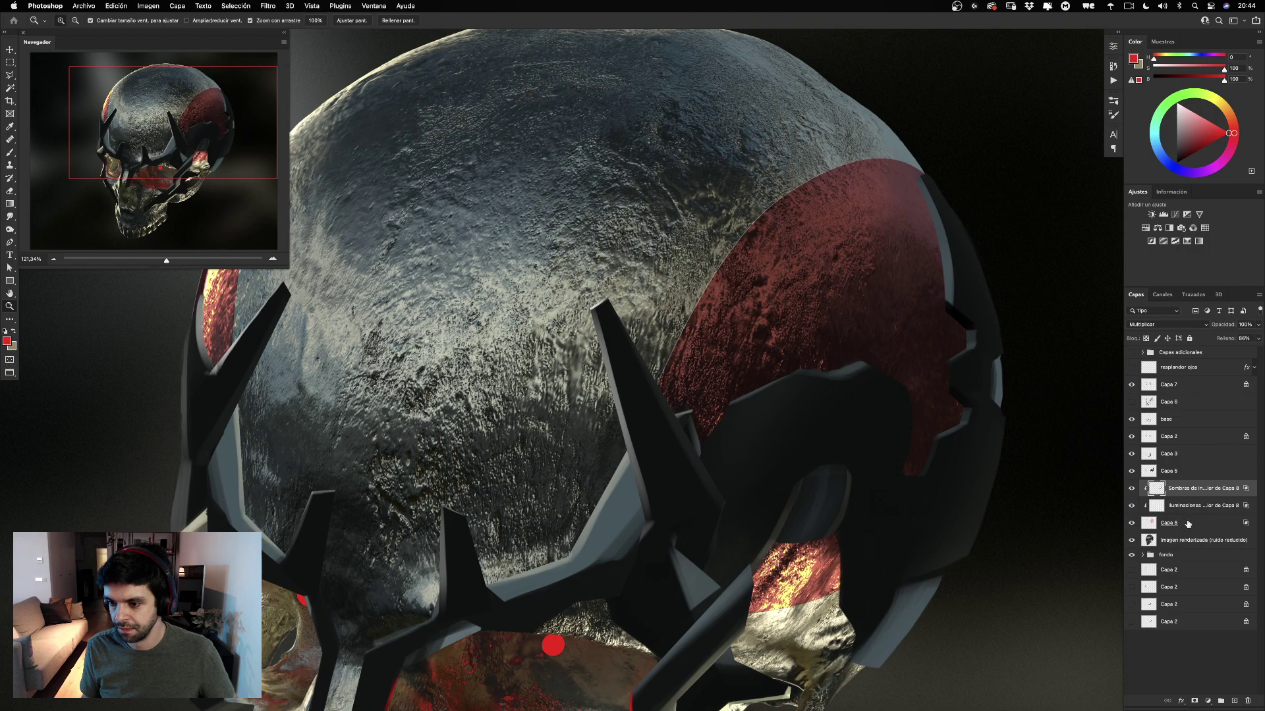
left_click(1189, 522)
left_click(1191, 493, "shift")
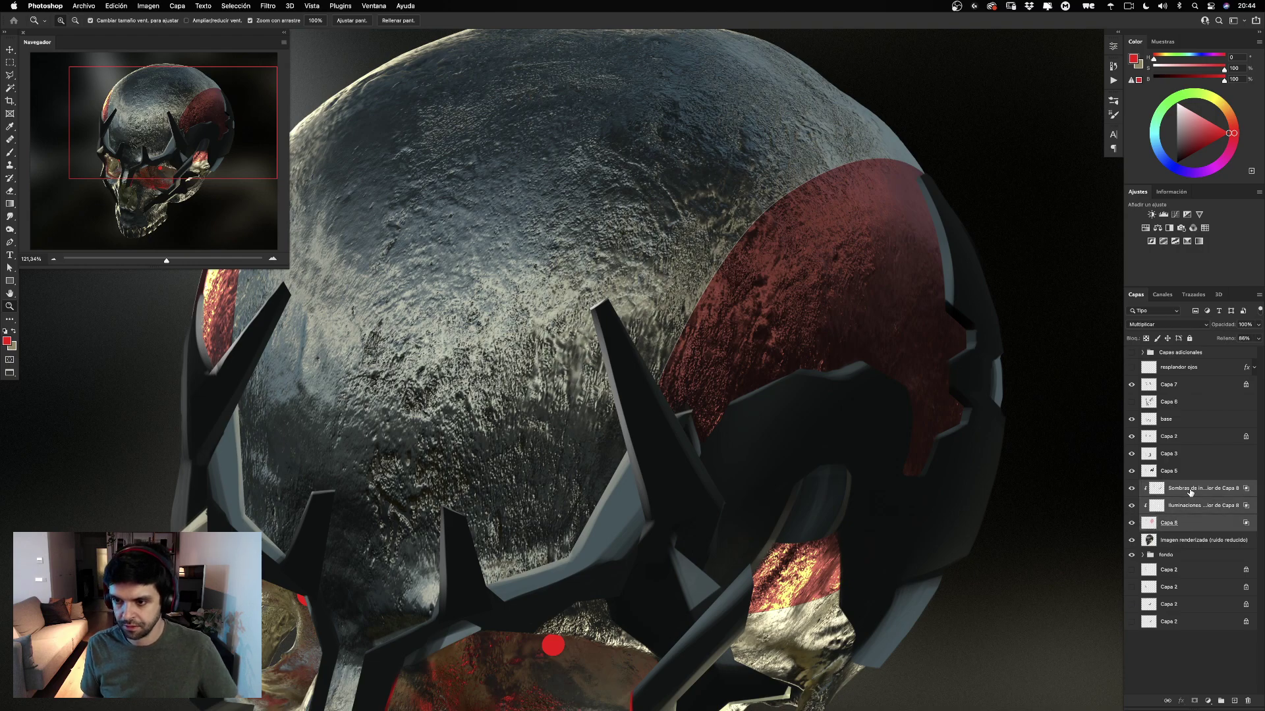
left_click(1191, 492)
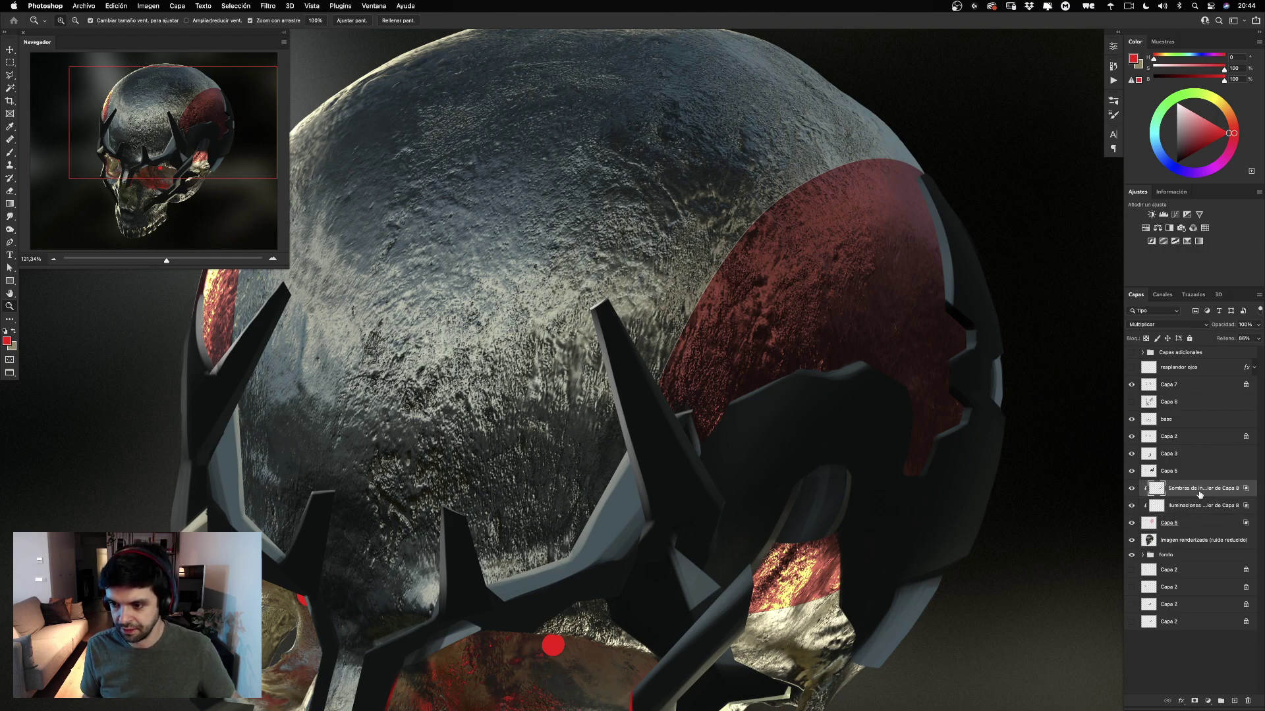
right_click(1197, 490)
left_click(1210, 492)
key("Delete")
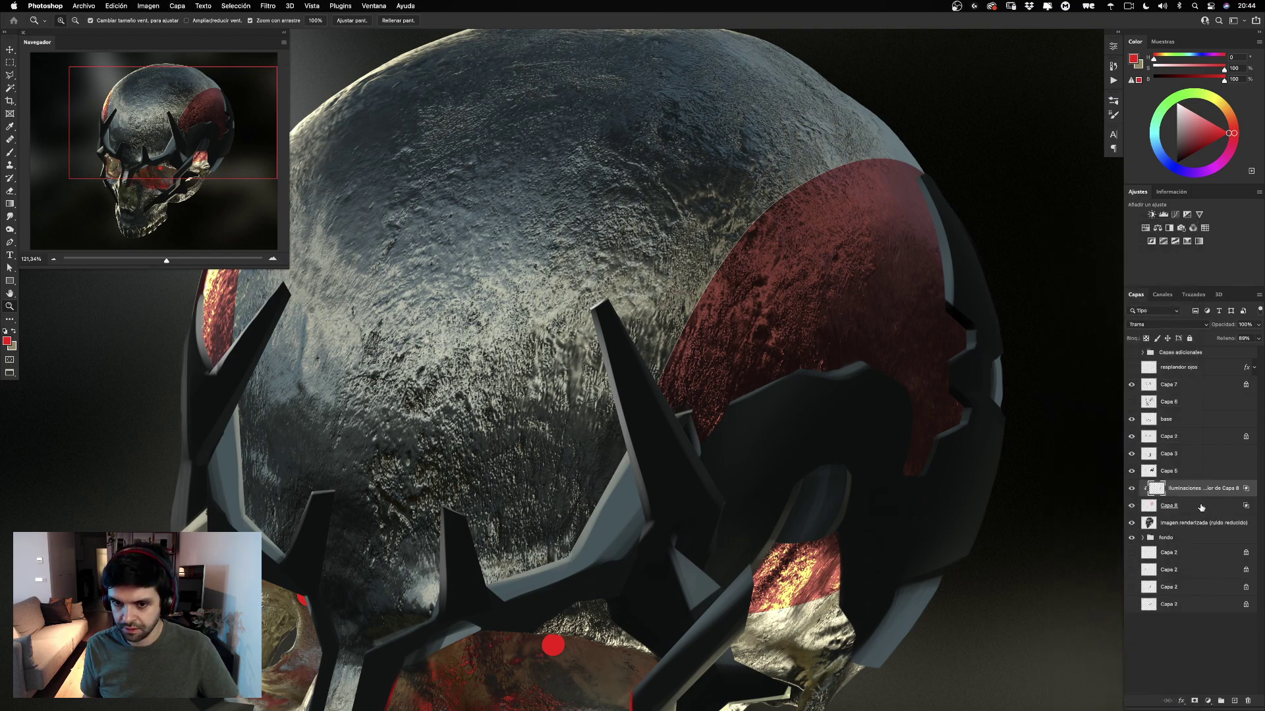
Try deleting the separated bevel highlight layer, and undo the deletion.
key("Delete")
left_click_drag(926, 413, 959, 452)
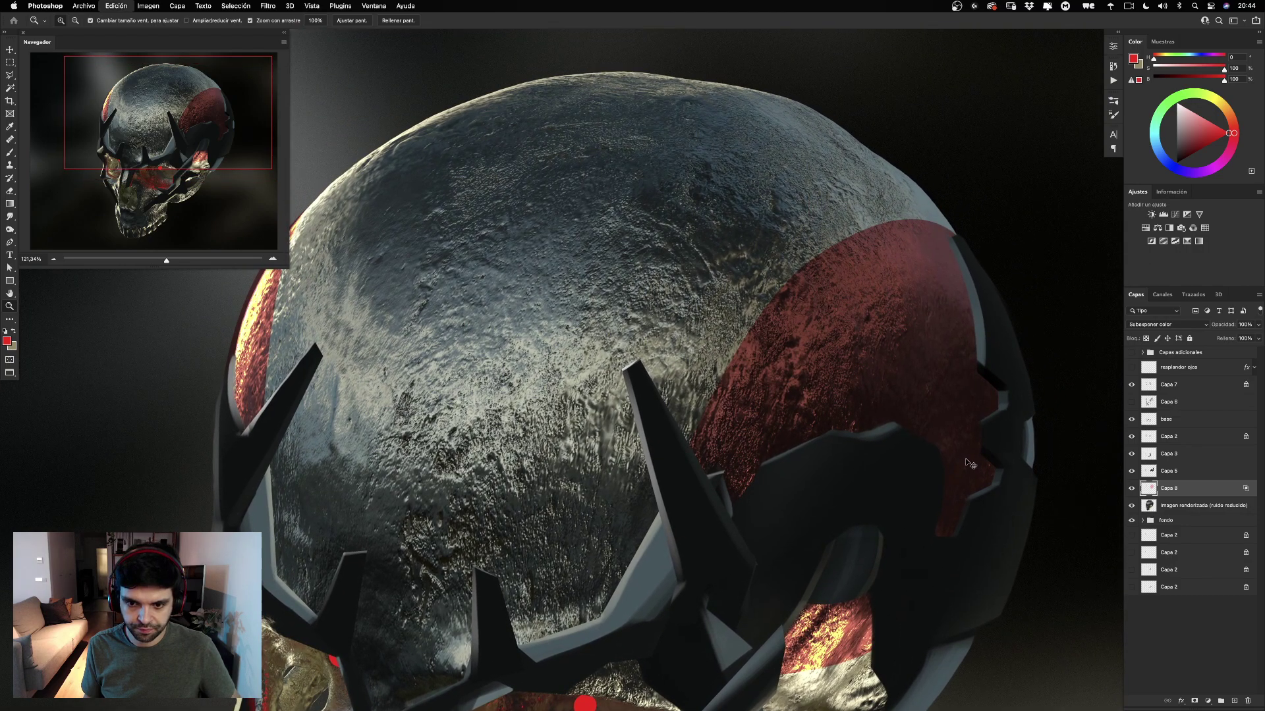
key("super+z")
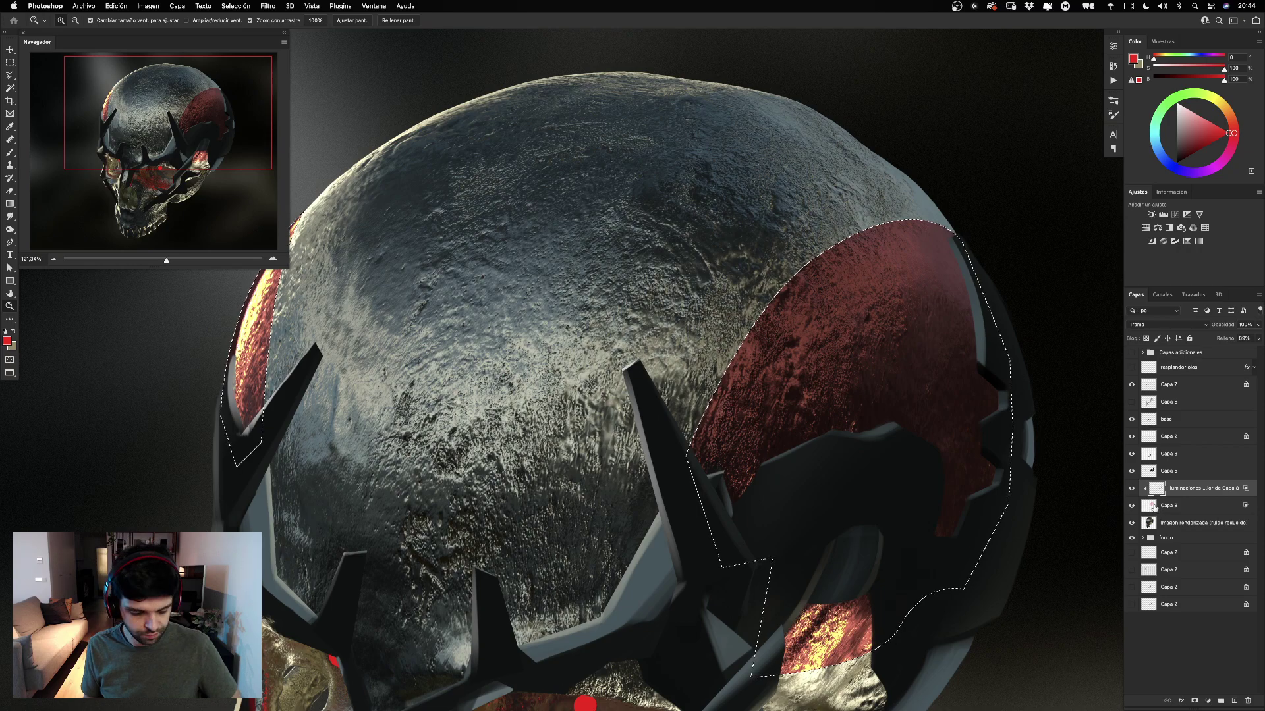
Compare the red panels with and without the bevel highlight layer, and select the red panel layer.
left_click(1131, 489)
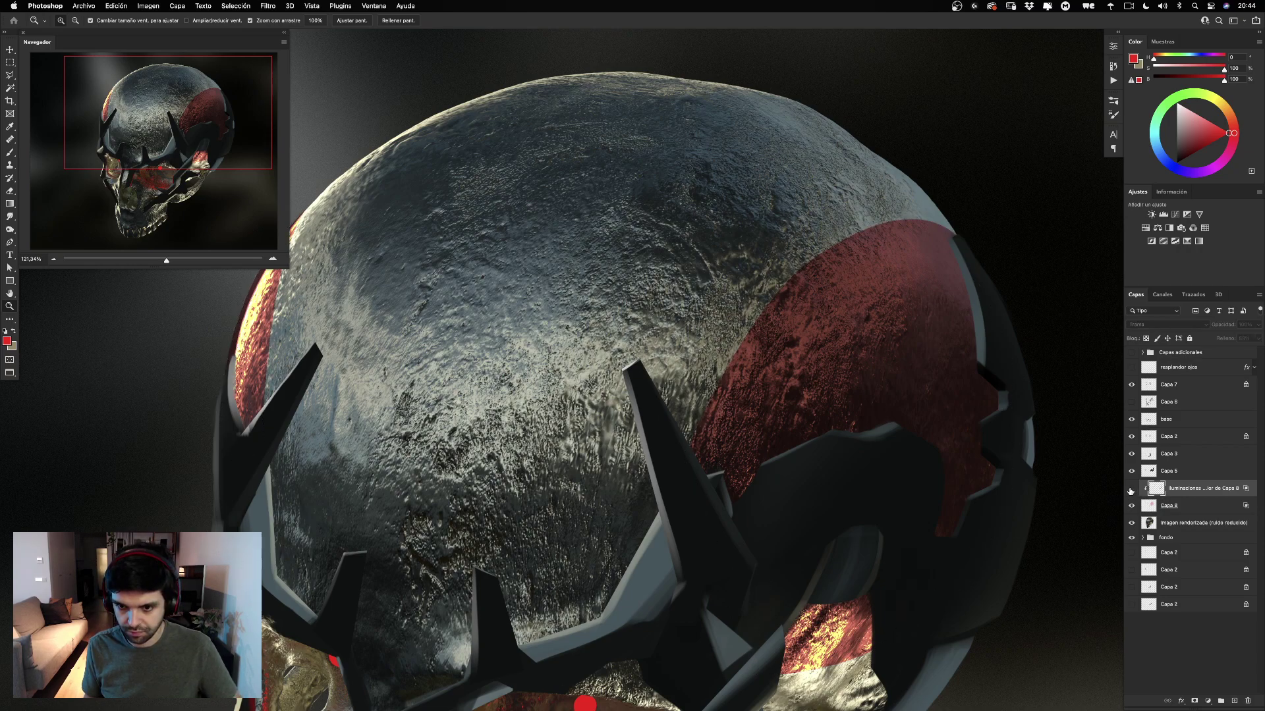
left_click(1132, 489)
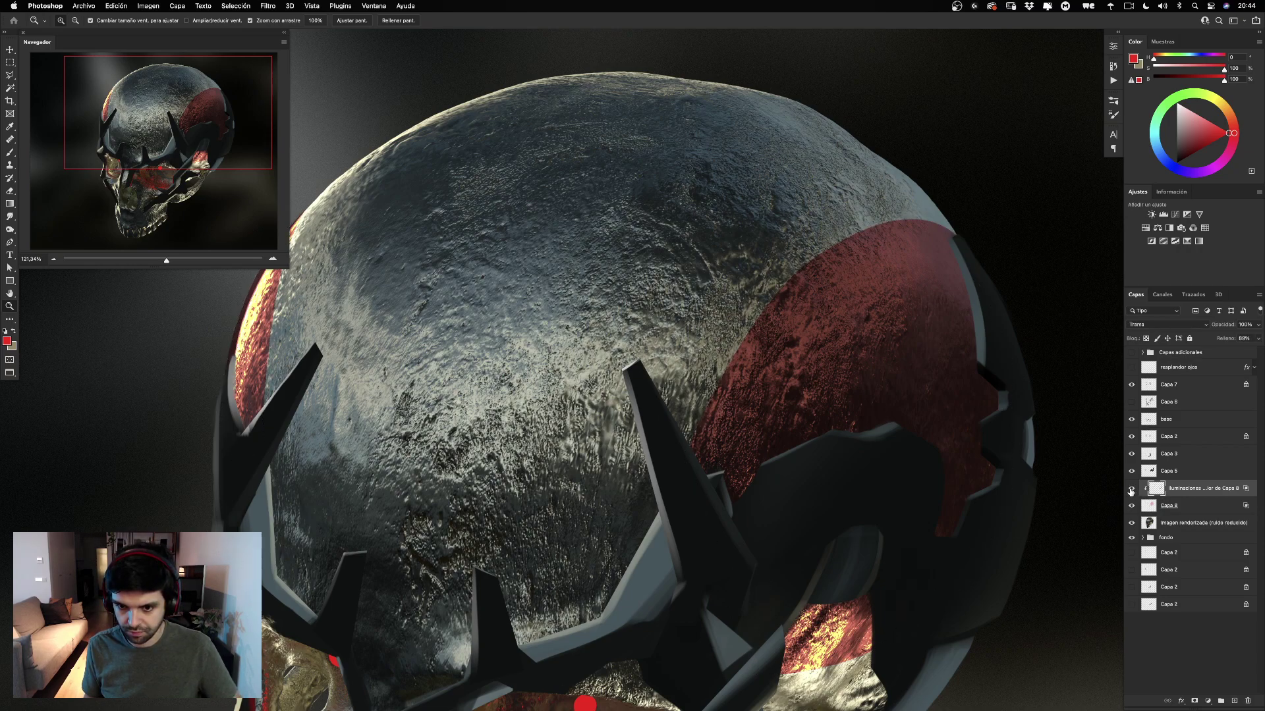
left_click(1188, 508)
left_click_drag(863, 450, 980, 317)
left_click_drag(899, 465, 897, 421)
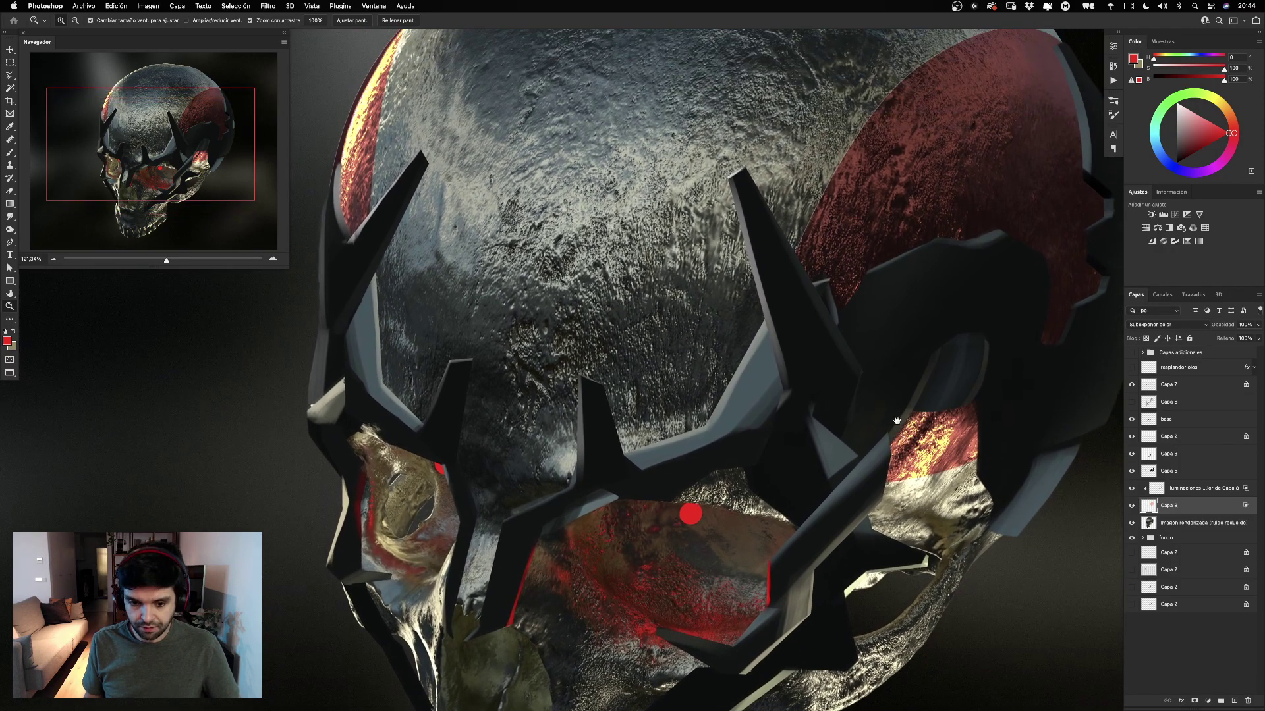
Compare the face with the Capa 6 sketch shown and hidden, and check what Capa 3 contributes to the armour.
left_click(1131, 402)
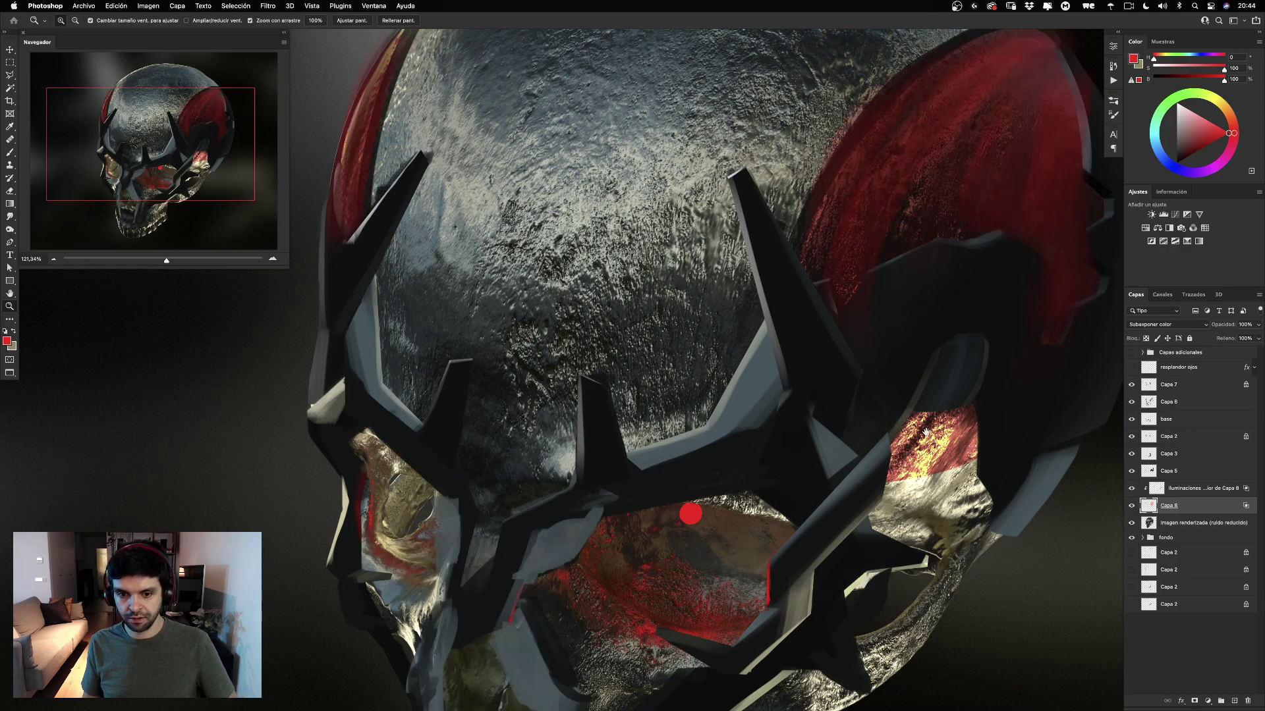
left_click_drag(925, 432, 942, 301)
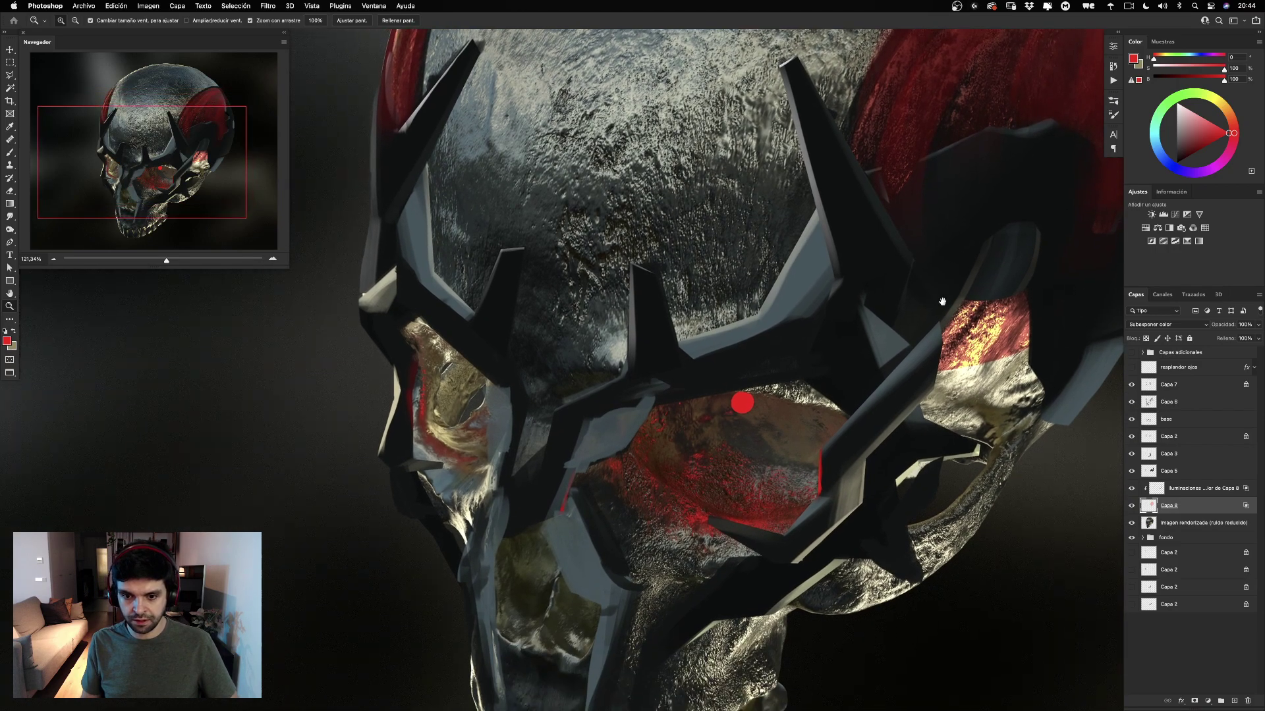
left_click(1131, 403)
left_click(1132, 403)
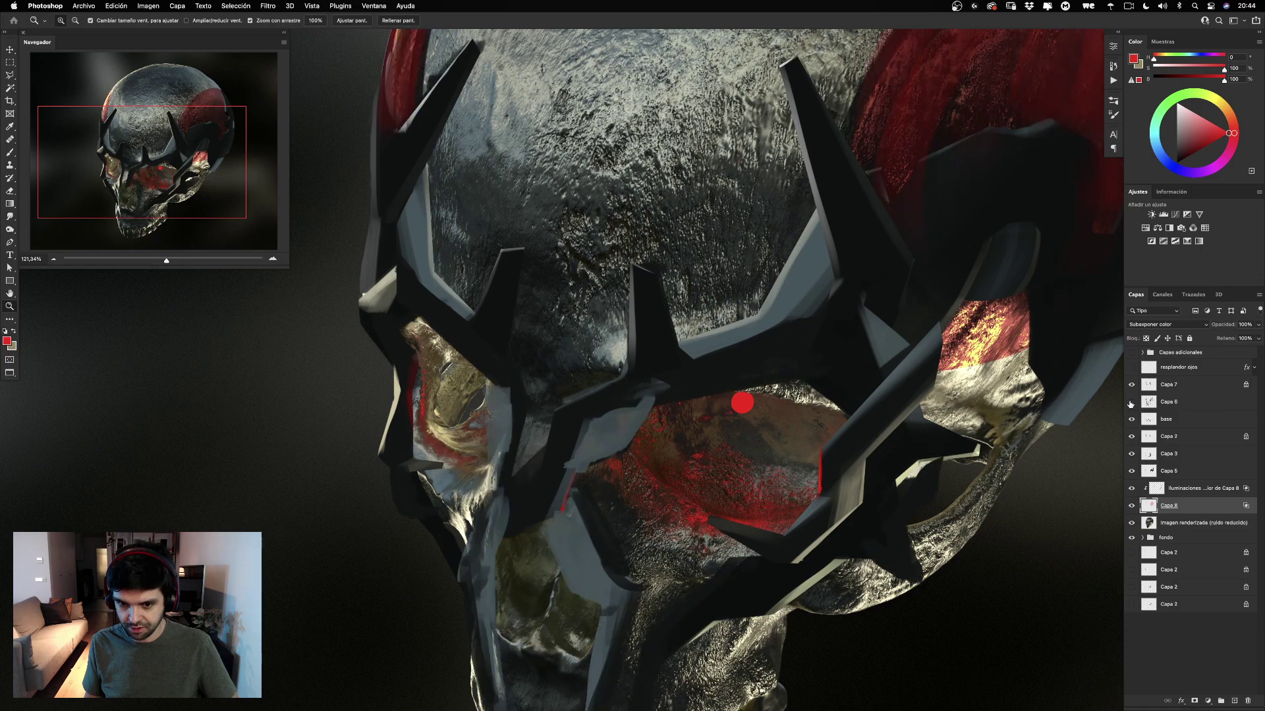
left_click(1132, 403)
left_click(1132, 402)
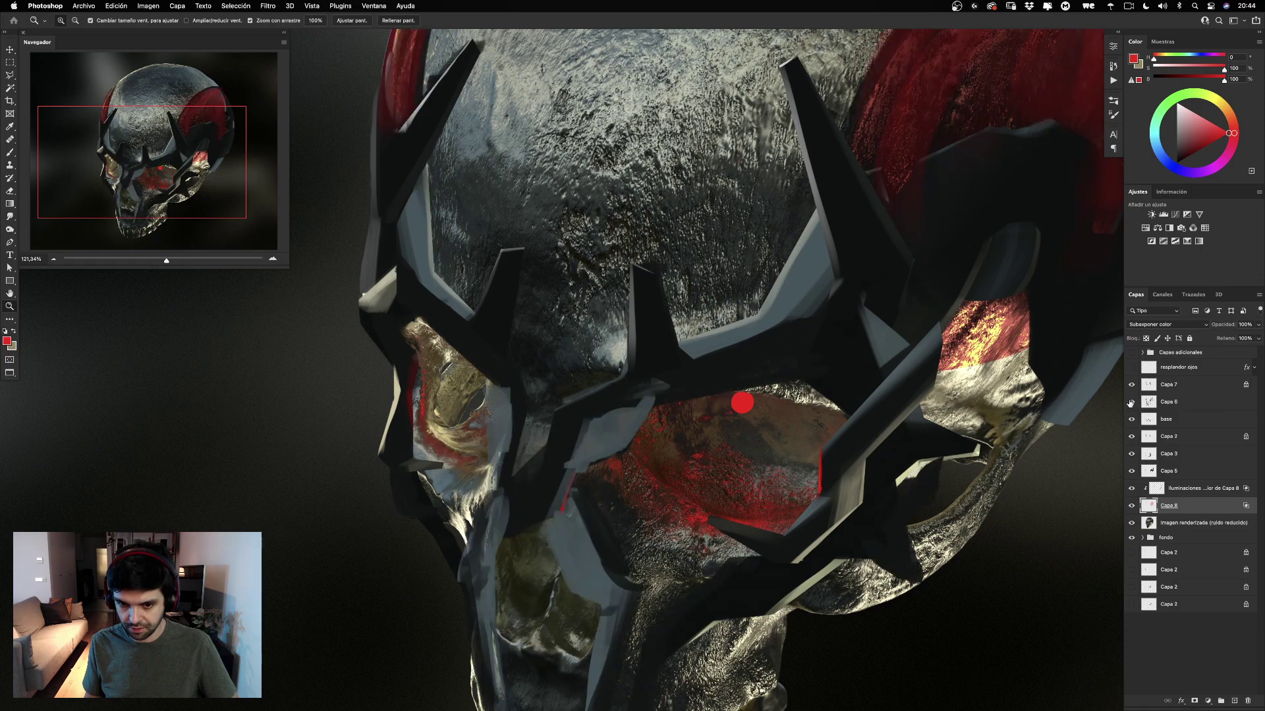
left_click(1131, 403)
left_click(1130, 456)
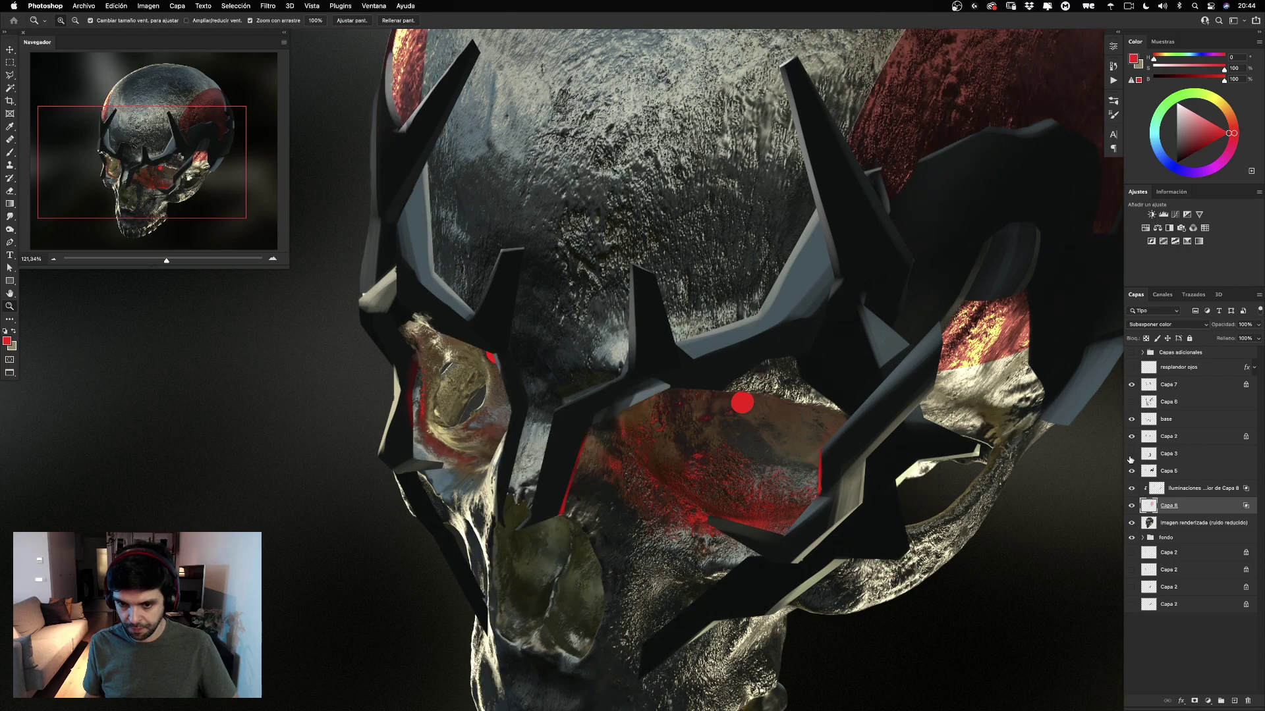
left_click(1131, 454)
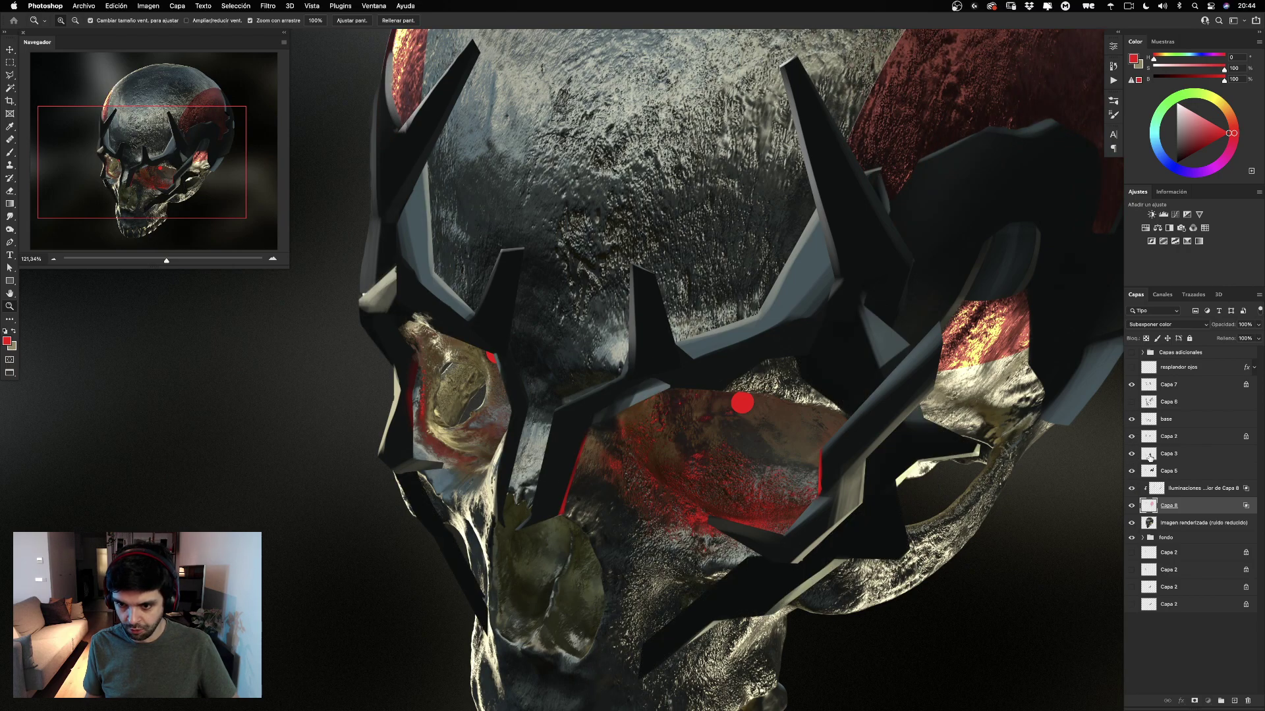
Sample the brow's dark armour colour for the brush, and check what Capa 3 contributes by hiding and showing it.
left_click(1149, 454)
key("b")
left_click(1132, 403)
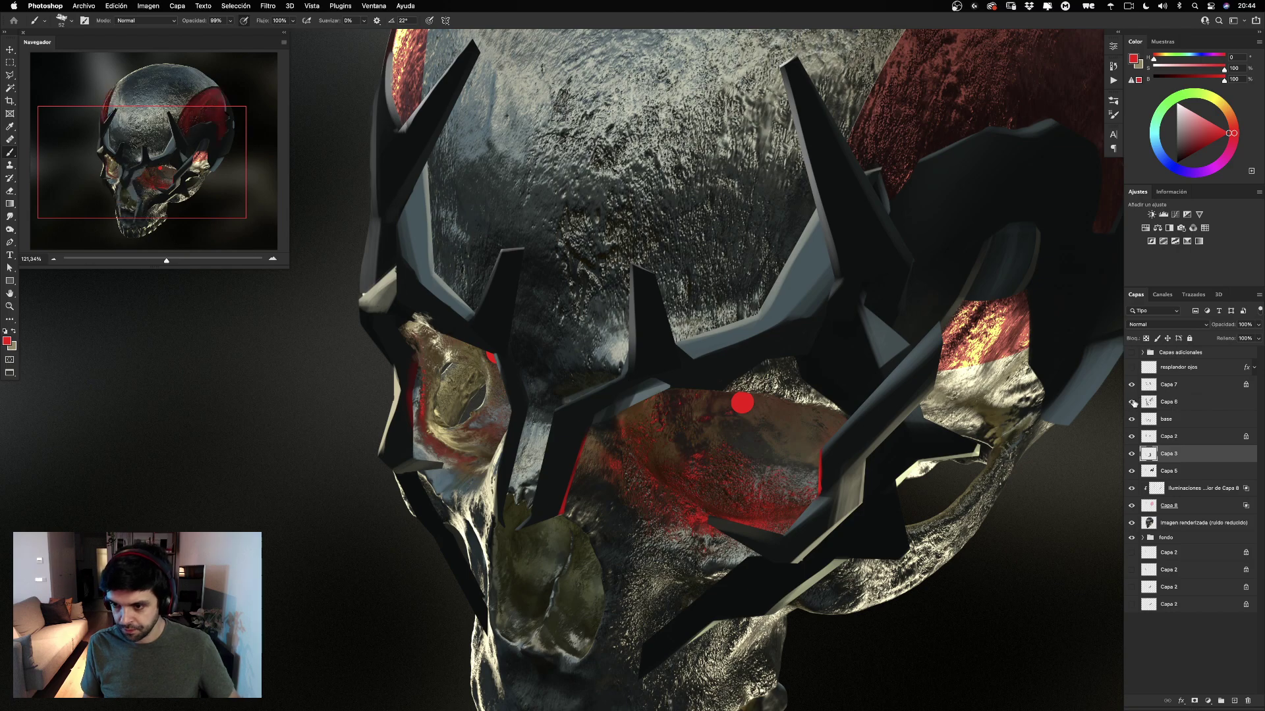
left_click(1131, 402)
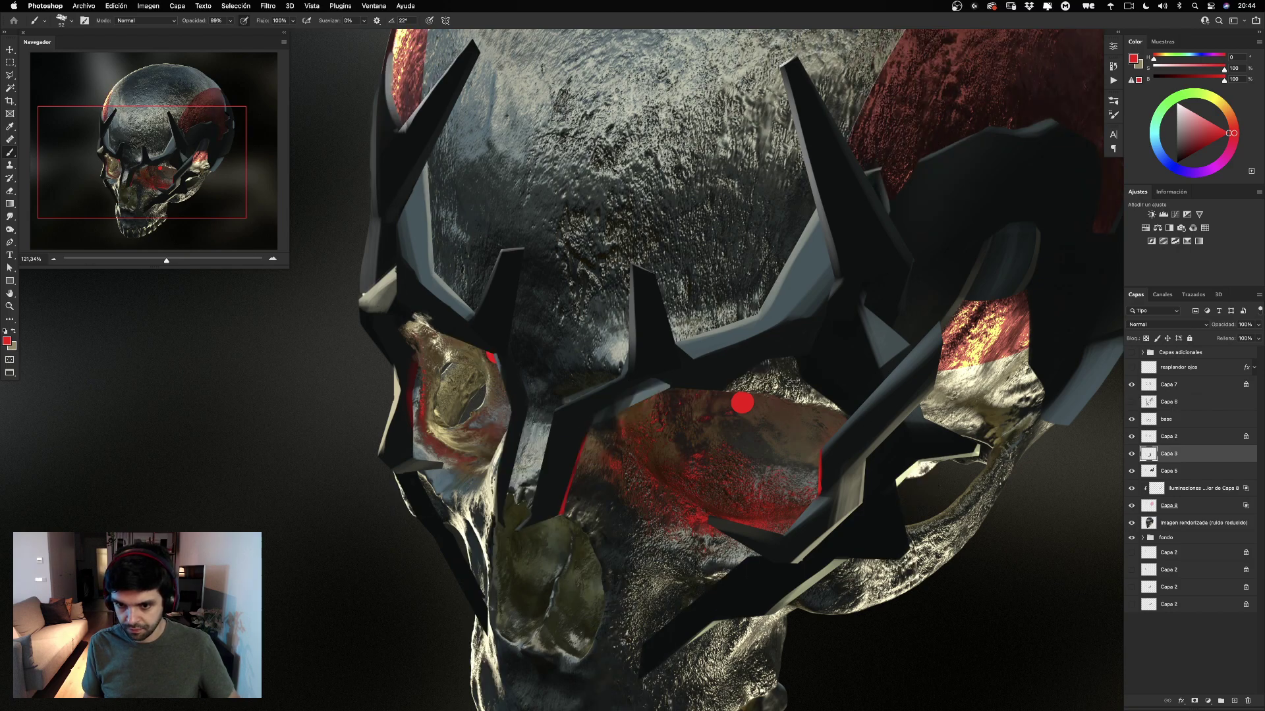
left_click(712, 373, "alt")
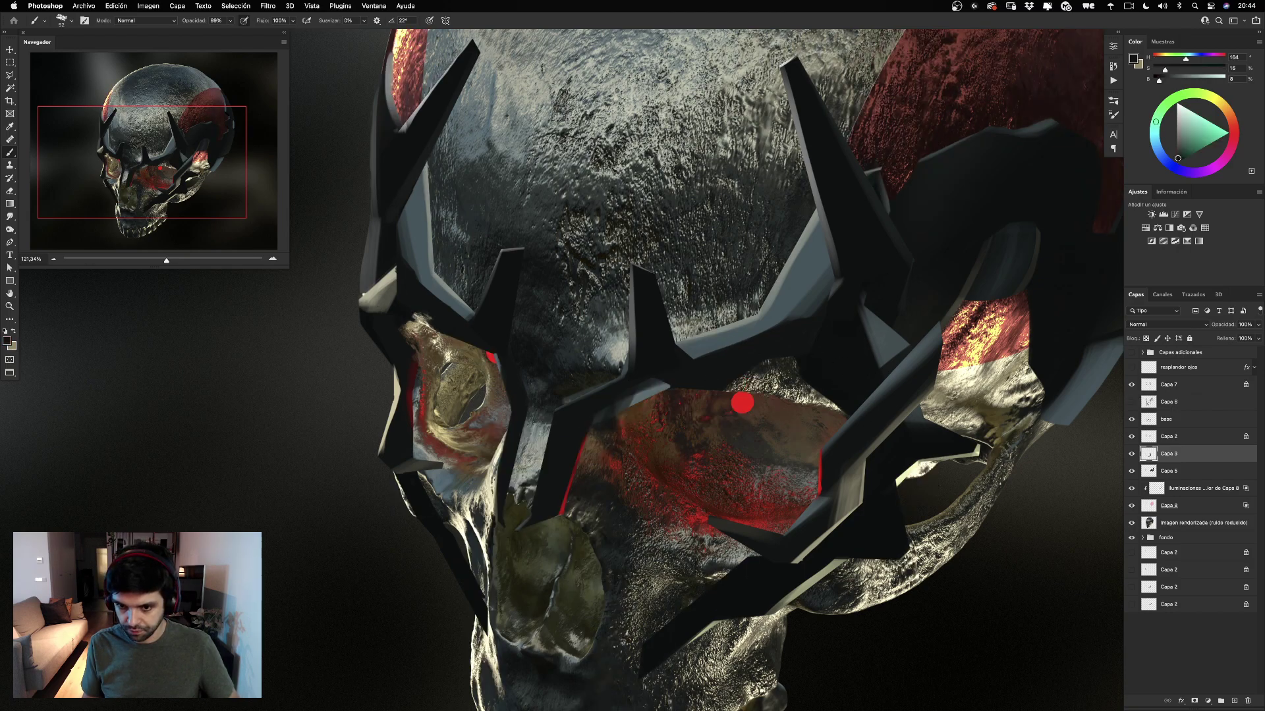
left_click(1133, 454)
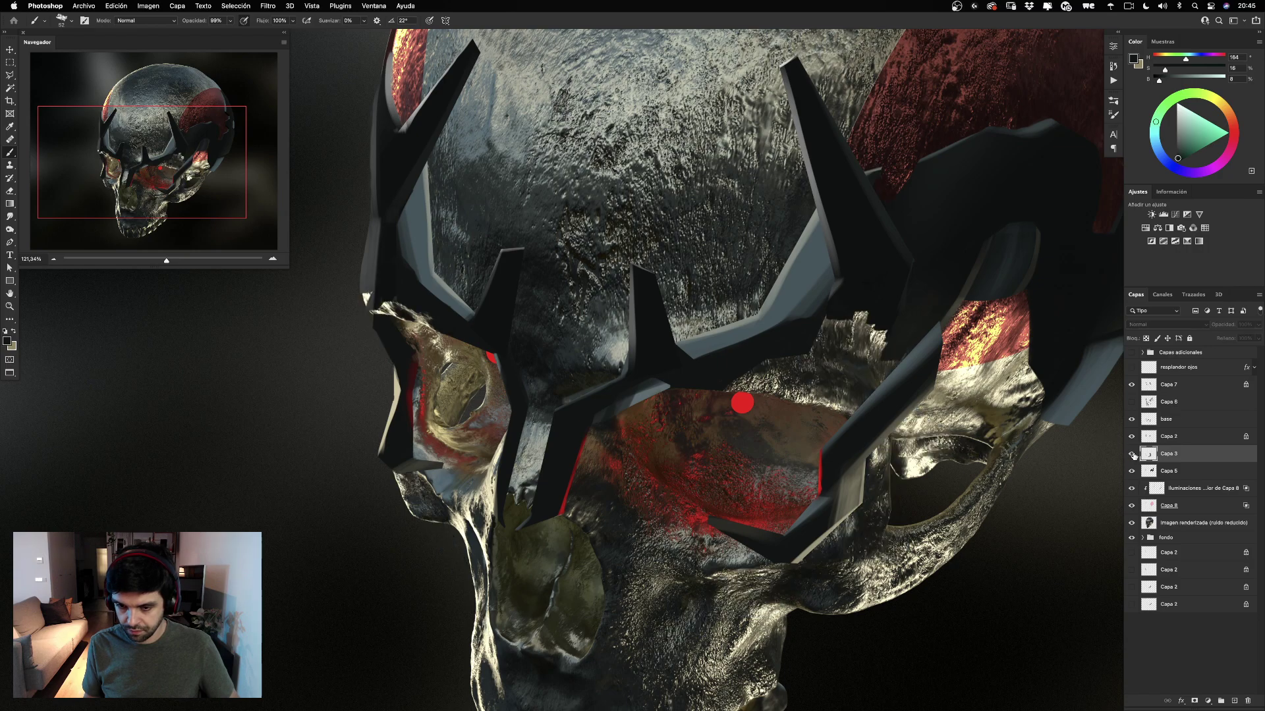
left_click(1133, 455)
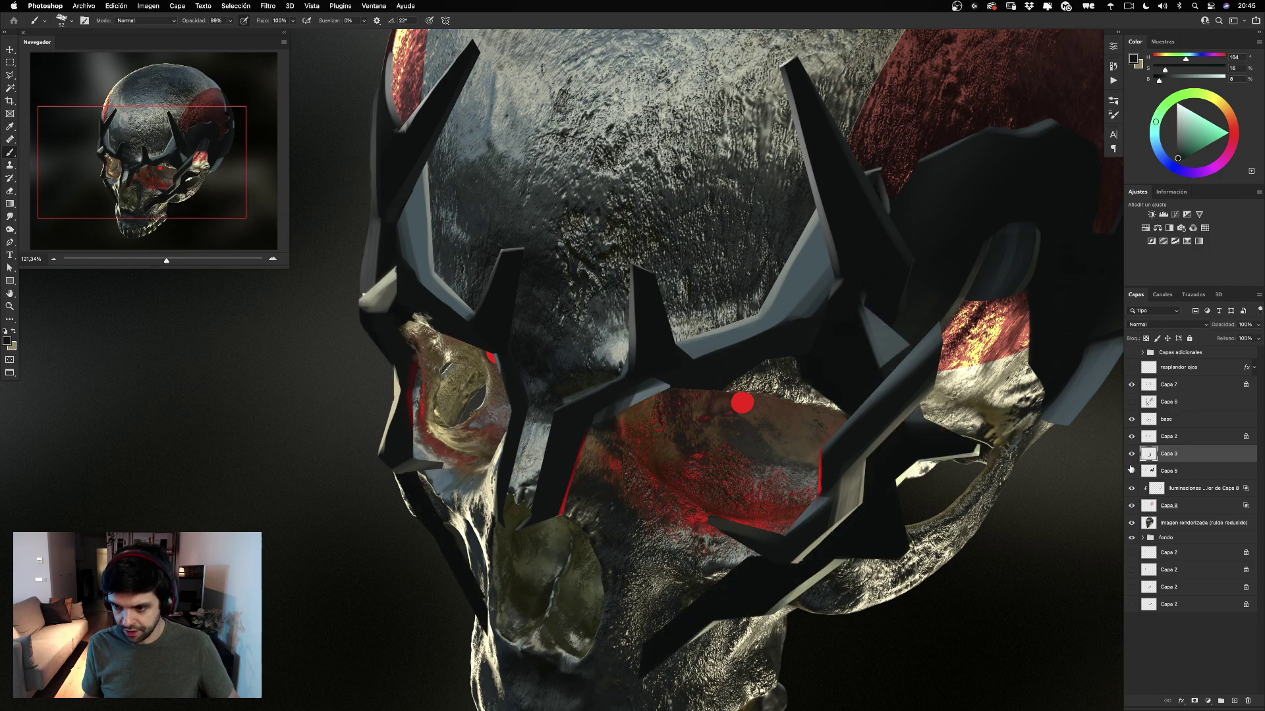
Select the base layer and compare its shapes with the Capa 6 sketch, leaving the sketch shown over the skull.
left_click(733, 366, "super")
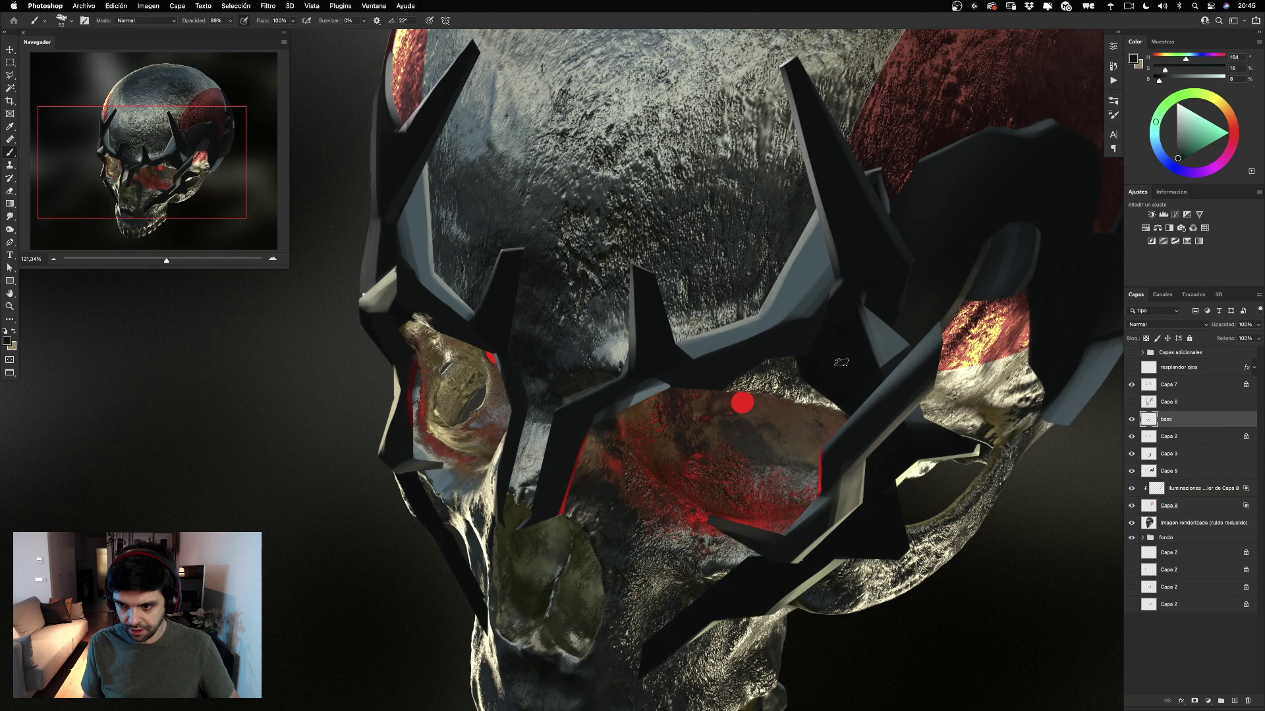
left_click(1132, 420)
left_click(1132, 420)
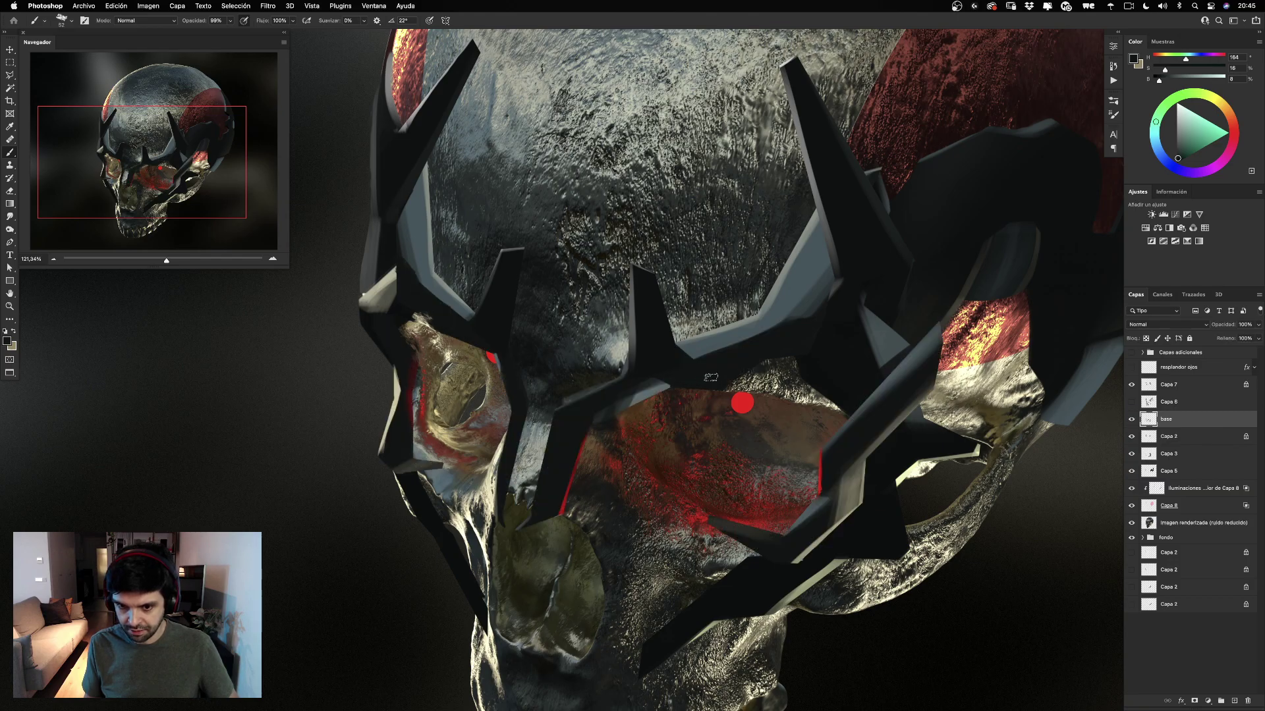
left_click(1131, 403, "alt")
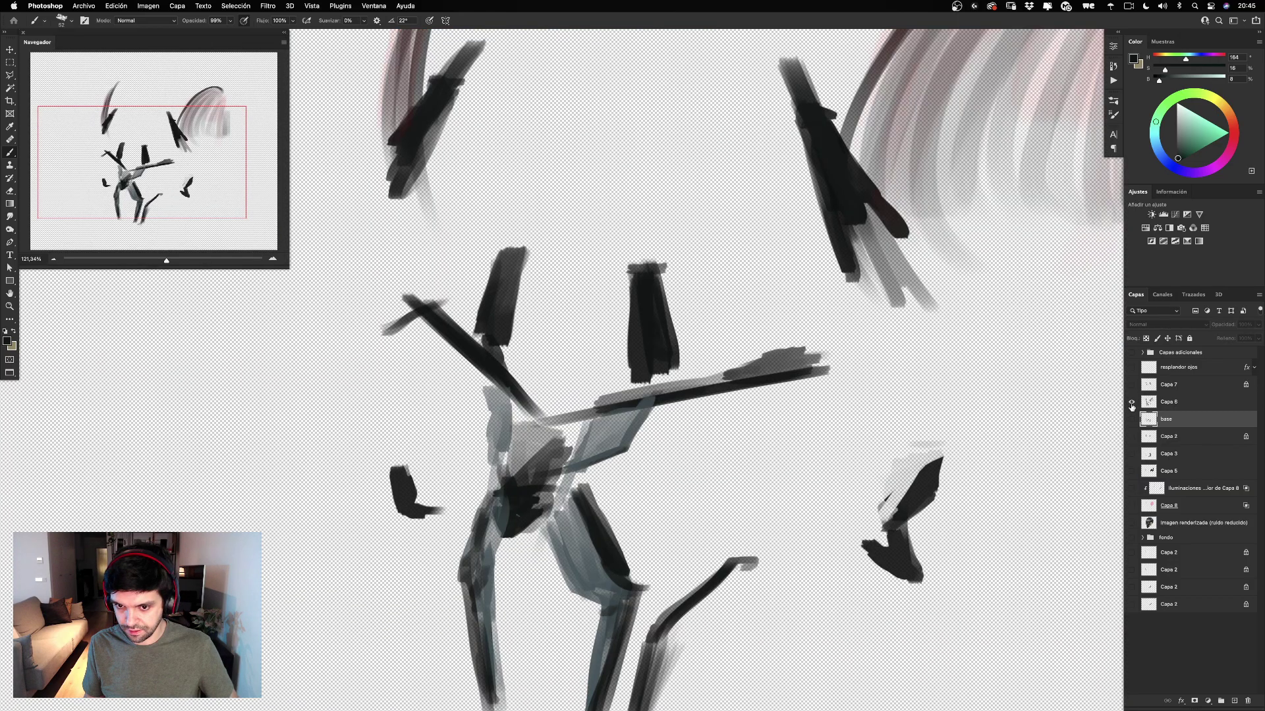
left_click(1133, 403, "alt")
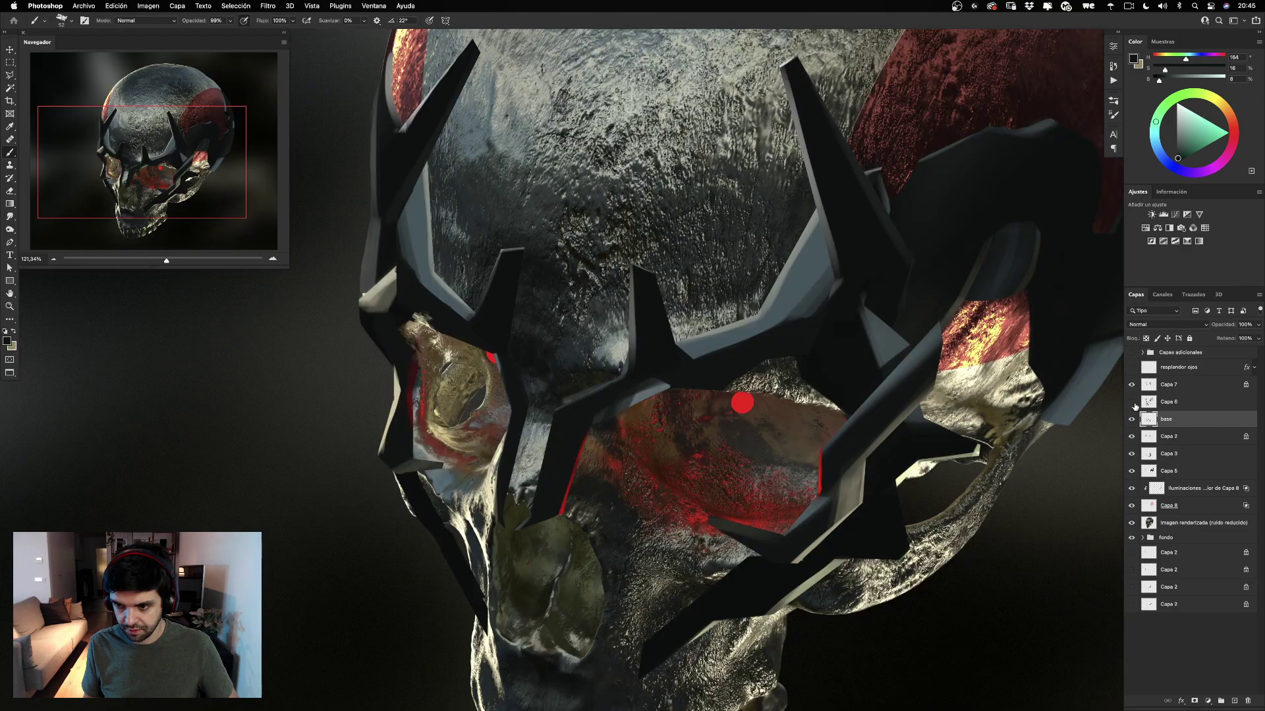
left_click(1131, 403)
left_click(1133, 403)
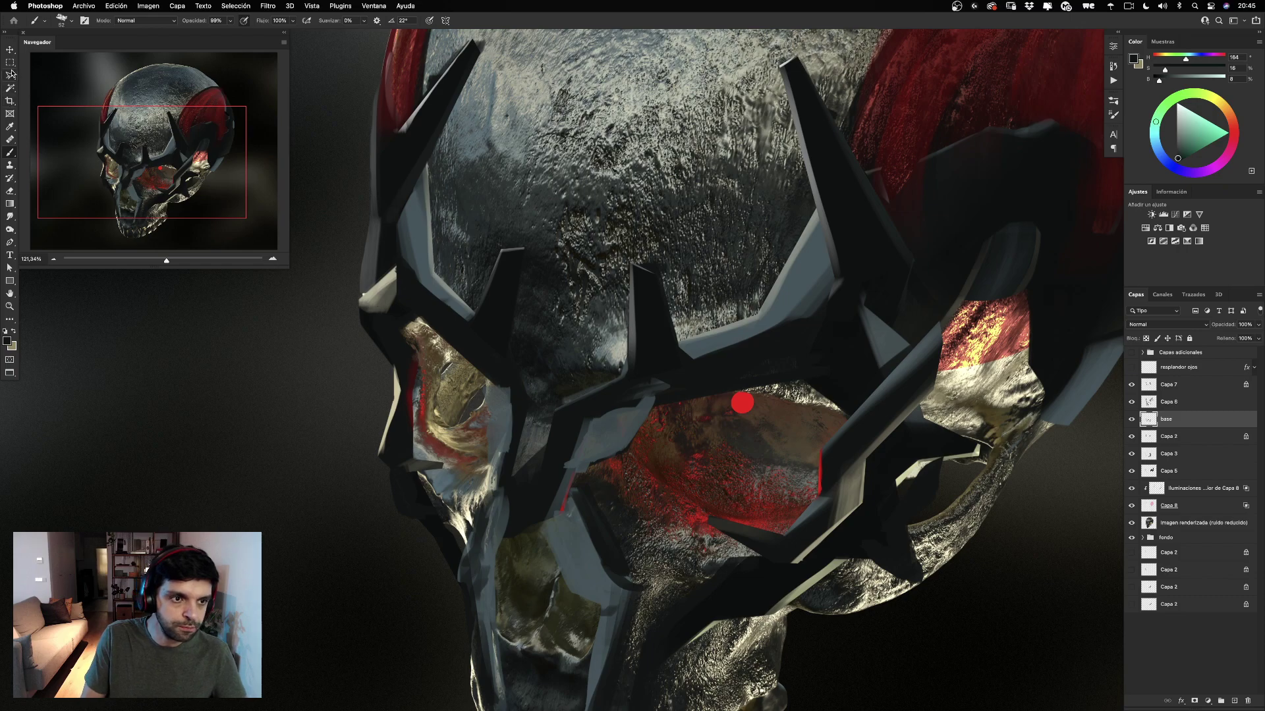
Outline the brow beam above the larger eye socket with a straight-edged lasso selection, from the nose bridge to the temple.
key("l")
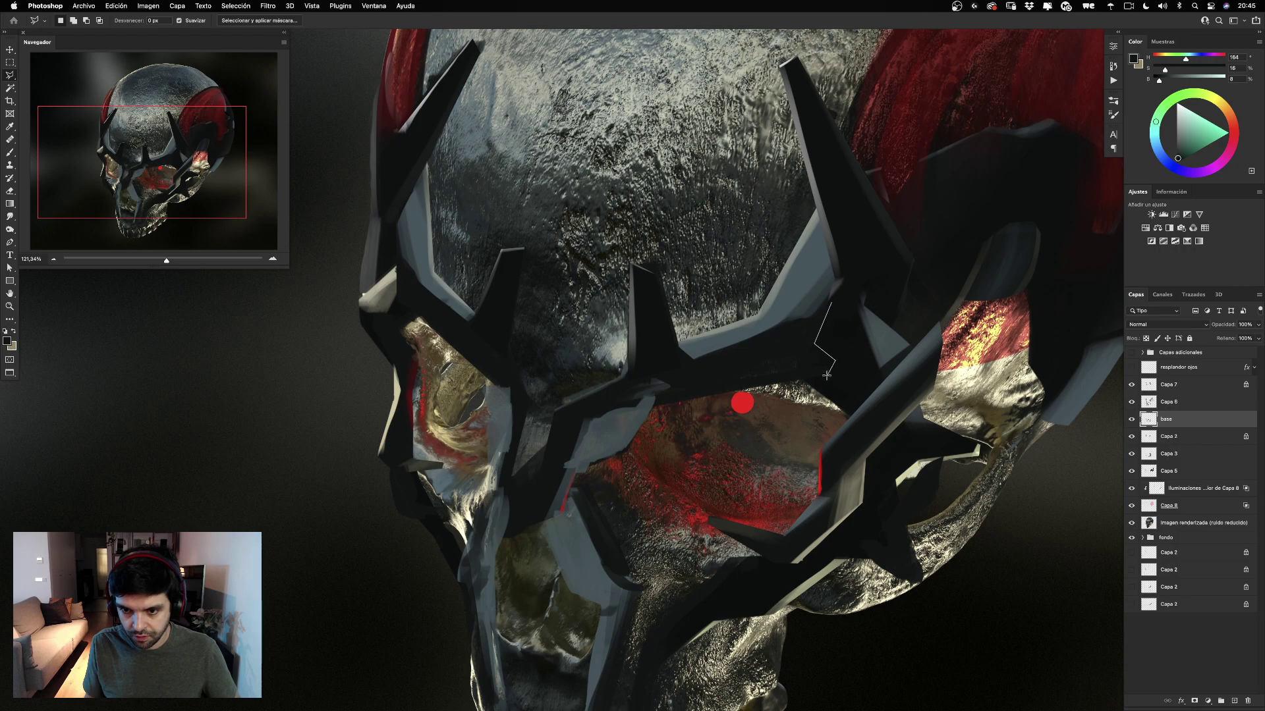
left_click(826, 376)
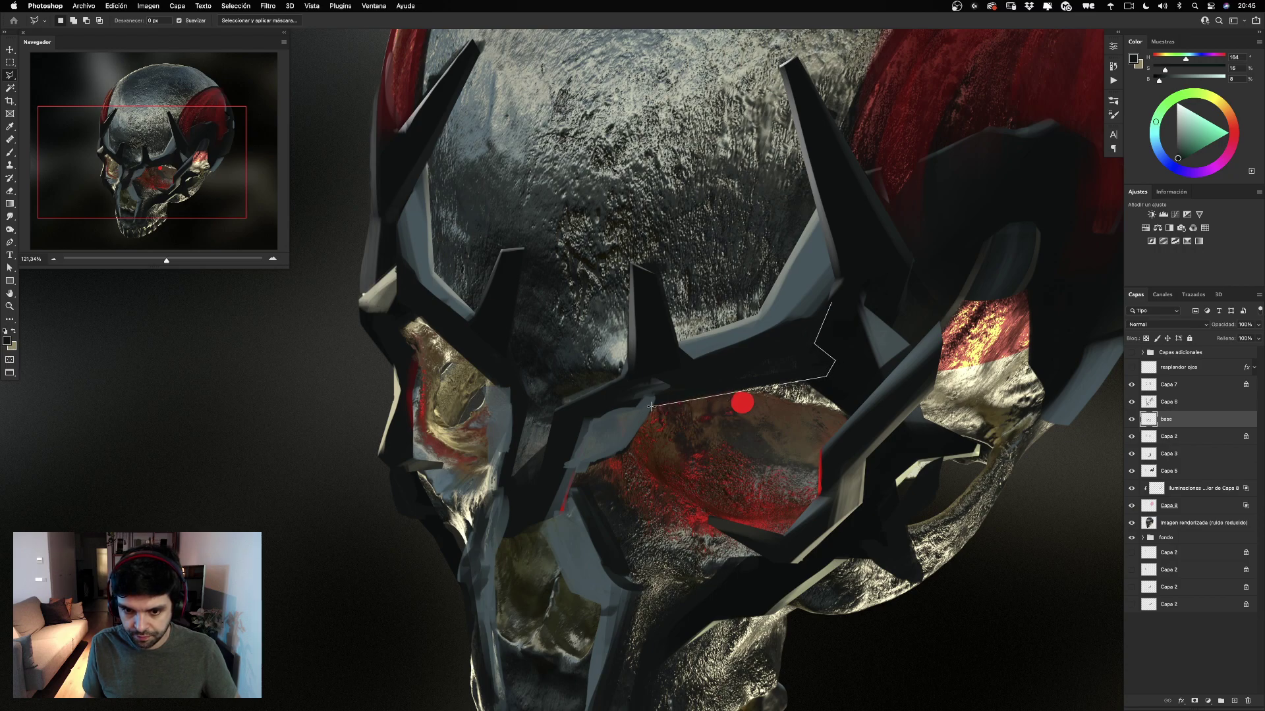
left_click(575, 419)
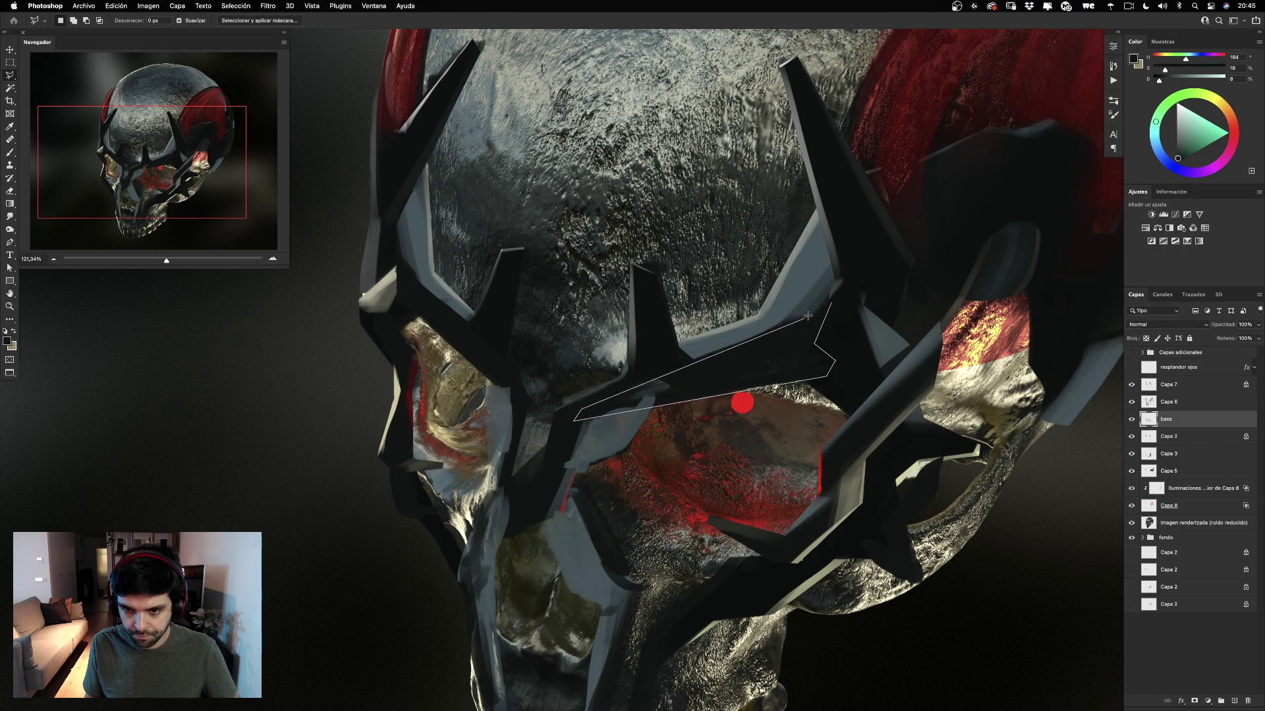
left_click(832, 305)
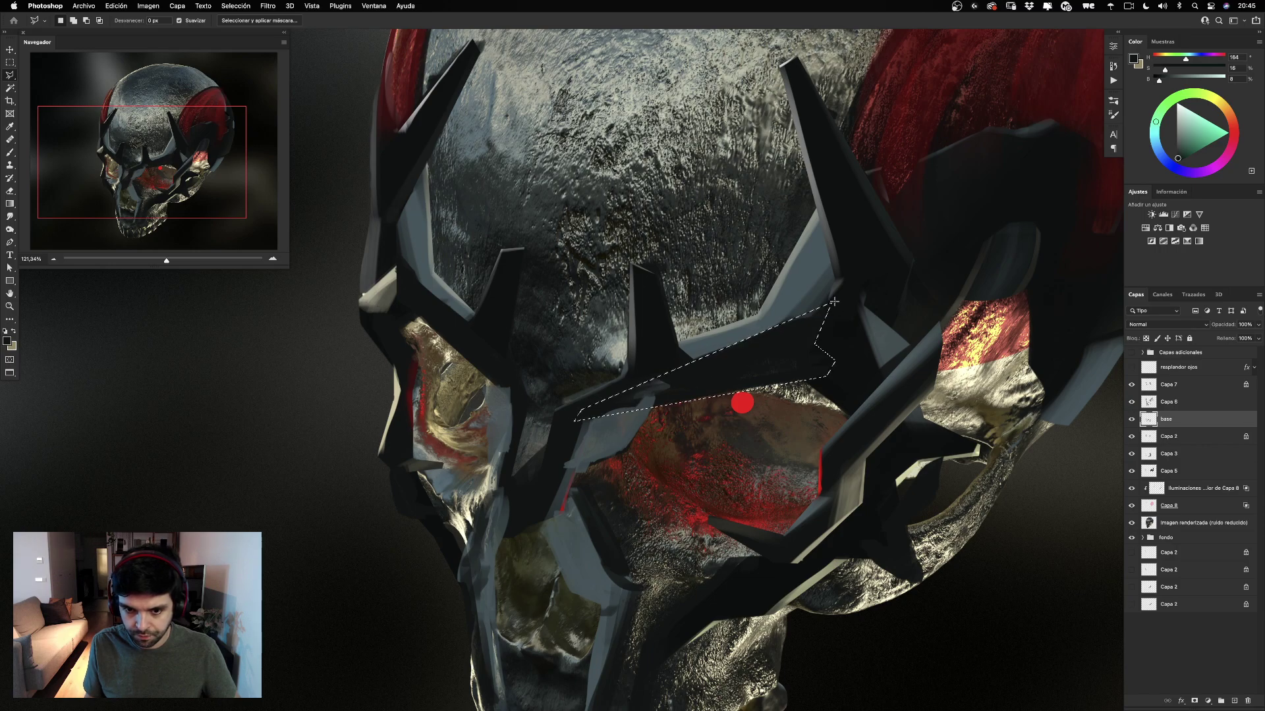
Add the brow beam above the smaller eye socket to the selection, and fill both beams with dark armour colour on base.
left_click(515, 409)
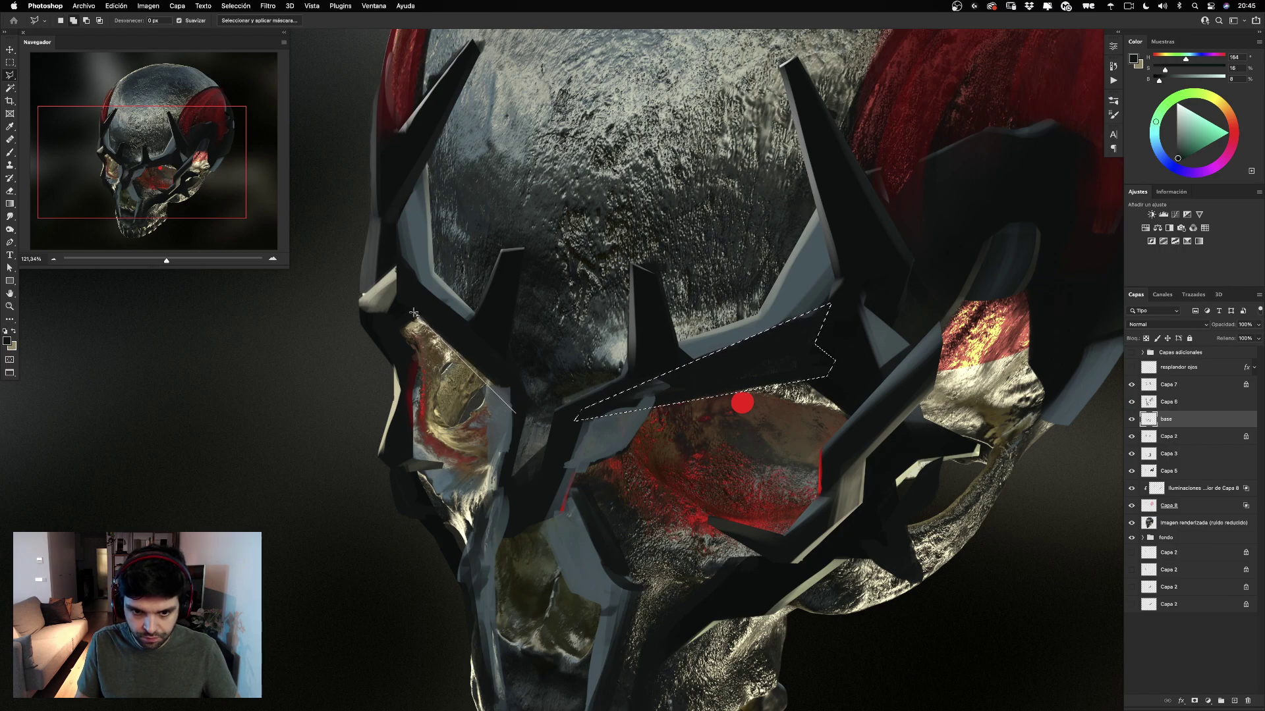
left_click(385, 288)
left_click(403, 280)
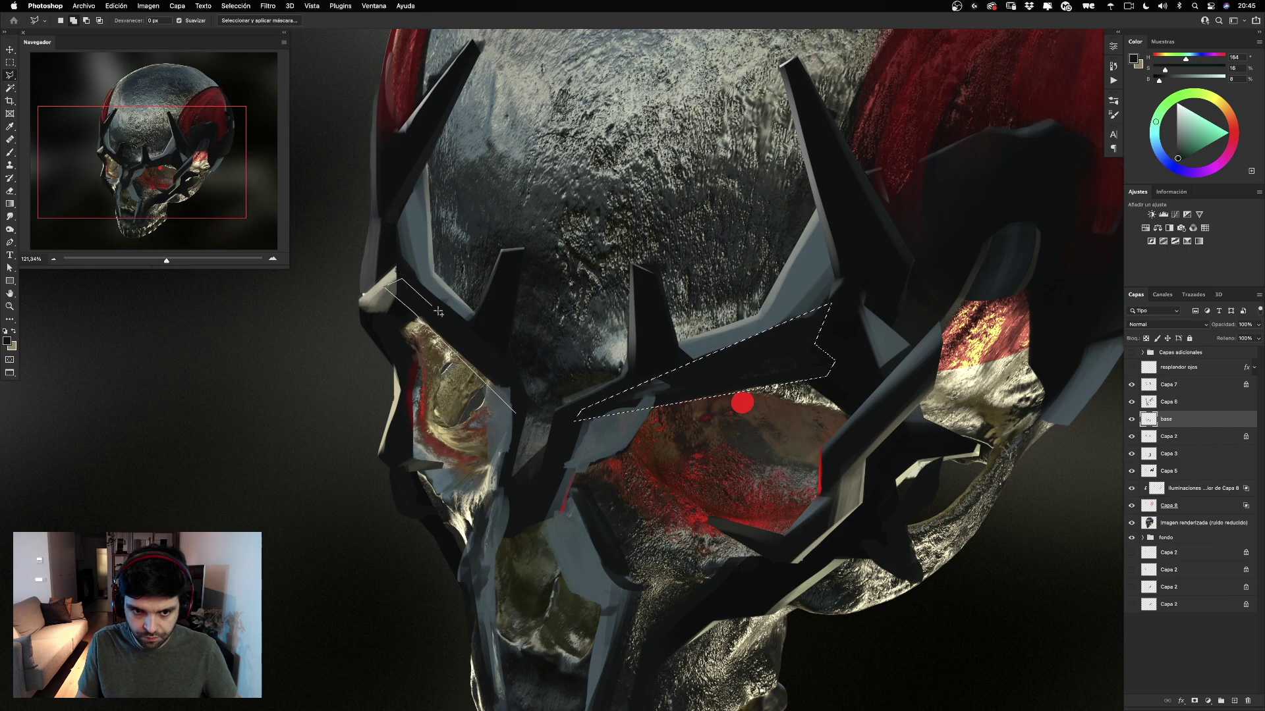
left_click(516, 387)
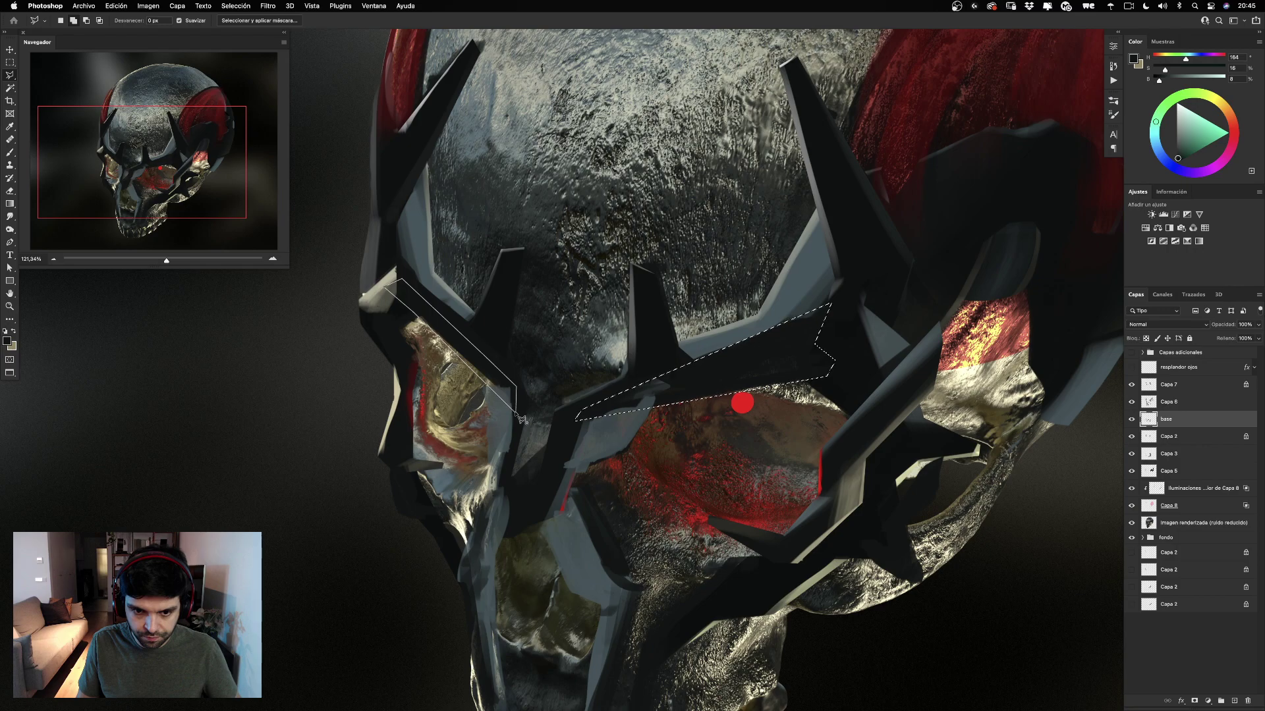
double_click(517, 413)
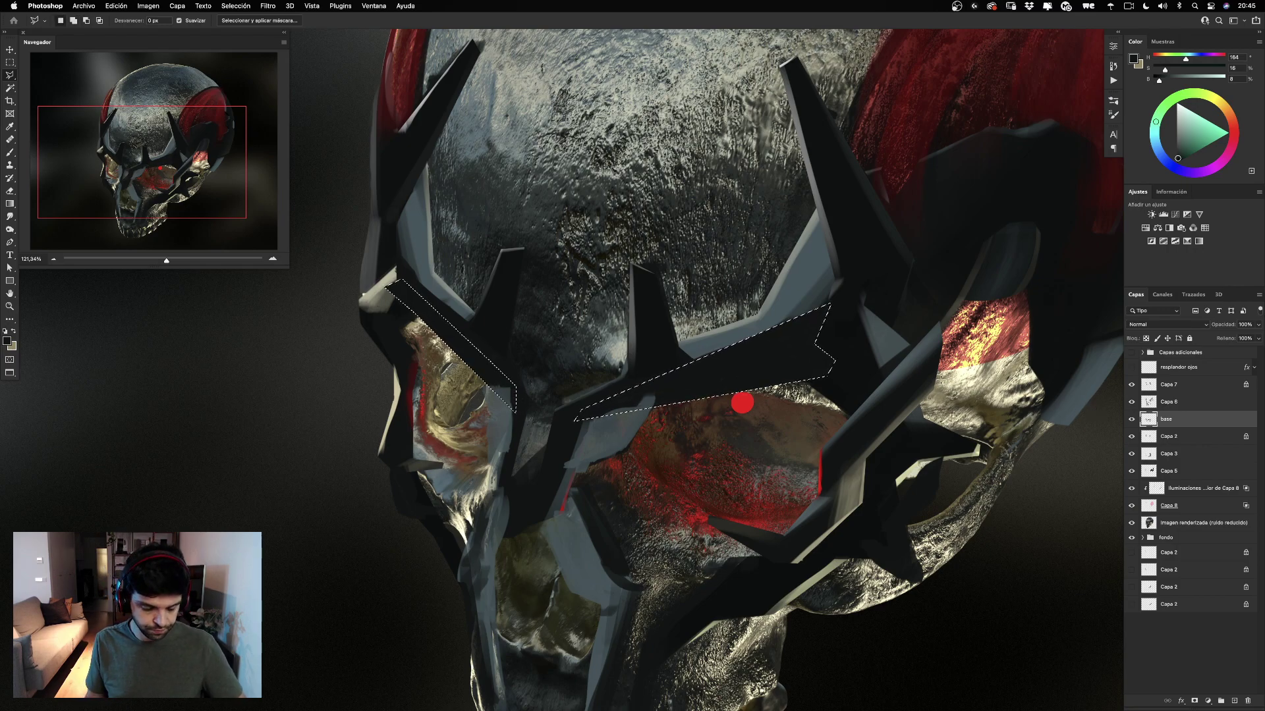
Clear the Capa 6 sketch strokes inside the selected brow beams, and remove the selection.
left_click(1131, 402)
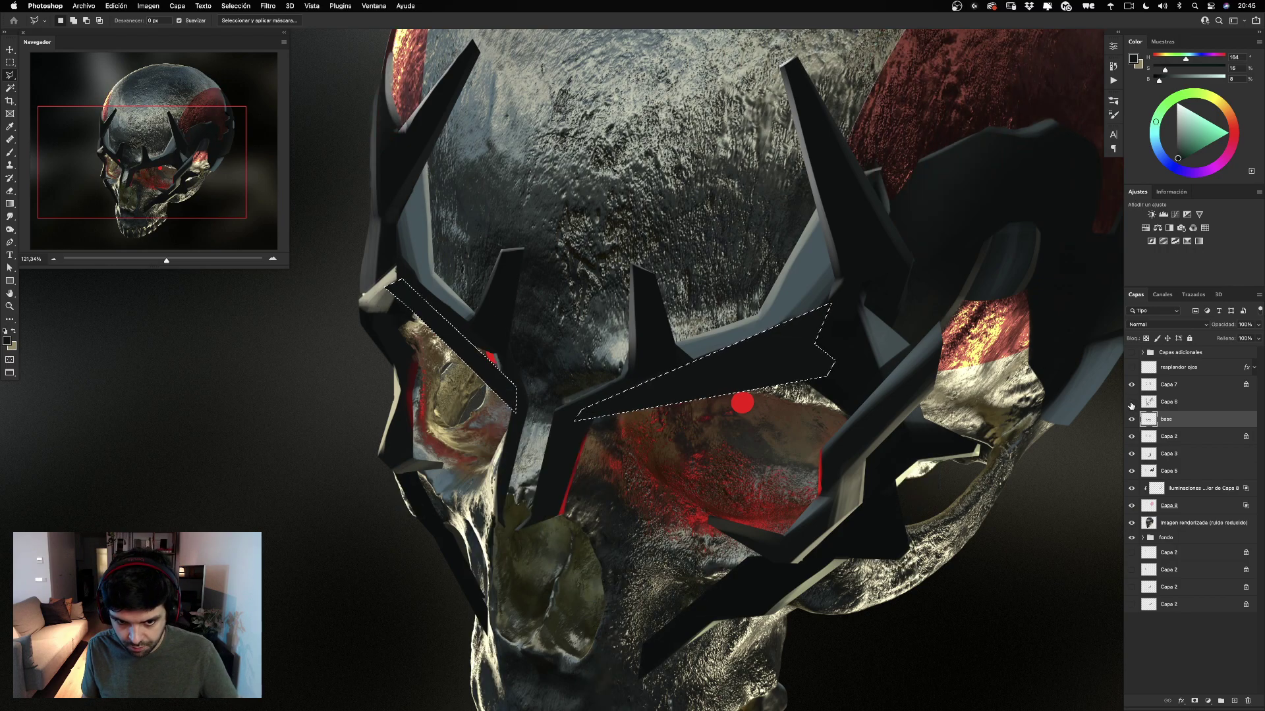
left_click(1132, 402)
left_click(1169, 402)
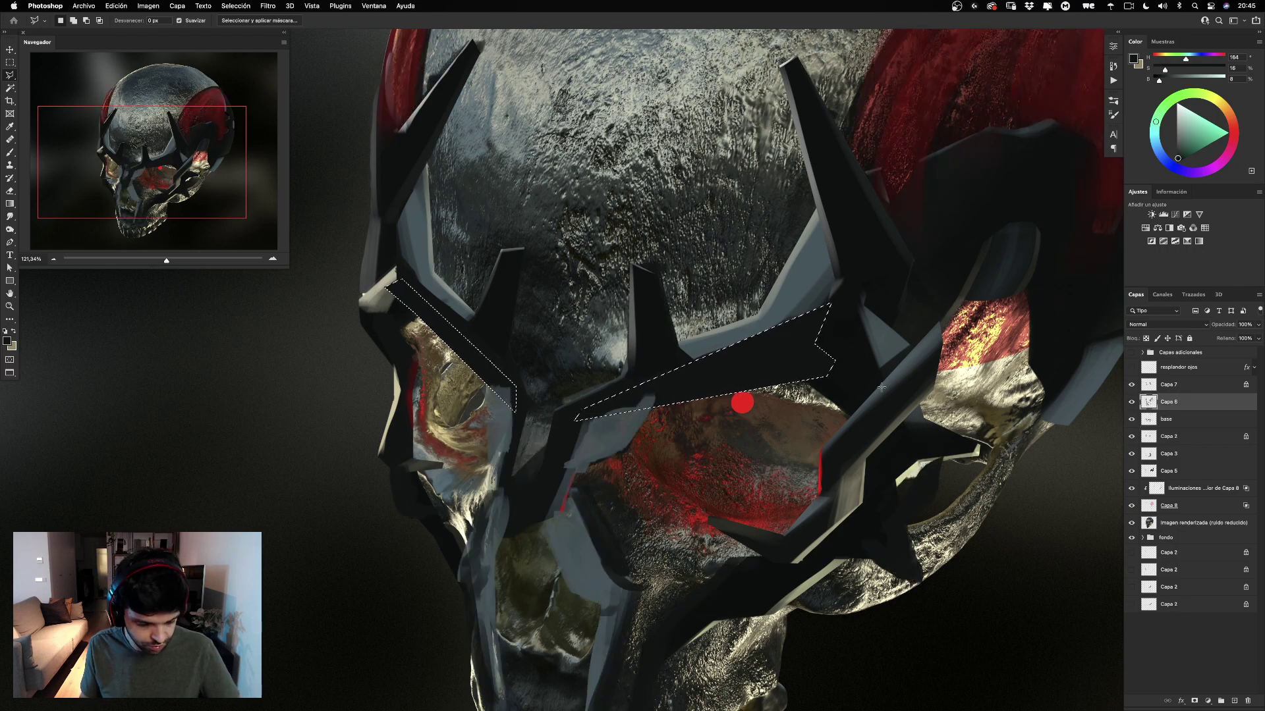
key("e")
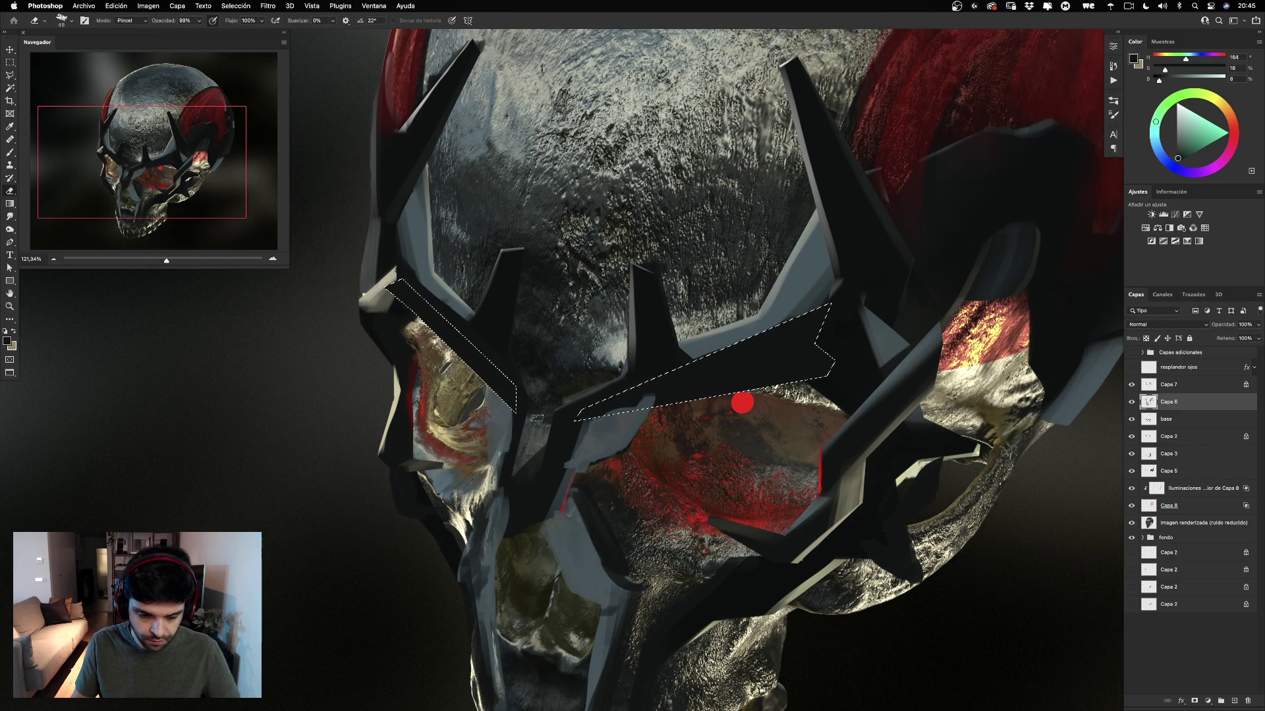
key("Delete")
key("ctrl+d")
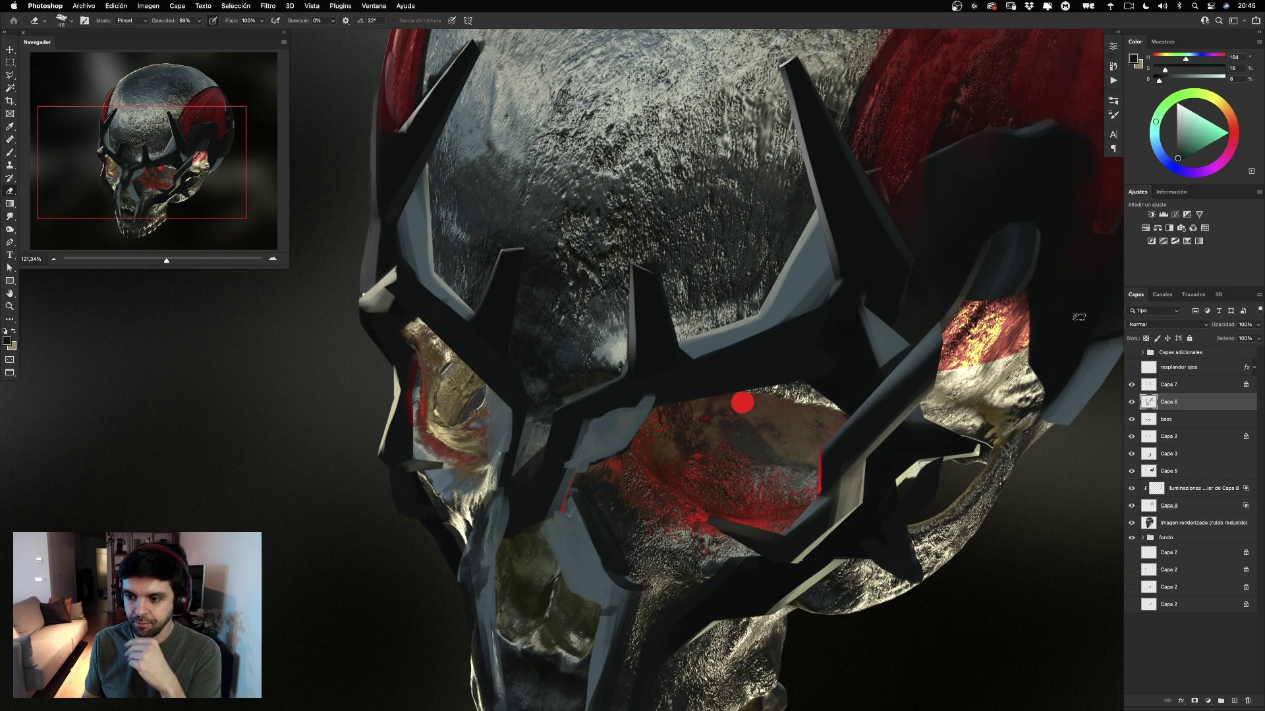
Compare the face with and without the sketch, and check what Capa 5, Capa 3 and the locked layer below base contribute.
left_click(1132, 402)
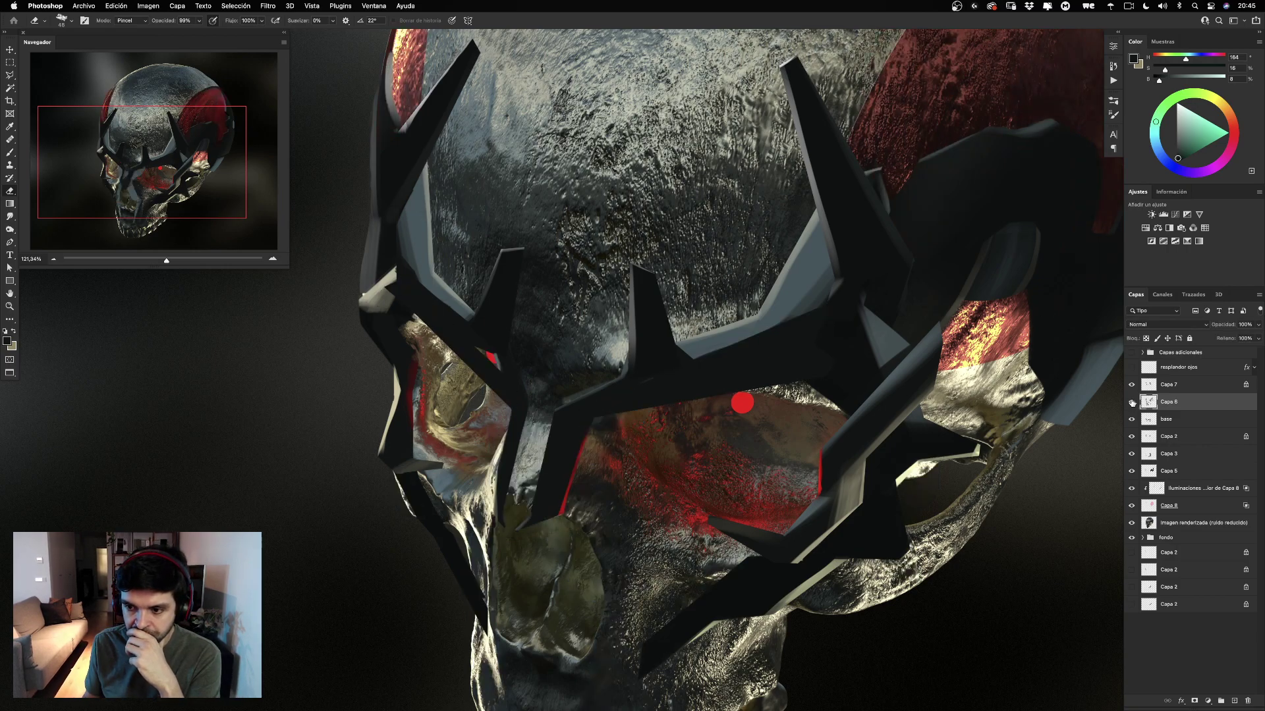
left_click(1132, 402)
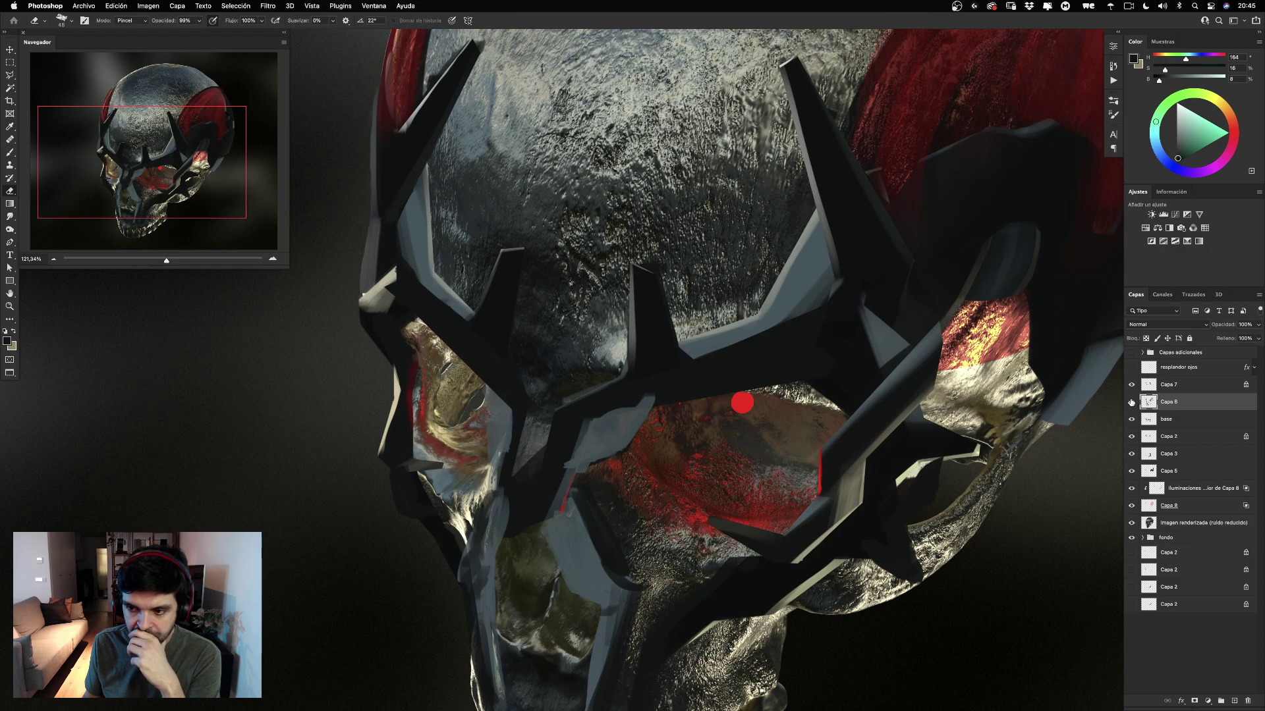
left_click(1131, 402)
left_click(1132, 402)
left_click(1131, 471)
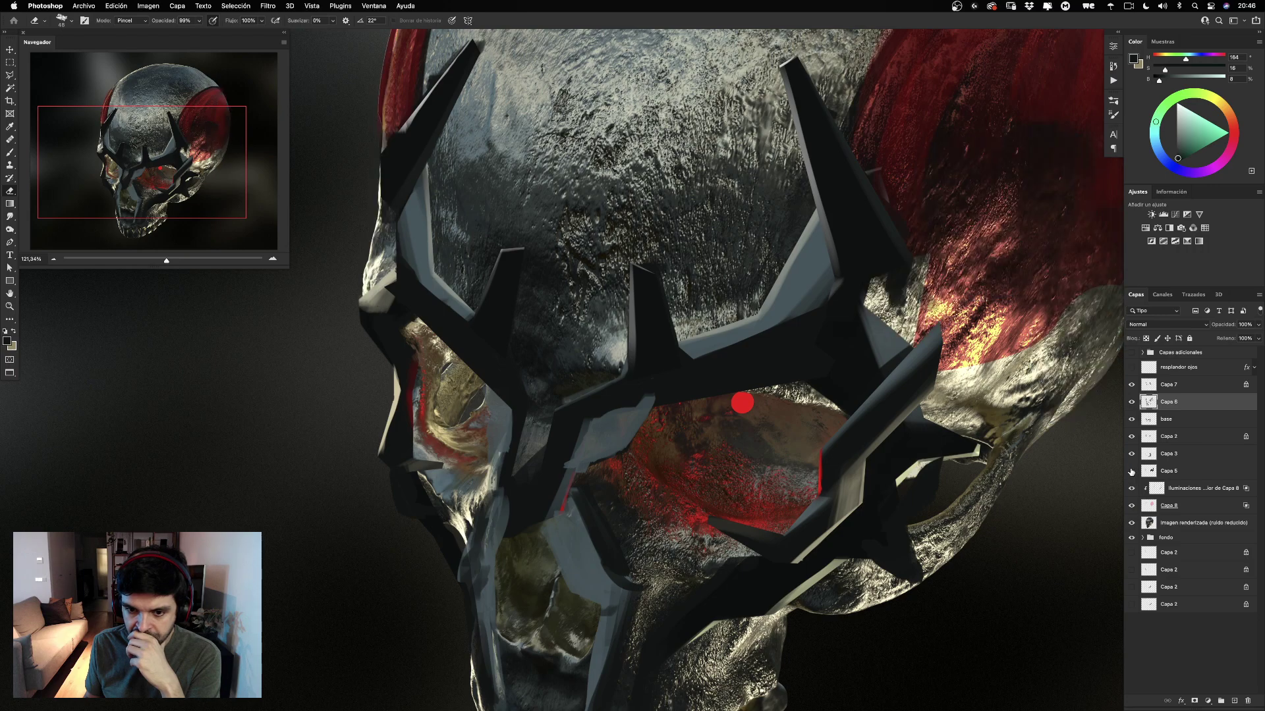
left_click(1131, 471)
left_click(1131, 453)
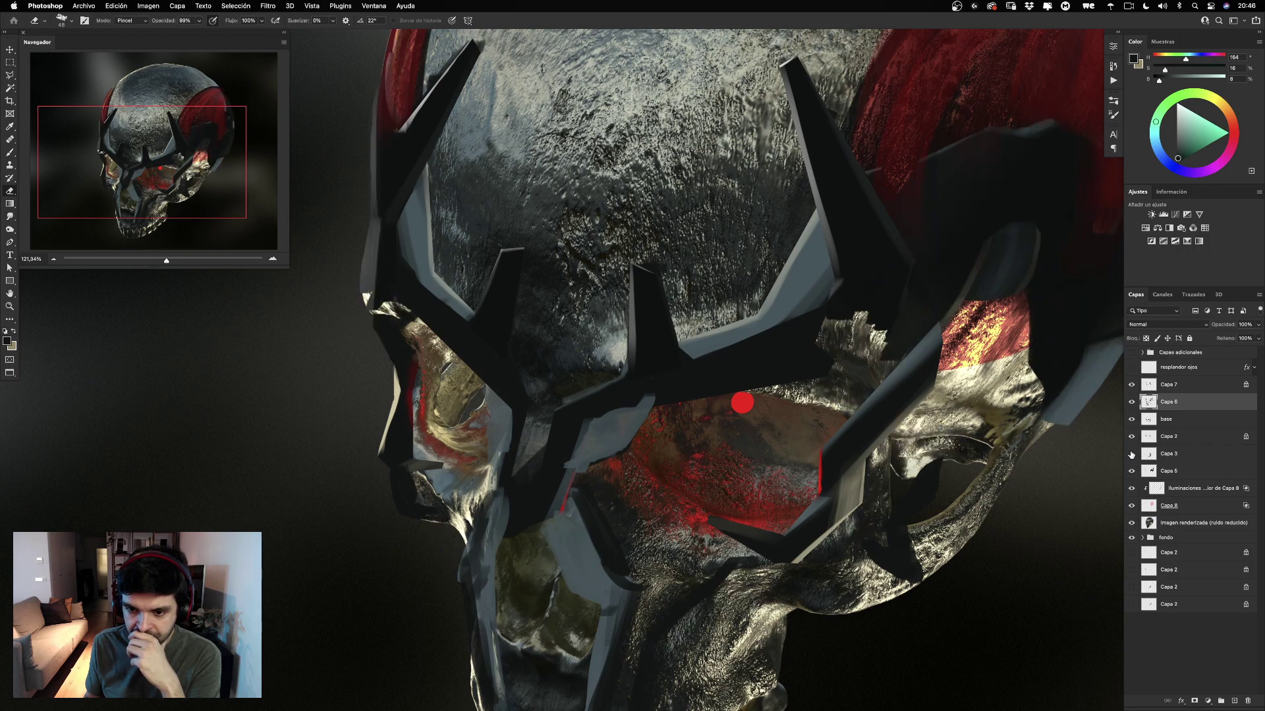
left_click(1131, 454)
left_click(1132, 437)
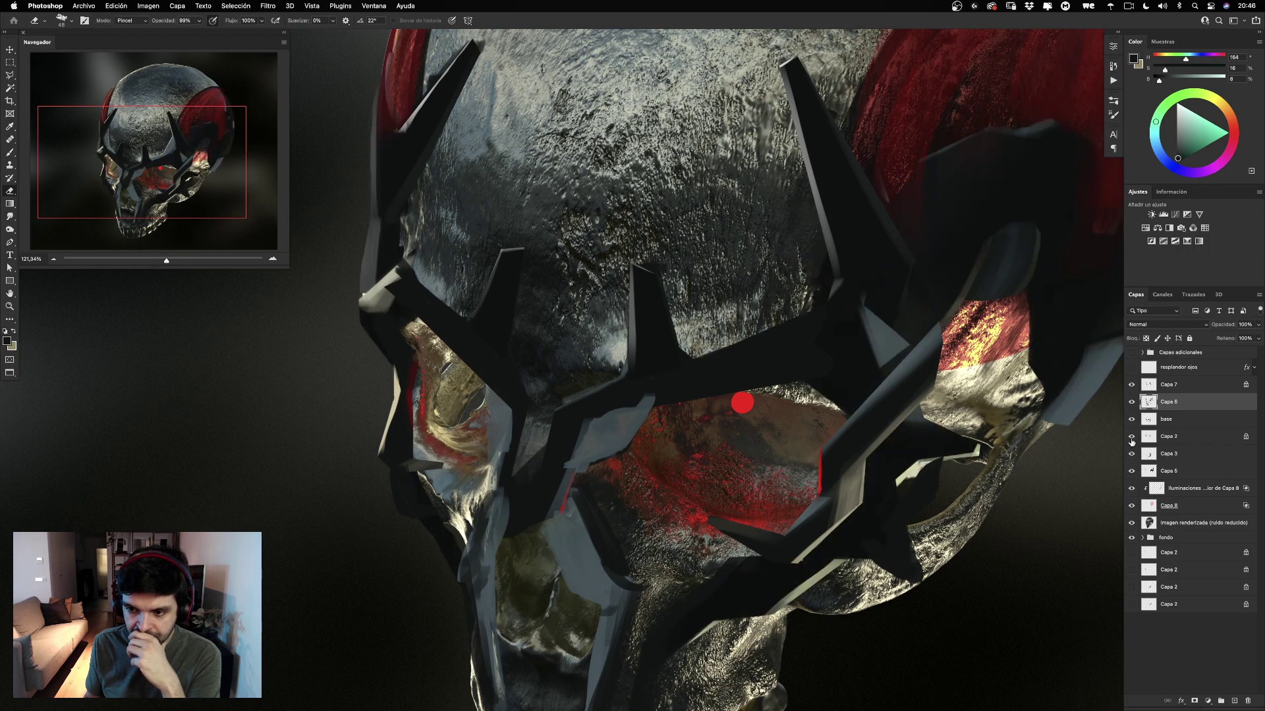
left_click(1131, 437)
left_click(1132, 472)
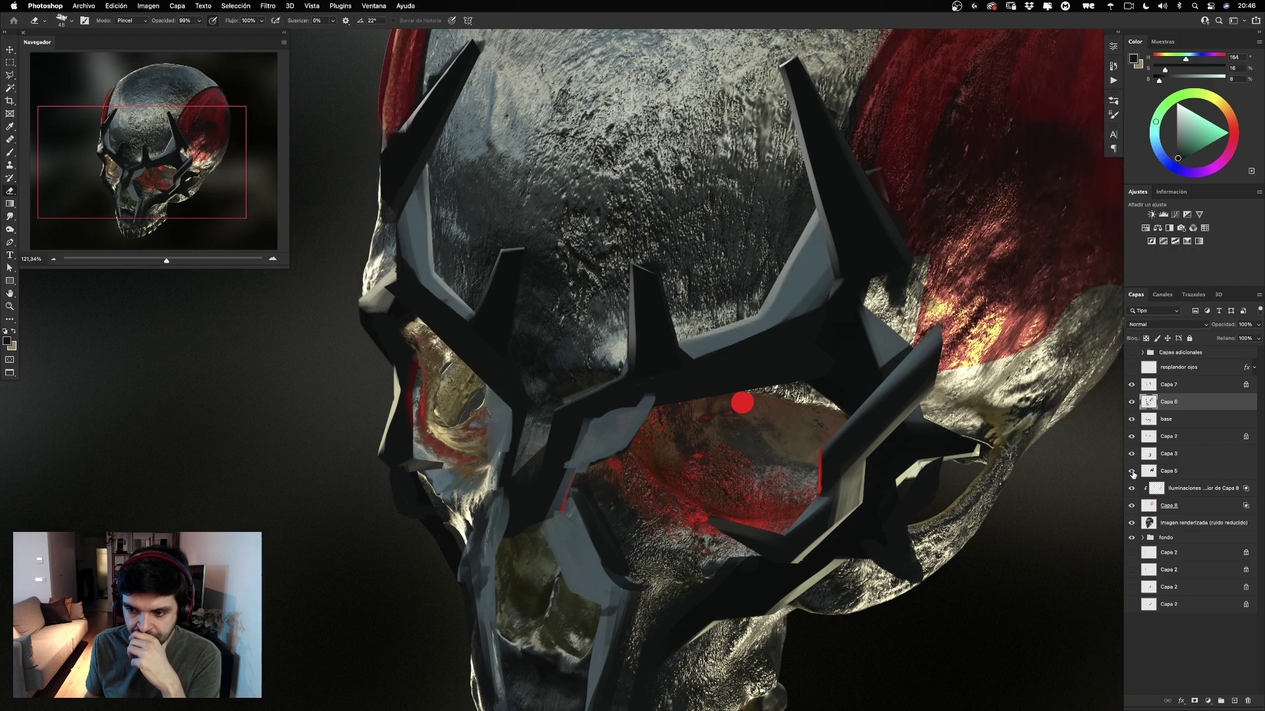
left_click(1131, 472)
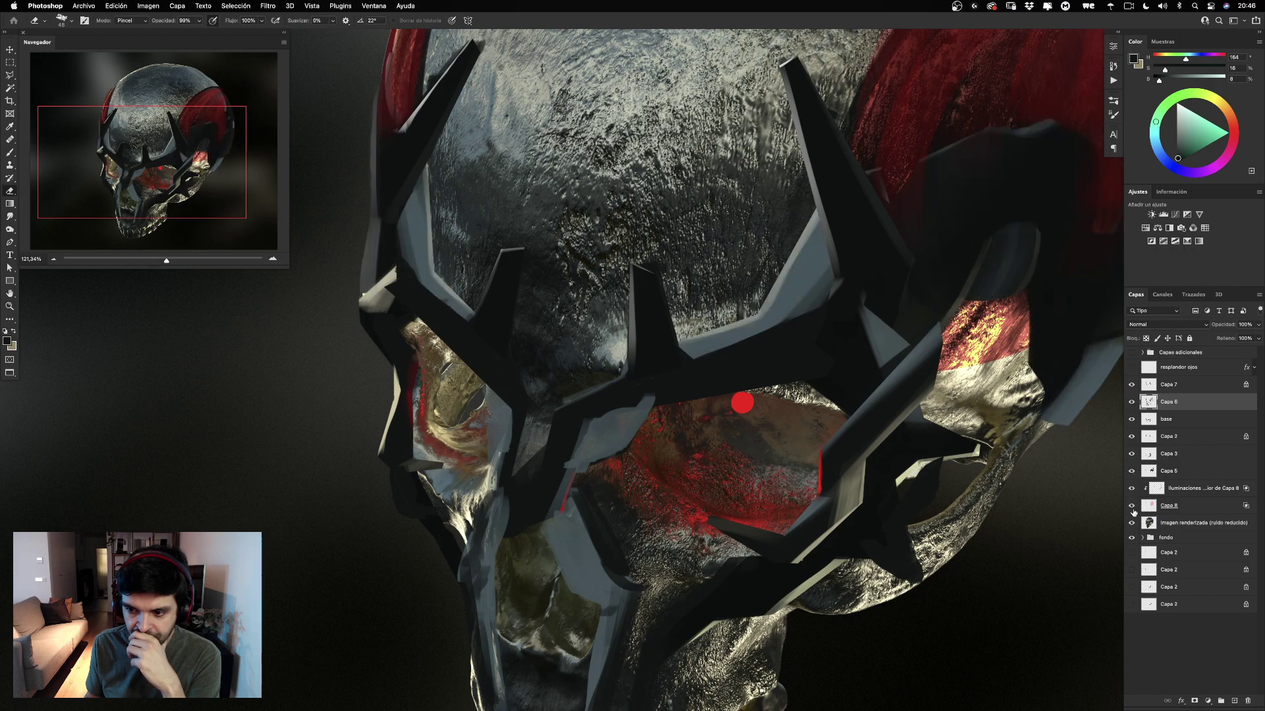
left_click(1131, 472)
left_click(1132, 471)
Paint blue-grey planes at the inner corners of both eye sockets on Capa 5, and check the face with that layer hidden.
left_click(1169, 471)
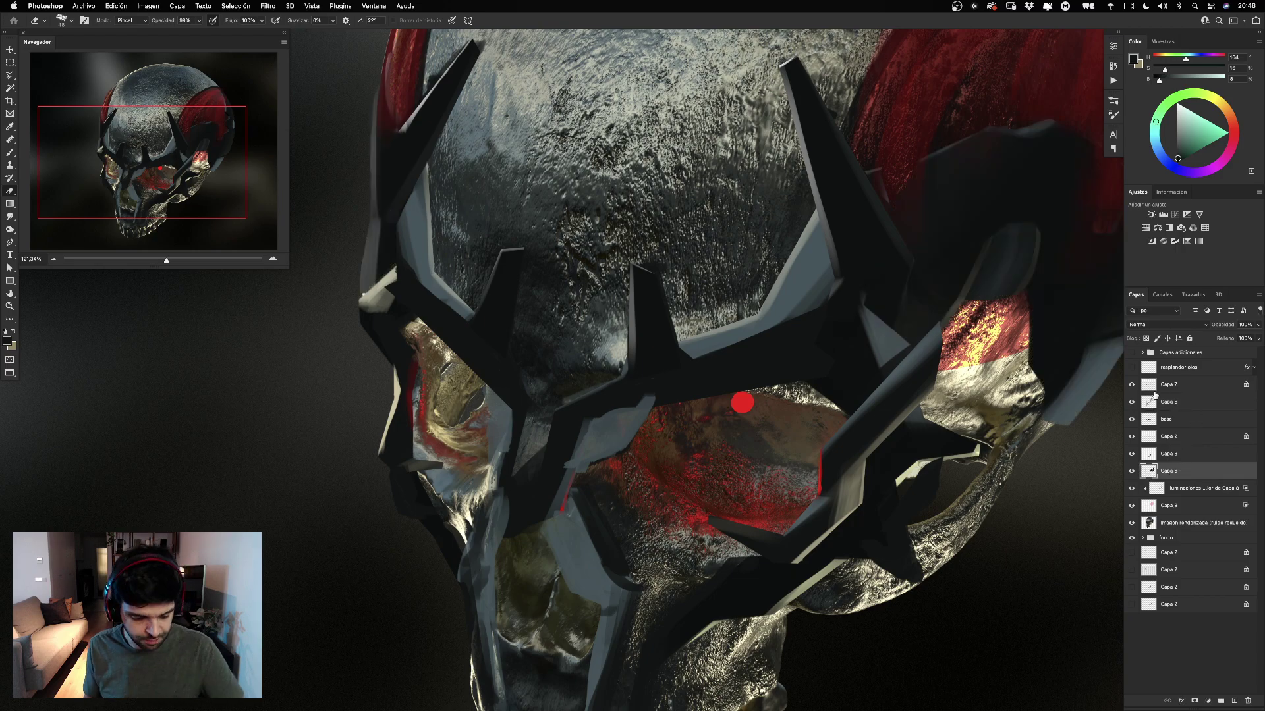
key("b")
left_click(575, 548, "alt")
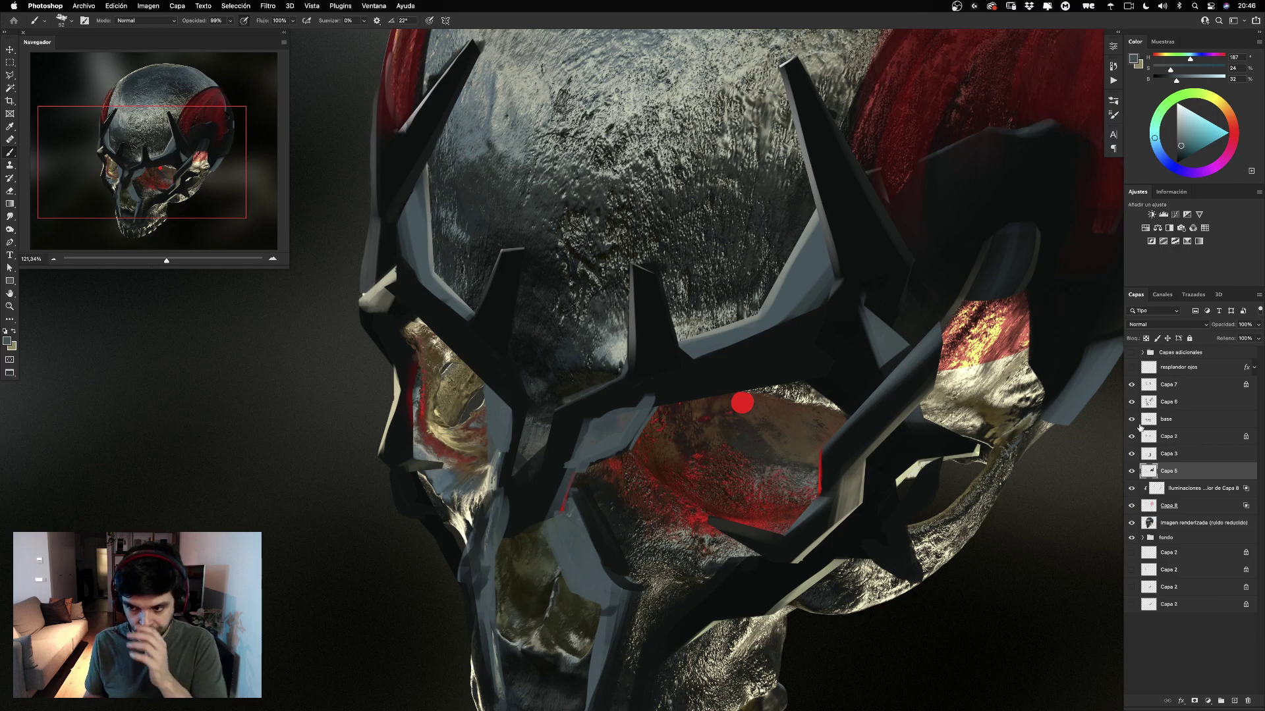
left_click(1132, 402)
left_click(1132, 402)
key("super+z")
key("super+shift+z")
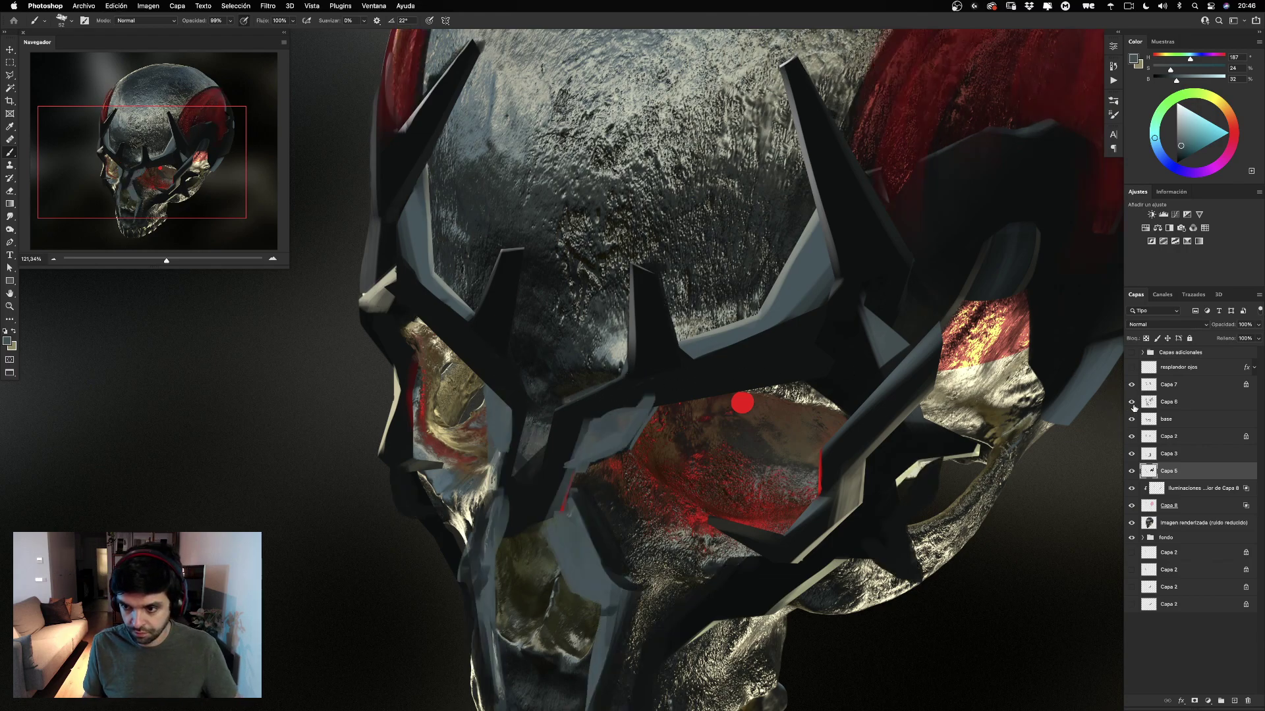
key("ctrl+shift+z")
key("e")
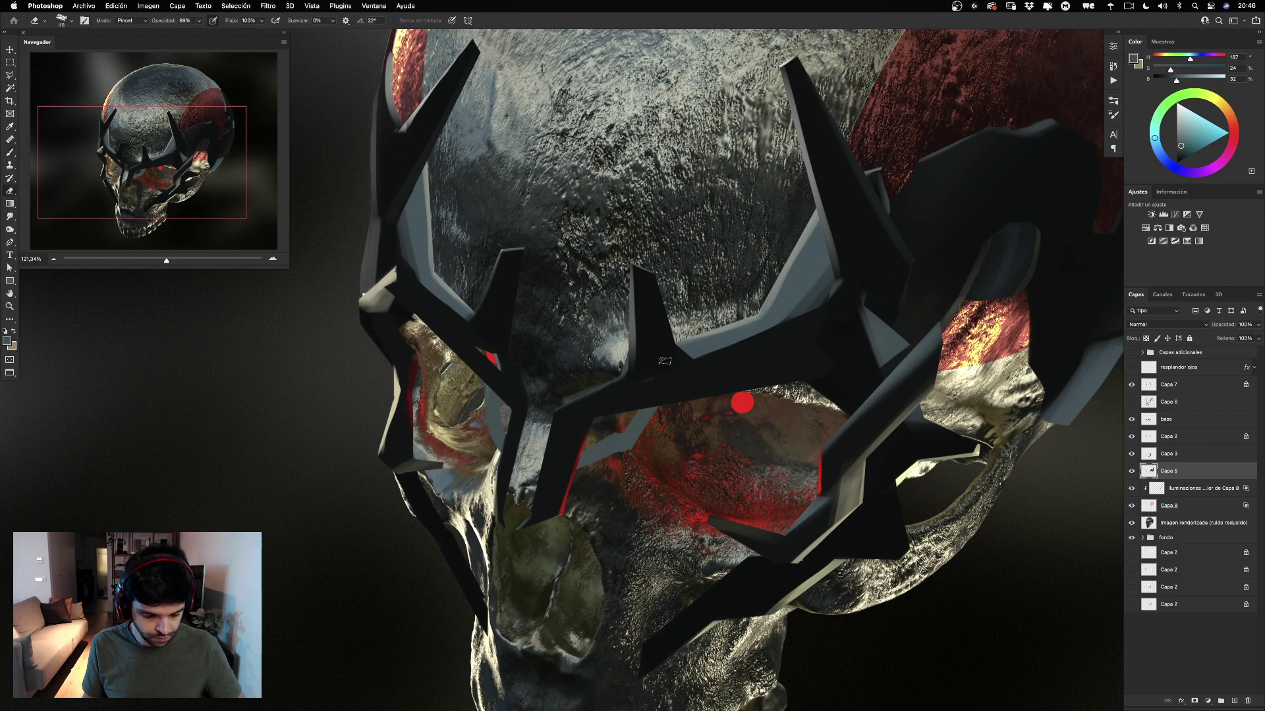
key("b")
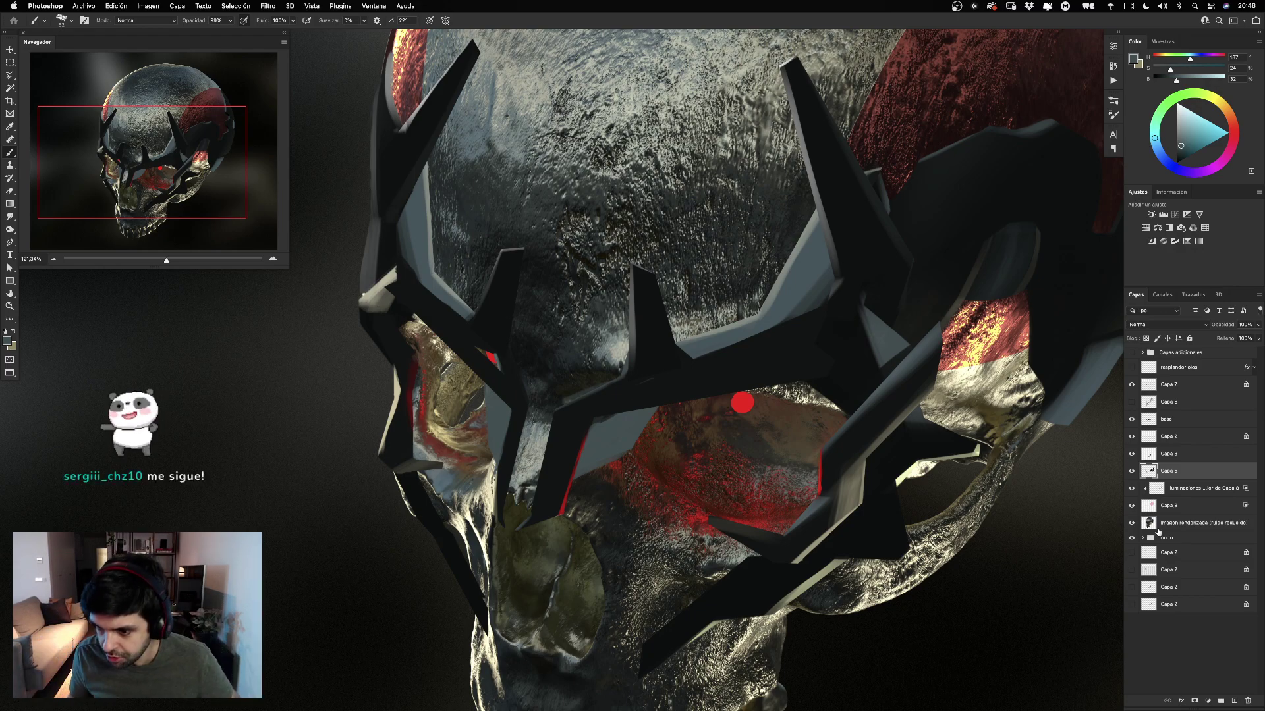
left_click(1131, 471)
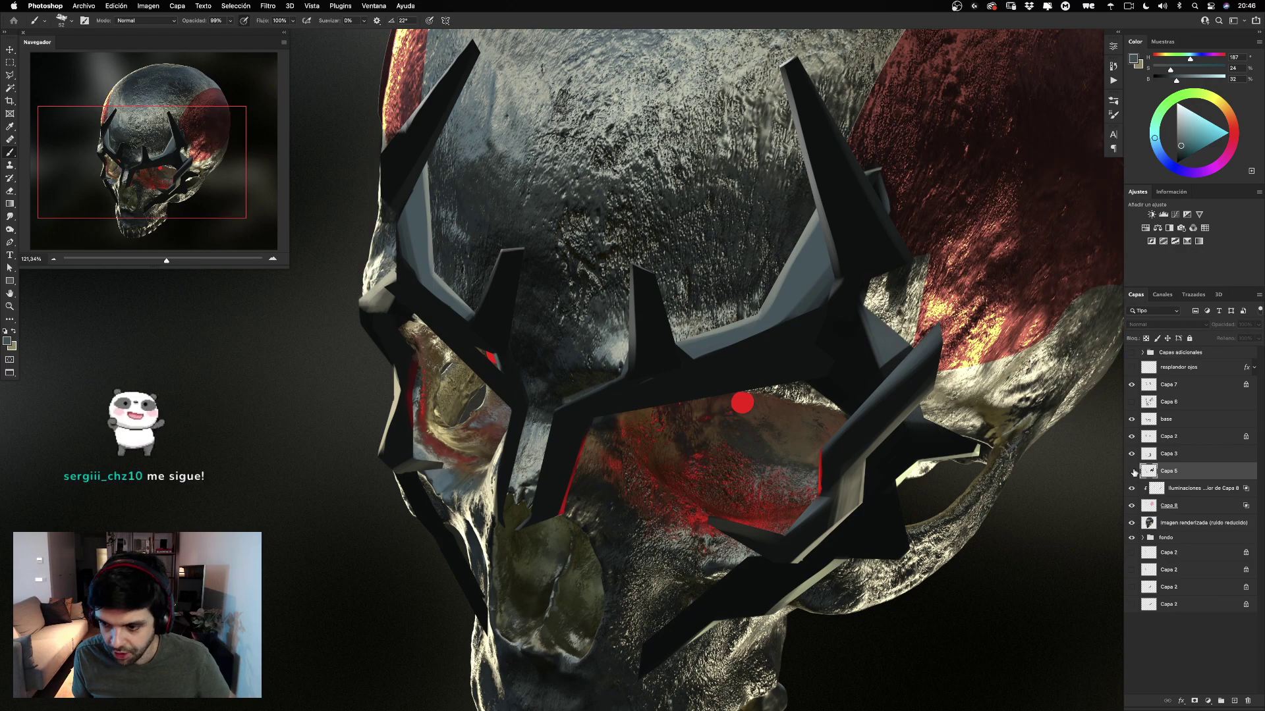
Compare the face with Capa 5, Capa 3 and base hidden and shown in turn.
left_click(1132, 471)
left_click(1132, 455)
left_click(1131, 454)
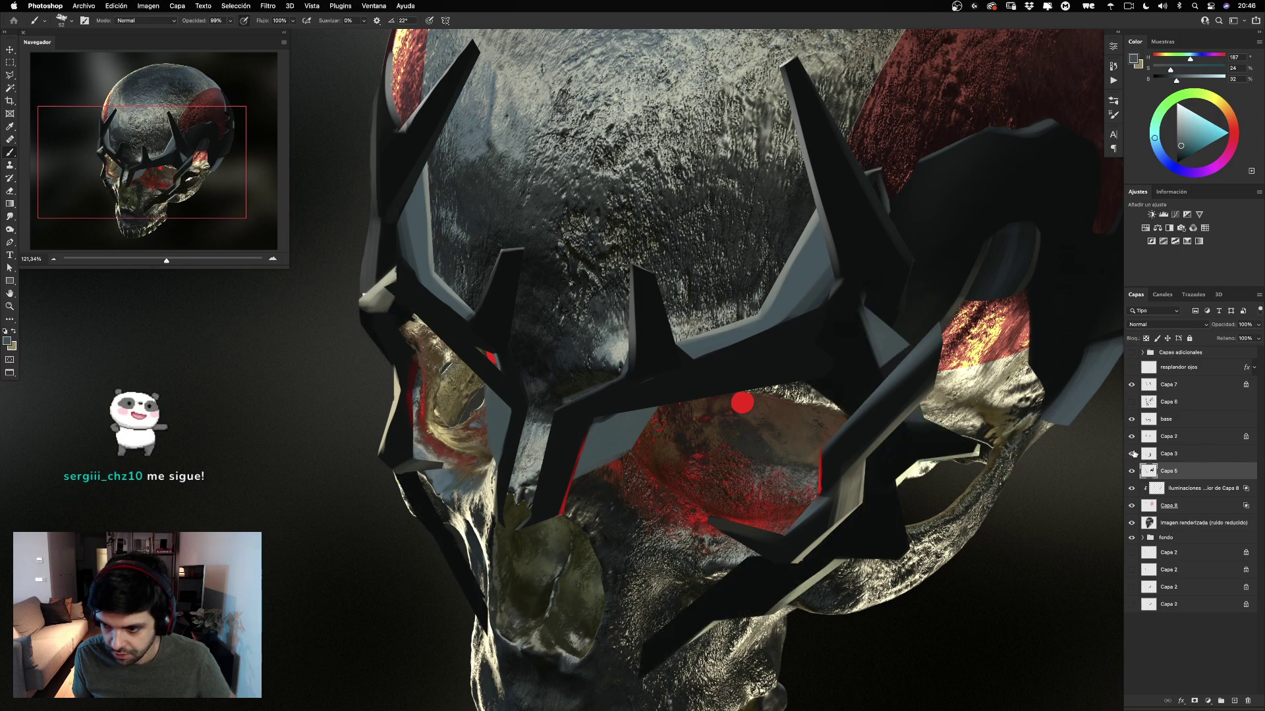
left_click(1131, 419)
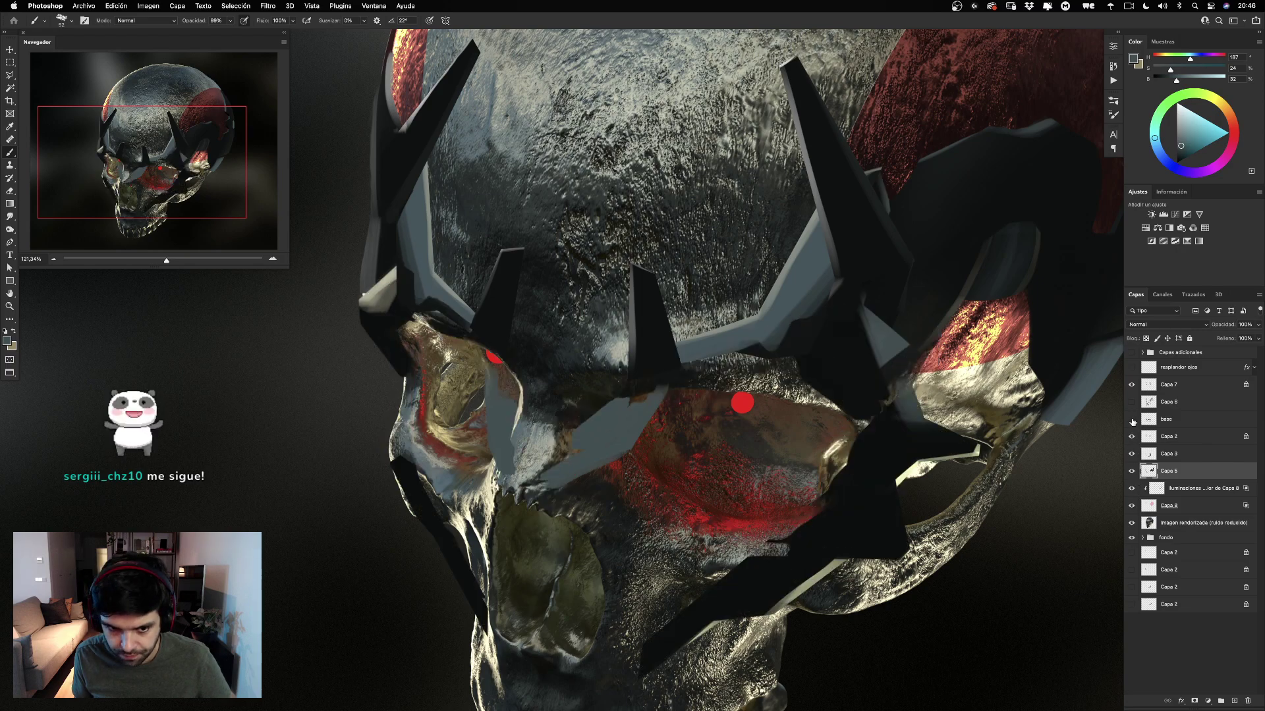
left_click(1132, 420)
On the base layer, touch up the beam beside the smaller eye socket's inner corner with its sampled dark armour colour.
left_click(1150, 419)
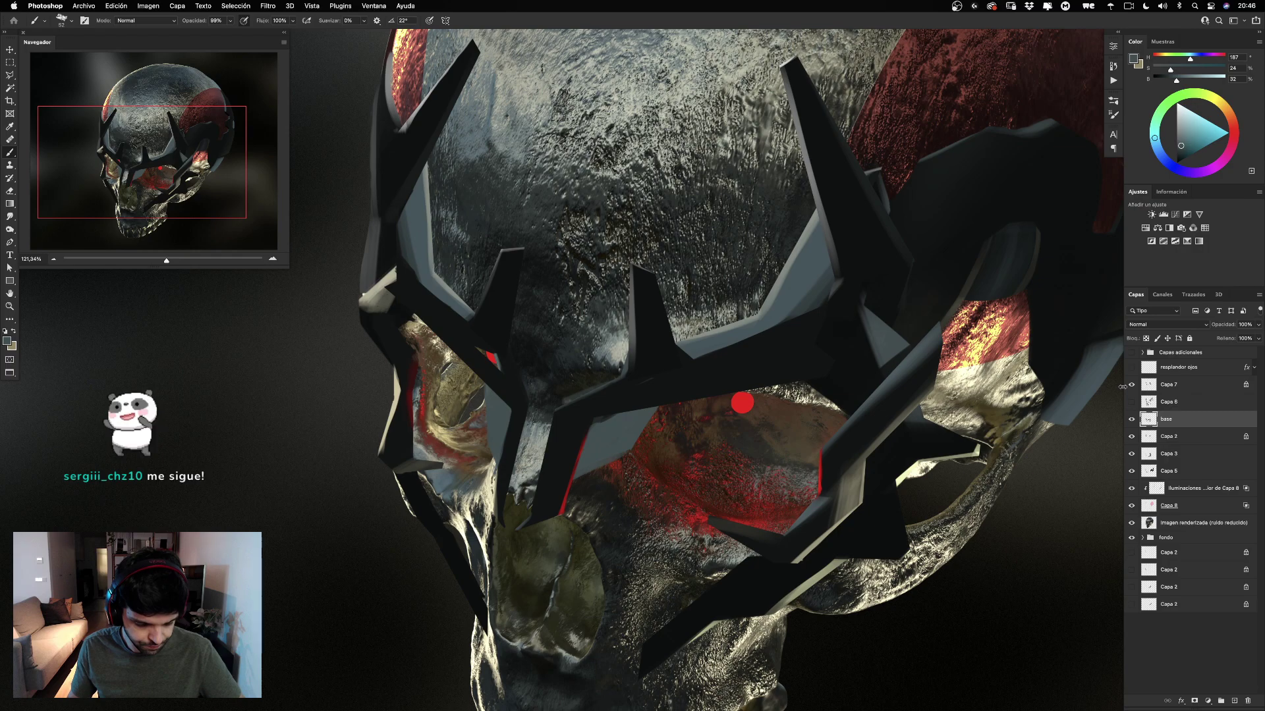
left_click(482, 350, "alt")
left_click_drag(481, 349, 502, 375)
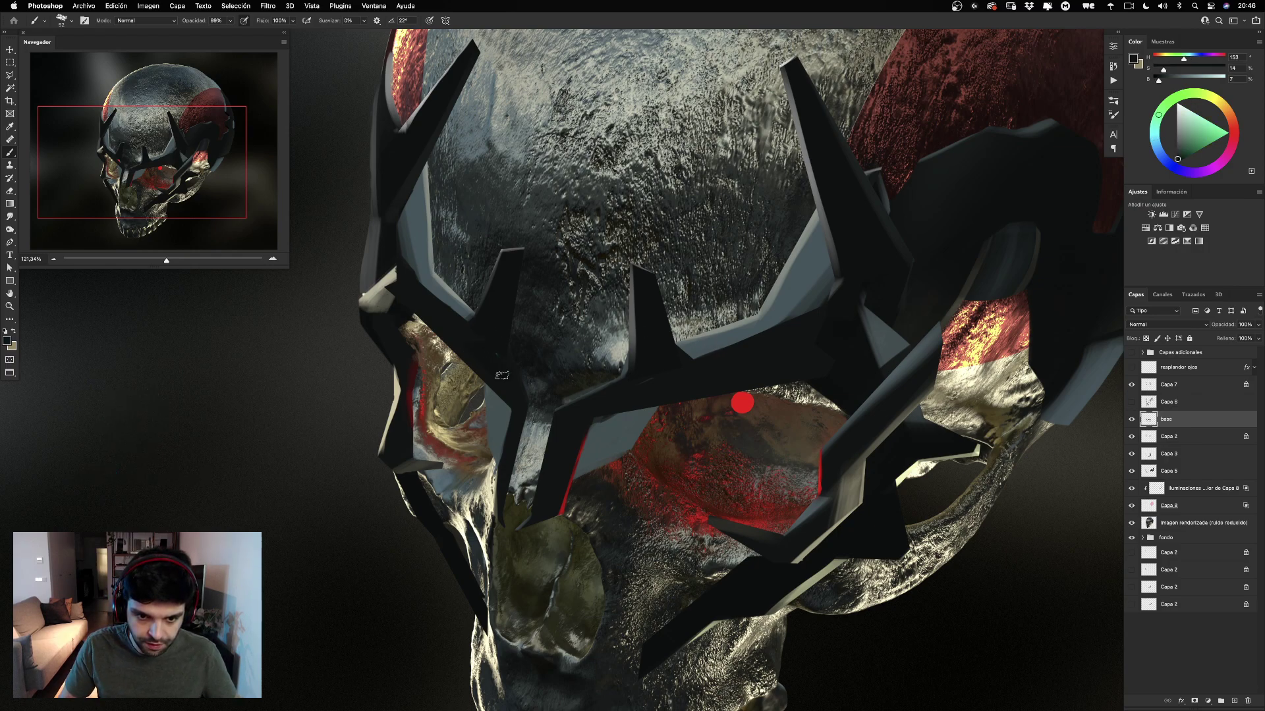
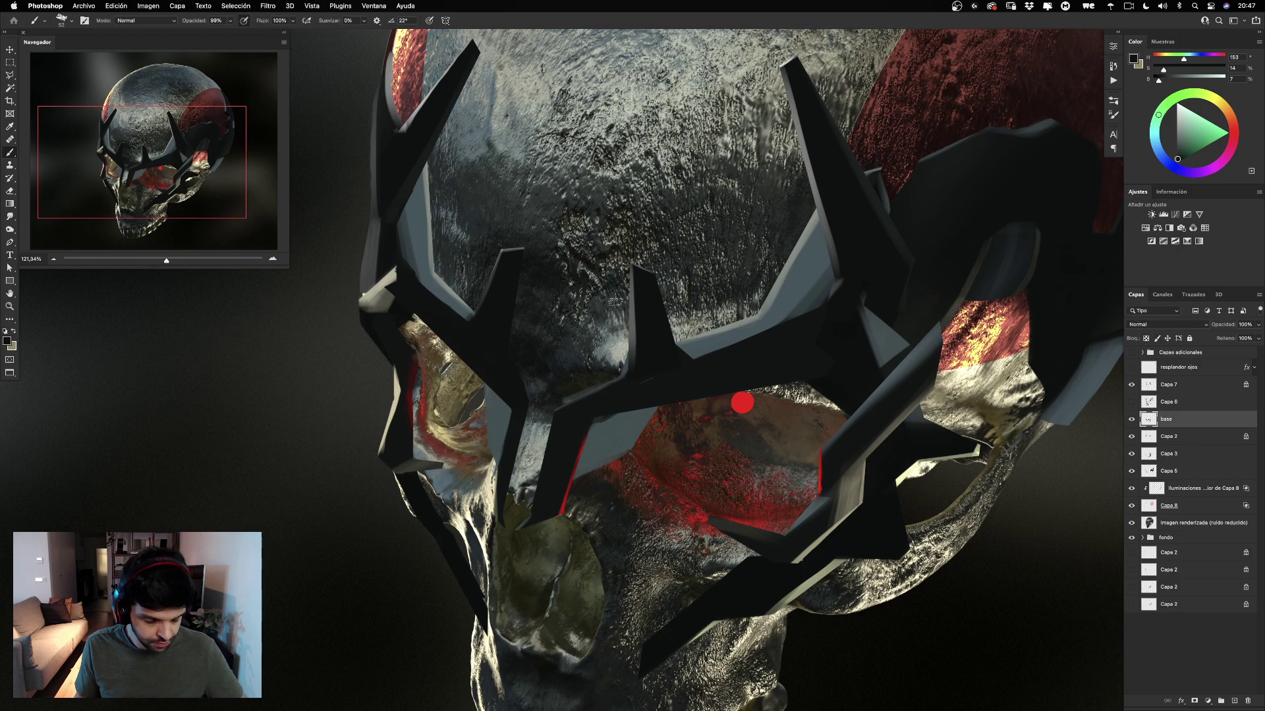
key("e")
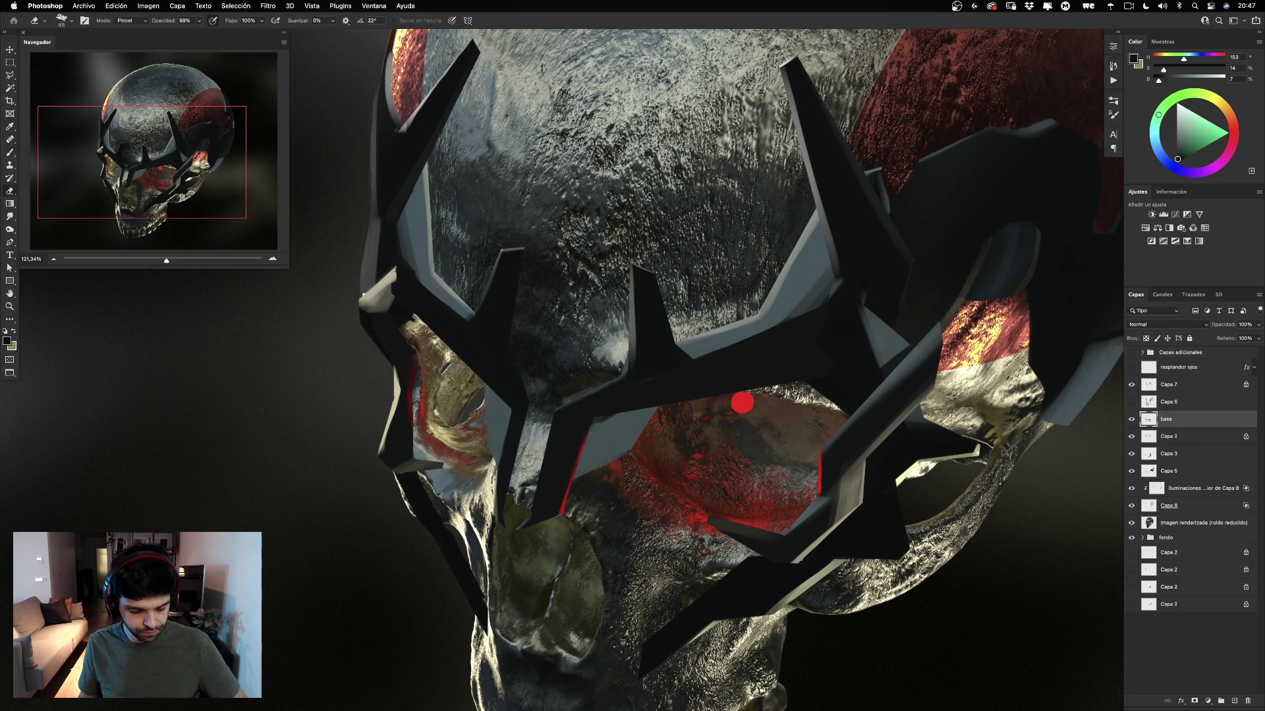
key("b")
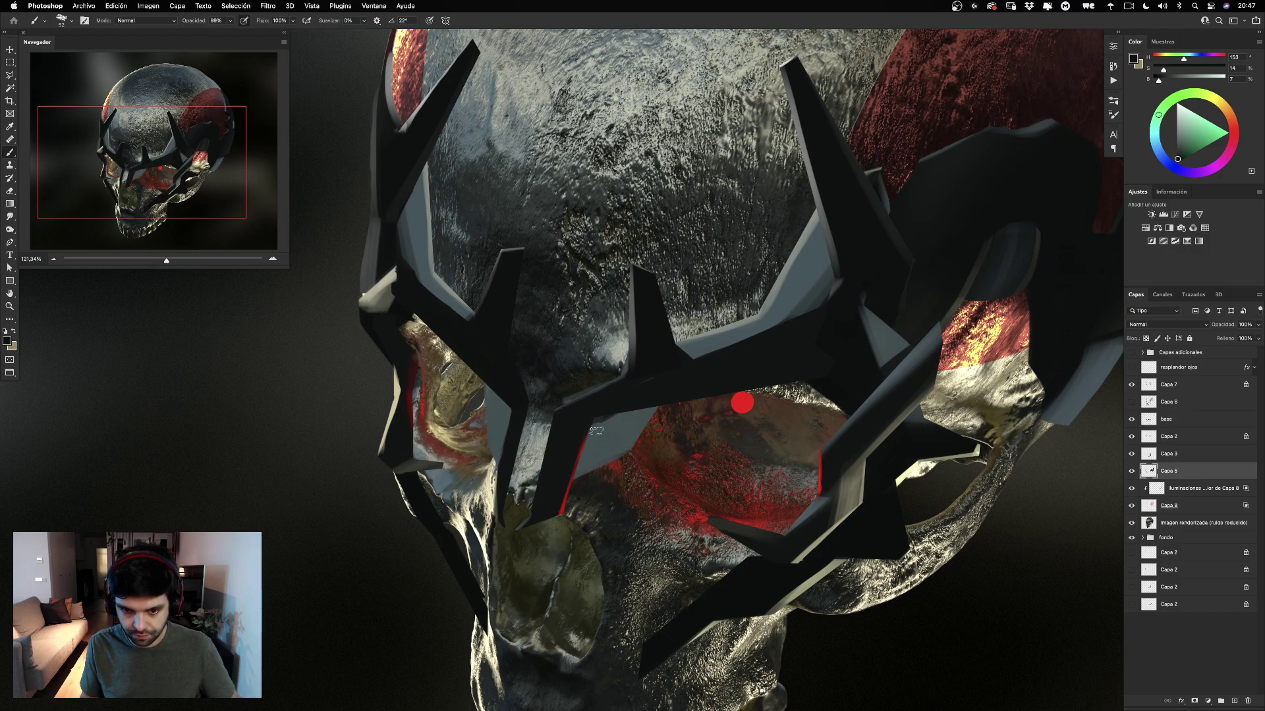
Sample the blue-grey plane colour on Capa 5, and examine the nose area up close with and without the Capa 6 sketch.
left_click(618, 433, "alt")
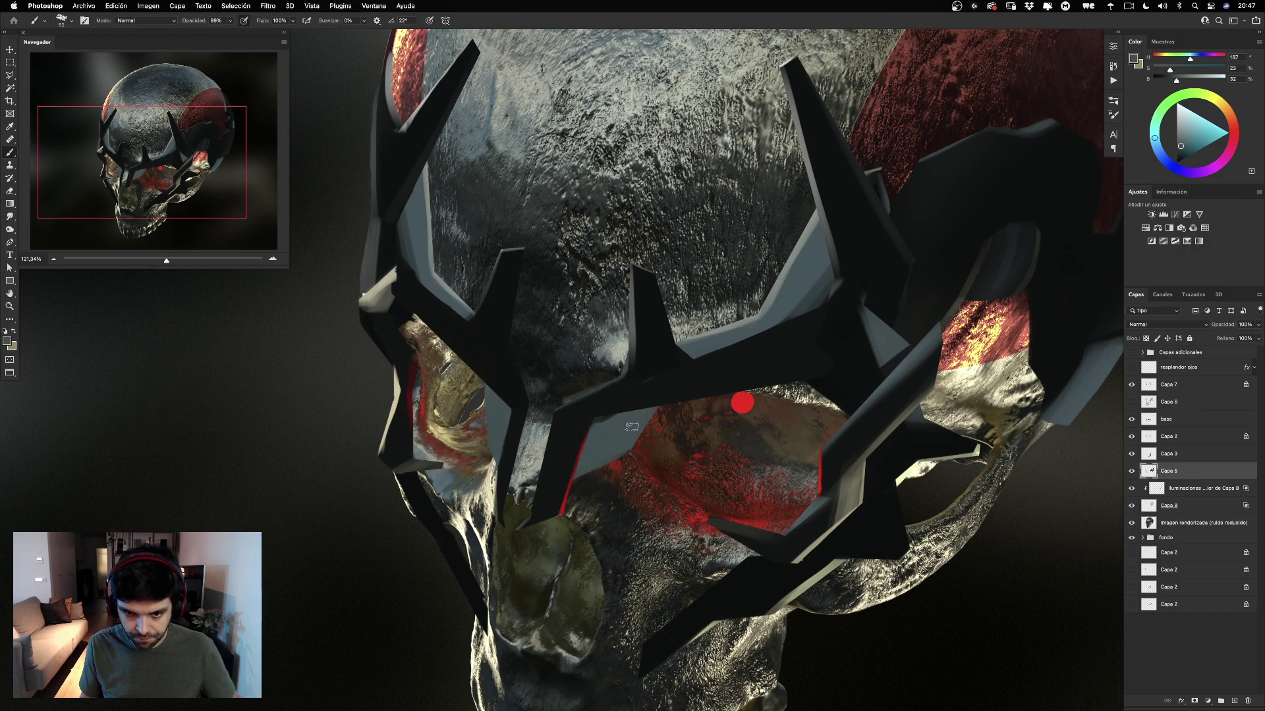
left_click(1132, 403)
left_click(1131, 403)
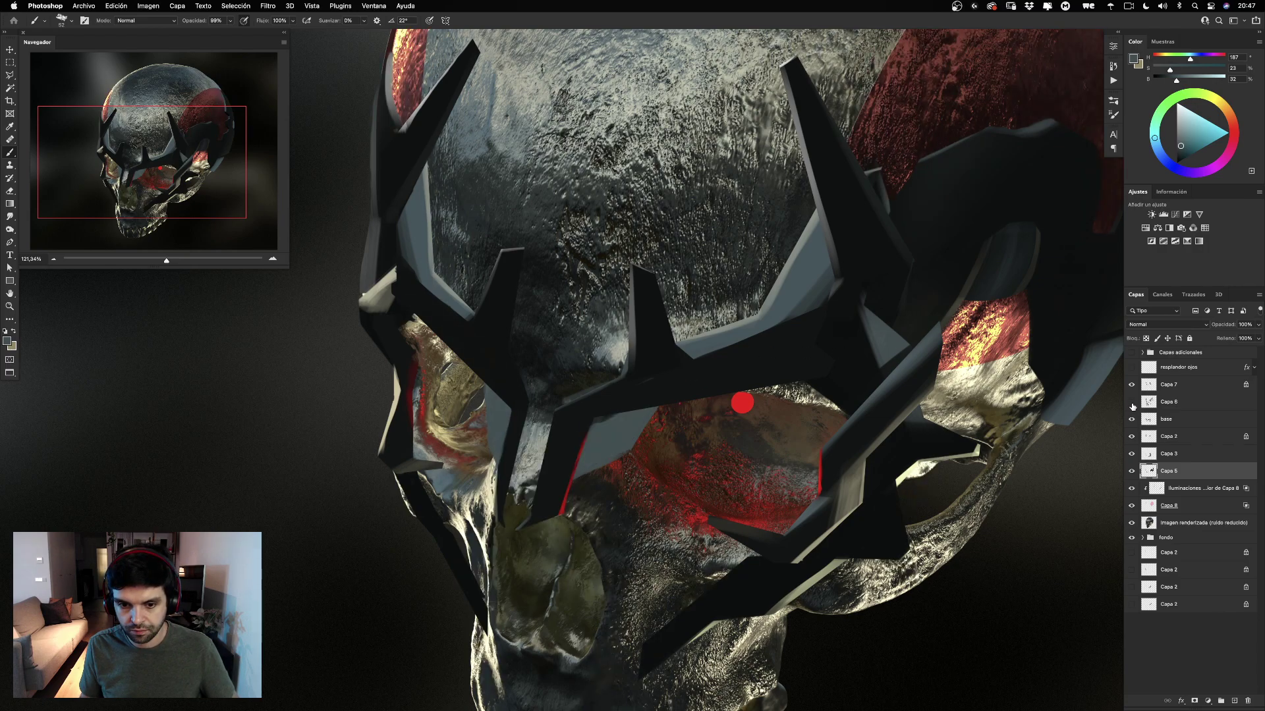
left_click_drag(724, 442, 672, 402)
key("super+plus")
key("e")
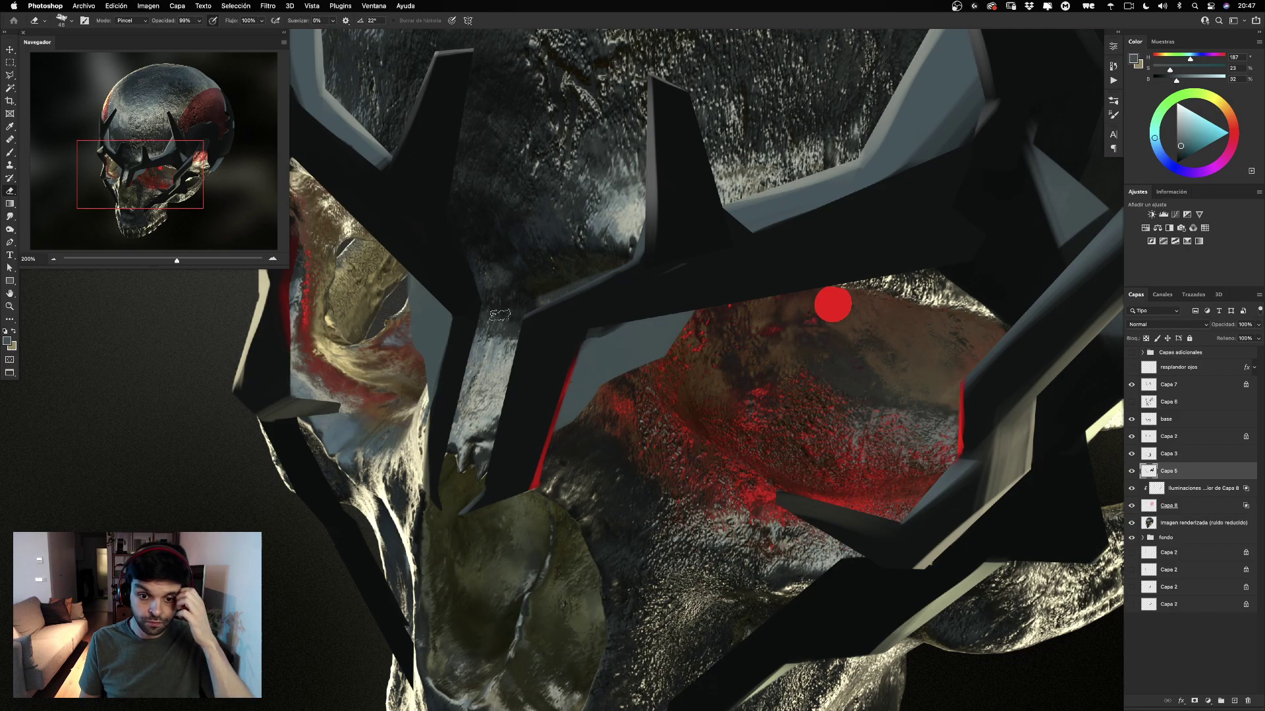
key("b")
left_click_drag(705, 359, 664, 246)
key("super+minus")
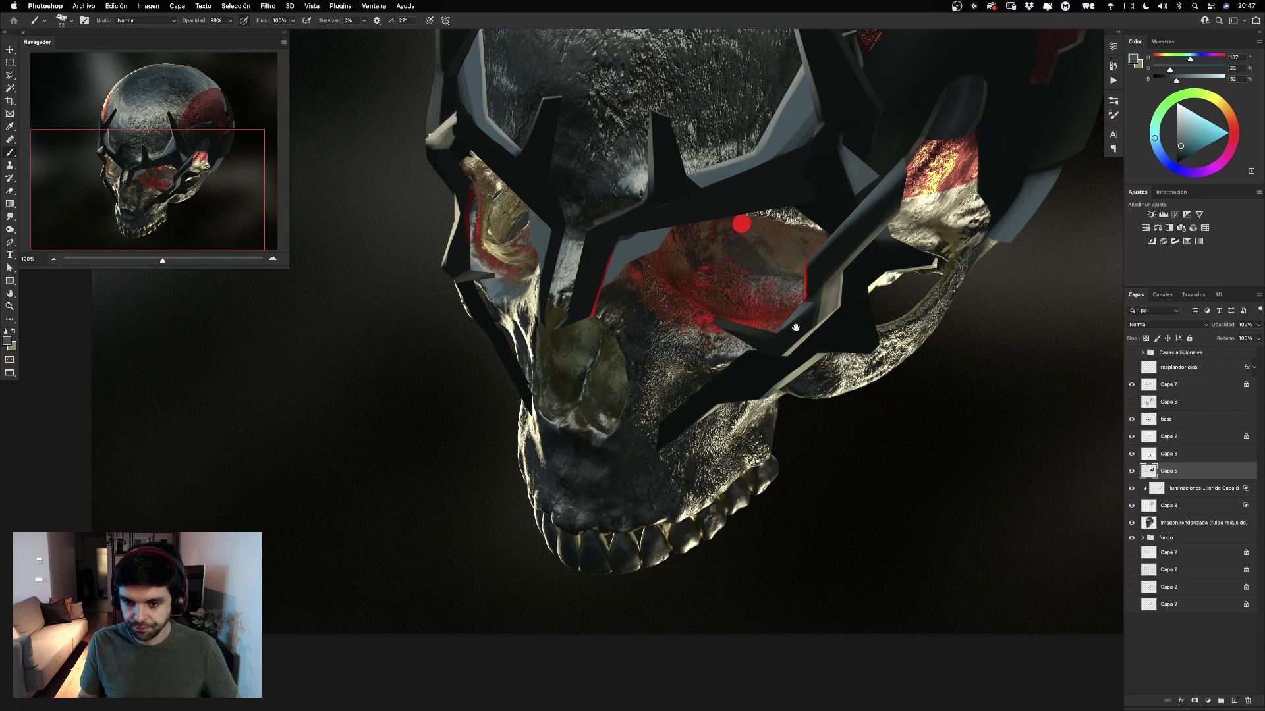
left_click_drag(796, 327, 774, 375)
key("super+plus")
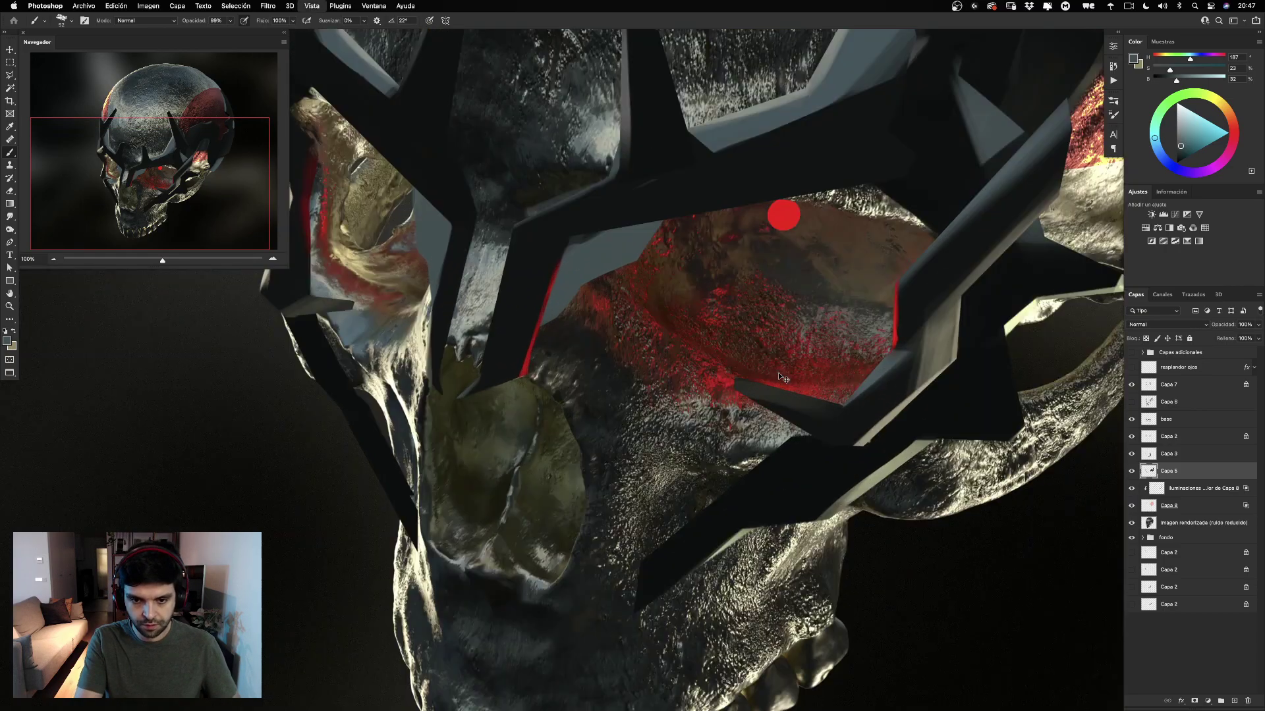
left_click_drag(619, 347, 627, 237)
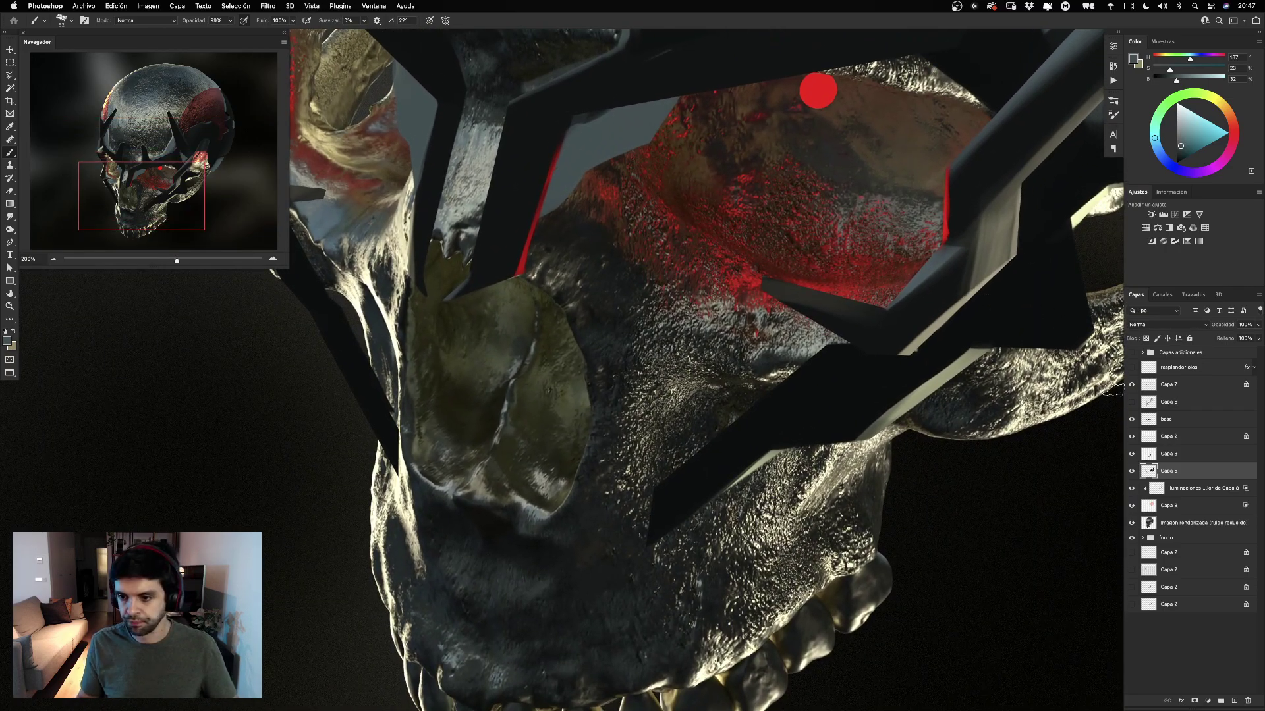
left_click(1130, 403)
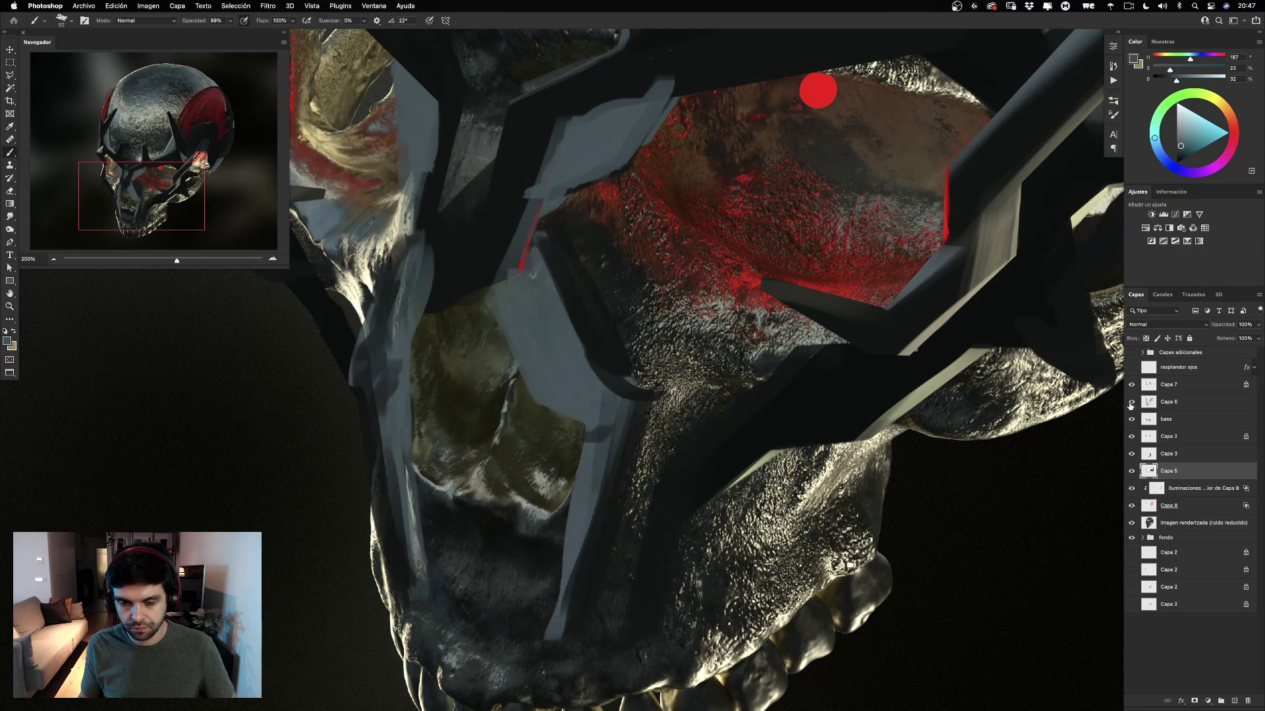
left_click(1131, 402)
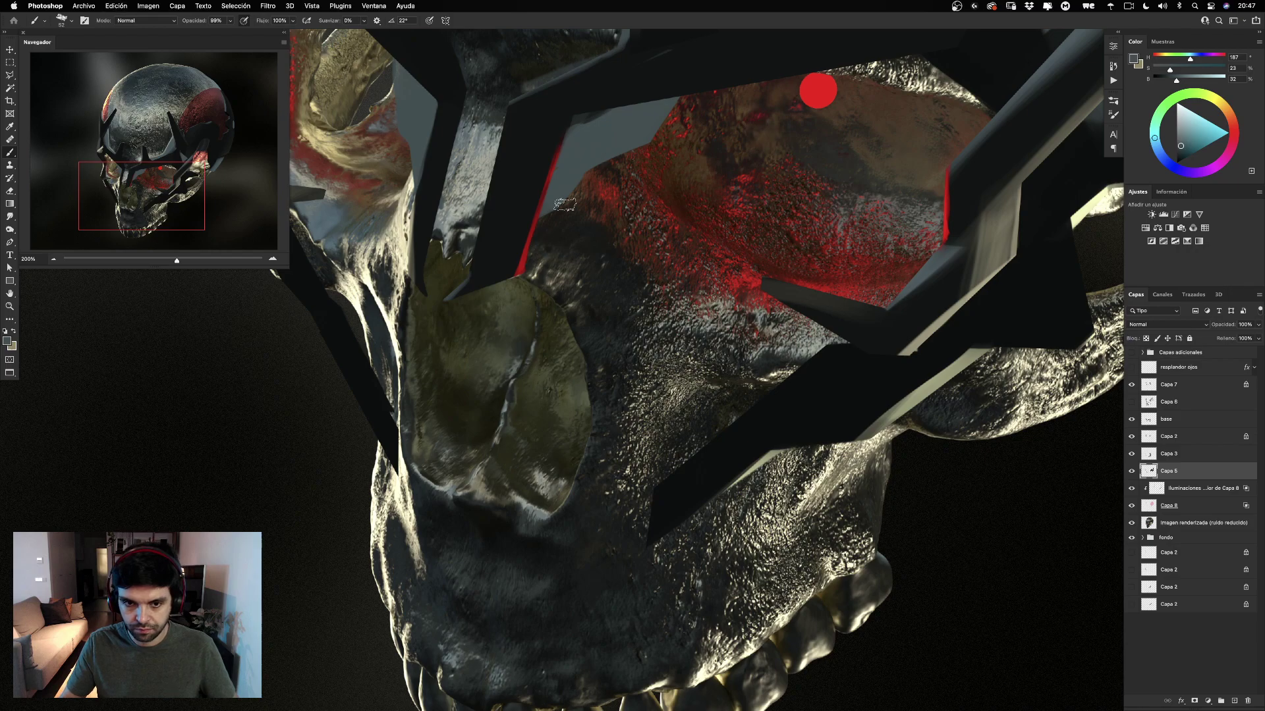
Try painting a dark diagonal band on Capa 5 beside the nasal cavity, and compare it with the Capa 6 sketch.
left_click(493, 209, "alt")
left_click_drag(535, 248, 578, 286)
key("super+z")
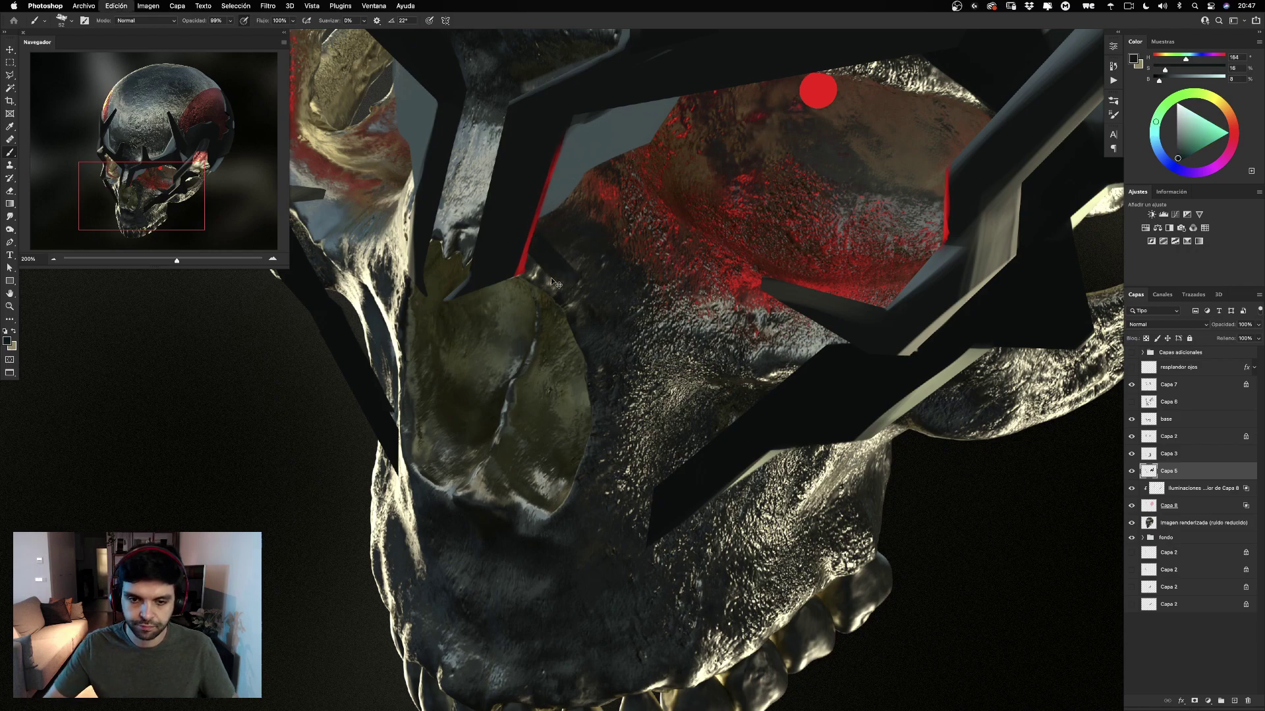
left_click_drag(535, 248, 629, 319)
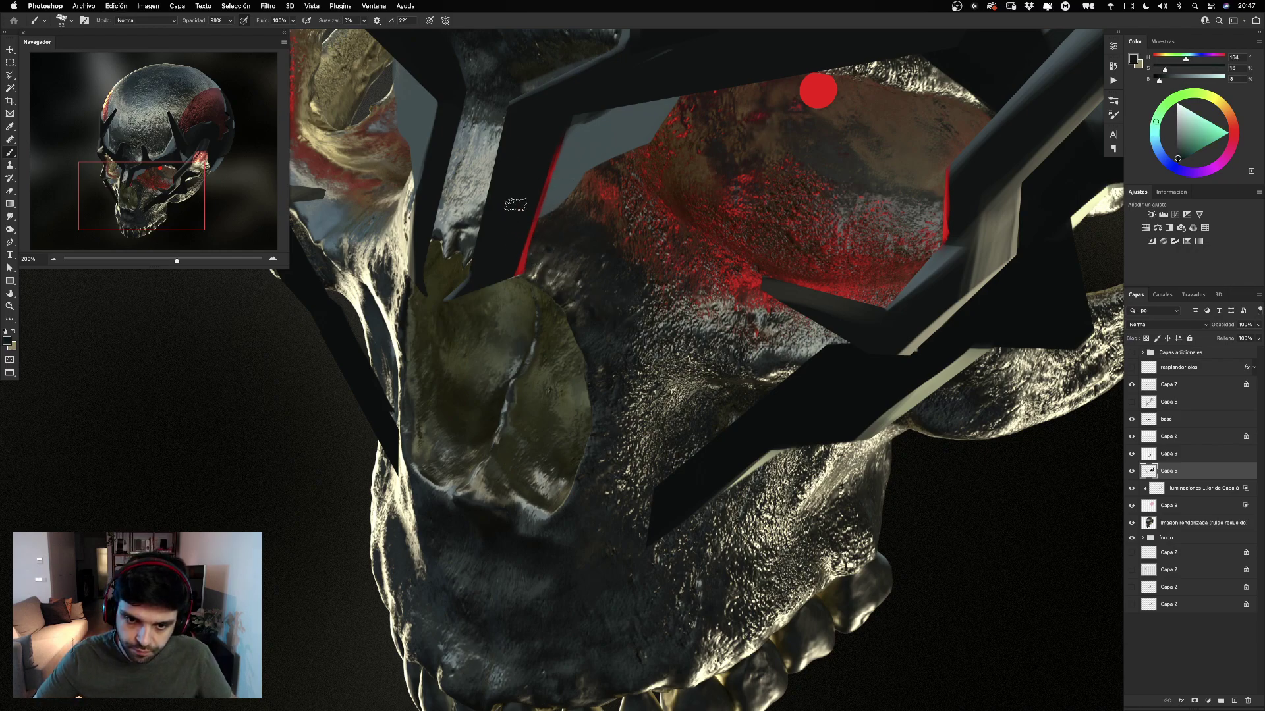
mouse_move(548, 253)
left_mouse_down()
mouse_move(623, 325)
mouse_move(667, 330)
left_mouse_up()
key("super+z")
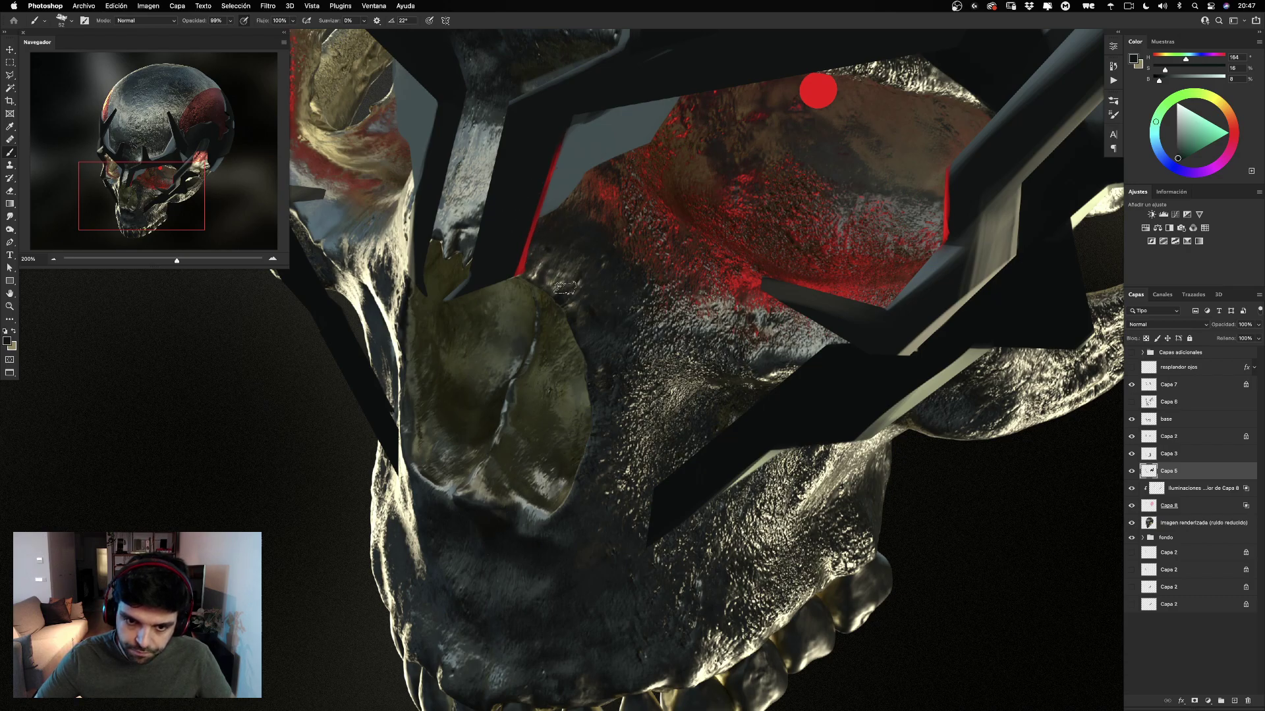
left_click_drag(538, 251, 575, 300)
key("super+z")
left_click_drag(535, 248, 589, 346)
key("super+z")
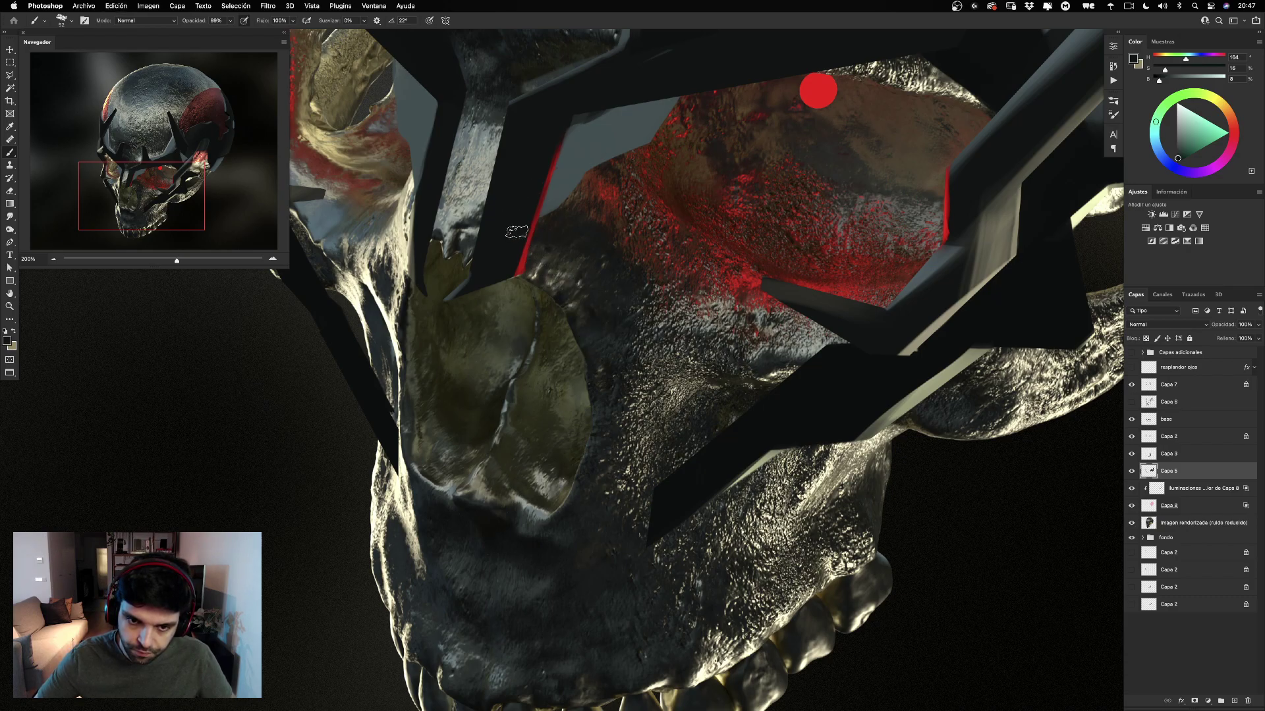
mouse_move(535, 248)
left_mouse_down()
mouse_move(565, 267)
mouse_move(610, 342)
left_mouse_up()
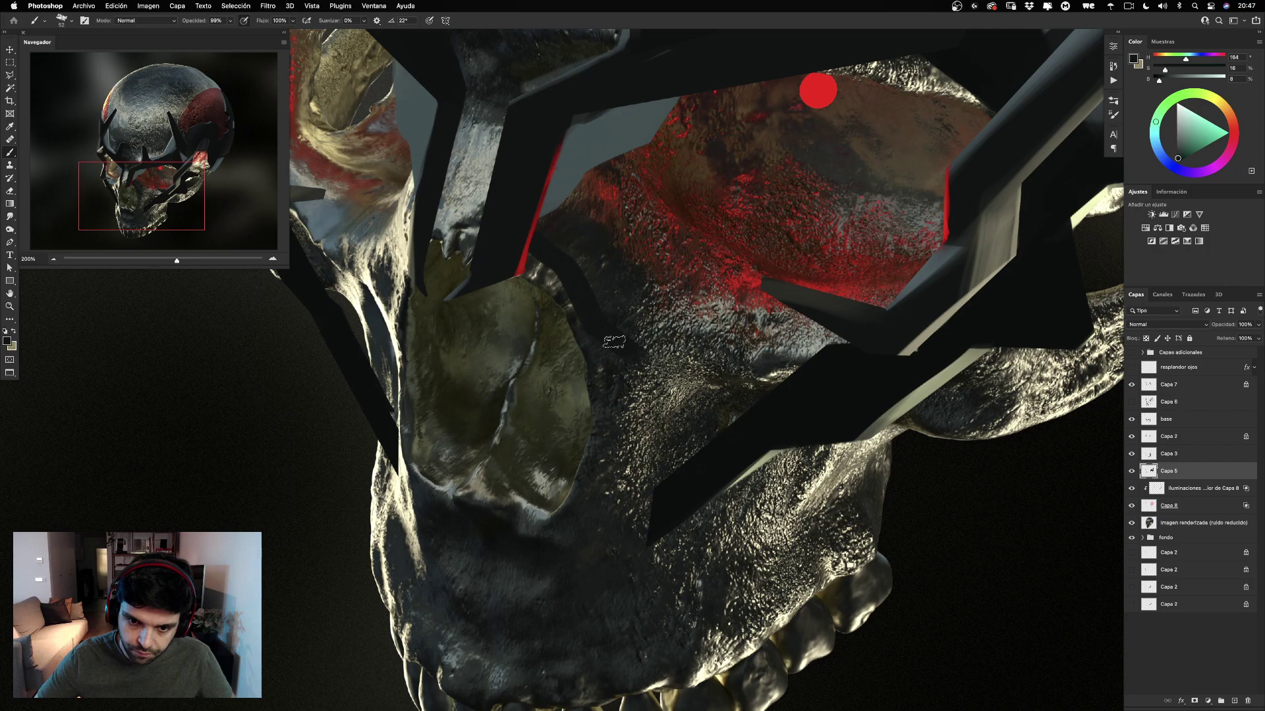
left_click(1132, 402)
left_click(1132, 402)
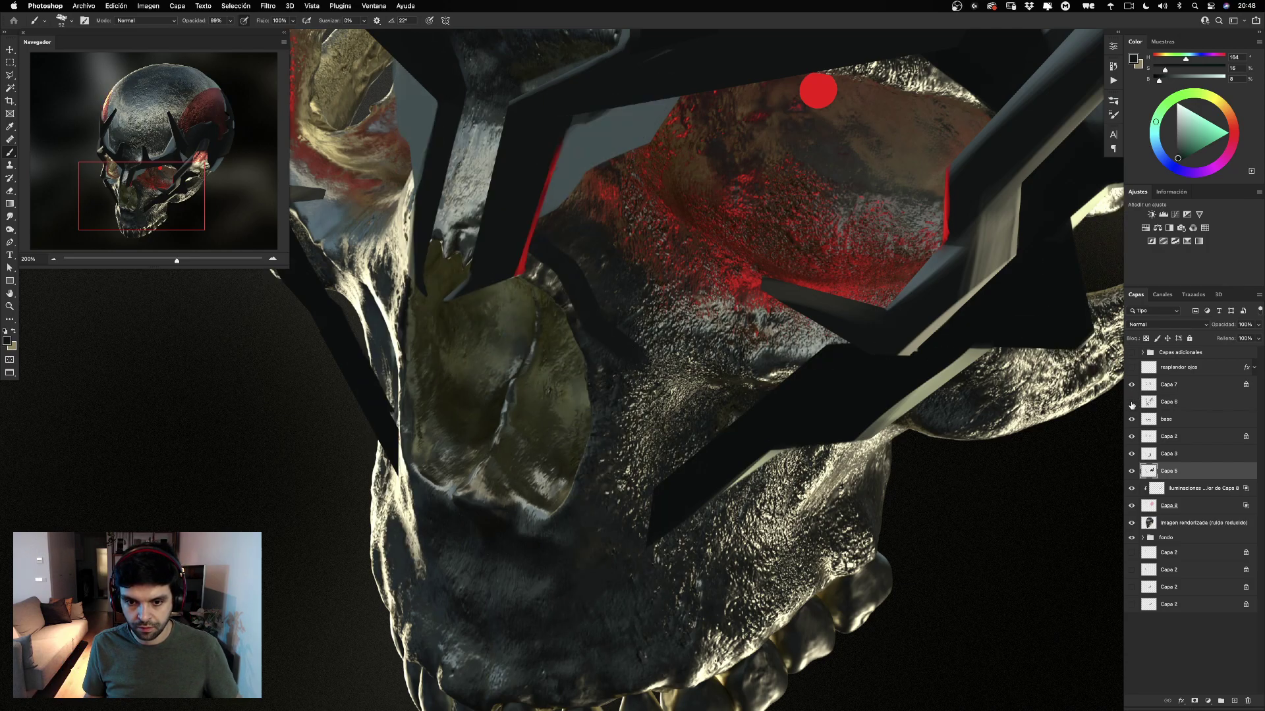
left_click(1131, 402)
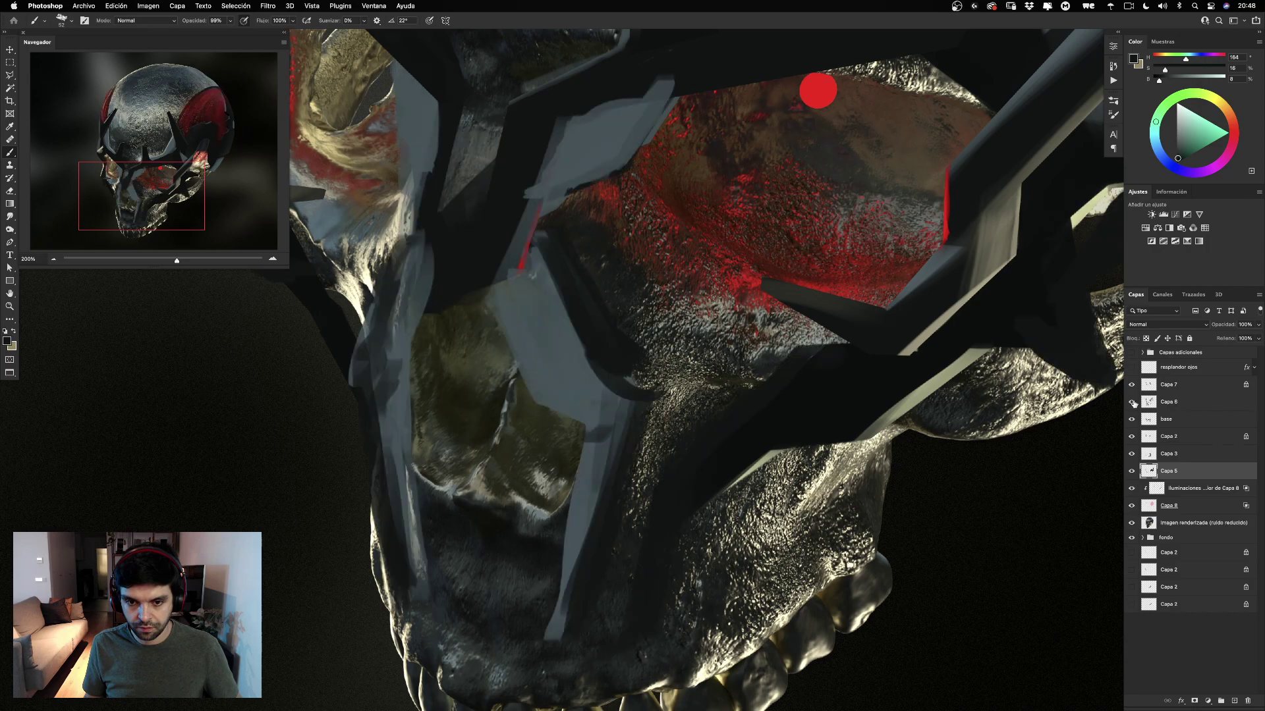
left_click(1132, 402)
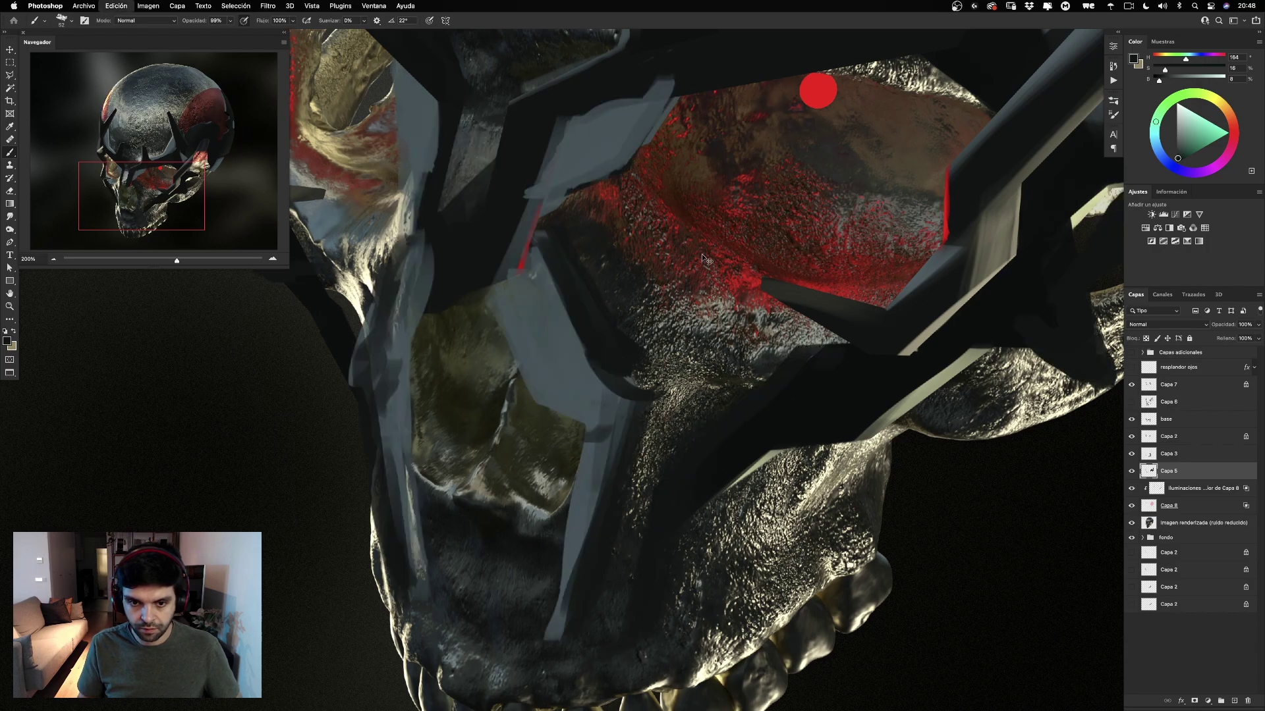
Adjust the brush size and review the sketched nose armour on Capa 6 against the unsketched skull.
key("e")
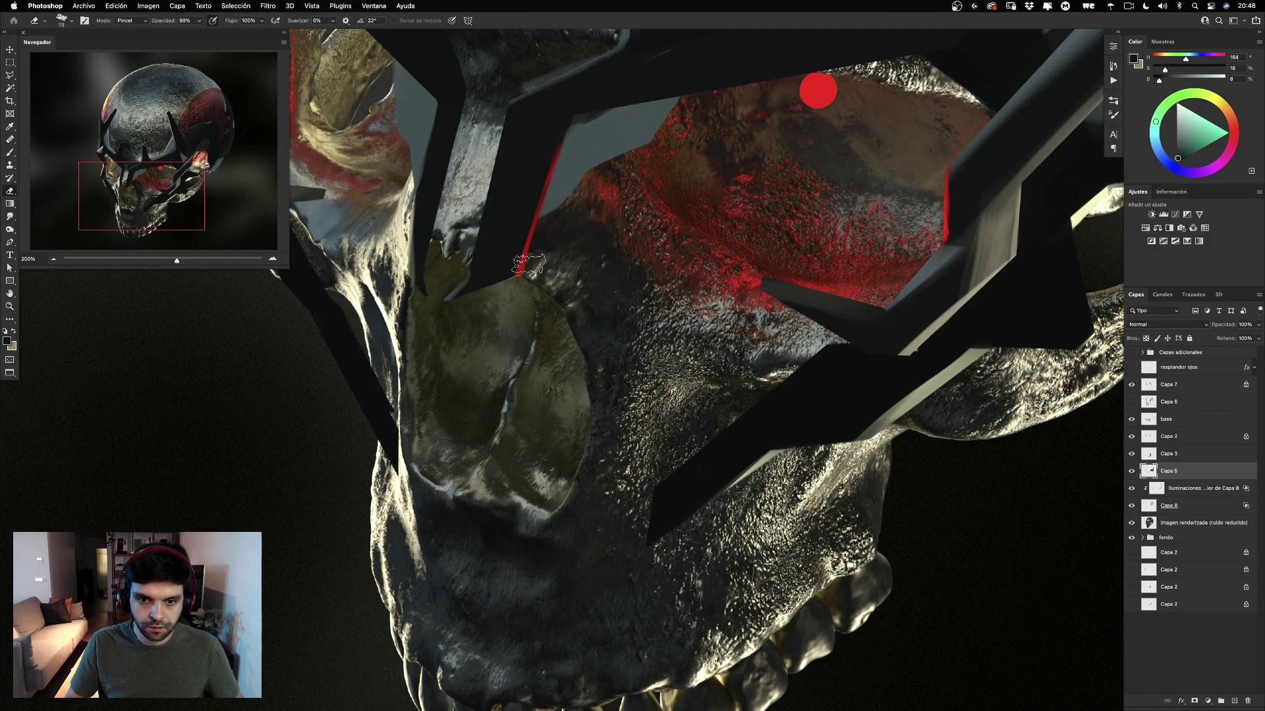
key("b")
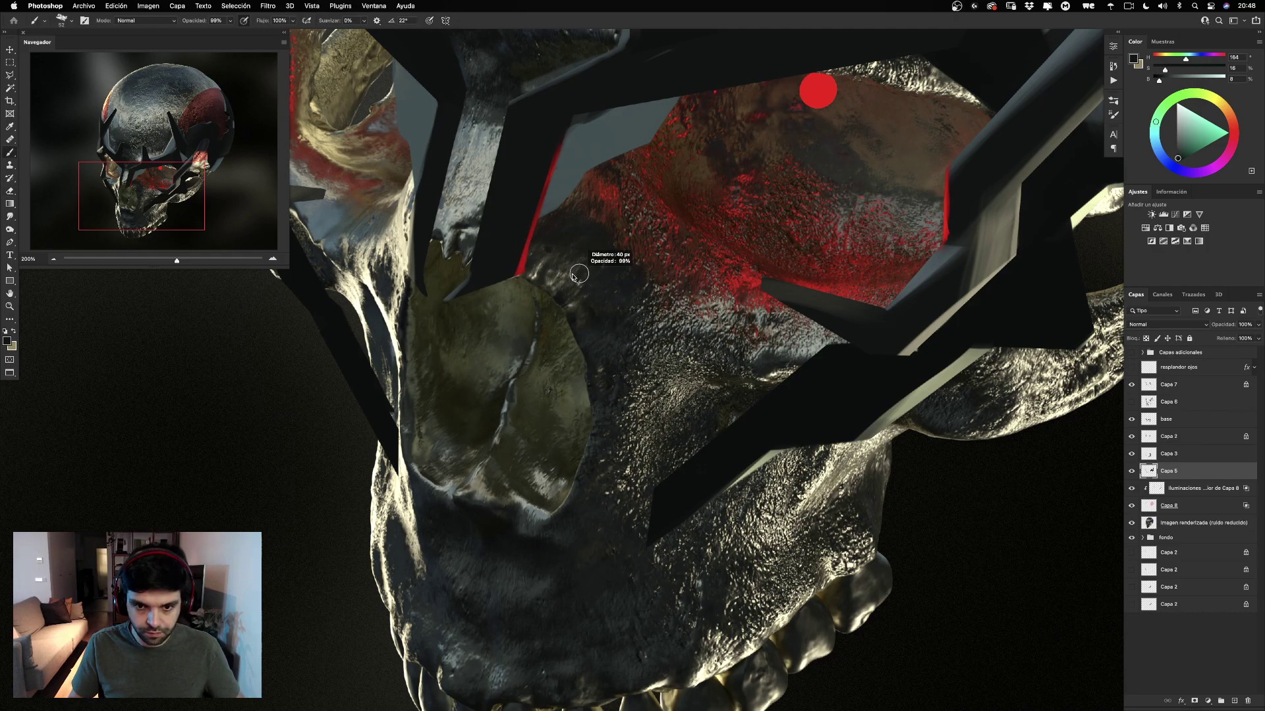
left_click(1132, 402)
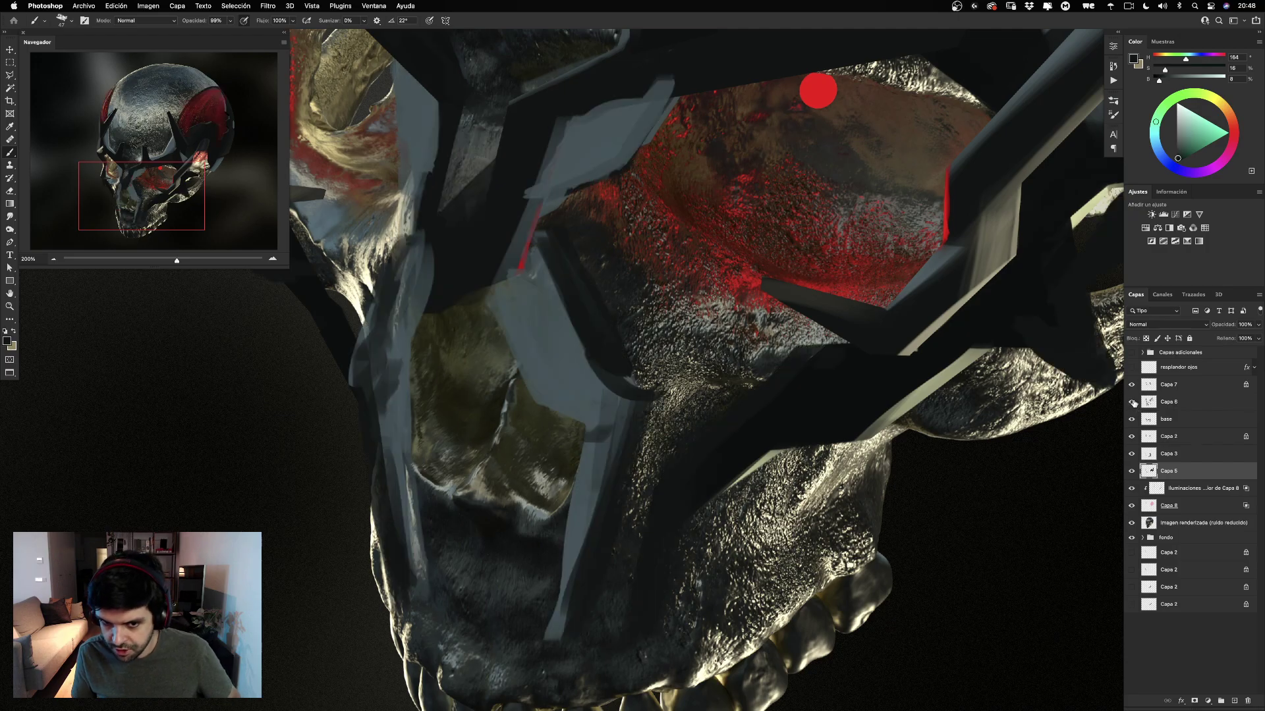
left_click(1132, 403)
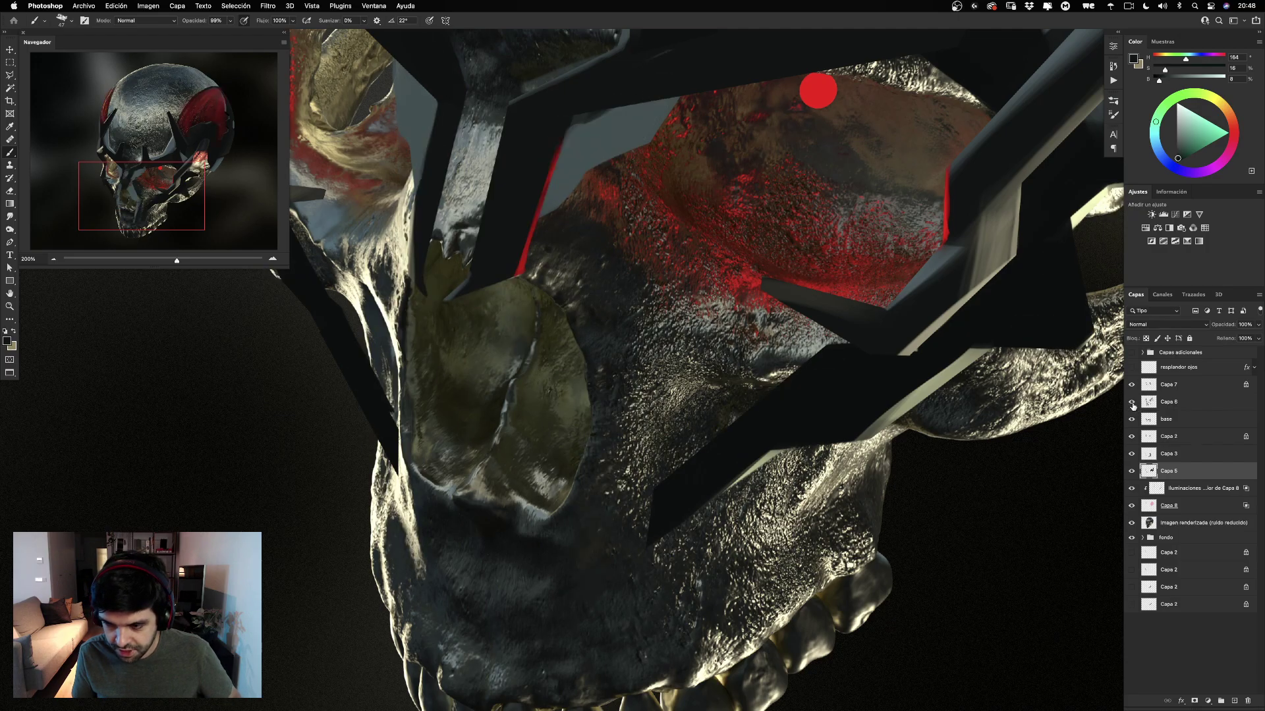
left_click(1132, 403)
left_click(1132, 403)
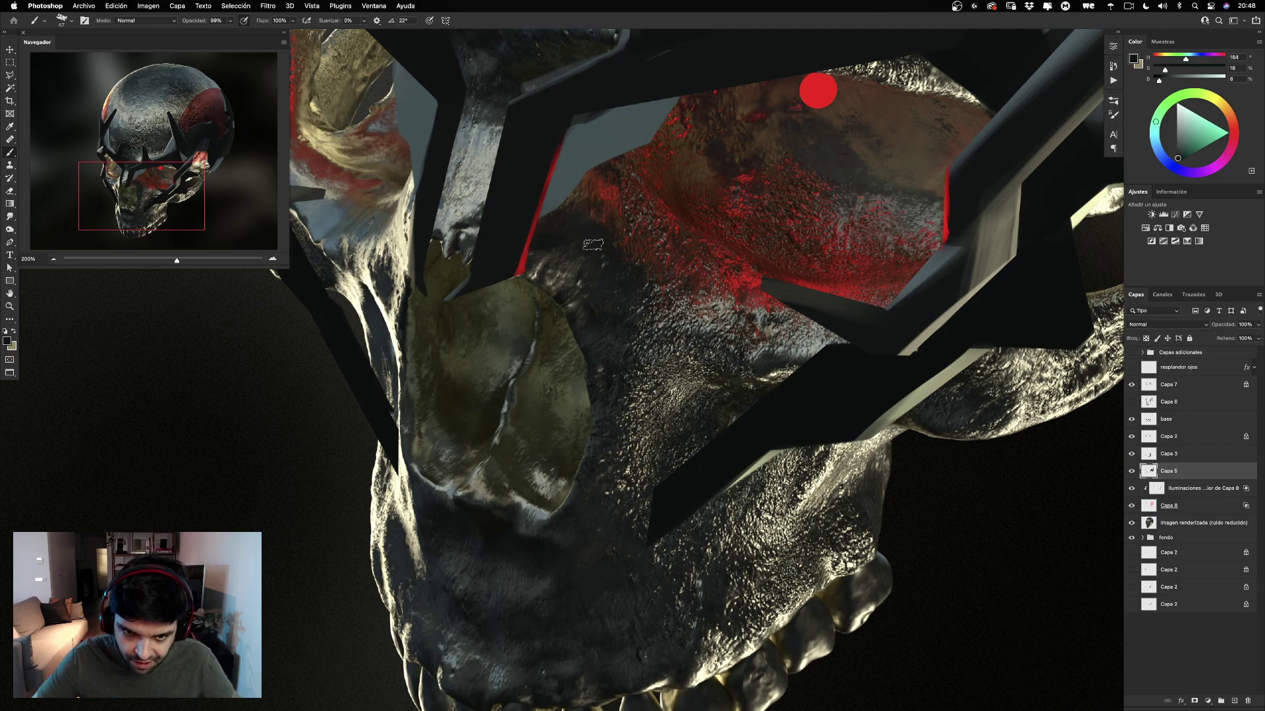
Paint a dark diagonal stroke on Capa 5 beside the upper edge of the nasal cavity, and check it against the Capa 6 sketch.
left_click_drag(550, 249, 637, 329)
left_click_drag(553, 247, 652, 356)
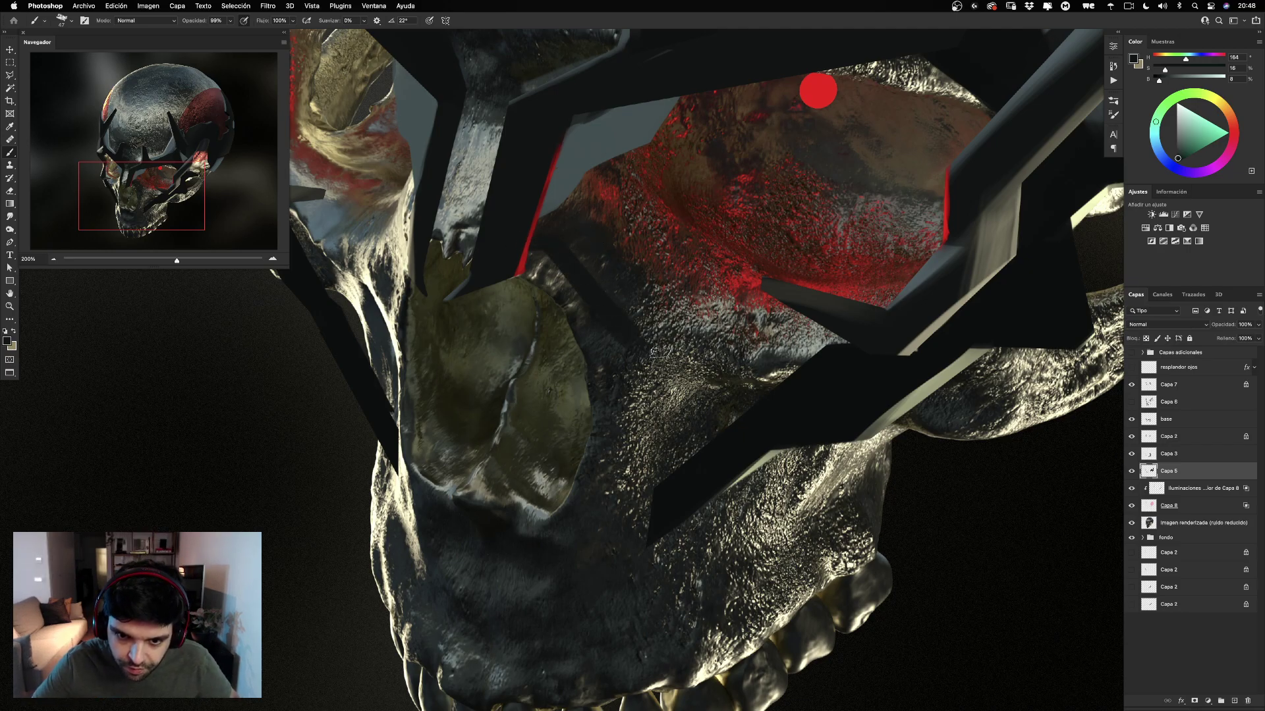
key("super+z")
key("super+z")
left_click_drag(560, 254, 638, 355)
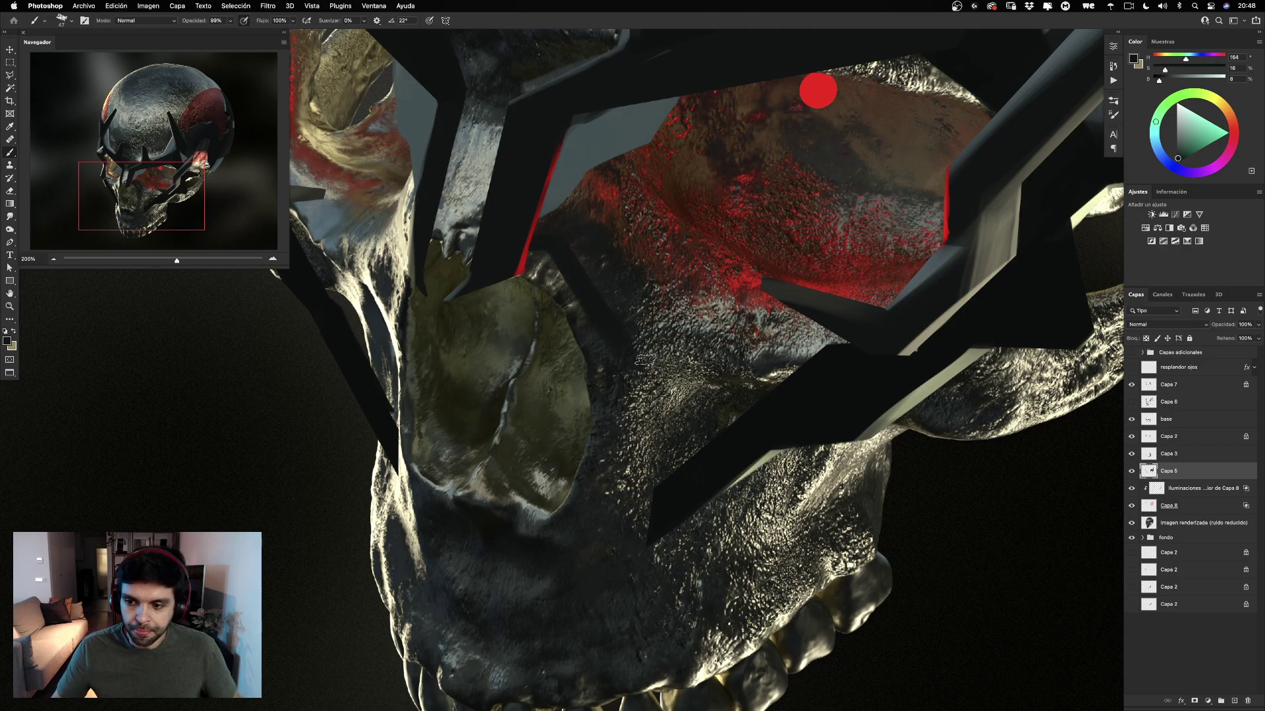
left_click(1132, 402)
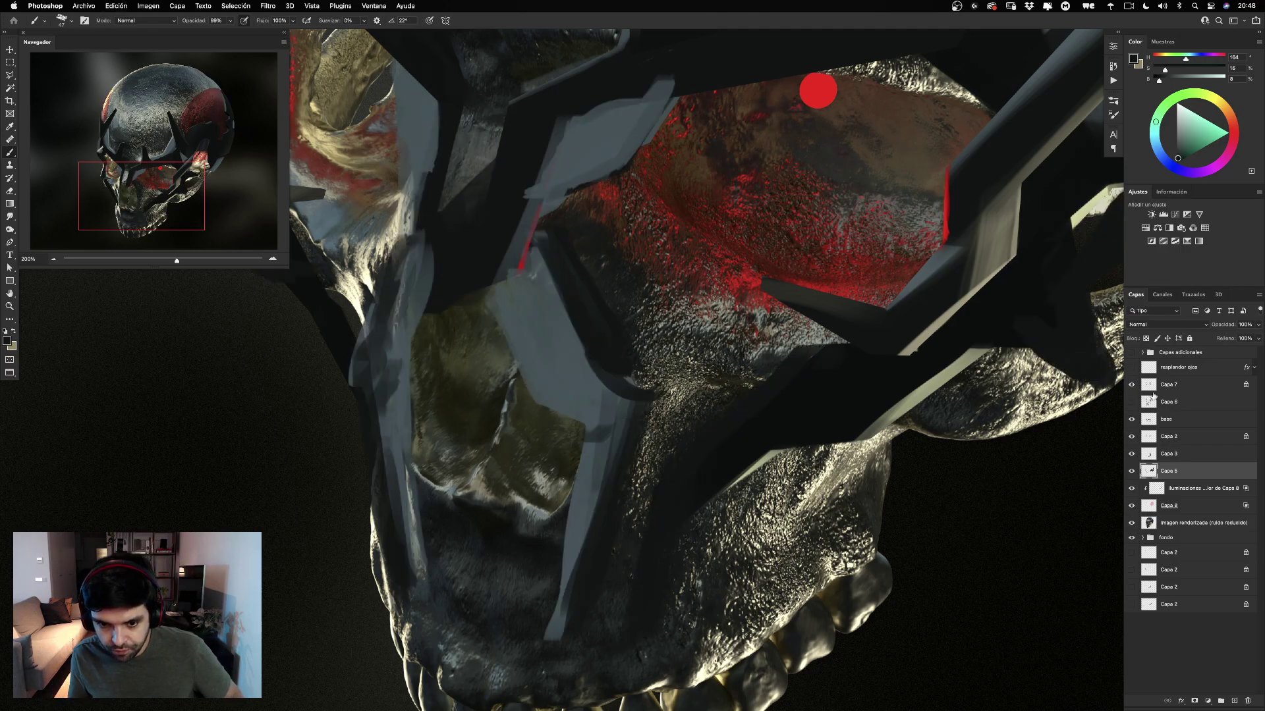
left_click(1131, 402)
Outline a closed polygonal selection for an angular bar from the nose bridge beam's lower end, past the nasal cavity, down towards the teeth.
left_click(10, 75)
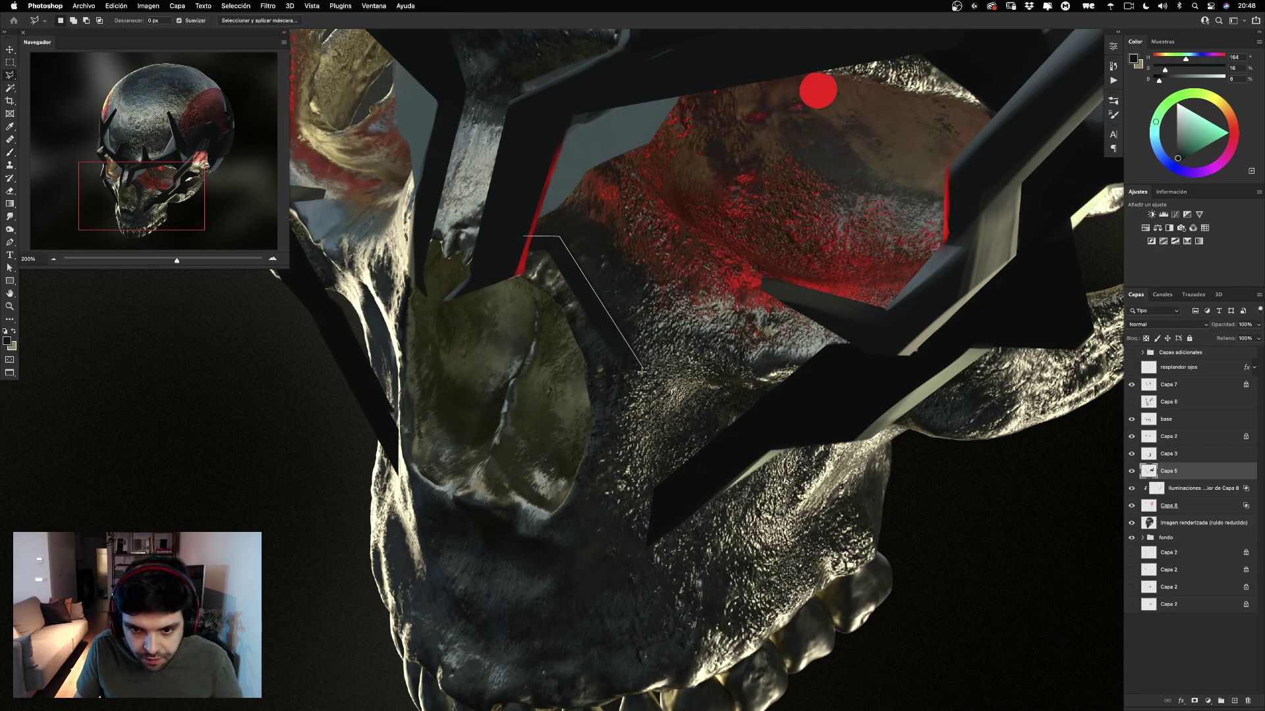
left_click(645, 361)
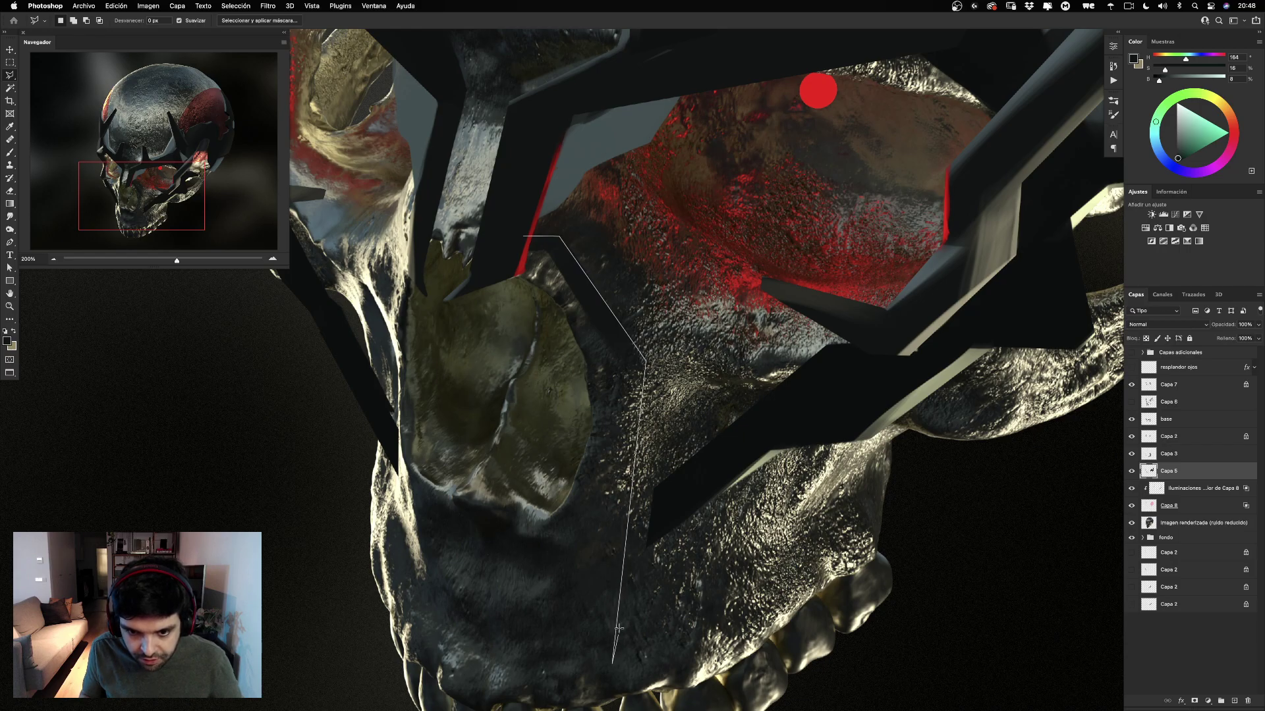
left_click(613, 663)
left_click(581, 642)
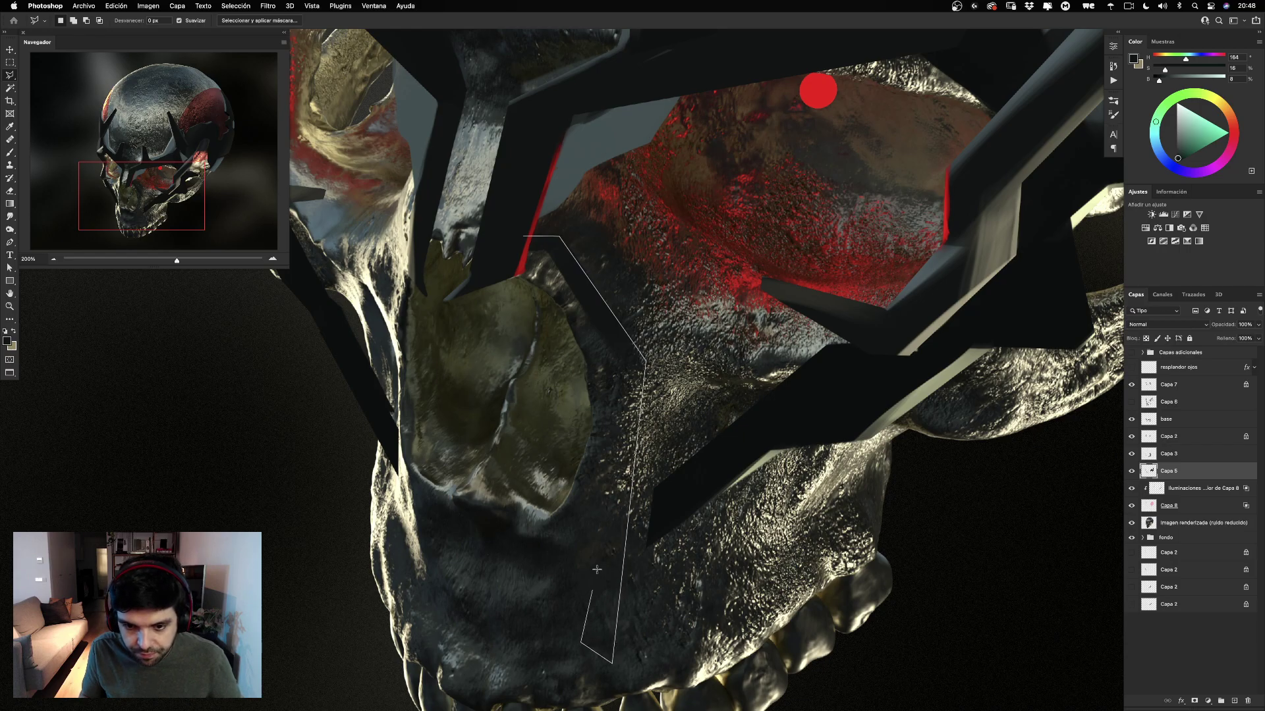
left_click(596, 390)
left_click(509, 257)
left_click(525, 236)
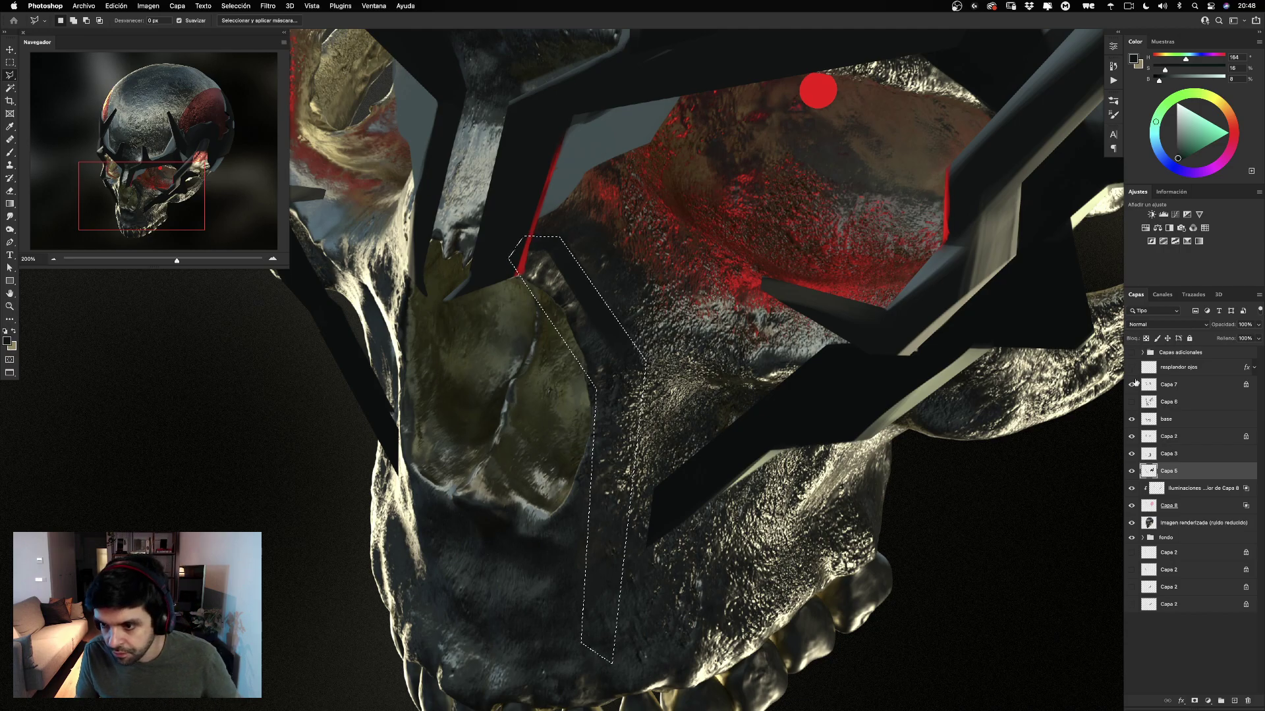
Show the Capa 6 sketch and trim the bar selection's lower outer side so it tapers towards the teeth.
left_click(1131, 402)
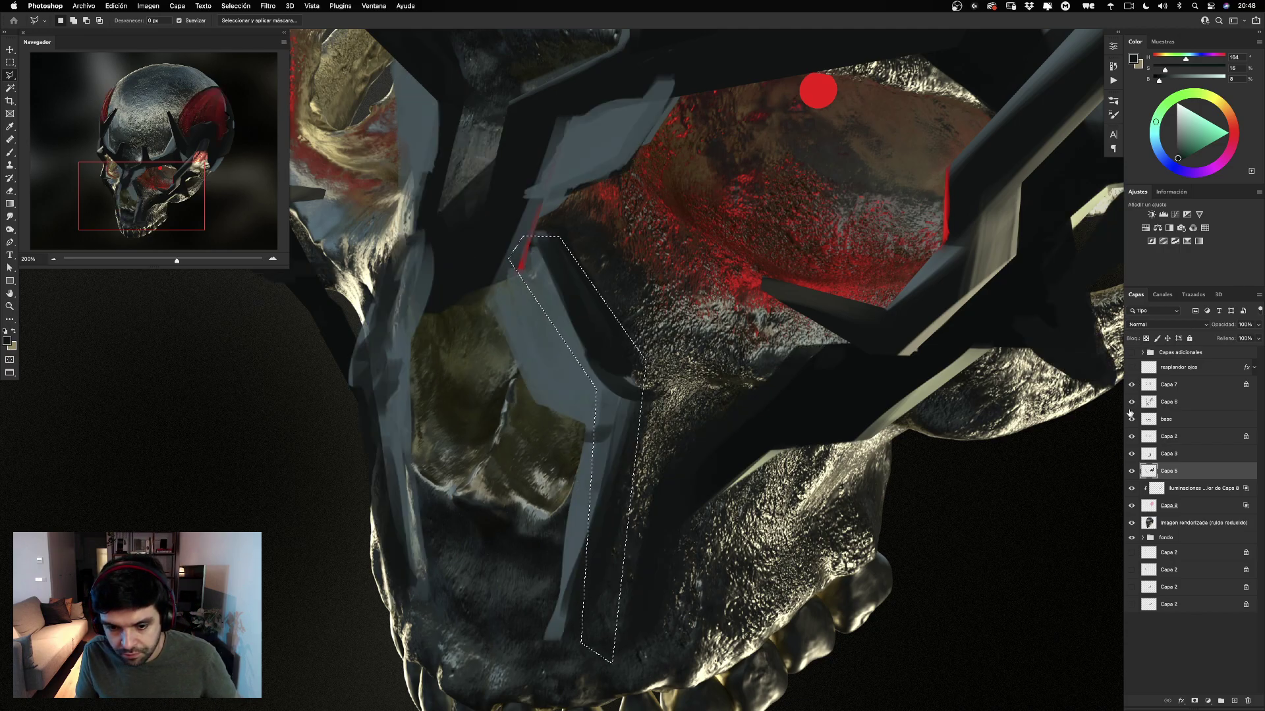
left_click(1132, 419)
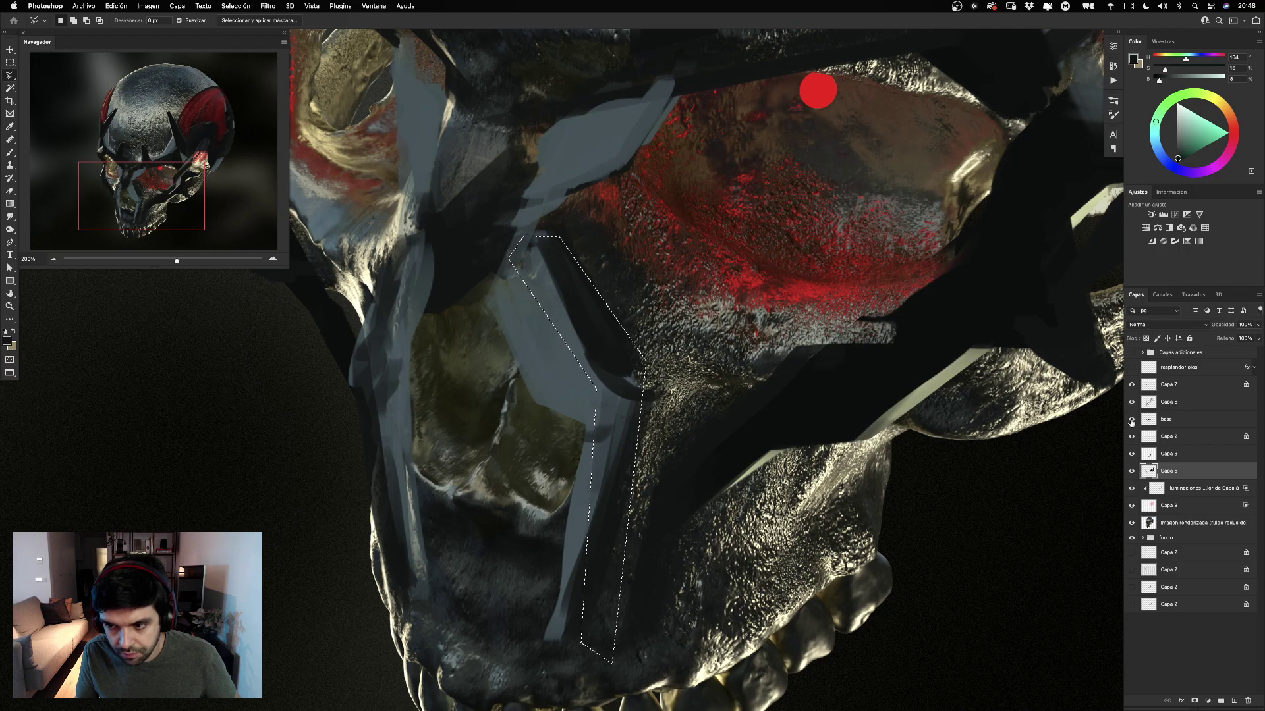
left_click(1131, 420)
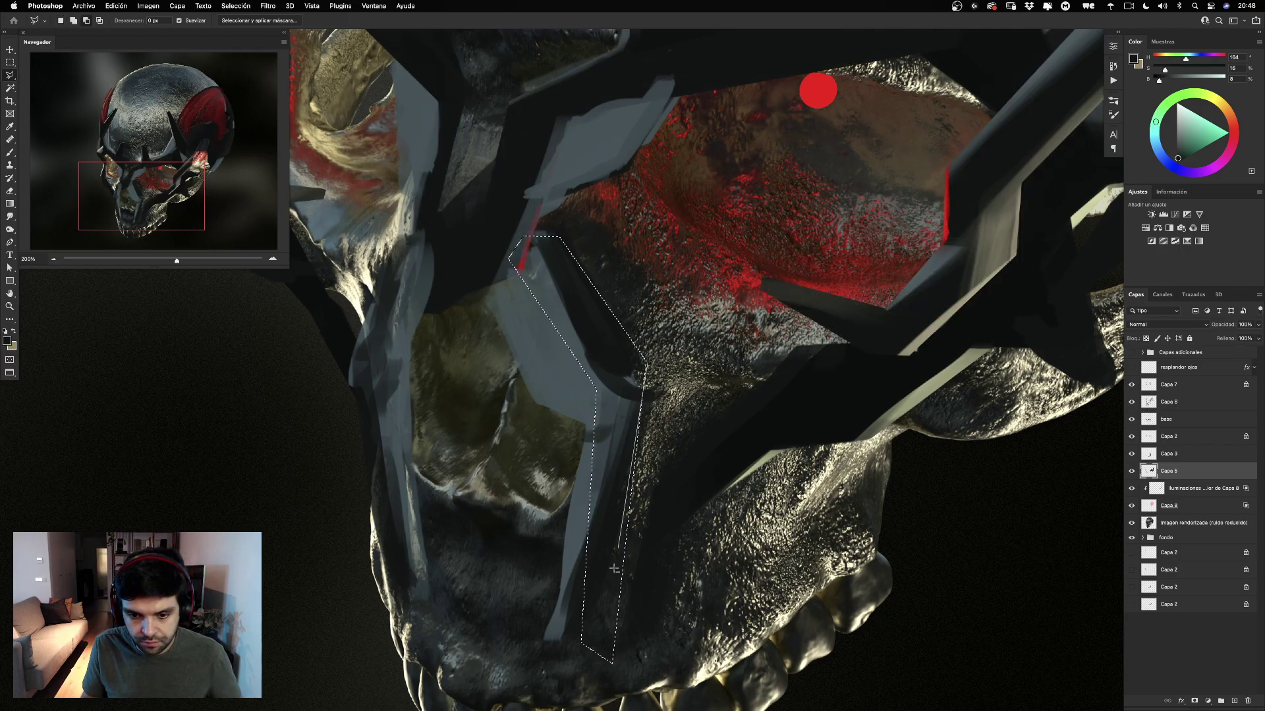
left_click(632, 692)
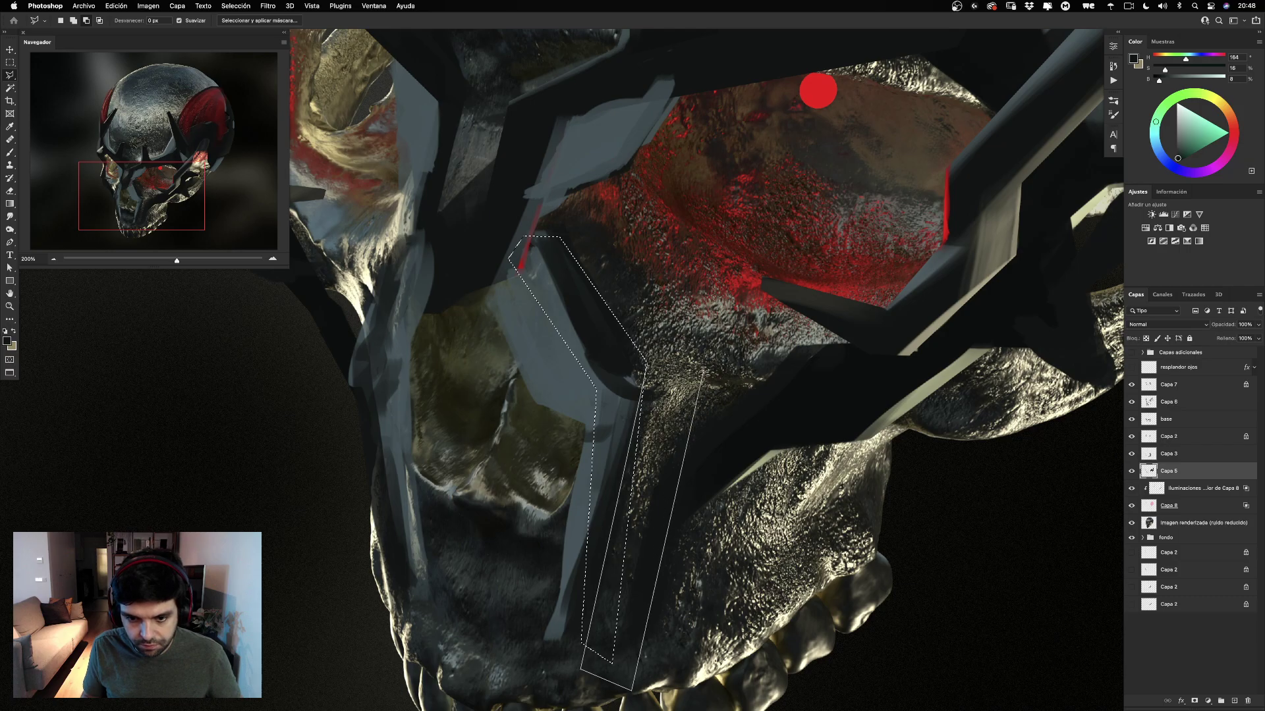
left_click(708, 370)
left_click(642, 389)
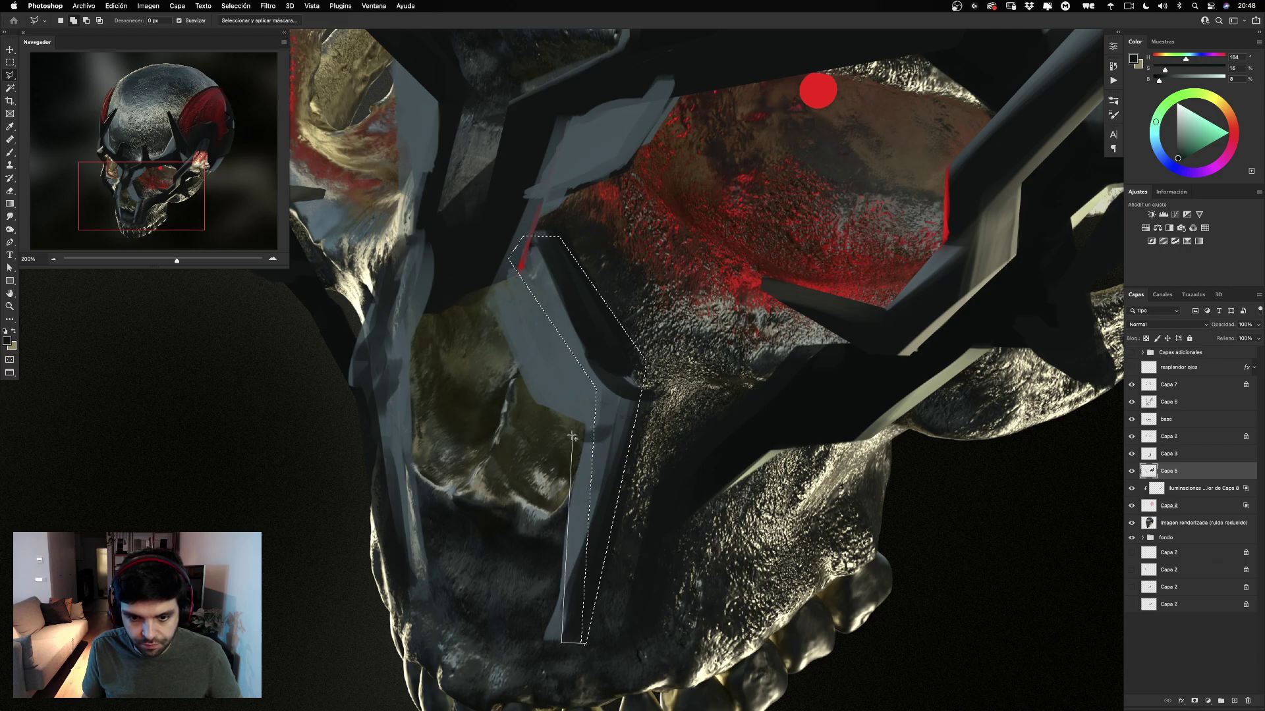
Add a strip to the selection's lower inner side, widening the bar beside the nasal cavity to match the sketch.
left_click(598, 391)
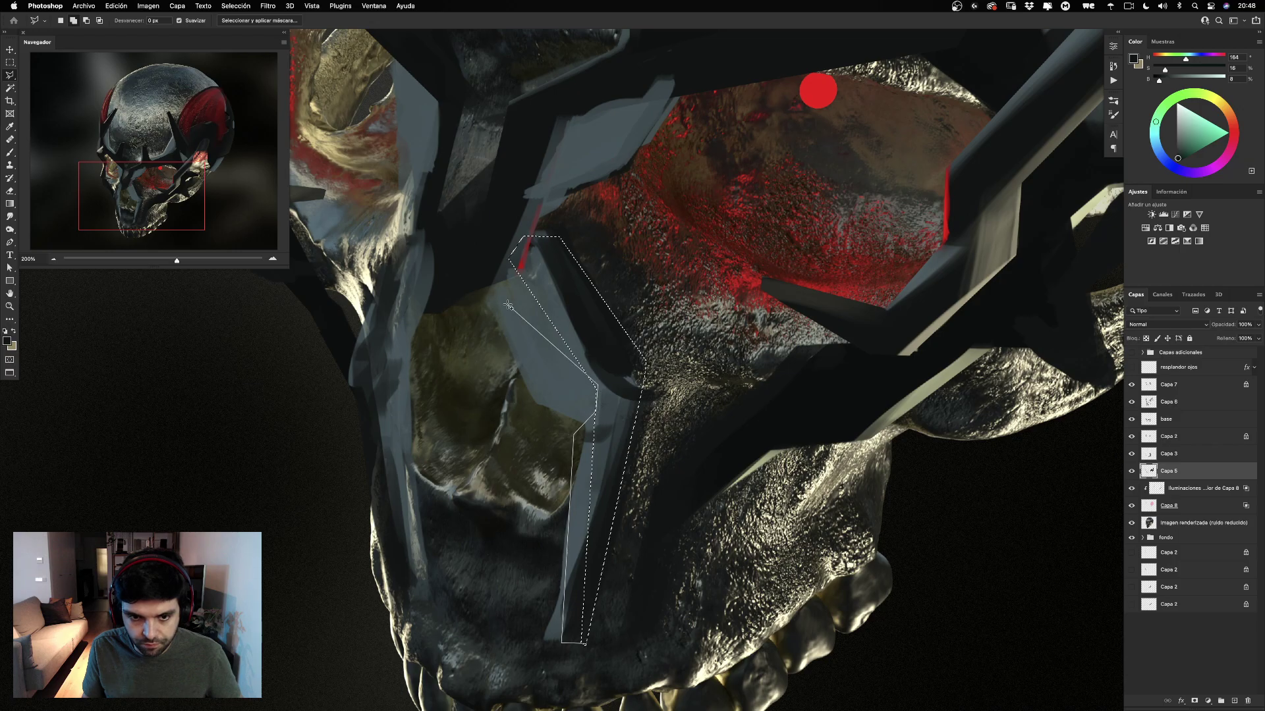
left_click(501, 249)
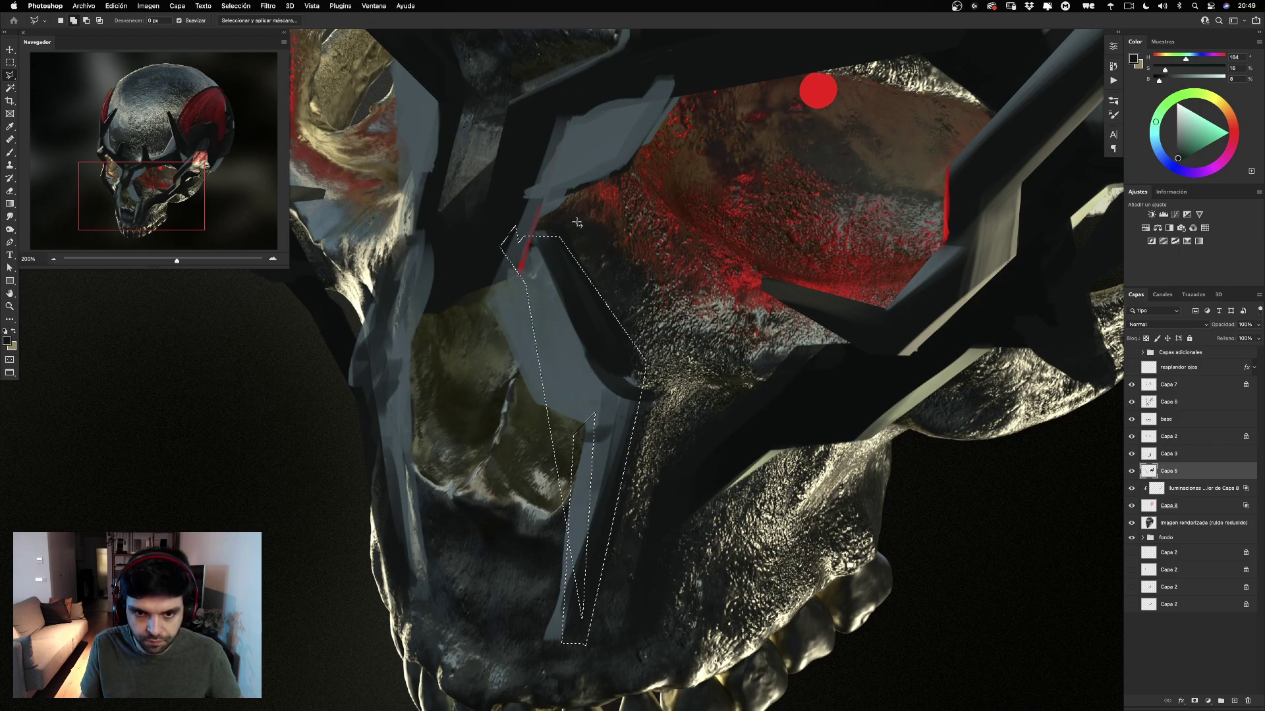
key("Escape")
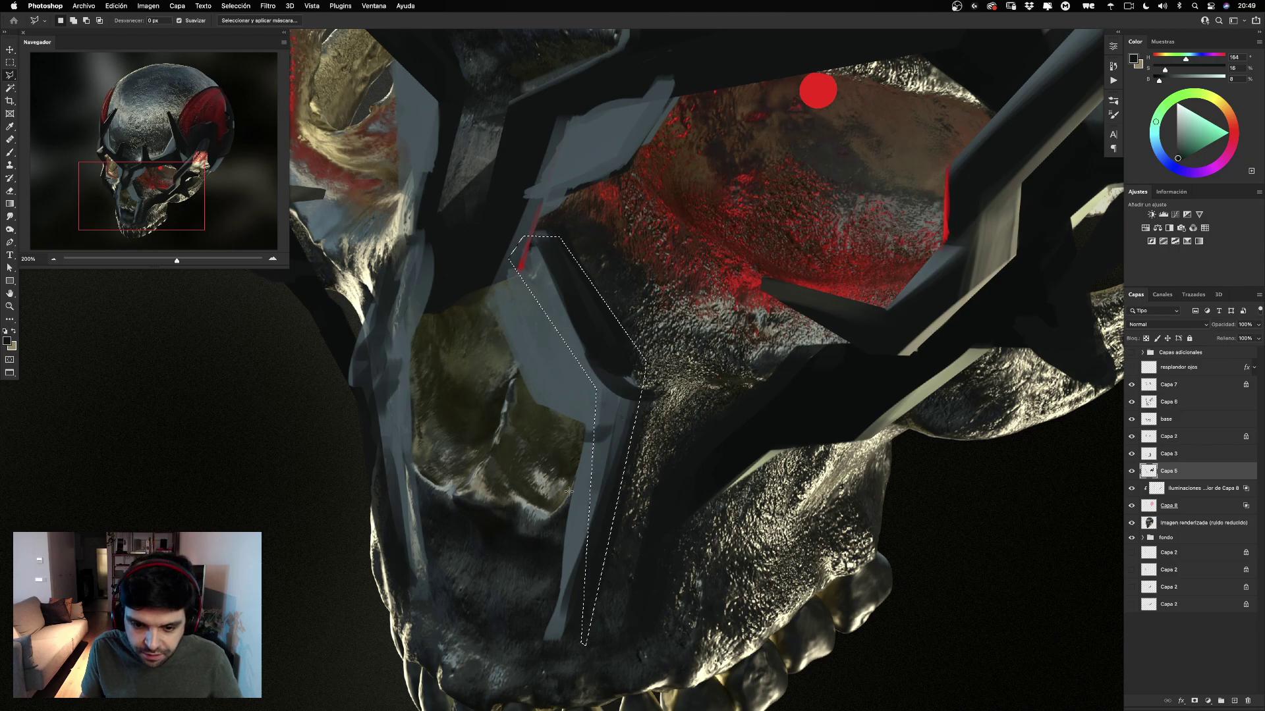
left_click(564, 644)
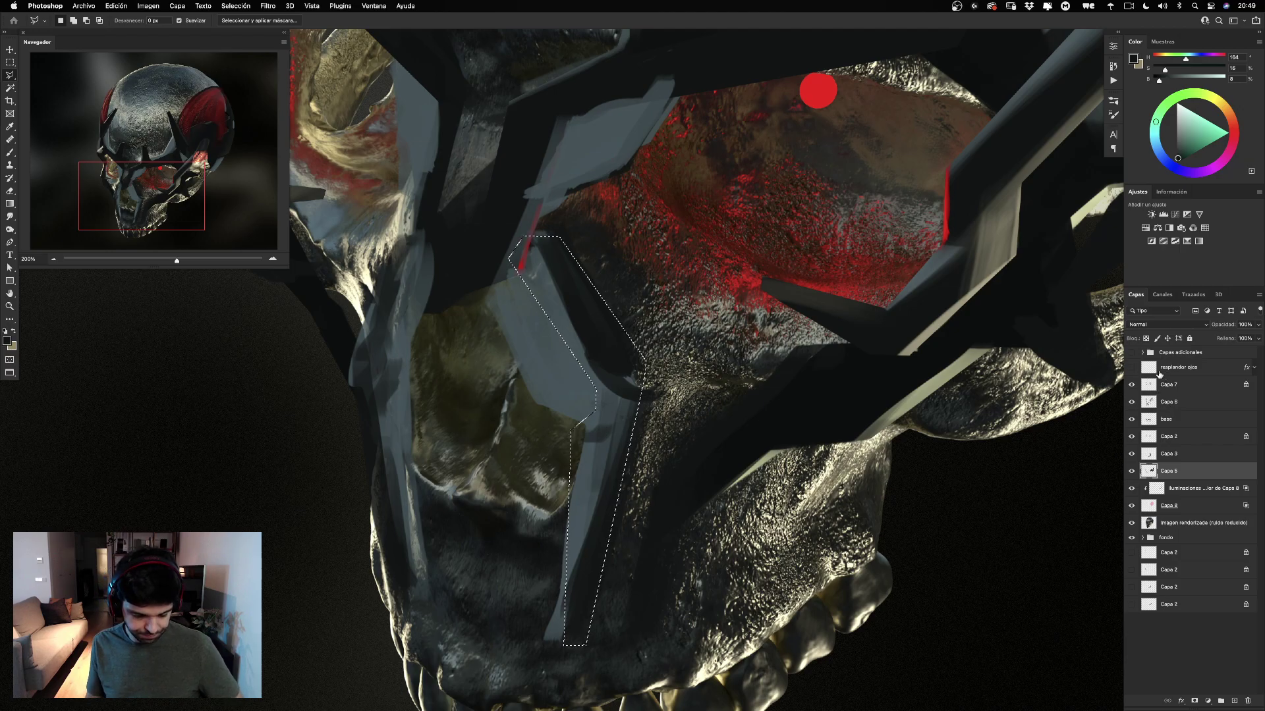
Hide the Capa 6 sketch, fill the bar selection on Capa 5 with the blue-grey sampled from the nose armour, and deselect.
key("b")
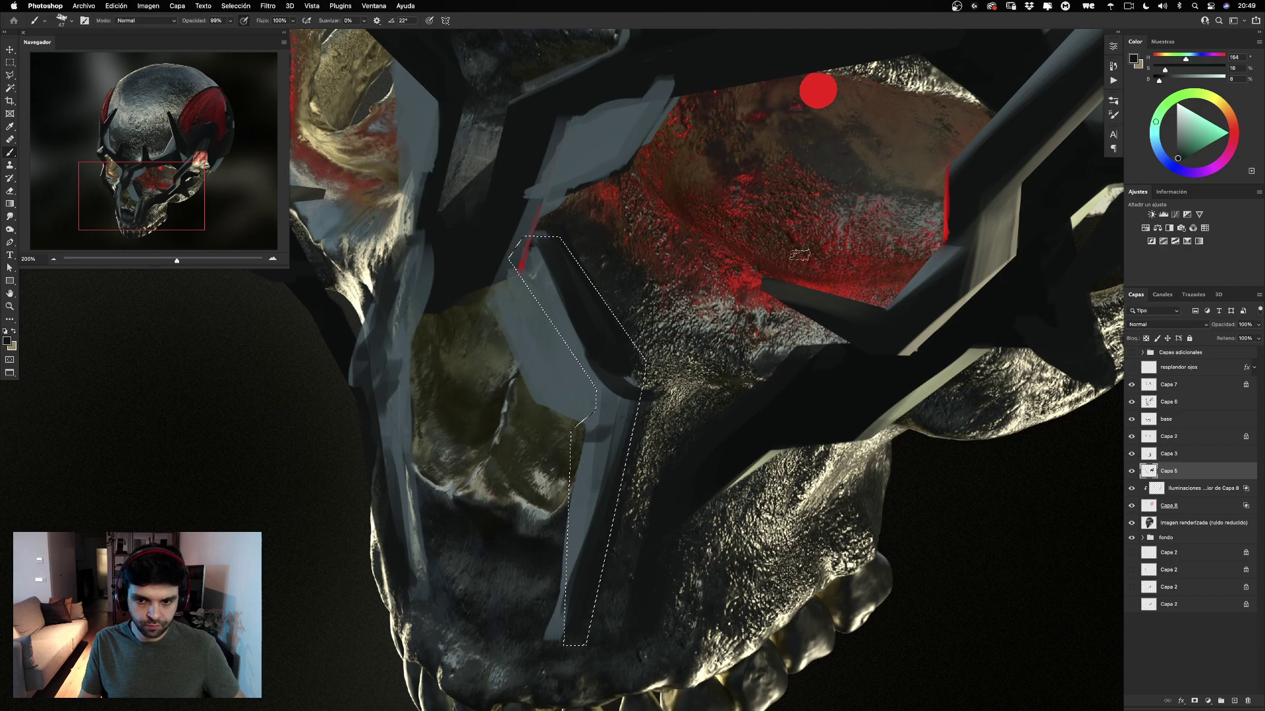
left_click(1132, 402)
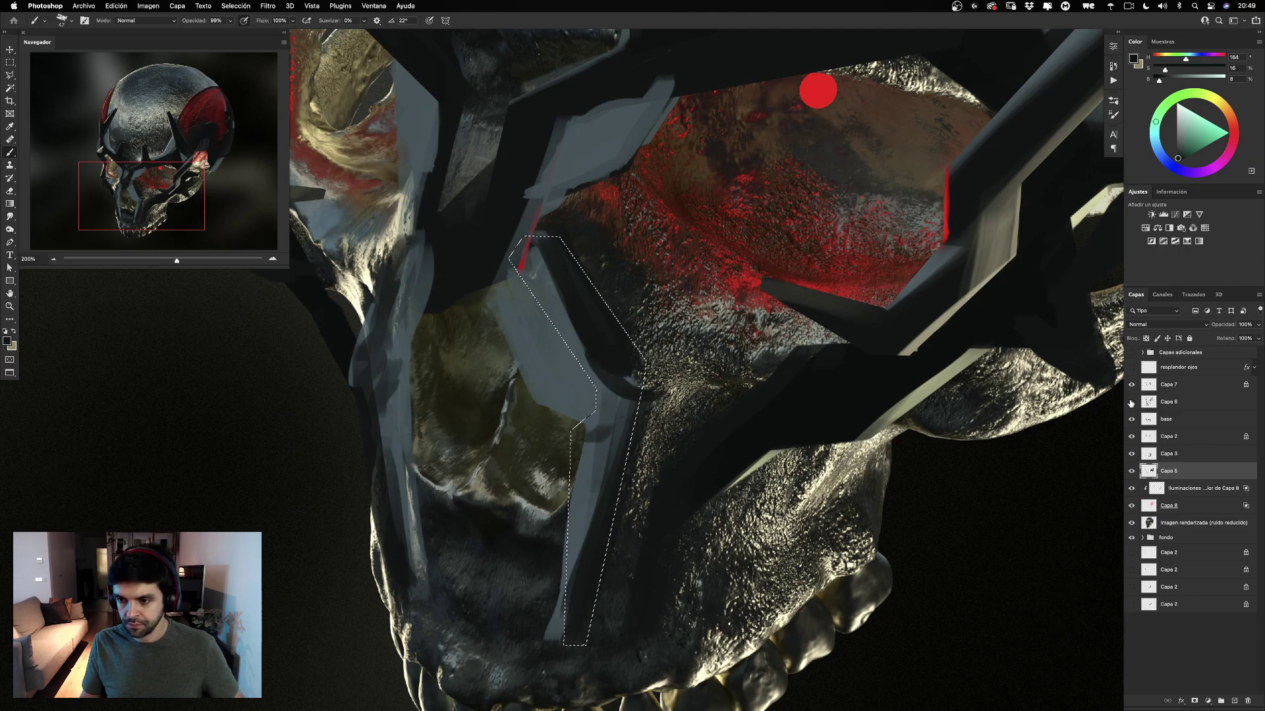
left_click(592, 146, "alt")
left_click_drag(525, 253, 545, 258)
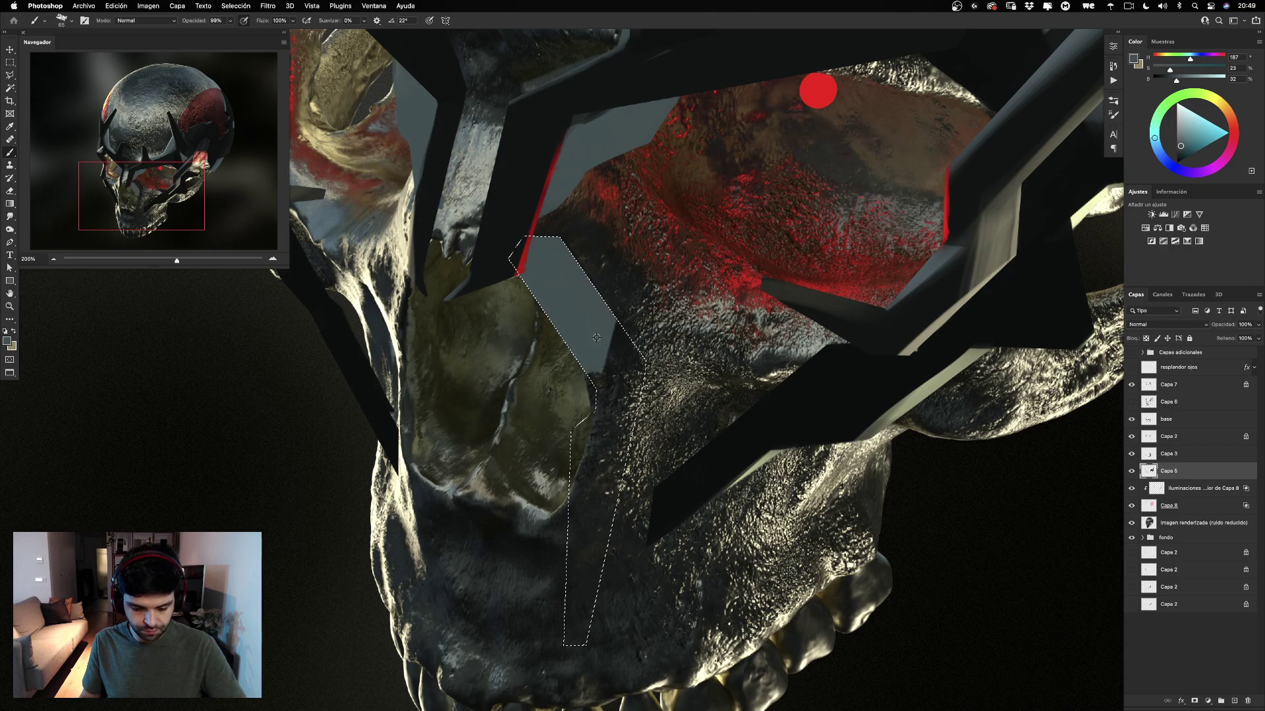
key("alt+BackSpace")
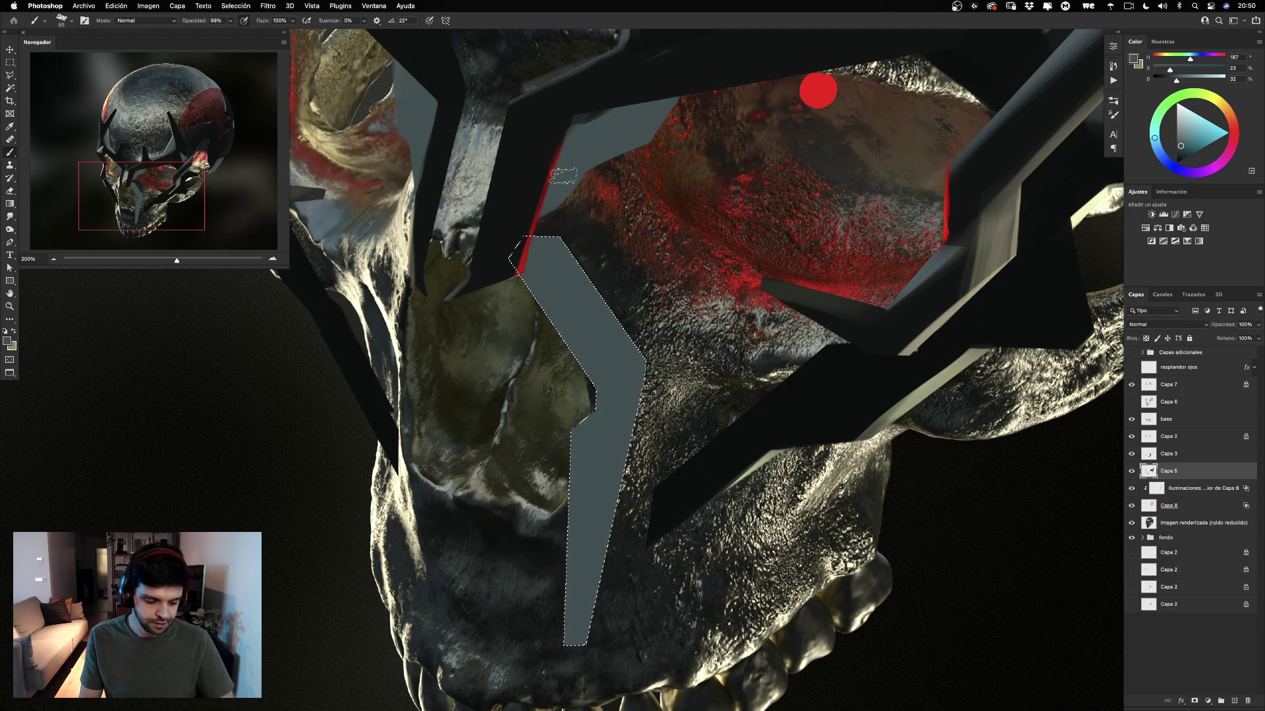
key("super+d")
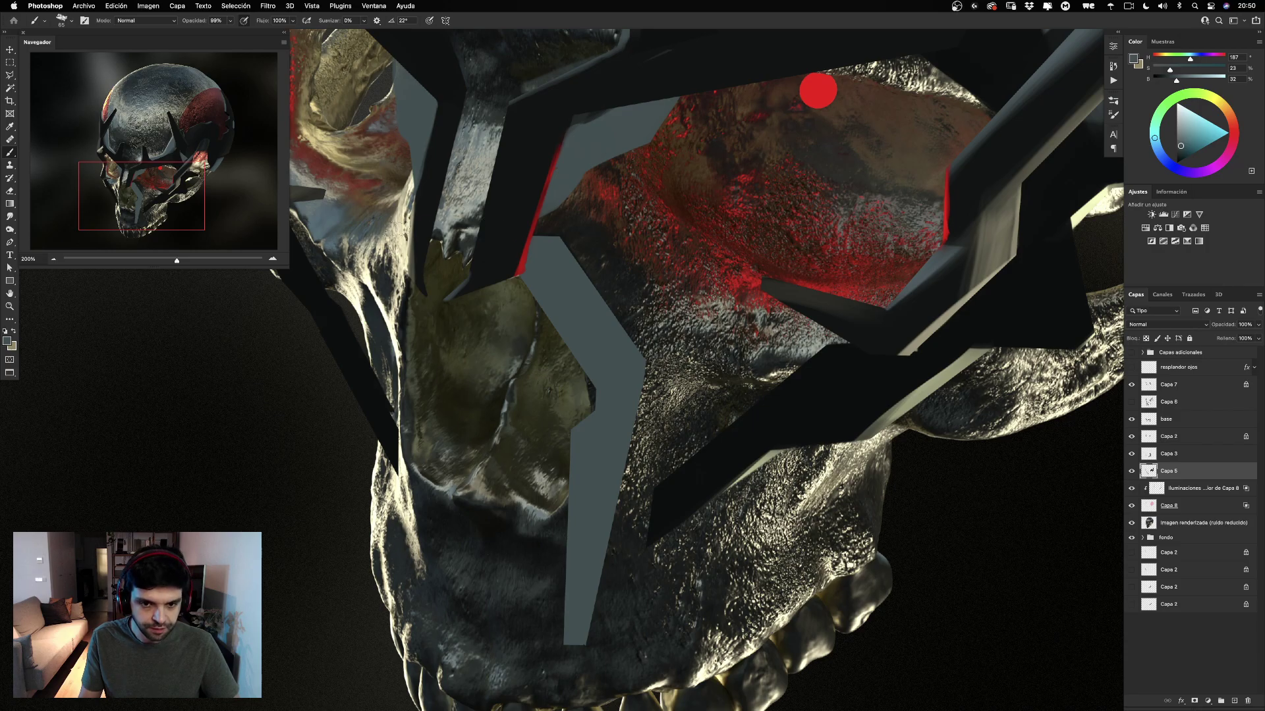
Outline a narrow angular bar along the far side of the nasal cavity, fill it with the same blue-grey on Capa 5, and deselect.
left_click(12, 75)
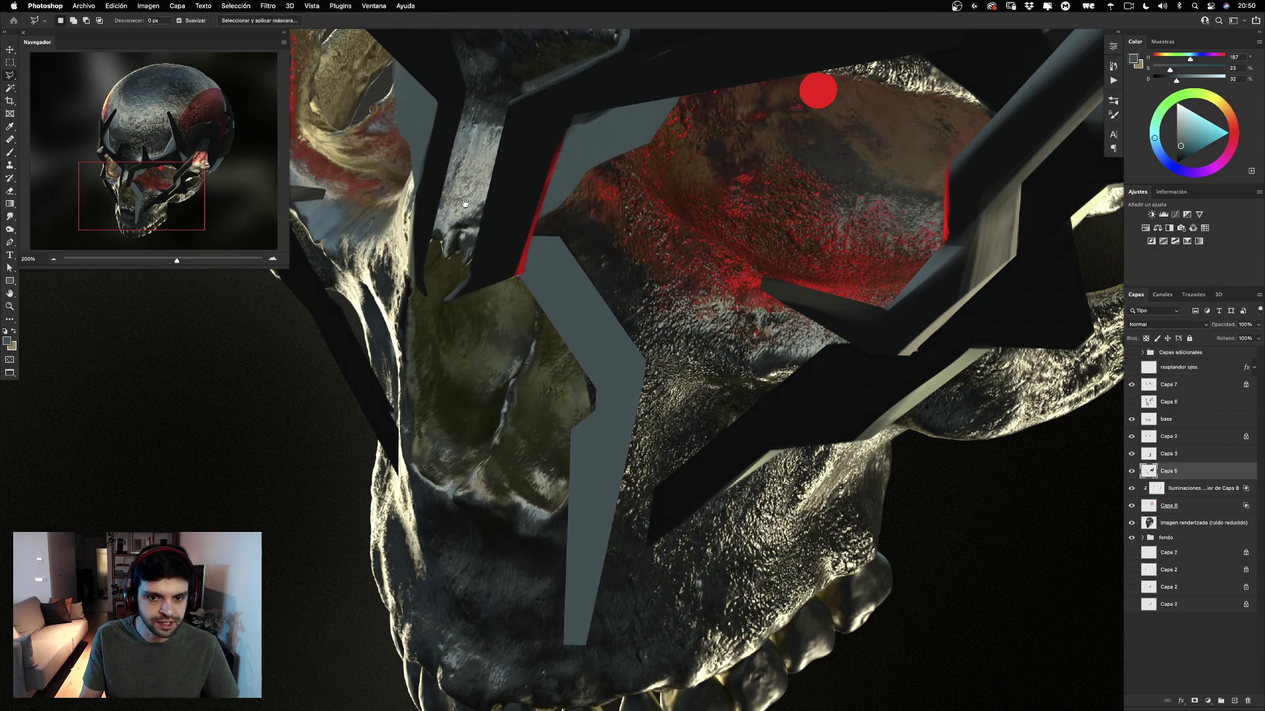
left_click_drag(465, 204, 540, 182)
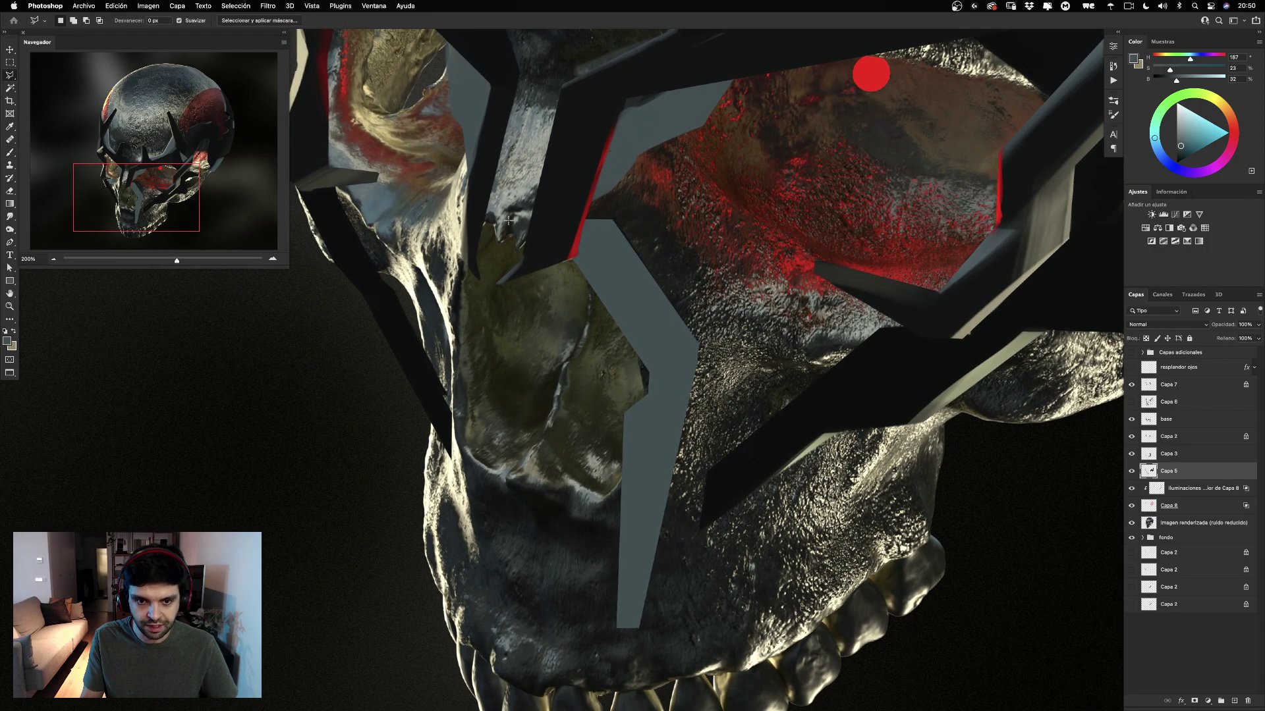
left_click(455, 212)
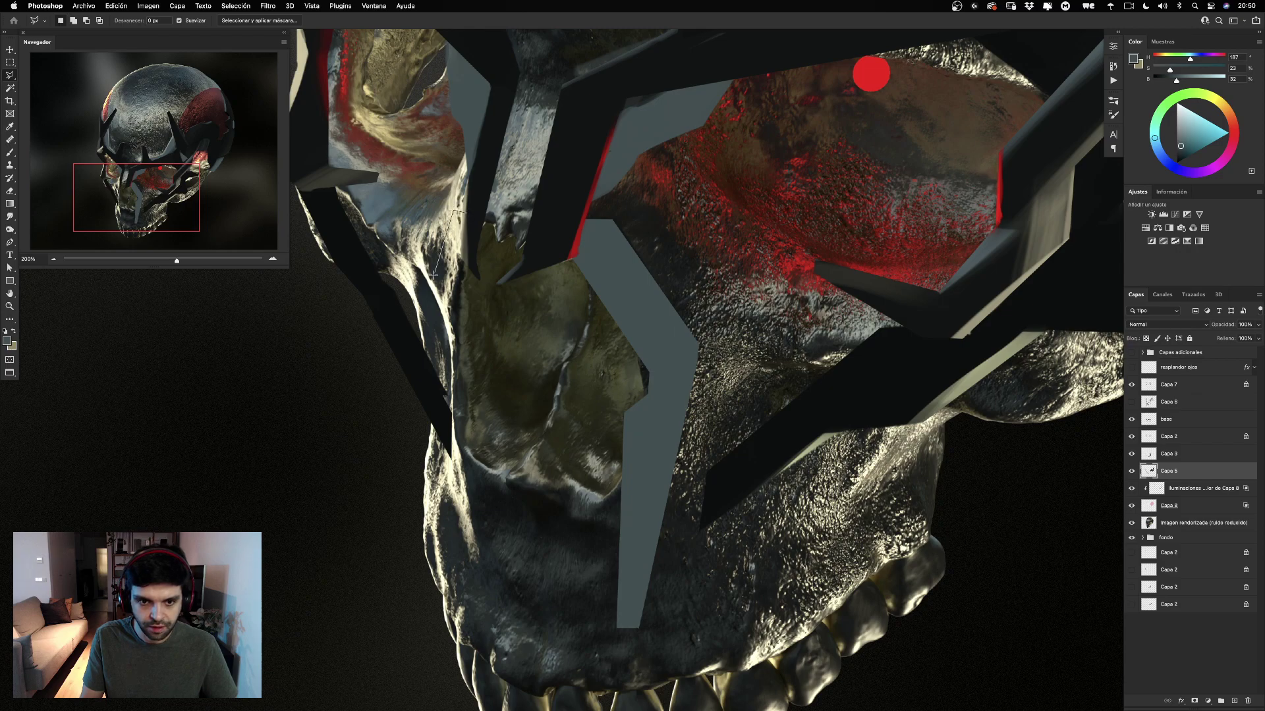
left_click(428, 321)
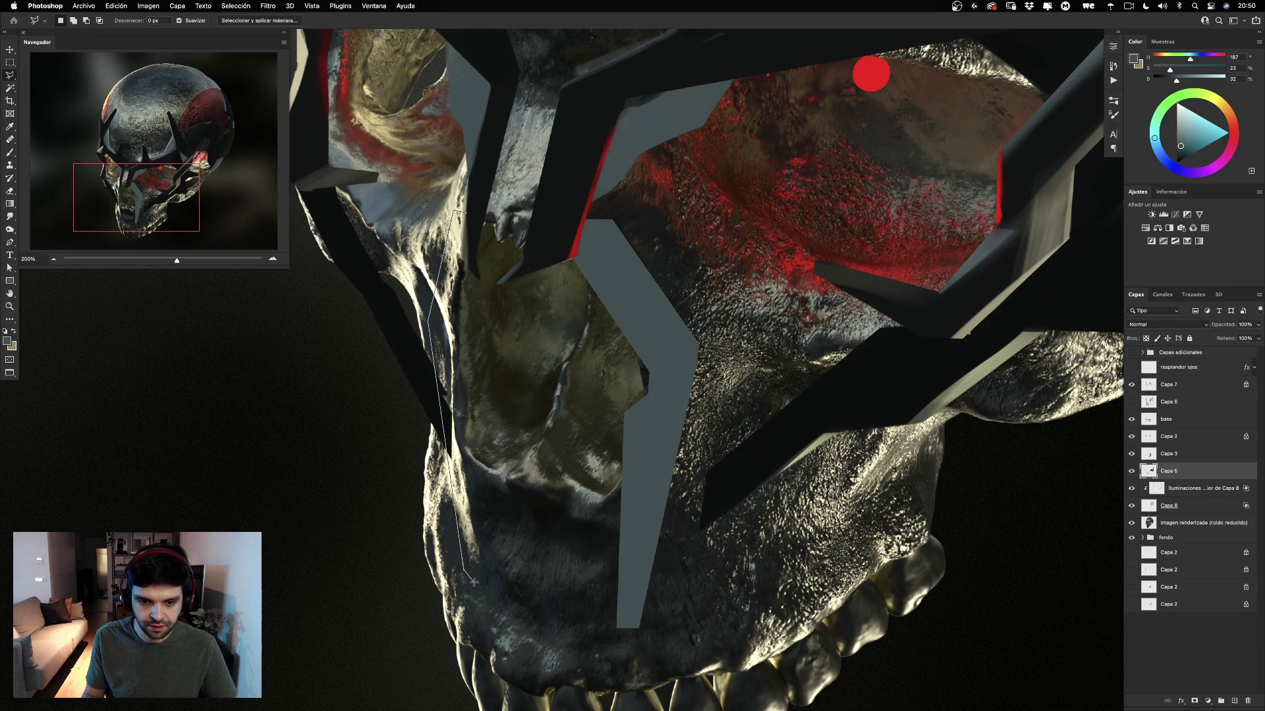
left_click(473, 582)
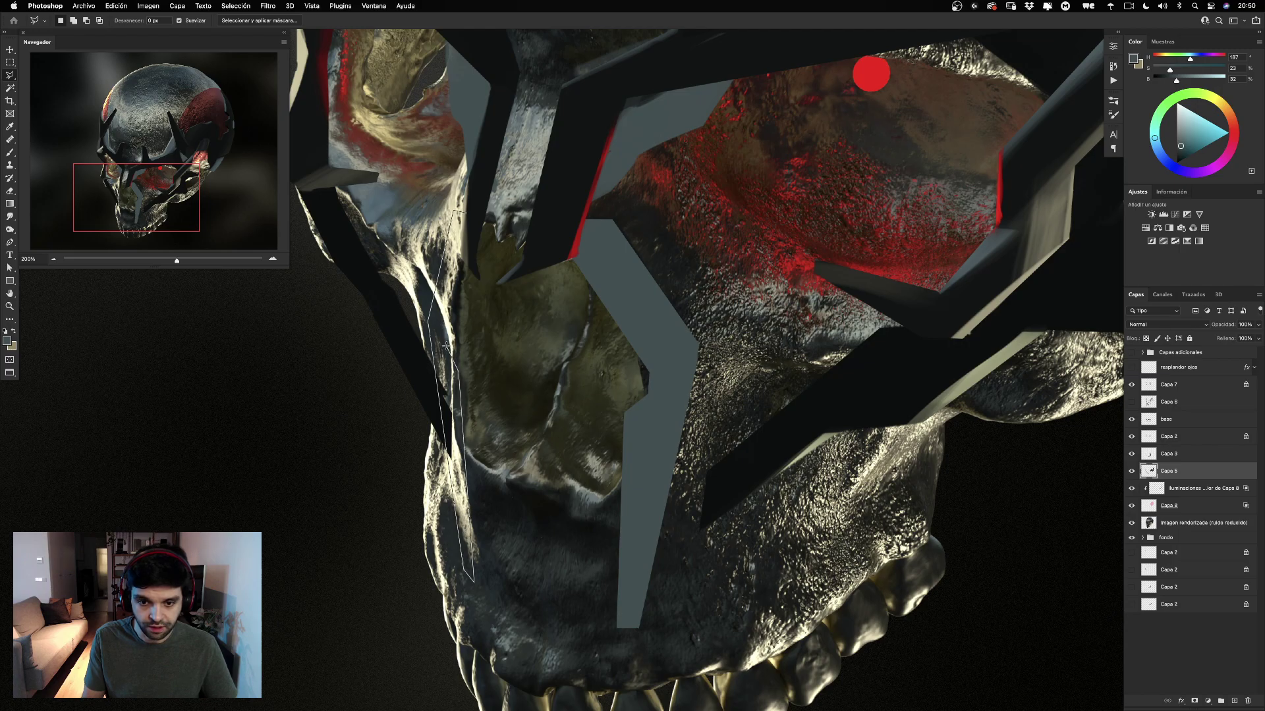
left_click(472, 219)
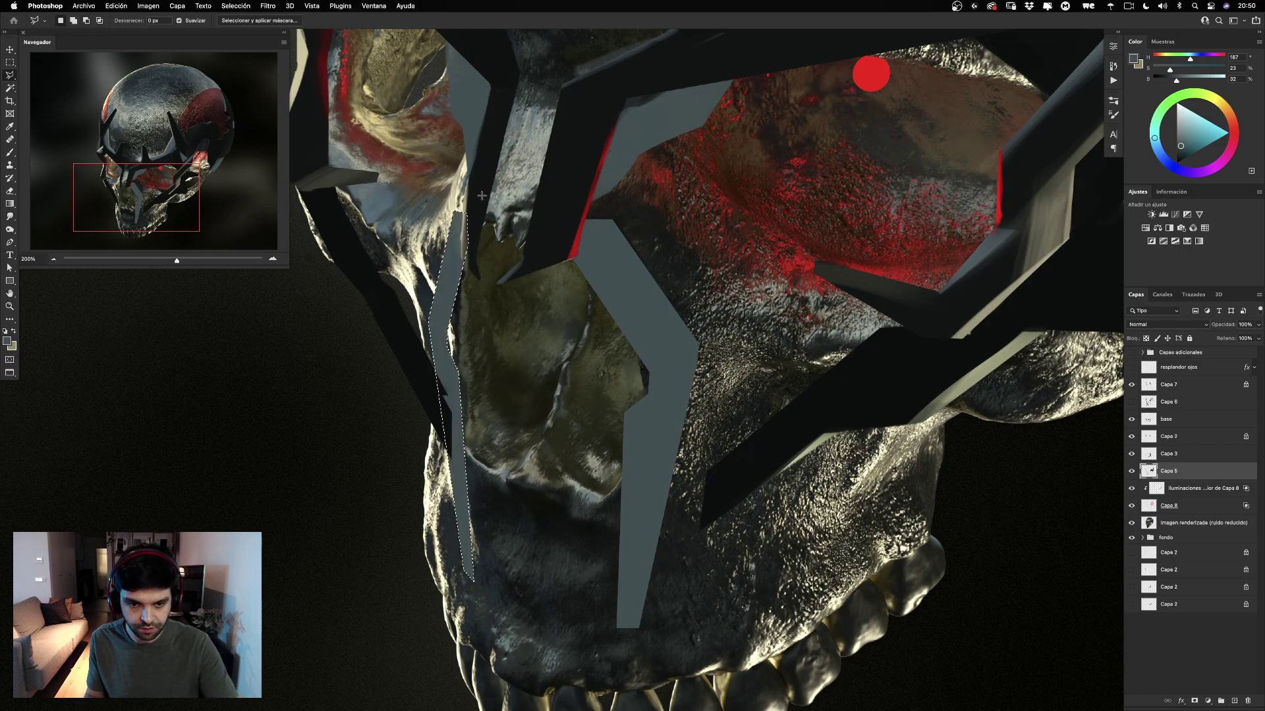
key("super+d")
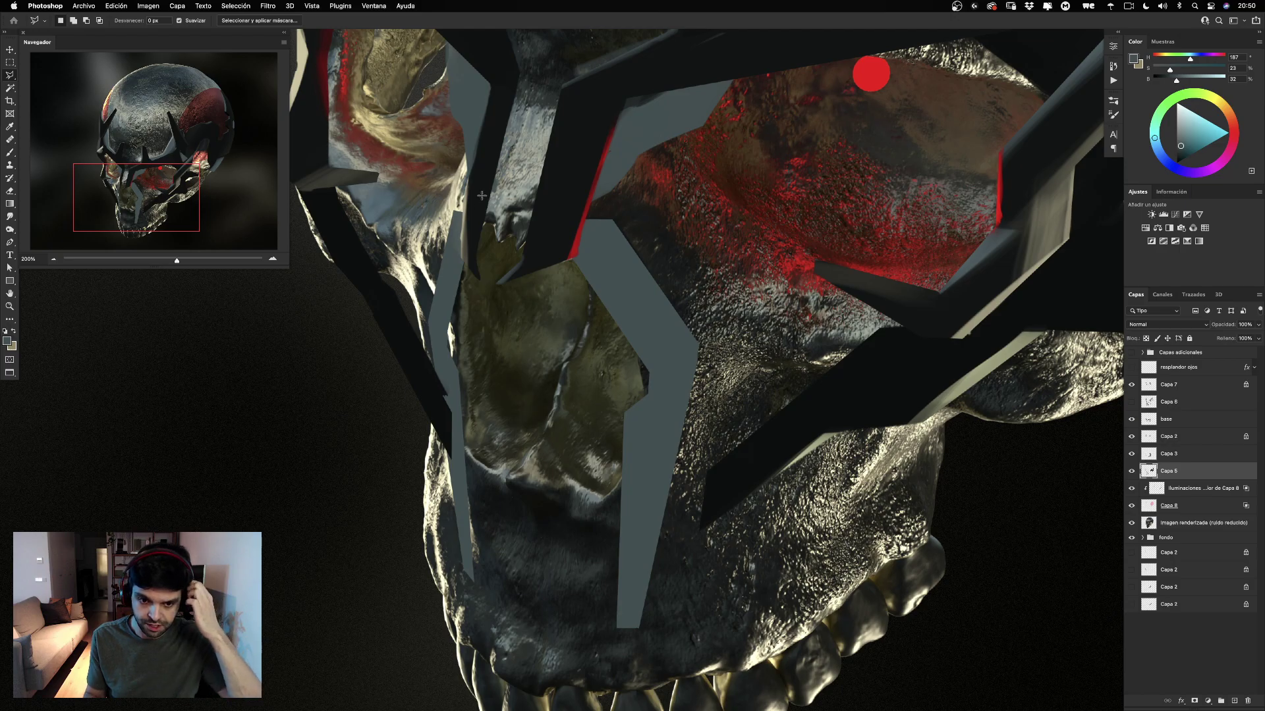
Erase along the inner edge of the narrow far-side bar to refine its contour against the nasal cavity.
key("e")
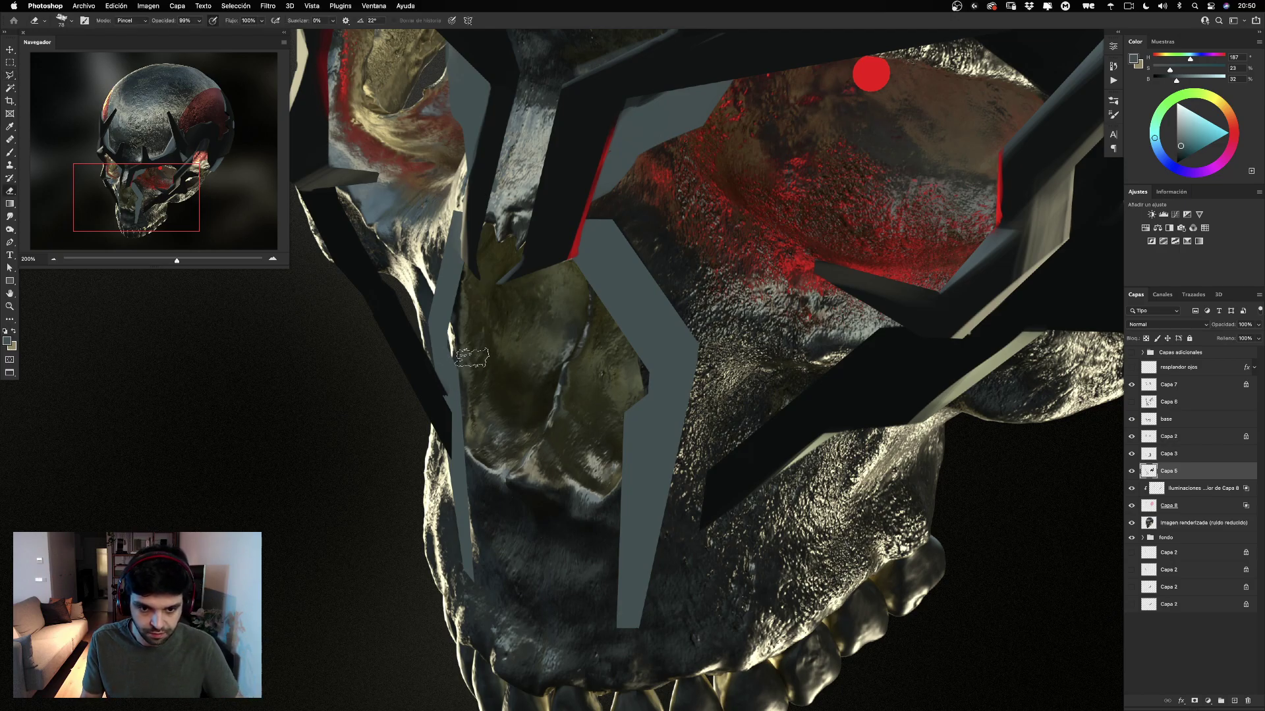
left_click_drag(472, 358, 460, 360)
left_click_drag(472, 269, 461, 300)
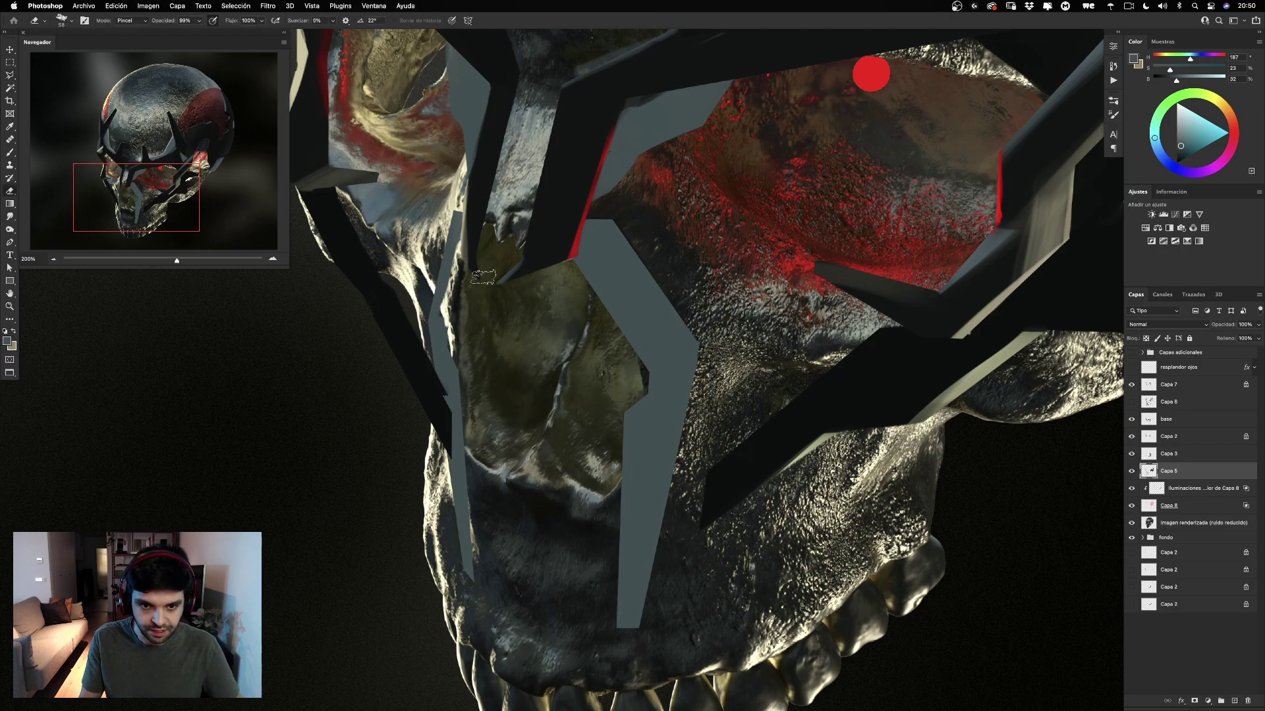
key("super+z")
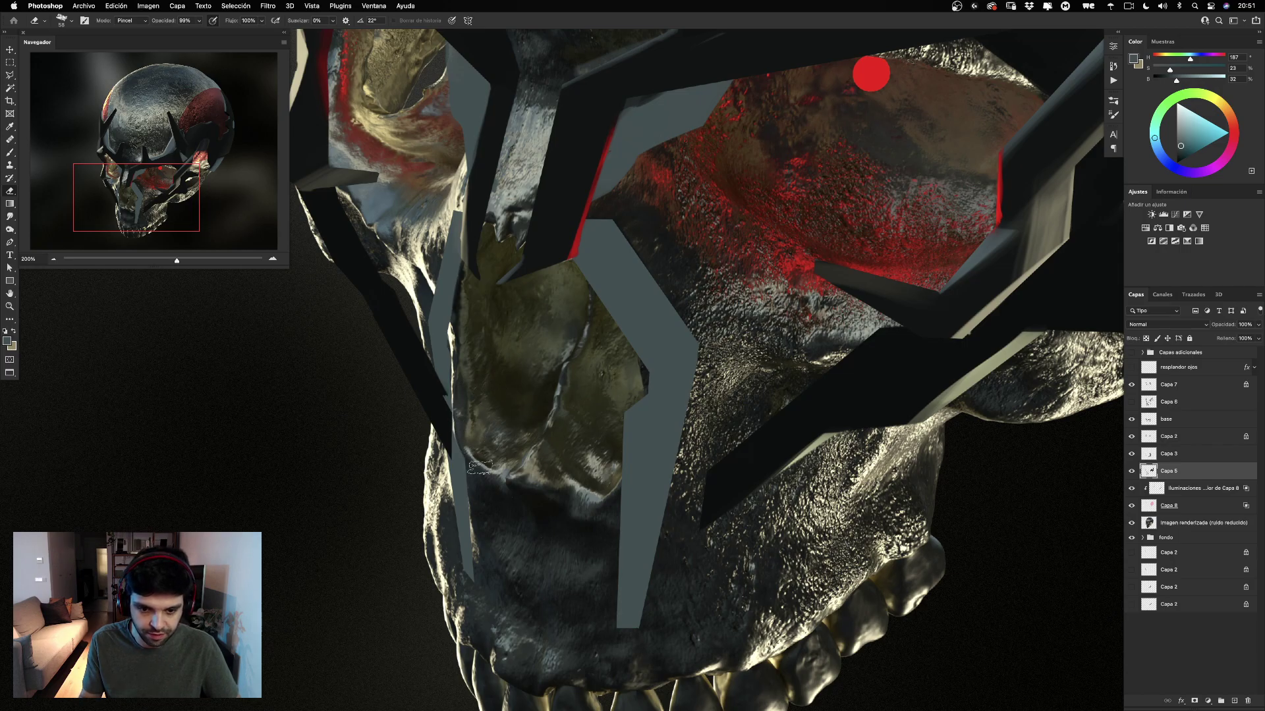
left_click_drag(464, 469, 480, 570)
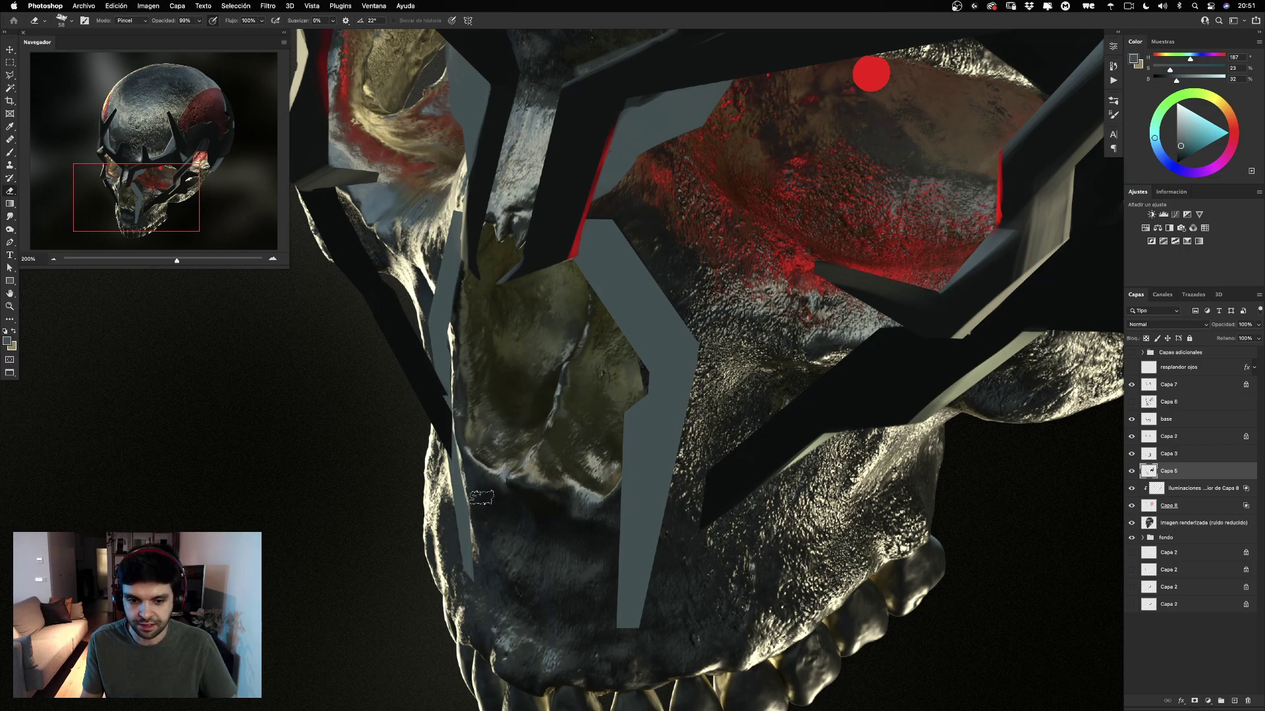
Load the Capa 5 shapes as a selection and clear the overlapping tip of the dark cheek bar on Capa 3.
left_click(1150, 473, "super")
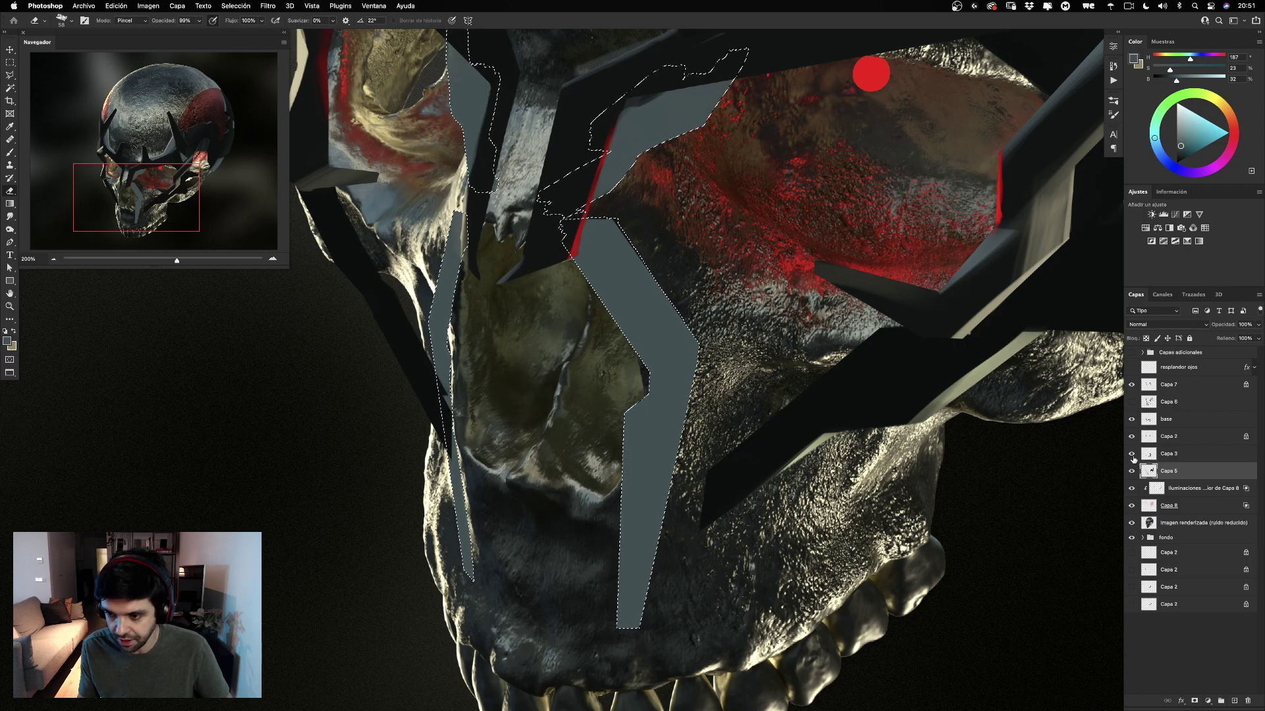
left_click(1132, 454)
left_click(1132, 454)
left_click(1169, 454)
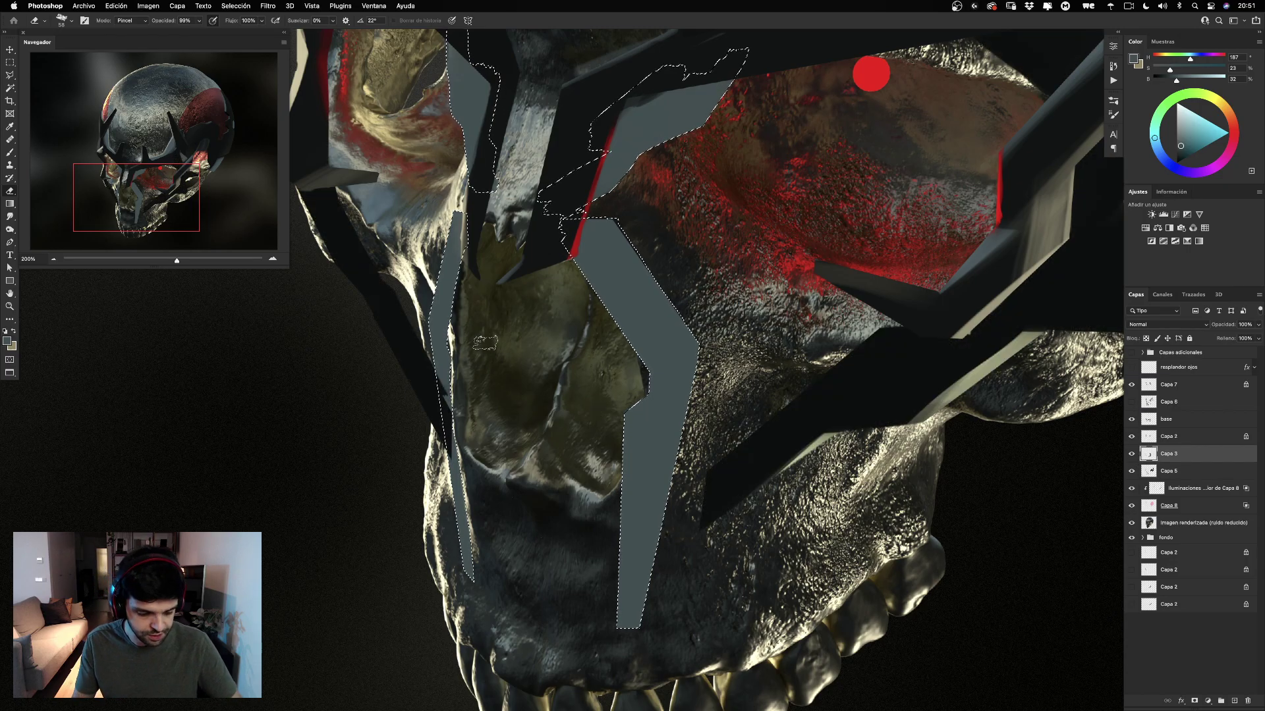
key("super+d")
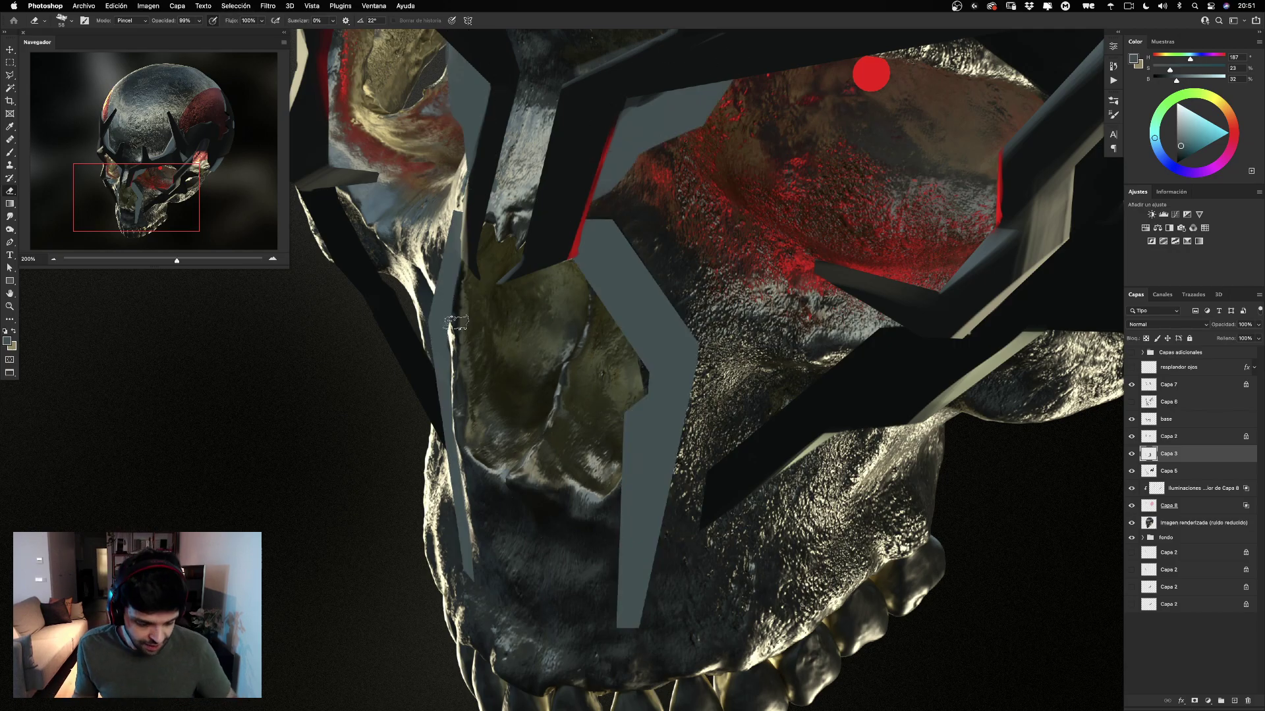
Reduce the brush size and check the armour shapes by toggling the visibility of Capa 3 and Capa 5.
key("b")
left_click_drag(446, 342, 425, 351)
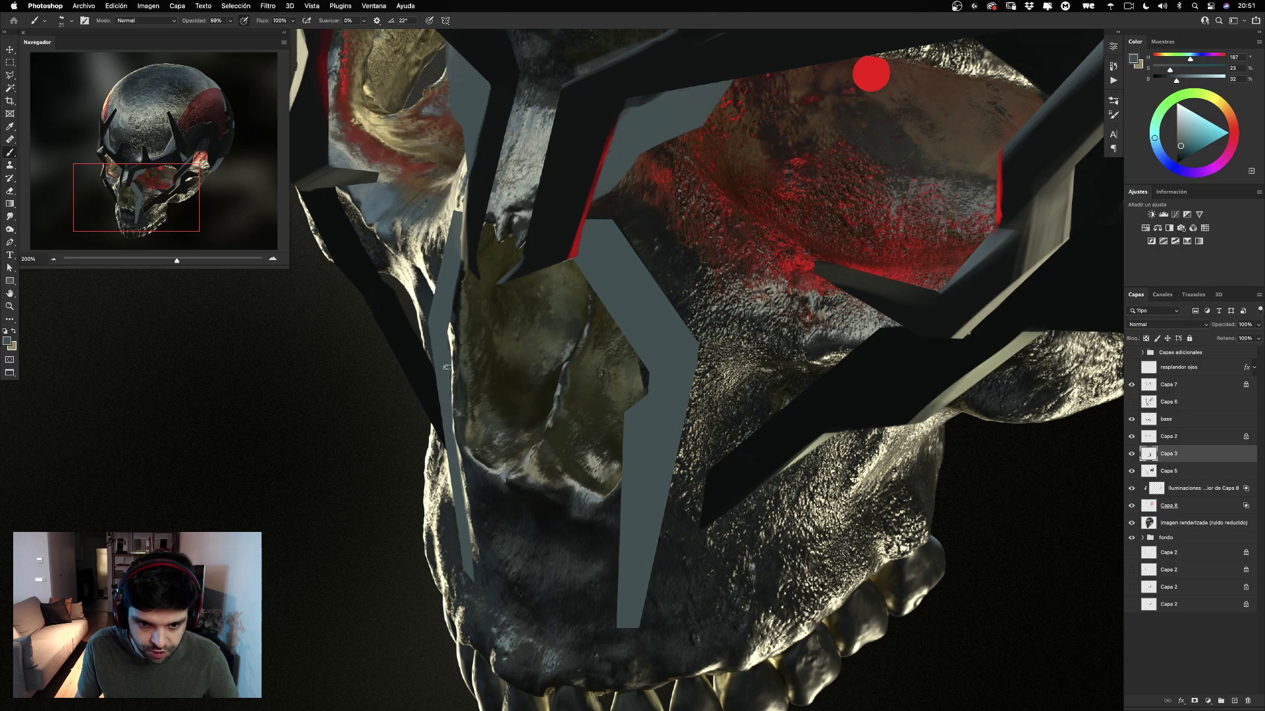
left_click(1132, 453)
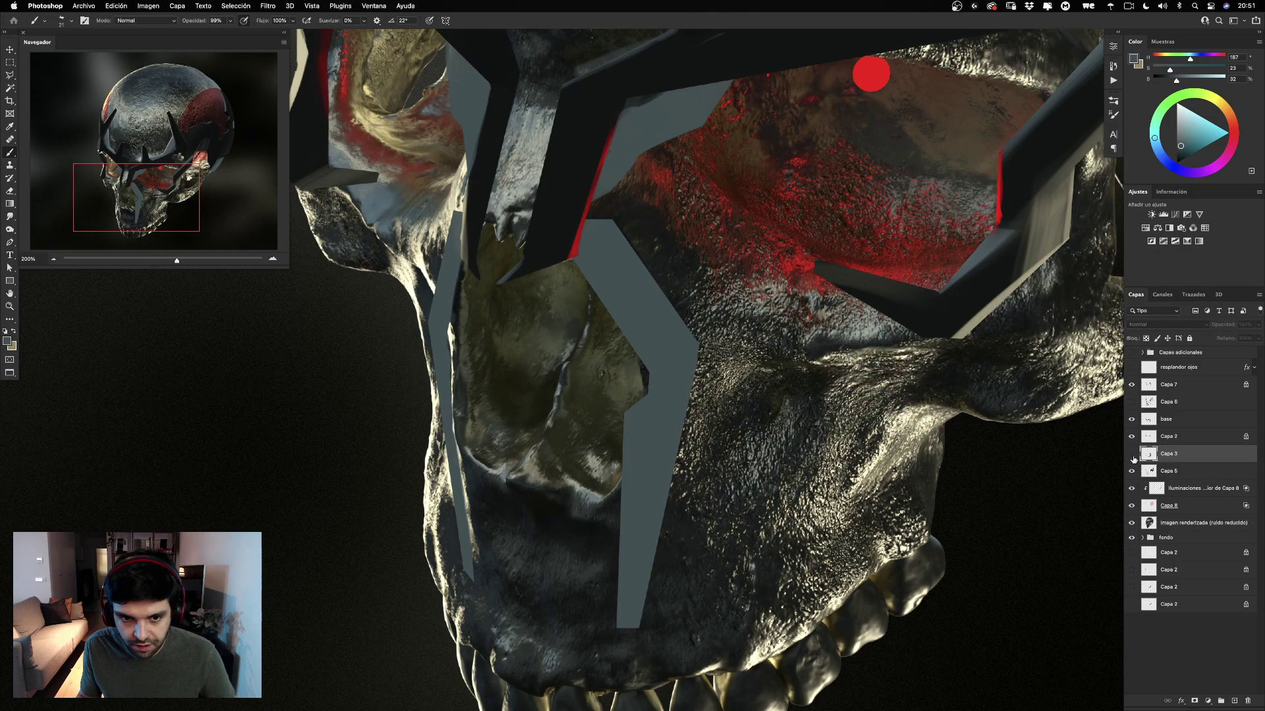
left_click(1131, 454)
left_click(1132, 471)
left_click(1132, 471)
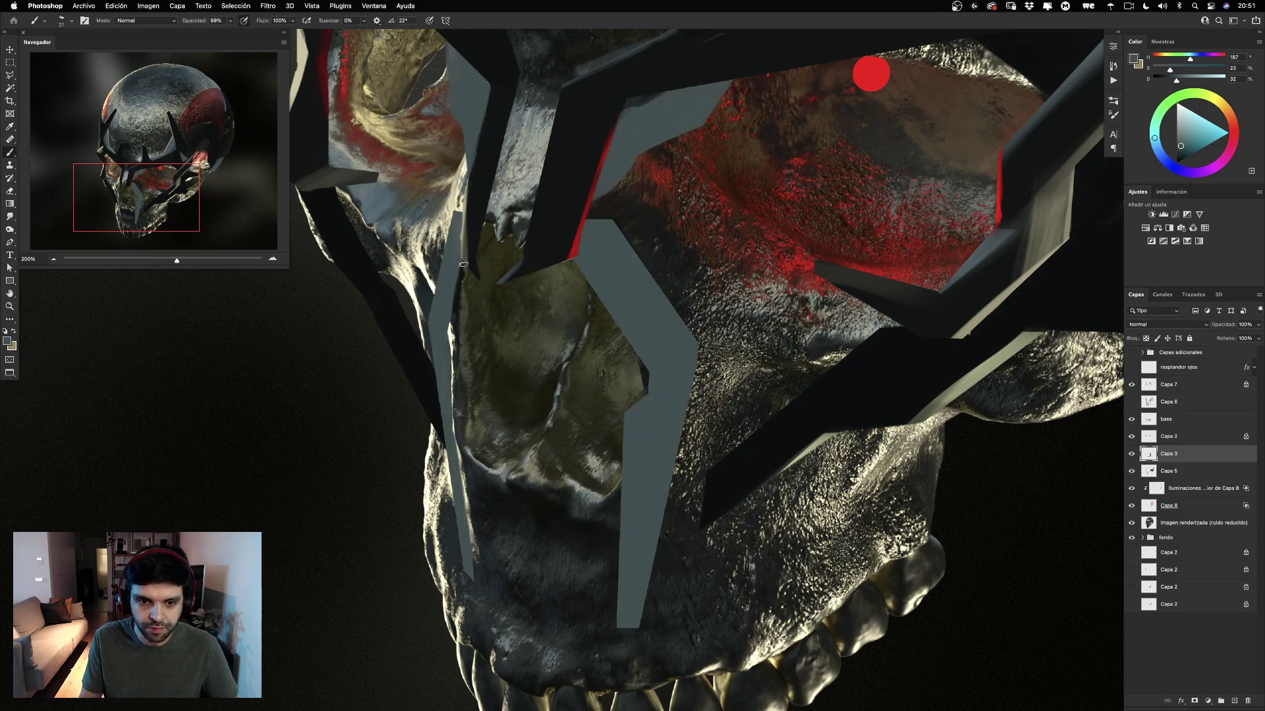
key("e")
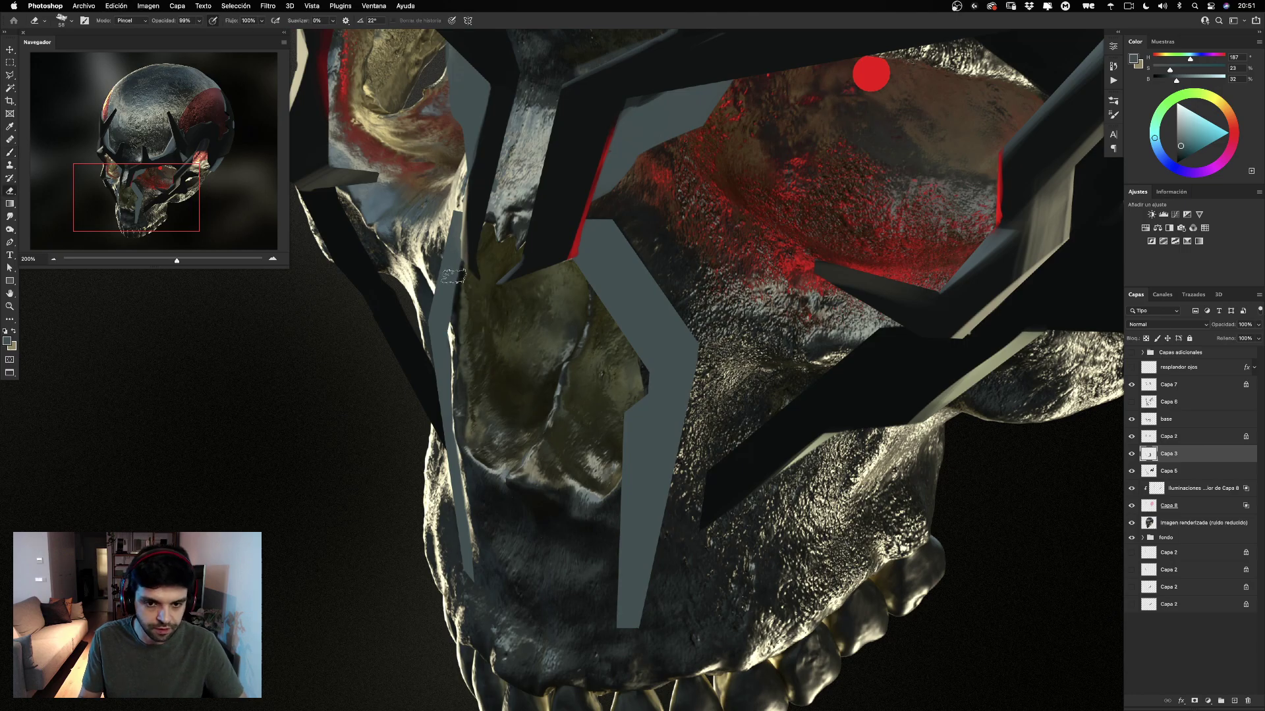
left_click(10, 76)
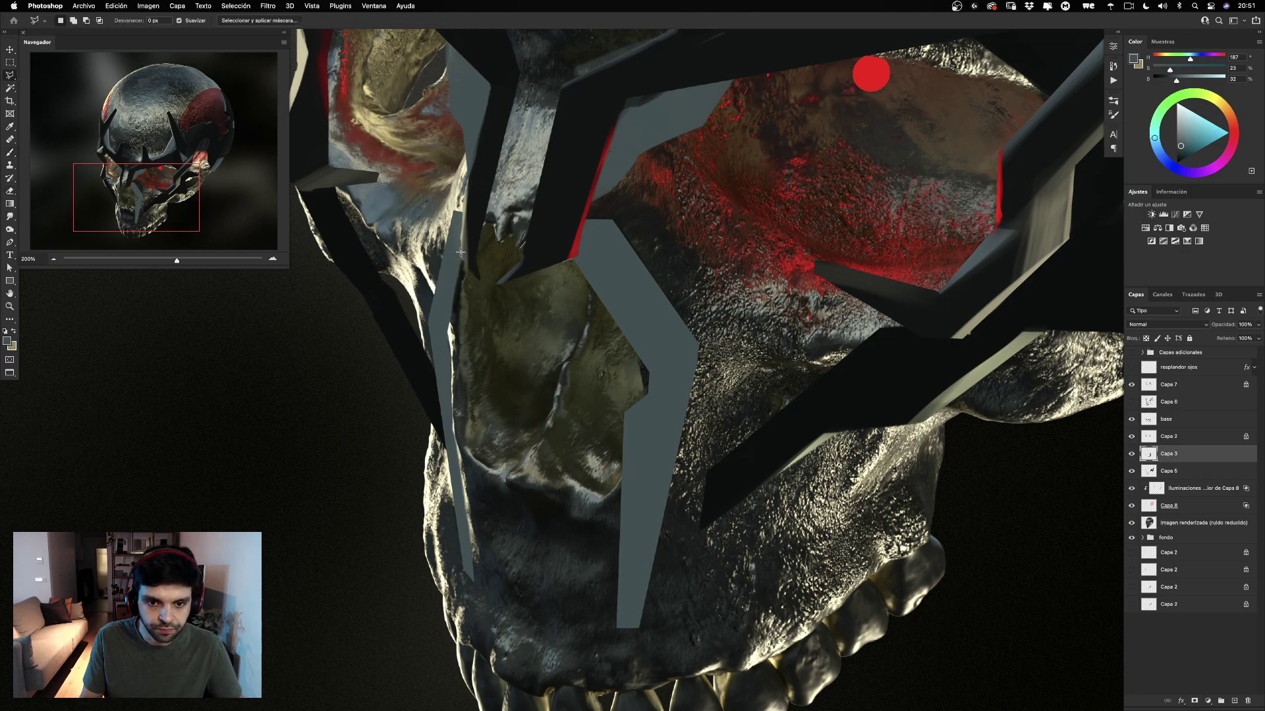
left_click(447, 329)
left_click(482, 365)
double_click(518, 297)
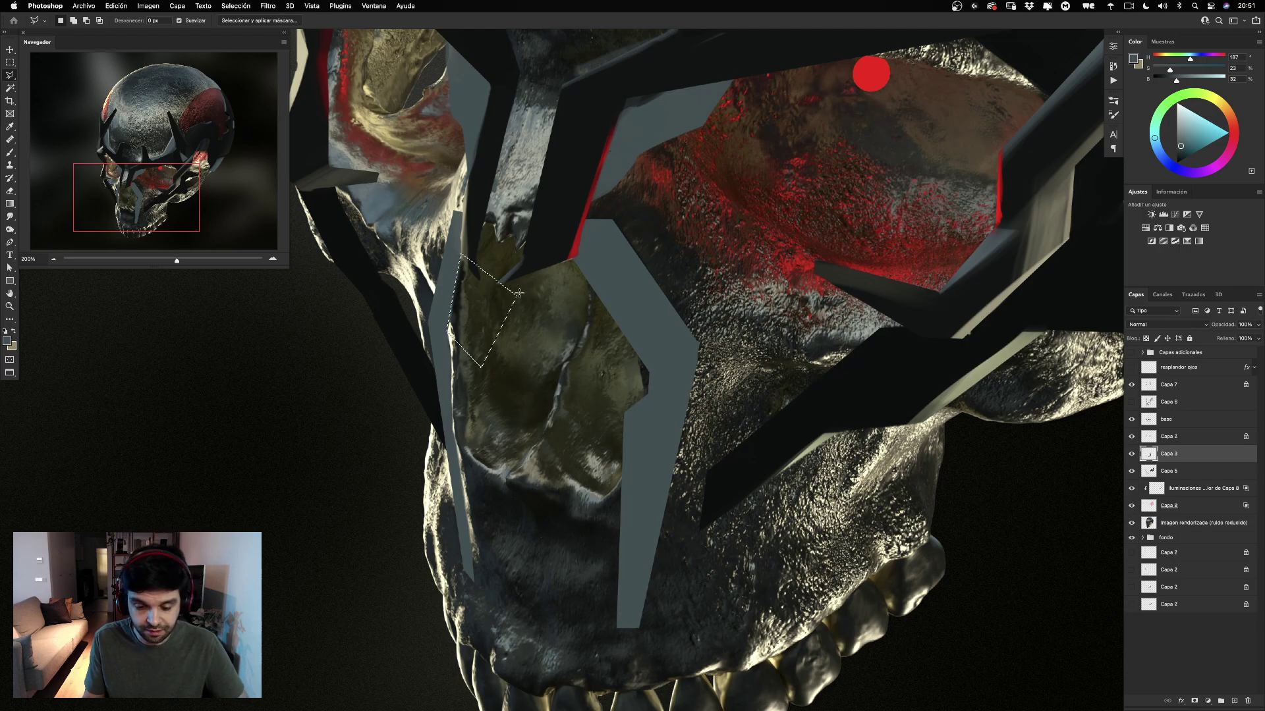
key("ctrl+d")
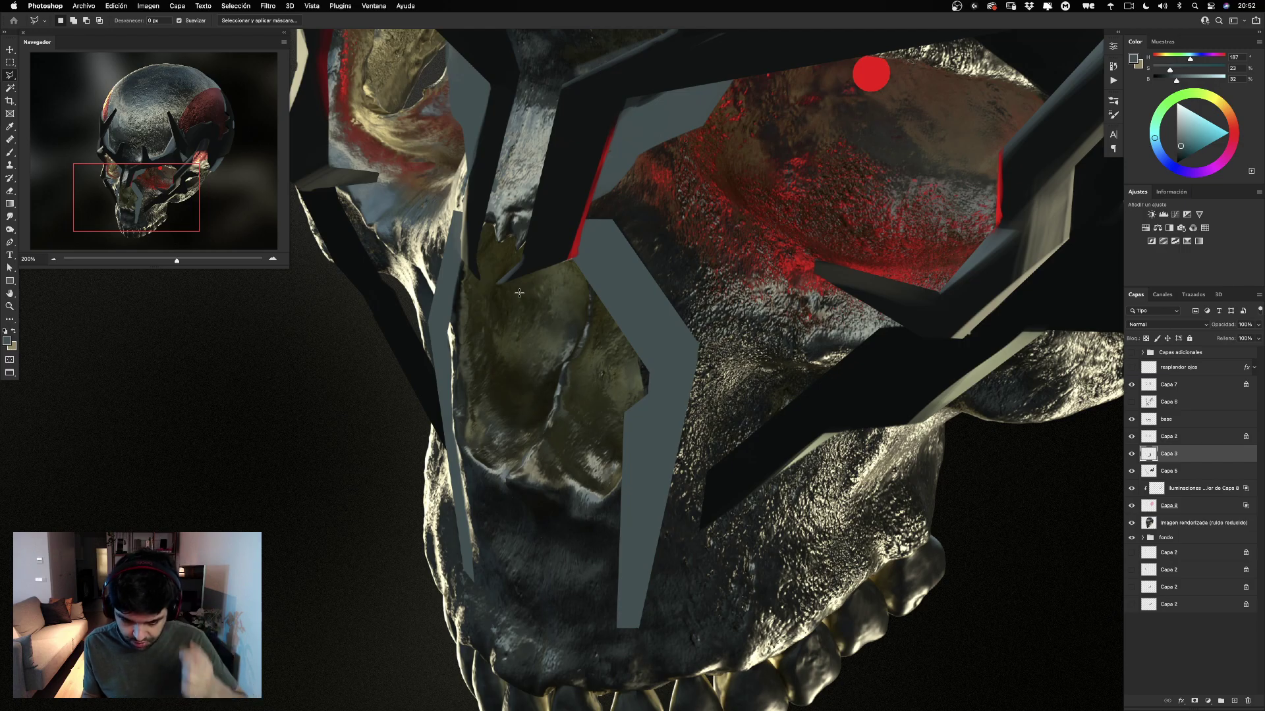
Erase the blunt lower end of the blue-grey bar beside the nasal cavity on Capa 5 into a slanted tip.
key("e")
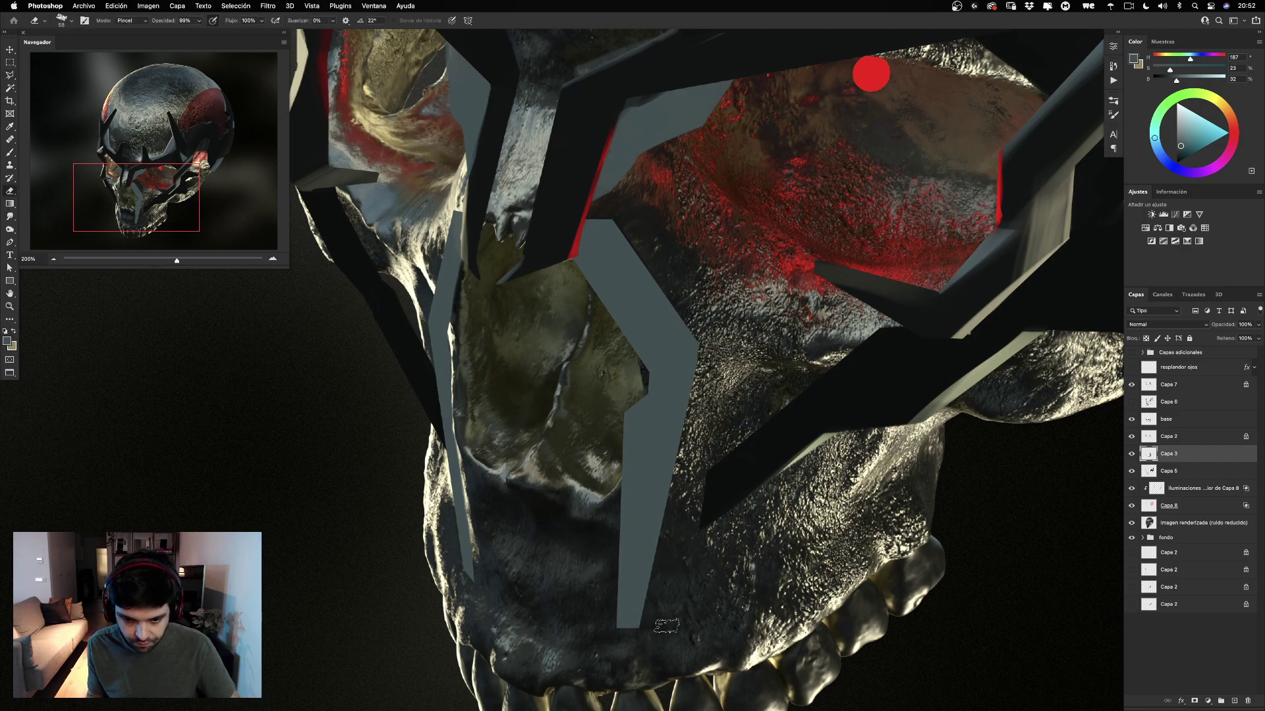
left_click(1130, 471)
left_click(1131, 472)
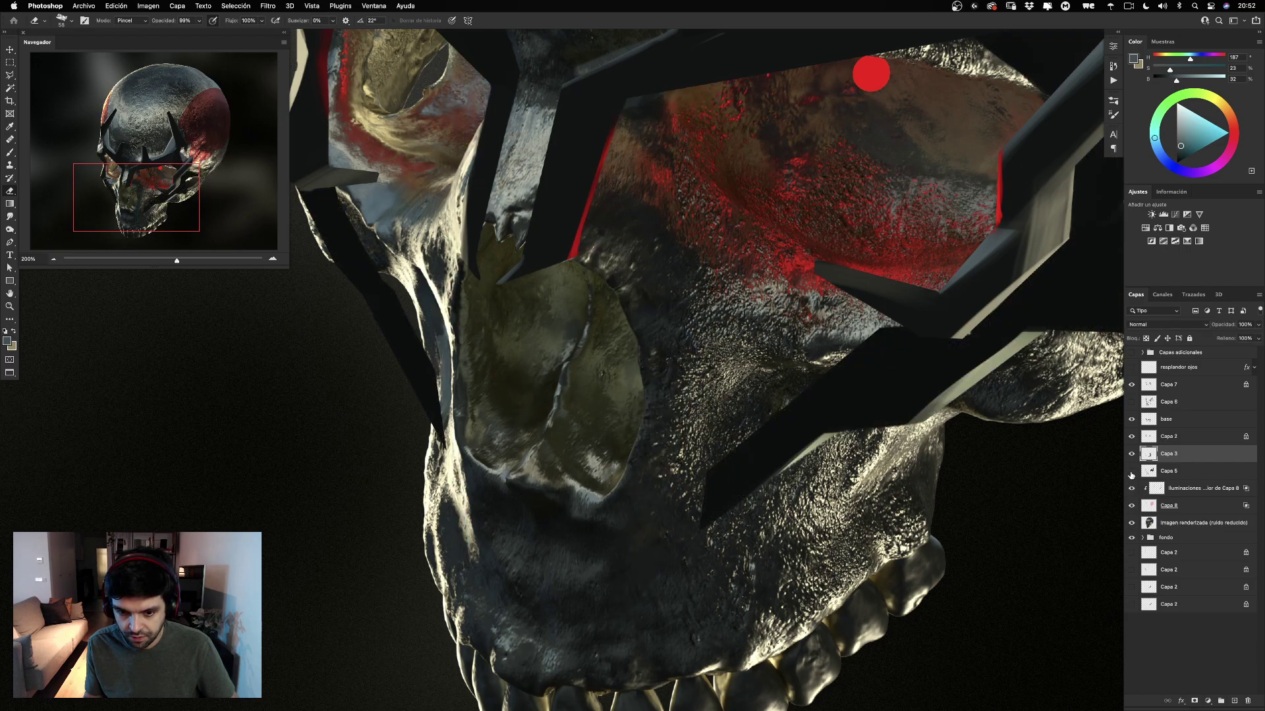
left_click(1176, 471)
left_click_drag(635, 627, 660, 622)
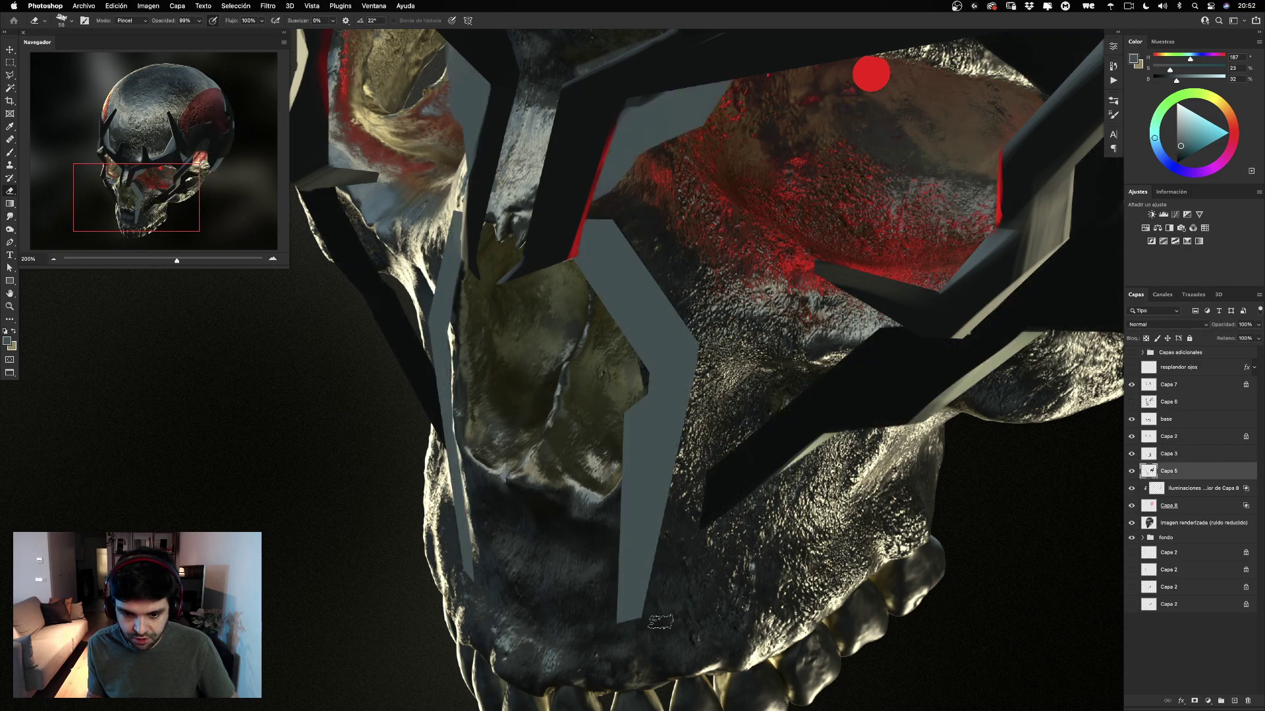
left_click_drag(729, 548, 711, 479)
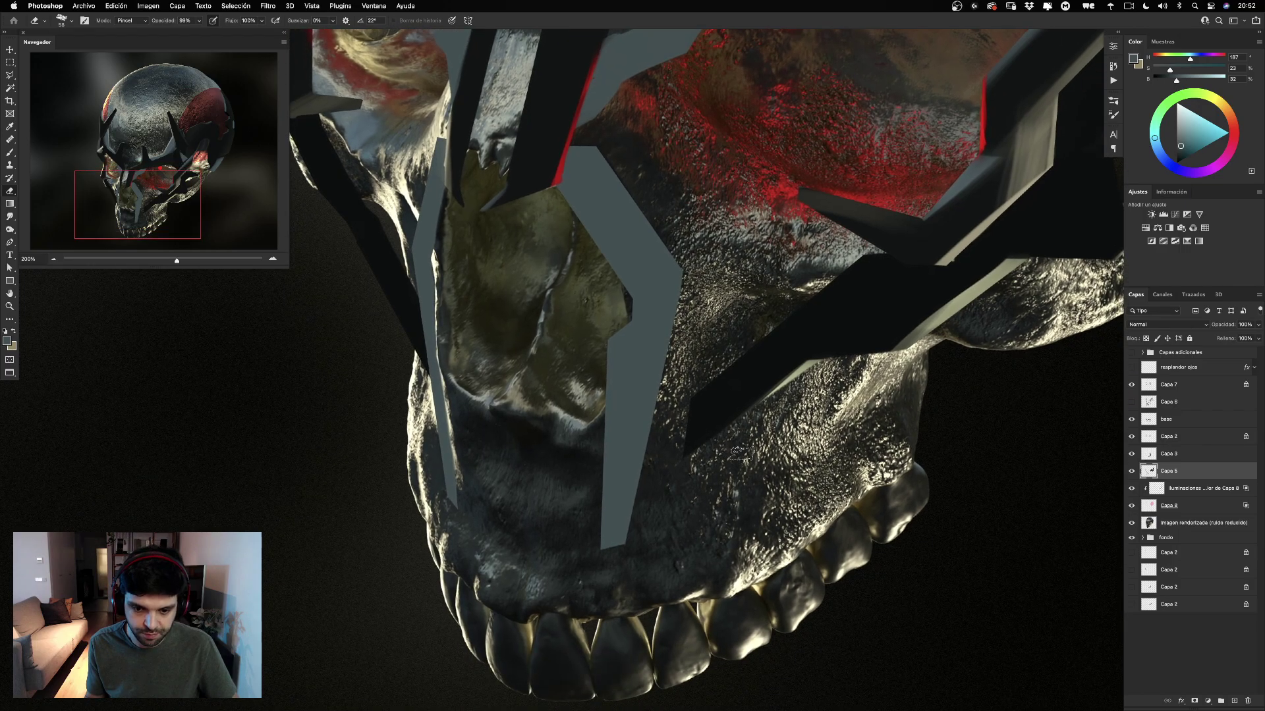
left_click_drag(616, 550, 649, 526)
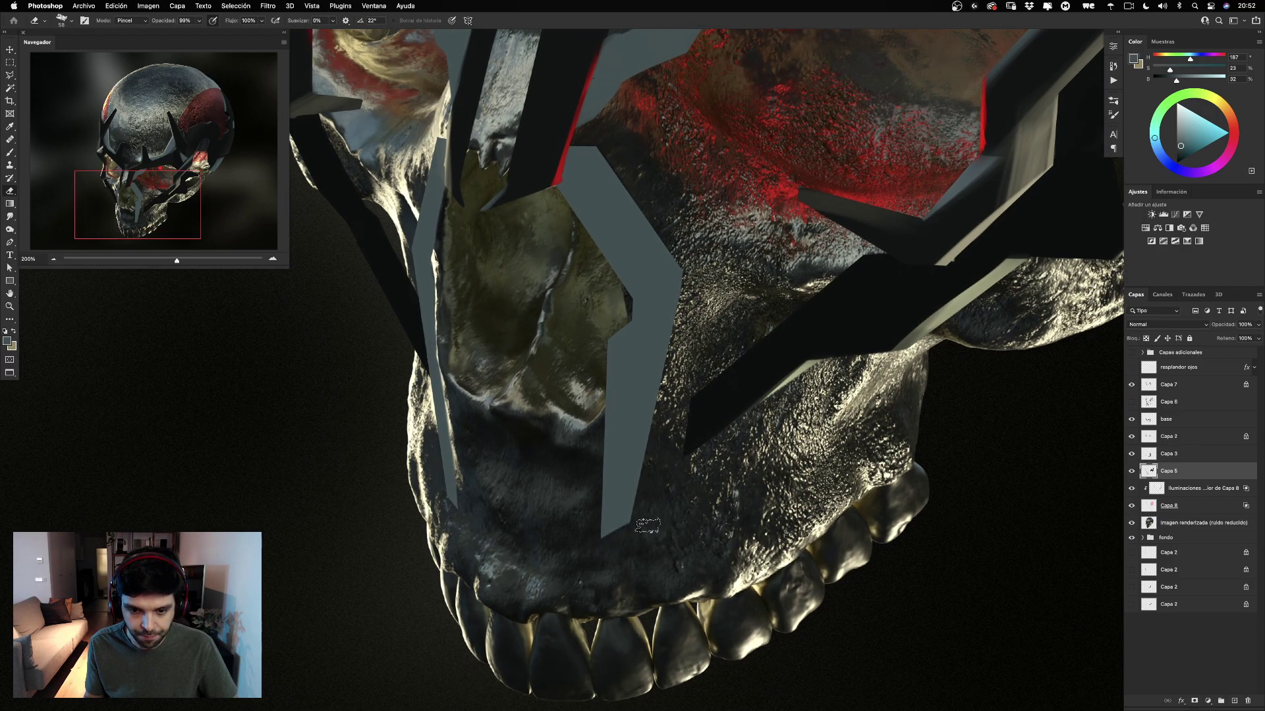
left_click_drag(733, 446, 707, 524)
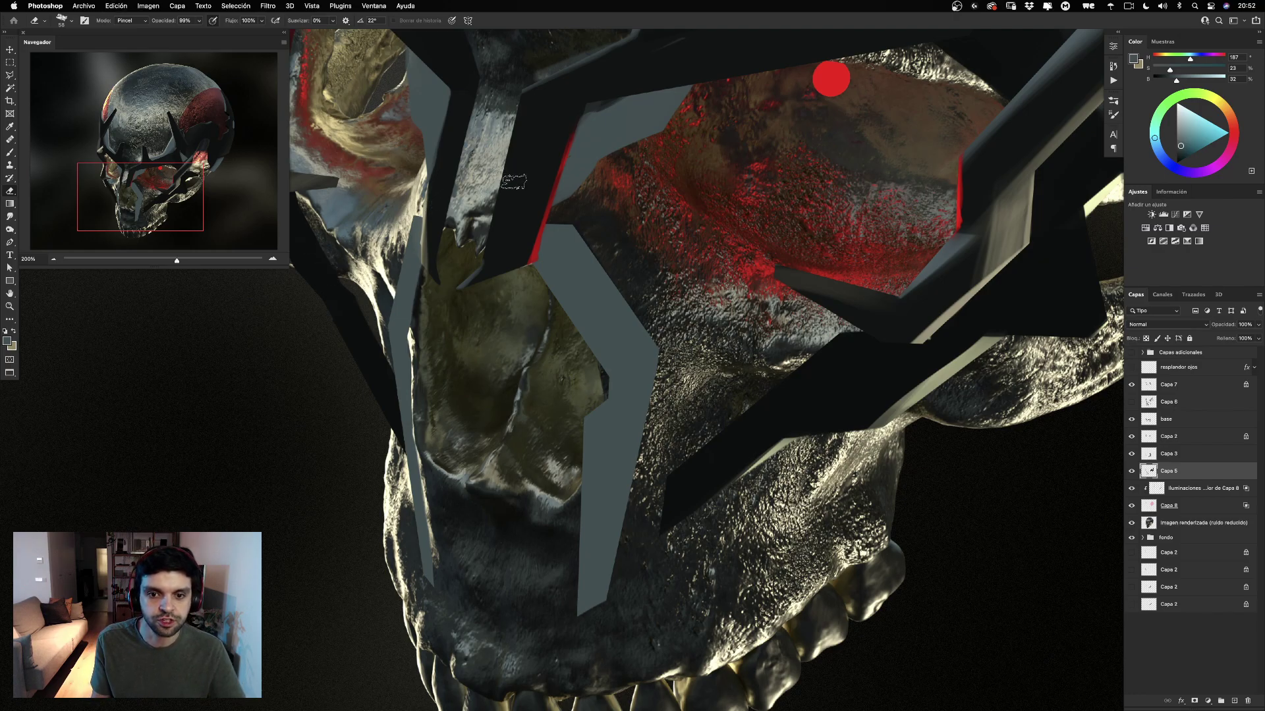
left_click_drag(512, 188, 500, 283)
left_click_drag(387, 298, 373, 307)
left_click(11, 75)
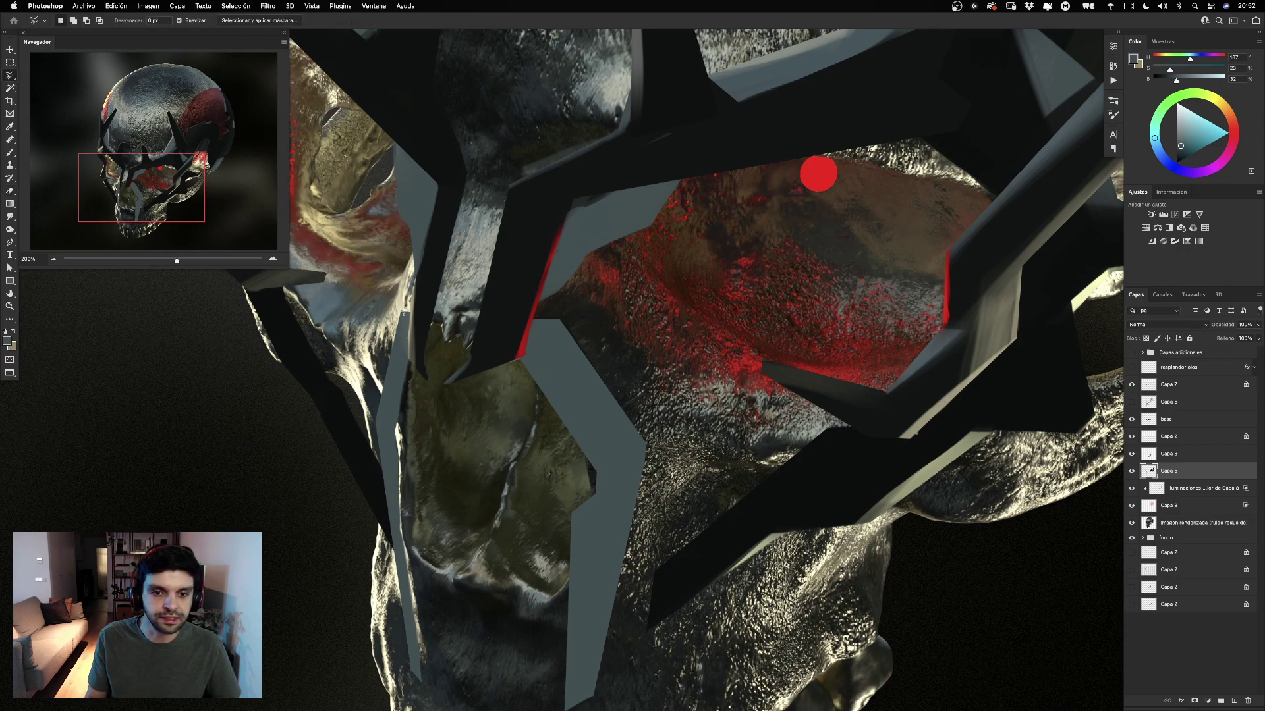
left_click(406, 311)
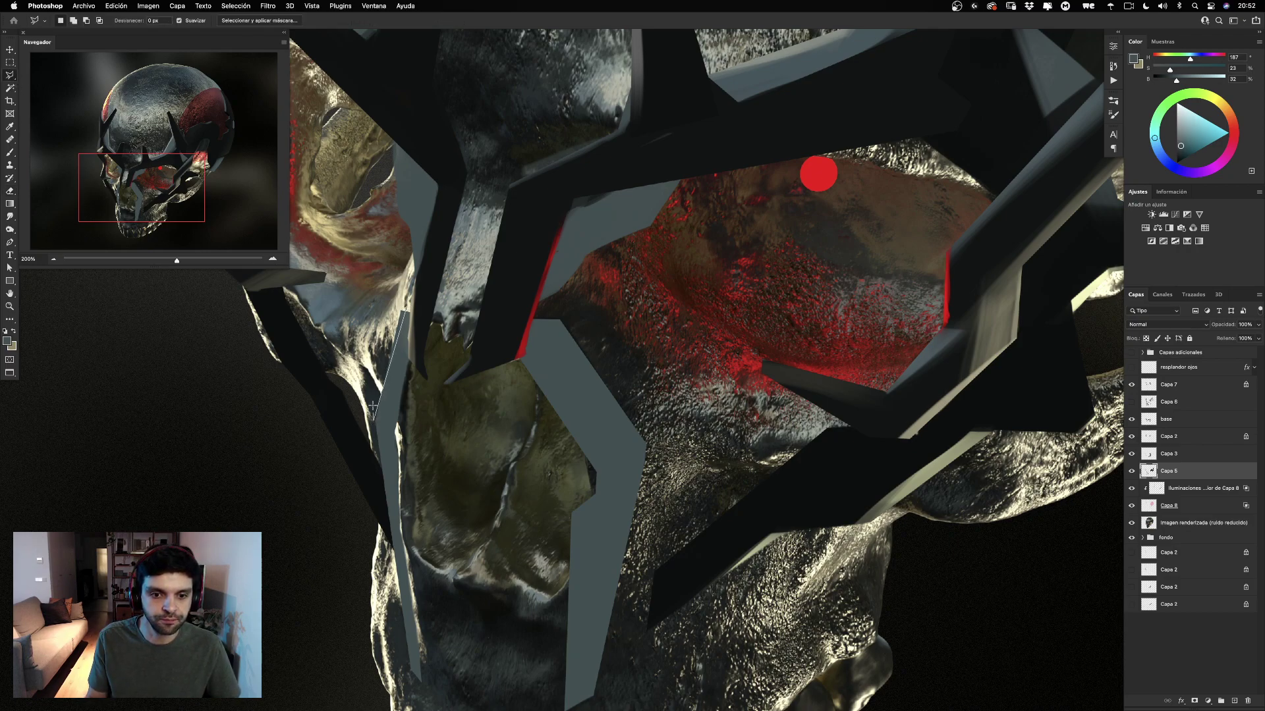
left_click(373, 417)
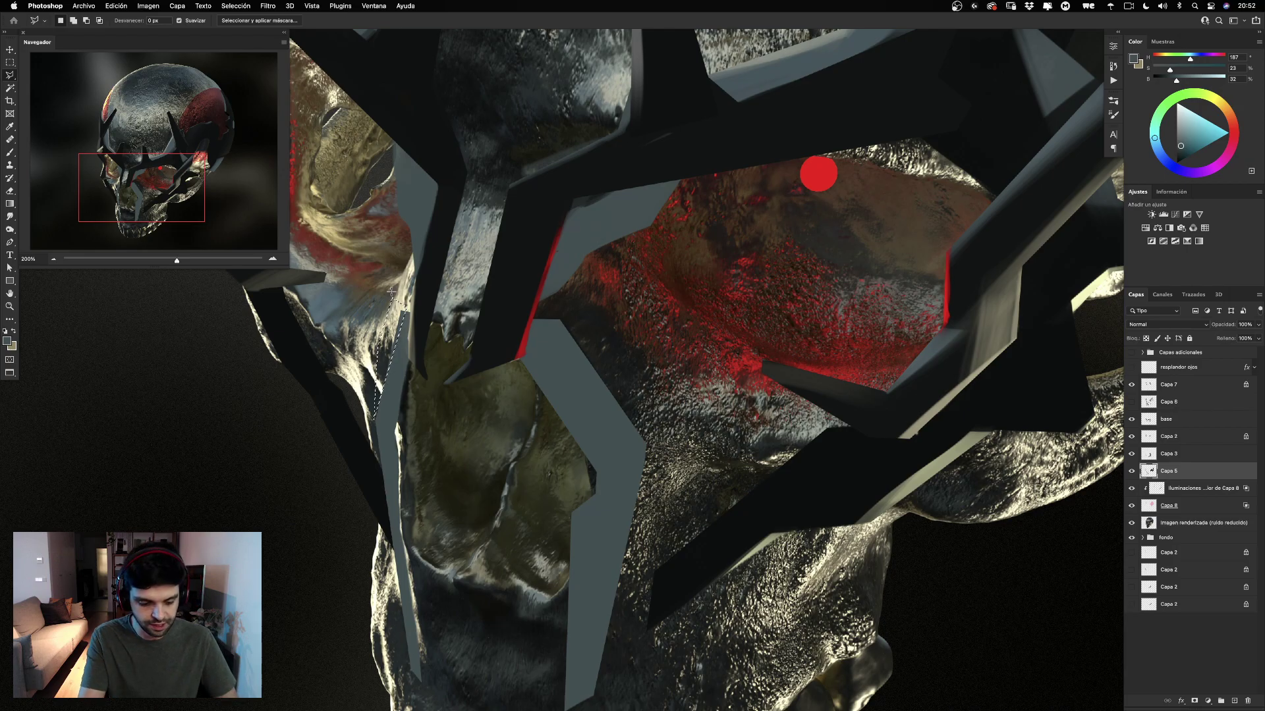
key("Escape")
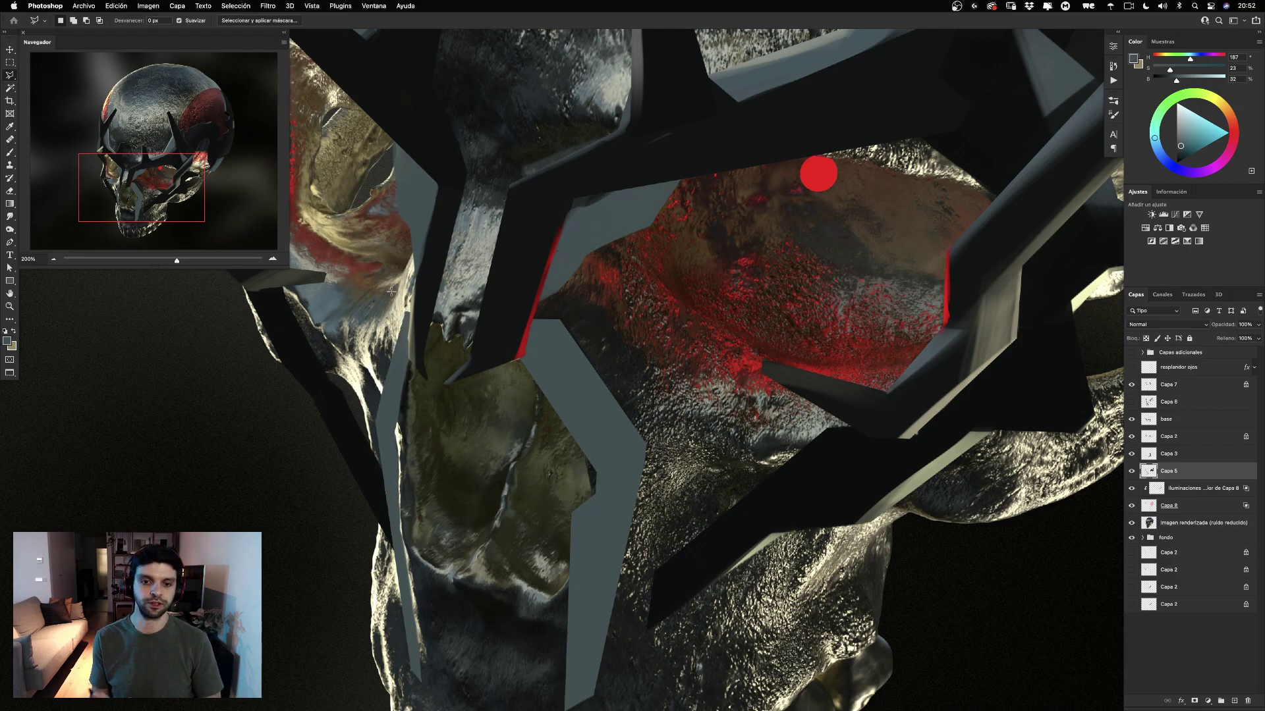
Trim the lower edge of the blue-grey plate at the inner eye socket on Capa 5 with polygonal selections, clearing the excess and deselecting.
left_click(510, 308)
left_click(577, 283)
double_click(577, 307)
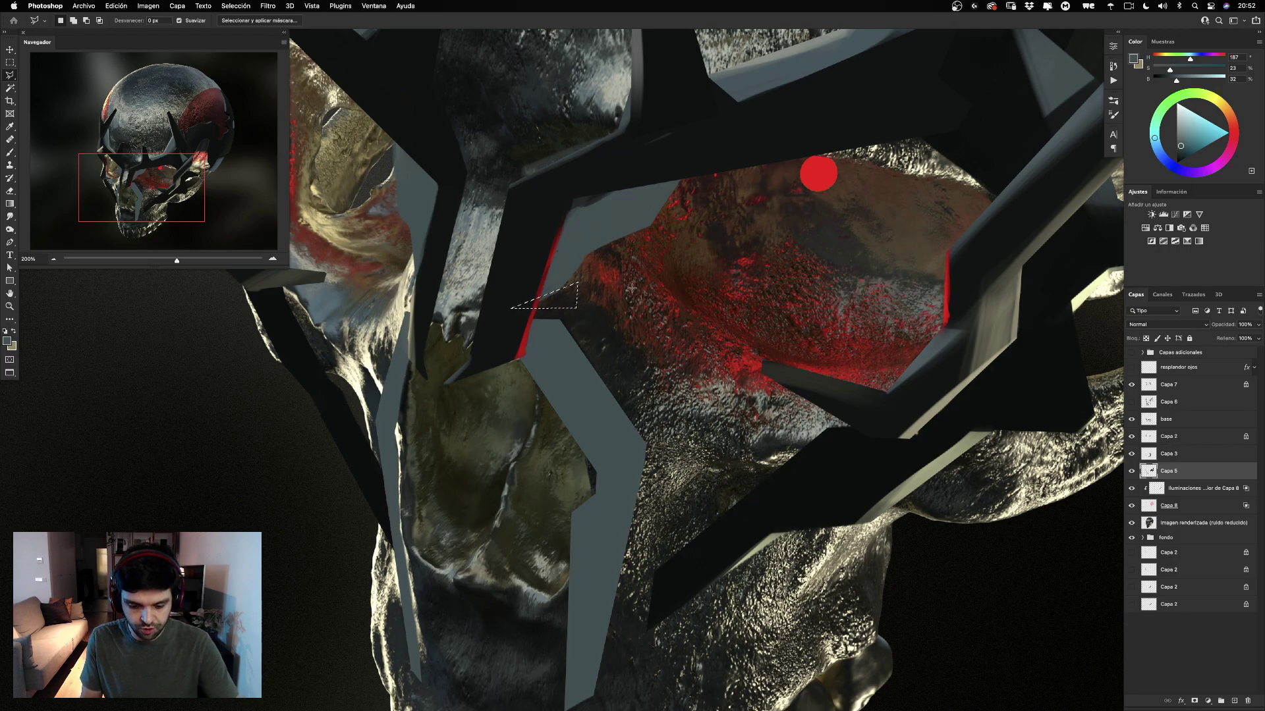
key("super+d")
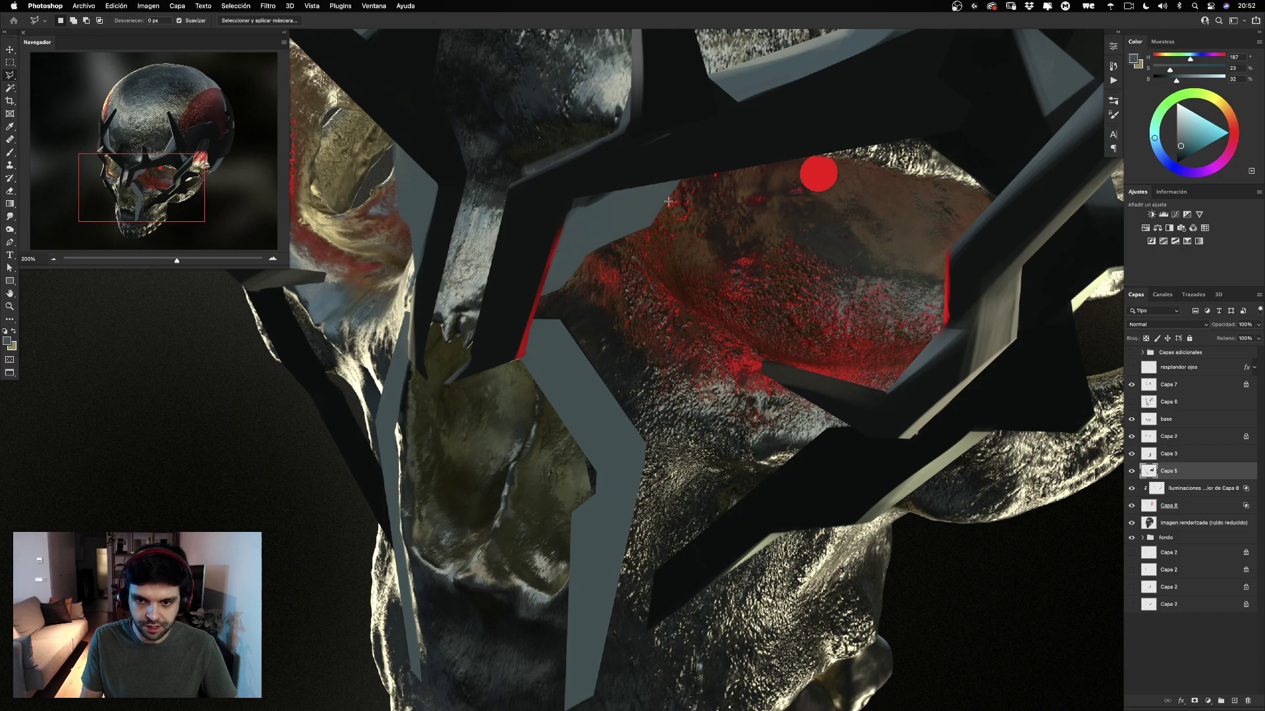
left_click(553, 296)
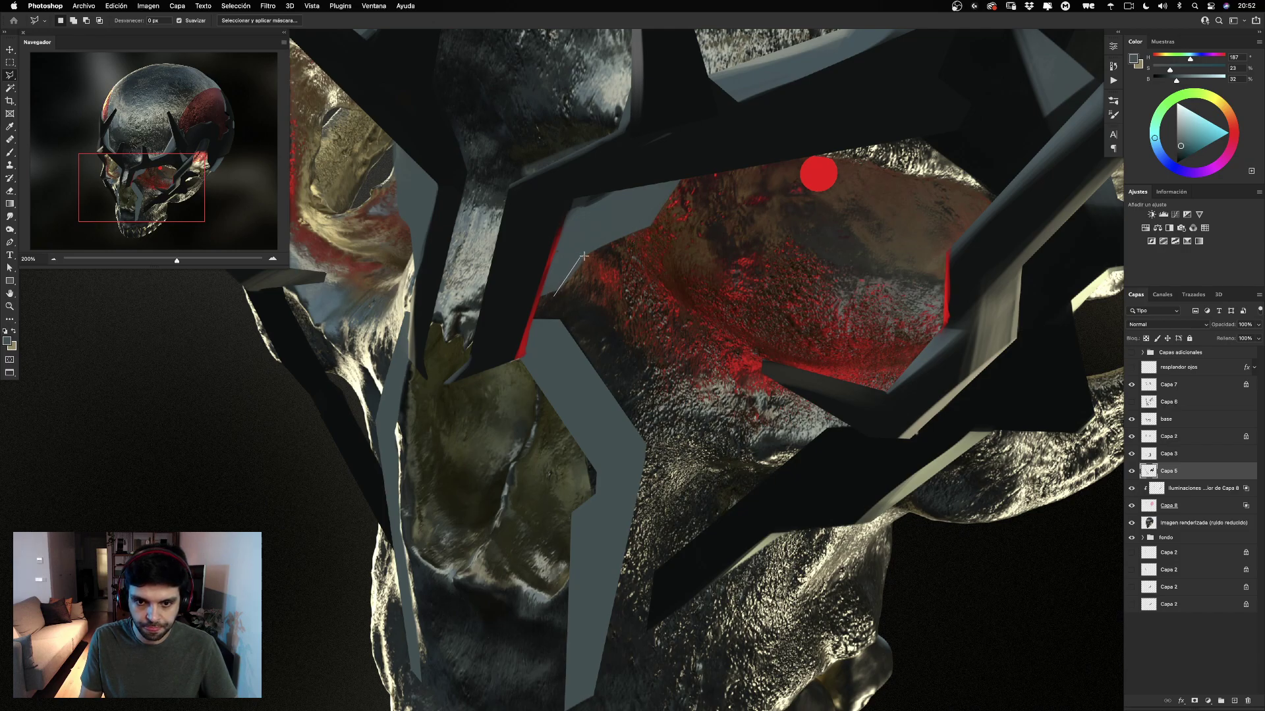
left_click(580, 257)
left_click(671, 217)
left_click(652, 283)
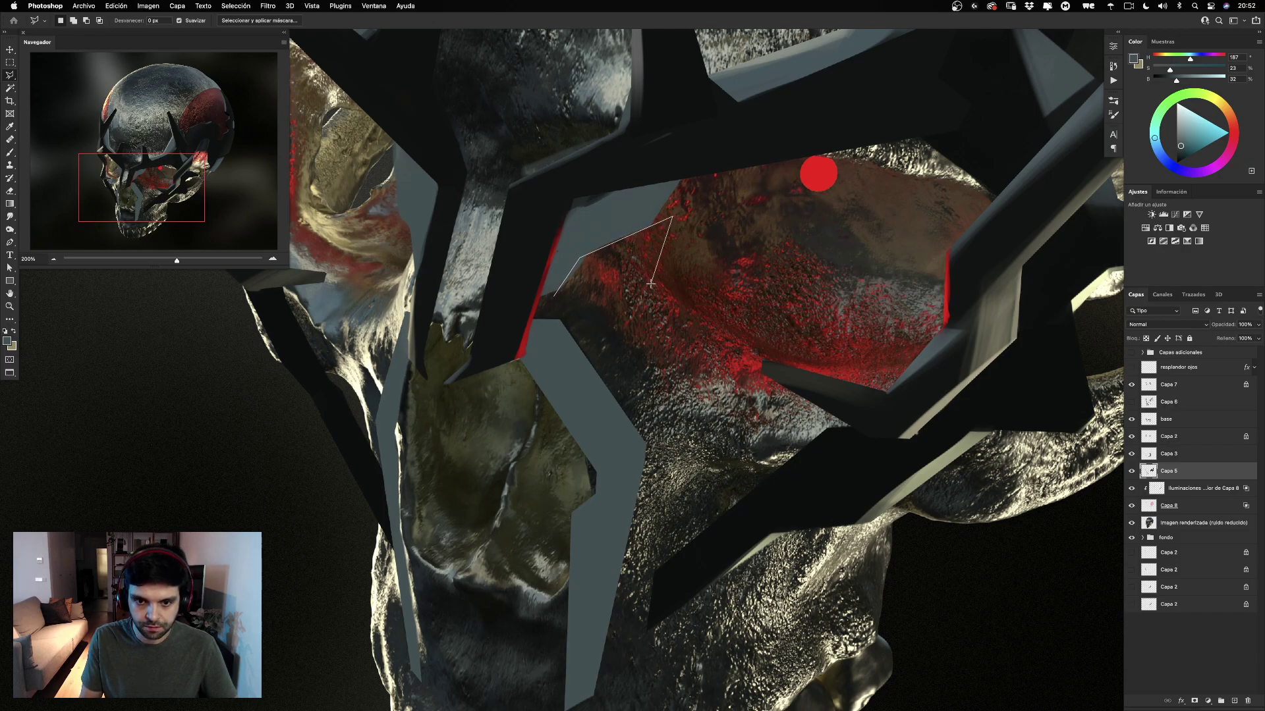
double_click(597, 301)
key("BackSpace")
key("super+d")
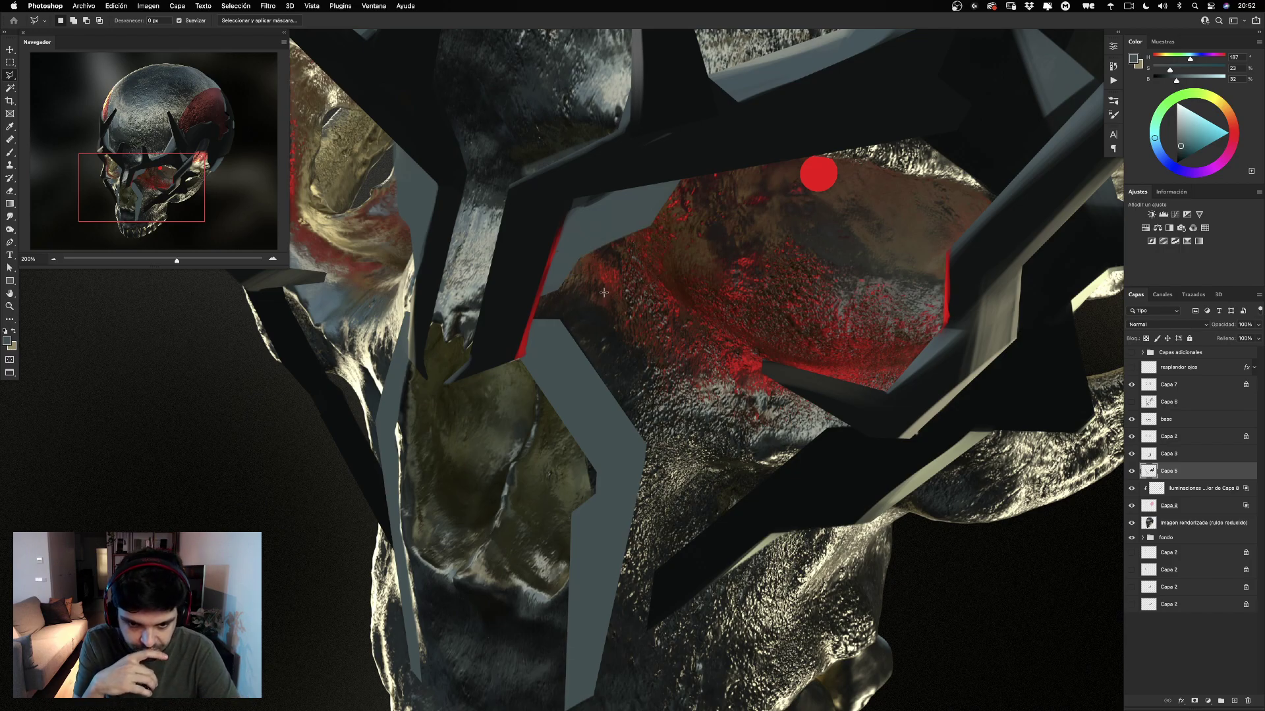
Compare the clean armour shapes with the rough sketch by toggling the visibility of the sketch layer, Capa 5 and Capa 3.
left_click_drag(594, 410, 614, 299)
left_click(1132, 402)
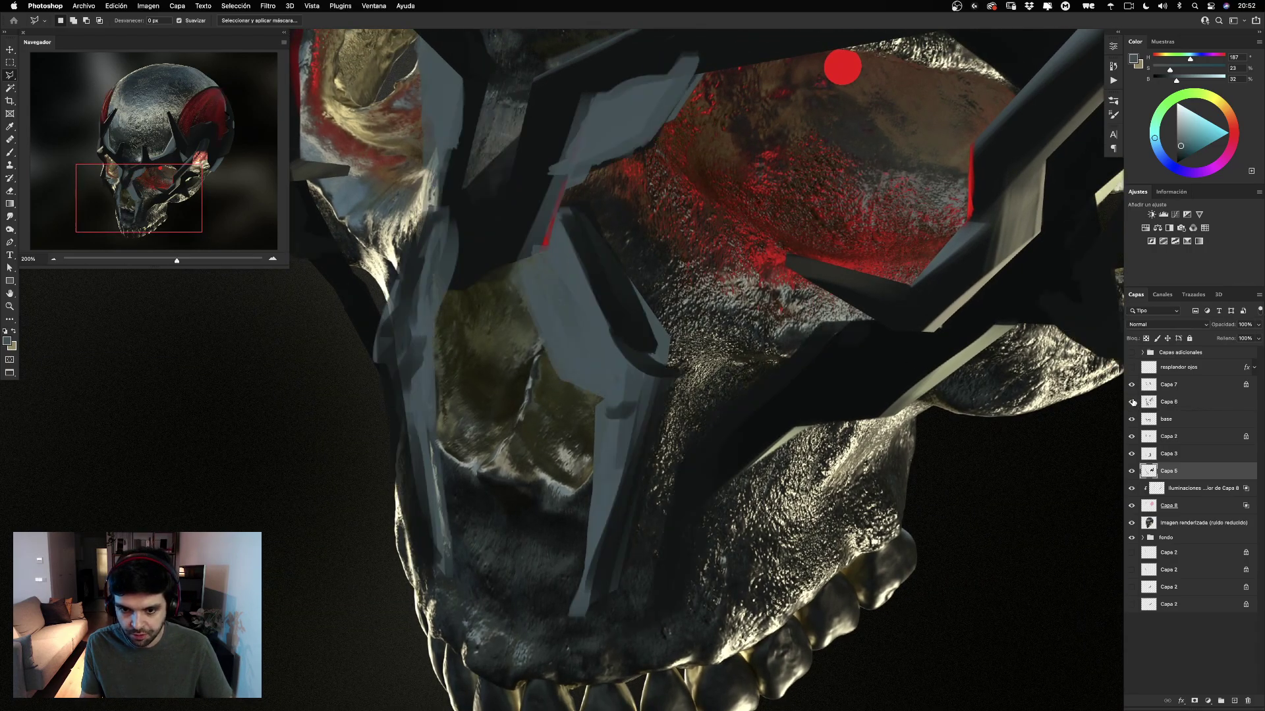
left_click(1131, 402)
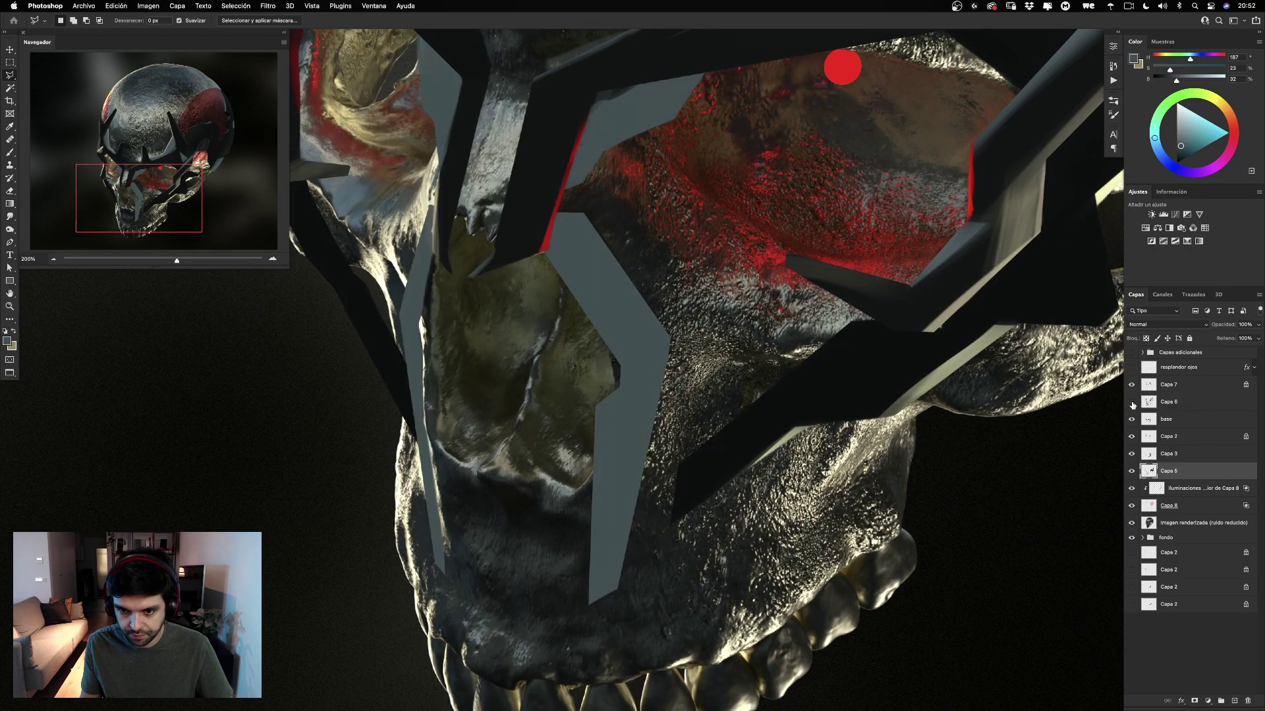
left_click(1132, 471)
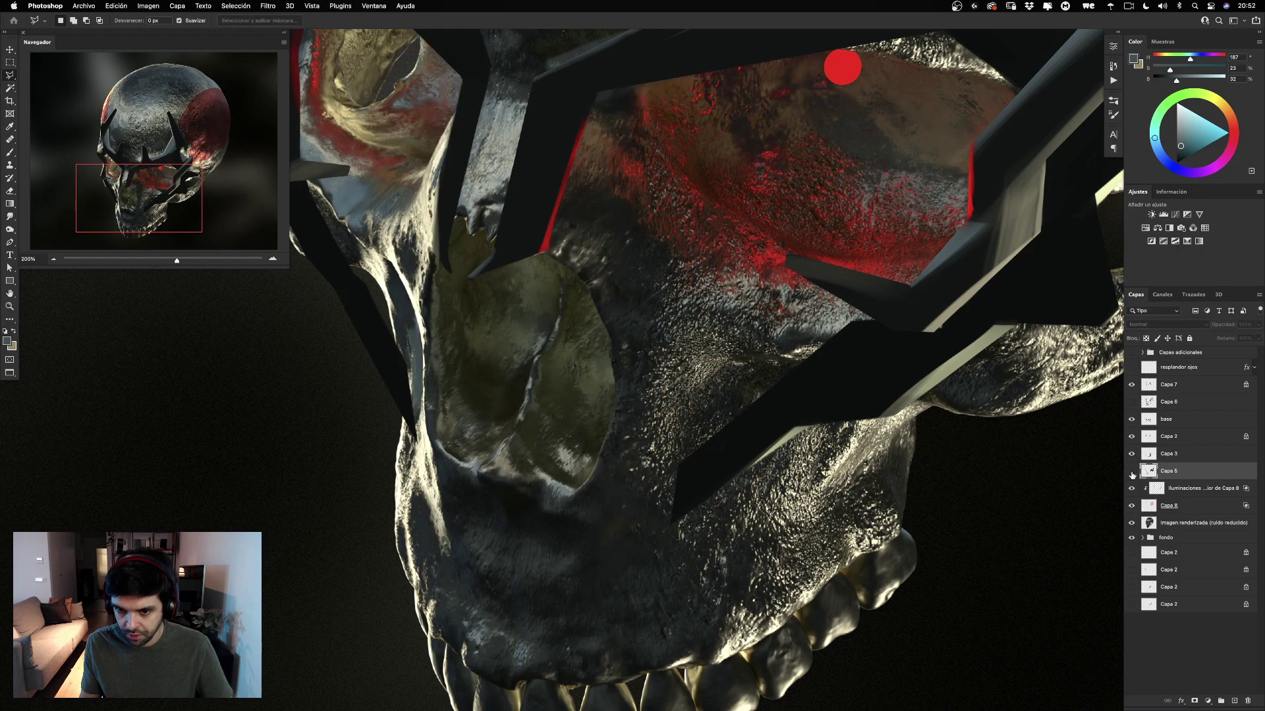
left_click(1132, 471)
left_click(1132, 454)
left_click(1132, 455)
Extend the dark cheek bar on Capa 3 downward towards the teeth with a brush, using its own sampled near-black.
left_click(1166, 453)
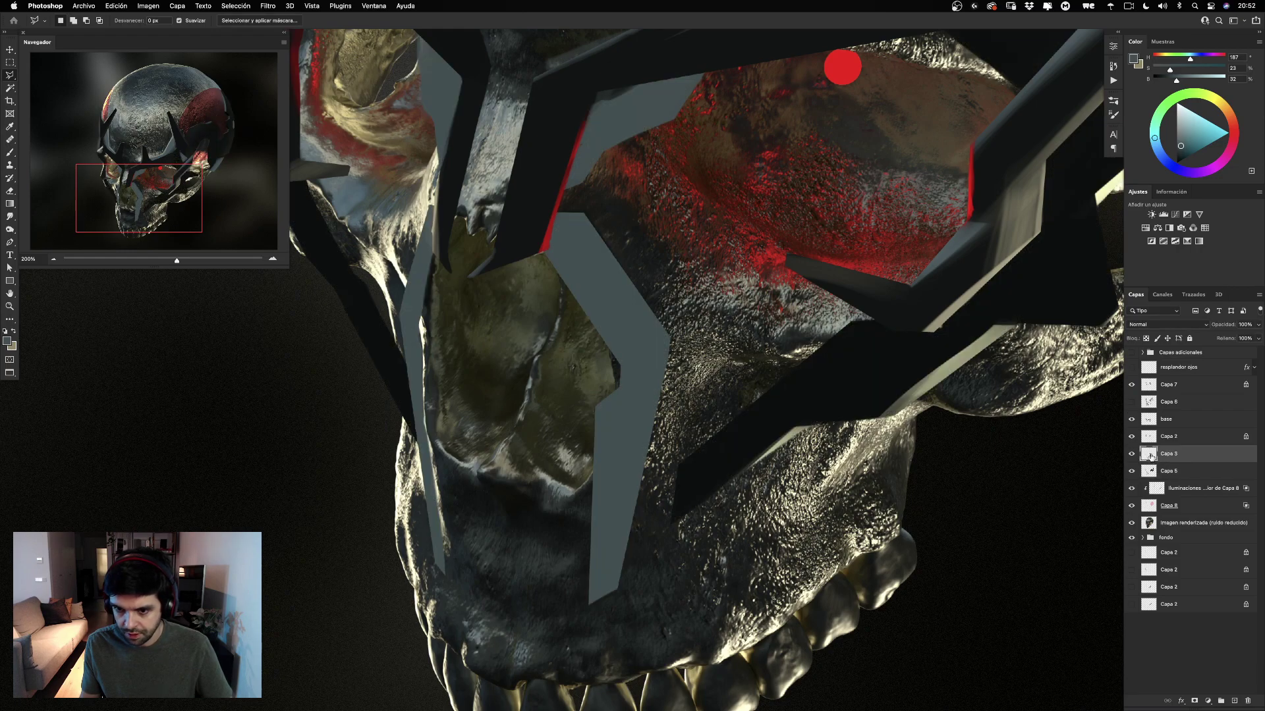
key("b")
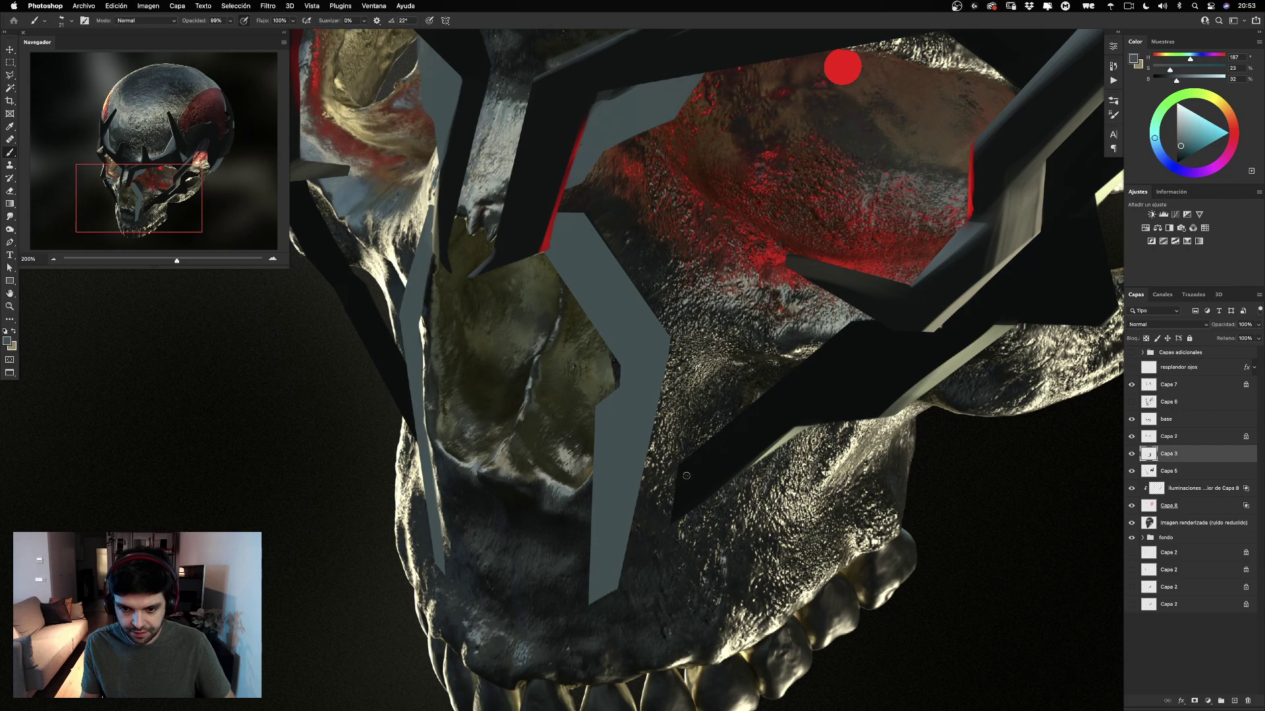
left_click(689, 474, "alt")
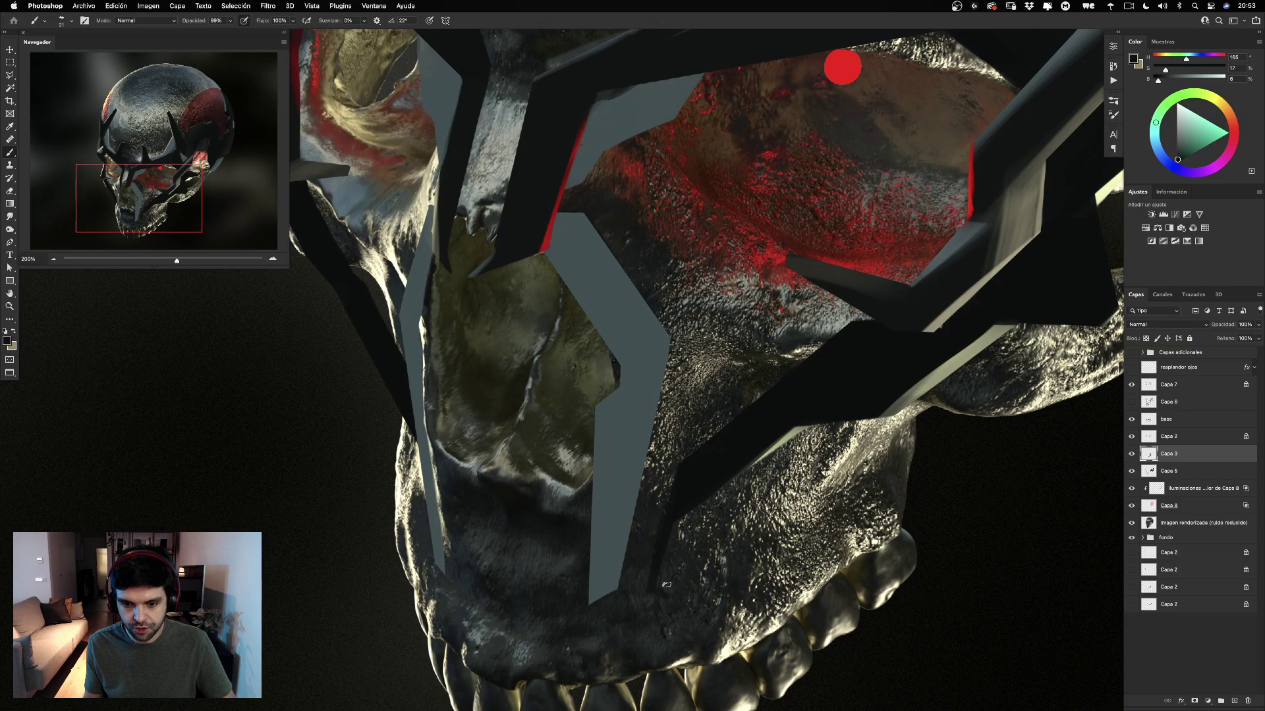
mouse_move(683, 525)
left_mouse_down()
mouse_move(726, 420)
mouse_move(666, 558)
mouse_move(680, 513)
left_mouse_up()
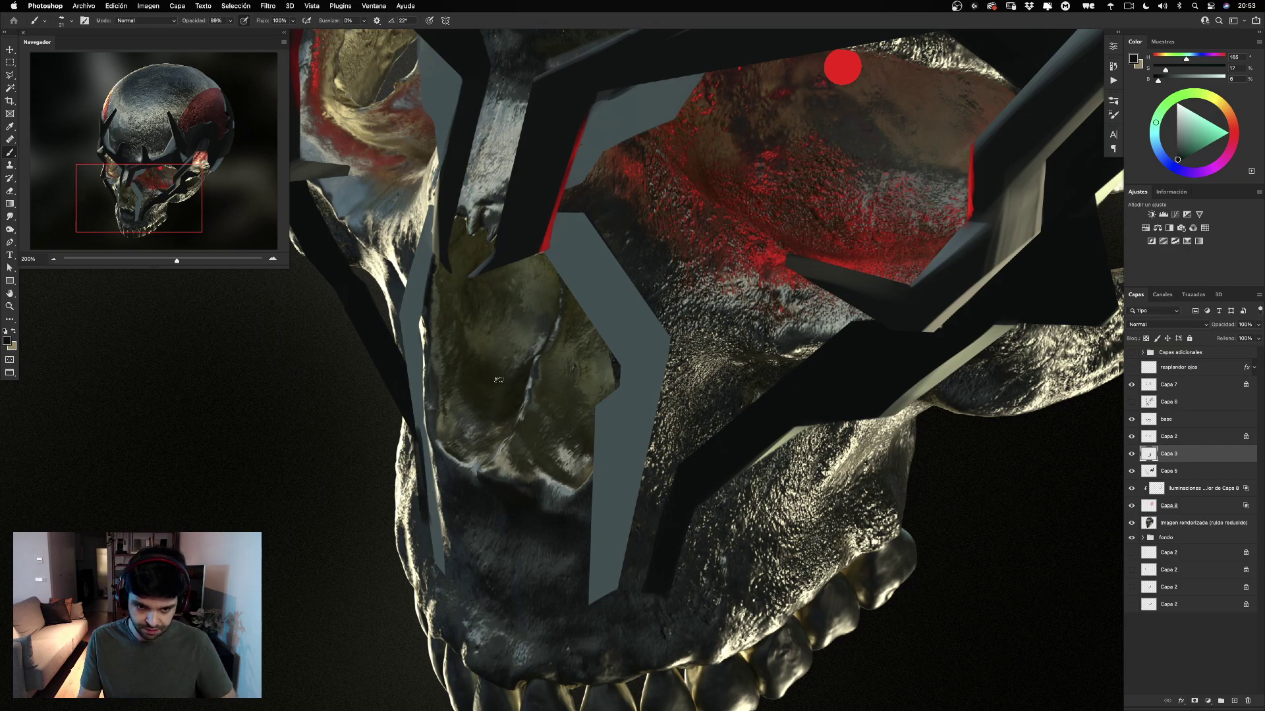
Check the sketch layer and thicken the upper edge of the dark cheek bar below the eye socket on Capa 3.
mouse_move(922, 410)
left_mouse_down()
mouse_move(909, 427)
mouse_move(916, 410)
left_mouse_up()
left_click(1131, 401)
left_click(1132, 401)
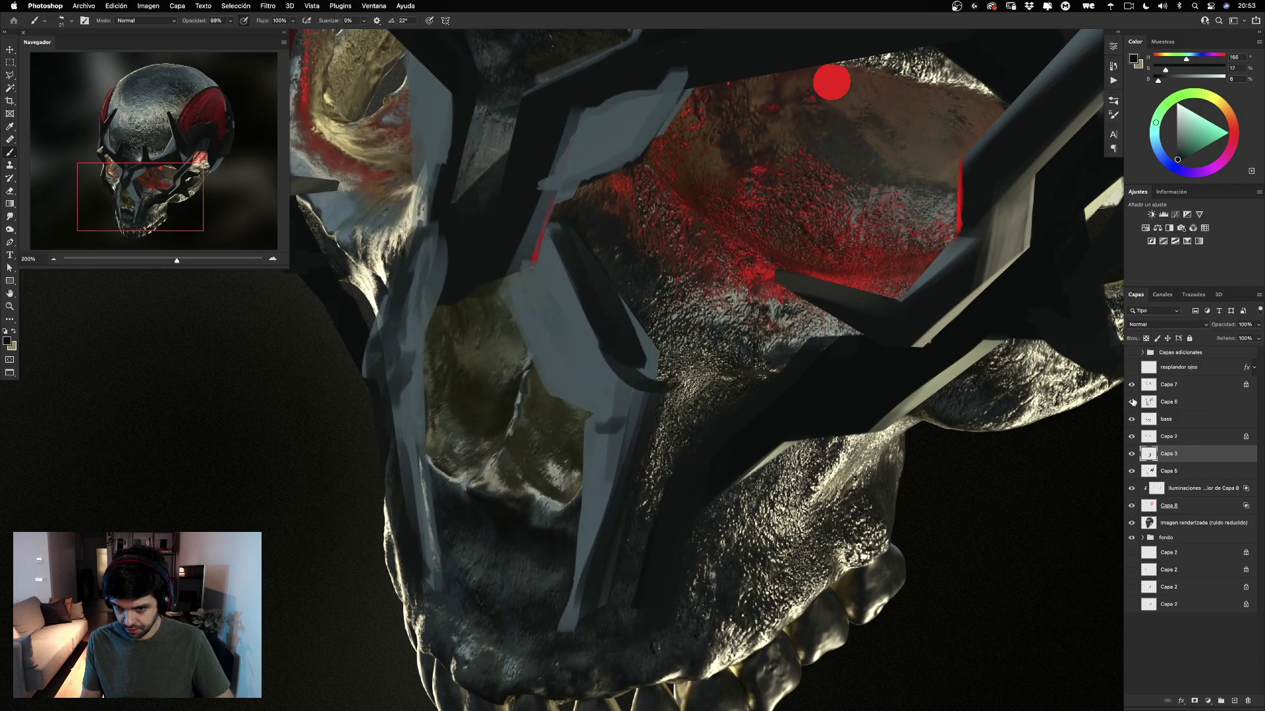
left_click(1132, 402)
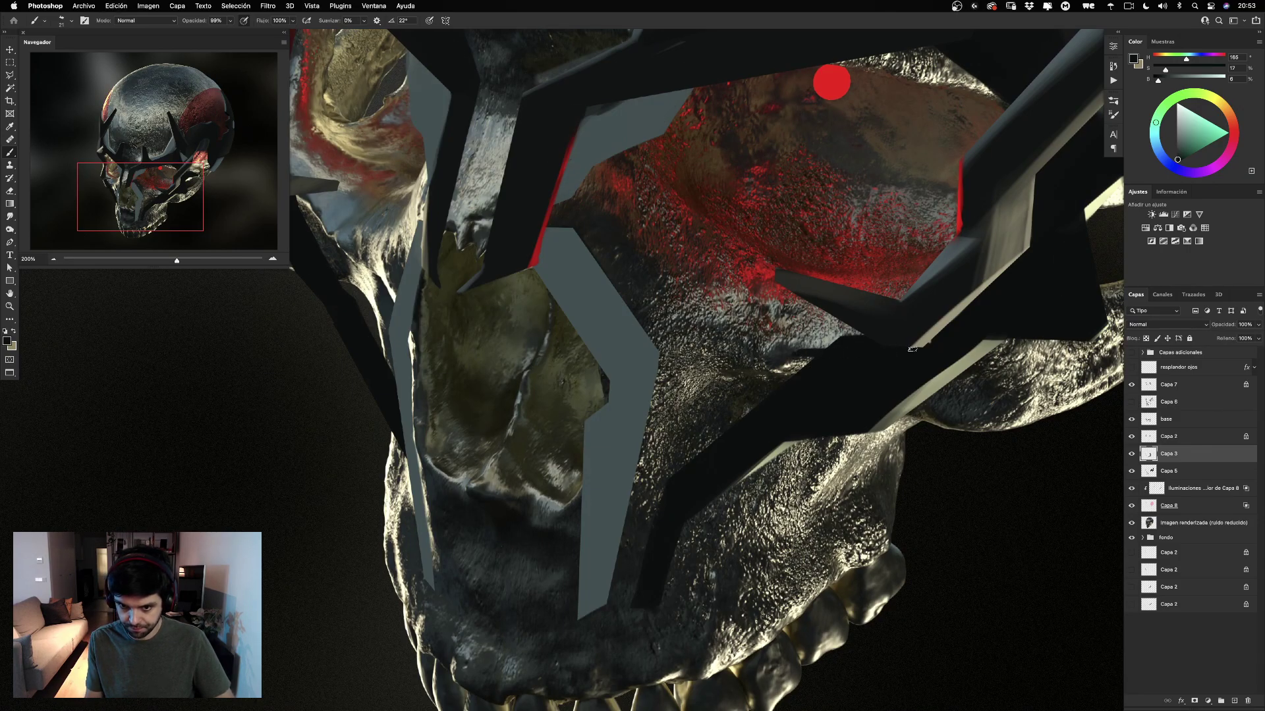
left_click_drag(795, 354, 780, 391)
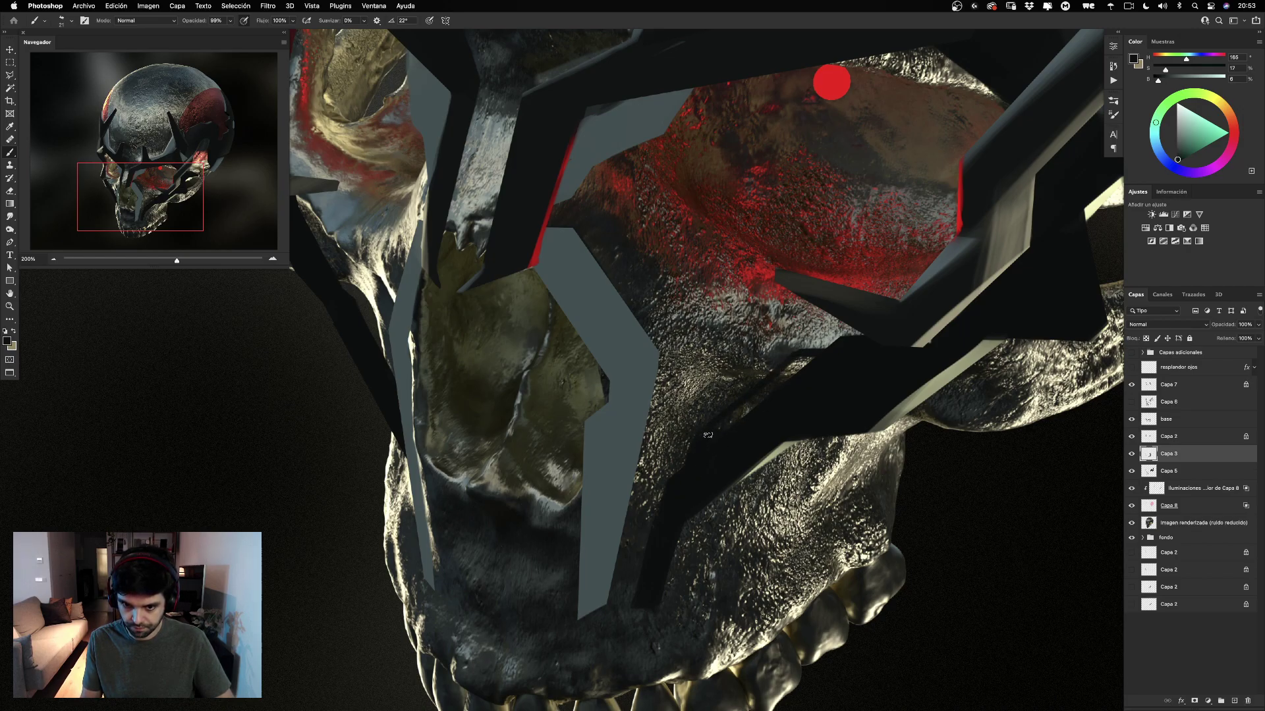
mouse_move(761, 395)
left_mouse_down()
mouse_move(787, 375)
mouse_move(734, 414)
mouse_move(811, 361)
mouse_move(797, 367)
left_mouse_up()
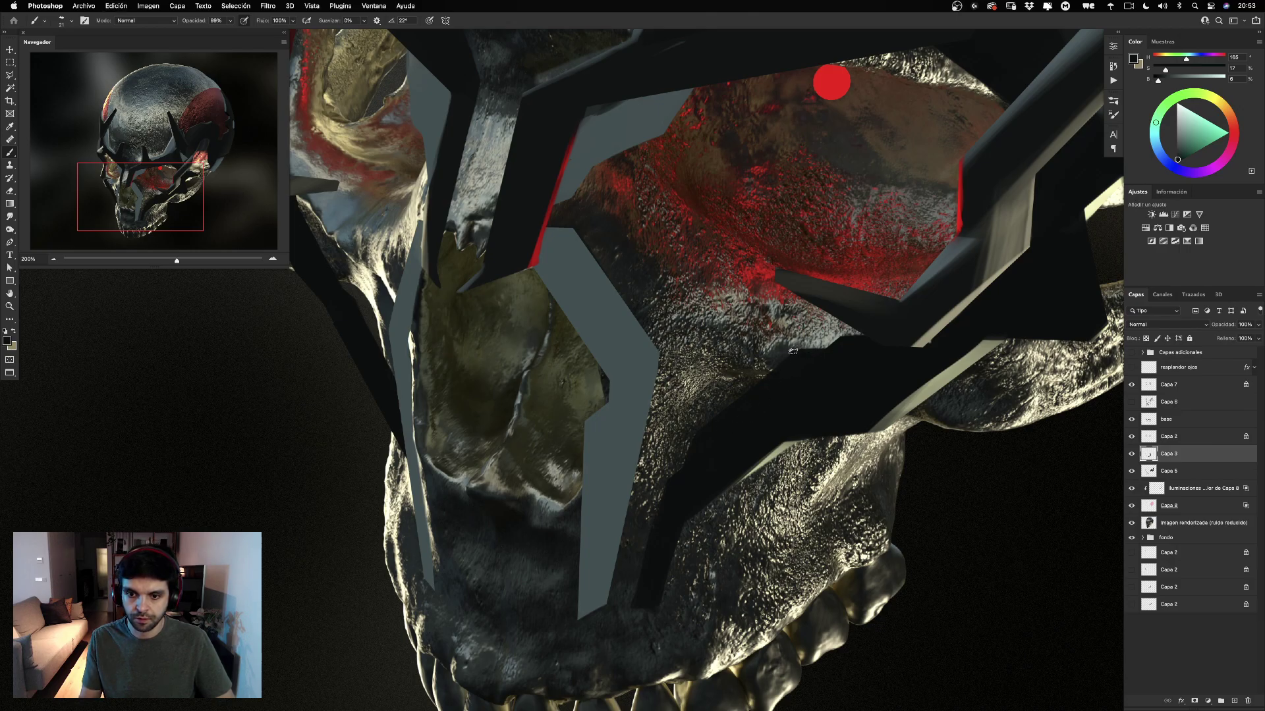
Try a bulging corner on the cheek bar's upper edge below the eye socket and undo the strokes.
mouse_move(793, 351)
left_mouse_down()
mouse_move(856, 331)
mouse_move(809, 320)
mouse_move(783, 356)
mouse_move(795, 359)
mouse_move(745, 385)
left_mouse_up()
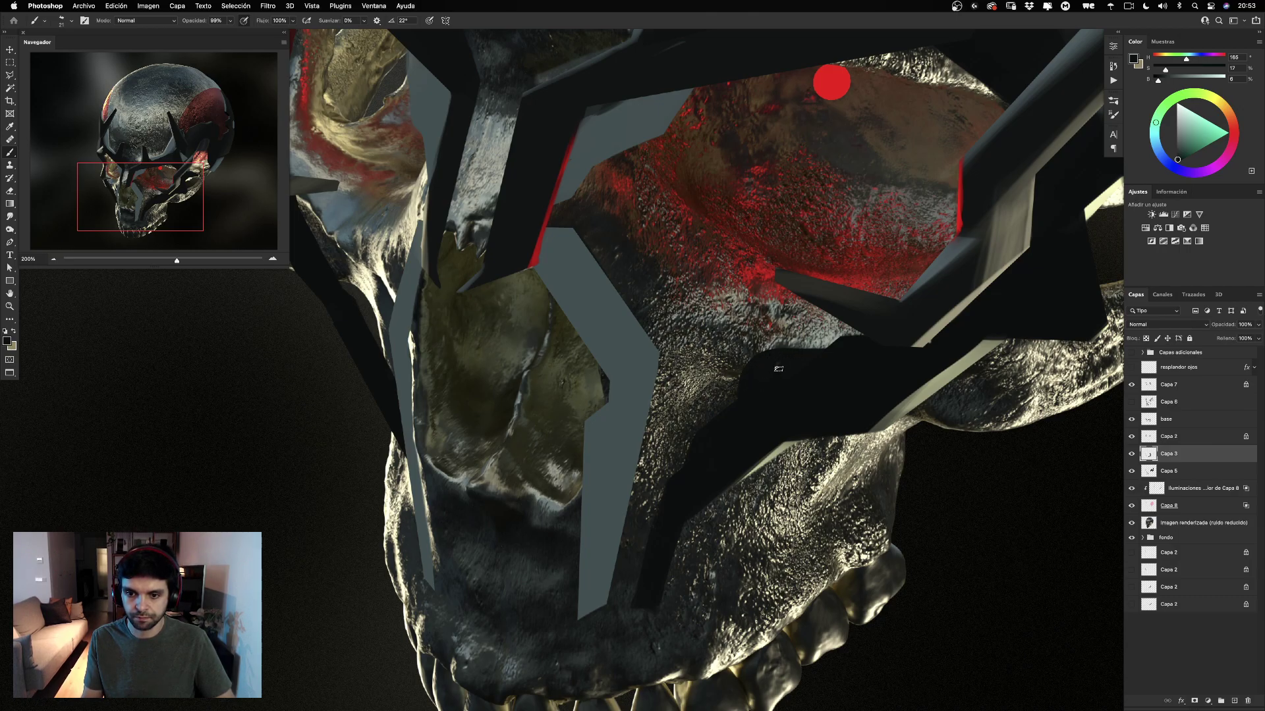
key("super+z")
key("super+z")
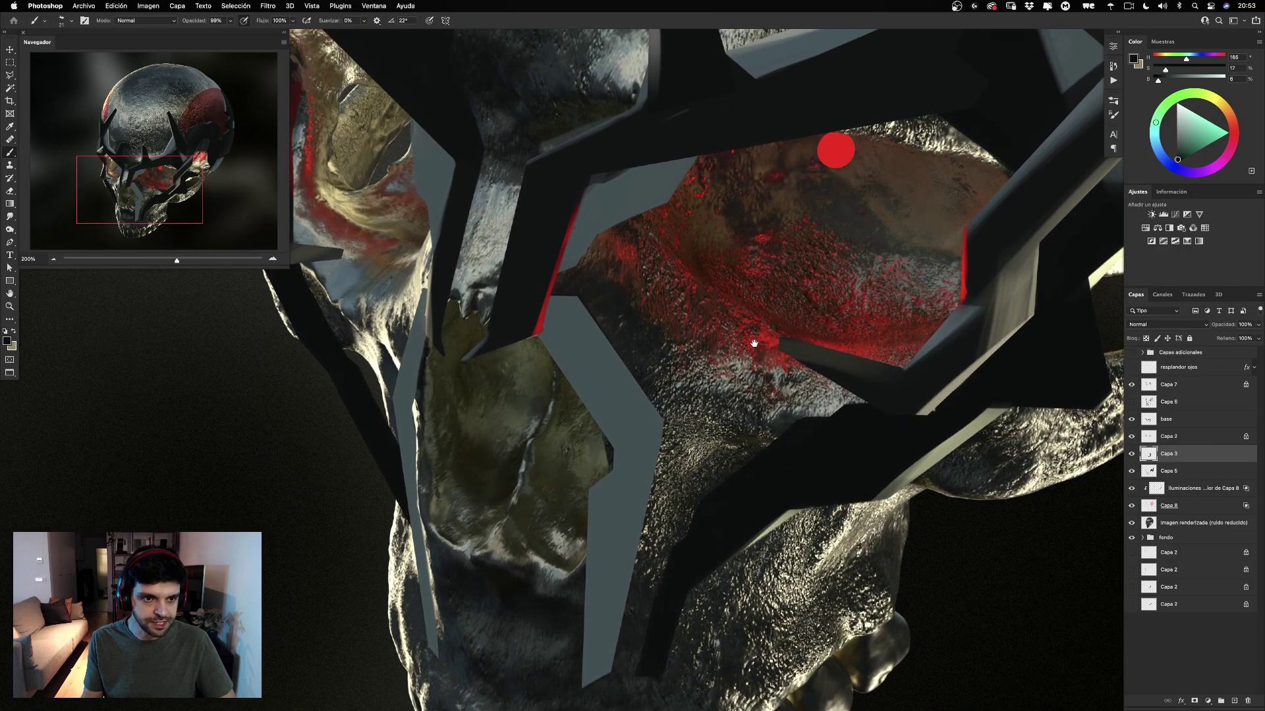
Review the reshaped cheek bar against the sketch by toggling the visibility of the sketch layer, Capa 3 and Capa 5.
left_click(1132, 402)
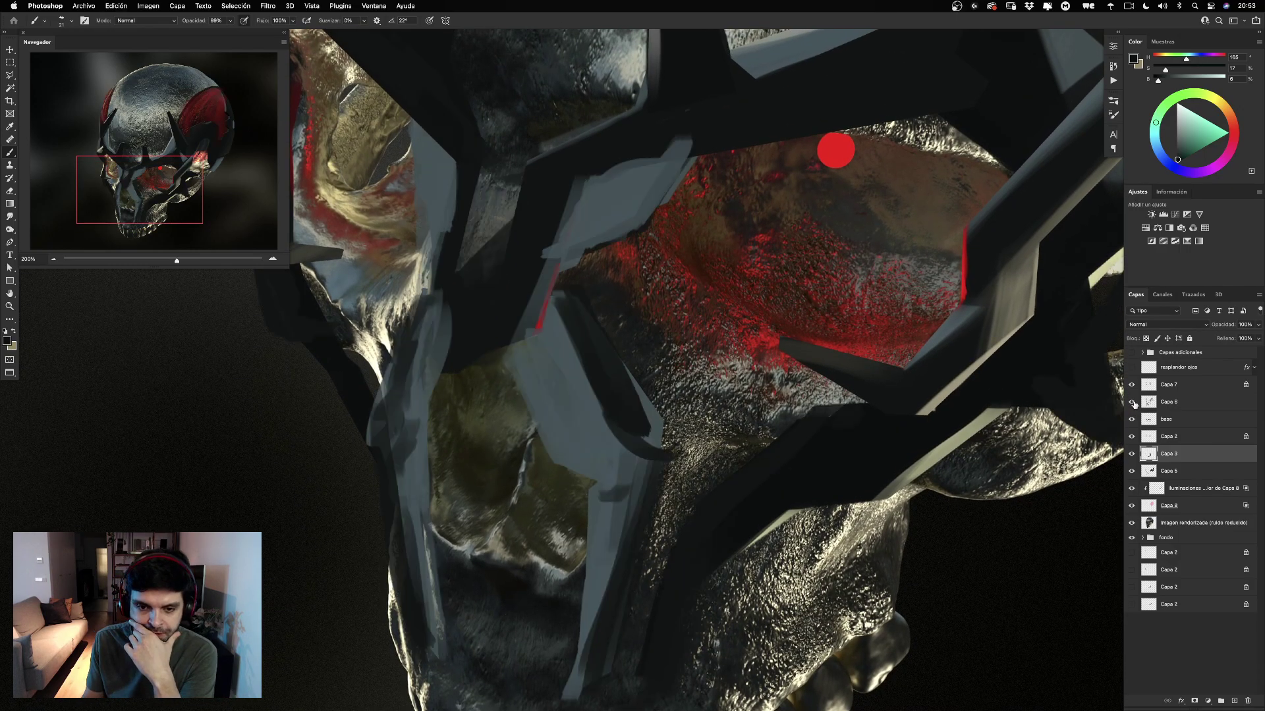
left_click(1132, 402)
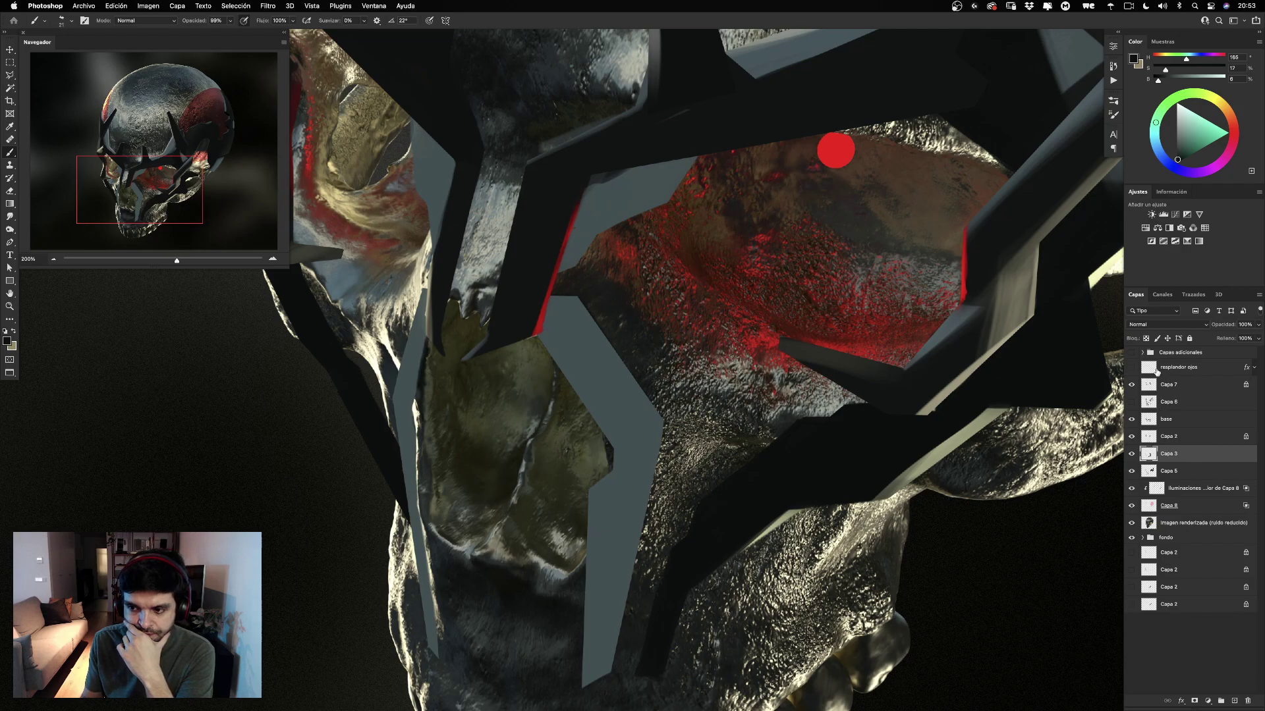
left_click(1131, 453)
left_click(1131, 454)
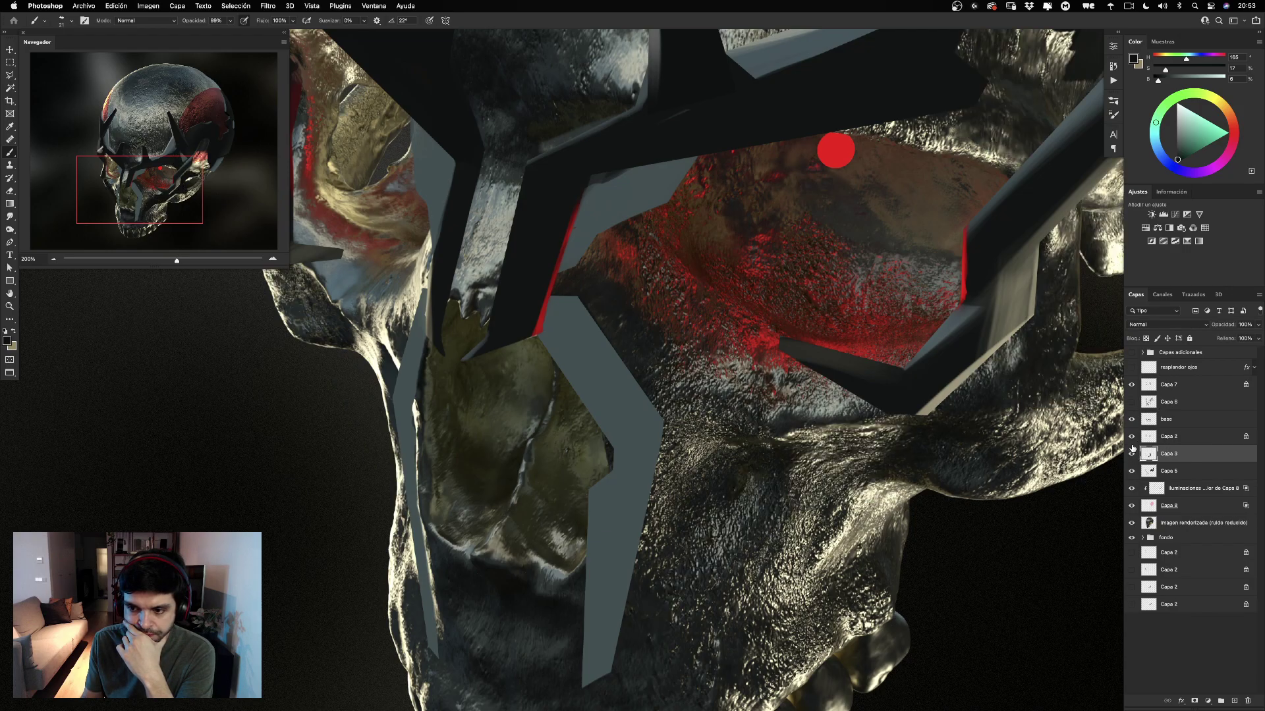
left_click(1132, 438)
left_click(1131, 471)
left_click(1132, 471)
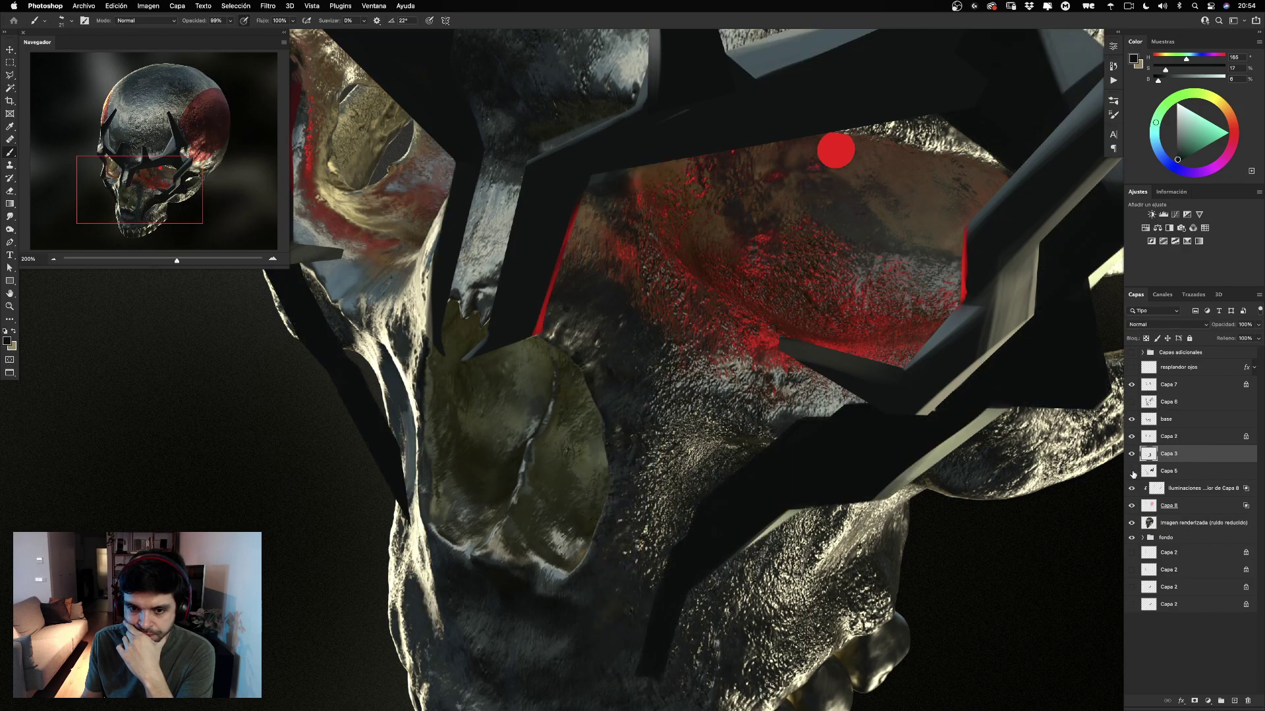
Lock the transparent pixels of Capa 5 and shade the tip of the grey plate at the red eye's inner corner with sampled near-black.
left_click(1147, 471)
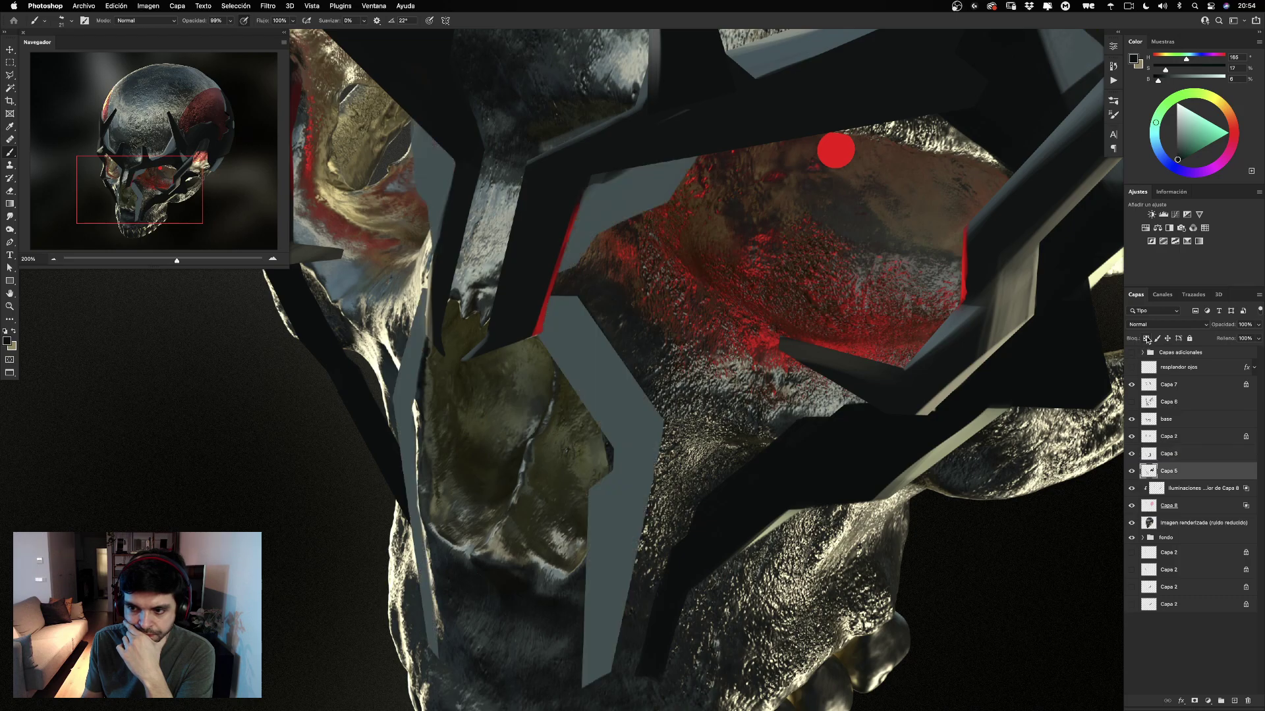
left_click(1147, 339)
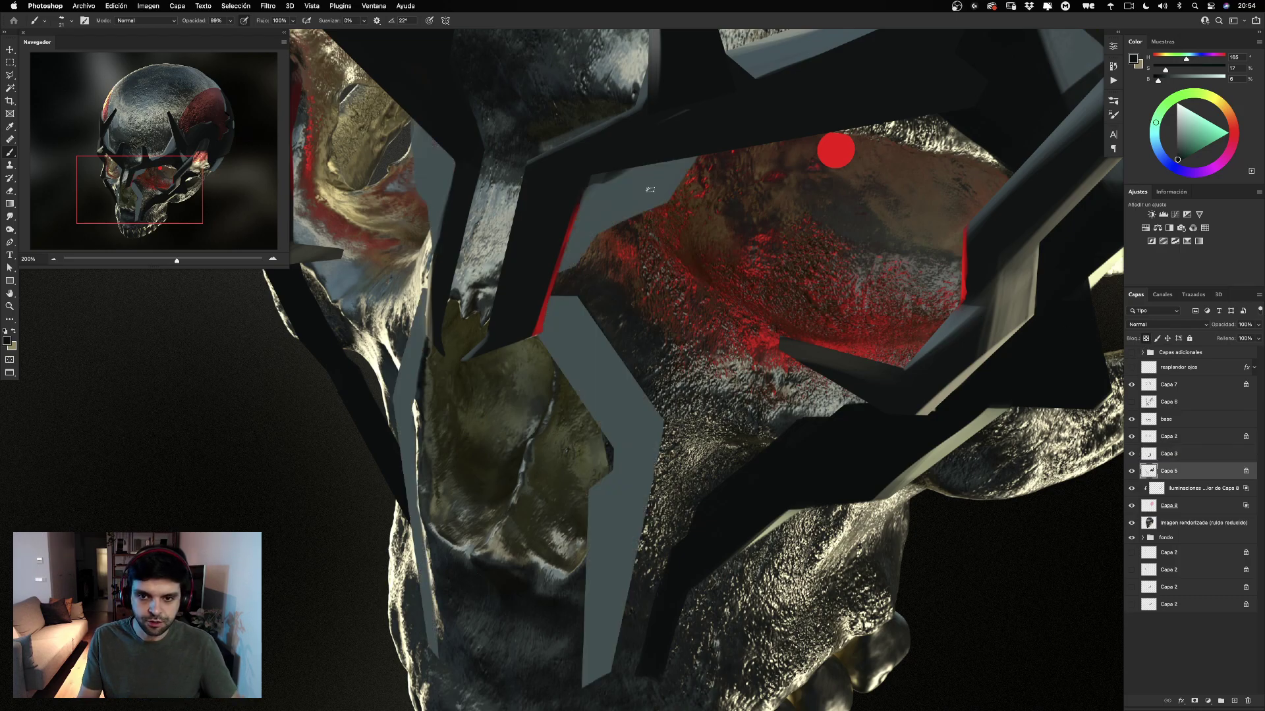
mouse_move(674, 168)
left_mouse_down()
mouse_move(686, 168)
mouse_move(652, 209)
left_mouse_up()
left_click(719, 118, "alt")
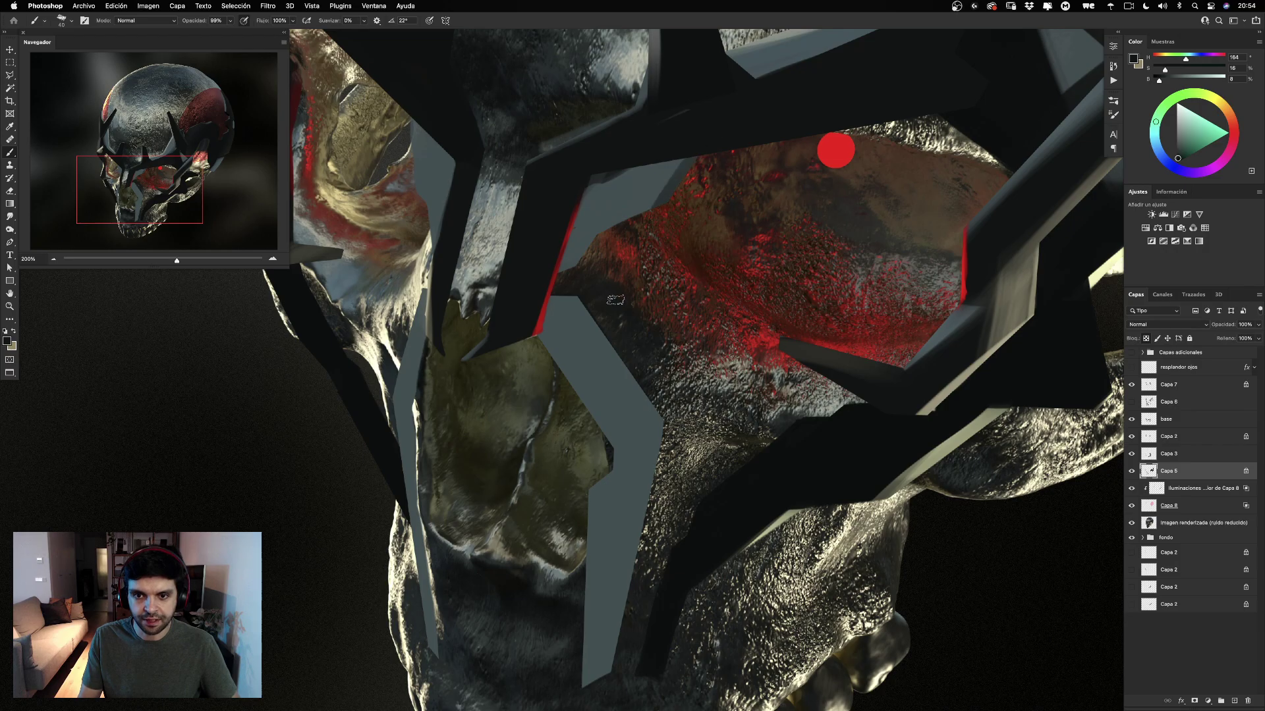
left_click_drag(743, 145, 704, 208)
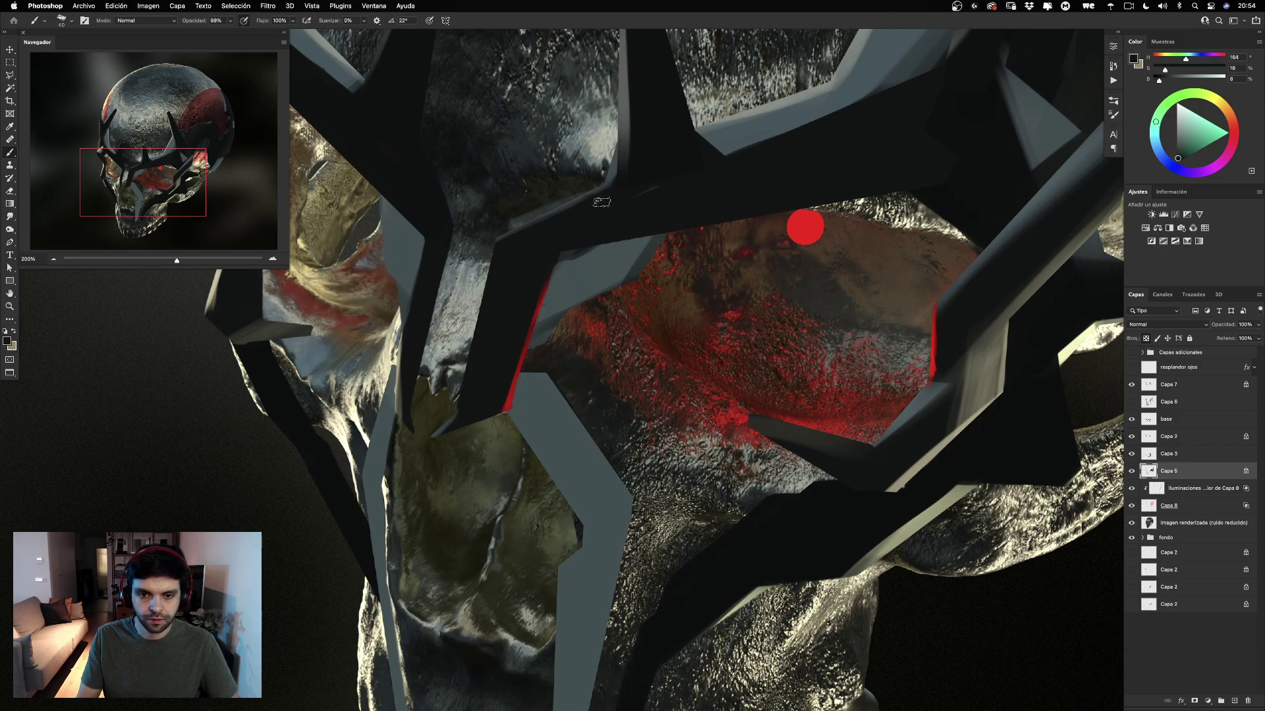
Darken the upper edge of the grey inner-corner plate on Capa 5 where it meets the brow bar, using sampled near-black.
left_click_drag(566, 257, 820, 185)
key("super+z")
left_click_drag(650, 214, 674, 215)
left_click(496, 260, "alt")
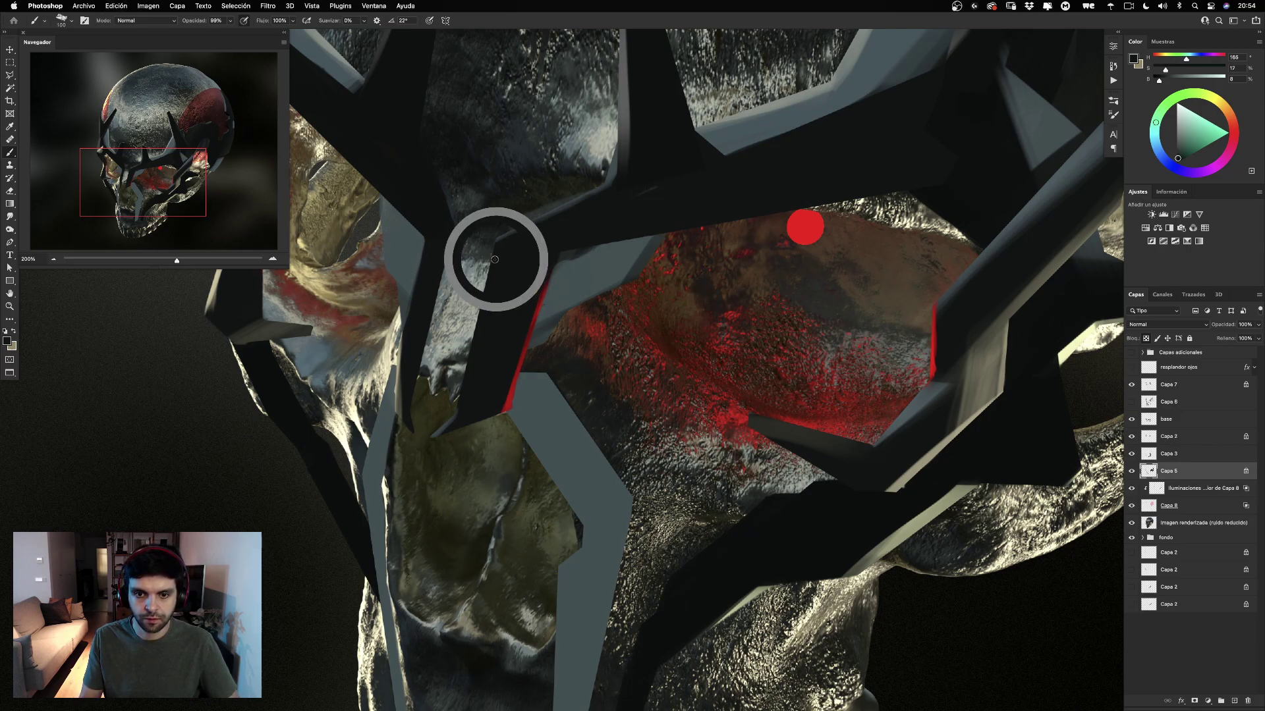
left_click(852, 186, "alt")
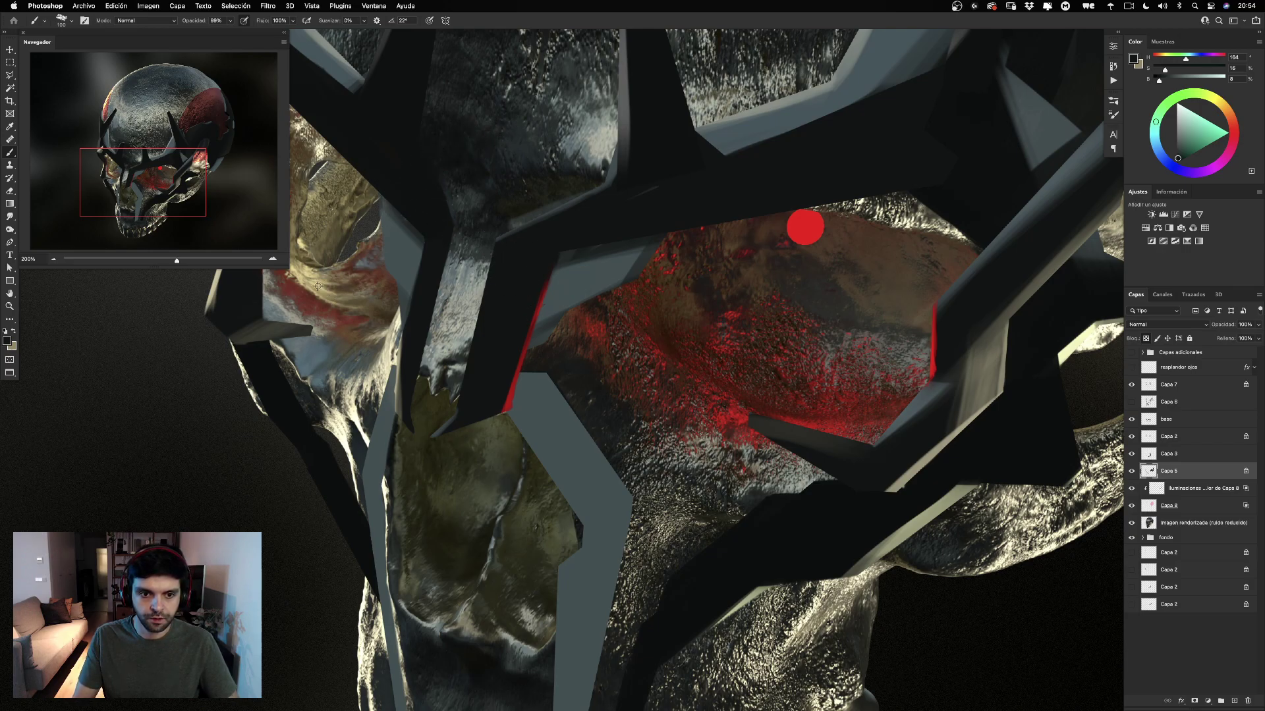
Paint a light edge on the grey plate at the other eye's inner corner with cream sampled from the armour beside that eye.
left_click(373, 244, "alt")
mouse_move(386, 193)
left_mouse_down()
mouse_move(527, 245)
mouse_move(493, 271)
mouse_move(515, 379)
left_mouse_up()
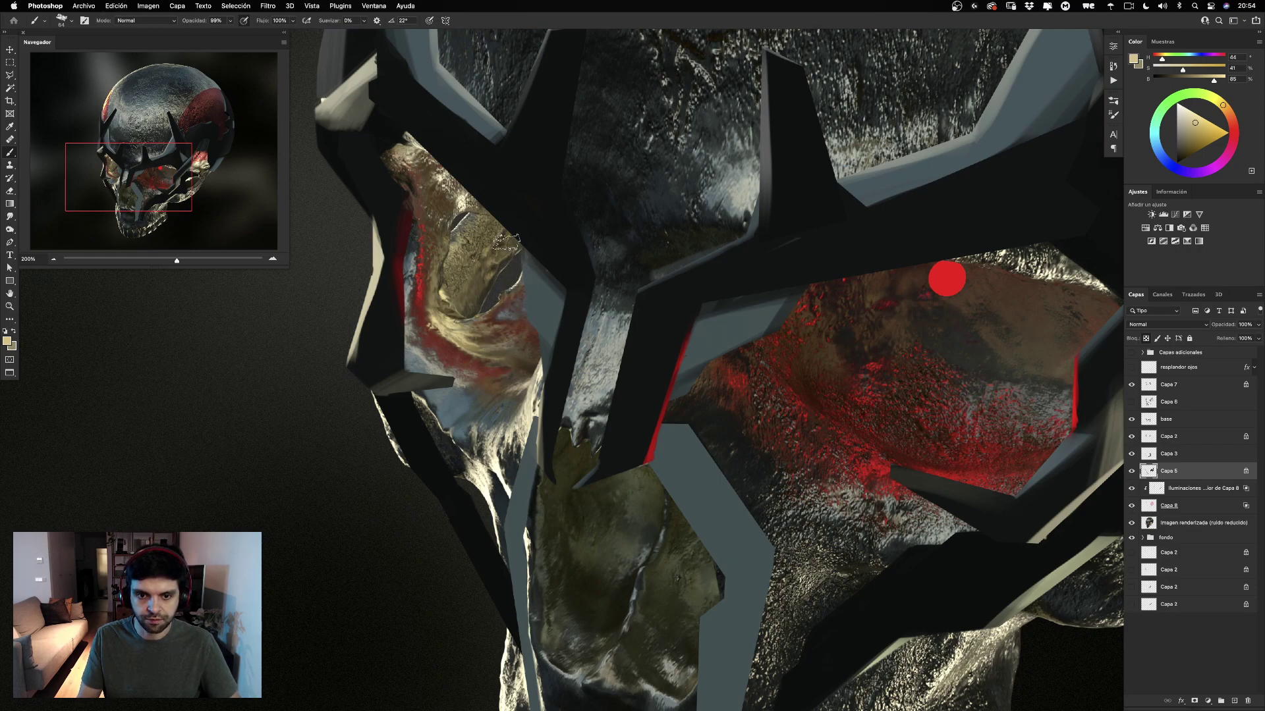
mouse_move(515, 256)
left_mouse_down()
mouse_move(520, 352)
mouse_move(506, 337)
left_mouse_up()
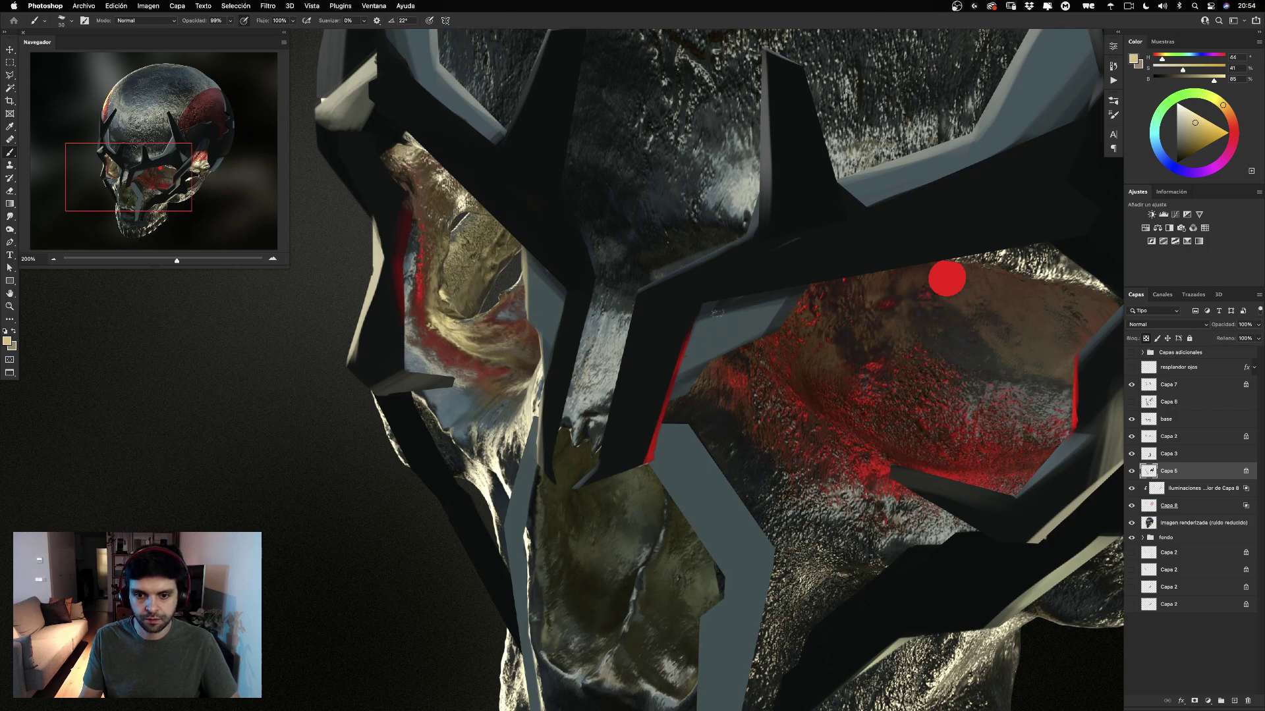
Paint a thin red glow along the grey inner-corner plate's edge facing the eye socket, using the red sampled from the eye dot.
left_click_drag(758, 317, 596, 305)
left_click_drag(700, 324, 673, 265)
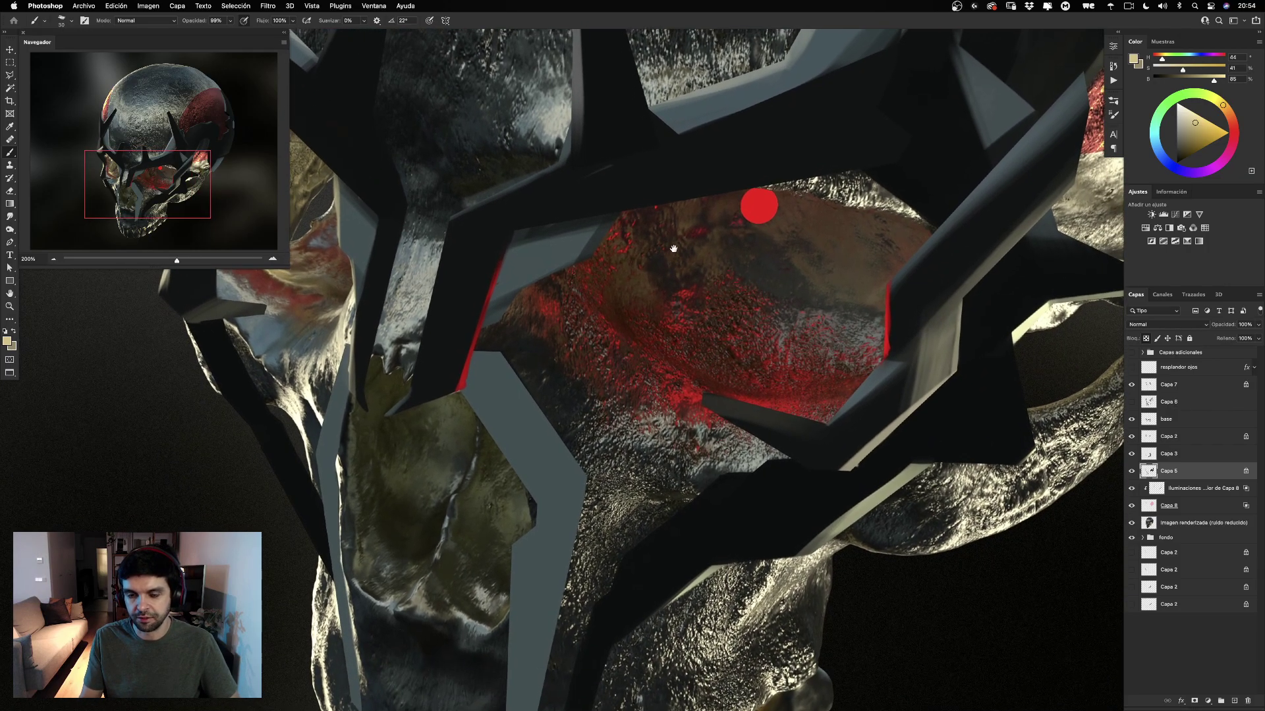
left_click(761, 206, "alt")
left_click_drag(618, 214, 591, 256)
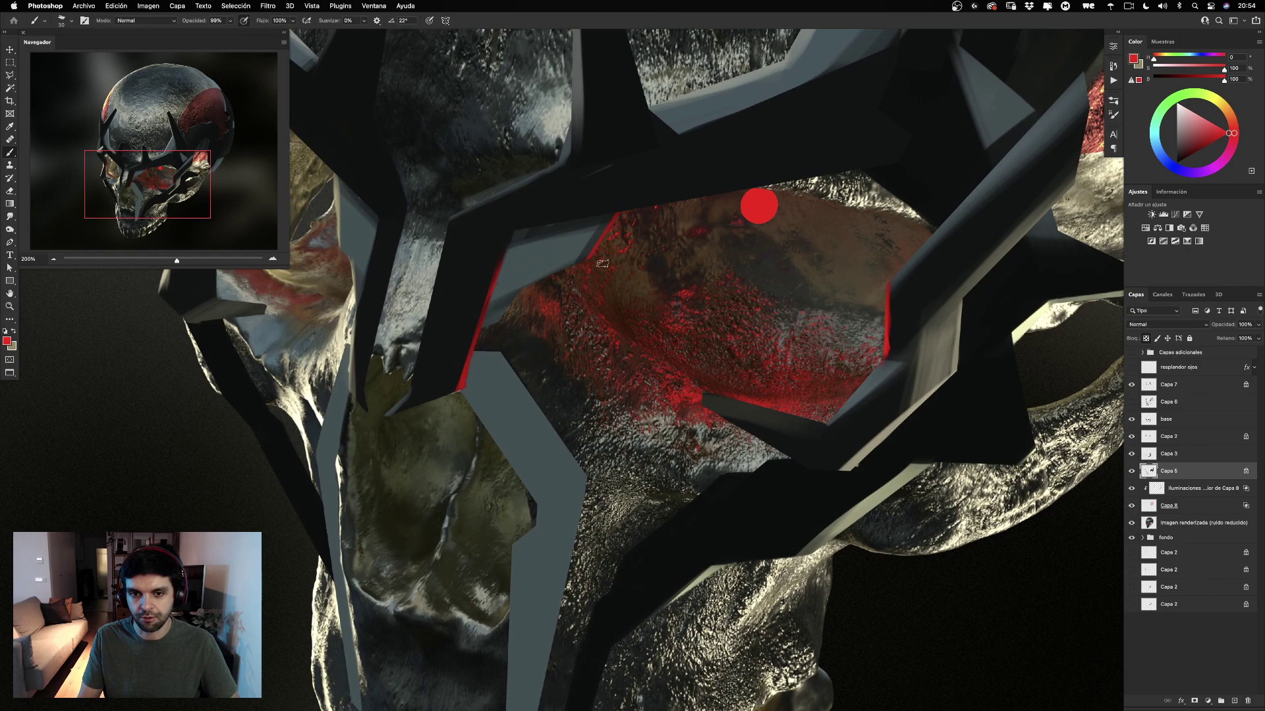
key("super+z")
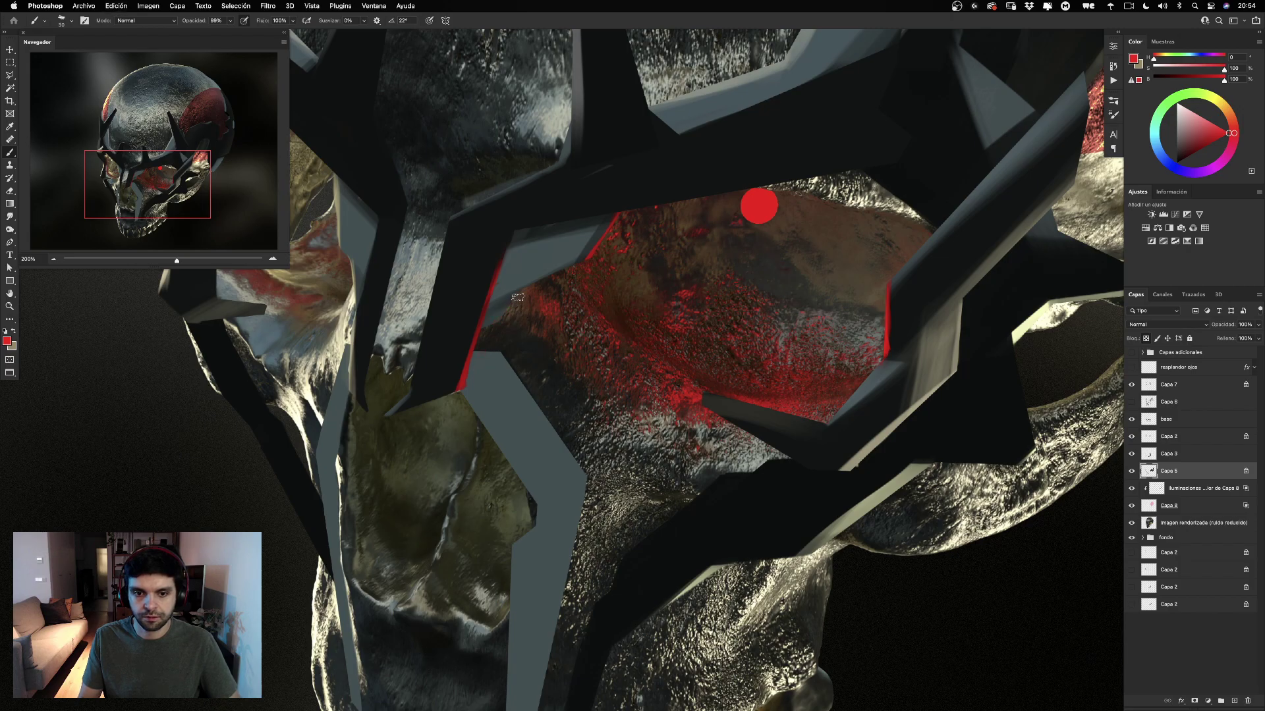
Undo the last red stroke and repaint a thin red line along the nose plate's upper outer edge on layer Capa 5.
scroll(549, 305, "down", 3)
scroll(549, 305, "right", 3)
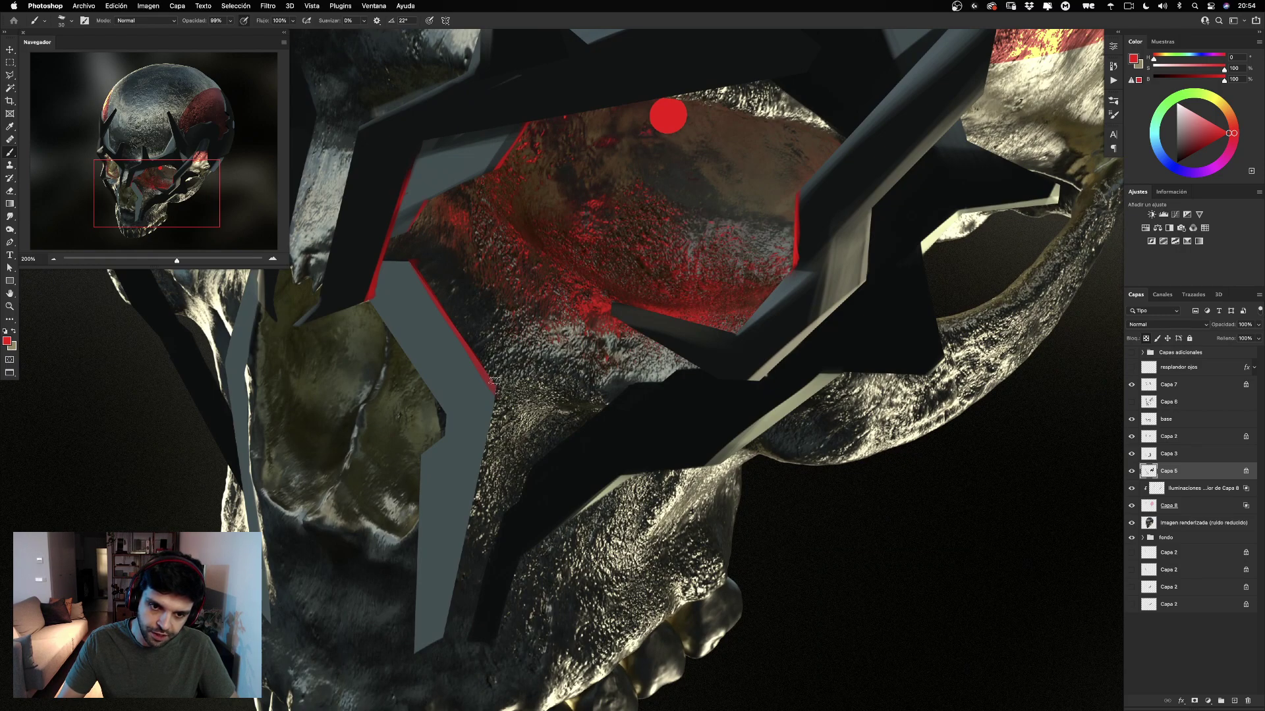
key("super+z")
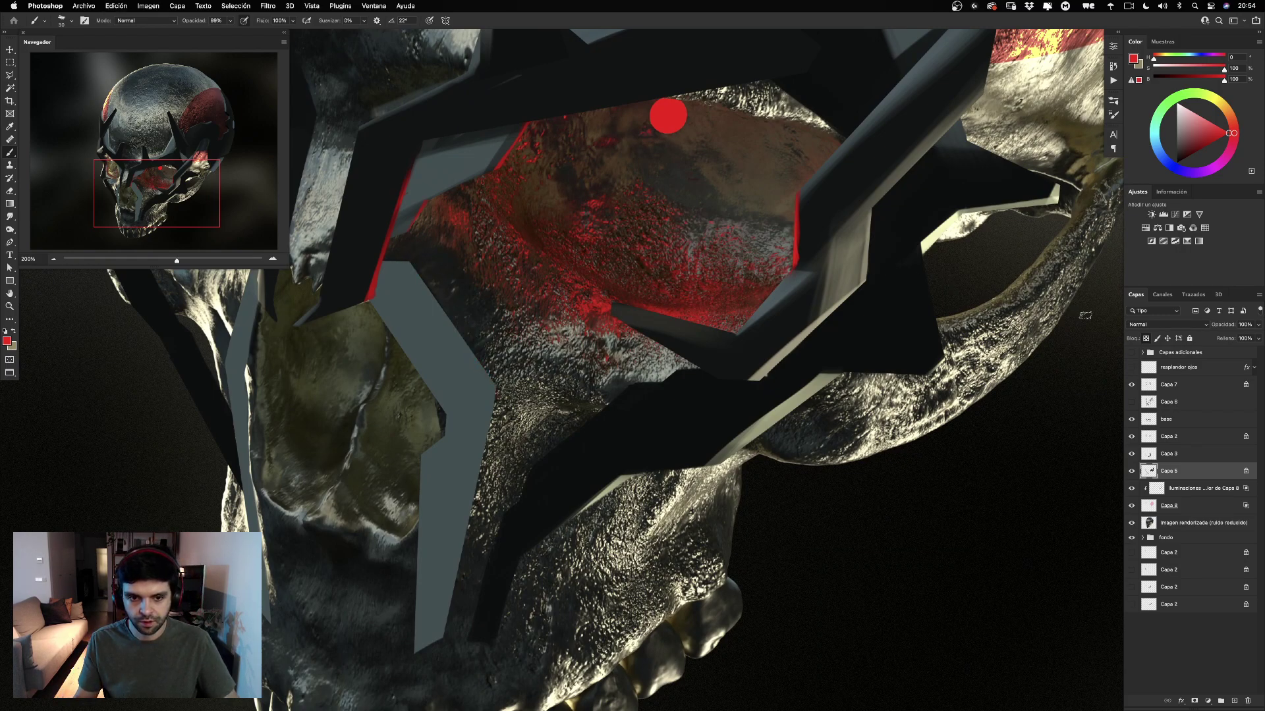
left_click(1131, 472)
left_click(1132, 472)
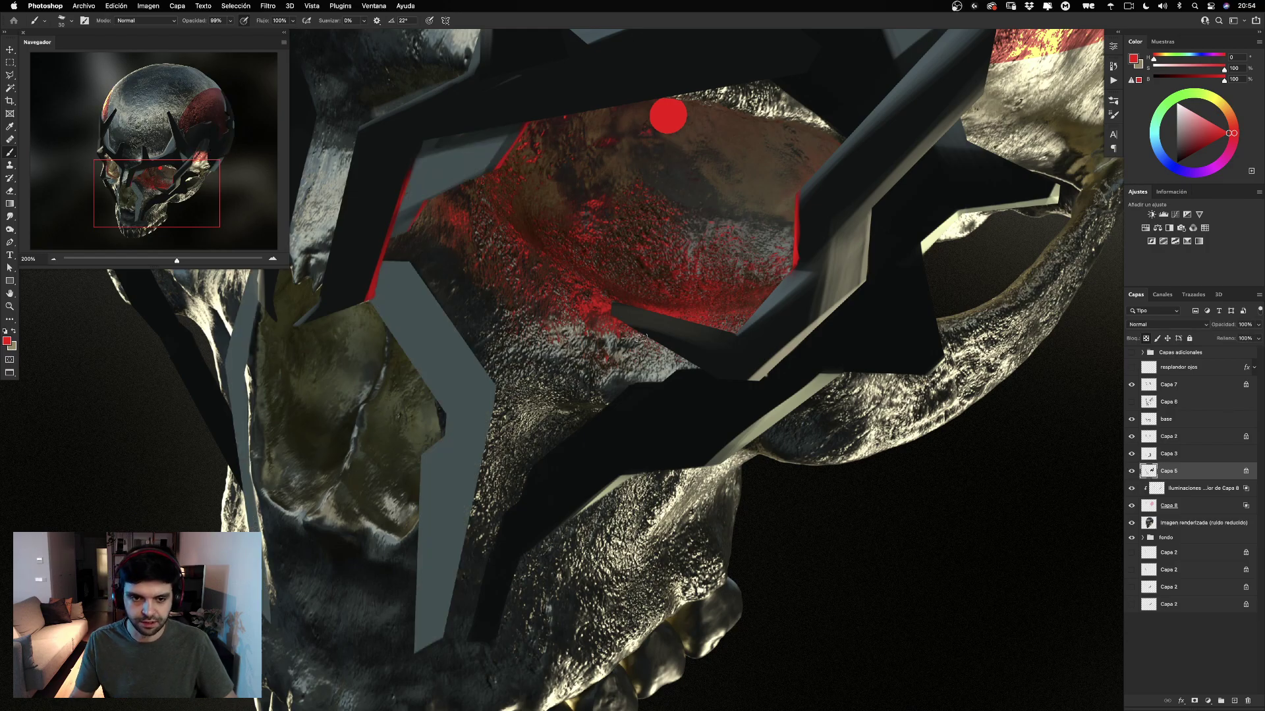
left_click_drag(412, 261, 448, 307)
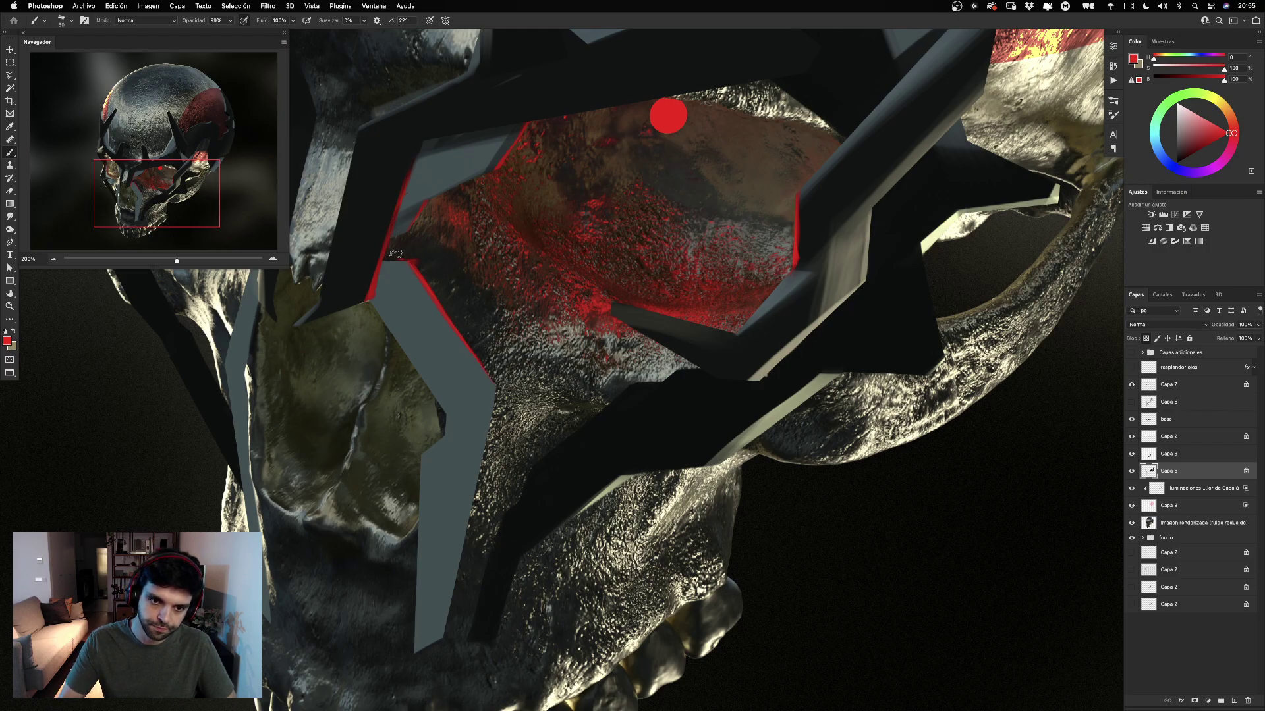
Sample the armour's near-black tone and shade the nose plate's lower outer edge and upper inner edge.
left_click_drag(463, 216, 758, 183)
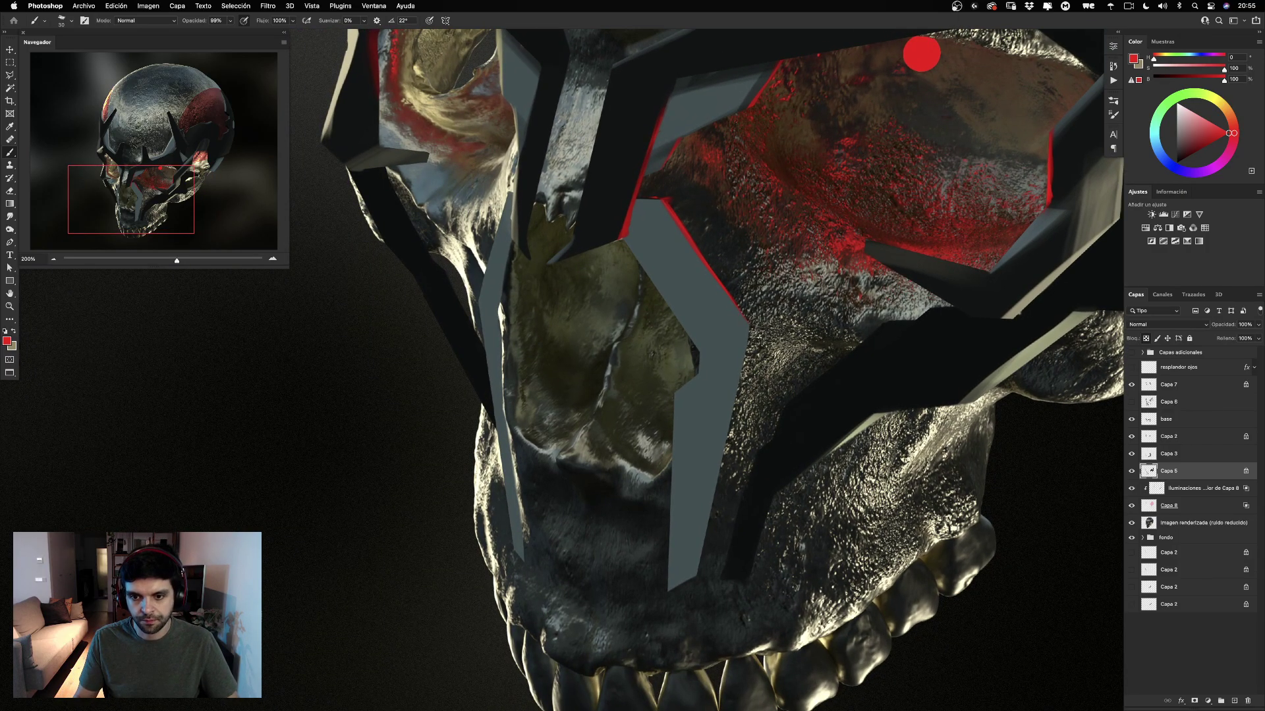
scroll(690, 390, "up", 2)
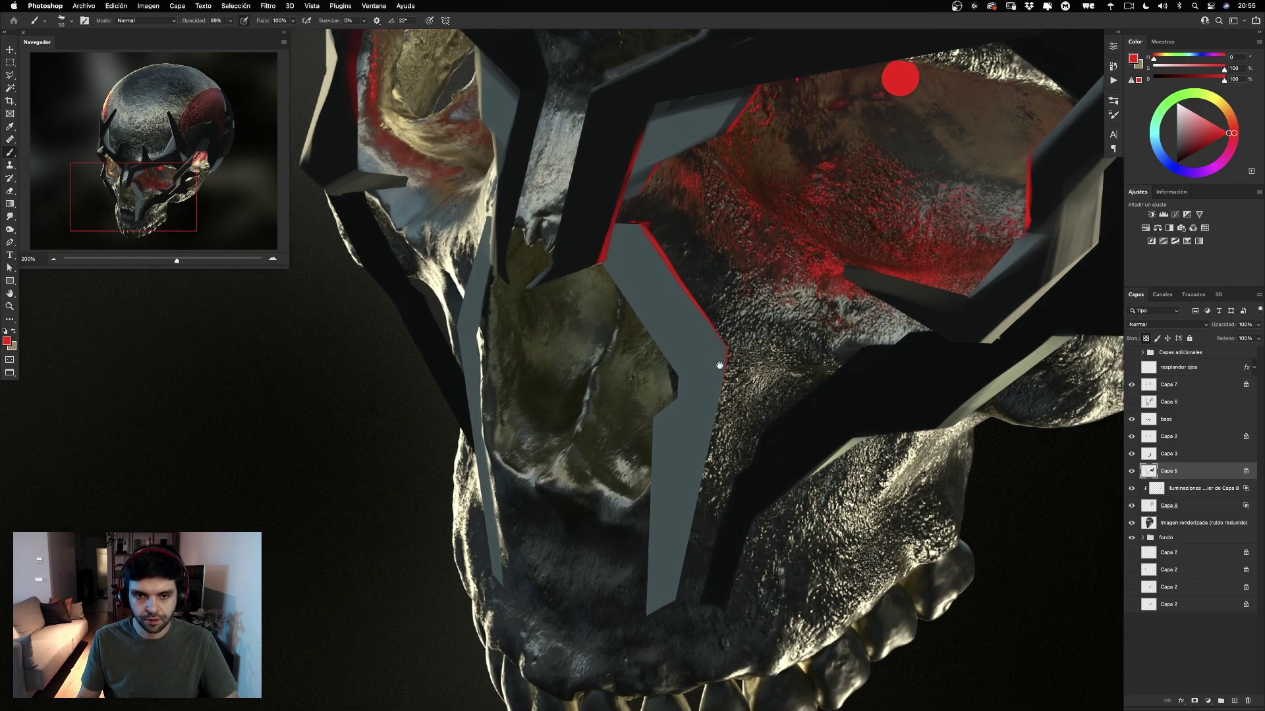
left_click(725, 86, "alt")
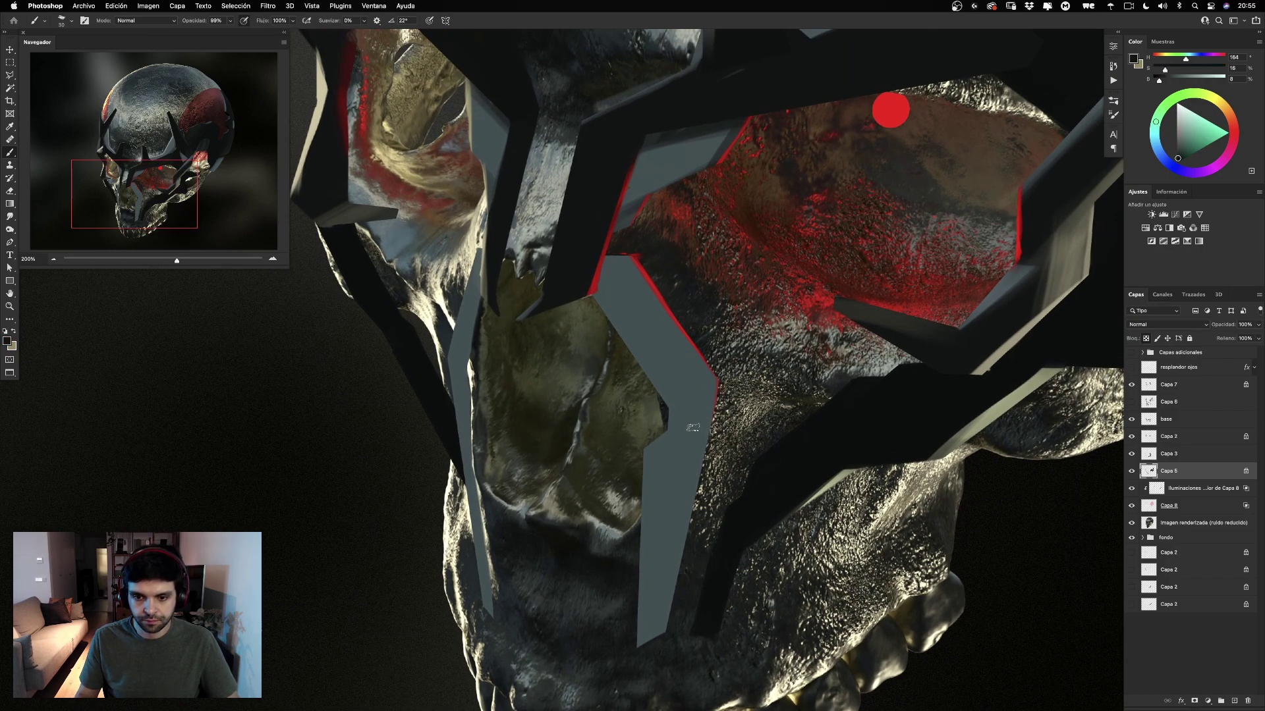
mouse_move(693, 428)
left_mouse_down("ctrl+alt")
mouse_move(703, 428)
mouse_move(674, 602)
left_mouse_up("ctrl+alt")
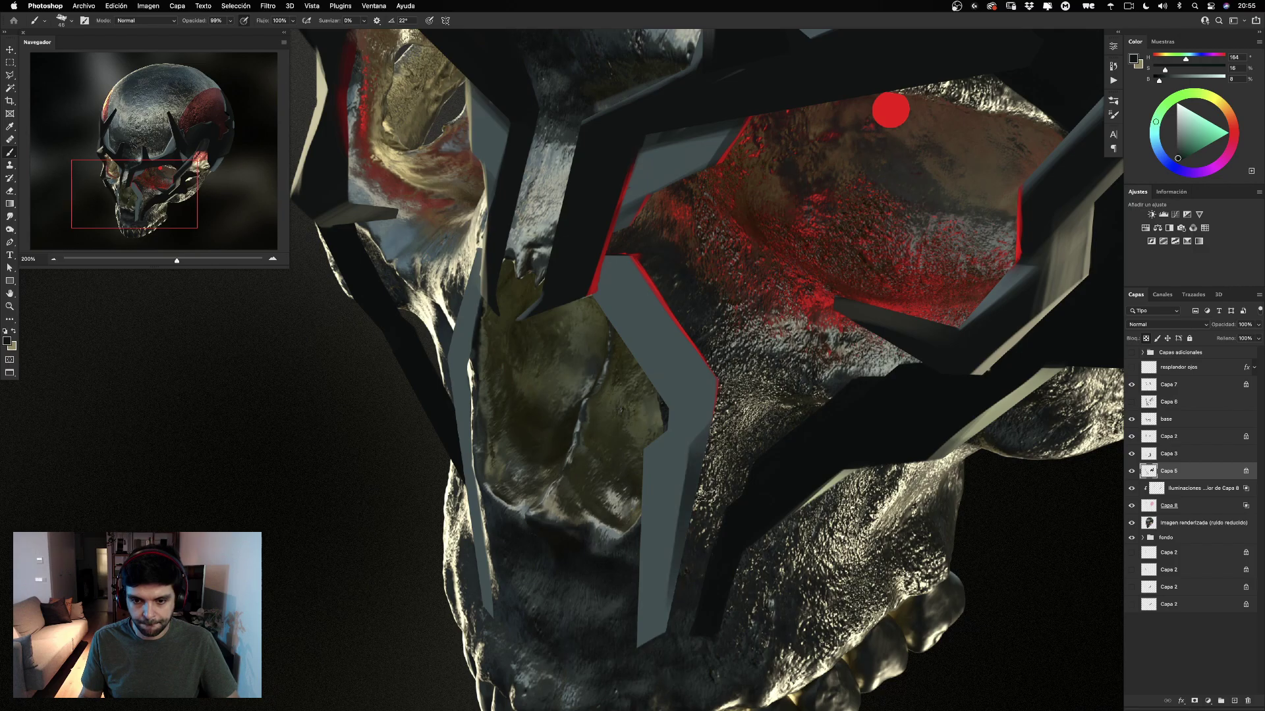
left_click_drag(463, 455, 486, 572)
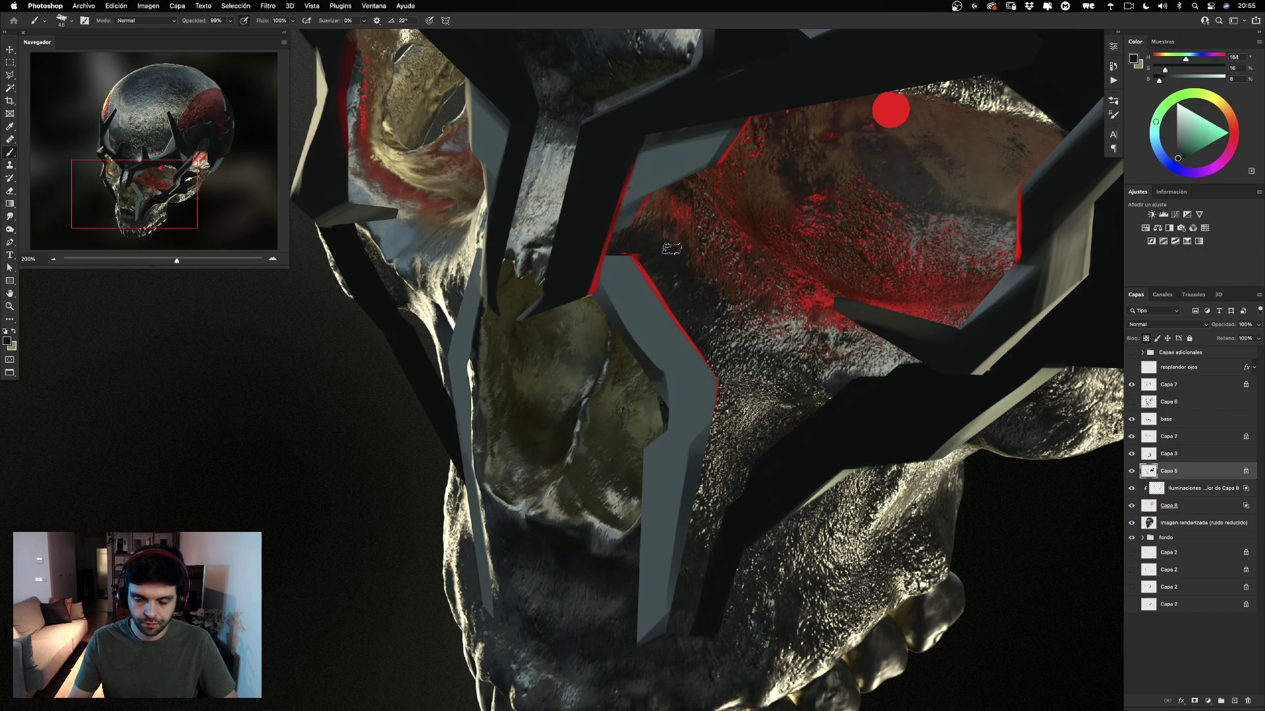
Sample a light beige tone and paint a thin highlight along the inner edge of the nose plate's lower part.
left_click(479, 251, "alt")
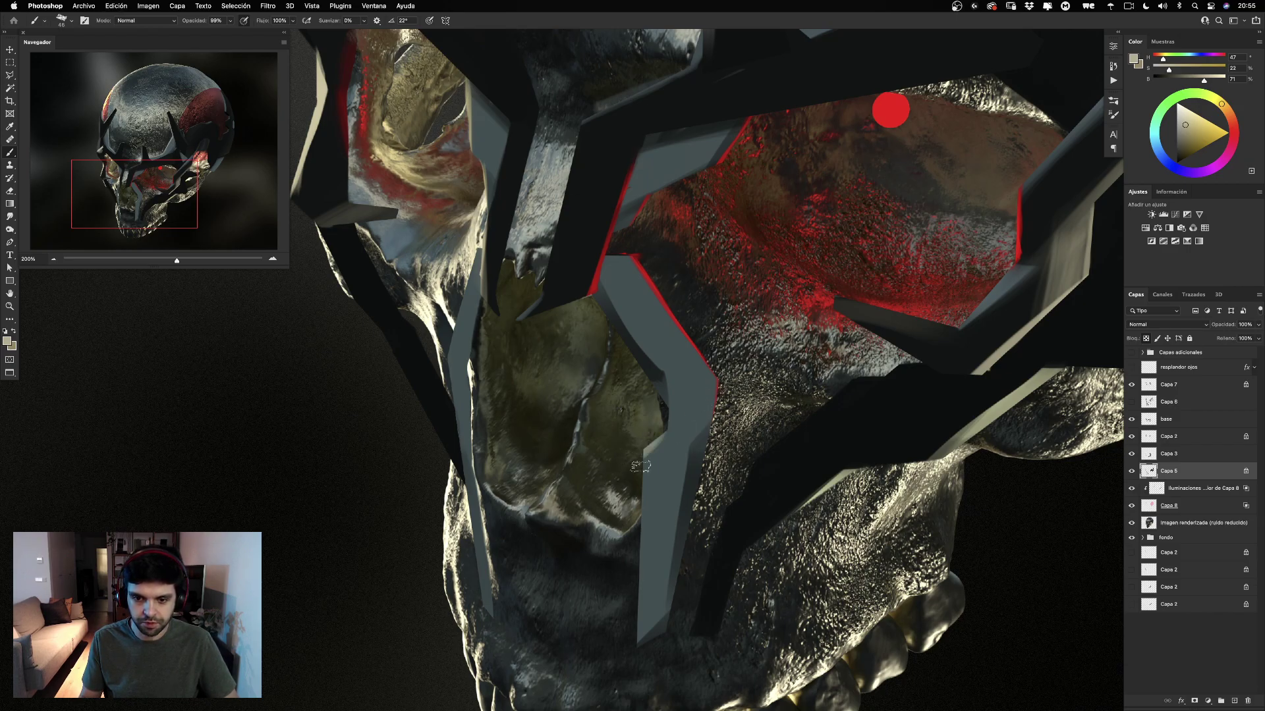
scroll(640, 466, "down", 5)
left_click_drag(642, 465, 642, 356)
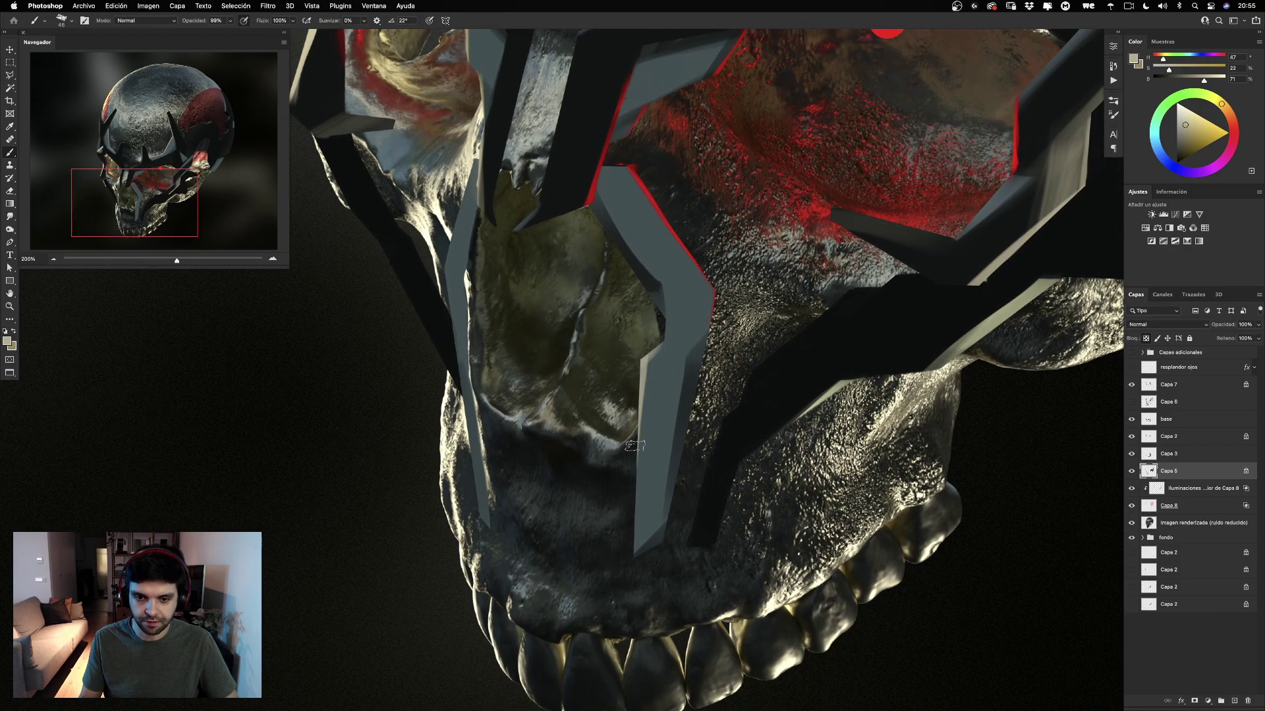
left_click_drag(625, 301, 641, 404)
Sample the near-black armour tone and shade the upper end of the nose plate where it meets the brow piece.
left_click(613, 200, "alt")
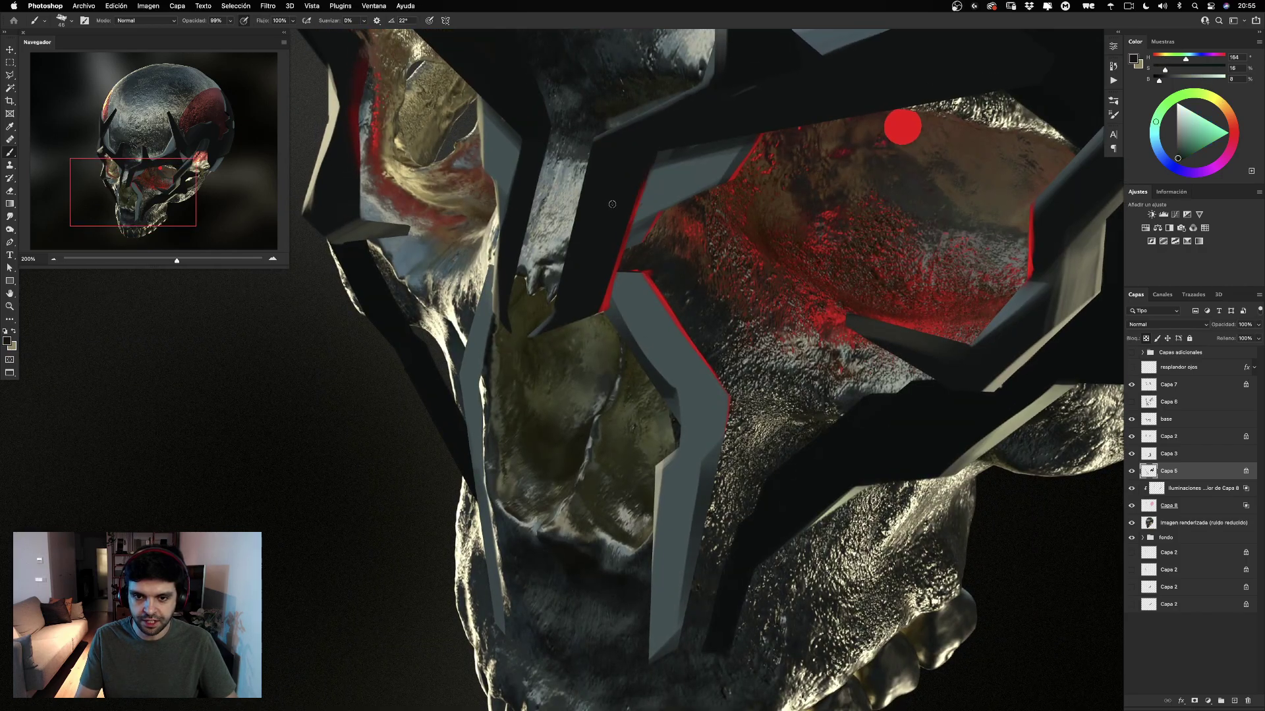
left_click_drag(641, 273, 676, 276)
left_click_drag(666, 141, 600, 369)
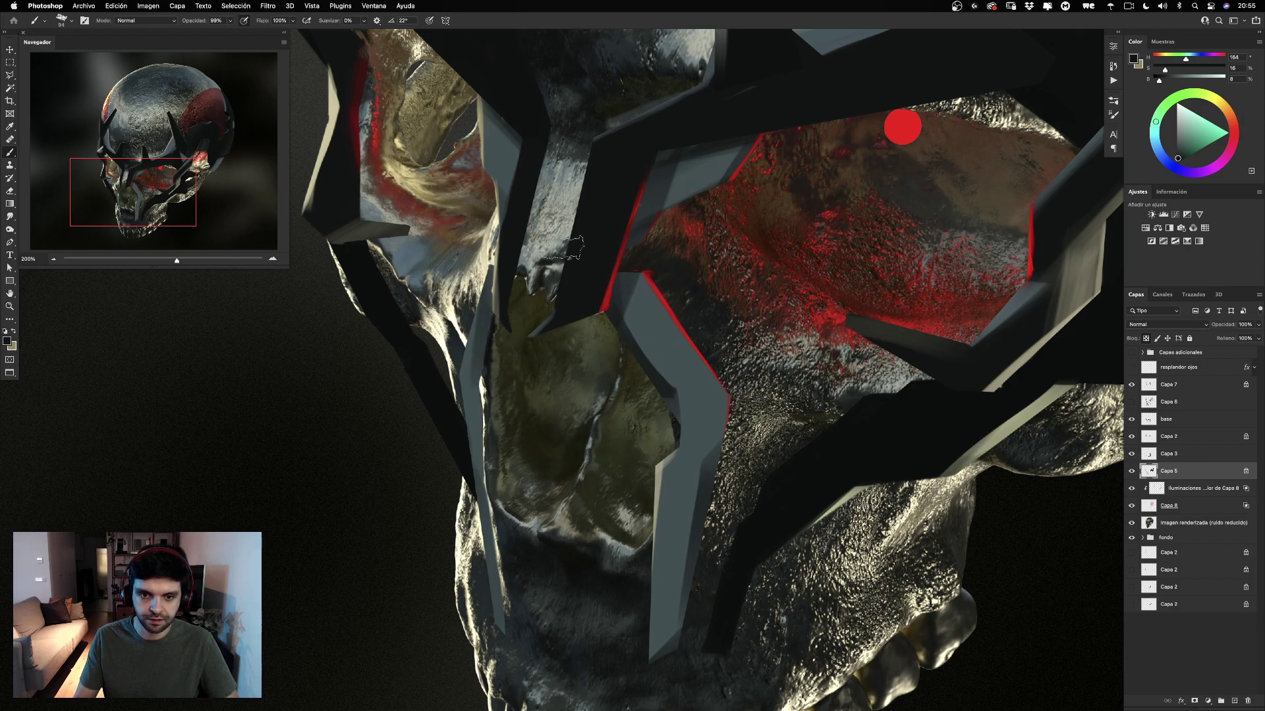
left_click_drag(644, 324, 598, 356)
Compare the whole skull with the hidden layer above "base" and the "base" layer switched on and off.
key("super+0")
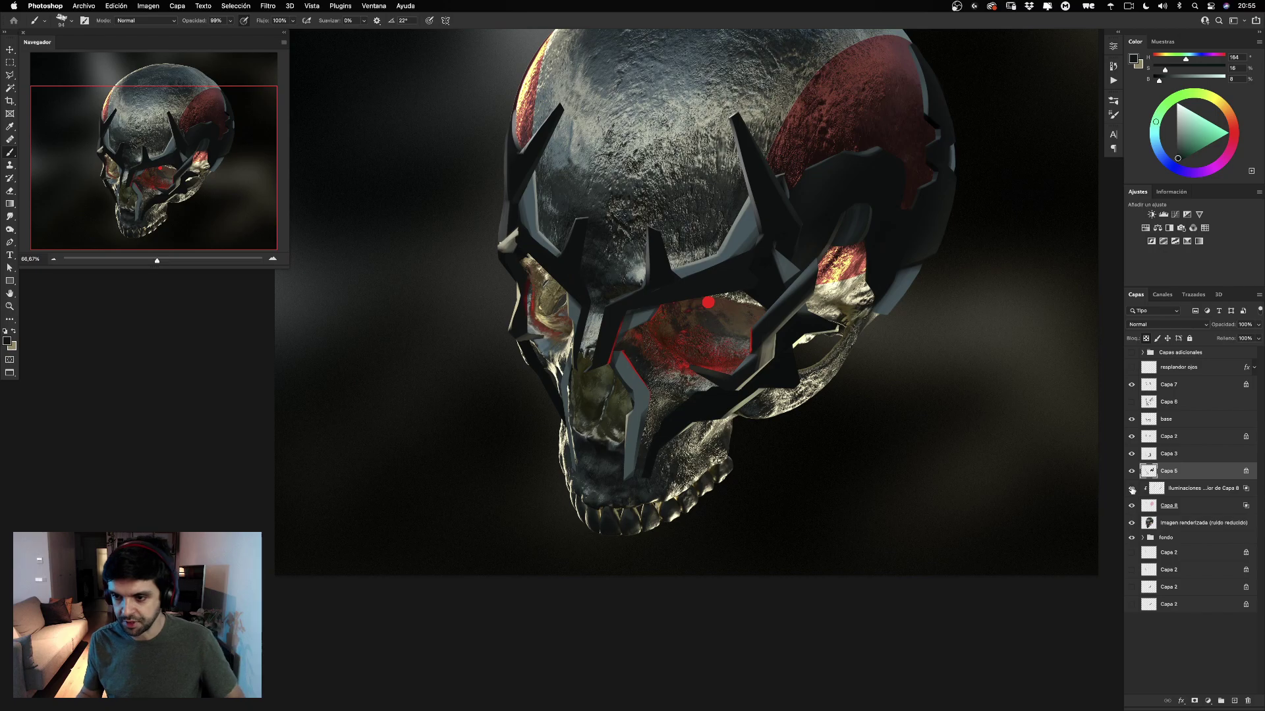
left_click(1131, 401)
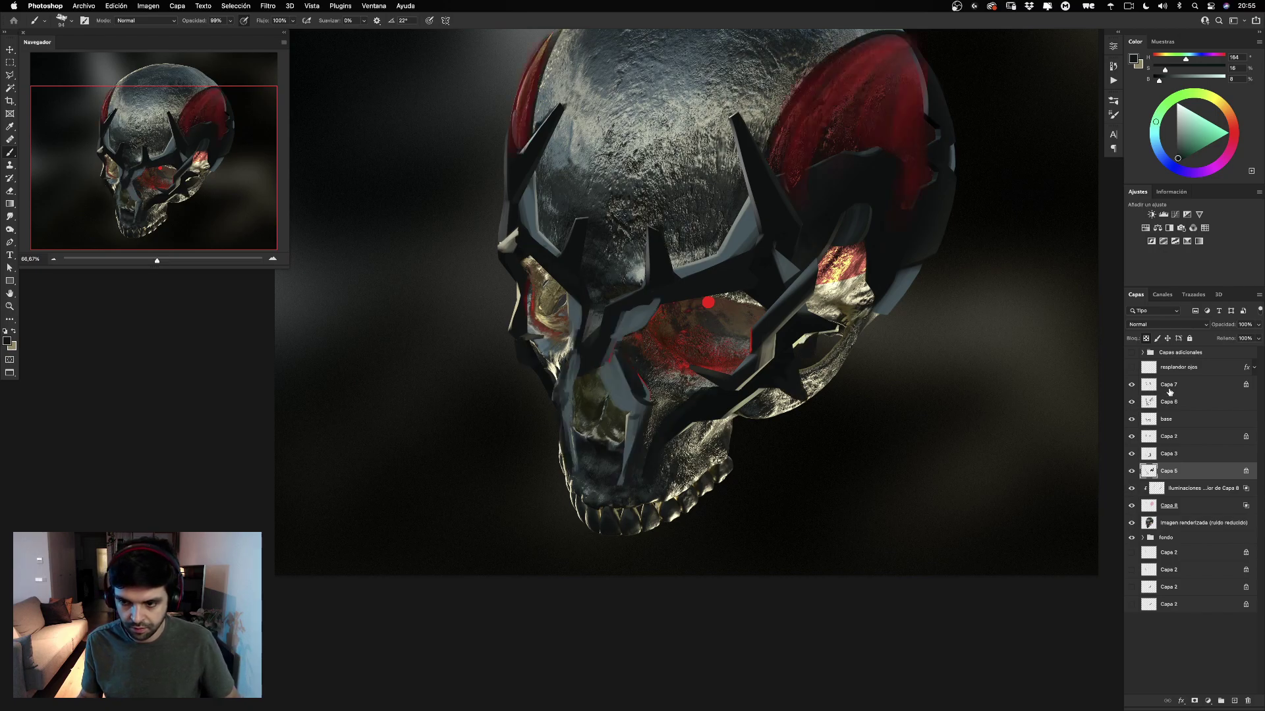
left_click(1131, 420)
left_click(1131, 420)
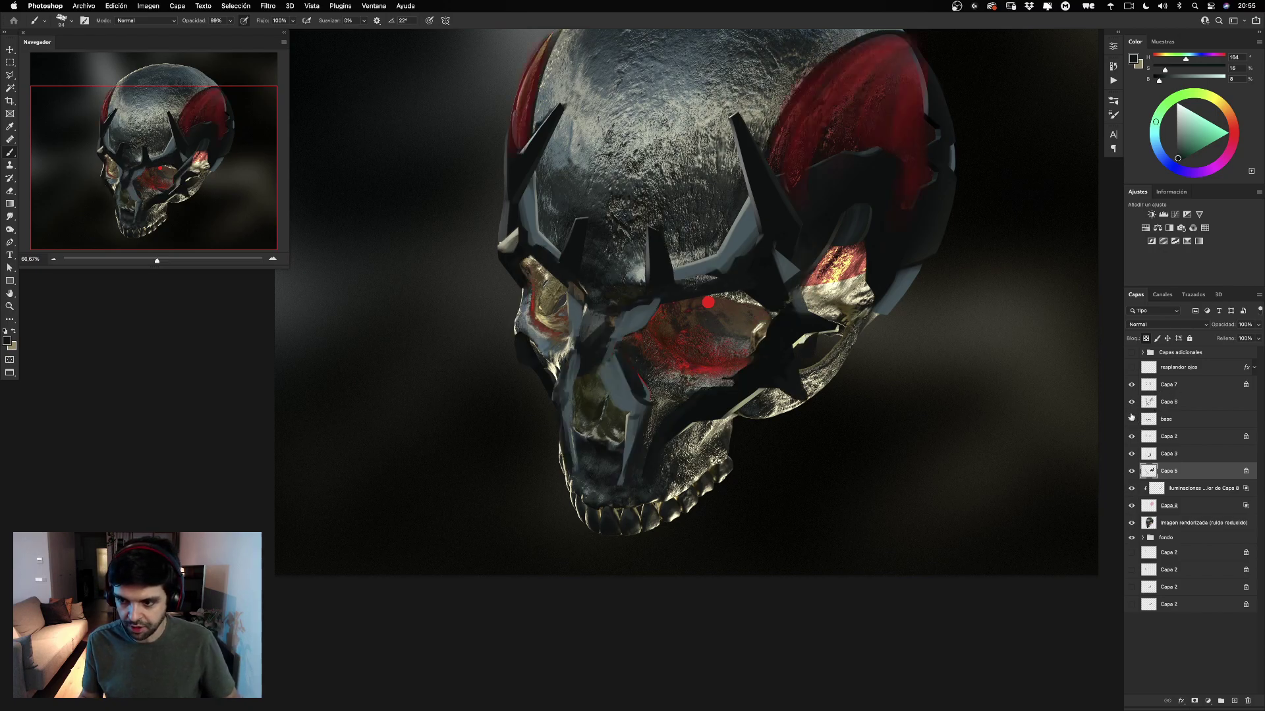
left_click(1132, 402)
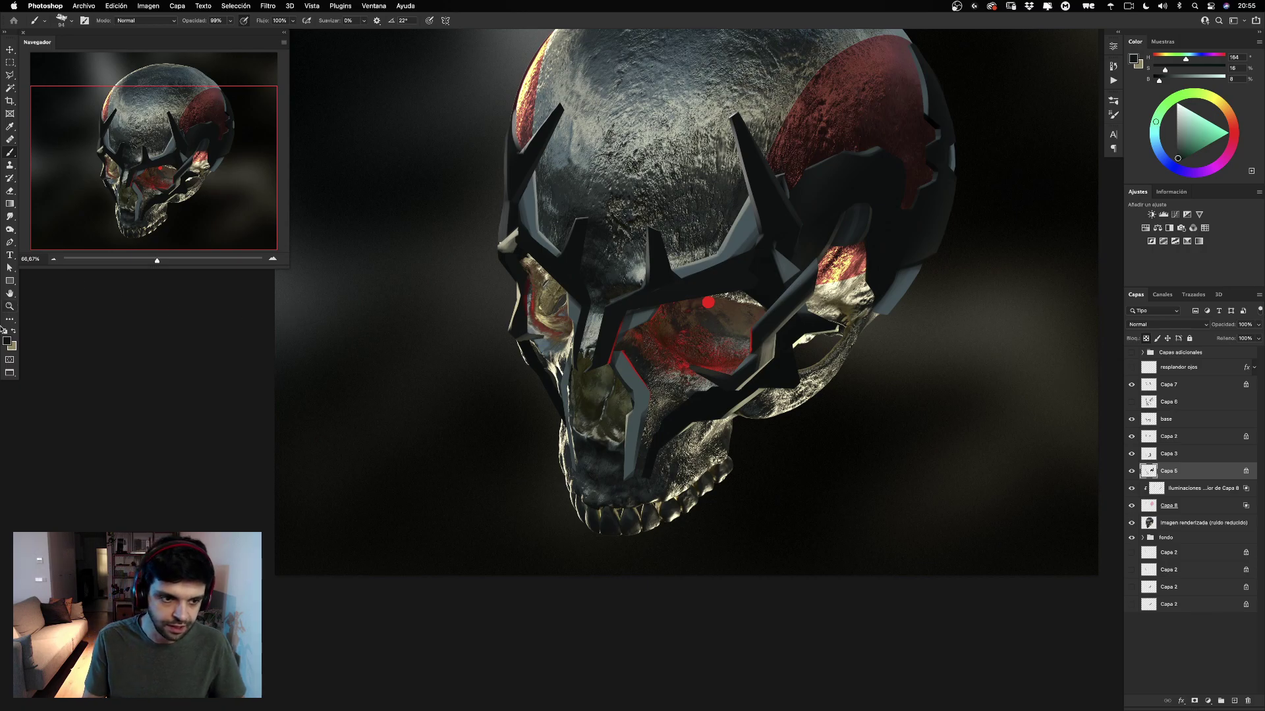
Sample the cheek piece's near-black tone and try darkening the outer side of the nose plate's lower part.
key("z")
left_click_drag(656, 446, 759, 391)
key("b")
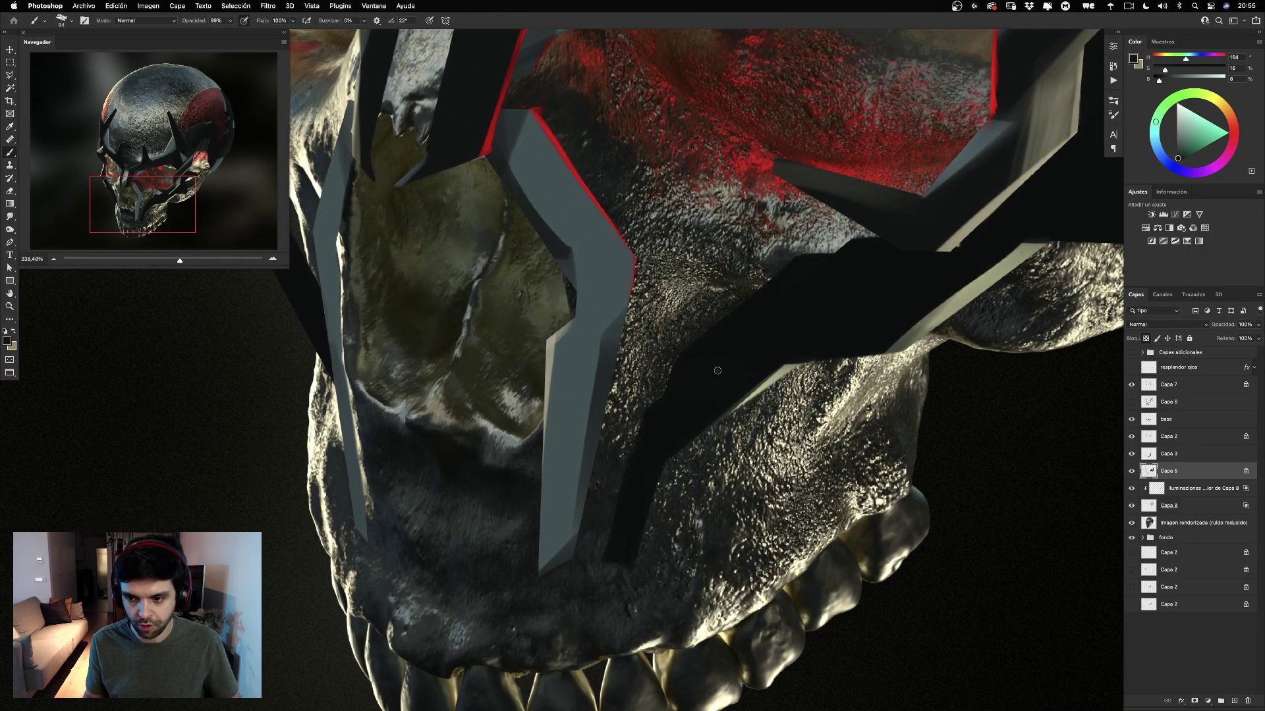
left_click(705, 374, "alt")
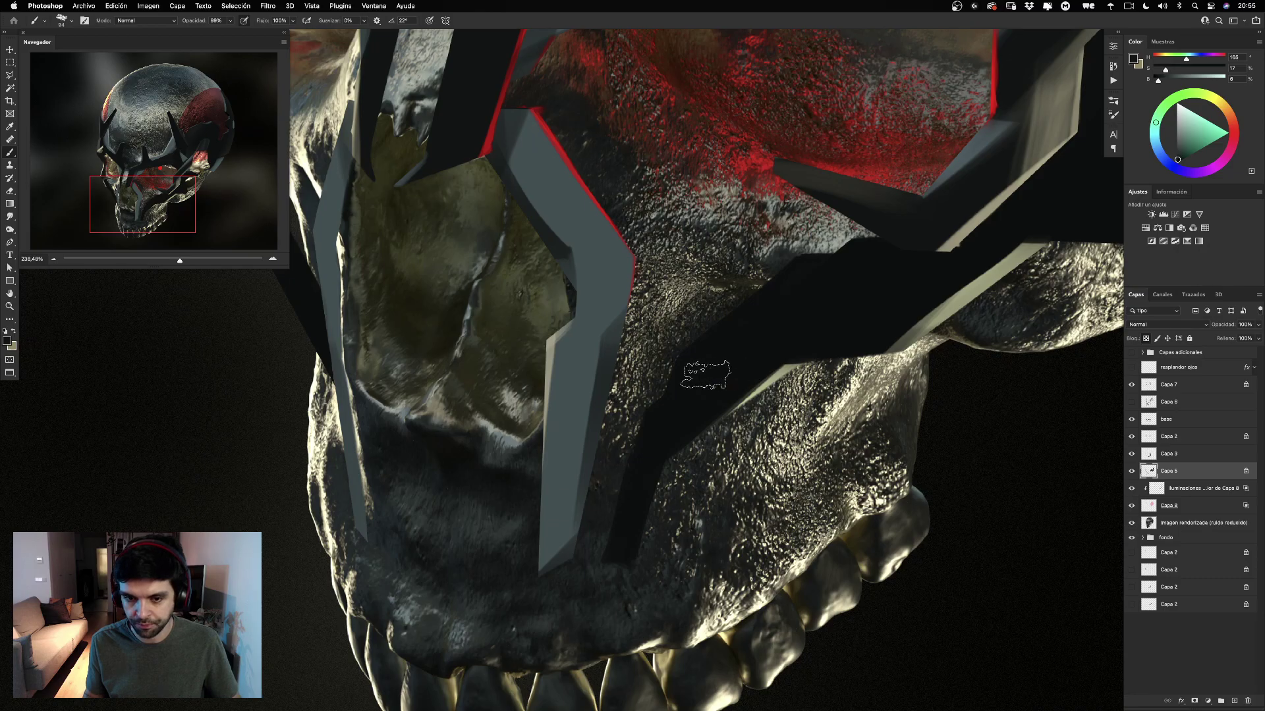
left_click(1131, 471)
left_click(1131, 471)
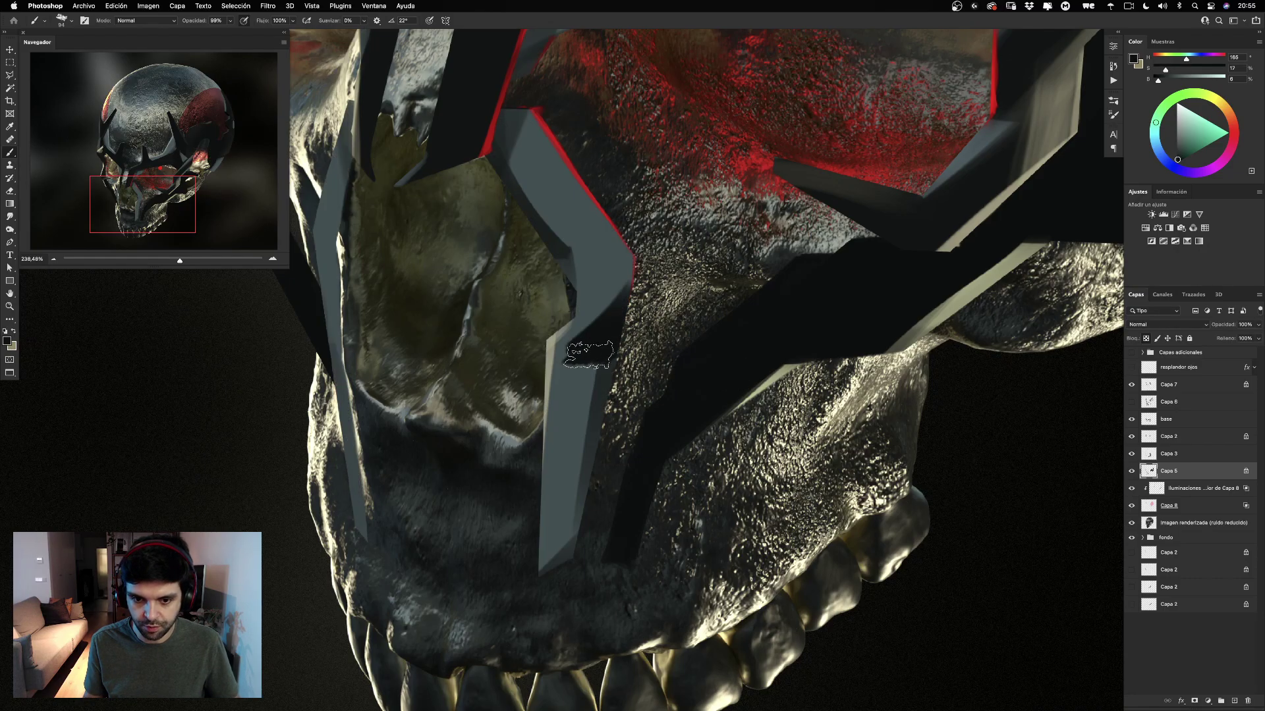
left_click_drag(574, 244, 645, 294)
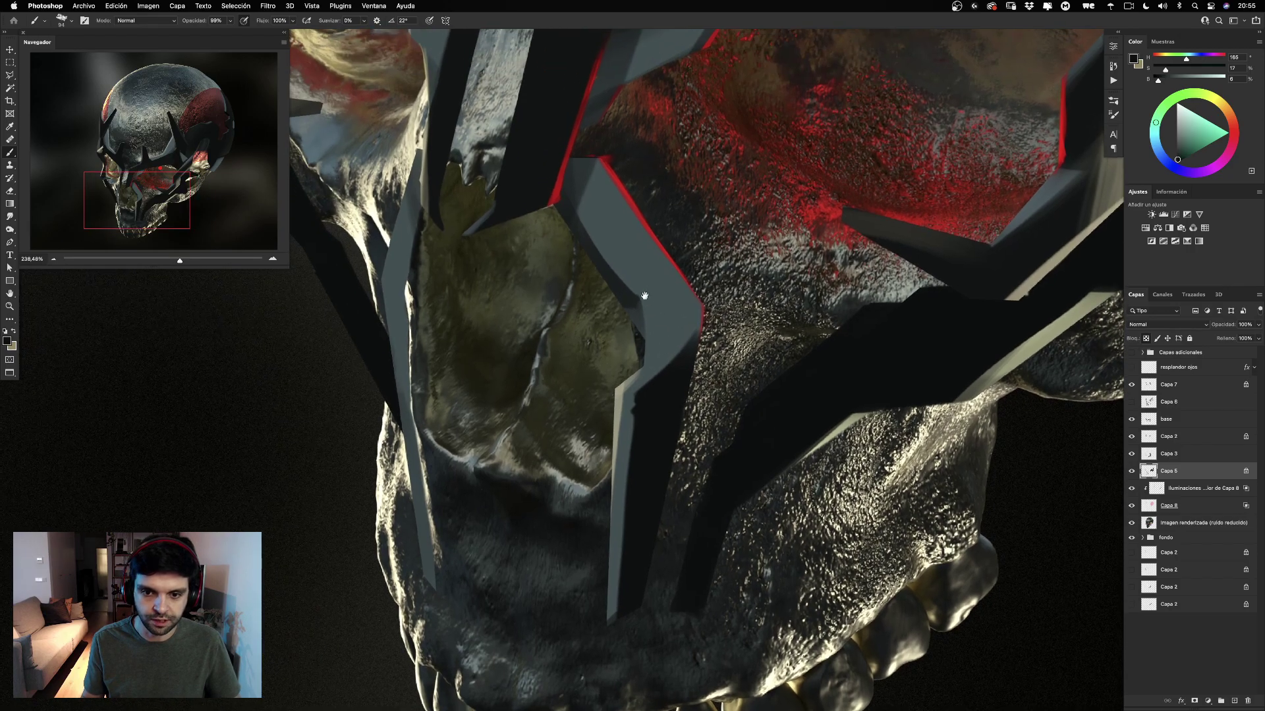
key("super+z")
At 100% opacity, paint the outer face of the nose plate's lower part and the far plate's lower strip near-black.
left_click_drag(655, 377, 636, 375)
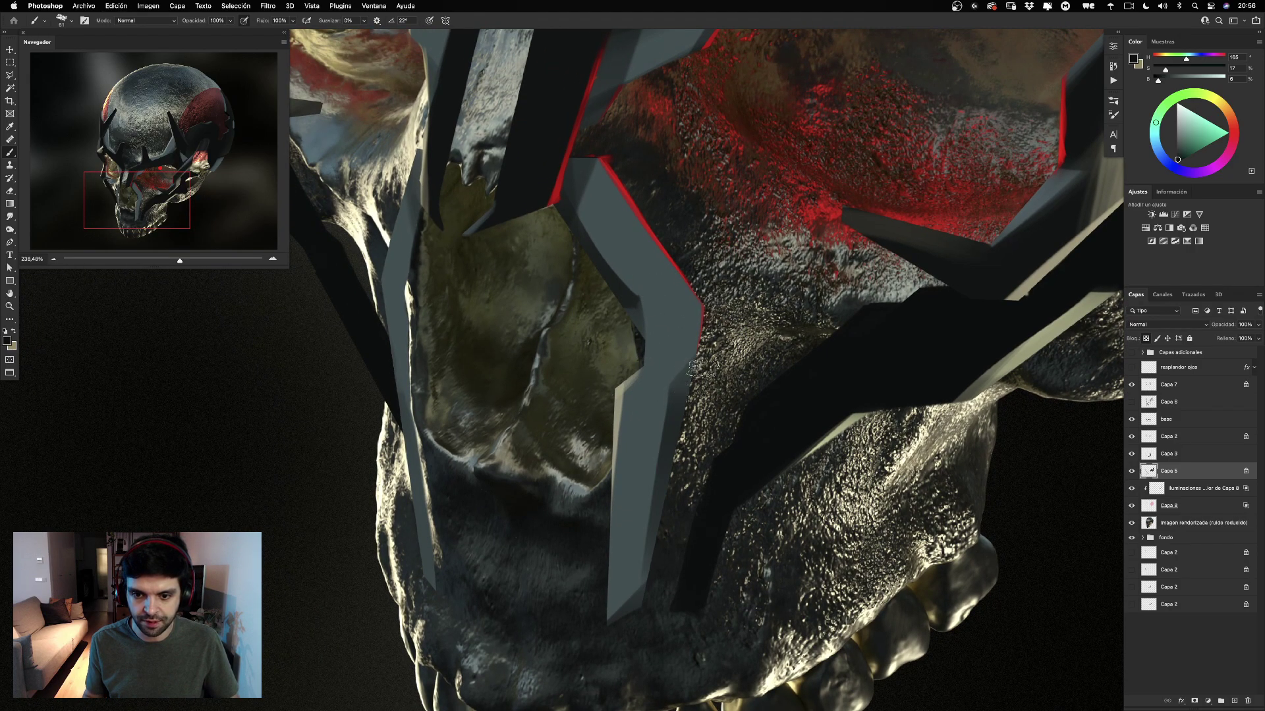
mouse_move(711, 349)
left_mouse_down()
mouse_move(655, 403)
mouse_move(633, 644)
left_mouse_up()
left_click_drag(669, 395, 648, 572)
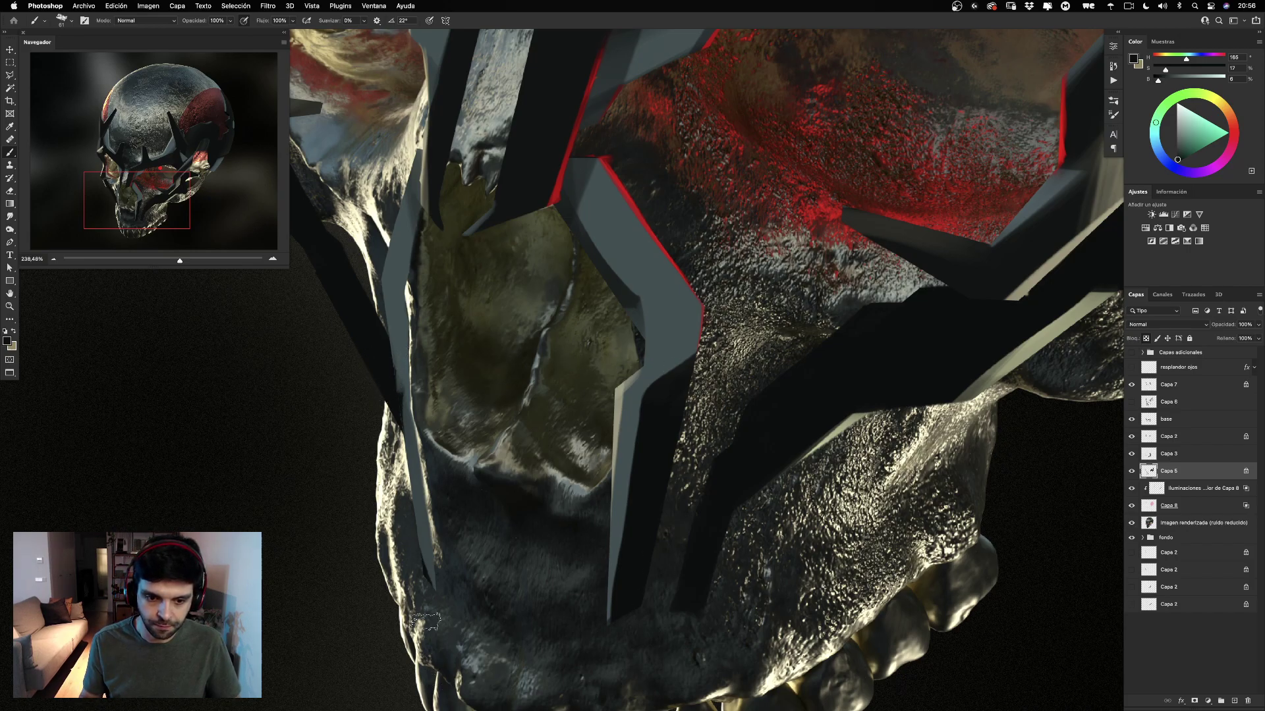
left_click_drag(399, 405, 427, 608)
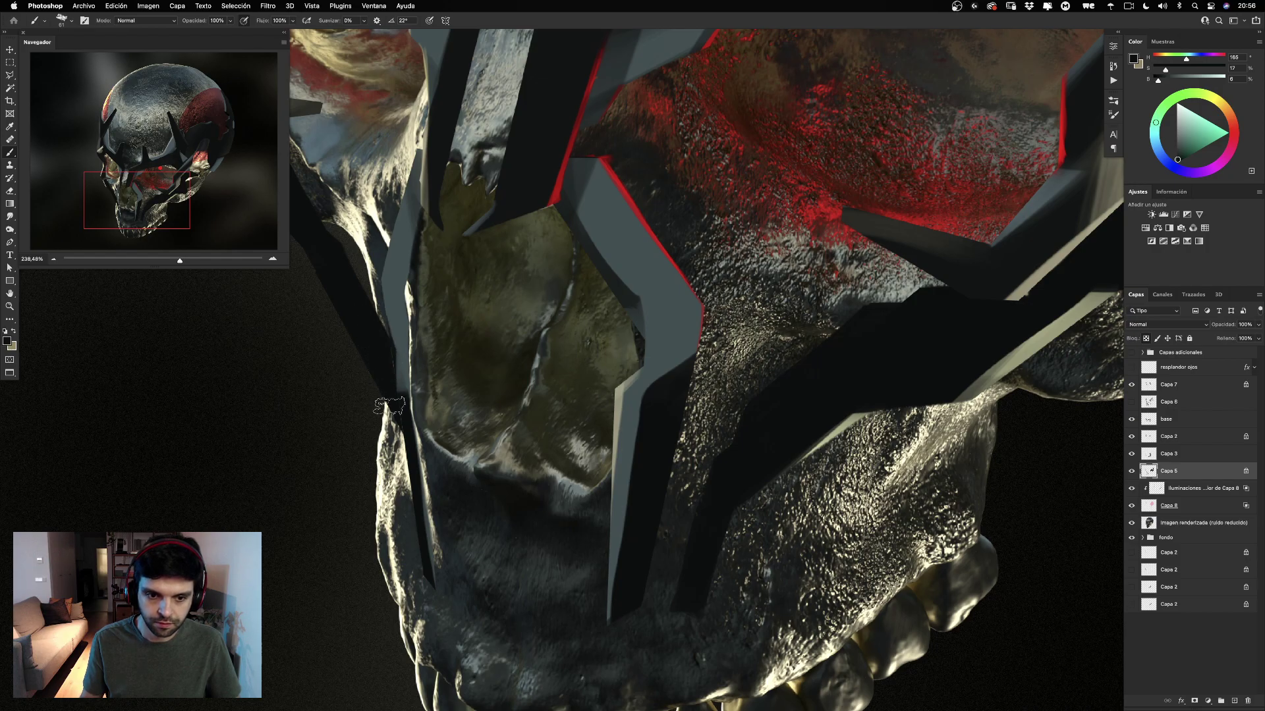
Check the armour at 100% zoom by toggling the visibility of layers Capa 5 and Capa 3.
key("super+1")
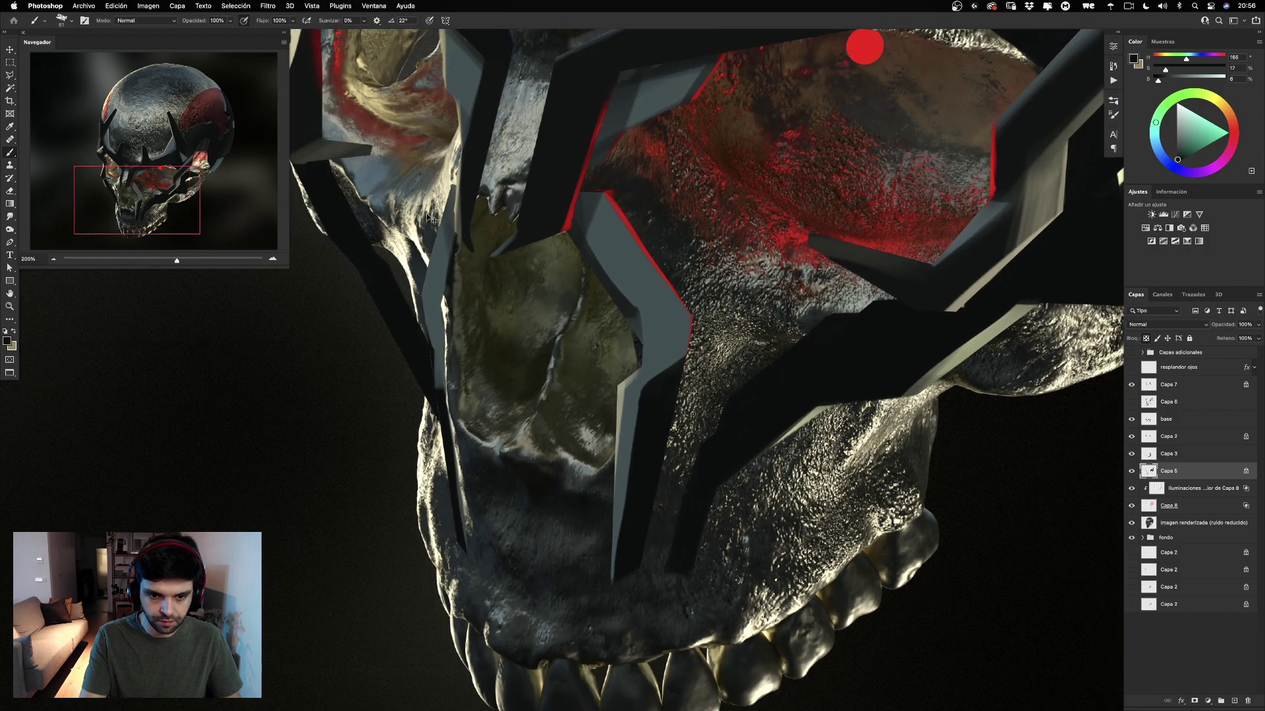
left_click(1132, 472)
left_click(1131, 471)
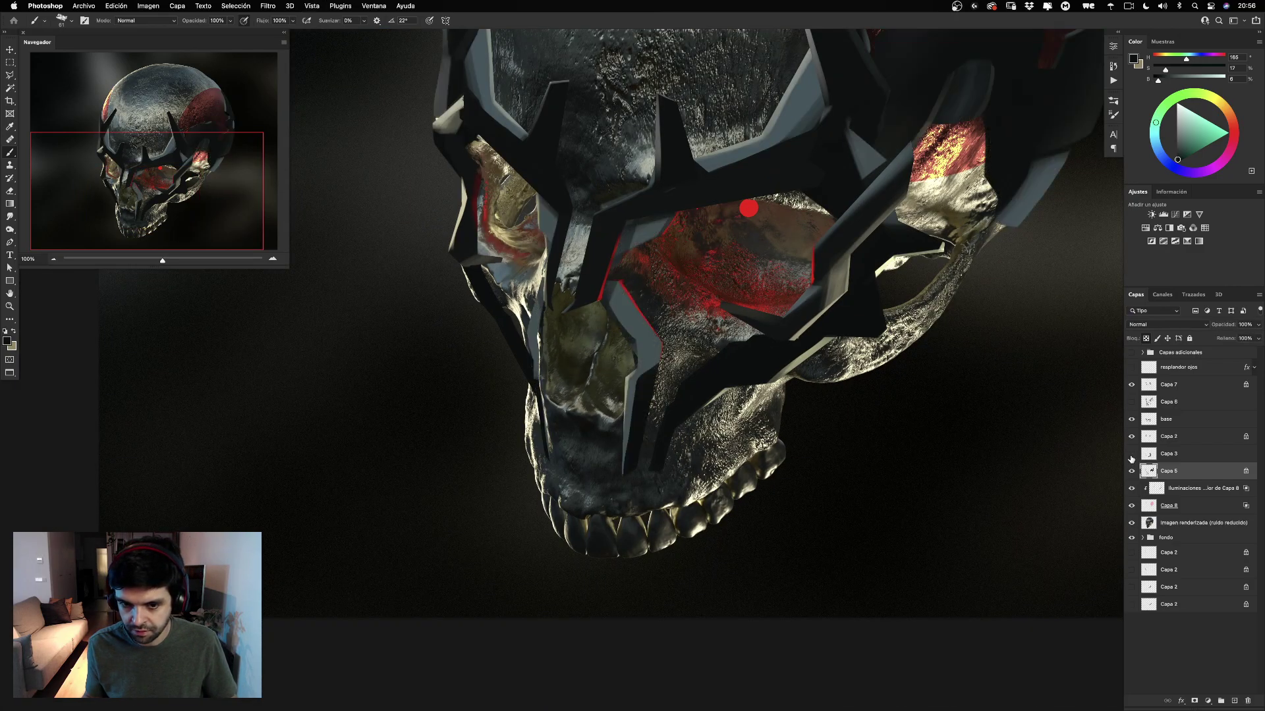
left_click(1131, 455)
left_click(1131, 455)
left_click(1132, 455)
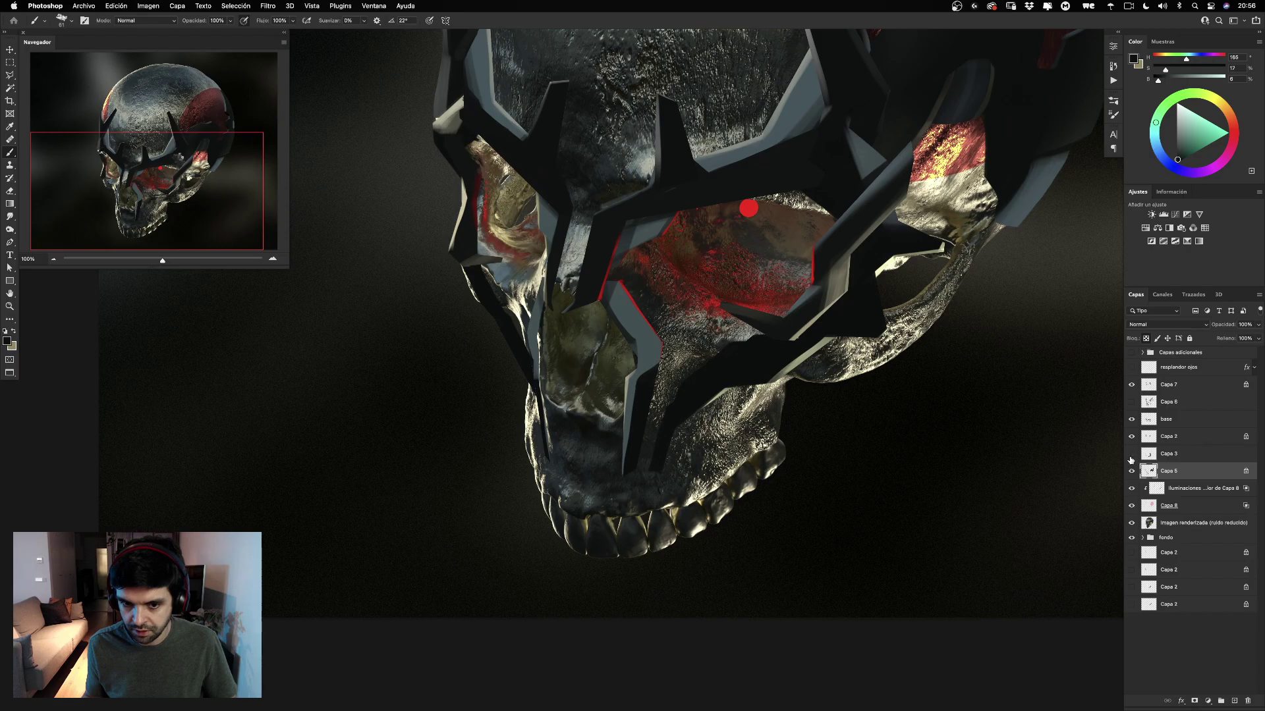
left_click(1132, 455)
Make Capa 3 the active layer and switch to the Eraser tool.
left_click(1169, 454)
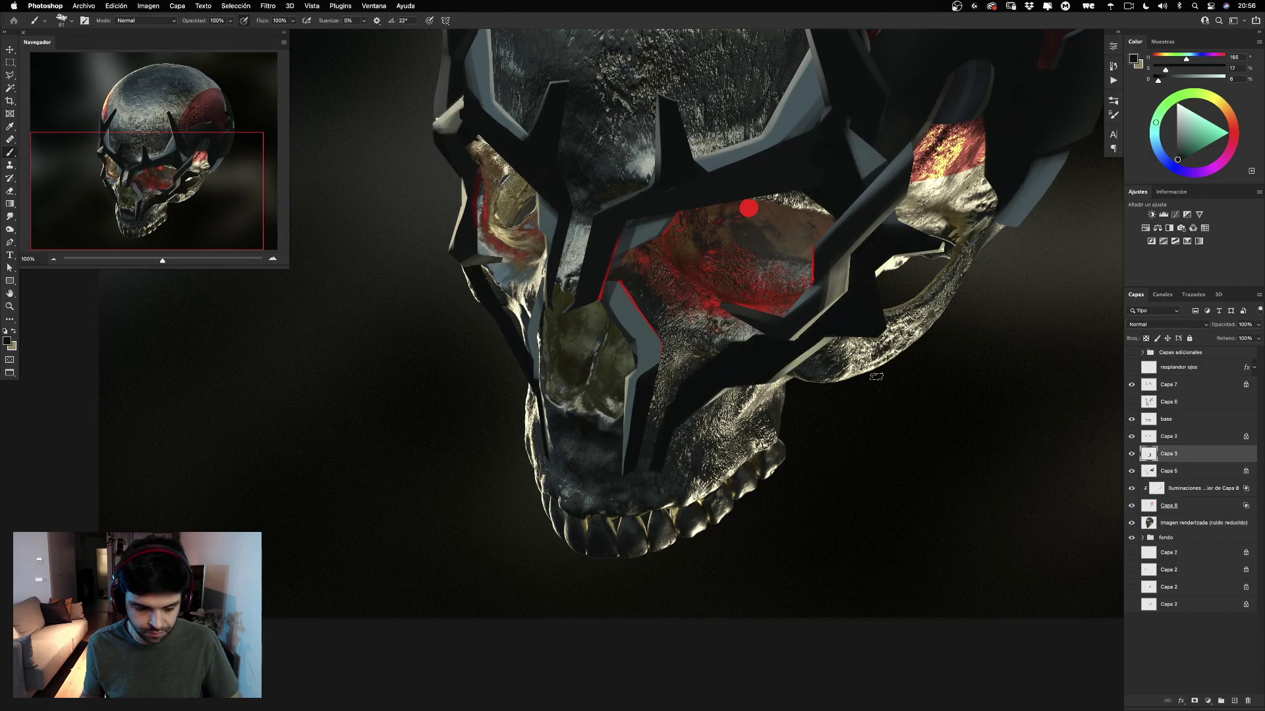
key("e")
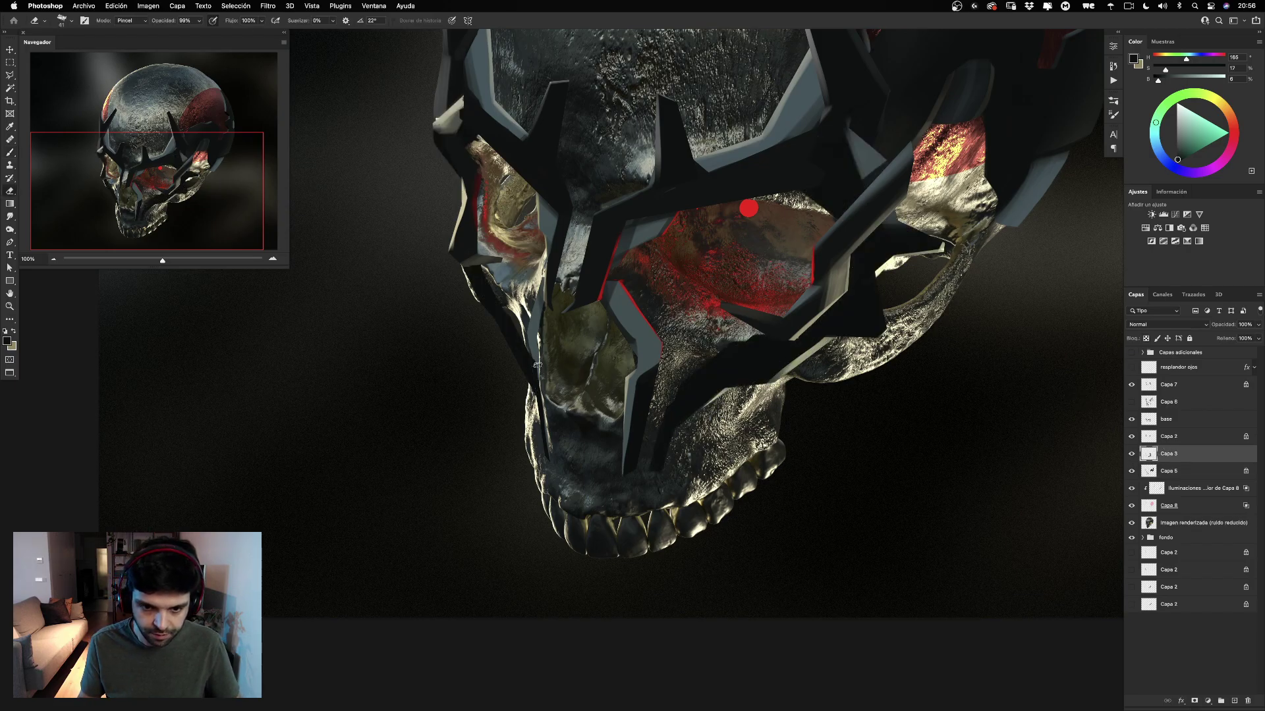
left_click_drag(882, 241, 791, 395)
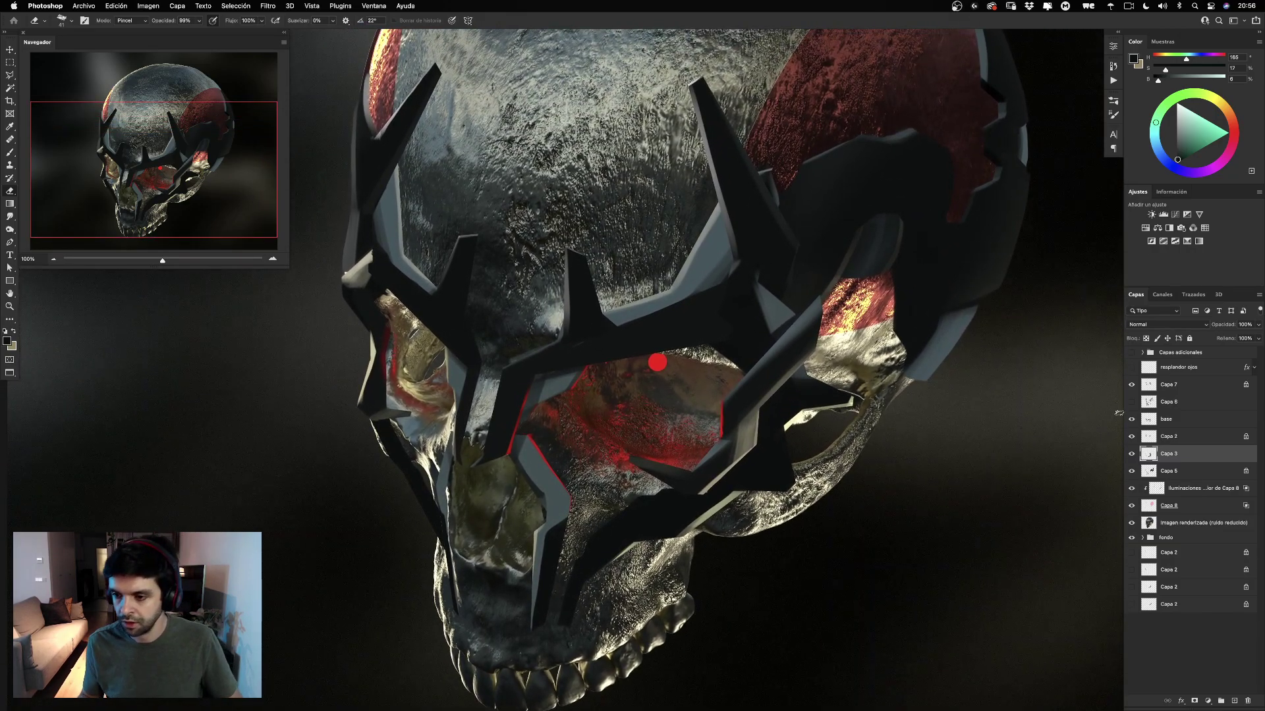
Examine how the armour and red skull areas differ with the hidden layer above "base" switched on and off.
left_click(1131, 402)
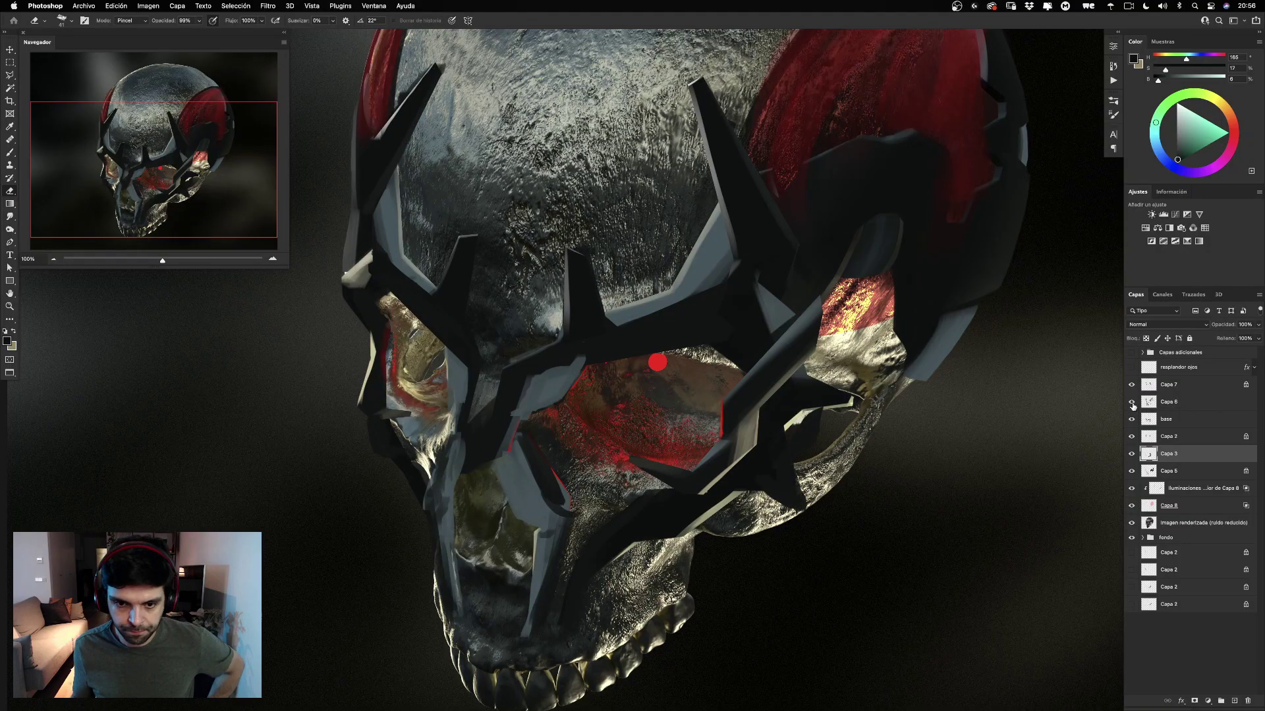
left_click(1132, 403)
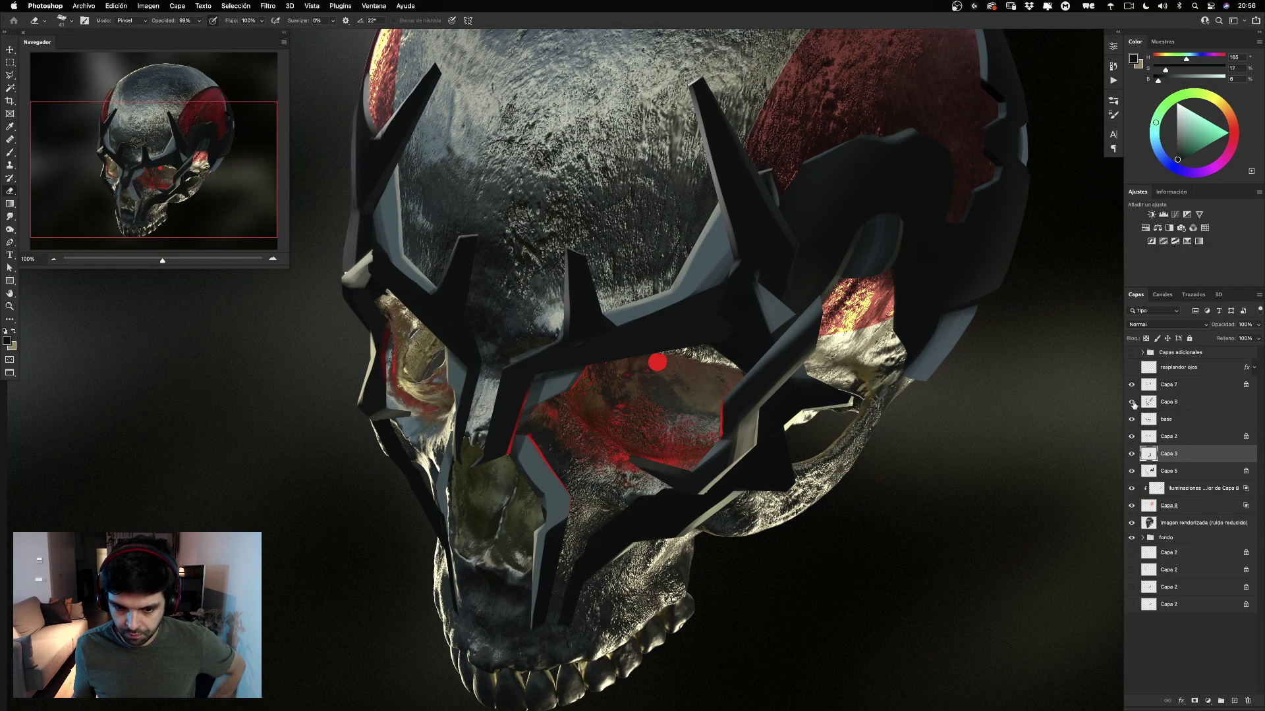
left_click(1132, 403)
left_click(1132, 403)
left_click(1132, 403)
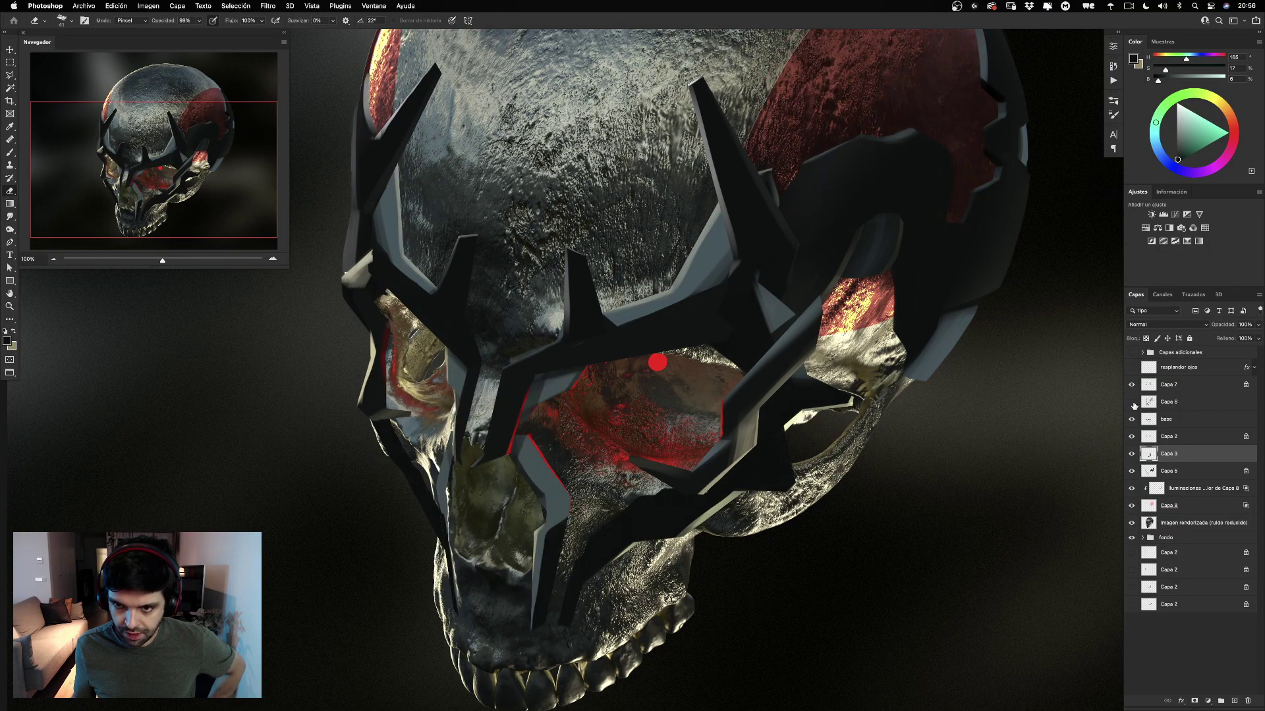
left_click(1133, 403)
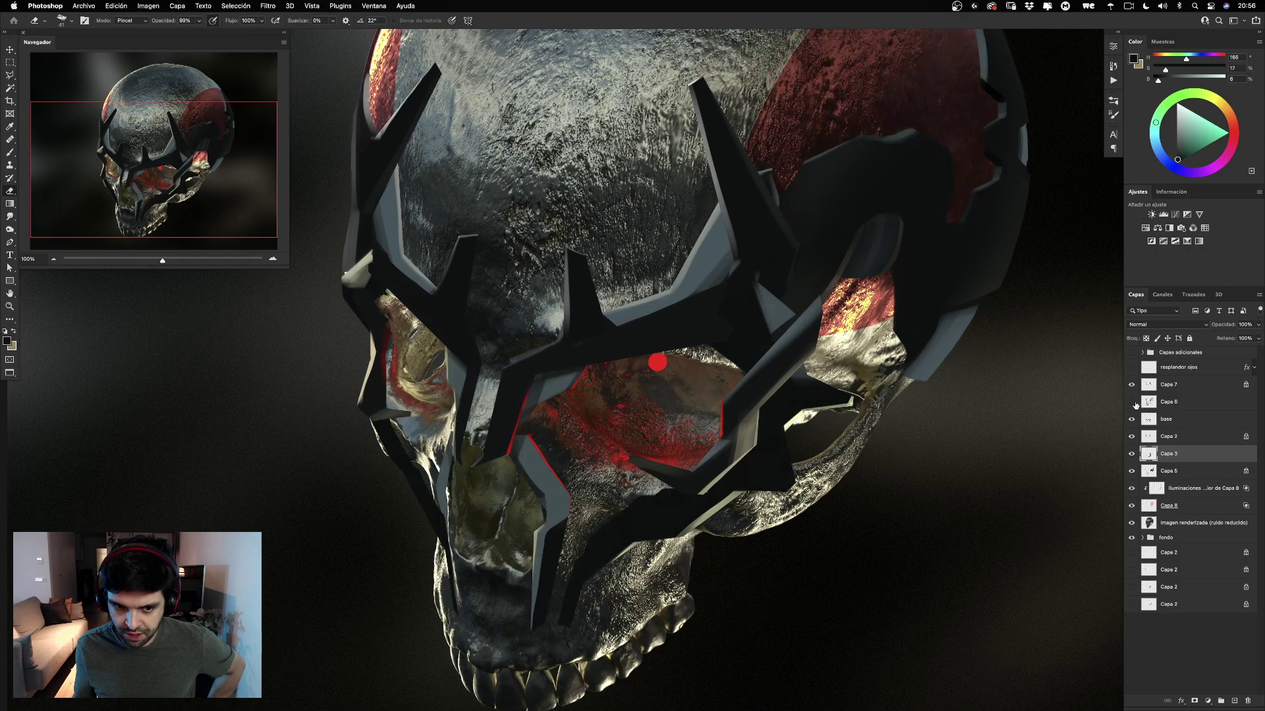
left_click(1133, 403)
left_click(1132, 402)
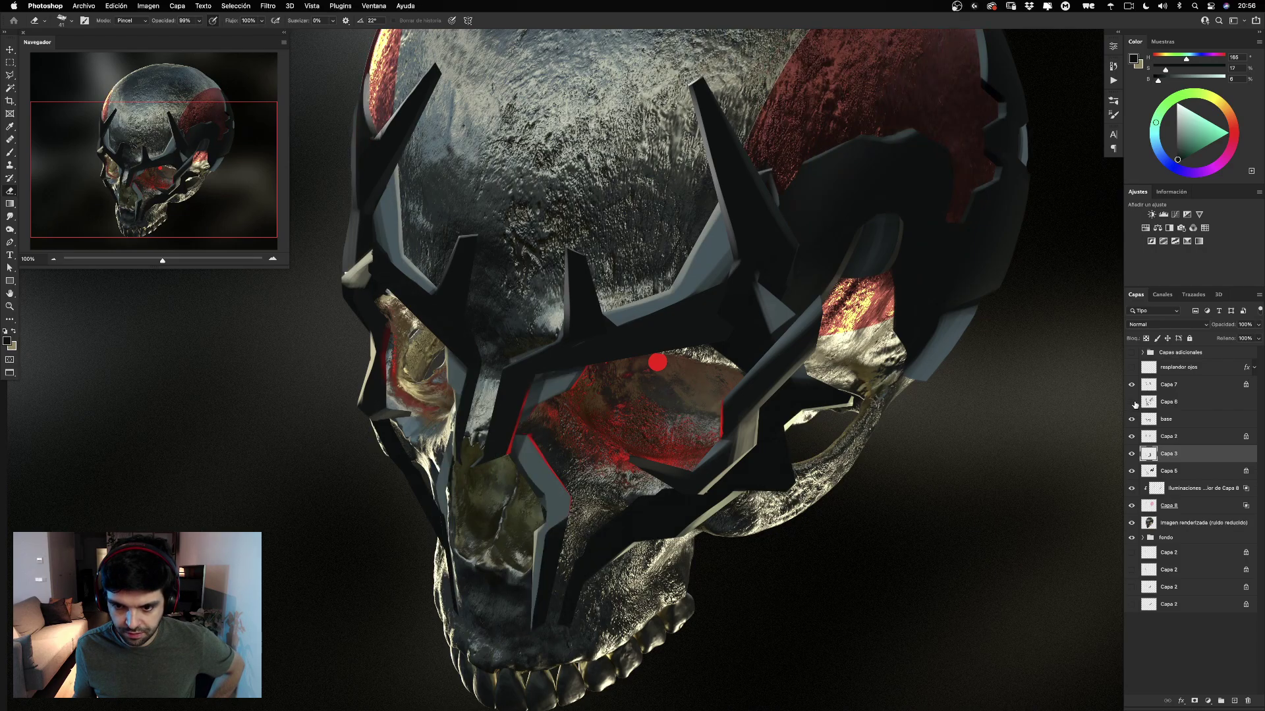
Compare the armour with and without the layer directly above "base", keeping that layer hidden, and inspect the whole skull.
left_click(1132, 403)
left_click(1132, 402)
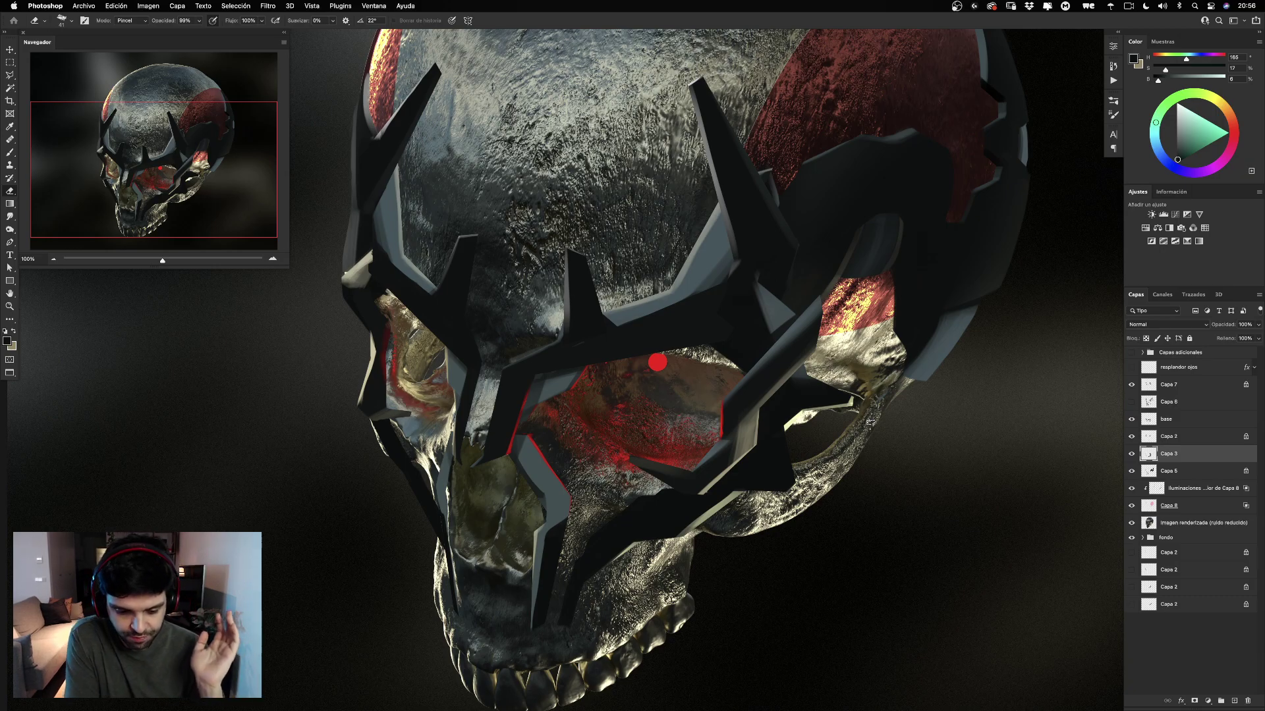
left_click_drag(633, 297, 597, 323)
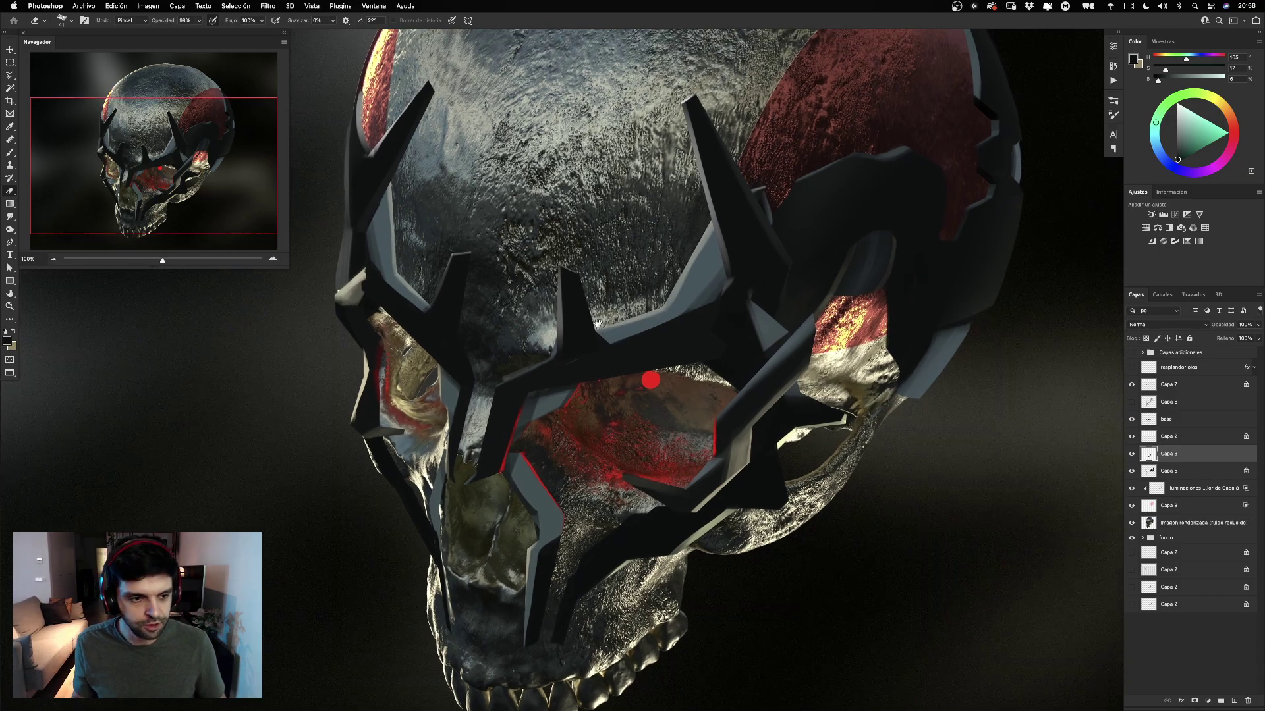
left_click(10, 306)
left_click_drag(668, 288, 642, 290)
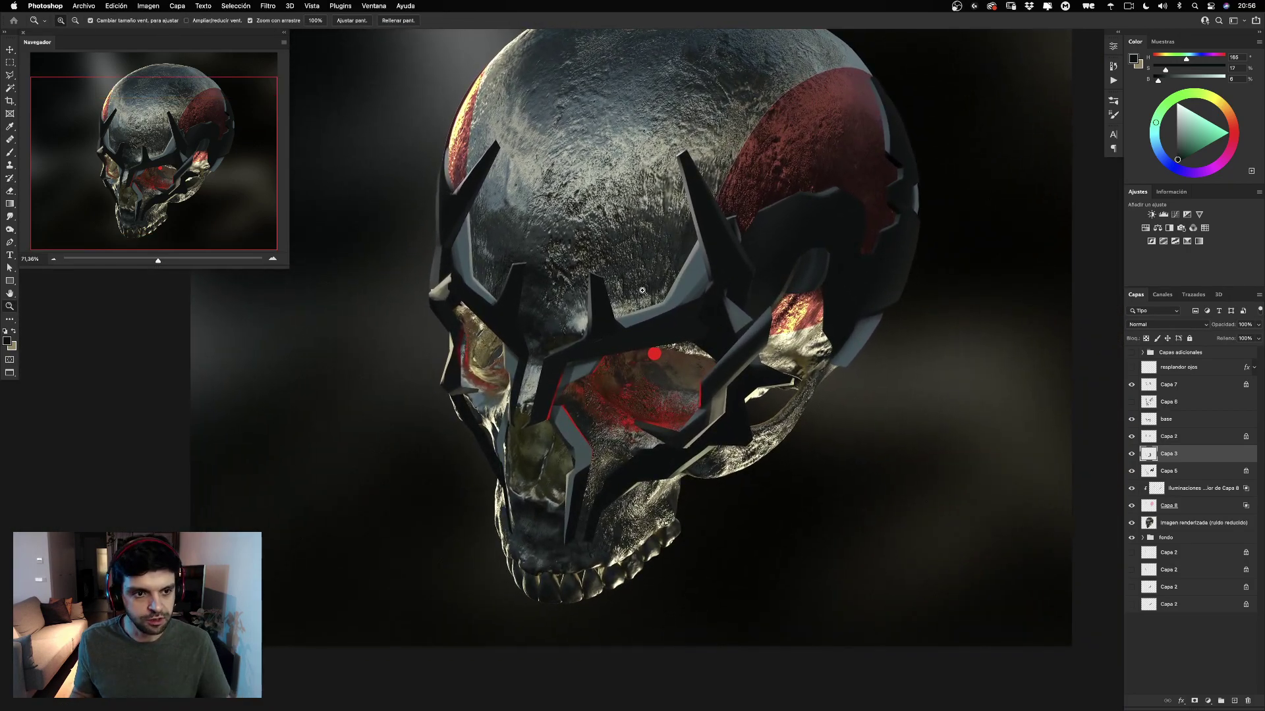
left_click_drag(675, 382, 674, 384)
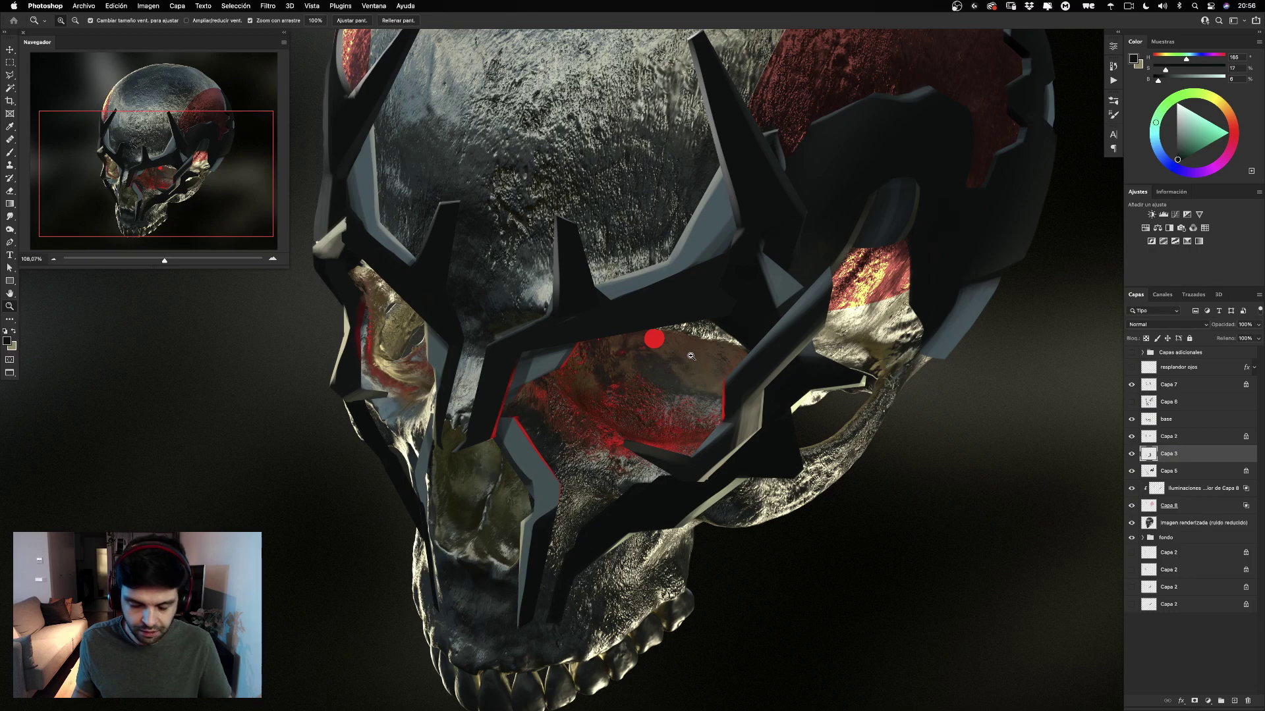
Identify the brow plate's layer by toggling Capa 3, Capa 2 and base, and make base active for brush painting.
key("b")
left_click(1132, 455)
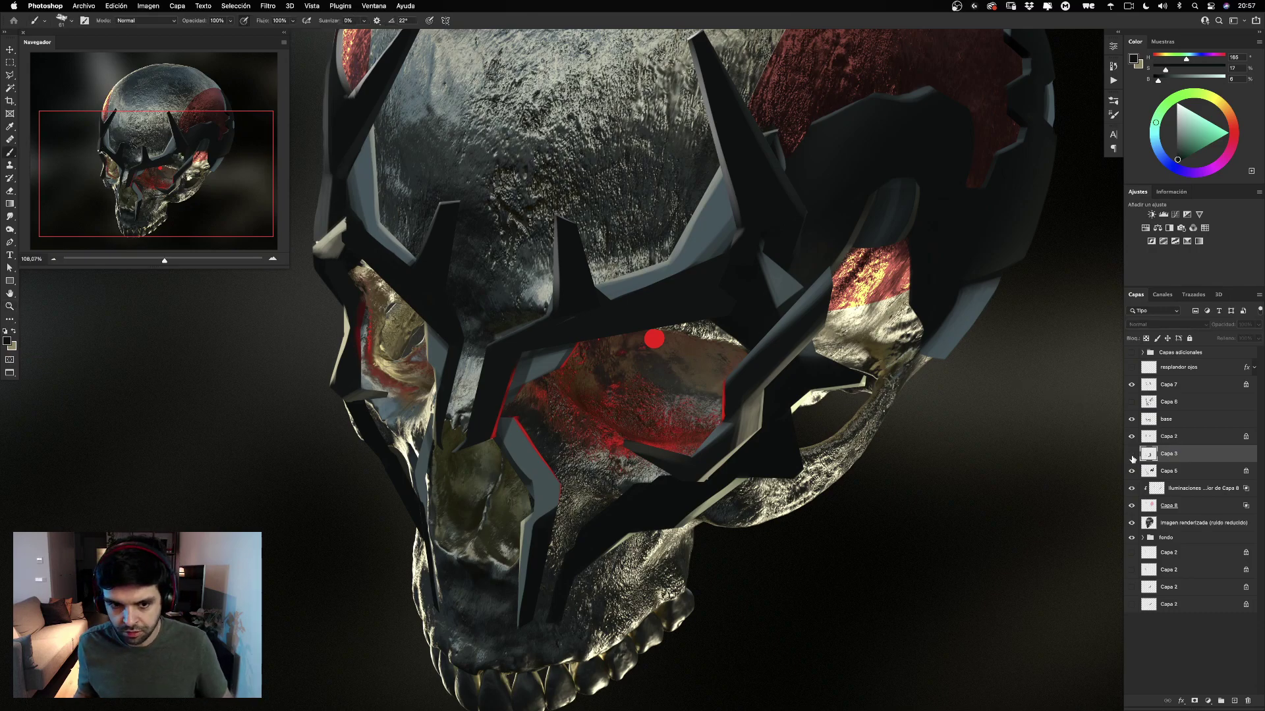
left_click(1132, 454)
left_click(1132, 437)
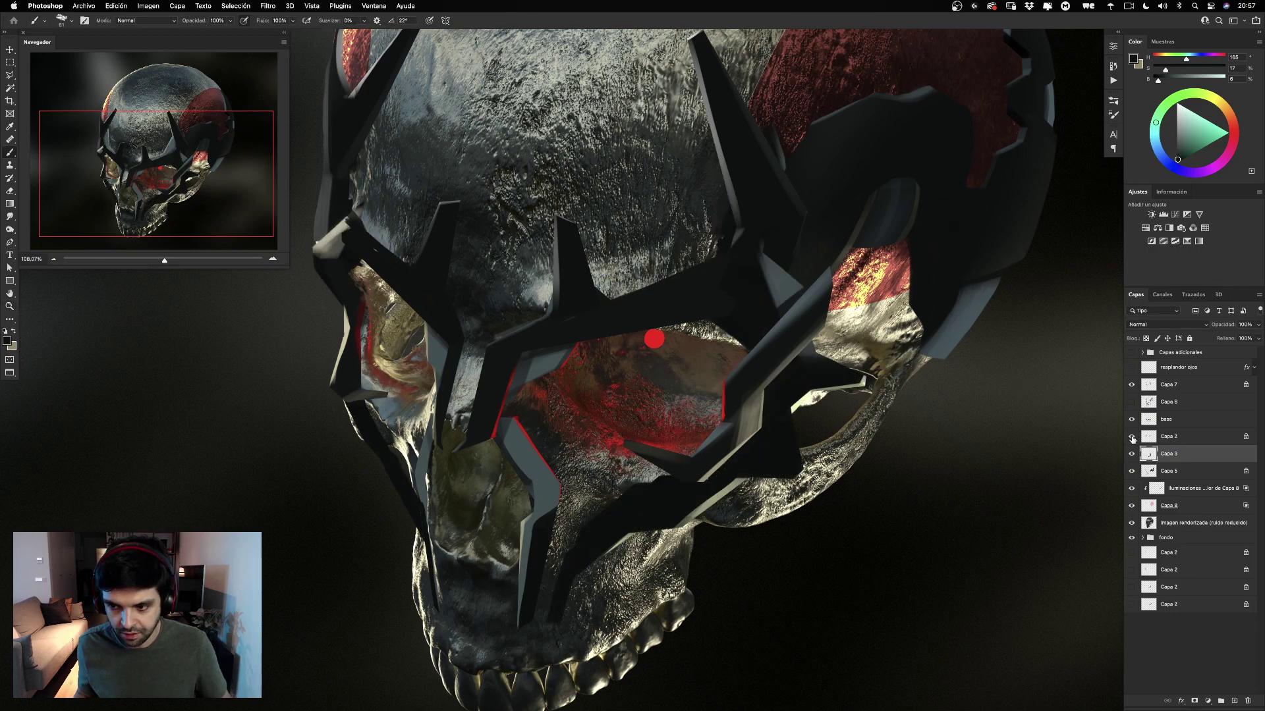
left_click(1131, 421)
left_click(1131, 422)
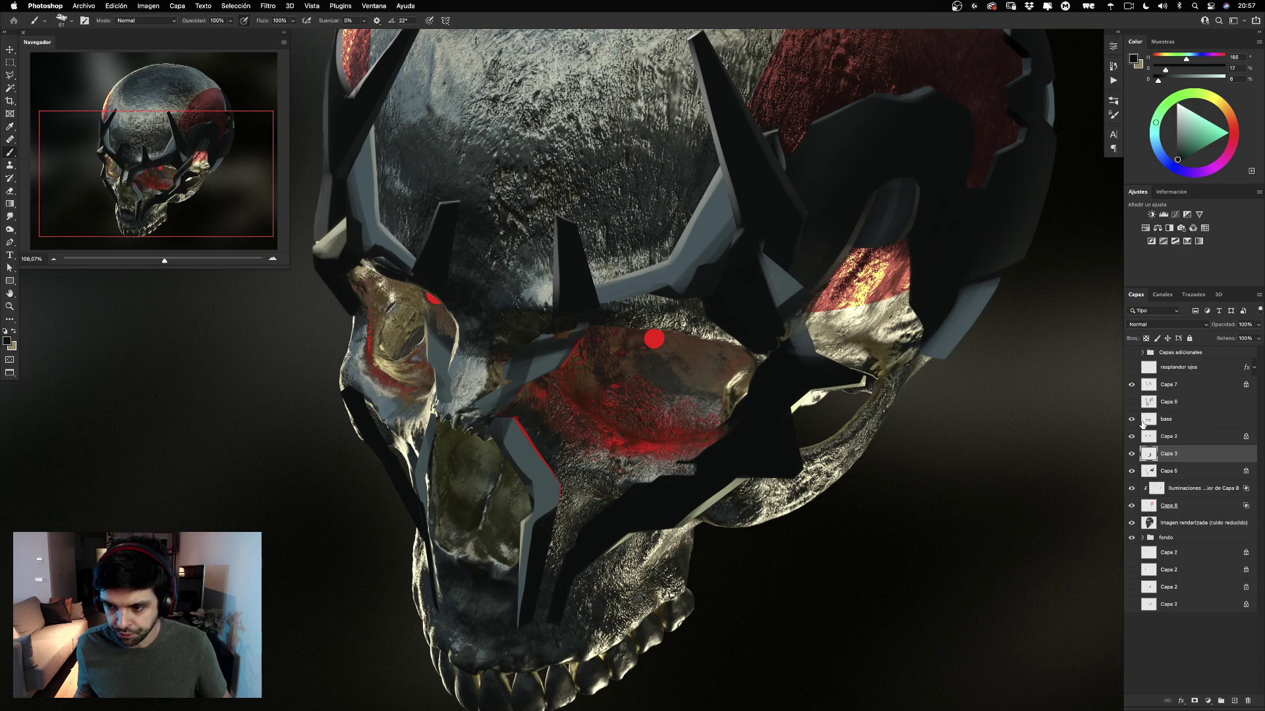
left_click(1151, 423)
Paint sampled near-black tones over the brow plate's junction with the temple and the far brow's outer corner.
left_click(609, 317, "alt")
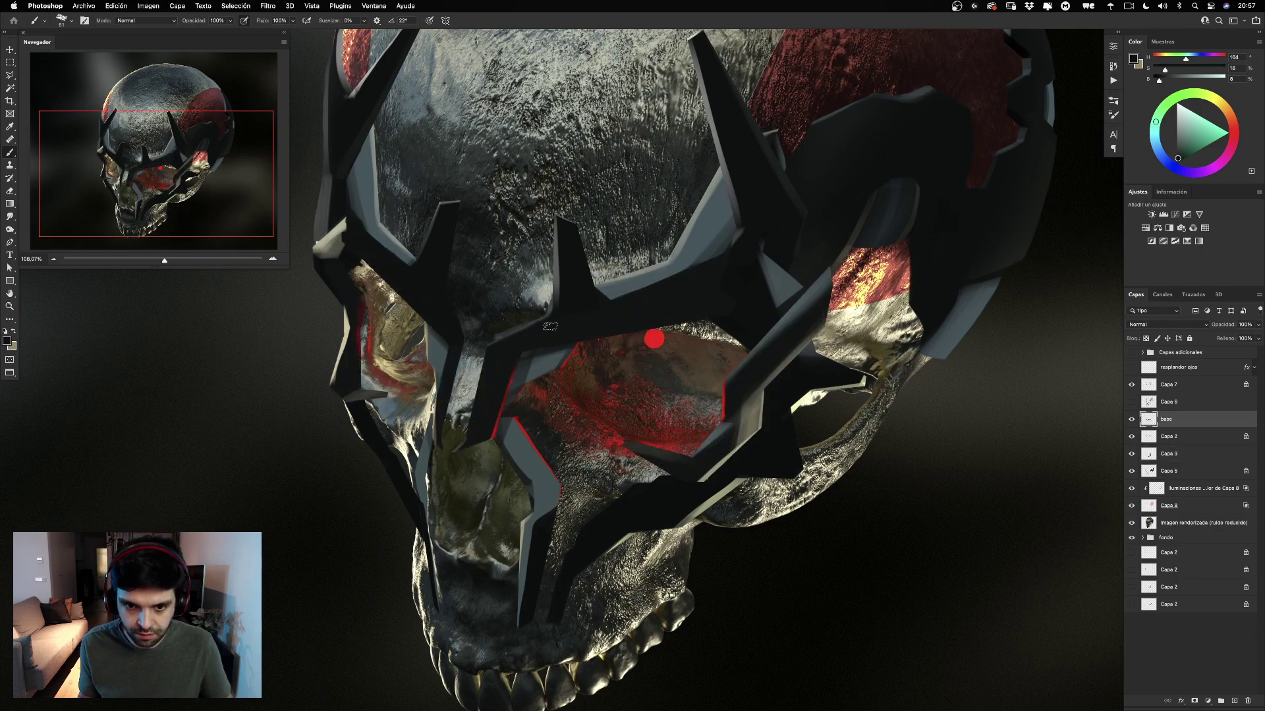
left_click(583, 288, "alt")
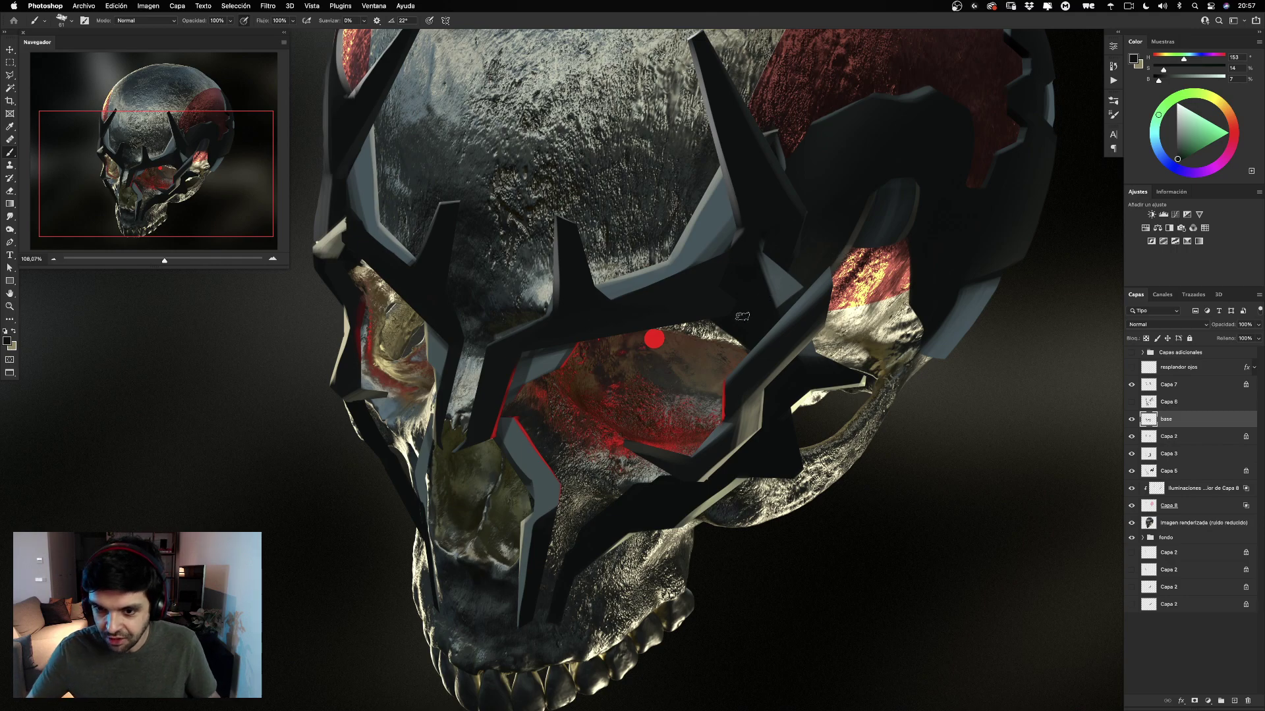
left_click(764, 343)
key("super+z")
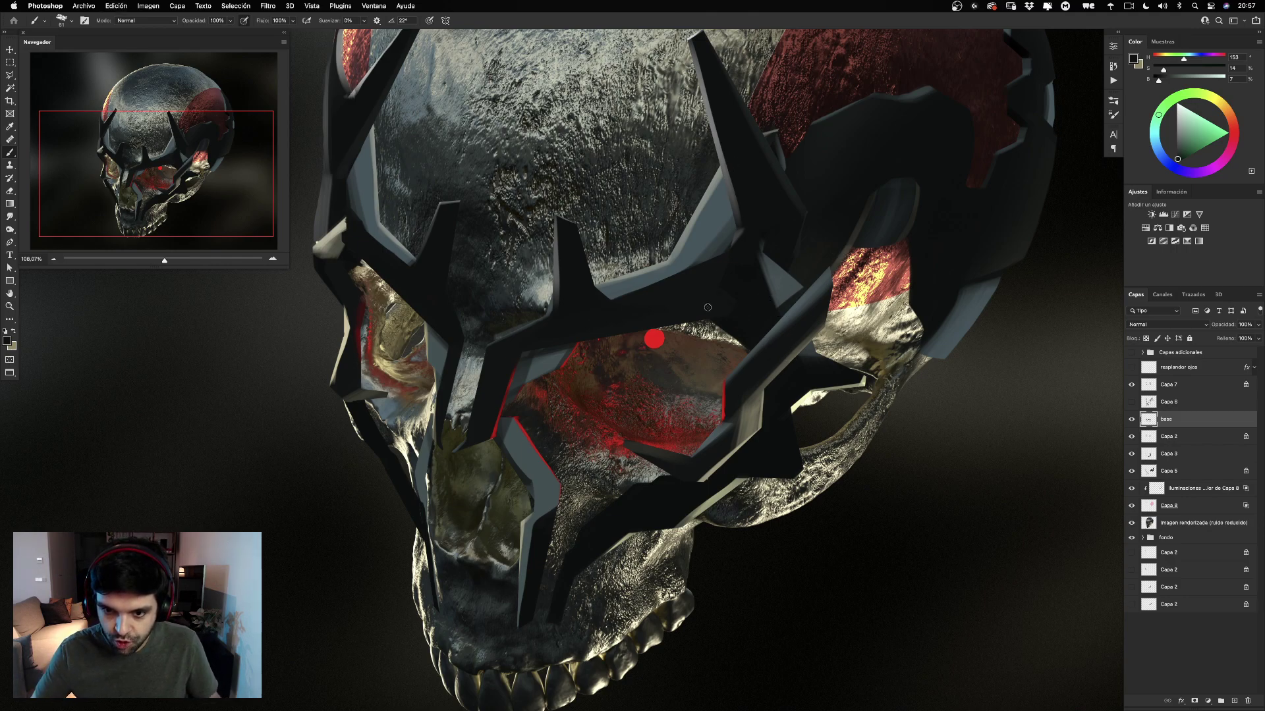
left_click(716, 281, "alt")
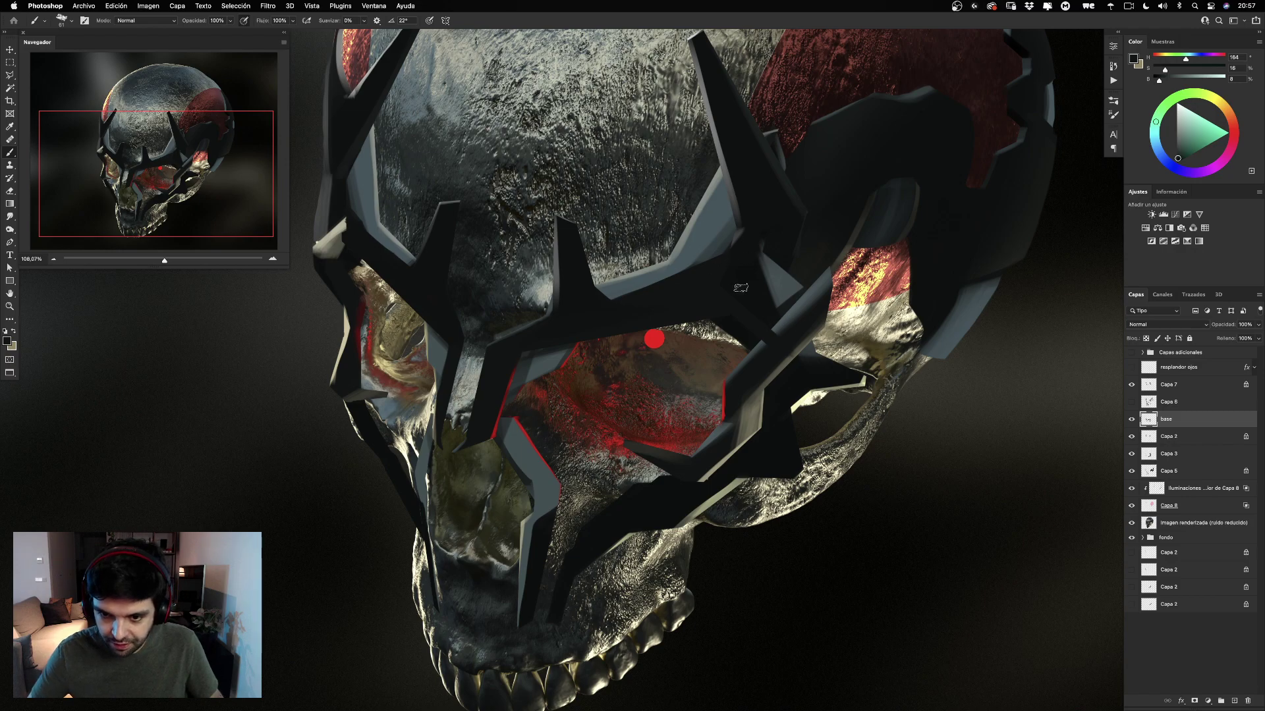
key("super+z")
key("super+z")
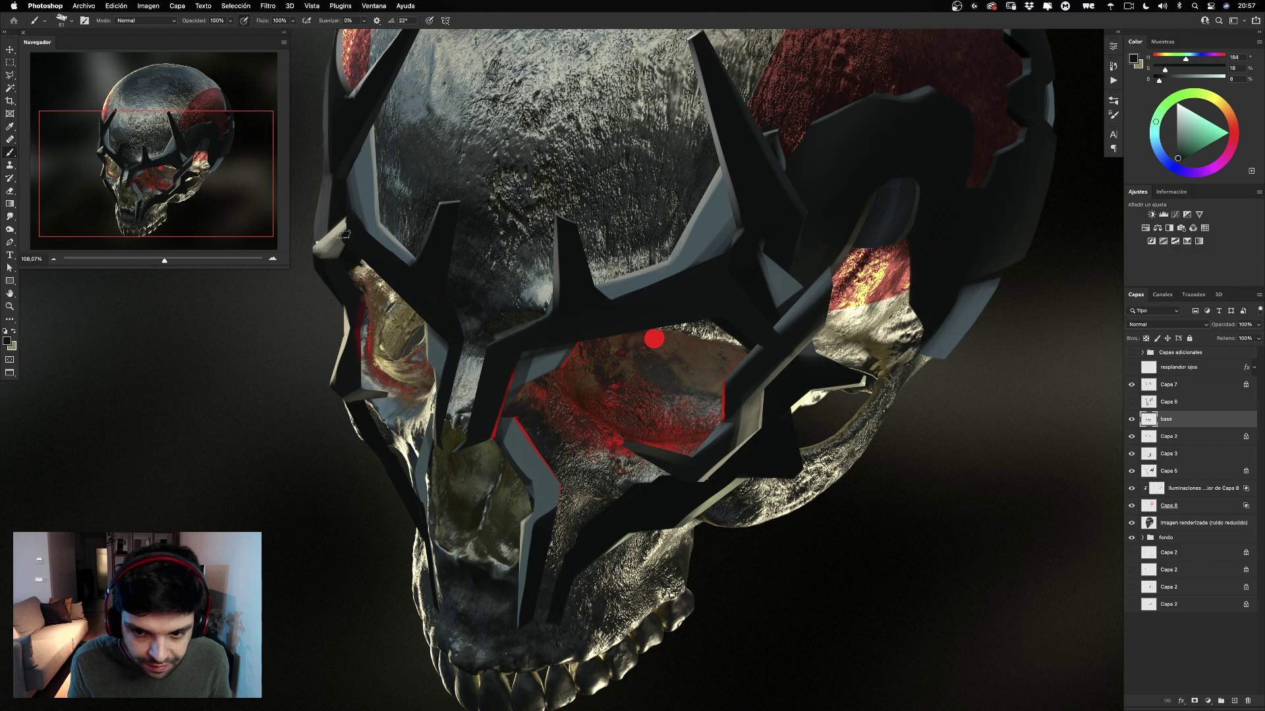
left_click(348, 252, "alt")
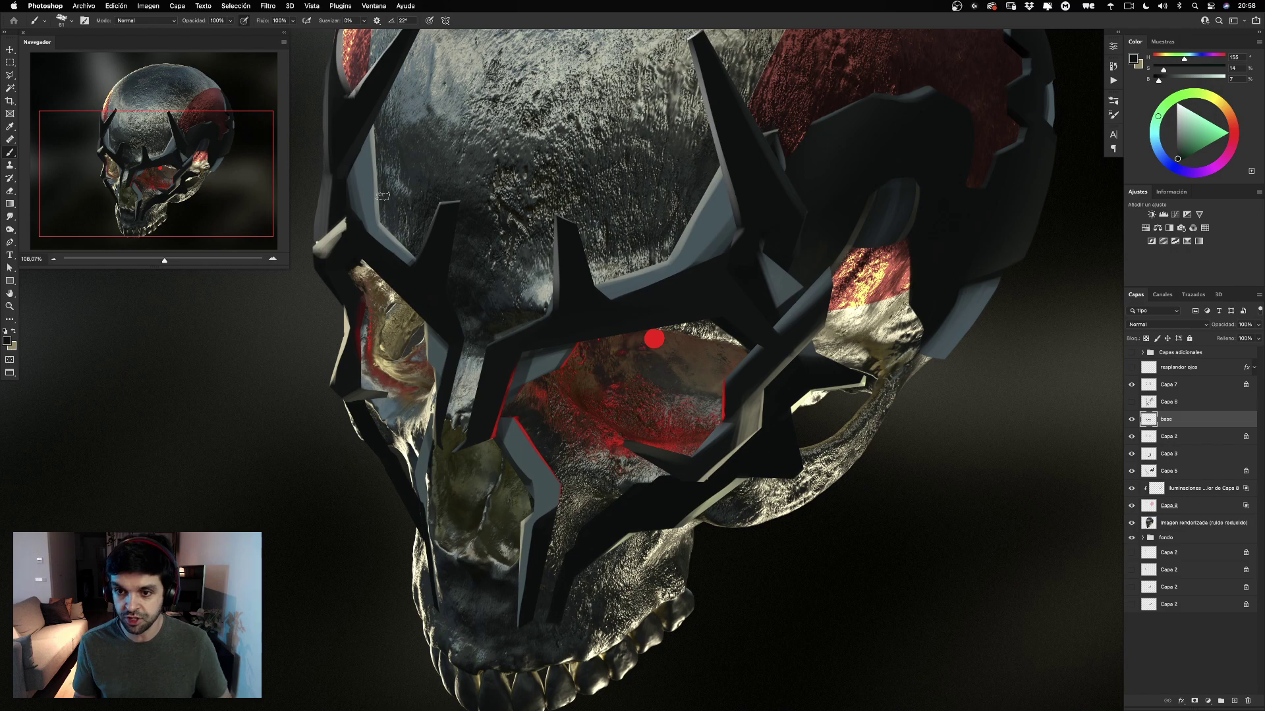
Make Capa 5 active and shade the large side plate beneath the red skull area with dark tones sampled from it.
left_click_drag(927, 295, 770, 393)
left_click(778, 258, "super")
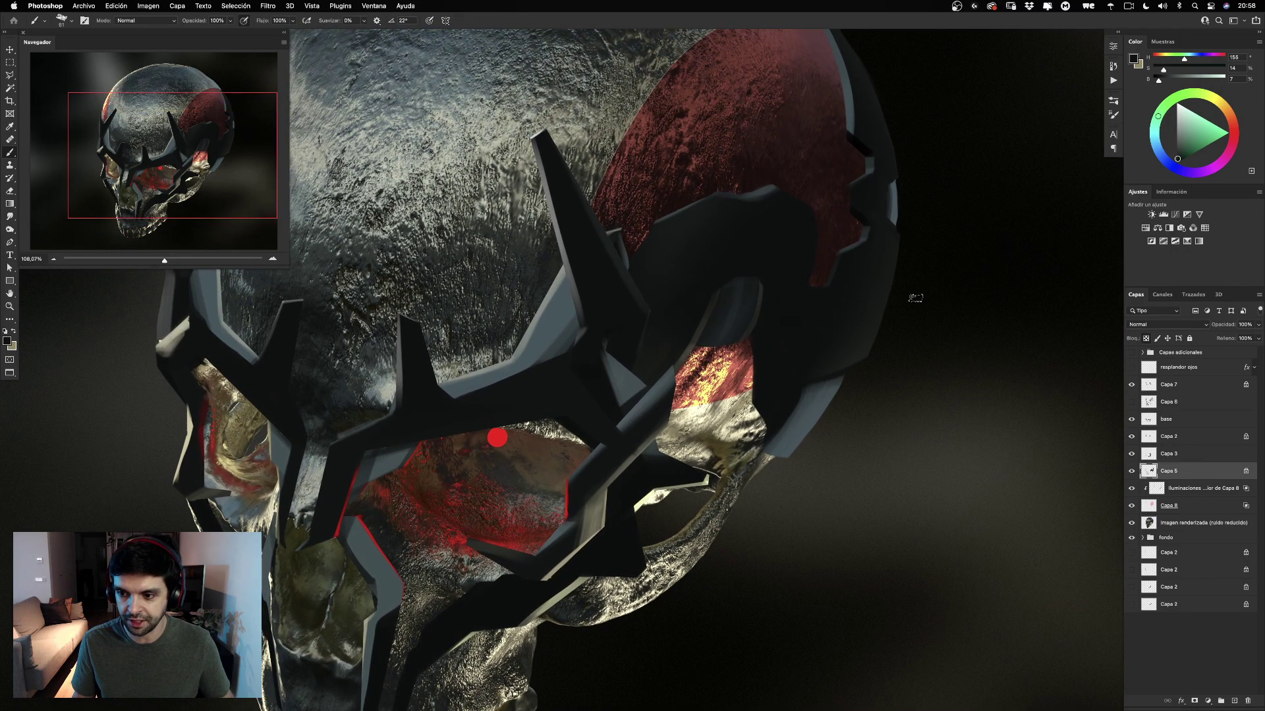
left_click(784, 247, "alt")
left_click_drag(804, 227, 814, 284)
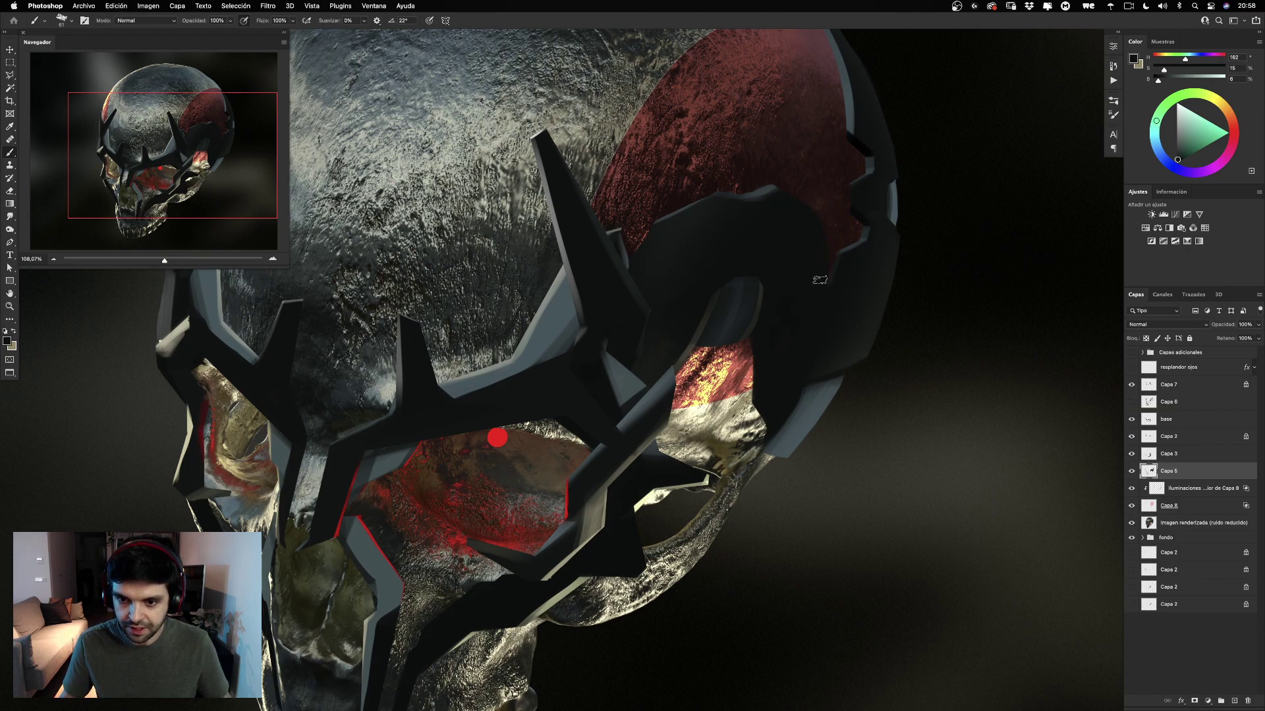
left_click_drag(859, 190, 895, 221)
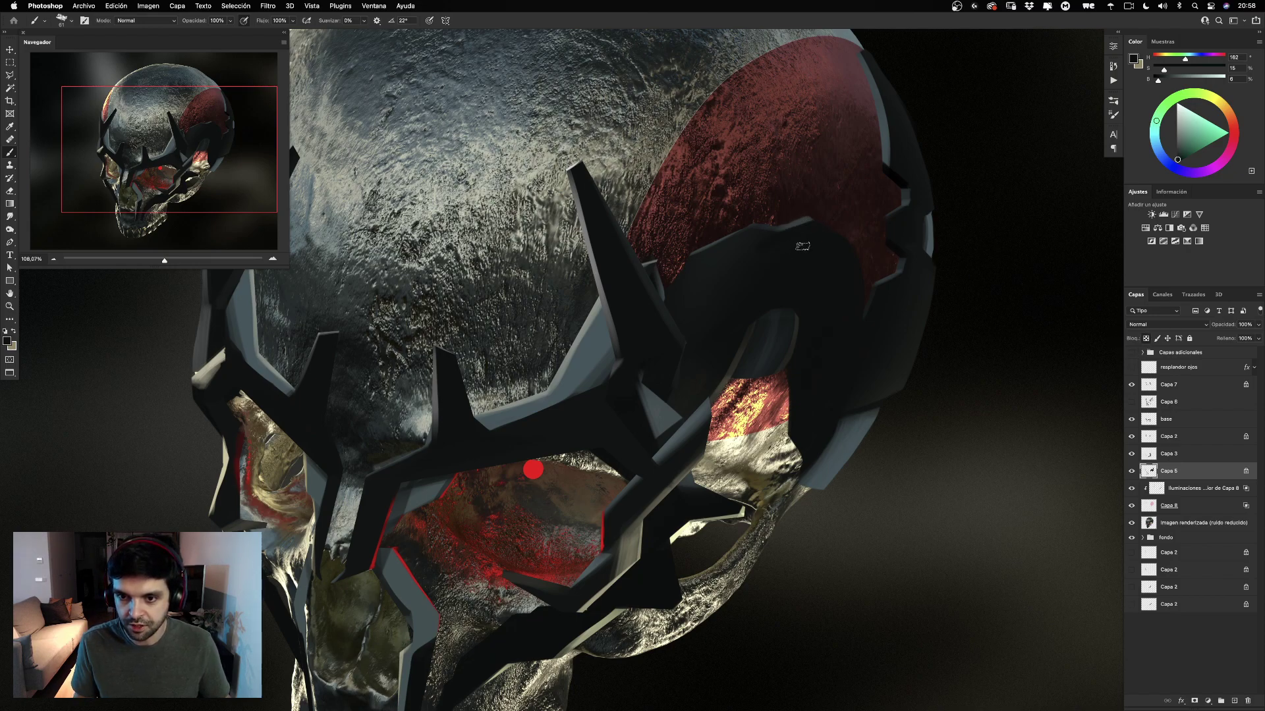
left_click(727, 267, "alt")
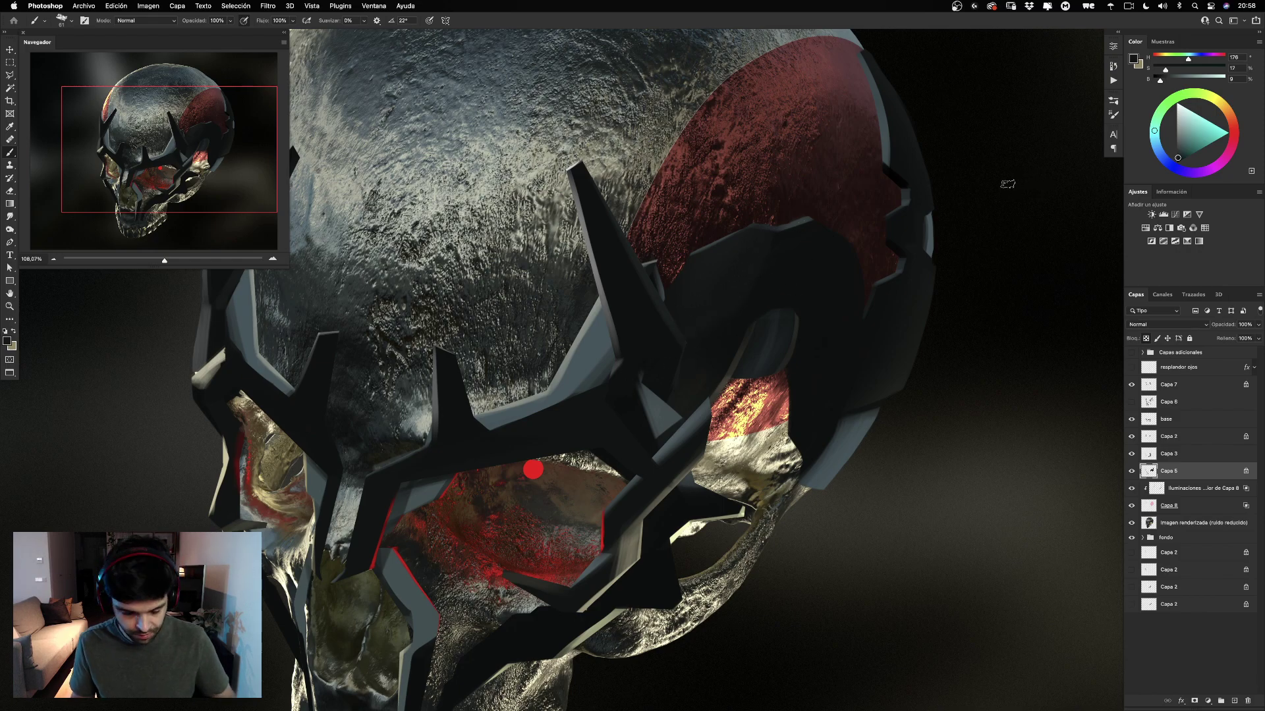
Blend the side plate's upper part with a sampled dark tone, using a large round brush.
left_click(774, 274, "alt")
left_click_drag(766, 264, 796, 269)
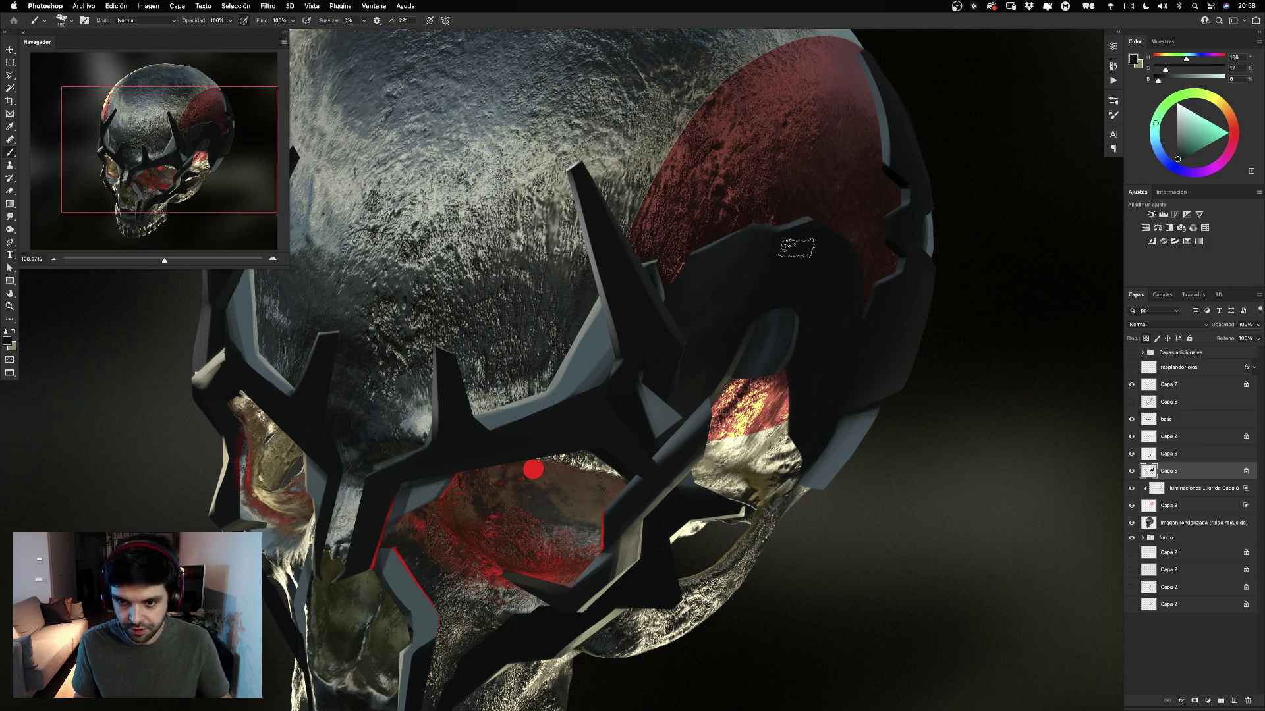
right_click(796, 247)
left_click(793, 365)
left_click_drag(782, 191, 800, 191)
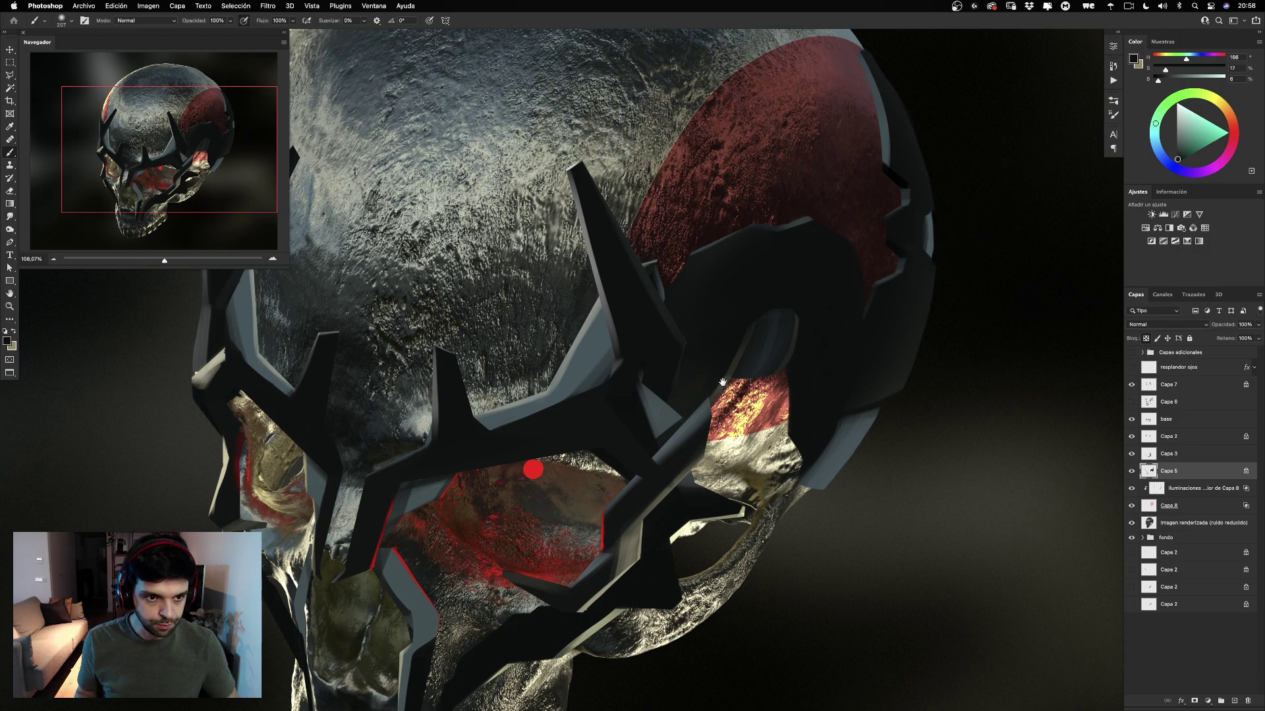
Examine the eye socket and cheek armour up close with the layer directly above "base" switched on and off.
key("space")
left_click_drag(695, 426, 810, 237)
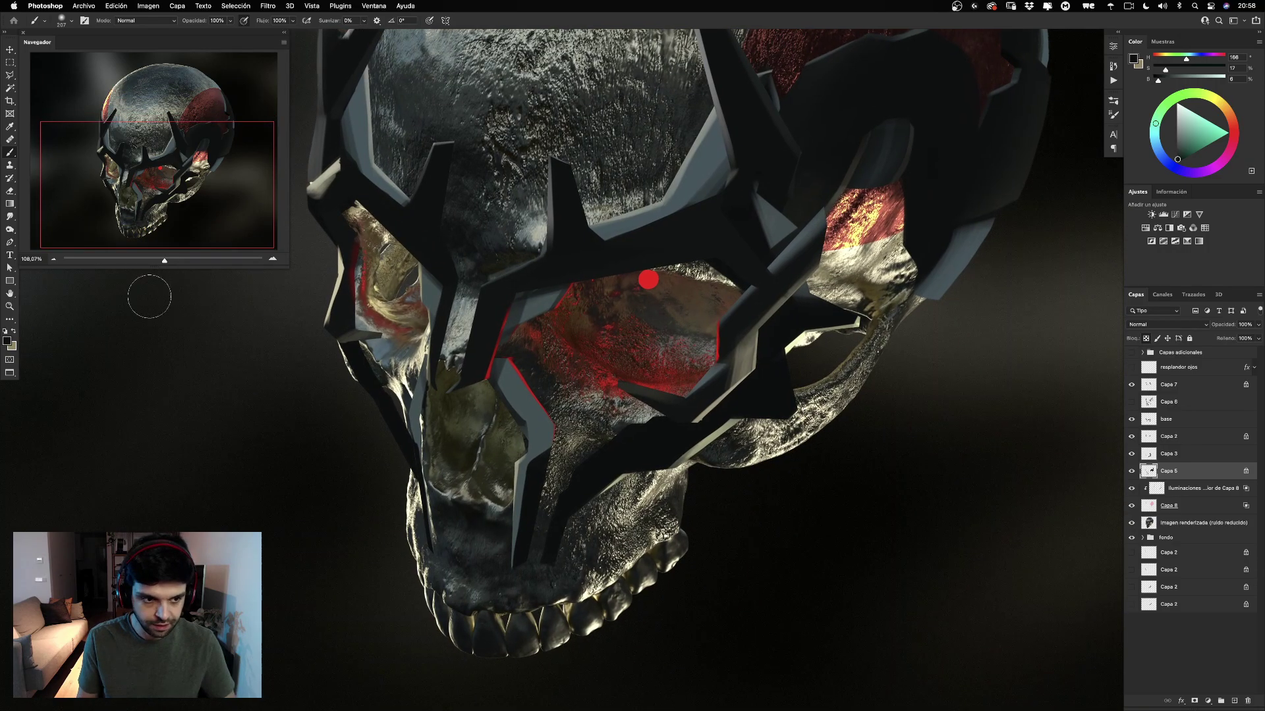
left_click(10, 306)
left_click_drag(826, 433, 857, 434)
key("space")
left_click_drag(881, 307, 828, 422)
key("space")
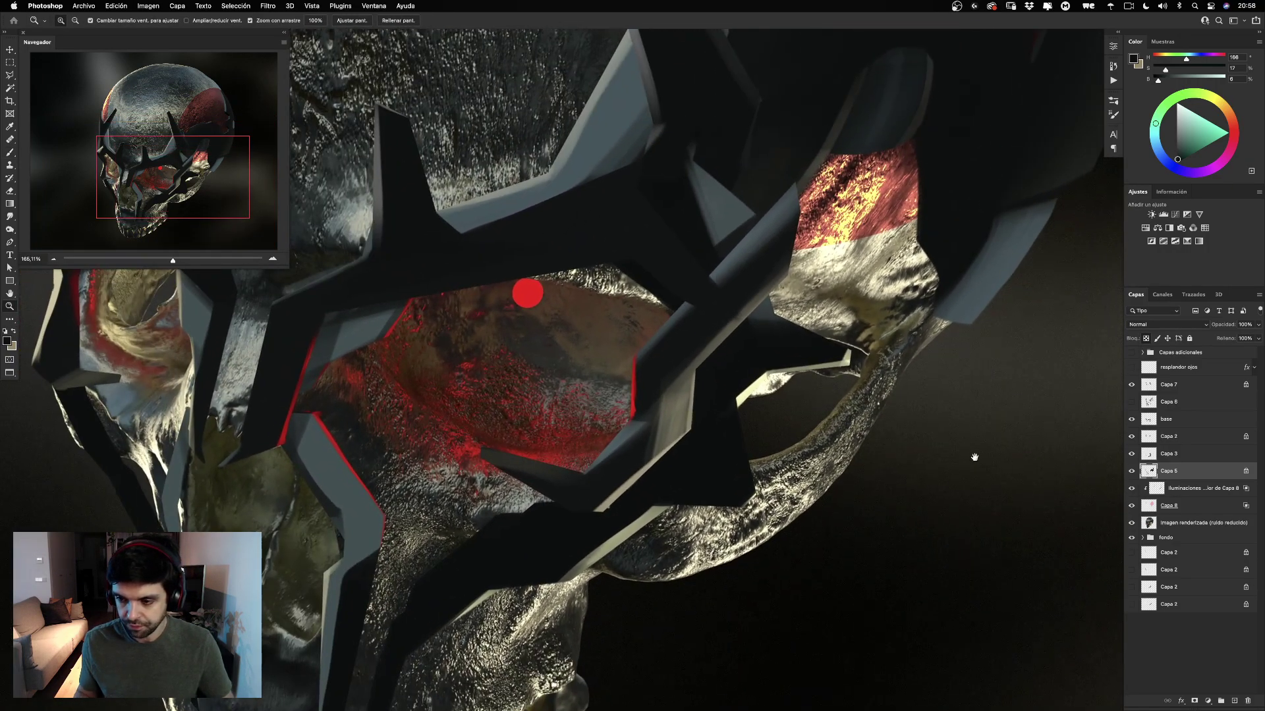
left_click_drag(1008, 426, 975, 405)
left_click(1130, 403)
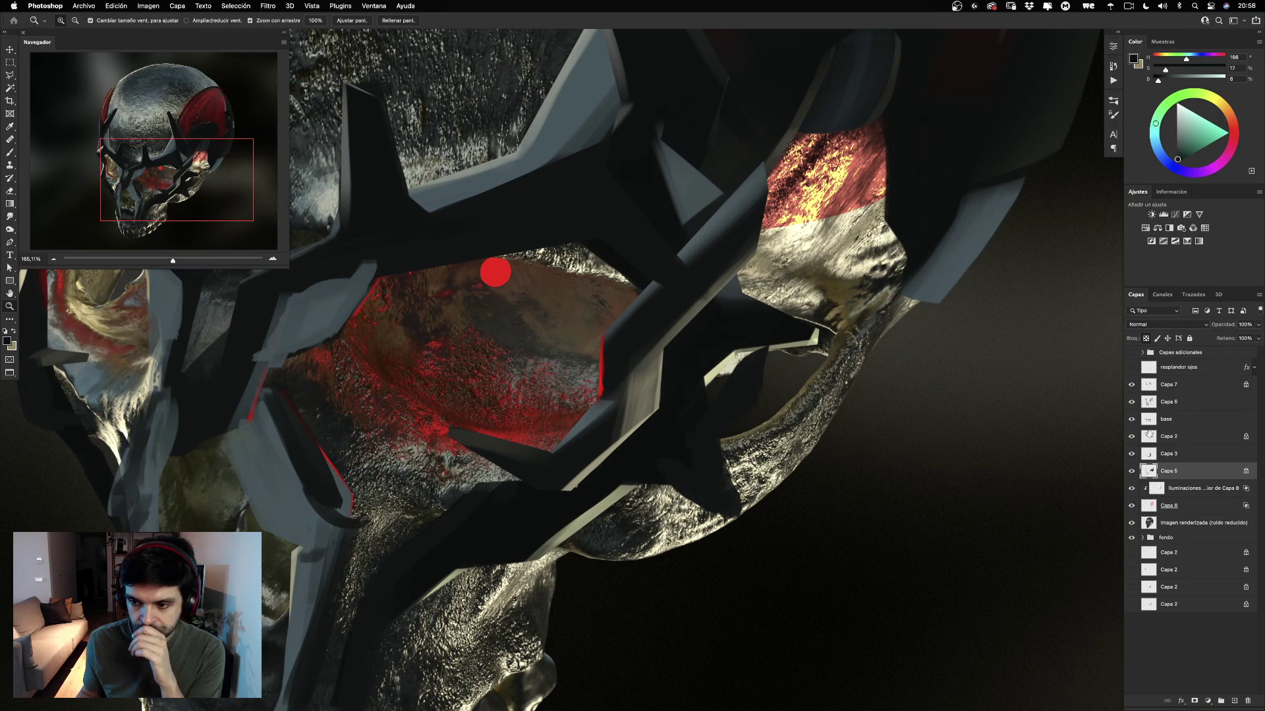
left_click(1132, 406)
left_click(1132, 405)
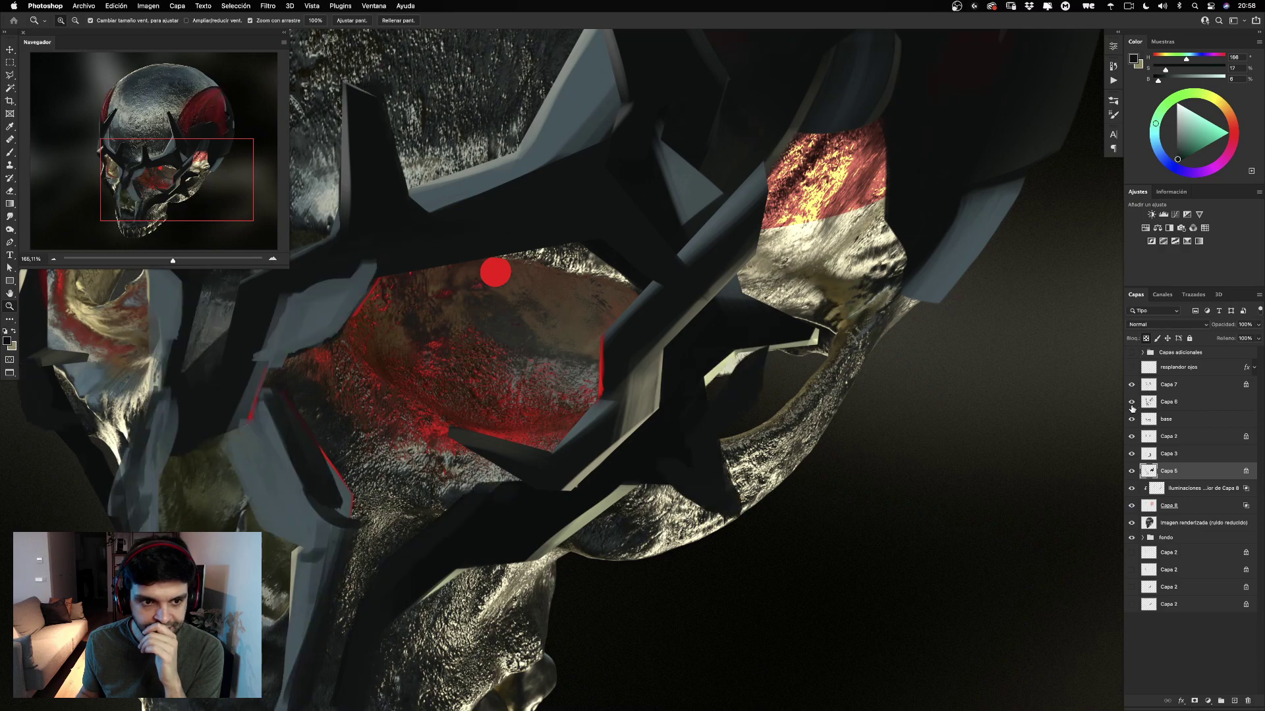
left_click(1132, 405)
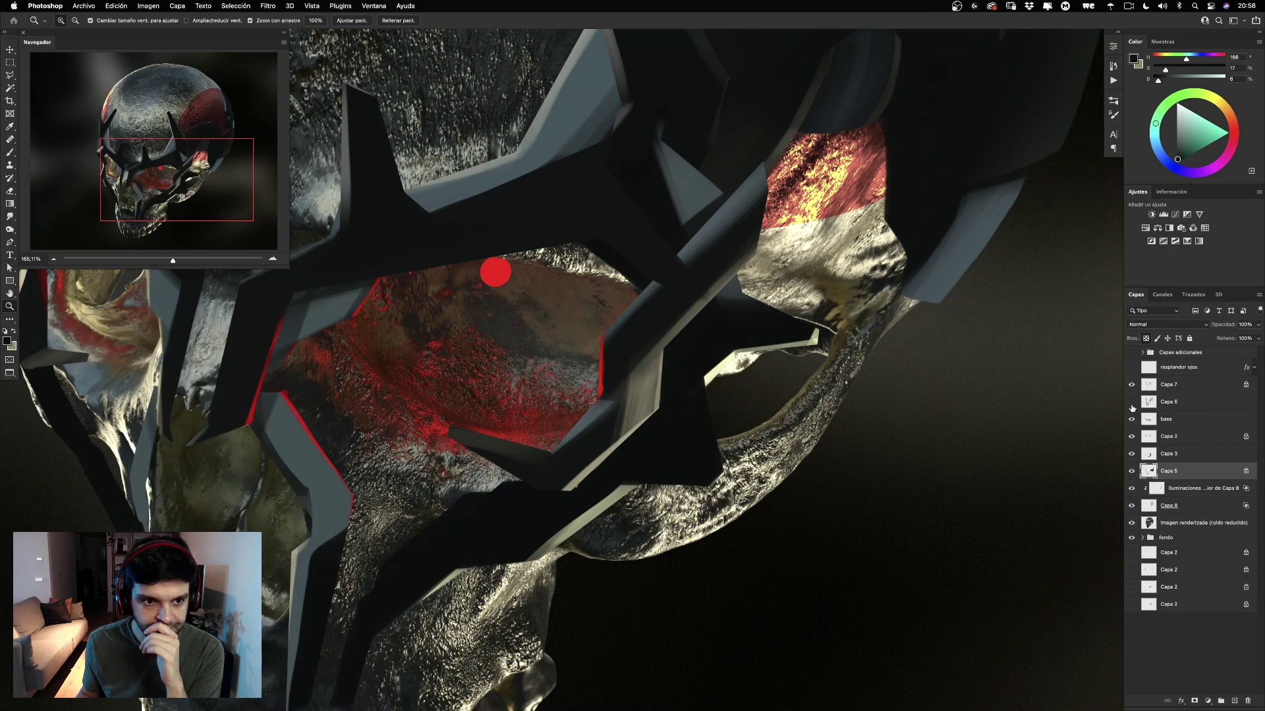
left_click(1132, 405)
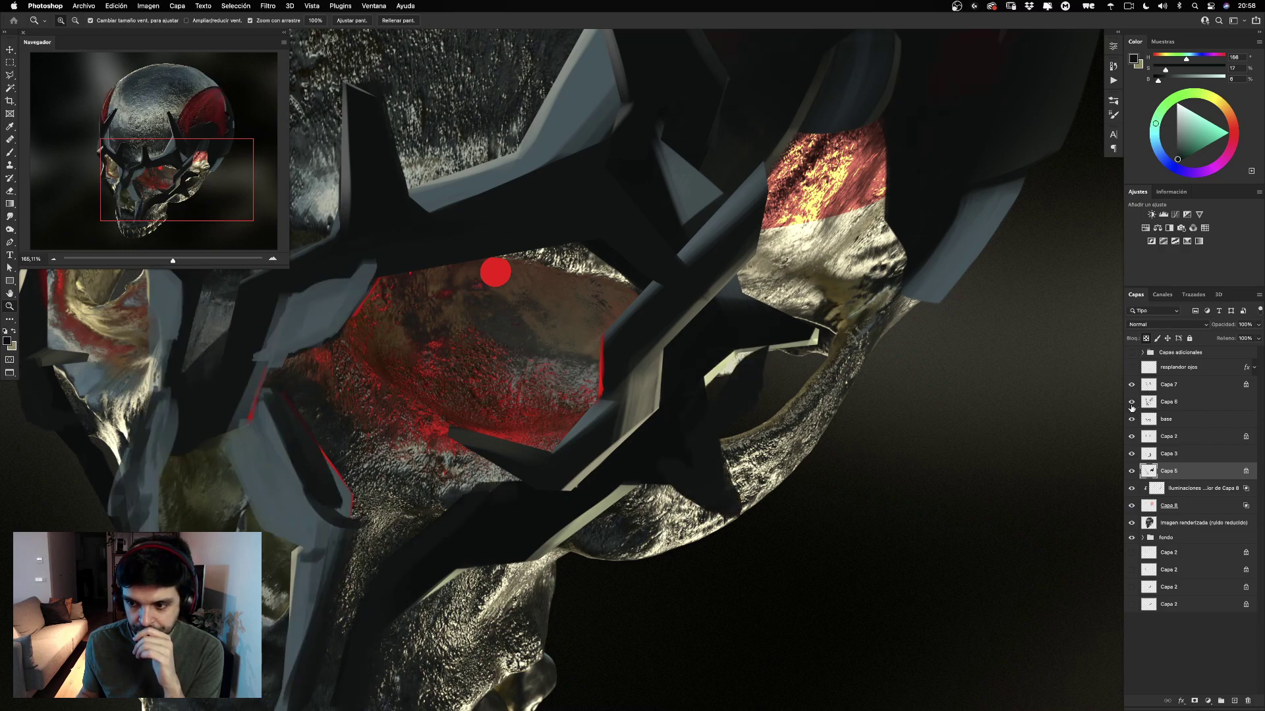
left_click(1131, 406)
left_click(1131, 405)
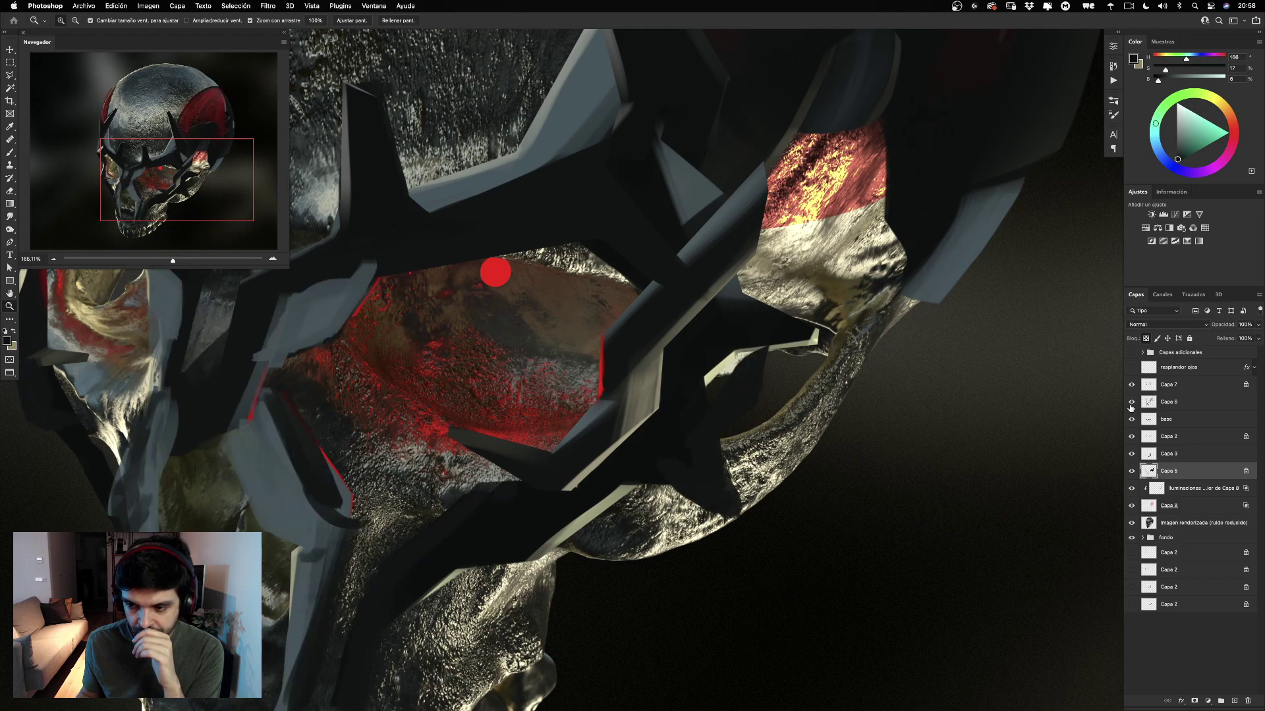
Check what Capa 5 contains, unlock its transparent pixels, and choose a small flat brush angled at 22°.
left_click(1132, 471)
left_click(1131, 471)
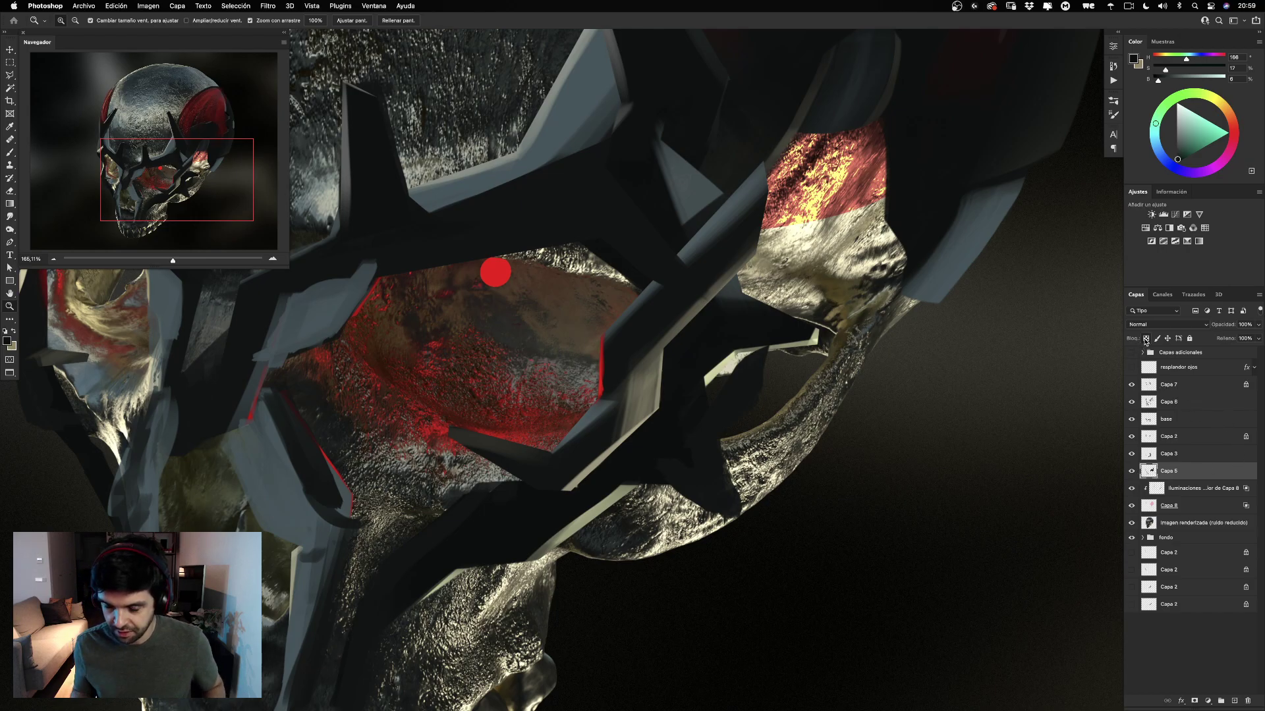
key("b")
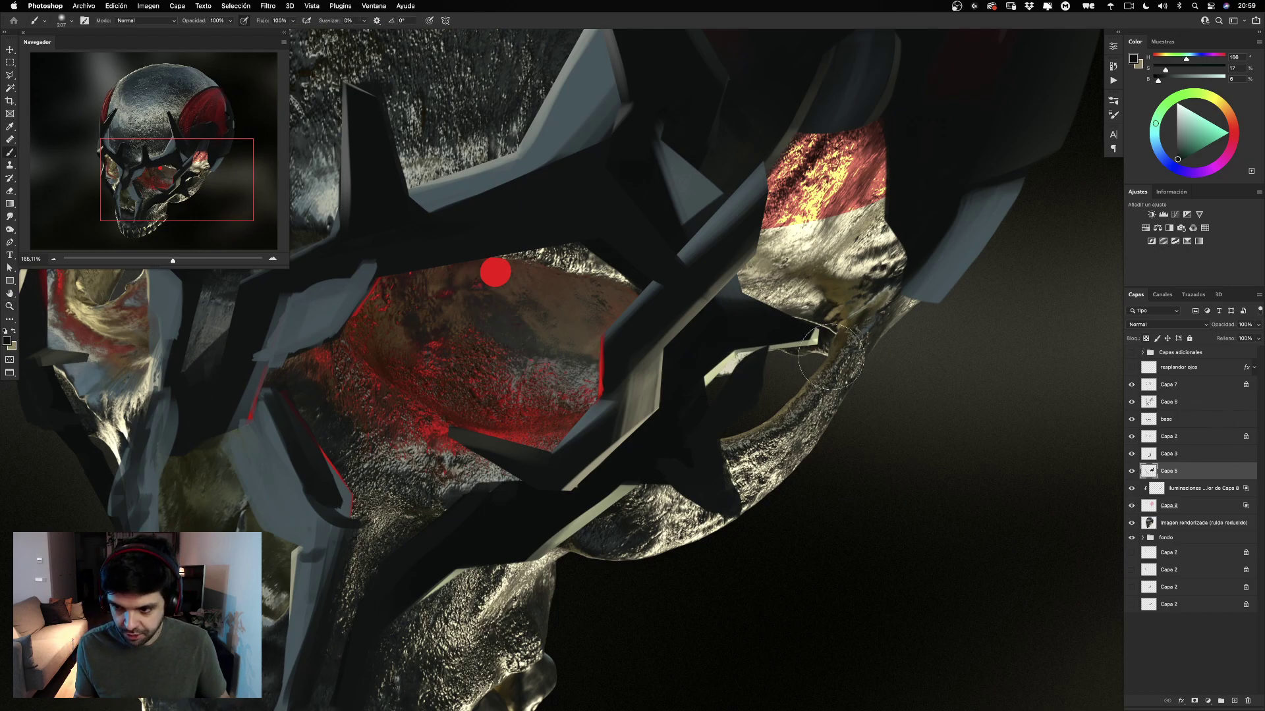
right_click(861, 367)
left_click(880, 361)
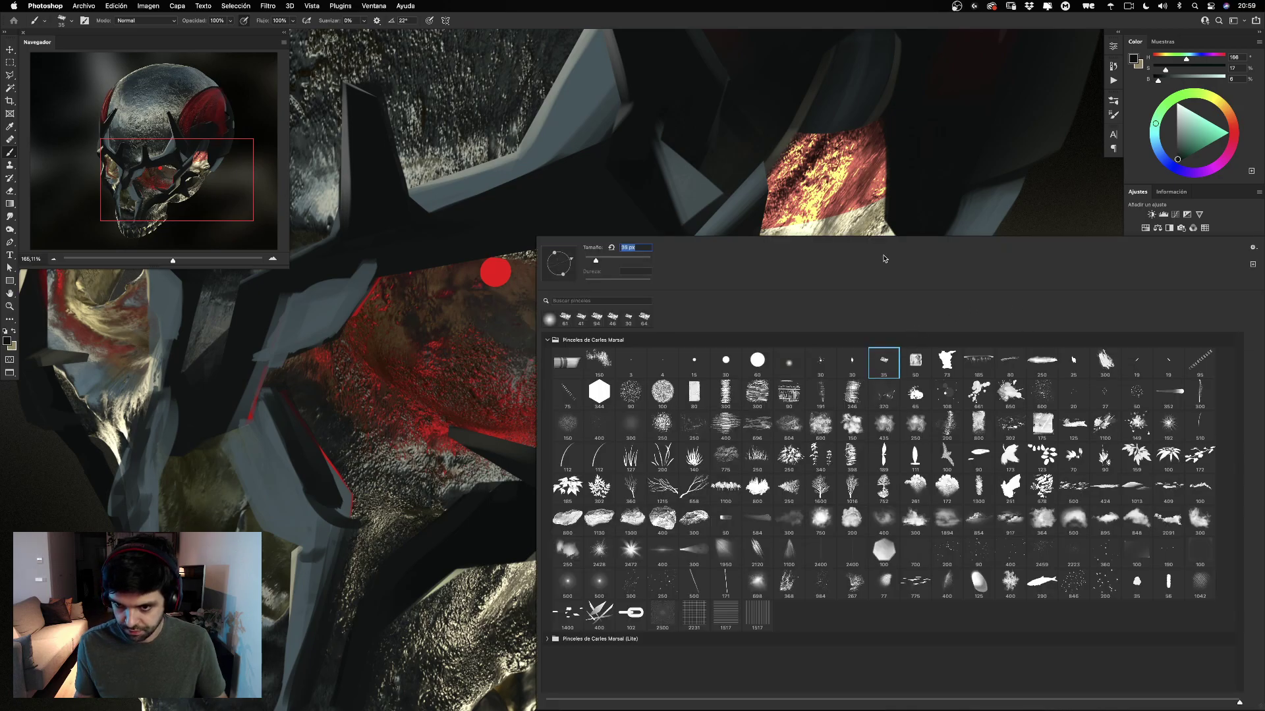
left_click_drag(851, 195, 848, 204)
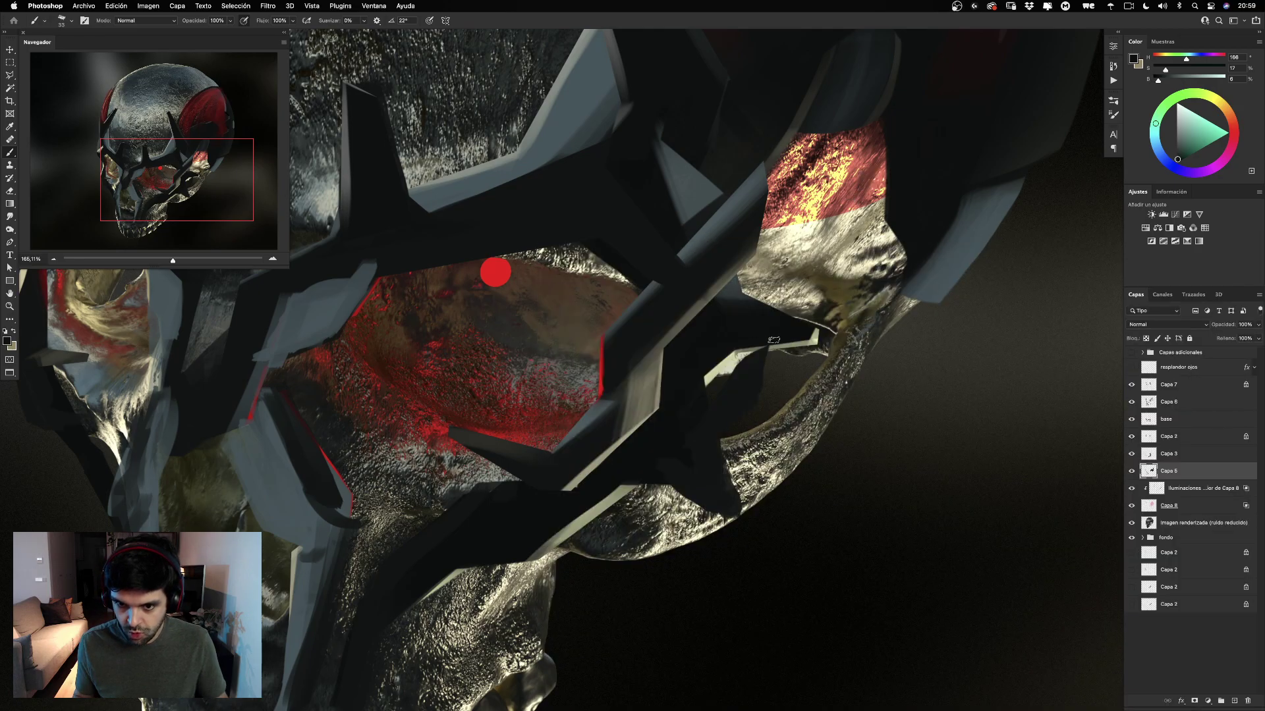
Hide the layer above "base" and paint a sampled blue-grey side face beneath the cheek plate's prong on Capa 5.
left_click(967, 255, "alt")
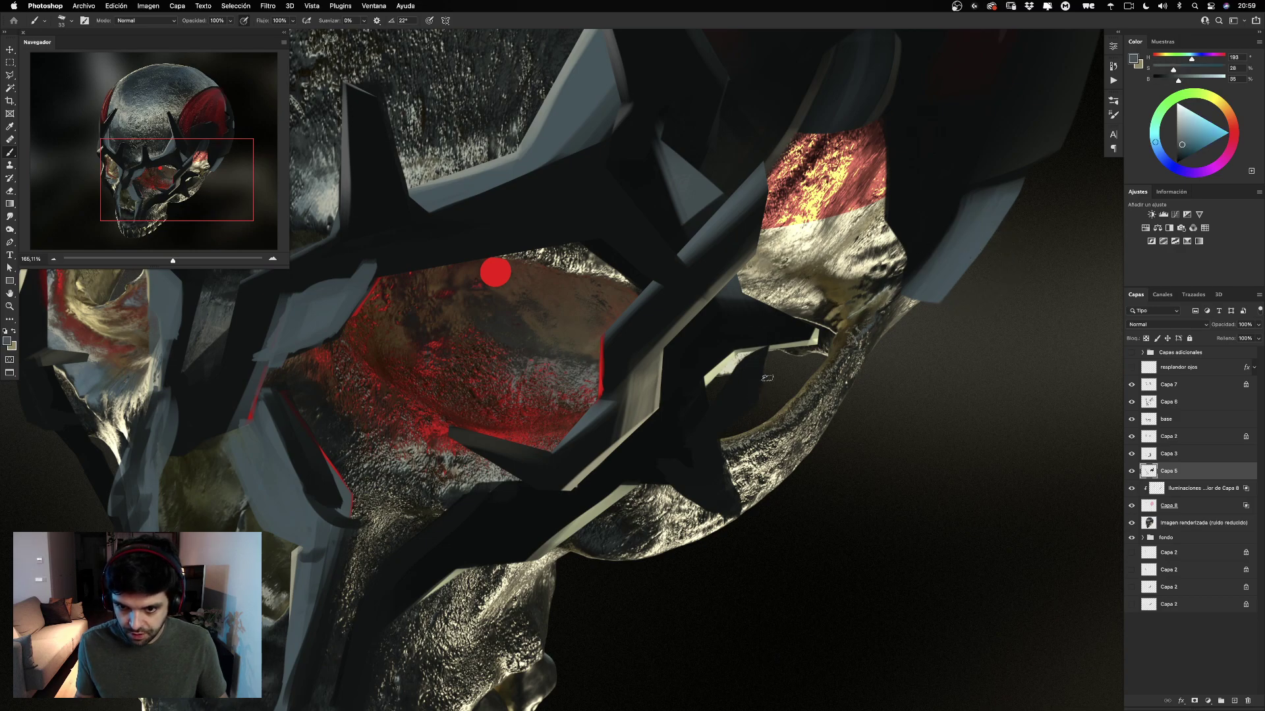
left_click(1131, 402)
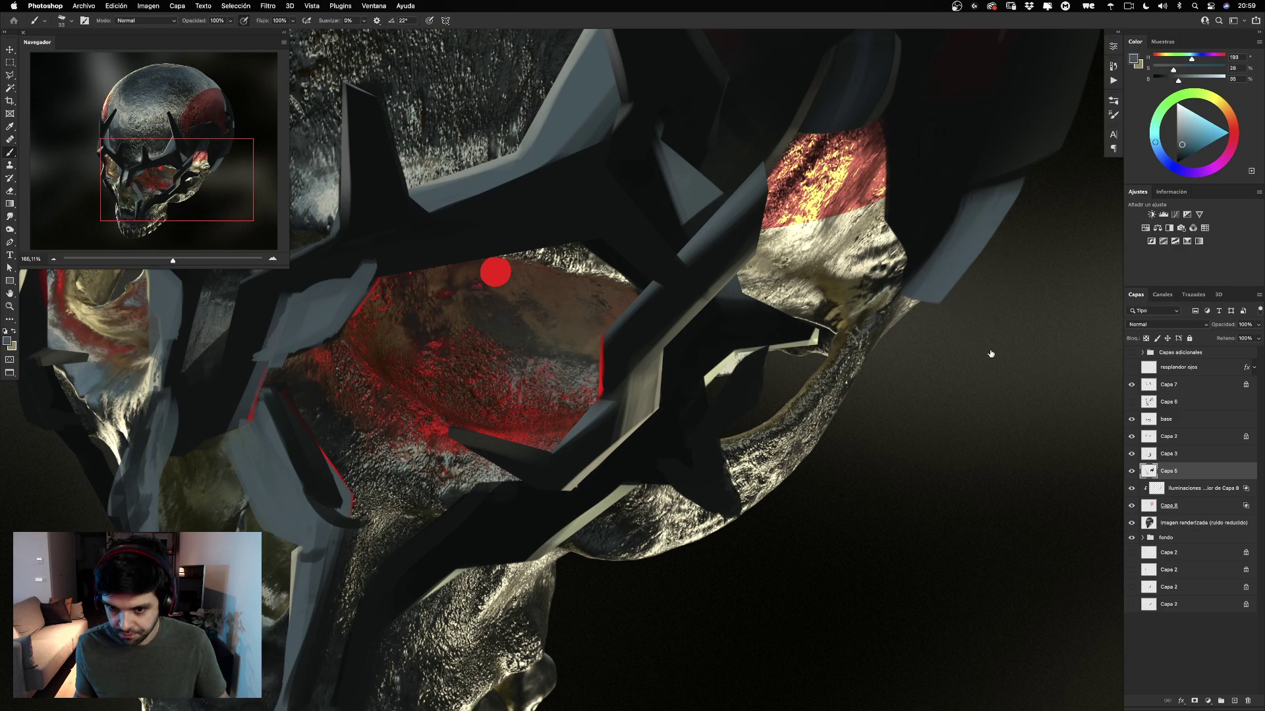
left_click_drag(745, 401, 718, 429)
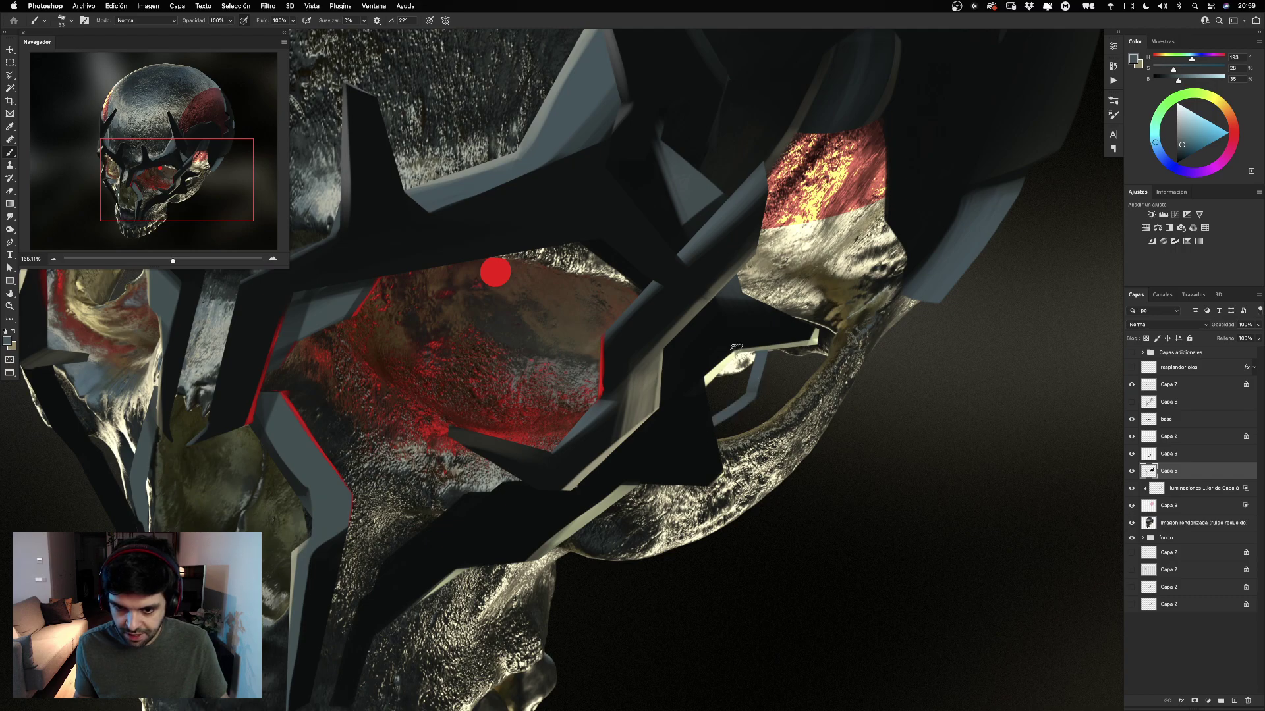
mouse_move(753, 349)
left_mouse_down()
mouse_move(713, 411)
mouse_move(743, 392)
mouse_move(710, 409)
mouse_move(748, 345)
mouse_move(696, 385)
left_mouse_up()
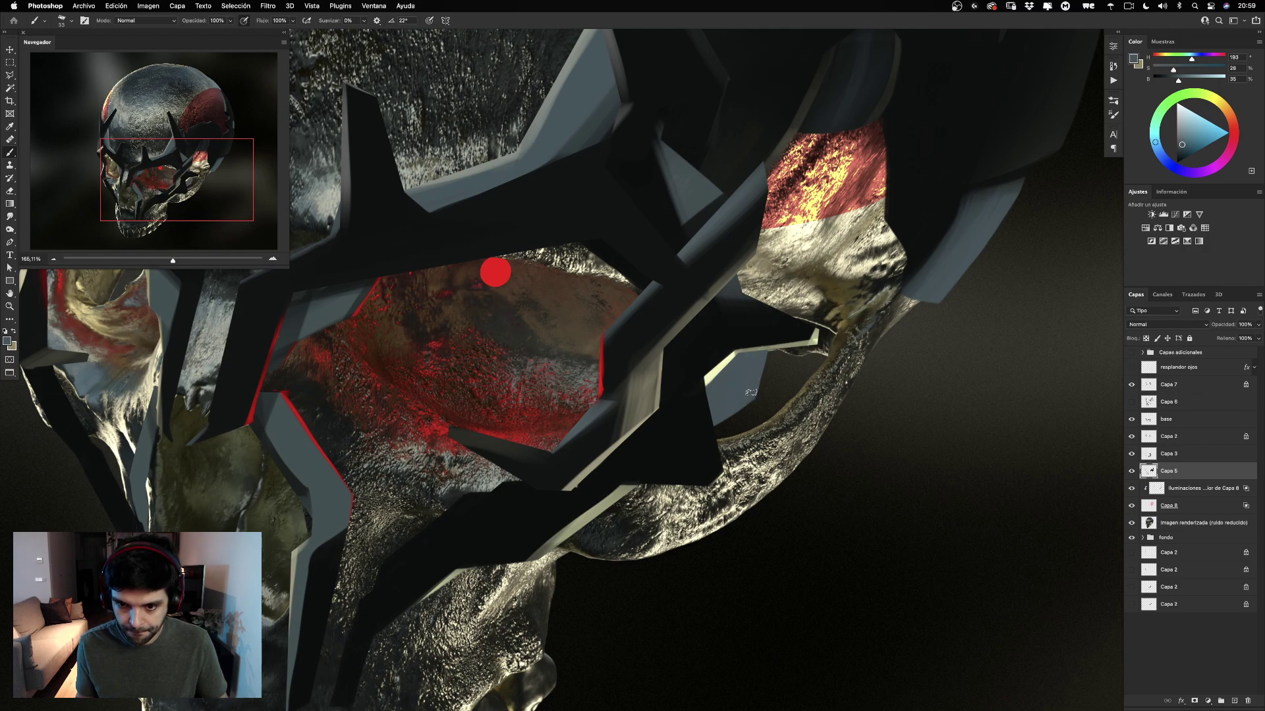
left_click_drag(751, 392, 698, 464)
key("e")
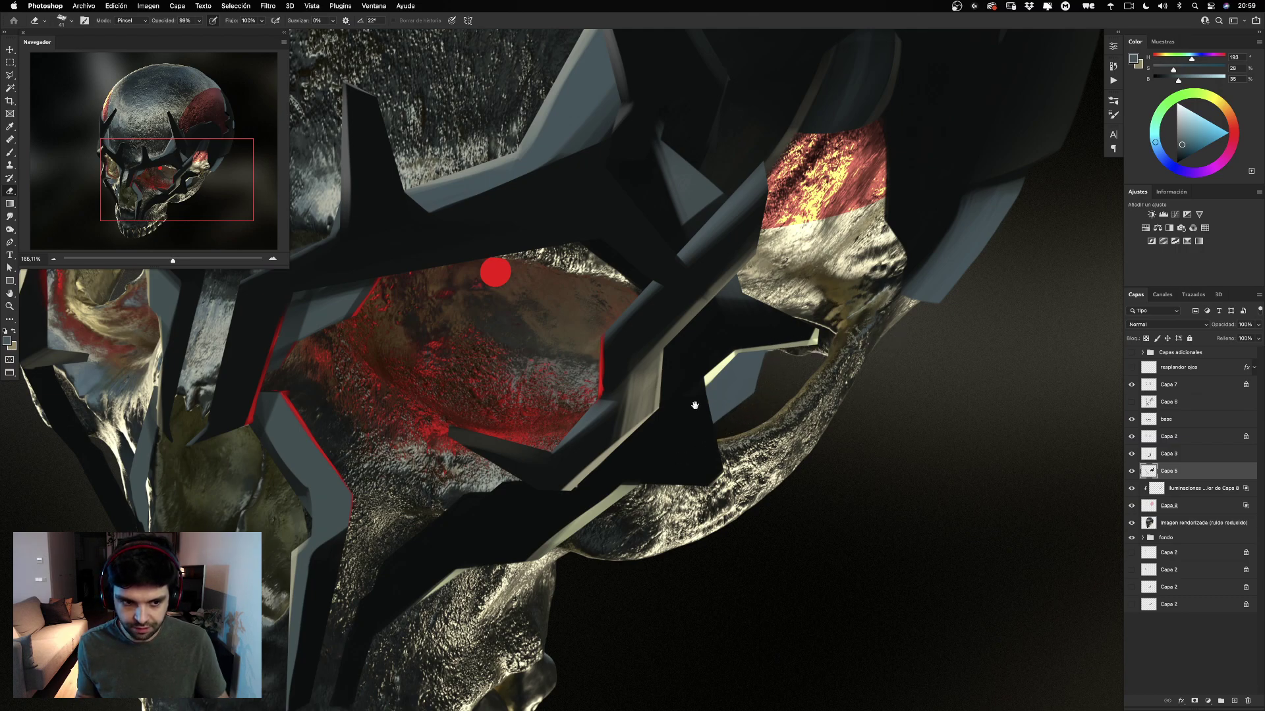
Compare the armour with the layer above "base" shown and hidden, and check what Capa 5 contains.
left_click_drag(694, 403, 841, 418)
left_click_drag(978, 428, 928, 418)
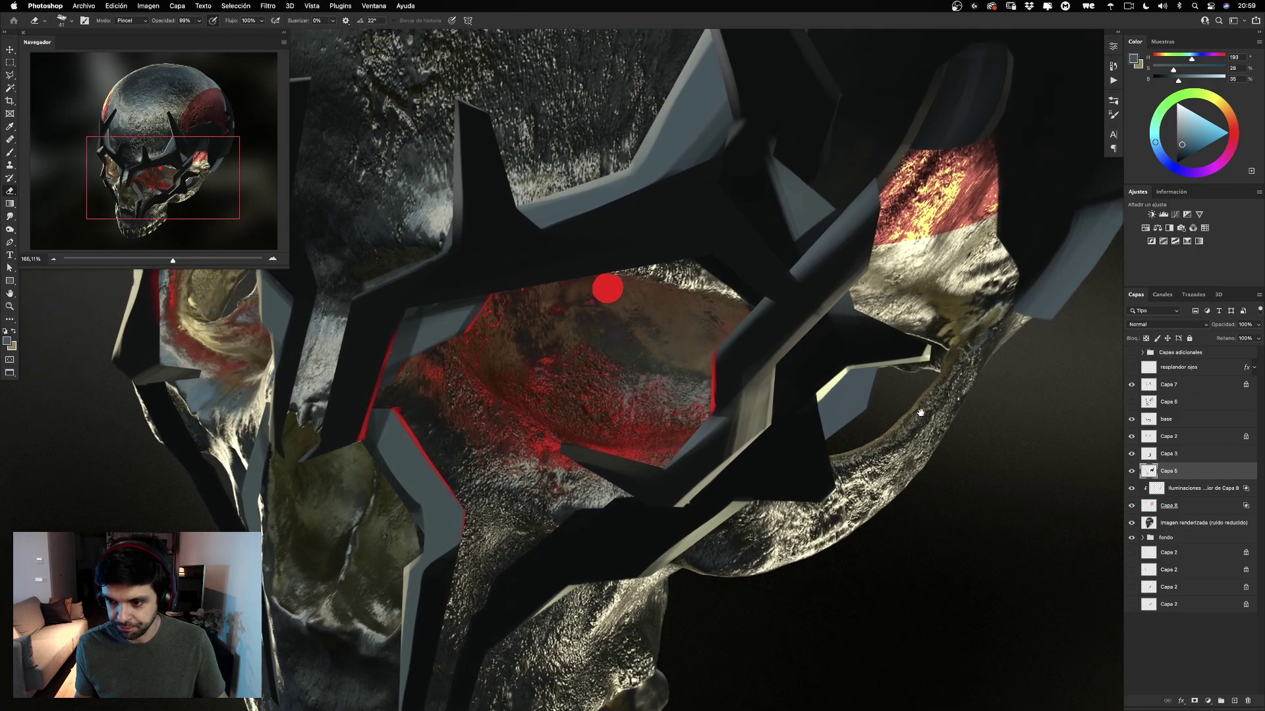
left_click(1131, 403)
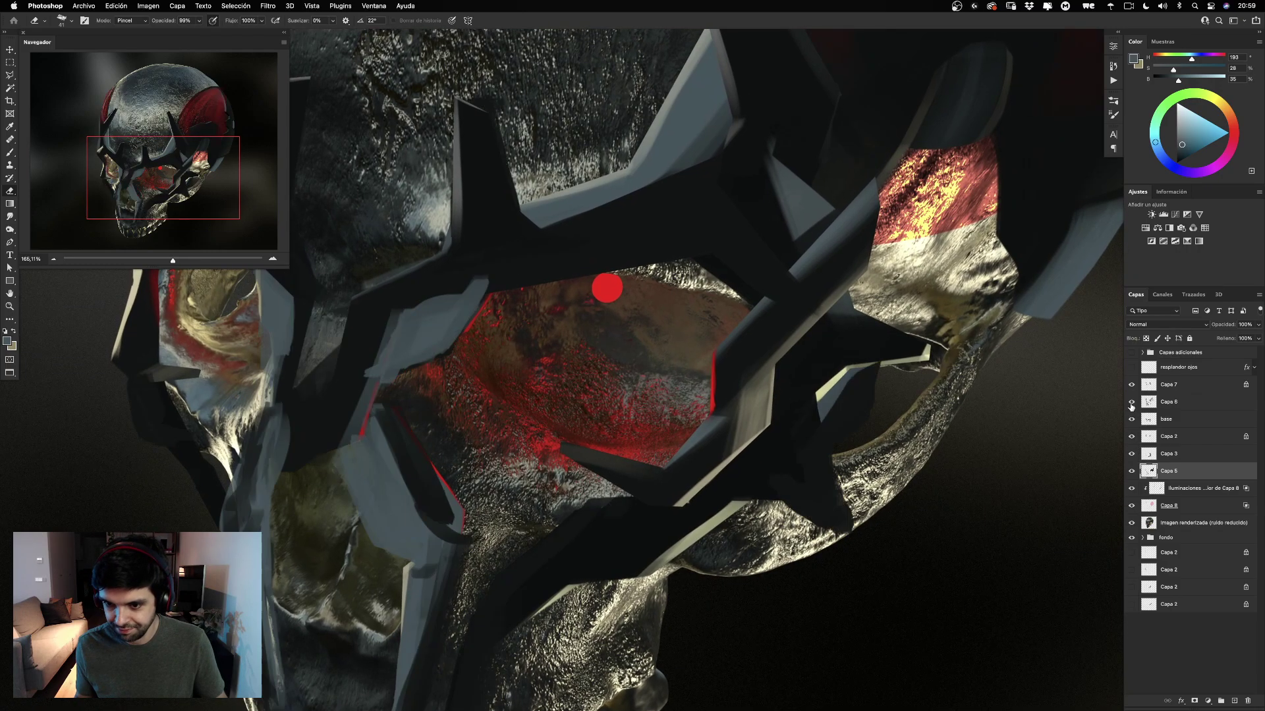
left_click(1131, 408)
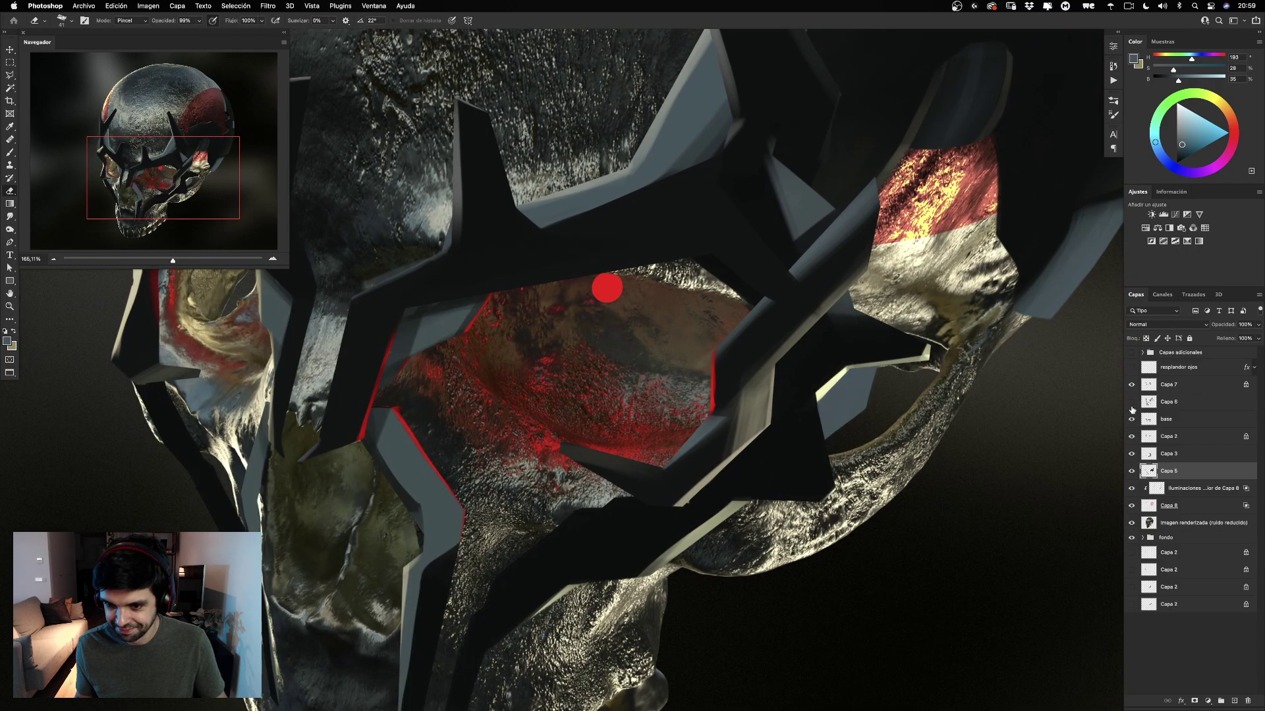
left_click(1132, 472)
left_click(1133, 475)
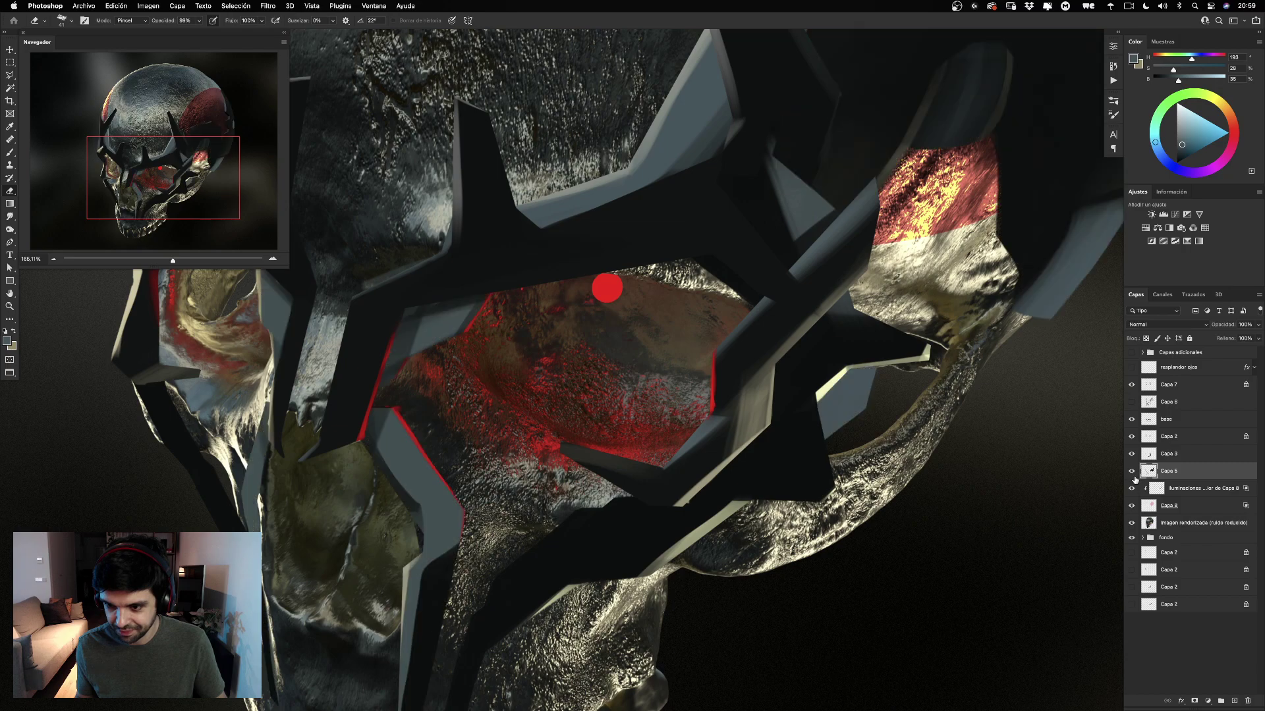
Lock Capa 5's transparent pixels and paint a sampled pale cream highlight on the side face beneath the cheek plate's prong.
left_click(1147, 338)
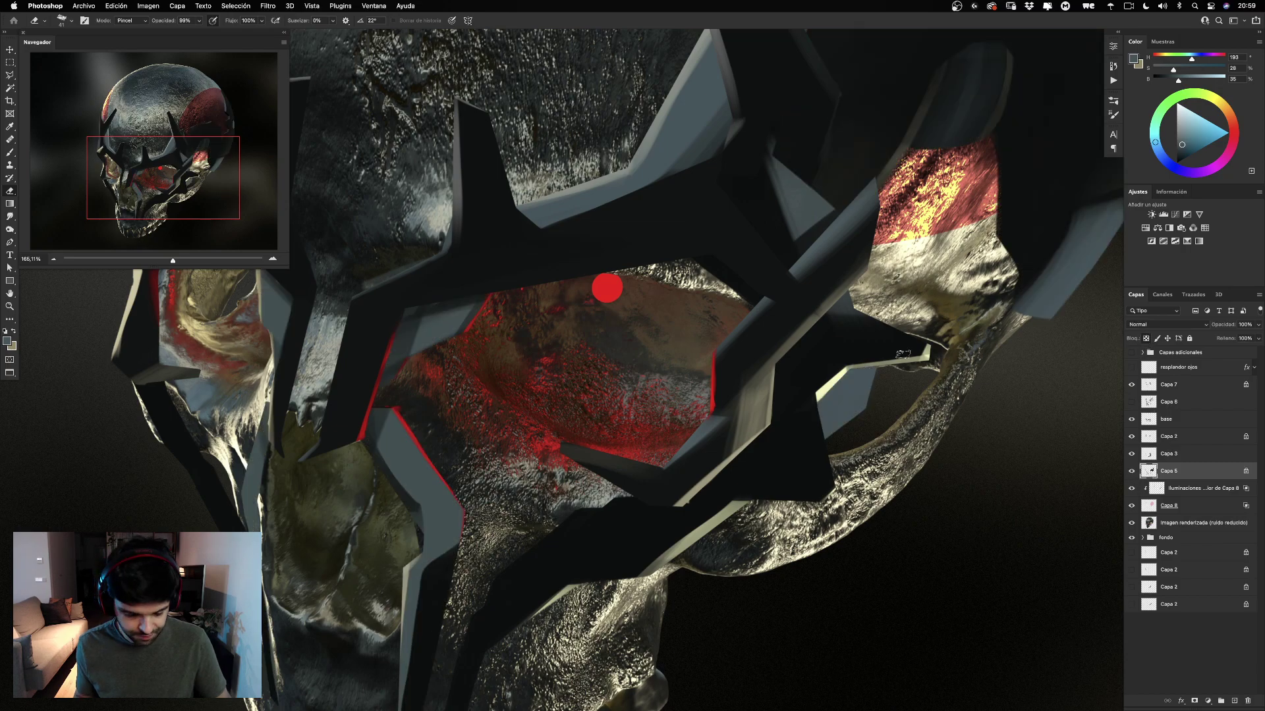
key("b")
left_click(828, 383, "alt")
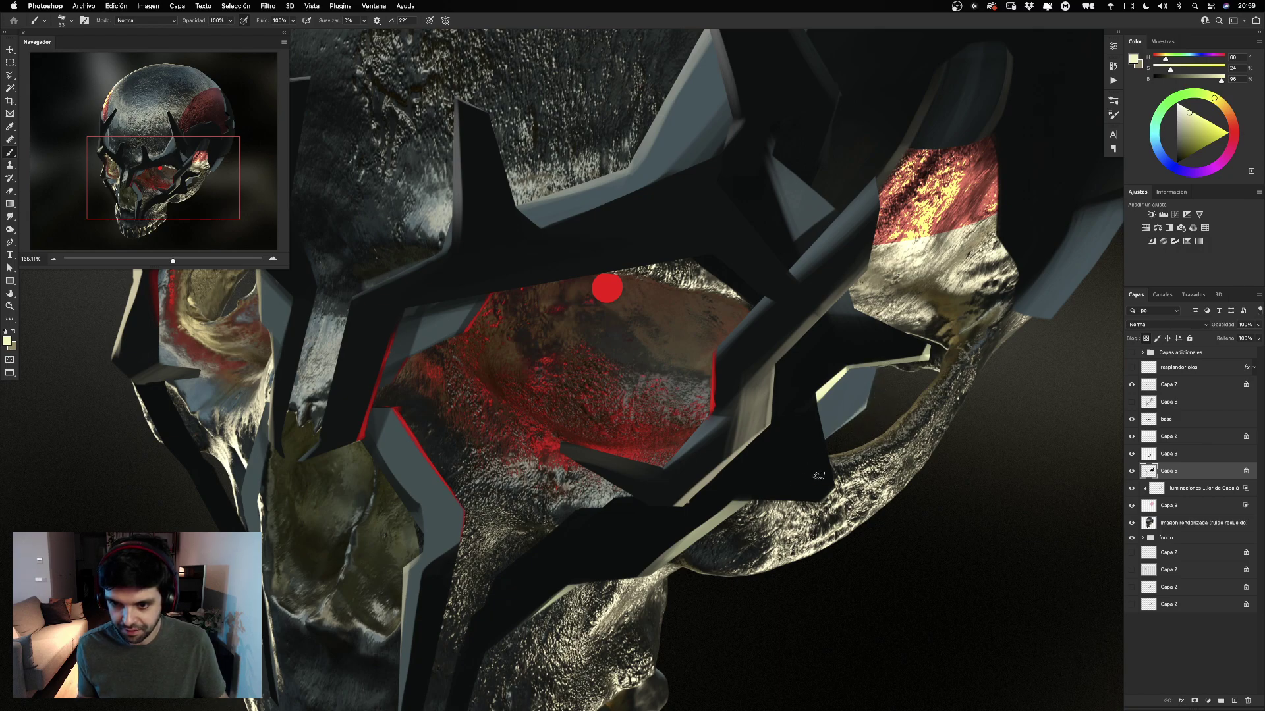
left_click_drag(940, 349, 857, 363)
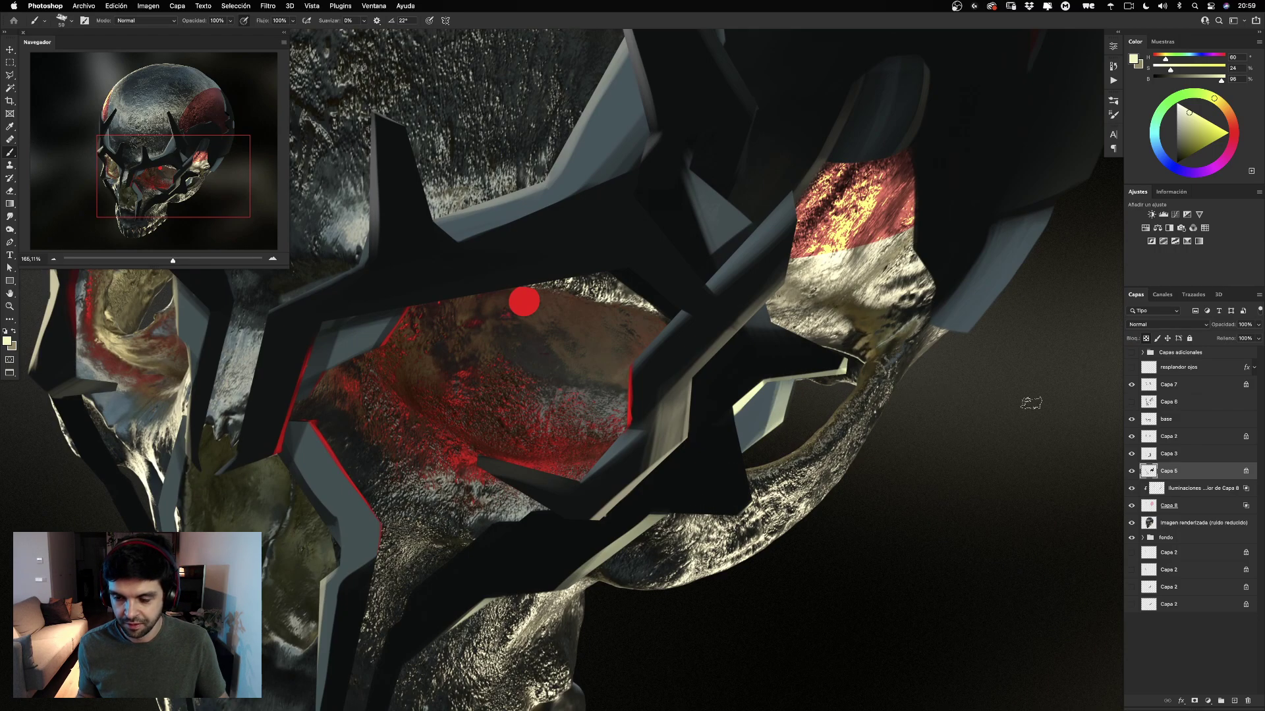
Check which layer holds the dark cheek plate by toggling layer visibility, and make Capa 3 the active layer.
left_click(1131, 404)
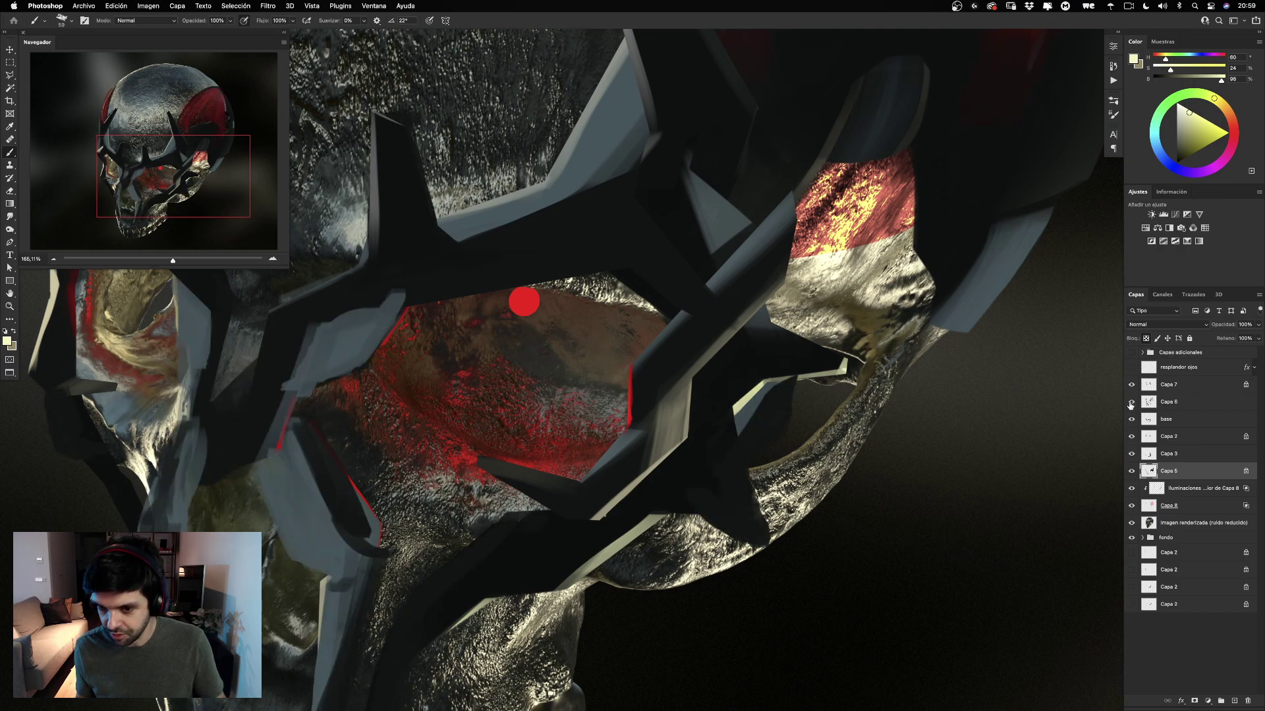
left_click(1131, 403)
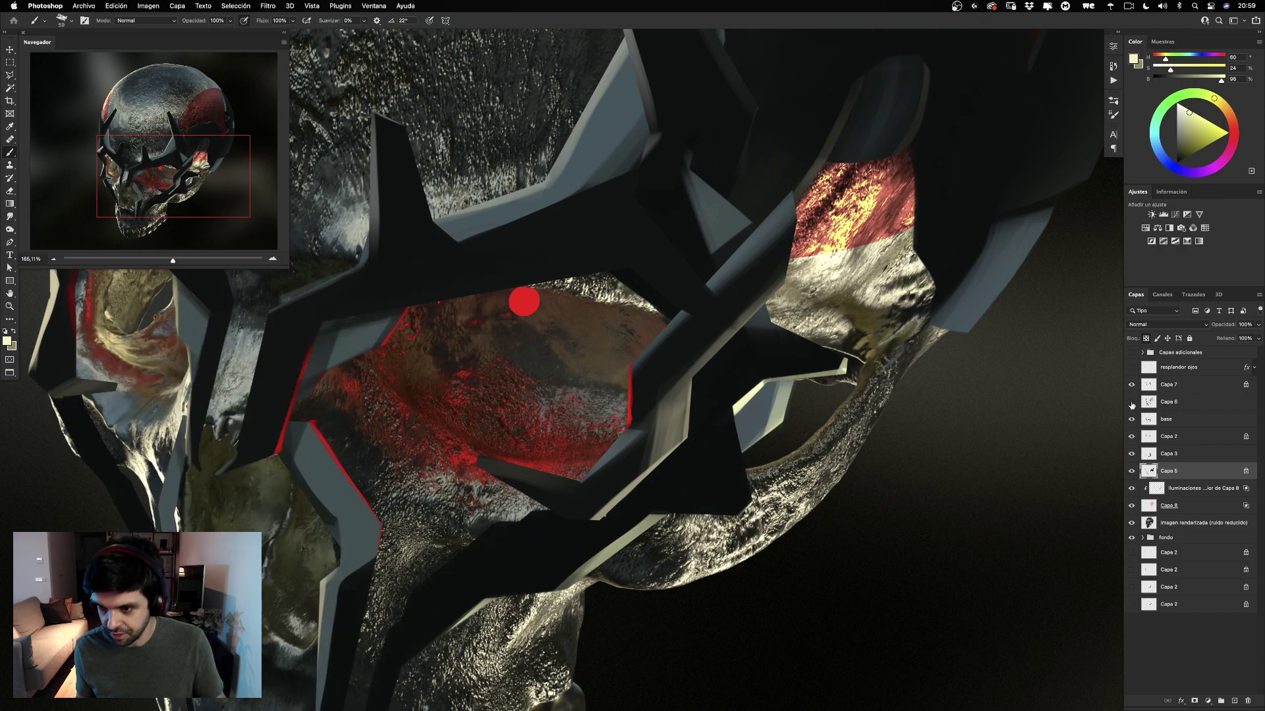
left_click(1131, 471)
left_click(1132, 471)
left_click(1132, 457)
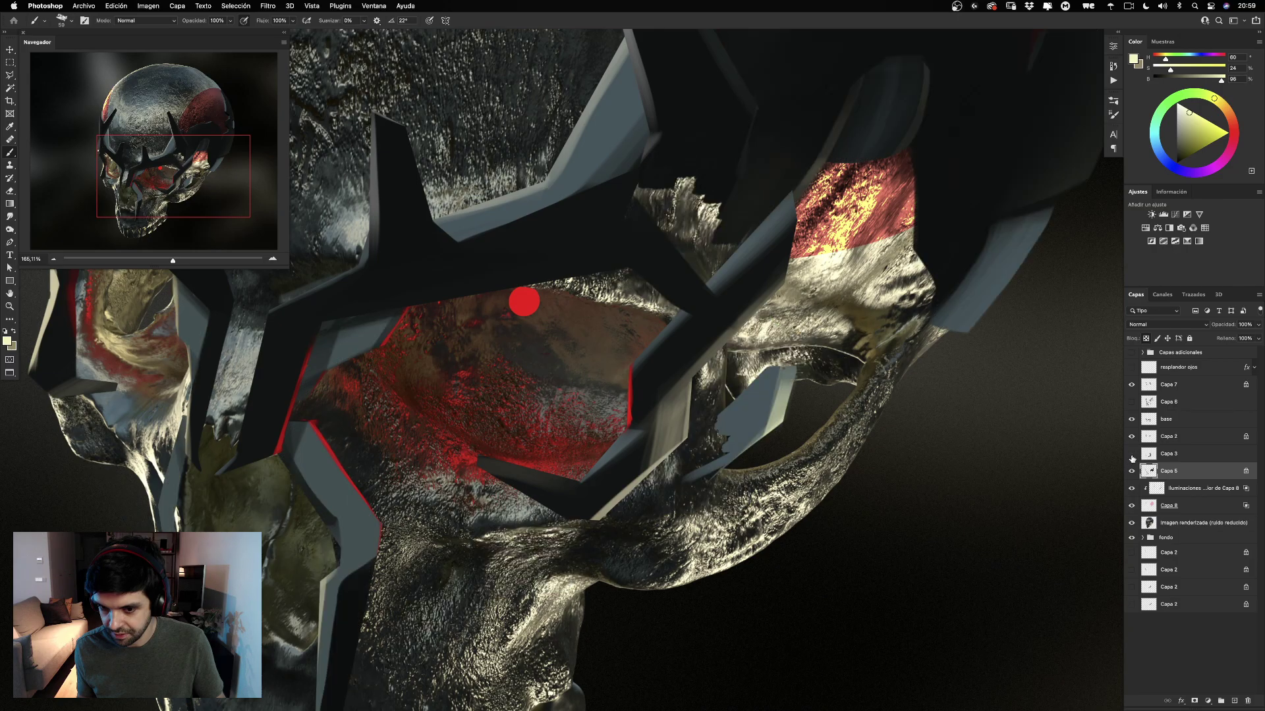
left_click(1132, 454)
left_click(1169, 453)
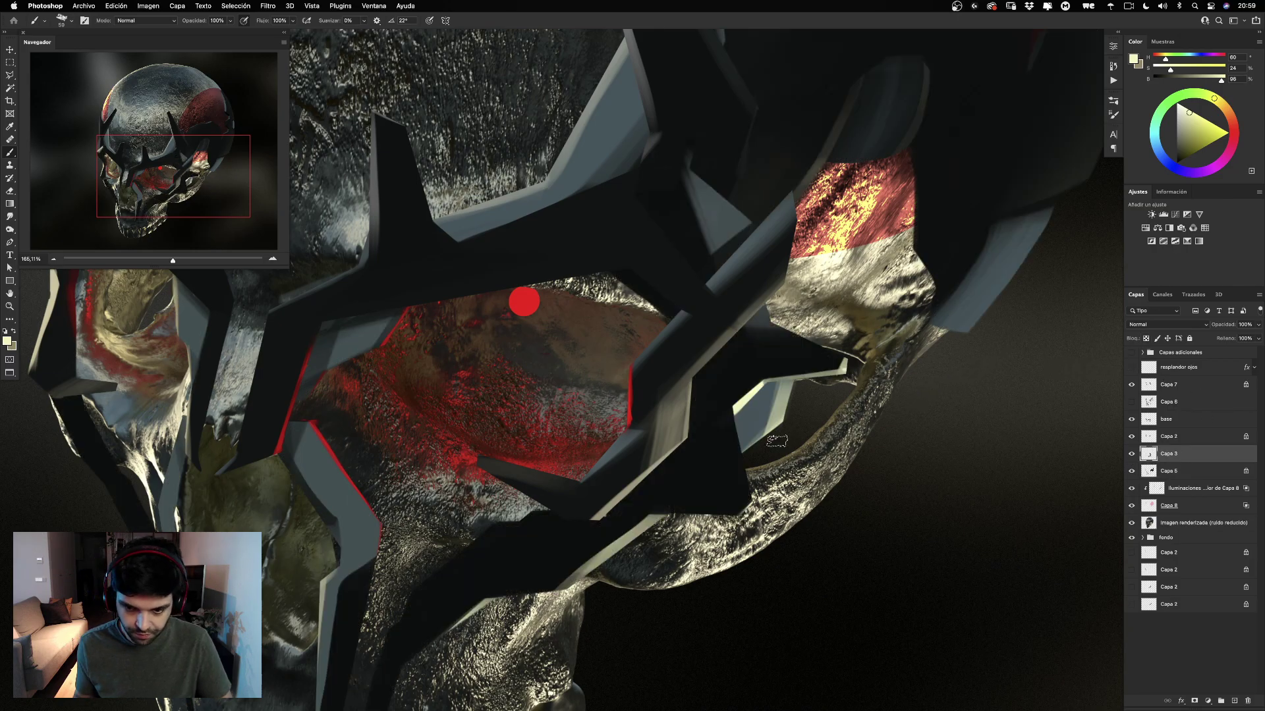
Try outlining an extension of the cheek plate's lower spike with a polygonal selection.
key("x")
left_click_drag(767, 441, 582, 306)
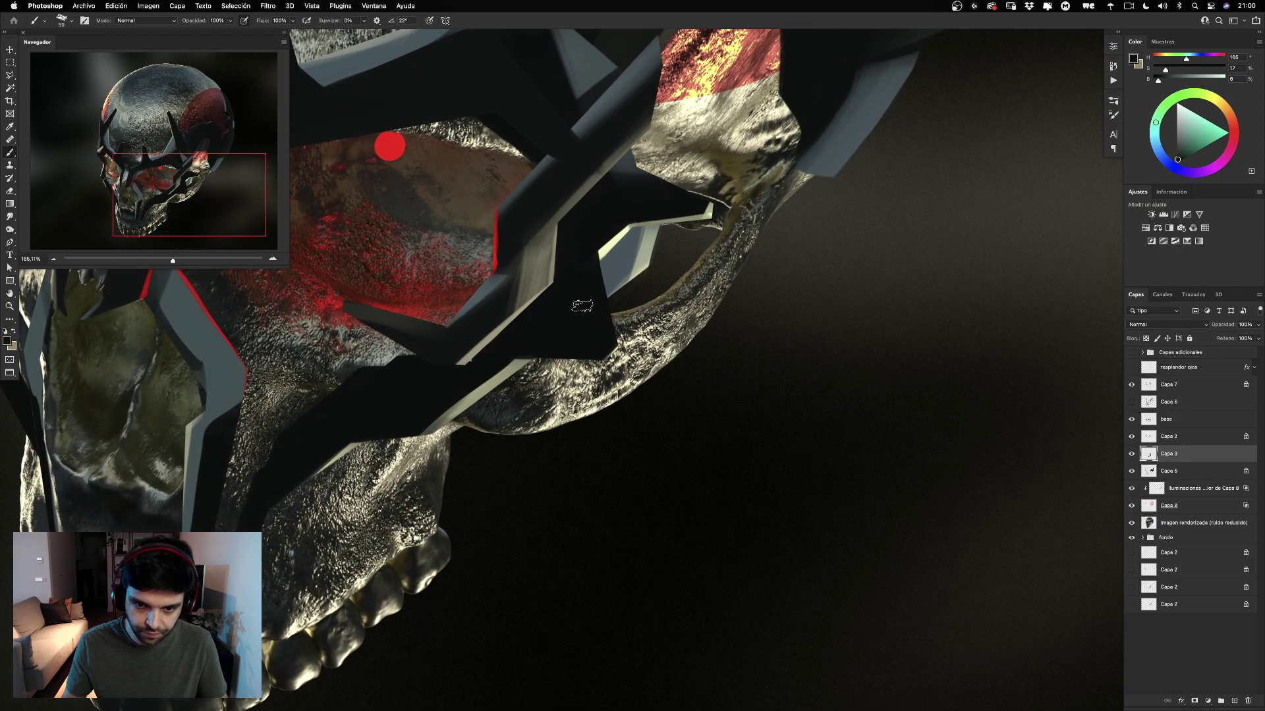
key("l")
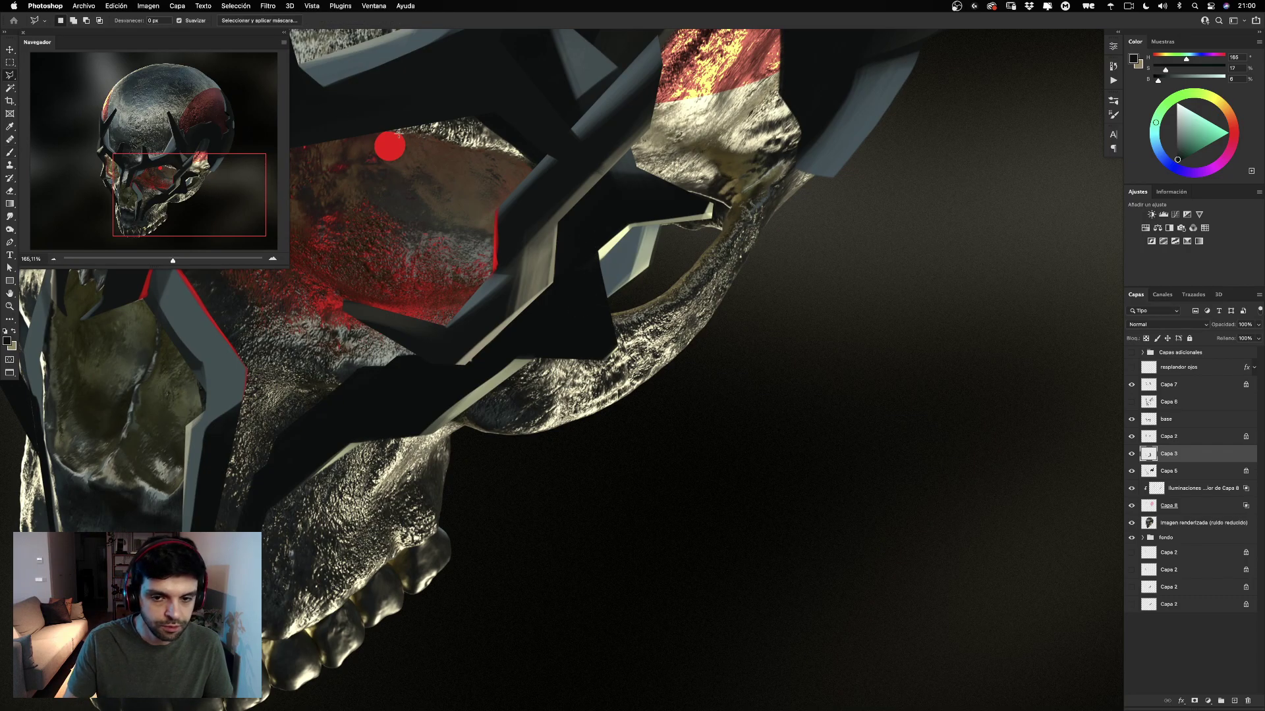
left_click(597, 247)
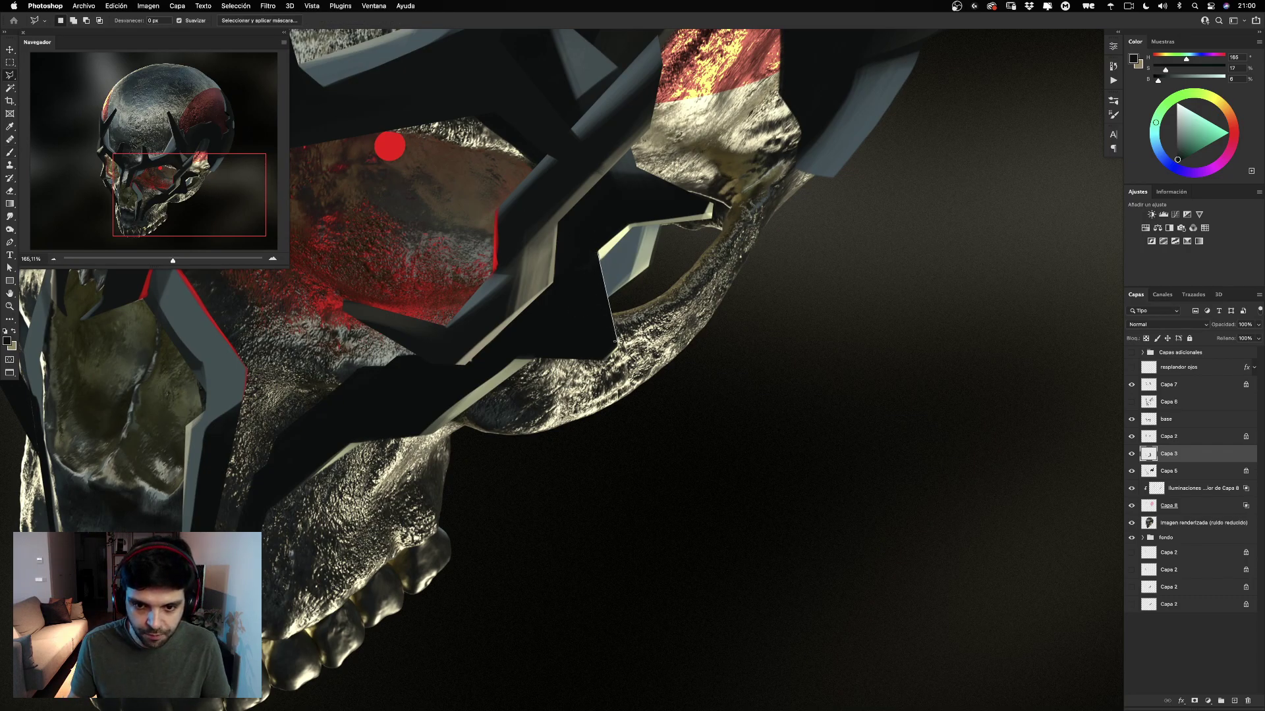
left_click(616, 343)
left_click(626, 392)
left_click(515, 356)
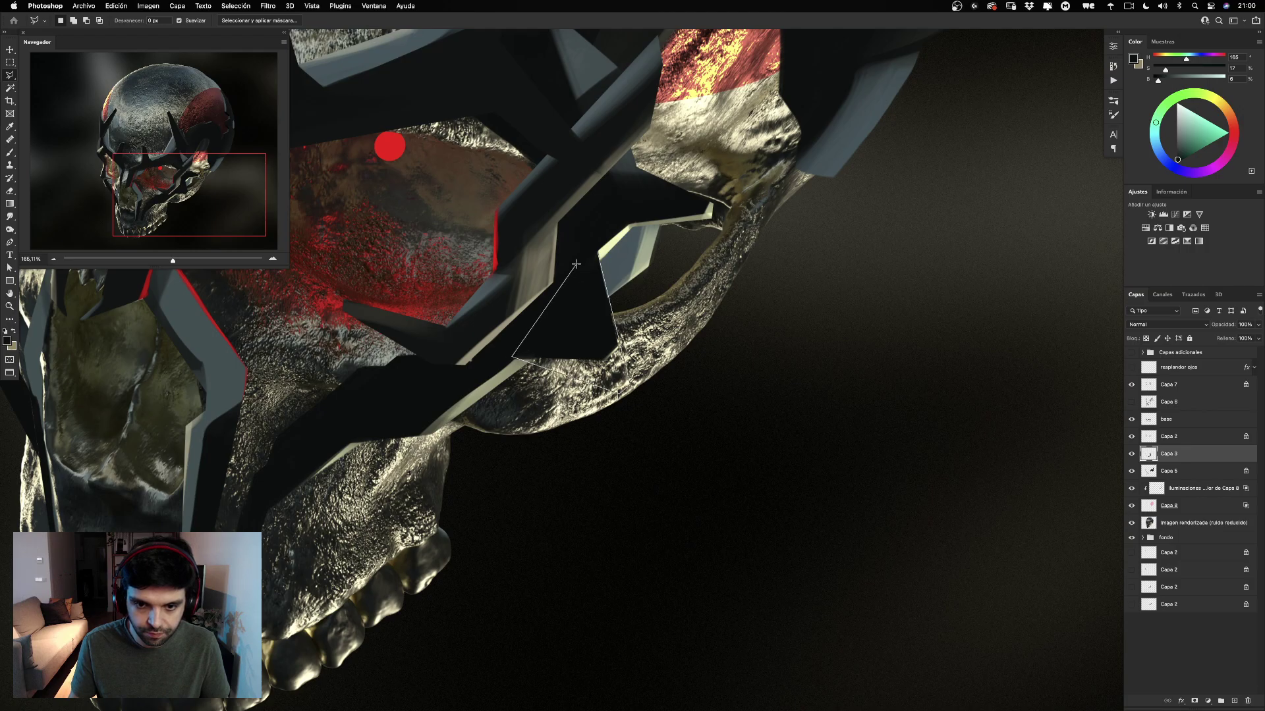
left_click(596, 249)
key("b")
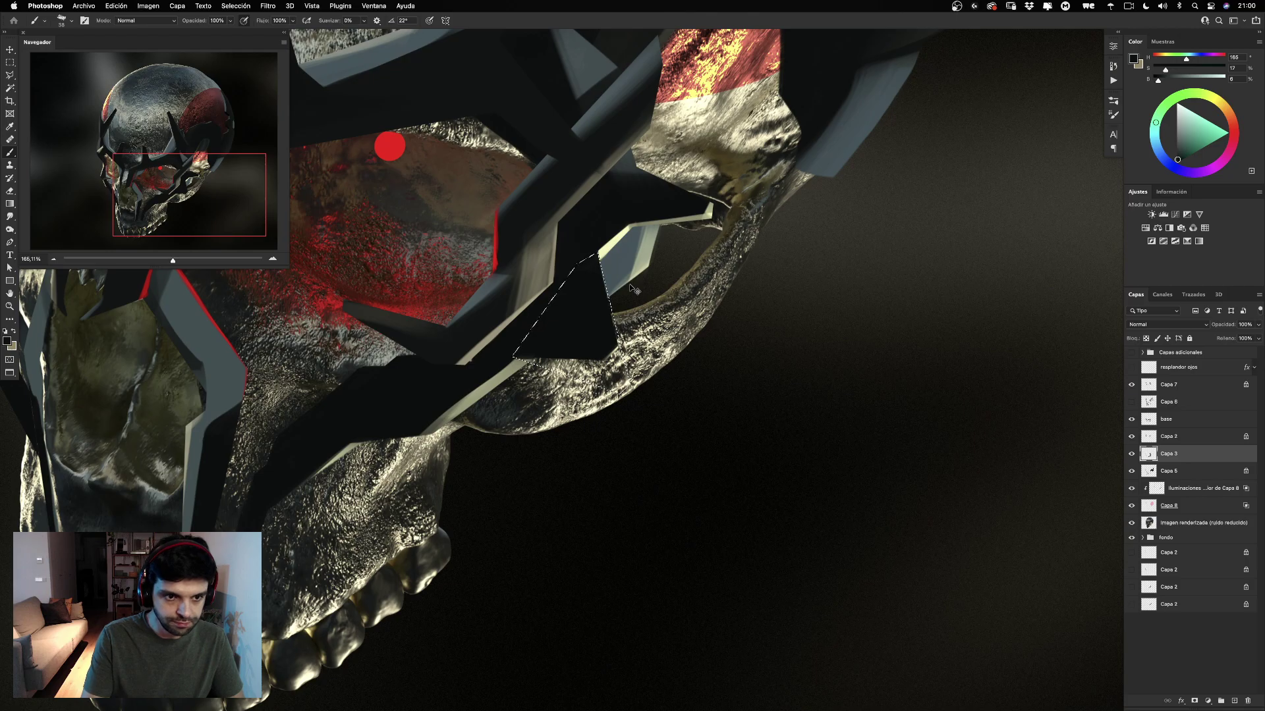
key("super+z")
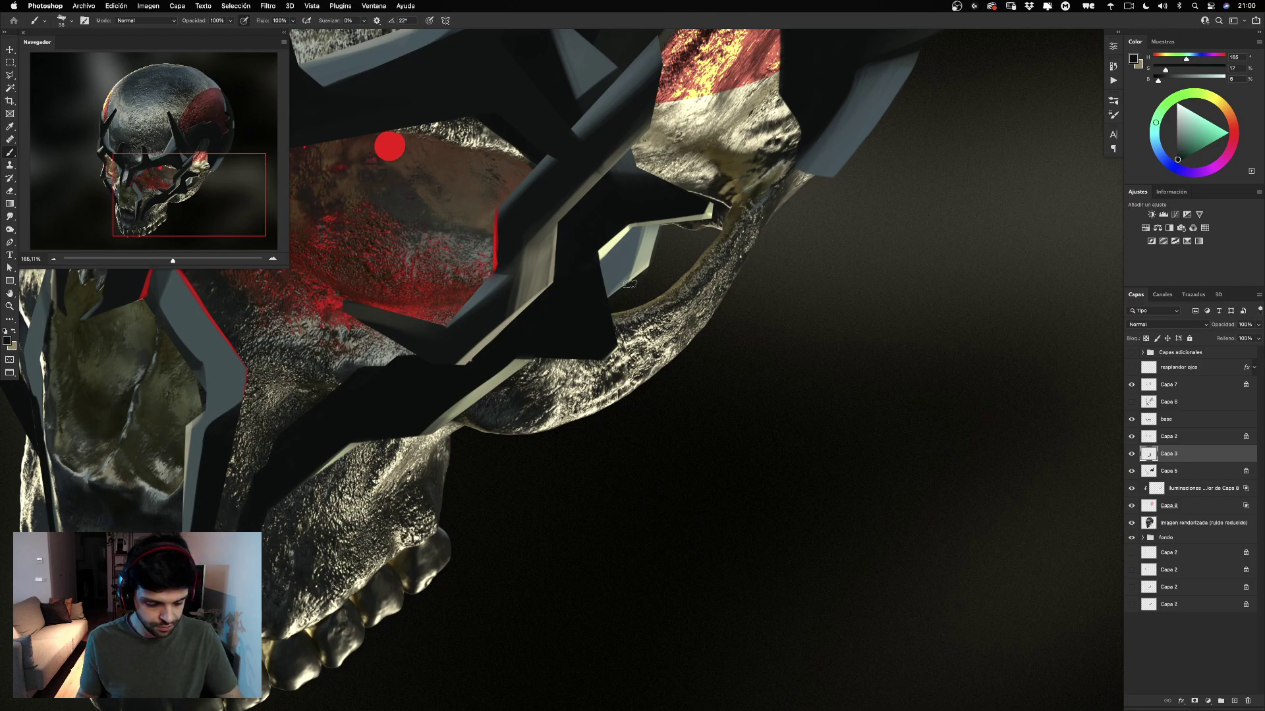
Try sketching a longer lower spike on the cheek plate with dark freehand strokes.
mouse_move(596, 258)
left_mouse_down()
mouse_move(665, 435)
mouse_move(638, 456)
left_mouse_up()
left_click_drag(523, 380, 586, 418)
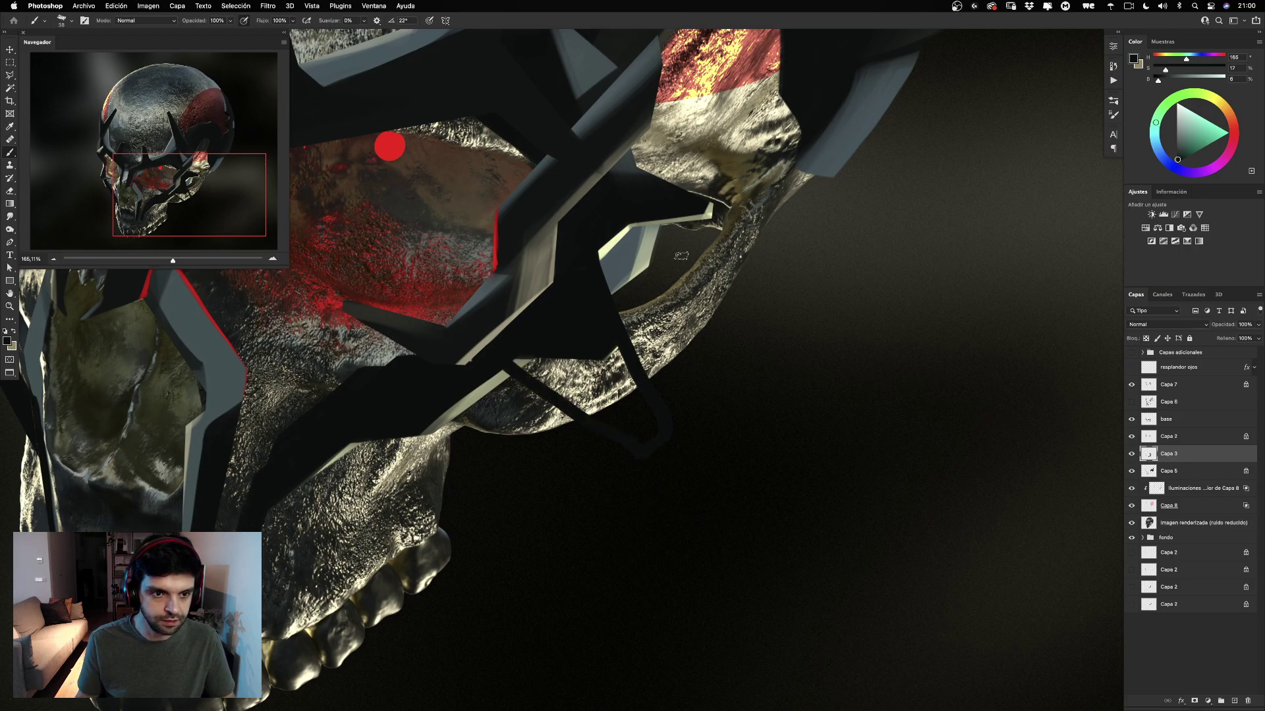
key("ctrl+z")
key("ctrl+z")
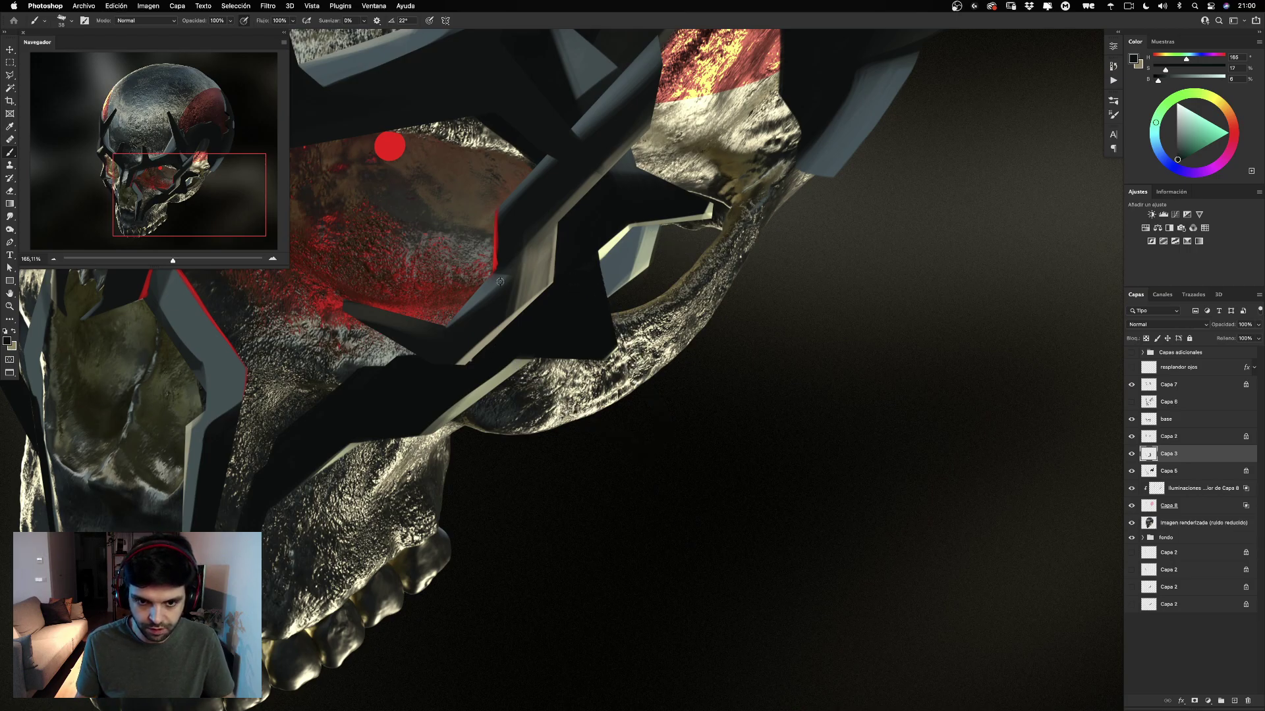
Try sketching longer spikes on both cheek plates in a sampled blue-grey, compare the skull with and without them, and undo them.
left_click(490, 286, "alt")
mouse_move(593, 301)
left_mouse_down()
mouse_move(642, 426)
mouse_move(621, 444)
mouse_move(488, 349)
left_mouse_up()
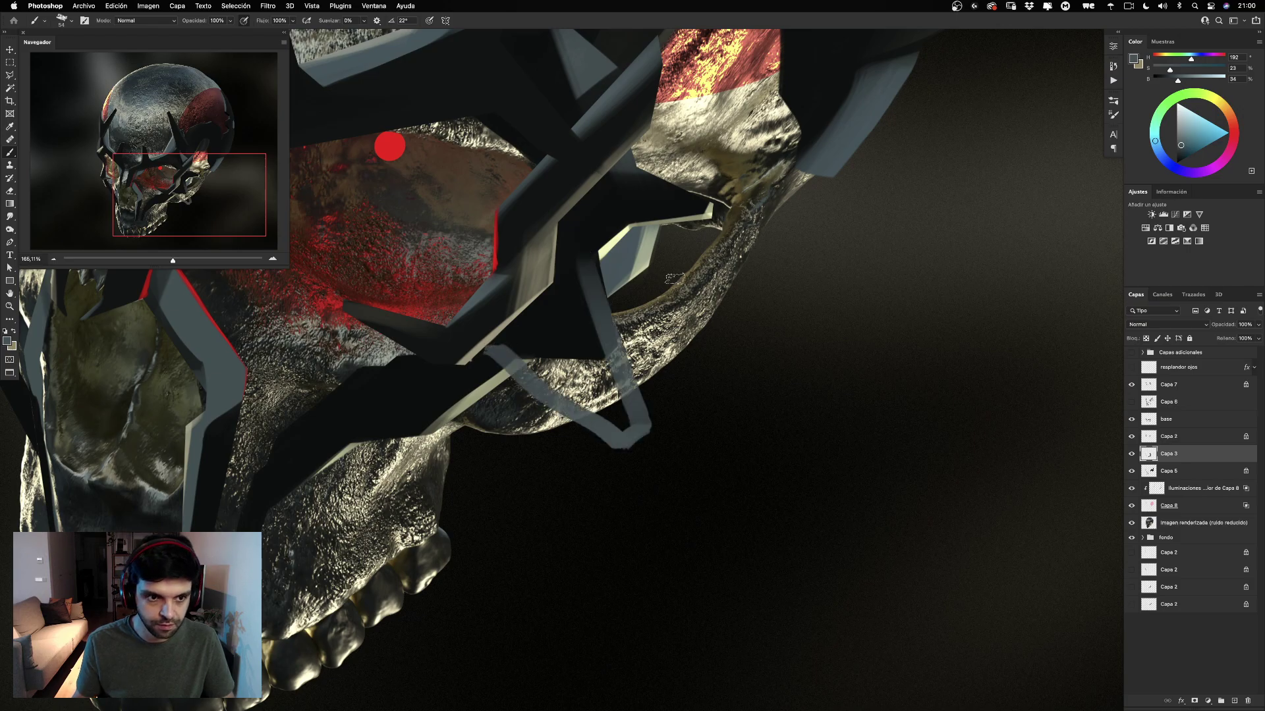
scroll(422, 309, "left", 10)
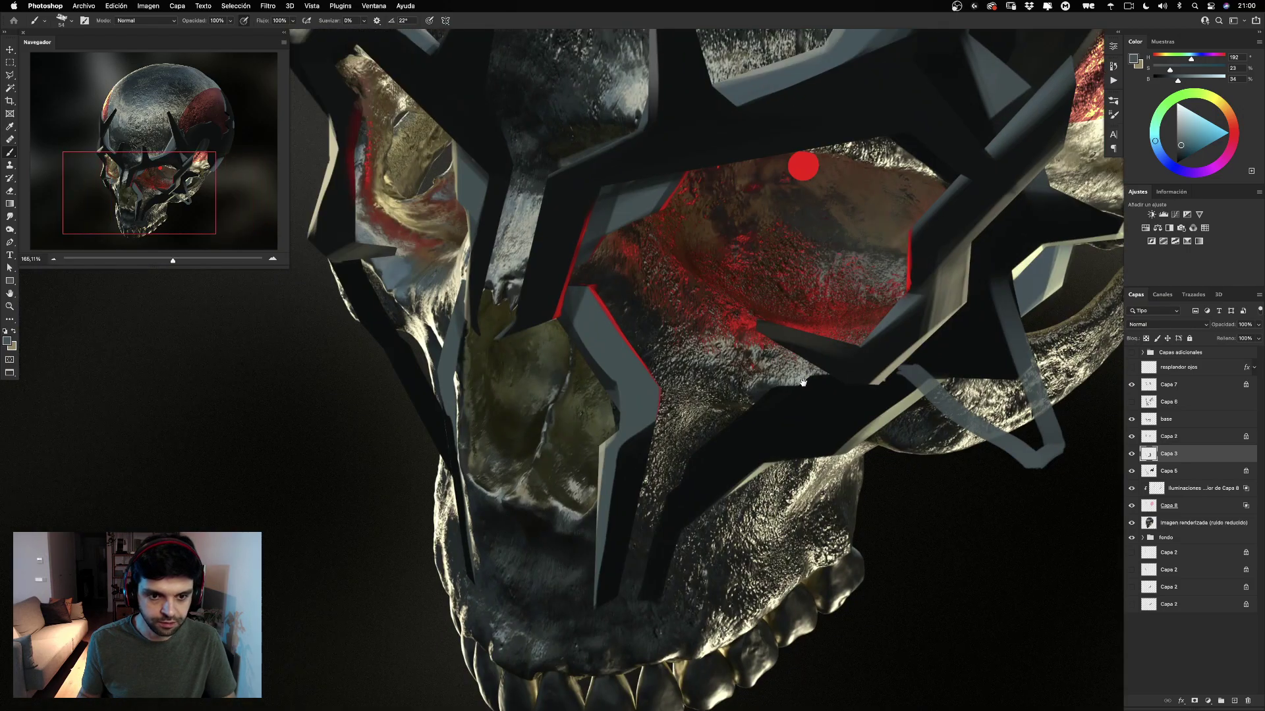
mouse_move(357, 262)
left_mouse_down()
mouse_move(328, 325)
mouse_move(374, 326)
mouse_move(391, 296)
left_mouse_up()
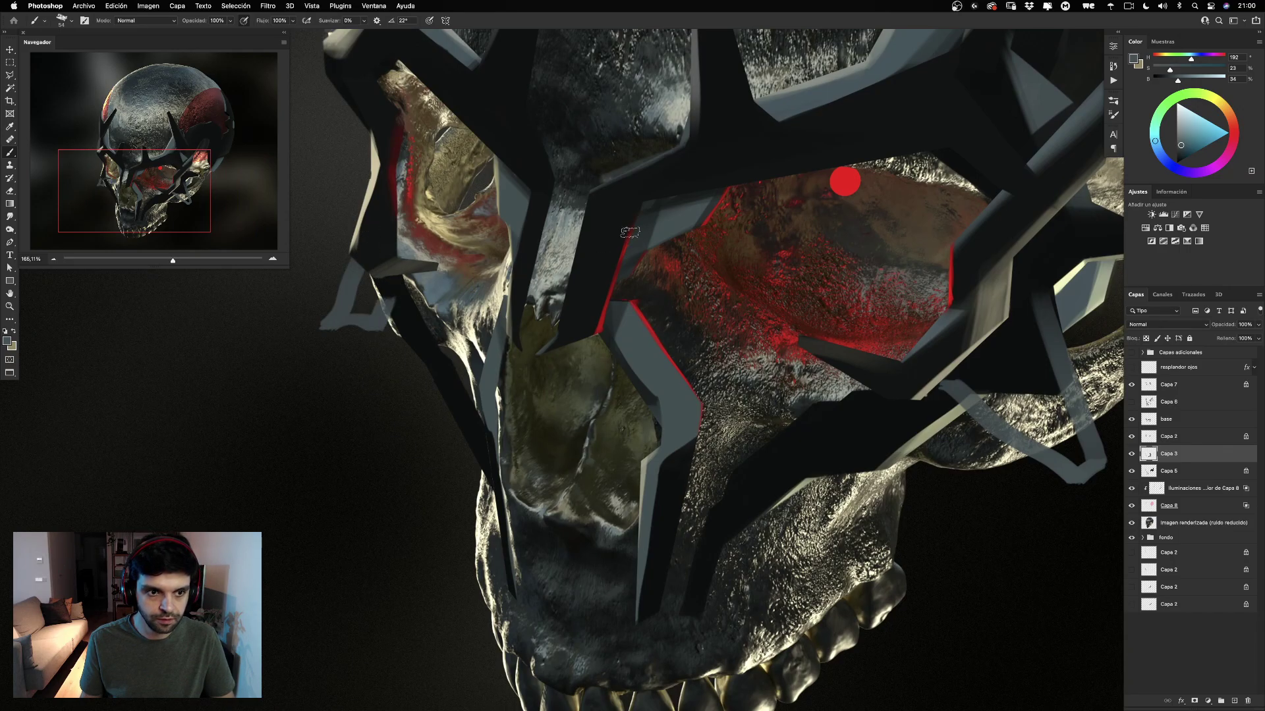
key("super+z")
key("super+z")
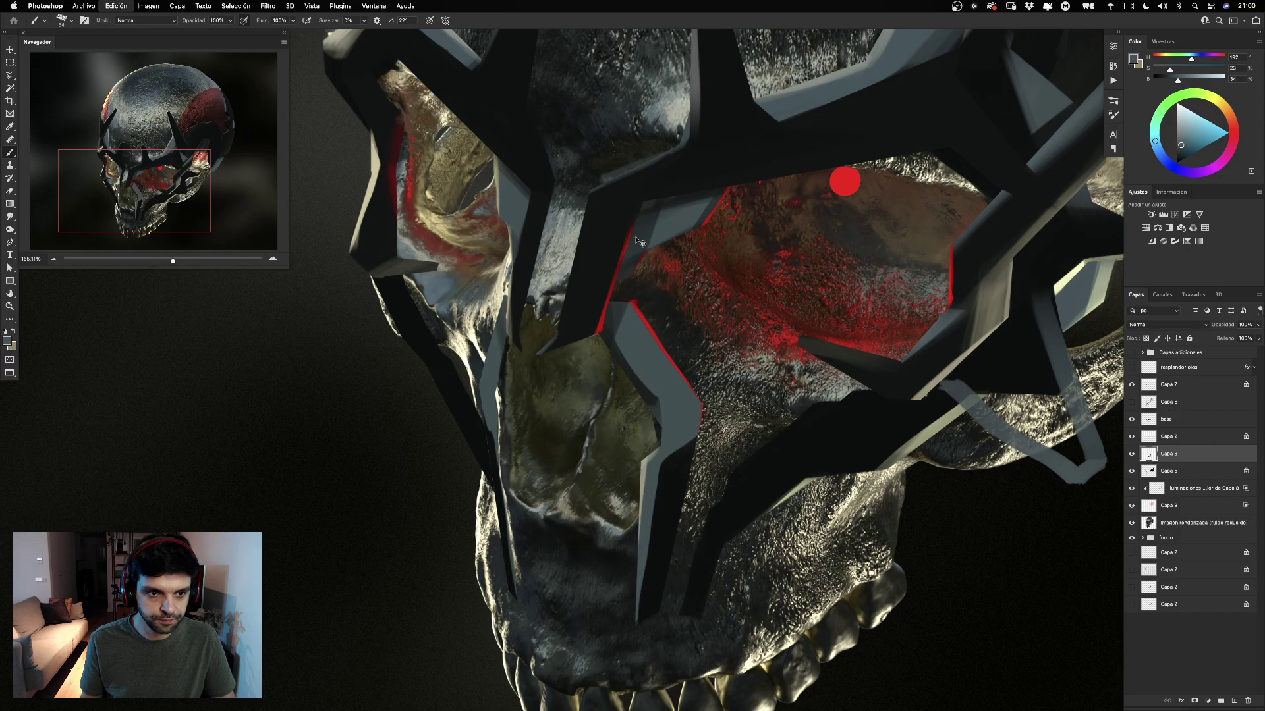
key("super+shift+z")
key("shift+super+z")
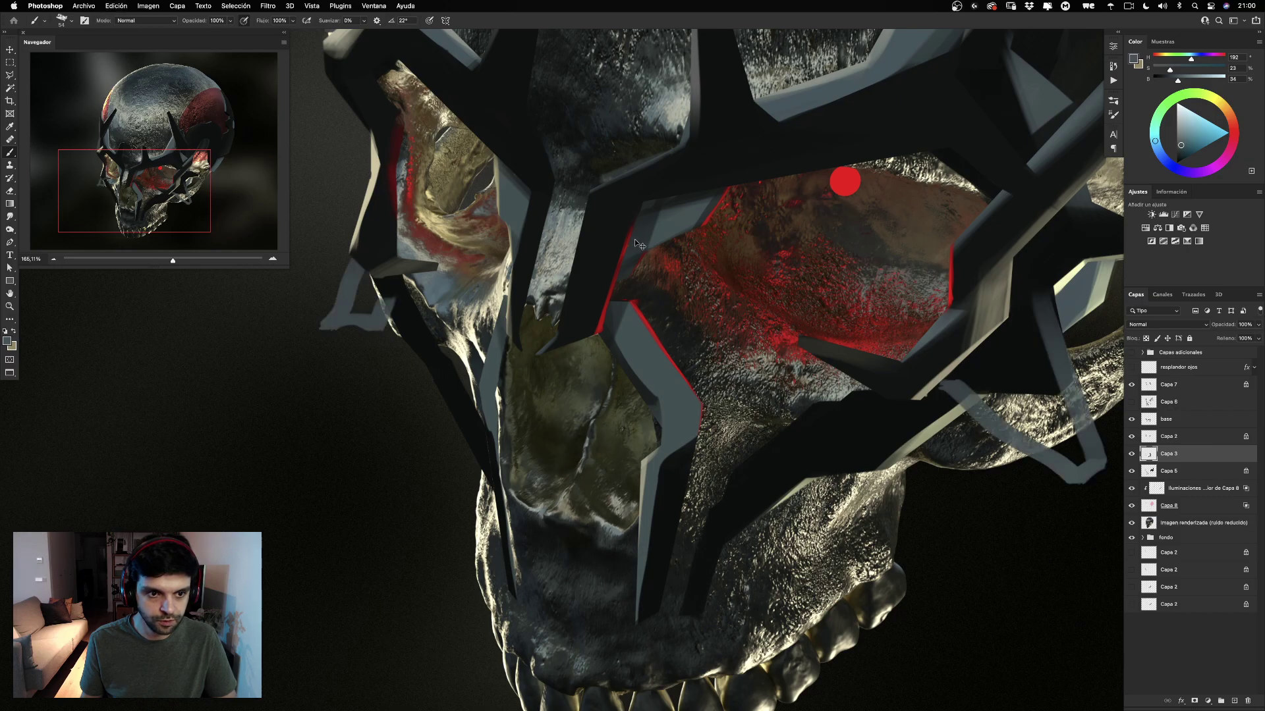
key("super+z")
key("super+z")
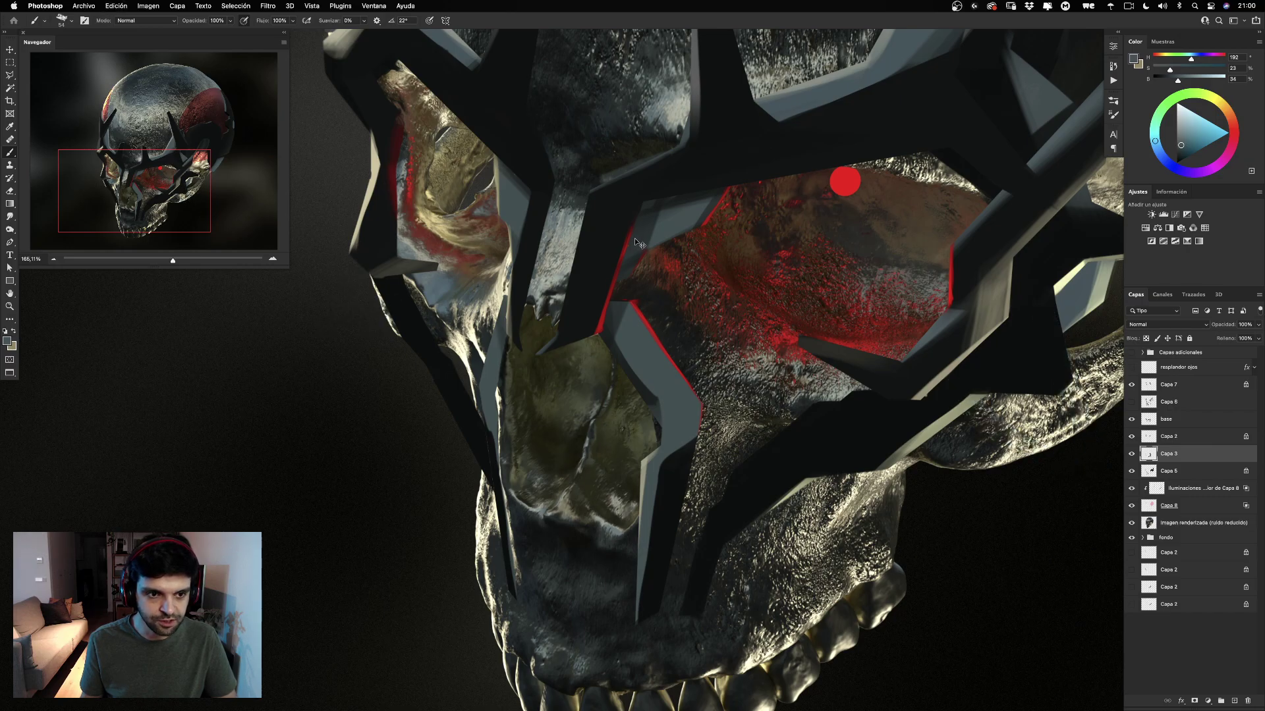
Sample the cheek plate's dark tone and outline a slightly longer lower spike with a polygonal selection.
left_click_drag(876, 286, 490, 282)
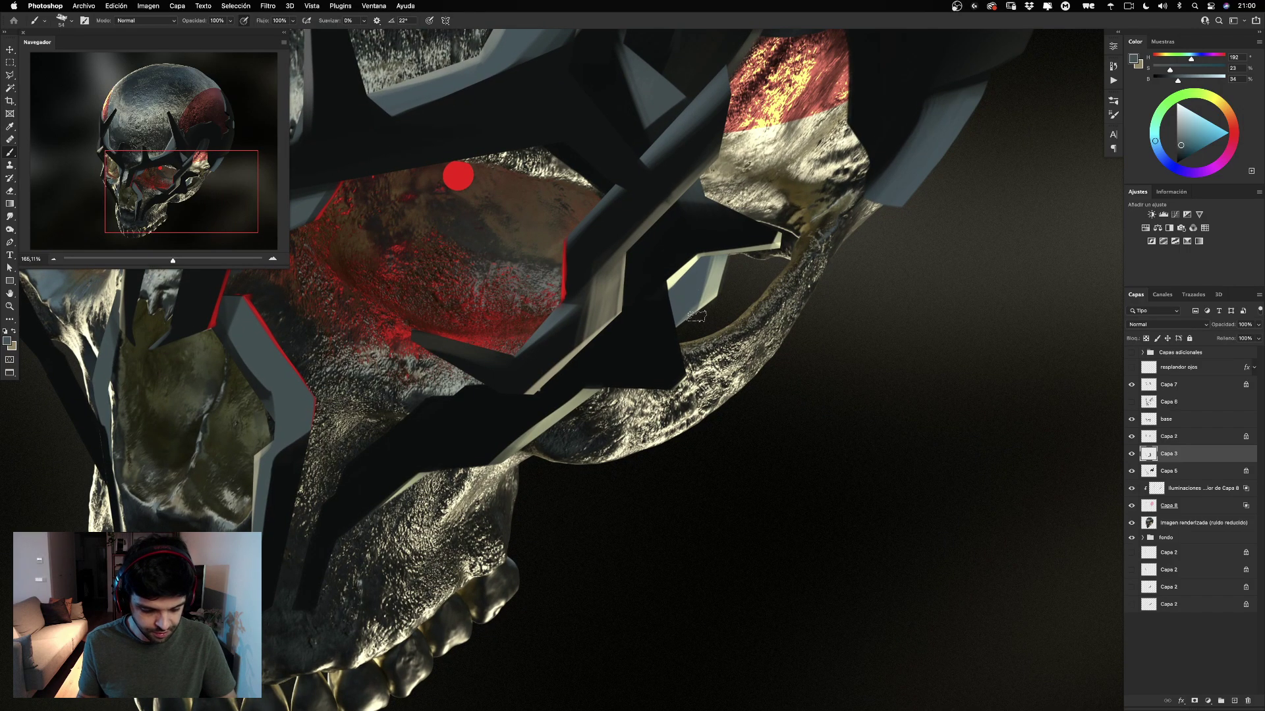
left_click(645, 336, "alt")
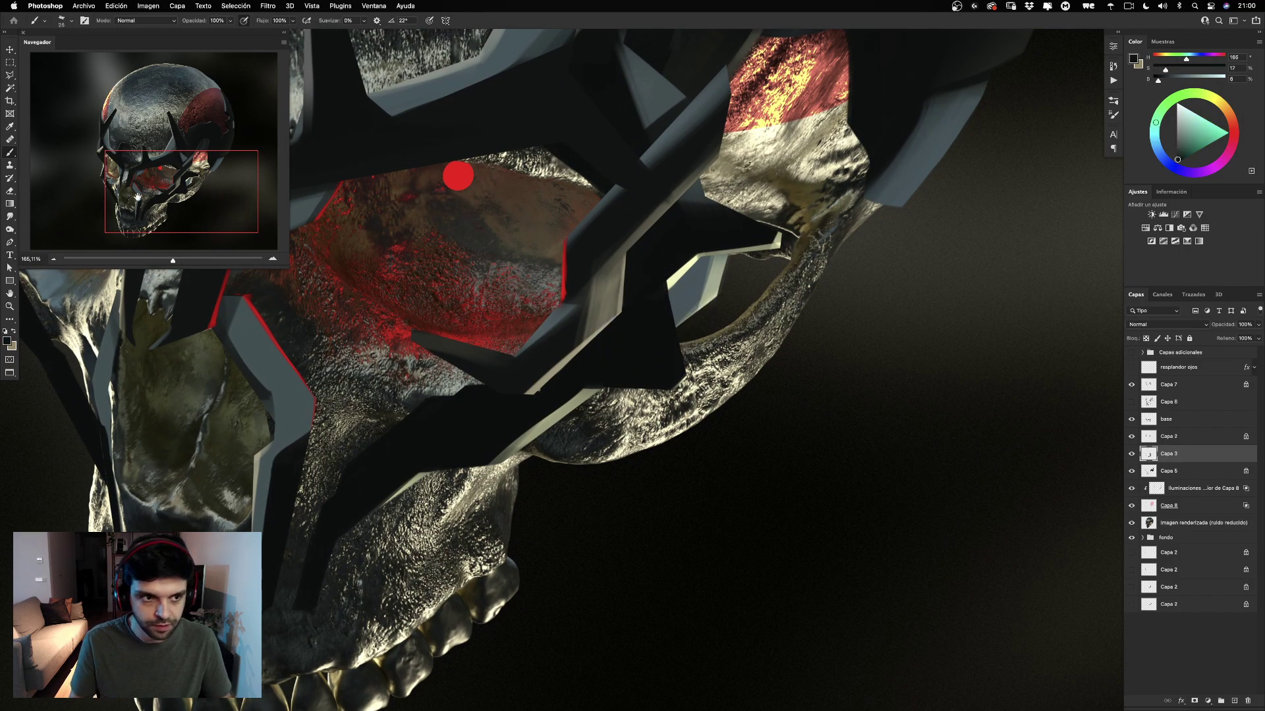
key("l")
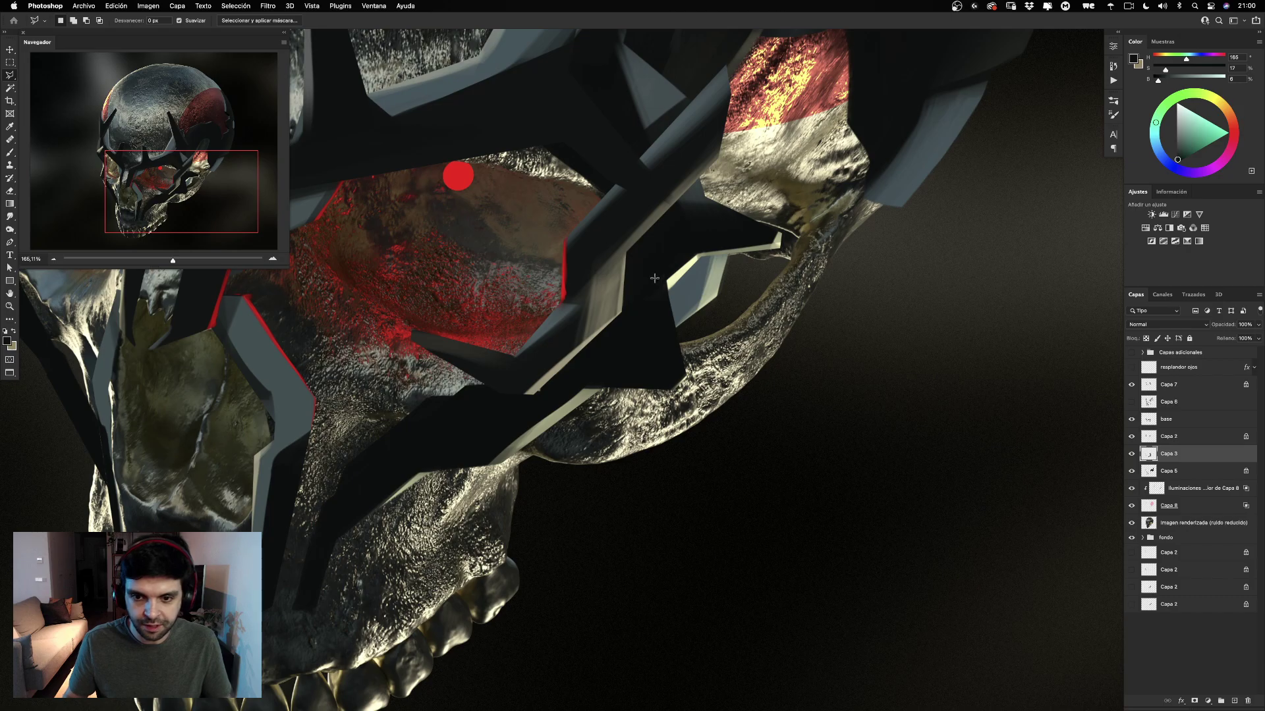
left_click(236, 6)
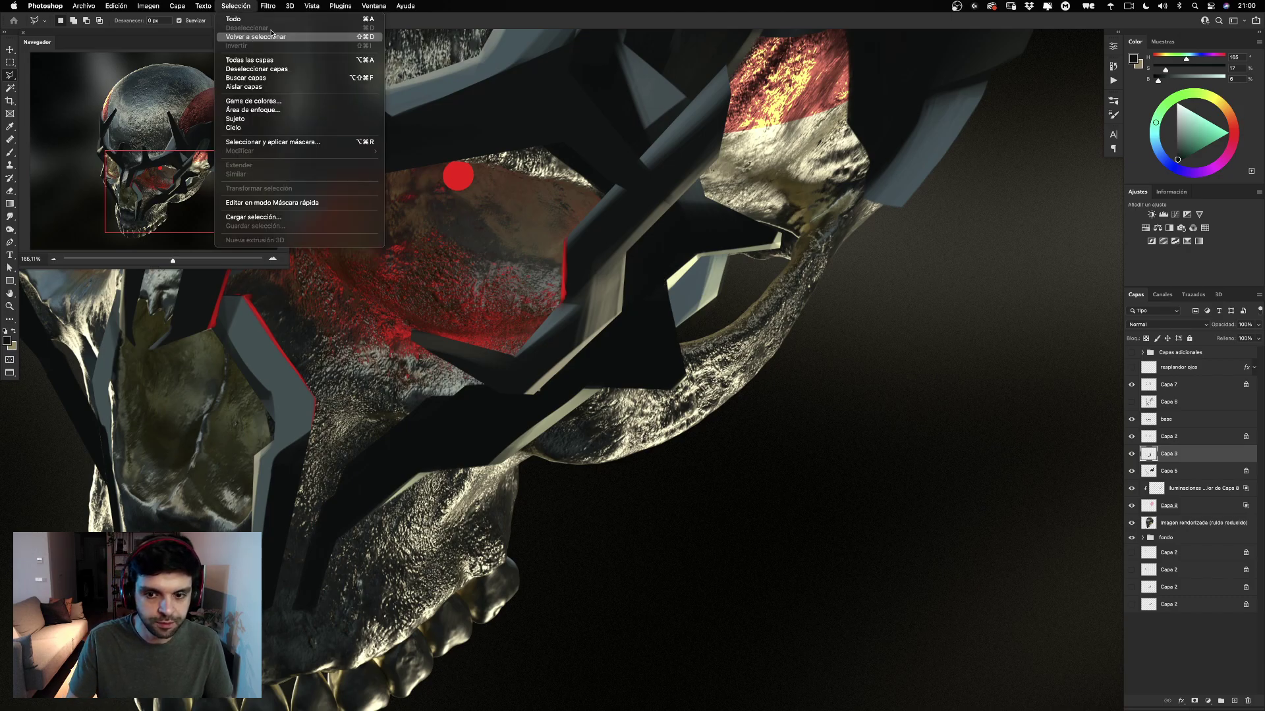
left_click(246, 36)
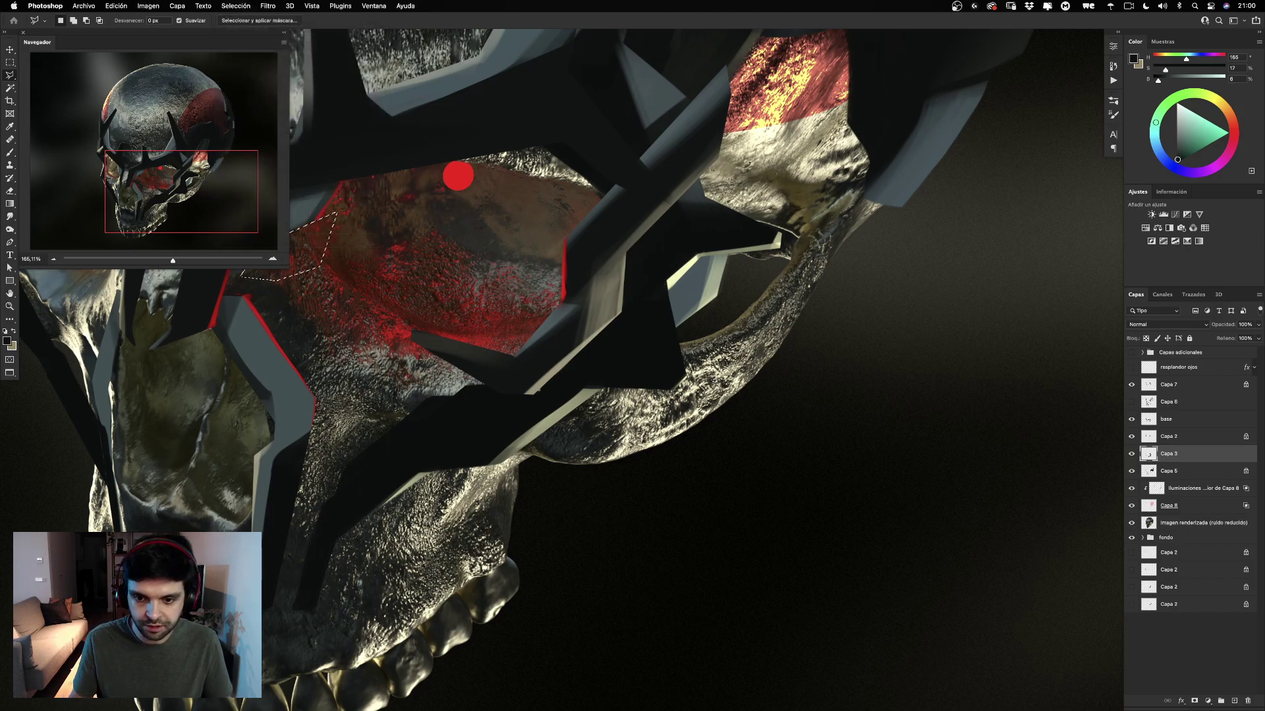
left_click(663, 280)
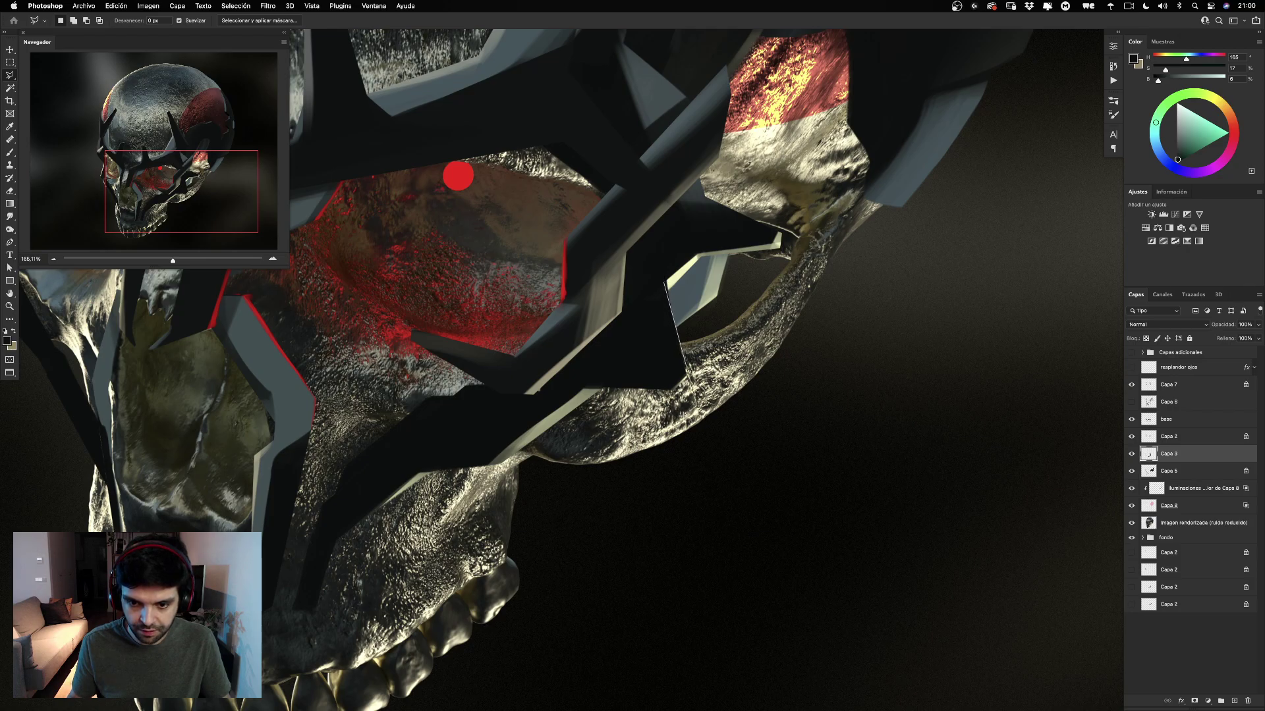
left_click(684, 413)
left_click(576, 383)
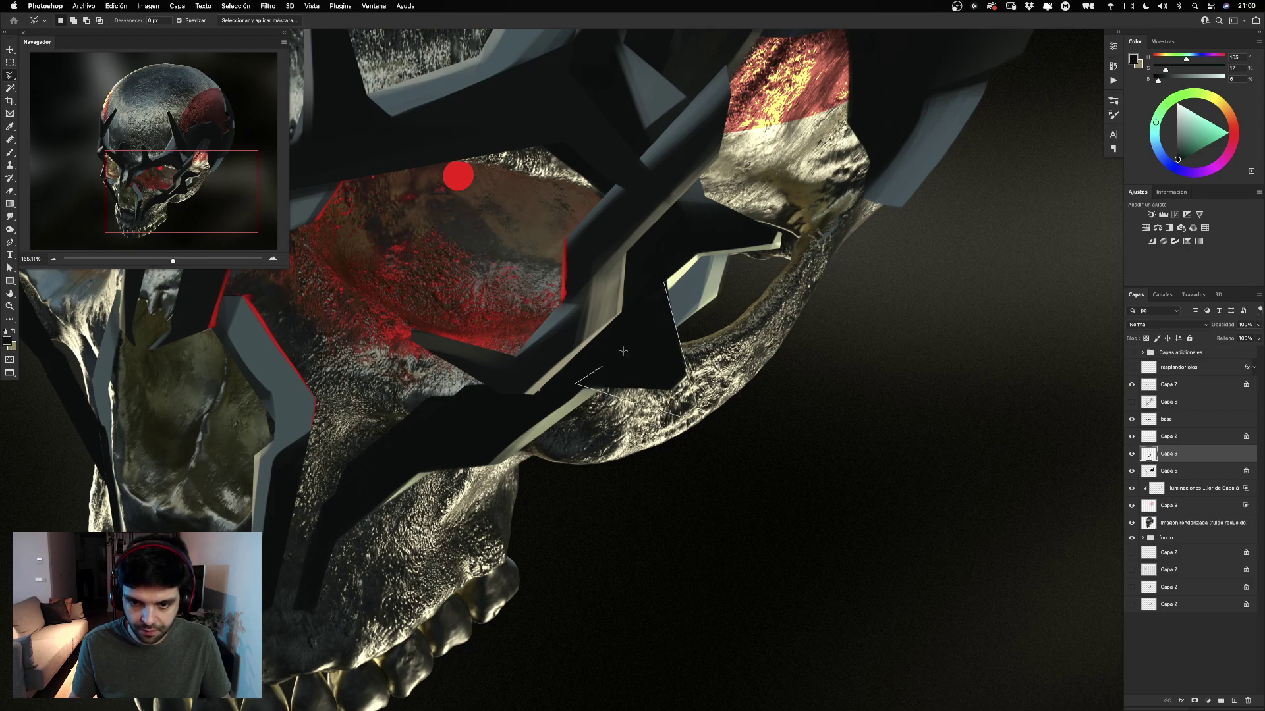
left_click(663, 282)
key("b")
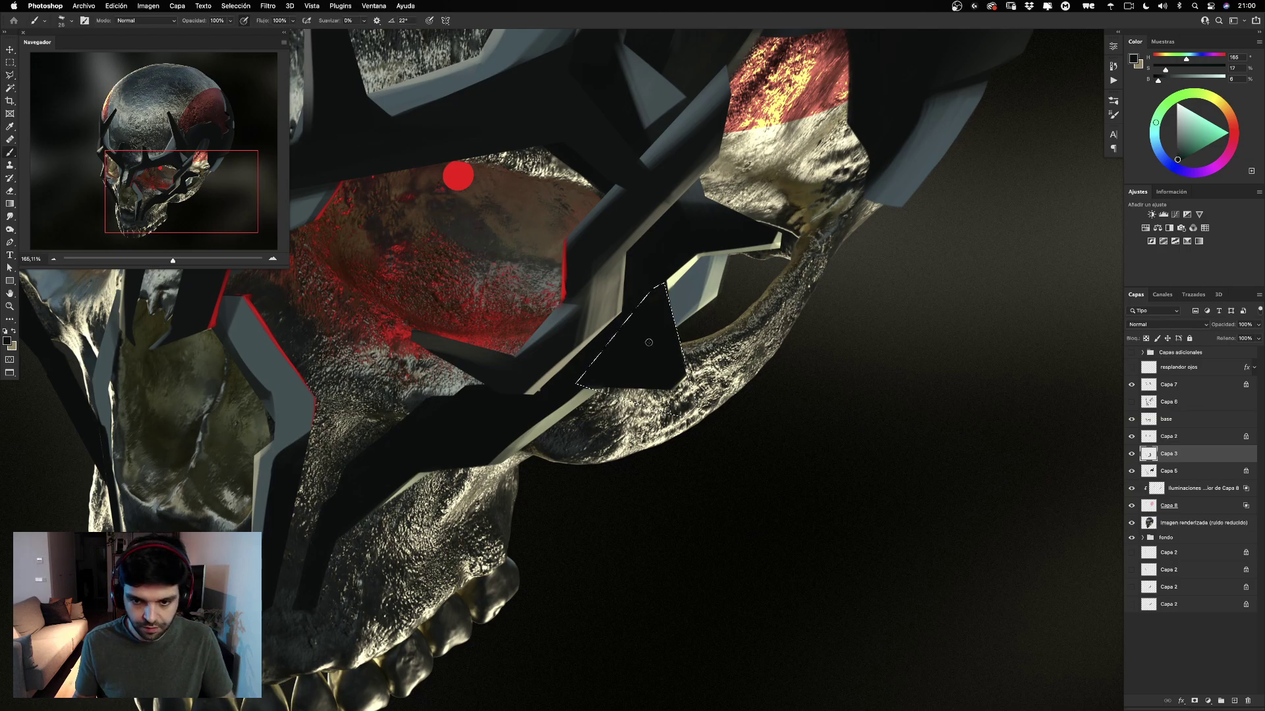
Fill the selected spike extension on Capa 3 with the dark tone, using an enlarged flat brush.
left_click_drag(678, 380, 691, 403)
left_click_drag(681, 354, 715, 353, "ctrl+alt")
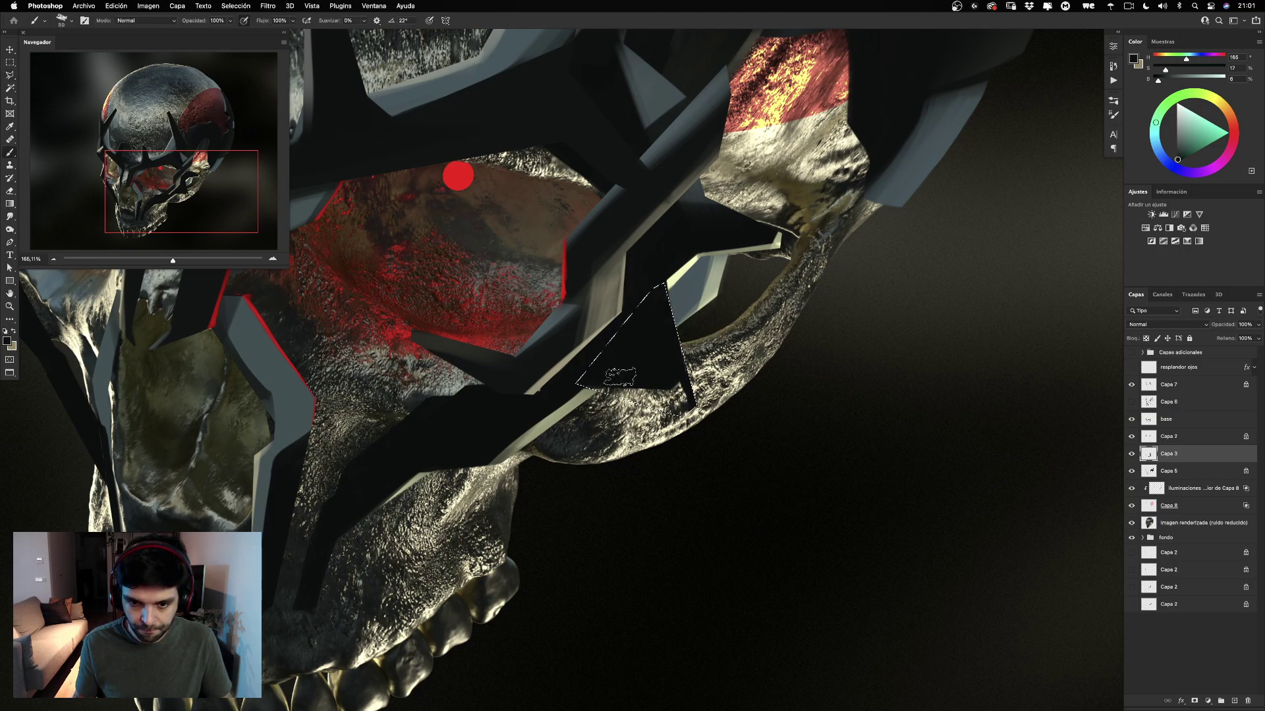
mouse_move(613, 372)
left_mouse_down()
mouse_move(649, 399)
mouse_move(670, 392)
left_mouse_up()
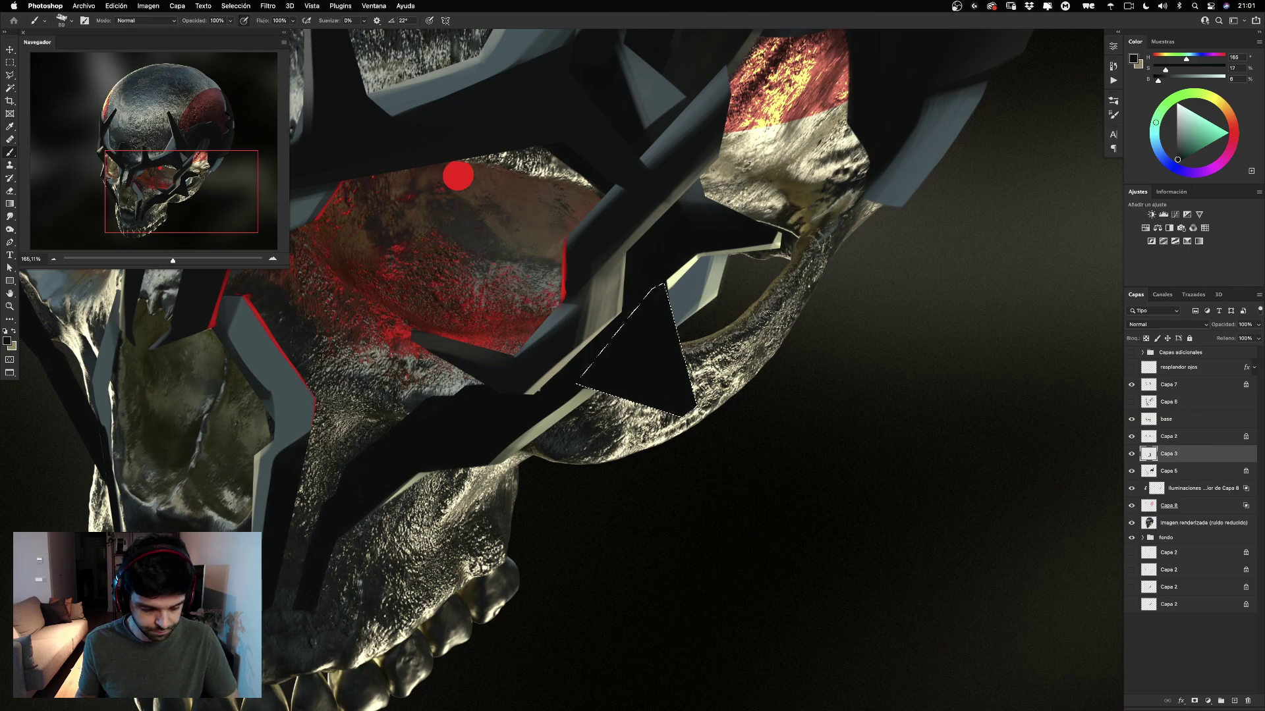
Sample a light olive-grey tone with a smaller brush, clear the spike selection and lock the transparent pixels of Capa 3.
left_click(579, 396, "alt")
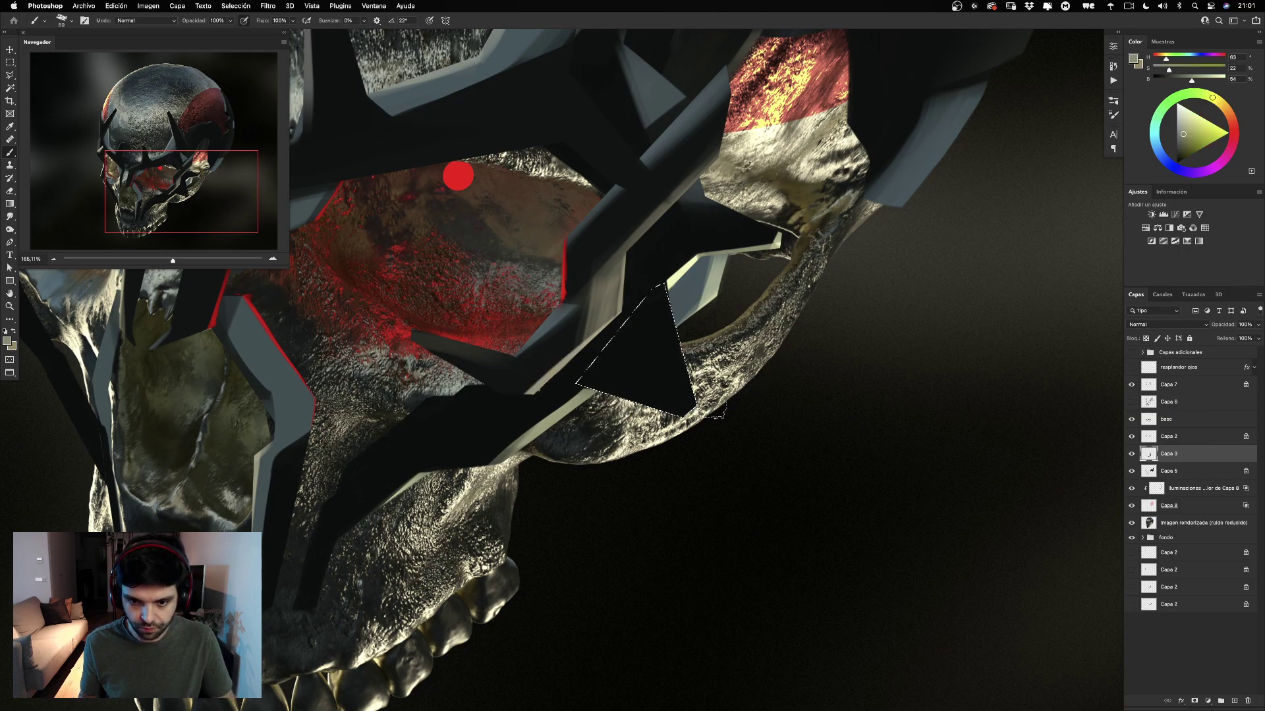
left_click_drag(666, 396, 624, 395, "ctrl+alt")
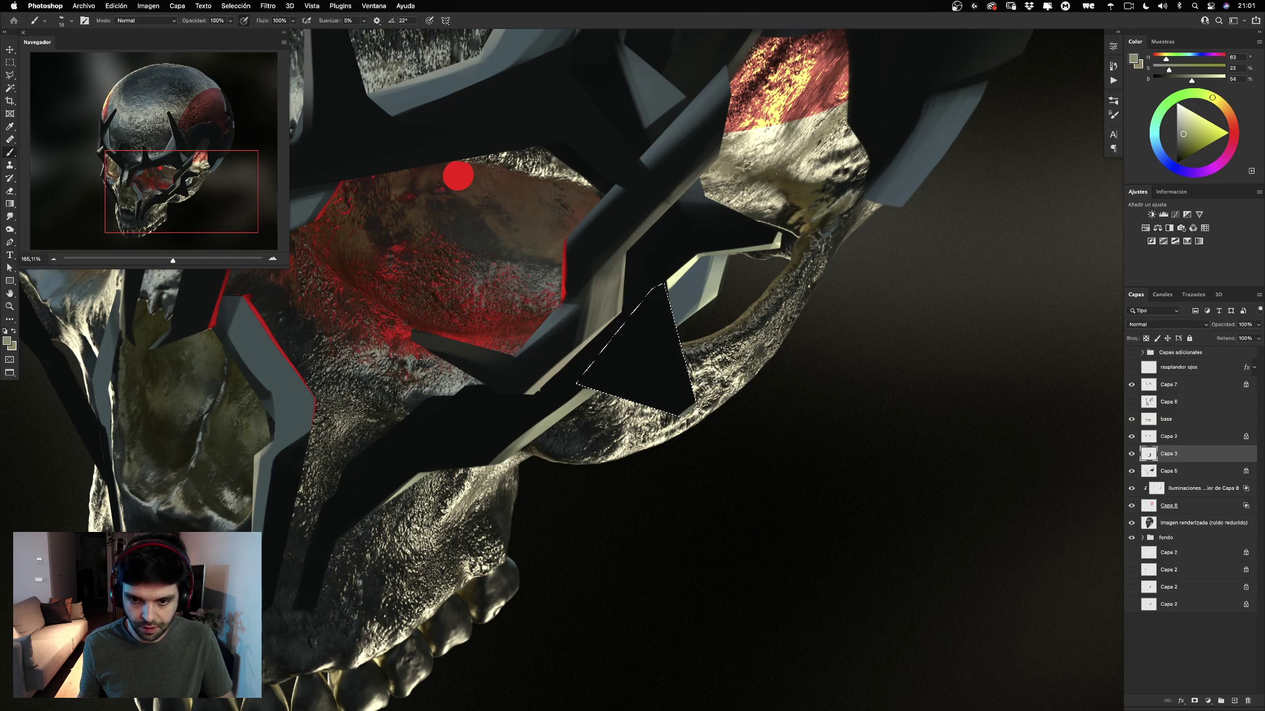
key("super+d")
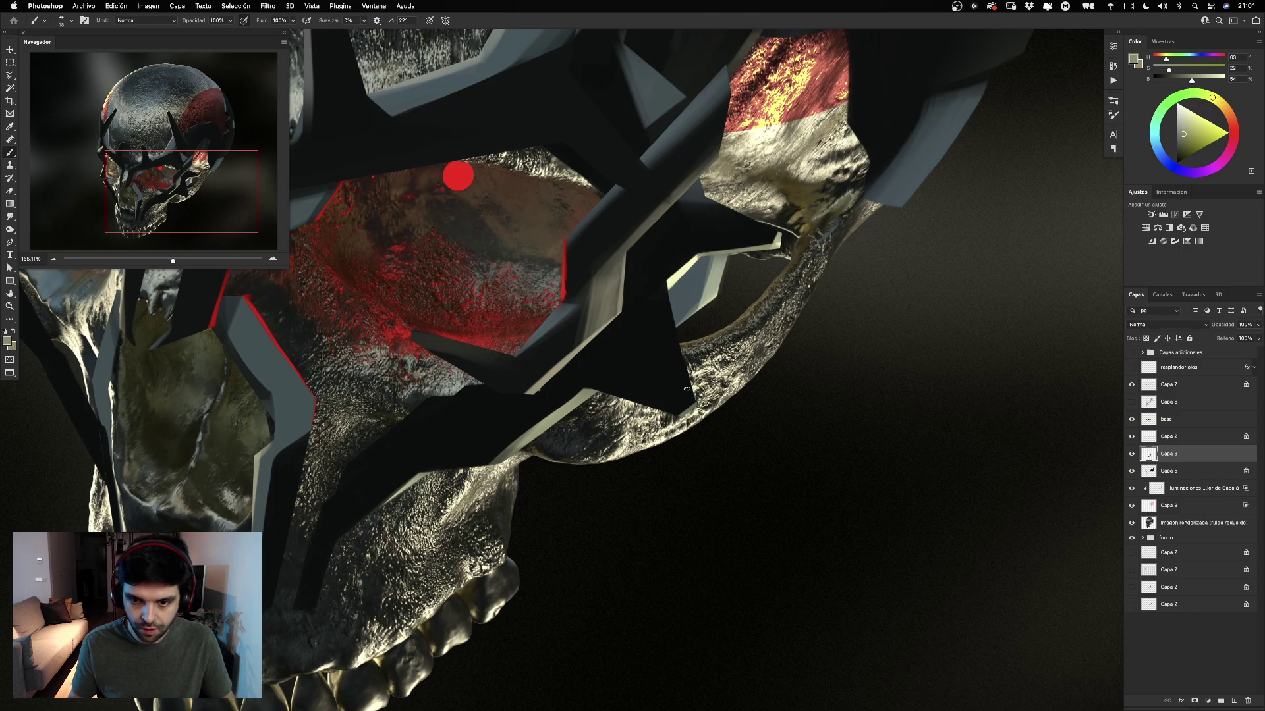
key("slash")
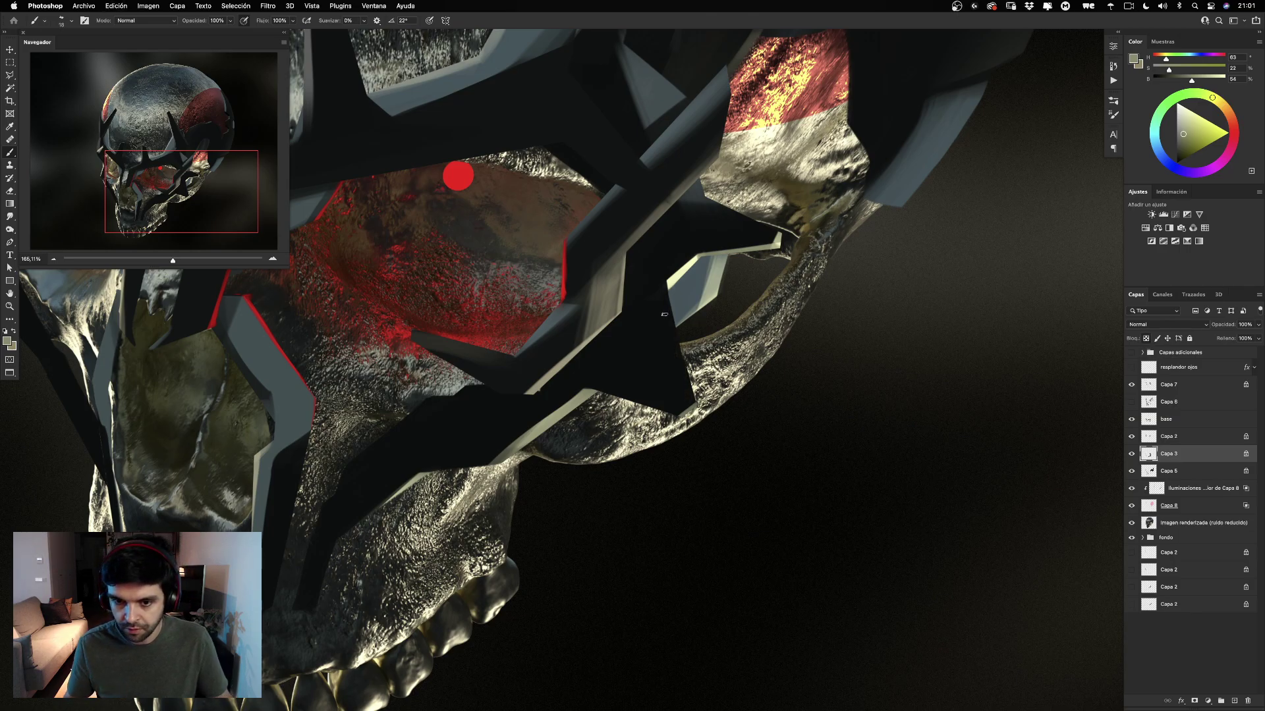
Try to paint an olive-grey highlight along the rear edge of the extended cheek spike.
left_click_drag(670, 290, 691, 409)
left_click_drag(648, 280, 772, 330)
key("super+z")
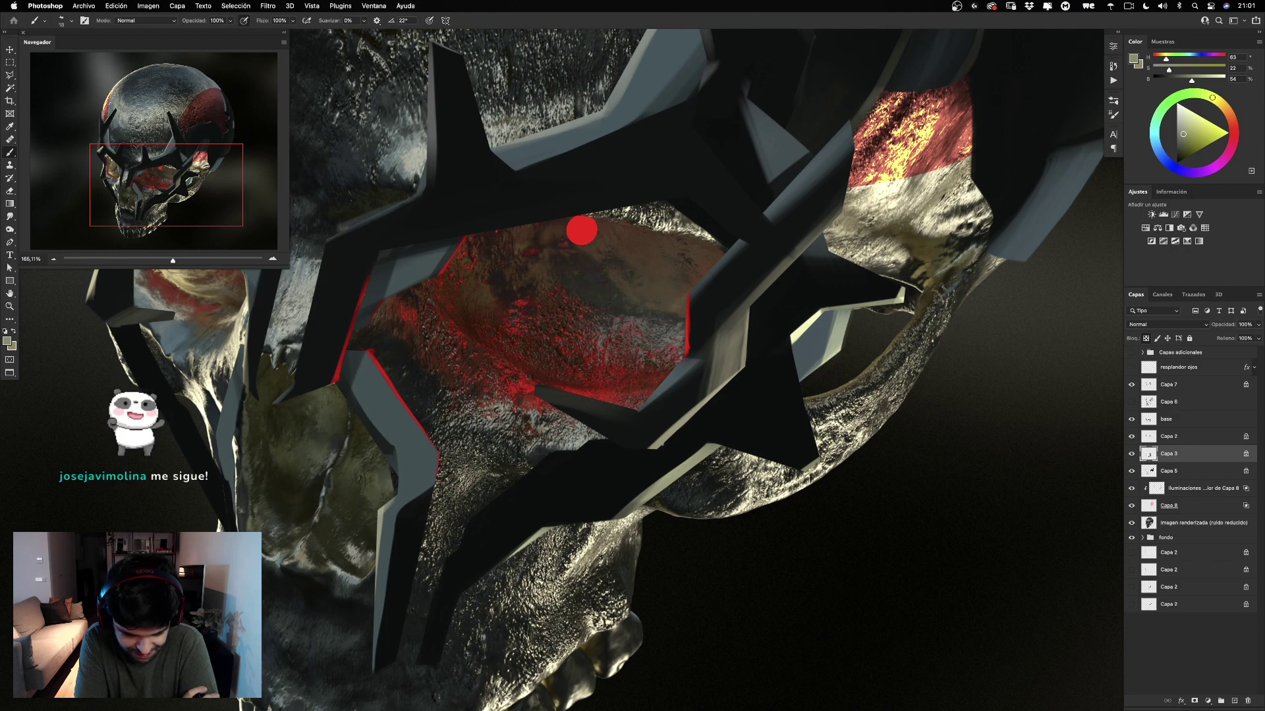
Darken the pointed hook beneath the larger eye socket on the base layer using the armour's sampled dark tone.
left_click_drag(580, 230, 657, 272)
left_click(732, 459, "alt")
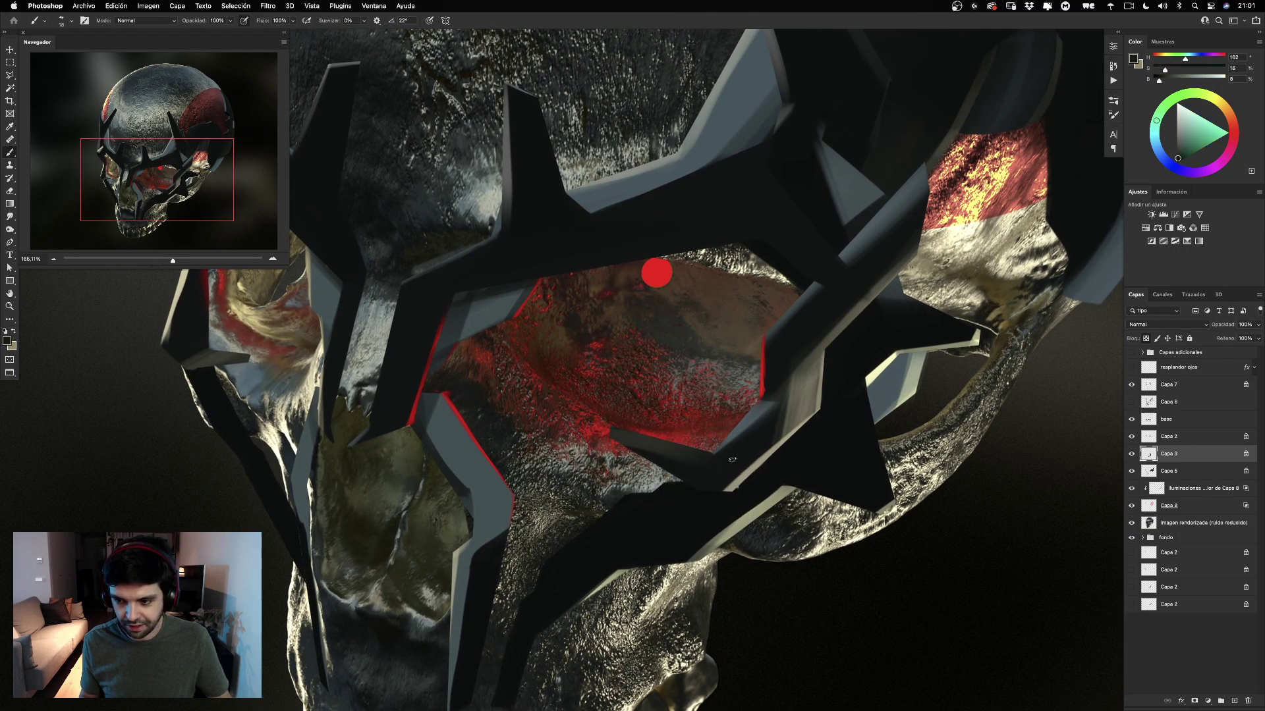
left_click(722, 473, "super")
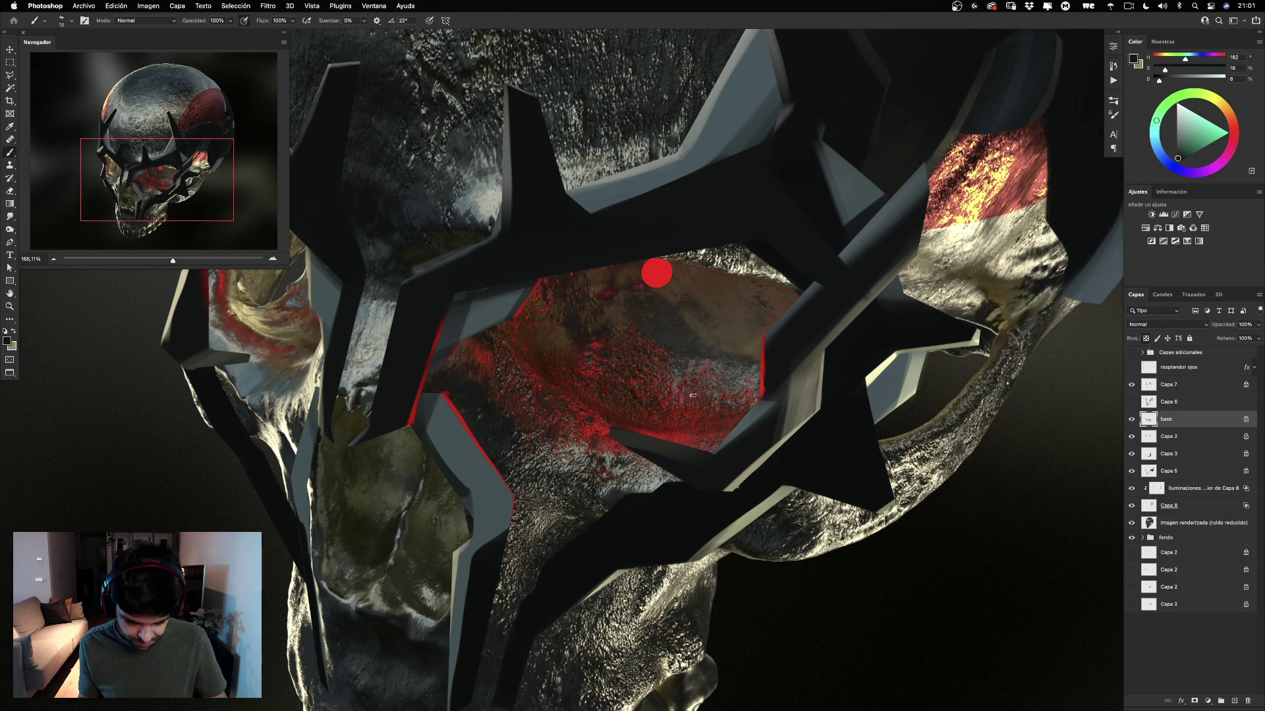
left_click(669, 513, "alt")
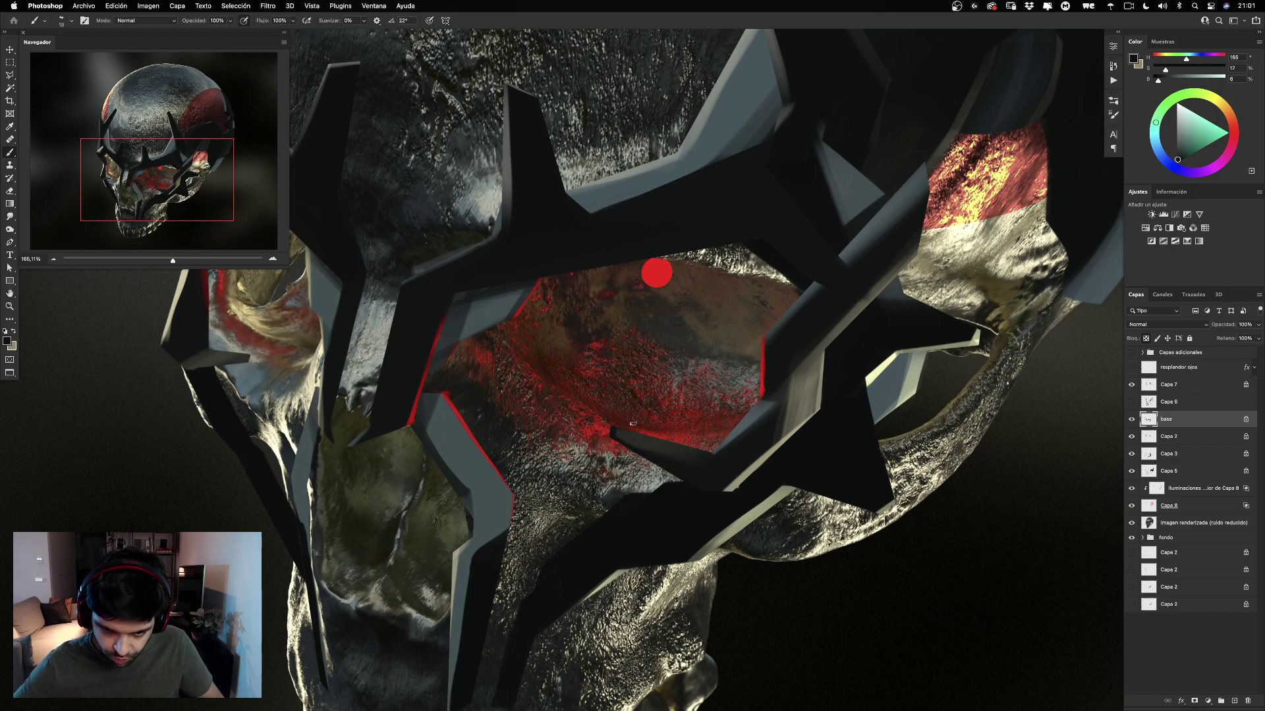
left_click_drag(610, 412, 658, 440)
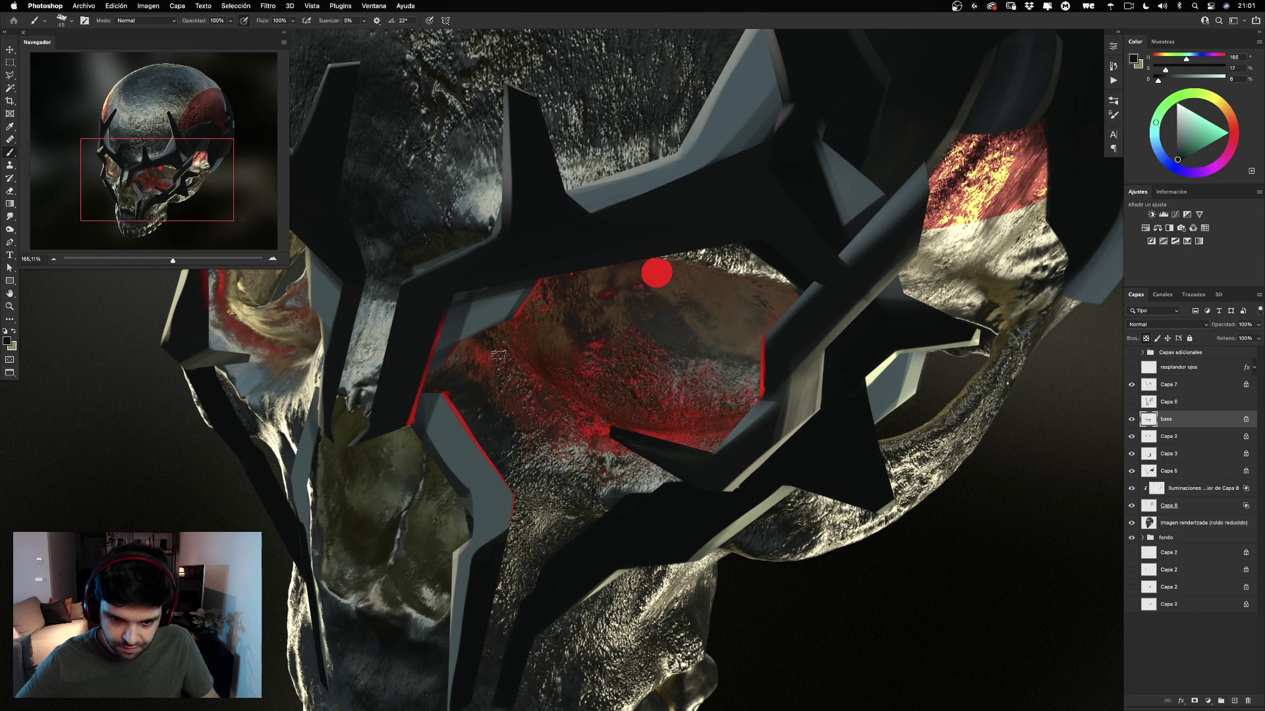
Restore the displaced skull render and darken the small hook under the far eye socket on the base layer.
left_click_drag(293, 366, 520, 387)
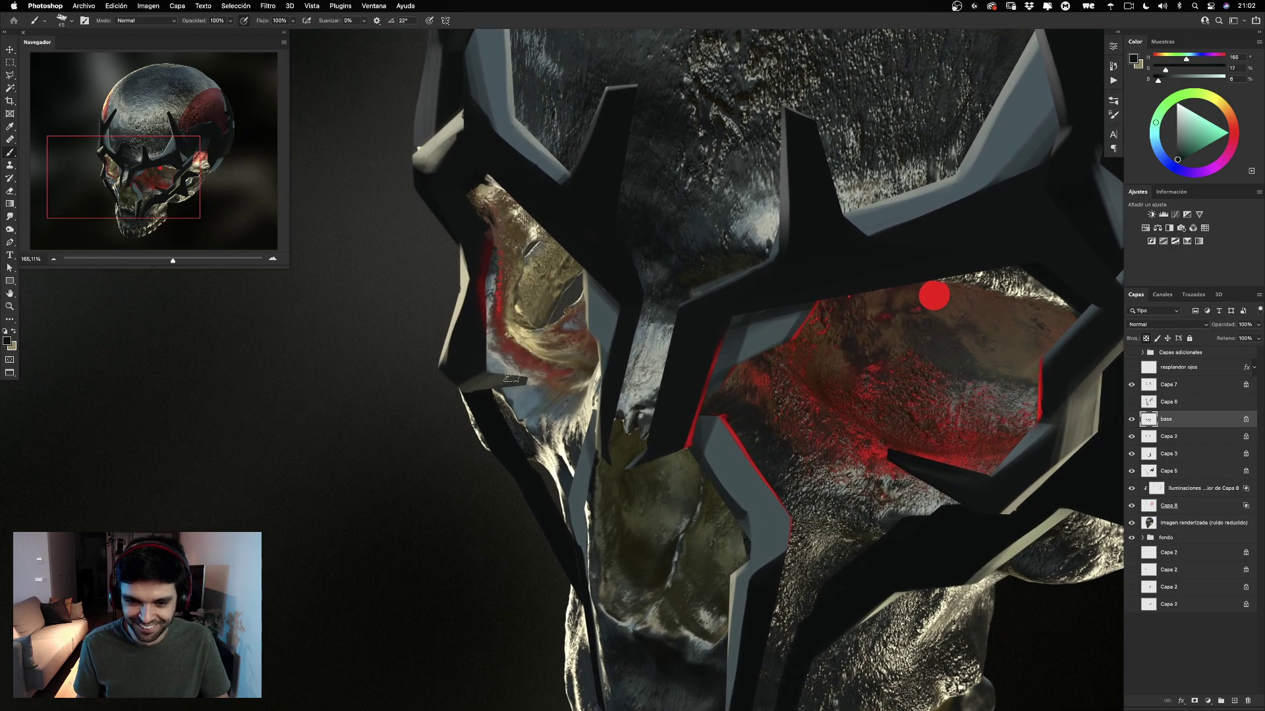
key("super+z")
key("super+z")
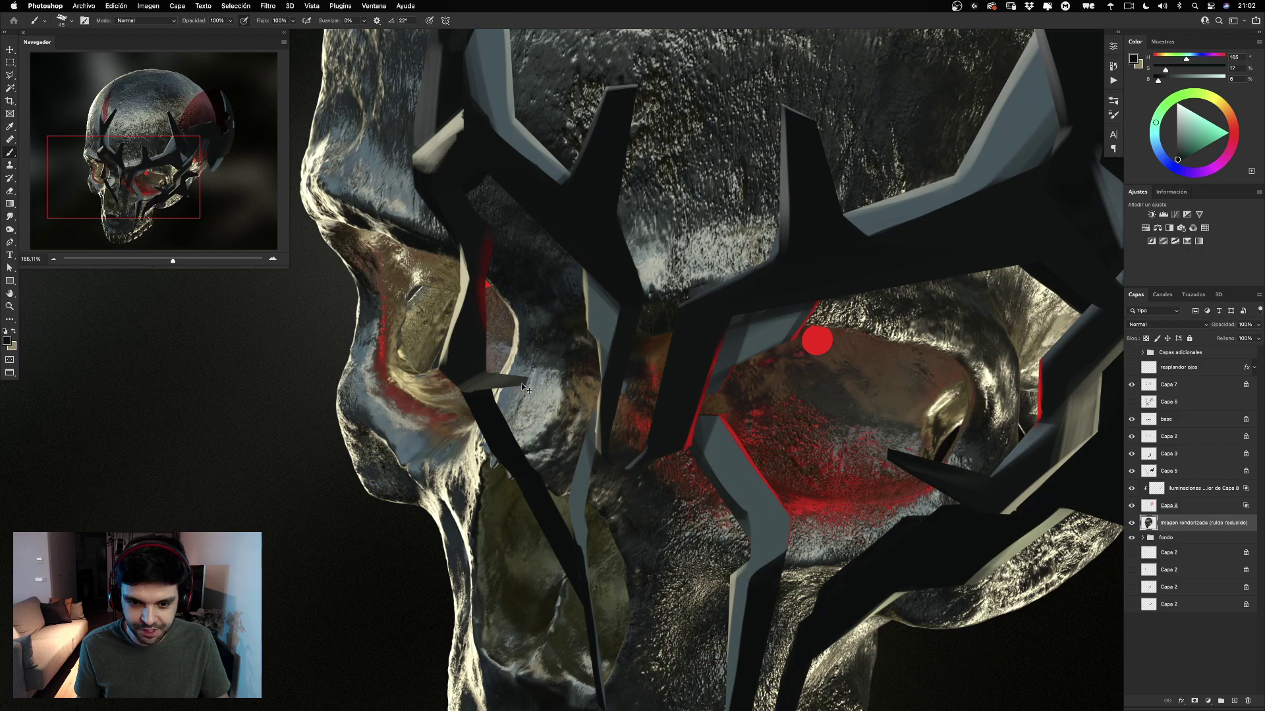
key("super+shift+z")
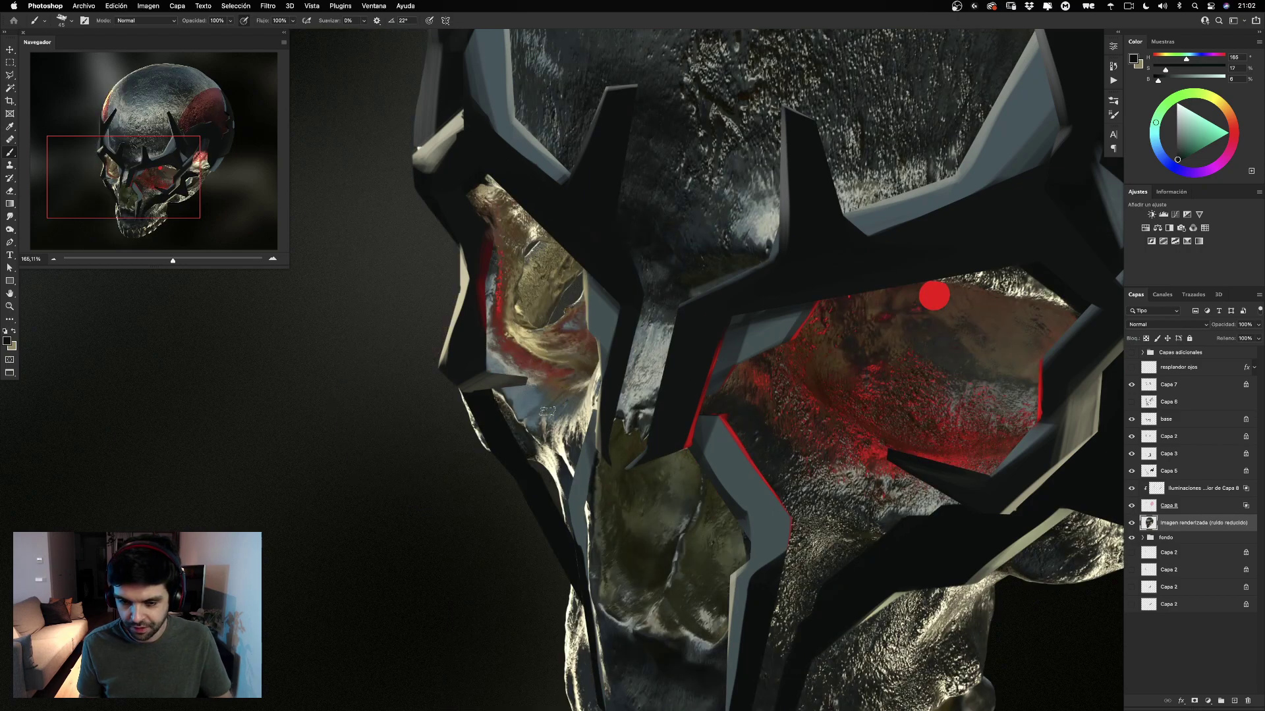
left_click(519, 391, "super")
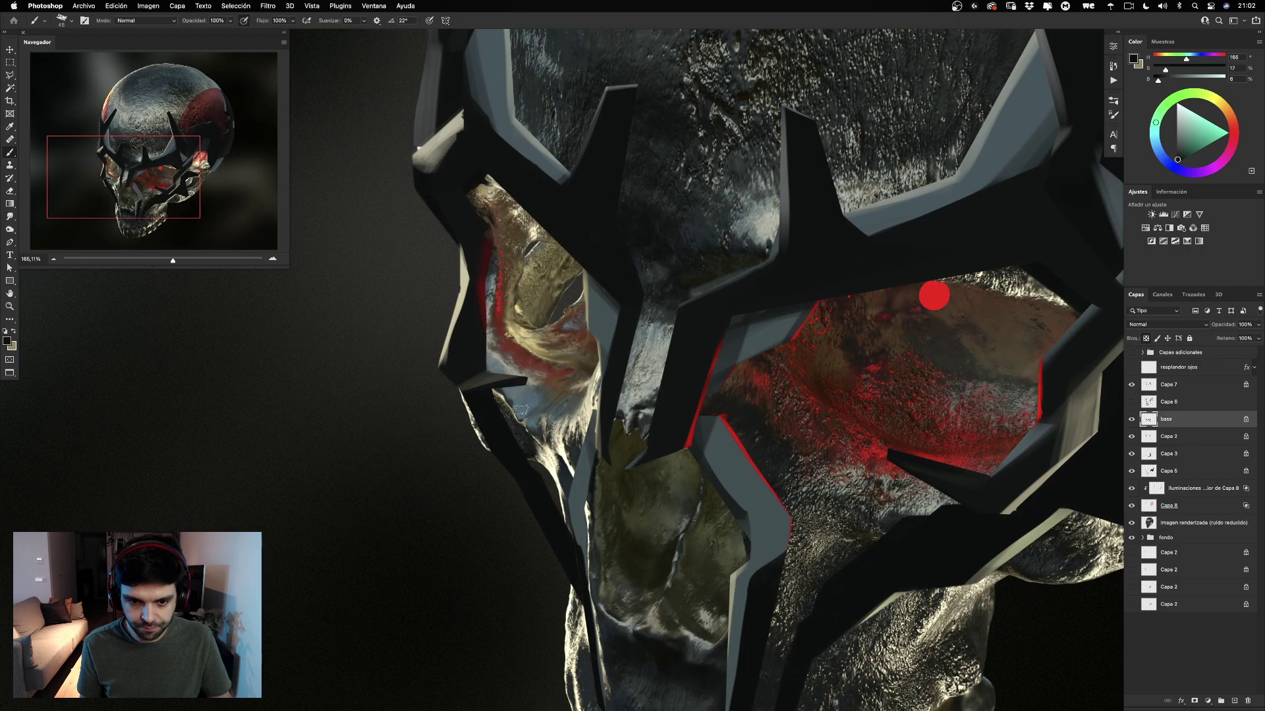
Examine the whole skull, comparing the isolated bare render with the fully armoured version twice.
left_click_drag(868, 356, 682, 342)
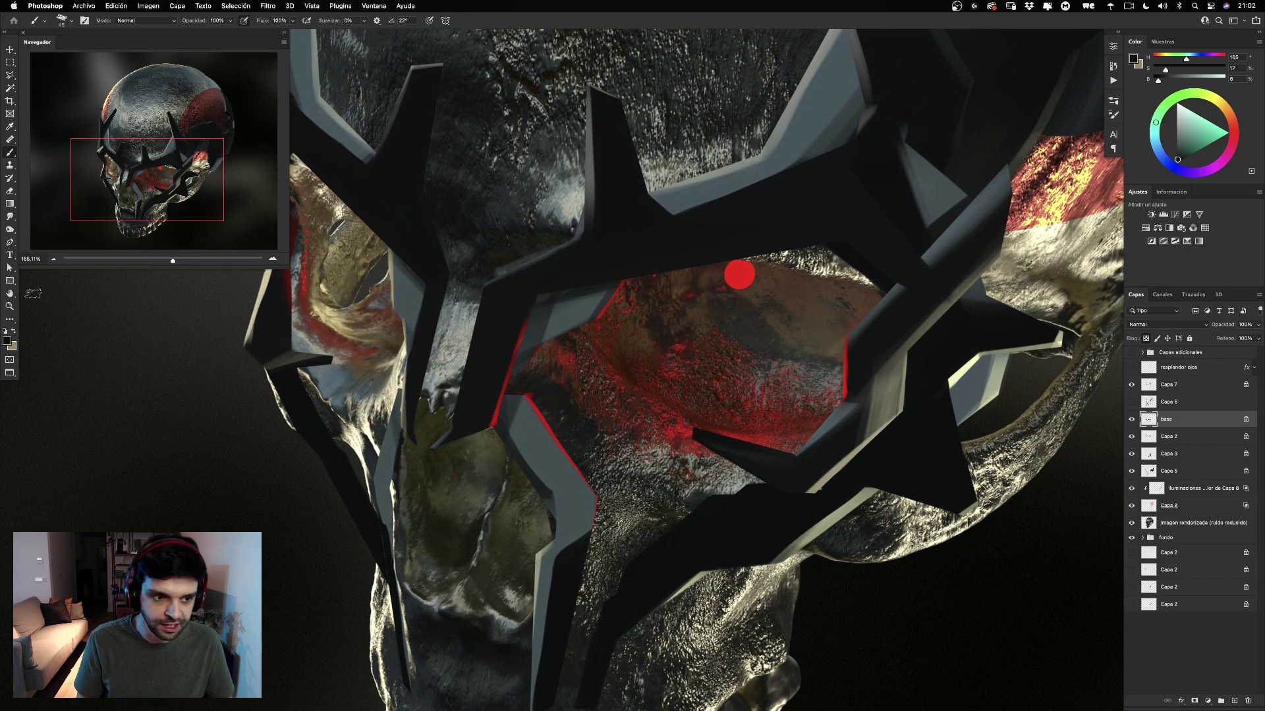
key("z")
left_click_drag(658, 289, 625, 295)
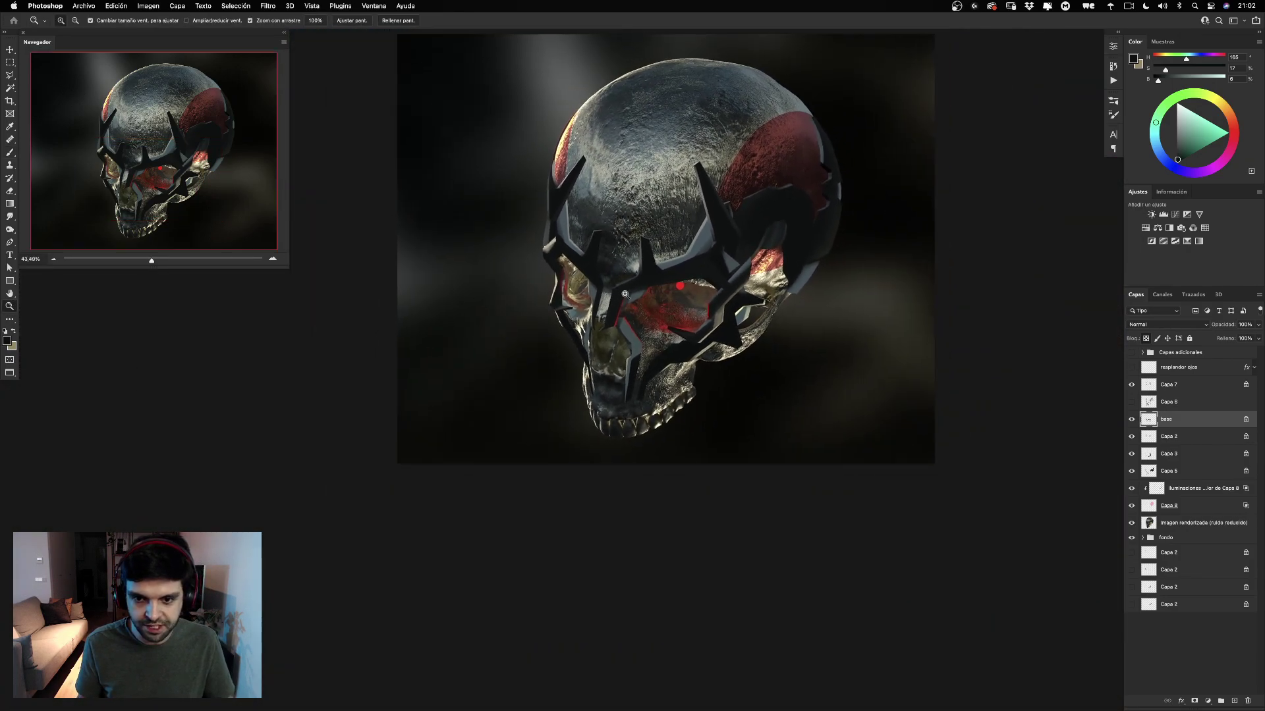
left_click_drag(772, 234, 724, 321)
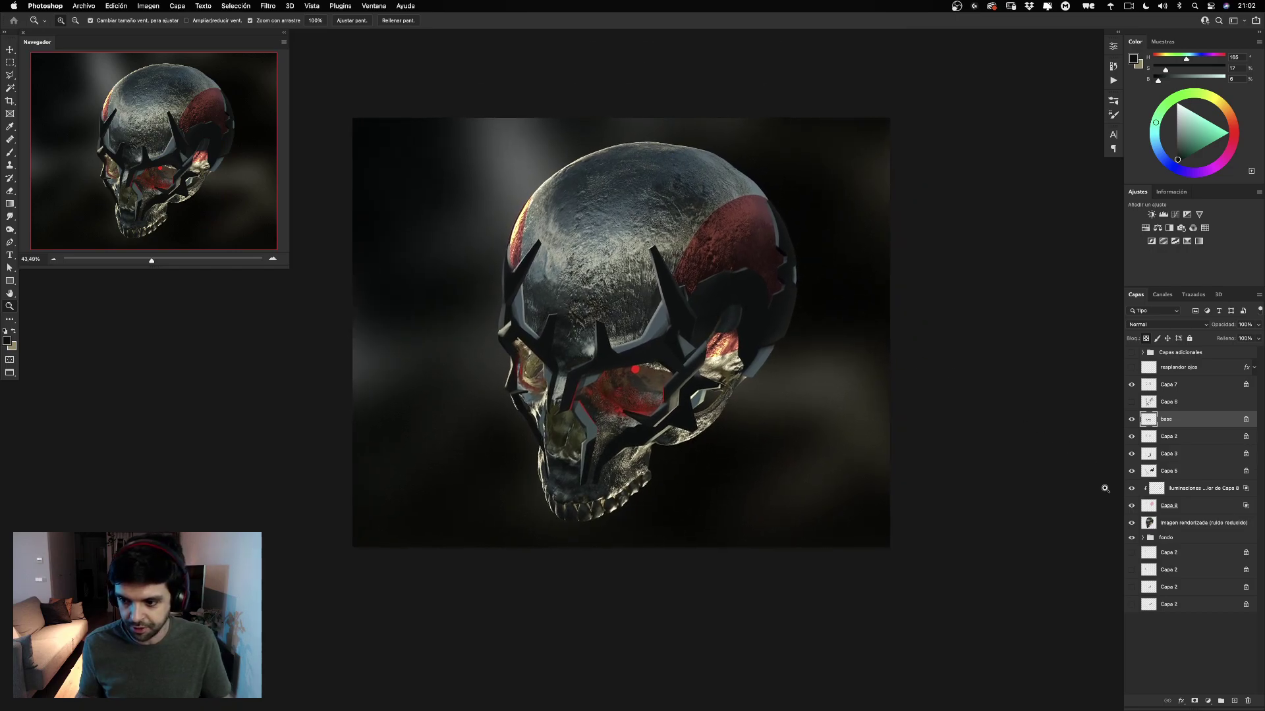
left_click(1132, 523, "alt")
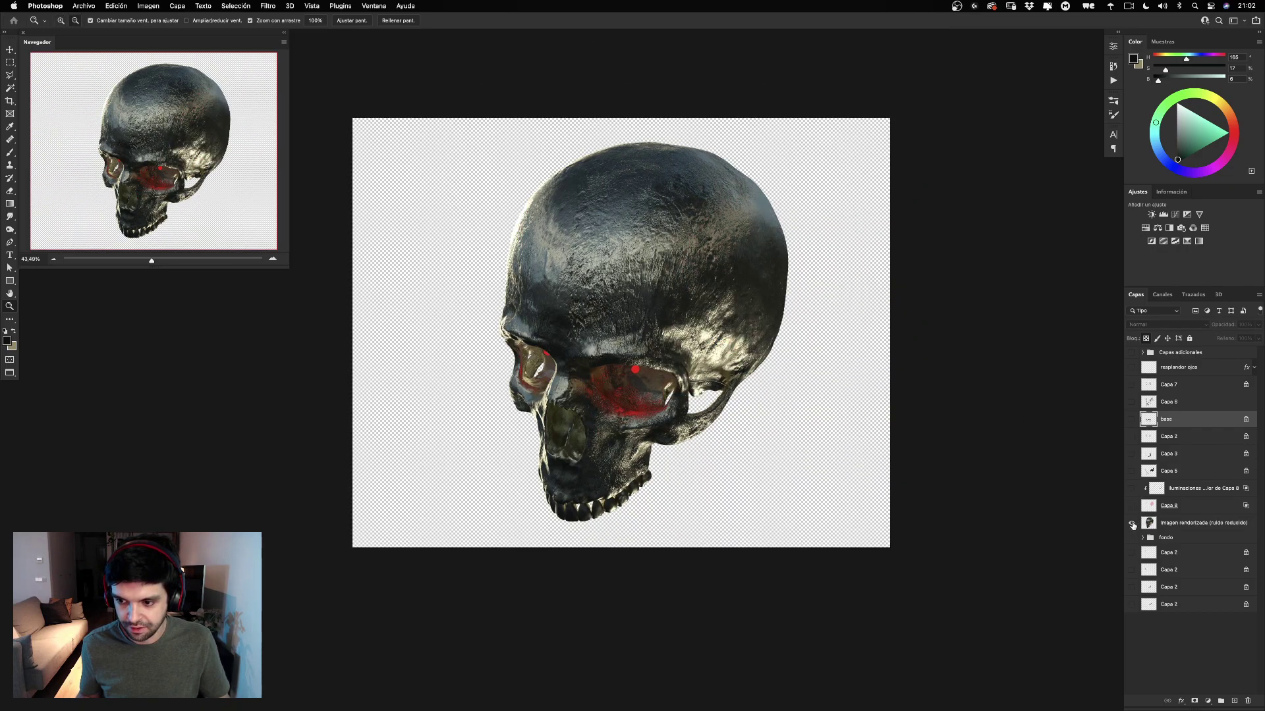
left_click(1131, 523, "alt")
left_click_drag(649, 354, 702, 367)
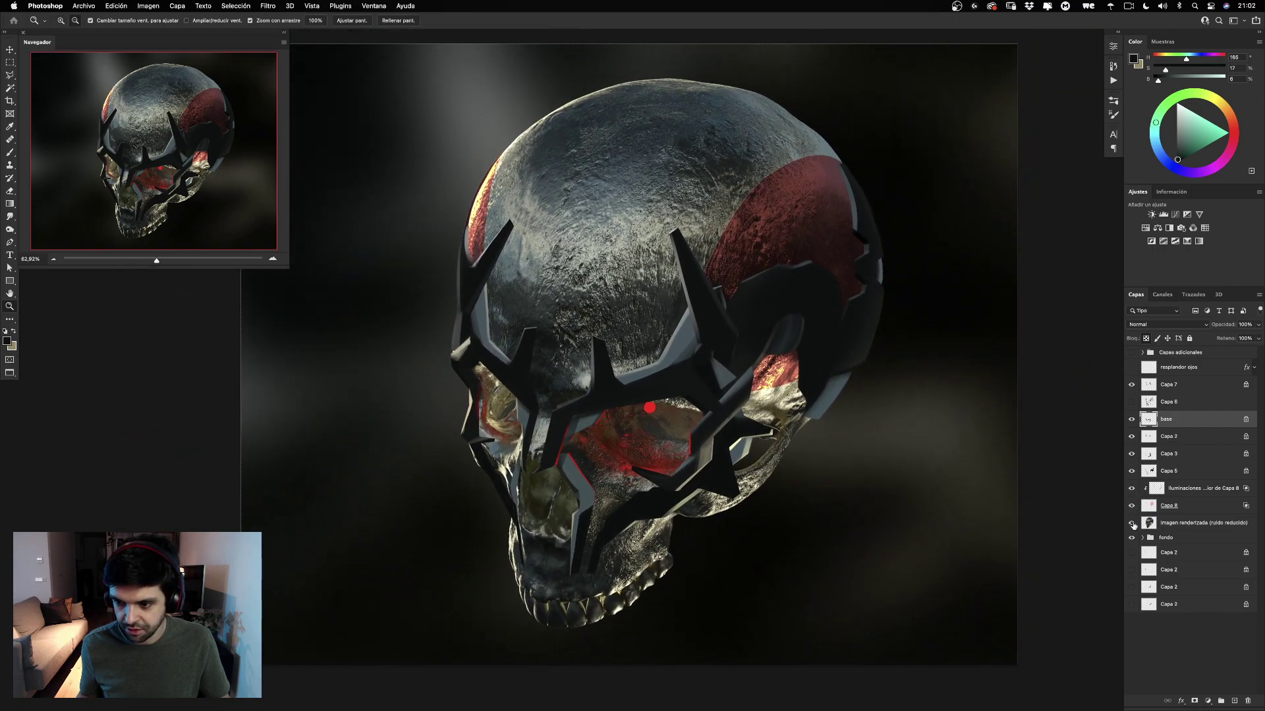
left_click(1132, 523, "alt")
left_click(1131, 524, "alt")
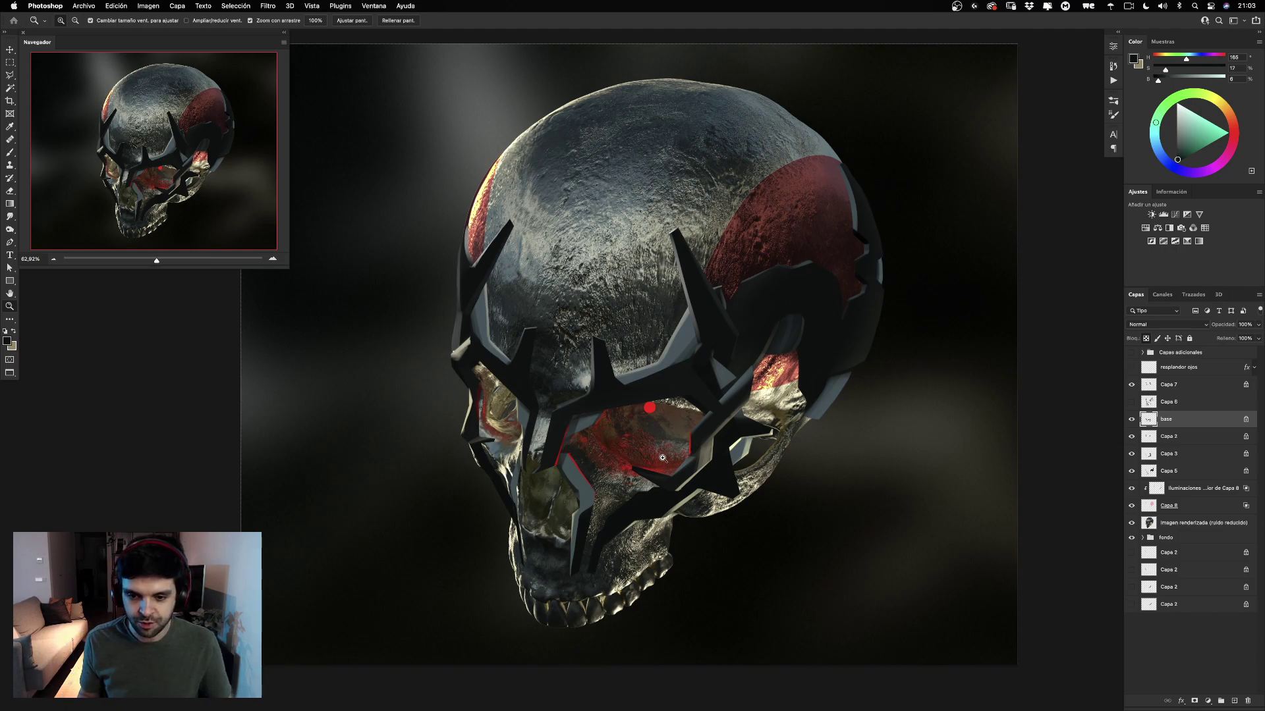
Paint over the red line on the plate at the larger eye socket's outer edge with a sampled dark tone.
left_click_drag(663, 459, 716, 463)
key("b")
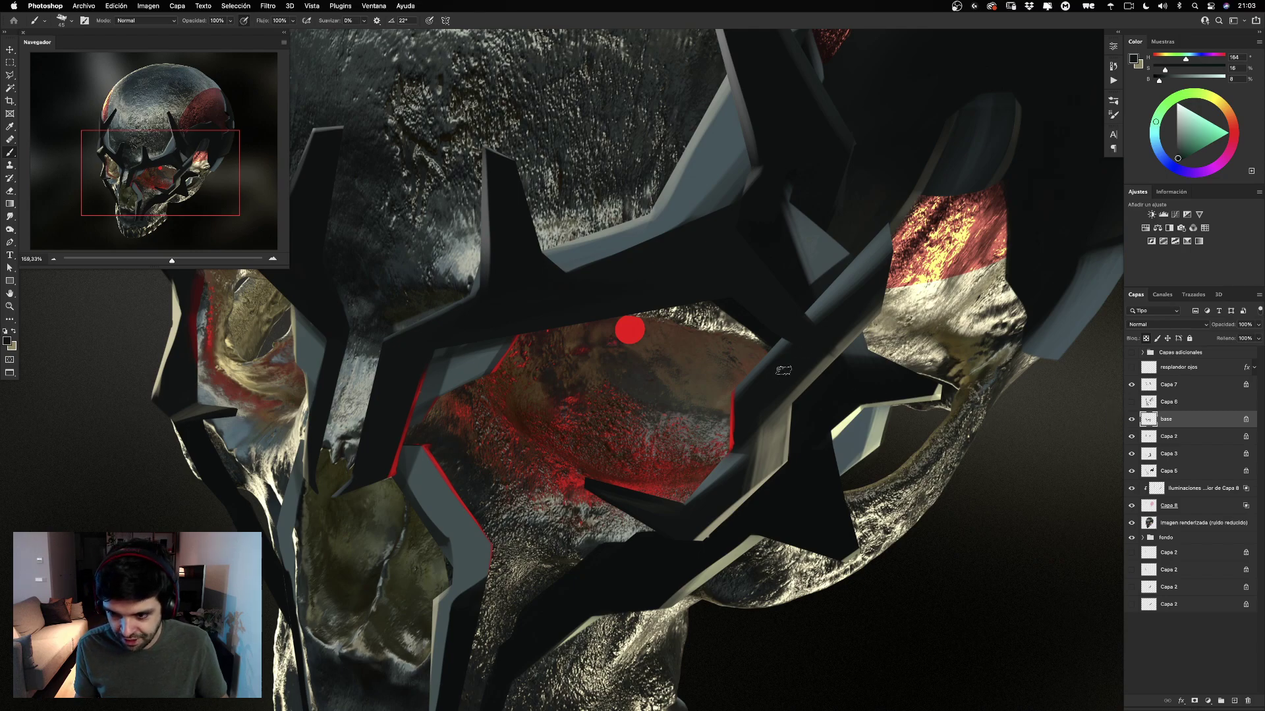
left_click(11, 51)
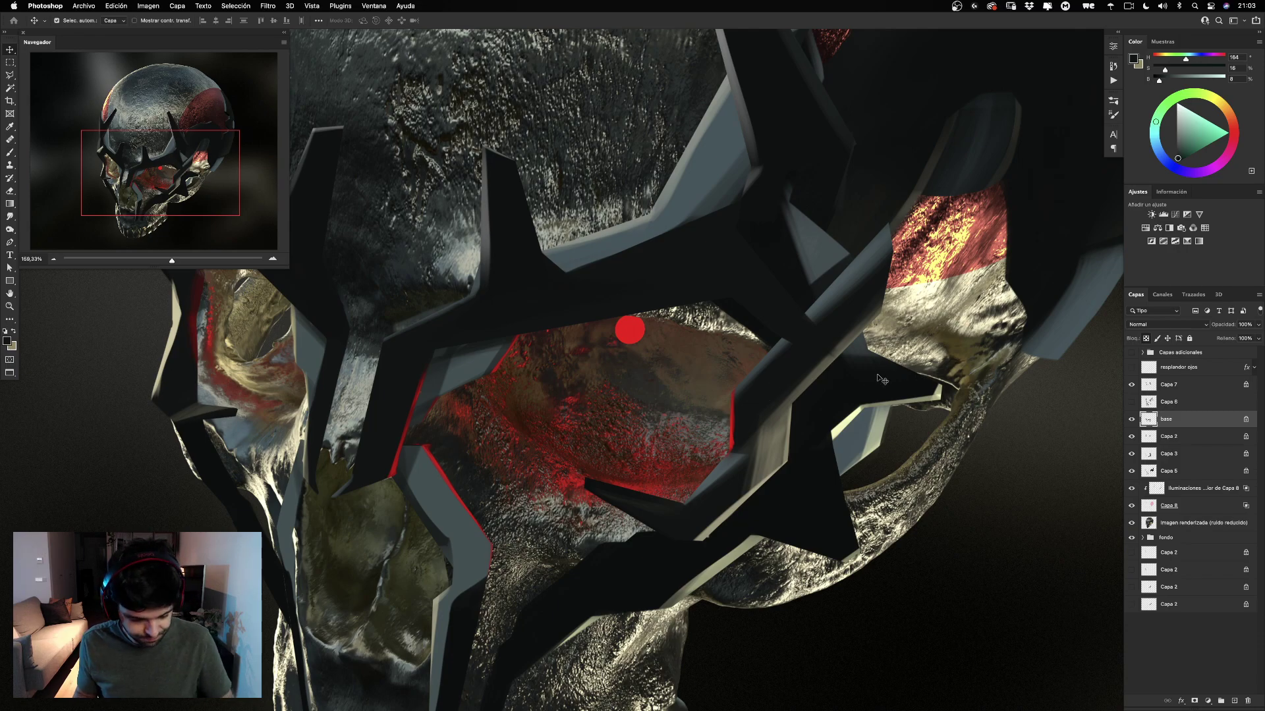
key("b")
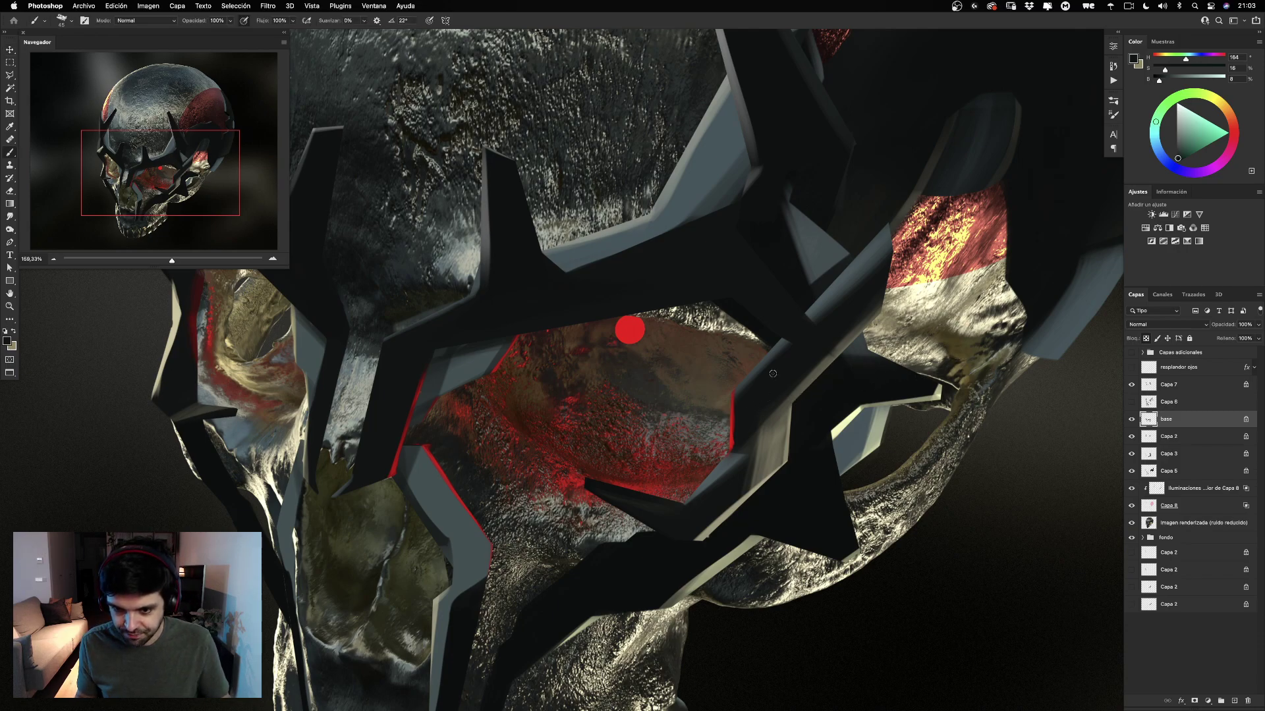
left_click(812, 482, "alt")
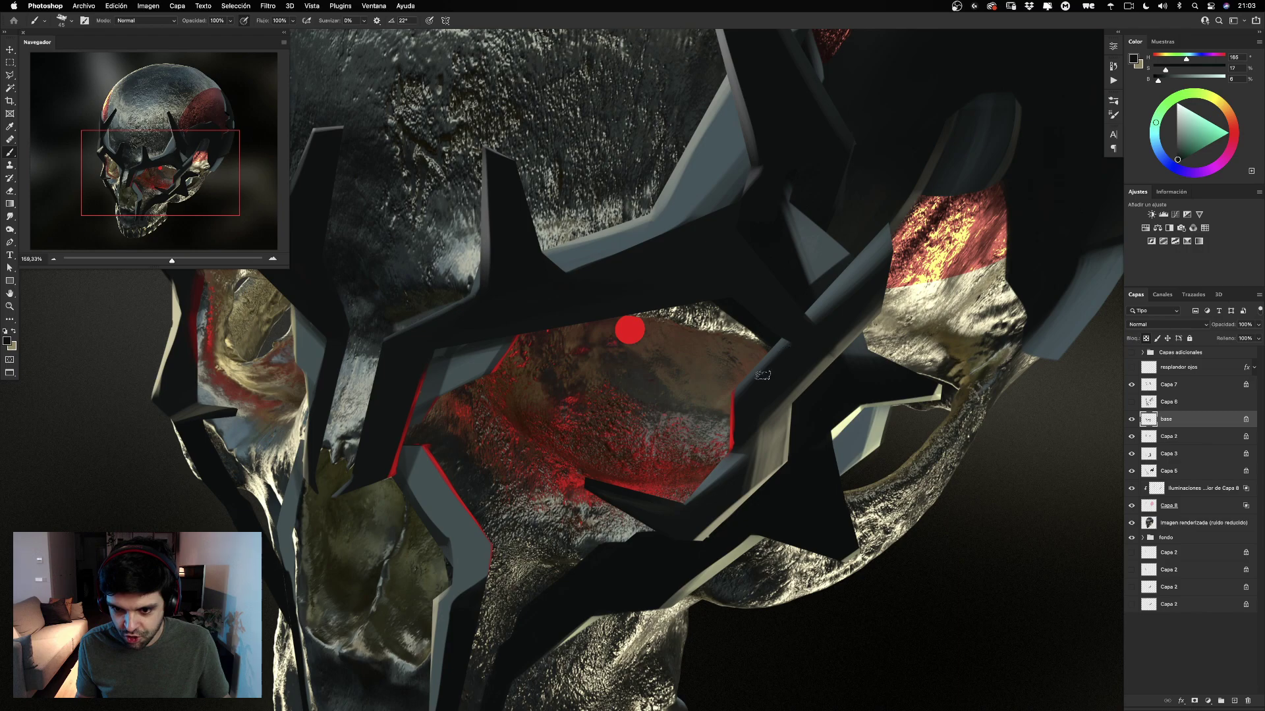
left_click_drag(762, 374, 740, 432)
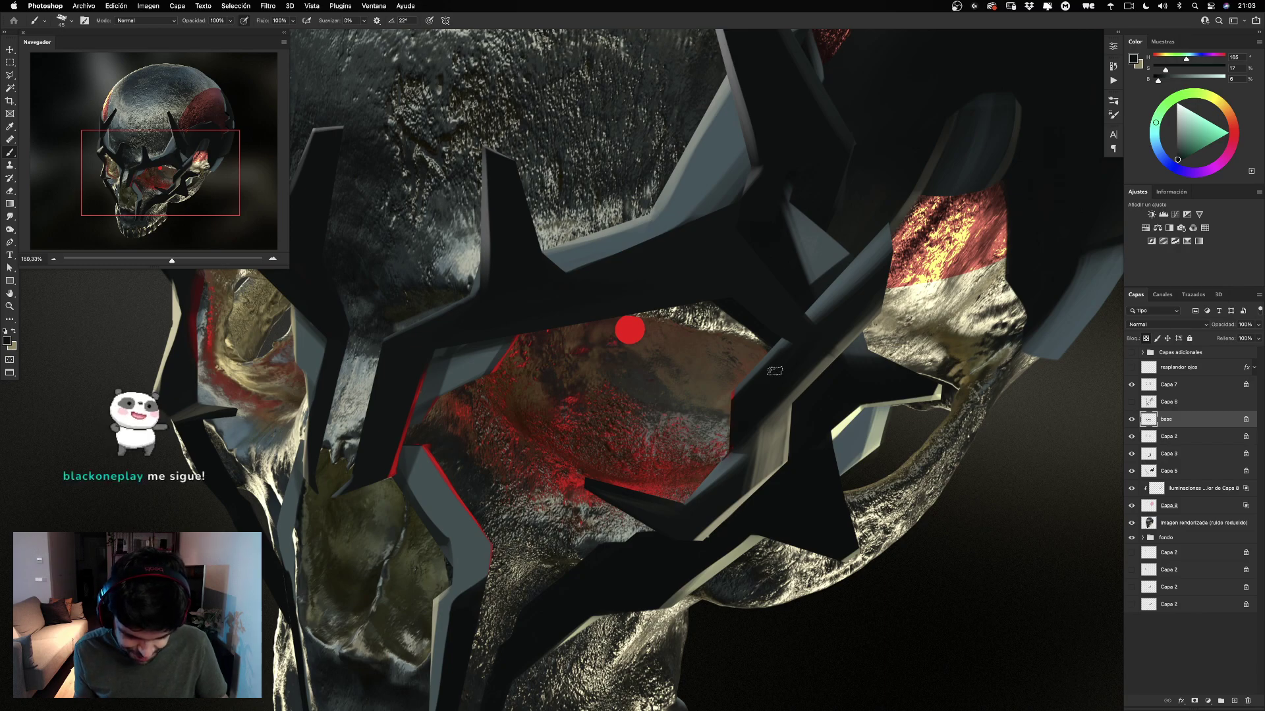
Paint thin accents in the eye's sampled red along the larger socket's outer plate edges on base and Capa 3, using a smaller brush.
left_click(723, 461, "alt")
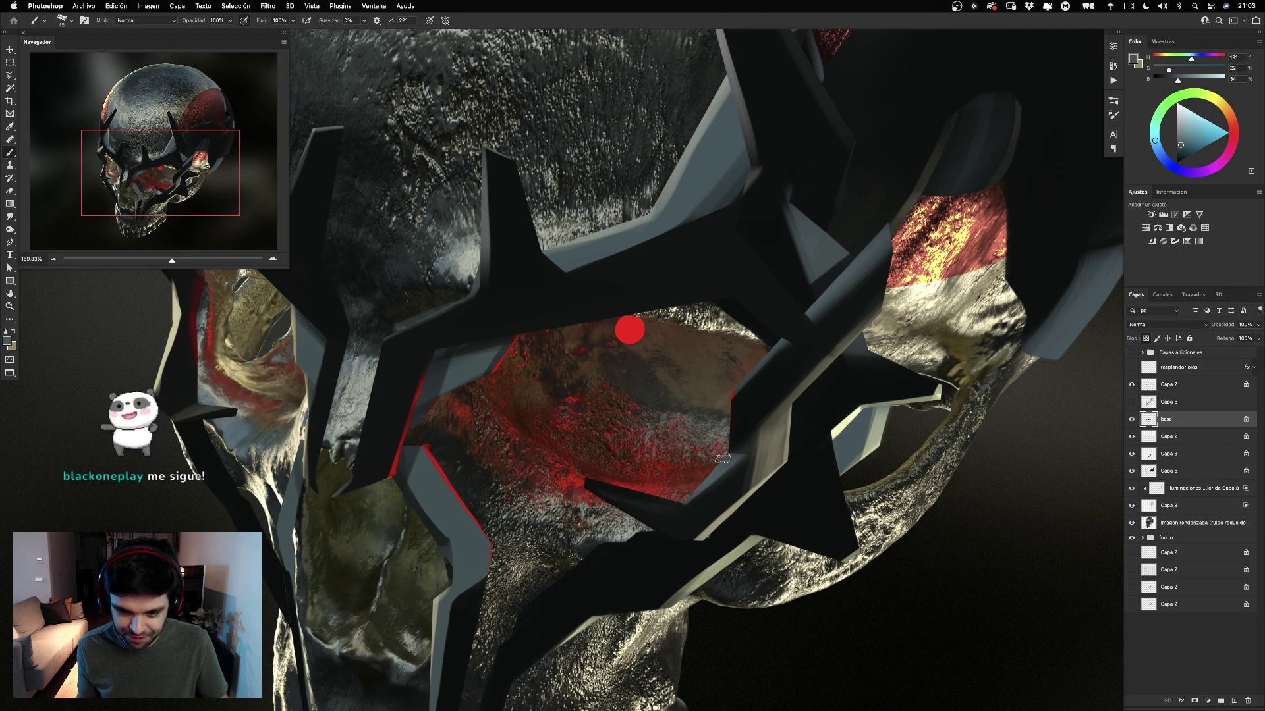
left_click(629, 329, "alt")
left_click_drag(716, 372, 699, 378, "ctrl+alt")
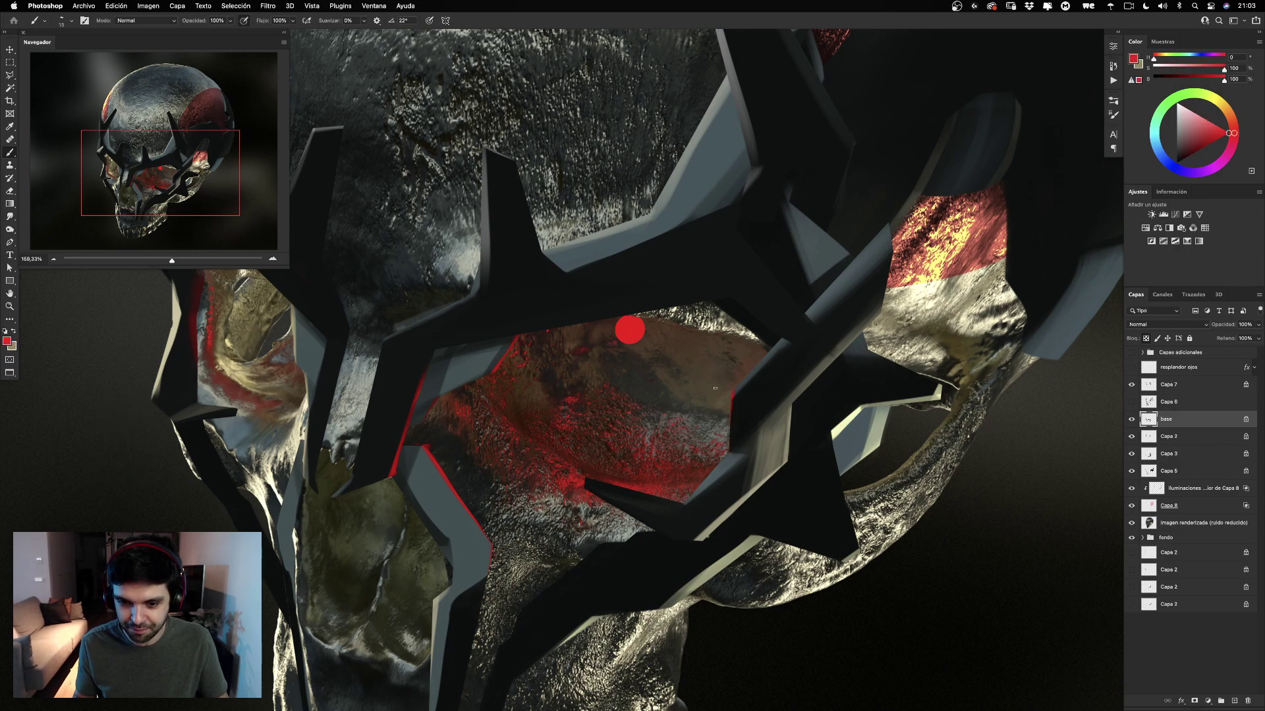
left_click_drag(732, 393, 728, 443)
key("super+z")
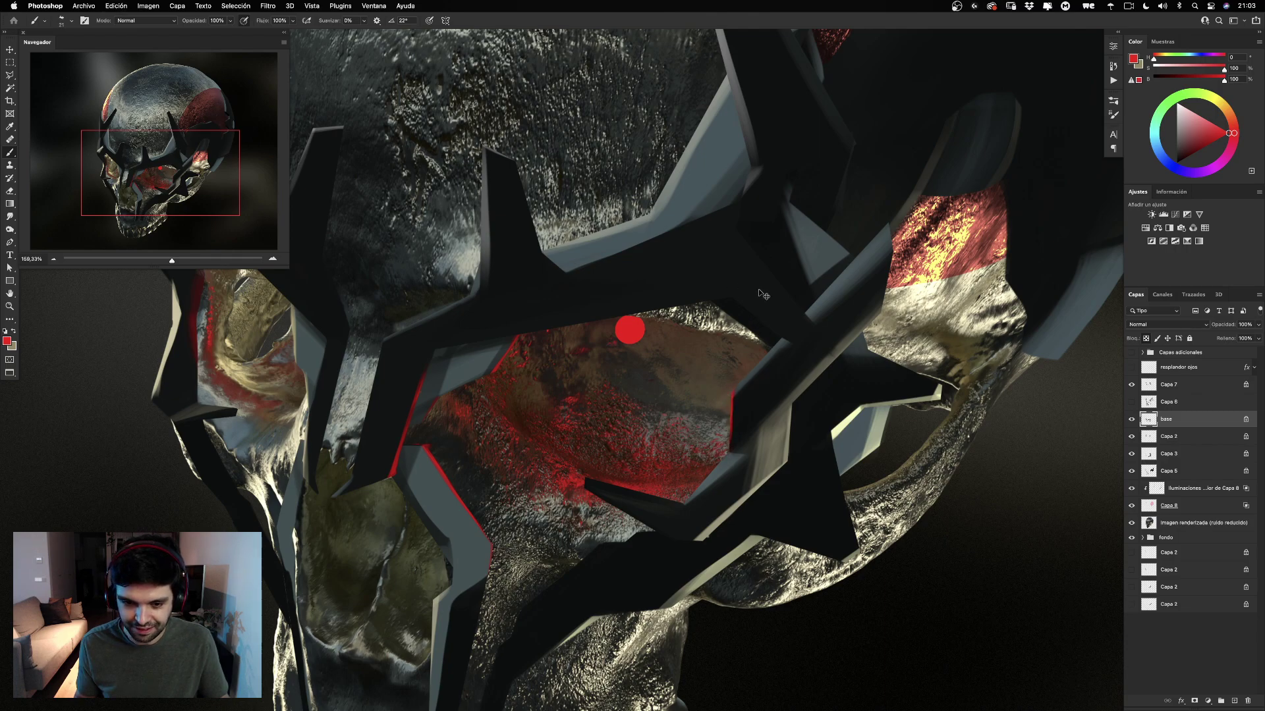
key("super+z")
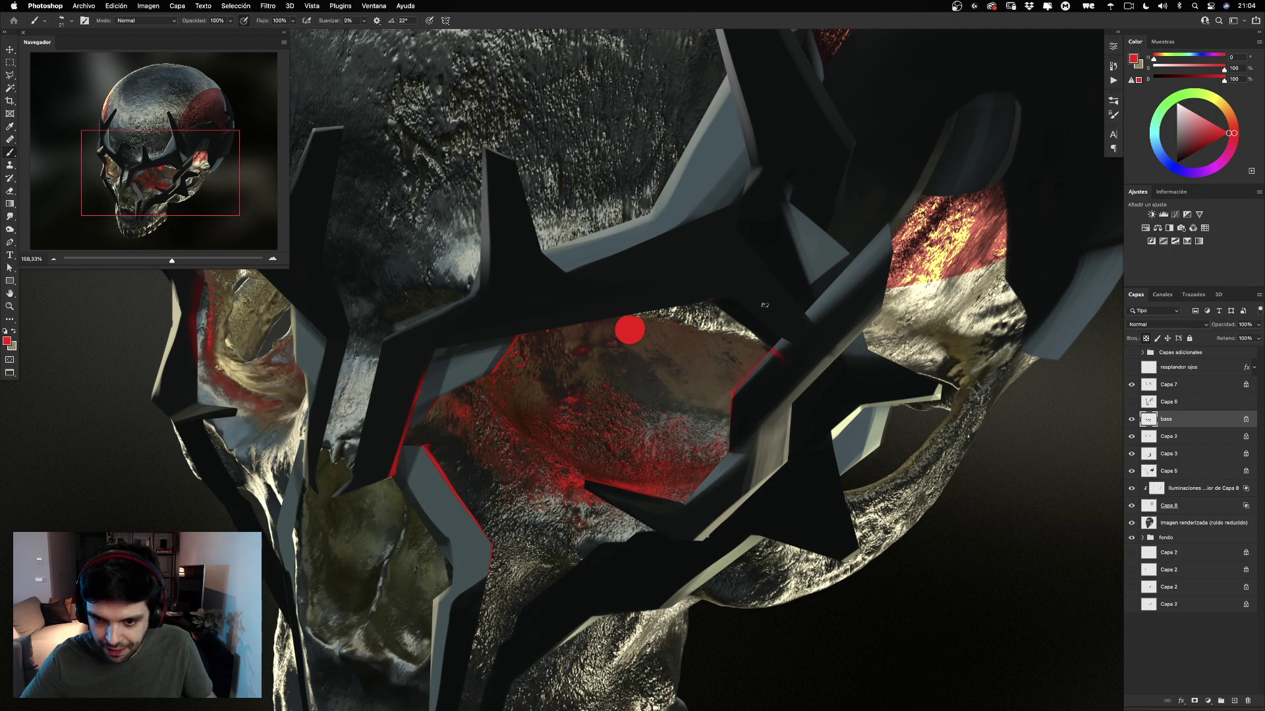
left_click(743, 319, "super")
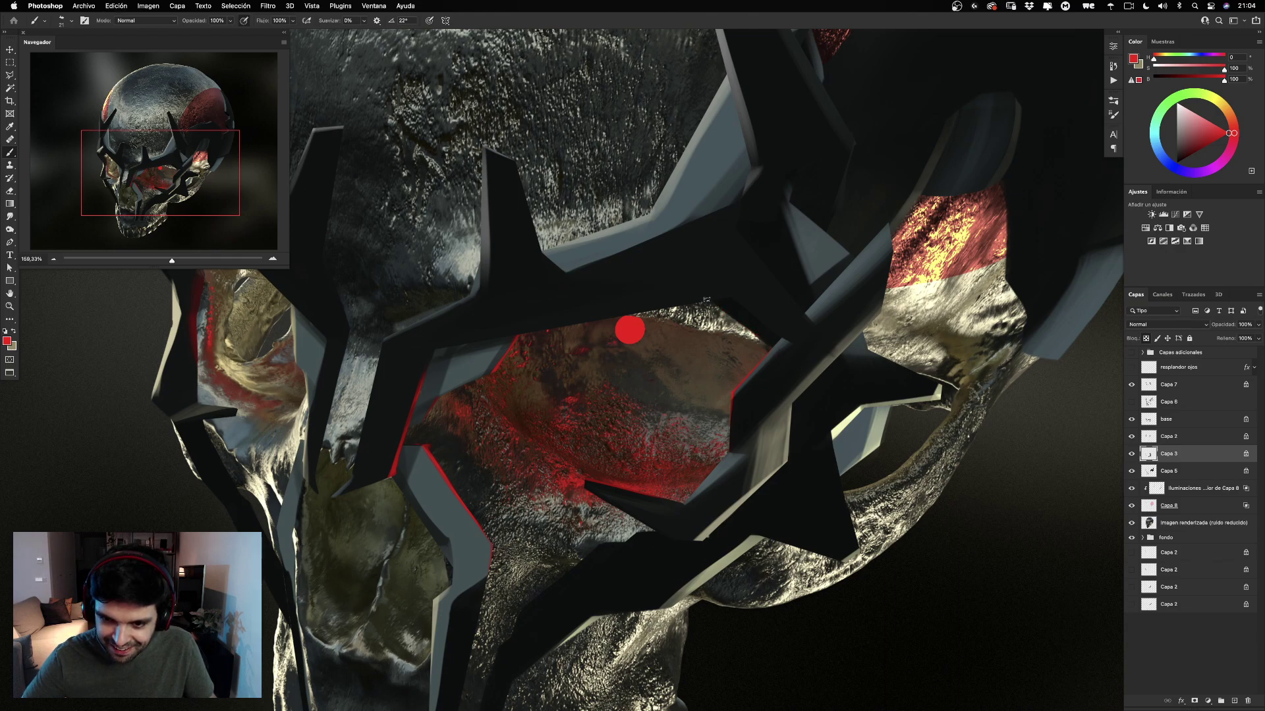
left_click_drag(715, 302, 799, 369)
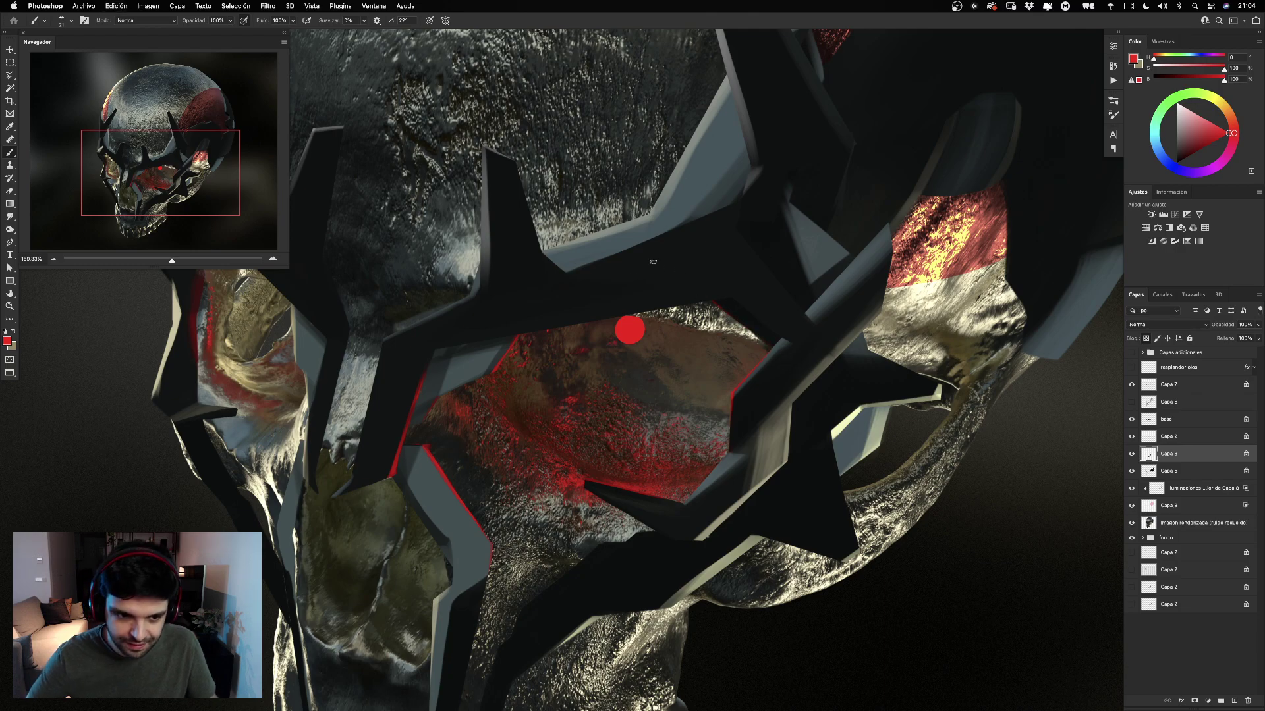
Try red accents on the cheek hook and brow plate around the far eye socket, then undo them.
left_click_drag(547, 318, 660, 349)
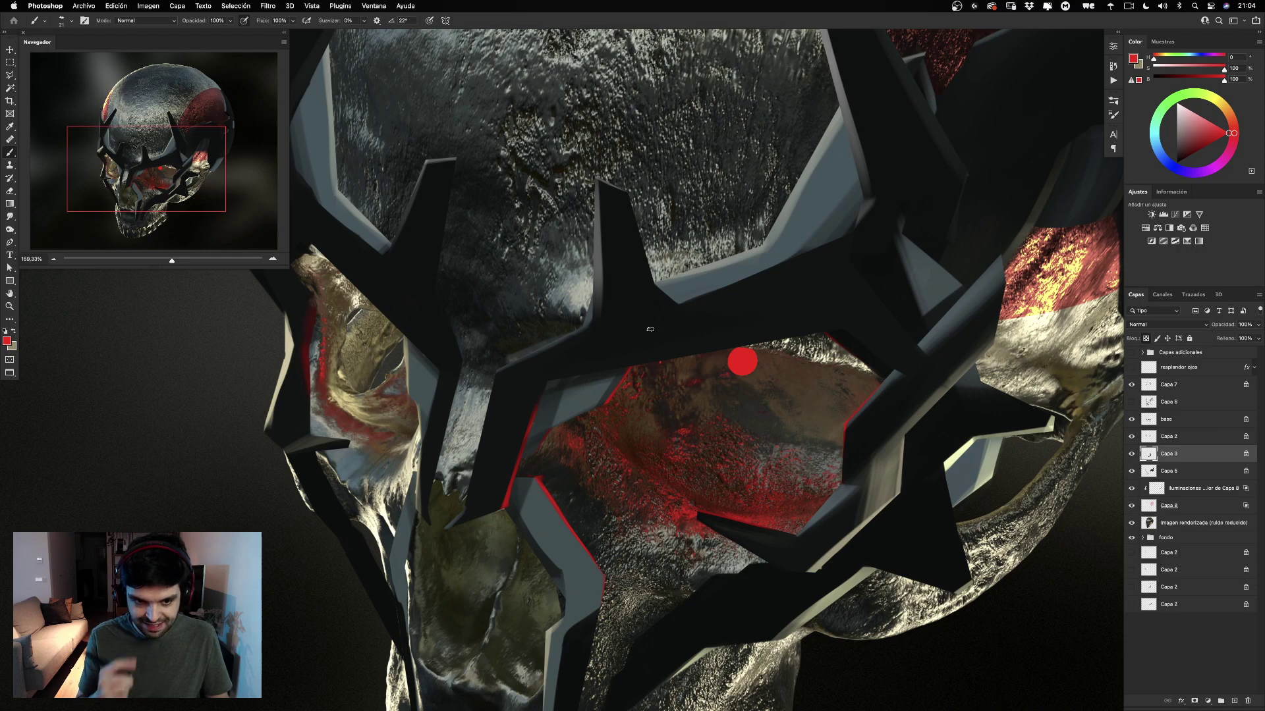
mouse_move(307, 460)
left_mouse_down()
mouse_move(316, 453)
mouse_move(309, 463)
left_mouse_up()
key("super+z")
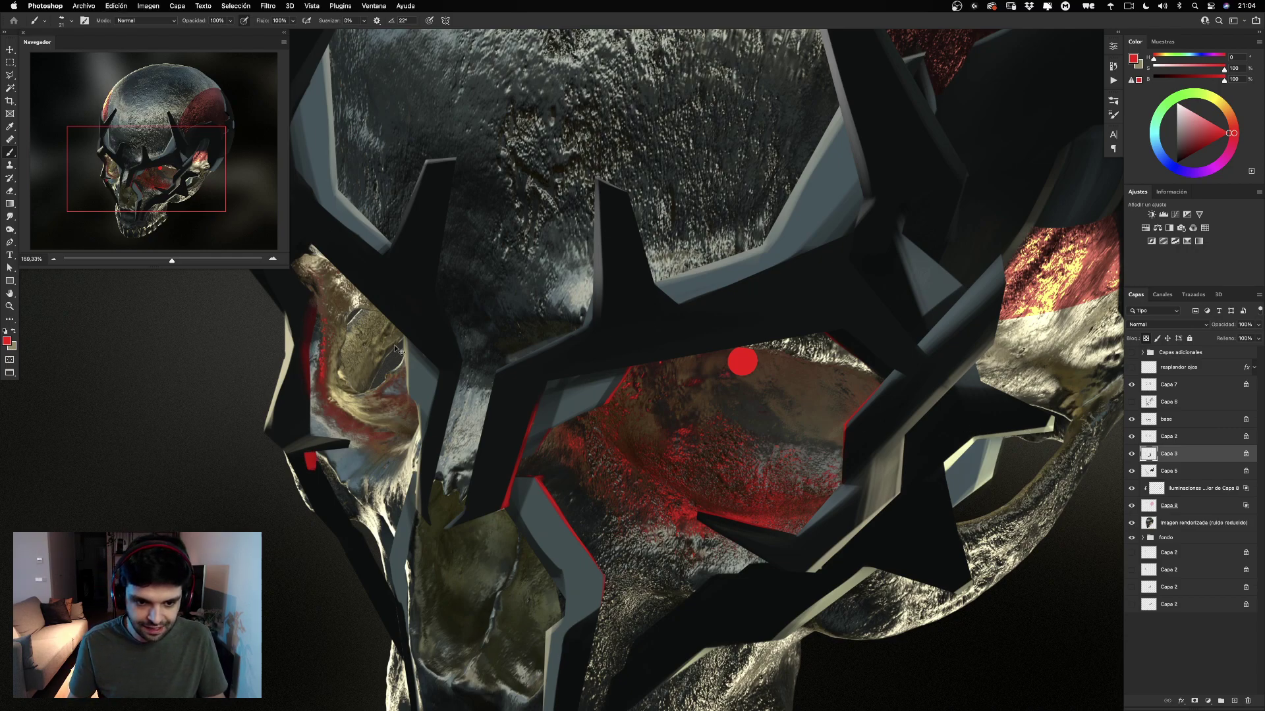
key("super+z")
left_click(330, 442, "super")
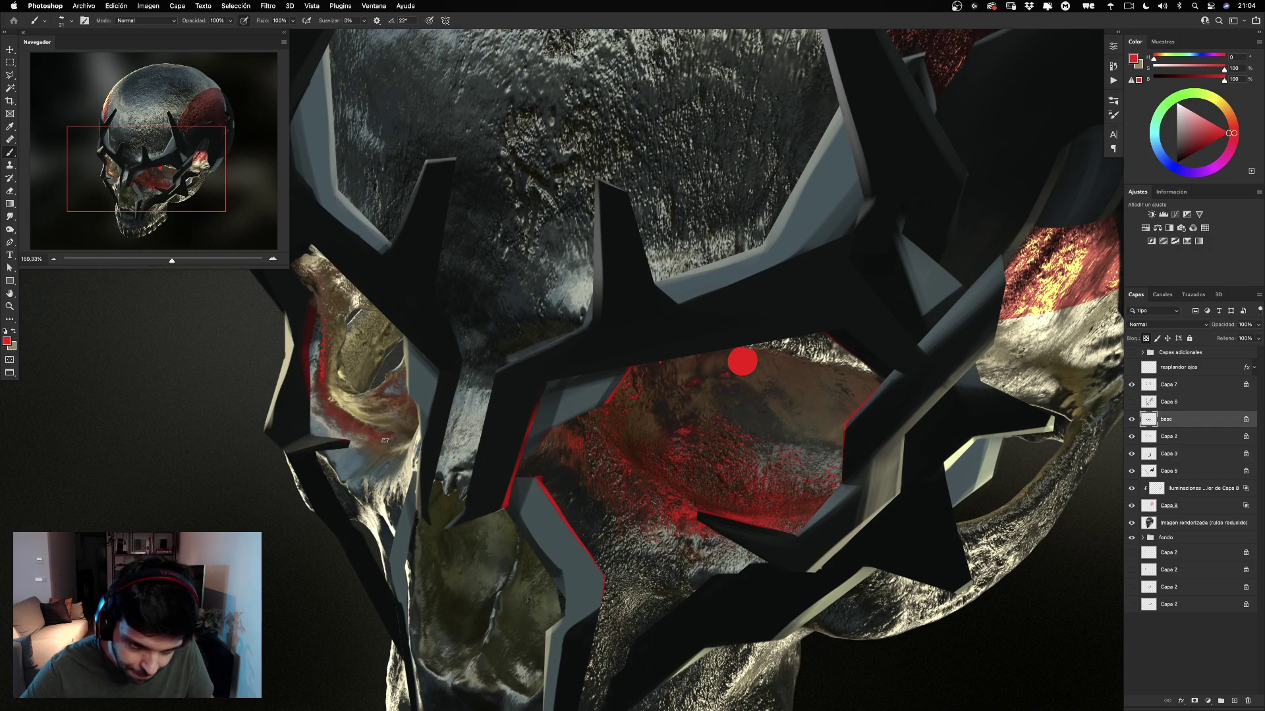
left_click_drag(361, 297, 458, 312)
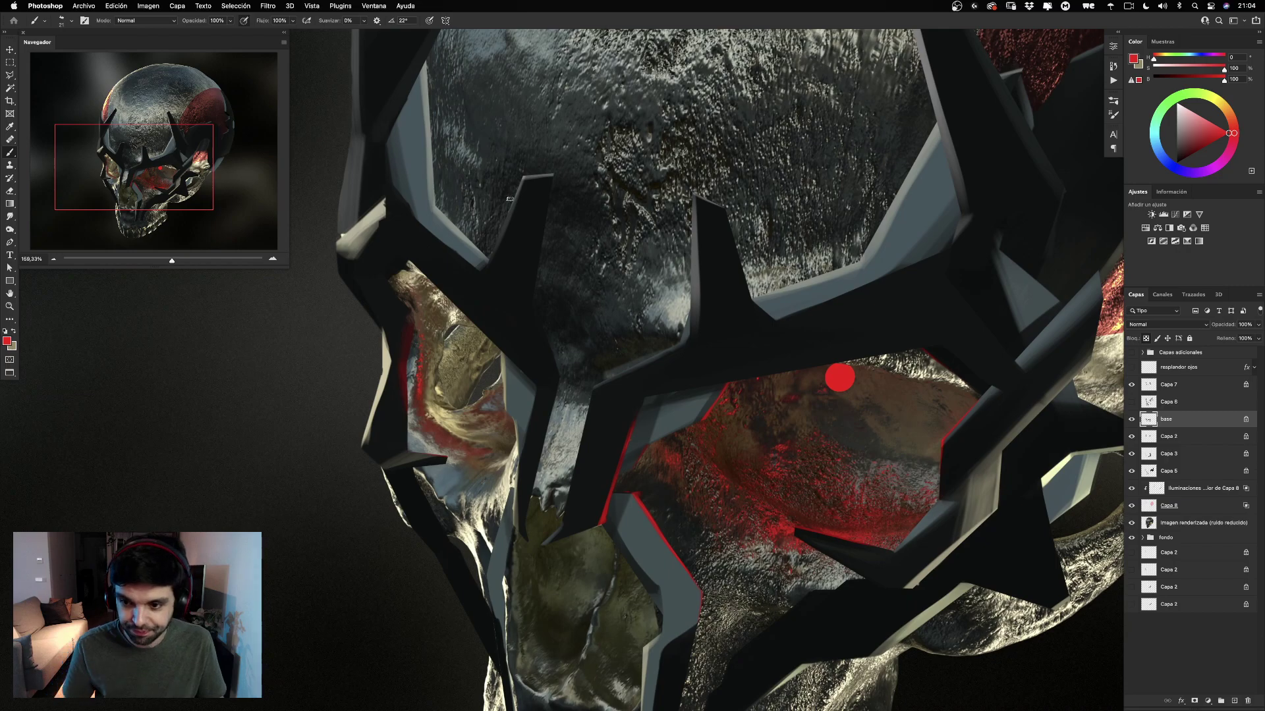
mouse_move(384, 284)
left_mouse_down()
mouse_move(408, 248)
mouse_move(366, 282)
left_mouse_up()
key("super+z")
key("super+z")
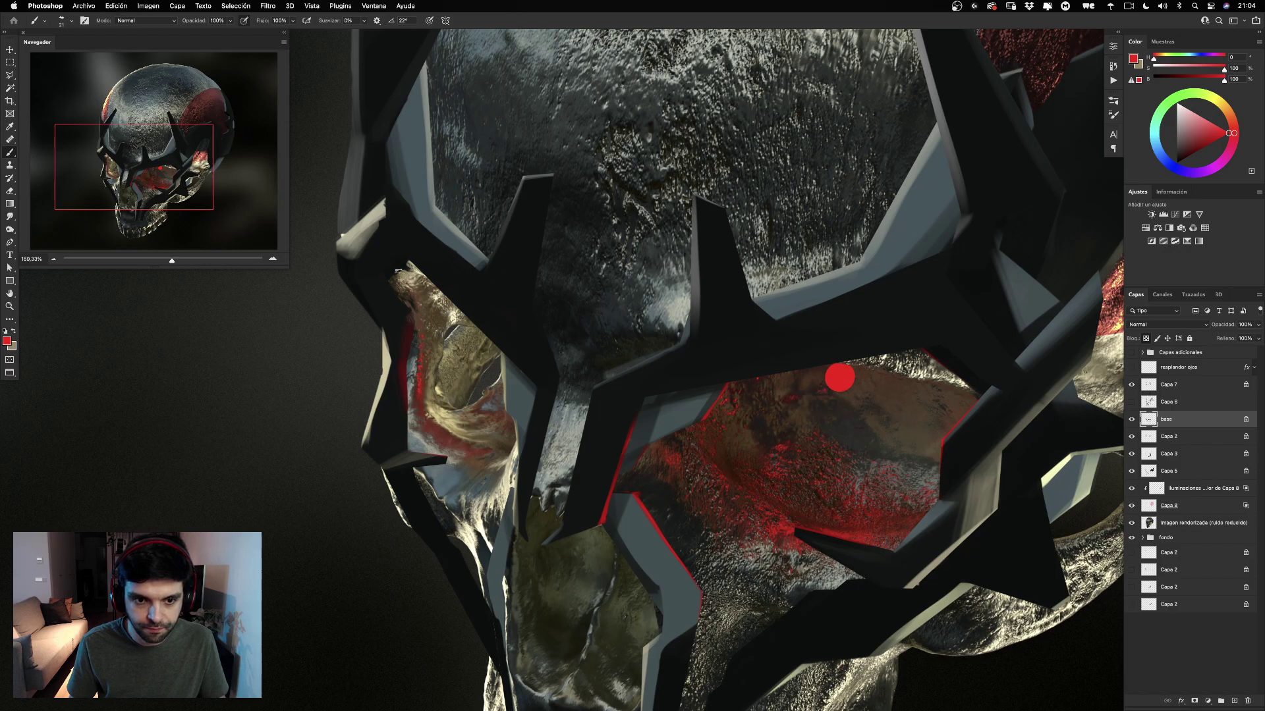
Compare the whole skull with and without the sketch layer between Capa 7 and base, leaving that layer hidden.
left_click_drag(537, 215, 454, 161)
left_click_drag(494, 215, 533, 340)
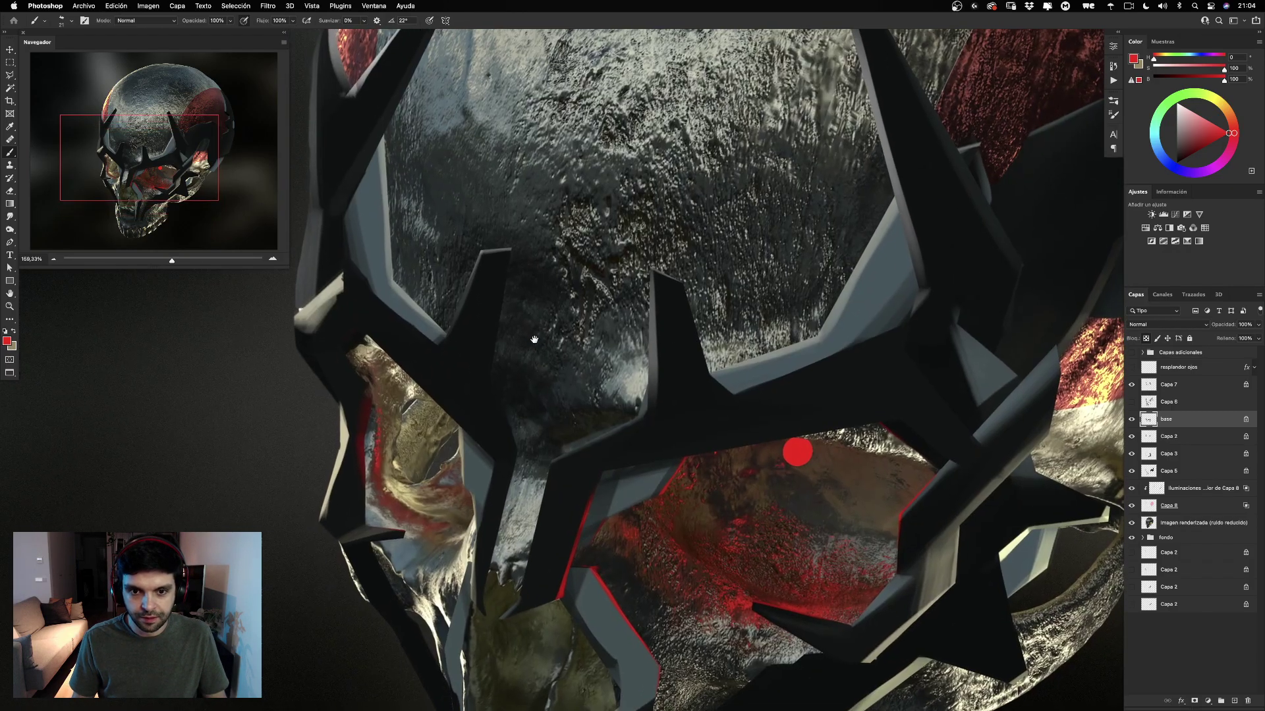
key("super+minus")
key("super+minus")
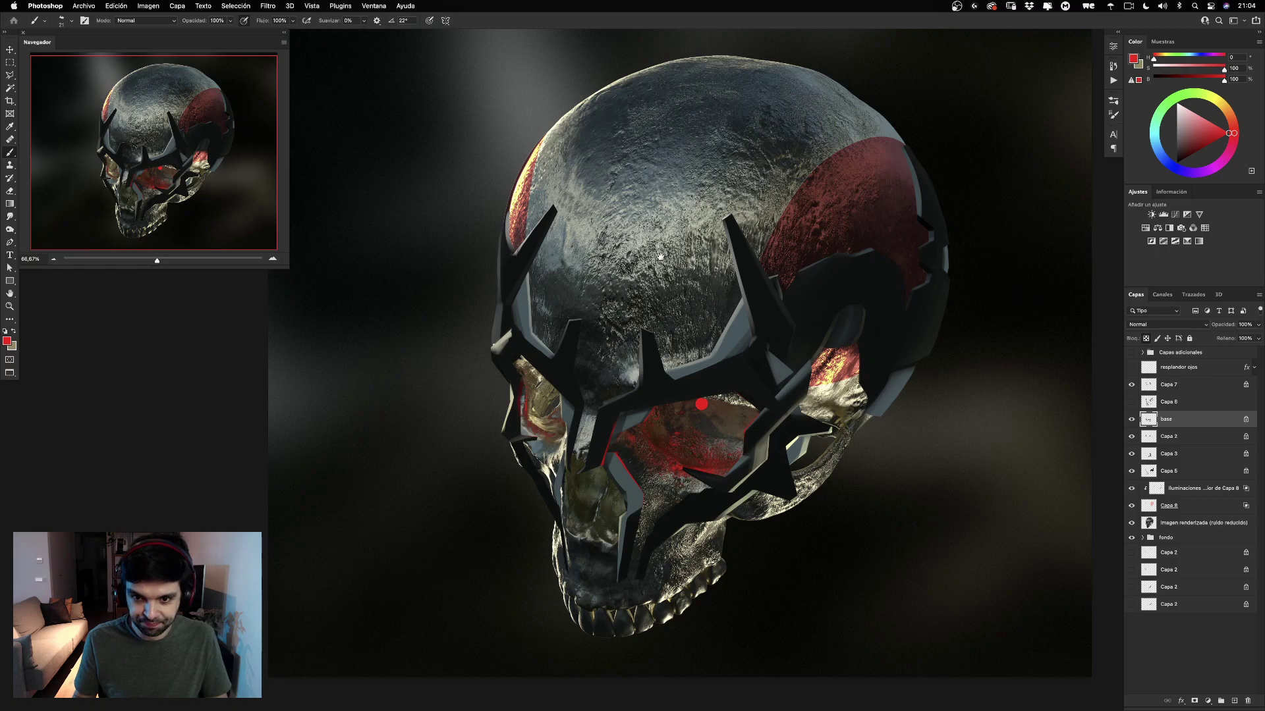
left_click_drag(660, 256, 662, 282)
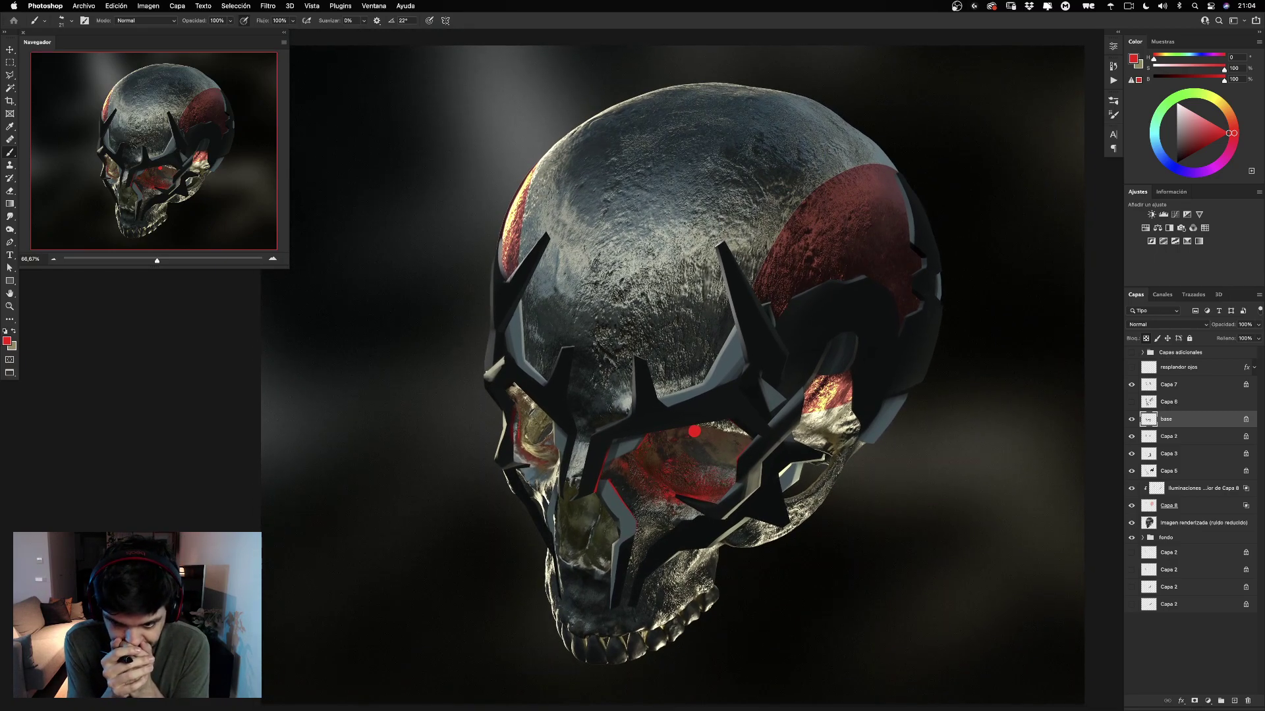
left_click(1131, 403)
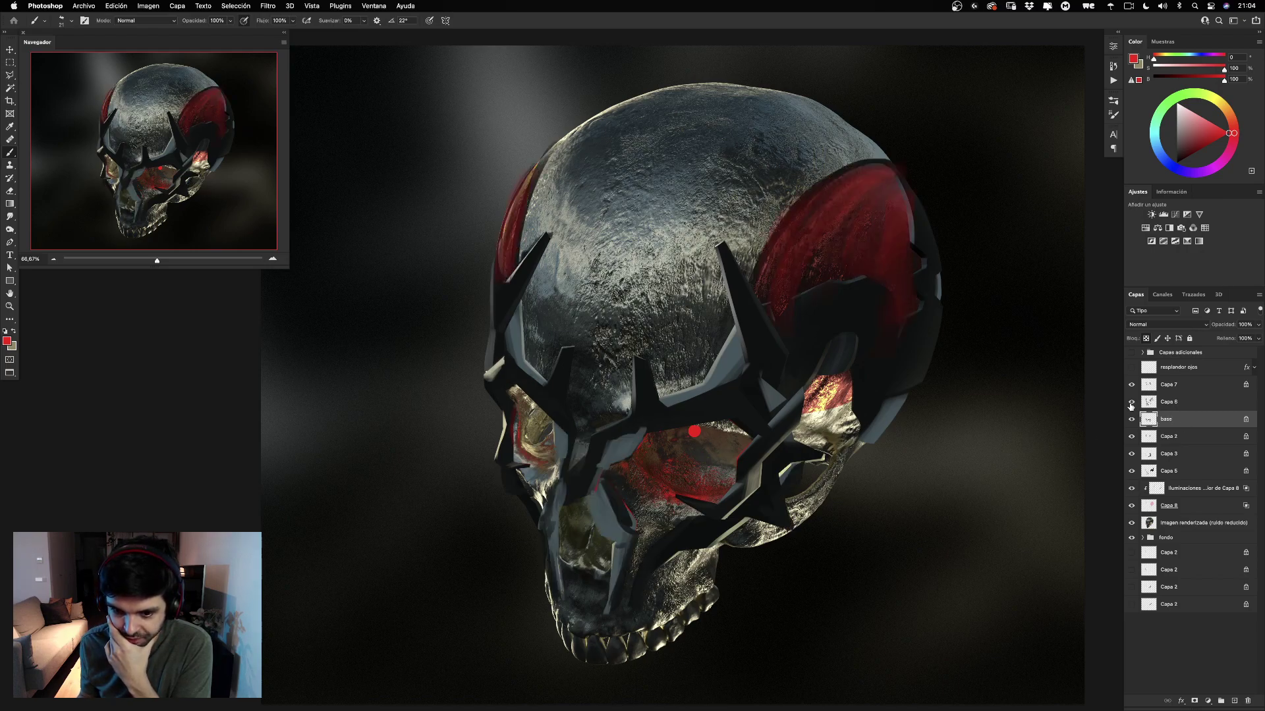
left_click(1131, 403)
left_click(1131, 403)
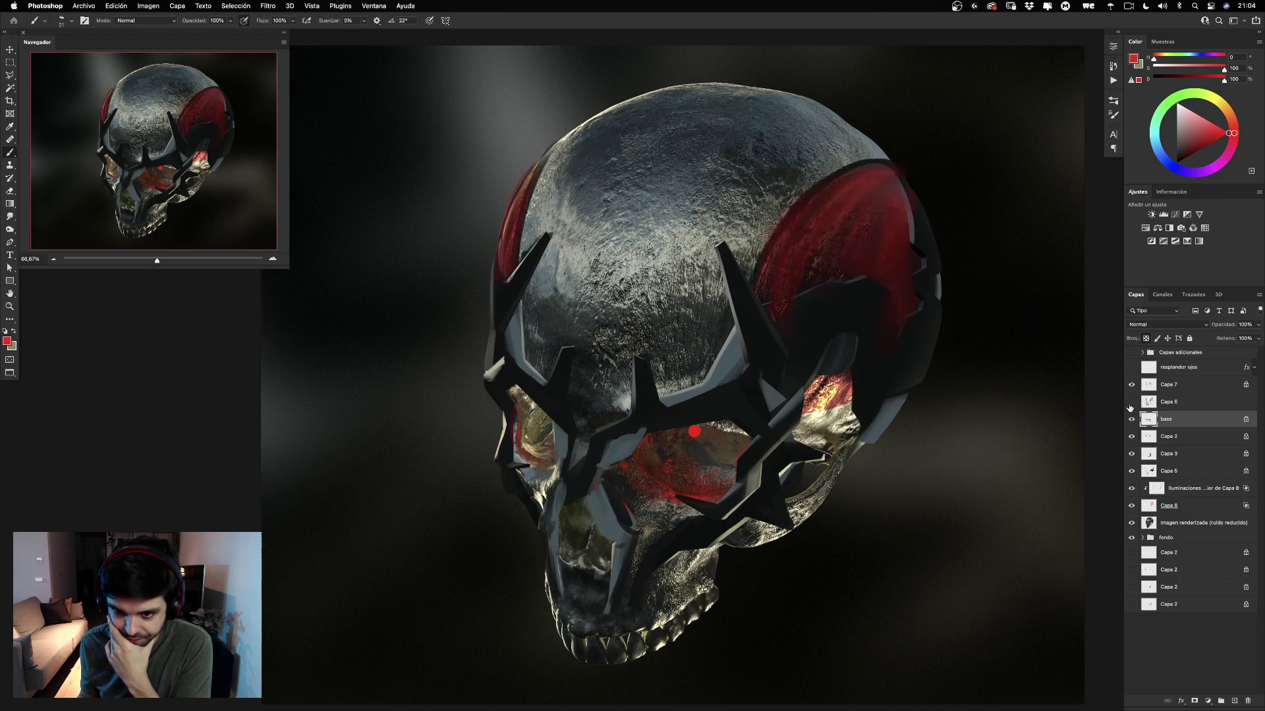
left_click(1130, 403)
left_click(1131, 403)
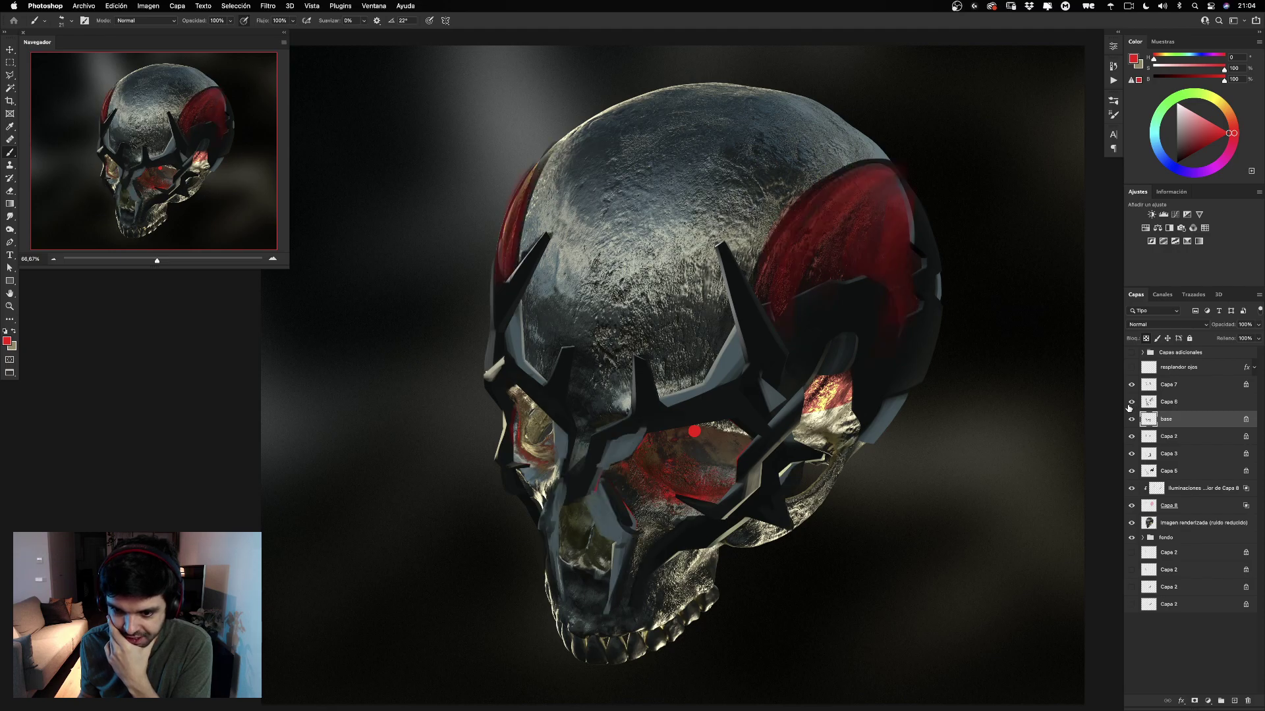
left_click(1130, 405)
left_click(1130, 403)
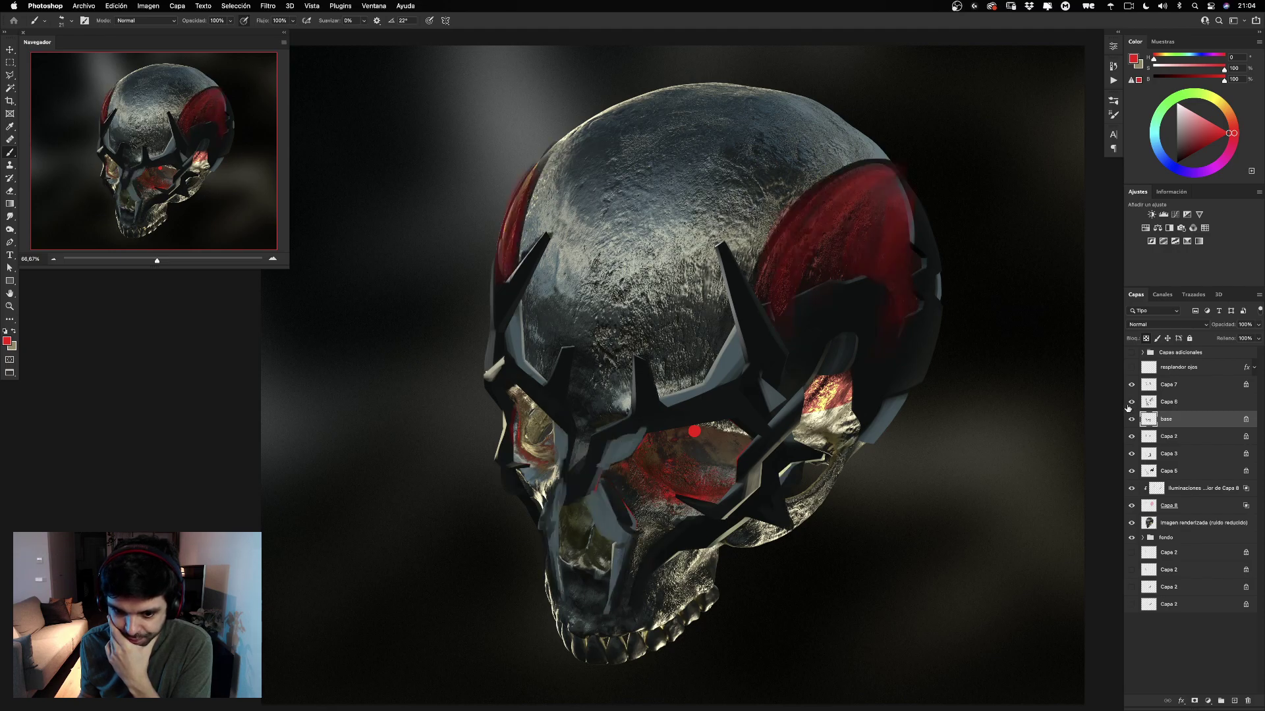
left_click(1130, 403)
left_click(1130, 403)
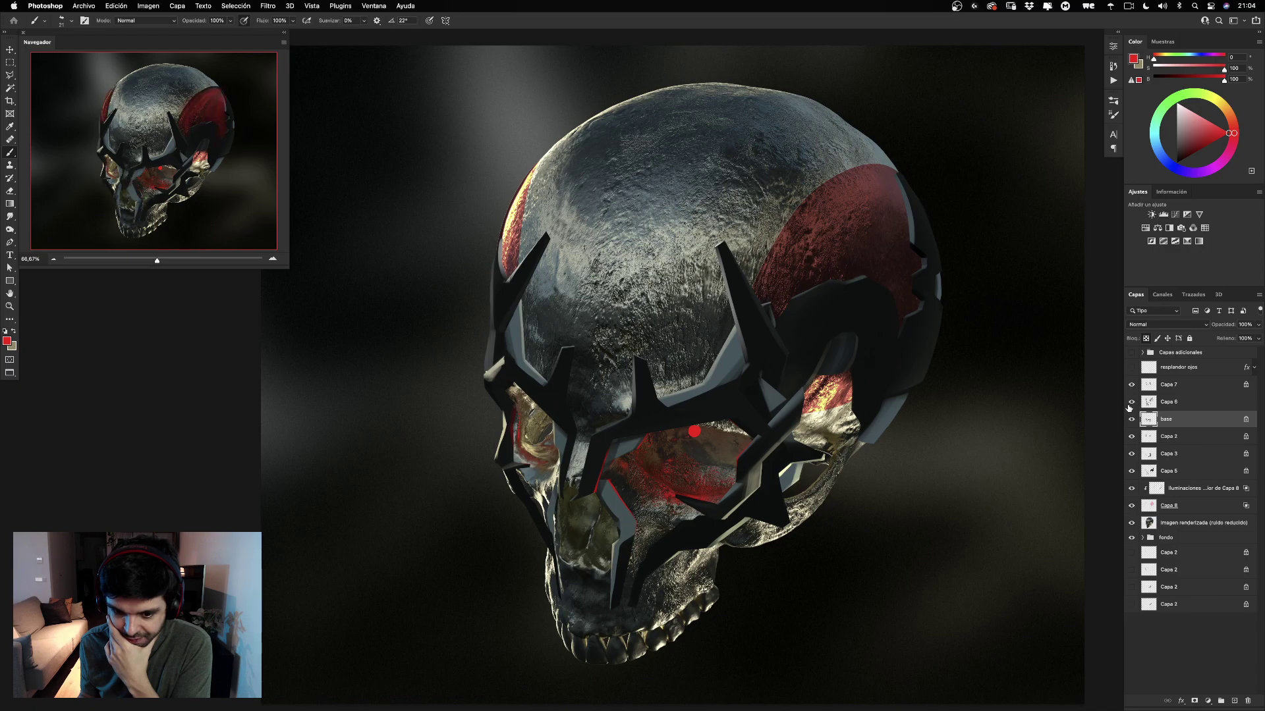
left_click(1129, 404)
left_click(1129, 405)
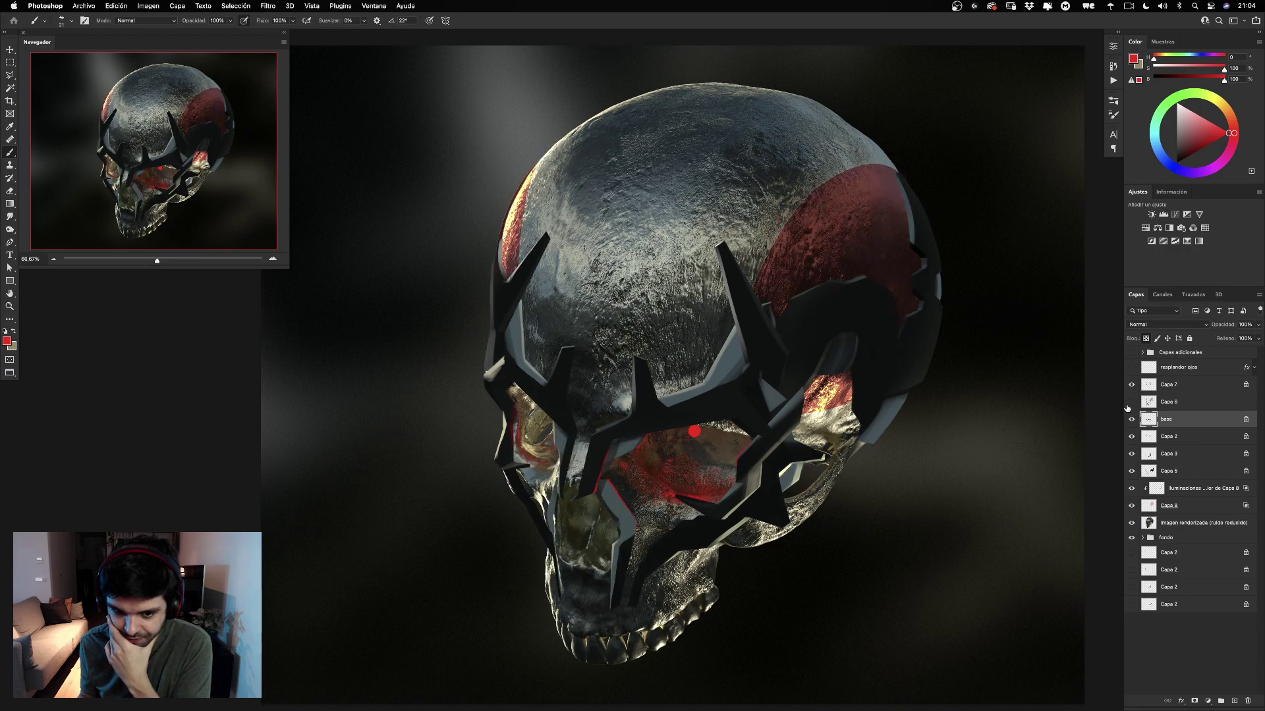
left_click(1130, 403)
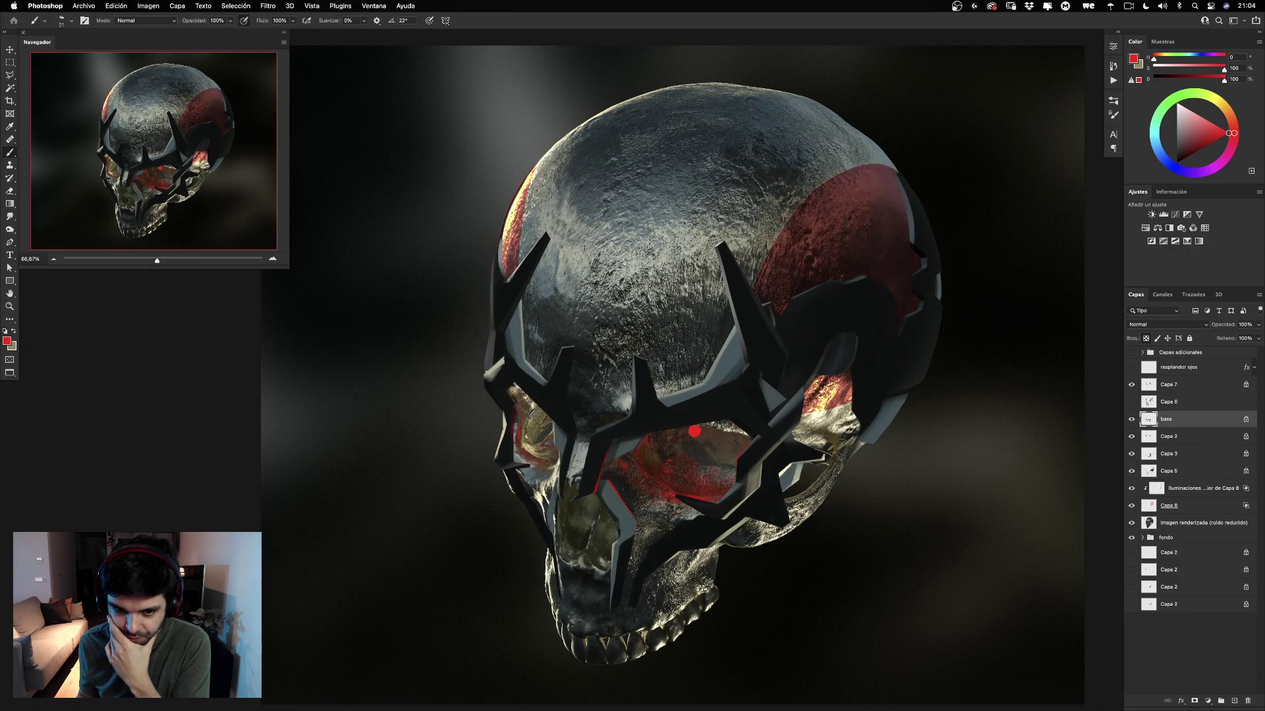
Widen the plate below the far cheek hook on Capa 3 with a sampled dark tone, covering the pale bone rim outside it.
key("z")
left_click_drag(513, 500, 576, 507)
key("v")
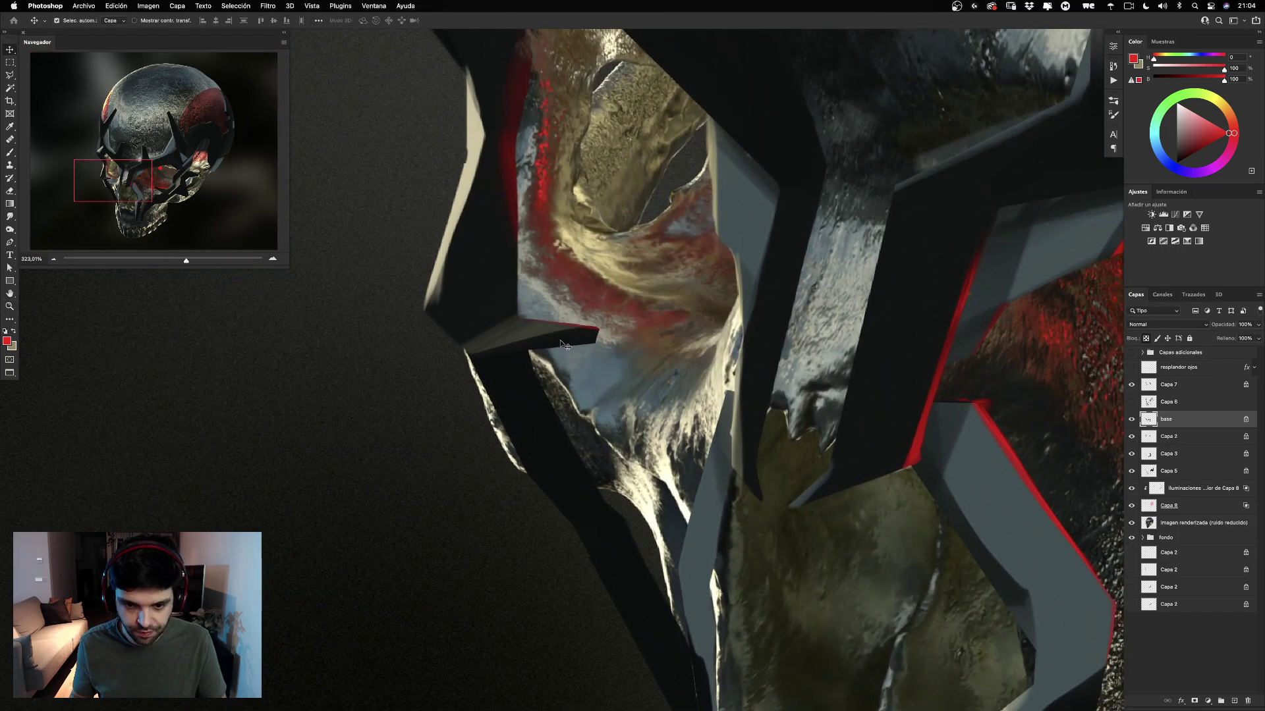
left_click(546, 420)
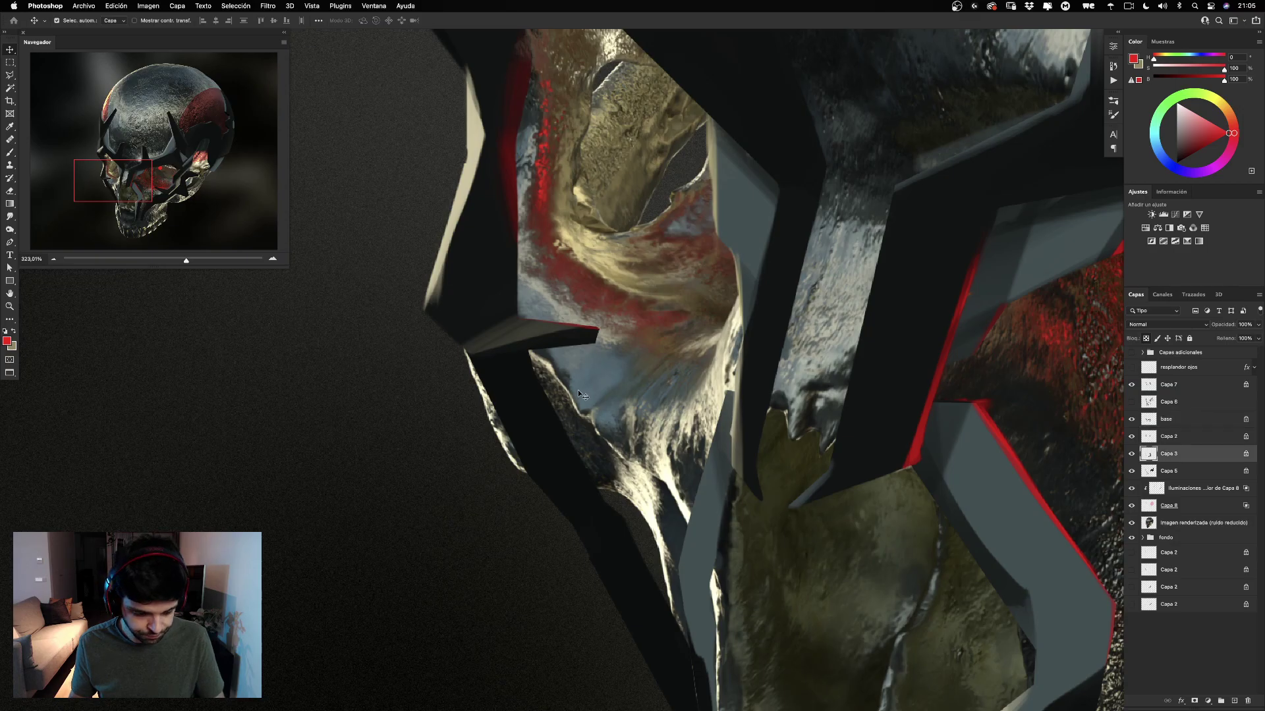
key("b")
left_click(509, 390, "alt")
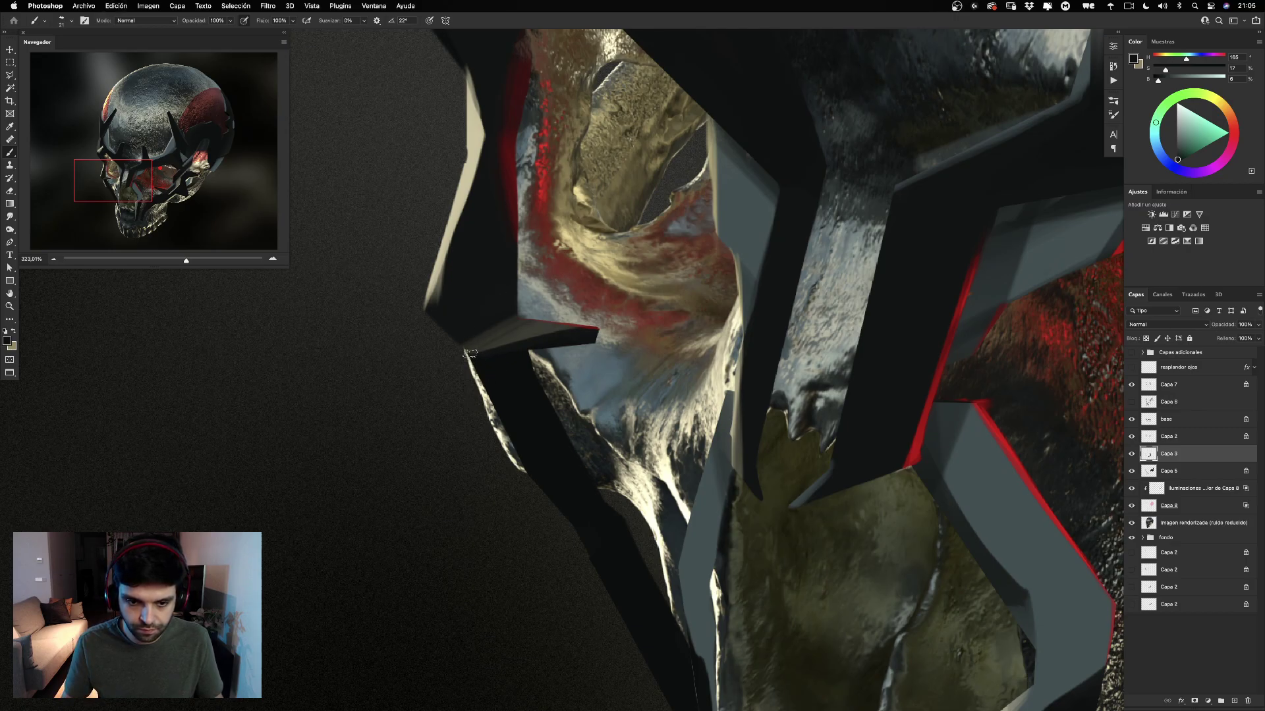
left_click_drag(470, 388, 532, 477)
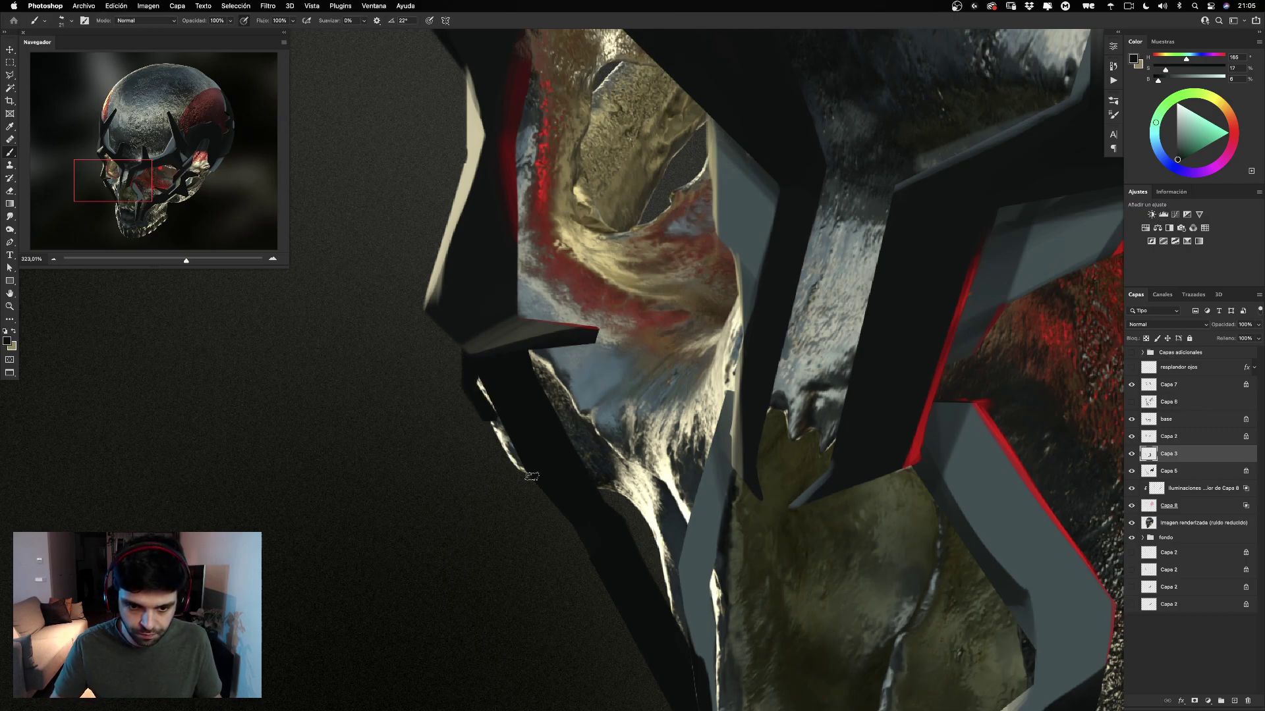
left_click_drag(468, 388, 525, 479)
mouse_move(455, 334)
left_mouse_down()
mouse_move(531, 476)
mouse_move(475, 374)
mouse_move(516, 492)
mouse_move(533, 488)
left_mouse_up()
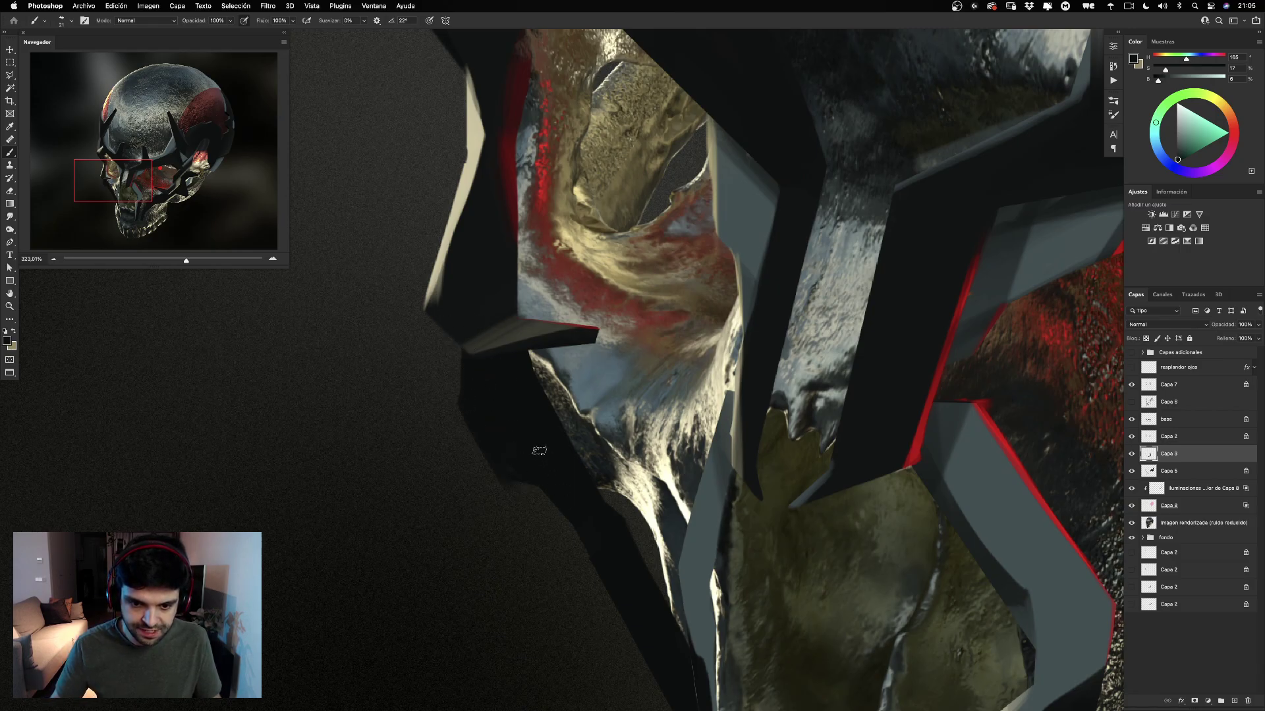
Trim the widened cheek plate's lower outer corner to a straight edge by deleting a polygonal lasso selection.
key("super+minus")
key("super+minus")
key("super+minus")
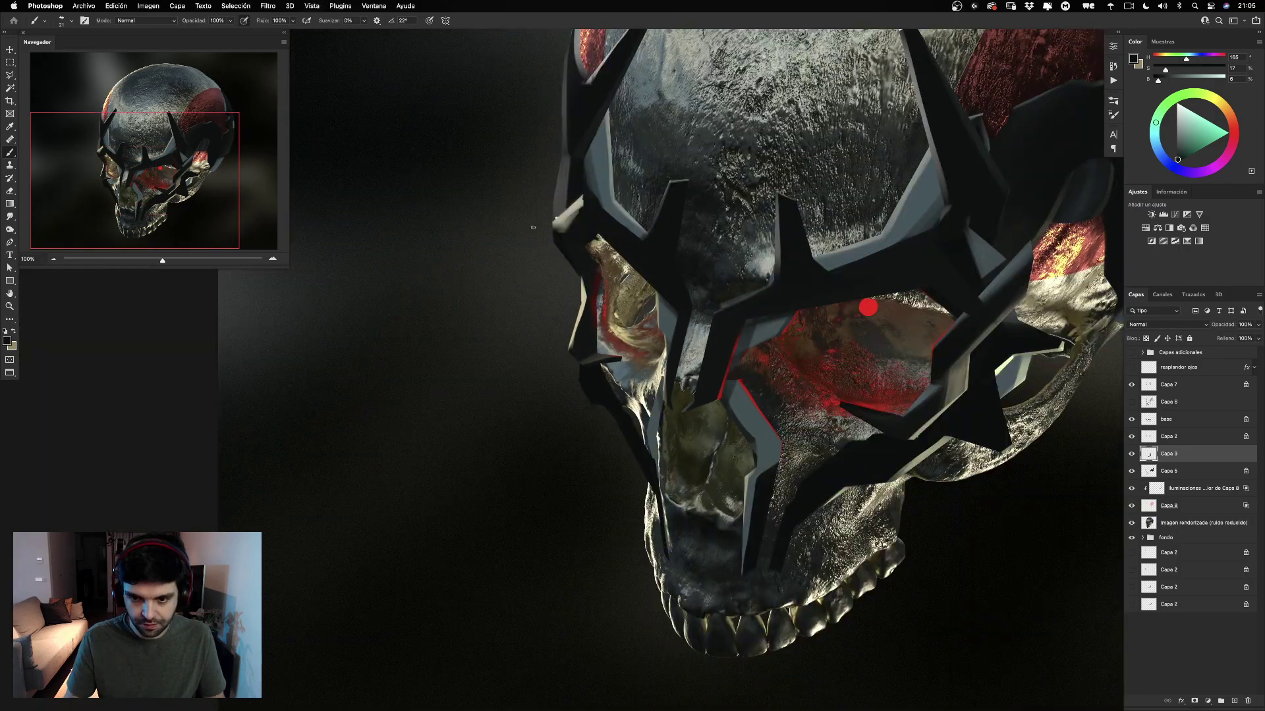
key("super+minus")
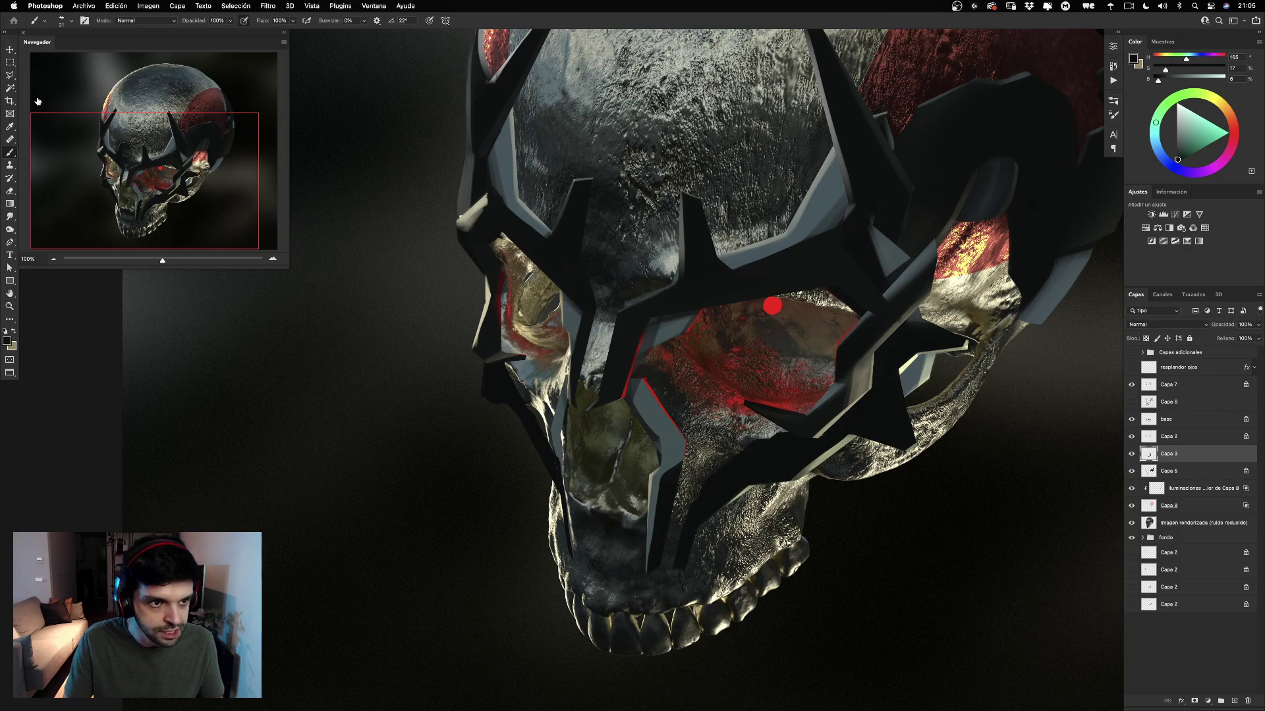
key("l")
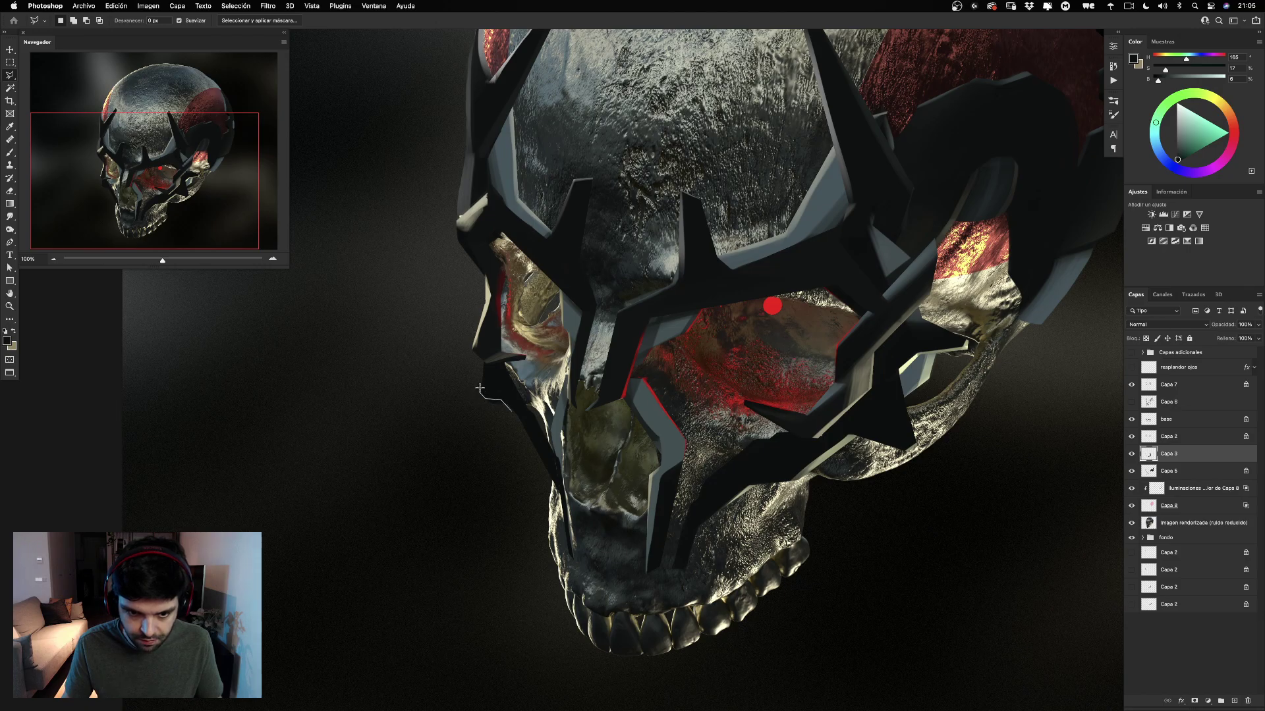
left_click(455, 373)
left_click(448, 443)
double_click(505, 445)
key("BackSpace")
key("super+d")
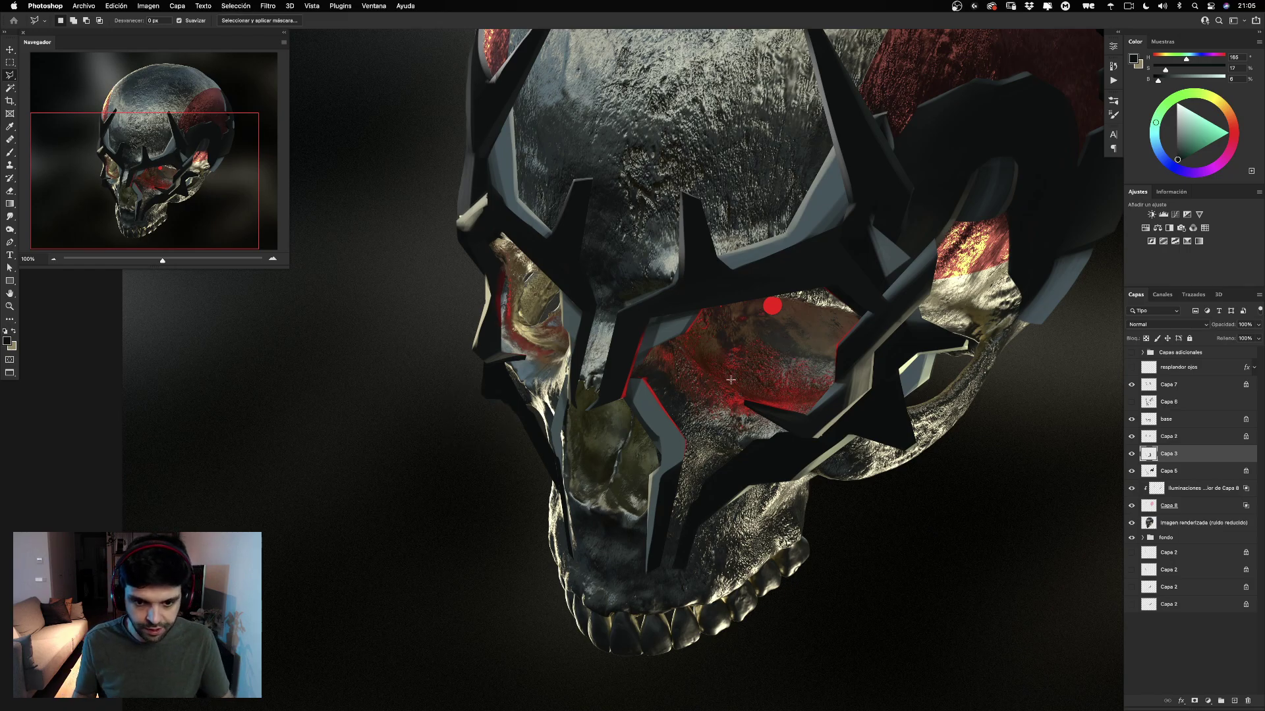
Erase the uneven remains beneath the far cheek plate's lower edge on Capa 3.
left_click(10, 307)
left_click_drag(519, 390, 566, 390)
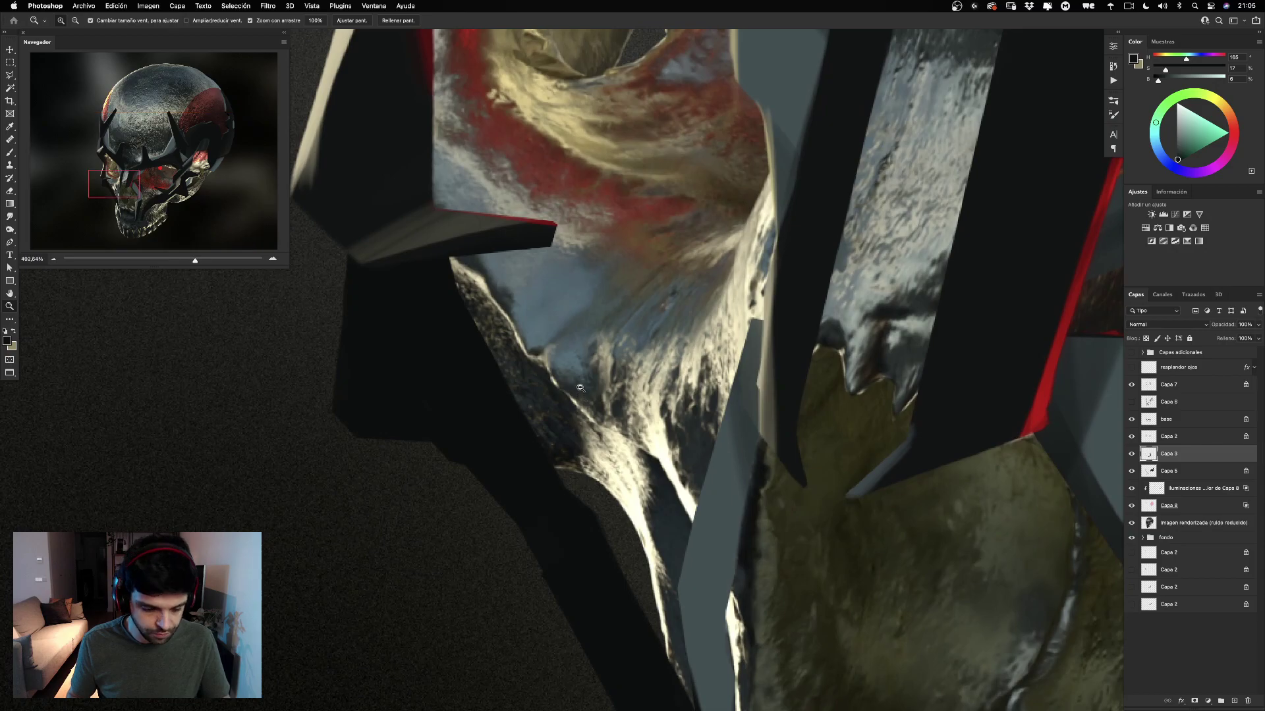
key("e")
left_click(442, 453)
key("super+z")
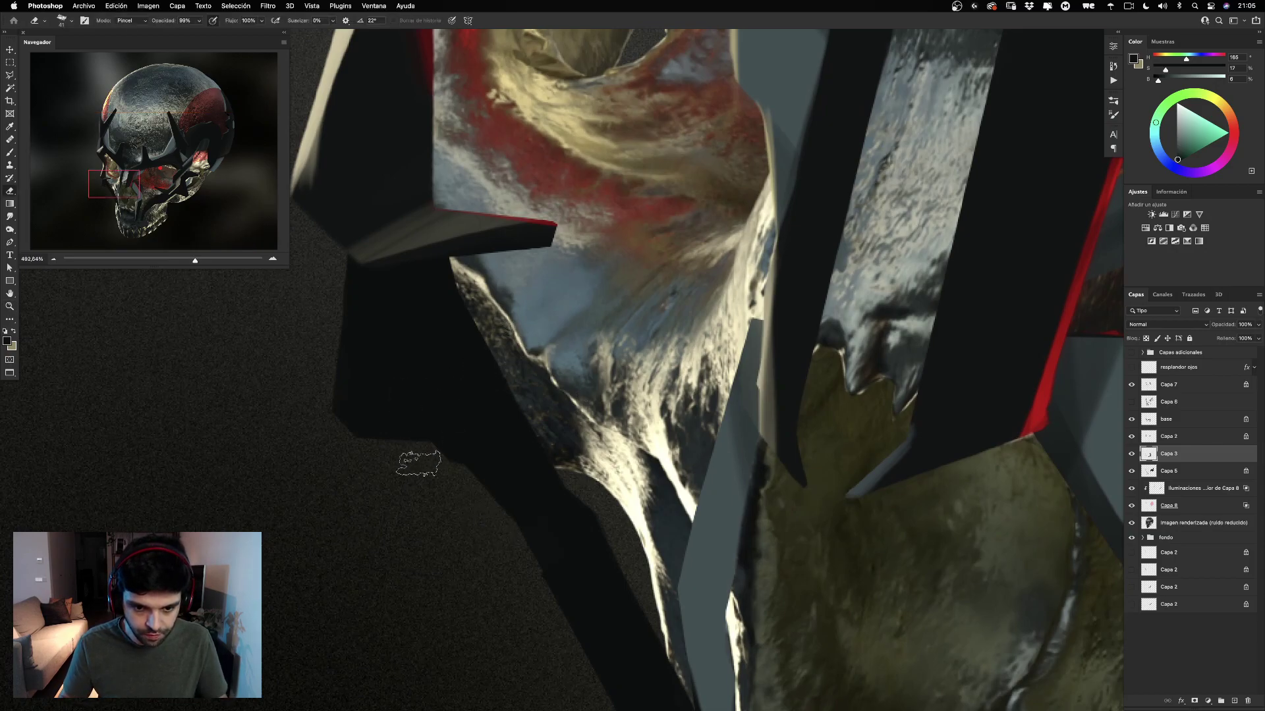
left_click_drag(427, 461, 393, 468)
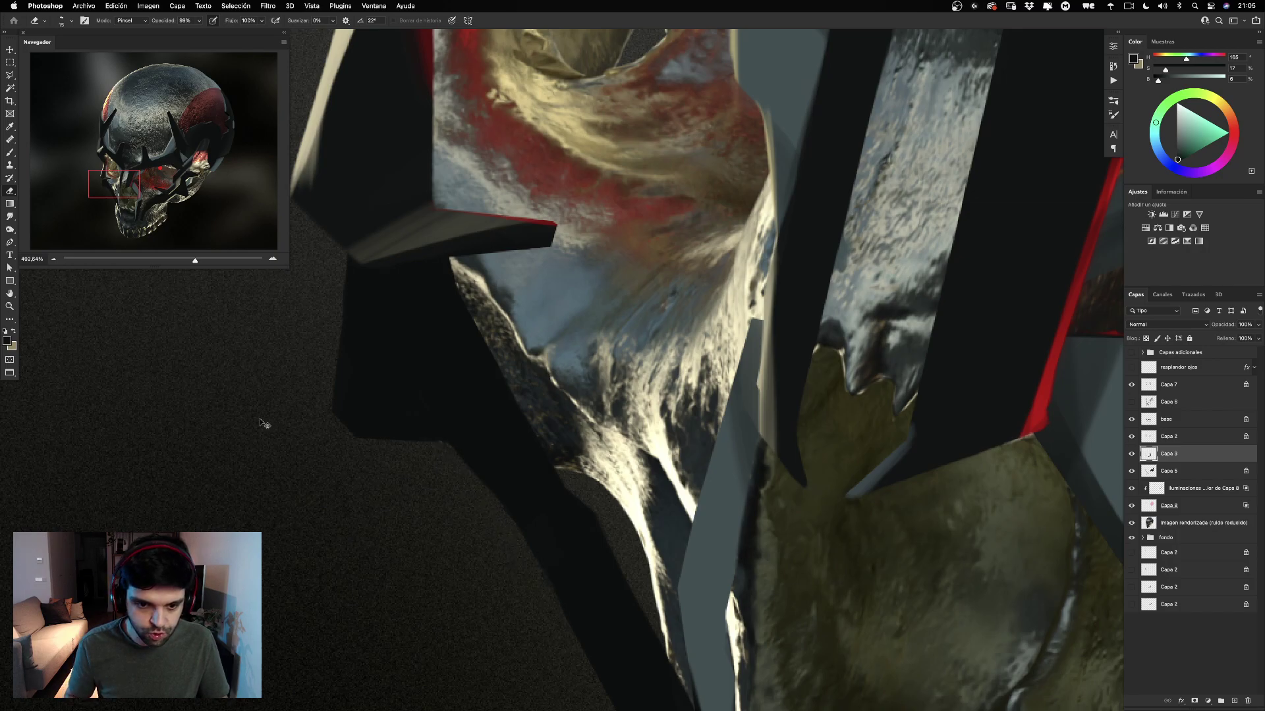
left_click(10, 307)
key("super+minus")
key("super+minus")
key("super+minus")
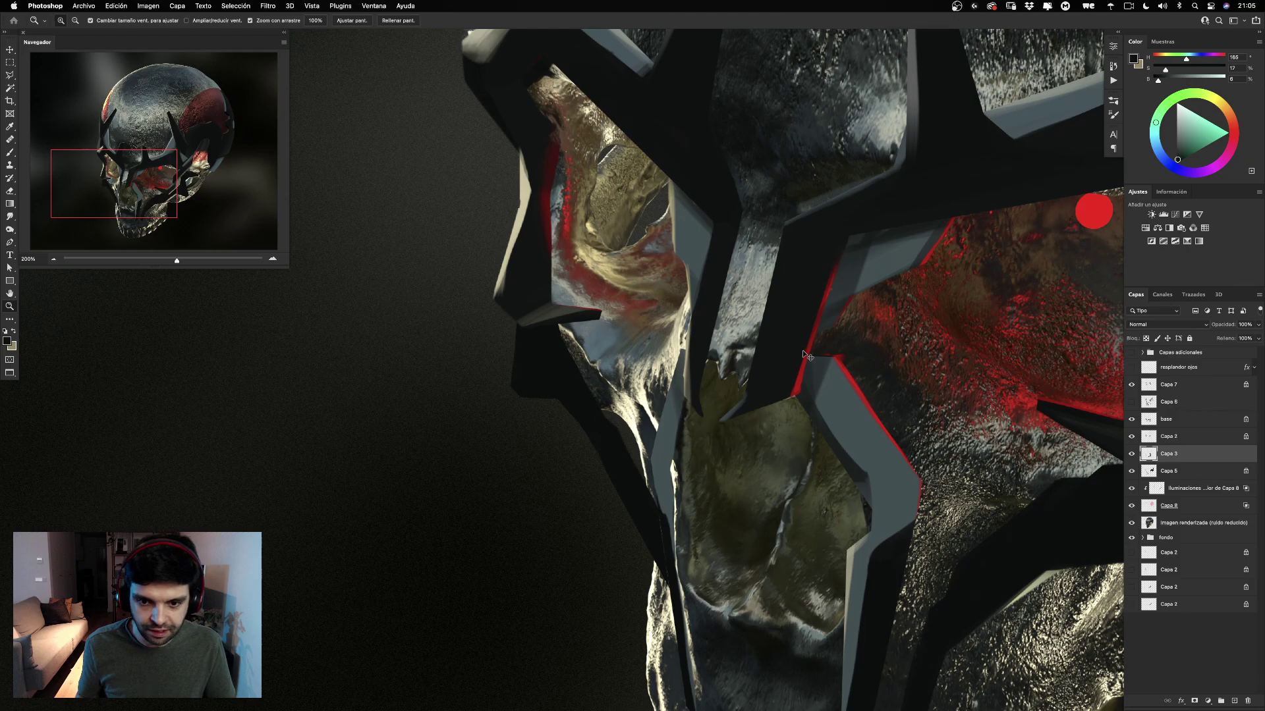
Refine the diagonal strap beyond the larger eye socket on base, using a dark tone sampled from the neighbouring brow plate.
left_click_drag(808, 356, 758, 363)
key("super+z")
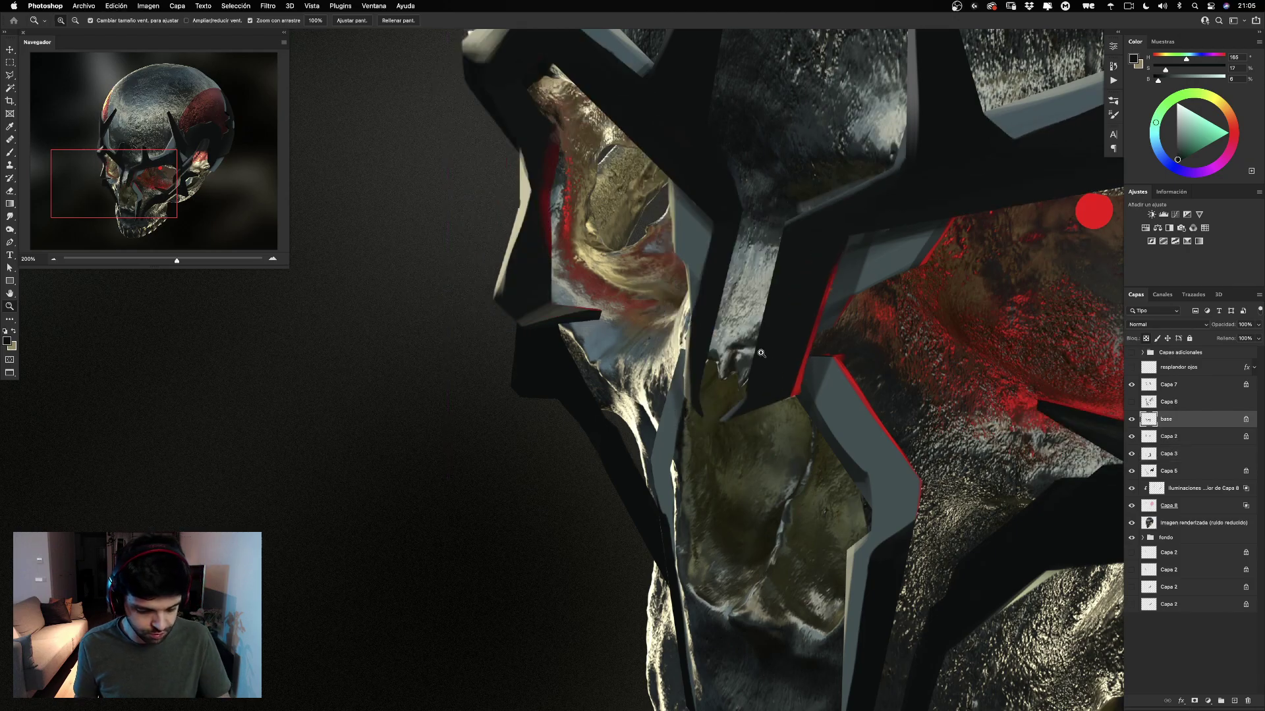
left_click(796, 336, "alt")
left_click(794, 339, "alt")
left_click_drag(743, 283, 794, 346)
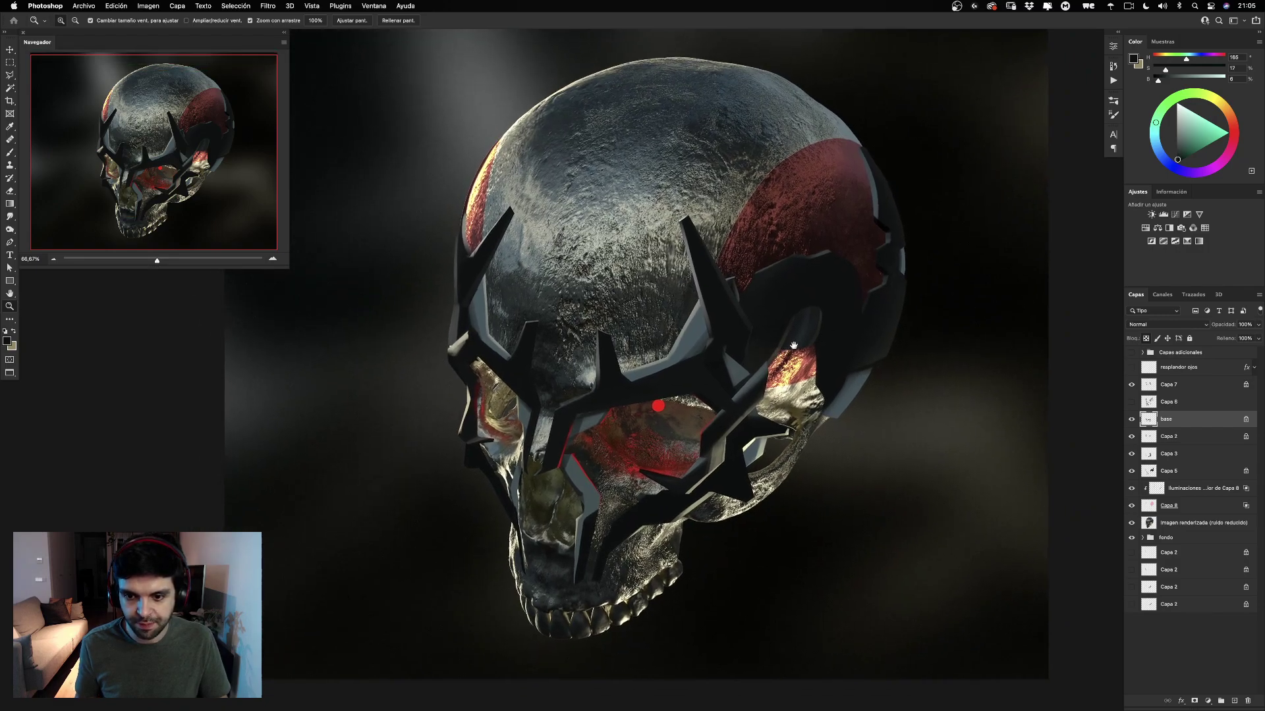
left_click_drag(749, 417, 771, 353)
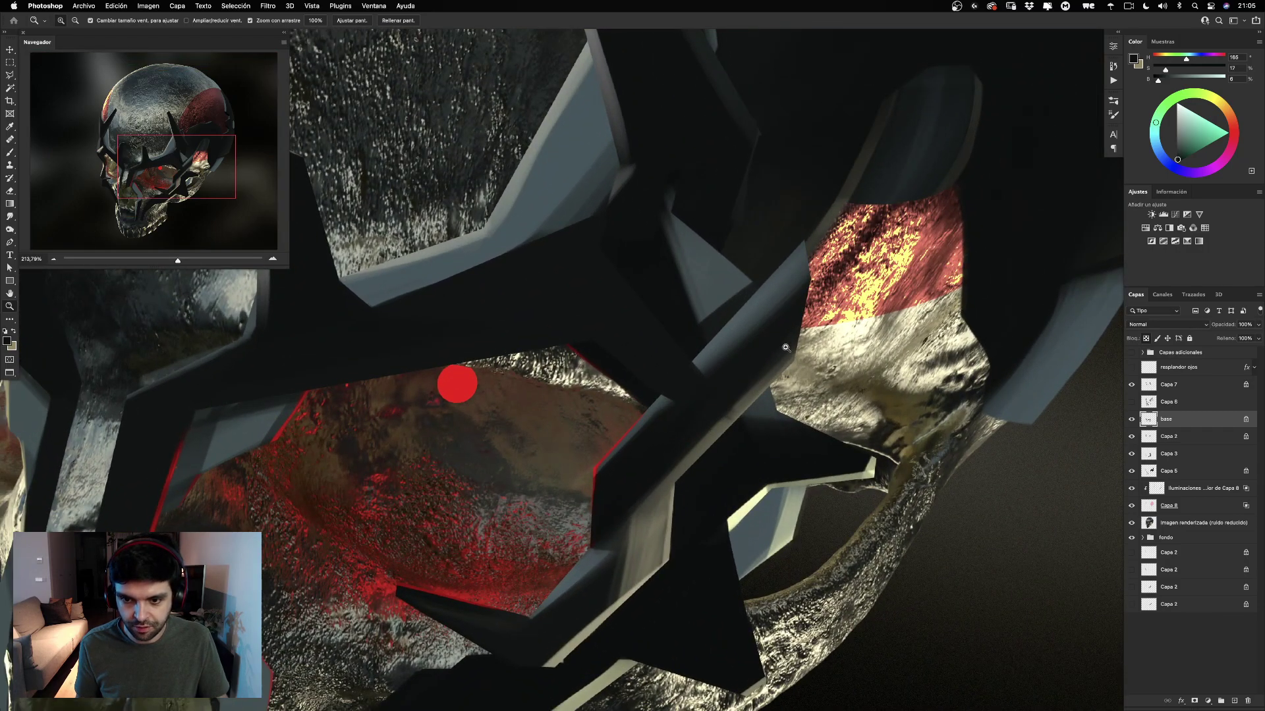
key("v")
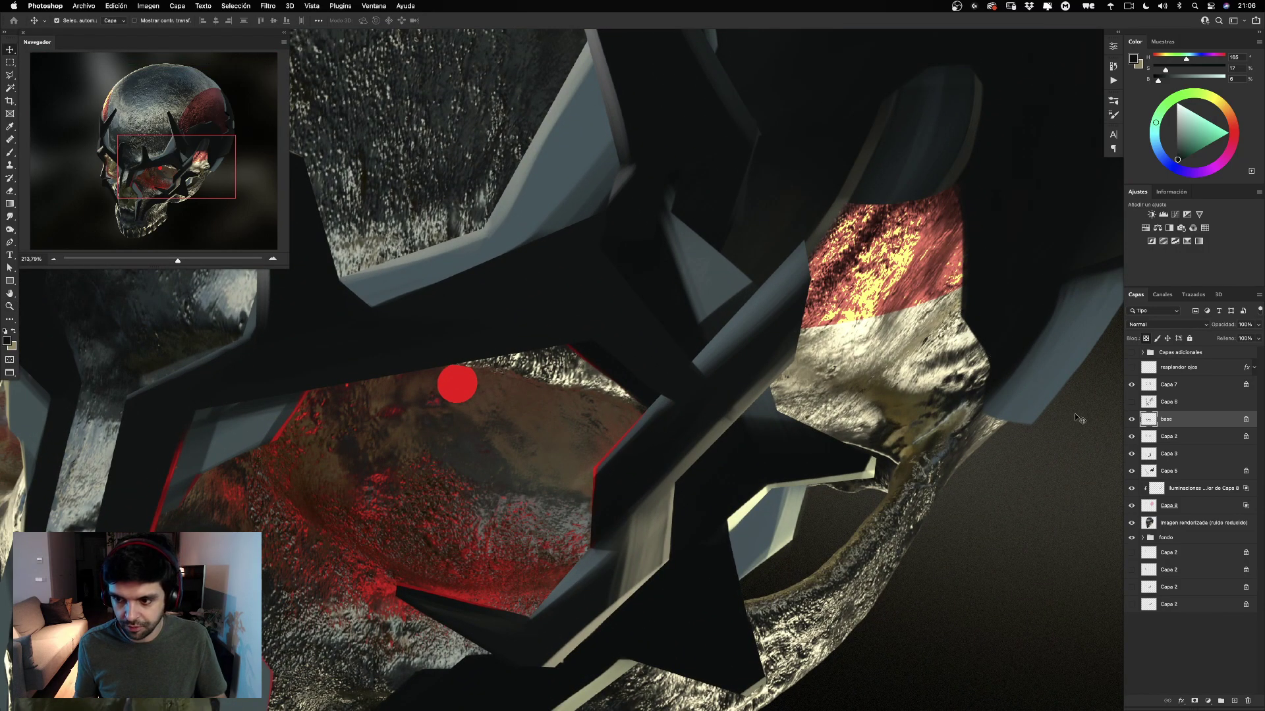
left_click(1131, 419)
left_click(1132, 419)
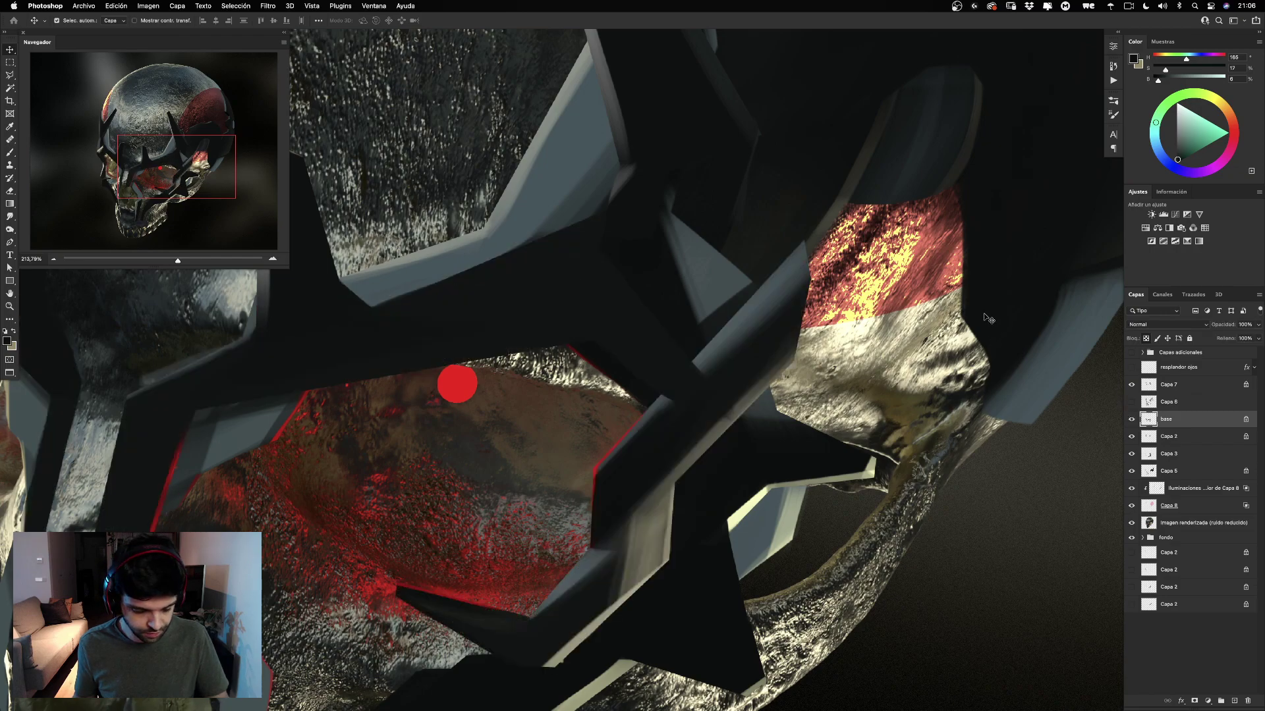
key("b")
left_click(606, 308, "alt")
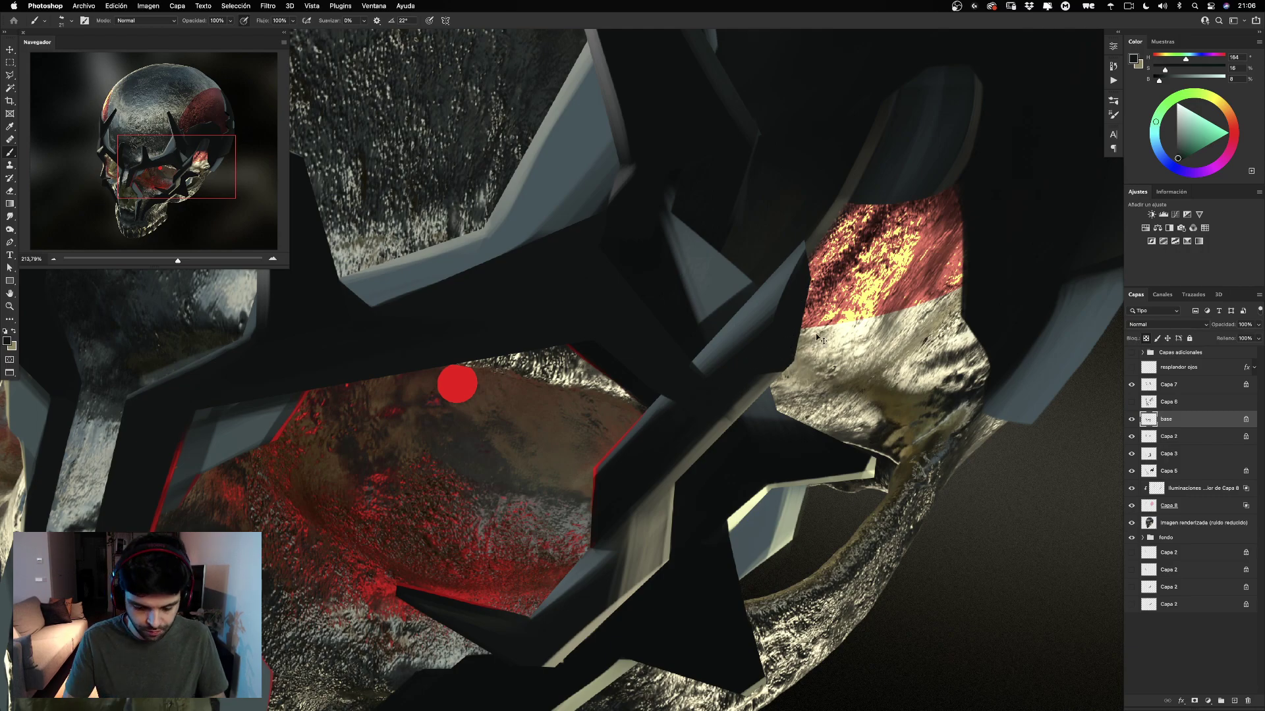
Check the armour design at 100% zoom, comparing it with the base layer hidden and shown.
key("super+1")
left_click_drag(560, 231, 669, 265)
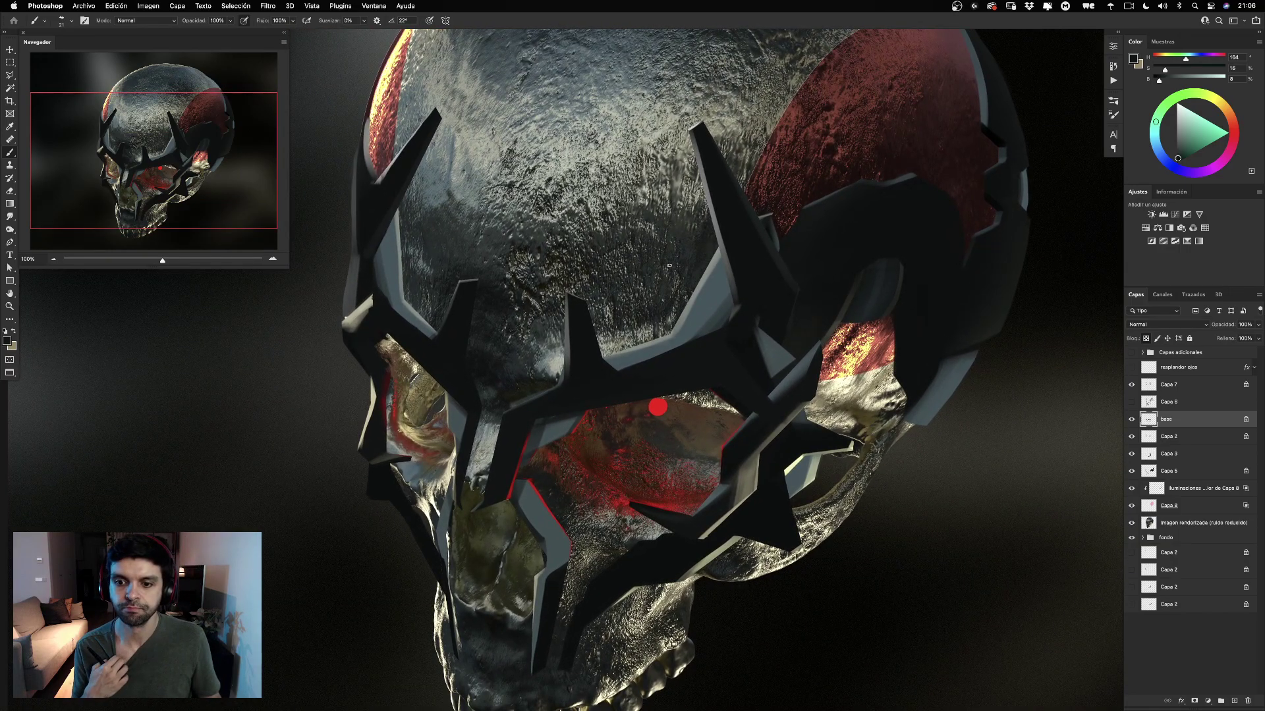
left_click_drag(824, 320, 843, 320)
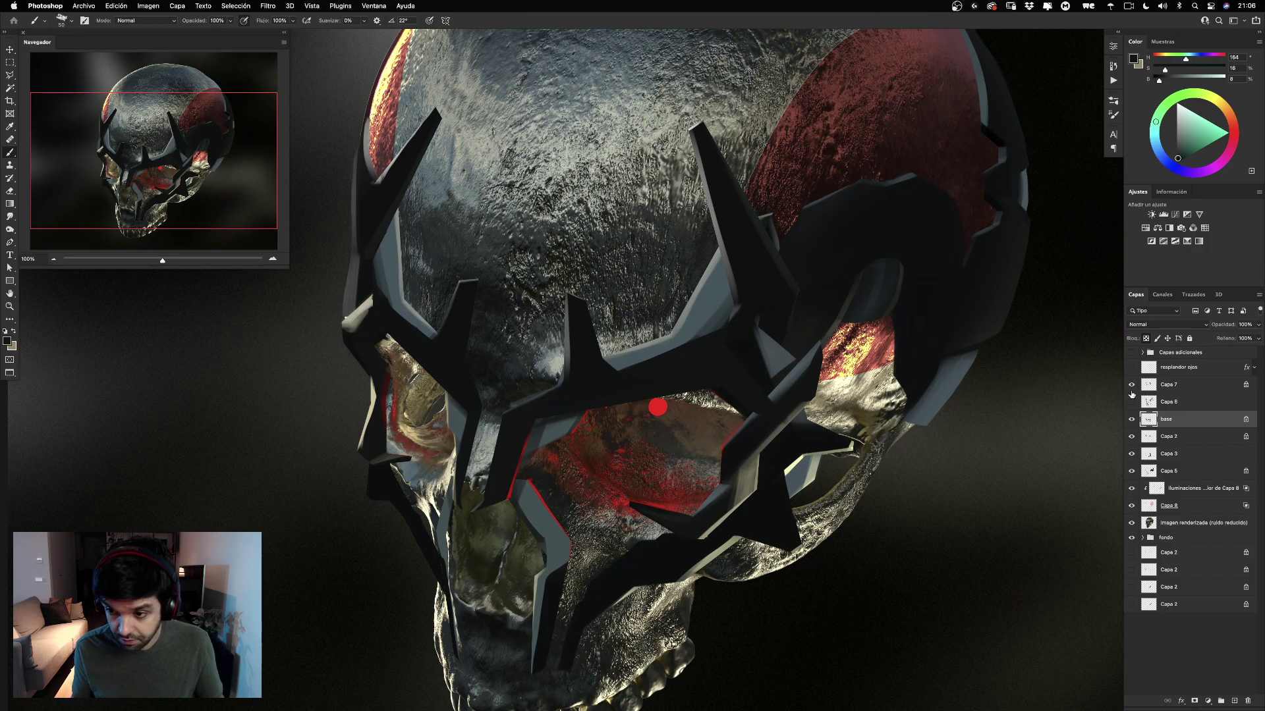
left_click(1133, 420)
left_click(1133, 420)
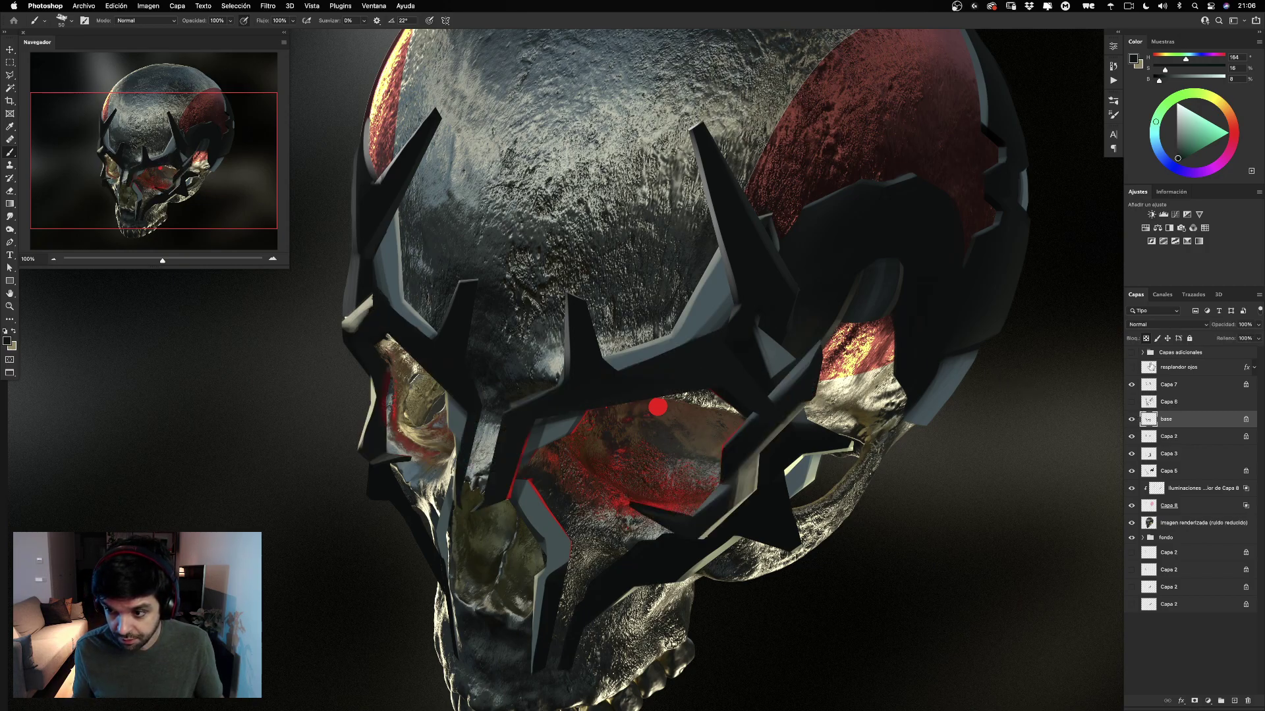
Try a stroke in a sampled dark tone on the brow plate above the far eye socket and undo it.
left_click(718, 300, "alt")
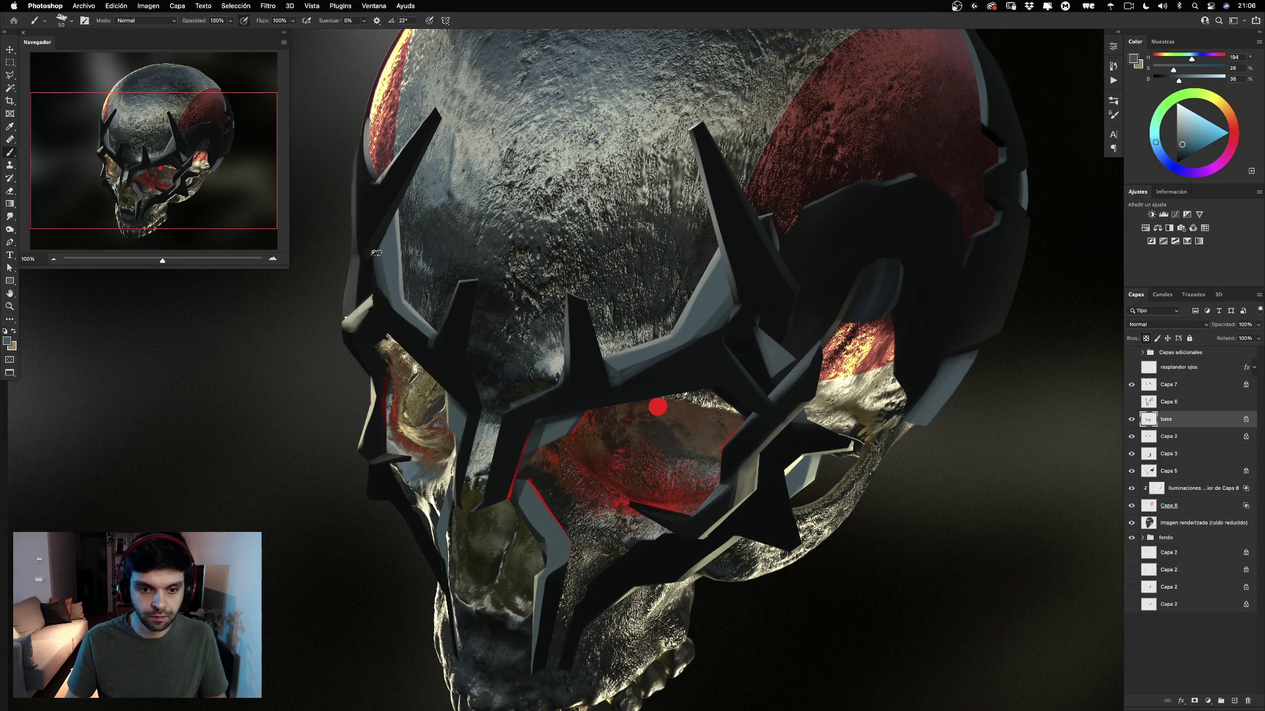
left_click(394, 326, "alt")
left_click_drag(395, 312, 428, 349)
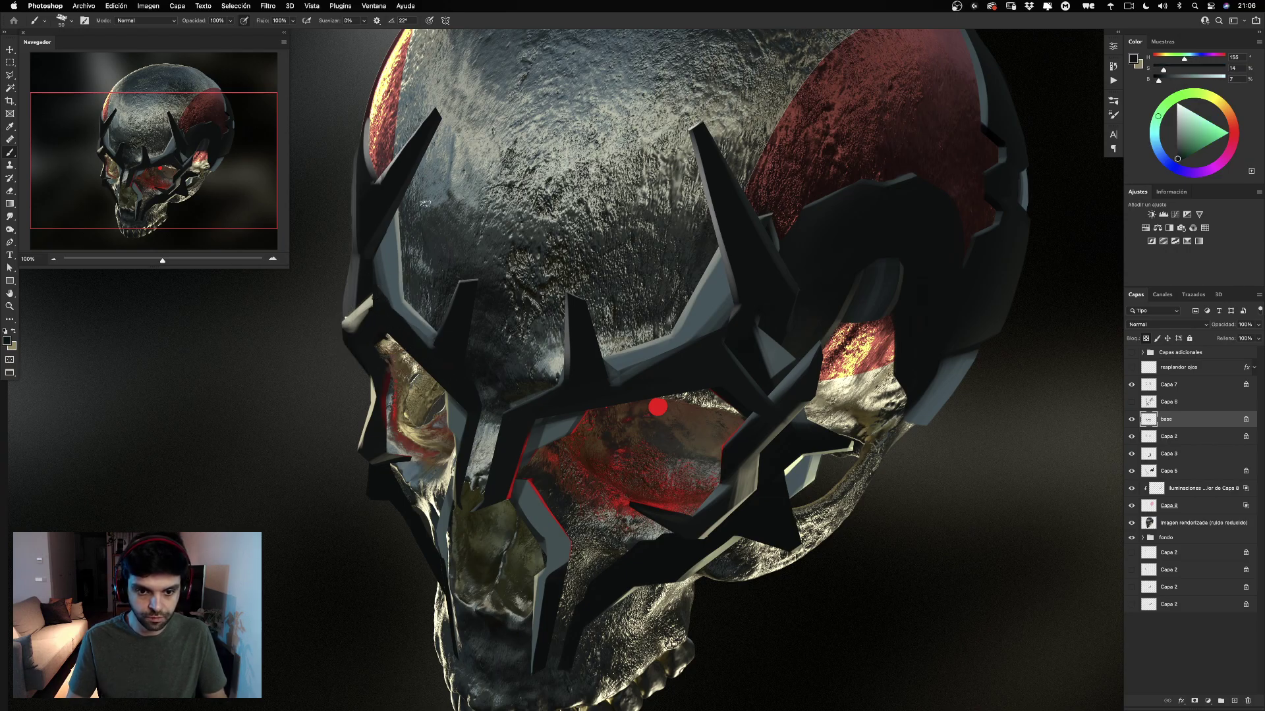
key("super+z")
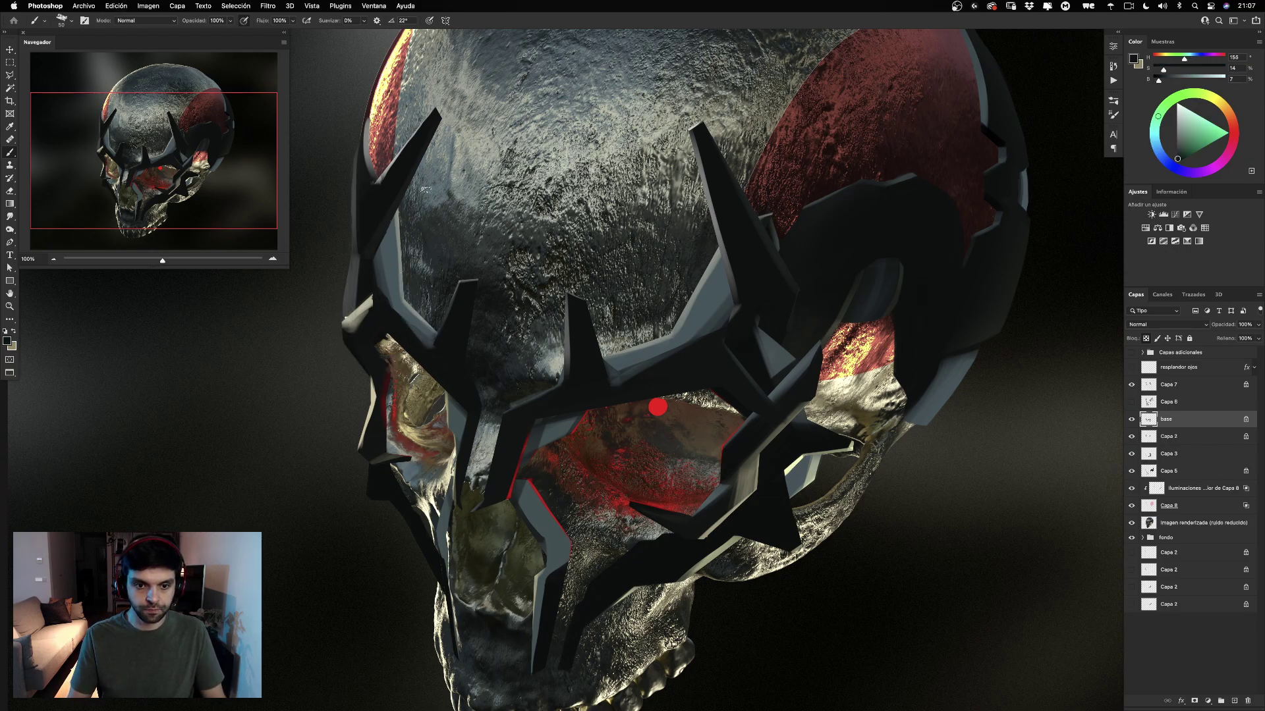
Select Capa 5, the layer of the large side plate, and sample the plate's dark tone.
key("super+minus")
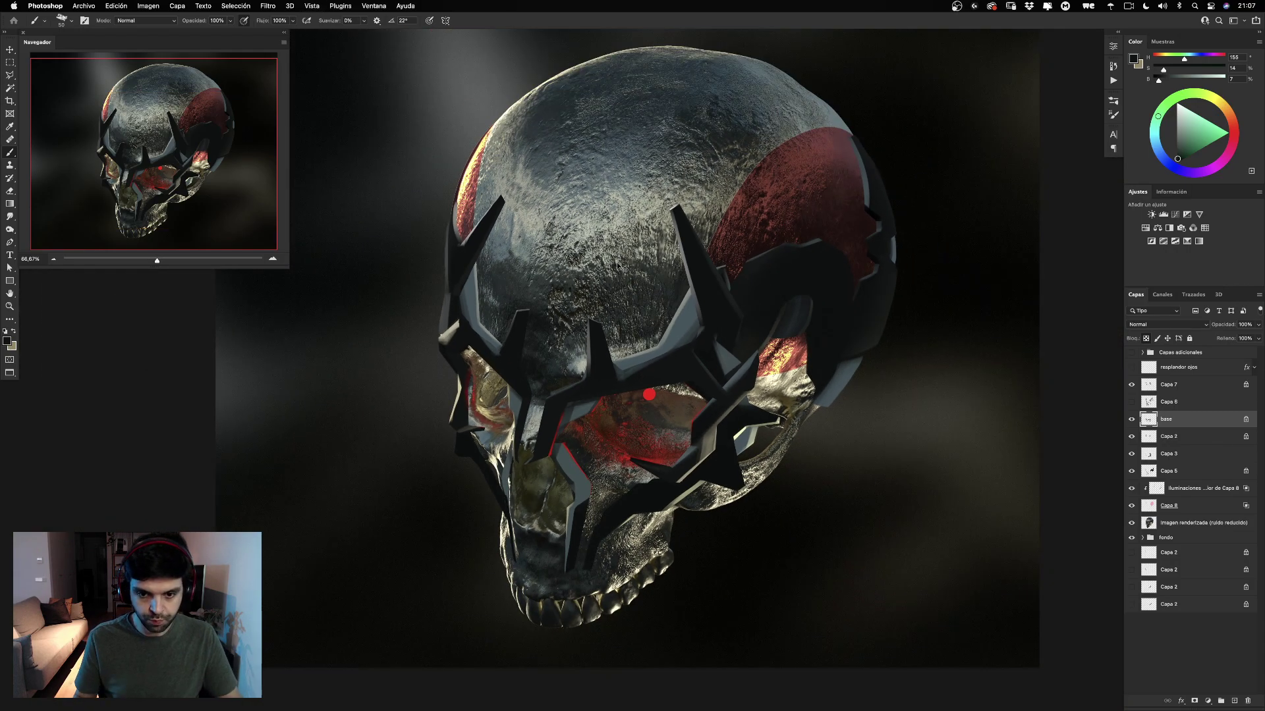
left_click(17, 305)
left_click_drag(676, 363, 754, 300)
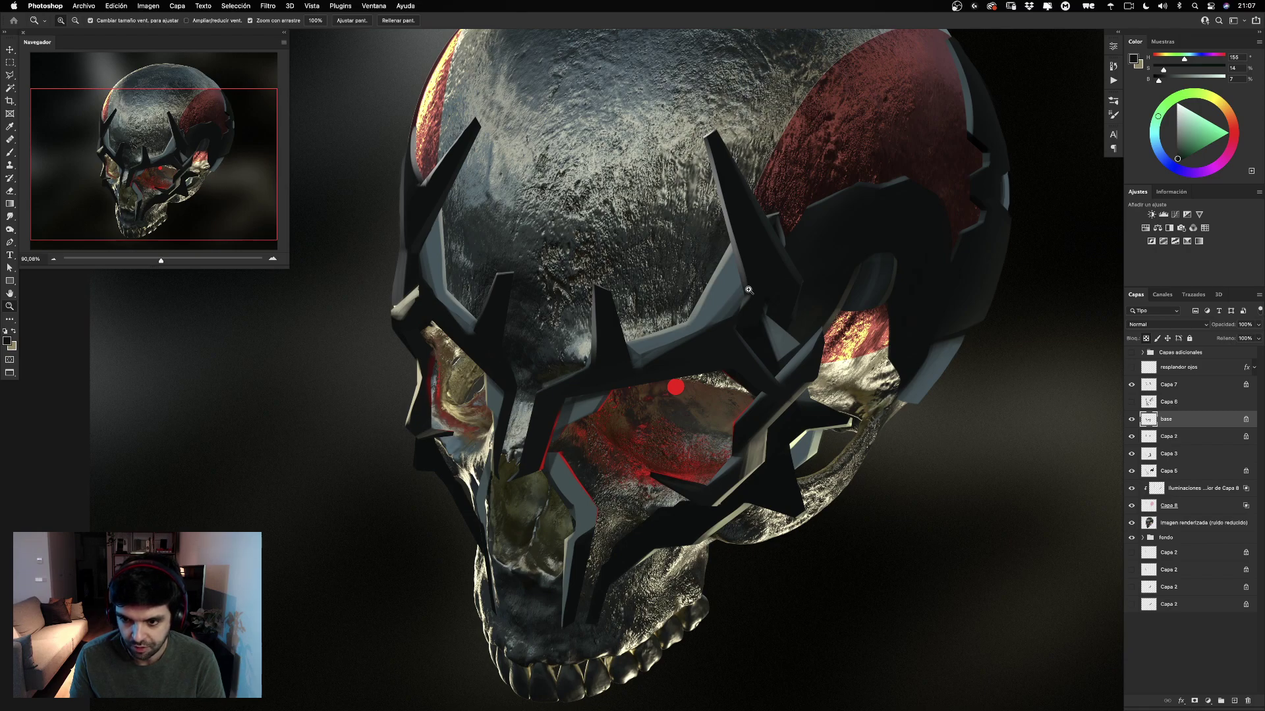
key("v")
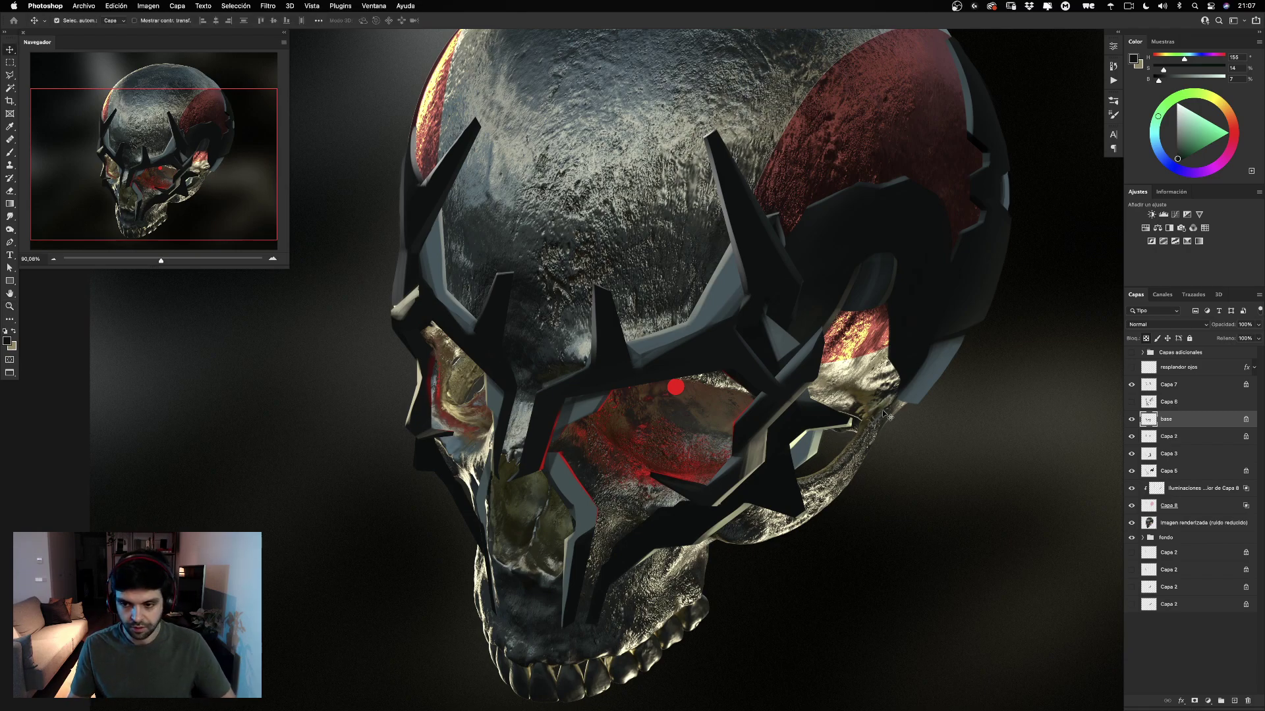
left_click(911, 356)
key("b")
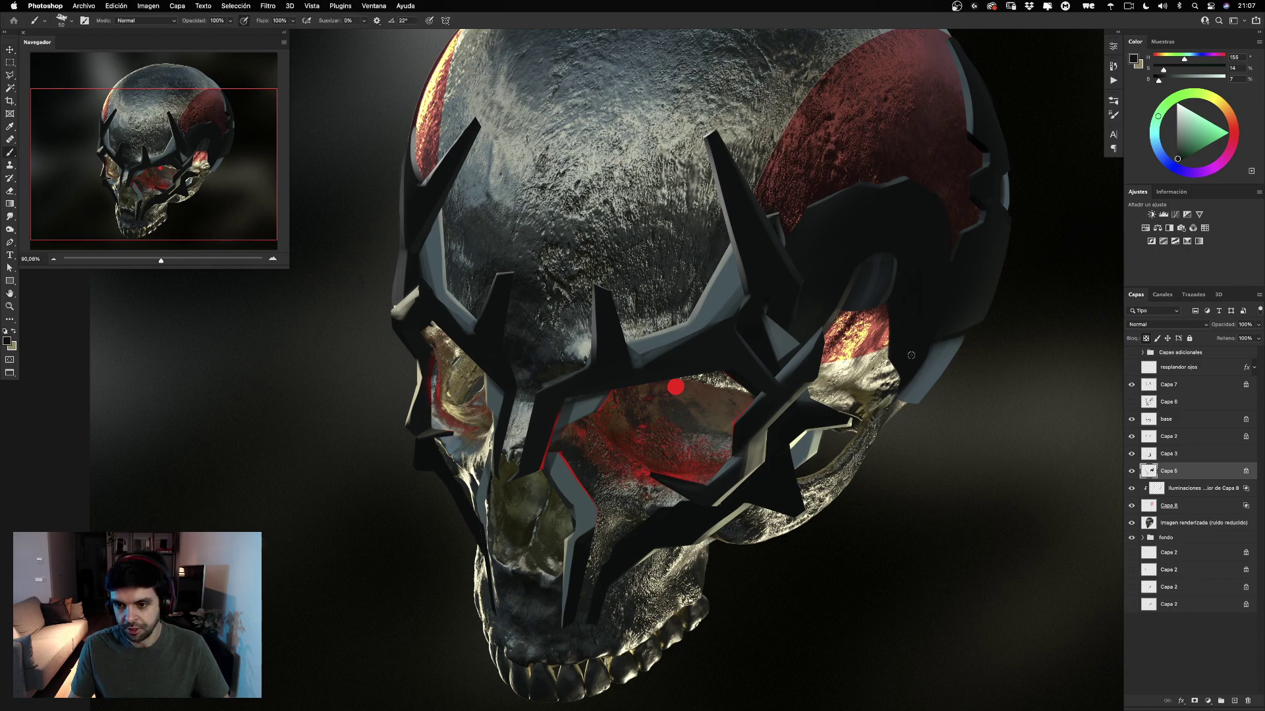
left_click(910, 355, "alt")
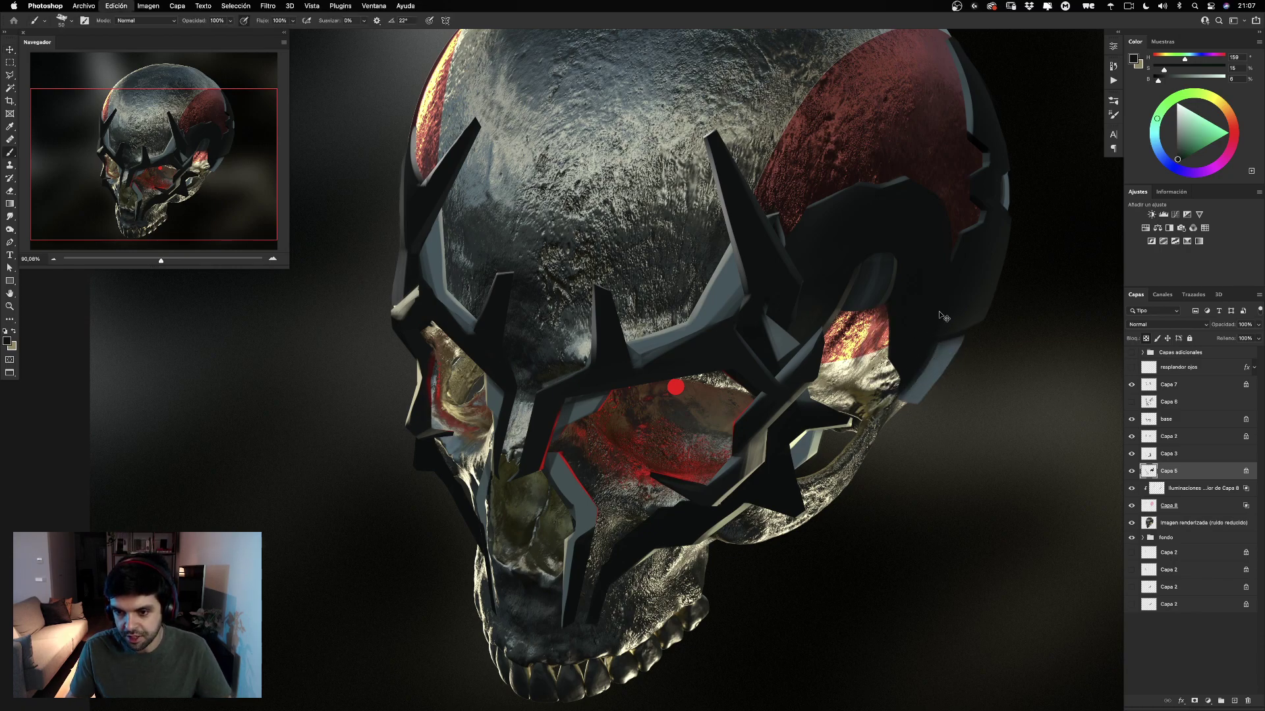
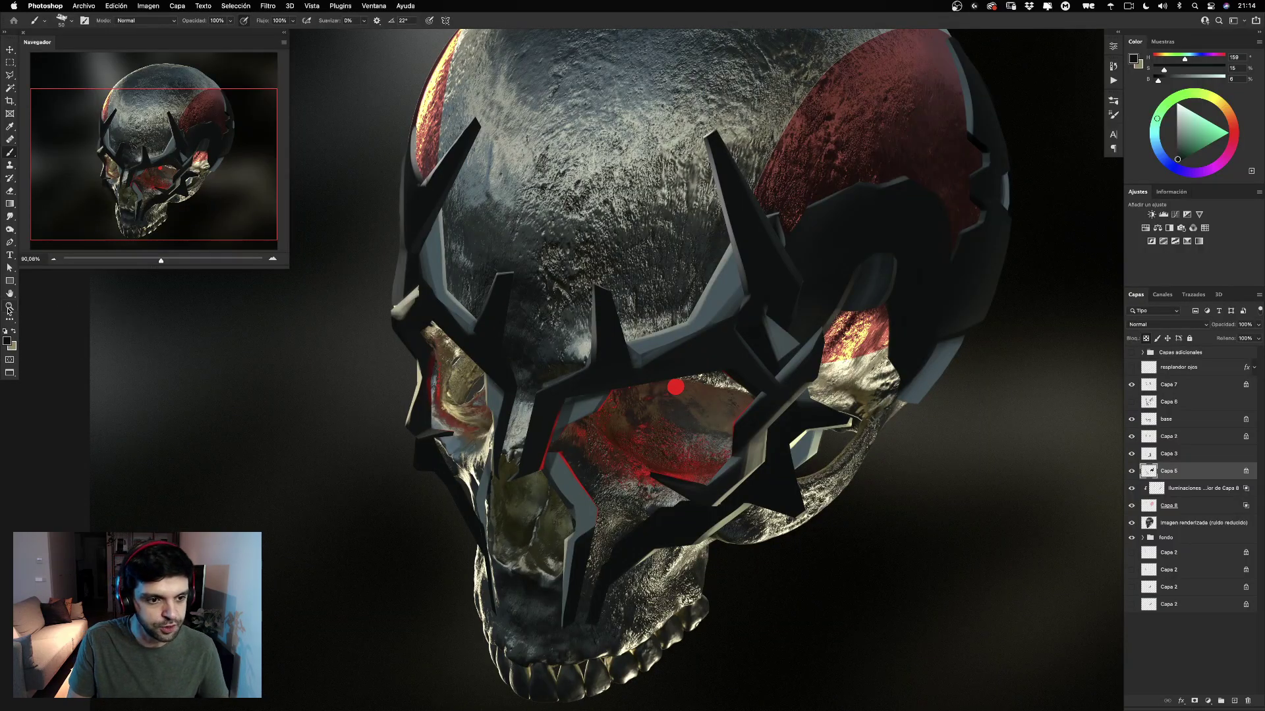
key("z")
mouse_move(682, 350)
left_mouse_down()
mouse_move(629, 357)
mouse_move(692, 362)
mouse_move(655, 364)
mouse_move(668, 369)
left_mouse_up()
left_click_drag(688, 289, 702, 311)
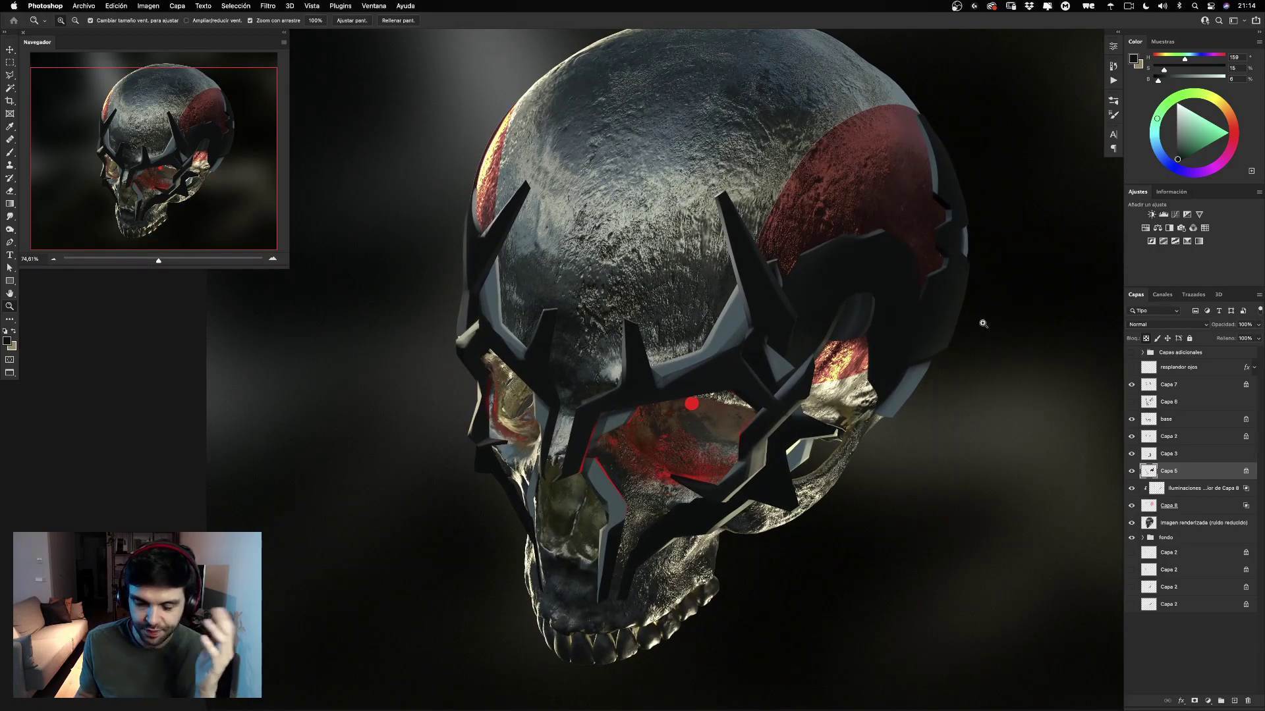
Select the cheek plate layer Capa 3 and hide and show it to check which armour parts it holds.
key("v")
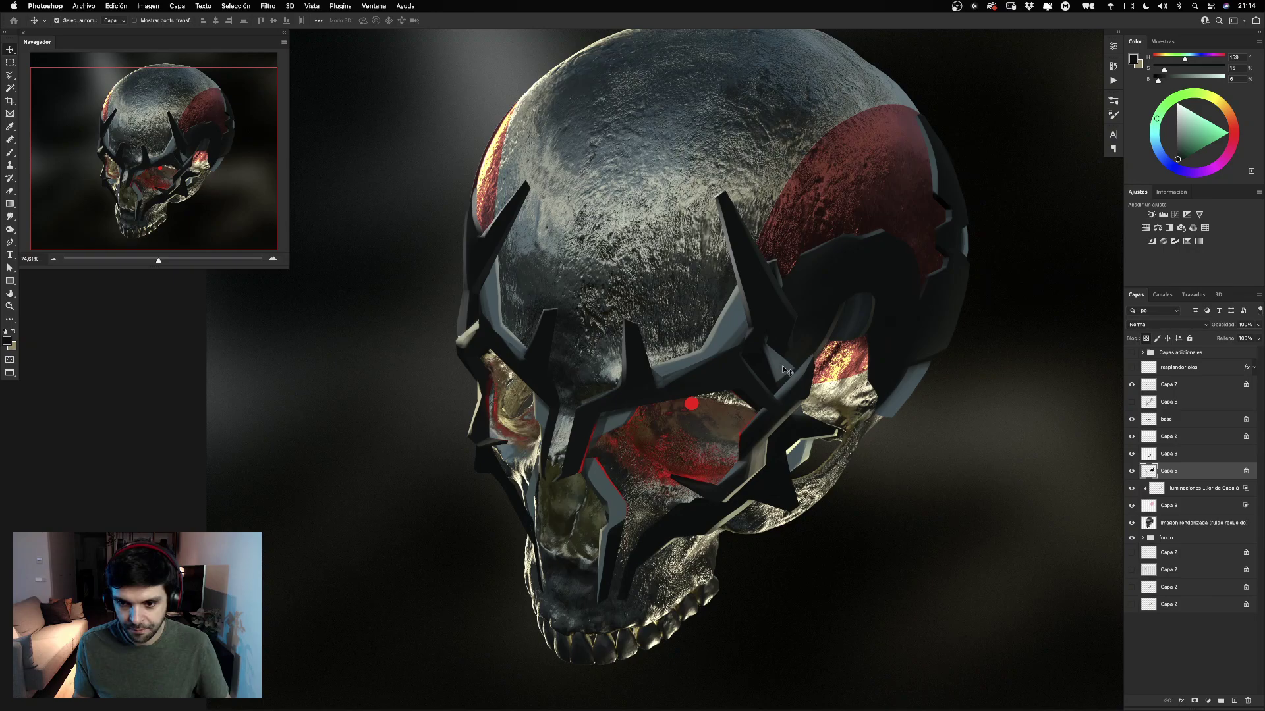
left_click(805, 369)
left_click(1132, 454)
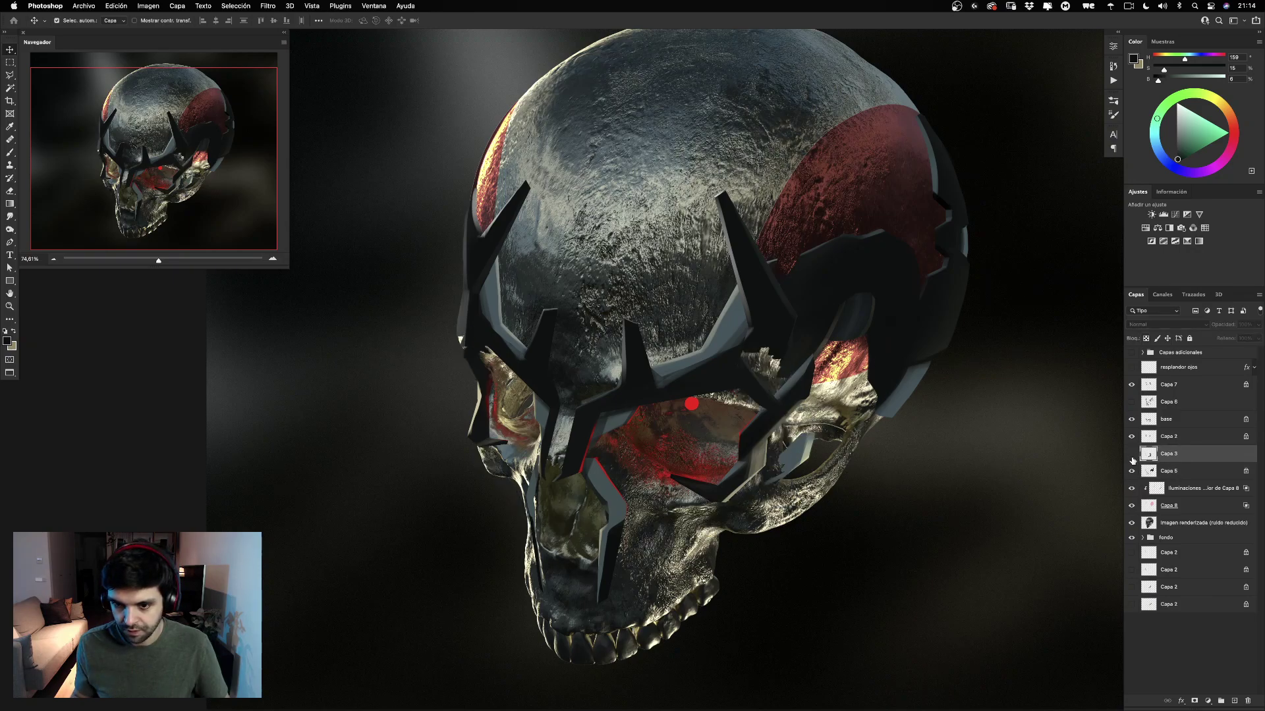
left_click(1132, 454)
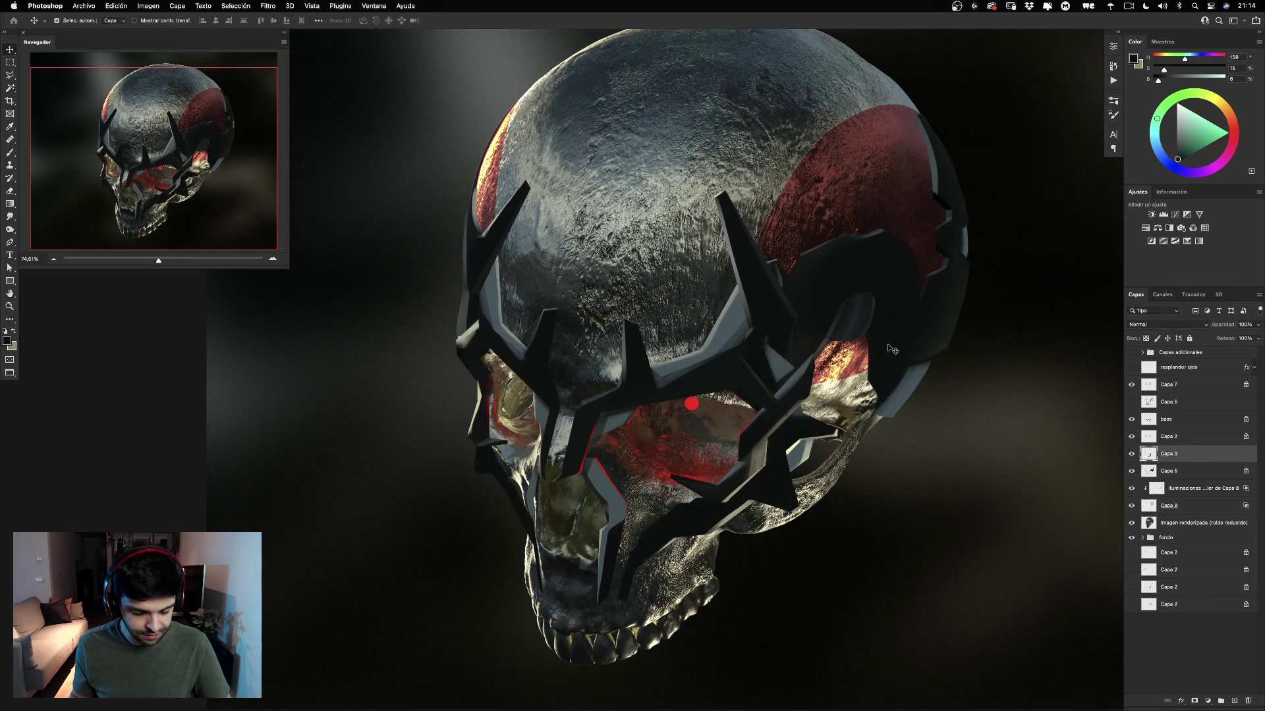
Paint over the upper part of the blue-grey facet behind the brow plate on Capa 3, using a dark tone sampled nearby.
key("b")
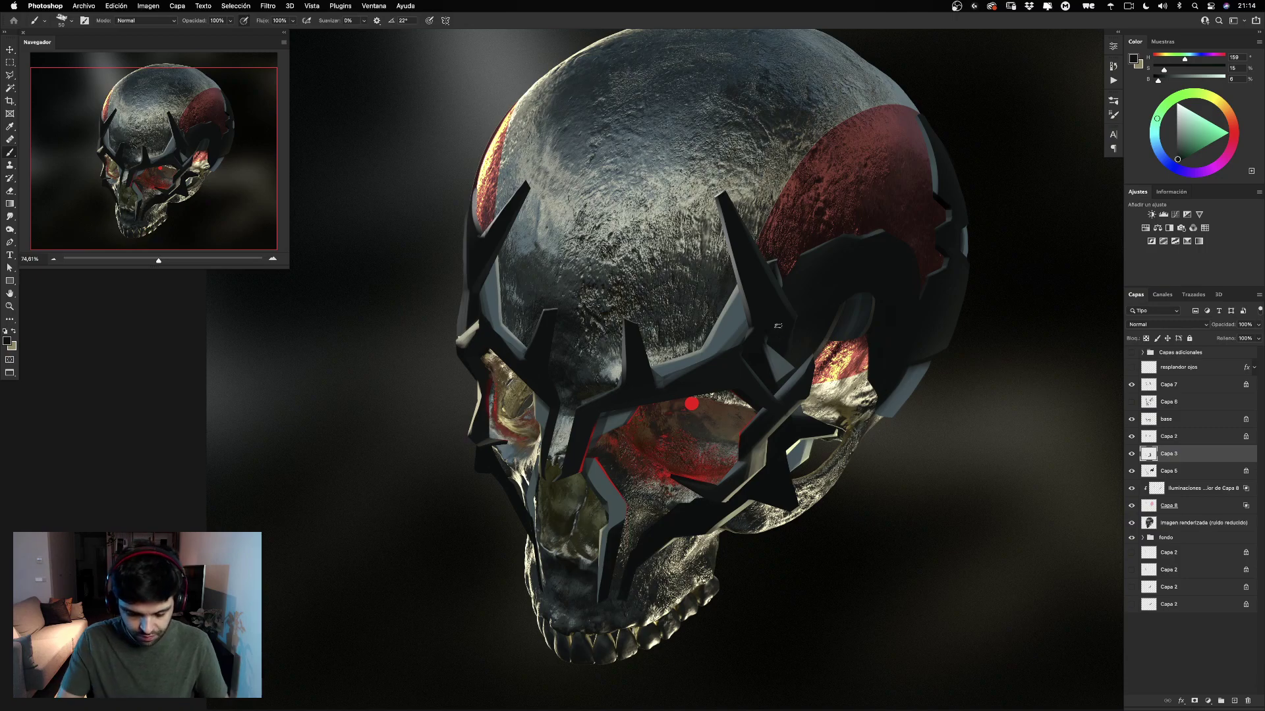
key("super+plus")
key("super+plus")
left_click_drag(840, 349, 413, 391)
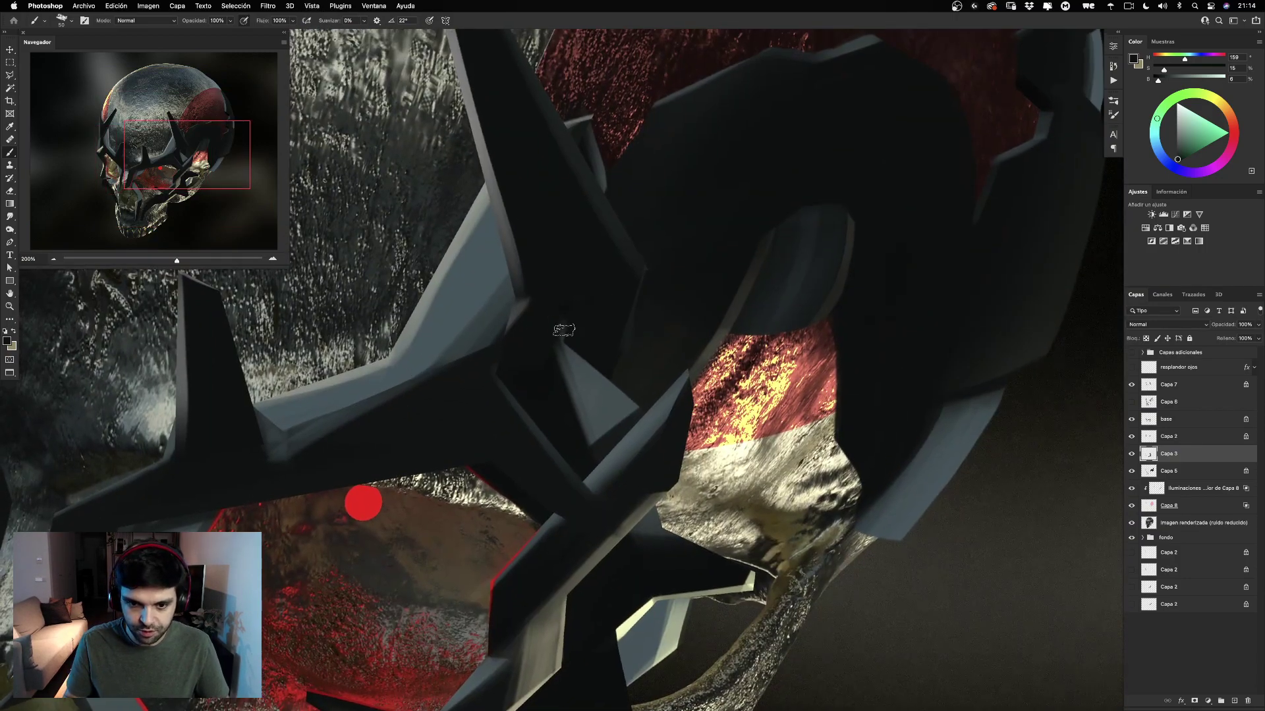
left_click(603, 317, "alt")
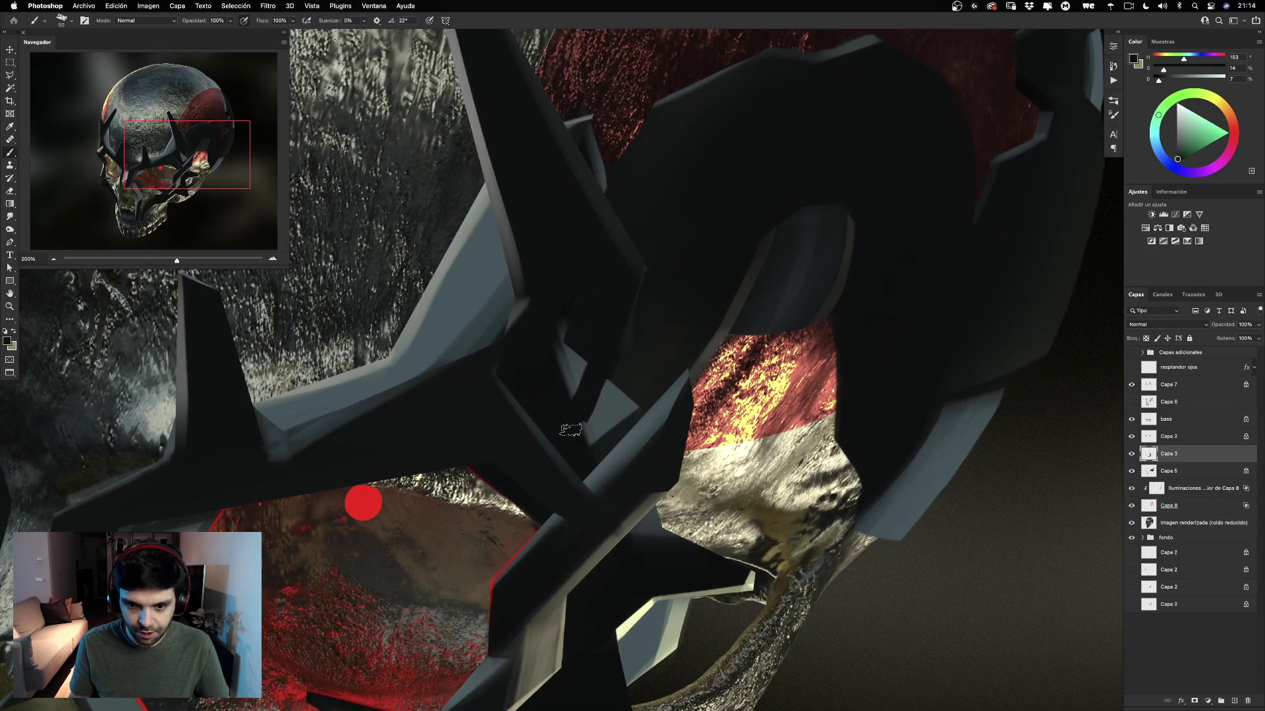
right_click(597, 311)
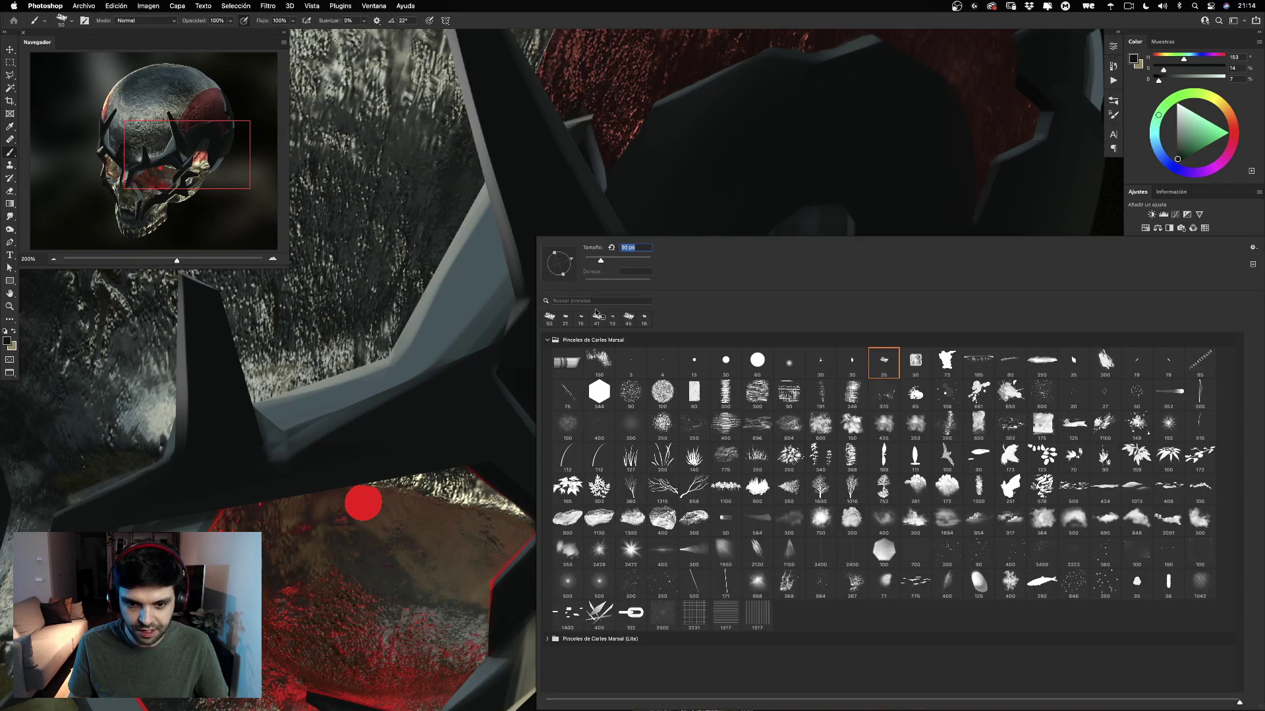
left_click(585, 262)
mouse_move(583, 362)
left_mouse_down()
mouse_move(564, 411)
mouse_move(562, 327)
left_mouse_up()
mouse_move(589, 368)
left_mouse_down()
mouse_move(599, 362)
mouse_move(587, 425)
left_mouse_up()
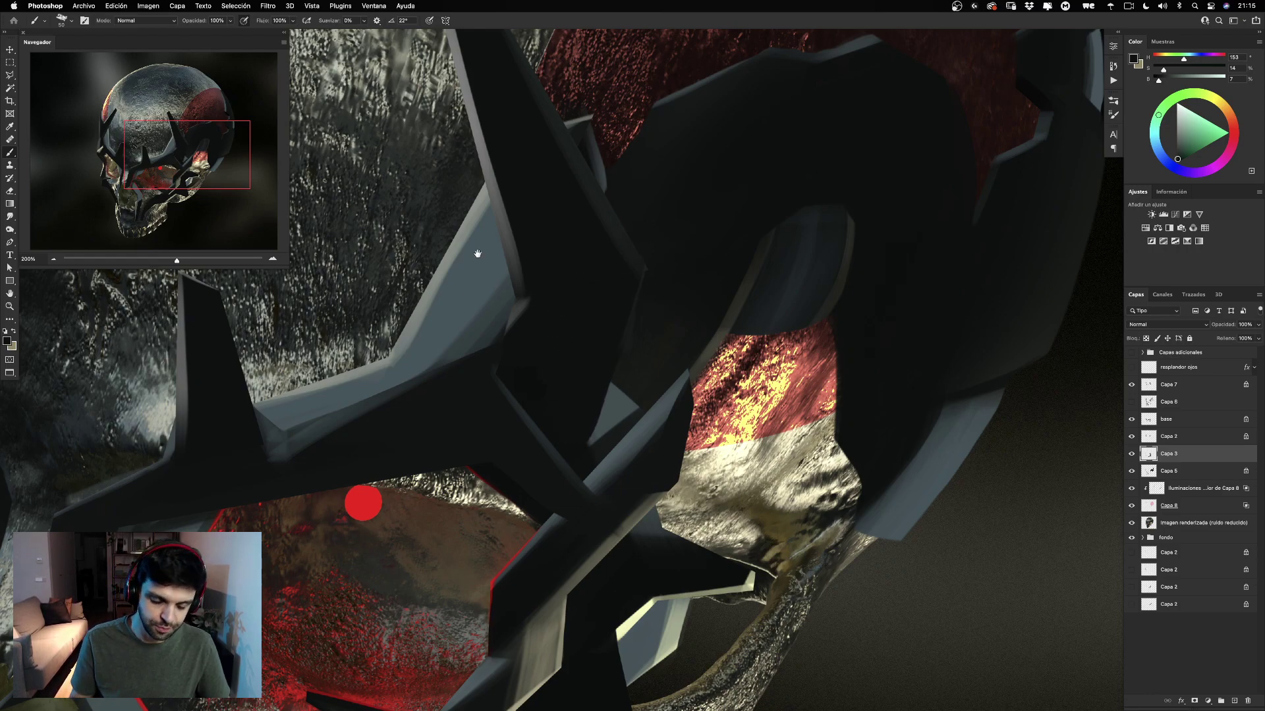
Cover the rest of the blue-grey facet beside the temple strap with sampled dark tones, blending it into the surrounding plates.
scroll(477, 257, "down", 3)
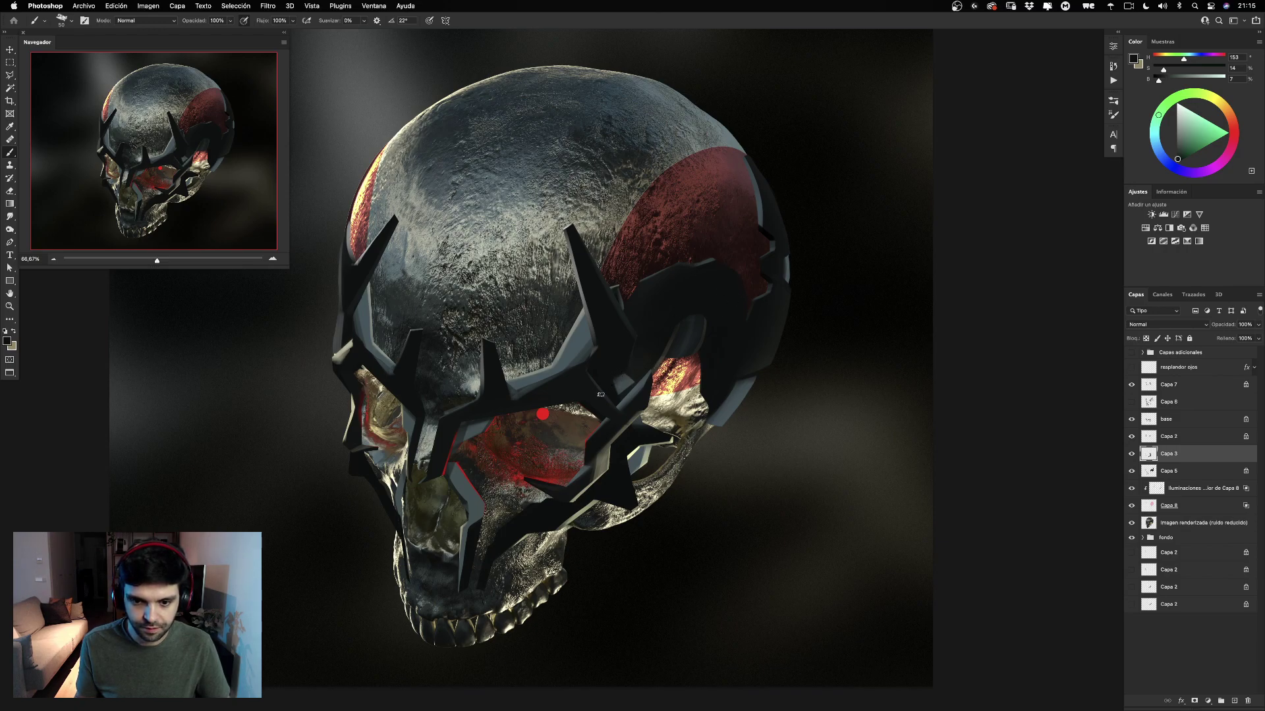
left_click_drag(678, 314, 764, 305)
key("super+plus")
scroll(771, 309, "up", 4)
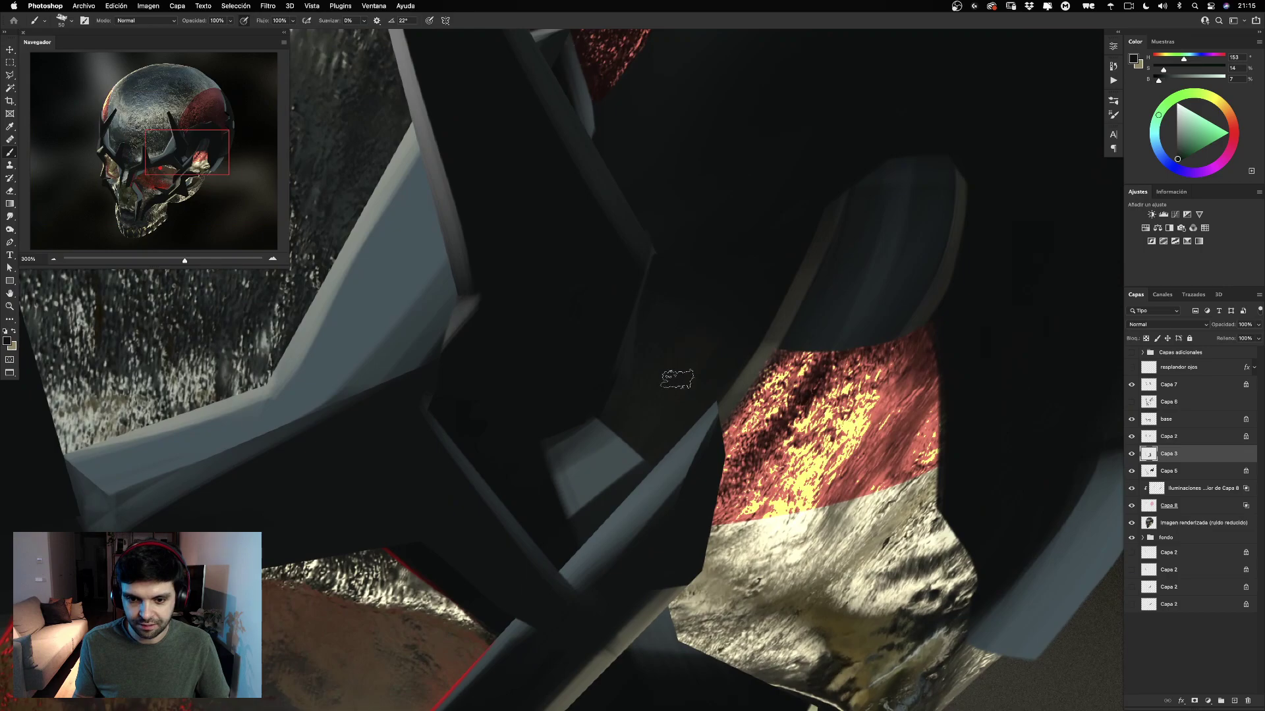
left_click(677, 350, "alt")
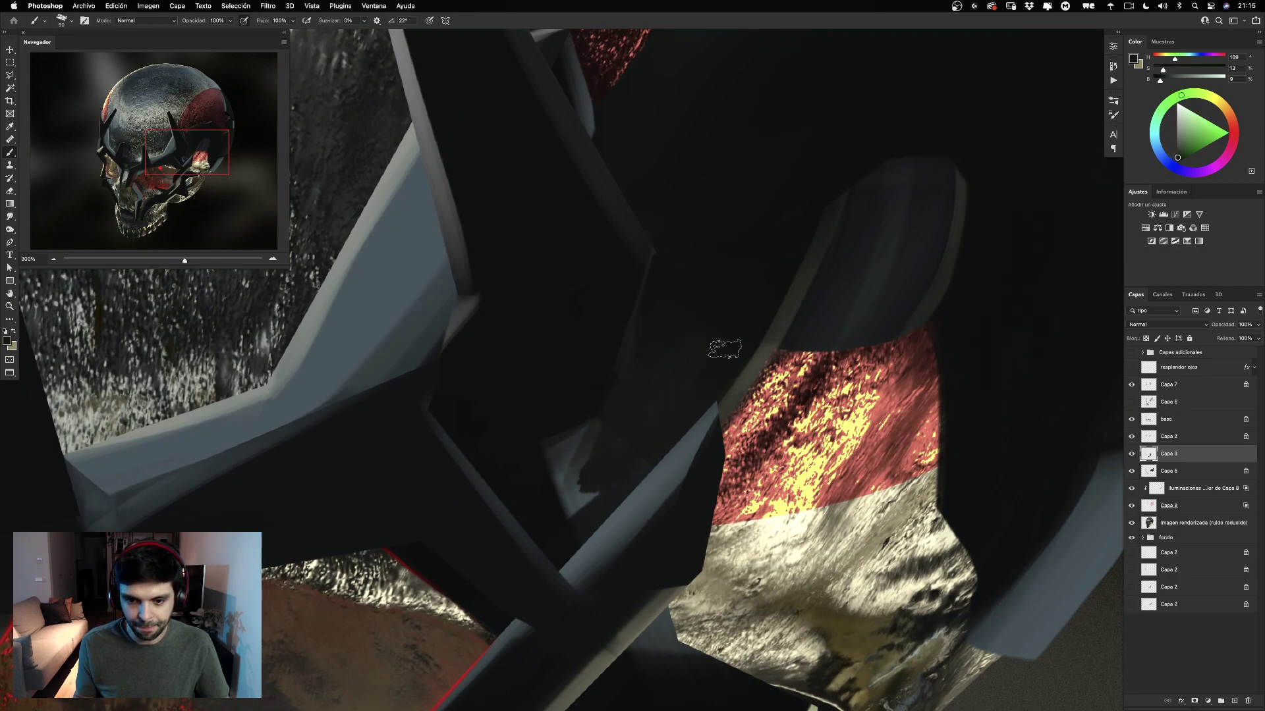
left_click(558, 381, "alt")
left_click_drag(587, 353, 563, 484)
left_click_drag(586, 354, 573, 465)
mouse_move(591, 371)
left_mouse_down()
mouse_move(610, 476)
mouse_move(580, 531)
mouse_move(688, 393)
left_mouse_up()
left_click_drag(561, 477, 575, 494)
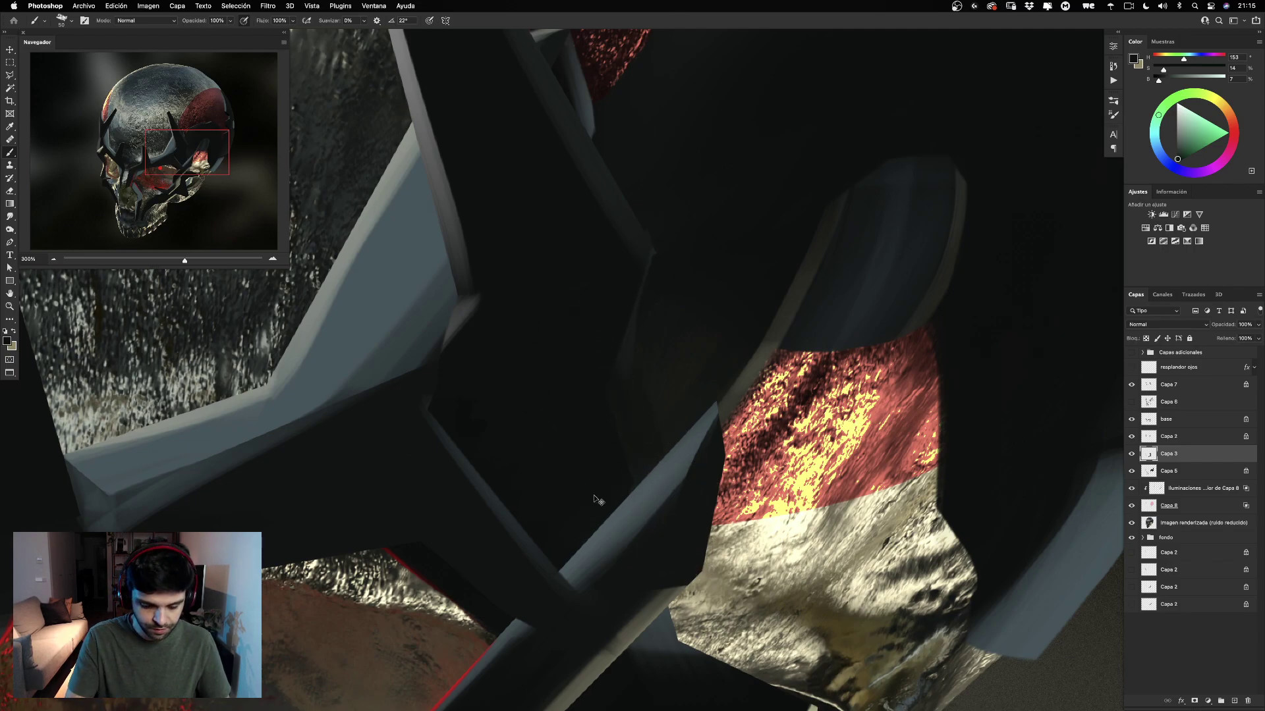
Compare the design with the layer directly above base shown and hidden, and delete all of that layer's contents.
key("super+0")
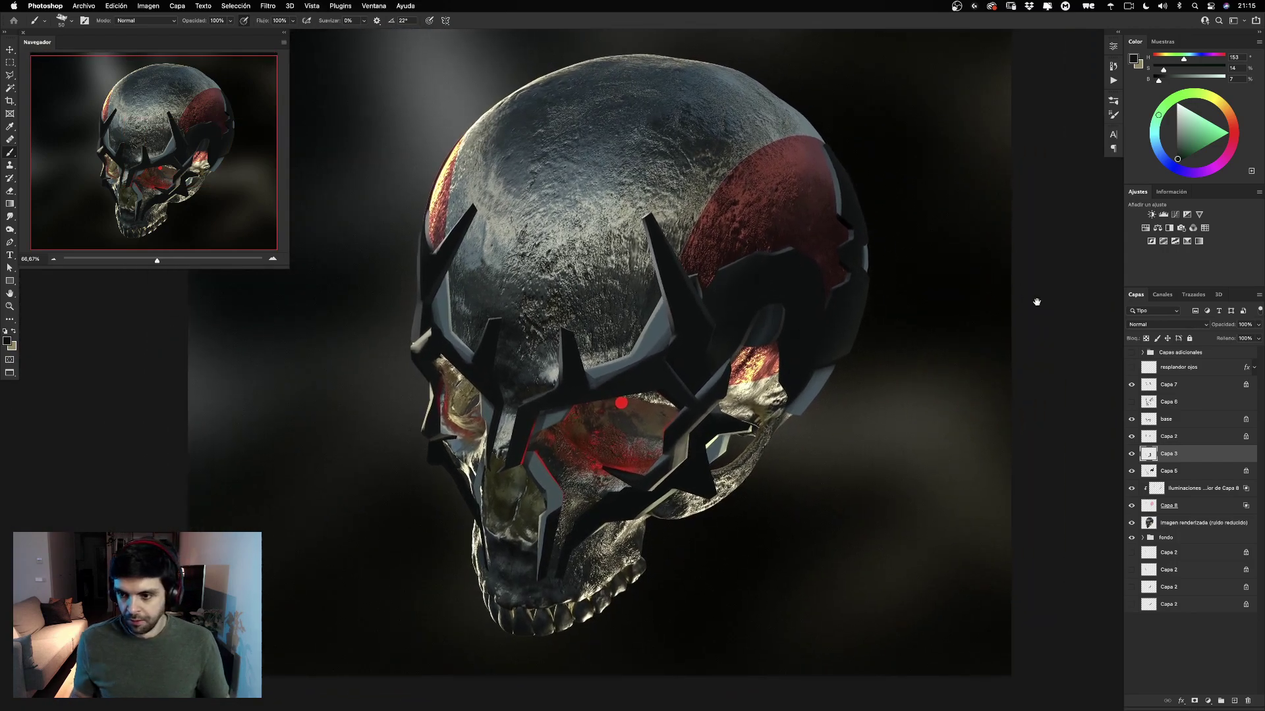
left_click(1131, 402)
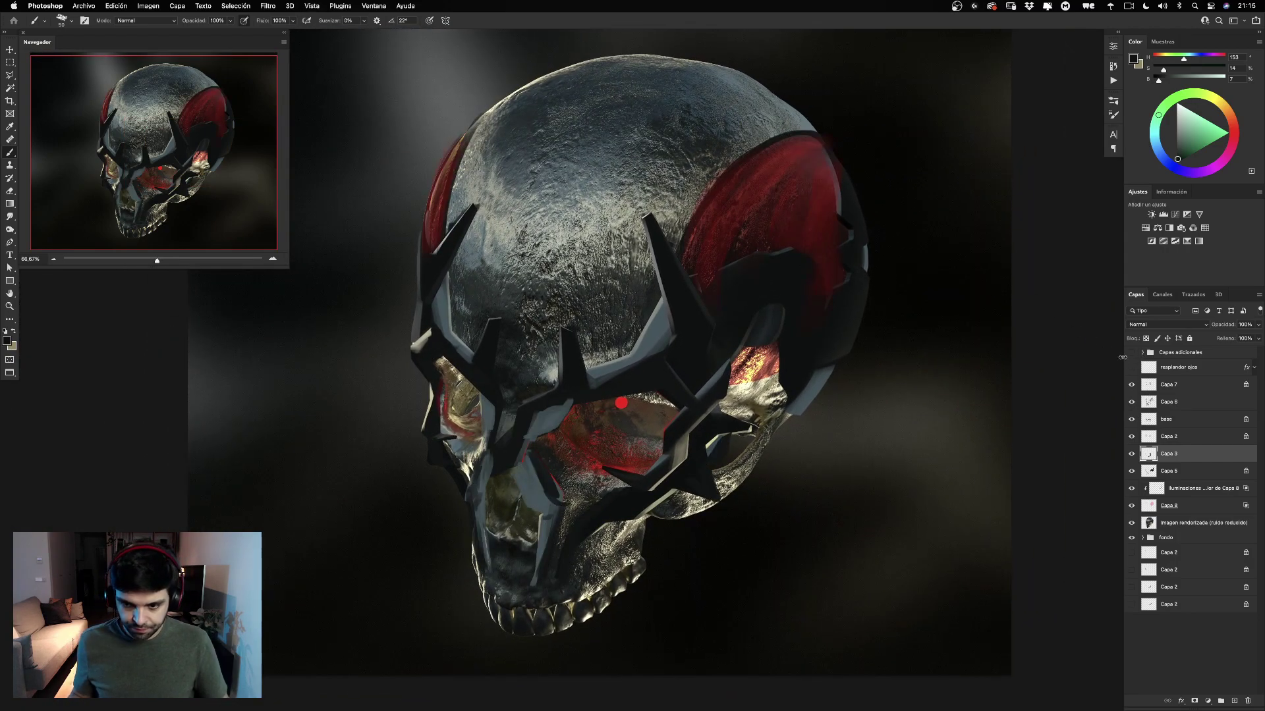
left_click(1132, 403)
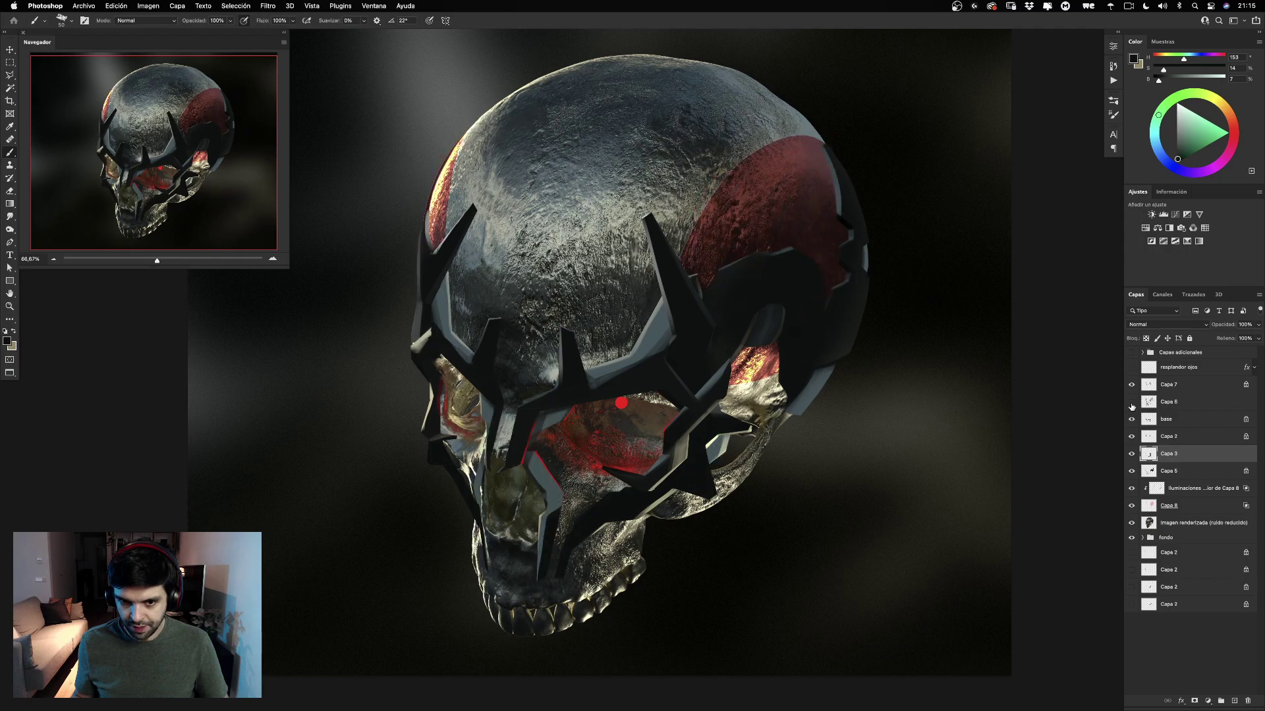
left_click(1131, 405)
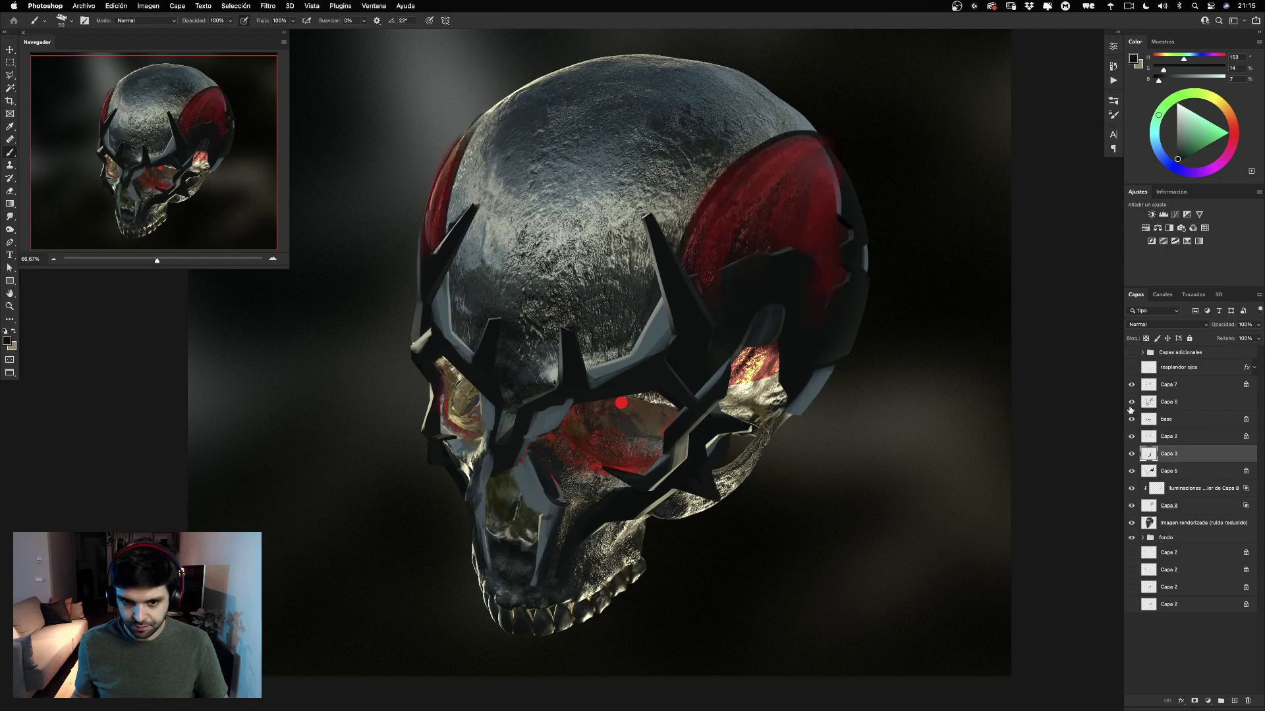
left_click(1179, 401)
key("super+a")
key("Delete")
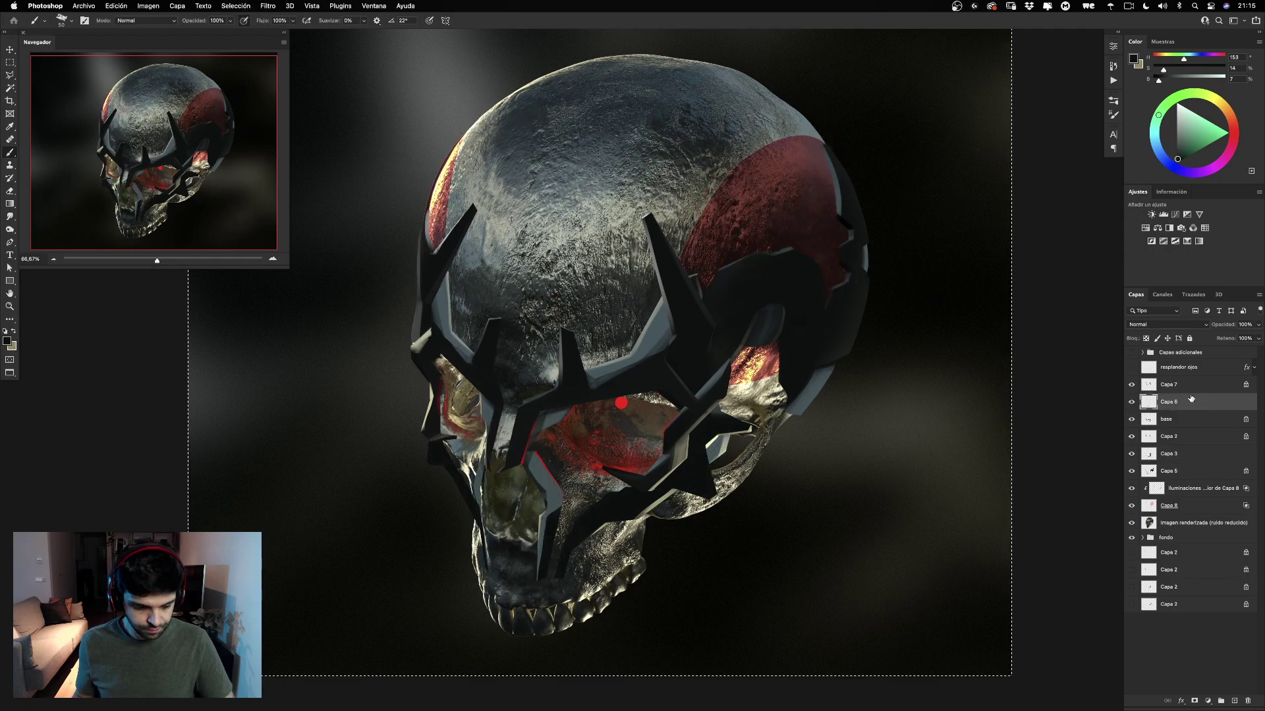
key("super+d")
Try a long dark stroke from the larger eye socket across the nose bridge and undo it.
left_click_drag(645, 322, 706, 313)
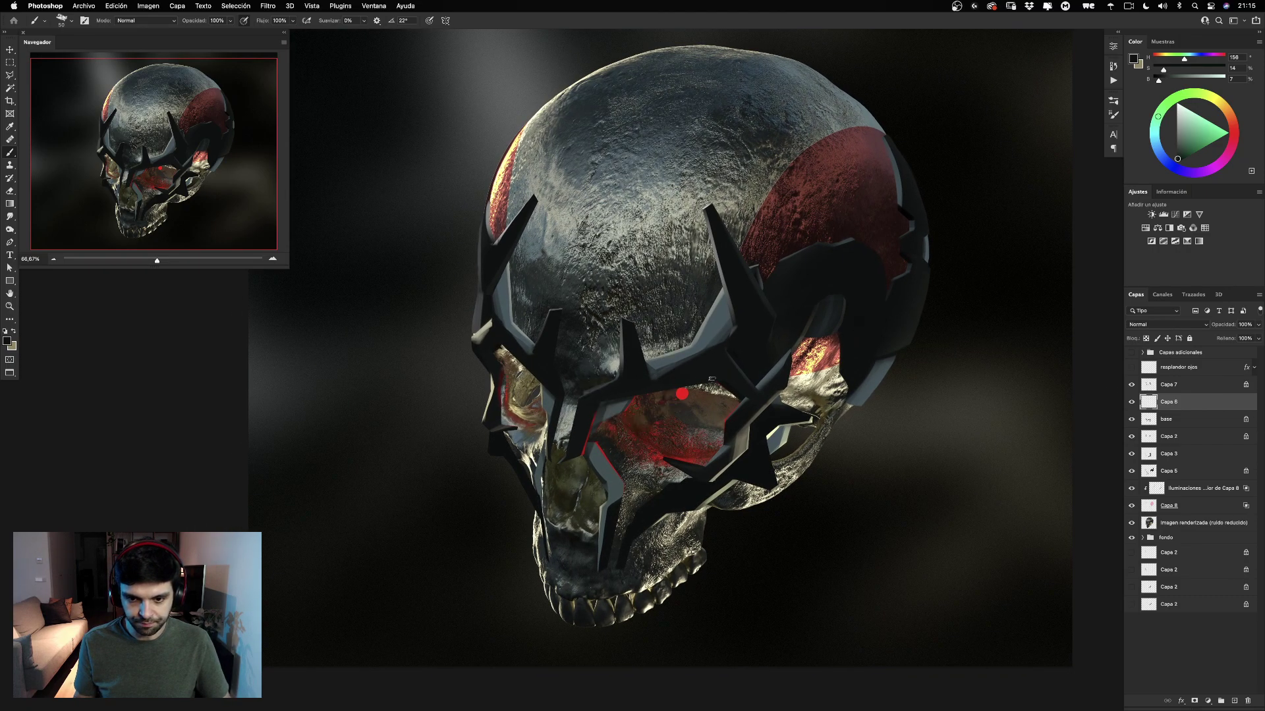
left_click_drag(682, 389, 544, 440)
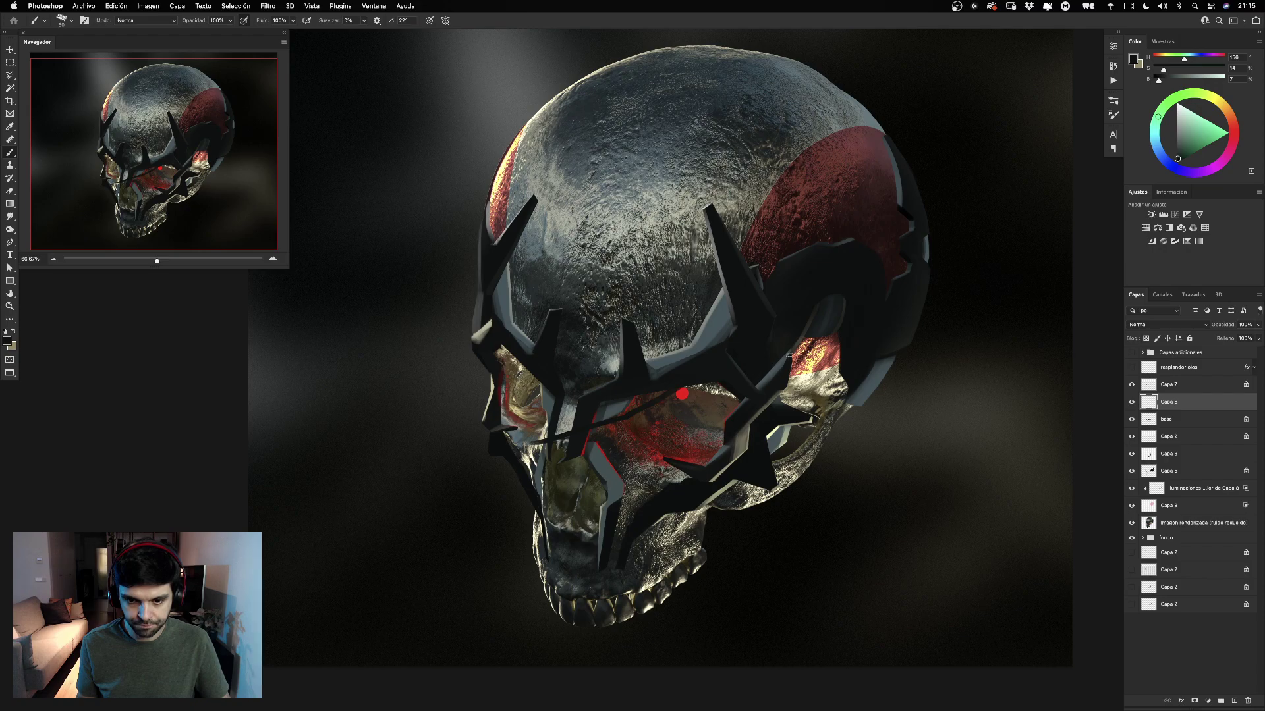
key("super+z")
Paint dark armour pieces below the inner corner of the larger eye socket and beneath the far socket on the cleared layer.
left_click_drag(678, 378, 700, 377)
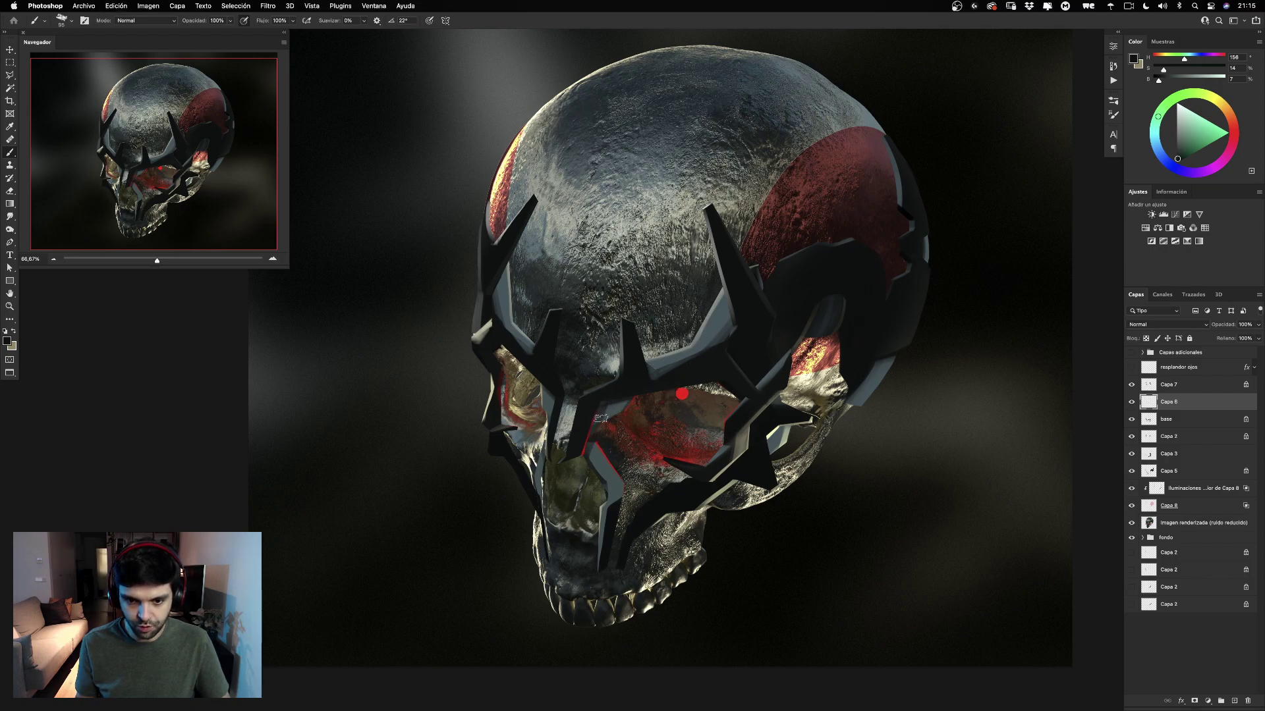
left_click_drag(600, 418, 588, 418)
left_click_drag(596, 440, 597, 431)
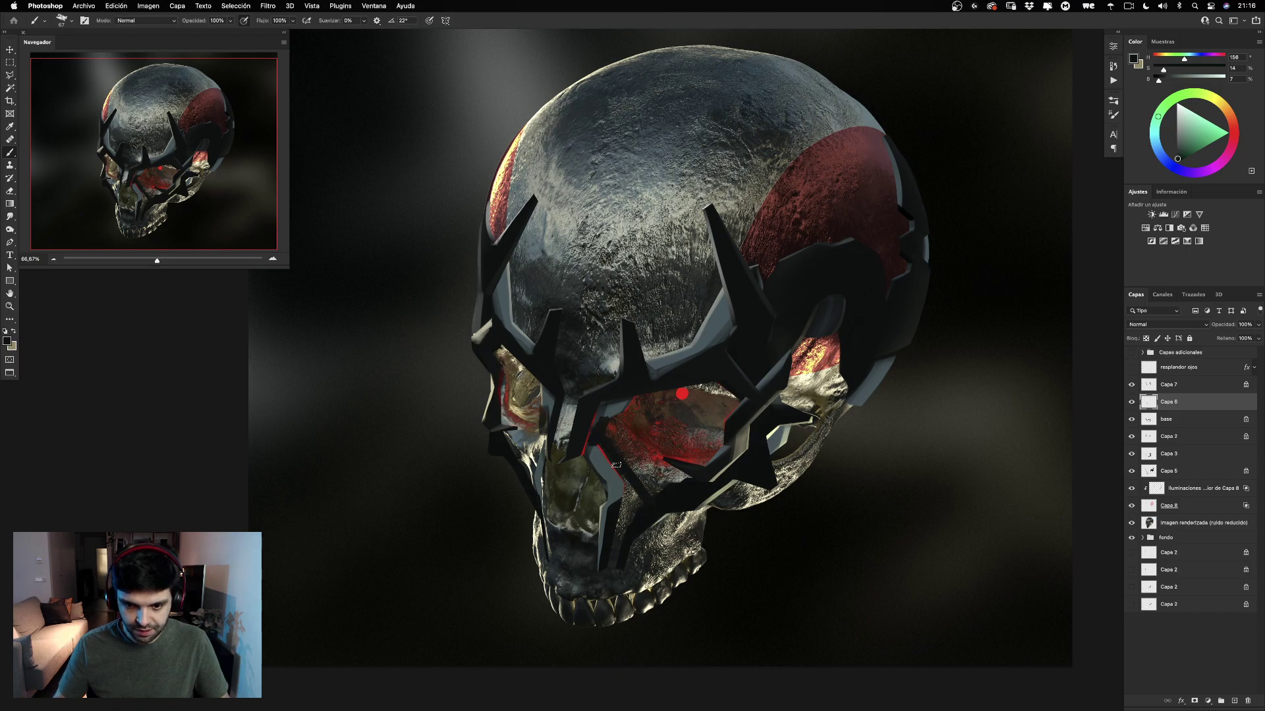
mouse_move(620, 479)
left_mouse_down()
mouse_move(597, 449)
mouse_move(542, 440)
mouse_move(532, 469)
mouse_move(534, 454)
left_mouse_up()
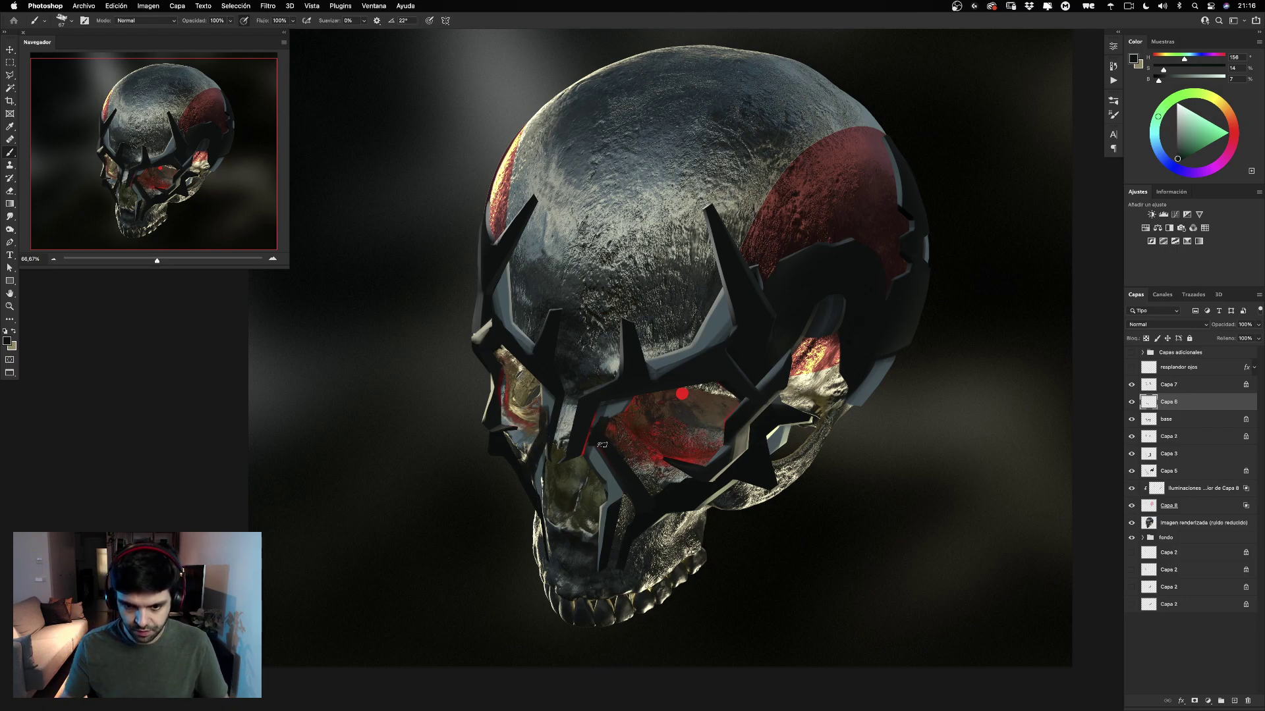
Add blue-grey side faces to the new pieces beside the nose and refine their shapes with sampled dark tones and a smaller brush.
left_click(625, 442, "alt")
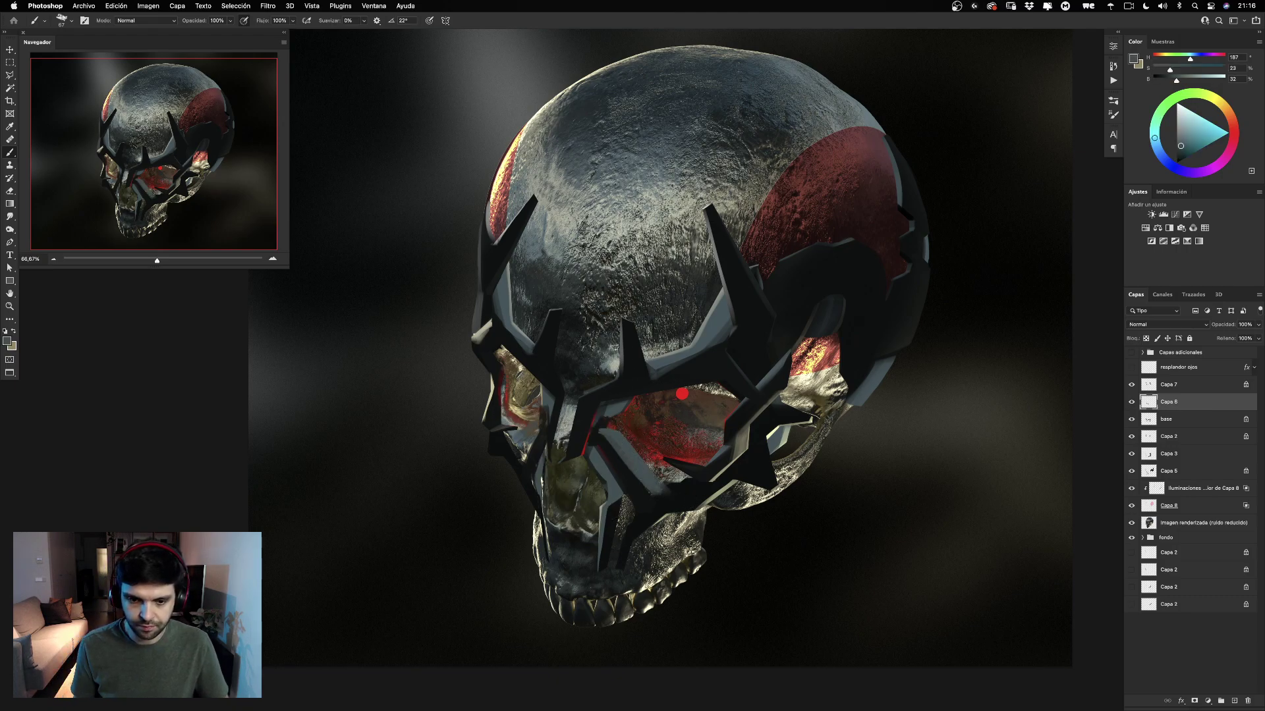
left_click(623, 466, "alt")
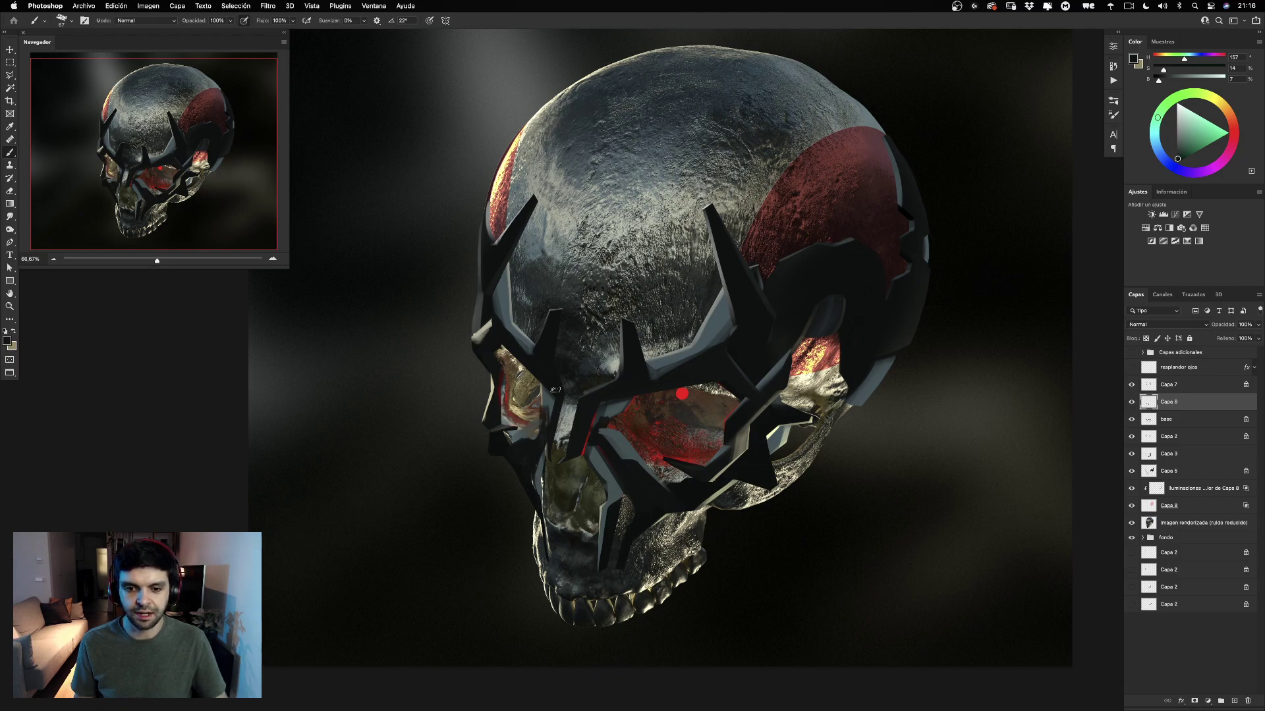
left_click(539, 439, "alt")
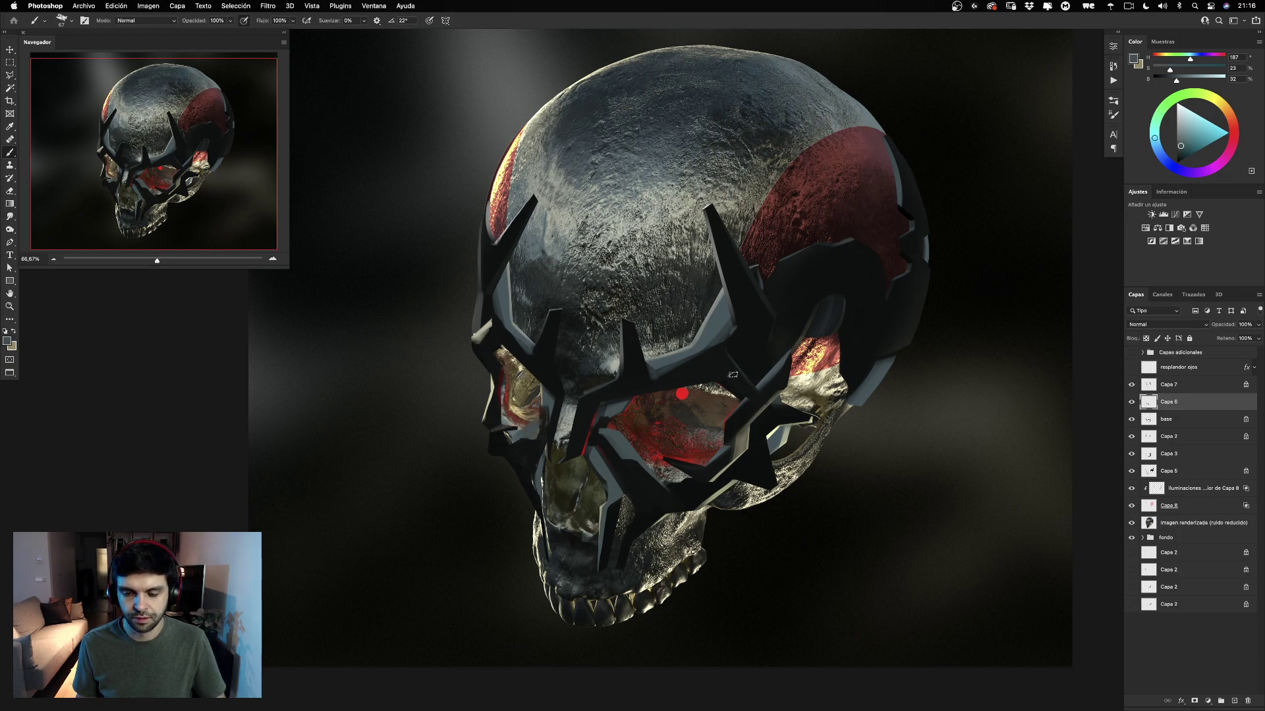
left_click(640, 482, "alt")
left_click_drag(654, 460, 637, 460, "ctrl+alt")
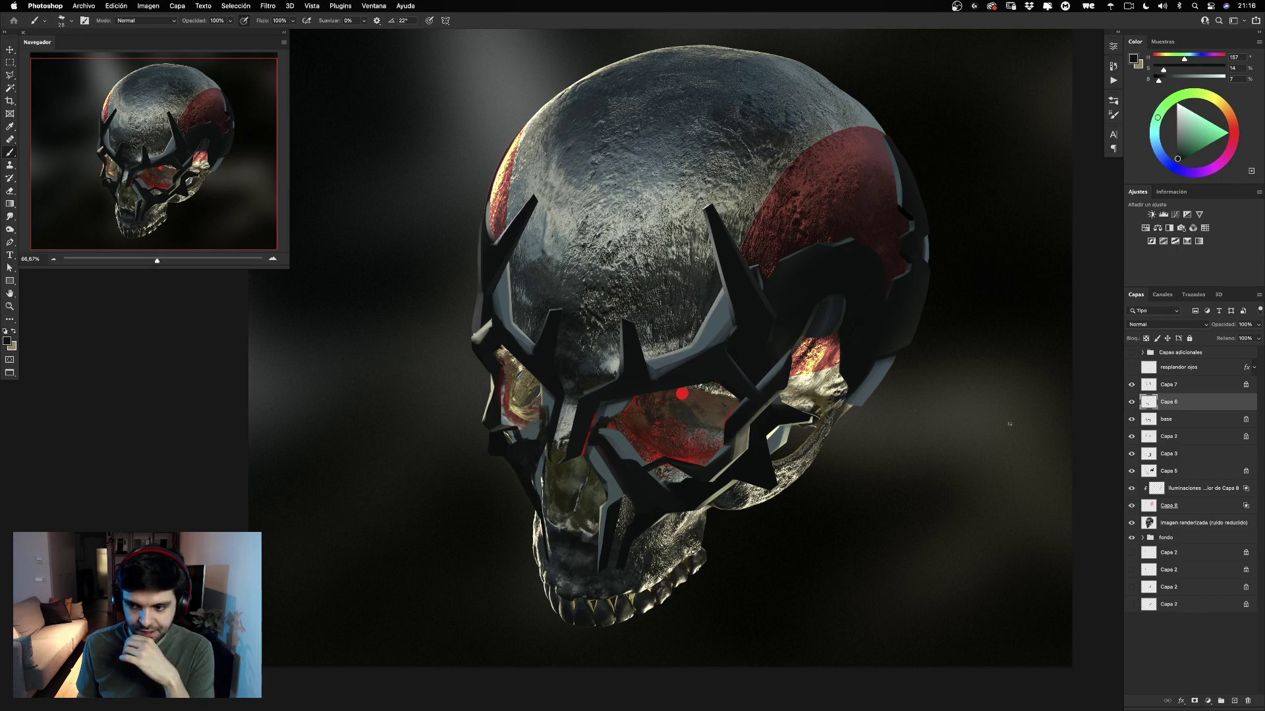
Compare the armour design with the new pieces' layer hidden and shown.
left_click(1131, 402)
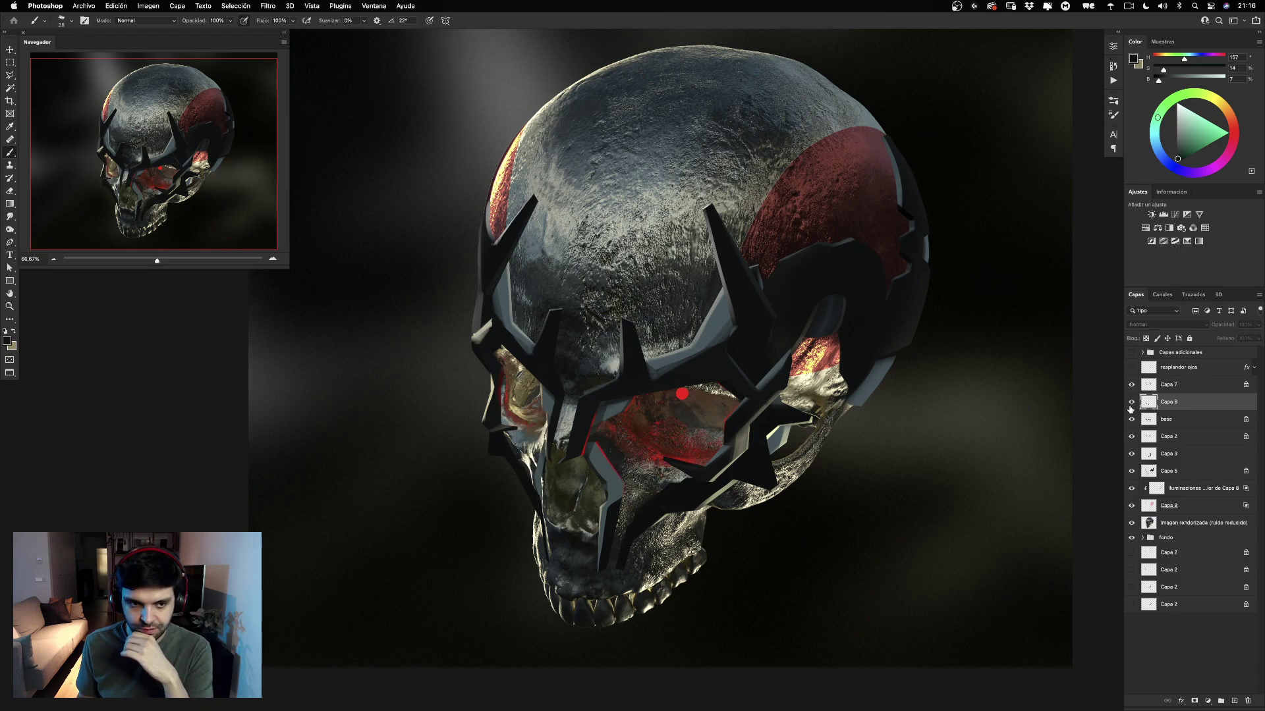
left_click(1131, 407)
left_click(1131, 408)
left_click(1131, 410)
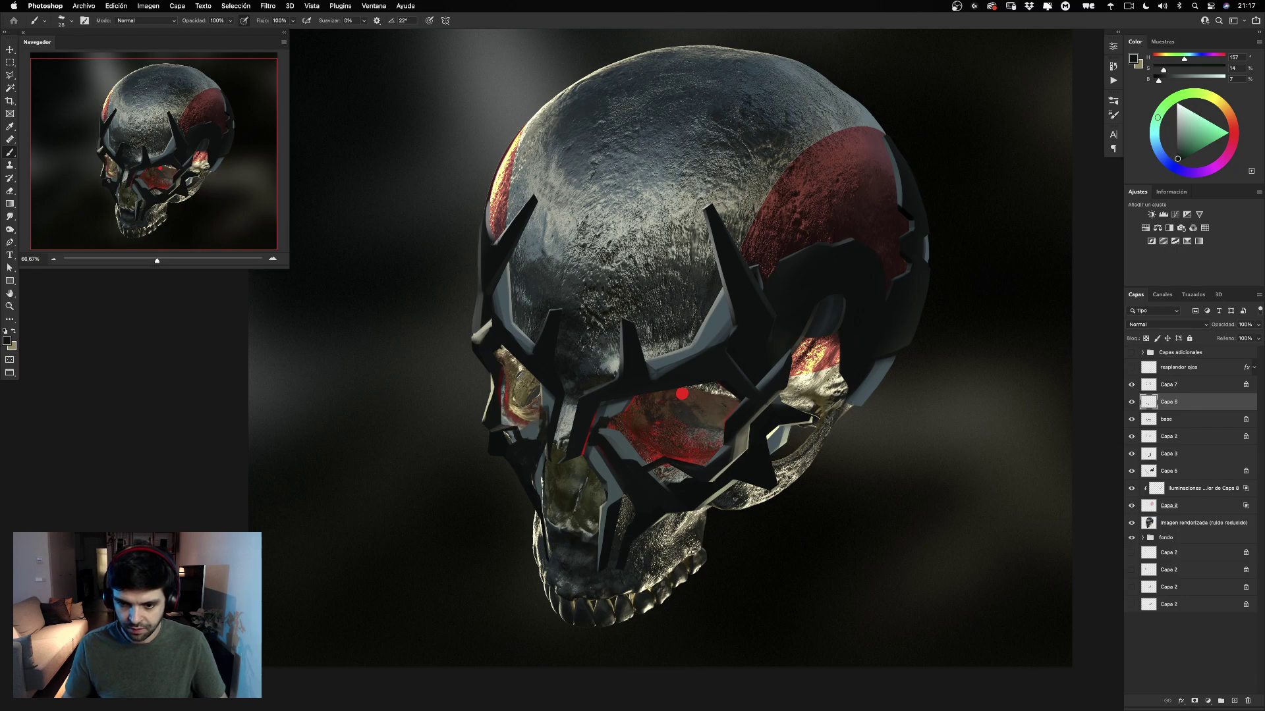
Try dark and blue-grey strokes below the cheek plate at the upper jaw and undo them.
key("super+z")
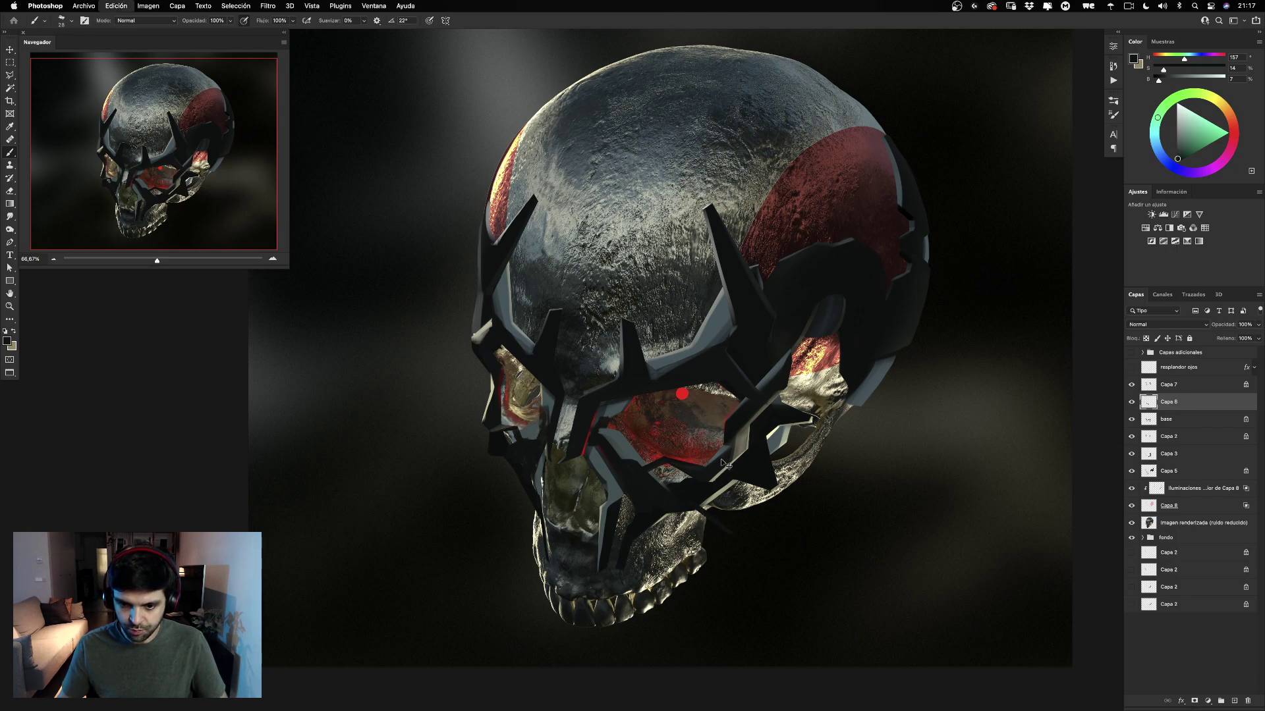
left_click_drag(722, 476, 719, 534)
left_click(683, 492, "alt")
key("super+z")
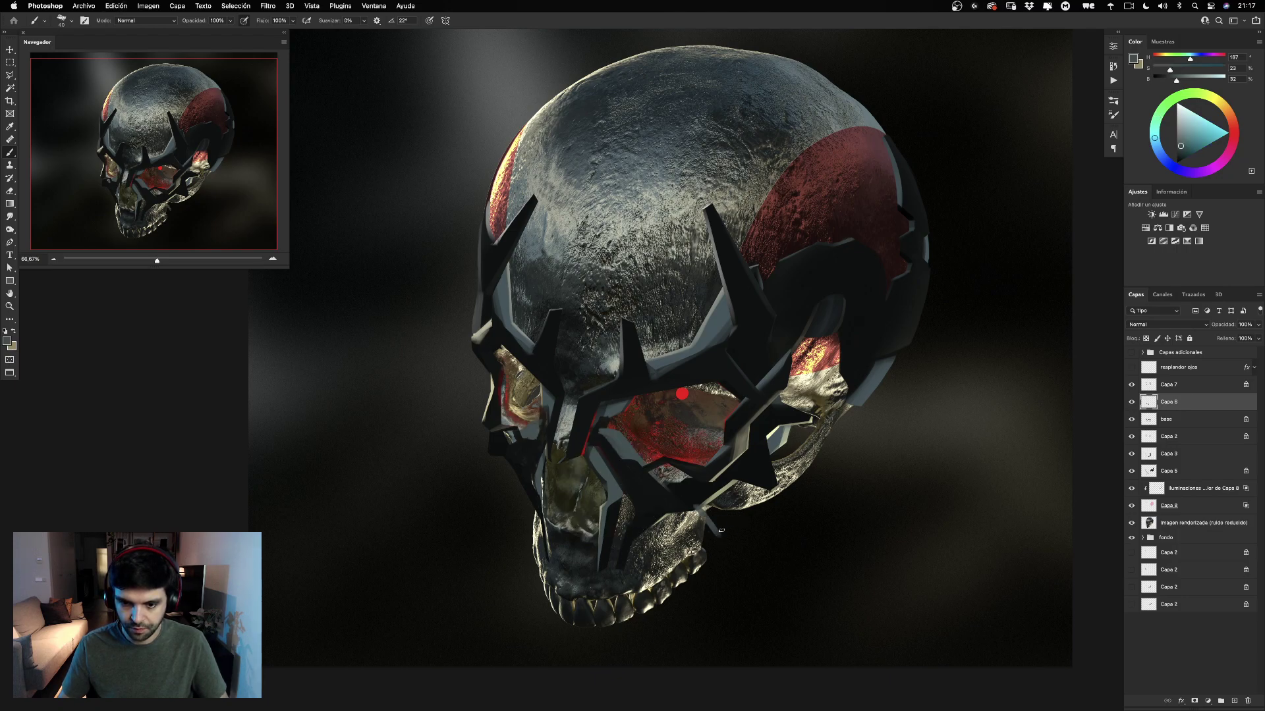
left_click_drag(723, 492, 715, 527)
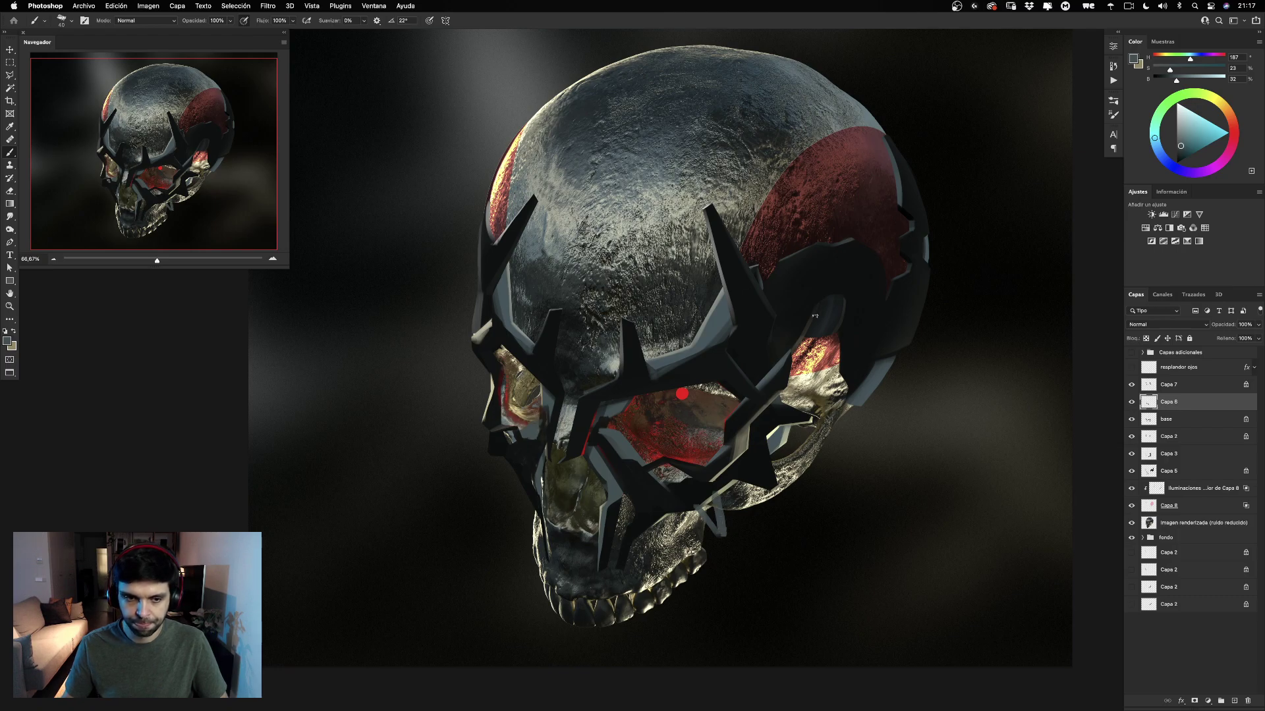
key("super+z")
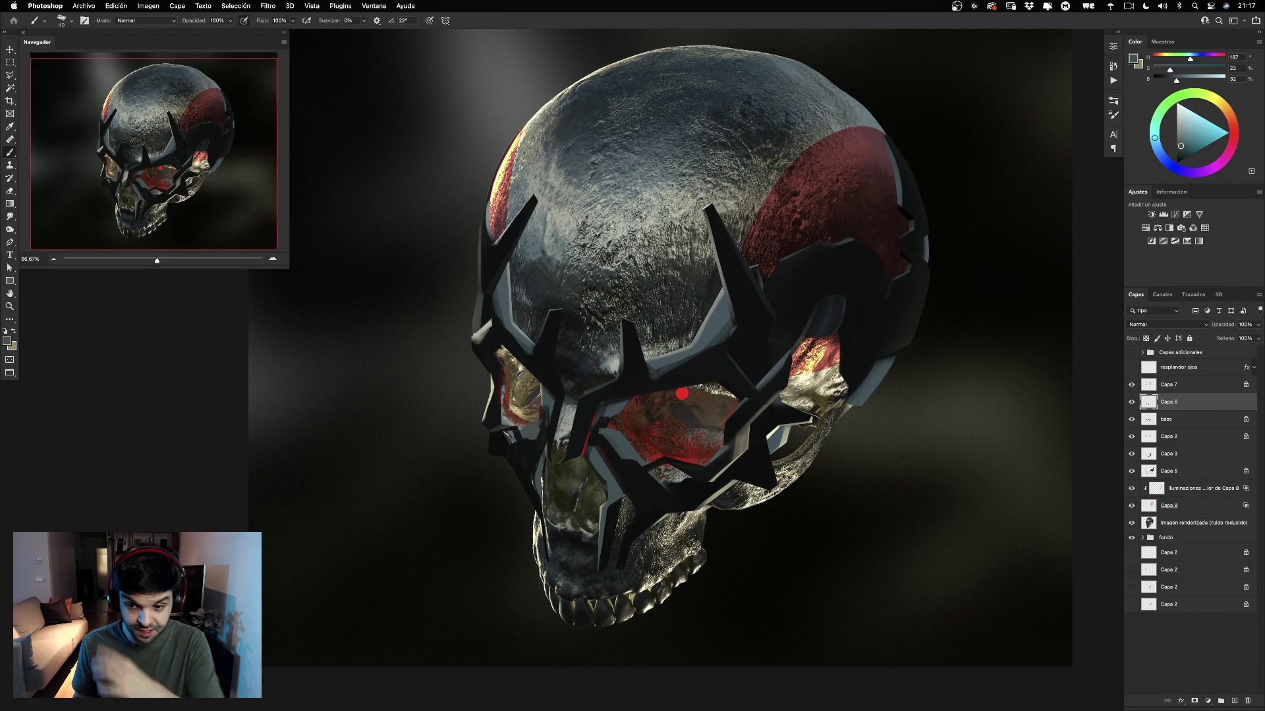
Try sampled dark strokes across the rear of the jaw behind the cheek plate, including with a larger brush, and undo them.
left_click(802, 473, "alt")
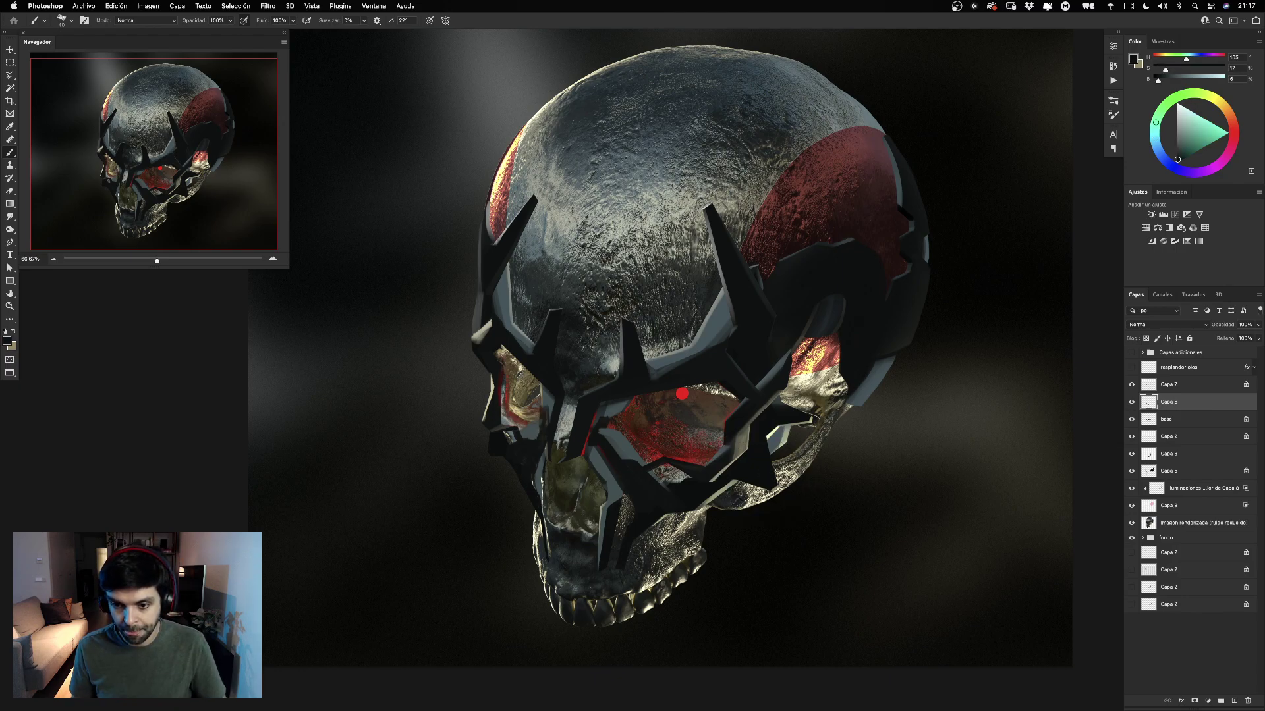
left_click(875, 436, "shift")
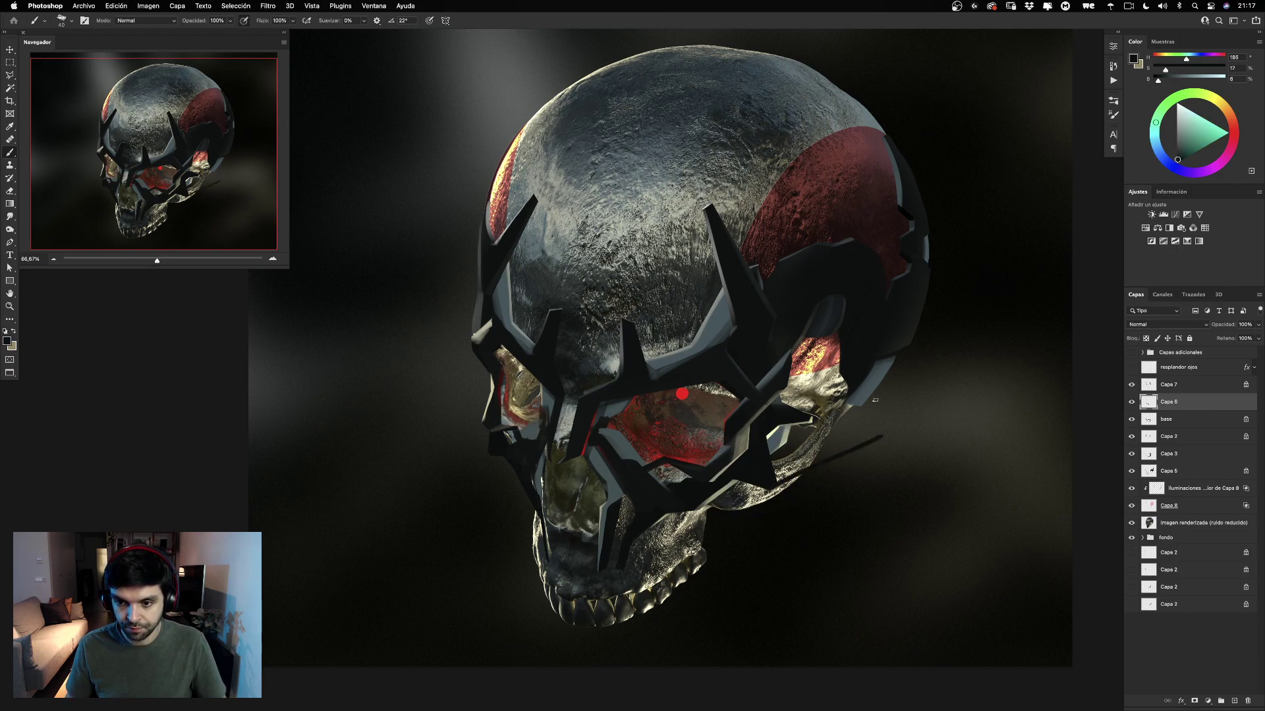
key("super+z")
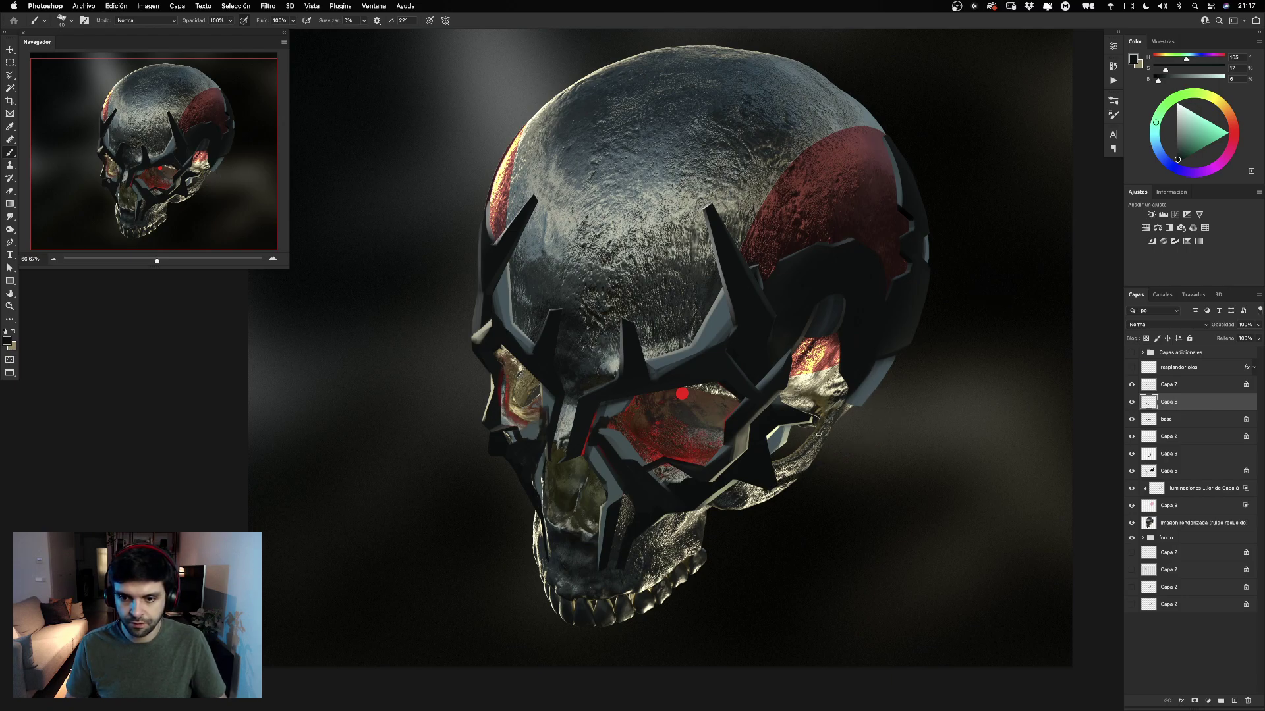
left_click_drag(812, 418, 809, 440)
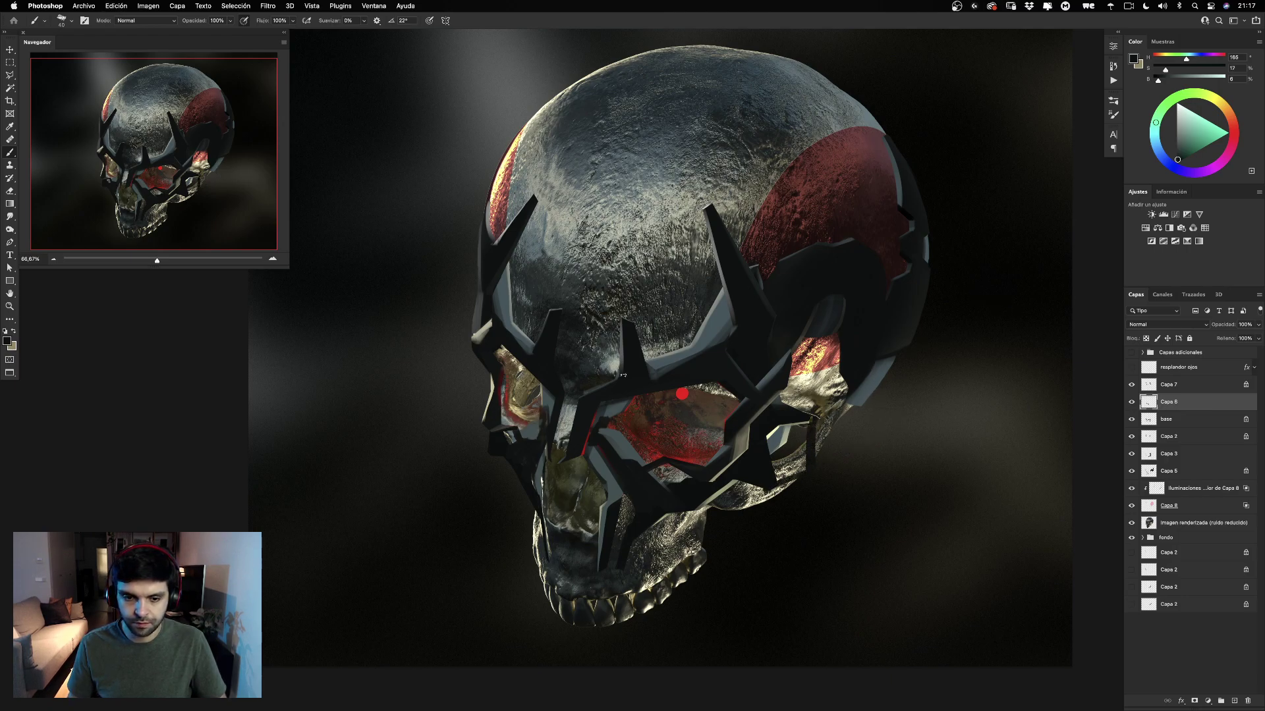
key("super+z")
key("super+z")
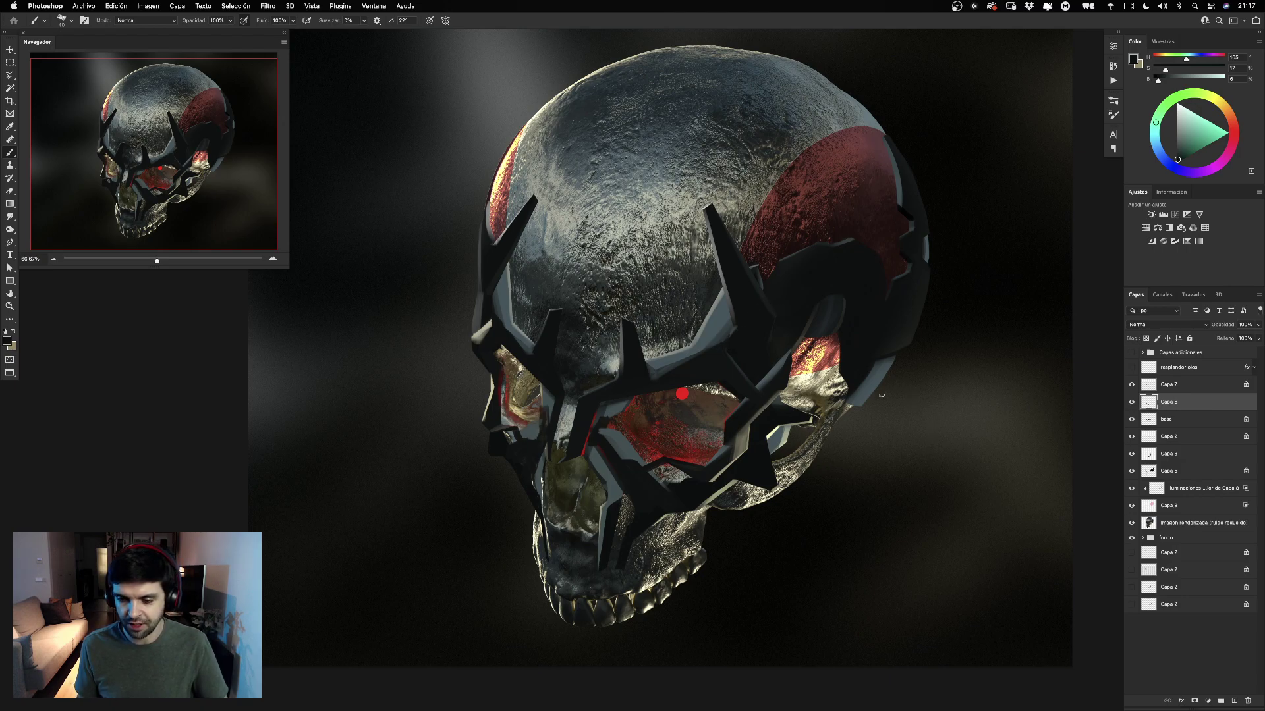
left_click_drag(827, 385, 835, 385, "ctrl+alt")
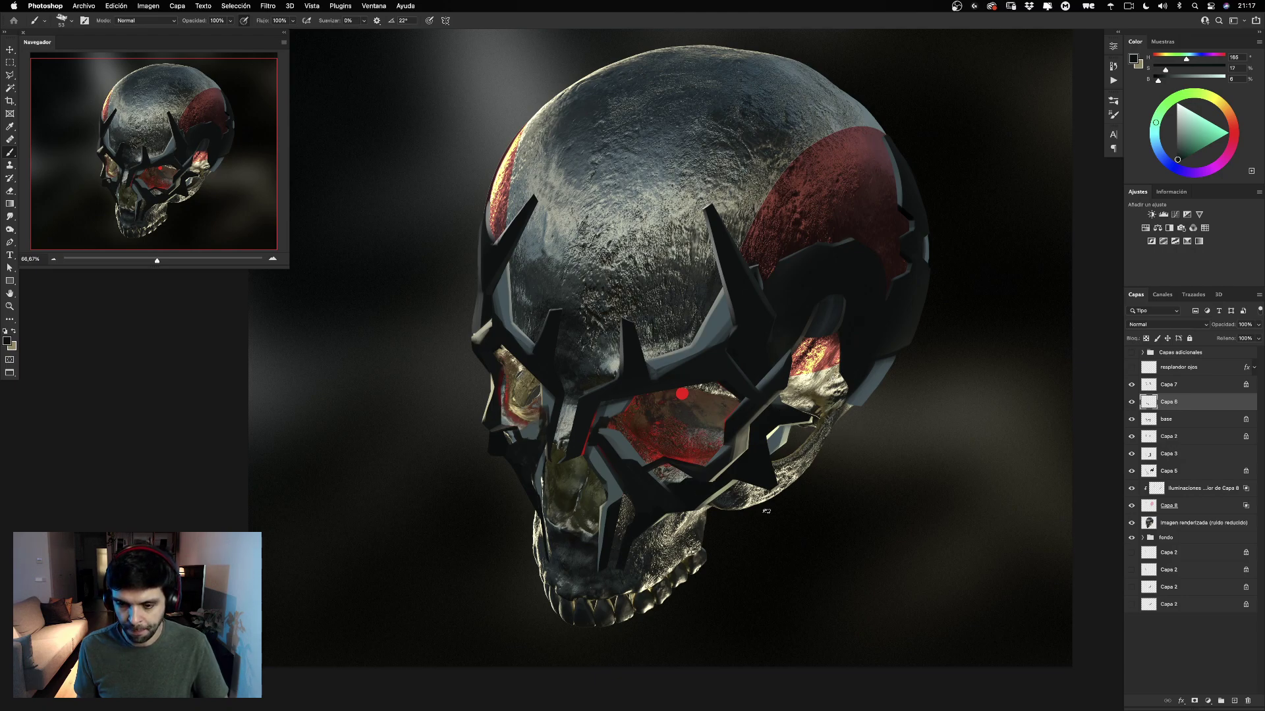
left_click_drag(934, 426, 846, 472)
key("ctrl+z")
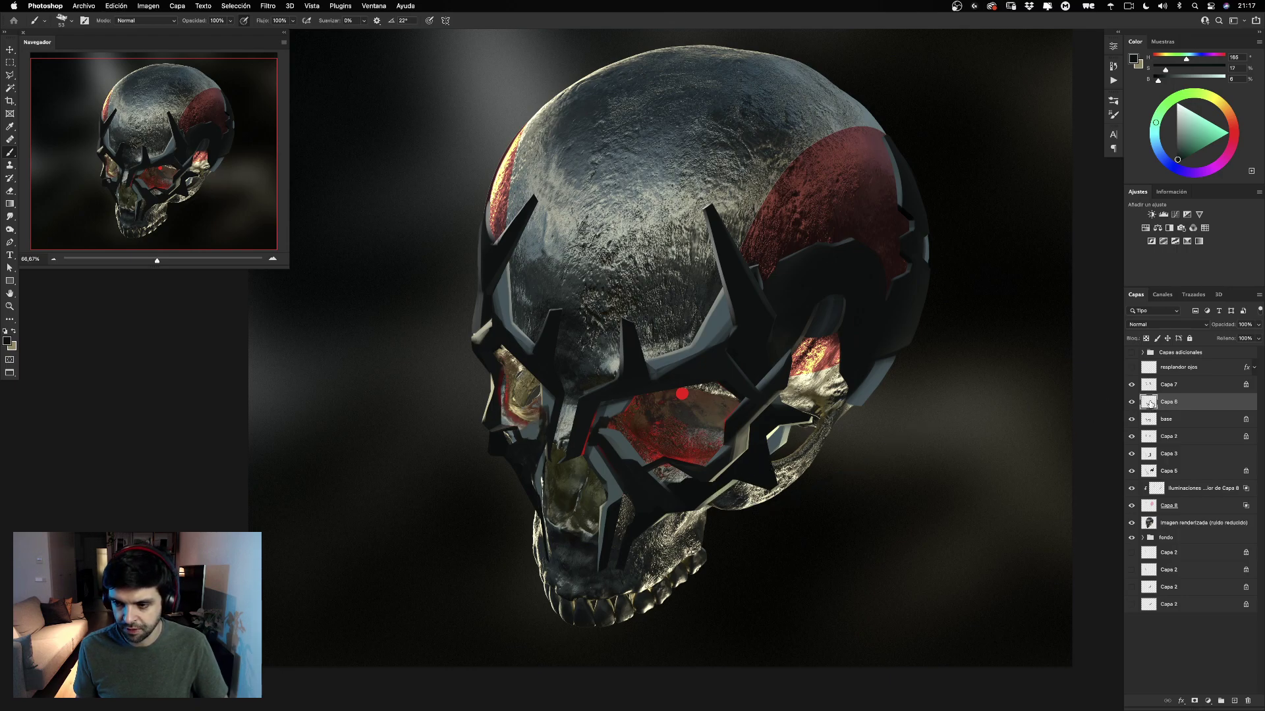
Place an empty layer directly above the rendered skull image and check the visibility of the two upper armour layers.
left_click_drag(1149, 404, 1150, 471)
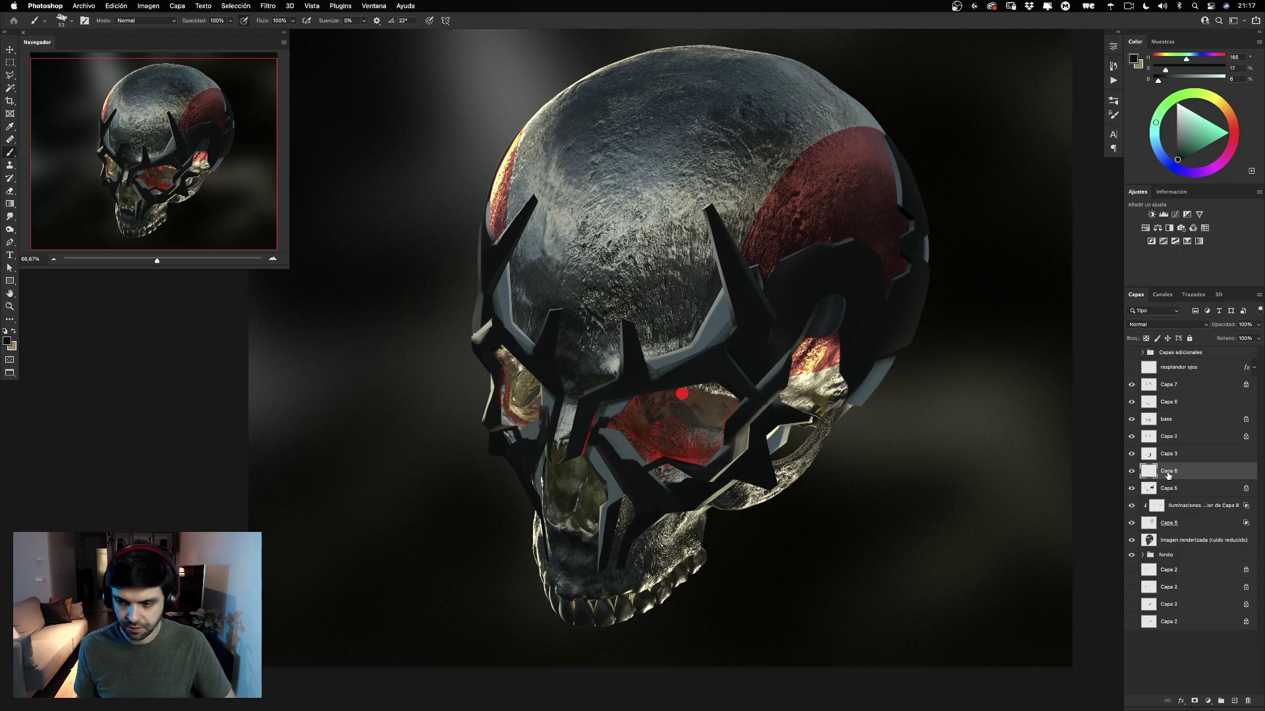
left_click_drag(1152, 476, 1156, 533)
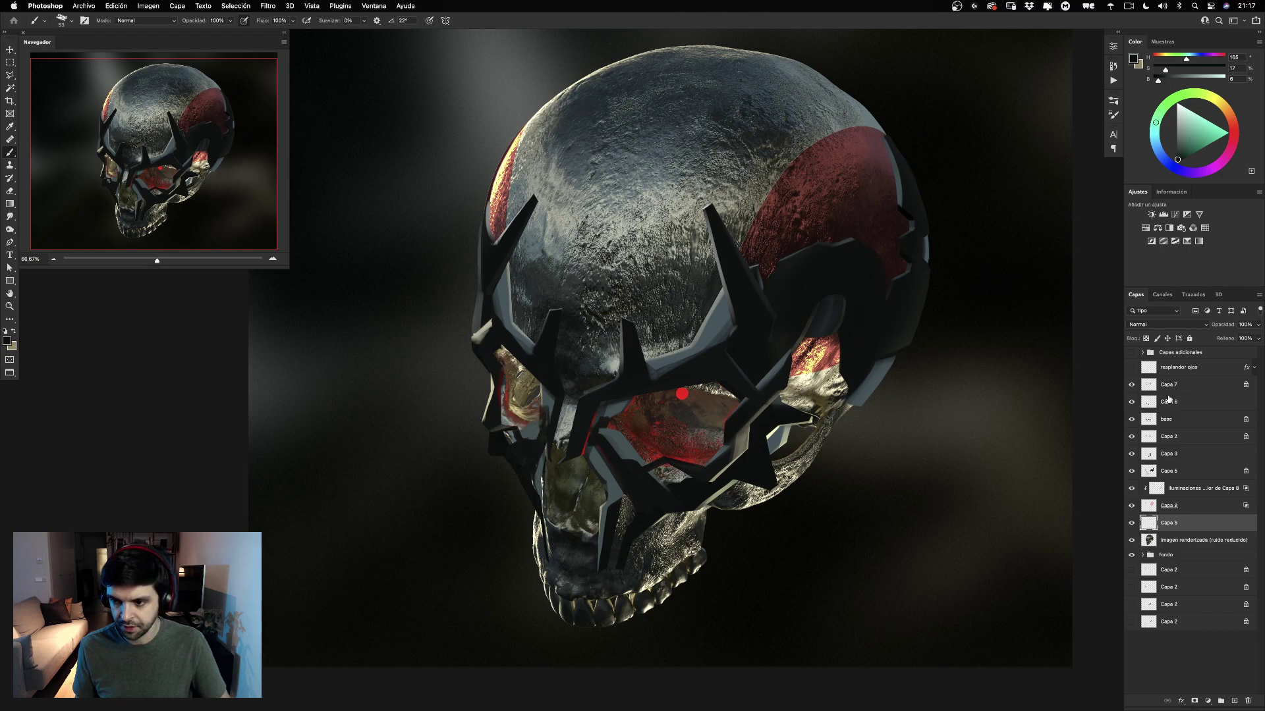
left_click(1131, 385)
left_click(1131, 386)
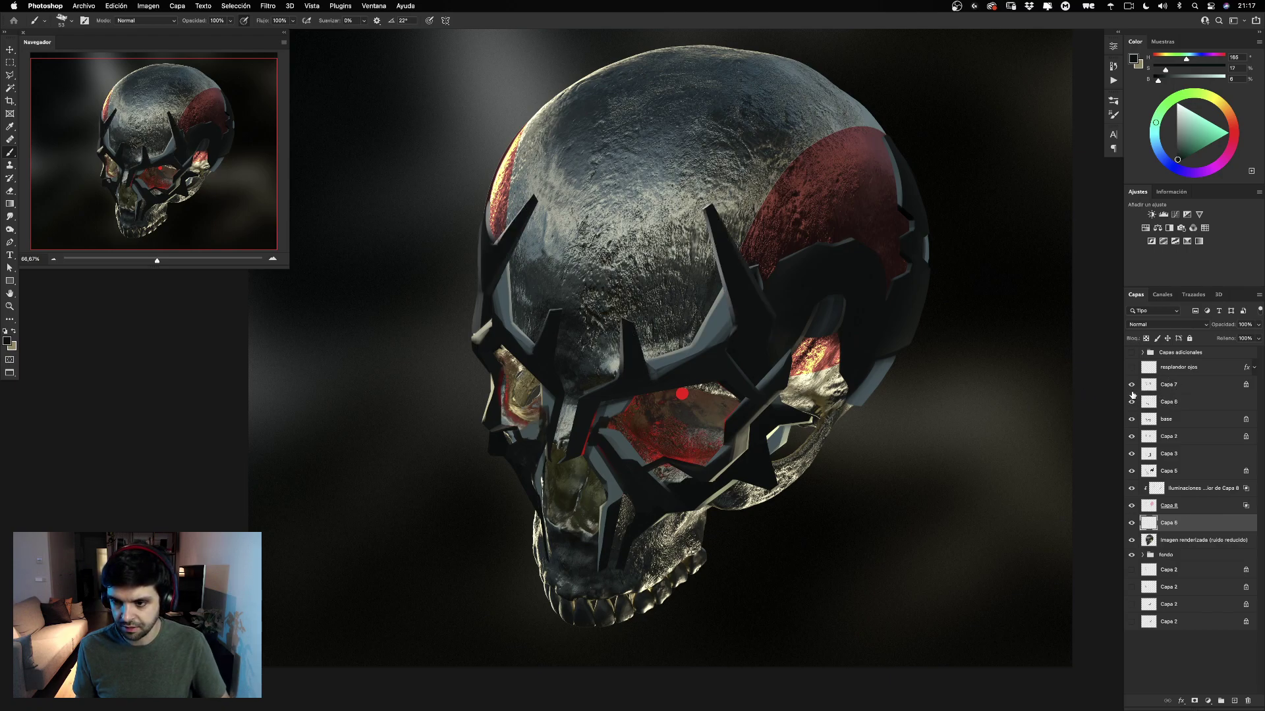
left_click(1131, 402)
left_click(1131, 402)
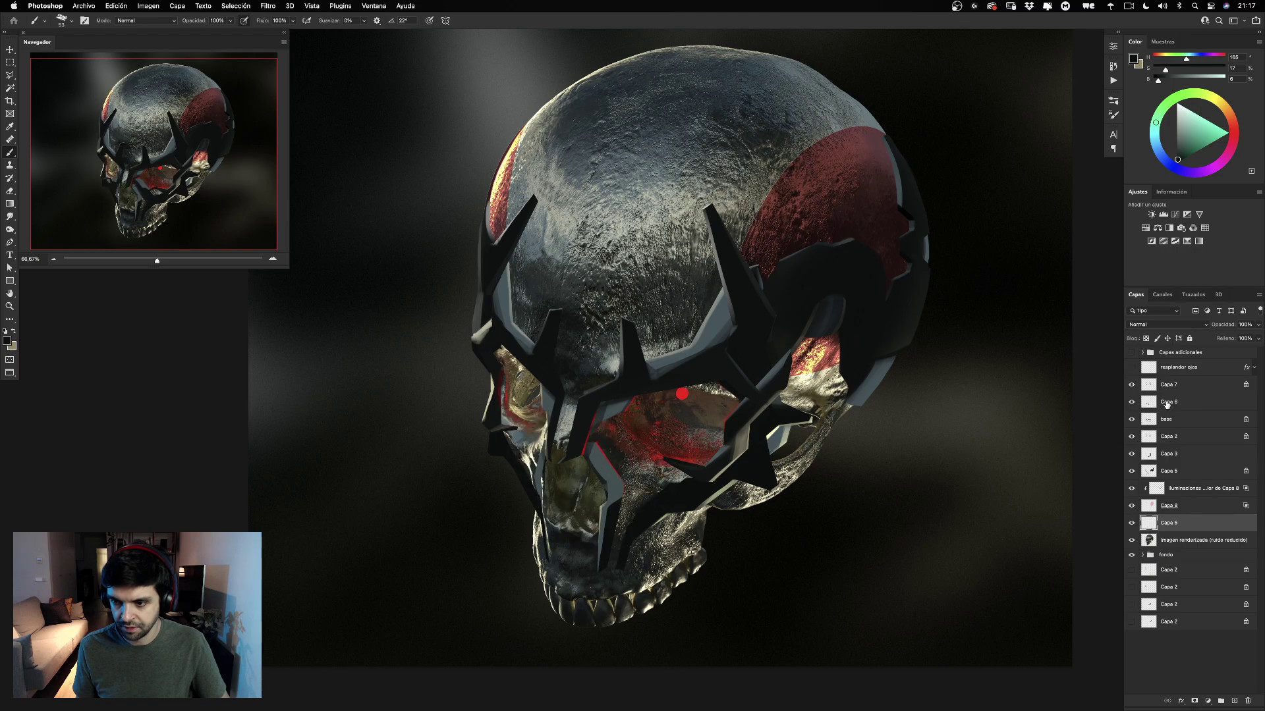
Rename both the layer with the pieces around the nose and the new empty layer as S.
double_click(1169, 402)
type("S")
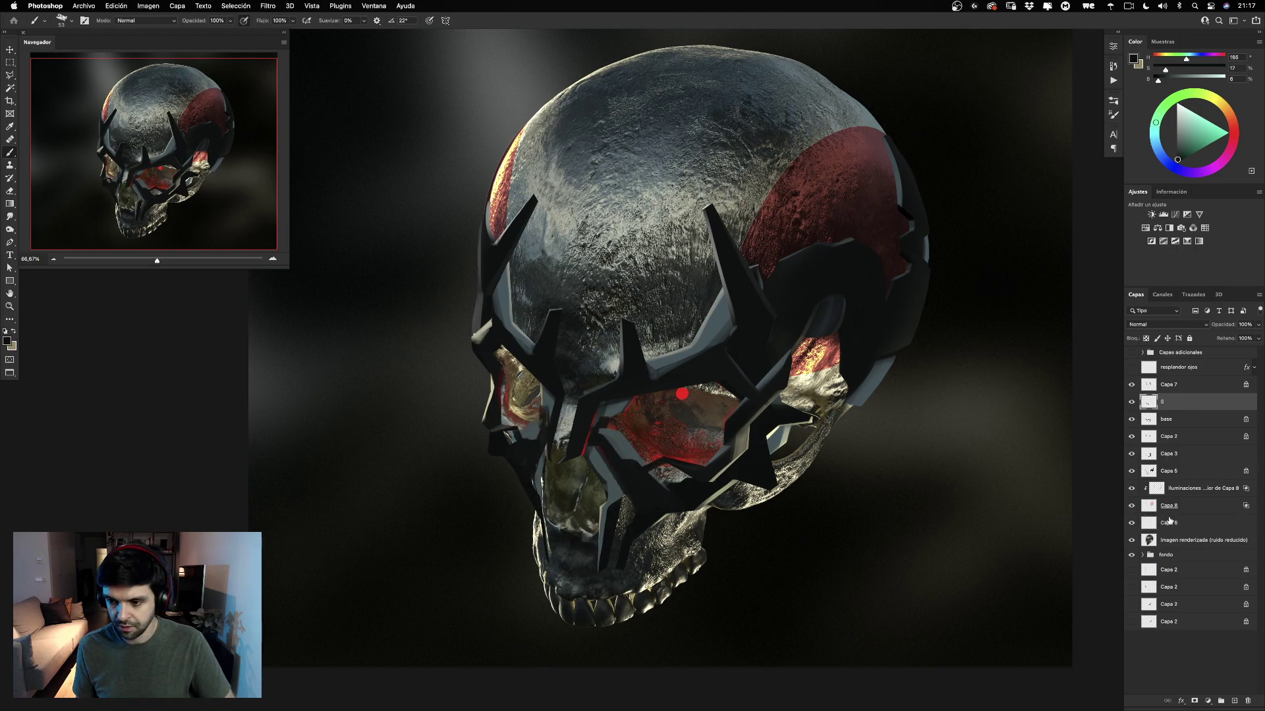
double_click(1167, 523)
type("S")
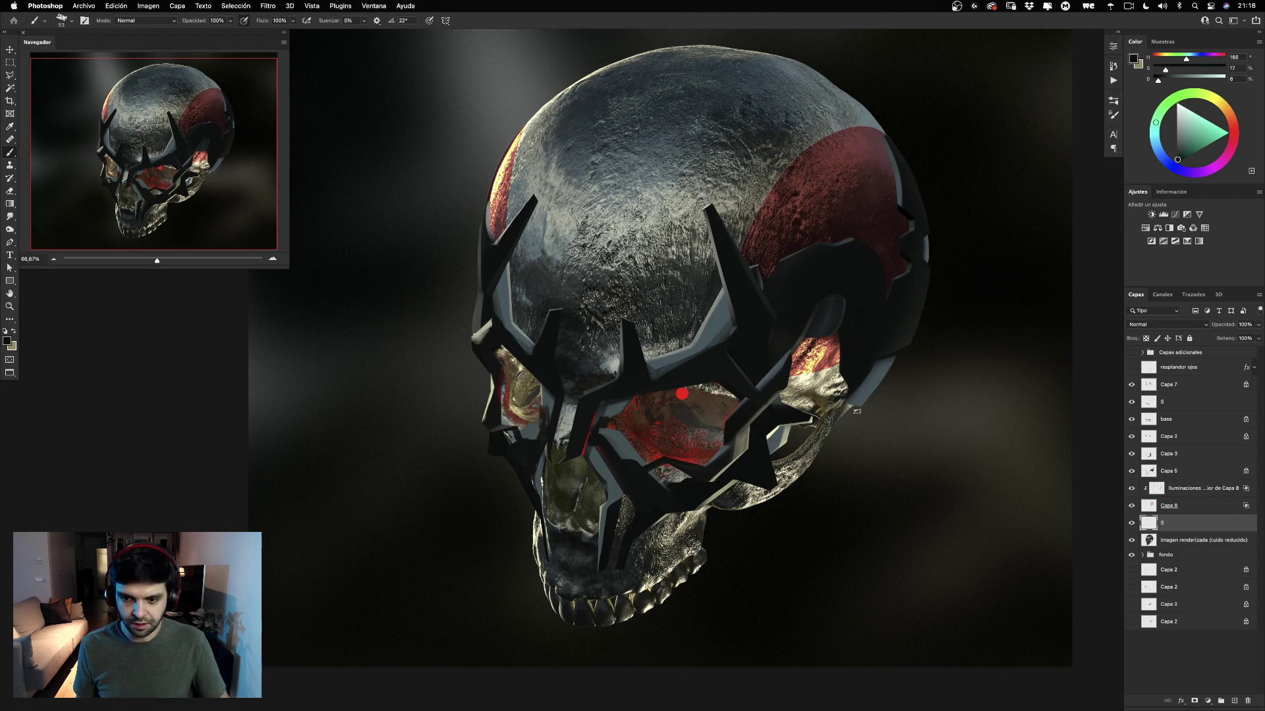
Try a blue-grey plate behind the cheek on the lower S layer, using a sampled side-face tone, and clear the layer.
left_click_drag(857, 411, 742, 506)
key("super+z")
left_click(710, 331, "alt")
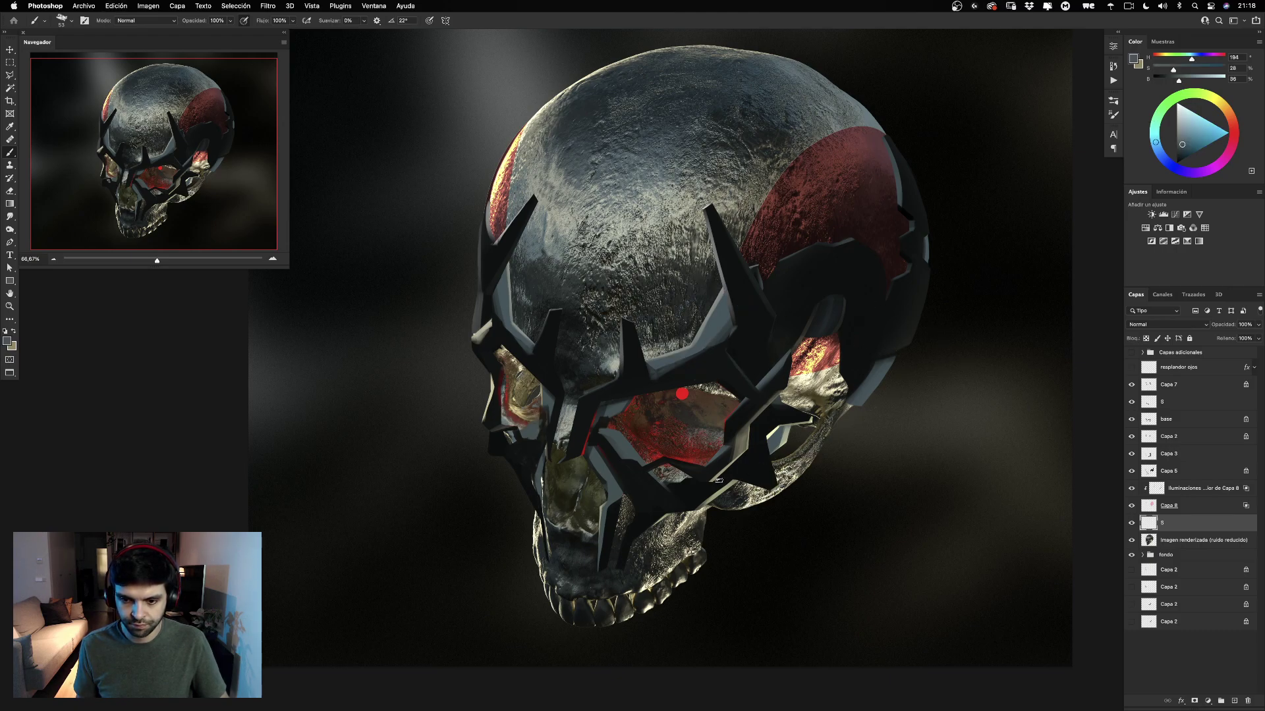
mouse_move(718, 481)
left_mouse_down()
mouse_move(800, 505)
mouse_move(838, 480)
mouse_move(824, 414)
left_mouse_up()
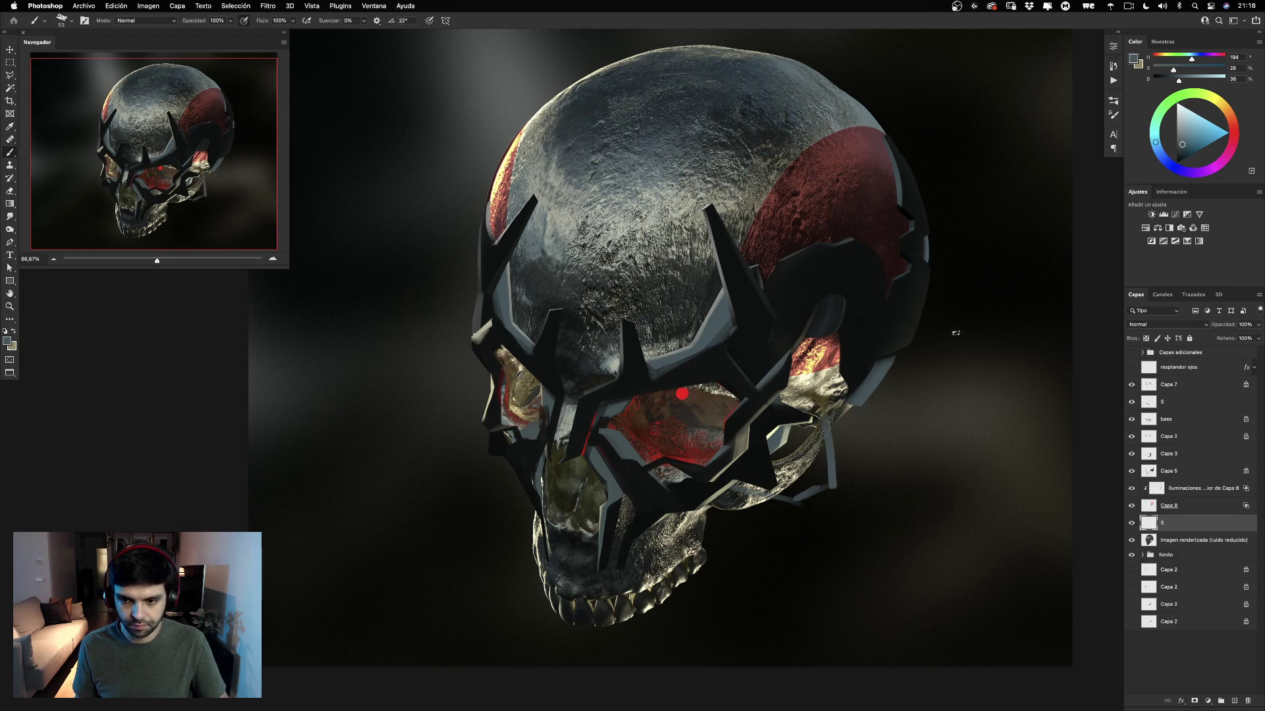
mouse_move(840, 385)
left_mouse_down()
mouse_move(797, 417)
mouse_move(805, 486)
mouse_move(841, 415)
left_mouse_up()
key("super+z")
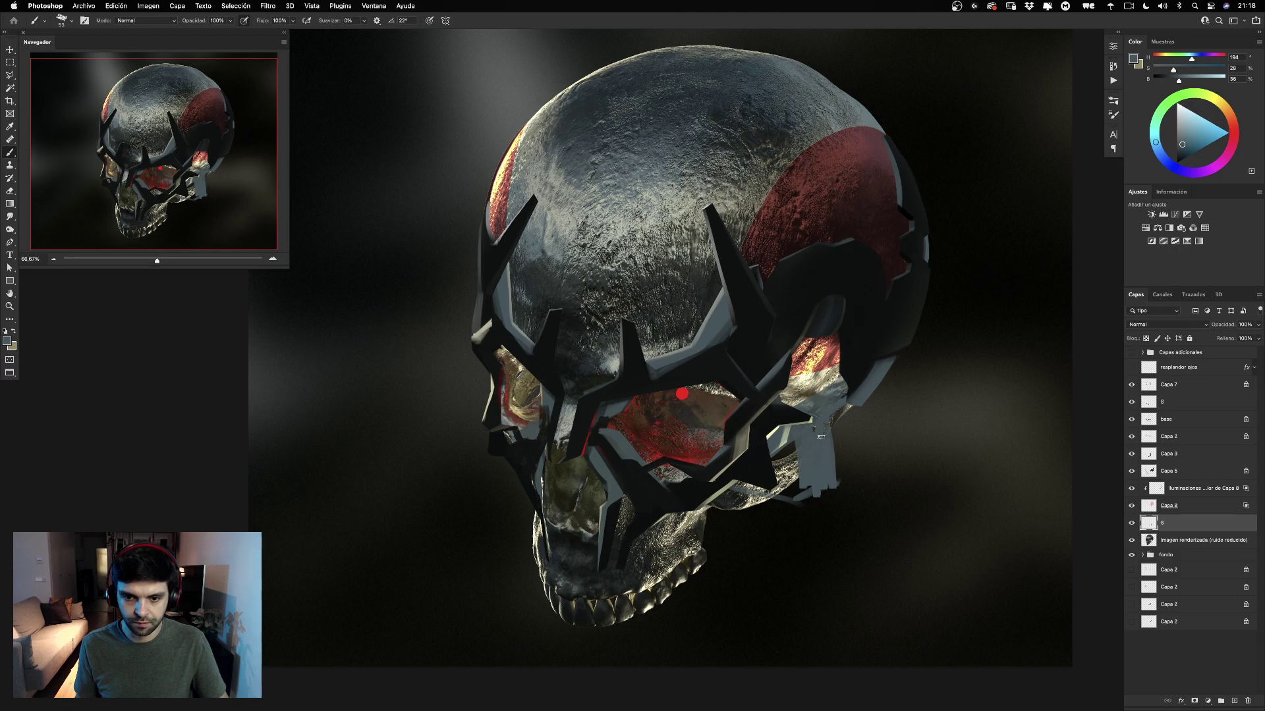
mouse_move(830, 493)
left_mouse_down()
mouse_move(820, 509)
mouse_move(834, 460)
left_mouse_up()
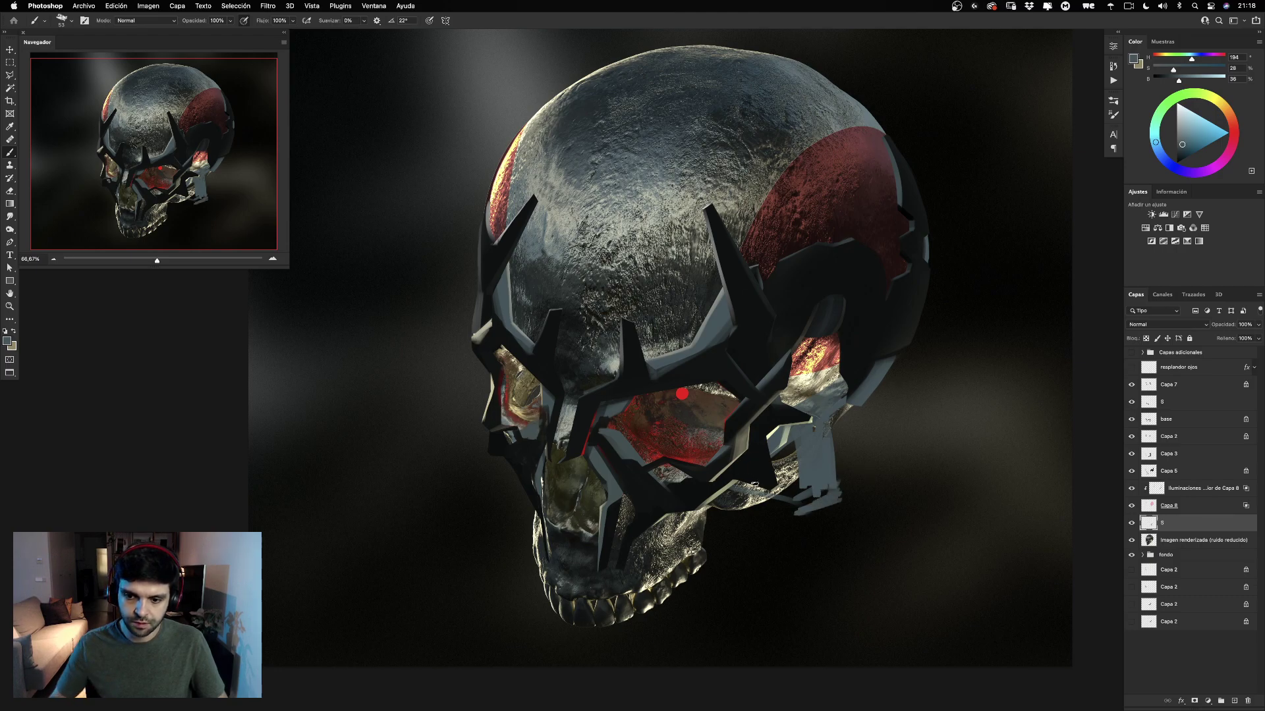
mouse_move(754, 485)
left_mouse_down()
mouse_move(805, 515)
mouse_move(790, 461)
mouse_move(837, 474)
left_mouse_up()
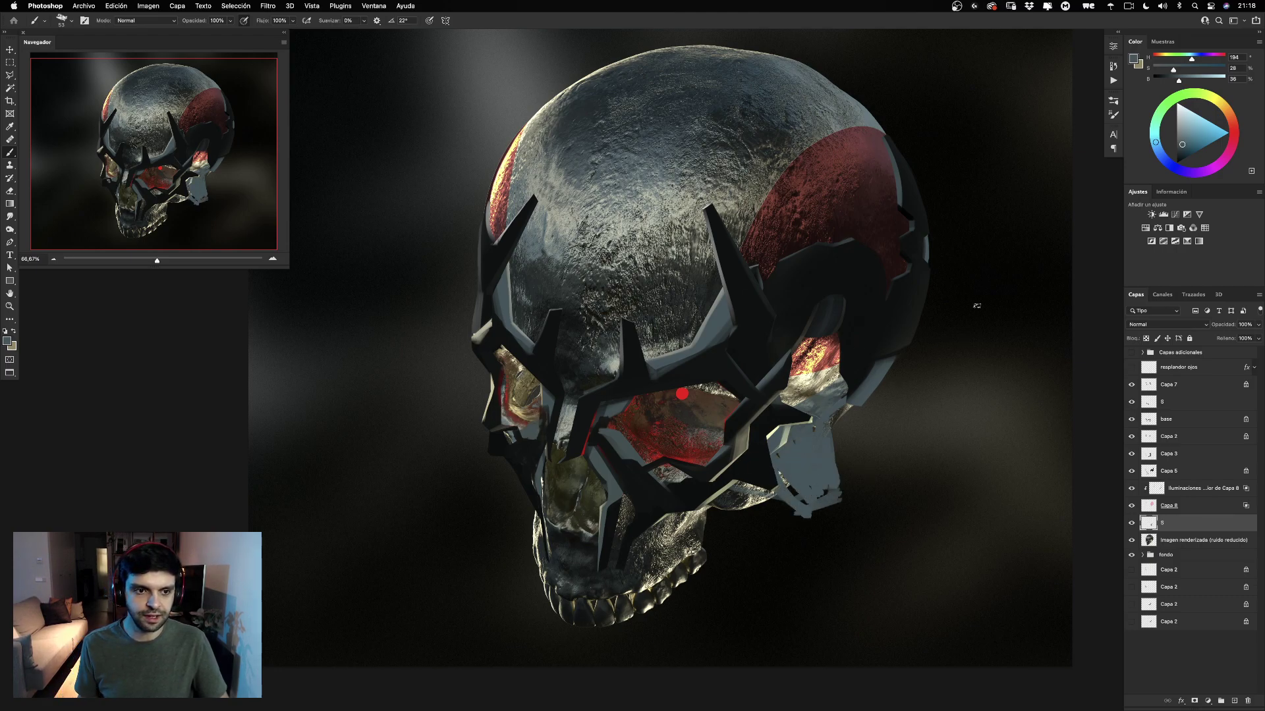
key("super+a")
key("BackSpace")
key("super+d")
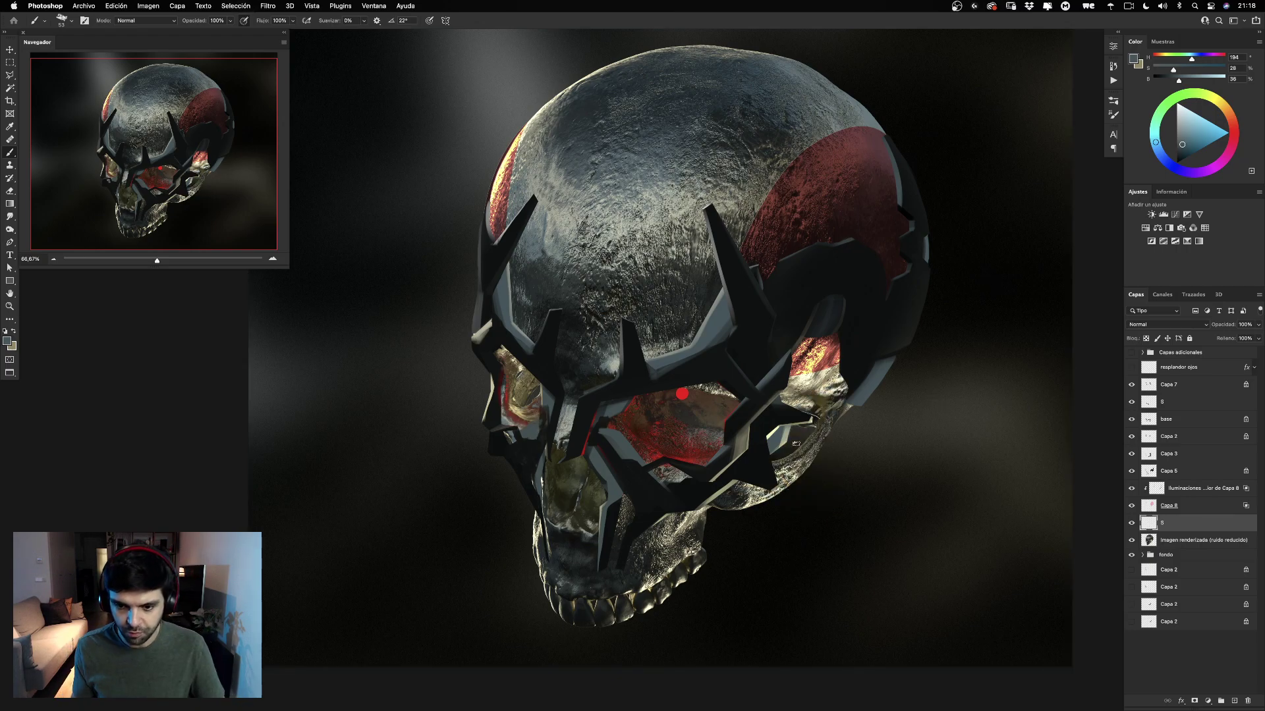
Outline a pointed blue-grey piece behind the cheek plate and connect it to the rear plate with a curved band.
mouse_move(726, 490)
left_mouse_down()
mouse_move(778, 520)
mouse_move(813, 519)
left_mouse_up()
left_click_drag(788, 431, 818, 517)
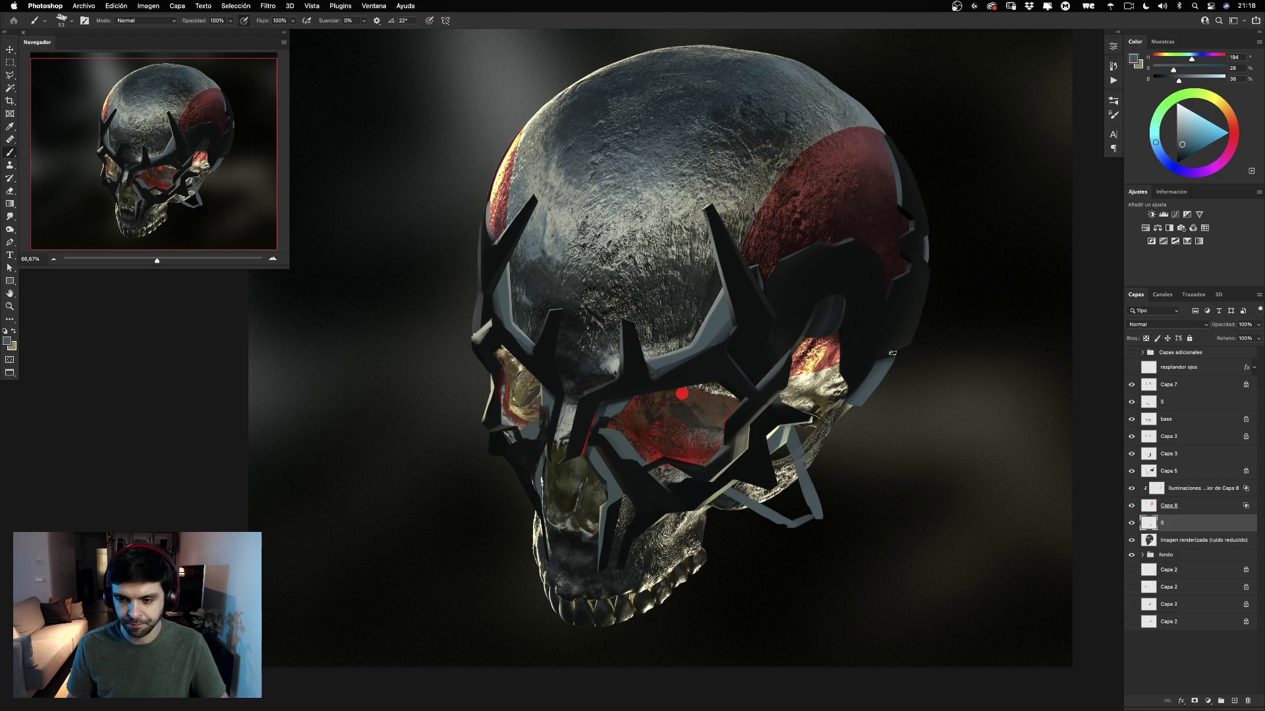
left_click_drag(777, 457, 846, 422)
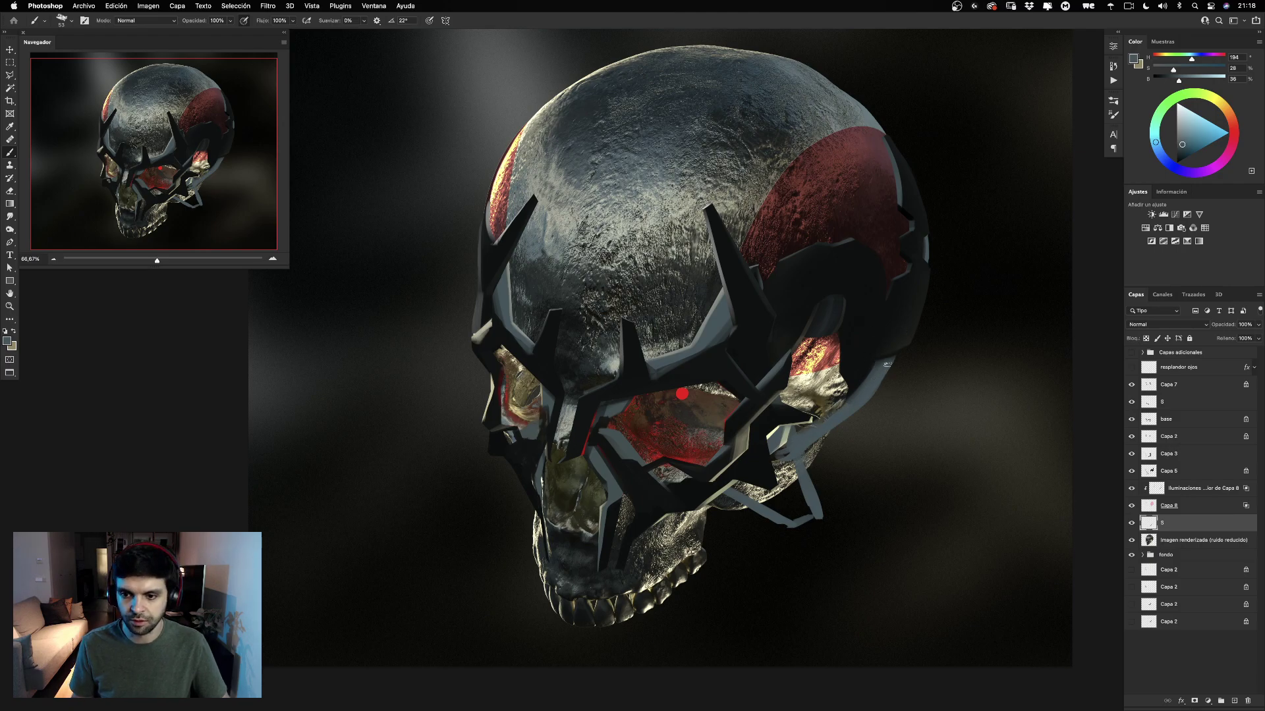
mouse_move(887, 364)
left_mouse_down()
mouse_move(768, 462)
mouse_move(831, 436)
mouse_move(873, 390)
mouse_move(867, 401)
mouse_move(880, 362)
mouse_move(757, 464)
mouse_move(811, 448)
mouse_move(871, 381)
mouse_move(787, 461)
left_mouse_up()
key("super+z")
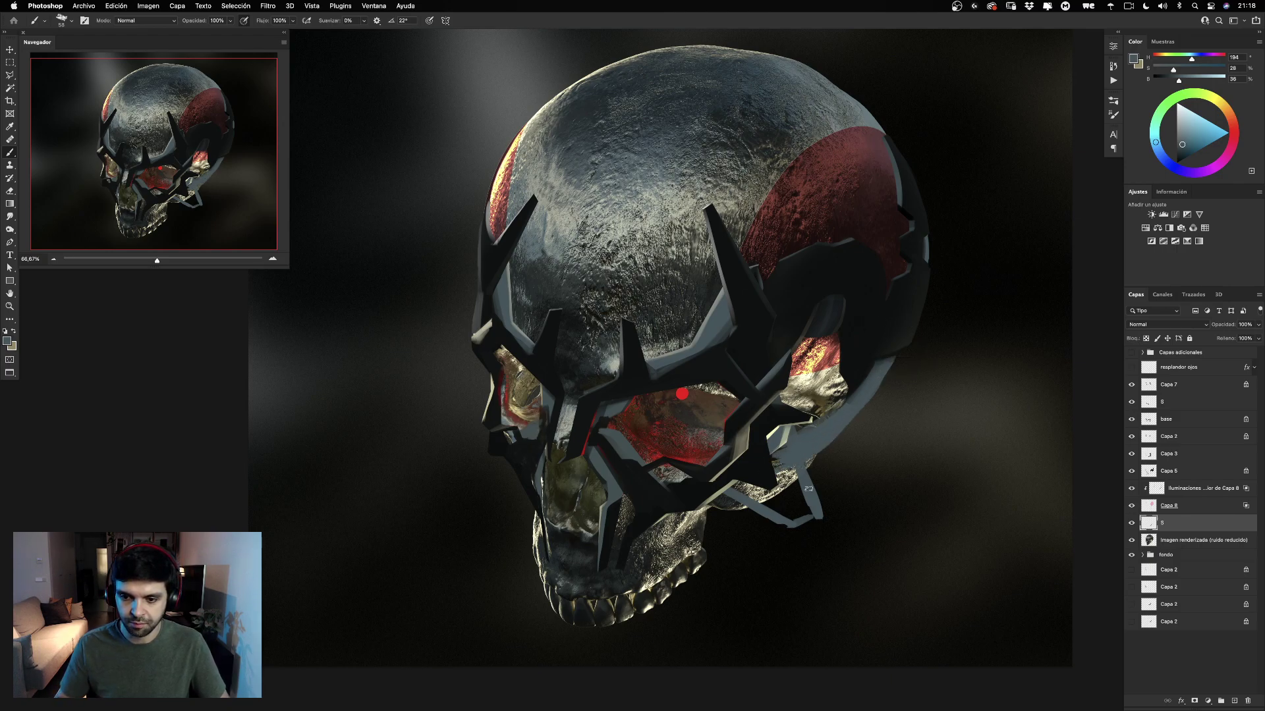
Widen the pointed blue-grey piece behind the cheek and fill its interior down to the tip.
mouse_move(806, 465)
left_mouse_down()
mouse_move(818, 517)
mouse_move(817, 461)
left_mouse_up()
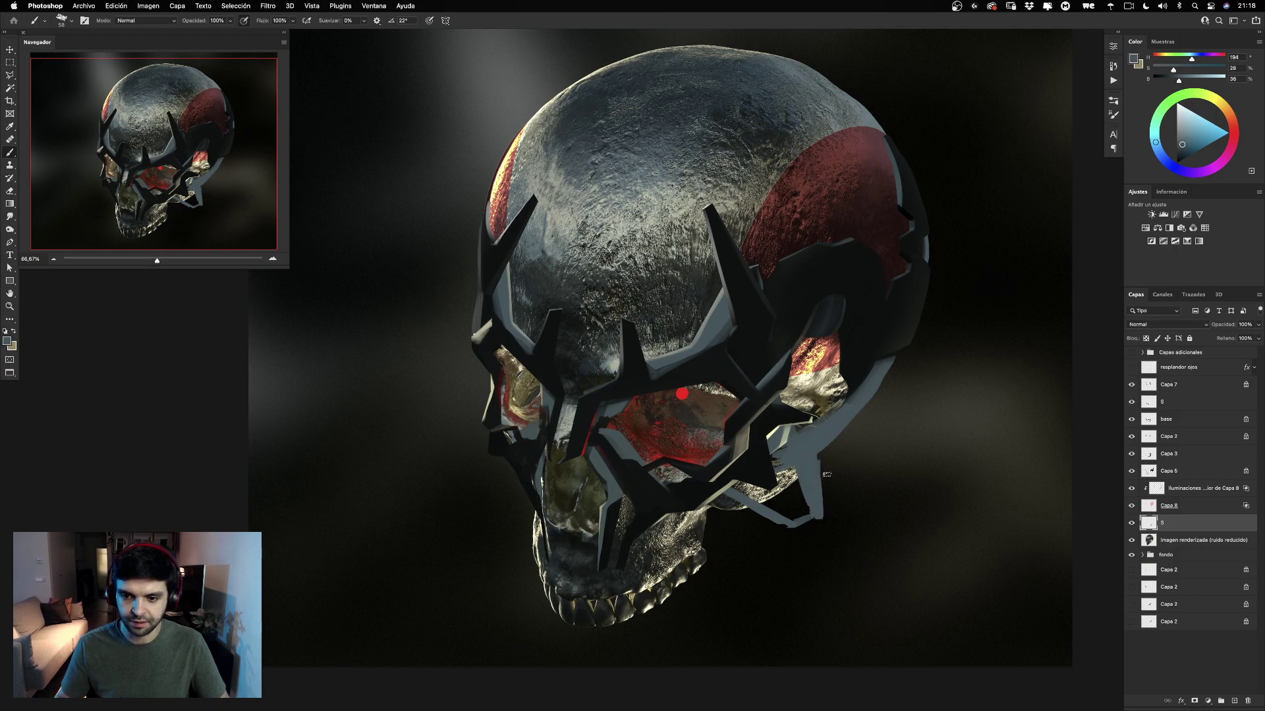
left_click_drag(821, 525, 820, 453)
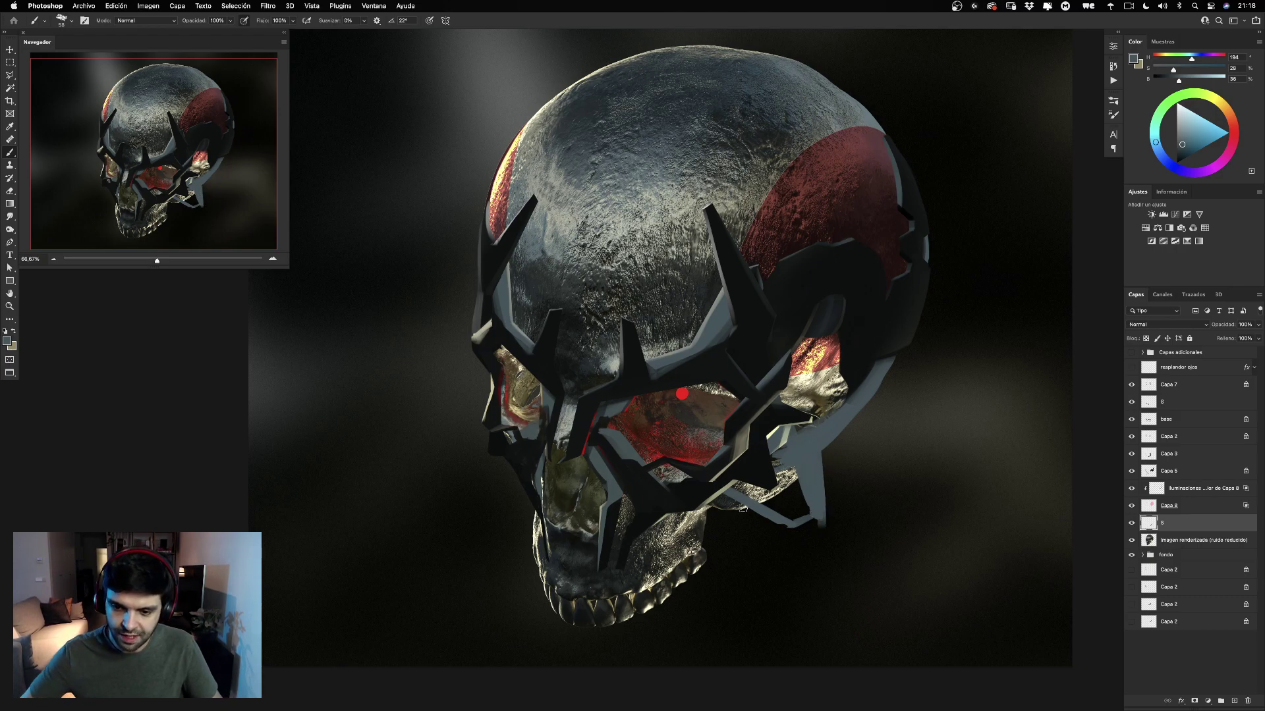
mouse_move(748, 508)
left_mouse_down()
mouse_move(797, 531)
mouse_move(820, 522)
left_mouse_up()
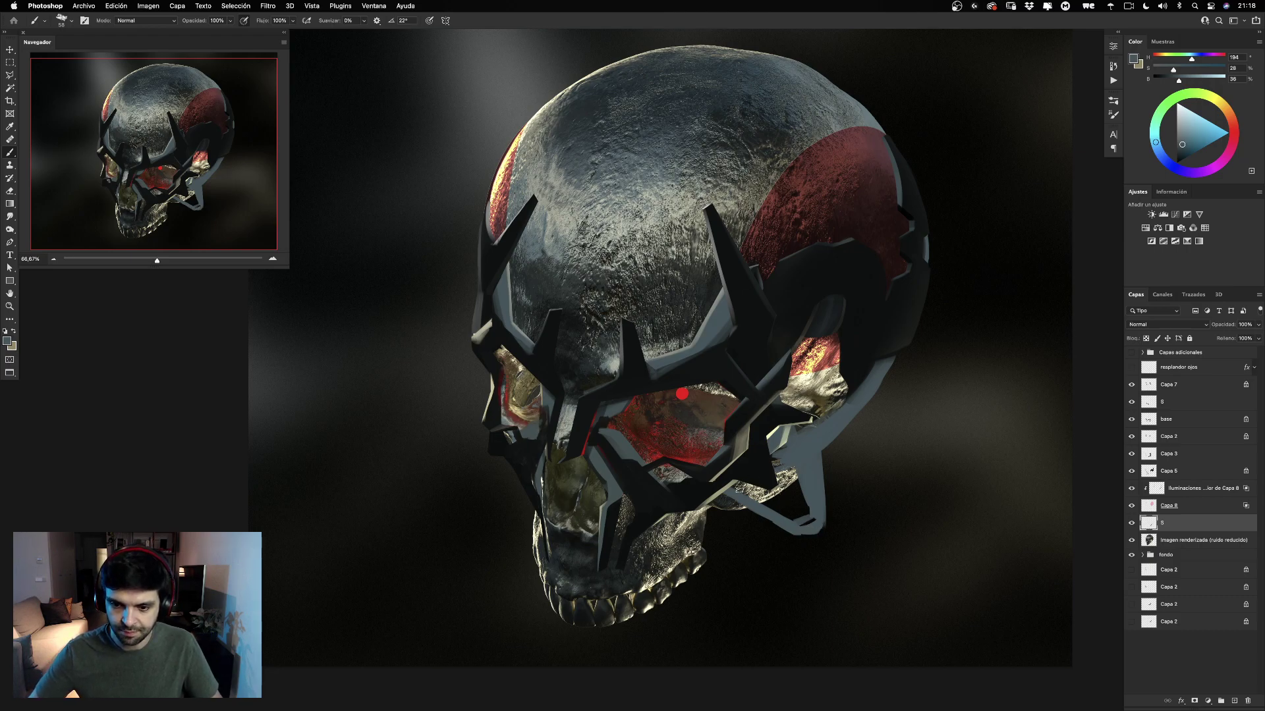
mouse_move(739, 490)
left_mouse_down()
mouse_move(813, 523)
mouse_move(791, 500)
mouse_move(815, 519)
mouse_move(803, 498)
mouse_move(810, 514)
mouse_move(740, 492)
mouse_move(845, 565)
left_mouse_up()
Erase along the underside of the blue-grey piece to give it a clean straight lower edge, undoing the unsatisfactory passes.
key("e")
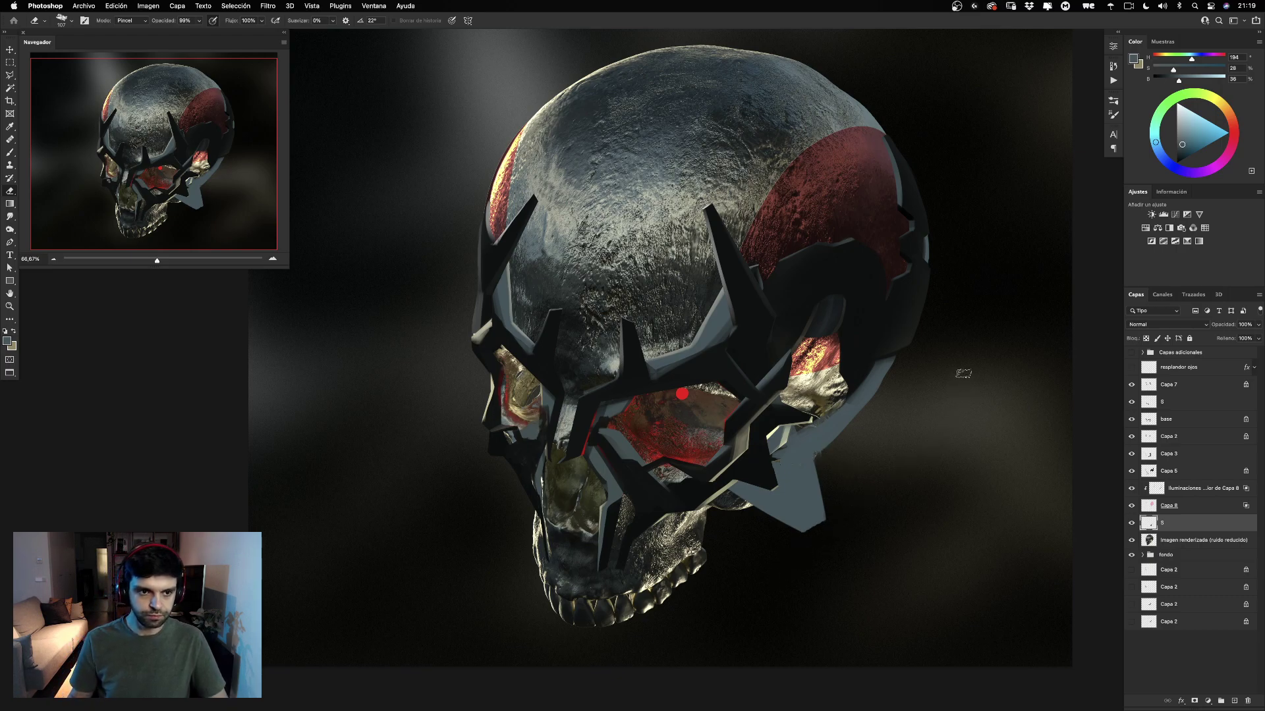
key("b")
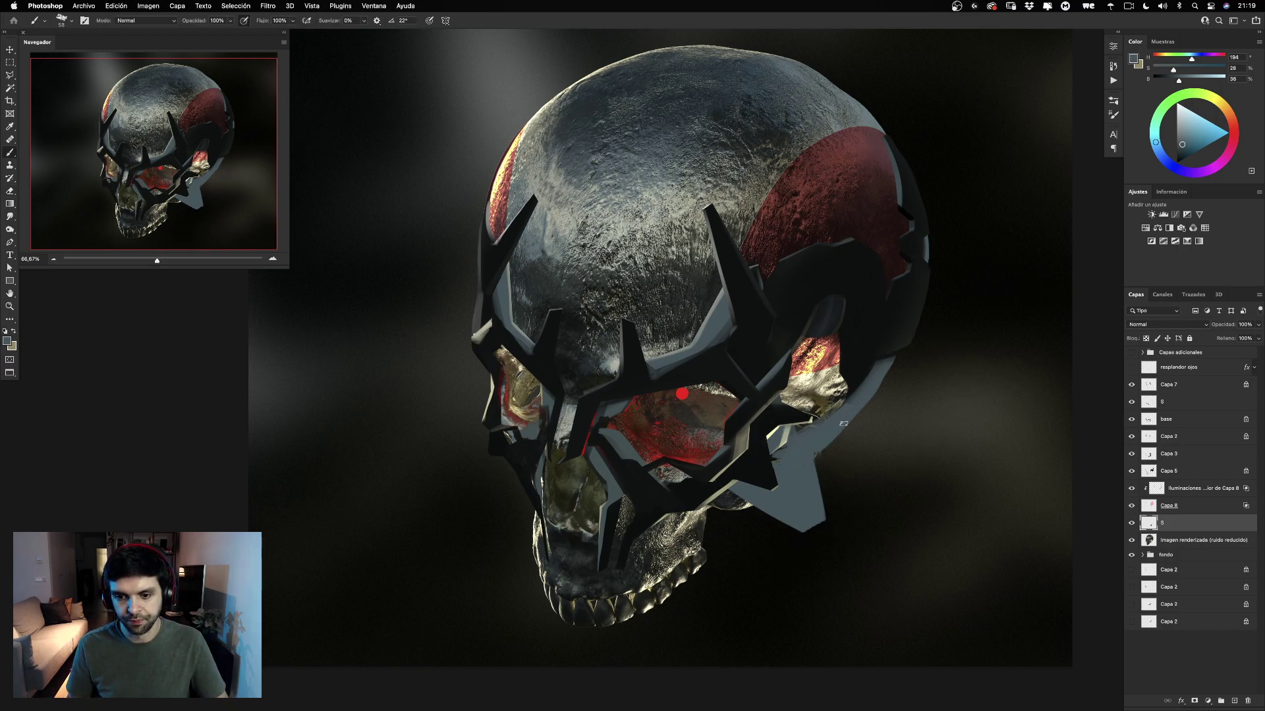
key("e")
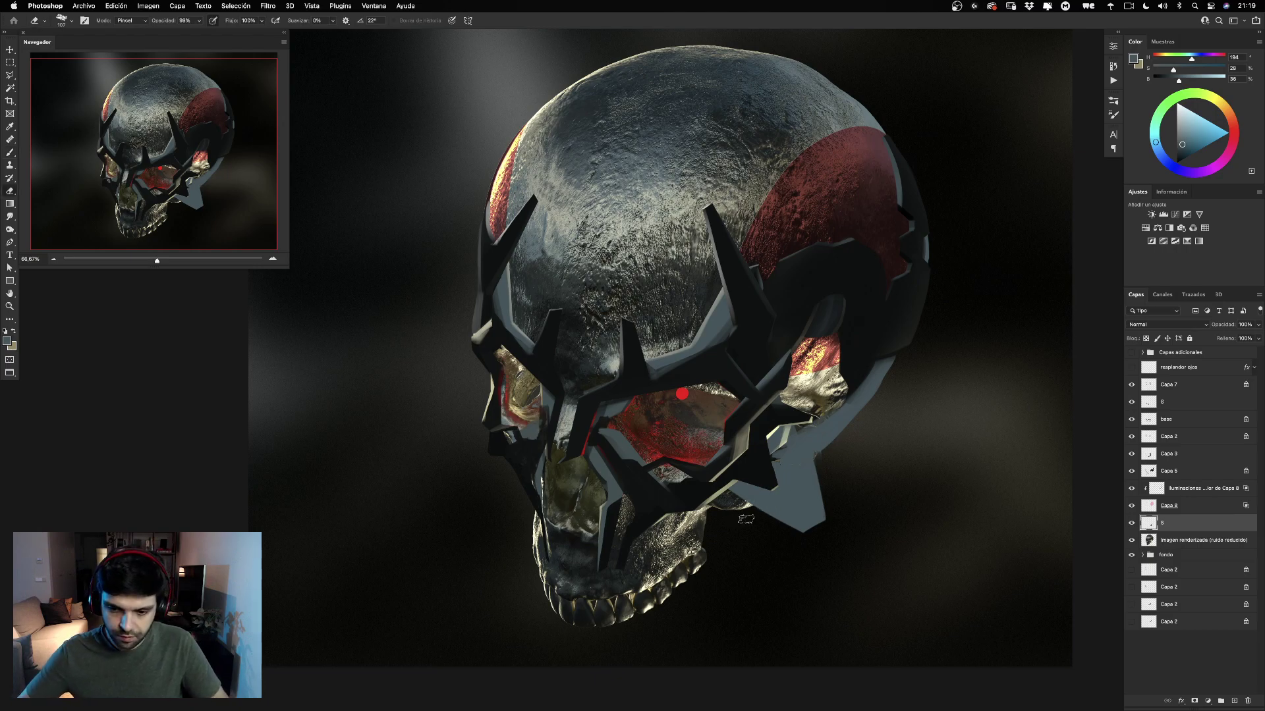
left_click_drag(745, 517, 833, 536)
key("super+z")
left_click_drag(728, 495, 863, 545)
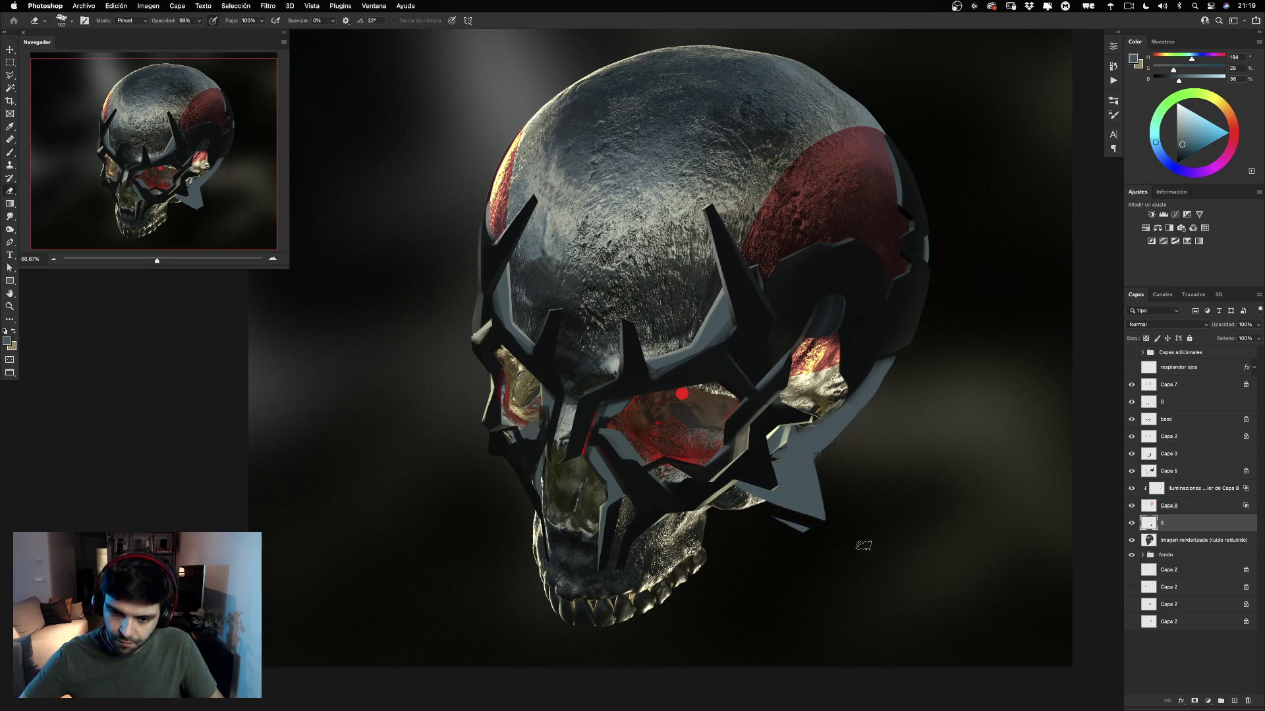
key("super+z")
left_click_drag(733, 492, 862, 553)
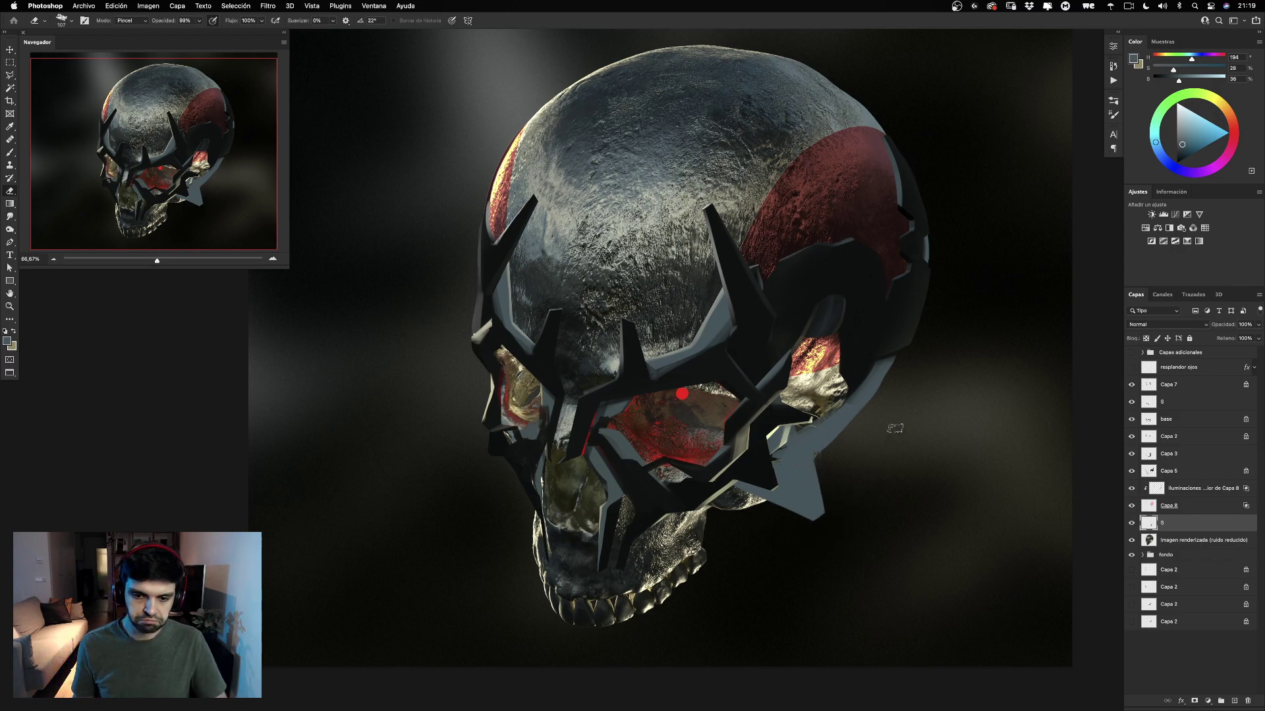
key("b")
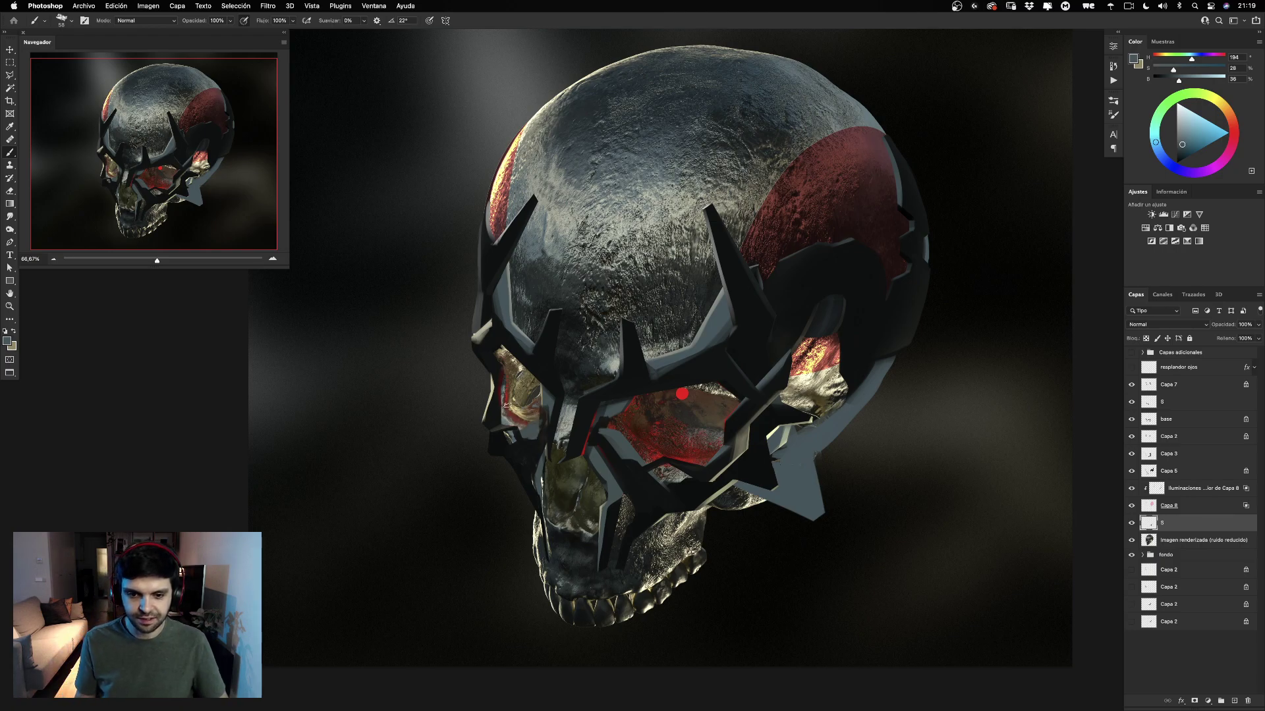
Paint a small blue-grey spike projecting from the outer edge of the far cheek on the lower S layer, and trim it to a point.
mouse_move(486, 414)
left_mouse_down()
mouse_move(470, 431)
mouse_move(489, 436)
left_mouse_up()
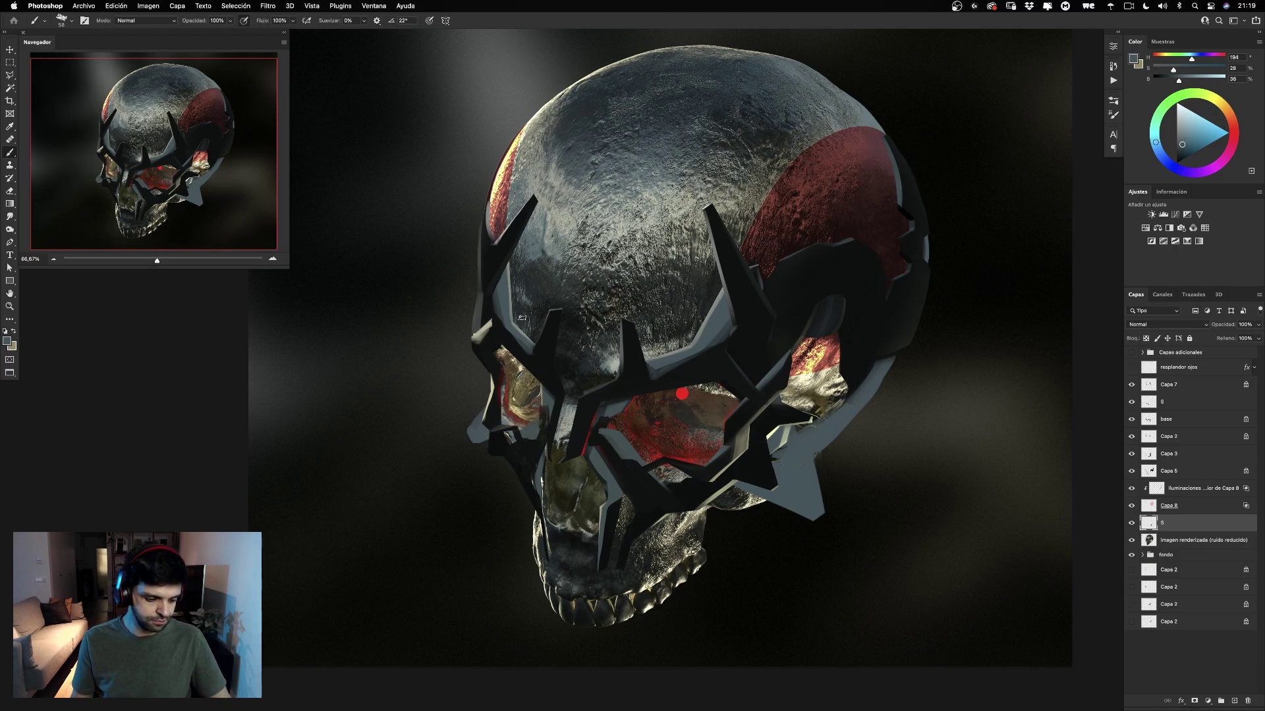
key("e")
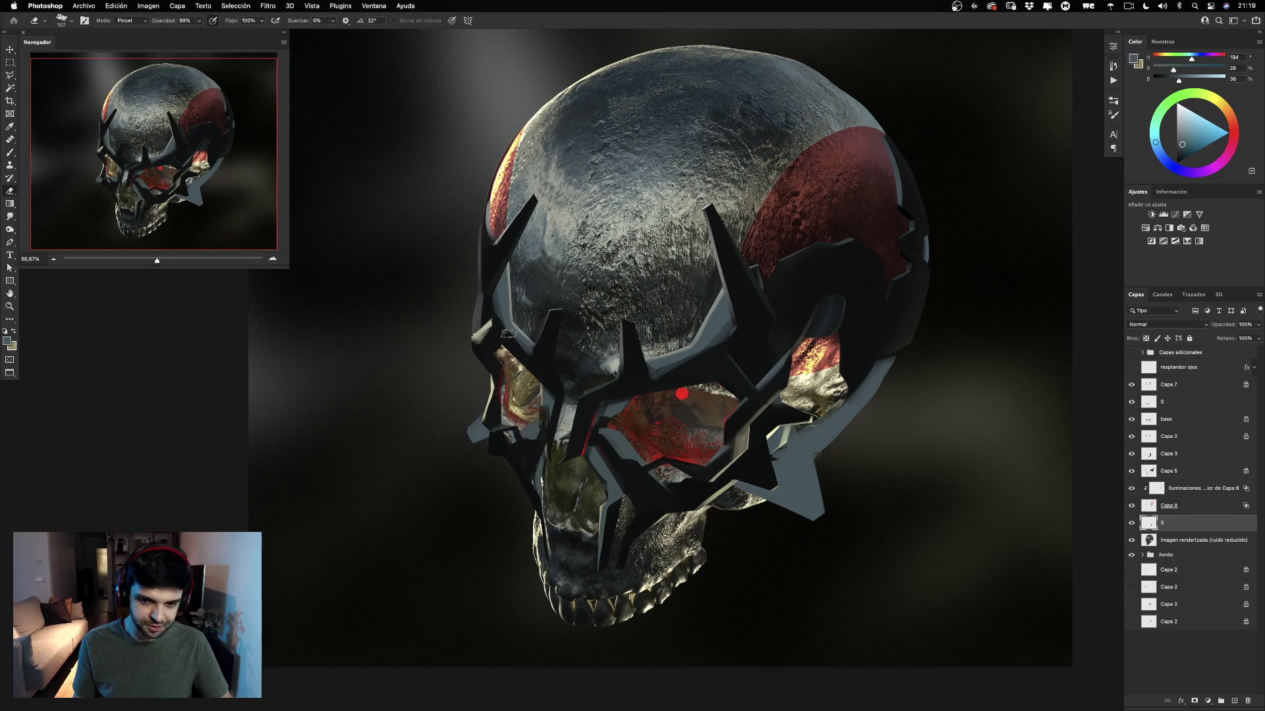
key("b")
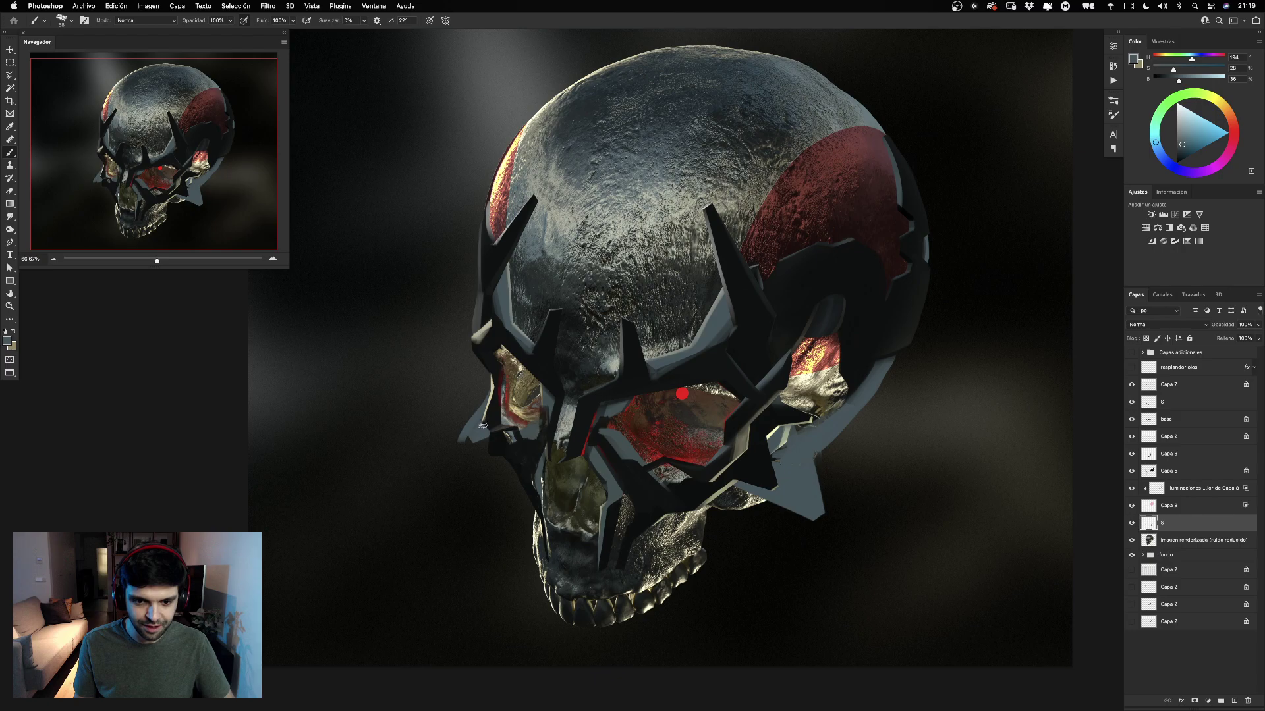
left_click_drag(468, 428, 478, 405)
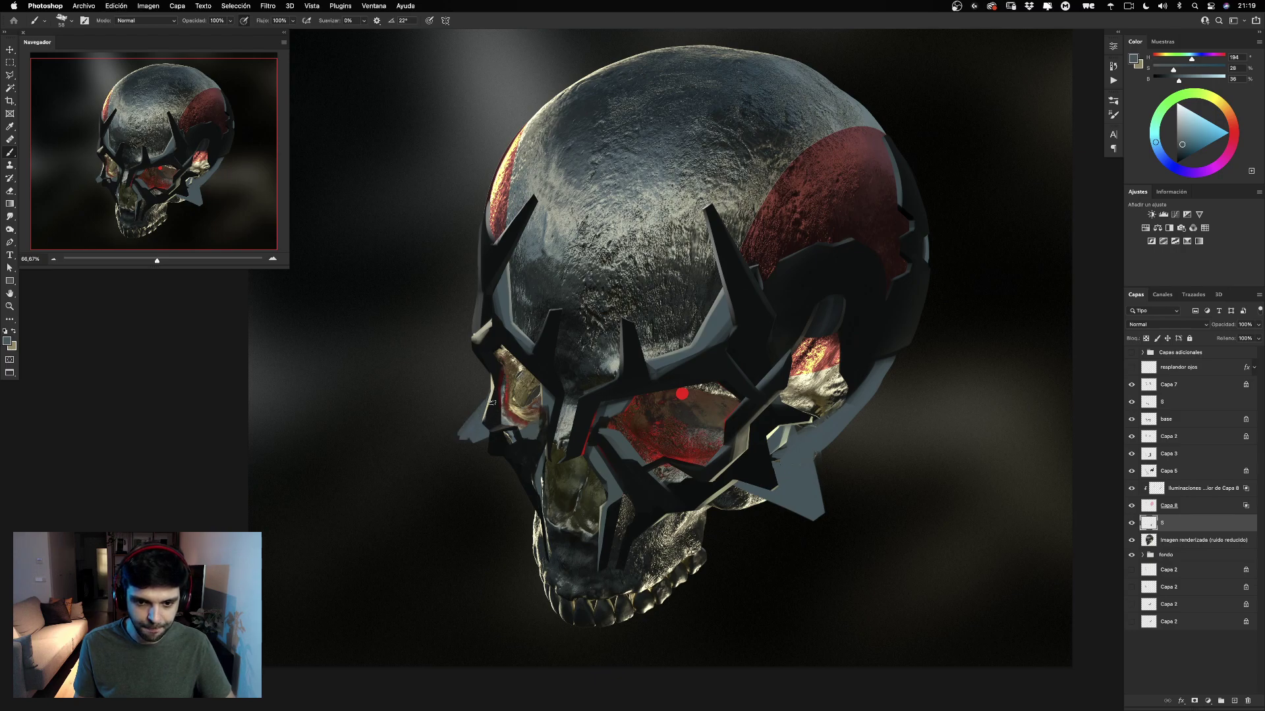
key("e")
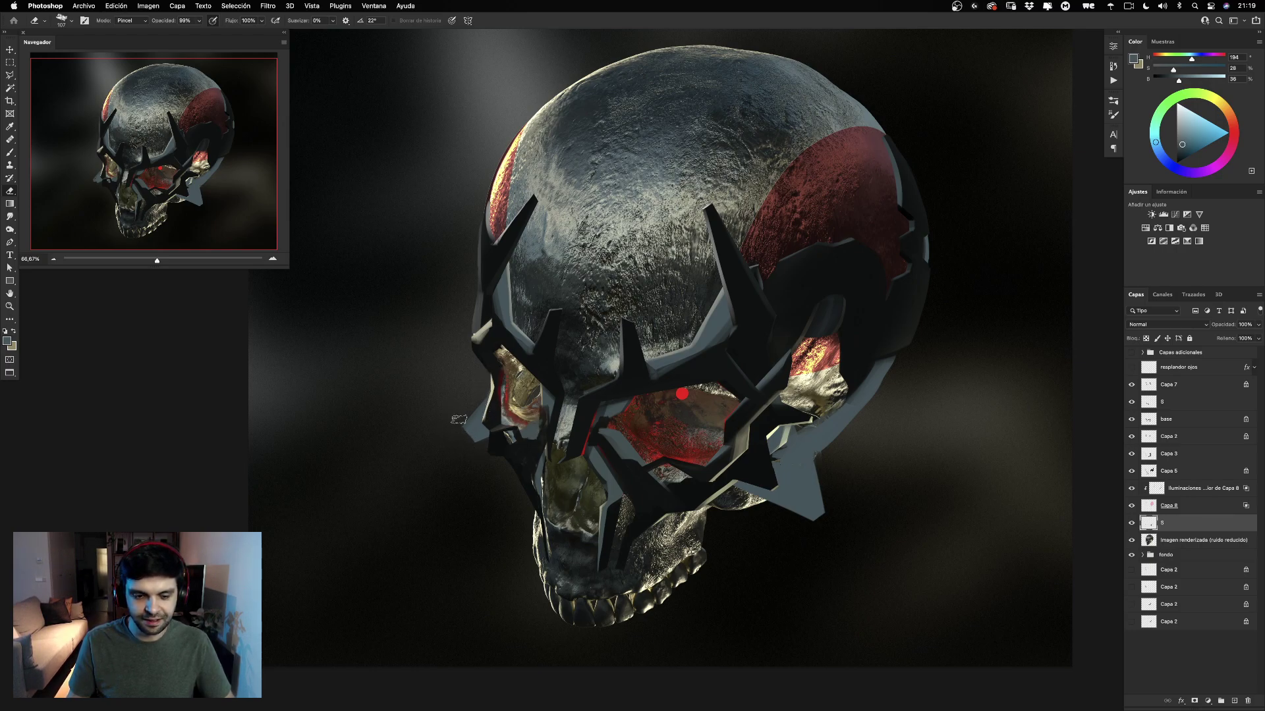
key("super+z")
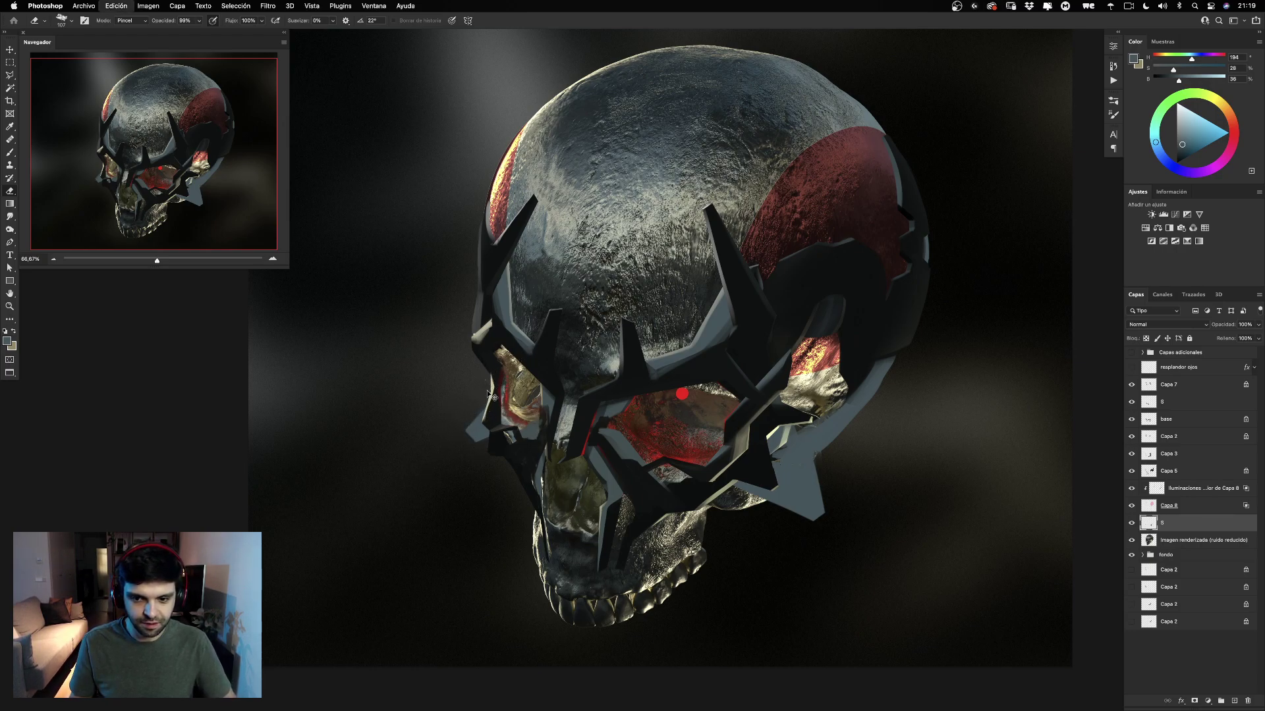
left_click_drag(486, 399, 454, 445)
key("super+z")
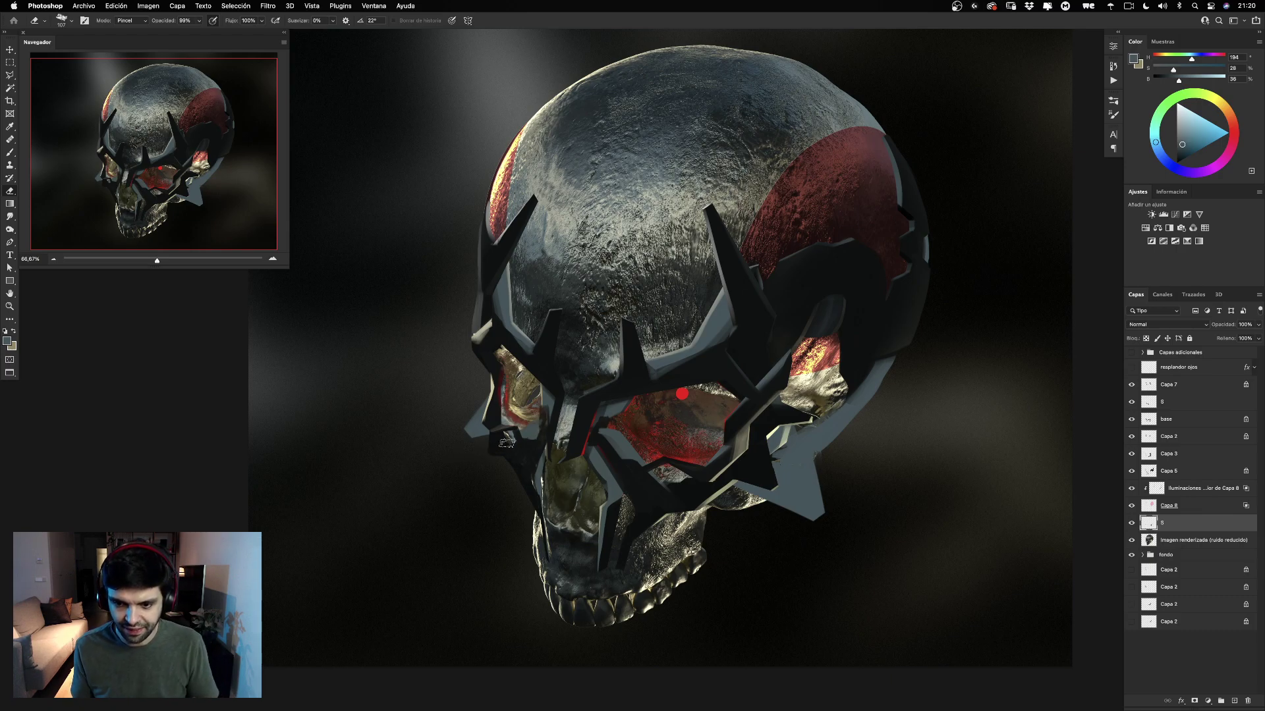
Add a second blue-grey spike behind the curved rear band and fill its body, undoing the unsatisfactory stroke.
key("b")
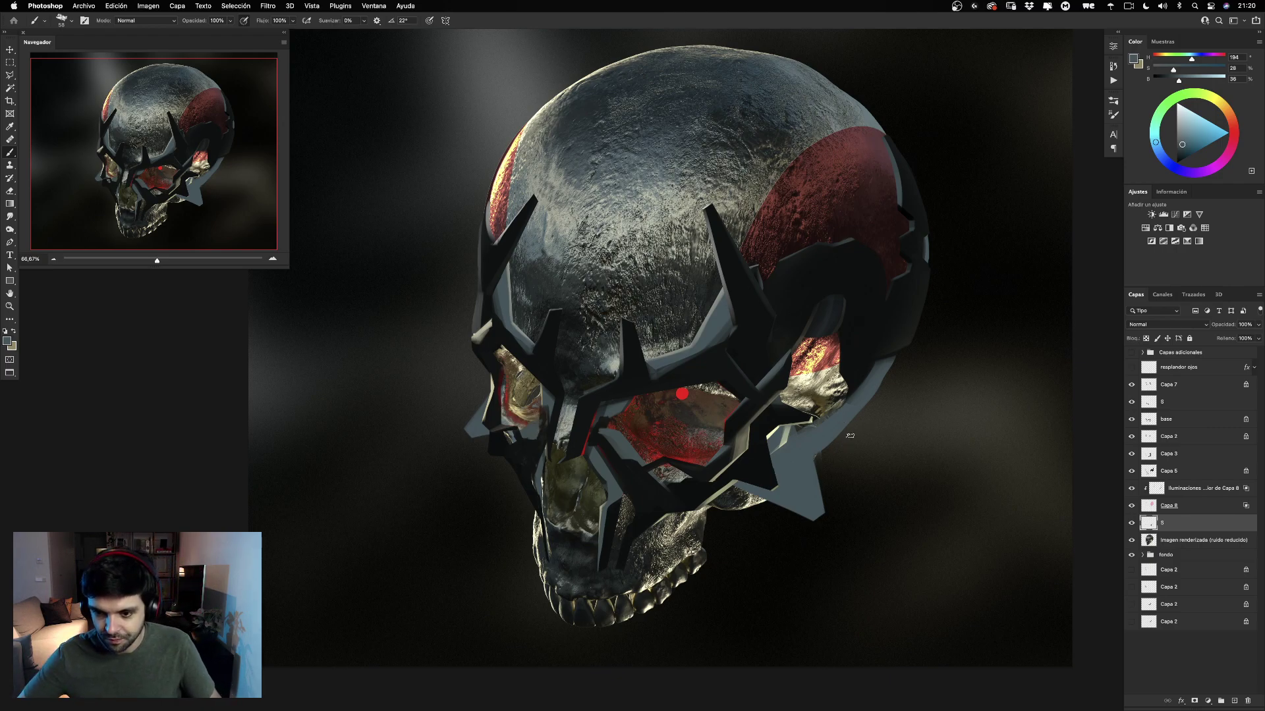
mouse_move(838, 420)
left_mouse_down()
mouse_move(891, 433)
mouse_move(874, 413)
mouse_move(882, 430)
mouse_move(853, 417)
left_mouse_up()
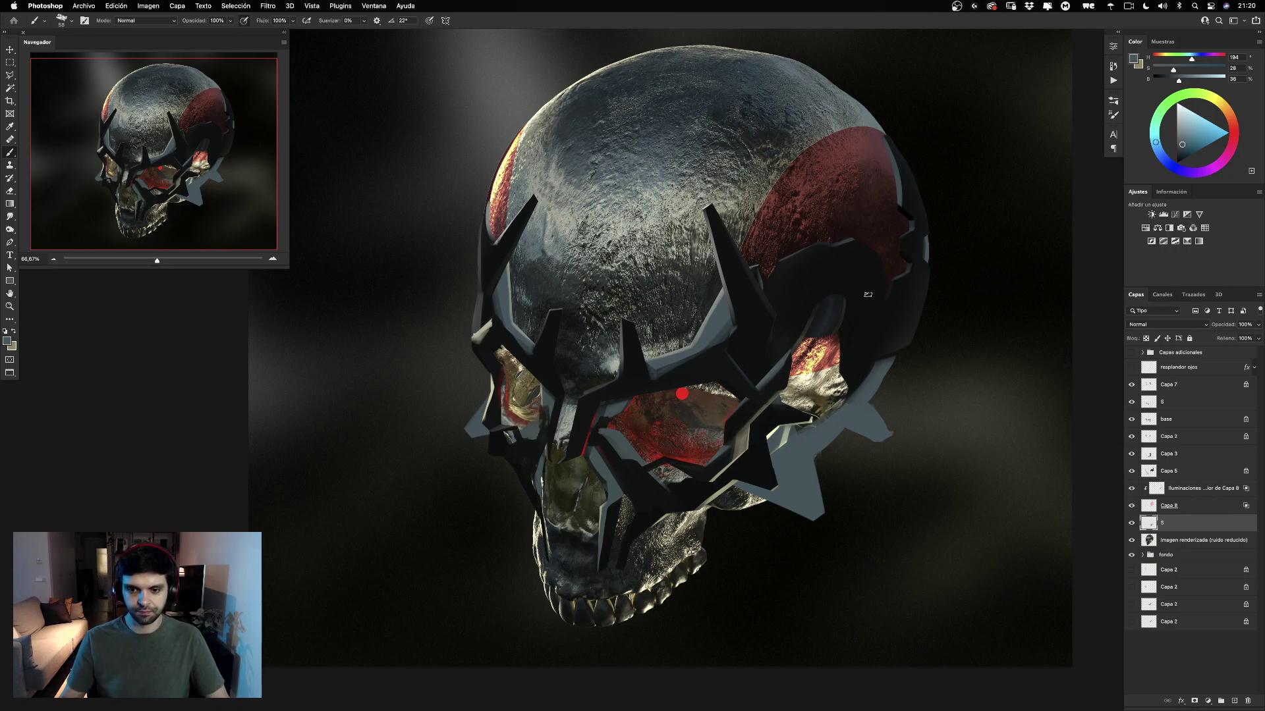
key("super+z")
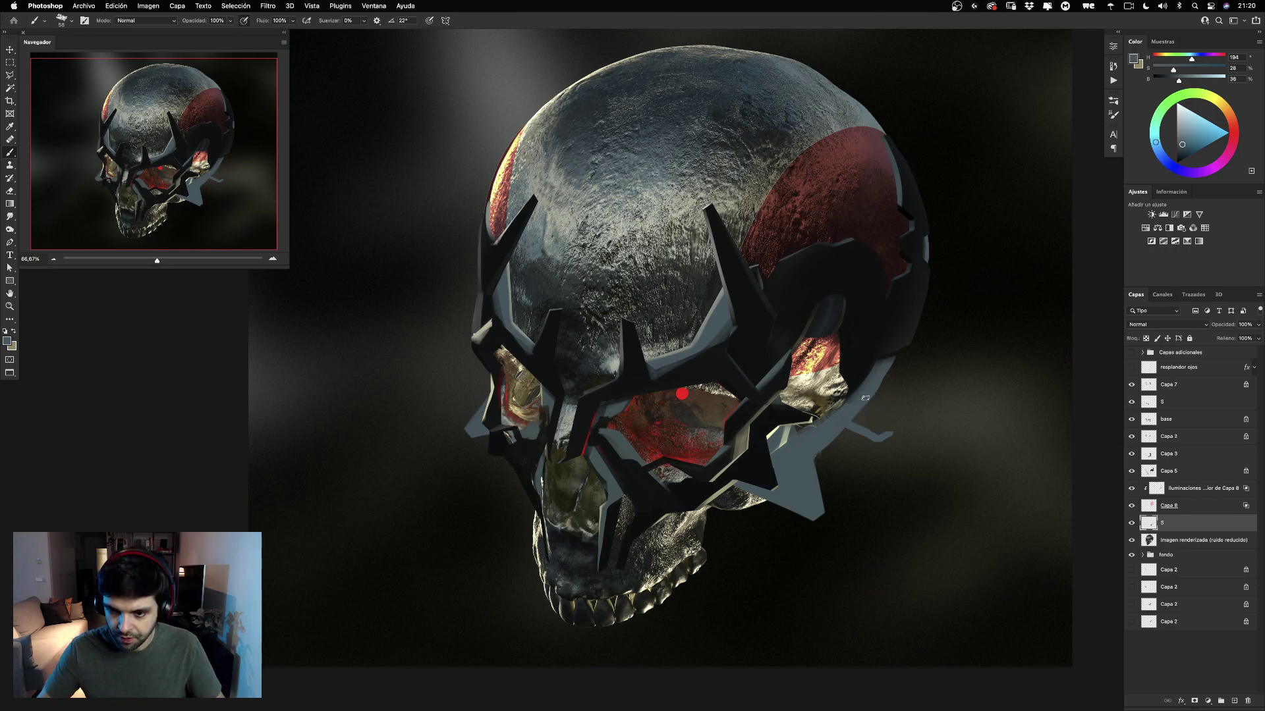
left_click_drag(865, 398, 886, 431)
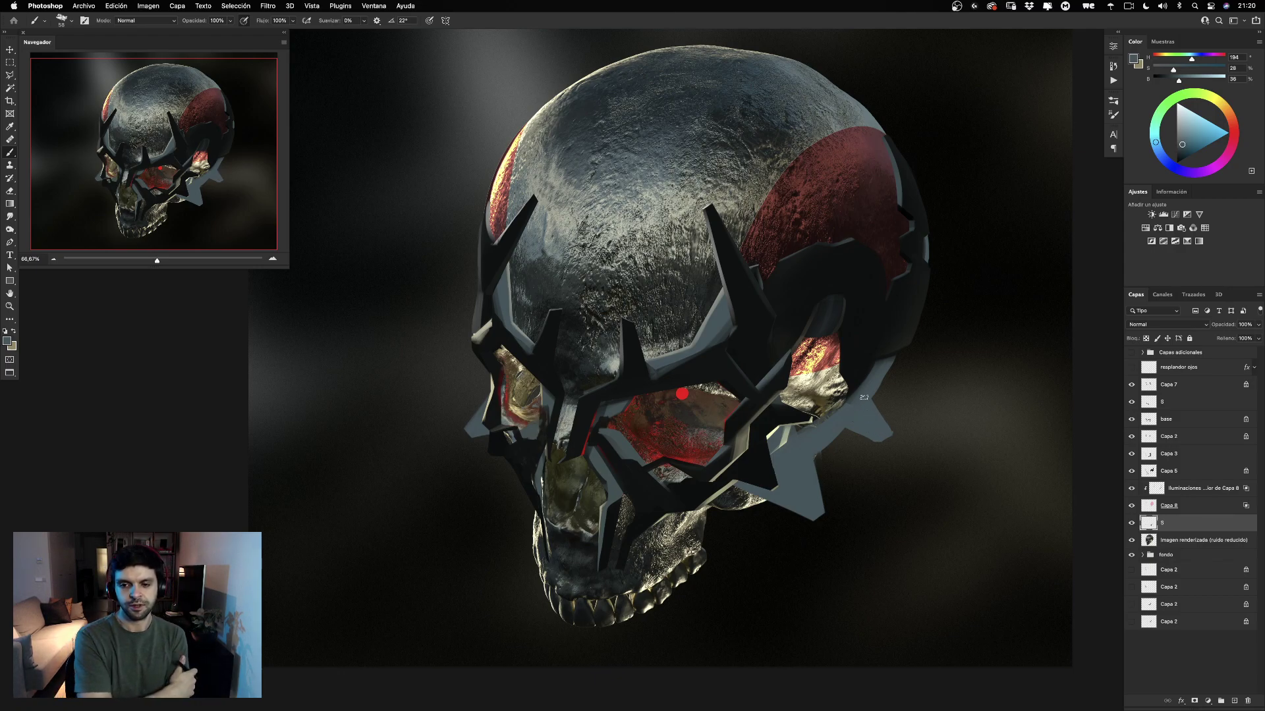
Paint sampled beige edges beneath the cheek plates, and retouch around the pale opening under the near eye with a sampled dark tone.
left_click(810, 420, "alt")
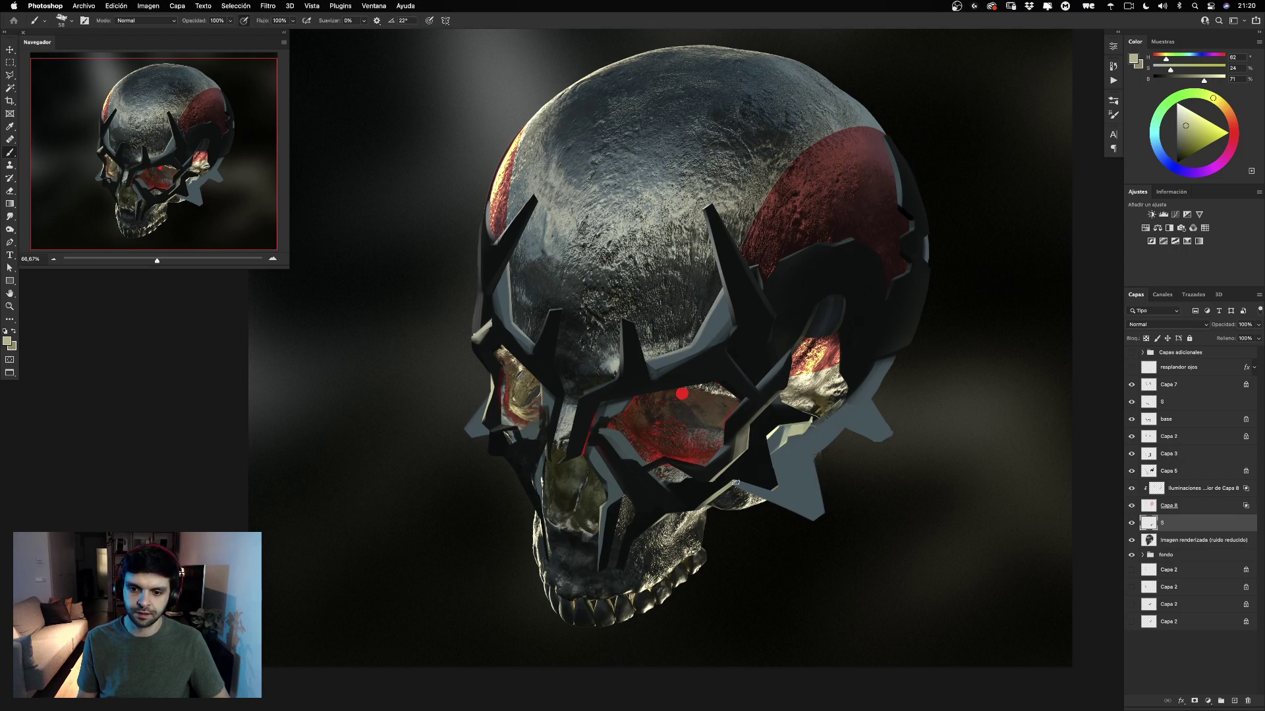
left_click_drag(735, 482, 764, 492)
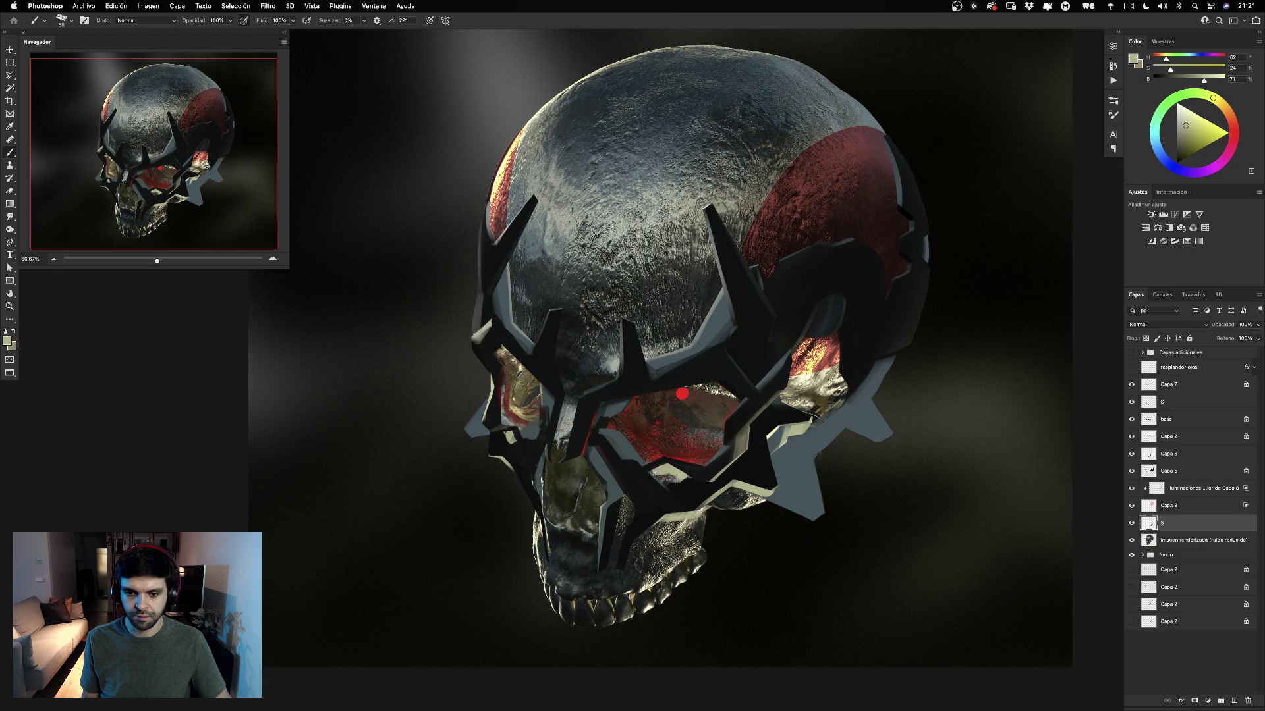
left_click(656, 486, "alt")
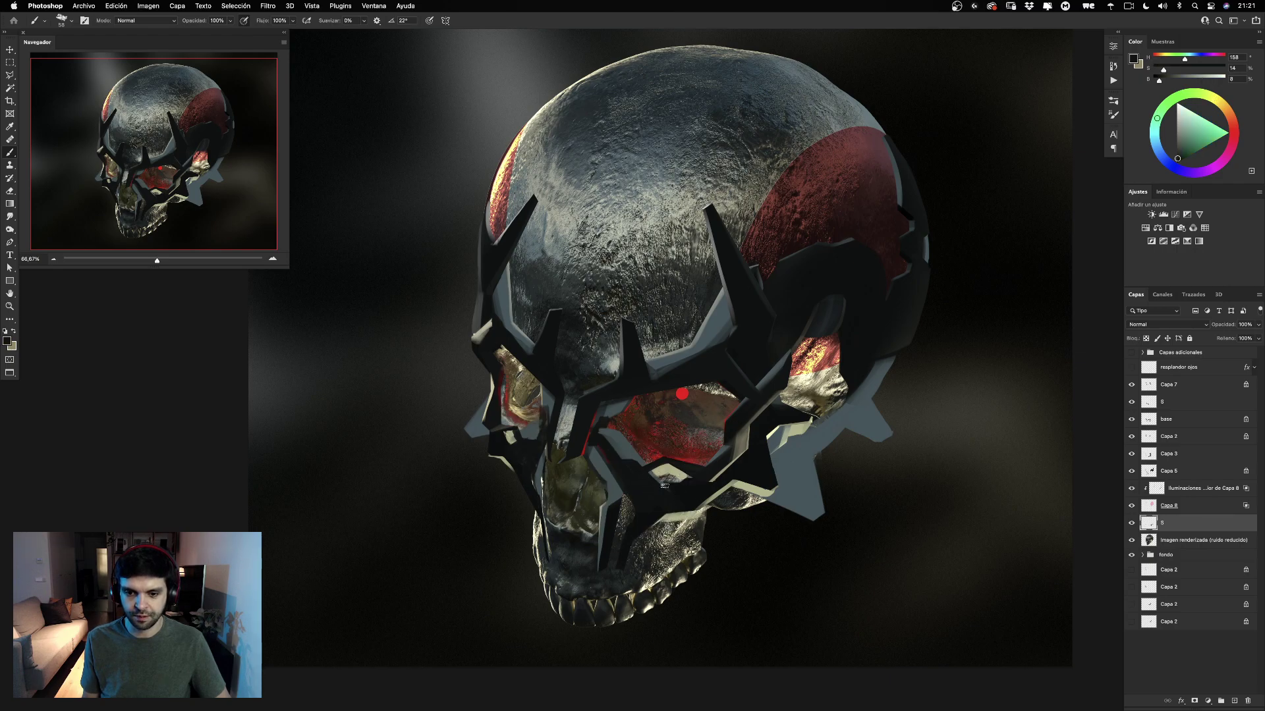
left_click_drag(688, 477, 672, 480)
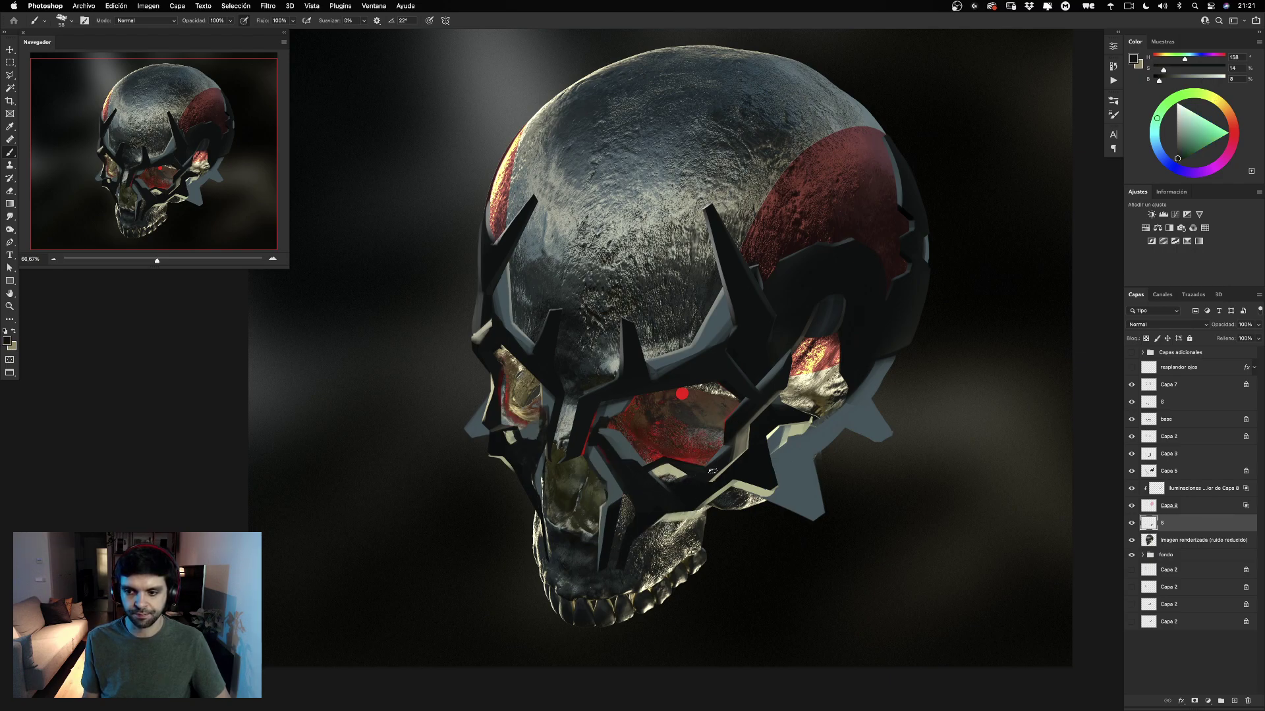
On the upper S layer, paint blue-grey raised pieces above both brow plates and add dark recesses inside them.
left_click(1145, 406)
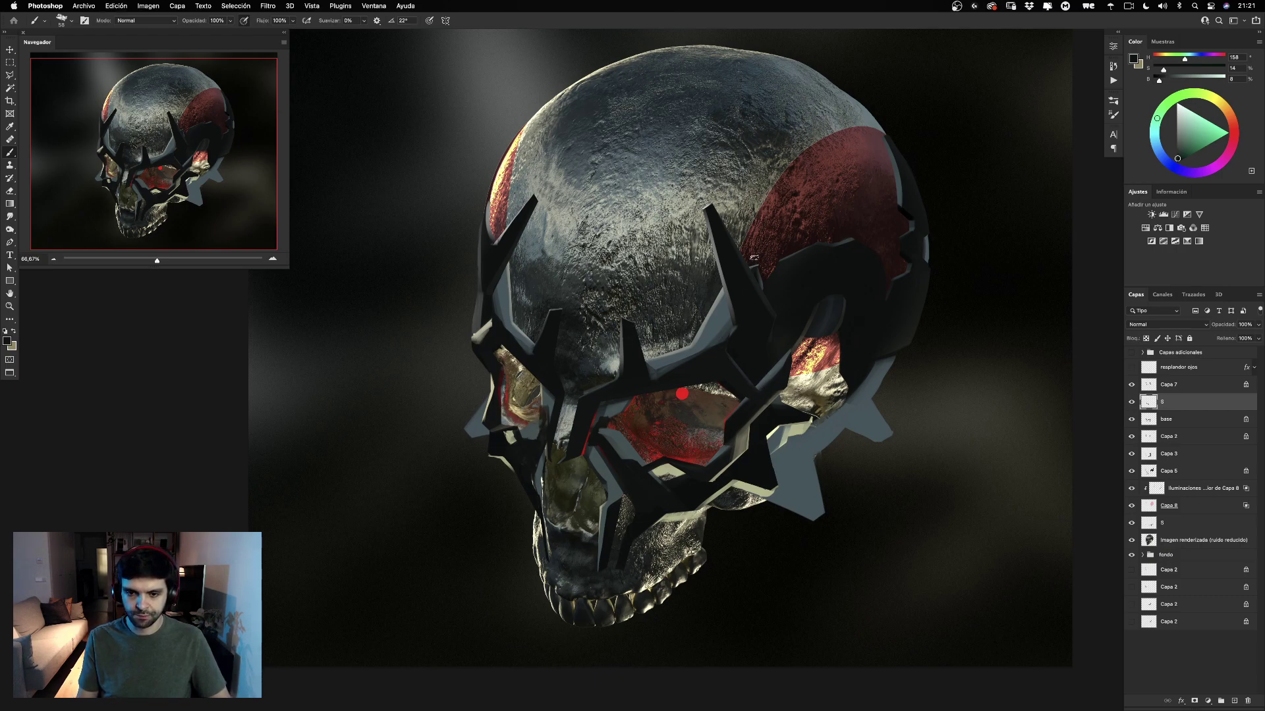
left_click(708, 327, "alt")
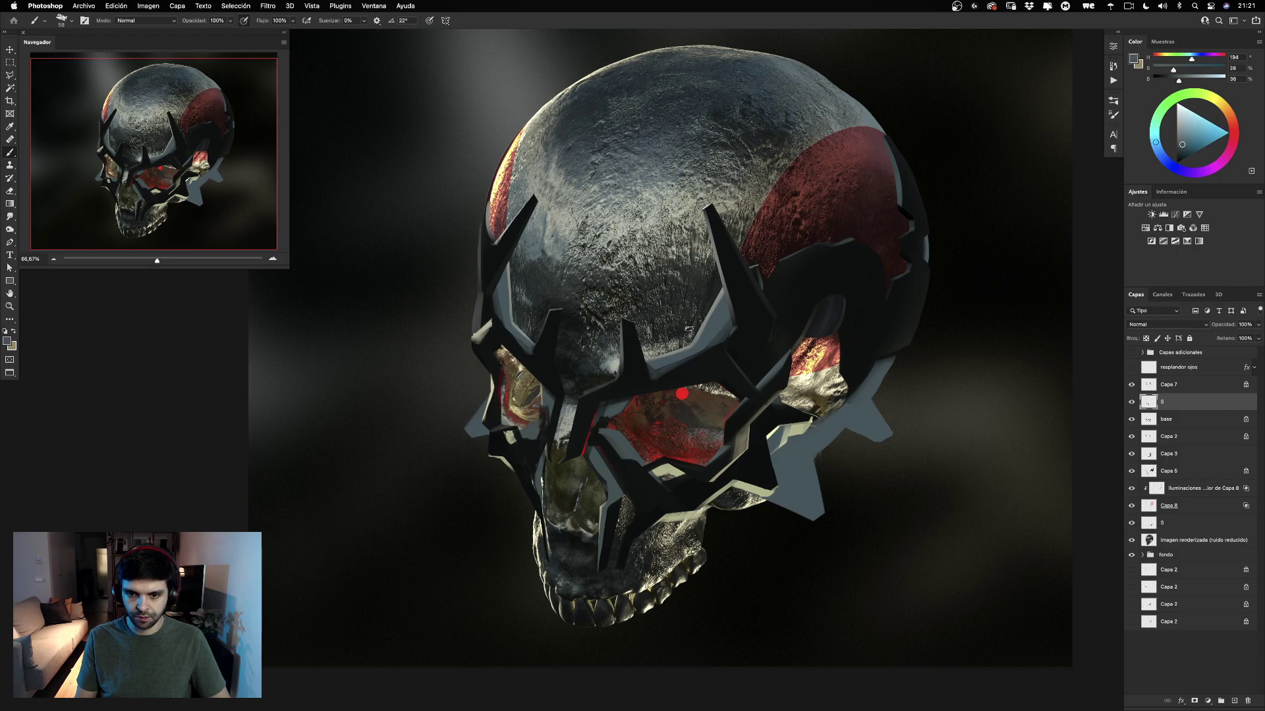
mouse_move(688, 328)
left_mouse_down()
mouse_move(664, 336)
mouse_move(678, 333)
mouse_move(669, 349)
left_mouse_up()
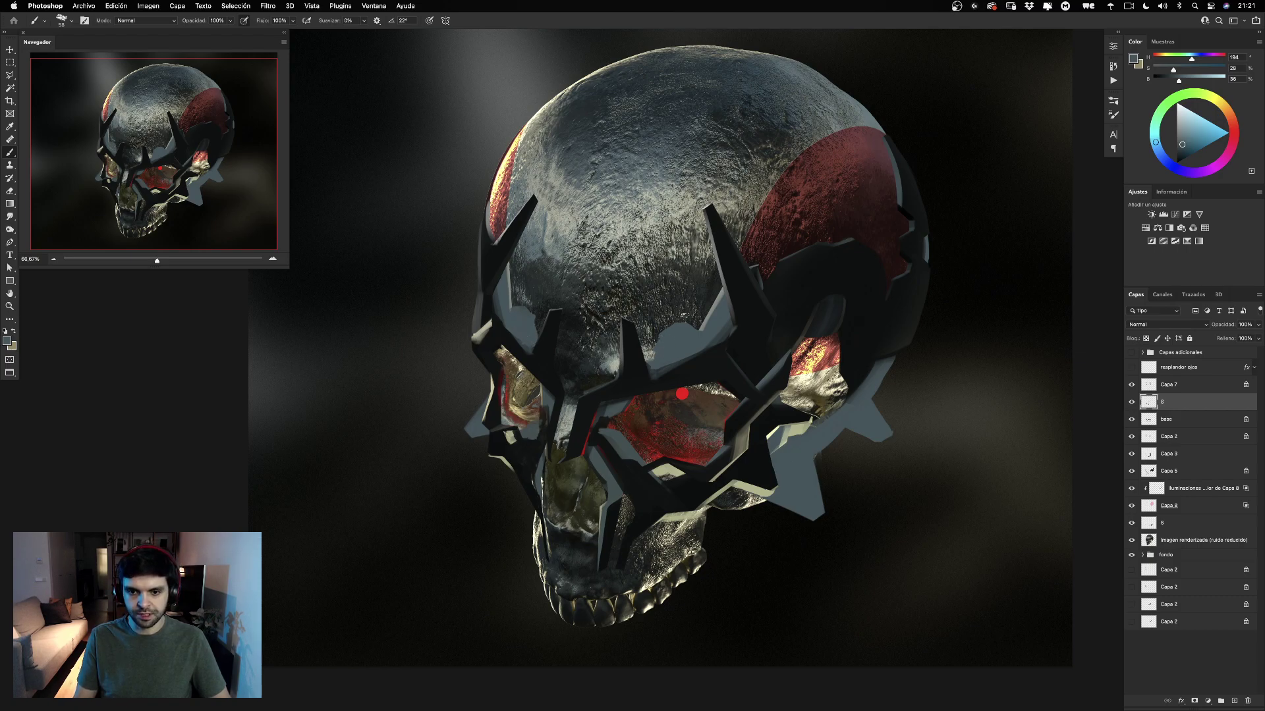
left_click(692, 372, "alt")
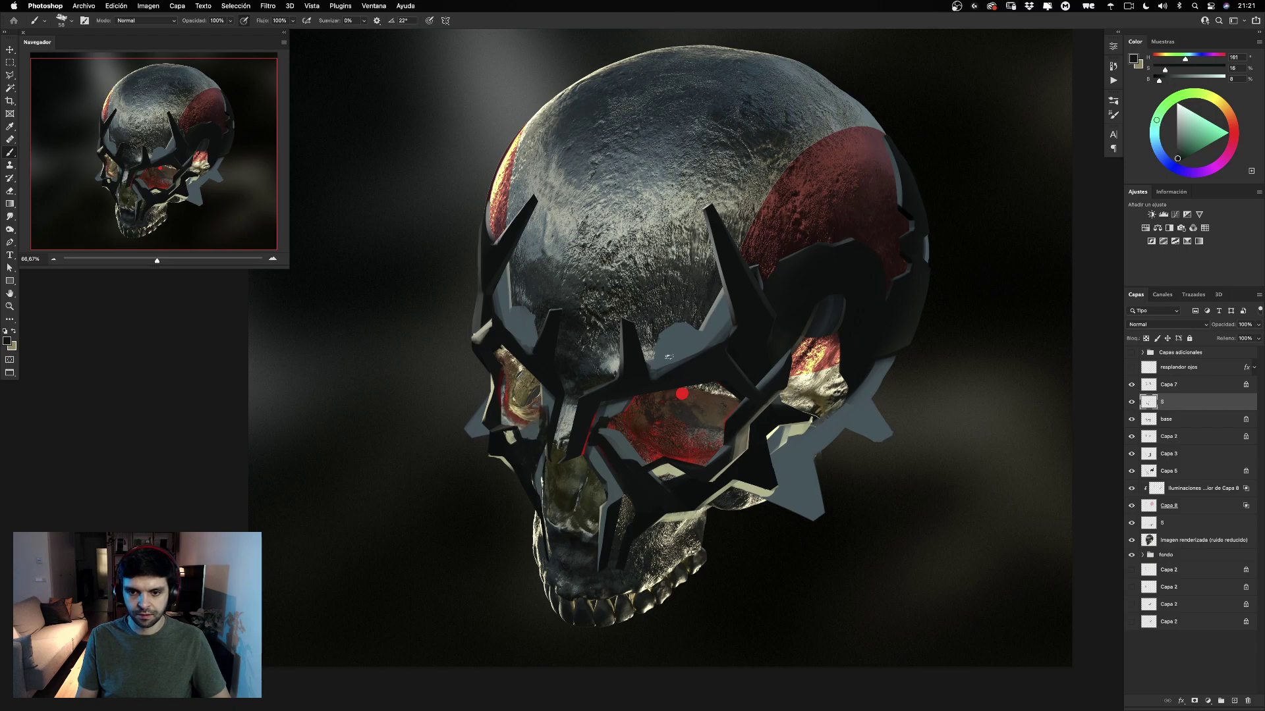
mouse_move(668, 356)
left_mouse_down()
mouse_move(673, 339)
mouse_move(683, 350)
left_mouse_up()
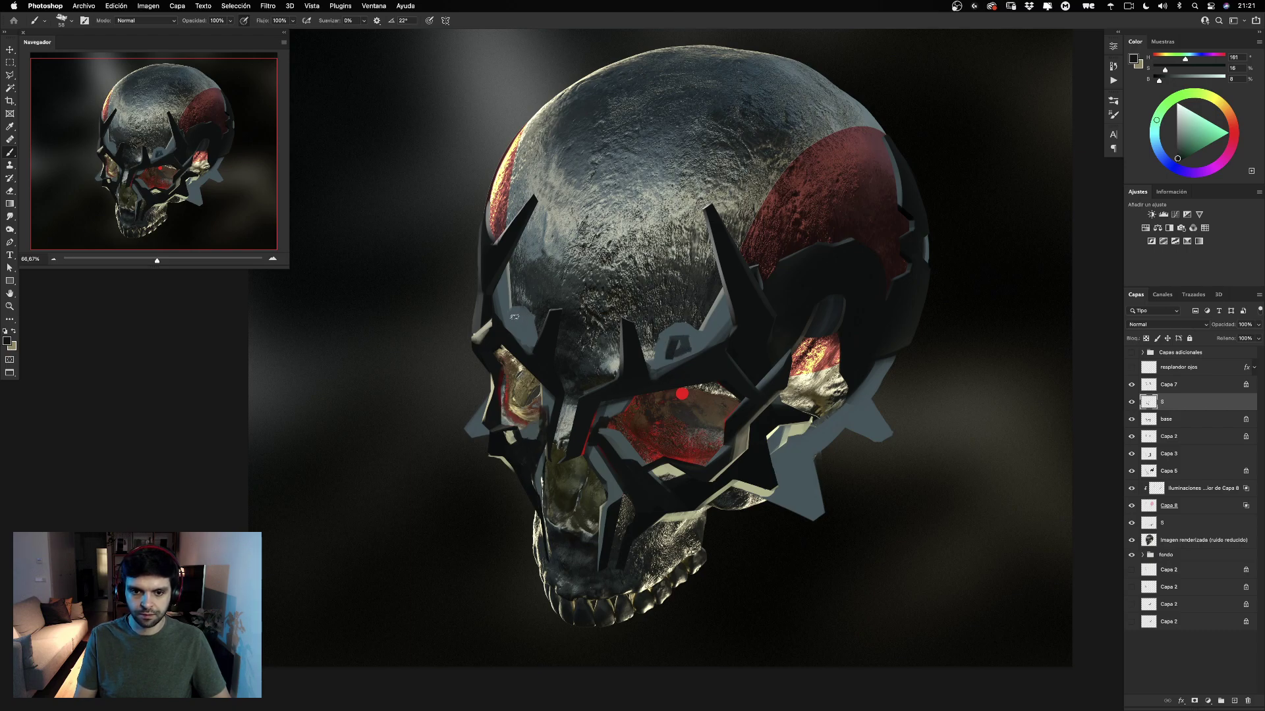
mouse_move(514, 317)
left_mouse_down()
mouse_move(519, 332)
mouse_move(513, 321)
left_mouse_up()
Shade darker facets on the two blue-grey rear spikes, undoing the unsatisfactory stroke.
mouse_move(801, 488)
left_mouse_down()
mouse_move(890, 425)
mouse_move(854, 427)
mouse_move(803, 479)
mouse_move(814, 456)
mouse_move(794, 472)
mouse_move(810, 504)
mouse_move(814, 486)
mouse_move(797, 480)
mouse_move(810, 511)
left_mouse_up()
key("super+z")
key("ctrl+z")
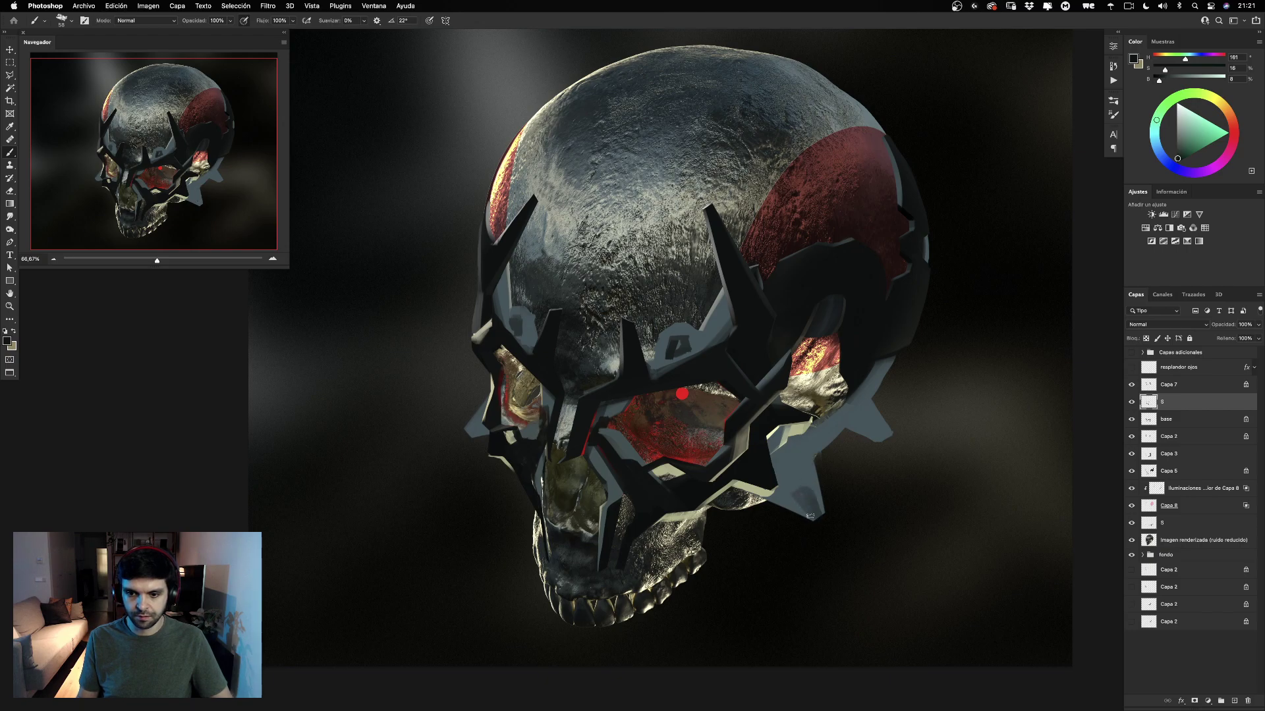
left_click_drag(862, 419, 883, 436)
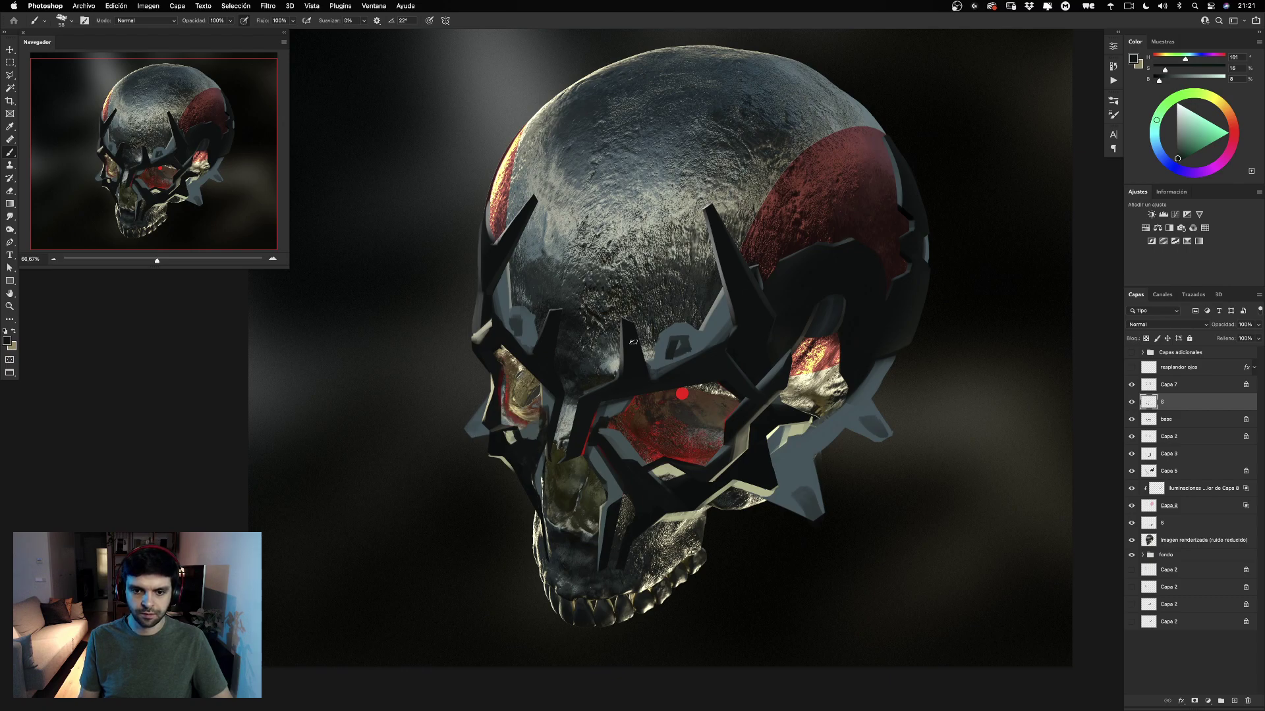
Try retouching the far horn's tip and the skull beside it with sampled dark and light grey tones.
left_click_drag(860, 270, 850, 307)
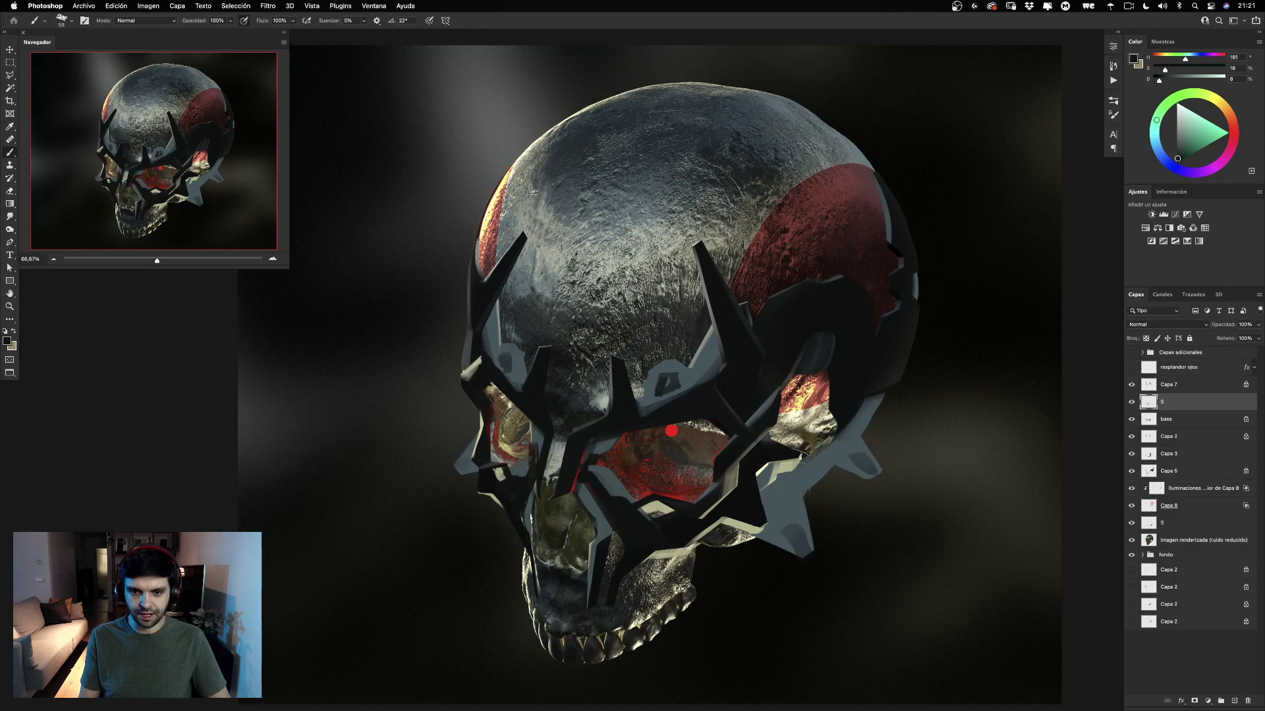
left_click(520, 243, "alt")
left_click_drag(522, 235, 519, 235)
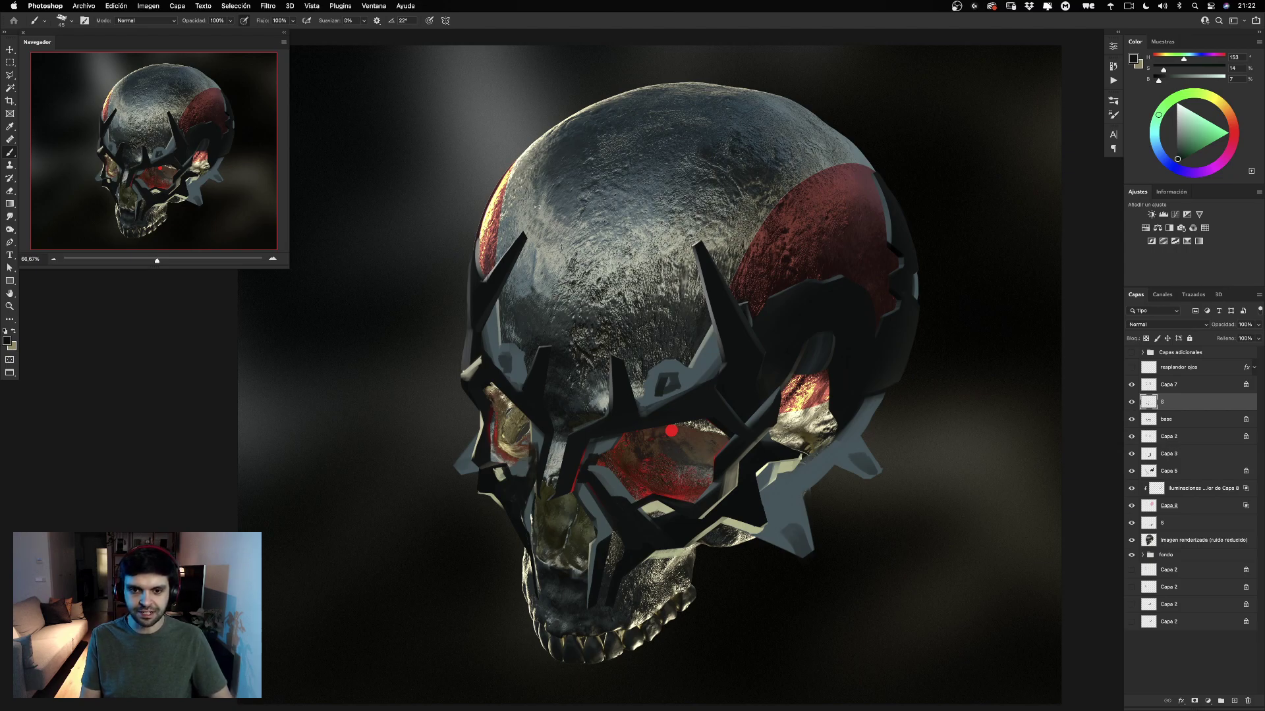
left_click(588, 241, "alt")
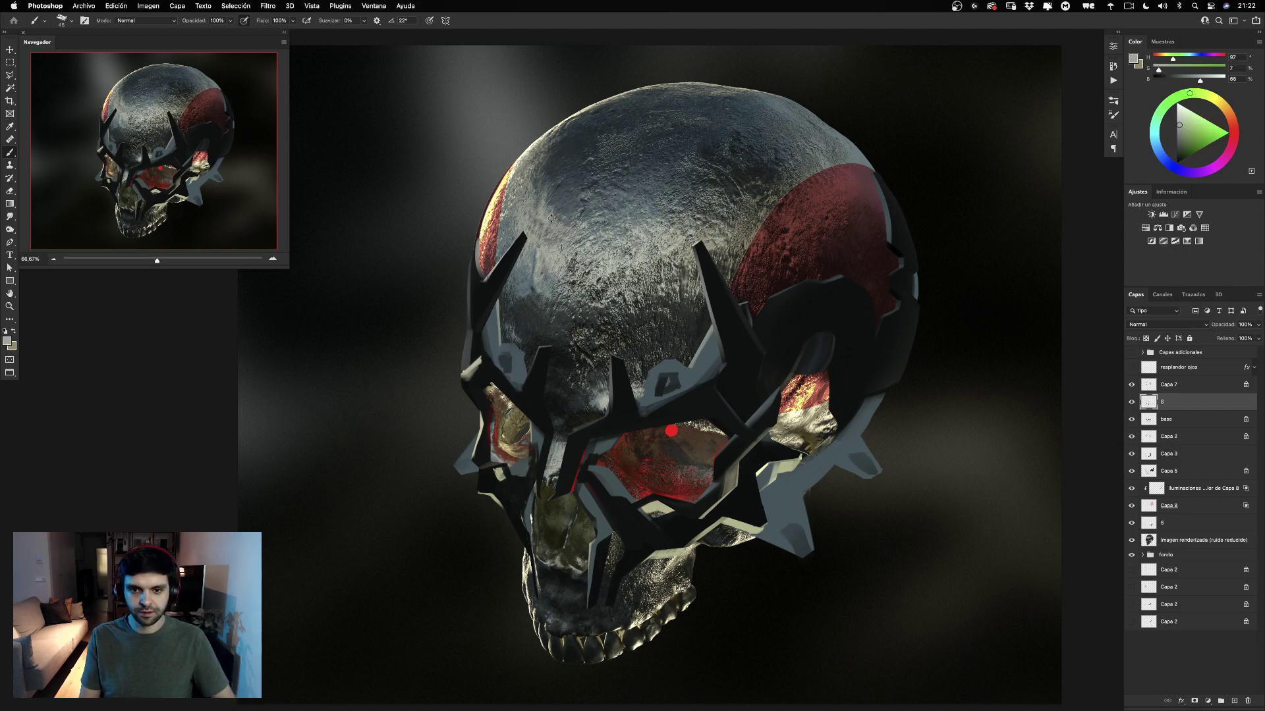
left_click_drag(552, 238, 576, 238)
right_click(522, 234)
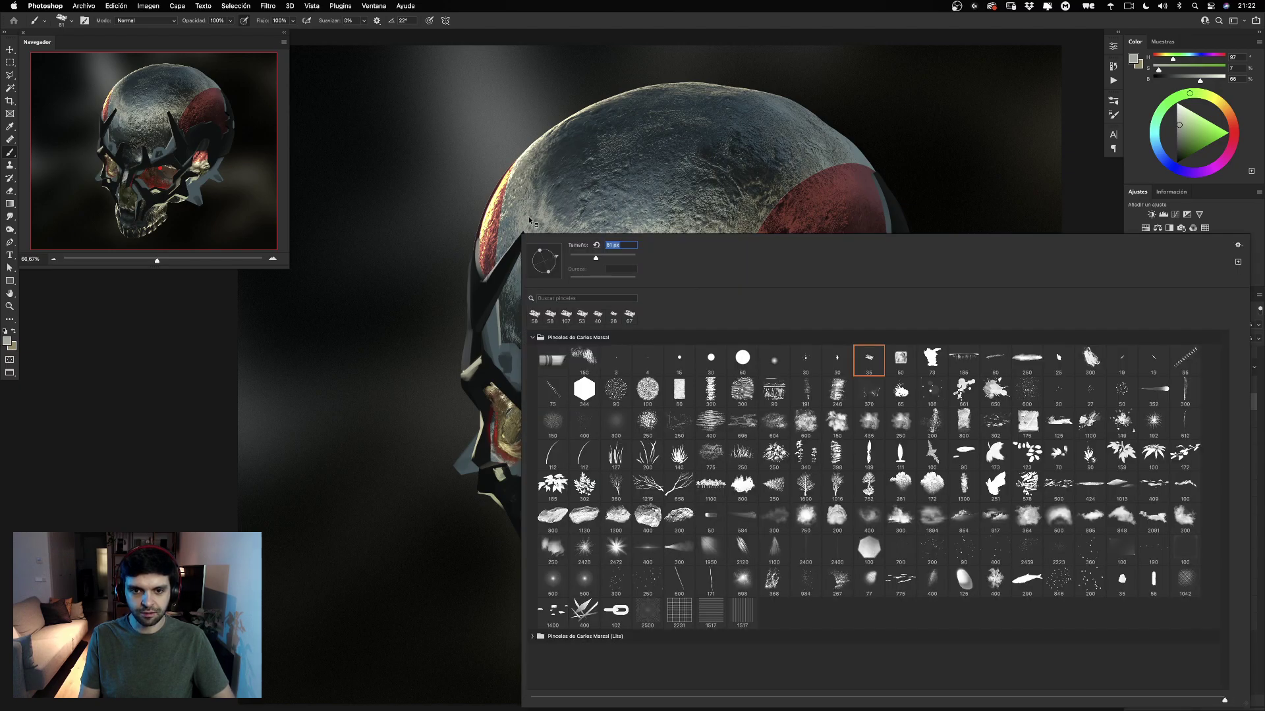
key("Return")
left_click_drag(523, 238, 517, 287)
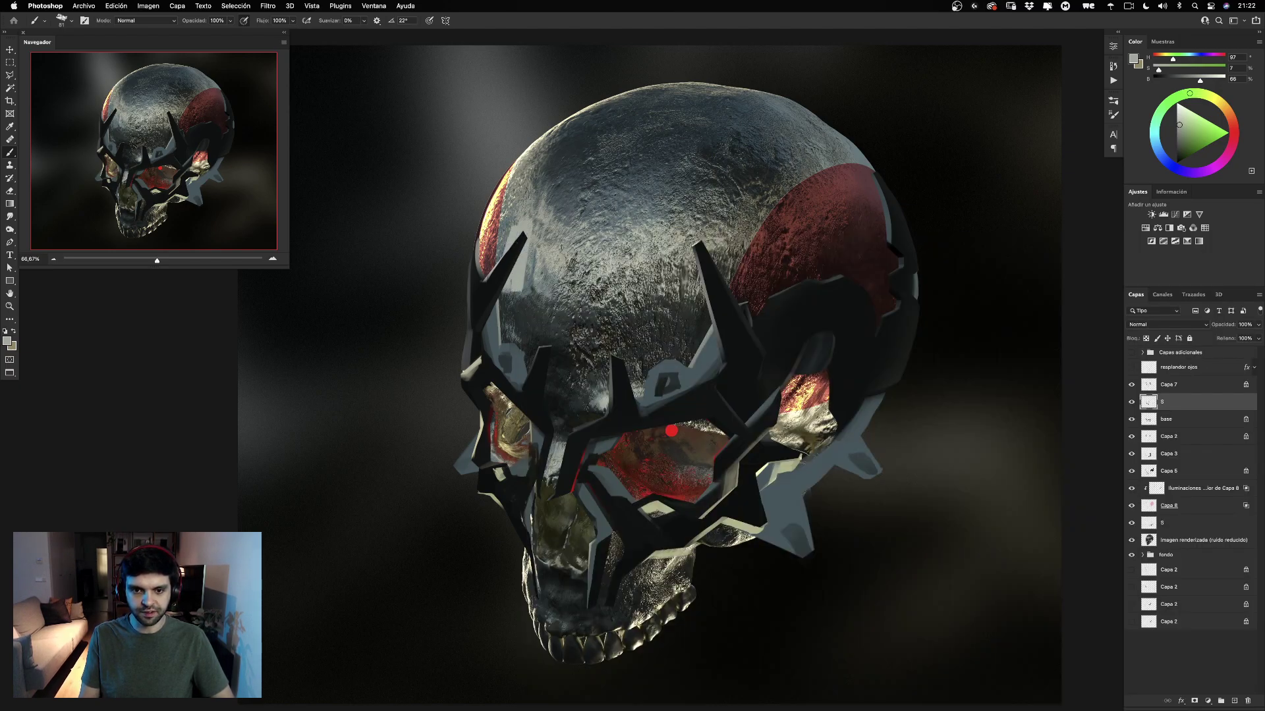
Compare the skull with and without its horn plates by toggling the visibility of Capa 7.
left_click(1131, 387)
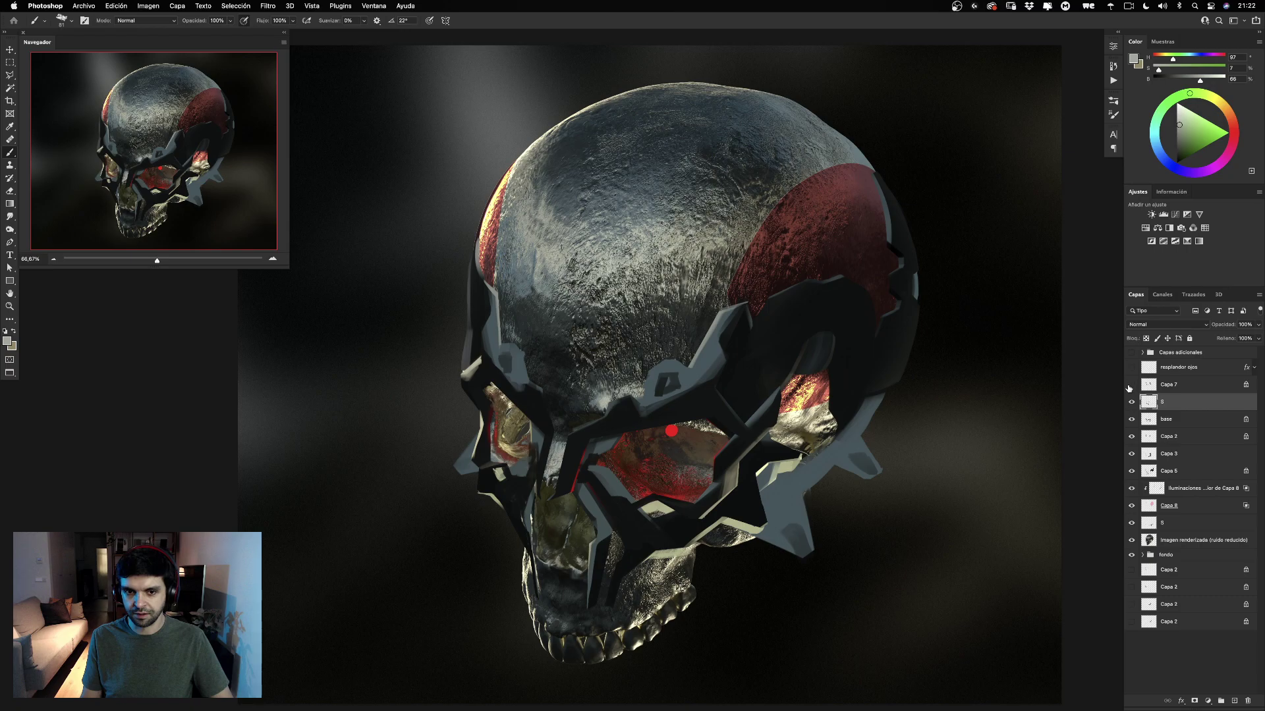
left_click(1131, 388)
left_click(1130, 388)
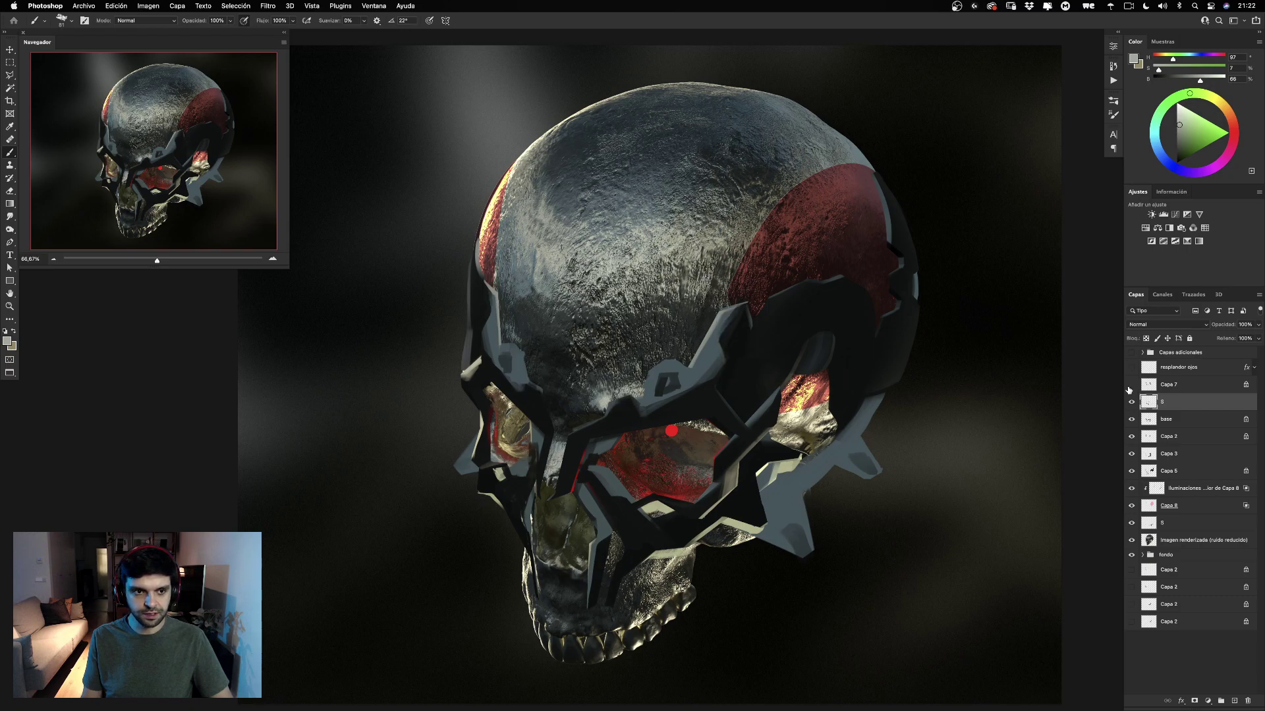
left_click(1130, 385)
left_click(1130, 387)
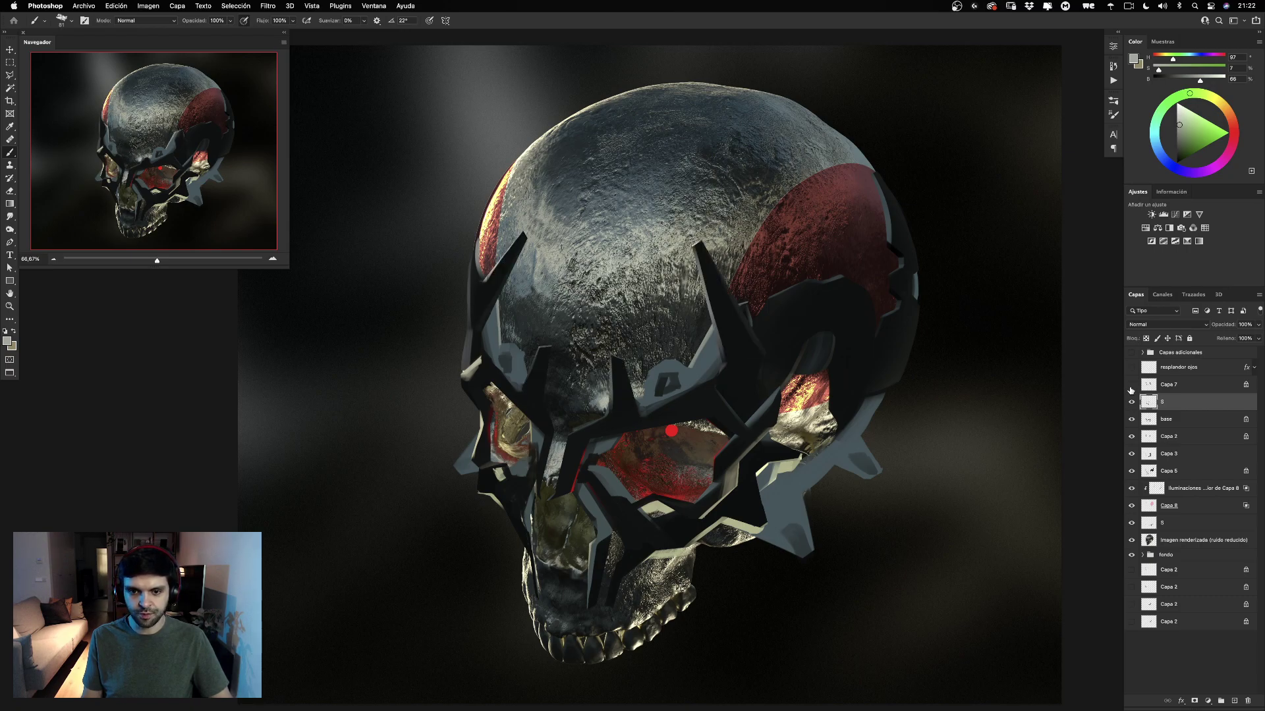
left_click(1131, 387)
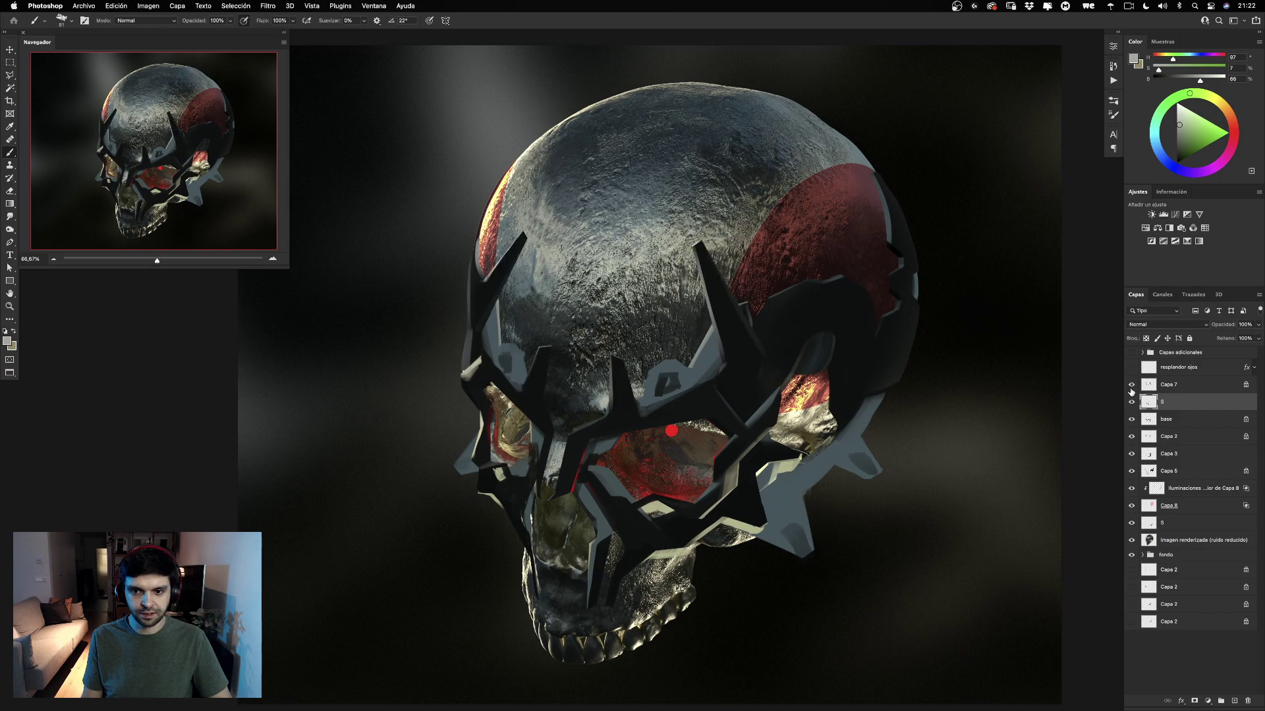
left_click(1131, 388)
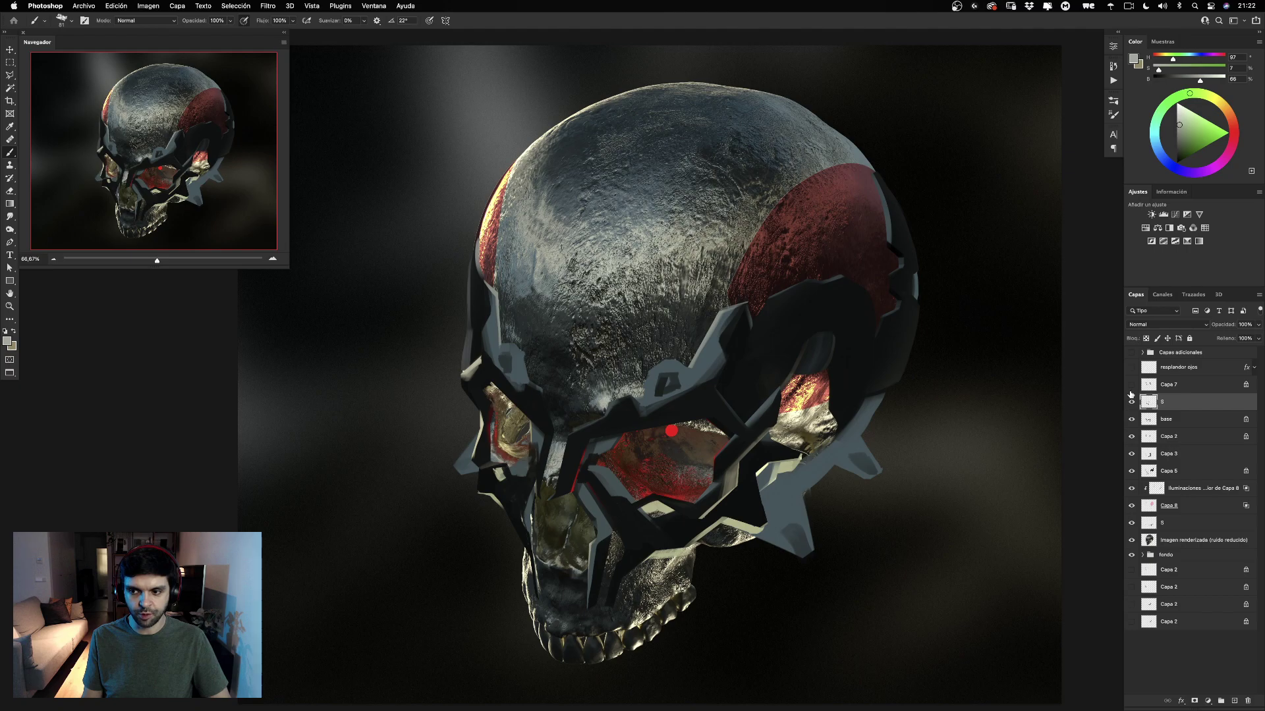
left_click(1131, 388)
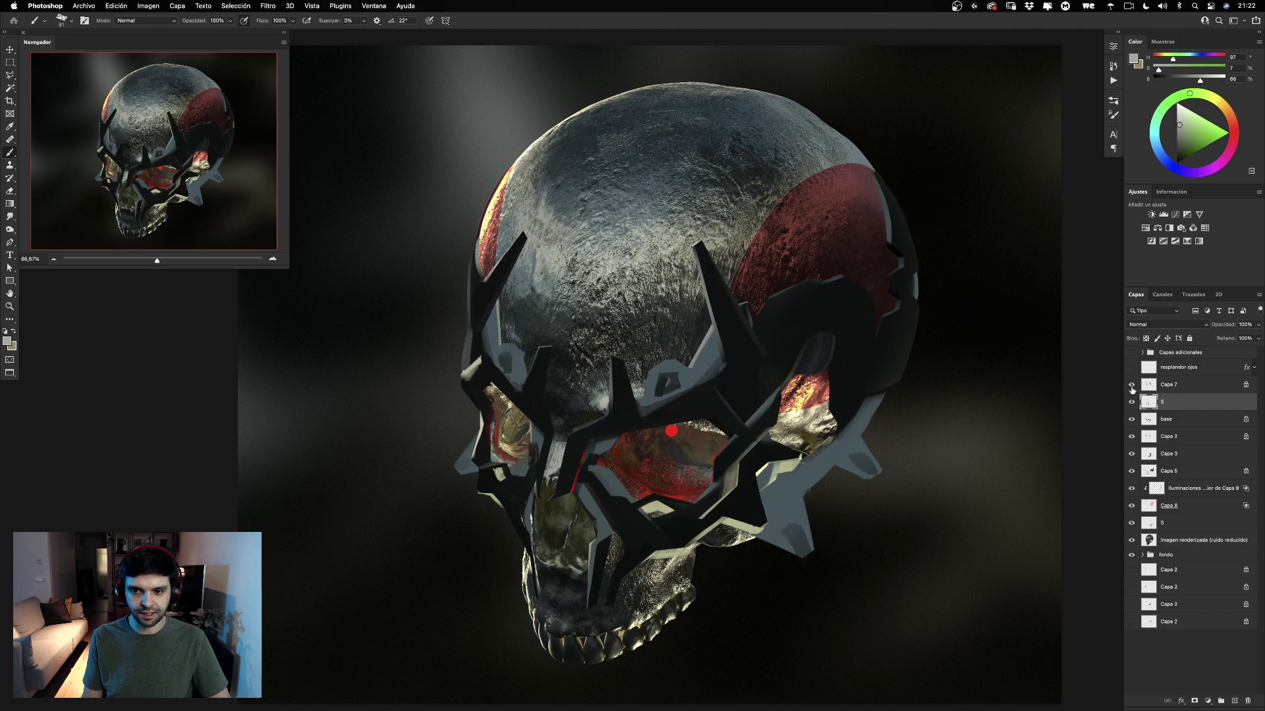
left_click(1132, 389)
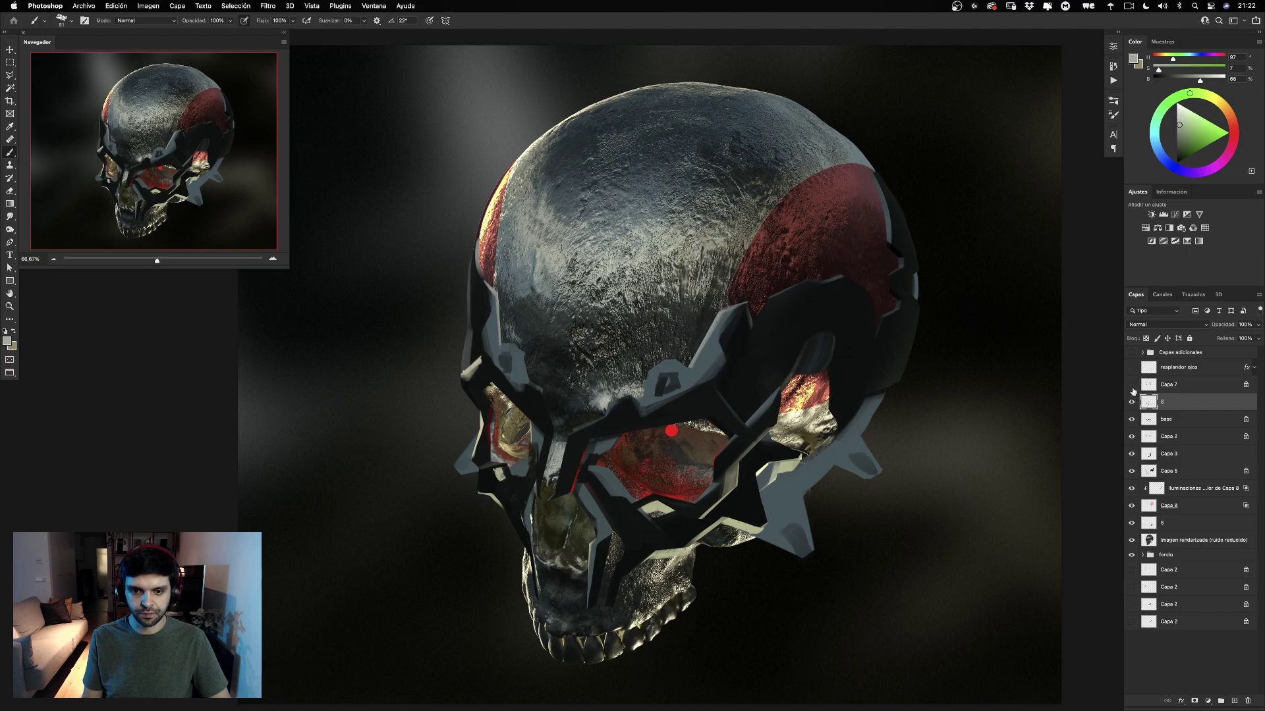
left_click(1132, 389)
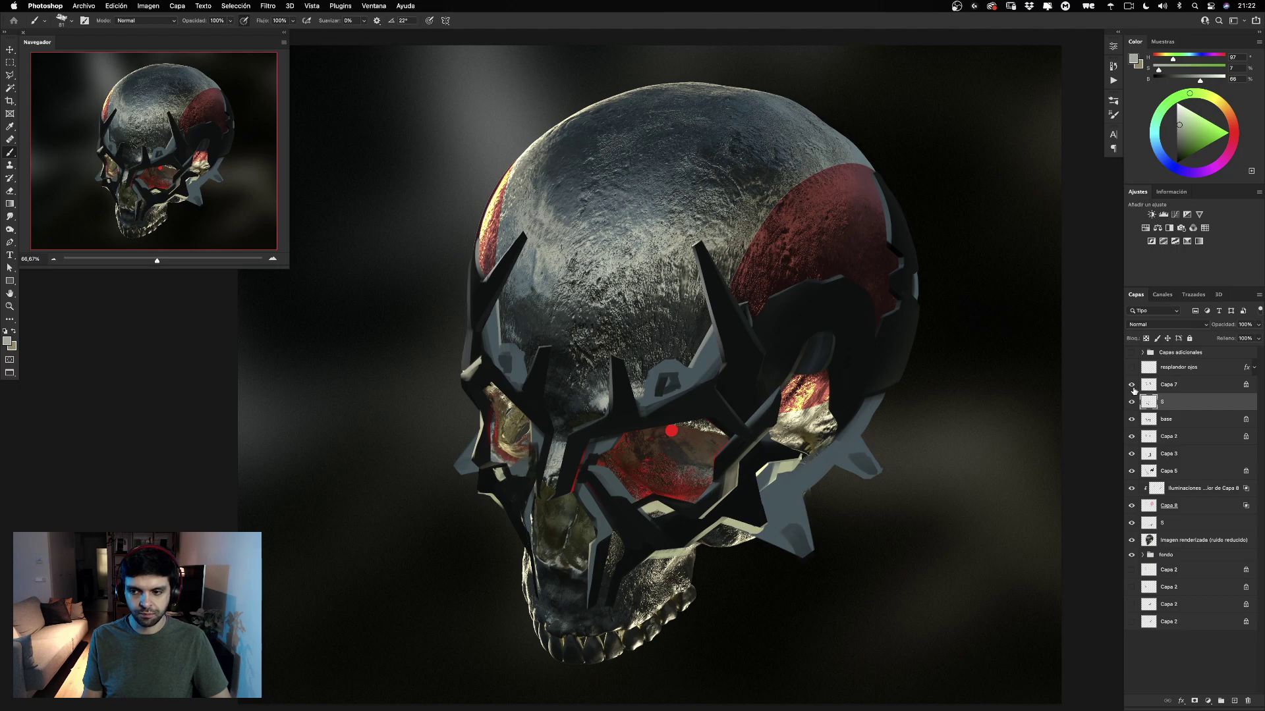
Unlock Capa 7 for editing and compare the skull with and without its horn plates.
left_click(1153, 387)
left_click(1146, 339)
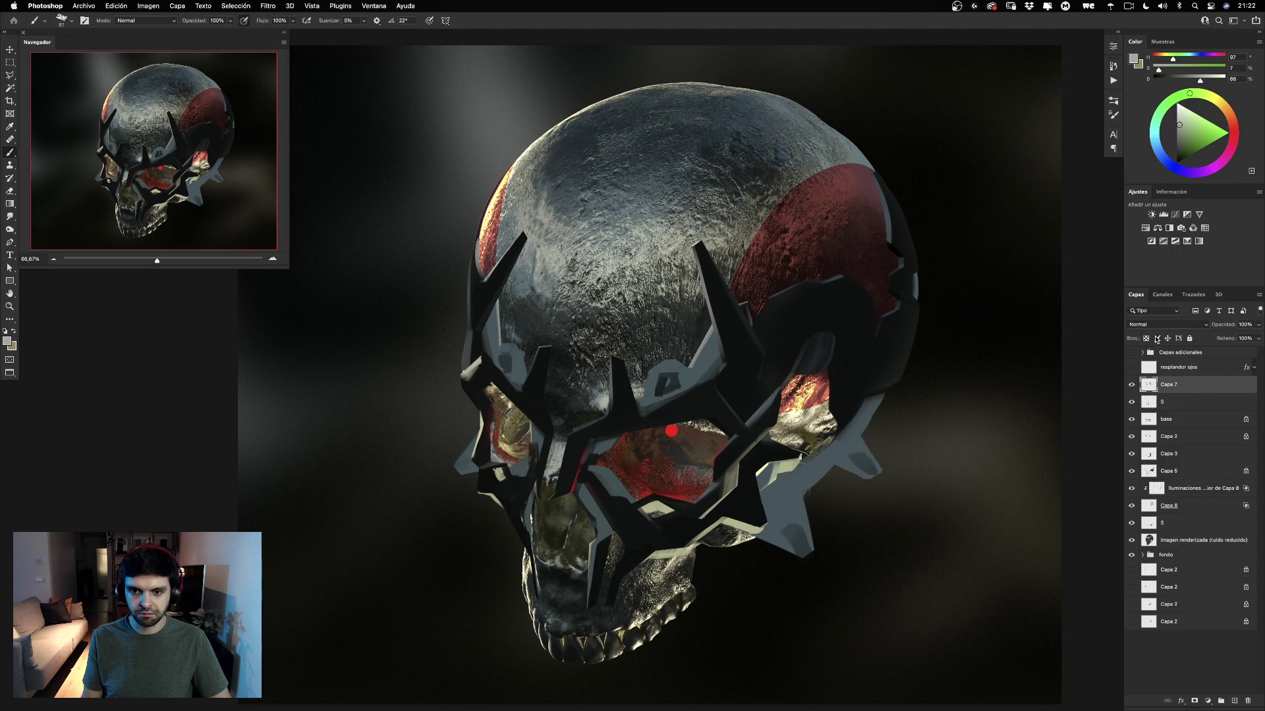
left_click(1132, 388)
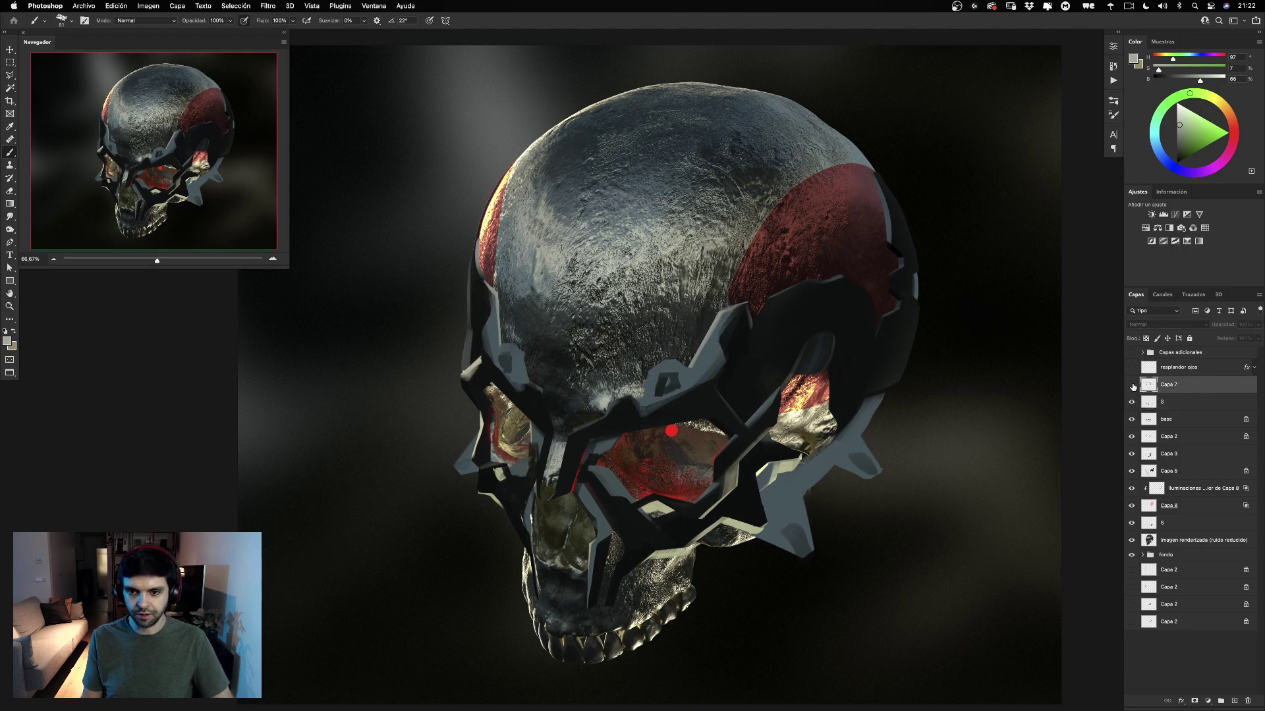
left_click(1132, 387)
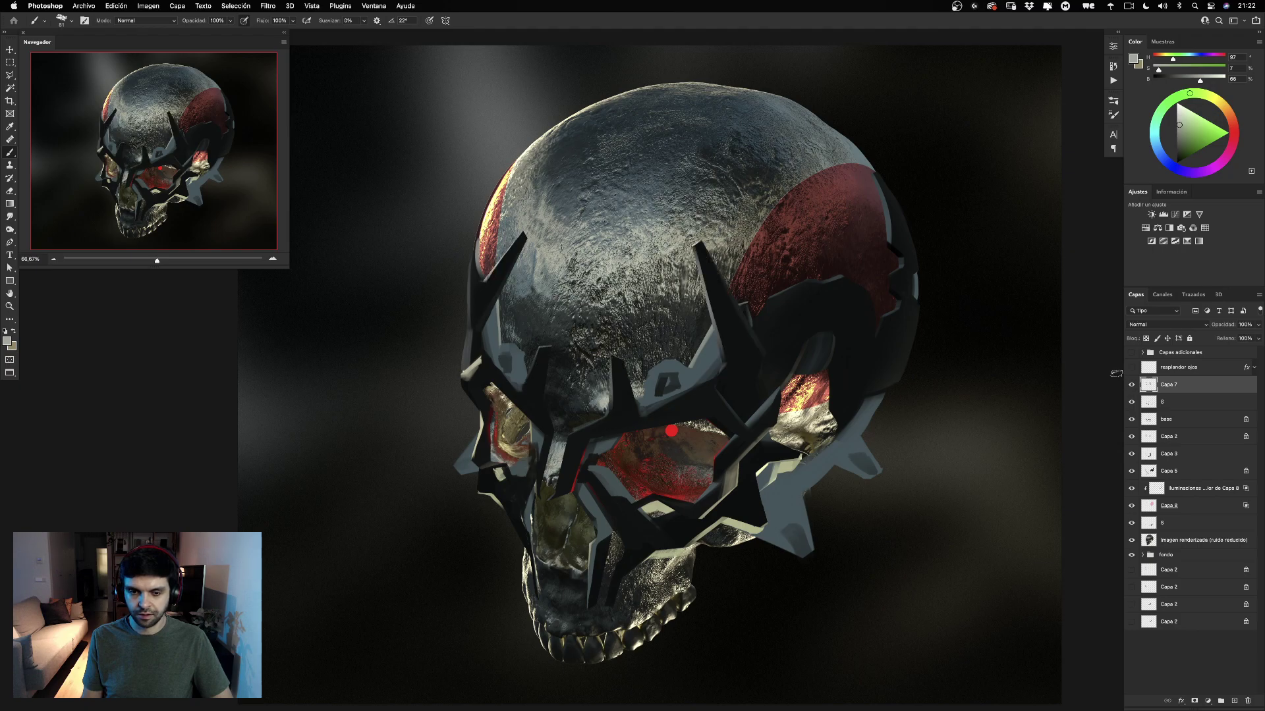
Try shortening the near horn and the small brow spikes on Capa 7 with the Eraser.
key("l")
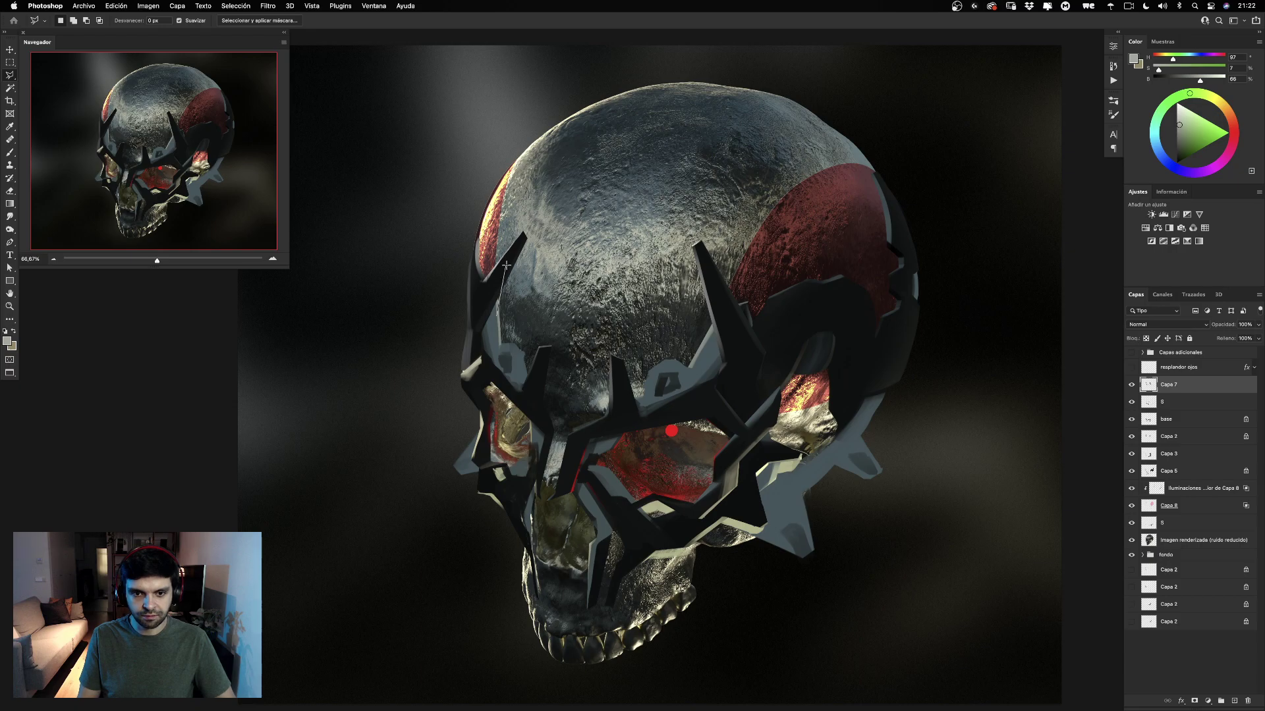
key("super+plus")
key("super+plus")
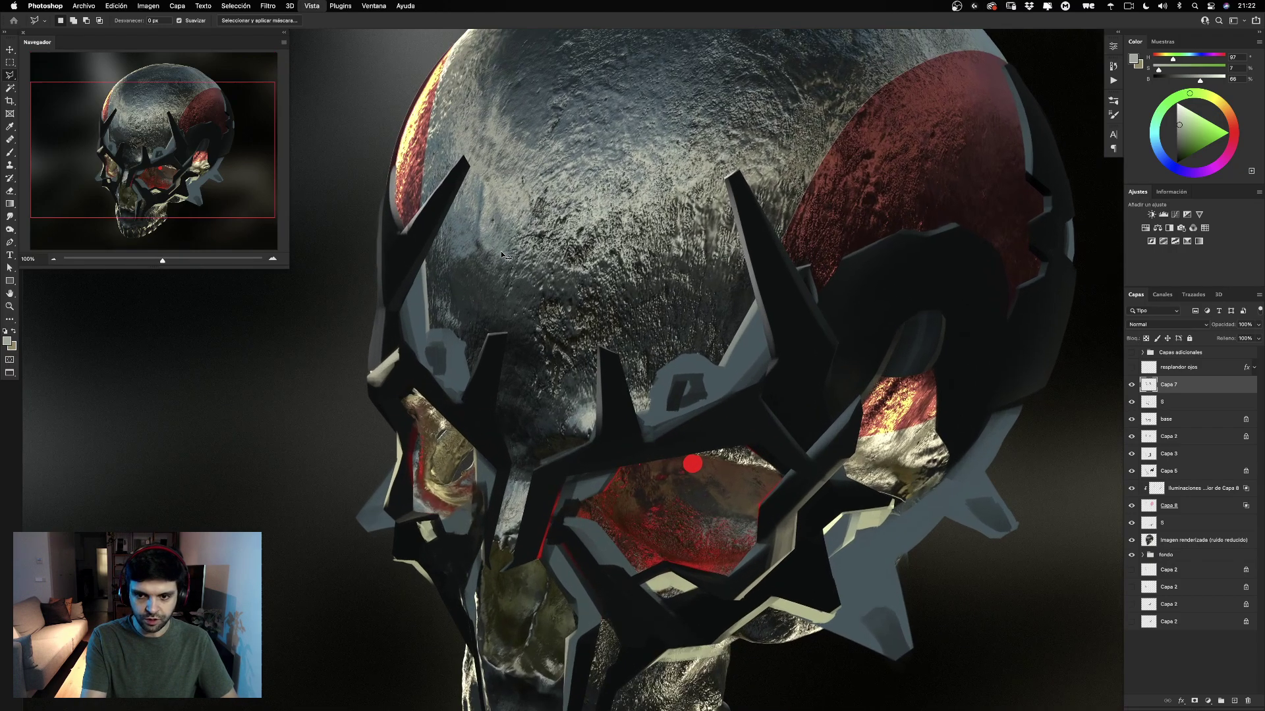
left_click_drag(500, 258, 604, 392)
scroll(603, 393, "down", 3)
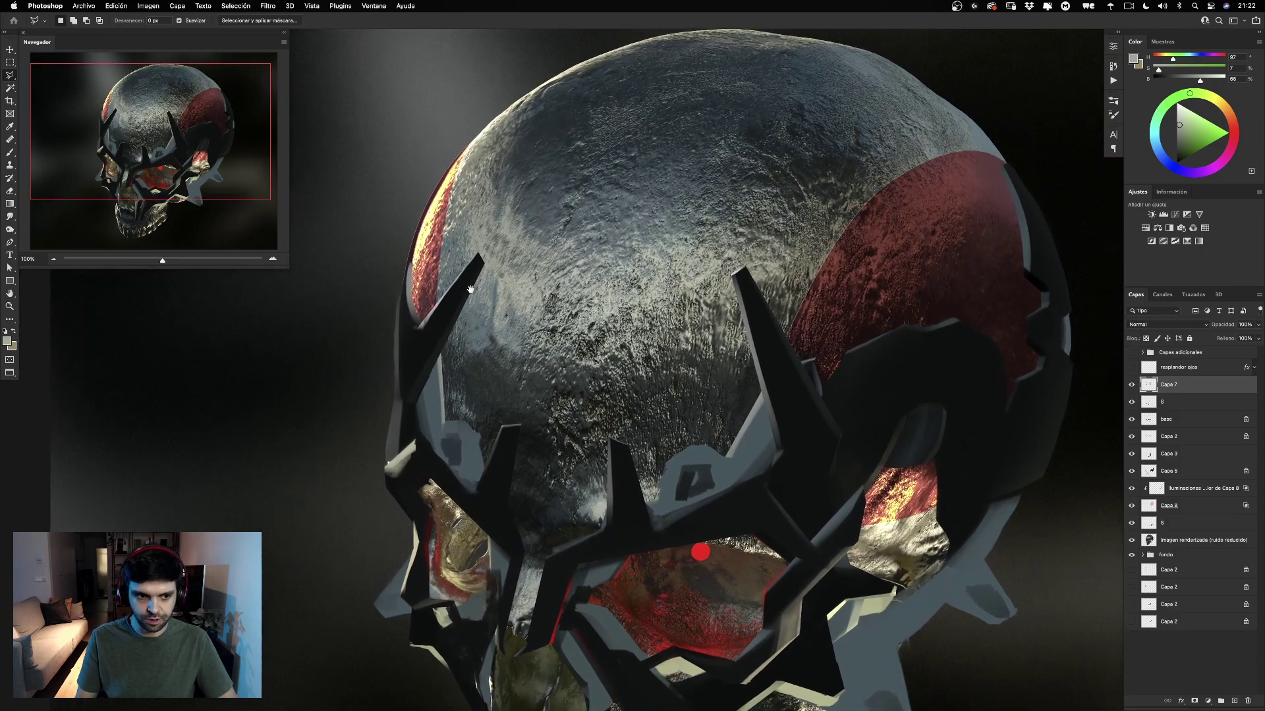
left_click(10, 307)
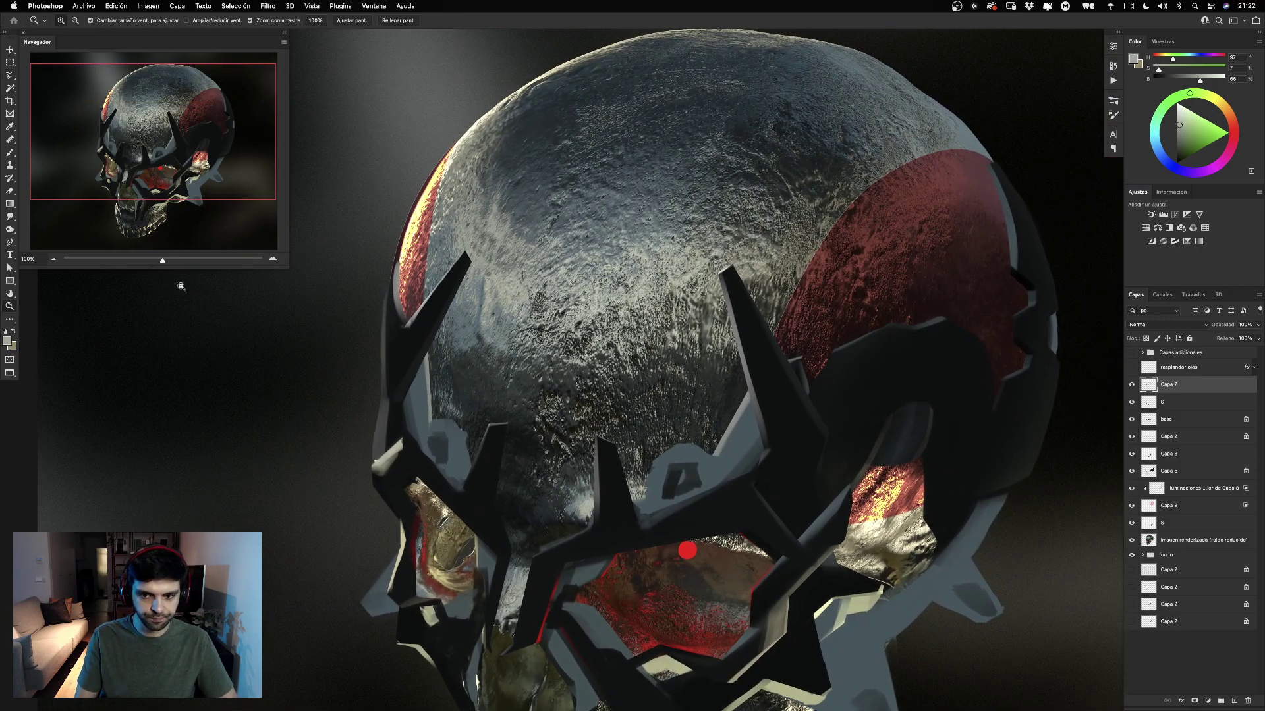
left_click(622, 378)
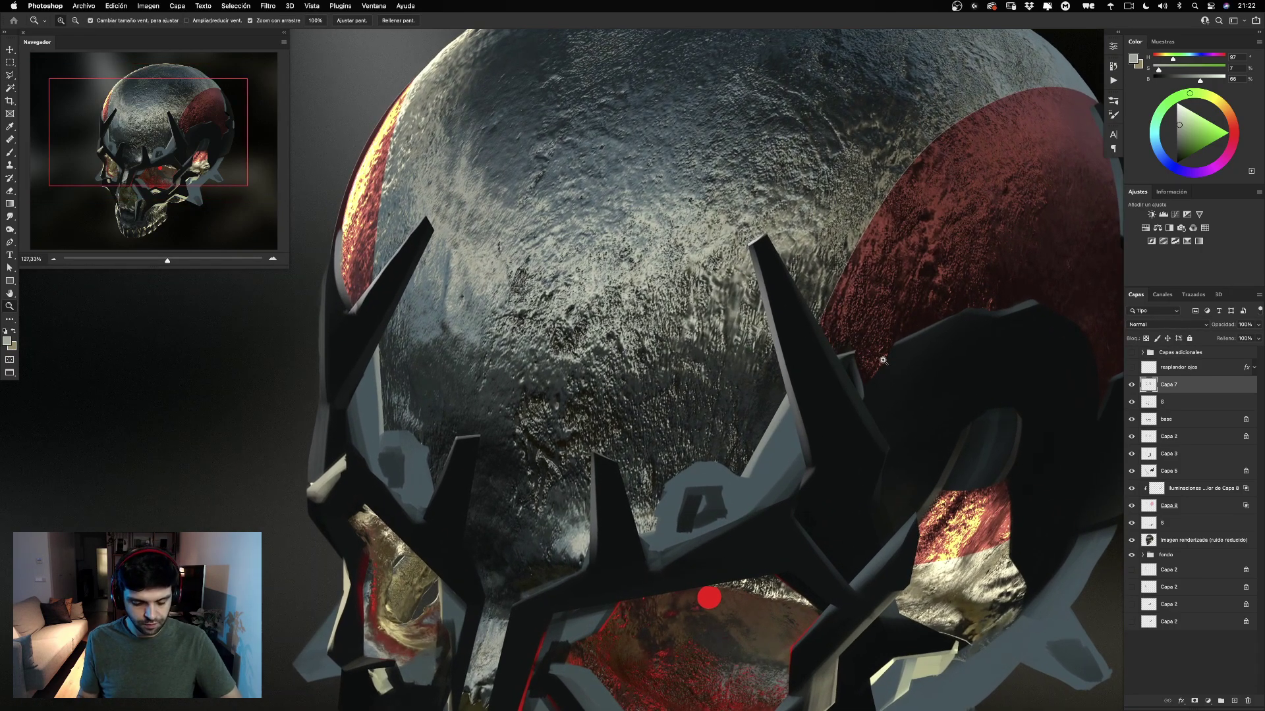
key("b")
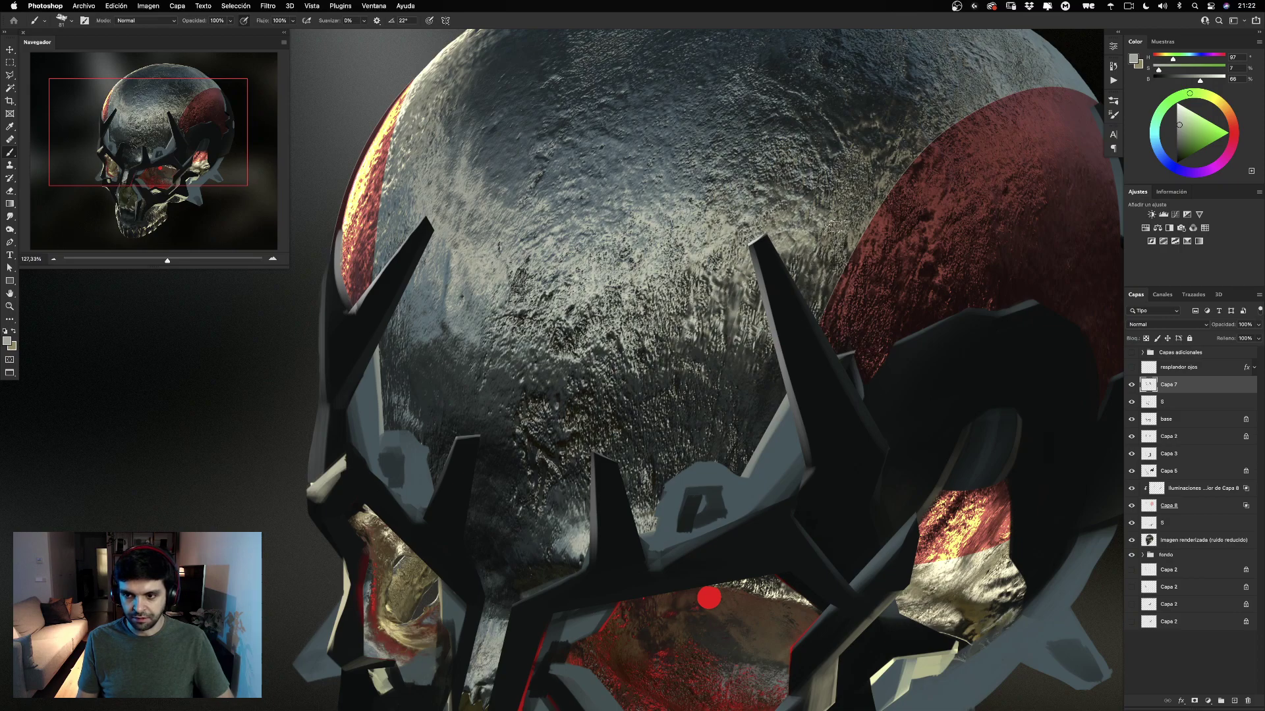
left_click(757, 327, "shift")
key("super+z")
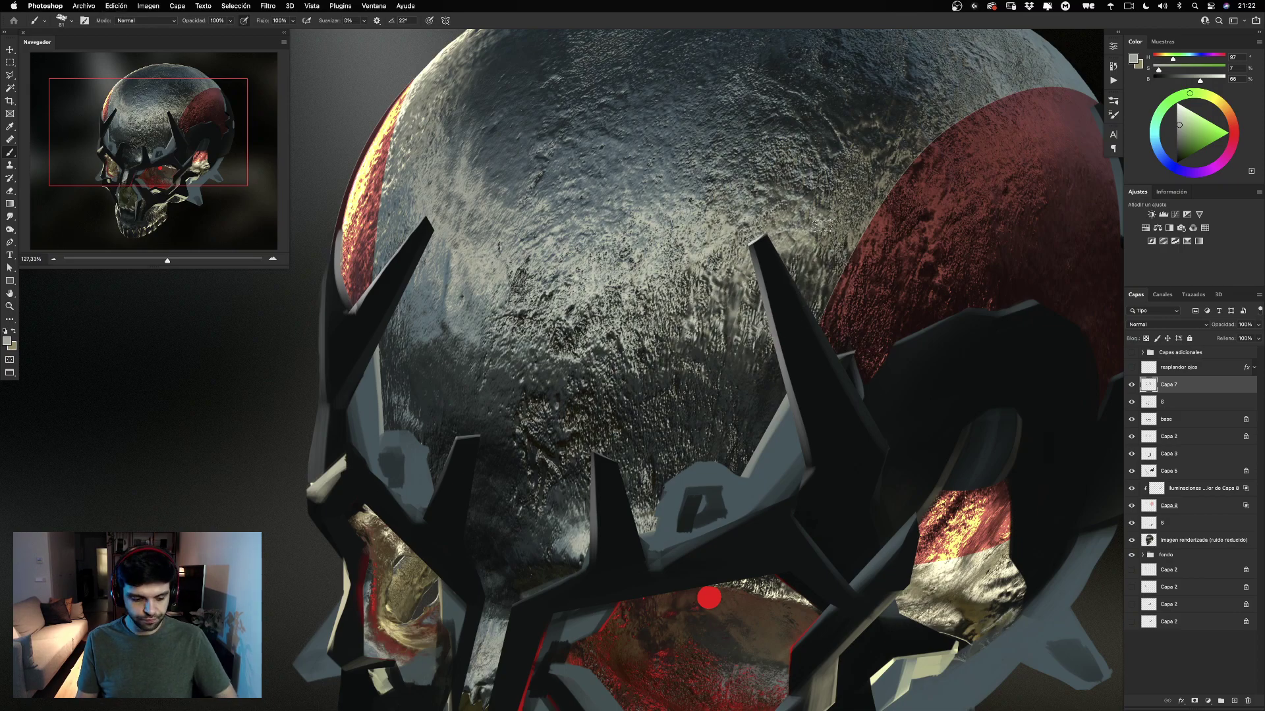
key("e")
mouse_move(777, 224)
left_mouse_down()
mouse_move(768, 264)
mouse_move(781, 296)
mouse_move(764, 318)
mouse_move(801, 303)
mouse_move(785, 356)
mouse_move(820, 324)
mouse_move(747, 336)
mouse_move(841, 338)
mouse_move(800, 359)
left_mouse_up()
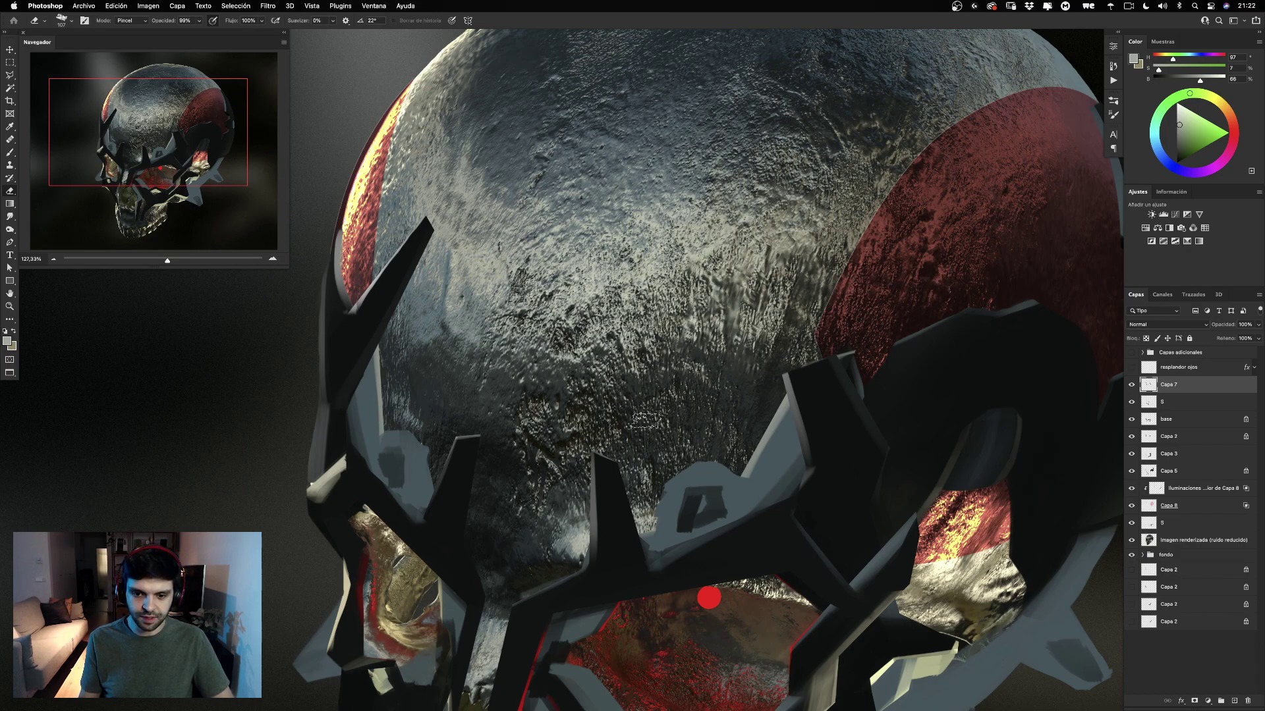
mouse_move(677, 420)
left_mouse_down()
mouse_move(712, 316)
mouse_move(675, 290)
left_mouse_up()
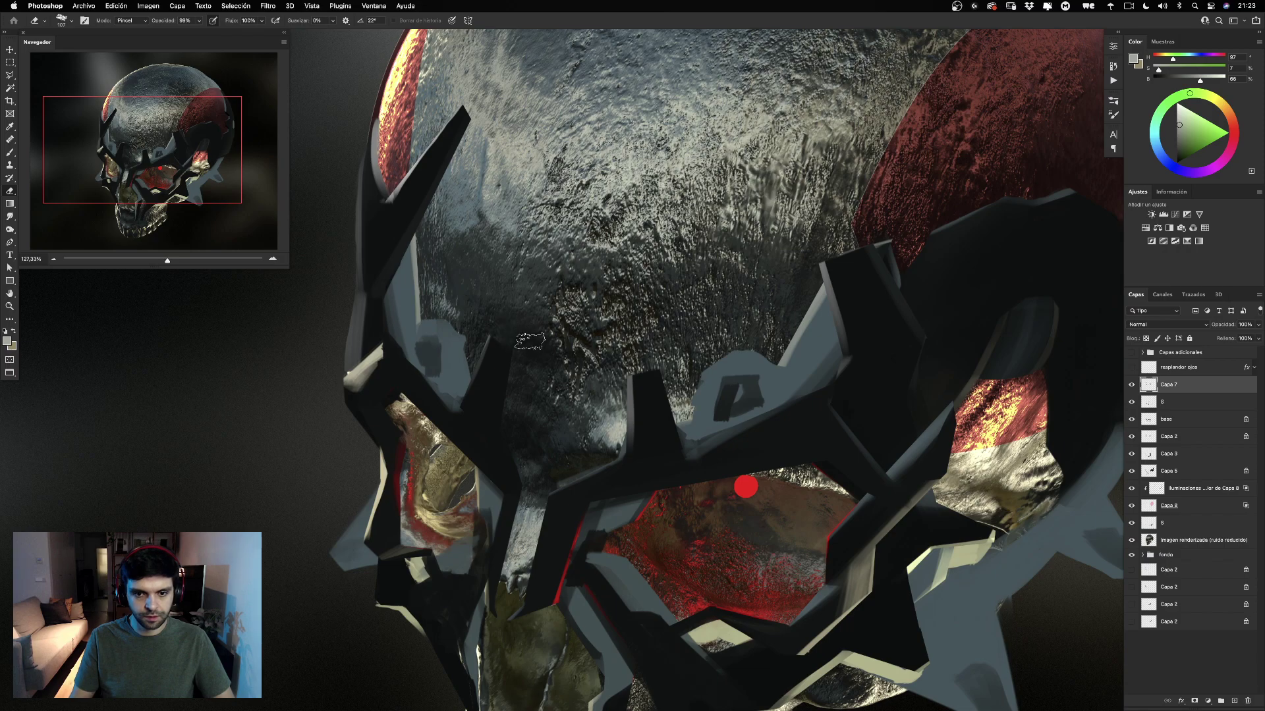
Compare the full-length and shortened horn and brow spikes across the whole skull by undoing and redoing the erasures.
key("super+z")
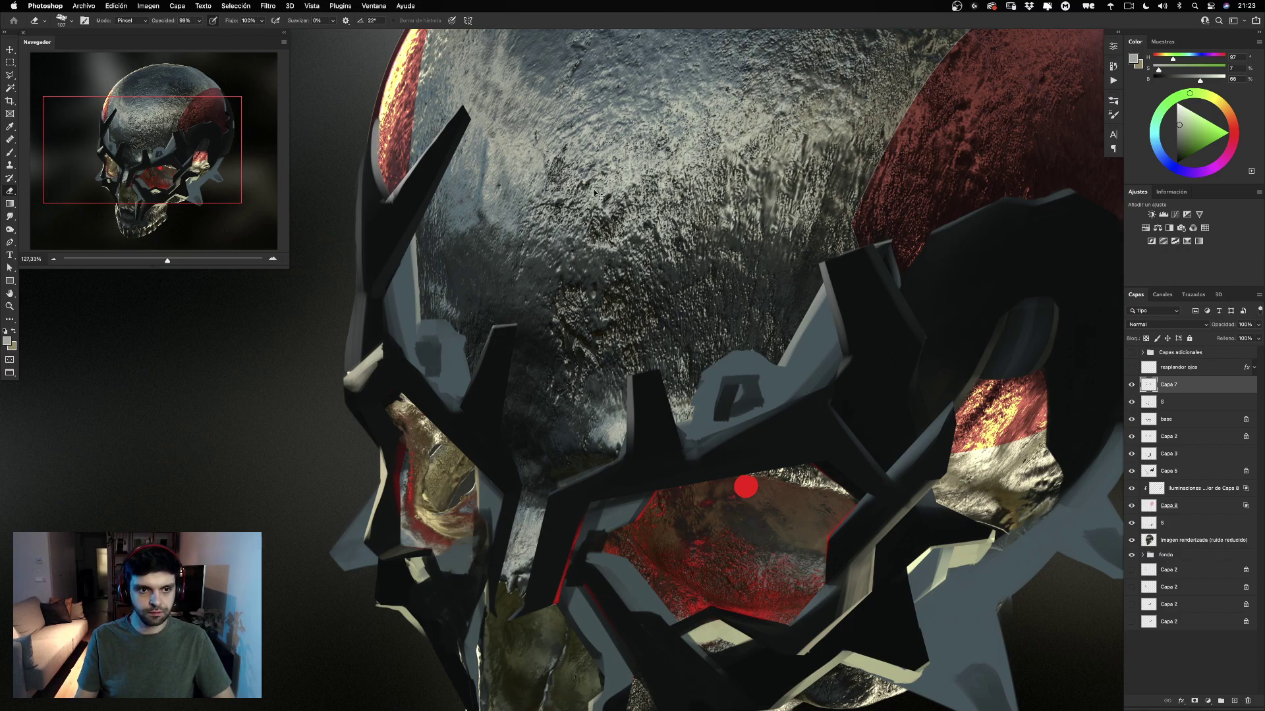
key("super+z")
key("super+z")
key("super+z")
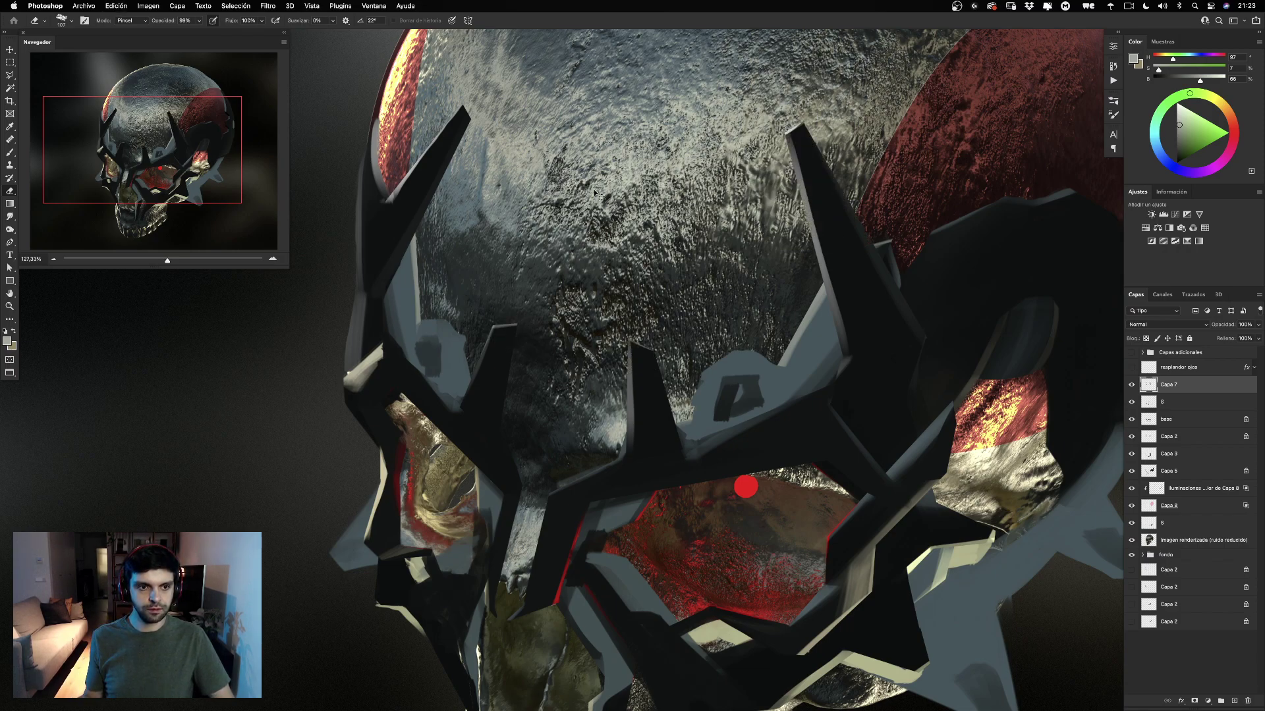
key("super+shift+z")
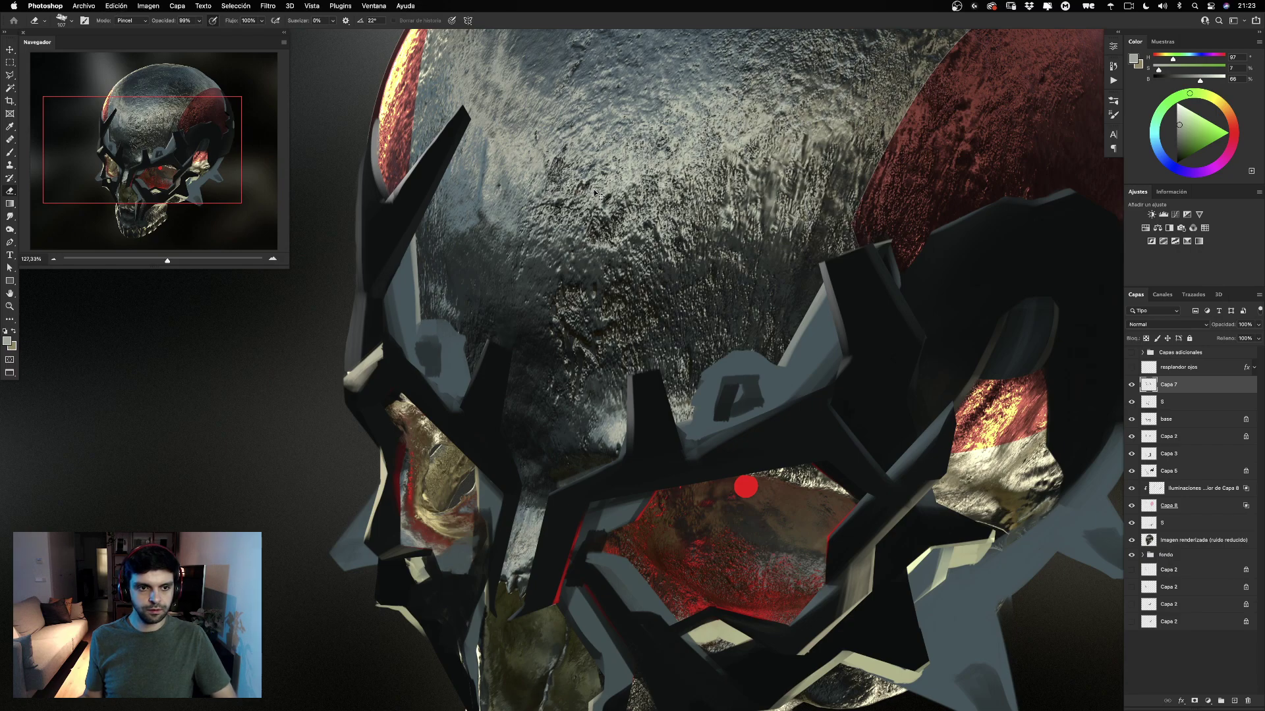
key("super+minus")
key("super+minus")
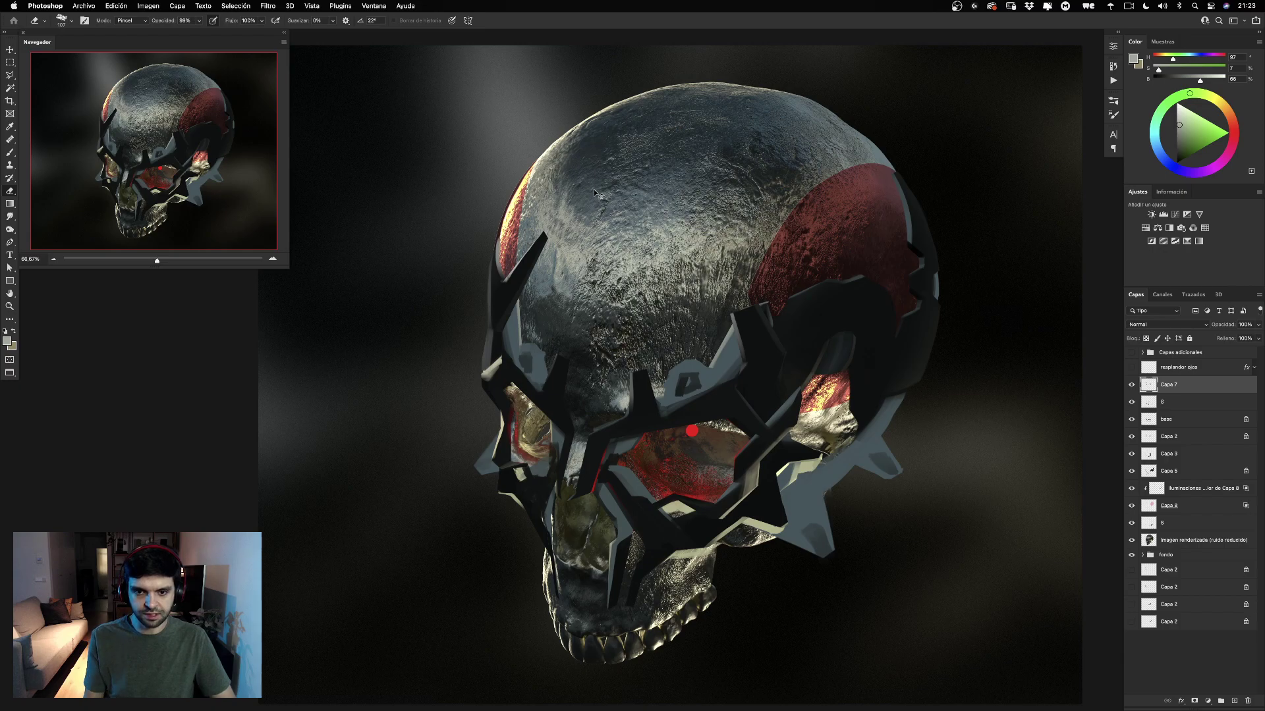
key("super+z")
key("super+z")
key("super+z")
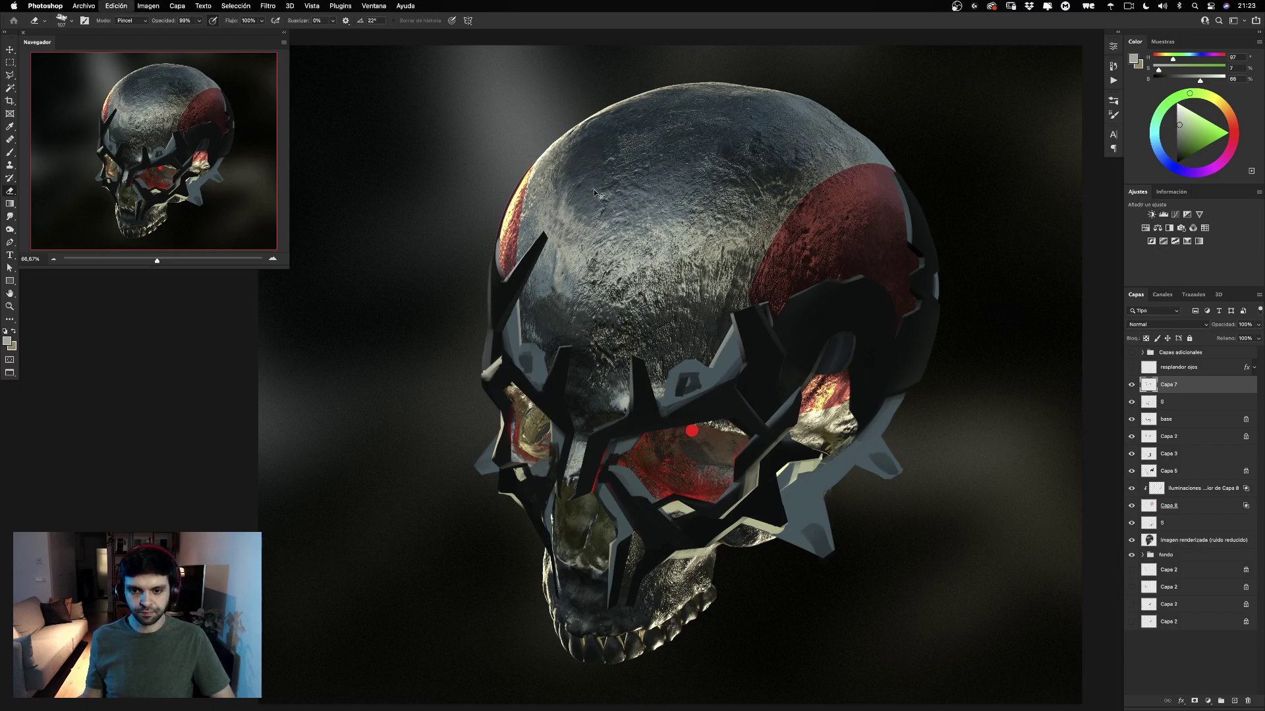
key("super+z")
key("super+z")
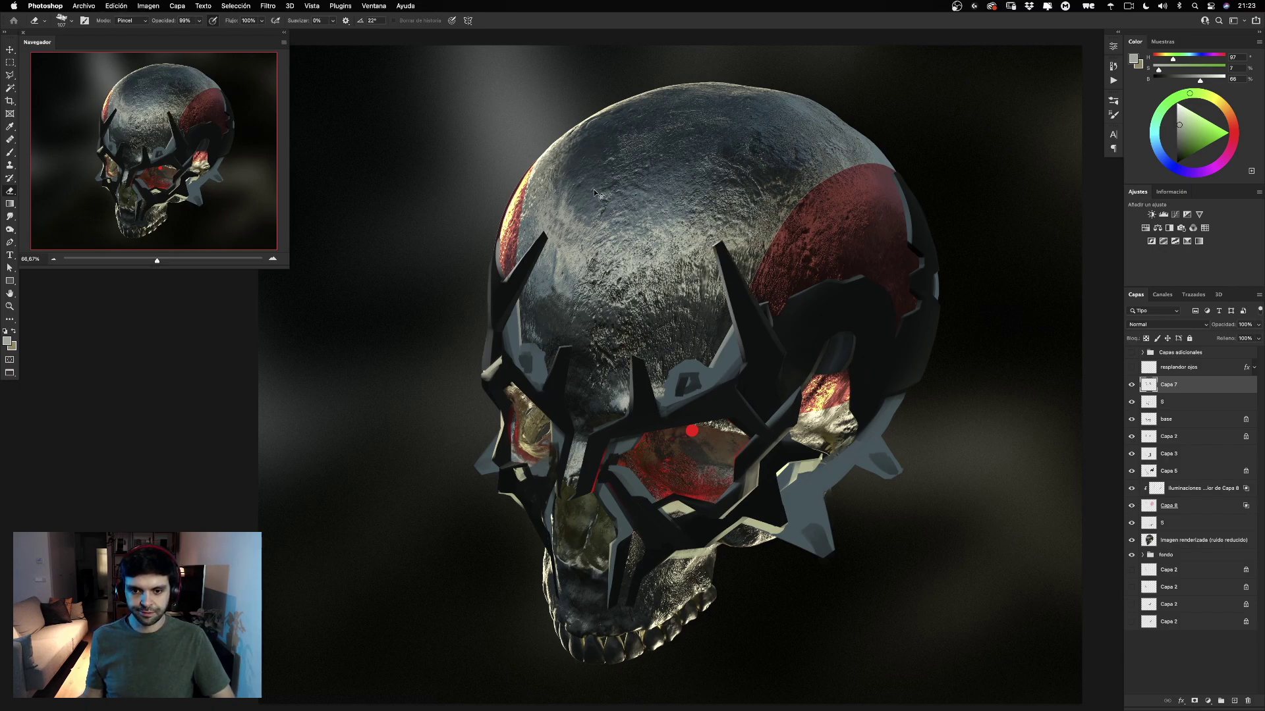
key("super+z")
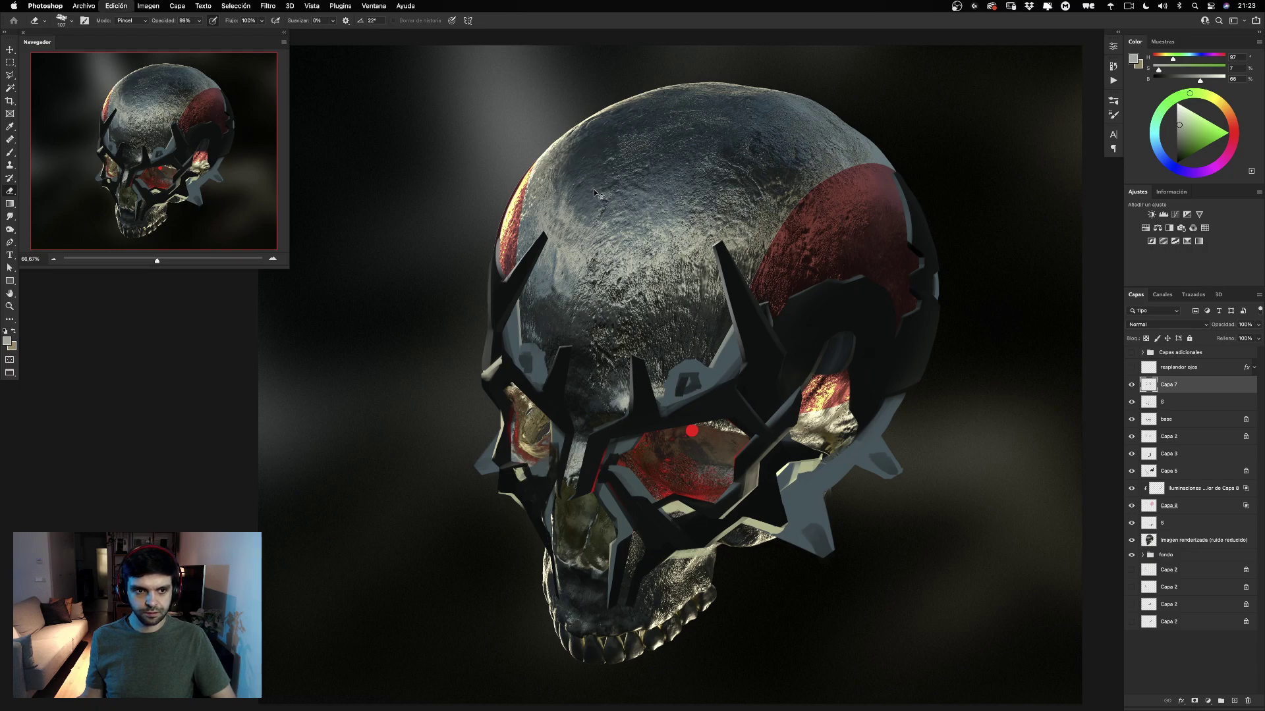
key("super+shift+z")
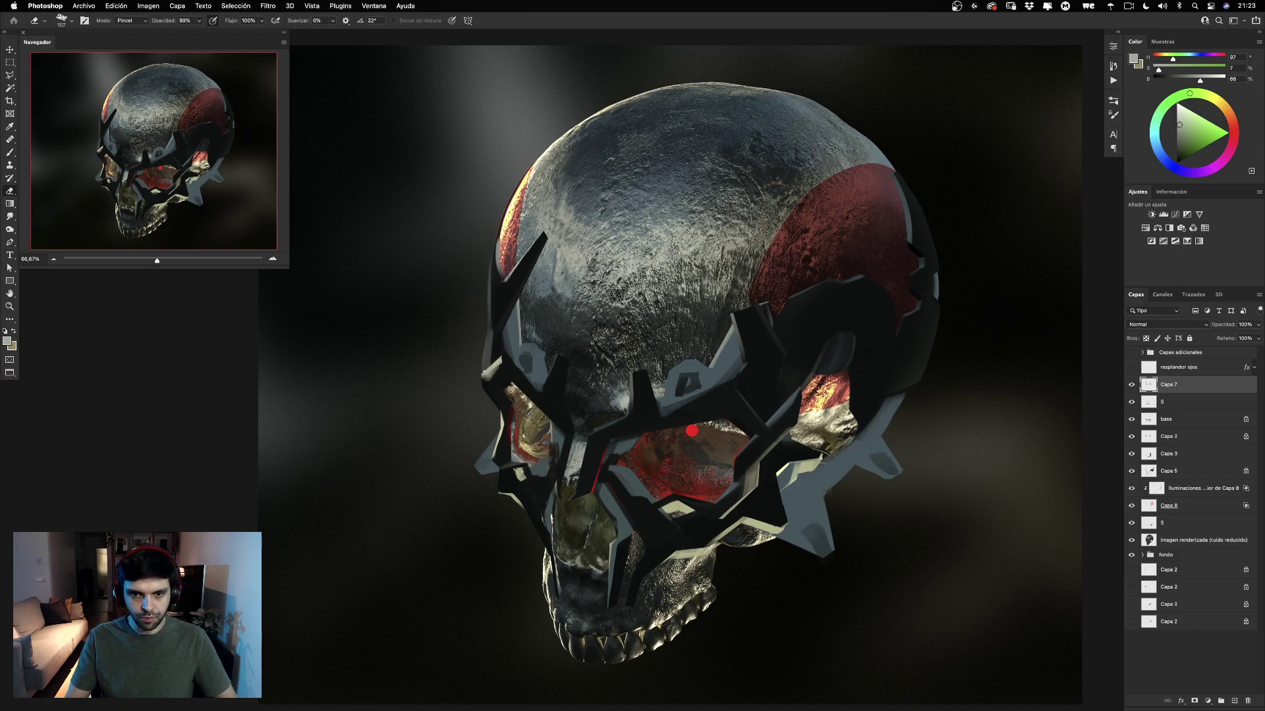
Undo the erasures on Capa 7 to restore the near horn and brow spikes to full length.
mouse_move(545, 234)
left_mouse_down()
mouse_move(534, 267)
mouse_move(544, 234)
left_mouse_up()
key("super+z")
key("super+z")
key("super+z")
key("super+z")
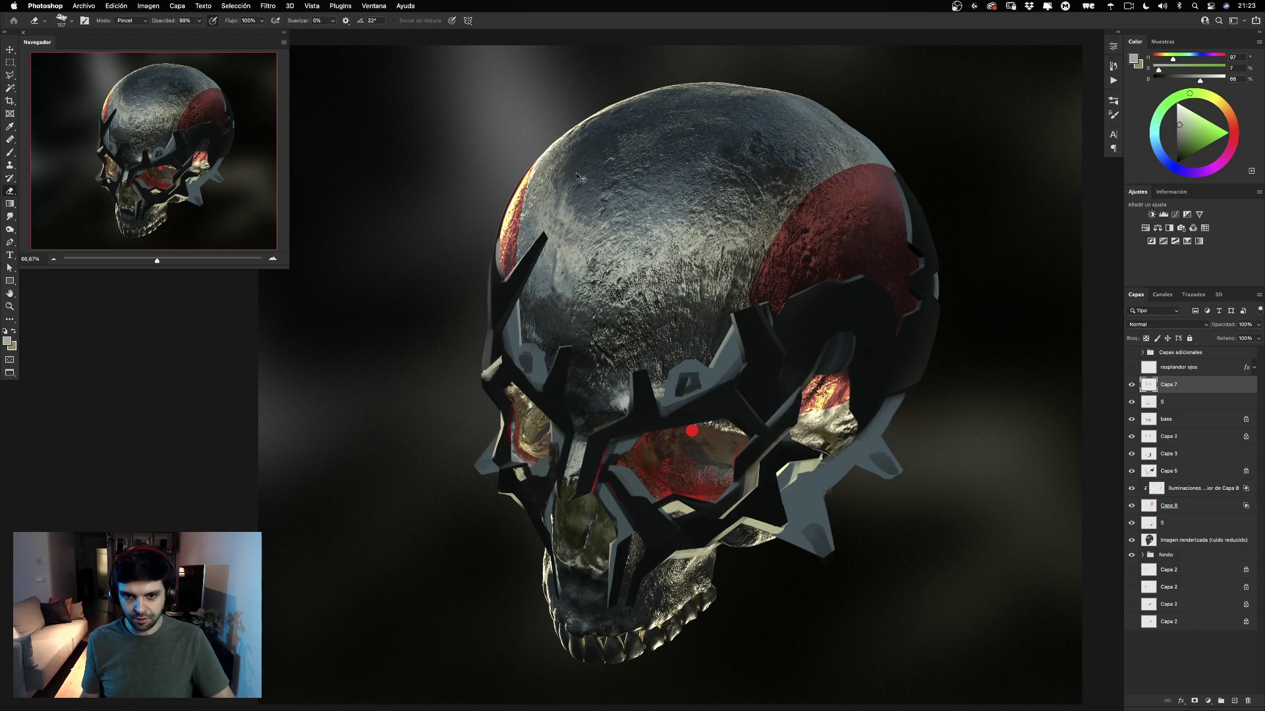
key("super+z")
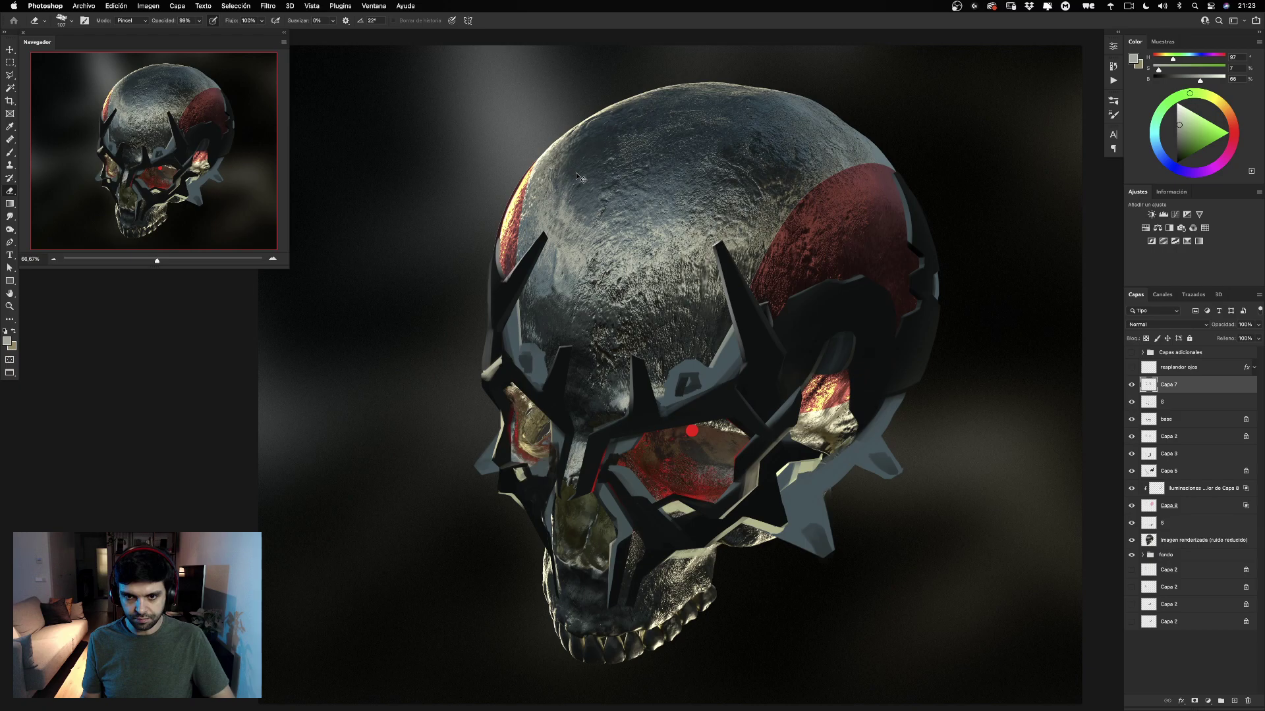
Check the skull without the horn plates again and move the upper S layer above Capa 7.
left_click(1131, 384)
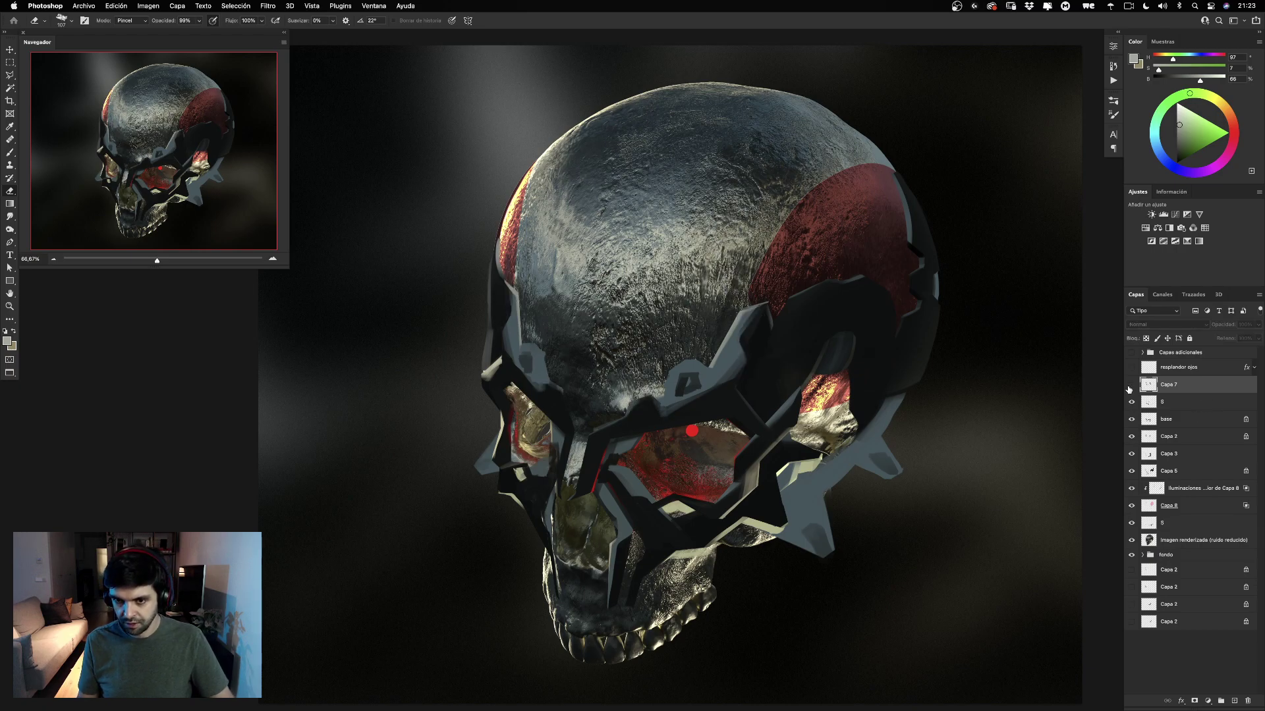
left_click(1131, 384)
left_click(1153, 403)
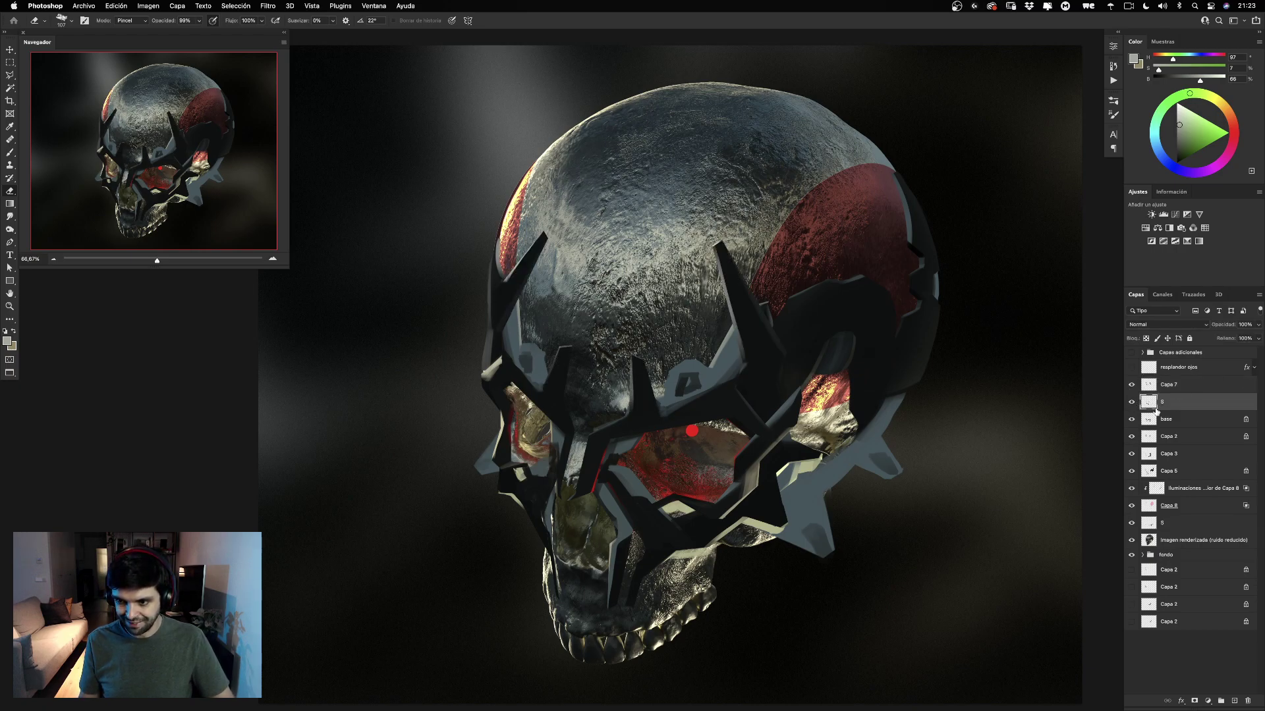
left_click_drag(1156, 403, 1174, 382)
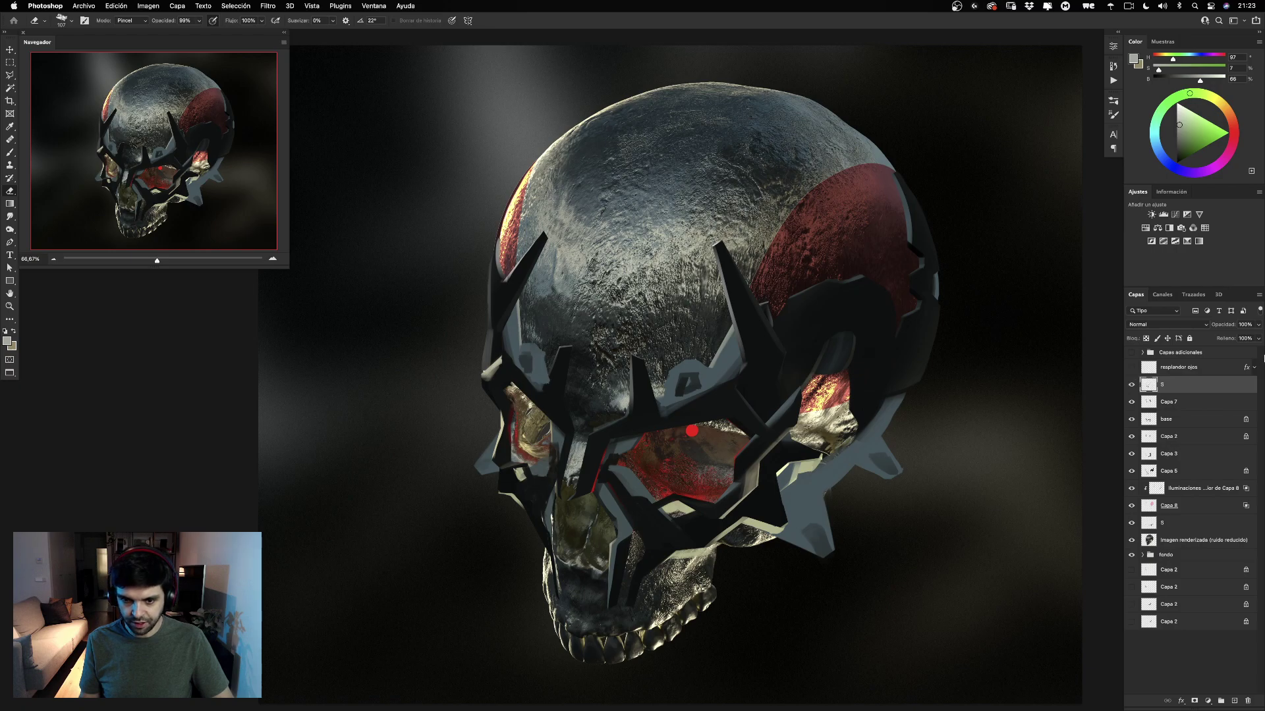
Paint a thin near-black band arching across the forehead between the two horns on the upper S layer, redoing unsatisfactory strokes.
key("b")
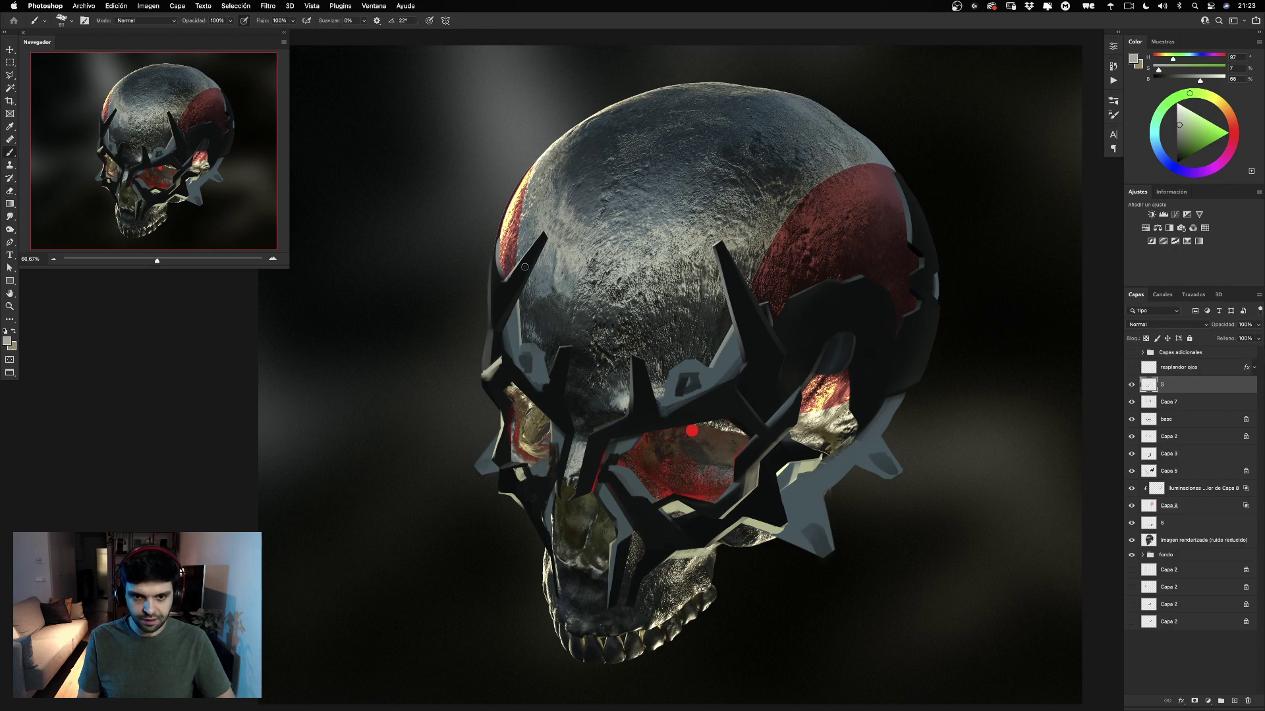
left_click(525, 265, "alt")
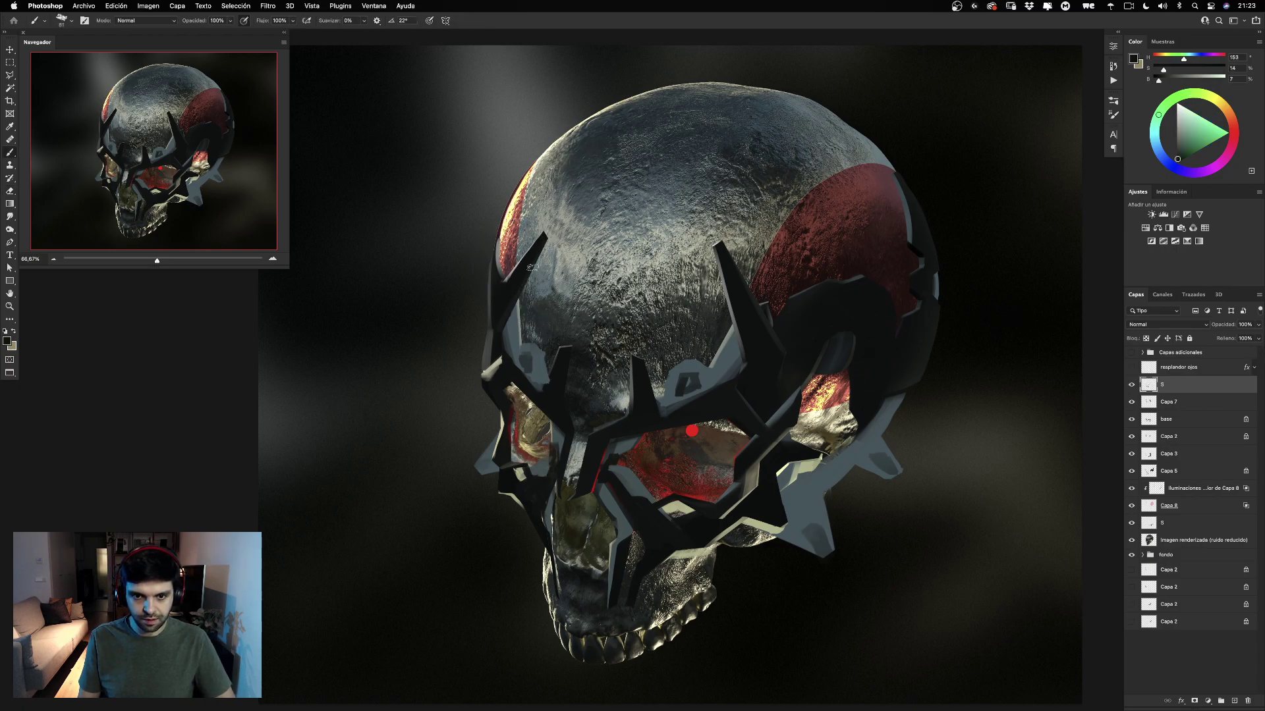
left_click_drag(533, 272, 601, 228)
key("super+z")
mouse_move(531, 273)
left_mouse_down()
mouse_move(617, 224)
mouse_move(725, 247)
left_mouse_up()
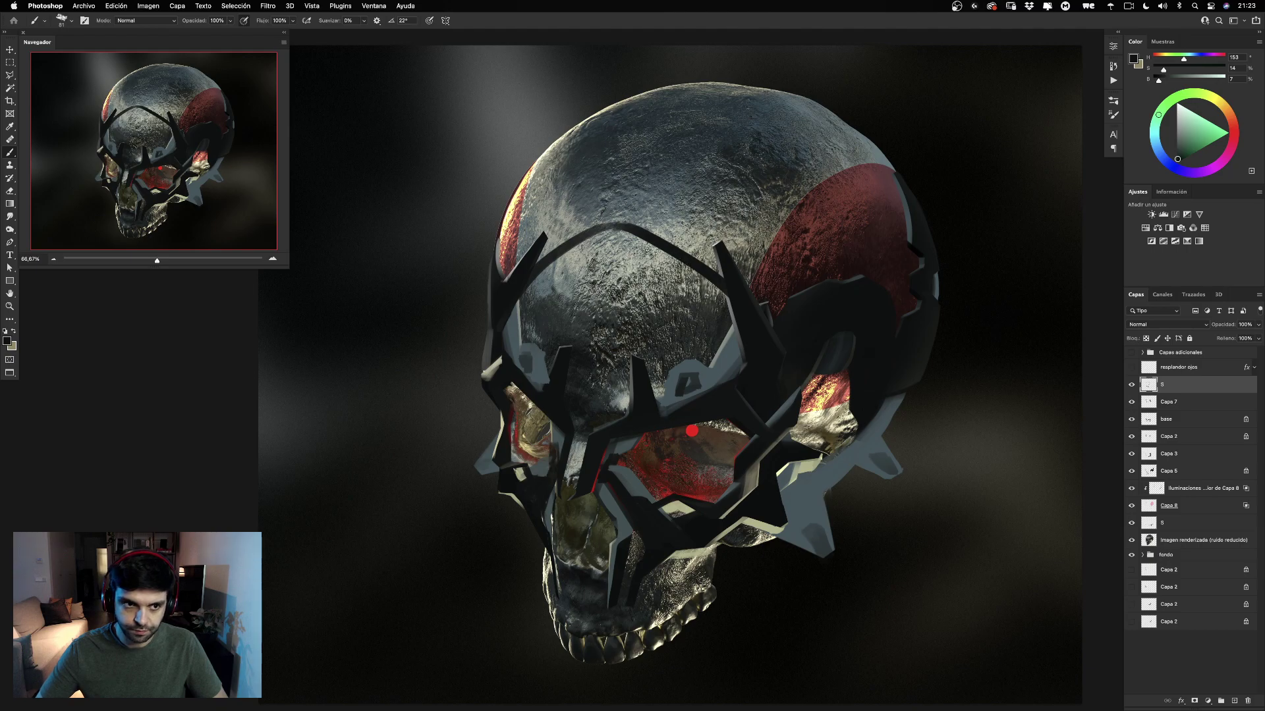
key("super+z")
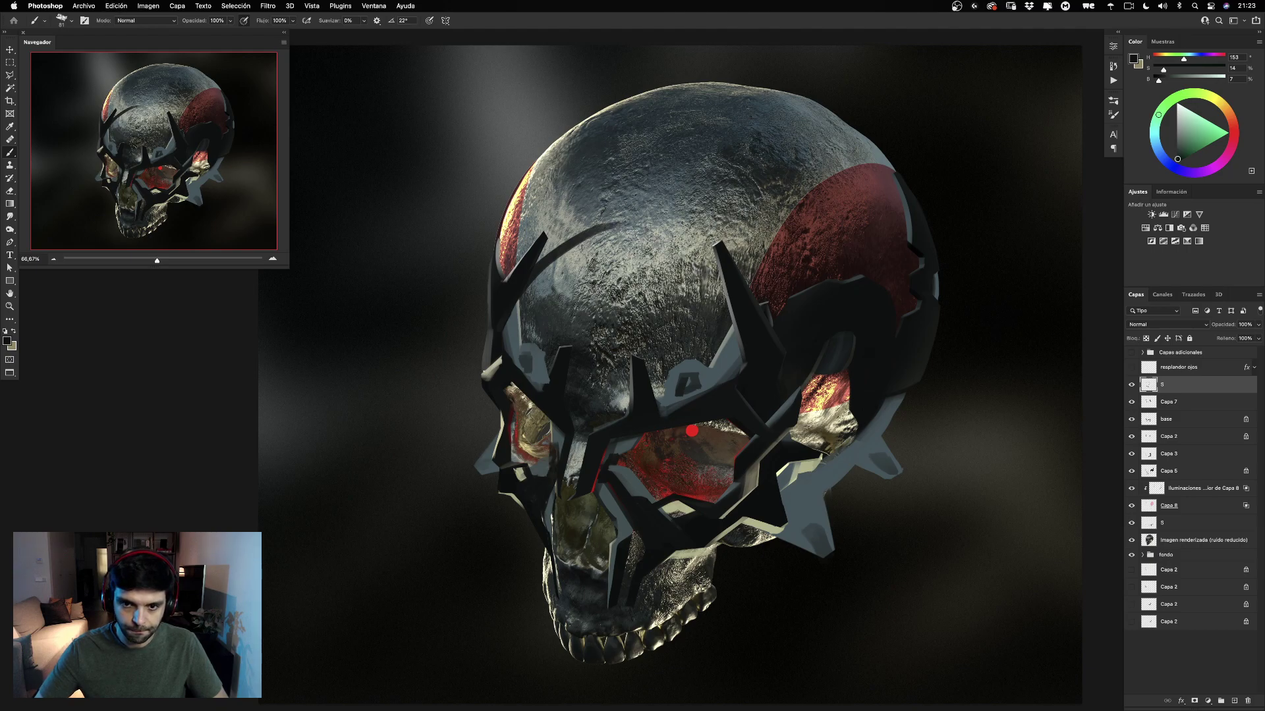
mouse_move(630, 231)
left_mouse_down()
mouse_move(648, 229)
mouse_move(692, 267)
mouse_move(760, 356)
left_mouse_up()
left_click_drag(652, 233, 761, 349)
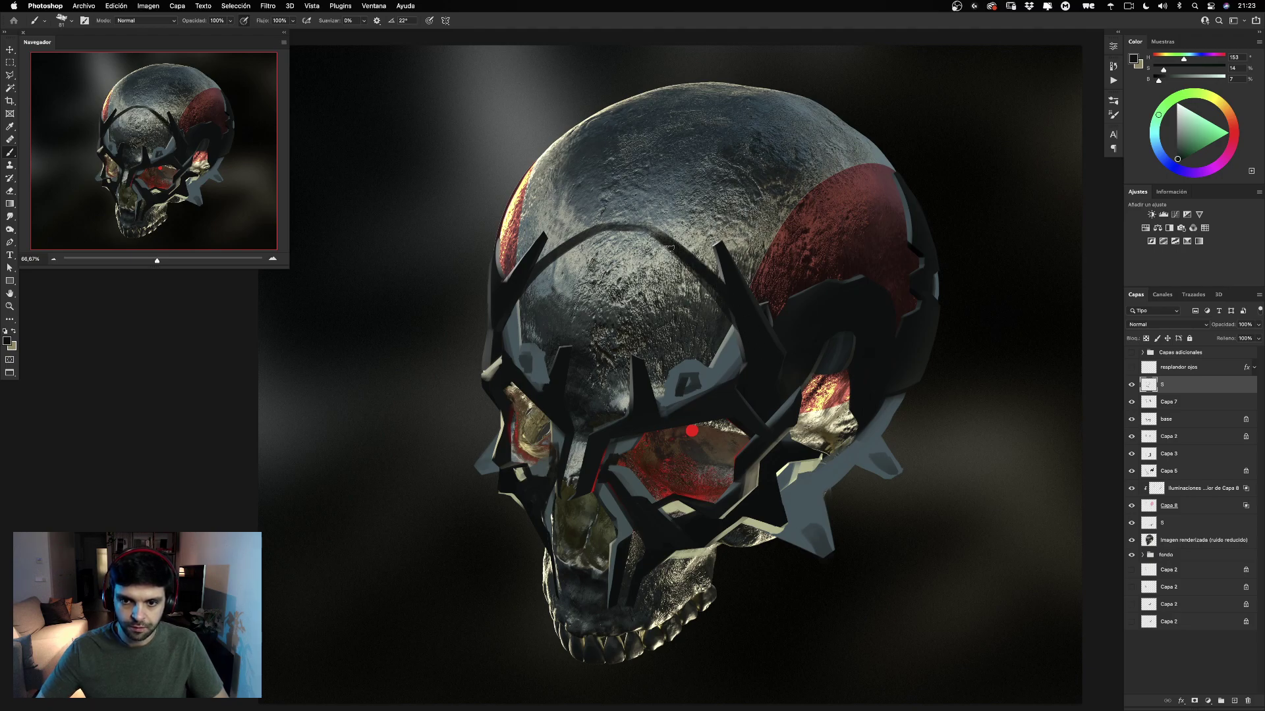
Paint over both tall horn tips with greys sampled from the skull, and thicken the forehead band's near end in near-black.
left_click(567, 221, "alt")
left_click_drag(543, 238, 516, 266)
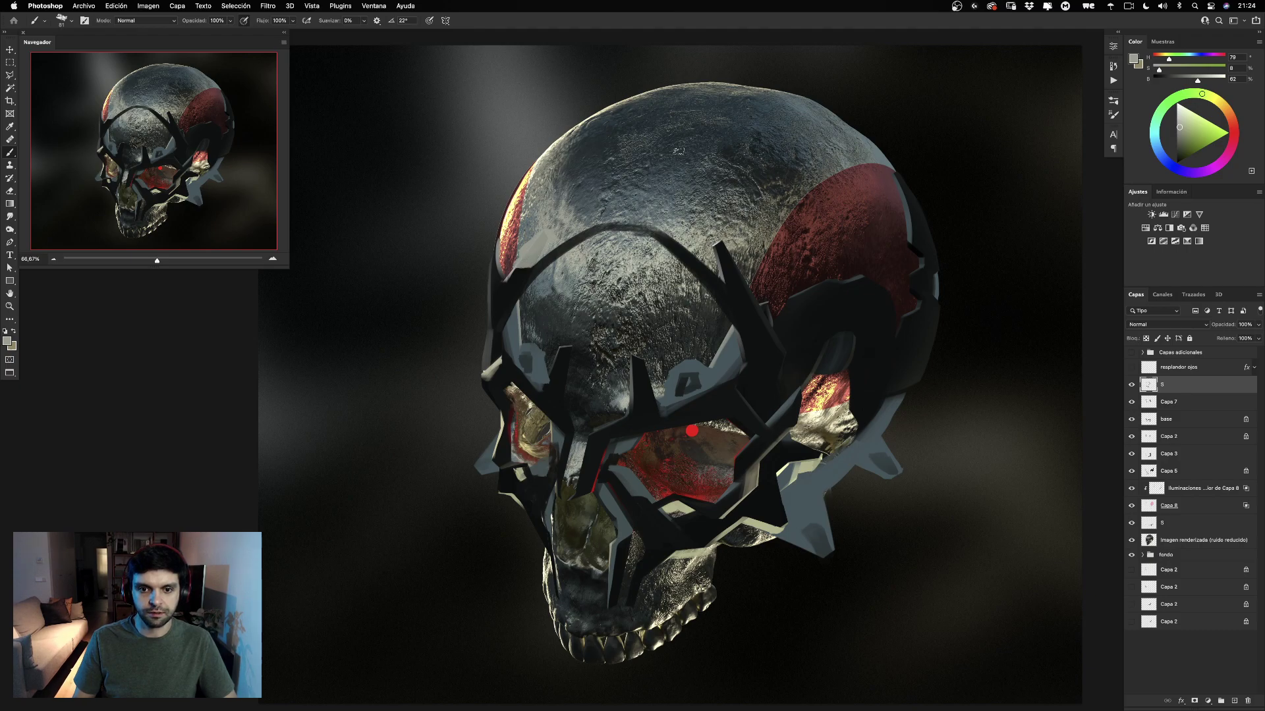
left_click(742, 258, "alt")
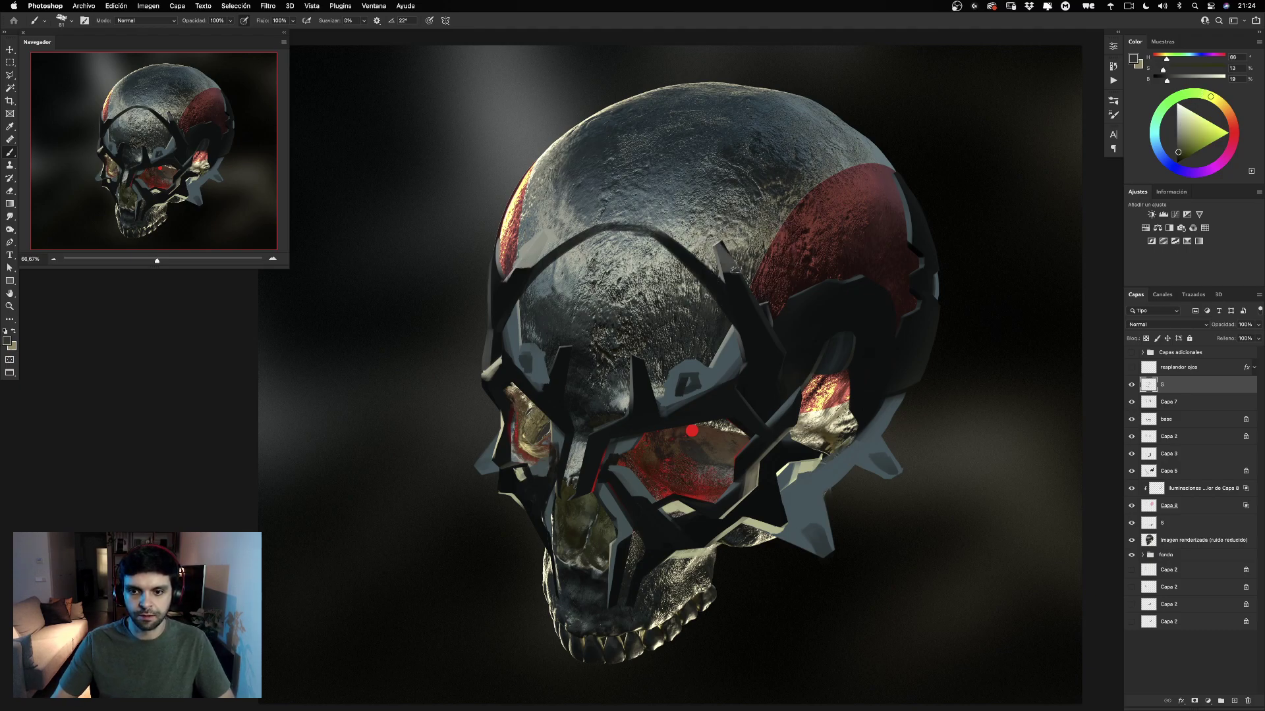
left_click(717, 262, "alt")
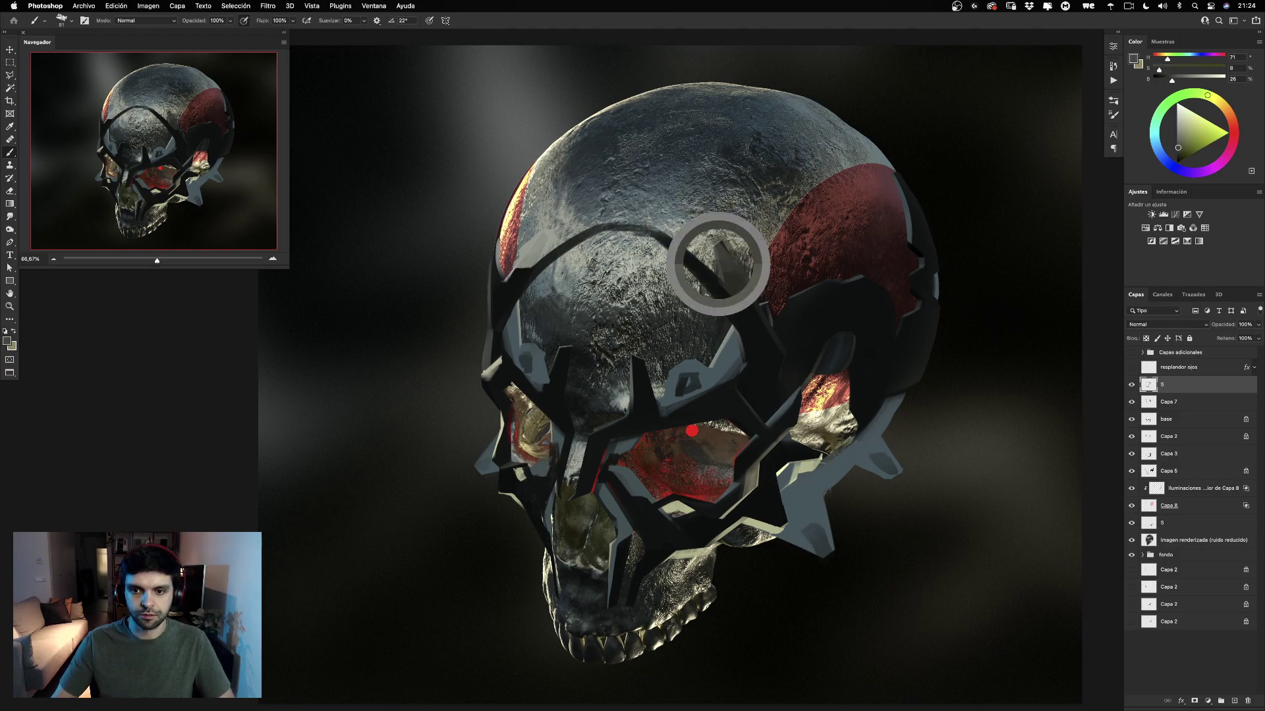
left_click_drag(718, 262, 713, 256)
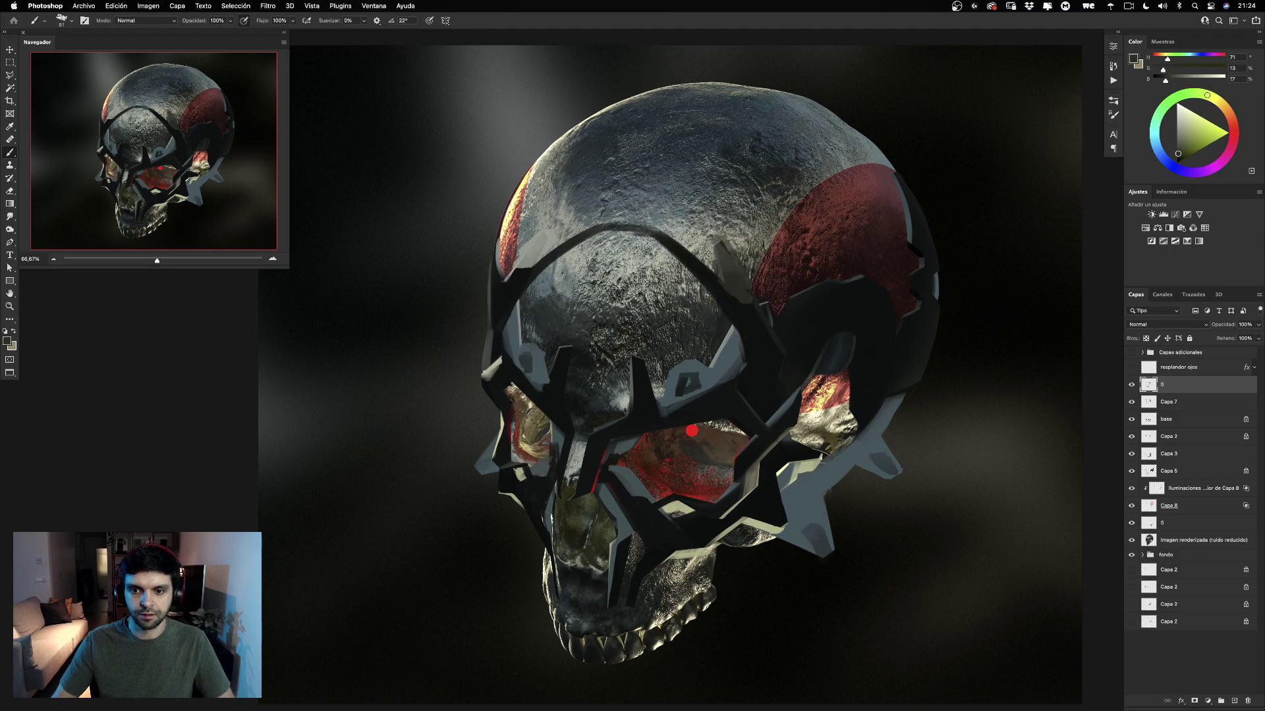
left_click(724, 265, "alt")
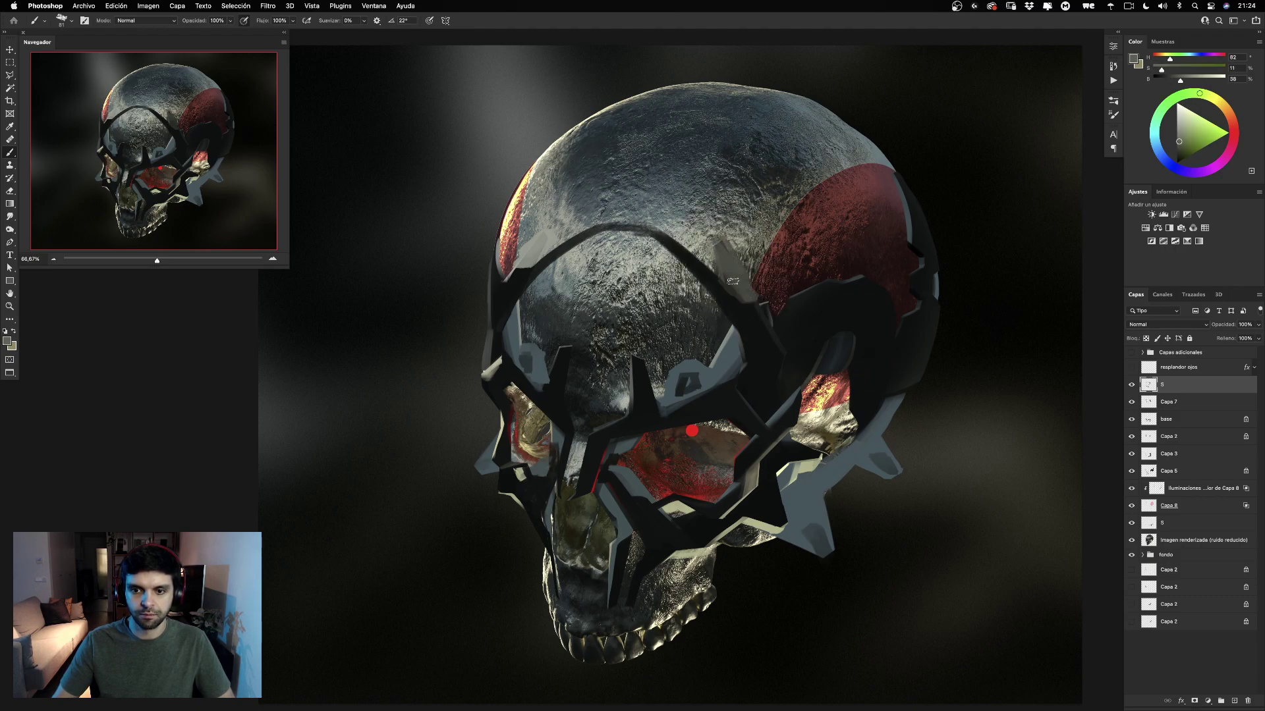
left_click_drag(757, 285, 753, 297)
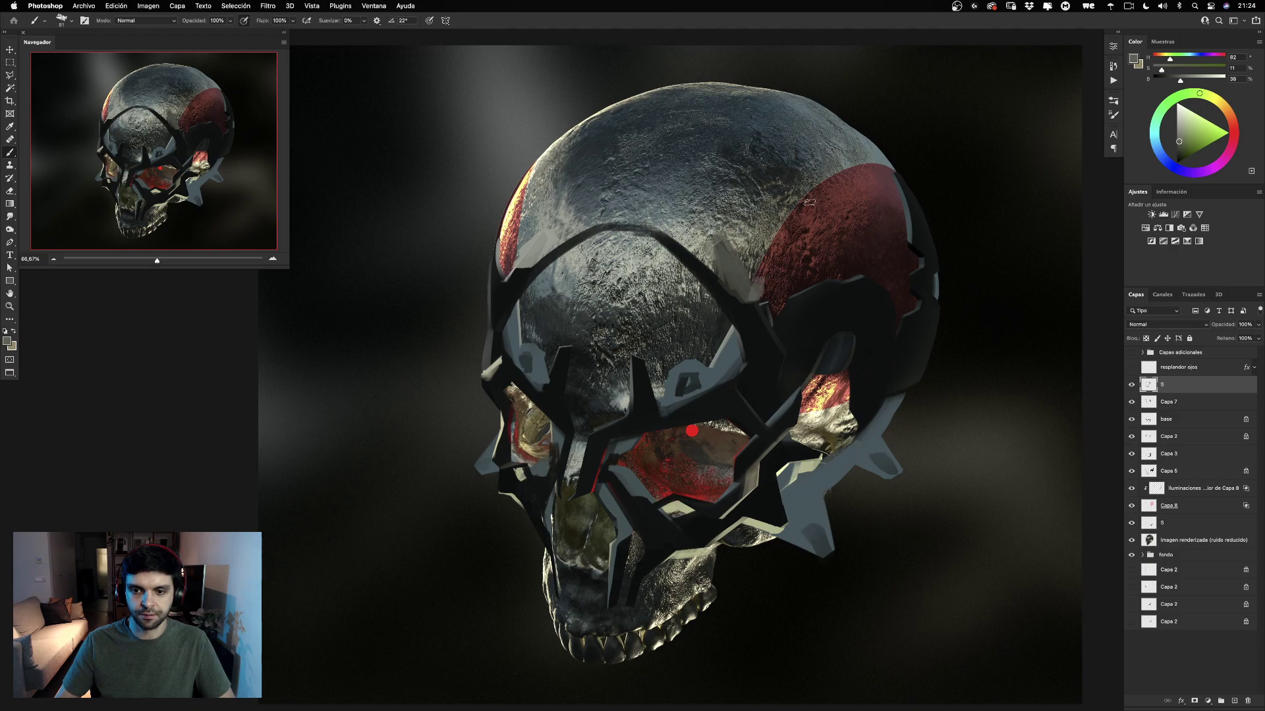
key("super+z")
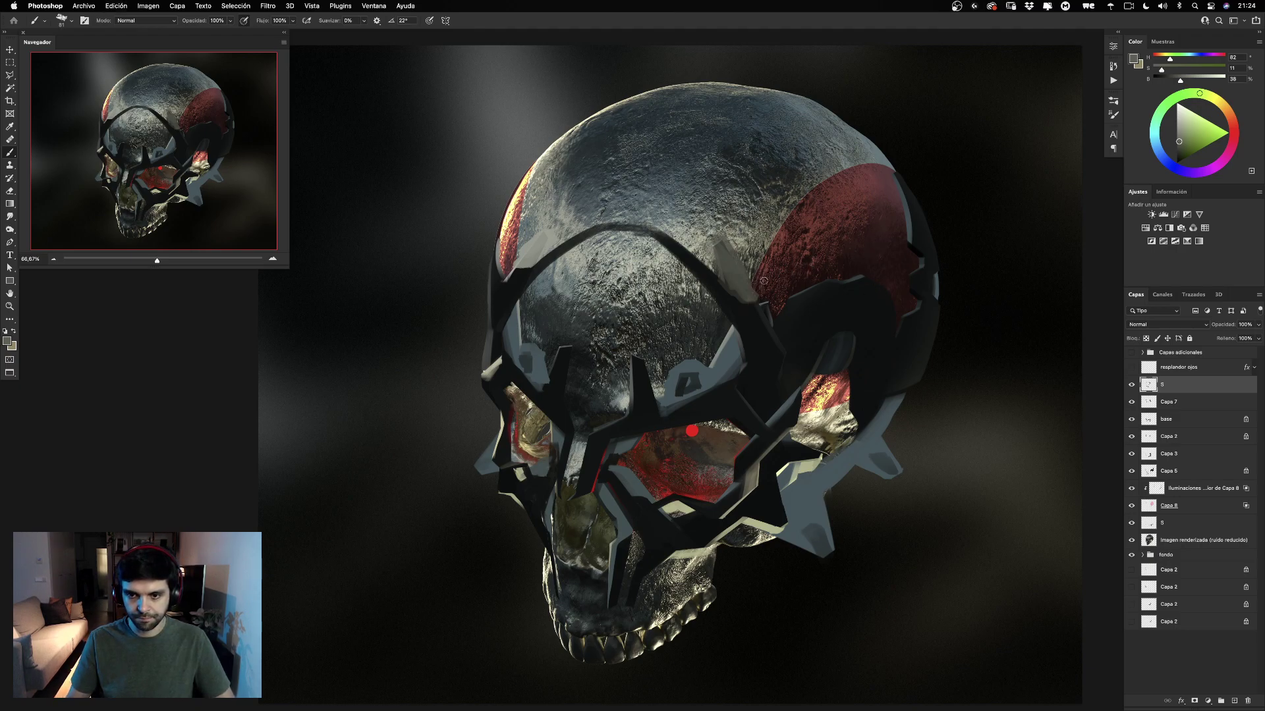
left_click(755, 290, "alt")
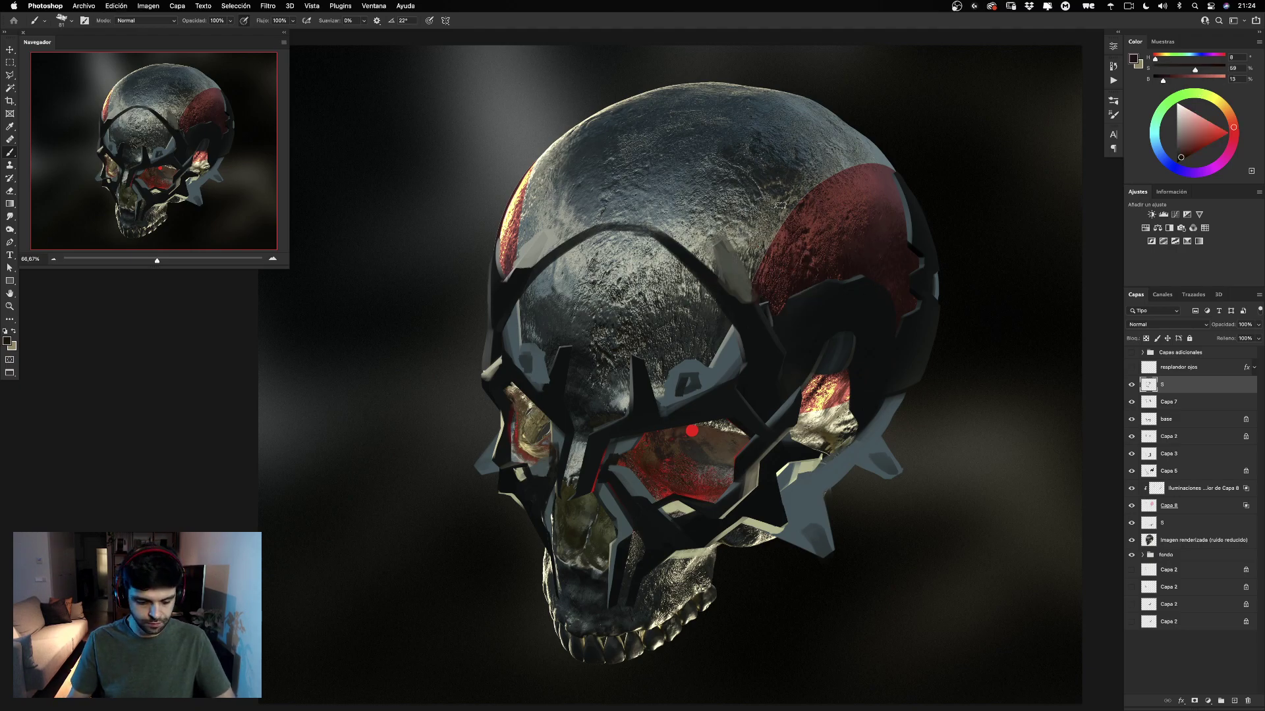
left_click(751, 336, "alt")
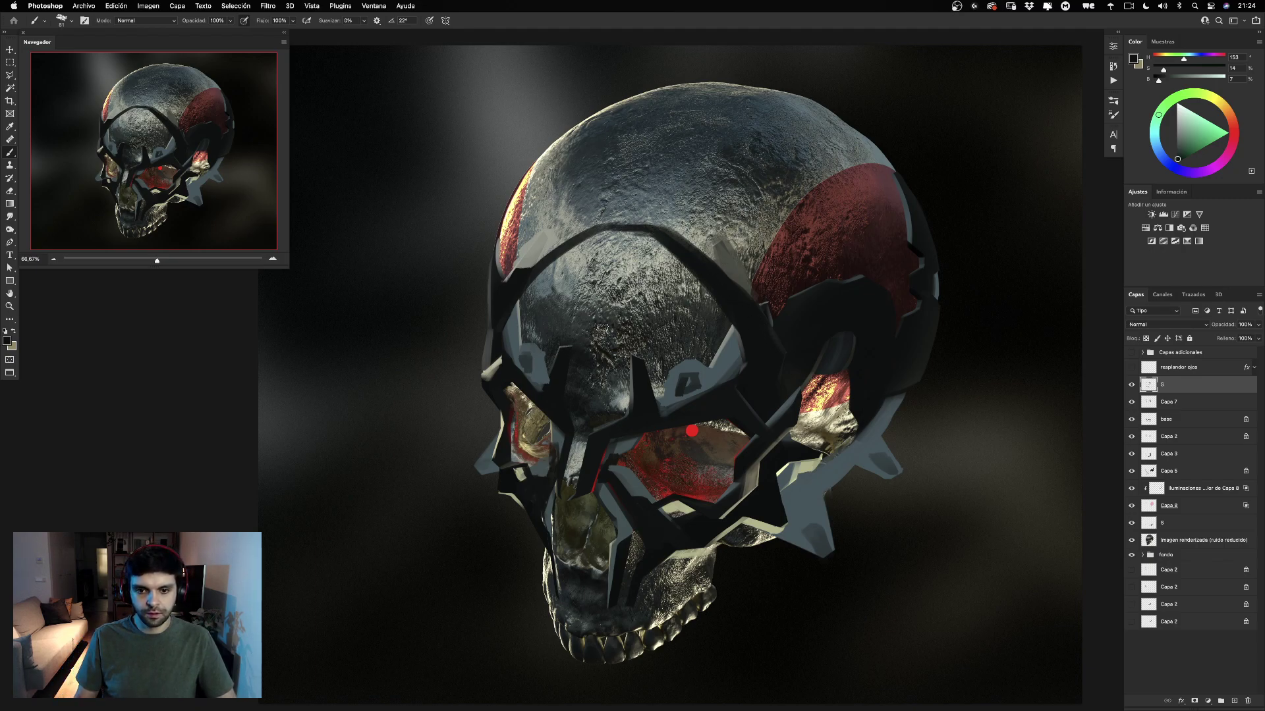
Try to connect the two central brow spikes with a near-black arch above the nose bridge.
left_click_drag(599, 333, 639, 364)
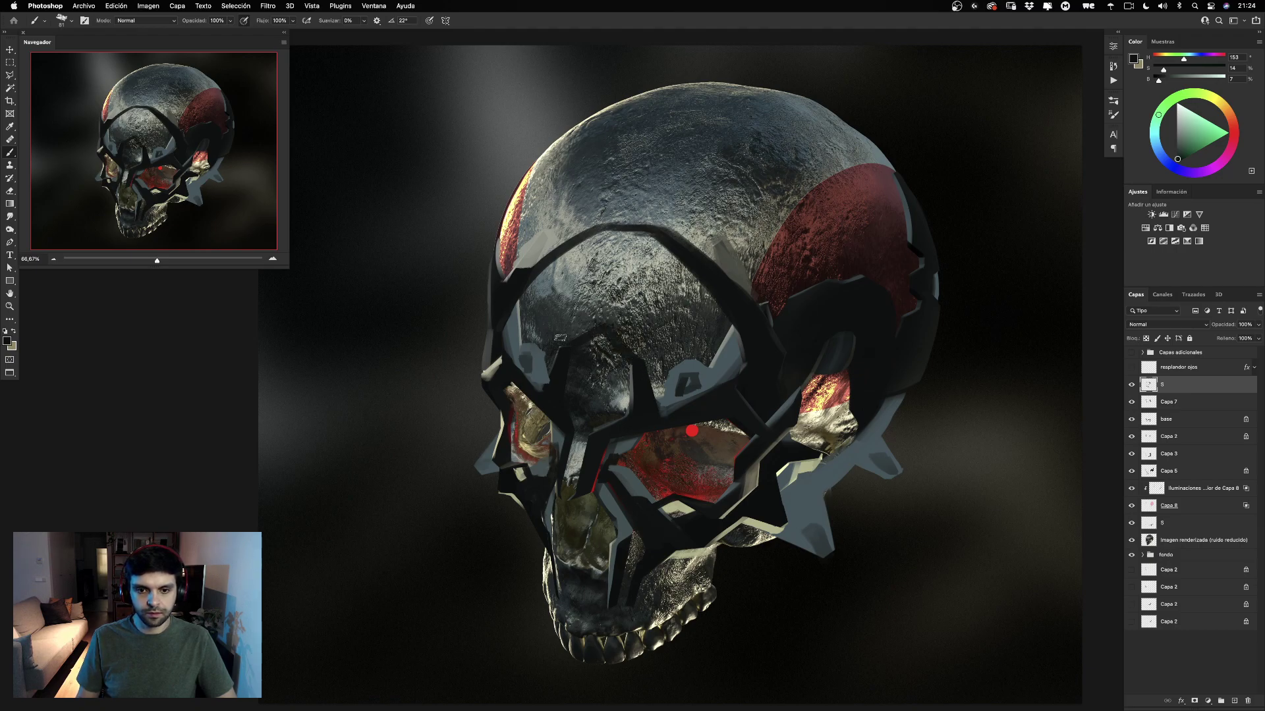
left_click_drag(558, 348, 556, 271)
key("super+z")
key("super+z")
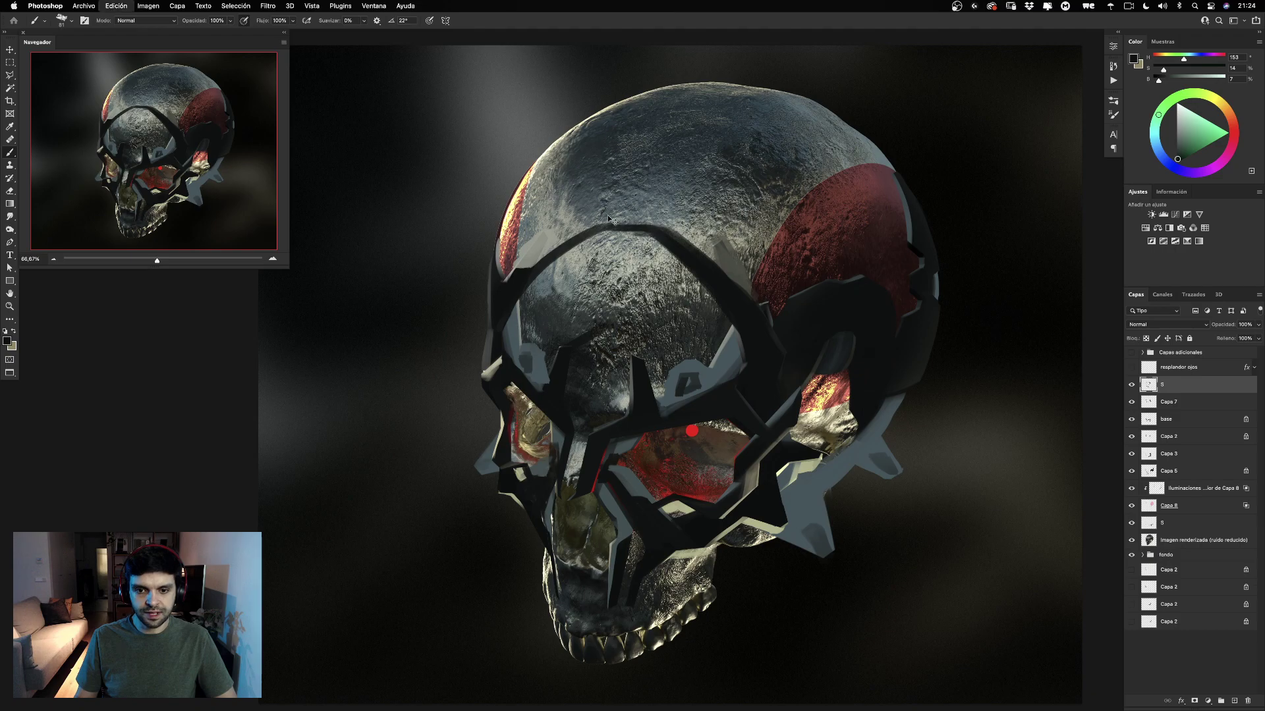
key("super+z")
Paint angular near-black bands from each central brow spike outward to the side plates, framing the blue-grey areas above both eyes.
mouse_move(560, 354)
left_mouse_down()
mouse_move(538, 303)
mouse_move(560, 351)
left_mouse_up()
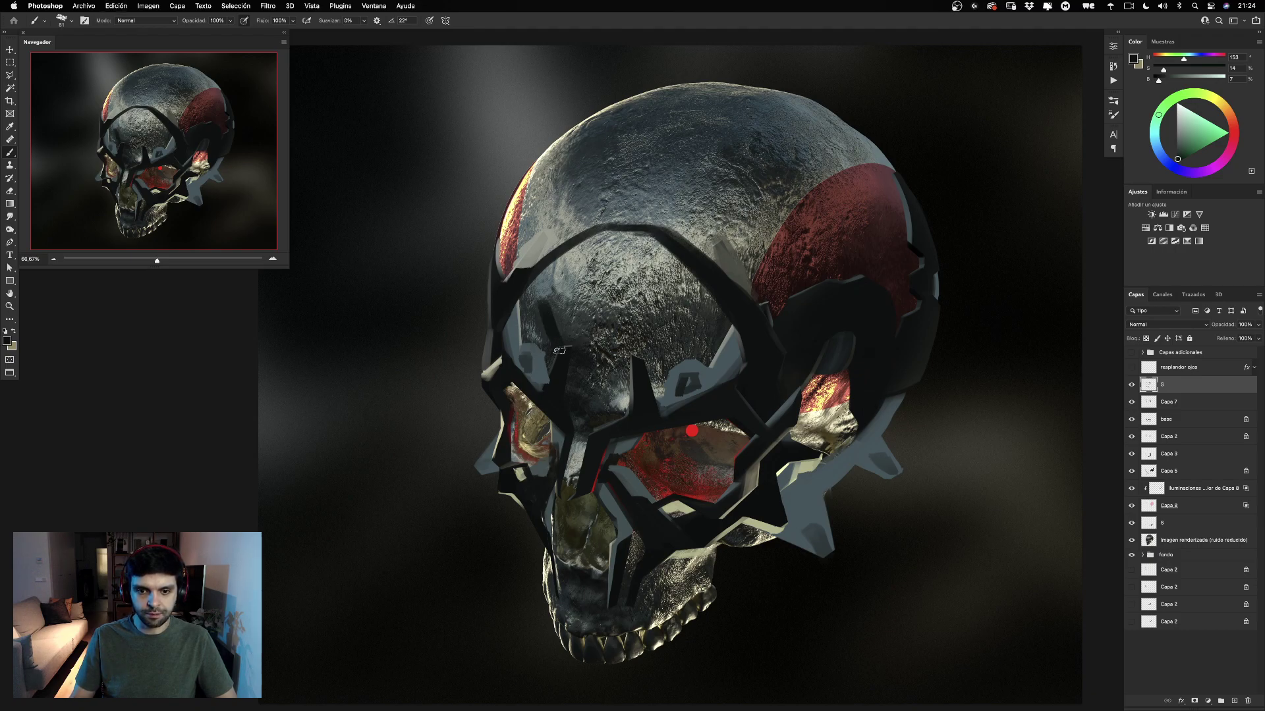
left_click_drag(511, 315, 550, 301)
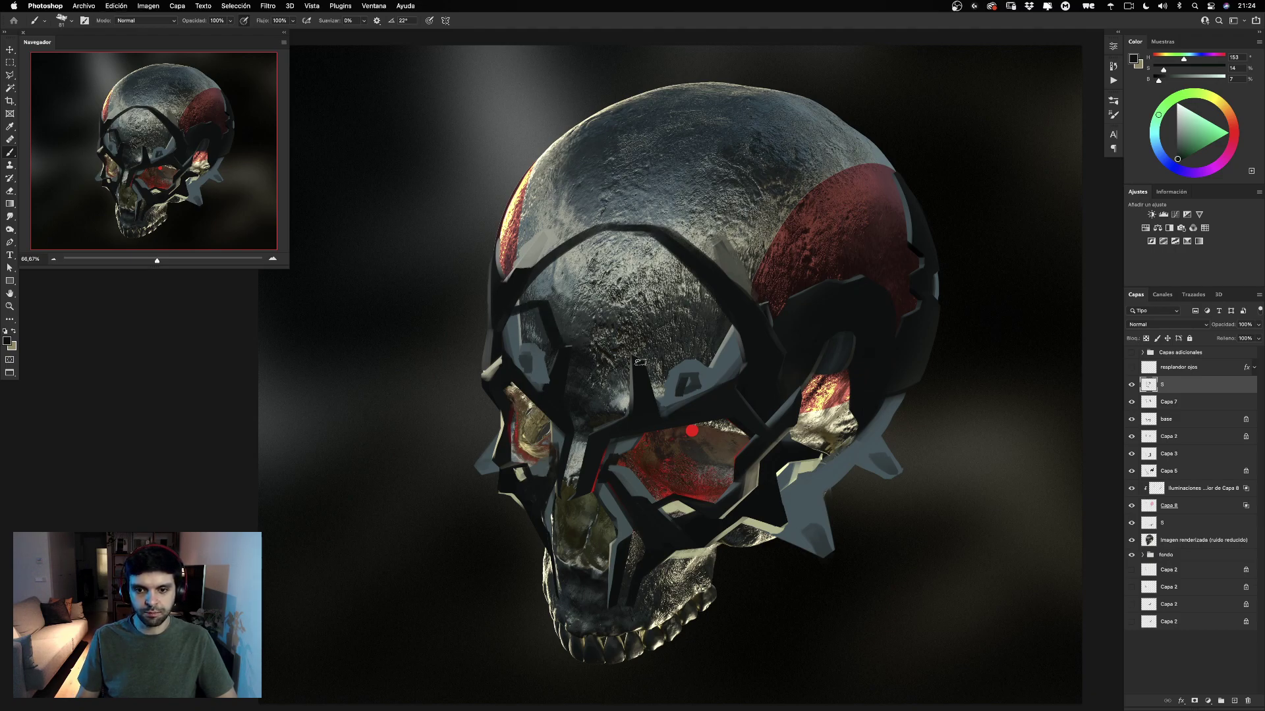
left_click_drag(686, 313, 632, 362)
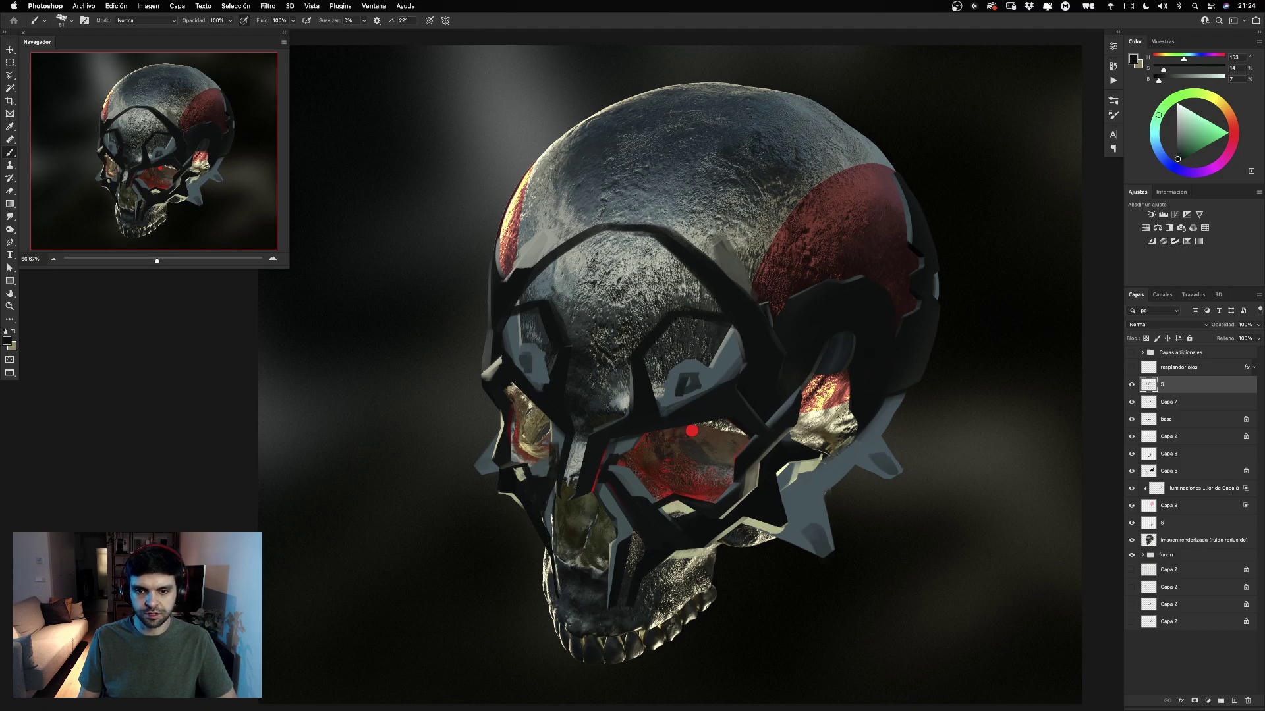
Try thin dark horizontal lines across the forehead inside the arched band.
left_click_drag(552, 255, 673, 259)
key("super+z")
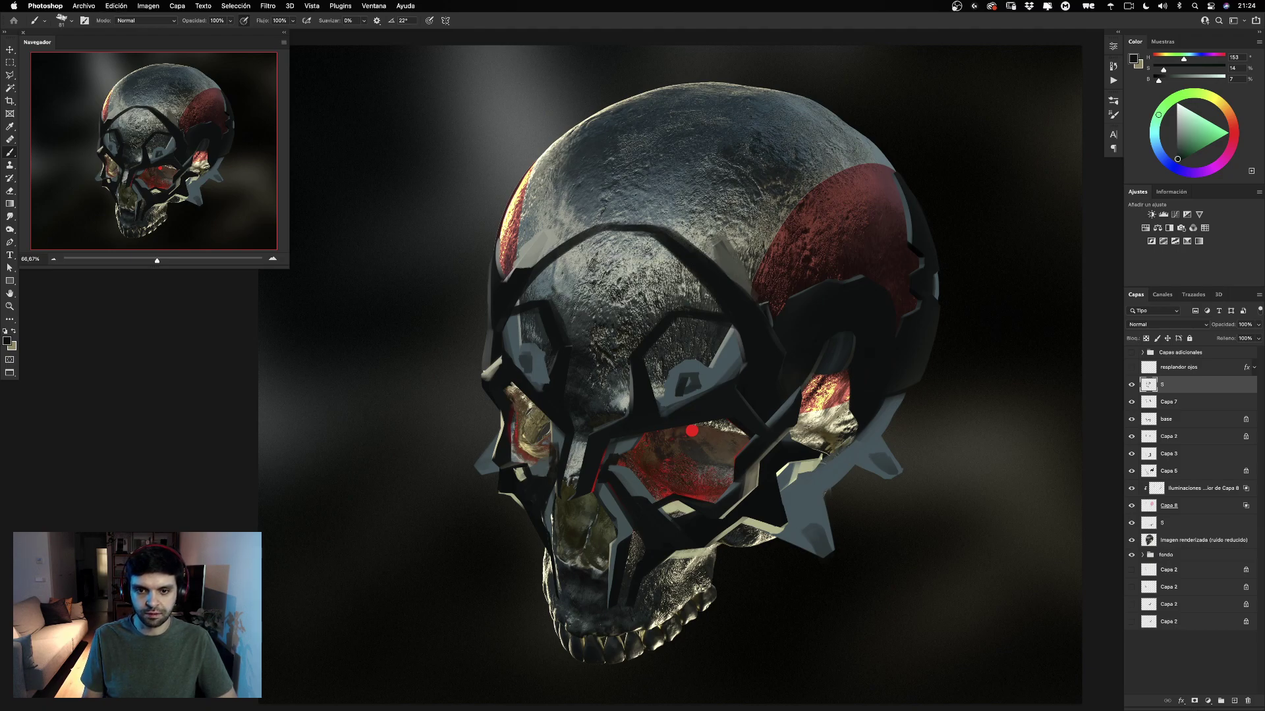
left_click_drag(565, 250, 673, 254)
left_click_drag(535, 273, 704, 272)
left_click_drag(556, 315, 660, 315)
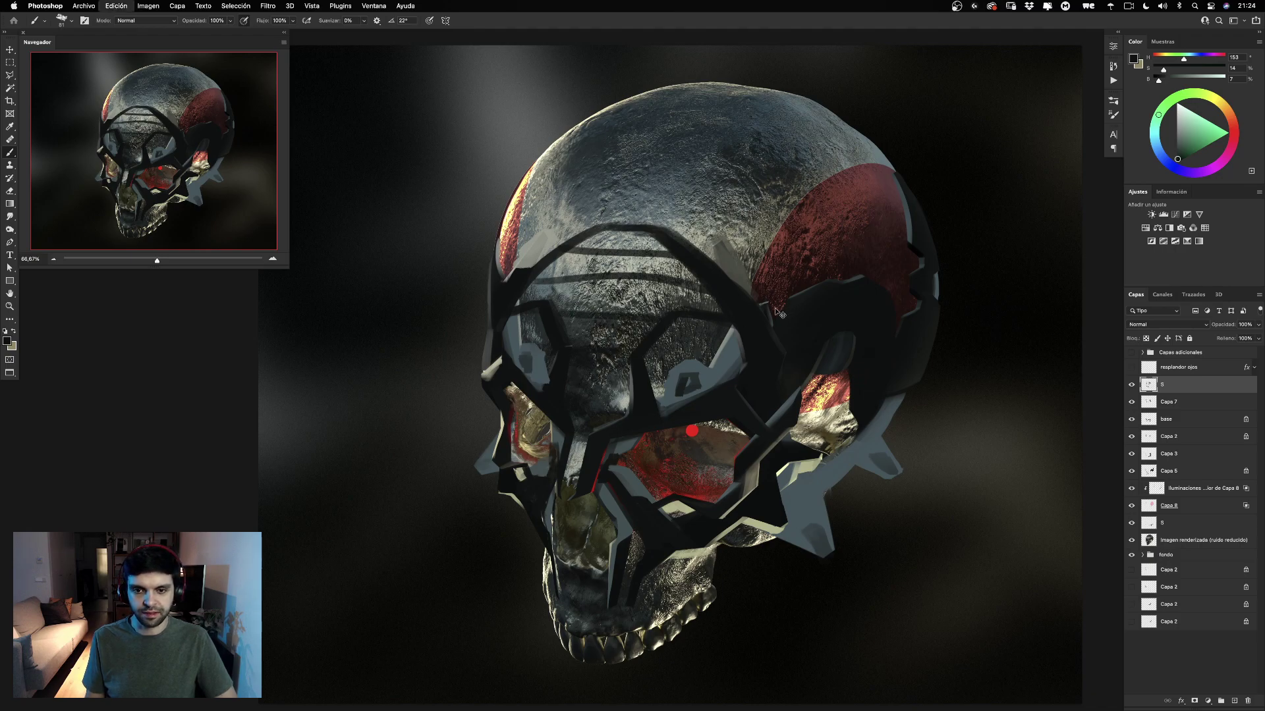
key("super+z")
key("super+z")
key("super+z")
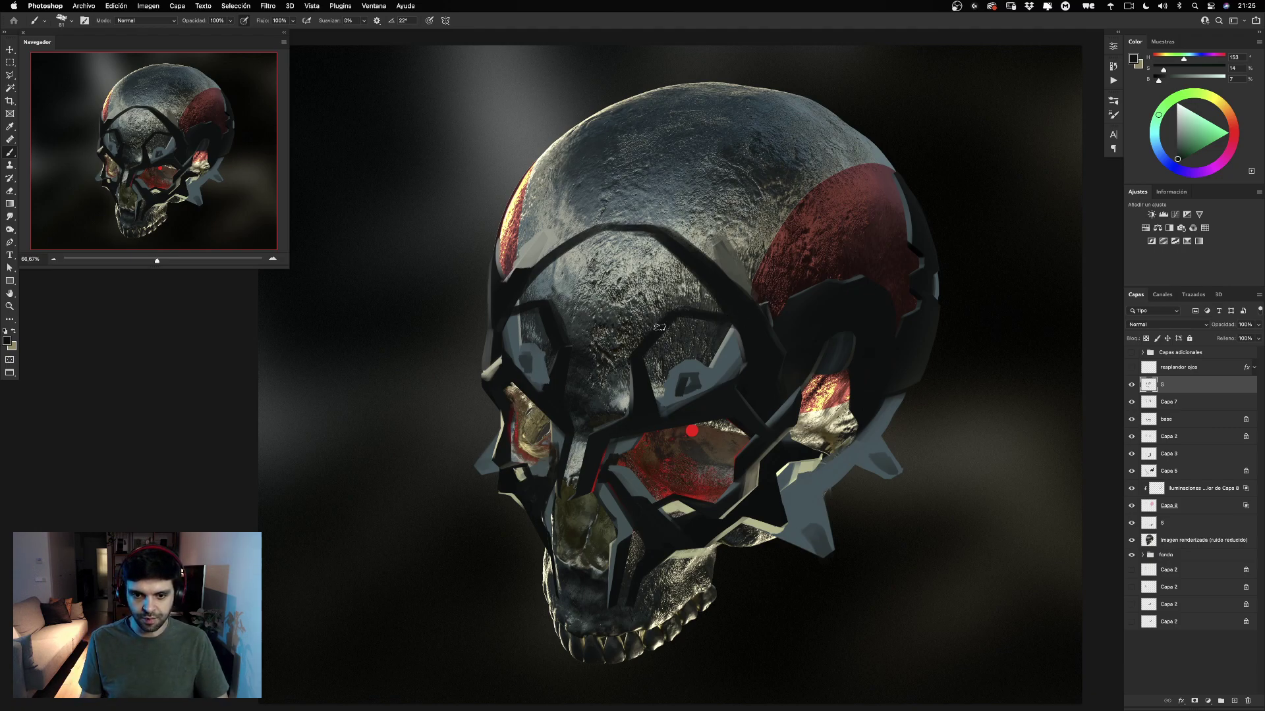
Compare the skull with the upper S layer hidden, and join the nose bridge plates in near-black with a smaller brush.
left_click(1131, 385)
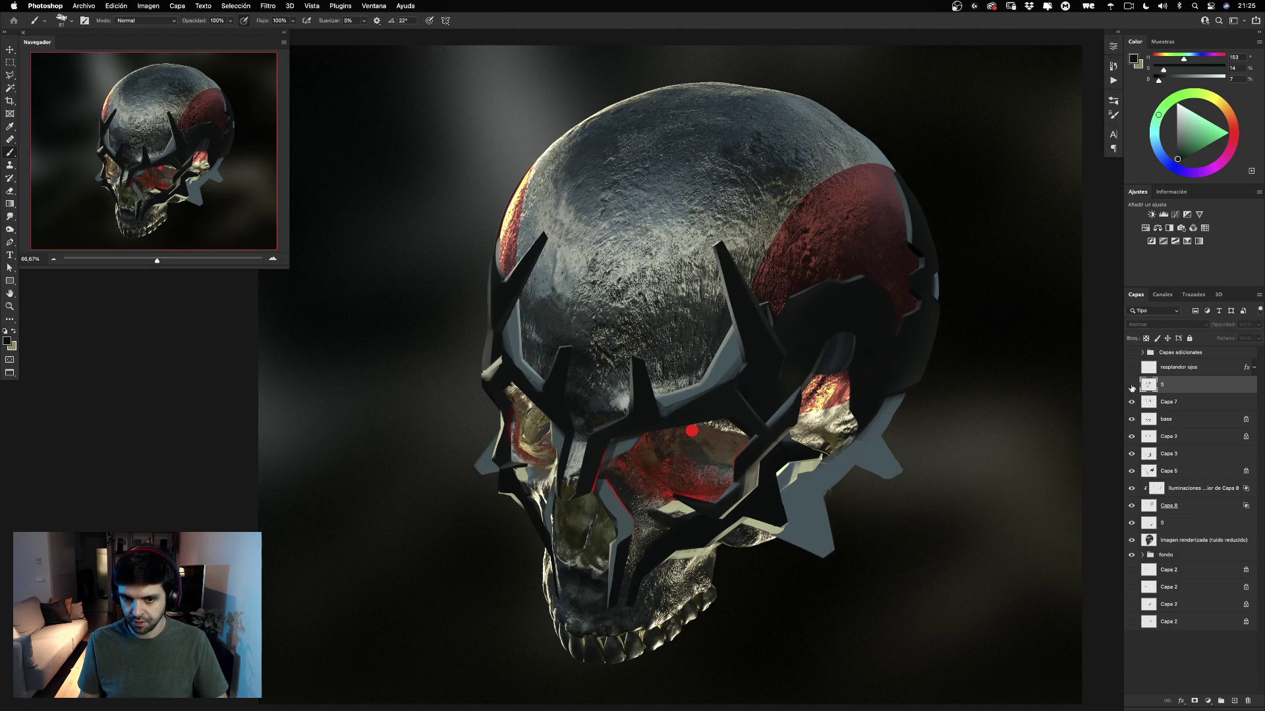
left_click(1132, 385)
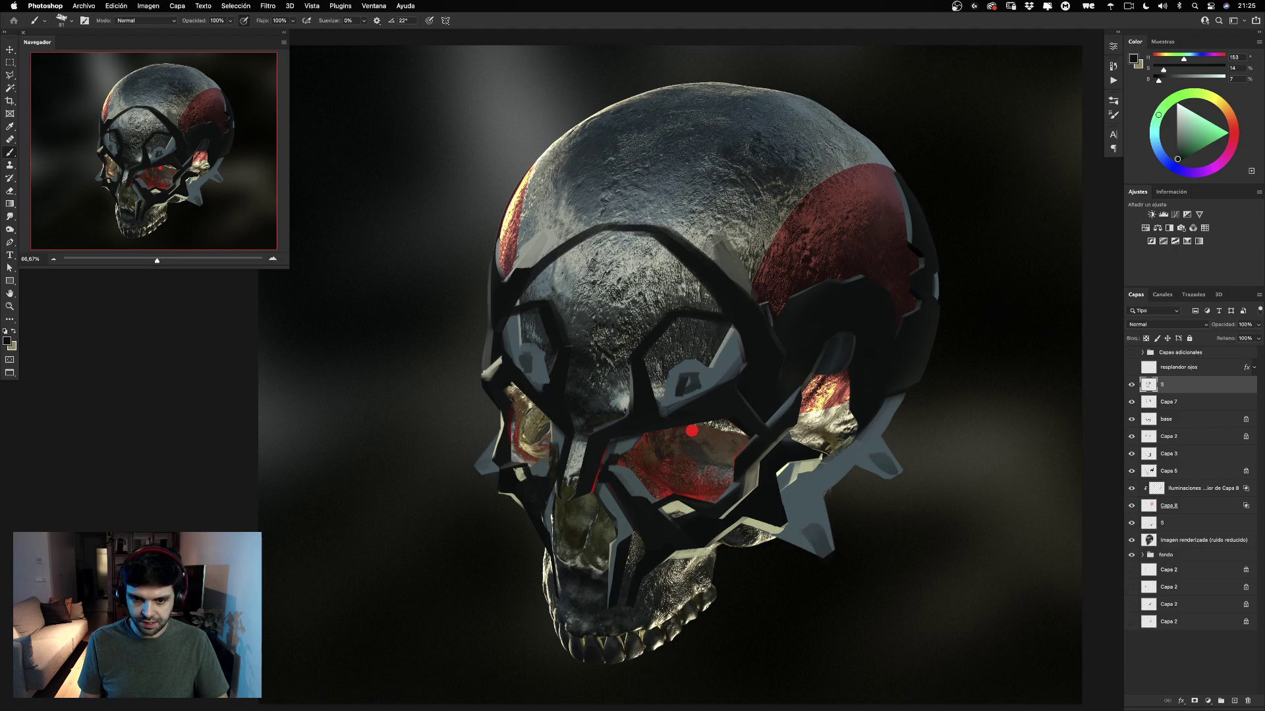
key("super+plus")
key("super+plus")
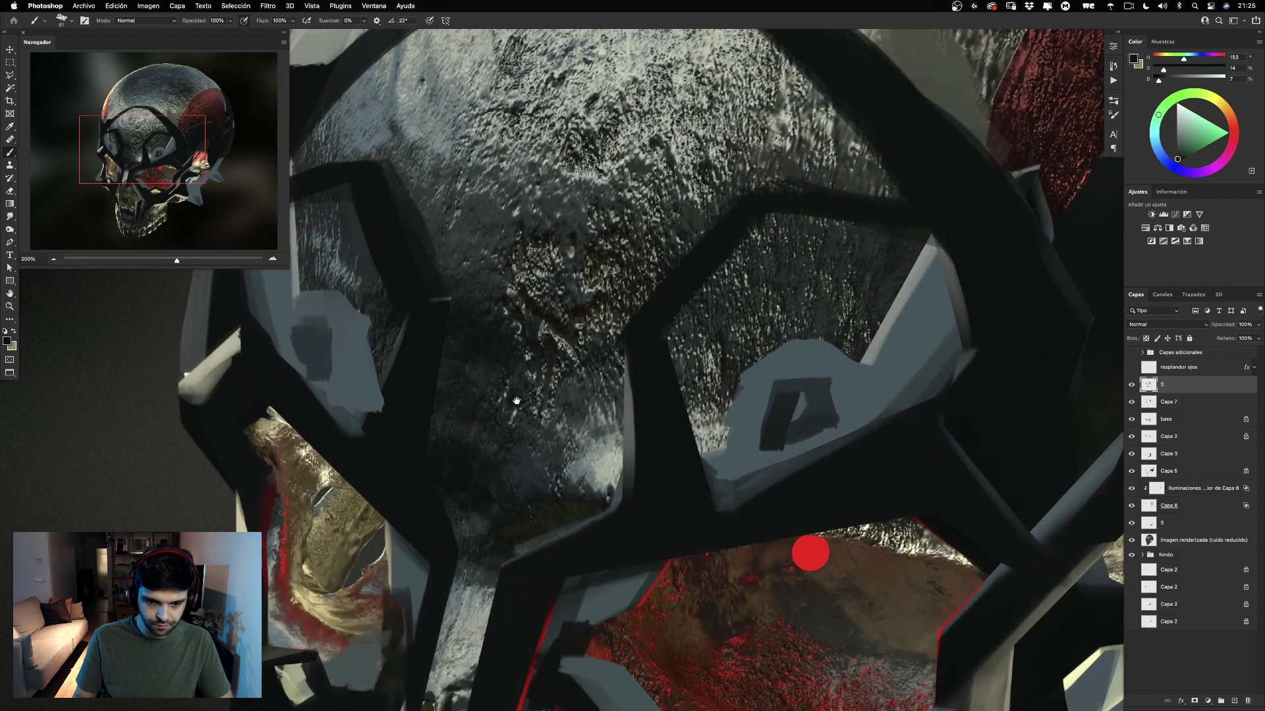
left_click_drag(521, 429, 643, 176)
left_click_drag(554, 440, 531, 440, "ctrl+alt")
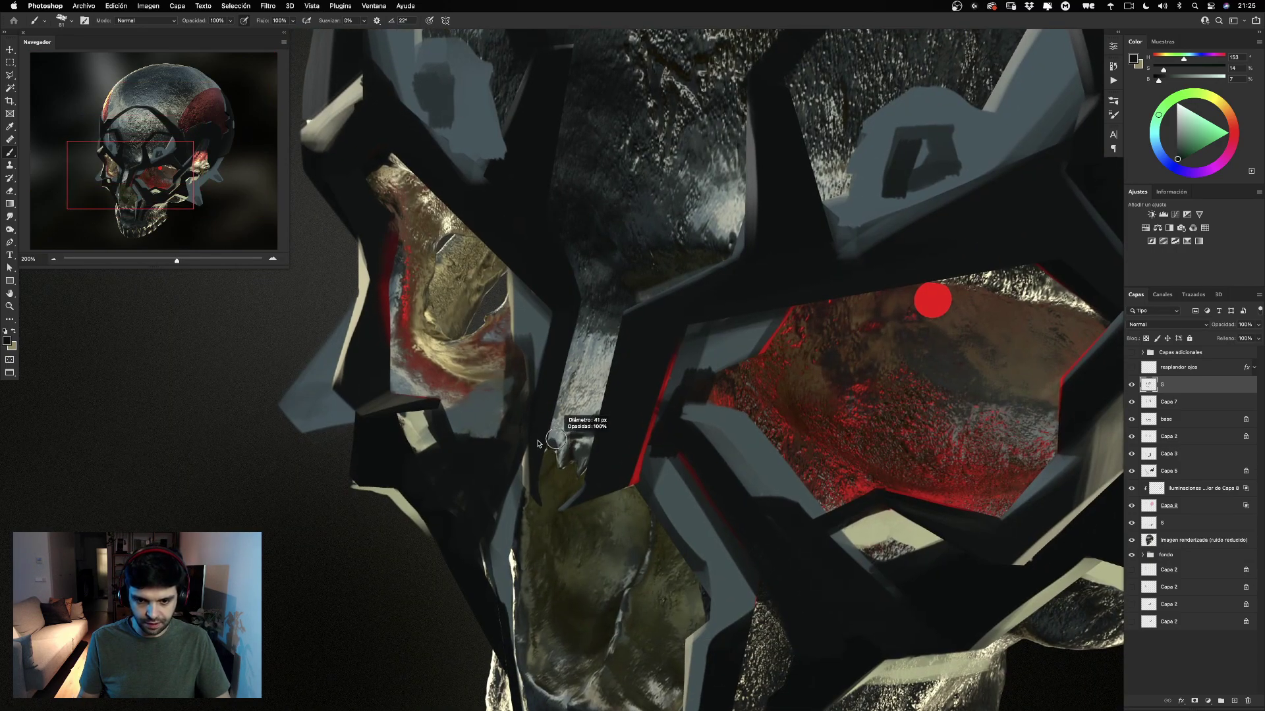
mouse_move(547, 489)
left_mouse_down()
mouse_move(555, 375)
mouse_move(560, 405)
mouse_move(598, 423)
mouse_move(632, 377)
mouse_move(617, 378)
mouse_move(628, 373)
mouse_move(574, 457)
mouse_move(587, 462)
mouse_move(558, 440)
left_mouse_up()
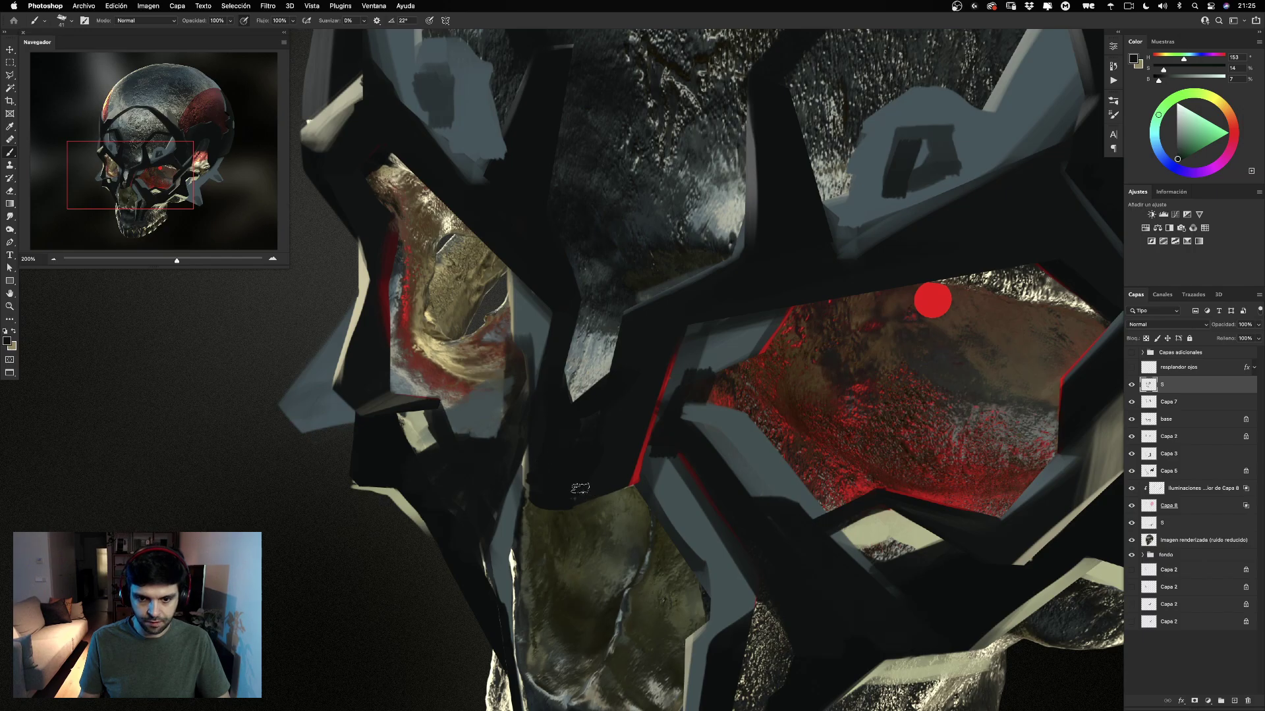
Refine the nose bridge plate's lower tip and paint a near-black forked shape inside the nasal cavity using sampled colours.
left_click_drag(630, 480, 632, 270)
left_click(564, 433, "alt")
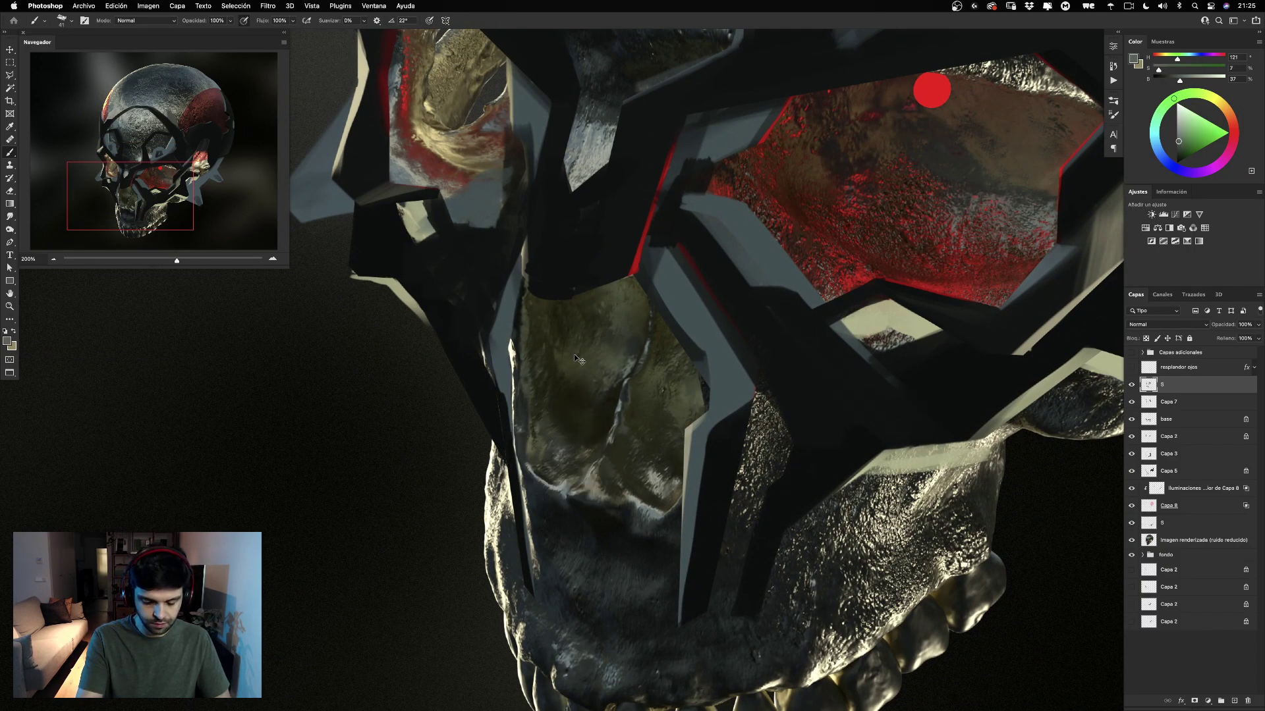
key("super+minus")
key("super+minus")
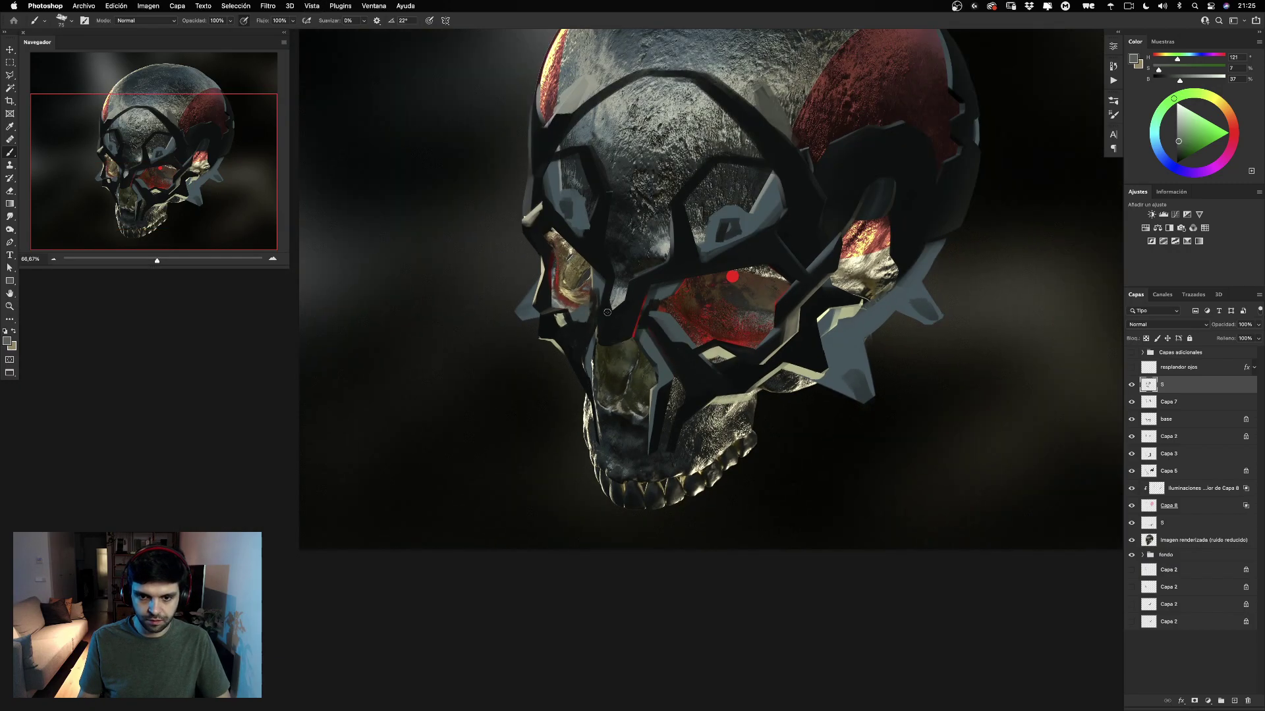
left_click(603, 334, "alt")
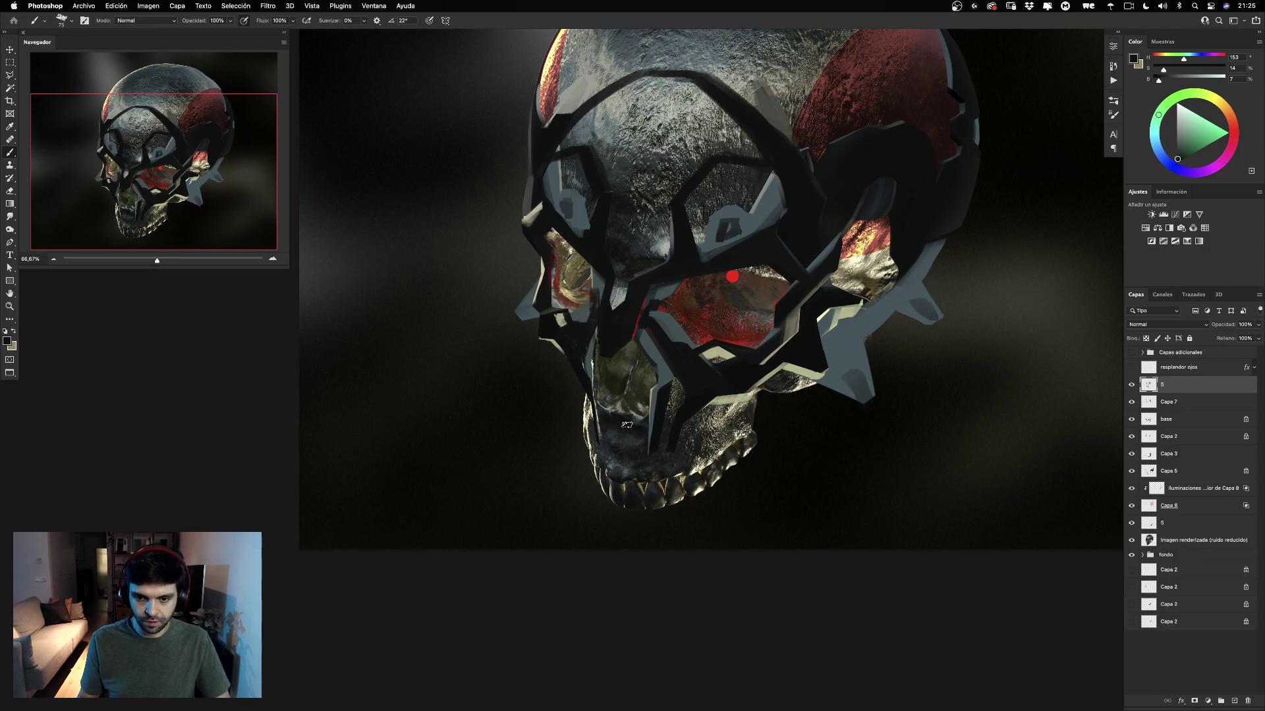
mouse_move(627, 429)
left_mouse_down()
mouse_move(617, 429)
mouse_move(614, 381)
mouse_move(632, 408)
left_mouse_up()
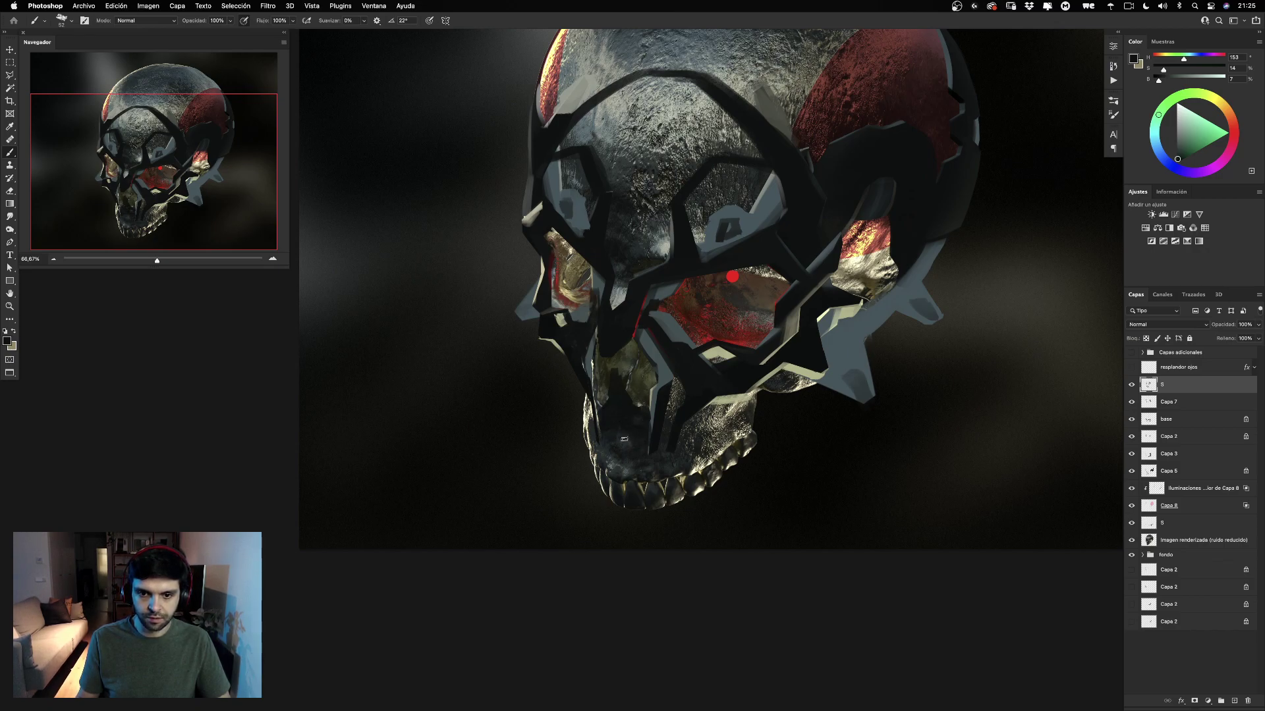
left_click(584, 364, "alt")
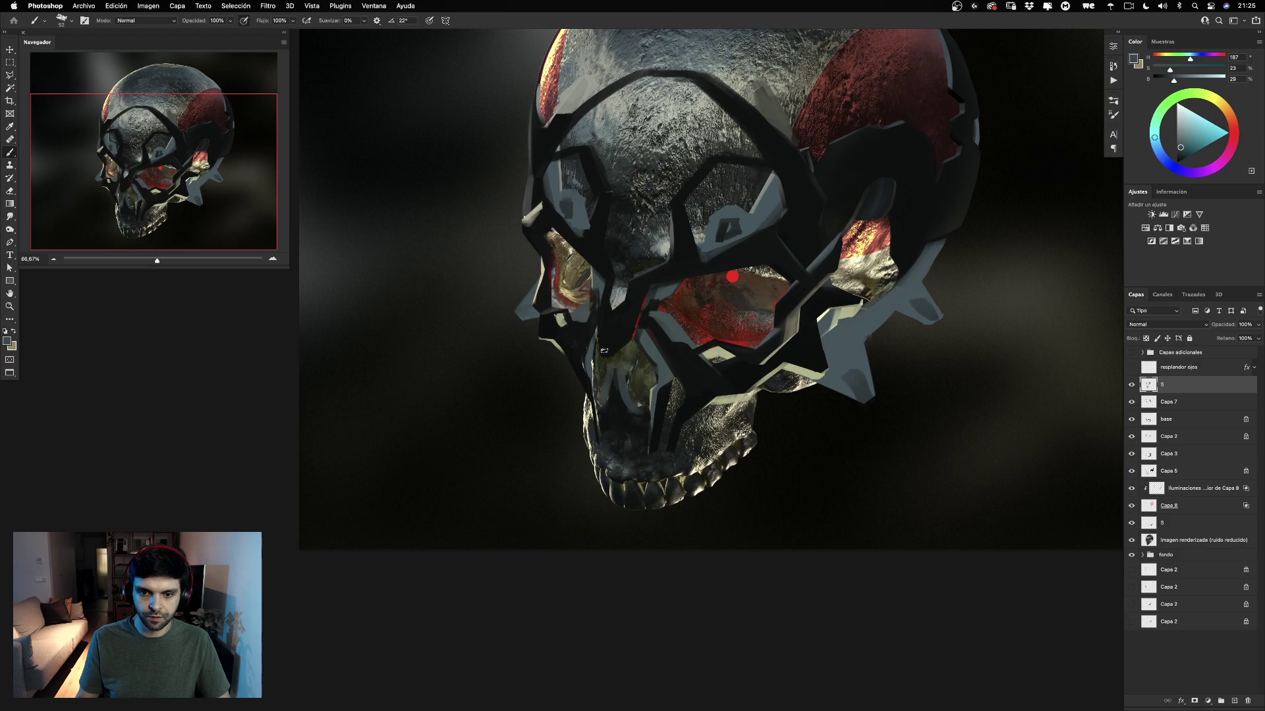
left_click(613, 349, "alt")
mouse_move(618, 373)
left_mouse_down()
mouse_move(623, 388)
mouse_move(608, 401)
left_mouse_up()
Compare the whole skull with and without the upper S layer by repeatedly toggling its visibility.
left_click_drag(702, 297, 655, 406)
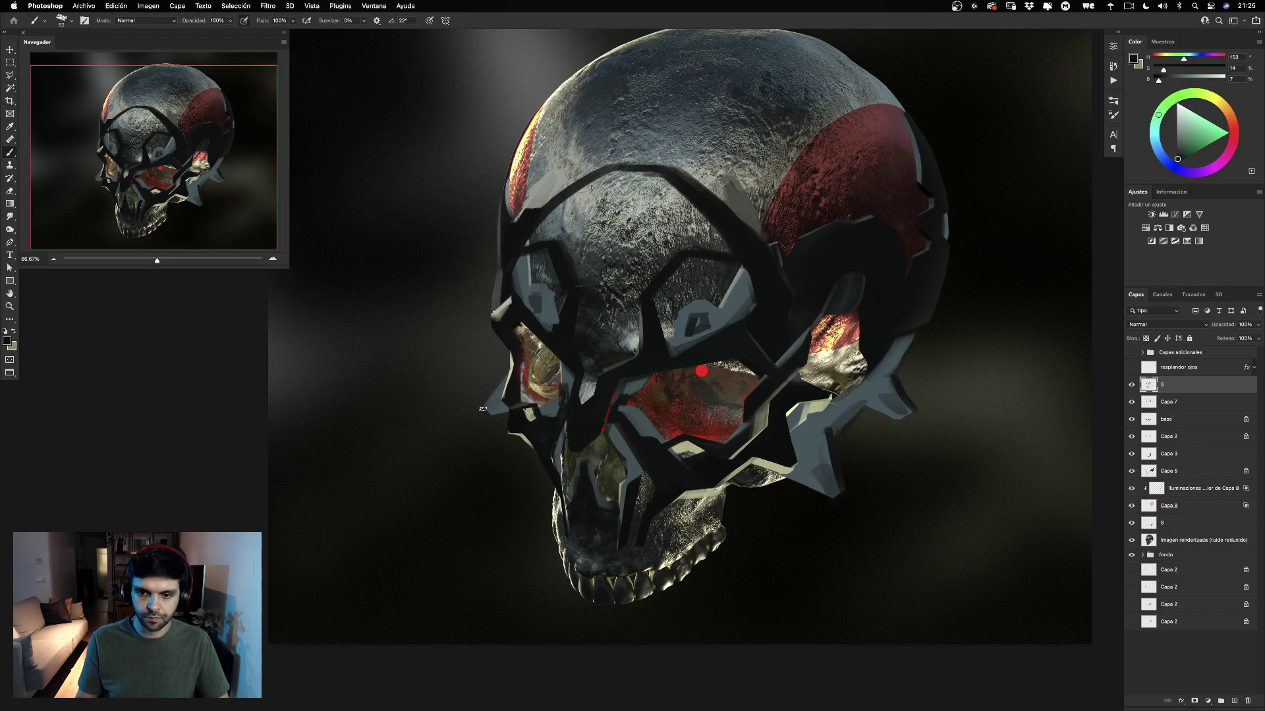
left_click_drag(707, 266, 697, 298)
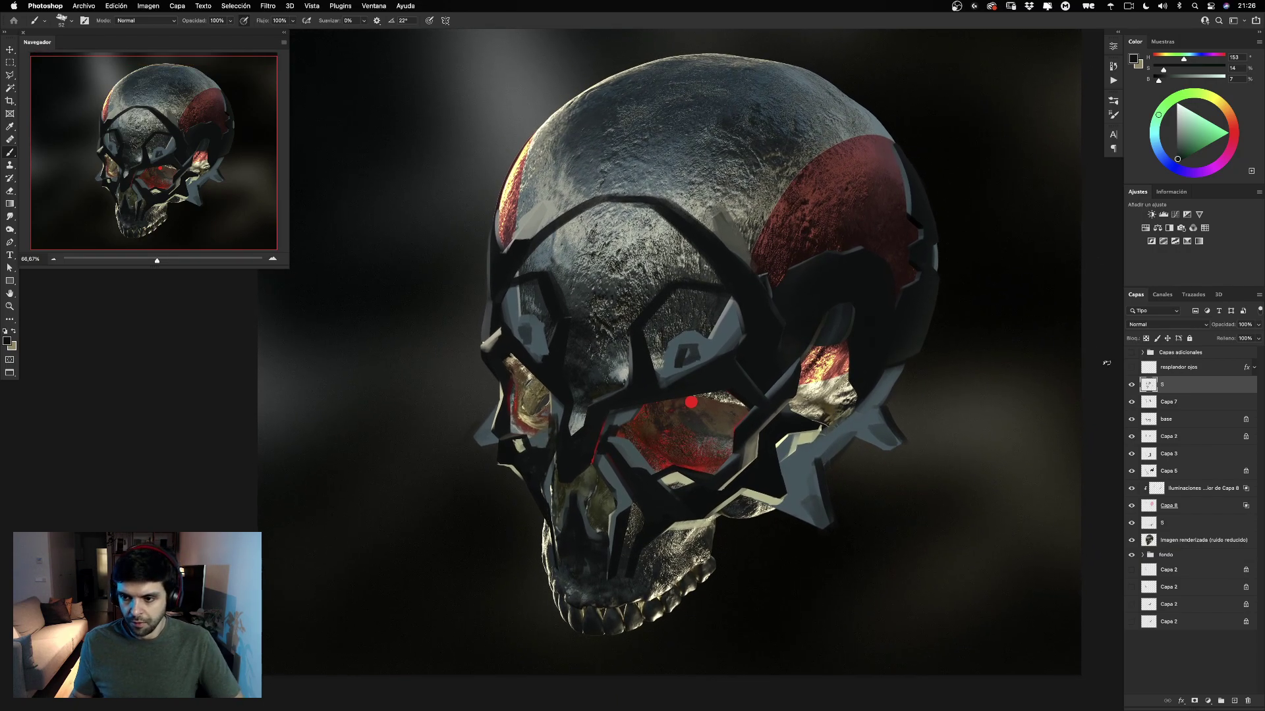
left_click(1132, 385)
left_click(1132, 386)
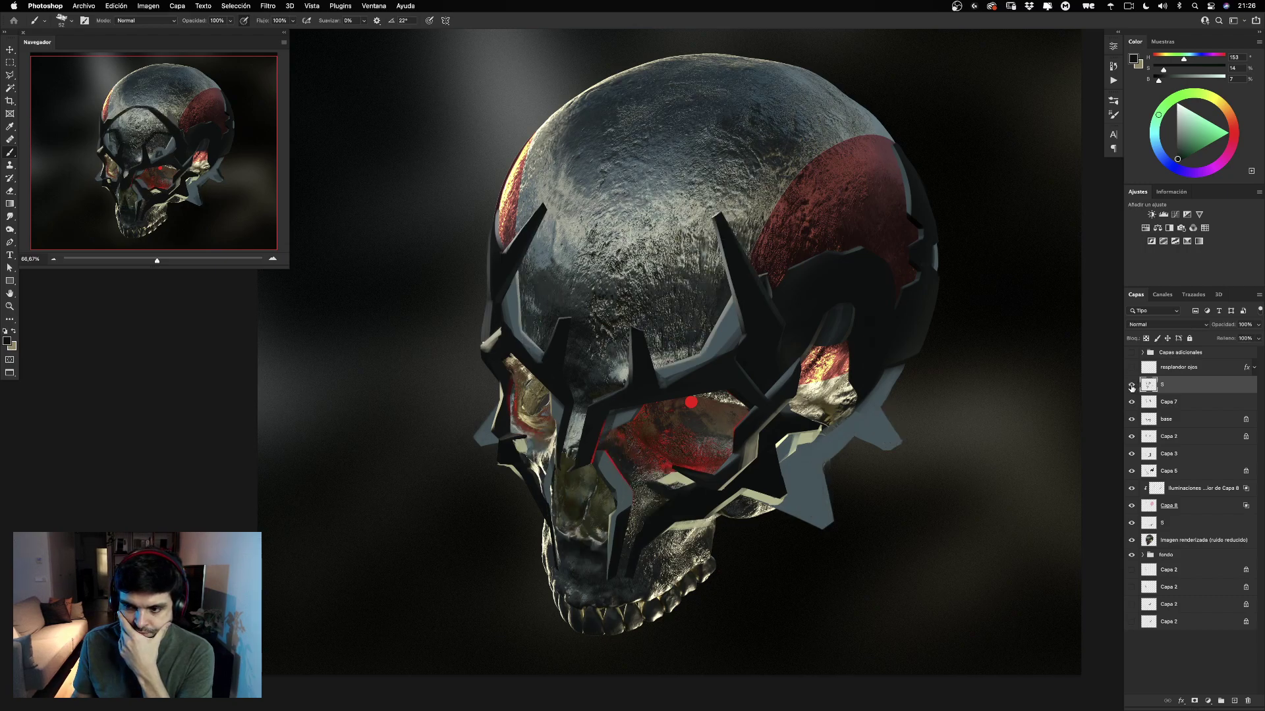
left_click(1132, 386)
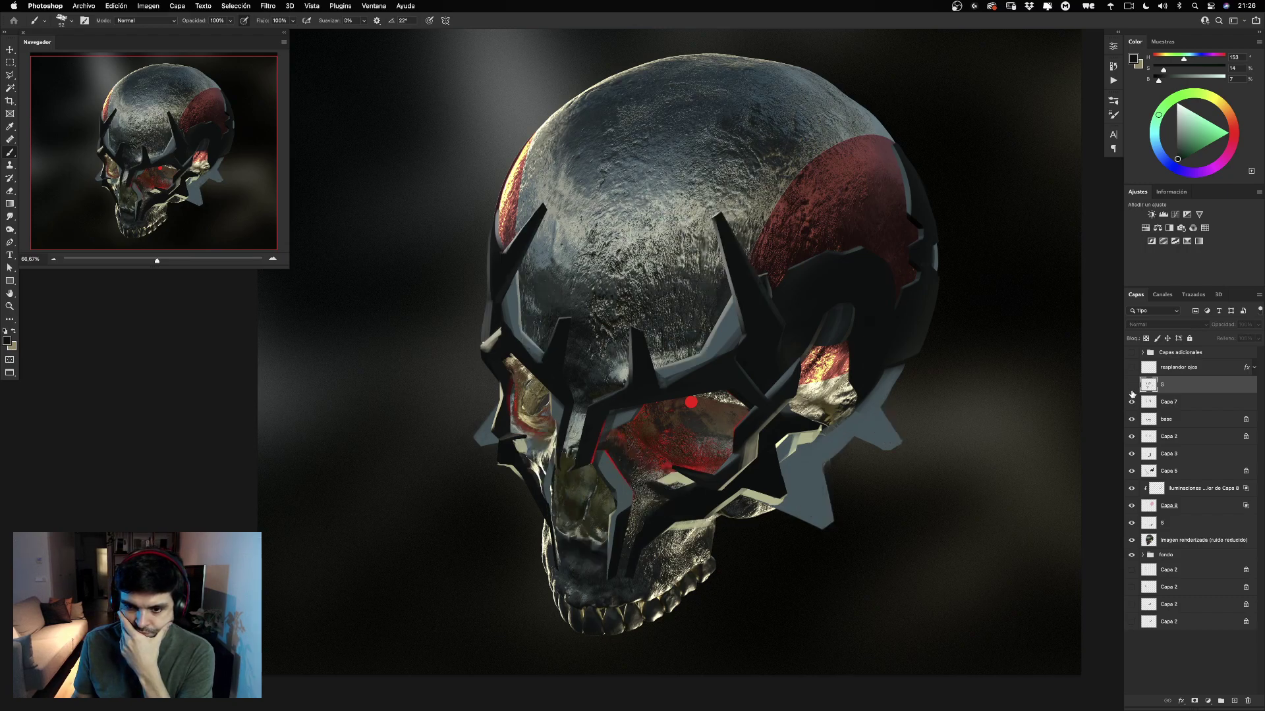
left_click(1131, 385)
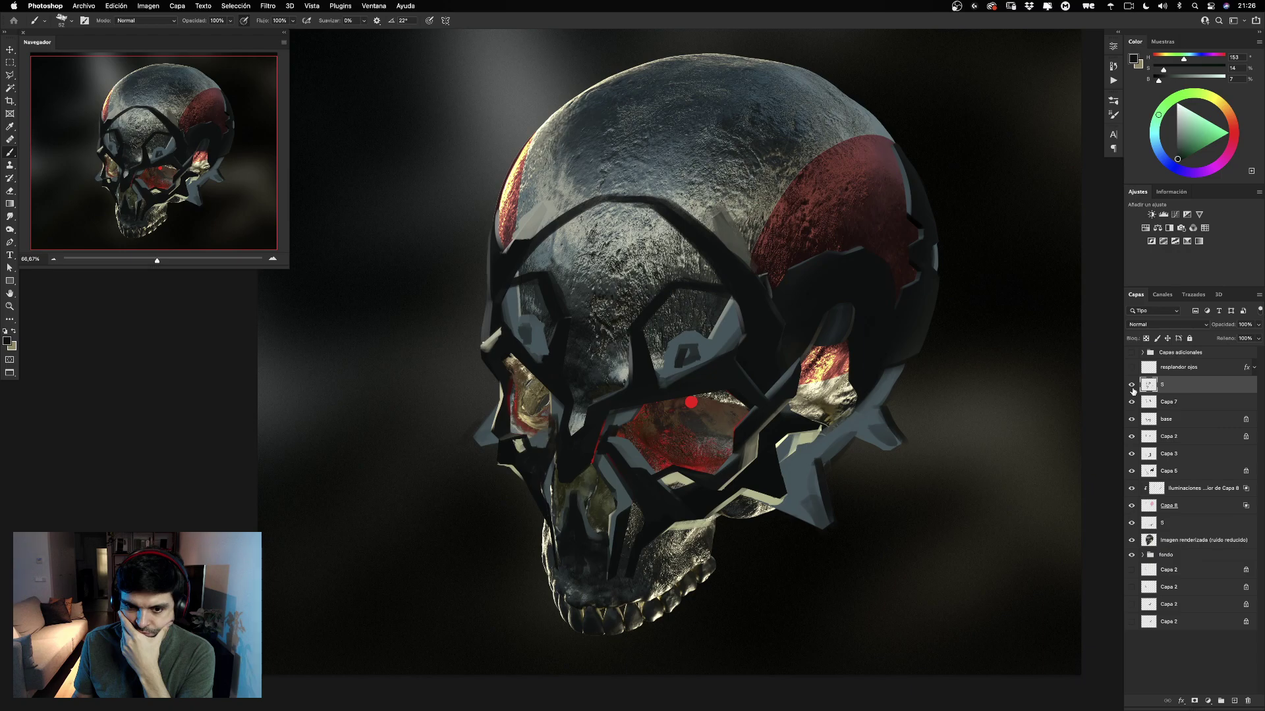
left_click(1132, 387)
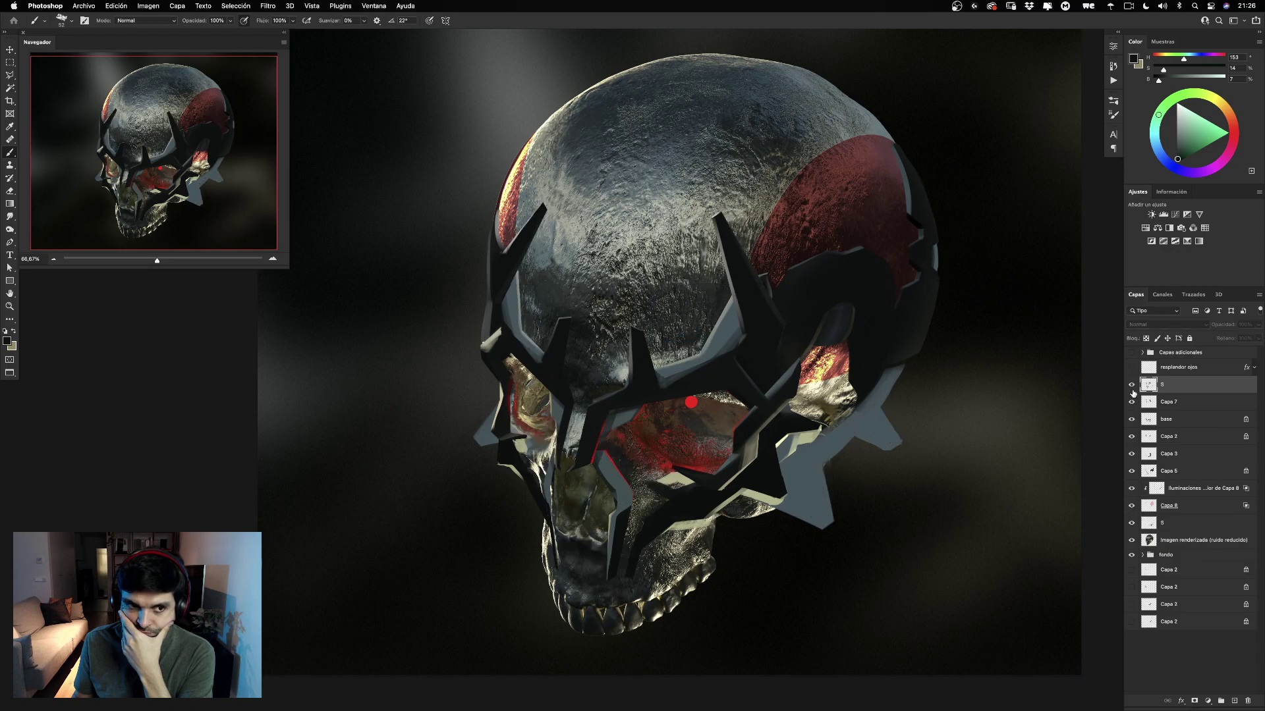
left_click(1132, 388)
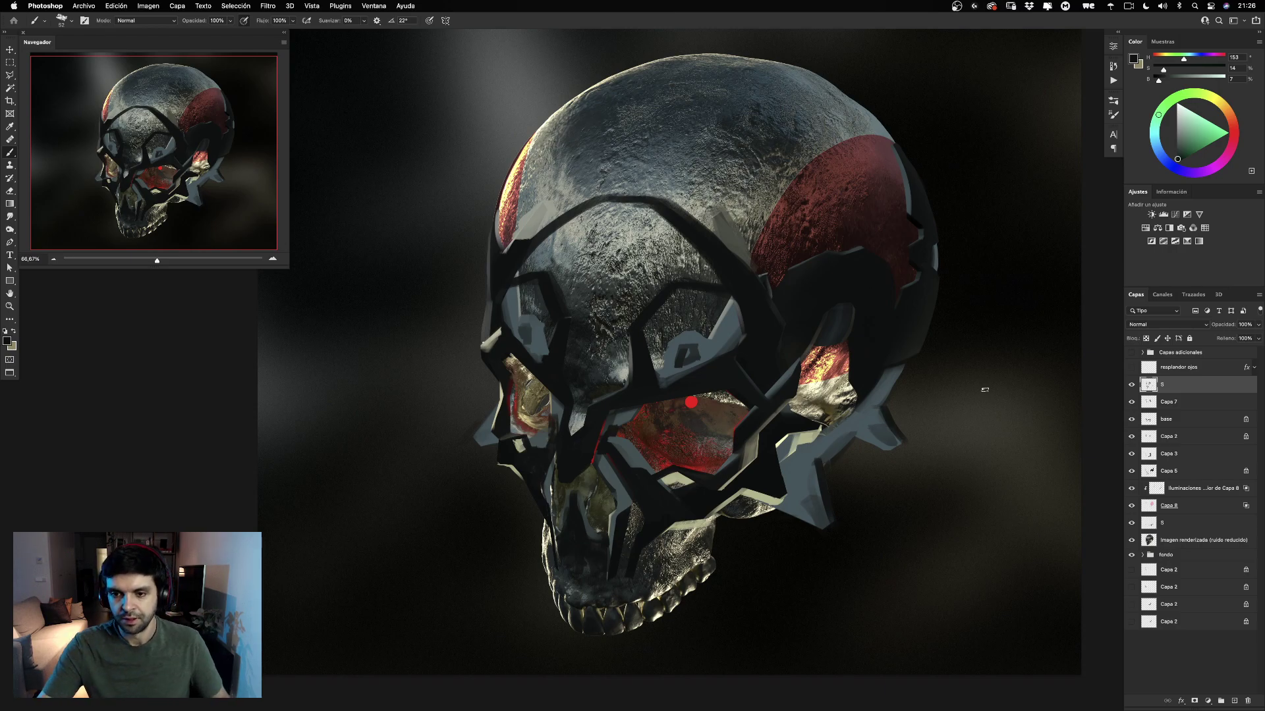
left_click_drag(806, 380, 775, 372)
key("f")
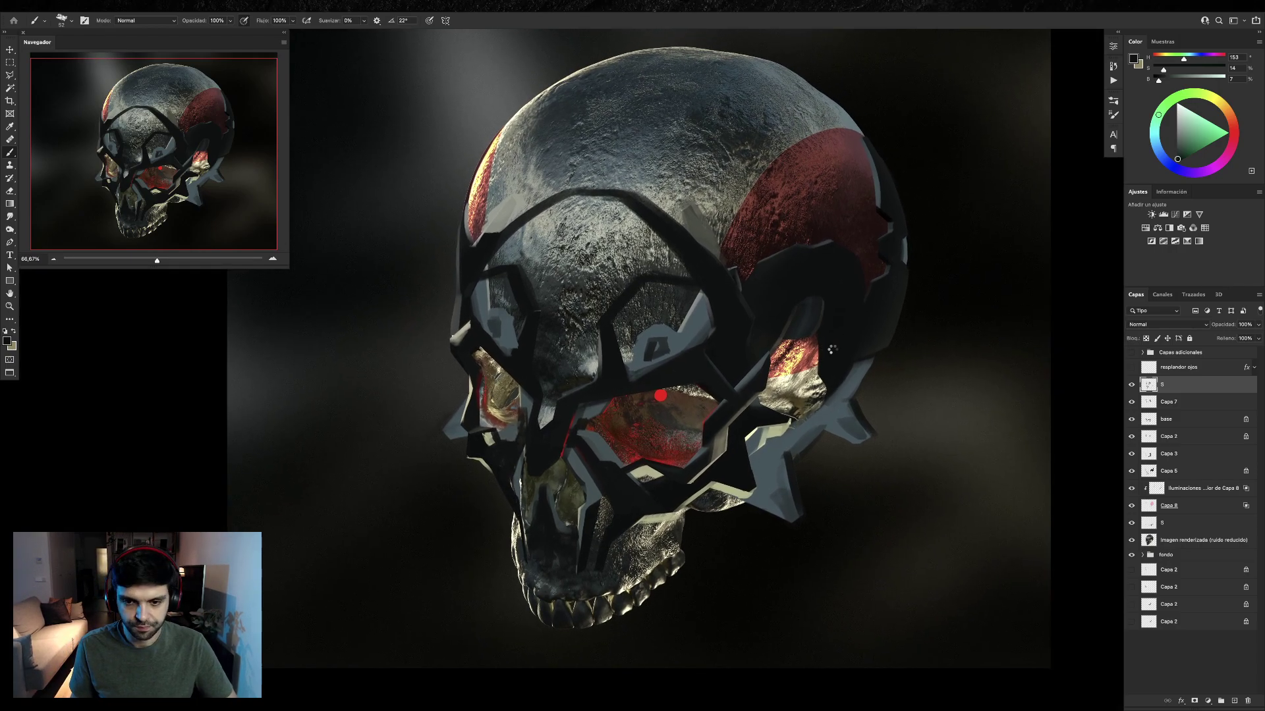
key("f")
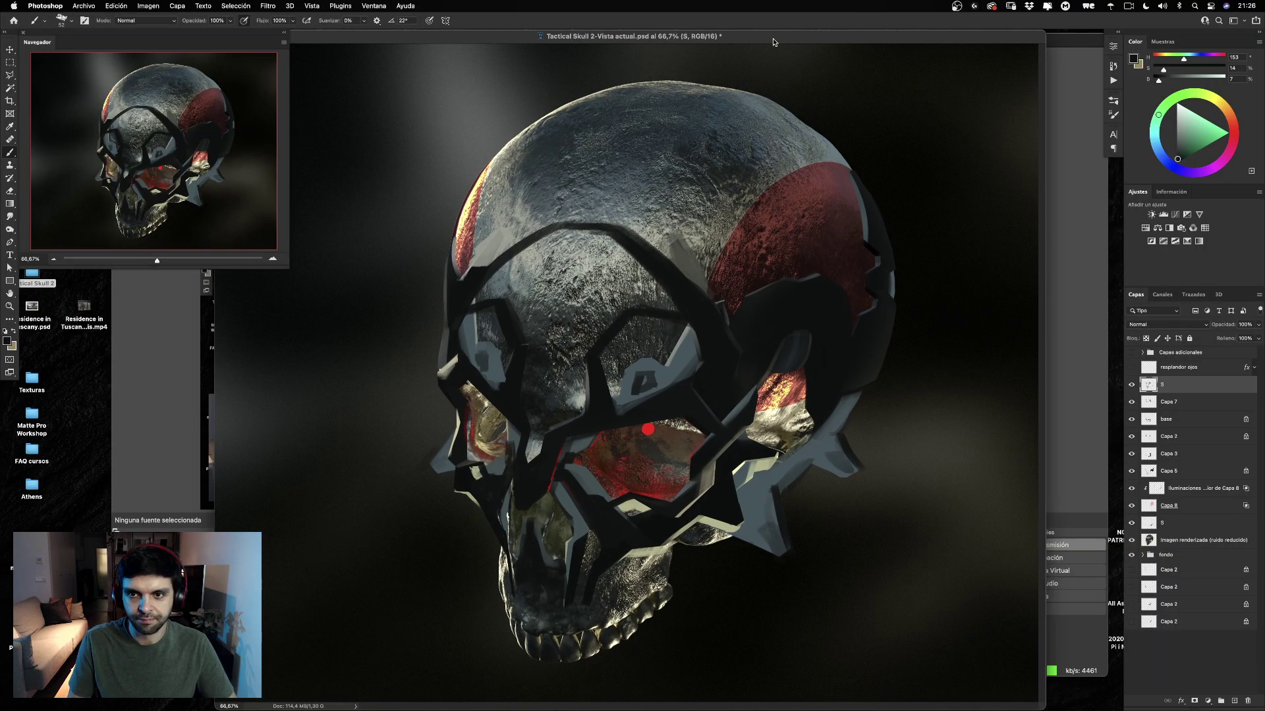
key("f")
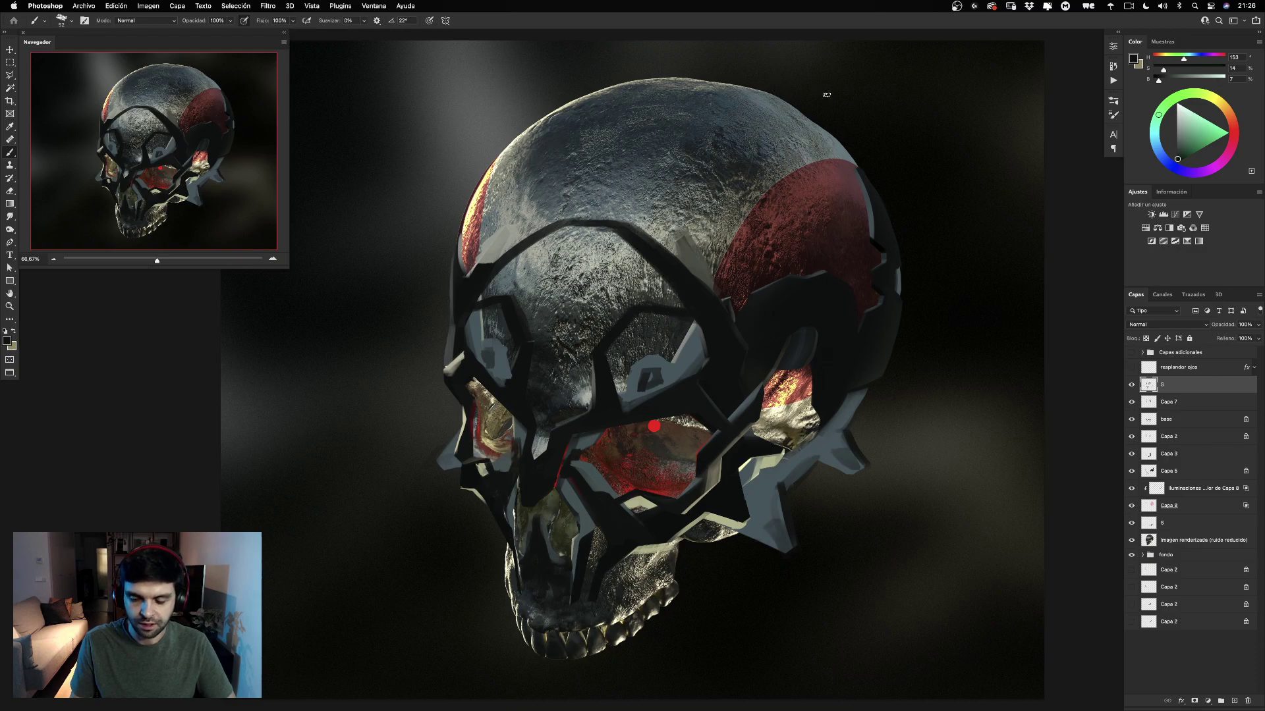